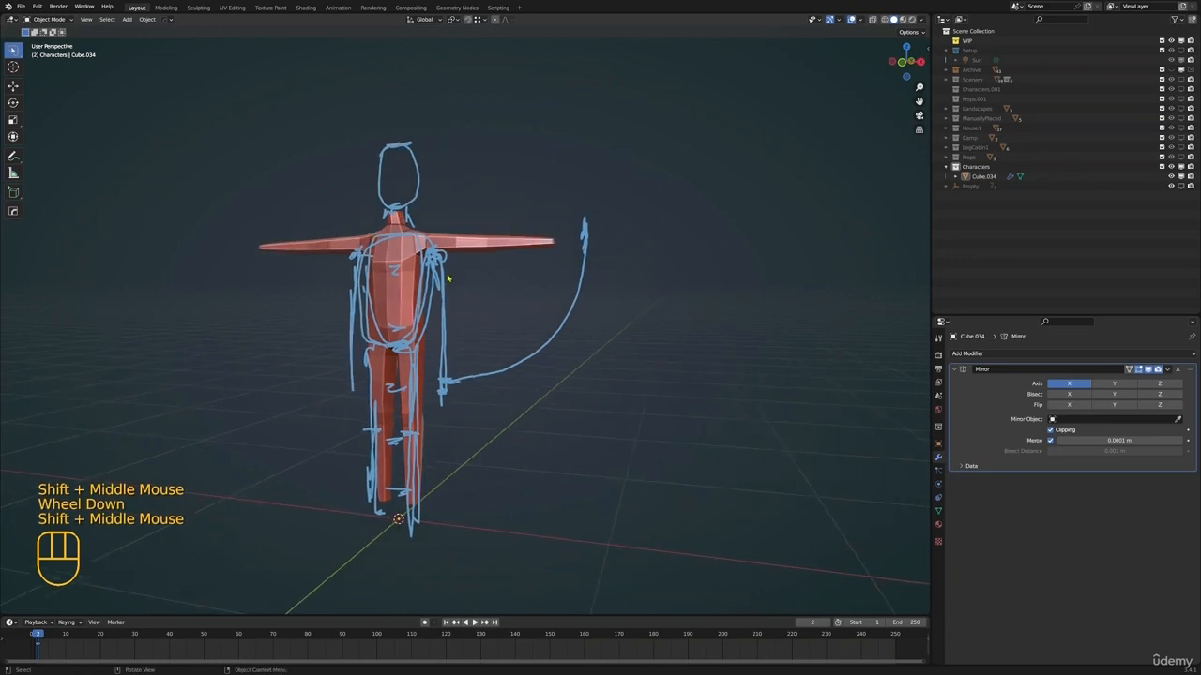
Duplicate the body mesh and place the copy about 1.09 m away along the X axis
click(488, 277)
middle_drag(459, 282, 427, 300)
middle_drag(427, 300, 400, 319)
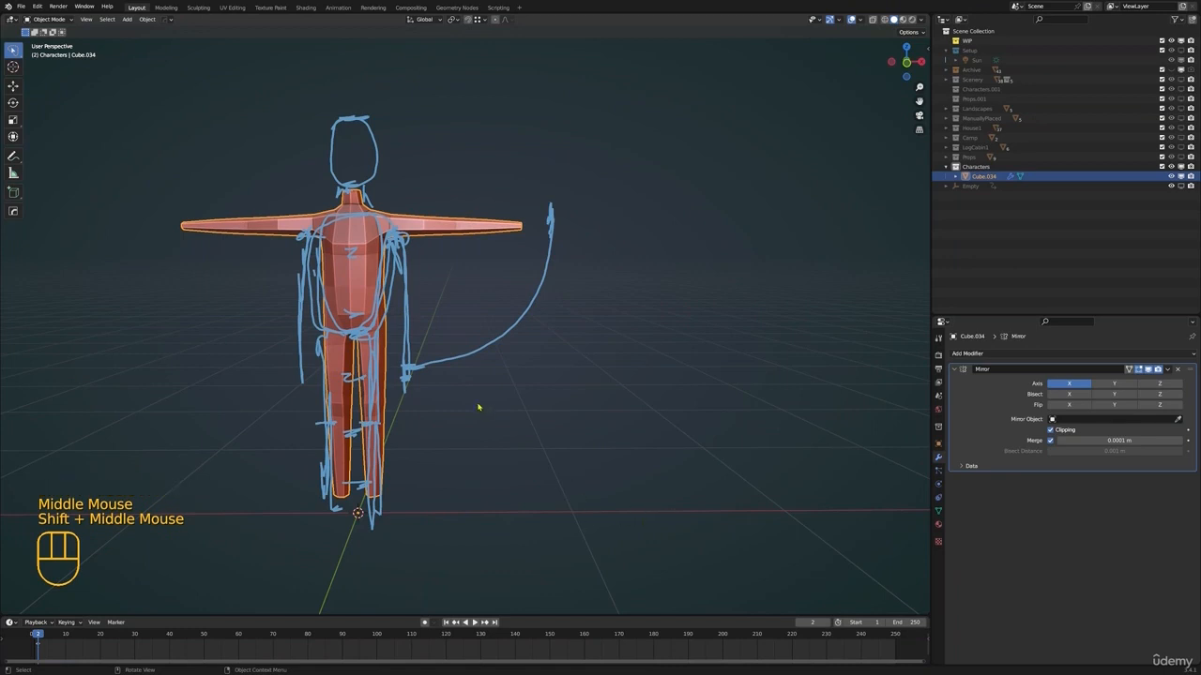
key(shift+d)
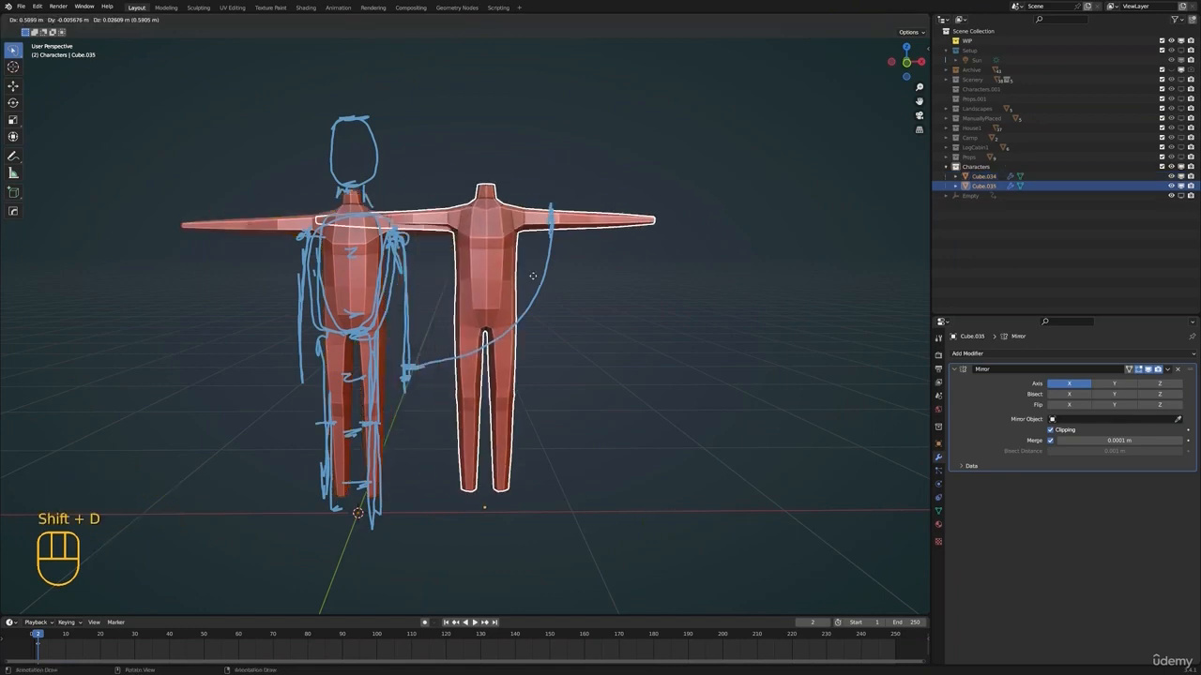
click(767, 284)
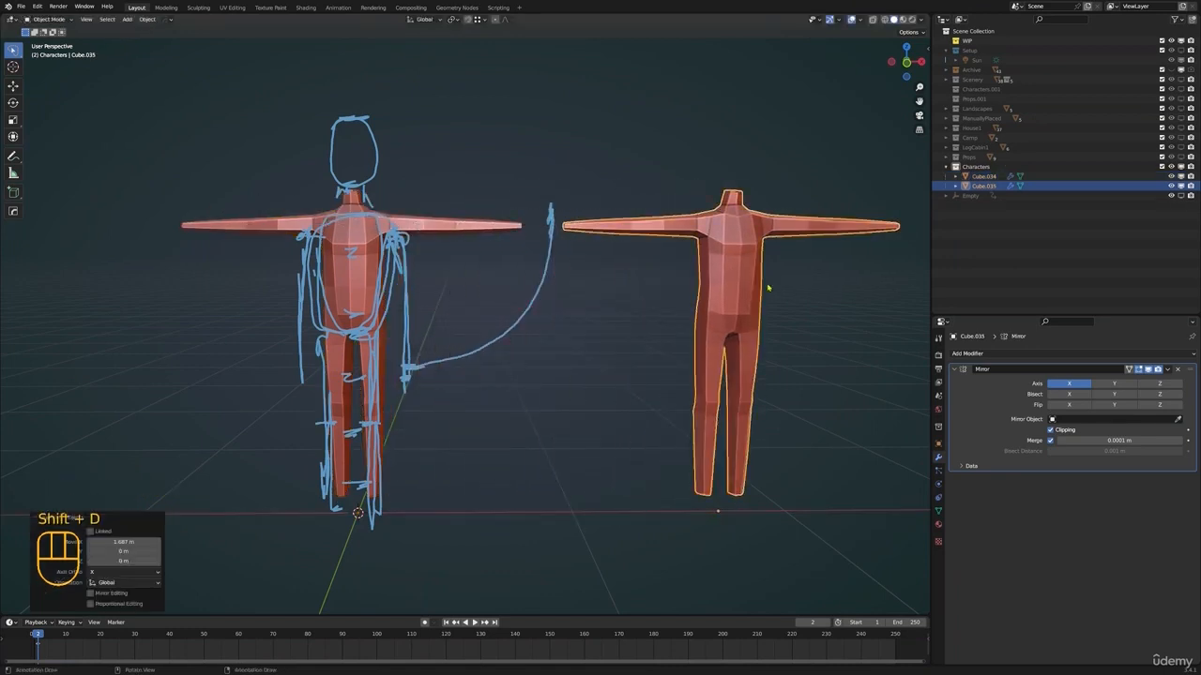
Select the original body and hide the Note annotation layer drawn over it
shift+middle_drag(624, 300, 605, 281)
shift+middle_drag(469, 346, 648, 328)
click(535, 374)
shift+middle_drag(615, 411, 592, 351)
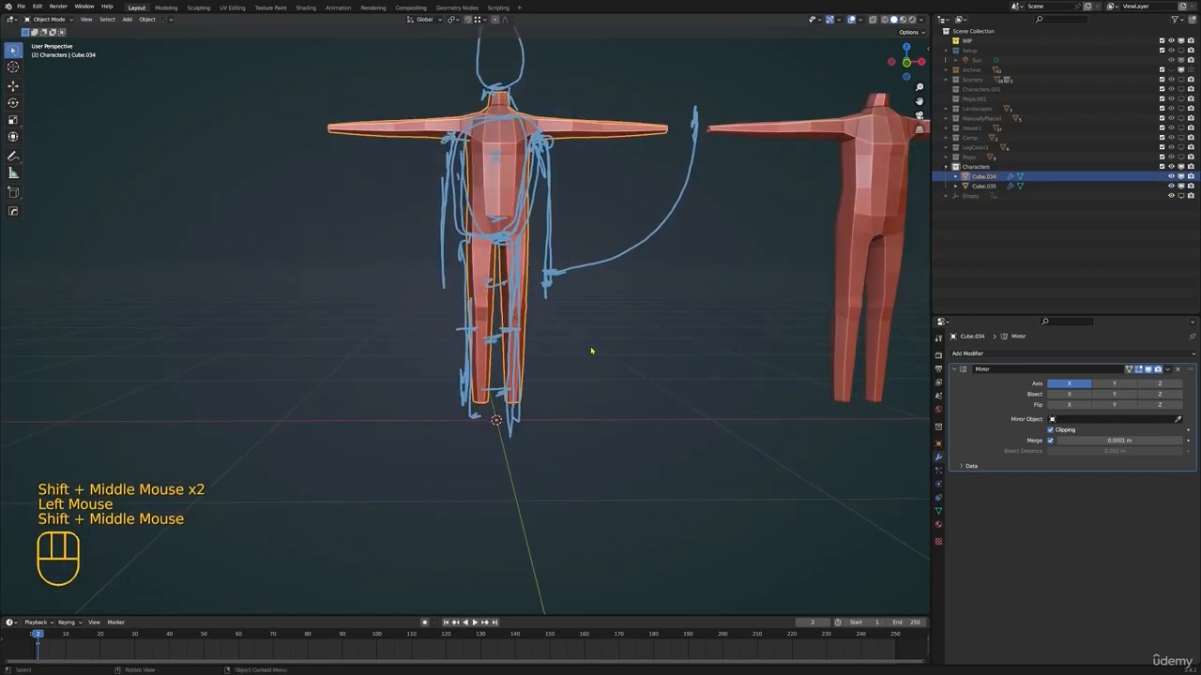
scroll(610, 339, up, 1)
middle_drag(635, 315, 571, 314)
shift+middle_drag(629, 245, 582, 307)
key(n)
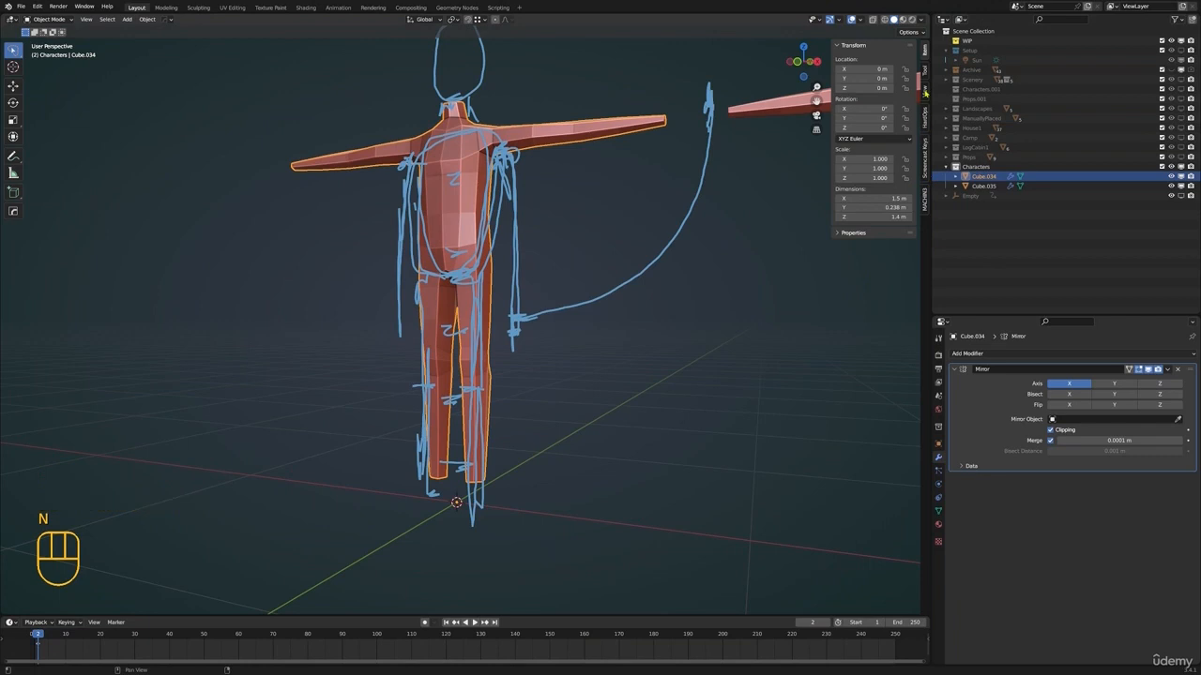
click(926, 93)
click(891, 333)
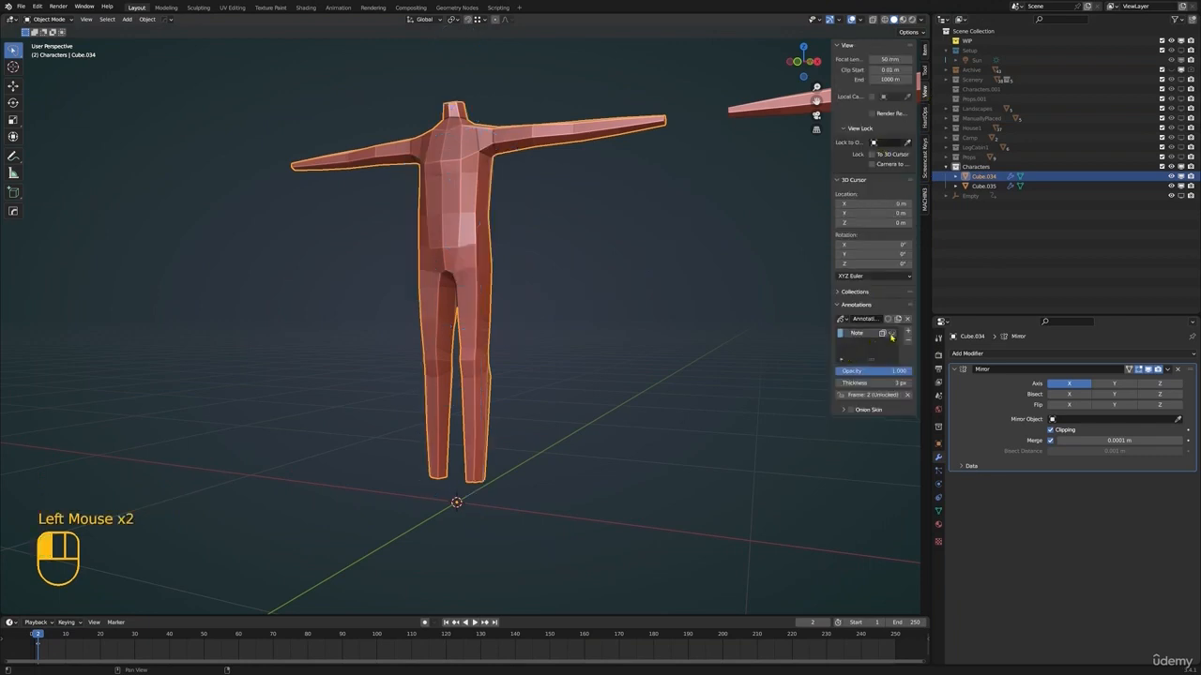
key(n)
Examine the original body's proportions and the open lower ends of its legs from several angles
shift+middle_drag(525, 450, 498, 466)
scroll(482, 442, down, 2)
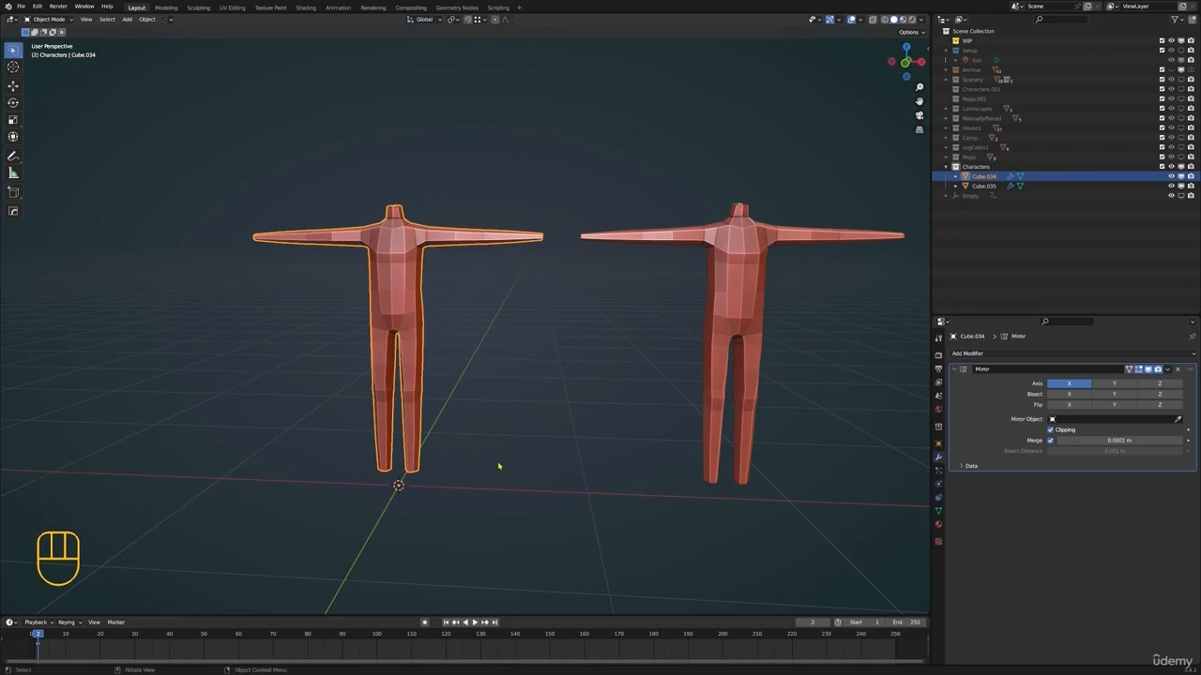
shift+middle_drag(515, 482, 552, 372)
scroll(515, 417, up, 2)
shift+middle_drag(510, 420, 496, 338)
scroll(485, 407, up, 2)
middle_drag(556, 372, 572, 328)
scroll(625, 327, down, 1)
scroll(550, 335, down, 1)
shift+middle_drag(572, 328, 497, 360)
scroll(528, 410, up, 2)
shift+middle_drag(605, 278, 484, 252)
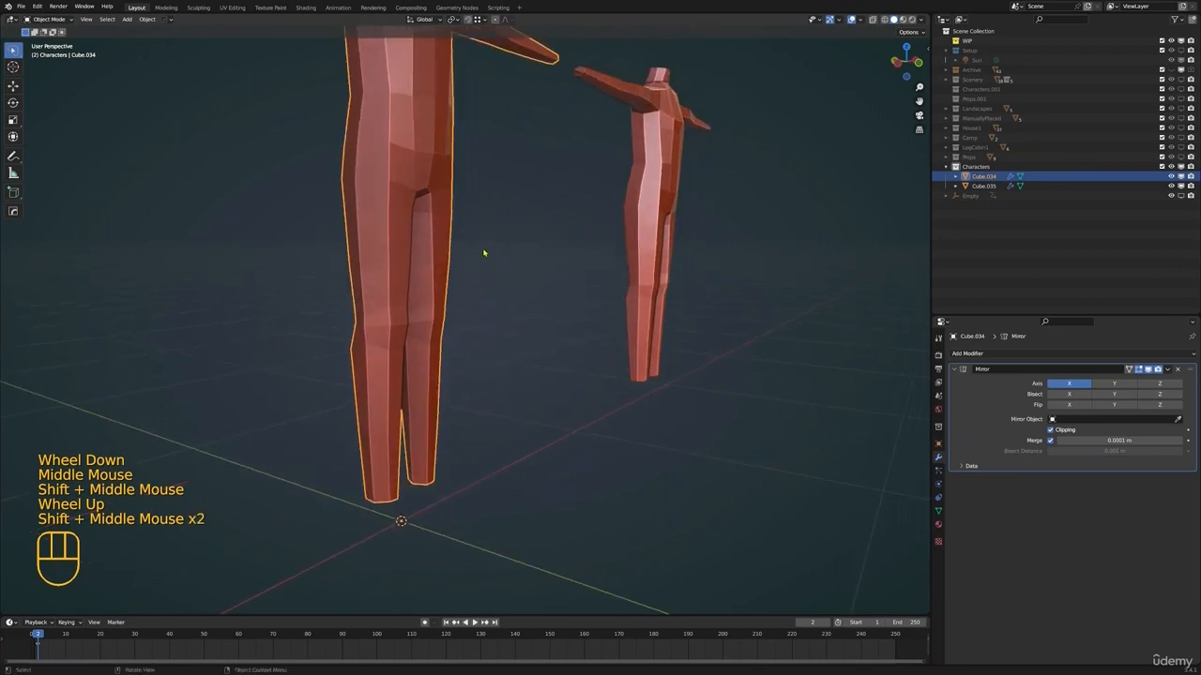
shift+middle_drag(527, 315, 552, 292)
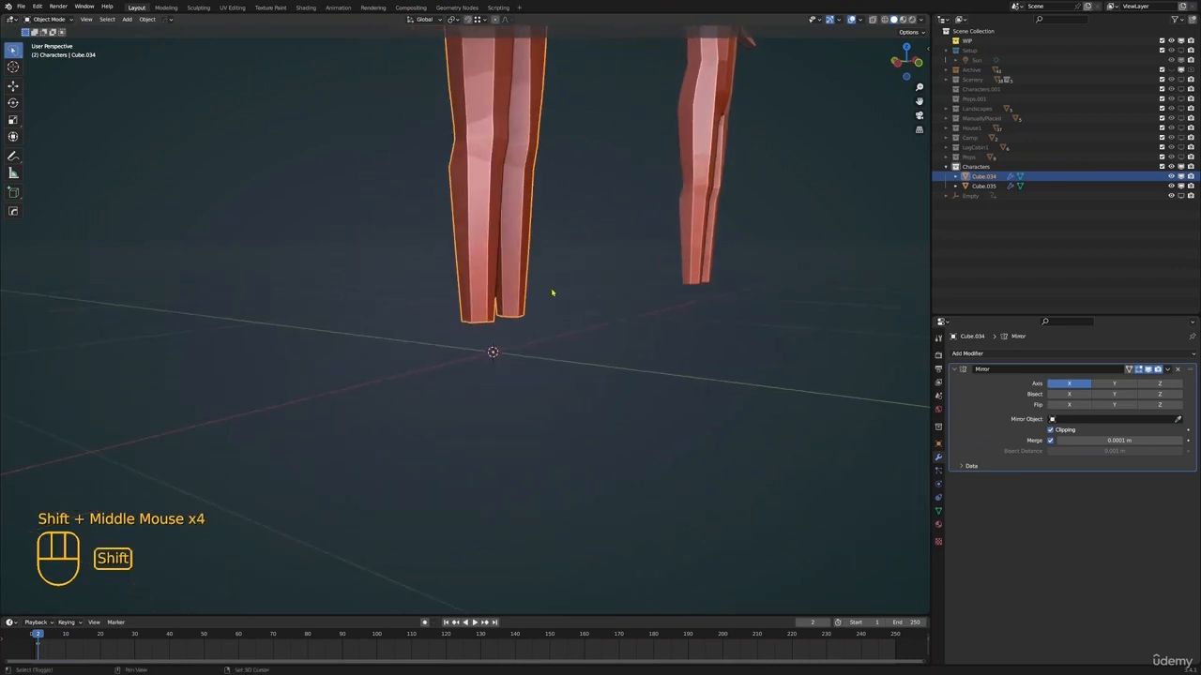
Enter Edit Mode on the original body and rename the object MaleBase
key(Tab)
scroll(491, 350, up, 1)
middle_drag(491, 351, 513, 382)
scroll(513, 381, down, 2)
middle_drag(563, 322, 713, 310)
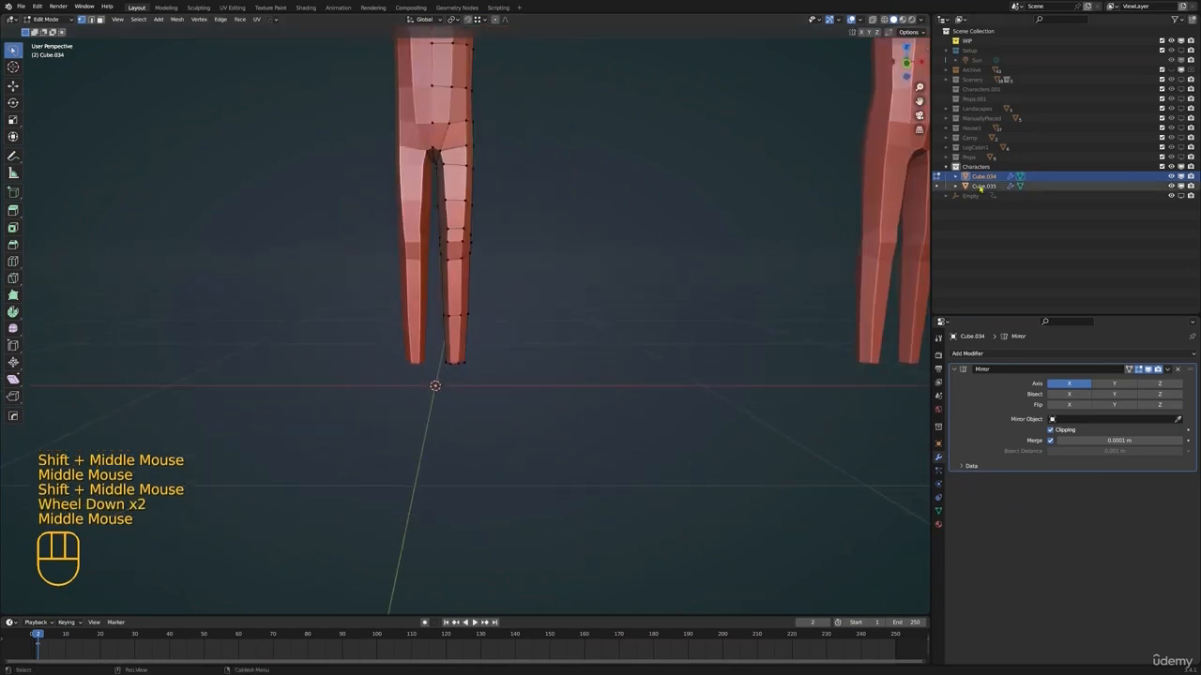
click(985, 168)
click(986, 177)
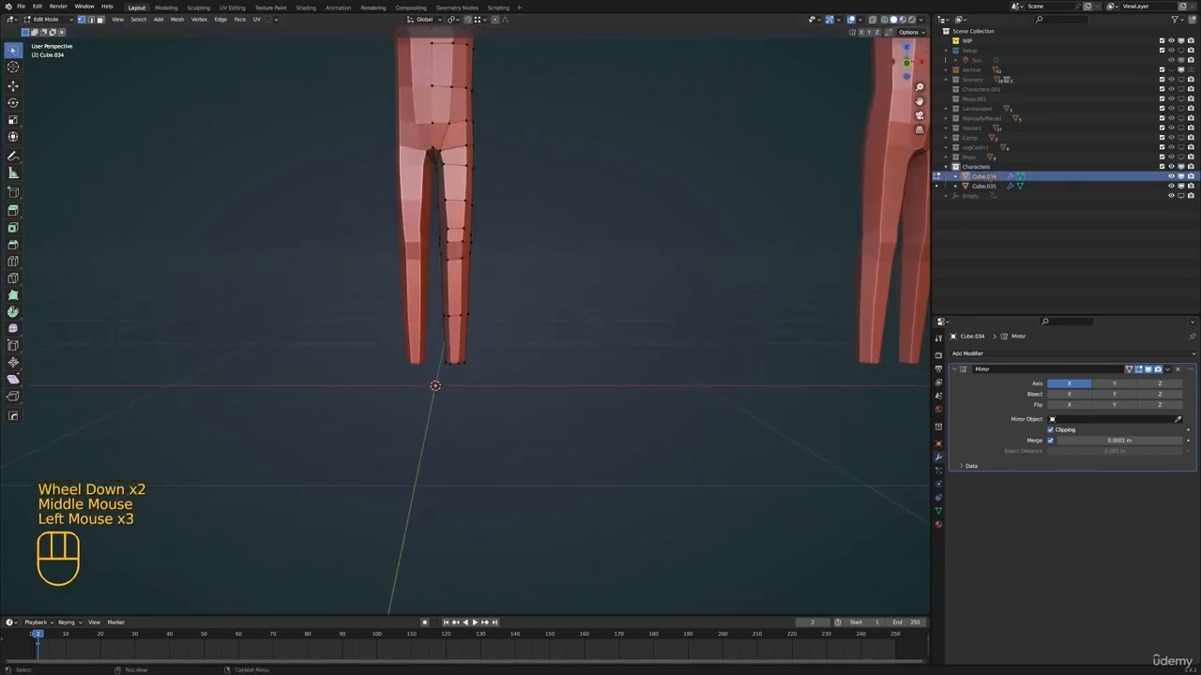
double_click(987, 178)
text(MaleBase)
key(Return)
Rename the duplicated body FemaleBase and hide it in the viewport
double_click(984, 177)
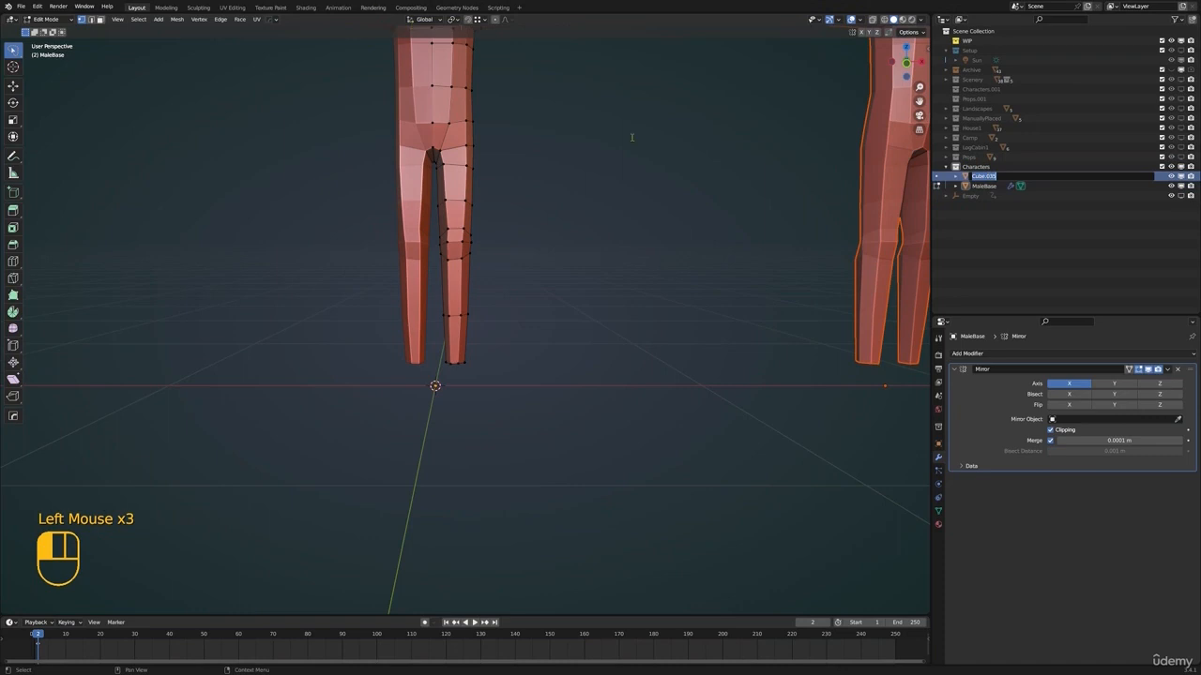
click(792, 152)
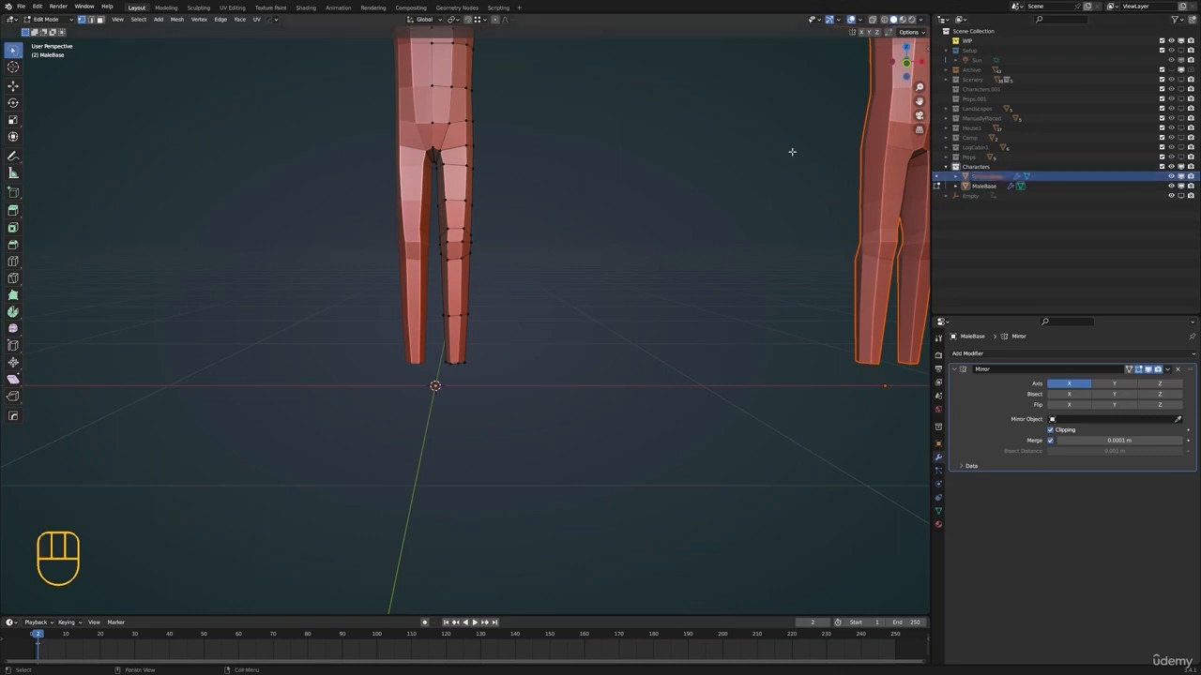
click(1170, 176)
In the right side view, extrude the leg's bottom vertices about 0.075 m down and 0.019 m along Y
mouse_move(603, 332)
shift+middle_down()
mouse_move(635, 348)
mouse_move(578, 329)
mouse_move(522, 356)
mouse_move(535, 344)
shift+middle_up()
key(KP_3)
key(alt+a)
key(z)
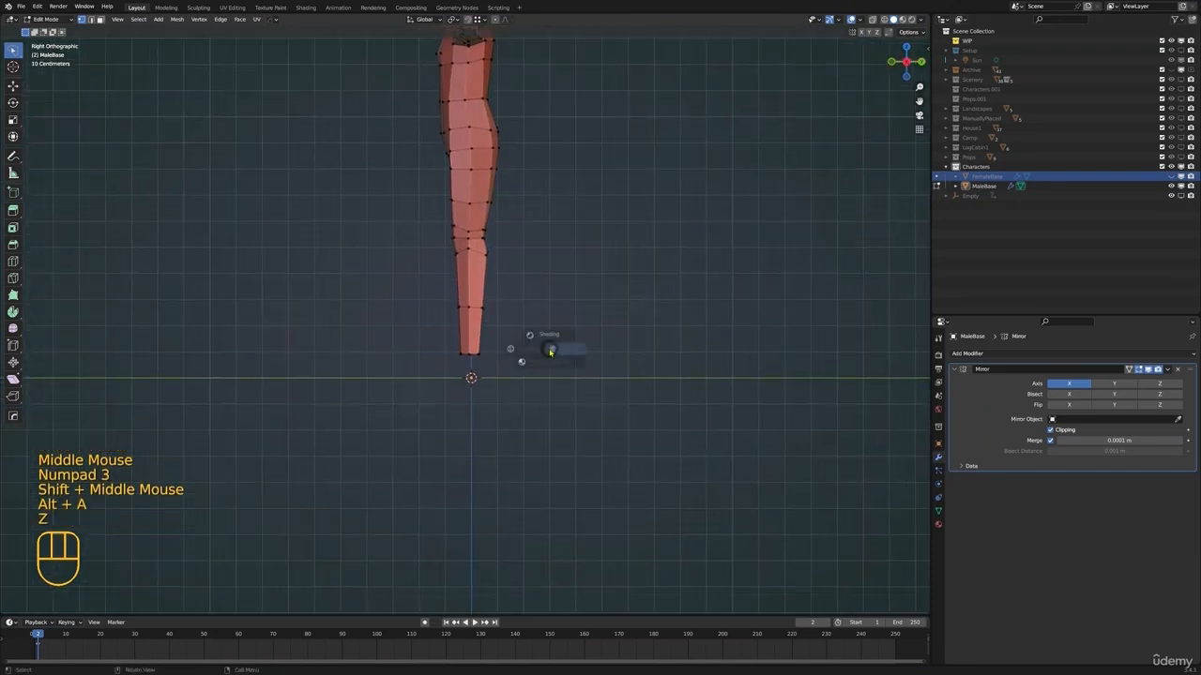
mouse_move(514, 332)
mouse_down()
mouse_move(450, 353)
mouse_move(439, 390)
mouse_up()
mouse_move(540, 361)
shift+middle_down()
mouse_move(544, 343)
mouse_move(544, 364)
mouse_move(564, 351)
shift+middle_up()
scroll(544, 365, up, 3)
key(z)
scroll(565, 356, up, 1)
shift+scroll(566, 356, up, 1)
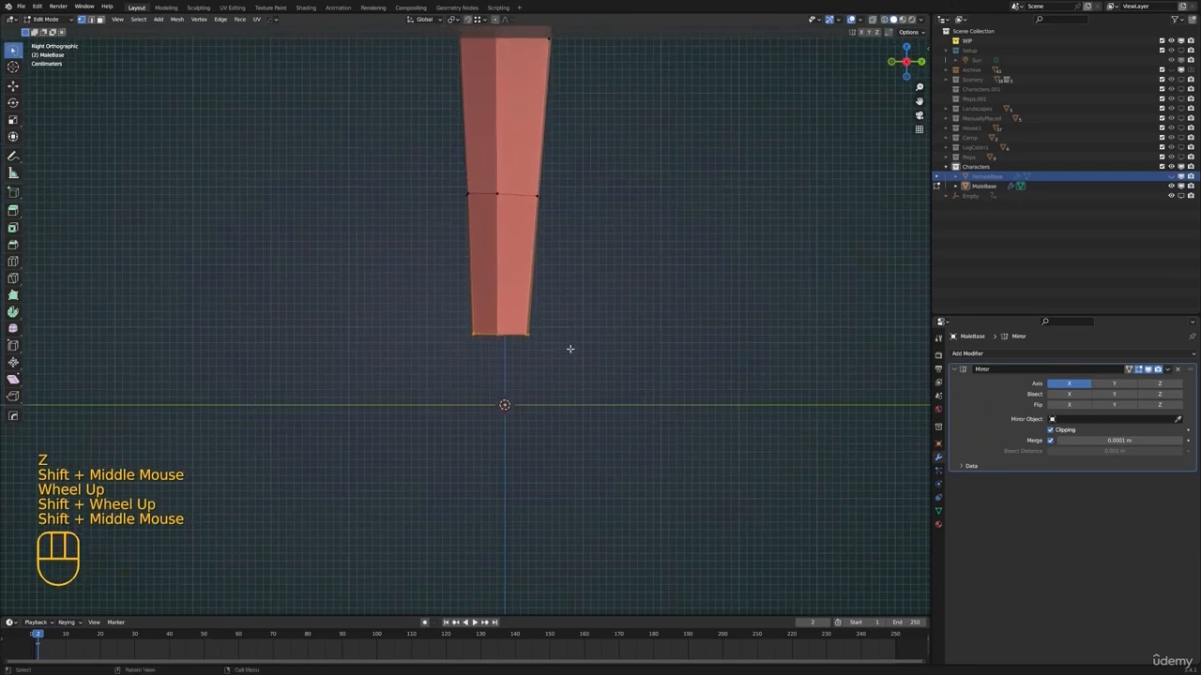
key(e)
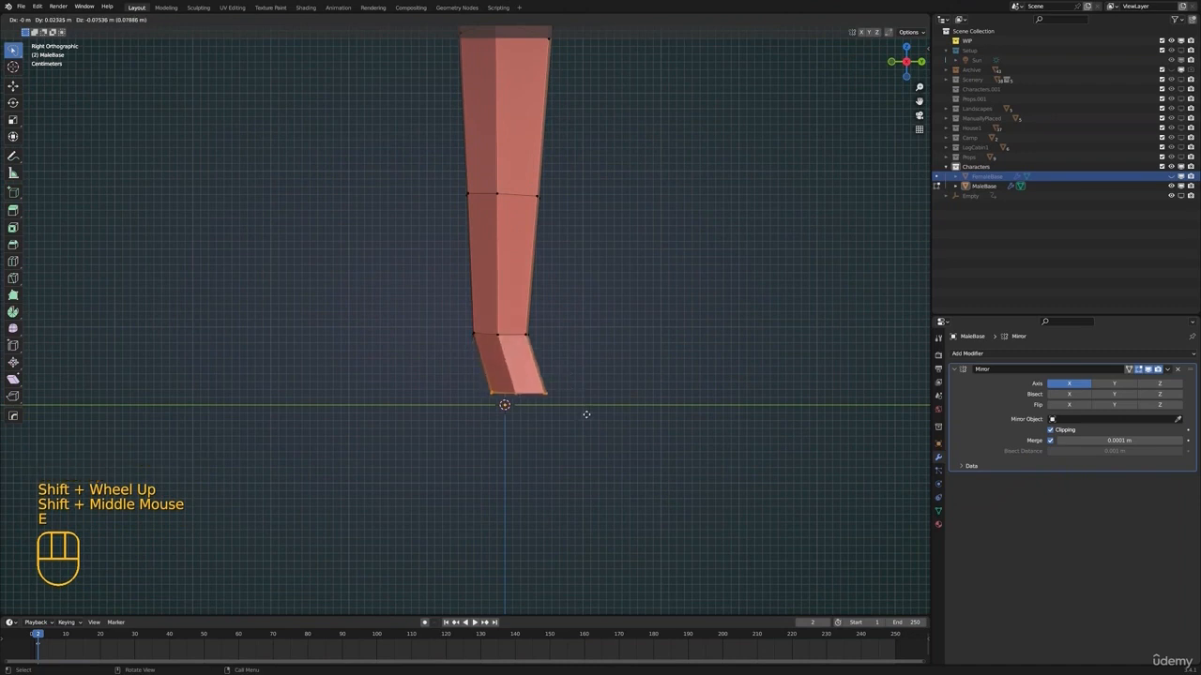
click(583, 418)
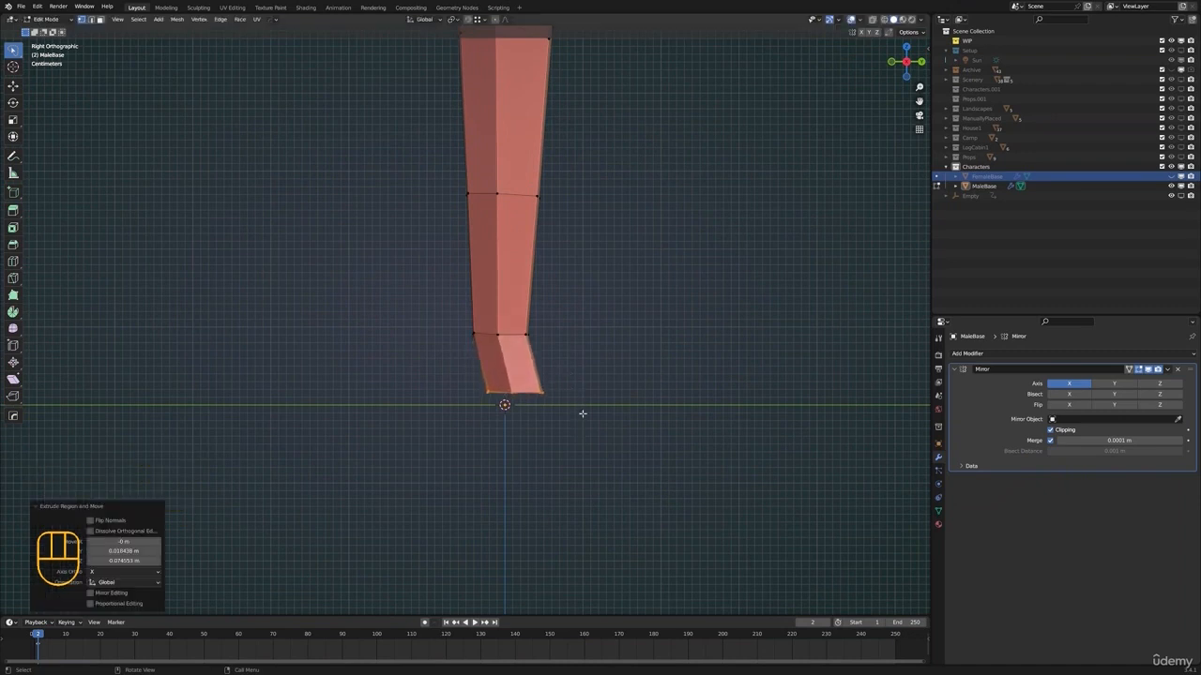
Turn on X-ray and move the extrusion's front, middle and rear bottom vertices to shape the ankle and heel
shift+middle_drag(508, 403, 504, 399)
key(alt+a)
click(872, 20)
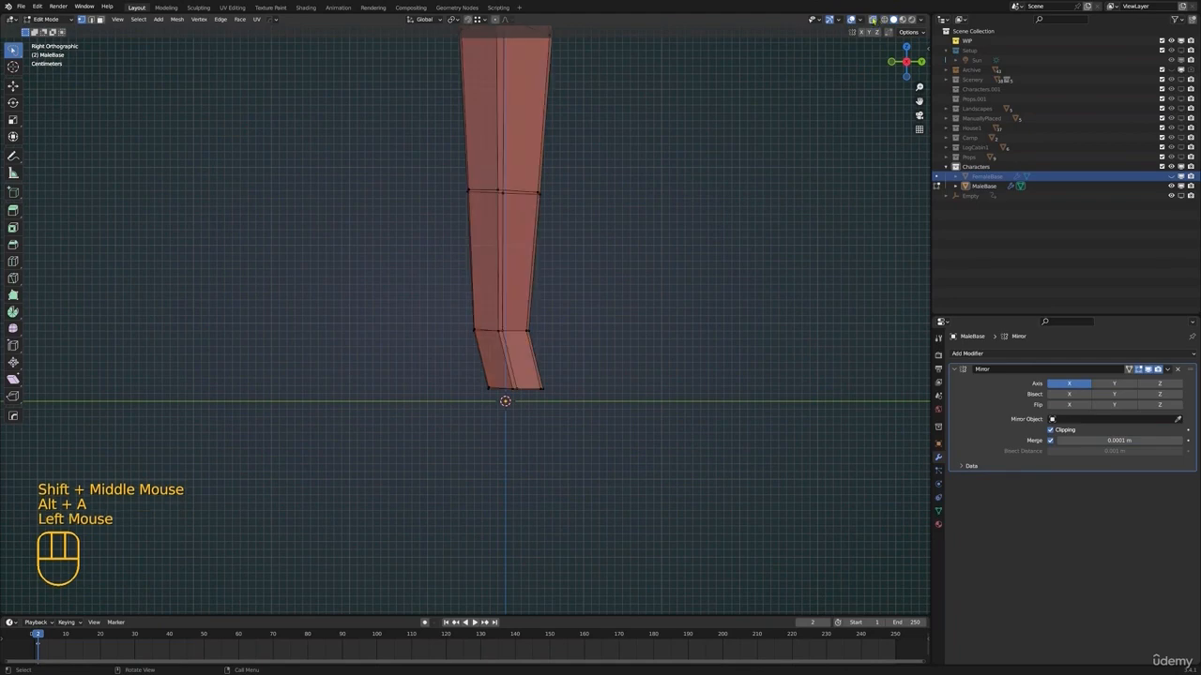
scroll(569, 335, up, 2)
click(498, 418)
key(g)
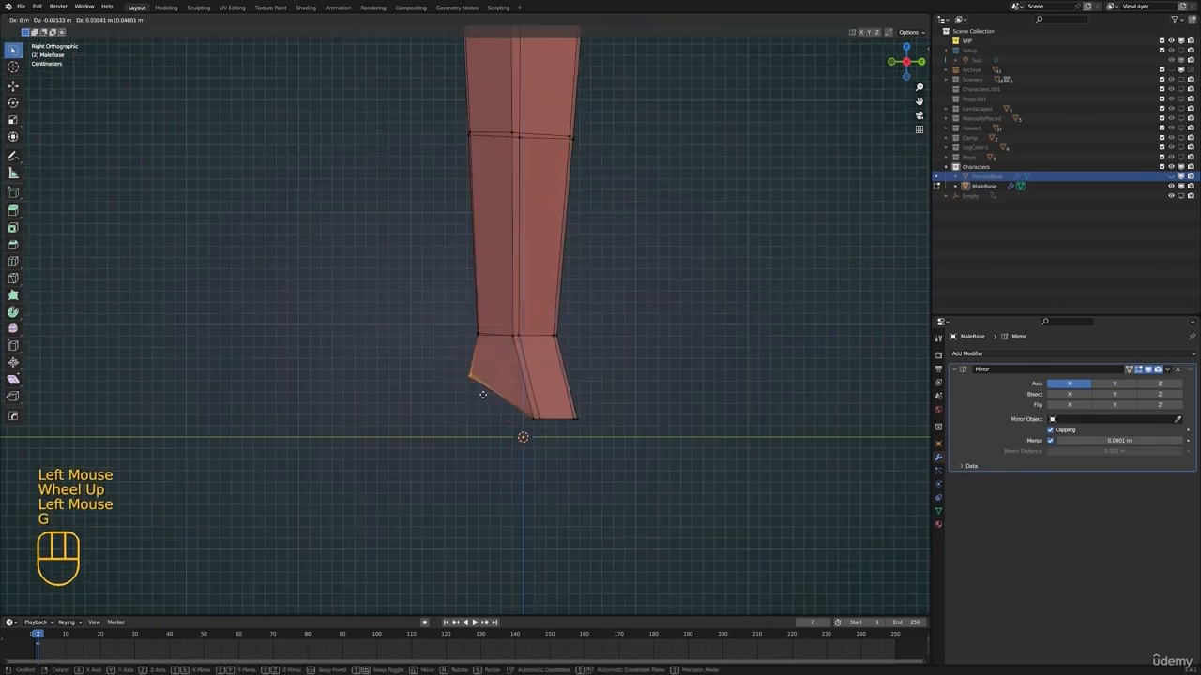
click(537, 412)
click(526, 415)
key(g)
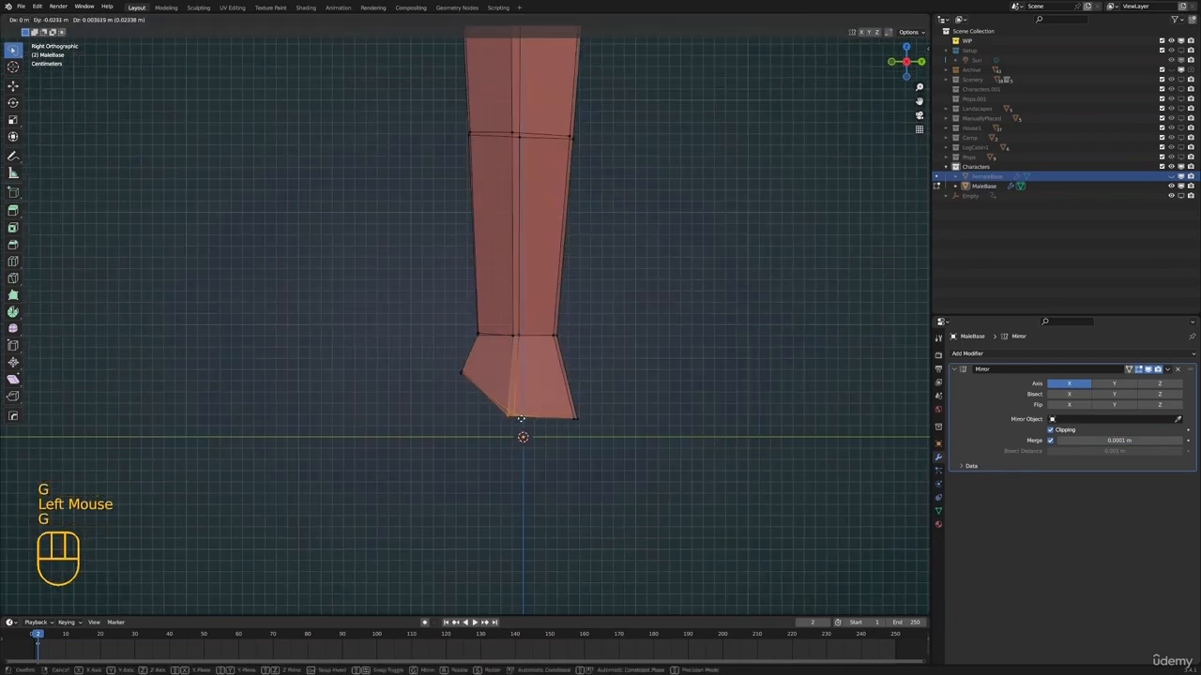
click(521, 418)
click(574, 418)
key(g)
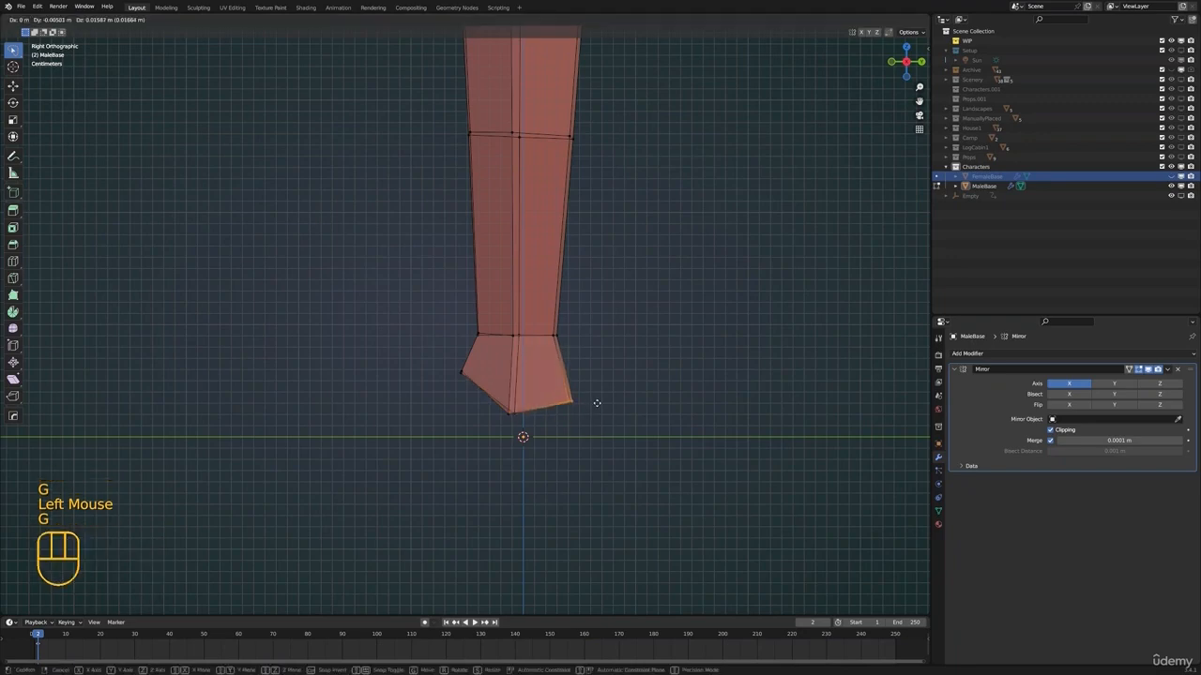
click(598, 400)
Extrude the heel's bottom edges about 0.028 m down along Z and flatten them by scaling on Z
scroll(595, 399, down, 2)
middle_drag(591, 399, 563, 369)
scroll(497, 377, up, 1)
scroll(466, 370, up, 1)
scroll(515, 386, up, 1)
key(2)
click(507, 371)
shift+click(551, 364)
key(e)
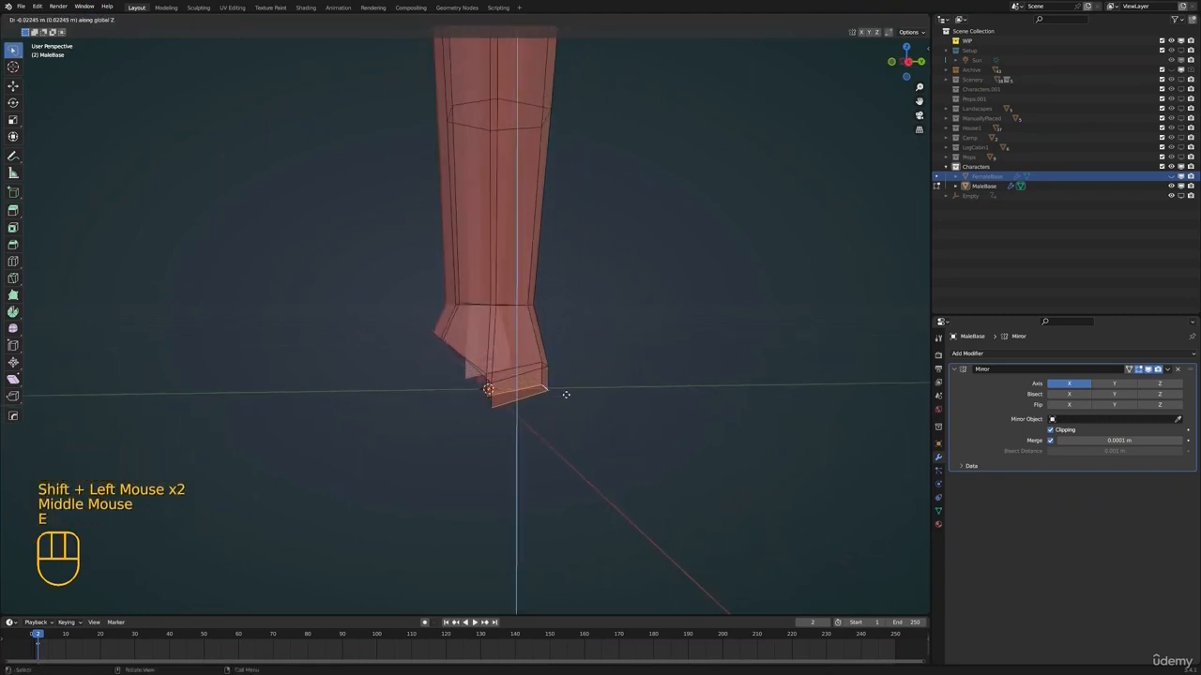
click(565, 401)
key(s)
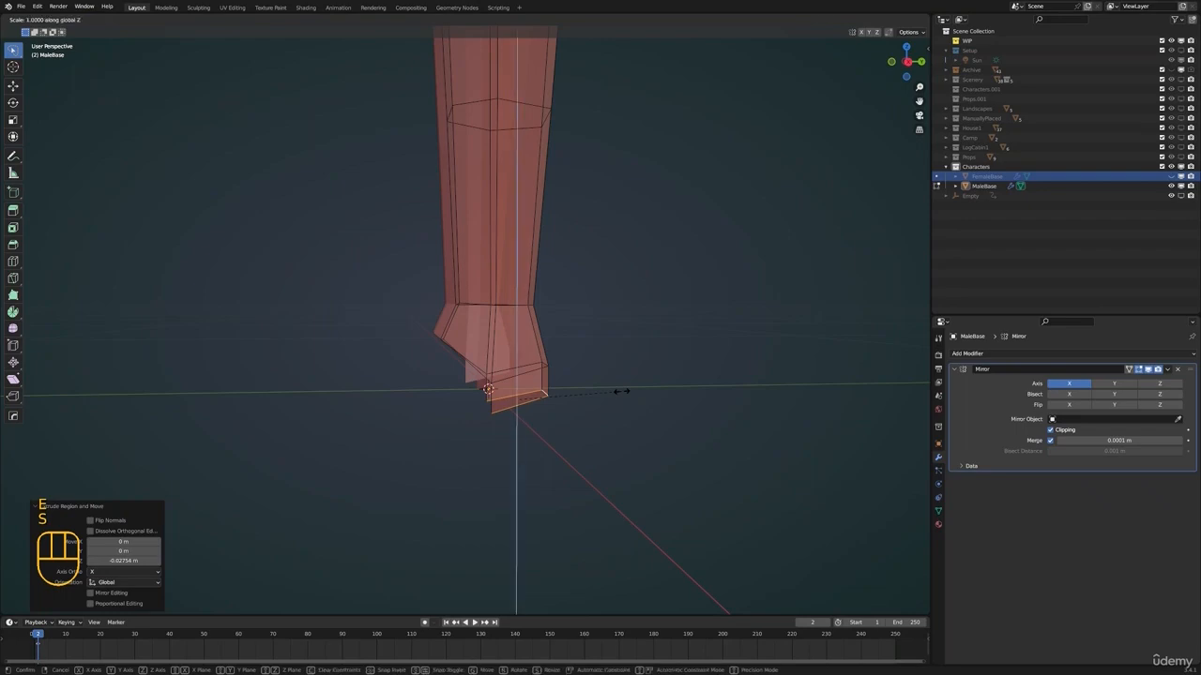
click(621, 391)
Align the flattened heel edges with the ground line by moving them along Z to a median Z of 0 m
key(KP_3)
scroll(562, 402, up, 4)
shift+middle_drag(621, 394, 527, 435)
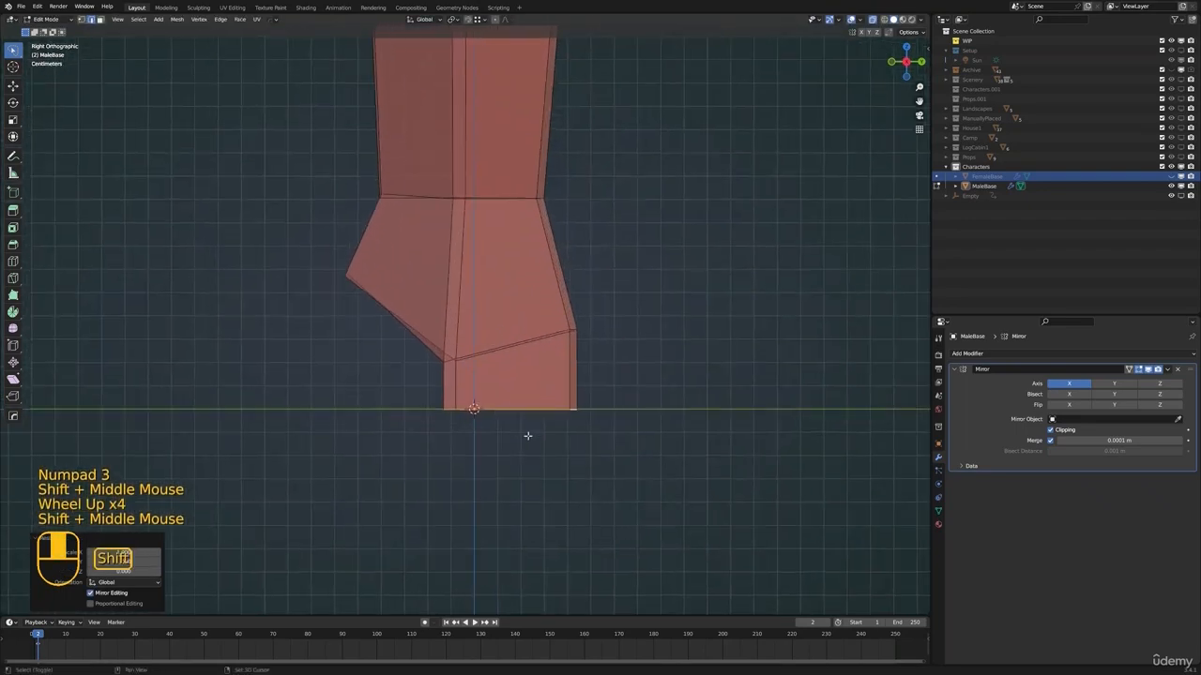
key(g)
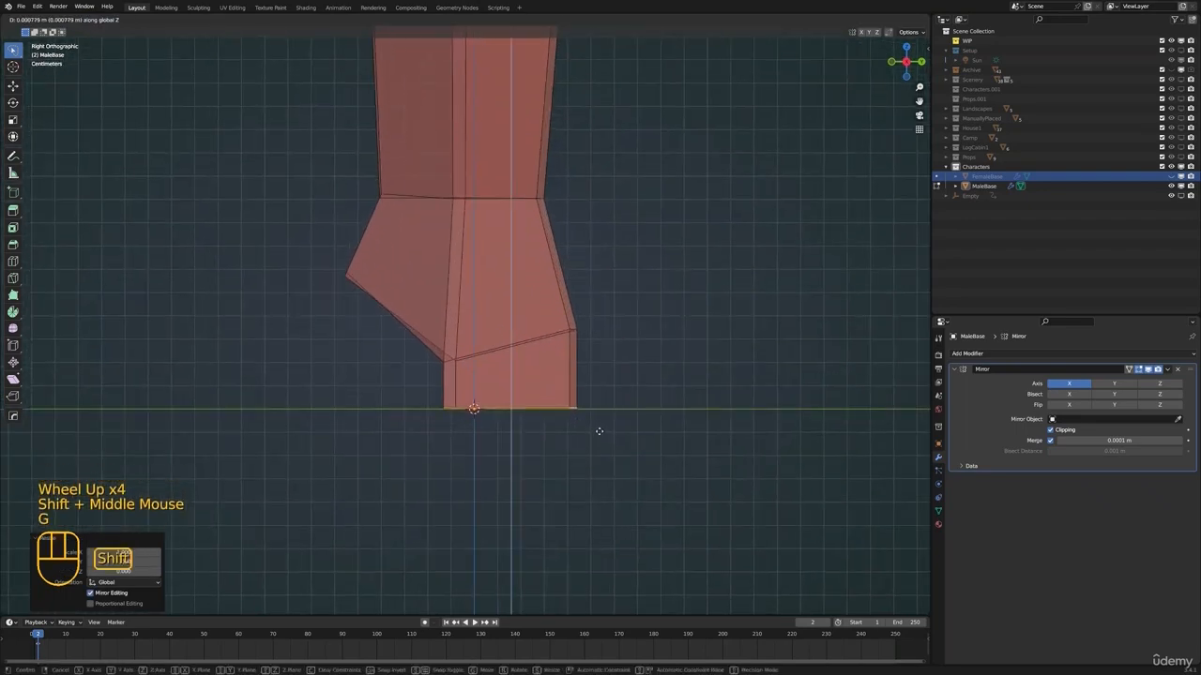
click(598, 431)
key(n)
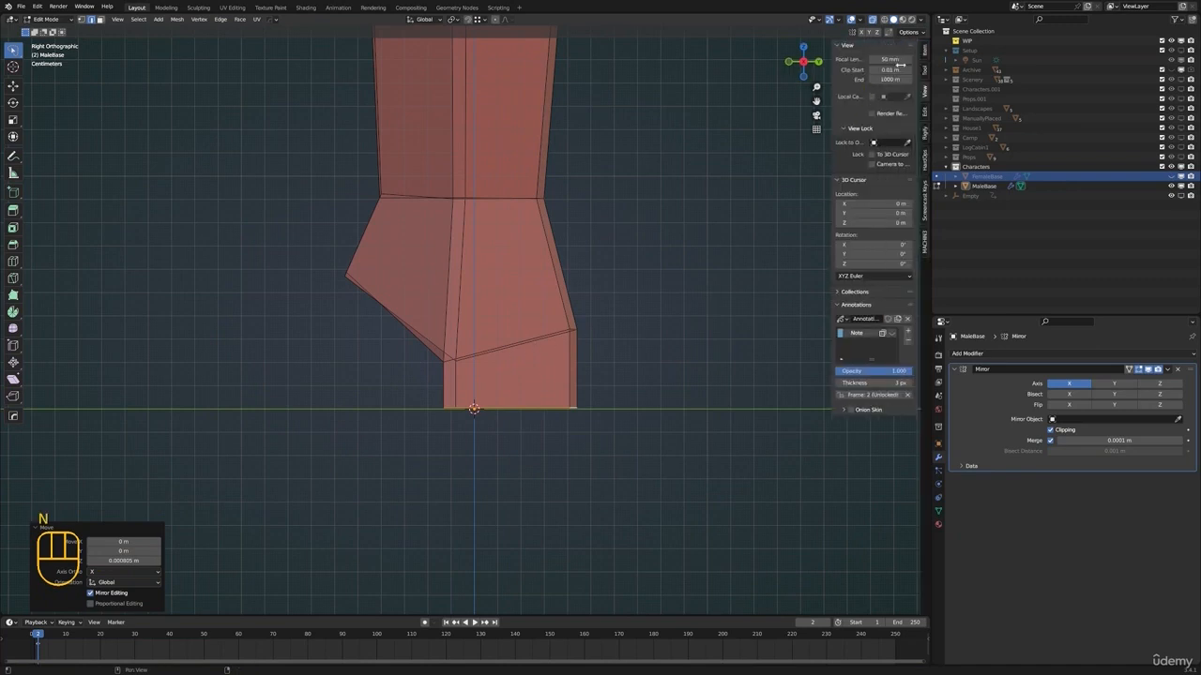
click(924, 51)
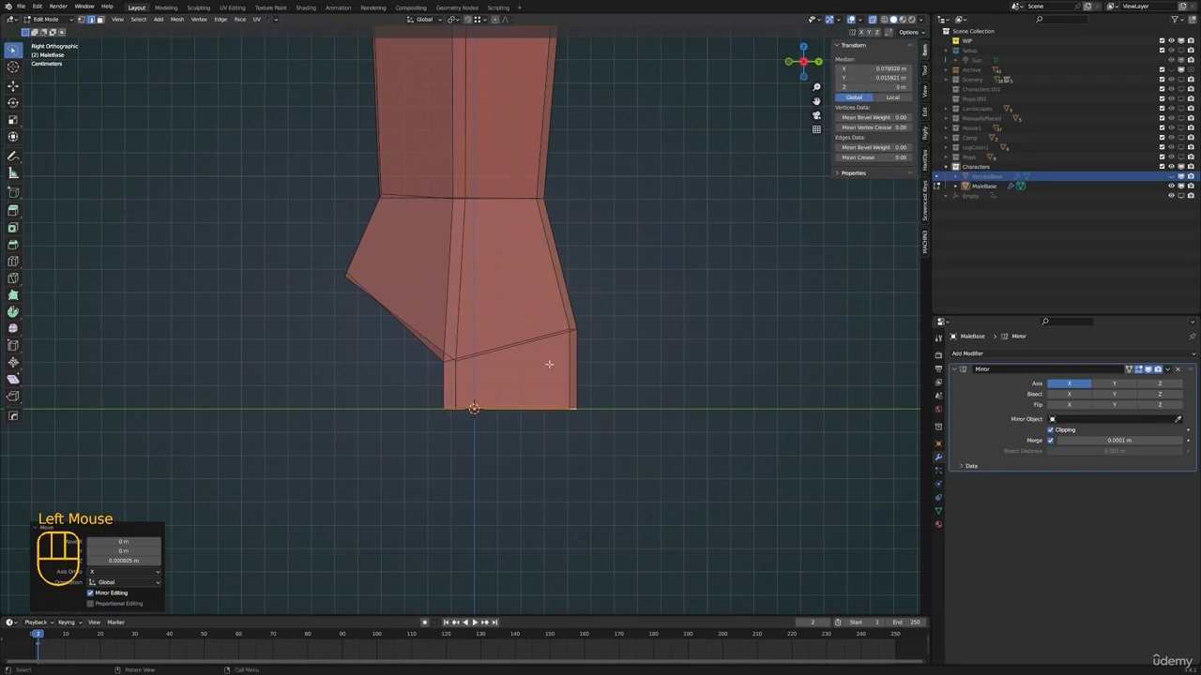
Select the front edges of the ankle and heel and extrude them about 0.1 m forward along Y
shift+middle_drag(568, 260, 566, 333)
scroll(662, 348, down, 3)
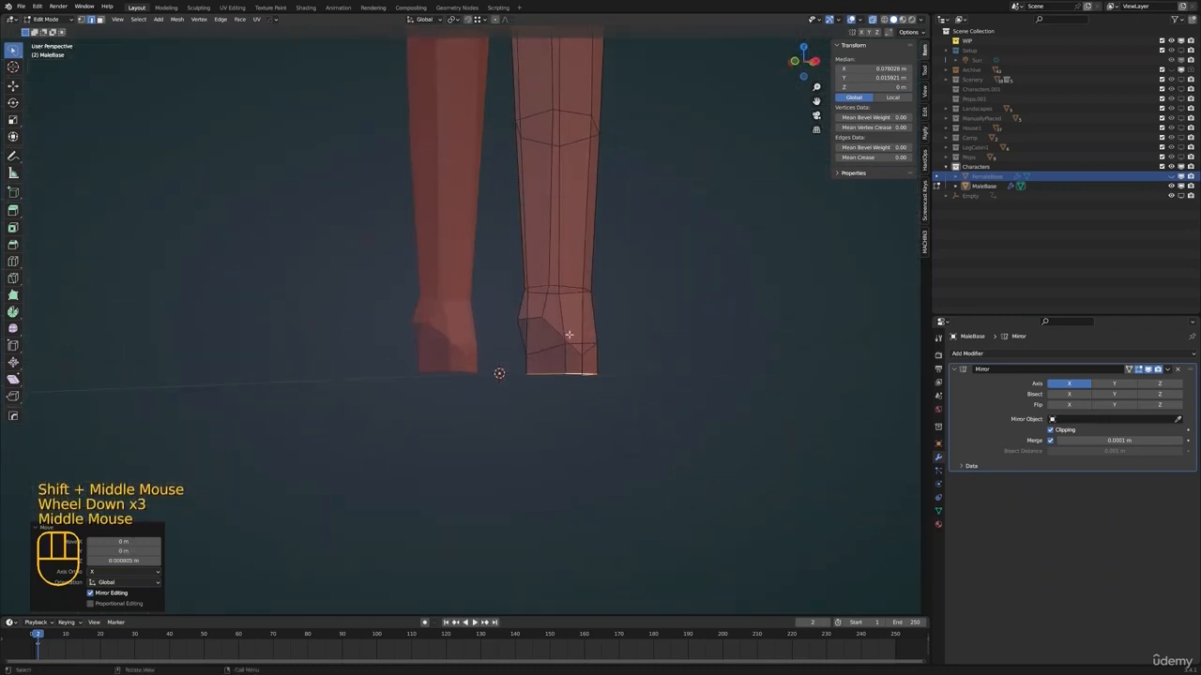
click(564, 337)
shift+click(579, 366)
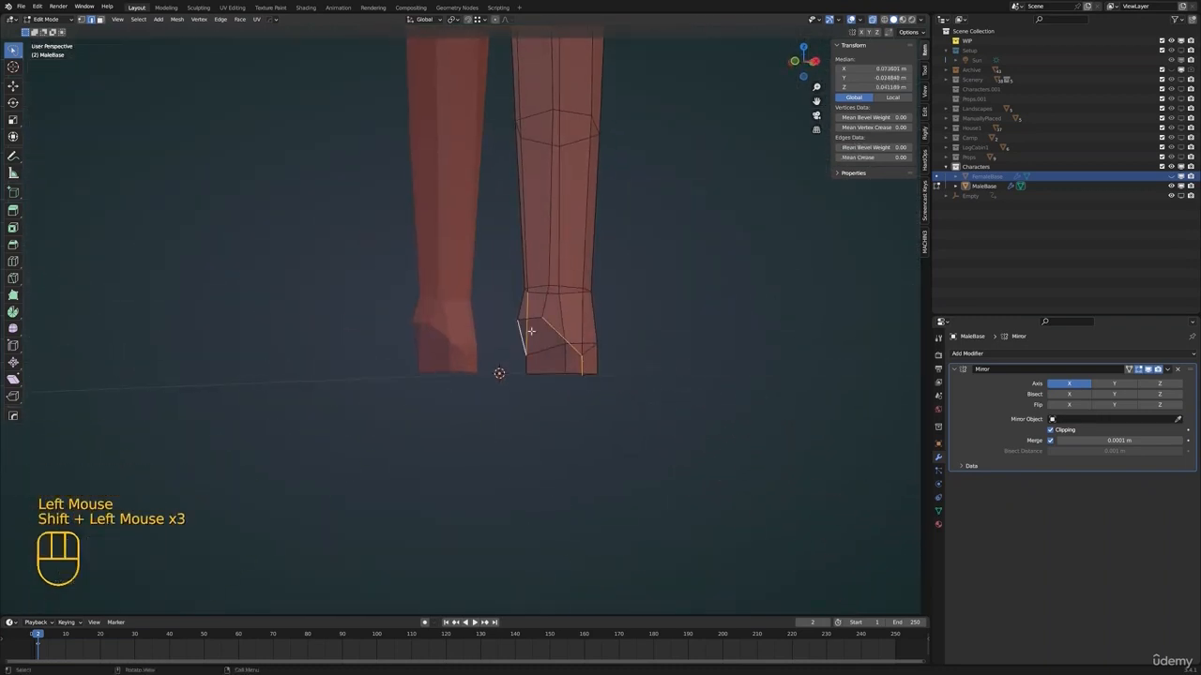
key(ctrl+z)
shift+click(526, 326)
shift+click(525, 326)
shift+click(526, 359)
middle_drag(526, 359, 638, 364)
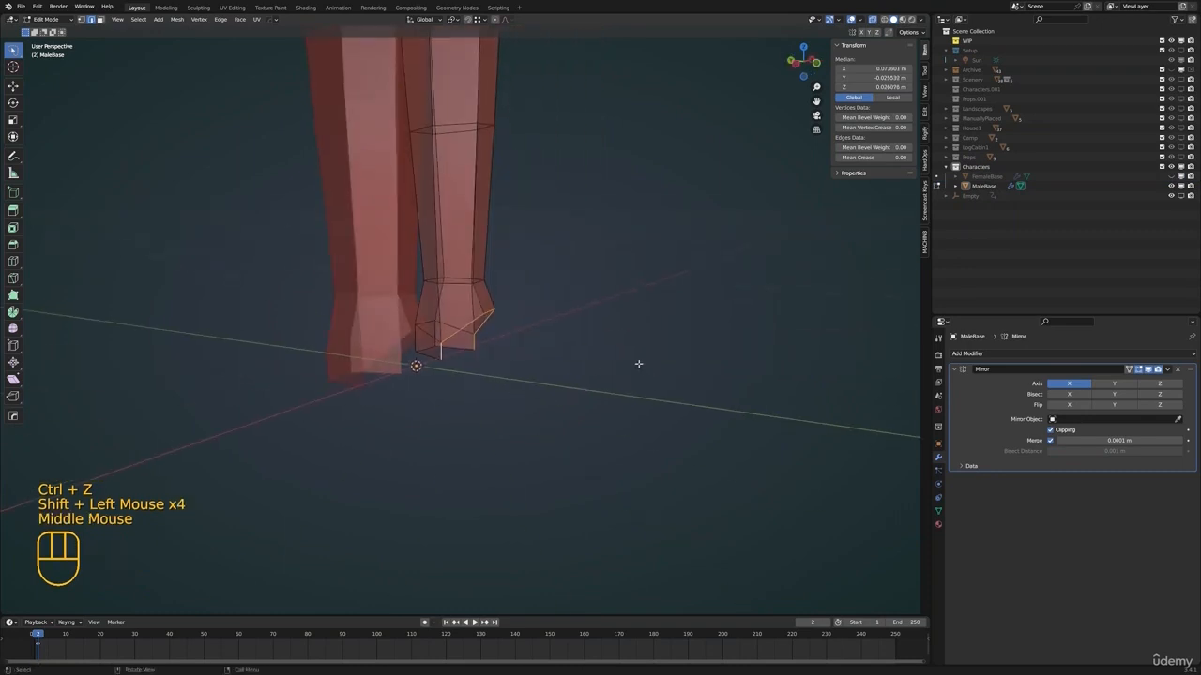
middle_drag(595, 307, 480, 303)
key(KP_3)
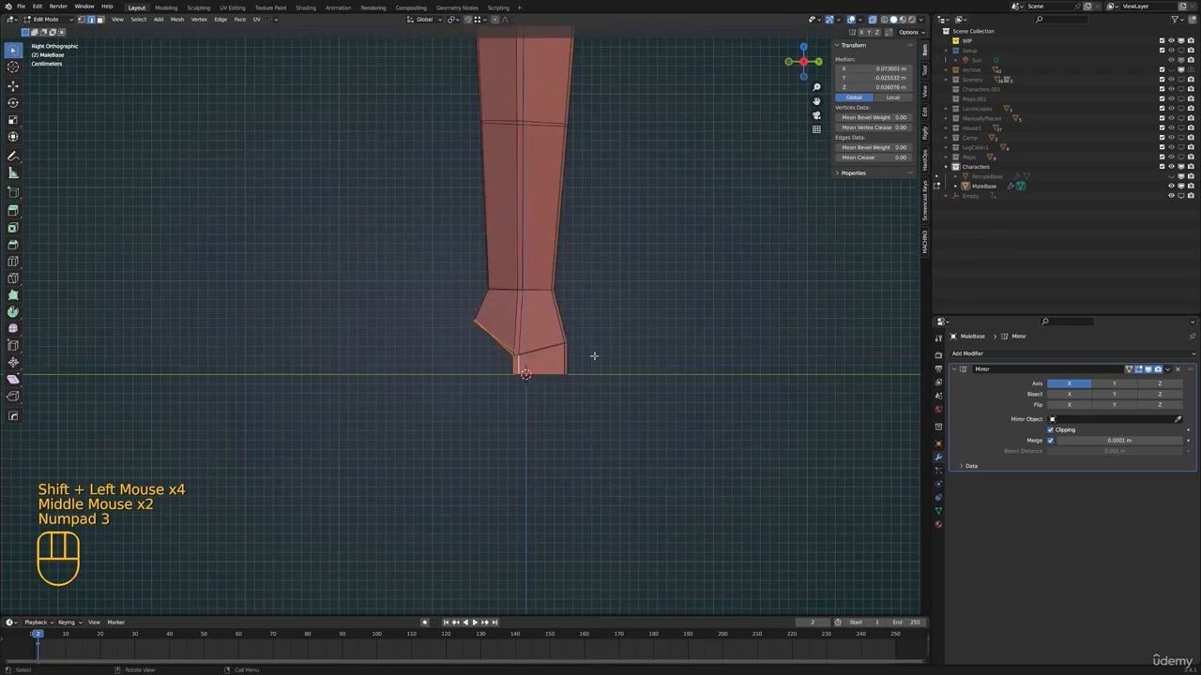
key(e)
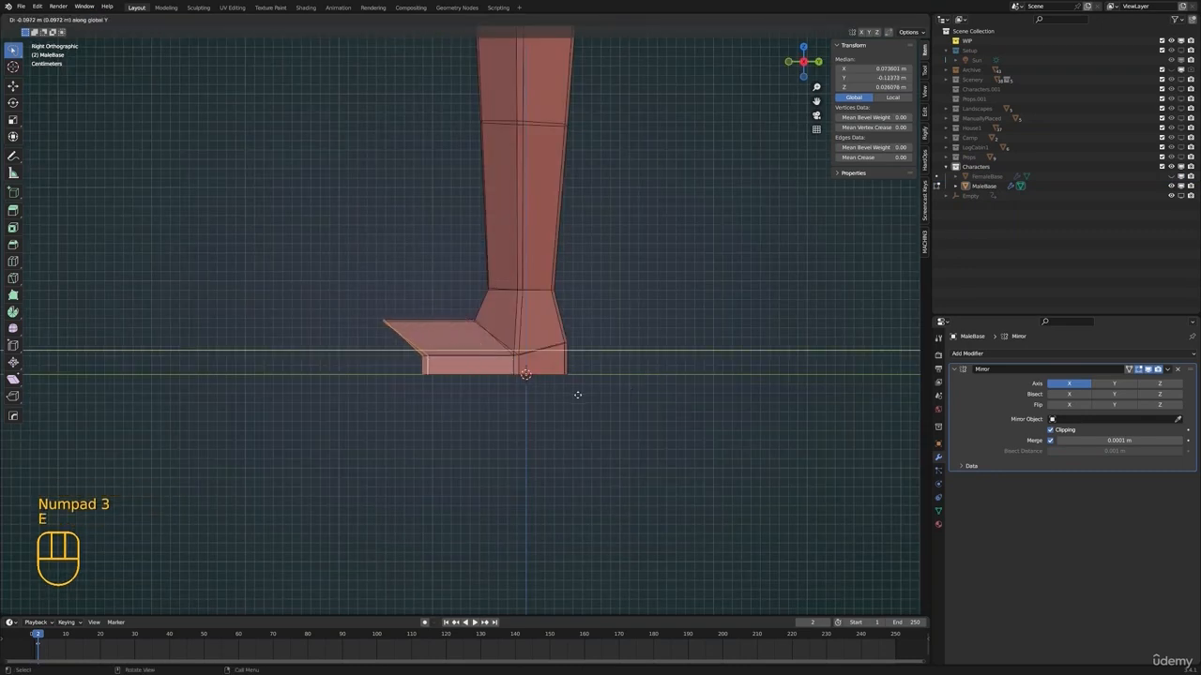
click(582, 395)
Move the upper toe edge about 0.016 m down and 0.018 m back, and adjust the lower toe edges along Y
shift+middle_drag(421, 308, 560, 329)
click(560, 358)
key(g)
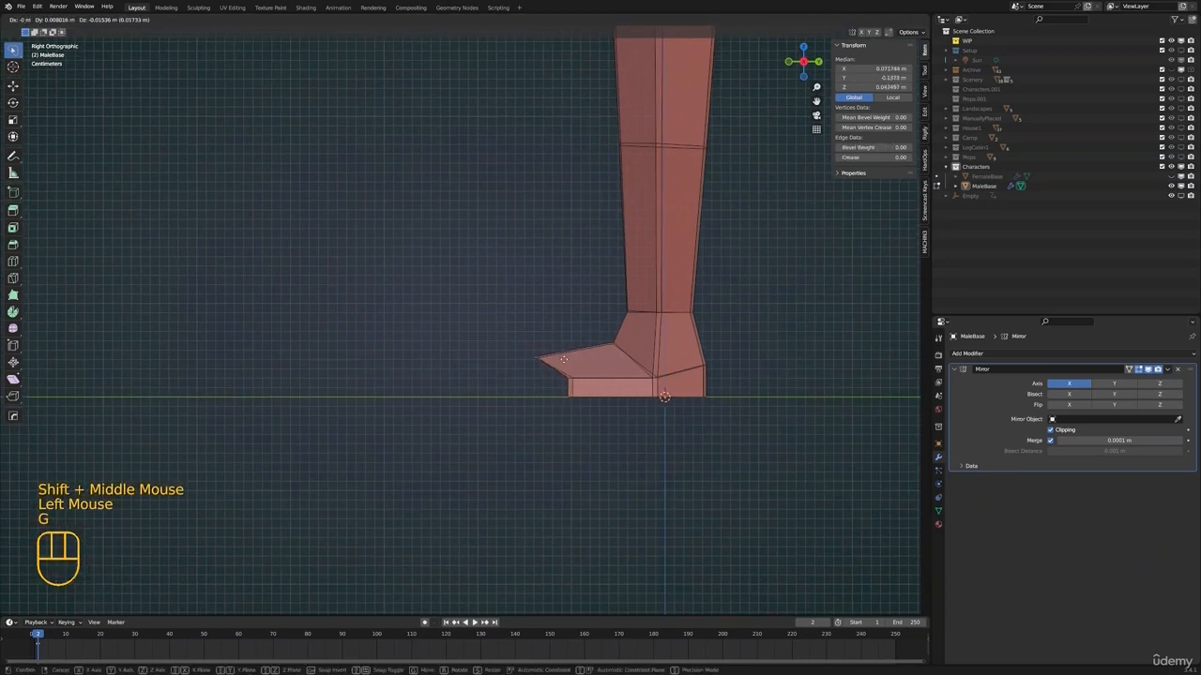
click(570, 376)
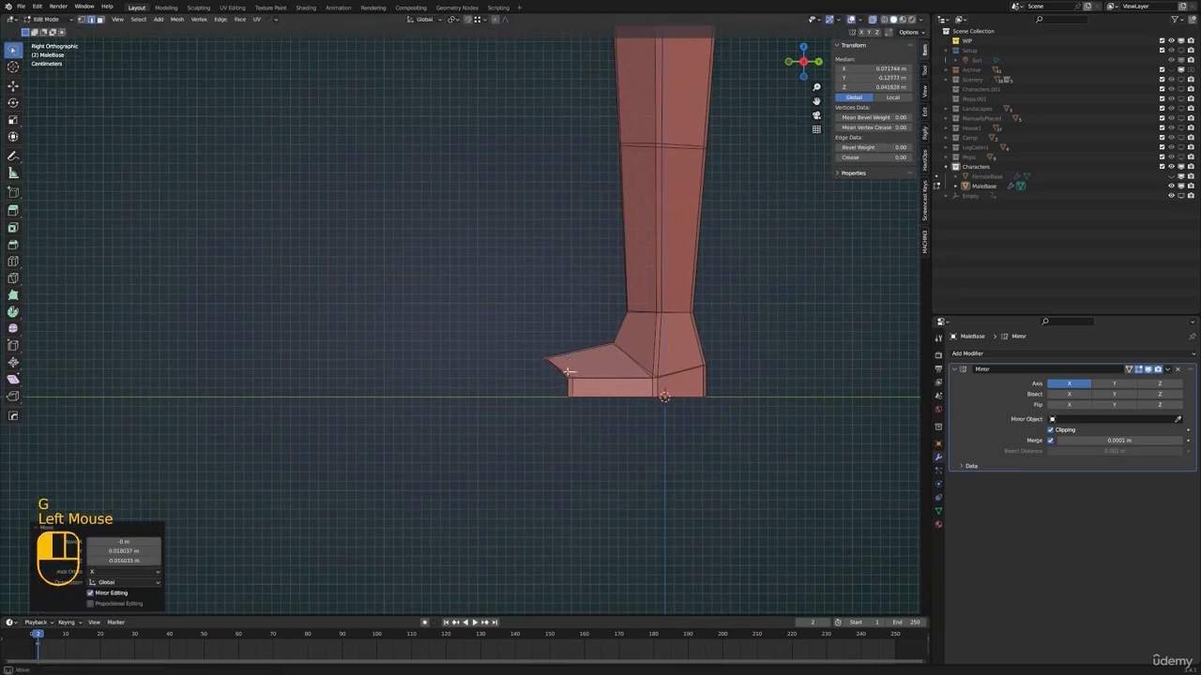
drag(567, 371, 600, 407)
key(g)
key(y)
click(578, 409)
Return to Object Mode, turn off X-ray and review the new feet on the body
key(alt+a)
key(Tab)
shift+middle_drag(591, 372, 630, 404)
click(872, 19)
shift+middle_drag(600, 394, 484, 444)
scroll(557, 421, down, 4)
scroll(484, 445, down, 2)
middle_drag(563, 455, 483, 469)
shift+middle_drag(484, 471, 483, 389)
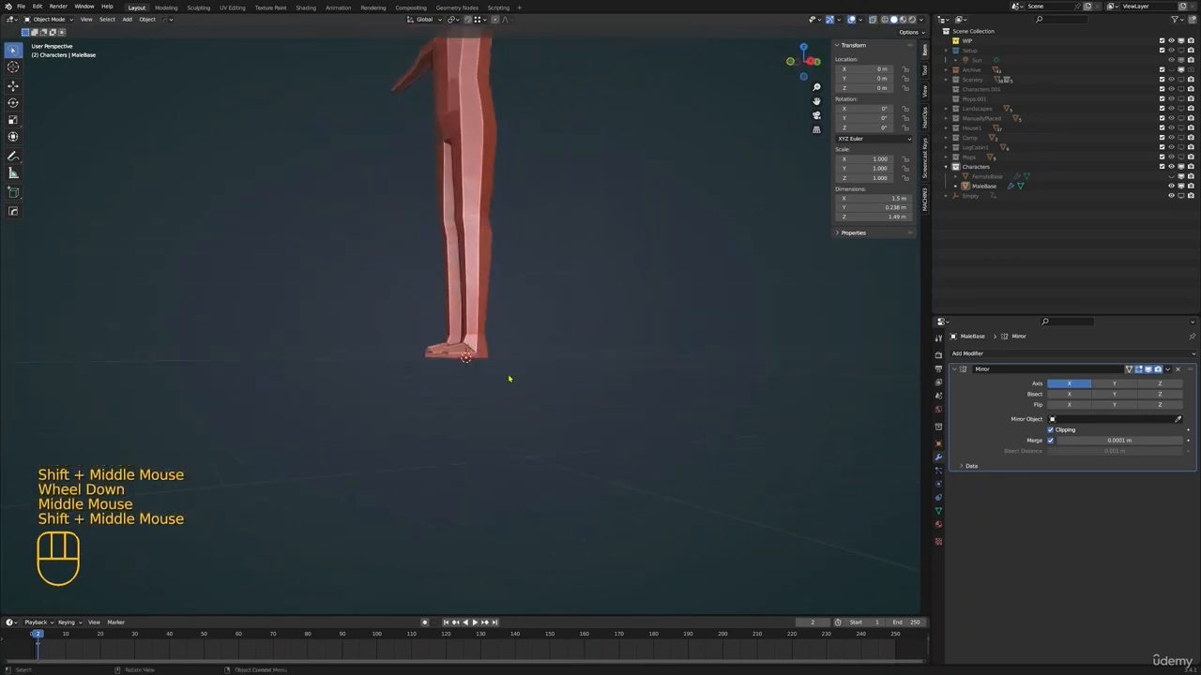
scroll(507, 376, up, 2)
mouse_move(507, 375)
middle_down()
mouse_move(509, 407)
mouse_move(498, 394)
middle_up()
scroll(500, 392, up, 2)
scroll(491, 404, up, 2)
middle_drag(497, 394, 474, 375)
click(477, 378)
key(1)
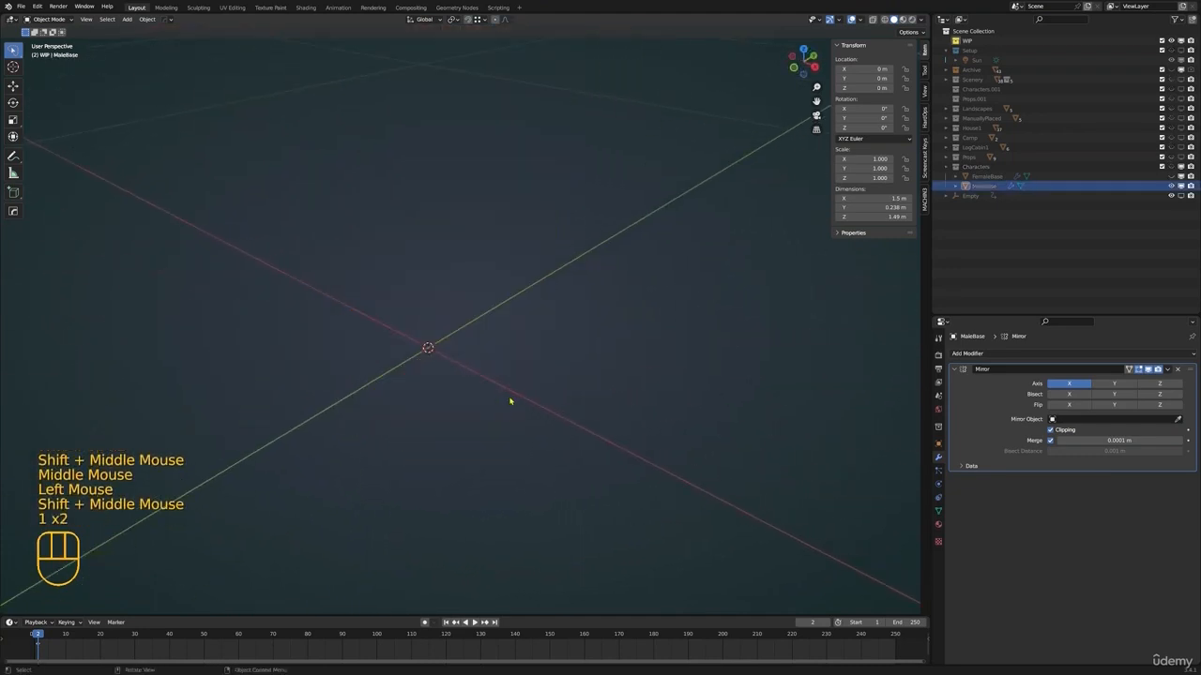
key(ctrl+z)
key(Tab)
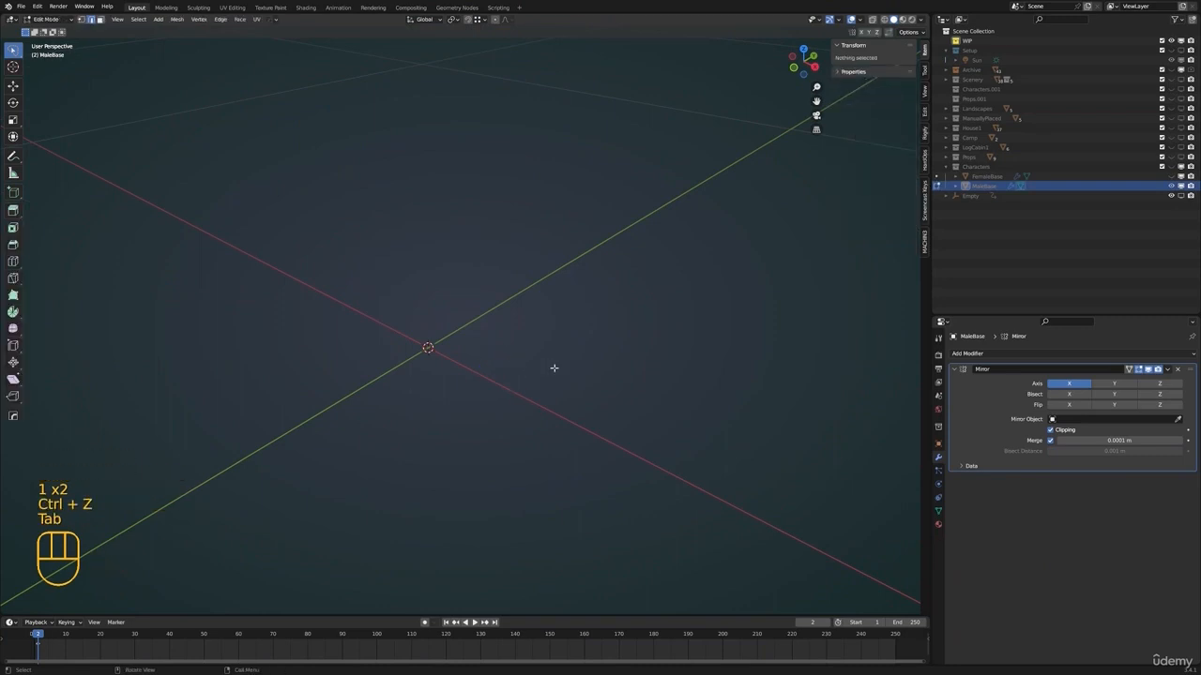
key(ctrl+z)
key(ctrl+z)
In Edit Mode, widen the front of the foot by moving its inner and outer toe edges along X
key(Tab)
click(554, 369)
scroll(554, 369, down, 2)
middle_drag(554, 370, 488, 411)
key(g)
key(x)
click(575, 412)
click(445, 407)
scroll(444, 407, up, 1)
scroll(445, 407, down, 1)
key(g)
key(x)
click(535, 405)
With Z locked, move the outer vertex of the upper toe edge about 0.016 m outward and the inner one forward
key(1)
click(468, 392)
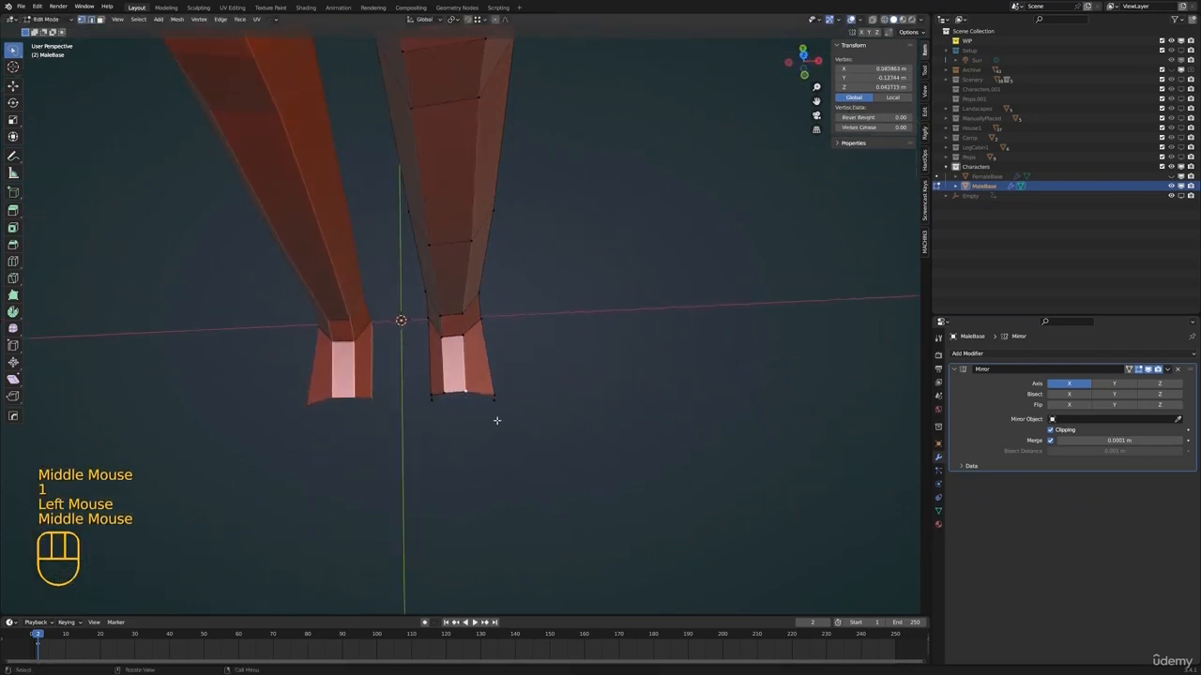
key(g)
key(shift+z)
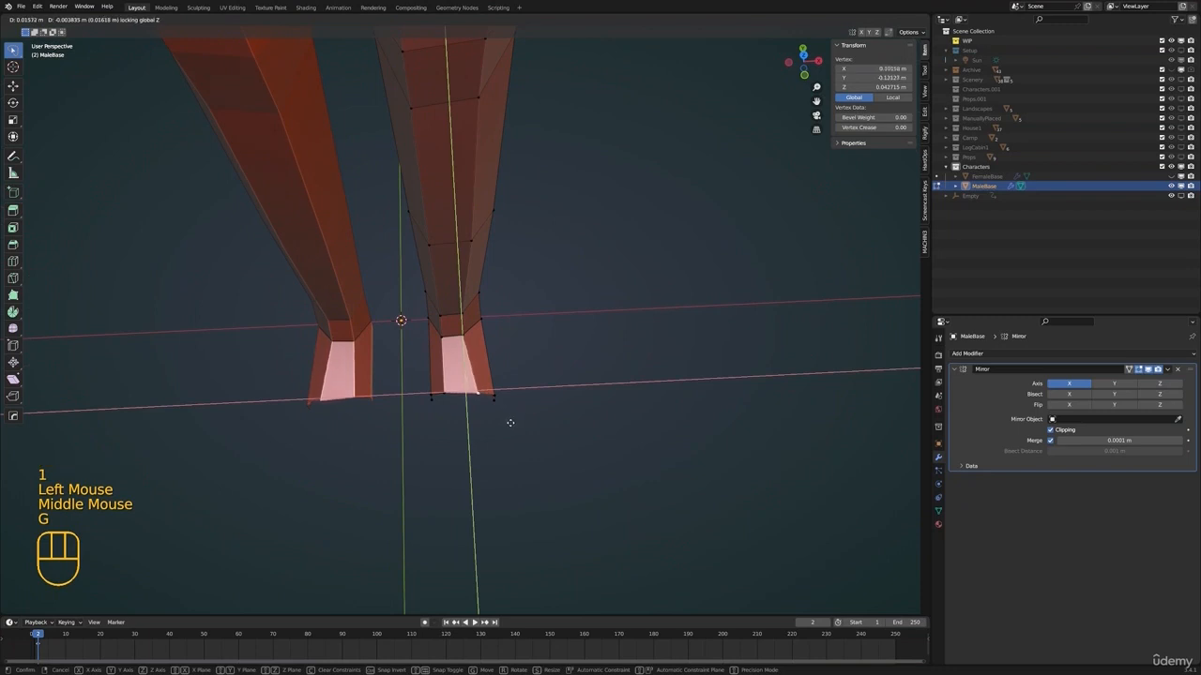
click(511, 424)
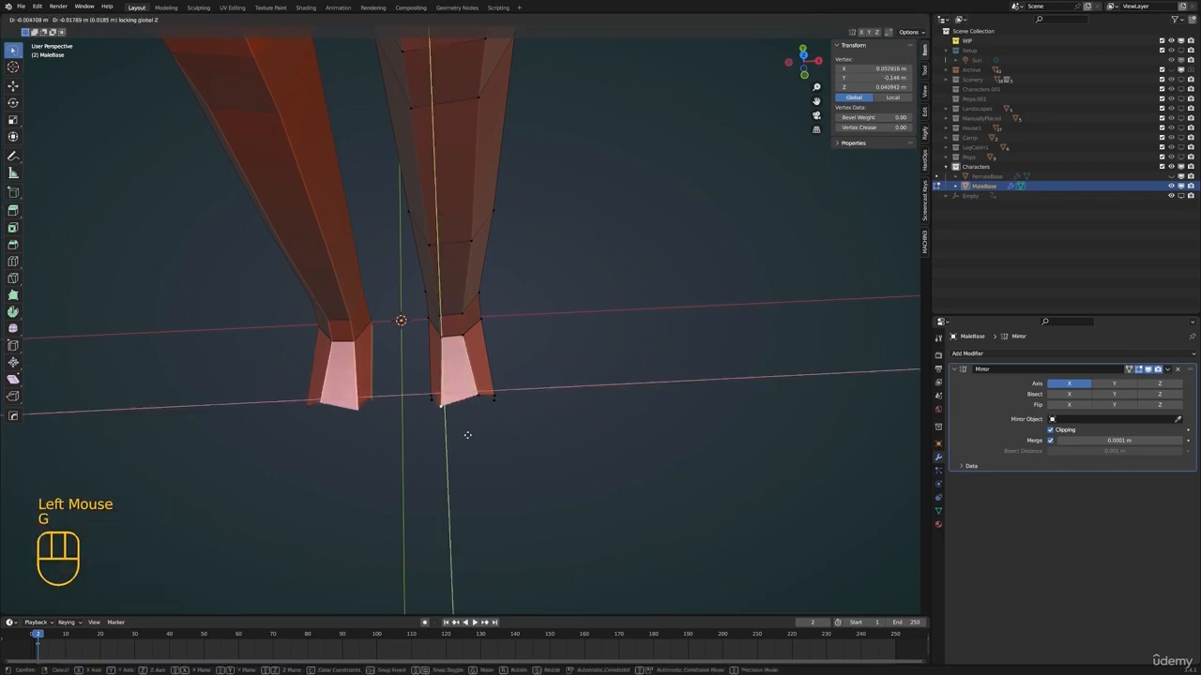
shift+scroll(466, 437, up, 1)
shift+middle_drag(466, 437, 460, 362)
Select the two vertices at the inner side of the toe and move them about 0.054 m down along Z
click(460, 364)
shift+click(460, 375)
scroll(461, 378, up, 1)
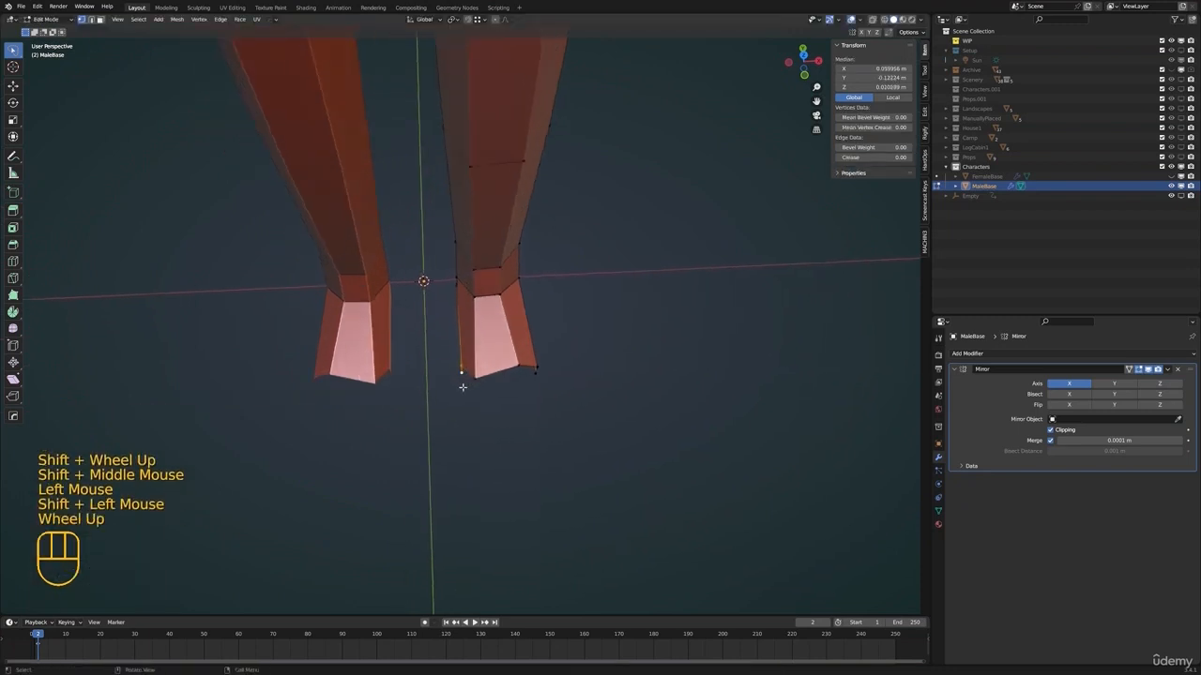
key(g)
key(z)
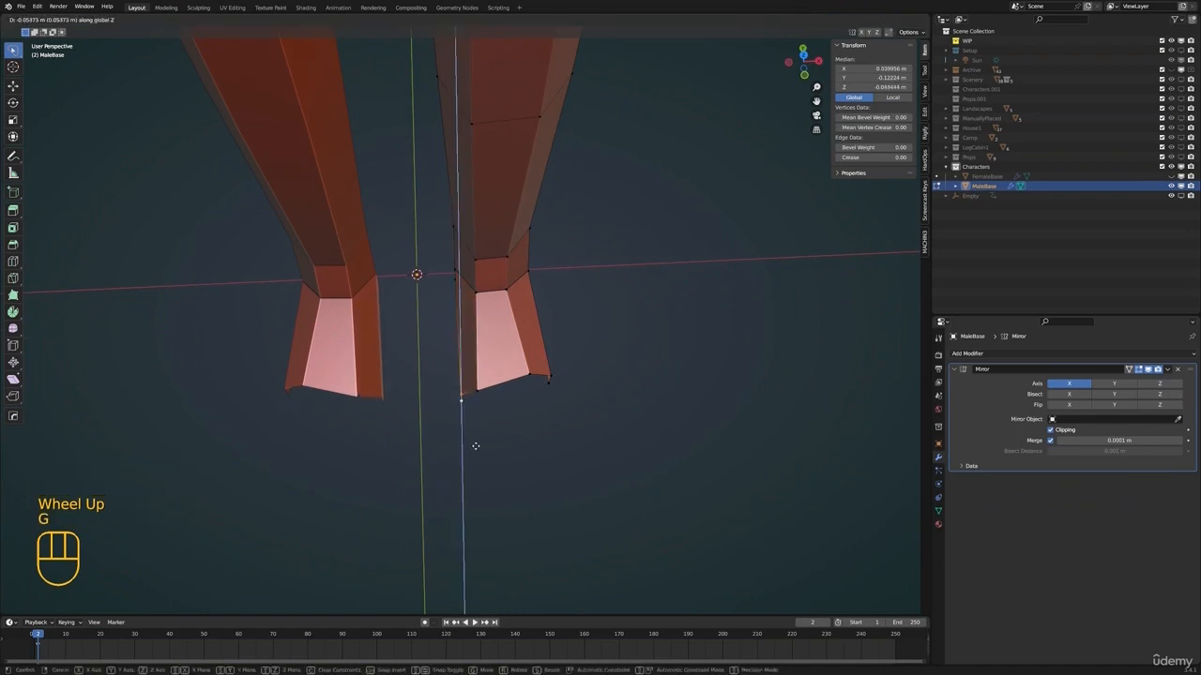
click(475, 445)
Adjust the inner toe vertices horizontally with Z locked and undo the last move
click(463, 401)
shift+click(464, 395)
shift+click(476, 391)
scroll(478, 403, down, 1)
middle_drag(480, 413, 536, 343)
key(g)
key(shift+z)
key(ctrl+z)
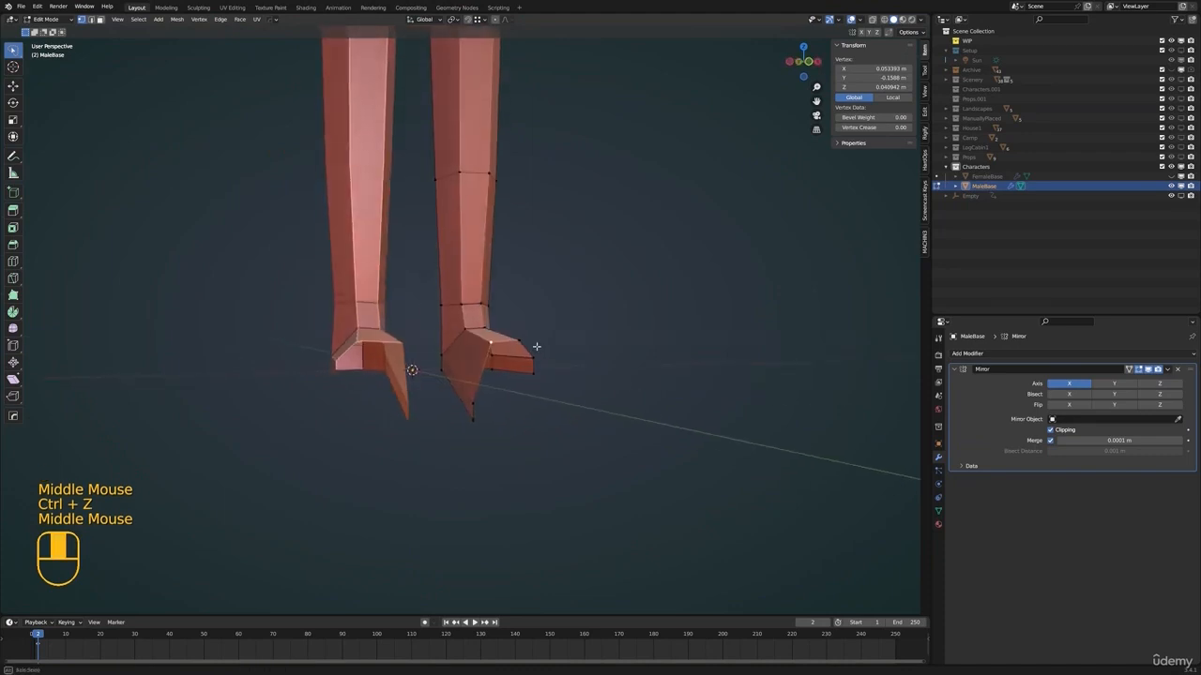
click(470, 416)
shift+click(475, 400)
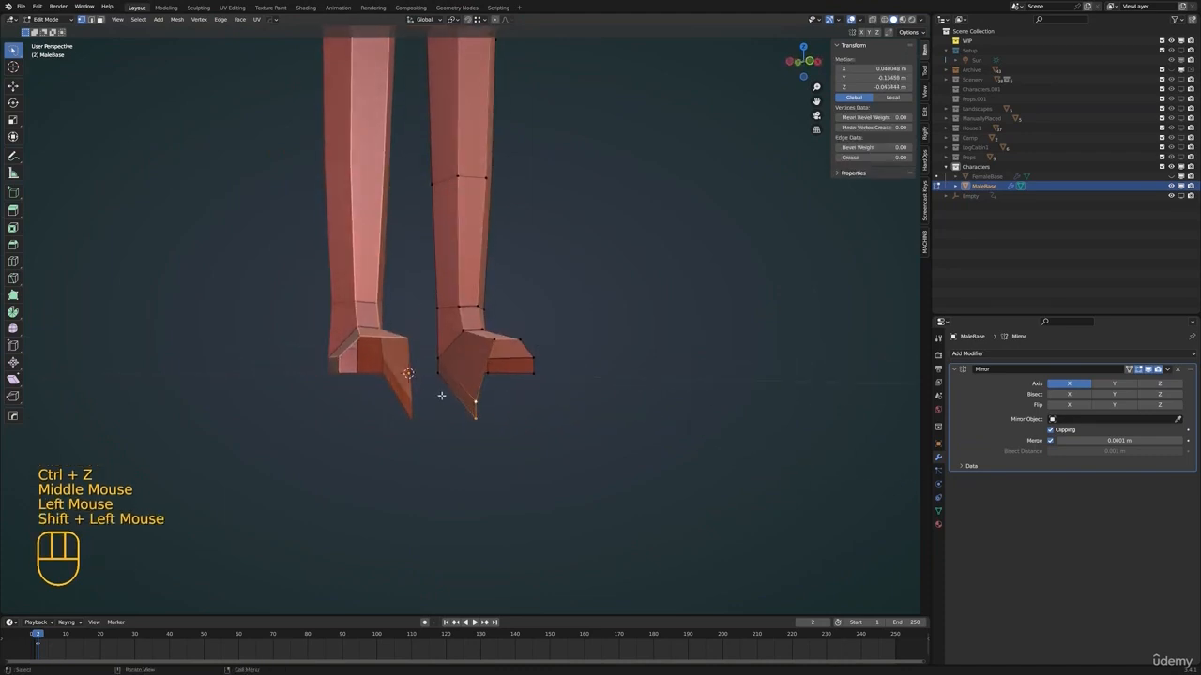
click(471, 420)
key(g)
key(shift+z)
right_click(492, 252)
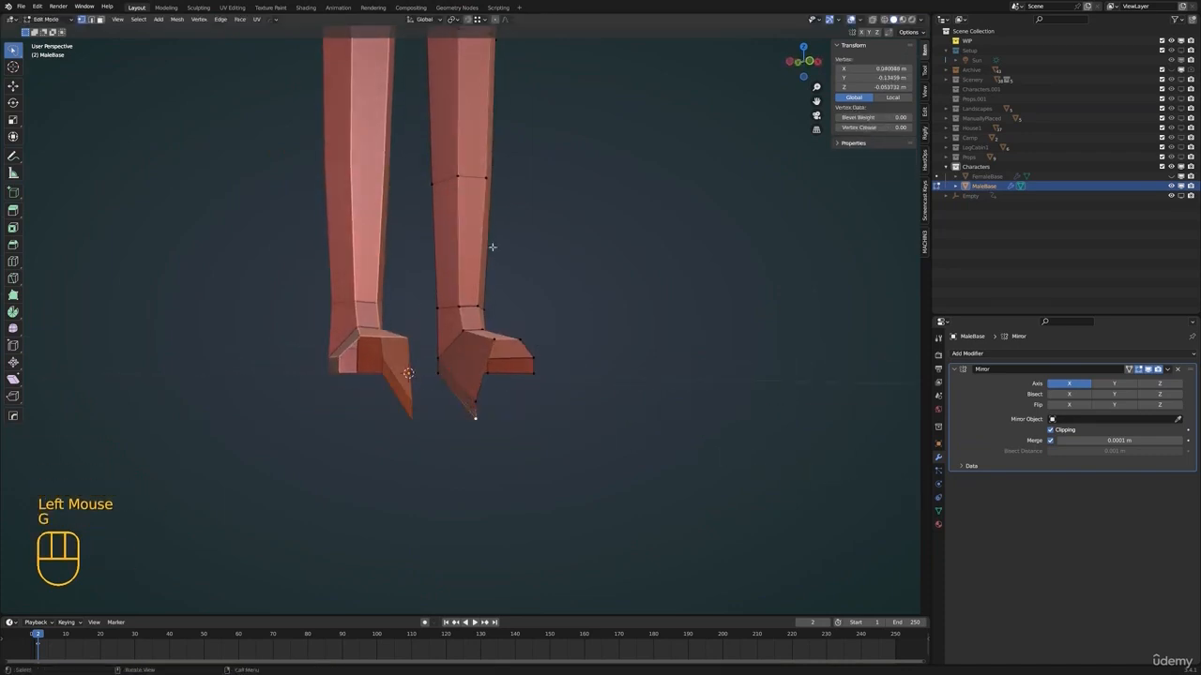
Enable snapping and raise the two inner toe vertices along Z, the lower to 0 m and the upper to the matching heel vertex's height
click(477, 21)
key(g)
key(z)
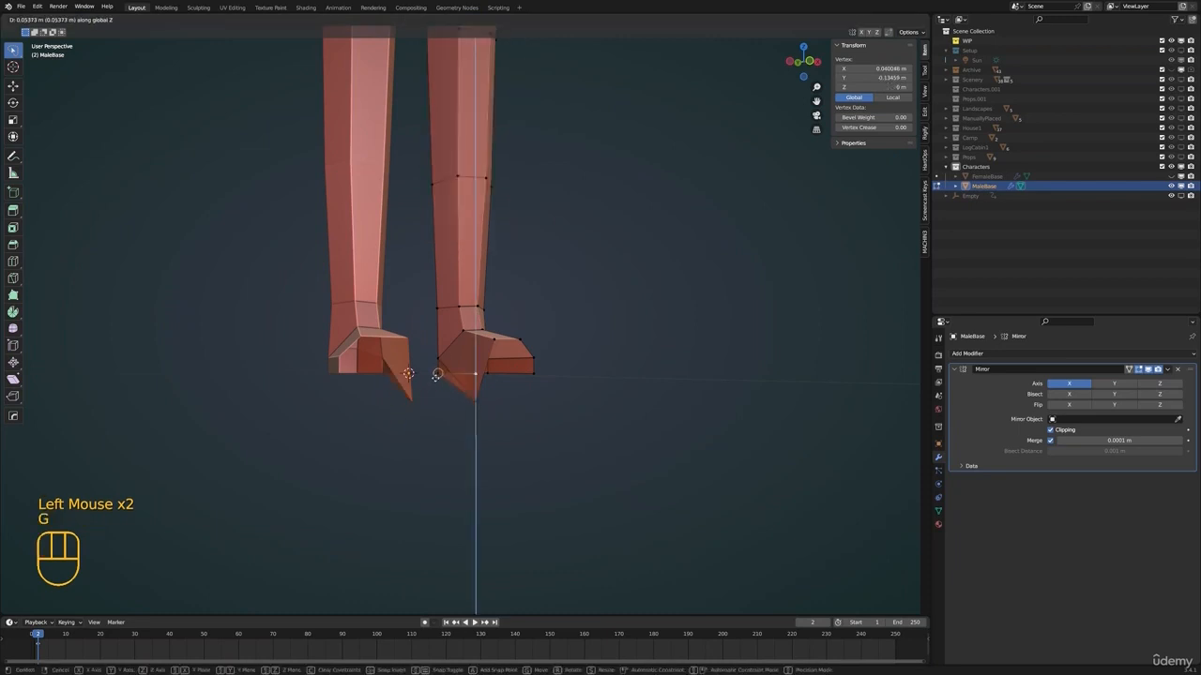
click(438, 373)
click(476, 400)
key(g)
key(z)
click(436, 357)
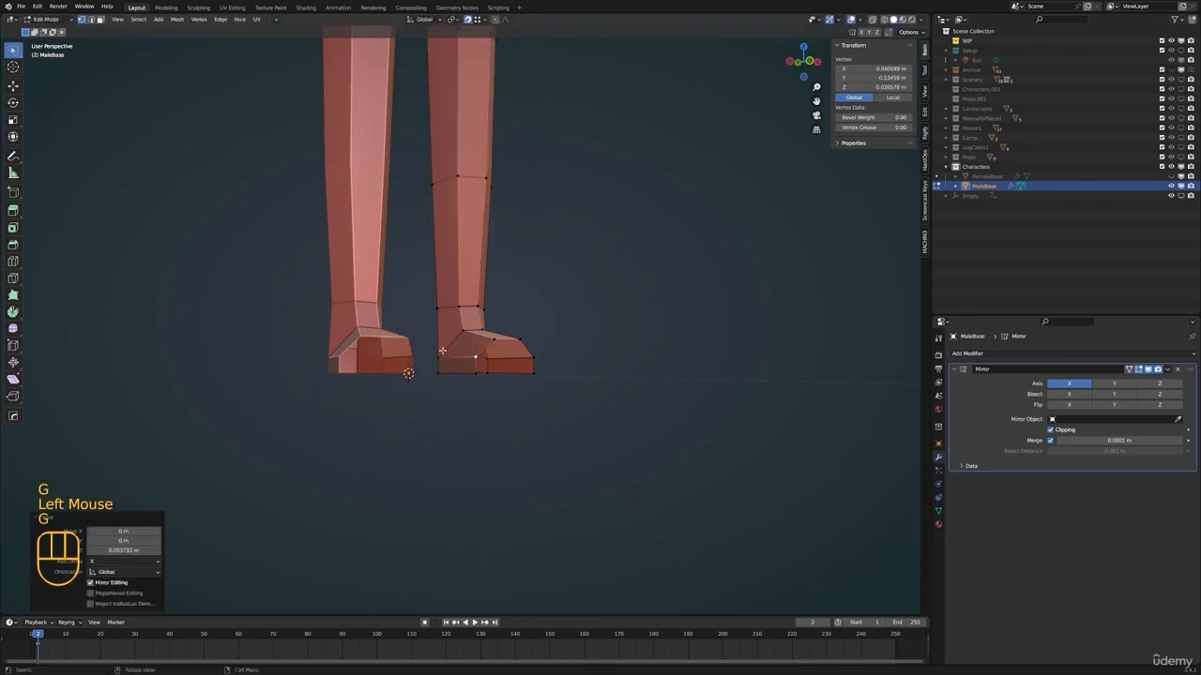
Inspect the reshaped feet and legs from several sides and in Object Mode
scroll(545, 362, up, 1)
shift+middle_drag(548, 346, 385, 399)
middle_drag(634, 404, 497, 377)
middle_drag(497, 377, 483, 405)
click(463, 377)
scroll(484, 405, up, 1)
middle_drag(483, 406, 399, 351)
scroll(499, 405, down, 2)
click(414, 402)
scroll(514, 368, down, 2)
shift+middle_drag(399, 350, 351, 260)
key(Tab)
scroll(518, 191, down, 4)
In Edit Mode, move a vertex behind the knee about 0.014 m and slide a neighbouring leg vertex along its edge
key(Tab)
scroll(351, 259, up, 2)
click(483, 263)
middle_drag(483, 263, 518, 293)
key(g)
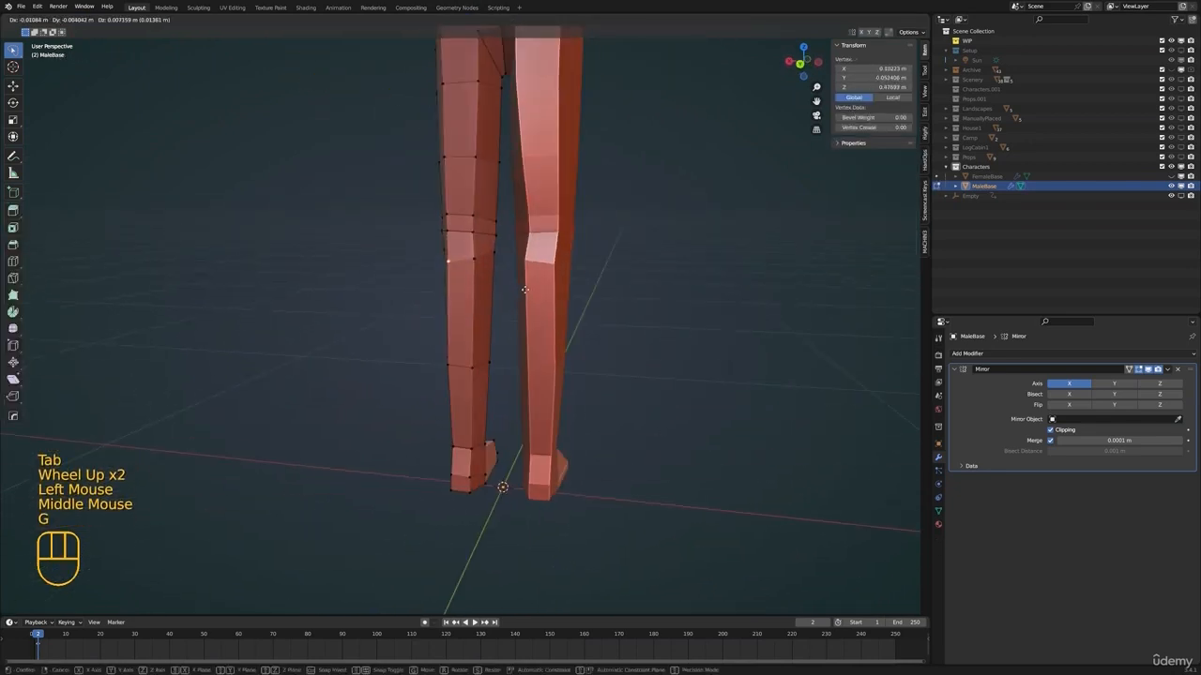
click(526, 288)
mouse_move(491, 228)
middle_down()
mouse_move(539, 225)
mouse_move(517, 260)
mouse_move(589, 284)
mouse_move(483, 211)
middle_up()
click(514, 254)
key(g)
key(g)
click(587, 284)
In top view, extrude the inner toe edge about 0.04 m forward, about 0.03 m outward, and back toward the foot's outer side
scroll(483, 211, up, 1)
middle_drag(483, 216, 582, 225)
shift+middle_drag(566, 388, 586, 322)
scroll(539, 324, up, 2)
middle_drag(497, 325, 541, 423)
click(491, 366)
key(2)
click(490, 367)
click(479, 378)
key(KP_7)
key(e)
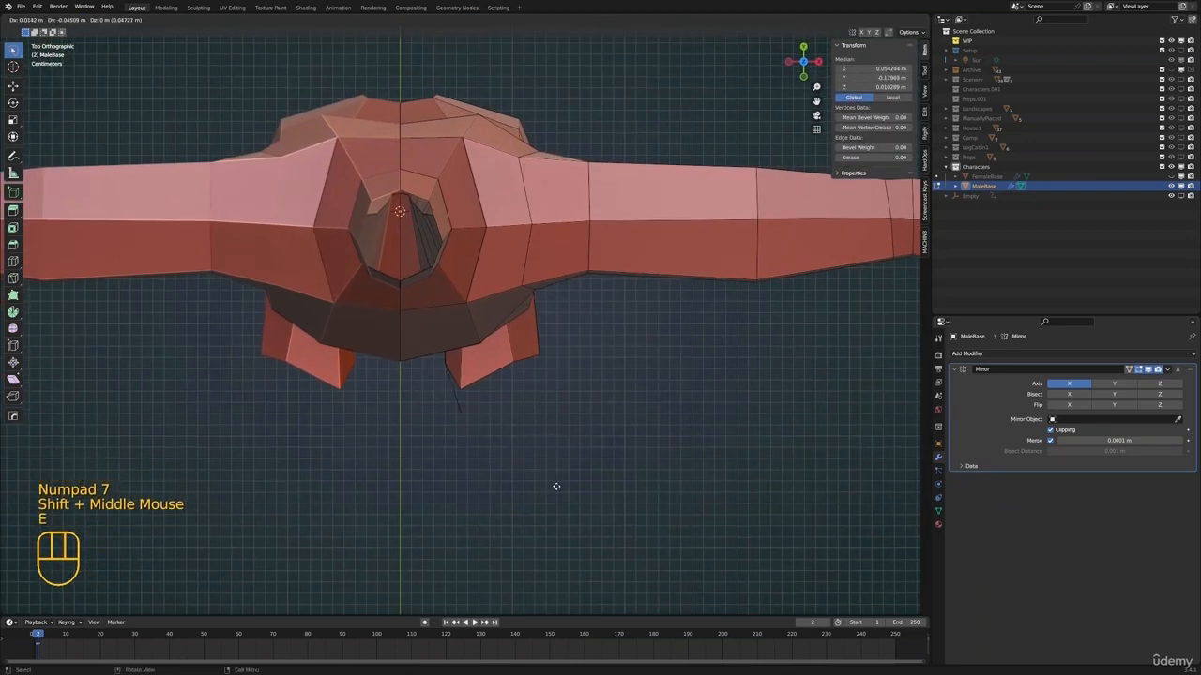
click(520, 465)
key(e)
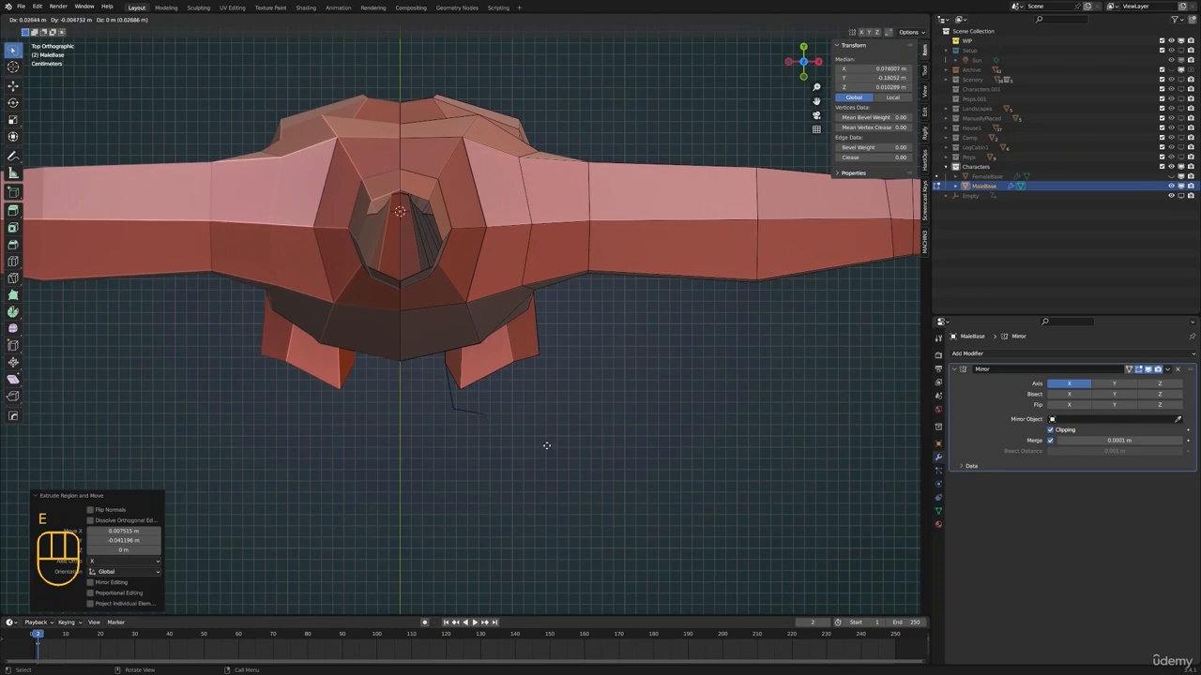
click(551, 447)
key(e)
click(607, 381)
Merge the lower and upper end vertices of the extruded toe strip into the foot's outer corner vertices using At Last
middle_drag(606, 382, 484, 383)
scroll(483, 384, up, 1)
key(1)
click(483, 381)
shift+click(506, 378)
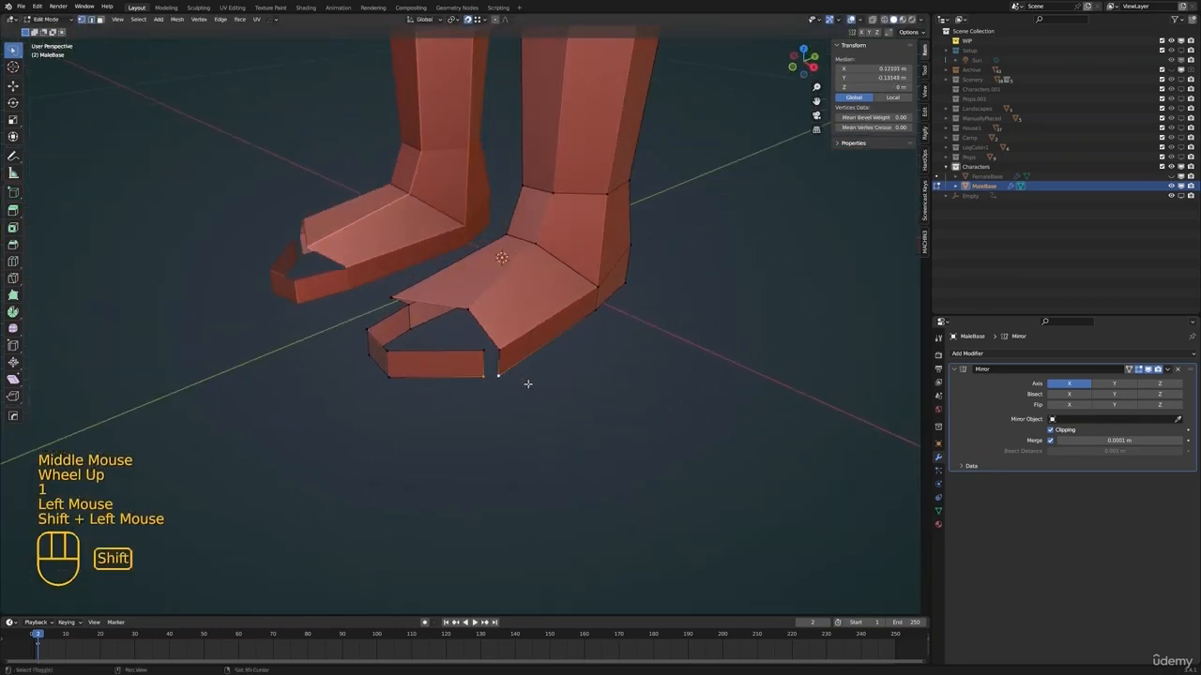
key(m)
click(514, 426)
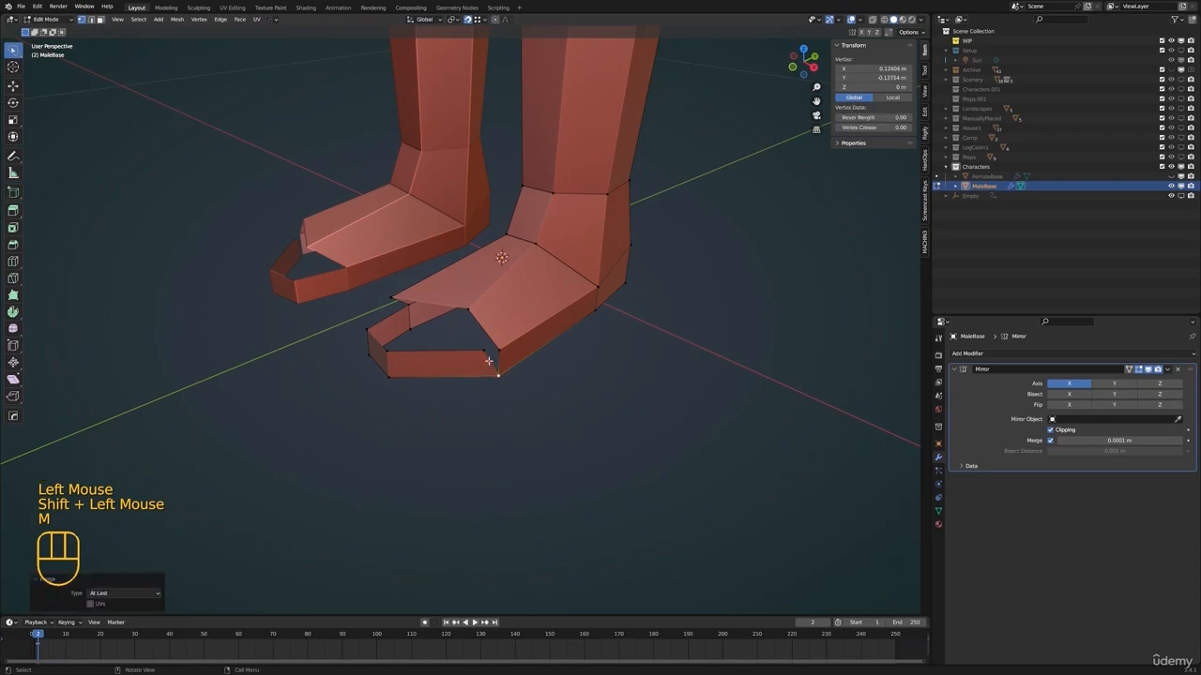
shift+middle_drag(469, 360, 497, 375)
middle_drag(498, 375, 501, 442)
scroll(525, 396, up, 1)
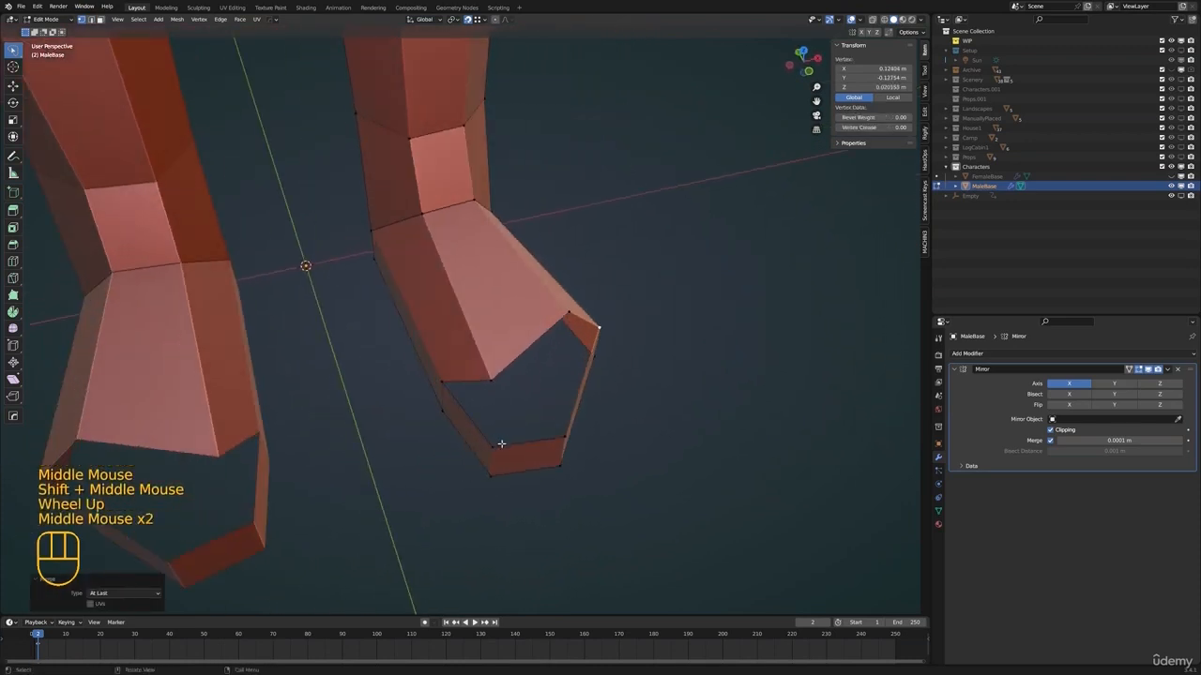
Fill the open top of the toe with new faces between the foot's front edges and the toe strip
key(2)
shift+click(469, 382)
key(f)
click(542, 434)
shift+click(494, 404)
key(f)
click(527, 353)
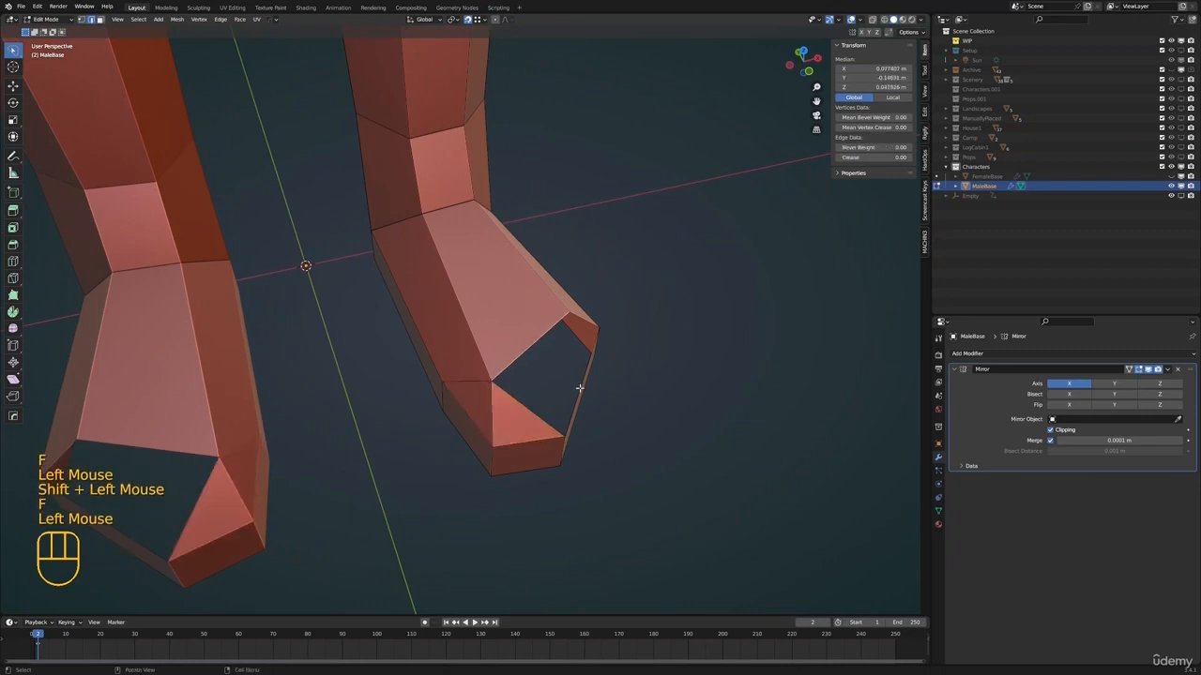
key(1)
click(497, 335)
shift+click(473, 383)
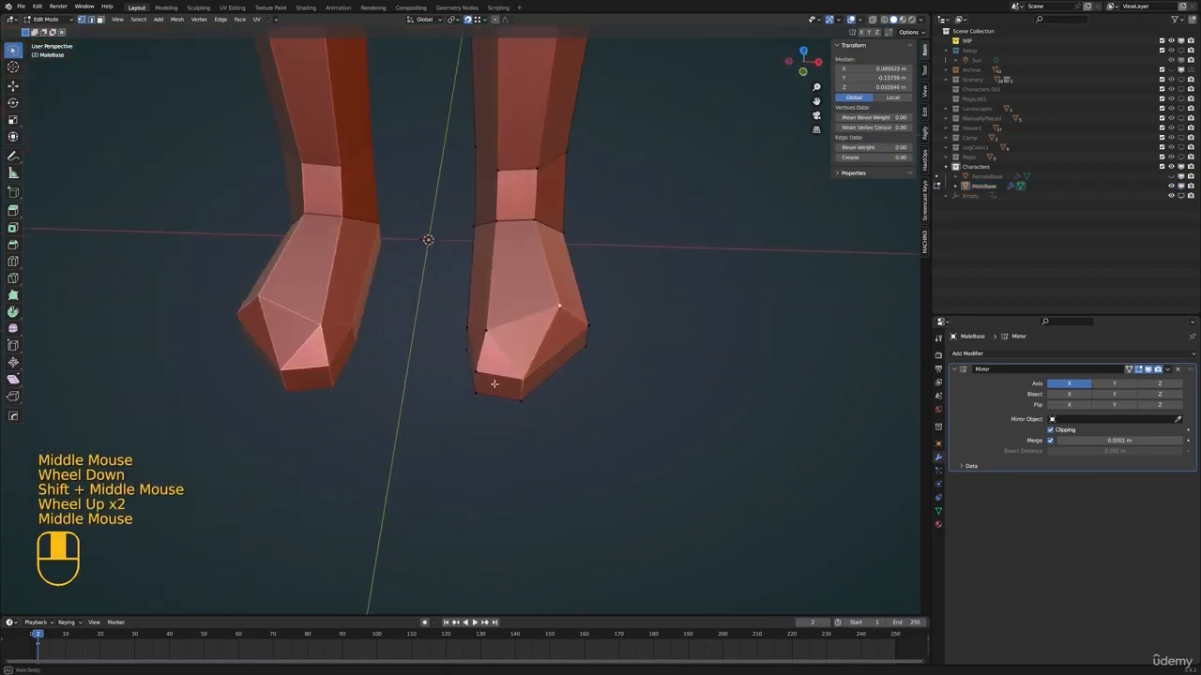
middle_drag(494, 384, 496, 389)
Dissolve the diagonal edge across the top faces of the toe
key(2)
click(505, 354)
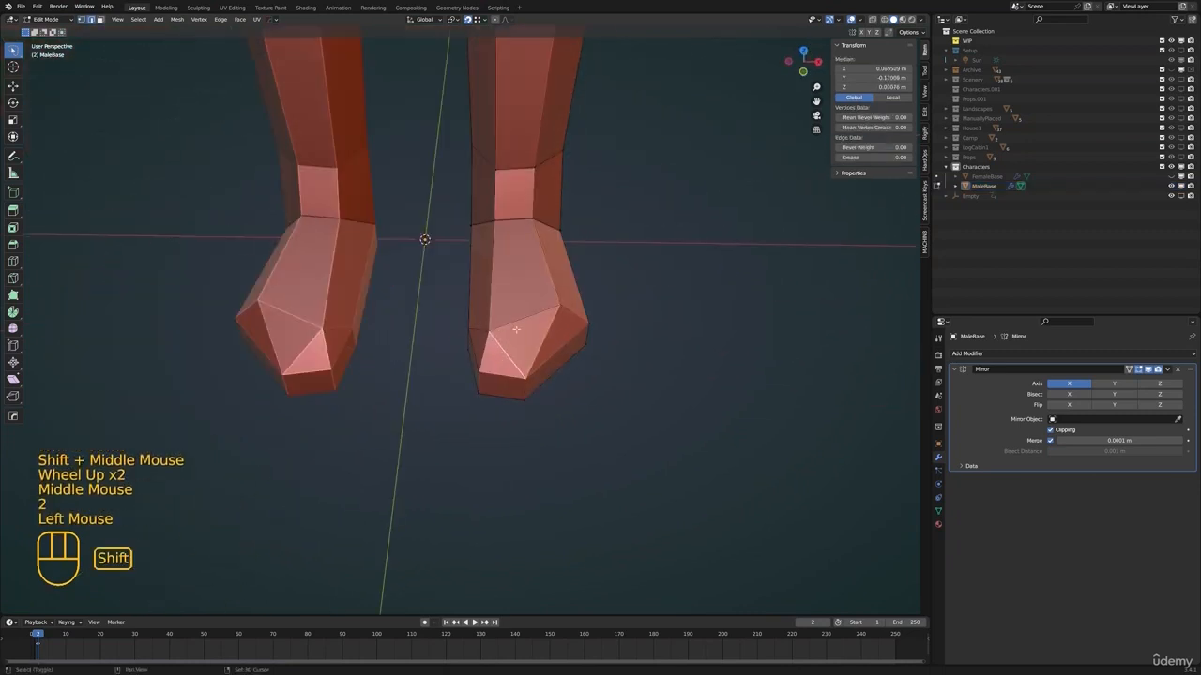
key(x)
key(ctrl+z)
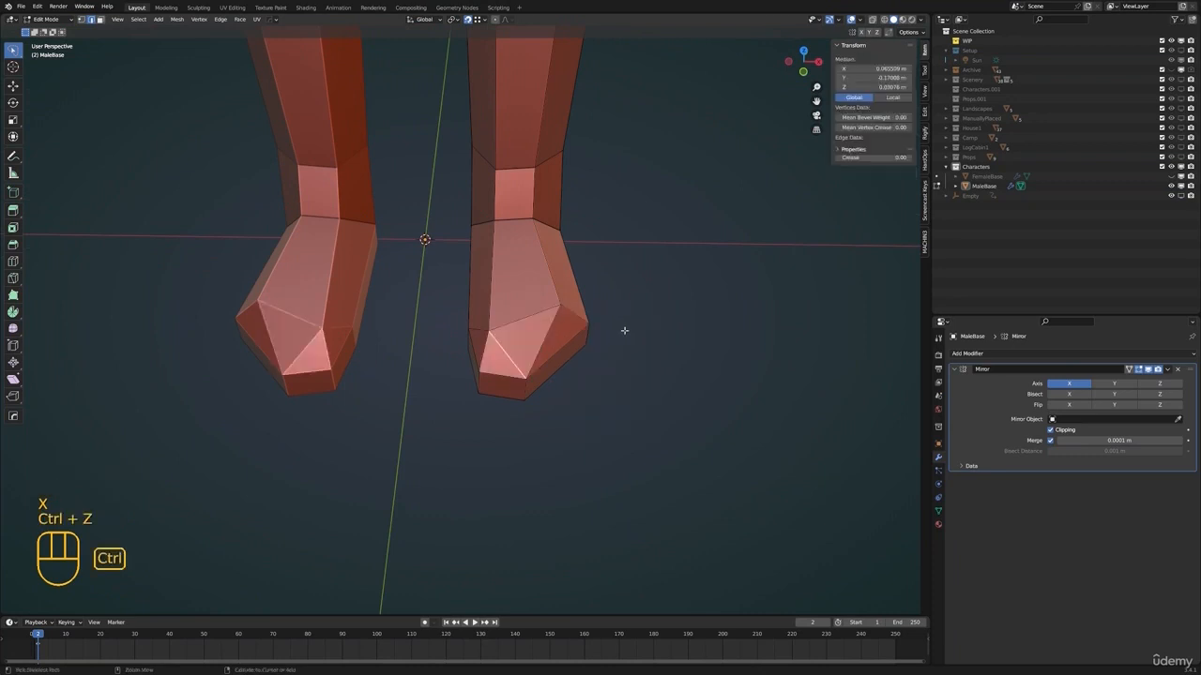
key(x)
click(595, 384)
Reposition a toe-tip vertex horizontally with Z locked and adjust its height along Z
key(Tab)
scroll(583, 418, up, 1)
shift+middle_drag(594, 384, 528, 413)
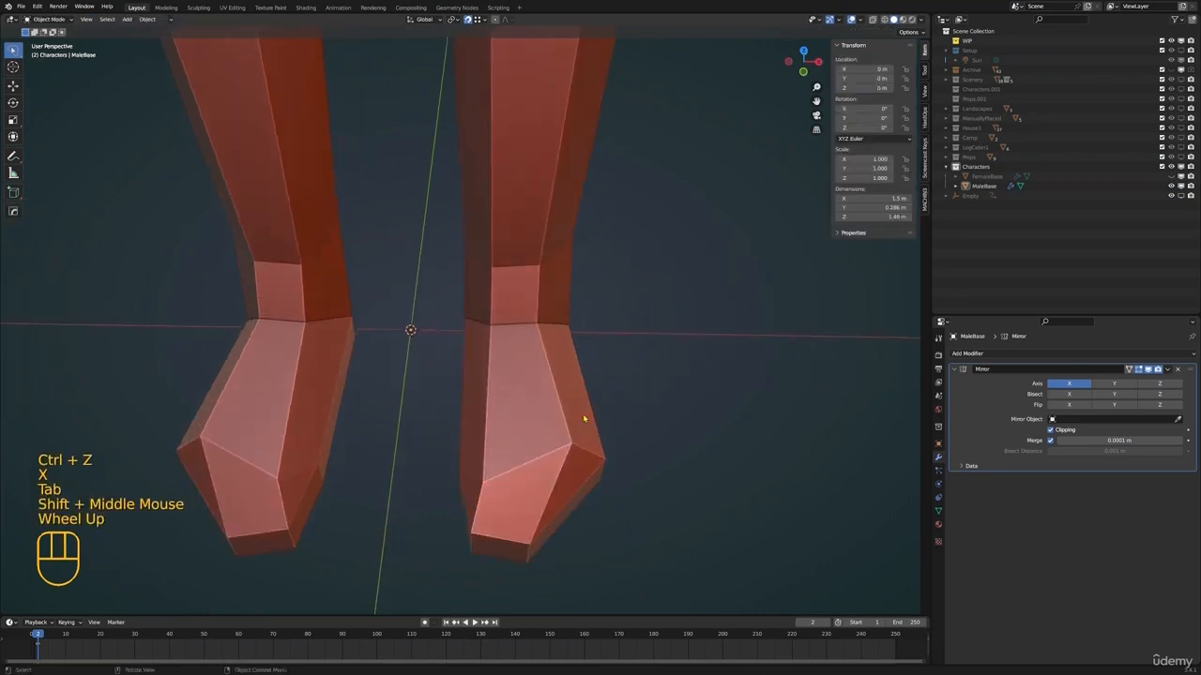
scroll(583, 418, down, 3)
key(Tab)
key(1)
click(525, 392)
key(g)
key(shift+z)
key(g)
key(z)
click(627, 365)
Check the foot in Object Mode and slightly move the middle vertex on top of the toe
key(Tab)
shift+middle_drag(523, 365, 525, 427)
click(504, 410)
key(Tab)
click(505, 471)
key(g)
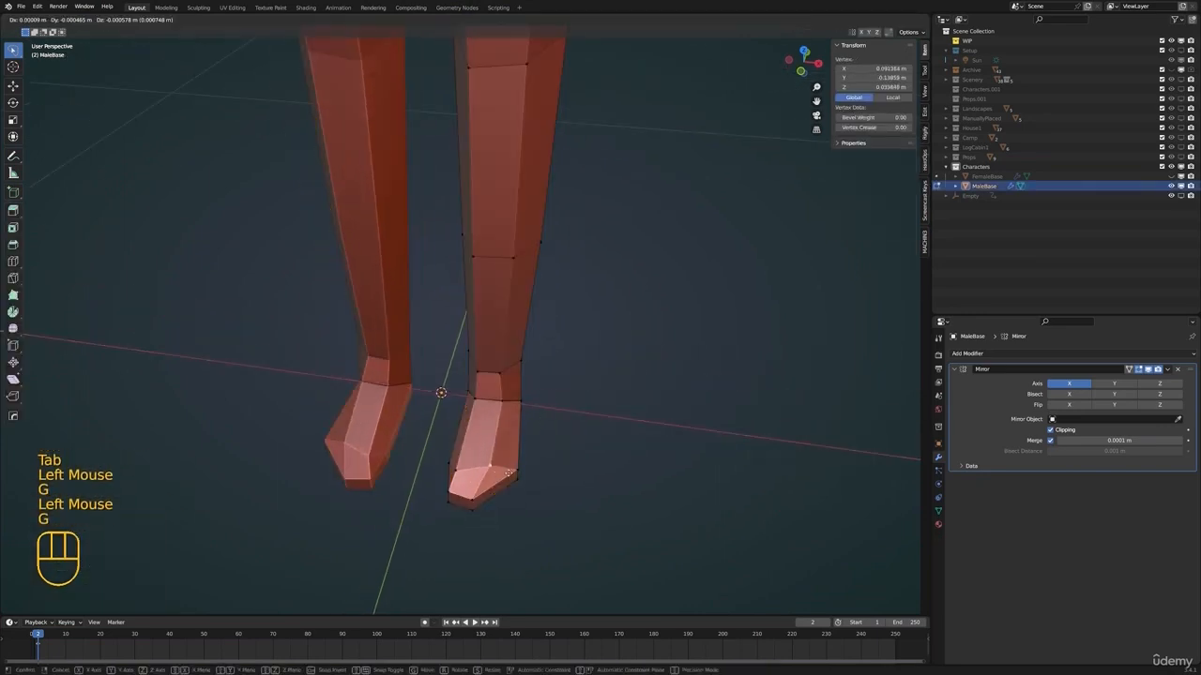
click(510, 472)
Refine the foot's profile with small free moves of its upper vertices
shift+middle_drag(509, 472, 515, 357)
key(g)
middle_drag(504, 390, 560, 432)
click(461, 392)
key(g)
click(516, 428)
Raise the outer ankle-base vertex about 0.019 m along Z and nudge it freely in a side view
key(Tab)
scroll(563, 423, down, 1)
key(Tab)
mouse_move(550, 383)
middle_down()
mouse_move(562, 407)
mouse_move(546, 388)
middle_up()
click(562, 407)
click(561, 397)
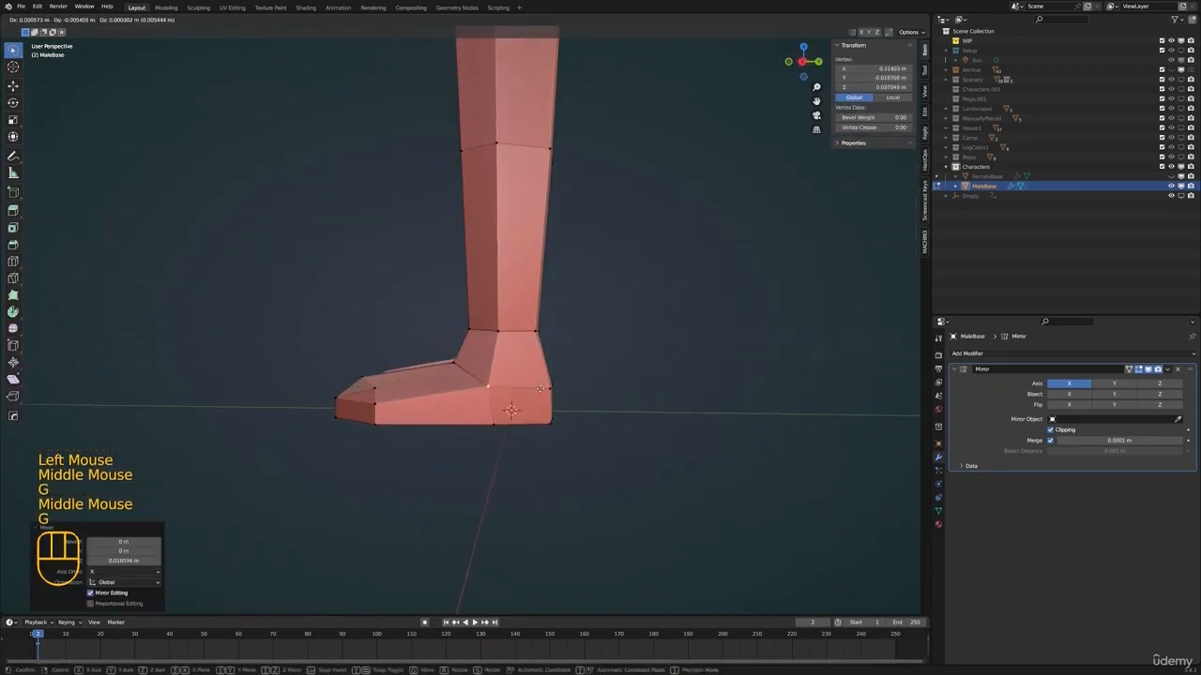
click(539, 389)
Check the foot in Object Mode and nudge another of its vertices with a small free move
key(Tab)
middle_drag(431, 397, 566, 410)
scroll(553, 409, up, 3)
middle_drag(478, 399, 516, 410)
key(Tab)
click(419, 417)
key(g)
click(523, 407)
middle_drag(619, 407, 629, 448)
Examine the legs and the whole body's proportions in Object Mode from several angles
key(Tab)
key(alt+a)
scroll(600, 394, down, 2)
middle_drag(573, 319, 488, 310)
middle_drag(487, 310, 514, 279)
click(490, 324)
key(Tab)
Insert a loop cut around the lower leg just below the mid-shin edge loop
key(Tab)
scroll(493, 346, down, 1)
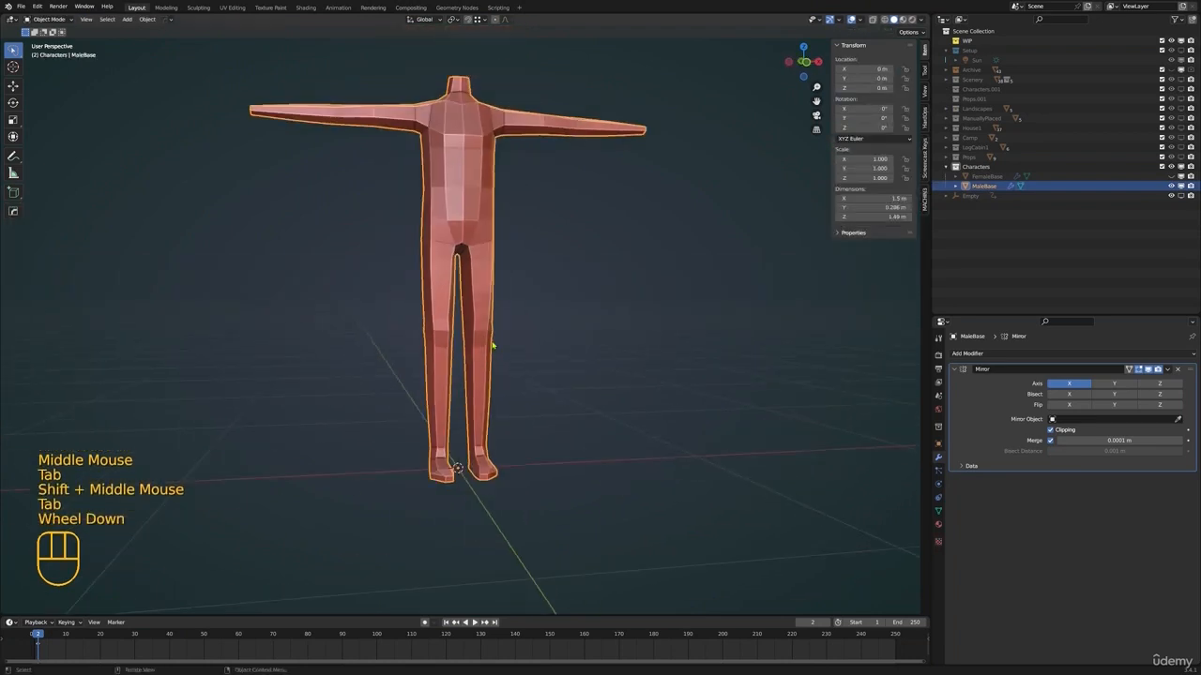
scroll(493, 346, down, 1)
mouse_move(492, 346)
middle_down()
mouse_move(600, 366)
mouse_move(526, 403)
mouse_move(488, 371)
mouse_move(481, 318)
mouse_move(488, 332)
middle_up()
key(alt+a)
click(519, 415)
scroll(519, 415, up, 1)
click(488, 370)
key(Tab)
scroll(483, 323, up, 3)
shift+scroll(489, 325, up, 1)
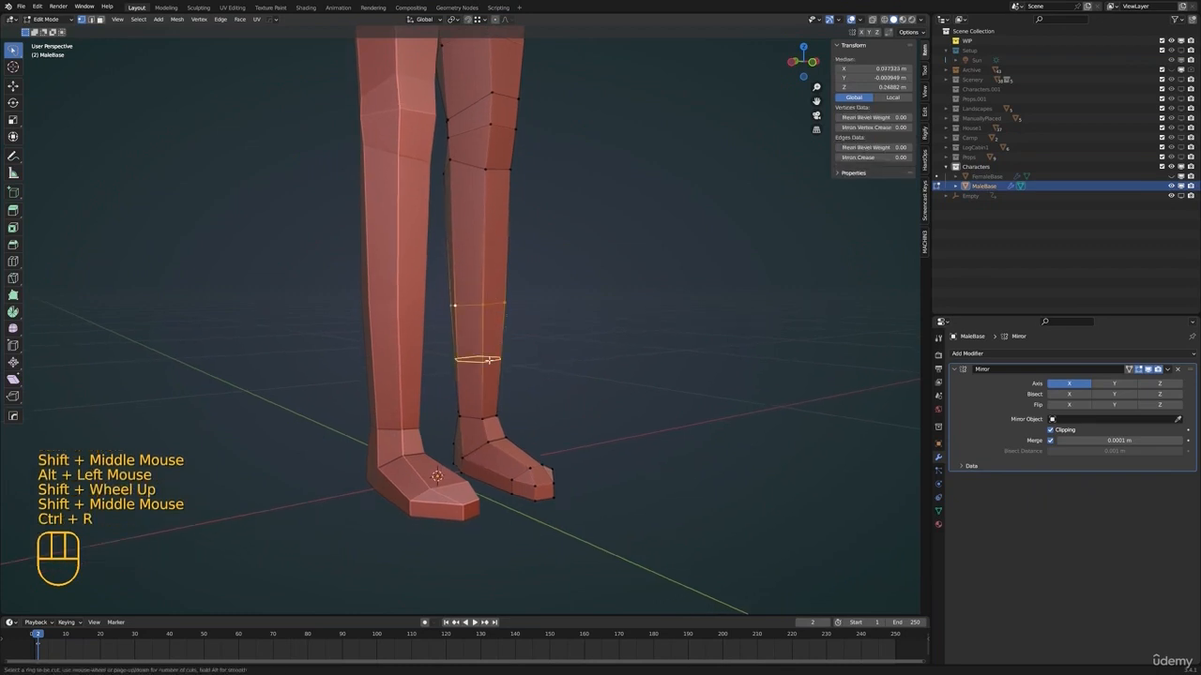
click(493, 313)
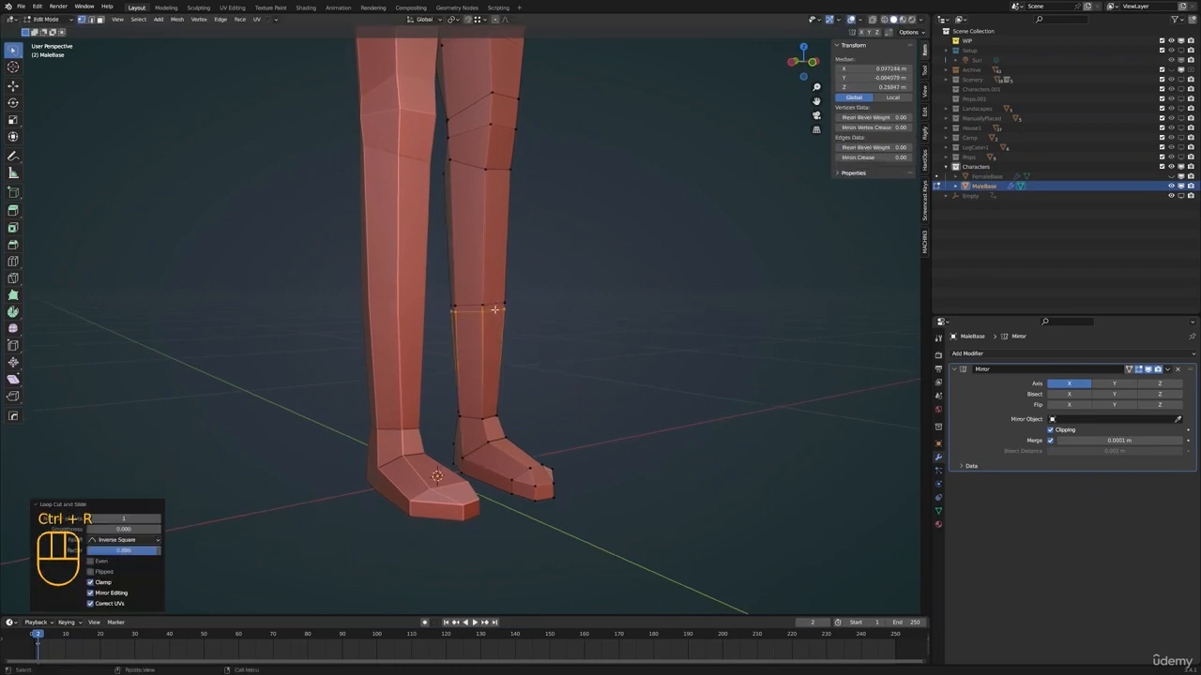
Scale the new shin loop outward to about 1.11 and adjust its height along Z to form a boot cuff
key(s)
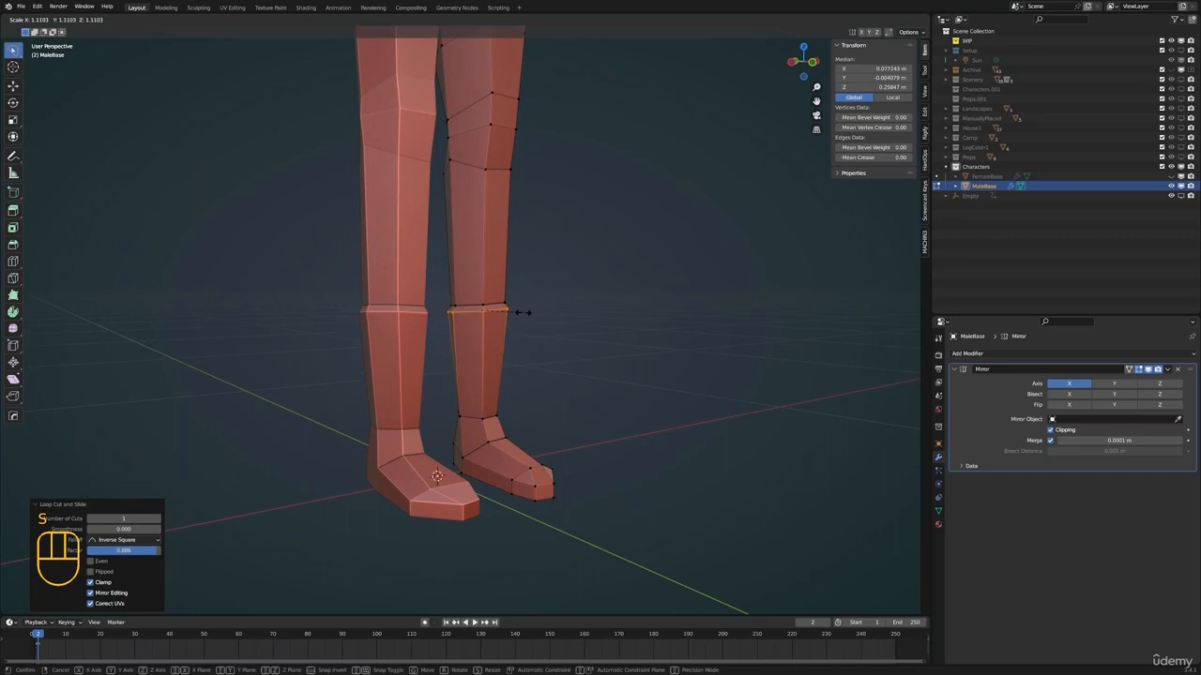
click(523, 312)
key(g)
key(z)
click(525, 307)
Select both boot-cuff edge loops and lower them about 0.066 m along Z
key(Tab)
key(alt+a)
scroll(552, 335, down, 2)
shift+middle_drag(547, 244, 441, 351)
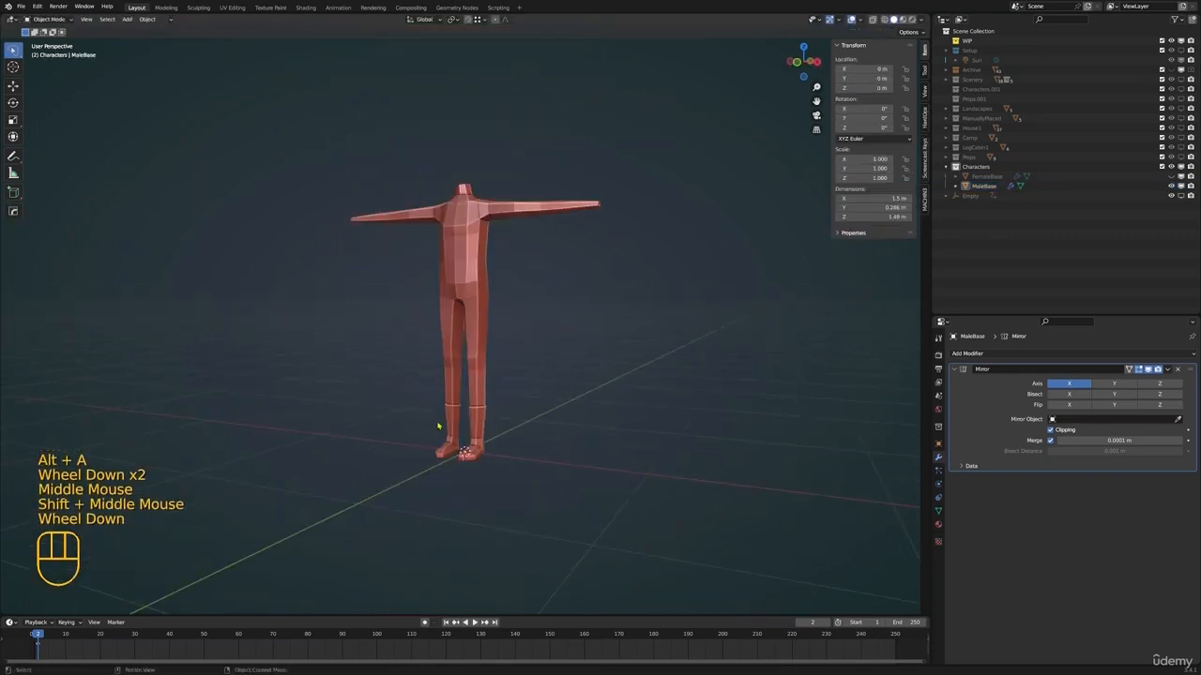
scroll(476, 363, up, 2)
click(479, 360)
key(Tab)
scroll(496, 325, up, 1)
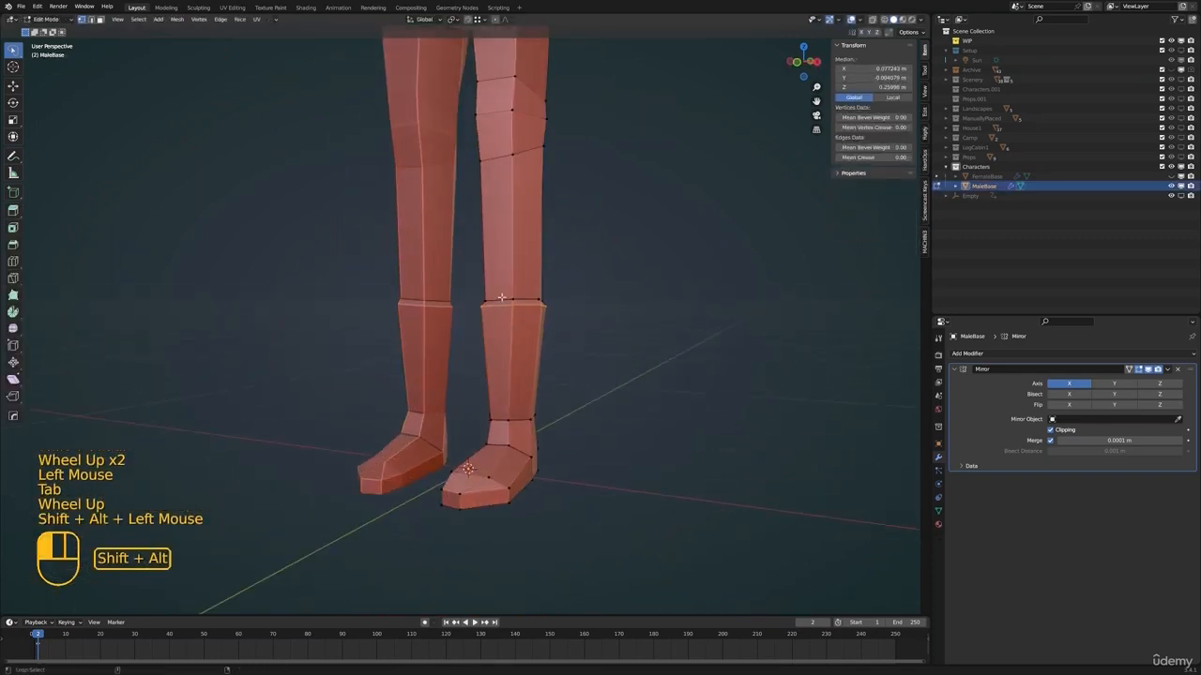
middle_drag(502, 298, 557, 321)
key(g)
key(z)
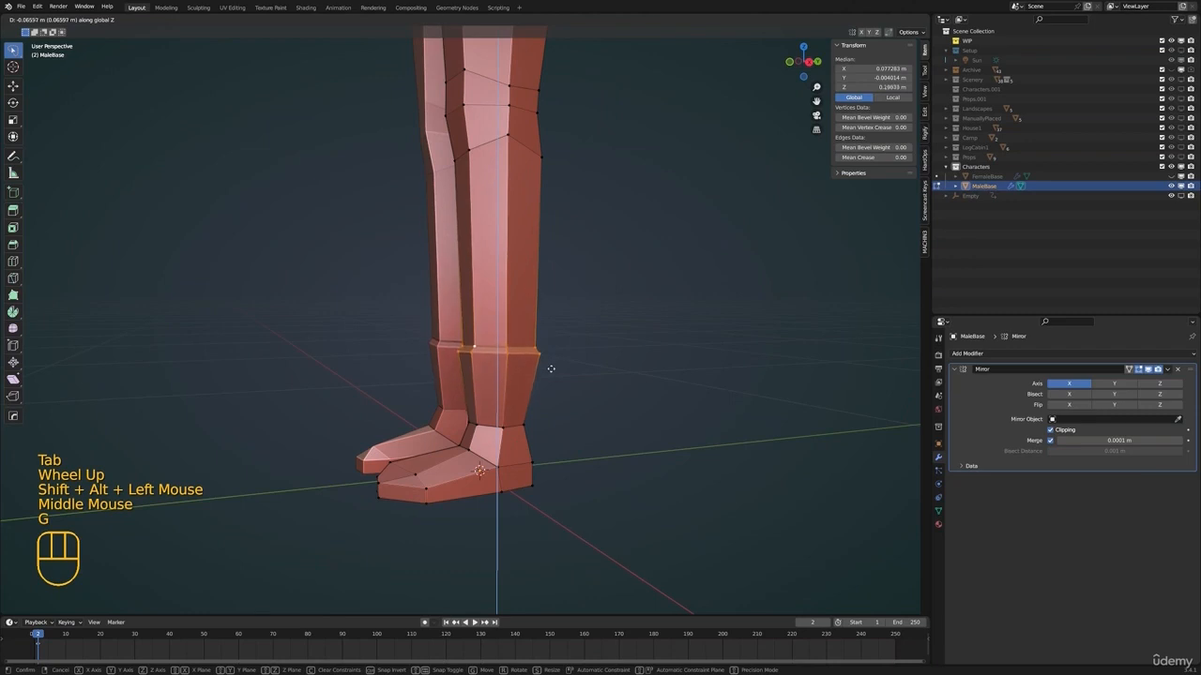
click(551, 368)
Scale the leg's edge loop at the top of the boot to about 0.87
middle_drag(551, 369, 526, 413)
key(alt+a)
alt+click(514, 361)
scroll(516, 376, down, 1)
alt+click(494, 450)
key(s)
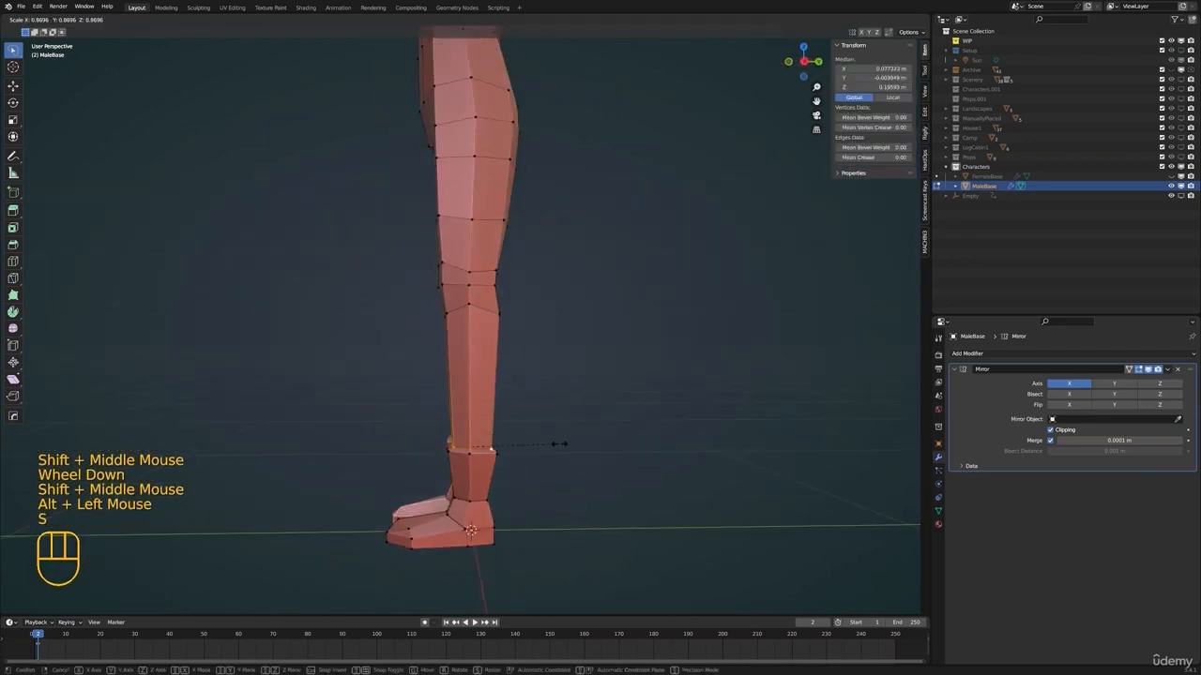
click(555, 444)
Select the edge loop at the boot cuff and reposition it with a small free move
key(alt+a)
alt+click(495, 454)
key(g)
click(520, 448)
Examine the boot shape and the full body in Object Mode from several angles
key(Tab)
middle_drag(450, 430, 524, 456)
key(alt+a)
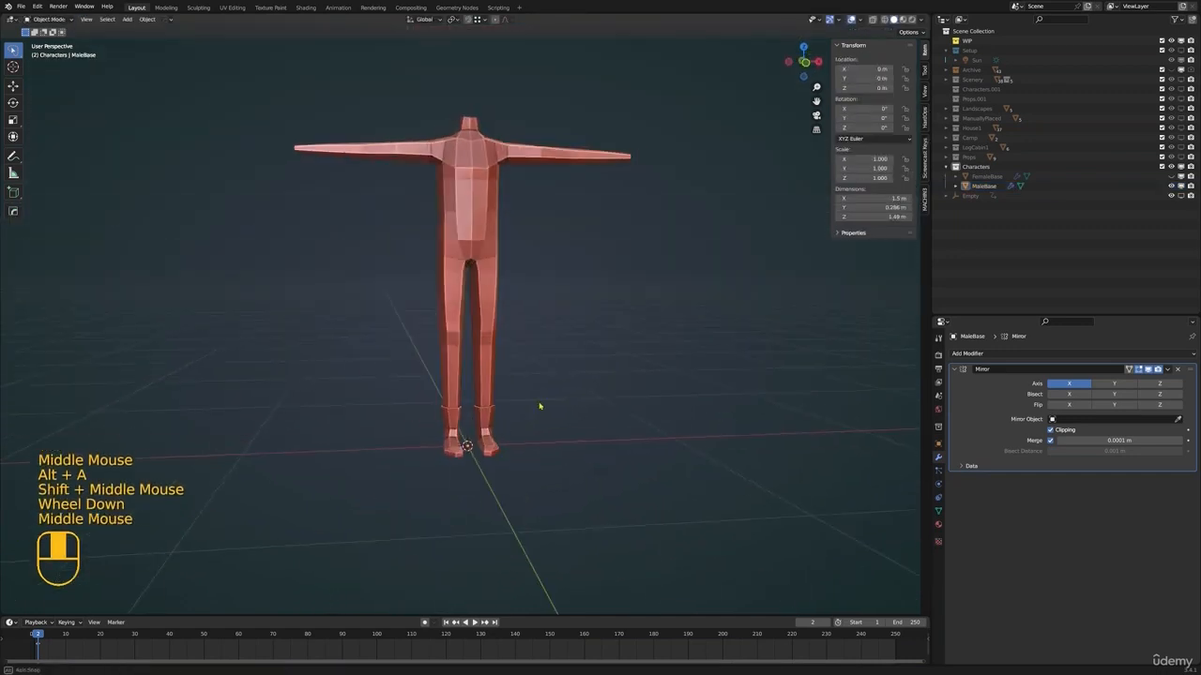
shift+middle_drag(539, 406, 563, 406)
middle_drag(562, 405, 523, 313)
scroll(565, 330, up, 1)
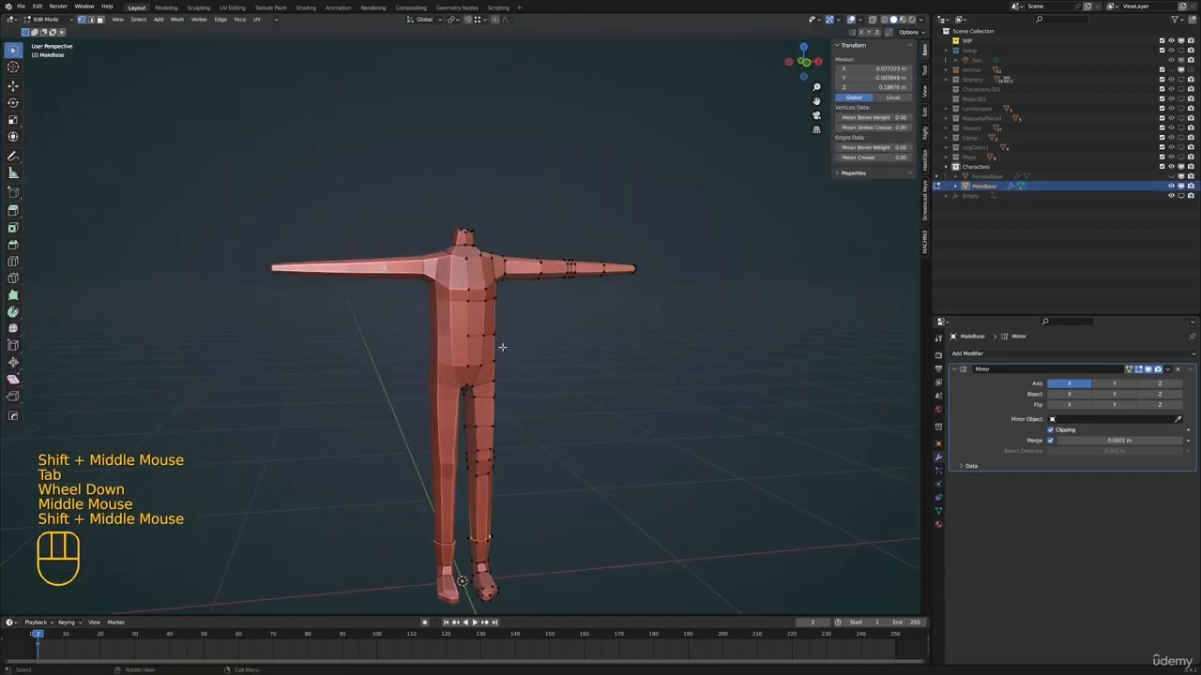
middle_drag(544, 394, 544, 395)
key(Tab)
middle_drag(544, 395, 557, 368)
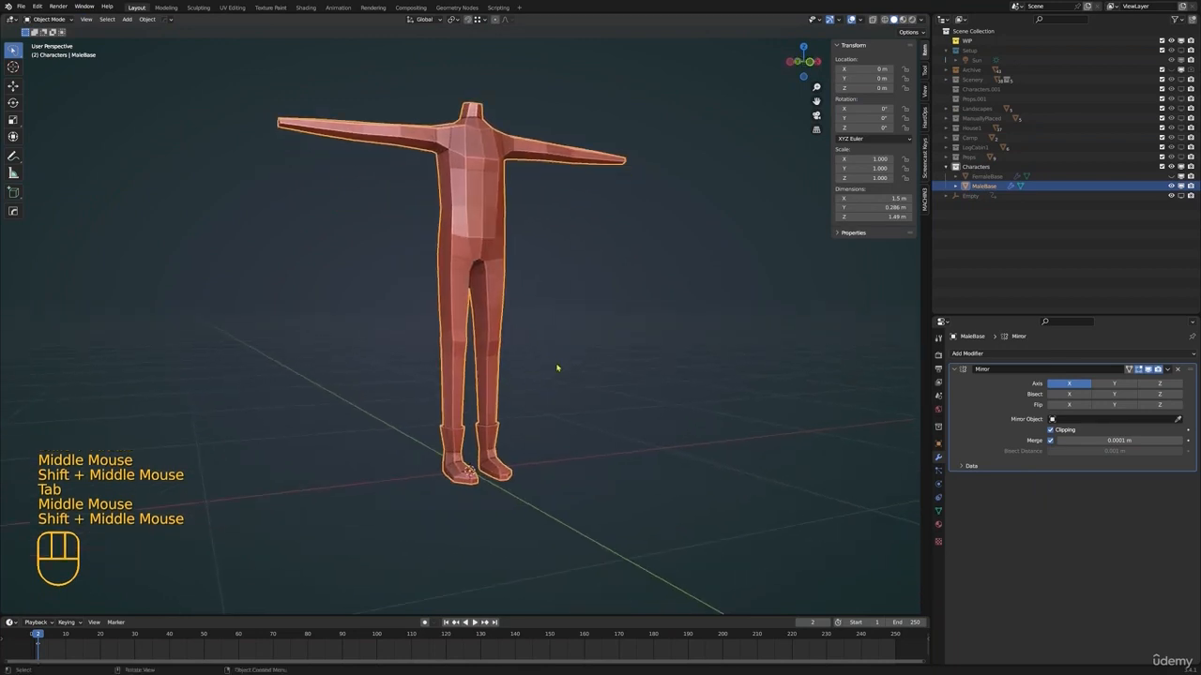
Delete the FemaleBase object and select the MaleBase body
click(1108, 176)
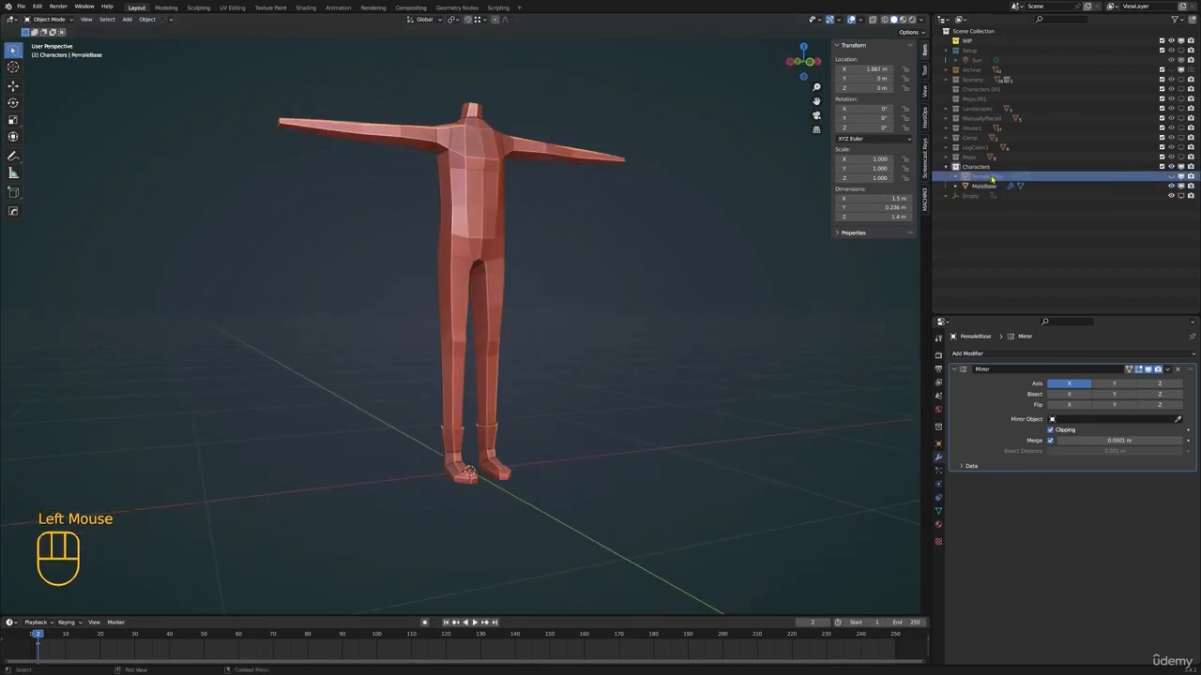
key(Delete)
shift+middle_drag(568, 277, 546, 297)
middle_drag(580, 302, 527, 302)
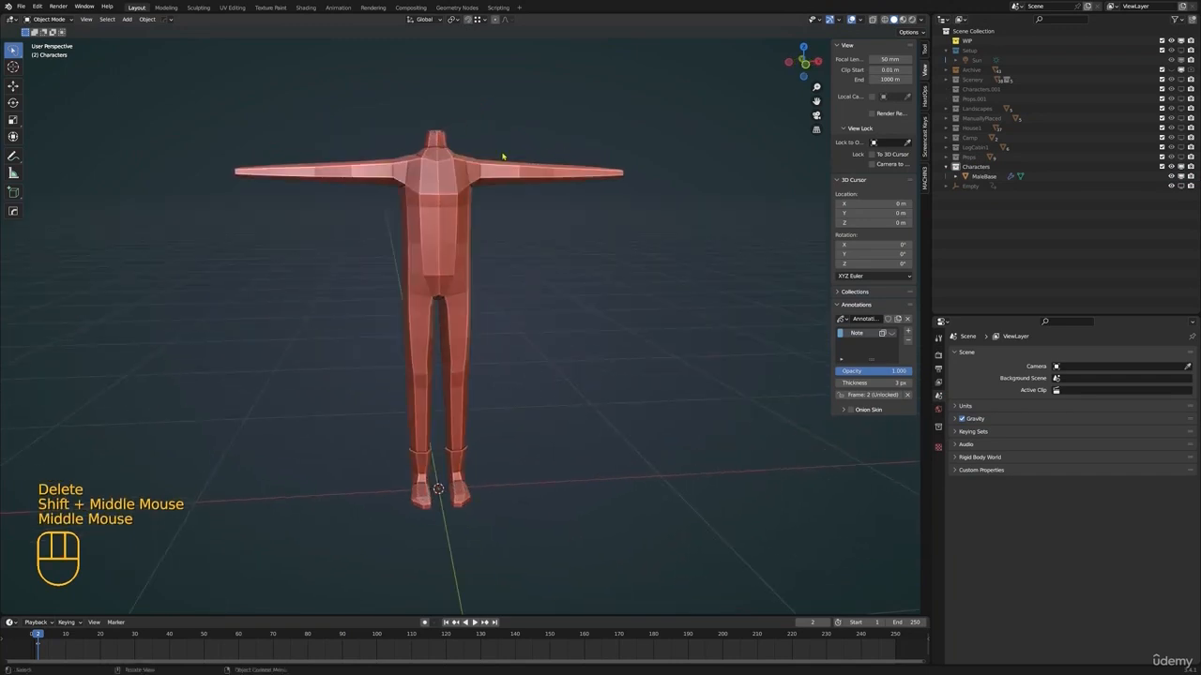
shift+middle_drag(507, 164, 501, 208)
click(552, 216)
shift+middle_drag(647, 219, 574, 282)
shift+middle_drag(574, 281, 541, 309)
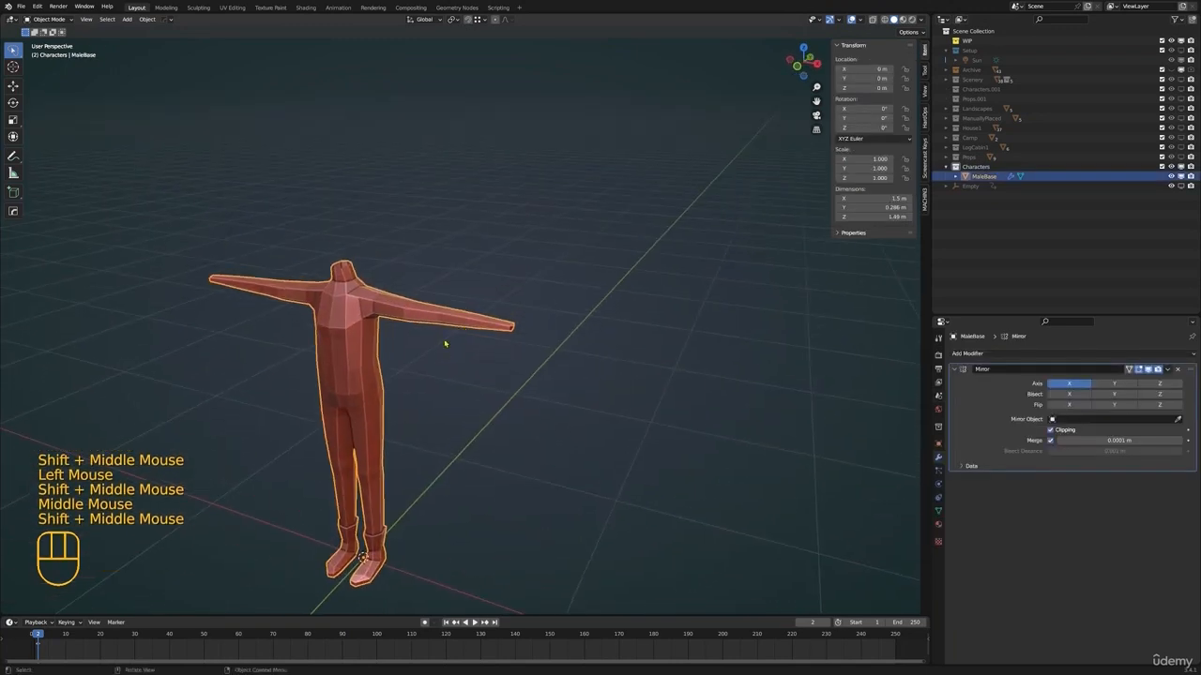
middle_drag(430, 363, 544, 245)
shift+middle_drag(617, 244, 562, 281)
middle_drag(563, 281, 475, 359)
Select the open edge loop at the wrist in Edit Mode and scale it to 1.118 along Z
key(Tab)
scroll(497, 328, up, 1)
scroll(469, 364, up, 3)
scroll(473, 369, down, 1)
alt+click(399, 337)
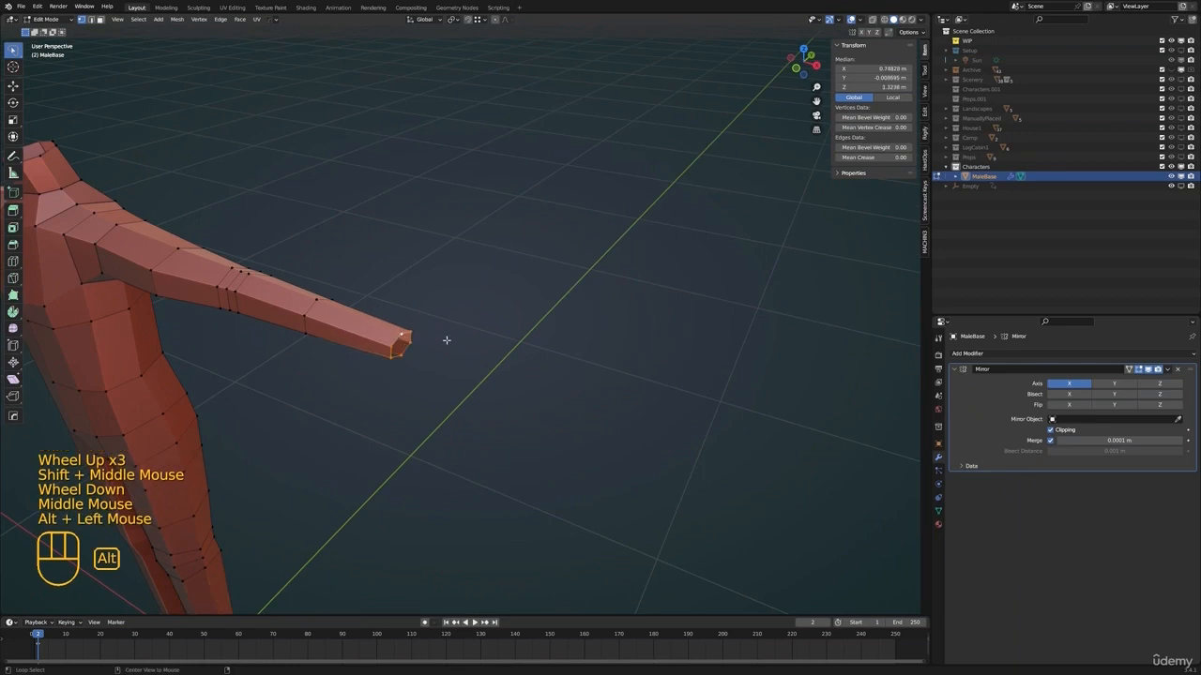
key(KP_Decimal)
scroll(445, 281, down, 6)
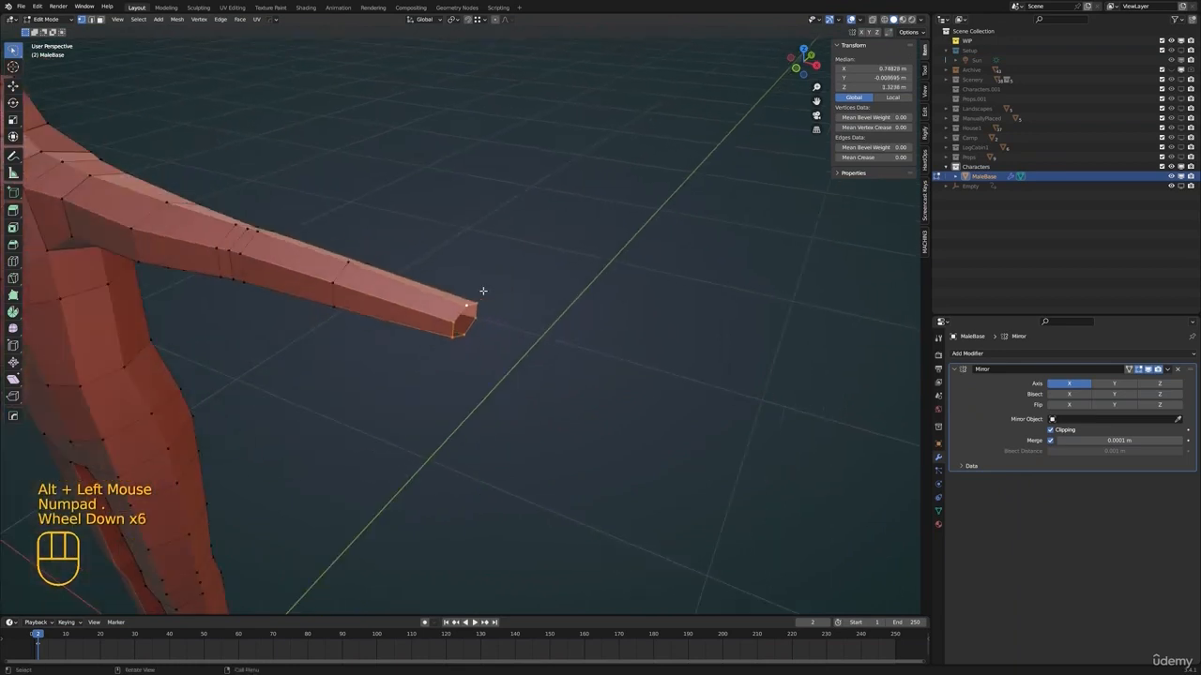
middle_drag(482, 292, 400, 338)
key(s)
key(z)
click(572, 303)
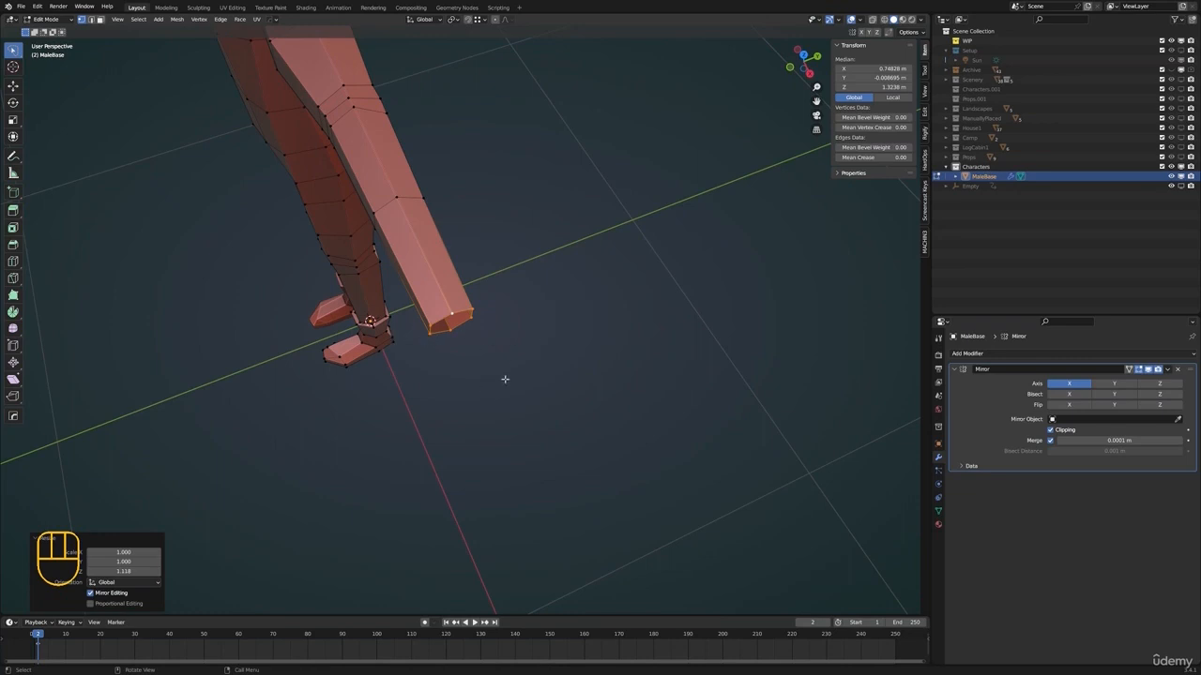
Extrude the wrist loop outward about 0.035 m in top view to start the hand
shift+middle_drag(530, 404, 532, 410)
middle_drag(531, 410, 554, 421)
key(KP_7)
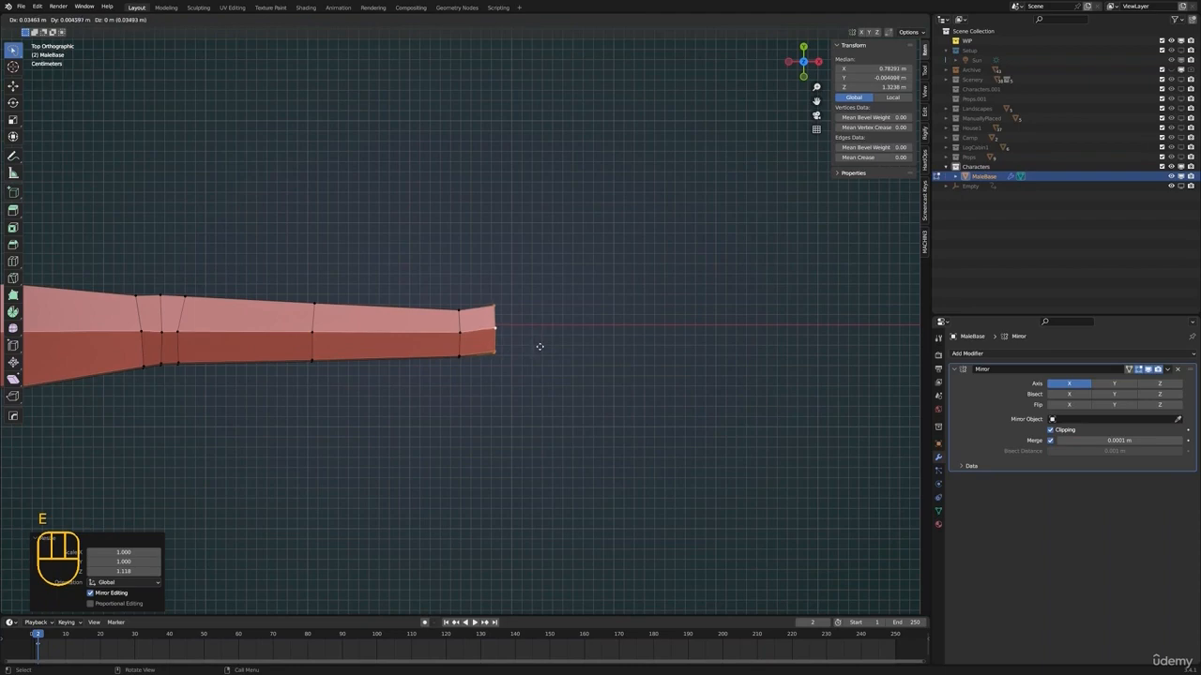
click(510, 351)
Reposition the front, middle and back vertices of the extruded hand loop in wireframe top view, flaring the thumb side
click(497, 349)
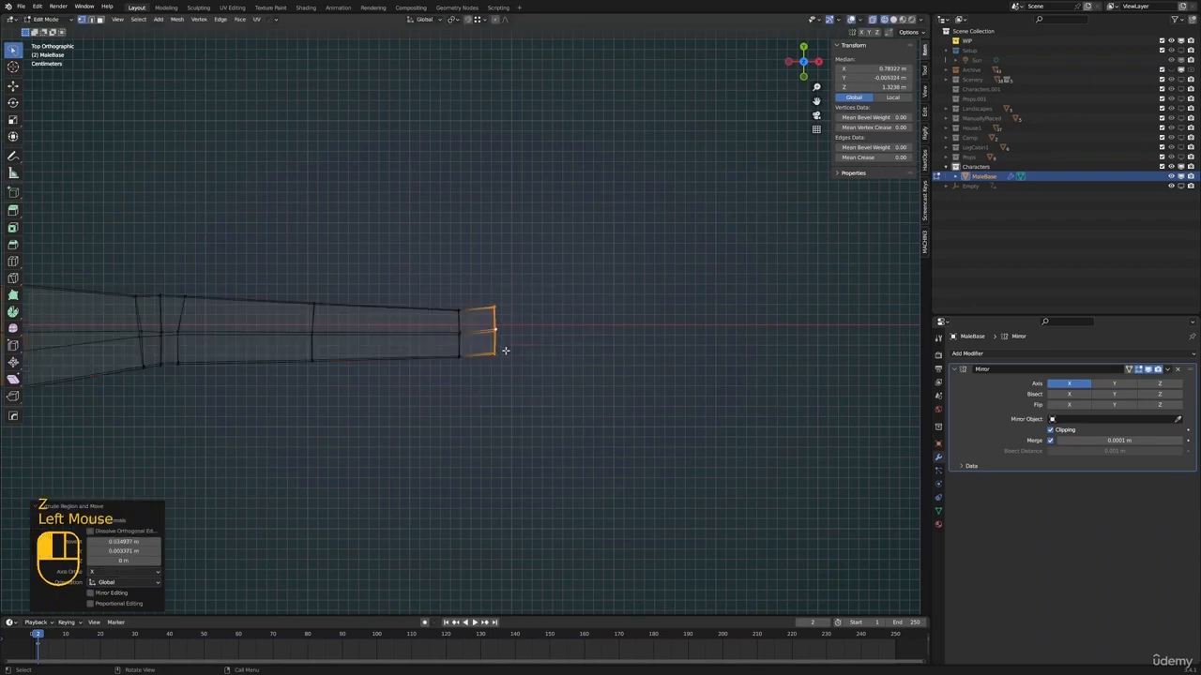
key(g)
click(495, 363)
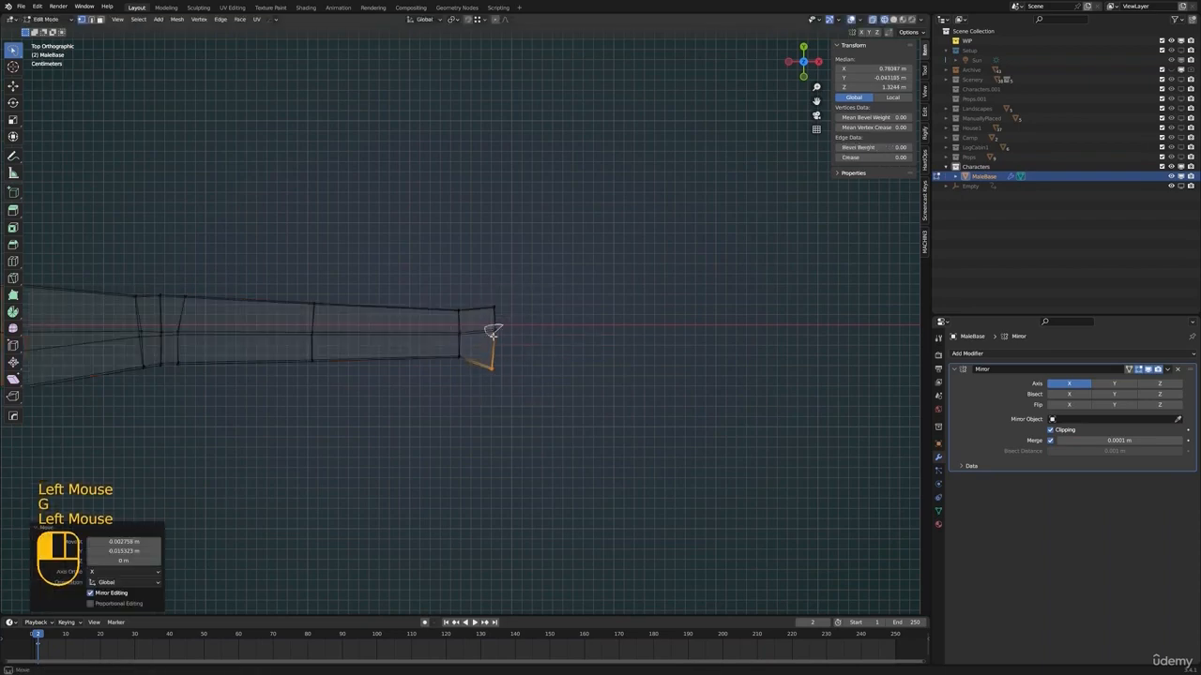
key(g)
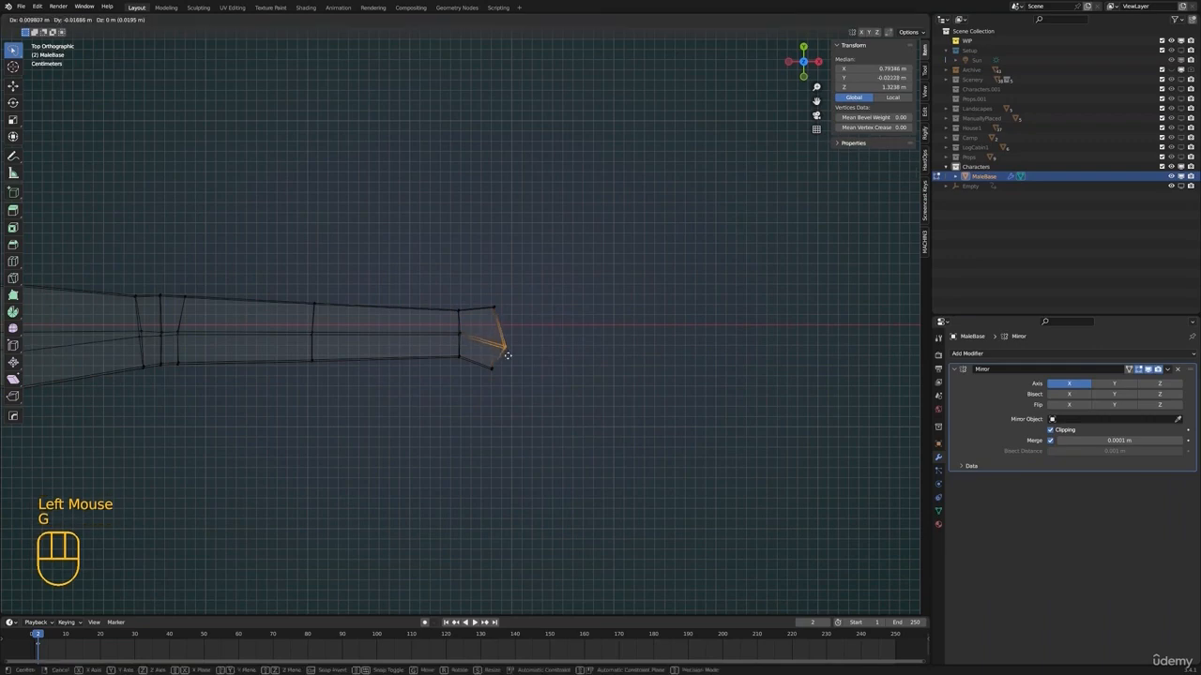
click(502, 361)
shift+middle_drag(501, 361, 513, 350)
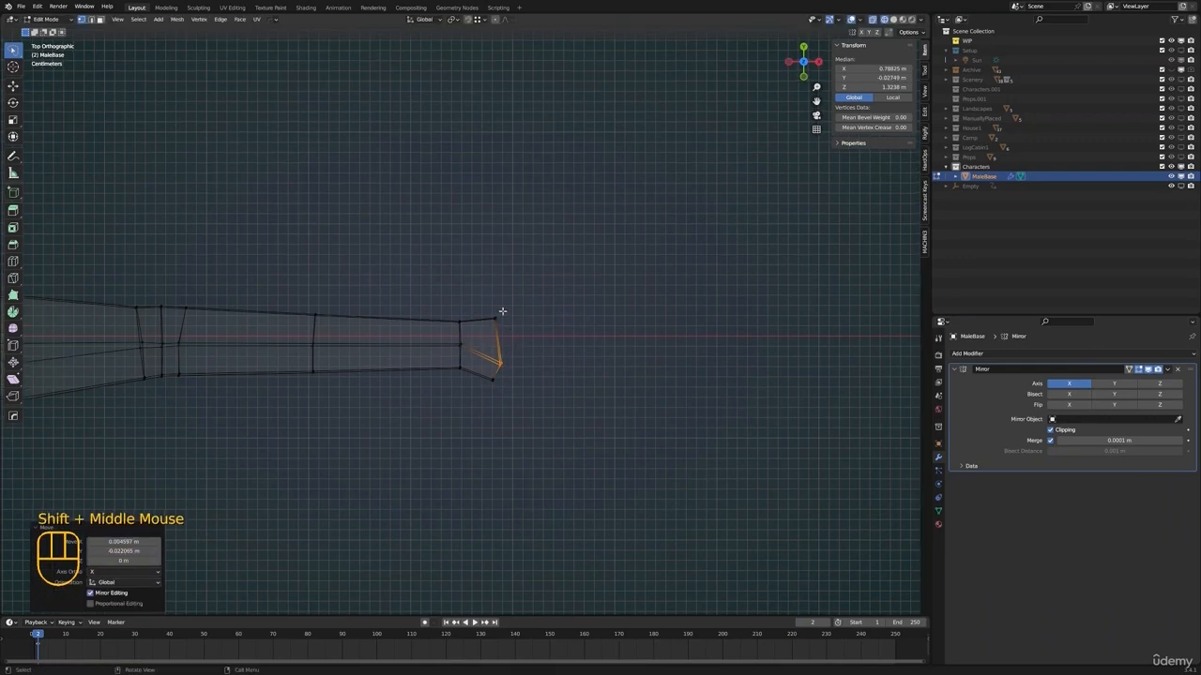
click(502, 311)
key(g)
click(502, 310)
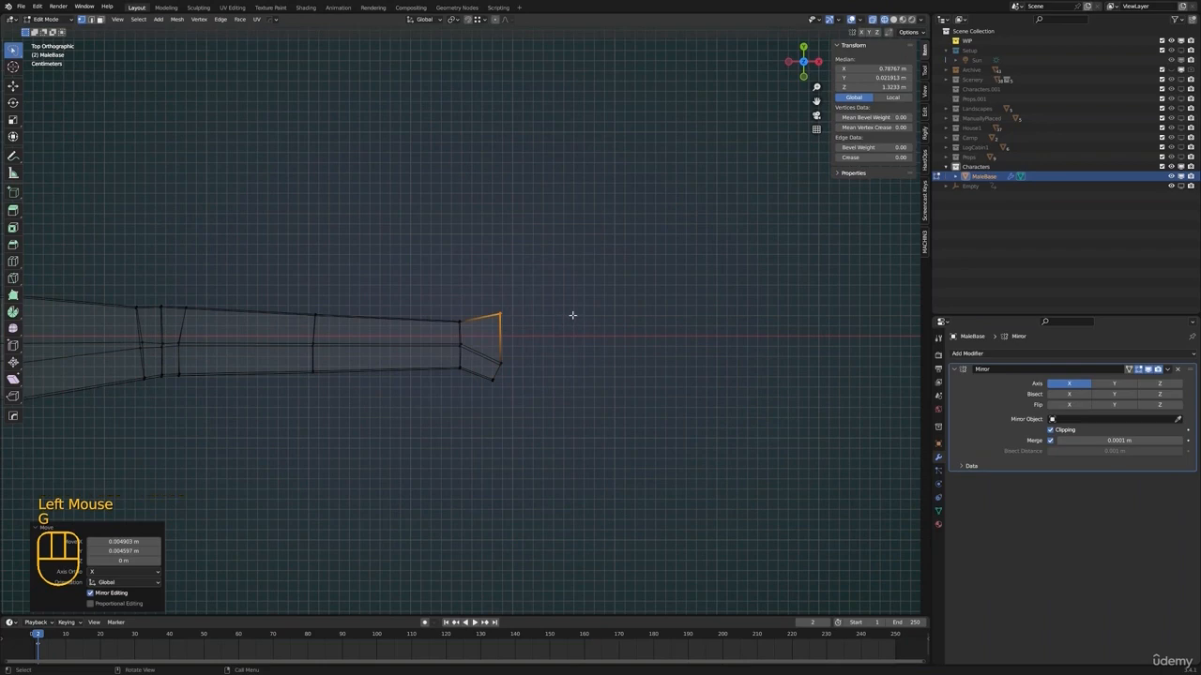
Adjust the height of vertices at the open end of the hand with two moves along Z
shift+middle_drag(571, 330, 563, 331)
middle_drag(563, 331, 460, 338)
scroll(497, 325, up, 1)
click(465, 360)
mouse_move(460, 338)
middle_down()
mouse_move(450, 313)
mouse_move(437, 334)
mouse_move(472, 303)
mouse_move(503, 300)
mouse_move(511, 319)
mouse_move(485, 314)
mouse_move(482, 281)
mouse_move(551, 285)
mouse_move(512, 296)
mouse_move(526, 302)
middle_up()
key(g)
key(z)
click(502, 300)
key(g)
key(z)
click(511, 313)
Move another hand-end vertex along Z and shift a corner vertex freely to even out the opening
click(480, 298)
key(g)
key(z)
click(490, 281)
click(515, 279)
click(514, 278)
click(650, 251)
key(g)
click(490, 287)
Select the finger-side edges of the hand opening, extrude them outward in top view and fill the end with a face
mouse_move(522, 302)
shift+middle_down()
mouse_move(515, 327)
mouse_move(480, 349)
mouse_move(501, 317)
shift+middle_up()
click(517, 323)
click(514, 328)
key(2)
click(481, 310)
shift+click(482, 339)
shift+click(479, 349)
key(KP_7)
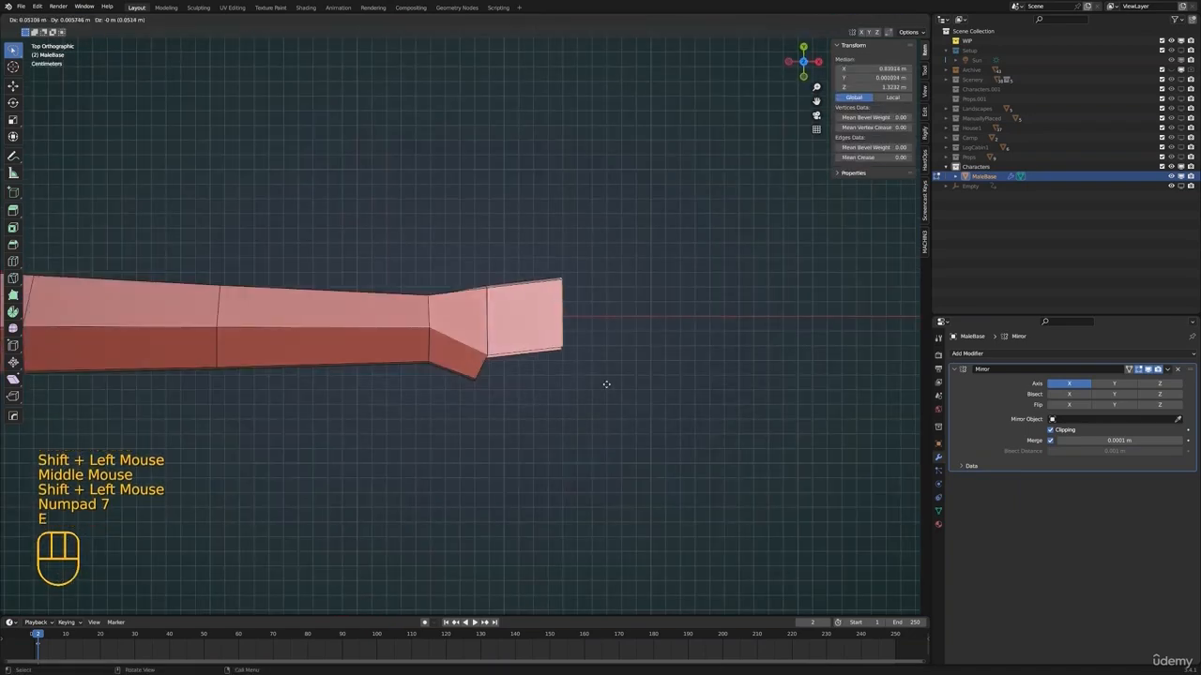
click(621, 391)
middle_drag(621, 391, 498, 391)
key(f)
Select the thumb opening's edge loop, extrude it diagonally outward in top view and scale the thumb tip
key(alt+a)
alt+click(451, 349)
key(KP_7)
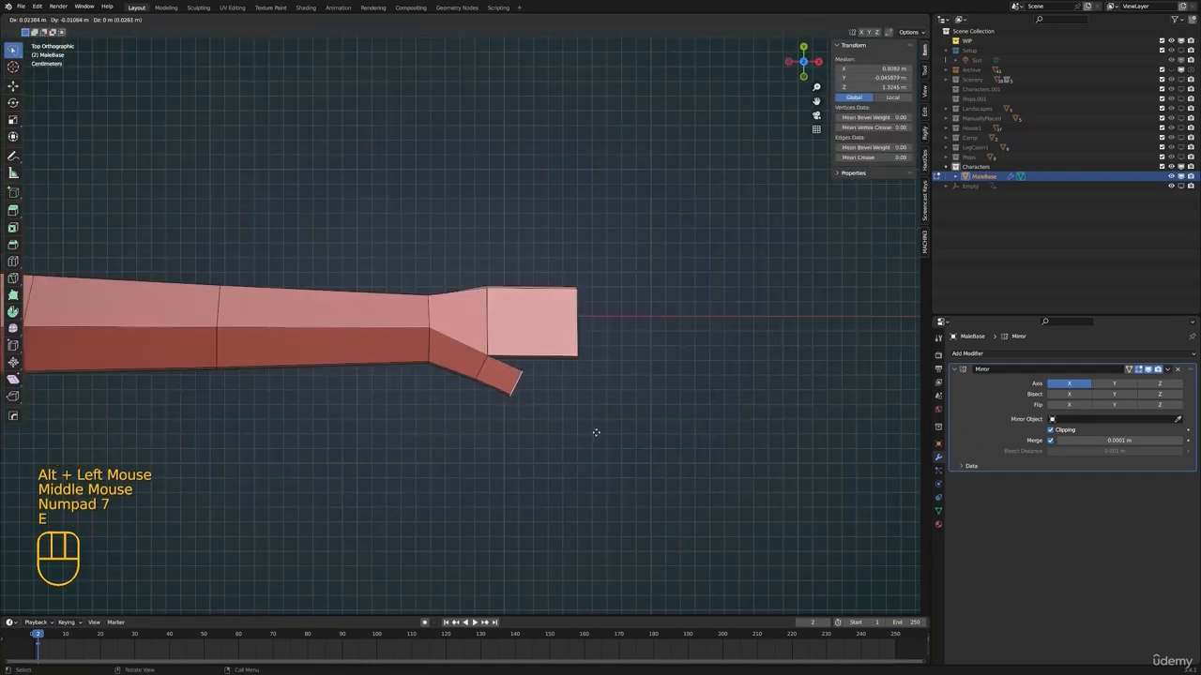
click(599, 433)
shift+middle_drag(643, 441, 450, 331)
key(s)
click(605, 422)
Select the vertical edge between the thumb and the hand and scale it along Z
click(430, 325)
key(s)
key(z)
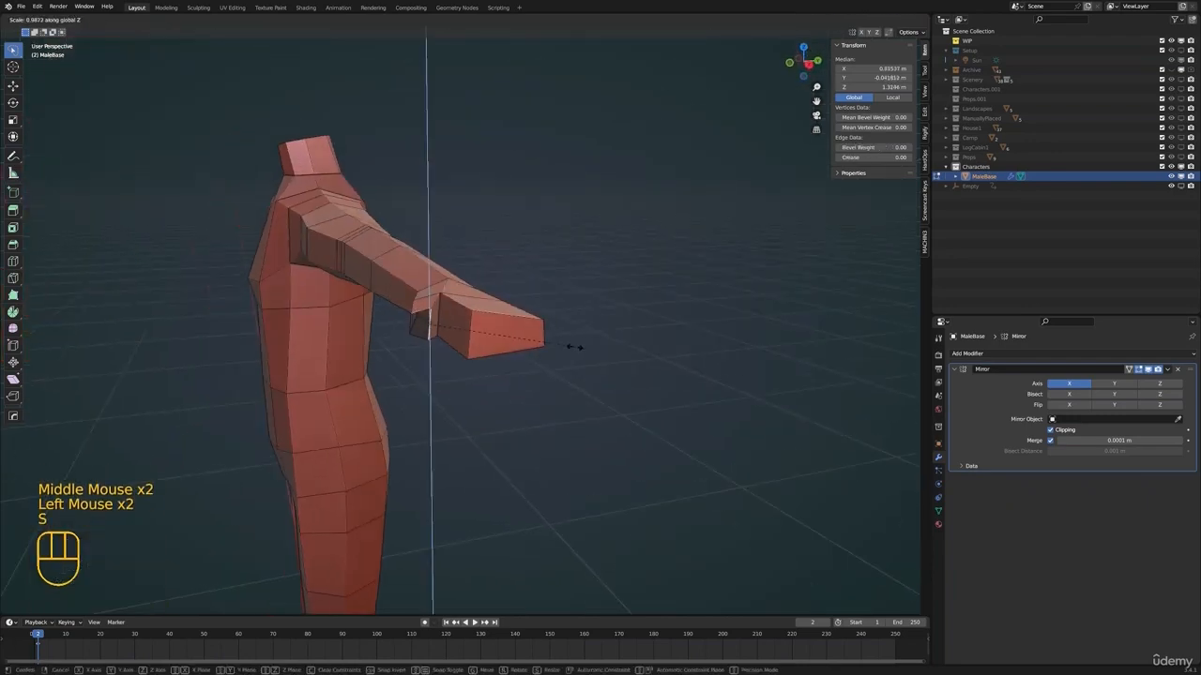
click(574, 347)
Move and rotate the thumb's edges freely and shift a neighbouring hand edge to refine the thumb's angle
middle_drag(574, 347, 442, 321)
alt+click(442, 323)
scroll(541, 354, down, 1)
shift+middle_drag(518, 353, 561, 377)
key(g)
click(520, 351)
key(r)
key(g)
click(562, 410)
click(499, 324)
key(g)
click(539, 347)
Add an edge loop across the middle of the hand
scroll(469, 346, down, 4)
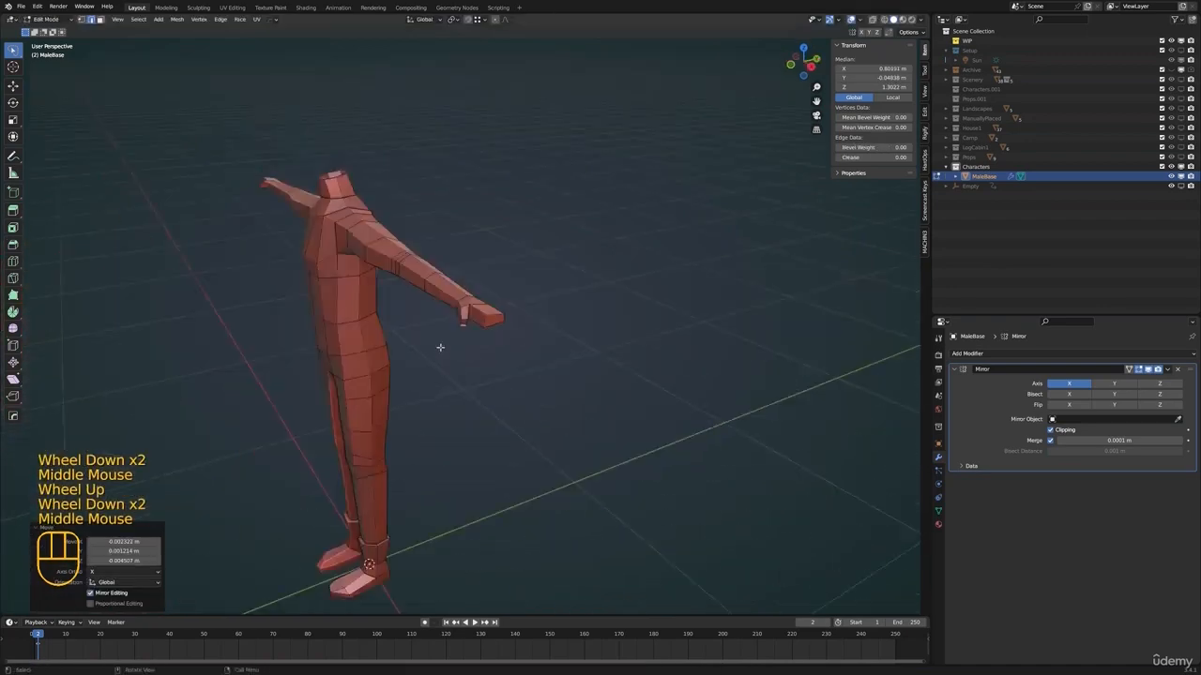
middle_drag(442, 346, 499, 345)
click(465, 345)
click(593, 335)
scroll(499, 345, up, 3)
middle_drag(499, 345, 460, 260)
click(532, 292)
Reposition individual vertices around the wrist and thumb base with free moves in vertex mode
key(1)
click(405, 301)
middle_drag(405, 301, 459, 319)
key(g)
click(412, 276)
key(g)
middle_drag(459, 318, 417, 309)
Try connecting the thumb-base vertex to the outer wrist vertex with an edge across the back of the hand, and undo it
scroll(427, 319, up, 2)
middle_drag(417, 310, 514, 291)
click(443, 290)
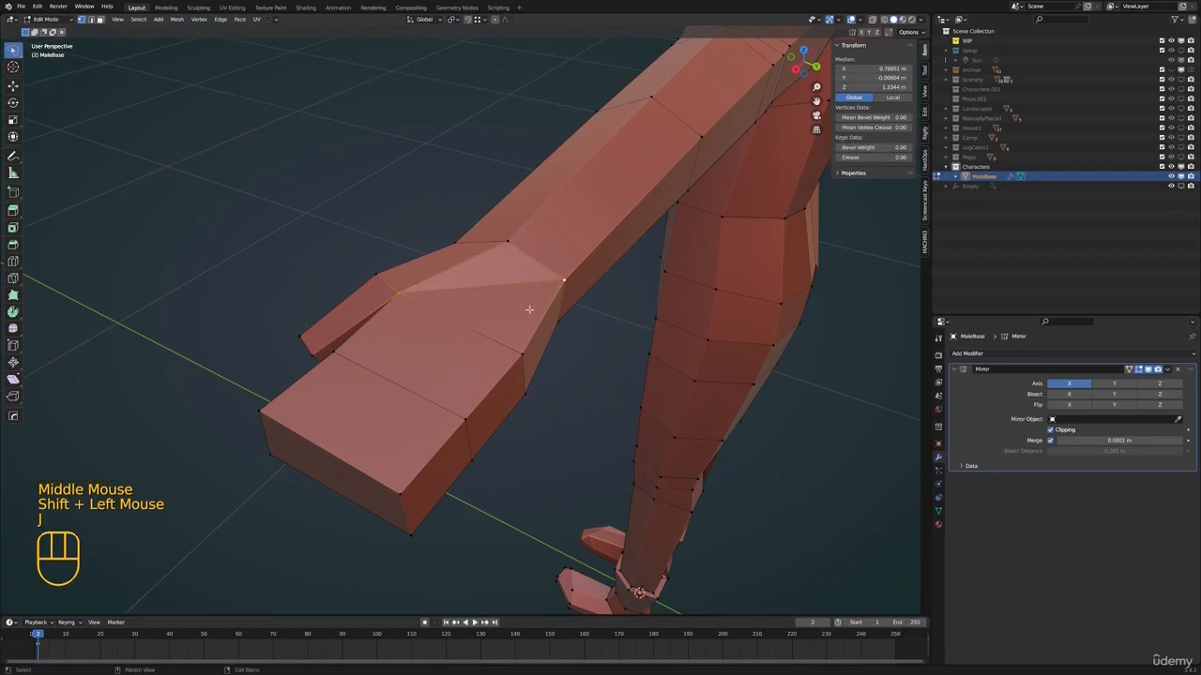
scroll(528, 303, down, 2)
mouse_move(528, 303)
middle_down()
mouse_move(550, 356)
mouse_move(525, 319)
middle_up()
key(Tab)
scroll(525, 319, down, 1)
middle_drag(525, 319, 493, 310)
key(ctrl+z)
Knife-cut a lengthwise centre line from the top of the wrist, around the fingertip end, to the underside of the wrist
key(alt+a)
scroll(526, 338, up, 1)
middle_drag(493, 310, 480, 263)
key(k)
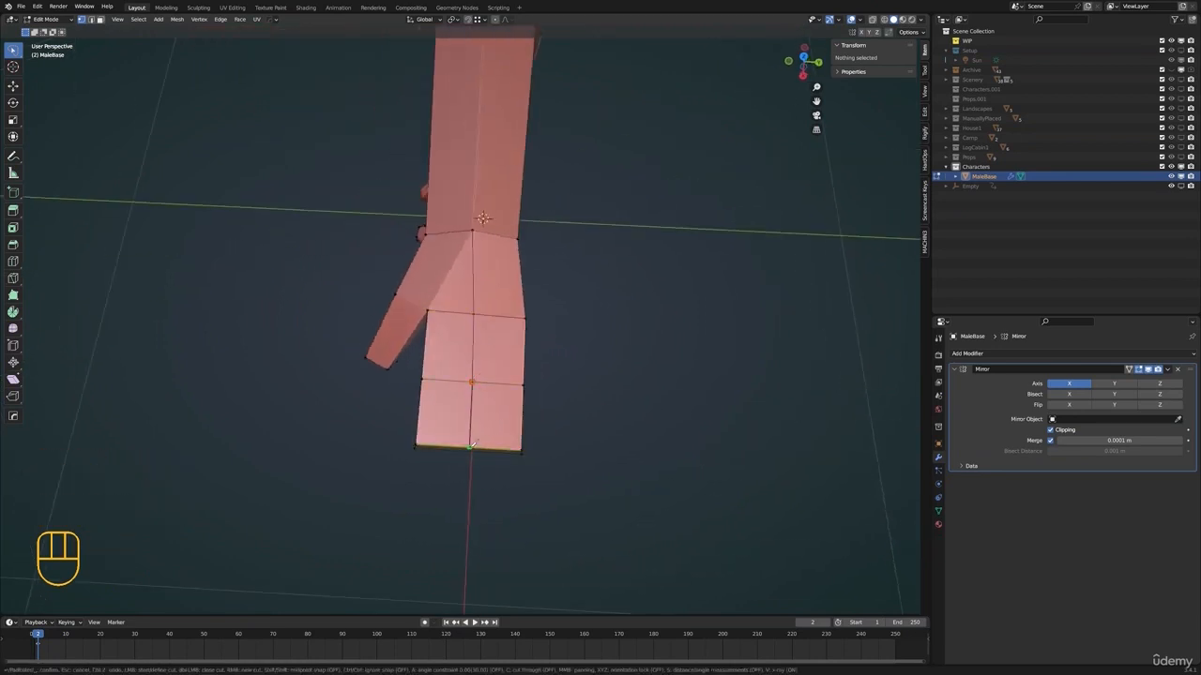
middle_drag(470, 446, 486, 212)
scroll(486, 212, down, 1)
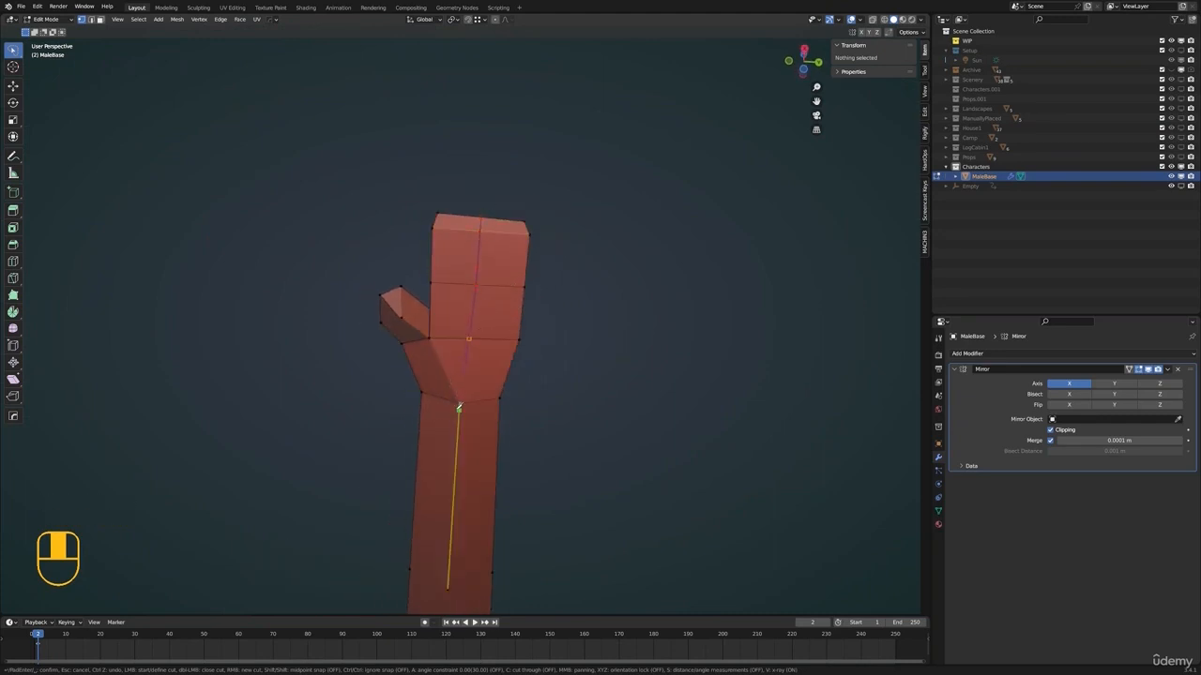
key(Return)
Dissolve the stray vertex beside the centre line on the underside of the hand
scroll(459, 402, up, 2)
middle_drag(459, 402, 499, 268)
click(499, 269)
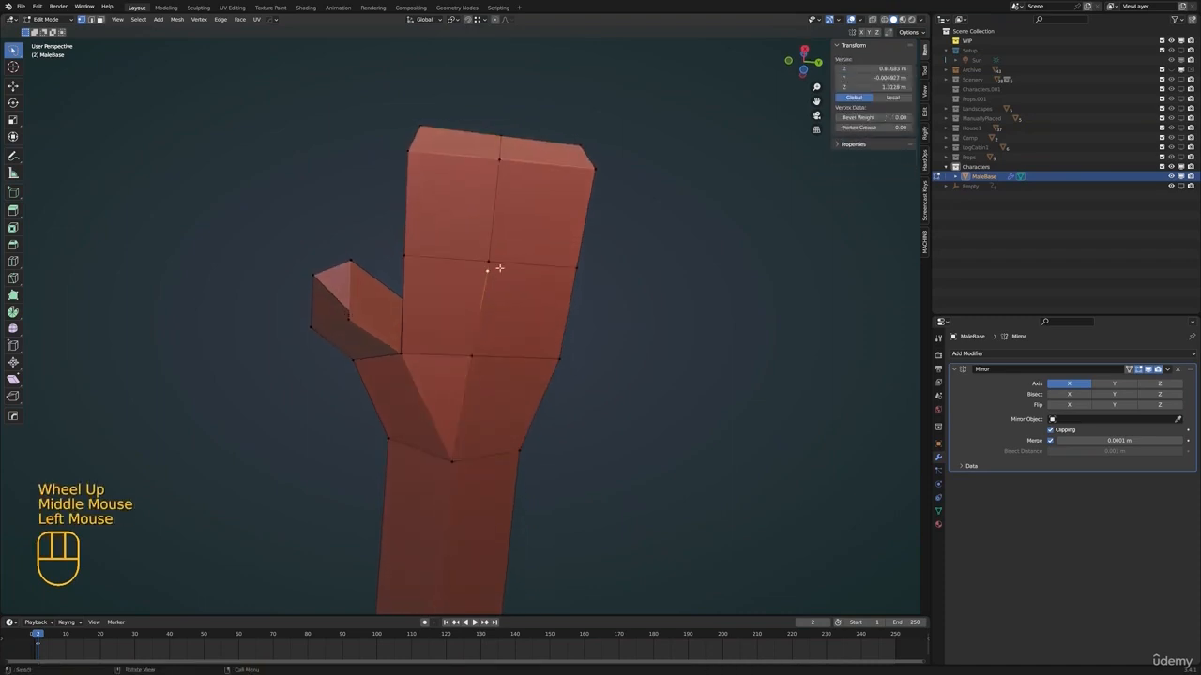
key(x)
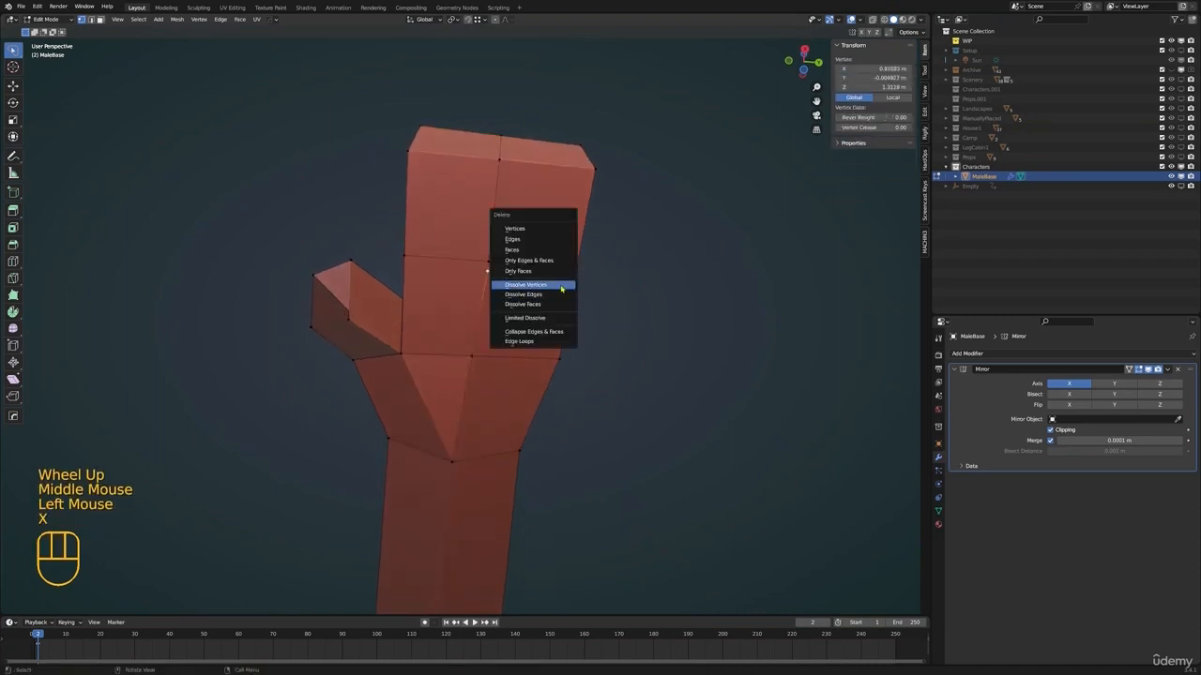
click(561, 289)
Move the centre-line vertices on the back of the hand, using the Z axis, to round its upper surface
scroll(533, 235, down, 3)
middle_drag(532, 234, 549, 335)
click(473, 335)
middle_drag(441, 309, 512, 320)
click(446, 286)
key(g)
key(z)
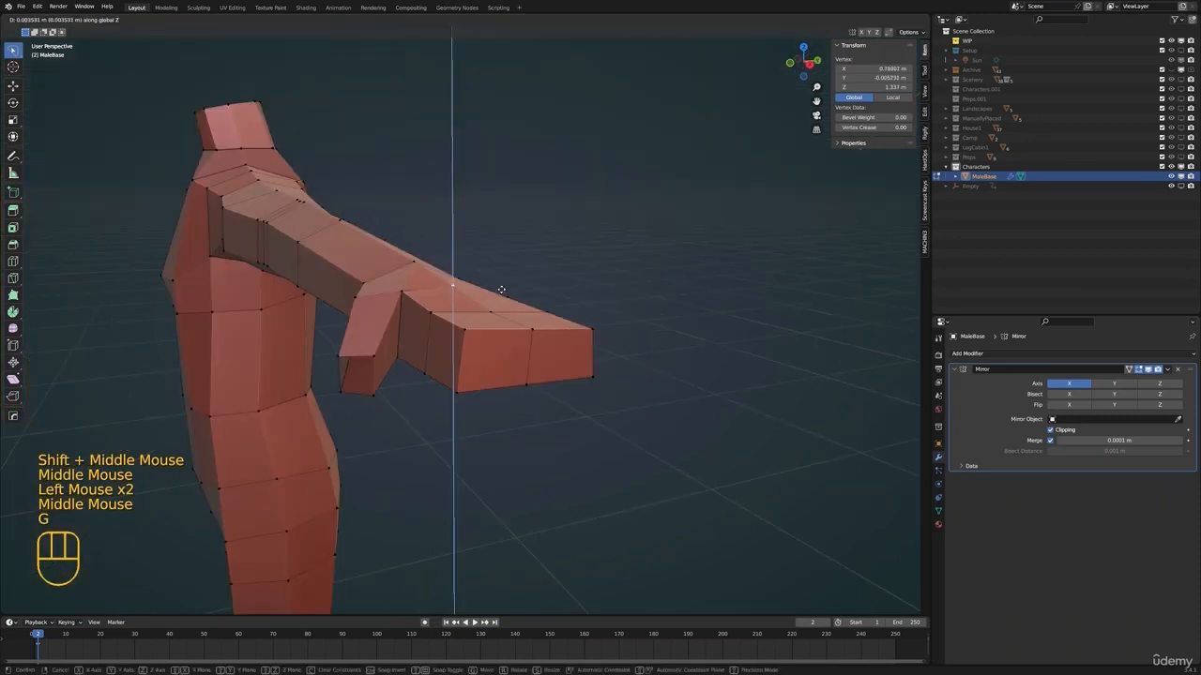
click(500, 290)
key(g)
click(512, 320)
key(g)
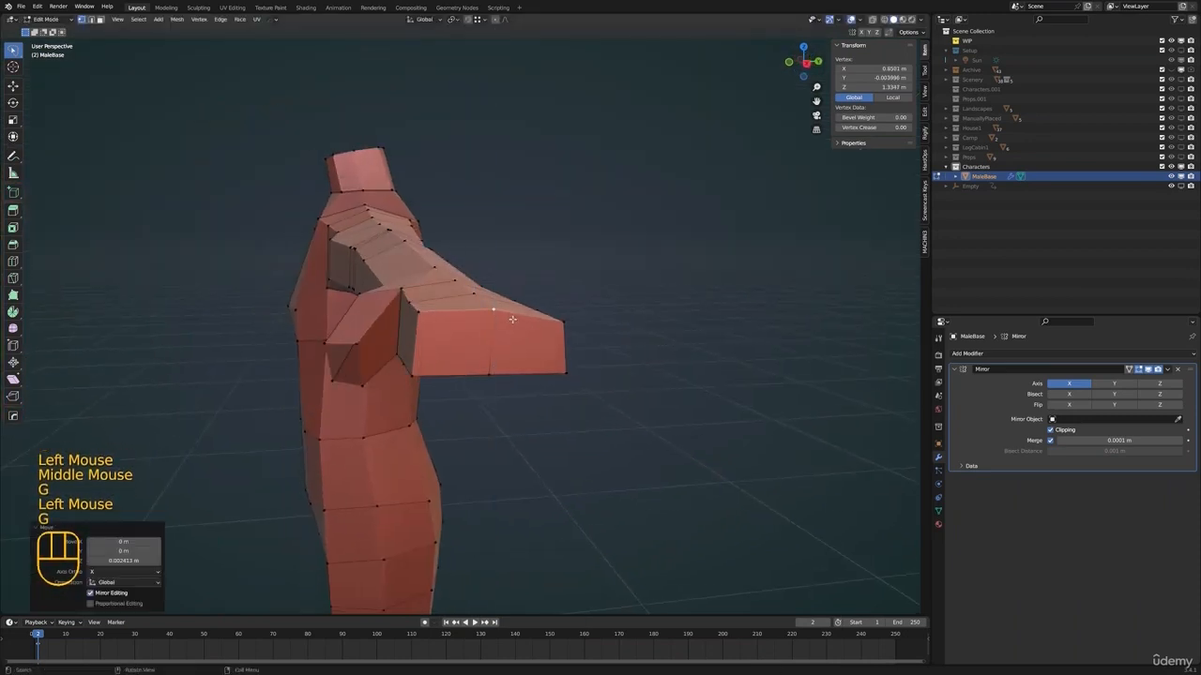
Move the centre-line vertices on the underside of the hand along Z to round the palm, and clear the selection
click(492, 374)
key(g)
key(z)
click(465, 337)
click(464, 341)
middle_drag(493, 372, 454, 306)
key(g)
key(z)
click(461, 345)
click(453, 351)
key(g)
key(z)
click(491, 353)
key(alt+a)
Leave Edit Mode and examine the whole body's proportions and shading from several angles
middle_drag(454, 306, 476, 357)
key(Tab)
scroll(366, 274, down, 2)
scroll(471, 373, down, 1)
right_click(477, 357)
click(476, 357)
scroll(497, 325, down, 2)
mouse_move(472, 412)
shift+middle_down()
mouse_move(496, 324)
mouse_move(572, 275)
mouse_move(622, 271)
mouse_move(504, 313)
shift+middle_up()
right_click(504, 309)
click(504, 320)
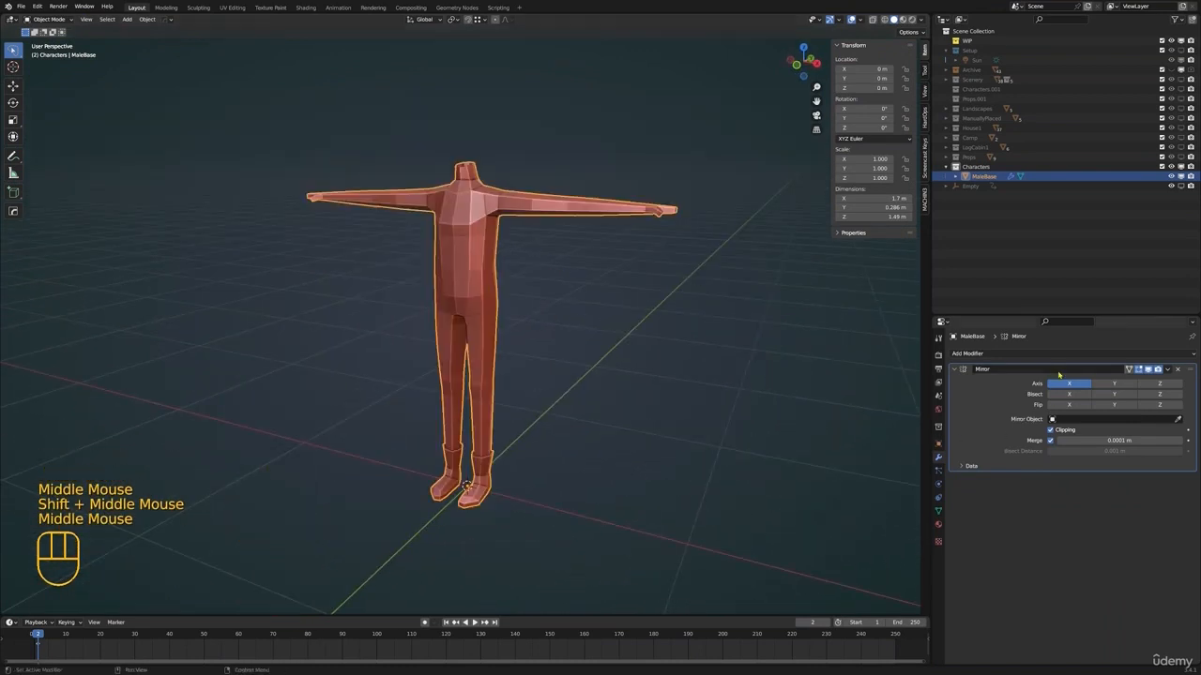
Try a Subdivision modifier on the body and remove it
click(1098, 353)
click(1015, 529)
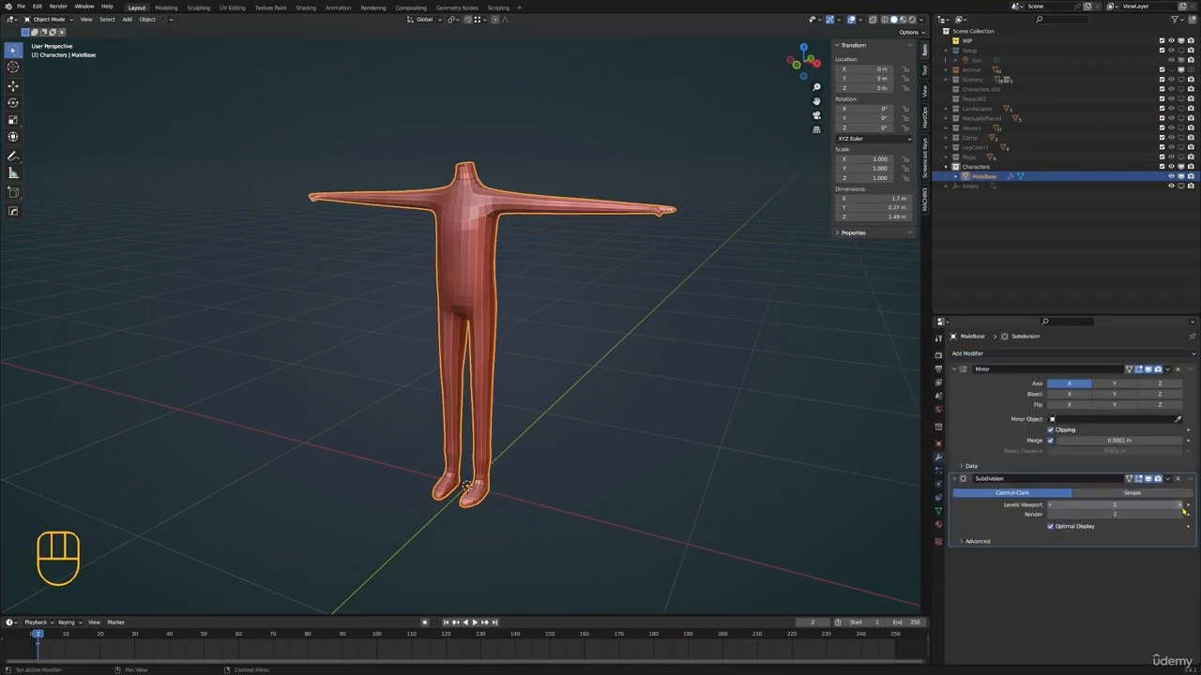
click(1179, 480)
Return to editing the hand and move both corner edges of its fingertip end in top view to round the outline
shift+middle_drag(677, 314, 573, 392)
key(Tab)
click(555, 305)
key(KP_Decimal)
key(Tab)
scroll(547, 338, down, 2)
key(3)
shift+middle_drag(400, 371, 582, 386)
key(2)
click(567, 385)
middle_drag(569, 383, 584, 378)
key(KP_7)
key(g)
click(664, 395)
click(527, 412)
key(g)
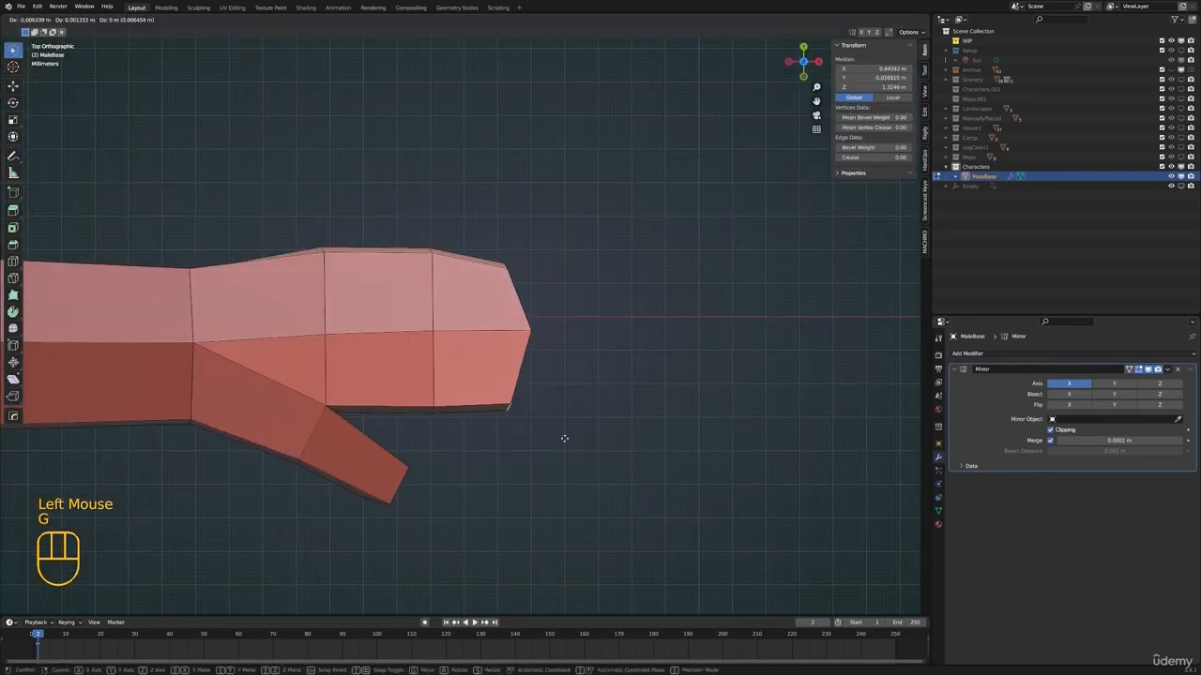
click(568, 435)
Scale down the thumb-side corner edge at the fingertip end of the hand
middle_drag(568, 434, 558, 375)
key(s)
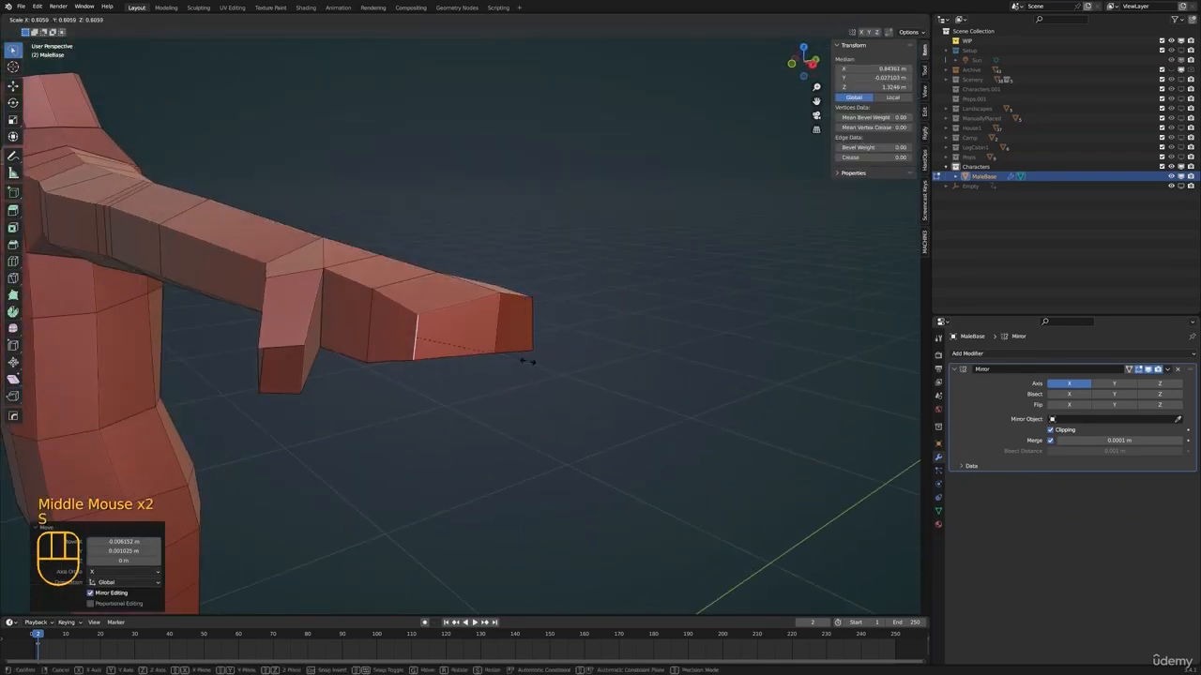
click(526, 358)
Reposition three vertices around the fingertip end with free moves to even out the taper
key(1)
middle_drag(509, 330, 568, 375)
click(491, 324)
key(g)
click(553, 341)
click(556, 359)
key(g)
click(549, 351)
click(631, 347)
key(g)
click(632, 347)
Extrude the two end faces of the hand outward in top view, scale them down and reposition the new fingertip
key(3)
click(445, 342)
shift+click(403, 336)
key(KP_7)
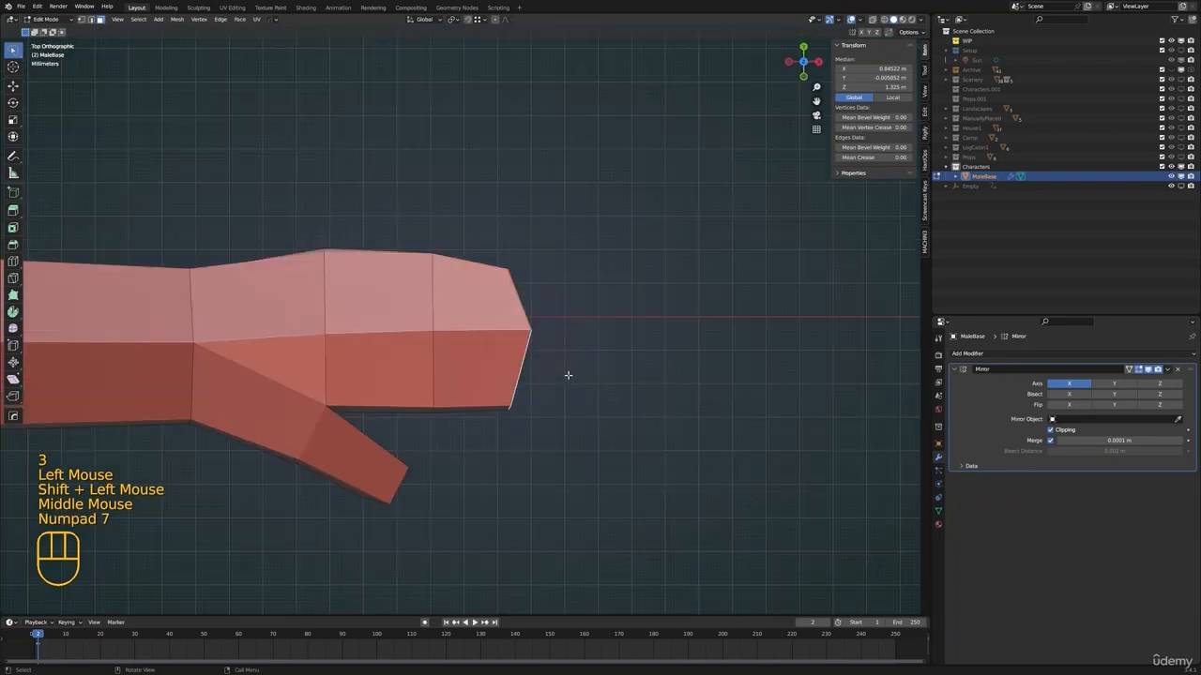
click(660, 403)
key(s)
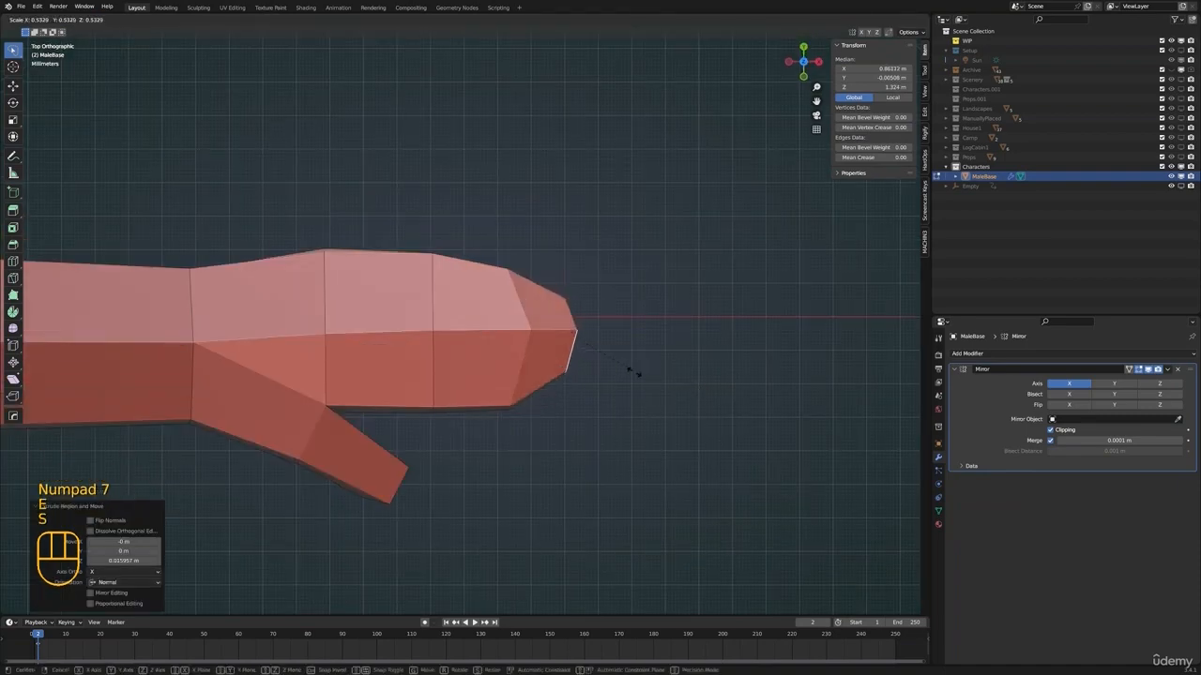
click(633, 371)
key(g)
click(631, 384)
middle_drag(634, 395, 500, 368)
key(g)
click(582, 300)
scroll(582, 299, down, 2)
key(Tab)
scroll(332, 372, down, 1)
key(Tab)
scroll(485, 372, up, 2)
Select the outer edge at the thumb's base joint, move it in top view and scale it
click(500, 368)
middle_drag(501, 368, 528, 404)
key(2)
click(476, 368)
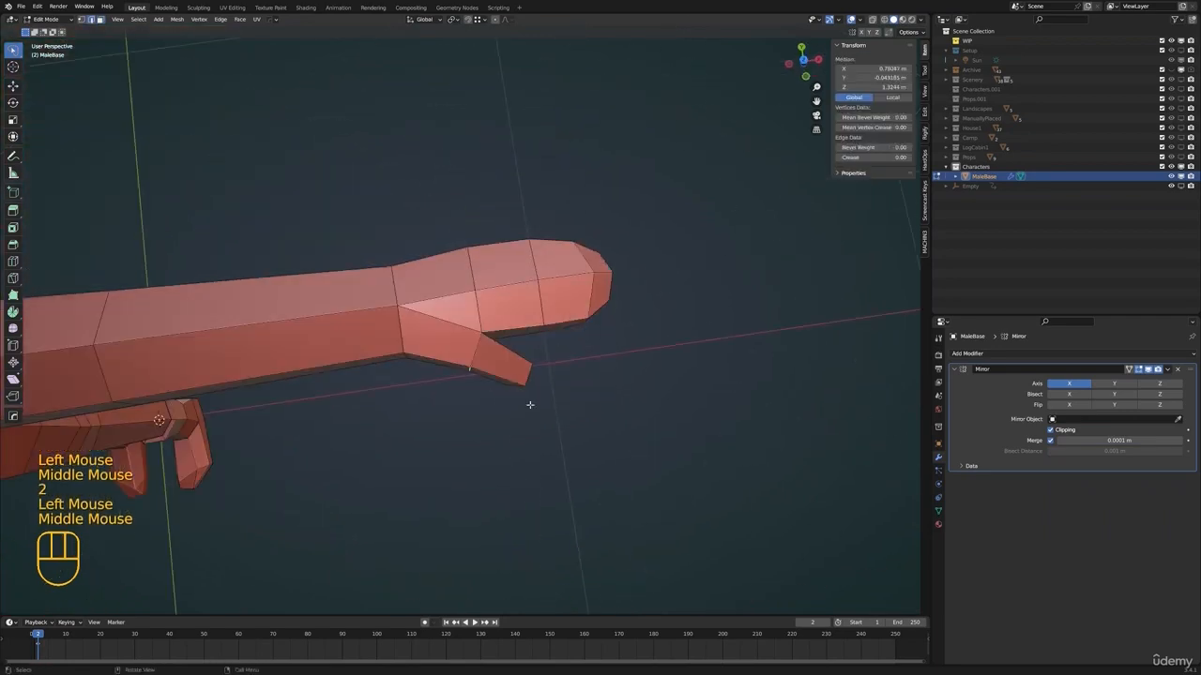
key(KP_7)
key(g)
Extrude the thumb's end face outward, rotate and scale it down, and position it as the thumb tip
key(g)
key(s)
mouse_move(557, 364)
middle_down()
mouse_move(574, 353)
mouse_move(547, 385)
middle_up()
alt+click(525, 368)
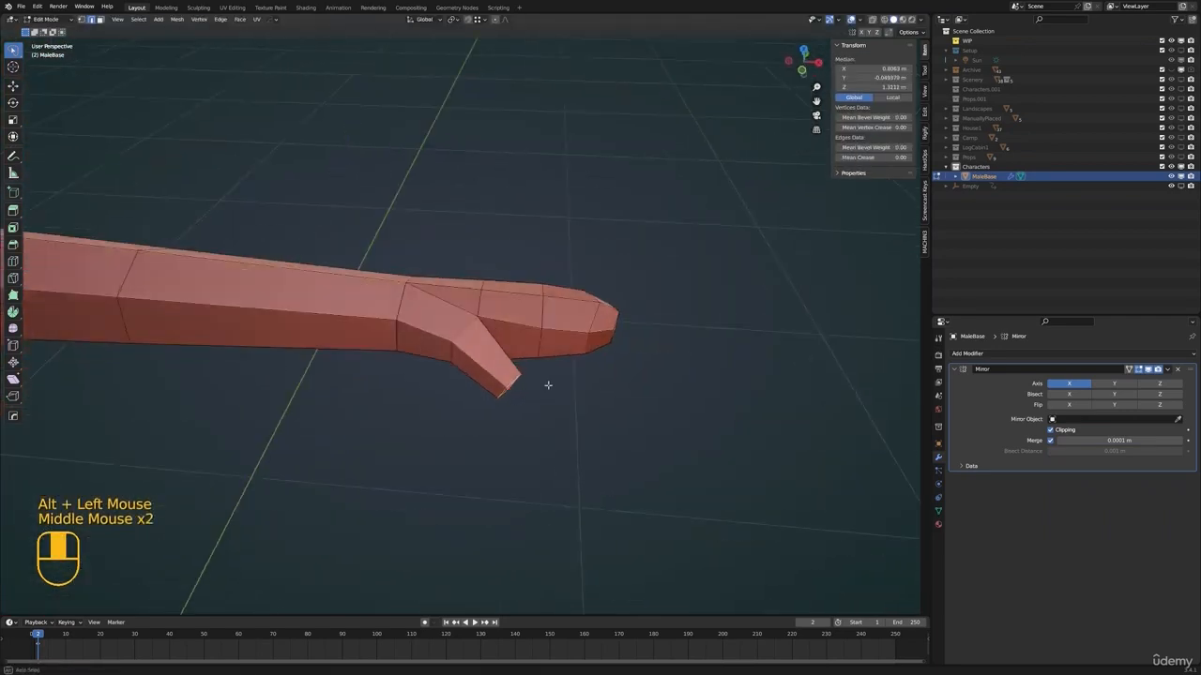
key(e)
key(r)
key(g)
key(s)
Reposition a single vertex on the thumb with free moves
key(g)
middle_drag(618, 423, 469, 375)
key(1)
click(510, 336)
Move the outer vertices at the thumb's base joint to smooth the curve from wrist to thumb
key(g)
key(g)
click(425, 294)
key(Tab)
scroll(441, 328, down, 3)
middle_drag(469, 375, 531, 404)
key(Tab)
scroll(483, 365, up, 2)
scroll(501, 376, up, 2)
key(g)
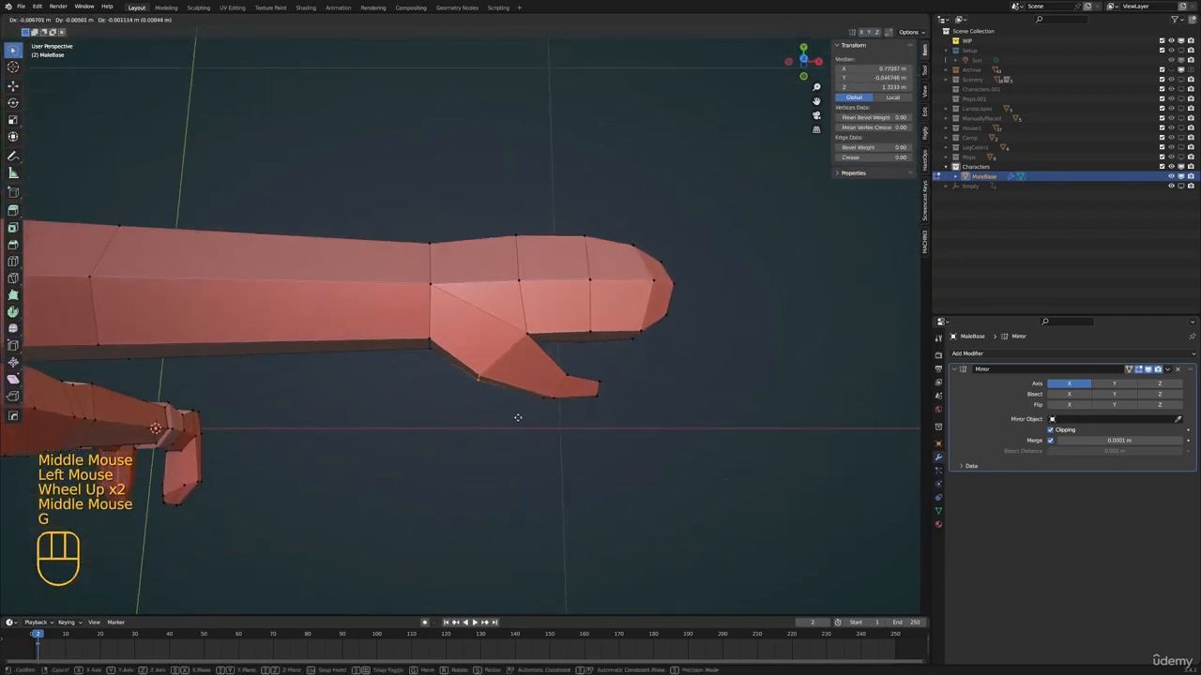
click(479, 397)
key(g)
middle_drag(442, 351, 525, 377)
click(439, 353)
Reposition the vertices at the thumb tip with free moves
scroll(526, 378, up, 1)
middle_drag(525, 377, 535, 351)
click(563, 448)
click(566, 395)
scroll(498, 392, down, 1)
click(588, 438)
key(g)
click(585, 434)
key(g)
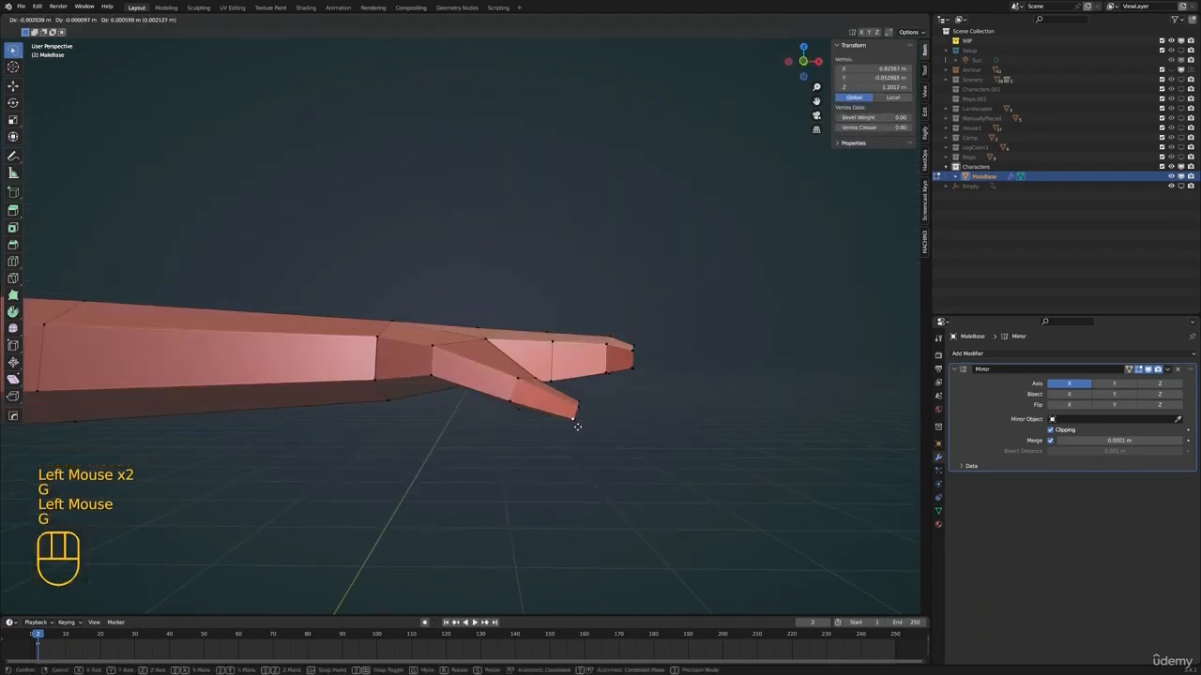
Select another vertex on the thumb, move it freely and check the hand in object mode
middle_drag(579, 399, 528, 415)
click(463, 448)
shift+click(469, 458)
shift+middle_drag(469, 459, 541, 324)
scroll(482, 386, up, 2)
key(g)
click(583, 506)
scroll(591, 504, down, 1)
key(alt+a)
key(Tab)
scroll(580, 467, down, 2)
scroll(528, 450, down, 2)
scroll(541, 323, up, 2)
click(541, 323)
key(Tab)
Select the vertices where the thumb meets the palm and move them along Y toward the thumb
shift+middle_drag(646, 324, 488, 431)
key(1)
click(458, 413)
key(g)
shift+click(373, 420)
key(g)
key(y)
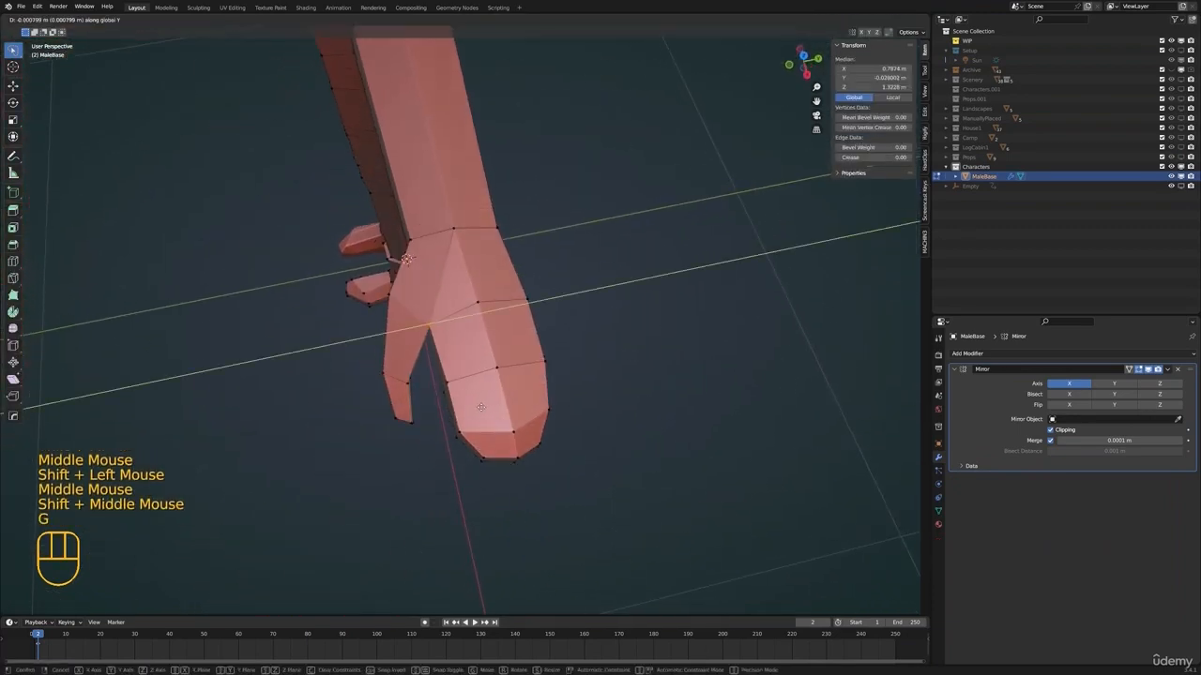
click(476, 407)
Move the next two vertex pairs along the hand's thumb-side edge outward along Y
click(438, 390)
shift+click(439, 398)
key(g)
key(y)
click(475, 401)
click(447, 446)
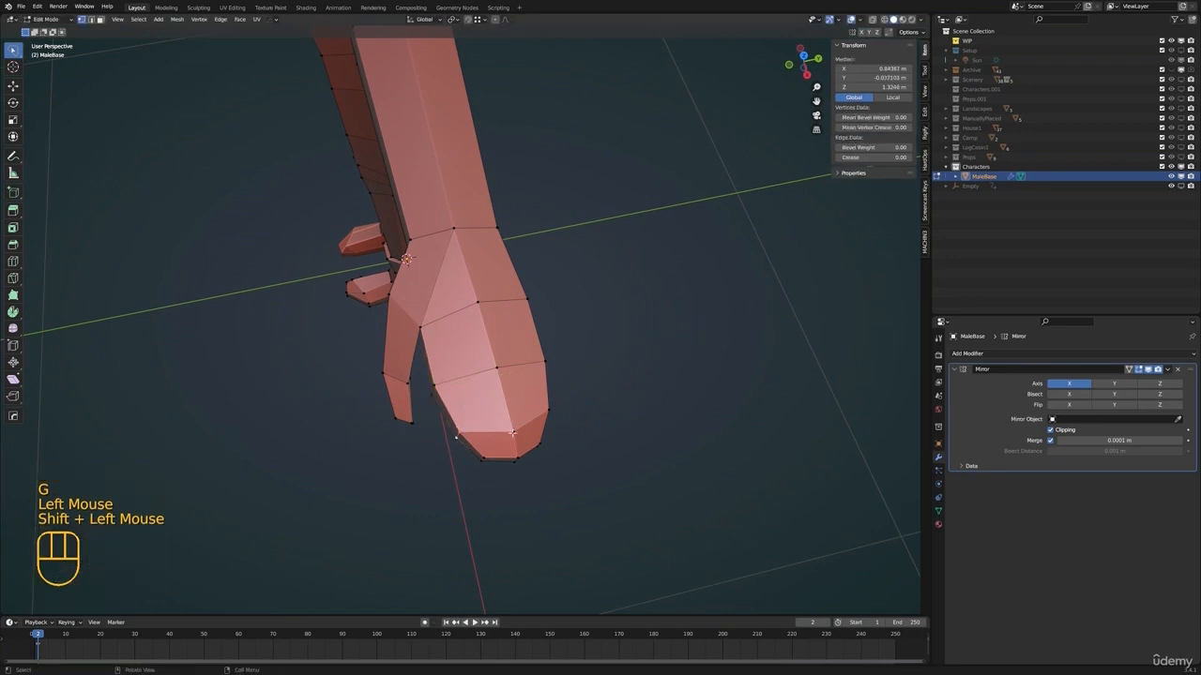
key(g)
key(y)
click(408, 442)
Reposition the middle vertices of the fingers in top view, using wireframe display to check them
key(KP_7)
shift+middle_drag(511, 272, 544, 329)
click(550, 332)
key(g)
click(530, 338)
key(z)
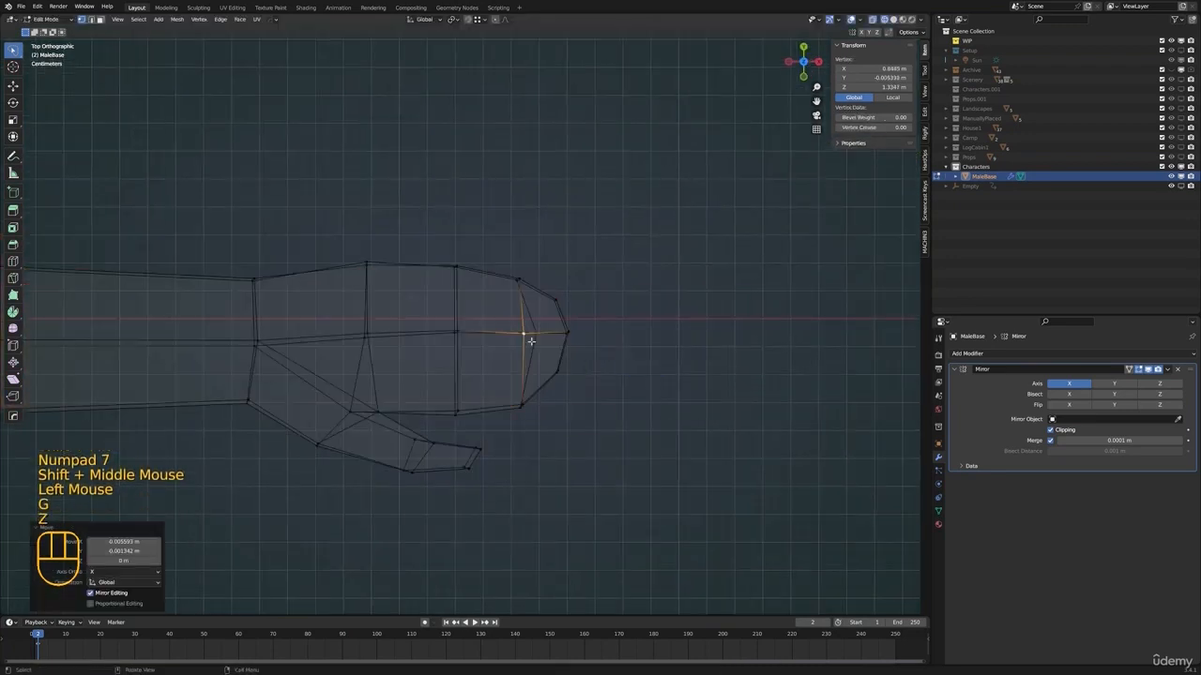
click(534, 340)
key(g)
click(524, 339)
key(z)
click(611, 368)
Reshape the hand's outline in top view by moving fingertip and edge vertices with connected smooth proportional editing
middle_drag(478, 137, 501, 206)
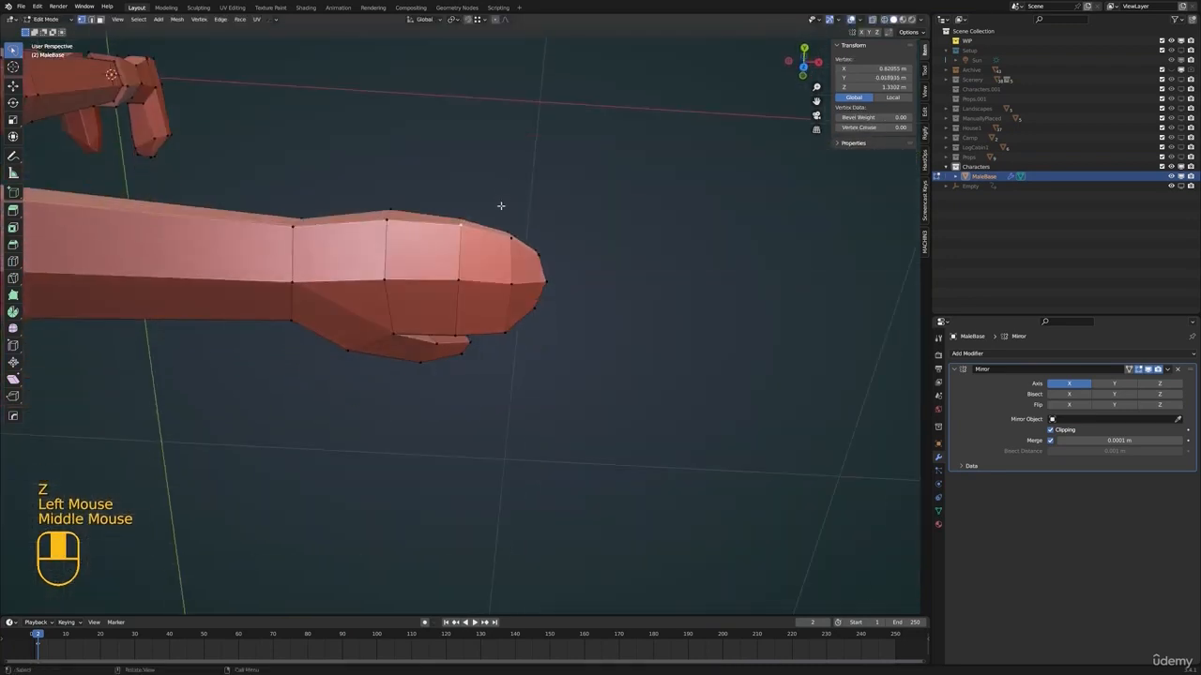
key(KP_7)
key(g)
click(597, 273)
key(g)
click(547, 369)
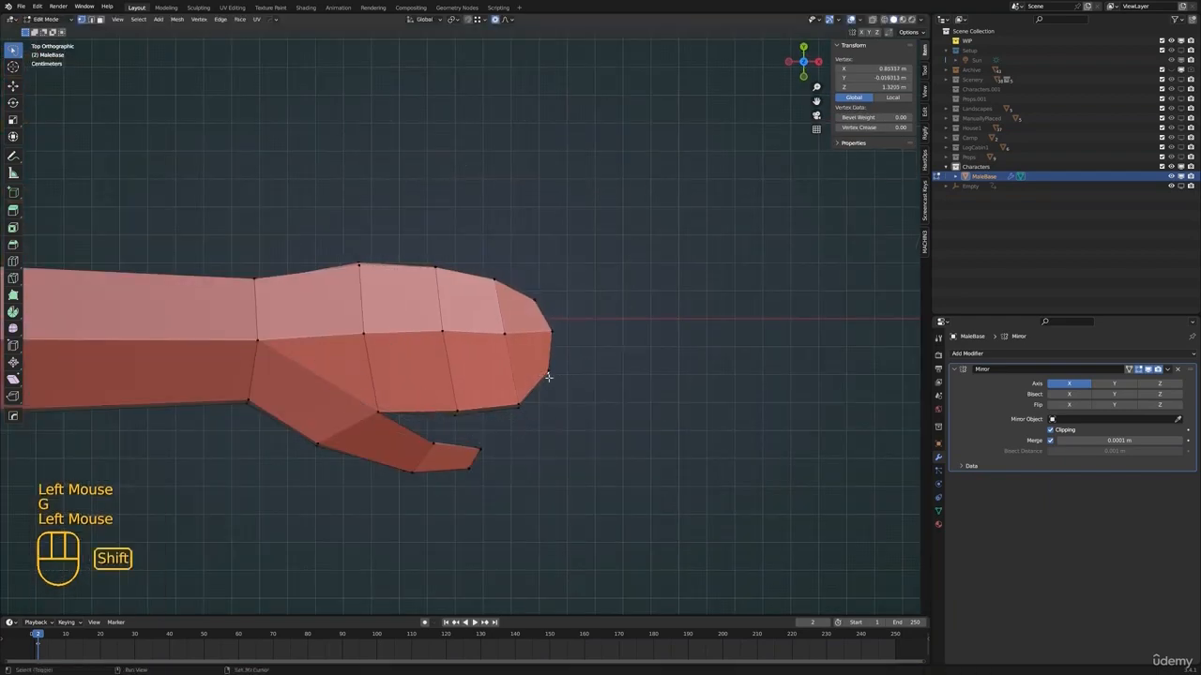
shift+click(555, 382)
key(g)
click(499, 278)
key(g)
click(375, 409)
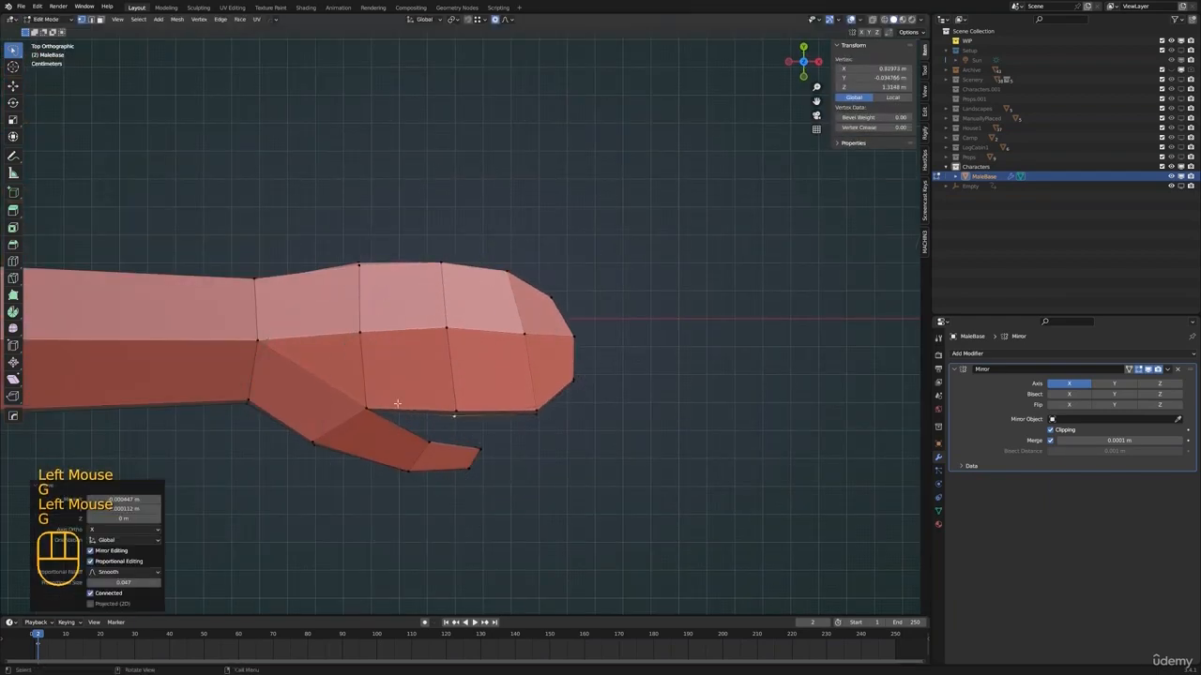
key(g)
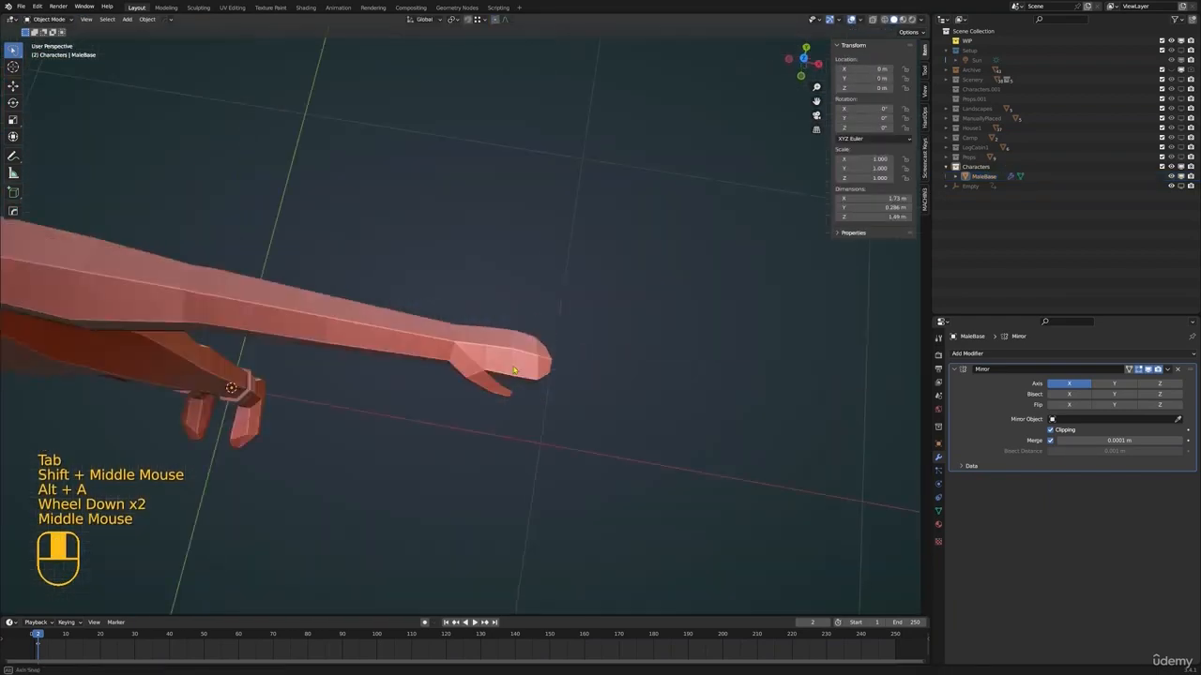
Select the whole hand in wireframe display and scale it to fit the body's proportions
shift+middle_drag(431, 310, 405, 347)
scroll(496, 296, down, 2)
scroll(569, 289, down, 1)
scroll(454, 307, down, 2)
click(364, 328)
scroll(450, 324, up, 2)
mouse_move(600, 308)
middle_down()
mouse_move(448, 366)
mouse_move(526, 319)
mouse_move(521, 344)
middle_up()
key(Tab)
key(z)
mouse_move(511, 325)
mouse_down()
mouse_move(494, 431)
mouse_move(514, 421)
mouse_up()
mouse_move(534, 413)
middle_down()
mouse_move(574, 370)
mouse_move(600, 365)
middle_up()
key(s)
click(578, 368)
key(z)
key(Tab)
Add an edge loop around the forearm, slide it close to the wrist and scale it
mouse_move(596, 362)
middle_down()
mouse_move(488, 367)
mouse_move(568, 394)
middle_up()
mouse_move(563, 384)
shift+middle_down()
mouse_move(525, 356)
mouse_move(553, 366)
shift+middle_up()
scroll(528, 381, up, 3)
key(Tab)
middle_drag(554, 365, 472, 347)
key(alt+a)
alt+click(413, 331)
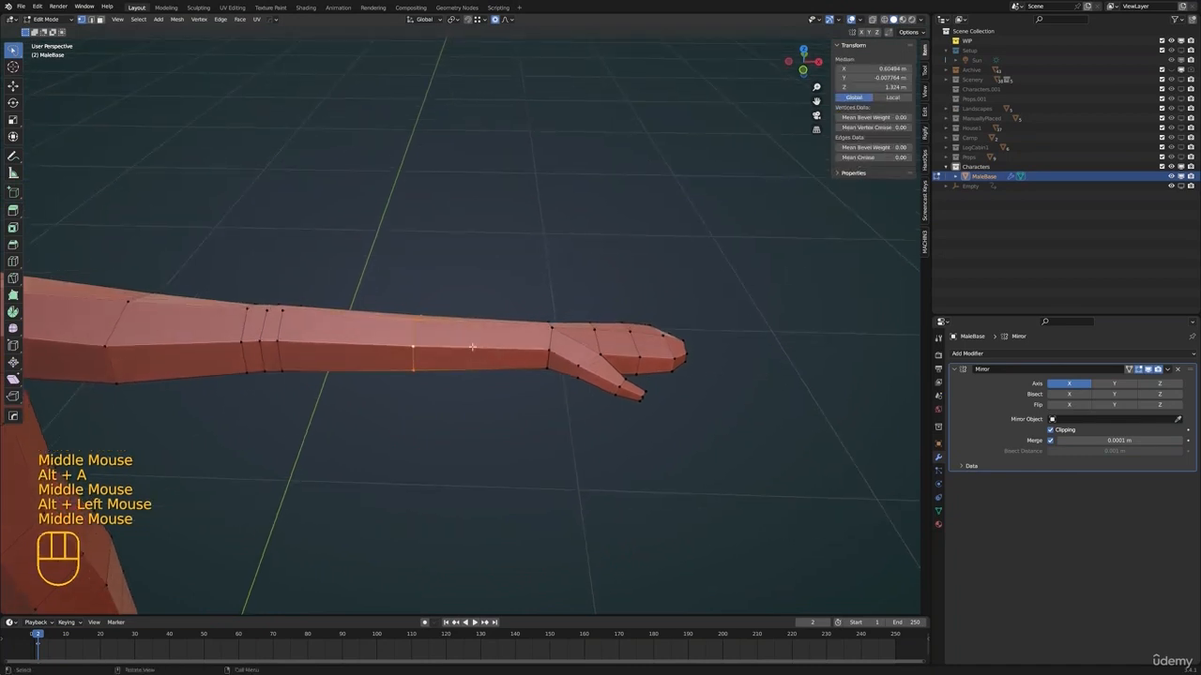
click(518, 336)
key(s)
click(574, 355)
Select the edge loop at the wrist and scale it down to about 0.87 with smooth proportional editing
alt+click(551, 334)
alt+shift+click(557, 328)
middle_drag(566, 330, 647, 389)
key(ctrl+z)
key(s)
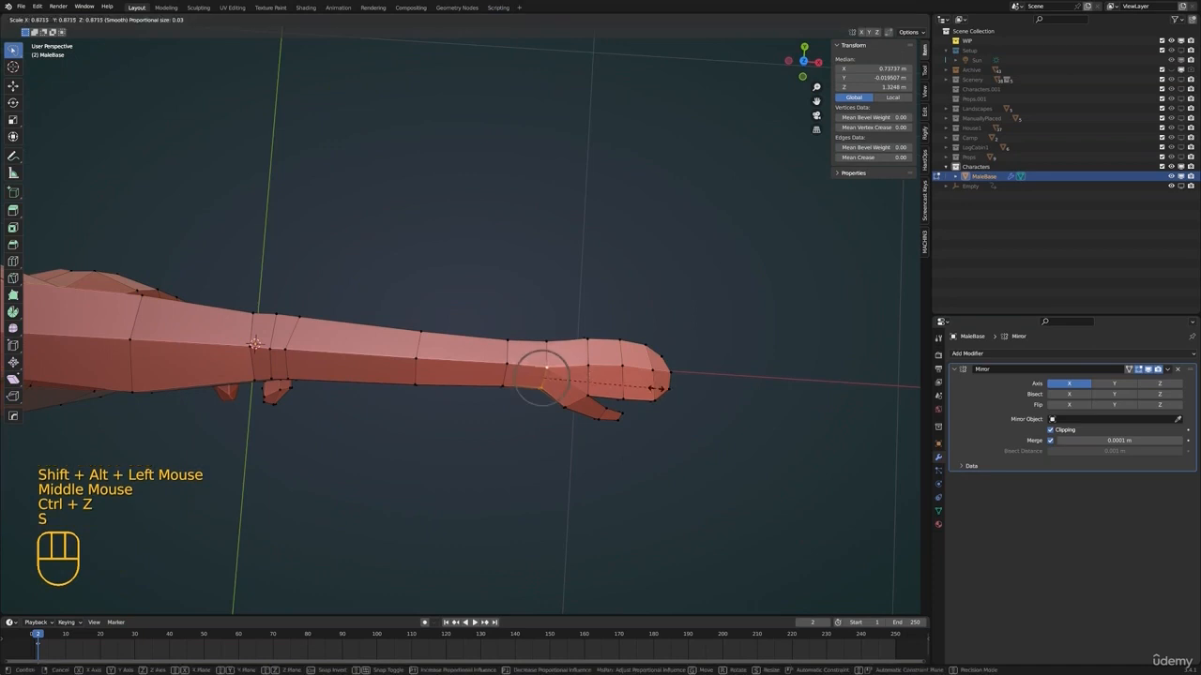
click(657, 388)
Select the forearm loop just behind the wrist and scale it up slightly to about 1.07
alt+click(506, 374)
middle_drag(555, 398, 564, 370)
key(s)
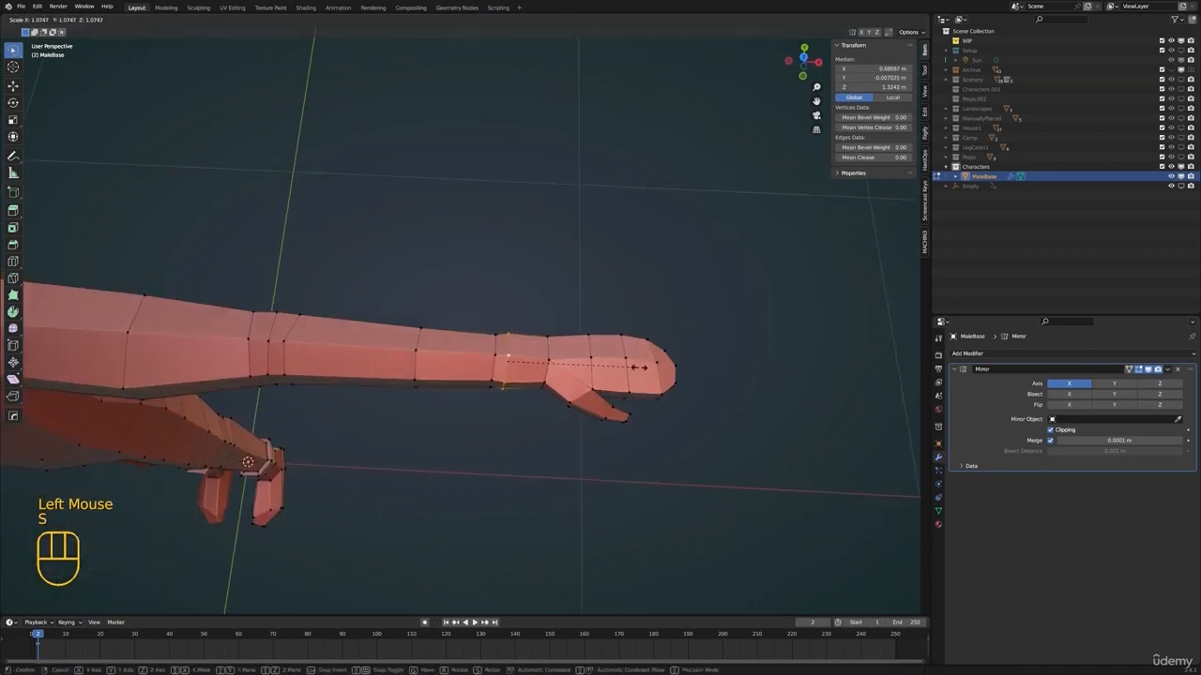
click(640, 364)
Return to object mode with nothing selected and save the file
key(Tab)
key(alt+a)
scroll(480, 404, down, 2)
shift+middle_drag(601, 368, 445, 319)
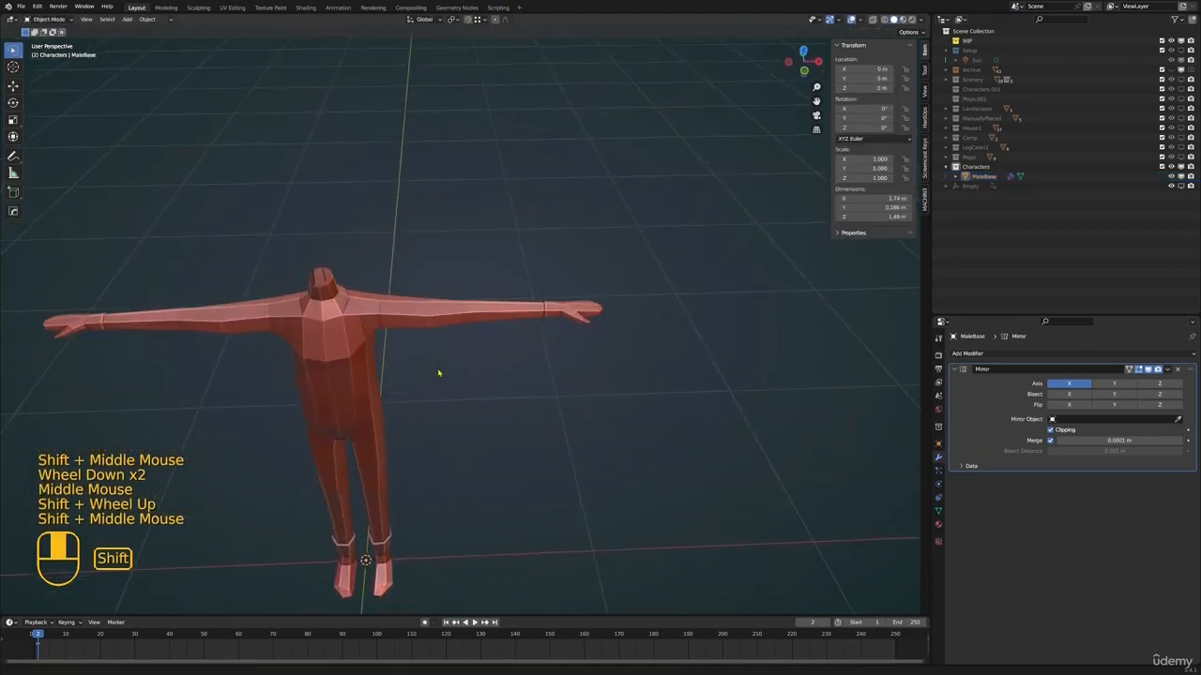
scroll(440, 373, down, 2)
middle_drag(460, 361, 491, 309)
key(ctrl+s)
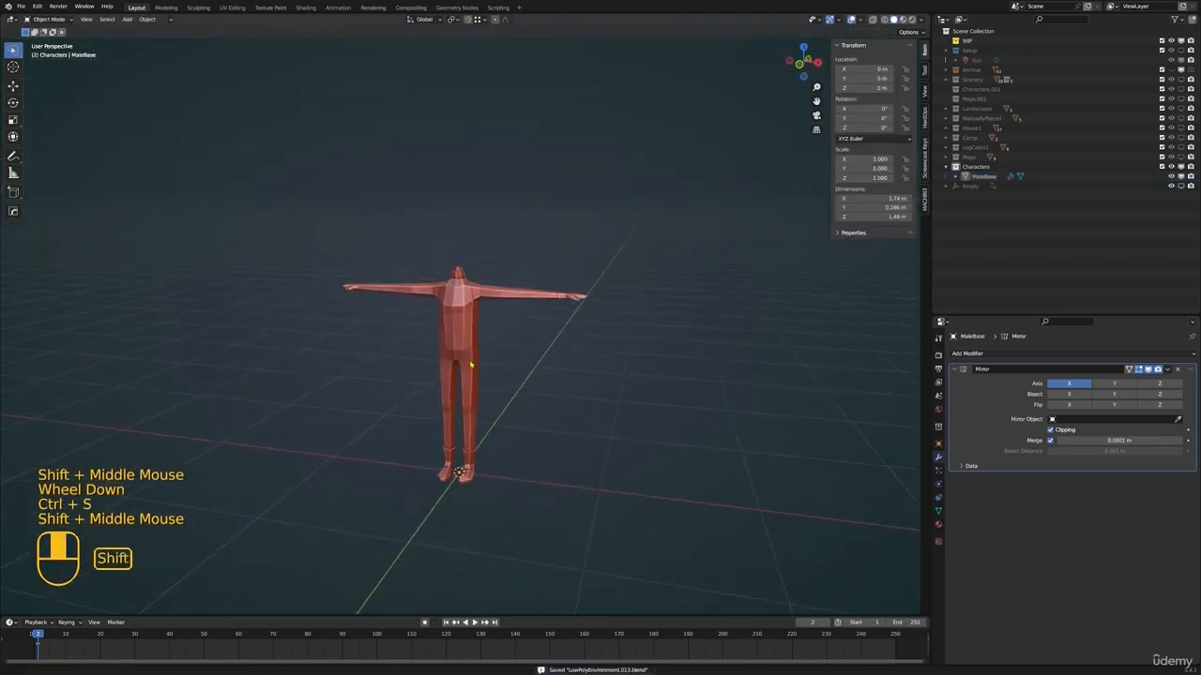
Examine the open neck at the top of the torso up close in edit mode
middle_drag(657, 376, 574, 368)
scroll(571, 356, up, 3)
shift+scroll(610, 352, up, 2)
scroll(574, 368, up, 2)
click(426, 344)
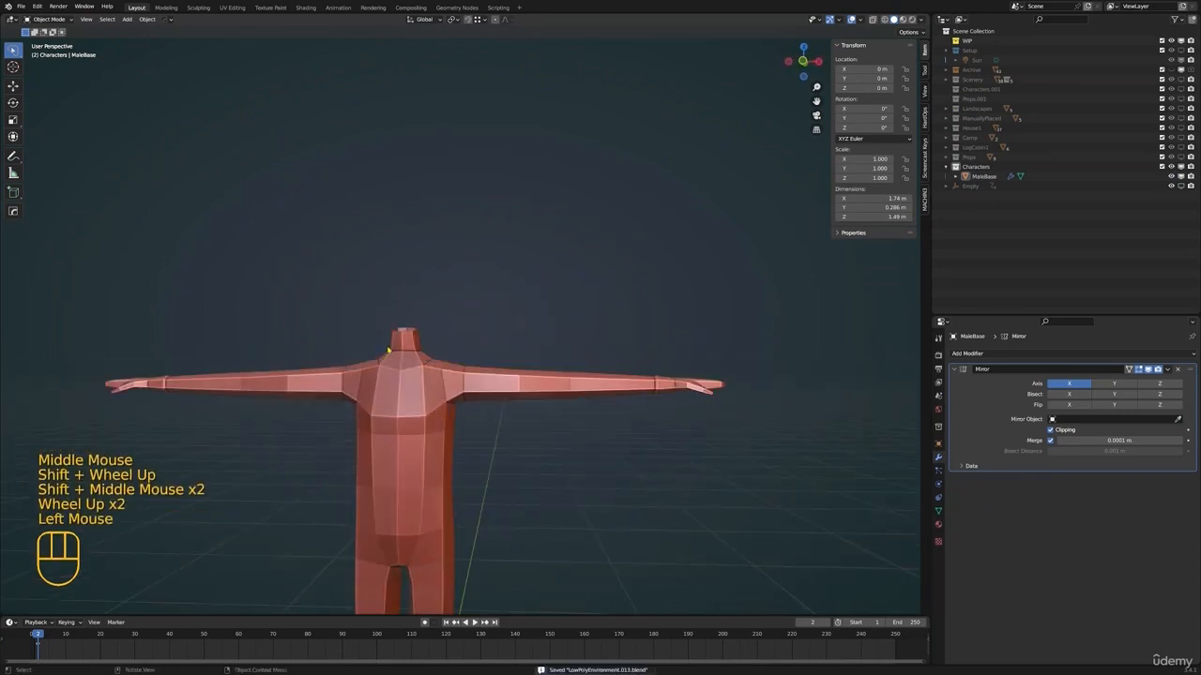
shift+middle_drag(425, 343, 452, 287)
click(447, 320)
scroll(507, 338, up, 2)
scroll(526, 333, up, 1)
key(Tab)
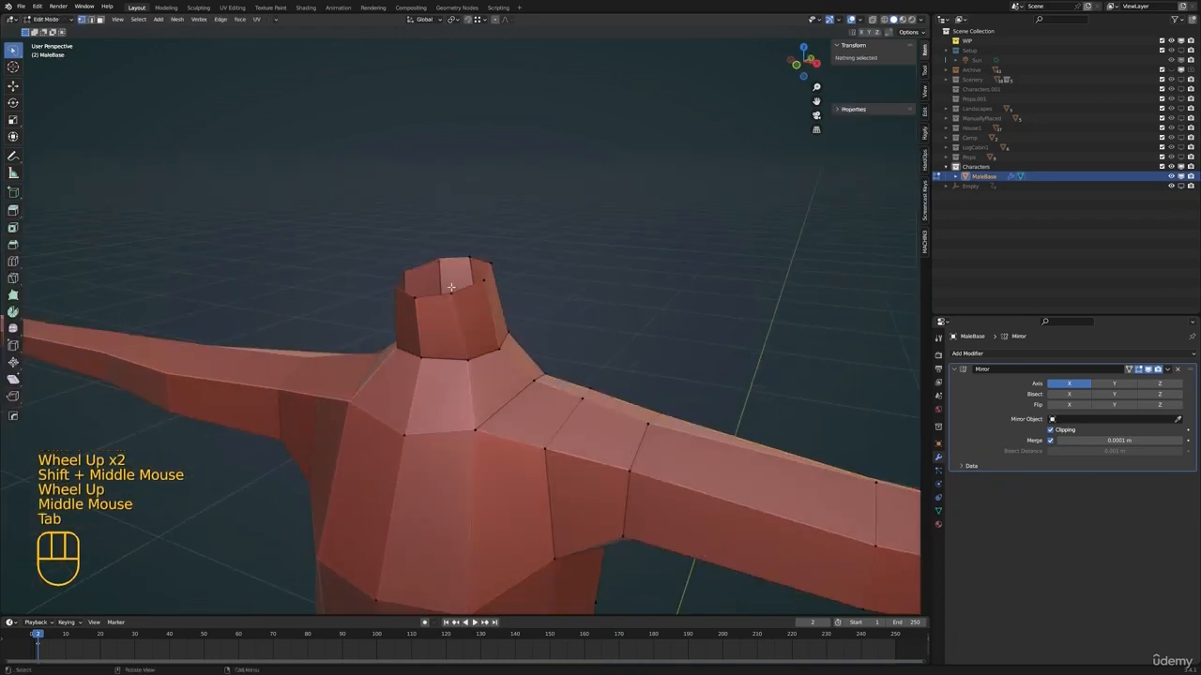
alt+click(455, 294)
shift+middle_drag(543, 290, 535, 343)
Save the file and add a 2 m cube to the body mesh in edit mode
key(ctrl+s)
scroll(541, 304, down, 1)
key(Tab)
scroll(528, 367, down, 2)
scroll(535, 352, down, 4)
scroll(545, 362, up, 1)
key(Tab)
key(alt+a)
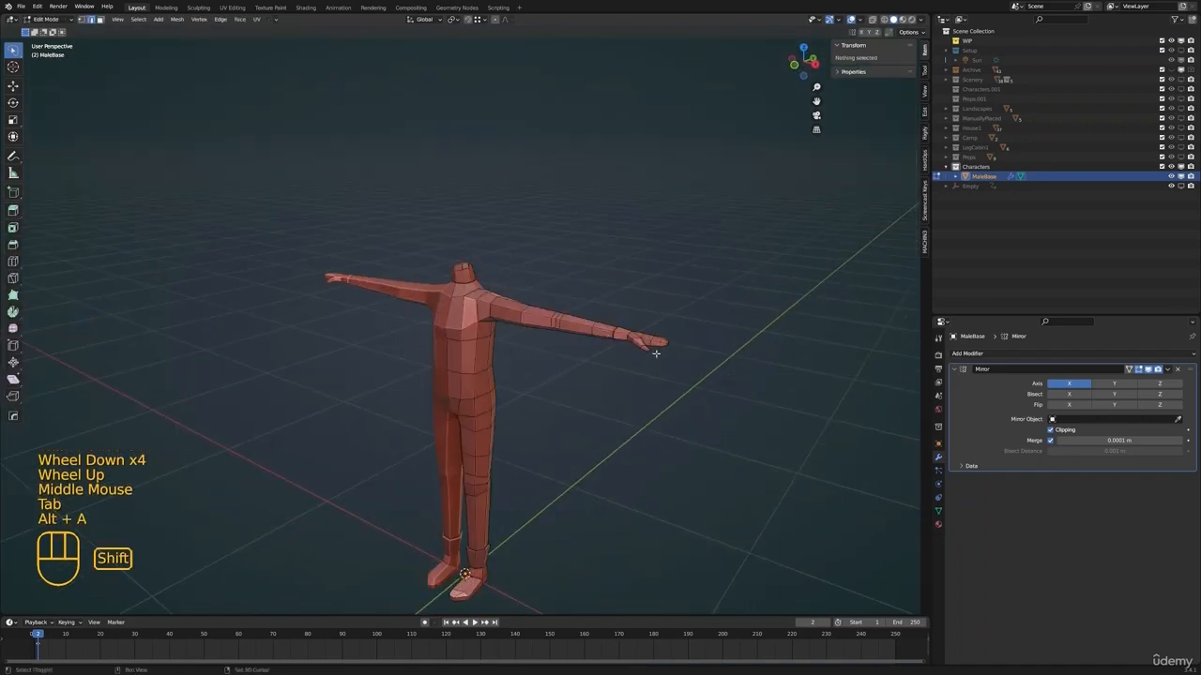
key(shift+a)
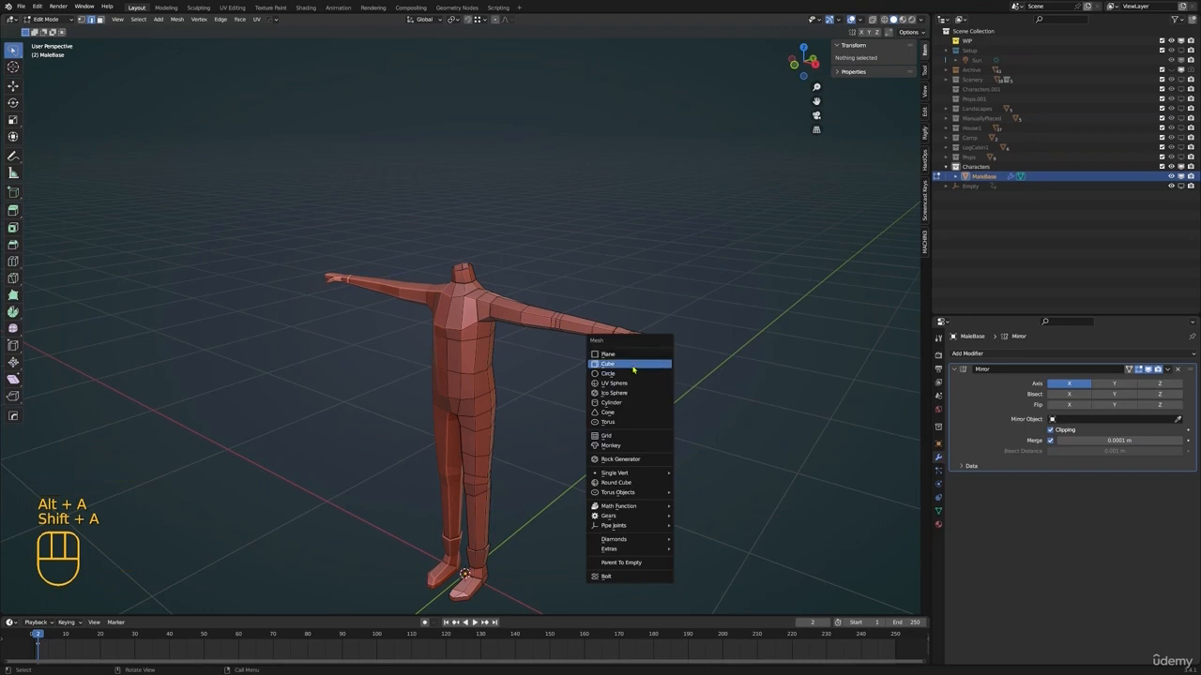
click(633, 370)
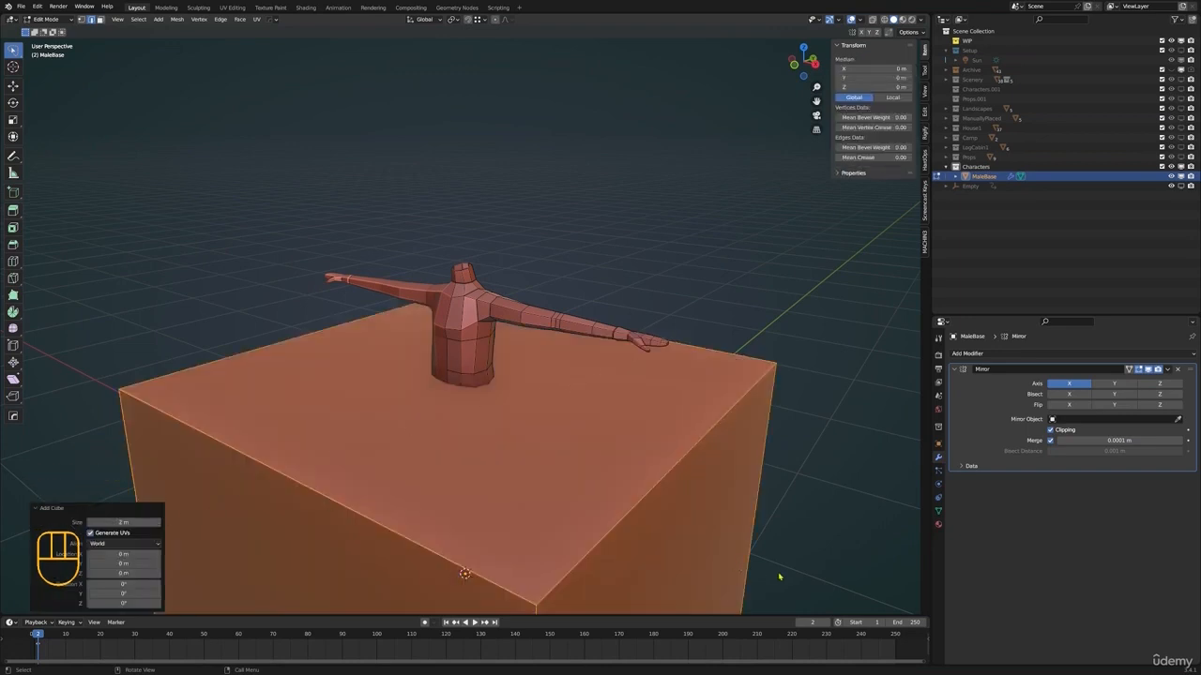
Scale the new cube down to about 0.27 and move it up above the neck in right view
key(s)
click(666, 552)
key(KP_3)
key(g)
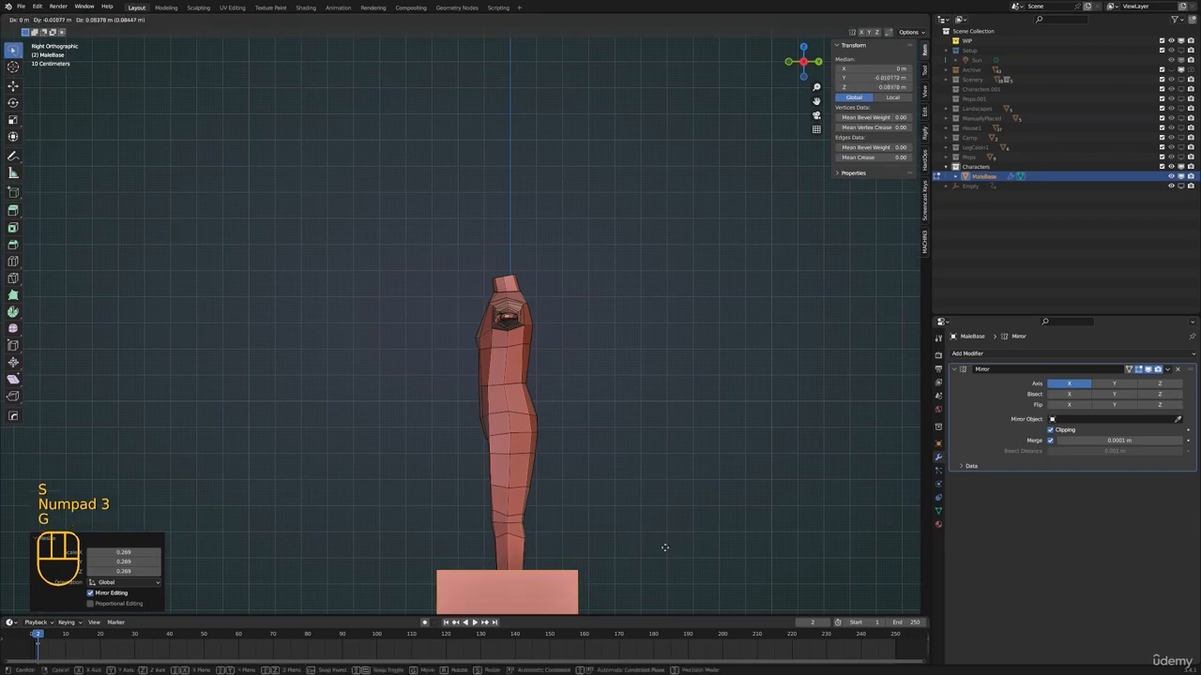
click(576, 228)
Fine-tune the cube's position over the neck and enlarge it by about 1.08 to head size
shift+middle_drag(576, 228, 586, 362)
scroll(535, 322, up, 2)
key(g)
key(s)
click(548, 307)
scroll(548, 306, down, 1)
scroll(581, 356, up, 2)
mouse_move(570, 328)
middle_down()
mouse_move(548, 306)
mouse_move(542, 322)
mouse_move(558, 327)
middle_up()
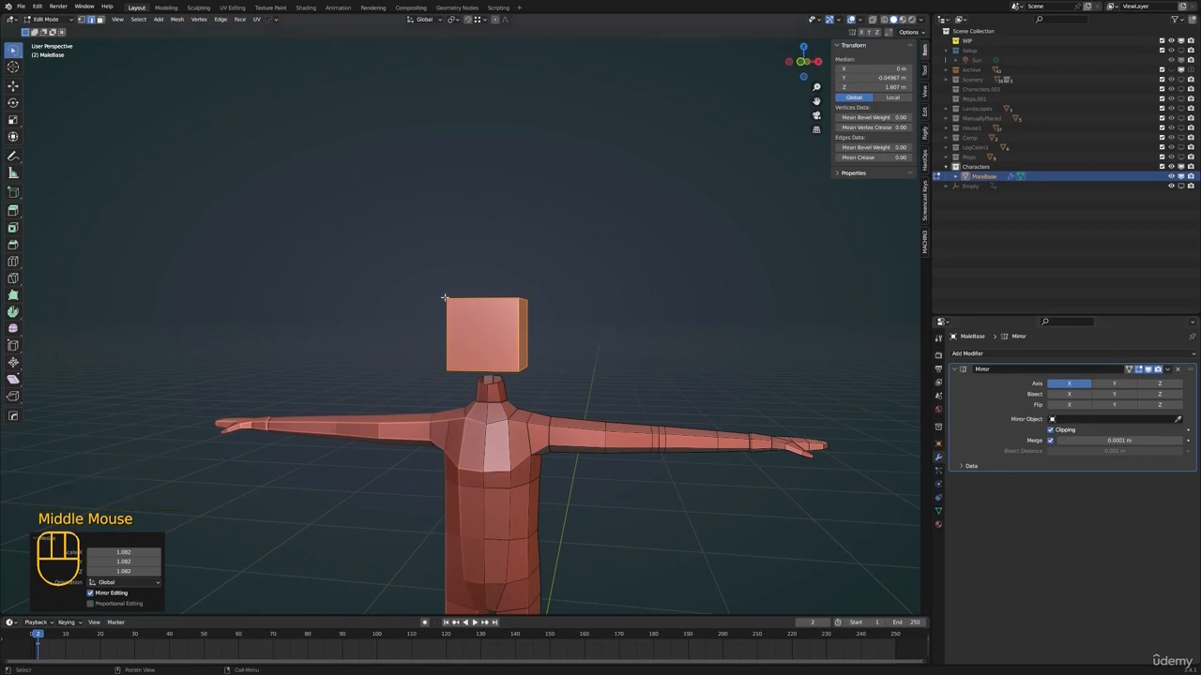
Subdivide the head cube with three cuts
middle_drag(632, 346, 593, 340)
right_click(656, 349)
click(638, 376)
click(158, 541)
shift+middle_drag(430, 445, 500, 387)
scroll(402, 419, up, 3)
click(157, 540)
scroll(485, 383, up, 2)
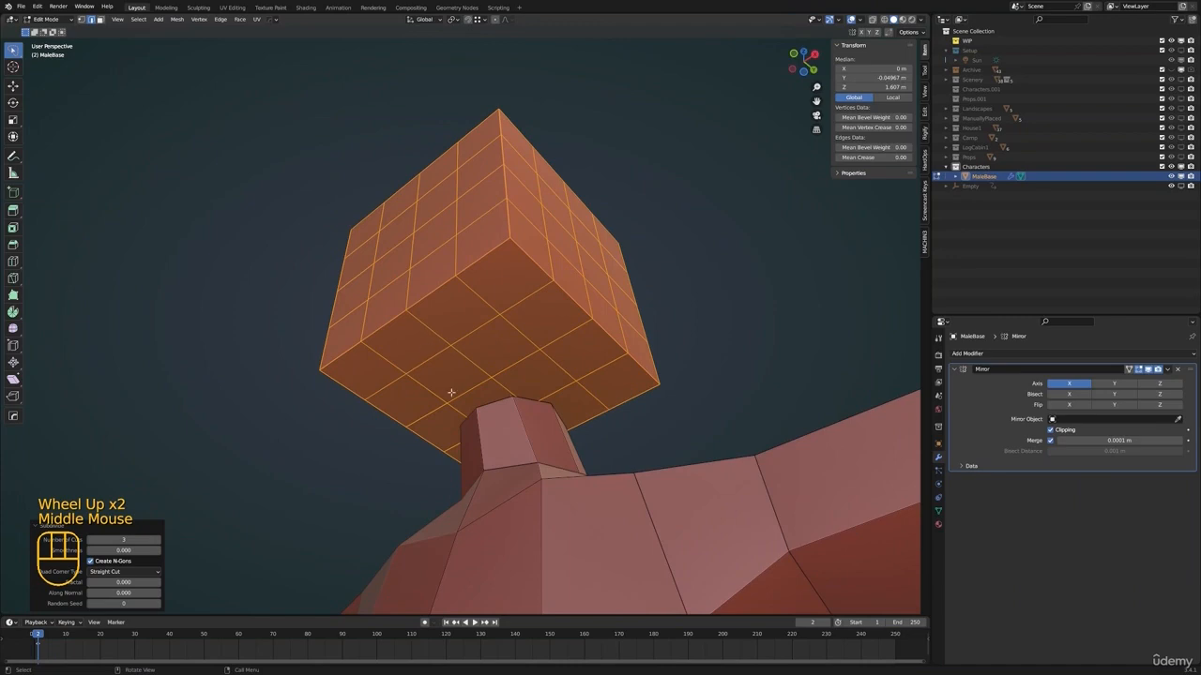
mouse_move(500, 327)
middle_down()
mouse_move(509, 365)
mouse_move(375, 410)
mouse_move(562, 405)
middle_up()
Clear the selection in vertex mode and compare the subdivided cube in wireframe and solid shading with X-ray on and off
key(z)
click(492, 404)
middle_drag(495, 385, 511, 422)
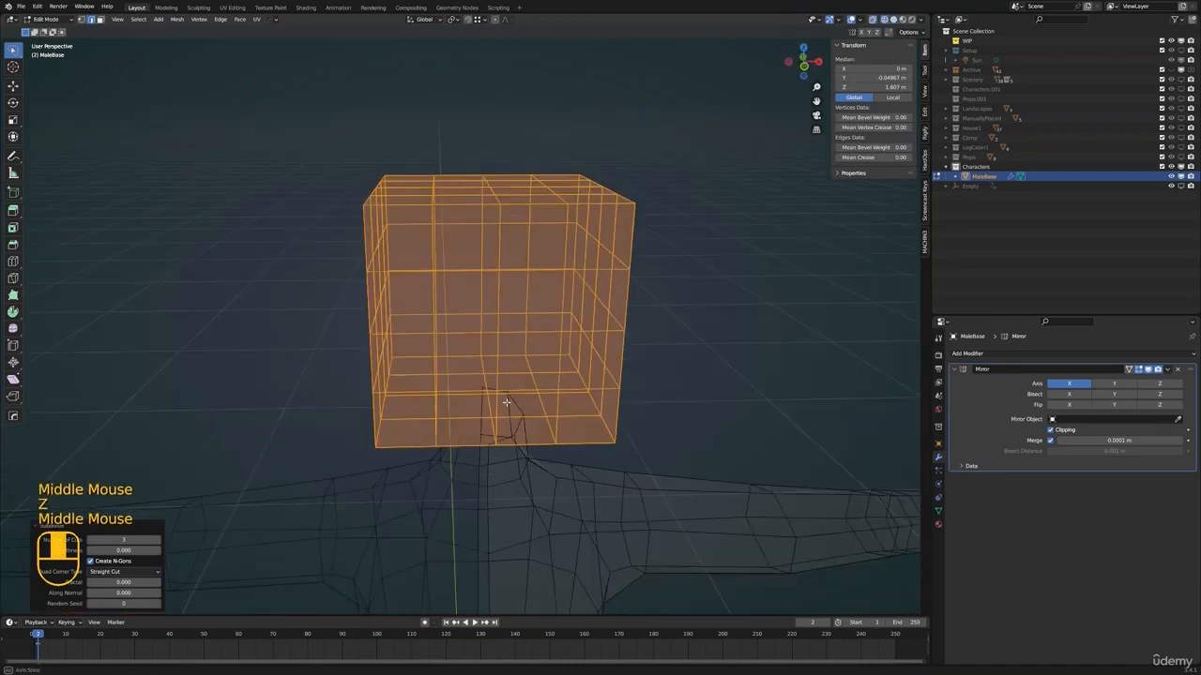
key(1)
shift+middle_drag(535, 330, 547, 379)
key(alt+a)
middle_drag(547, 377, 552, 387)
click(873, 20)
key(z)
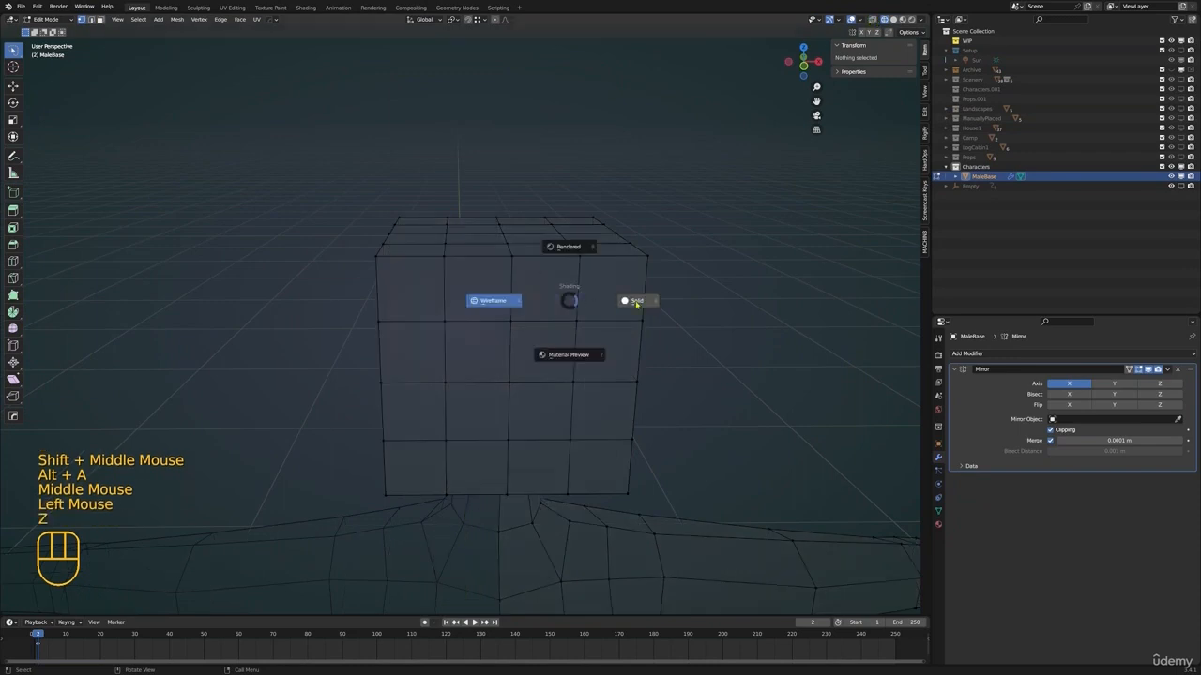
key(z)
click(871, 20)
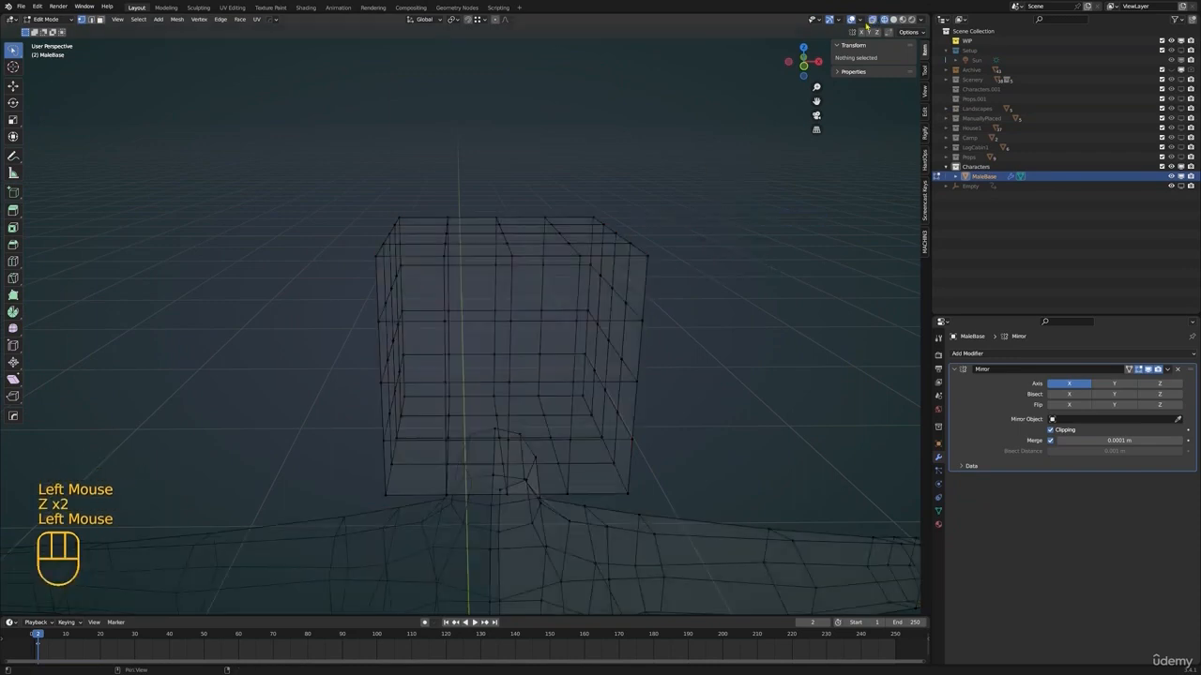
key(z)
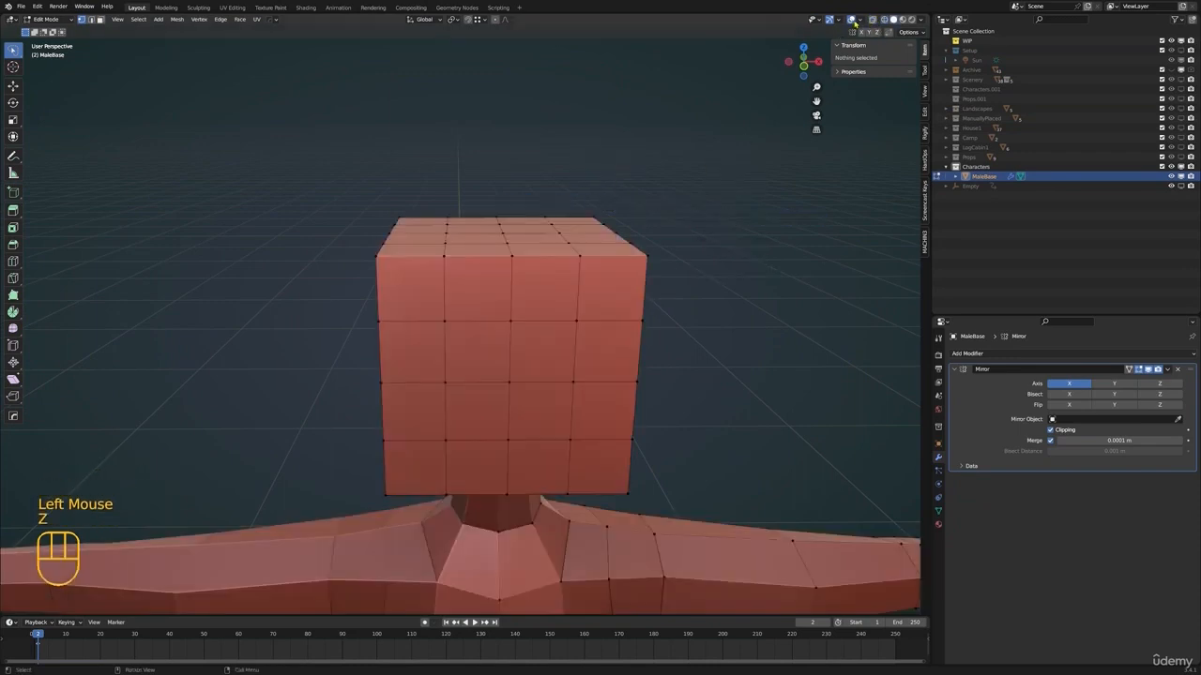
Delete the half of the subdivided cube that lies on the mirrored side of the body
scroll(584, 383, down, 2)
shift+middle_drag(584, 384, 442, 413)
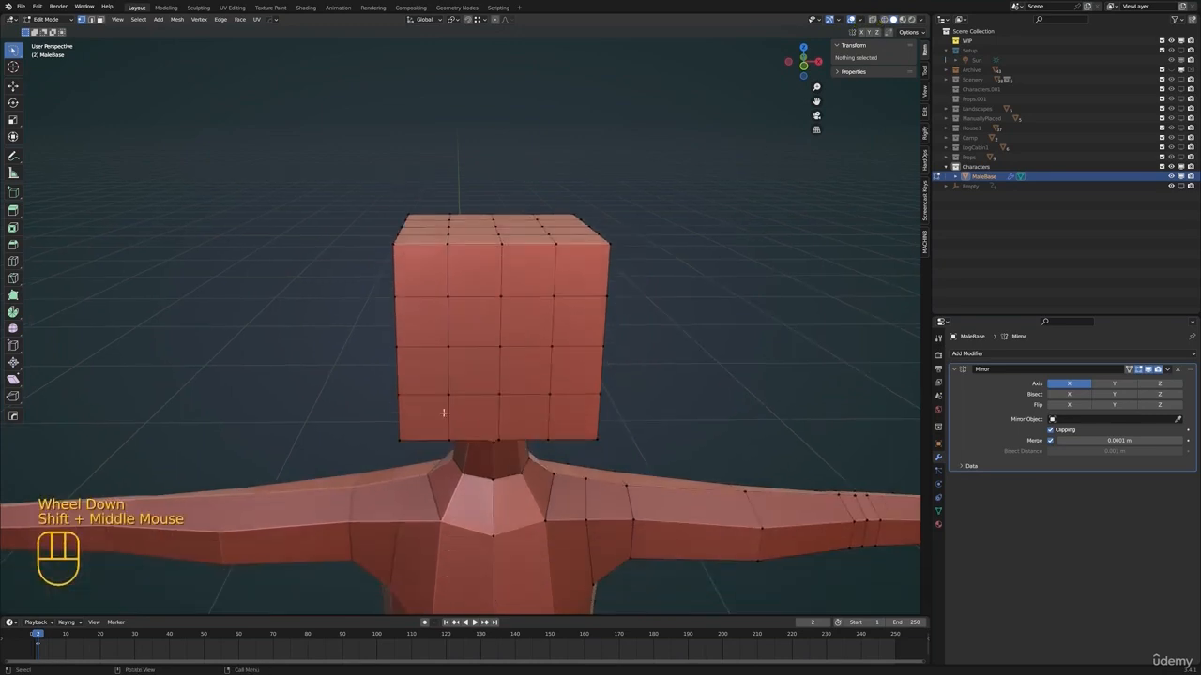
scroll(588, 401, down, 2)
mouse_move(588, 402)
middle_down()
mouse_move(582, 381)
mouse_move(579, 396)
middle_up()
key(z)
key(z)
mouse_move(466, 236)
mouse_down()
mouse_move(398, 233)
mouse_move(458, 431)
mouse_move(461, 219)
mouse_up()
key(z)
key(x)
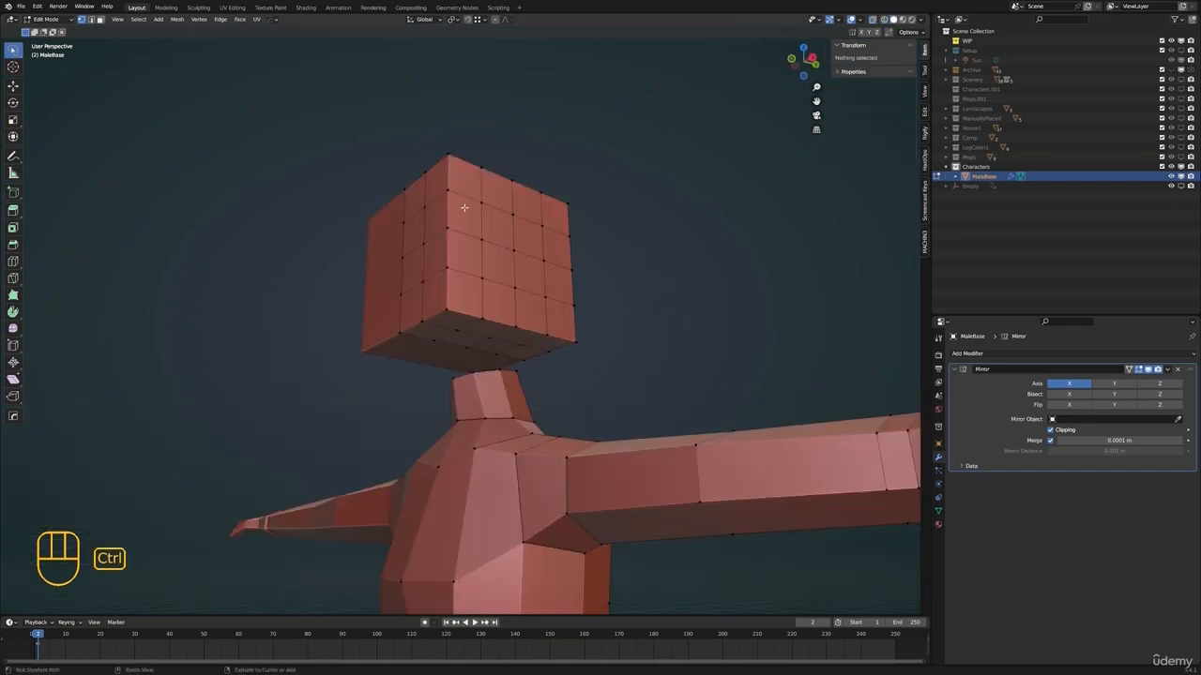
Undo the half deletion and the subdivision back to the plain selected cube
key(ctrl+z)
key(ctrl+z)
key(ctrl+z)
key(ctrl+z)
key(ctrl+z)
key(ctrl+z)
key(ctrl+z)
key(ctrl+z)
key(ctrl+z)
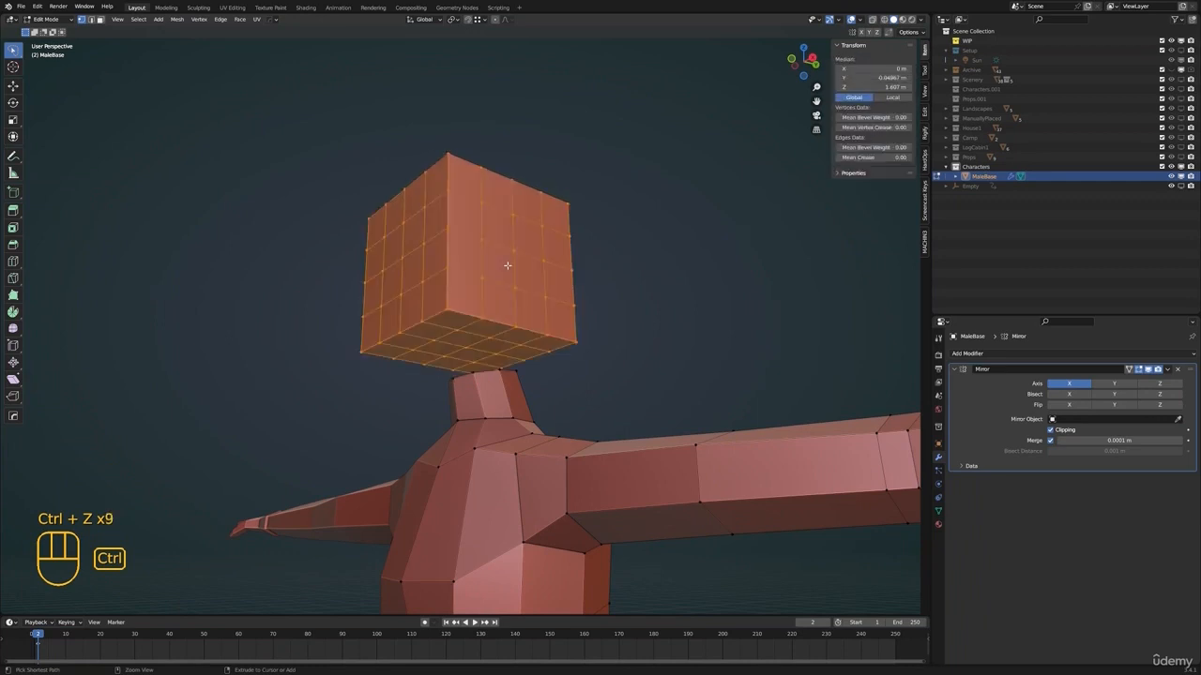
key(ctrl+z)
key(ctrl+z)
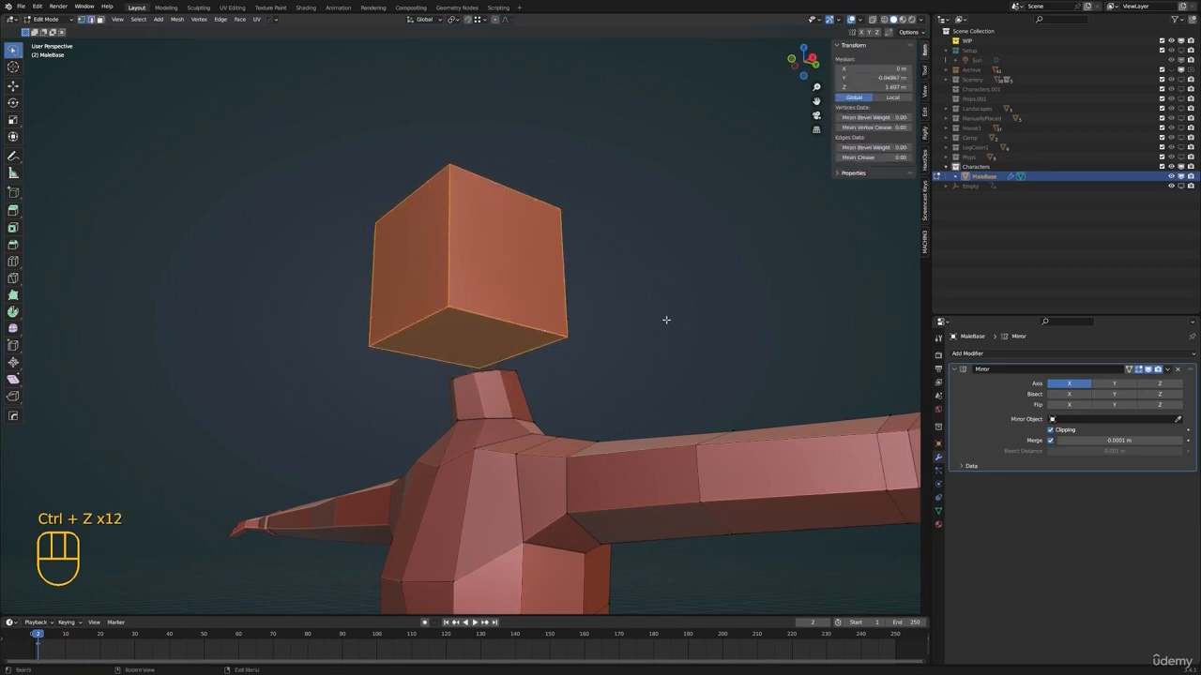
Subdivide the head cube with three cuts and a smoothness of 1 to round it into a ball
right_click(666, 320)
click(626, 356)
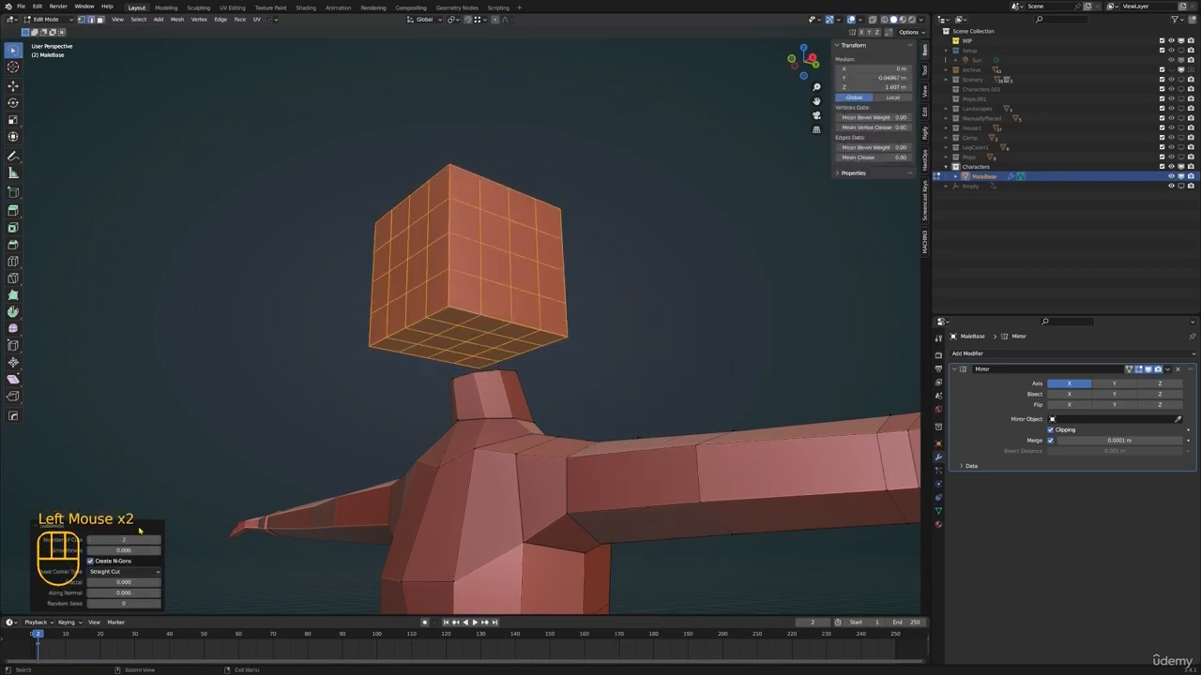
drag(132, 550, 169, 550)
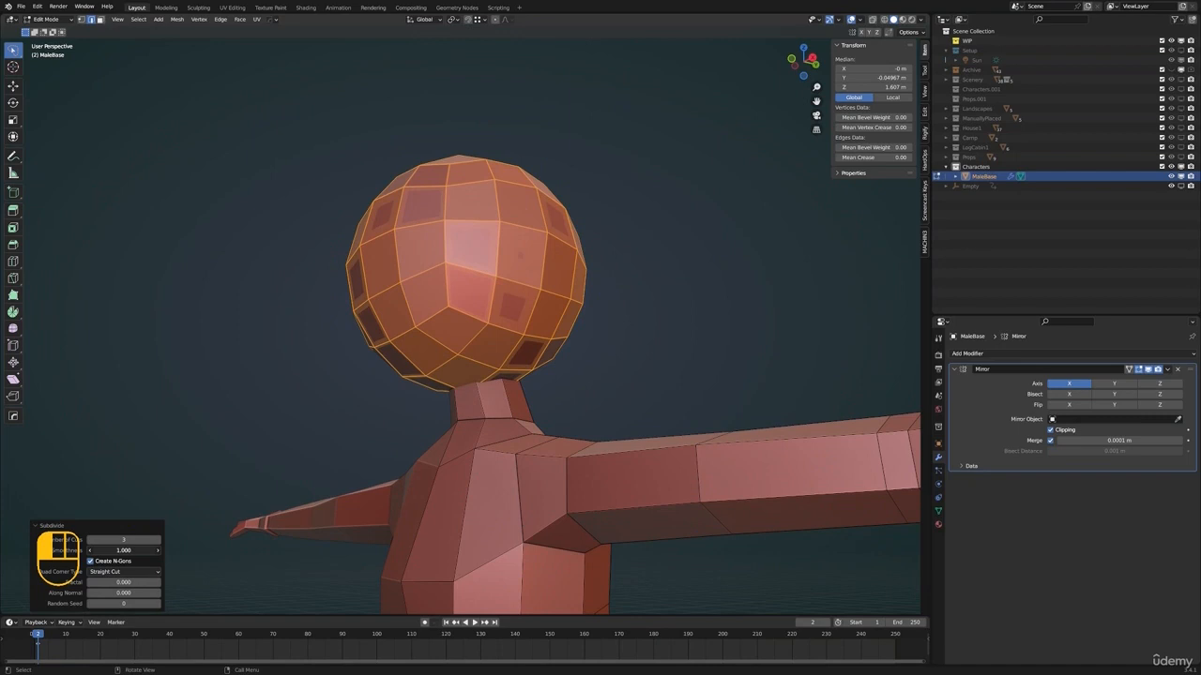
Scale the rounded head down to about 0.78 and try moving it over the neck in perspective view
key(s)
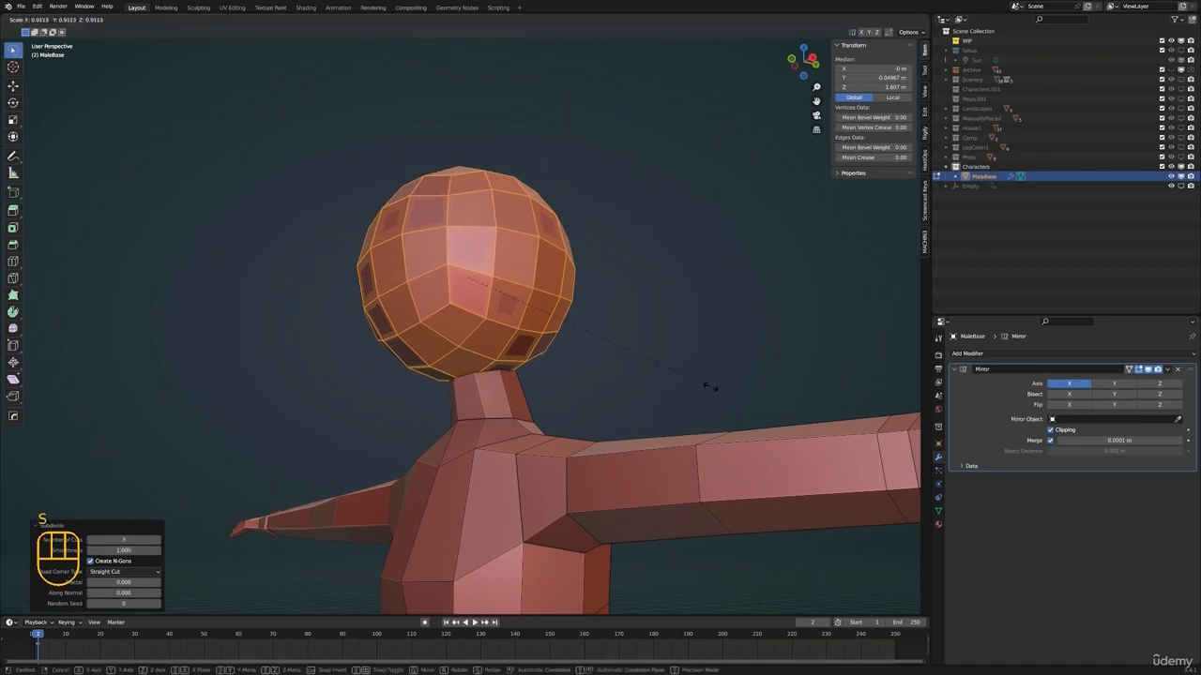
click(662, 375)
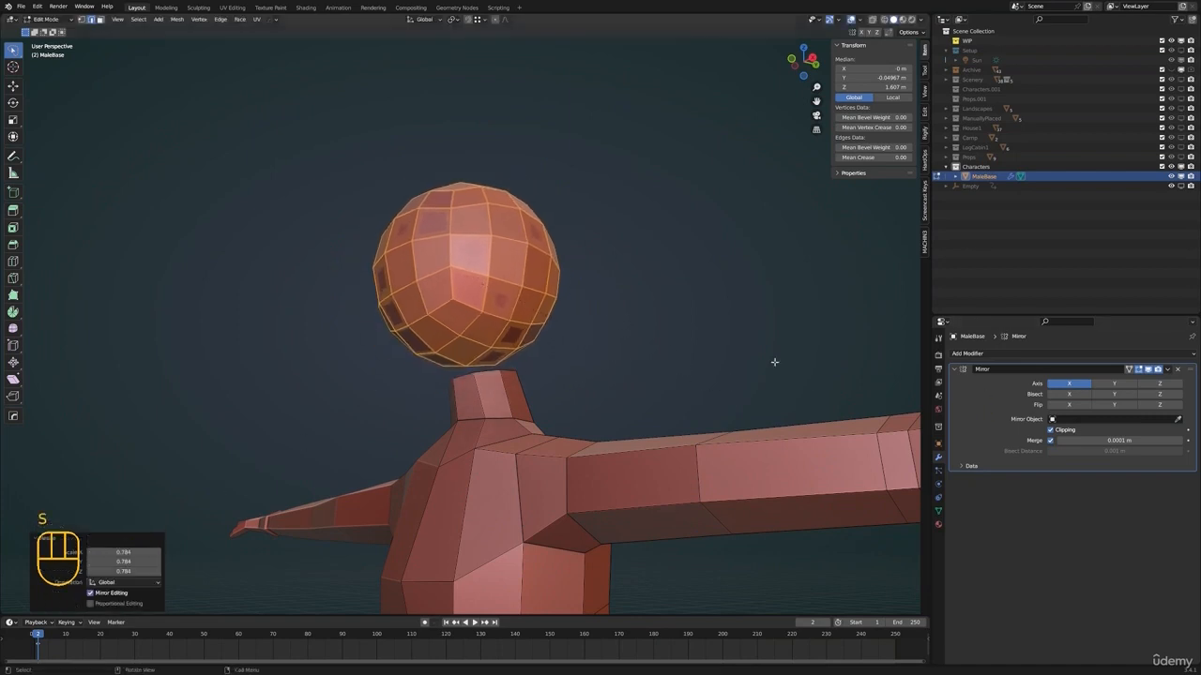
middle_drag(773, 362, 657, 375)
scroll(563, 392, down, 1)
scroll(563, 391, up, 1)
shift+middle_drag(657, 375, 587, 397)
key(g)
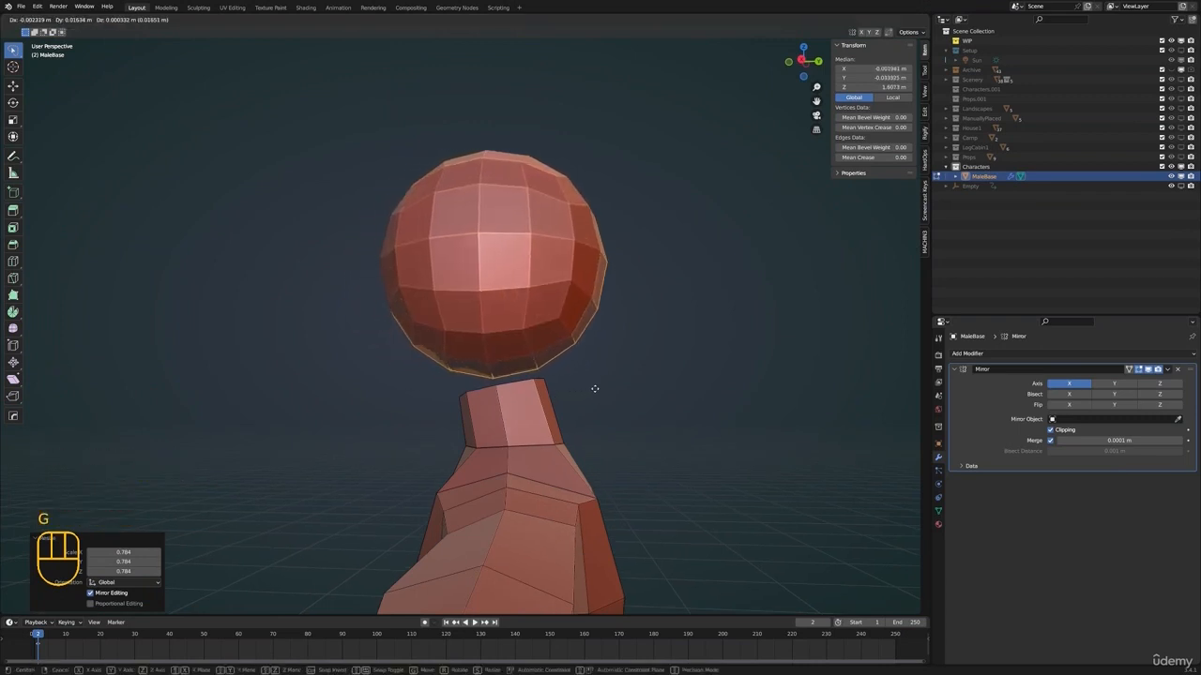
click(565, 394)
Reposition the ball-shaped head above the neck in right view
key(KP_1)
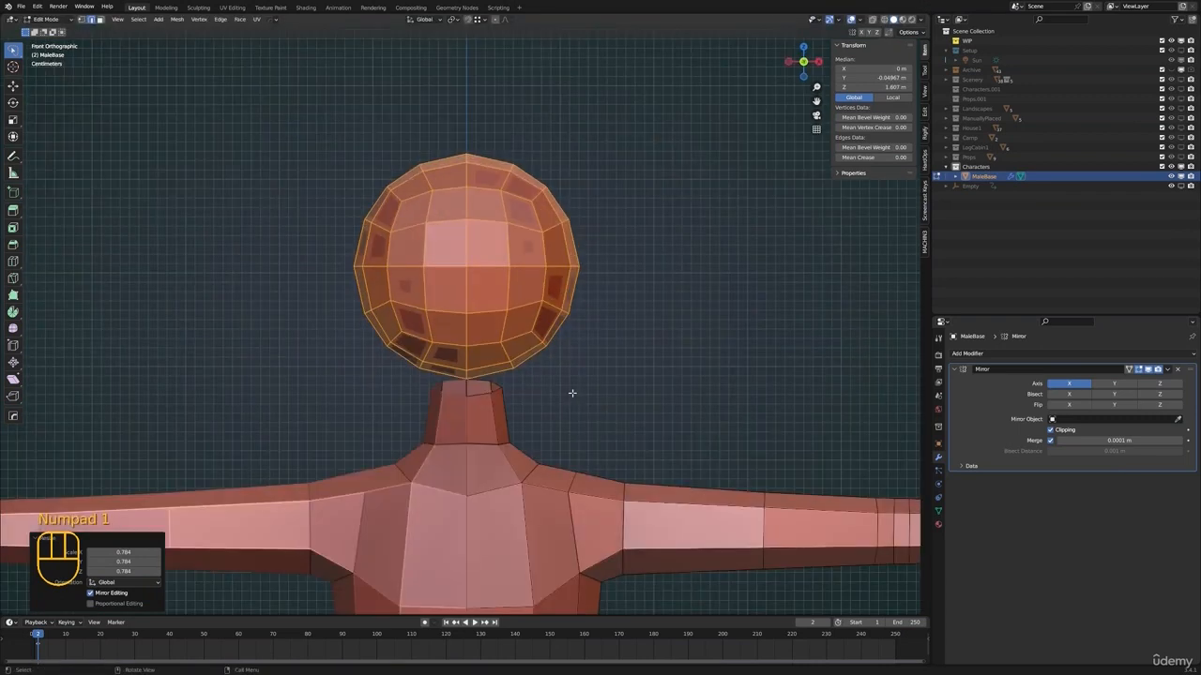
key(KP_3)
scroll(572, 393, down, 2)
shift+middle_drag(573, 393, 600, 398)
key(g)
click(629, 410)
Flatten the front of the head and reshape its upper back by moving single vertices with proportional editing
shift+middle_drag(533, 265, 533, 280)
key(1)
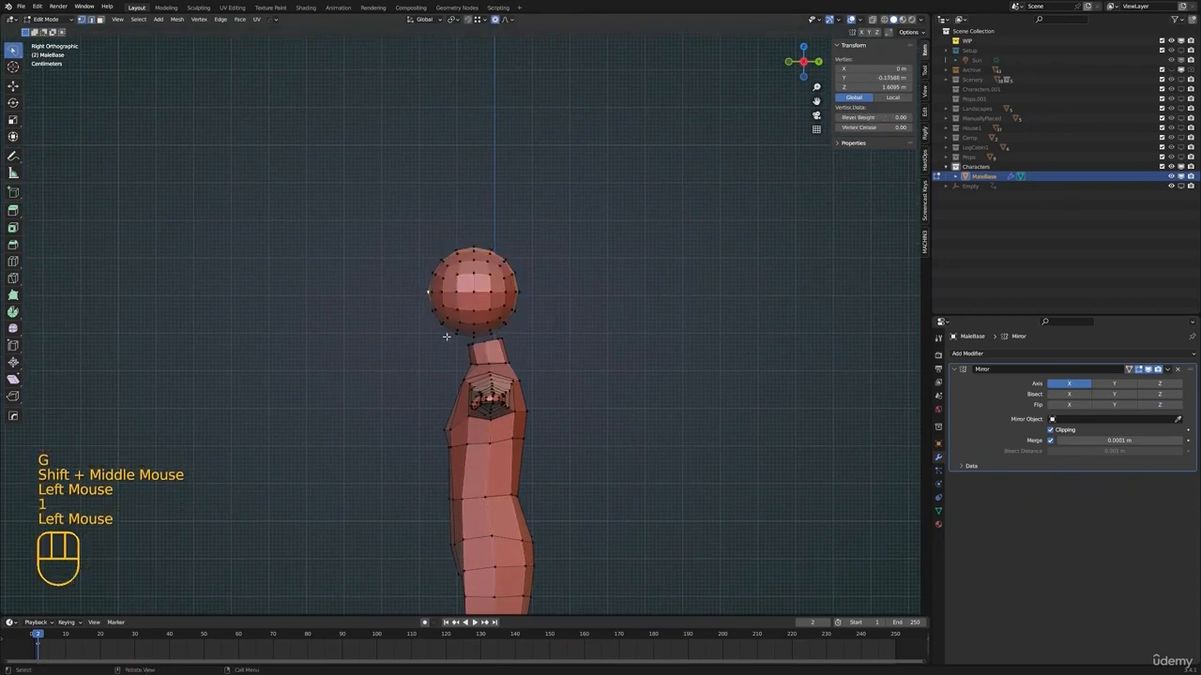
key(g)
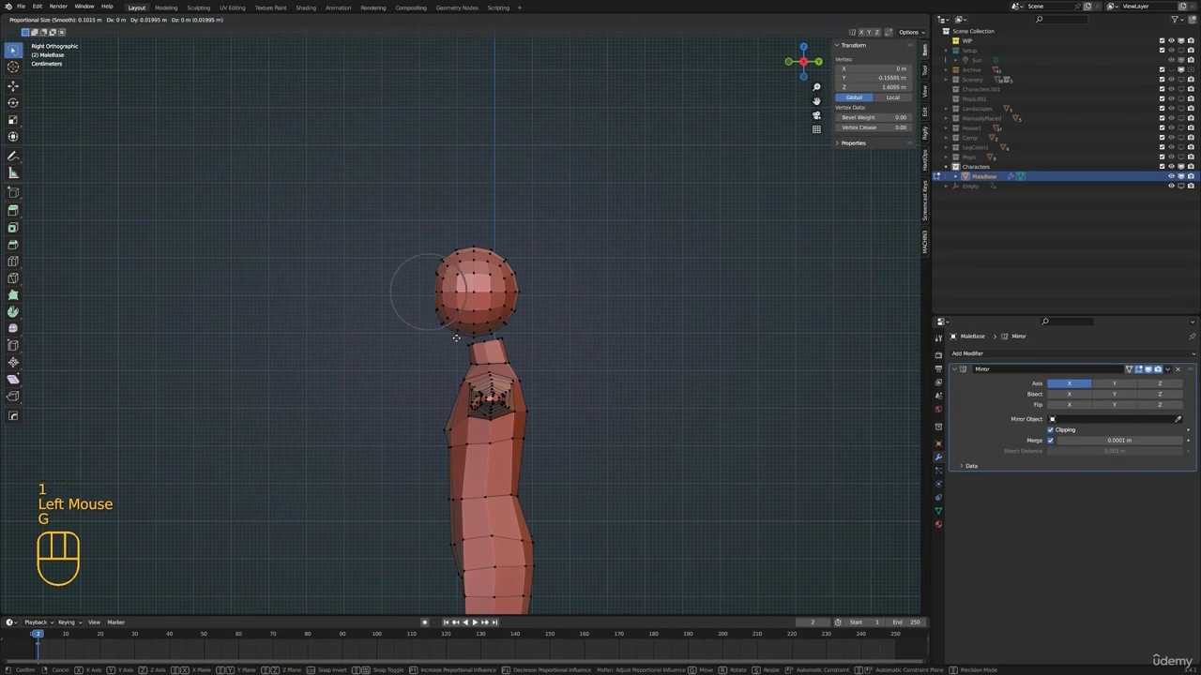
click(465, 349)
click(517, 265)
key(g)
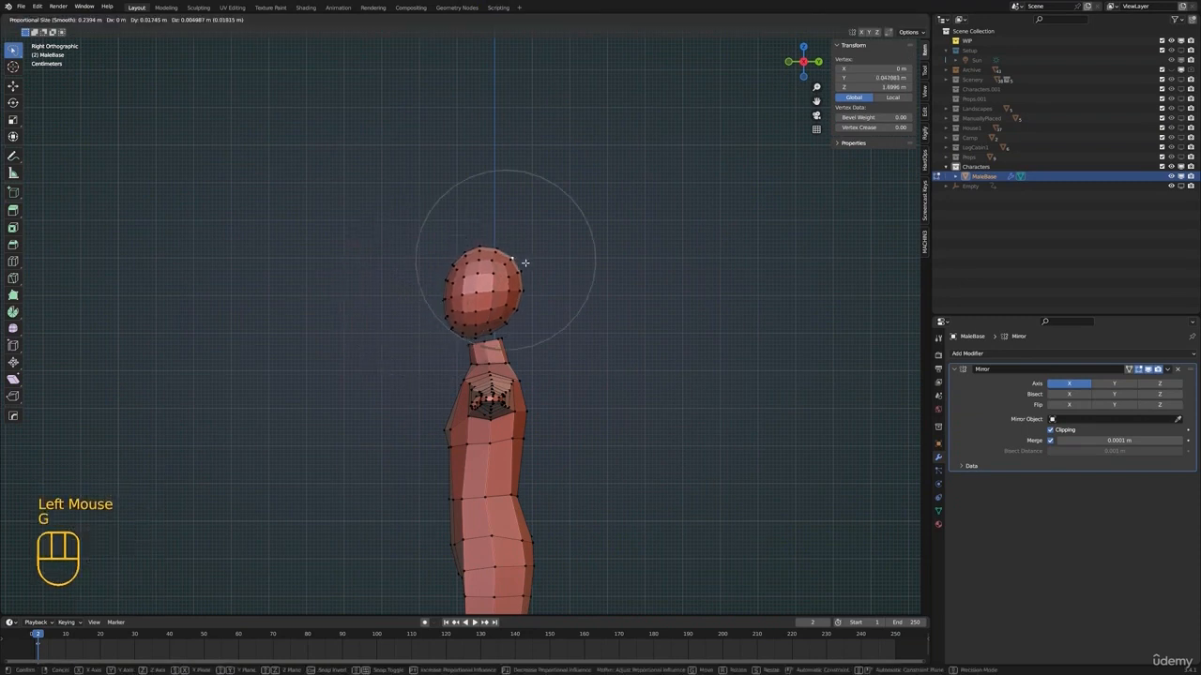
Select the whole linked head and shift it slightly forward and down over the neck
key(a)
key(alt+a)
key(l)
key(g)
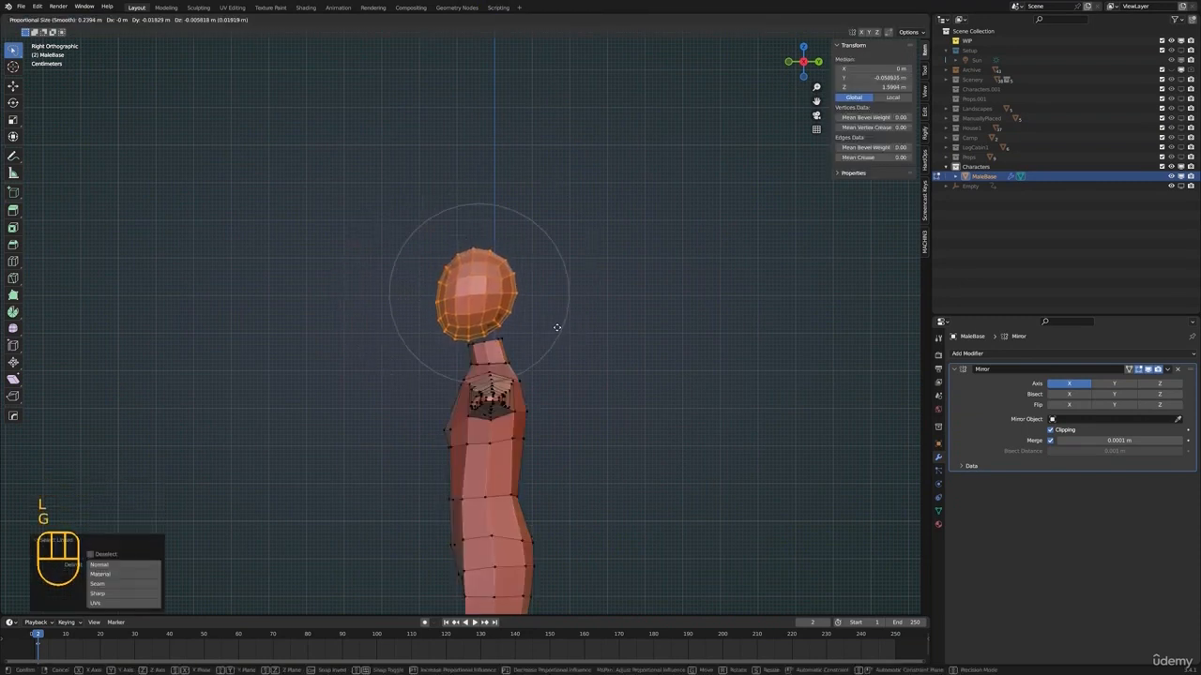
click(557, 328)
Narrow the head along X, then rescale and reposition it above the neck
middle_drag(551, 329, 603, 327)
key(s)
key(x)
click(623, 322)
key(s)
key(g)
Delete the faces on the underside of the head above the neck opening
scroll(507, 396, down, 2)
mouse_move(504, 399)
shift+middle_down()
mouse_move(584, 327)
mouse_move(544, 335)
mouse_move(472, 383)
mouse_move(438, 385)
mouse_move(525, 383)
shift+middle_up()
key(KP_Decimal)
click(488, 374)
key(x)
click(440, 386)
Delete the half of the head on the mirrored side, selecting it through the mesh in wireframe
key(alt+a)
key(z)
mouse_move(563, 389)
middle_down()
mouse_move(542, 399)
mouse_move(544, 412)
middle_up()
middle_drag(544, 413, 525, 404)
mouse_move(466, 44)
mouse_down()
mouse_move(695, 140)
mouse_move(531, 486)
mouse_move(464, 469)
mouse_up()
key(x)
click(667, 418)
key(z)
Select the edge loops of the head's bottom opening and the neck's top opening, and bridge them
scroll(657, 422, down, 2)
mouse_move(652, 422)
middle_down()
mouse_move(440, 432)
mouse_move(476, 422)
middle_up()
scroll(519, 397, up, 2)
mouse_move(476, 422)
shift+middle_down()
mouse_move(519, 397)
mouse_move(516, 348)
mouse_move(550, 343)
mouse_move(509, 343)
mouse_move(511, 415)
mouse_move(384, 397)
shift+middle_up()
alt+click(514, 336)
alt+shift+click(512, 414)
scroll(511, 415, up, 1)
scroll(385, 397, up, 1)
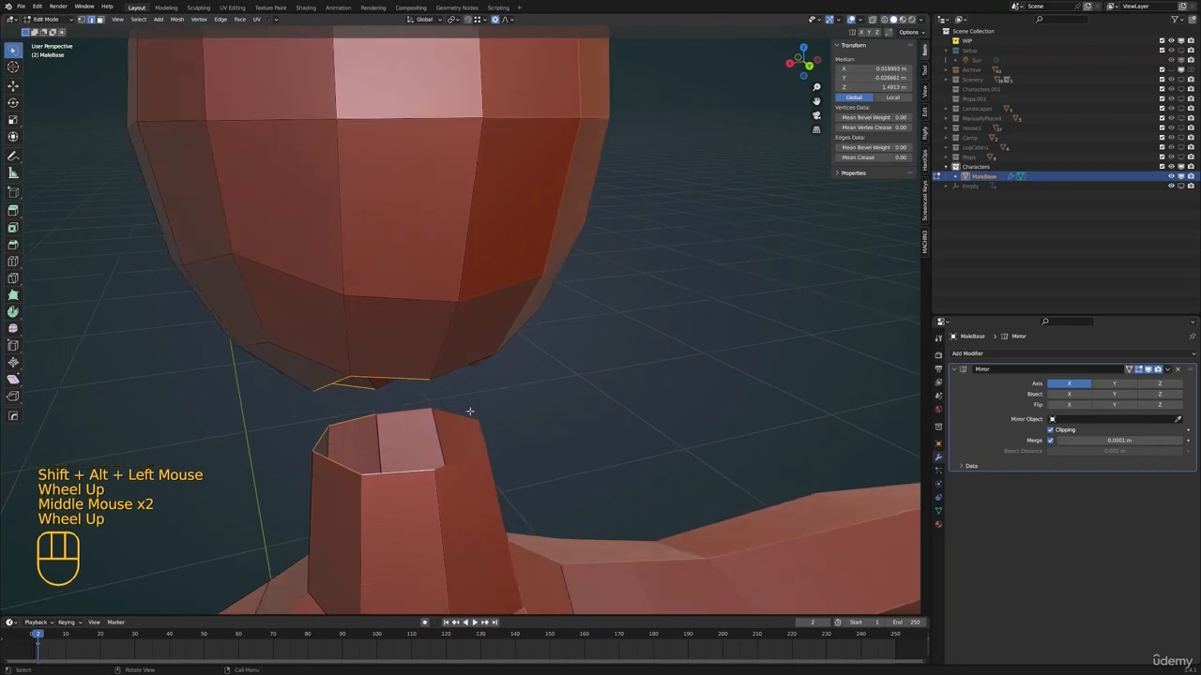
middle_drag(469, 411, 349, 455)
scroll(410, 498, down, 2)
middle_drag(410, 498, 670, 355)
key(F3)
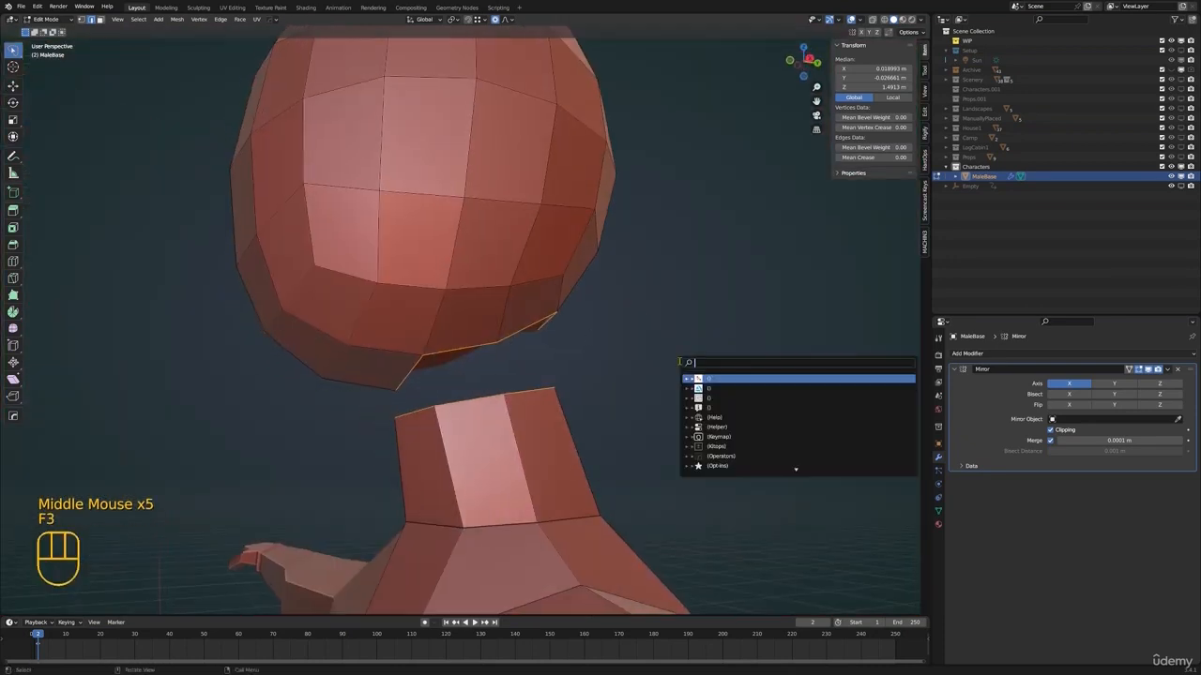
text(br)
key(Return)
Select the edge loop below the new bridge, slide it down the neck, and slide it back by about 0.39
alt+click(510, 399)
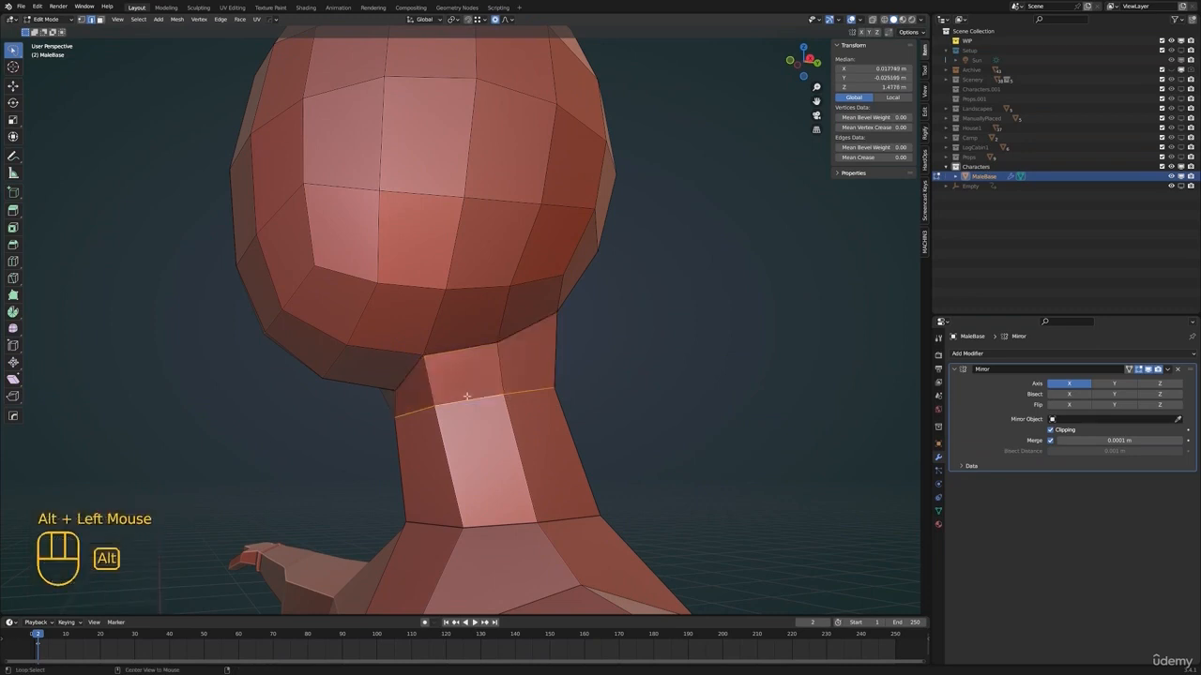
scroll(539, 405, down, 2)
mouse_move(539, 405)
middle_down()
mouse_move(550, 415)
mouse_move(536, 403)
middle_up()
key(g)
key(g)
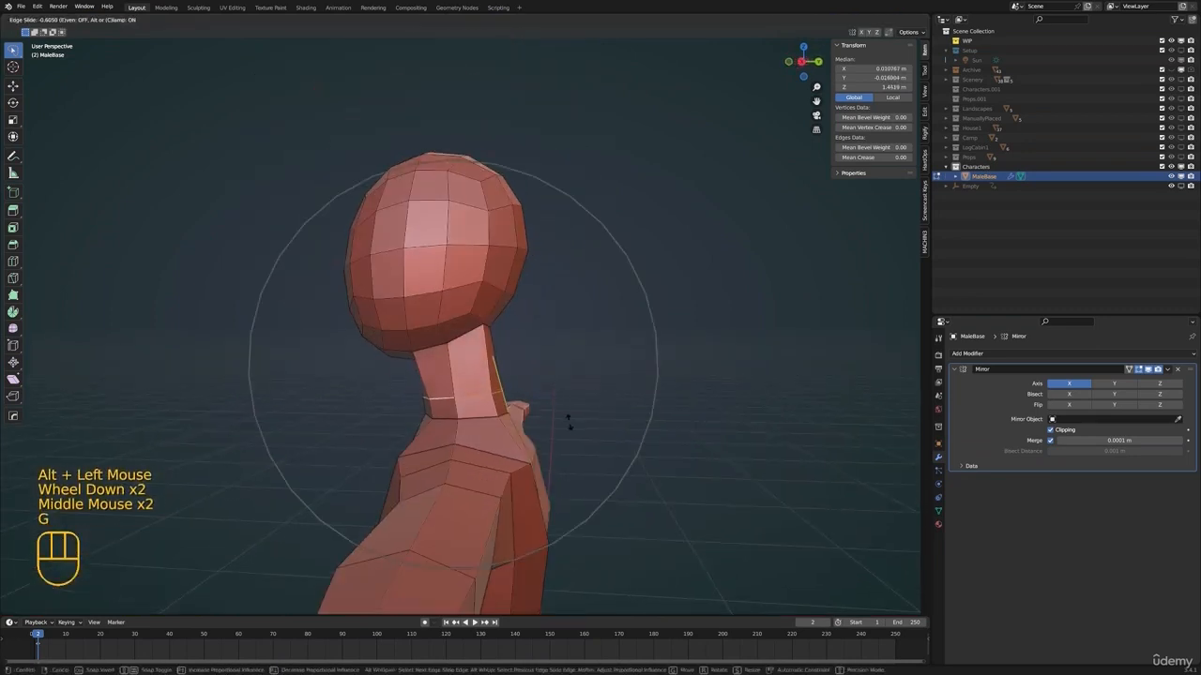
click(569, 425)
key(g)
click(569, 413)
scroll(569, 412, up, 2)
middle_drag(570, 413, 574, 409)
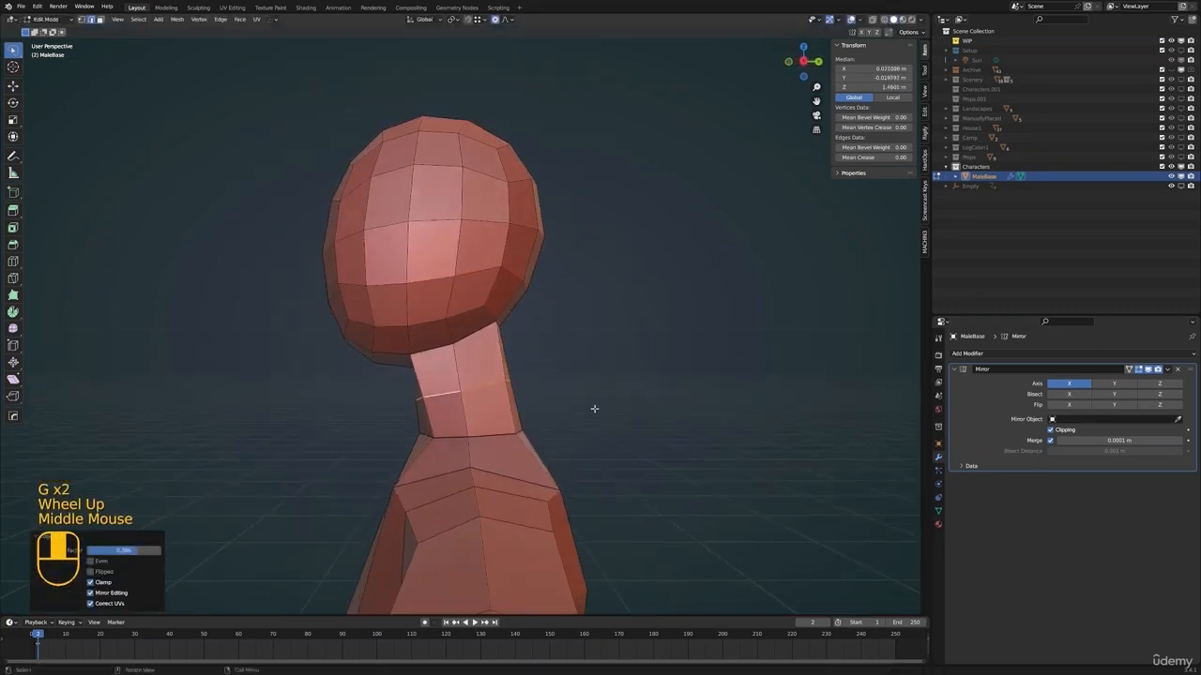
Turn off proportional editing and scale the neck's middle edge loop to about 0.91
key(s)
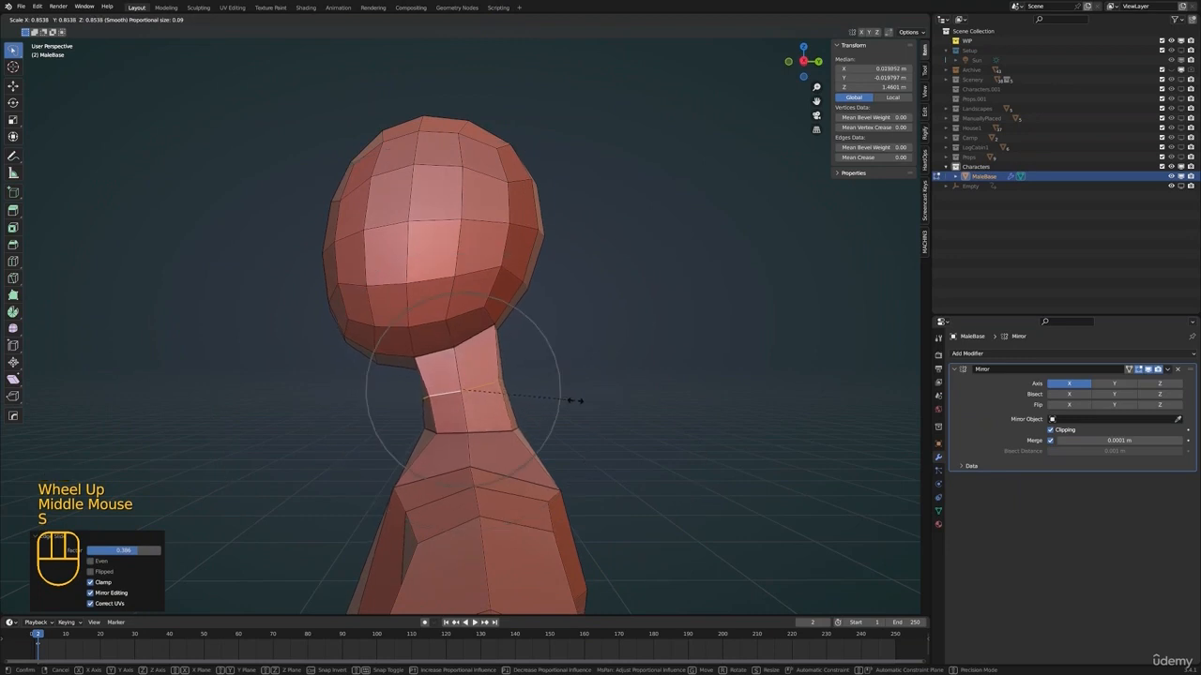
right_click(573, 401)
key(o)
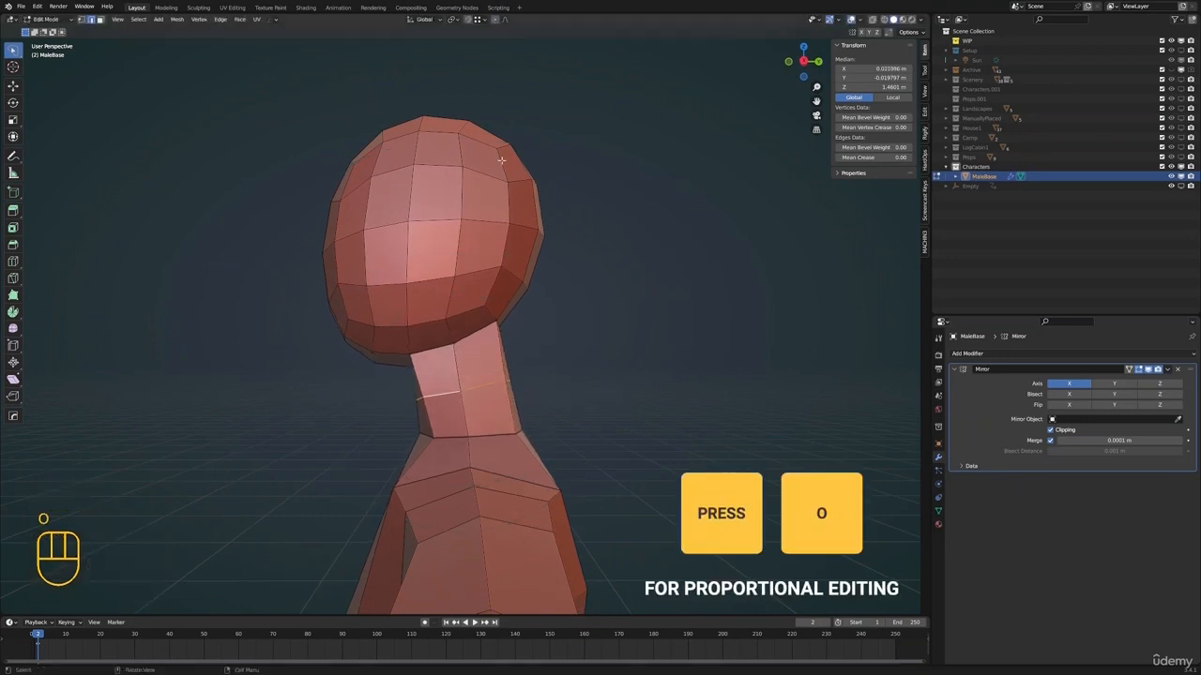
key(s)
click(610, 454)
middle_drag(590, 454, 594, 440)
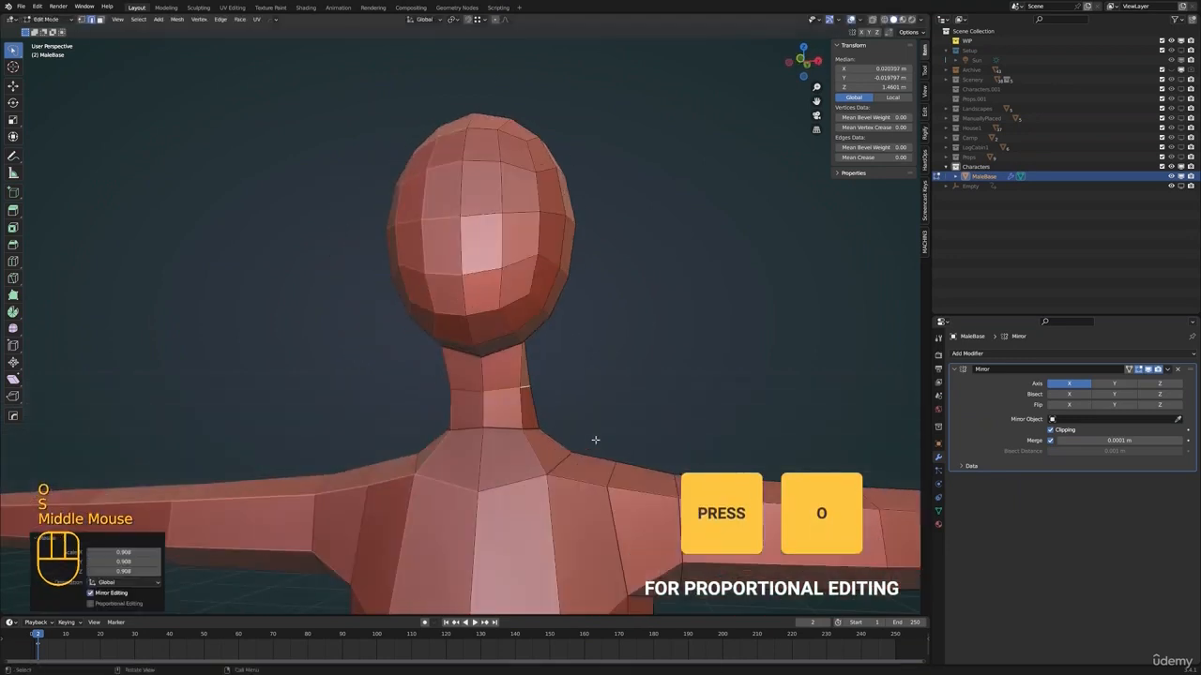
Move the centre vertices at the front and back of the head-neck joint in right view to refine the profile
key(1)
click(517, 370)
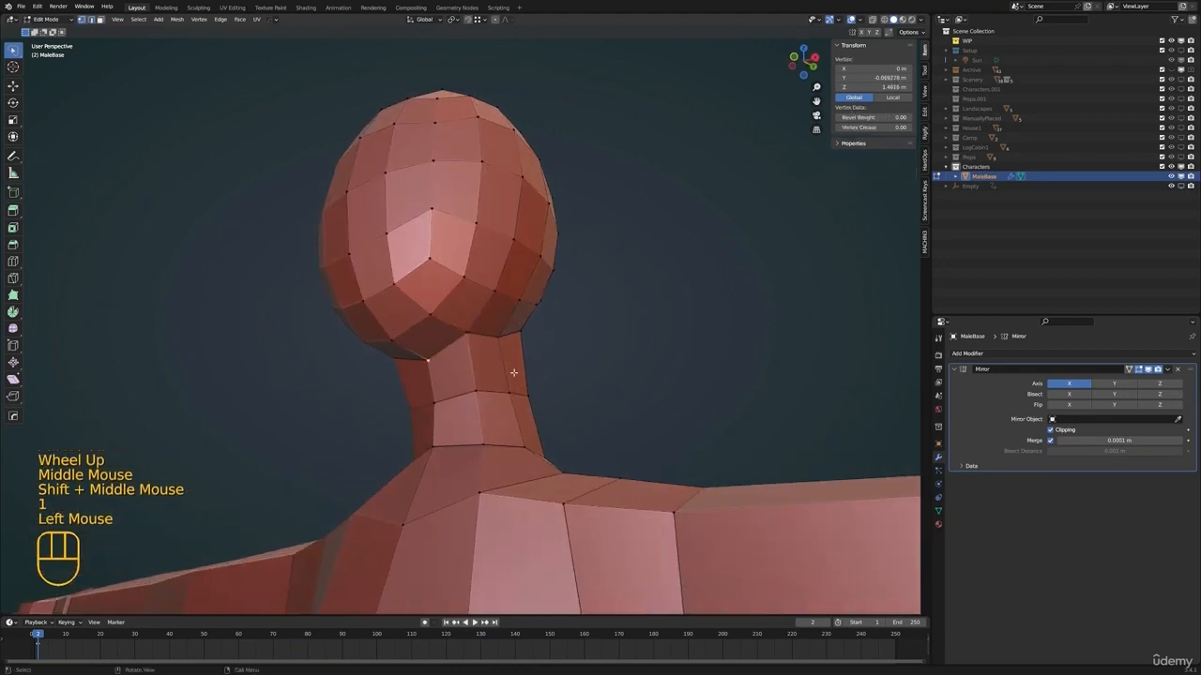
middle_drag(517, 369, 574, 418)
key(g)
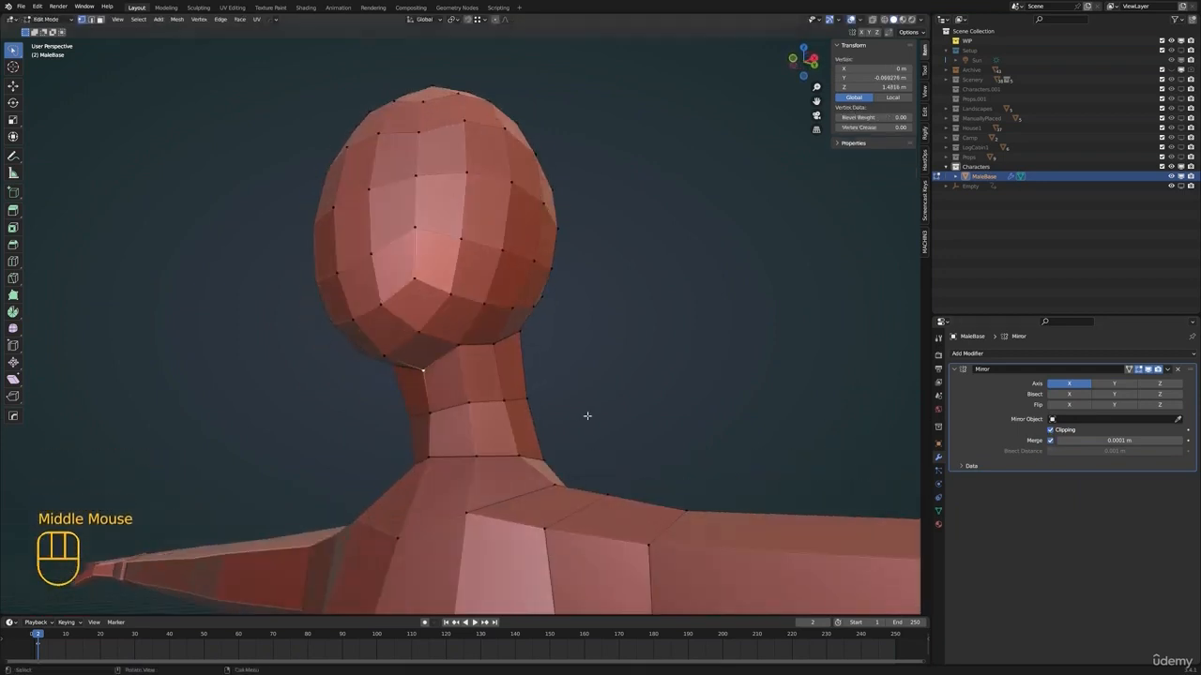
key(g)
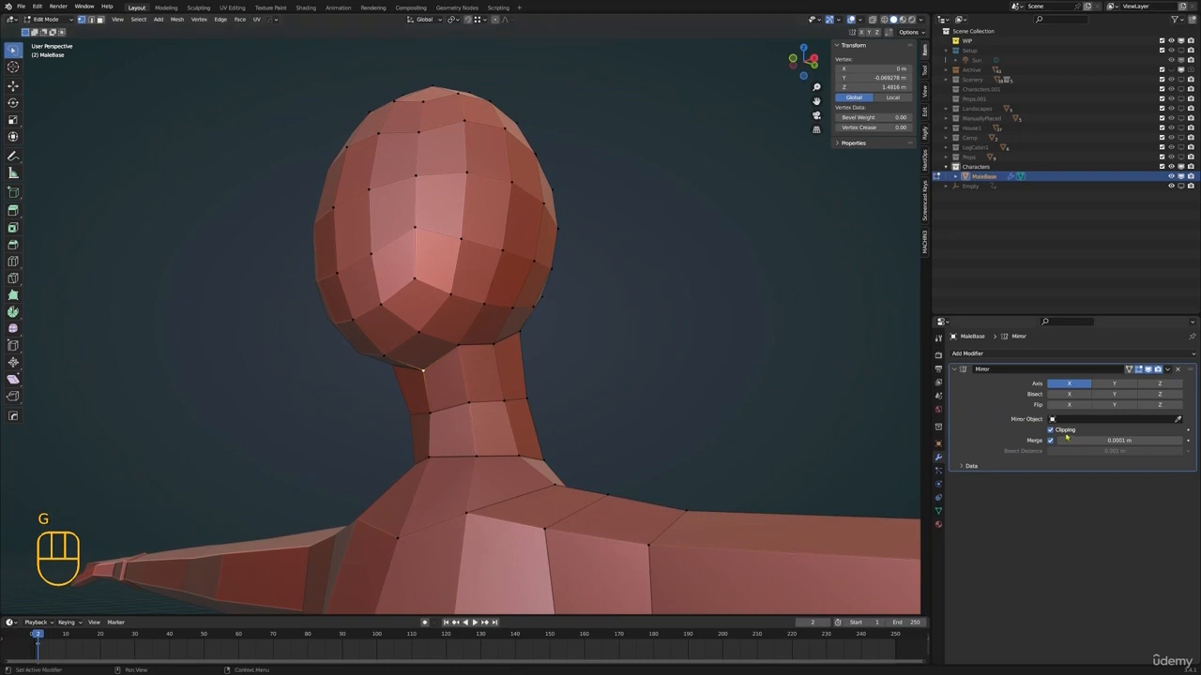
click(1064, 433)
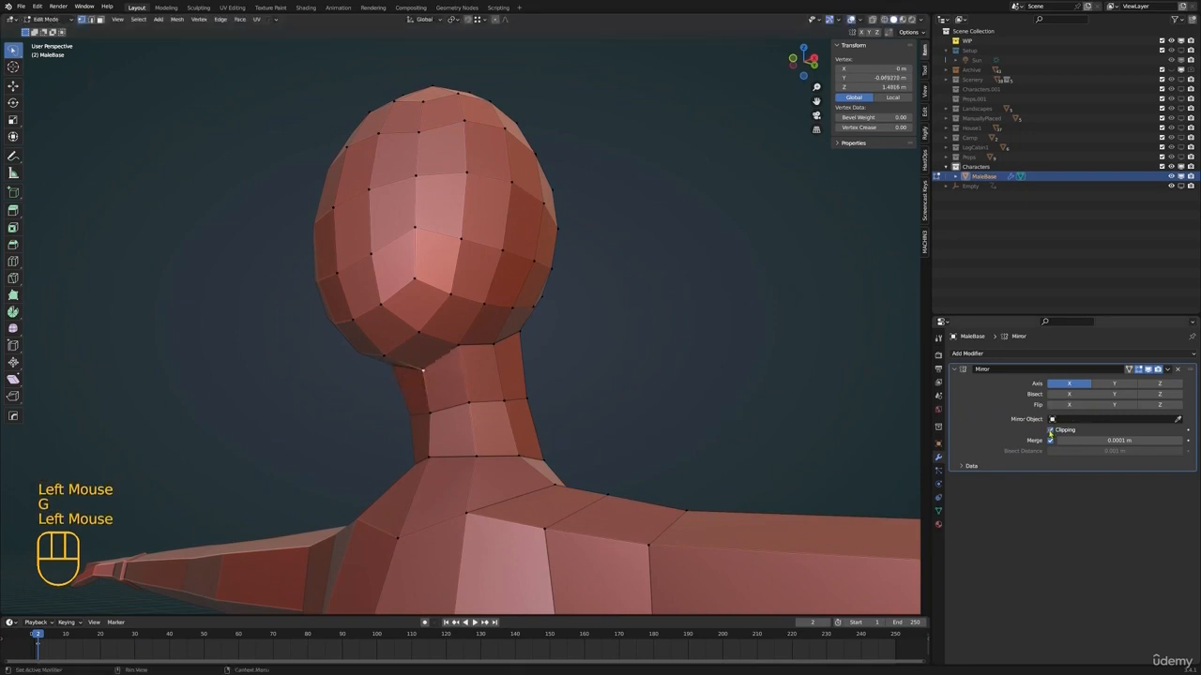
key(KP_3)
key(g)
click(568, 409)
click(531, 360)
key(g)
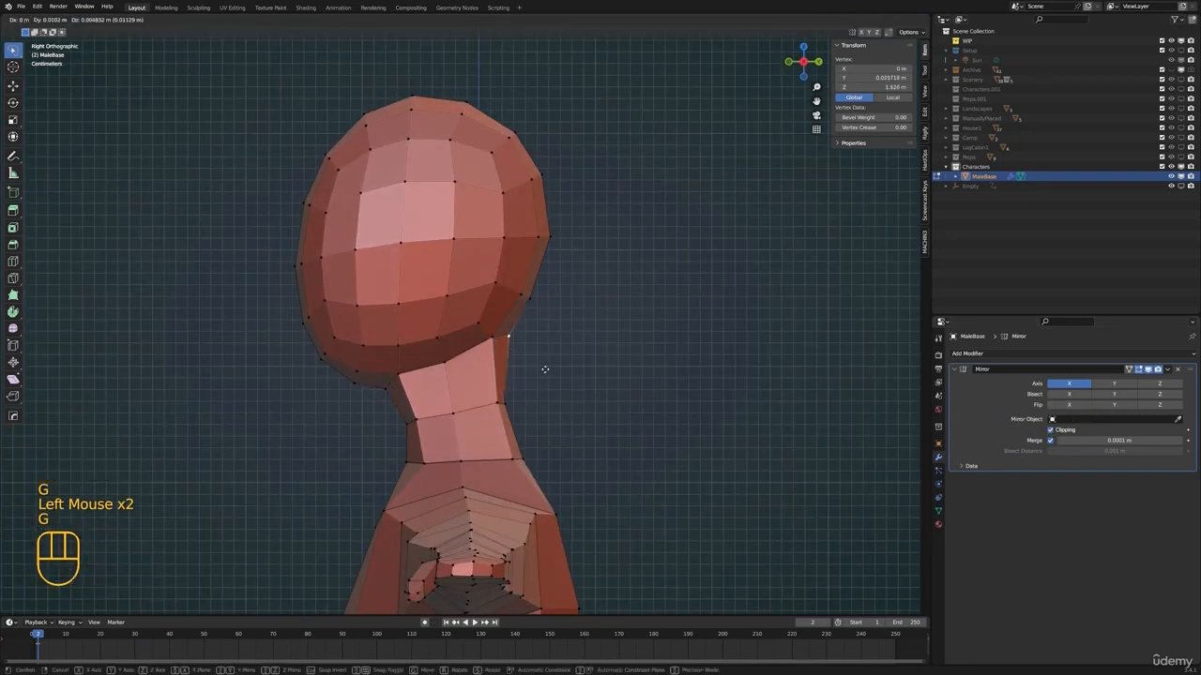
click(549, 374)
Adjust the side vertices of the neck in front view to shape its outline
middle_drag(554, 378, 495, 386)
key(KP_1)
key(g)
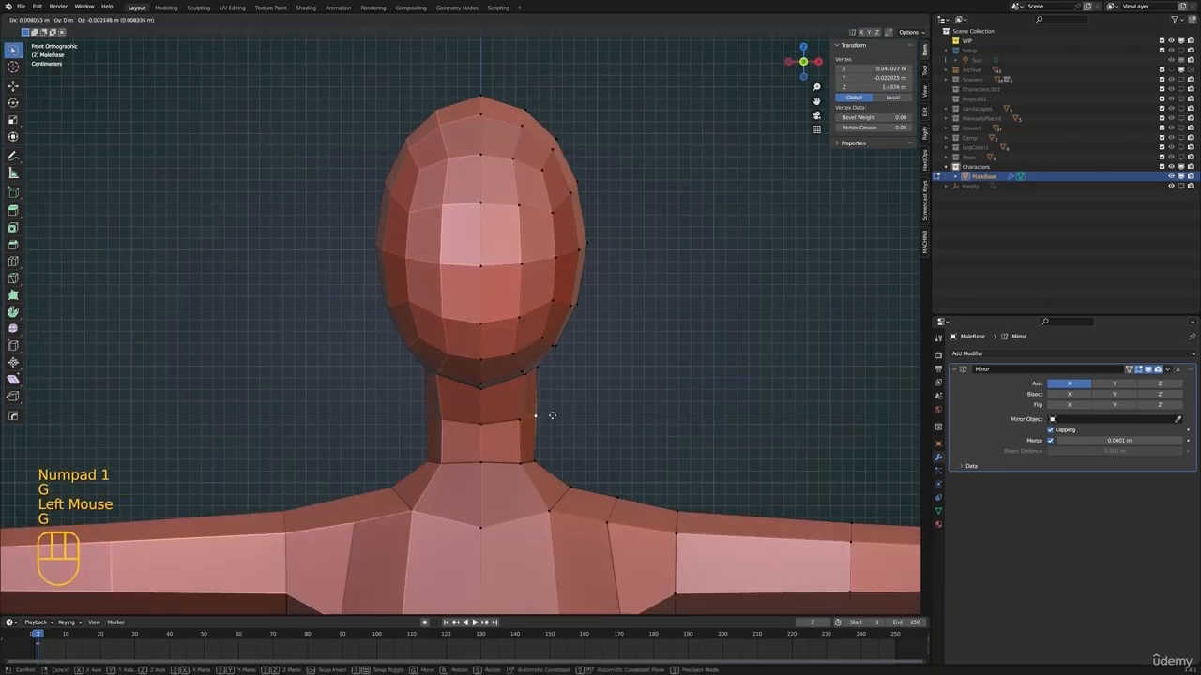
click(539, 458)
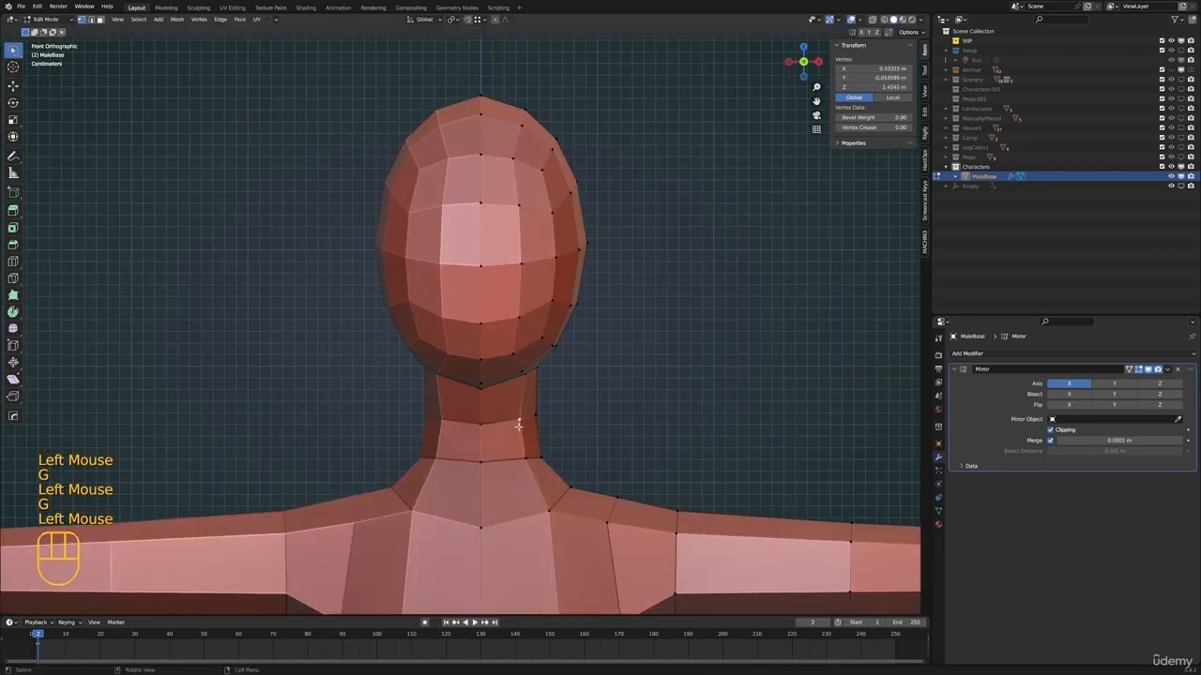
Slide the neck's middle edge loop slightly along the neck in right view
scroll(519, 426, down, 4)
shift+scroll(557, 410, up, 1)
scroll(557, 410, down, 1)
shift+middle_drag(525, 423, 523, 389)
shift+scroll(522, 389, up, 1)
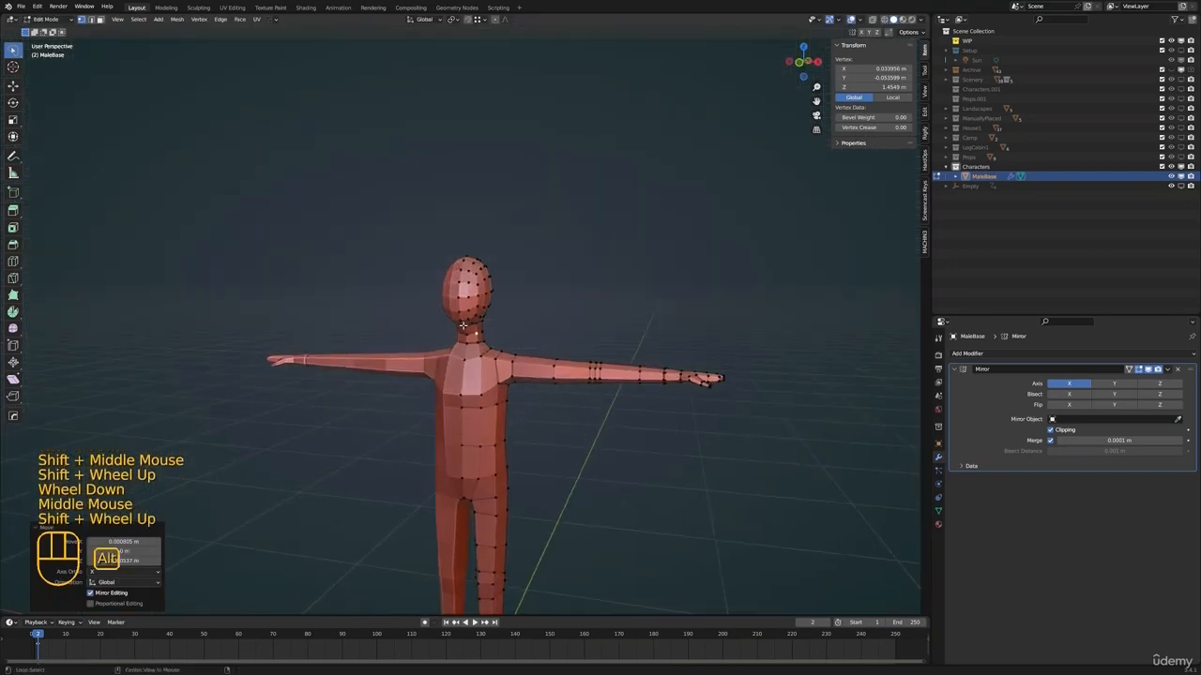
key(KP_3)
scroll(583, 334, up, 3)
key(g)
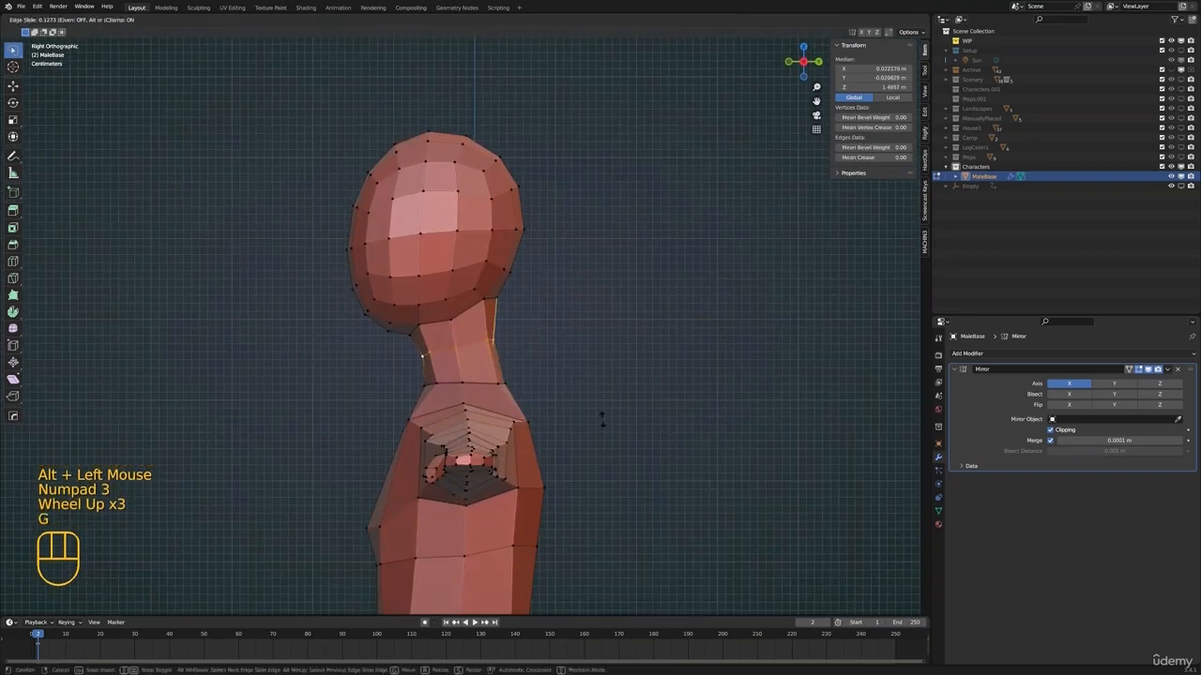
shift+middle_drag(568, 394, 600, 430)
click(488, 364)
mouse_move(487, 364)
middle_down()
mouse_move(603, 378)
mouse_move(492, 343)
mouse_move(486, 386)
middle_up()
Slide the side vertices where the head meets the neck along their edges to refine the underside of the jaw
key(g)
click(493, 343)
middle_drag(486, 386, 479, 396)
click(478, 398)
middle_drag(478, 398, 483, 399)
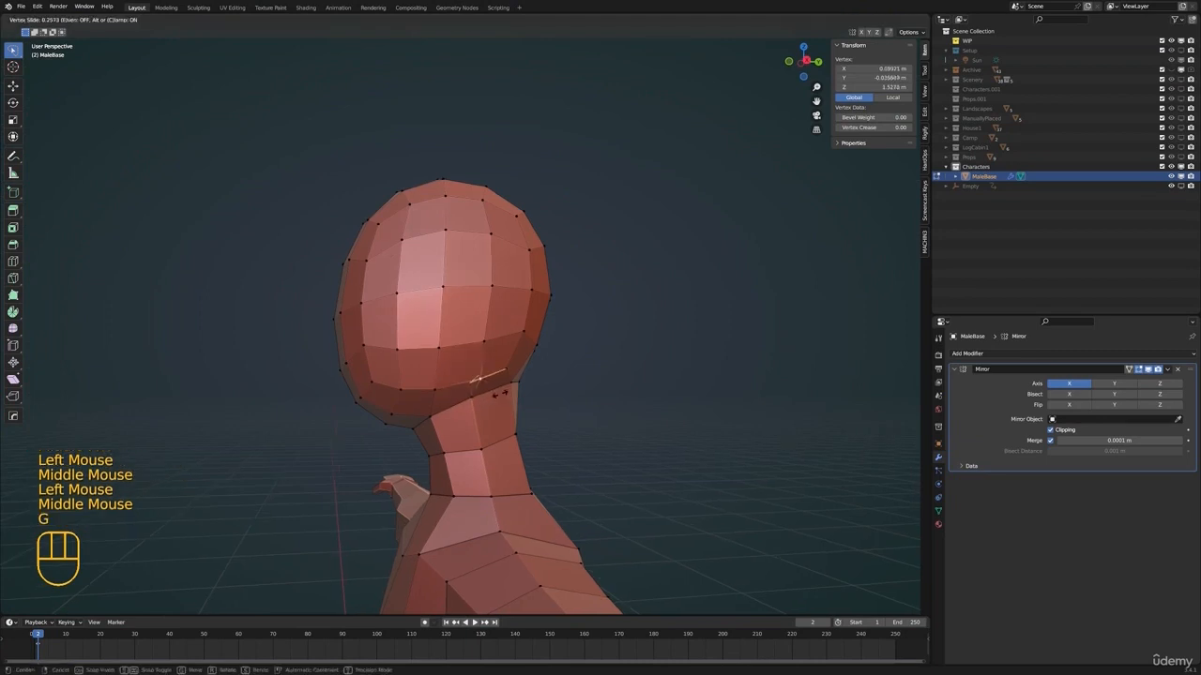
click(512, 389)
click(522, 379)
key(g)
click(552, 371)
scroll(391, 402, down, 1)
middle_drag(391, 402, 521, 370)
click(515, 380)
click(516, 380)
Select the whole head above the neck in wireframe with the lasso and shift it along the Z axis in solid view
key(alt+a)
scroll(516, 380, down, 1)
mouse_move(520, 370)
middle_down()
mouse_move(527, 312)
mouse_move(527, 373)
middle_up()
scroll(521, 369, down, 1)
shift+scroll(521, 370, down, 1)
key(alt+a)
mouse_move(528, 375)
middle_down()
mouse_move(555, 391)
mouse_move(497, 380)
middle_up()
mouse_move(497, 380)
shift+middle_down()
mouse_move(498, 414)
mouse_move(501, 398)
shift+middle_up()
key(z)
scroll(474, 415, up, 2)
drag(430, 258, 415, 450)
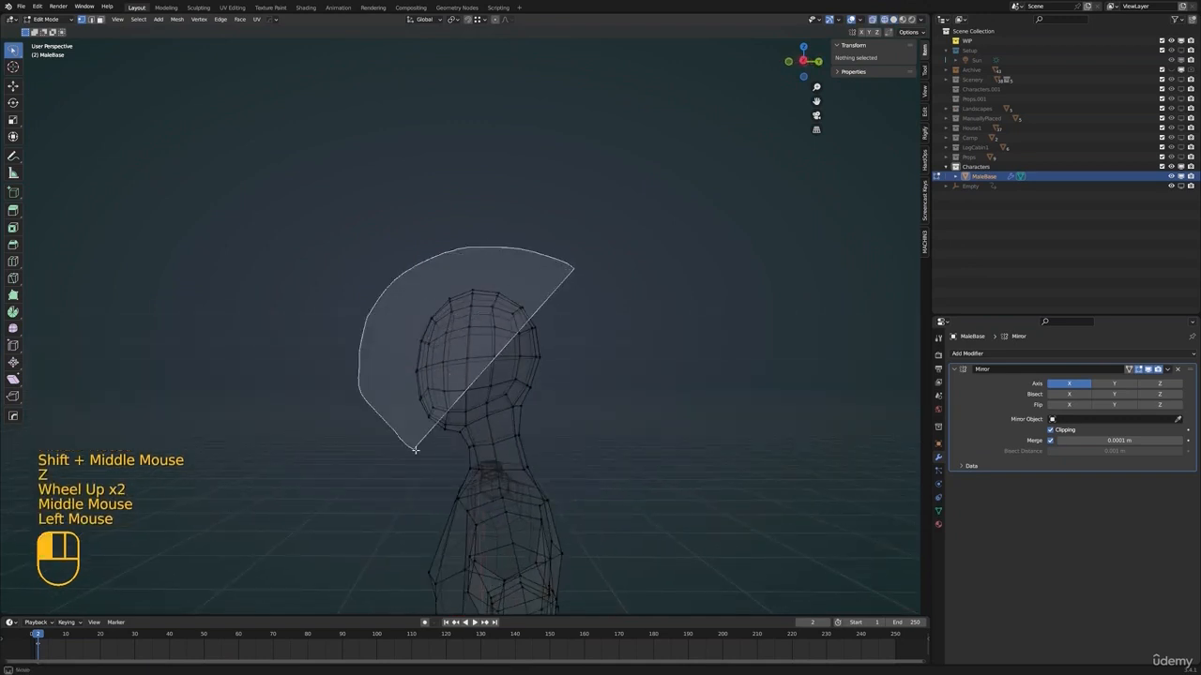
drag(604, 409, 594, 411)
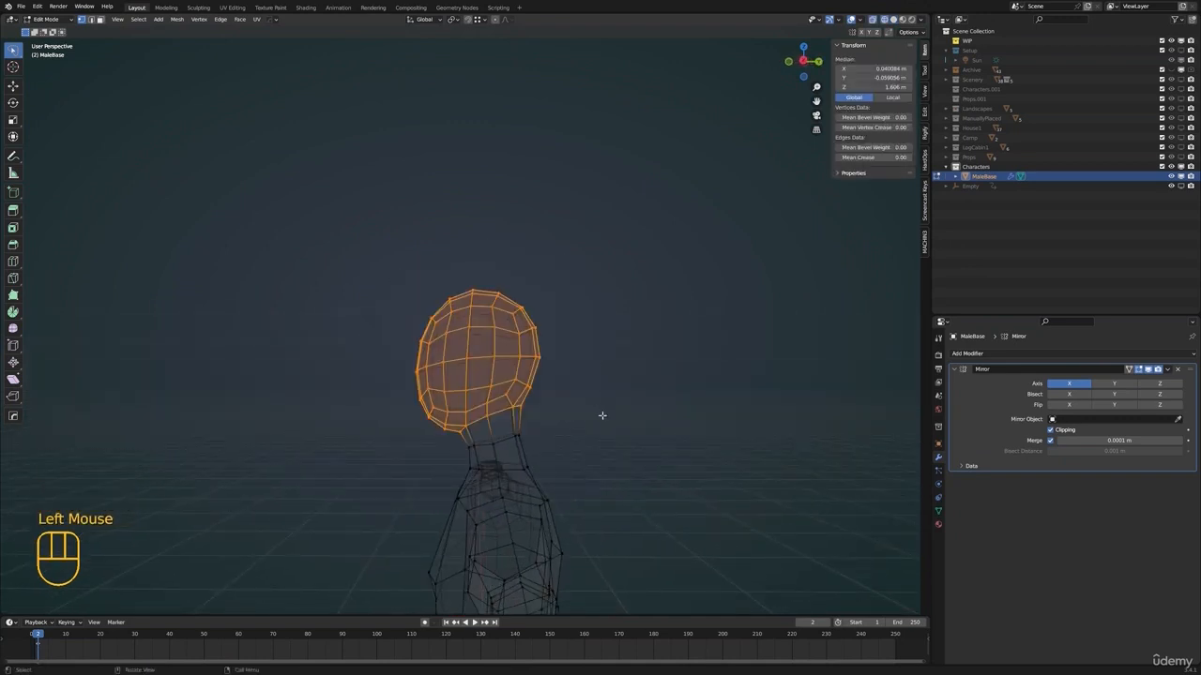
key(z)
mouse_move(555, 458)
shift+middle_down()
mouse_move(544, 377)
mouse_move(627, 414)
shift+middle_up()
scroll(600, 380, down, 2)
key(g)
key(z)
click(591, 424)
Slide the neck vertices below the head along their edges to even out the neck's shape
mouse_move(553, 464)
shift+middle_down()
mouse_move(557, 410)
mouse_move(554, 439)
shift+middle_up()
click(559, 431)
scroll(552, 437, up, 2)
middle_drag(549, 433, 497, 422)
alt+click(479, 420)
middle_drag(488, 422, 531, 448)
click(518, 431)
click(487, 428)
shift+click(463, 430)
key(g)
key(g)
Move the neck's front centre vertex forward by about 0.008 m along Y
scroll(485, 401, up, 1)
key(g)
middle_drag(531, 448, 480, 456)
shift+middle_drag(480, 456, 506, 424)
middle_drag(530, 431, 490, 443)
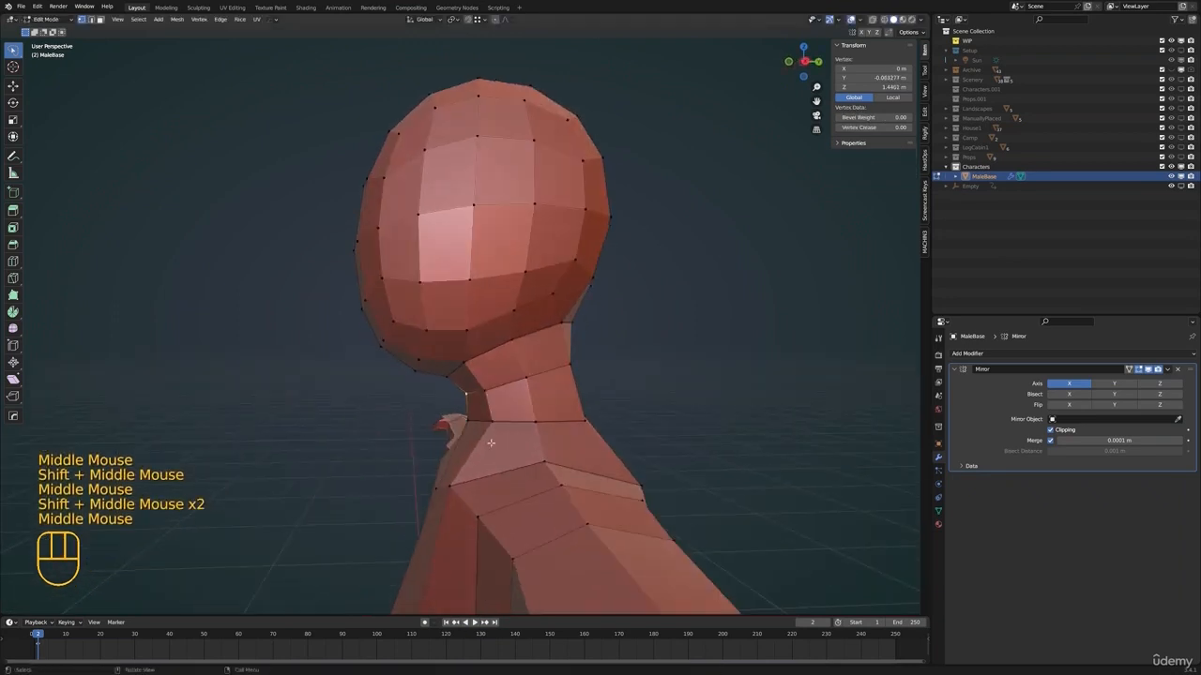
click(485, 442)
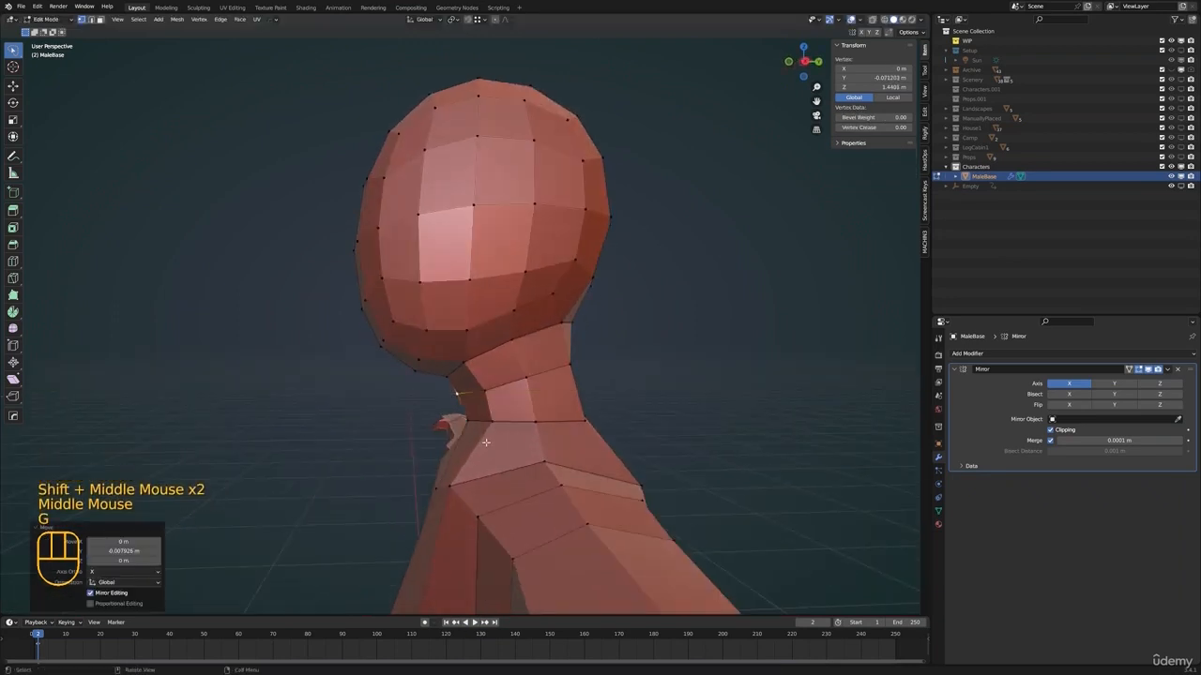
Move a vertex on the side of the neck to smooth its outline
middle_drag(460, 422, 421, 404)
key(Tab)
key(Tab)
click(533, 401)
middle_drag(544, 403, 524, 384)
key(g)
click(585, 408)
Turn on proportional editing and move the jaw's side vertex and the forehead's outer vertex to reshape the face
click(452, 334)
scroll(454, 347, down, 1)
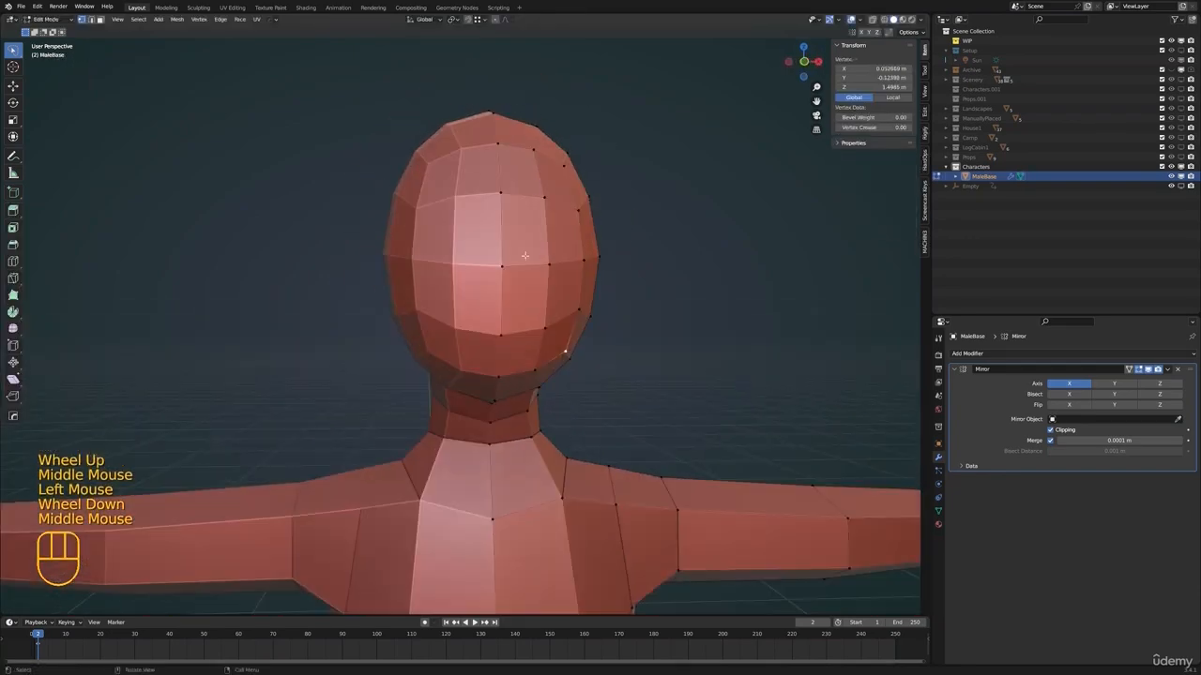
shift+middle_drag(595, 343, 498, 343)
key(o)
key(g)
click(497, 354)
click(470, 137)
key(g)
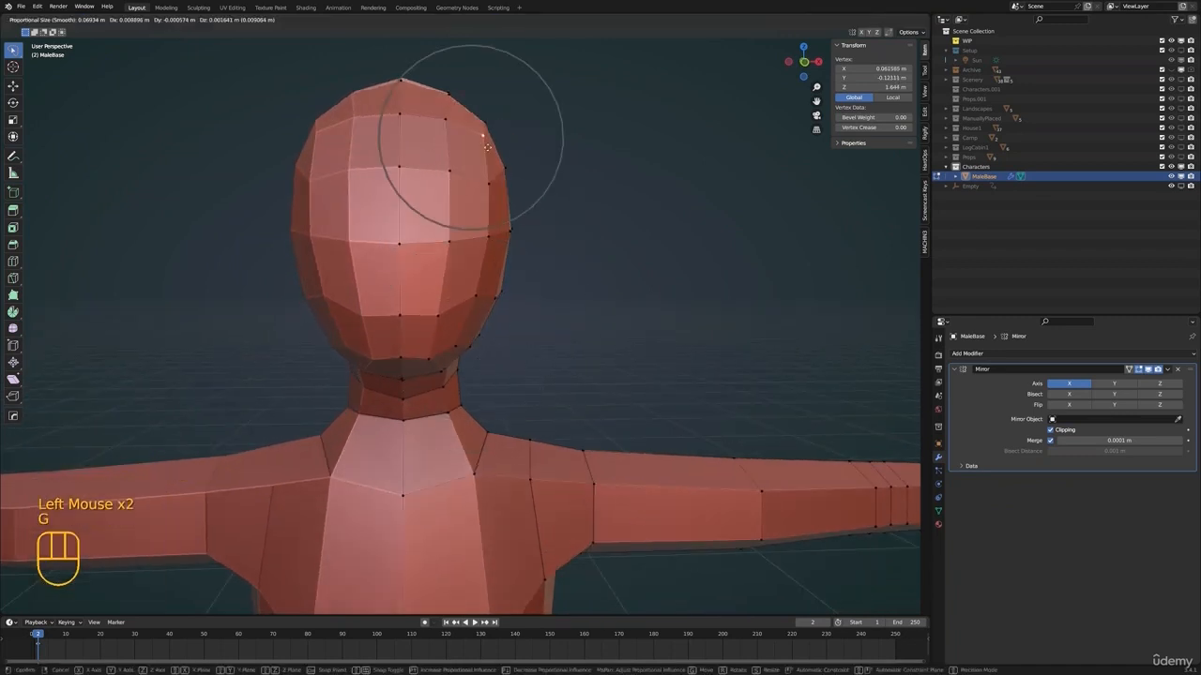
click(473, 141)
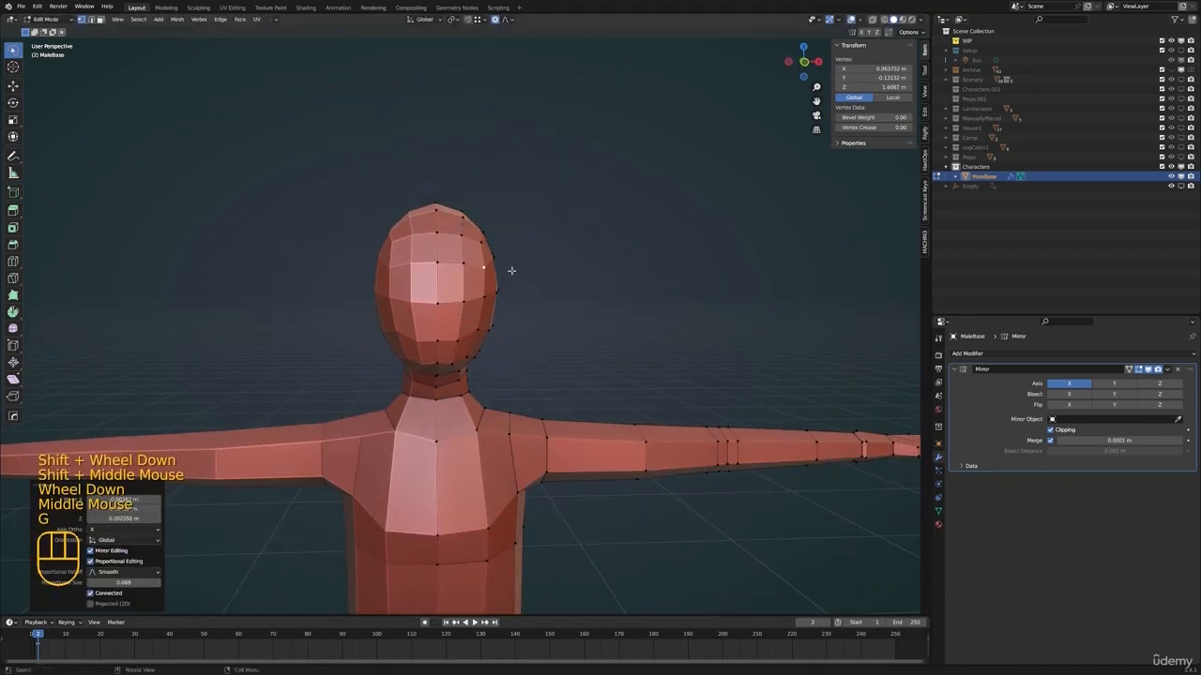
Adjust the temple and cheek vertices along the side of the head with proportional editing
middle_drag(511, 271, 479, 262)
click(472, 244)
middle_drag(473, 244, 502, 257)
key(g)
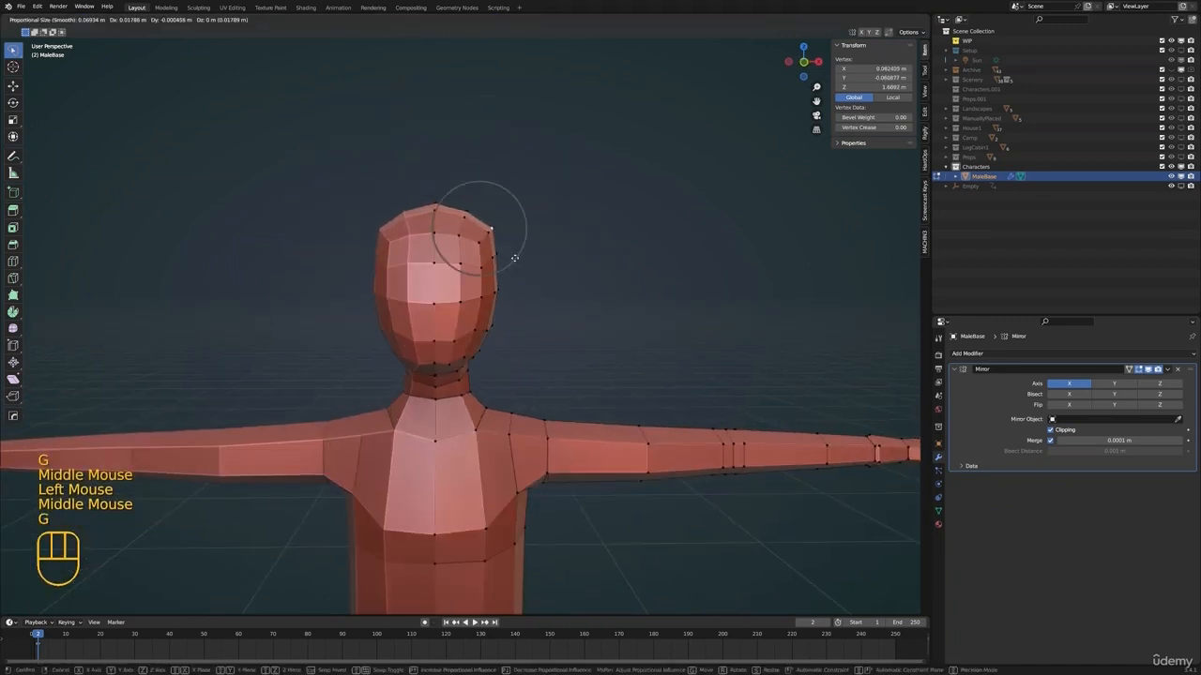
click(502, 257)
key(g)
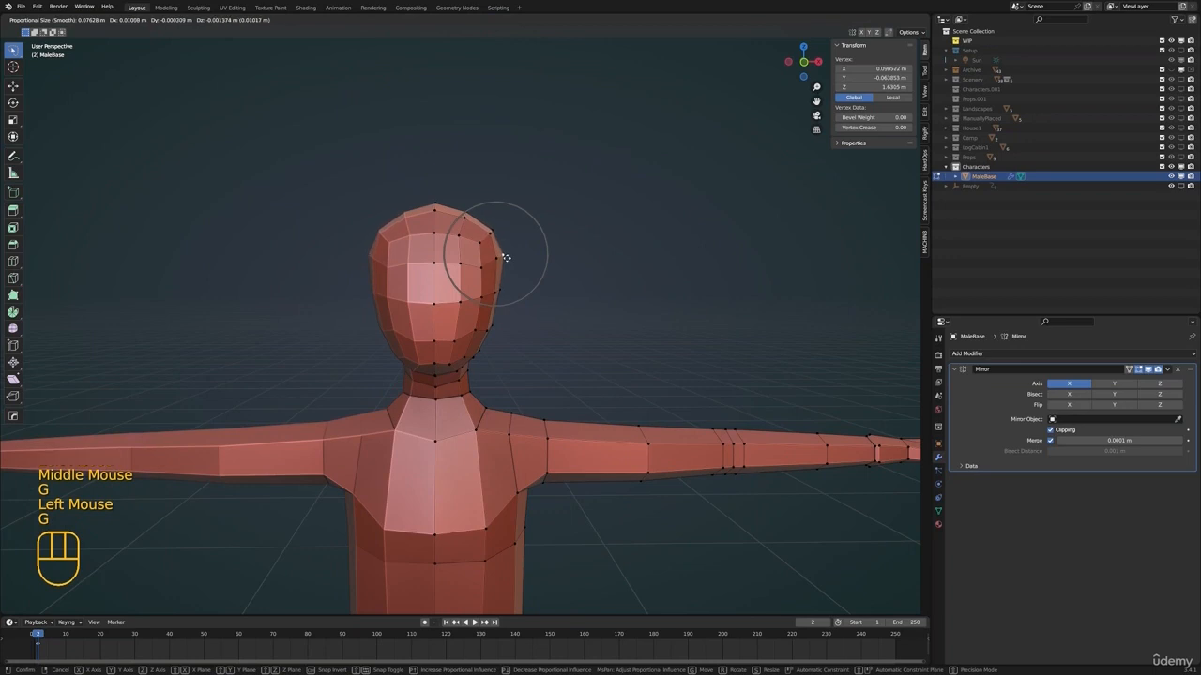
click(497, 255)
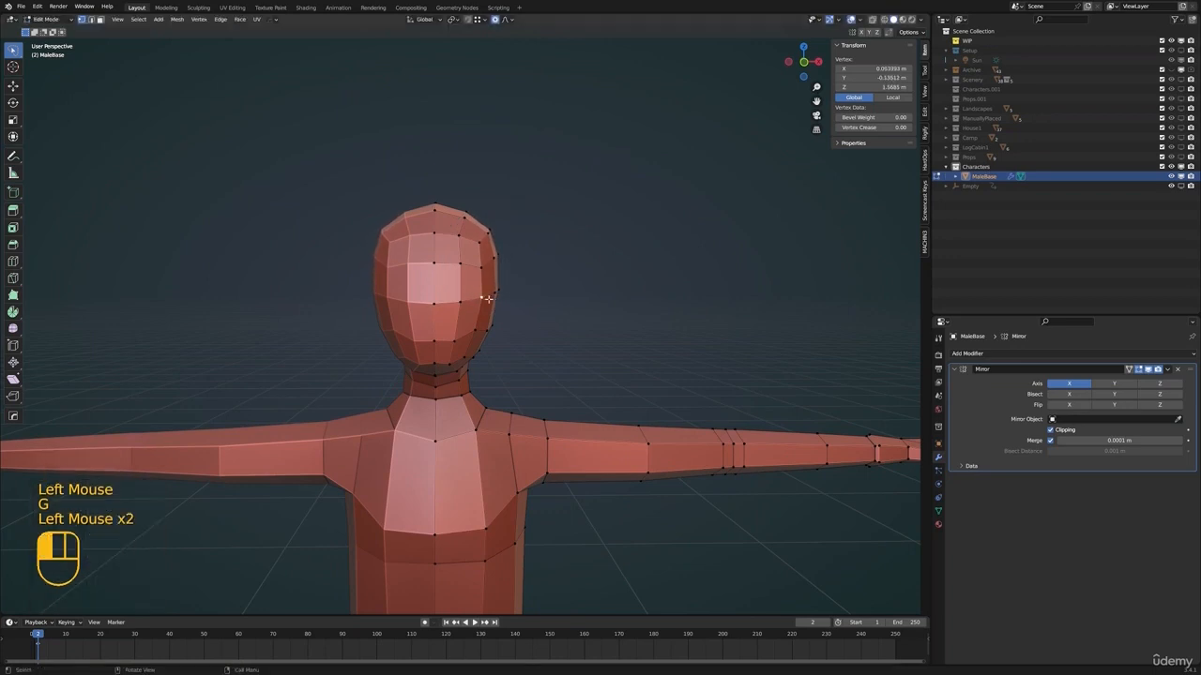
key(g)
click(489, 296)
Move the vertices on the upper side and back of the head with proportional editing to round the skull
middle_drag(490, 297, 458, 260)
click(512, 242)
key(g)
click(514, 246)
click(474, 231)
key(g)
click(464, 257)
click(442, 284)
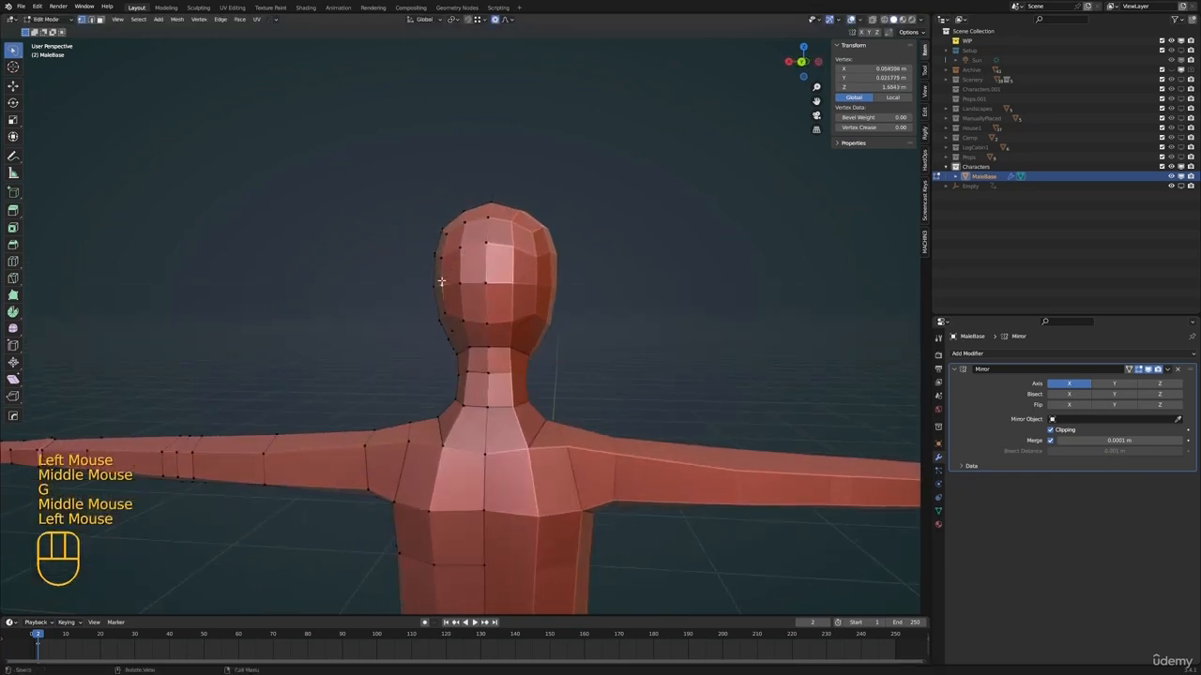
key(g)
click(443, 284)
Switch to the Sculpting workspace, refine the head's shape with the Grab brush, and return to the Layout workspace
click(198, 8)
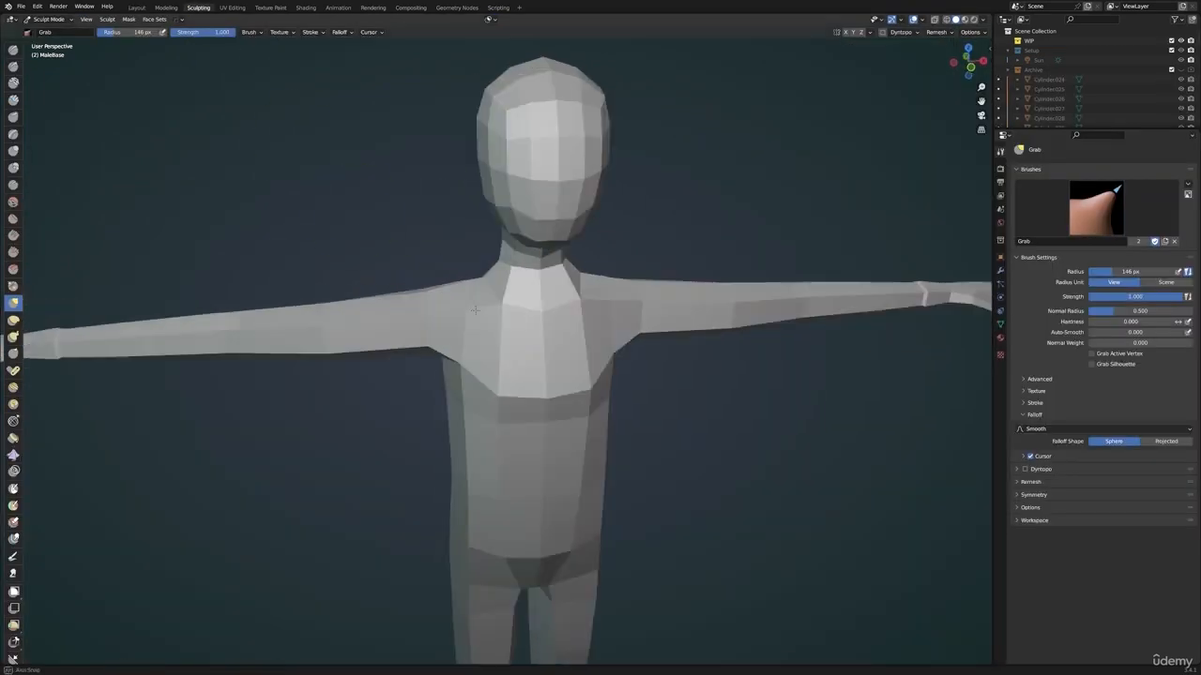
mouse_move(525, 375)
middle_down()
mouse_move(487, 388)
mouse_move(552, 314)
mouse_move(594, 301)
mouse_move(530, 285)
mouse_move(505, 238)
middle_up()
scroll(530, 285, up, 4)
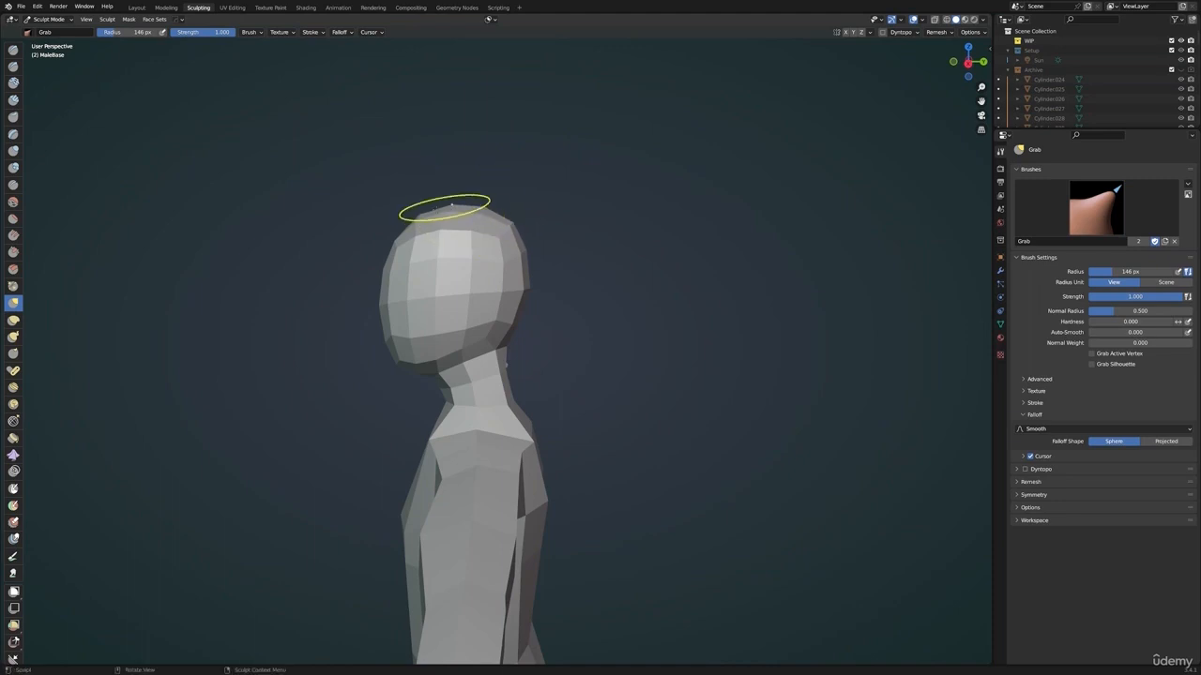
middle_drag(424, 215, 496, 304)
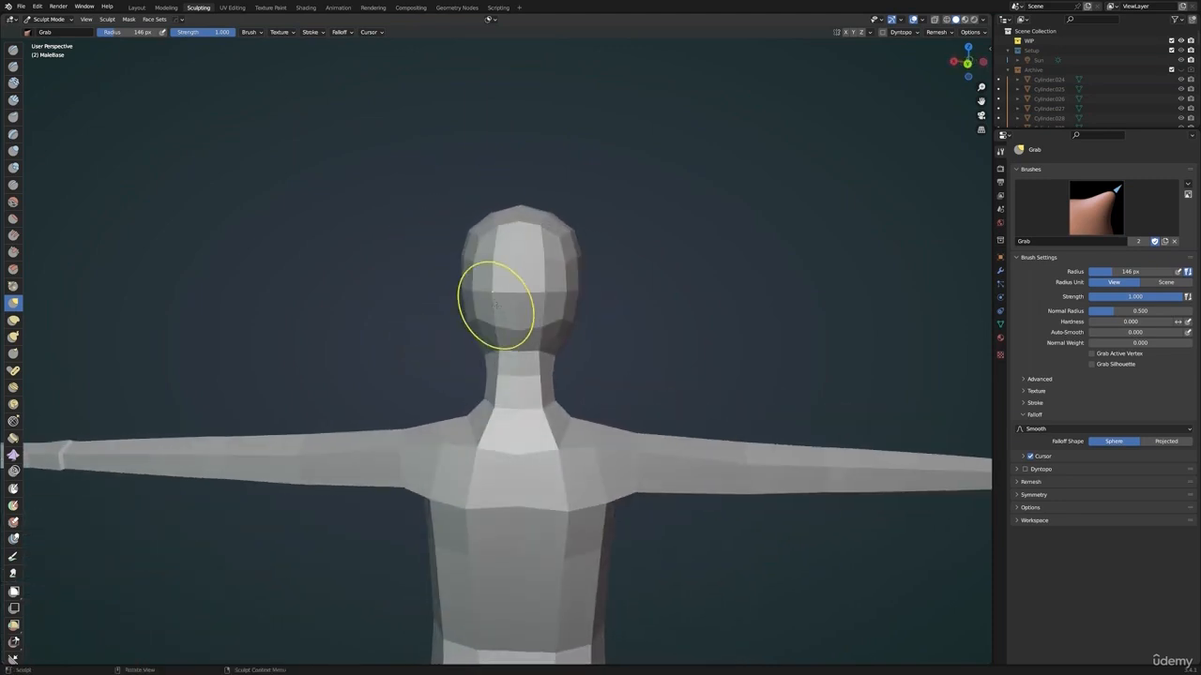
mouse_move(492, 351)
middle_down()
mouse_move(485, 388)
mouse_move(523, 228)
mouse_move(544, 236)
mouse_move(540, 275)
mouse_move(600, 282)
middle_up()
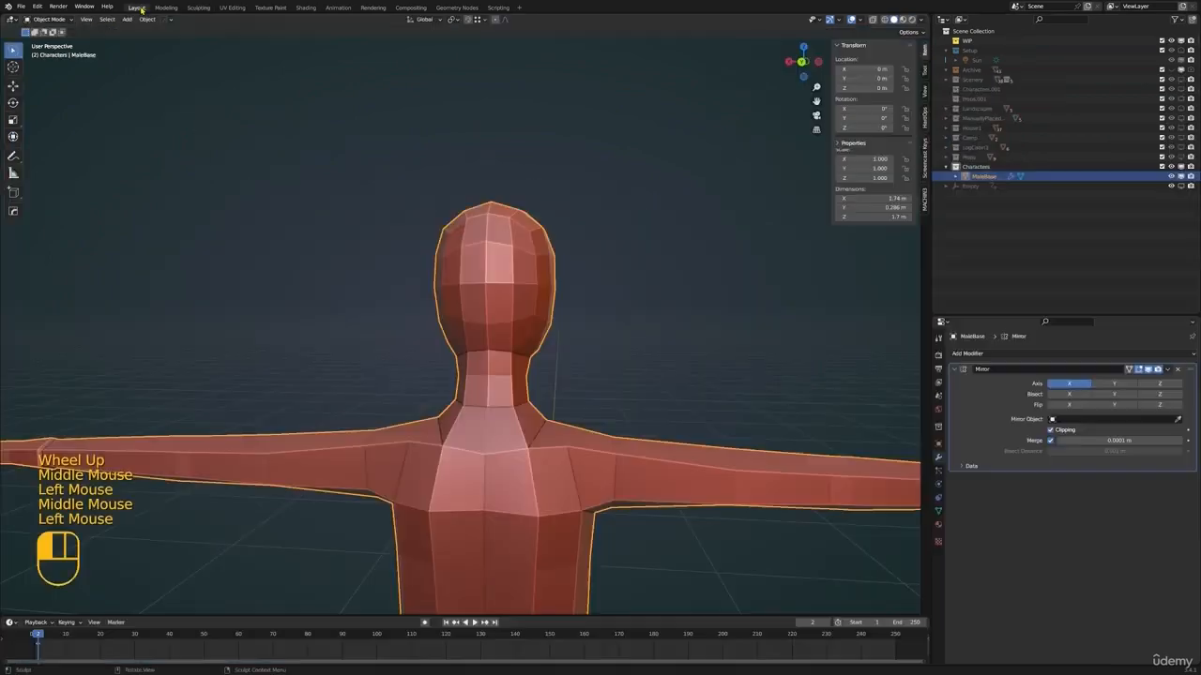
shift+middle_drag(394, 309, 356, 324)
scroll(347, 326, down, 2)
middle_drag(347, 327, 342, 330)
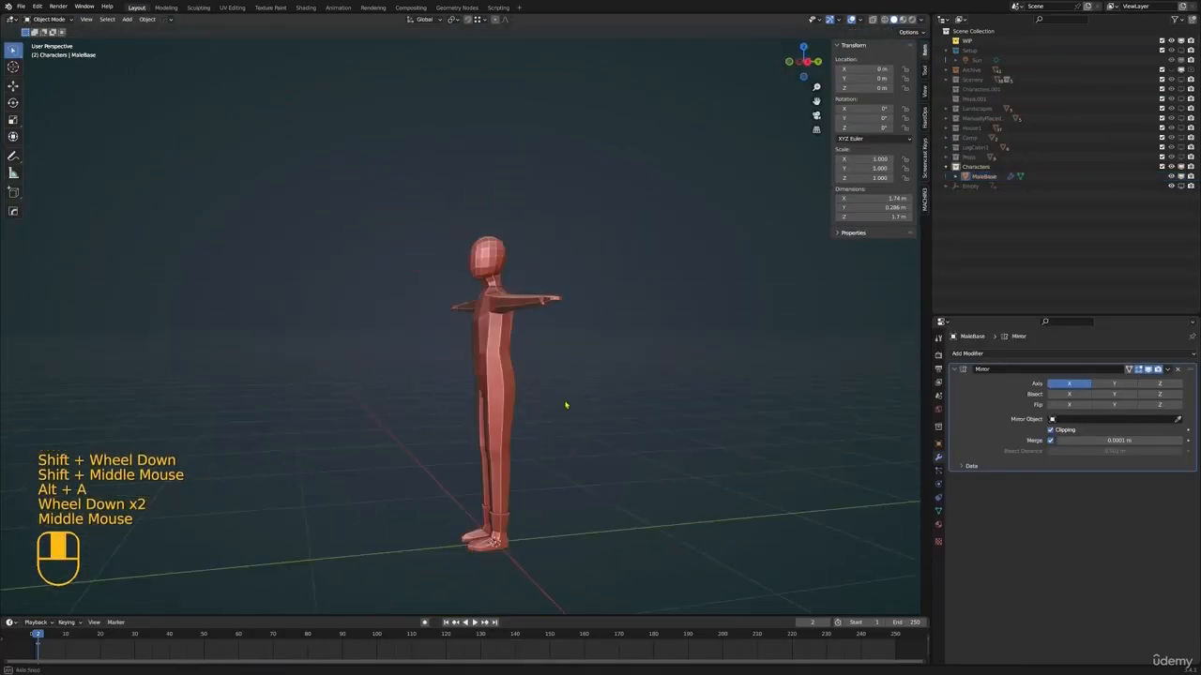
Reopen the character mesh for editing and raise the lower-face vertex beside the centre line along Z with proportional editing off
middle_drag(562, 407, 496, 423)
scroll(530, 352, up, 3)
click(525, 347)
scroll(525, 356, up, 1)
scroll(536, 348, up, 1)
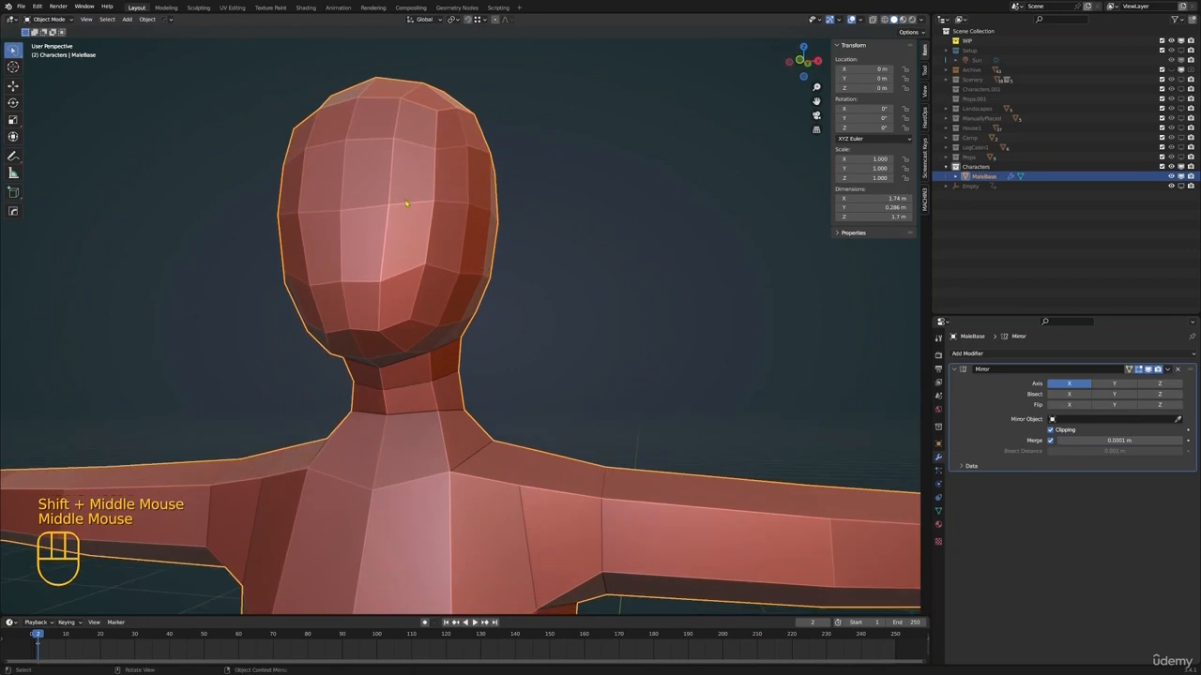
key(Tab)
shift+middle_drag(428, 275, 460, 333)
click(466, 327)
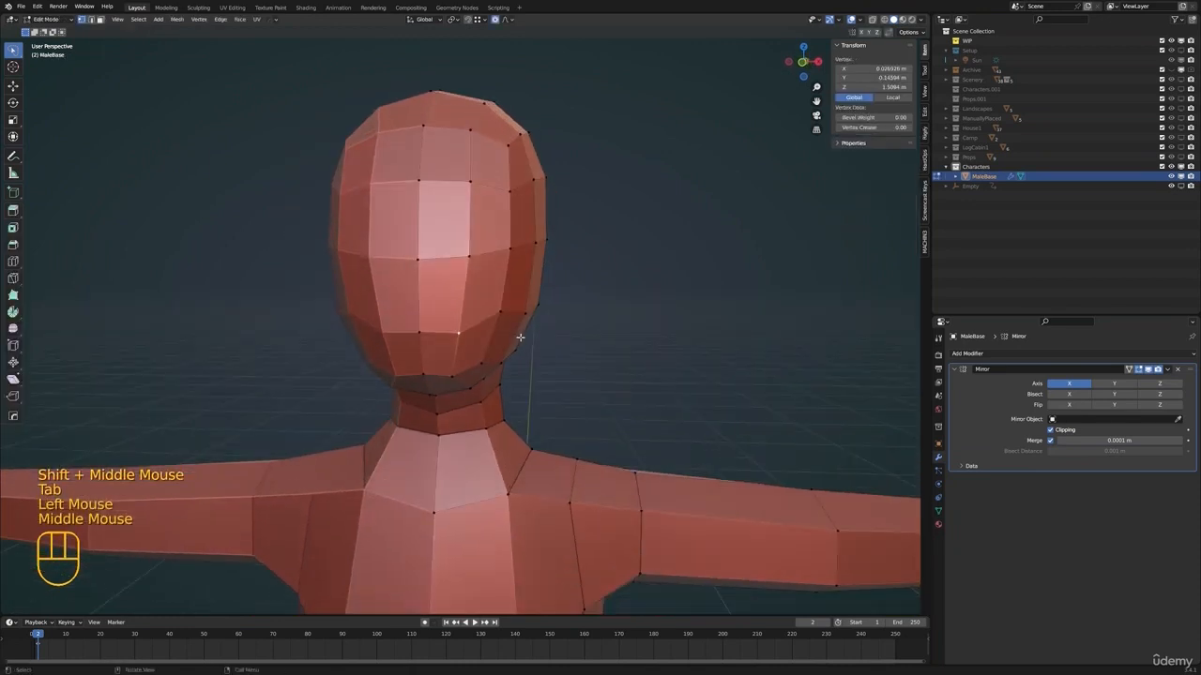
key(g)
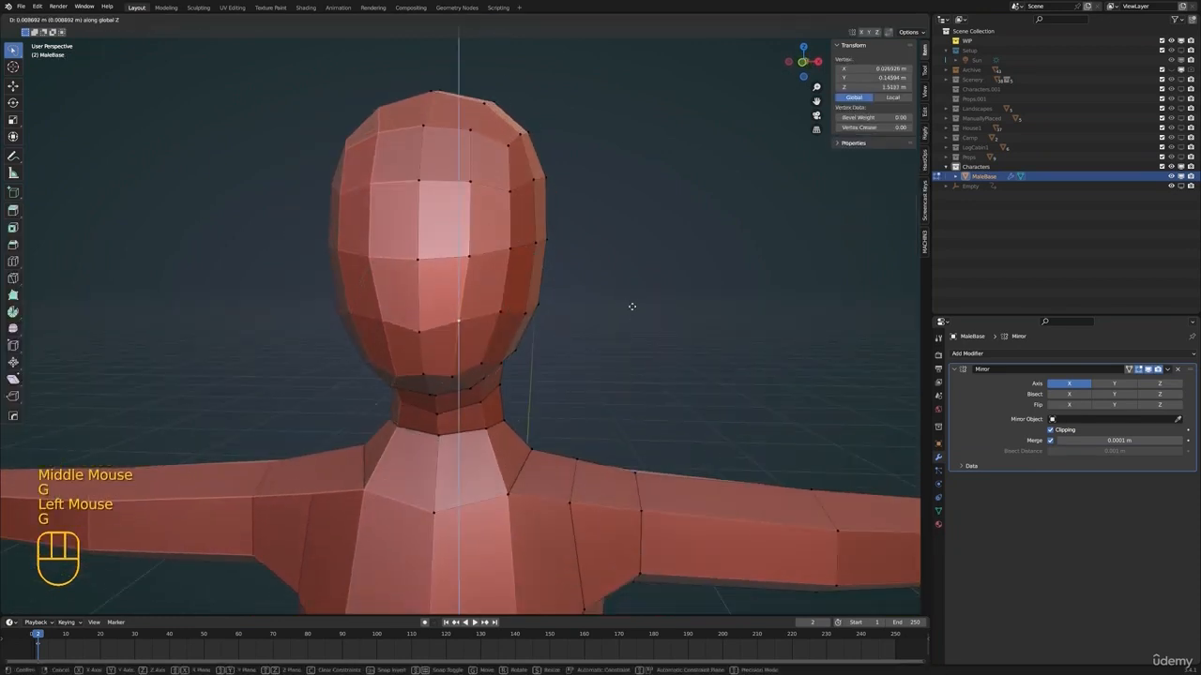
click(632, 311)
Adjust the jaw-side, chin-side and lower centre face vertices to shape the chin and jawline
click(495, 313)
key(g)
click(493, 320)
click(481, 366)
middle_drag(482, 366, 492, 367)
key(g)
click(491, 368)
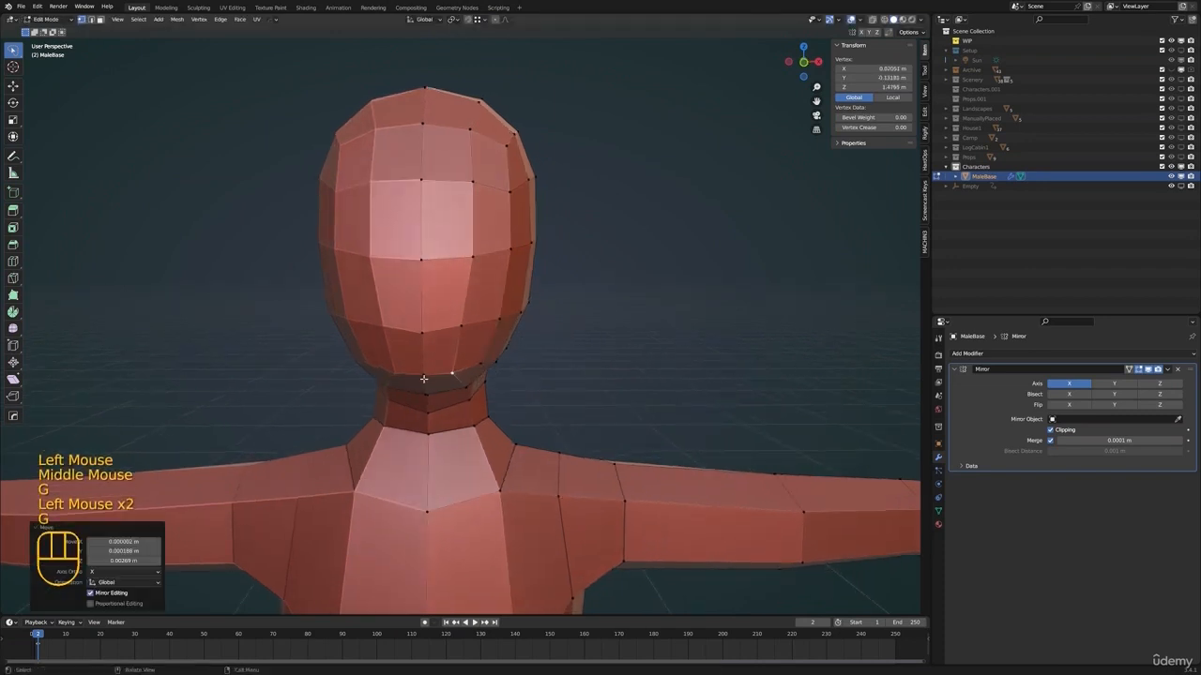
click(423, 335)
key(g)
click(423, 331)
Move the upper chest vertex below the base of the neck outward and up by about 0.004 m each
shift+scroll(583, 330, up, 1)
shift+middle_drag(587, 330, 624, 339)
middle_drag(624, 340, 644, 299)
click(545, 444)
scroll(614, 423, down, 3)
middle_drag(614, 423, 649, 421)
key(g)
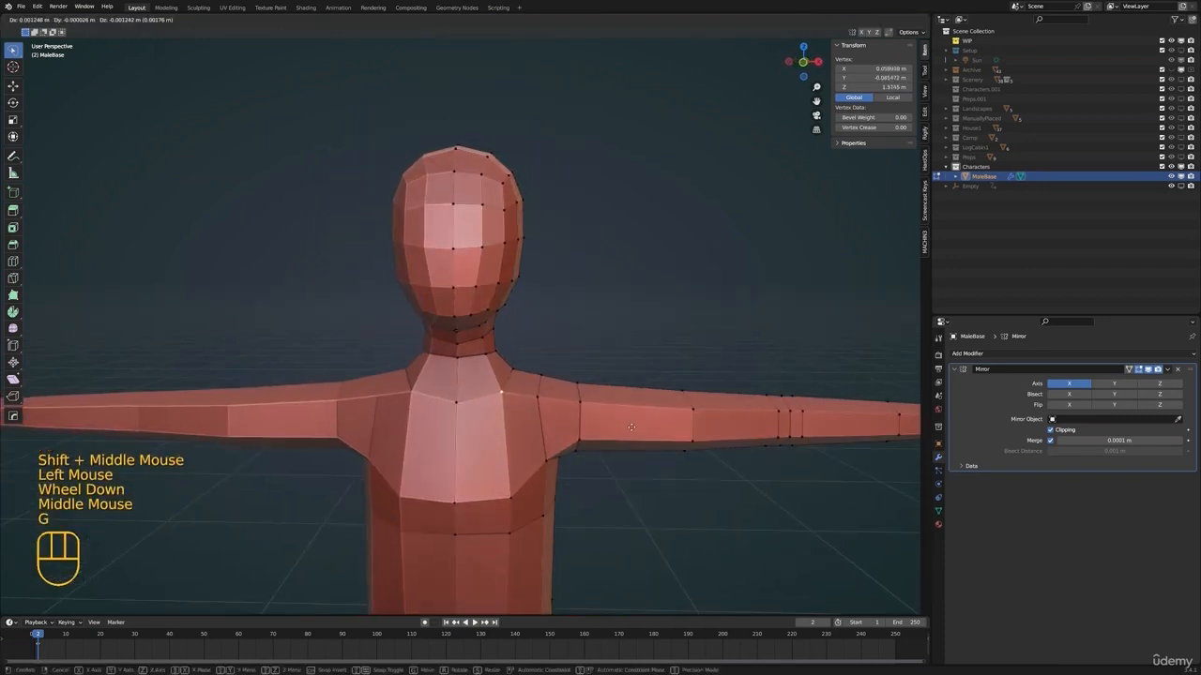
click(552, 371)
shift+middle_drag(527, 323, 504, 314)
scroll(466, 319, up, 1)
scroll(498, 309, down, 1)
mouse_move(490, 289)
shift+middle_down()
mouse_move(475, 306)
mouse_move(482, 316)
mouse_move(512, 313)
mouse_move(503, 269)
shift+middle_up()
scroll(476, 307, up, 1)
scroll(512, 314, up, 1)
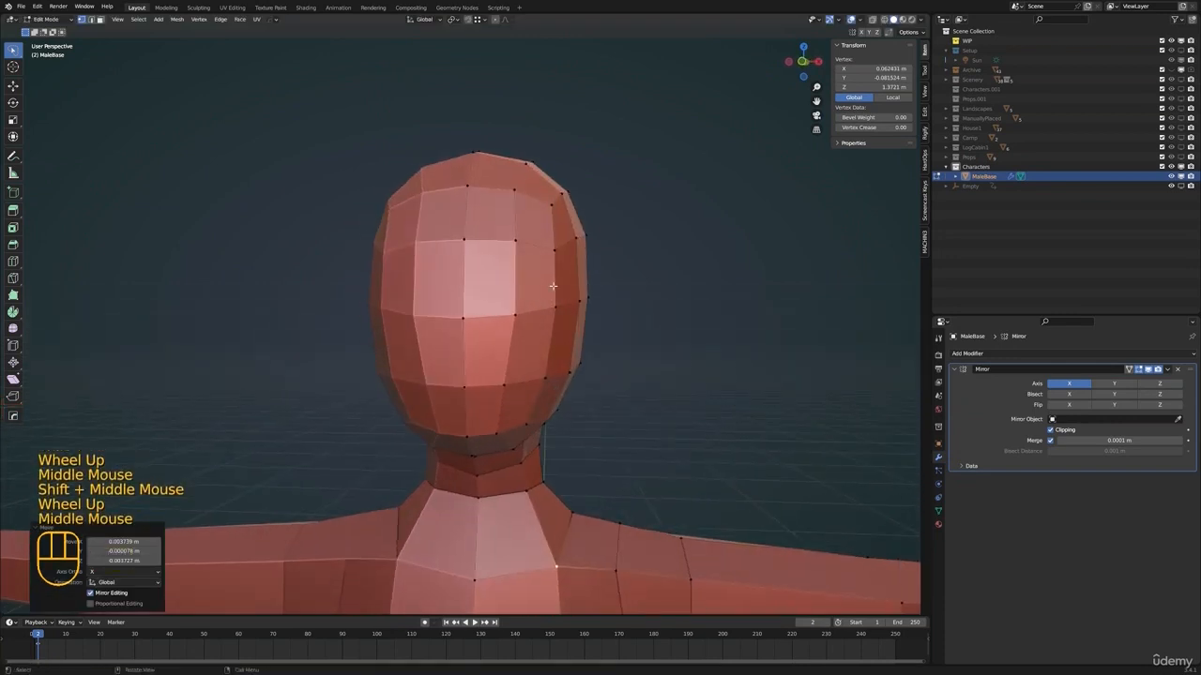
Switch to face selection and select the two adjacent eye-level faces on the front of the head
key(3)
click(495, 281)
shift+click(524, 288)
scroll(516, 288, up, 1)
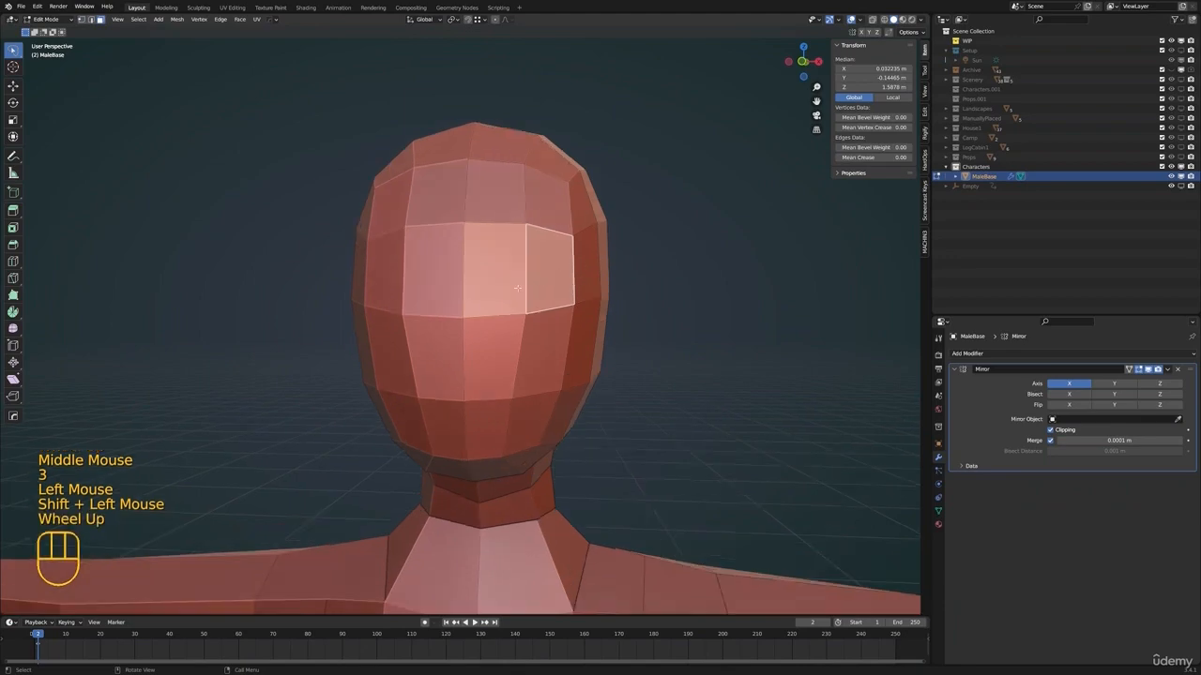
Try insetting the two selected eye-level faces and moving the result, and undo the attempt
middle_drag(516, 288, 553, 293)
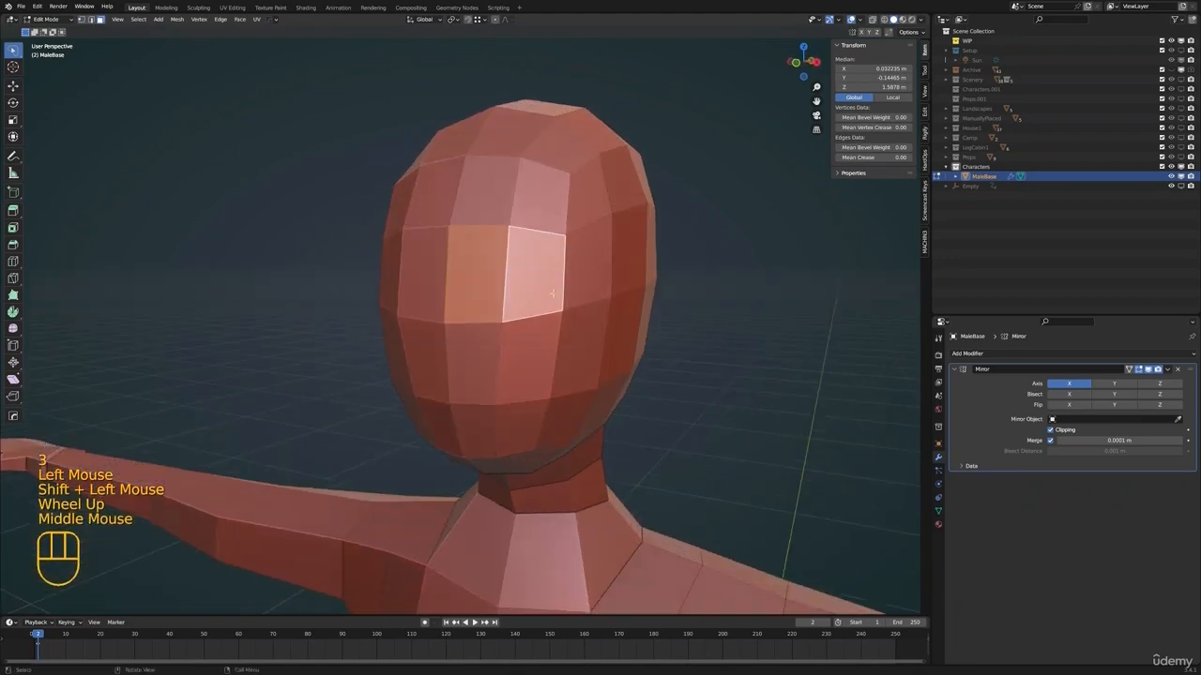
click(718, 315)
shift+middle_drag(718, 315, 506, 319)
key(g)
middle_click(535, 338)
click(511, 335)
key(ctrl+z)
Inset the two selected eye-level faces on the front of the head by about 0.013 m
scroll(507, 319, up, 1)
middle_drag(507, 319, 444, 353)
scroll(510, 384, down, 2)
middle_drag(510, 385, 692, 395)
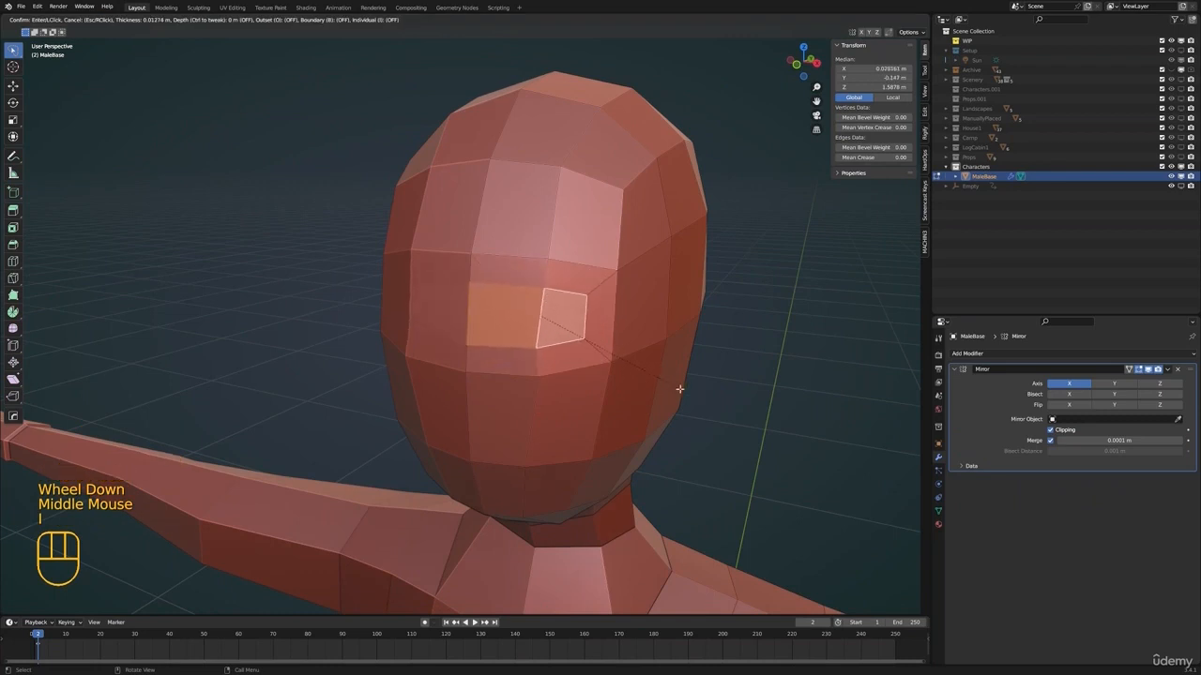
click(685, 389)
Move the inset eye-level faces back into the head to form a recessed eye area
middle_drag(685, 390, 568, 359)
key(h)
key(ctrl+z)
key(g)
click(523, 370)
Switch to vertex selection and reposition the corner and edge vertices of the eye recess to shape its outline
key(1)
click(595, 358)
key(g)
click(591, 362)
scroll(450, 284, down, 3)
middle_drag(450, 284, 497, 335)
key(g)
click(498, 279)
click(542, 278)
key(g)
click(621, 307)
Move the upper centre vertex of the eye recess back by about 0.004 m along Y
scroll(614, 308, up, 1)
scroll(490, 296, up, 3)
click(488, 290)
key(g)
click(643, 297)
scroll(507, 291, down, 2)
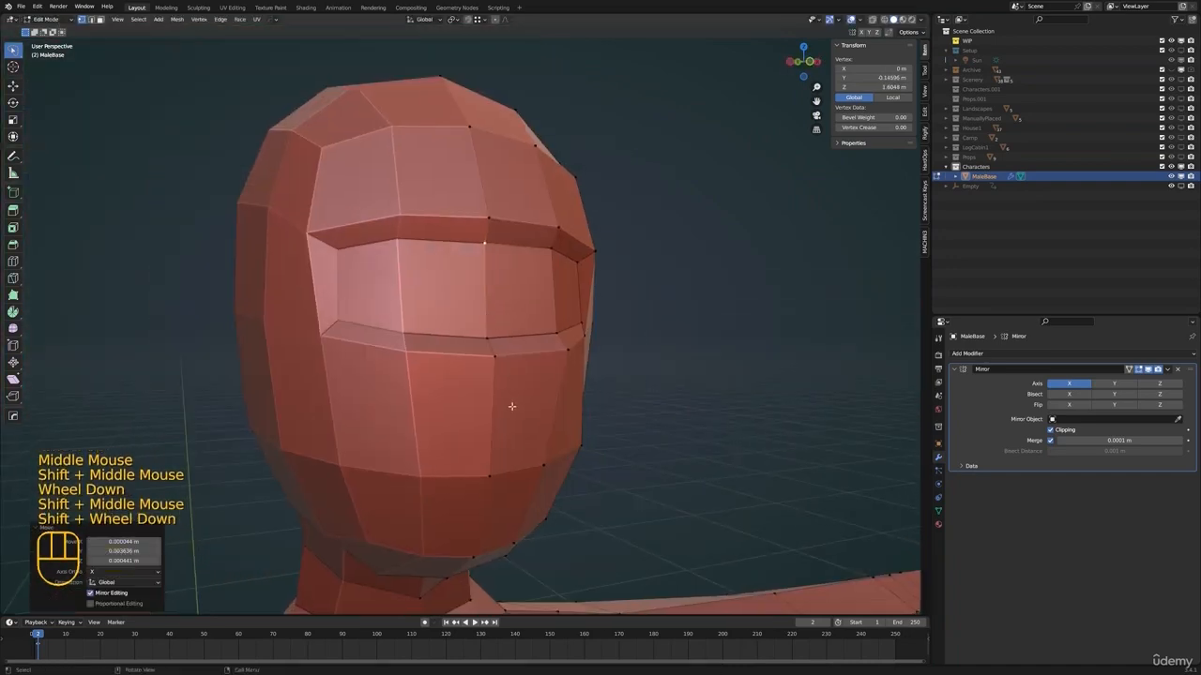
Knife-cut half of the nose outline from the recess's upper edge, down past its lower edge and across to the centre line
middle_drag(525, 289, 488, 306)
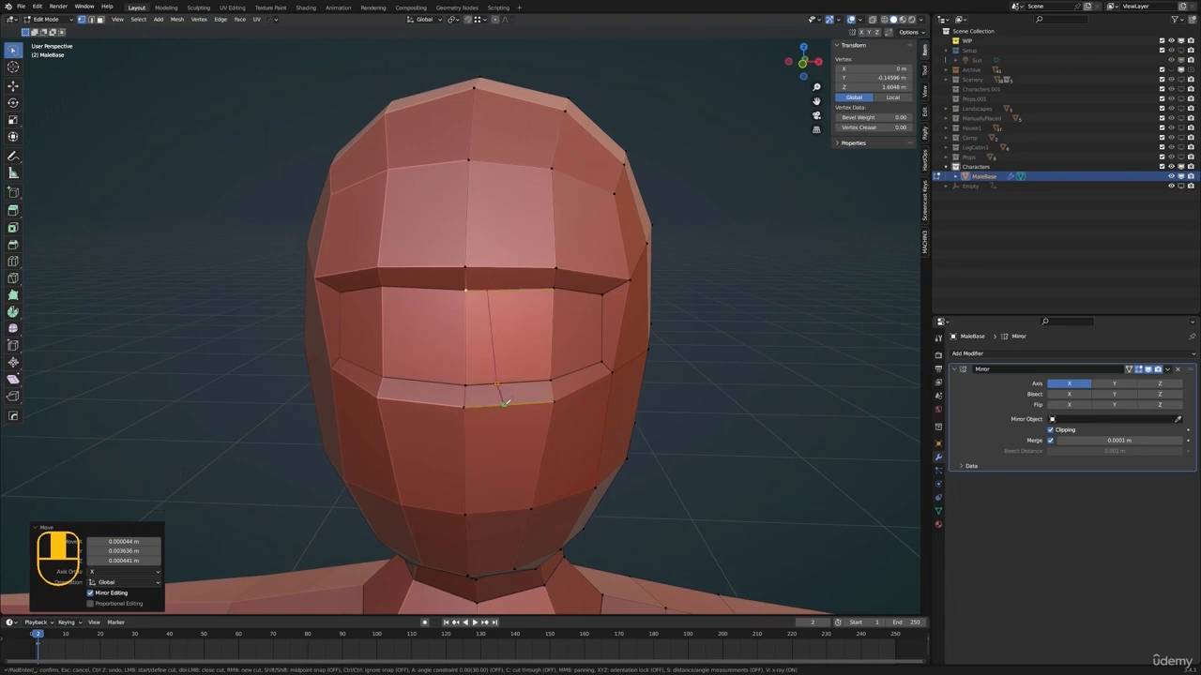
shift+middle_drag(507, 433, 475, 421)
key(Return)
Try selecting the three faces inside the nose outline and extruding them forward to form the nose
click(470, 419)
key(g)
key(3)
click(471, 364)
shift+click(469, 300)
middle_drag(563, 328, 533, 331)
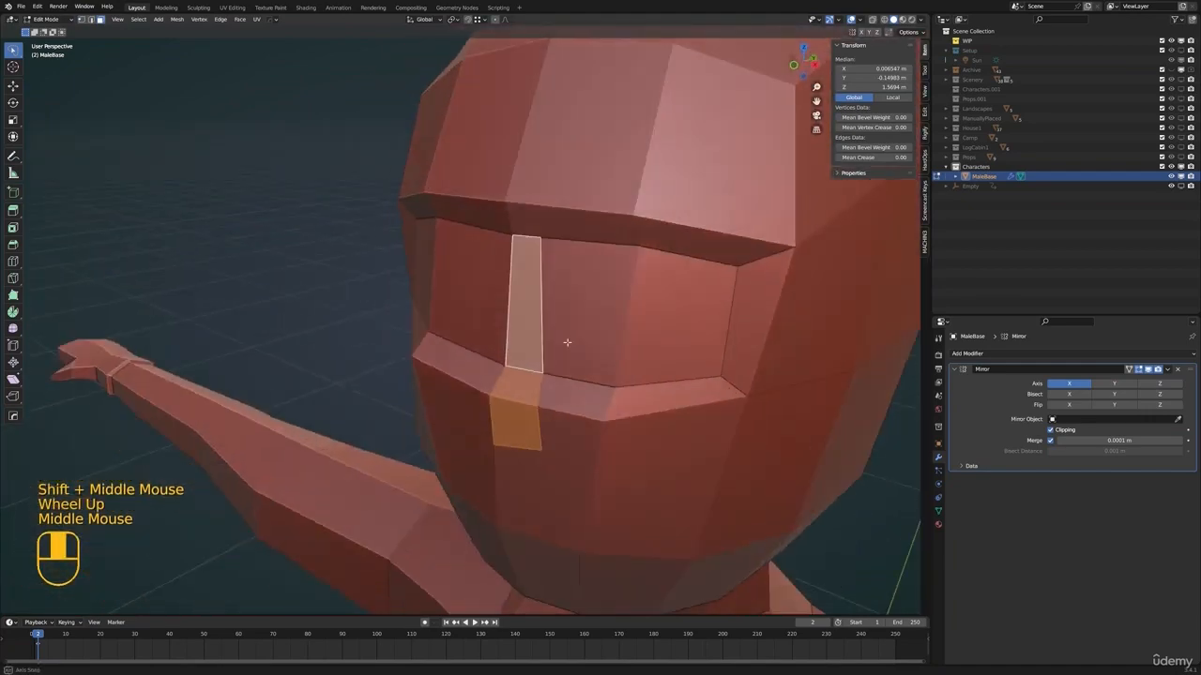
key(e)
scroll(506, 347, down, 2)
key(KP_3)
middle_drag(506, 347, 676, 383)
click(533, 385)
Reposition the vertices beside the extruded nose and on the cheek edge below the eye recess
key(1)
click(534, 375)
middle_drag(614, 351, 572, 345)
key(g)
click(575, 362)
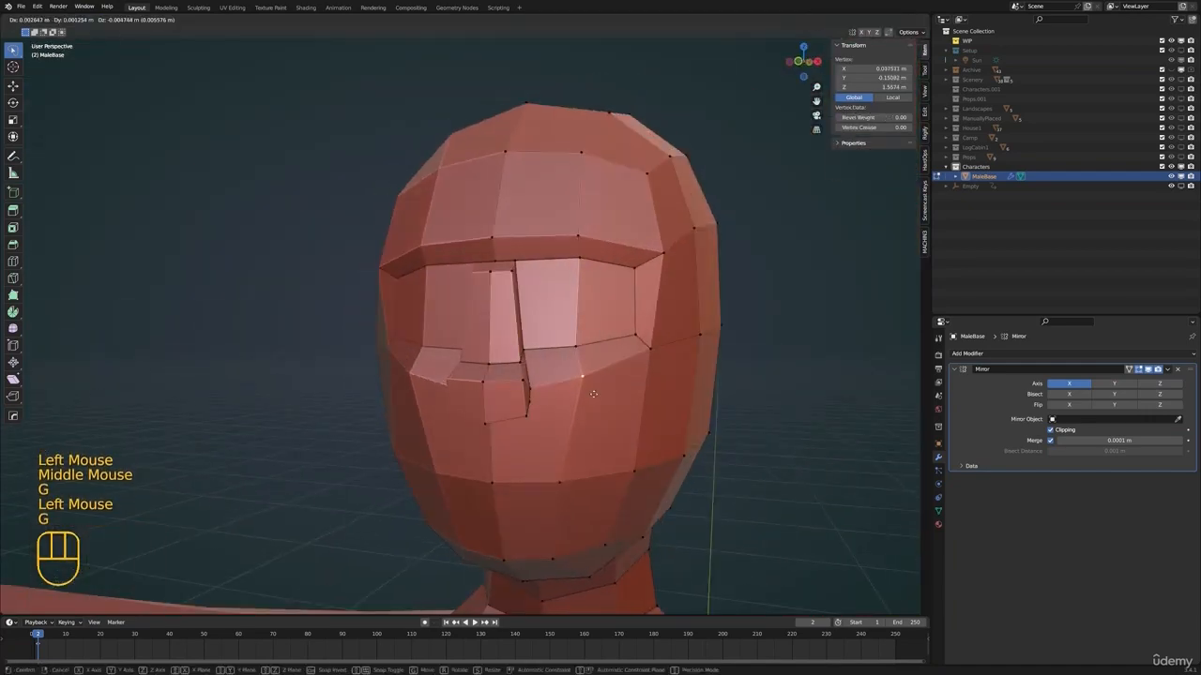
click(592, 394)
middle_drag(592, 394, 539, 364)
key(g)
click(547, 444)
Move the individual vertices of the extruded nose to shape its tip and sides
click(488, 364)
middle_drag(563, 361, 461, 323)
click(478, 358)
key(g)
middle_drag(563, 343, 516, 340)
key(g)
click(512, 358)
click(466, 323)
key(g)
click(525, 352)
Adjust the upper nose vertices to narrow the bridge and bring it closer to the brow
middle_drag(418, 289, 420, 353)
click(519, 270)
key(g)
click(639, 296)
scroll(497, 333, up, 2)
click(483, 339)
key(g)
click(423, 363)
scroll(454, 328, down, 2)
key(g)
click(428, 340)
Merge the upper nose vertices into the eye recess's upper edge using At Last
scroll(418, 354, up, 1)
middle_drag(417, 354, 373, 355)
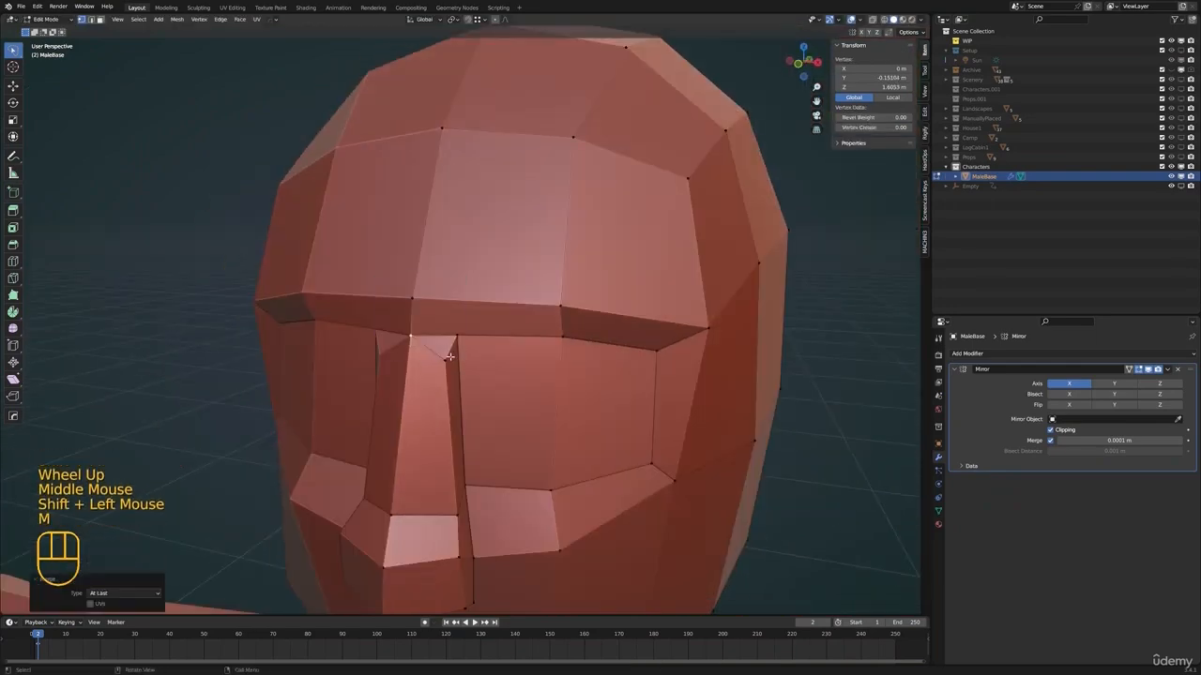
click(449, 356)
scroll(449, 357, up, 1)
middle_drag(450, 356, 484, 340)
click(471, 361)
click(466, 348)
Slide the recess's upper-edge vertex inward along its edge and join it to the nose-bridge vertex
scroll(462, 345, down, 2)
scroll(477, 344, up, 1)
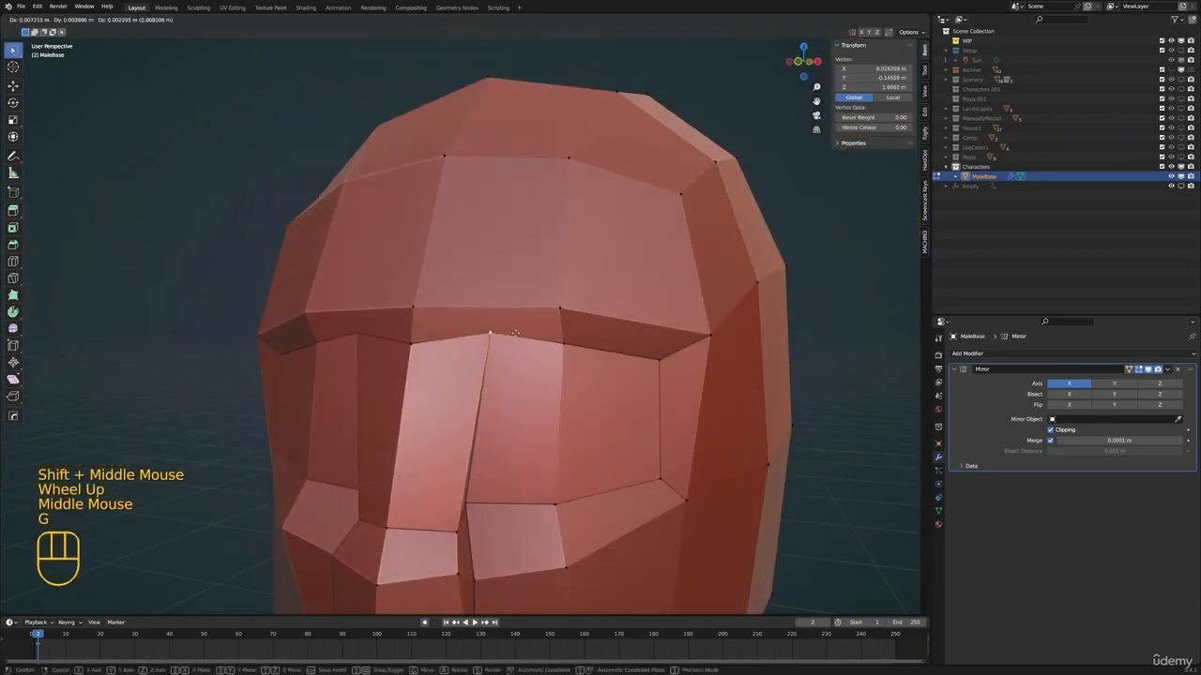
right_click(515, 332)
click(561, 343)
middle_drag(561, 343, 567, 347)
key(g)
key(g)
click(496, 348)
middle_drag(450, 349, 480, 345)
scroll(479, 345, up, 1)
key(g)
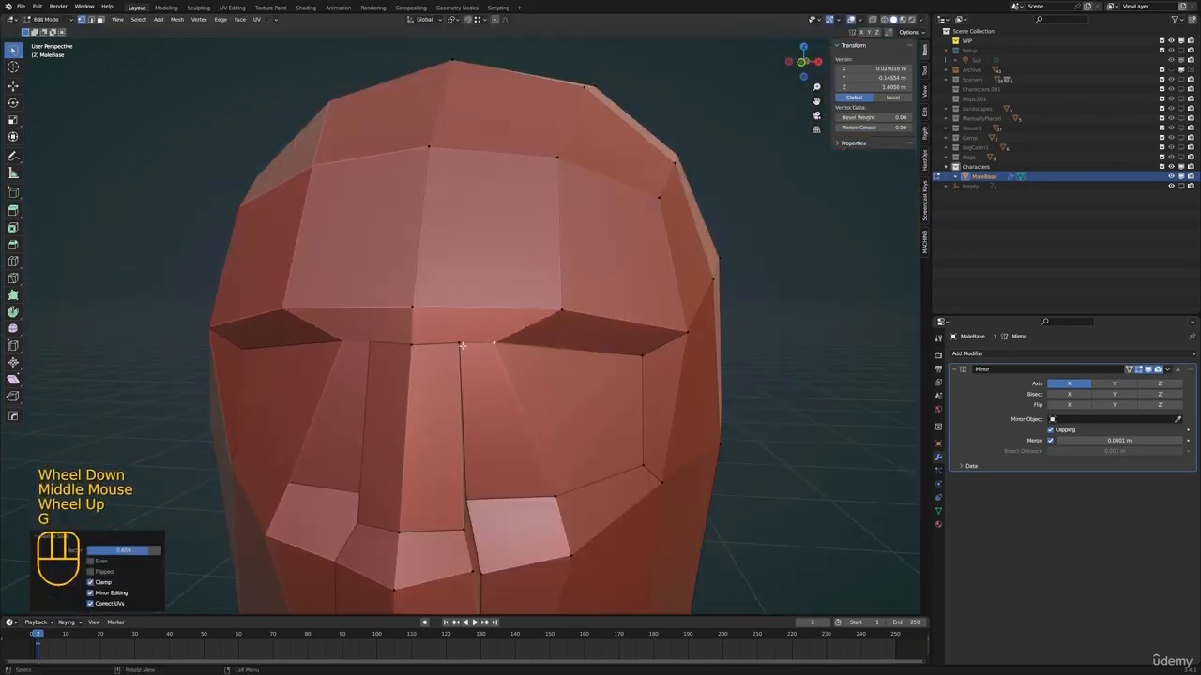
click(515, 352)
Move the brow vertex above the eye inward by about 0.020 m toward the nose bridge
scroll(515, 353, down, 1)
middle_drag(515, 353, 474, 323)
click(469, 317)
key(g)
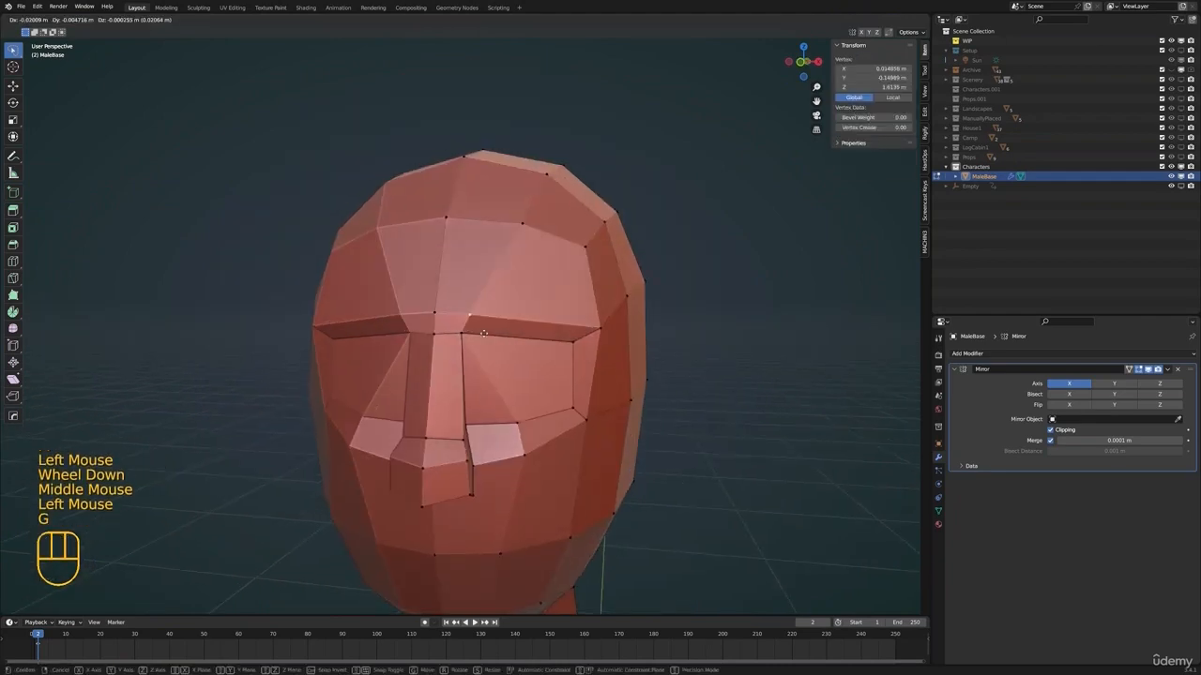
click(484, 329)
Adjust the nose-bridge vertex and the centre brow vertex to refine the brow profile
shift+middle_drag(519, 391, 592, 386)
scroll(520, 370, down, 4)
scroll(586, 382, up, 3)
middle_drag(563, 371, 384, 338)
click(450, 311)
scroll(450, 333, up, 2)
key(g)
click(470, 341)
click(480, 277)
key(g)
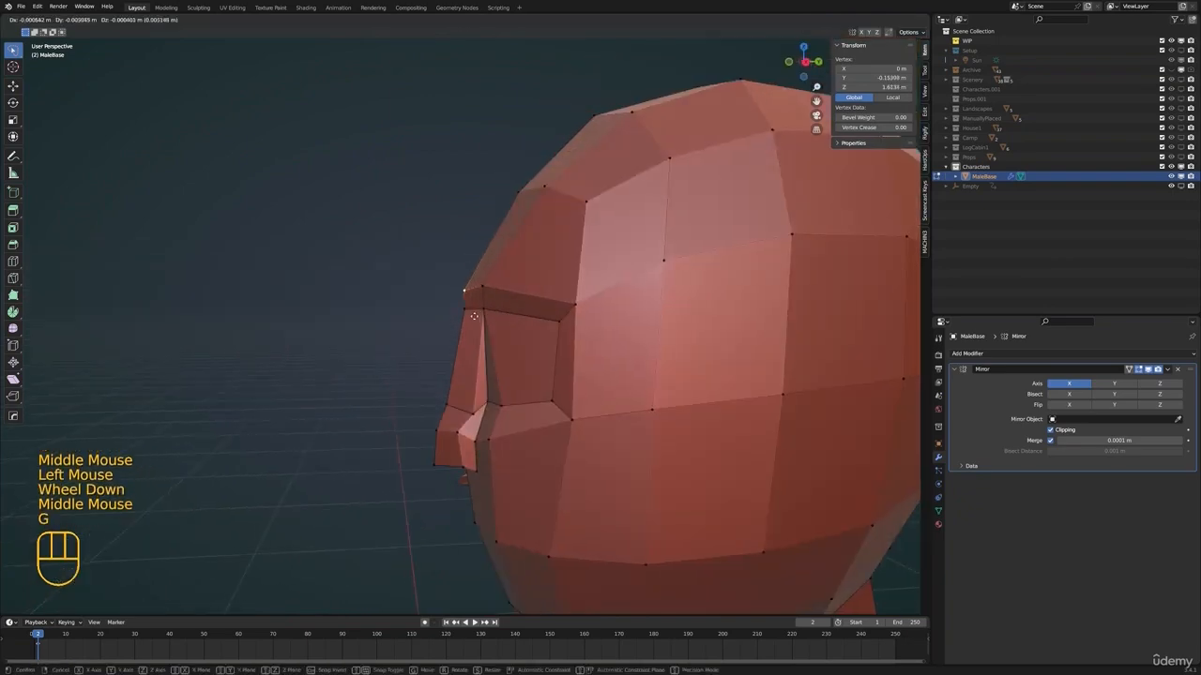
middle_drag(460, 299, 506, 298)
Reposition the inner brow vertex and slide the forehead vertex above it along its edge toward the centre
click(501, 292)
key(g)
click(521, 159)
scroll(525, 206, down, 2)
key(g)
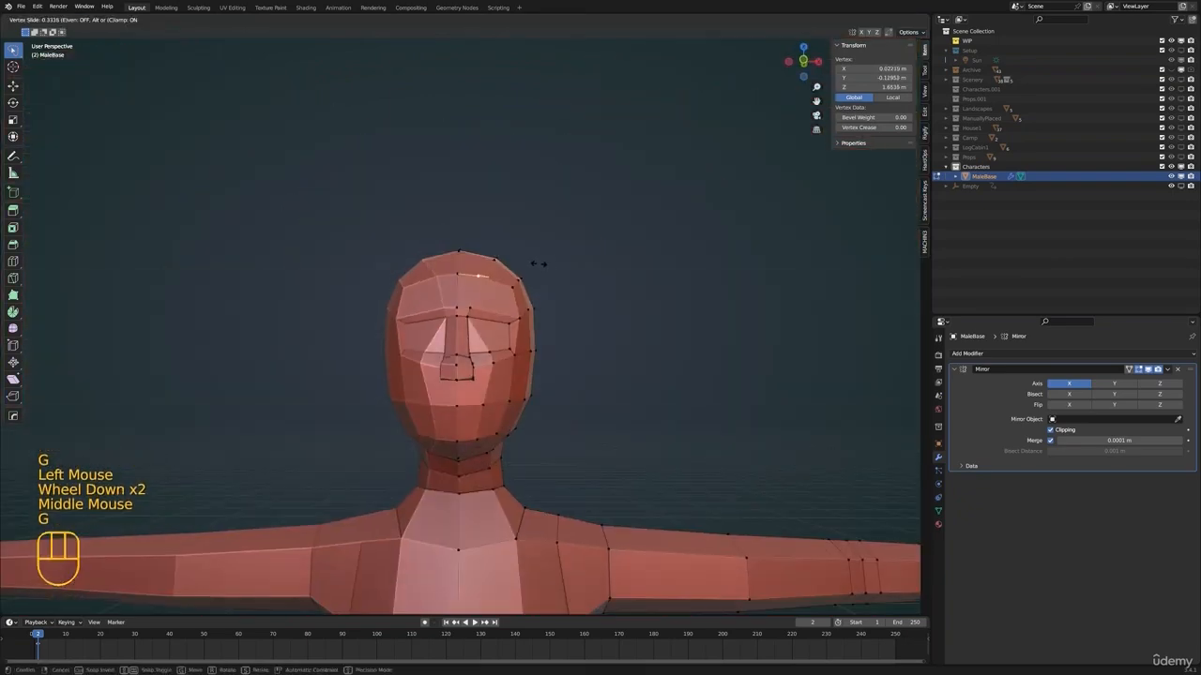
click(507, 283)
shift+middle_drag(527, 258, 511, 366)
key(g)
key(g)
click(512, 281)
Refine the nose and surrounding face vertices with several small moves
scroll(463, 386, up, 3)
shift+middle_drag(480, 445, 553, 347)
shift+middle_drag(553, 347, 461, 319)
click(462, 307)
shift+middle_drag(462, 307, 503, 321)
middle_drag(502, 321, 486, 339)
shift+middle_drag(485, 339, 506, 360)
scroll(441, 349, up, 1)
scroll(493, 351, down, 2)
scroll(498, 356, up, 3)
click(497, 342)
key(g)
click(445, 384)
click(454, 379)
key(g)
click(448, 371)
click(452, 347)
key(g)
middle_drag(445, 382, 511, 406)
click(450, 417)
key(g)
scroll(451, 403, down, 5)
Check the head outside edit mode, and undo the nose modelling back to the selected faces inside the cut outline
key(Tab)
key(alt+a)
scroll(514, 292, up, 2)
key(ctrl+z)
key(ctrl+z)
key(ctrl+z)
key(ctrl+z)
key(ctrl+z)
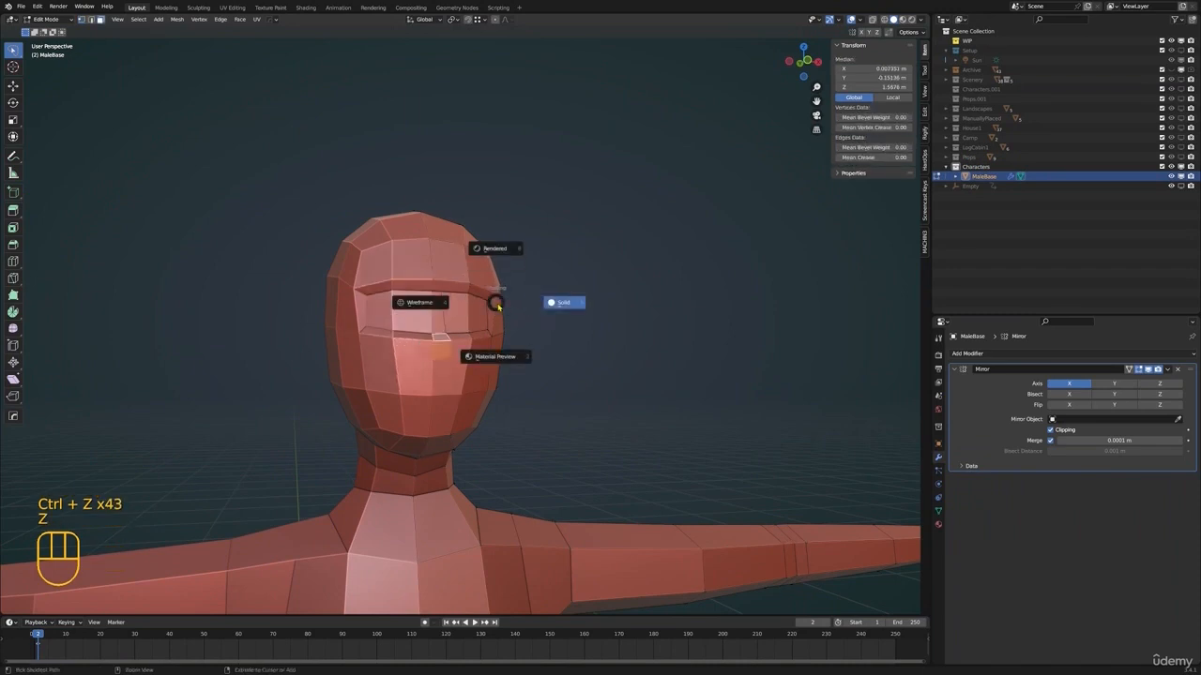
Dissolve the edges of the cut nose outline running from the eye area down onto the cheek
shift+middle_drag(424, 289, 469, 310)
middle_drag(469, 310, 469, 375)
click(462, 343)
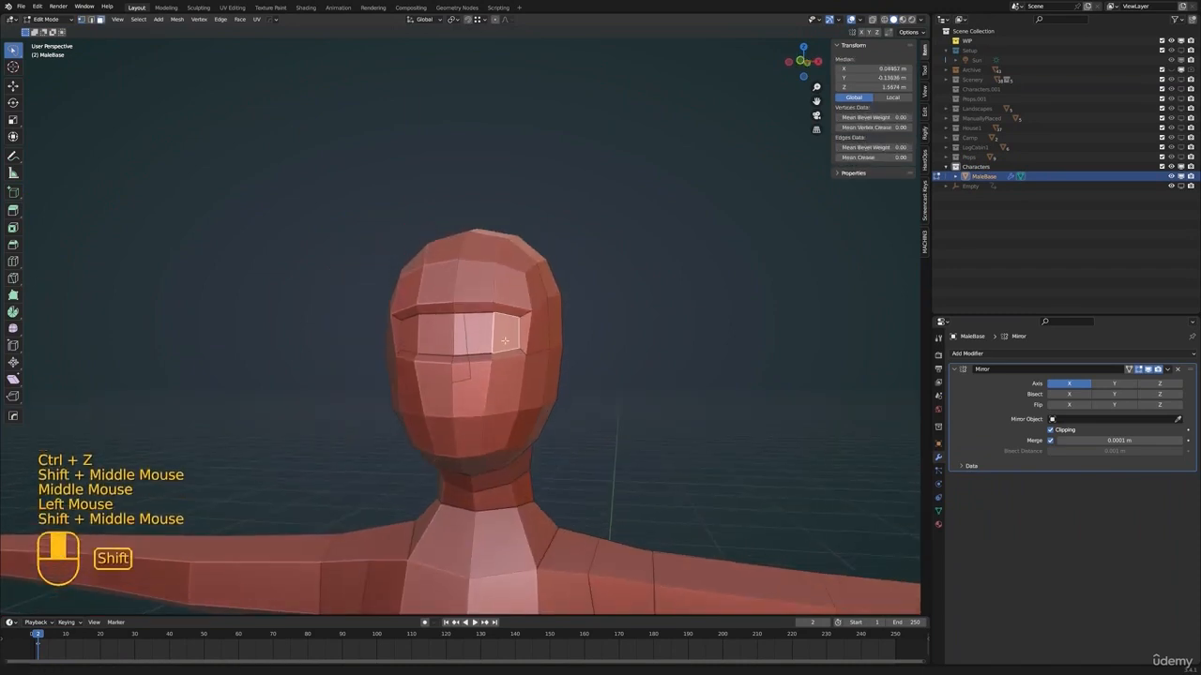
scroll(469, 394, up, 2)
shift+click(476, 414)
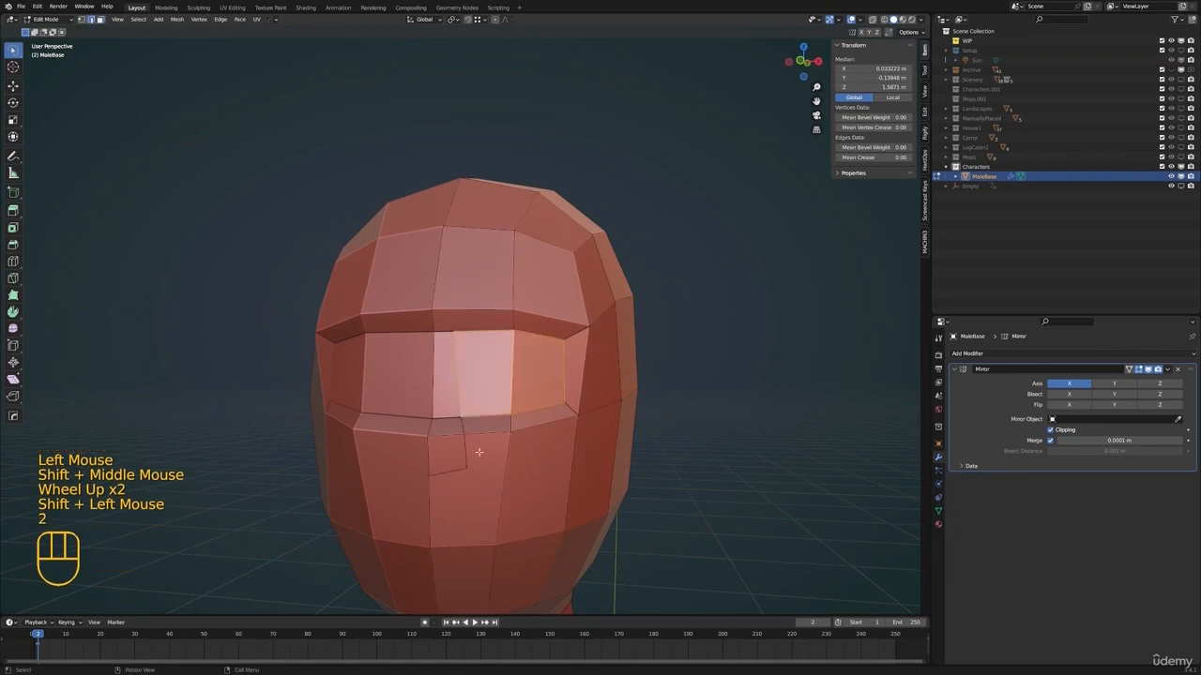
key(x)
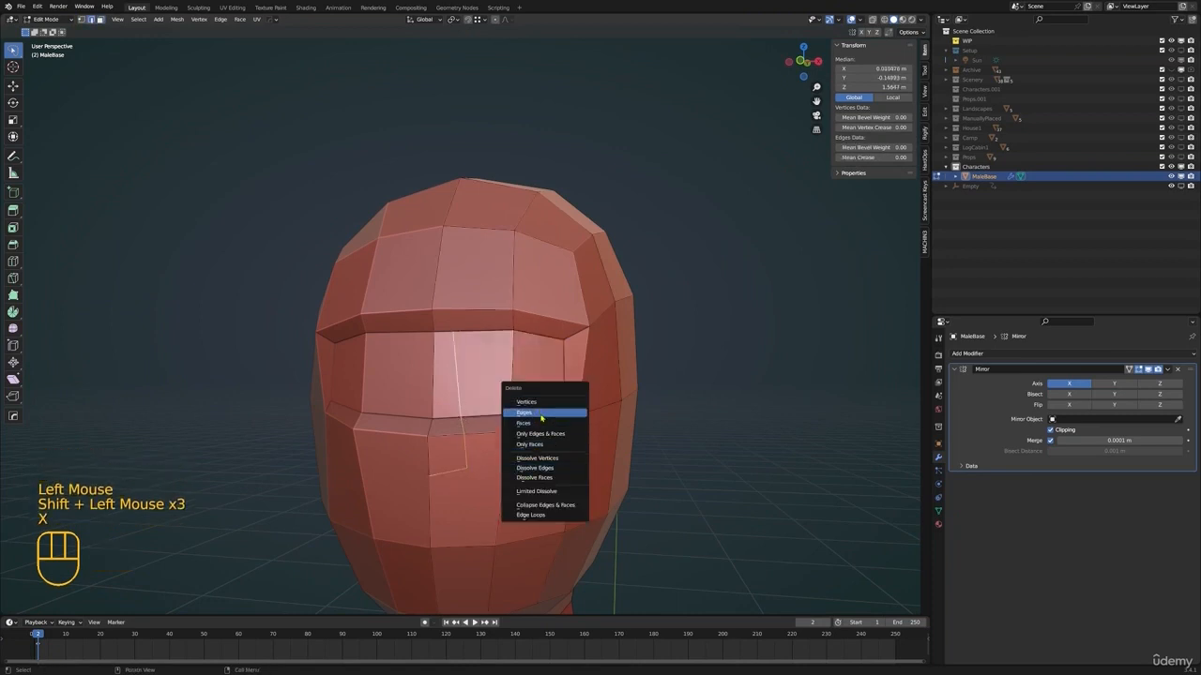
click(541, 415)
key(ctrl+z)
key(x)
click(507, 462)
Delete the recessed eye area's geometry, including its angled border faces
shift+middle_drag(488, 455, 498, 439)
click(455, 377)
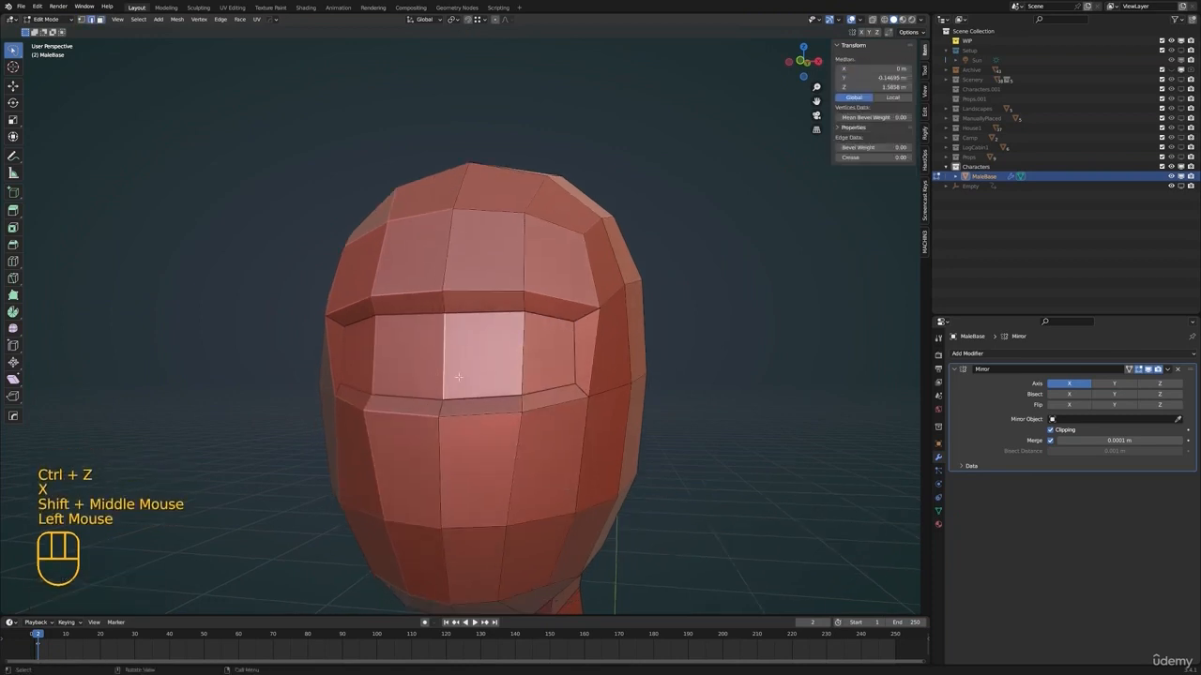
middle_drag(458, 377, 562, 360)
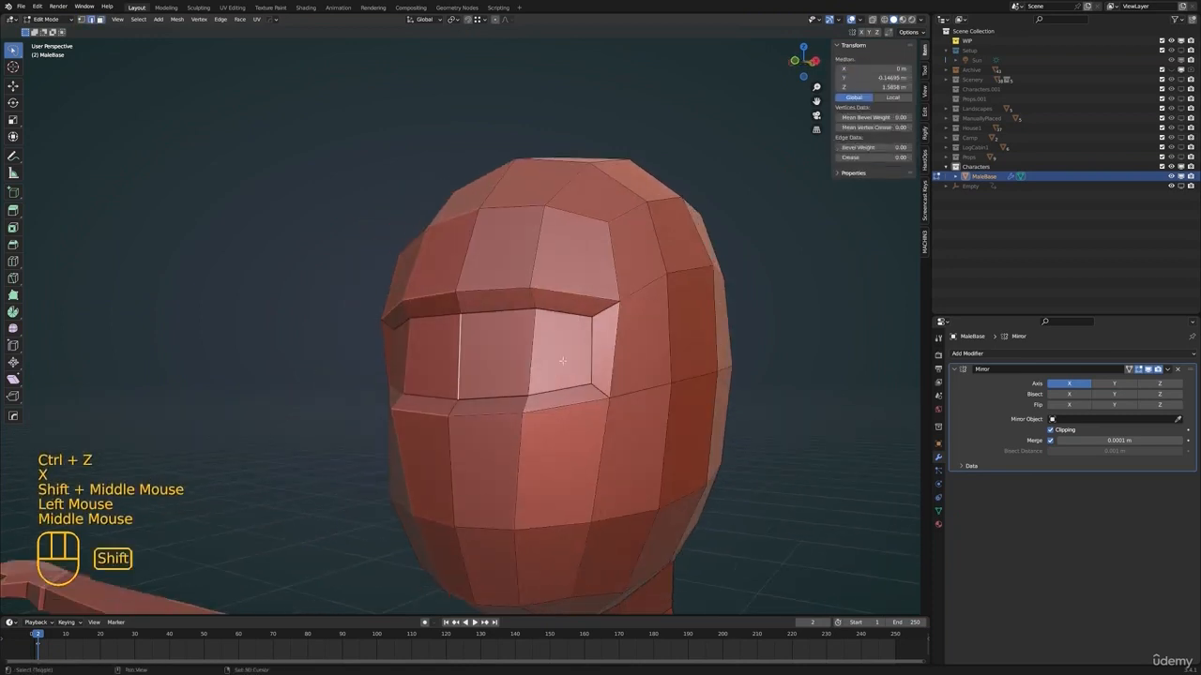
shift+click(590, 347)
key(x)
click(657, 266)
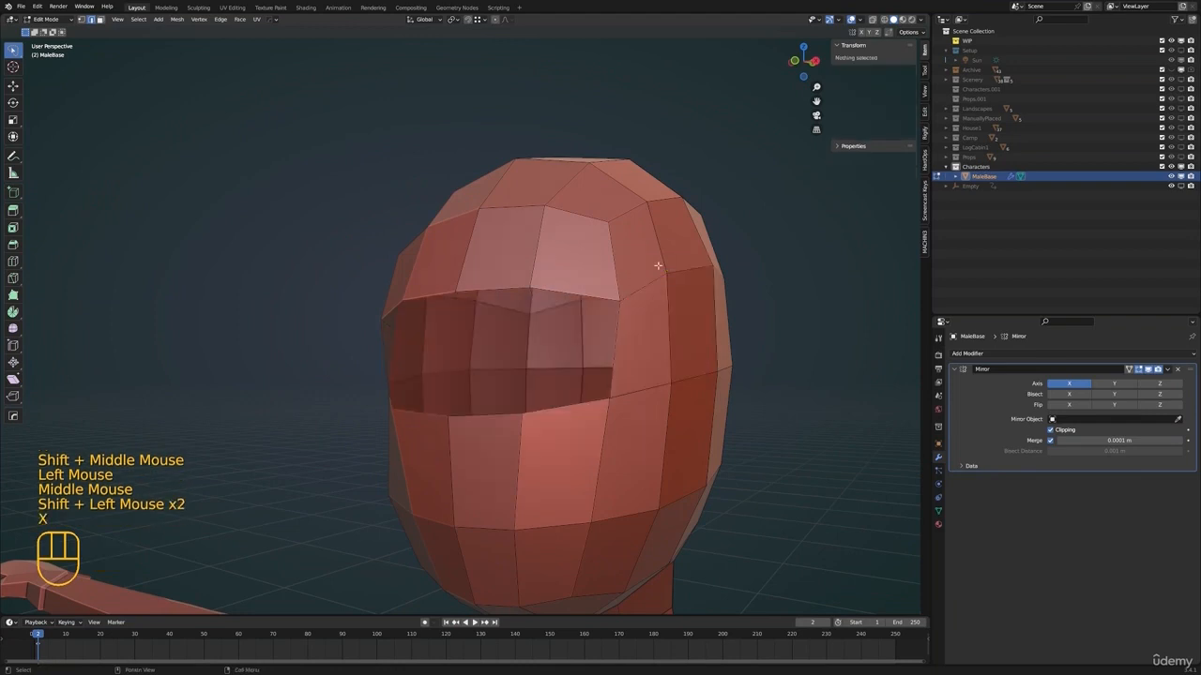
Fill the opening across the face with new faces between its upper and lower edges
click(493, 280)
key(f)
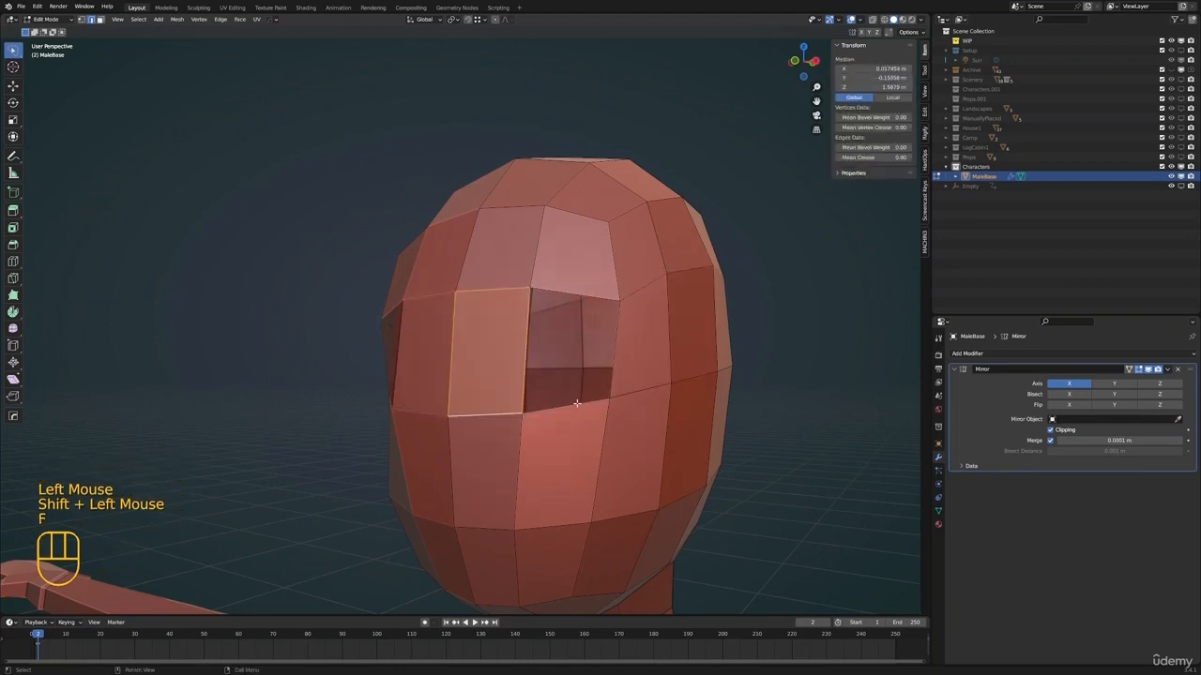
key(f)
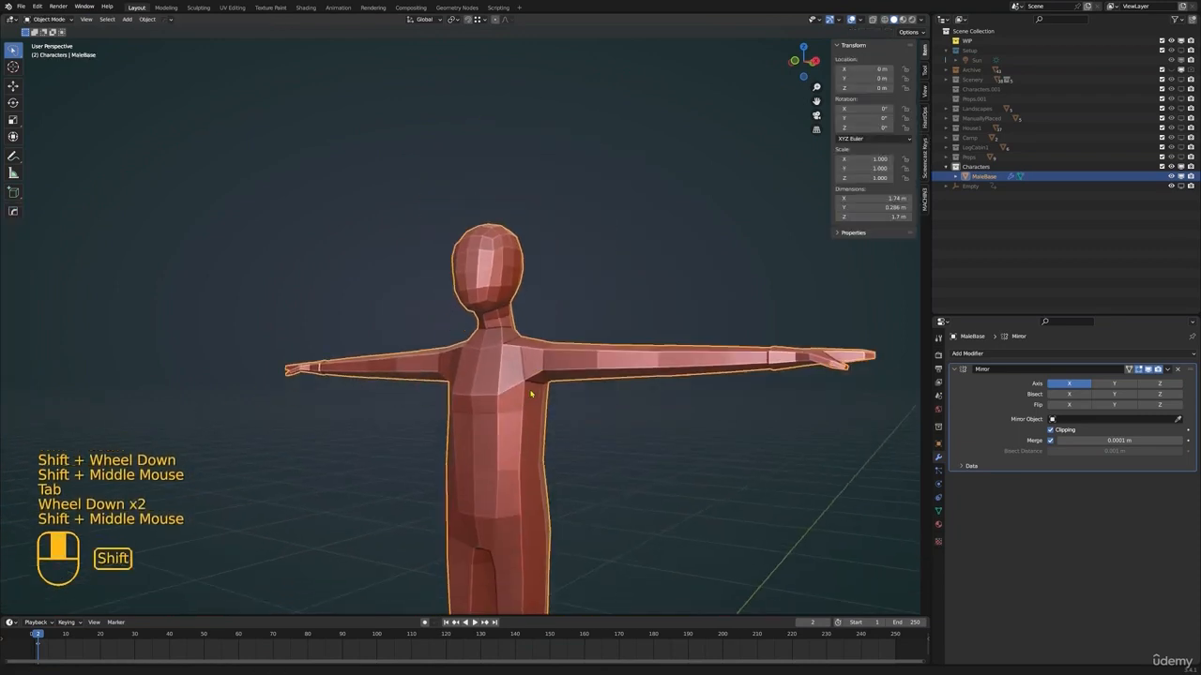
Leave edit mode, check the whole body and save the file
key(alt+a)
scroll(535, 348, down, 1)
mouse_move(525, 357)
middle_down()
mouse_move(536, 348)
mouse_move(532, 361)
middle_up()
key(ctrl+s)
Duplicate the MaleBase body in place and rename the copy FemaleBase
click(462, 341)
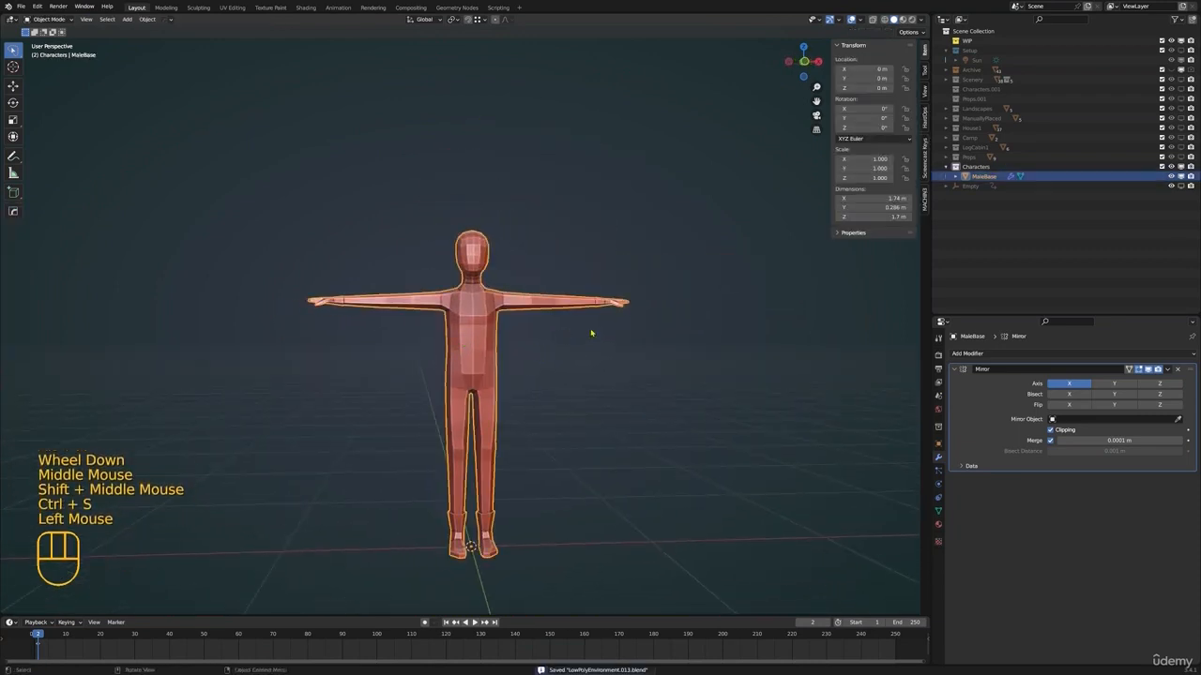
key(shift+d)
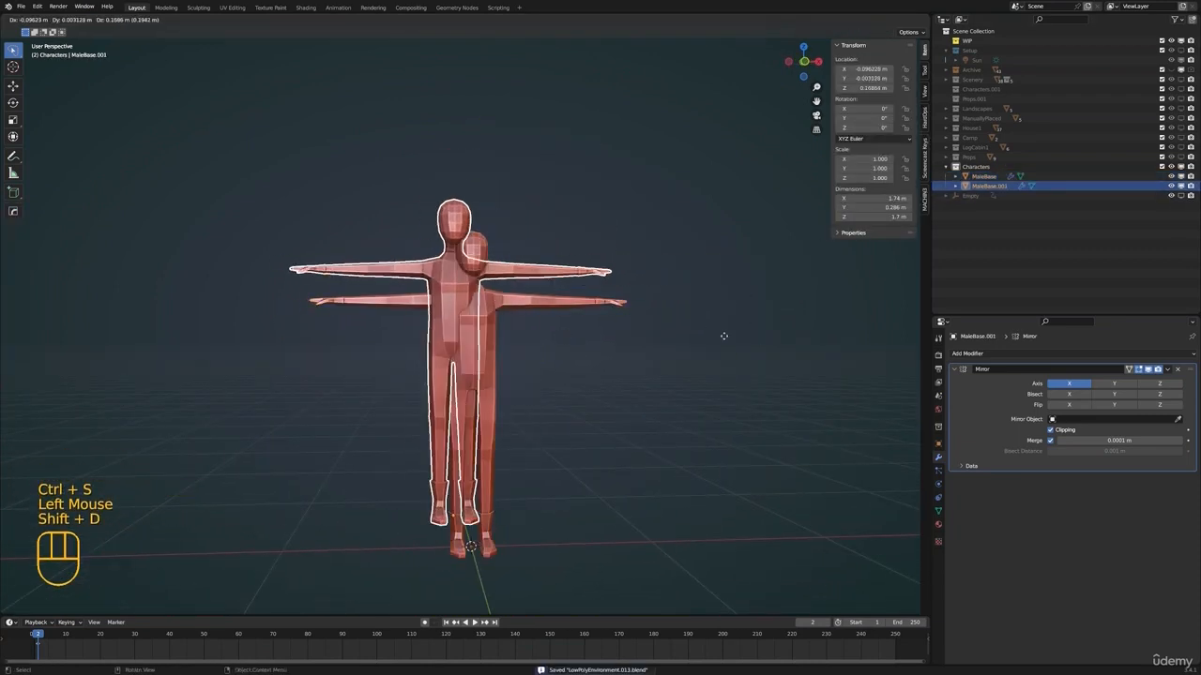
right_click(723, 260)
double_click(987, 186)
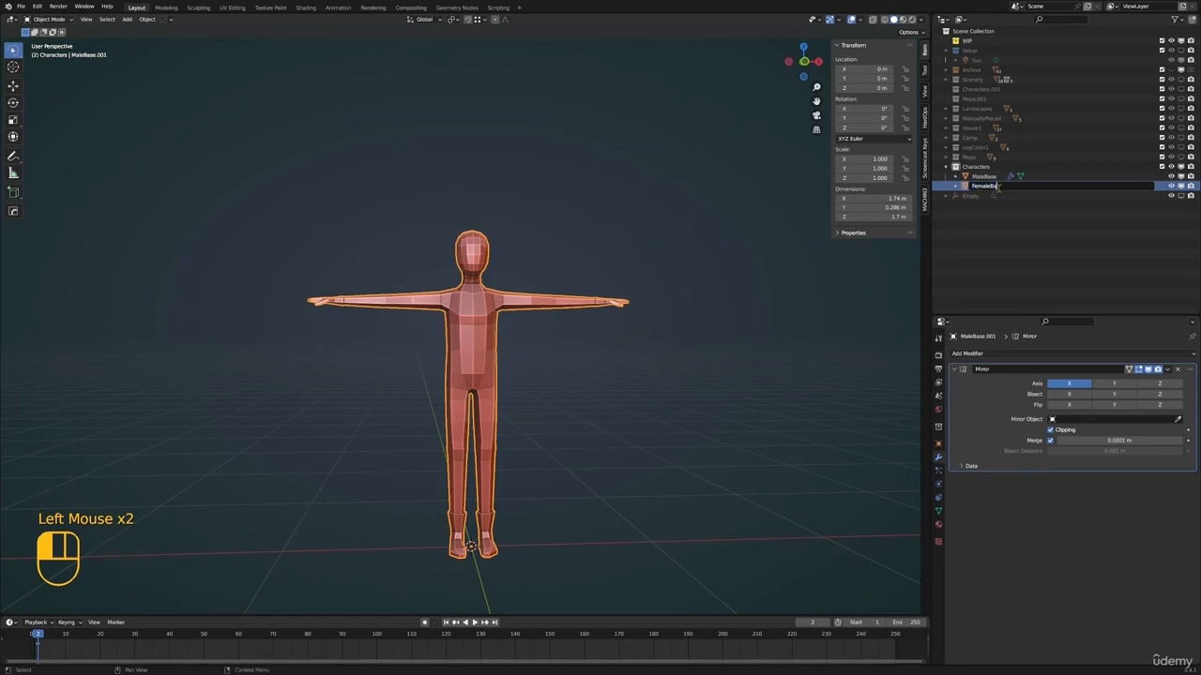
Hide the MaleBase object and look over the FemaleBase copy
shift+middle_drag(800, 351, 784, 331)
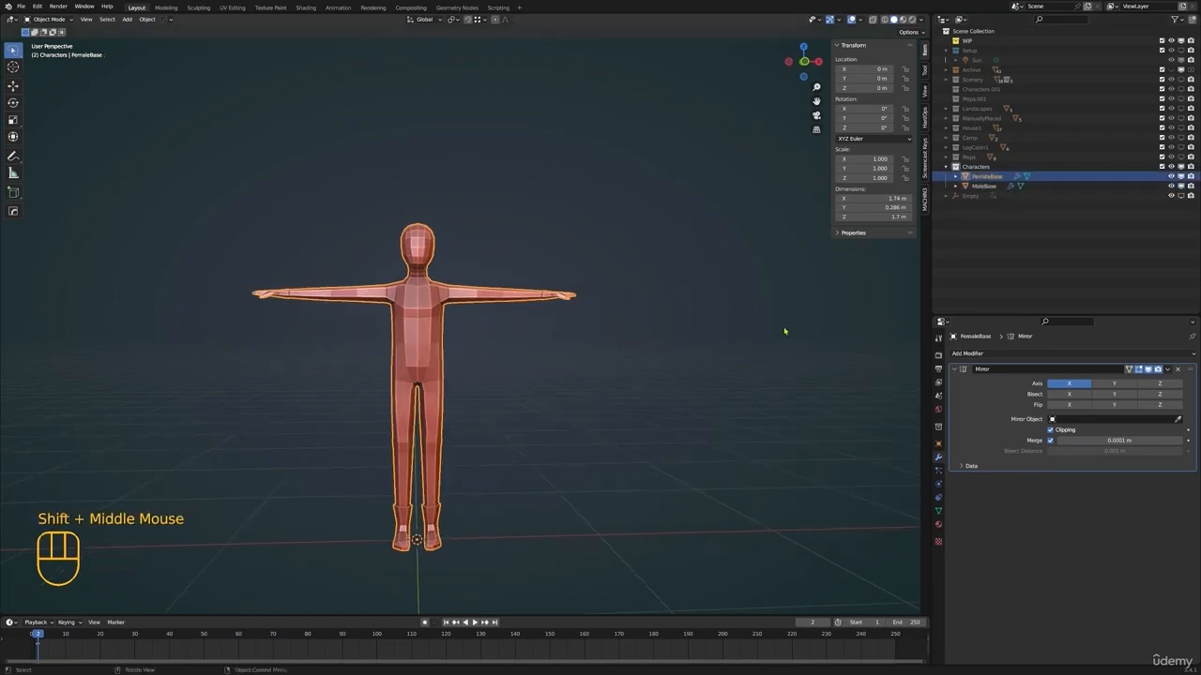
click(1171, 187)
shift+middle_drag(694, 290, 713, 285)
mouse_move(526, 267)
shift+middle_down()
mouse_move(572, 263)
mouse_move(567, 282)
mouse_move(614, 318)
mouse_move(568, 295)
mouse_move(628, 295)
mouse_move(539, 277)
shift+middle_up()
scroll(641, 295, up, 1)
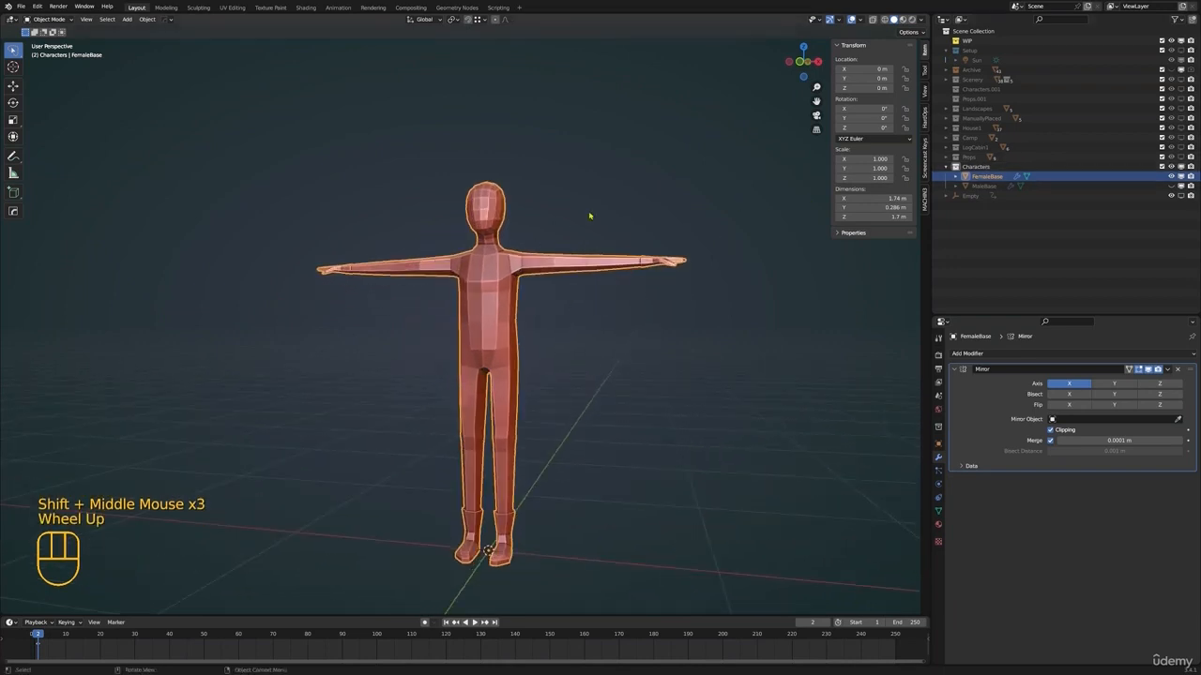
middle_drag(641, 295, 653, 300)
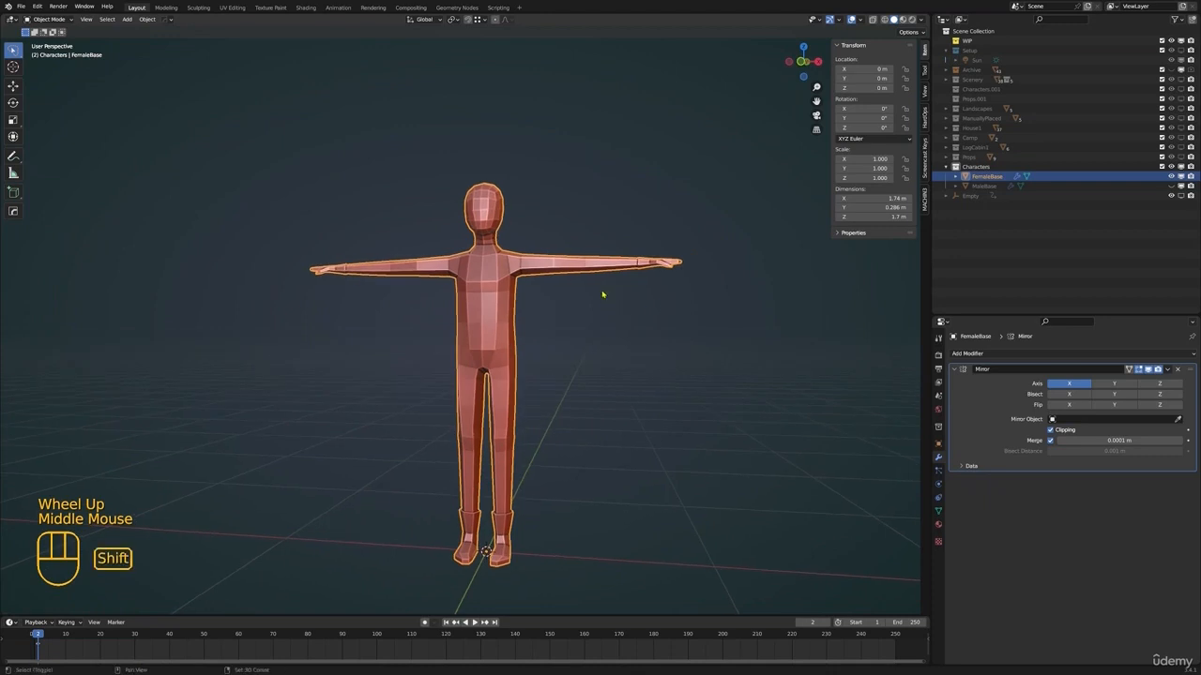
shift+middle_drag(600, 295, 593, 304)
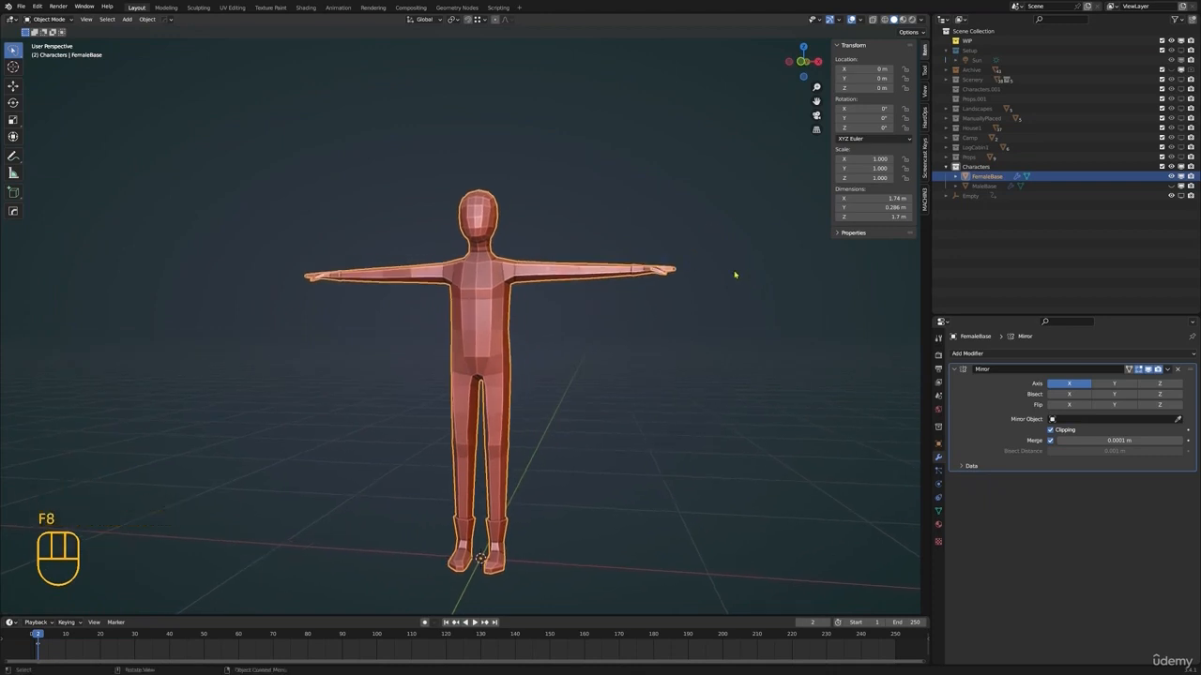
shift+middle_drag(735, 275, 707, 261)
Hide FemaleBase, show MaleBase again and open the MaleBase mesh for editing
click(1172, 177)
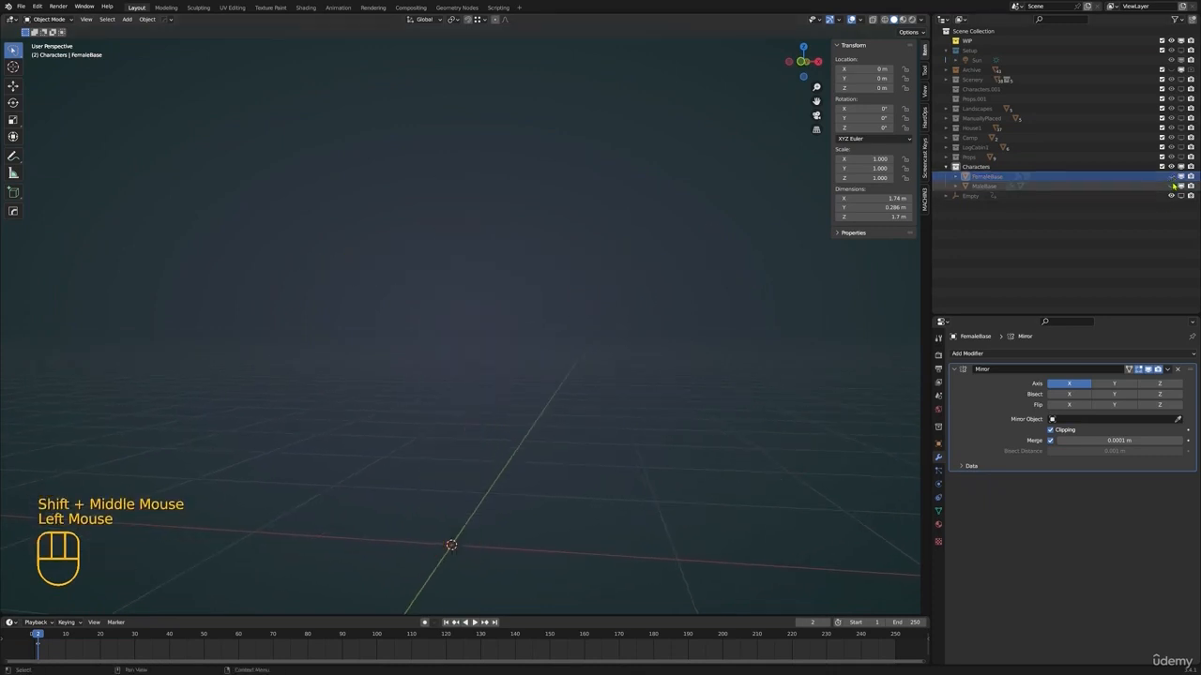
click(1172, 187)
click(990, 187)
shift+middle_drag(520, 338, 634, 316)
shift+middle_drag(634, 316, 654, 317)
key(Tab)
Add two closely spaced edge loops around the upper arm for a short sleeve's hem
shift+middle_drag(477, 319, 507, 319)
scroll(501, 341, up, 2)
shift+middle_drag(506, 319, 468, 287)
shift+middle_drag(512, 243, 526, 253)
middle_drag(526, 254, 549, 289)
scroll(520, 287, up, 2)
key(ctrl+r)
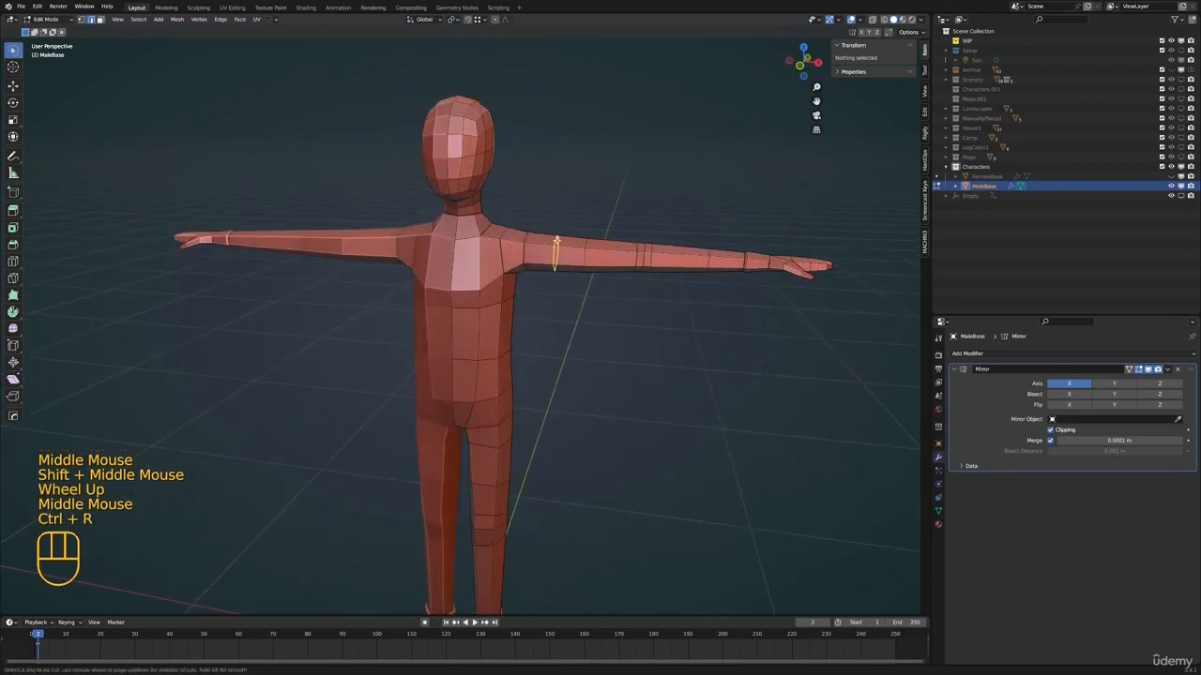
click(556, 246)
right_click(574, 257)
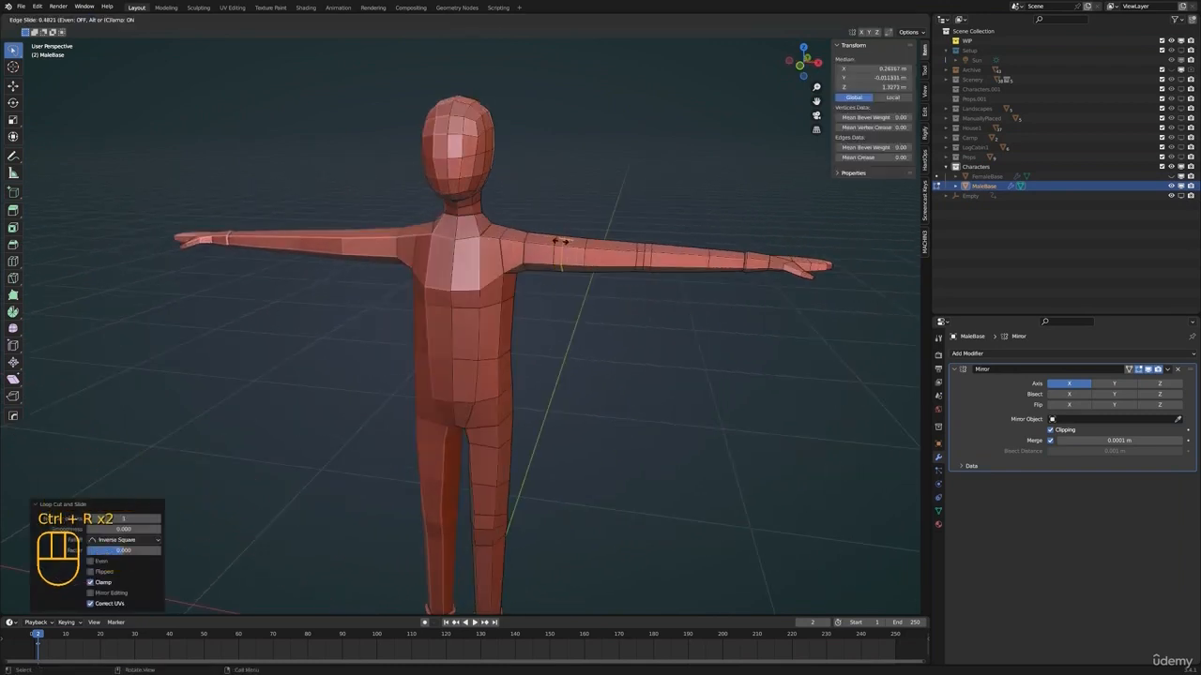
alt+click(553, 252)
Scale the upper-arm loop up by 1.186 to widen the sleeve and slide the hem loop slightly along the arm
key(s)
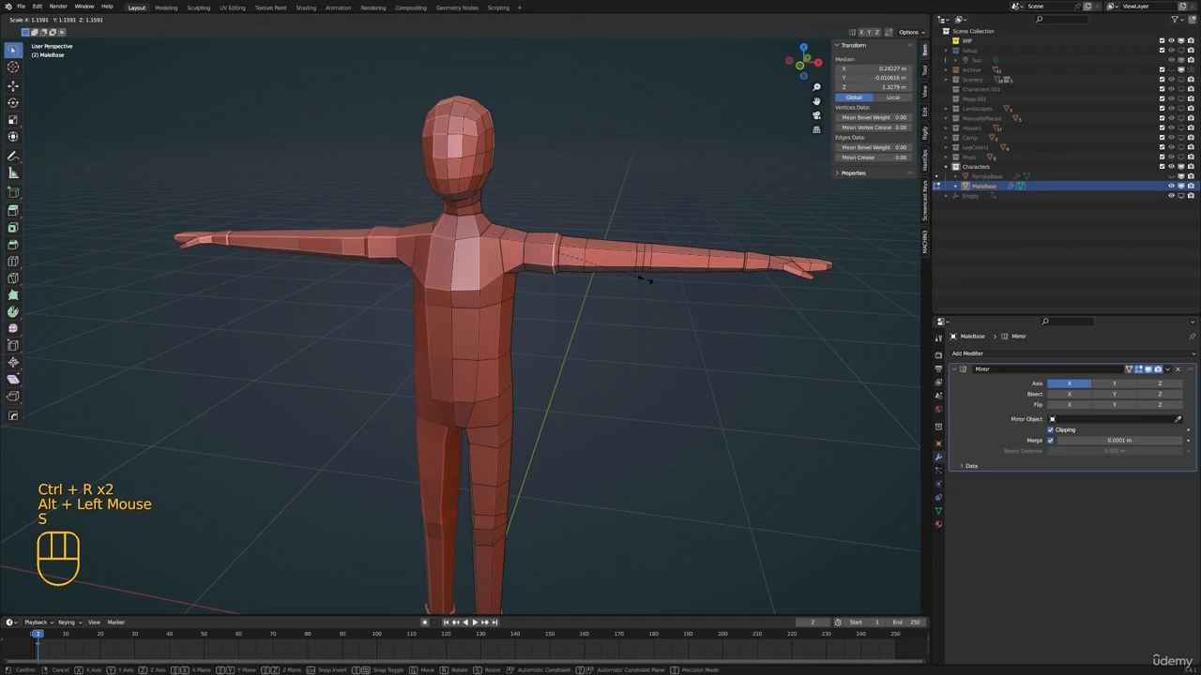
click(648, 280)
shift+middle_click(550, 250)
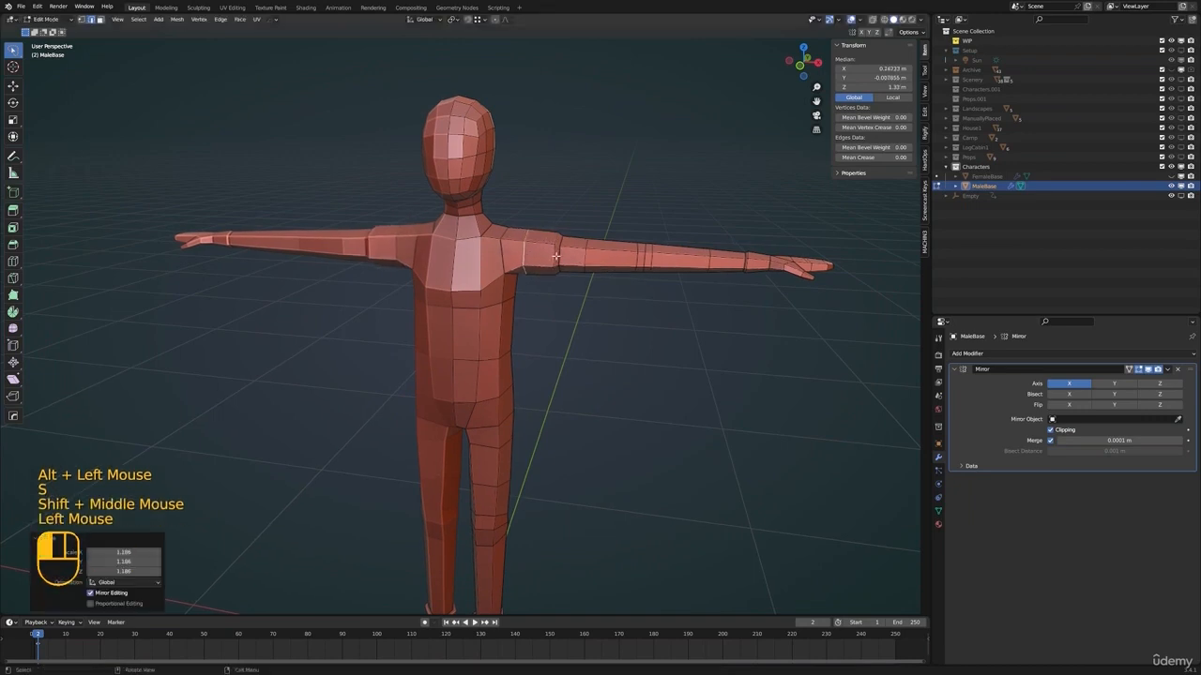
alt+click(630, 269)
middle_click(629, 268)
key(g)
key(g)
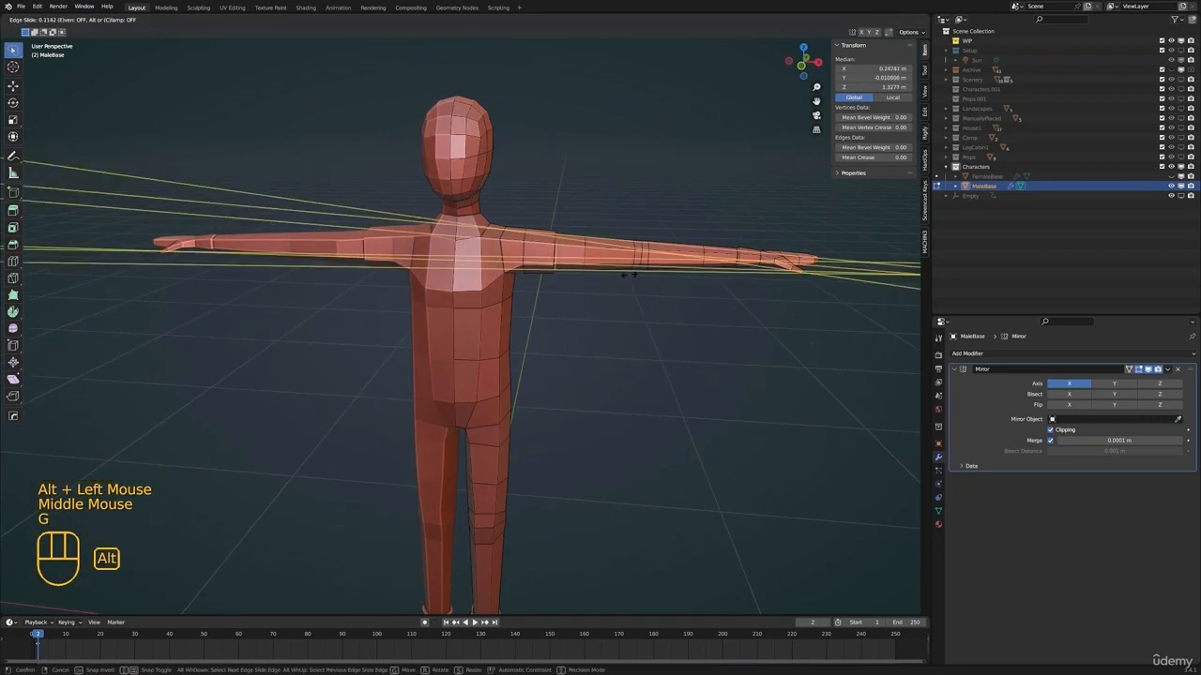
click(628, 274)
Switch to vertex selection and move a vertex near the crotch to begin reshaping the seat
mouse_move(518, 349)
shift+middle_down()
mouse_move(536, 313)
mouse_move(527, 342)
shift+middle_up()
key(alt+a)
middle_drag(525, 360, 489, 373)
scroll(562, 366, up, 3)
click(505, 401)
key(1)
click(507, 393)
key(g)
click(517, 408)
Reposition the vertices around the buttock and the back of the upper thigh to shape the seat
scroll(520, 409, down, 2)
key(g)
click(497, 369)
key(g)
click(461, 364)
key(g)
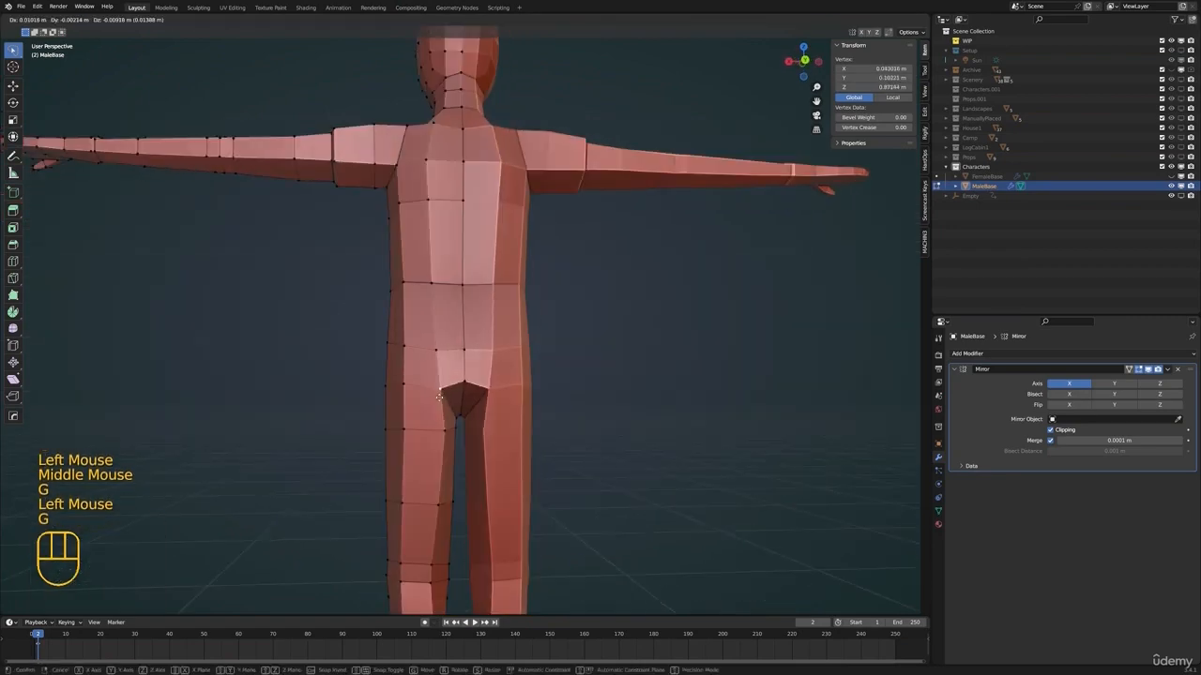
click(443, 430)
key(g)
click(437, 435)
Check the body outside edit mode, then move the centre back vertex at the base of the seat
scroll(450, 412, down, 3)
key(Tab)
key(alt+a)
click(484, 375)
key(Tab)
click(467, 422)
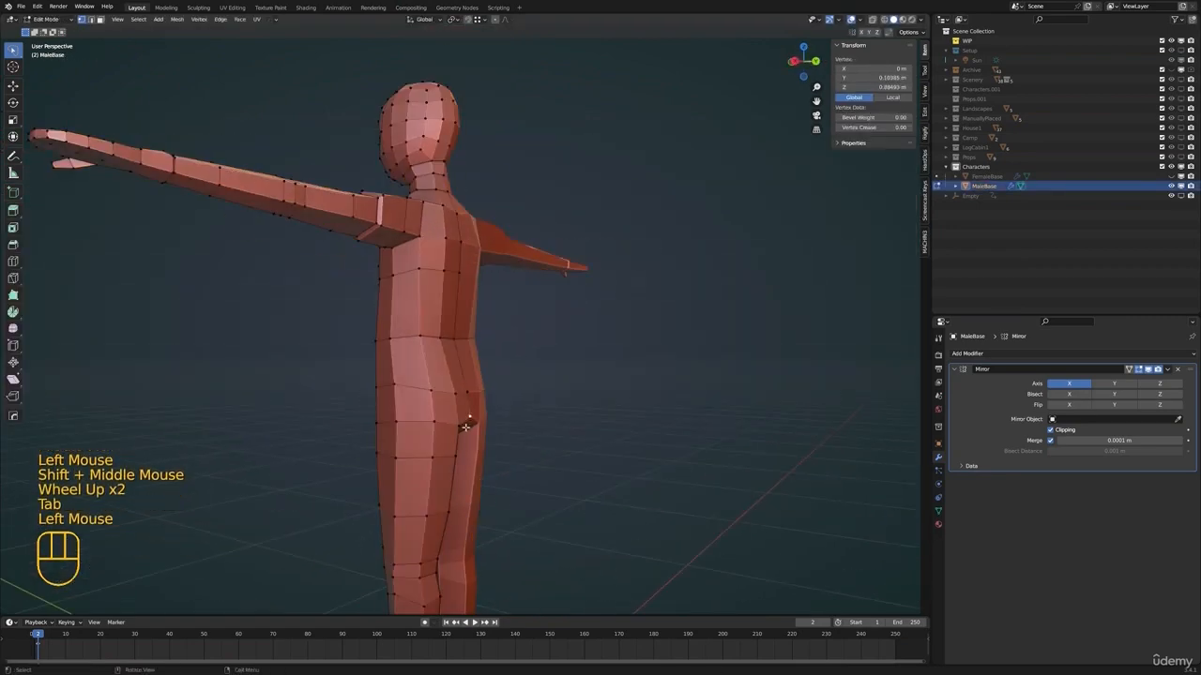
shift+middle_drag(467, 427, 502, 418)
middle_drag(502, 418, 557, 421)
key(g)
click(553, 420)
Slide the outer hip vertex along its edge to refine the hip's side
middle_drag(441, 398, 504, 398)
key(alt+a)
click(531, 370)
key(g)
key(g)
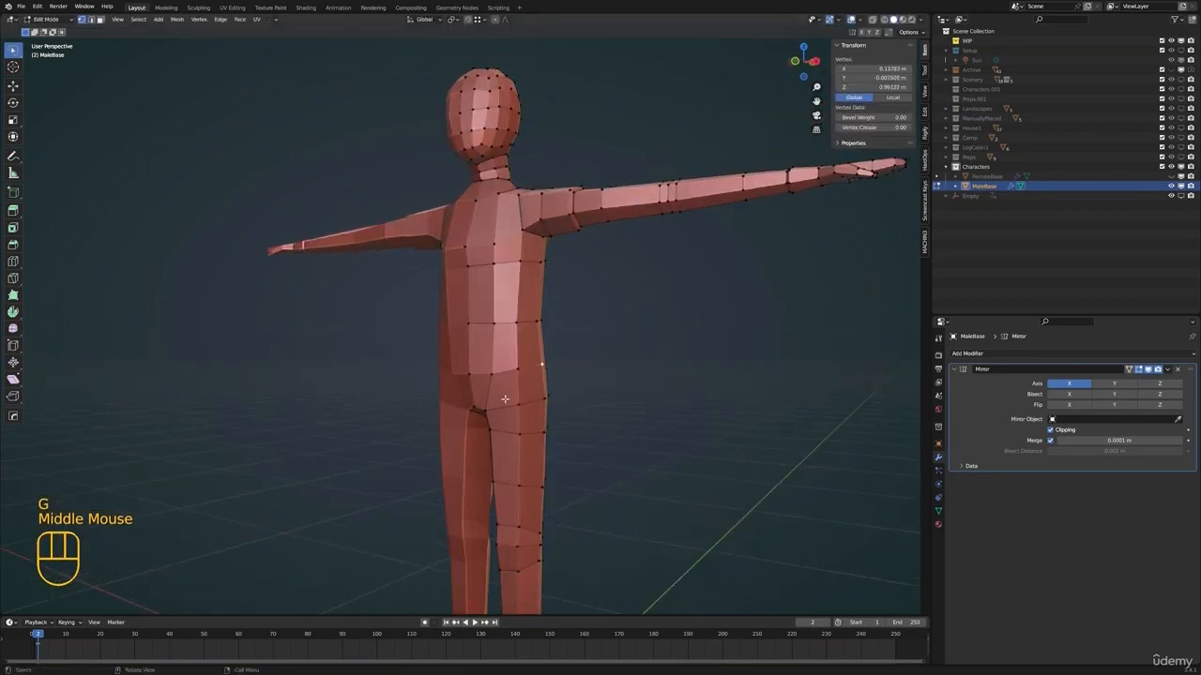
Add an edge loop around the hips just above the crotch and smooth it with the LoopTools Relax operation
click(504, 380)
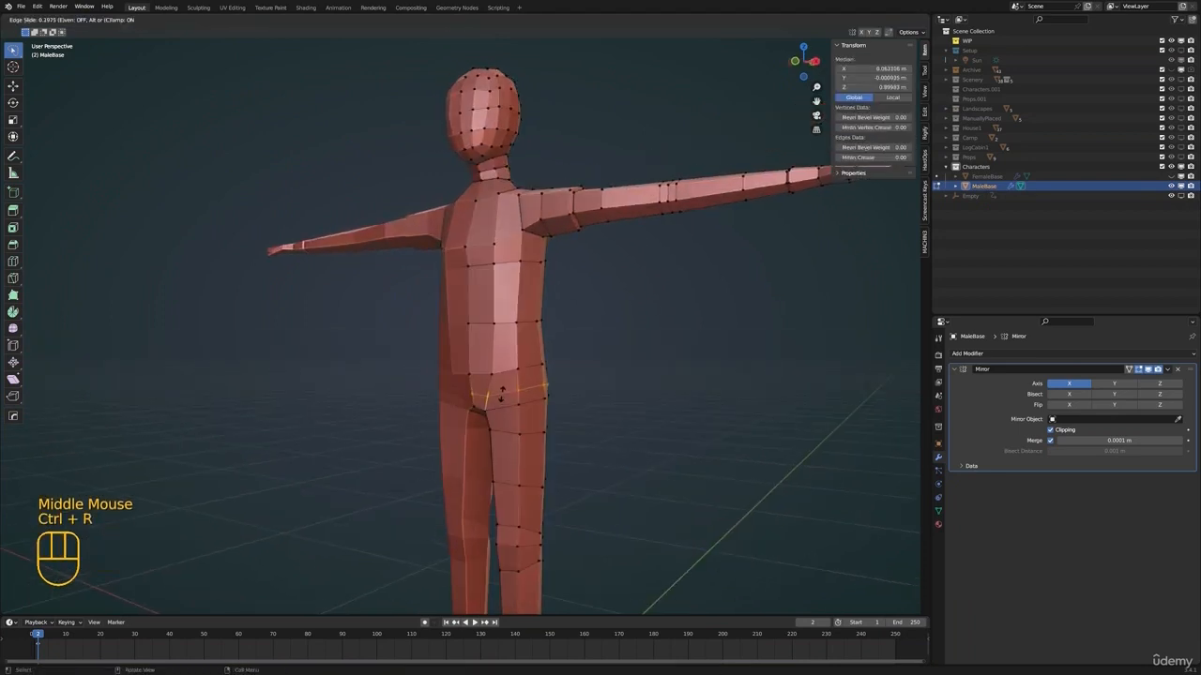
click(502, 394)
shift+middle_drag(629, 408, 615, 405)
click(925, 111)
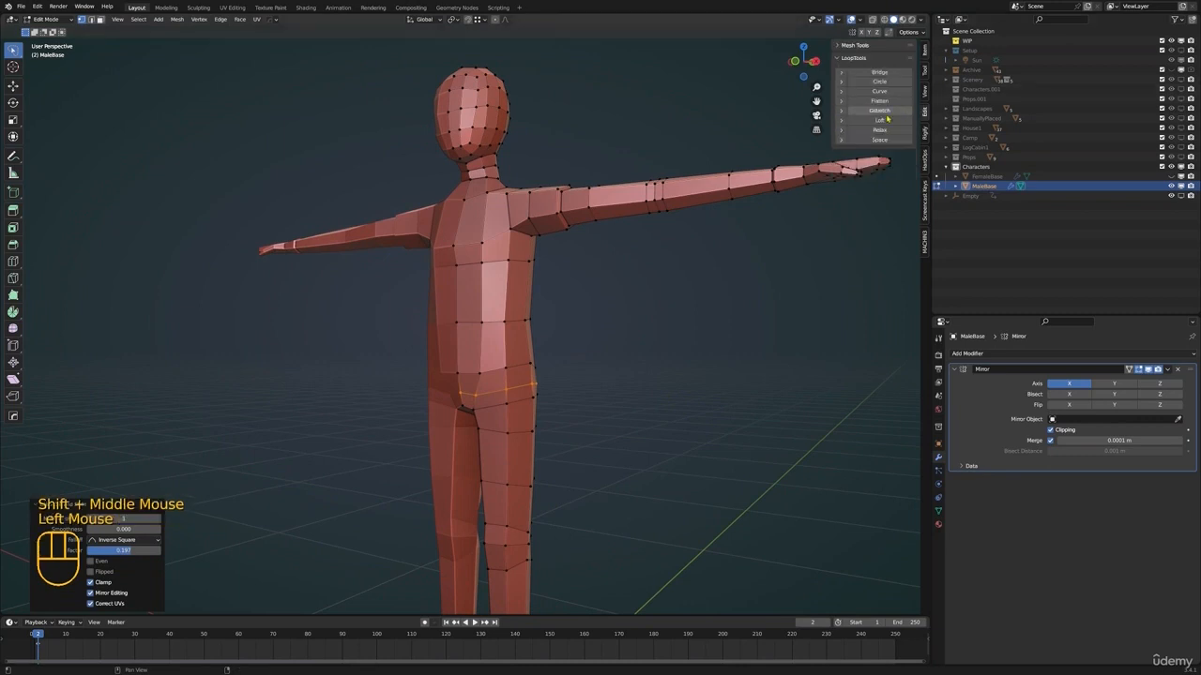
click(882, 132)
Try fattening the hip loop outward by about 0.008 m to form a shirt hem
middle_drag(658, 362, 672, 413)
click(628, 401)
scroll(628, 401, up, 1)
key(ctrl+z)
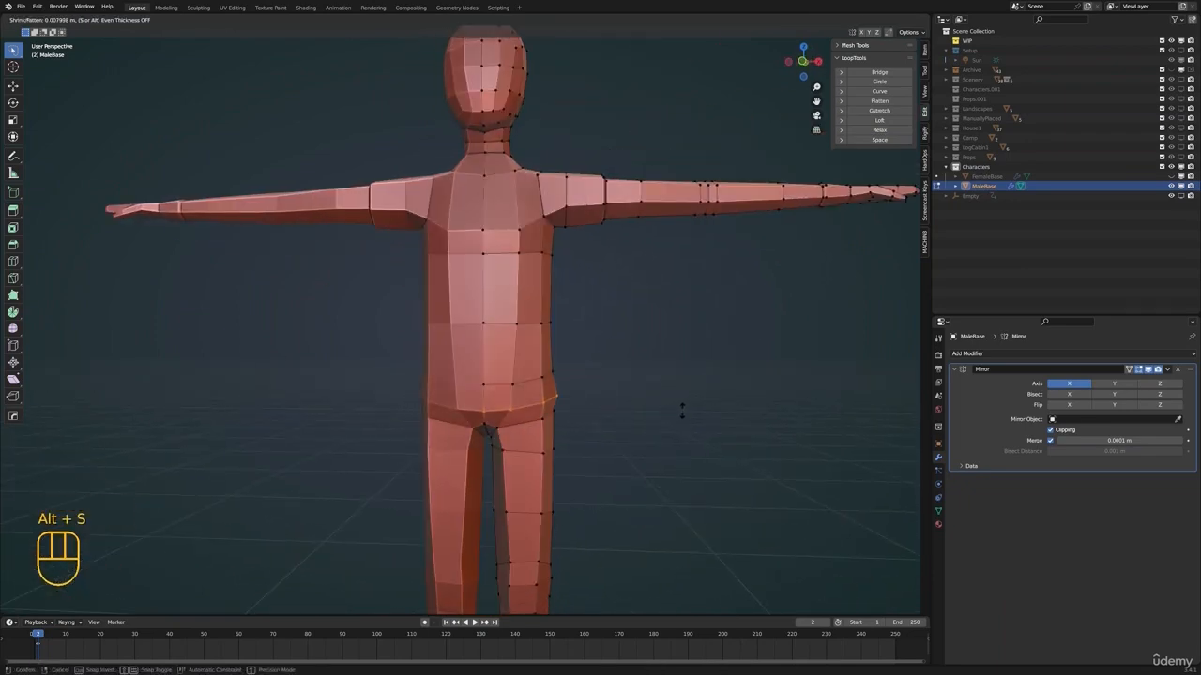
click(680, 411)
Adjust vertices beneath the shirt hem and raise the outer thigh vertex toward the hem in front view
shift+middle_drag(680, 411, 658, 403)
middle_drag(658, 404, 576, 422)
scroll(477, 419, up, 3)
click(477, 420)
click(496, 430)
key(g)
click(590, 413)
key(KP_1)
key(g)
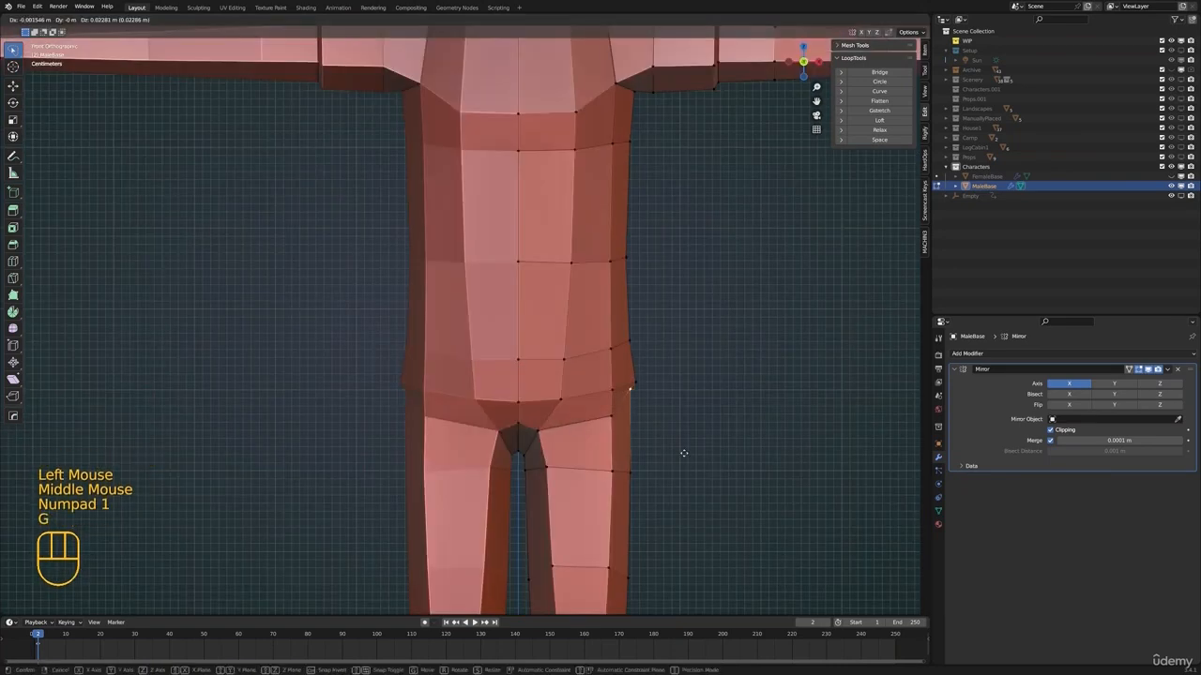
click(683, 453)
Raise the remaining front vertices at the top of the leg until they sit just under the shirt hem
click(618, 419)
key(g)
click(620, 402)
click(548, 430)
key(g)
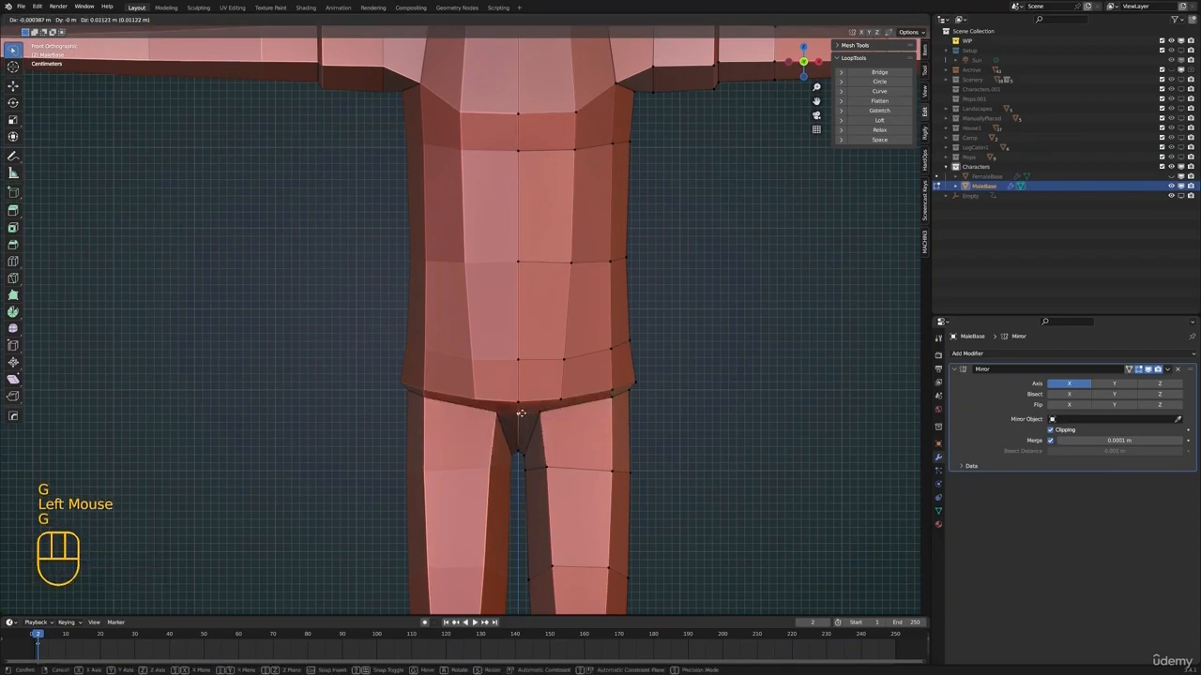
click(521, 413)
Tuck further top-of-leg vertices under the hem and check the shirt outline outside edit mode
key(alt+a)
key(Tab)
scroll(522, 411, down, 2)
middle_drag(554, 408, 471, 418)
scroll(466, 404, up, 2)
key(Tab)
click(428, 456)
key(g)
click(463, 457)
key(g)
scroll(463, 456, down, 3)
key(Tab)
key(alt+a)
middle_drag(627, 418, 501, 366)
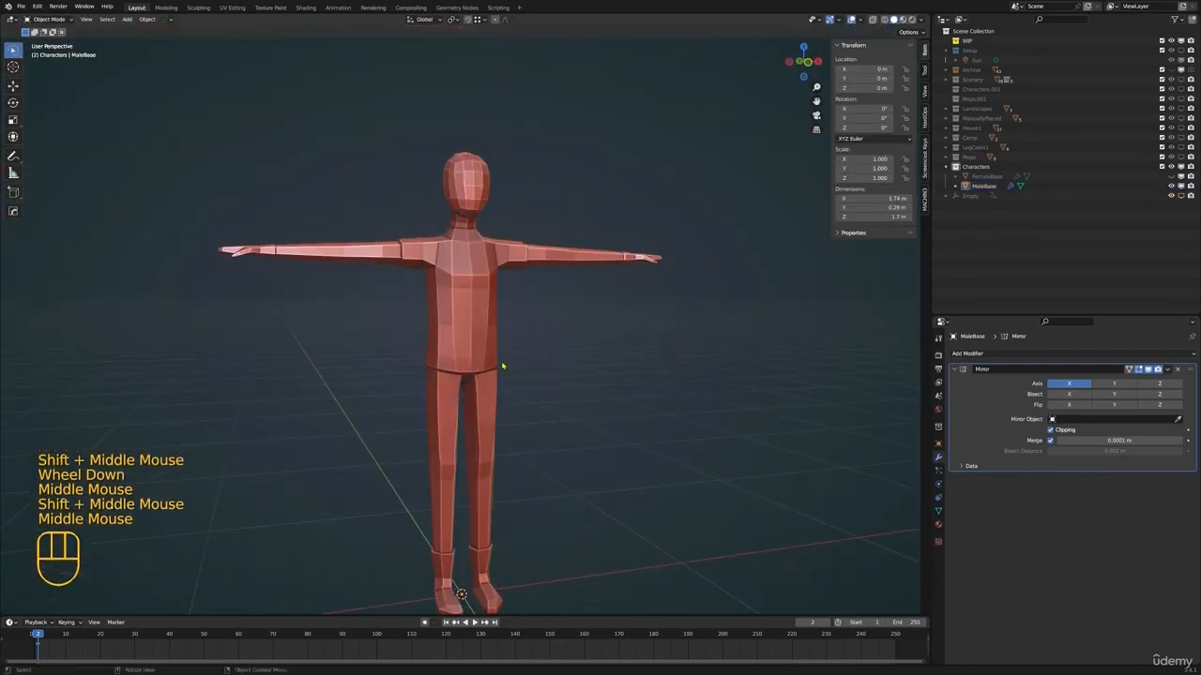
Undo the shirt hem shaping back to the newly added hip loop
key(ctrl+z)
key(ctrl+z)
key(ctrl+z)
key(ctrl+z)
key(ctrl+z)
key(ctrl+z)
key(ctrl+z)
key(ctrl+z)
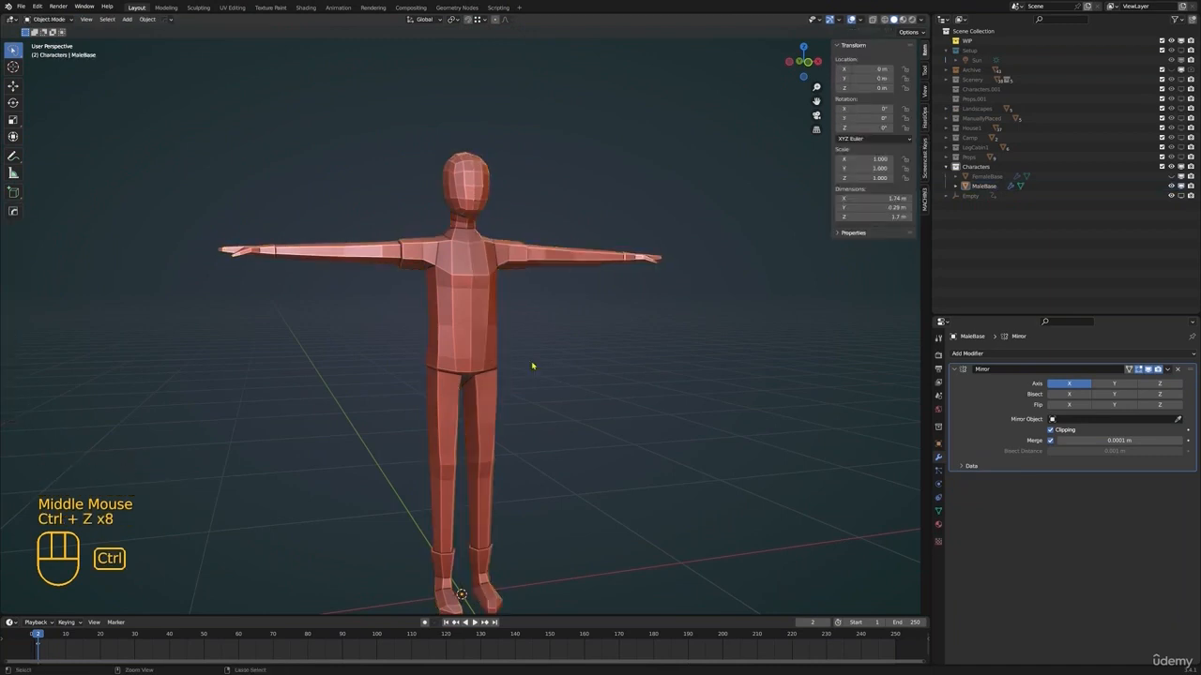
Slide the new hip loop upward by a factor of 0.335 and fatten the loop above it outward by 0.00451 m
shift+middle_drag(551, 377, 540, 366)
scroll(540, 365, up, 2)
middle_drag(540, 365, 574, 383)
key(g)
key(g)
click(533, 378)
middle_drag(574, 384, 546, 385)
key(g)
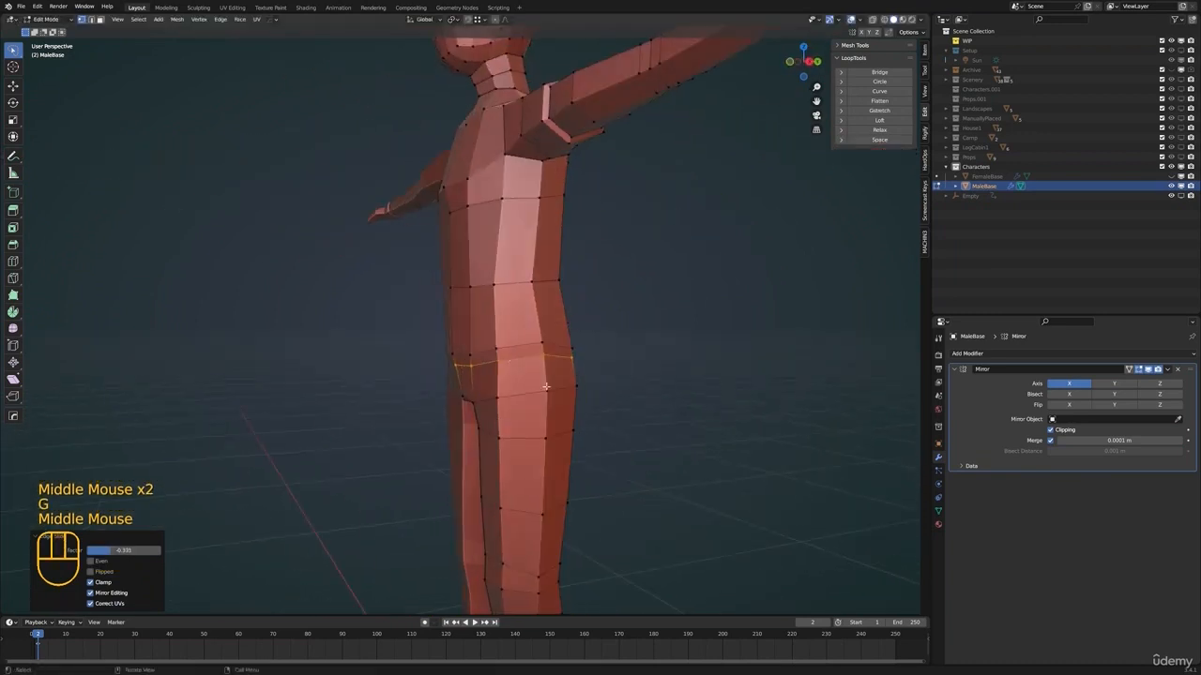
click(609, 364)
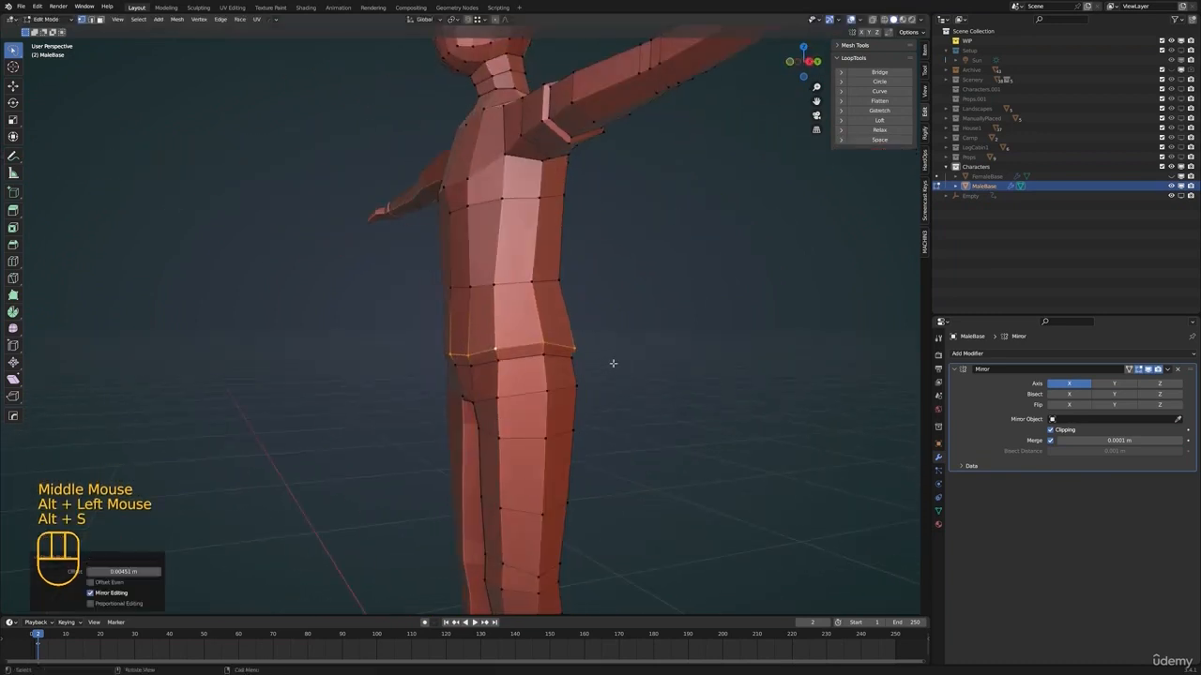
Move the front vertices of the shirt hem vertically to even out the hem line
key(alt+a)
shift+middle_drag(613, 370, 553, 376)
key(Tab)
scroll(563, 375, down, 2)
key(alt+a)
key(Tab)
scroll(553, 375, up, 2)
shift+middle_drag(553, 376, 422, 390)
click(448, 377)
shift+click(454, 378)
key(g)
key(z)
click(533, 392)
Lower the neighbouring front hem vertex along Z by about 0.011 m
shift+click(400, 398)
scroll(401, 398, down, 1)
key(g)
key(z)
click(421, 394)
middle_drag(403, 300, 454, 261)
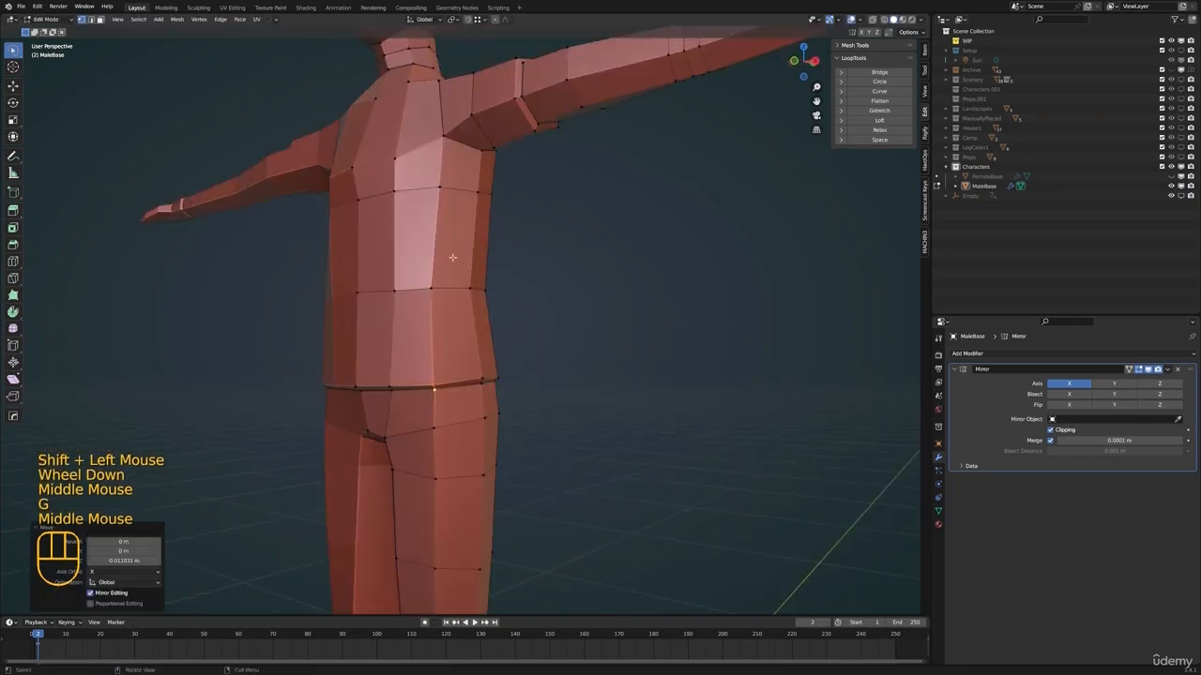
Nudge the hem vertices at the back of the shirt into line and check the outline outside edit mode
scroll(507, 282, down, 2)
middle_drag(544, 295, 491, 349)
scroll(418, 313, up, 1)
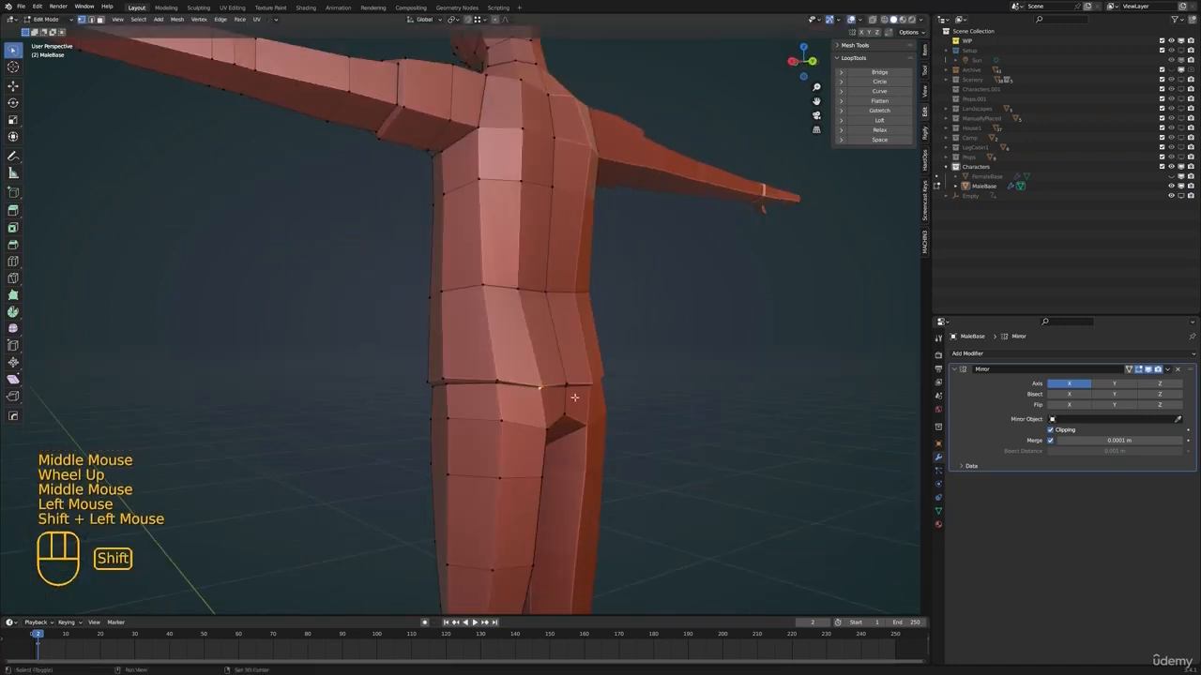
shift+scroll(567, 393, up, 1)
scroll(504, 373, up, 1)
shift+middle_drag(568, 393, 539, 355)
key(g)
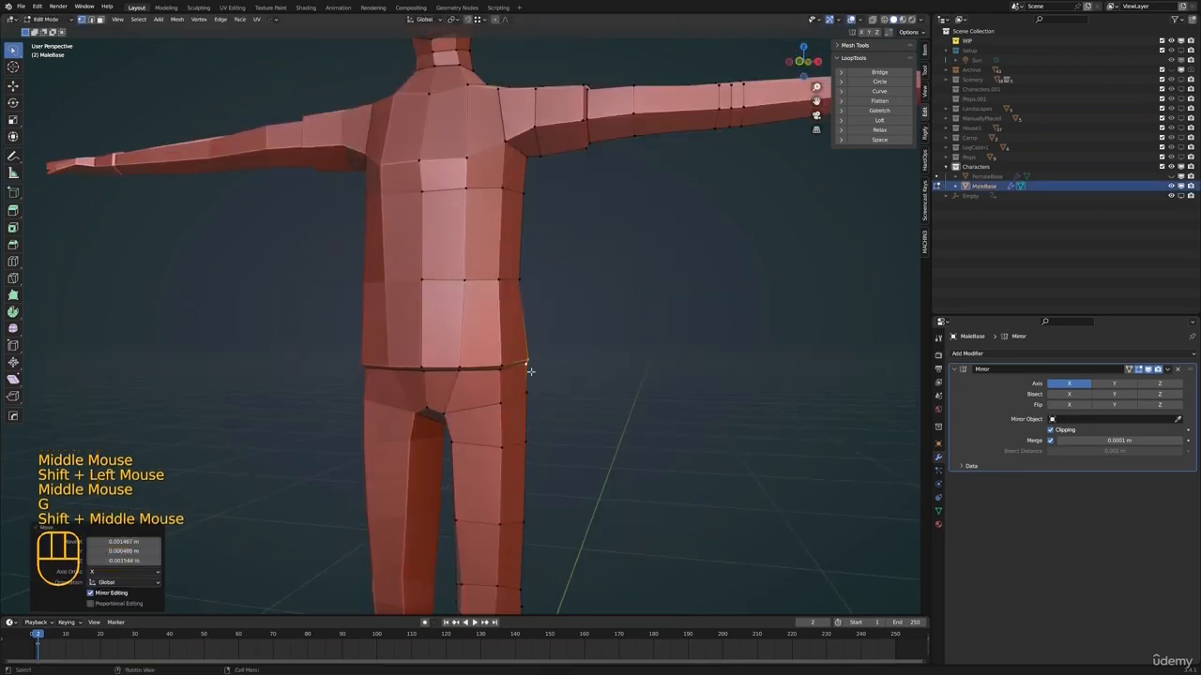
key(Tab)
key(alt+a)
shift+middle_drag(528, 362, 477, 362)
scroll(511, 365, down, 3)
click(474, 367)
scroll(459, 403, up, 4)
key(Tab)
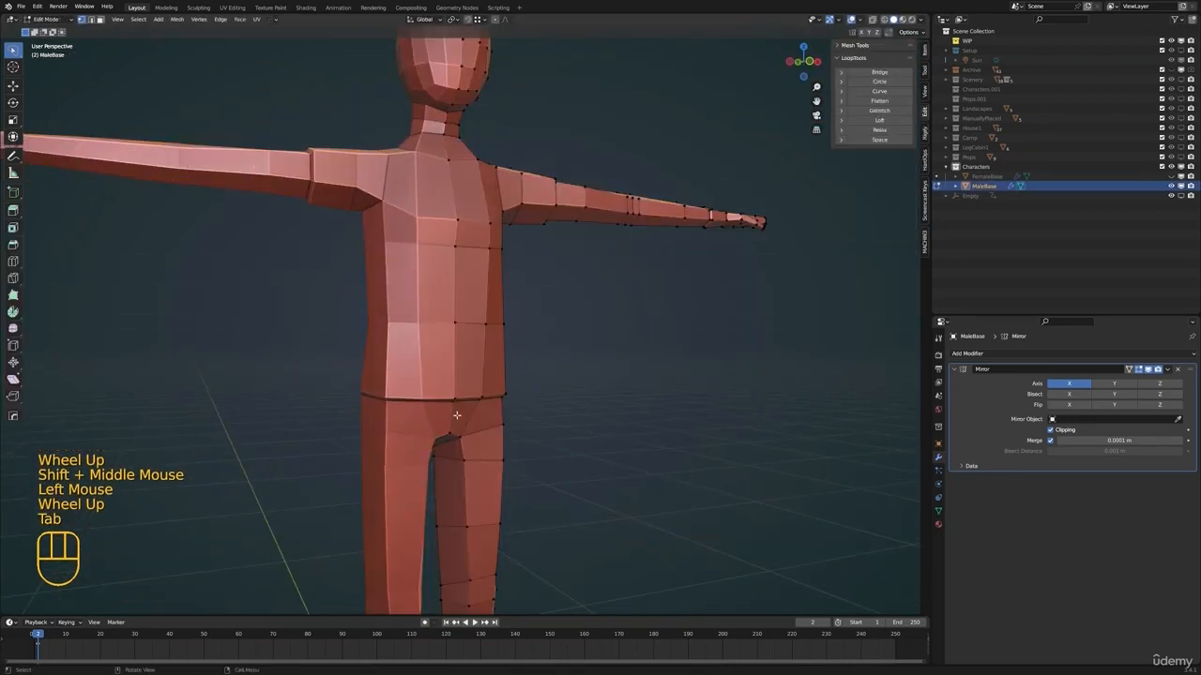
Try moving the shirt hem loop in the side view, then undo the last move
alt+click(457, 408)
alt+shift+click(459, 401)
middle_drag(605, 392, 547, 413)
key(KP_3)
key(g)
click(563, 421)
scroll(507, 414, down, 4)
key(g)
click(481, 413)
key(ctrl+z)
Reposition the whole shirt hem loop and check the outline outside edit mode
key(KP_3)
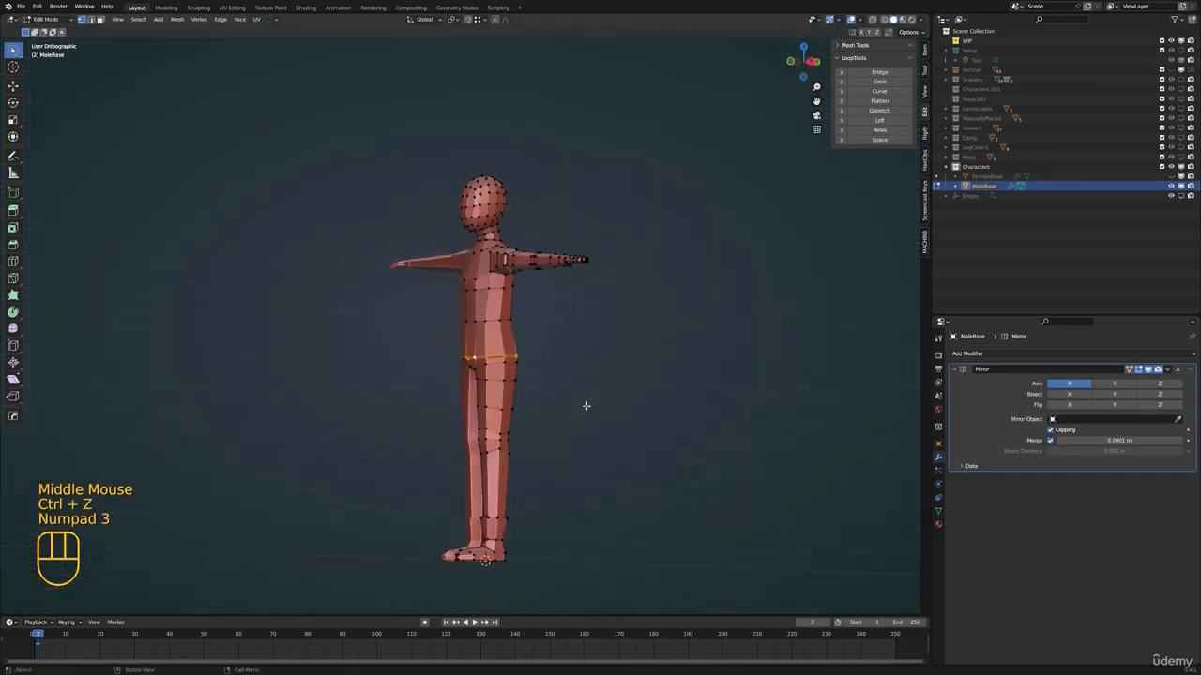
key(g)
click(582, 403)
key(Tab)
middle_drag(469, 371, 498, 329)
key(alt+a)
click(492, 402)
Scale up the edge loop just below the knee to thicken the leg
key(Tab)
scroll(498, 328, up, 2)
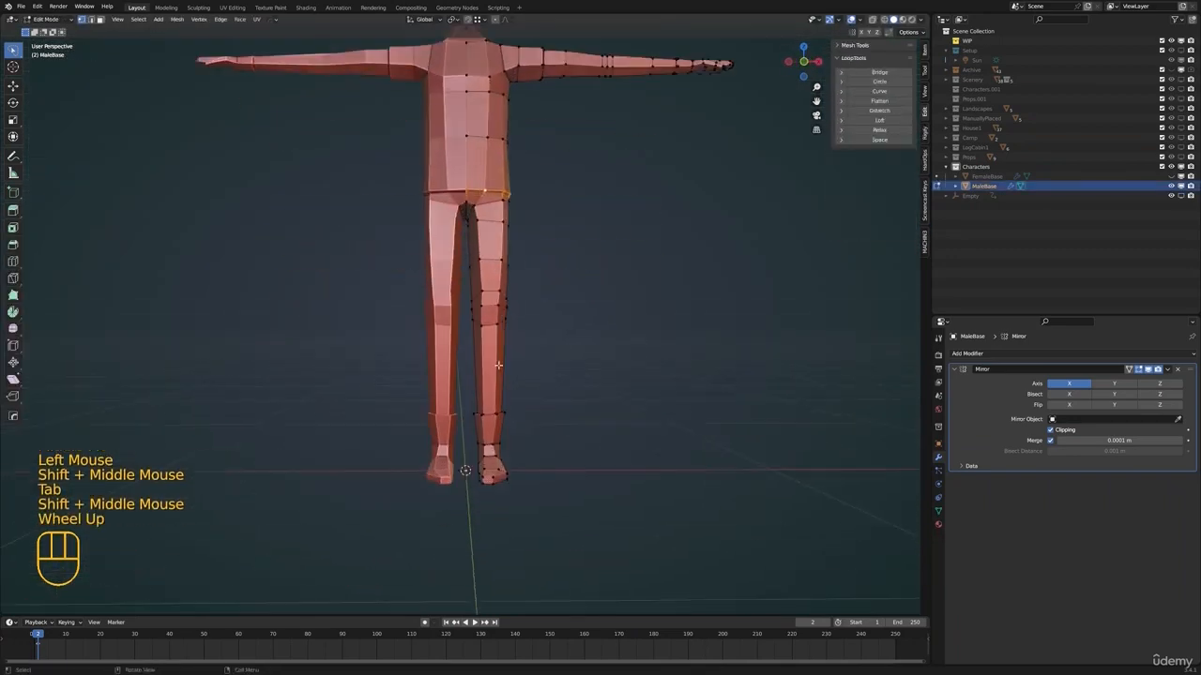
alt+click(498, 324)
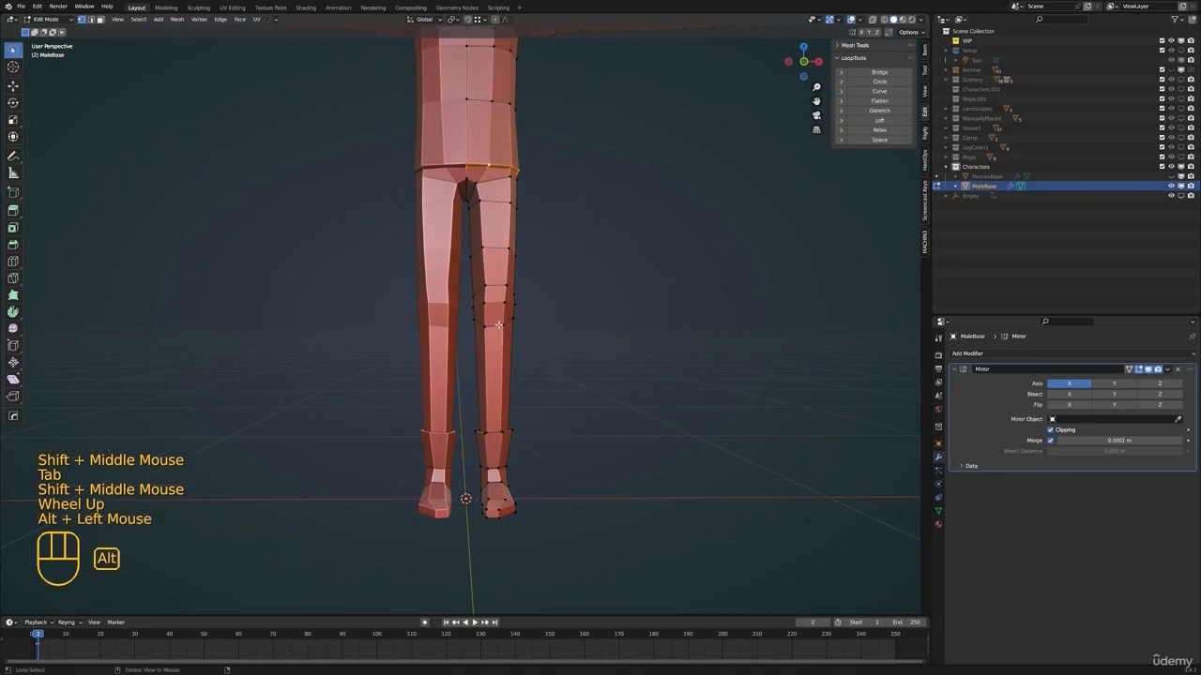
click(582, 352)
shift+middle_drag(582, 351, 541, 352)
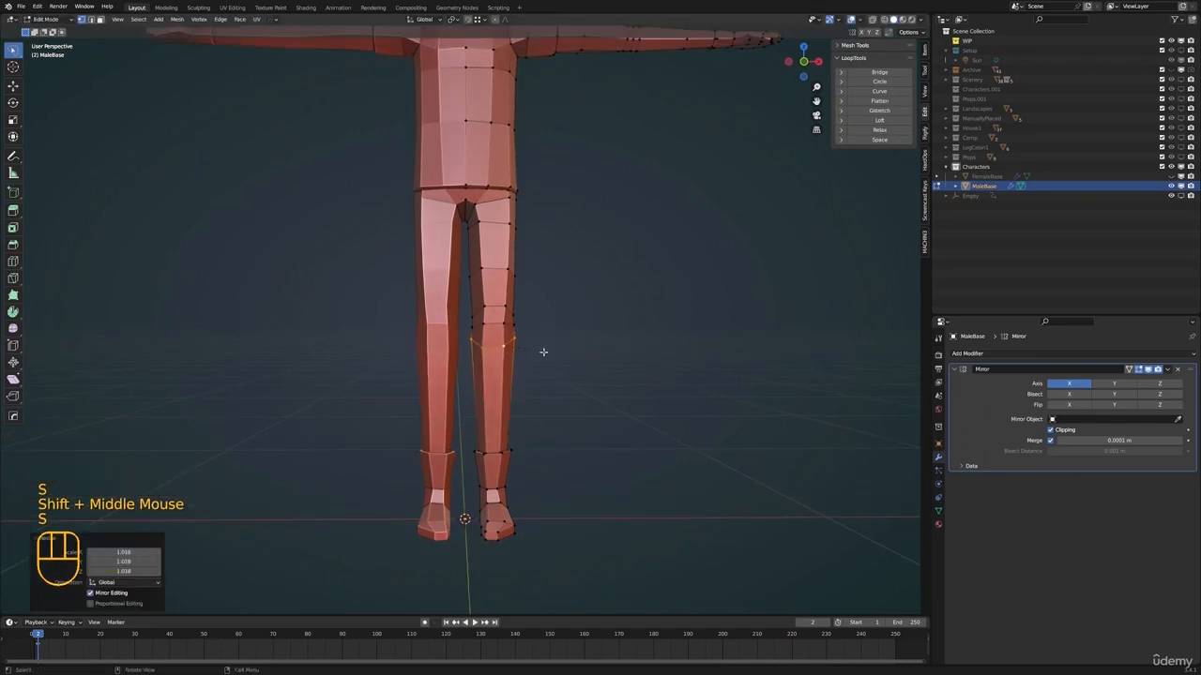
Scale the edge loops above the knee and on the thigh to smooth the leg's outline
click(531, 320)
shift+middle_drag(530, 320, 499, 307)
scroll(499, 308, up, 1)
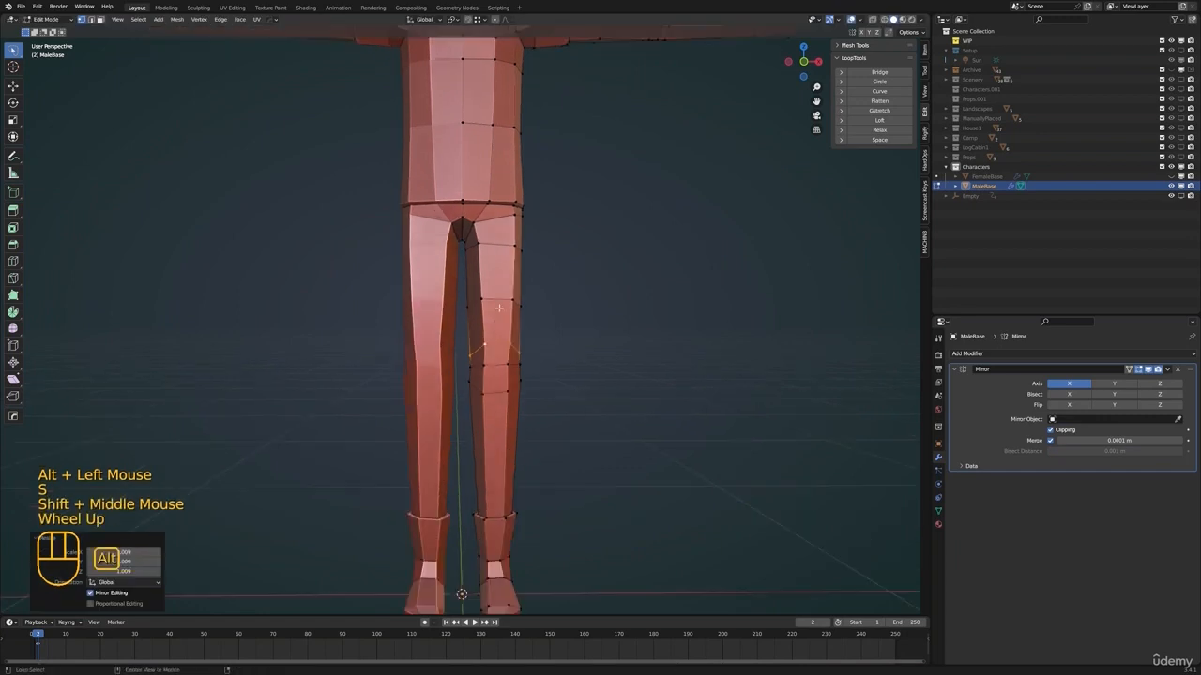
click(546, 305)
shift+middle_drag(494, 245, 619, 348)
key(s)
click(512, 301)
click(533, 274)
scroll(530, 275, down, 1)
key(Tab)
Reposition individual vertices on the lower body to refine its shape and check the whole figure outside edit mode
key(Tab)
scroll(478, 333, up, 2)
scroll(459, 322, up, 1)
click(463, 325)
key(g)
click(480, 324)
key(g)
click(619, 350)
key(g)
middle_drag(505, 324, 616, 372)
click(485, 327)
key(g)
key(g)
key(Tab)
key(Tab)
click(429, 357)
scroll(431, 357, down, 4)
Examine the hip and upper leg vertices up close and the whole figure's profile from the side
key(Tab)
key(alt+a)
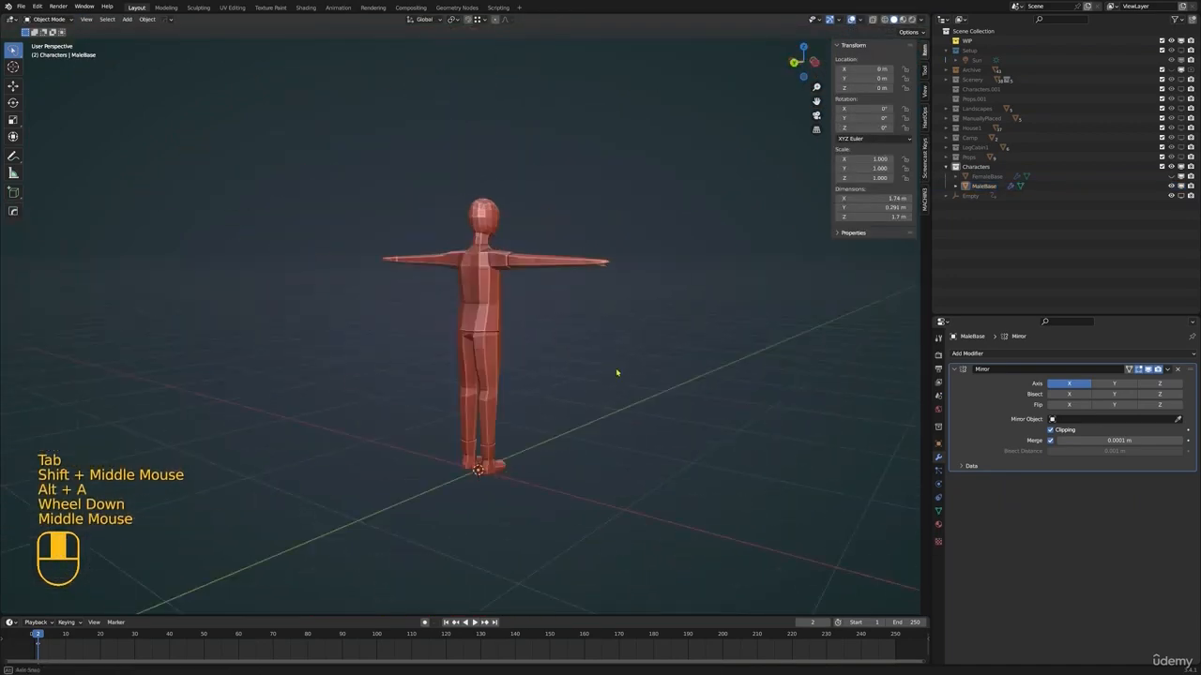
click(478, 348)
key(Tab)
scroll(422, 352, up, 2)
scroll(389, 344, up, 1)
middle_drag(389, 343, 488, 332)
click(486, 333)
click(477, 333)
middle_drag(486, 332, 526, 354)
scroll(449, 334, down, 2)
scroll(583, 372, down, 1)
key(Tab)
scroll(519, 366, down, 1)
shift+middle_drag(525, 355, 447, 351)
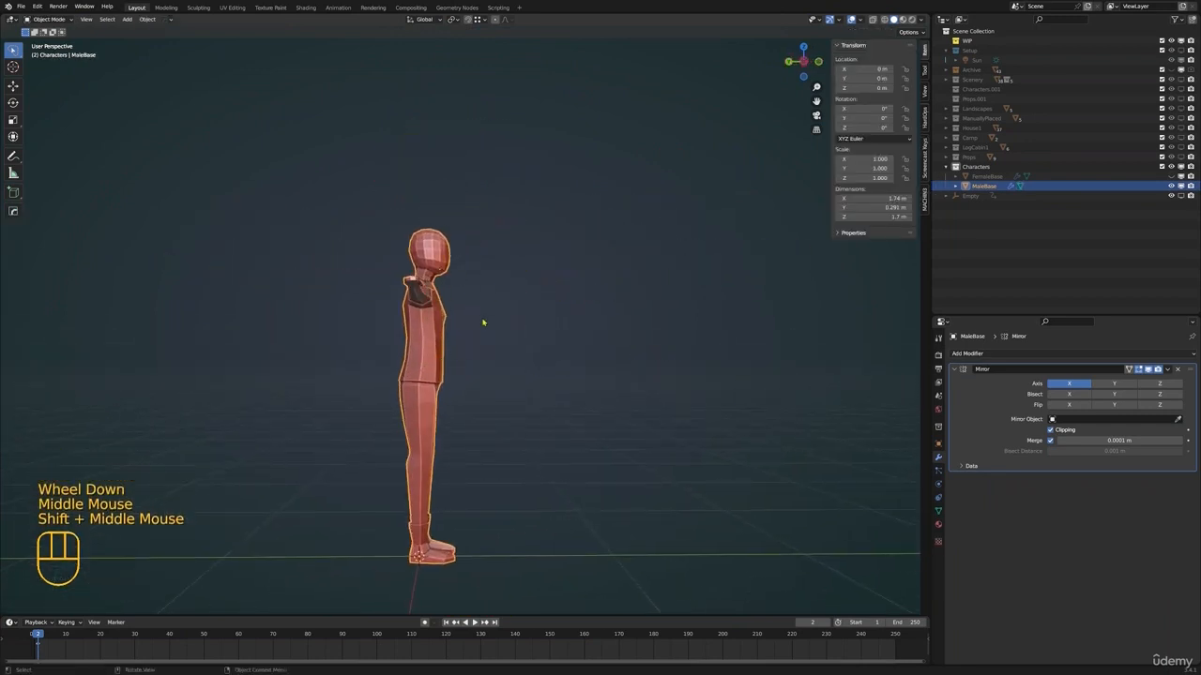
Slide a vertex on the side of the upper torso below the armpit along its edge
scroll(483, 323, up, 2)
middle_drag(411, 389, 463, 382)
shift+middle_drag(463, 382, 531, 361)
key(Tab)
shift+middle_drag(531, 360, 464, 332)
key(Tab)
key(Tab)
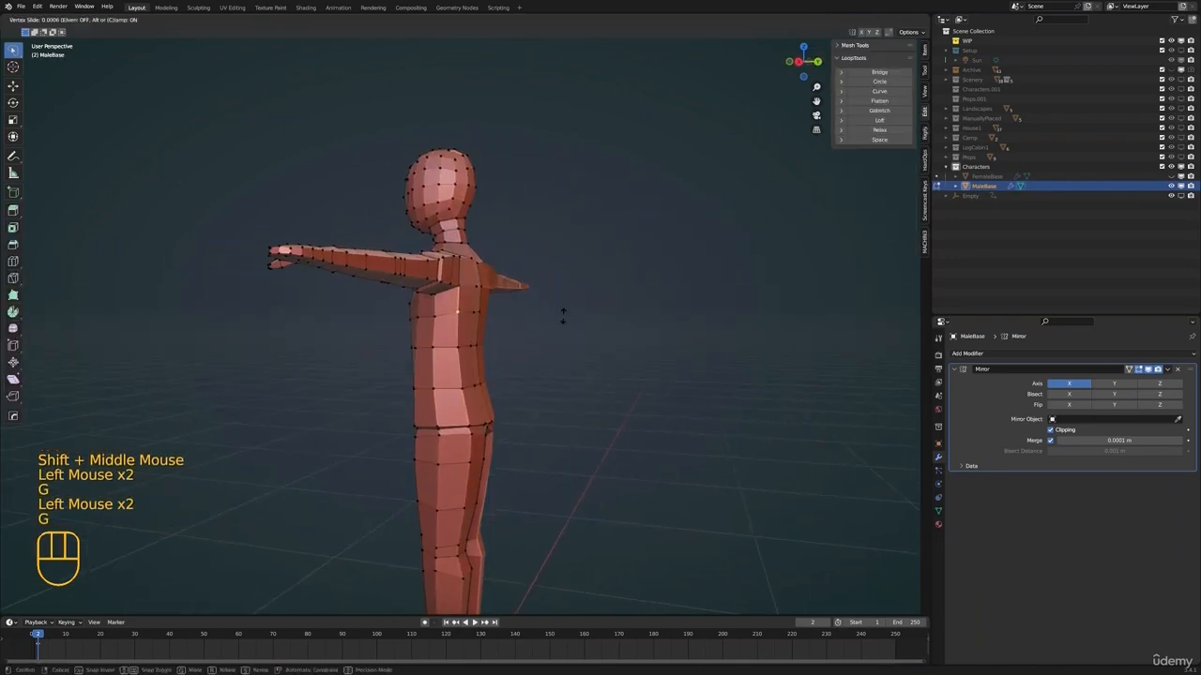
click(563, 318)
Slide the neighbouring upper-torso vertices along their edges and check the front outline outside edit mode
click(476, 312)
key(g)
key(g)
click(480, 315)
key(g)
key(g)
key(Tab)
middle_drag(441, 322, 568, 320)
shift+middle_drag(569, 320, 525, 316)
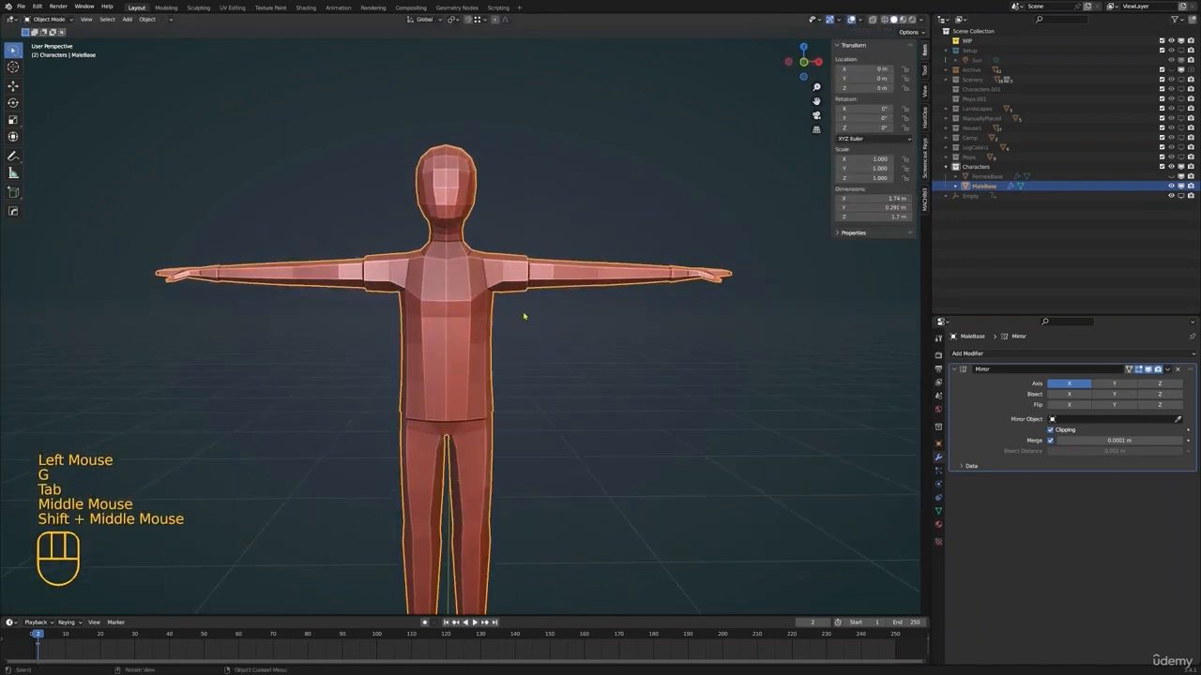
Move the outer chest vertices just below the armpit to refine the torso's front outline
key(Tab)
click(478, 306)
key(g)
click(499, 289)
click(477, 302)
key(g)
scroll(469, 328, up, 2)
middle_drag(427, 326, 459, 341)
key(g)
click(539, 342)
Check the whole male base from the front in object mode and save the file
key(Tab)
key(alt+a)
scroll(507, 319, down, 3)
mouse_move(515, 311)
shift+middle_down()
mouse_move(509, 295)
mouse_move(476, 304)
mouse_move(517, 311)
mouse_move(506, 299)
shift+middle_up()
click(477, 305)
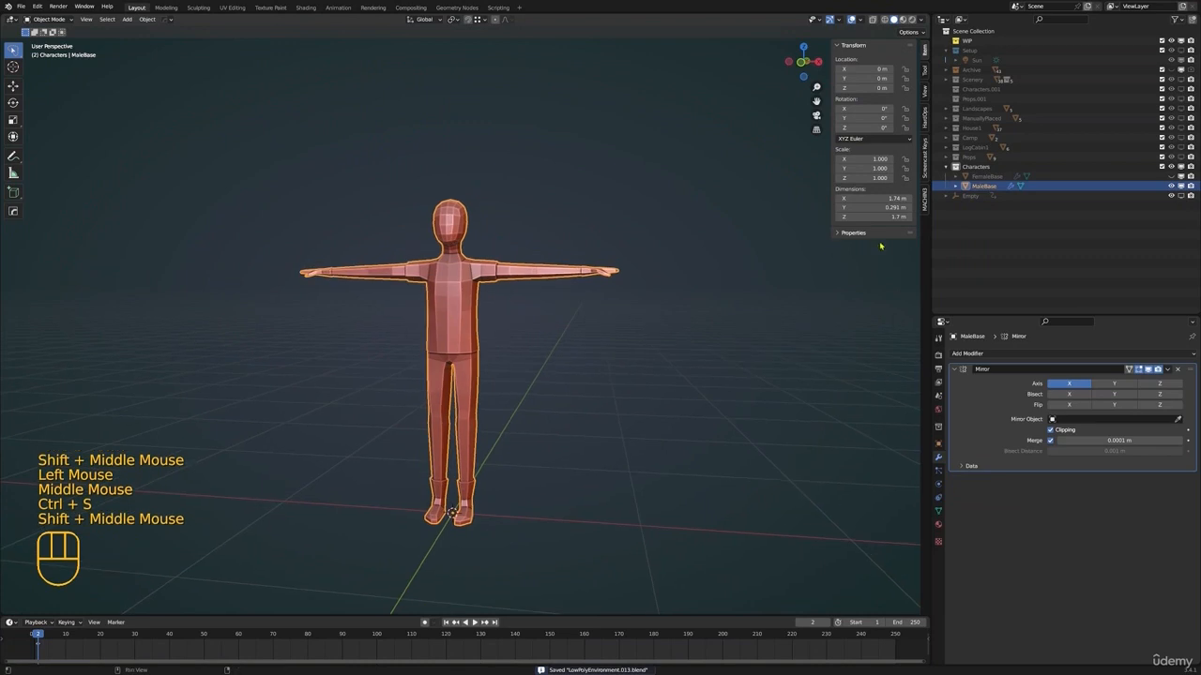
Hide MaleBase, unhide FemaleBase and open FemaleBase in edit mode
click(1171, 186)
click(1171, 177)
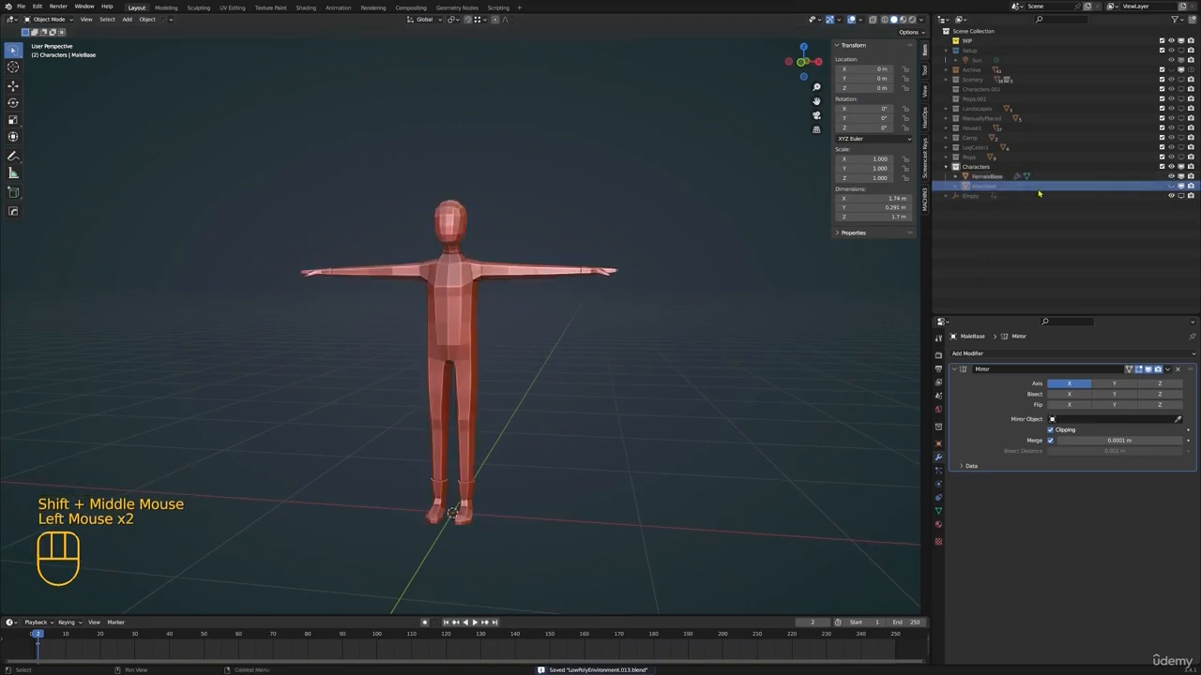
click(997, 177)
shift+middle_drag(546, 243, 473, 328)
key(Tab)
Turn on proportional editing and pull the jaw vertex beside the chin inward and down to narrow the female face
scroll(516, 330, down, 1)
scroll(516, 331, up, 2)
mouse_move(474, 328)
shift+middle_down()
mouse_move(441, 327)
mouse_move(453, 328)
shift+middle_up()
scroll(441, 327, up, 1)
click(427, 323)
shift+middle_drag(456, 285, 469, 300)
middle_drag(469, 300, 515, 314)
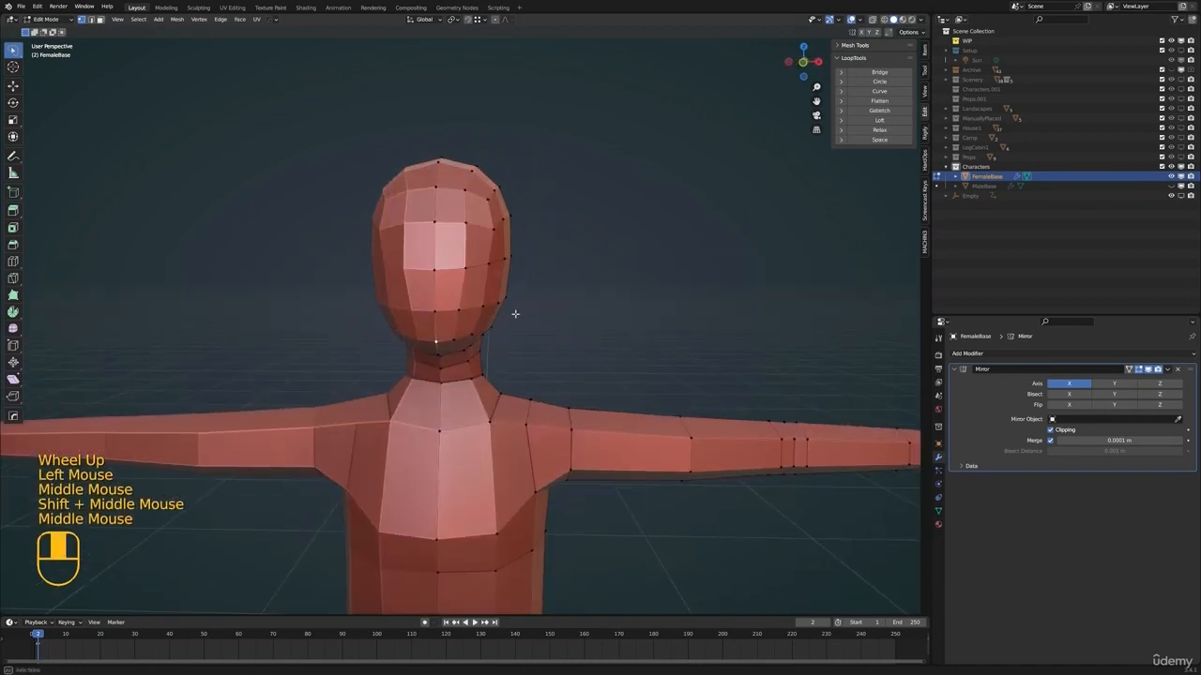
click(496, 19)
middle_drag(553, 276, 569, 281)
key(g)
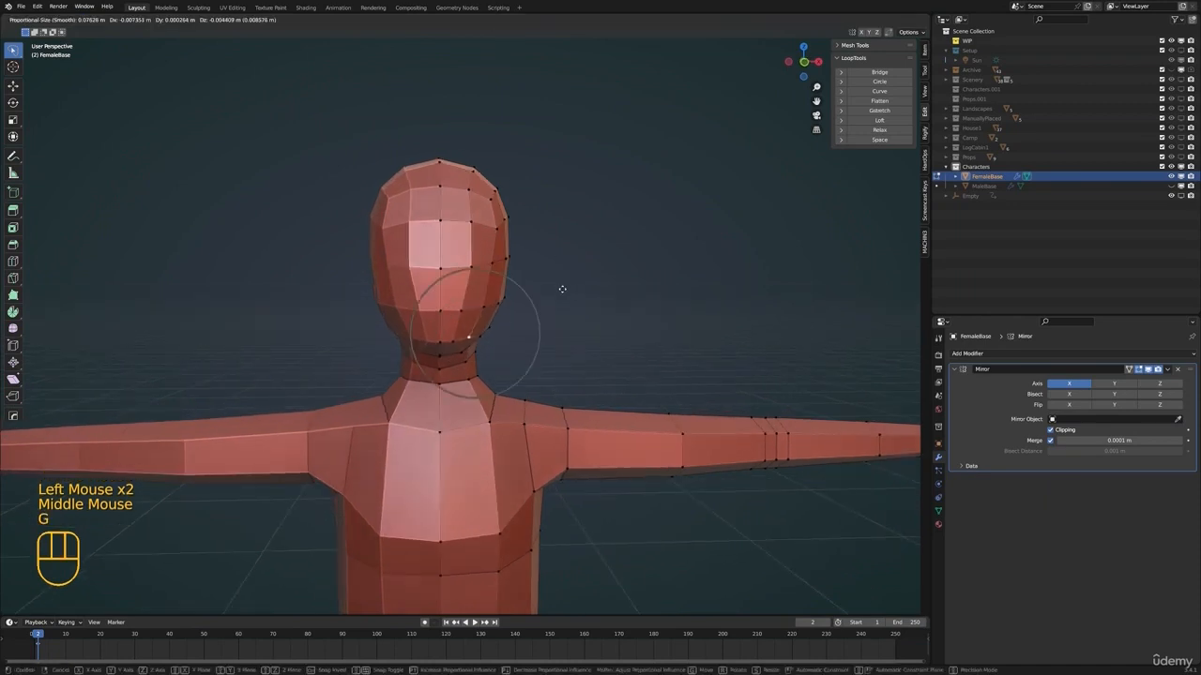
click(562, 289)
Adjust the outer cheek vertex above the jaw with a proportional size of about 0.10 m
click(505, 299)
middle_drag(508, 301, 515, 309)
key(g)
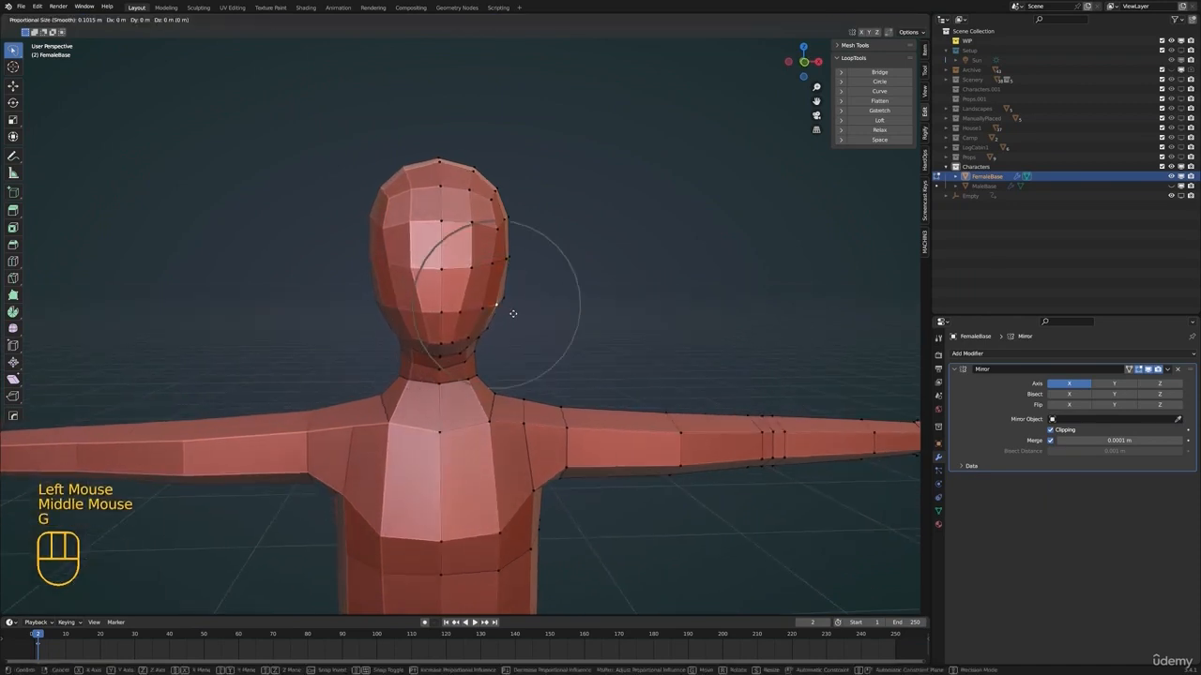
click(509, 313)
Move the vertices on the front of the face to refine it and check the head outside edit mode
click(462, 312)
key(g)
click(468, 311)
middle_drag(478, 258, 482, 325)
key(g)
click(569, 297)
key(Tab)
scroll(525, 309, down, 1)
scroll(492, 324, down, 2)
Scale the edge loop at the shoulder end of the arm to about 0.83 with proportional editing
key(Tab)
scroll(485, 325, up, 1)
key(s)
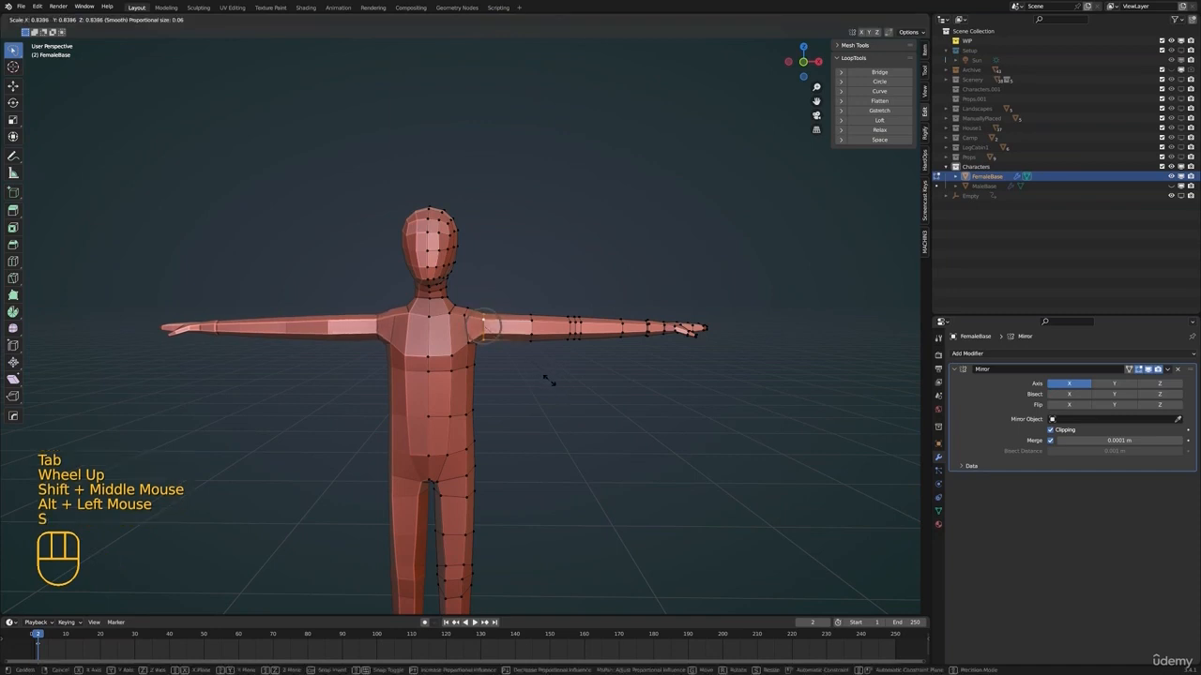
click(545, 346)
key(s)
click(561, 355)
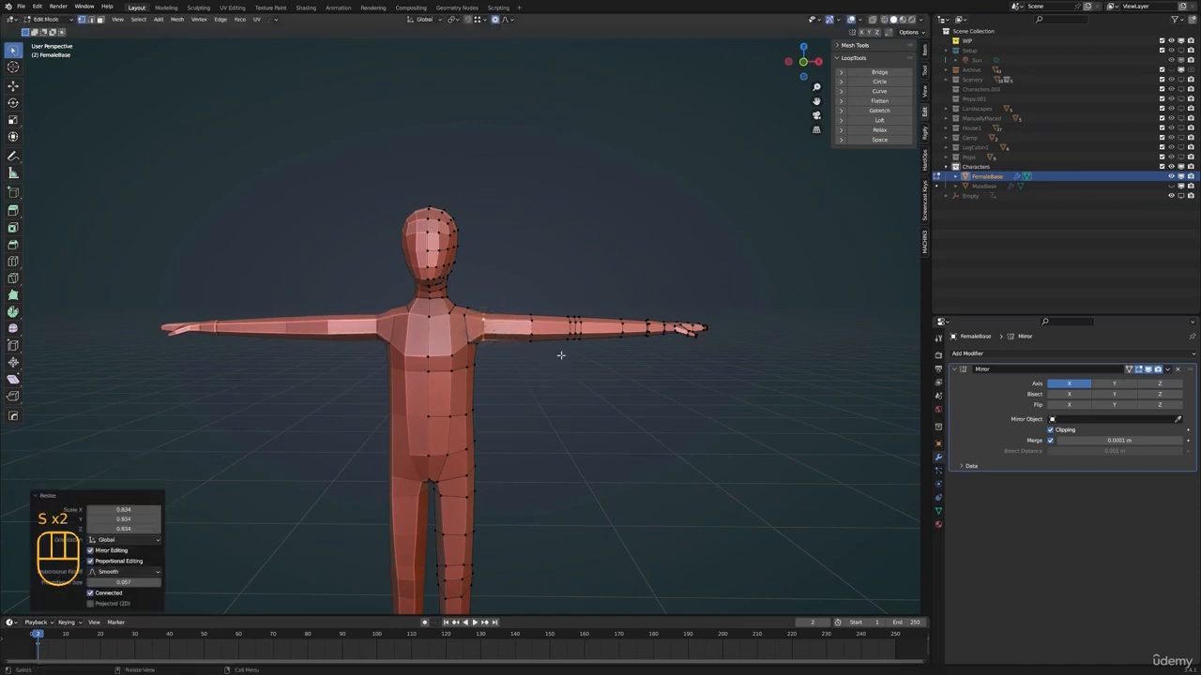
Thin the arm by scaling the mid-upper-arm loop to 0.75 and, with proportional editing off, the forearm loop to about 0.87
alt+click(531, 325)
key(s)
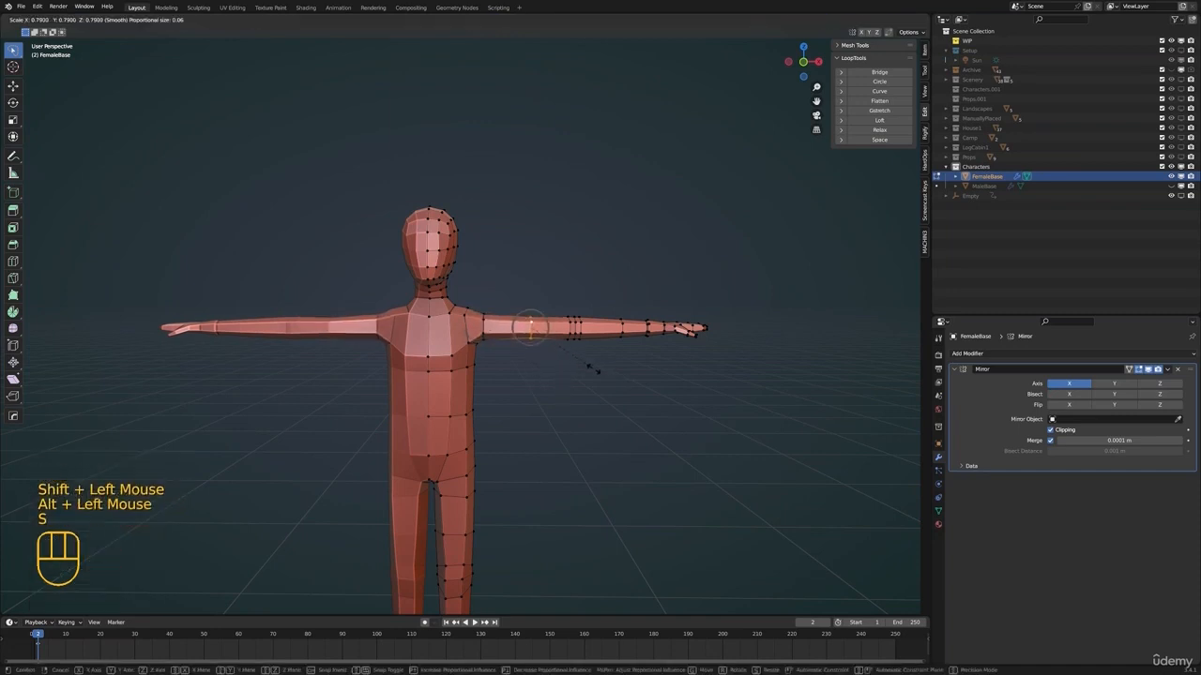
click(589, 364)
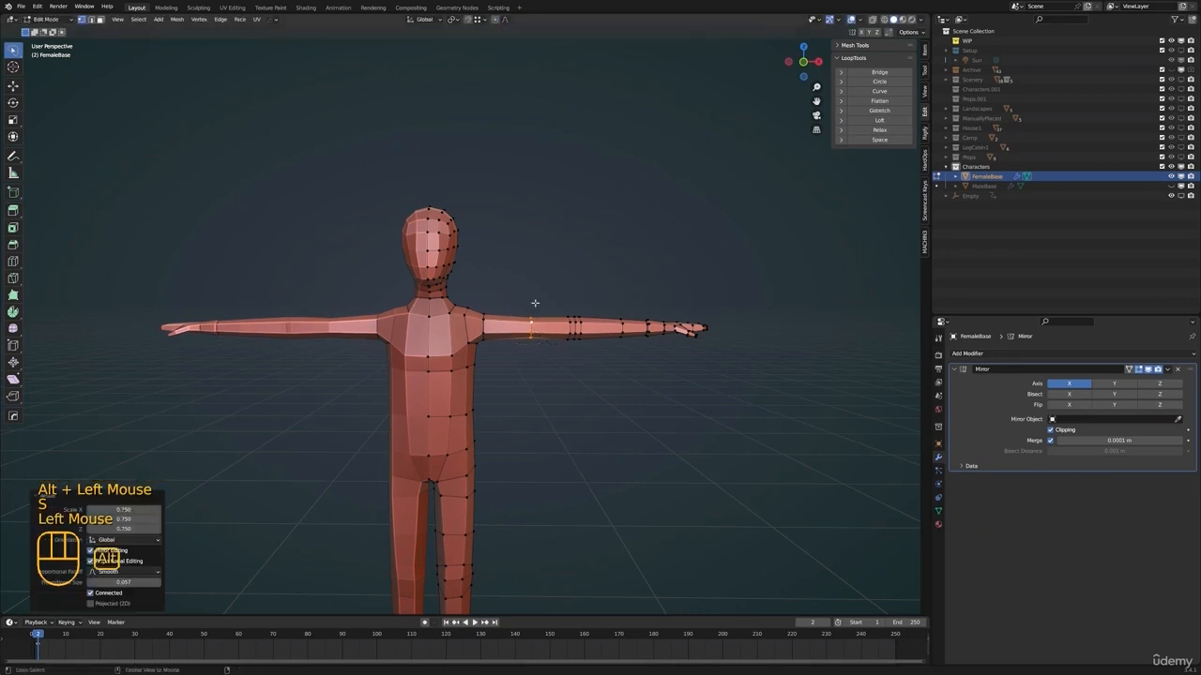
key(s)
click(653, 346)
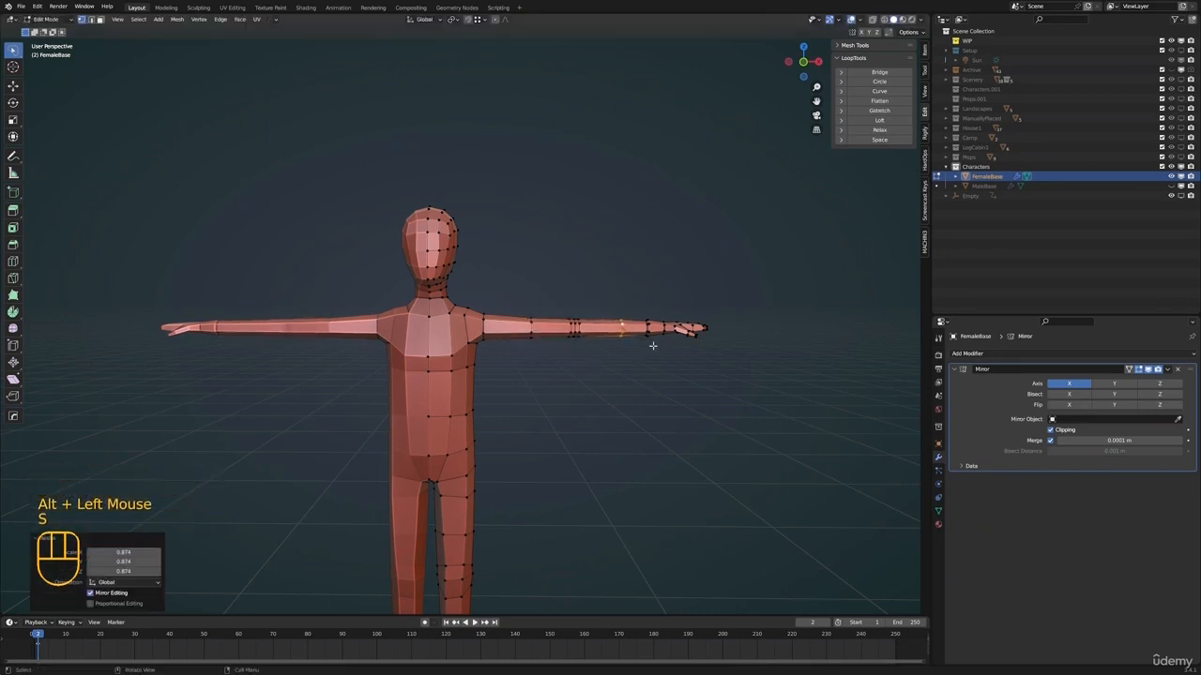
Slim the shoulder and lower its top vertex slightly in front view
click(522, 353)
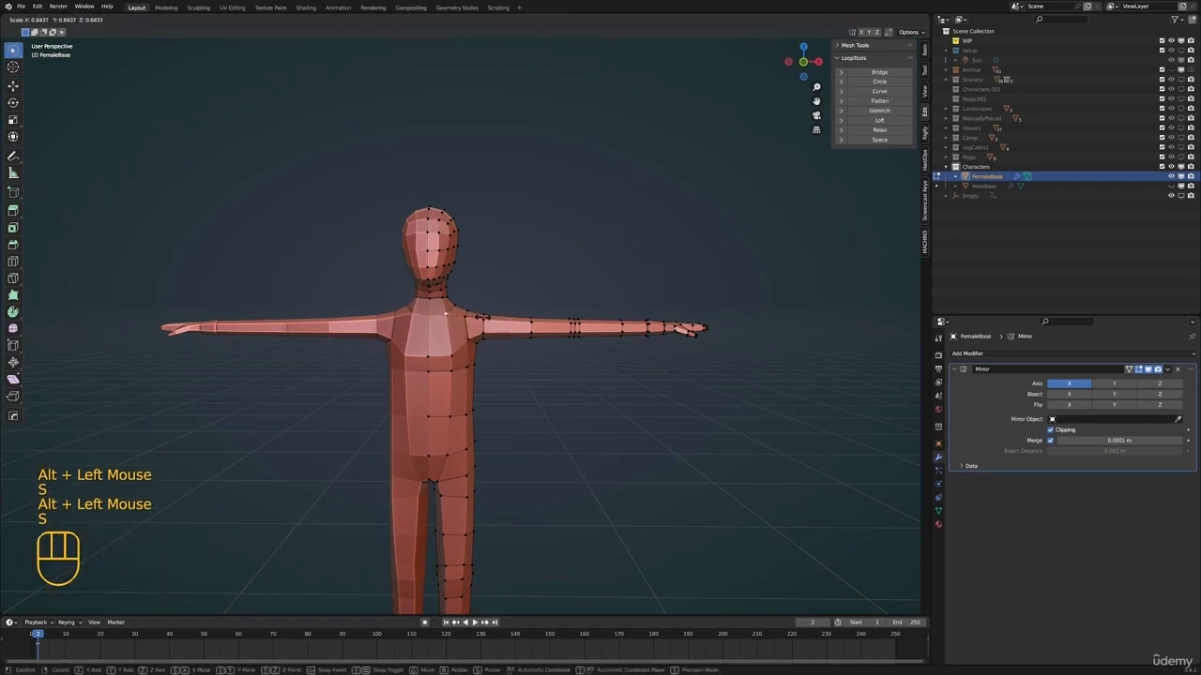
click(482, 317)
click(453, 299)
key(KP_1)
click(453, 300)
key(g)
click(482, 318)
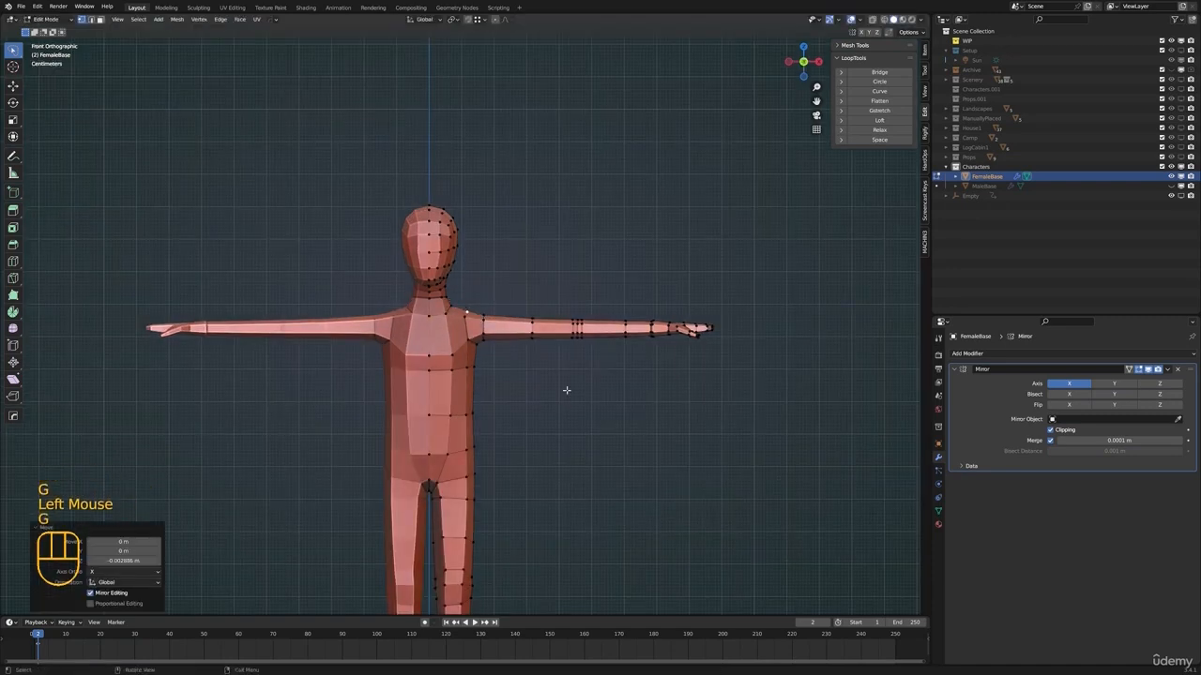
Move the edge loop below the chest down about 0.02 m along Z and scale it inward
alt+click(480, 369)
mouse_move(566, 390)
middle_down()
mouse_move(495, 384)
mouse_move(562, 385)
middle_up()
key(s)
click(561, 393)
key(g)
key(z)
click(557, 398)
key(s)
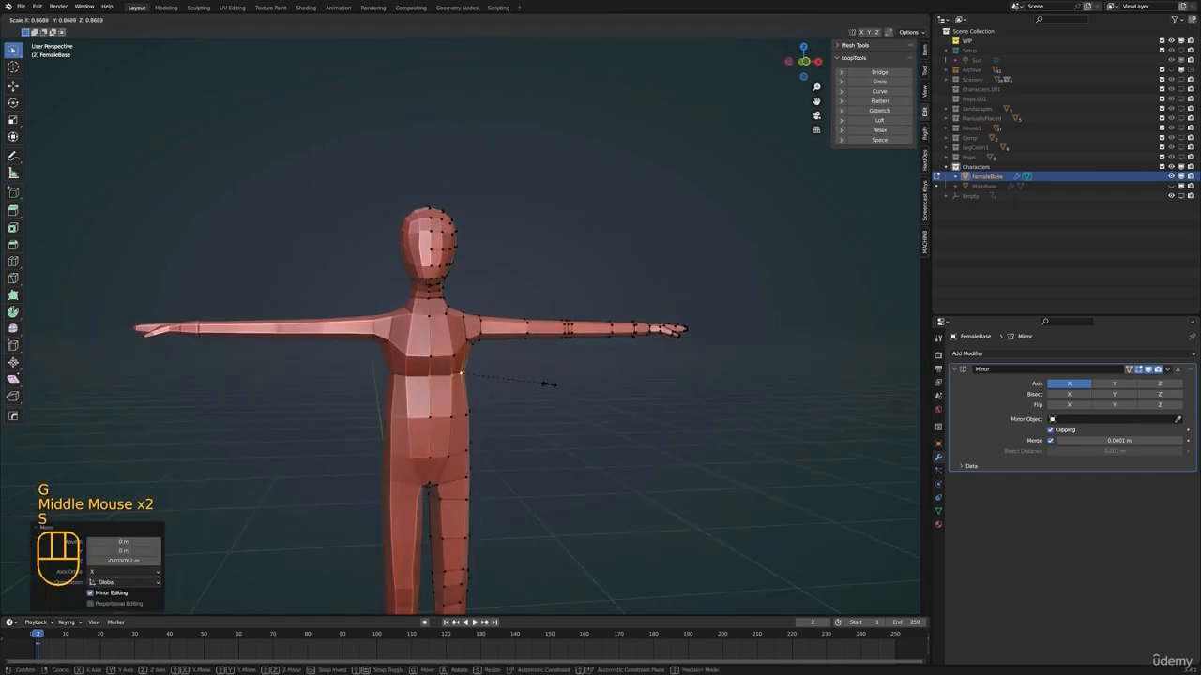
click(548, 384)
Move the armpit and upper side chest vertices inward in front view to narrow the upper torso
key(g)
click(474, 345)
key(KP_1)
key(g)
click(533, 379)
shift+click(474, 345)
key(g)
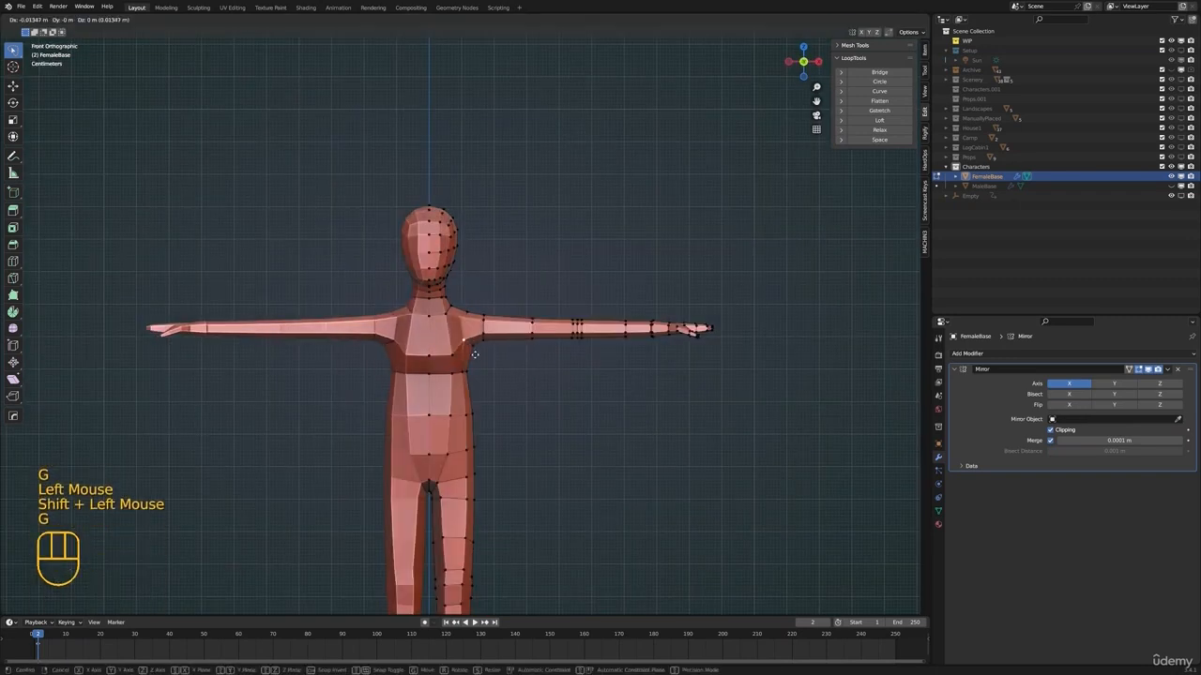
click(475, 353)
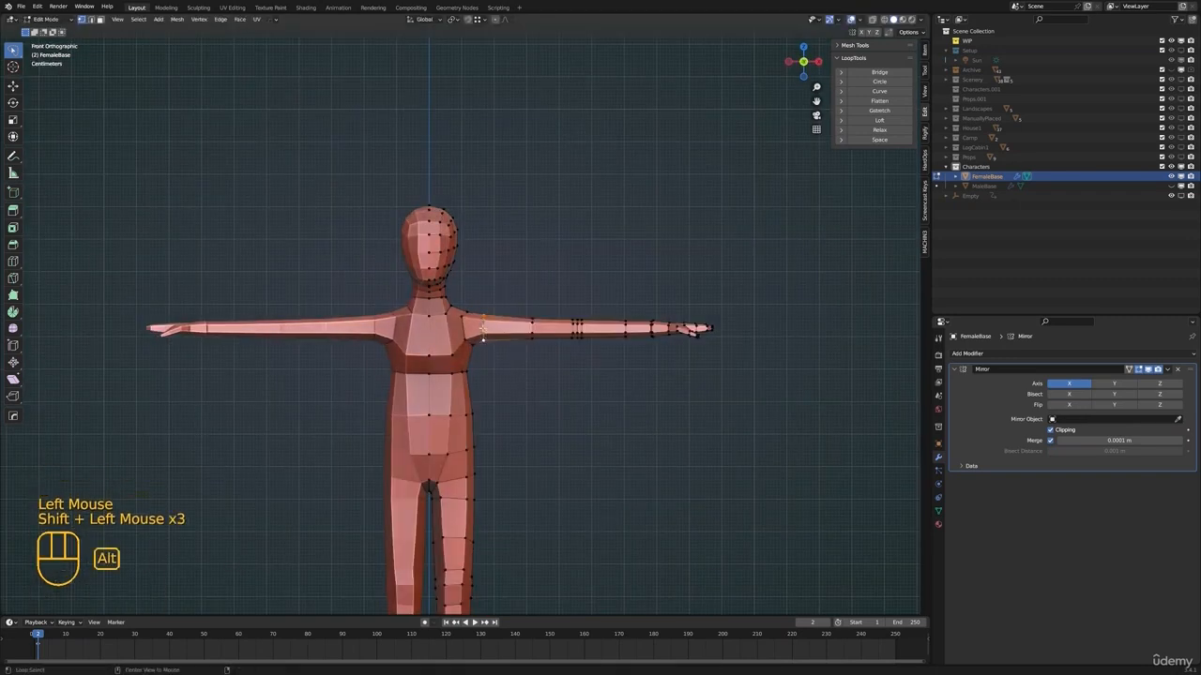
key(g)
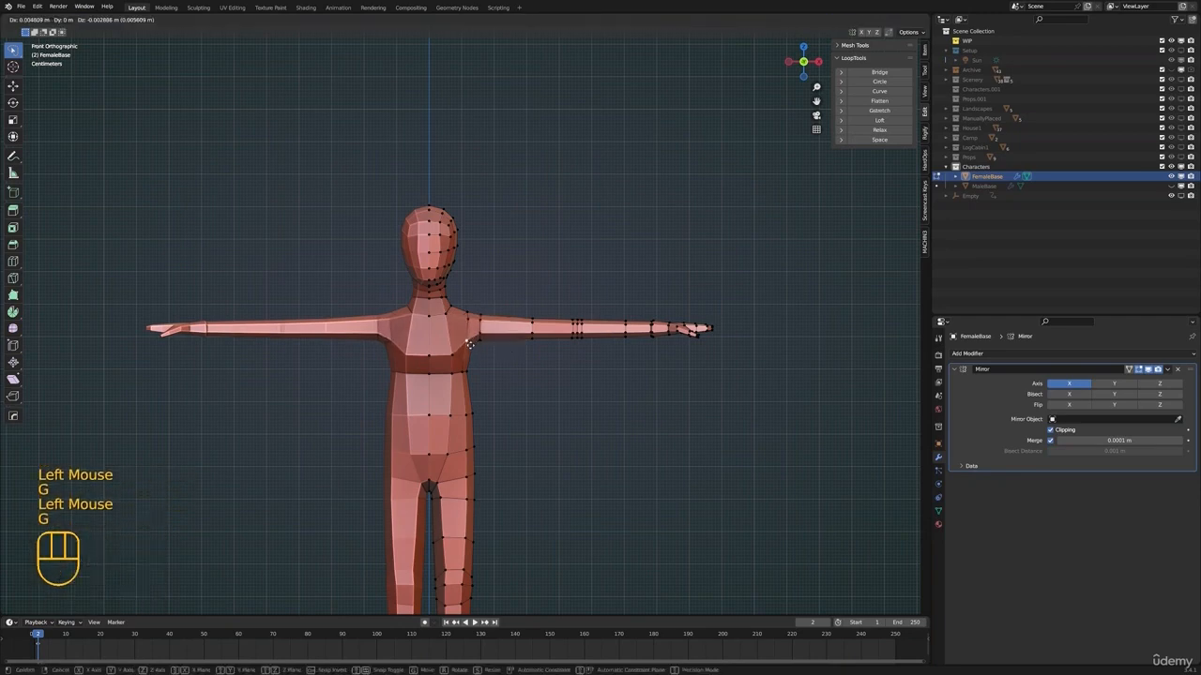
click(465, 341)
shift+middle_drag(473, 360, 465, 345)
Scale the waist edge loop inward and adjust its position
alt+click(462, 400)
middle_drag(559, 401, 552, 402)
key(s)
click(533, 405)
key(g)
click(531, 406)
key(s)
shift+middle_drag(565, 449, 484, 389)
Move the mid-back vertices below the shoulder blades in side view to shape the curve of the back
click(575, 388)
shift+middle_drag(489, 323, 489, 333)
click(468, 302)
shift+click(475, 307)
middle_drag(471, 306, 521, 299)
key(KP_3)
key(g)
click(516, 297)
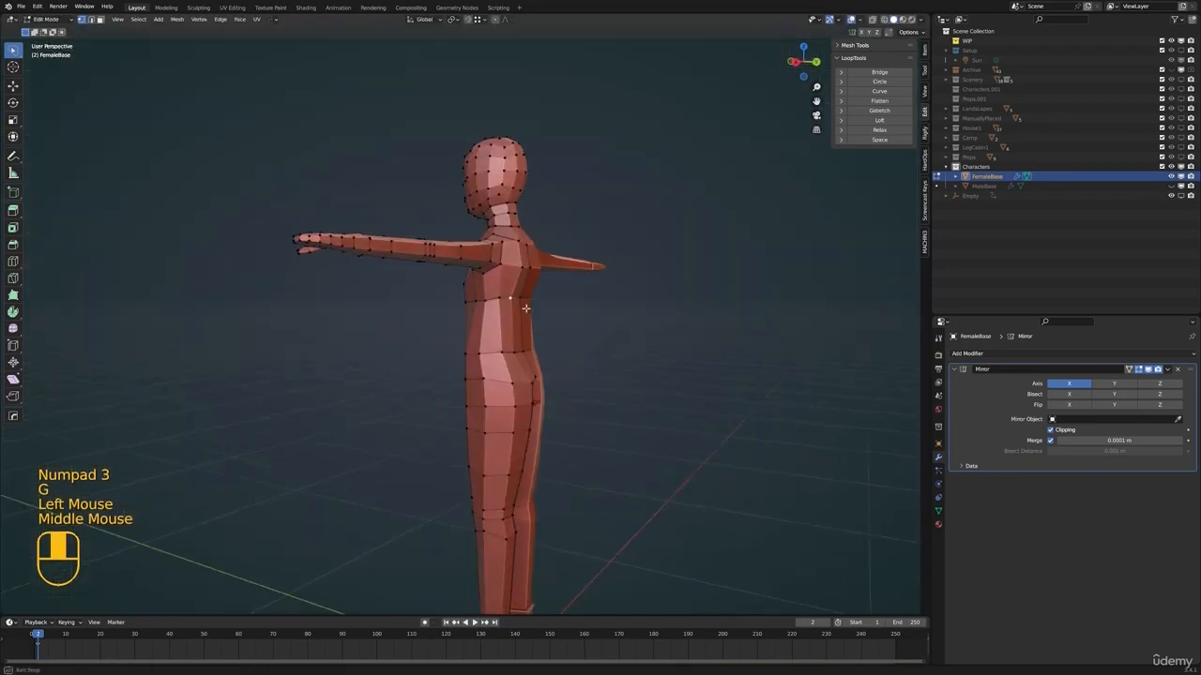
shift+click(521, 299)
key(KP_3)
key(g)
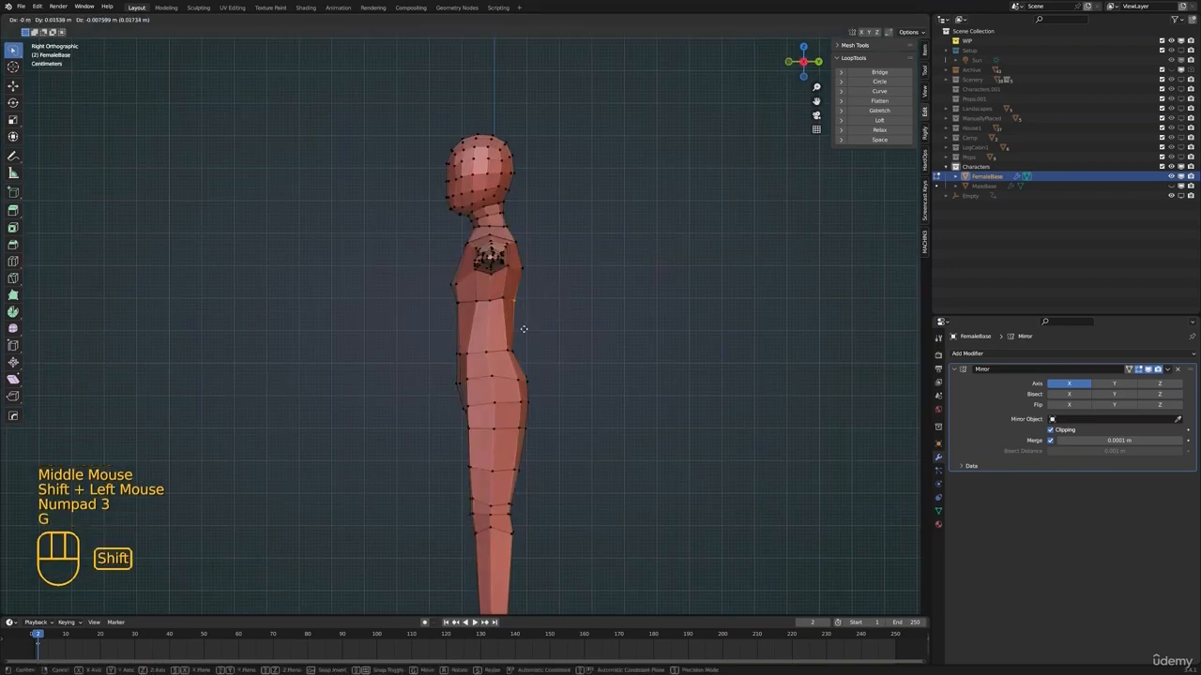
click(521, 328)
Move the rearmost buttock vertex in side view to round the seat
click(525, 379)
key(g)
click(535, 385)
shift+middle_drag(542, 398, 522, 369)
middle_drag(521, 369, 527, 373)
click(507, 377)
middle_drag(507, 377, 514, 388)
alt+click(497, 400)
Scale the upper thigh loop and scale the hip loop to about 0.96, shifting the hip loop in side view
middle_drag(497, 400, 666, 401)
key(s)
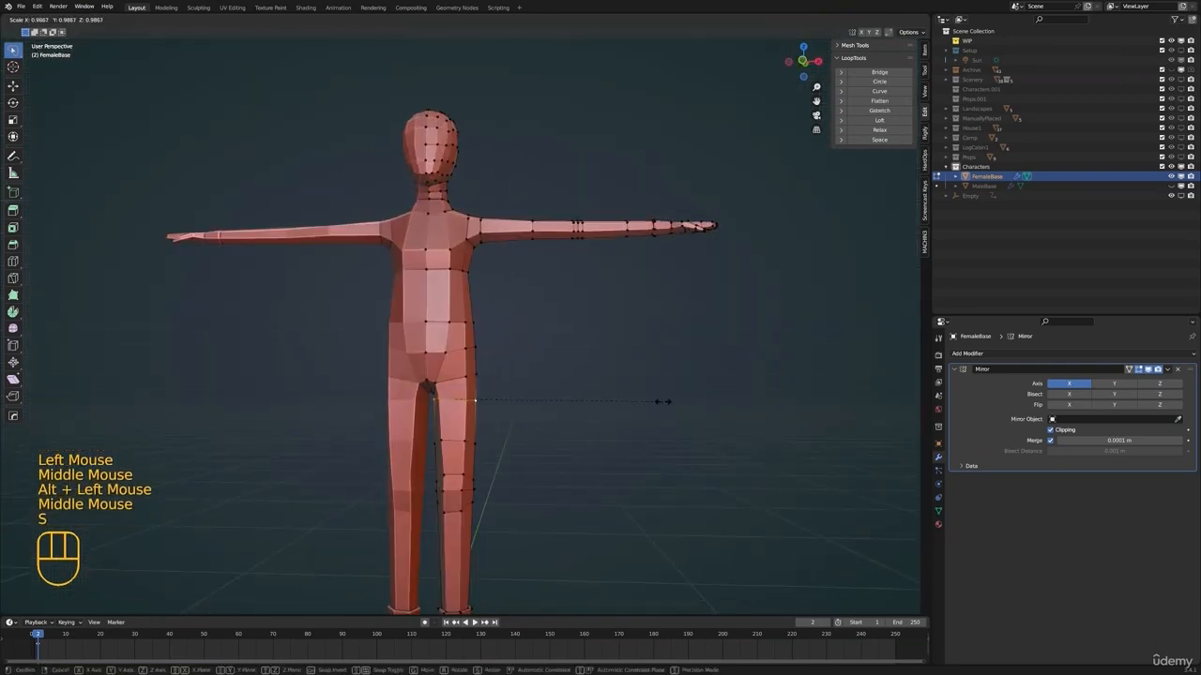
click(647, 403)
shift+click(475, 348)
middle_drag(475, 348, 484, 352)
alt+click(466, 355)
key(s)
click(586, 368)
key(KP_3)
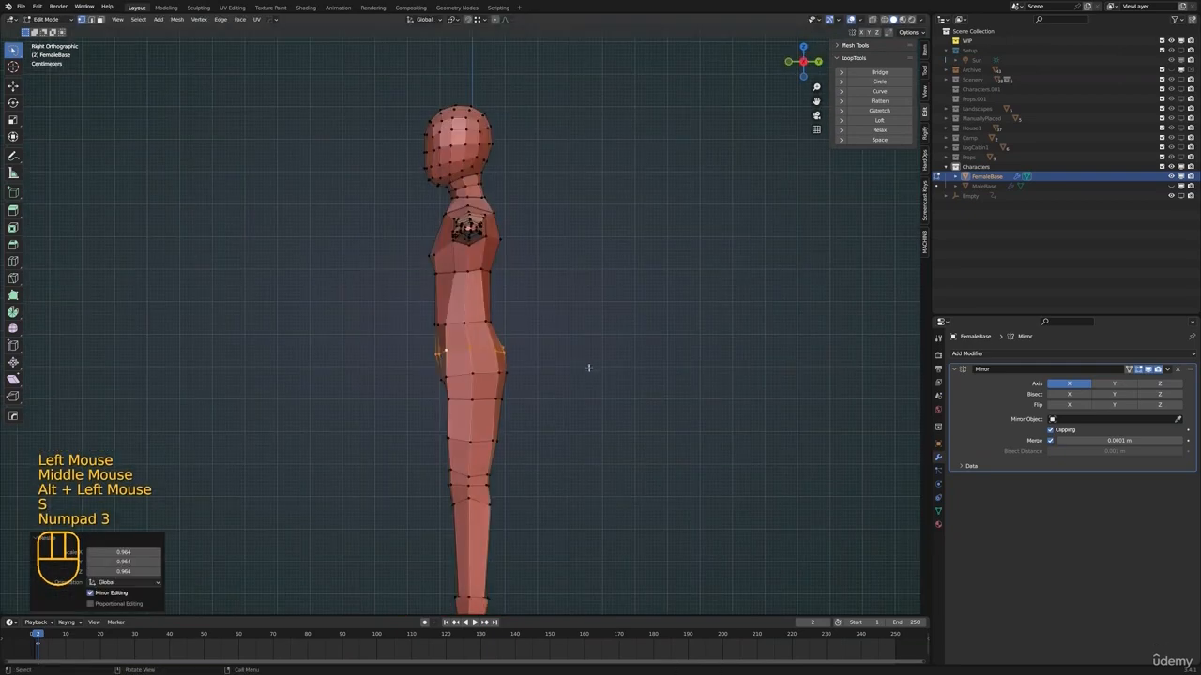
key(g)
click(604, 358)
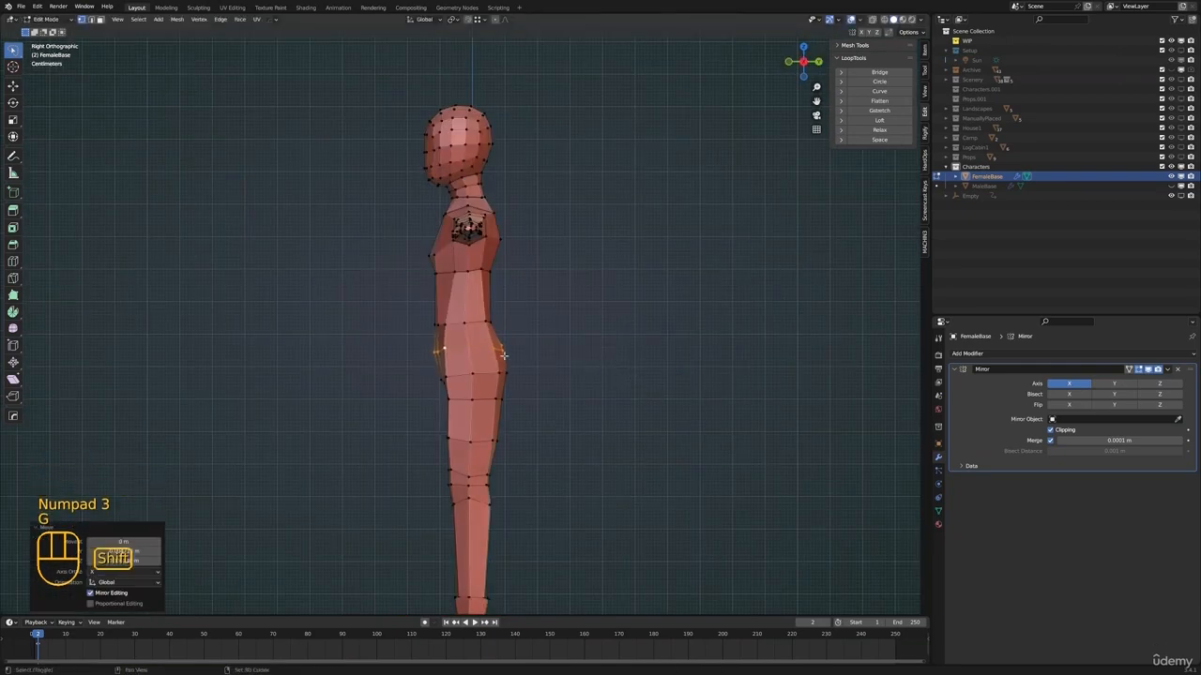
Push the buttock vertex back about 0.008 m and up about 0.004 m, and check the body outside edit mode
shift+middle_drag(604, 359, 439, 354)
scroll(501, 316, up, 2)
shift+click(522, 353)
middle_drag(522, 353, 566, 370)
key(KP_3)
key(g)
click(569, 368)
scroll(522, 313, up, 1)
scroll(521, 312, down, 2)
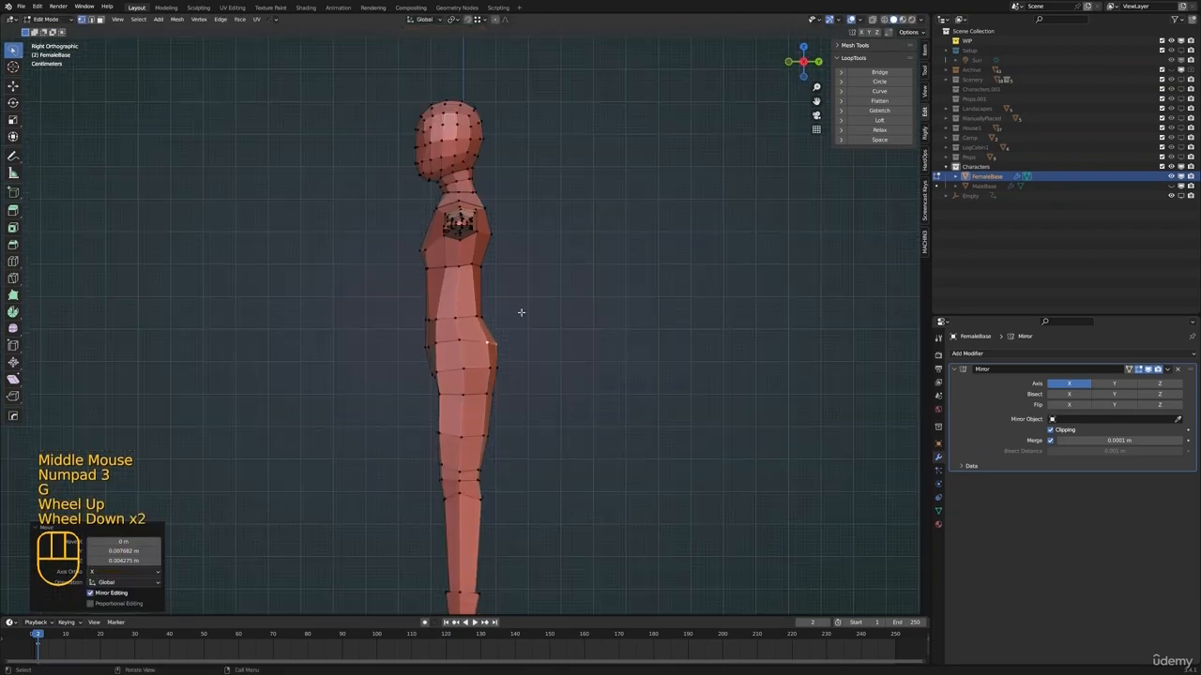
middle_drag(415, 327, 494, 312)
shift+middle_drag(493, 311, 542, 348)
key(Tab)
key(Tab)
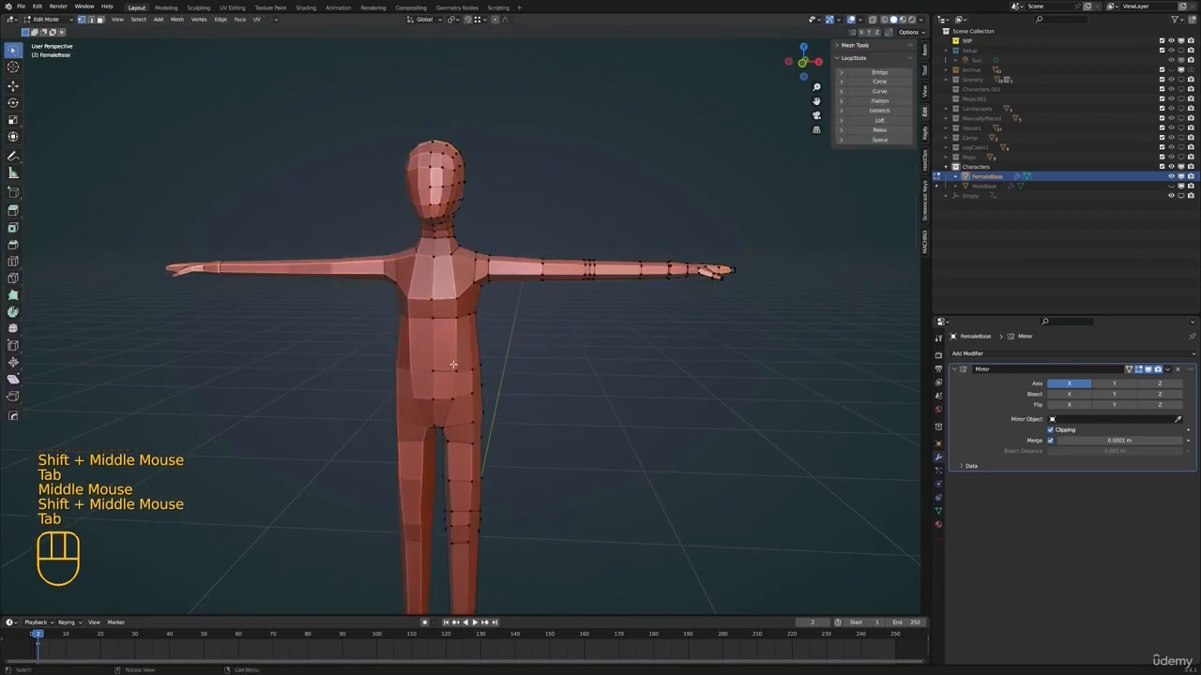
Move the front waist vertex and pull the side waist vertex inward about 0.016 m in front view
click(455, 367)
shift+middle_drag(518, 406, 540, 365)
scroll(520, 379, up, 2)
key(KP_1)
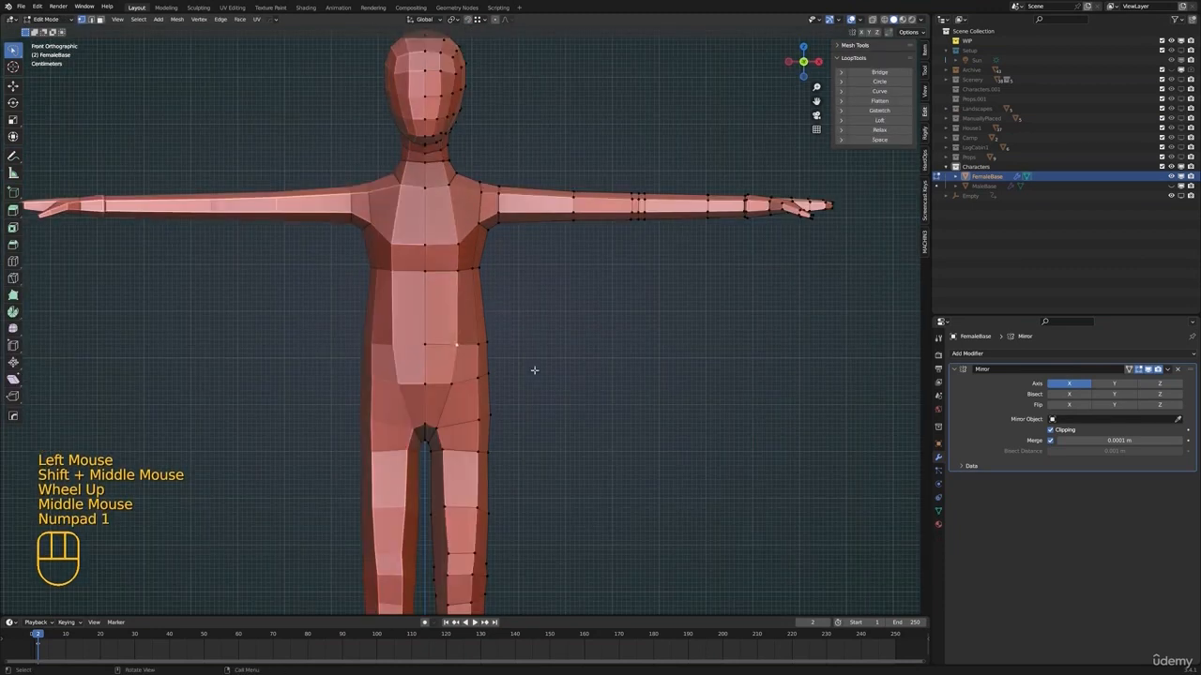
key(g)
shift+click(505, 373)
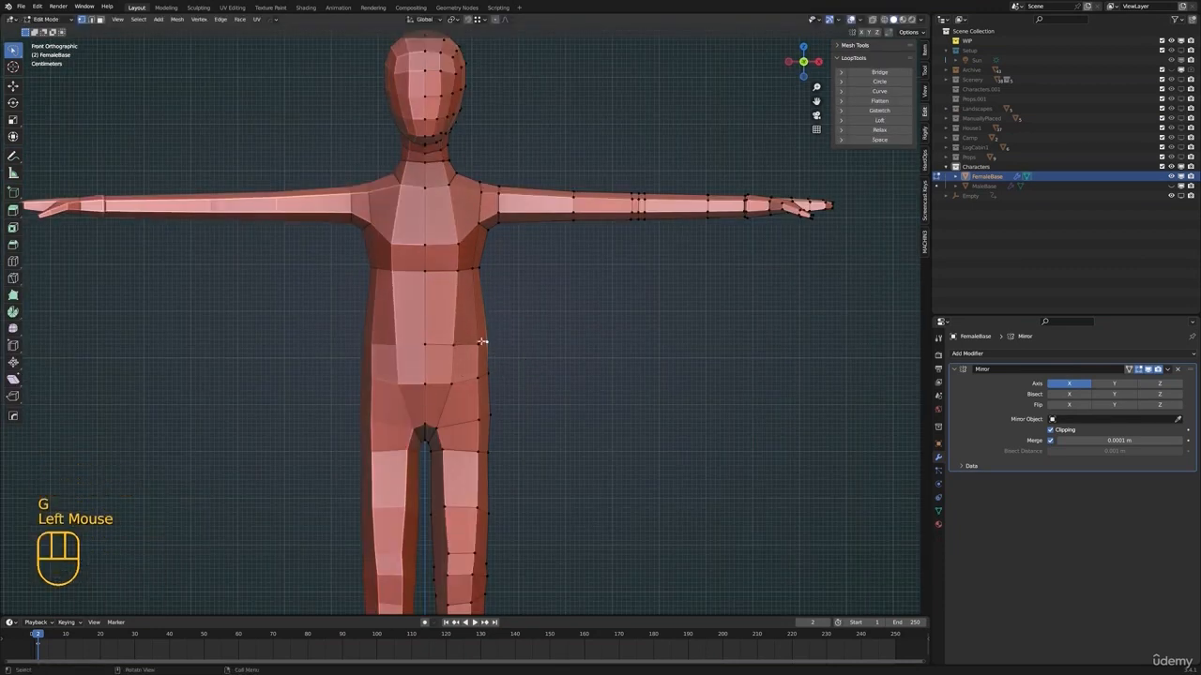
click(481, 344)
key(g)
click(488, 360)
key(g)
click(493, 340)
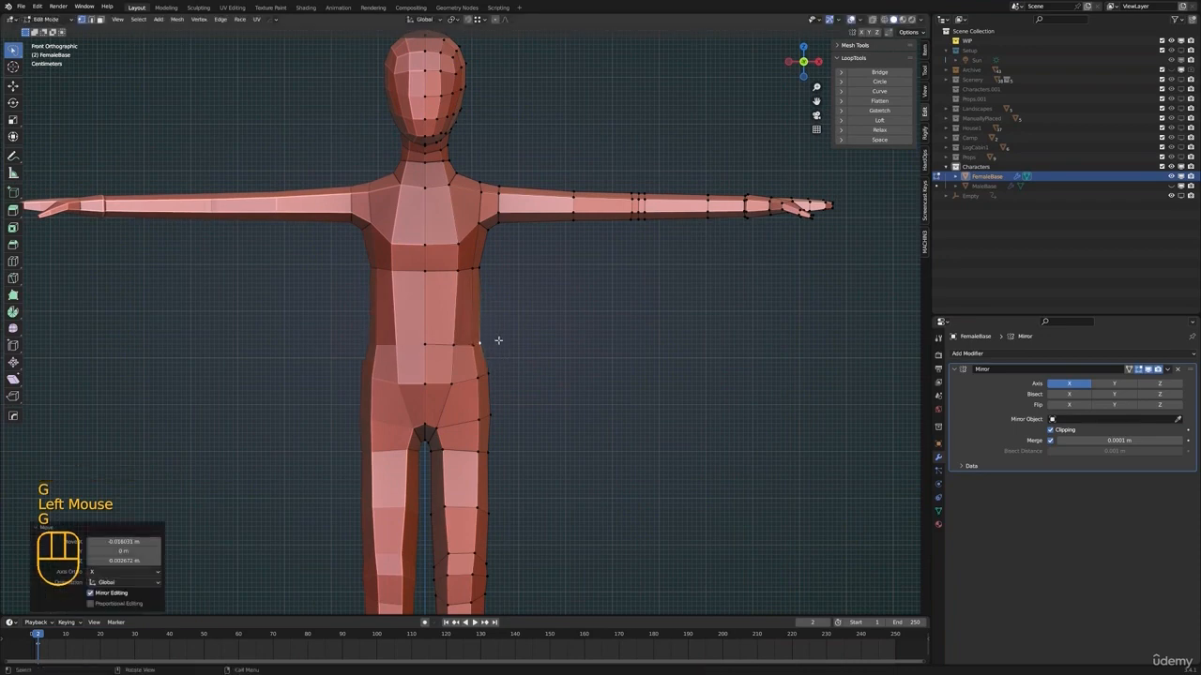
Reposition the hip and lower abdomen vertices in front view to shape the pelvis
scroll(485, 351, down, 2)
shift+middle_drag(485, 351, 488, 331)
shift+middle_drag(458, 369, 477, 340)
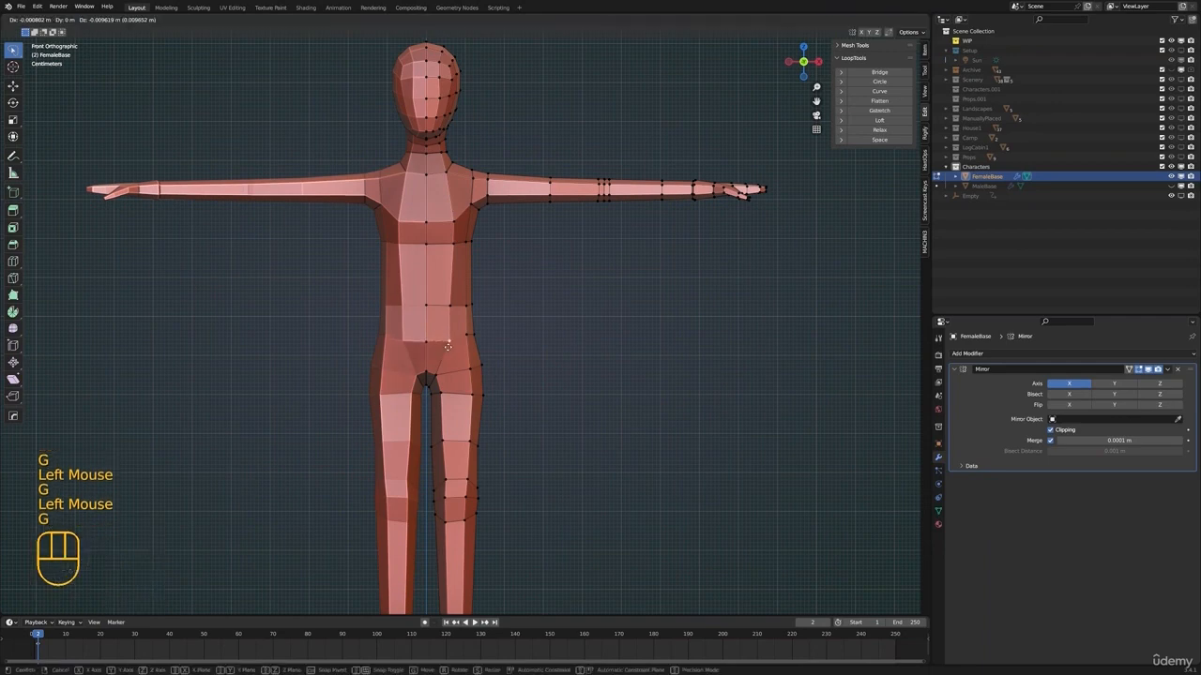
click(446, 338)
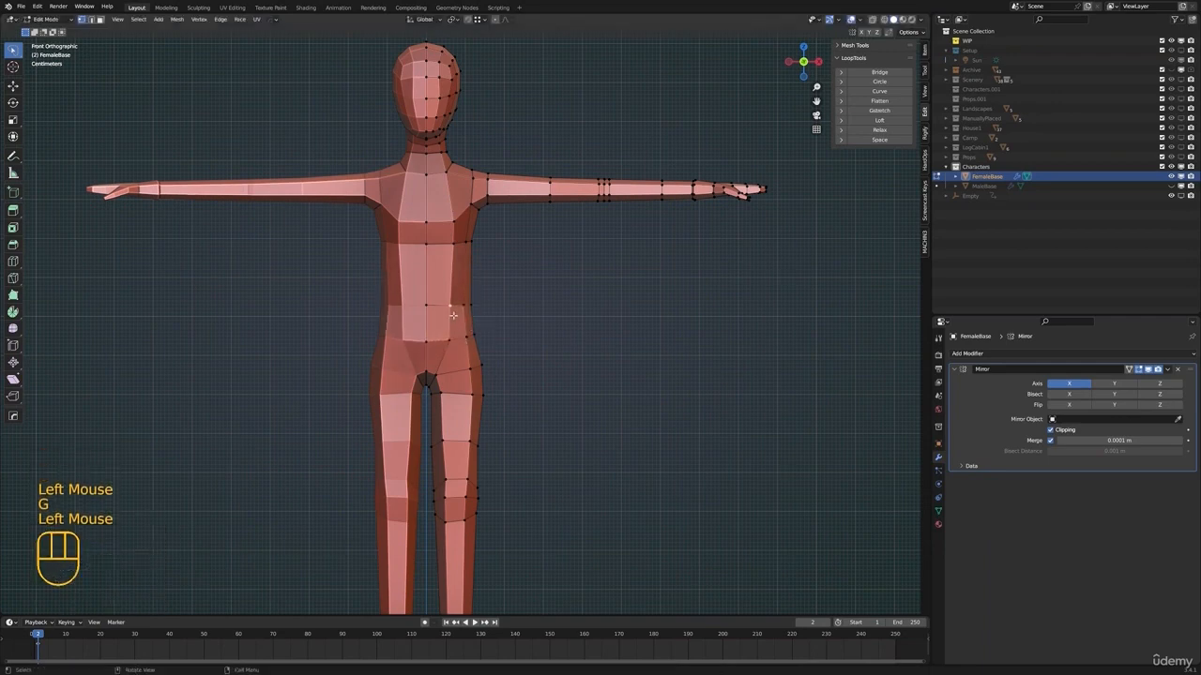
Adjust the front and side waist vertices in front view to refine the waistline
key(g)
click(463, 306)
key(g)
middle_drag(514, 324, 486, 324)
click(466, 306)
key(g)
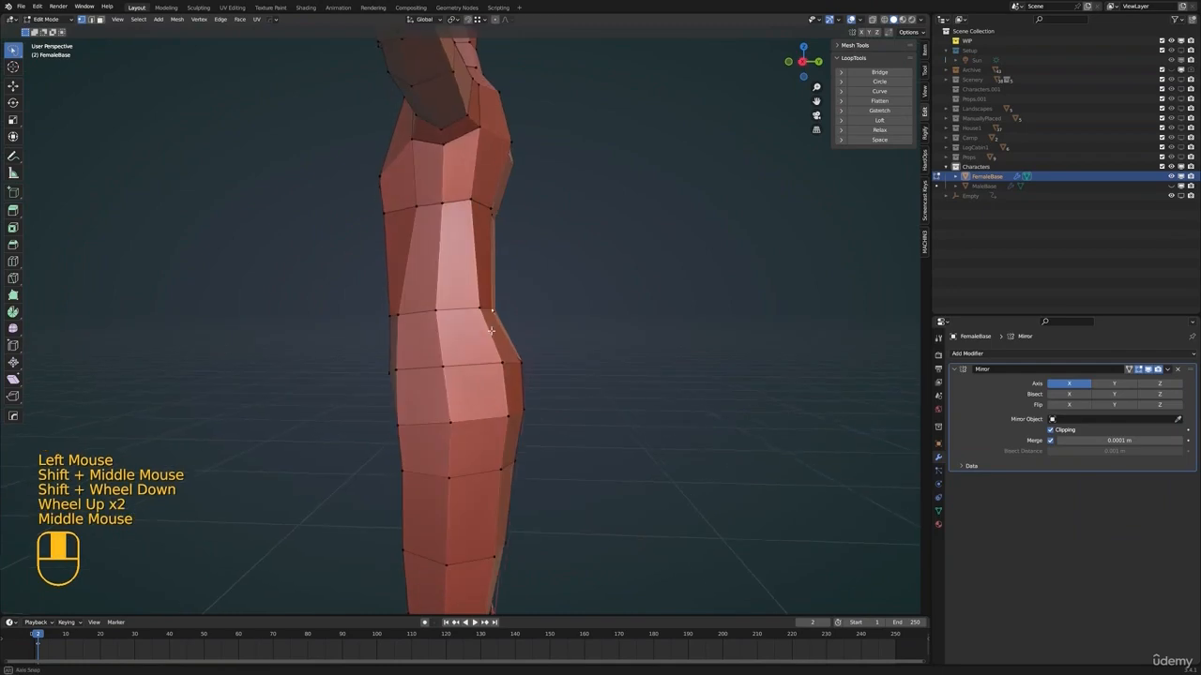
middle_drag(488, 328, 538, 190)
key(g)
click(532, 321)
Check the body outside edit mode and raise the side vertex below the chest by about 0.007 m
key(g)
key(alt+a)
click(537, 190)
scroll(553, 216, down, 3)
middle_drag(562, 230, 568, 236)
key(g)
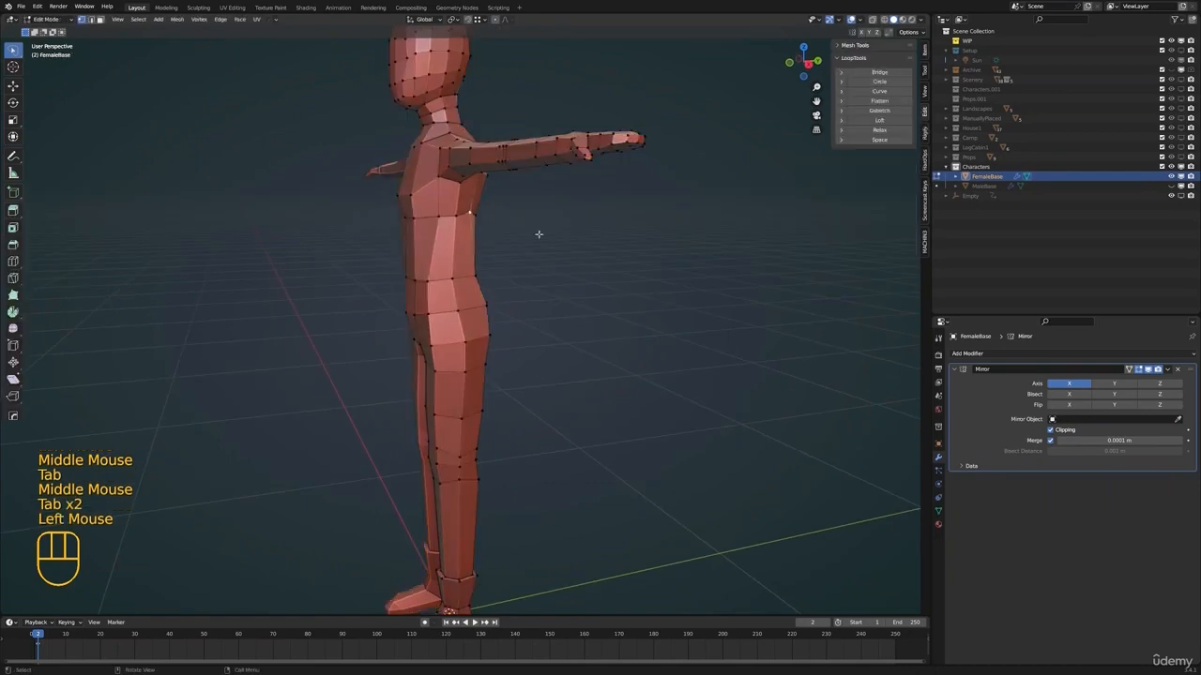
middle_drag(539, 235, 473, 235)
key(g)
click(471, 239)
Add one edge loop around the torso between chest and waist and scale it slightly inward
shift+middle_drag(469, 239, 467, 268)
middle_drag(394, 270, 458, 310)
middle_drag(456, 310, 466, 311)
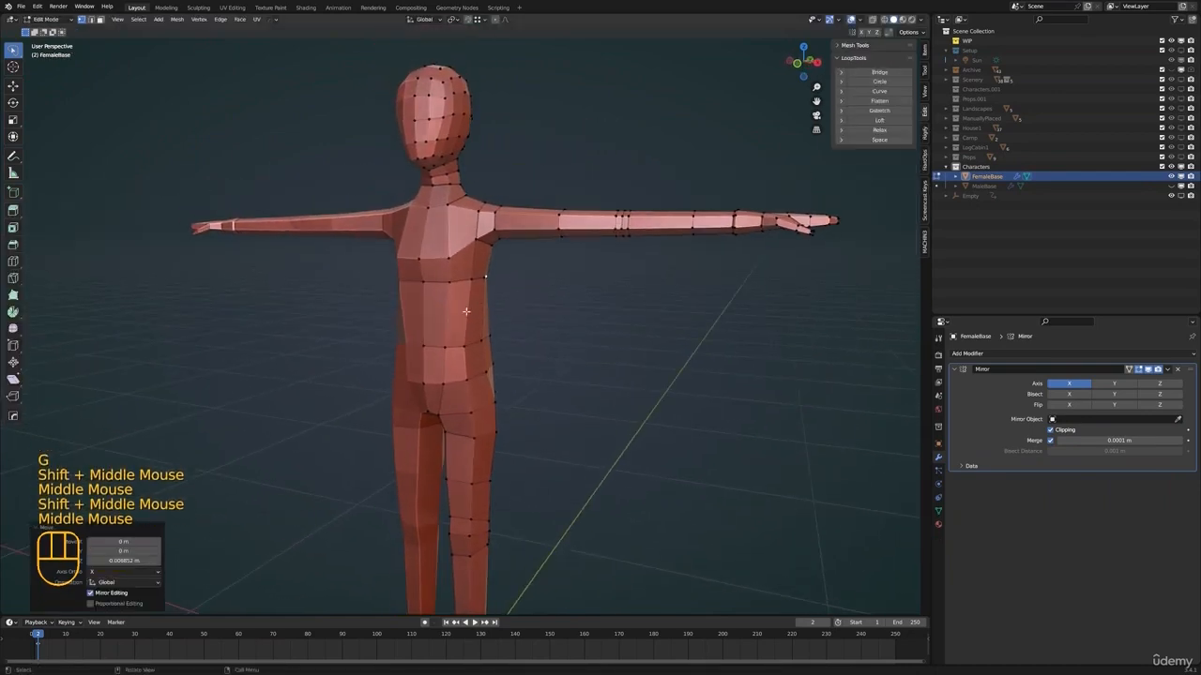
click(467, 321)
right_click(467, 320)
key(s)
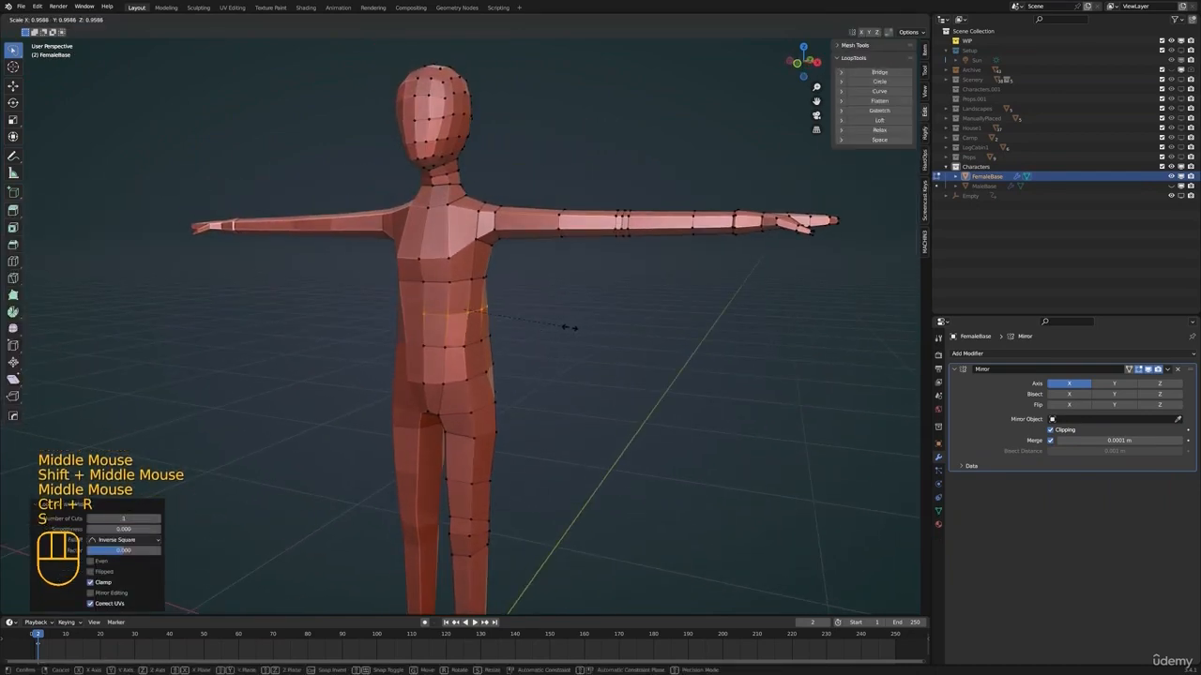
click(568, 327)
Shift the added torso loop slightly forward in side view
middle_drag(568, 327, 522, 328)
key(KP_3)
key(g)
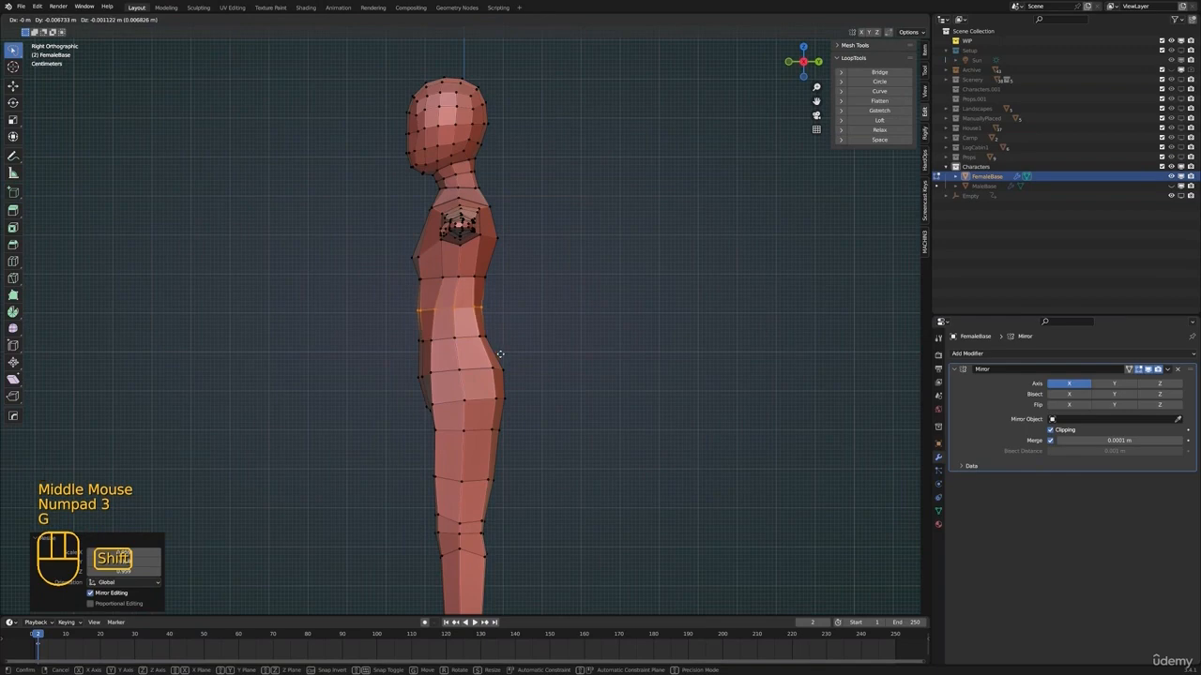
click(510, 350)
scroll(509, 350, up, 1)
scroll(510, 350, down, 4)
shift+middle_drag(509, 350, 563, 356)
key(alt+a)
Finish shifting the torso loop in side view and clear the vertex selection
shift+middle_drag(562, 357, 490, 419)
click(512, 384)
scroll(477, 397, up, 2)
key(alt+a)
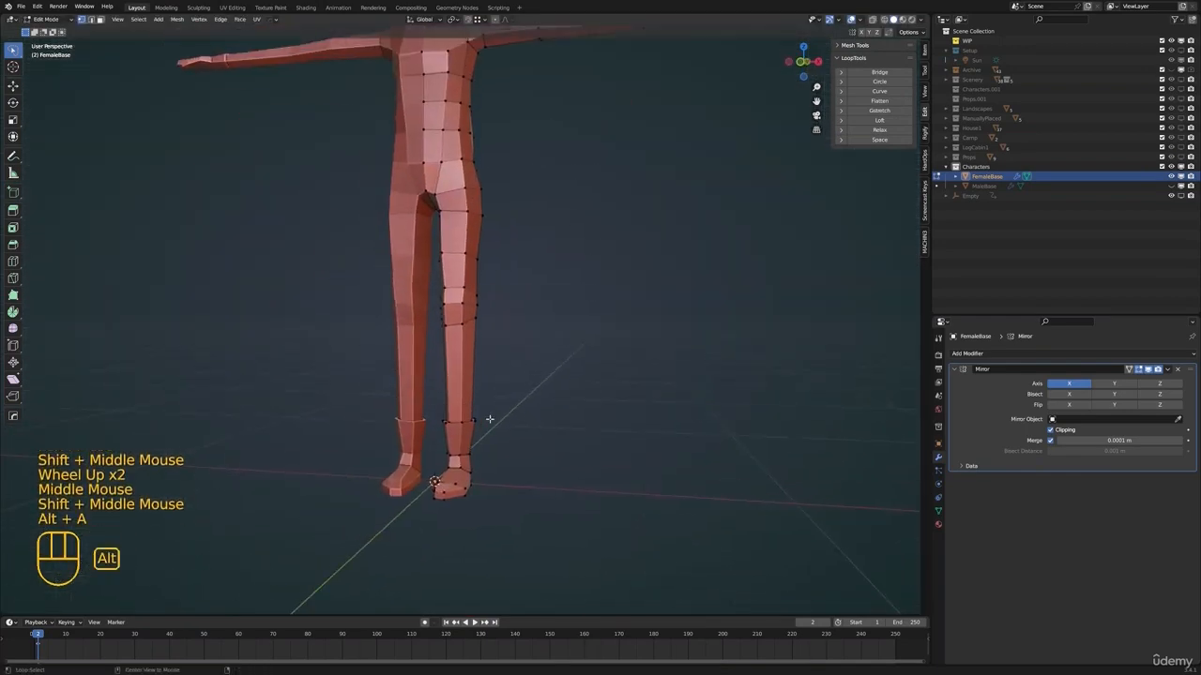
Select all vertices of the ankle cuff and foot through the mesh in wireframe, then return to solid display
click(529, 384)
mouse_move(421, 416)
mouse_down()
mouse_move(441, 538)
mouse_move(454, 535)
mouse_up()
shift+middle_drag(514, 467, 540, 454)
key(z)
mouse_move(525, 386)
mouse_down()
mouse_move(393, 419)
mouse_move(524, 573)
mouse_up()
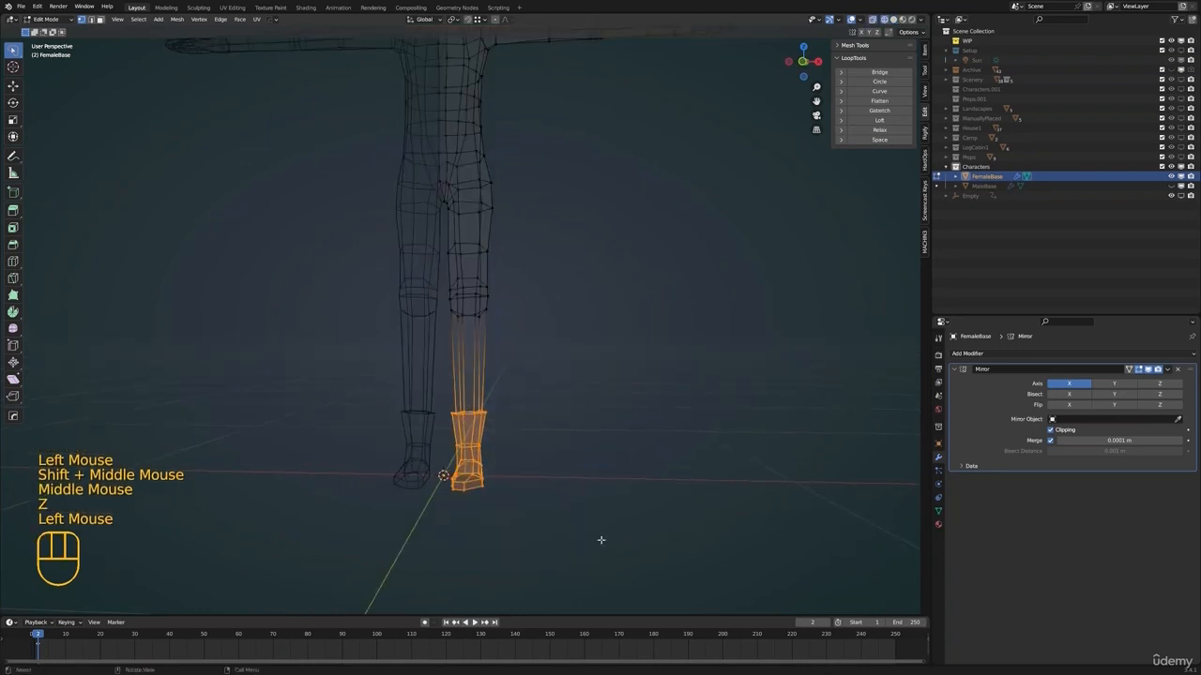
key(z)
Scale the selected ankle and foot down uniformly to about 0.87, changing the pivot point for the scaling
middle_drag(628, 535, 653, 501)
key(s)
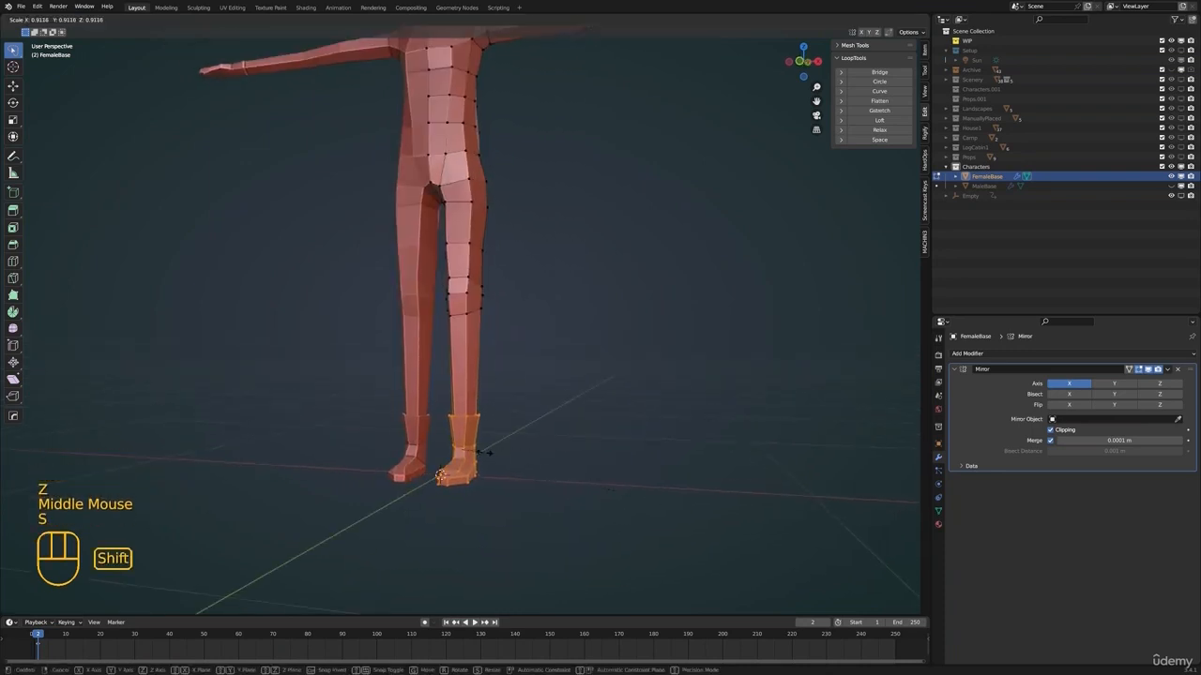
click(466, 448)
shift+middle_drag(574, 494, 553, 441)
scroll(544, 446, up, 1)
middle_drag(524, 454, 555, 462)
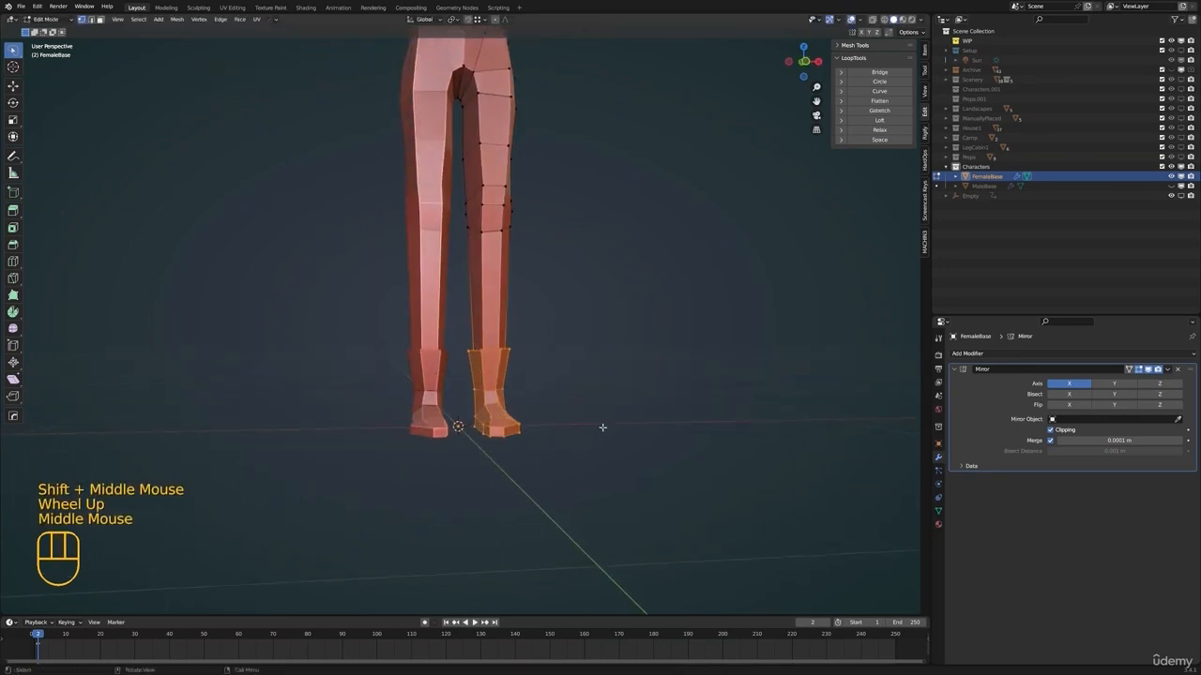
key(period)
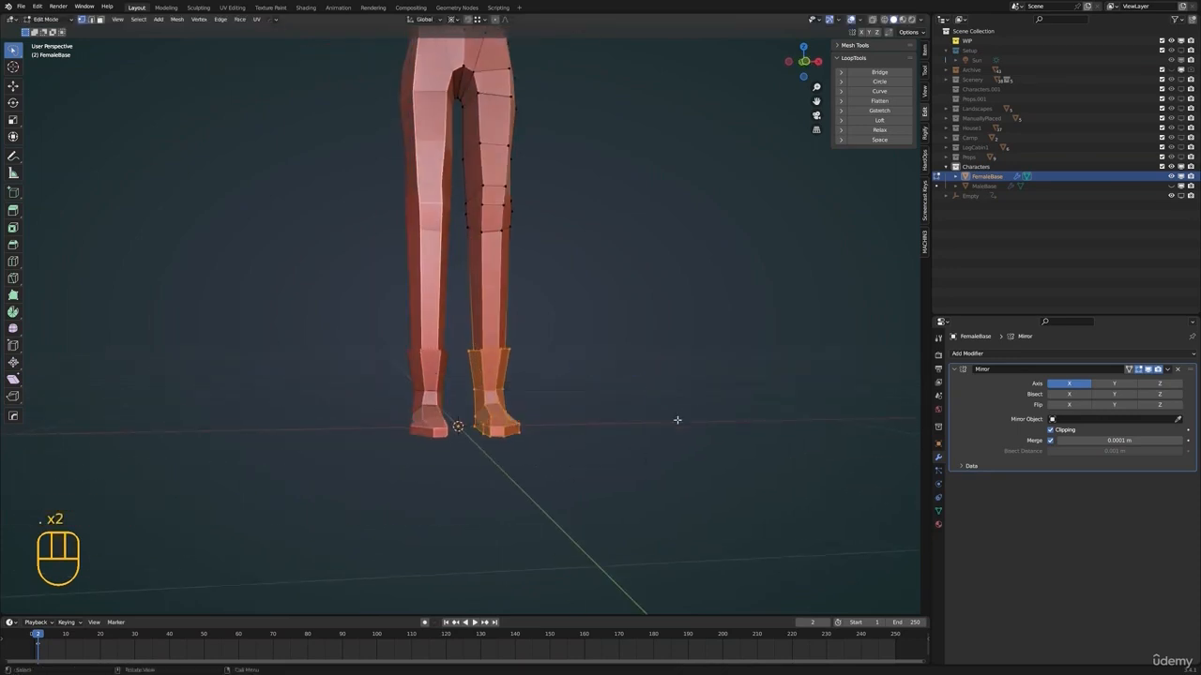
shift+middle_drag(678, 421, 691, 420)
key(s)
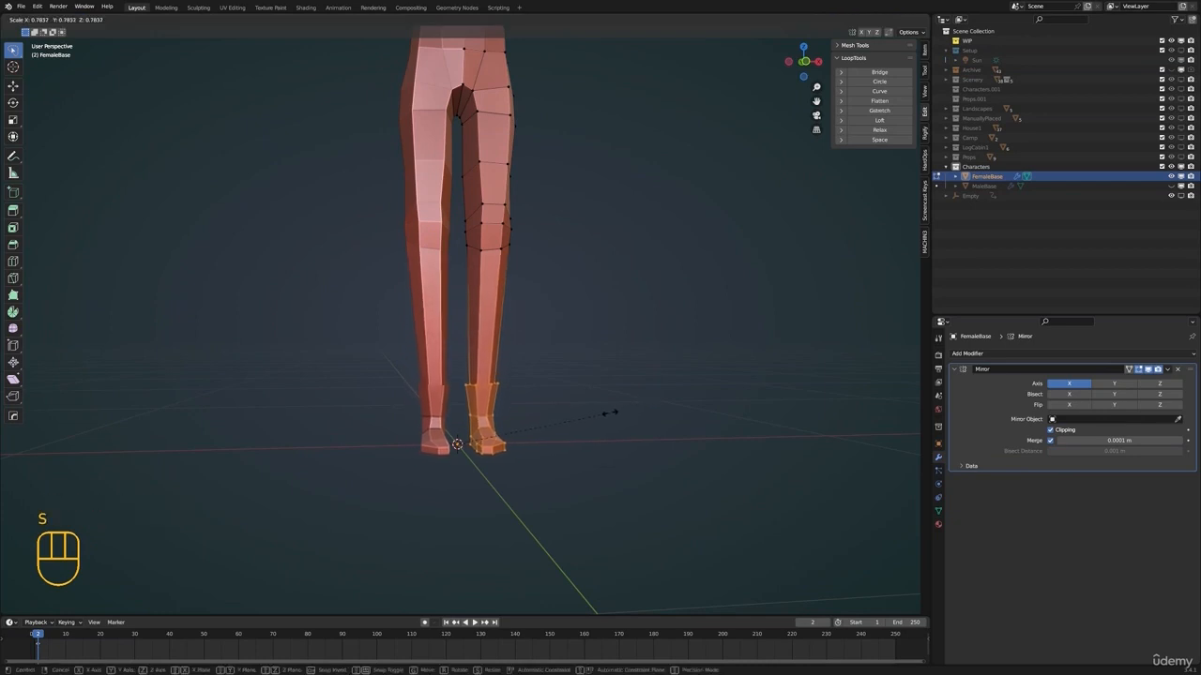
middle_drag(612, 412, 568, 439)
click(589, 461)
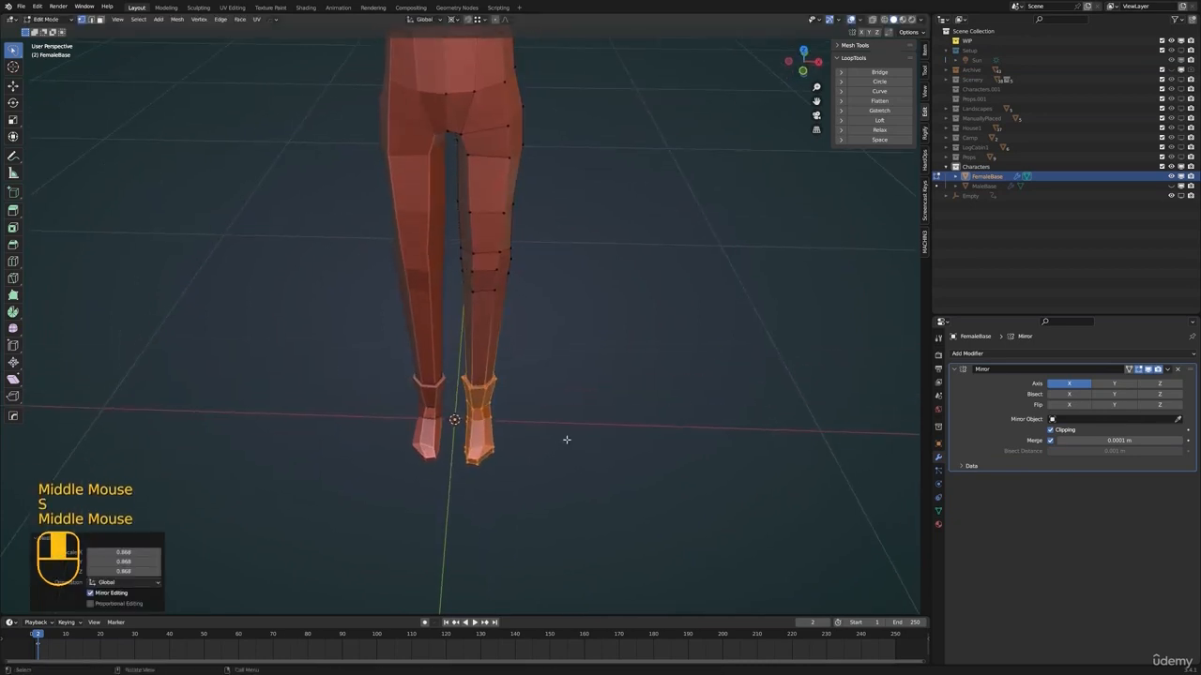
Move the scaled foot along the X axis by about 0.012 m
key(g)
key(x)
click(605, 432)
shift+middle_drag(531, 361, 544, 441)
scroll(546, 403, down, 4)
shift+middle_drag(550, 357, 547, 389)
middle_drag(558, 422, 579, 389)
Select the flared edge loop at the top of the ankle cuff and scale it inward with a changed pivot
scroll(469, 308, up, 1)
shift+middle_drag(471, 329, 443, 451)
scroll(456, 366, up, 3)
shift+middle_drag(441, 479, 439, 385)
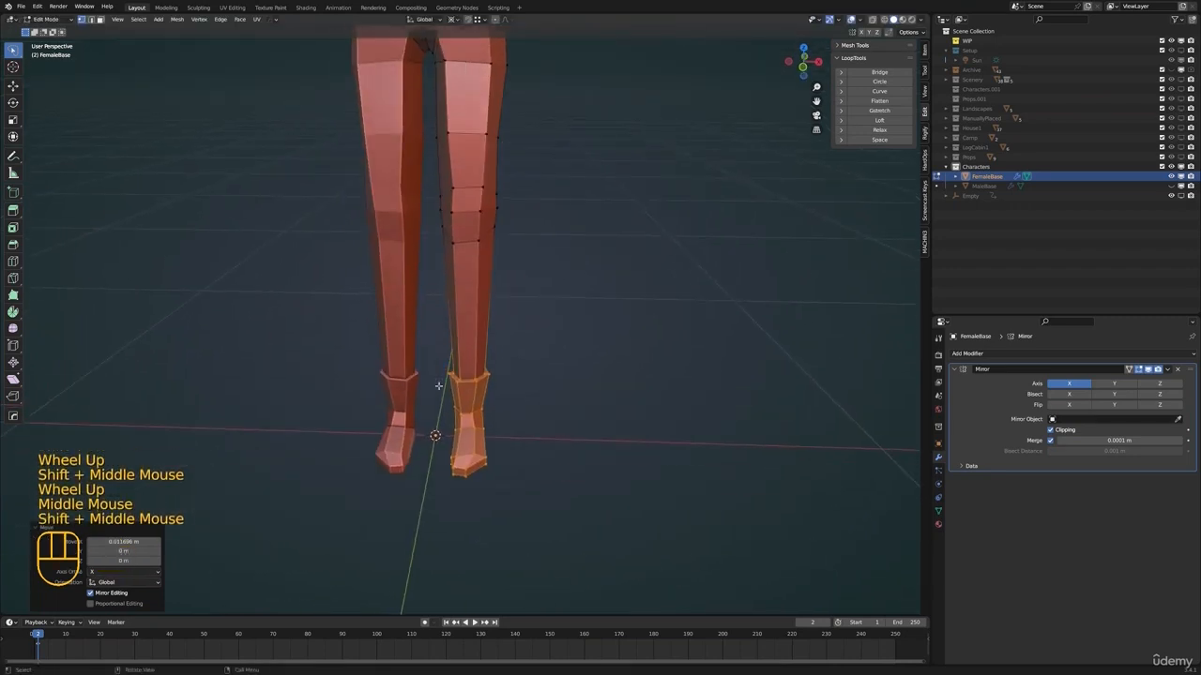
scroll(473, 396, up, 3)
alt+click(469, 414)
alt+shift+click(473, 418)
key(s)
right_click(560, 423)
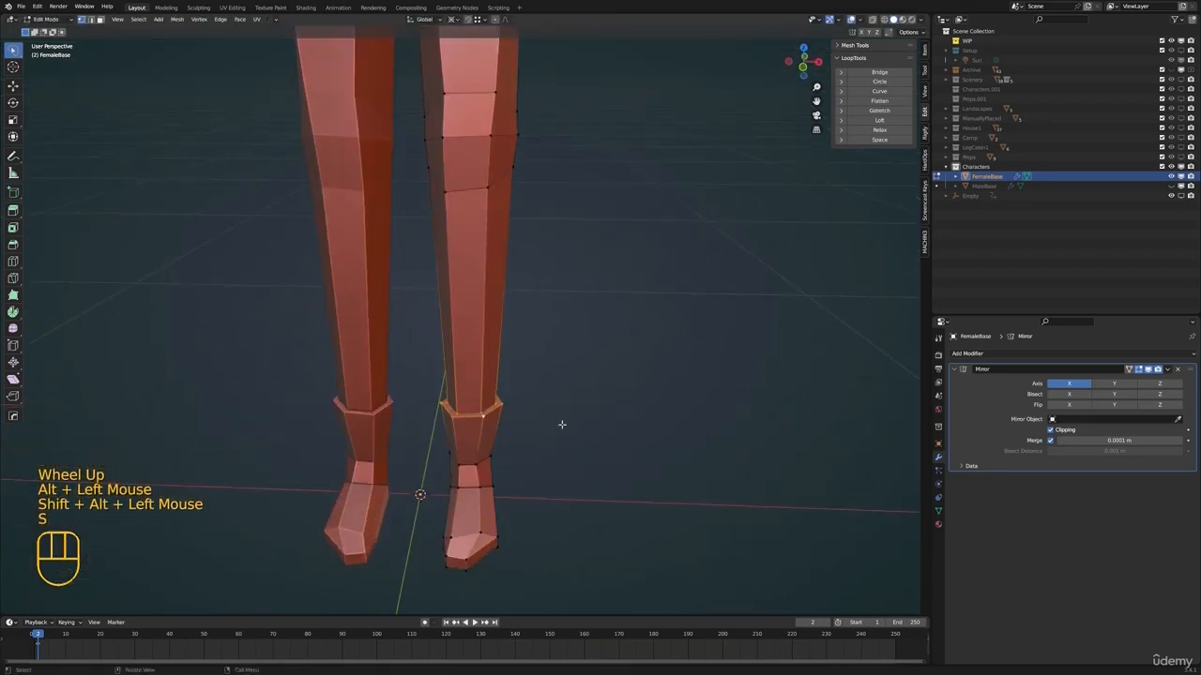
key(period)
key(s)
click(570, 413)
Scale the ankle cuff loop once more to blend it with the lower leg
shift+middle_drag(535, 272, 525, 386)
scroll(516, 399, down, 4)
key(s)
click(554, 382)
Scale the knee edge loop to about 0.86, adjust the thigh loop above it and leave edit mode with nothing selected
alt+click(445, 292)
key(s)
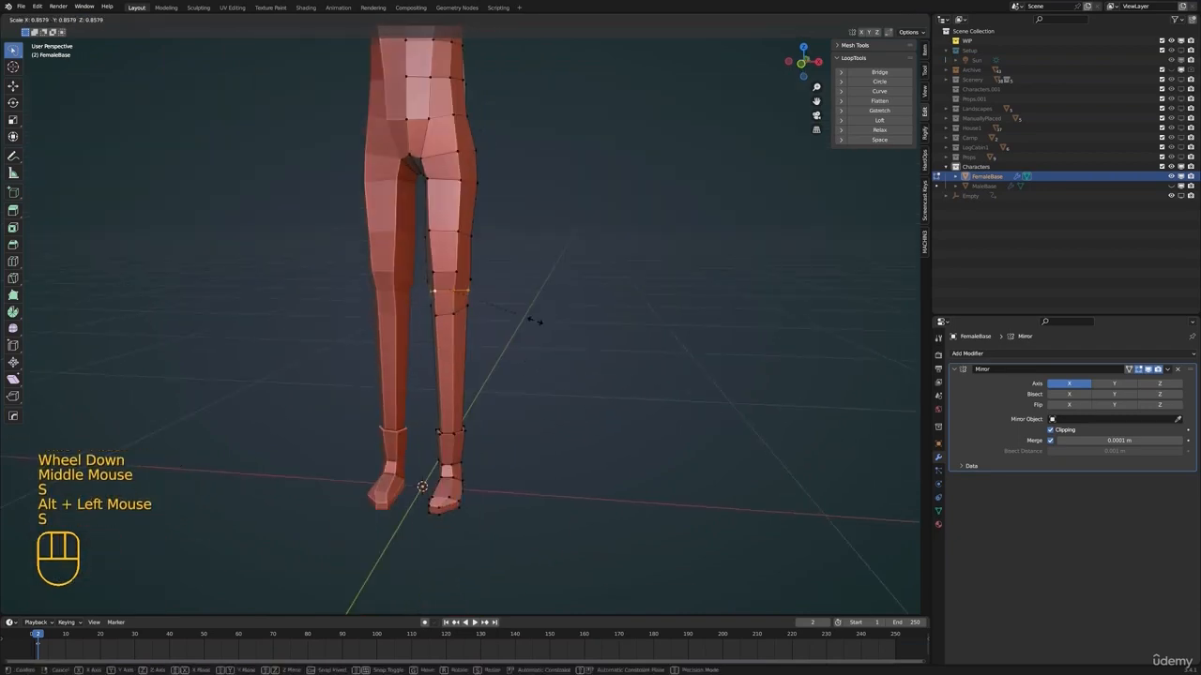
click(532, 320)
alt+click(444, 275)
alt+click(443, 227)
key(s)
key(Tab)
key(alt+a)
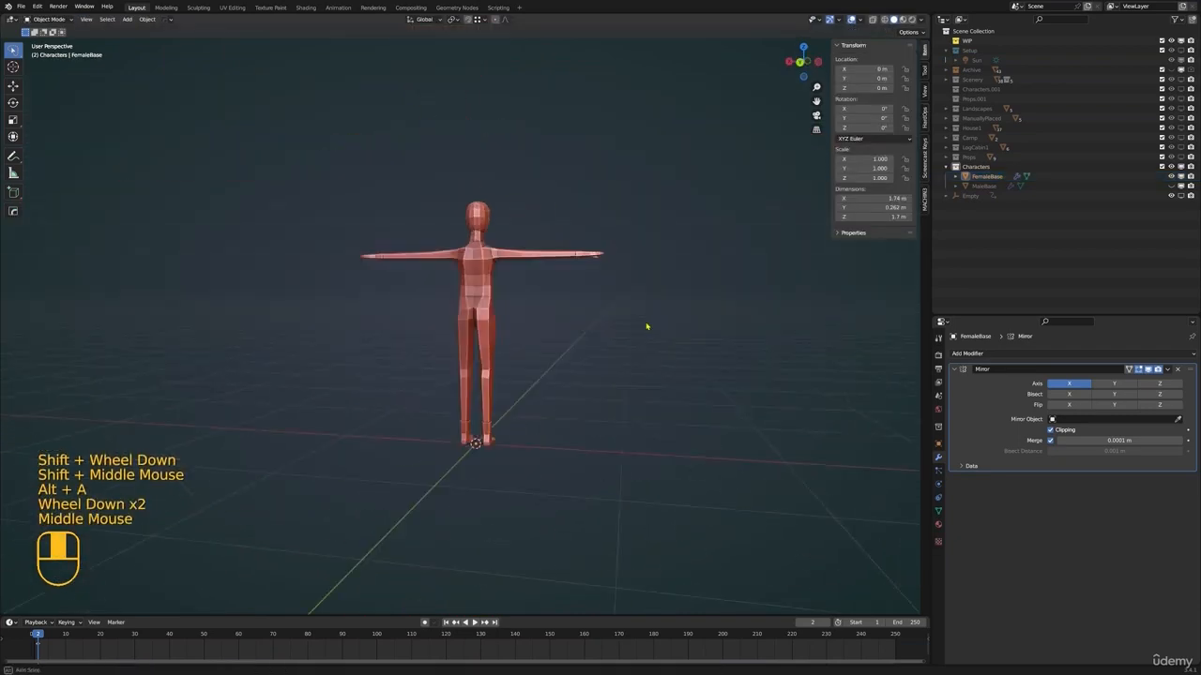
Return to edit mode and reposition the buttock vertex at the back of the hip
key(Tab)
click(424, 321)
key(KP_Decimal)
scroll(460, 361, down, 7)
shift+middle_drag(496, 392, 490, 366)
scroll(489, 365, up, 1)
middle_drag(490, 365, 483, 401)
key(g)
click(462, 358)
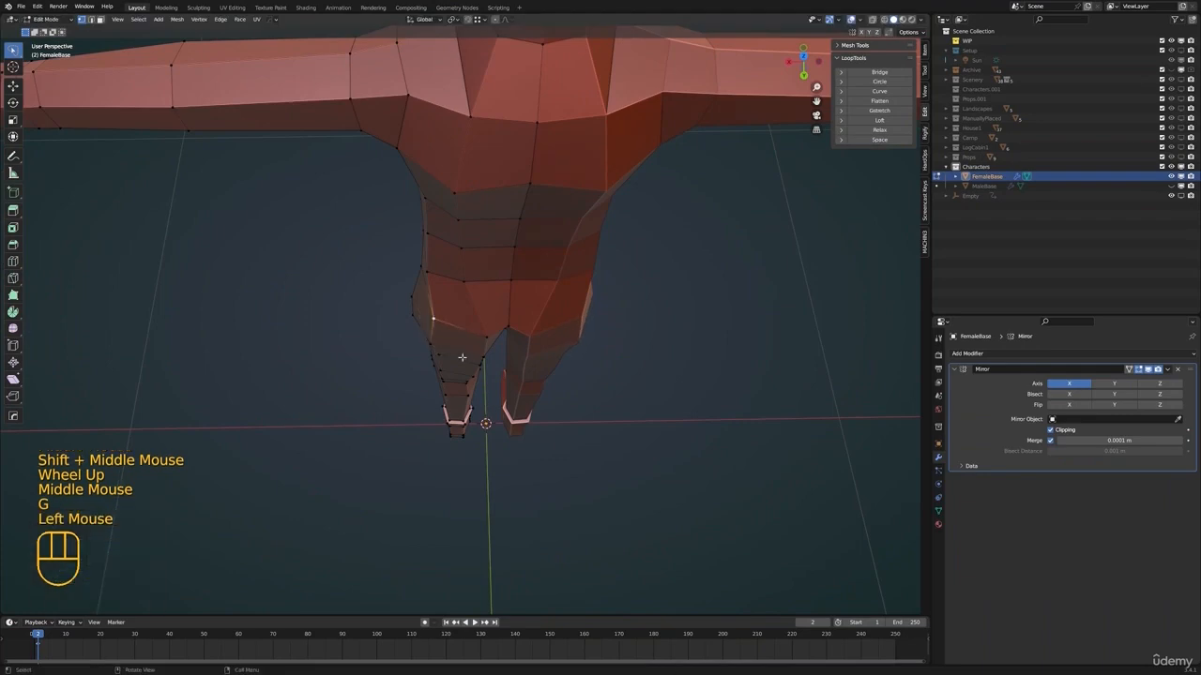
Move the back hip and neighbouring vertices further to round the buttocks
key(g)
middle_drag(462, 357, 450, 302)
click(496, 265)
mouse_move(450, 302)
shift+middle_down()
mouse_move(426, 330)
mouse_move(444, 290)
mouse_move(460, 301)
shift+middle_up()
key(g)
click(428, 287)
key(g)
click(452, 295)
scroll(460, 300, down, 2)
middle_drag(459, 300, 473, 325)
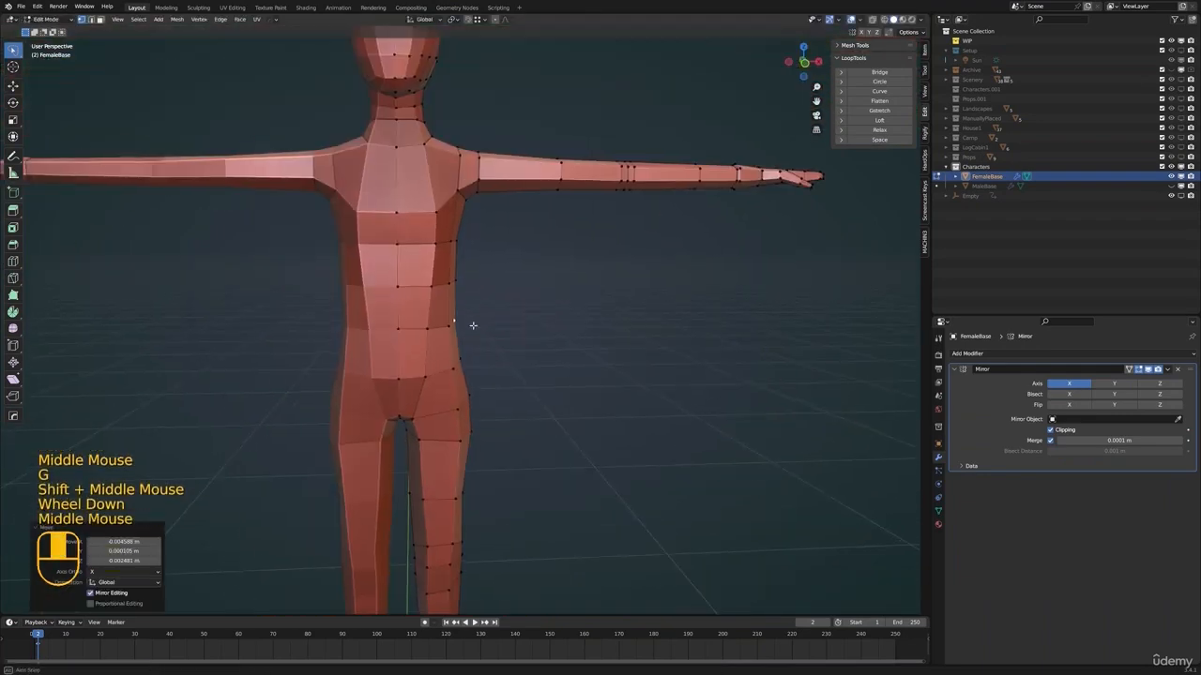
Move the front vertex below the chest, using perspective and right side view, to start forming the bust
click(431, 239)
middle_drag(431, 239, 417, 330)
key(g)
click(451, 262)
key(KP_3)
key(g)
click(405, 272)
key(g)
click(422, 328)
Slide and reposition the front chest vertices in side view to shape the bust profile
click(424, 274)
key(g)
key(g)
key(g)
key(g)
click(442, 274)
Clear the selection and adjust a single vertex around the bust, checking it from several angles
key(g)
click(447, 275)
key(alt+a)
click(437, 323)
scroll(417, 331, up, 1)
Reposition further individual chest vertices to refine the bust and upper torso
key(g)
middle_drag(422, 330, 487, 374)
click(501, 332)
scroll(441, 369, down, 1)
shift+middle_drag(432, 361, 492, 388)
shift+middle_drag(426, 334, 525, 337)
scroll(451, 359, down, 1)
shift+middle_drag(507, 323, 460, 286)
scroll(501, 317, up, 1)
click(394, 309)
key(g)
click(396, 308)
scroll(396, 308, down, 1)
shift+middle_drag(460, 286, 436, 286)
click(447, 272)
key(g)
click(432, 291)
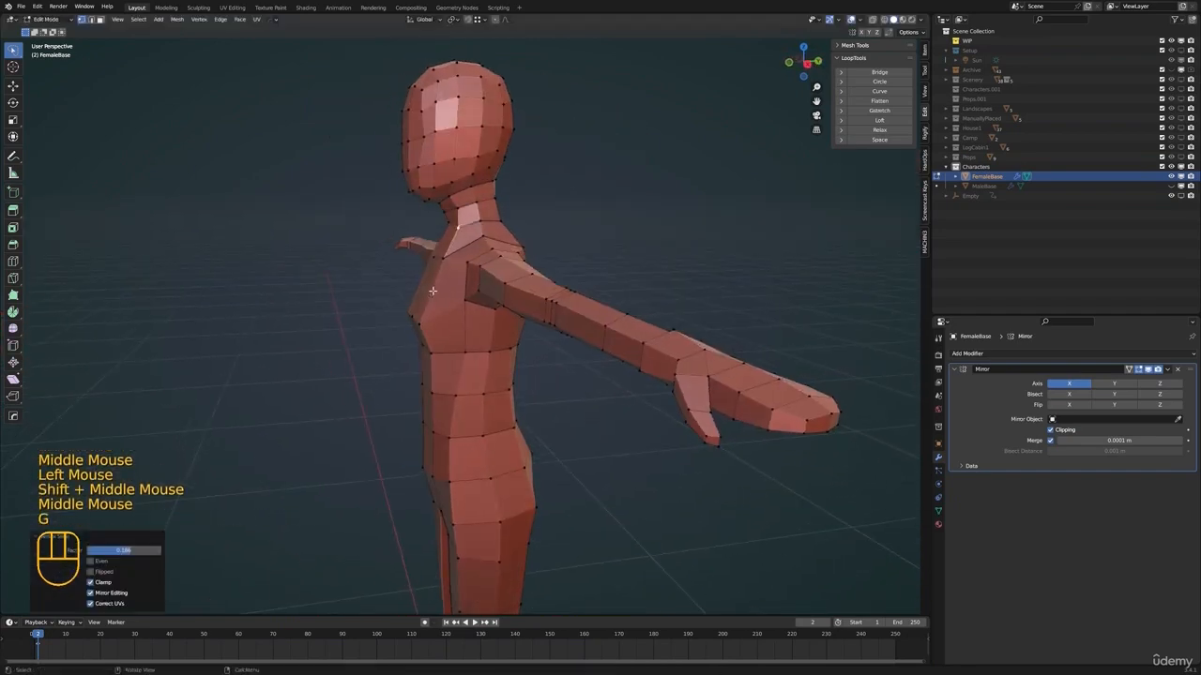
Slide the vertex at the base of the neck along its edge and reposition the upper chest vertex
middle_drag(445, 230, 479, 242)
key(g)
key(g)
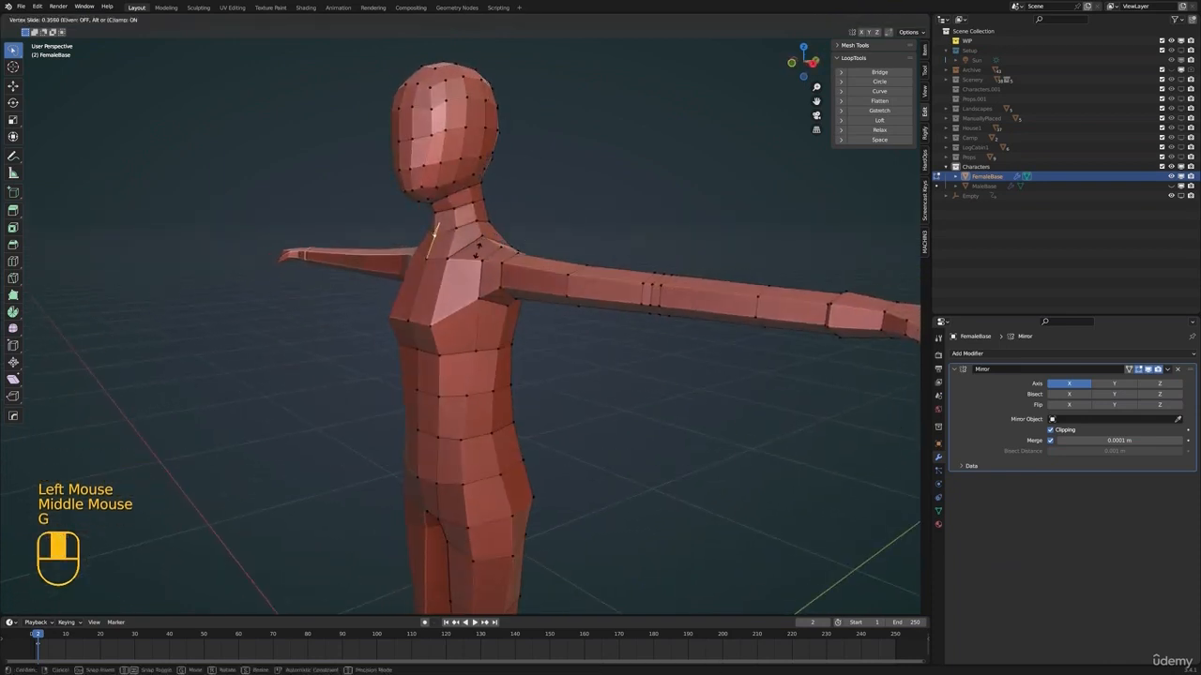
click(444, 261)
key(g)
click(429, 264)
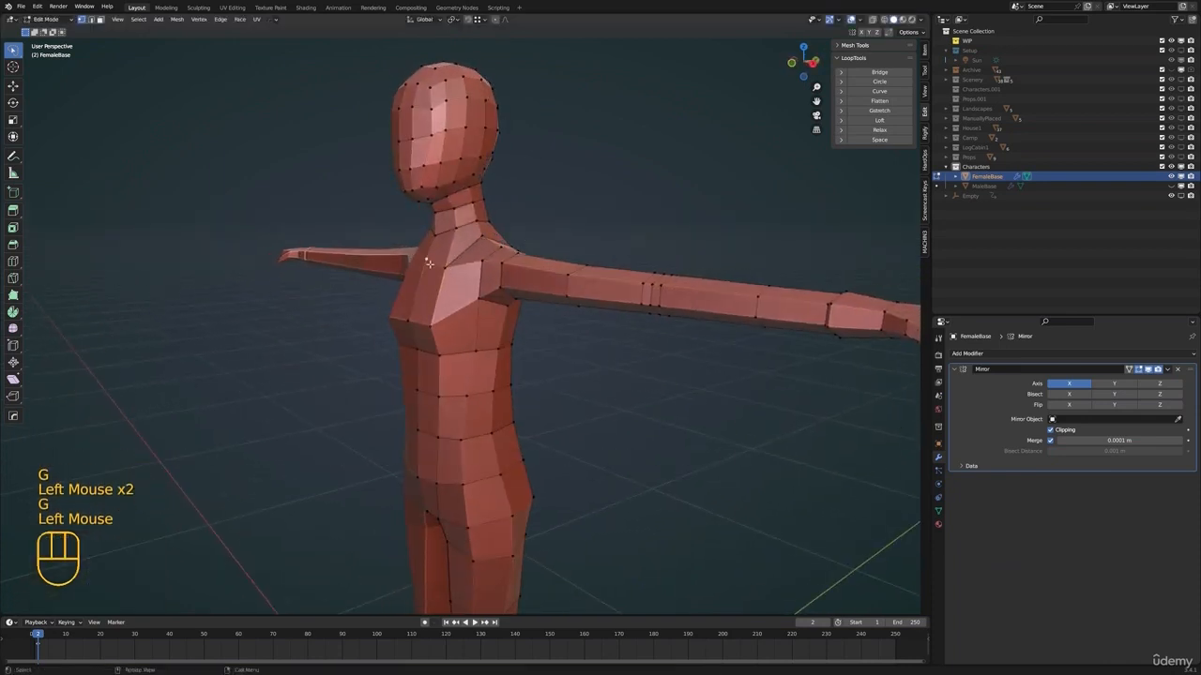
Adjust the upper chest vertices below the neck to smooth the collarbone area
click(426, 265)
click(434, 263)
key(g)
shift+middle_drag(436, 236, 512, 286)
click(443, 258)
shift+middle_drag(487, 281, 456, 320)
Check the bust outside edit mode and move one more chest vertex
key(Tab)
key(Tab)
click(451, 306)
key(g)
click(450, 315)
key(Tab)
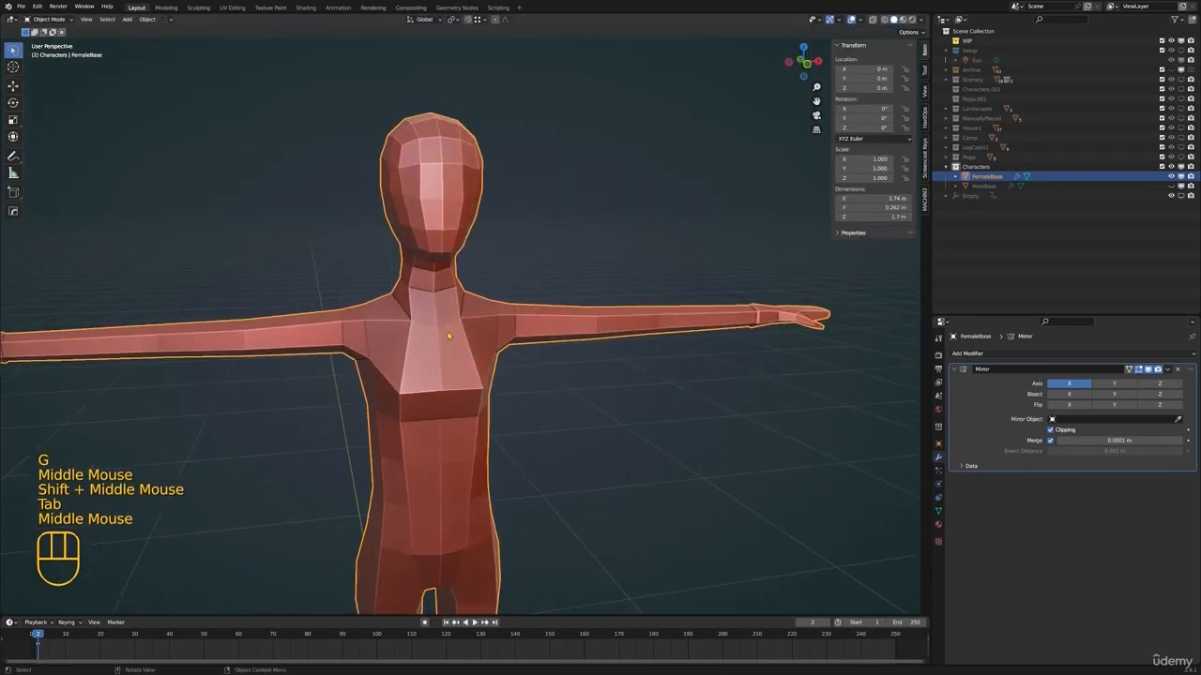
Readjust the chest vertex in edit mode and view the whole body deselected in object mode
key(Tab)
key(g)
key(Tab)
key(alt+a)
scroll(534, 357, down, 2)
middle_drag(488, 362, 571, 385)
Reselect the female body and slide one torso vertex along its edge in edit mode
click(463, 371)
key(Tab)
scroll(455, 336, up, 2)
click(431, 340)
key(g)
Slide the lower back vertex just above the buttocks along its edge
key(g)
click(566, 387)
scroll(474, 295, up, 2)
click(453, 287)
shift+middle_drag(453, 287, 449, 351)
scroll(449, 351, down, 2)
middle_drag(449, 351, 457, 352)
Slide the mid-back vertex below the shoulder blade along its edge toward the spine
key(g)
key(g)
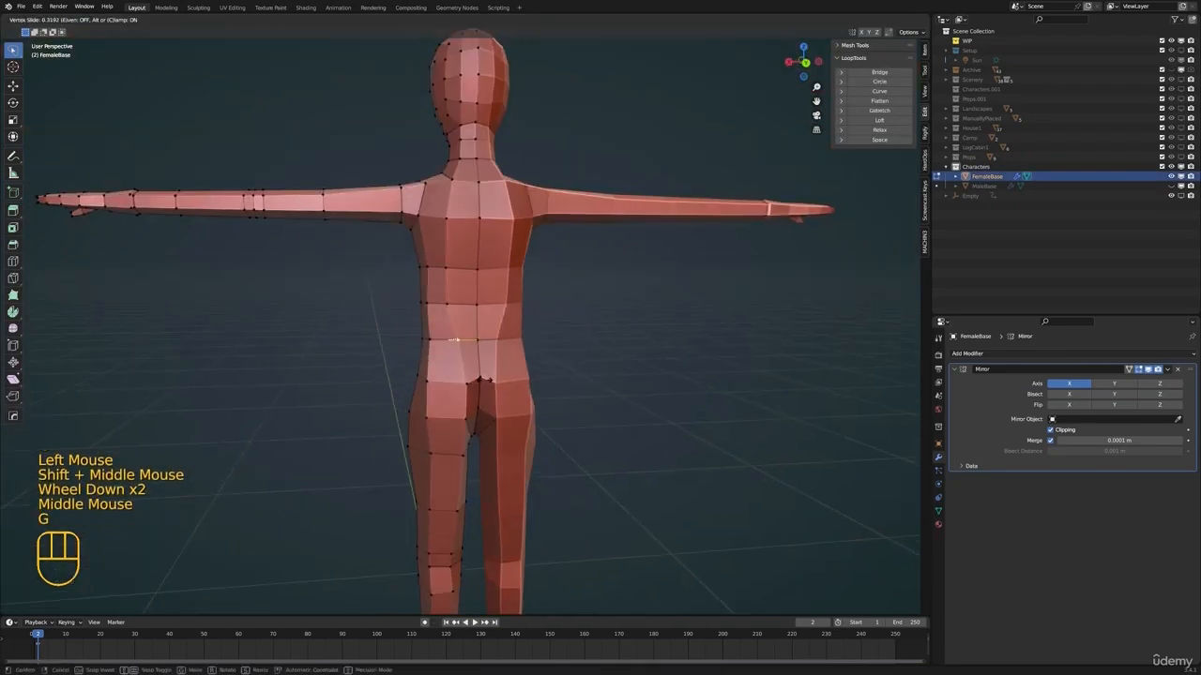
click(484, 353)
click(448, 271)
Check the torso from behind in object mode, and adjust two torso vertices in edit mode
key(g)
key(g)
click(462, 271)
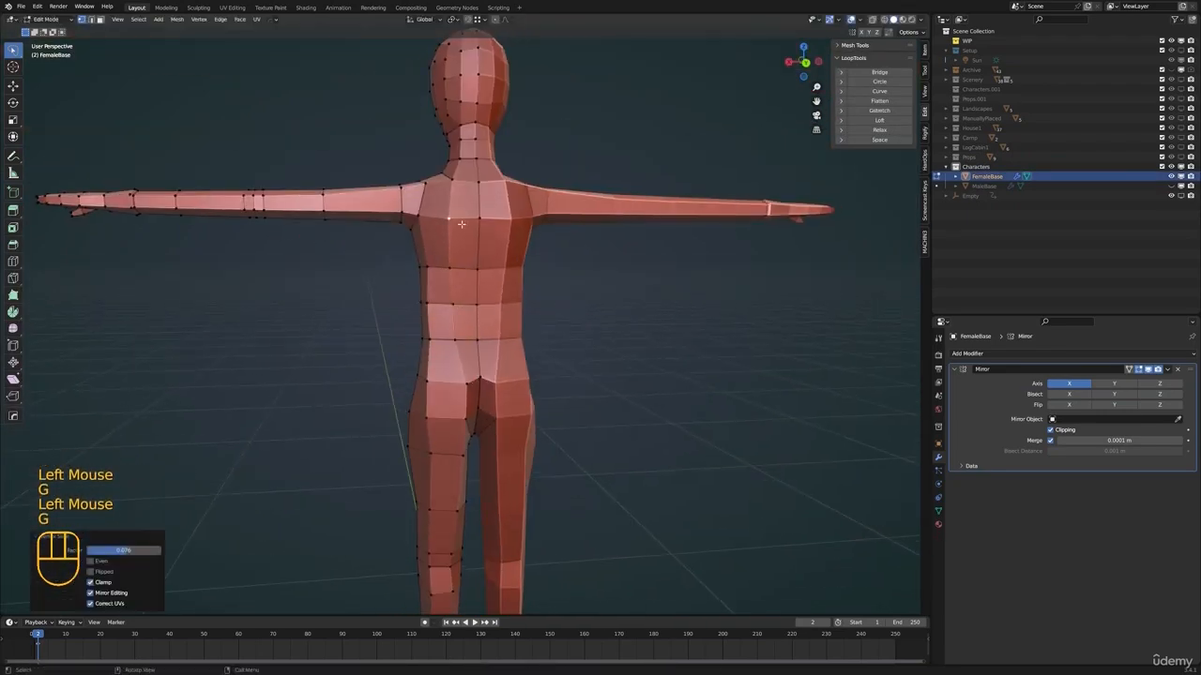
middle_drag(461, 224, 507, 258)
key(Tab)
middle_drag(422, 370, 552, 368)
key(Tab)
click(504, 343)
key(g)
click(523, 354)
key(g)
click(523, 391)
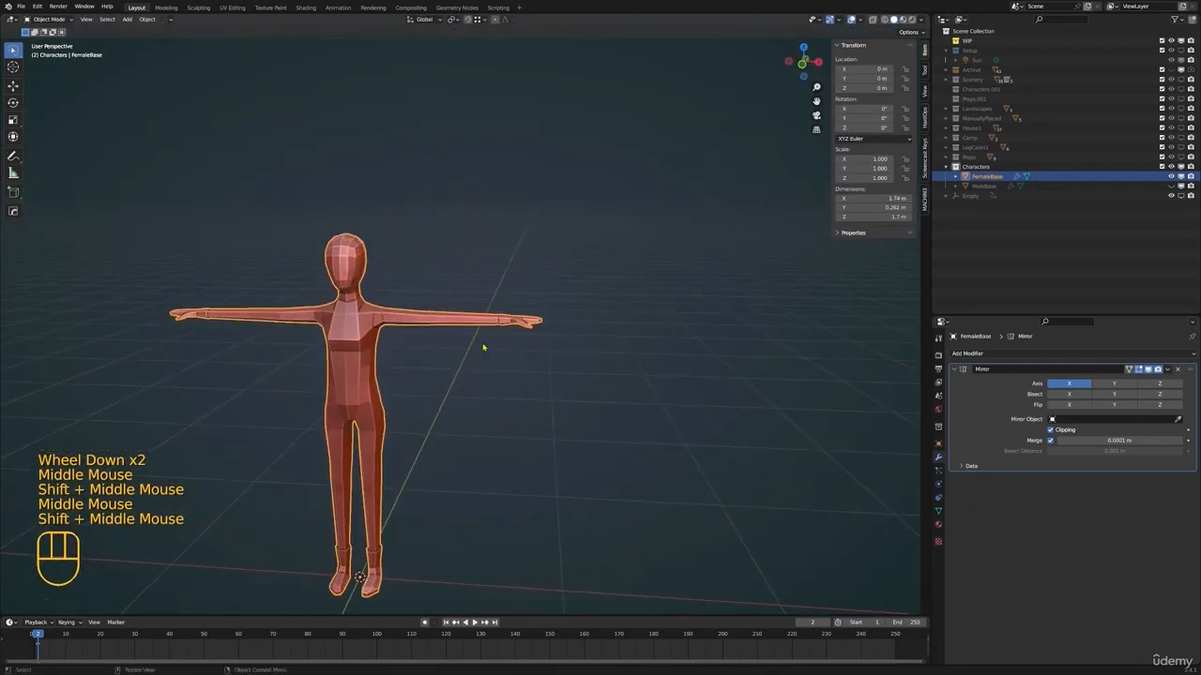
Select the entire hand in wireframe shading and scale it down to about 0.87
key(Tab)
scroll(562, 338, up, 2)
mouse_move(563, 338)
middle_down()
mouse_move(624, 324)
mouse_move(508, 374)
middle_up()
scroll(533, 356, up, 1)
key(z)
mouse_move(613, 357)
mouse_down()
mouse_move(427, 352)
mouse_move(635, 416)
mouse_up()
key(s)
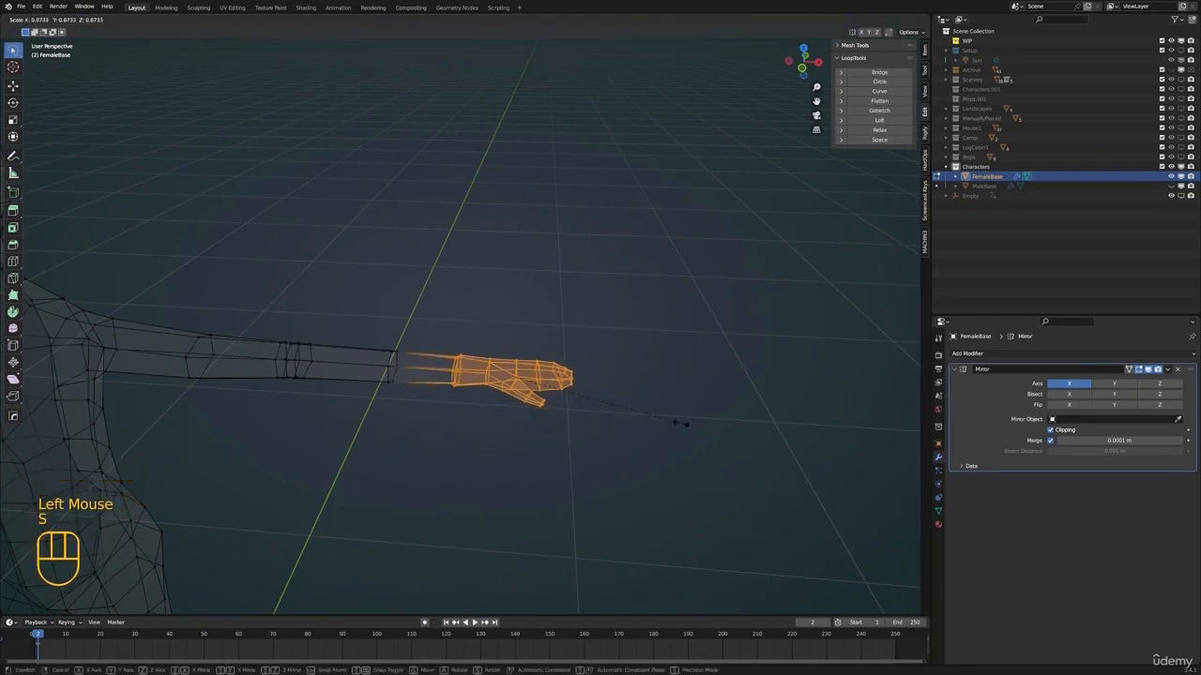
click(686, 423)
Reposition the scaled hand at the end of the wrist in front view and return to object mode
key(KP_1)
key(g)
click(646, 423)
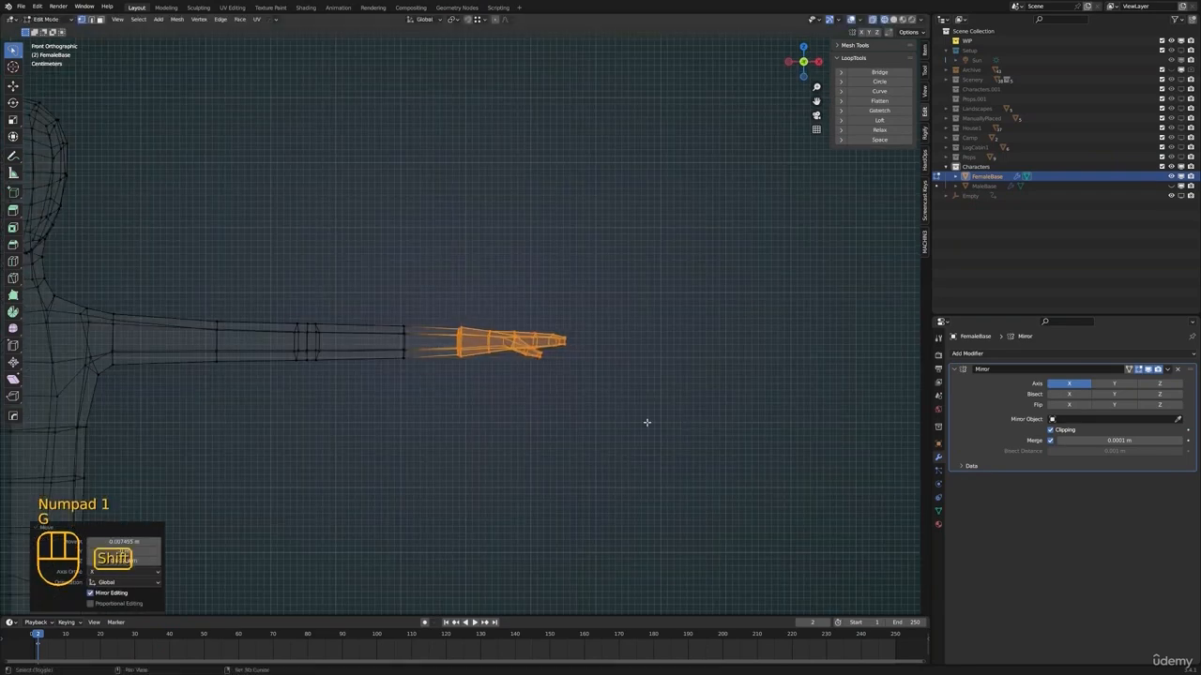
shift+middle_drag(646, 423, 625, 277)
key(Tab)
scroll(494, 367, down, 2)
Examine the deselected body's proportions from several angles in solid shading, then reselect the female base
key(alt+a)
scroll(494, 375, down, 2)
key(z)
mouse_move(495, 405)
shift+middle_down()
mouse_move(535, 366)
mouse_move(385, 375)
mouse_move(369, 420)
mouse_move(501, 373)
mouse_move(497, 410)
shift+middle_up()
scroll(497, 410, up, 3)
middle_drag(497, 410, 507, 340)
shift+middle_drag(507, 339, 533, 394)
scroll(501, 300, down, 3)
click(482, 287)
scroll(476, 354, up, 3)
shift+middle_drag(533, 393, 539, 323)
middle_drag(538, 324, 507, 338)
Select all the head vertices above the neck in edit mode, using wireframe shading and front view
key(Tab)
mouse_move(506, 338)
shift+middle_down()
mouse_move(493, 356)
mouse_move(510, 334)
mouse_move(434, 335)
shift+middle_up()
scroll(494, 357, up, 2)
key(z)
key(KP_1)
scroll(432, 337, up, 2)
mouse_move(505, 240)
mouse_down()
mouse_move(476, 460)
mouse_move(500, 454)
mouse_up()
mouse_move(500, 454)
shift+middle_down()
mouse_move(525, 441)
mouse_move(525, 456)
mouse_move(368, 452)
mouse_move(372, 419)
mouse_move(472, 397)
shift+middle_up()
shift+click(351, 421)
key(KP_1)
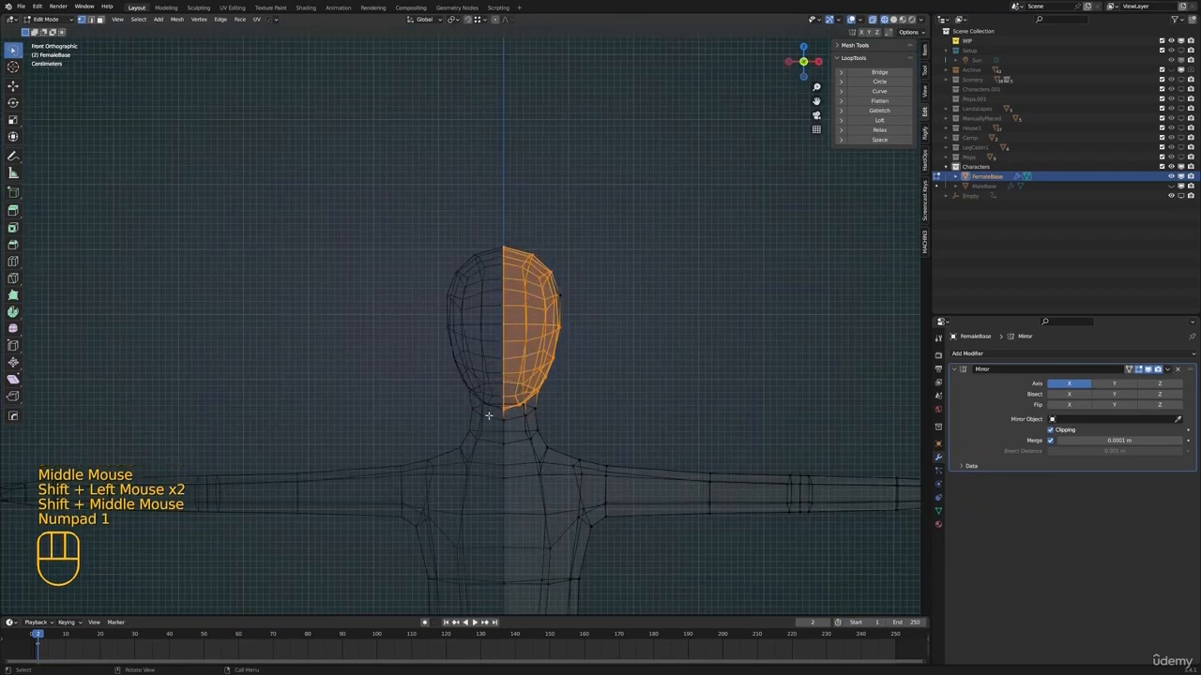
Add the missed vertex at the side of the head to the selection and scale the head down slightly
key(s)
right_click(604, 290)
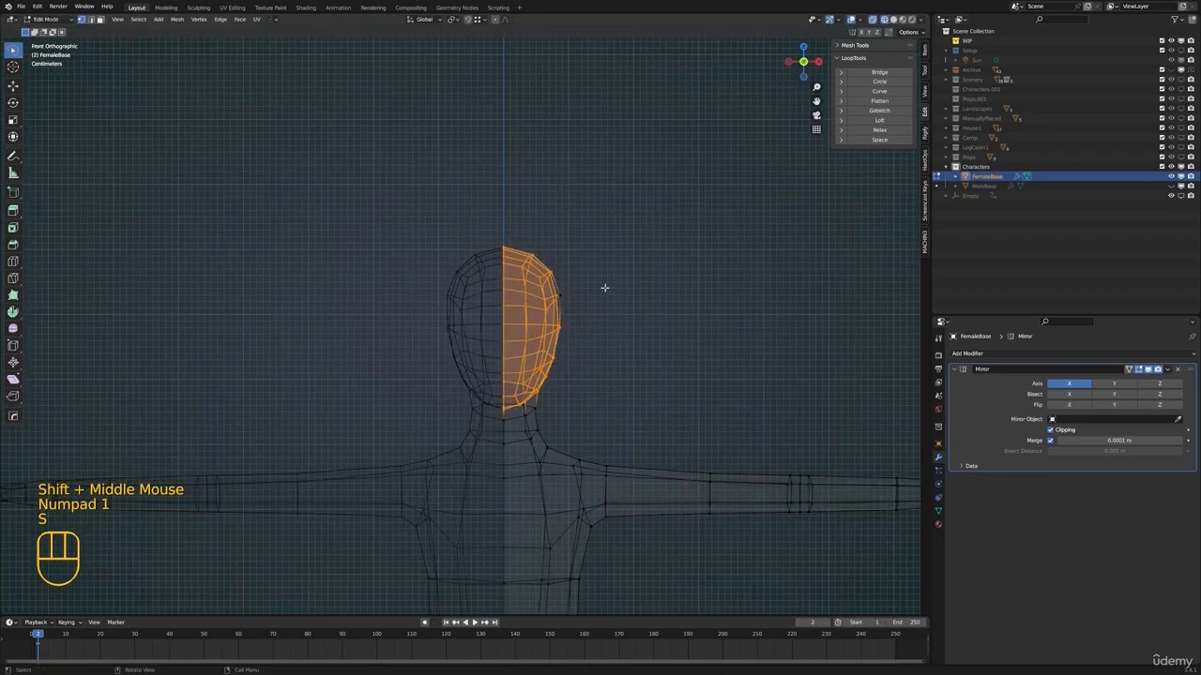
shift+click(563, 296)
key(s)
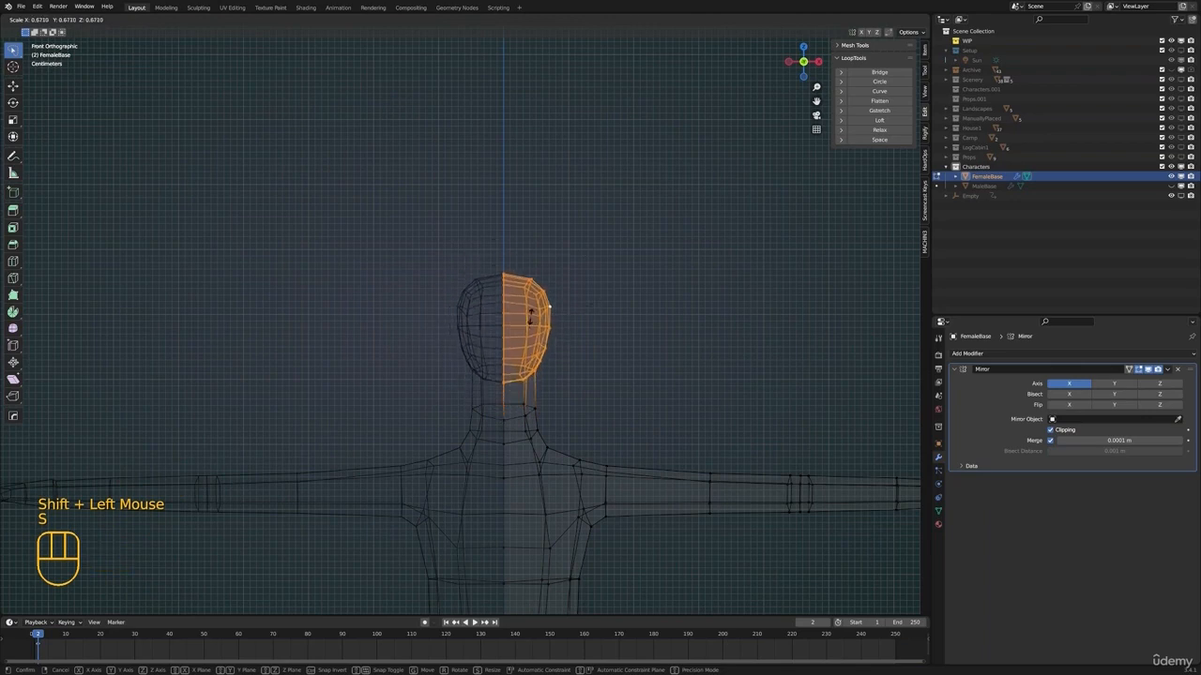
right_click(707, 310)
key(s)
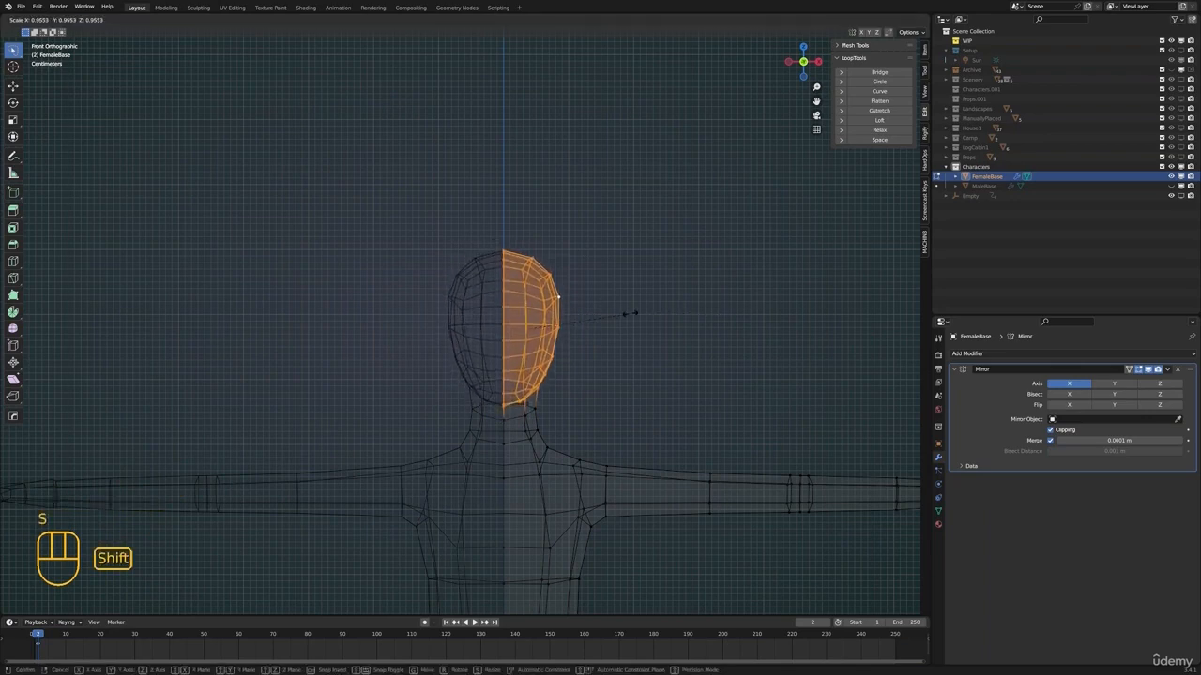
click(595, 318)
Lower the scaled head slightly onto the neck and save the file
key(g)
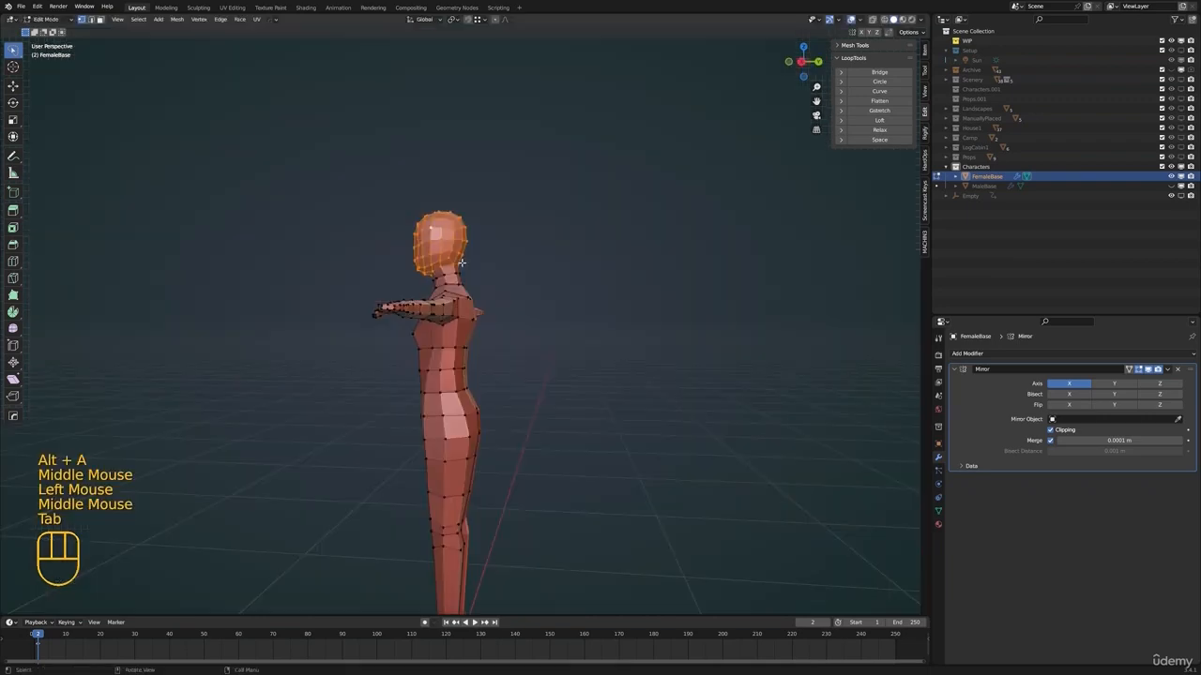
click(482, 265)
scroll(482, 265, up, 1)
middle_drag(482, 266, 530, 317)
key(g)
key(Tab)
scroll(495, 283, down, 2)
key(ctrl+s)
Slide the upper chest vertex along its edge, return to object mode and save the file again
mouse_move(530, 317)
middle_down()
mouse_move(563, 329)
mouse_move(535, 332)
middle_up()
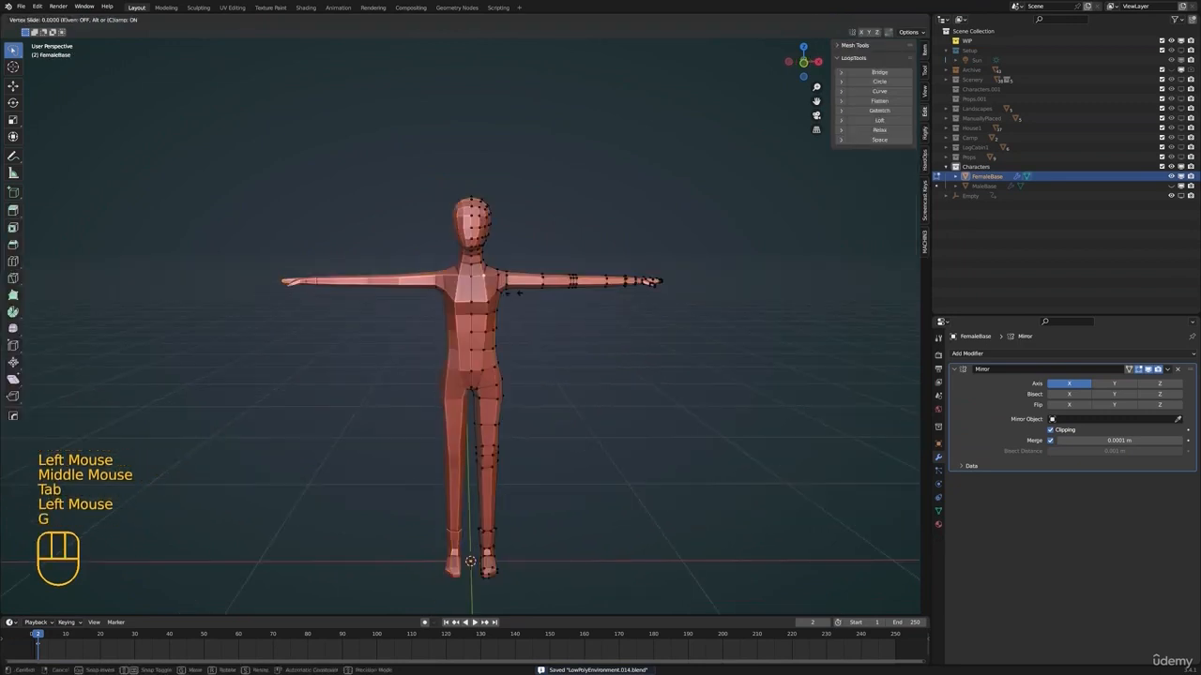
key(Tab)
middle_drag(526, 314, 497, 347)
key(ctrl+s)
shift+middle_drag(497, 347, 457, 257)
scroll(475, 375, up, 3)
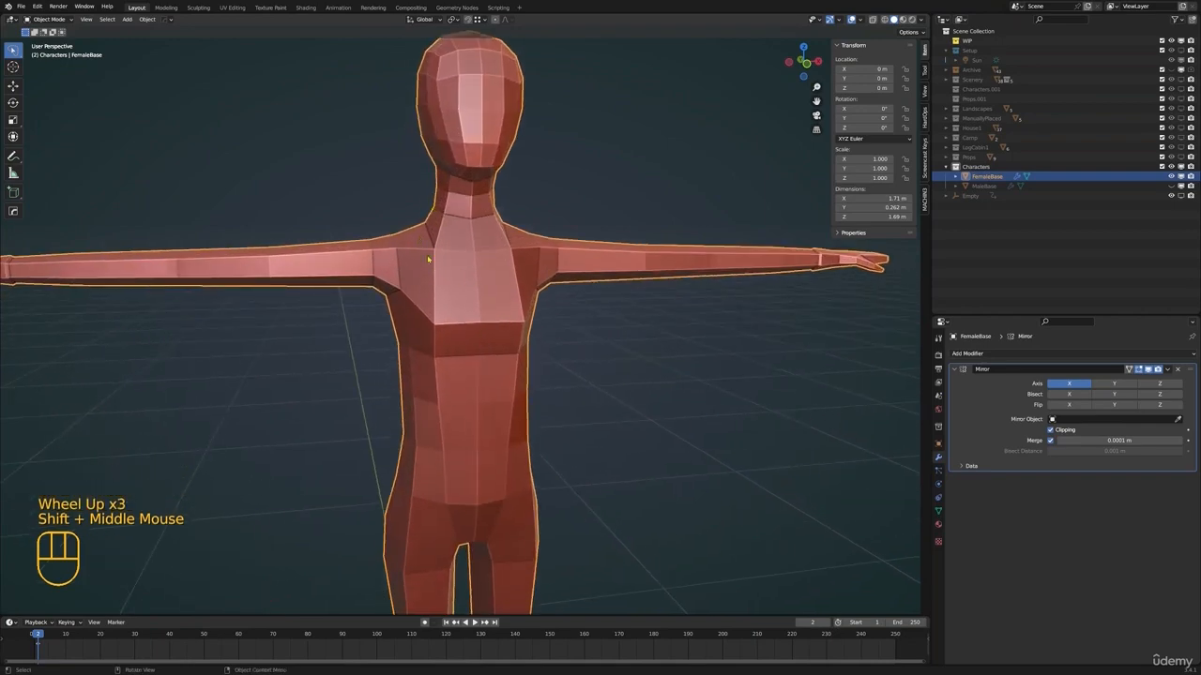
Examine the overall proportions and chest shape in object mode and in edit mode with face selection
scroll(428, 258, down, 1)
middle_drag(428, 259, 544, 300)
shift+middle_drag(544, 300, 469, 355)
key(Tab)
scroll(445, 333, down, 1)
scroll(396, 343, up, 1)
key(Tab)
scroll(460, 375, down, 1)
key(Tab)
key(3)
scroll(480, 356, up, 1)
shift+middle_drag(469, 354, 474, 394)
shift+middle_drag(473, 394, 565, 322)
shift+middle_drag(492, 248, 512, 327)
scroll(511, 326, up, 1)
middle_drag(511, 326, 532, 252)
Knife a cut from the chest centre line above the bust, up over the shoulder and onto the upper back
key(k)
scroll(555, 326, up, 1)
shift+middle_drag(504, 325, 497, 338)
middle_drag(497, 338, 483, 347)
shift+middle_drag(483, 347, 476, 354)
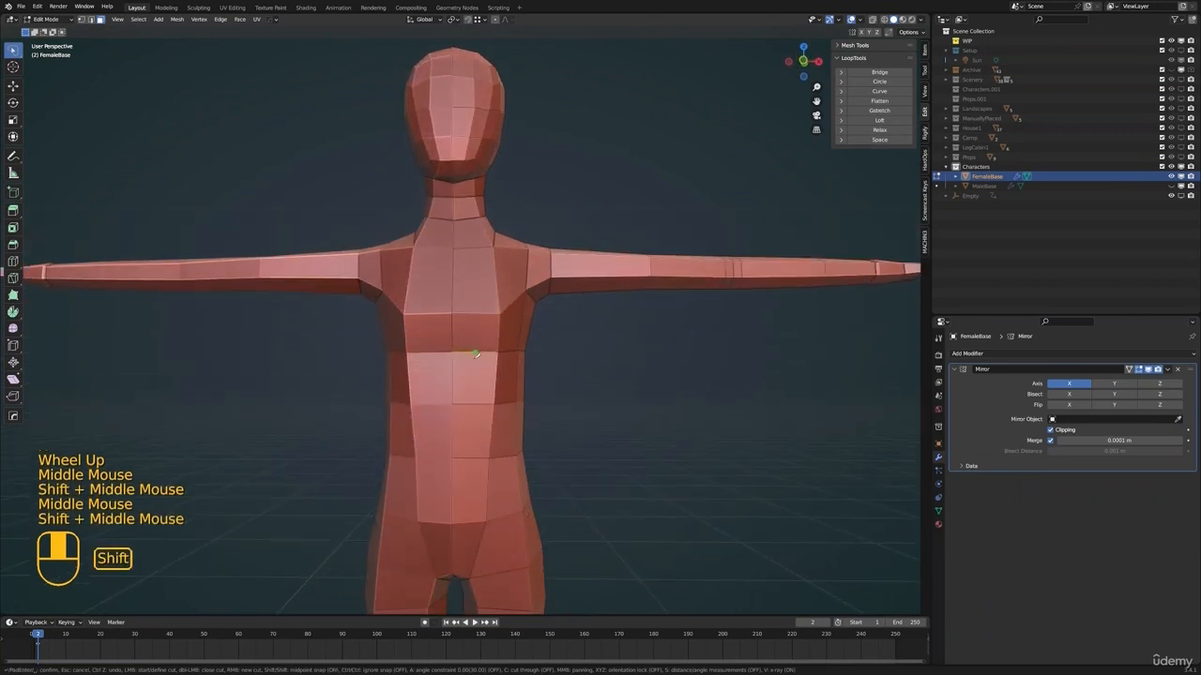
shift+middle_drag(458, 298, 464, 333)
scroll(464, 333, up, 1)
middle_drag(464, 333, 513, 353)
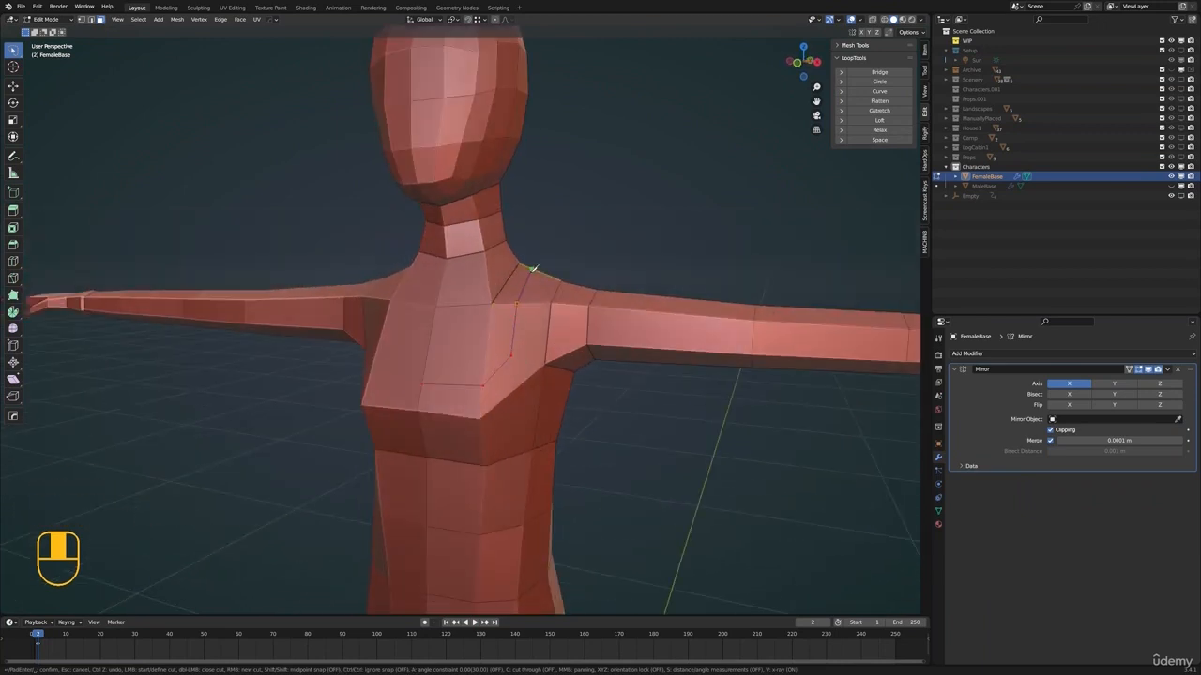
middle_drag(533, 269, 448, 335)
scroll(509, 325, down, 2)
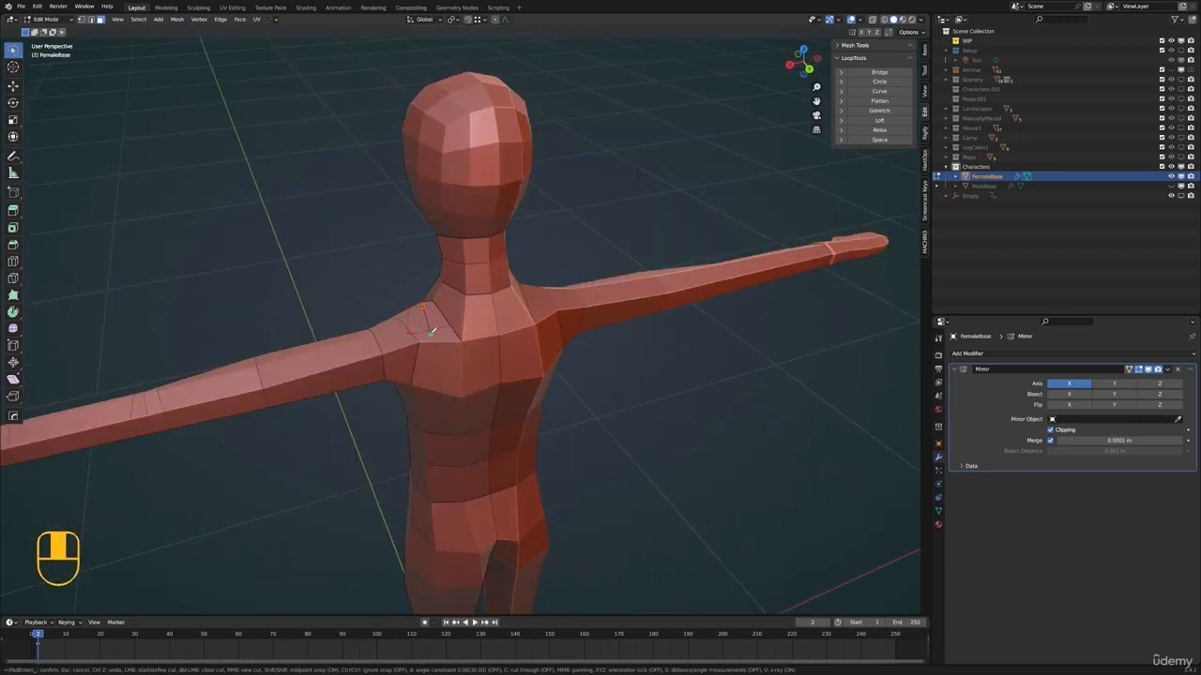
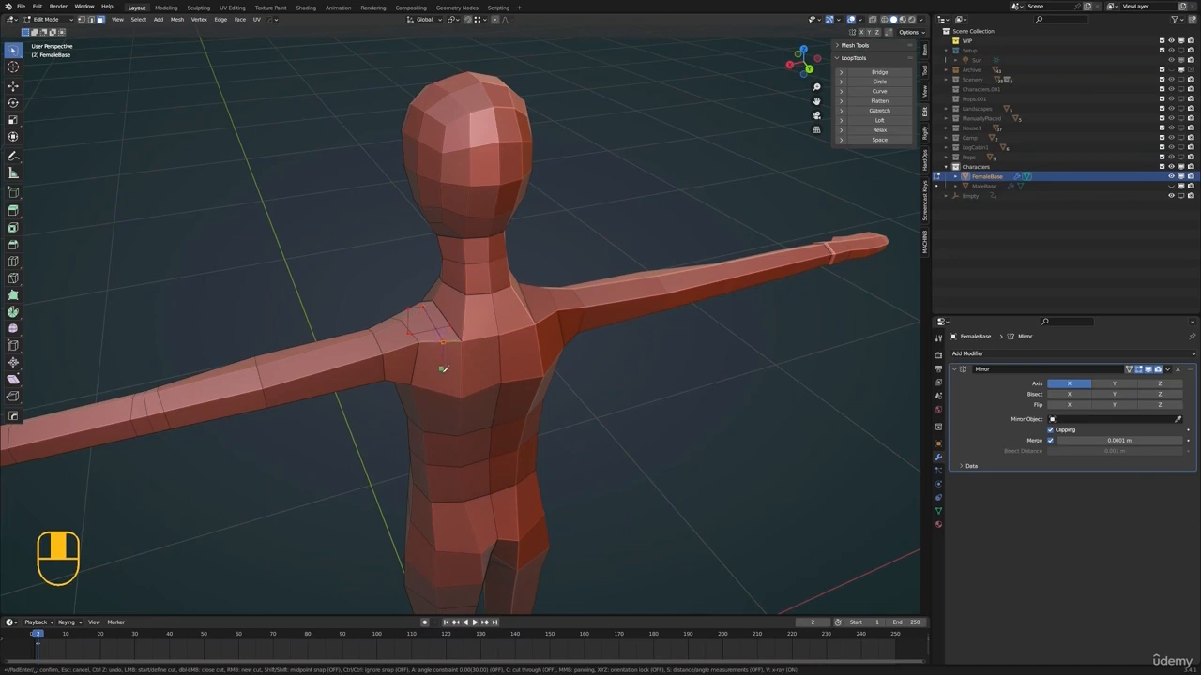
Continue the knife cut down the back and across below the shoulder blade to the centre line
middle_drag(449, 386, 459, 361)
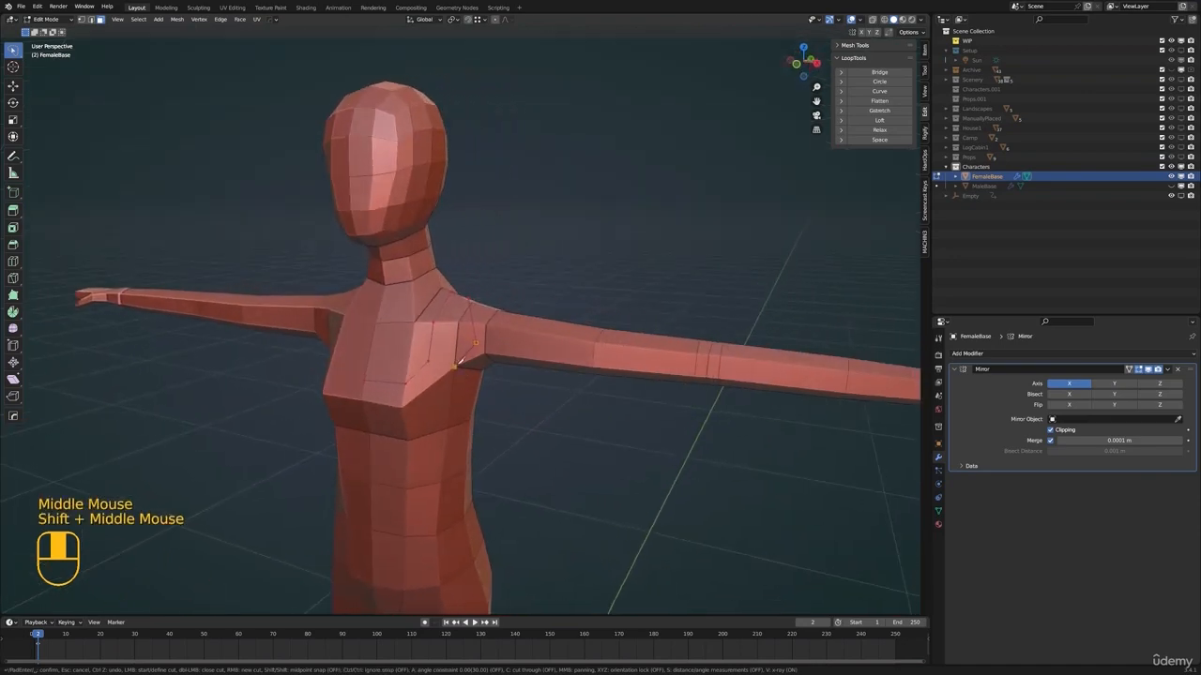
middle_drag(453, 302, 483, 375)
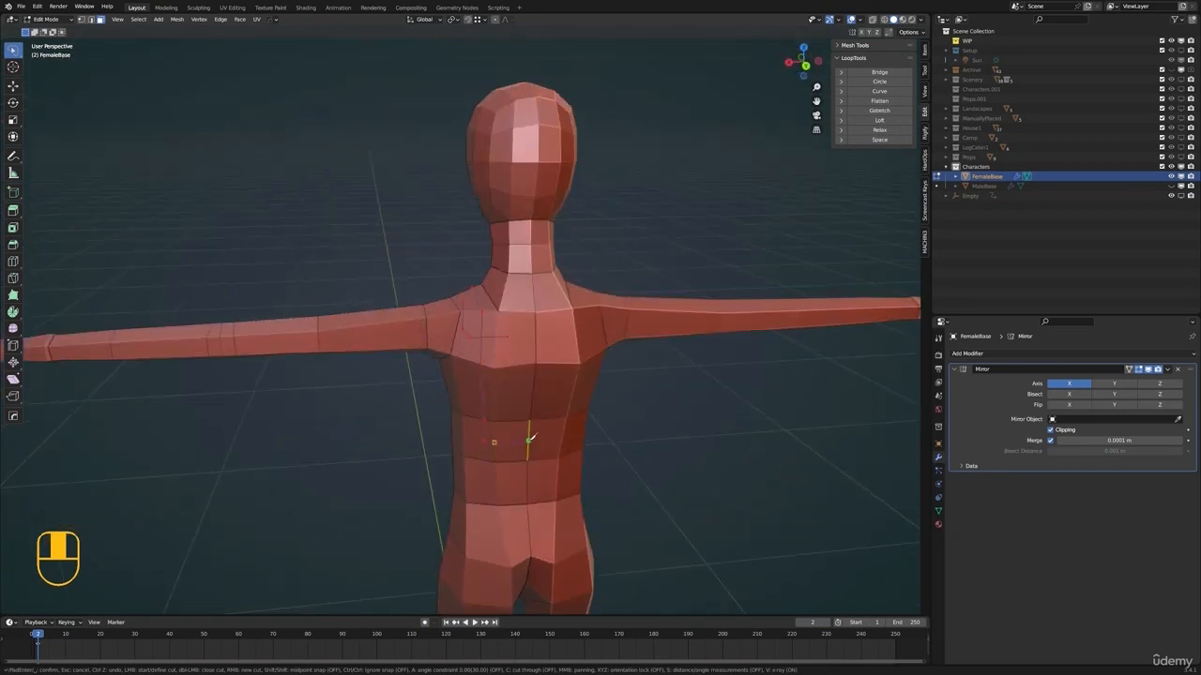
middle_drag(530, 438, 516, 427)
shift+middle_drag(516, 427, 467, 367)
scroll(504, 418, up, 2)
Knife a second parallel cut from the chest over the shoulder, down the back and around the side of the ribs
key(k)
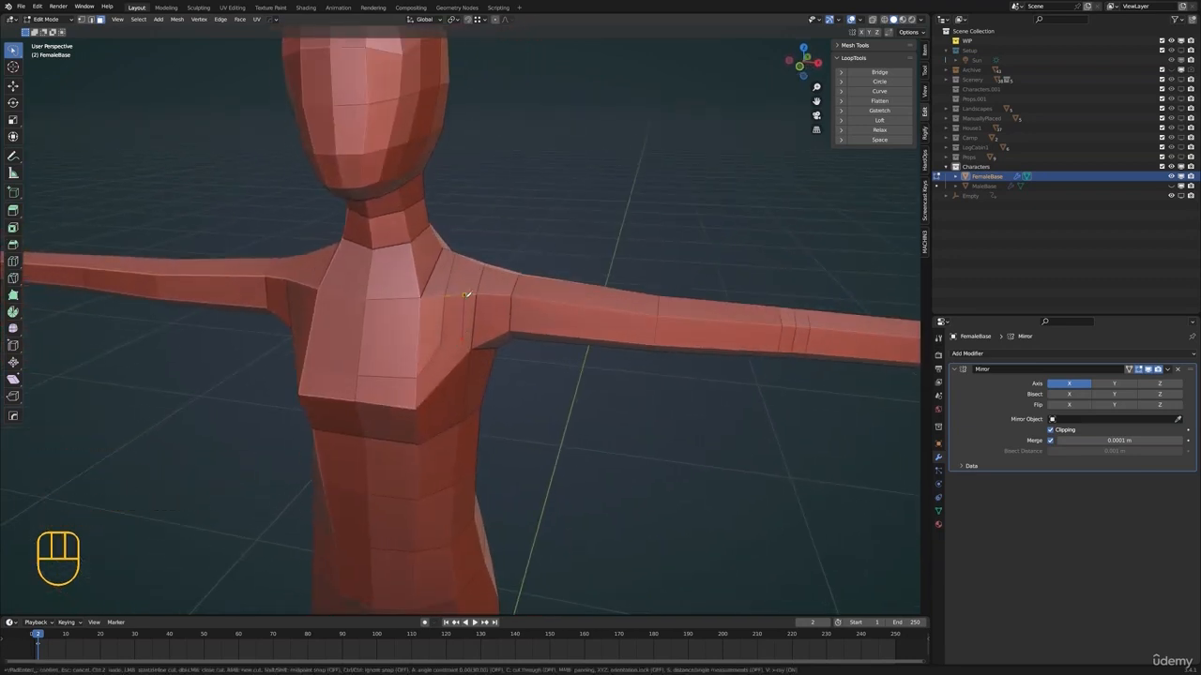
middle_drag(526, 254, 477, 364)
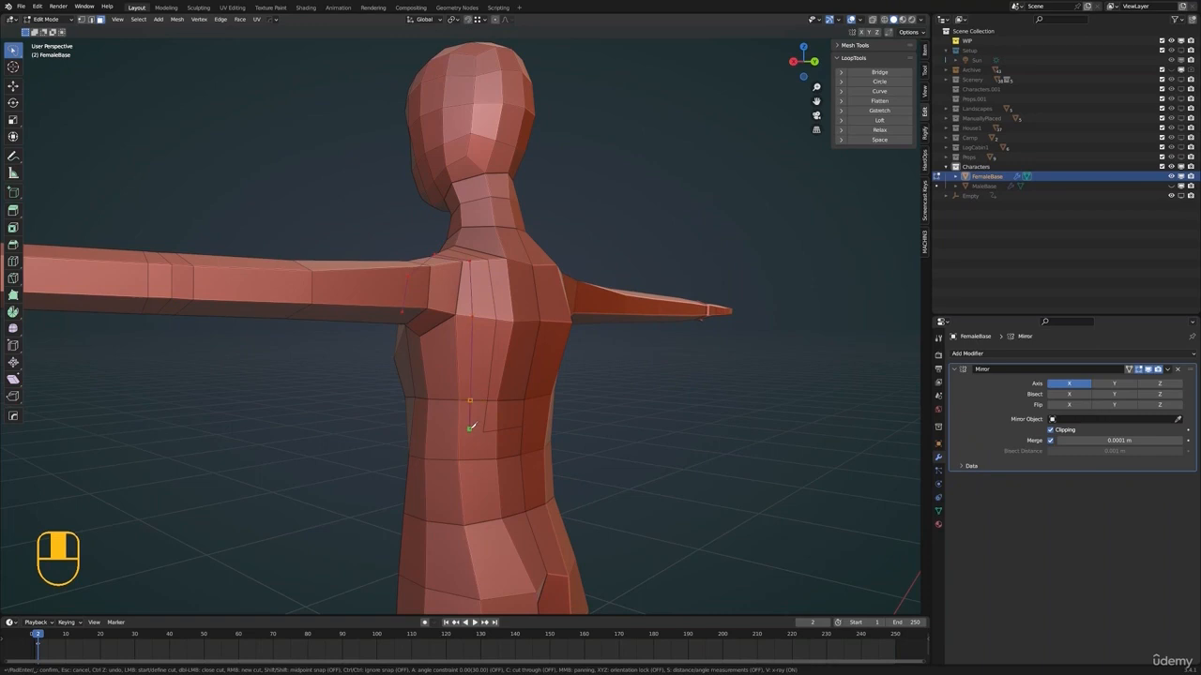
middle_drag(427, 427, 413, 433)
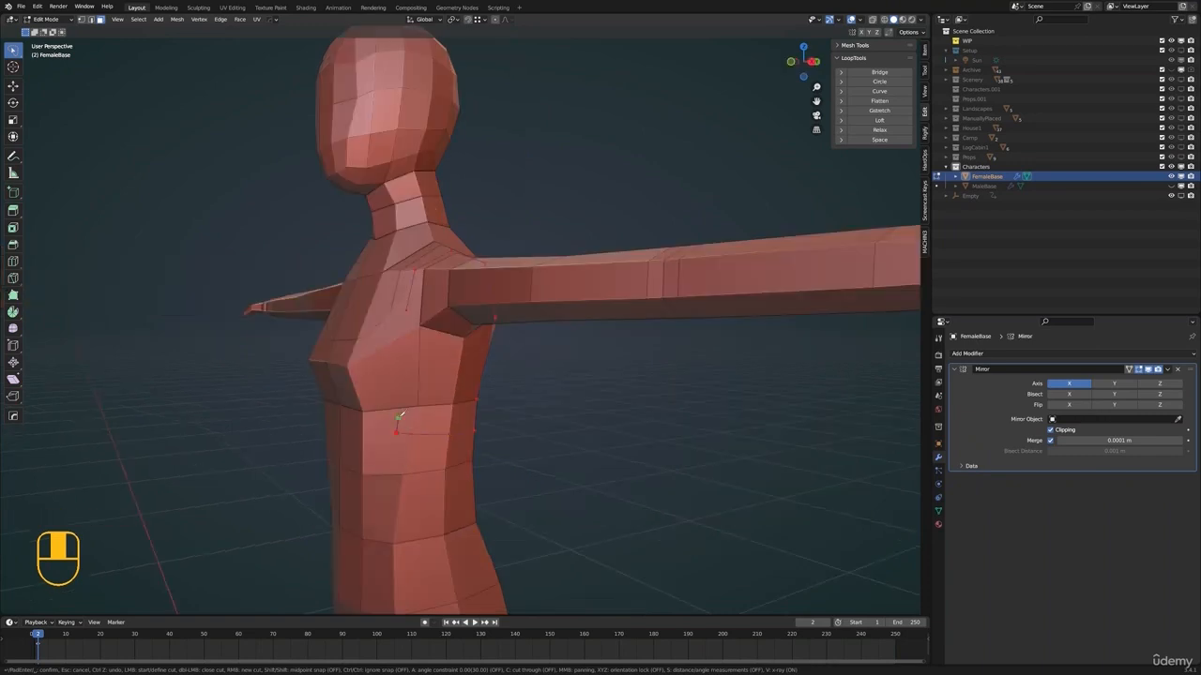
key(Return)
Slide a vertex of the new cut on the back along its edge and adjust its position
middle_drag(408, 310, 479, 344)
middle_drag(479, 344, 456, 367)
scroll(456, 367, up, 1)
middle_drag(456, 367, 330, 374)
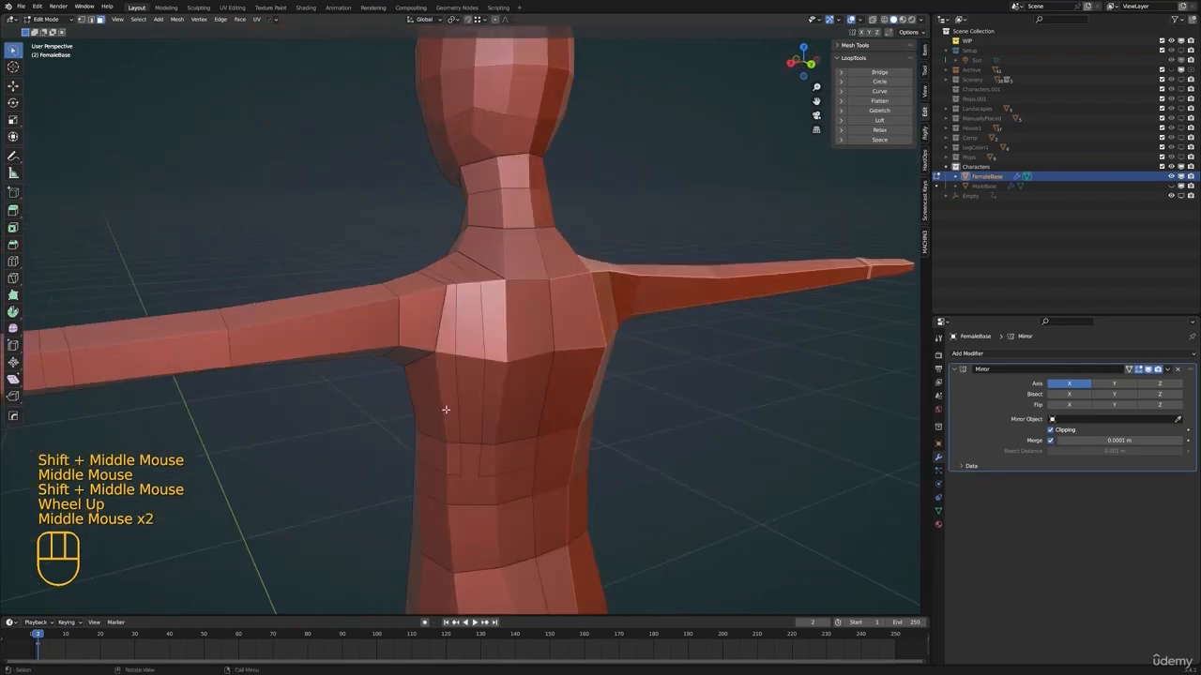
middle_drag(466, 466, 487, 387)
scroll(501, 391, up, 1)
shift+middle_drag(488, 387, 638, 374)
click(511, 348)
click(522, 360)
key(g)
key(g)
click(532, 372)
key(g)
Slide and move the vertices of the new cut on the side of the ribcage
shift+middle_drag(638, 373, 502, 377)
scroll(487, 375, down, 2)
middle_drag(422, 355, 445, 383)
click(446, 360)
scroll(446, 359, up, 1)
click(456, 373)
click(435, 374)
key(g)
key(g)
click(459, 379)
key(g)
click(453, 383)
Move the two side vertices at the waist slightly toward the back
click(413, 425)
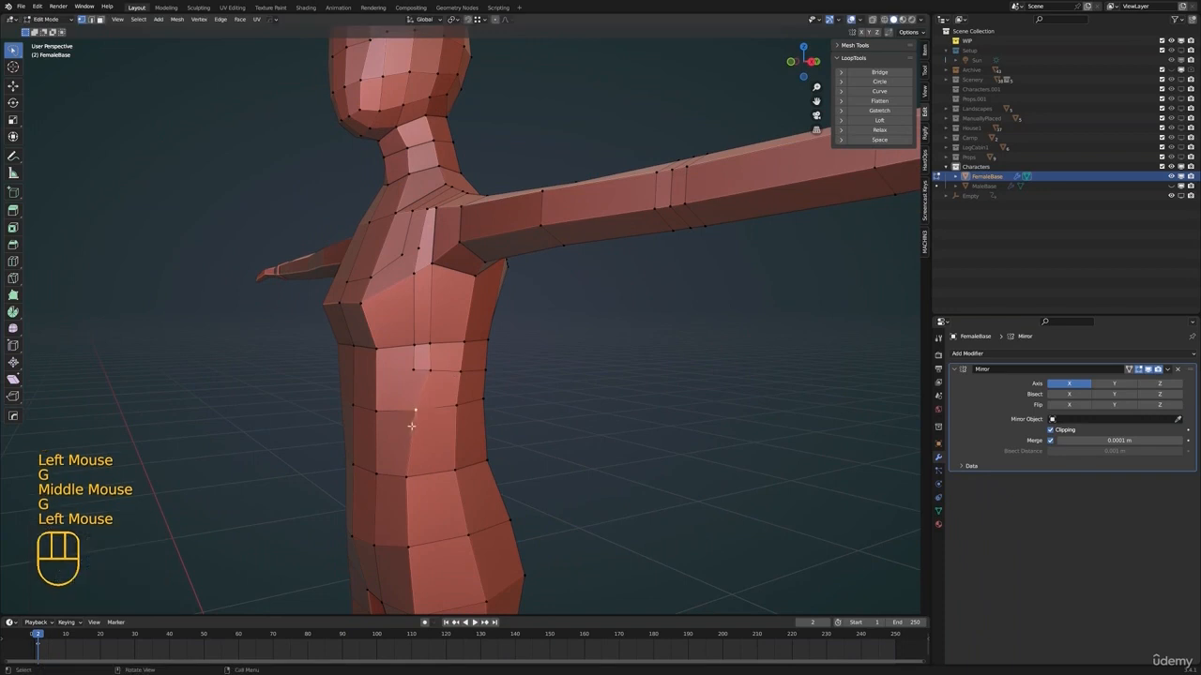
key(g)
click(422, 426)
click(416, 488)
key(g)
click(420, 486)
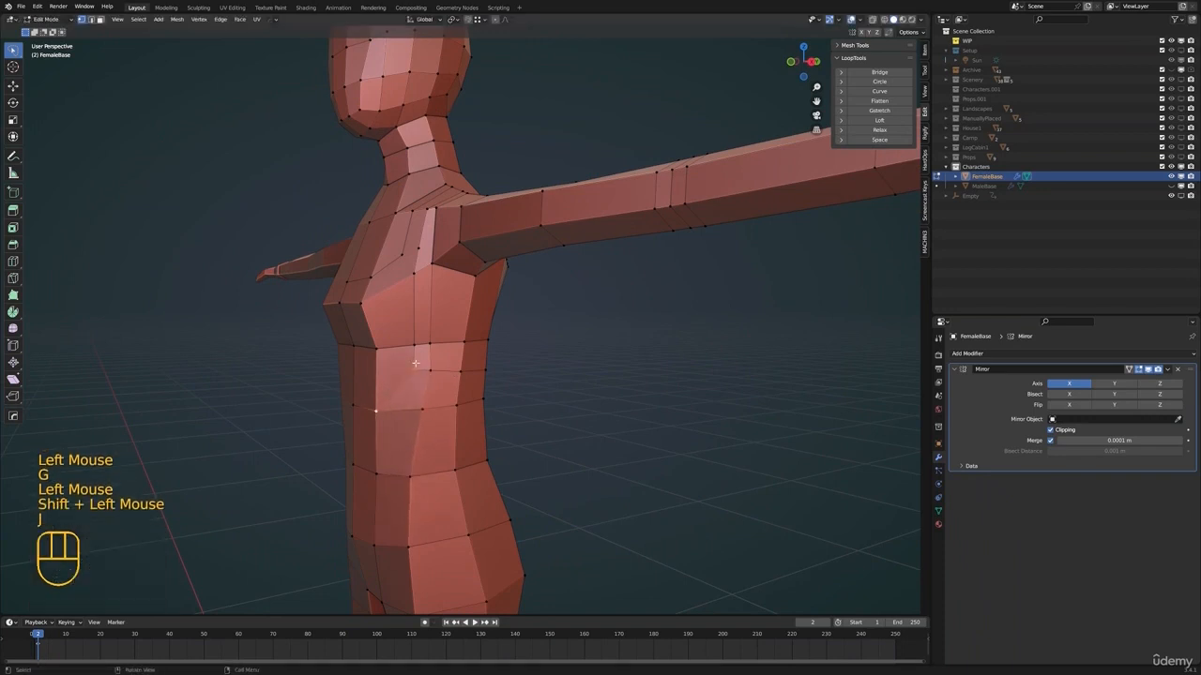
Connect the loose cut vertices to the outer bust and side with new edges, and remove the surplus edge
shift+middle_drag(416, 362, 409, 384)
middle_drag(409, 385, 467, 361)
key(alt+a)
click(460, 364)
scroll(460, 364, up, 2)
scroll(461, 360, down, 2)
click(438, 339)
scroll(437, 340, up, 1)
scroll(440, 344, up, 1)
key(j)
key(x)
click(507, 402)
click(444, 373)
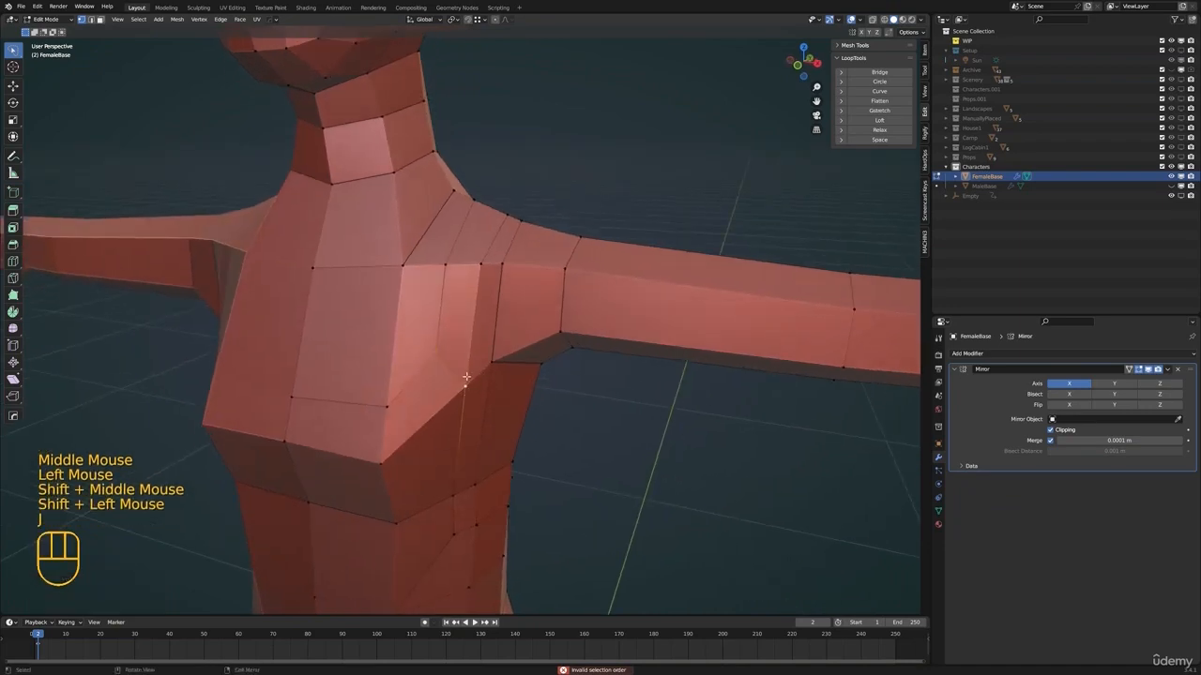
scroll(466, 376, down, 1)
key(alt+a)
scroll(472, 369, down, 1)
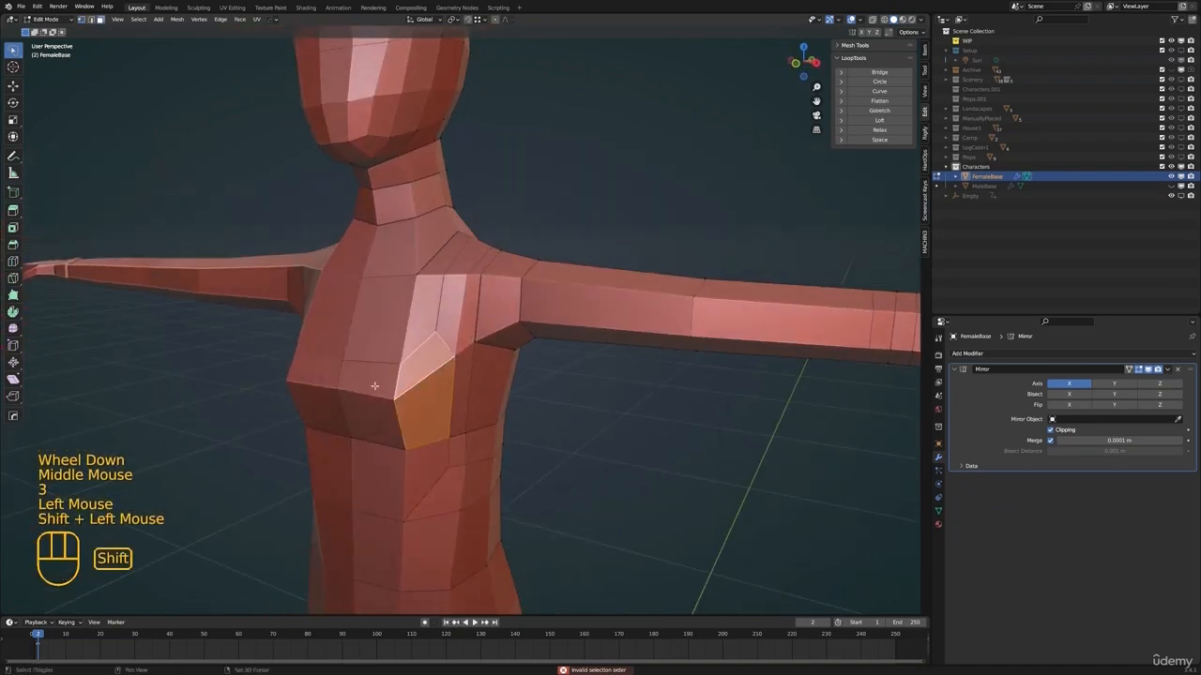
shift+click(450, 305)
middle_drag(544, 314, 431, 290)
shift+click(501, 298)
shift+middle_drag(512, 404, 513, 340)
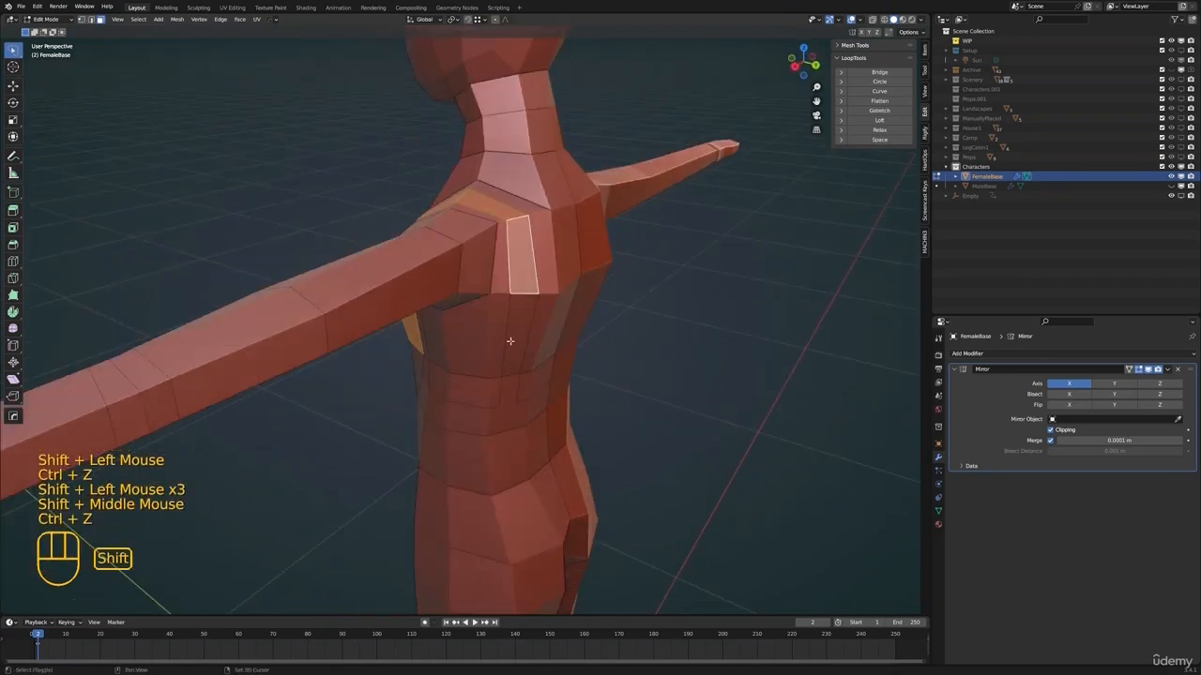
Connect the two lower end vertices of the strap cuts across the back
shift+click(512, 343)
scroll(513, 376, up, 2)
key(1)
click(519, 380)
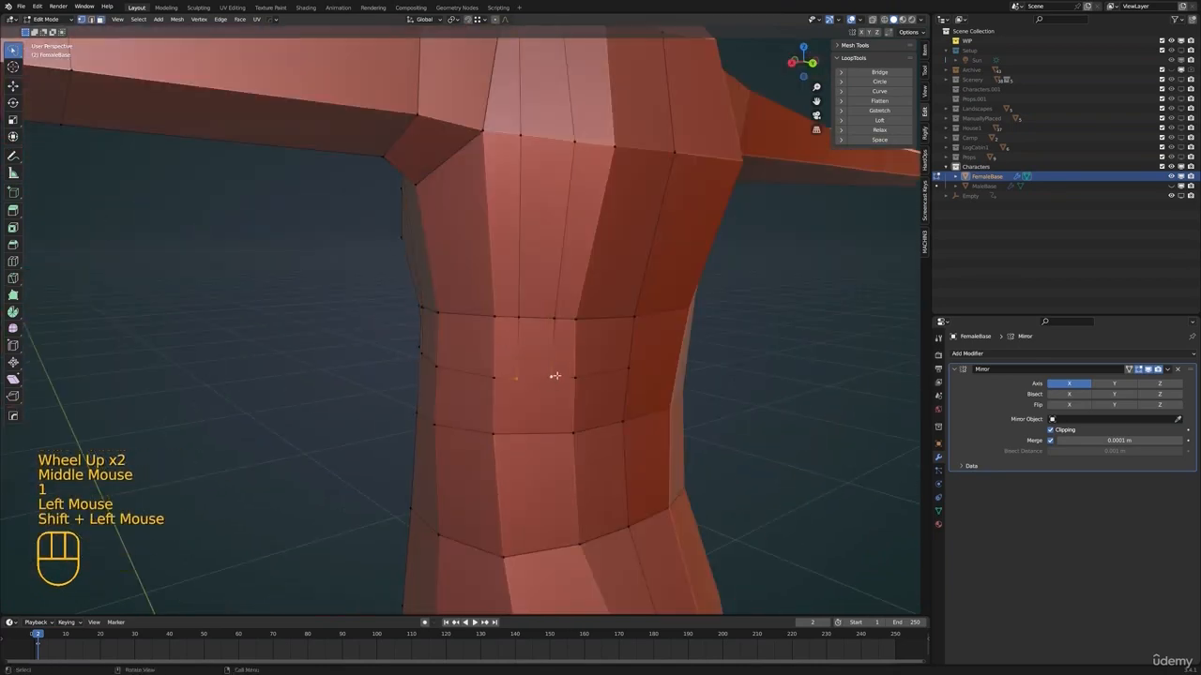
scroll(555, 373, down, 2)
Select the faces of the band around the lower ribs together with the bust faces
middle_drag(555, 373, 423, 361)
shift+click(483, 364)
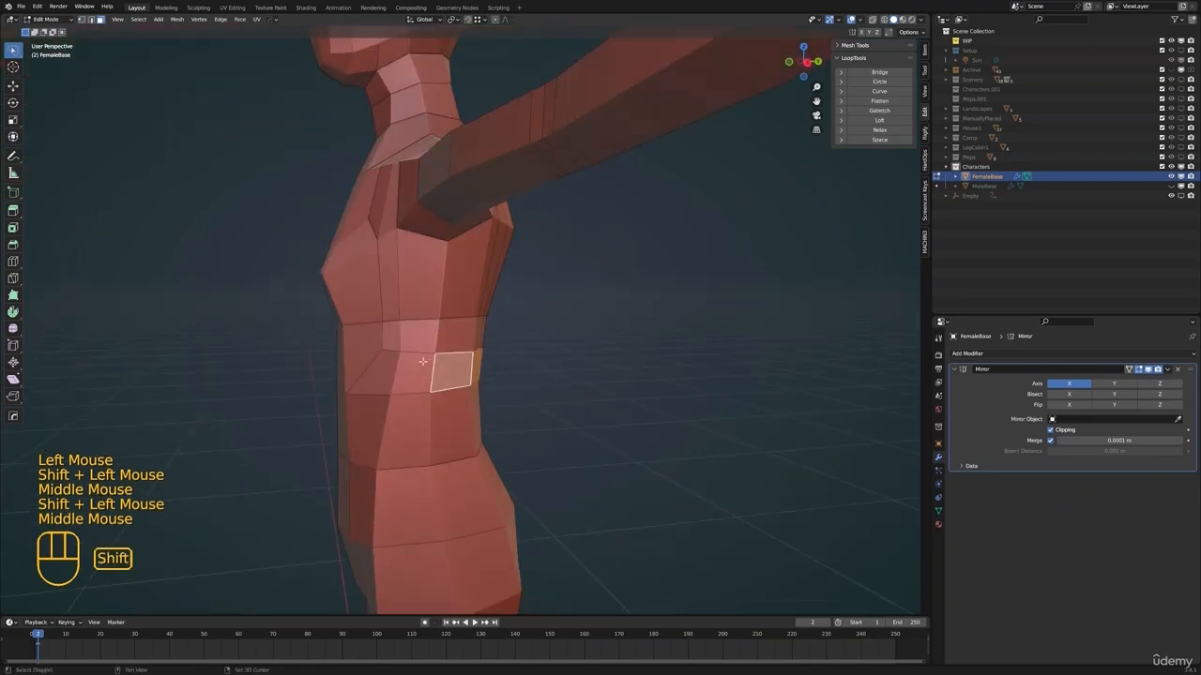
shift+click(340, 359)
shift+middle_drag(371, 320, 438, 336)
scroll(404, 324, up, 1)
shift+click(364, 308)
shift+click(303, 311)
shift+click(307, 261)
shift+click(360, 234)
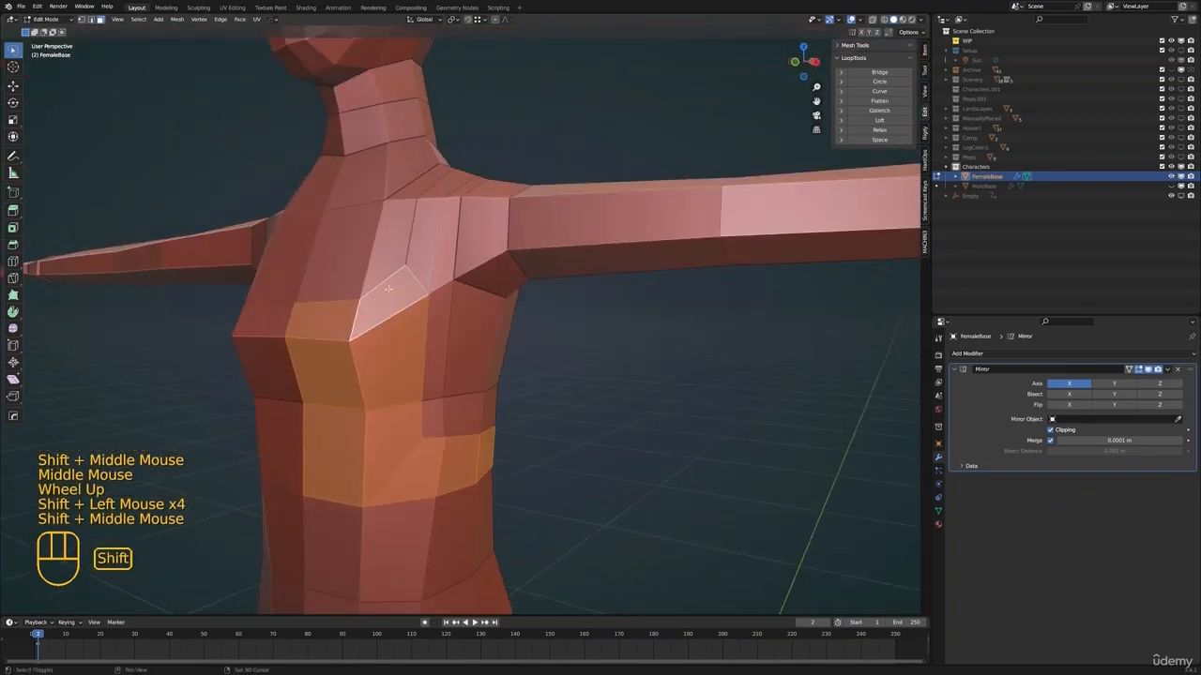
Add the strap faces running from the bust over the shoulder and down the back to the selection
shift+click(413, 258)
scroll(412, 258, down, 1)
middle_drag(412, 258, 449, 266)
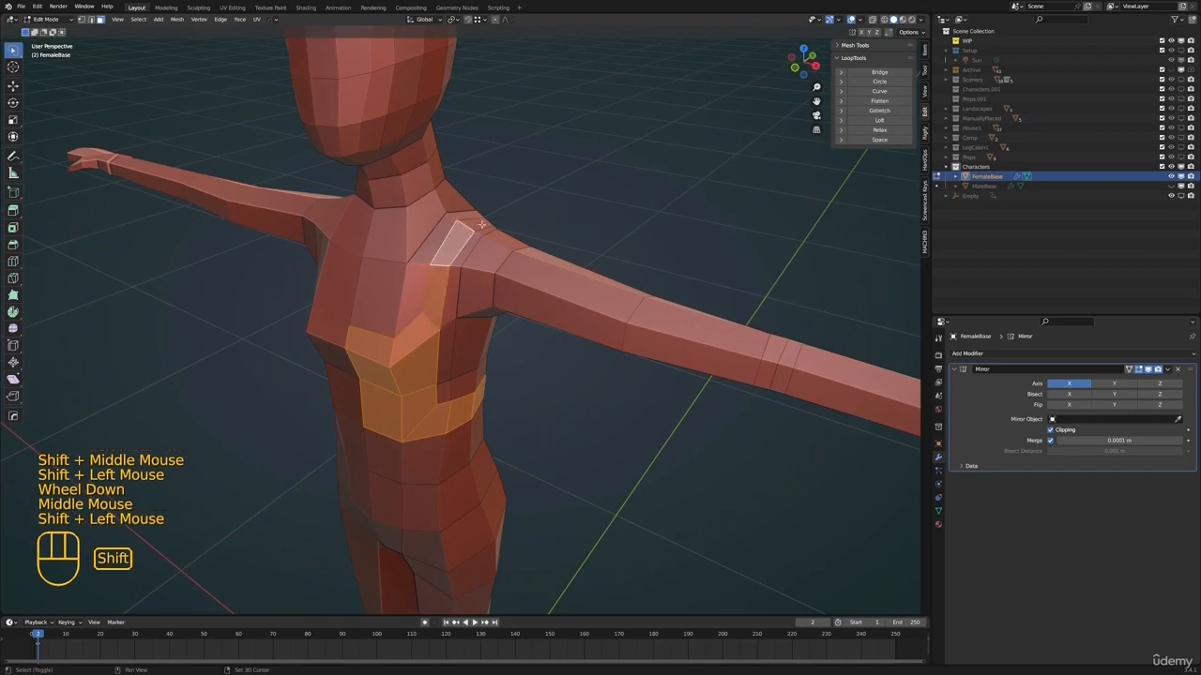
shift+click(481, 224)
middle_drag(481, 225, 474, 268)
shift+click(474, 272)
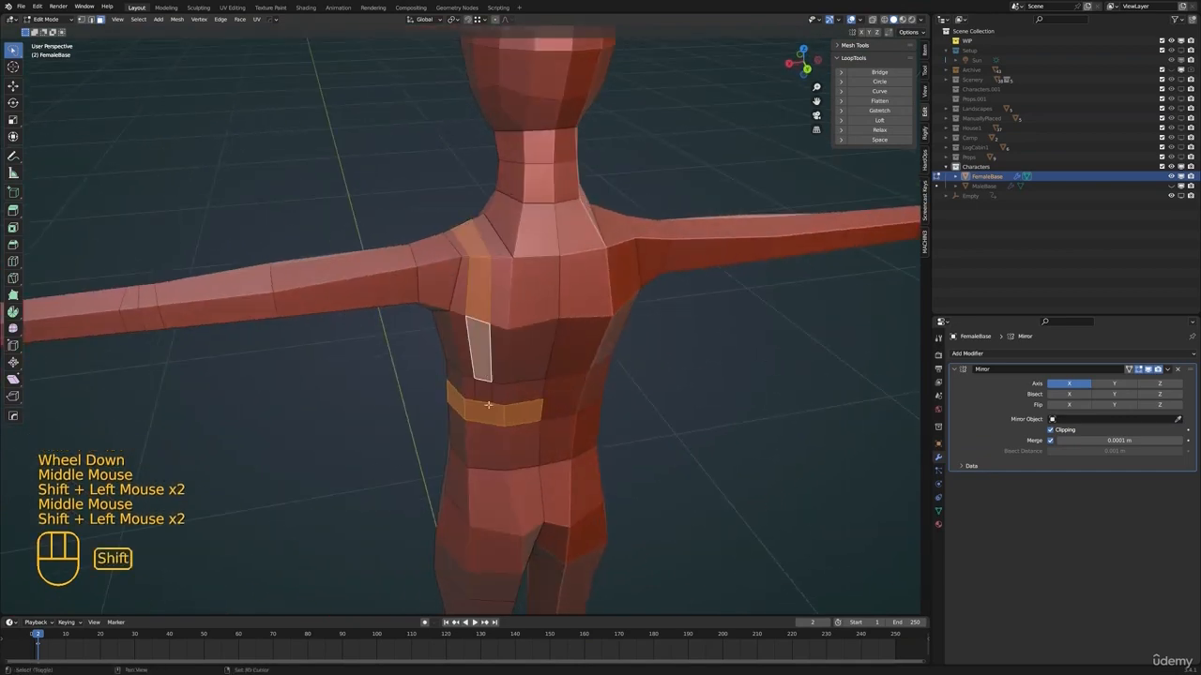
shift+click(486, 392)
shift+middle_drag(487, 392, 488, 355)
Add the row of waist faces below the band, from the back around the side to the front, to the selection
shift+click(521, 415)
shift+click(487, 413)
middle_drag(432, 409, 563, 396)
shift+click(457, 424)
shift+click(423, 429)
shift+click(382, 430)
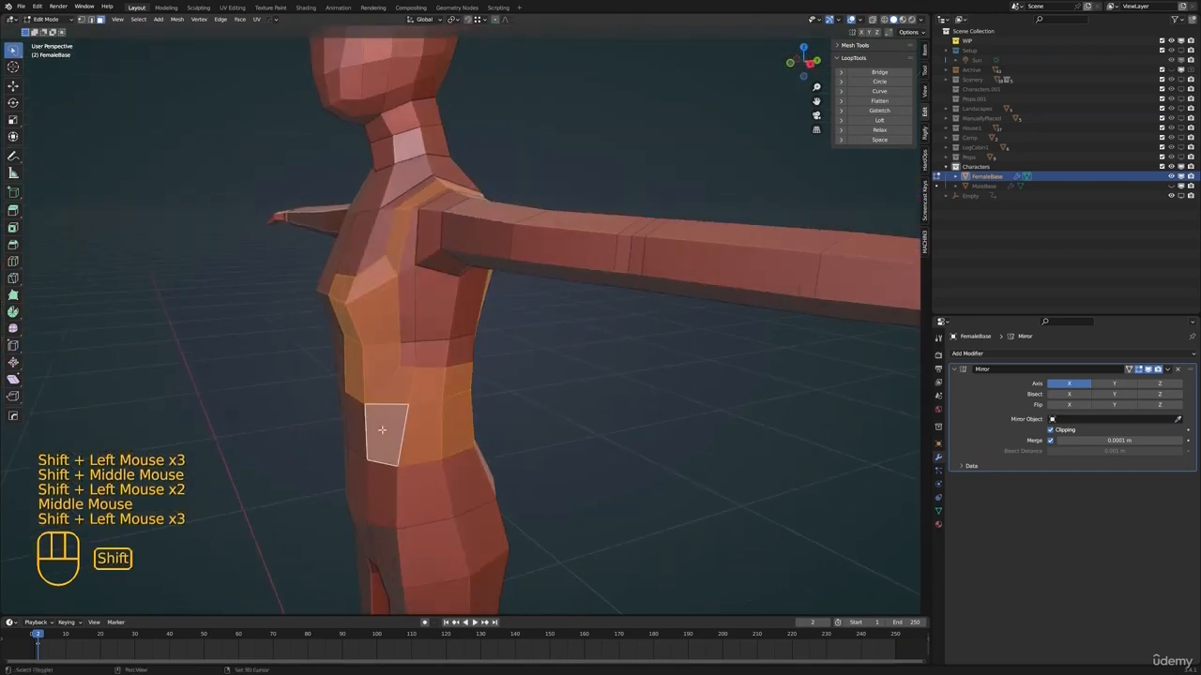
shift+click(383, 384)
Extrude the selected top and strap faces along their normals by about 0.009 m
shift+middle_drag(382, 430, 378, 380)
shift+scroll(382, 385, up, 1)
scroll(835, 402, down, 1)
middle_drag(835, 402, 676, 376)
shift+middle_drag(676, 375, 593, 360)
scroll(571, 344, down, 2)
scroll(569, 348, up, 1)
middle_drag(507, 322, 548, 340)
middle_drag(651, 375, 654, 379)
key(alt+e)
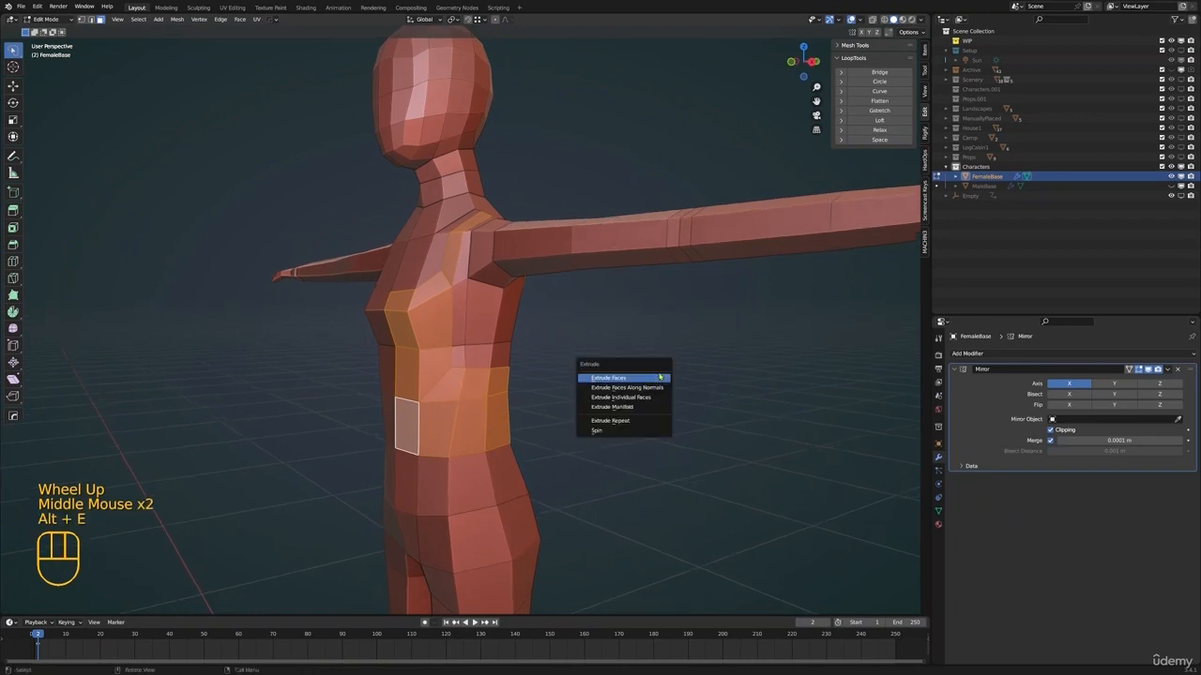
click(640, 388)
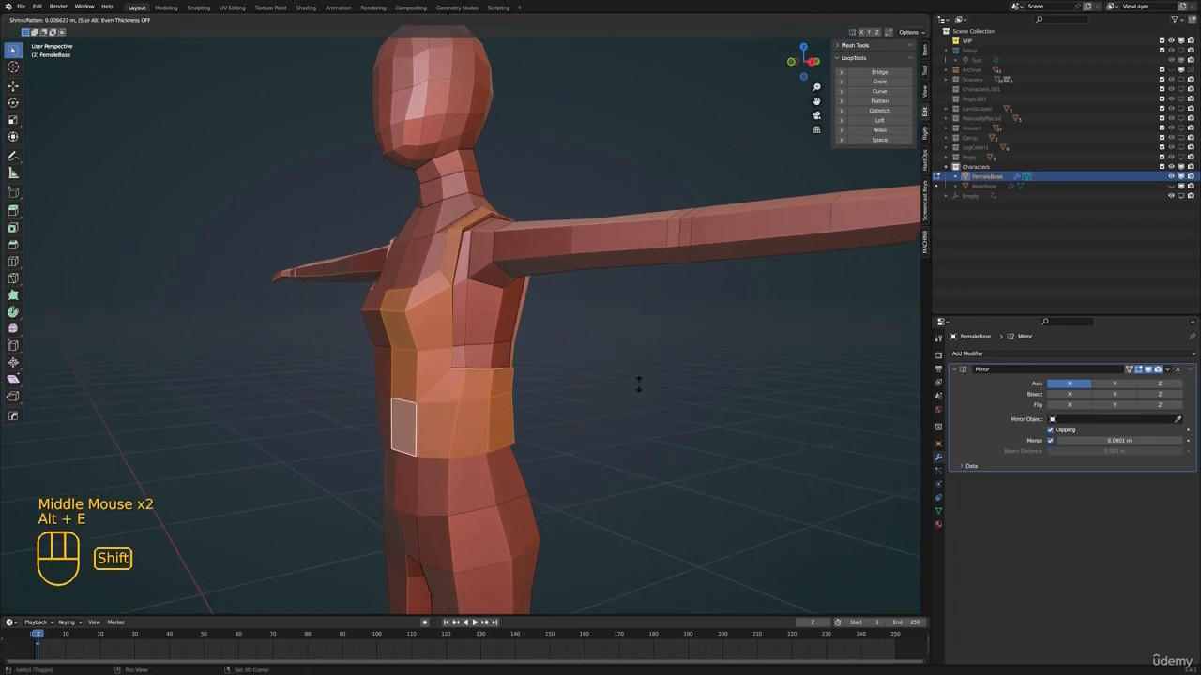
click(638, 382)
Select the edge loop along the lower hem of the raised top and dissolve its edges
scroll(534, 362, down, 3)
middle_drag(534, 362, 572, 370)
scroll(572, 371, up, 2)
shift+middle_drag(572, 370, 423, 357)
key(2)
alt+click(443, 342)
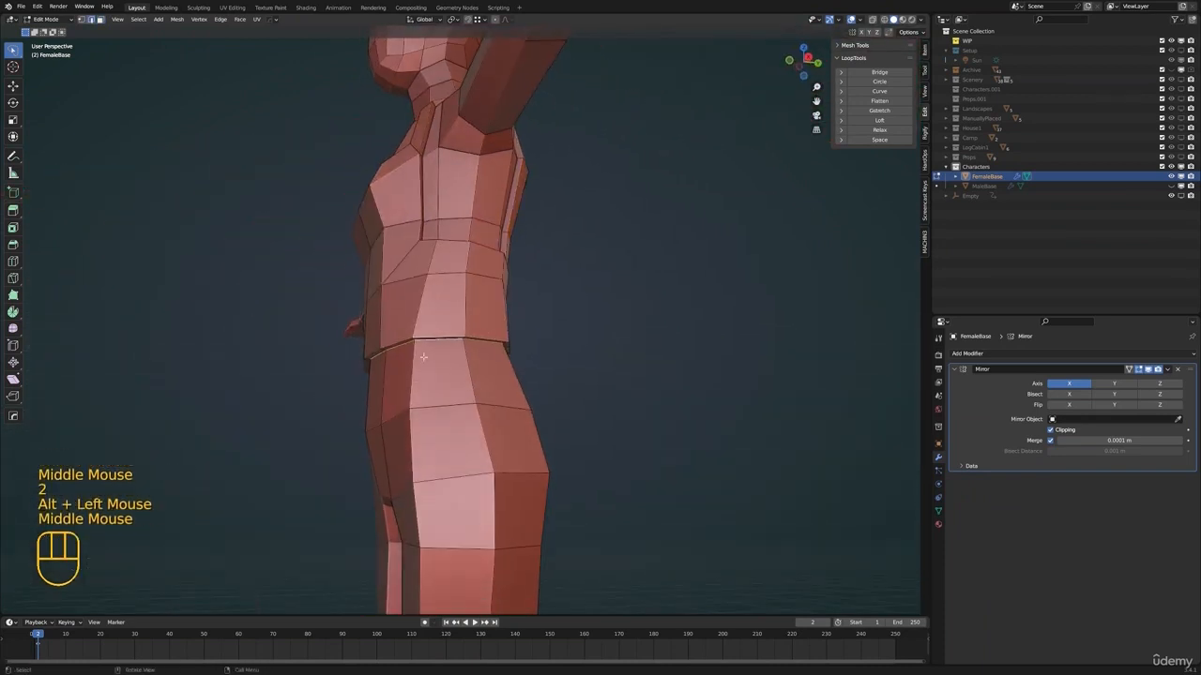
key(x)
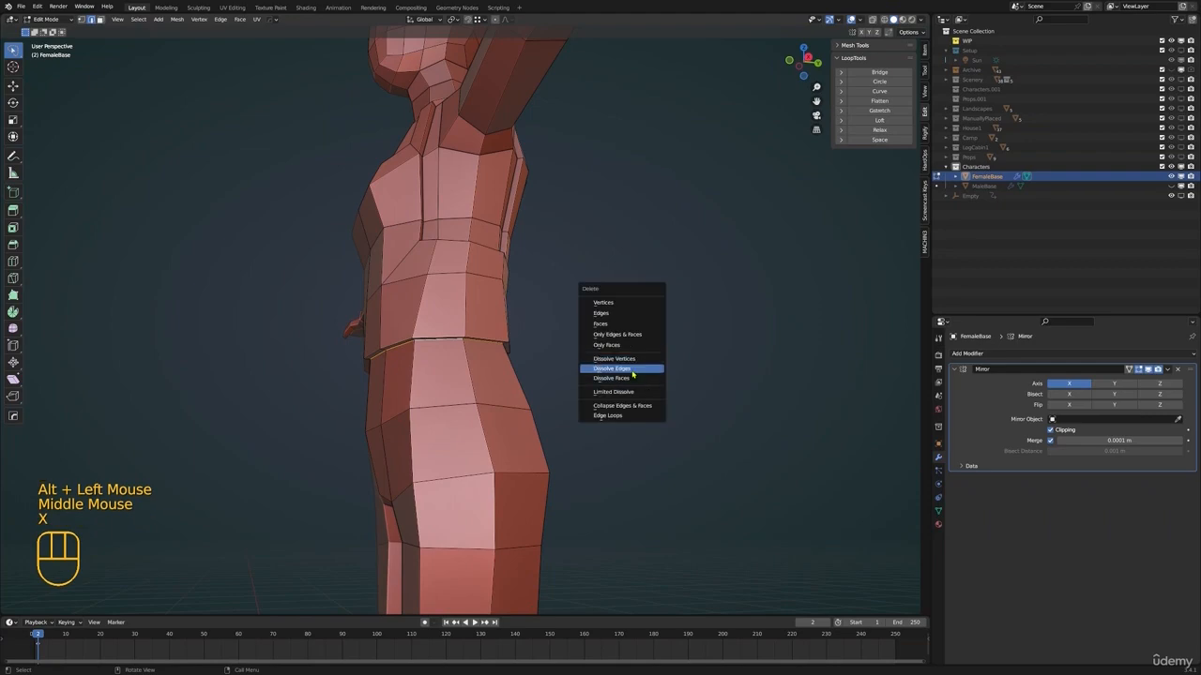
click(631, 371)
Examine the raised top and its straps from several sides in object mode
shift+middle_drag(632, 371, 511, 330)
scroll(547, 341, down, 2)
key(Tab)
scroll(537, 324, down, 1)
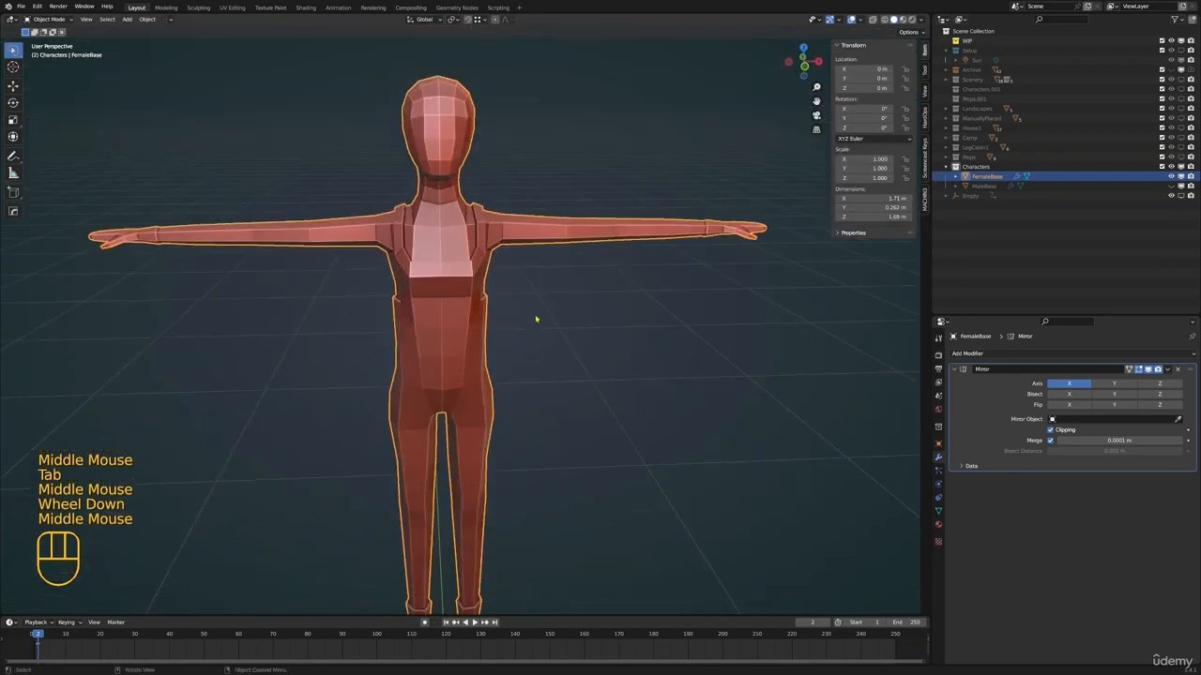
mouse_move(511, 331)
middle_down()
mouse_move(490, 340)
mouse_move(534, 300)
mouse_move(512, 328)
middle_up()
key(alt+a)
scroll(511, 328, down, 1)
middle_drag(511, 328, 465, 384)
scroll(481, 345, down, 1)
scroll(499, 325, up, 3)
click(480, 343)
Move the vertices along the top's side opening under the arm to even out its edge
key(Tab)
key(1)
click(497, 338)
middle_drag(464, 385, 511, 378)
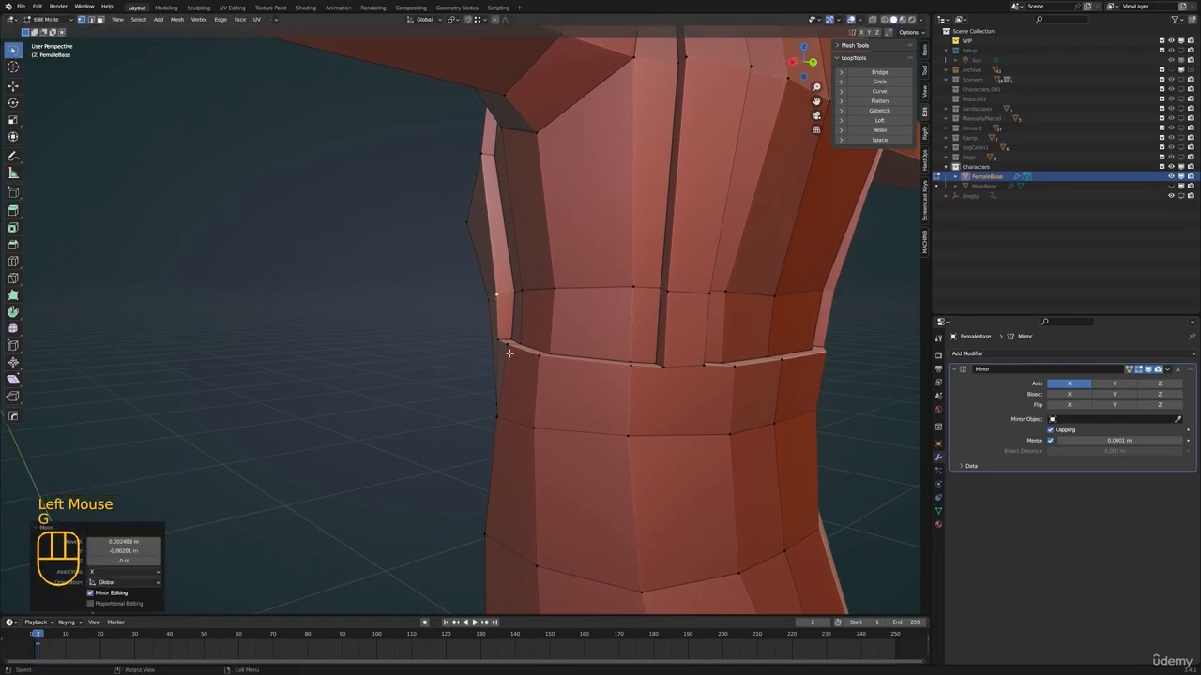
click(509, 352)
middle_drag(508, 352, 498, 354)
key(g)
middle_drag(486, 439, 475, 399)
Check the top in object mode, then slide and move further vertices along the armhole edge
key(Tab)
shift+middle_drag(475, 399, 511, 384)
key(alt+a)
scroll(469, 380, down, 1)
click(463, 348)
scroll(462, 349, up, 1)
key(Tab)
click(471, 357)
shift+click(469, 349)
click(547, 335)
scroll(539, 337, up, 2)
key(g)
key(g)
click(489, 344)
key(g)
click(493, 345)
Reposition the strap's outer edge vertices at the front of the armhole
middle_drag(511, 385, 535, 413)
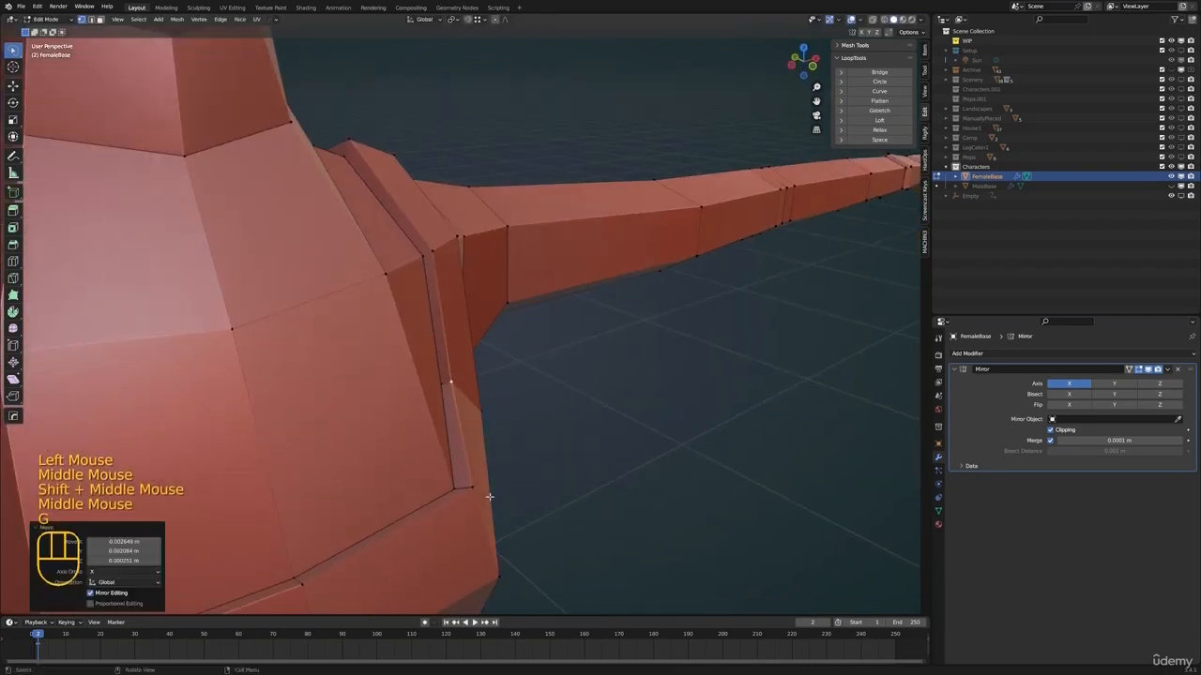
middle_drag(506, 469, 600, 451)
key(g)
click(605, 444)
key(g)
middle_drag(587, 410, 469, 450)
Move the vertices along the strap's outer edge where it crosses the armhole and the top of the shoulder
key(alt+a)
click(512, 309)
mouse_move(516, 312)
middle_down()
mouse_move(606, 319)
mouse_move(558, 312)
mouse_move(518, 330)
middle_up()
key(g)
click(585, 317)
key(g)
click(507, 305)
click(522, 347)
key(g)
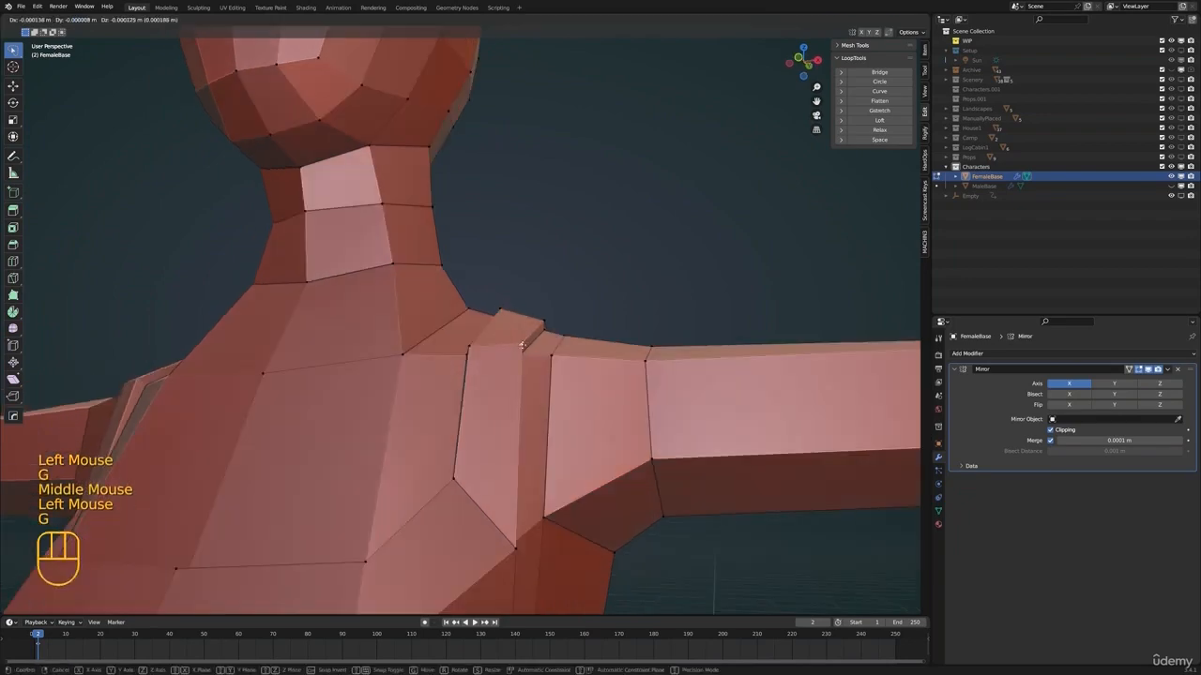
shift+middle_drag(531, 549, 521, 478)
Adjust further strap vertices beside the armhole and check the shape in object mode
middle_drag(522, 478, 432, 539)
key(g)
click(432, 536)
middle_drag(441, 488, 610, 366)
click(477, 366)
key(g)
scroll(451, 423, down, 1)
key(Tab)
scroll(499, 383, down, 1)
key(alt+a)
scroll(531, 316, down, 1)
shift+click(517, 416)
key(Tab)
click(498, 333)
scroll(525, 347, up, 2)
middle_drag(525, 347, 482, 298)
key(g)
key(Escape)
Examine the straps, shoulders and upper chest from several sides, ending in edit mode with nothing selected
key(Tab)
scroll(421, 279, down, 2)
shift+middle_drag(483, 368, 437, 334)
key(Tab)
middle_drag(553, 328, 456, 384)
scroll(476, 335, up, 3)
key(Tab)
key(Tab)
shift+middle_drag(526, 357, 422, 342)
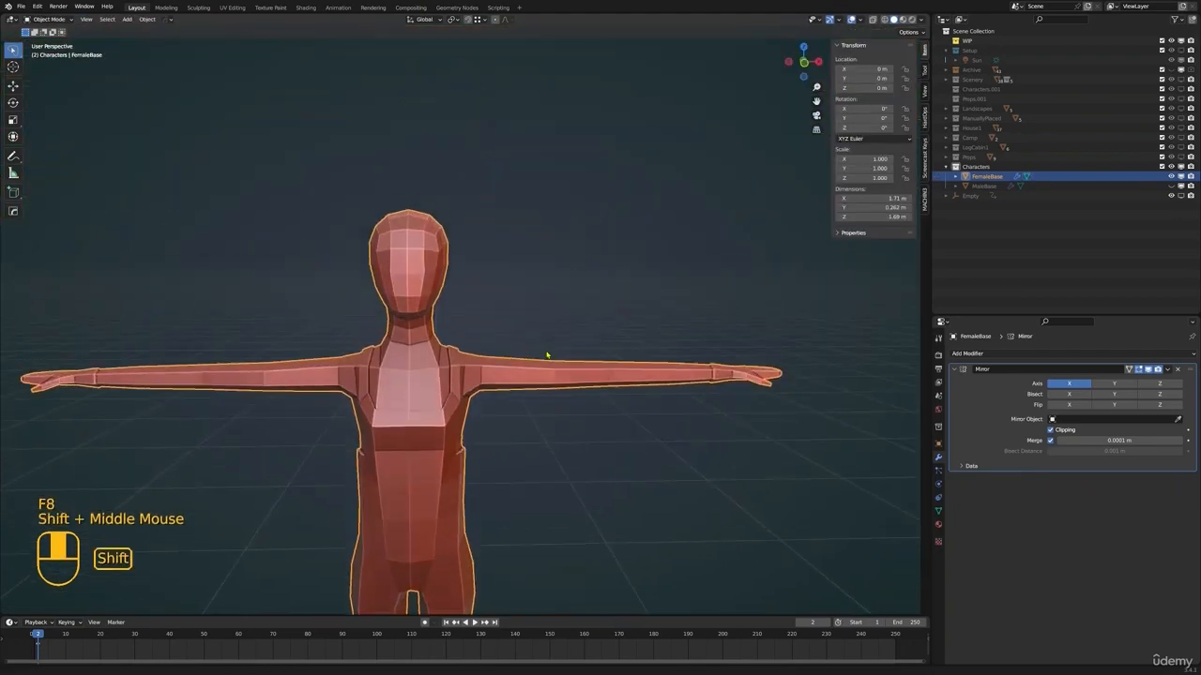
scroll(550, 351, down, 1)
scroll(549, 351, up, 2)
scroll(422, 343, up, 1)
middle_drag(422, 343, 549, 311)
scroll(405, 337, down, 1)
scroll(391, 359, up, 1)
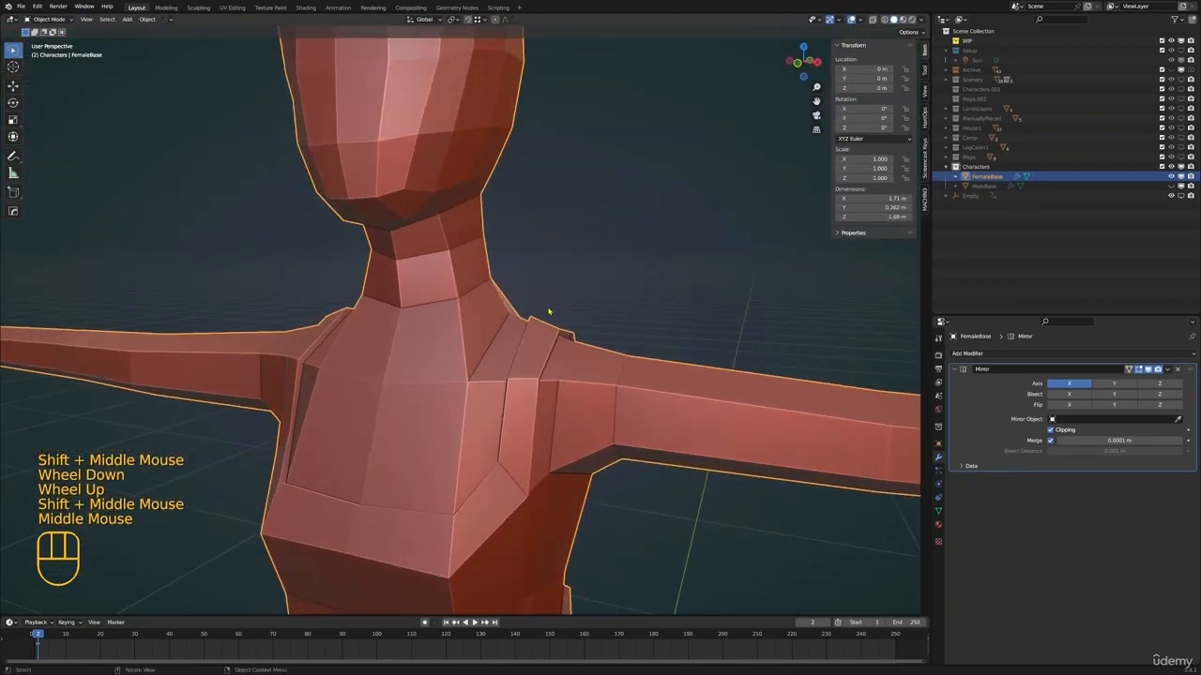
middle_drag(468, 322, 463, 346)
key(Tab)
key(alt+a)
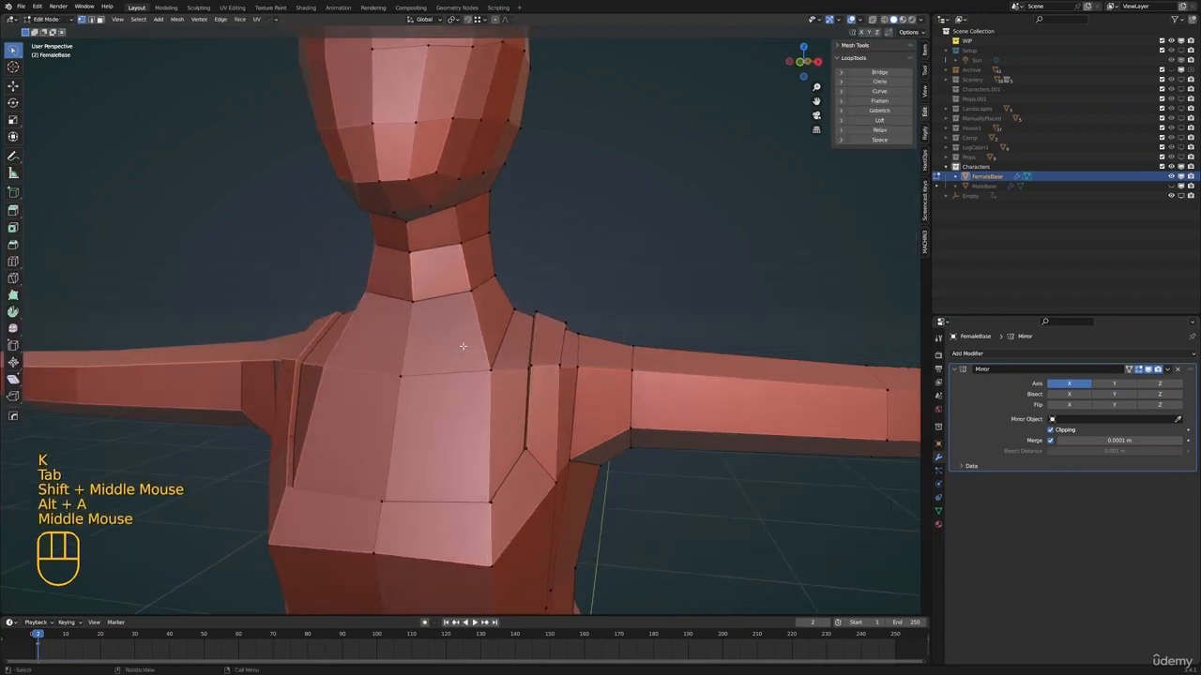
key(k)
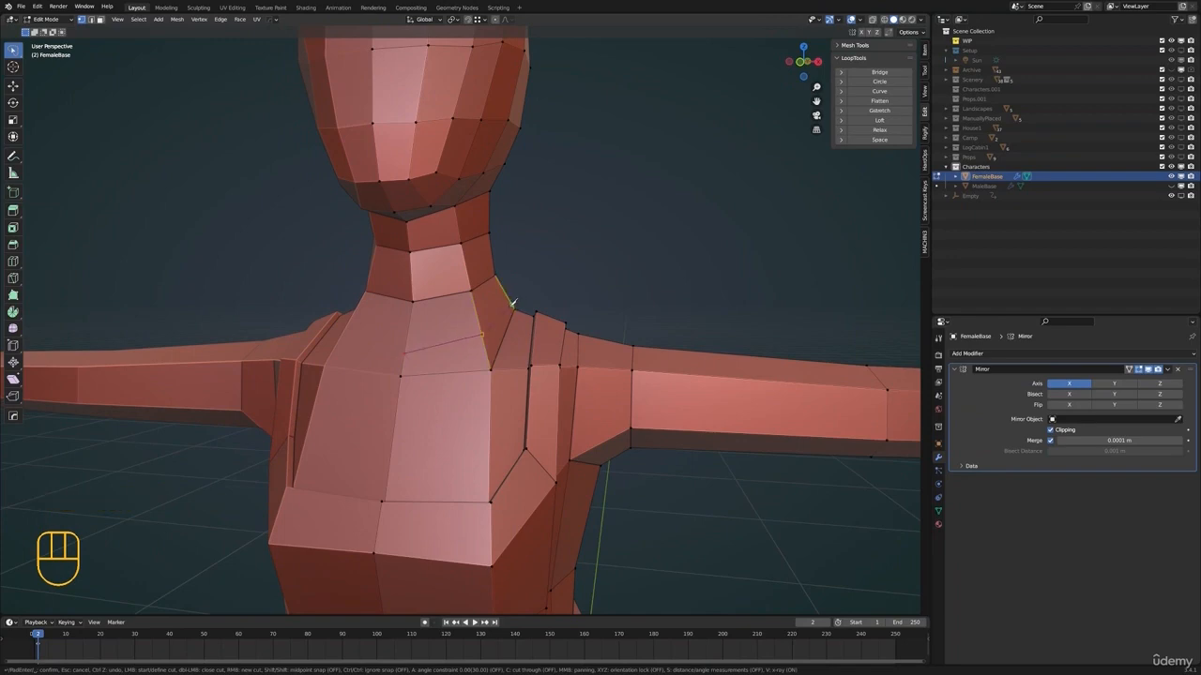
middle_drag(513, 303, 429, 344)
key(k)
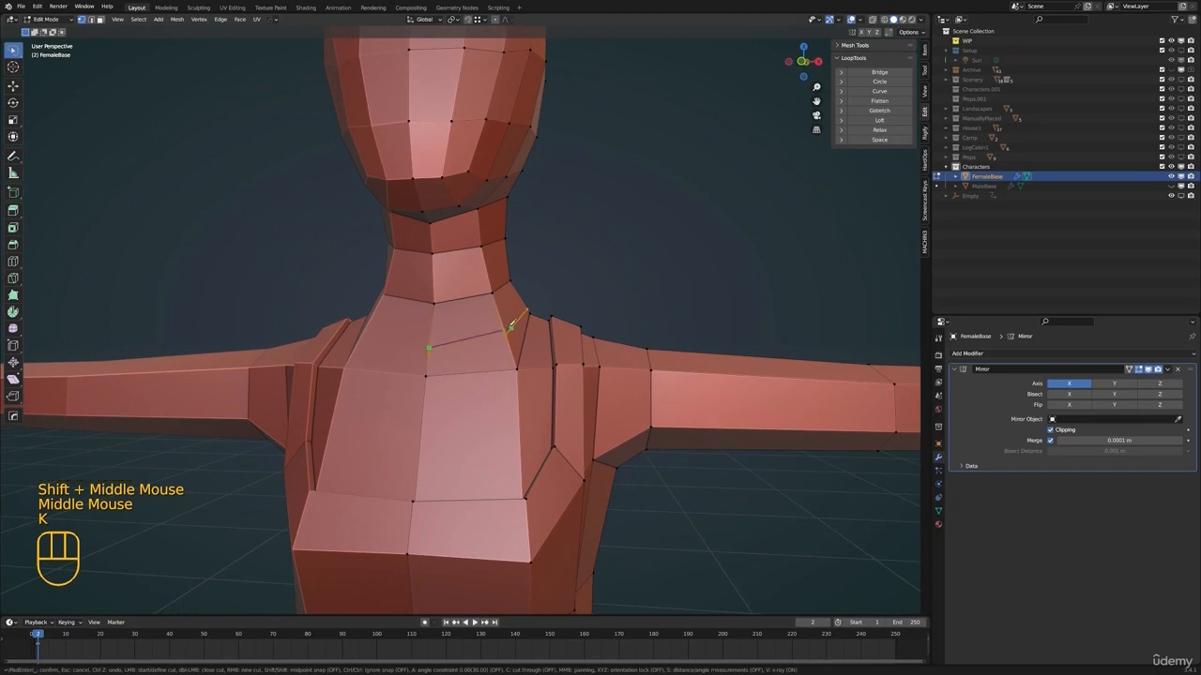
shift+middle_drag(555, 315, 515, 338)
Add a single loop cut around the base of the neck and slide it into place as a neckline
key(alt+a)
scroll(536, 335, up, 1)
click(518, 339)
key(g)
key(g)
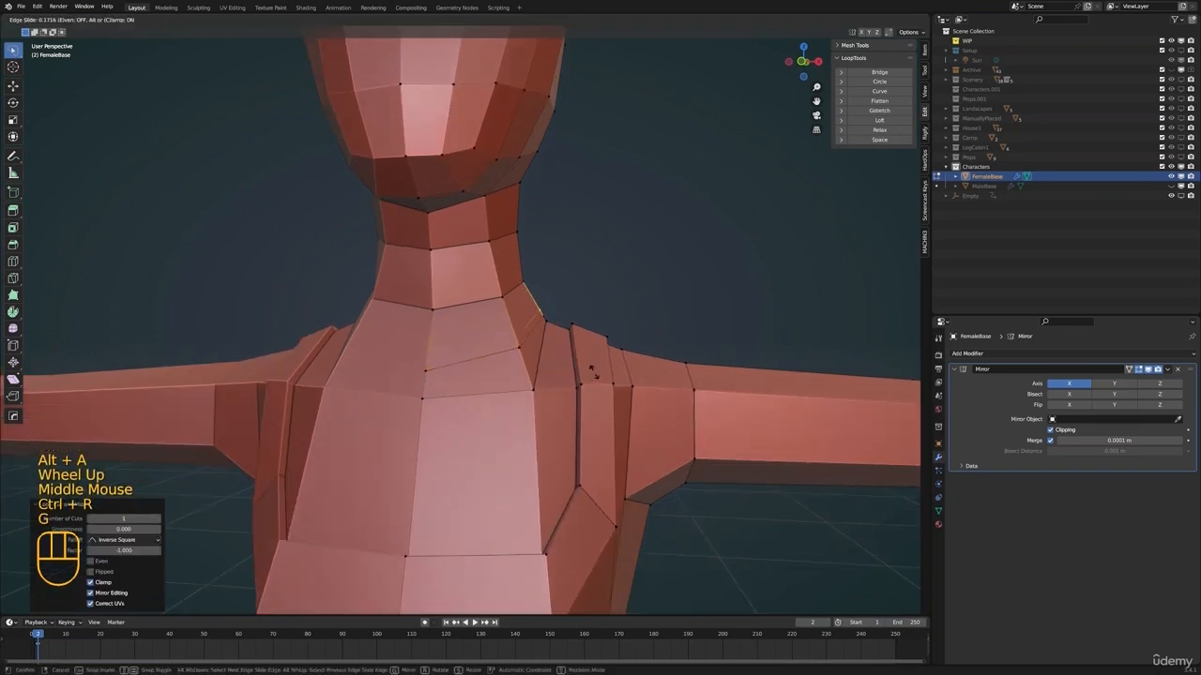
click(593, 373)
Shrink/fatten the new loop to form a stepped neckline, slide it tight against the step, and check it in object mode
middle_drag(563, 344, 547, 363)
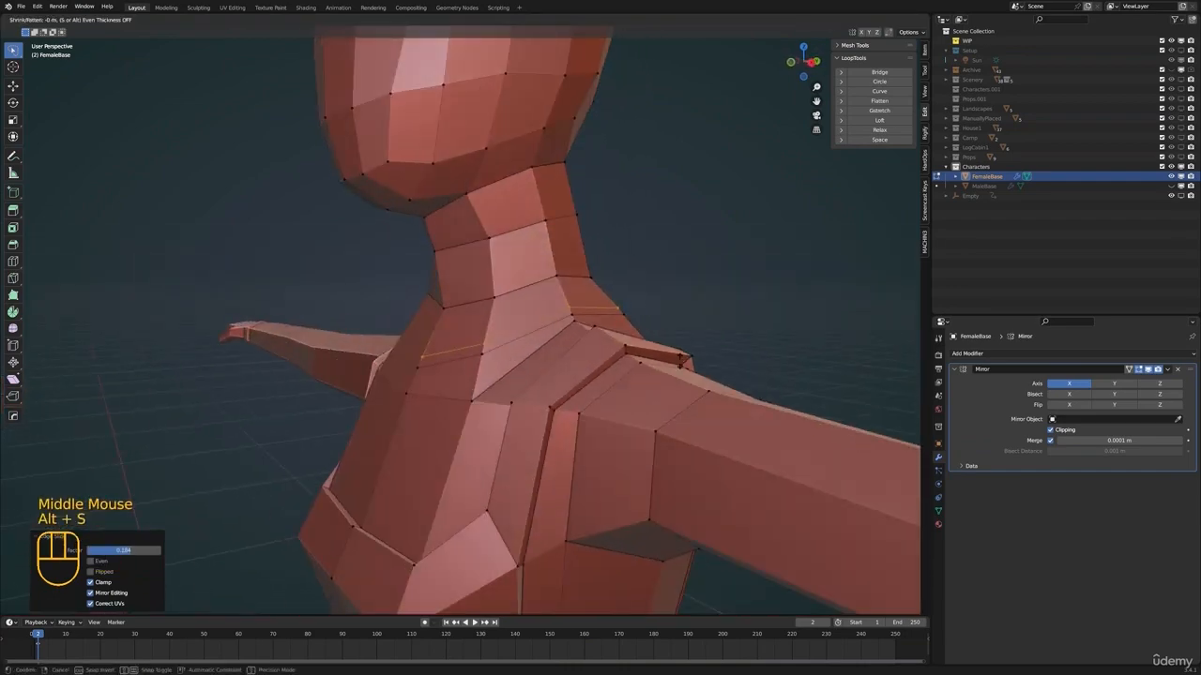
click(611, 439)
middle_drag(612, 439, 628, 425)
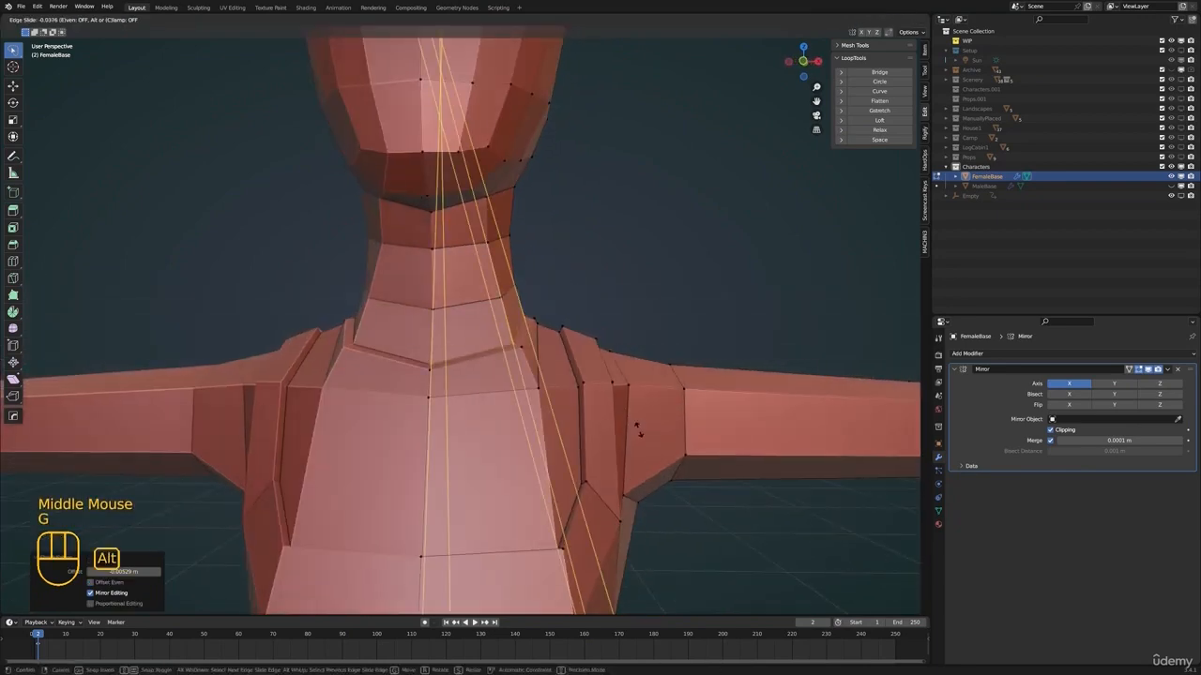
click(640, 428)
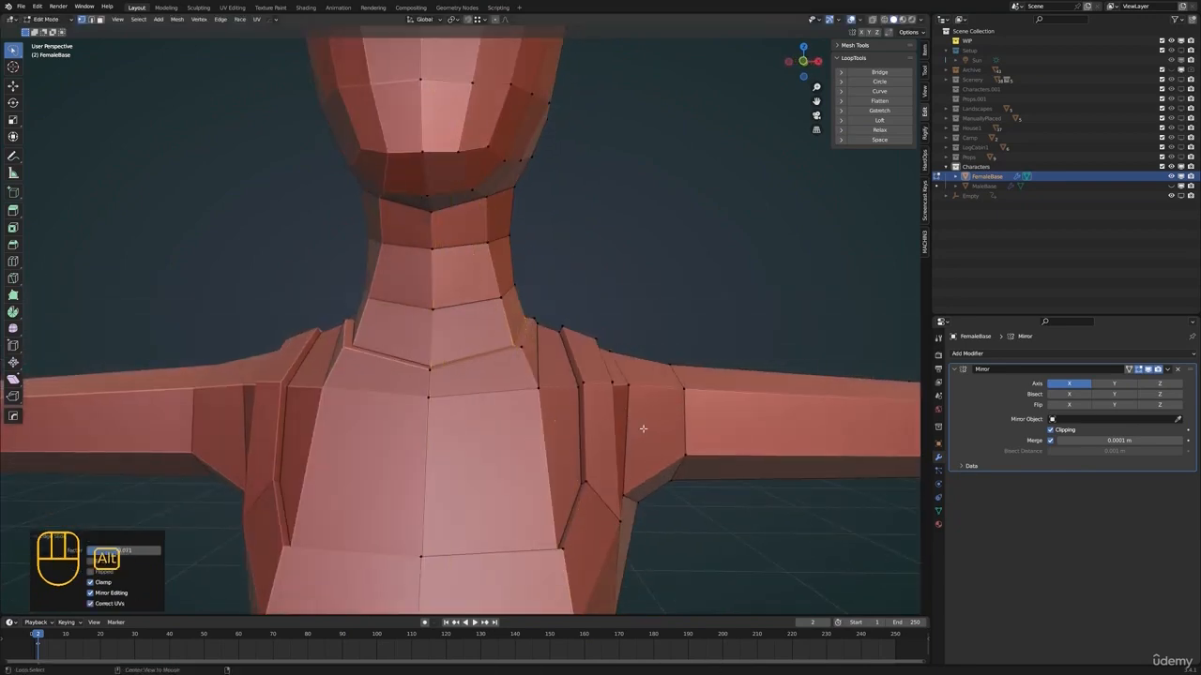
key(Tab)
scroll(557, 415, down, 1)
Slide and move the upper chest vertices beside the strap's inner edge to refine the chest and shoulder shape
shift+scroll(558, 415, down, 1)
scroll(483, 384, down, 2)
shift+middle_drag(557, 416, 486, 358)
click(485, 373)
Select the upper chest vertices below the neckline and reposition them
key(Tab)
scroll(438, 350, up, 3)
scroll(438, 350, up, 1)
click(416, 348)
click(485, 367)
middle_drag(411, 364, 476, 405)
key(g)
click(501, 374)
Examine the neckline and the whole upper body in object mode
scroll(467, 379, down, 1)
key(g)
click(507, 369)
key(g)
key(g)
click(511, 367)
key(g)
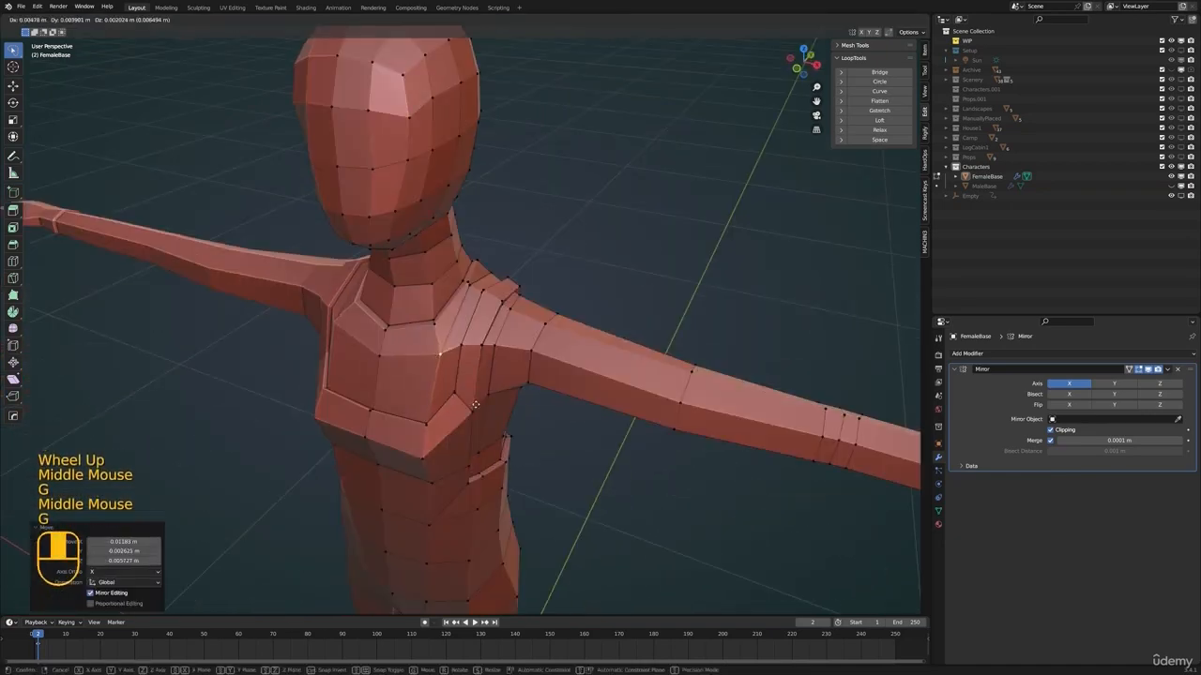
click(469, 283)
middle_drag(469, 283, 506, 267)
Move a vertex on the side of the waist to refine the torso's outline
key(g)
click(452, 292)
key(Tab)
Reposition the neighbouring vertices along the side of the waist and check the outline in object mode
scroll(459, 328, down, 2)
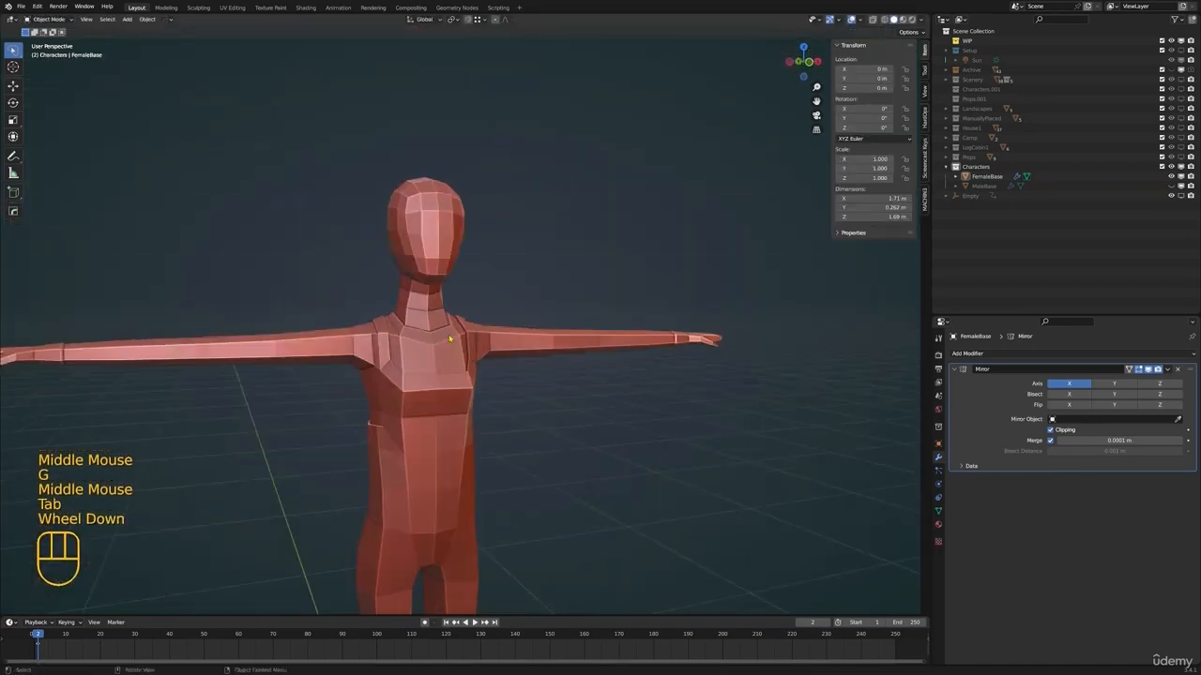
key(Tab)
middle_drag(328, 357, 488, 346)
key(Tab)
shift+middle_drag(487, 345, 506, 338)
middle_drag(507, 338, 481, 286)
key(Tab)
scroll(482, 413, up, 3)
click(479, 433)
shift+click(480, 437)
shift+middle_drag(528, 434, 516, 394)
key(g)
click(551, 410)
click(495, 435)
click(478, 427)
key(g)
click(515, 437)
mouse_move(516, 394)
shift+middle_down()
mouse_move(528, 346)
mouse_move(498, 430)
mouse_move(502, 402)
shift+middle_up()
Move the lower waist and outer hip vertices to shape the hips
key(g)
click(503, 395)
key(Tab)
scroll(497, 391, down, 4)
key(Tab)
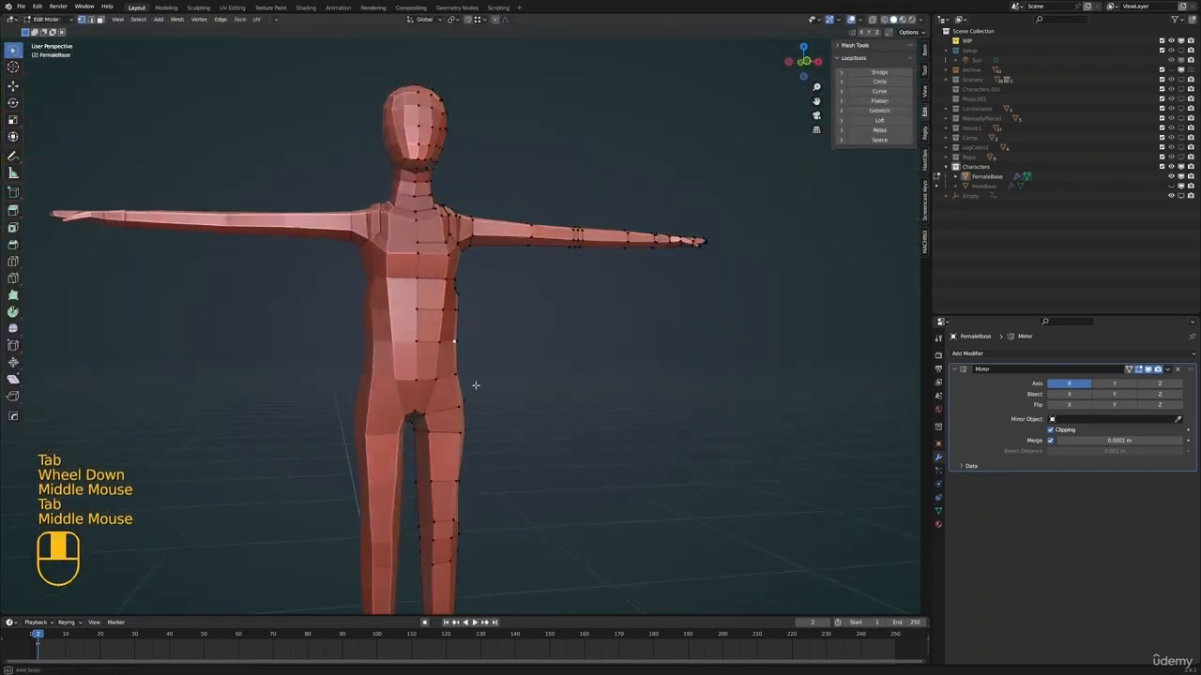
key(g)
key(g)
key(g)
click(452, 424)
key(g)
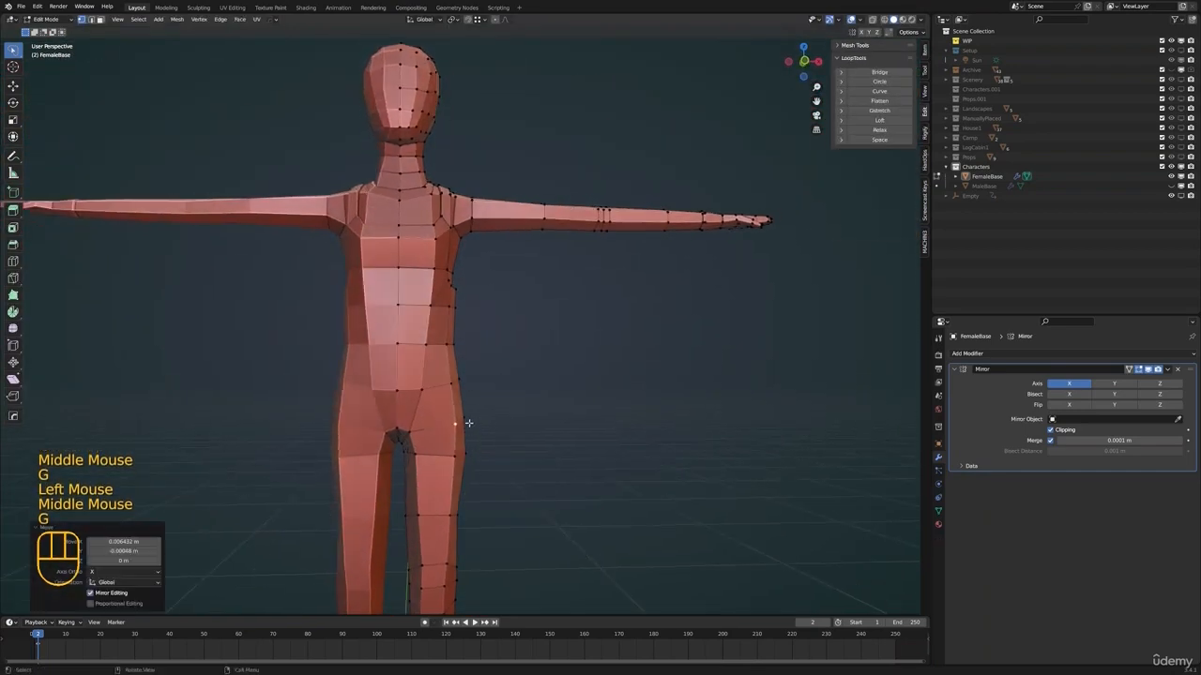
click(460, 421)
Examine the female figure's overall proportions in object mode
scroll(413, 413, down, 2)
middle_drag(461, 421, 450, 375)
key(Tab)
scroll(507, 412, up, 2)
key(Tab)
key(Tab)
scroll(466, 392, down, 6)
middle_drag(451, 375, 562, 394)
scroll(525, 384, up, 1)
Hide FemaleBase, show MaleBase, and open MaleBase in edit mode
shift+scroll(497, 375, up, 1)
mouse_move(469, 361)
shift+middle_down()
mouse_move(453, 375)
mouse_move(487, 365)
shift+middle_up()
click(1171, 177)
click(1172, 186)
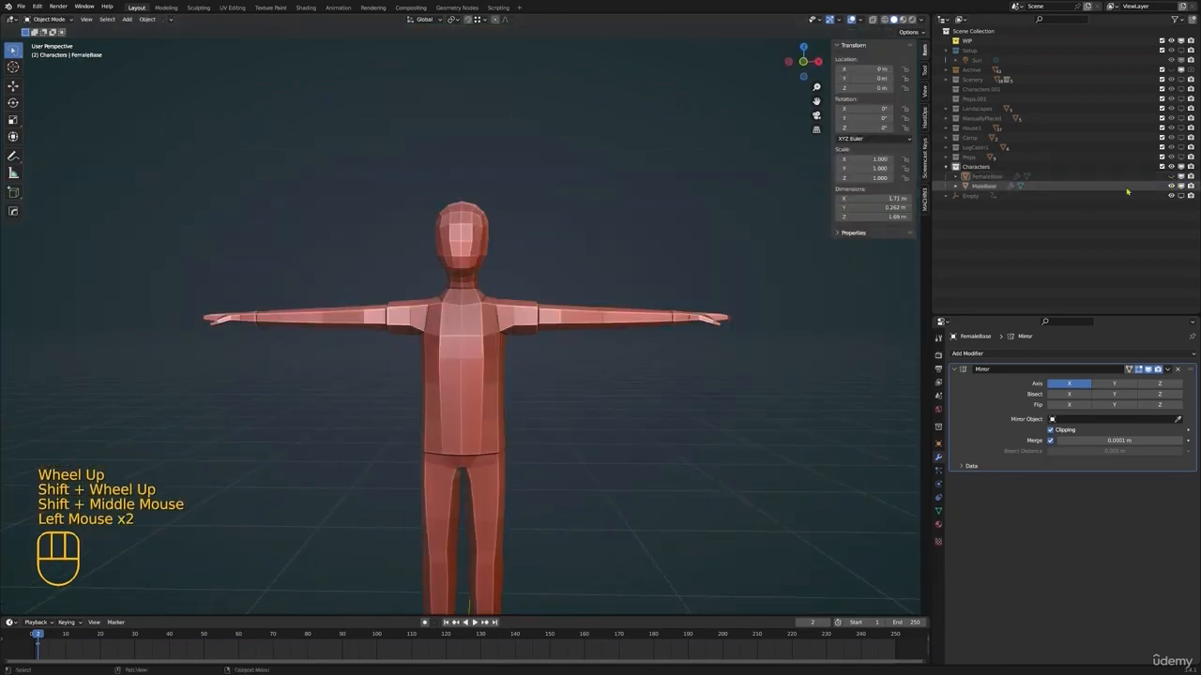
click(1078, 187)
shift+middle_drag(657, 287, 648, 314)
Add a loop cut around the base of MaleBase's neck and shrink/fatten it to form a stepped neckline
scroll(600, 324, up, 2)
key(Tab)
middle_drag(451, 342, 493, 346)
scroll(470, 368, up, 3)
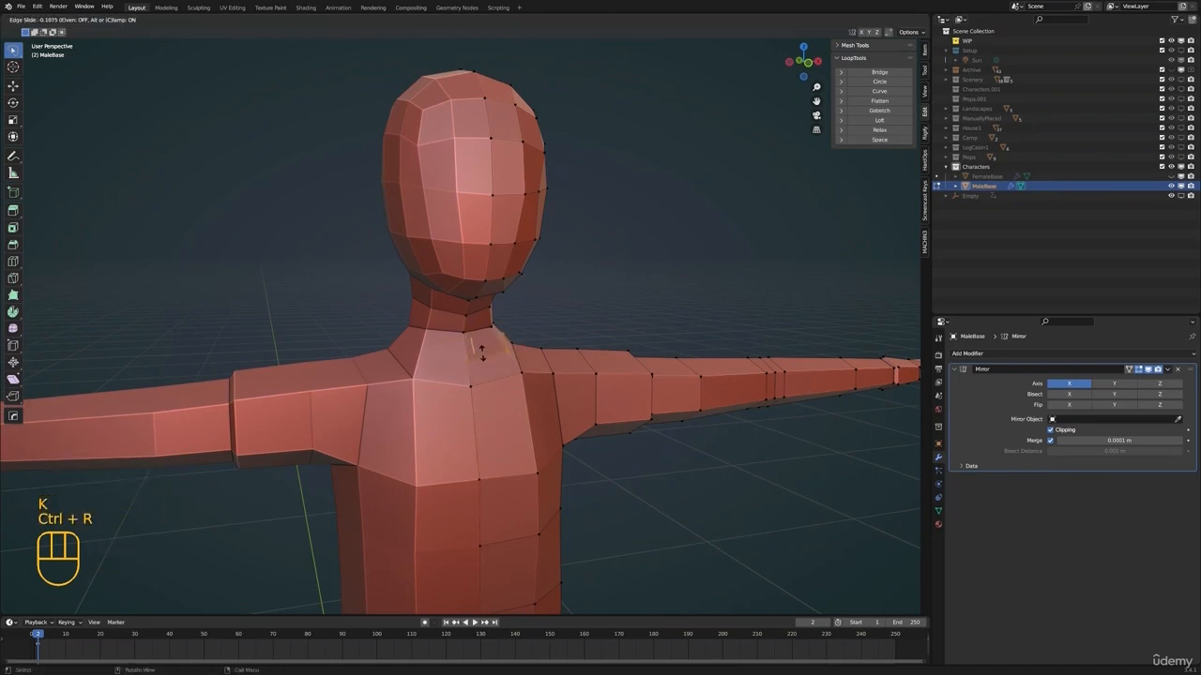
click(487, 370)
scroll(482, 356, up, 1)
middle_drag(482, 357, 684, 351)
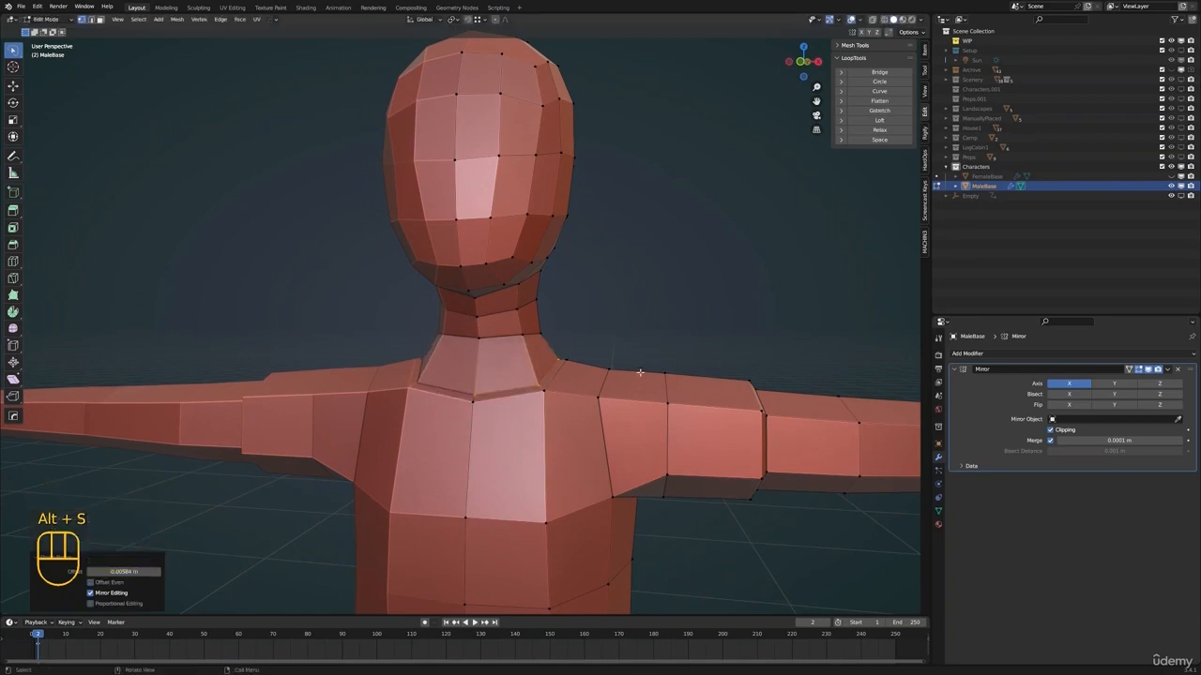
Move neckline vertices of MaleBase in side view to reshape the stepped collar around the neck
middle_drag(640, 384, 413, 361)
key(Tab)
scroll(509, 380, down, 2)
key(alt+a)
scroll(488, 375, down, 2)
click(524, 350)
scroll(525, 349, up, 4)
key(Tab)
click(394, 376)
shift+click(399, 370)
scroll(451, 385, up, 2)
shift+middle_drag(343, 328, 479, 366)
scroll(460, 354, down, 2)
key(KP_3)
key(g)
click(575, 344)
scroll(442, 375, up, 2)
Slide the selected vertices of MaleBase's neckline along their edges to refine the collar outline
shift+middle_drag(478, 366, 432, 328)
middle_drag(431, 328, 483, 358)
click(404, 314)
click(378, 331)
click(408, 334)
key(g)
key(g)
click(576, 396)
click(544, 397)
click(485, 378)
Reposition individual neckline vertices of MaleBase in side view to finish the collar, and return to object mode with nothing selected
scroll(484, 378, down, 1)
middle_drag(465, 377, 470, 385)
middle_drag(471, 385, 625, 329)
key(Tab)
scroll(456, 368, up, 2)
shift+click(442, 378)
key(KP_3)
key(g)
click(448, 371)
click(512, 358)
key(g)
click(606, 369)
key(g)
key(Tab)
key(alt+a)
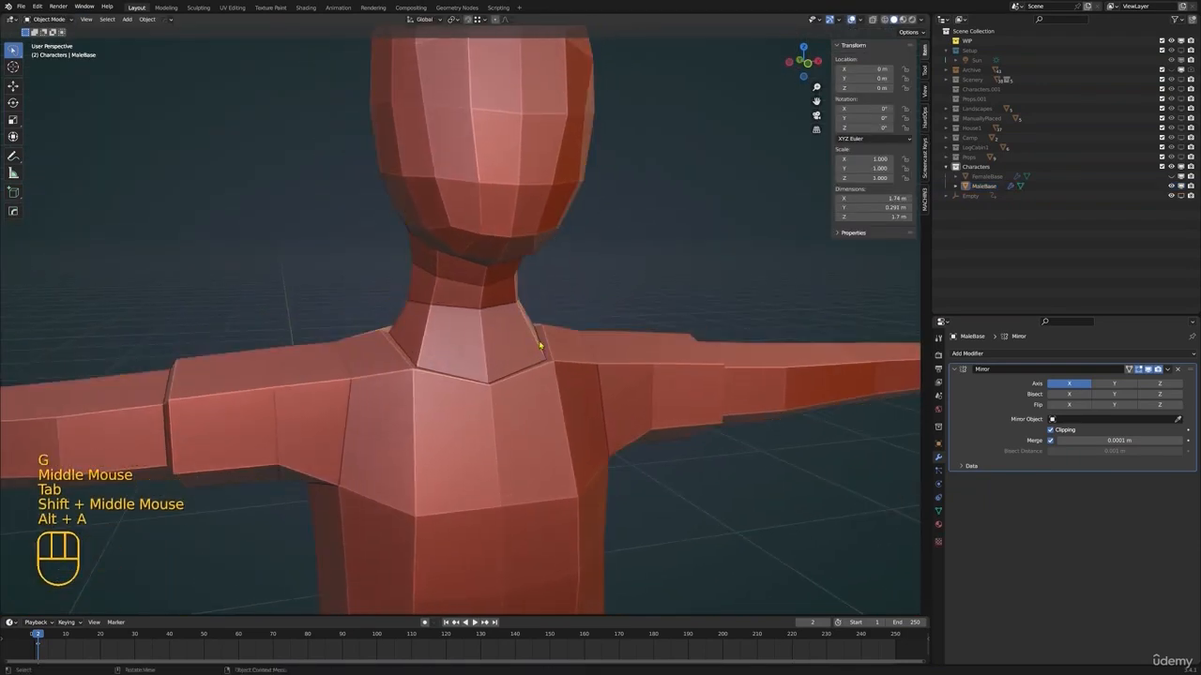
Select MaleBase and save the blend file
scroll(526, 343, down, 7)
click(485, 349)
key(ctrl+s)
Create a new material on MaleBase and name it LightSkin
scroll(459, 371, down, 3)
middle_drag(459, 370, 490, 394)
mouse_move(490, 394)
shift+middle_down()
mouse_move(476, 383)
mouse_move(497, 394)
shift+middle_up()
scroll(476, 382, up, 2)
shift+middle_drag(498, 394, 554, 368)
scroll(507, 369, down, 1)
double_click(939, 523)
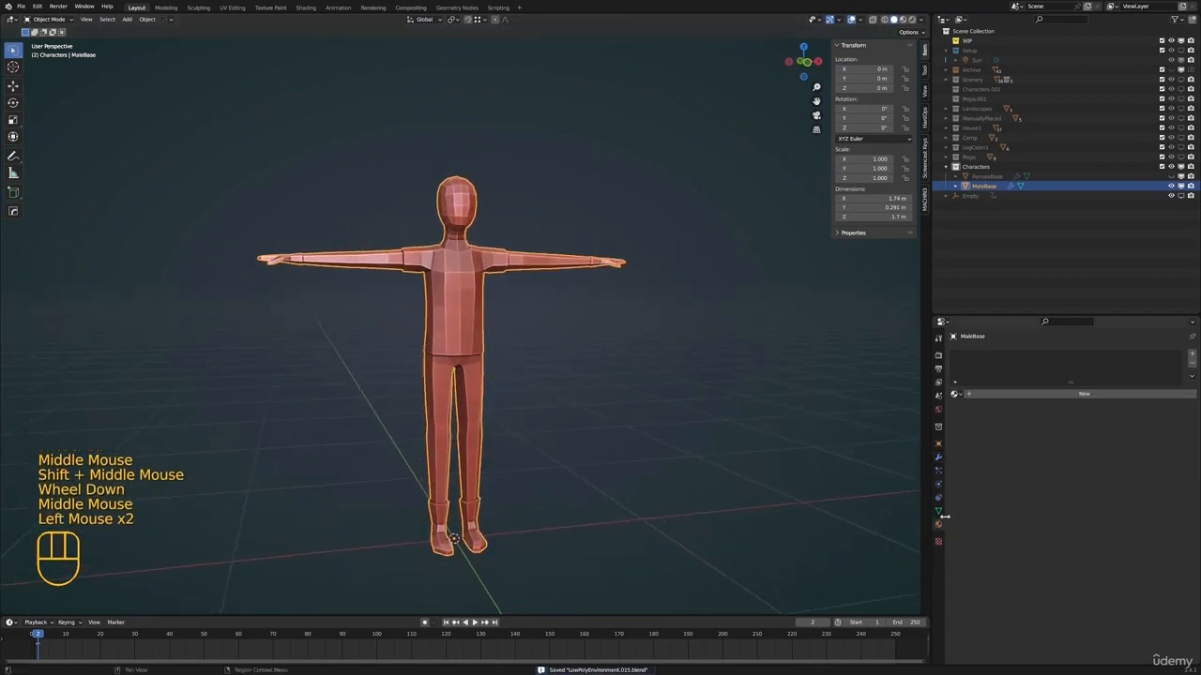
click(970, 393)
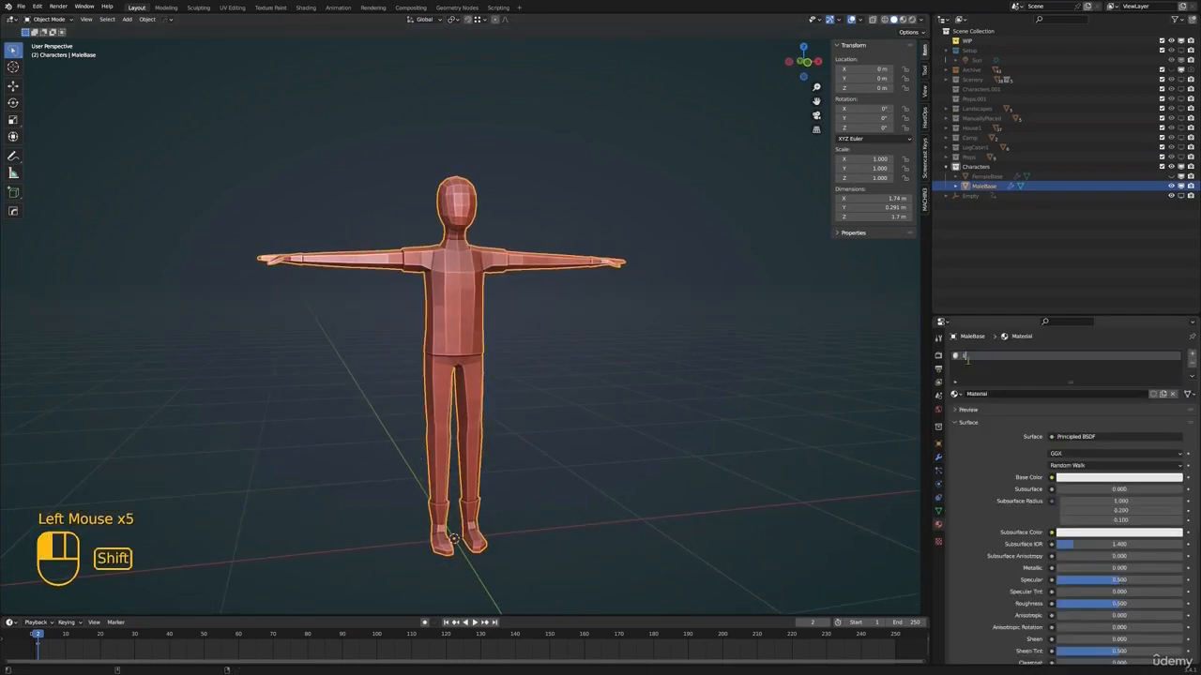
key(Tab)
shift+middle_drag(566, 286, 431, 343)
scroll(501, 336, up, 3)
key(3)
alt+click(501, 338)
alt+click(505, 344)
alt+shift+click(506, 328)
alt+shift+click(505, 314)
shift+middle_drag(505, 313, 481, 342)
scroll(464, 354, up, 1)
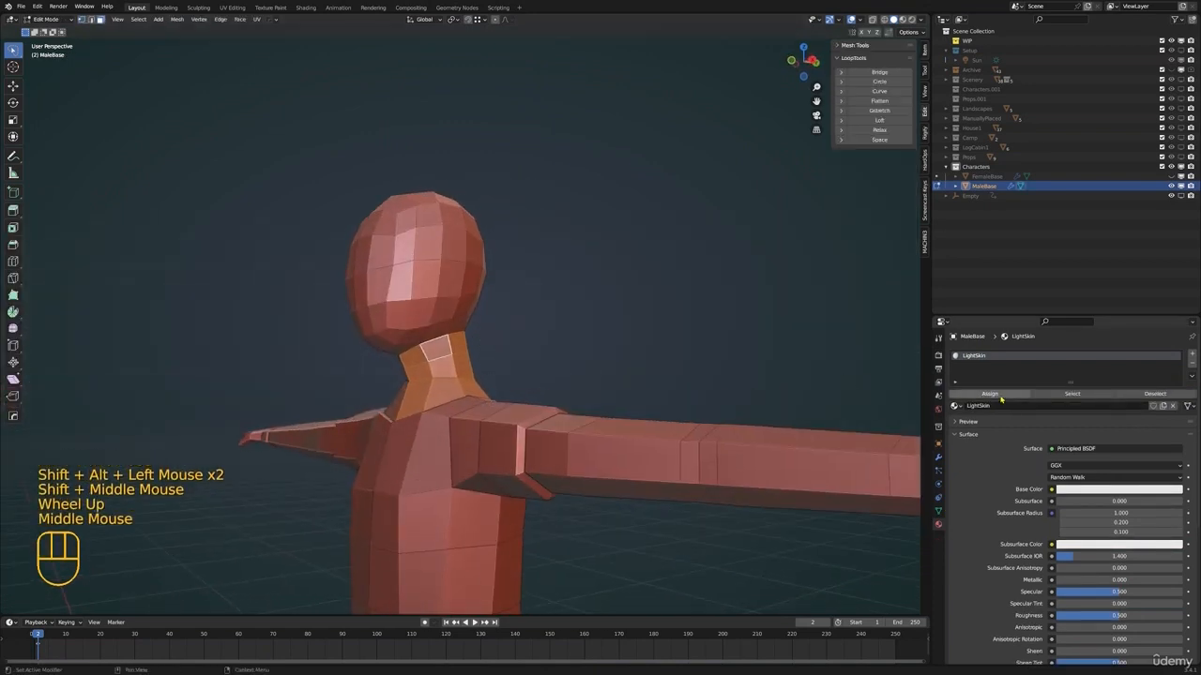
Add a second, empty material slot to MaleBase and deselect all faces
click(1191, 354)
key(alt+a)
shift+middle_drag(562, 415, 635, 376)
scroll(600, 394, down, 2)
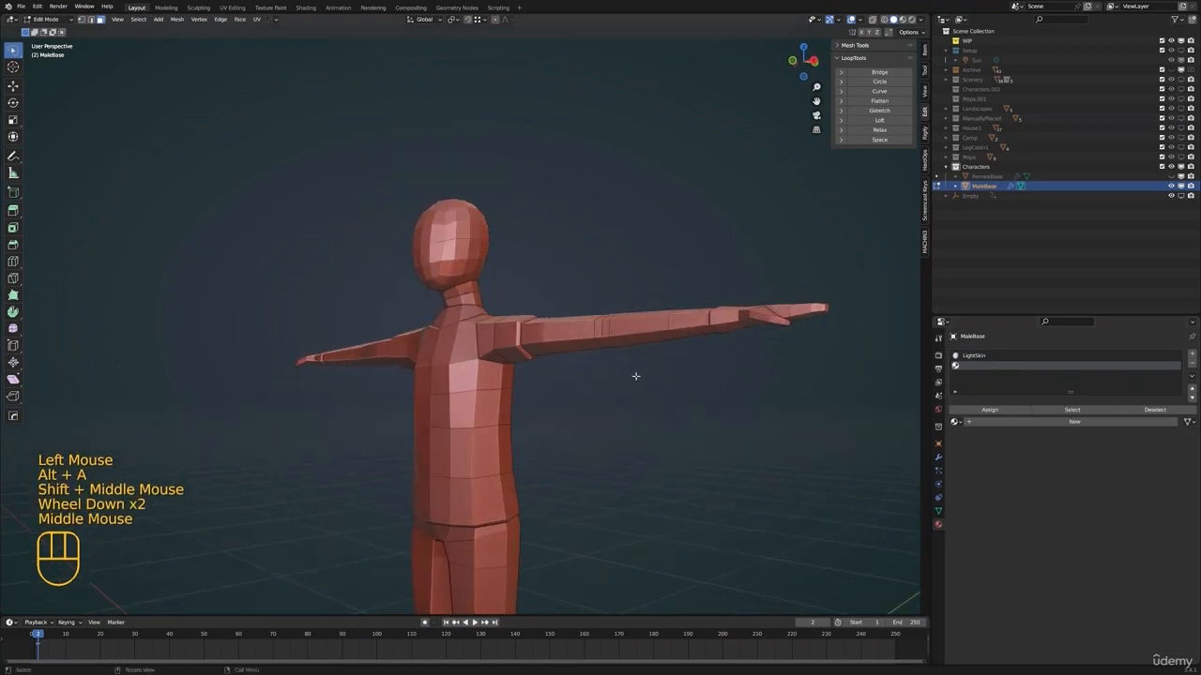
Switch to material preview and set the LightSkin base color to a light salmon skin tone with a value of 0.747
click(982, 356)
key(z)
click(621, 419)
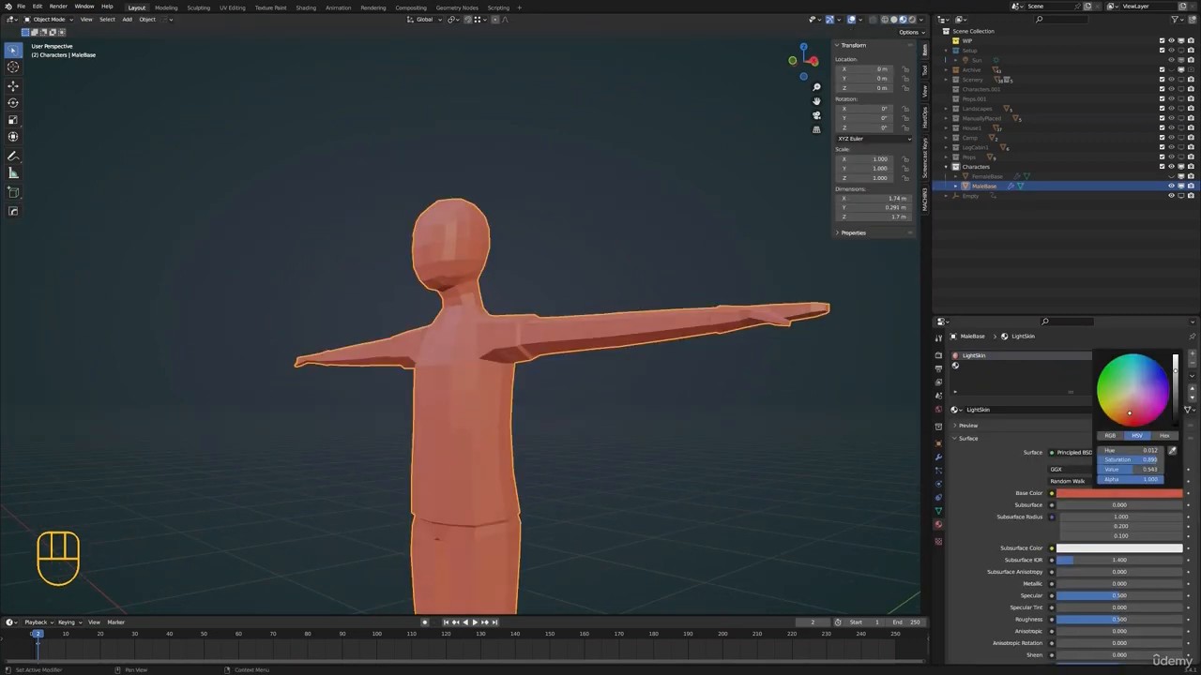
drag(1161, 459, 1156, 452)
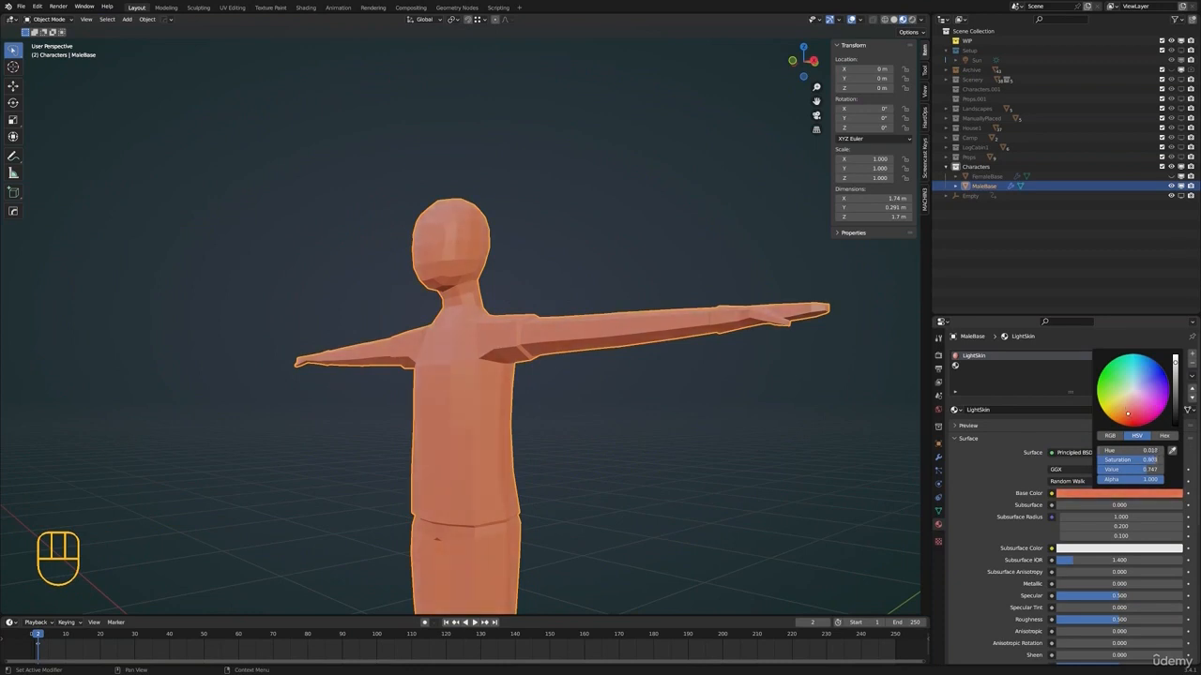
drag(1152, 459, 1155, 459)
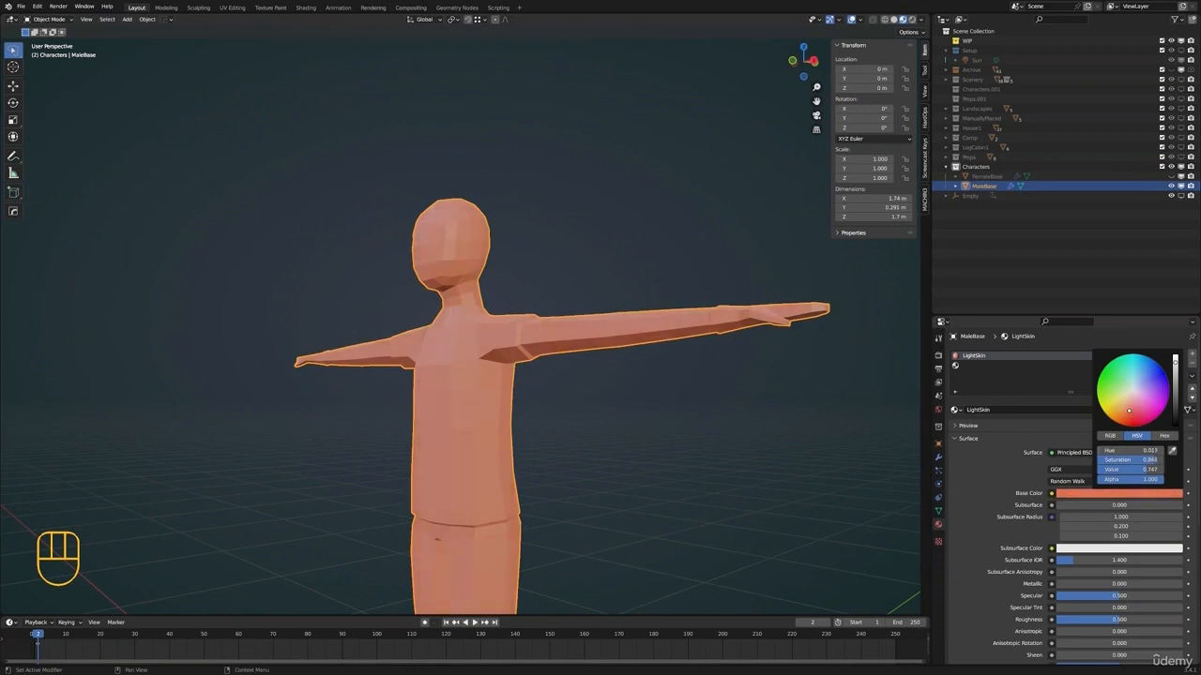
Create a new material in MaleBase's second slot and name it MaleBoots
scroll(646, 407, down, 1)
shift+middle_drag(646, 407, 698, 374)
click(1074, 364)
scroll(625, 383, down, 1)
shift+scroll(624, 383, down, 1)
shift+middle_drag(619, 389, 653, 393)
click(993, 410)
double_click(976, 365)
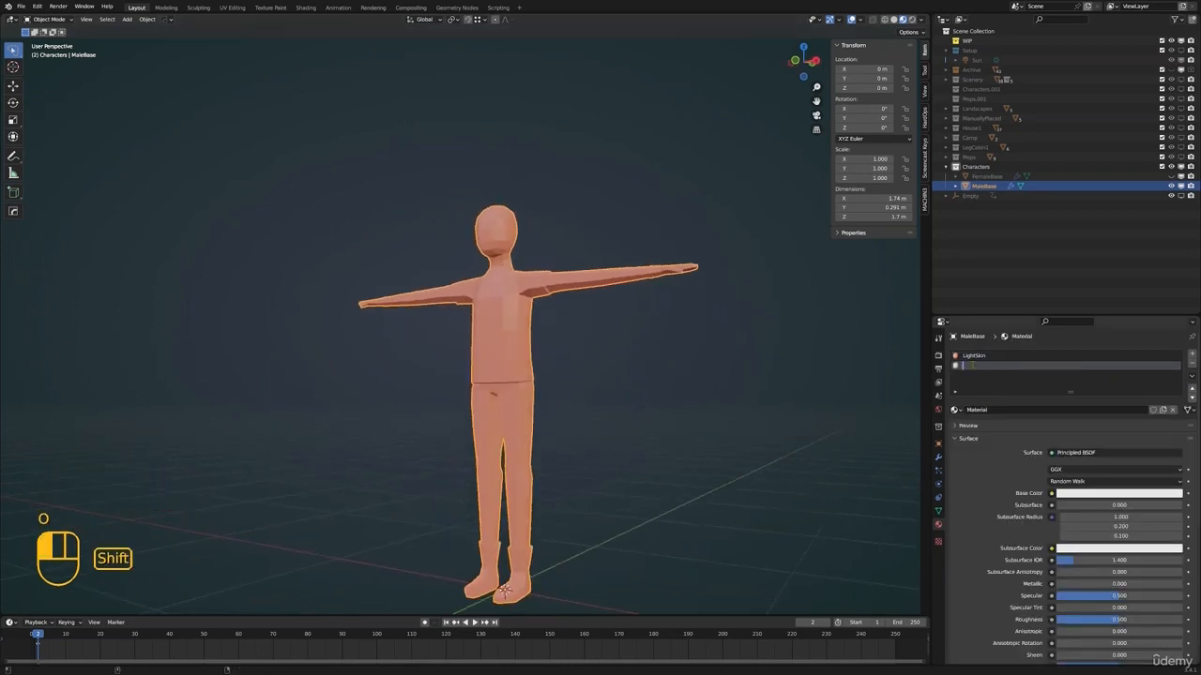
shift+middle_drag(594, 403, 614, 266)
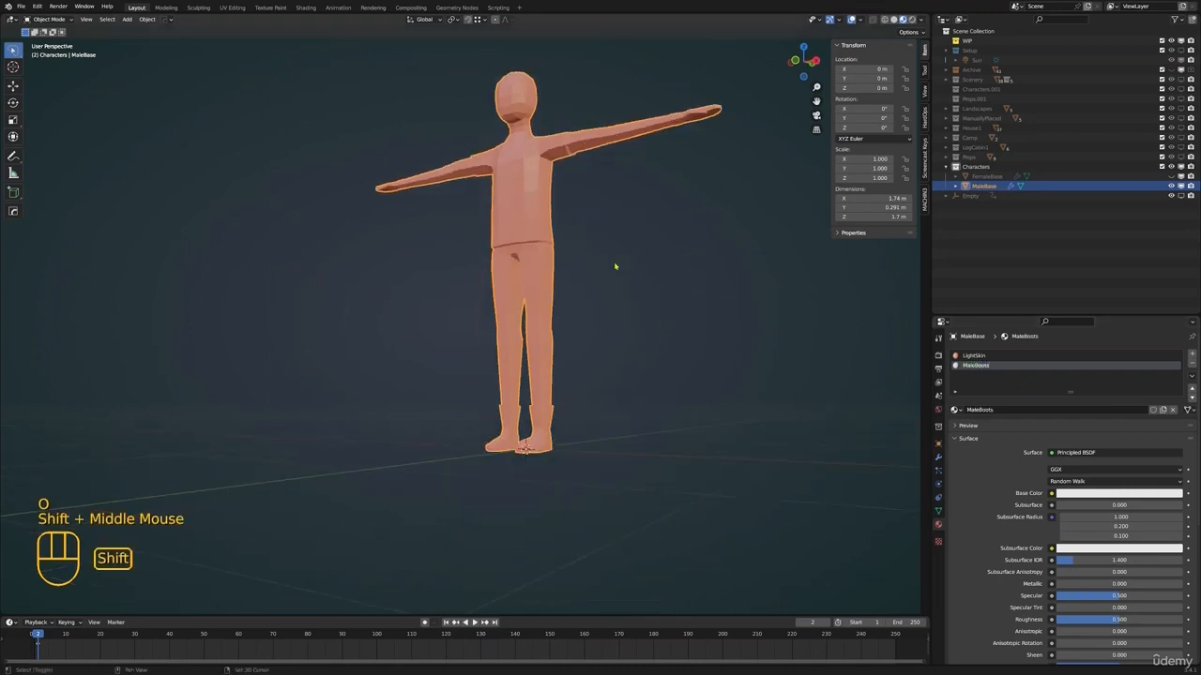
Fill the open sole of MaleBase's boot with faces between opposite pairs of its border edges
key(Tab)
shift+middle_drag(569, 462, 523, 335)
scroll(523, 394, up, 2)
scroll(539, 351, up, 2)
key(2)
alt+click(521, 338)
middle_drag(523, 336, 511, 370)
click(399, 311)
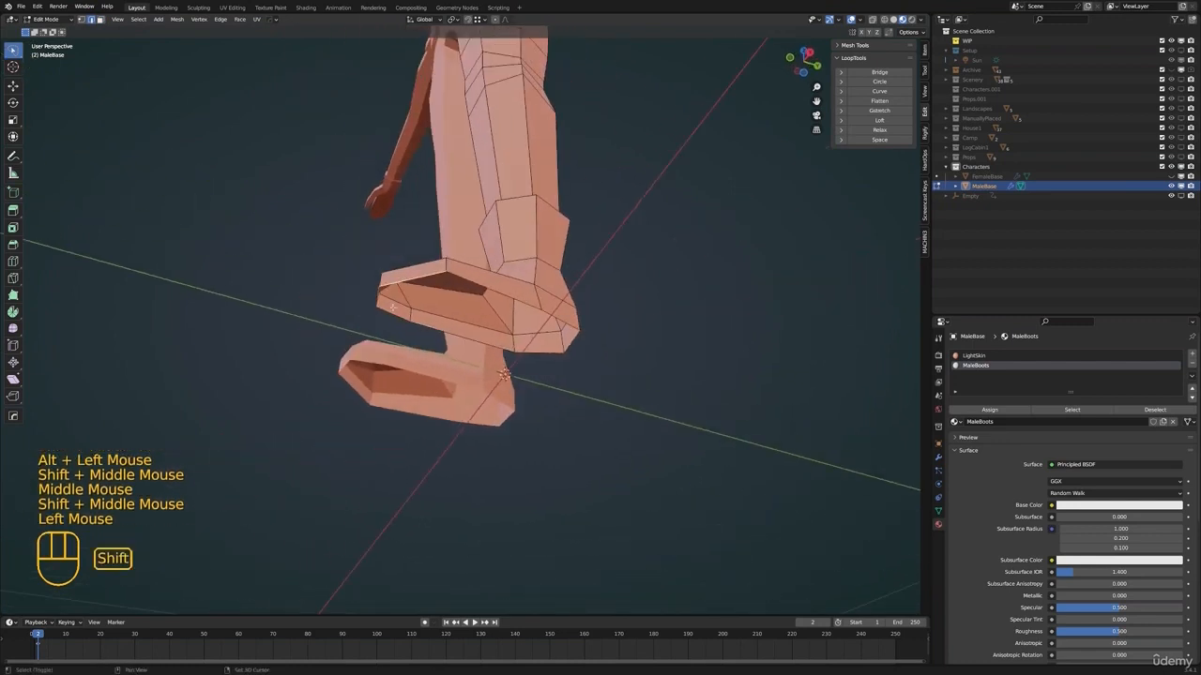
shift+click(396, 316)
key(f)
click(465, 336)
shift+click(508, 297)
key(f)
click(539, 352)
shift+click(575, 325)
key(f)
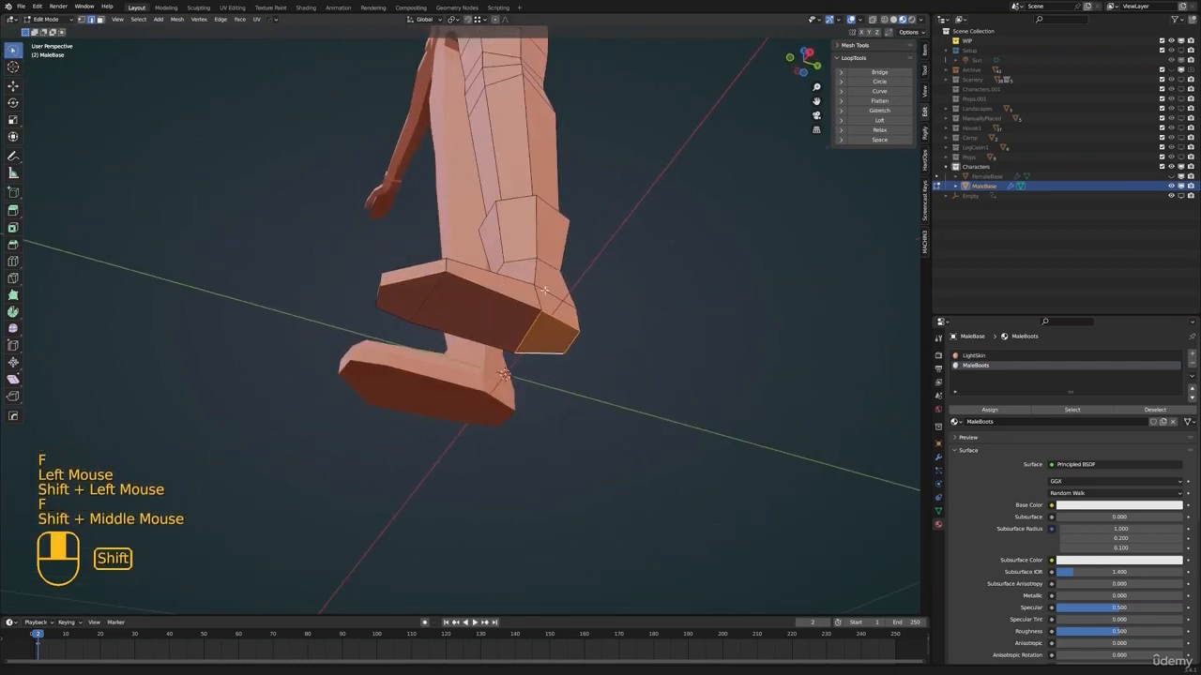
Move a border vertex of the boot sole to refine the shape of the foot
middle_drag(565, 282, 534, 389)
scroll(526, 393, up, 1)
key(1)
click(515, 380)
key(g)
click(559, 398)
key(Tab)
scroll(534, 389, up, 1)
middle_drag(534, 389, 491, 384)
key(Tab)
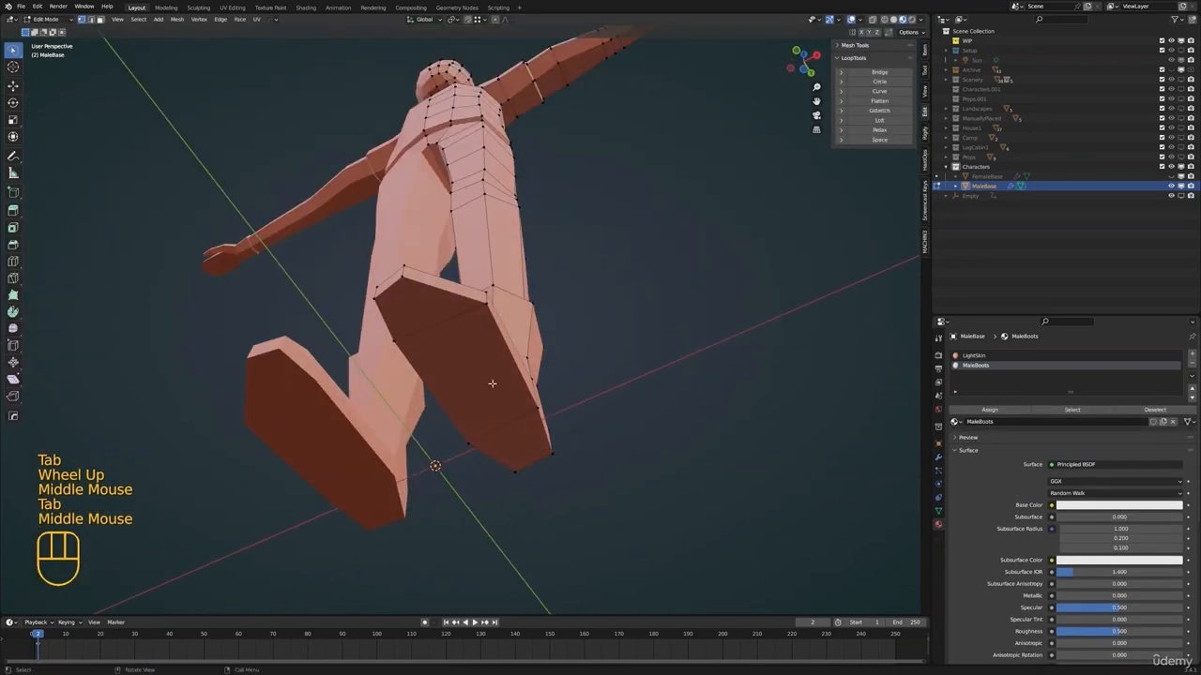
Assign the MaleBoots material to all boot faces and set its base color to dark brown
ctrl+shift+click(517, 448)
middle_drag(517, 448, 506, 424)
key(ctrl+KP_Add)
click(975, 364)
click(990, 409)
key(Tab)
shift+middle_drag(619, 319, 994, 466)
scroll(726, 420, down, 1)
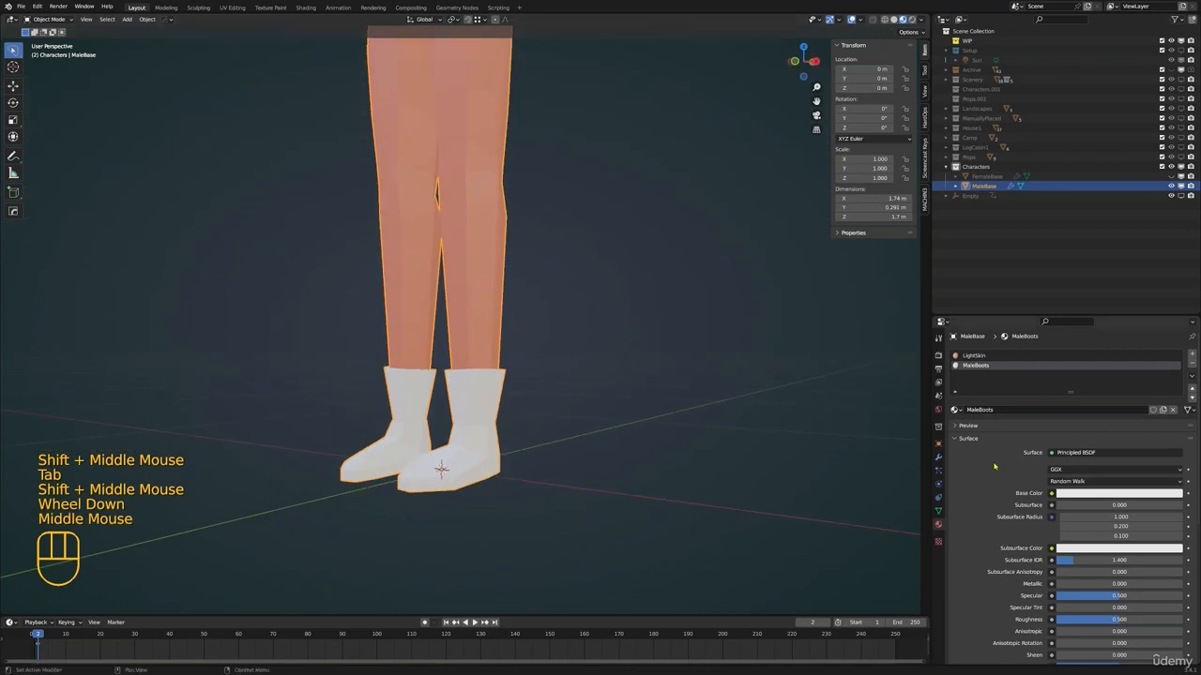
click(1099, 498)
mouse_move(1175, 370)
mouse_down()
mouse_move(1175, 399)
mouse_move(1124, 411)
mouse_up()
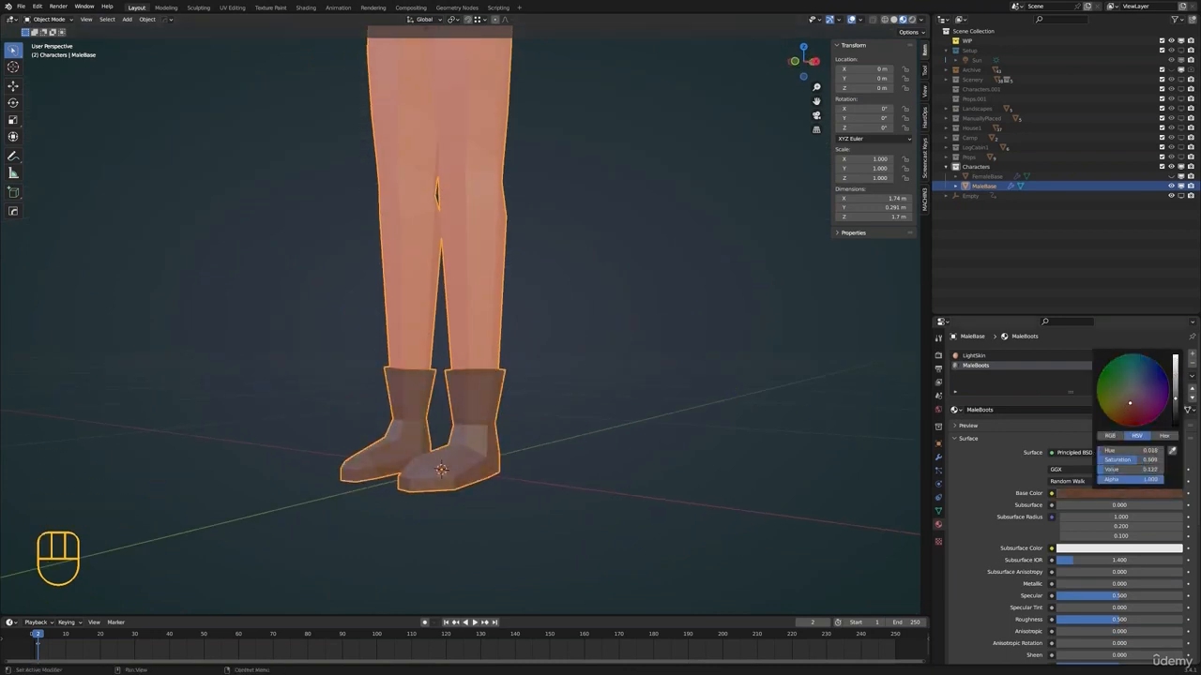
Select all leg faces of MaleBase from the hips down to the boot tops as the trousers
scroll(514, 262, down, 3)
shift+middle_drag(512, 256, 522, 381)
key(Tab)
shift+middle_drag(518, 330, 513, 358)
key(alt+a)
shift+middle_drag(502, 445, 465, 282)
key(3)
scroll(485, 411, up, 2)
middle_drag(465, 281, 378, 233)
alt+click(460, 191)
alt+shift+click(463, 192)
shift+click(476, 176)
middle_drag(475, 178, 366, 169)
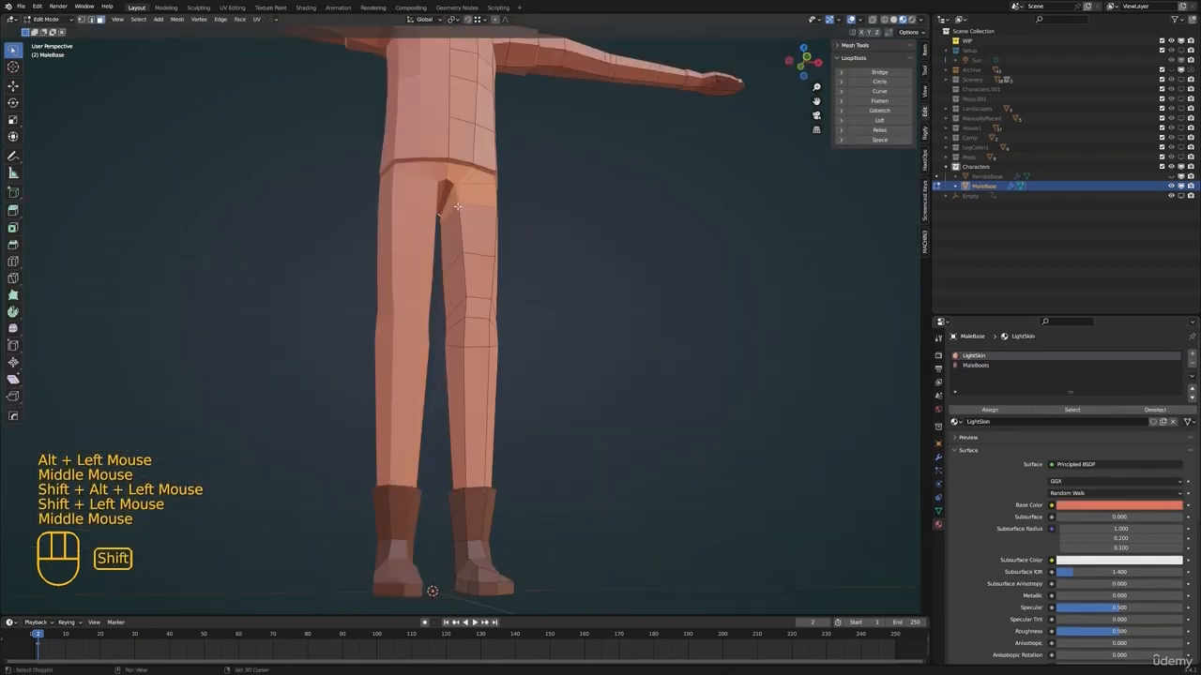
shift+click(457, 175)
alt+shift+click(463, 255)
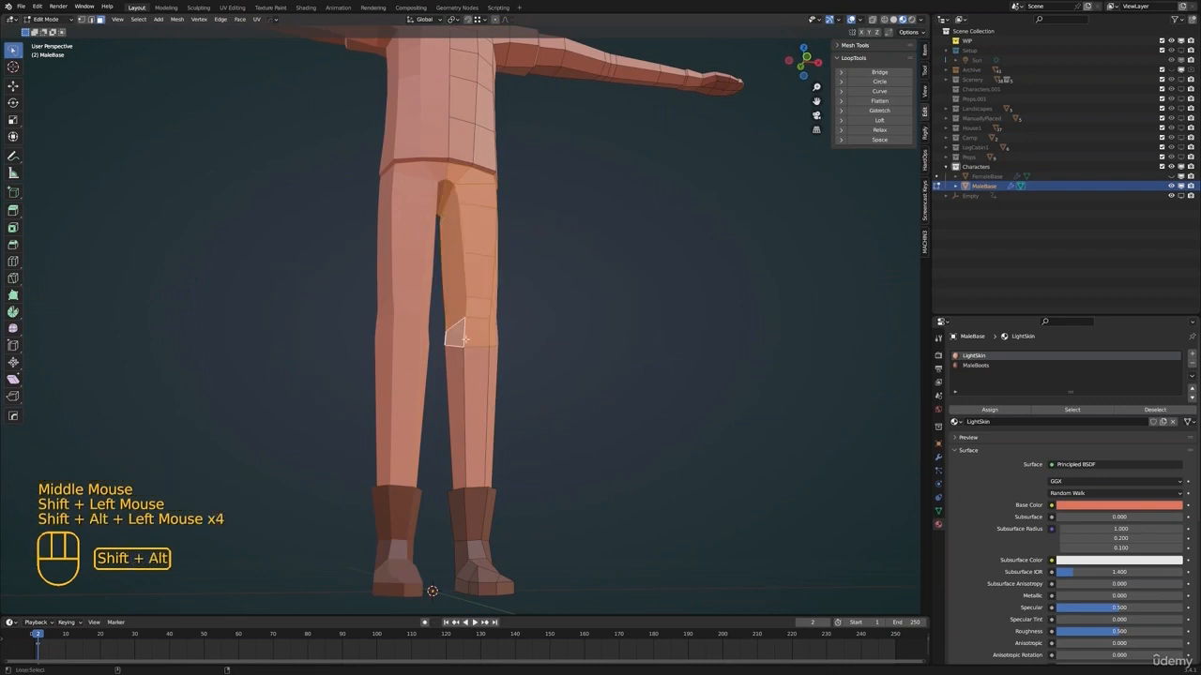
alt+shift+click(462, 337)
Add a third material slot with a new material named MaleTrousers and assign it to the selected leg faces
middle_drag(463, 337, 580, 392)
click(1191, 355)
click(1069, 422)
double_click(973, 375)
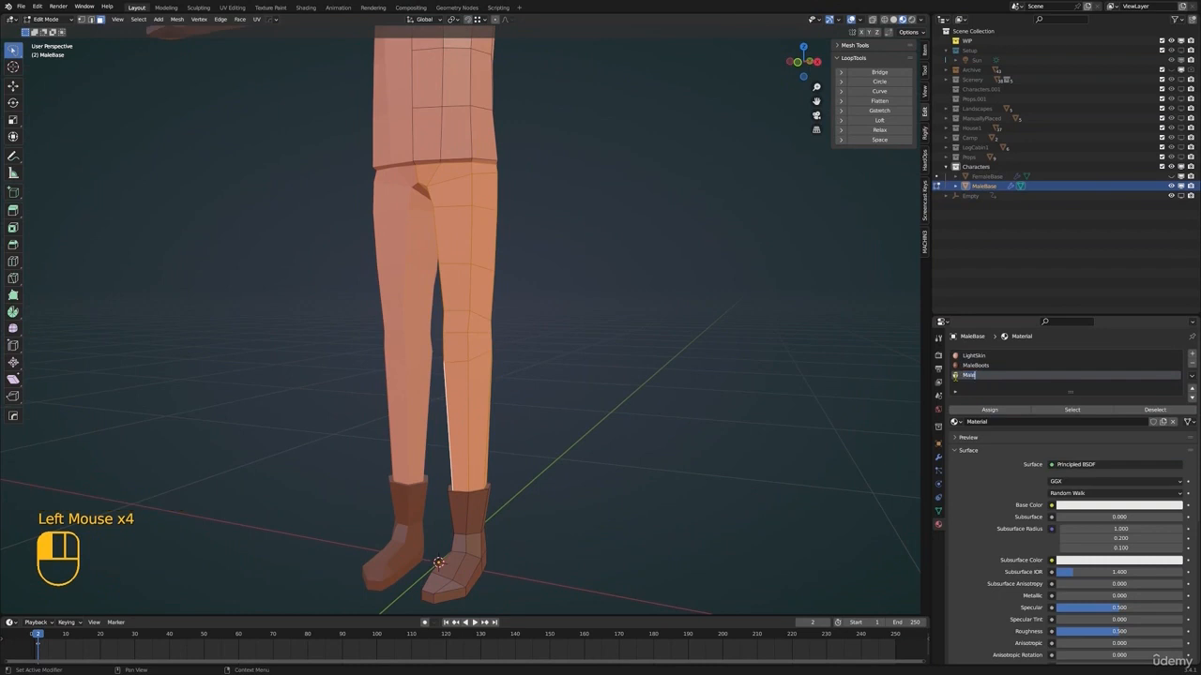
key(Return)
shift+middle_drag(661, 401, 694, 421)
click(990, 410)
key(Tab)
scroll(654, 370, down, 2)
shift+middle_drag(654, 370, 644, 440)
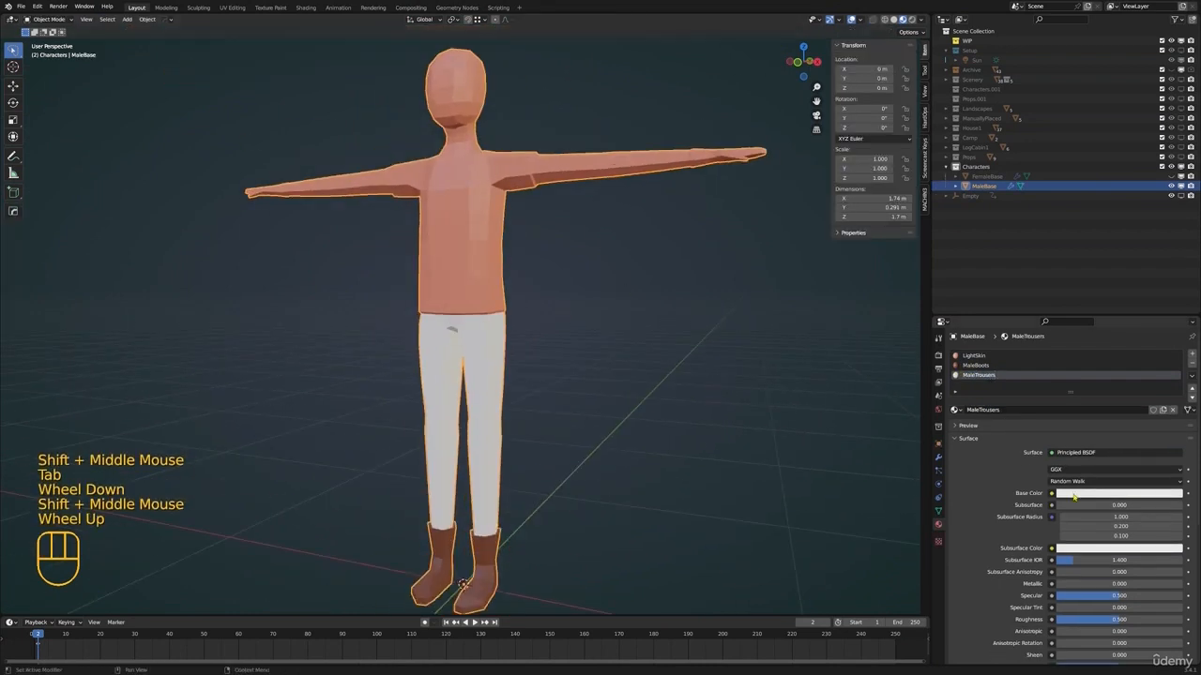
Set the MaleTrousers base color to a very dark brown
click(1072, 493)
mouse_move(1132, 391)
mouse_down()
mouse_move(1118, 409)
mouse_move(1110, 399)
mouse_up()
mouse_move(1175, 361)
mouse_down()
mouse_move(1175, 413)
mouse_move(1147, 367)
mouse_move(1117, 412)
mouse_up()
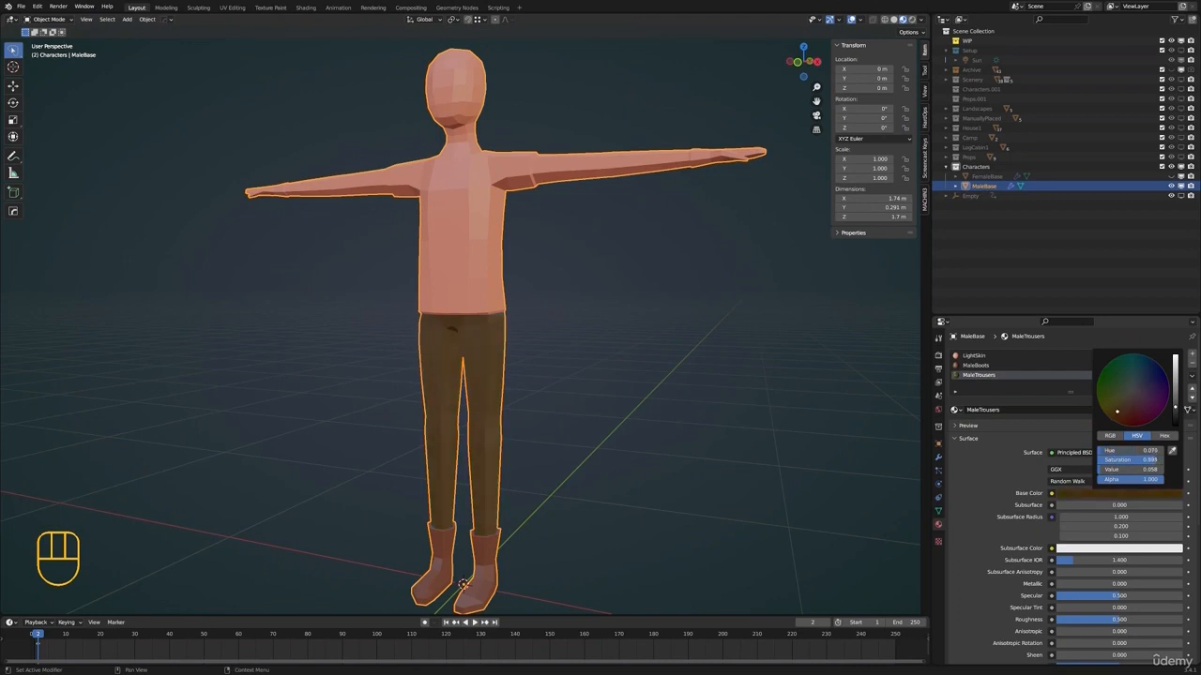
Select the lower shirt faces and the sleeve faces of MaleBase, growing the selection over the lower torso and sleeve
shift+middle_drag(535, 195, 510, 275)
key(Tab)
shift+scroll(525, 282, down, 2)
key(alt+a)
scroll(523, 313, up, 3)
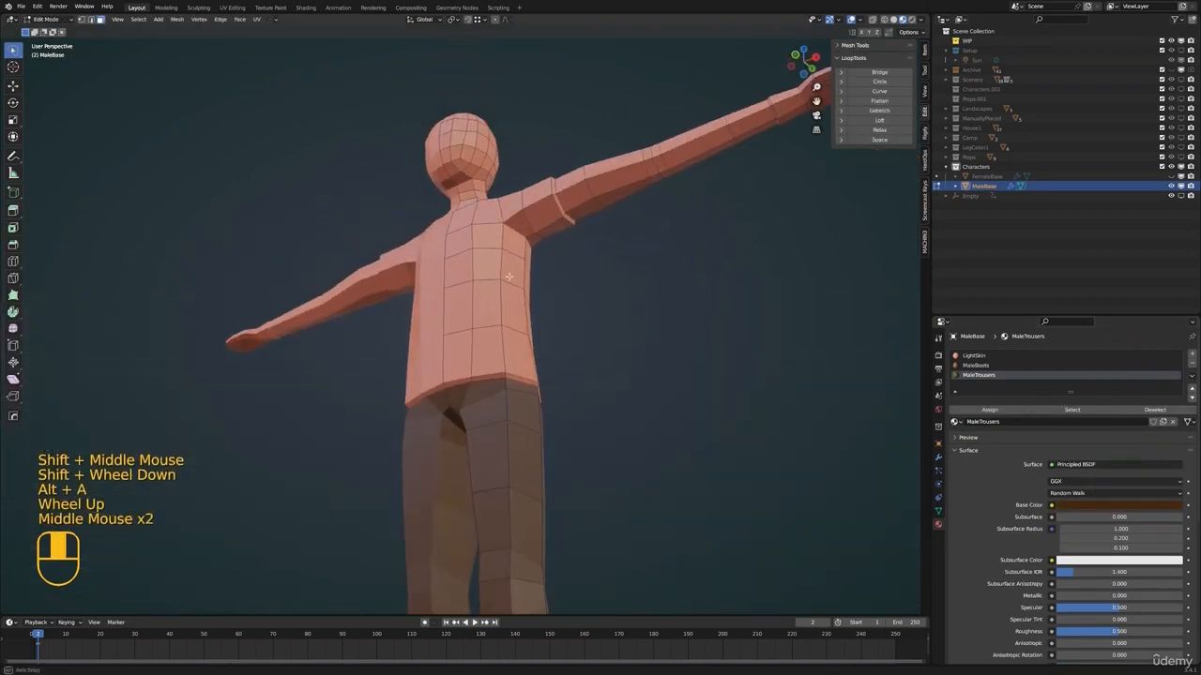
key(3)
alt+click(512, 375)
middle_drag(511, 375, 525, 416)
alt+shift+click(560, 221)
middle_drag(410, 231, 412, 232)
key(ctrl+KP_Add)
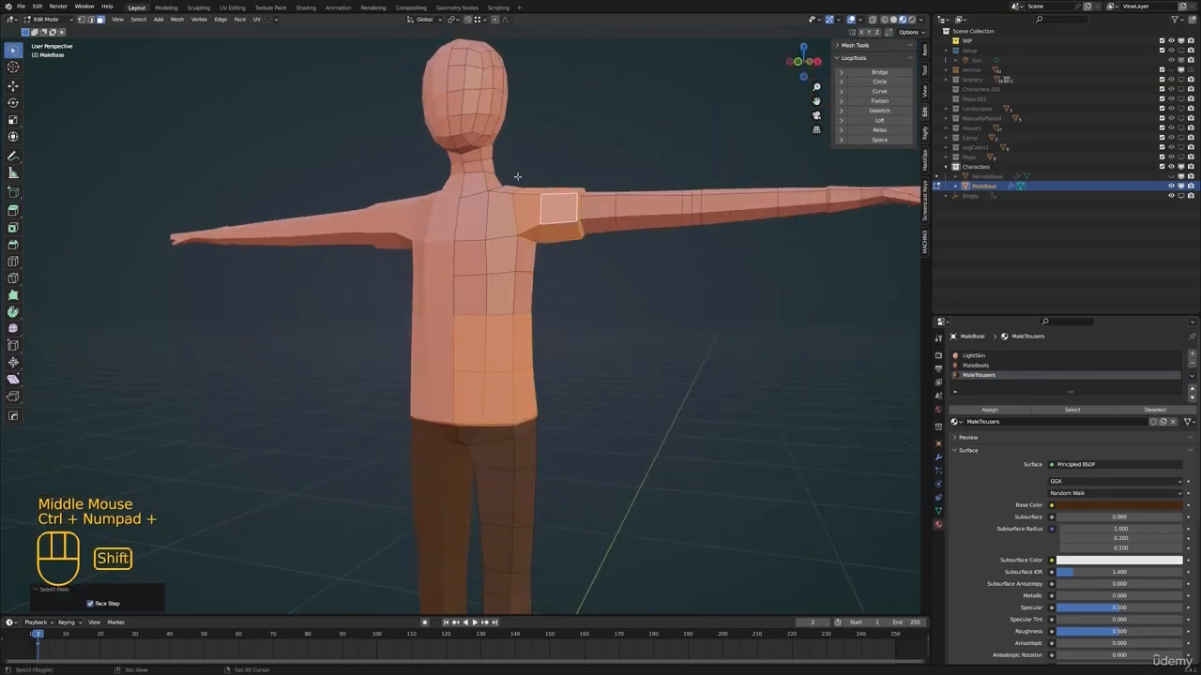
Add the remaining chest, side and shoulder faces up to the neckline to the shirt selection
shift+middle_drag(516, 178, 517, 210)
alt+shift+click(511, 322)
alt+shift+click(511, 282)
middle_drag(511, 282, 531, 262)
shift+click(478, 242)
shift+click(514, 246)
shift+middle_drag(514, 246, 518, 291)
scroll(517, 291, up, 3)
middle_drag(518, 291, 539, 313)
shift+click(587, 227)
shift+click(615, 169)
shift+middle_drag(608, 157, 599, 215)
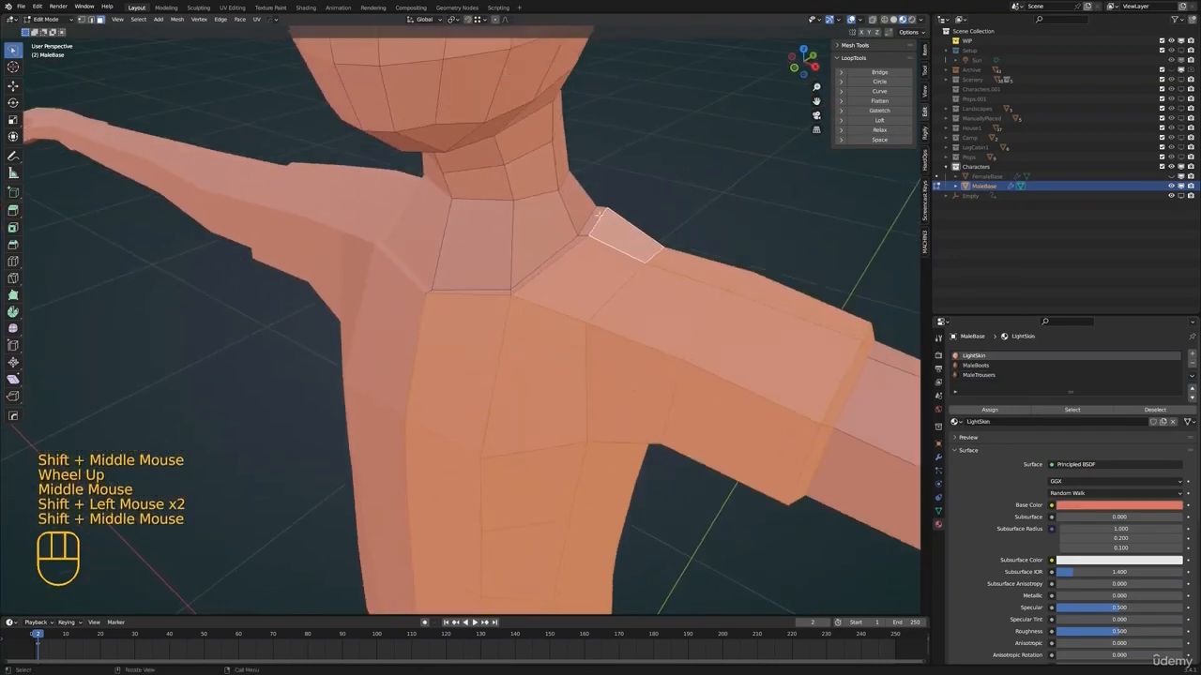
alt+shift+click(584, 231)
scroll(591, 246, down, 2)
middle_drag(615, 277, 670, 274)
scroll(674, 281, down, 3)
shift+middle_drag(741, 354, 723, 313)
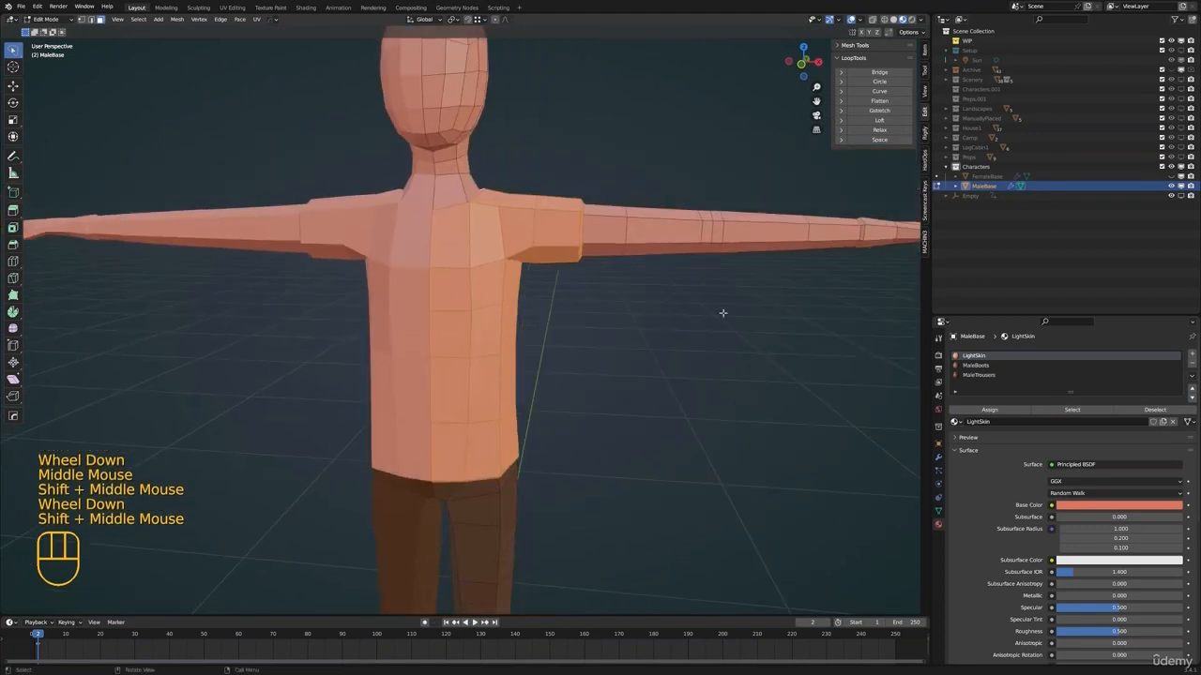
Add a fourth material slot with a new material named MaleTop and assign it to the selected shirt faces
click(1190, 356)
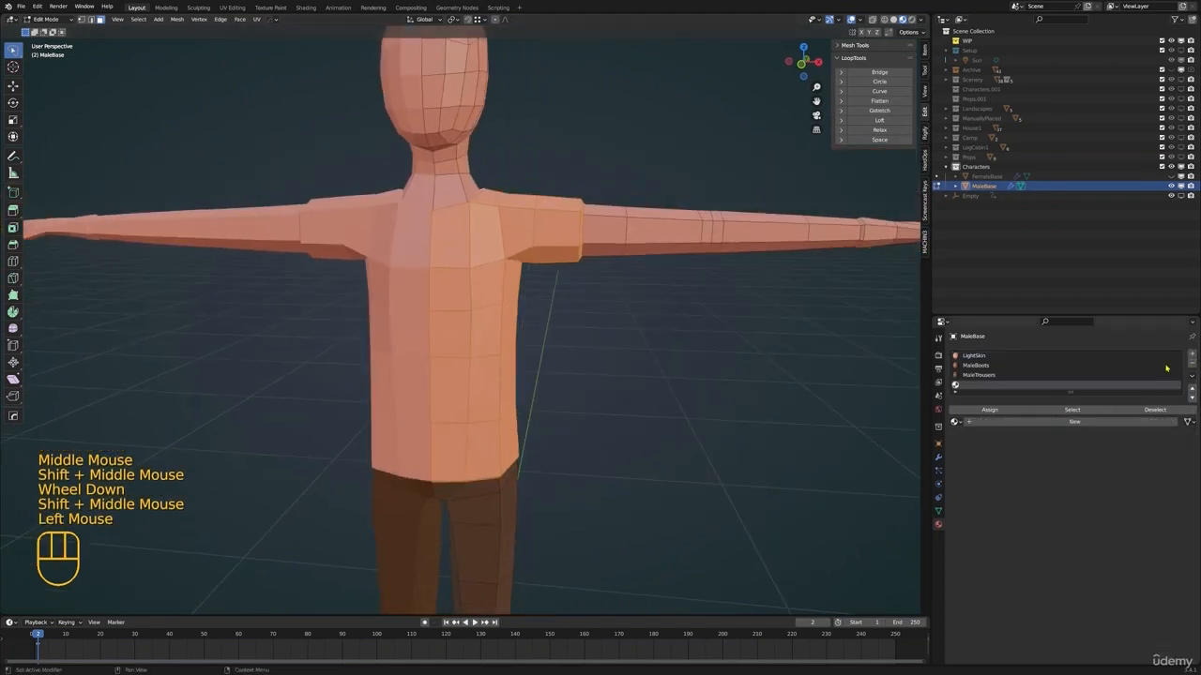
click(991, 421)
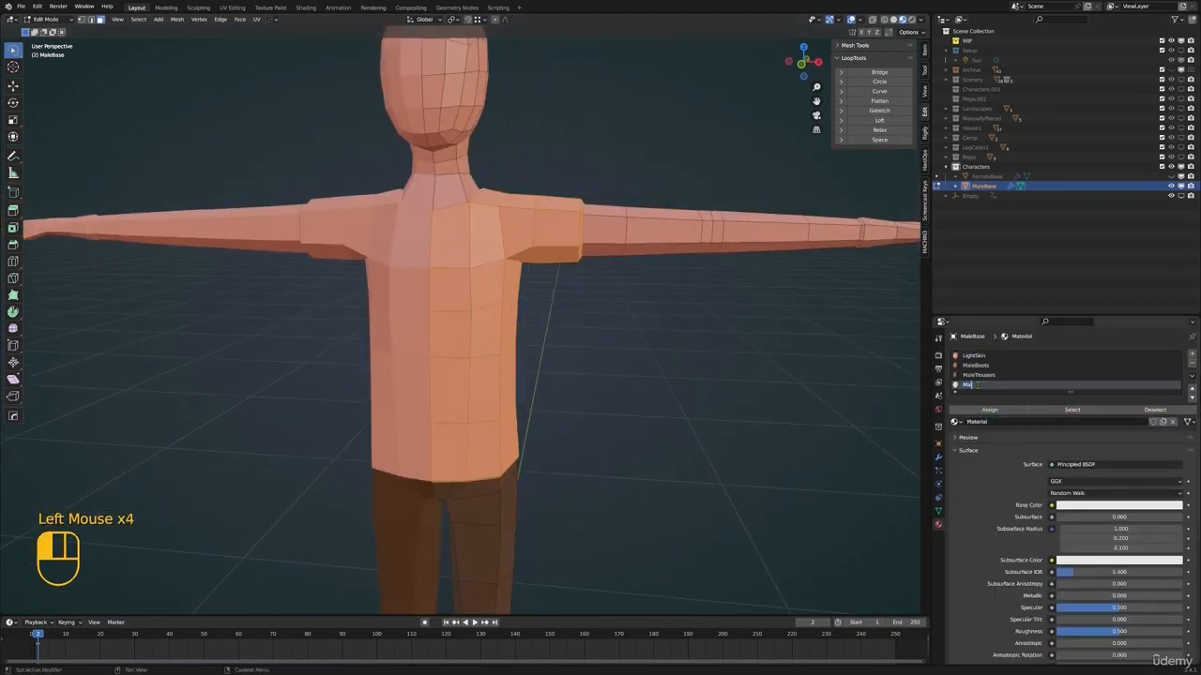
key(Tab)
scroll(675, 365, down, 2)
shift+middle_drag(675, 366, 683, 329)
Set the MaleTop base color to a dark olive green
scroll(682, 329, down, 1)
middle_drag(683, 328, 661, 336)
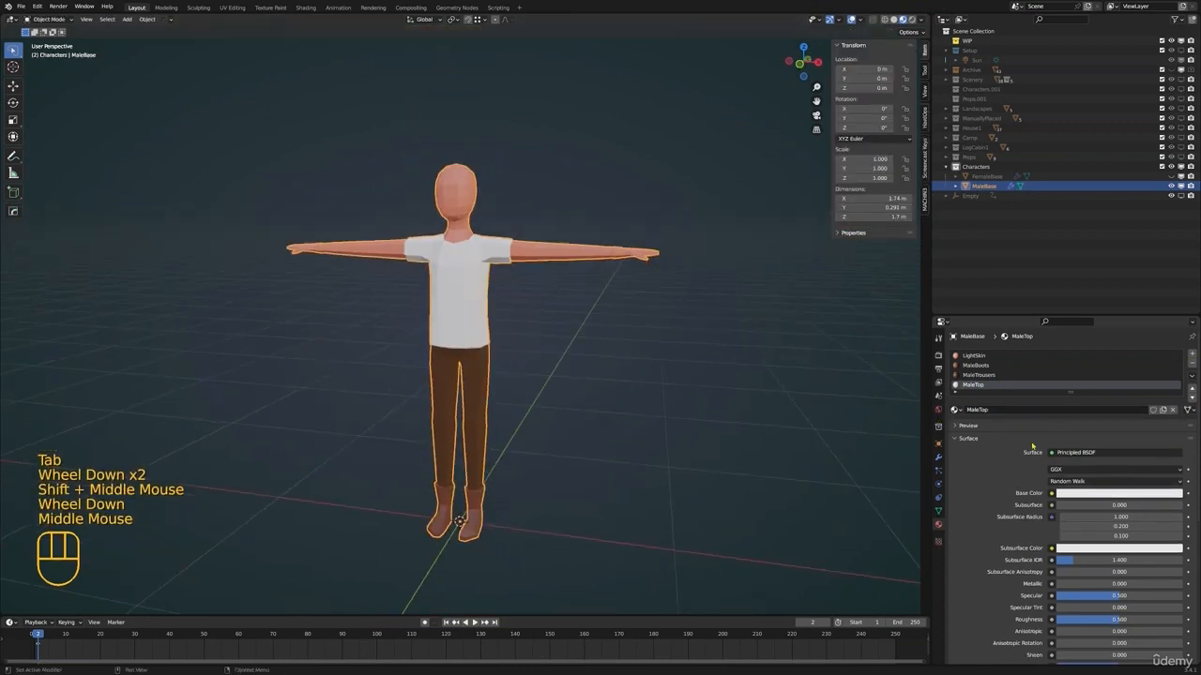
click(1112, 493)
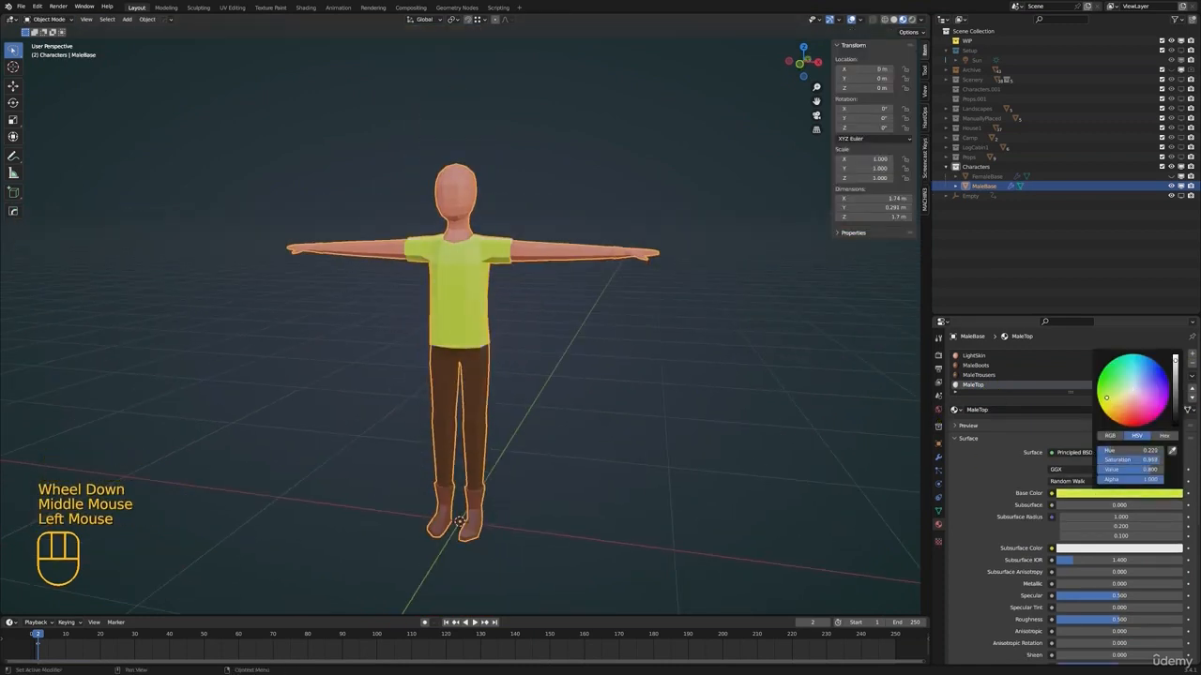
scroll(1130, 395, down, 6)
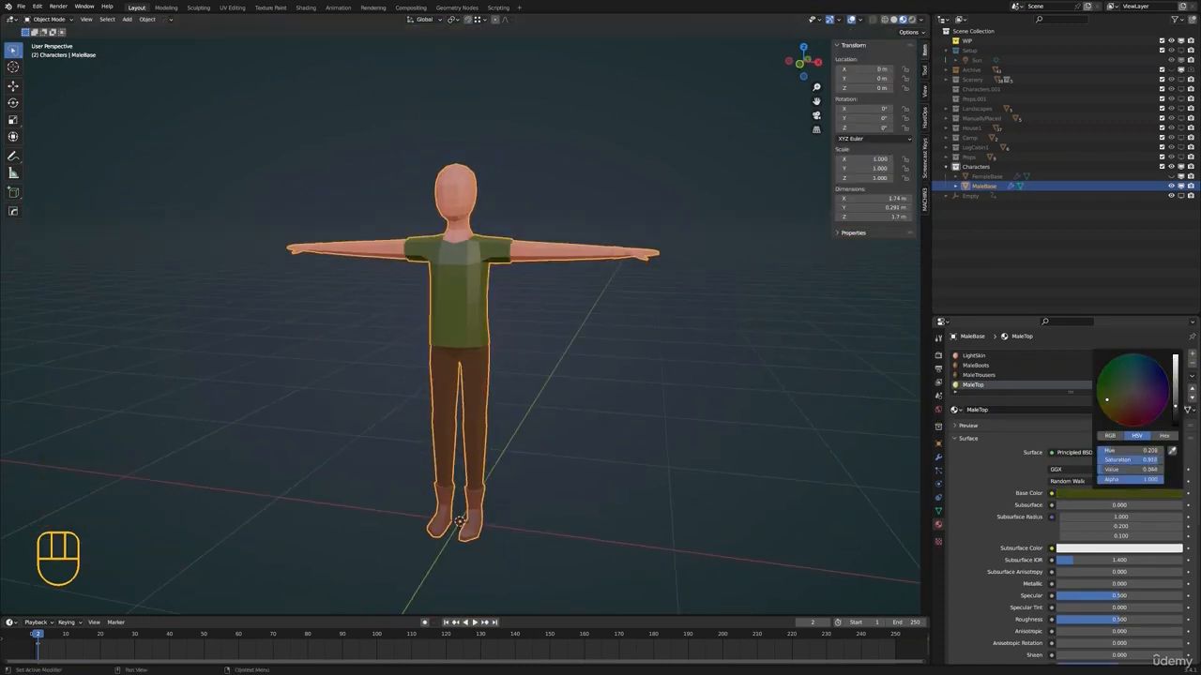
scroll(1135, 404, up, 2)
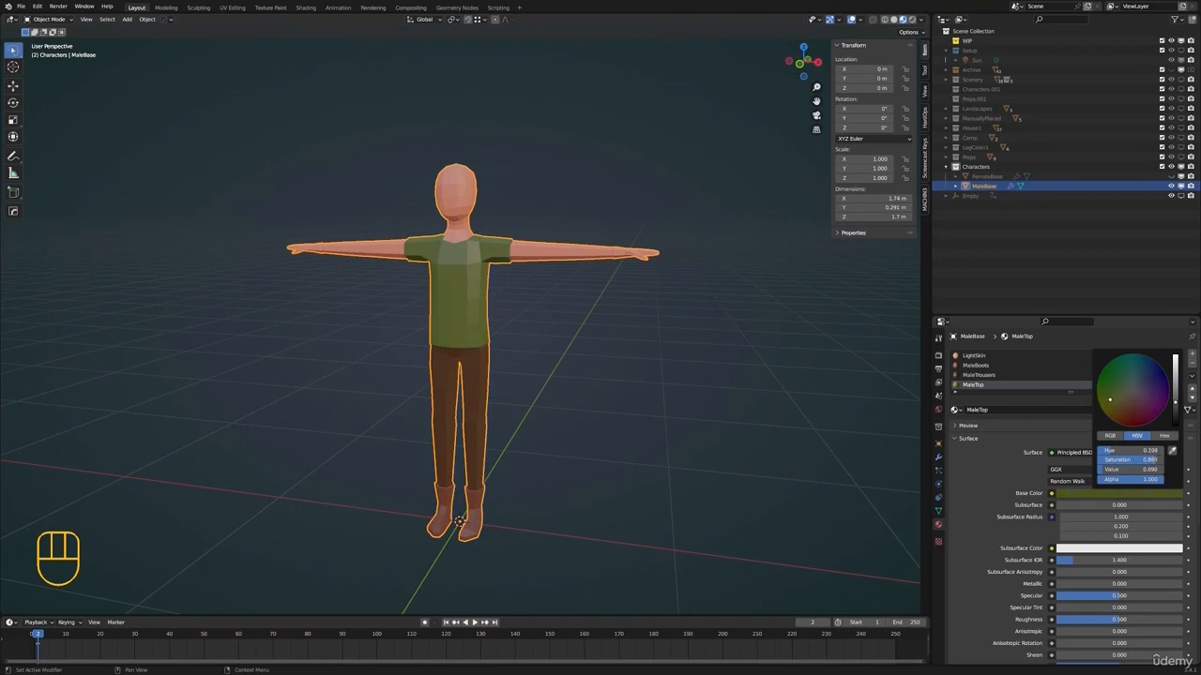
Scale up the edge loops around the knee one at a time, about 1.05 for the lowest and 1.1 for the next
key(Tab)
mouse_move(525, 422)
shift+middle_down()
mouse_move(536, 416)
mouse_move(494, 413)
mouse_move(514, 412)
shift+middle_up()
scroll(498, 407, up, 2)
key(2)
alt+click(476, 314)
key(s)
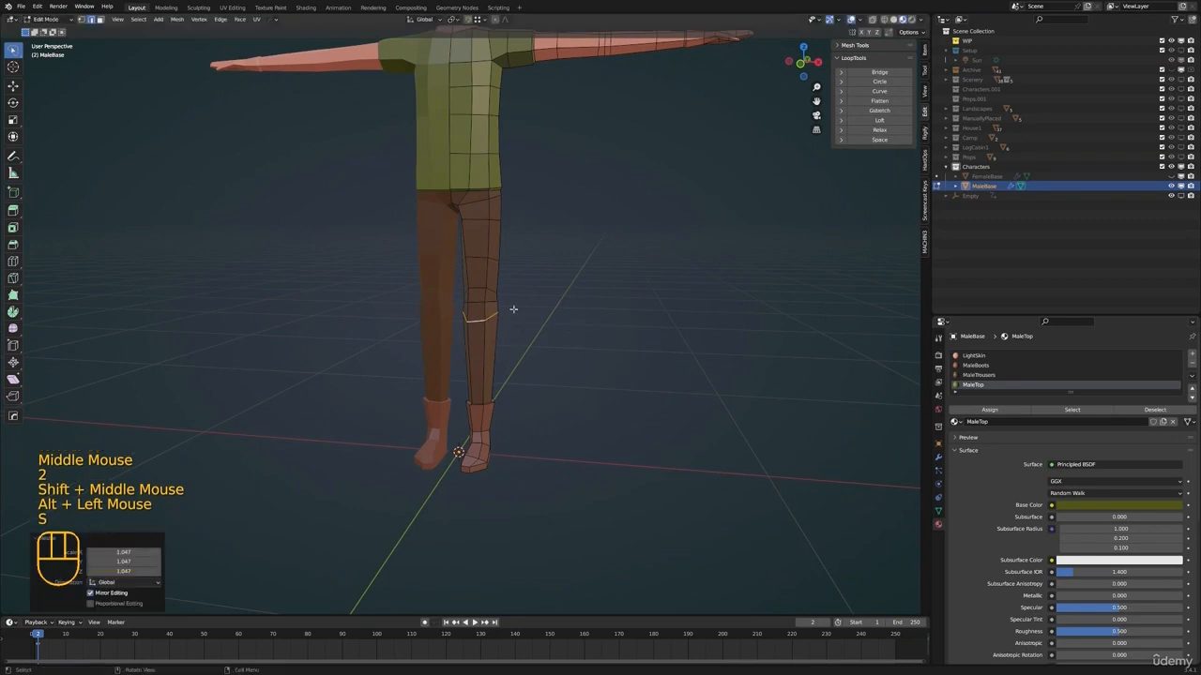
alt+click(482, 308)
key(s)
click(572, 307)
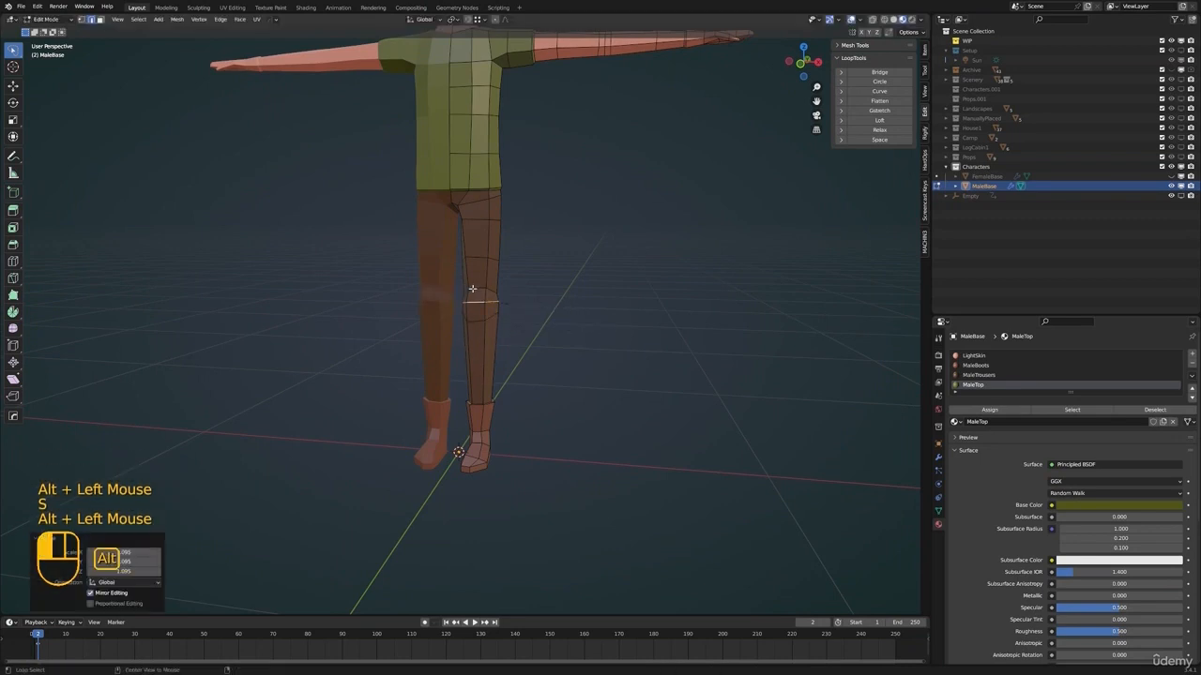
alt+click(472, 288)
key(s)
click(642, 278)
Scale the edge loop where the trouser leg meets the boot top
alt+click(483, 403)
mouse_move(511, 398)
middle_down()
mouse_move(528, 394)
mouse_move(515, 417)
middle_up()
key(s)
click(532, 403)
Select the edge loops around the boot top and move them down the shin in front view to shorten the boots
key(alt+a)
middle_drag(506, 413, 535, 364)
scroll(477, 422, up, 2)
shift+middle_drag(477, 422, 492, 309)
alt+shift+click(492, 293)
alt+shift+click(492, 294)
key(KP_1)
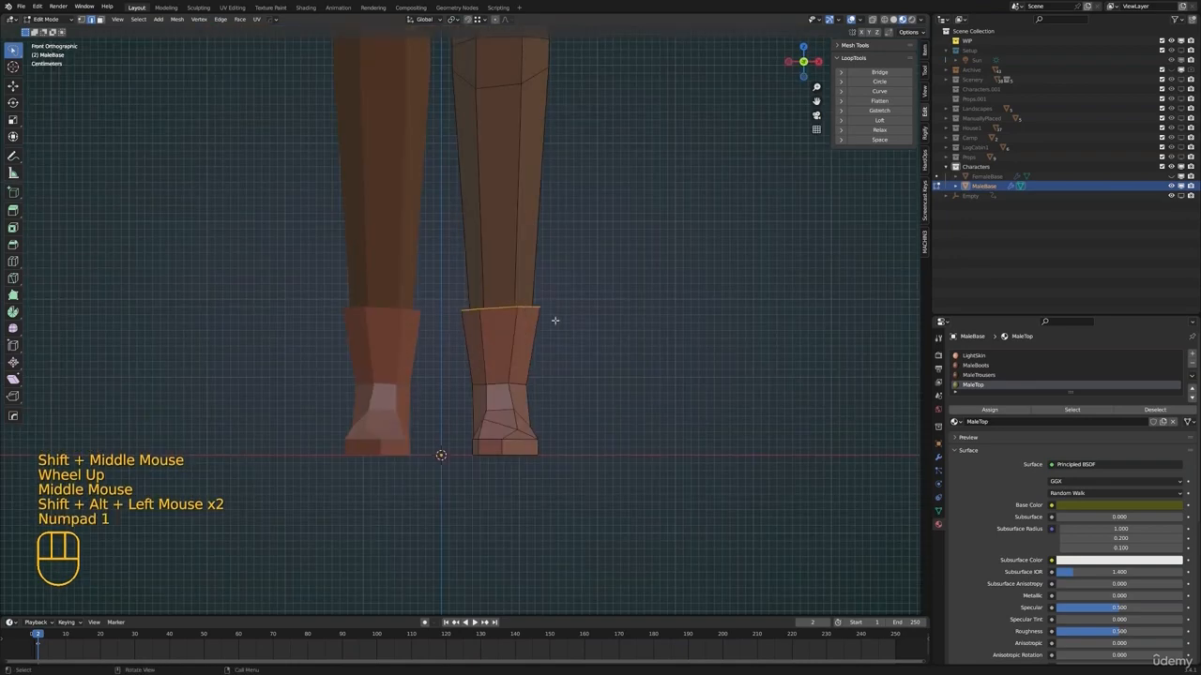
key(g)
click(561, 409)
Scale the lowered boot-top edge loops to fit the lower legs
shift+middle_drag(617, 318, 594, 413)
key(s)
key(Tab)
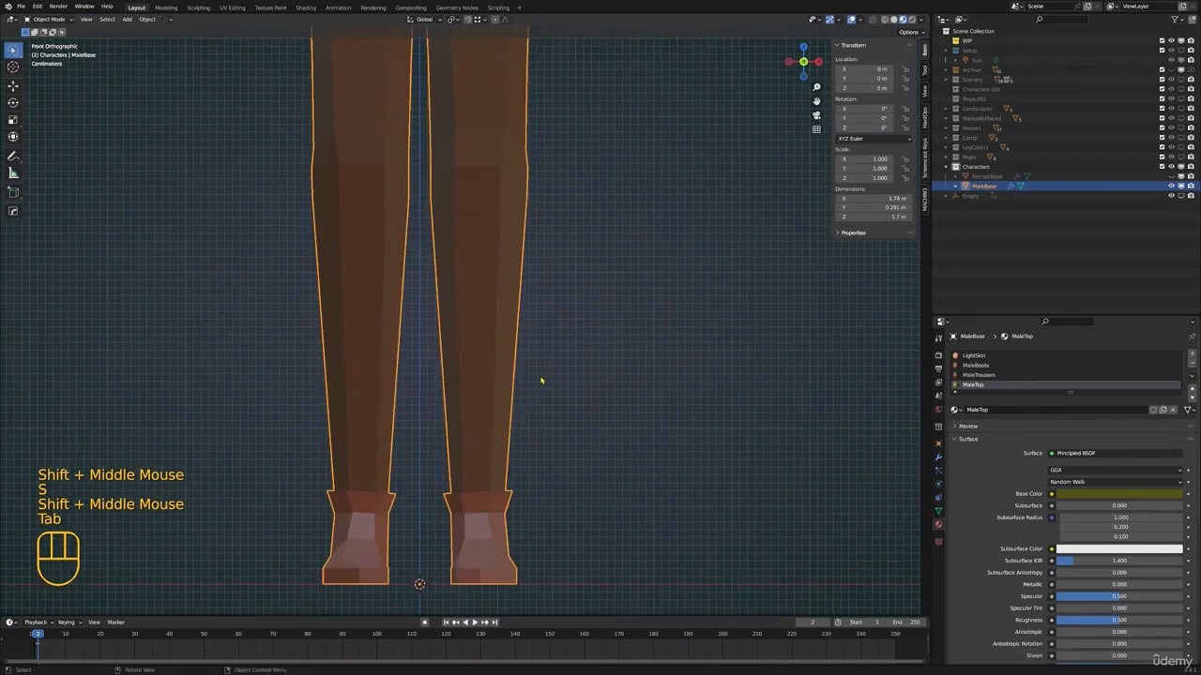
middle_drag(541, 381, 469, 403)
key(alt+a)
alt+click(427, 346)
key(s)
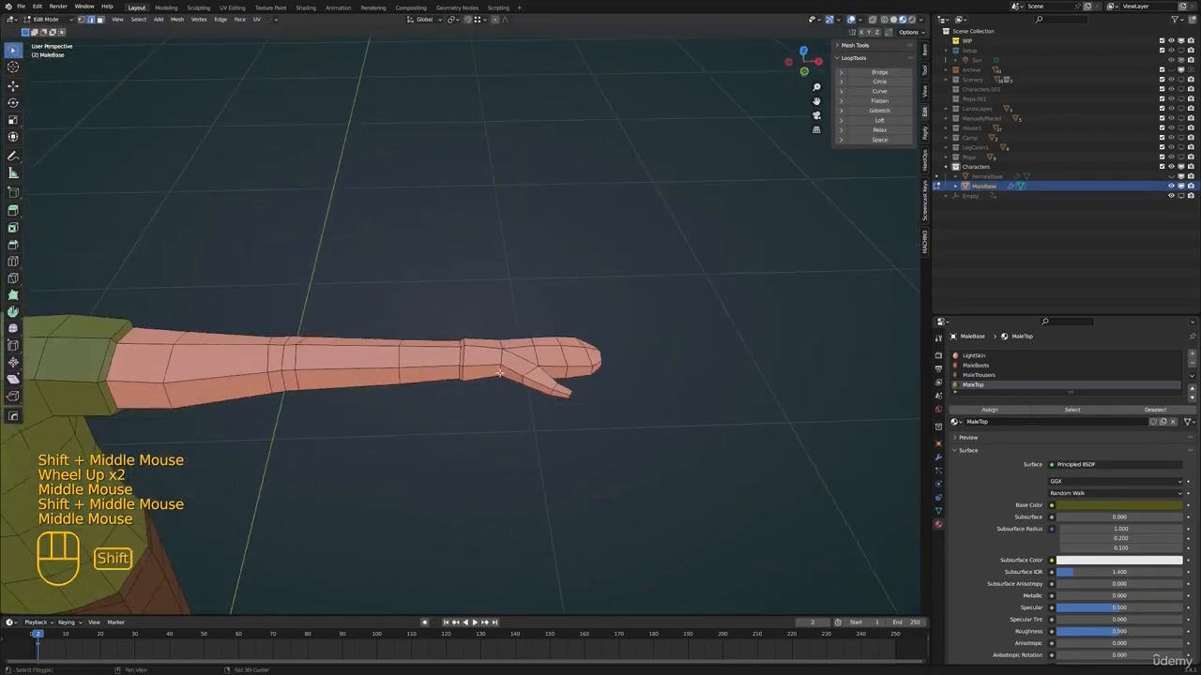
Dissolve the extra edge loop at the wrist of MaleBase
scroll(473, 334, up, 2)
shift+middle_drag(450, 366, 619, 363)
scroll(477, 298, down, 1)
scroll(521, 349, down, 2)
scroll(434, 316, up, 1)
scroll(434, 316, down, 1)
scroll(681, 389, up, 2)
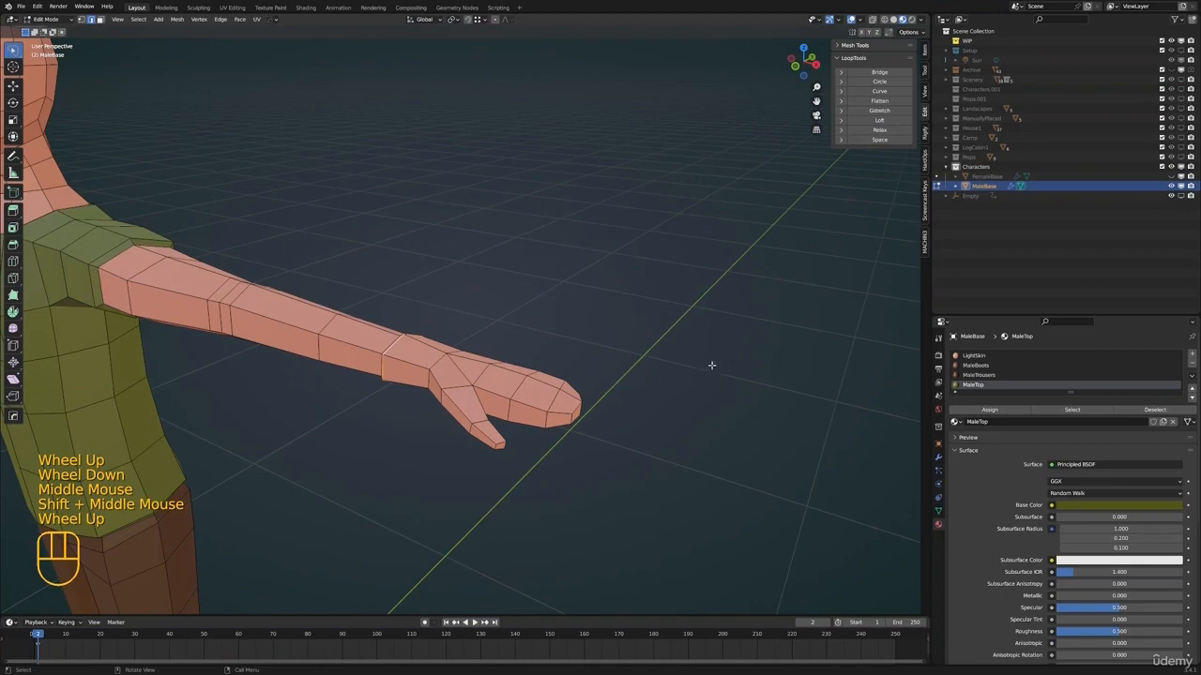
shift+middle_drag(711, 365, 576, 381)
key(x)
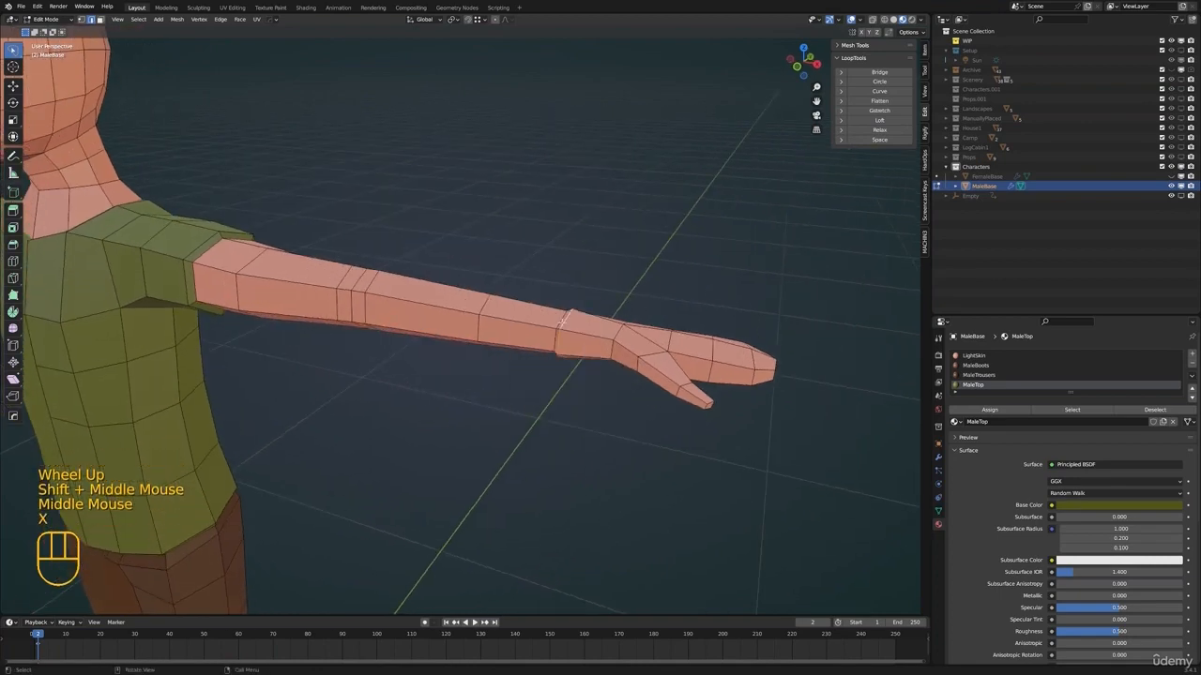
scroll(562, 322, down, 2)
scroll(633, 351, up, 3)
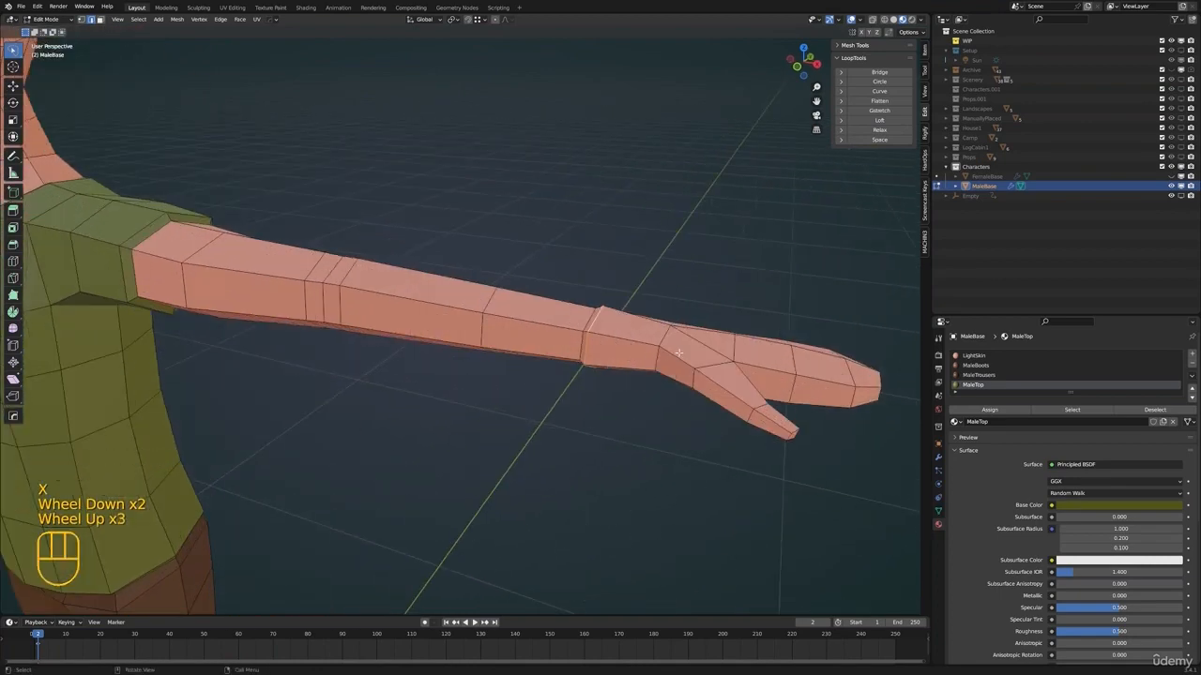
key(x)
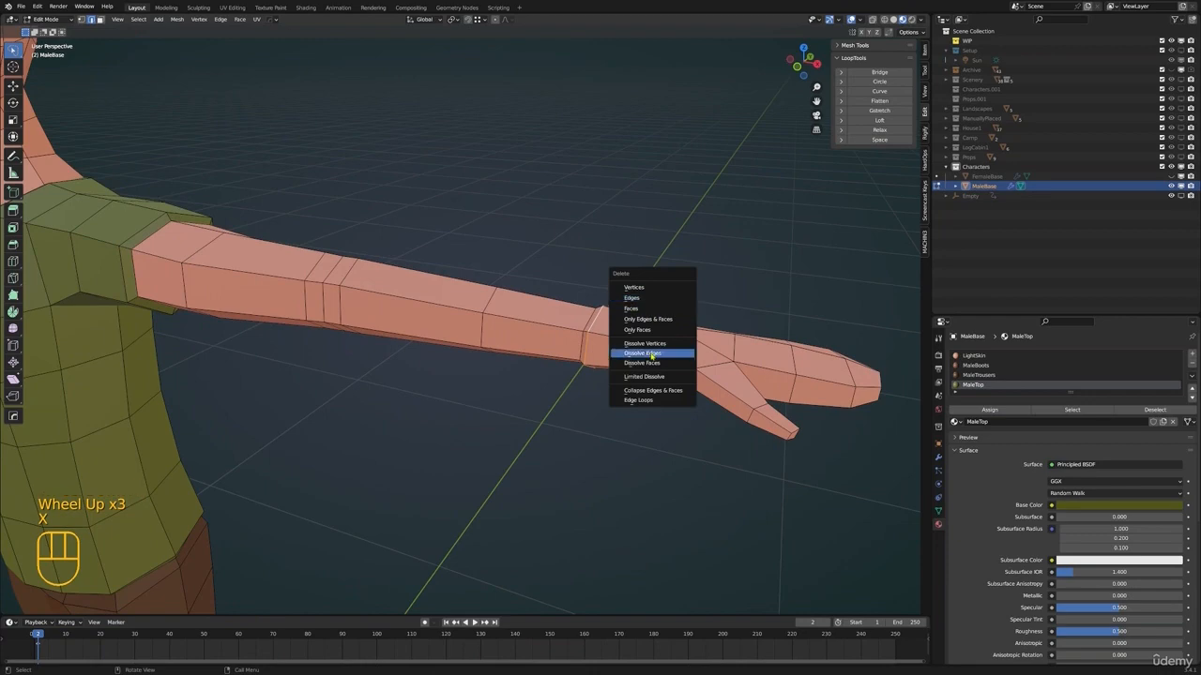
click(651, 353)
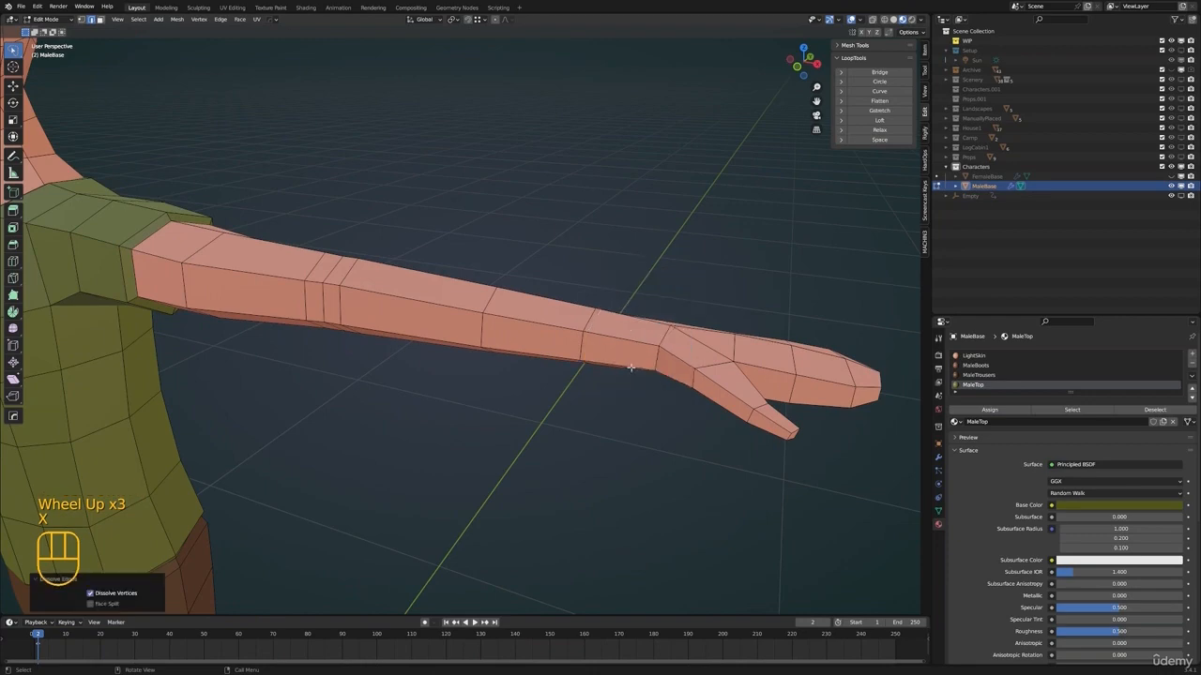
Leave mesh editing and save the file
key(Tab)
scroll(651, 354, down, 2)
shift+middle_drag(651, 355, 539, 385)
scroll(526, 394, down, 1)
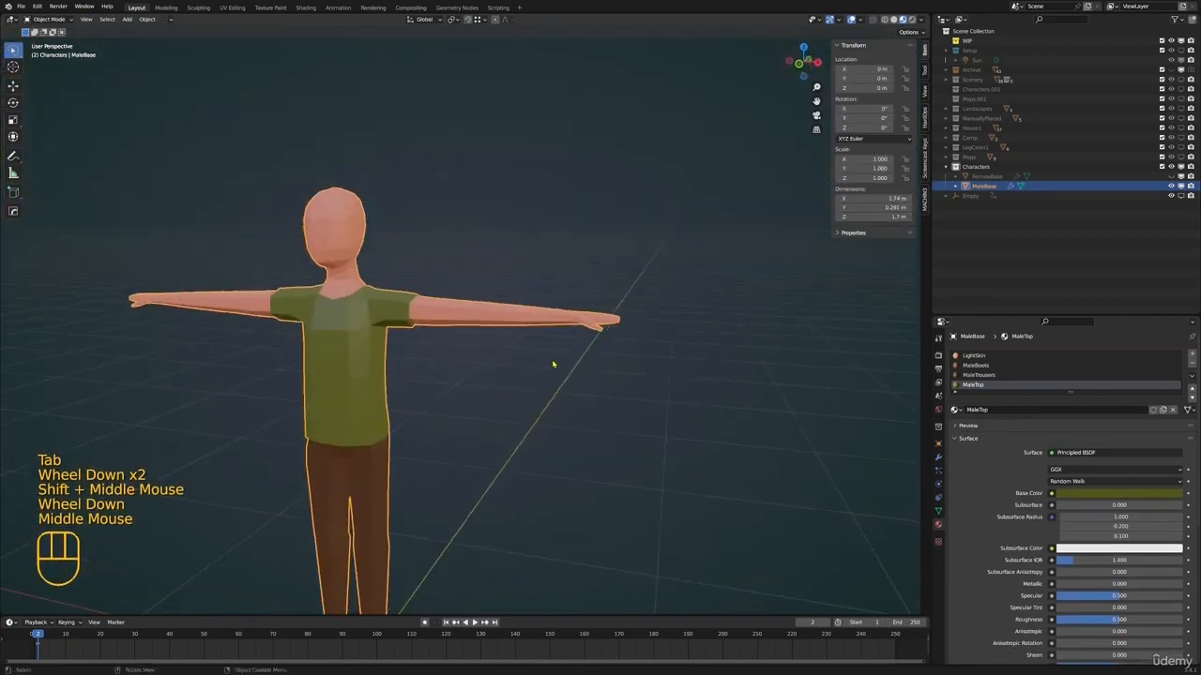
key(ctrl+s)
middle_drag(539, 385, 537, 333)
shift+scroll(536, 397, up, 1)
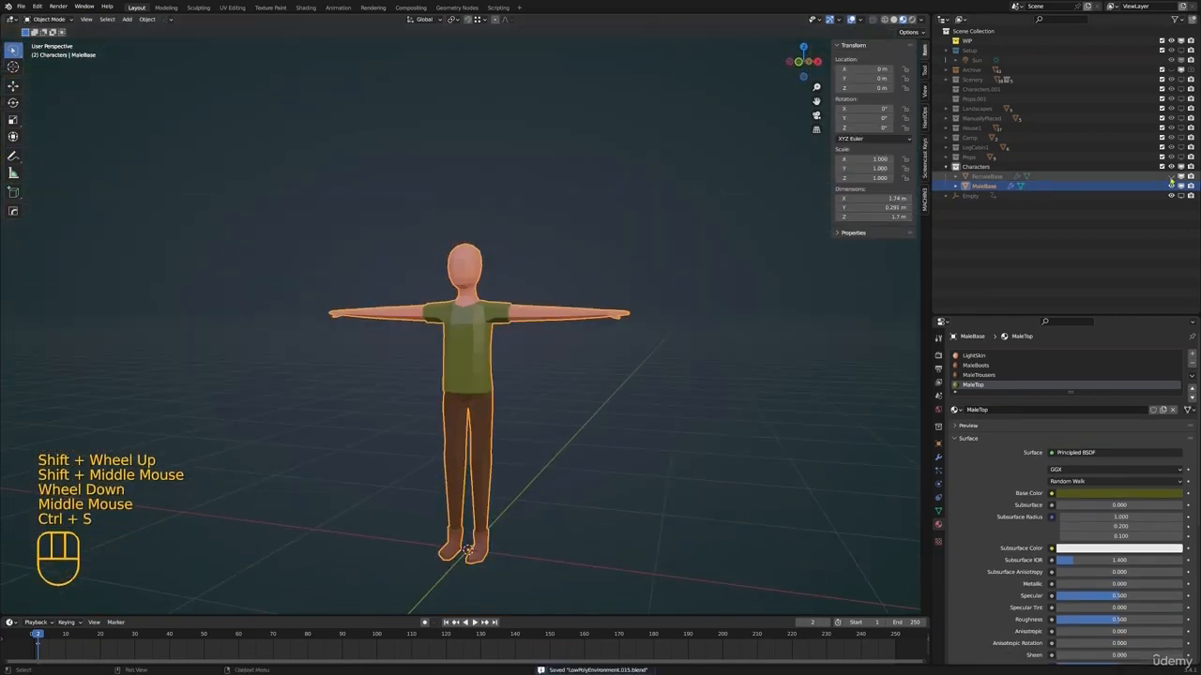
Show FemaleBase, hide MaleBase and make FemaleBase the active object
click(1171, 178)
click(1170, 187)
click(985, 179)
shift+middle_drag(715, 310, 714, 308)
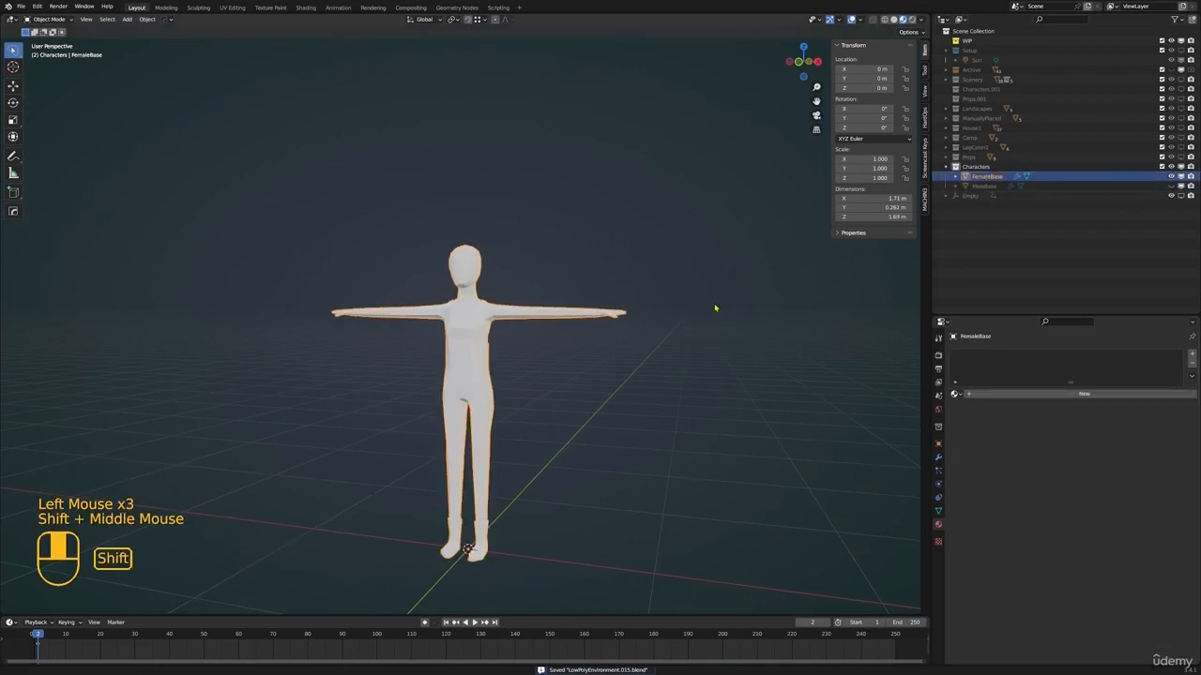
Give FemaleBase the existing LightSkin material
click(954, 394)
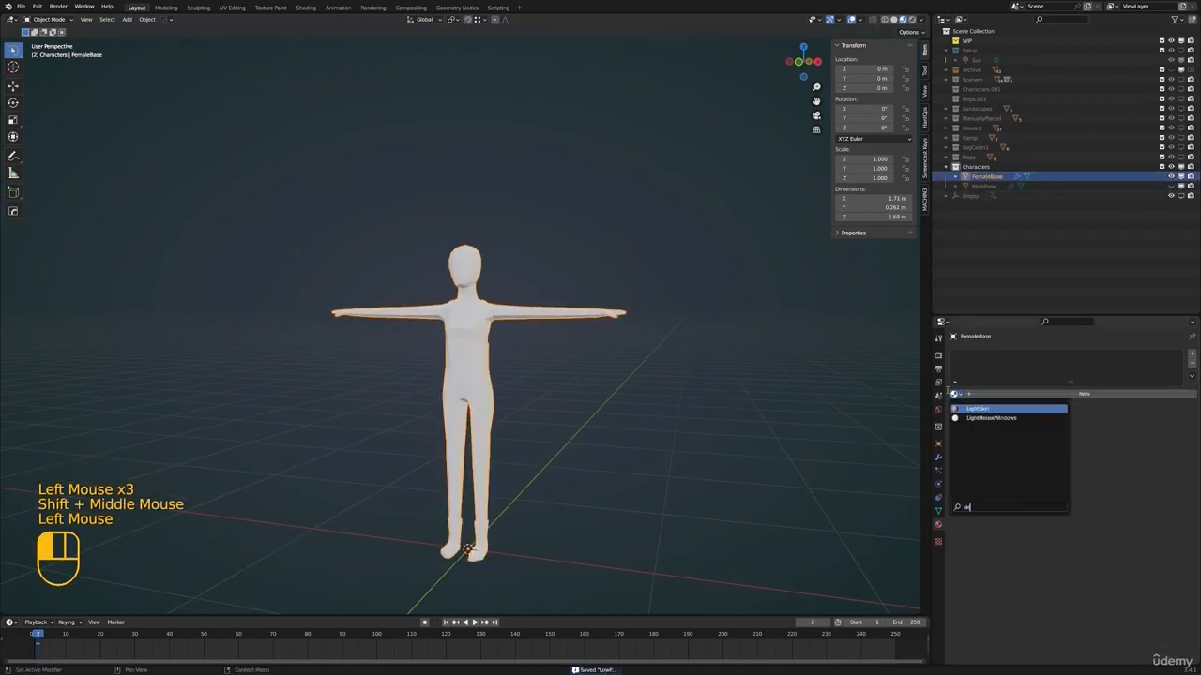
click(1001, 410)
shift+middle_drag(732, 375, 730, 365)
Add a second material slot holding a copy of the MaleBoots material and rename it FemaleBoots
click(1192, 354)
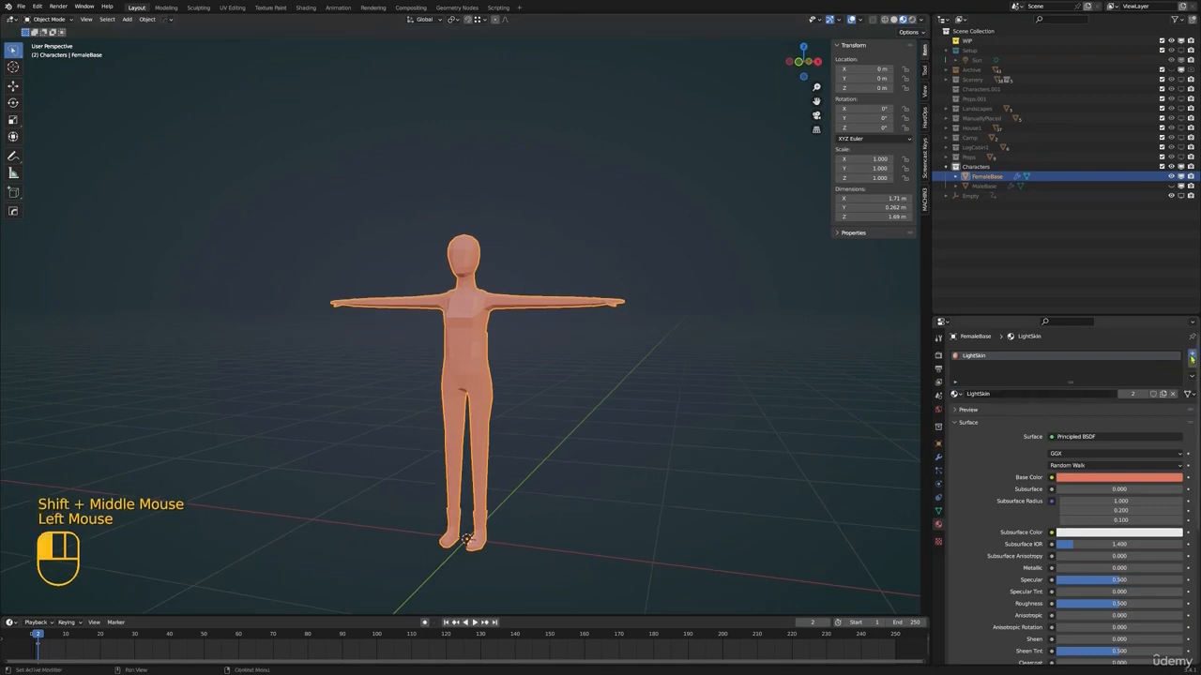
click(1079, 410)
double_click(994, 366)
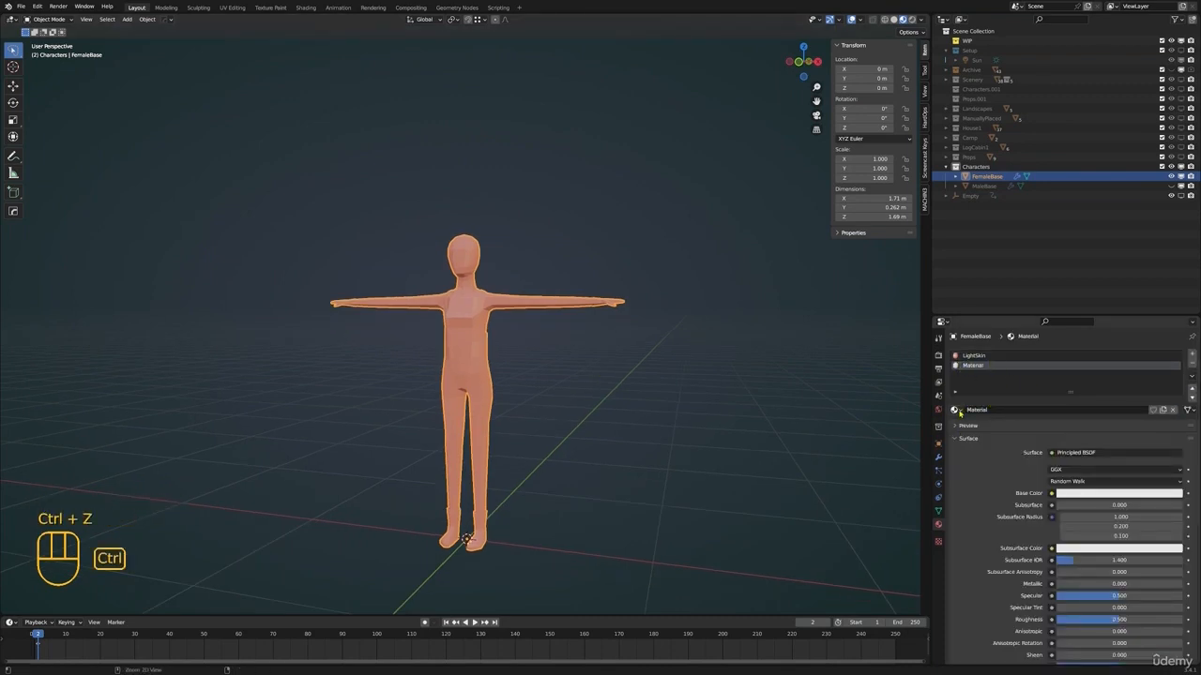
click(956, 410)
text(boo)
click(996, 423)
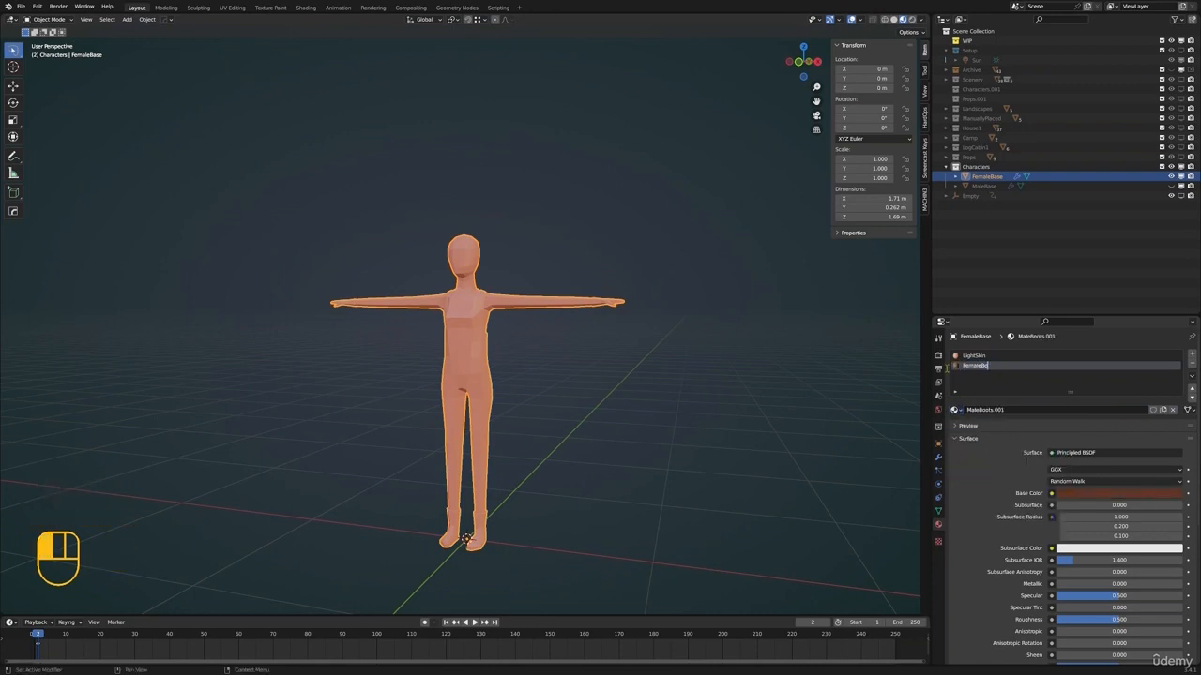
Fill the open sole of the FemaleBase boot with faces between opposite edges from toe to heel
key(Tab)
shift+middle_drag(484, 517, 469, 375)
click(504, 405)
scroll(468, 375, up, 1)
middle_drag(469, 375, 422, 422)
scroll(450, 366, up, 2)
key(2)
click(421, 427)
shift+click(420, 429)
key(f)
click(467, 419)
shift+click(466, 435)
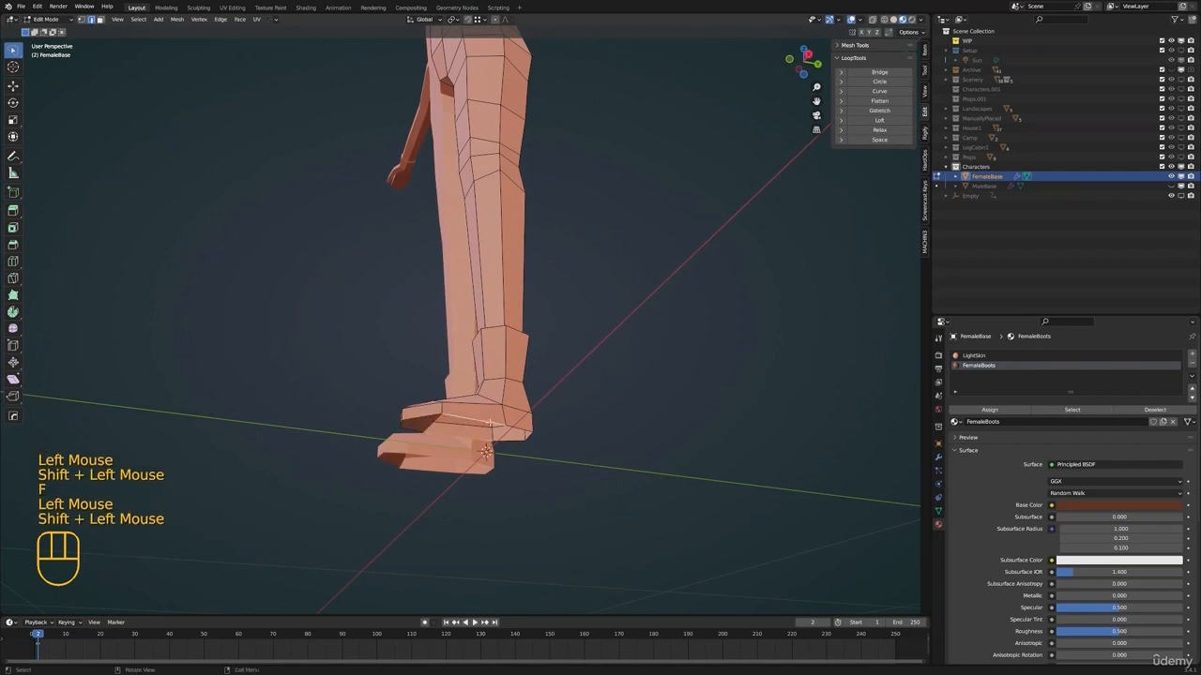
key(f)
click(510, 428)
shift+click(510, 438)
middle_drag(497, 437, 558, 499)
Move the toe vertex of the female boot within the horizontal plane to refine its outline
key(1)
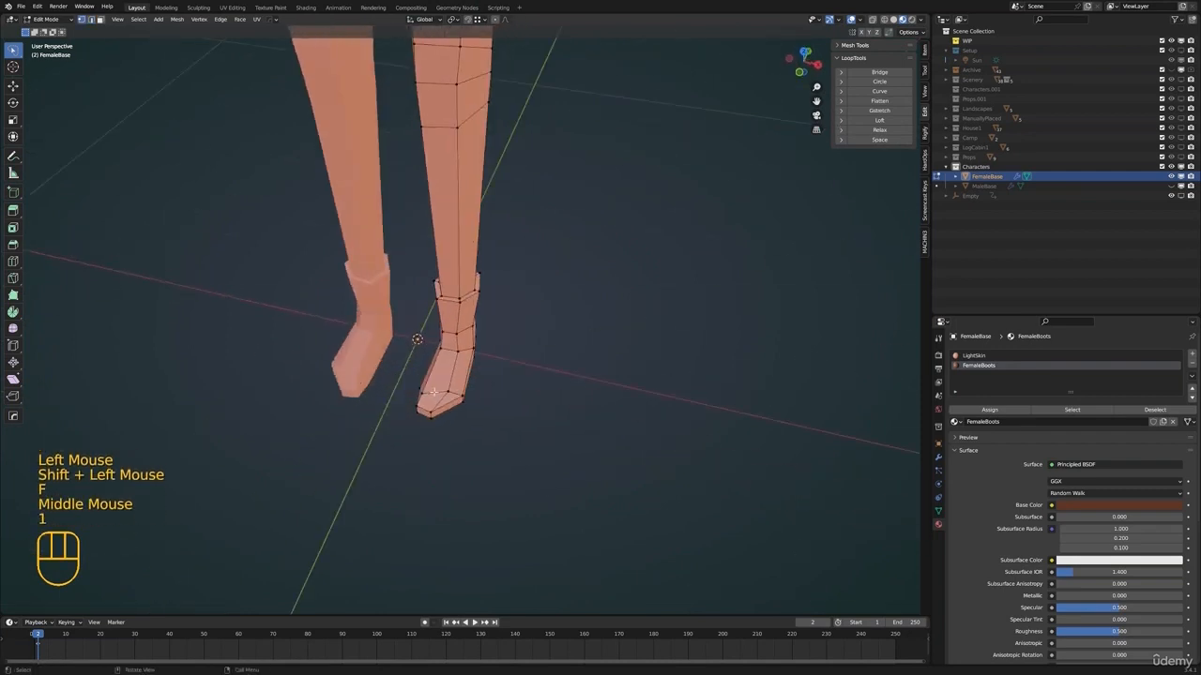
click(425, 394)
shift+middle_drag(517, 418, 469, 319)
scroll(541, 397, up, 1)
key(g)
key(shift+z)
click(577, 419)
key(Tab)
key(Tab)
Select all faces of the female boot from sole to cuff and assign the FemaleBoots material to them
key(3)
click(392, 330)
shift+click(455, 369)
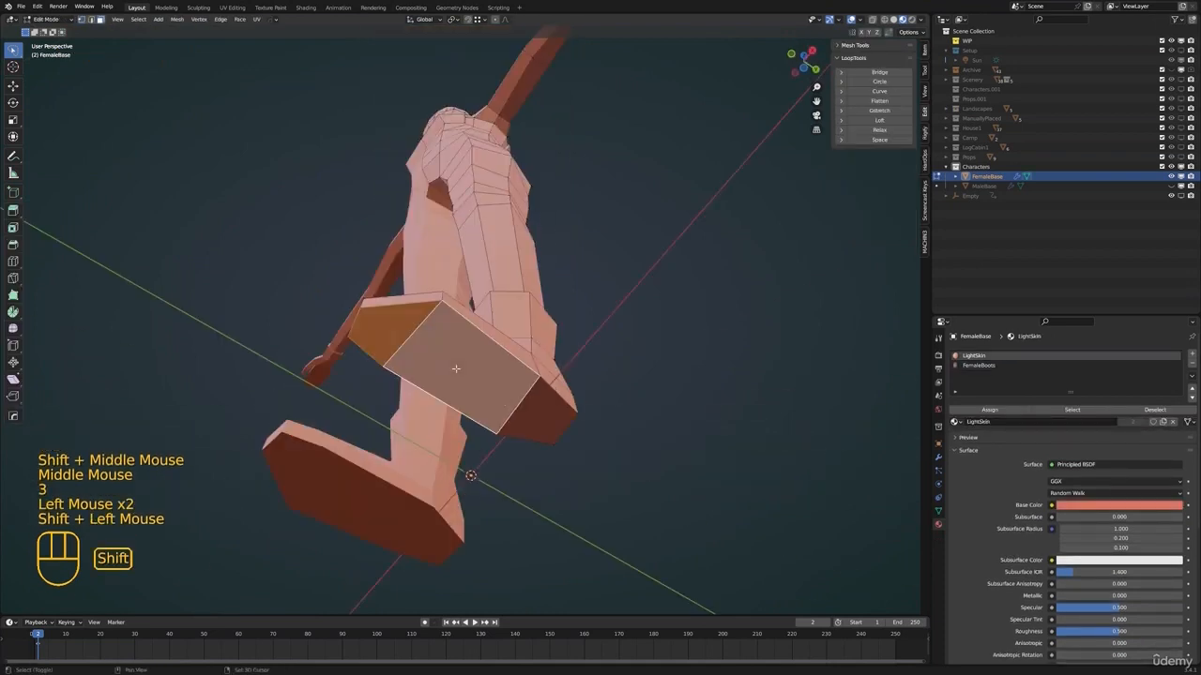
shift+click(456, 368)
shift+middle_drag(456, 368, 544, 394)
middle_drag(544, 394, 656, 375)
key(ctrl+KP_Add)
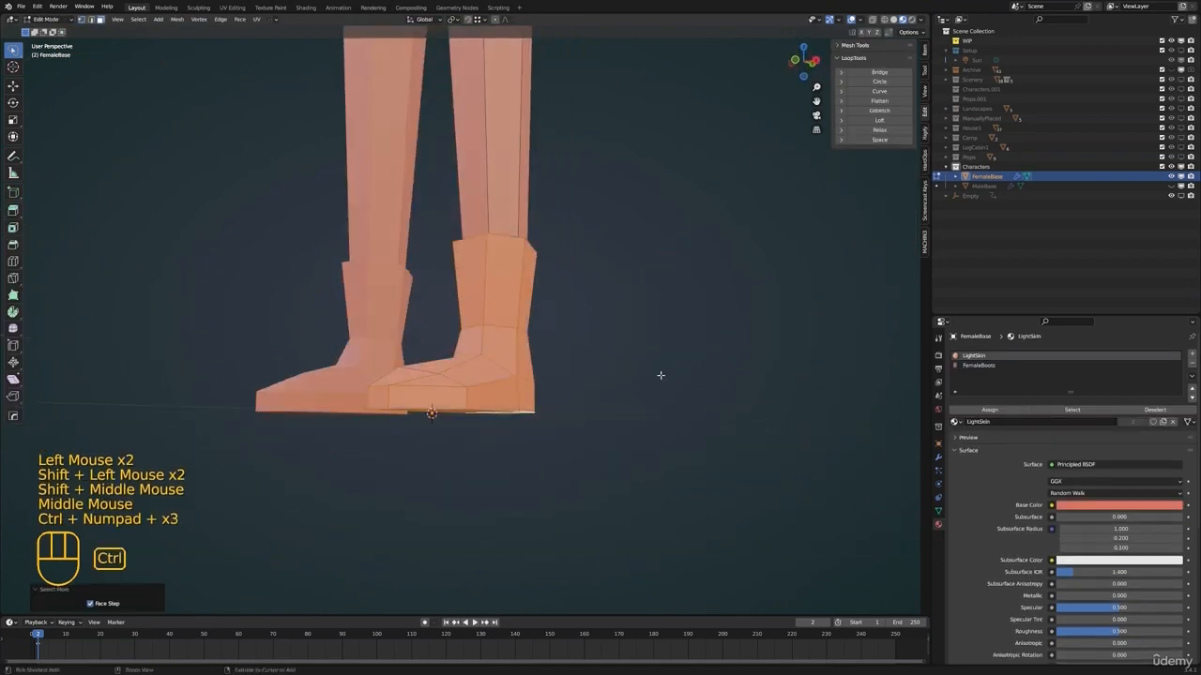
middle_drag(679, 302, 677, 364)
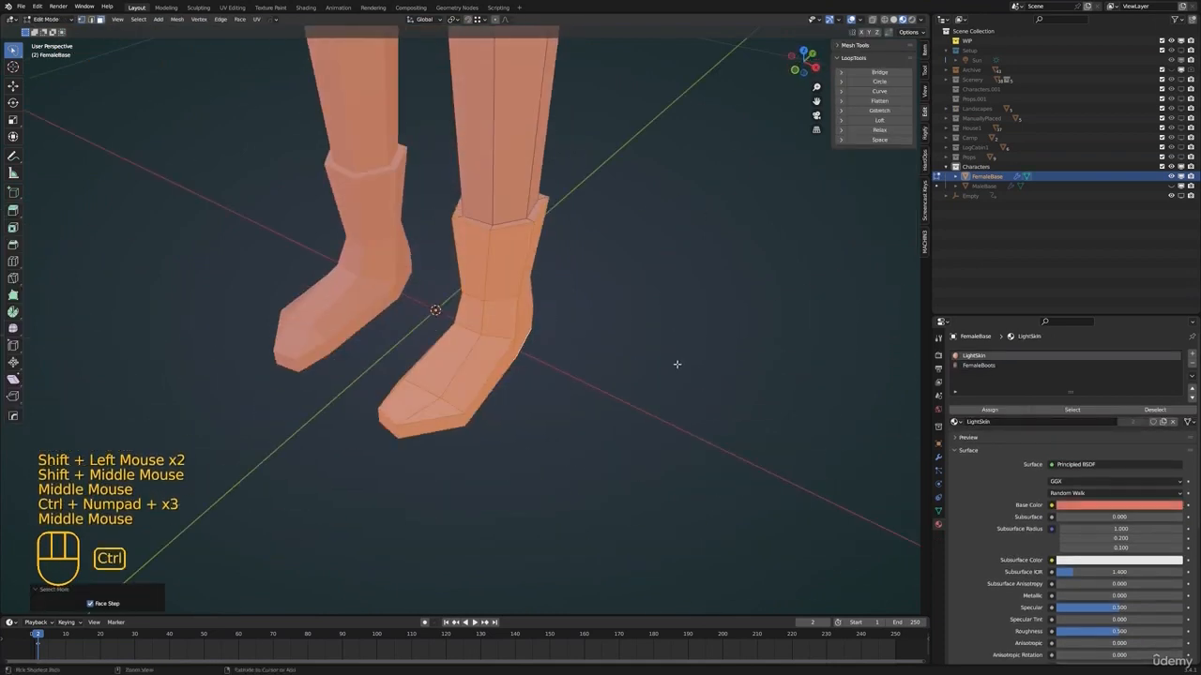
click(1004, 366)
click(999, 411)
key(alt+a)
Select the edge loops outlining the female outfit along the chest, shoulder straps and back
shift+middle_drag(574, 324, 530, 338)
alt+click(483, 361)
scroll(509, 255, down, 3)
mouse_move(510, 255)
middle_down()
mouse_move(470, 217)
mouse_move(507, 245)
middle_up()
key(alt+a)
middle_drag(506, 246, 658, 352)
scroll(517, 269, up, 1)
scroll(463, 291, up, 2)
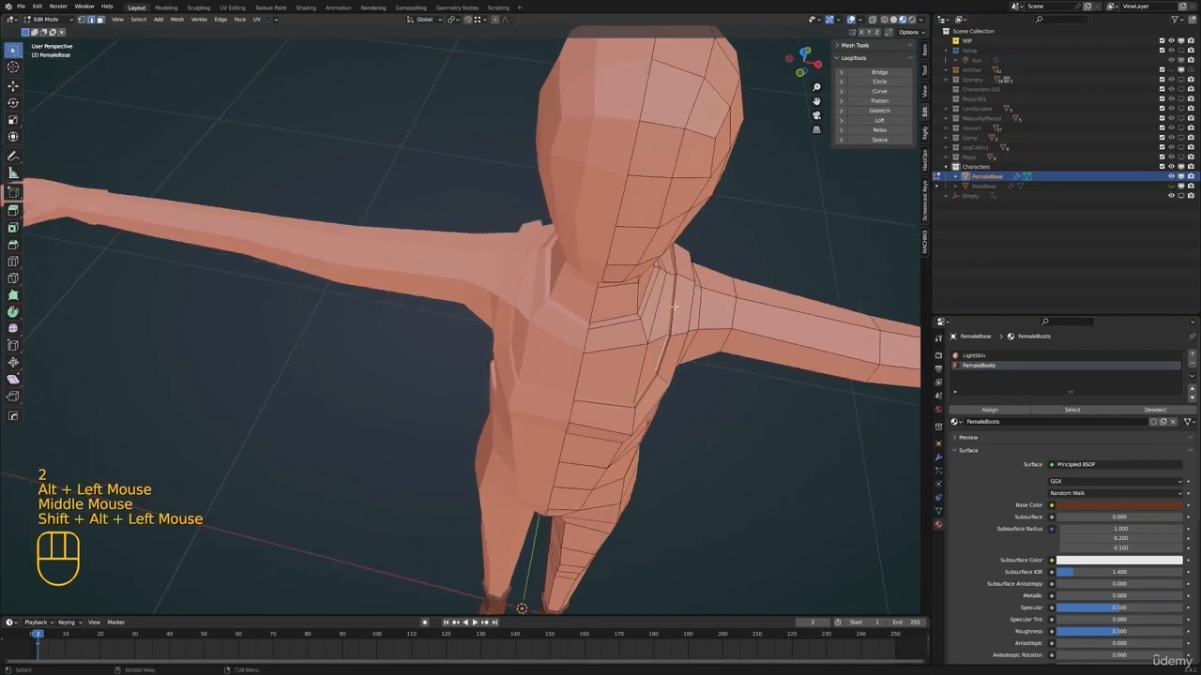
middle_drag(673, 306, 321, 259)
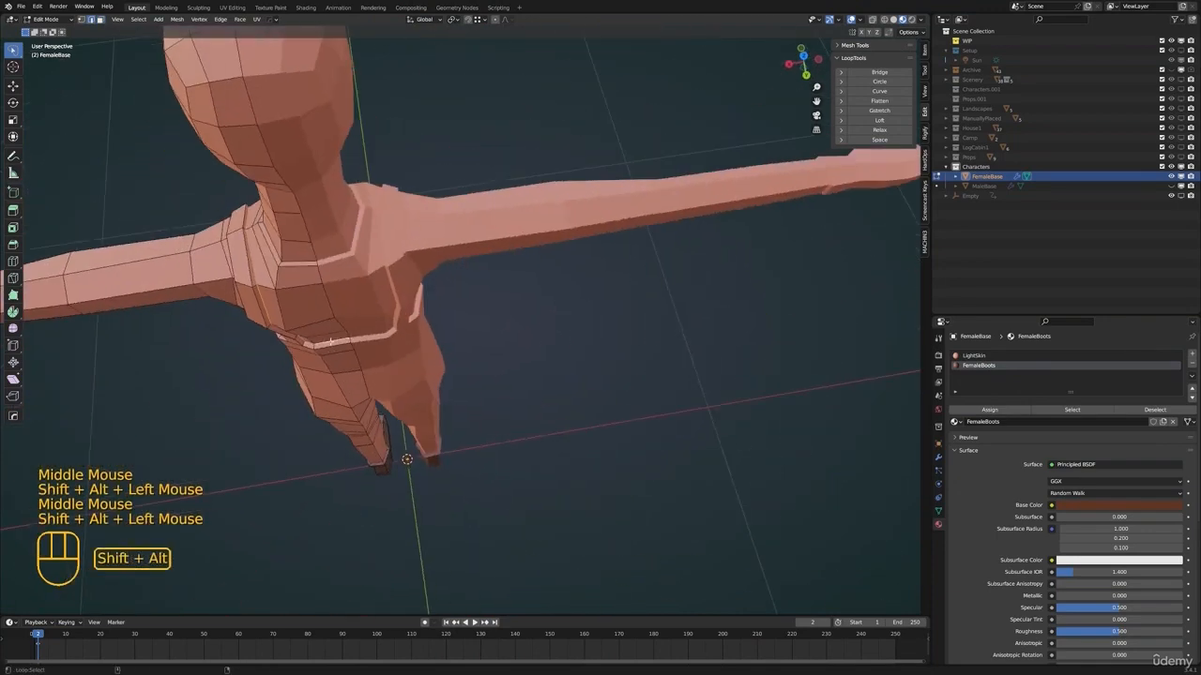
middle_drag(330, 341, 646, 335)
shift+middle_drag(646, 554, 600, 479)
middle_drag(600, 479, 563, 385)
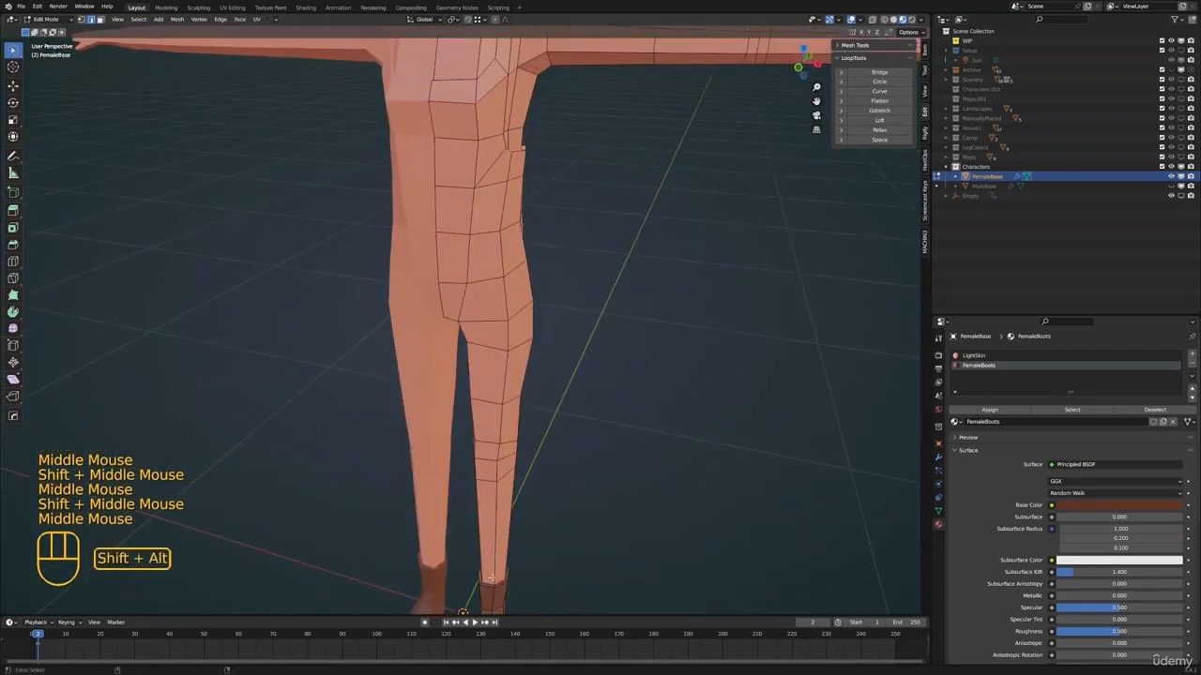
Add the edge loop at the boot top to the selection and mark all selected edges as seams
alt+shift+click(490, 577)
key(ctrl+e)
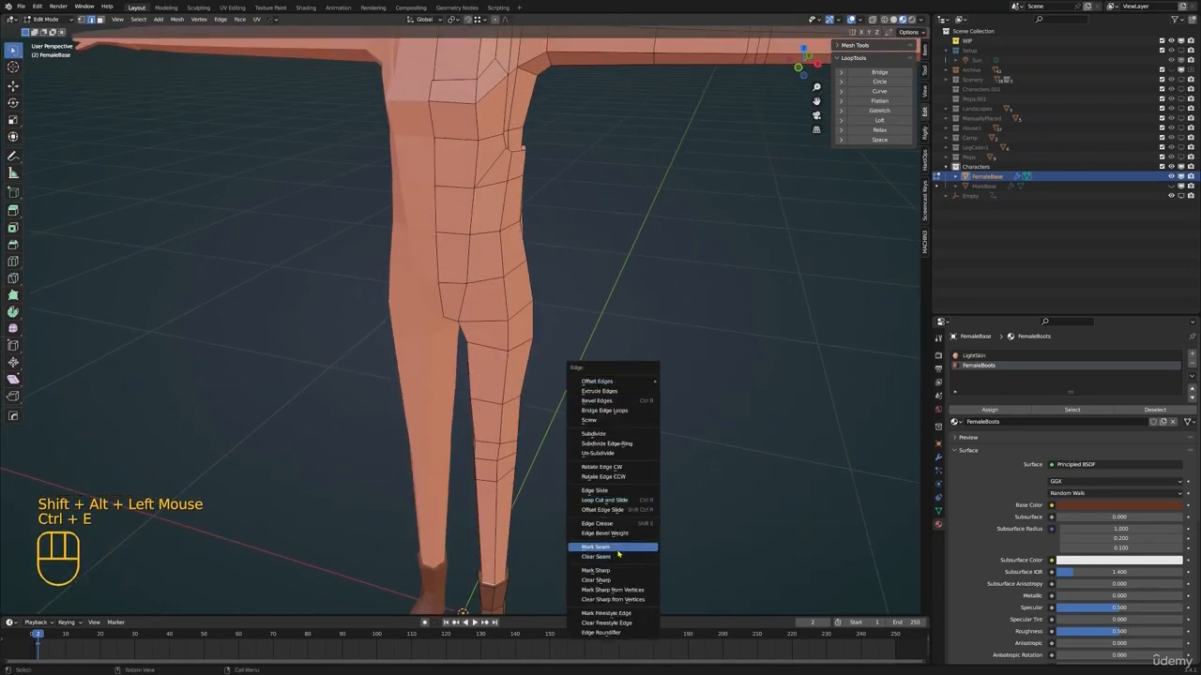
click(618, 555)
key(alt+a)
Select all linked outfit faces on the torso and leg, delimited by the seams
shift+middle_drag(553, 347, 587, 346)
scroll(560, 359, down, 3)
key(3)
key(alt+a)
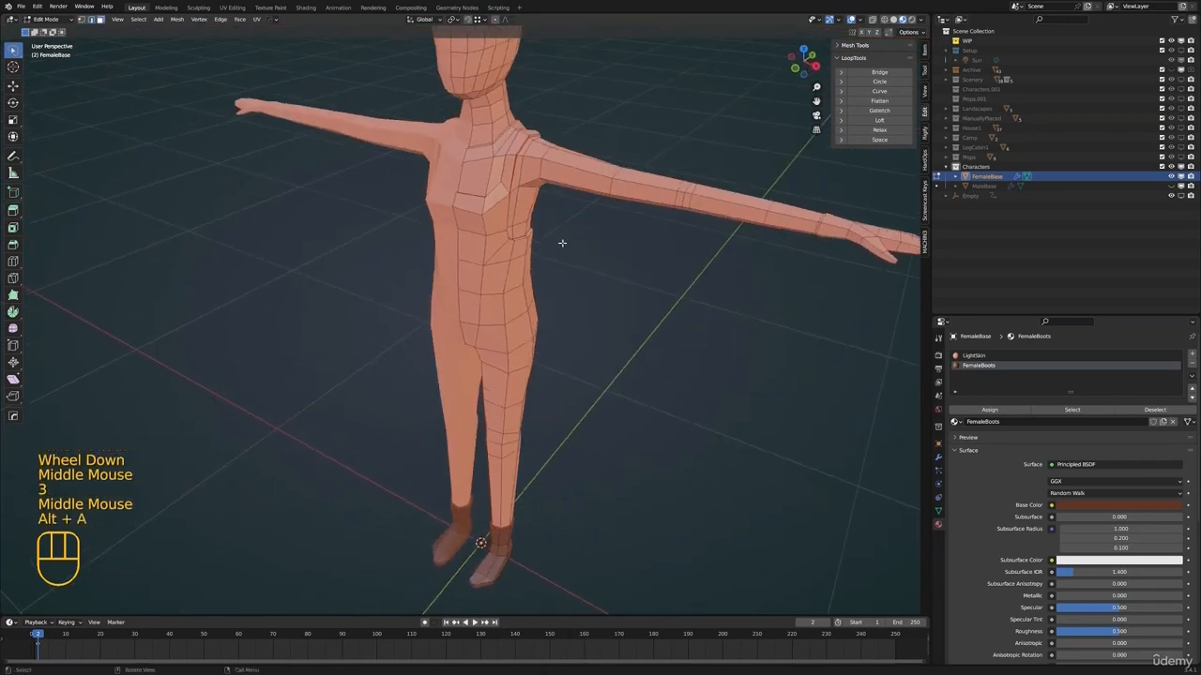
key(l)
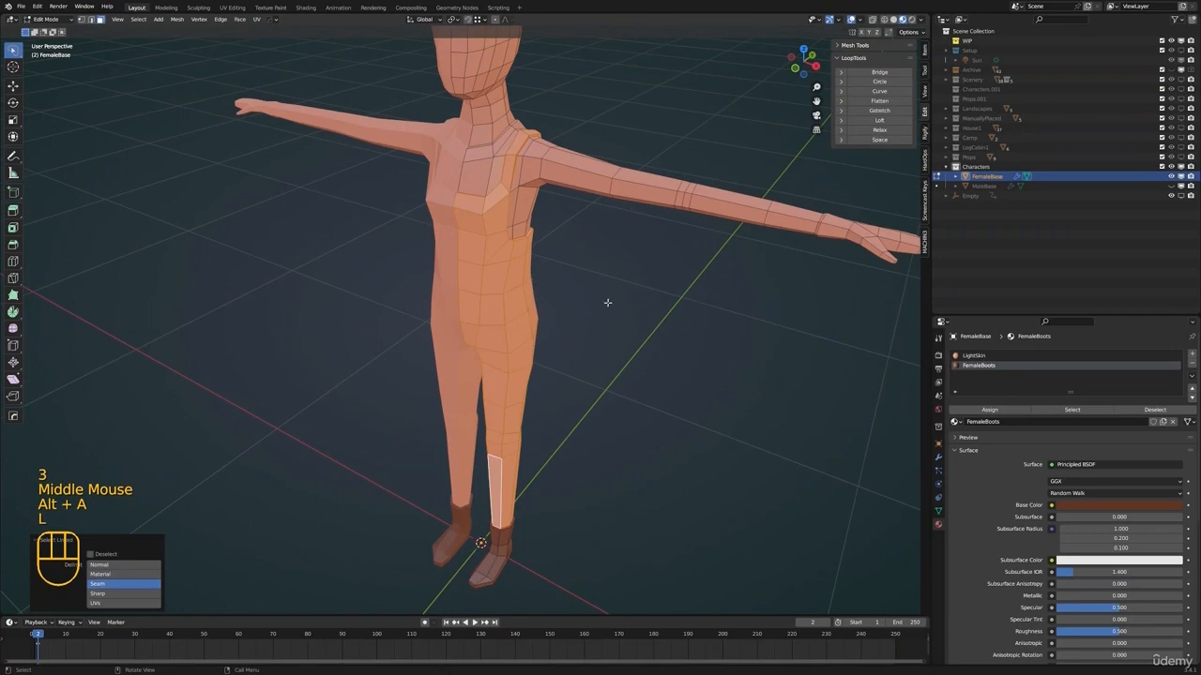
Add a new material named FemaleOveralls and assign it to the selected outfit faces
middle_drag(608, 302, 600, 371)
scroll(567, 372, down, 2)
click(1191, 355)
click(1069, 421)
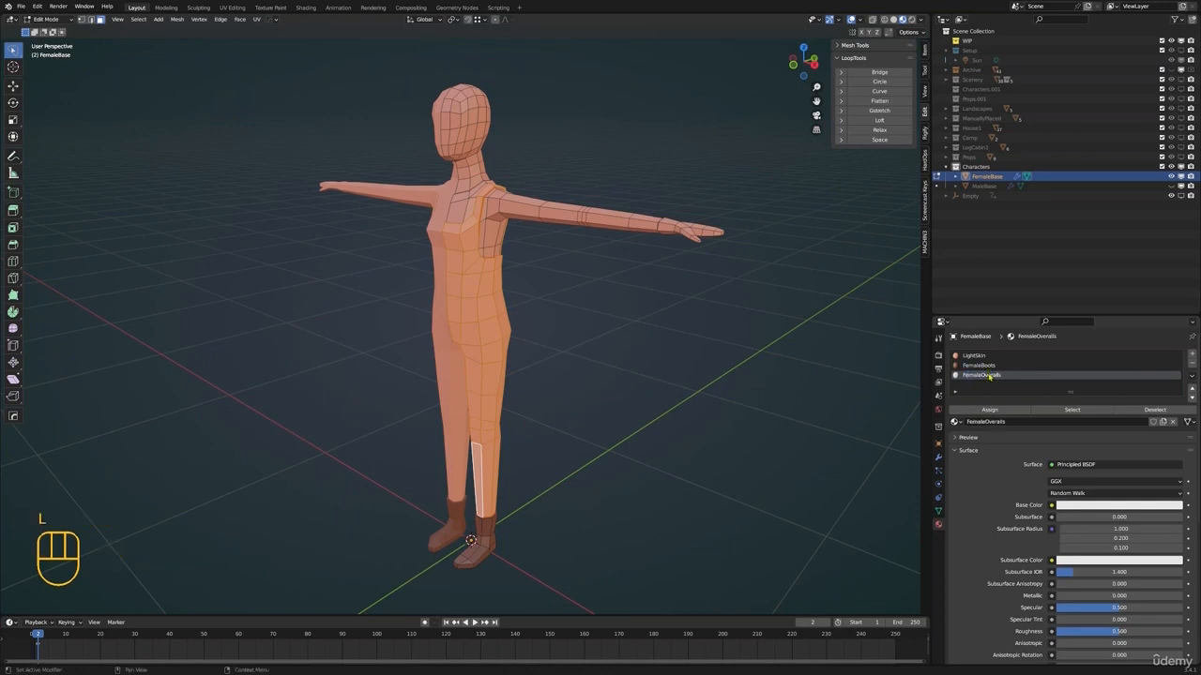
click(990, 410)
key(Tab)
Set the FemaleOveralls base color to a dark, muted denim blue
middle_drag(642, 437, 658, 435)
click(1119, 493)
drag(1137, 385, 1153, 370)
mouse_move(1175, 361)
mouse_down()
mouse_move(1174, 392)
mouse_move(1148, 362)
mouse_up()
mouse_move(1162, 460)
mouse_down()
mouse_move(1150, 461)
mouse_move(1145, 371)
mouse_up()
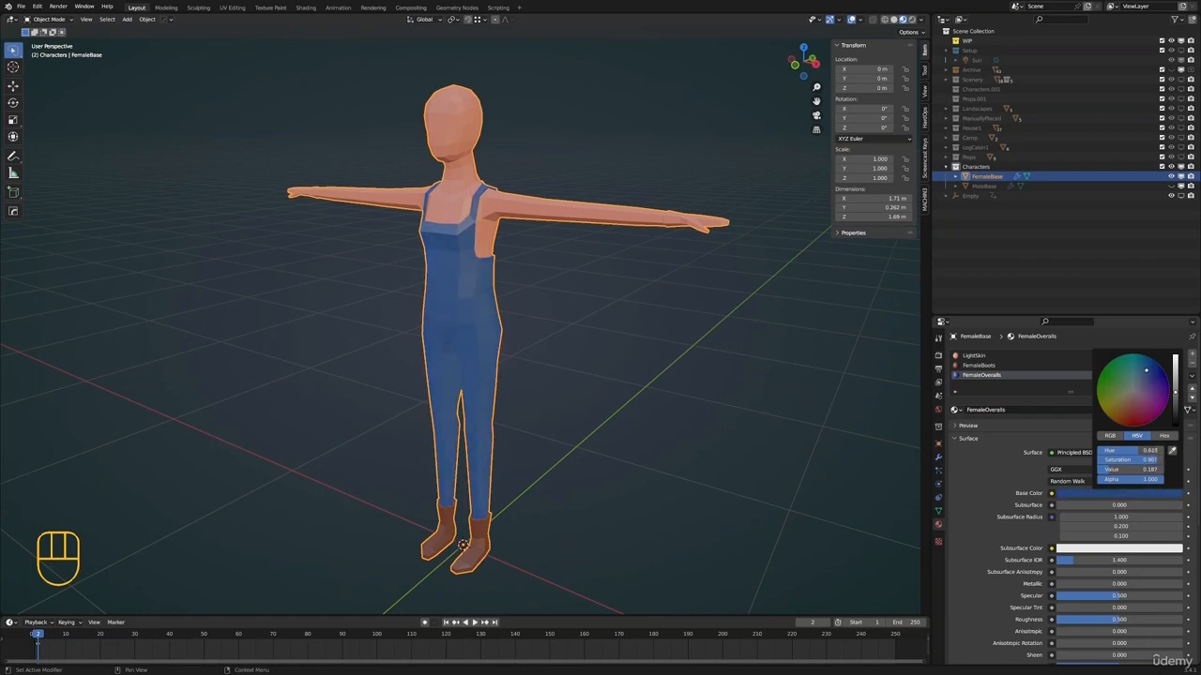
text(0.512)
key(Return)
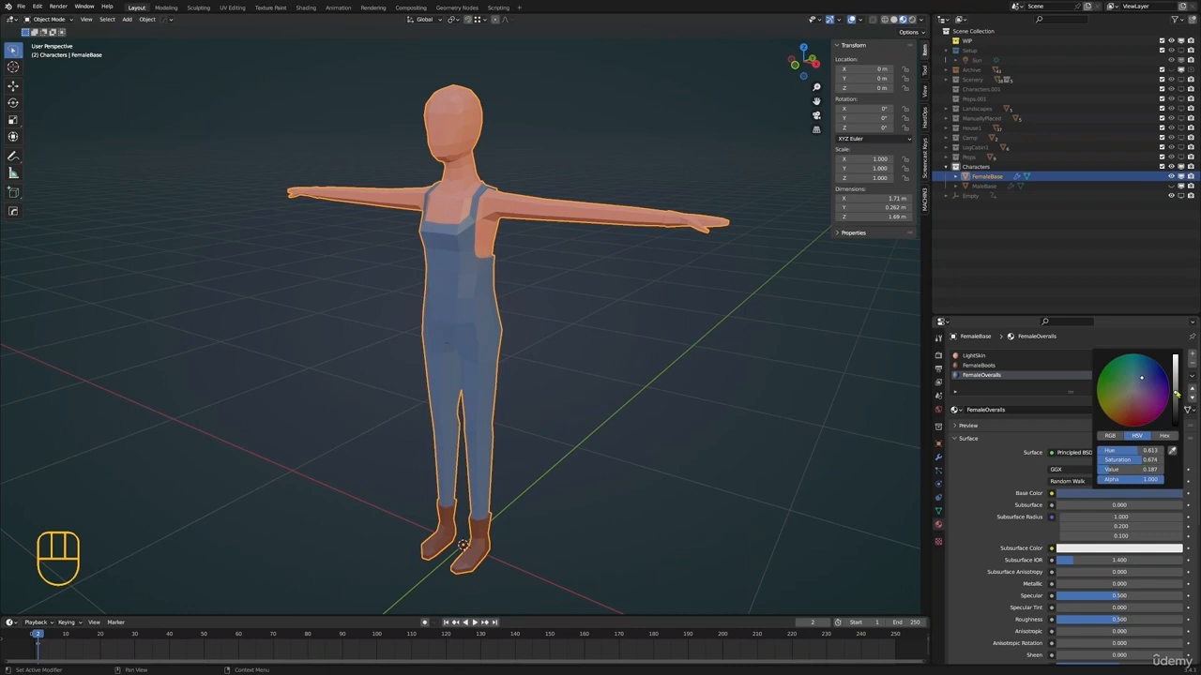
drag(1176, 394, 1176, 405)
drag(1142, 461, 1152, 460)
Mark the edge loop around the female character's wrist as a seam
shift+scroll(572, 244, up, 1)
shift+middle_drag(569, 239, 549, 319)
key(Tab)
middle_drag(499, 321, 672, 354)
key(Tab)
scroll(563, 361, up, 2)
key(Tab)
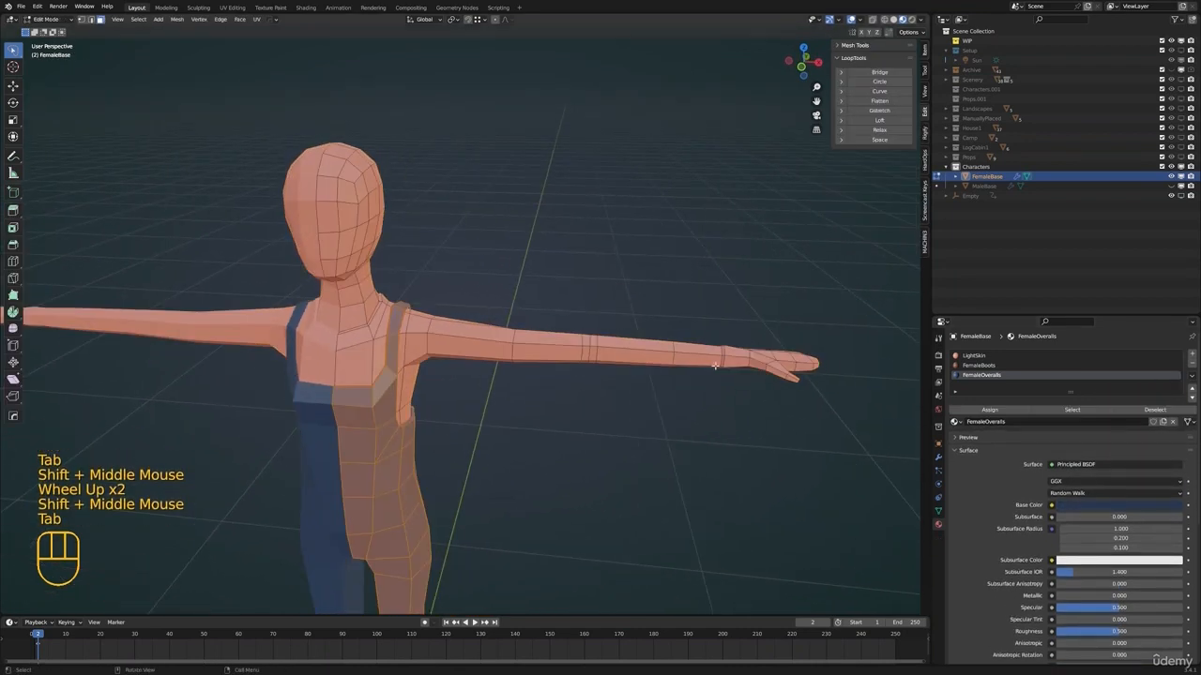
key(2)
alt+click(779, 370)
key(ctrl+e)
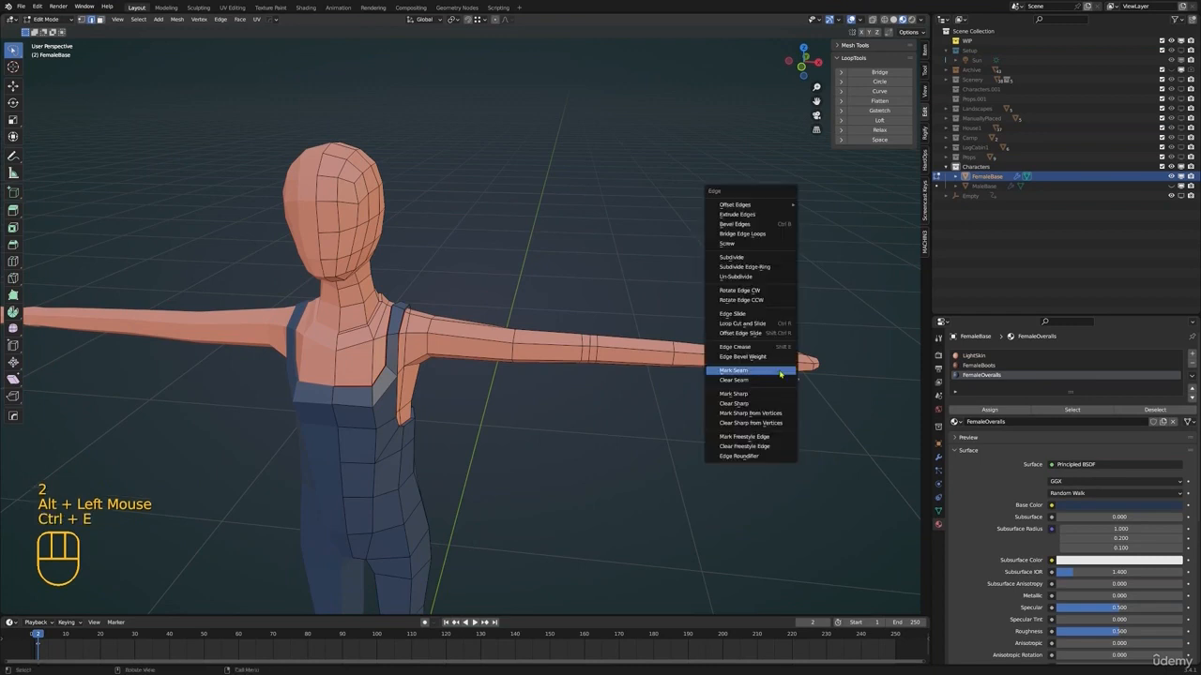
click(779, 375)
Mark the edge loop around the base of the female's neck as a seam
shift+middle_drag(563, 356, 623, 368)
scroll(600, 365, up, 2)
middle_drag(562, 361, 525, 354)
alt+click(413, 351)
key(ctrl+e)
click(551, 342)
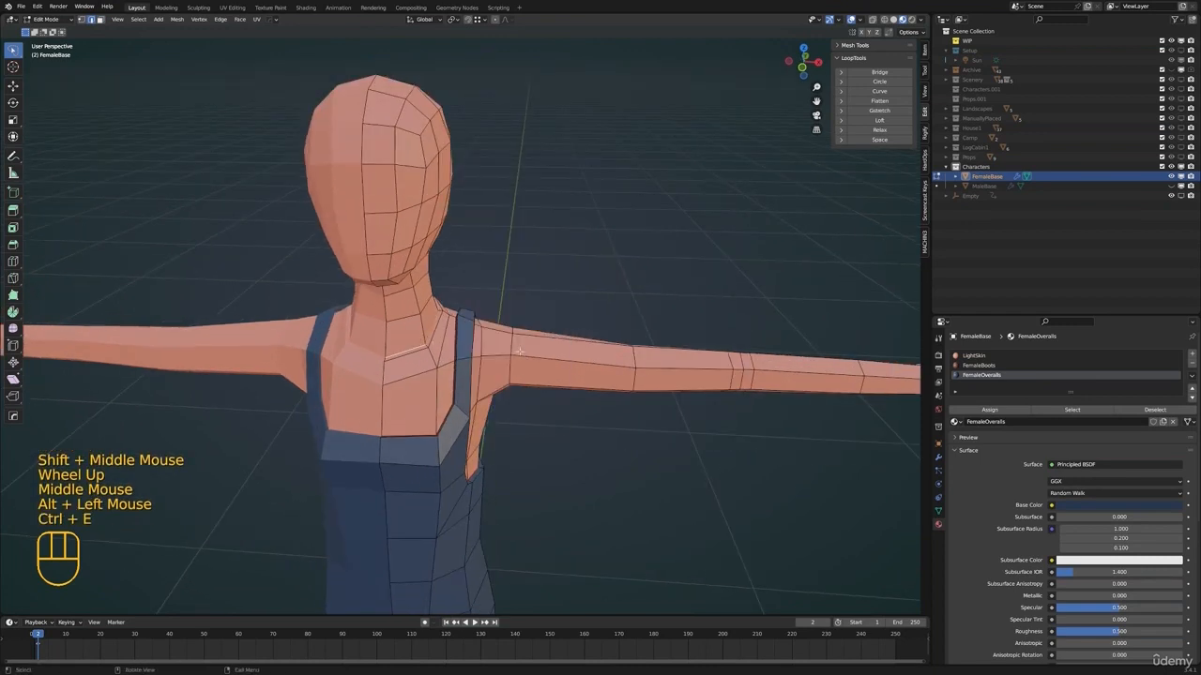
Select all linked shirt faces on the upper chest, shoulder and arm, delimited by the seams
key(alt+a)
key(3)
key(l)
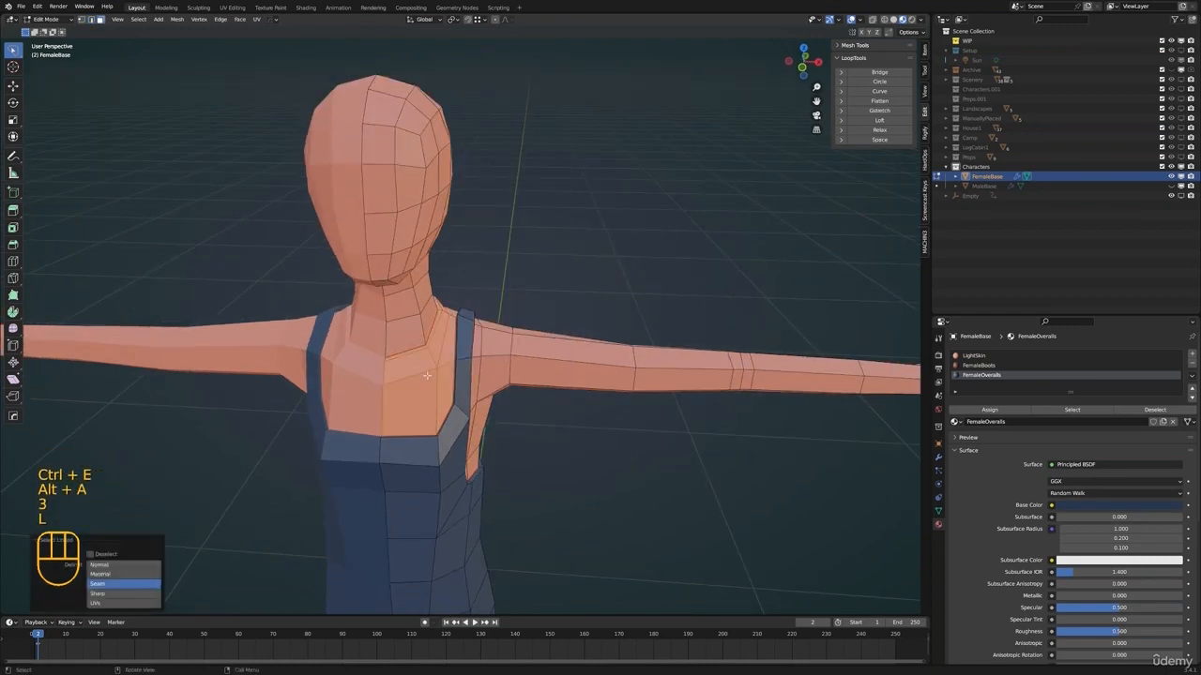
key(l)
scroll(628, 399, down, 1)
shift+middle_drag(627, 399, 582, 398)
scroll(582, 398, down, 1)
middle_drag(581, 398, 533, 395)
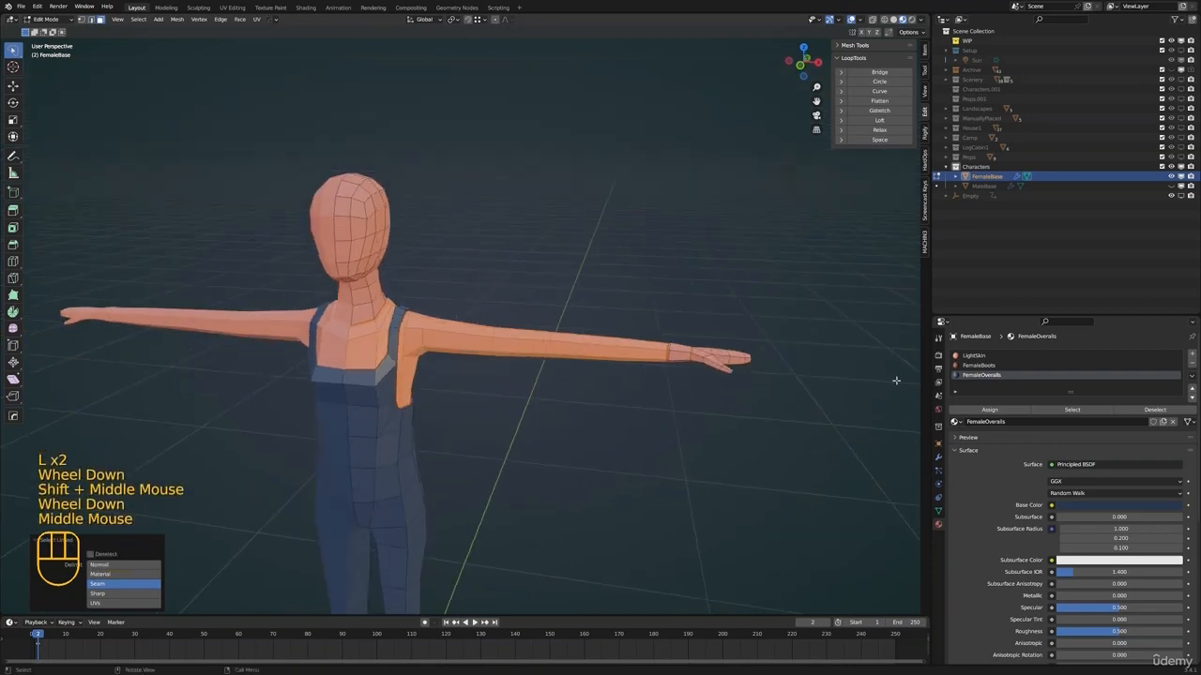
Add a new material named FemaleTop and assign it to the selected shirt faces
click(1193, 354)
click(997, 422)
double_click(974, 383)
text(FemaleTop)
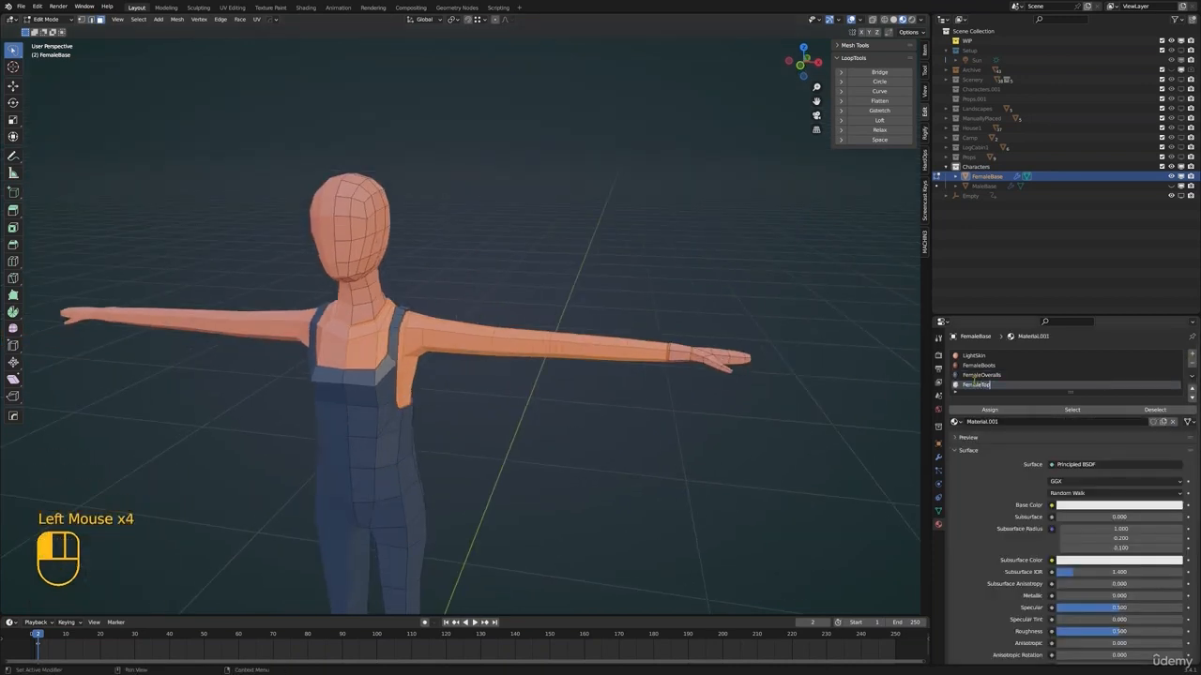
click(980, 410)
key(Tab)
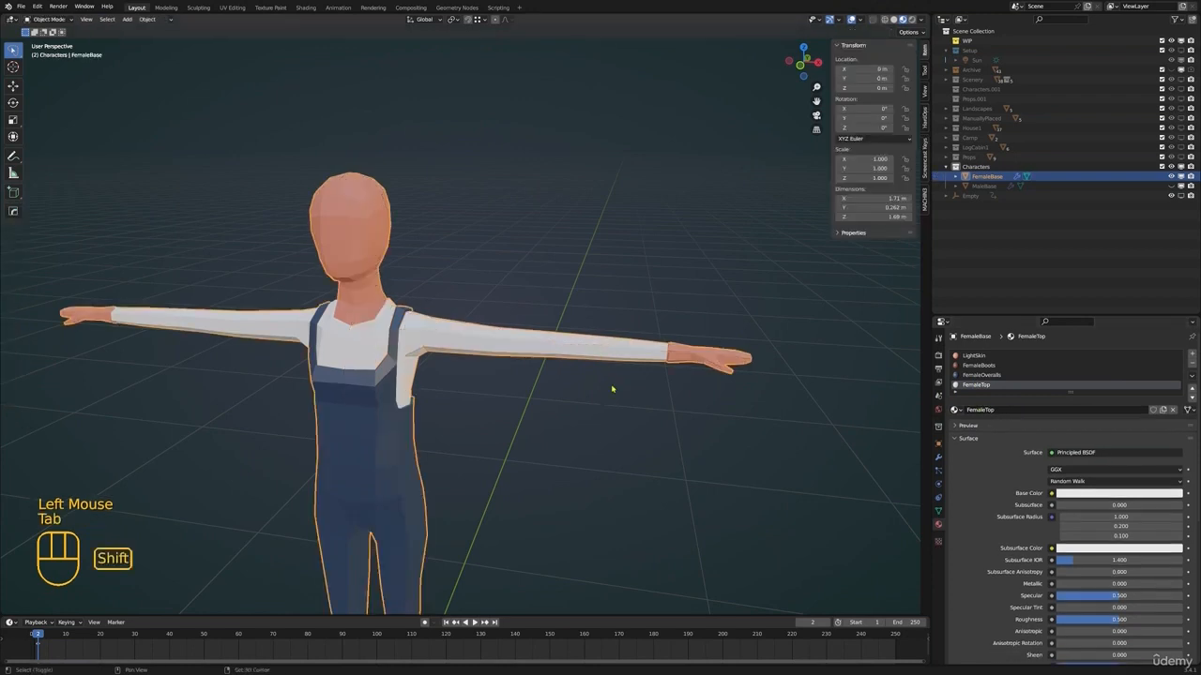
Set the FemaleTop base color to a slightly darkened pale cream yellow
key(alt+a)
scroll(619, 394, down, 1)
shift+middle_drag(619, 394, 648, 386)
scroll(646, 405, down, 1)
click(1078, 492)
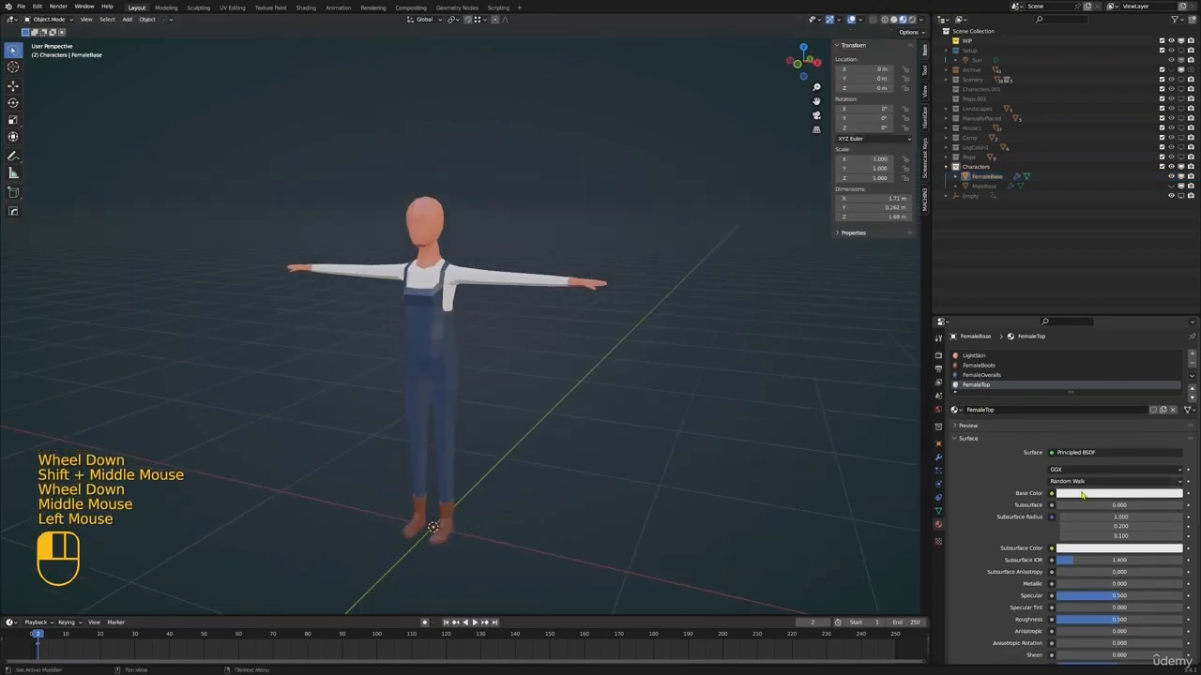
drag(1127, 393, 1127, 398)
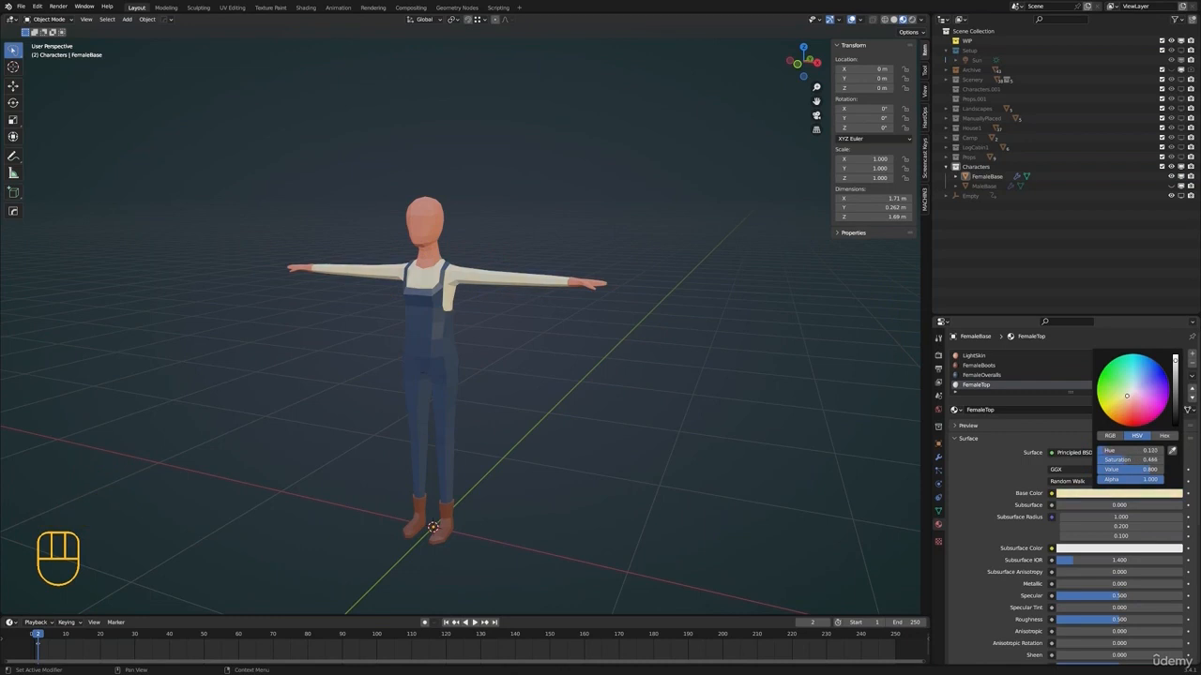
drag(1176, 362, 1176, 371)
Select all linked faces of the female's hand up to the wrist seam
shift+middle_drag(568, 326, 539, 340)
click(549, 300)
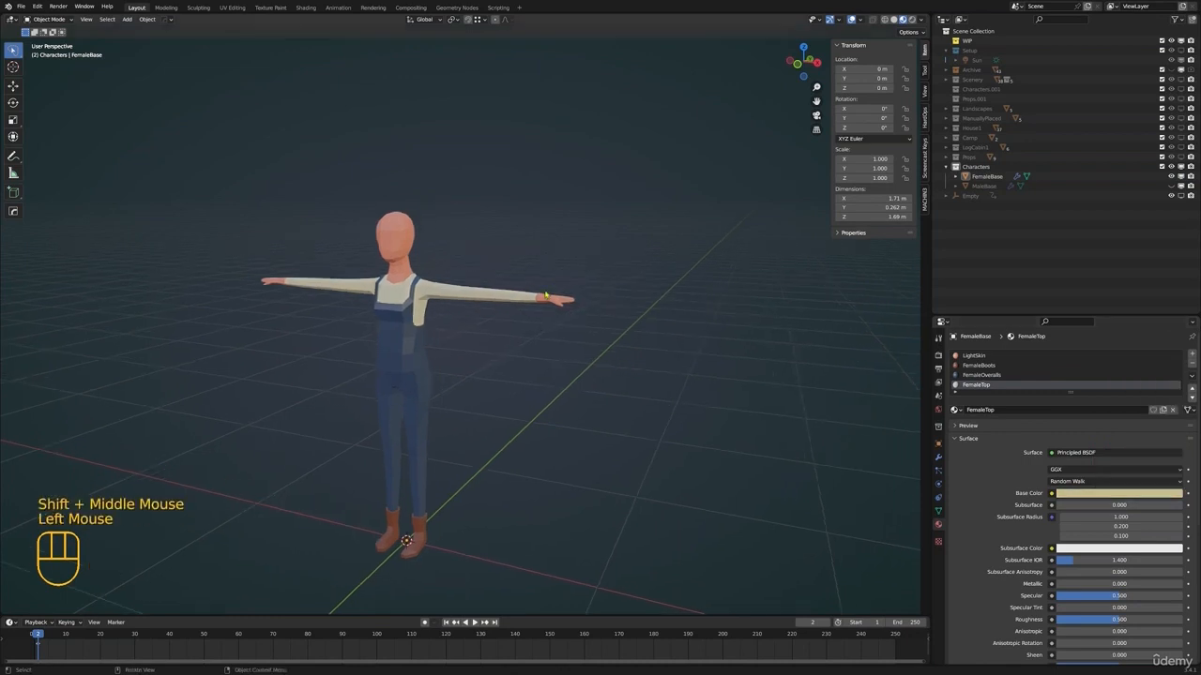
click(553, 300)
shift+middle_drag(599, 296, 584, 316)
key(Tab)
scroll(657, 295, up, 1)
key(alt+a)
scroll(670, 291, up, 1)
scroll(482, 369, up, 1)
shift+middle_drag(670, 290, 564, 310)
key(alt+a)
key(l)
scroll(526, 371, down, 2)
scroll(553, 314, down, 1)
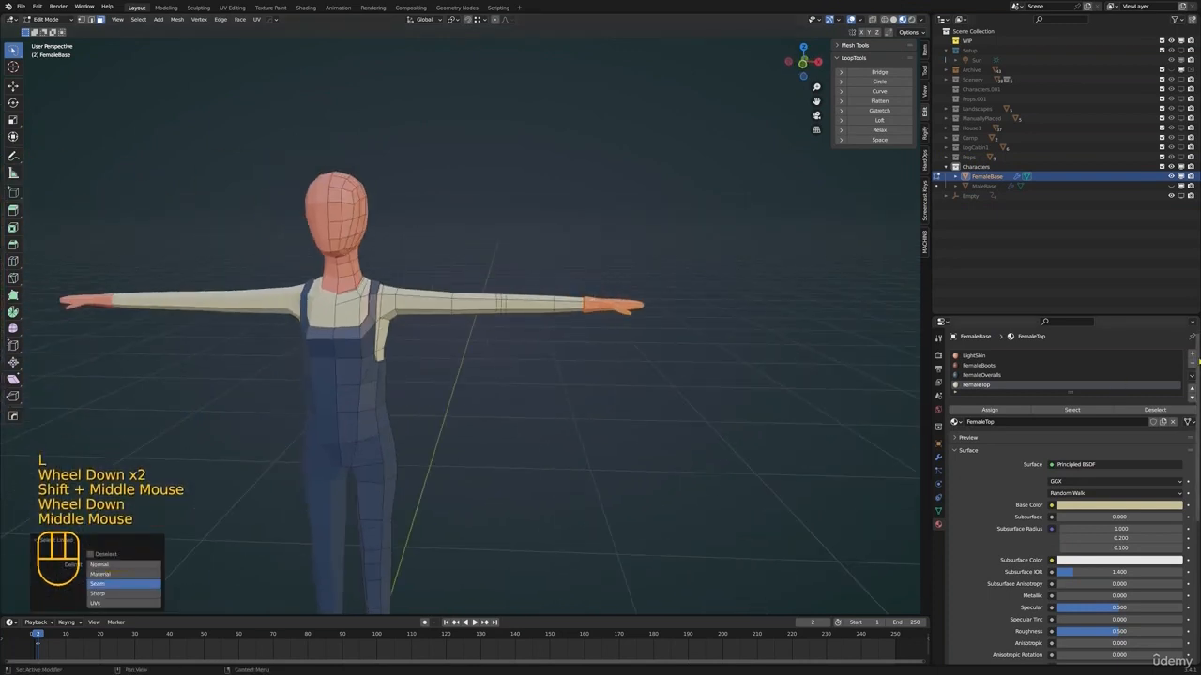
Add a new material named FemaleGloves and assign it to the selected hand faces
click(1192, 355)
click(1072, 425)
double_click(1010, 395)
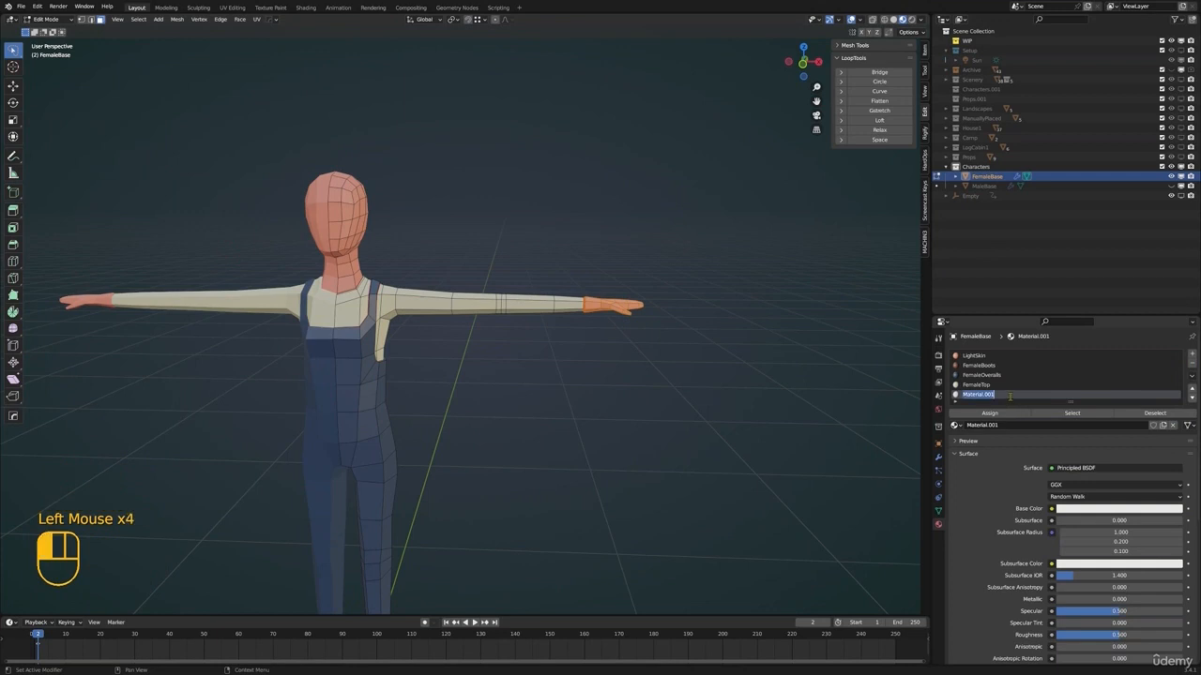
text(FemaleG)
click(759, 405)
key(Tab)
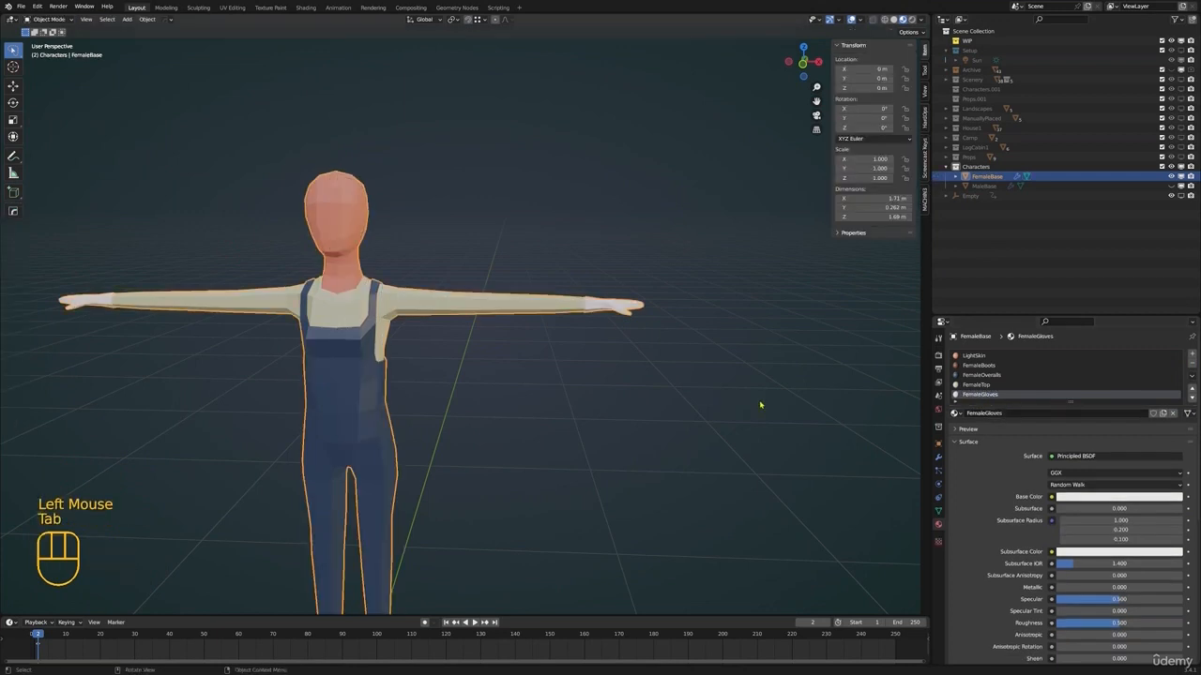
Set the FemaleGloves base color to a dark orange-brown and deselect the character
click(1125, 497)
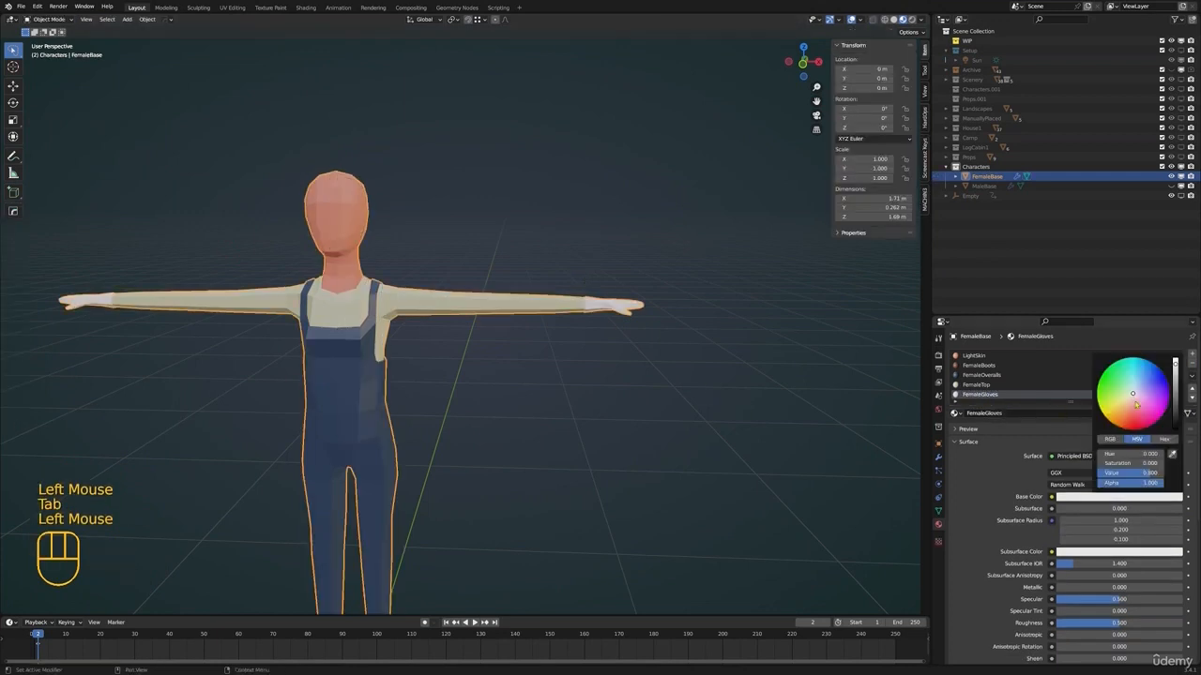
drag(1133, 398, 1119, 421)
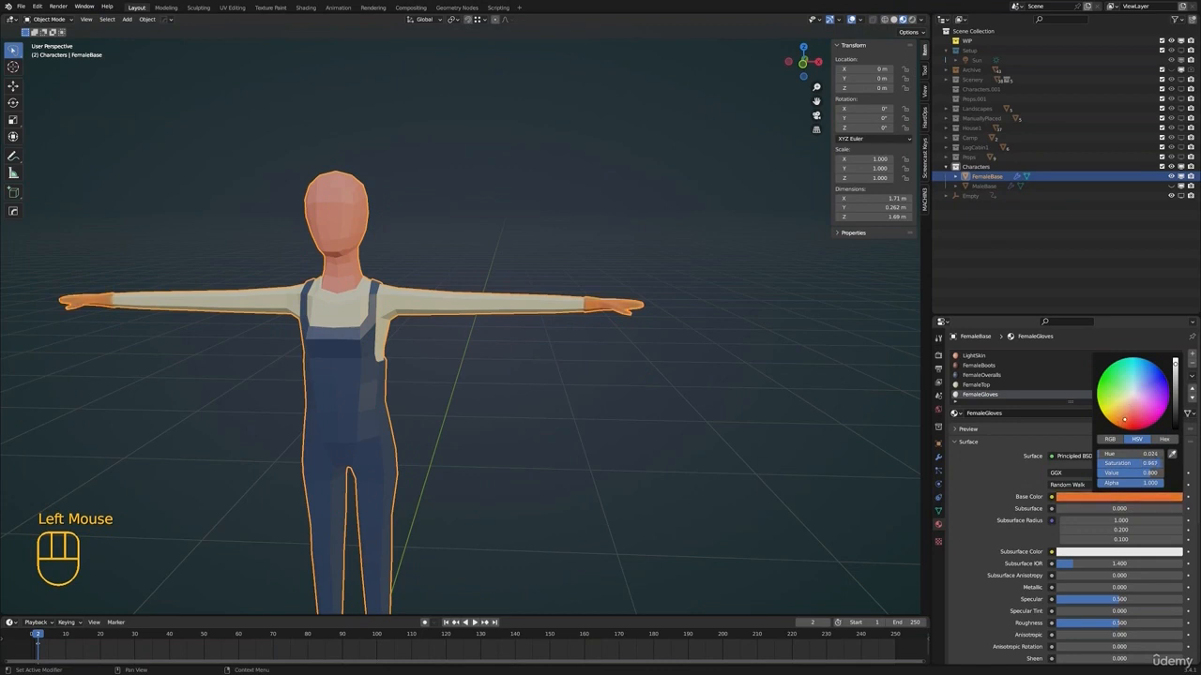
drag(1173, 370, 1173, 399)
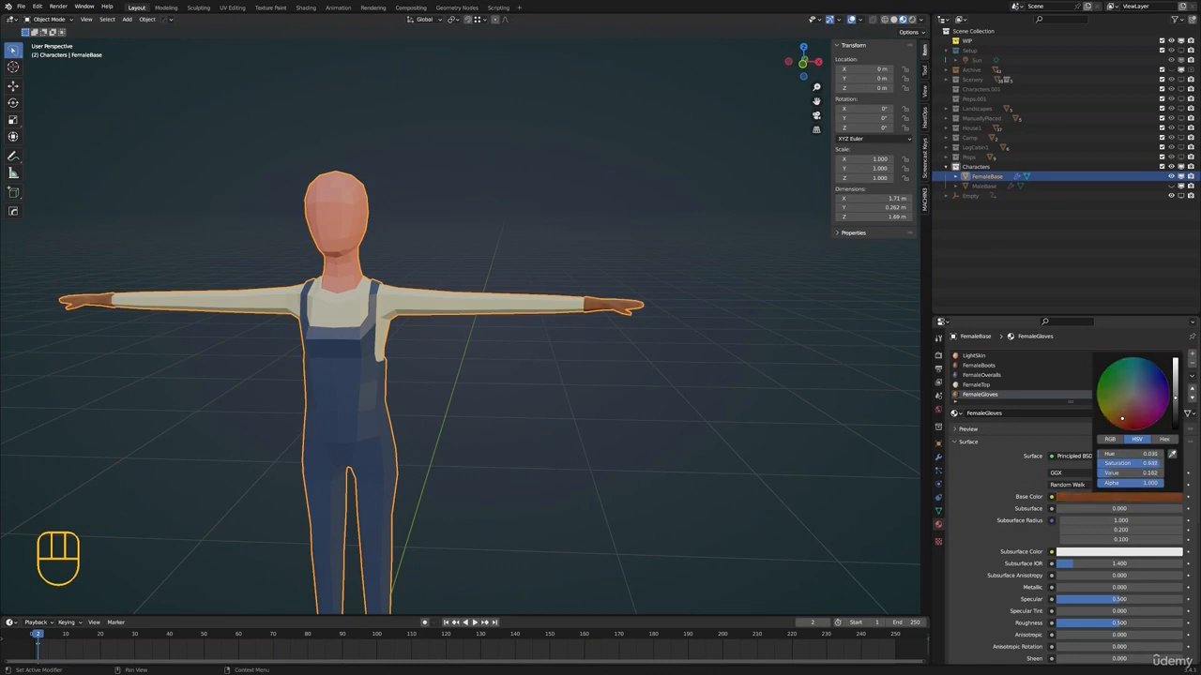
key(alt+a)
Compare the finished female character with the male by switching the visibility of FemaleBase and MaleBase
shift+middle_drag(530, 349, 617, 339)
scroll(616, 339, down, 2)
middle_drag(616, 339, 581, 347)
scroll(535, 362, up, 1)
scroll(514, 353, down, 1)
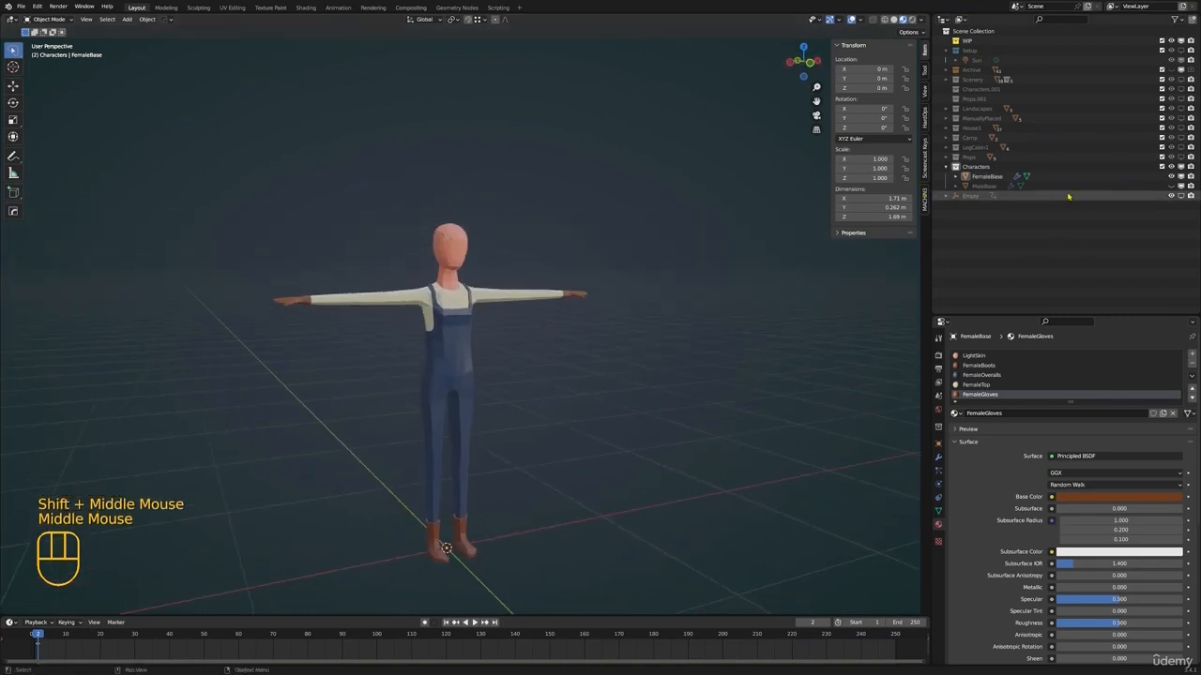
click(1170, 185)
click(1171, 176)
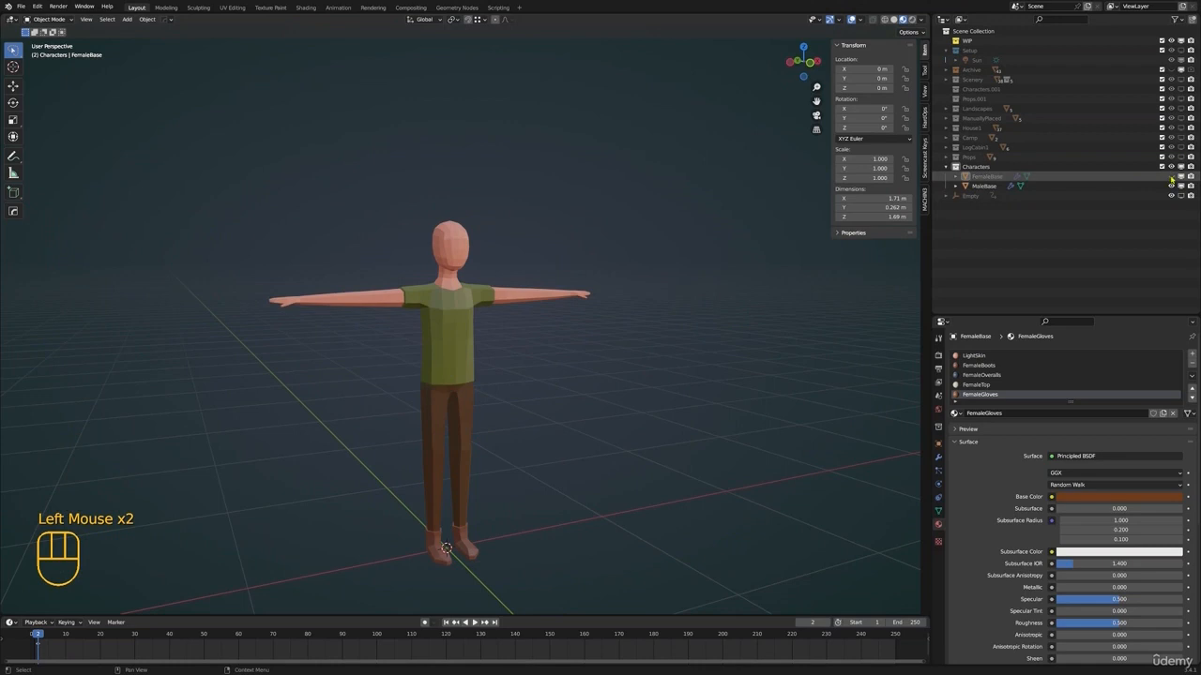
click(1170, 176)
click(1170, 186)
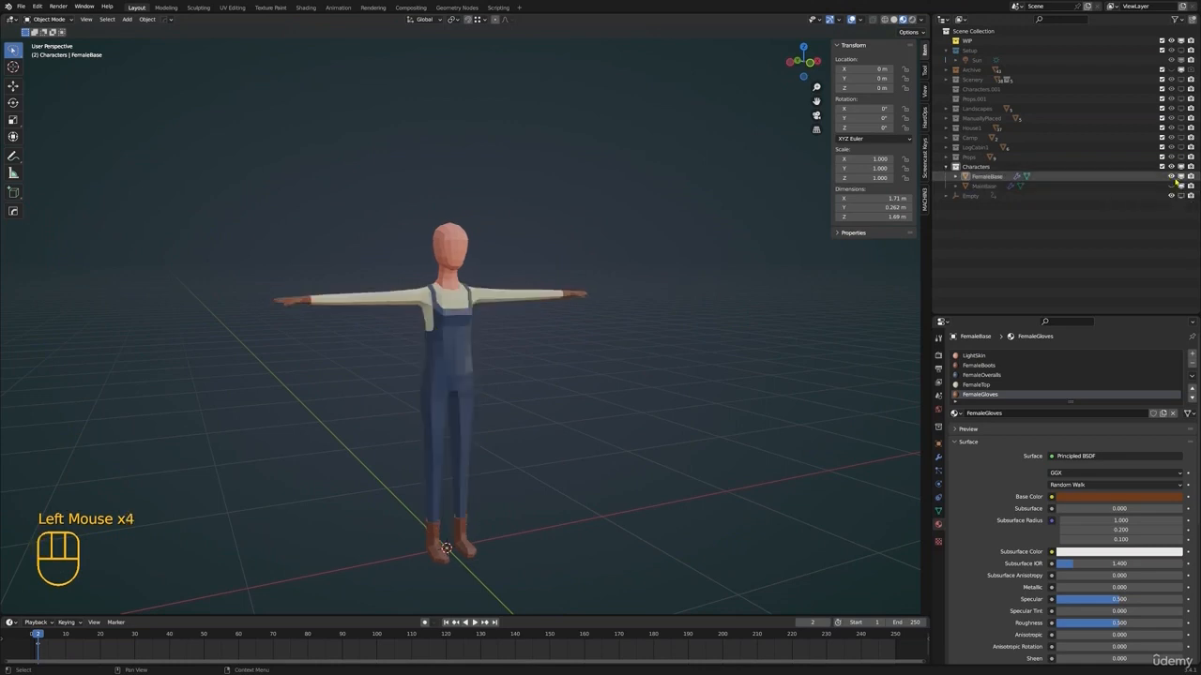
Save the file with the colored female character visible
middle_drag(716, 378, 749, 313)
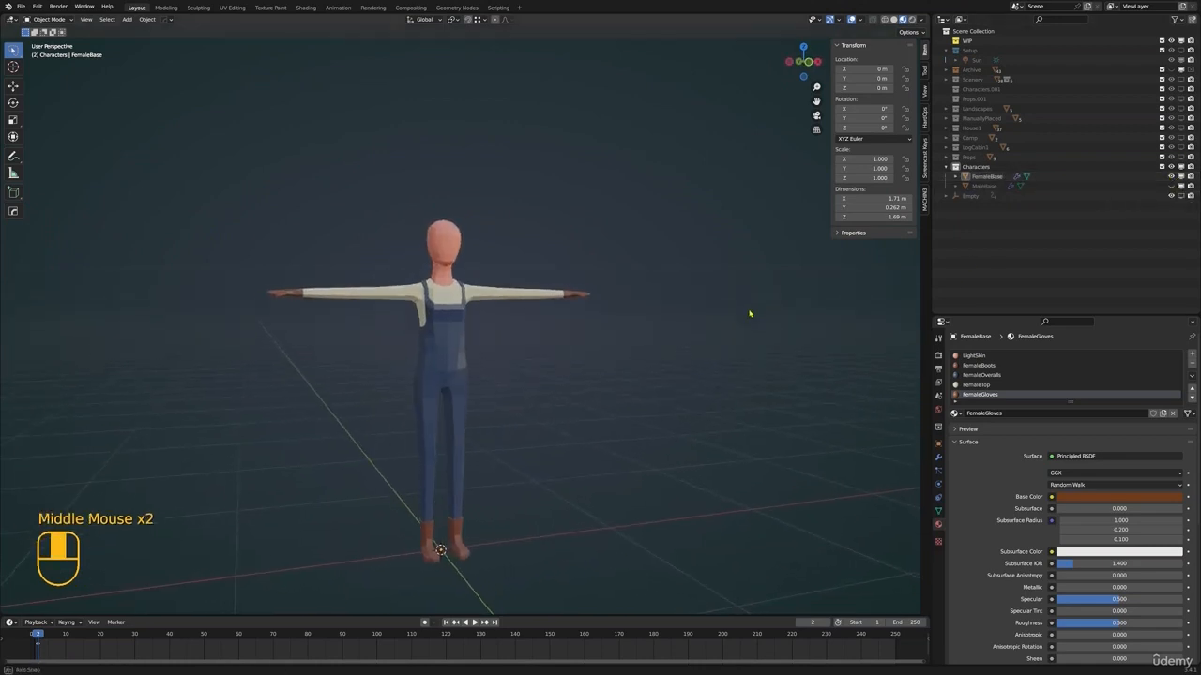
key(ctrl+s)
shift+middle_drag(623, 317, 651, 323)
scroll(653, 313, up, 2)
middle_drag(651, 323, 653, 321)
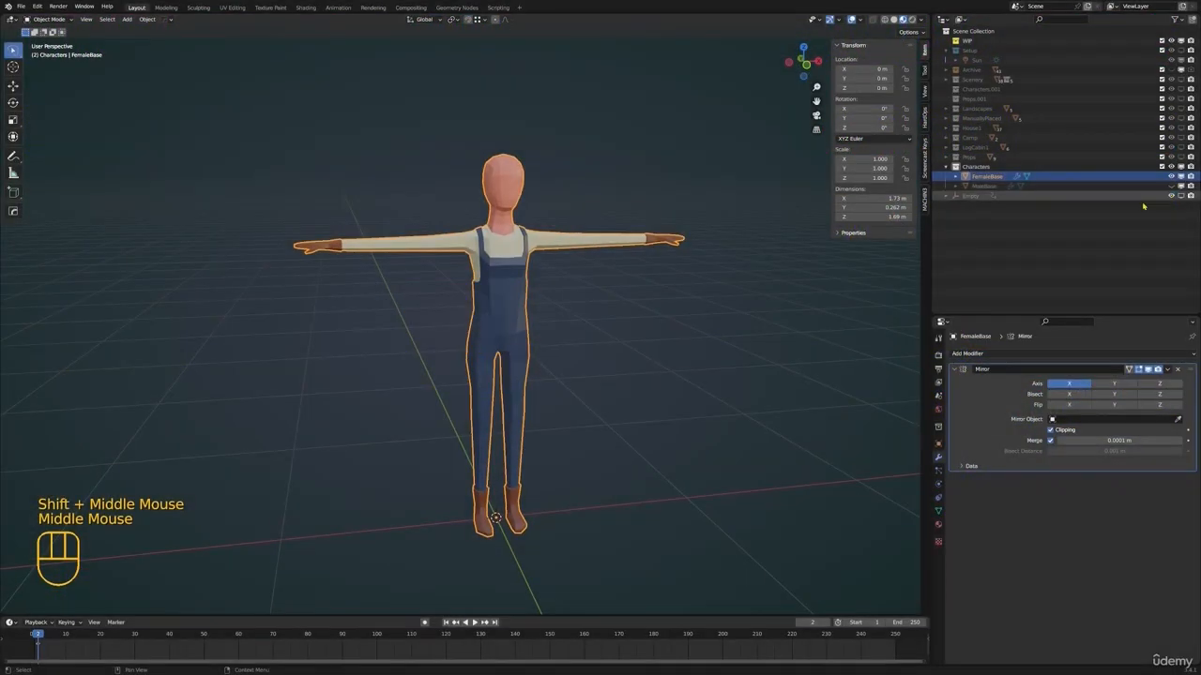
Examine the female character's head, shoulders and overall proportions from several angles
shift+middle_drag(619, 256, 762, 283)
middle_drag(486, 172, 508, 192)
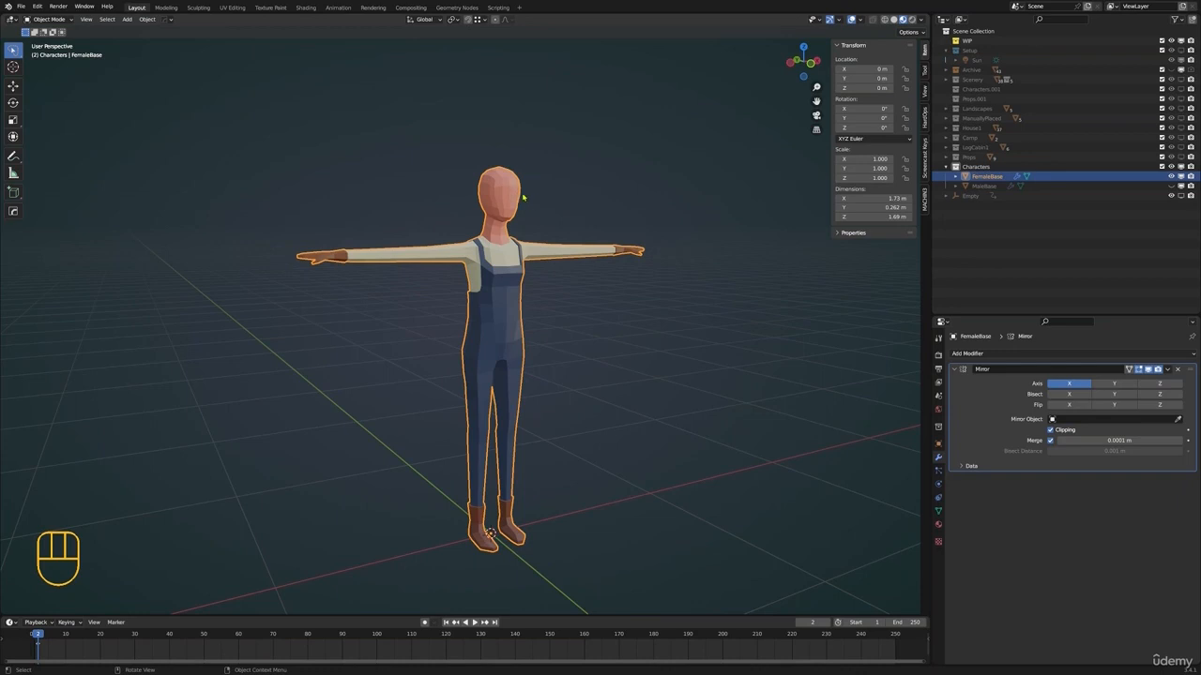
shift+middle_drag(574, 216, 491, 305)
shift+scroll(559, 319, down, 1)
scroll(557, 314, up, 4)
scroll(472, 301, up, 1)
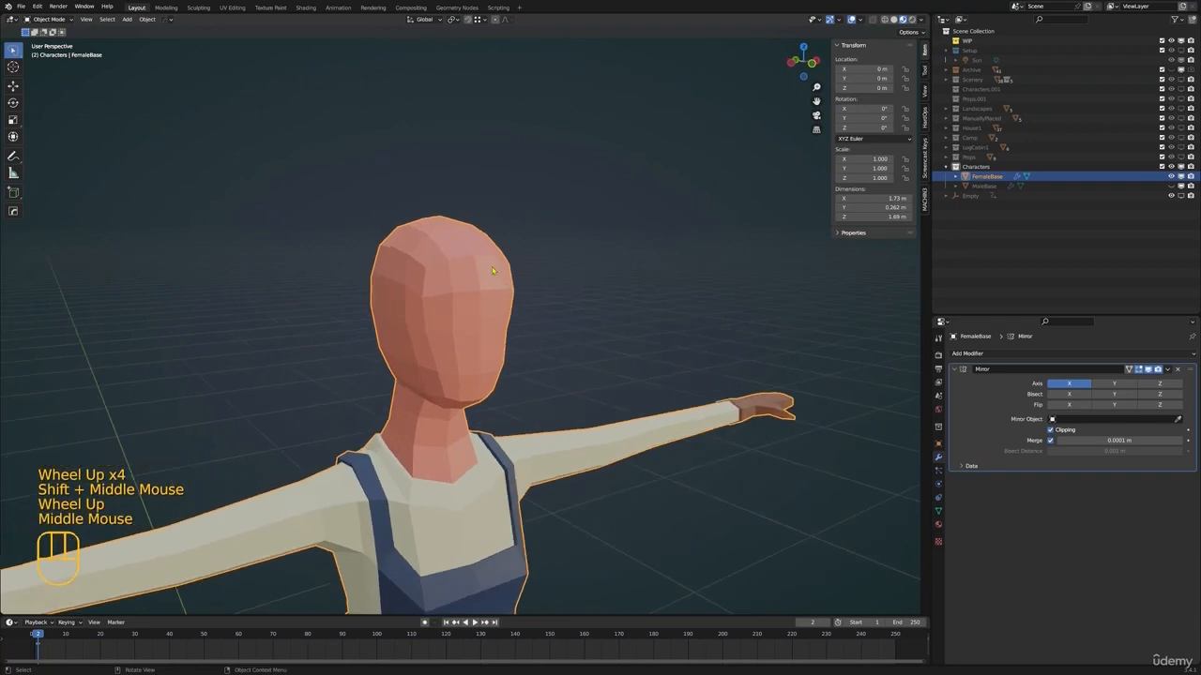
scroll(488, 279, down, 1)
mouse_move(487, 279)
middle_down()
mouse_move(557, 267)
mouse_move(503, 267)
middle_up()
scroll(557, 268, down, 1)
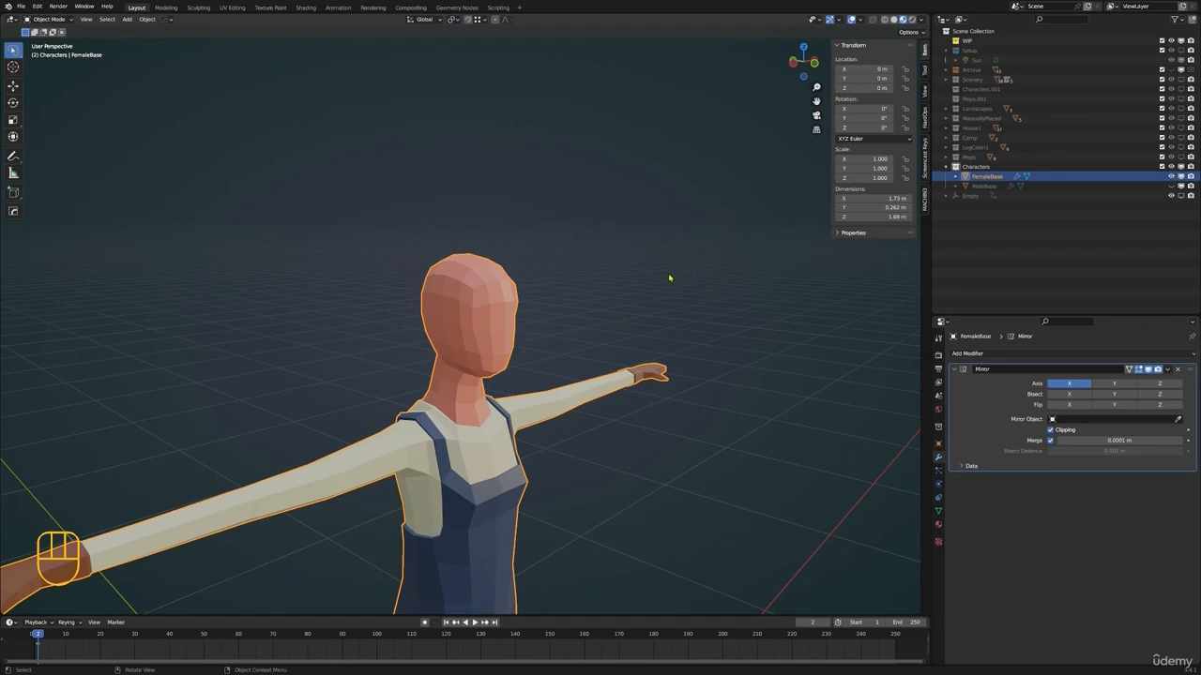
mouse_move(511, 336)
shift+middle_down()
mouse_move(528, 322)
mouse_move(497, 351)
mouse_move(507, 328)
mouse_move(493, 306)
mouse_move(490, 335)
shift+middle_up()
scroll(493, 305, down, 2)
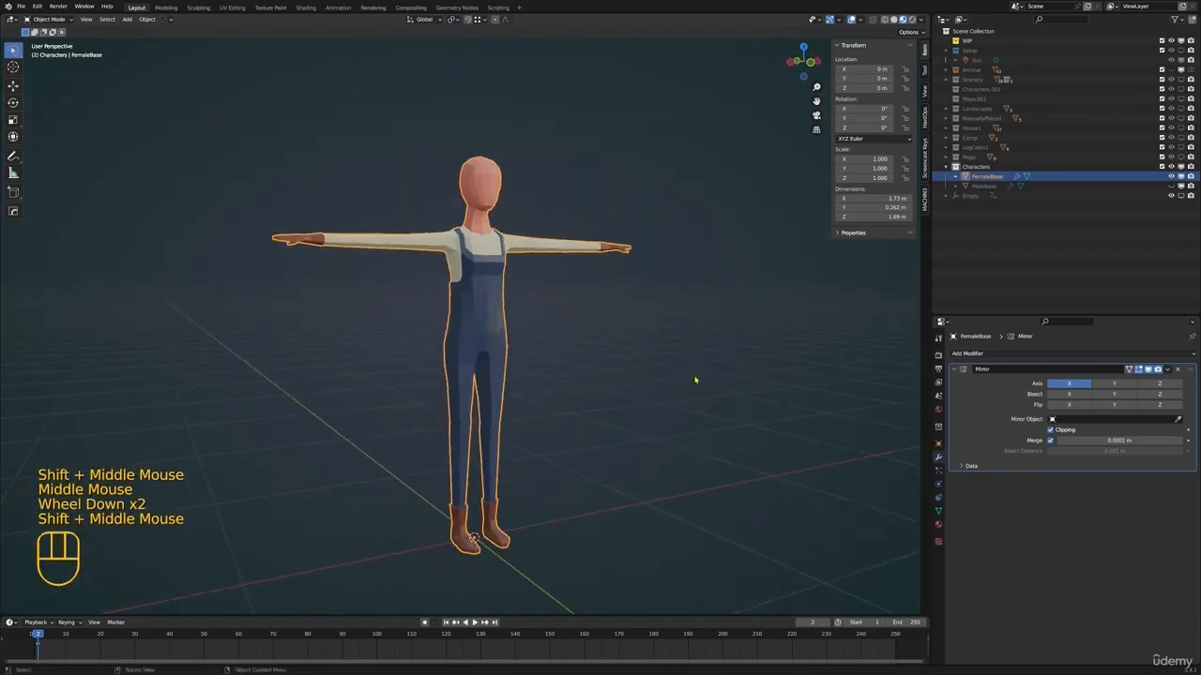
Reset the 3D cursor to the world origin and add a Ball metaball there
key(shift+c)
shift+middle_drag(657, 337, 678, 353)
key(shift+a)
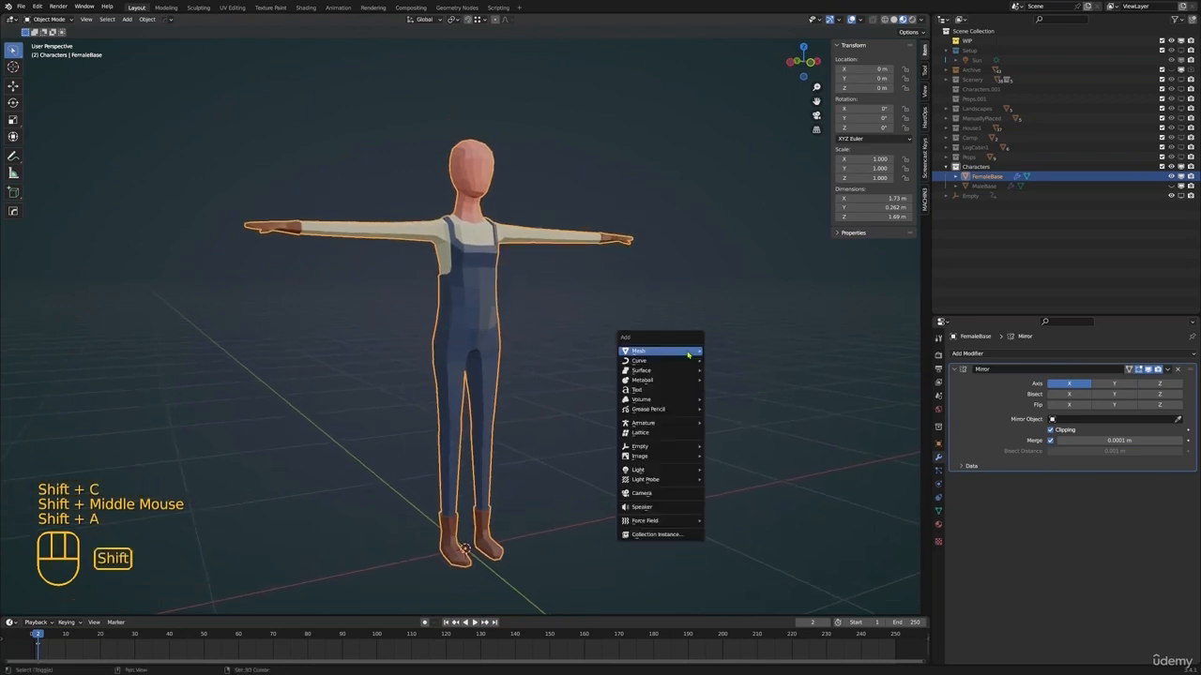
mouse_move(687, 355)
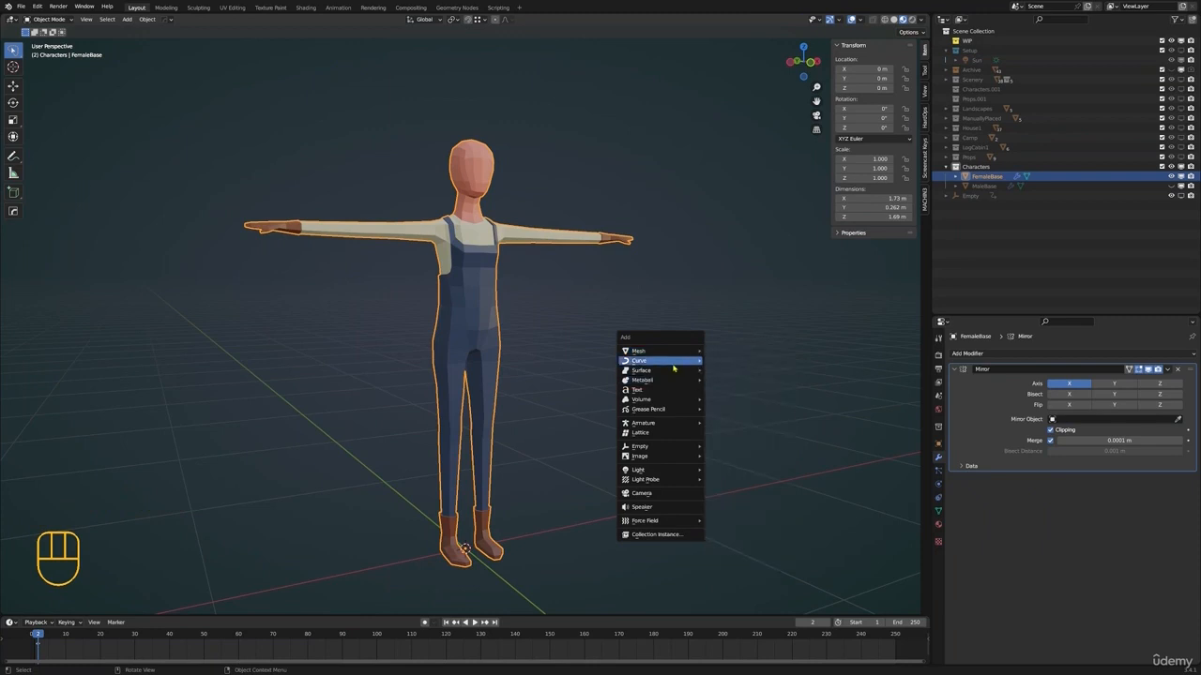
mouse_move(661, 383)
click(723, 380)
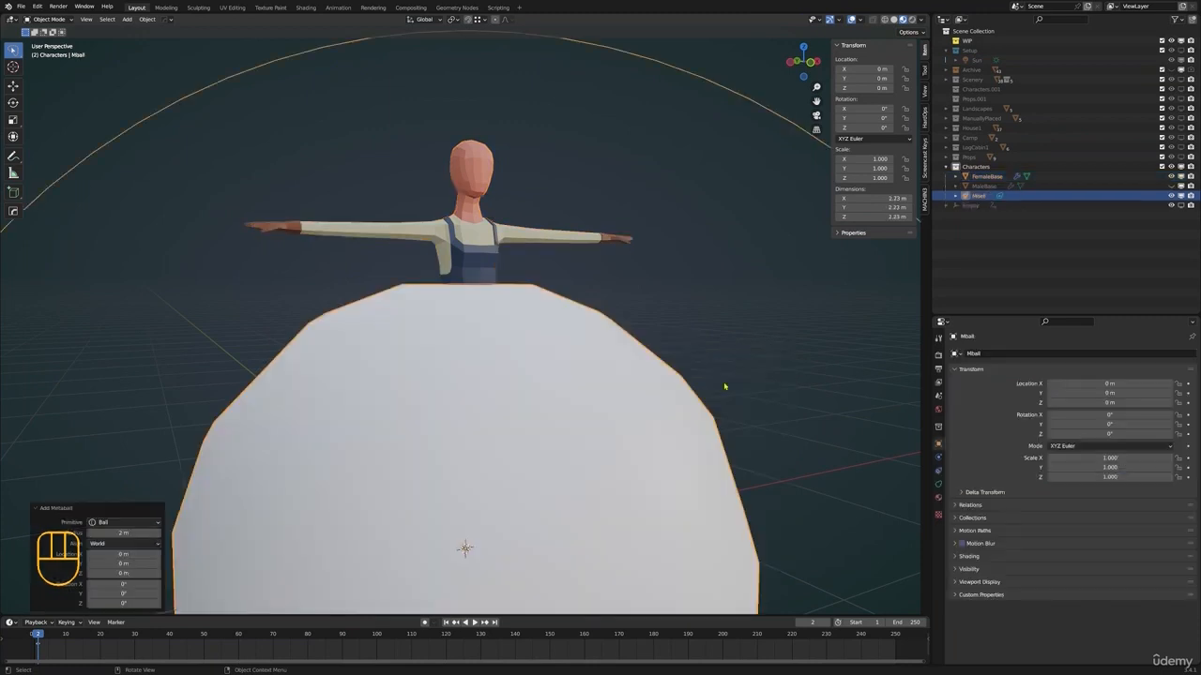
Scale the metaball element at the character's feet down to a radius of about 0.289 m in Edit Mode
key(Tab)
key(s)
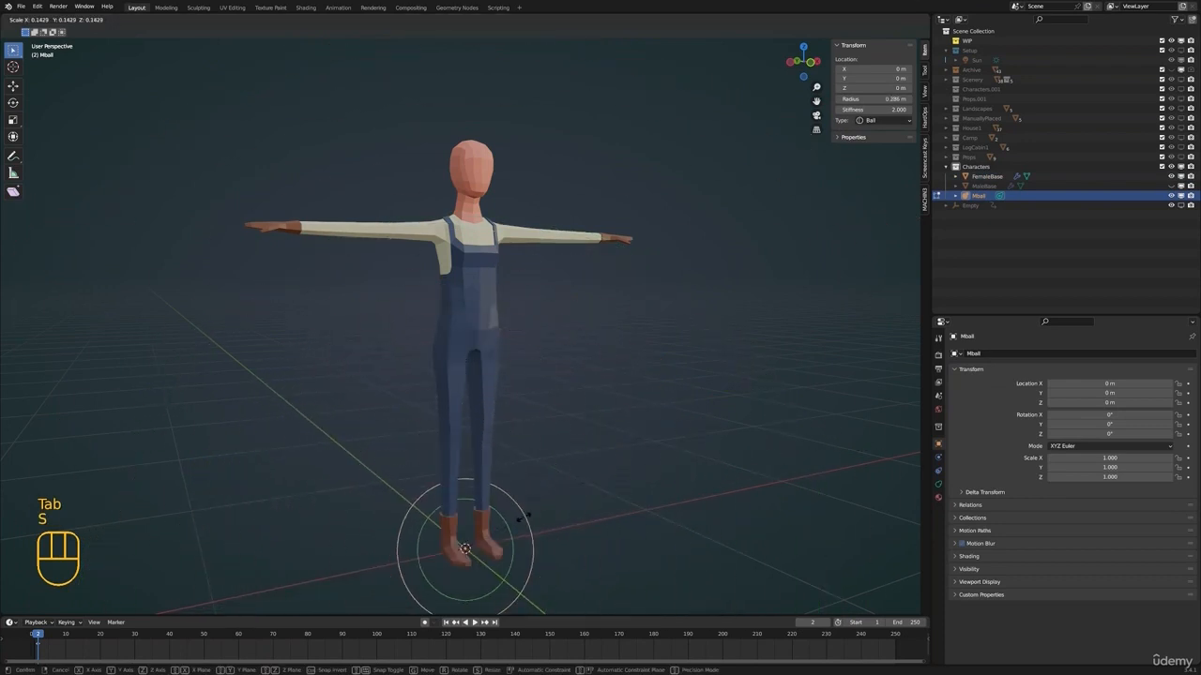
click(528, 525)
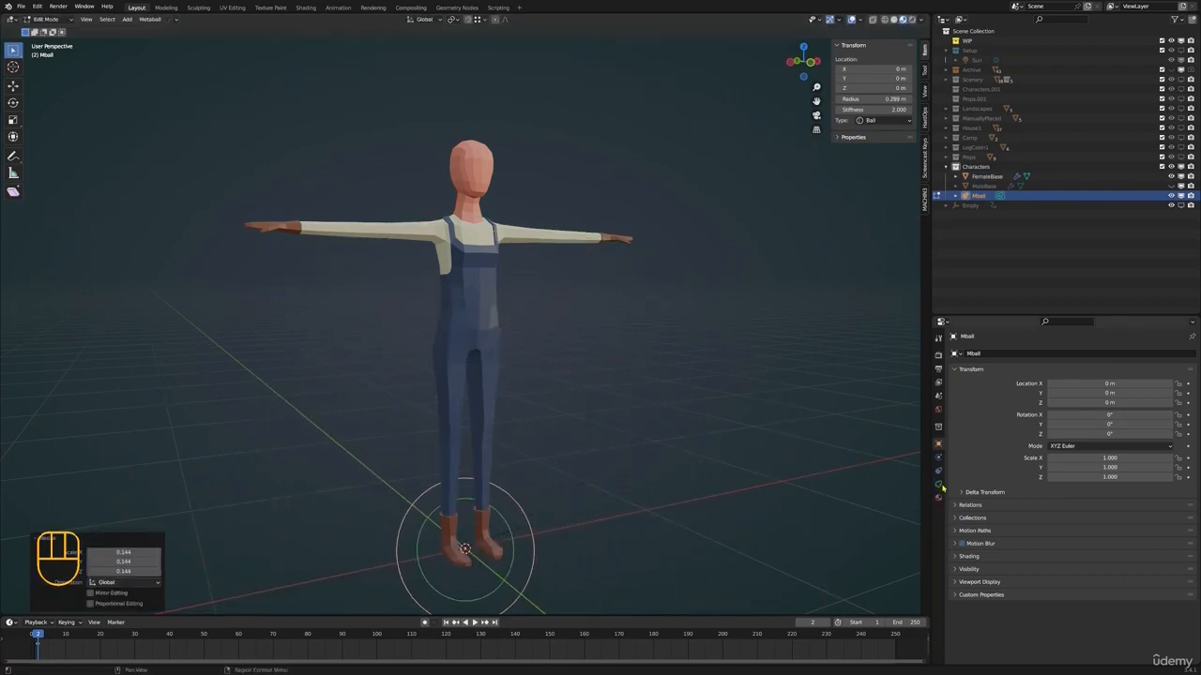
Set the metaball's viewport resolution to 0.01 m
click(938, 484)
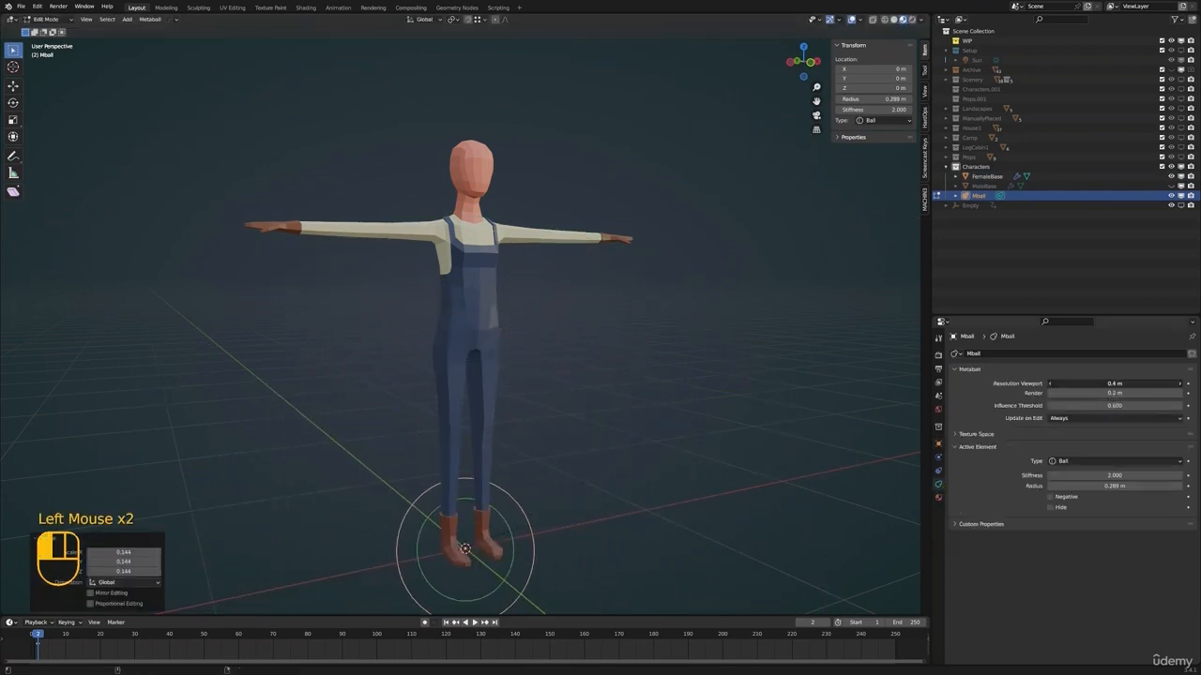
shift+click(1165, 384)
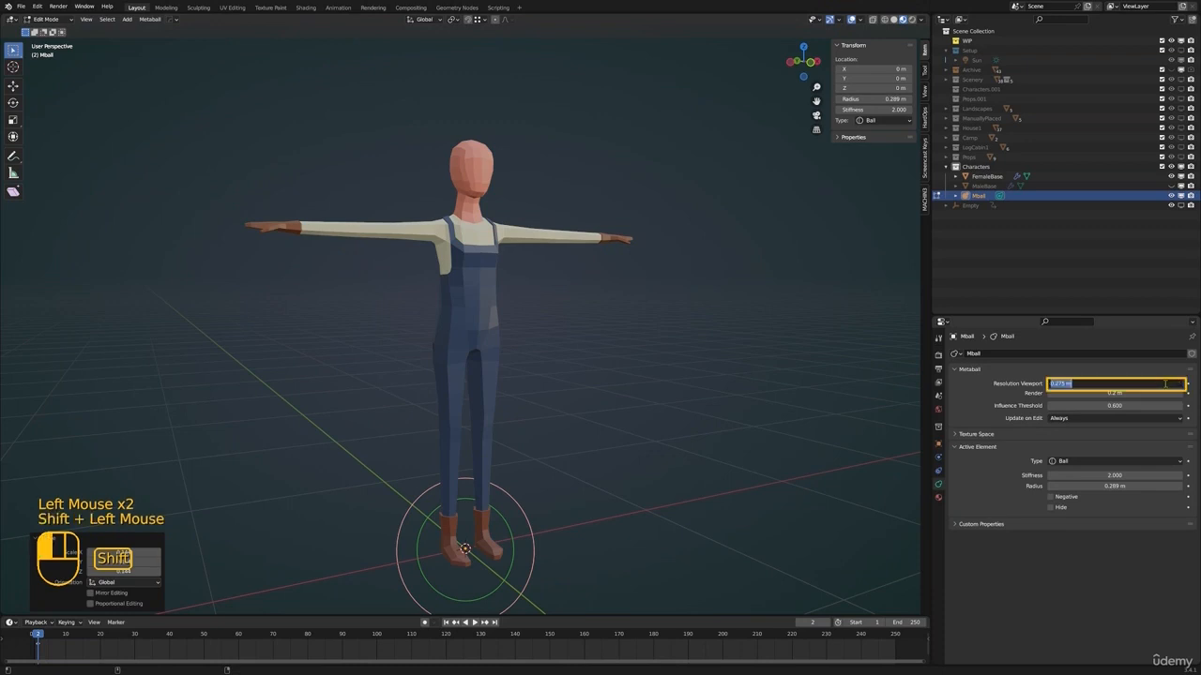
key(Return)
shift+middle_drag(776, 483, 775, 451)
click(1116, 383)
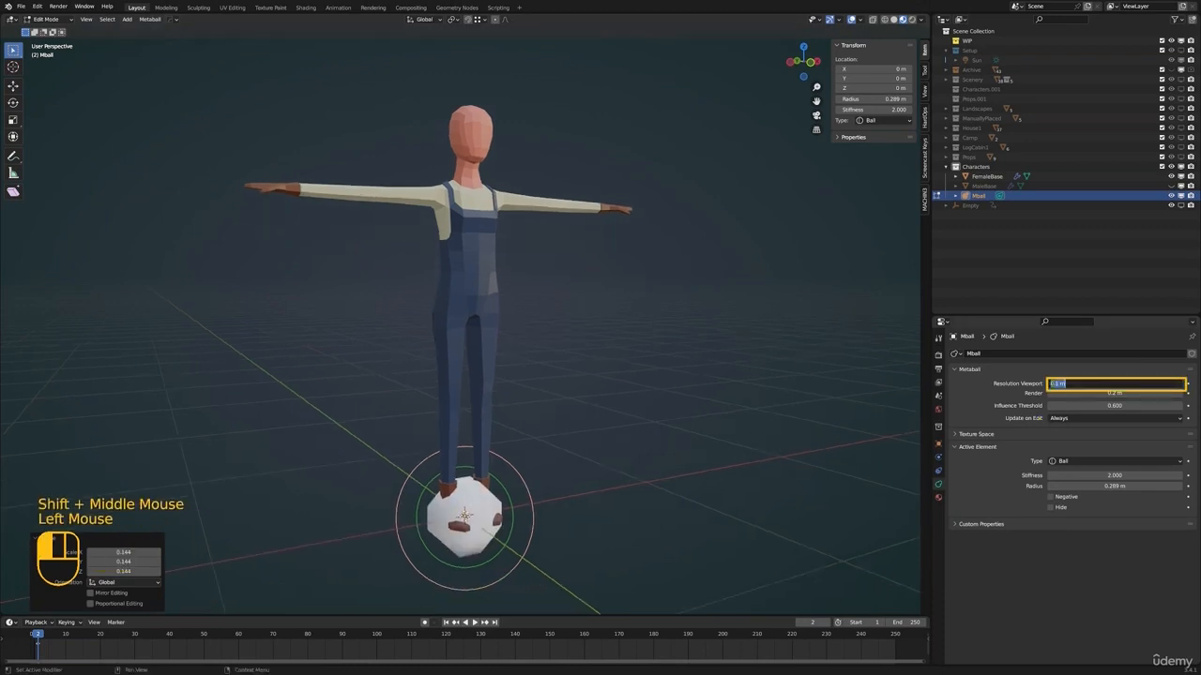
text(01)
key(Return)
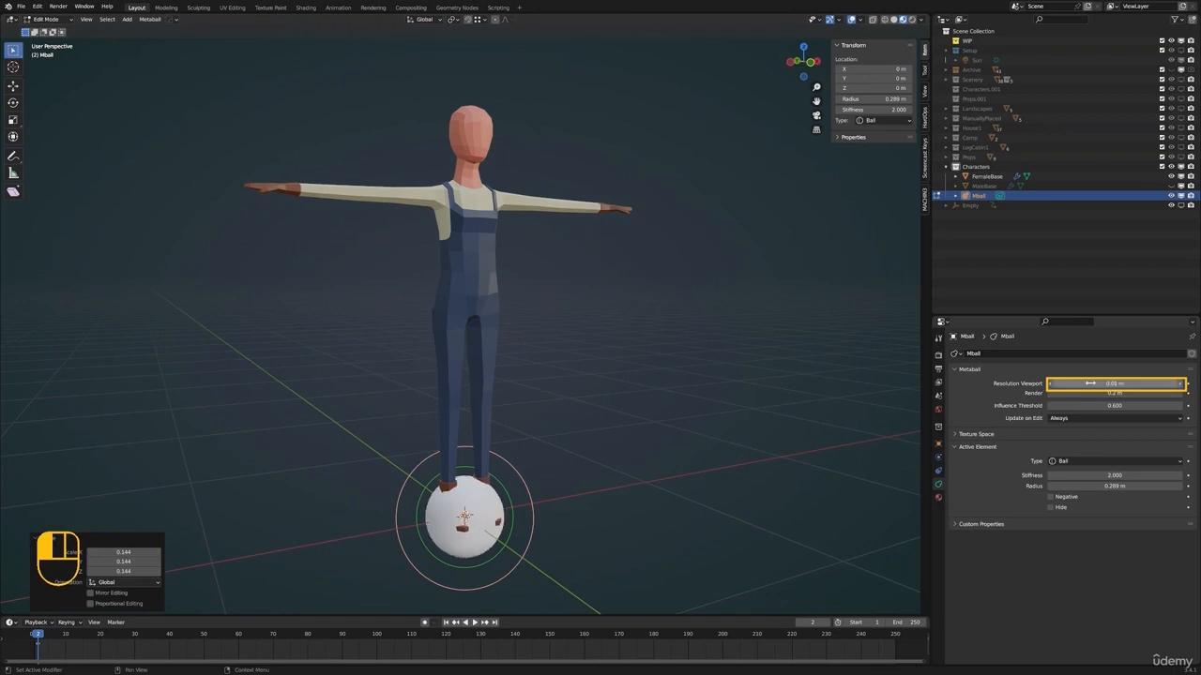
Raise the metaball vertically to the character's head and shrink it to a radius of about 0.149 m
key(g)
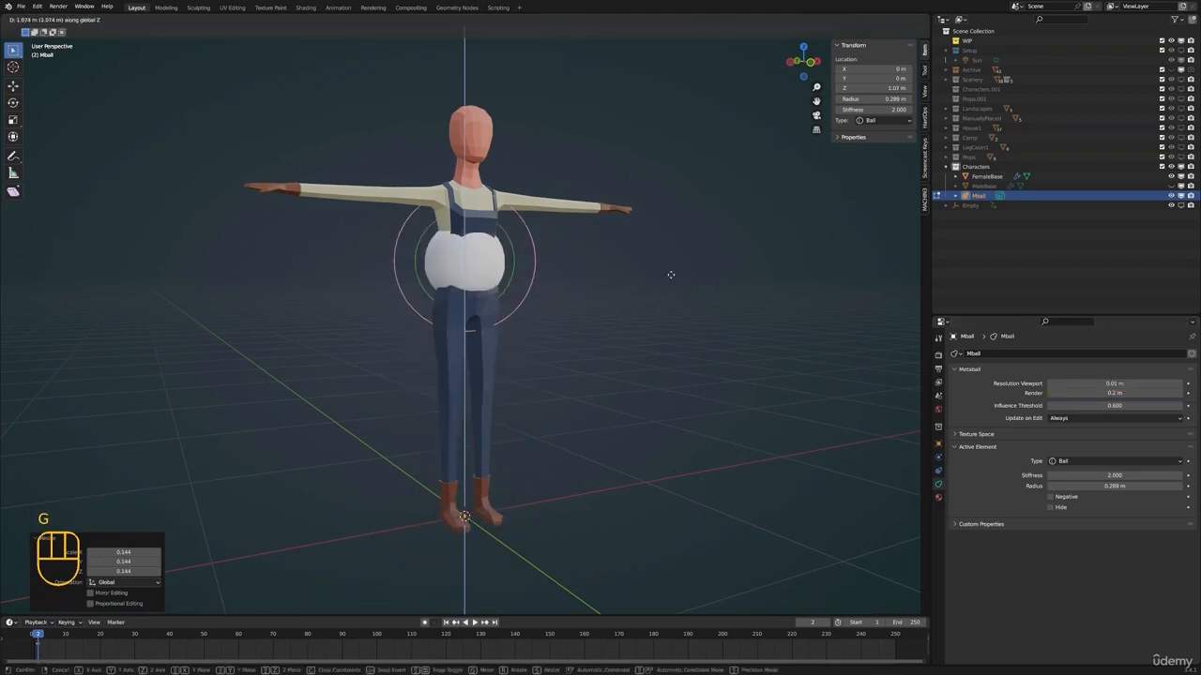
click(681, 160)
key(s)
click(607, 206)
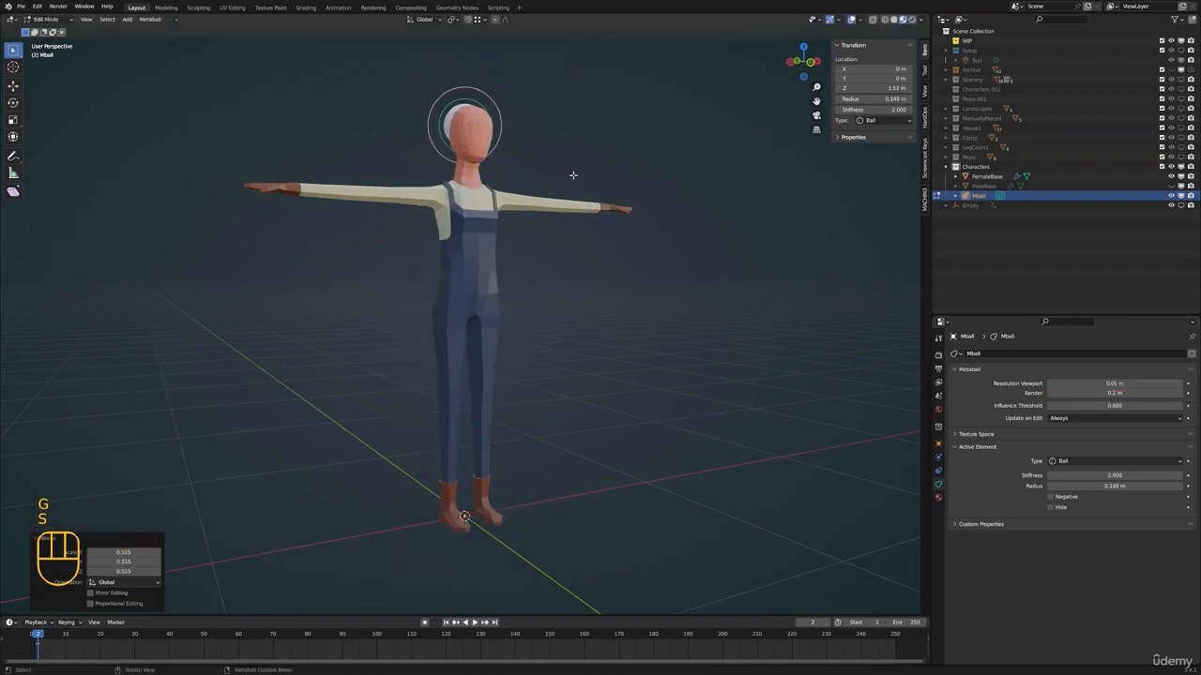
Shift the ball within the upper head and shrink it to a radius of about 0.077 m
key(KP_Decimal)
shift+middle_drag(660, 120, 670, 132)
scroll(627, 356, down, 2)
shift+middle_drag(610, 244, 553, 493)
scroll(552, 469, up, 2)
middle_drag(469, 413, 601, 403)
shift+middle_drag(563, 338, 613, 372)
key(g)
click(576, 389)
key(s)
click(625, 372)
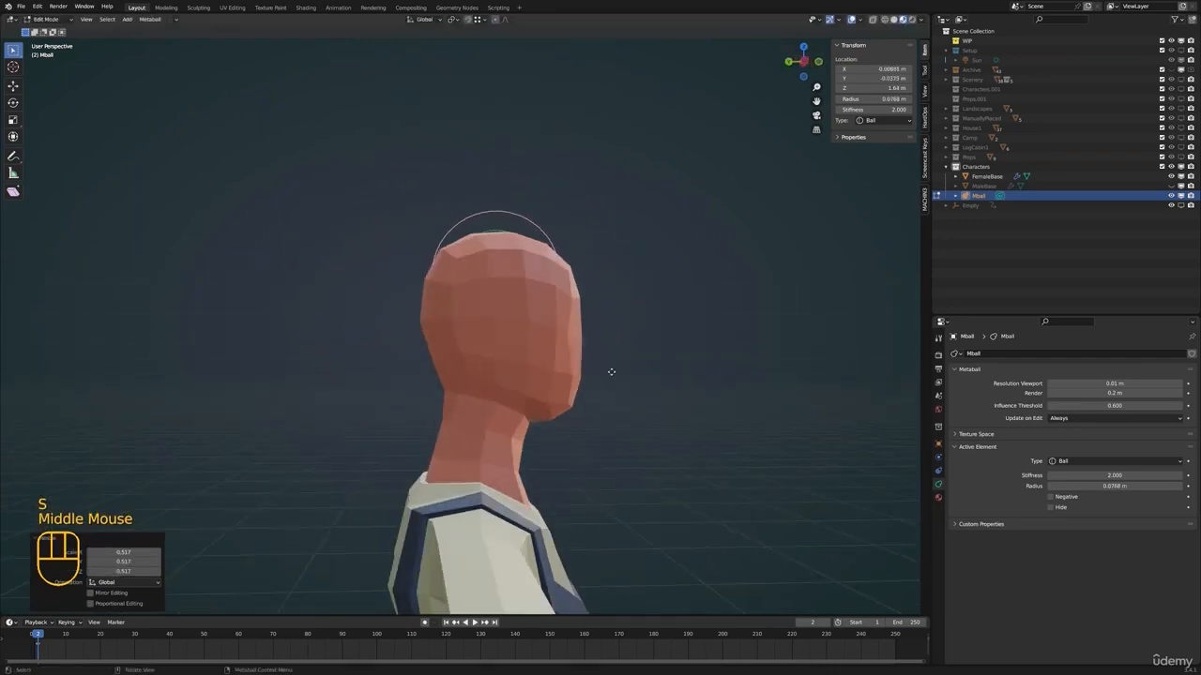
Place the ball on top of the head and enlarge it to a radius of about 0.094 m
key(g)
click(624, 348)
key(s)
click(712, 352)
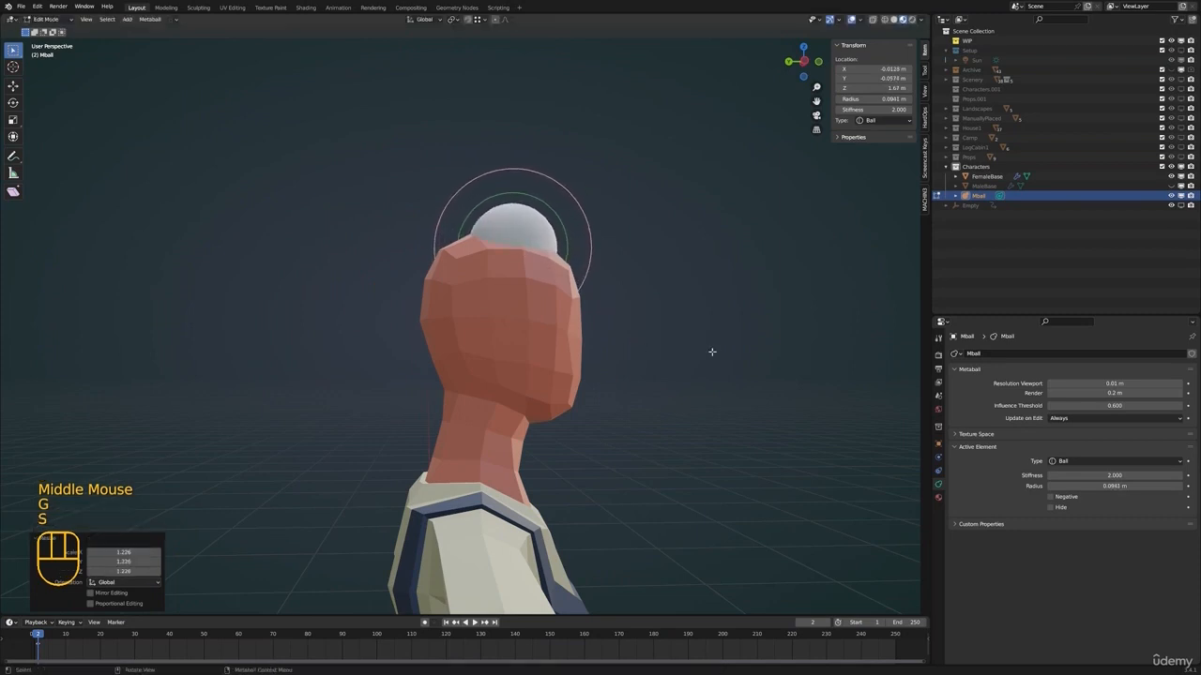
key(g)
click(668, 341)
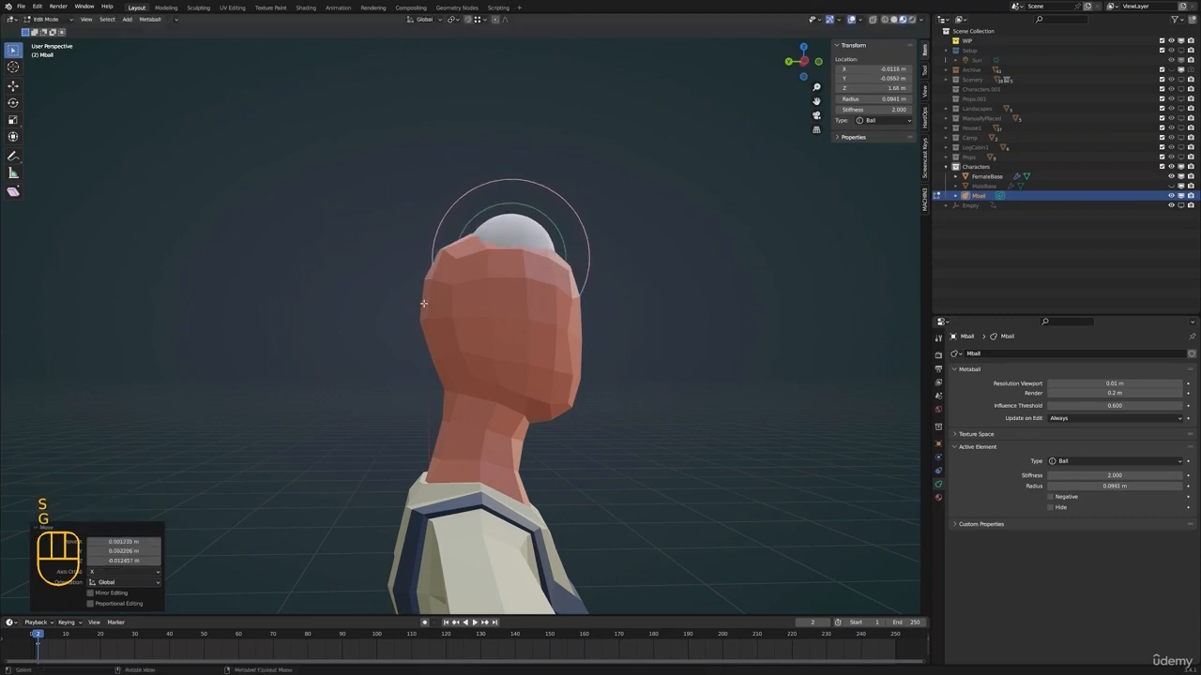
Move the ball to the back of the head and enlarge it to a radius of about 0.123 m
shift+middle_drag(493, 305, 514, 313)
key(g)
click(563, 364)
key(s)
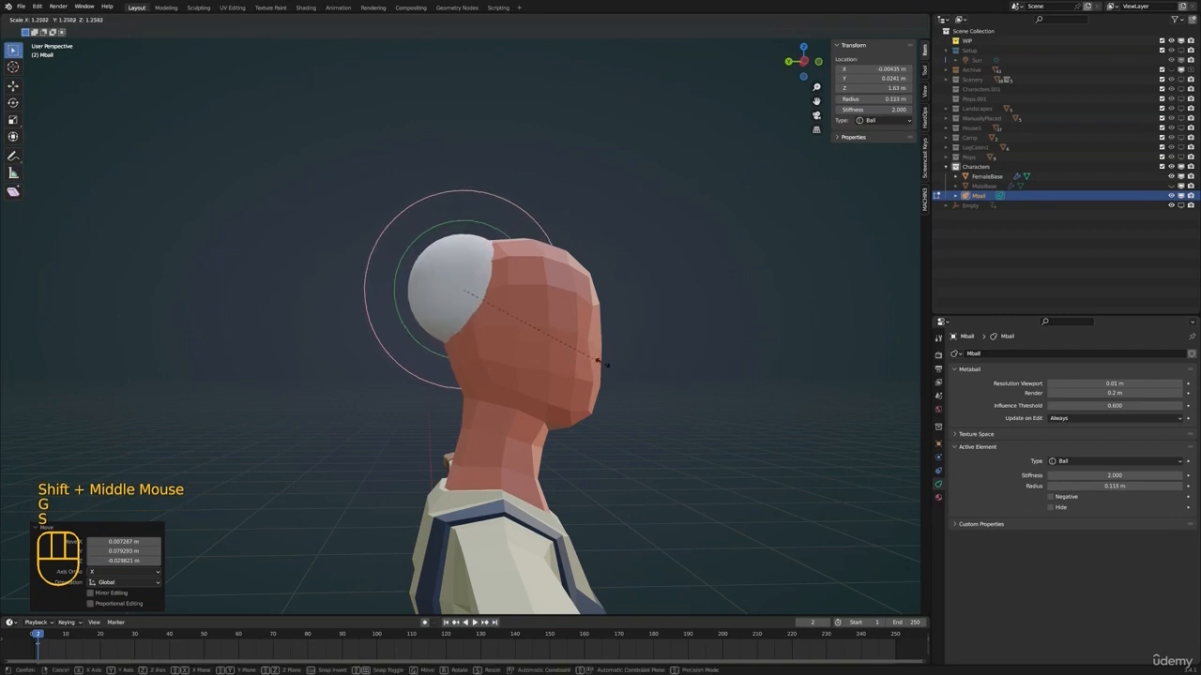
click(609, 367)
key(g)
click(597, 378)
middle_drag(597, 378, 637, 367)
Duplicate the ball onto the side of the head and shrink the copy to a radius of about 0.085 m
key(shift+d)
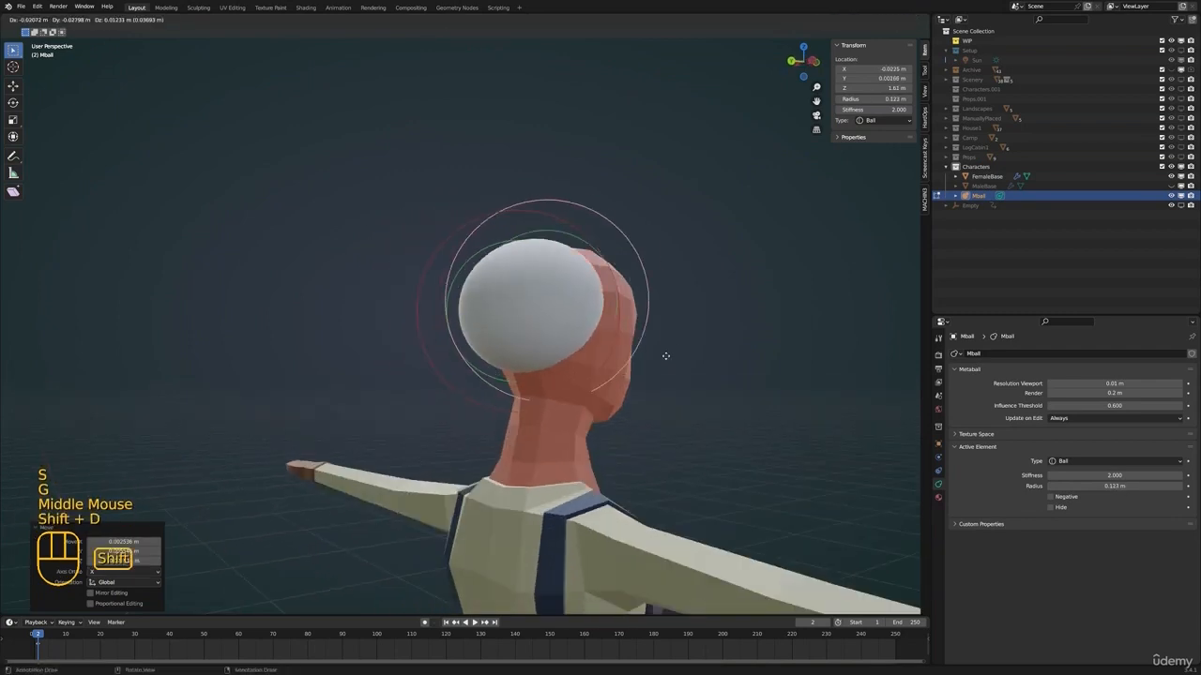
click(686, 362)
key(s)
click(686, 366)
key(g)
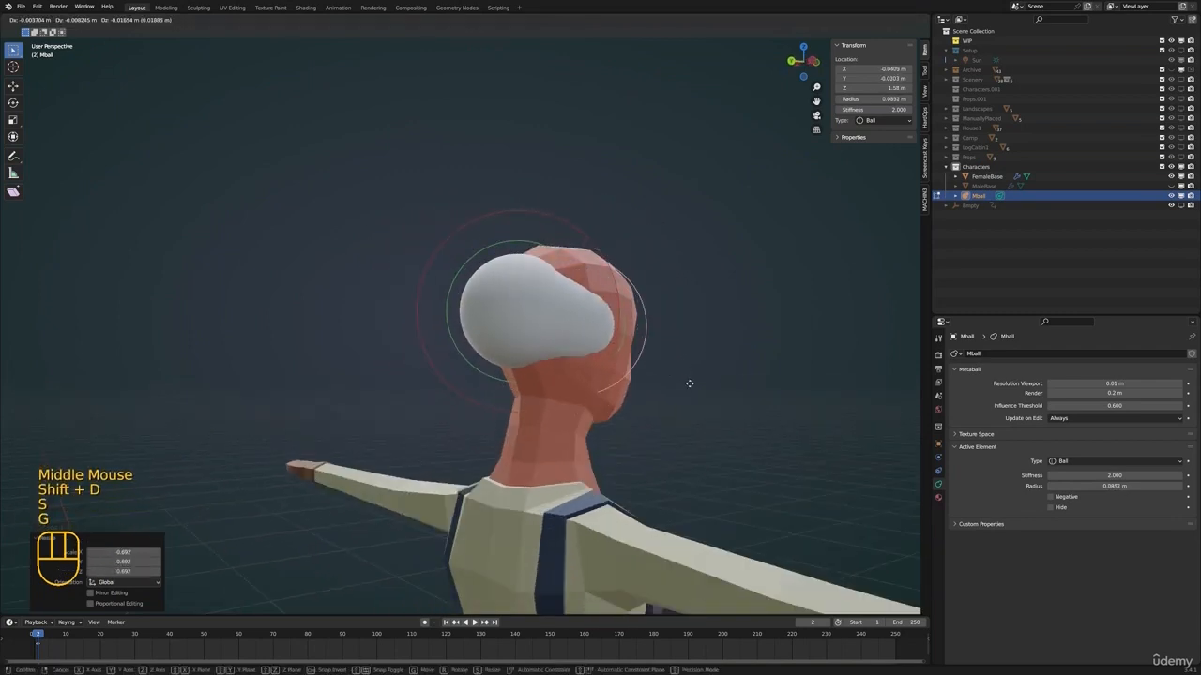
click(671, 410)
Reposition the smaller ball at the lower back of the head, just above the nape
middle_drag(565, 397, 544, 357)
key(g)
click(629, 404)
key(g)
click(528, 399)
key(g)
right_click(603, 400)
Duplicate the small ball onto the other side of the head and again up toward the crown
key(e)
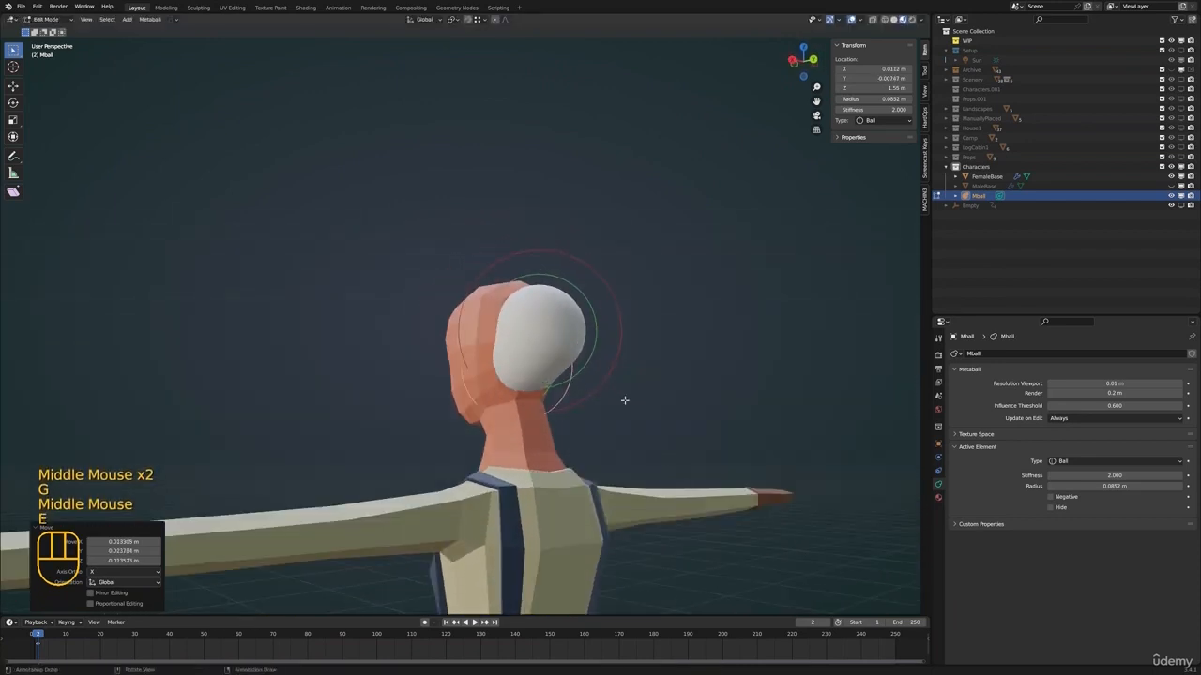
key(shift+d)
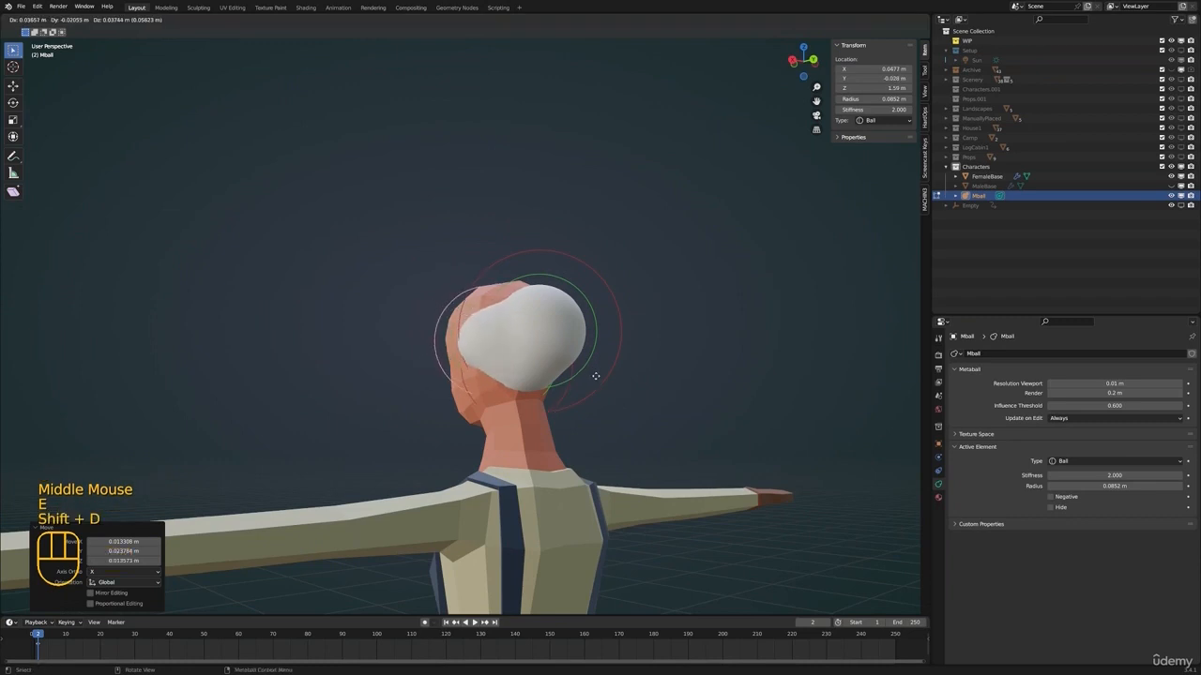
shift+middle_drag(594, 375, 584, 397)
click(588, 399)
key(shift+d)
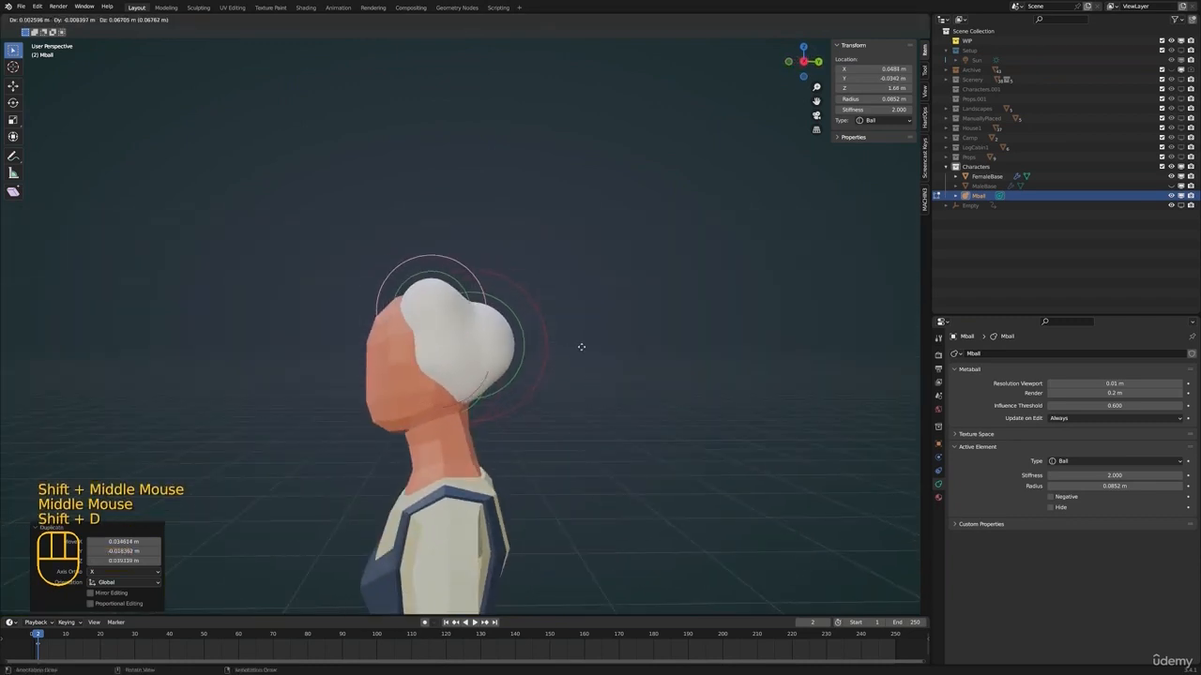
scroll(562, 368, up, 2)
shift+middle_drag(581, 347, 541, 359)
Add four more duplicates of the ball to cover the crown and sides of the head with hair
key(shift+d)
click(482, 360)
key(shift+d)
click(511, 355)
key(shift+d)
click(630, 401)
middle_drag(540, 358, 534, 362)
key(shift+d)
click(616, 394)
Shrink the newest ball to a radius of about 0.058 m and place it beside the forehead
middle_drag(616, 394, 380, 330)
key(s)
click(563, 373)
key(g)
click(587, 367)
middle_drag(380, 330, 431, 319)
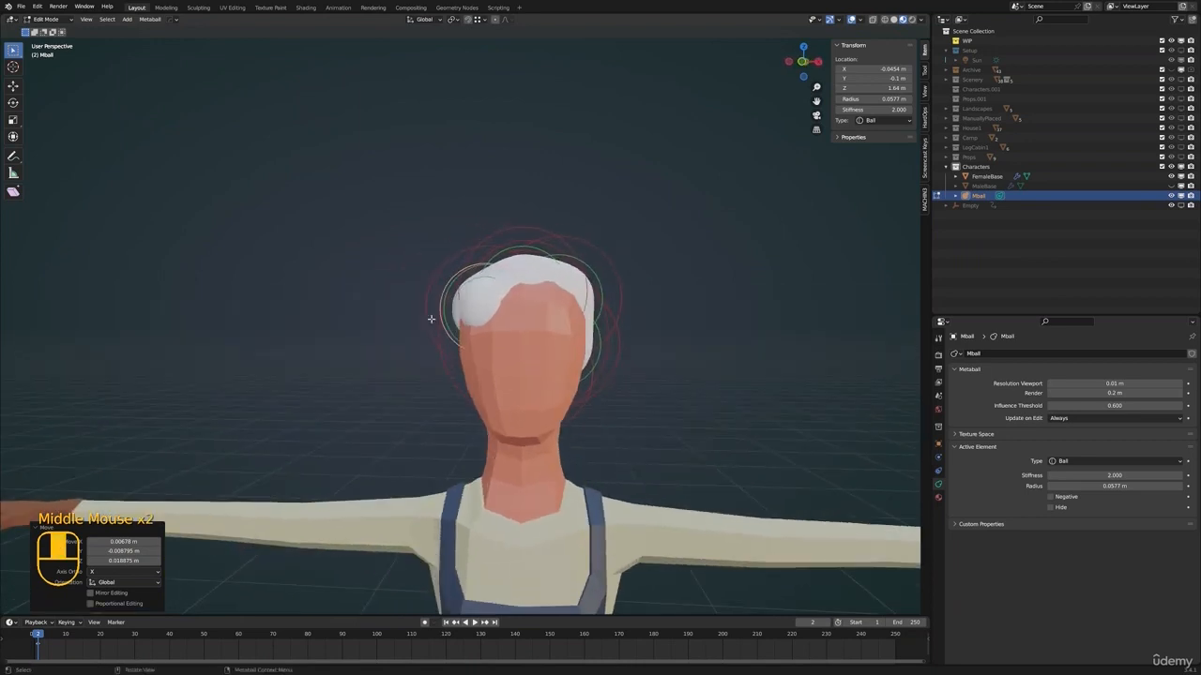
Duplicate the forehead ball twice across the front to form the hairline
key(shift+d)
click(578, 330)
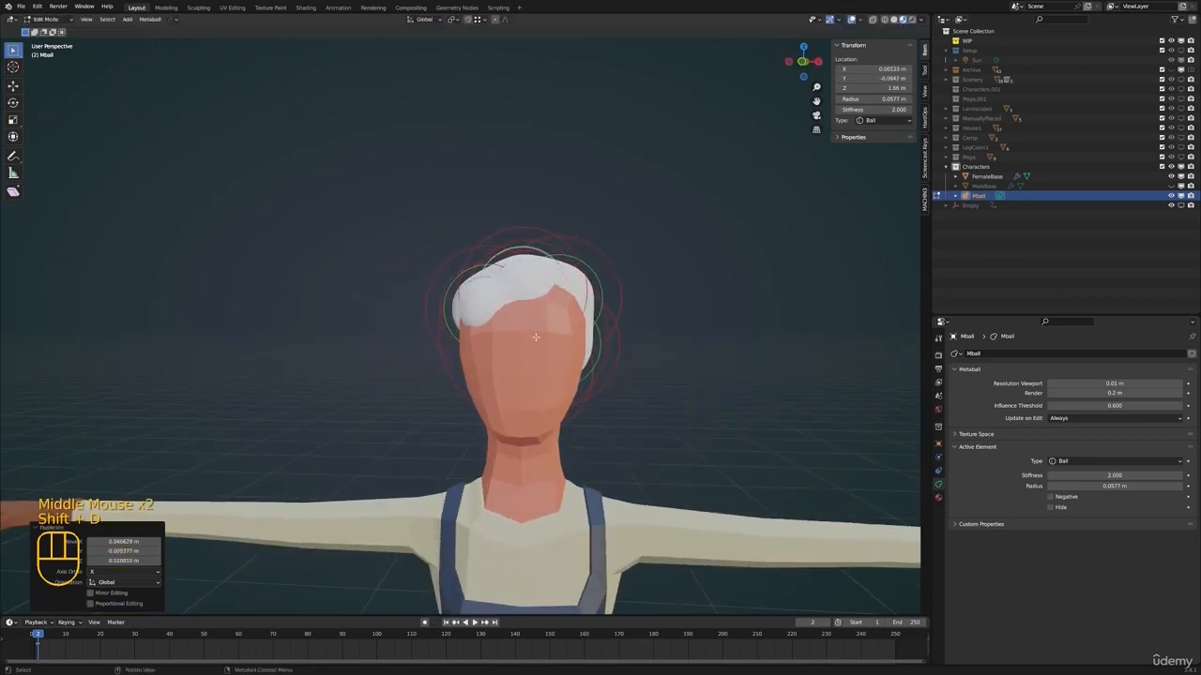
key(shift+d)
click(570, 343)
shift+middle_drag(570, 342, 589, 350)
Duplicate the small ball three more times to fill out the hair at both sides of the head
scroll(651, 368, down, 1)
middle_drag(589, 350, 570, 372)
key(shift+d)
click(652, 380)
key(g)
click(674, 390)
key(shift+d)
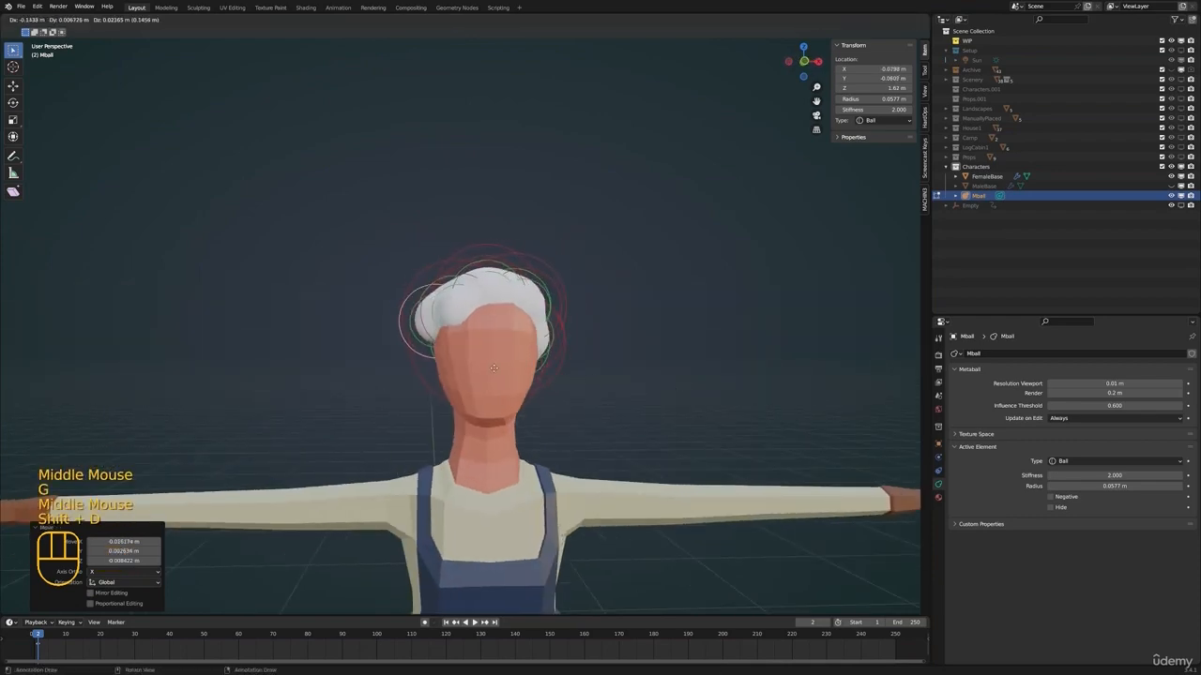
click(473, 385)
middle_drag(474, 386, 544, 375)
key(shift+d)
click(528, 378)
Return to Object Mode and convert the metaball hair to a mesh
key(Tab)
middle_drag(544, 375, 601, 353)
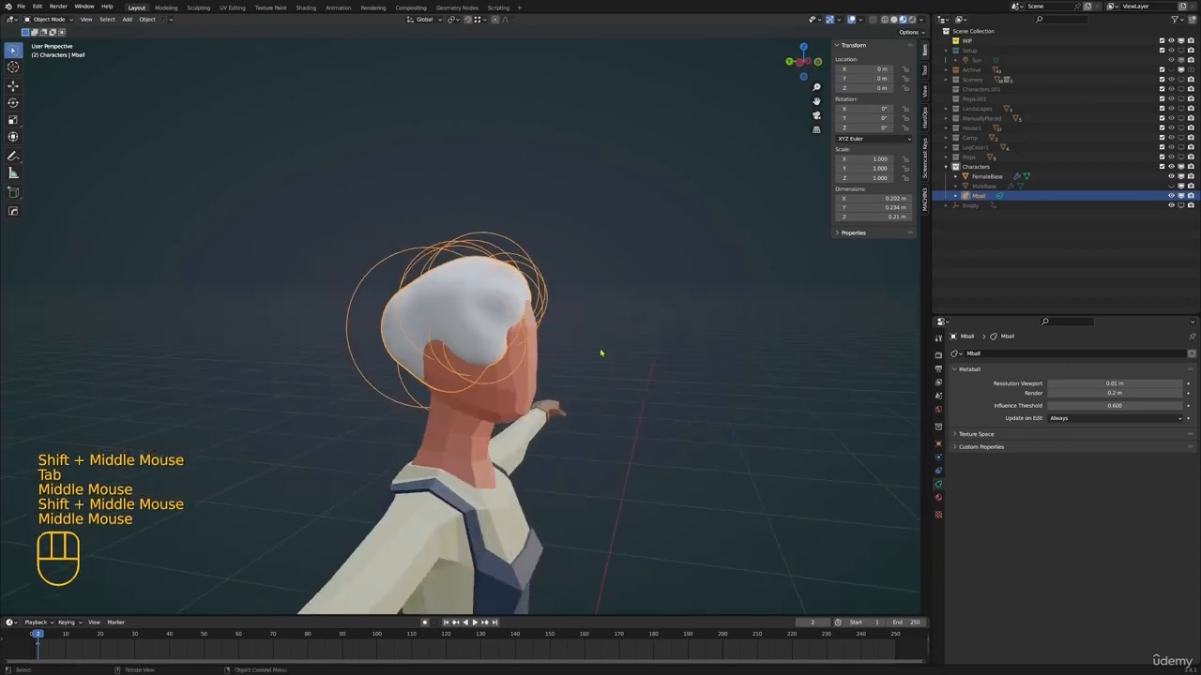
key(F3)
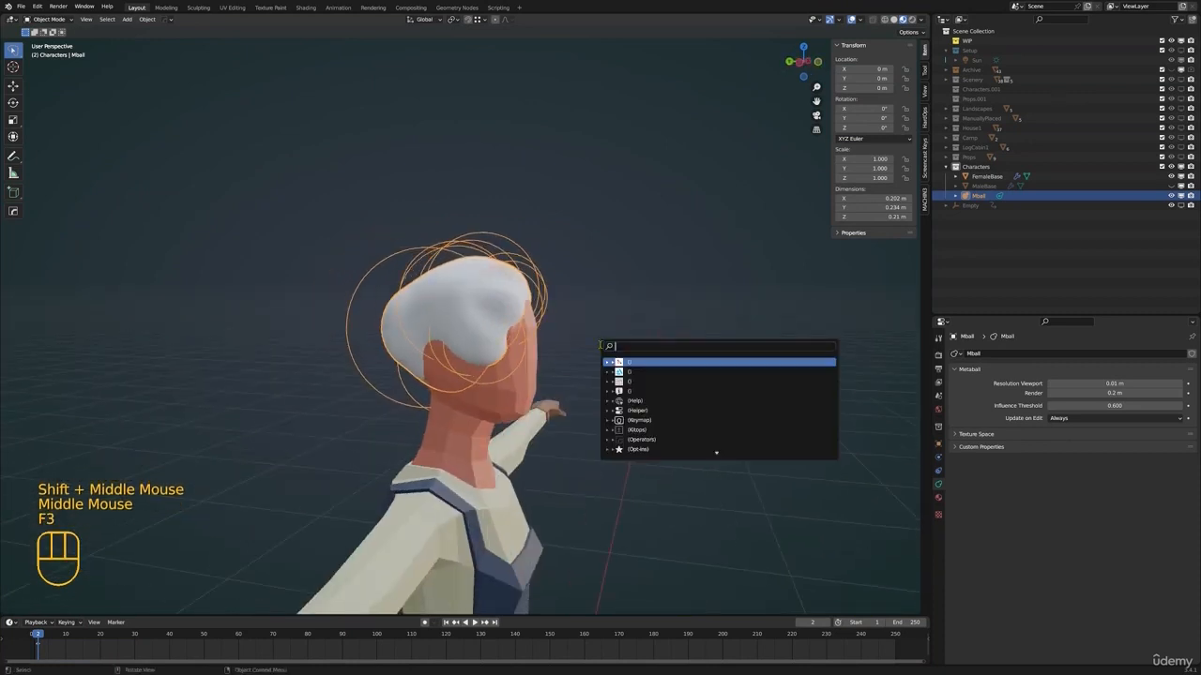
text(con)
key(Return)
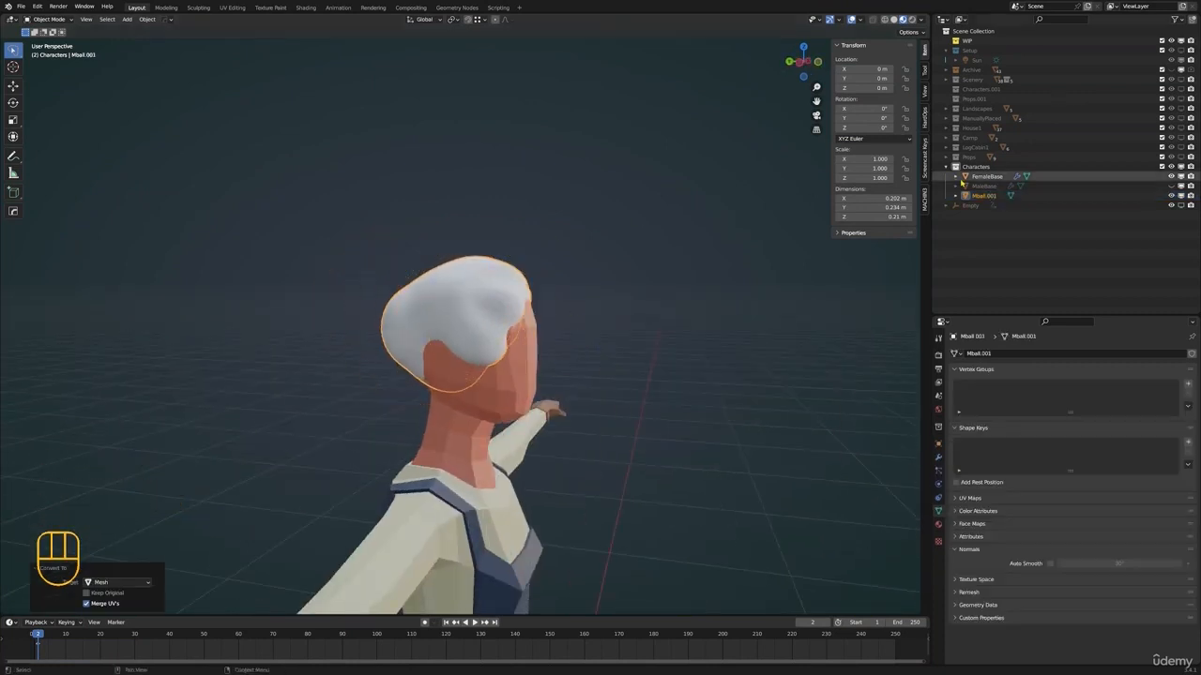
Rename the converted hair mesh FemaleHair
click(998, 197)
double_click(996, 196)
text(Female)
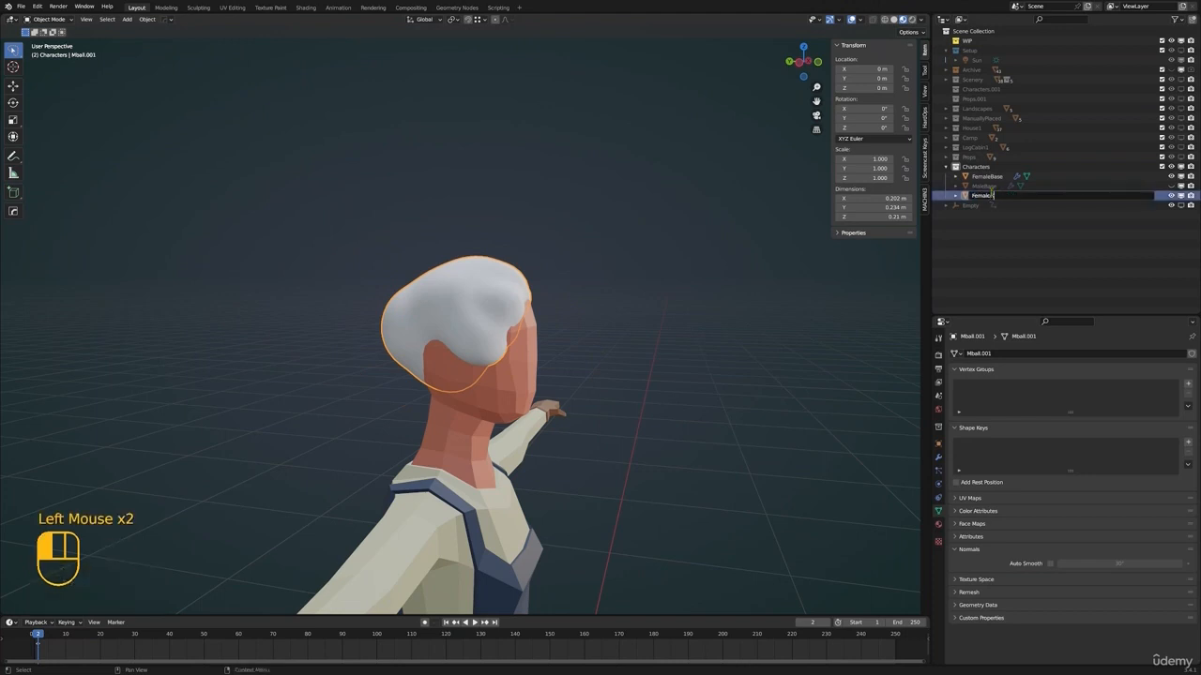
text(Hair)
key(Return)
Open FemaleHair in the Sculpting workspace and check the hair's shape from above and around the head
shift+middle_drag(590, 282, 446, 197)
scroll(577, 310, up, 1)
shift+scroll(576, 310, up, 1)
scroll(571, 333, up, 2)
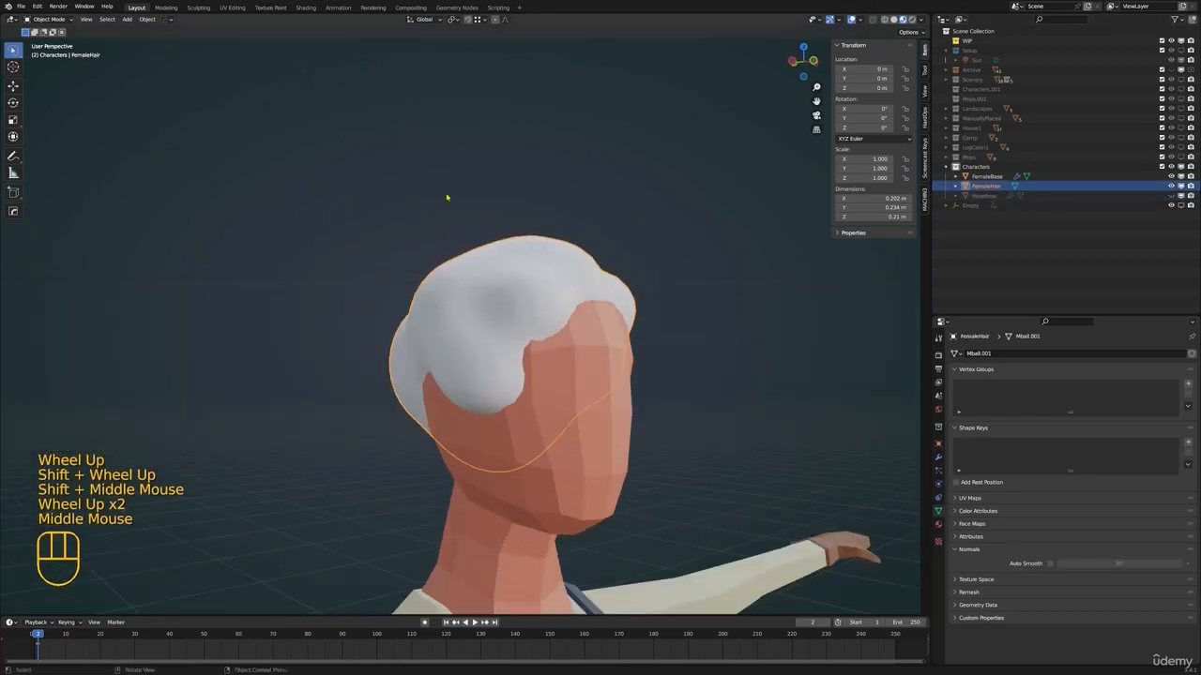
click(198, 8)
scroll(582, 300, down, 3)
middle_drag(581, 300, 616, 371)
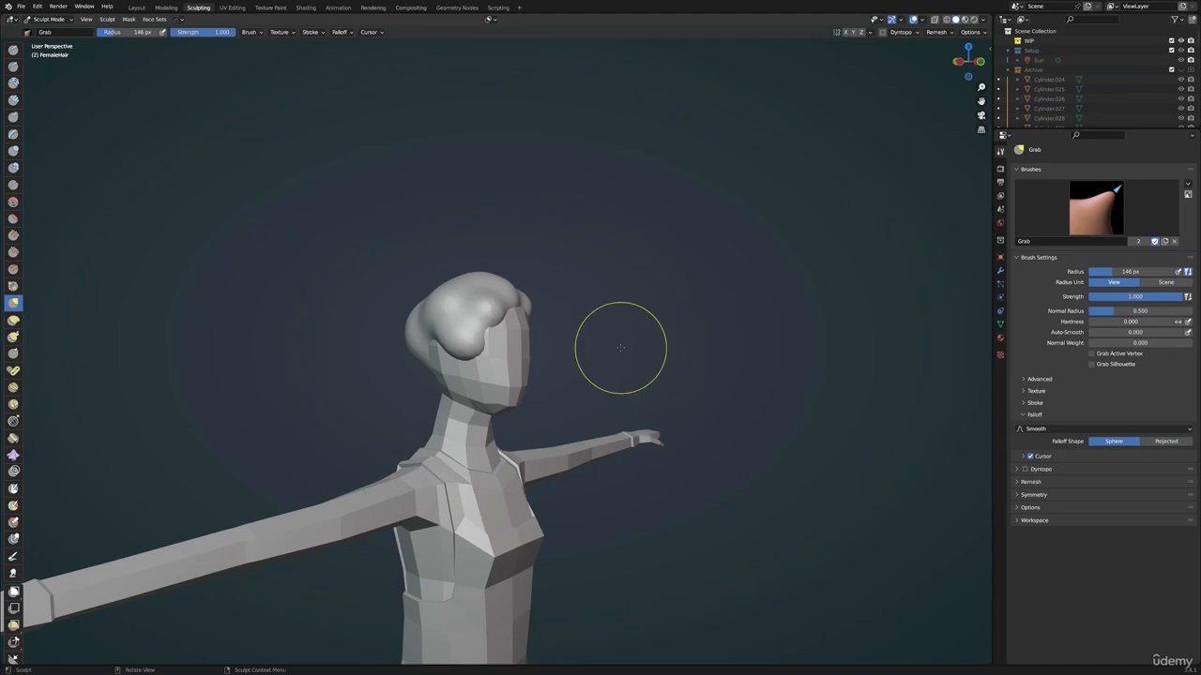
middle_drag(675, 282, 663, 424)
alt+middle_drag(612, 372, 601, 391)
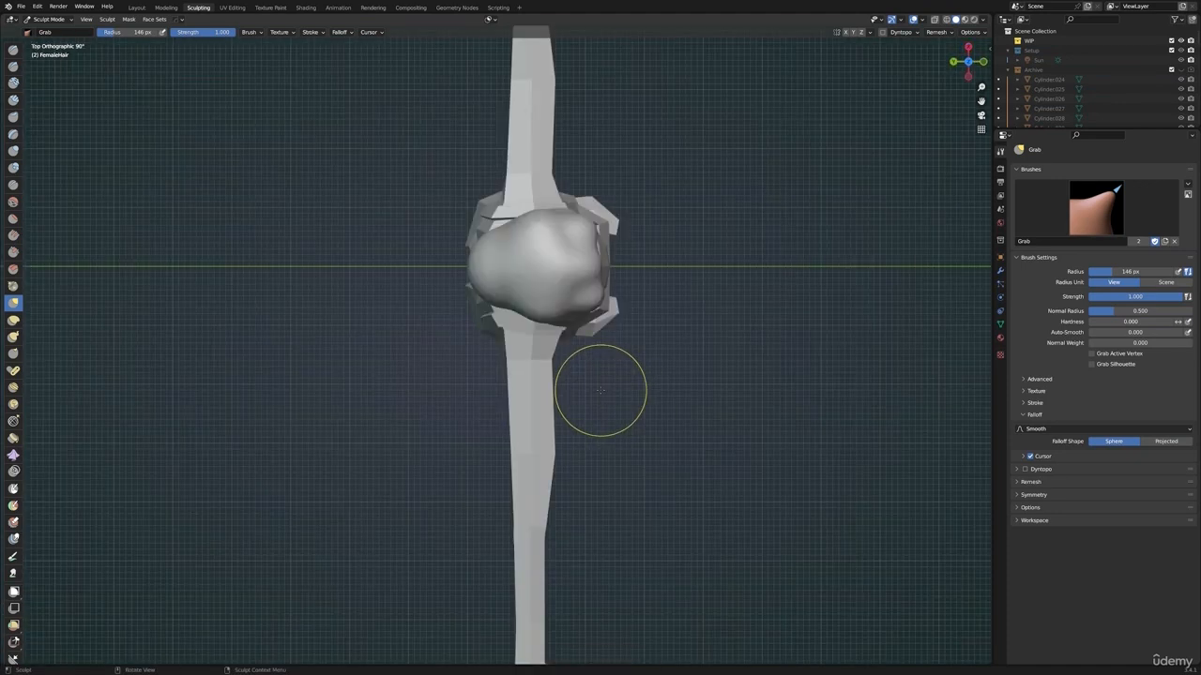
middle_drag(584, 281, 491, 160)
scroll(482, 391, up, 2)
middle_drag(482, 392, 530, 355)
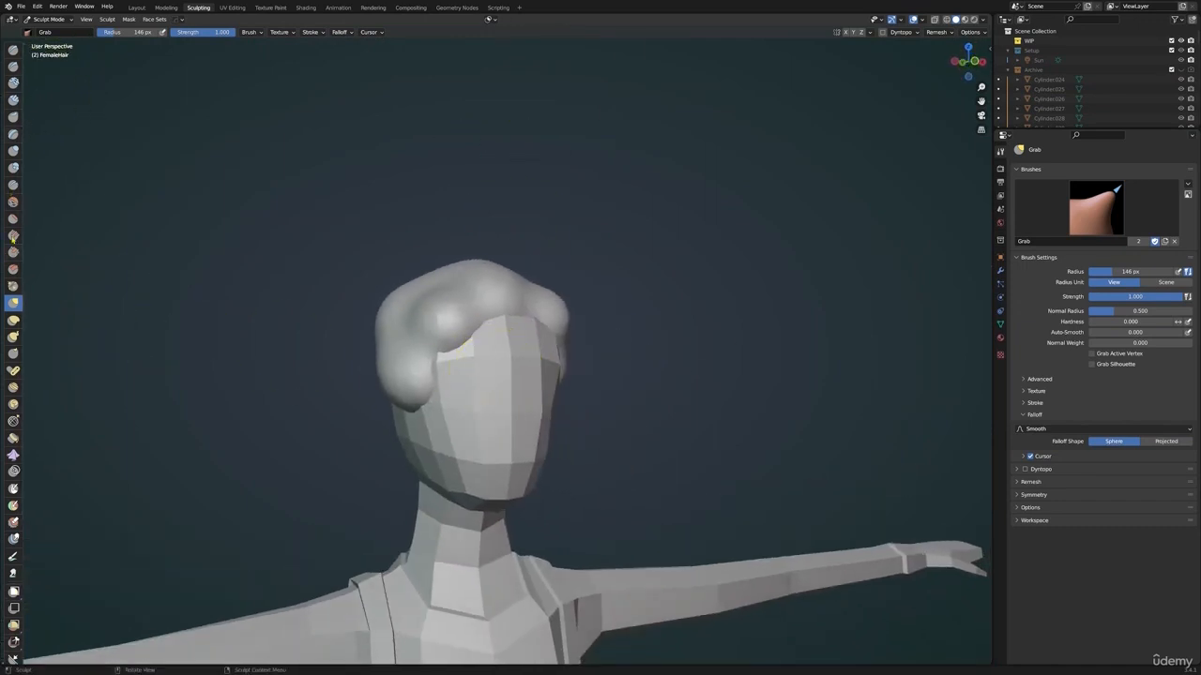
Smooth the bumps on the side and back of the hair with the Smooth brush
click(13, 202)
mouse_move(441, 338)
middle_down()
mouse_move(497, 324)
mouse_move(458, 337)
middle_up()
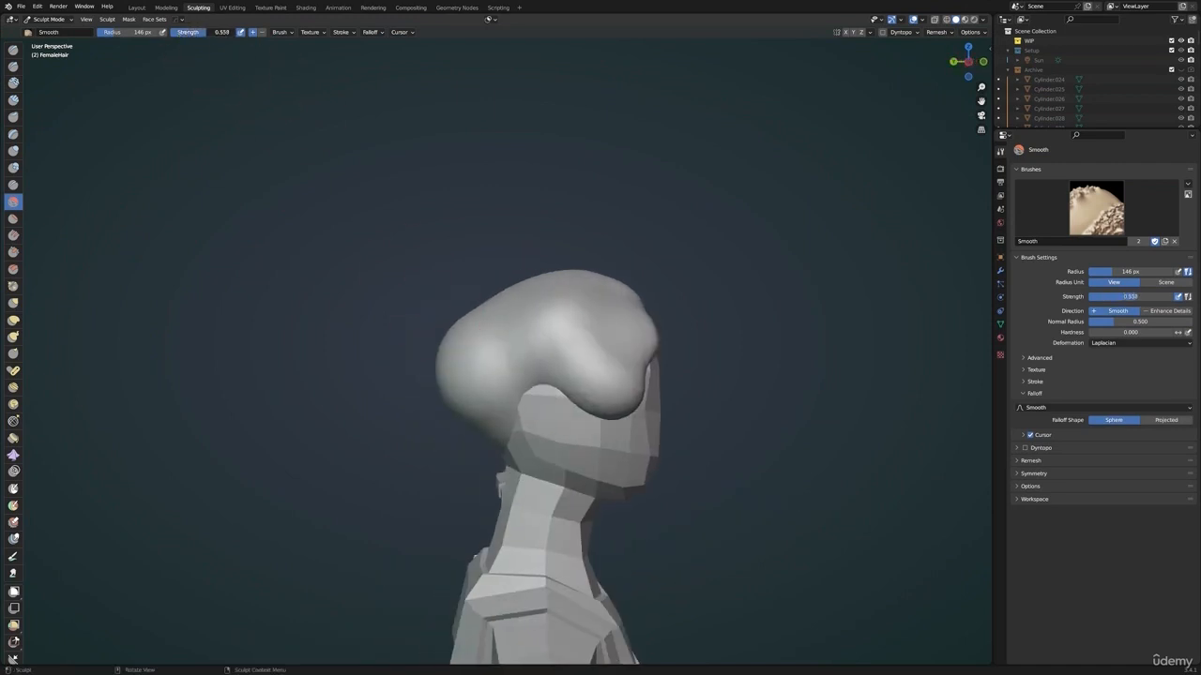
mouse_move(589, 340)
mouse_down()
mouse_move(545, 331)
mouse_move(477, 357)
mouse_up()
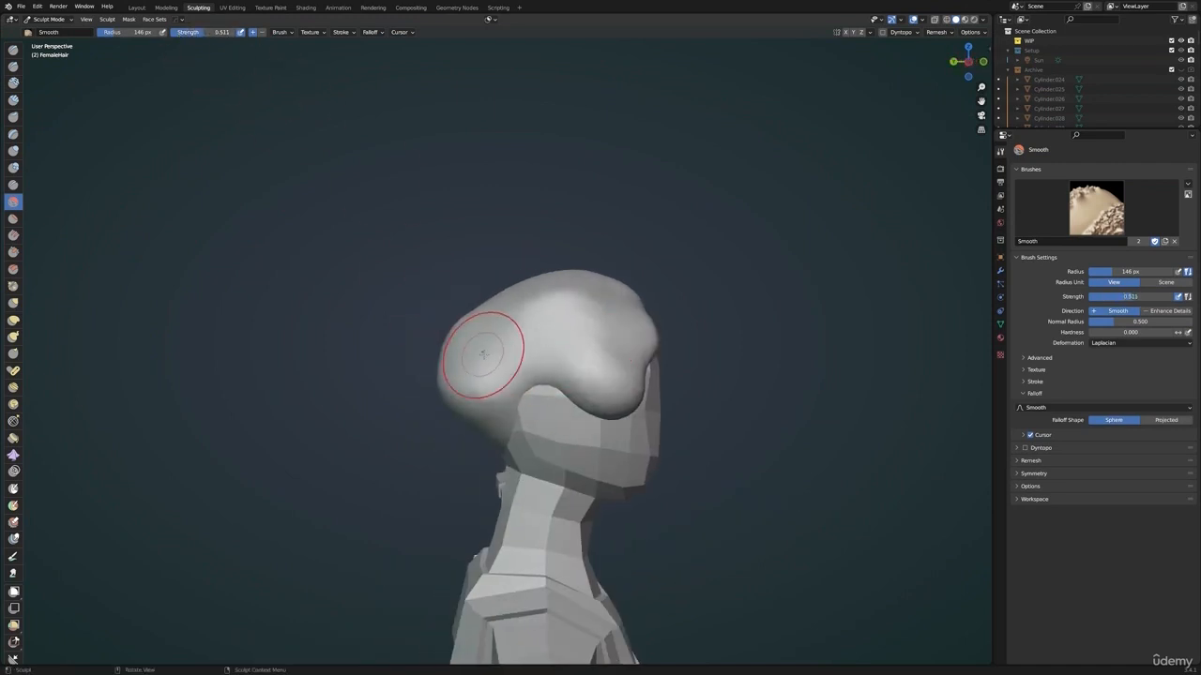
middle_drag(478, 357, 174, 235)
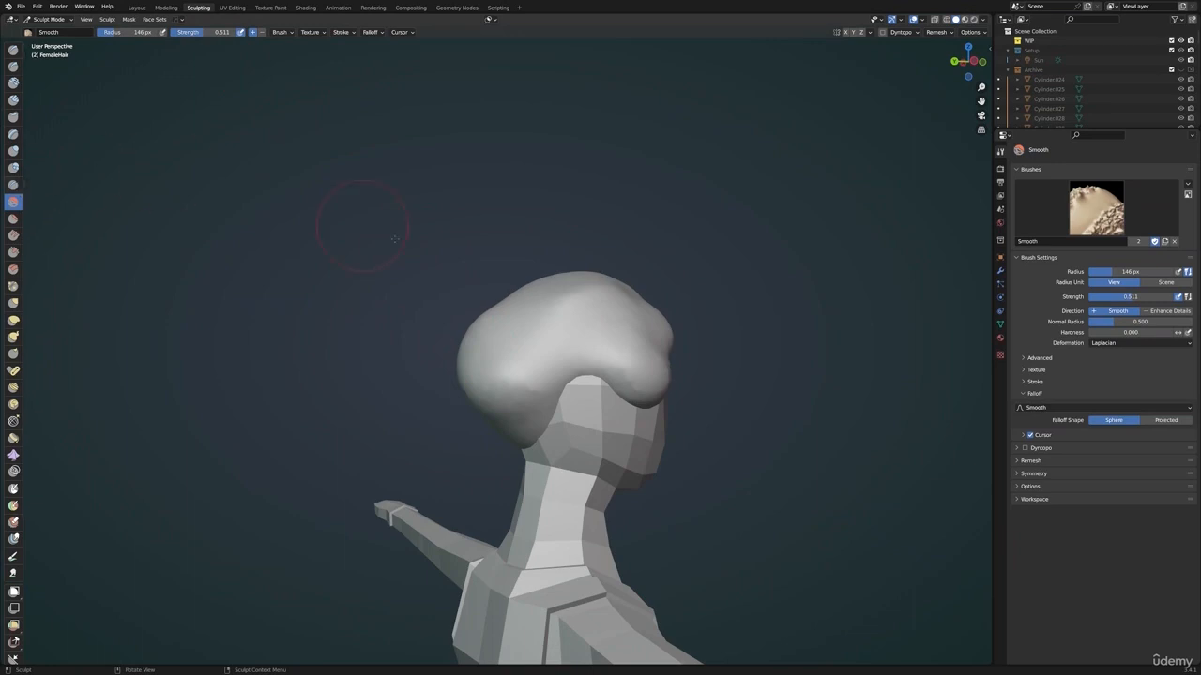
Reshape the front hairline and the lock beside the forehead with the Grab brush
key(shift+c)
middle_drag(463, 241, 413, 376)
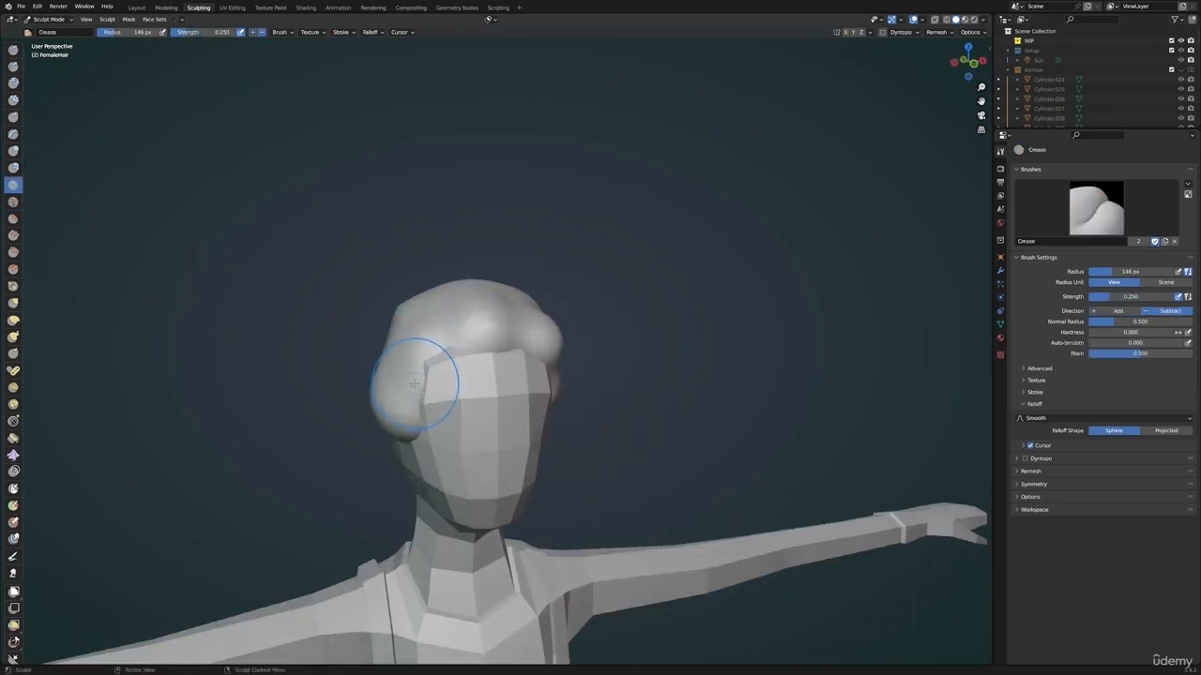
click(15, 305)
middle_drag(536, 336, 449, 337)
mouse_move(367, 335)
mouse_down()
mouse_move(331, 340)
mouse_move(362, 348)
mouse_up()
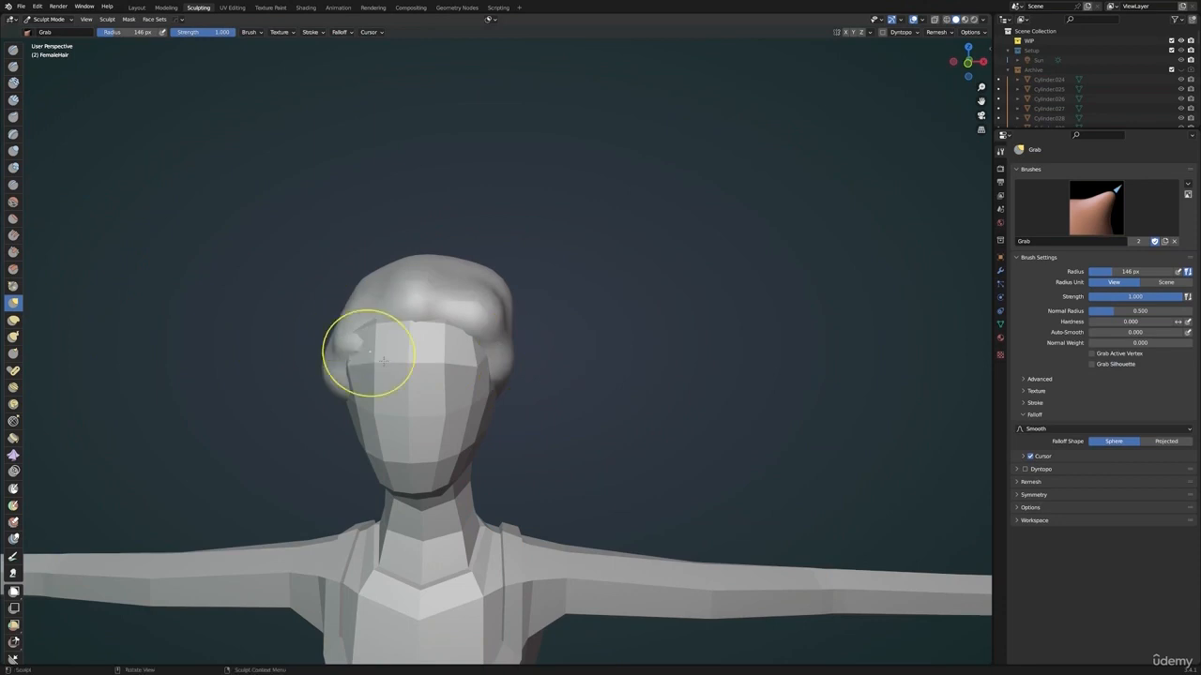
middle_drag(382, 359, 600, 317)
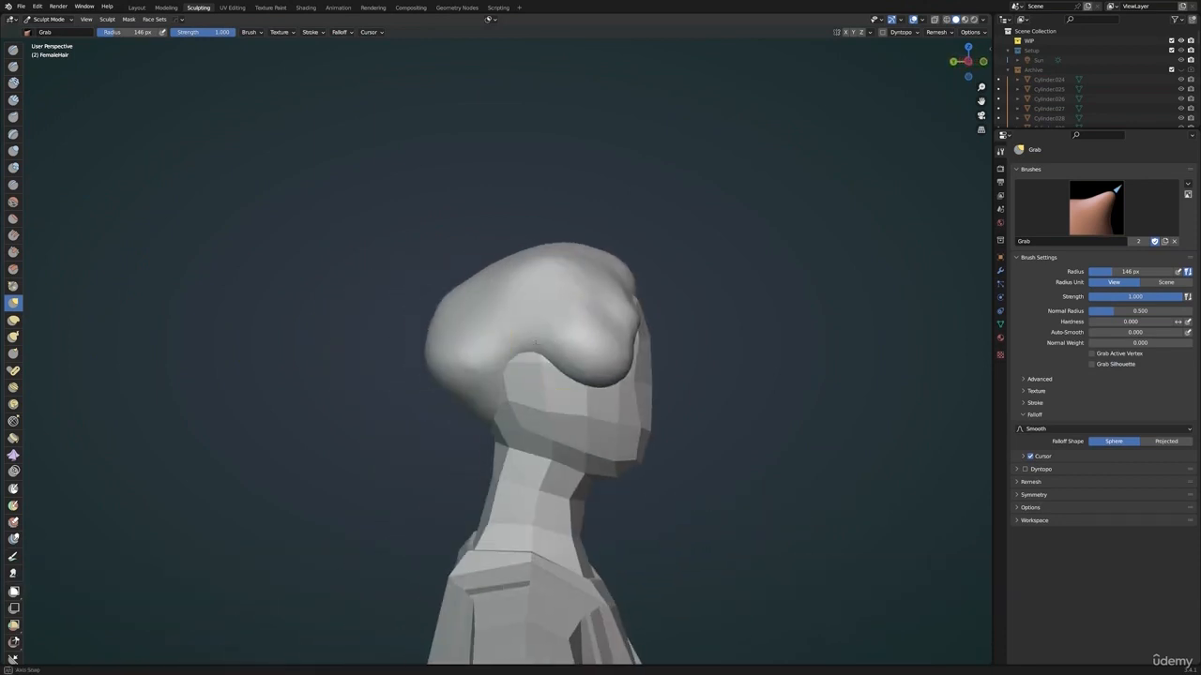
Pull the back of the hair down toward the nape and enlarge the Grab brush radius to about 220 px
drag(484, 378, 472, 376)
middle_drag(472, 375, 552, 385)
mouse_move(552, 389)
mouse_down()
mouse_move(545, 400)
mouse_move(553, 392)
mouse_up()
key(f)
click(593, 313)
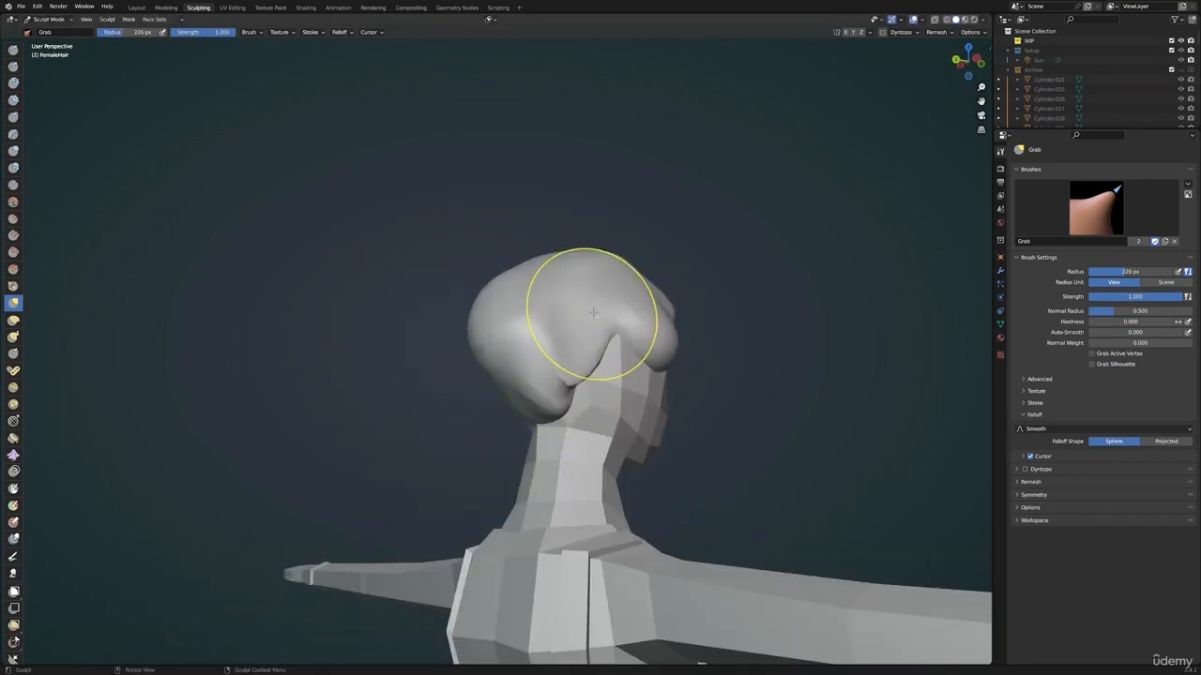
Reshape the front hairline and the side lock beside the face with the 220 px Grab brush
mouse_move(592, 312)
middle_down()
mouse_move(437, 376)
mouse_move(491, 317)
middle_up()
drag(489, 303, 489, 284)
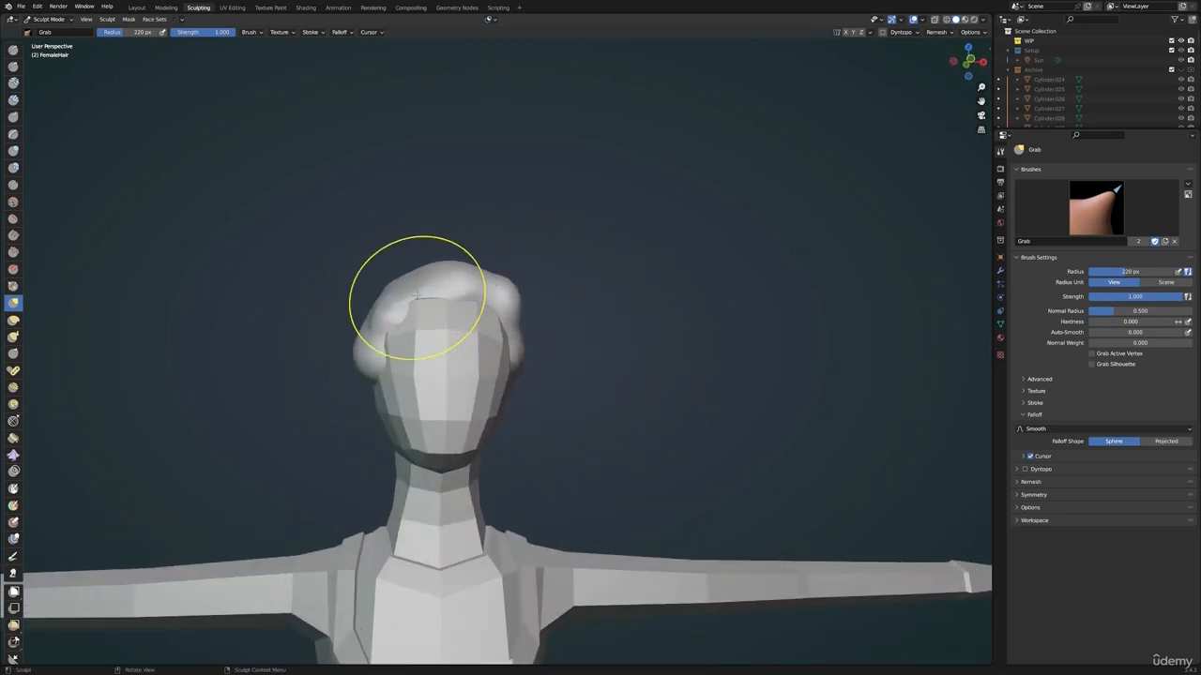
middle_drag(437, 295, 423, 375)
drag(432, 348, 427, 343)
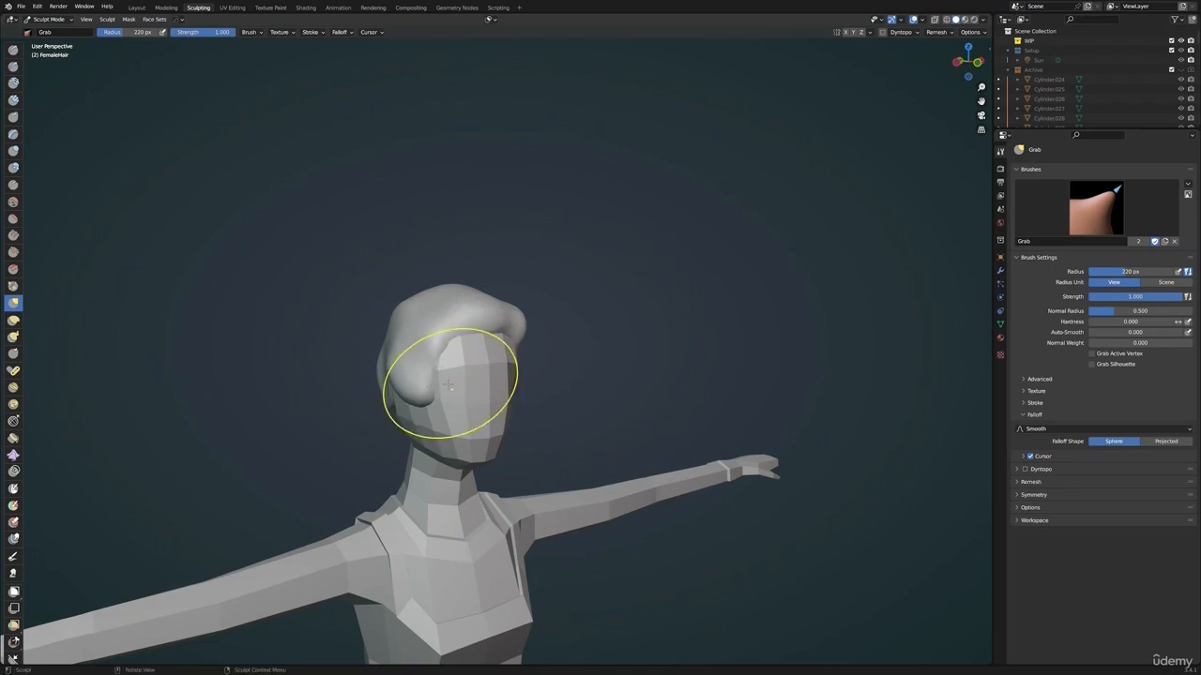
middle_drag(451, 384, 386, 398)
drag(385, 398, 391, 386)
middle_drag(391, 386, 523, 354)
Reduce the Grab brush radius to 83 px and pull small tufts around the side and back of the hair
key(f)
click(403, 363)
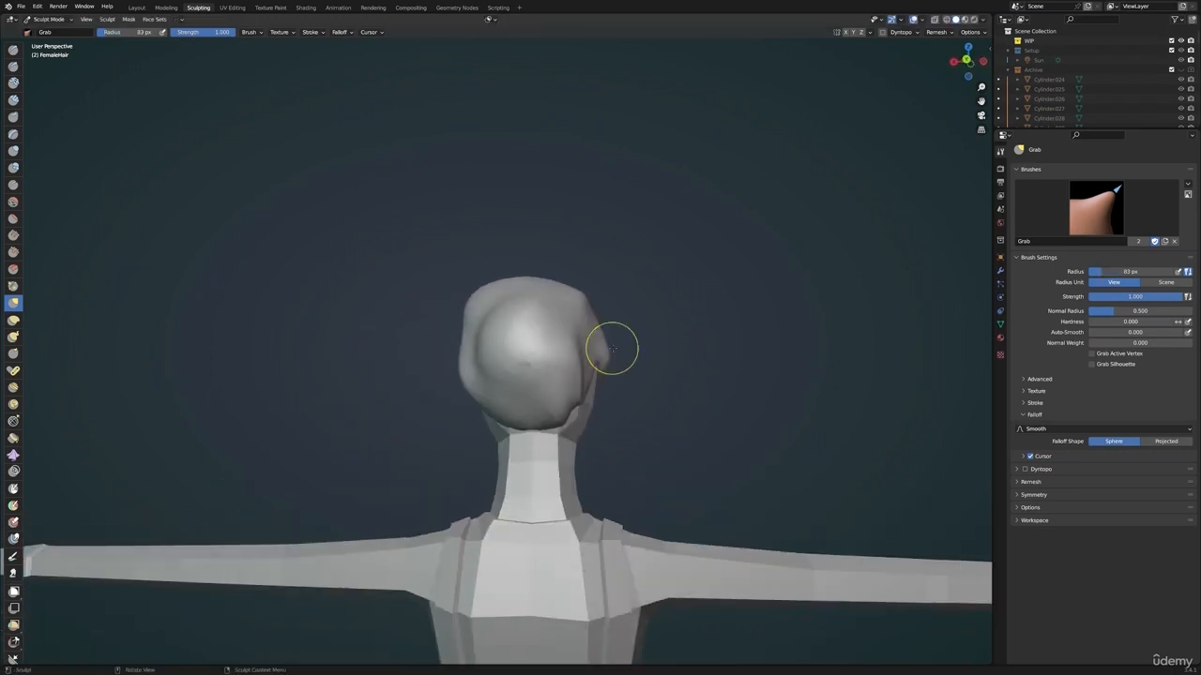
drag(599, 346, 590, 350)
middle_drag(607, 362, 584, 342)
middle_drag(553, 385, 512, 377)
drag(552, 343, 540, 330)
middle_drag(506, 308, 547, 319)
drag(549, 321, 564, 338)
middle_drag(564, 338, 850, 438)
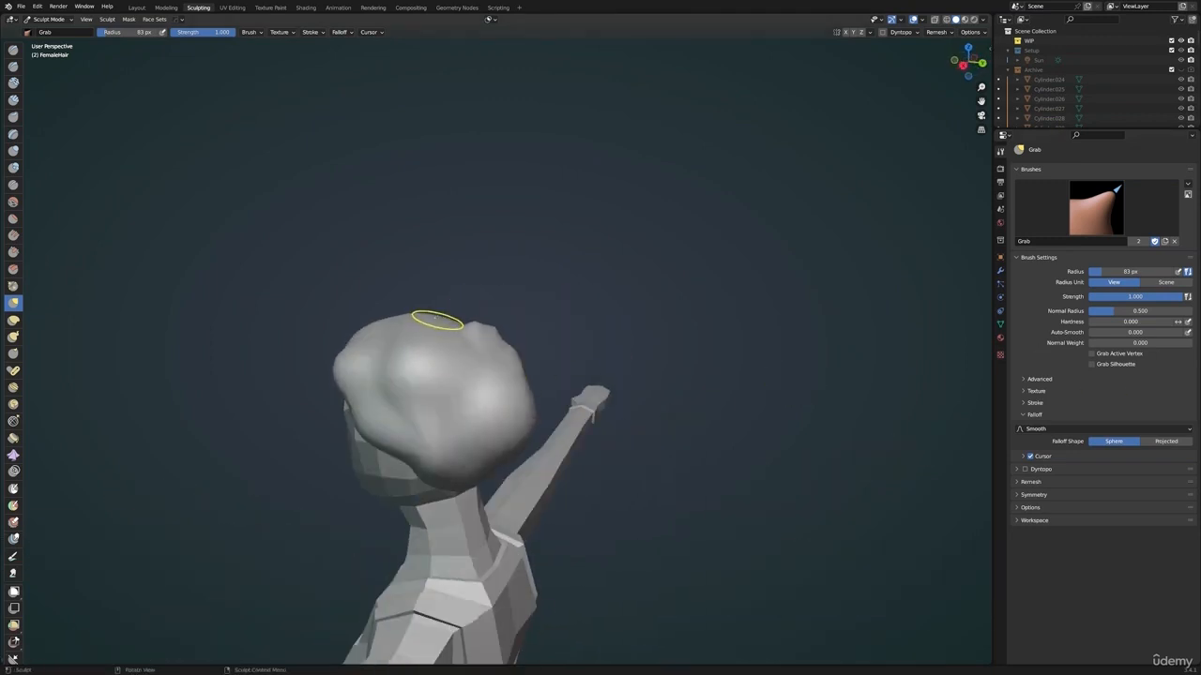
Pull pointed tufts out of the crown, side and back of the hair with the 83 px Grab brush
drag(437, 321, 444, 330)
drag(436, 407, 388, 343)
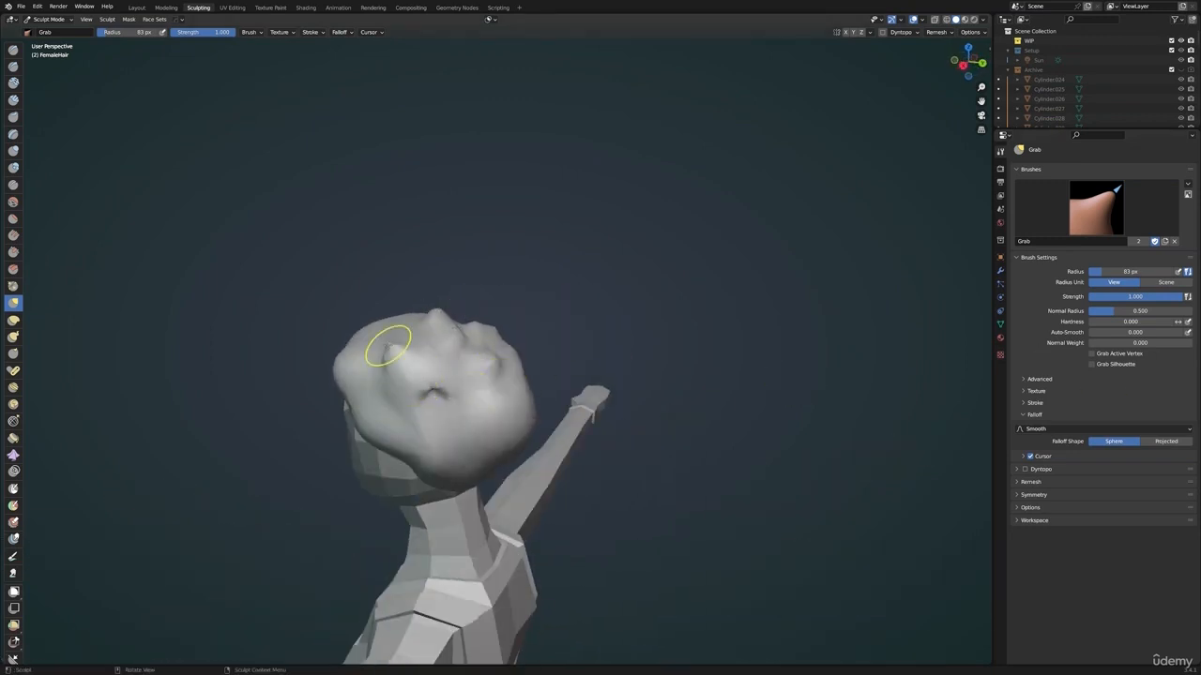
middle_drag(389, 343, 520, 365)
drag(488, 500, 502, 483)
middle_drag(450, 437, 598, 466)
drag(578, 487, 577, 493)
scroll(572, 444, down, 4)
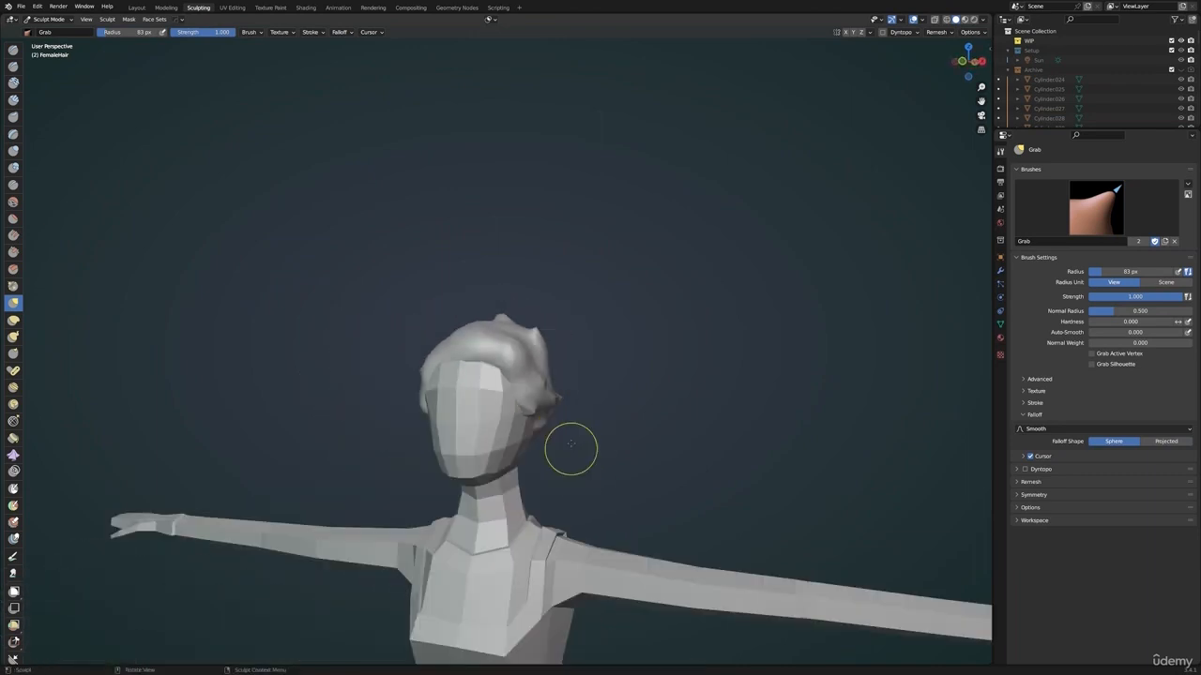
Add a Decimate modifier to FemaleHair with a ratio of 0.0440 and Triangulate enabled
click(1001, 271)
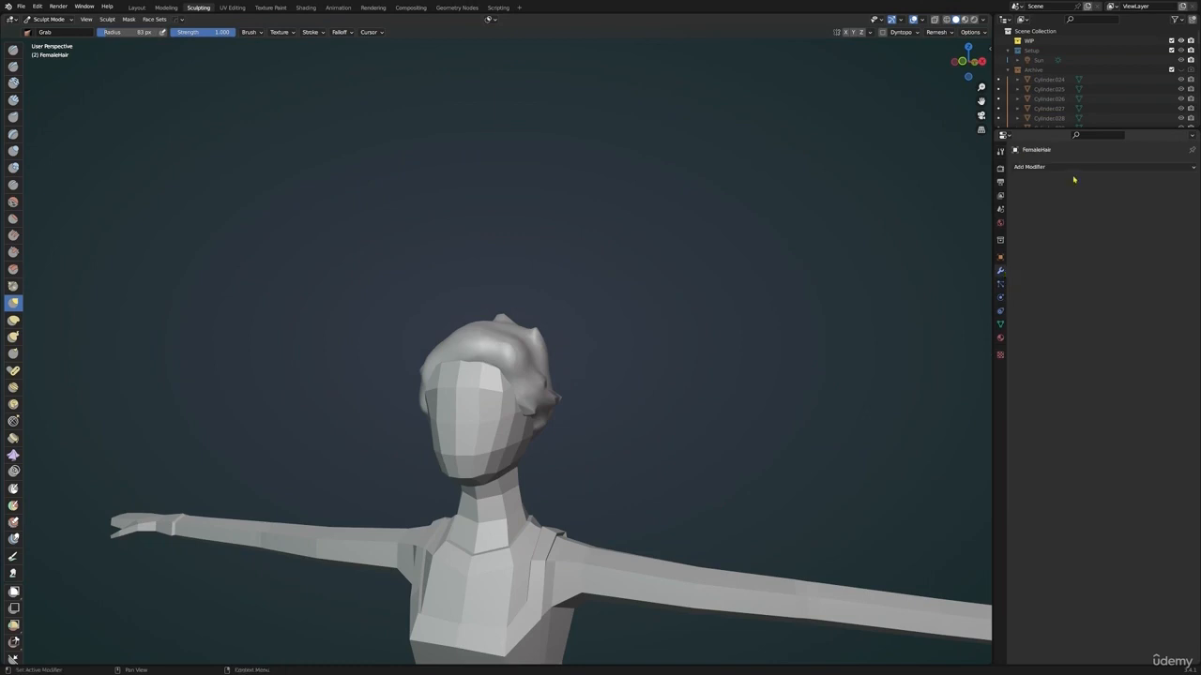
click(1079, 170)
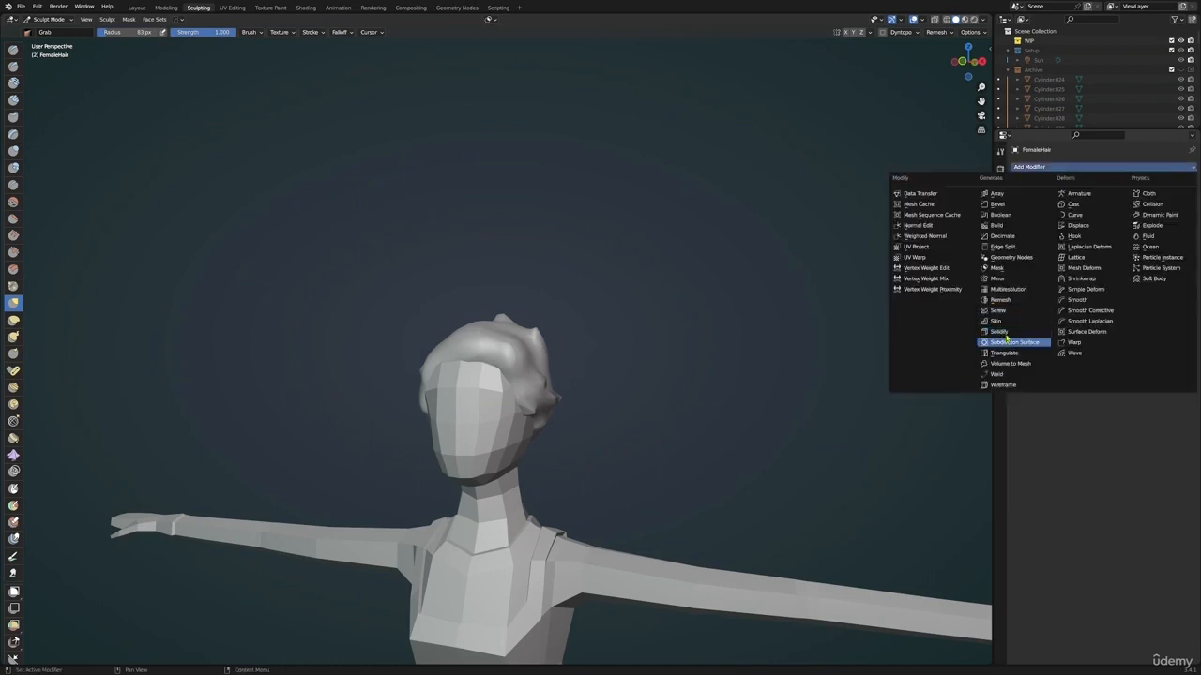
click(1006, 235)
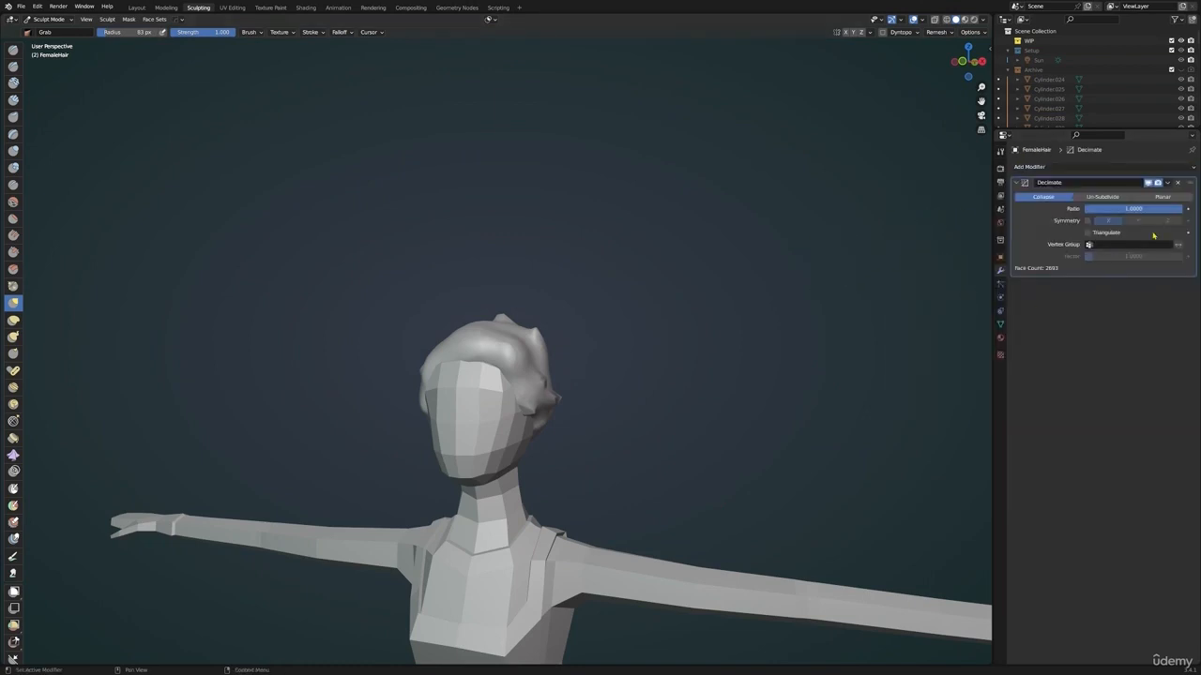
drag(1149, 209, 1090, 209)
scroll(469, 521, down, 7)
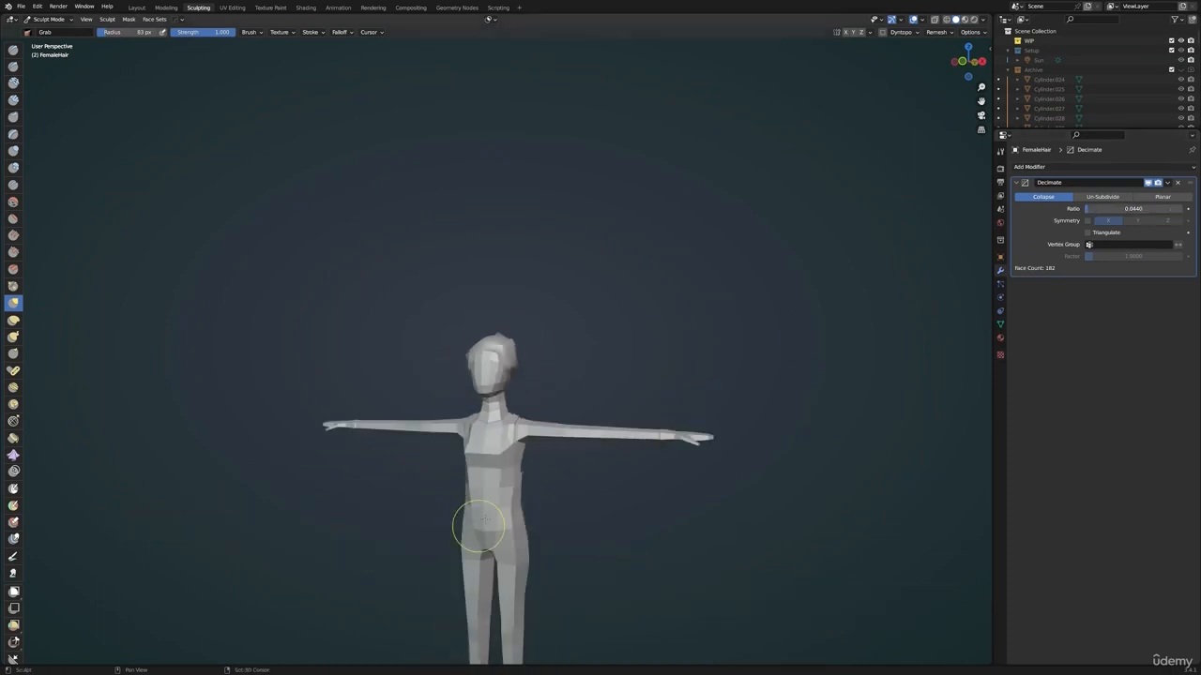
shift+middle_drag(460, 528, 497, 448)
middle_drag(544, 429, 661, 404)
scroll(542, 376, up, 8)
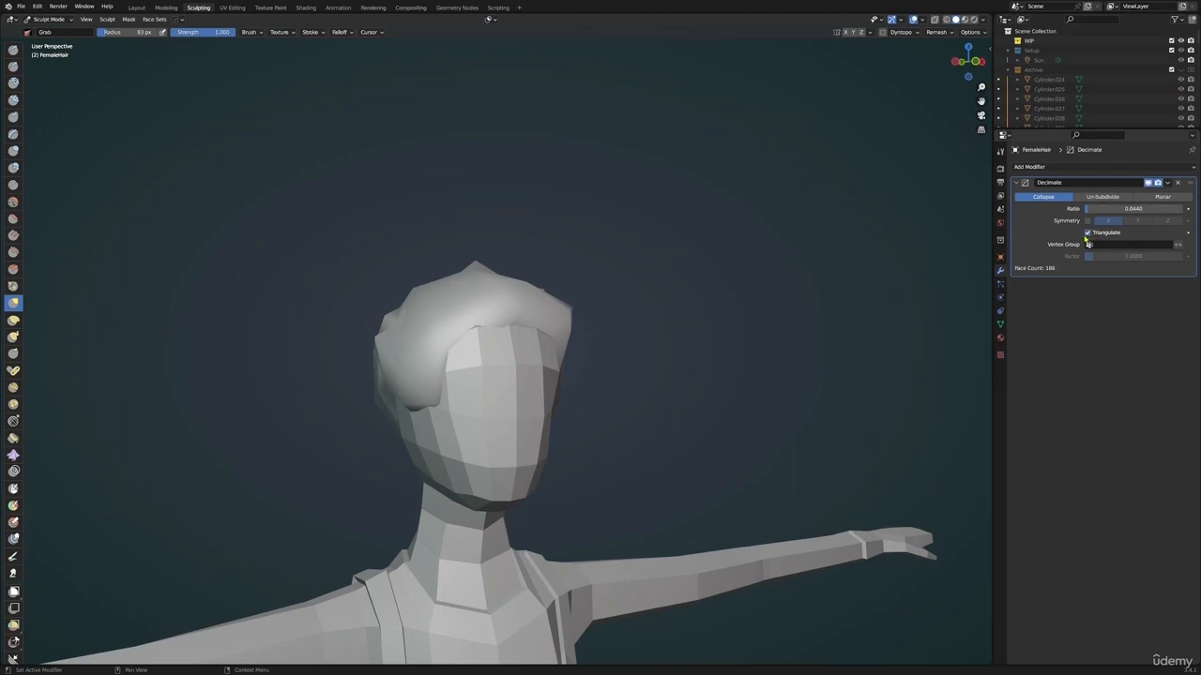
Switch FemaleHair to Object Mode and apply Shade Flat to it
right_click(708, 284)
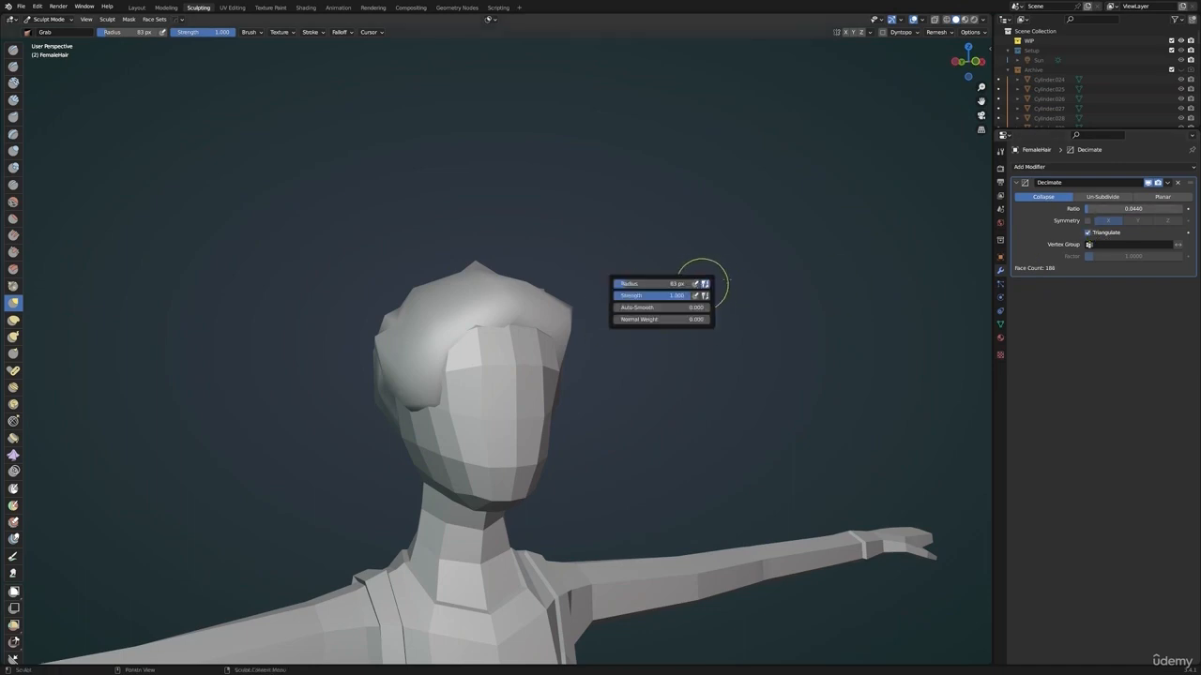
key(ctrl+Tab)
click(718, 293)
right_click(757, 272)
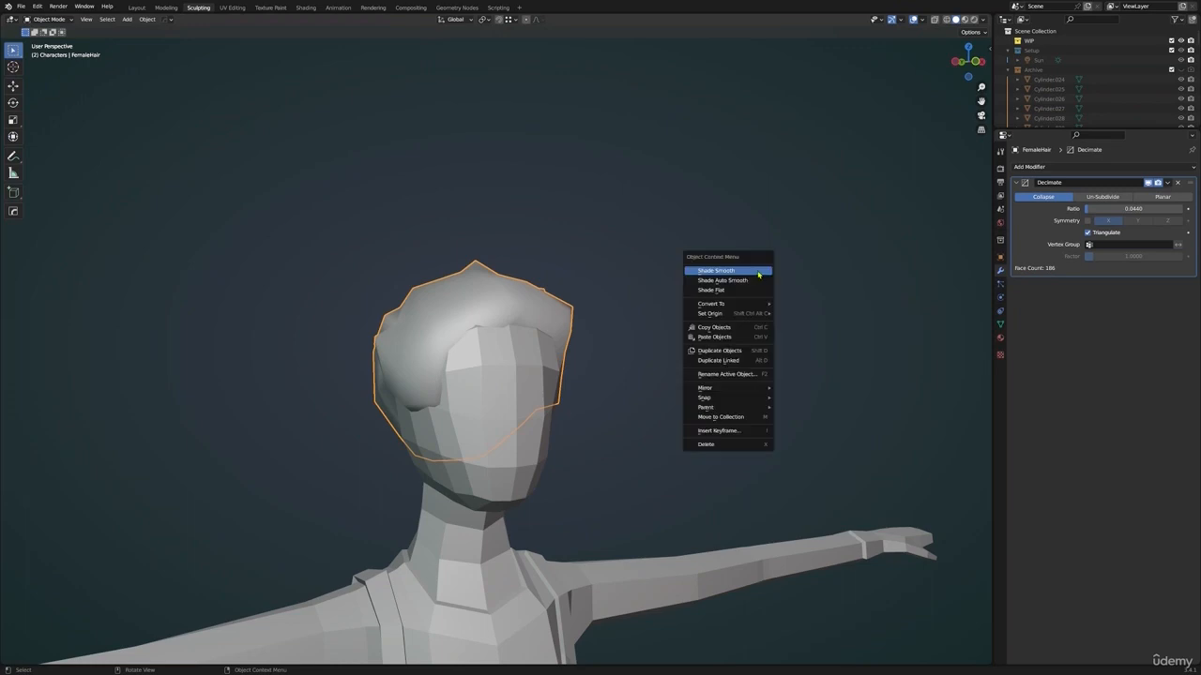
key(Escape)
key(Tab)
key(Tab)
right_click(749, 304)
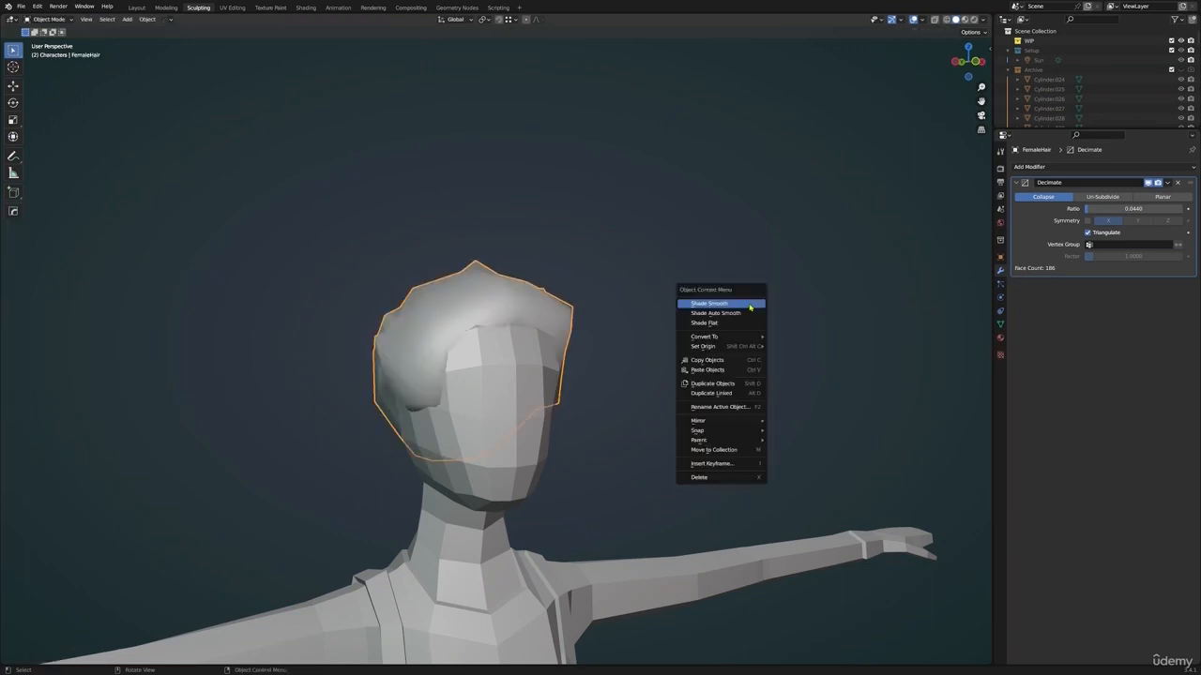
click(740, 322)
middle_drag(740, 328, 733, 314)
Return FemaleHair to Sculpt Mode and reshape it with a 137 px Grab brush, with the Decimate modifier's viewport display off
key(ctrl+Tab)
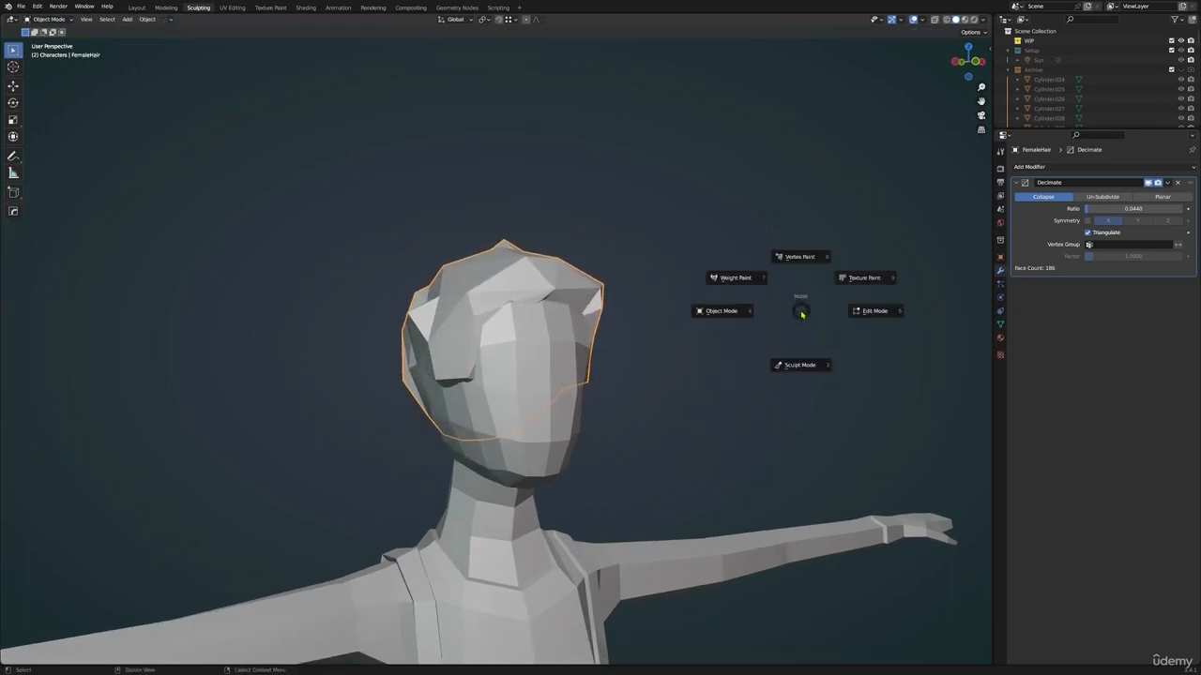
click(799, 365)
middle_drag(536, 357, 1081, 217)
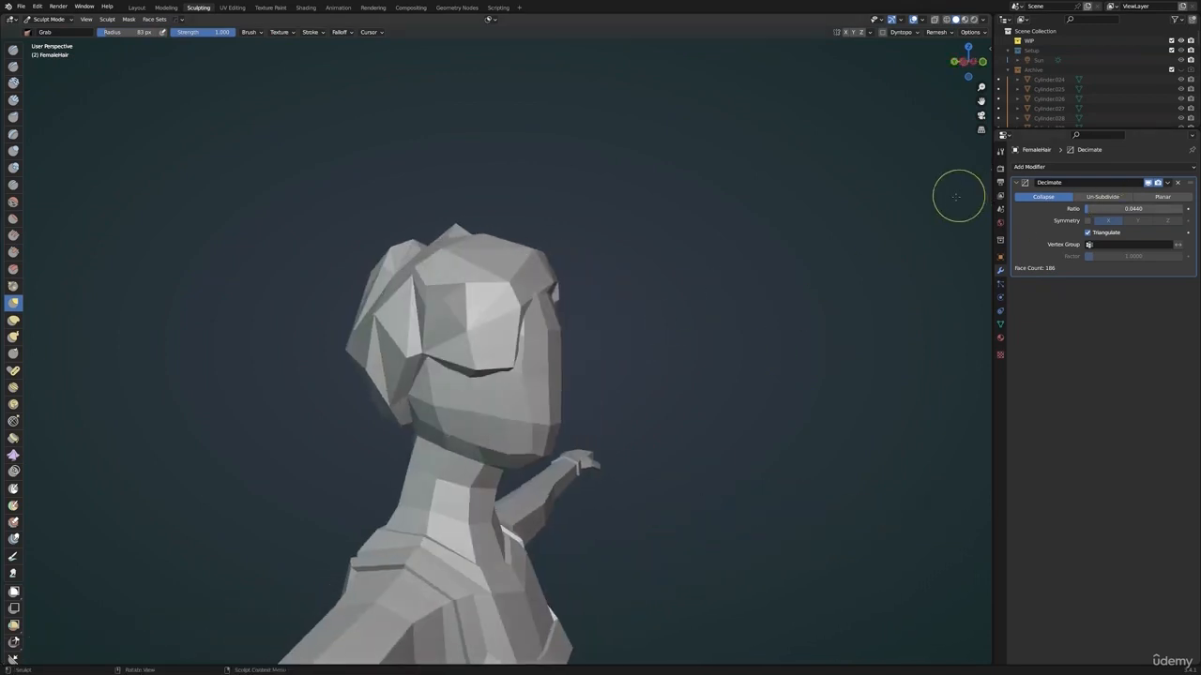
mouse_move(515, 312)
mouse_down()
mouse_move(535, 287)
mouse_move(561, 298)
mouse_up()
mouse_move(646, 281)
middle_down()
mouse_move(438, 370)
mouse_move(528, 343)
mouse_move(518, 352)
mouse_move(478, 332)
mouse_move(544, 319)
mouse_move(435, 309)
mouse_move(541, 337)
mouse_move(622, 325)
mouse_move(554, 336)
mouse_move(480, 315)
mouse_move(601, 317)
mouse_move(555, 317)
mouse_move(597, 335)
mouse_move(571, 314)
mouse_move(531, 316)
middle_up()
key(f)
click(506, 294)
click(1148, 183)
mouse_move(469, 345)
middle_down()
mouse_move(550, 294)
mouse_move(464, 257)
mouse_move(479, 251)
middle_up()
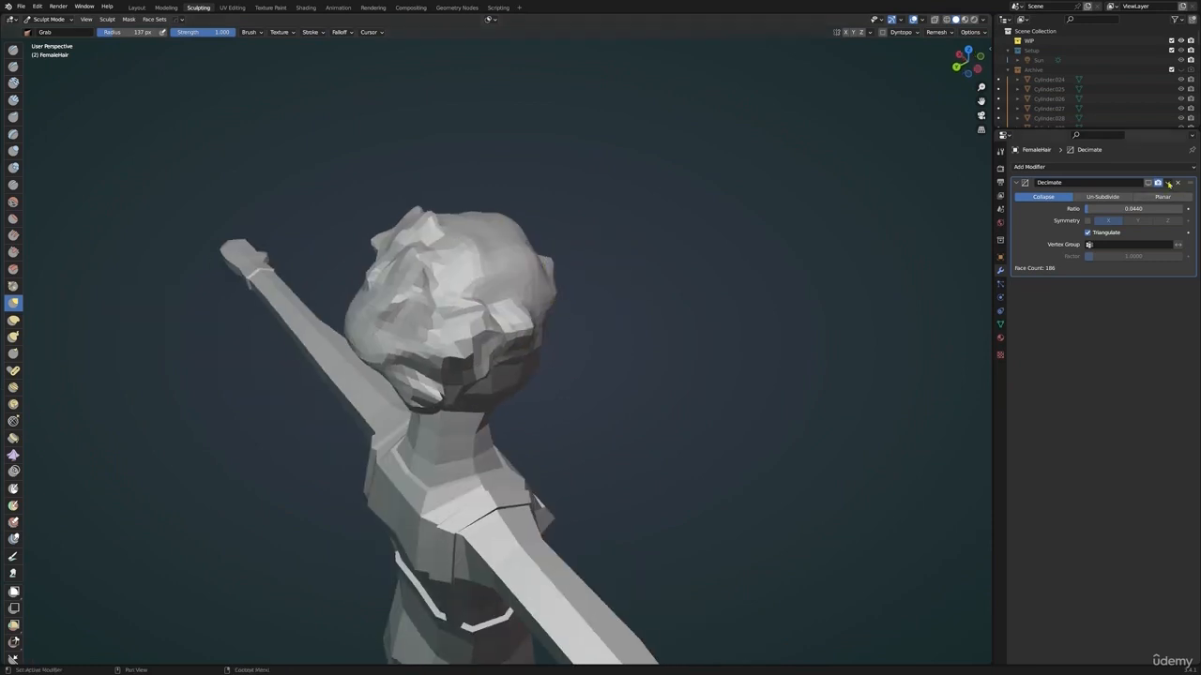
Turn the Decimate viewport display back on and check the faceted hair from several sides
click(1148, 183)
middle_drag(765, 244, 707, 330)
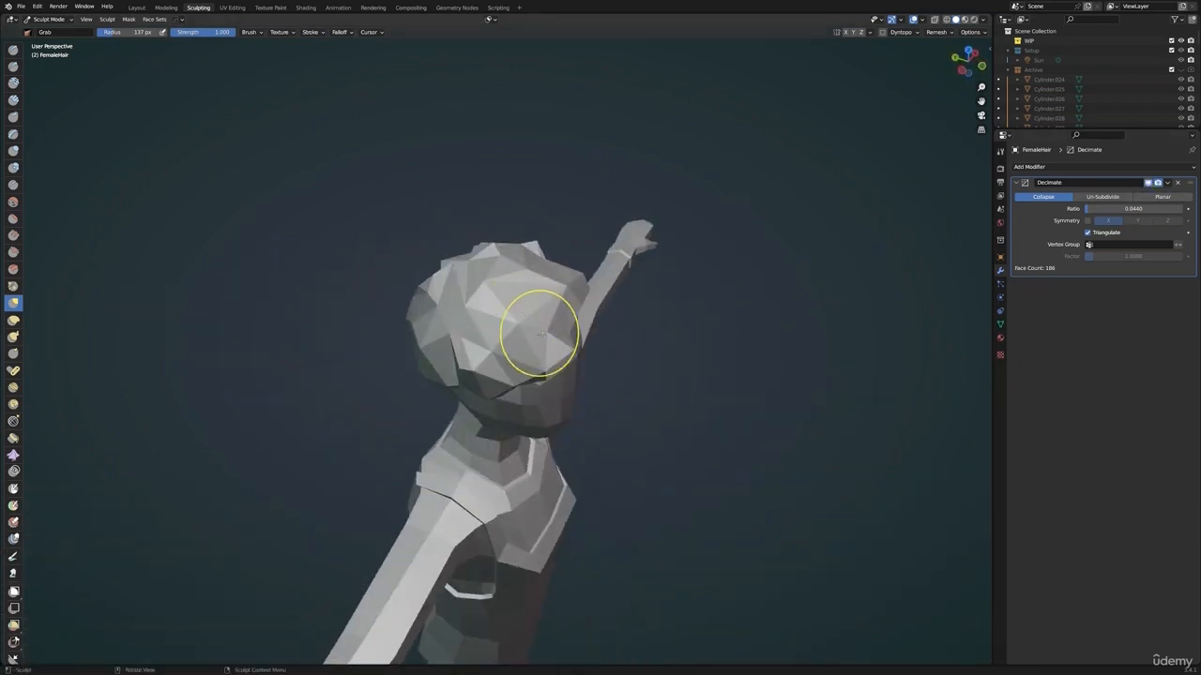
middle_drag(454, 293, 329, 249)
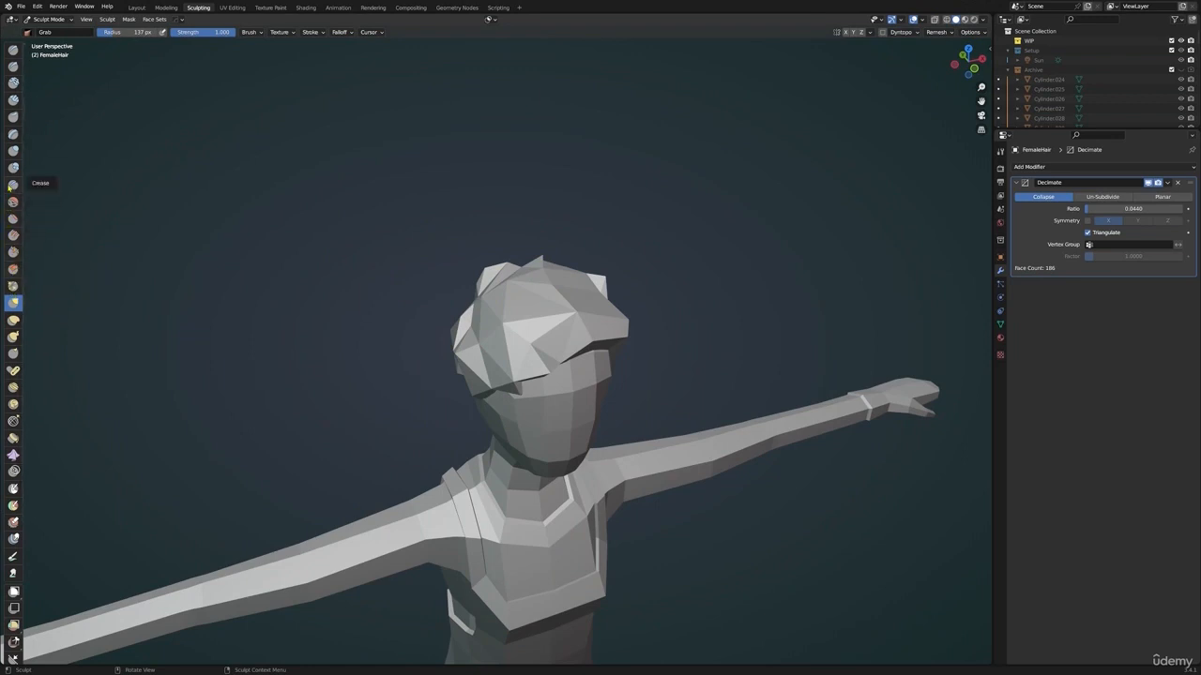
Carve strand grooves into the front of the undecimated hair with the Crease brush, reducing its radius to 34 px
click(13, 186)
click(1148, 185)
middle_drag(587, 361, 550, 397)
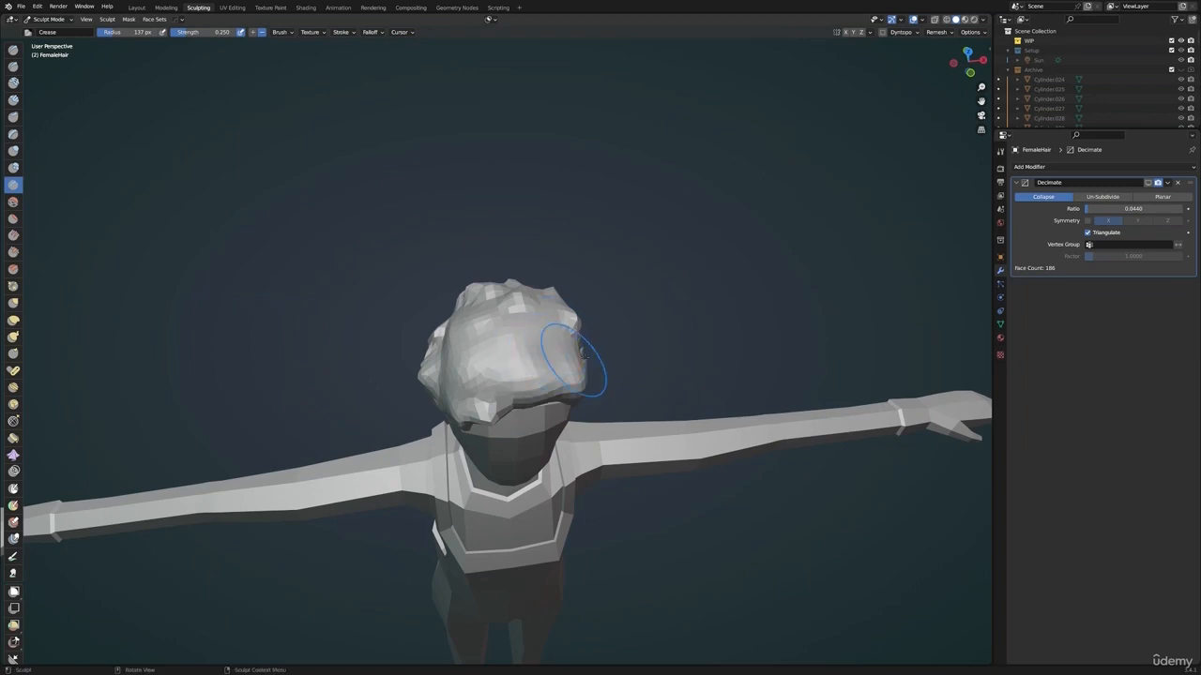
key(f)
click(623, 335)
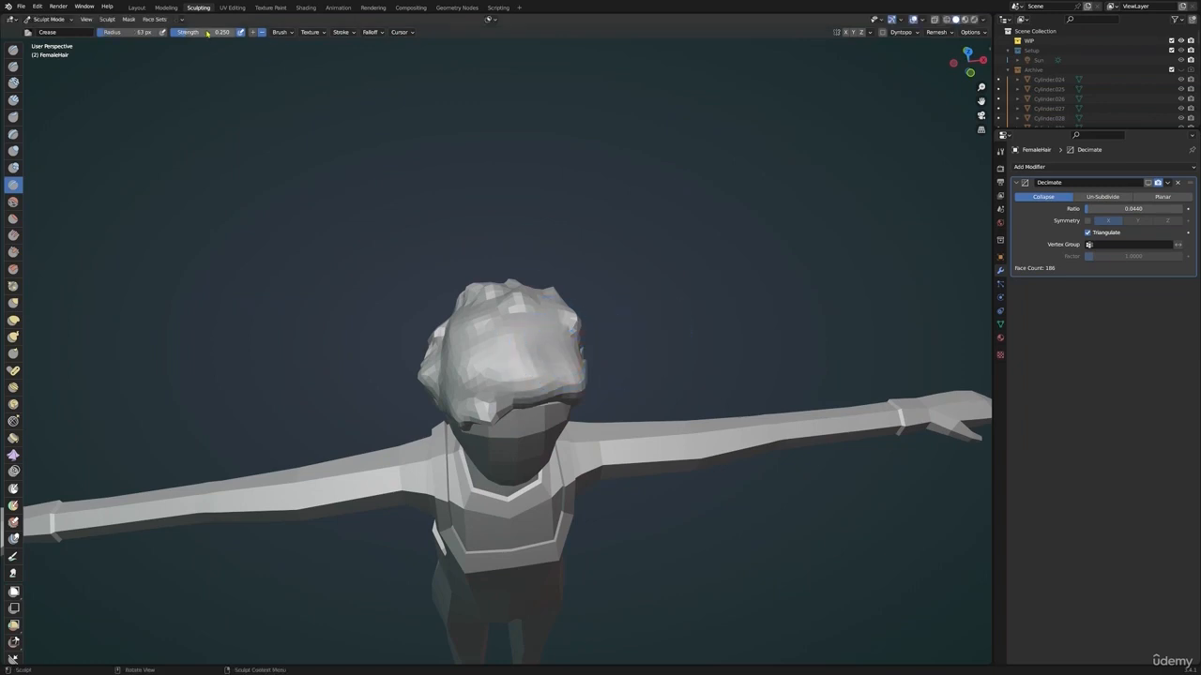
drag(556, 396, 542, 311)
key(ctrl+z)
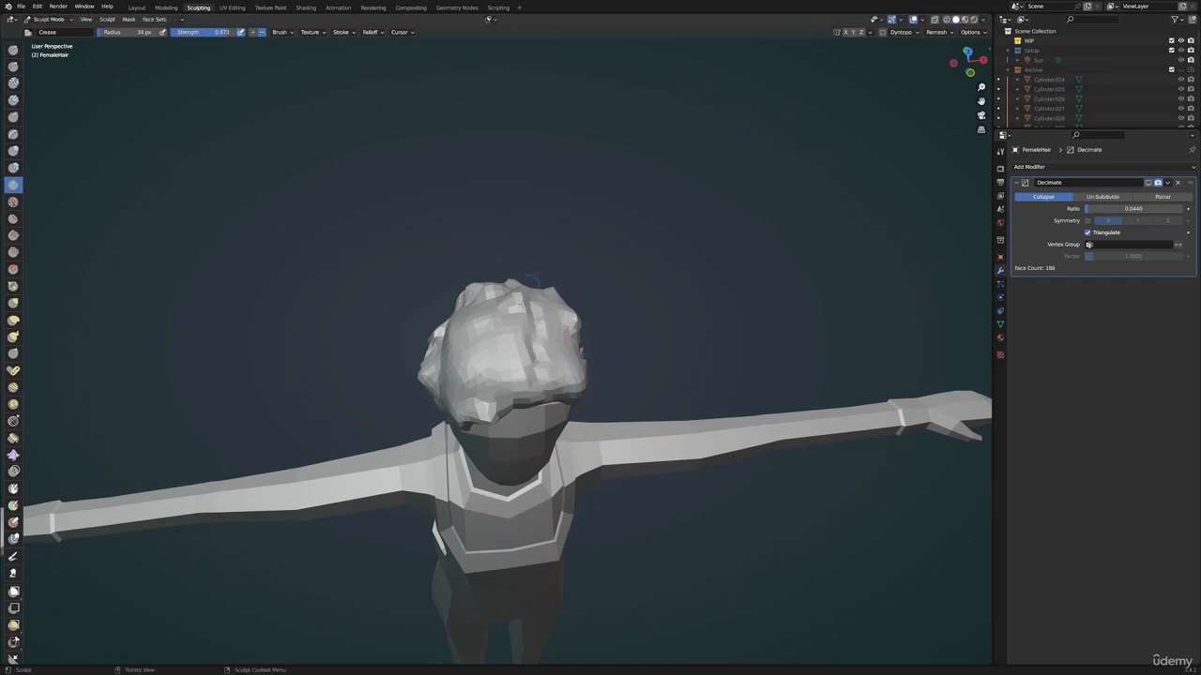
middle_drag(497, 319, 525, 412)
Show the Decimate result in the viewport again and set its ratio to 0.0560
click(1149, 184)
middle_drag(637, 319, 569, 381)
middle_drag(600, 432, 511, 449)
drag(1133, 209, 1135, 212)
middle_drag(375, 327, 609, 348)
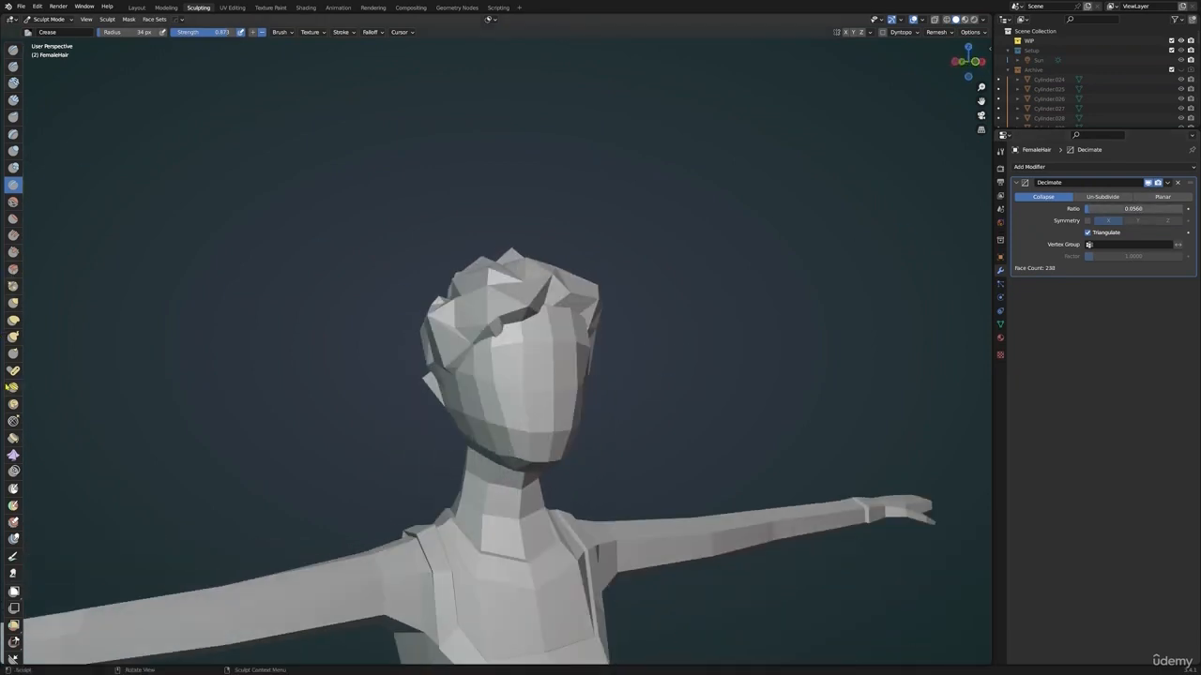
Hide the Decimate result in the viewport and reshape the side of the hair with the Grab brush
click(13, 303)
middle_drag(356, 319, 484, 328)
click(1147, 183)
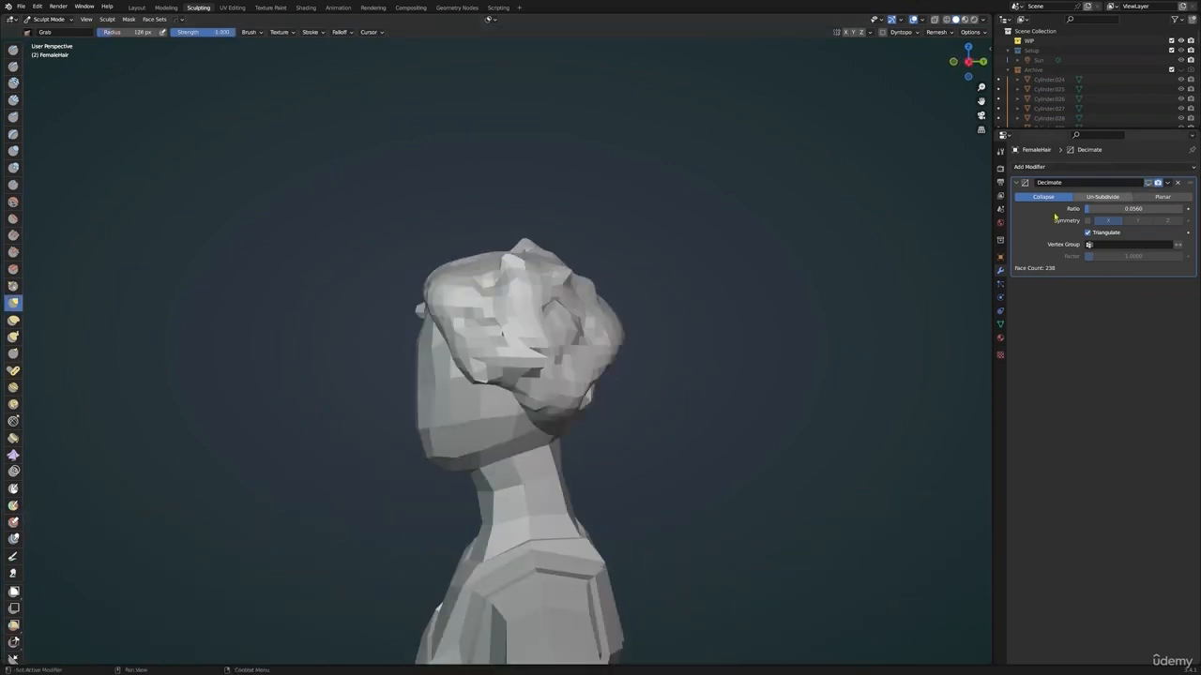
middle_drag(465, 288, 579, 362)
Open FemaleBase in Edit Mode and move the temple vertex near the hairline with proportional editing
key(ctrl+Tab)
click(539, 367)
click(507, 412)
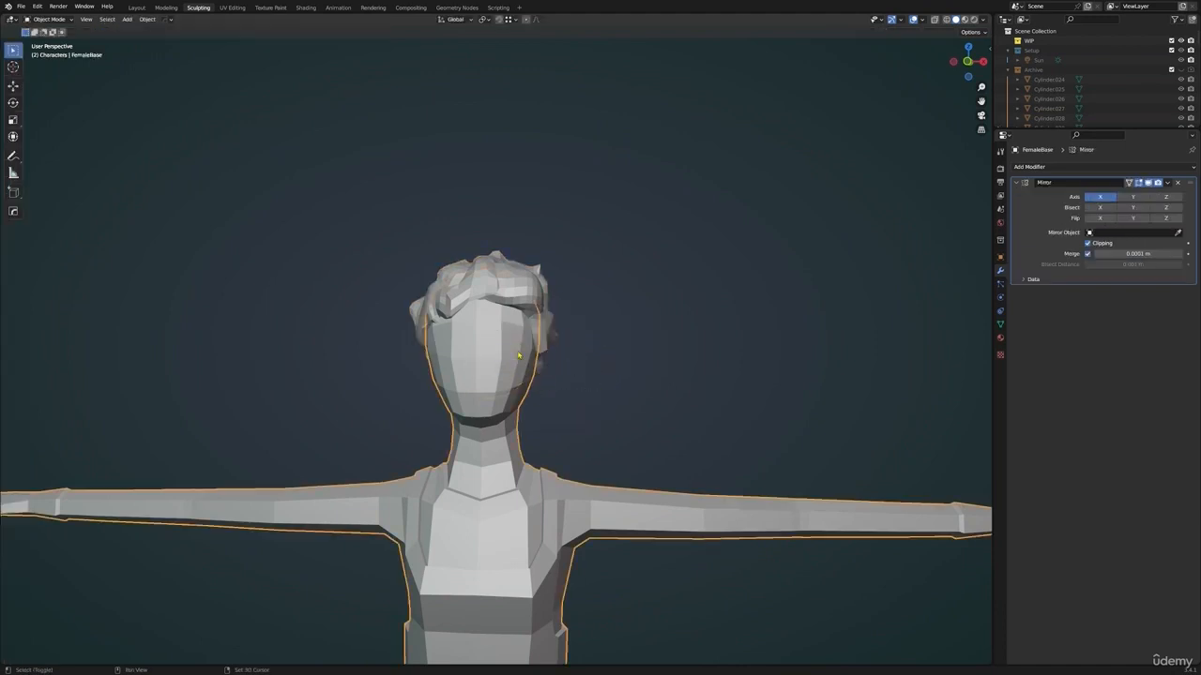
key(Tab)
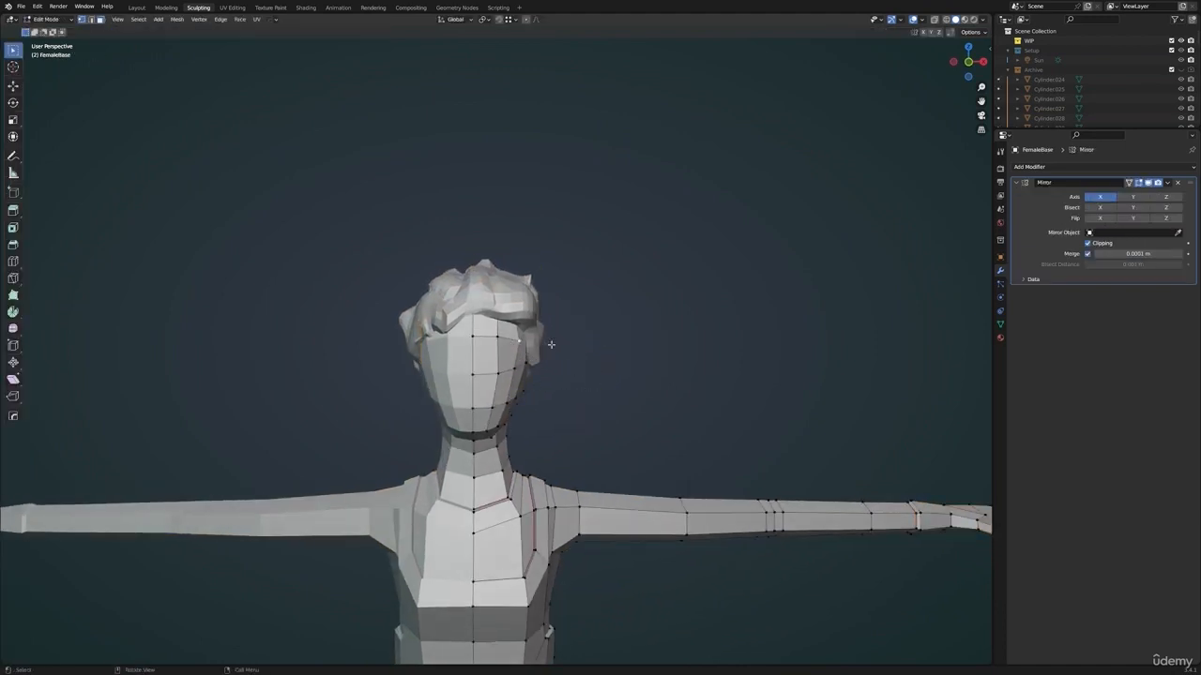
key(g)
right_click(571, 353)
key(g)
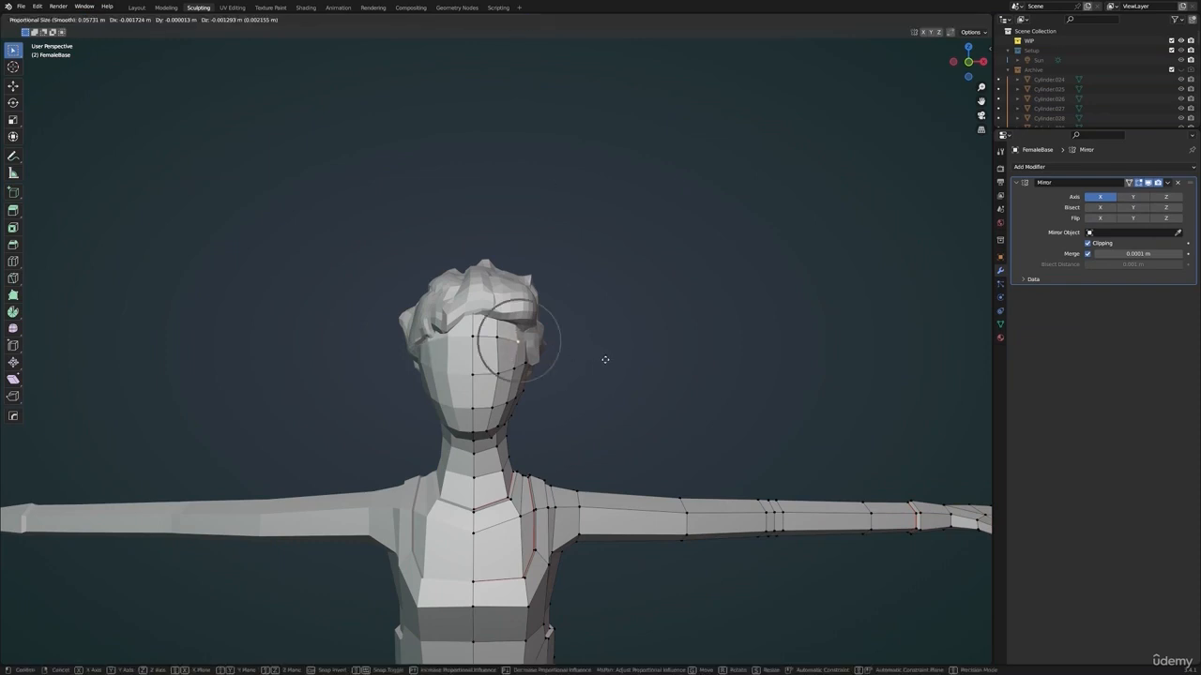
middle_drag(594, 353, 530, 365)
Adjust further vertices on the front of FemaleBase's face with proportional editing
click(508, 384)
key(g)
click(463, 367)
key(g)
click(557, 349)
scroll(516, 349, up, 3)
key(g)
scroll(525, 400, up, 9)
click(524, 398)
click(476, 396)
Switch FemaleBase to Sculpt Mode and try shaping its forehead and temple with the Grab brush
key(ctrl+Tab)
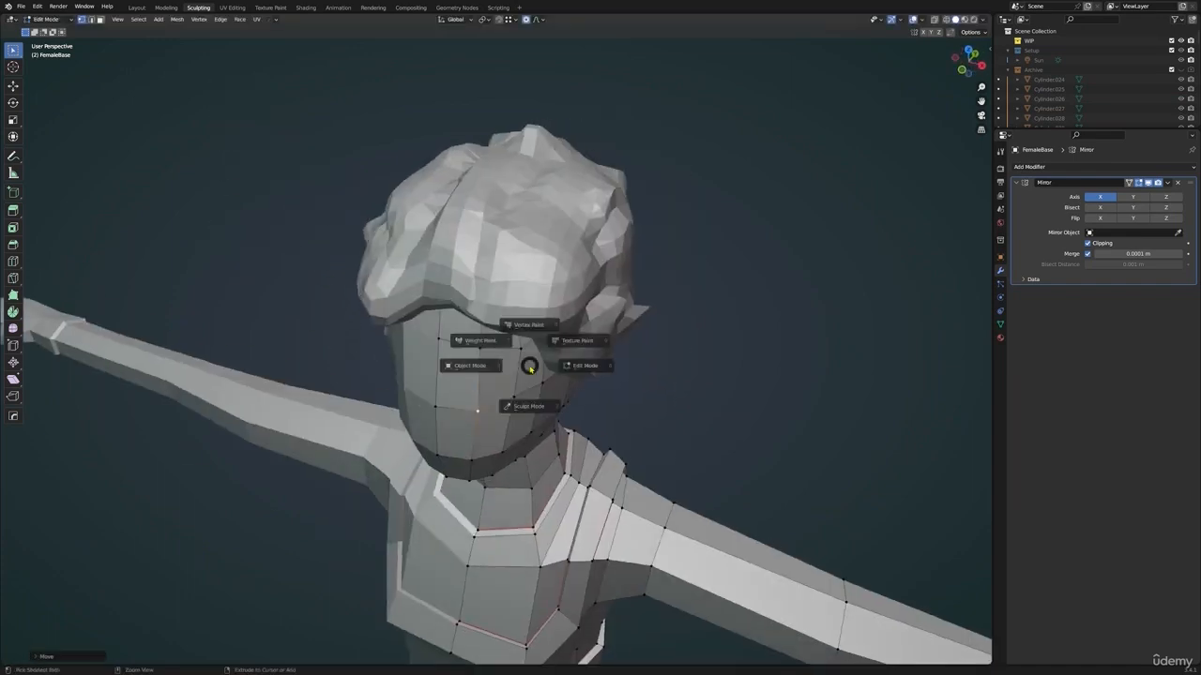
click(528, 420)
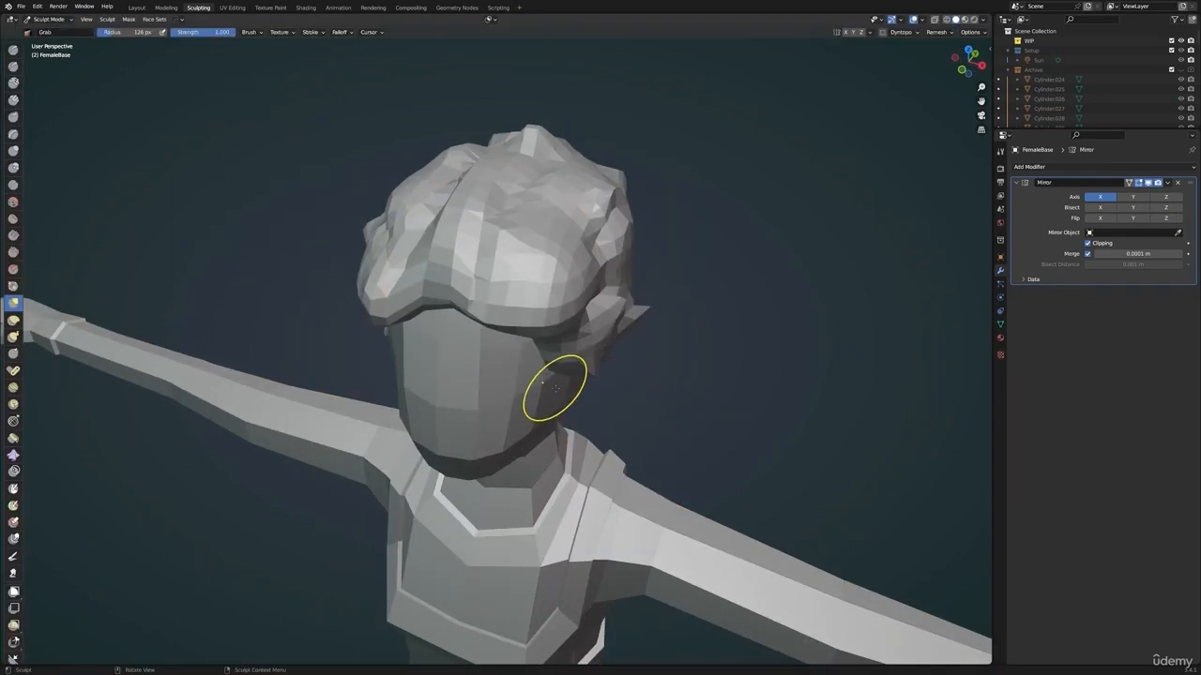
key(ctrl+Tab)
click(544, 483)
scroll(513, 413, down, 2)
middle_drag(510, 375, 501, 341)
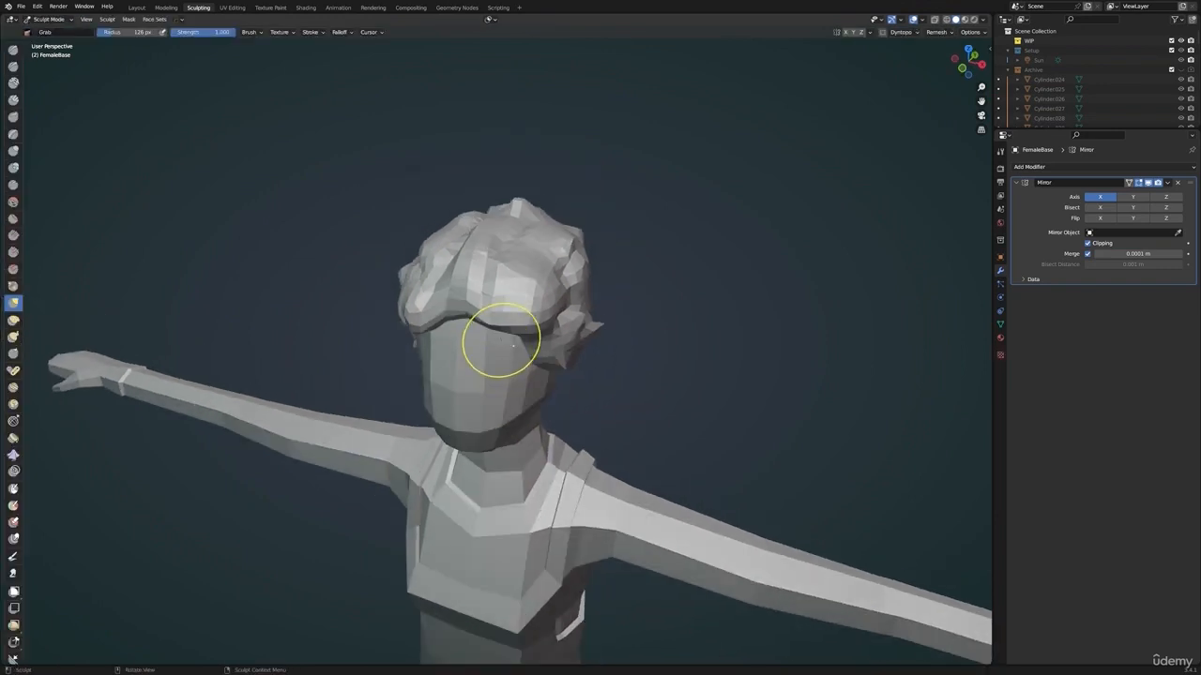
drag(494, 345, 478, 350)
middle_drag(495, 384, 485, 384)
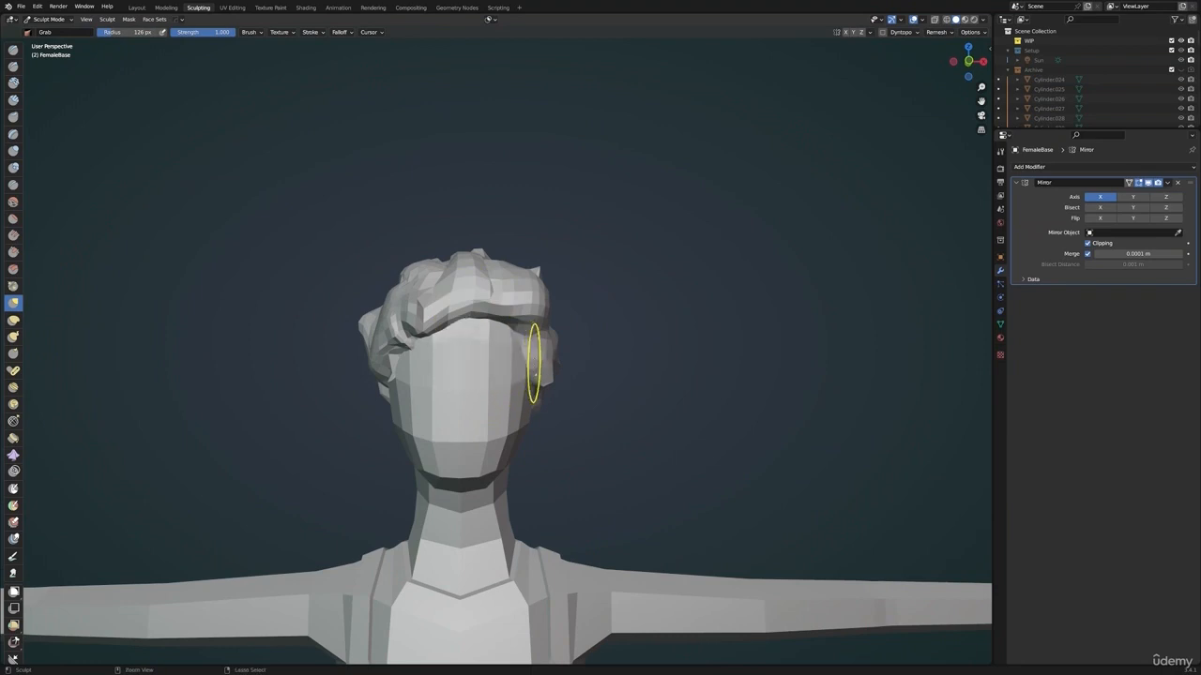
mouse_move(536, 362)
middle_down()
mouse_move(448, 364)
mouse_move(494, 372)
middle_up()
Return FemaleBase to Edit Mode and move the temple vertex vertically along Z with proportional editing
key(Tab)
key(g)
key(z)
right_click(595, 372)
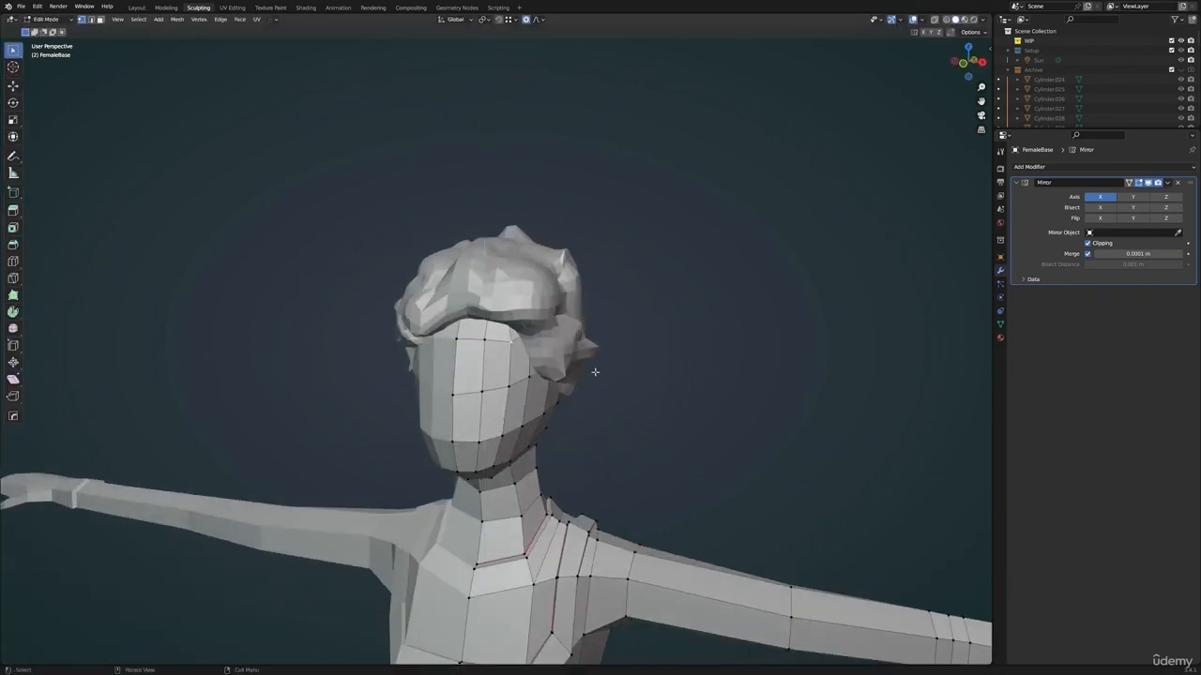
key(h)
key(ctrl+z)
key(g)
key(z)
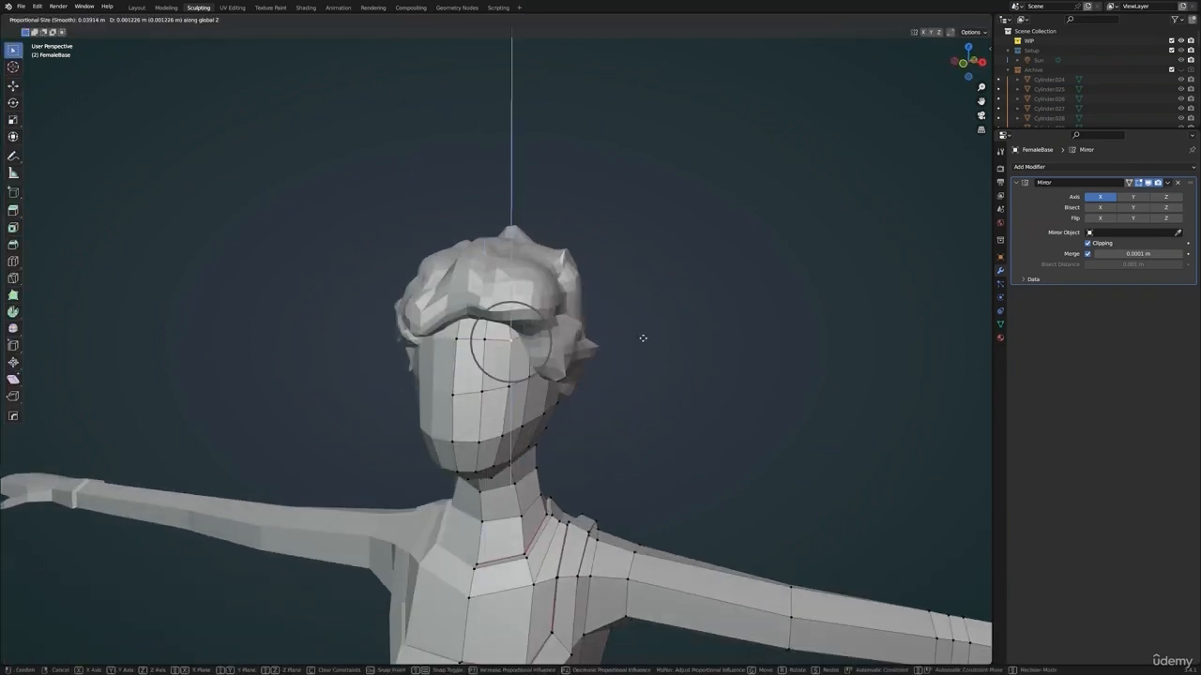
click(643, 338)
middle_drag(643, 338, 694, 311)
Leave Edit Mode and turn the hair's Decimate viewport display back on
key(ctrl+Tab)
click(640, 307)
click(1149, 184)
click(648, 304)
scroll(656, 308, down, 5)
Hide FemaleBase in Object Mode and inspect the isolated low-poly hair from the side
click(440, 413)
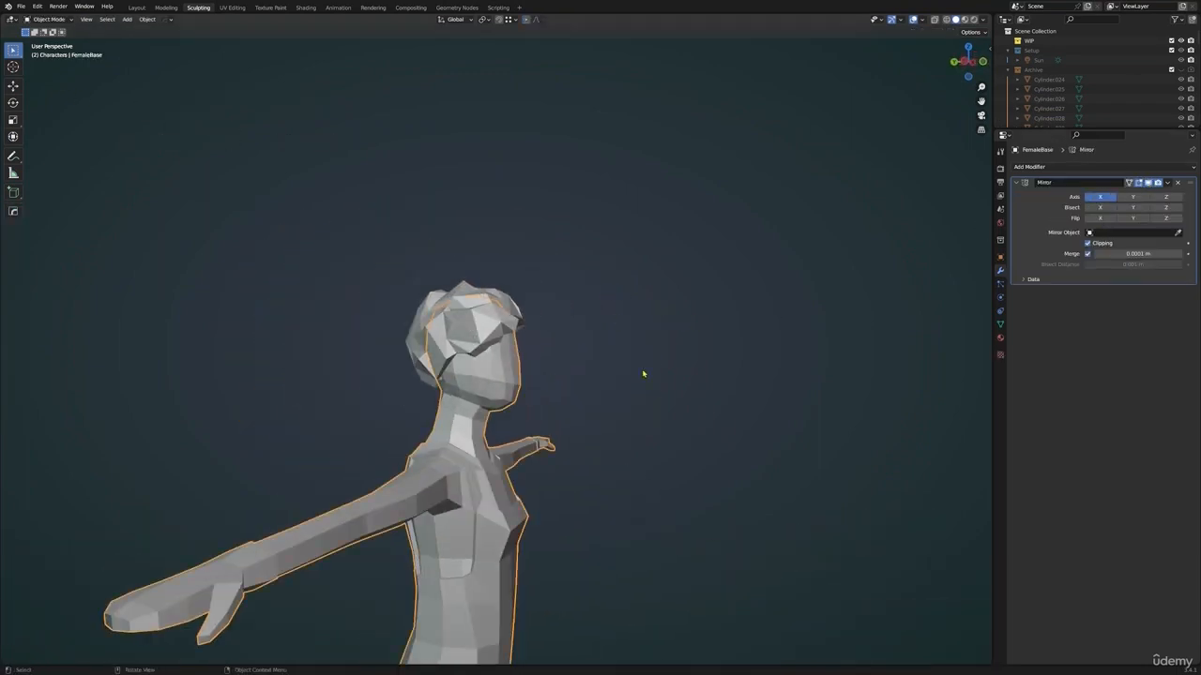
key(h)
middle_drag(664, 368, 449, 371)
scroll(493, 371, up, 6)
scroll(522, 329, down, 3)
middle_drag(522, 329, 502, 324)
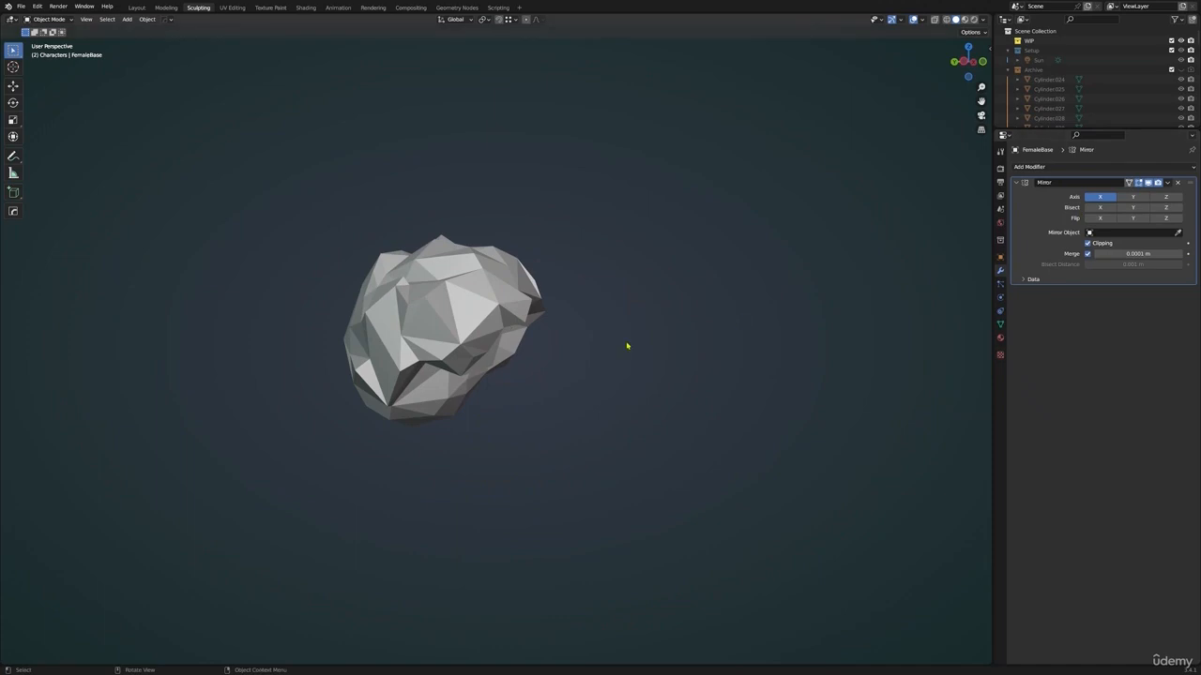
Compare the isolated hair in different viewport shading modes while viewing it from the front
key(z)
mouse_move(628, 346)
middle_down()
mouse_move(648, 375)
mouse_move(579, 347)
middle_up()
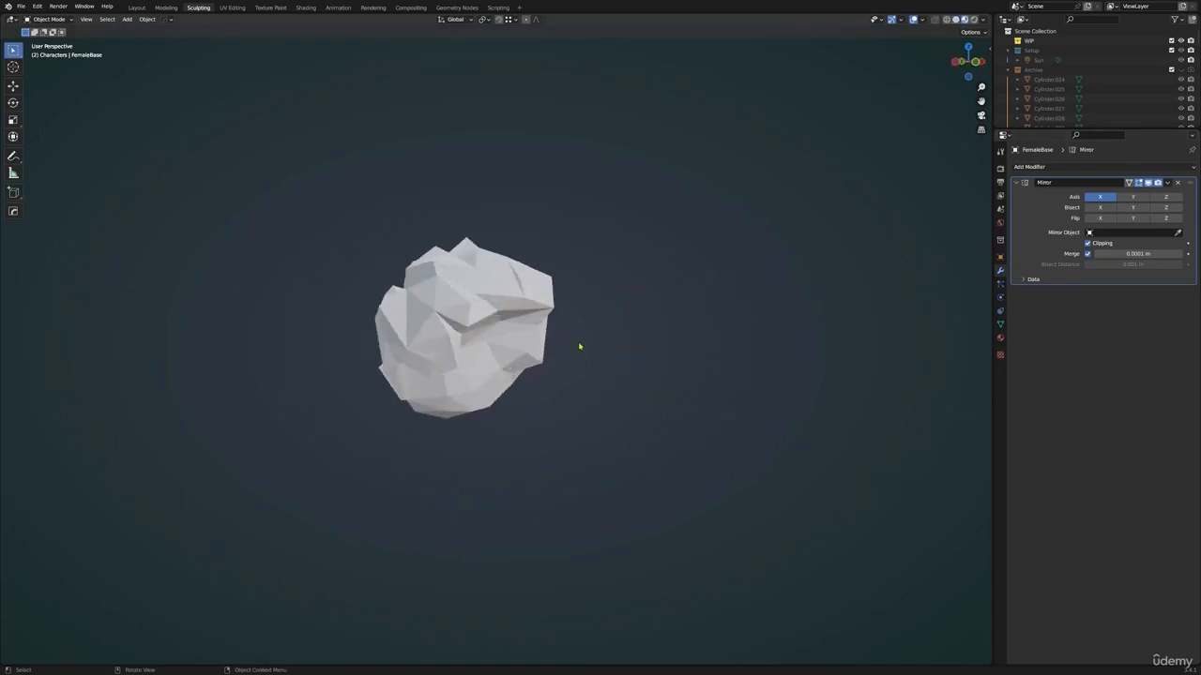
key(z)
click(646, 340)
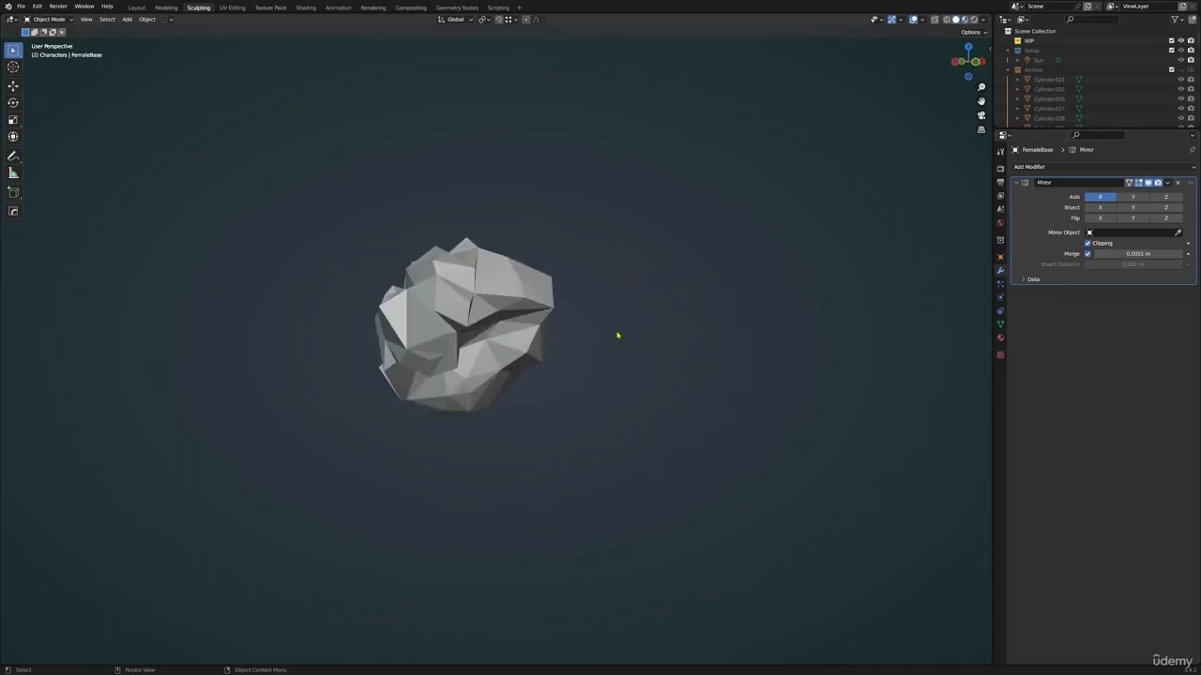
Try unhiding all objects, undo it, and toggle local view on the hair
click(547, 332)
key(alt+h)
key(alt+a)
middle_drag(538, 254, 621, 318)
scroll(507, 326, down, 4)
key(ctrl+z)
key(ctrl+z)
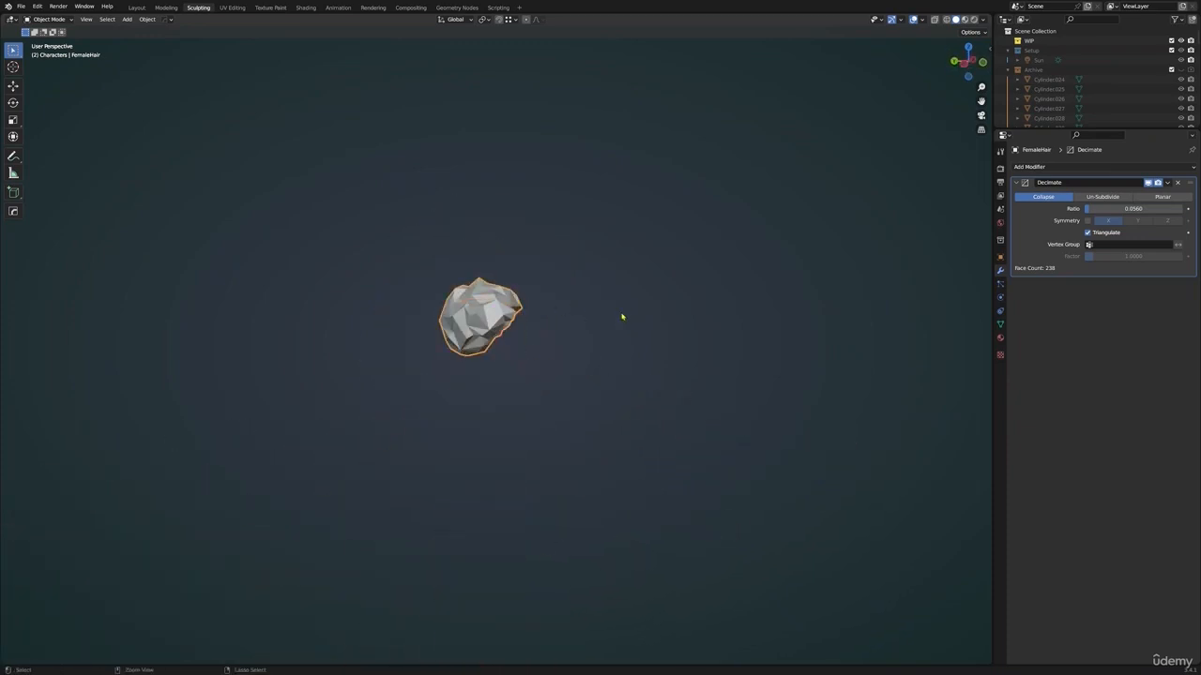
scroll(607, 333, up, 1)
key(KP_Divide)
key(KP_Divide)
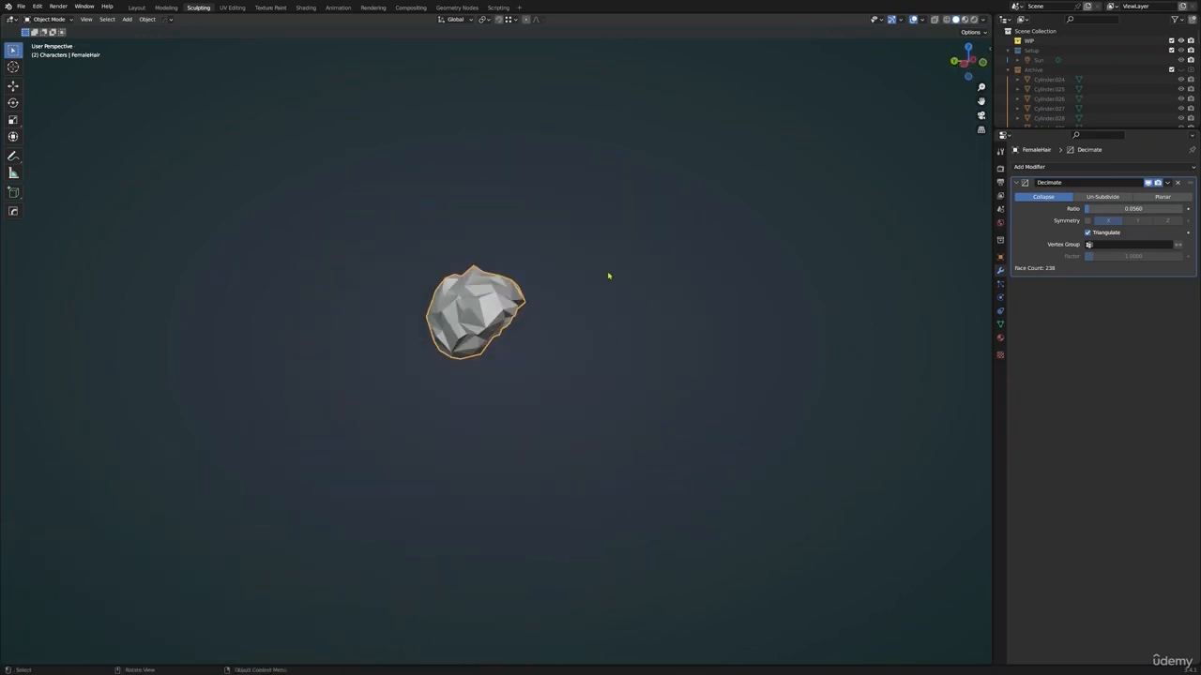
Switch to the Layout workspace, make FemaleBase visible again and clear the selection
drag(1116, 128, 1116, 438)
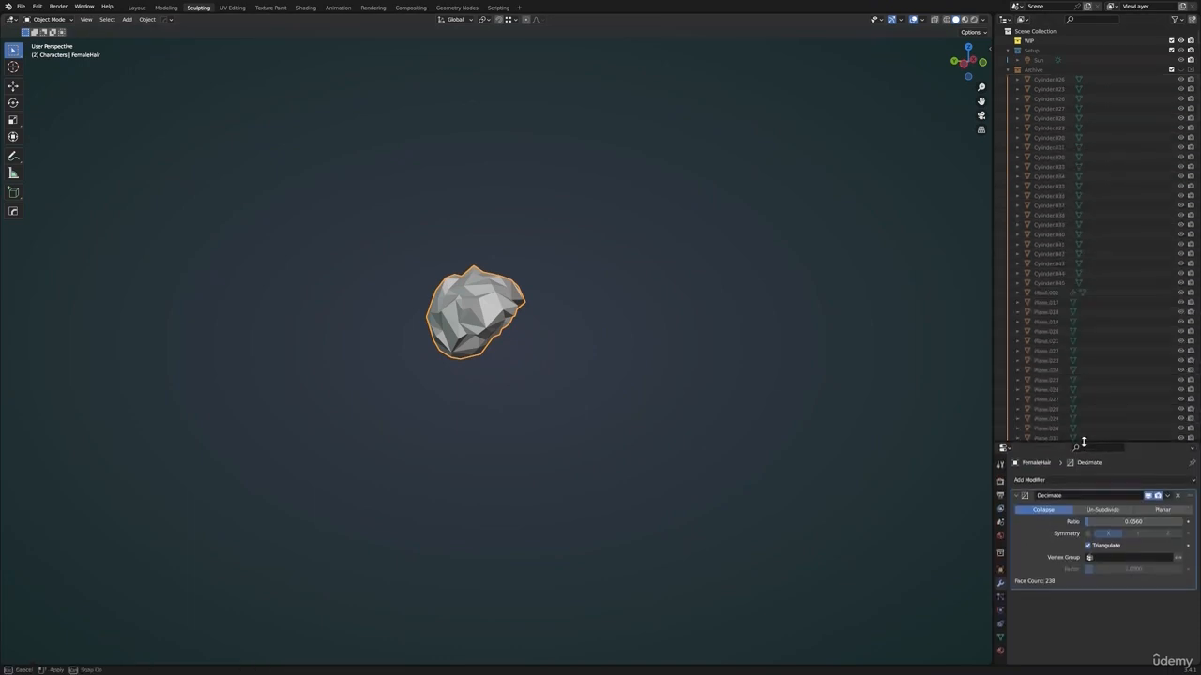
scroll(1088, 328, down, 5)
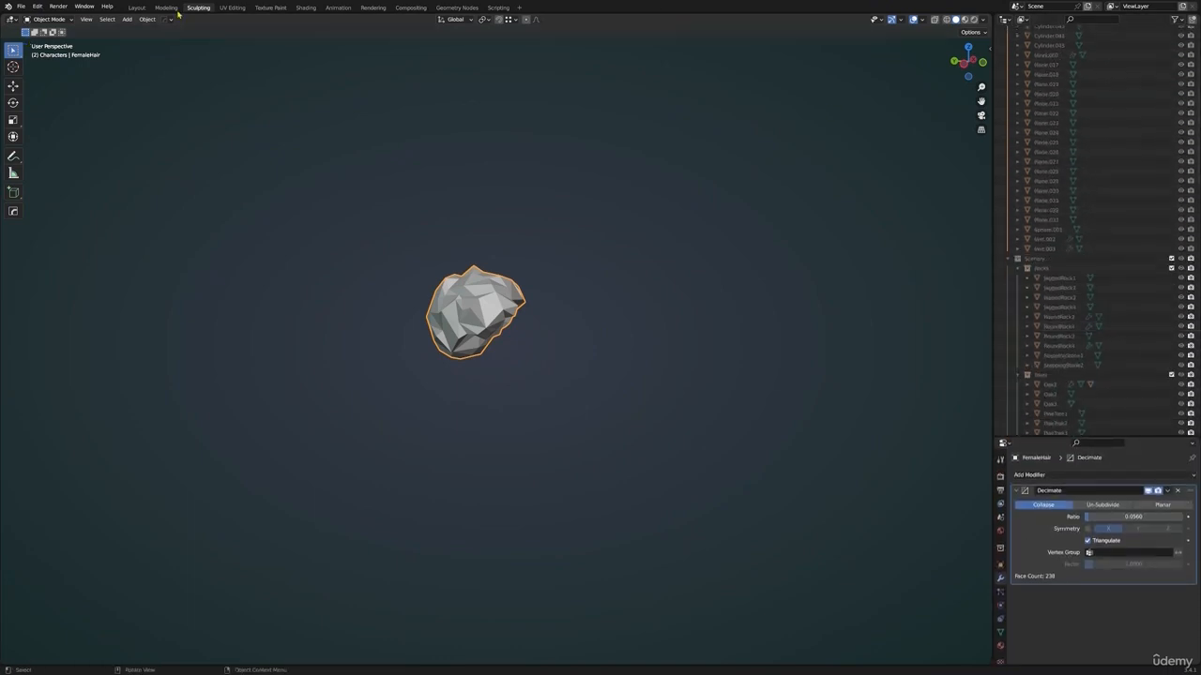
click(141, 9)
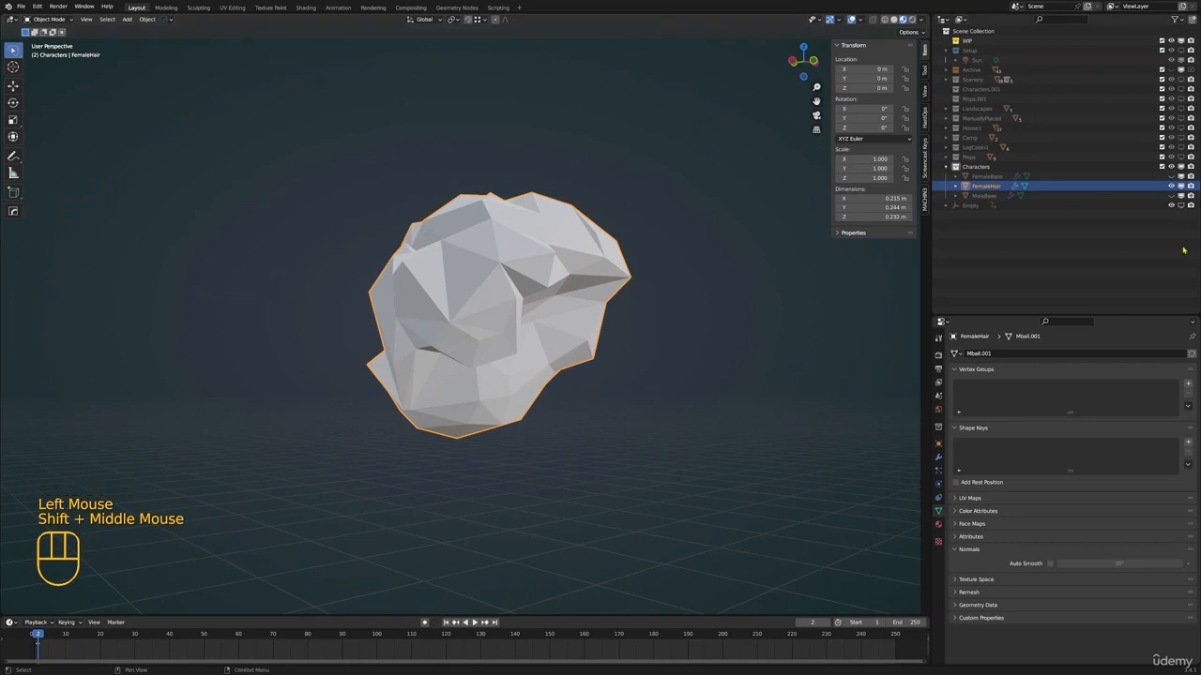
click(1171, 176)
key(alt+a)
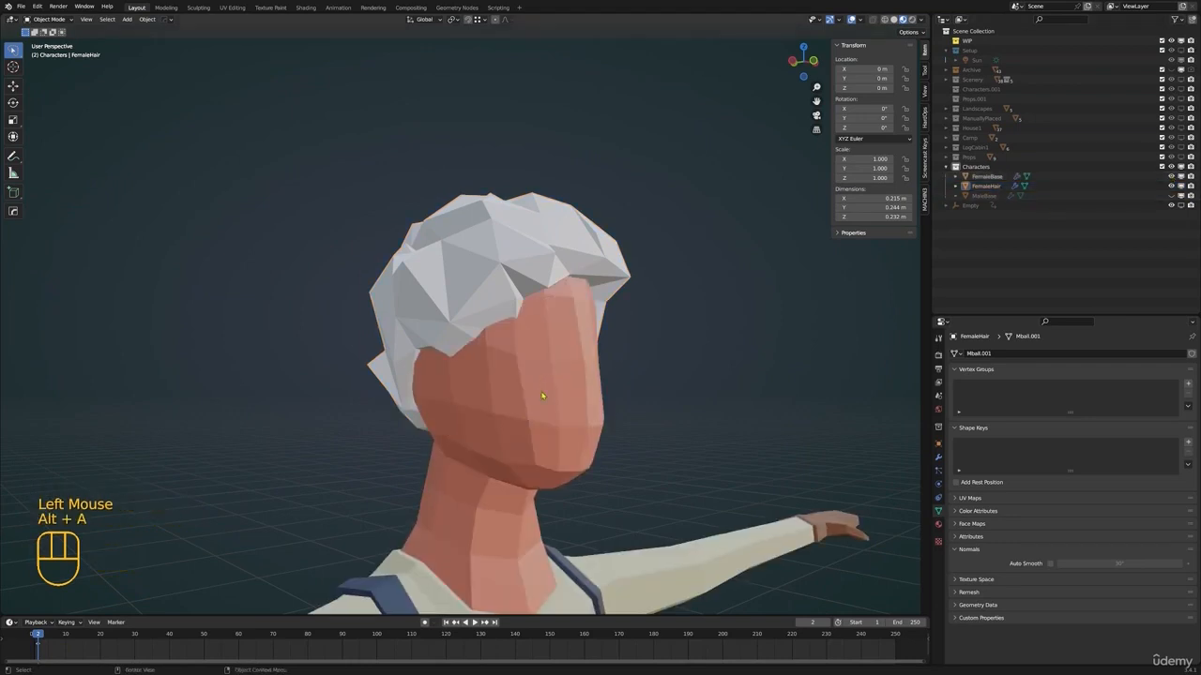
Put FemaleHair in Edit Mode and move vertices beside the forehead on one side with proportional editing
scroll(542, 396, down, 2)
shift+middle_drag(543, 395, 530, 375)
middle_drag(530, 376, 472, 297)
click(495, 269)
scroll(495, 328, up, 2)
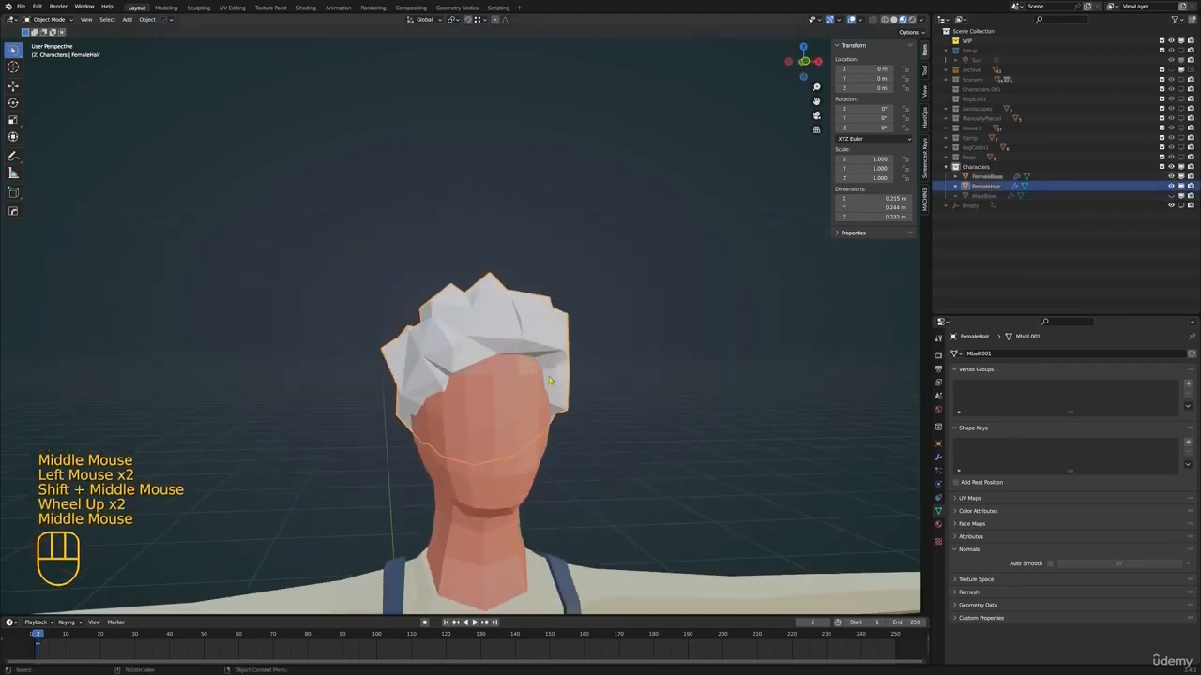
key(Tab)
click(548, 393)
key(g)
middle_drag(582, 398, 647, 402)
click(558, 349)
key(g)
click(546, 364)
Refine the hairline at both temples by moving FemaleHair vertices with proportional editing, and leave Edit Mode
click(550, 369)
key(g)
mouse_move(546, 364)
middle_down()
mouse_move(507, 366)
mouse_move(563, 366)
middle_up()
click(542, 385)
key(g)
key(g)
click(413, 405)
key(g)
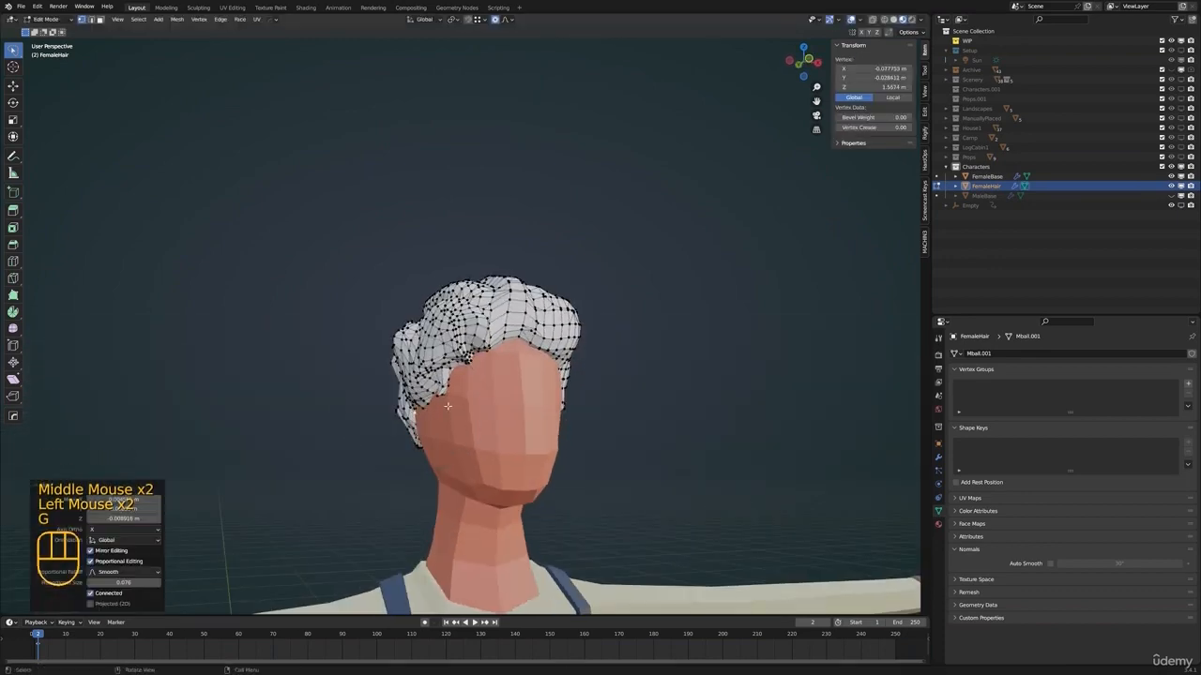
click(445, 402)
key(g)
key(ctrl+Tab)
Examine the fitted hair on the head from the front, sides and back
shift+middle_drag(753, 492, 753, 460)
key(alt+a)
scroll(741, 459, down, 3)
middle_drag(591, 453, 525, 377)
scroll(476, 377, up, 3)
shift+middle_drag(507, 394, 527, 360)
scroll(437, 370, up, 2)
middle_drag(437, 369, 511, 319)
shift+middle_drag(473, 286, 526, 328)
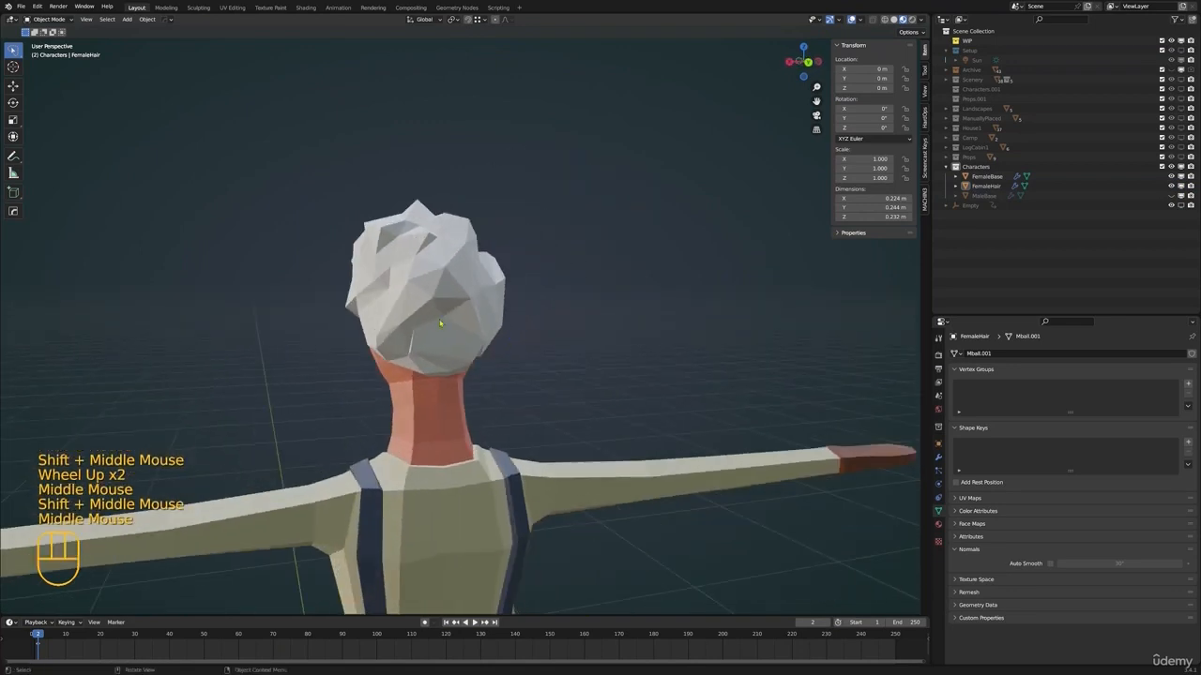
middle_drag(443, 326, 480, 325)
Select FemaleHair, show its modifiers and save the project as a new version, LowPolyEnvironment.017.blend
click(448, 327)
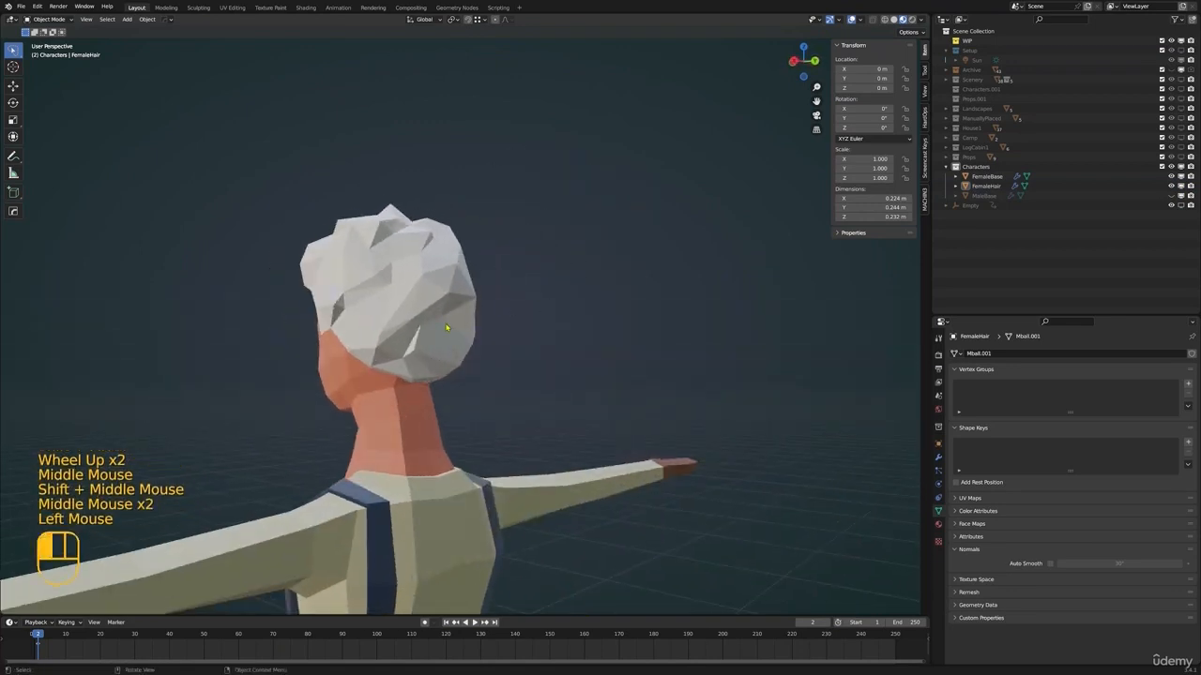
click(938, 457)
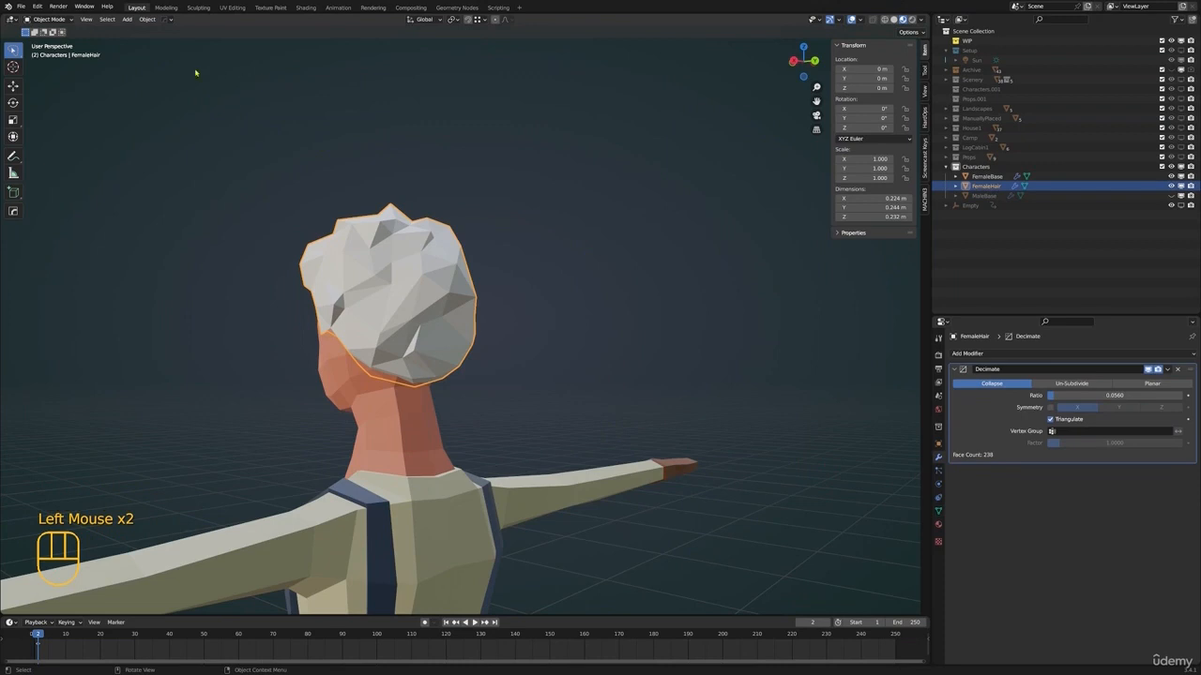
click(21, 8)
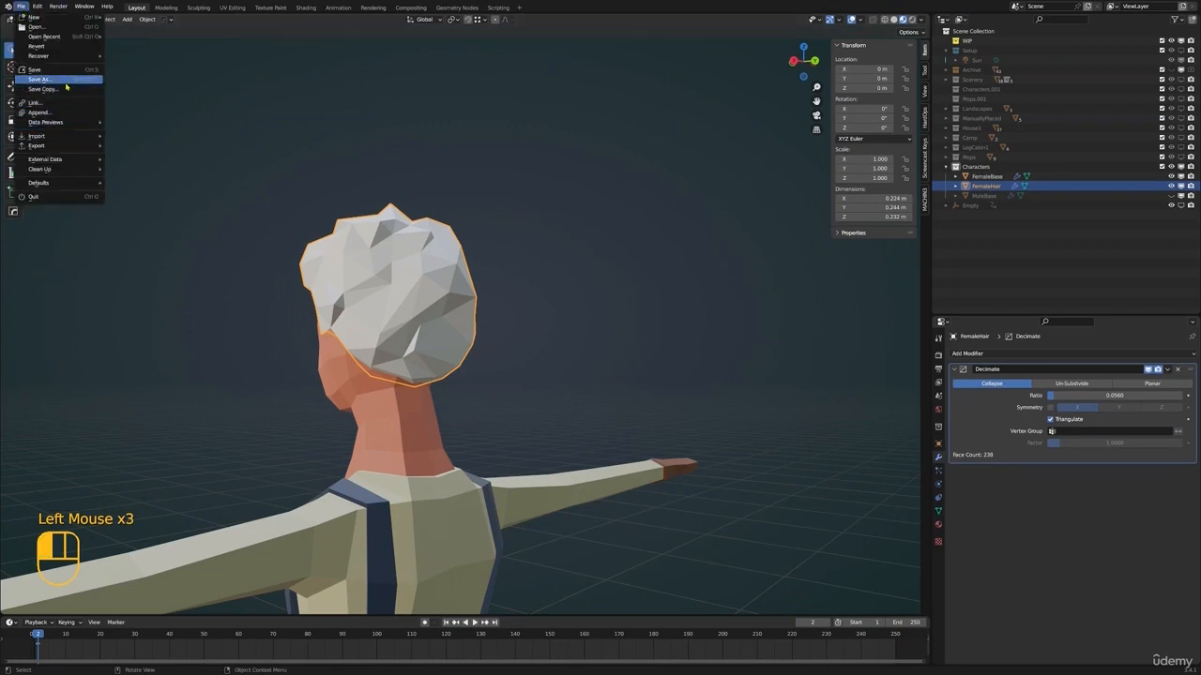
click(65, 82)
click(818, 476)
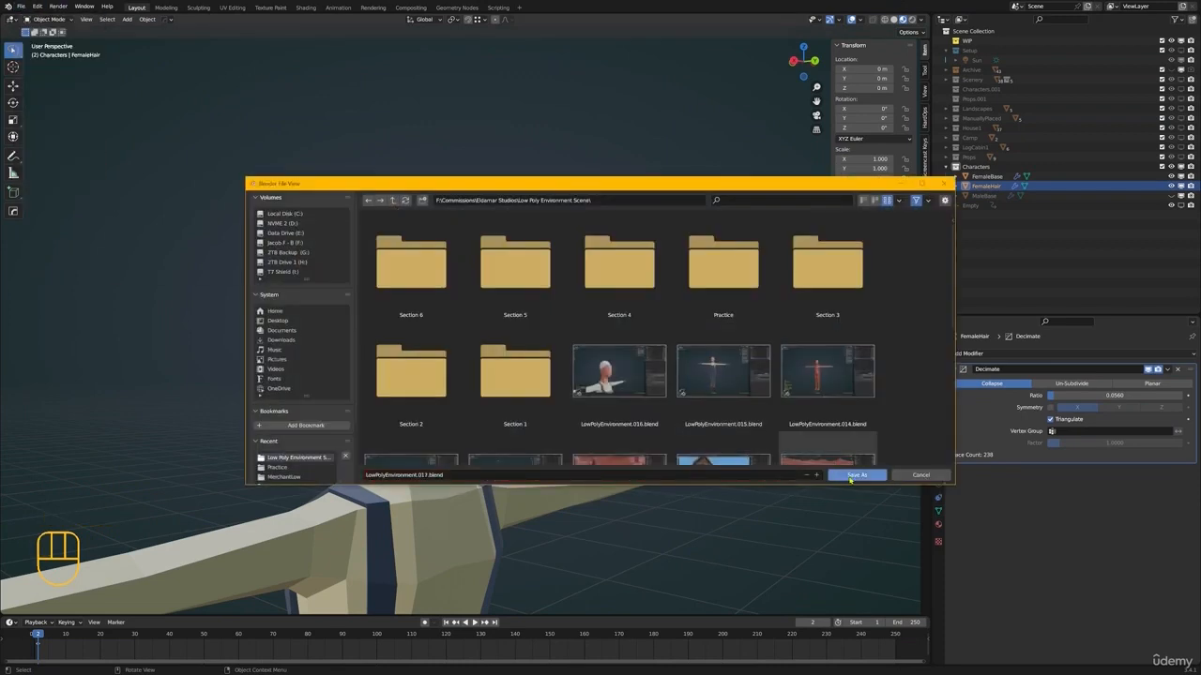
click(856, 475)
Apply the Decimate modifier on FemaleHair
click(1166, 369)
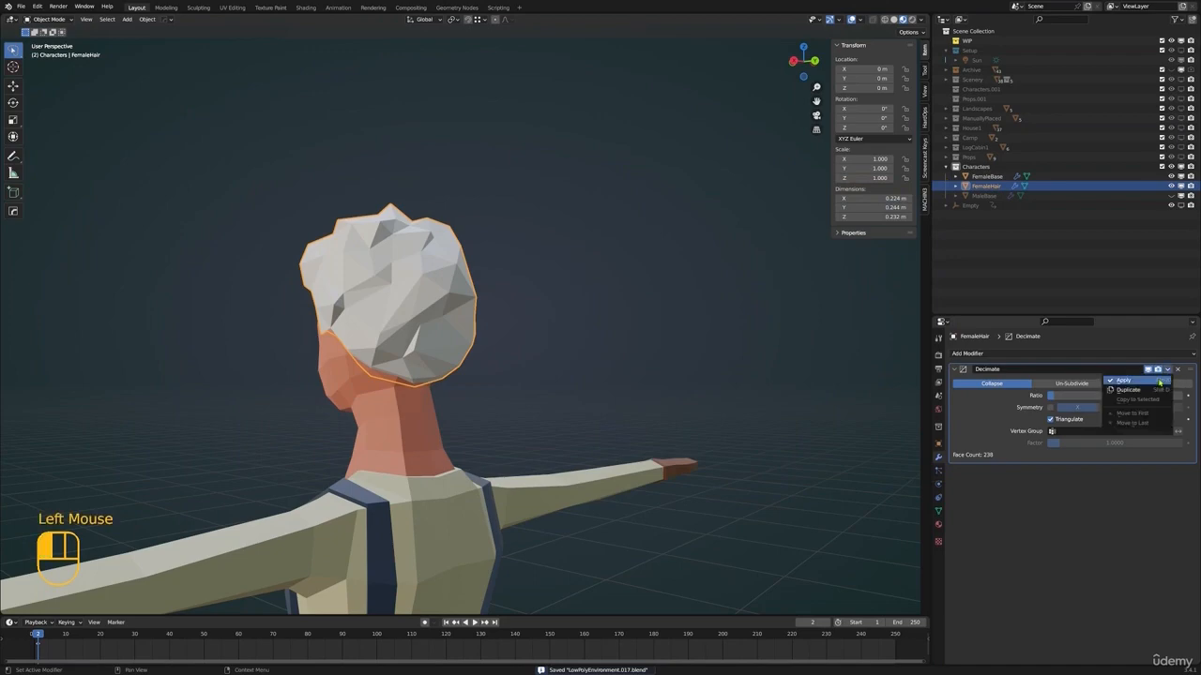
click(1157, 383)
shift+middle_drag(608, 478, 585, 375)
Enter Edit Mode on the decimated hair and move a vertex along its hairline with proportional editing
key(Tab)
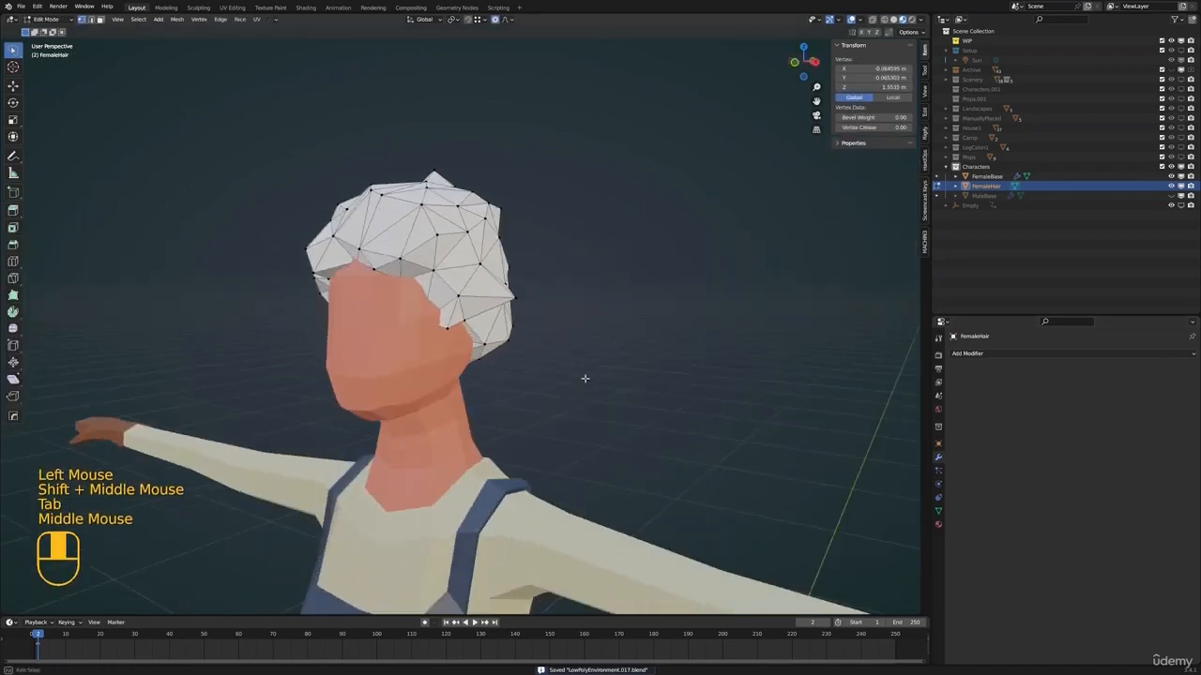
scroll(439, 283, down, 3)
mouse_move(439, 284)
middle_down()
mouse_move(525, 310)
mouse_move(507, 281)
mouse_move(488, 301)
mouse_move(495, 311)
mouse_move(419, 279)
middle_up()
scroll(507, 282, up, 1)
scroll(506, 282, up, 1)
scroll(488, 300, down, 1)
scroll(494, 310, up, 1)
click(478, 306)
key(g)
click(485, 298)
shift+middle_drag(488, 347, 492, 302)
Reposition two more FemaleHair vertices to refine the low-poly silhouette around the head
scroll(497, 310, down, 1)
middle_drag(516, 328, 610, 321)
click(418, 342)
key(g)
click(417, 350)
click(591, 281)
key(g)
click(593, 366)
Switch to editing FemaleBase and move vertices along the front of the face with proportional editing
key(Tab)
click(544, 357)
key(Tab)
middle_drag(566, 378, 398, 322)
key(g)
click(372, 367)
click(420, 326)
key(g)
click(407, 320)
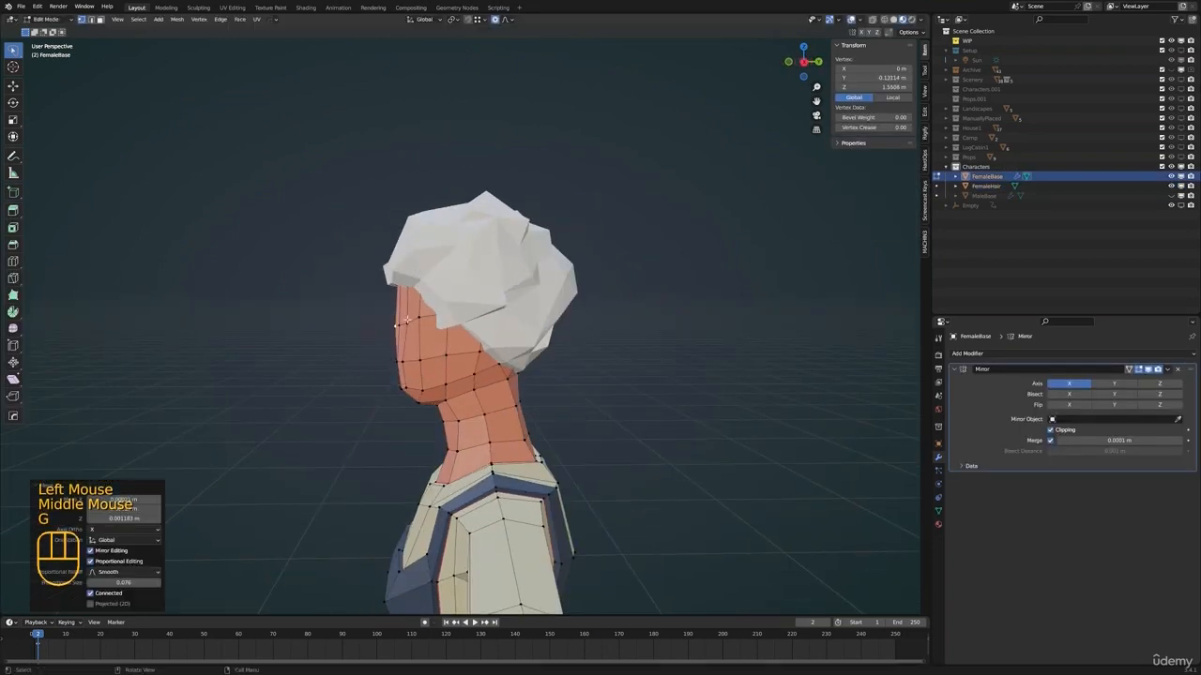
Adjust FemaleBase's upper-face and forehead vertices just below the hairline, and leave Edit Mode
click(409, 321)
key(g)
click(401, 322)
click(408, 288)
key(g)
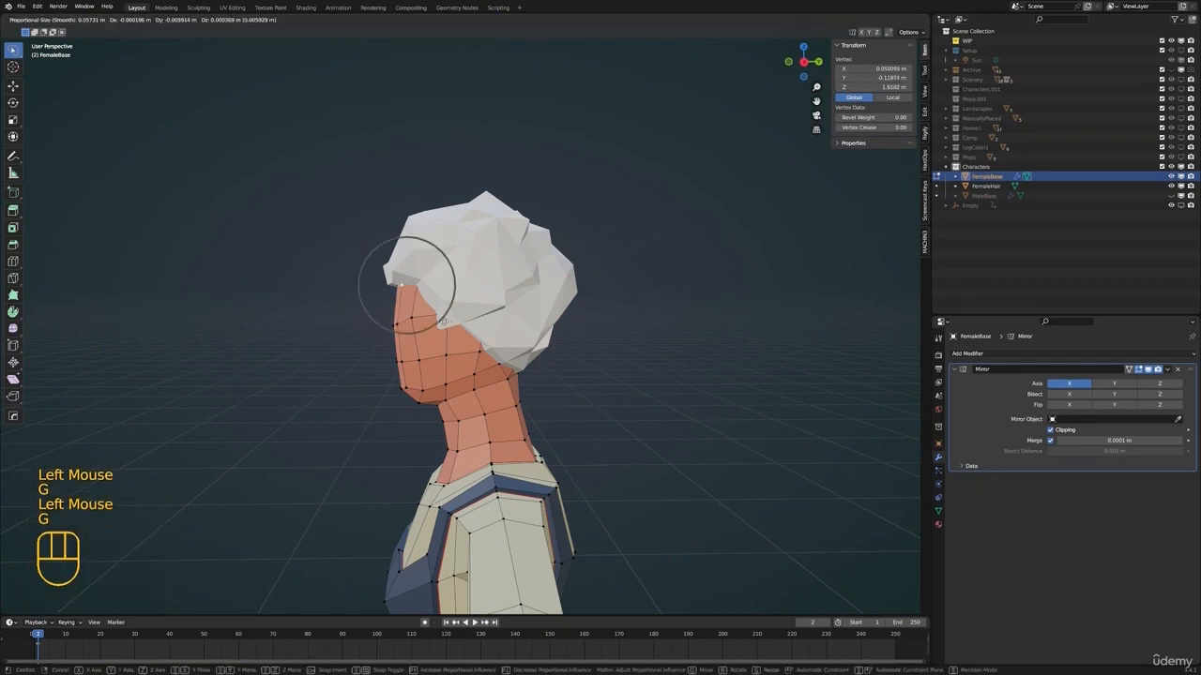
click(444, 320)
key(Tab)
Examine how the reshaped face meets the hair from several angles
middle_drag(445, 321, 545, 331)
key(Tab)
Select FemaleHair, move vertices near the temple hairline in Edit Mode, and return to Object Mode
key(Tab)
scroll(450, 345, down, 1)
shift+middle_drag(450, 345, 420, 345)
key(alt+a)
scroll(419, 345, up, 2)
middle_drag(419, 345, 536, 367)
click(420, 343)
key(Tab)
click(448, 345)
key(g)
click(422, 342)
key(g)
click(505, 374)
shift+scroll(509, 335, up, 1)
scroll(509, 335, down, 1)
key(Tab)
Place the 3D cursor at the back of the hair and add a cylinder with 6 vertices there
shift+right_click(393, 323)
scroll(398, 324, up, 1)
scroll(398, 323, down, 1)
key(shift+a)
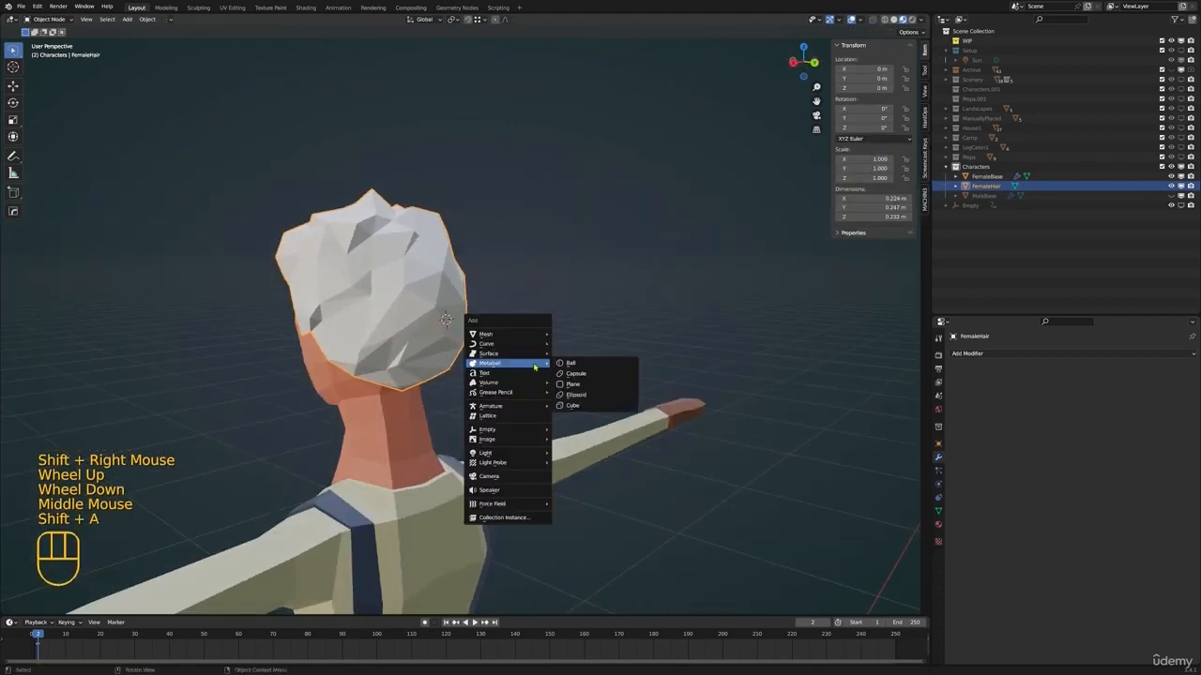
mouse_move(528, 334)
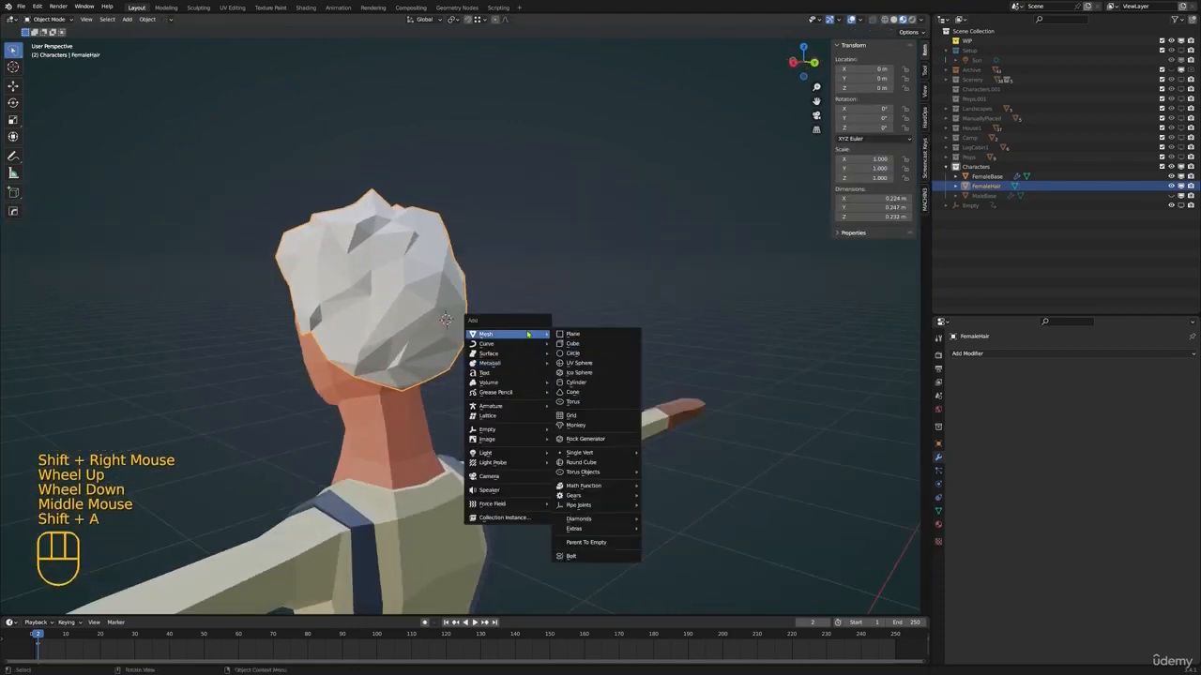
click(576, 381)
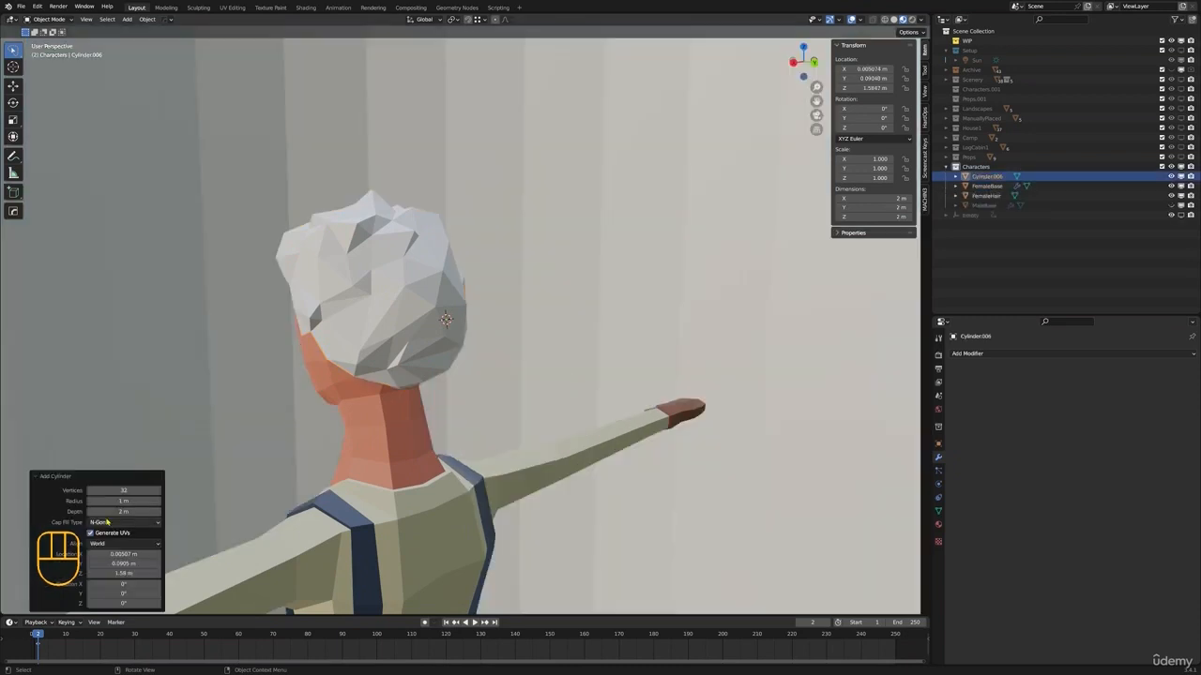
click(119, 491)
text(6)
key(Return)
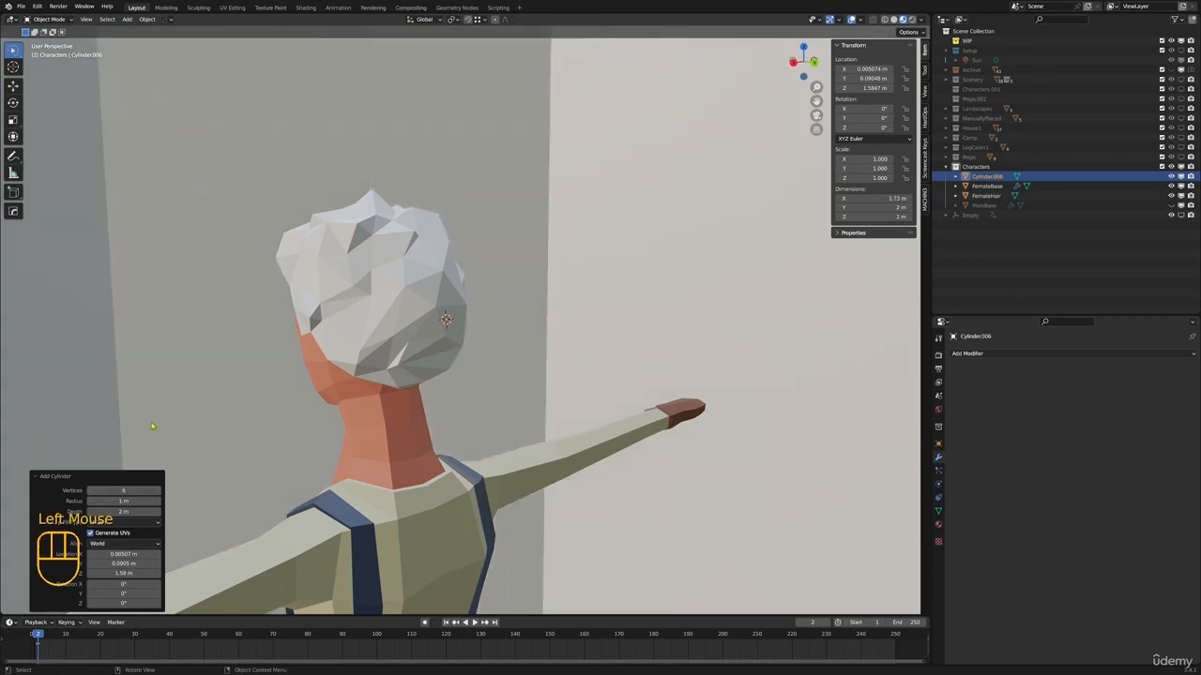
Scale the cylinder down to about 0.04 m and rotate it about 70° around X against the back of the hair
key(Tab)
key(s)
click(471, 328)
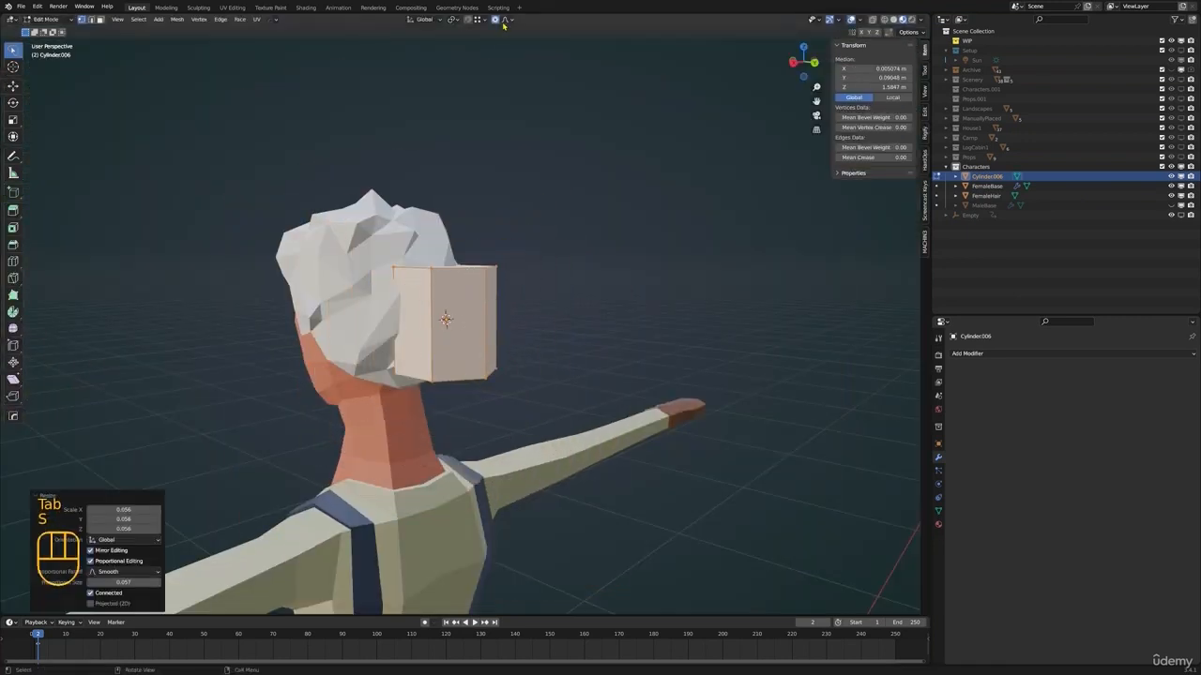
key(Tab)
middle_drag(506, 309, 563, 300)
key(r)
key(x)
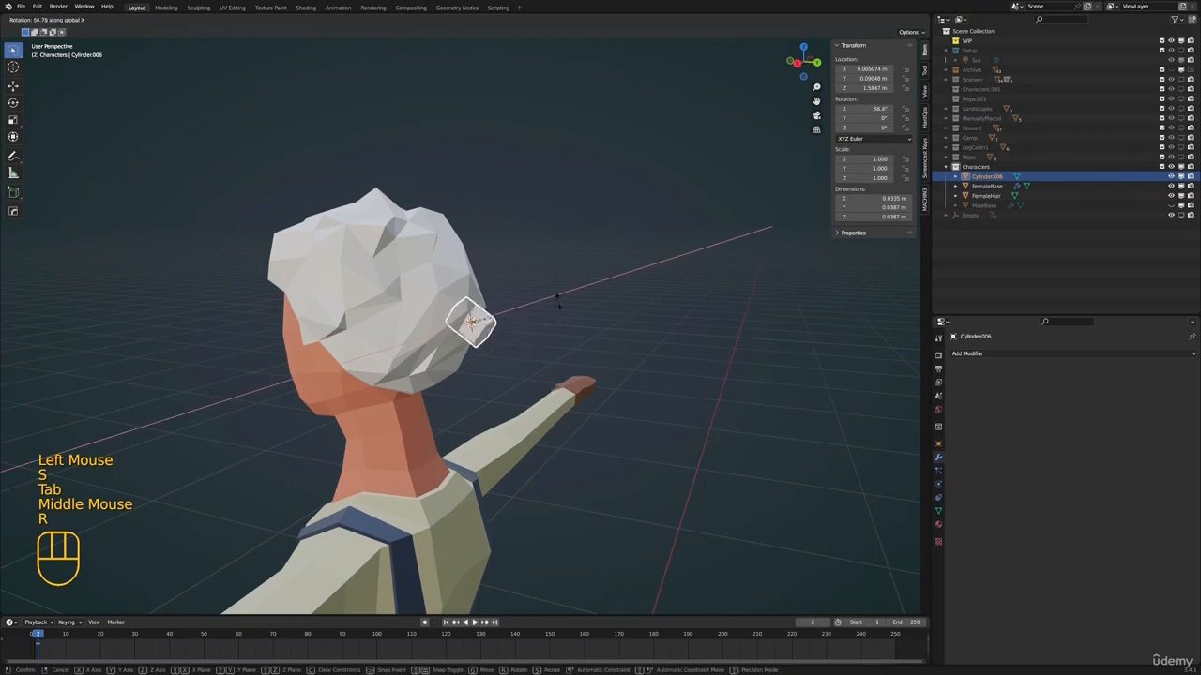
key(Tab)
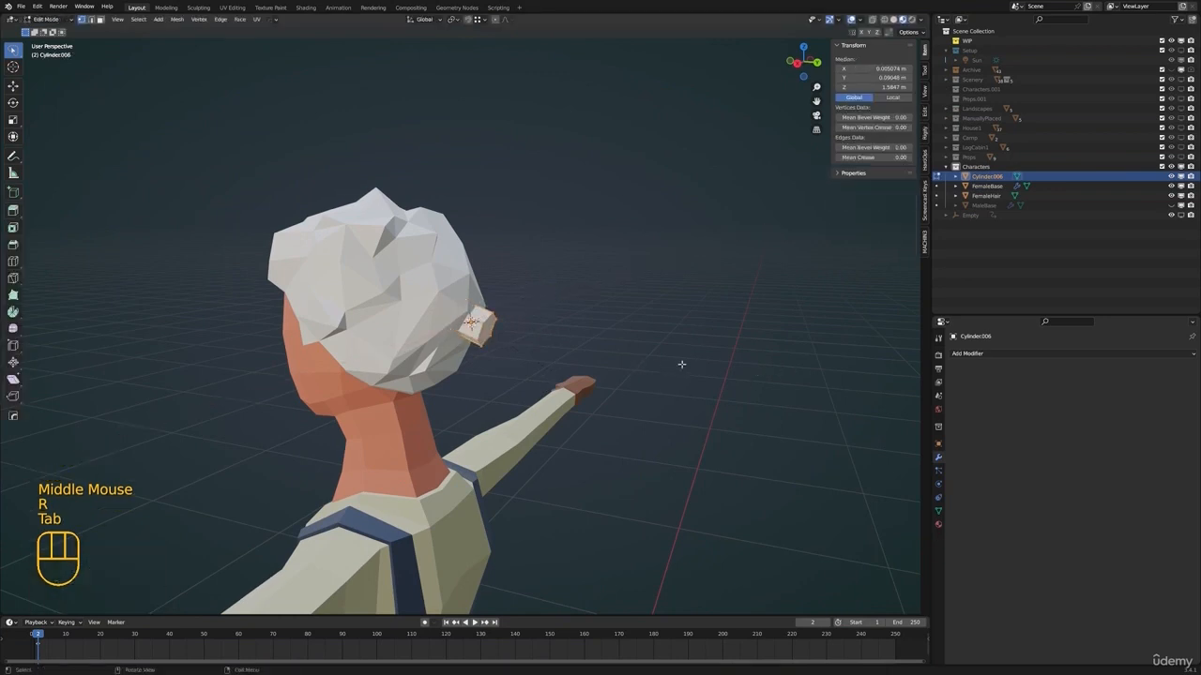
Flatten the cylinder in Edit Mode by scaling it to about 0.367 along its local Z axis
key(s)
key(z)
key(z)
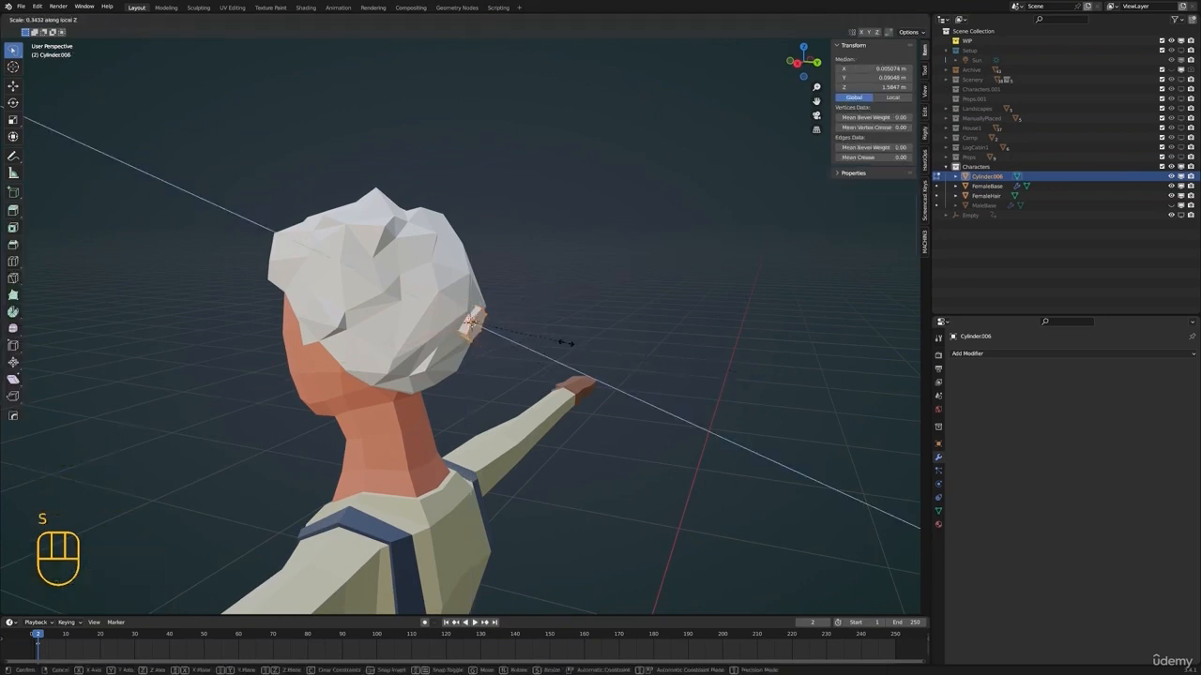
click(551, 348)
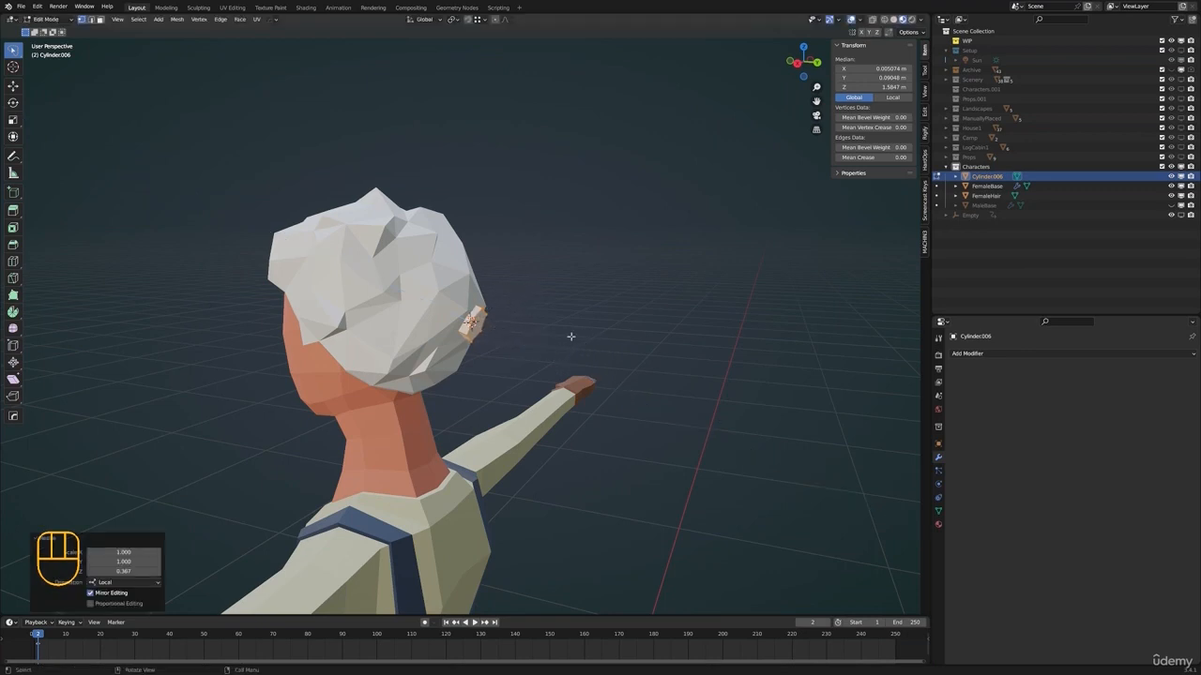
Widen the flattened cylinder by scaling its local X and Y to about 1.485, excluding Z
key(s)
key(z)
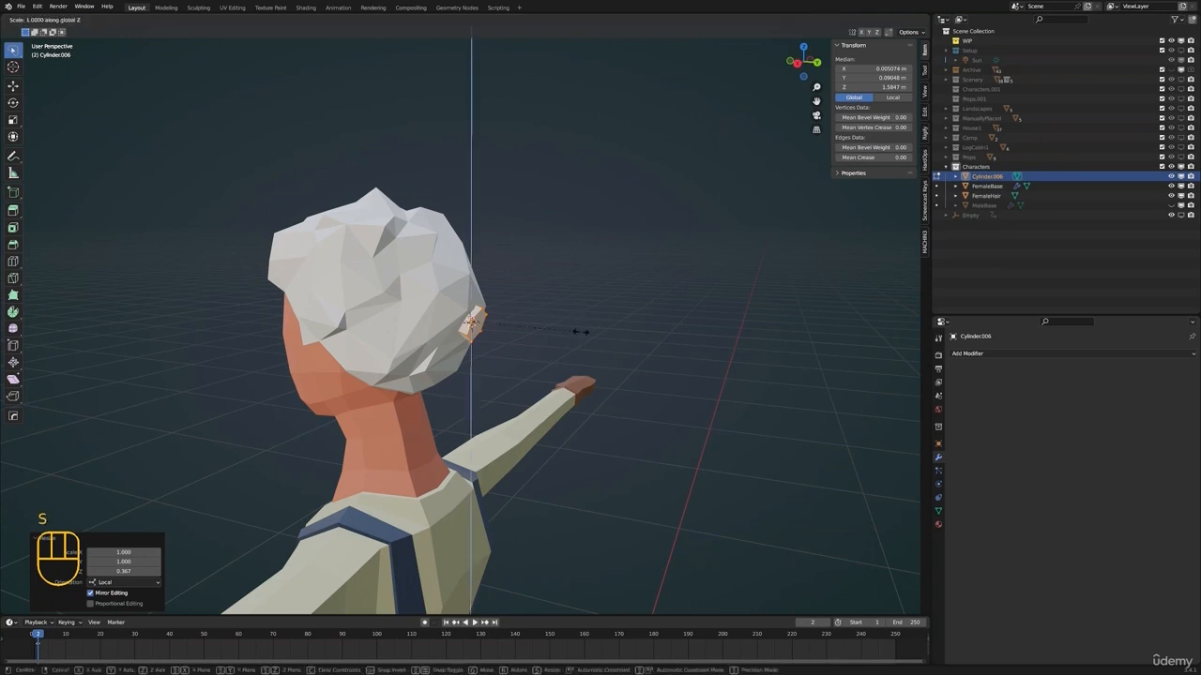
key(shift+z)
key(shift+z)
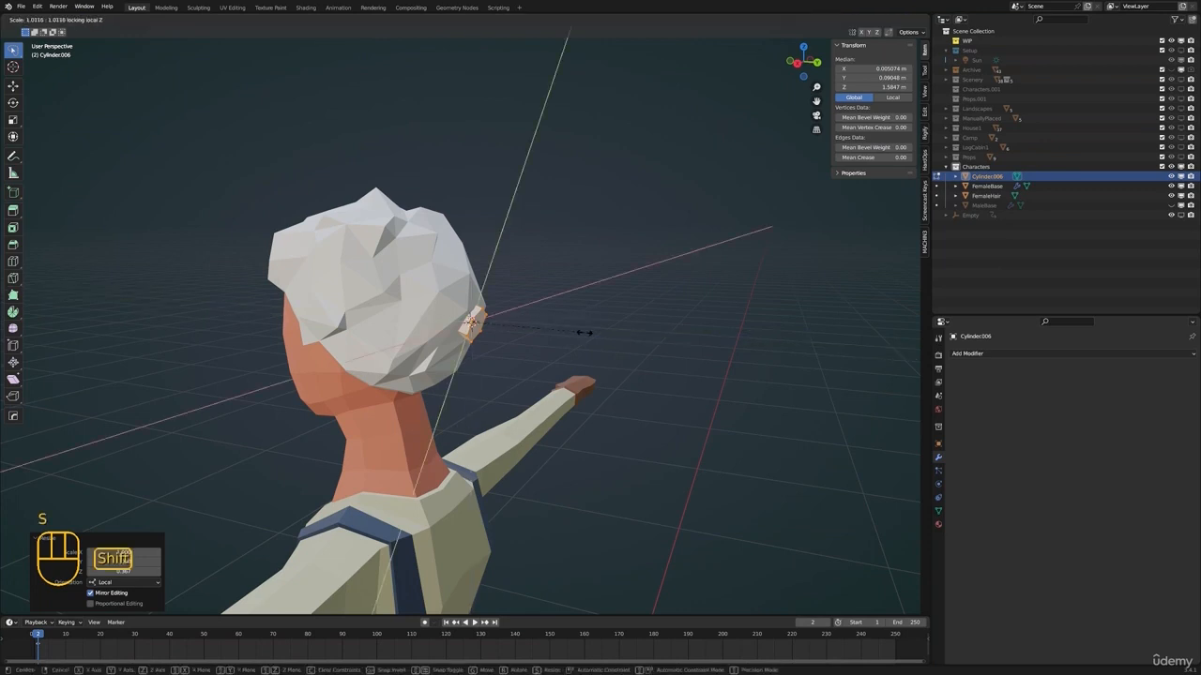
click(639, 322)
scroll(486, 324, up, 4)
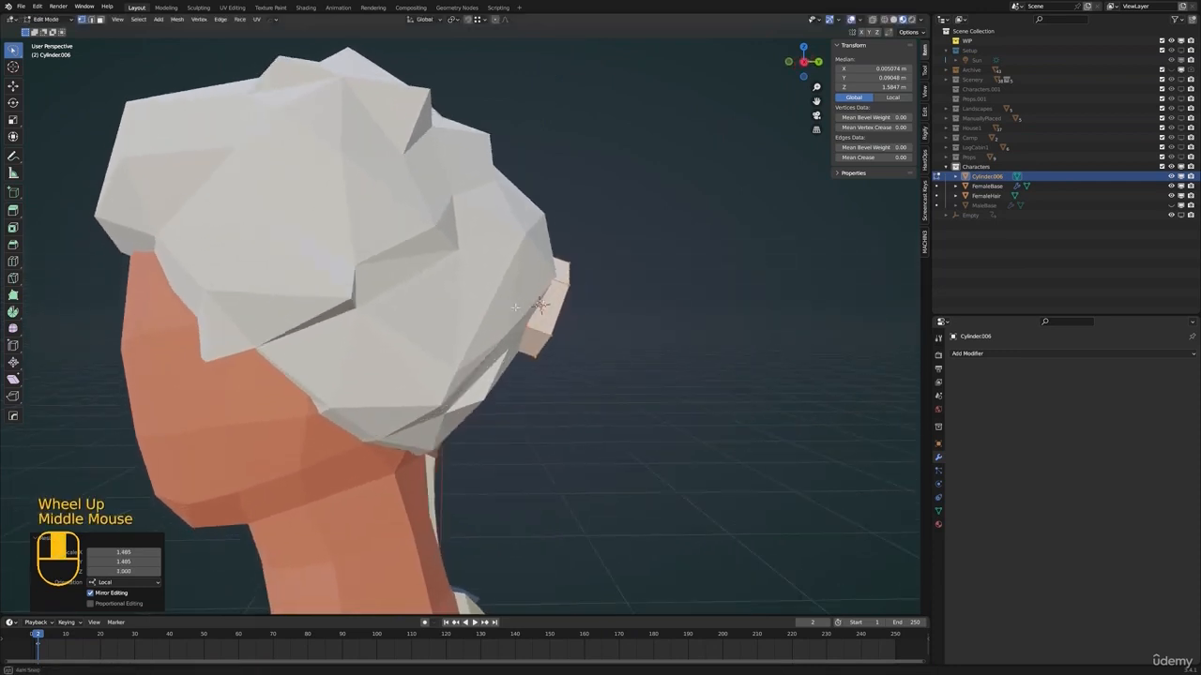
Add a loop cut around the cylinder's rim, scale it out to about 1.154, and leave Edit Mode
middle_drag(486, 319, 511, 324)
key(alt+a)
key(ctrl+r)
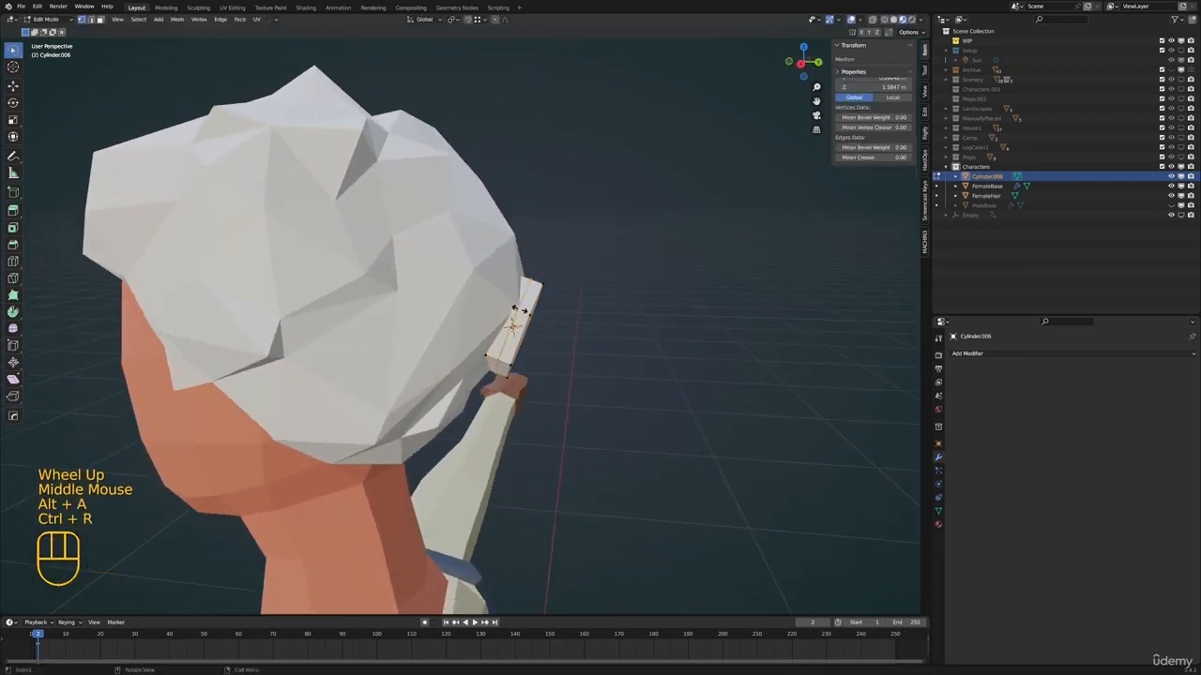
click(511, 323)
key(s)
click(568, 314)
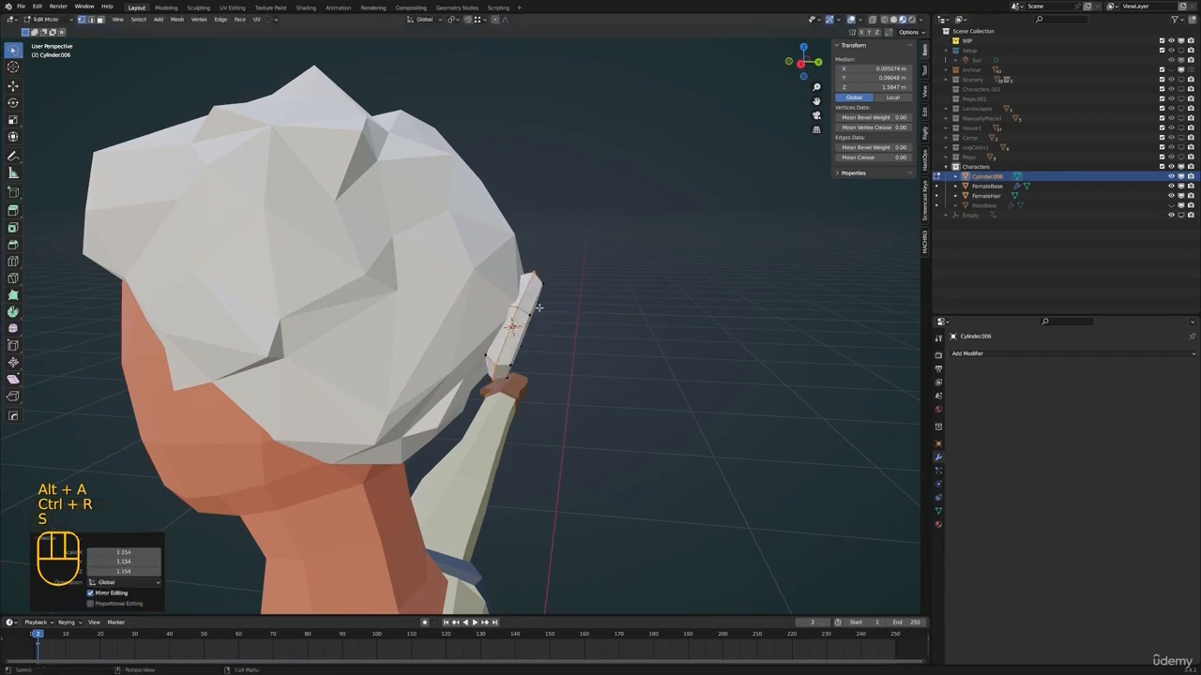
key(Tab)
Add a cube at the hair tie and scale it down to about 0.033 in Edit Mode
scroll(567, 313, down, 2)
middle_drag(568, 313, 540, 328)
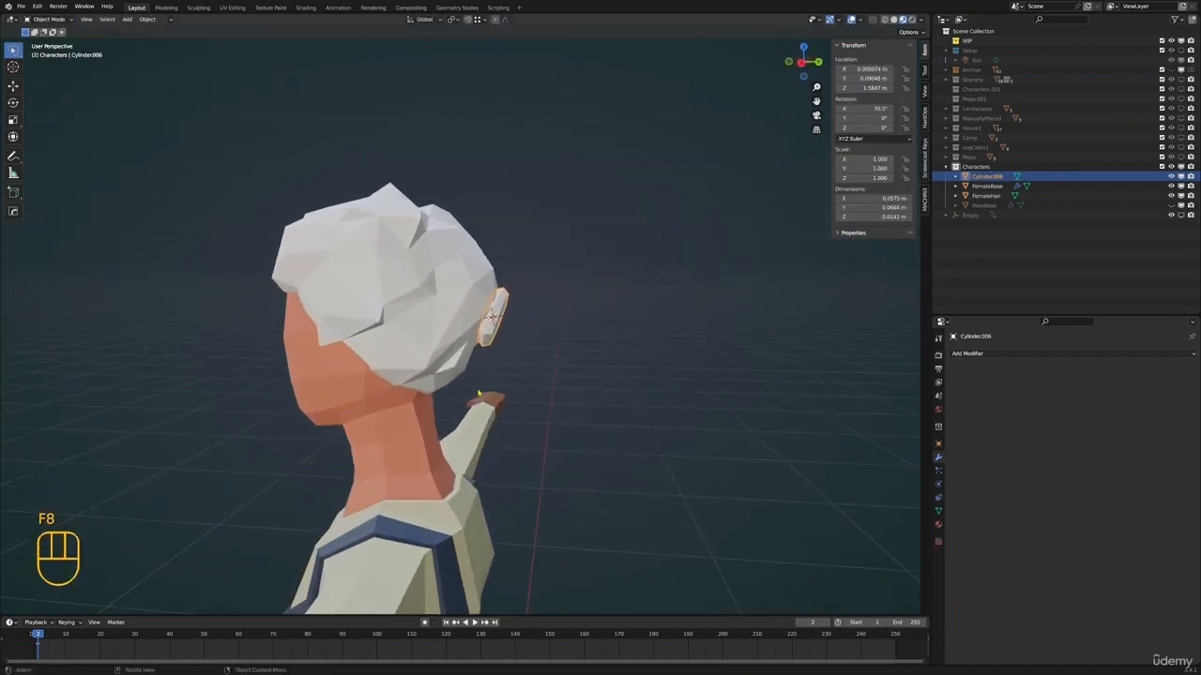
scroll(479, 393, down, 1)
middle_drag(478, 394, 594, 303)
scroll(435, 338, up, 1)
scroll(434, 337, up, 1)
key(shift+a)
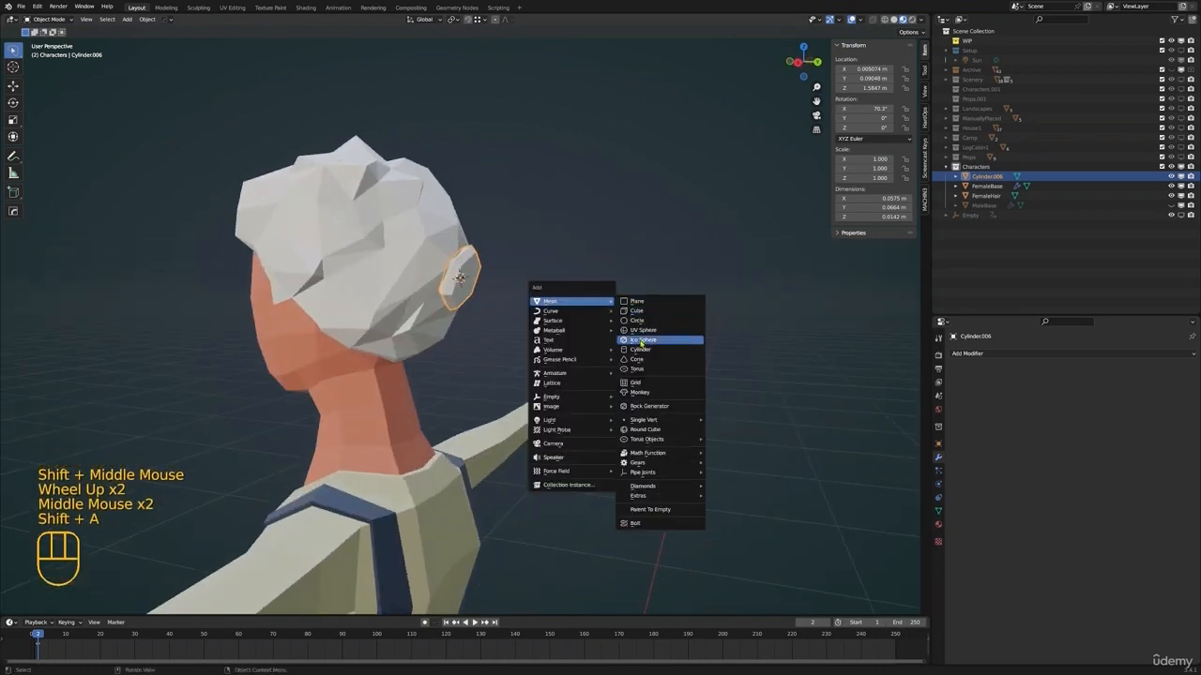
click(645, 311)
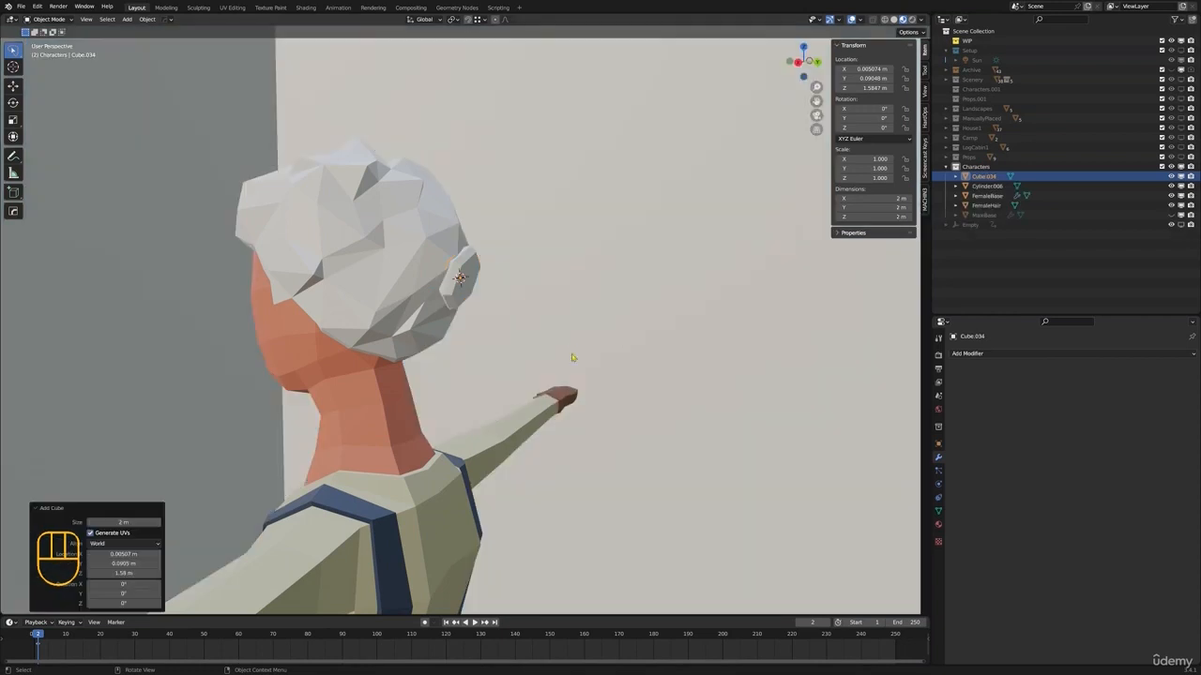
scroll(626, 372, down, 3)
key(Tab)
key(s)
click(542, 353)
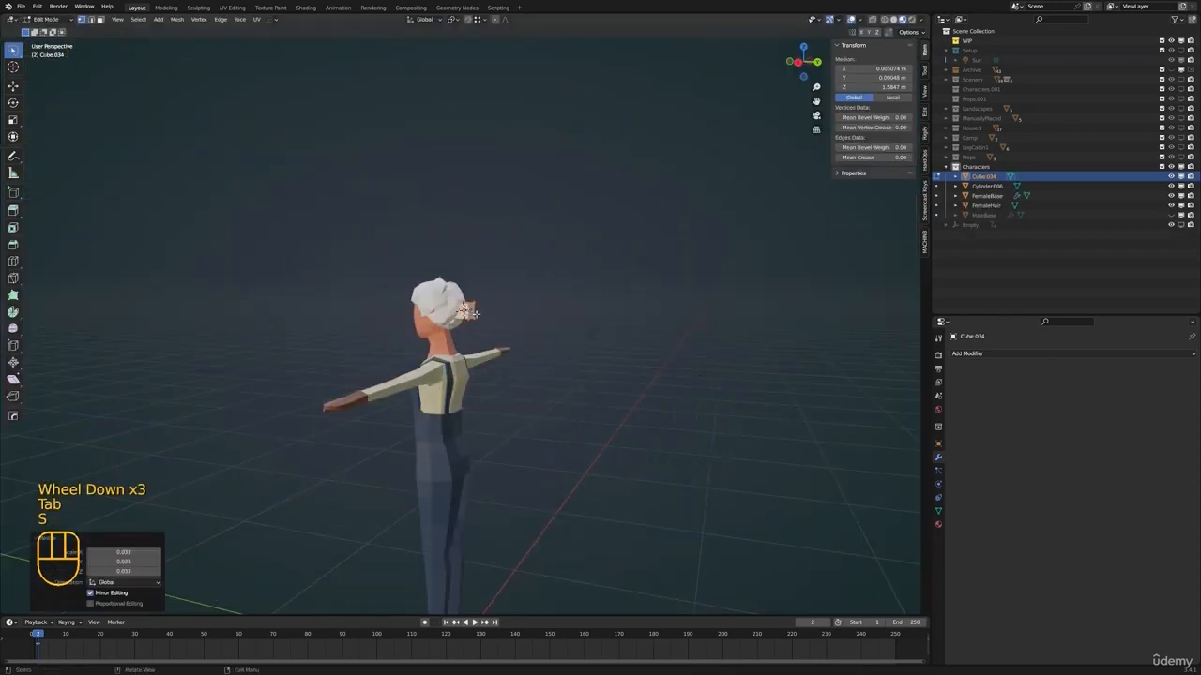
Subdivide the small cube with 10 cuts and smoothness 1.000 to round it into a ball
scroll(544, 351, up, 2)
right_click(544, 350)
click(511, 366)
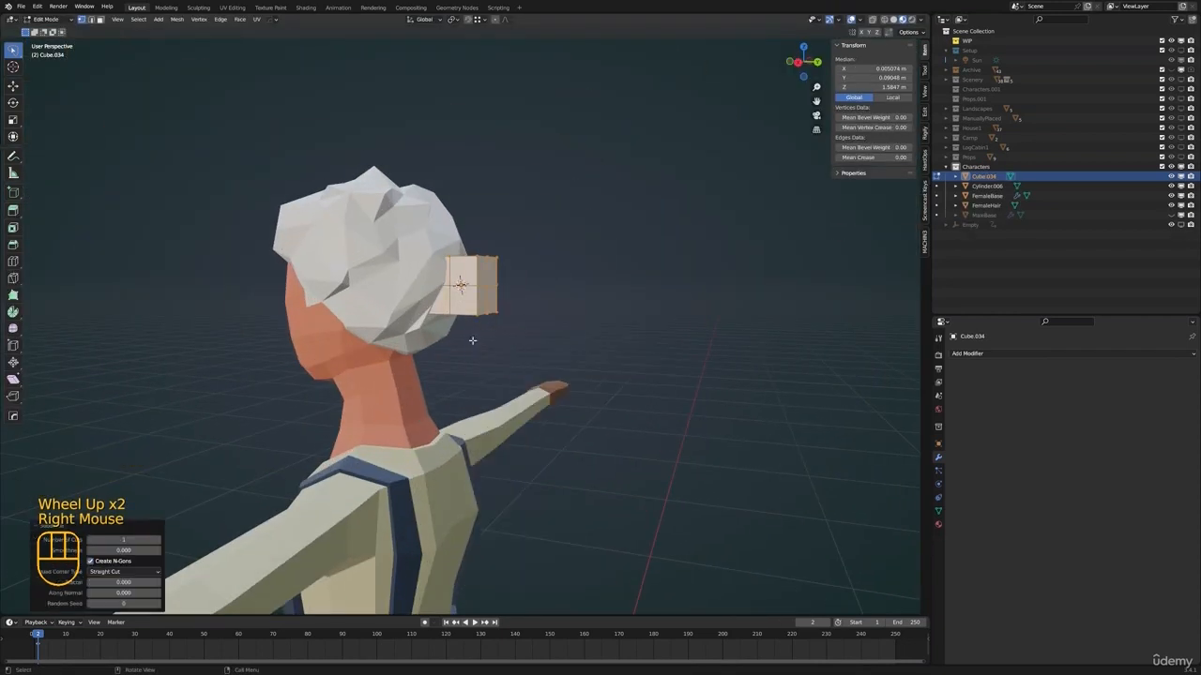
drag(147, 541, 202, 551)
shift+middle_drag(334, 368, 340, 403)
Scale the ball down, move it just behind the hair tie, and leave Edit Mode
key(s)
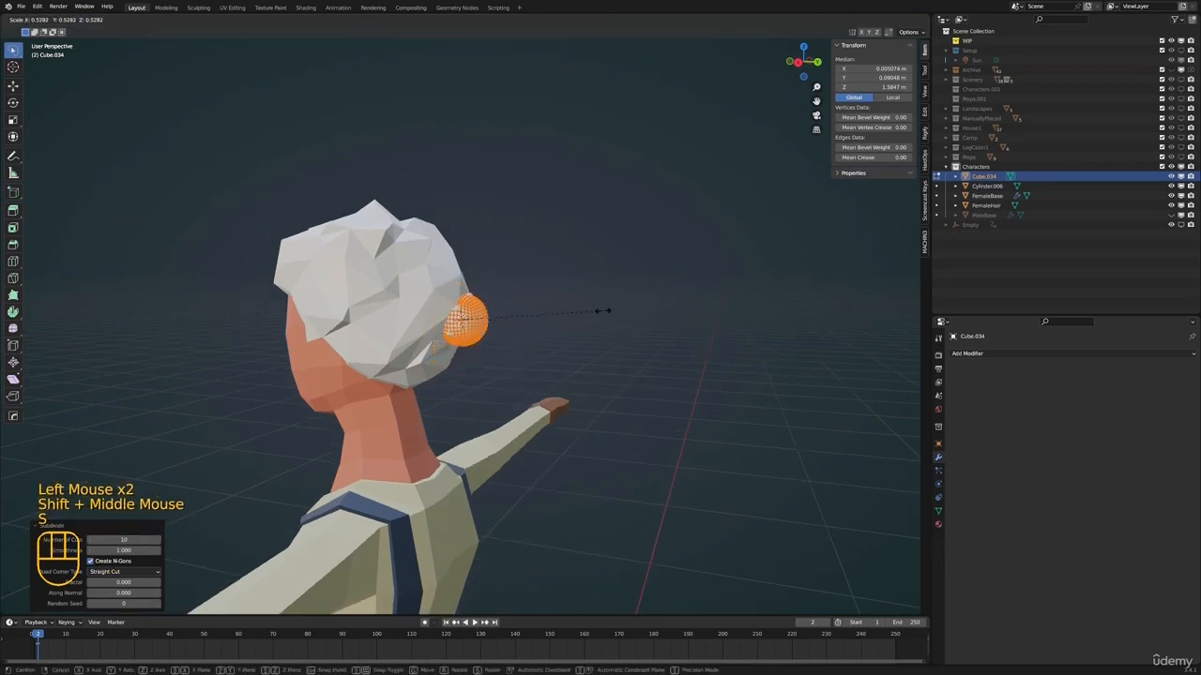
click(590, 320)
middle_drag(546, 334, 470, 353)
key(g)
click(599, 347)
scroll(511, 338, down, 2)
key(Tab)
scroll(472, 368, up, 2)
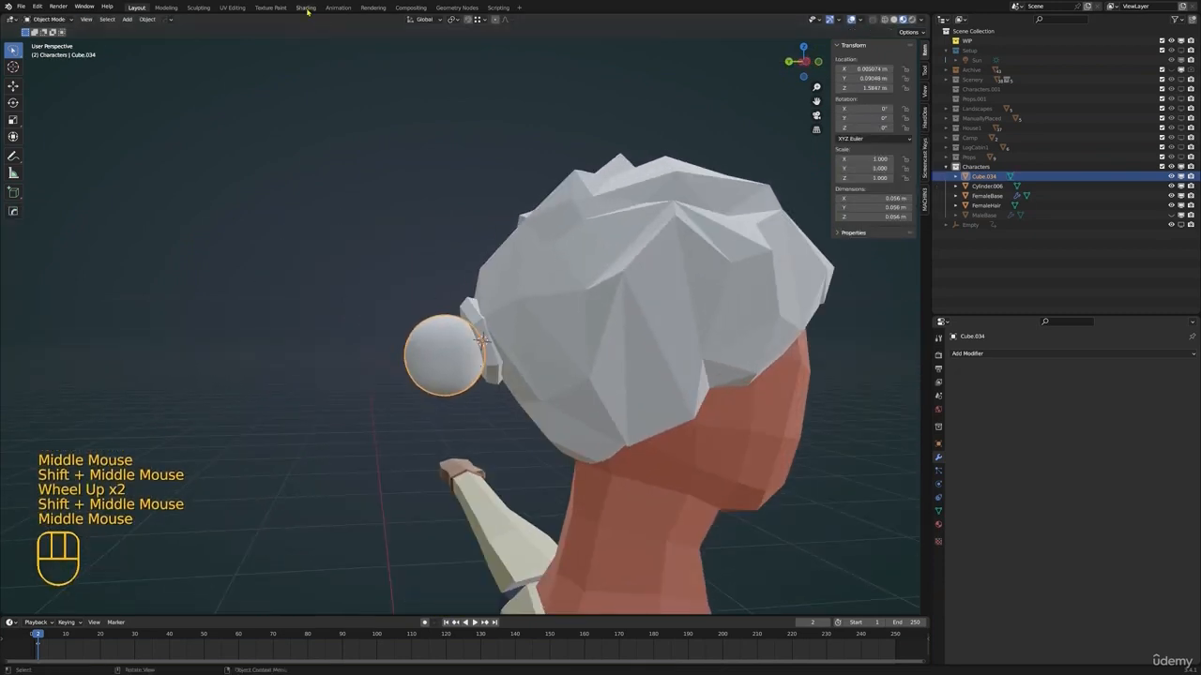
Switch to the Sculpting workspace and show the active brush's settings in an enlarged properties area
click(197, 7)
scroll(502, 454, up, 4)
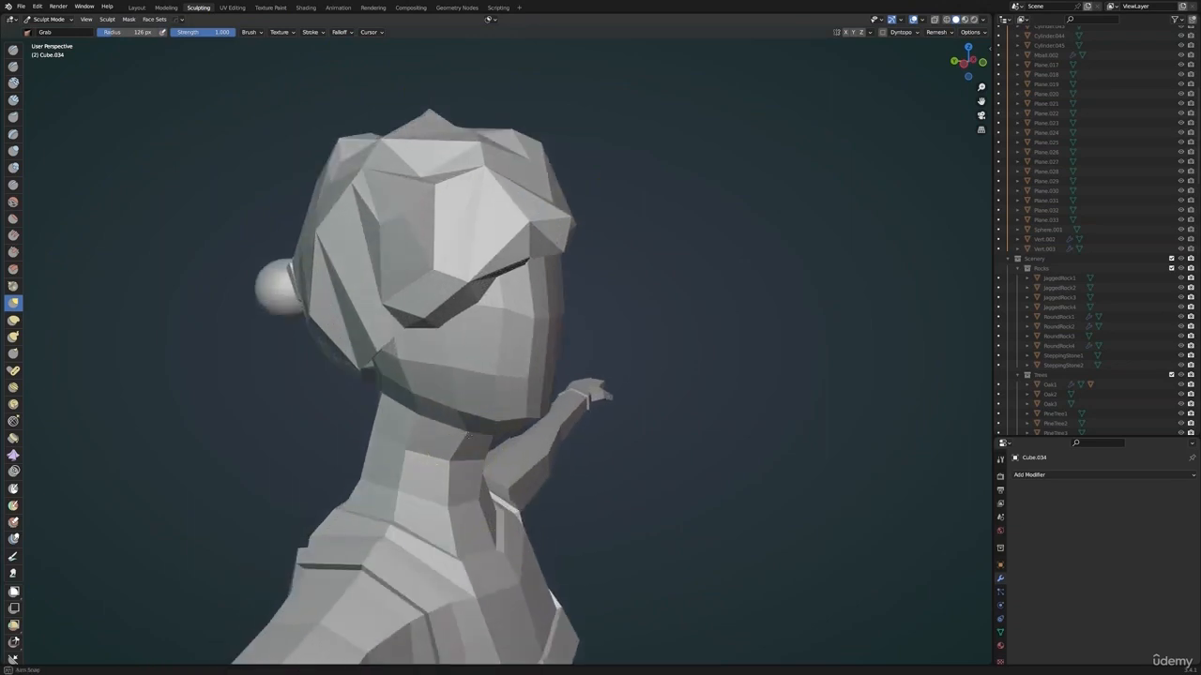
middle_drag(503, 454, 699, 446)
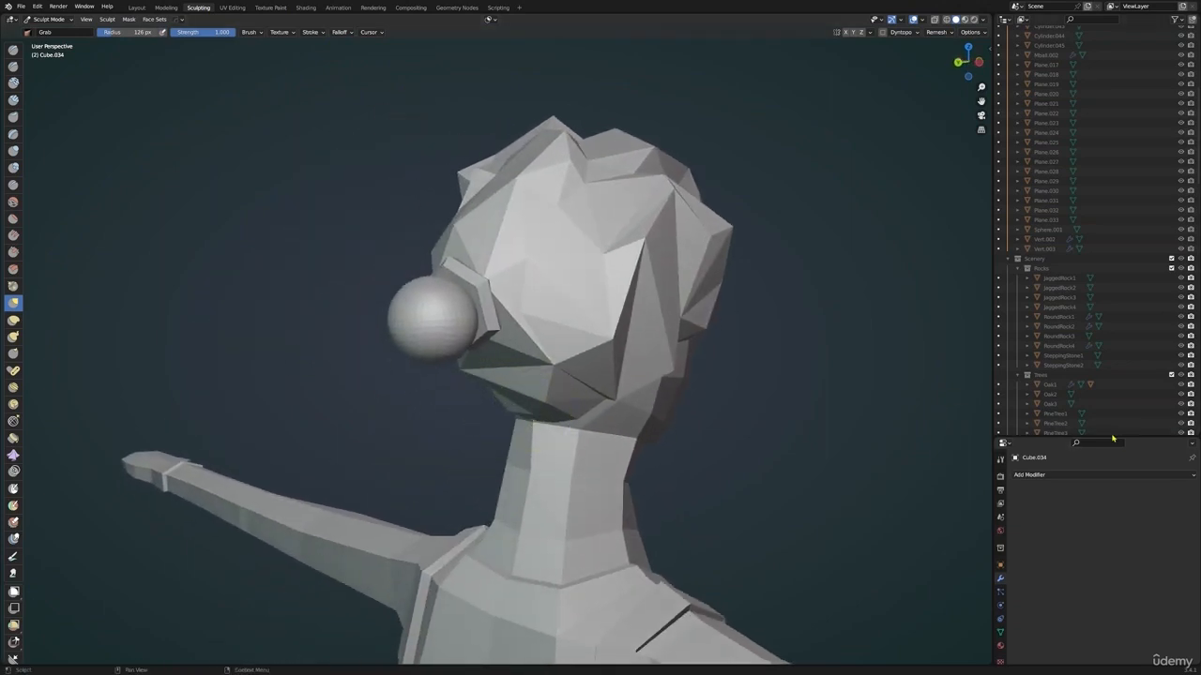
drag(1066, 438, 1066, 134)
click(1001, 154)
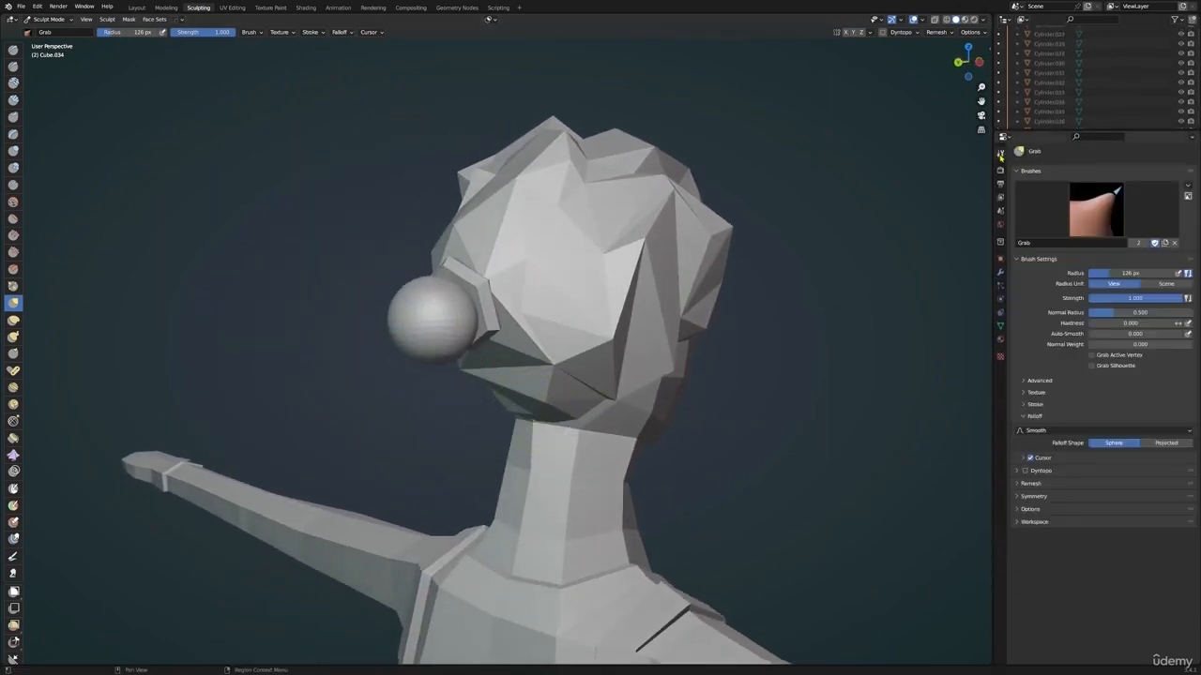
drag(991, 157, 951, 158)
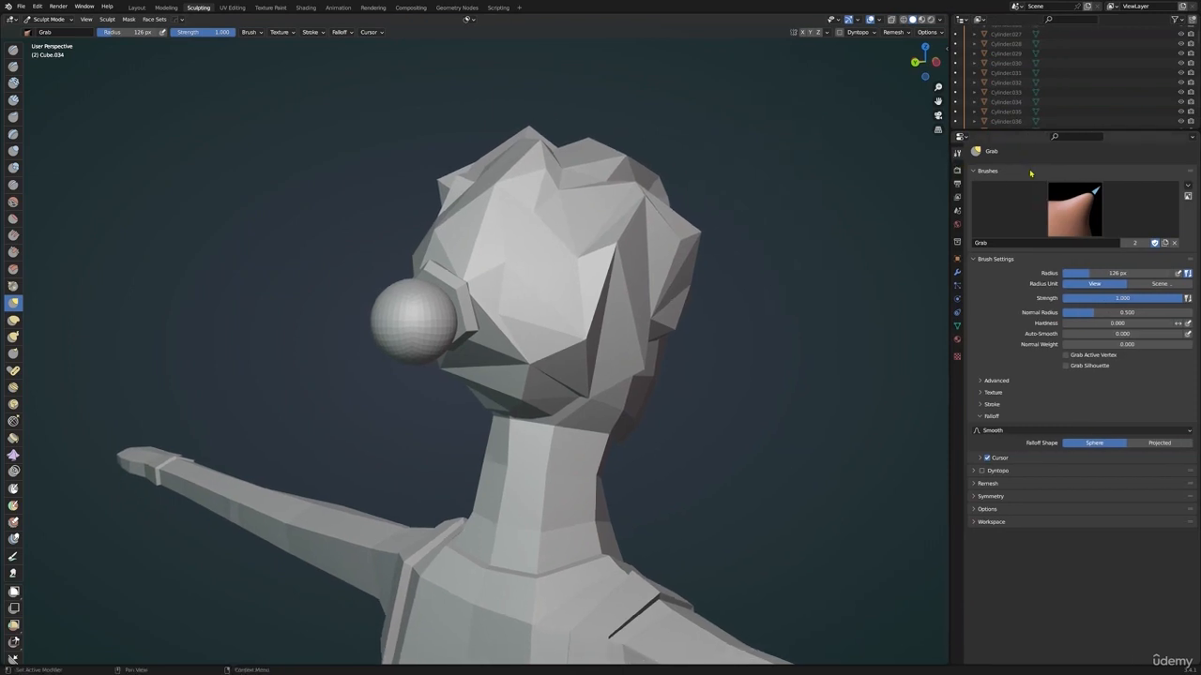
Enable Dyntopo for the ball and check the sculpting symmetry options
click(982, 471)
click(978, 495)
click(974, 496)
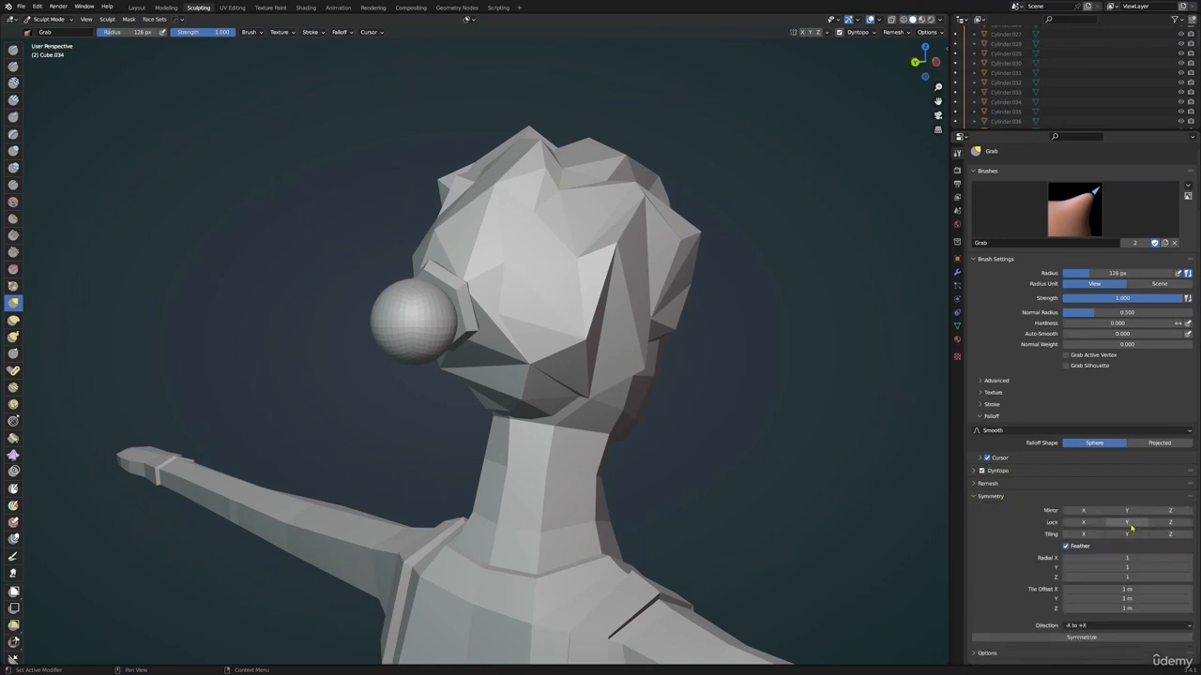
click(973, 499)
Try to pull the ball downward into a point with the Grab brush, and undo the stroke
middle_drag(539, 395, 483, 370)
drag(431, 330, 396, 365)
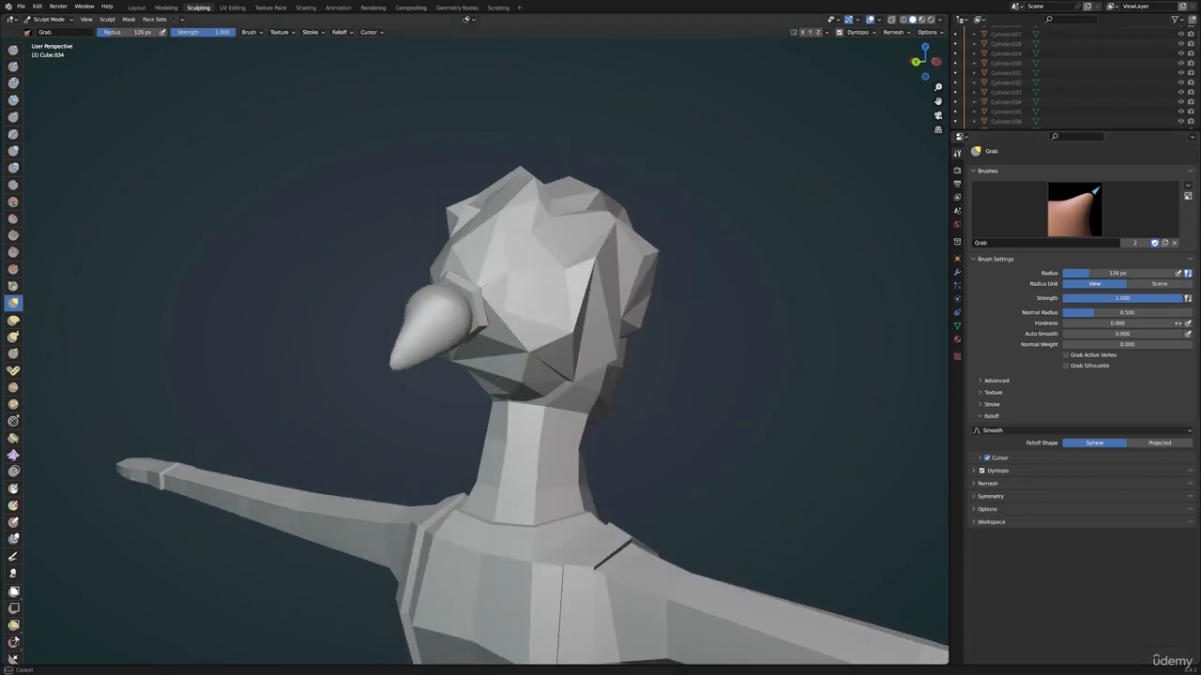
key(ctrl+z)
Reshape the ball with the Grab brush into an egg shape sitting against the hair tie
middle_drag(415, 388, 471, 326)
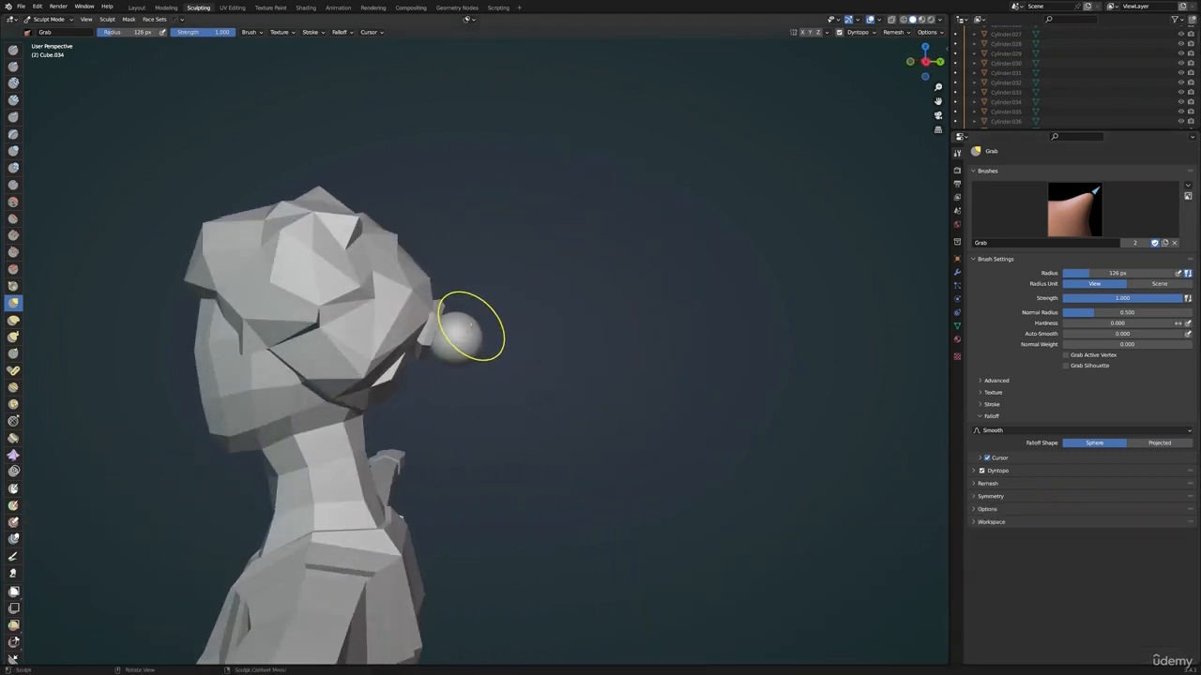
drag(473, 348, 465, 341)
drag(464, 329, 456, 323)
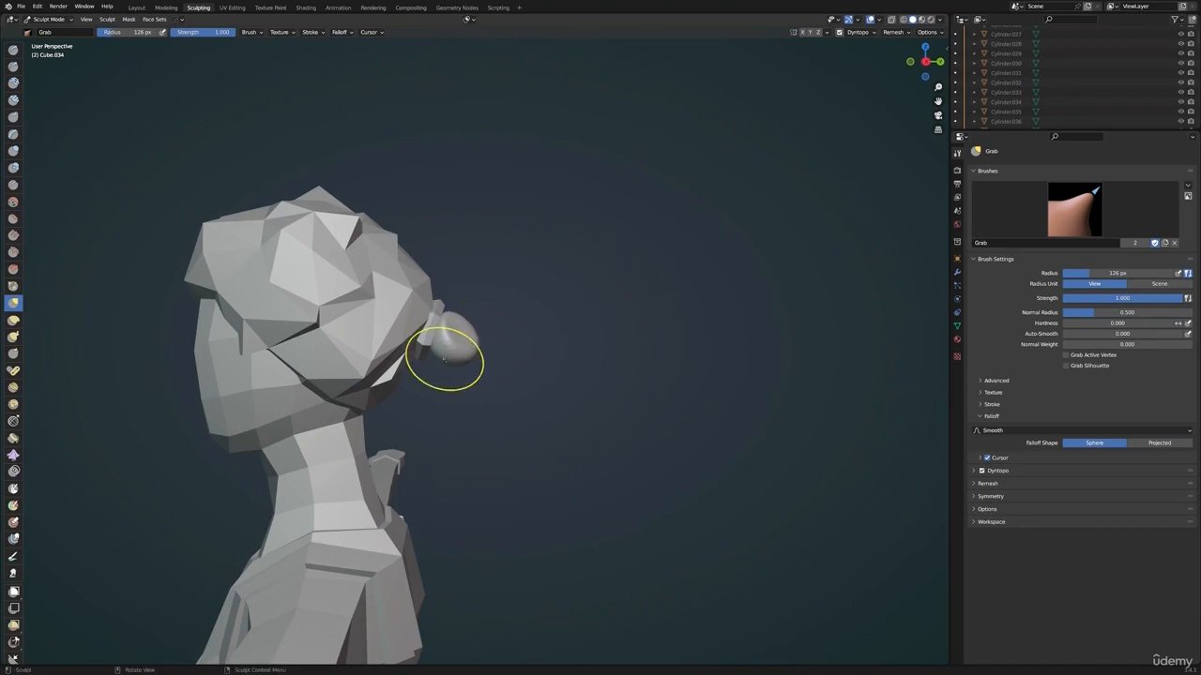
scroll(209, 364, up, 3)
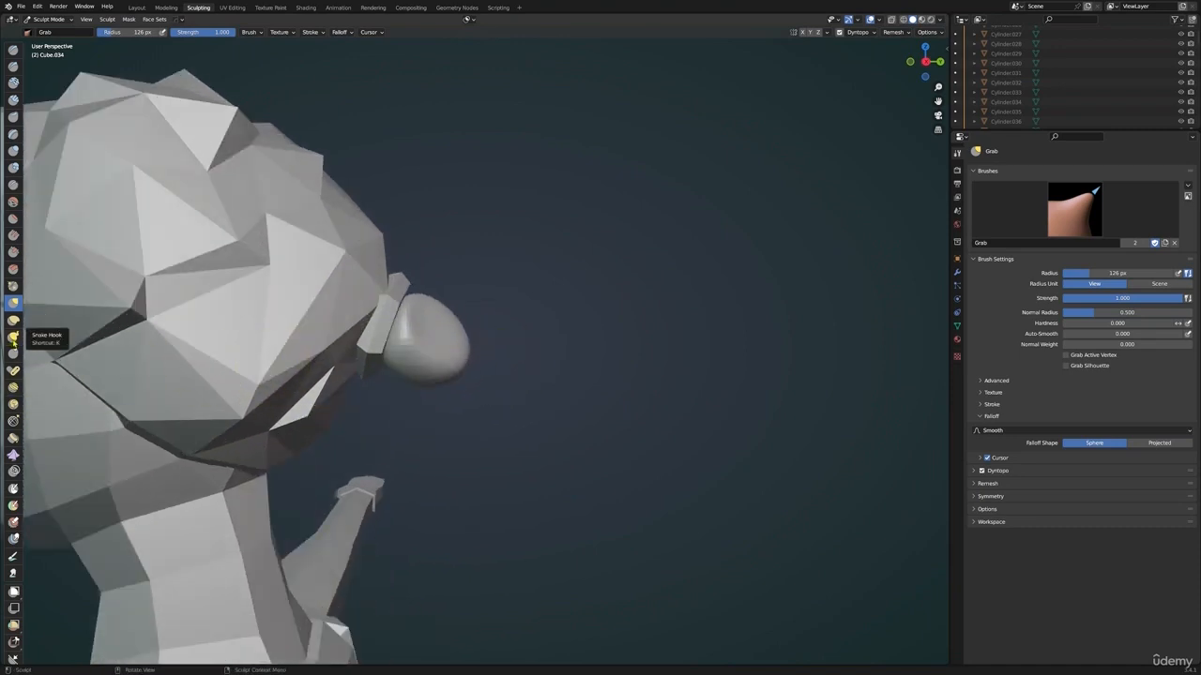
Try to pull the ball down into a hanging ponytail with the Snake Hook brush
click(13, 336)
scroll(375, 461, down, 5)
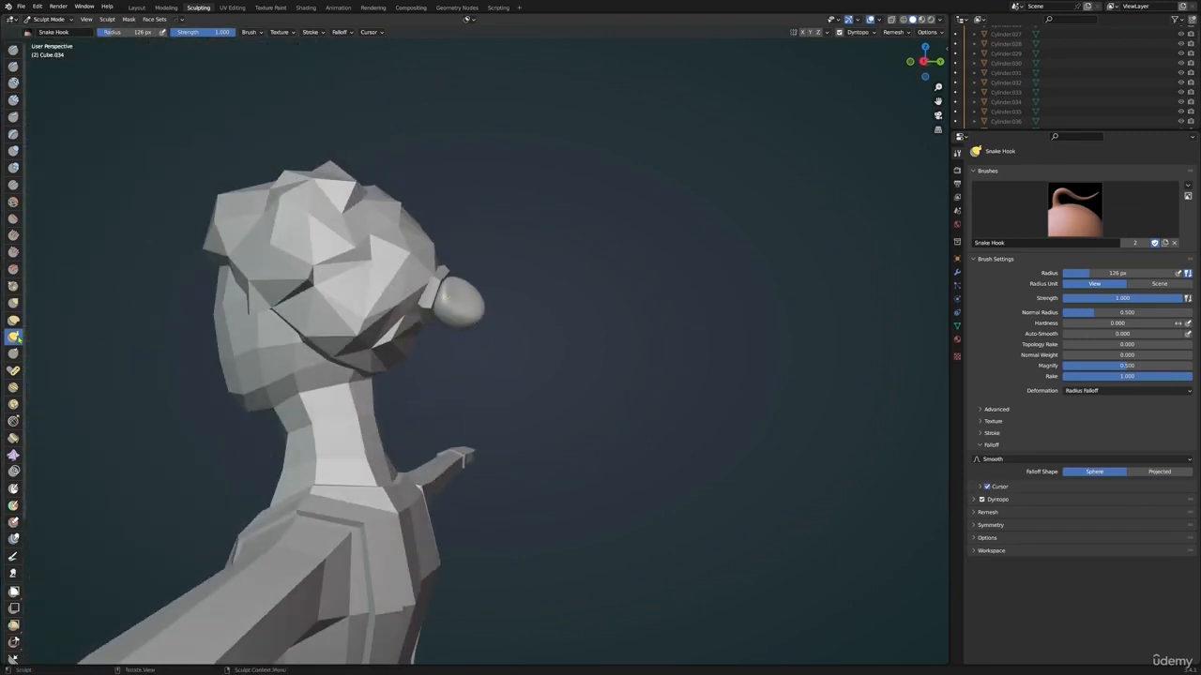
mouse_move(455, 310)
mouse_down()
mouse_move(489, 376)
mouse_move(478, 363)
mouse_move(482, 413)
mouse_up()
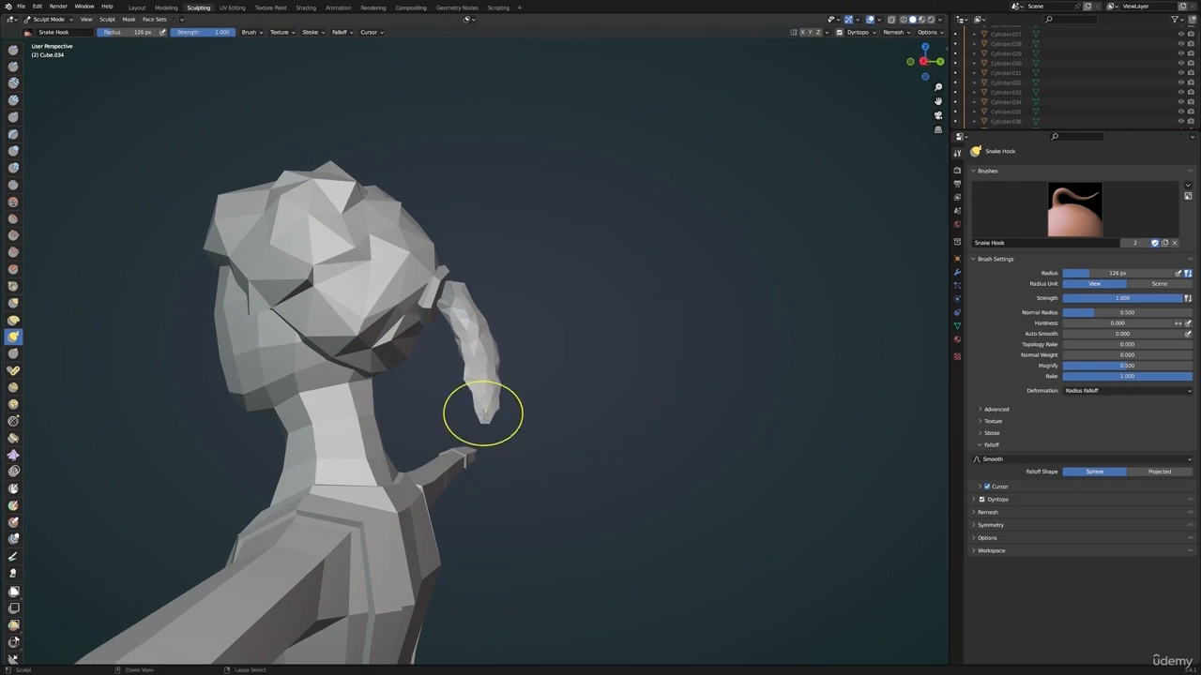
Undo the Snake Hook strokes and set the Dyntopo detailing to Constant Detail
key(ctrl+z)
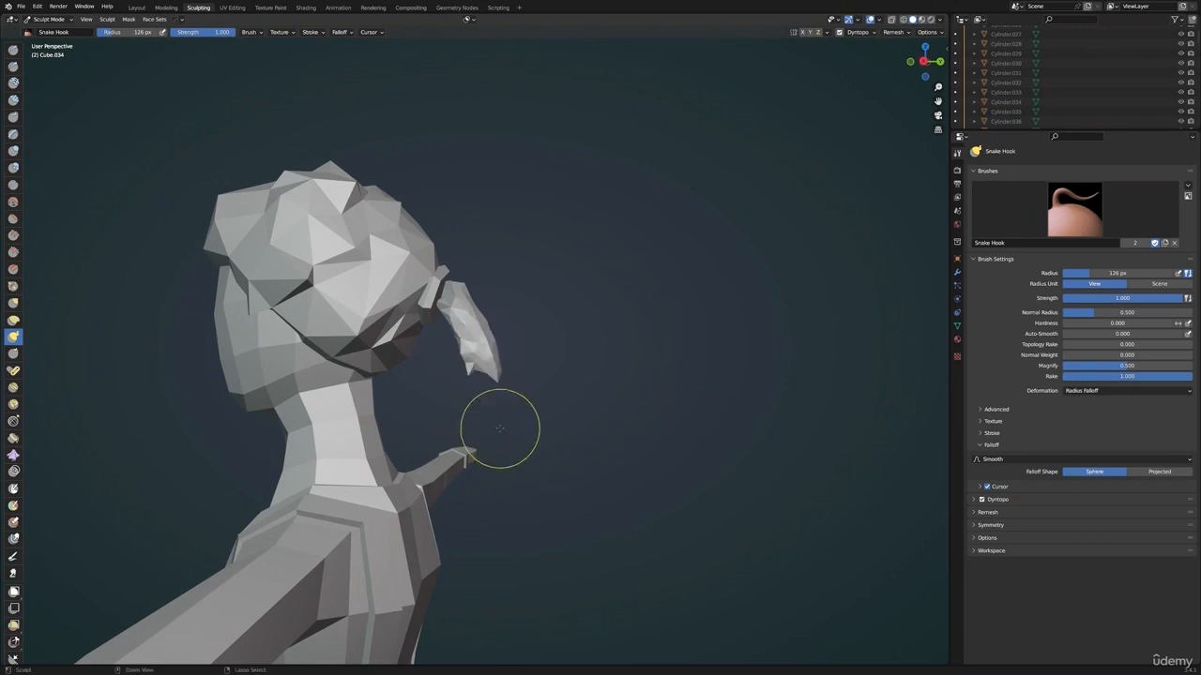
click(976, 500)
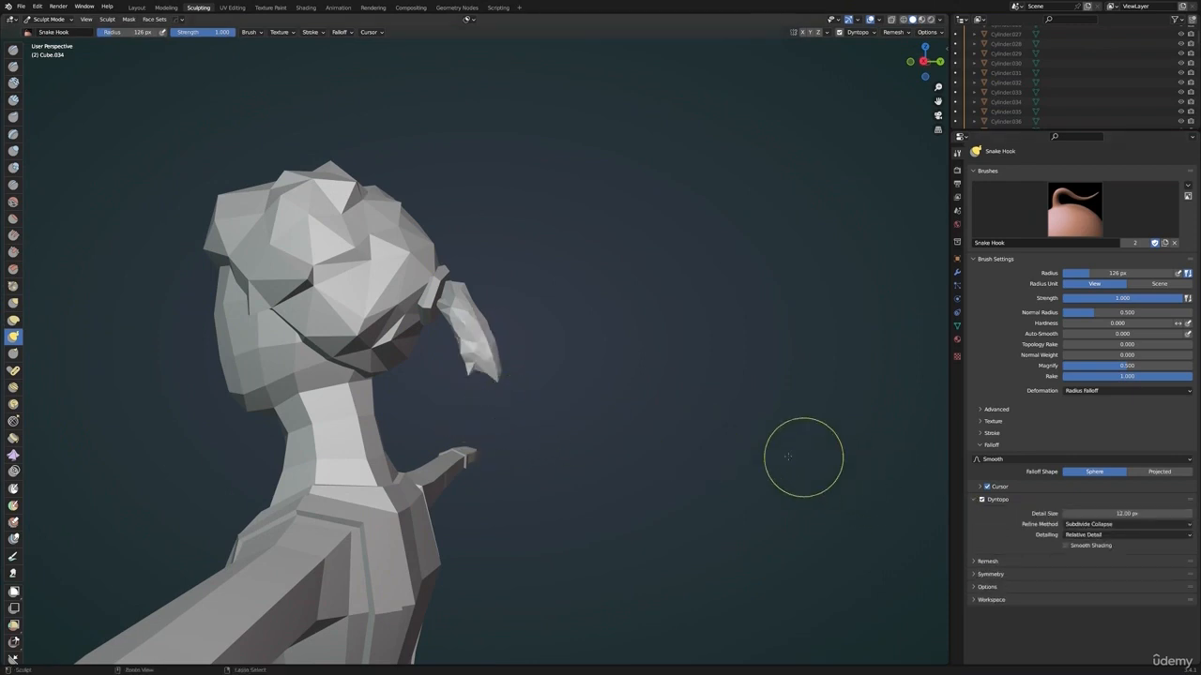
key(ctrl+z)
key(ctrl+z)
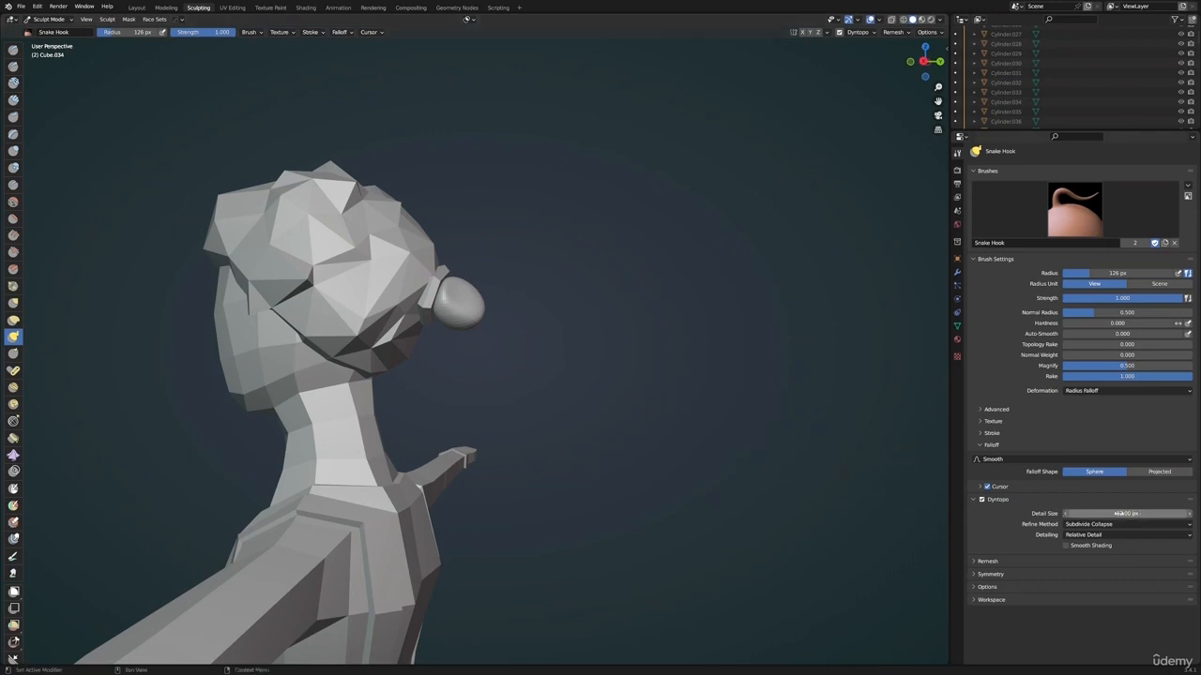
click(1093, 535)
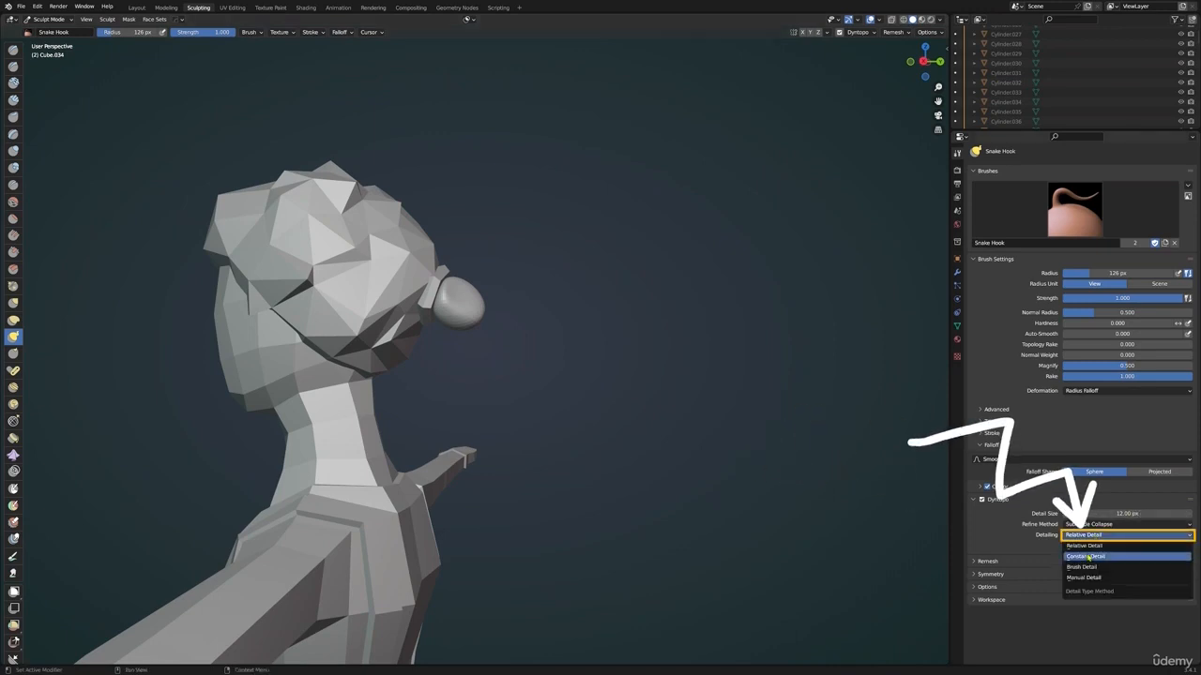
click(1088, 557)
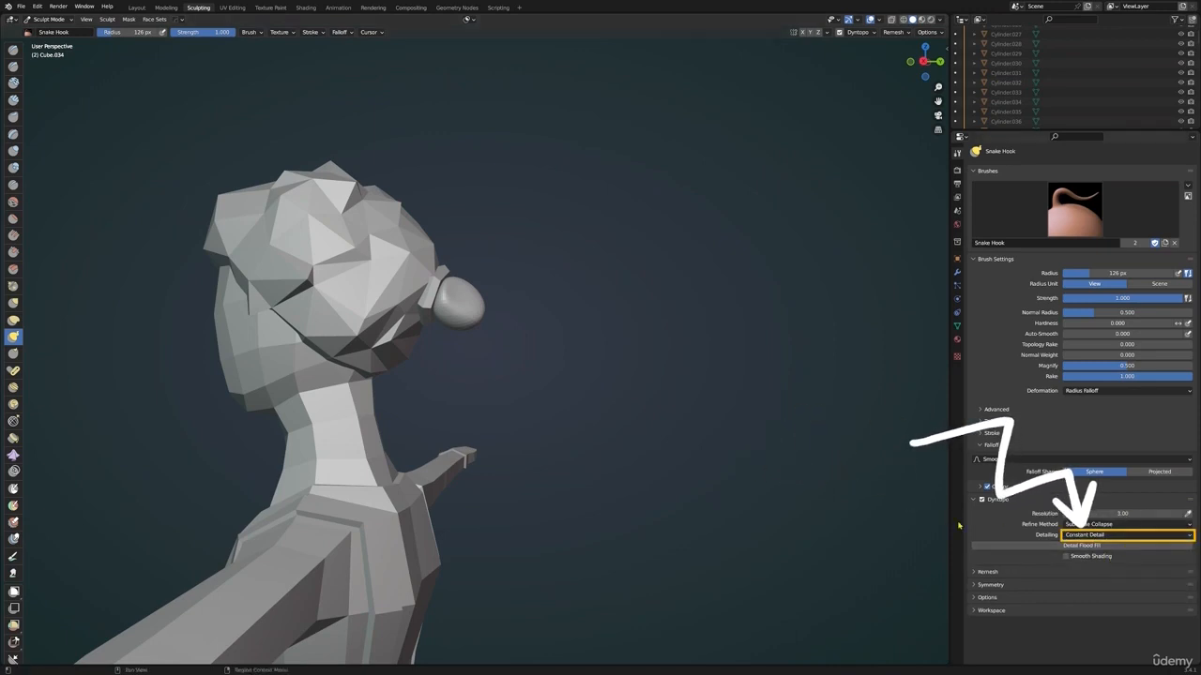
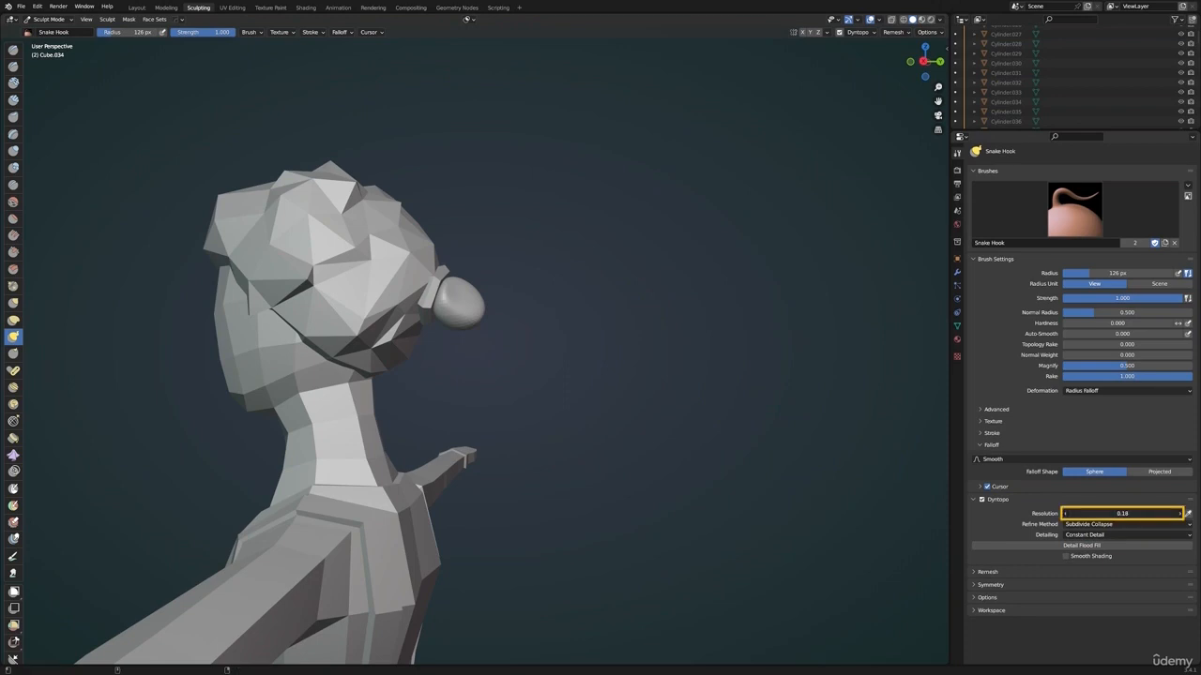
Set the Dyntopo resolution to 150 and undo the test stroke on the ball
key(Return)
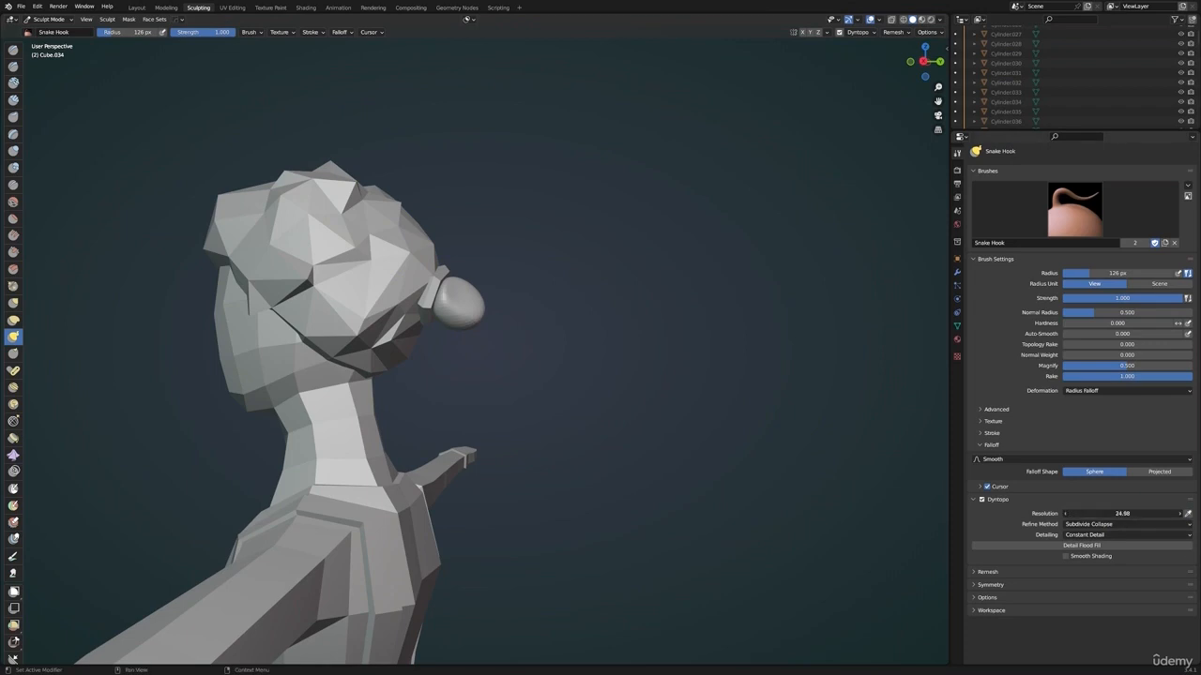
drag(1122, 513, 1154, 513)
key(ctrl+z)
drag(463, 305, 528, 341)
key(ctrl+z)
Pull the ball down with the Snake Hook brush into a long ponytail hanging behind the neck to the upper back
middle_drag(599, 318, 510, 249)
drag(460, 286, 501, 426)
drag(474, 371, 482, 389)
drag(478, 373, 500, 424)
drag(500, 417, 515, 454)
mouse_move(540, 441)
middle_down()
mouse_move(509, 361)
mouse_move(506, 316)
mouse_move(657, 348)
mouse_move(464, 271)
middle_up()
drag(464, 271, 441, 441)
mouse_move(441, 441)
middle_down()
mouse_move(474, 412)
mouse_move(477, 370)
middle_up()
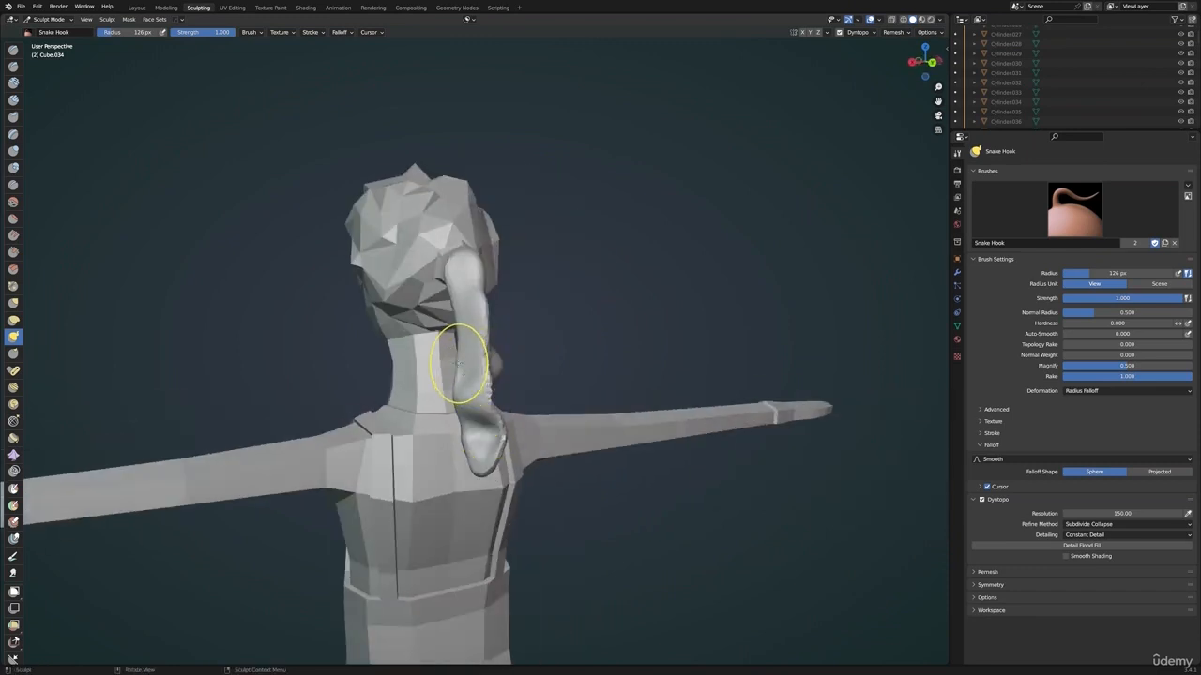
Even out the lumpy ponytail surface from several sides with the Smooth brush
click(13, 202)
drag(474, 356, 492, 426)
middle_drag(491, 427, 418, 418)
drag(469, 413, 480, 369)
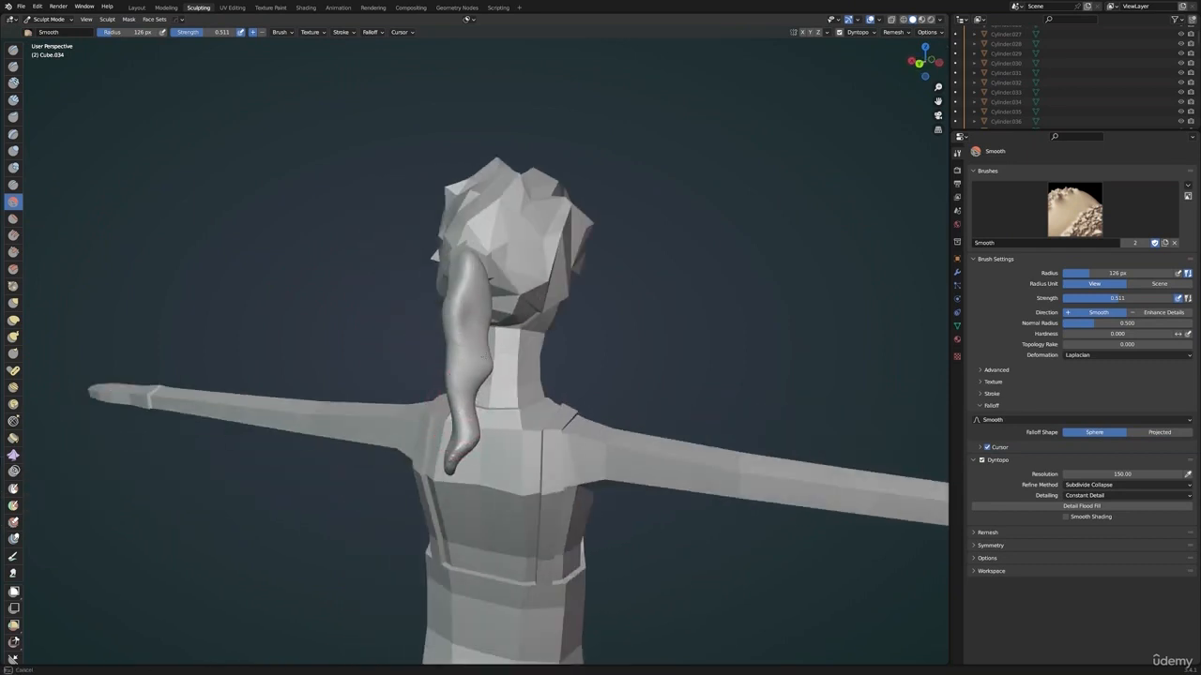
middle_drag(497, 368, 390, 337)
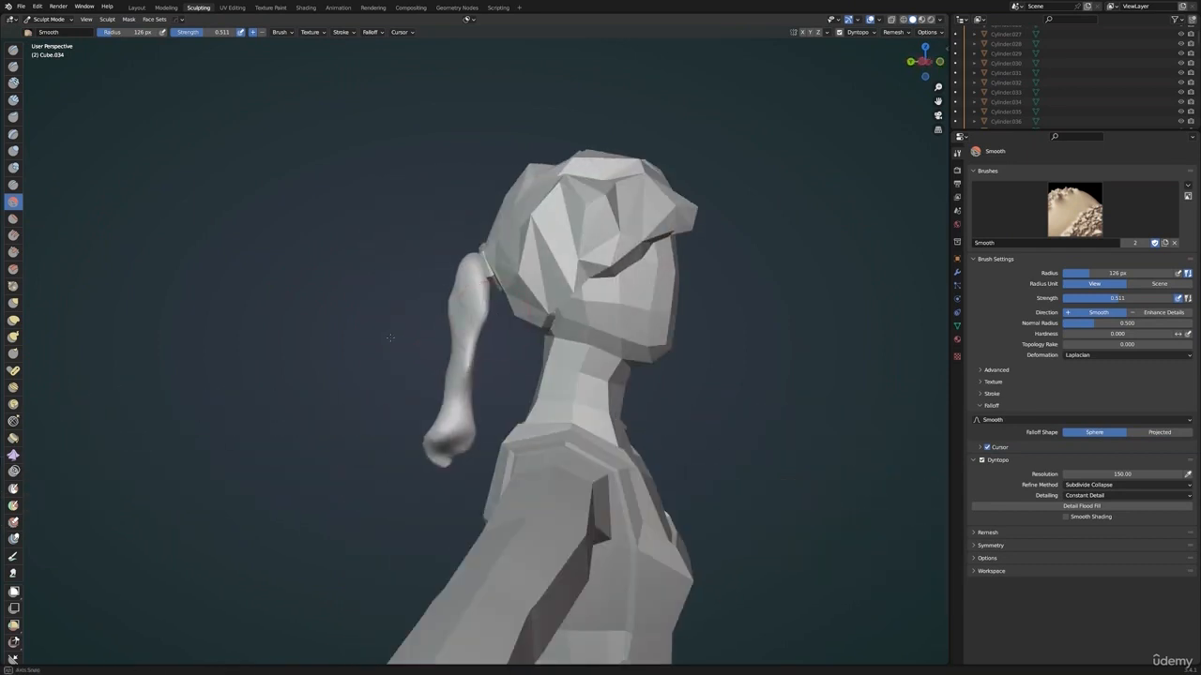
drag(467, 305, 463, 349)
mouse_move(463, 349)
middle_down()
mouse_move(699, 328)
mouse_move(807, 352)
middle_up()
scroll(525, 366, down, 5)
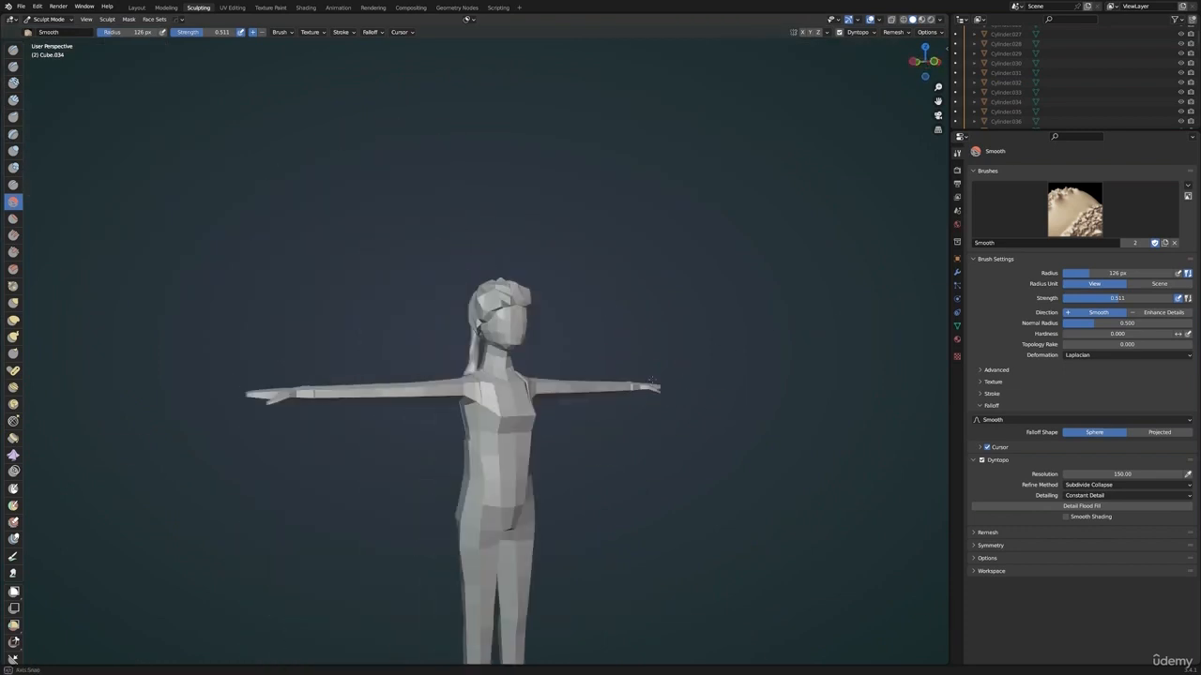
scroll(514, 379, up, 5)
mouse_move(394, 370)
middle_down()
mouse_move(514, 379)
mouse_move(441, 375)
middle_up()
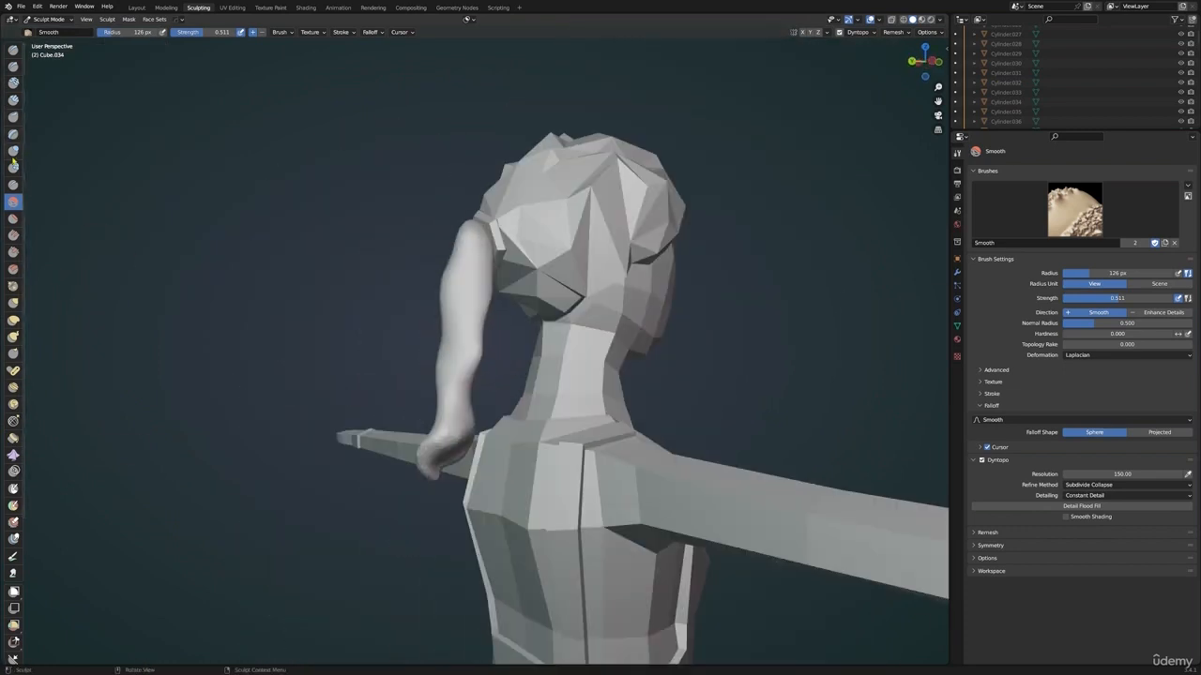
Thicken the ponytail from the hair tie down to its tip with the Inflate brush
click(13, 151)
drag(464, 280, 466, 307)
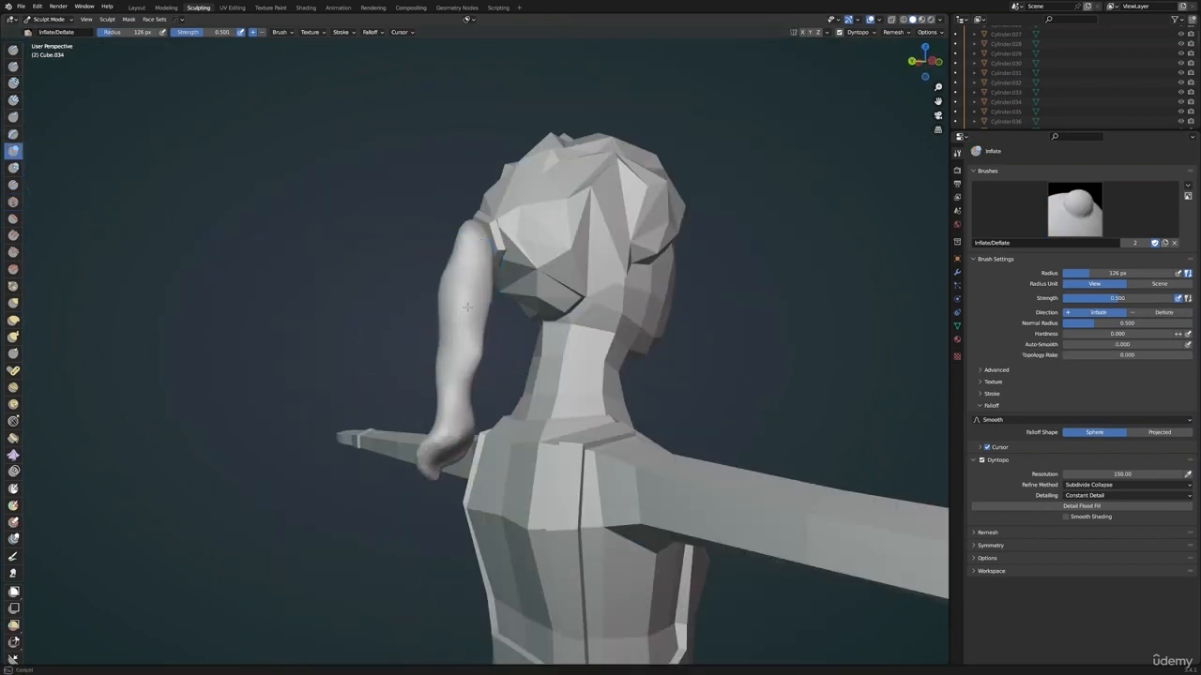
mouse_move(466, 270)
middle_down()
mouse_move(497, 263)
mouse_move(472, 254)
middle_up()
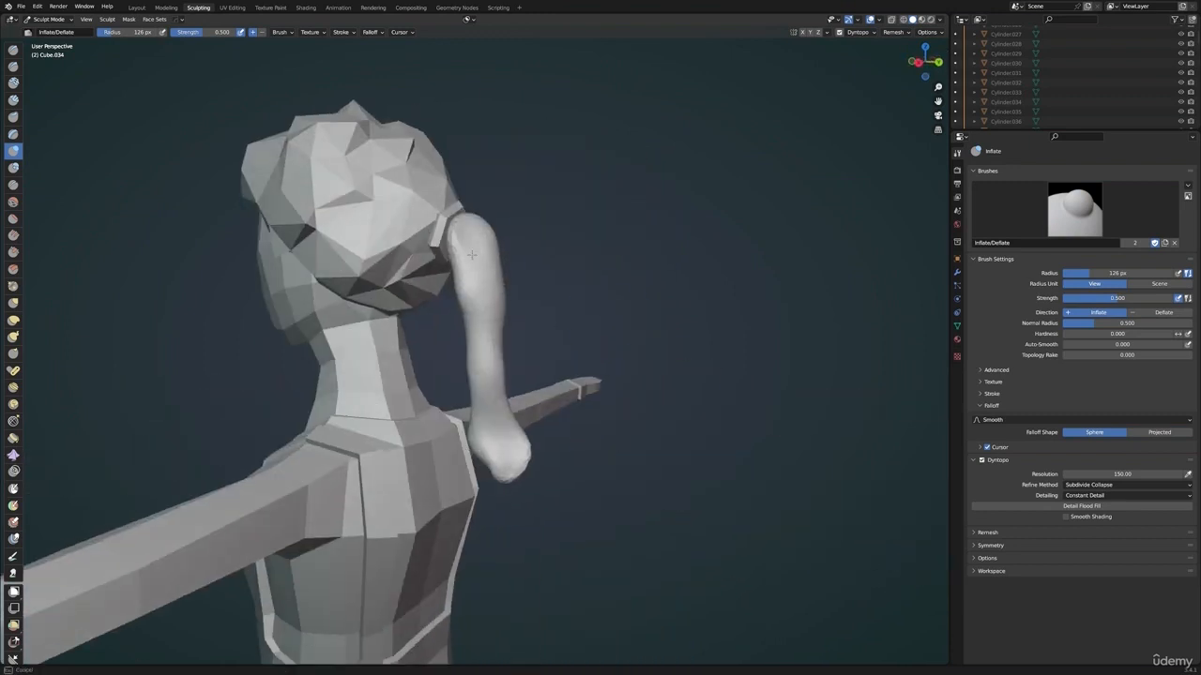
middle_drag(527, 283, 518, 282)
drag(483, 293, 474, 300)
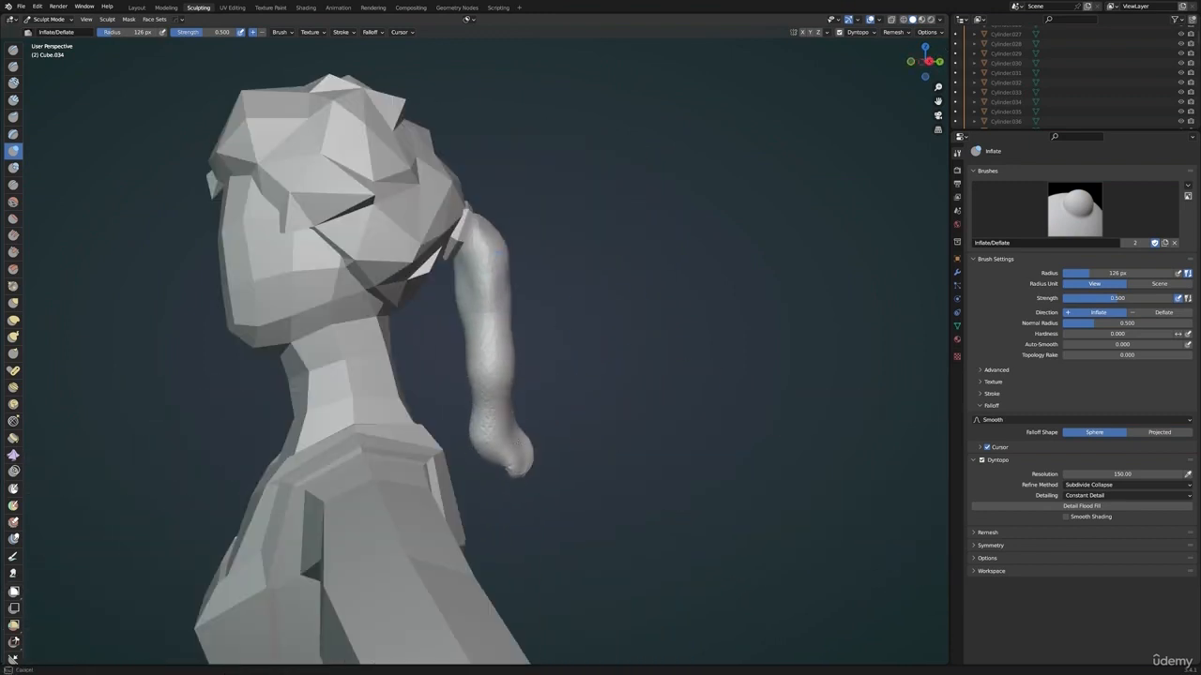
drag(512, 452, 519, 462)
mouse_move(519, 441)
middle_down()
mouse_move(431, 385)
mouse_move(398, 333)
mouse_move(475, 317)
middle_up()
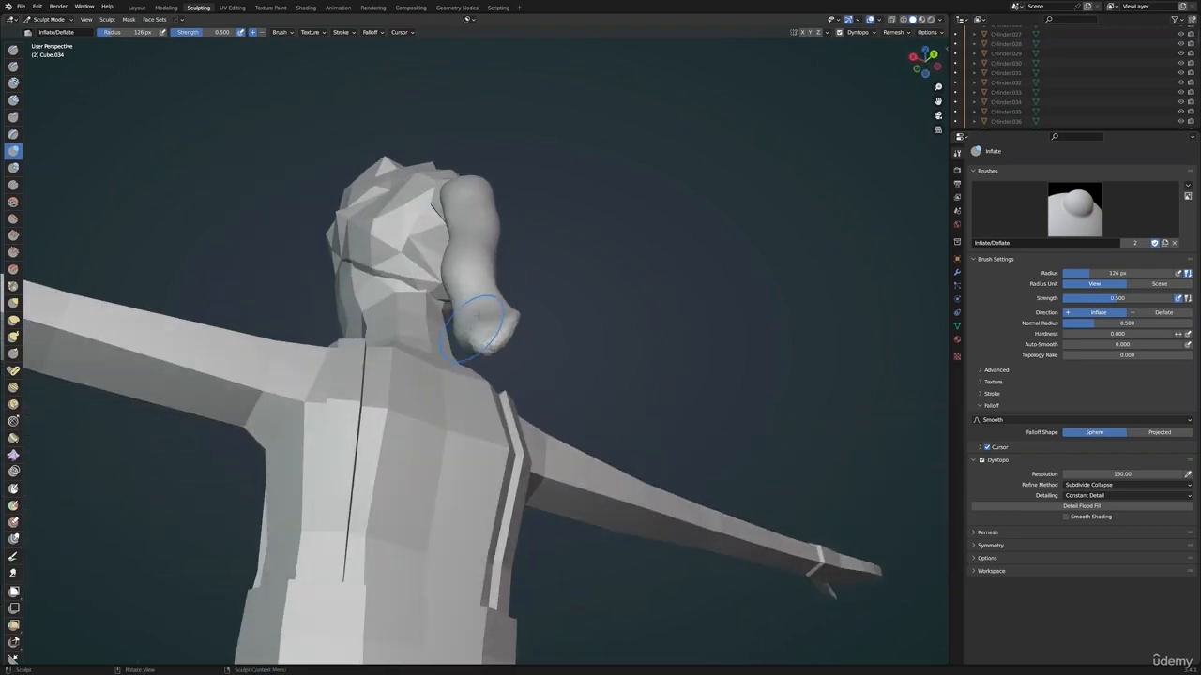
drag(489, 330, 494, 335)
middle_drag(494, 336, 380, 345)
drag(414, 383, 398, 347)
mouse_move(405, 328)
middle_down()
mouse_move(444, 342)
mouse_move(464, 332)
mouse_move(476, 286)
middle_up()
scroll(447, 341, up, 2)
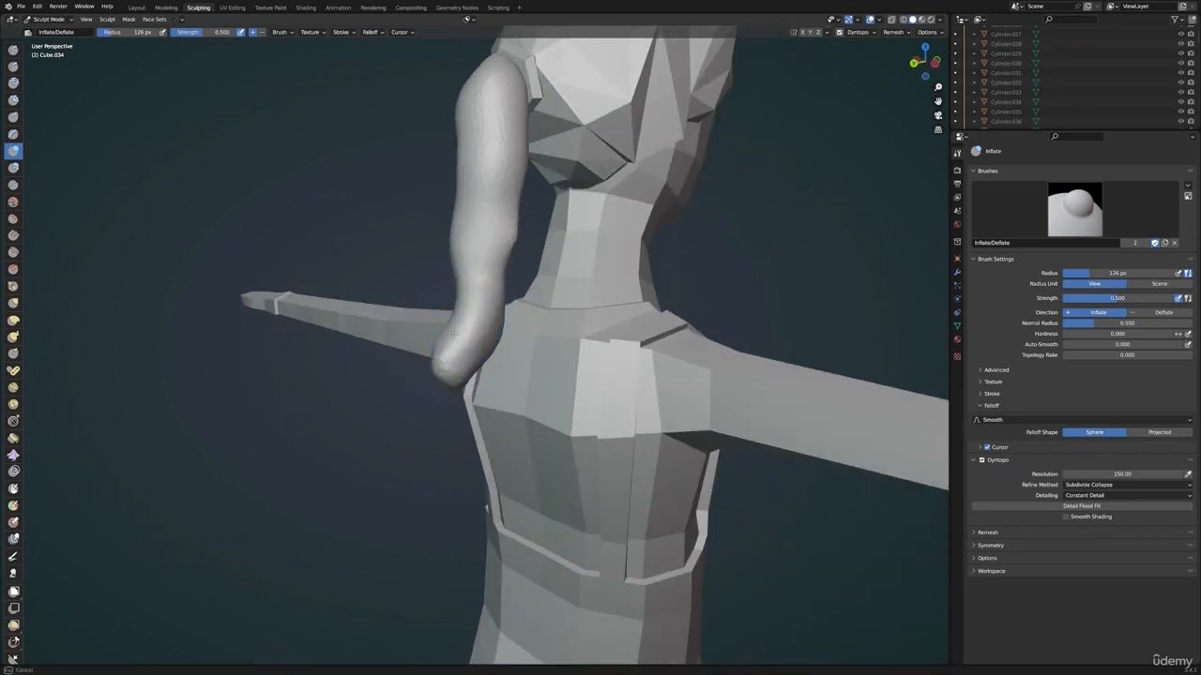
middle_drag(453, 332, 125, 302)
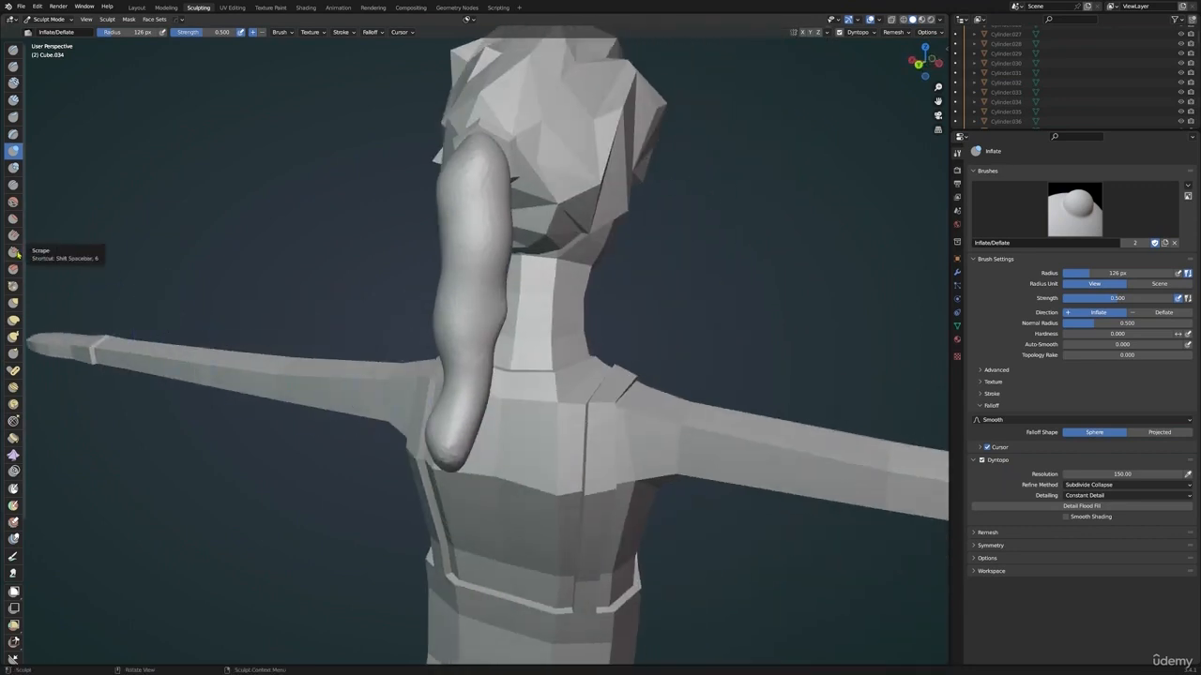
Flatten planes along the ponytail's length and lower end with the Scrape brush
click(13, 254)
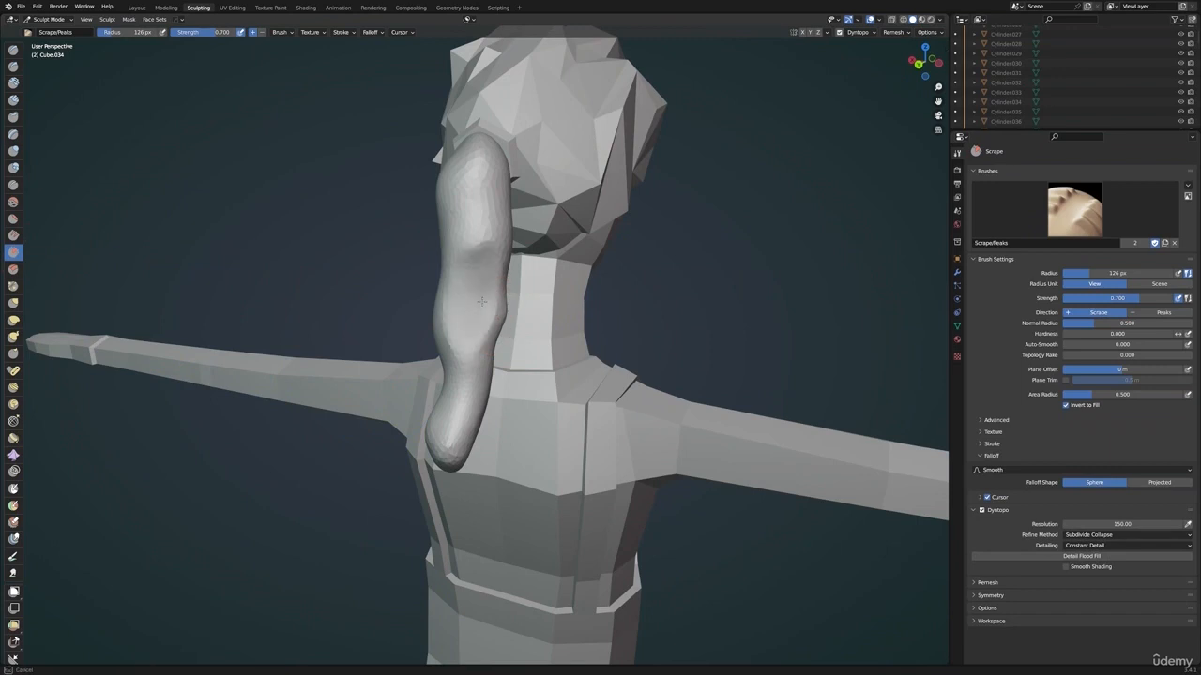
drag(483, 301, 488, 227)
middle_drag(525, 319, 479, 327)
drag(478, 336, 462, 405)
middle_drag(460, 375, 600, 366)
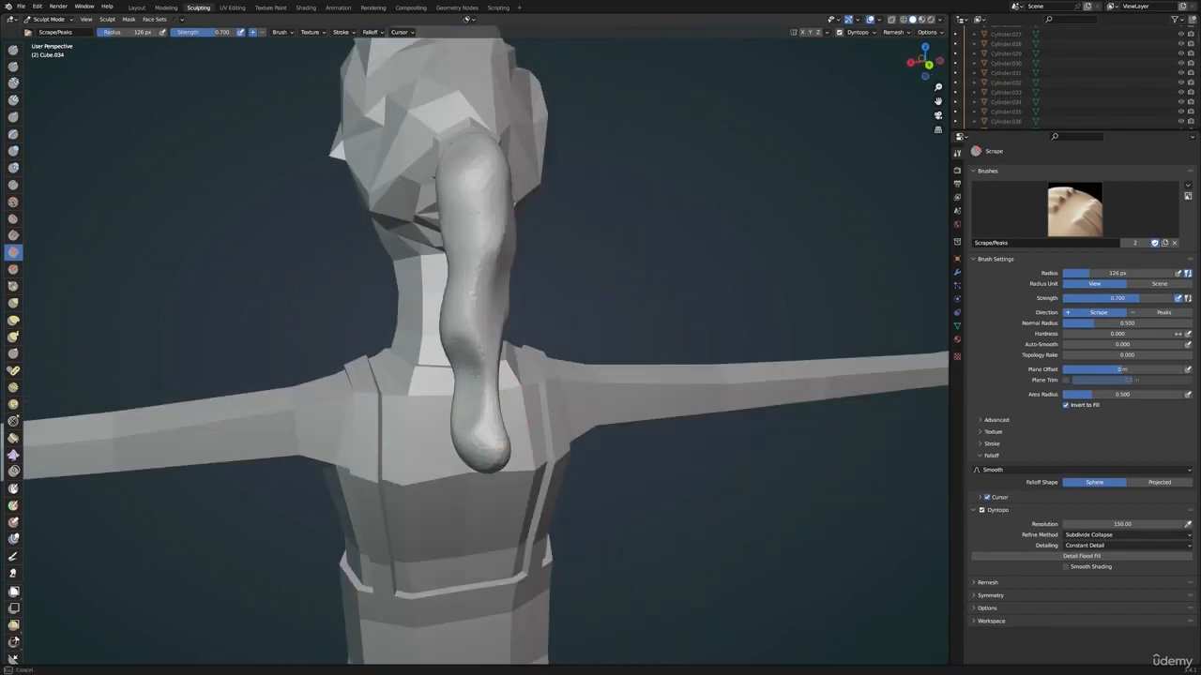
drag(481, 409, 482, 426)
middle_drag(482, 413, 542, 398)
drag(475, 277, 477, 325)
drag(483, 190, 468, 193)
middle_drag(468, 193, 543, 181)
shift+middle_drag(512, 176, 492, 253)
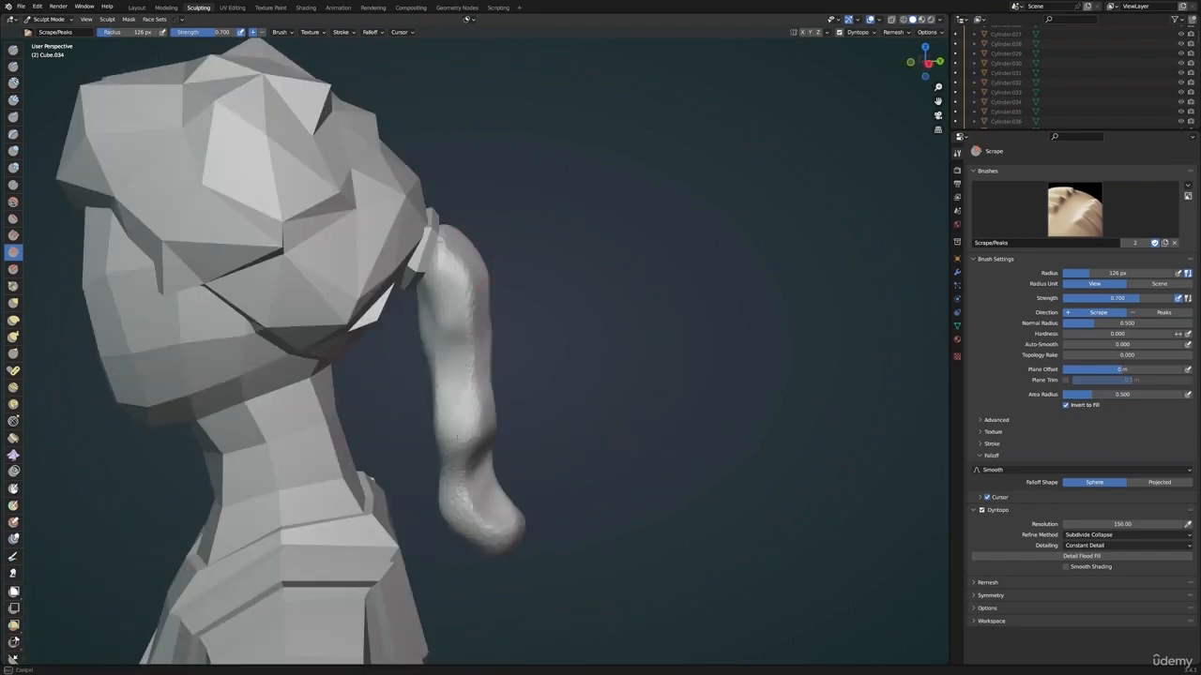
mouse_move(457, 436)
middle_down()
mouse_move(475, 394)
mouse_move(452, 451)
mouse_move(516, 440)
mouse_move(549, 456)
middle_up()
Shape the ponytail's lower end into a narrower tip with the Grab brush at a 195 px radius
key(g)
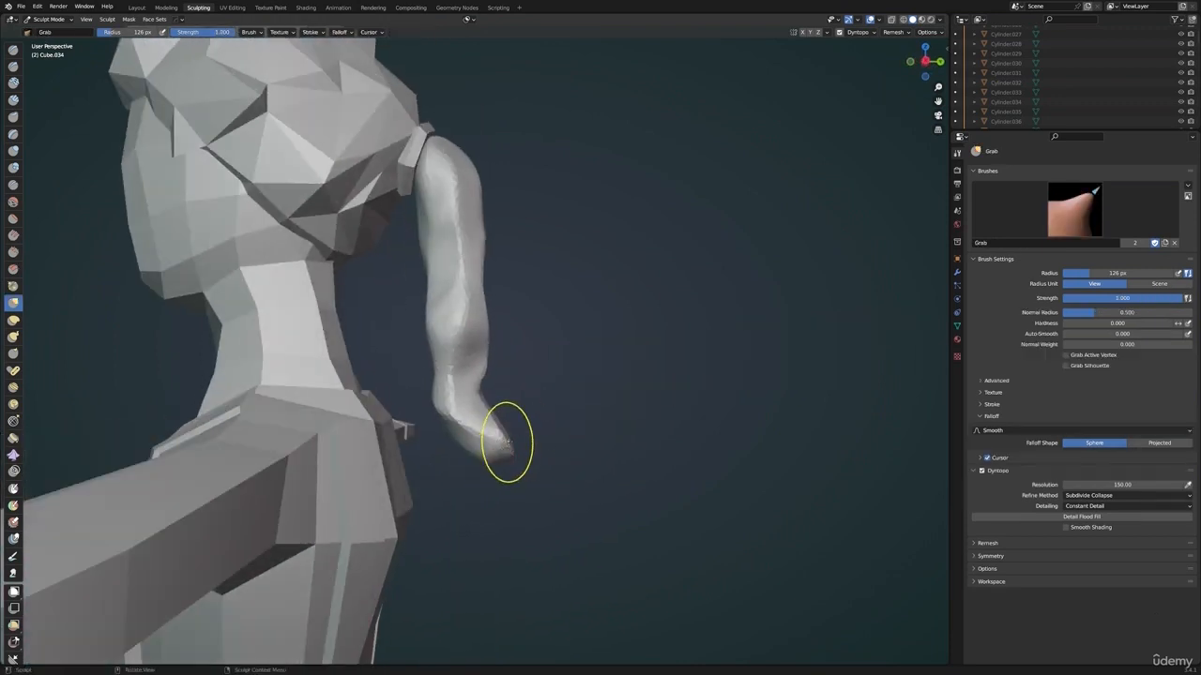
key(f)
click(601, 412)
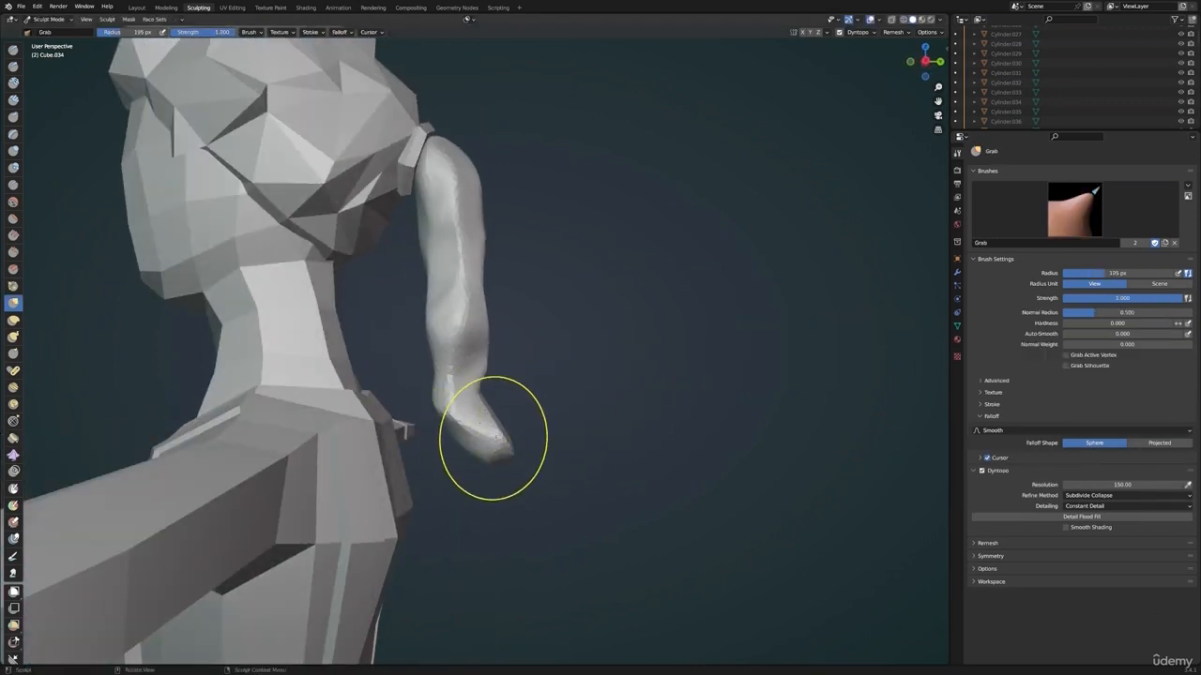
drag(492, 445, 481, 439)
drag(513, 439, 505, 448)
drag(505, 447, 474, 451)
scroll(582, 394, down, 2)
middle_drag(581, 394, 598, 436)
Add a Decimate modifier to the ponytail and lower its collapse ratio to about 0.15
click(956, 271)
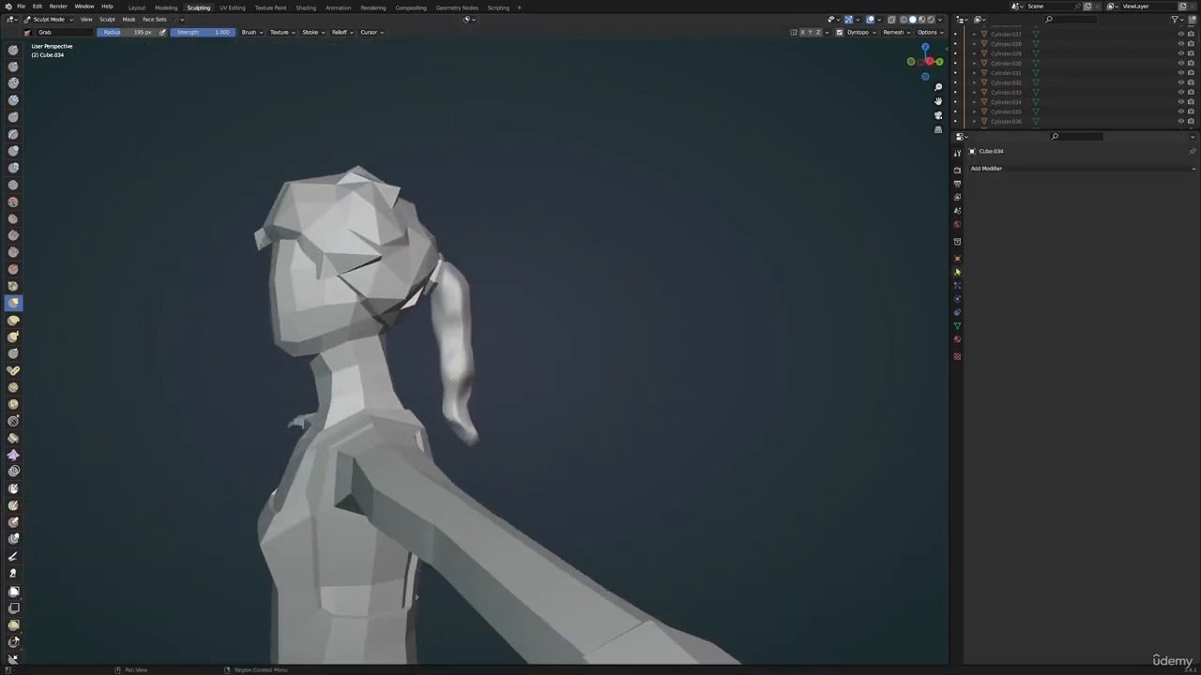
click(1019, 170)
click(1002, 237)
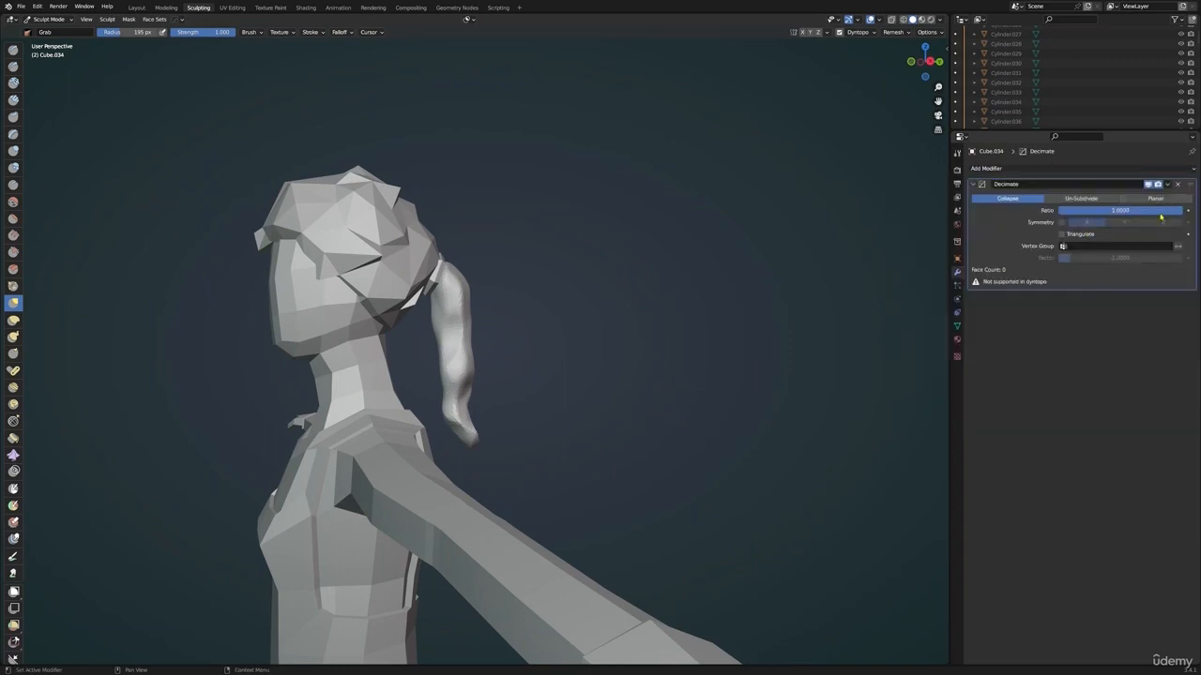
drag(1086, 210, 1077, 210)
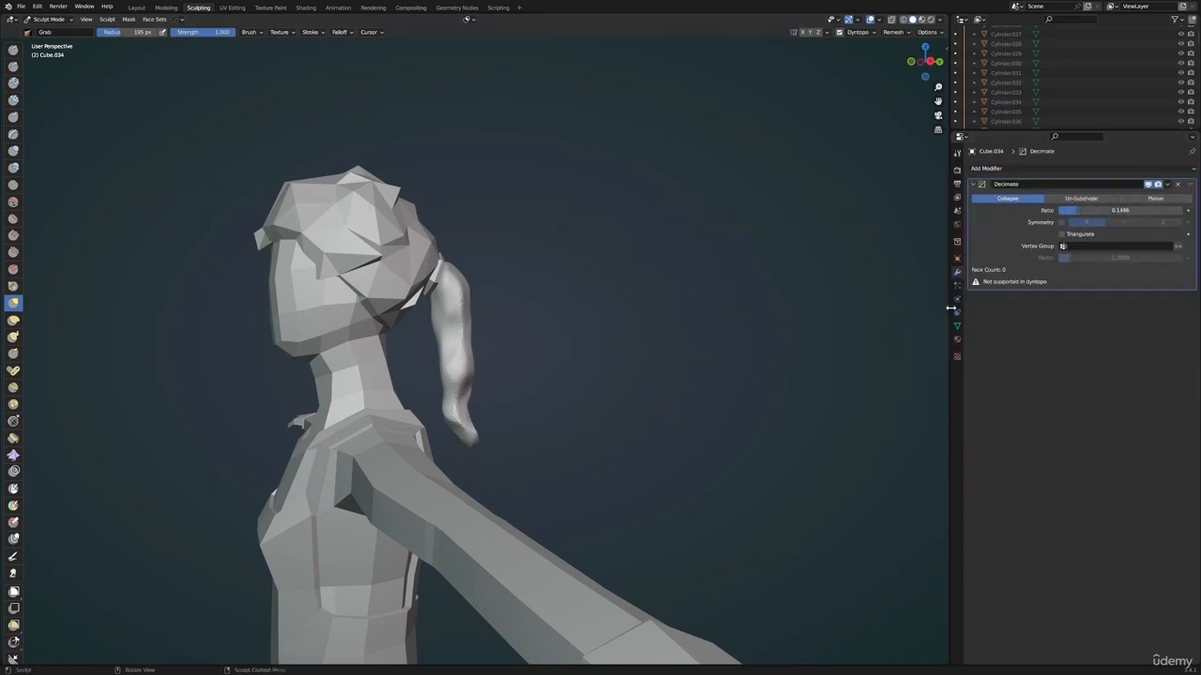
Switch the ponytail from Sculpt Mode to Object Mode and lower its Decimate ratio to 0.0155
click(957, 153)
key(ctrl+Tab)
click(600, 309)
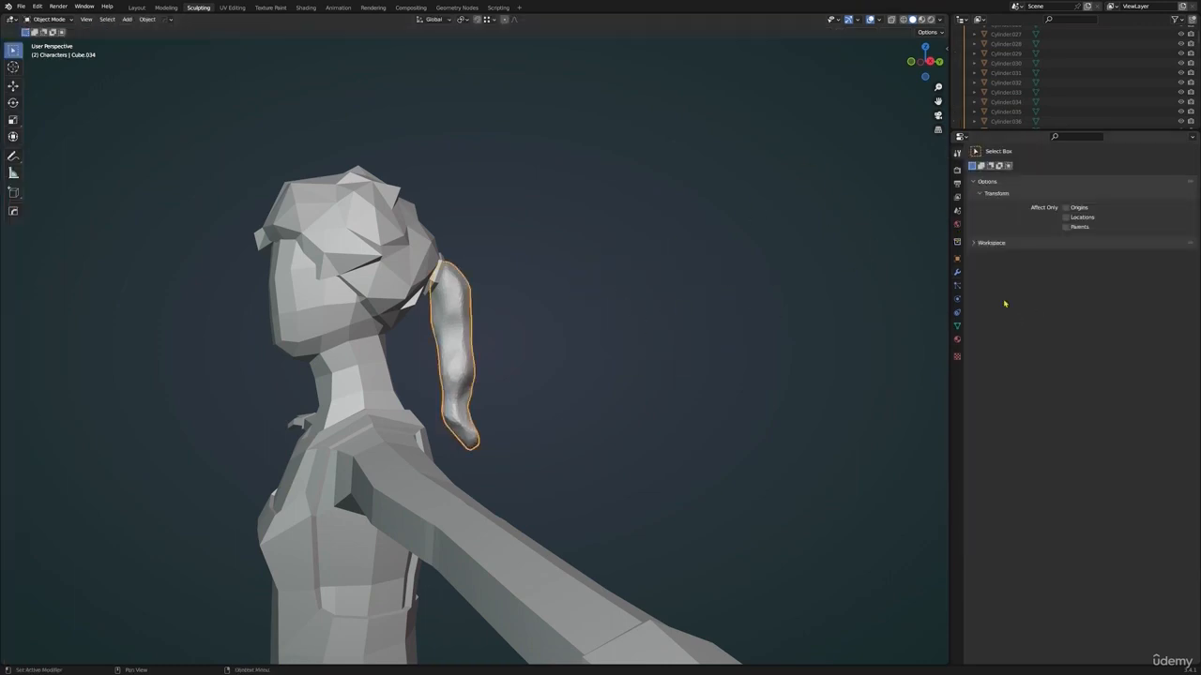
click(956, 273)
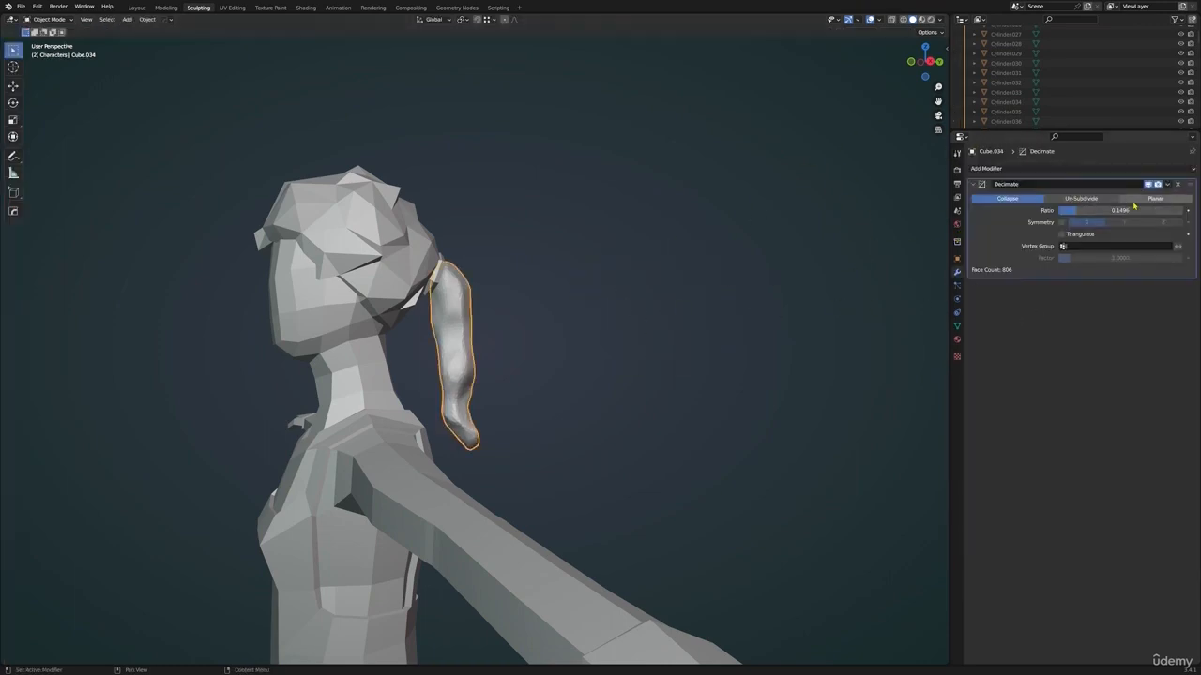
drag(1120, 210, 1126, 210)
Examine the decimated ponytail from several sides and compare it with its dense base mesh in Edit Mode
middle_drag(478, 316, 376, 313)
click(358, 251)
shift+middle_drag(361, 190, 445, 276)
key(Tab)
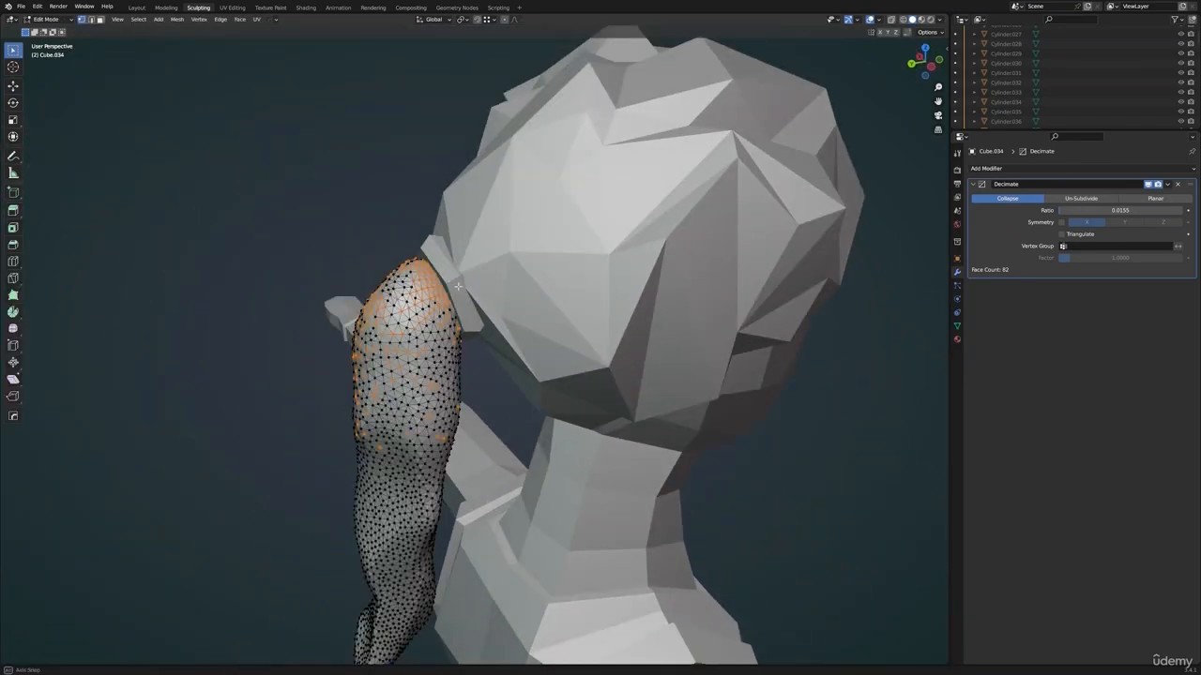
key(Tab)
scroll(469, 298, down, 5)
middle_drag(491, 310, 666, 382)
scroll(627, 314, up, 2)
scroll(638, 290, down, 3)
key(Tab)
key(Tab)
scroll(662, 416, down, 5)
click(663, 415)
scroll(563, 362, up, 6)
click(561, 362)
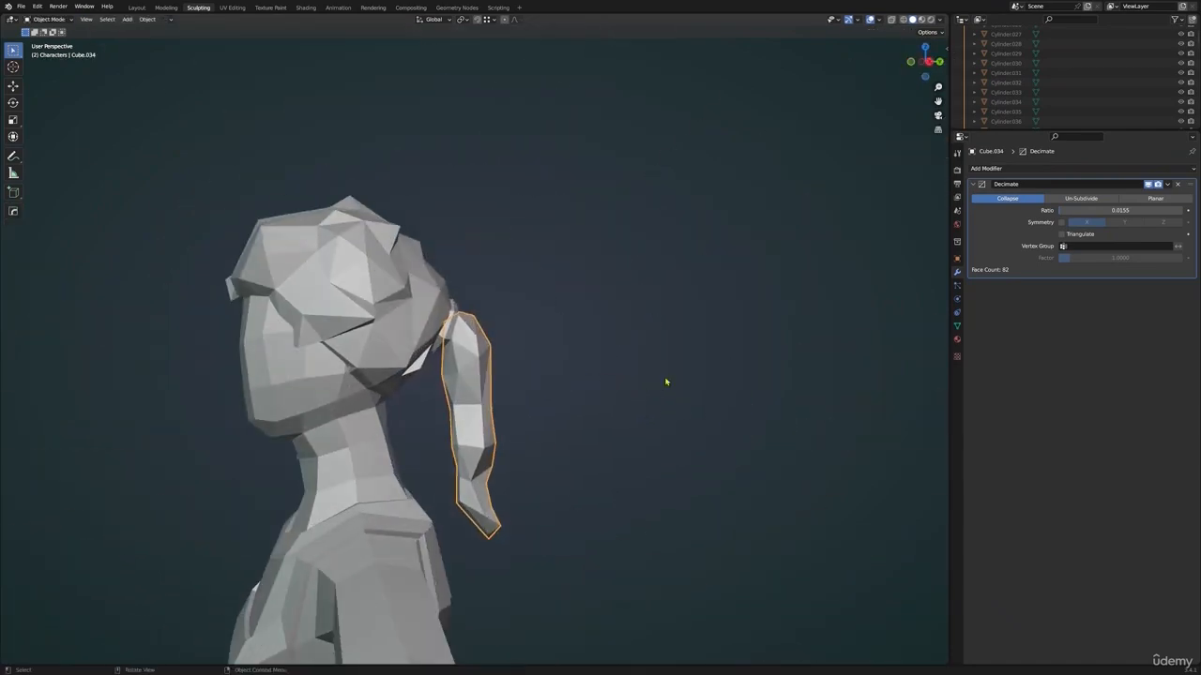
Apply the Decimate modifier to the ponytail
click(1165, 185)
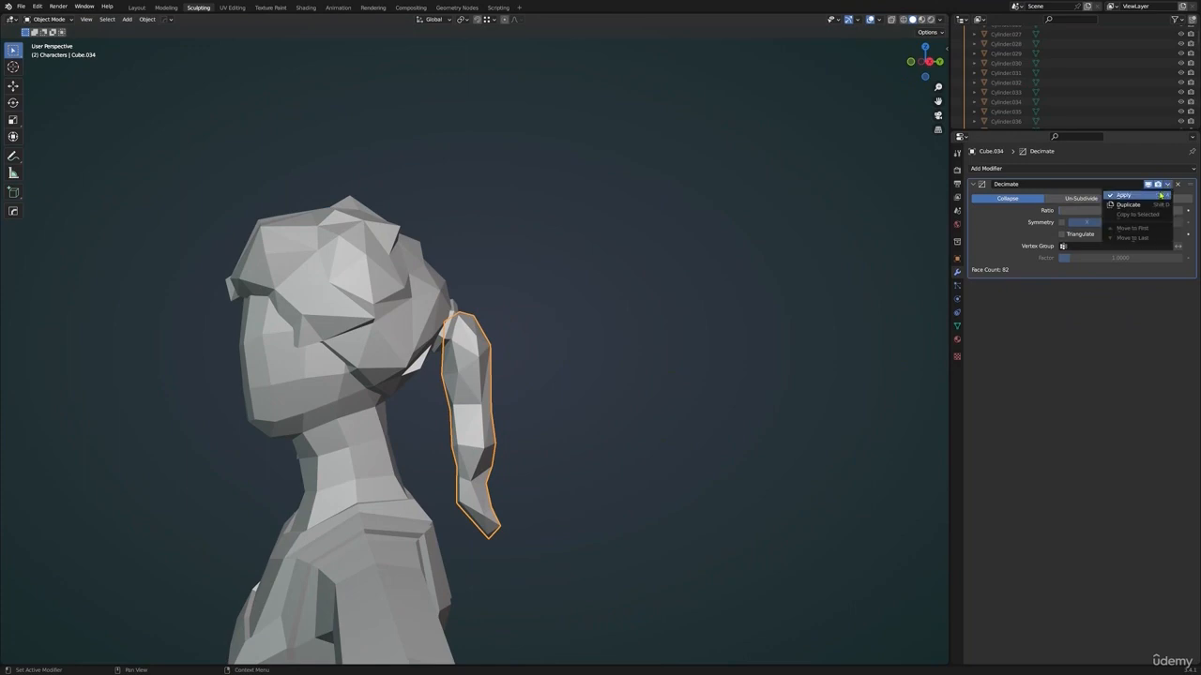
click(1161, 195)
middle_drag(563, 375, 619, 375)
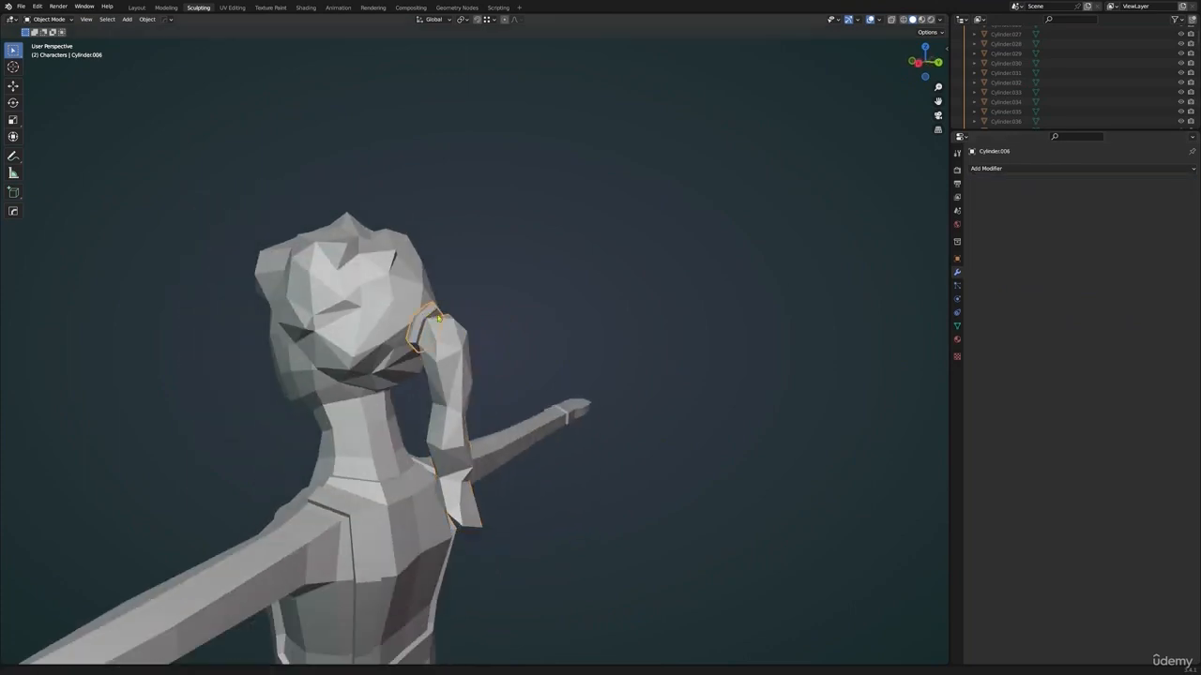
Reposition the hair tie's geometry in Edit Mode between the back of the head and the ponytail
scroll(438, 319, up, 3)
shift+middle_drag(438, 319, 572, 349)
click(546, 369)
key(Tab)
key(g)
click(489, 335)
key(g)
click(499, 371)
key(Tab)
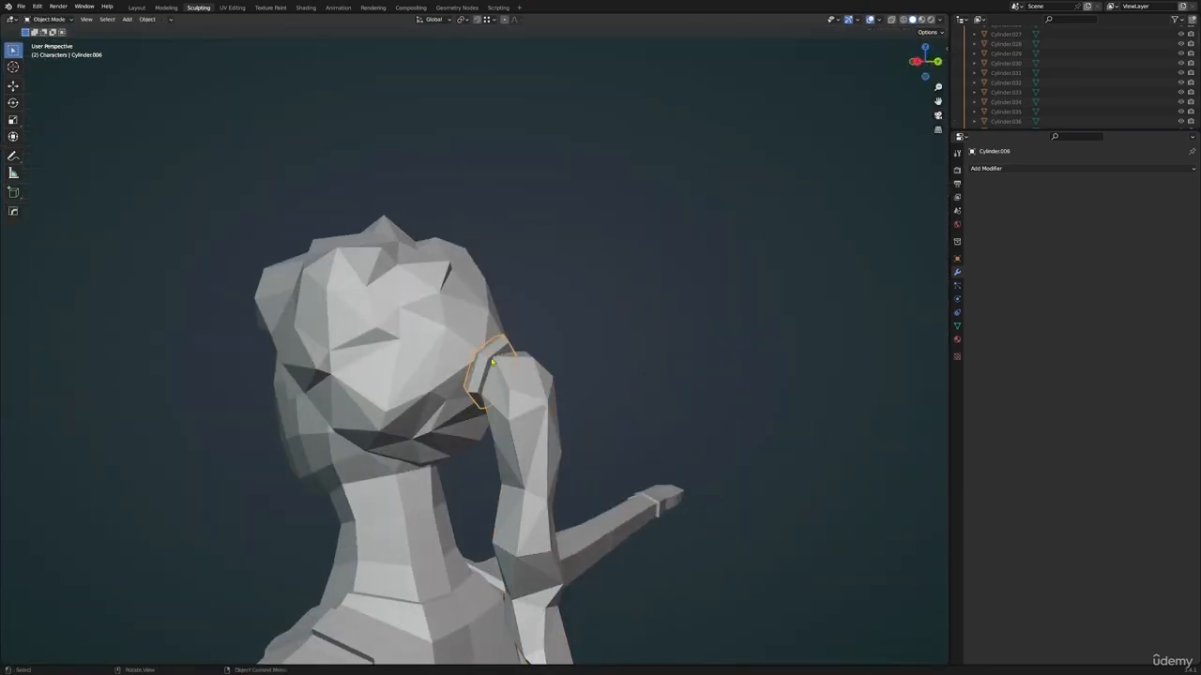
Move vertices at the back of the main hair mesh in Edit Mode to fit against the hair tie
key(Tab)
middle_drag(491, 362, 550, 346)
key(Tab)
key(Tab)
key(Tab)
click(504, 407)
key(Tab)
scroll(526, 373, up, 4)
key(g)
click(539, 352)
key(g)
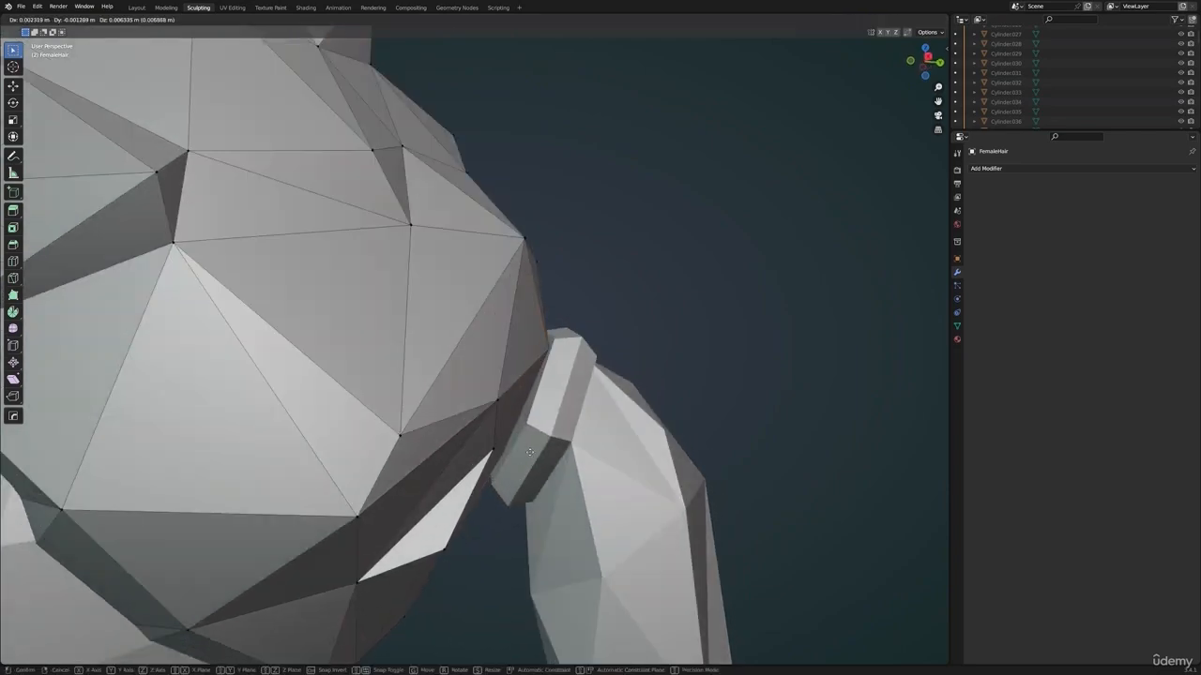
click(523, 468)
Adjust a hair mesh vertex beside the hair tie from the opposite side of the head
scroll(523, 466, down, 5)
middle_drag(522, 465, 370, 423)
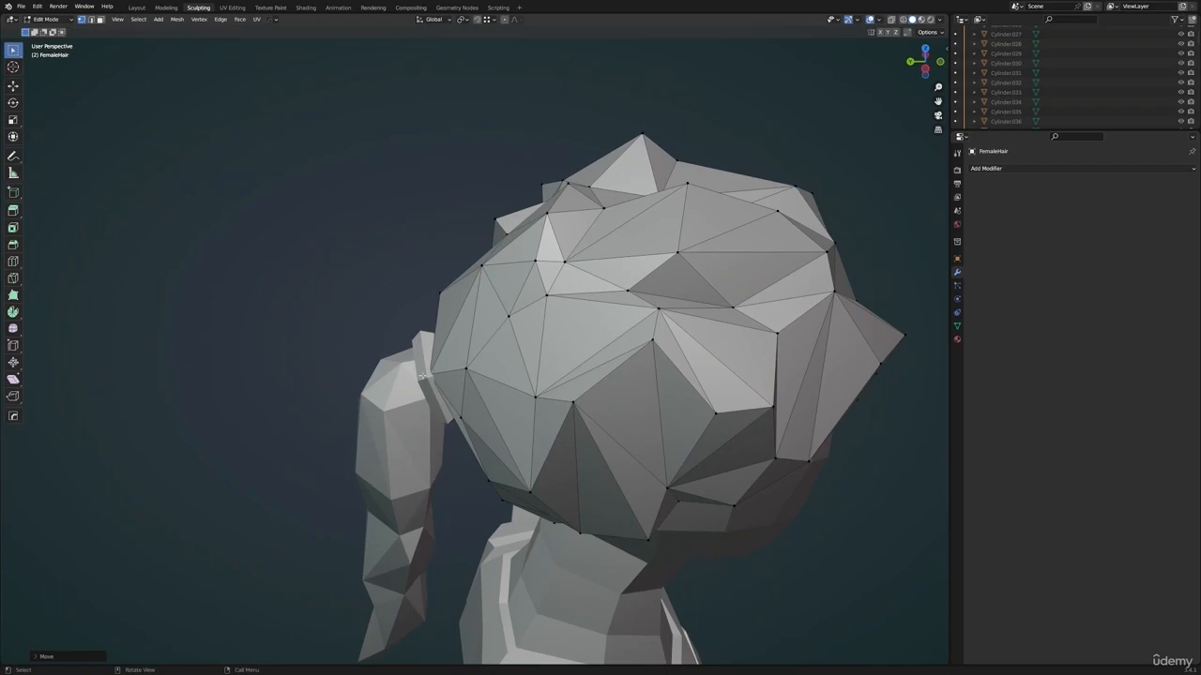
click(424, 376)
shift+middle_drag(424, 376, 335, 388)
scroll(476, 379, up, 4)
key(g)
click(491, 385)
scroll(490, 386, up, 5)
scroll(482, 345, down, 4)
Show the scene in wireframe and change the edited object from the hair tie to the ponytail
key(Tab)
click(478, 342)
key(Tab)
key(z)
click(459, 337)
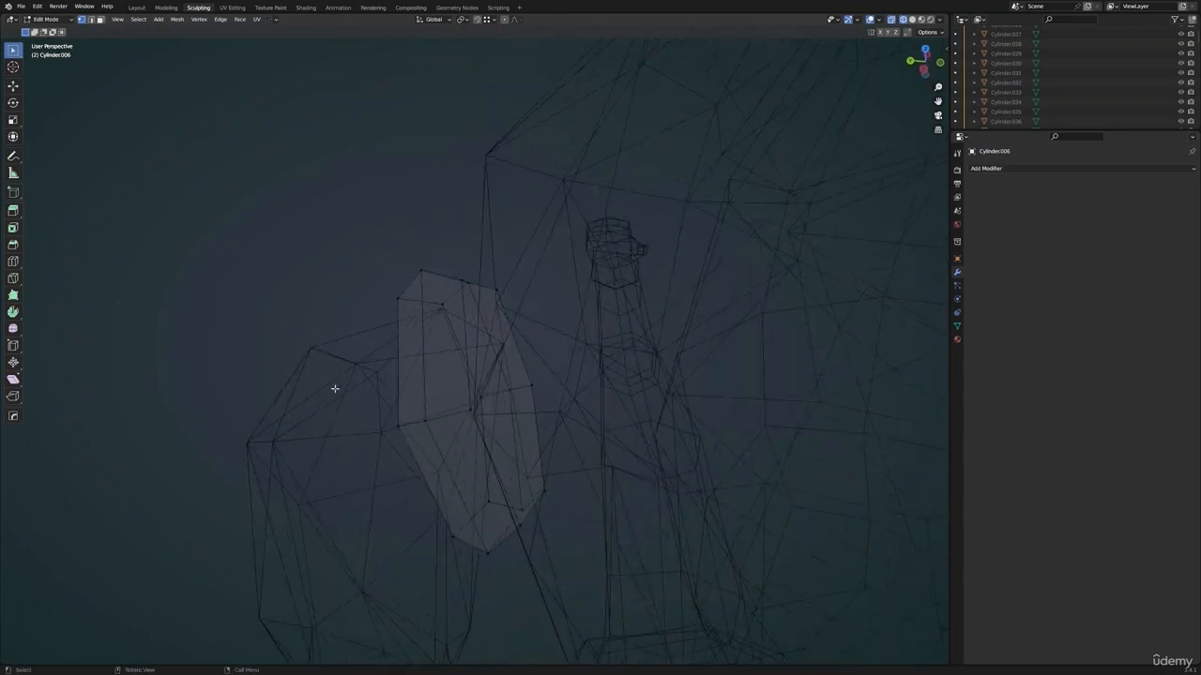
key(Tab)
click(349, 363)
click(392, 376)
Move the ponytail's upper vertices in Edit Mode so its end fits through the hair tie
key(Tab)
click(513, 348)
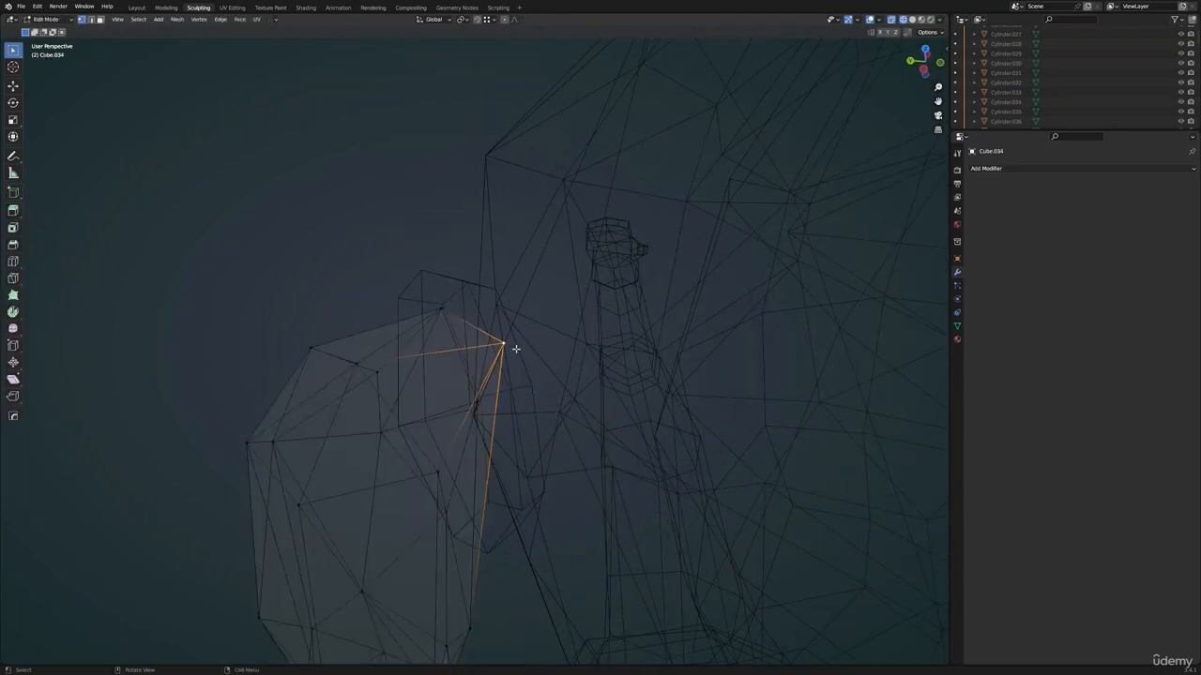
middle_drag(515, 348, 541, 329)
key(g)
click(576, 364)
mouse_move(576, 364)
middle_down()
mouse_move(529, 410)
mouse_move(540, 460)
mouse_move(581, 366)
mouse_move(563, 370)
middle_up()
scroll(529, 410, down, 5)
key(g)
click(493, 397)
Return to solid shading and Object Mode, and join the ponytail and hair tie to the main hair
key(z)
click(553, 399)
key(Tab)
scroll(574, 366, down, 5)
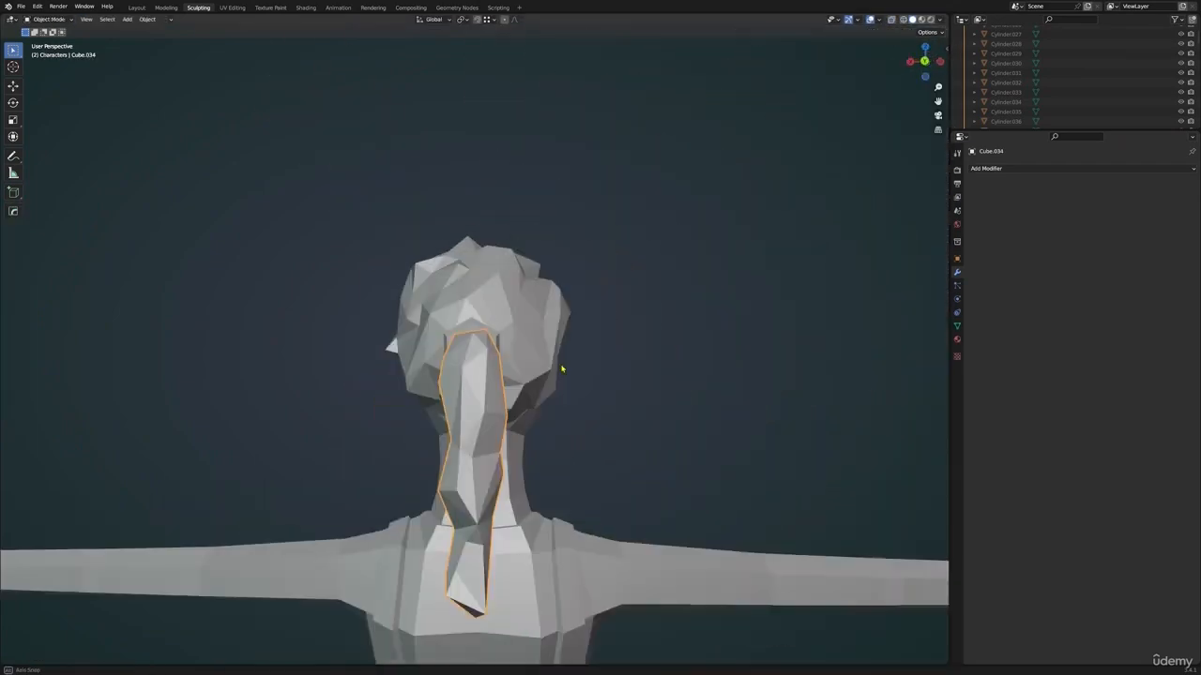
middle_drag(474, 368, 505, 333)
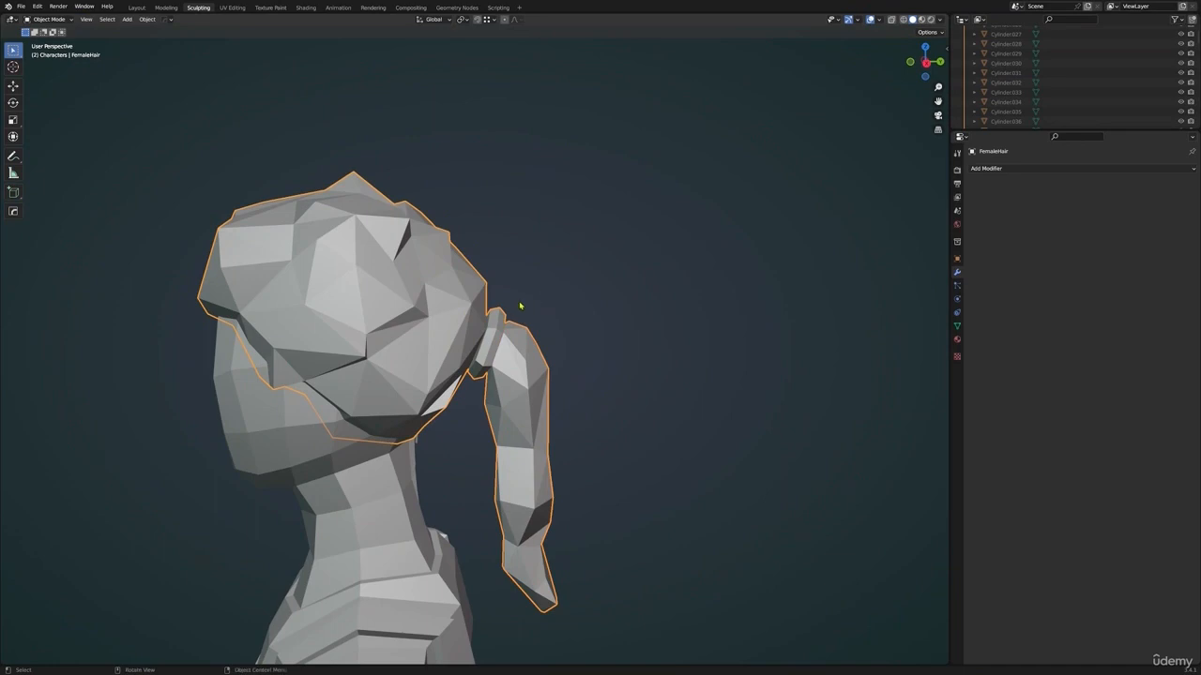
Show the character in Material Preview shading and rename the hair's material as FemaleHair
scroll(521, 305, down, 6)
middle_drag(436, 361, 516, 402)
key(z)
click(494, 460)
middle_drag(431, 427, 503, 415)
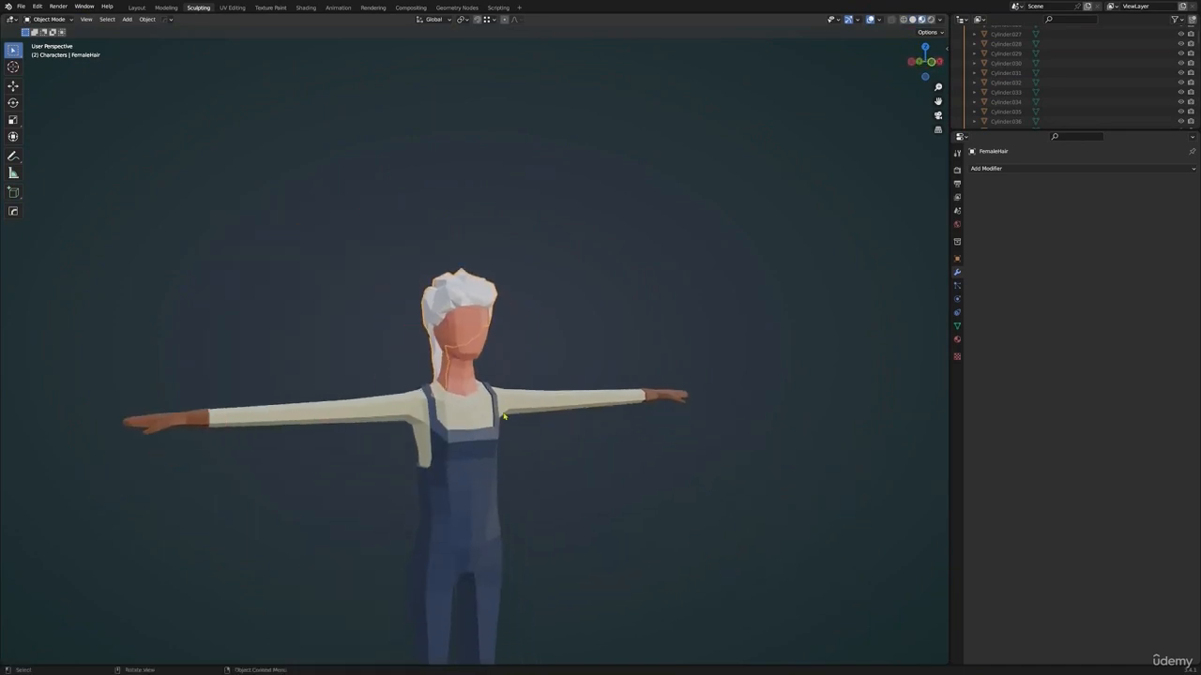
middle_drag(576, 412, 821, 378)
click(957, 340)
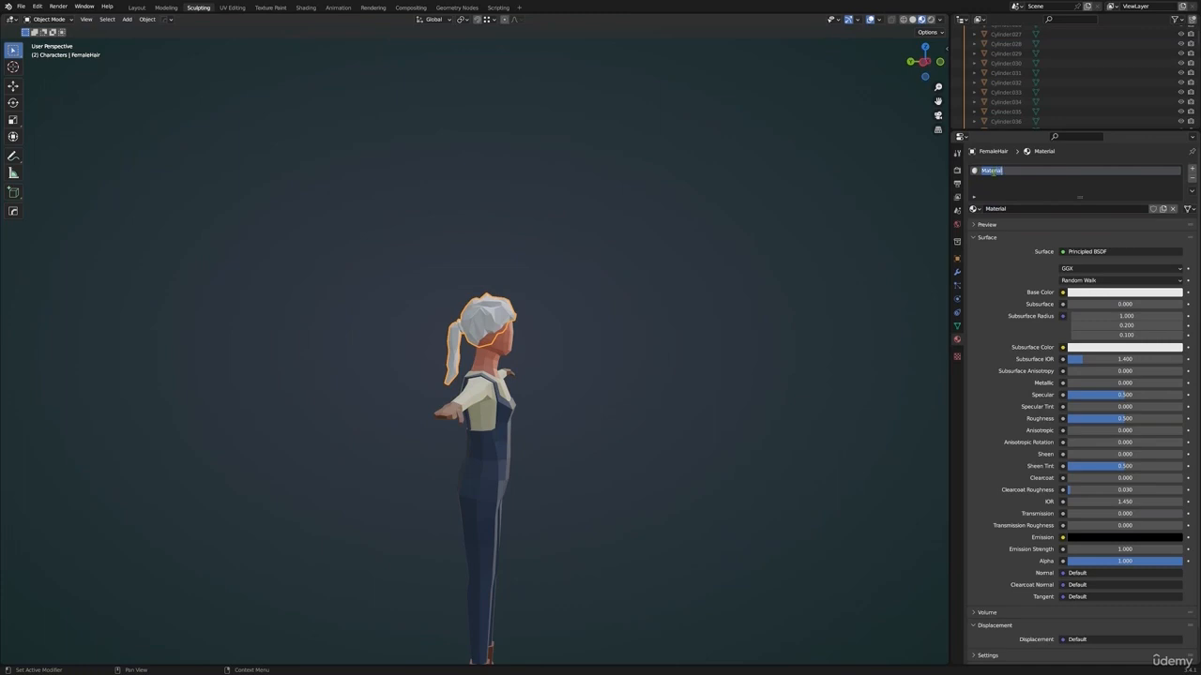
Set the FemaleHair material's base color to a slightly darkened golden blonde
click(1097, 293)
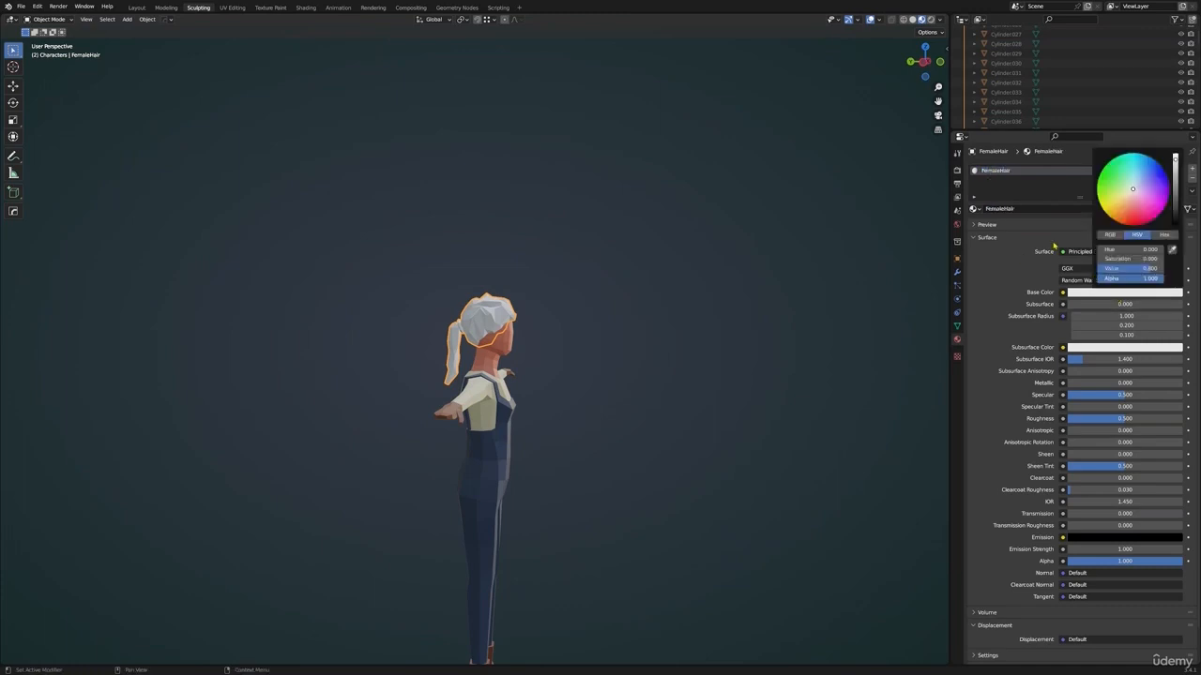
click(1112, 294)
drag(1133, 196, 1121, 203)
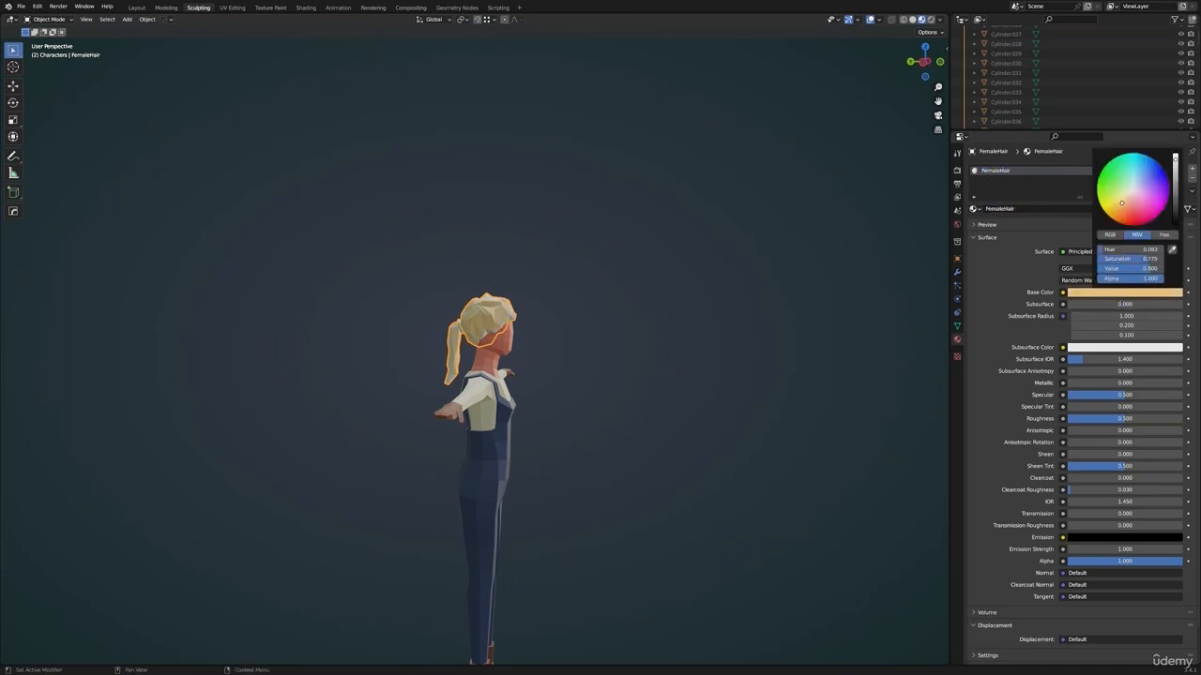
drag(1176, 159, 1175, 167)
Select the hair tie's geometry in Edit Mode and assign it a new material named FemaleHairBand in a second material slot
scroll(535, 335, up, 6)
shift+middle_drag(506, 364, 447, 346)
key(Tab)
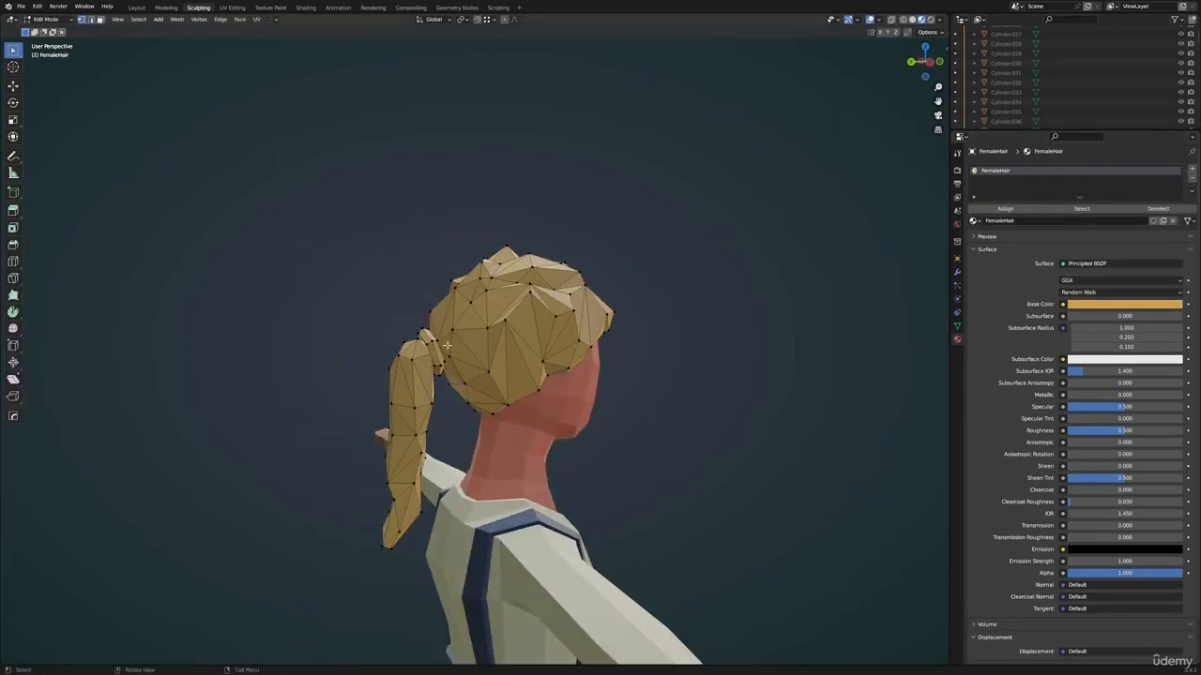
click(1191, 168)
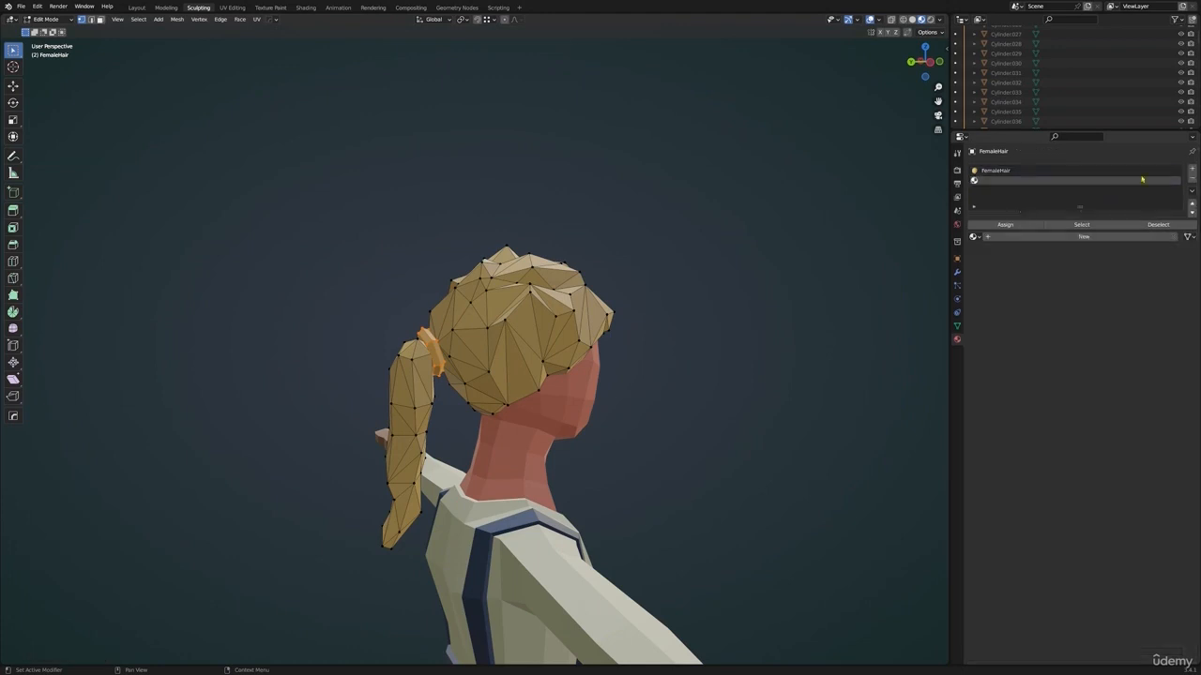
click(1021, 237)
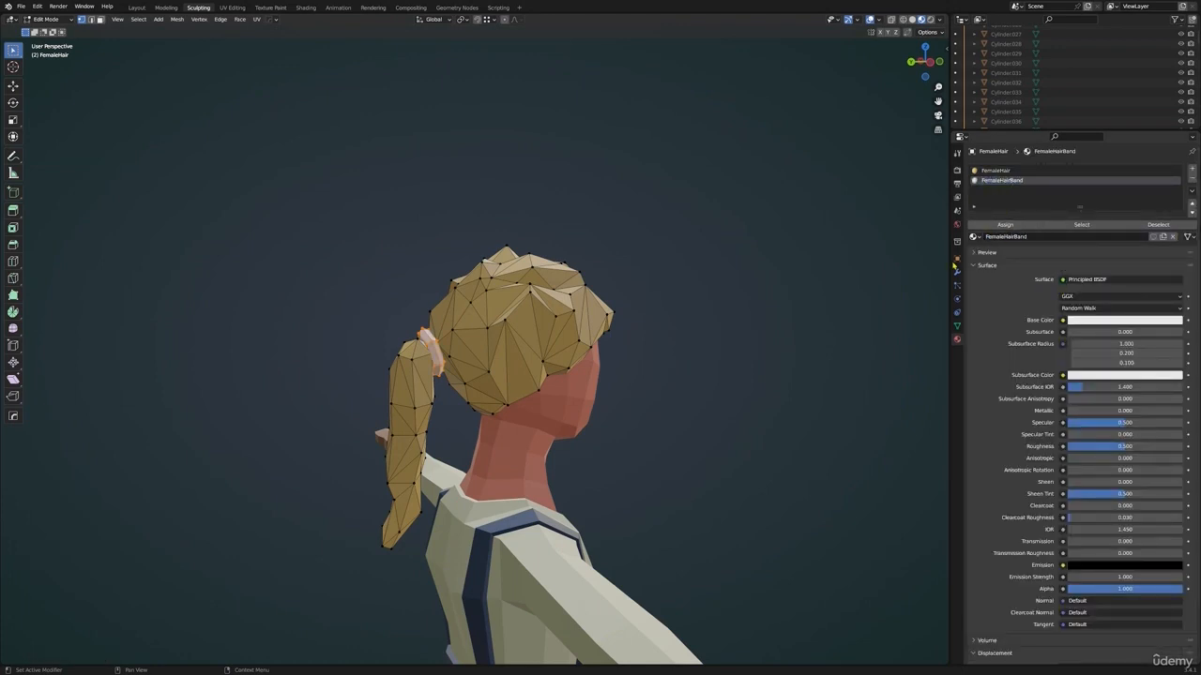
Return to Object Mode and set the FemaleHairBand material's base color to light green
key(Tab)
middle_drag(826, 413, 750, 385)
click(1125, 309)
drag(1122, 188, 1113, 211)
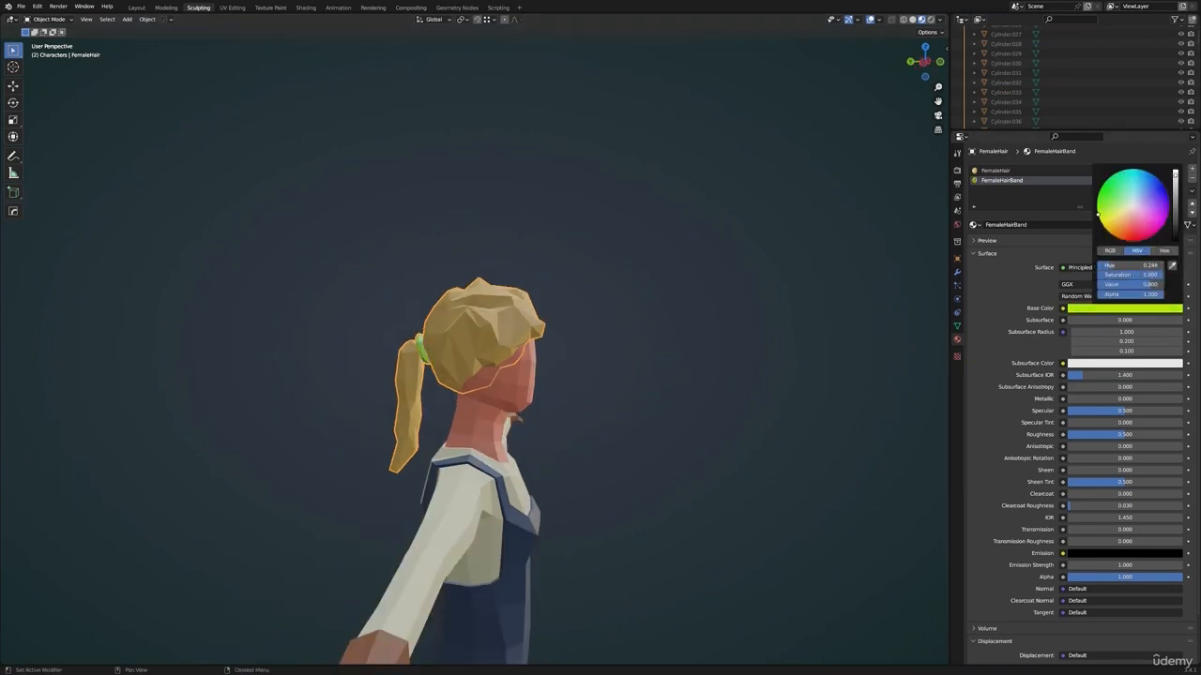
drag(1102, 199, 1102, 204)
Darken the FemaleHairBand base color to a more muted green
scroll(645, 360, down, 4)
click(645, 359)
middle_drag(645, 359, 671, 375)
scroll(557, 393, up, 6)
shift+middle_drag(670, 319, 563, 497)
click(1114, 309)
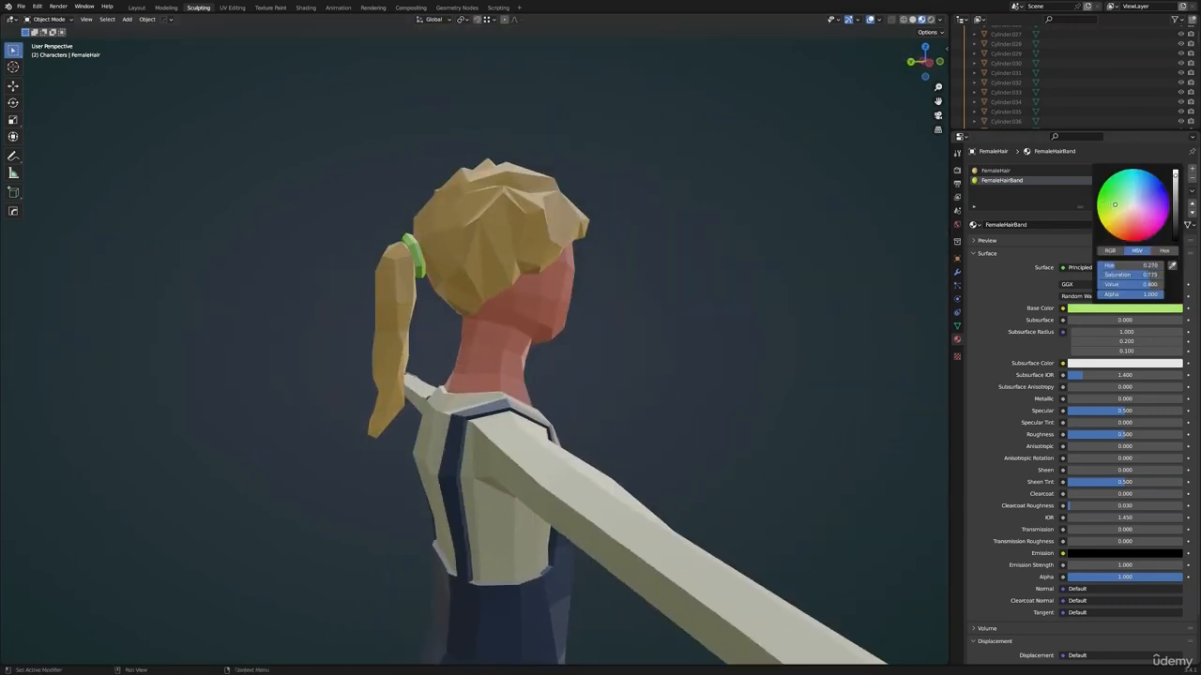
drag(1115, 204, 1113, 206)
drag(1175, 175, 1174, 196)
Examine the colored hair, ponytail and hair tie on the whole character from several sides
scroll(710, 294, down, 4)
middle_drag(710, 295, 581, 335)
scroll(495, 328, down, 1)
scroll(512, 330, down, 1)
scroll(551, 333, up, 3)
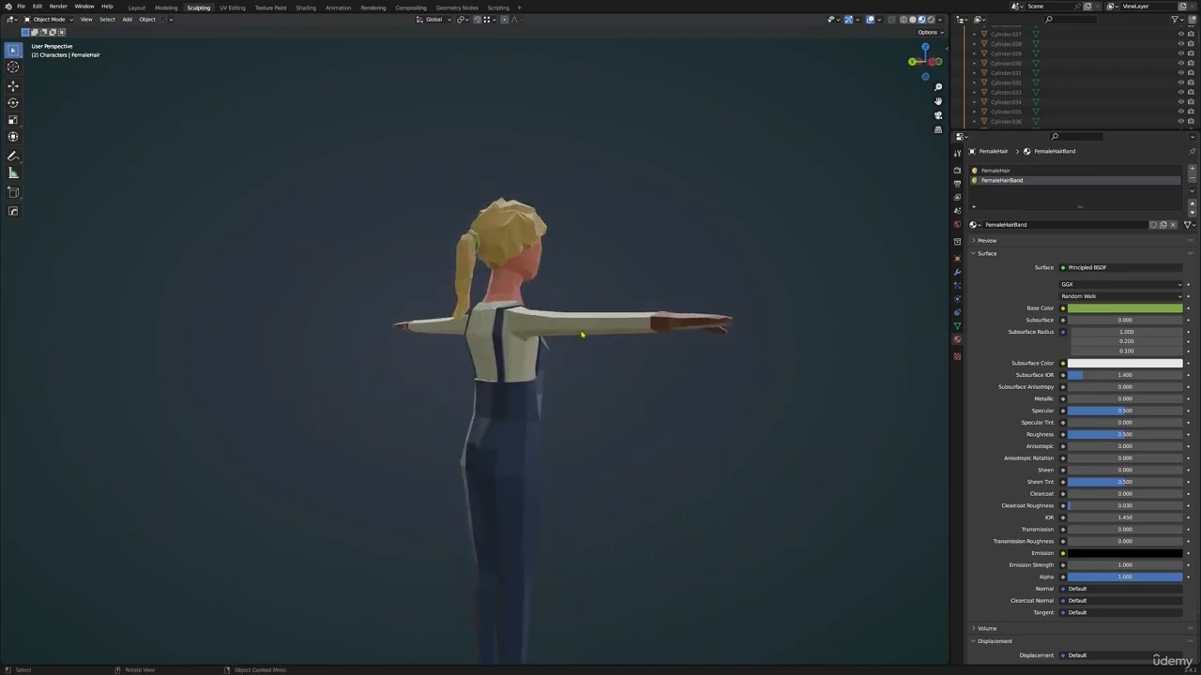
middle_drag(779, 350, 678, 311)
scroll(720, 347, down, 2)
scroll(526, 348, up, 6)
Adjust a hair vertex beside the face in Edit Mode from the front and return to Object Mode
middle_drag(525, 348, 517, 303)
scroll(518, 314, down, 3)
key(Tab)
scroll(517, 303, down, 1)
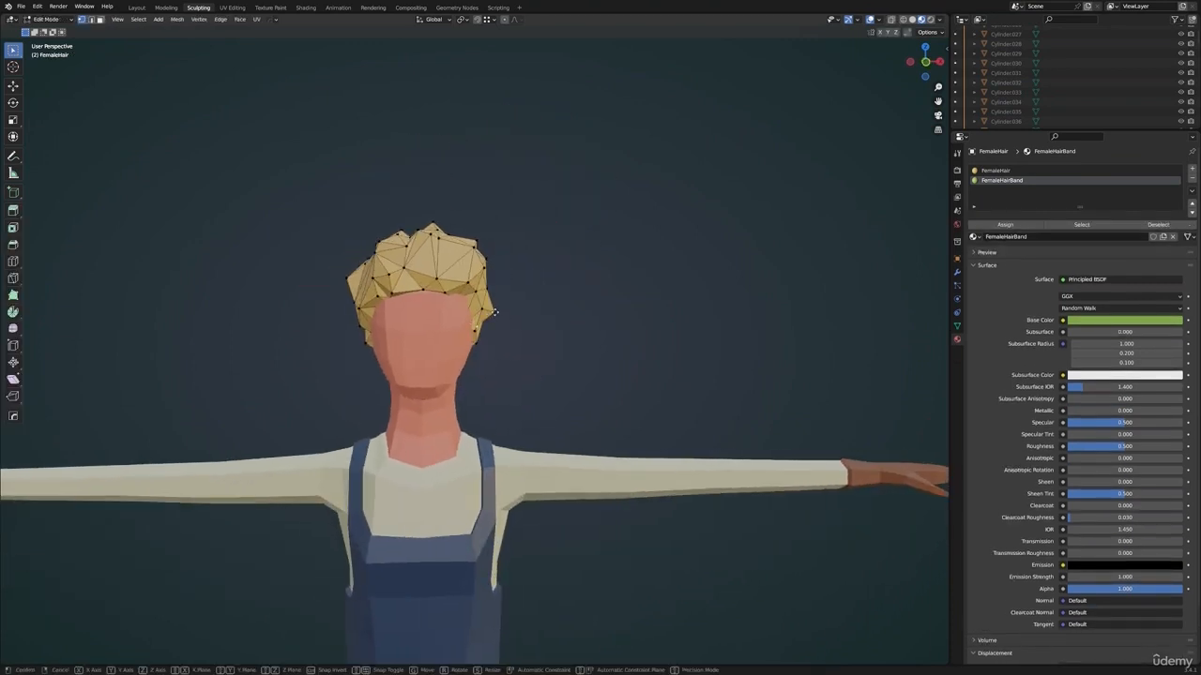
key(Tab)
scroll(517, 303, down, 2)
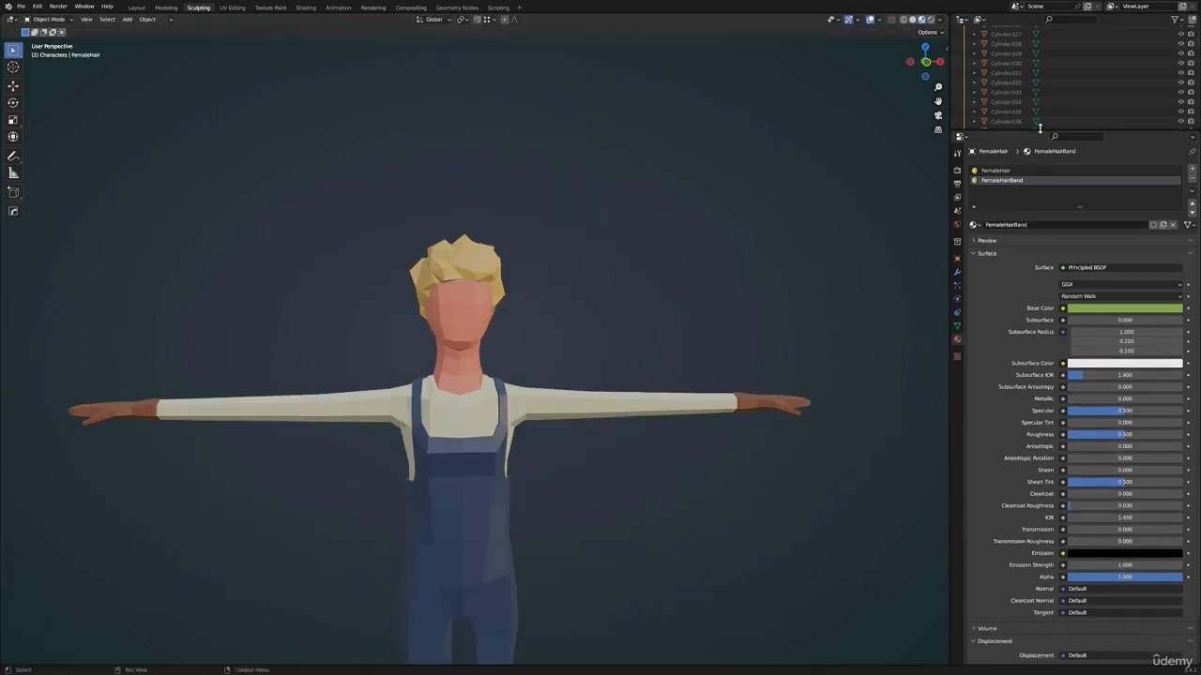
Enlarge the object list and switch to the Layout workspace
drag(1039, 128, 1041, 446)
scroll(1050, 313, down, 8)
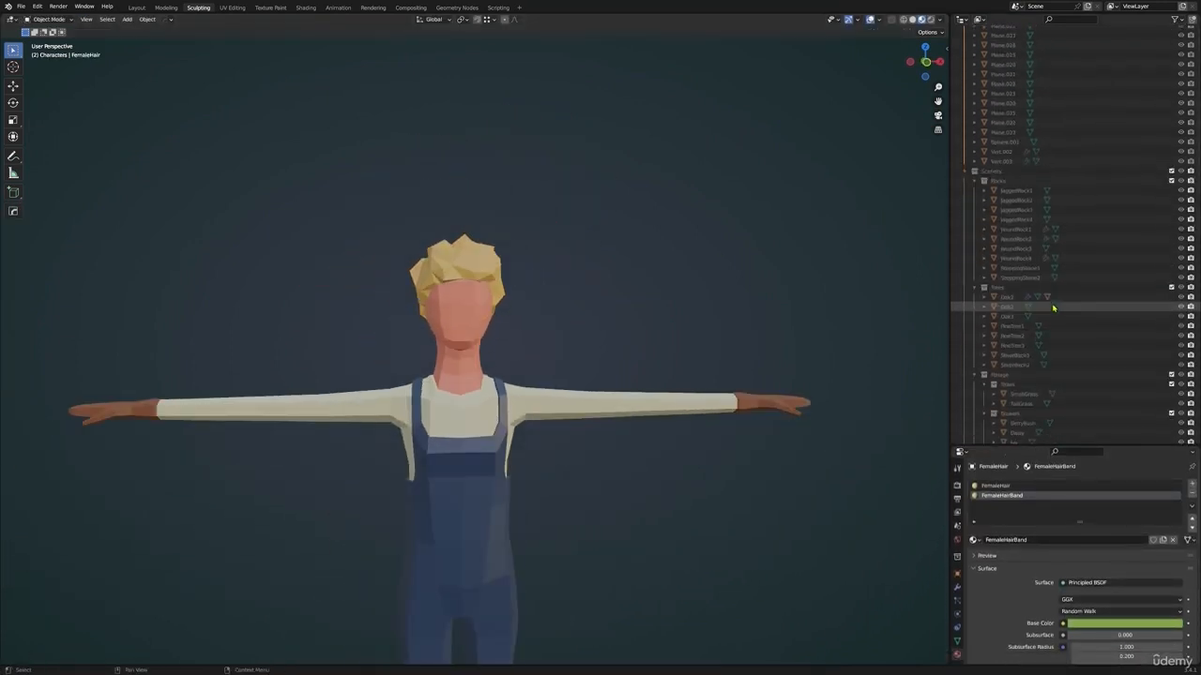
scroll(1052, 308, up, 5)
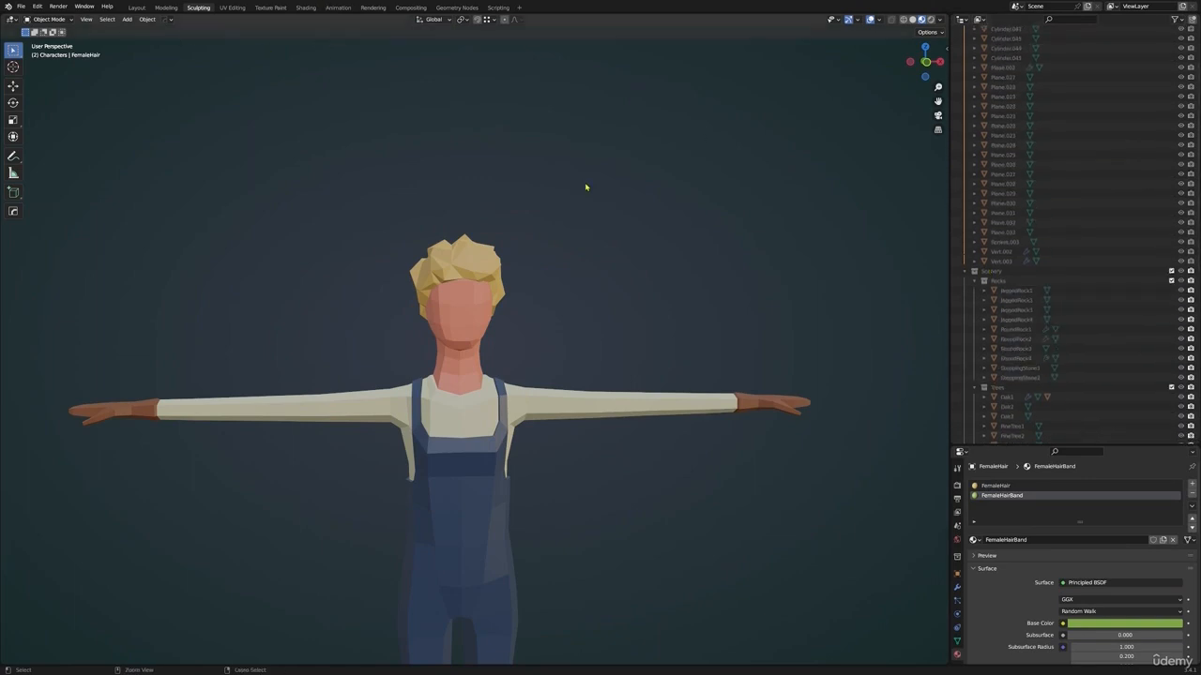
click(137, 7)
scroll(817, 247, down, 3)
shift+middle_drag(817, 248, 675, 337)
scroll(637, 332, down, 2)
Select the female hair and body objects and examine the complete female character
click(985, 187)
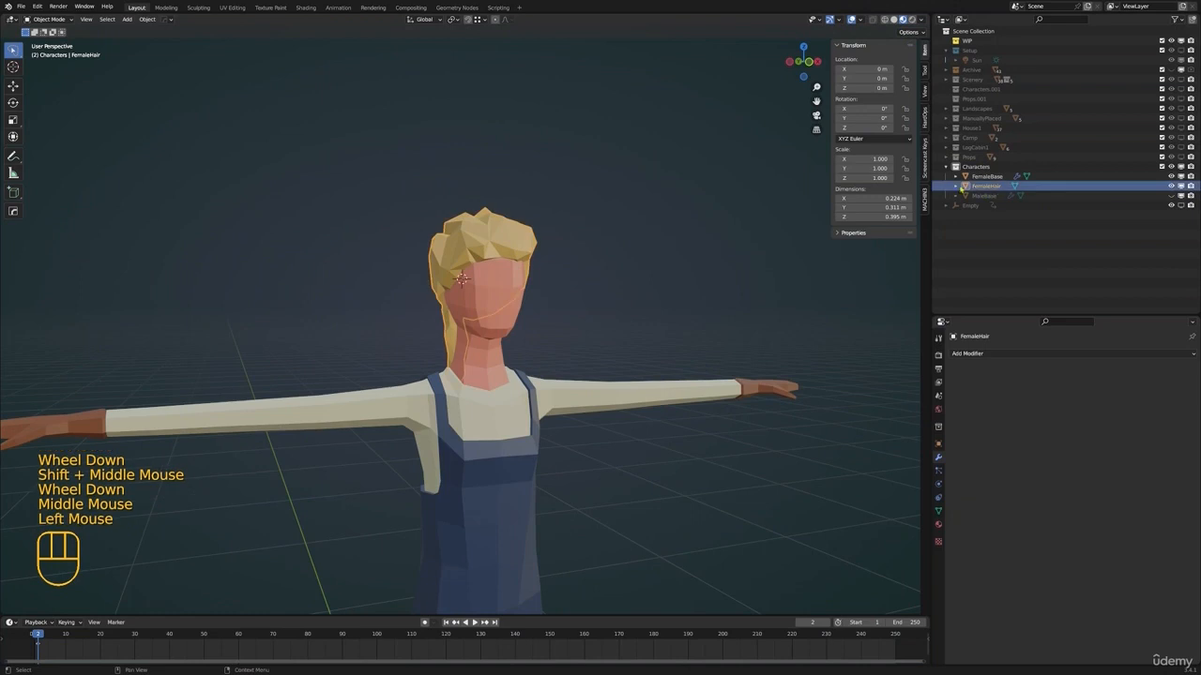
shift+click(984, 176)
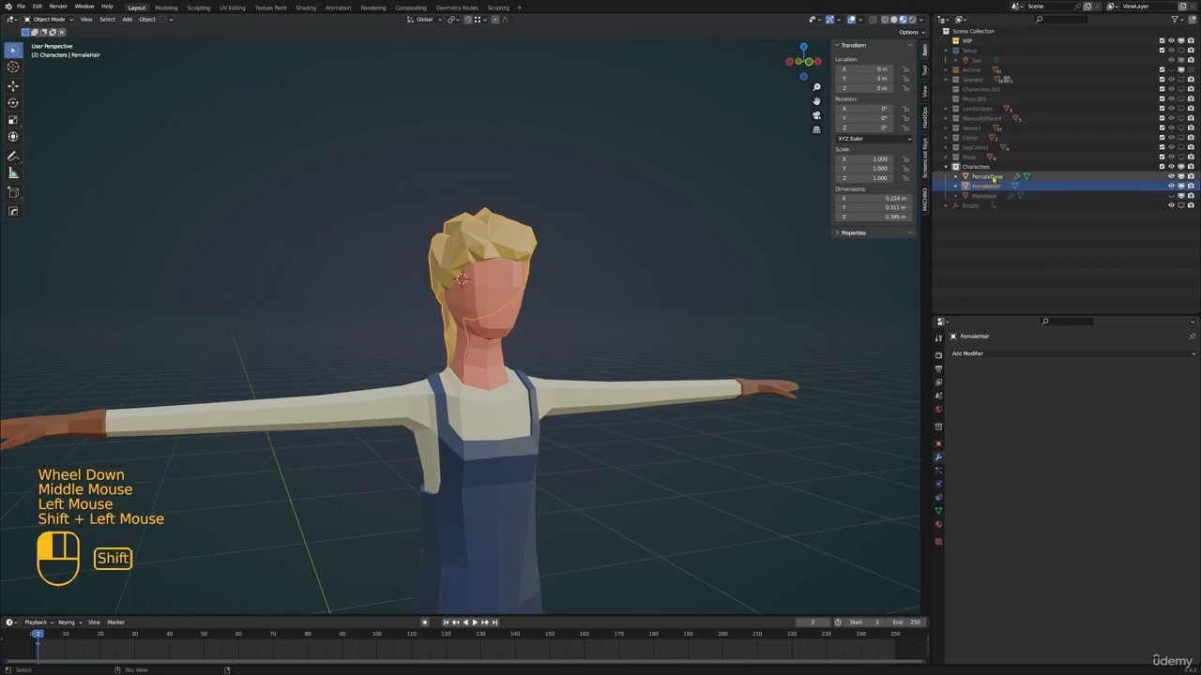
click(521, 319)
scroll(758, 423, down, 2)
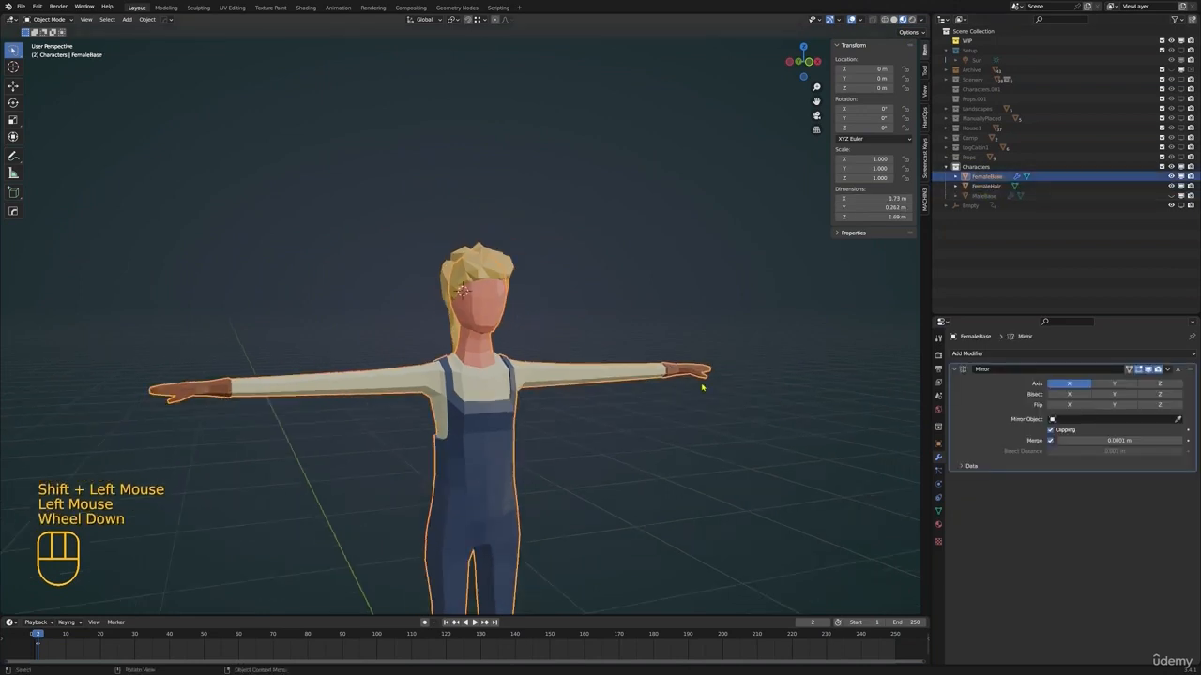
scroll(504, 255, down, 1)
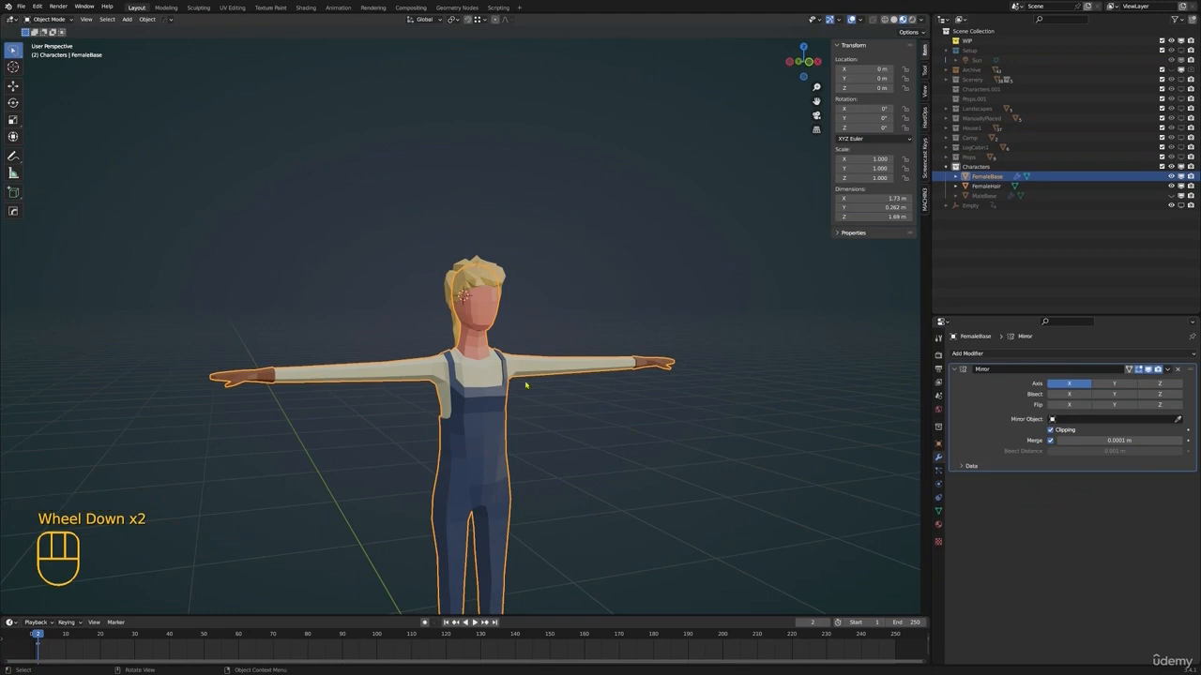
scroll(499, 415, down, 1)
scroll(487, 355, up, 5)
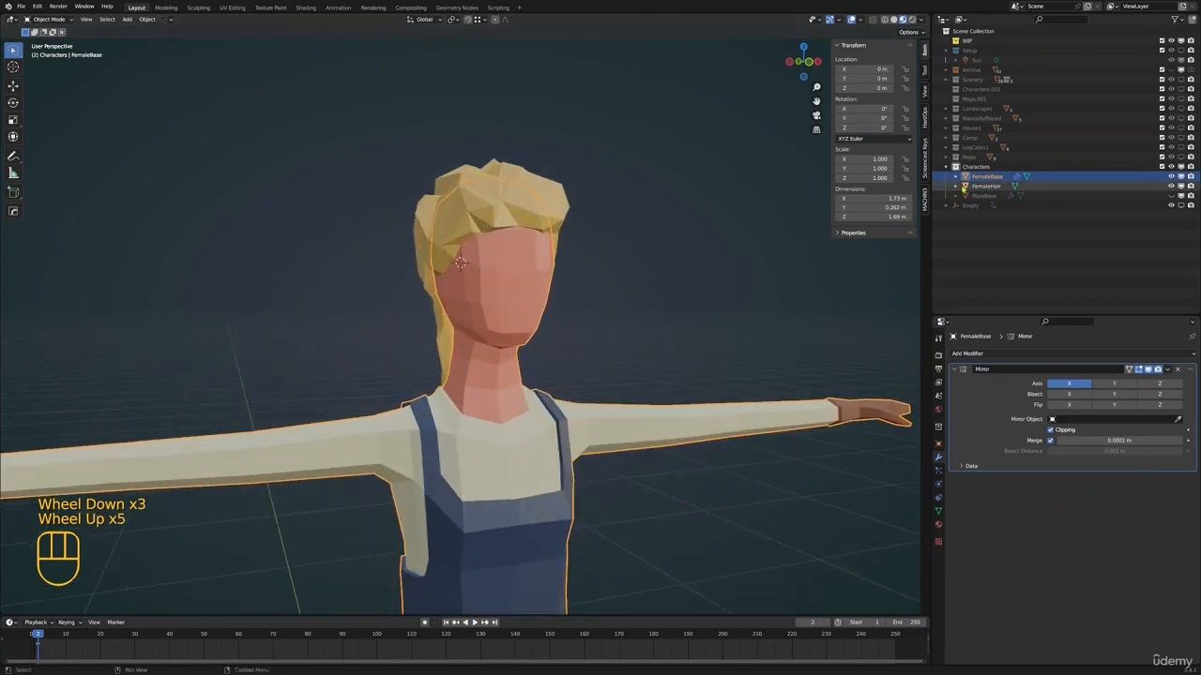
Unhide MaleBase, hide FemaleHair and FemaleBase, and make MaleBase the selected object
click(1171, 195)
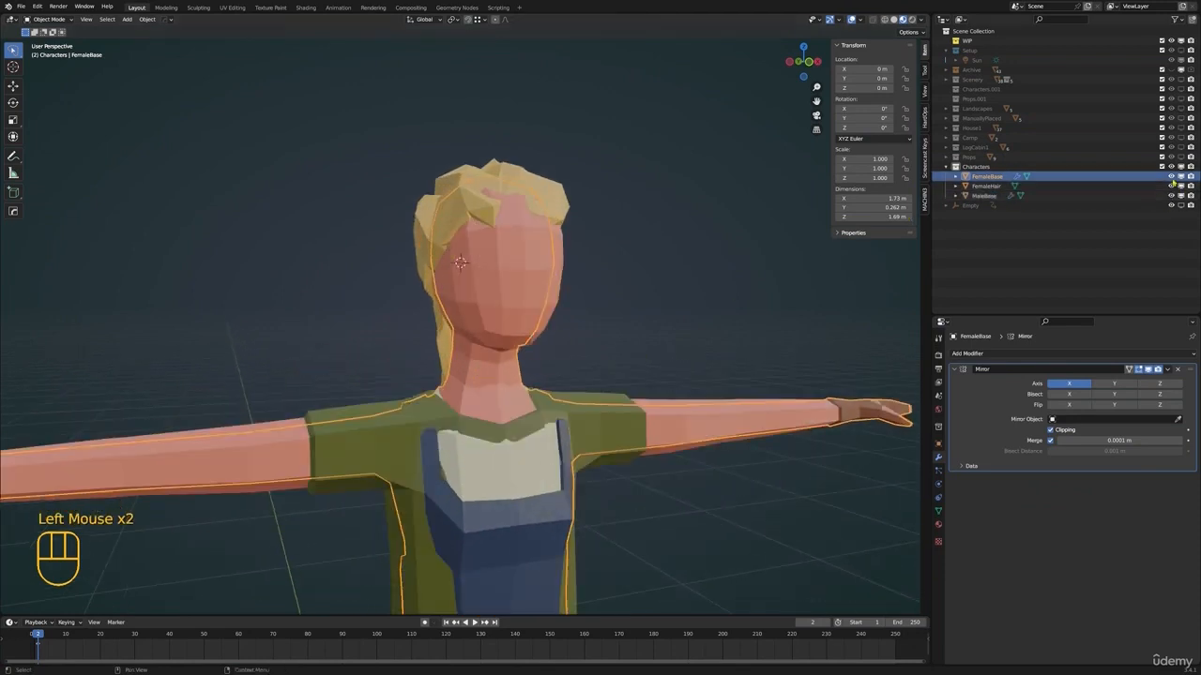
click(1170, 186)
click(1171, 175)
click(984, 195)
Enter Edit Mode with face selection on MaleBase and select the first faces along the upper front of the head
shift+scroll(513, 310, down, 1)
mouse_move(513, 315)
shift+middle_down()
mouse_move(513, 301)
mouse_move(525, 310)
shift+middle_up()
key(Tab)
shift+middle_drag(525, 309, 520, 304)
middle_drag(520, 305, 497, 290)
key(3)
click(448, 272)
shift+click(471, 258)
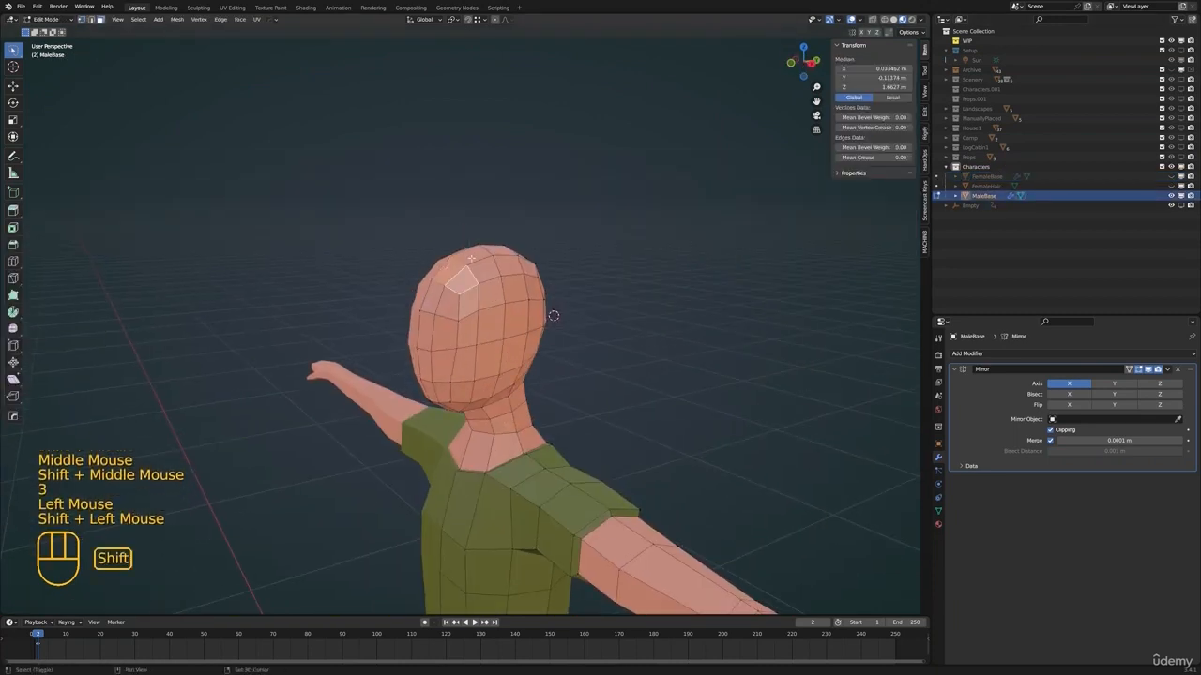
shift+click(504, 264)
mouse_move(503, 264)
middle_down()
mouse_move(538, 263)
mouse_move(504, 278)
middle_up()
Extend the face selection over the crown and down the back of the male head
shift+click(529, 273)
shift+click(557, 271)
shift+click(553, 285)
shift+click(544, 296)
shift+click(565, 309)
shift+click(540, 327)
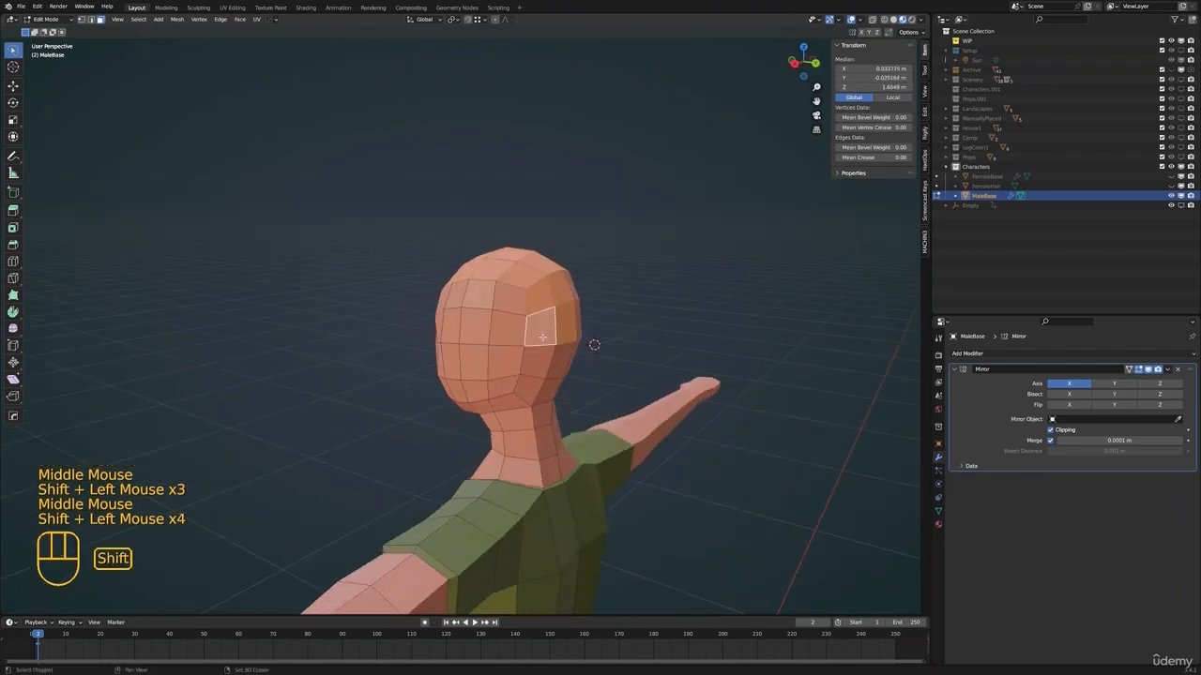
shift+click(560, 339)
Add the lower back and side faces up to the temple to the hair-area selection
middle_drag(525, 383, 533, 382)
shift+click(519, 360)
shift+click(524, 298)
shift+click(491, 322)
shift+click(492, 295)
shift+click(463, 294)
shift+click(464, 330)
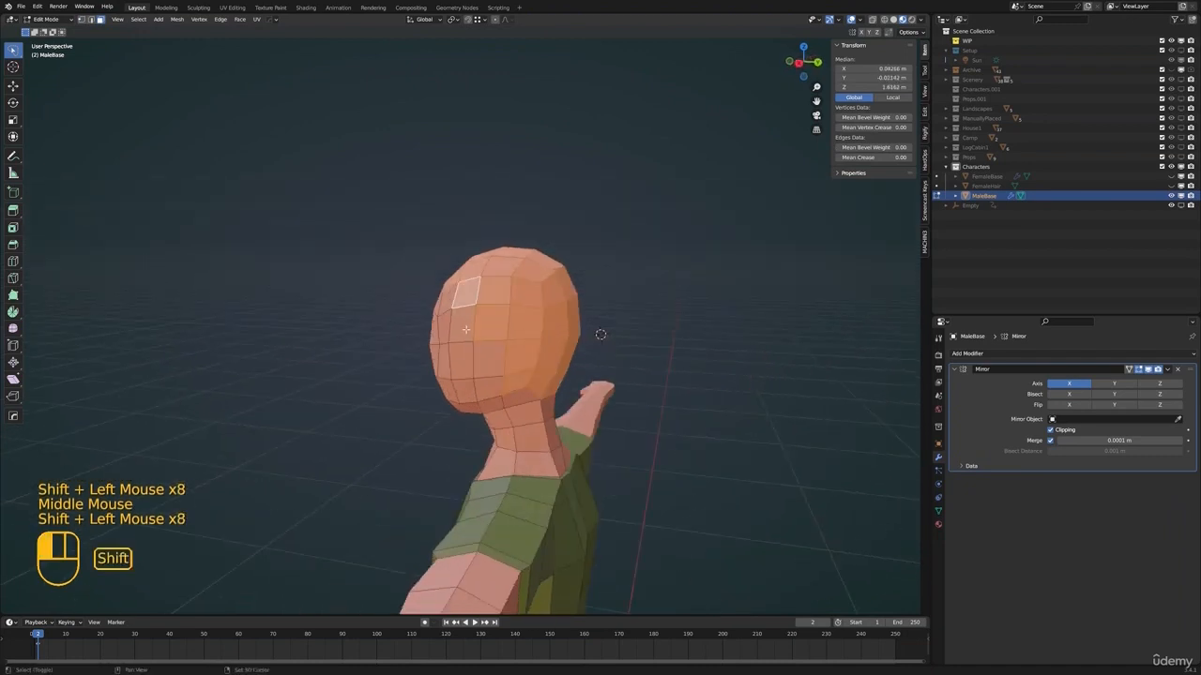
middle_drag(464, 330, 533, 324)
shift+click(484, 310)
shift+middle_drag(483, 309, 489, 318)
middle_drag(600, 328, 551, 332)
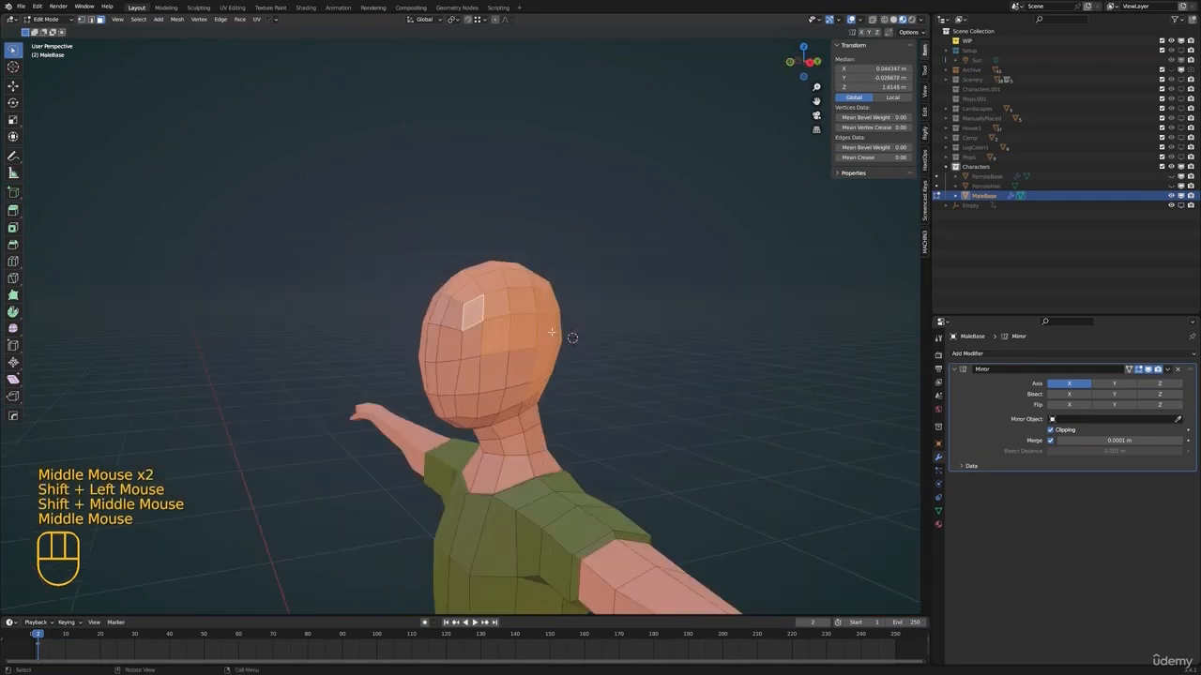
Duplicate the selected head faces in place, separate the copy into its own object, and leave Edit Mode
key(shift+d)
right_click(619, 308)
key(p)
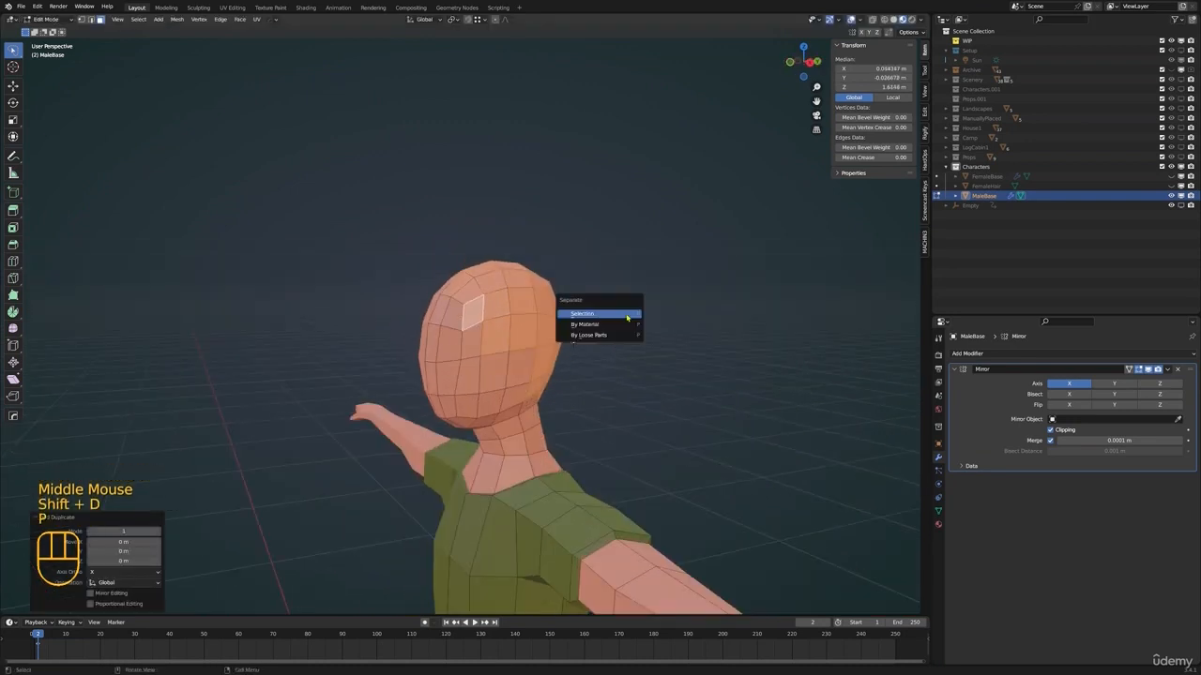
click(632, 316)
key(Tab)
Open the separated head shell for editing and move its temple corner vertex up to reshape the hairline
click(508, 301)
shift+middle_drag(512, 301, 542, 305)
key(Tab)
scroll(475, 357, up, 2)
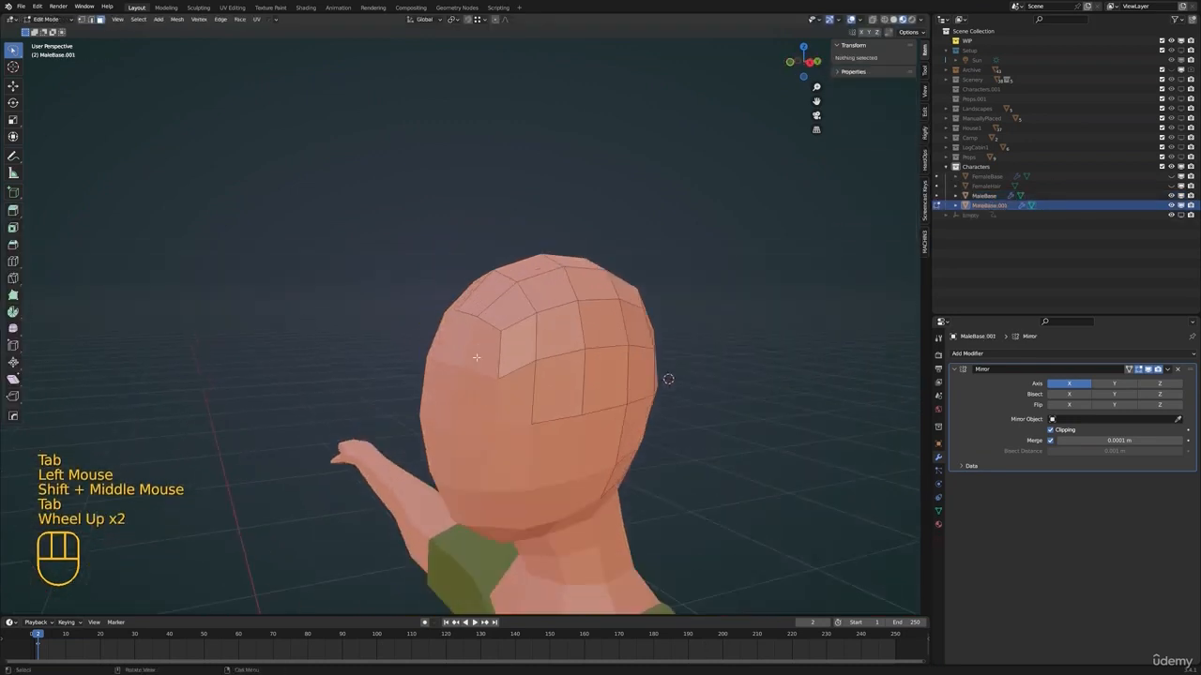
click(496, 378)
key(x)
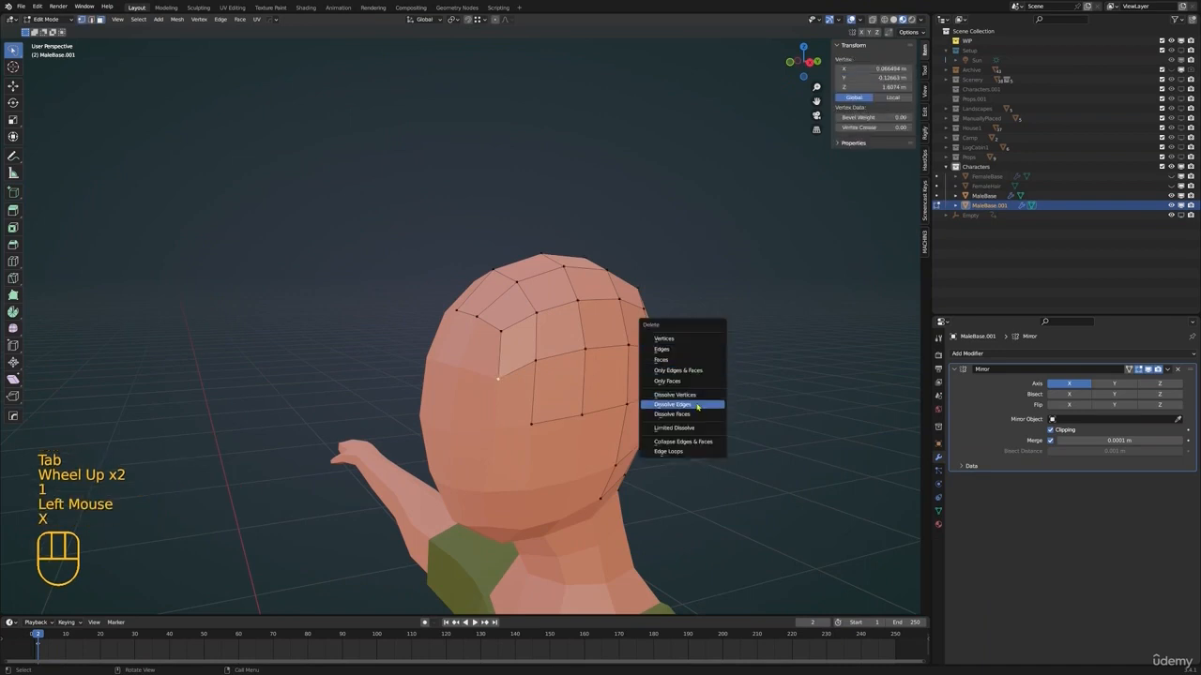
middle_drag(793, 365, 750, 371)
key(g)
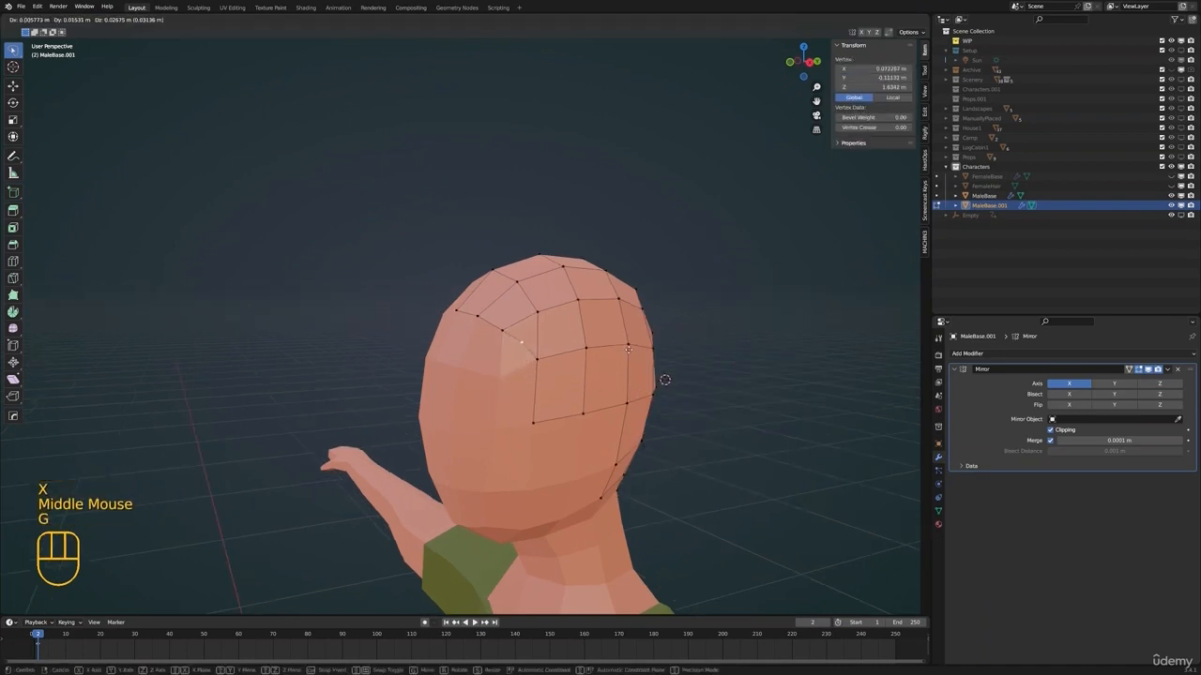
click(664, 379)
middle_drag(664, 379, 600, 347)
key(g)
click(597, 372)
Reposition two more vertices along the side hairline of the male hair shell
middle_drag(600, 347, 516, 394)
click(513, 375)
key(g)
click(511, 383)
click(543, 383)
key(g)
click(538, 386)
Reposition the lower edge vertices of the male hair shell toward the back of the neck
key(g)
click(557, 479)
key(g)
middle_drag(557, 480, 525, 428)
click(580, 476)
key(g)
click(576, 469)
mouse_move(525, 427)
middle_down()
mouse_move(548, 422)
mouse_move(511, 419)
middle_up()
key(g)
click(573, 407)
key(g)
click(575, 398)
Extrude the hair shell's lower edge at the temple downward to form a sideburn
shift+scroll(567, 398, up, 1)
middle_drag(439, 400, 733, 387)
click(476, 379)
shift+click(445, 365)
key(e)
click(465, 414)
Adjust the vertices around the sideburn and return to Object Mode
click(460, 407)
key(g)
click(540, 386)
click(523, 394)
key(g)
key(Tab)
Add a Solidify modifier to the male hair shell and apply its Mirror modifier
scroll(557, 375, down, 1)
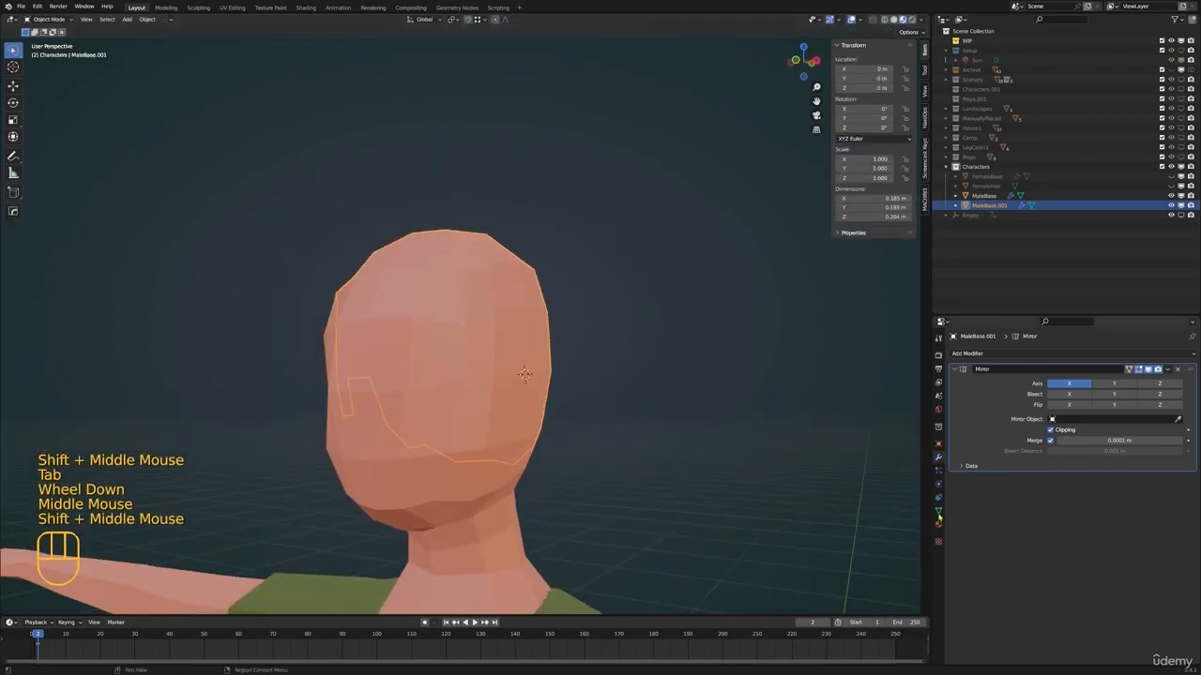
click(1015, 358)
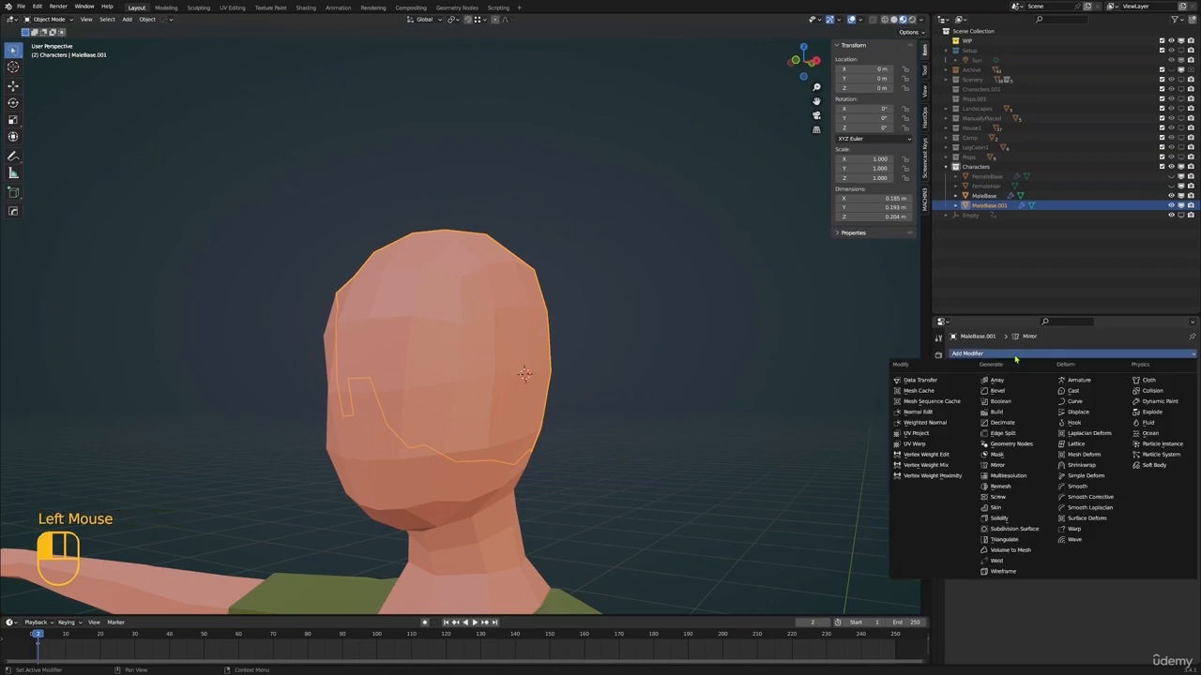
click(1000, 519)
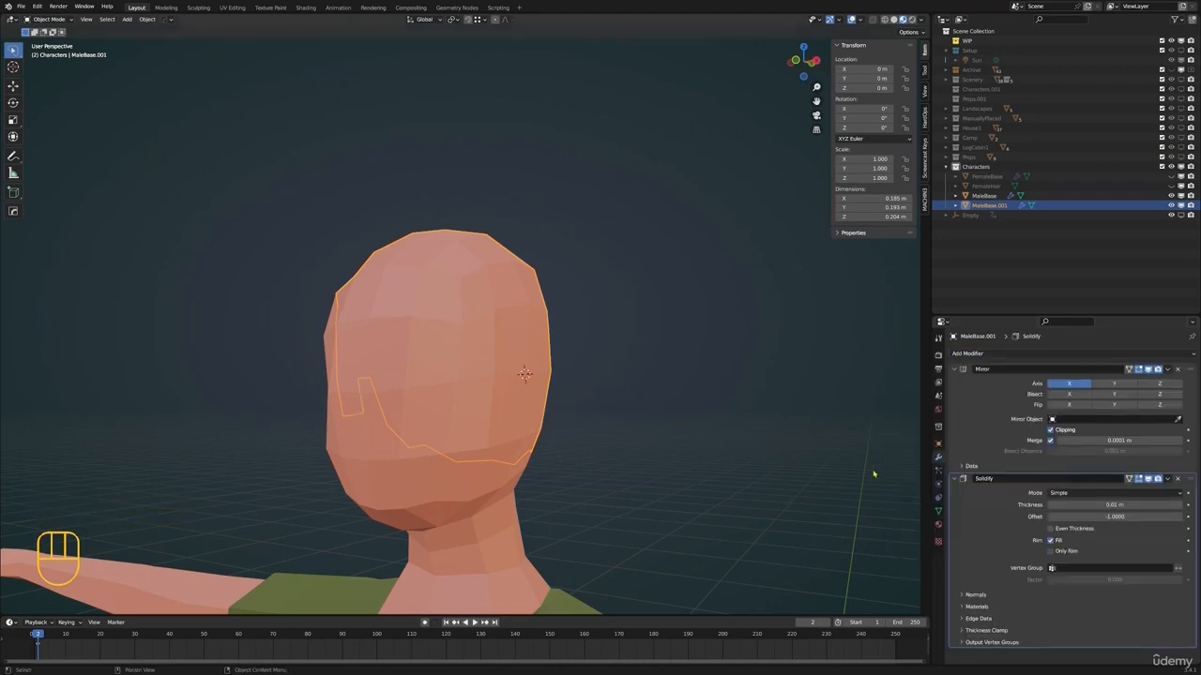
click(1168, 370)
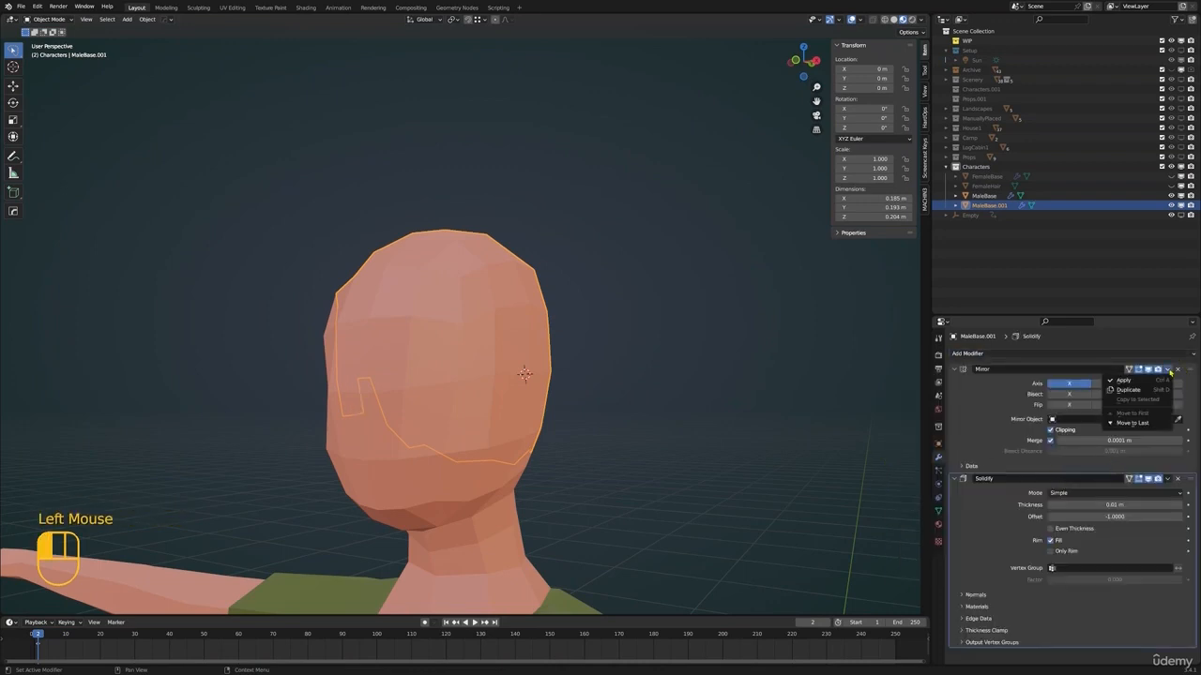
click(1135, 378)
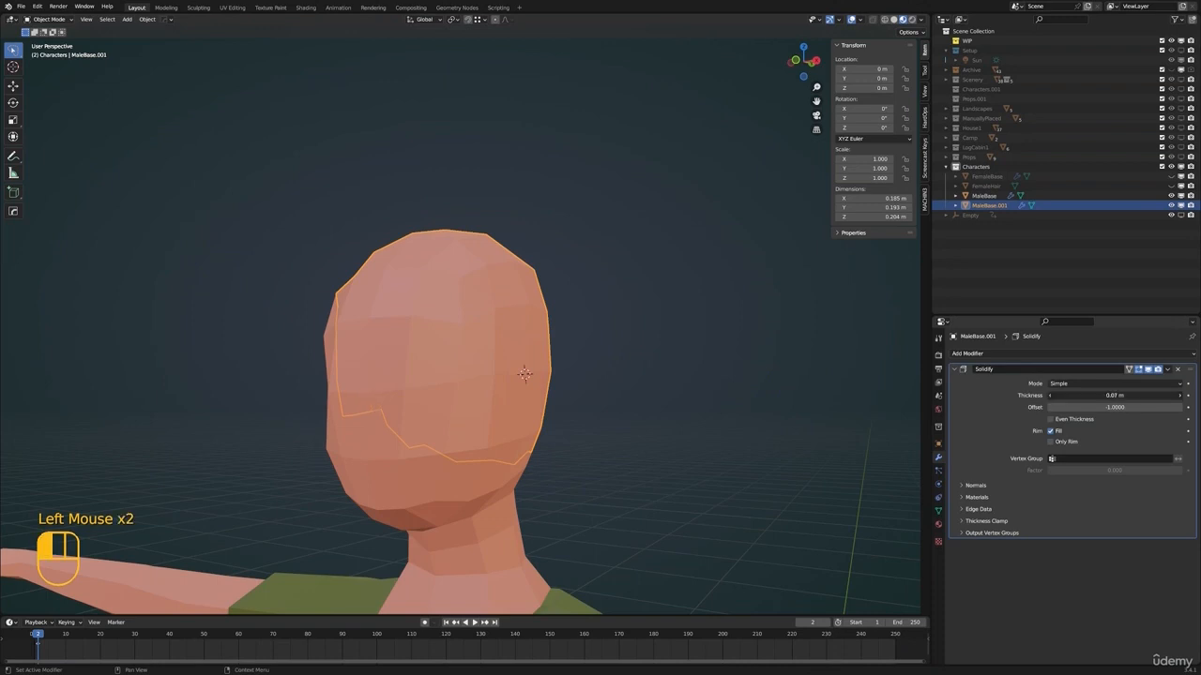
Set the Solidify thickness to -0.017 m and open the hair shell's material settings
mouse_move(1139, 396)
mouse_down()
mouse_move(1114, 395)
mouse_move(1138, 397)
mouse_up()
shift+click(1139, 397)
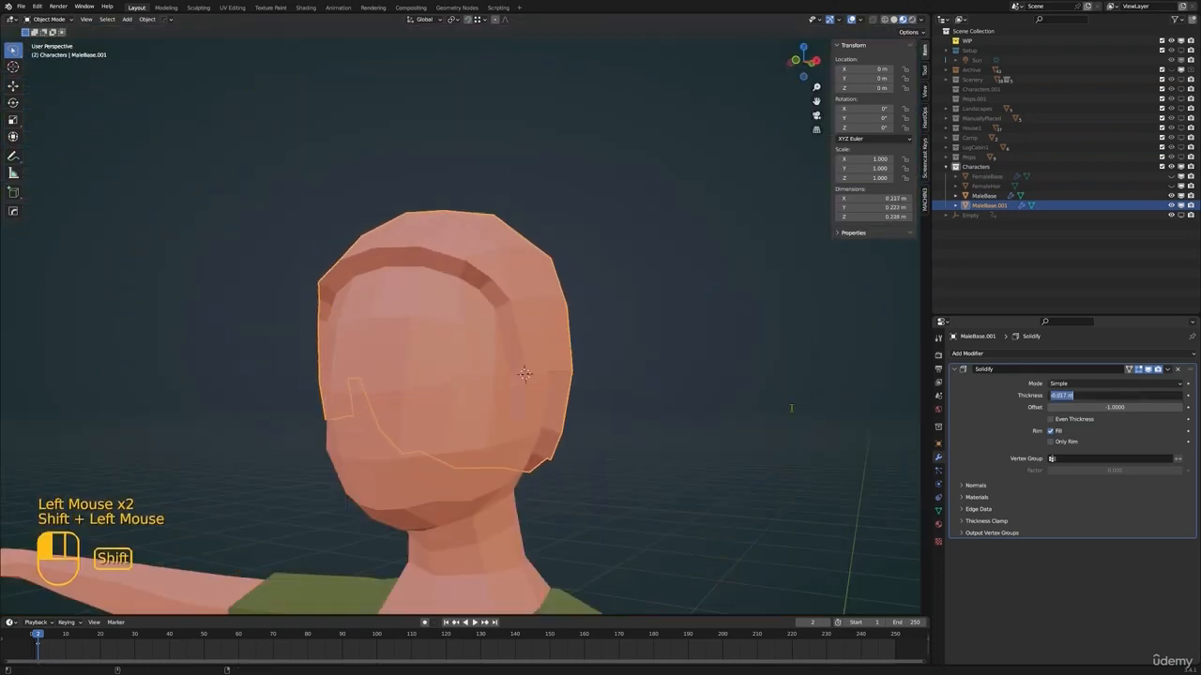
click(939, 525)
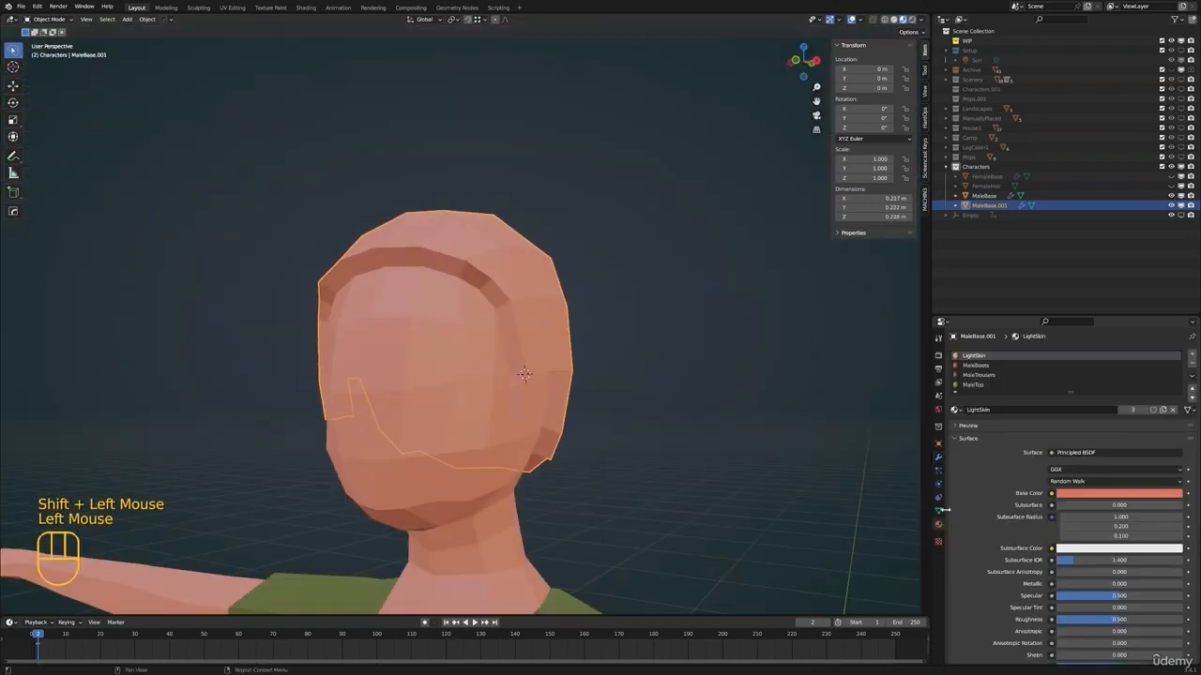
Remove all material slots from the male hair shell and rename the object MaleHair
click(1192, 365)
click(1192, 365)
click(1192, 365)
click(1192, 365)
click(1002, 206)
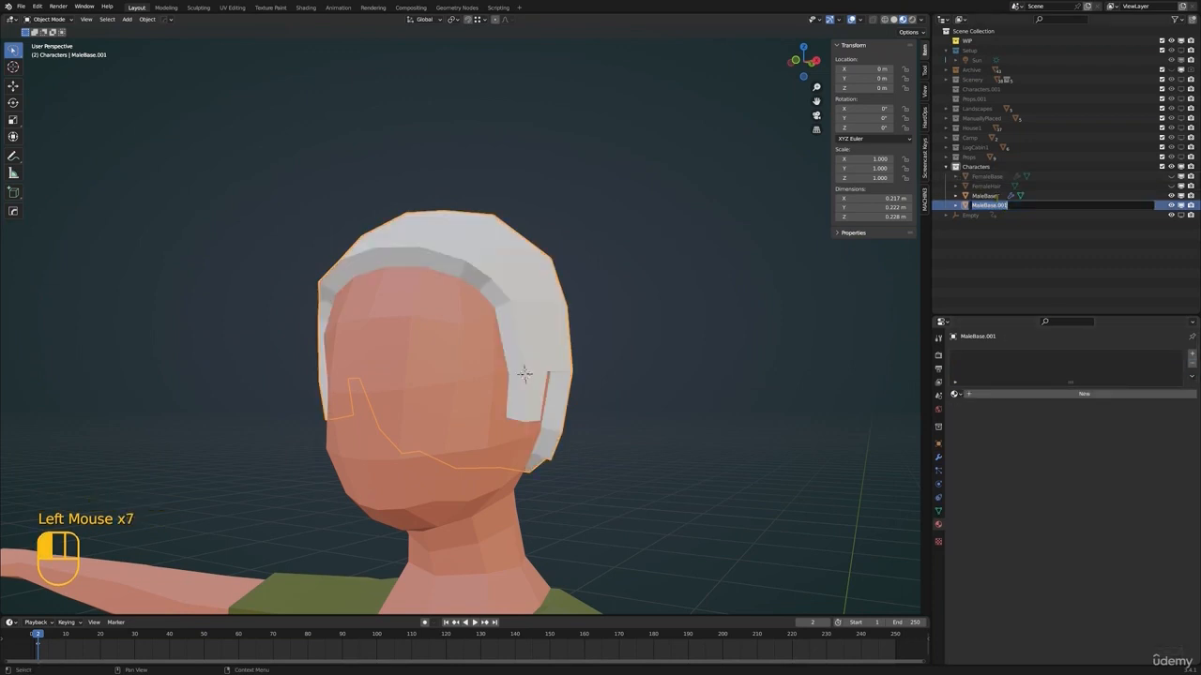
key(Return)
Add a new material named MaleHair to the hair and set its base colour to a dark brown
click(967, 394)
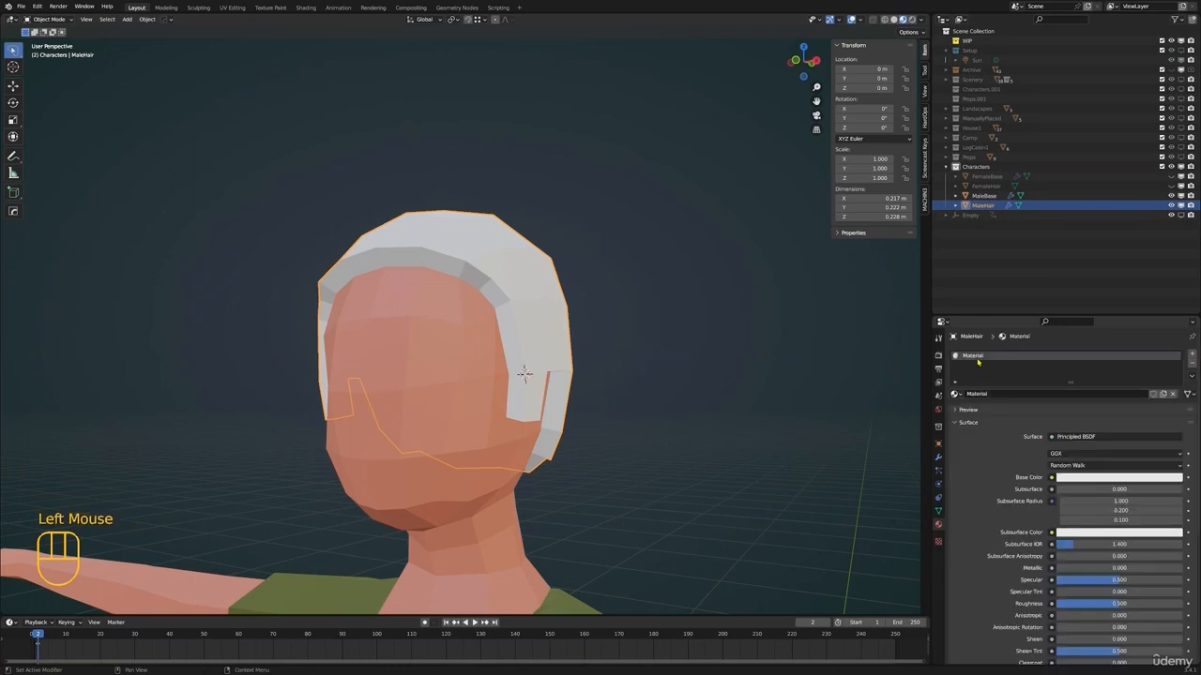
scroll(740, 383, down, 2)
shift+middle_drag(740, 383, 740, 319)
scroll(712, 309, down, 1)
click(1087, 483)
click(1125, 393)
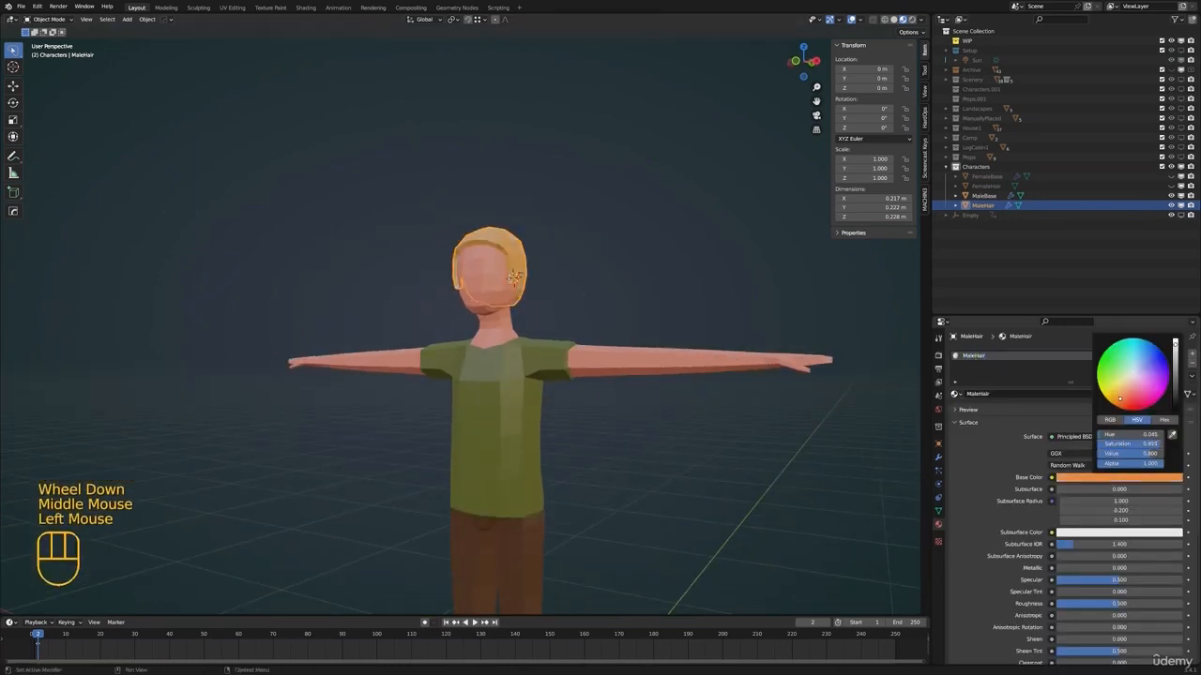
drag(1119, 399, 1117, 396)
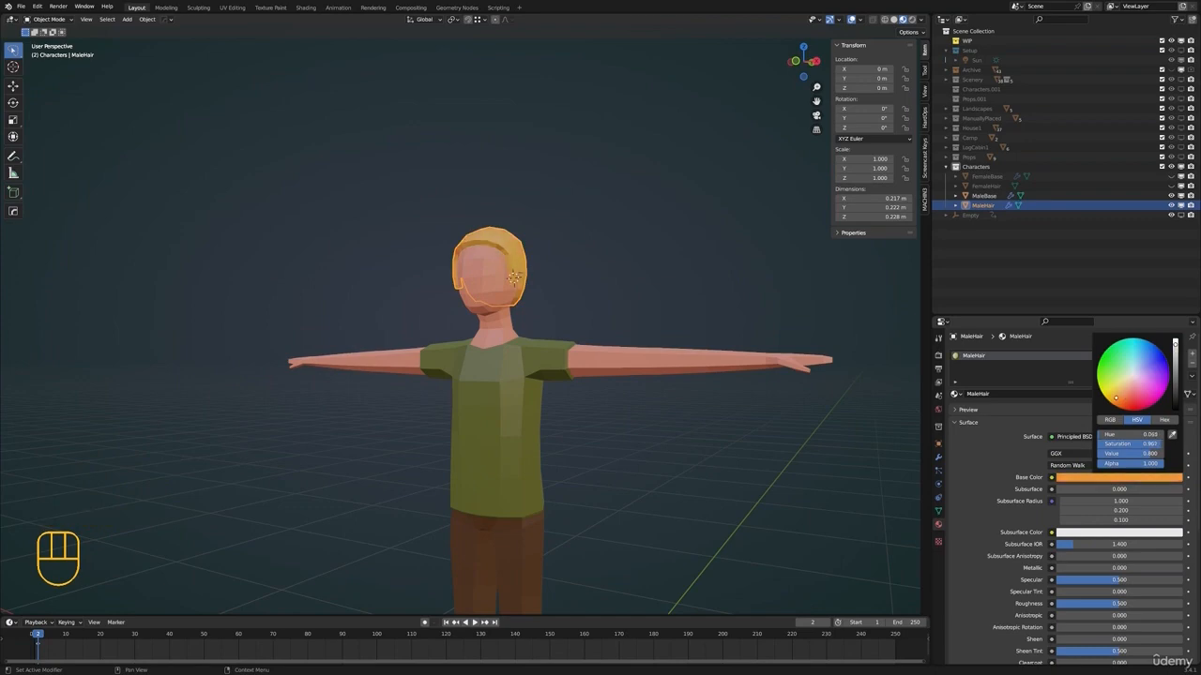
drag(1175, 345, 1174, 395)
Deselect the hair to check its colour on the character and save the file
shift+middle_drag(507, 282, 495, 328)
key(alt+a)
click(482, 344)
mouse_move(488, 302)
shift+middle_down()
mouse_move(482, 343)
mouse_move(480, 300)
shift+middle_up()
scroll(482, 343, up, 6)
shift+scroll(481, 343, up, 1)
shift+middle_drag(487, 356, 530, 314)
key(ctrl+s)
scroll(526, 305, down, 2)
scroll(530, 314, up, 1)
mouse_move(530, 314)
middle_down()
mouse_move(605, 347)
mouse_move(664, 338)
mouse_move(526, 304)
middle_up()
key(alt+a)
scroll(525, 319, down, 2)
scroll(526, 296, up, 4)
Set the Solidify thickness of the male hair to -0.037 m
click(525, 295)
shift+middle_drag(627, 315, 864, 411)
click(939, 457)
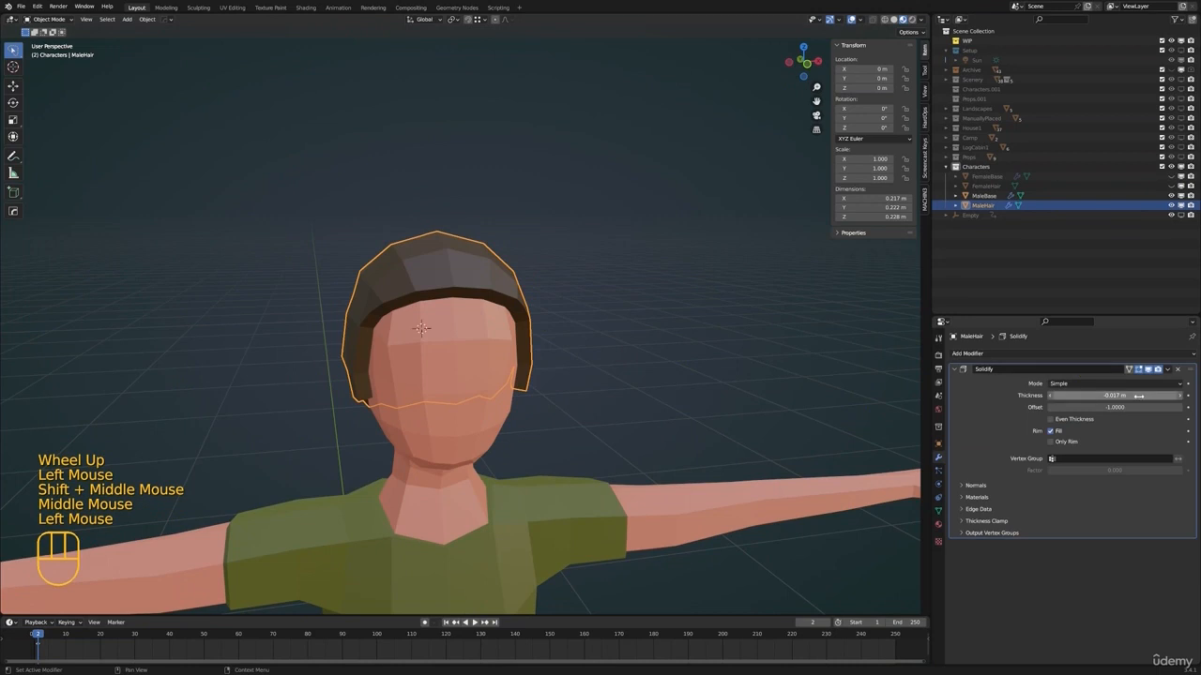
shift+drag(1114, 395, 1090, 394)
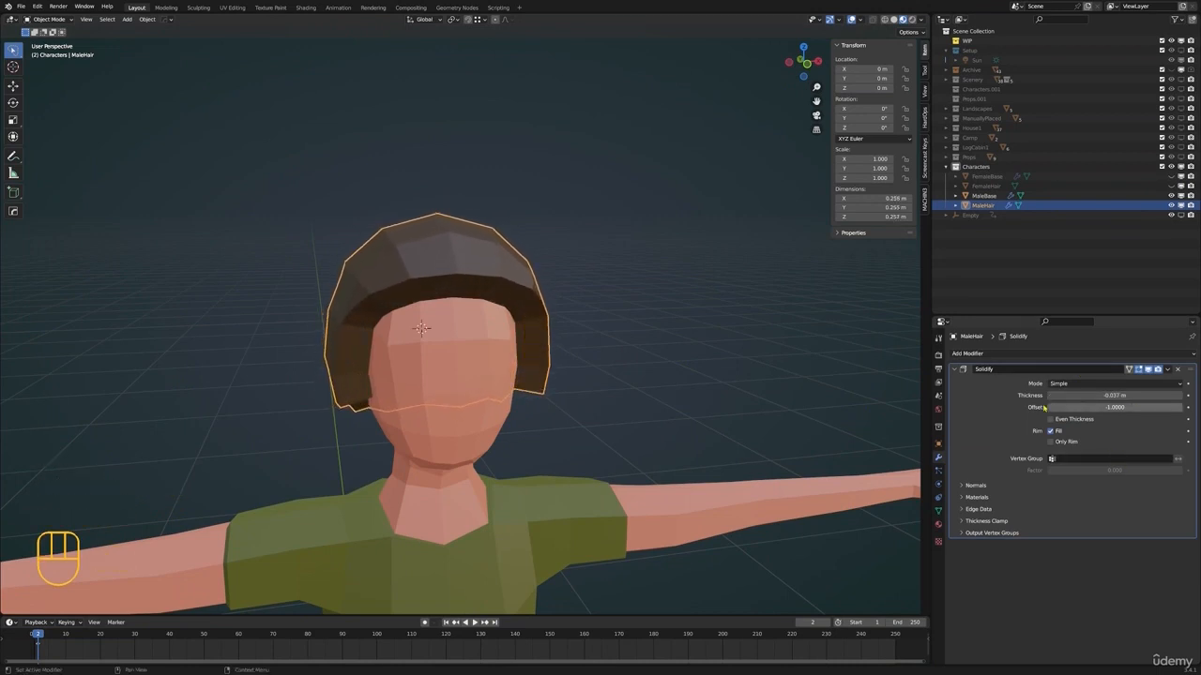
Create a vertex group named HairThickness on the male hair mesh
click(1085, 457)
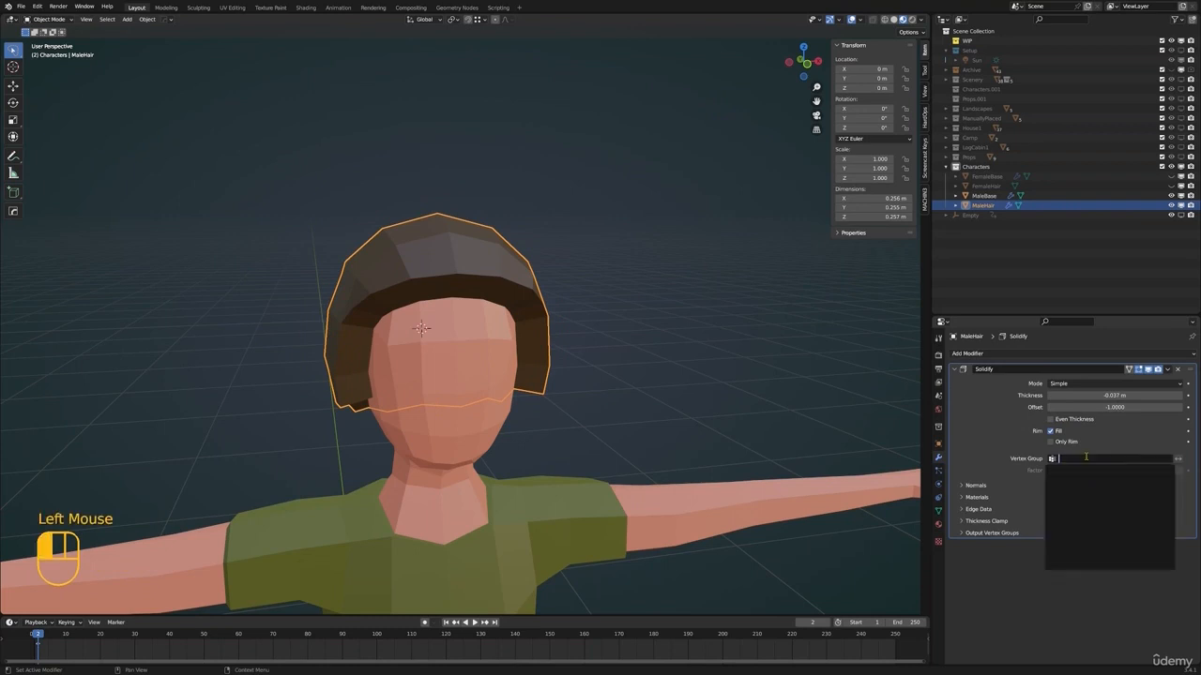
click(1091, 457)
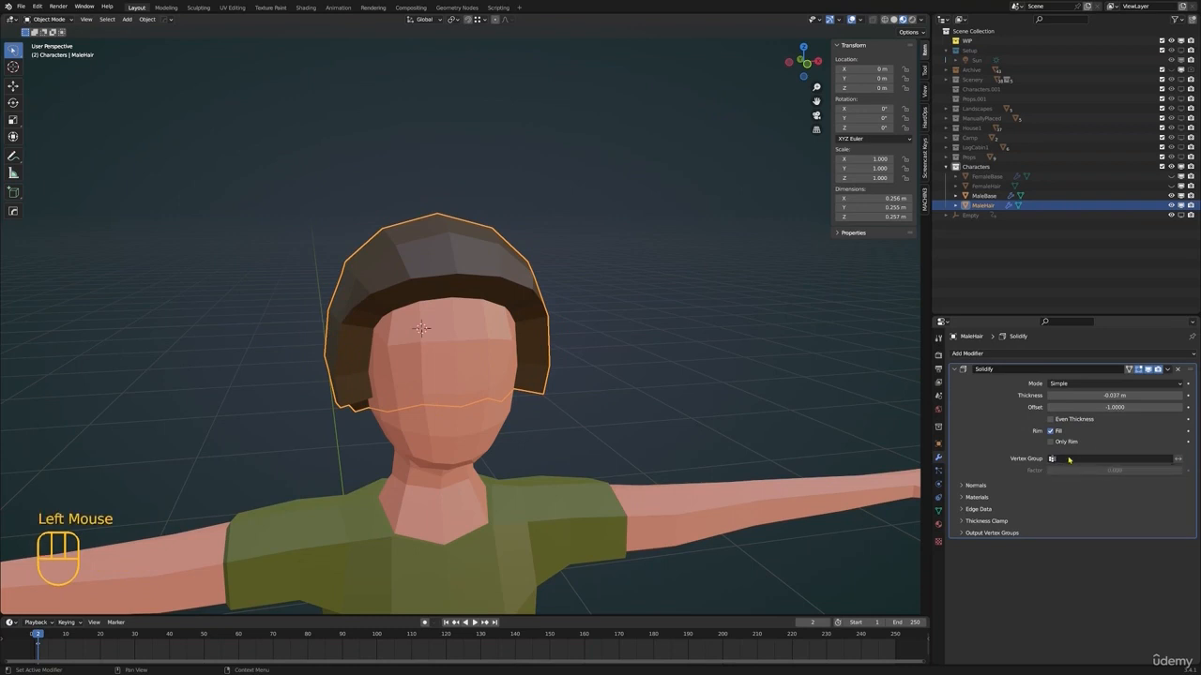
click(938, 511)
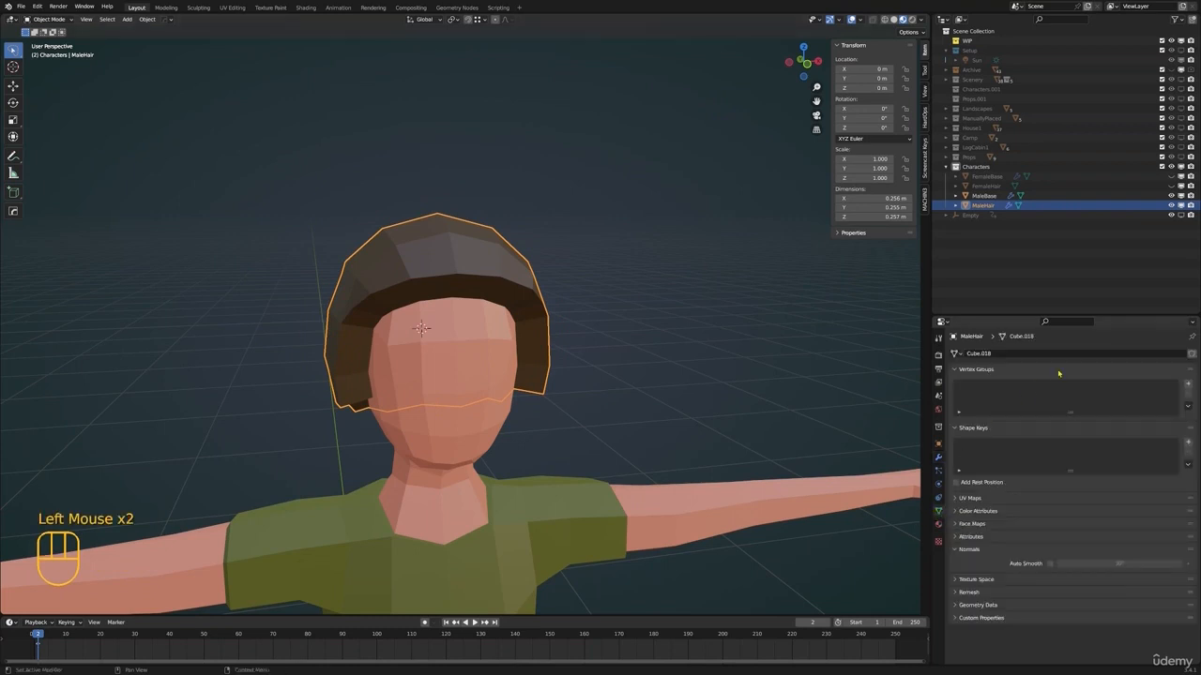
click(1188, 383)
double_click(974, 385)
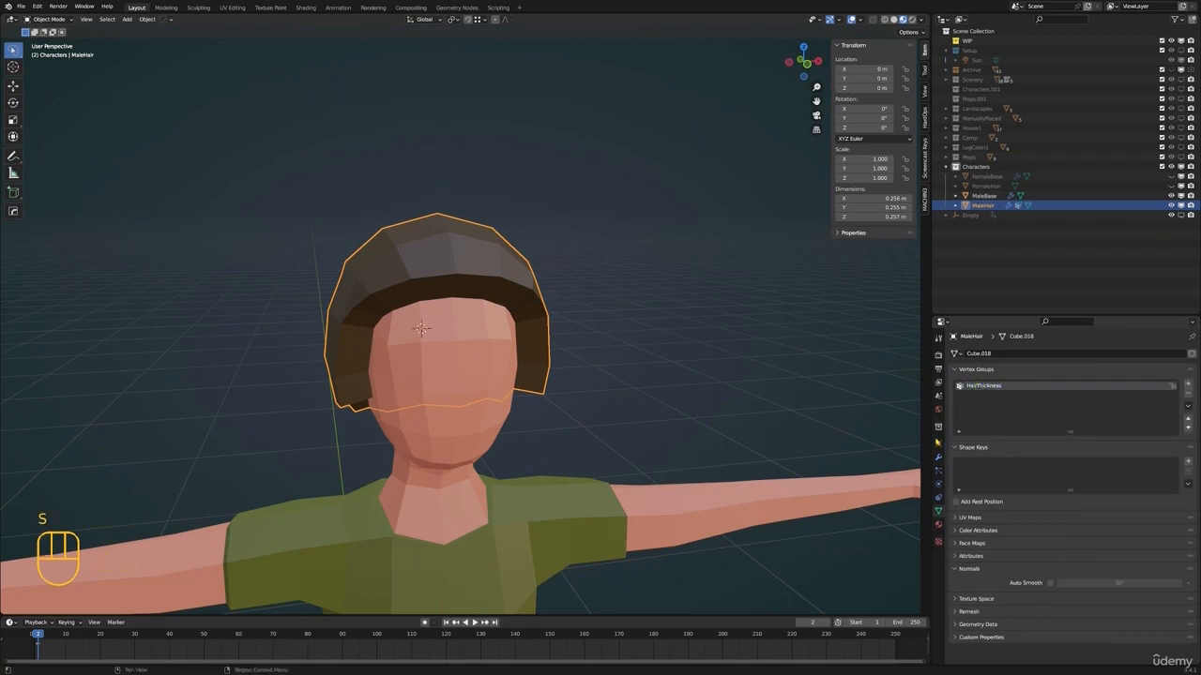
Assign HairThickness as the Solidify modifier's vertex group and set its factor to 0.783
click(939, 456)
click(1111, 458)
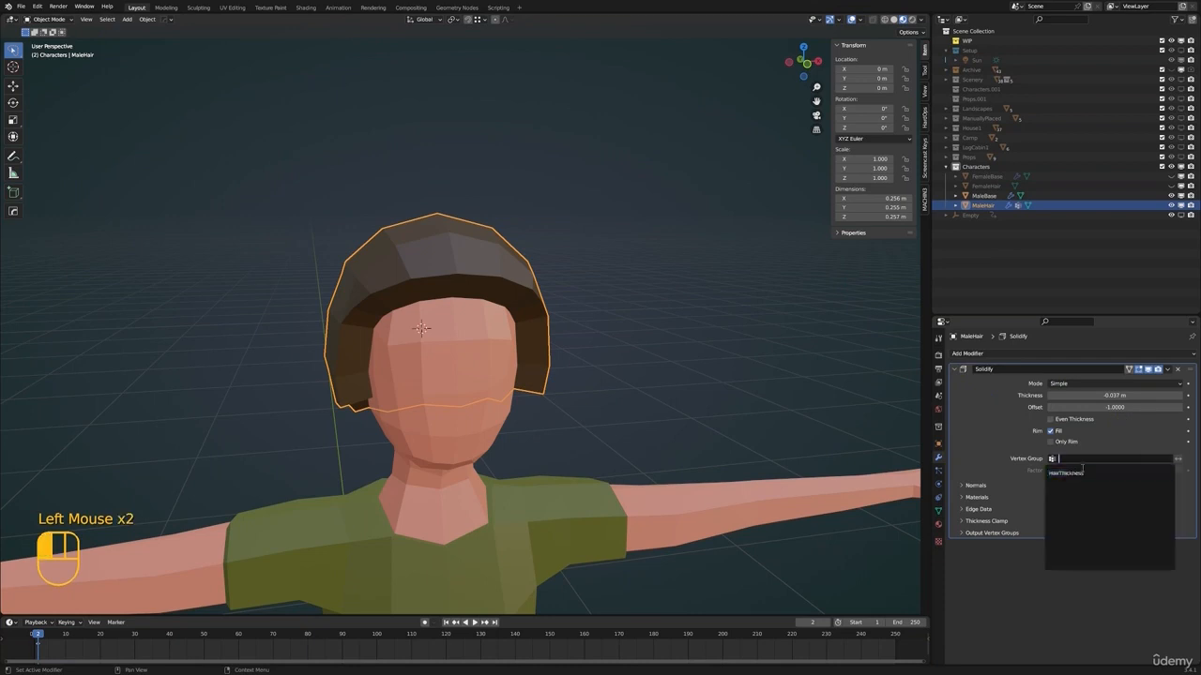
click(1088, 473)
shift+middle_drag(458, 398, 656, 356)
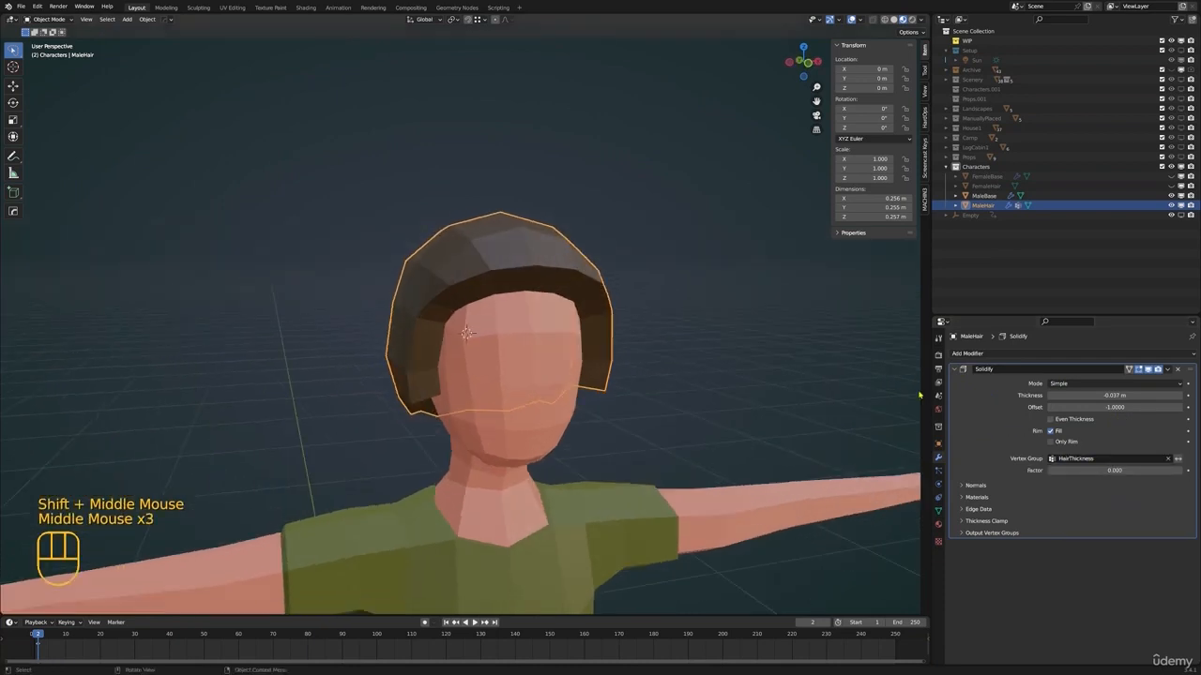
drag(1088, 470, 1102, 470)
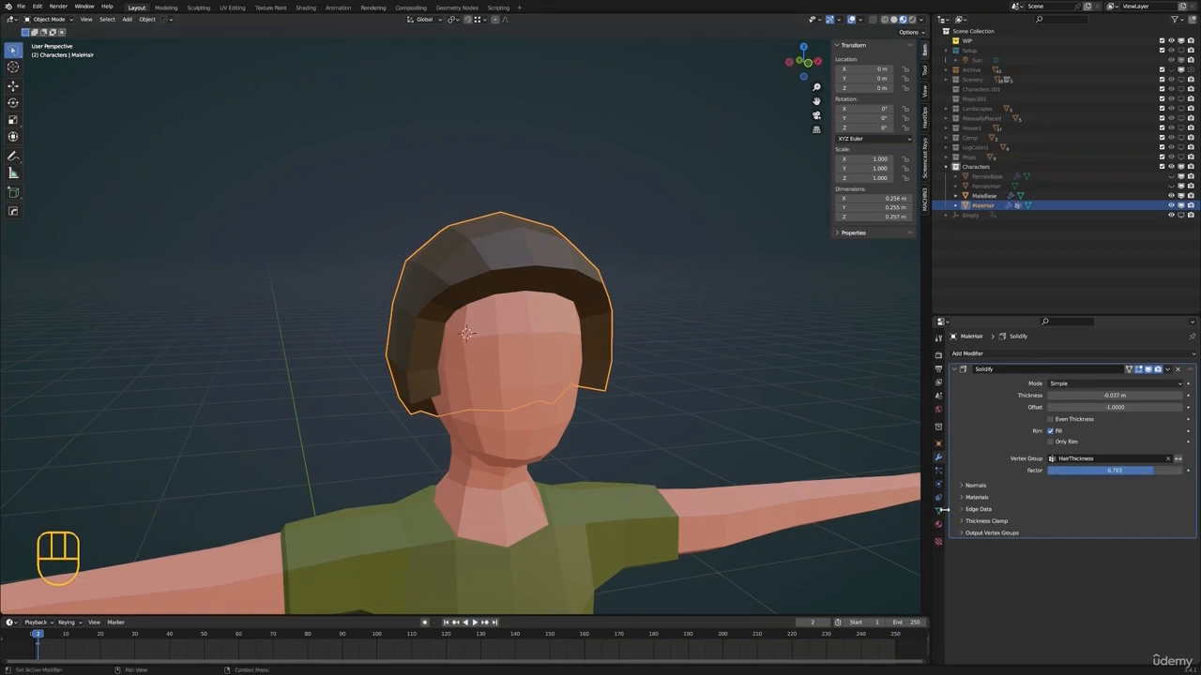
Switch the male hair to Weight Paint mode and disable the Solidify modifier's viewport display
key(ctrl+Tab)
click(668, 364)
middle_drag(662, 378, 606, 380)
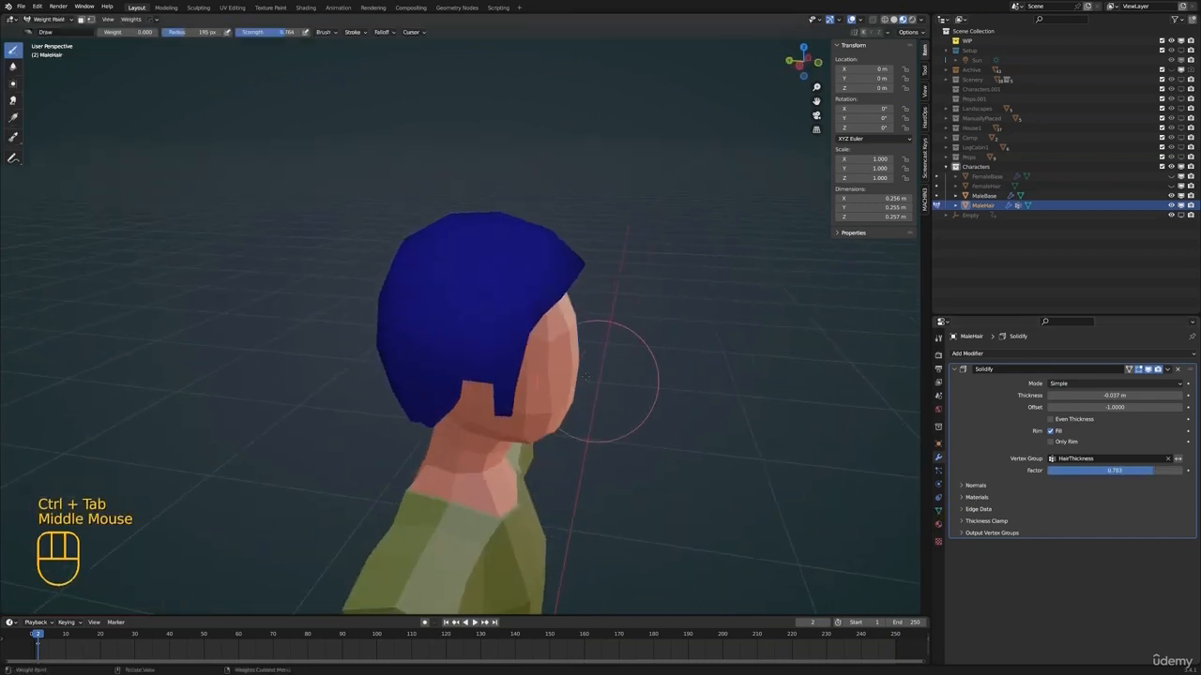
drag(545, 281, 525, 300)
key(ctrl+z)
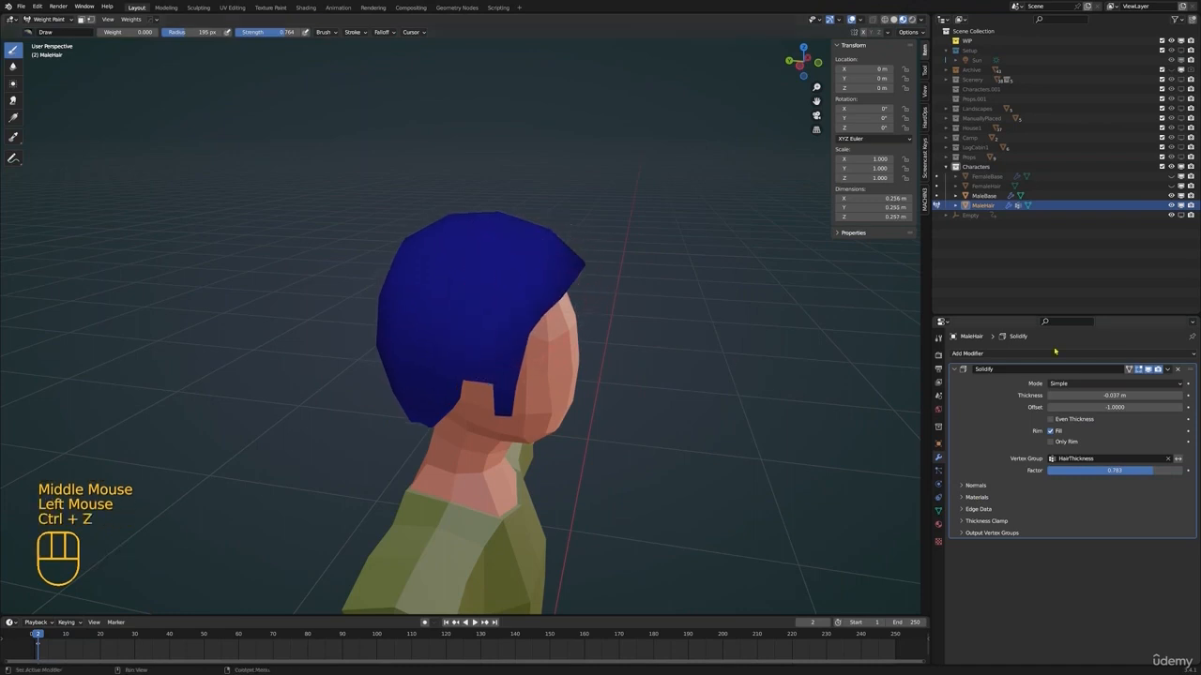
click(1148, 369)
Set the weight brush's weight to 1.000 for painting the hair
shift+middle_drag(567, 333, 573, 344)
middle_drag(573, 344, 655, 293)
drag(469, 387, 474, 385)
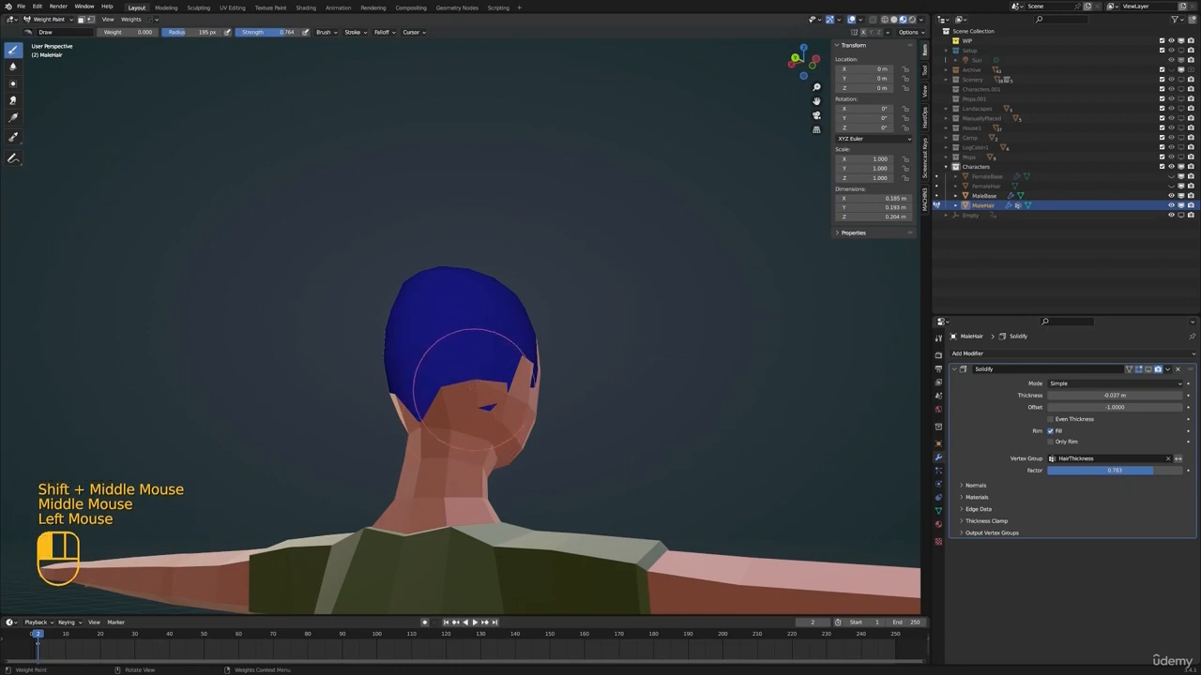
drag(464, 334, 443, 330)
shift+middle_drag(442, 330, 449, 311)
drag(127, 32, 189, 32)
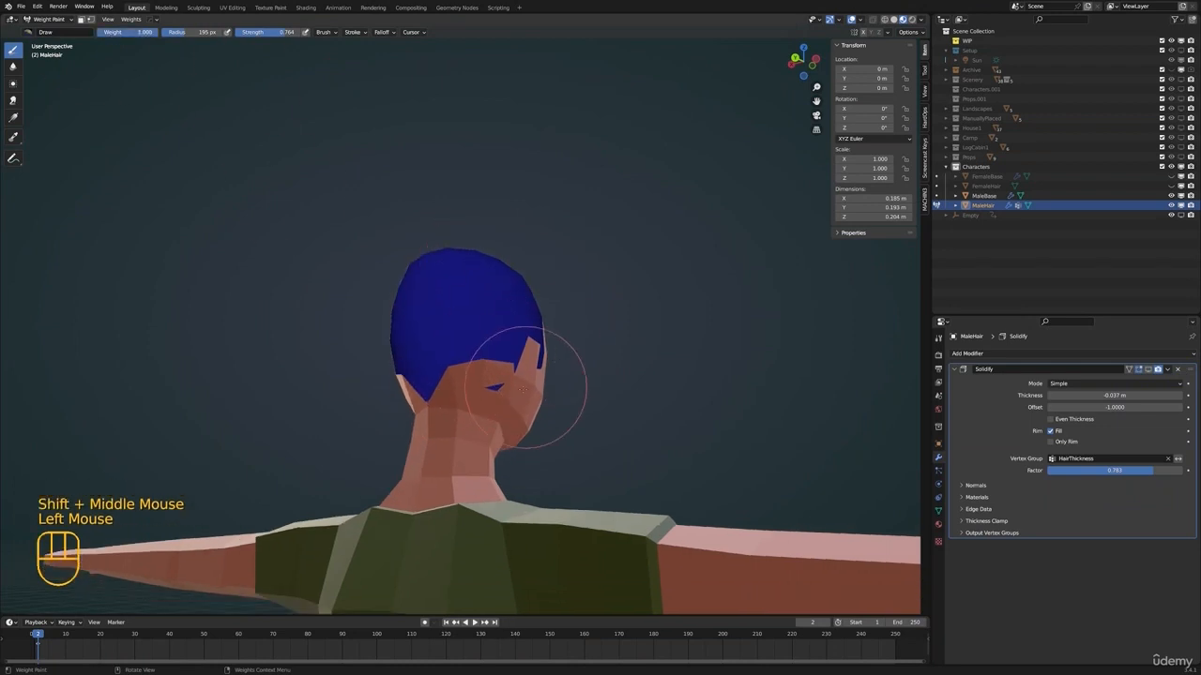
Try painting full weight on the lower back of the hair and lowering the Solidify factor to 0.119
mouse_move(525, 386)
mouse_down()
mouse_move(450, 361)
mouse_move(422, 371)
mouse_move(535, 326)
mouse_up()
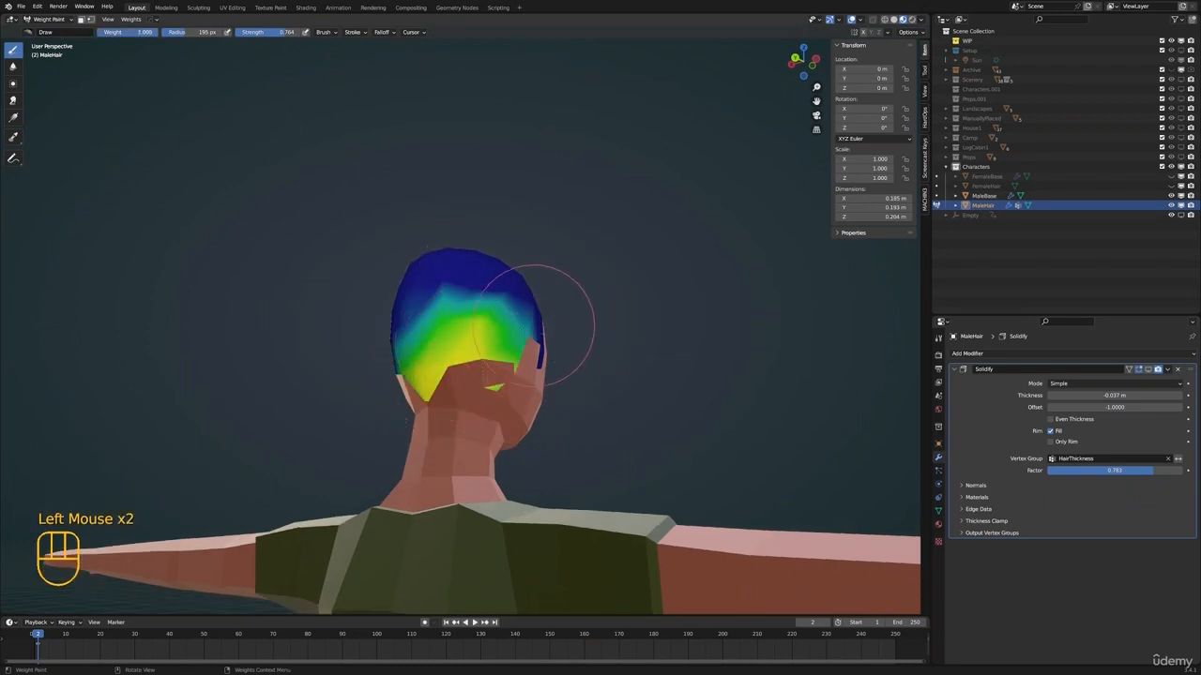
middle_drag(535, 325, 685, 367)
click(1148, 369)
middle_drag(600, 403, 661, 408)
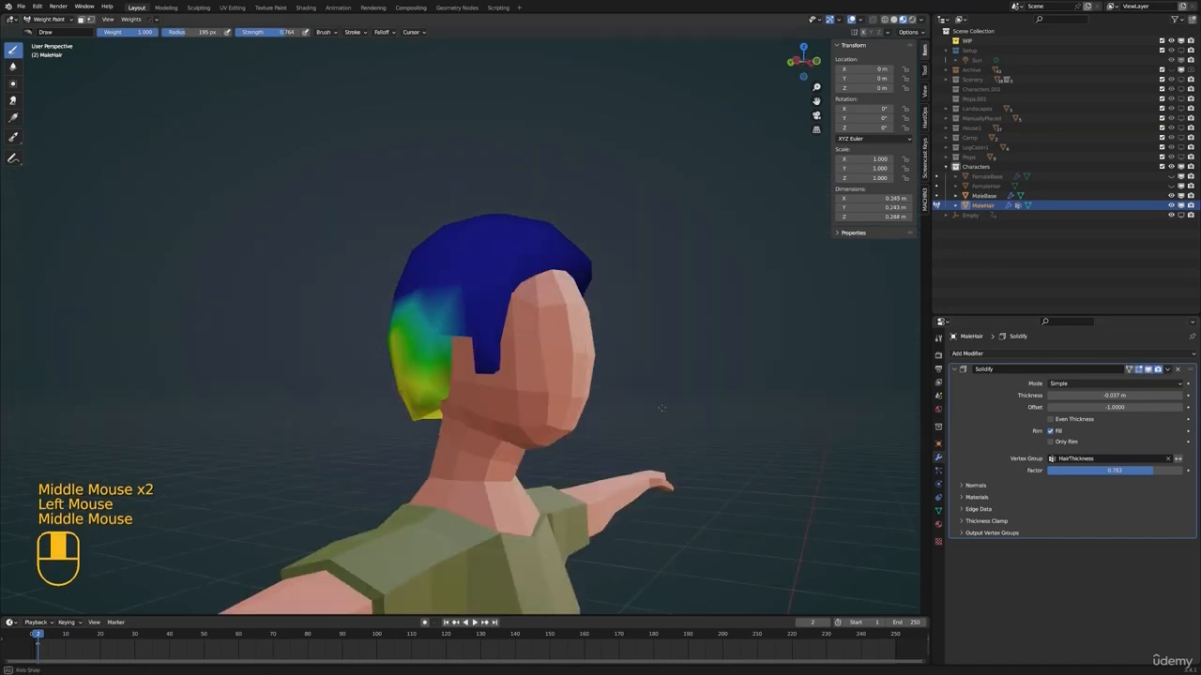
drag(1151, 469, 1063, 469)
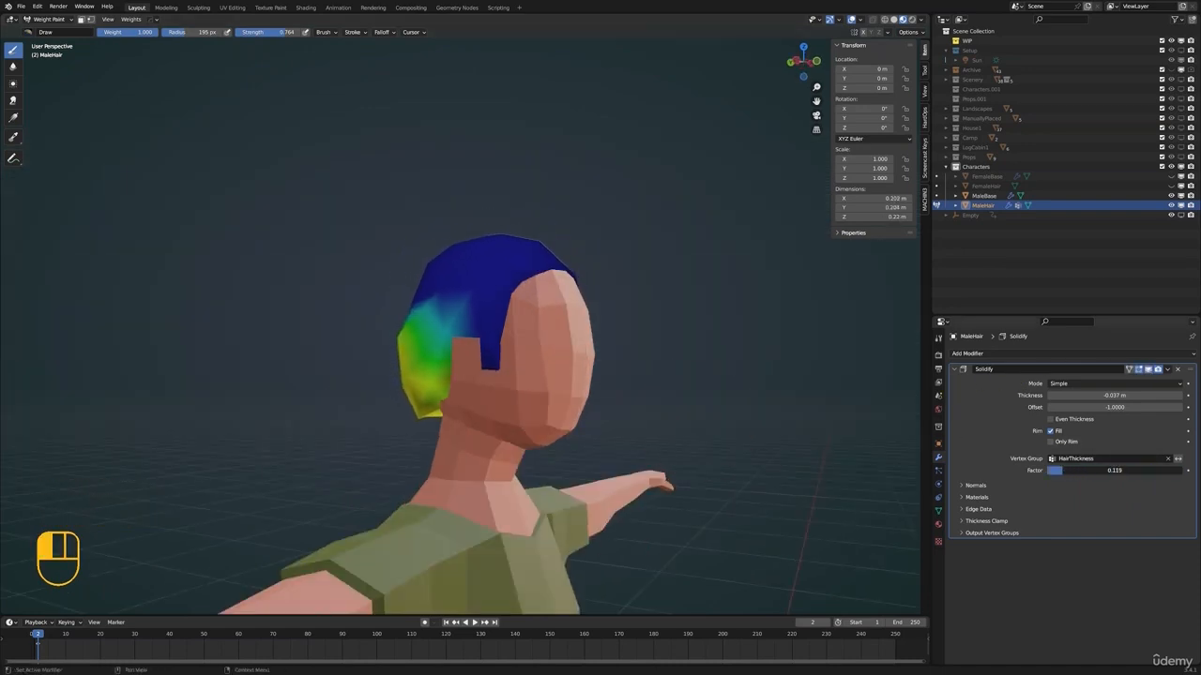
mouse_move(581, 356)
middle_down()
mouse_move(510, 333)
mouse_move(507, 298)
middle_up()
key(ctrl+z)
Paint full weight over the front and top of the hair
mouse_move(508, 297)
mouse_down()
mouse_move(474, 244)
mouse_move(450, 253)
mouse_up()
middle_drag(553, 263, 465, 270)
mouse_move(469, 272)
mouse_down()
mouse_move(462, 286)
mouse_move(534, 304)
mouse_up()
mouse_move(537, 302)
middle_down()
mouse_move(435, 293)
mouse_move(551, 294)
middle_up()
click(434, 293)
Enable the Solidify modifier's viewport display and set its vertex group factor to 0.137
click(1148, 370)
scroll(552, 294, down, 1)
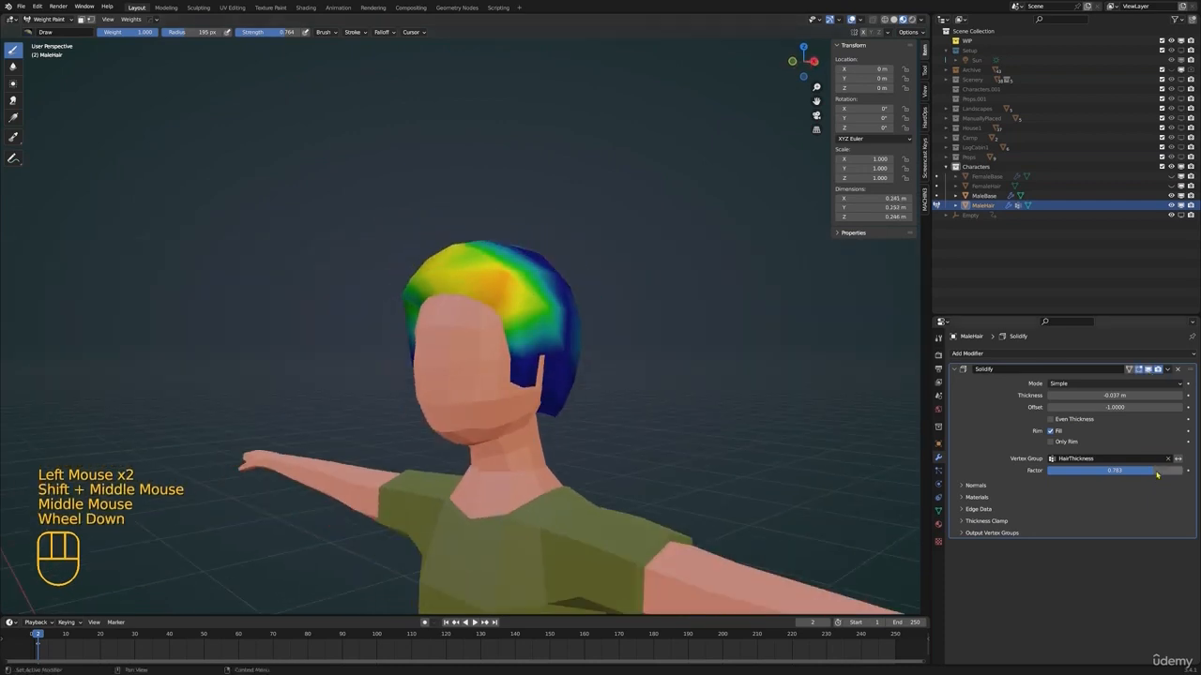
drag(1156, 472, 1069, 472)
Build up more full weight across the crown and front hairline with the thickness displayed
mouse_move(531, 263)
middle_down()
mouse_move(441, 298)
mouse_move(469, 254)
middle_up()
click(441, 299)
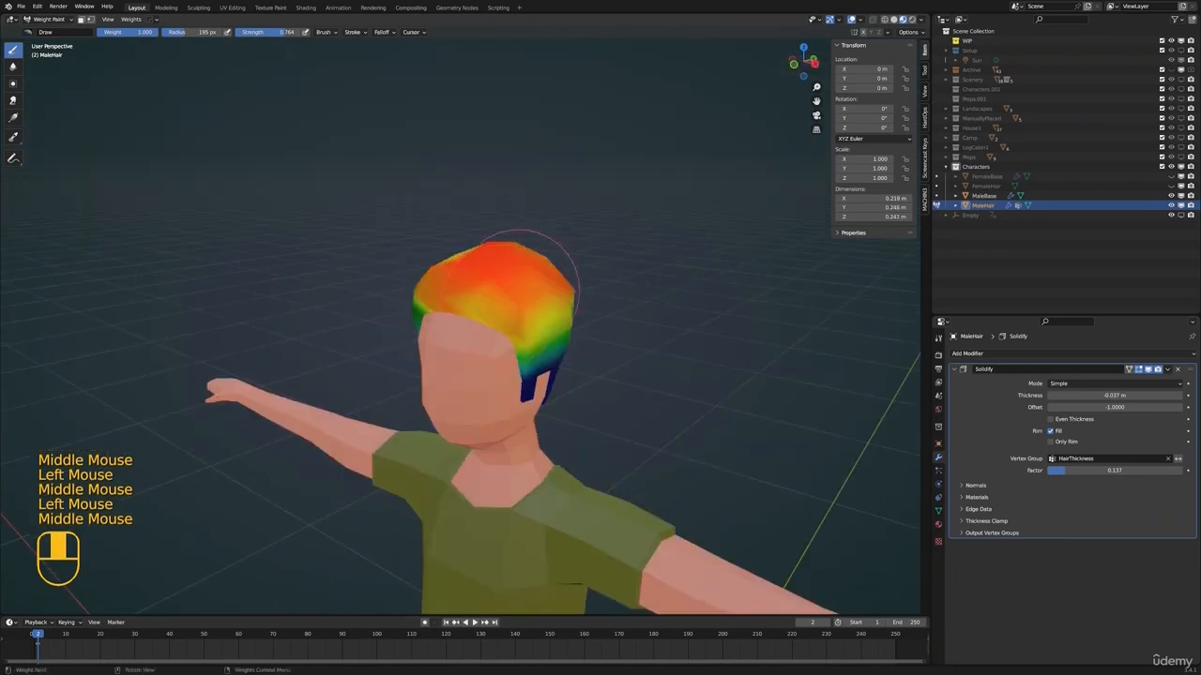
click(454, 300)
middle_drag(454, 302, 548, 308)
scroll(549, 307, up, 2)
middle_drag(549, 308, 498, 305)
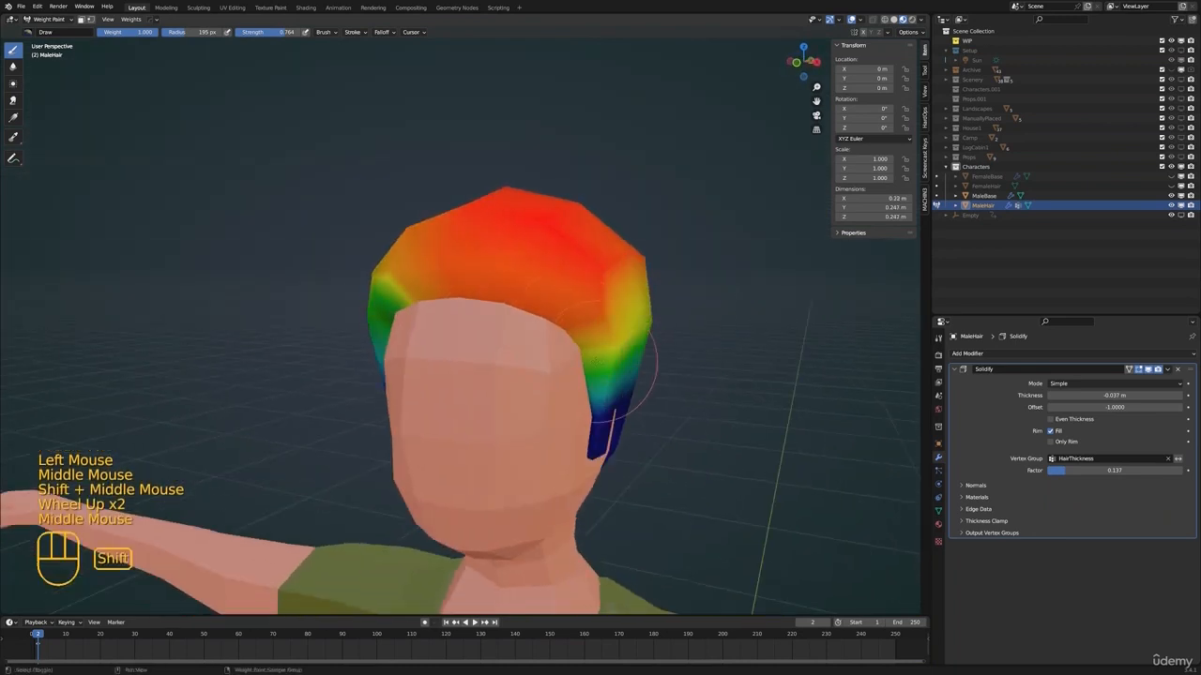
Lower the brush weight to 0.070 and paint thinner weight on the side of the hair above the sideburn
shift+click(601, 333)
drag(141, 32, 122, 31)
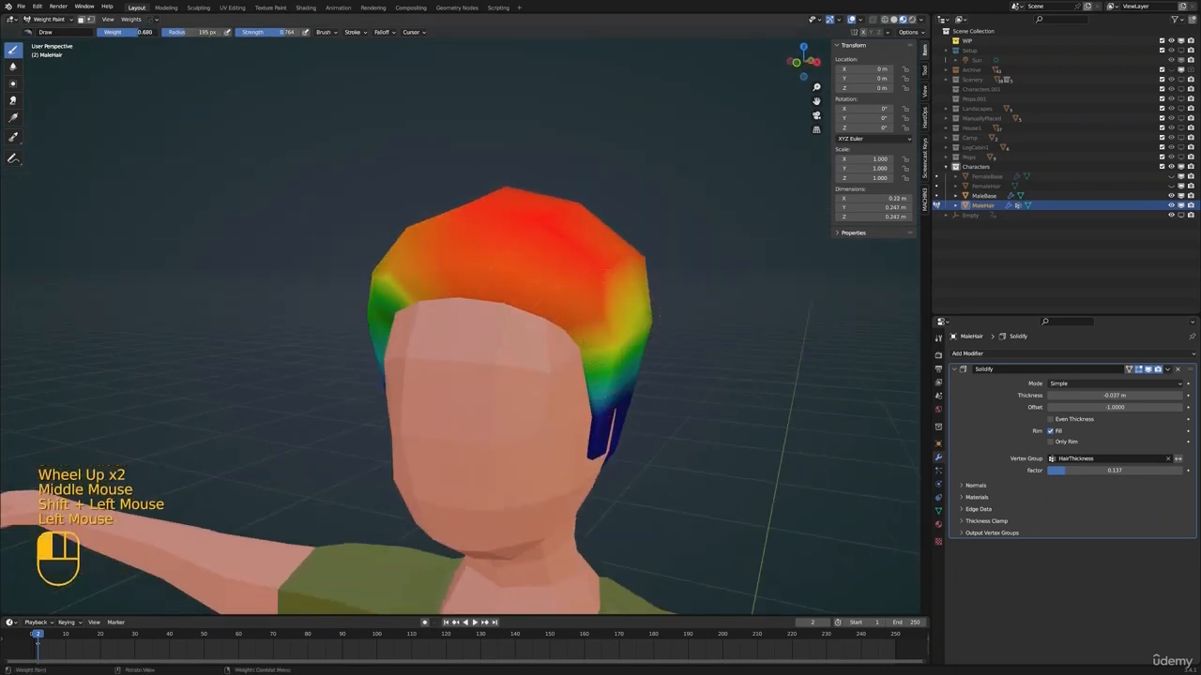
drag(595, 356, 597, 333)
scroll(662, 330, down, 3)
middle_drag(661, 330, 609, 348)
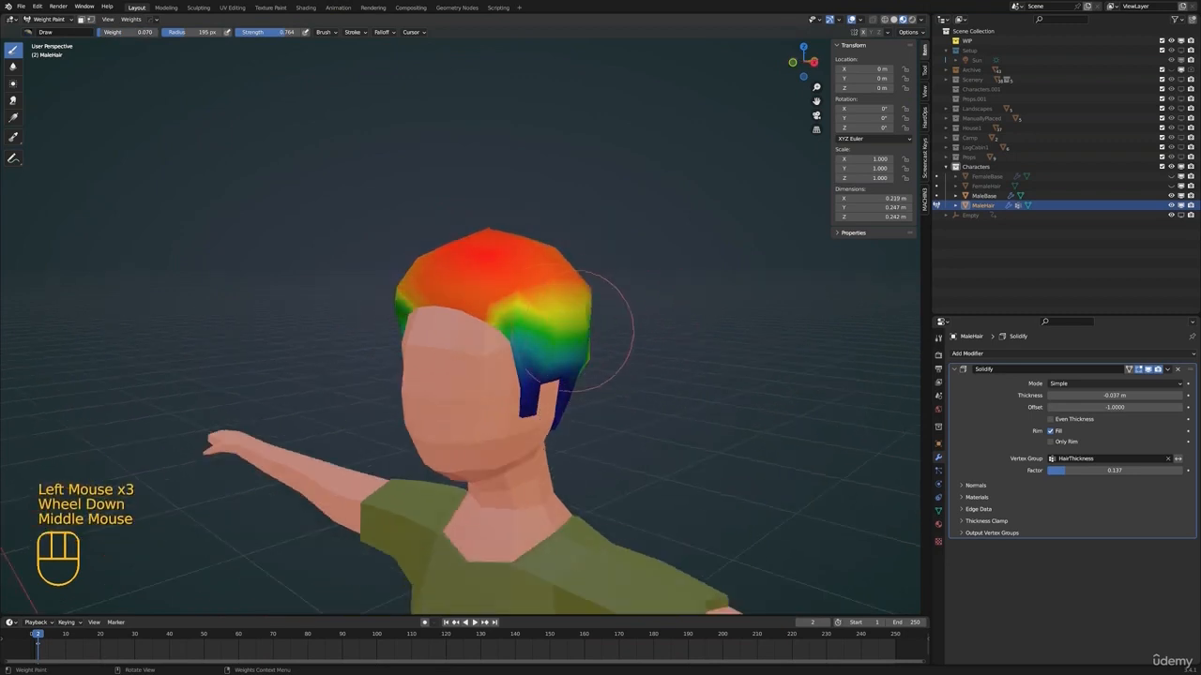
drag(609, 348, 563, 303)
mouse_move(563, 303)
middle_down()
mouse_move(584, 302)
mouse_move(376, 322)
middle_up()
click(589, 302)
Paint the low weight over the back of the hair and its other side
drag(375, 321, 362, 316)
middle_drag(362, 316, 522, 302)
click(400, 376)
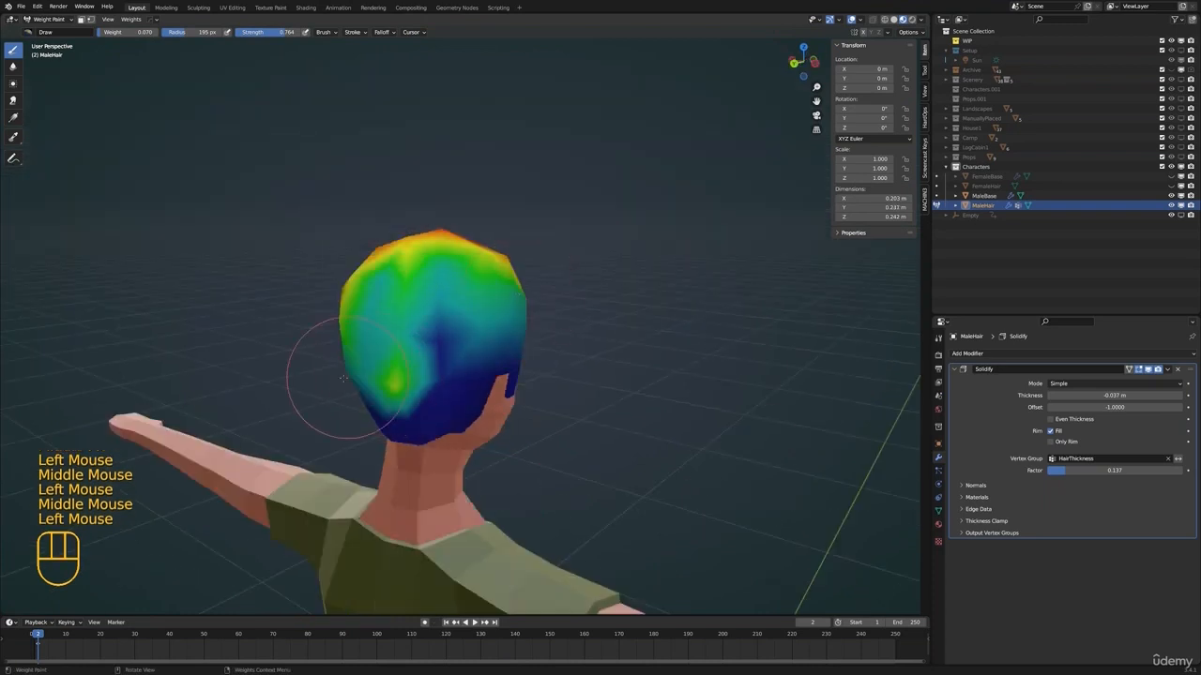
middle_drag(401, 376, 323, 330)
middle_drag(563, 328, 403, 322)
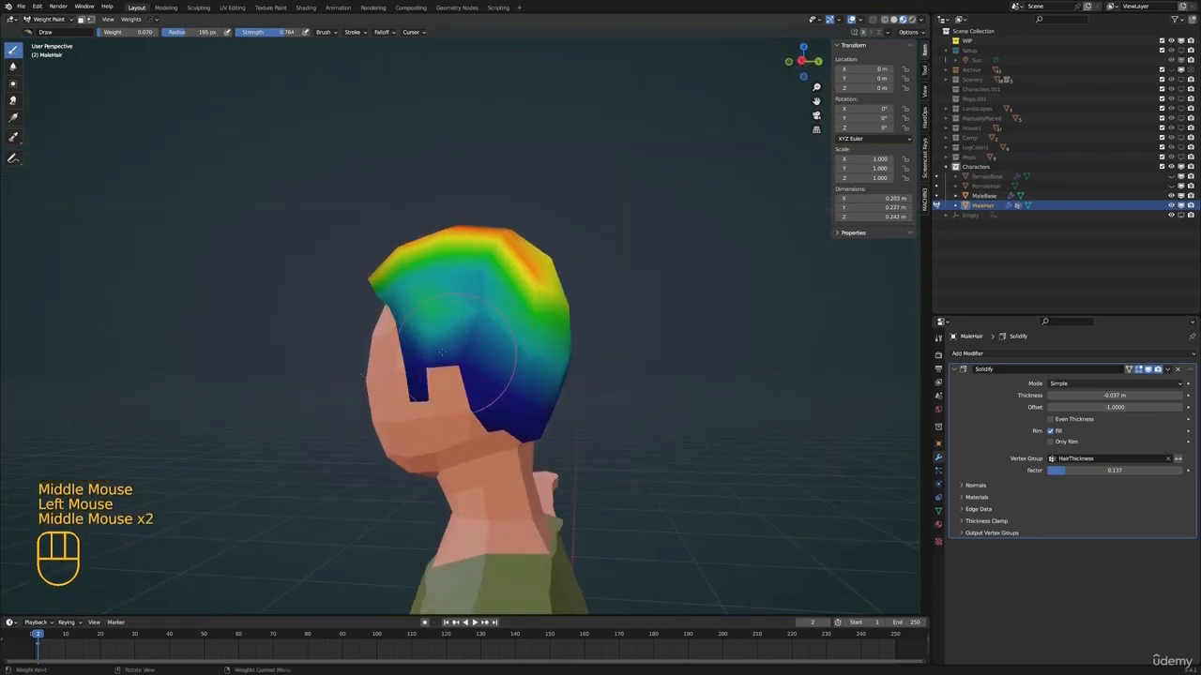
Apply the Solidify modifier on the male hair
scroll(525, 333, down, 2)
middle_drag(525, 333, 553, 336)
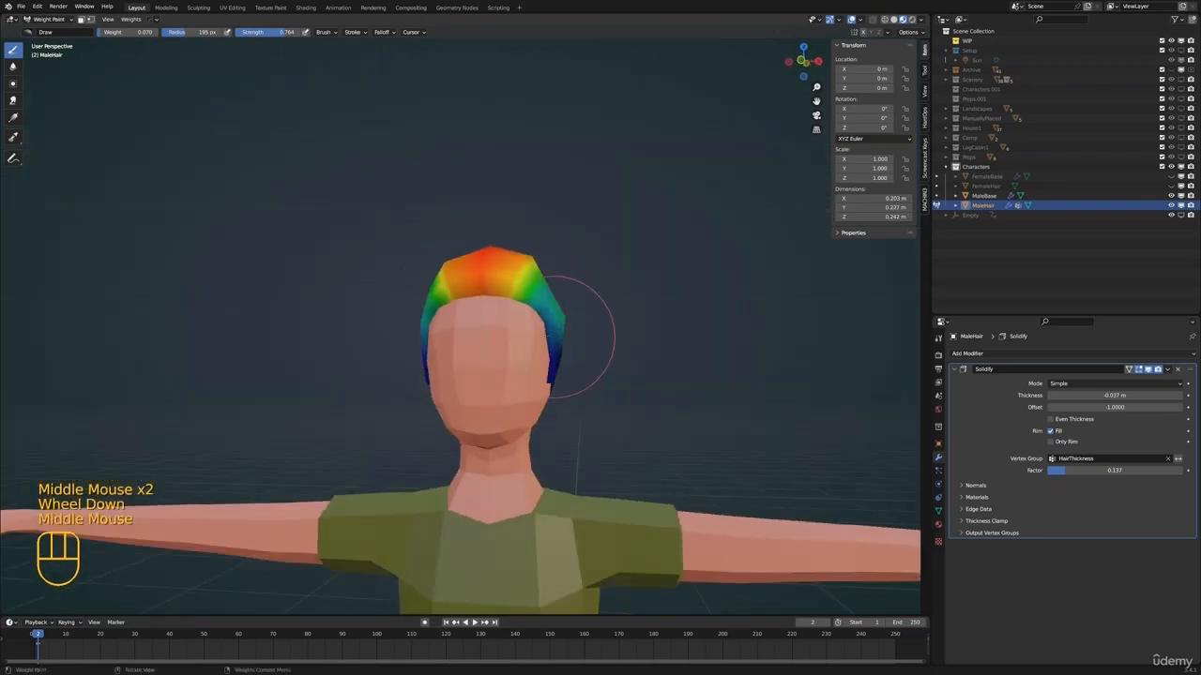
click(1169, 370)
click(1126, 398)
key(ctrl+z)
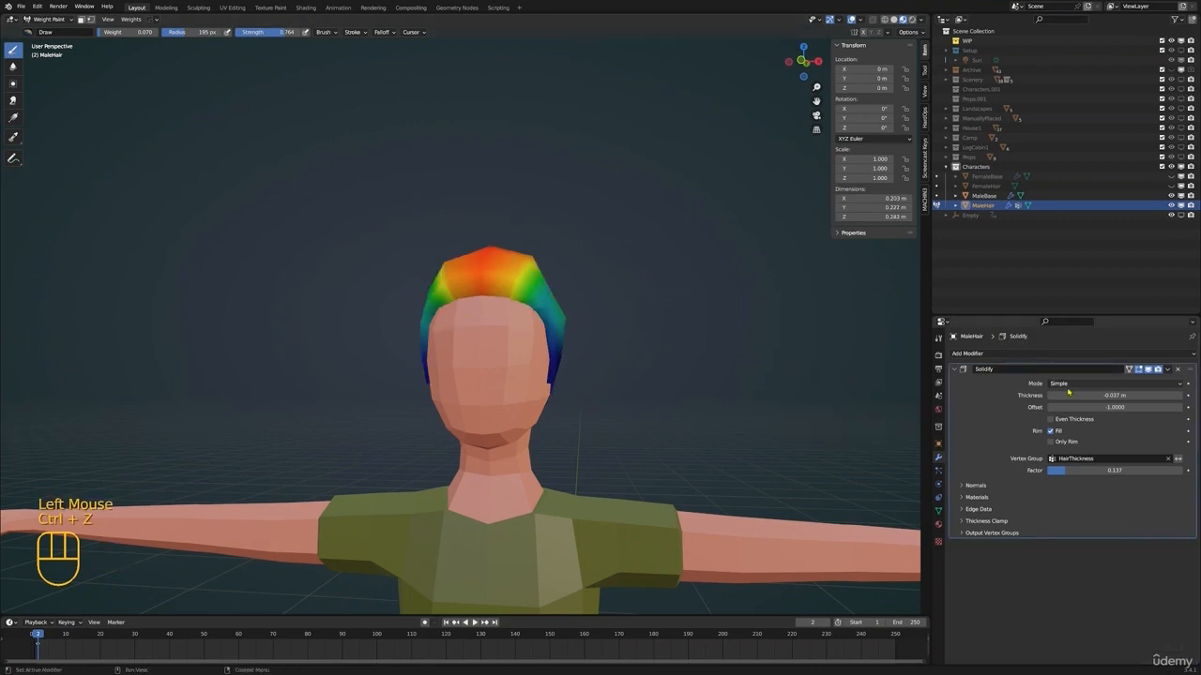
click(1168, 370)
click(1154, 379)
Change the viewport to solid shading and return the hair to Object Mode
key(z)
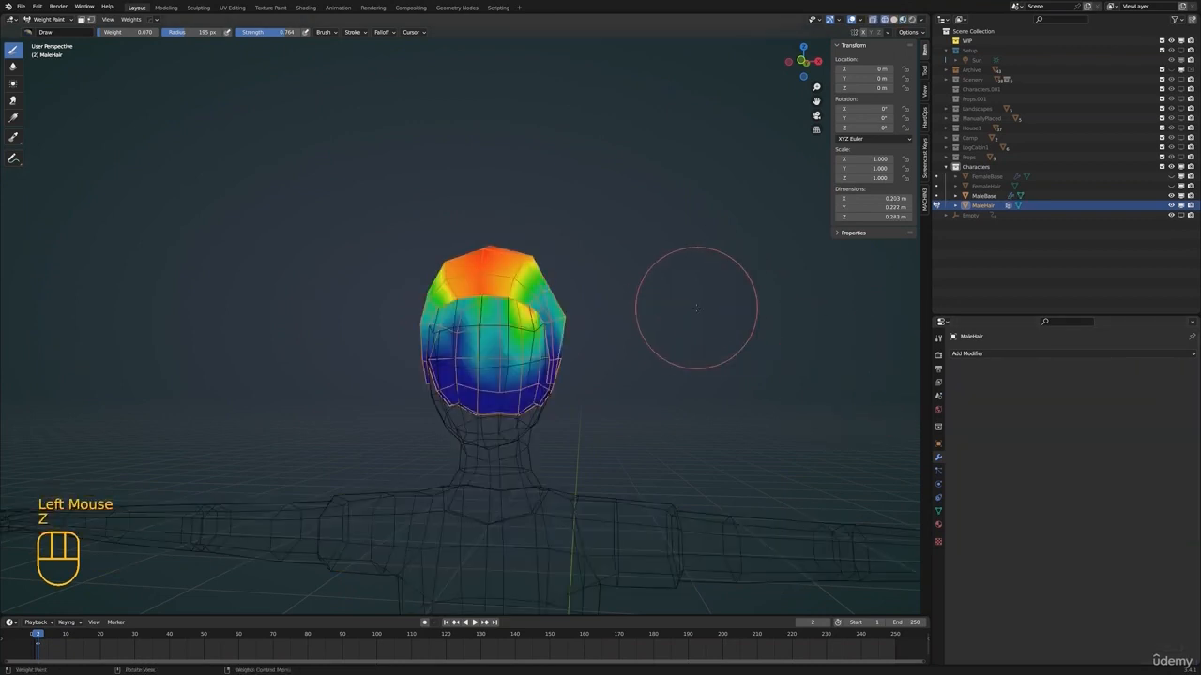
key(z)
click(762, 311)
key(ctrl+Tab)
click(654, 308)
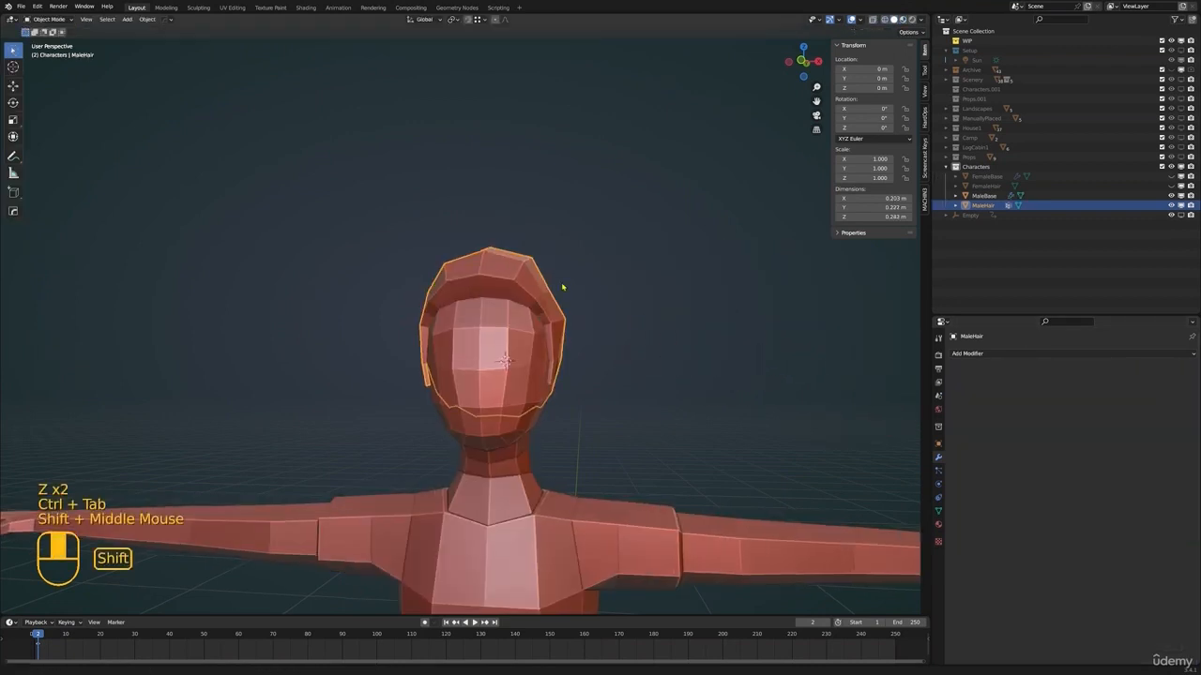
Enter Edit Mode on the hair, enable proportional editing and move a vertex on the upper side
scroll(565, 364, up, 1)
mouse_move(562, 287)
shift+middle_down()
mouse_move(554, 345)
mouse_move(533, 336)
shift+middle_up()
key(alt+a)
click(535, 354)
key(Tab)
middle_drag(533, 336, 538, 333)
click(521, 328)
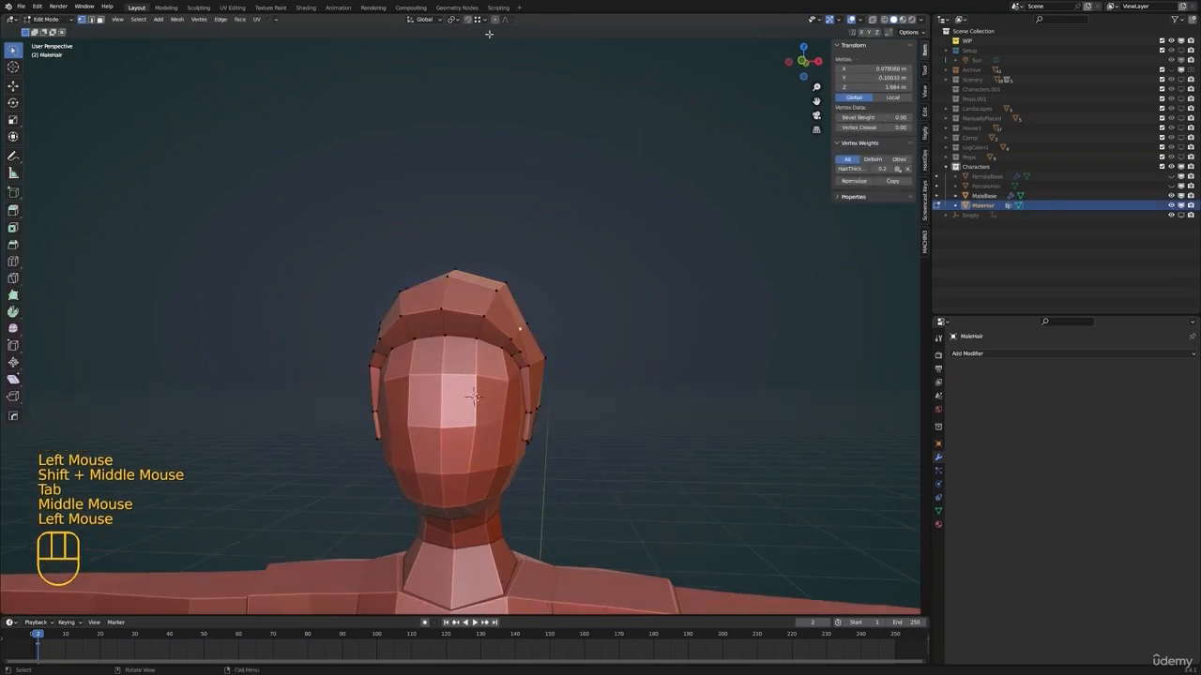
middle_drag(616, 292, 572, 328)
key(g)
click(641, 322)
Move further vertices along the hair's side and top with proportional editing to make the outline irregular
click(531, 325)
key(g)
click(508, 283)
key(g)
click(458, 272)
key(g)
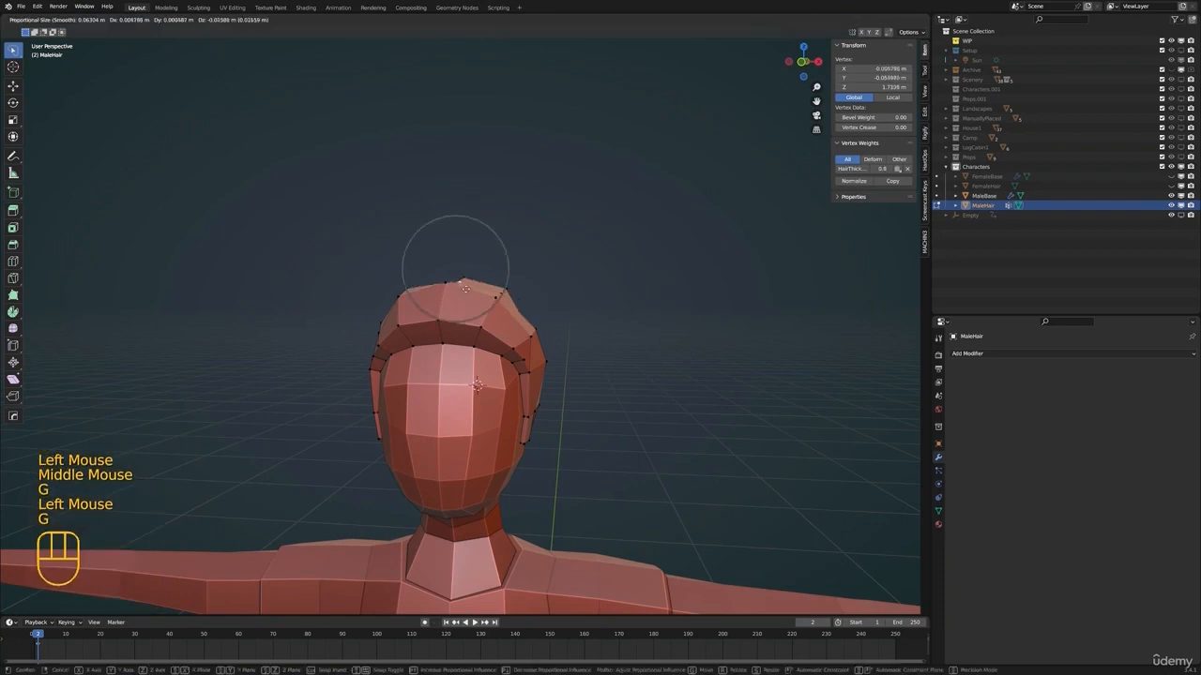
click(460, 287)
Move vertices along the top and front of the male hair with proportional editing to refine the outline
scroll(460, 289, down, 2)
middle_drag(460, 291, 431, 305)
middle_drag(432, 305, 584, 330)
click(462, 326)
shift+click(457, 313)
shift+middle_drag(583, 331, 522, 327)
Extrude the front underside face of the hair just off the forehead's centre downward about 0.043 m as a fringe strand
scroll(535, 321, up, 2)
scroll(525, 311, up, 2)
key(3)
click(480, 302)
scroll(508, 299, down, 2)
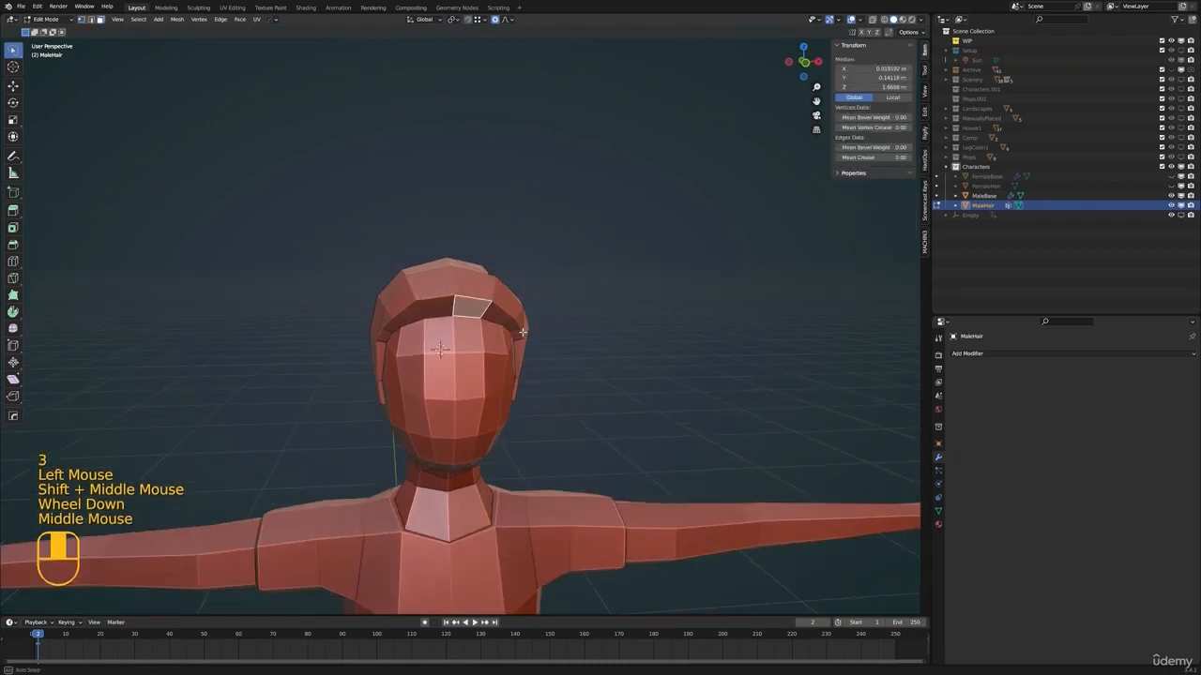
key(e)
click(528, 359)
Scale down the extruded strand's end face, then move and rotate it to follow the forehead
key(s)
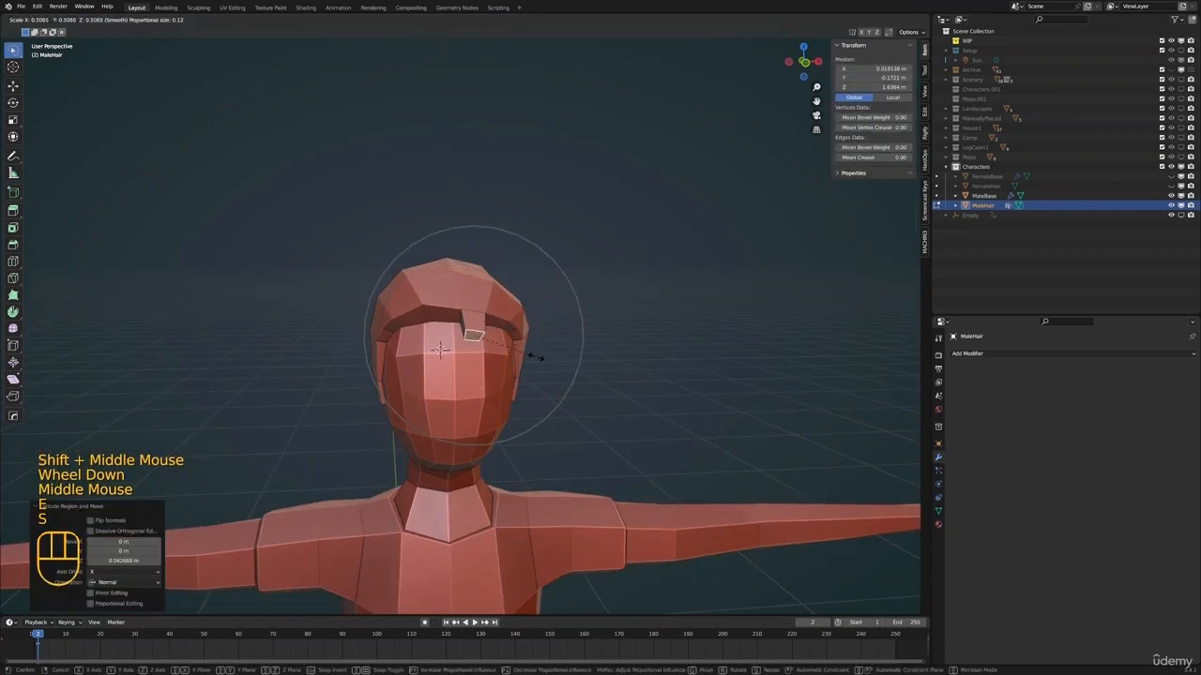
click(541, 361)
key(g)
click(544, 357)
shift+middle_drag(545, 357, 557, 366)
scroll(558, 367, up, 2)
middle_drag(558, 368, 443, 320)
key(r)
key(g)
click(578, 359)
Move a face on the hair's side with proportional editing to adjust its outline
shift+middle_drag(442, 319, 437, 323)
middle_drag(437, 322, 580, 340)
click(562, 361)
key(g)
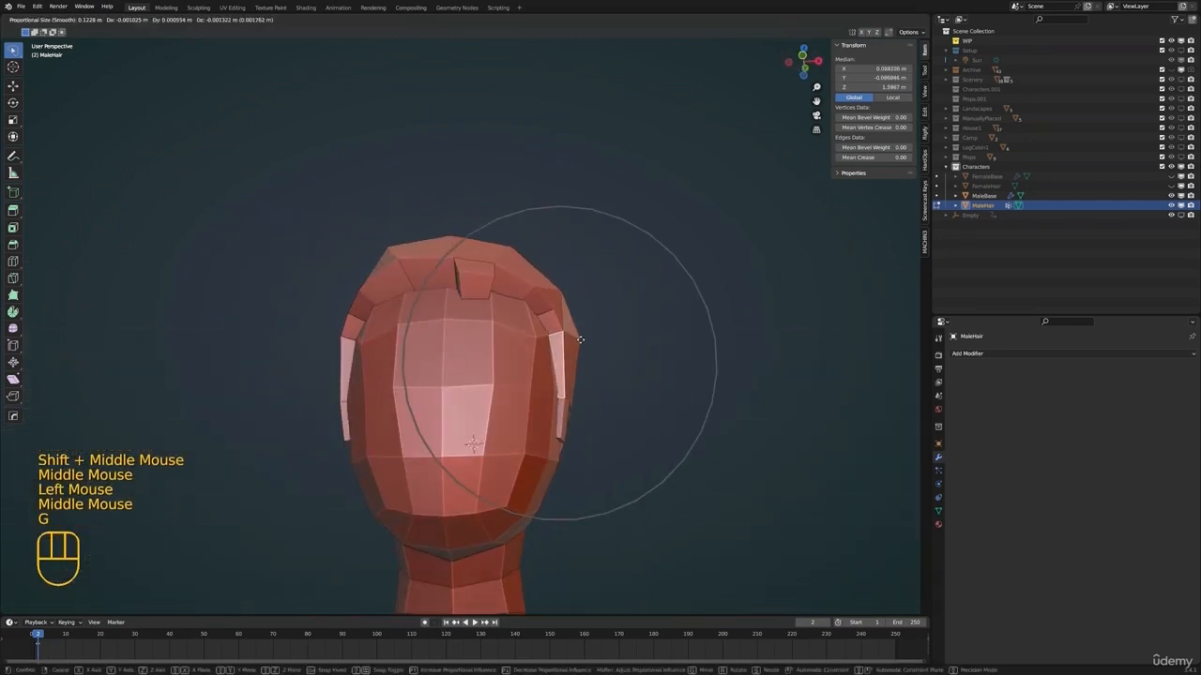
click(581, 339)
Turn off proportional editing, then scale and reposition the central fringe strand's end face
middle_drag(457, 305, 468, 319)
click(481, 305)
click(495, 18)
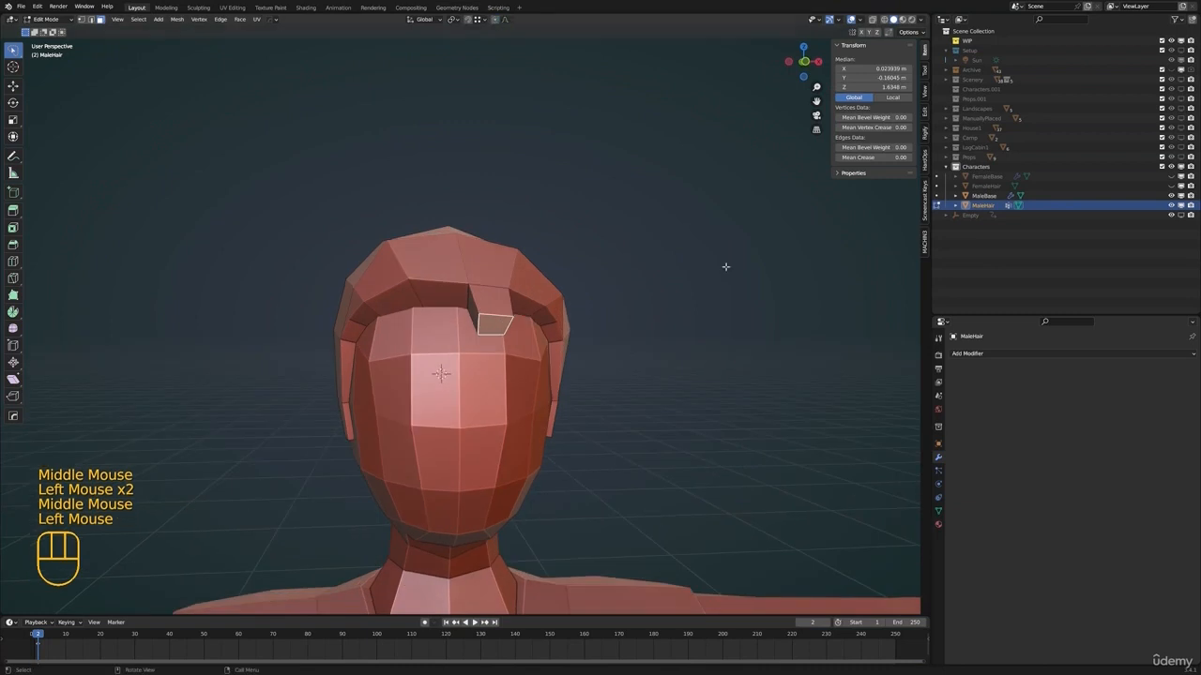
key(s)
key(g)
mouse_move(553, 324)
middle_down()
mouse_move(649, 345)
mouse_move(535, 328)
middle_up()
Extrude the neighbouring front rim faces into a wider fringe strand, then scale, rotate and move its end
click(466, 310)
shift+click(431, 326)
middle_drag(441, 315, 648, 328)
key(e)
key(g)
key(s)
key(g)
middle_drag(511, 352, 450, 384)
key(r)
key(g)
click(611, 399)
Extrude the wide fringe strand once more, then narrow and move its tip over the forehead
shift+middle_drag(469, 375, 497, 375)
middle_drag(525, 375, 614, 300)
key(e)
click(478, 386)
key(s)
key(g)
Extrude a small strand beside the wide fringe strand near the temple, shrink and move its end, and rotate it about 26°
key(g)
click(466, 309)
key(e)
key(s)
key(g)
click(610, 311)
key(r)
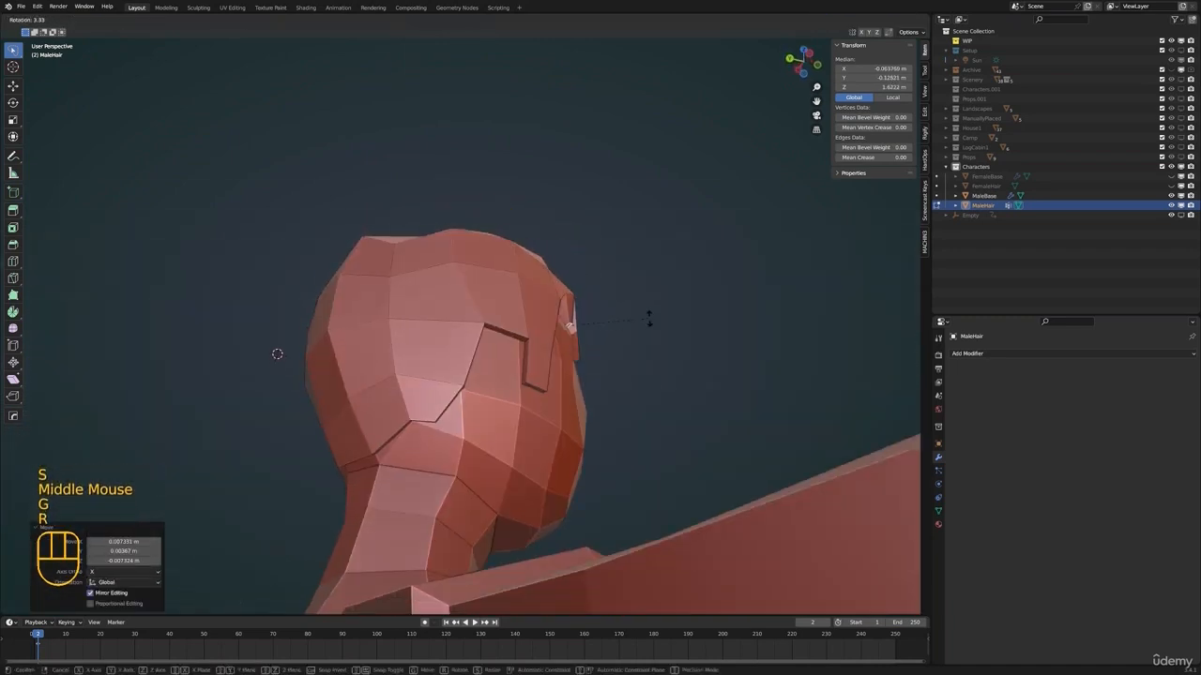
click(645, 345)
Merge the end face of the small temple strand at its center into a point
shift+middle_drag(647, 348, 627, 352)
middle_drag(631, 353, 526, 362)
shift+middle_drag(527, 364, 549, 351)
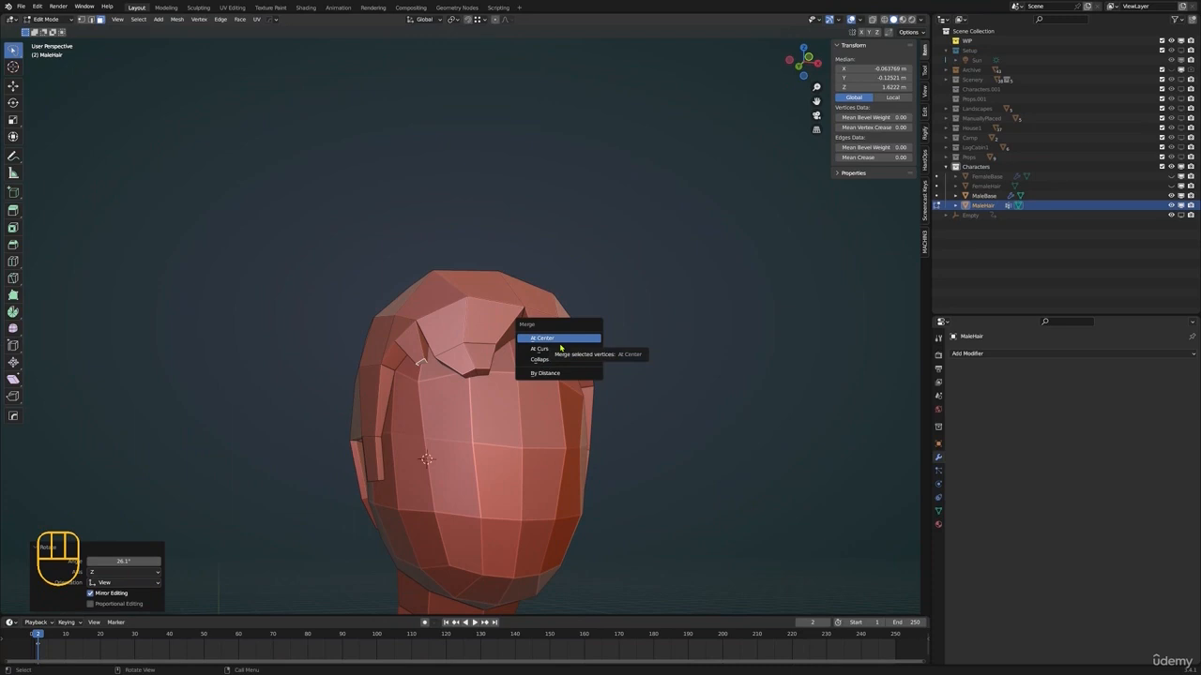
click(567, 342)
Return the hair to Object Mode and switch the viewport to Material Preview shading
key(Tab)
scroll(563, 347, down, 1)
middle_drag(563, 347, 522, 349)
key(alt+a)
scroll(525, 361, down, 2)
click(497, 302)
middle_drag(499, 304, 524, 317)
key(z)
click(527, 367)
scroll(525, 371, down, 2)
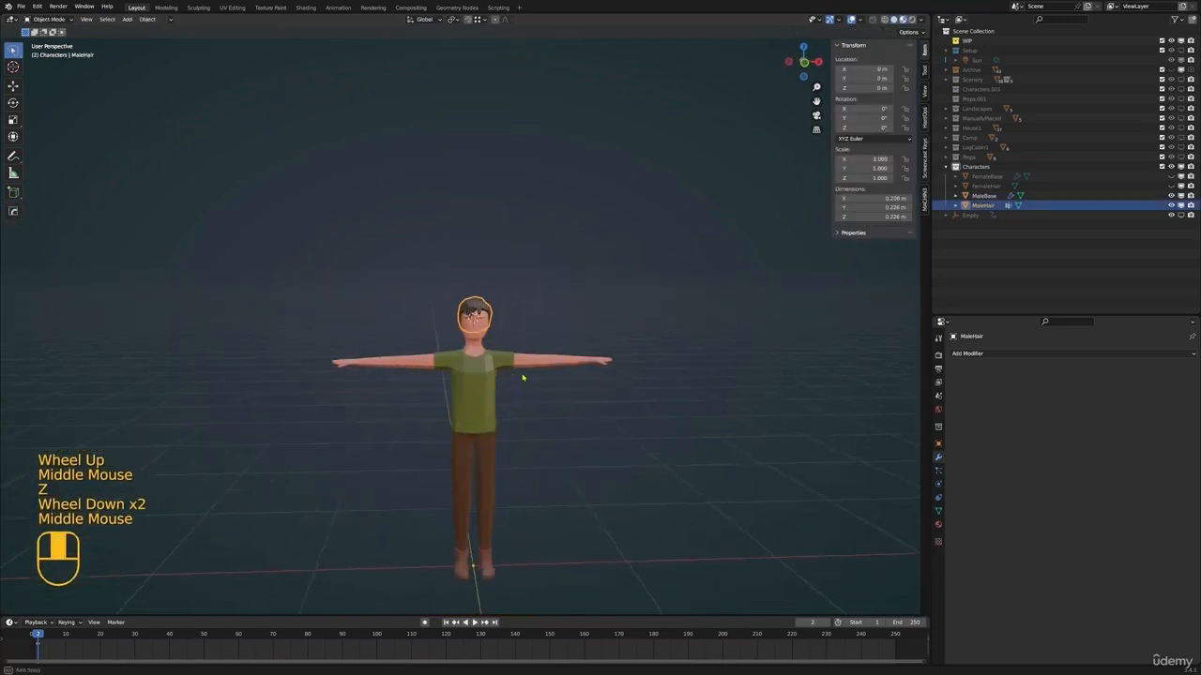
Enter Edit Mode on the male hair and move a vertex at the back of the head in vertex selection
key(alt+a)
middle_drag(511, 361, 528, 347)
scroll(458, 317, up, 3)
click(455, 313)
middle_drag(456, 314, 535, 324)
key(Tab)
middle_drag(535, 323, 595, 349)
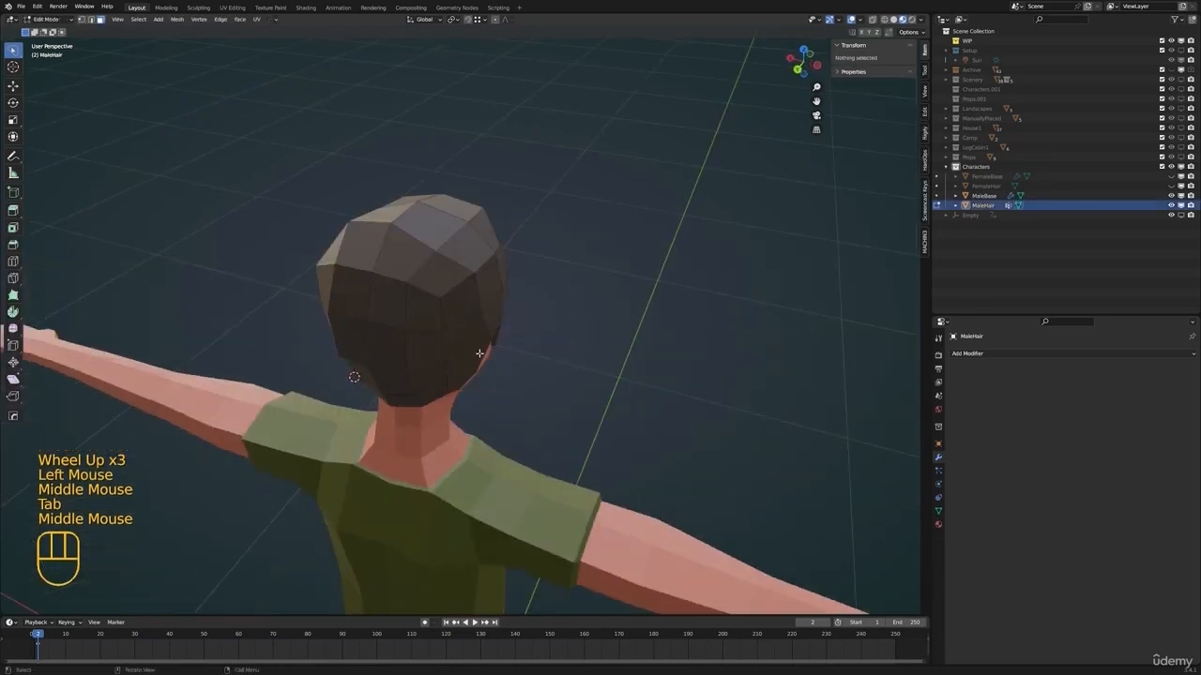
key(1)
click(497, 242)
middle_drag(506, 248, 544, 261)
key(g)
click(542, 251)
Move more vertices around the hair's crown to break up its rounded shape
scroll(477, 208, down, 3)
middle_drag(477, 210, 549, 260)
key(g)
click(505, 226)
key(g)
click(527, 259)
Reposition several vertices on the hair's upper surface to make the silhouette more uneven
middle_drag(469, 256, 516, 263)
click(434, 257)
key(g)
click(564, 264)
key(g)
shift+click(453, 263)
key(g)
click(487, 261)
Adjust vertices of the wide fringe strand above the forehead
scroll(498, 261, up, 1)
middle_drag(525, 261, 616, 257)
key(g)
middle_drag(450, 272, 496, 280)
scroll(435, 328, up, 3)
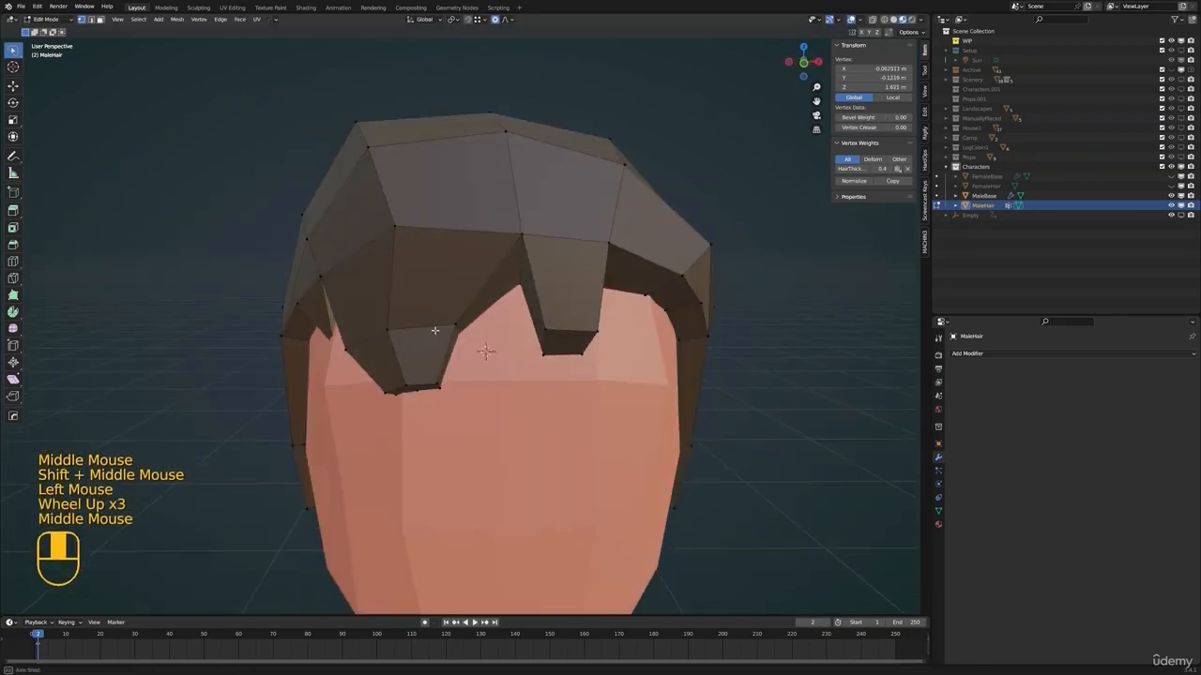
key(g)
click(411, 342)
Extrude the underside rim face on the fringe's open side downward as another strand
key(Tab)
scroll(418, 270, down, 2)
key(alt+a)
click(529, 281)
key(Tab)
key(3)
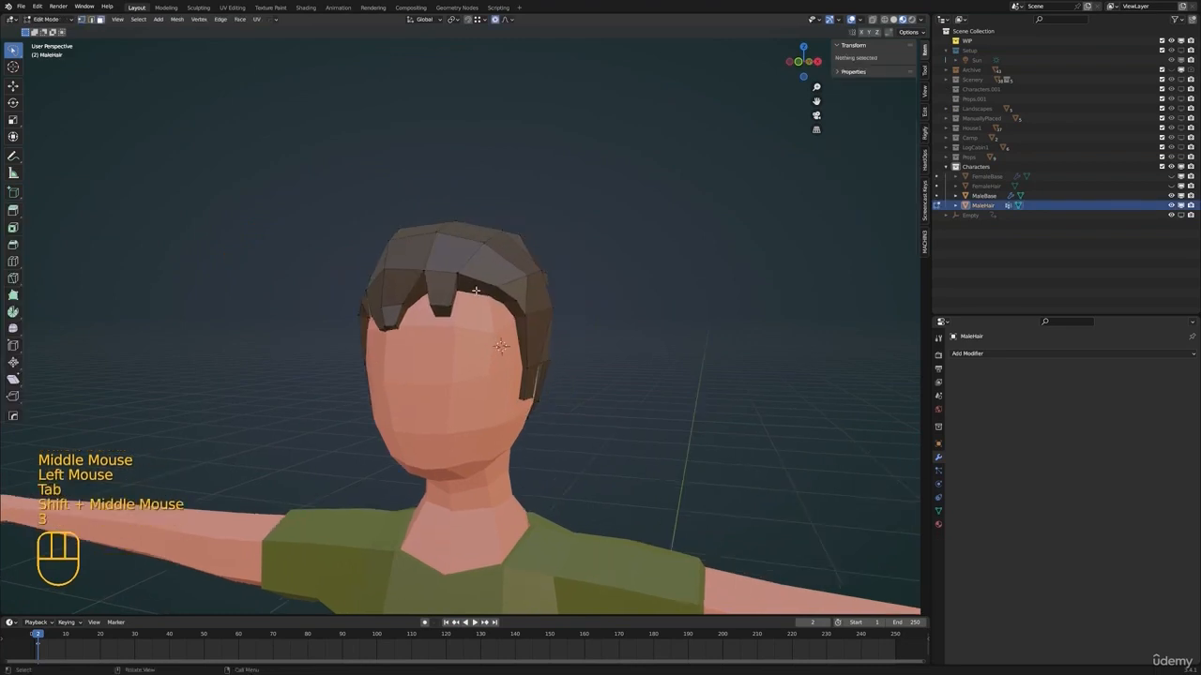
click(477, 290)
key(e)
click(499, 337)
Turn off proportional editing, then scale down and move the new strand's end face
middle_drag(561, 353, 601, 370)
key(s)
right_click(591, 337)
click(496, 20)
key(s)
click(601, 296)
scroll(526, 340, up, 2)
key(g)
Scale the new strand's end face again and move it closer to the temple
middle_drag(600, 370, 635, 351)
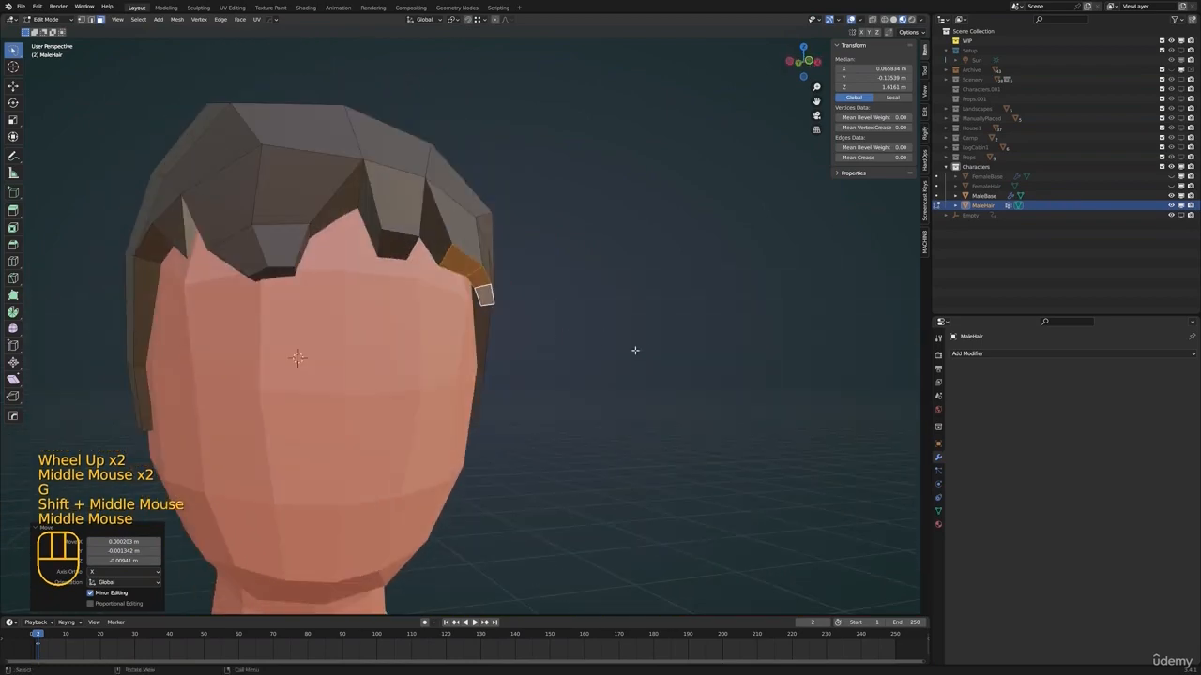
key(s)
click(540, 327)
middle_drag(533, 328, 542, 306)
key(g)
click(581, 325)
Check the hair in Object Mode, re-enter Edit Mode and move an upper front vertex of the hair
key(Tab)
scroll(562, 309, down, 2)
scroll(550, 294, down, 2)
shift+middle_drag(543, 305, 543, 297)
scroll(478, 281, up, 3)
key(alt+a)
click(463, 204)
key(Tab)
click(403, 246)
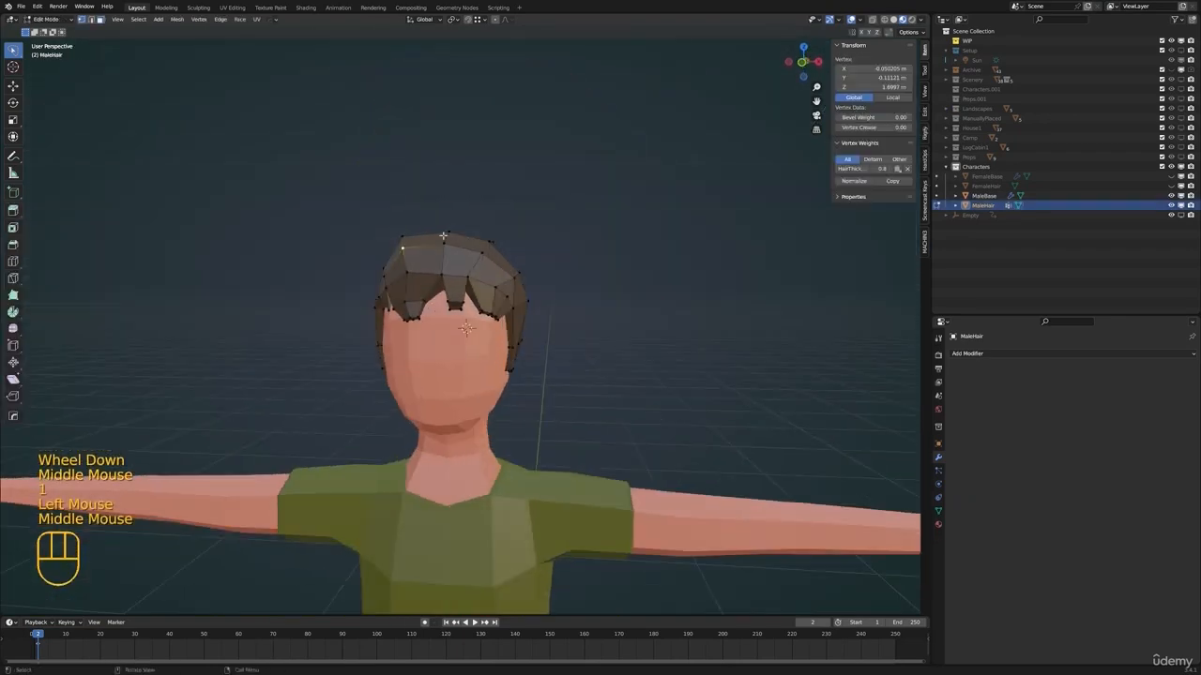
key(g)
click(438, 243)
Move individual vertices of the newest fringe strand to refine its shape against the temple
middle_drag(438, 243, 472, 282)
click(503, 310)
key(g)
click(507, 317)
key(g)
click(494, 328)
key(g)
click(535, 330)
Return the hair to Object Mode, deselect everything and select the MaleBase body
scroll(518, 254, down, 2)
key(Tab)
key(alt+a)
scroll(463, 270, up, 3)
scroll(467, 276, up, 2)
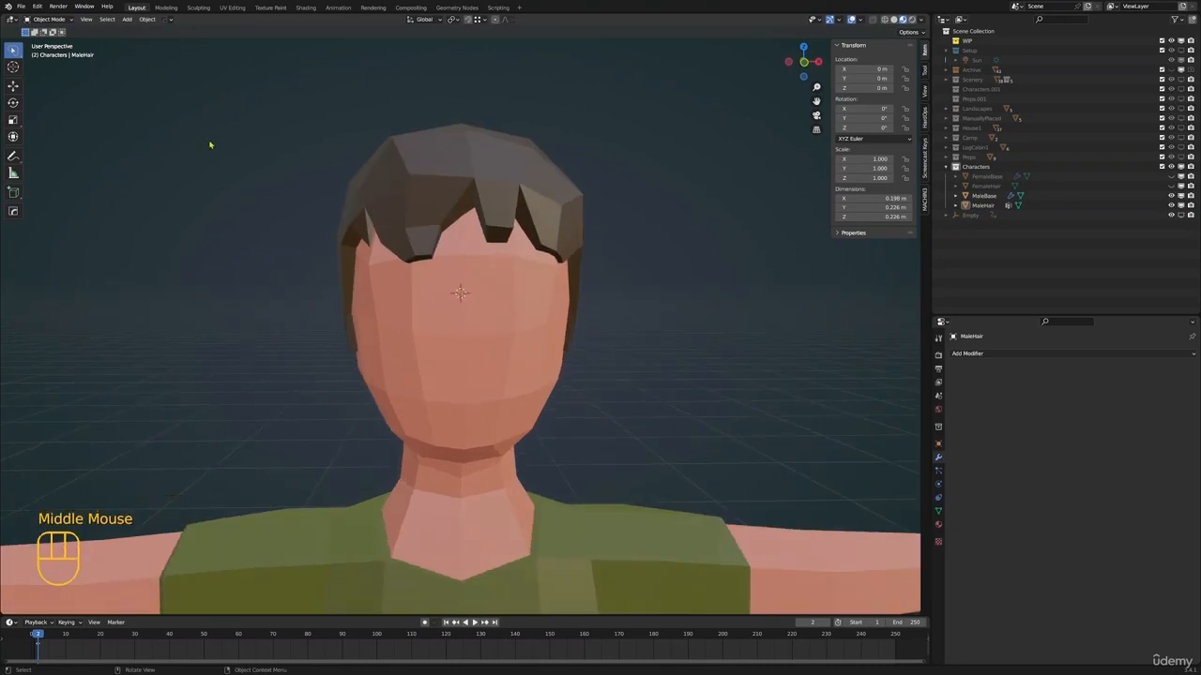
click(525, 274)
shift+middle_drag(525, 274, 500, 291)
scroll(500, 291, down, 6)
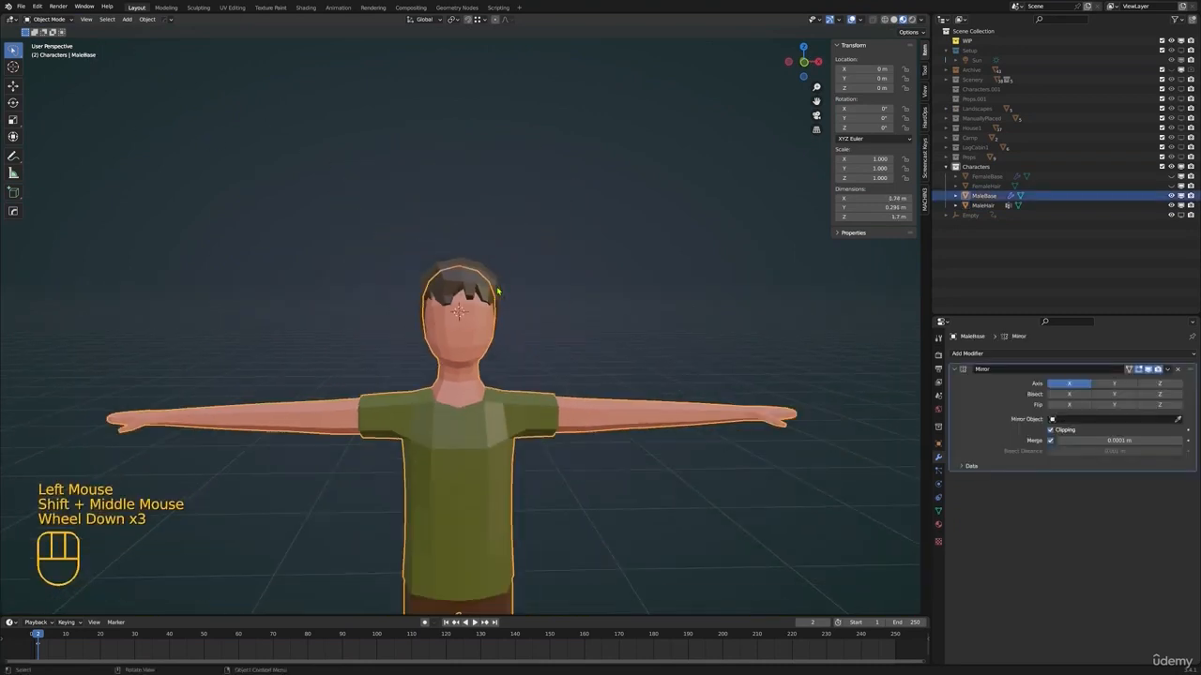
middle_drag(530, 387, 528, 391)
scroll(528, 391, up, 3)
scroll(481, 386, down, 2)
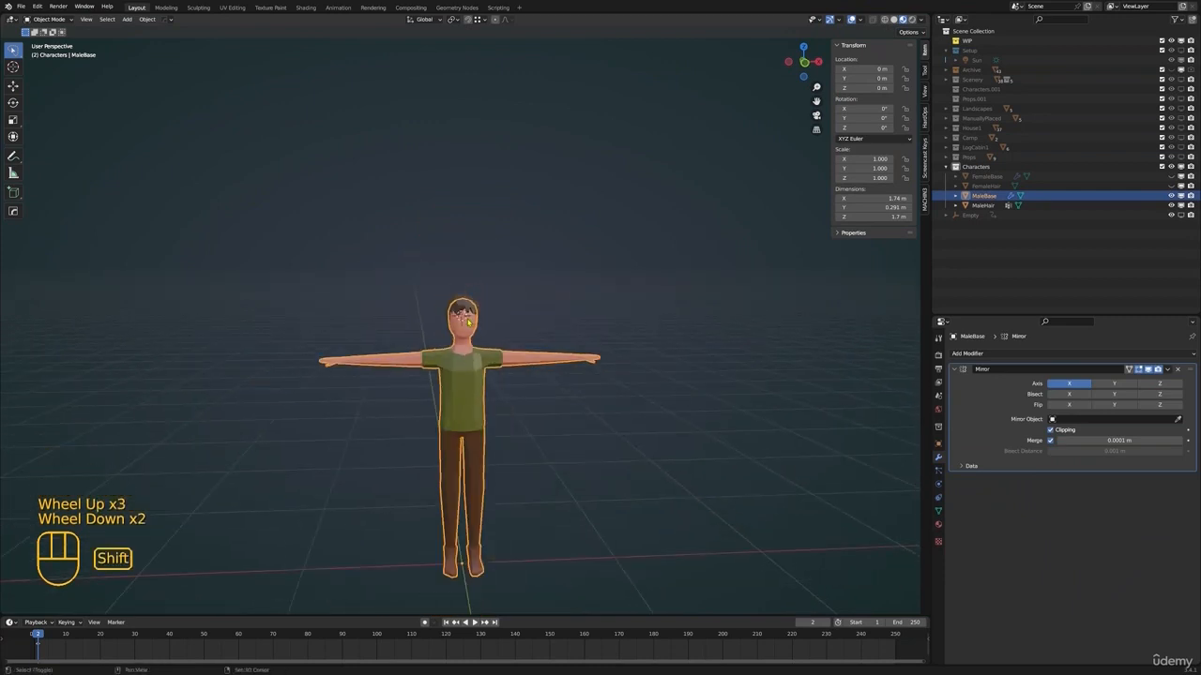
Add a cube at the male face, shrink it to a tiny block in Edit Mode and stretch it along X into an eyebrow bar
scroll(512, 326, up, 4)
key(shift+a)
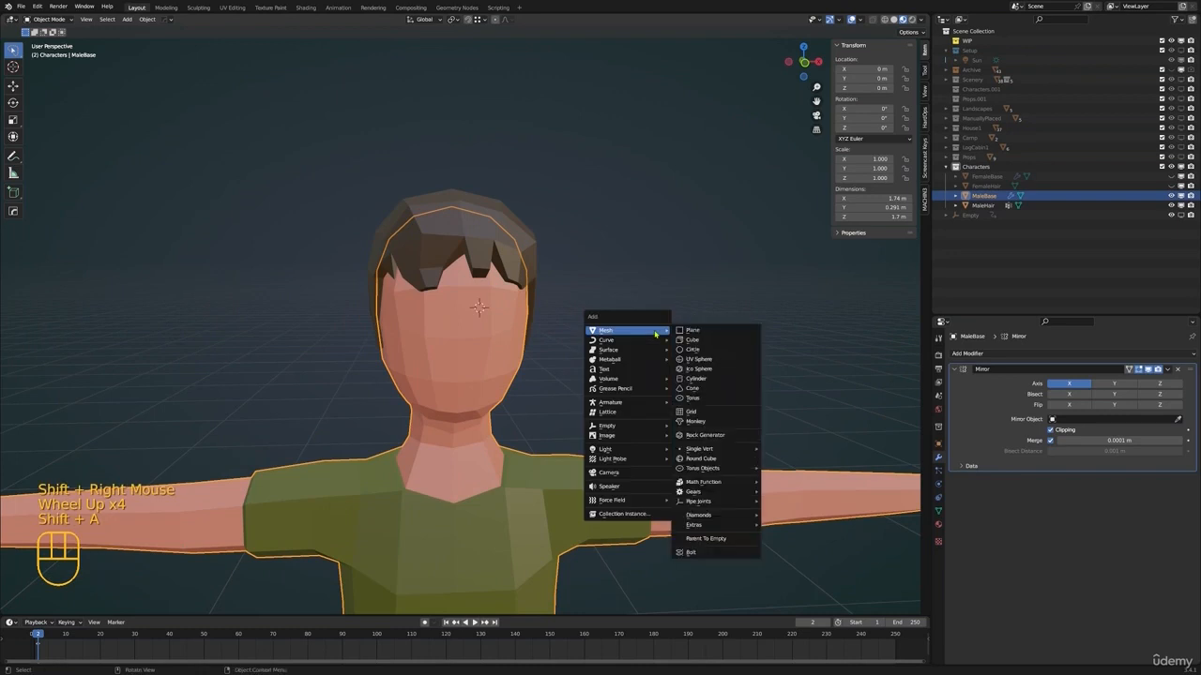
click(691, 339)
key(Tab)
key(s)
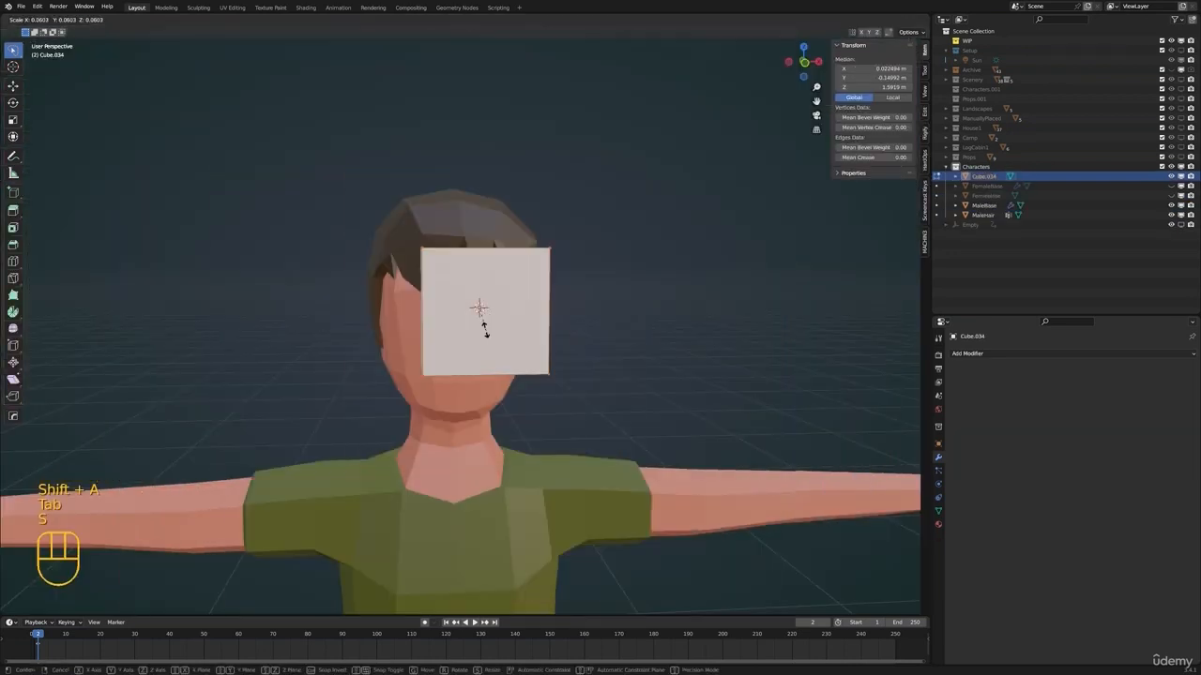
click(487, 311)
key(s)
click(506, 308)
key(s)
key(x)
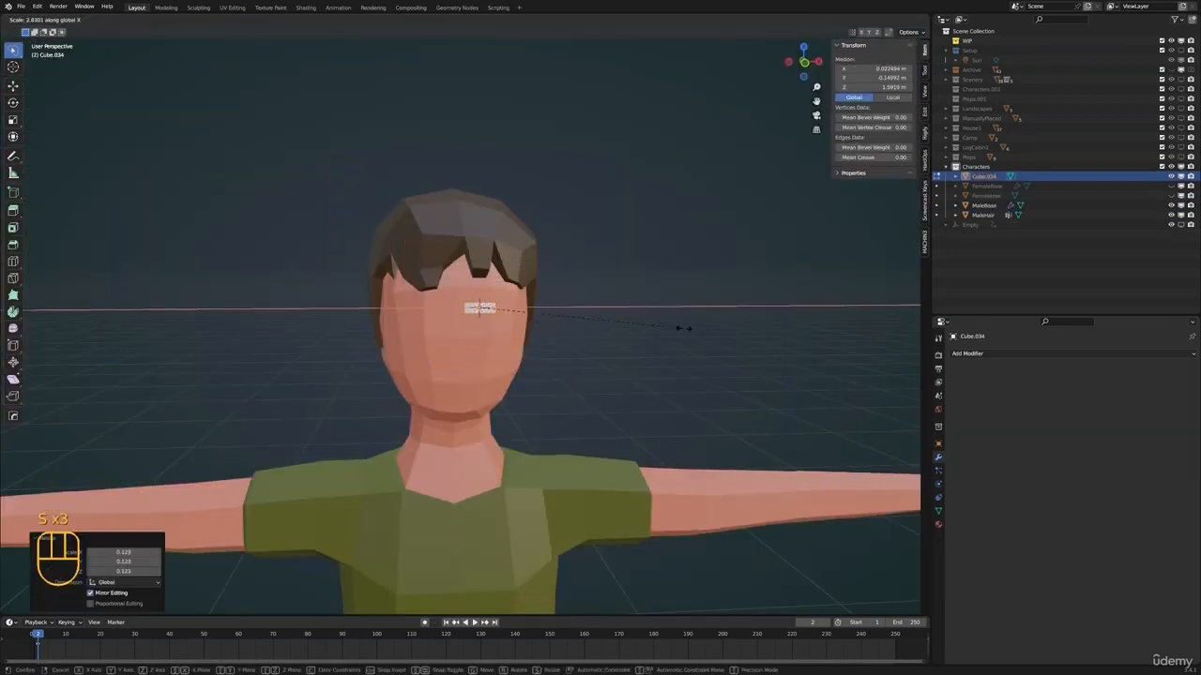
click(693, 335)
Position the eyebrow bar above the eye area on one side of the face in front view
key(KP_1)
scroll(488, 310, up, 3)
shift+middle_drag(487, 281, 429, 326)
key(g)
scroll(532, 313, down, 1)
middle_drag(532, 314, 497, 341)
Slide the outer end face of the bar inward and extrude it sideways to form a second eyebrow segment
key(3)
click(419, 336)
key(g)
key(g)
click(435, 354)
key(e)
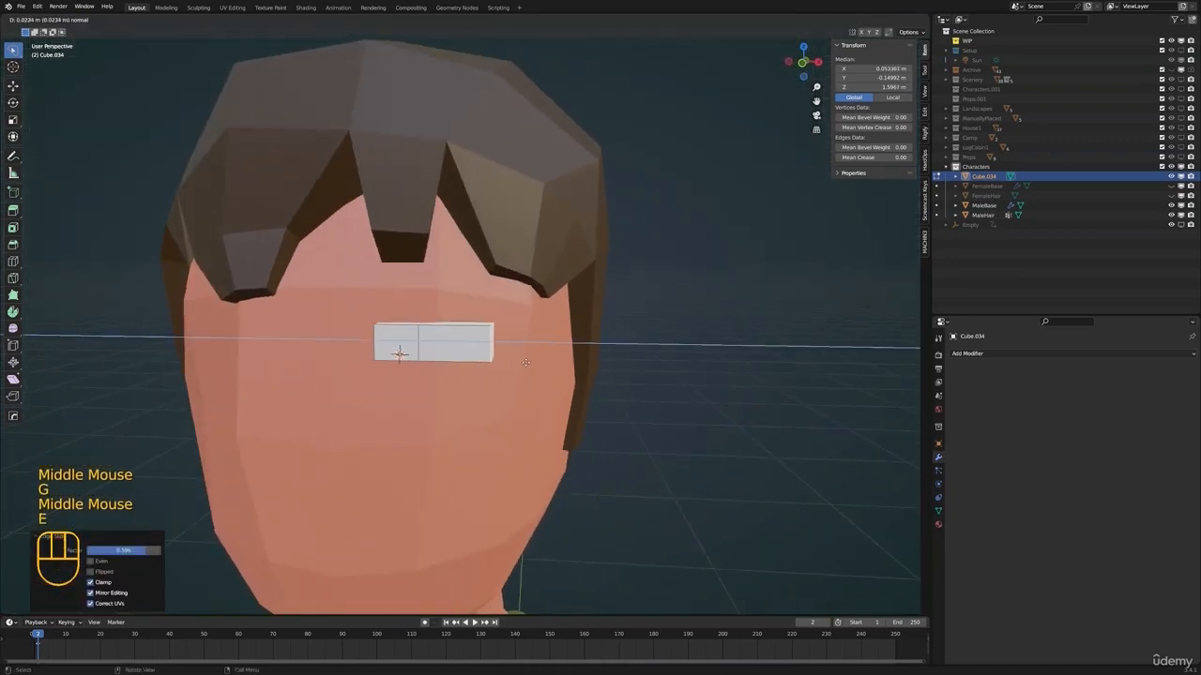
click(484, 363)
Scale the eyebrow's middle edge loop and move it along X and Z to form an arch
key(2)
alt+click(482, 363)
key(s)
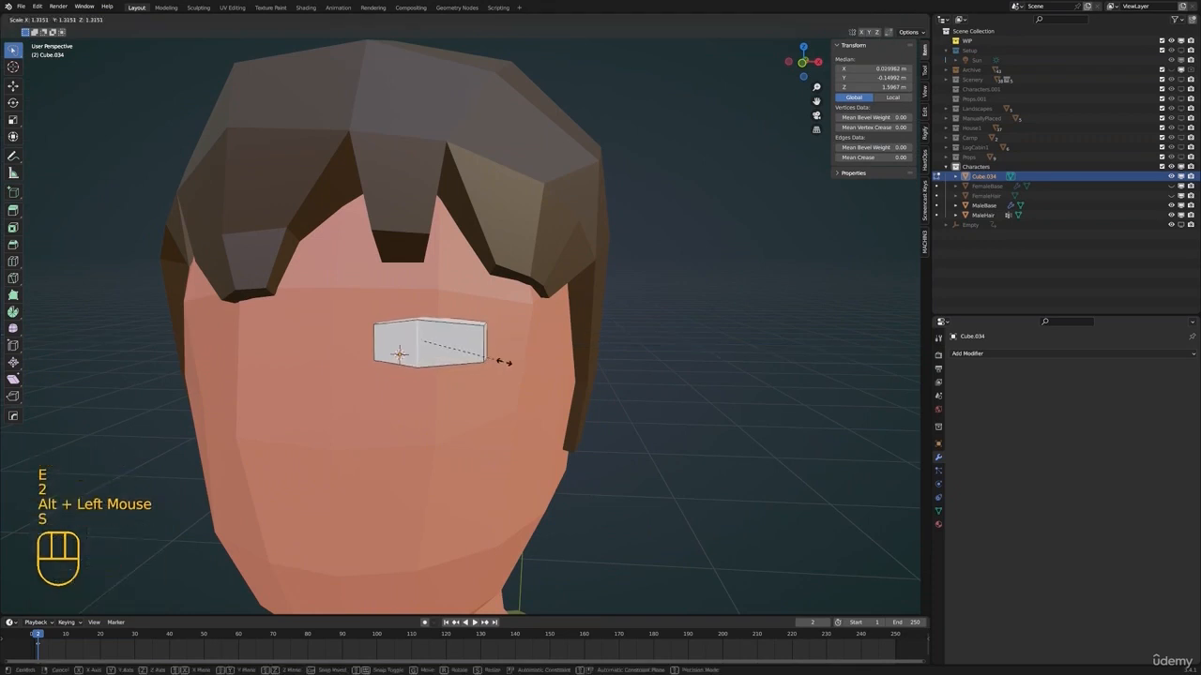
click(497, 361)
key(g)
key(x)
click(512, 357)
key(g)
key(z)
click(510, 353)
Shrink the eyebrow's outer end and move it to taper the shape
click(486, 347)
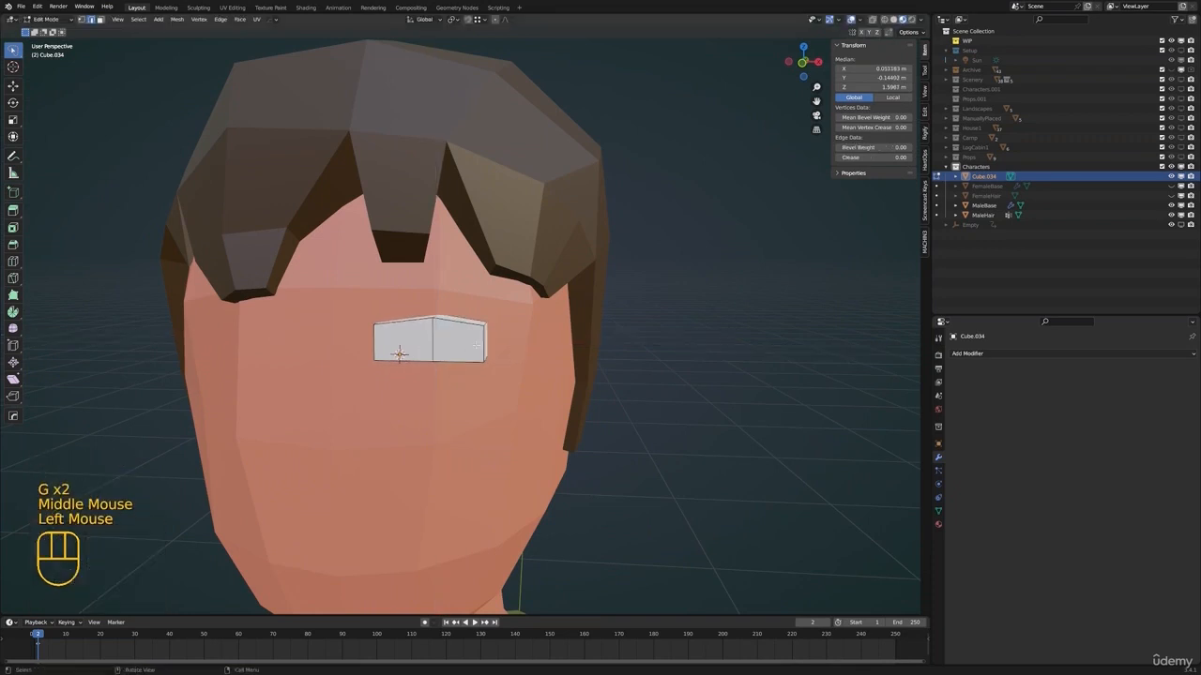
scroll(480, 348, down, 2)
middle_drag(479, 348, 484, 346)
shift+click(476, 337)
key(s)
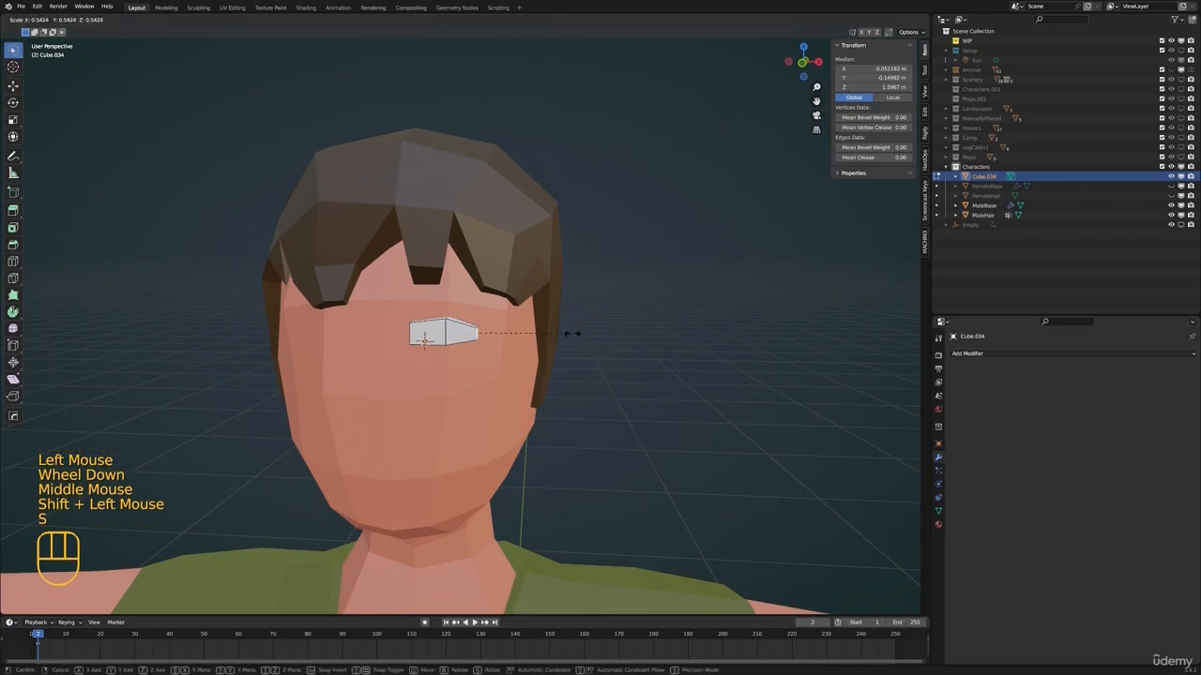
click(573, 333)
key(g)
click(581, 336)
Move and scale the middle section of the eyebrow to refine the arch
alt+click(448, 335)
key(g)
key(s)
click(511, 339)
Scale the eyebrow's inner end, adjust its placement in front view and return to Object Mode
alt+click(411, 333)
shift+click(520, 347)
middle_drag(413, 334, 579, 376)
key(s)
click(635, 361)
key(KP_1)
key(g)
key(Tab)
Add a Mirror modifier to the eyebrow on the X axis with MaleBase as the mirror object
shift+scroll(566, 375, down, 1)
scroll(566, 372, down, 2)
double_click(984, 352)
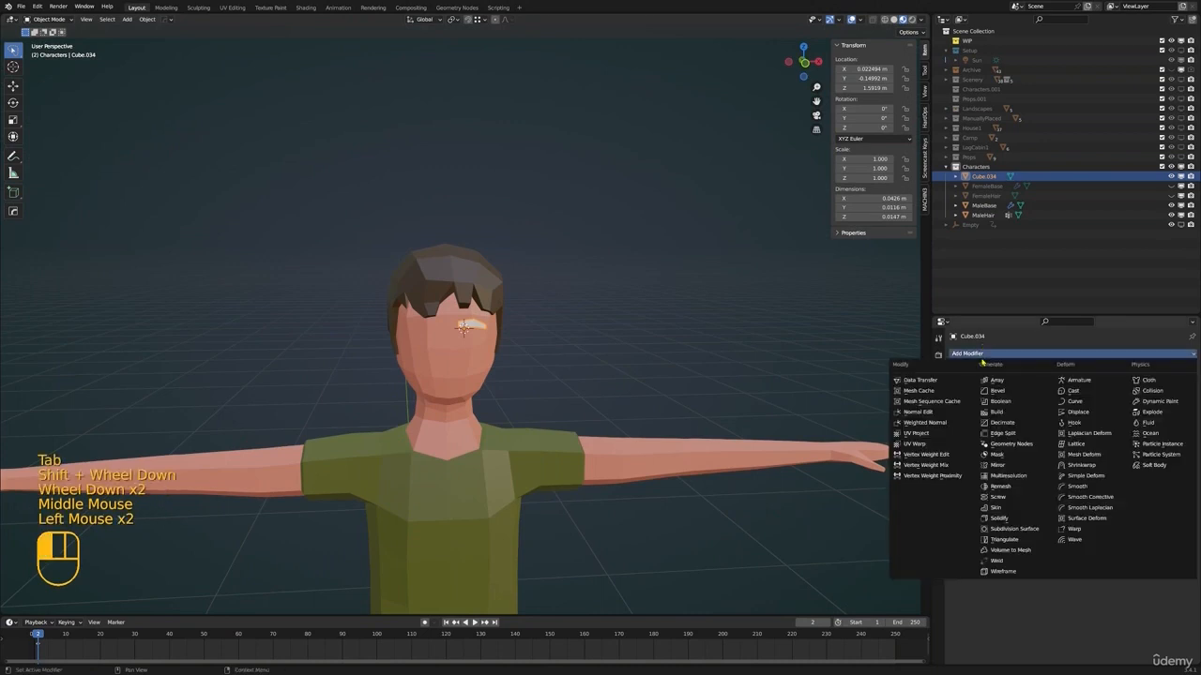
click(997, 464)
scroll(490, 345, down, 3)
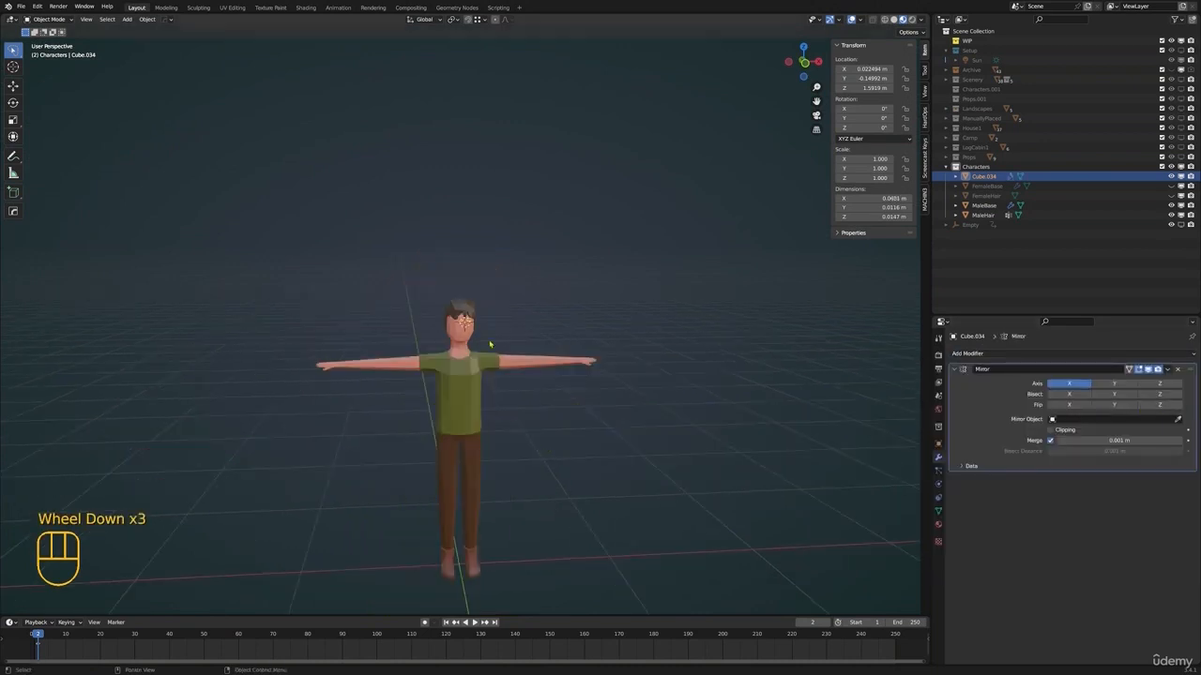
click(1178, 420)
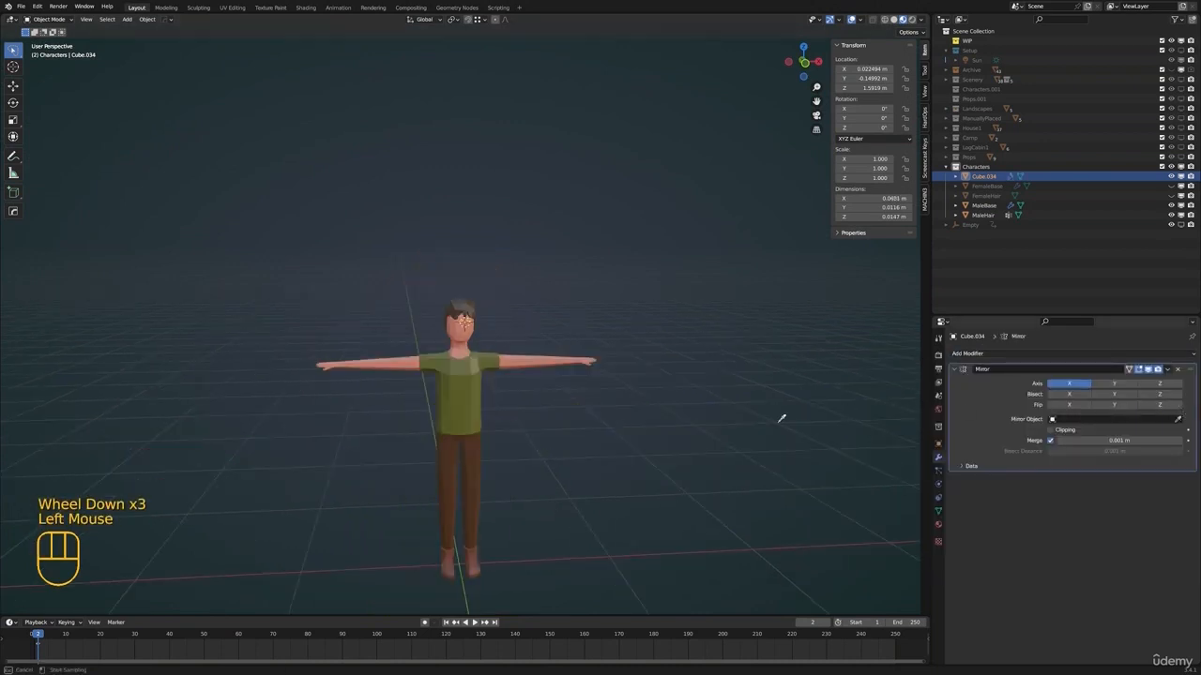
click(500, 354)
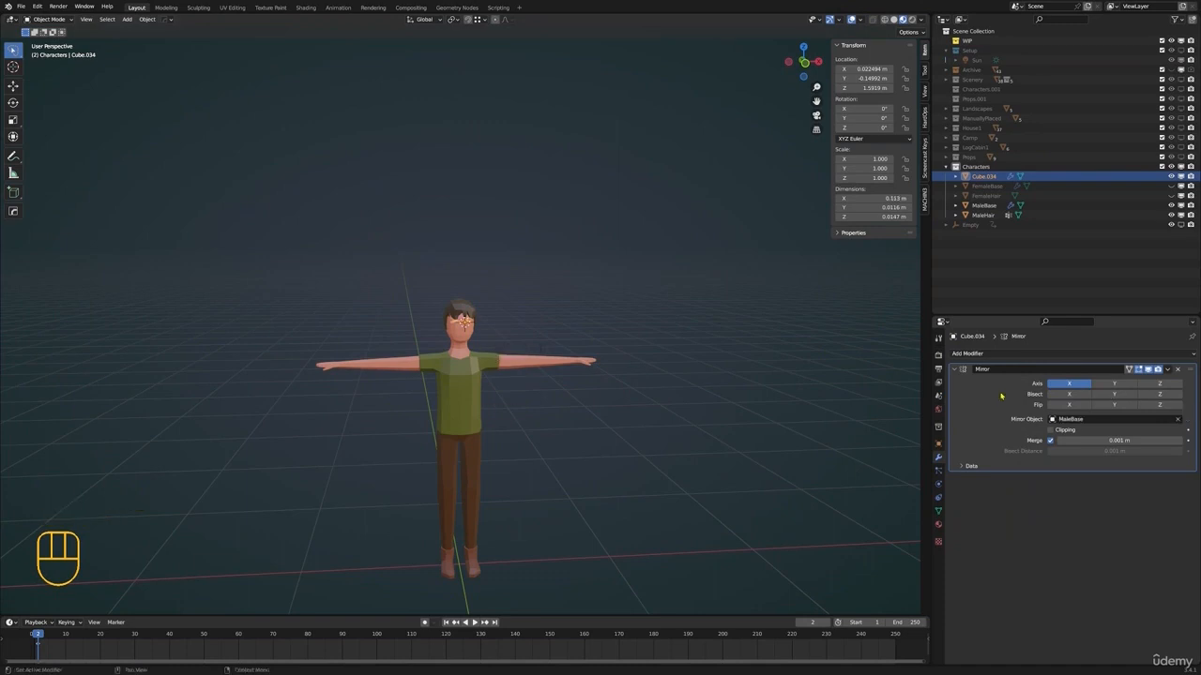
Assign the existing MaleHair material to the eyebrows and deselect everything
scroll(524, 329, up, 4)
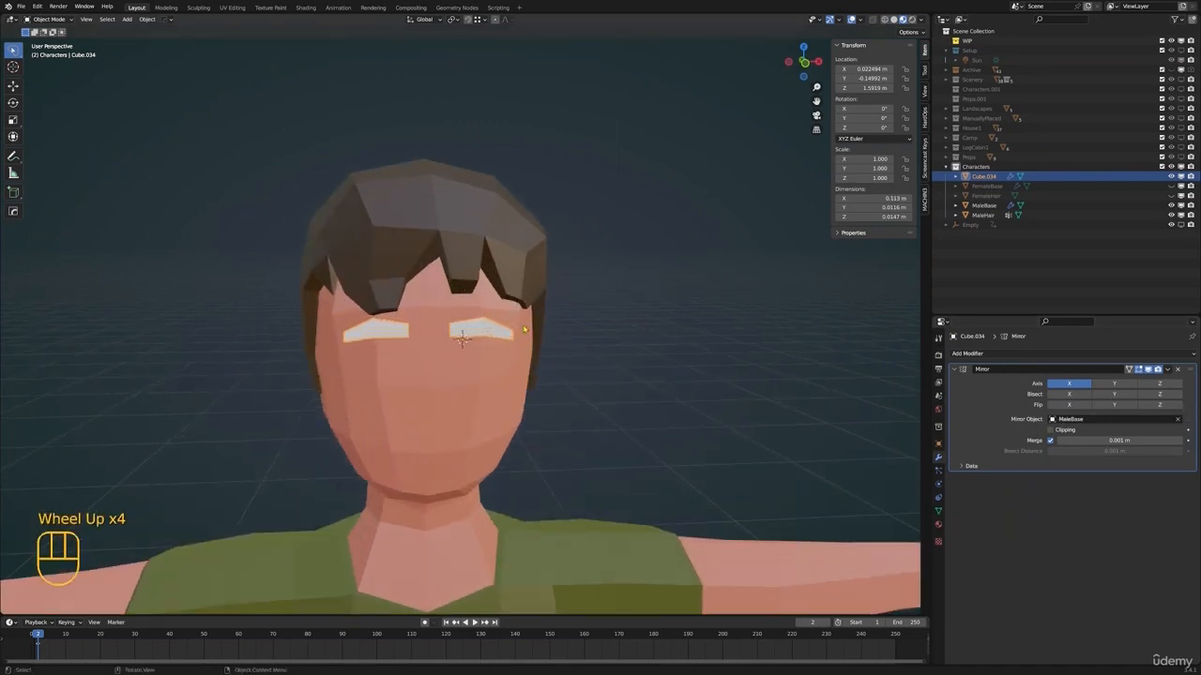
click(939, 526)
click(953, 395)
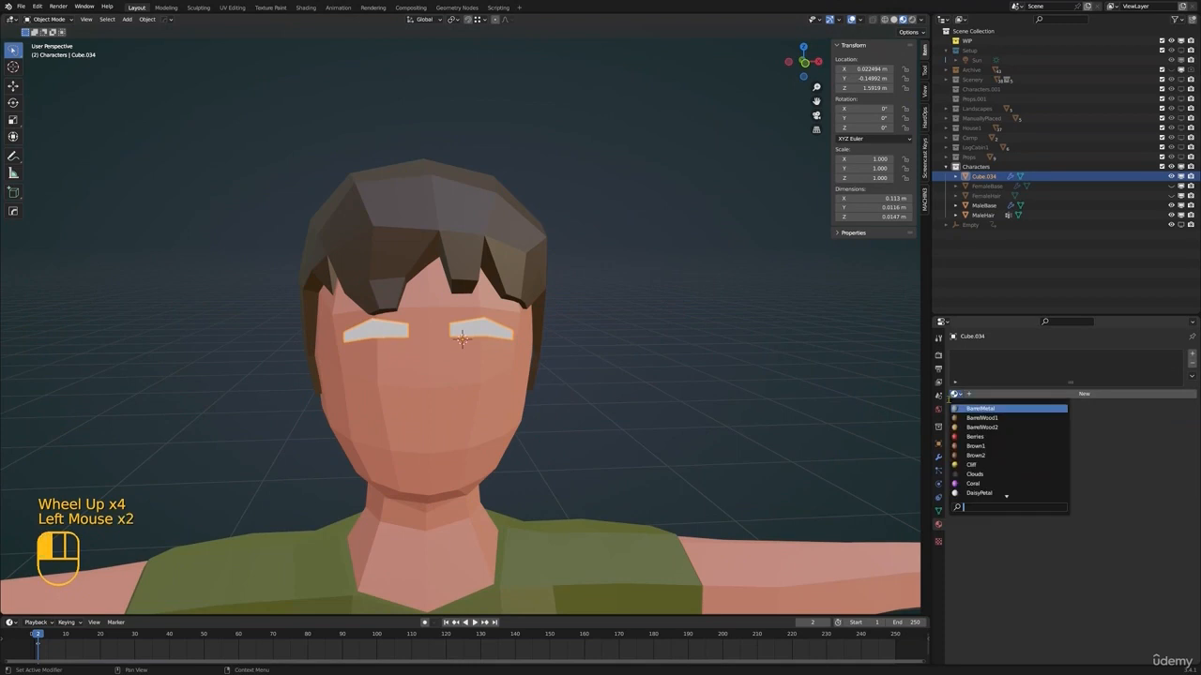
text(male)
click(980, 419)
key(alt+a)
scroll(518, 338, down, 2)
shift+middle_drag(518, 337, 560, 242)
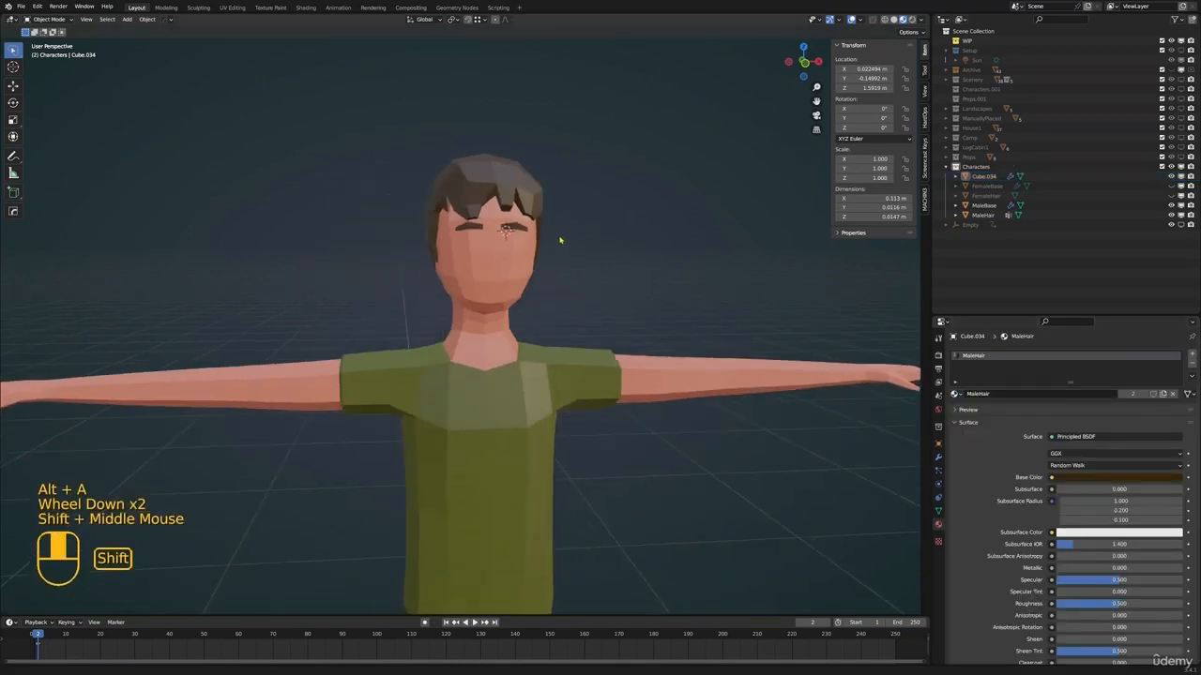
Rotate the eyebrow mesh in Edit Mode and move it along Y to fit against the forehead
scroll(553, 254, down, 1)
middle_drag(527, 288, 566, 308)
shift+middle_drag(514, 289, 536, 383)
scroll(439, 351, up, 3)
click(420, 360)
click(419, 360)
key(Tab)
scroll(529, 319, up, 2)
key(g)
key(r)
click(562, 336)
key(g)
key(y)
click(547, 365)
Move a single face of the eyebrow to adjust its depth, return to Object Mode and deselect everything
middle_drag(537, 383, 488, 309)
key(3)
click(467, 394)
key(g)
key(Tab)
scroll(487, 384, down, 2)
key(alt+a)
scroll(487, 315, down, 1)
Select the eyebrows and MaleBase and join them into the MaleBase object
click(483, 297)
scroll(488, 310, up, 2)
middle_drag(487, 309, 497, 310)
click(939, 457)
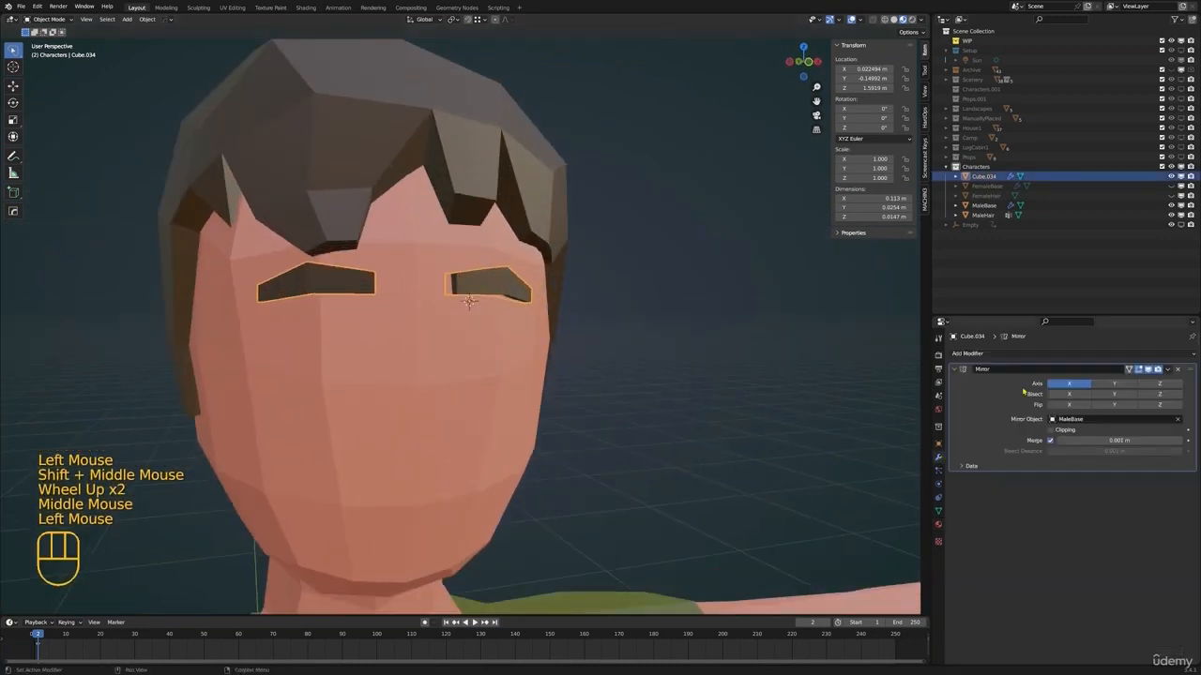
scroll(582, 302, down, 1)
middle_drag(583, 302, 501, 356)
shift+click(501, 356)
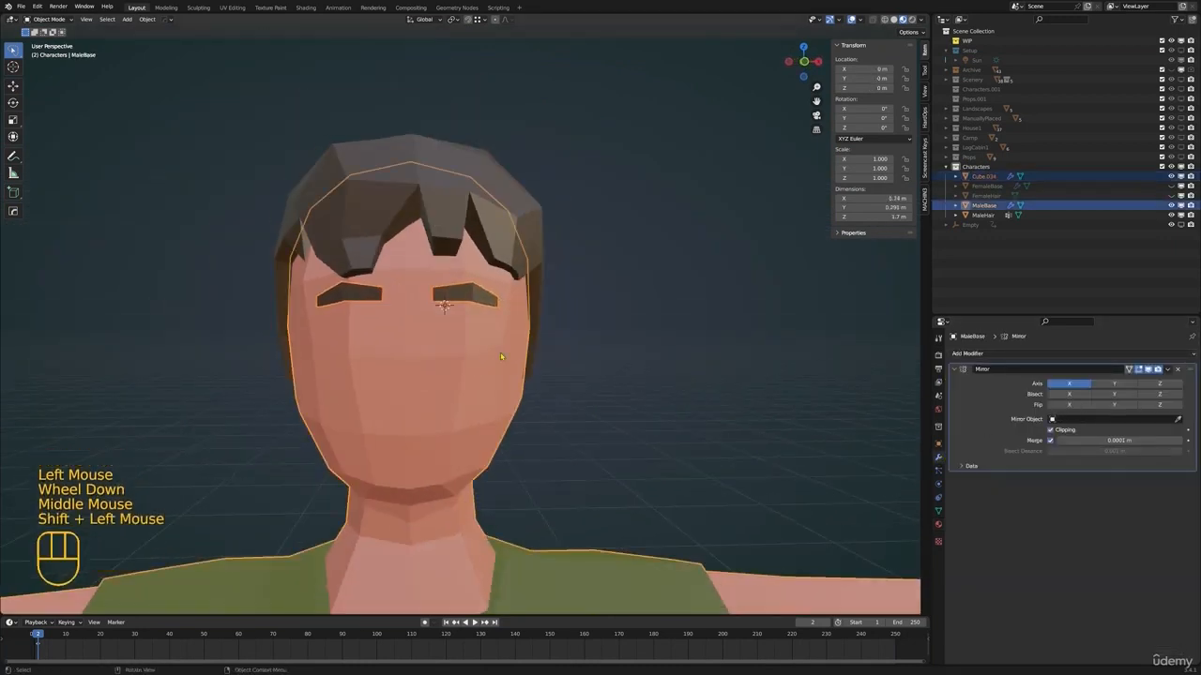
key(ctrl+j)
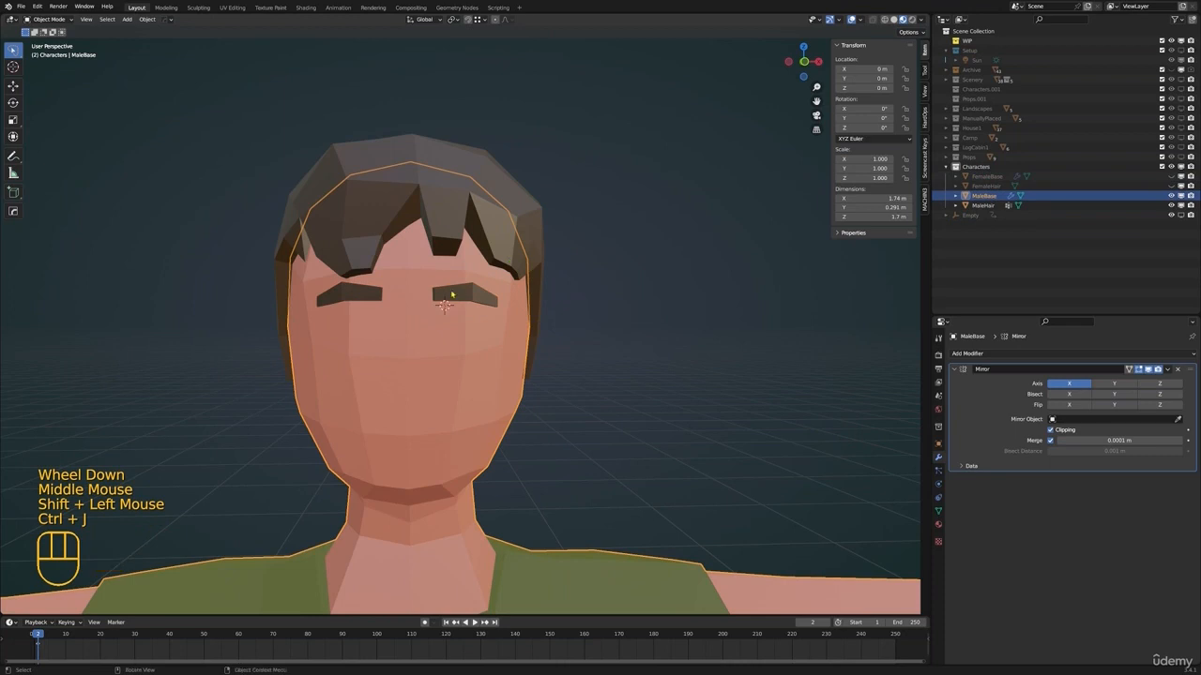
Enter Edit Mode on MaleBase and restore the selection of only the eyebrow mesh
scroll(486, 294, down, 3)
key(alt+a)
shift+middle_drag(486, 294, 491, 357)
click(500, 345)
scroll(490, 357, up, 3)
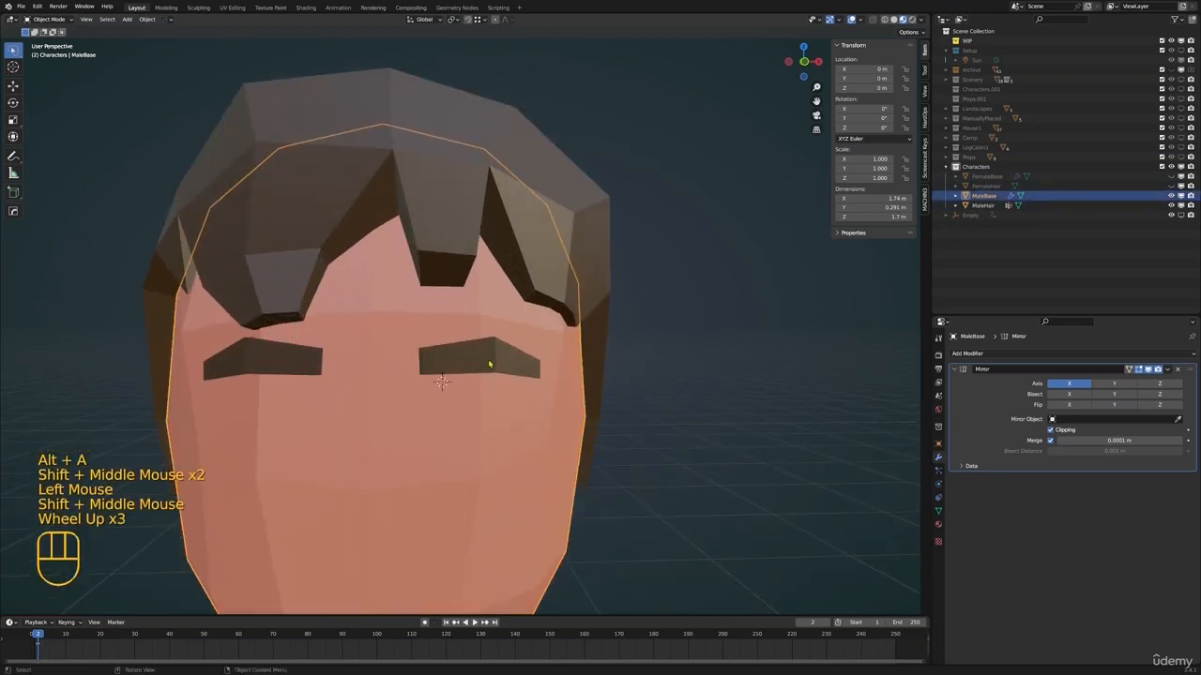
click(498, 348)
key(Tab)
key(alt+a)
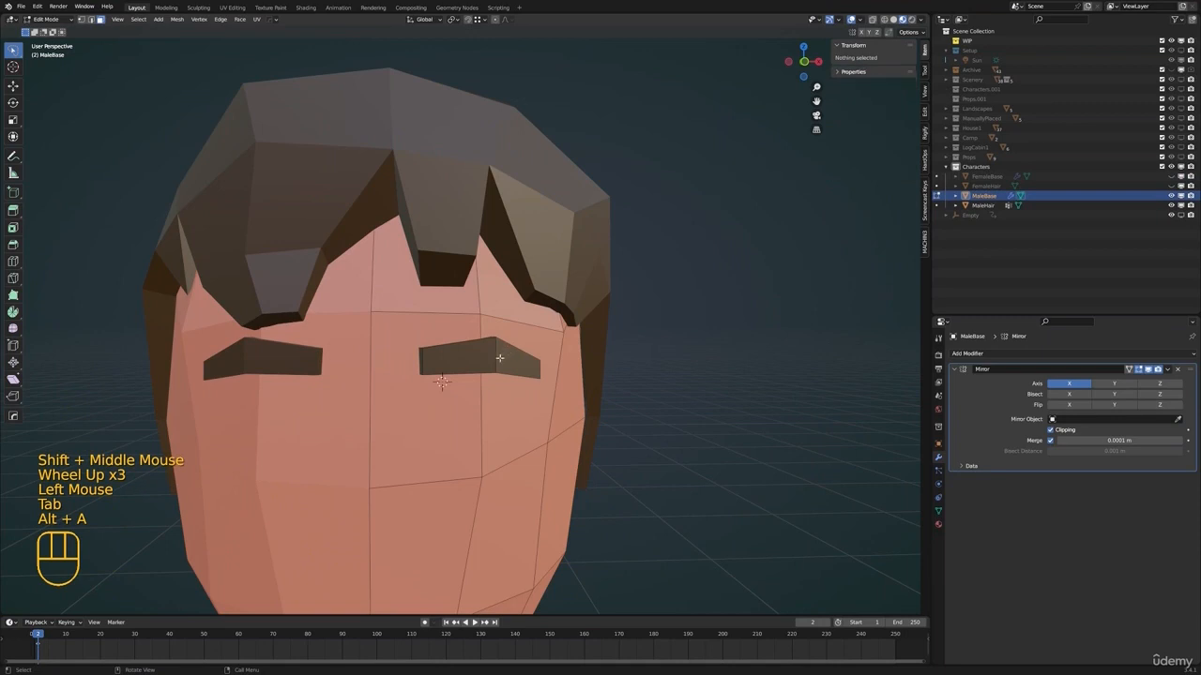
key(ctrl+z)
key(ctrl+z)
key(ctrl+z)
key(g)
right_click(651, 376)
Duplicate the eyebrow mesh in place, separate the copy into its own object and select it in Object Mode
key(shift+d)
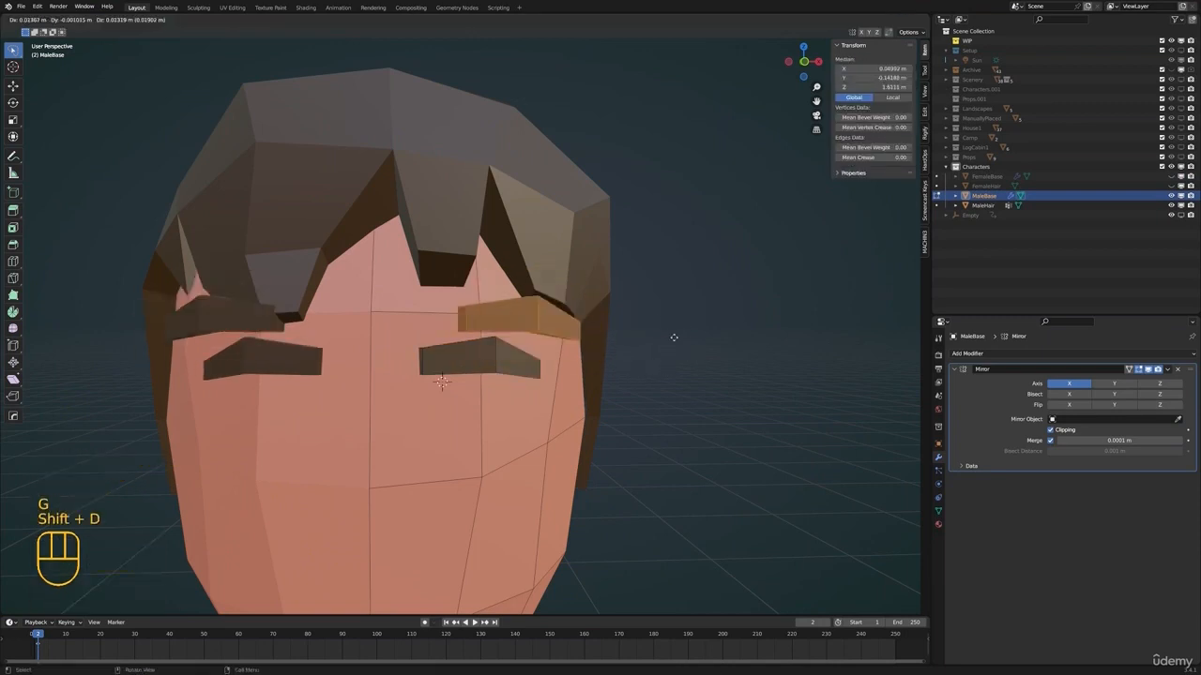
right_click(712, 344)
key(p)
click(671, 322)
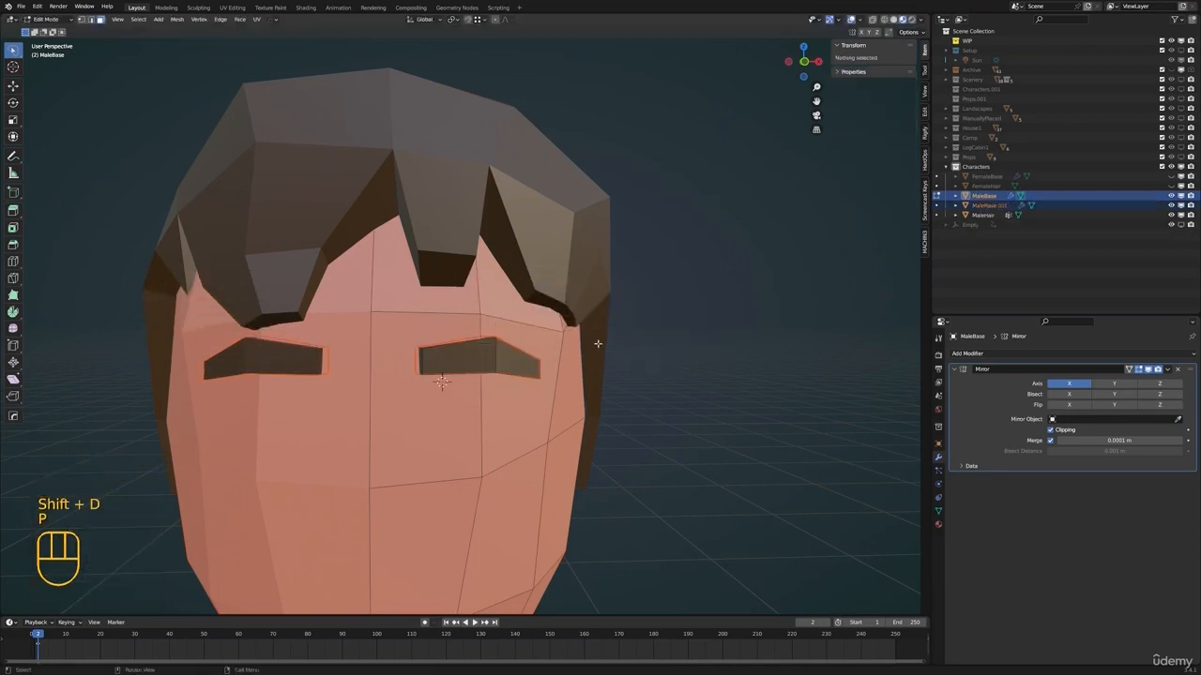
key(Tab)
click(504, 356)
key(g)
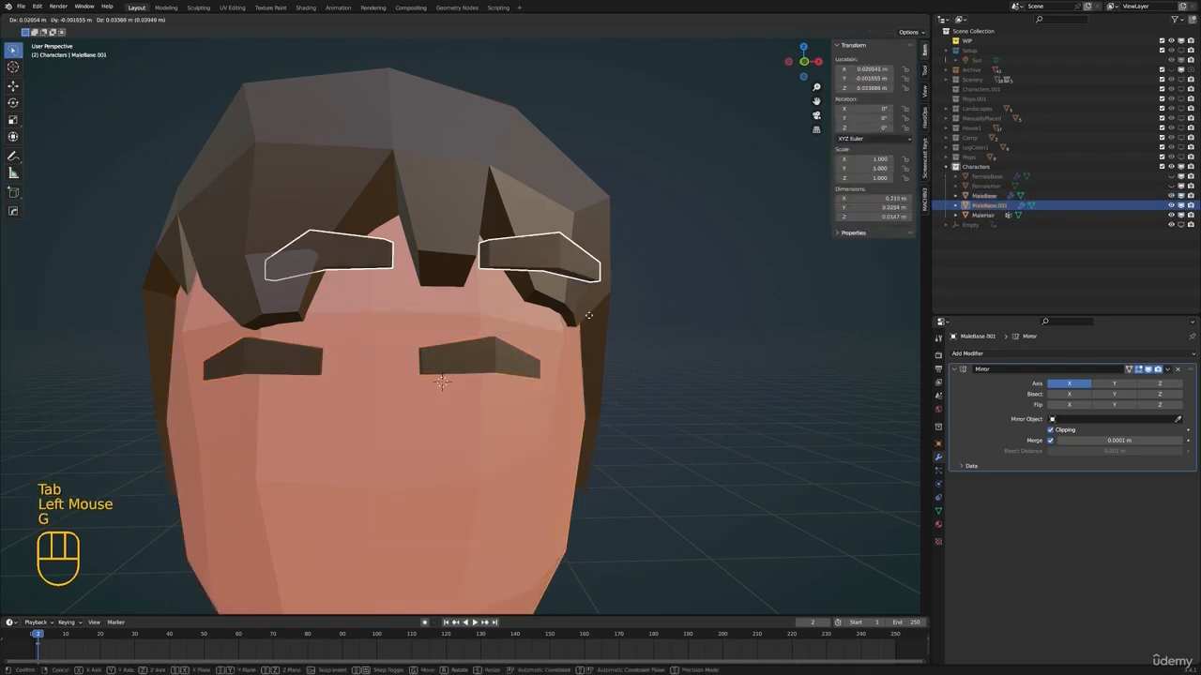
right_click(712, 316)
Hide MaleHair and MaleBase and show FemaleHair and FemaleBase
double_click(988, 205)
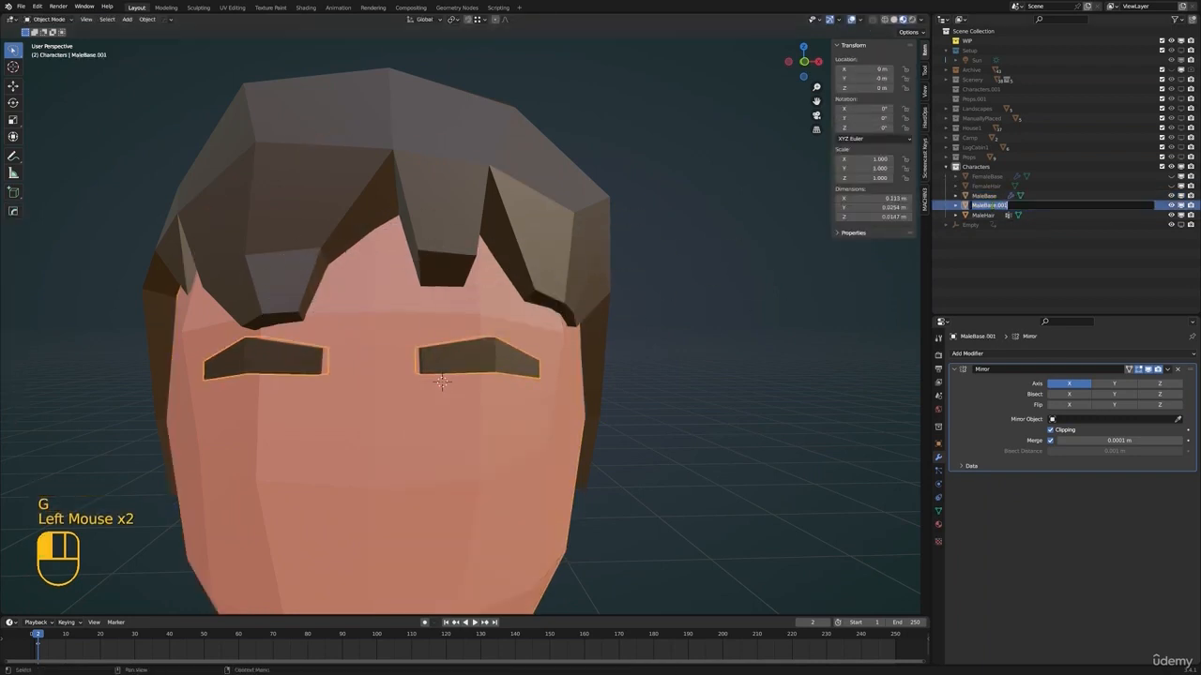
key(Escape)
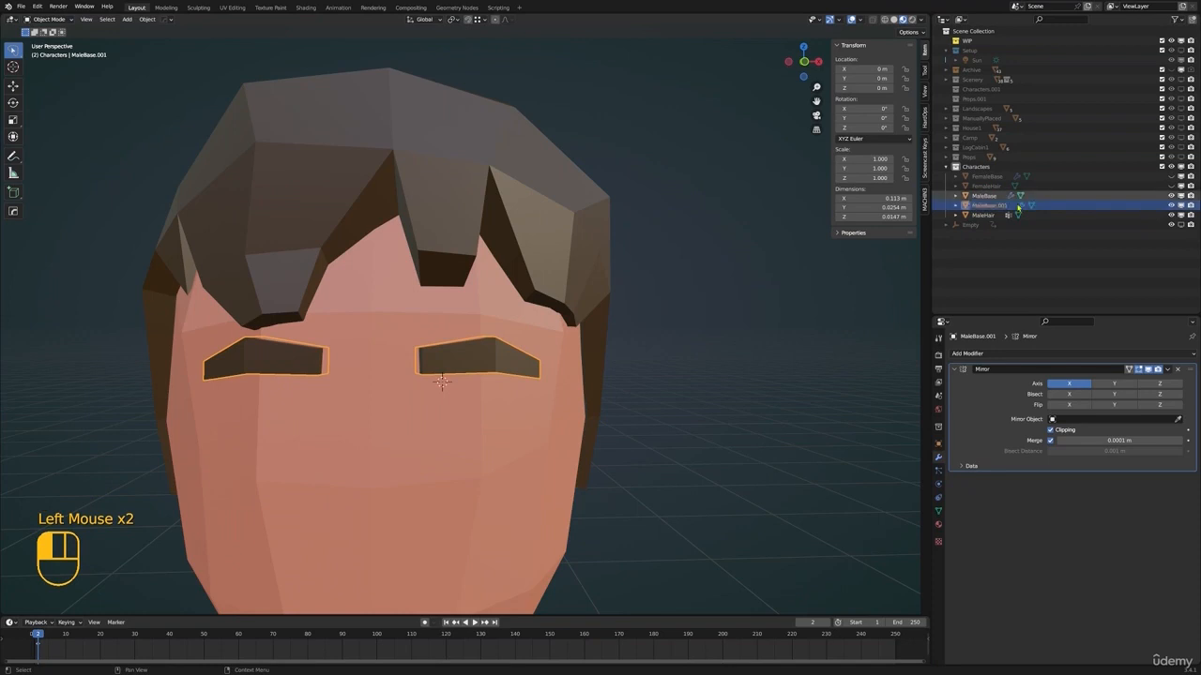
click(1179, 215)
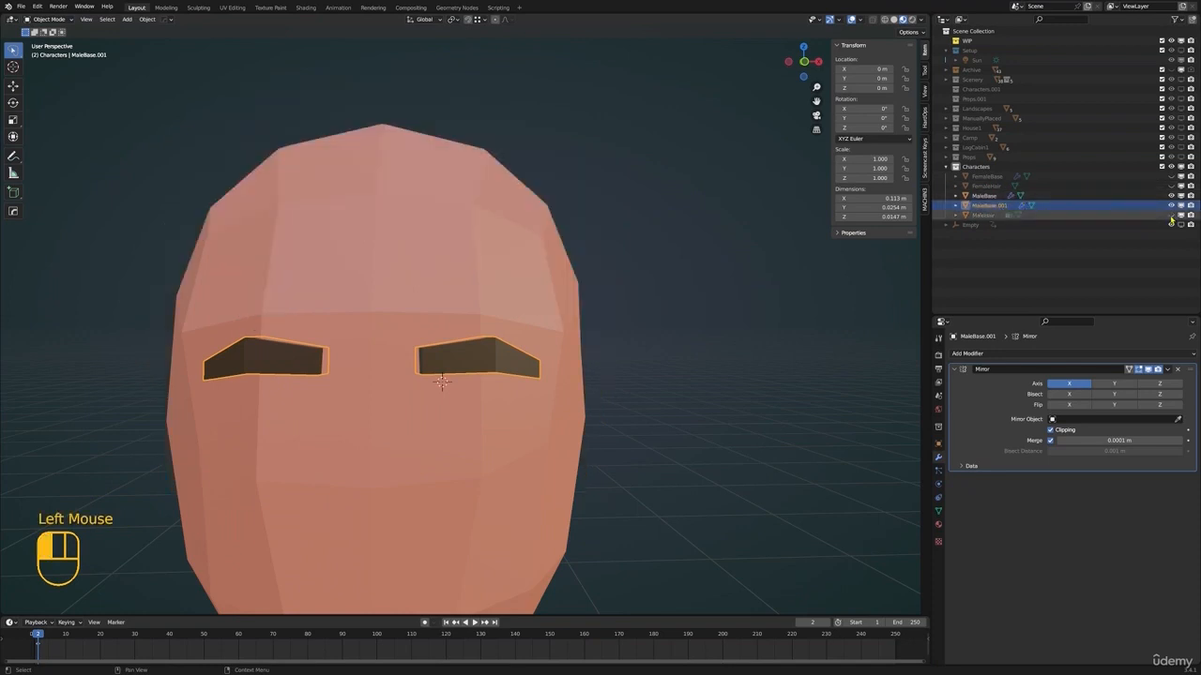
click(1179, 195)
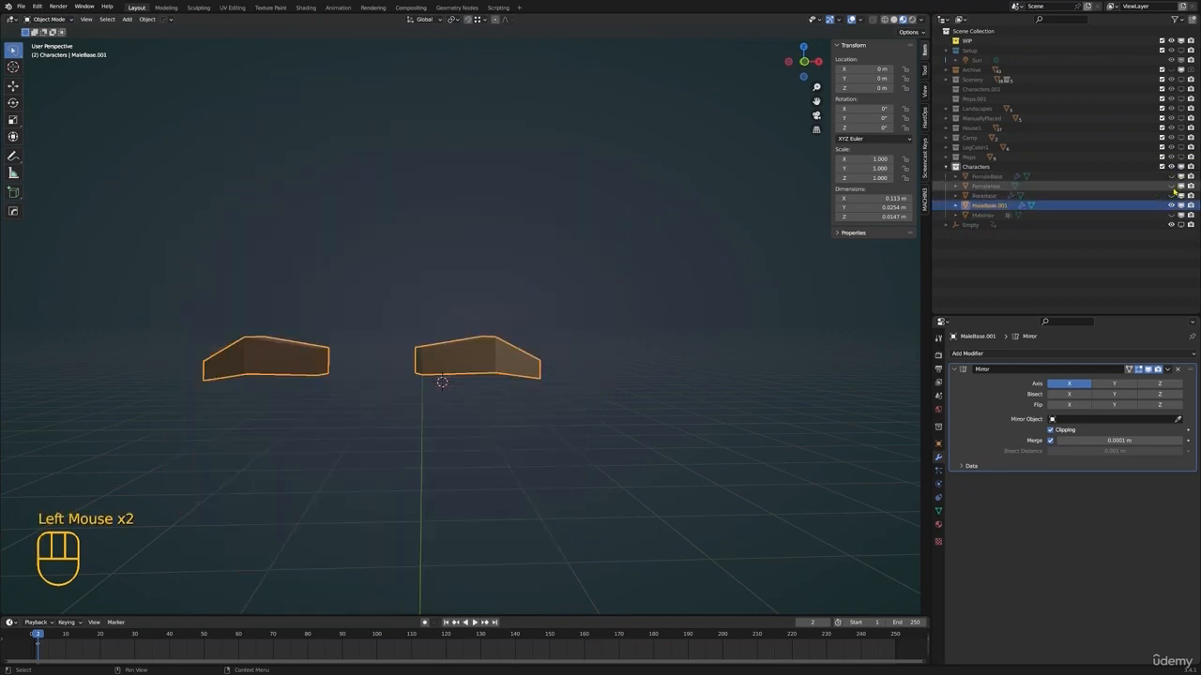
click(1171, 186)
click(1170, 176)
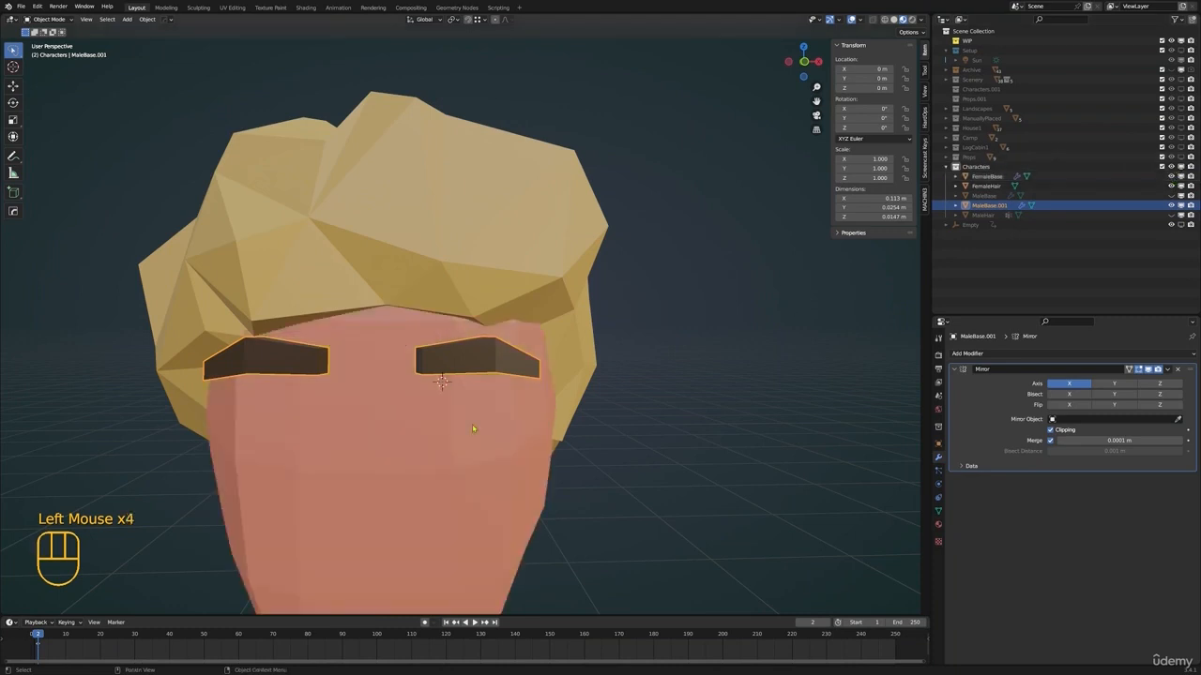
Select the copied eyebrows and FemaleBase and join them into the FemaleBase object
scroll(473, 426, down, 5)
click(469, 358)
middle_drag(469, 356, 508, 341)
click(512, 339)
shift+click(491, 398)
key(ctrl+j)
Select the linked eyebrow mesh of FemaleBase in Edit Mode and move it against the face in right view
key(Tab)
key(alt+a)
key(l)
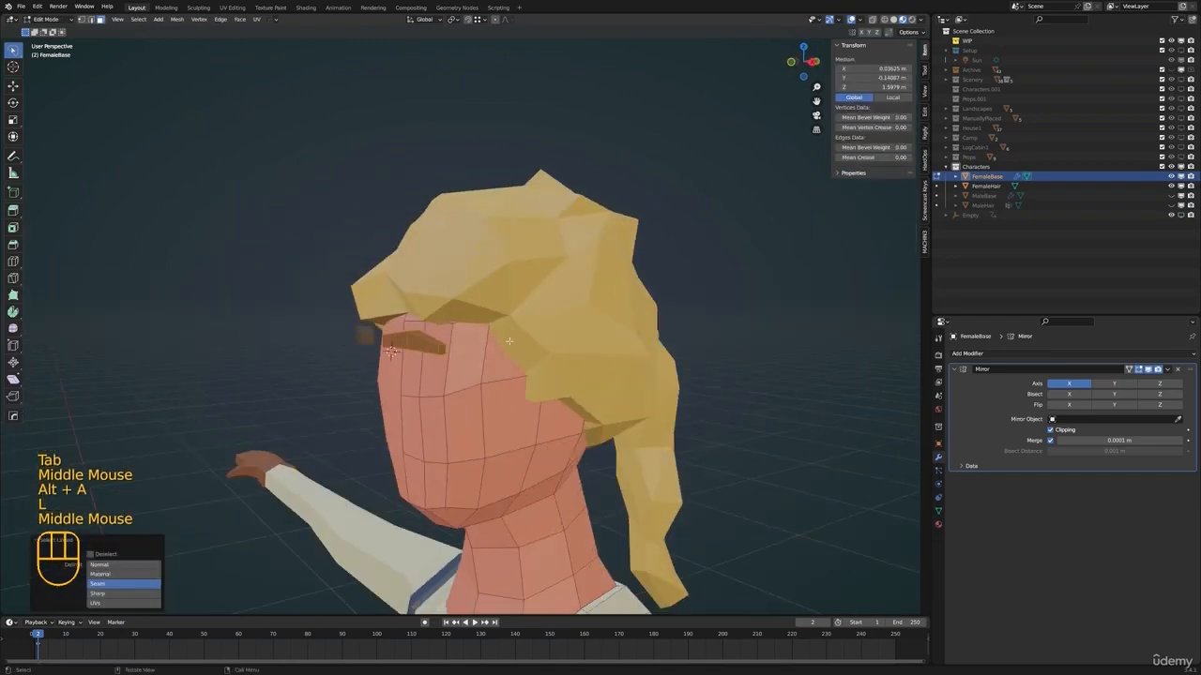
key(KP_3)
key(g)
click(542, 386)
key(r)
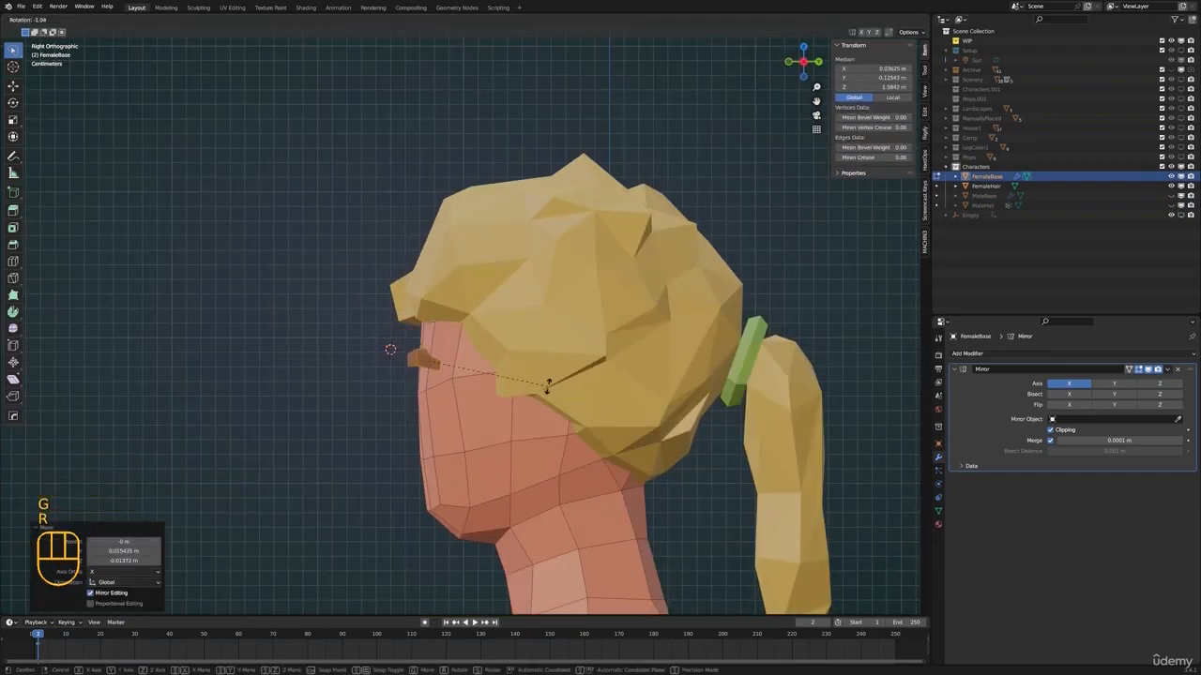
right_click(546, 386)
Rotate the female eyebrow around the Z axis to follow the curve of the face
scroll(559, 439, up, 3)
mouse_move(525, 388)
middle_down()
mouse_move(559, 439)
mouse_move(540, 425)
mouse_move(542, 396)
middle_up()
key(r)
key(z)
click(556, 456)
scroll(556, 457, up, 1)
scroll(541, 425, down, 2)
shift+middle_drag(542, 396, 495, 396)
Move the female eyebrow along Z, fine-tune its fit against the face and return to Object Mode
scroll(546, 365, down, 2)
key(g)
key(z)
click(543, 391)
scroll(543, 390, up, 4)
key(g)
click(408, 409)
key(Tab)
key(alt+a)
scroll(495, 396, down, 2)
click(498, 290)
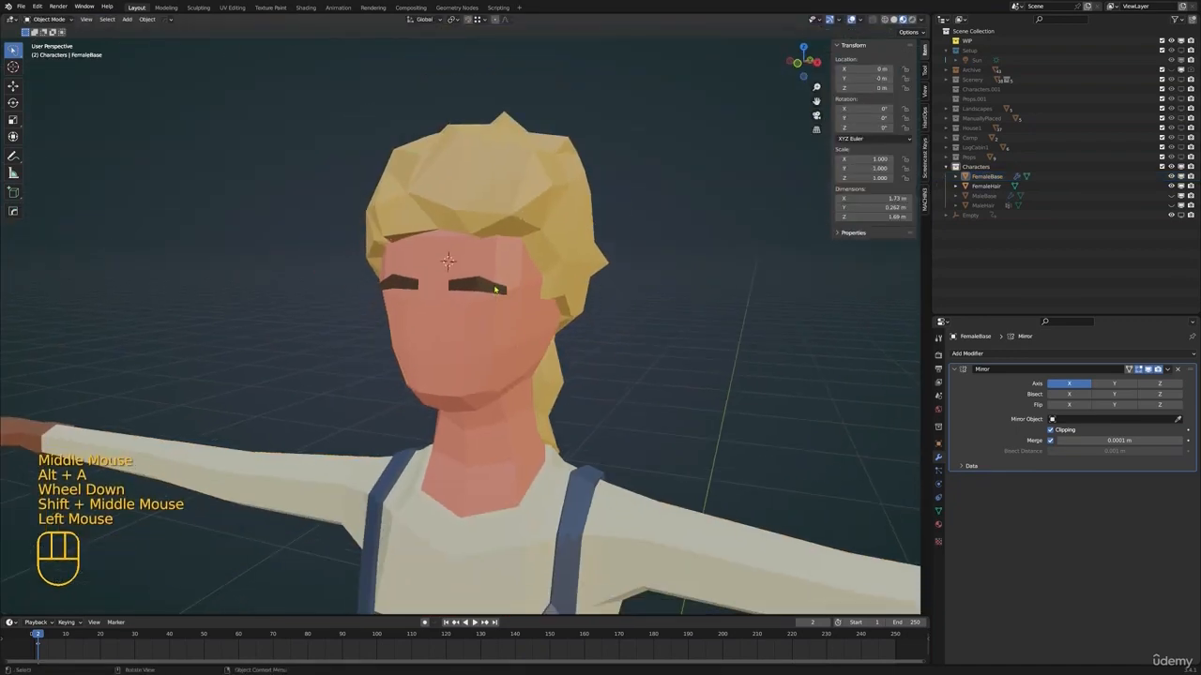
Rotate the linked female eyebrow around the Z axis in Edit Mode to follow the curve of the face
key(Tab)
shift+middle_drag(520, 305, 523, 416)
scroll(519, 360, up, 2)
key(l)
key(r)
key(z)
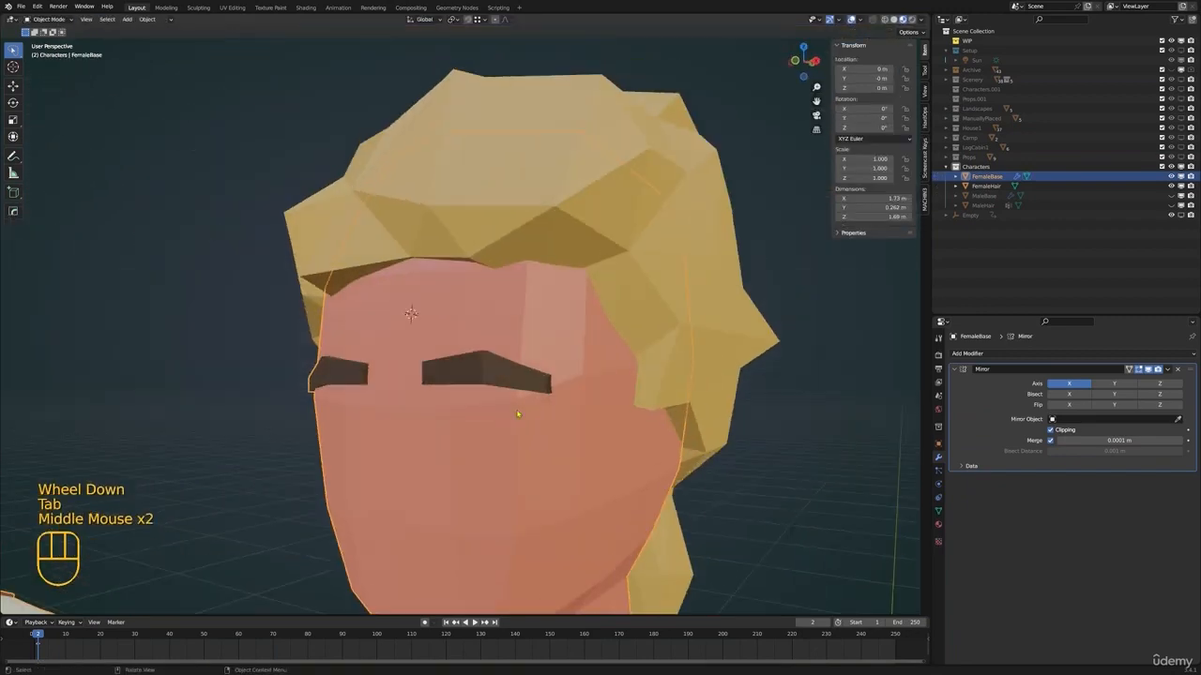
scroll(548, 357, down, 2)
click(469, 376)
click(469, 376)
shift+middle_drag(487, 357, 487, 313)
key(Tab)
key(Tab)
key(Tab)
Add a material slot to FemaleBase, choose the existing FemaleHair material and assign it to the selected eyebrow, finishing in Object Mode
click(938, 526)
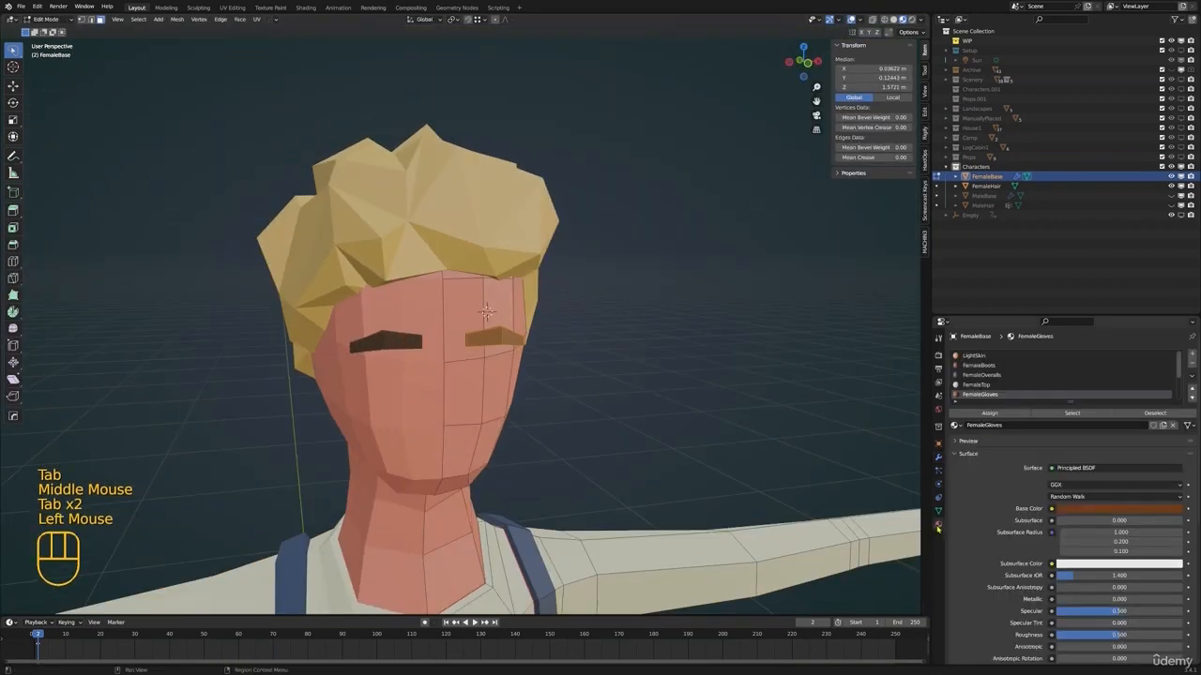
click(1191, 355)
click(955, 425)
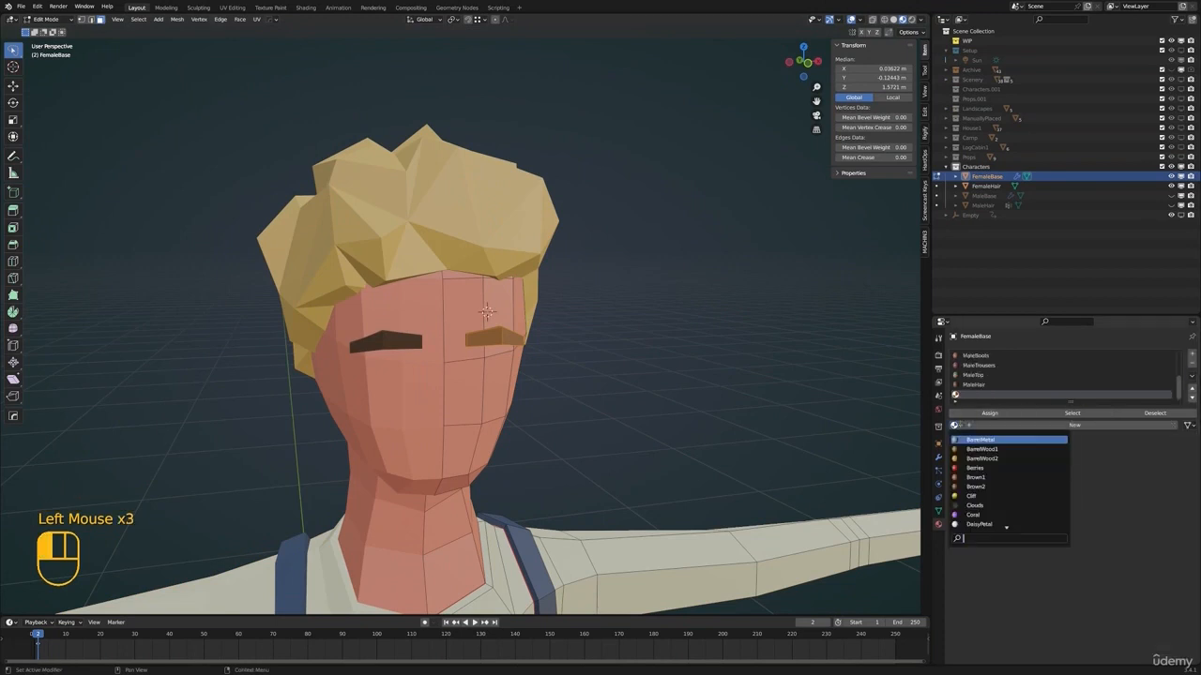
text(ha)
click(1006, 449)
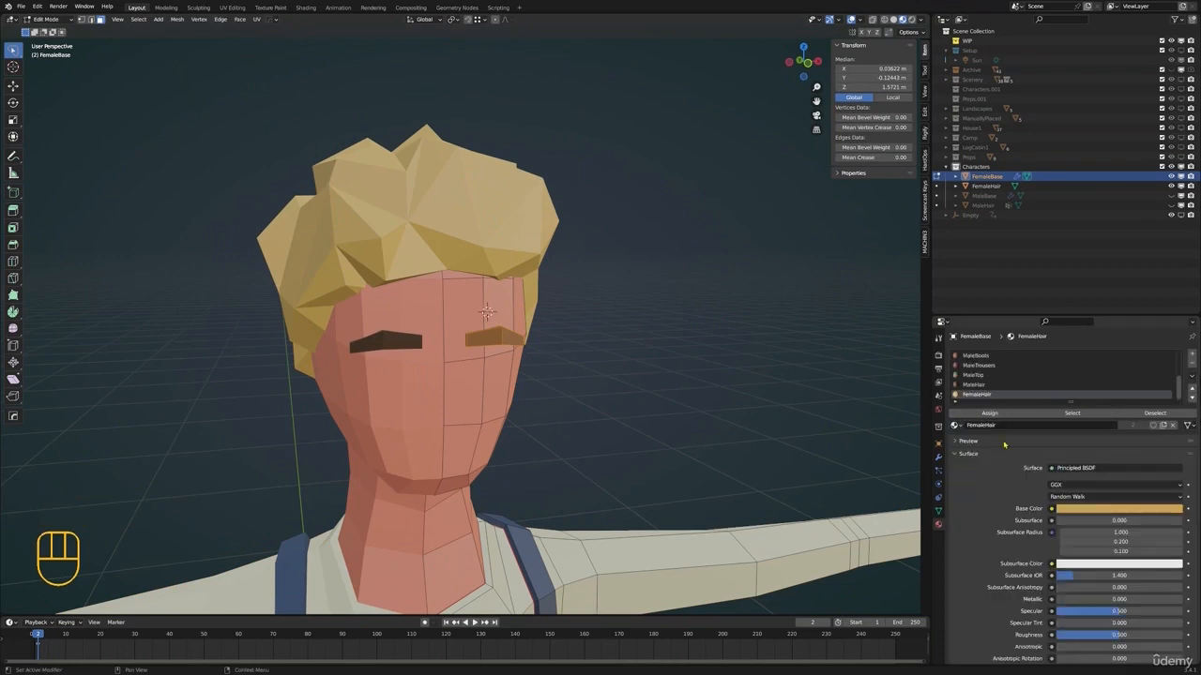
click(1000, 413)
key(Tab)
key(alt+a)
Check the female character from several angles and save the file
scroll(502, 353, down, 3)
shift+middle_drag(487, 348, 553, 321)
scroll(511, 356, down, 2)
shift+scroll(590, 362, down, 2)
scroll(595, 335, down, 2)
key(ctrl+s)
scroll(628, 308, up, 2)
mouse_move(630, 308)
middle_down()
mouse_move(685, 338)
mouse_move(718, 331)
mouse_move(636, 327)
middle_up()
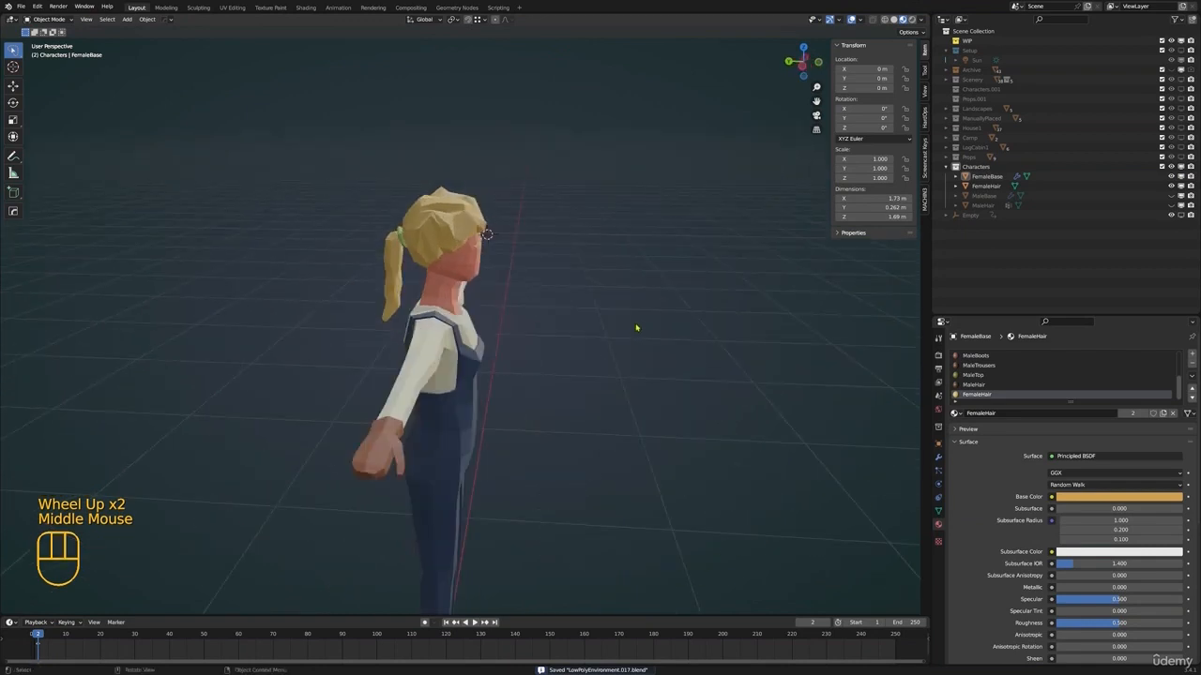
middle_drag(785, 265, 767, 262)
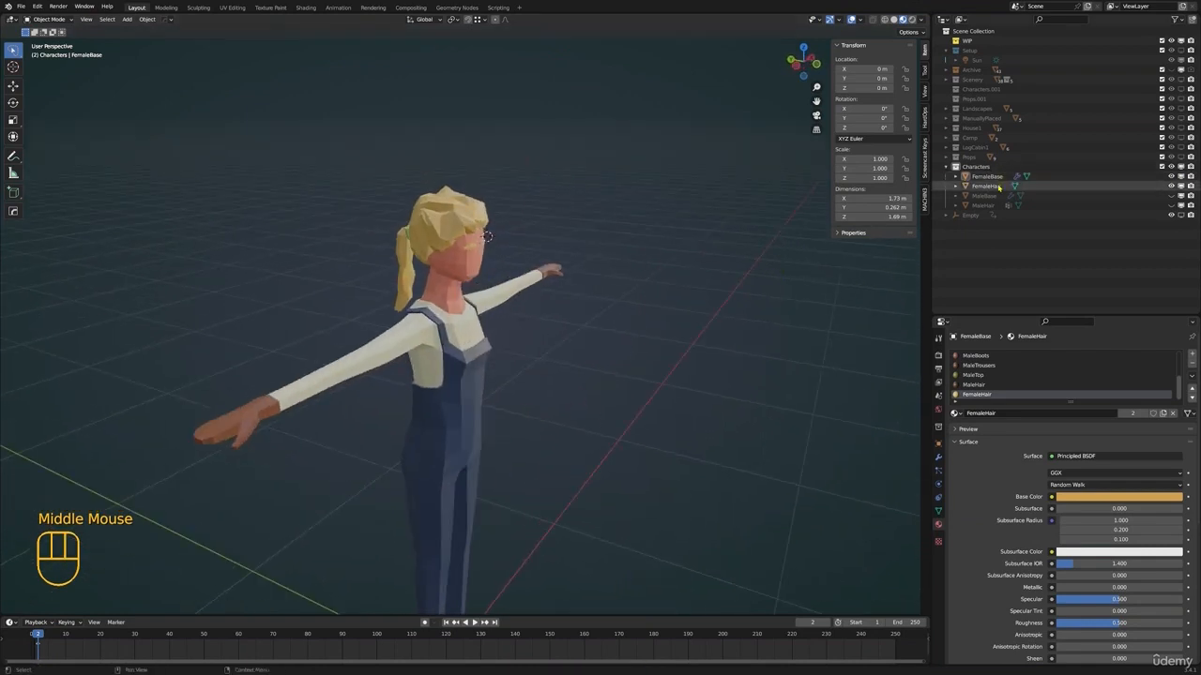
shift+scroll(664, 322, down, 1)
shift+middle_drag(664, 322, 710, 295)
middle_drag(710, 294, 598, 291)
key(ctrl+s)
scroll(626, 311, down, 2)
shift+scroll(629, 324, down, 1)
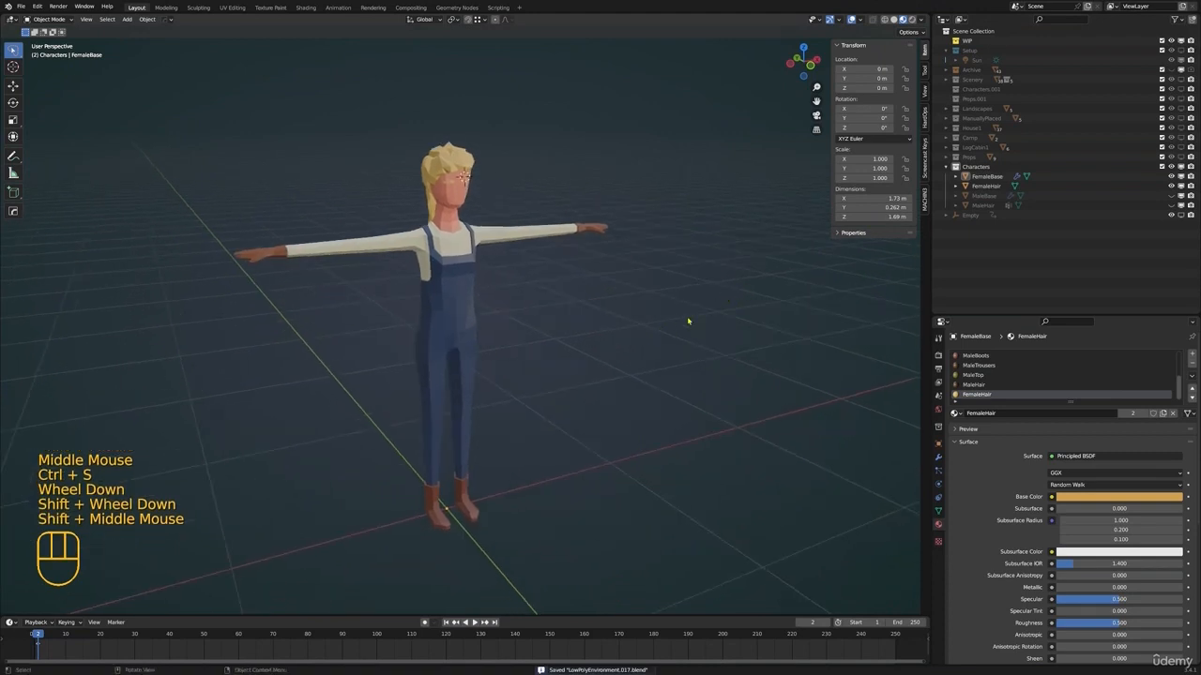
Reset the 3D cursor to the world origin and frame the whole female character
key(shift+c)
shift+middle_drag(687, 322, 575, 377)
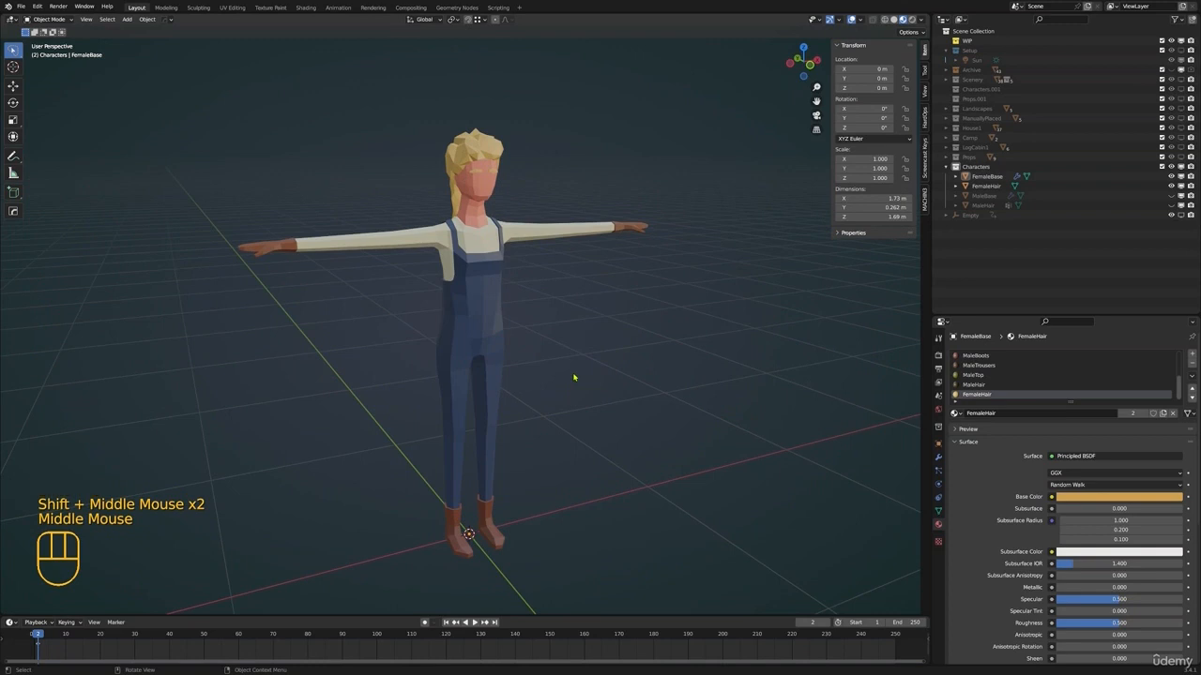
key(F8)
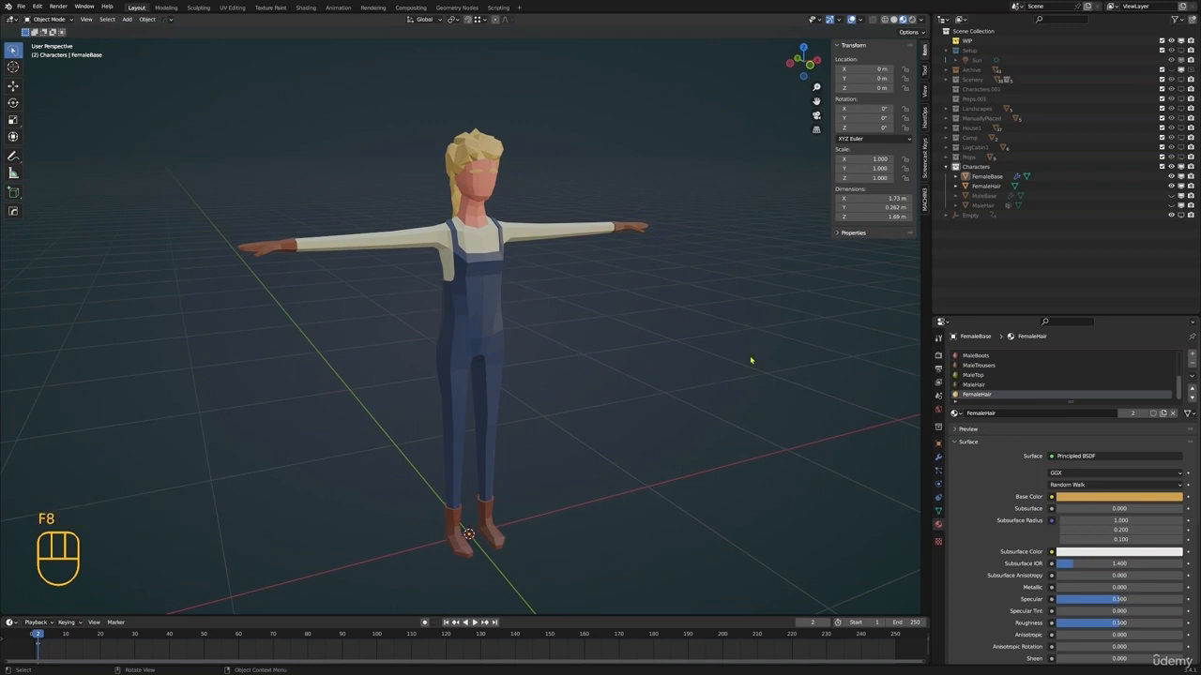
Add a Basic Human meta-rig at the world origin and inspect its bones against the female character
key(shift+a)
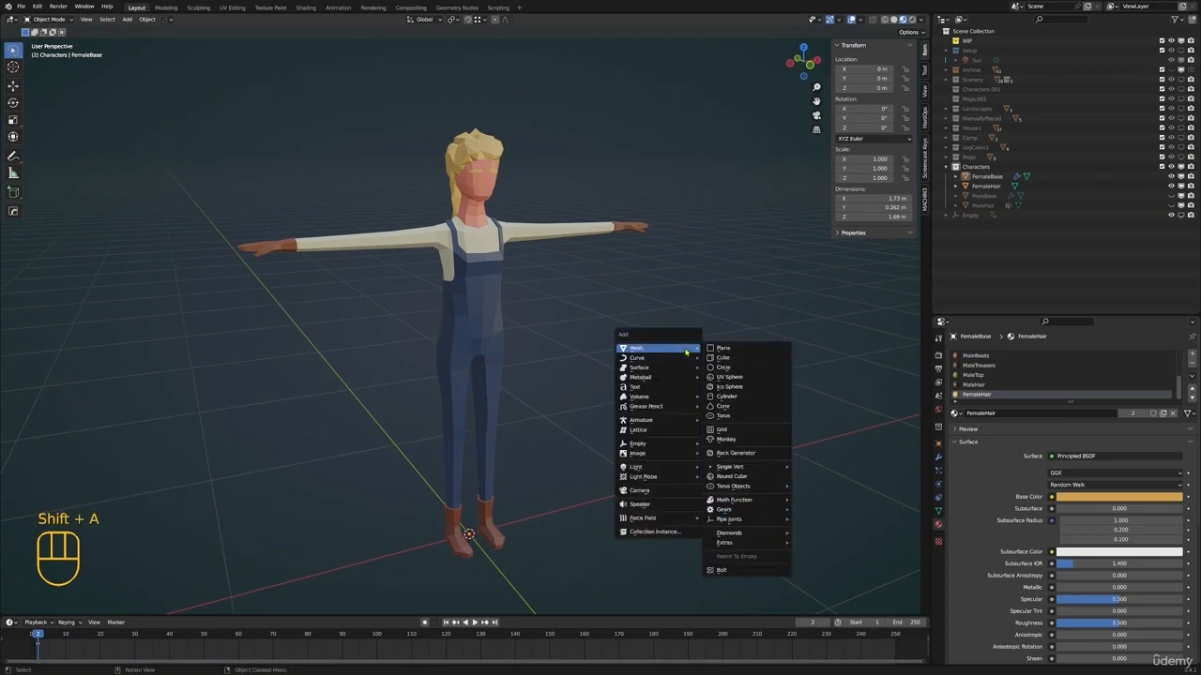
mouse_move(667, 422)
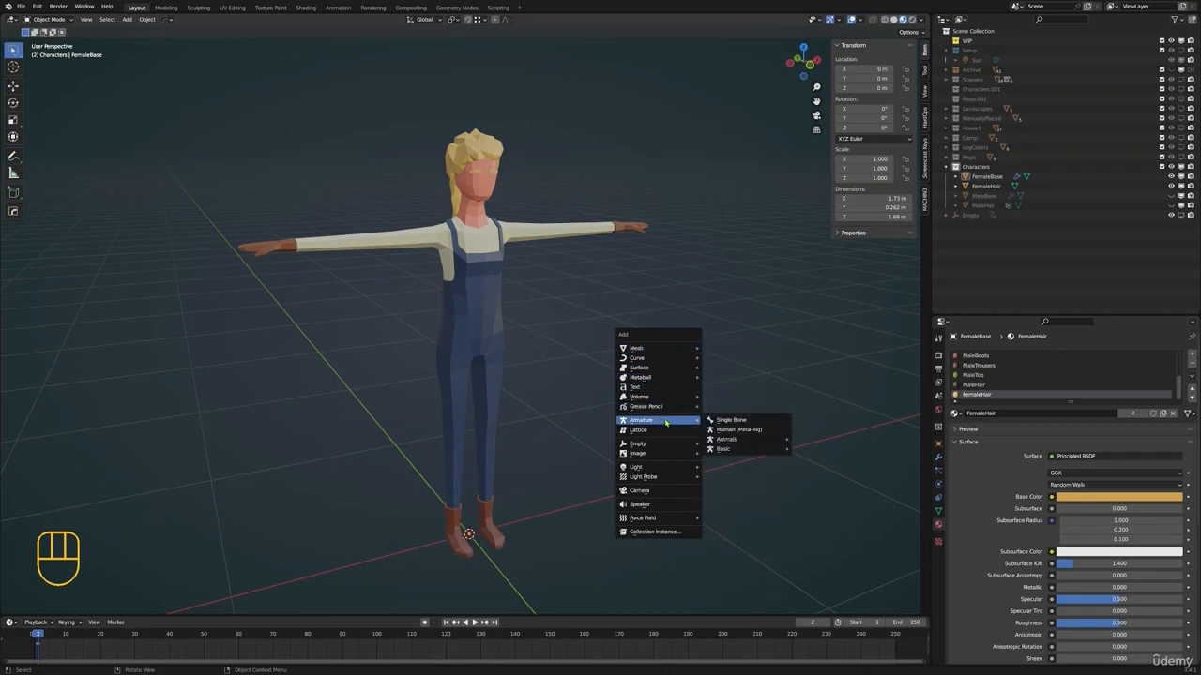
mouse_move(786, 452)
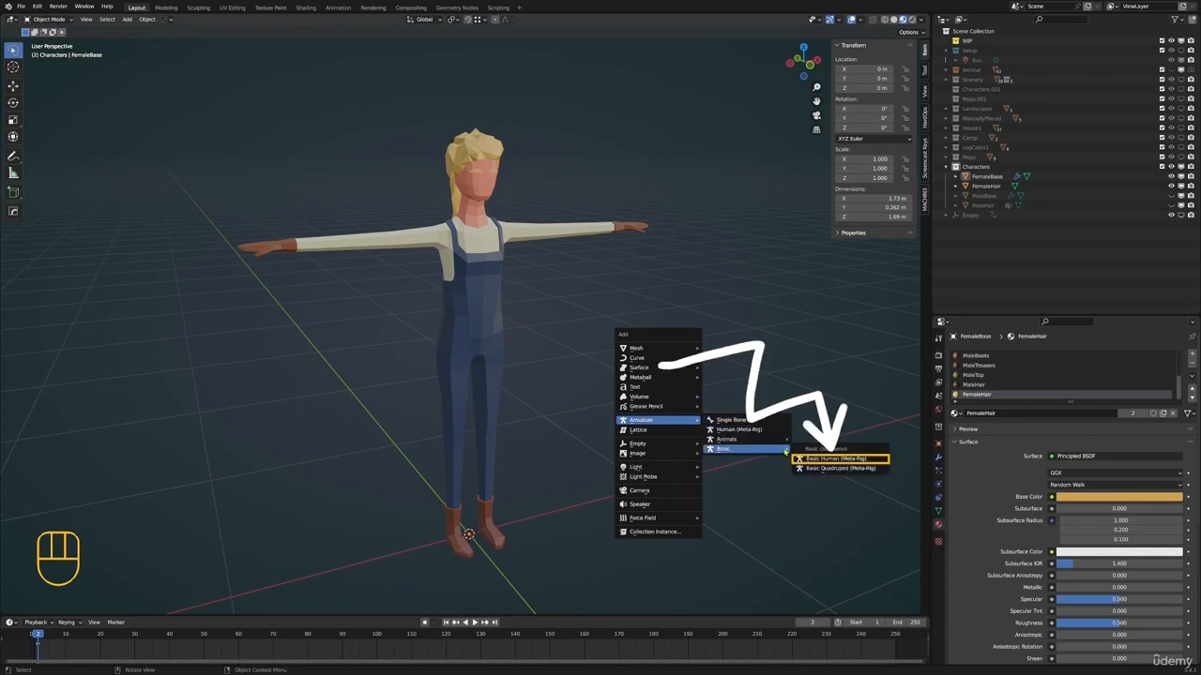
click(829, 460)
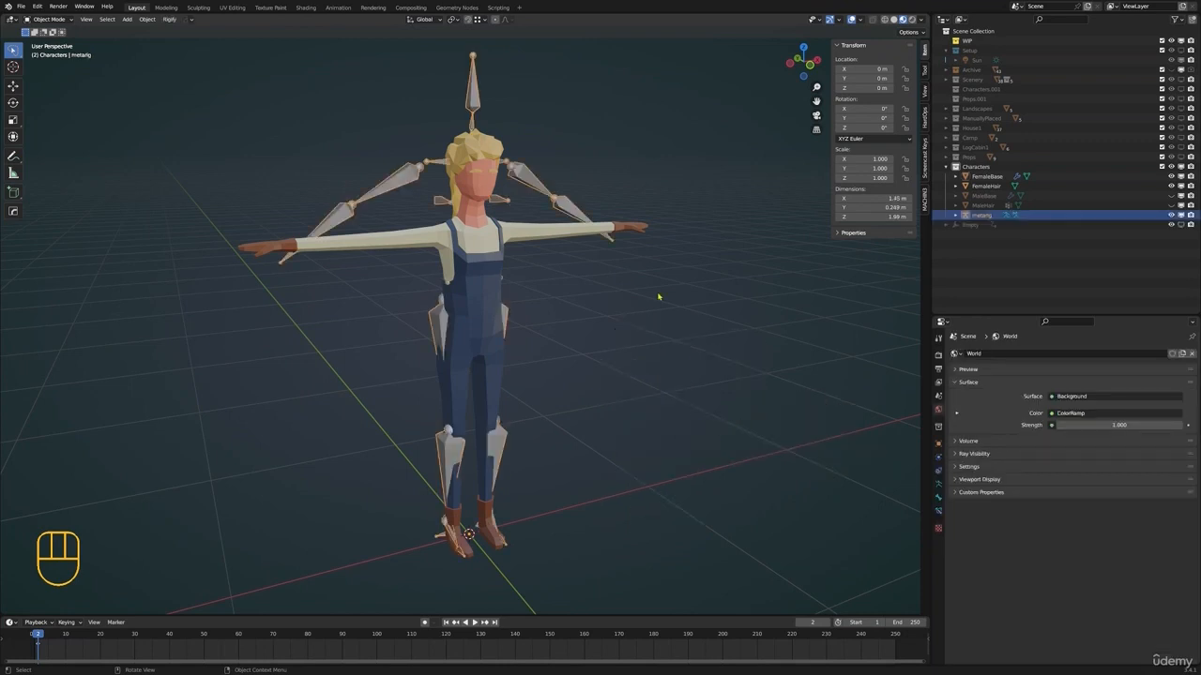
scroll(659, 298, down, 2)
middle_drag(451, 196, 544, 217)
scroll(539, 201, up, 2)
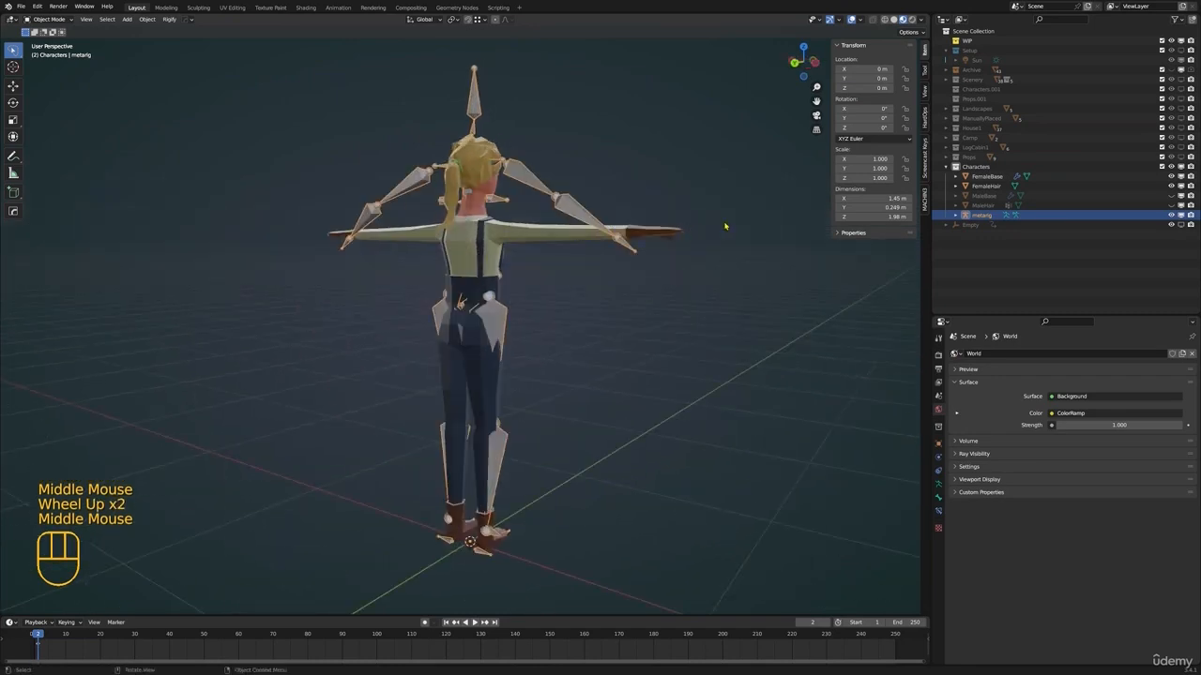
middle_drag(725, 226, 697, 188)
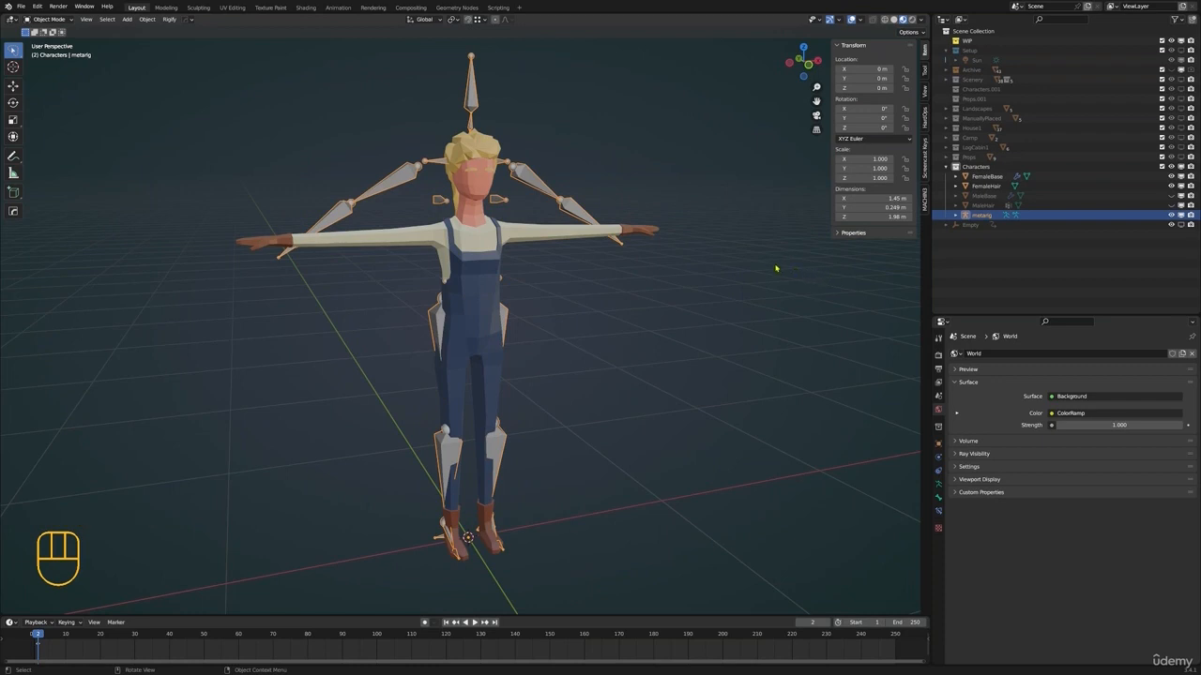
shift+middle_drag(619, 264, 636, 225)
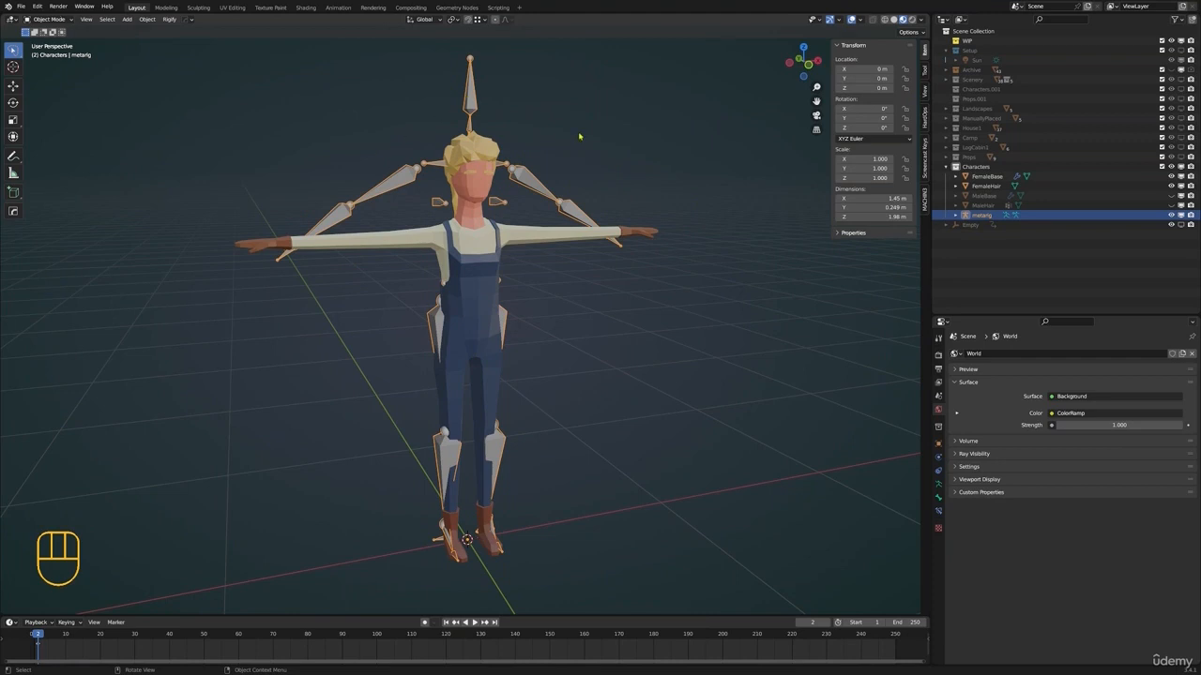
Switch the meta-rig to Pose Mode and rotate its left forearm bone
key(x)
middle_drag(503, 147, 514, 152)
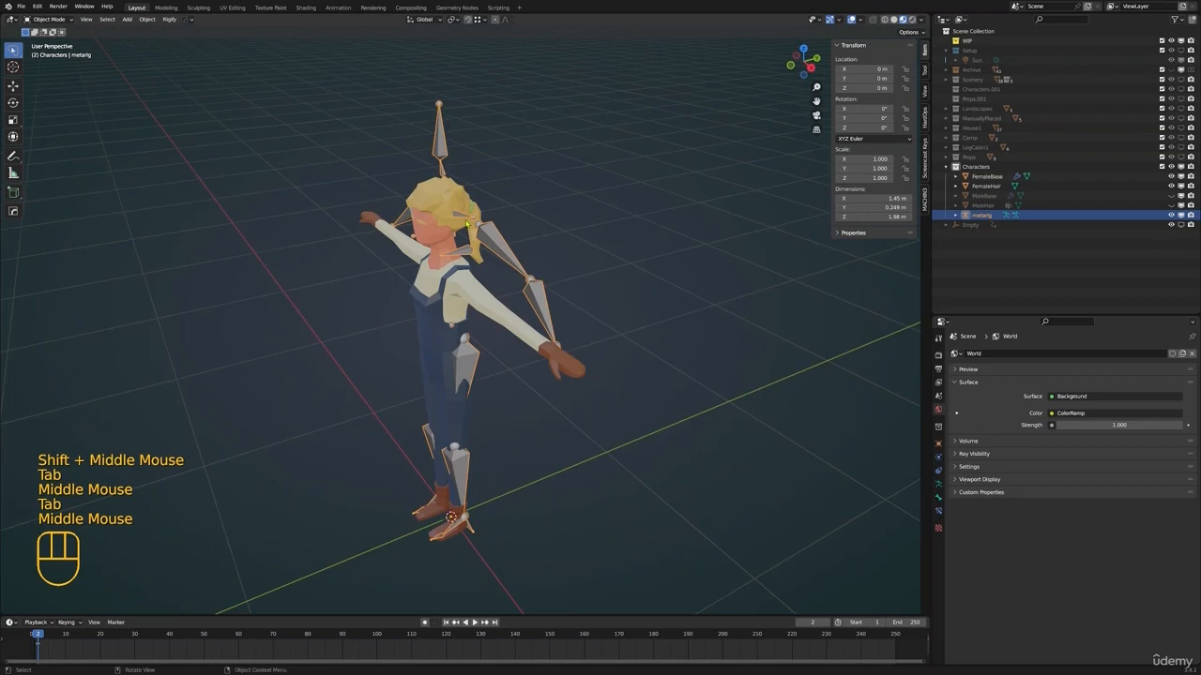
middle_drag(512, 281, 511, 328)
key(ctrl+Tab)
click(537, 299)
scroll(563, 474, up, 2)
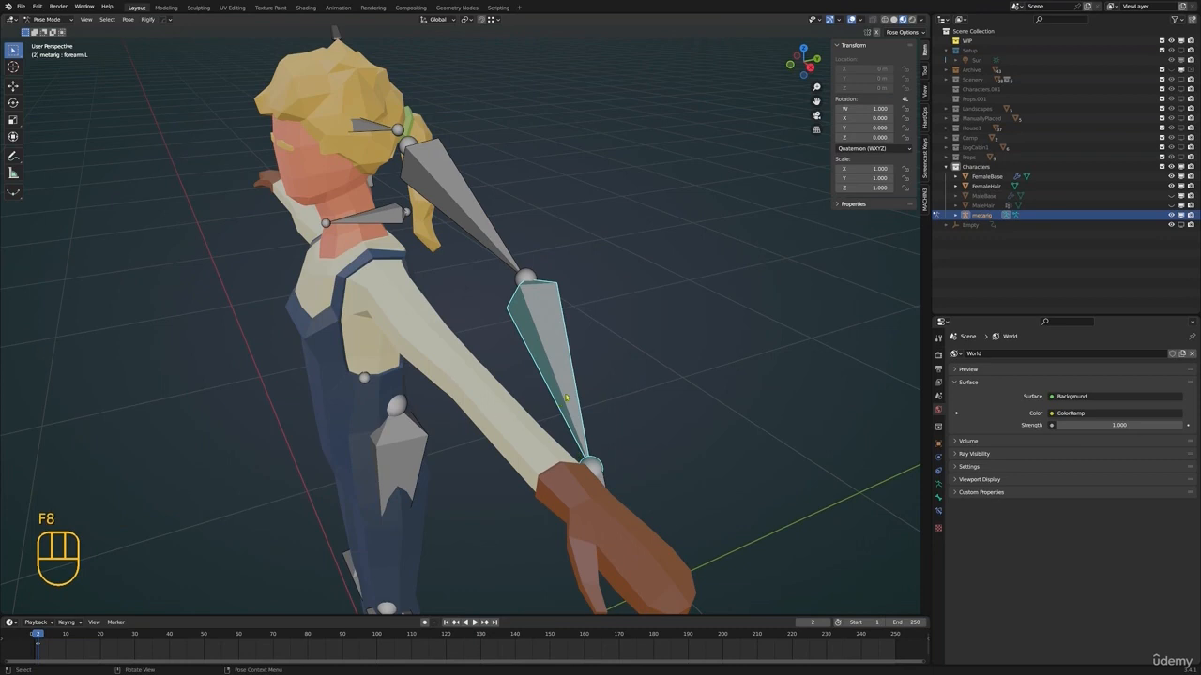
scroll(564, 398, down, 2)
middle_drag(565, 397, 593, 430)
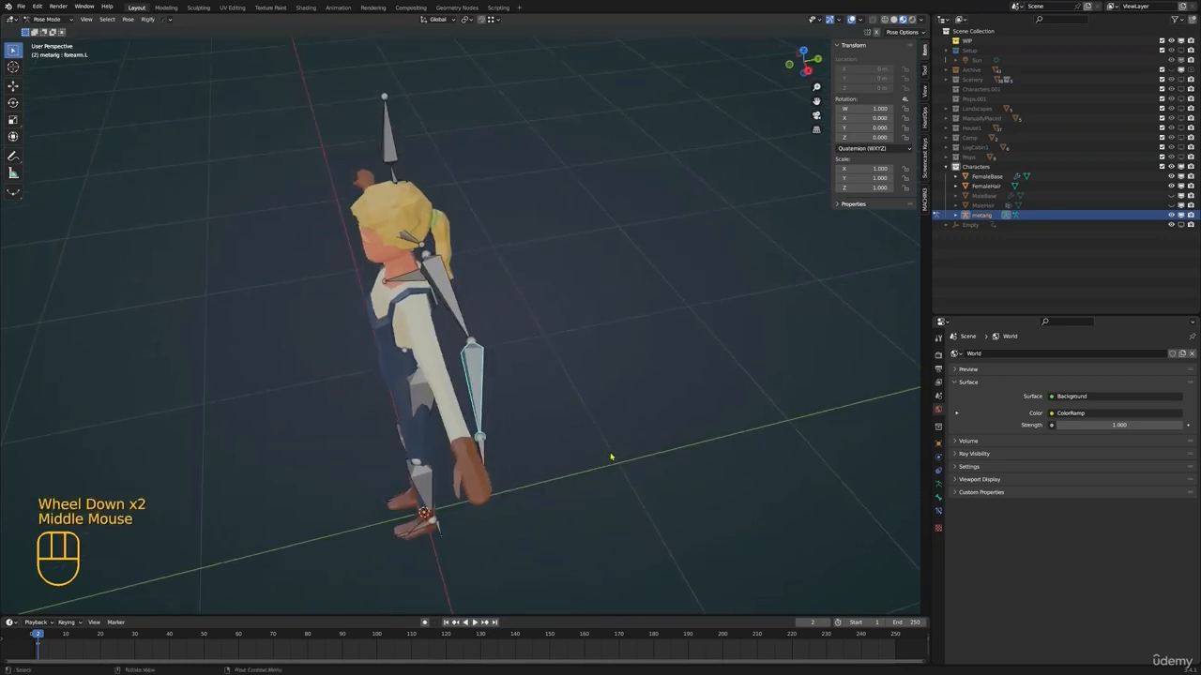
key(r)
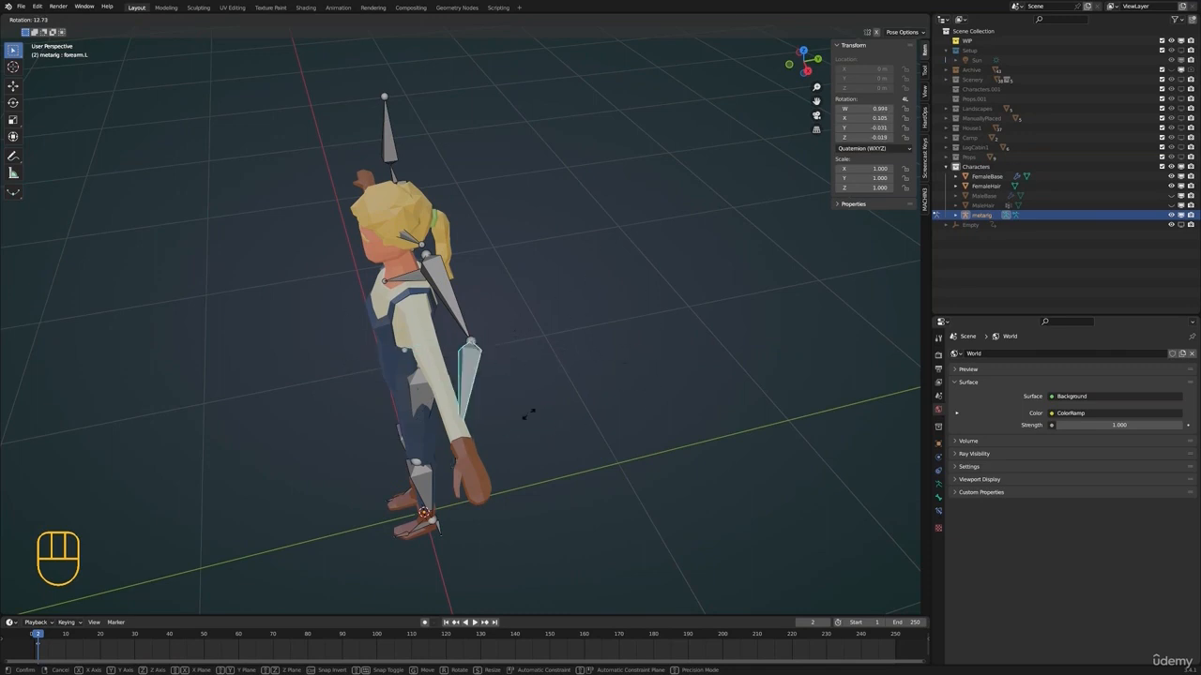
right_click(465, 413)
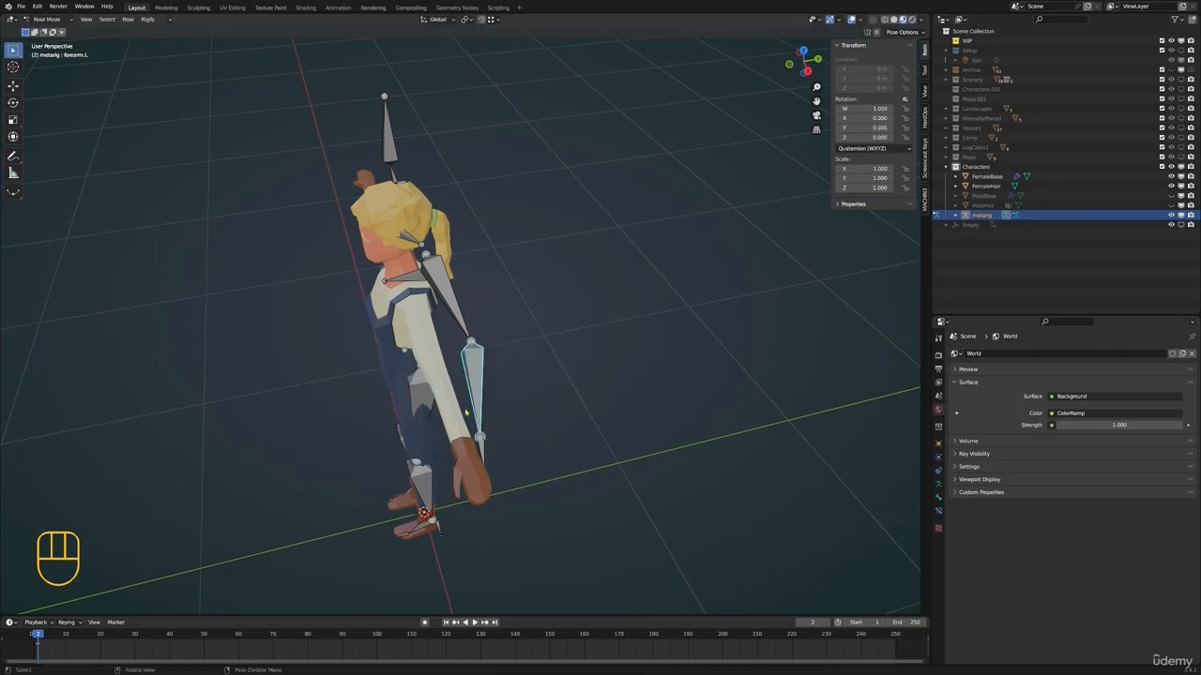
mouse_move(465, 412)
middle_down()
mouse_move(474, 417)
mouse_move(450, 413)
middle_up()
key(r)
click(446, 415)
Try further rotations on the meta-rig's left arm bones, cancelling each one
middle_drag(450, 412, 641, 356)
key(g)
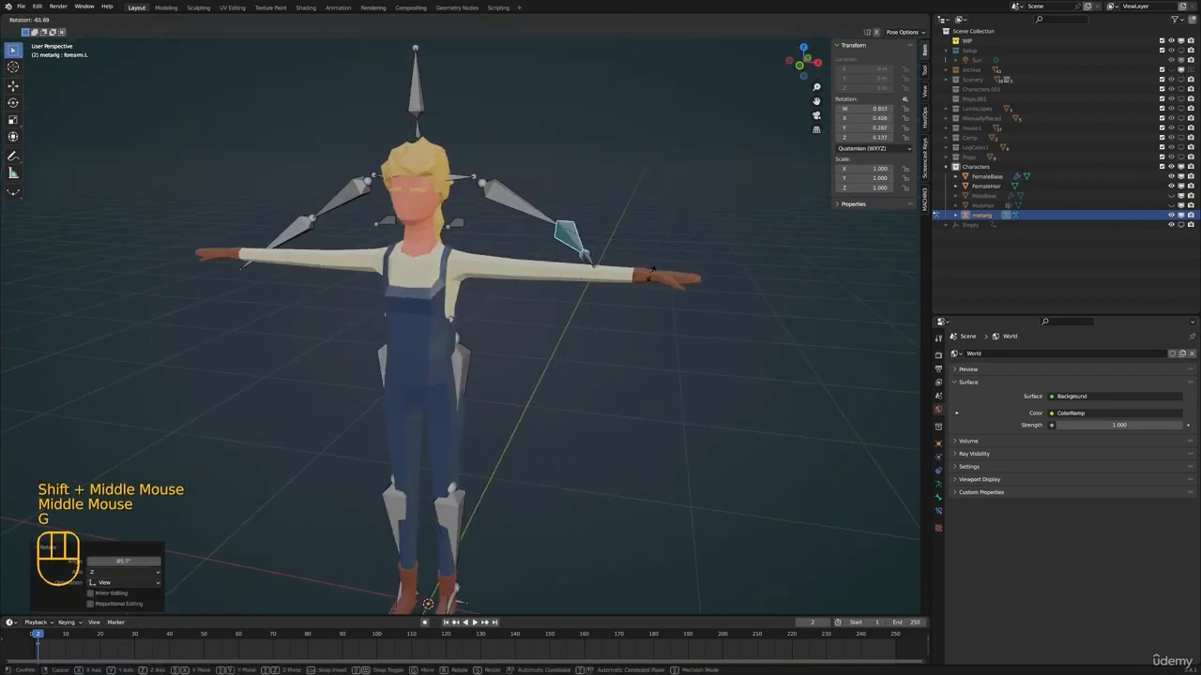
right_click(650, 274)
key(backslash)
shift+middle_drag(623, 268, 572, 338)
click(516, 269)
shift+middle_drag(540, 279, 511, 344)
key(r)
right_click(549, 401)
Return to Object Mode and delete the meta-rig, leaving only the female character in view
key(Tab)
scroll(564, 314, down, 2)
key(ctrl+Tab)
click(501, 321)
key(x)
click(522, 319)
scroll(511, 345, up, 1)
middle_drag(514, 350, 462, 328)
shift+middle_drag(520, 289, 493, 345)
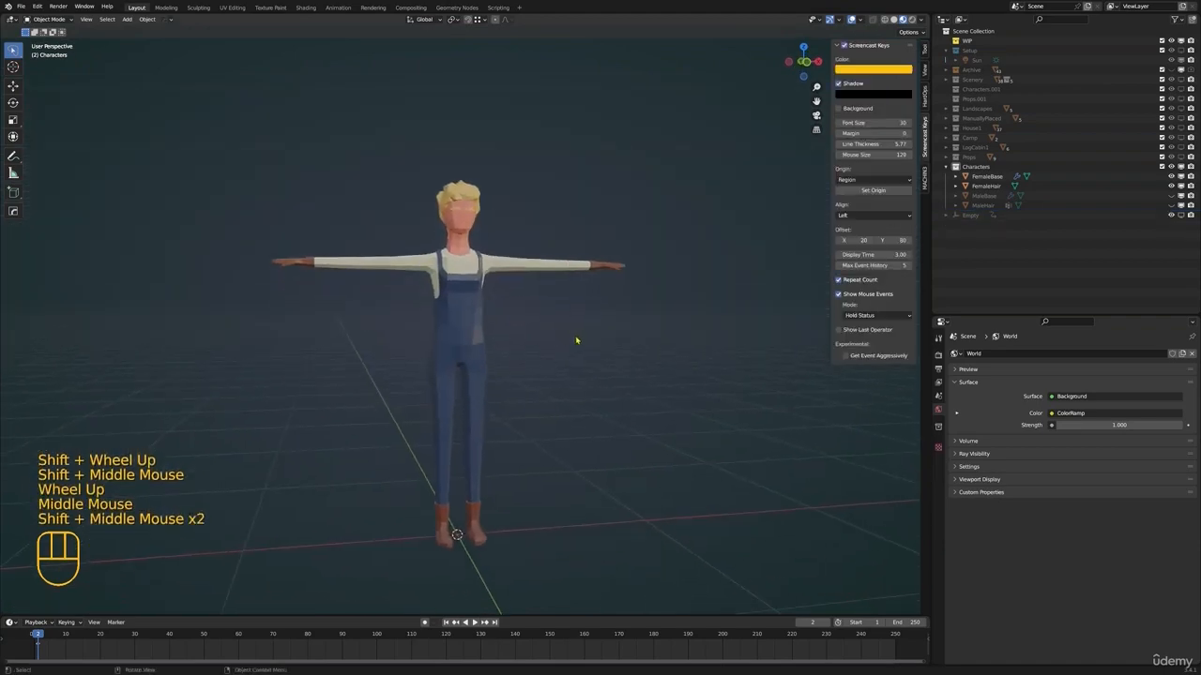
key(F8)
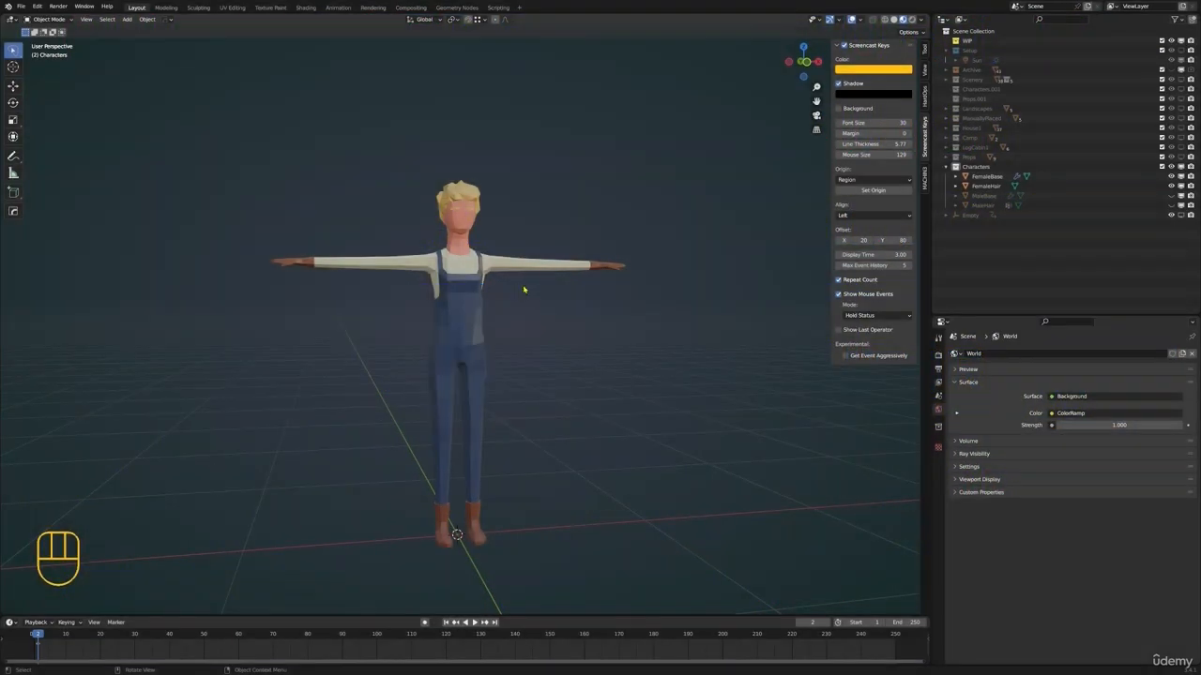
shift+middle_drag(523, 290, 594, 321)
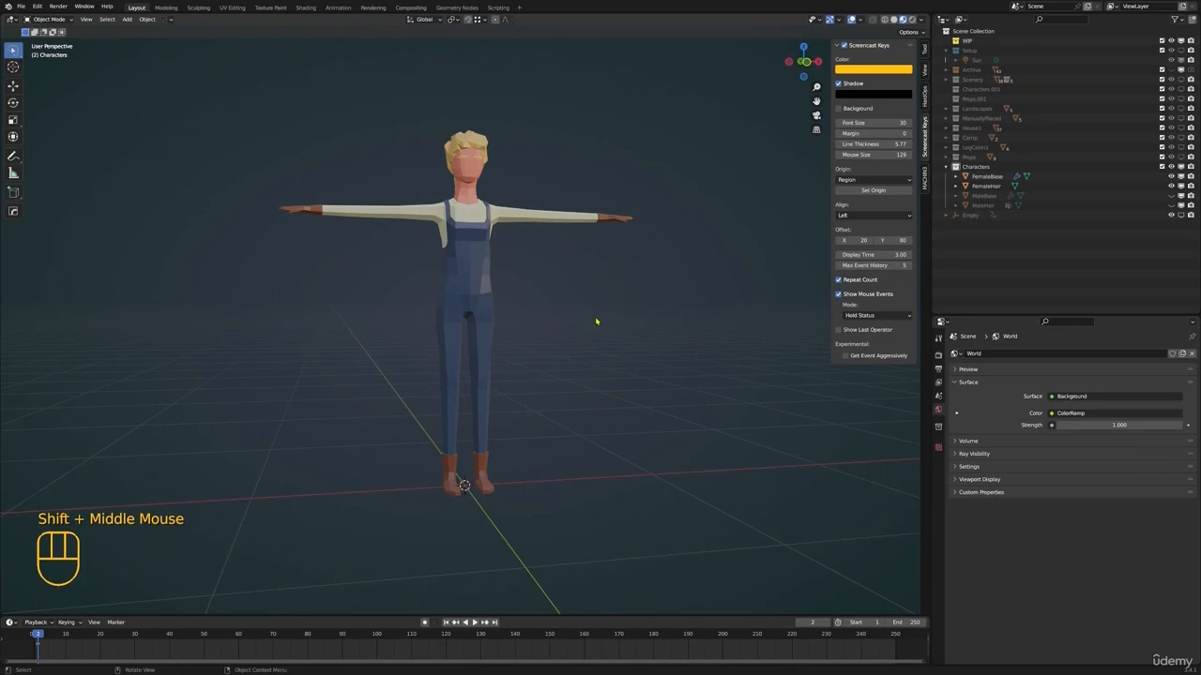
Clear the selection in Object Mode and add a Single Bone armature at the world origin
click(473, 227)
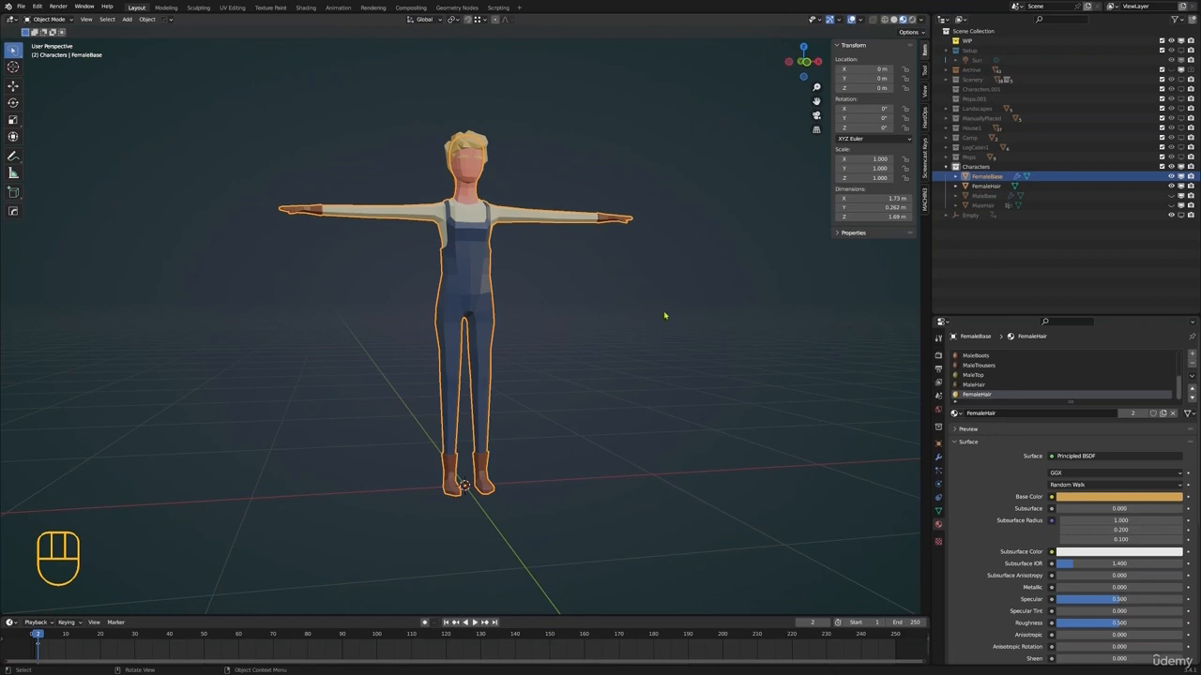
key(alt+a)
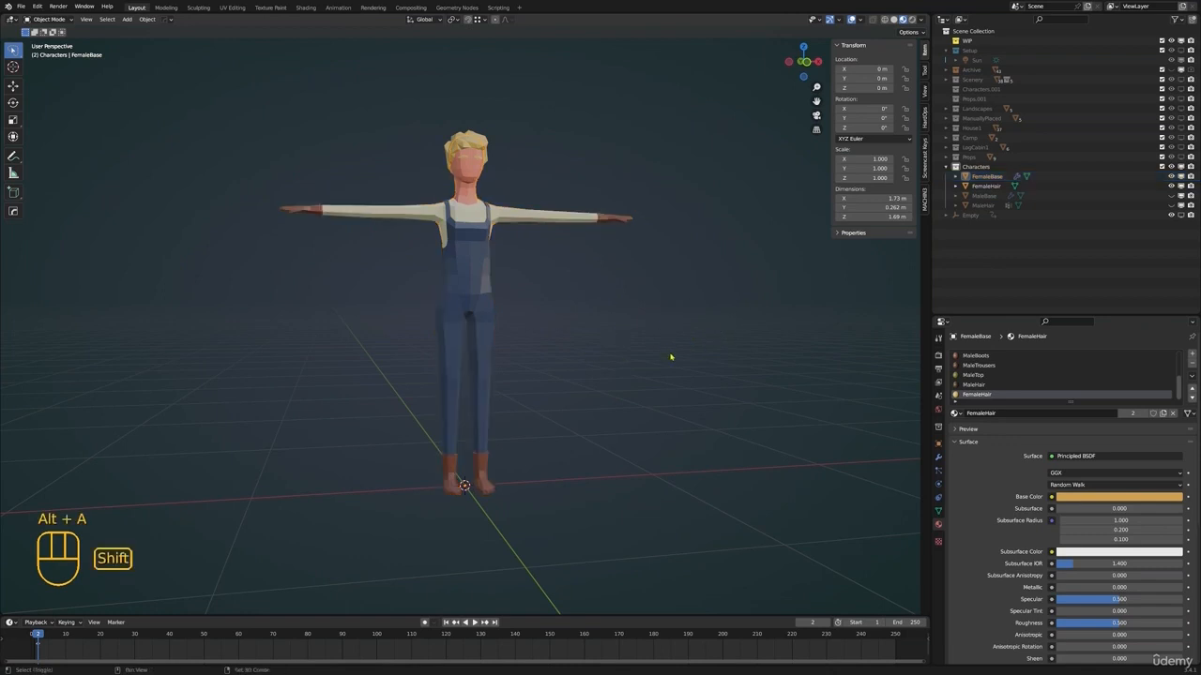
key(shift+a)
mouse_move(656, 340)
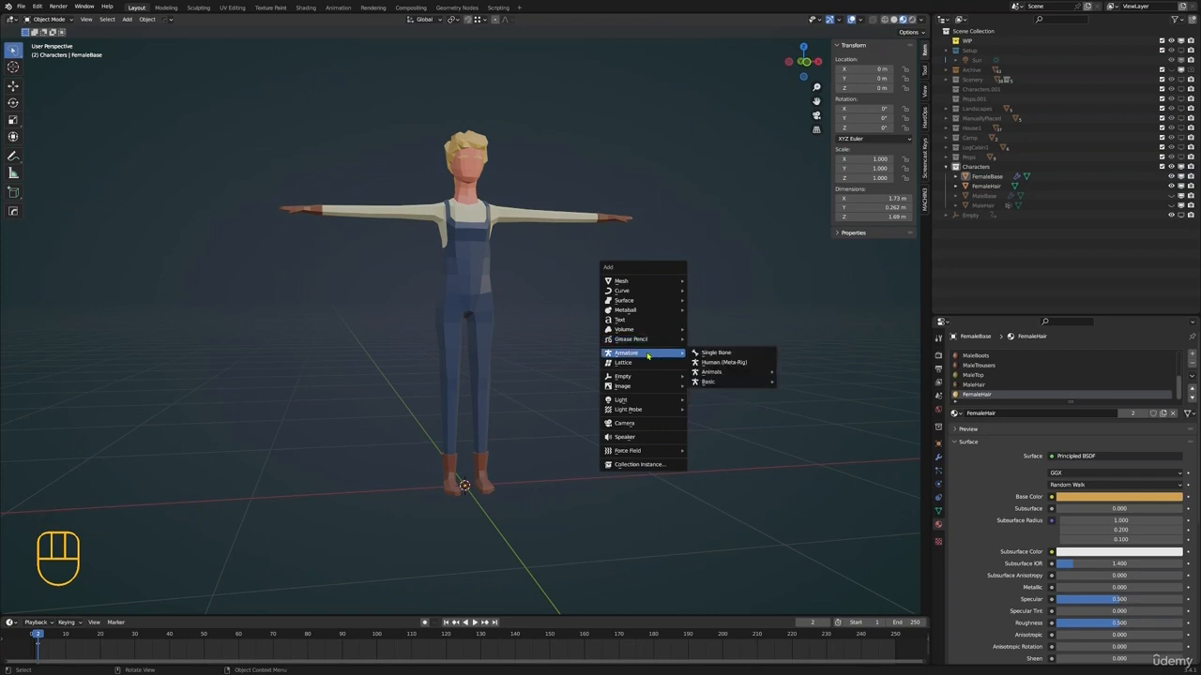
click(715, 353)
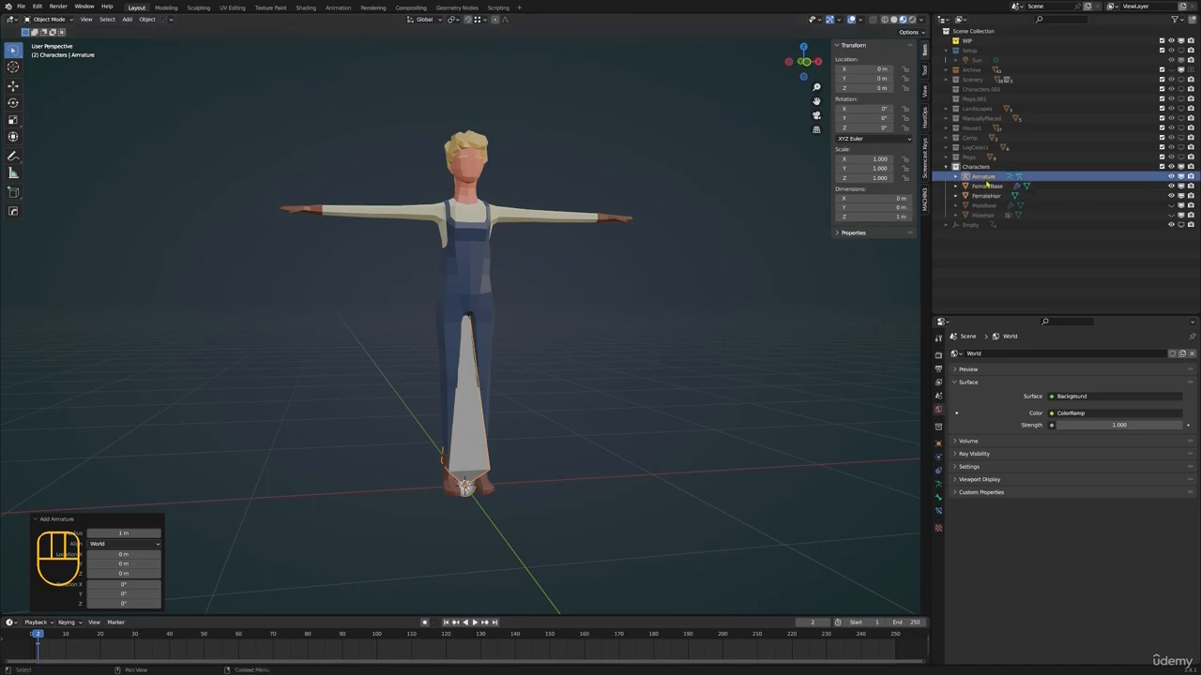
Rename the new armature object as RIG_Female
double_click(982, 177)
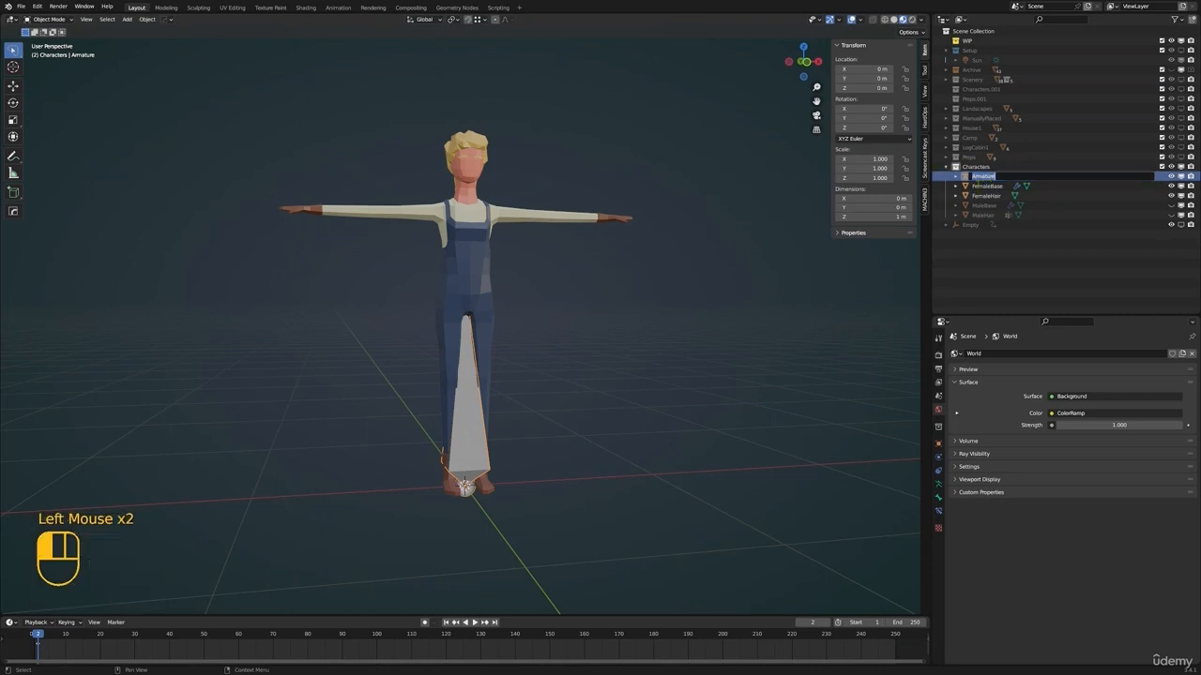
key(shift)
text(F)
key(BackSpace)
text(R)
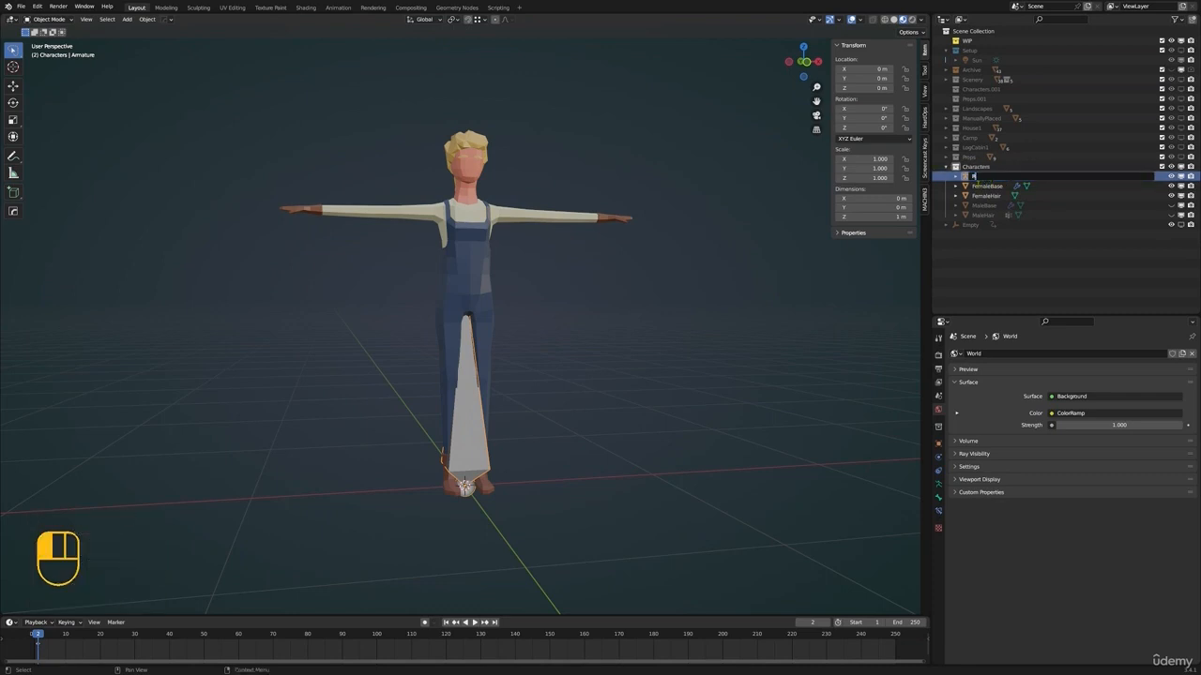
text(i)
key(BackSpace)
text(IG_Female)
key(Return)
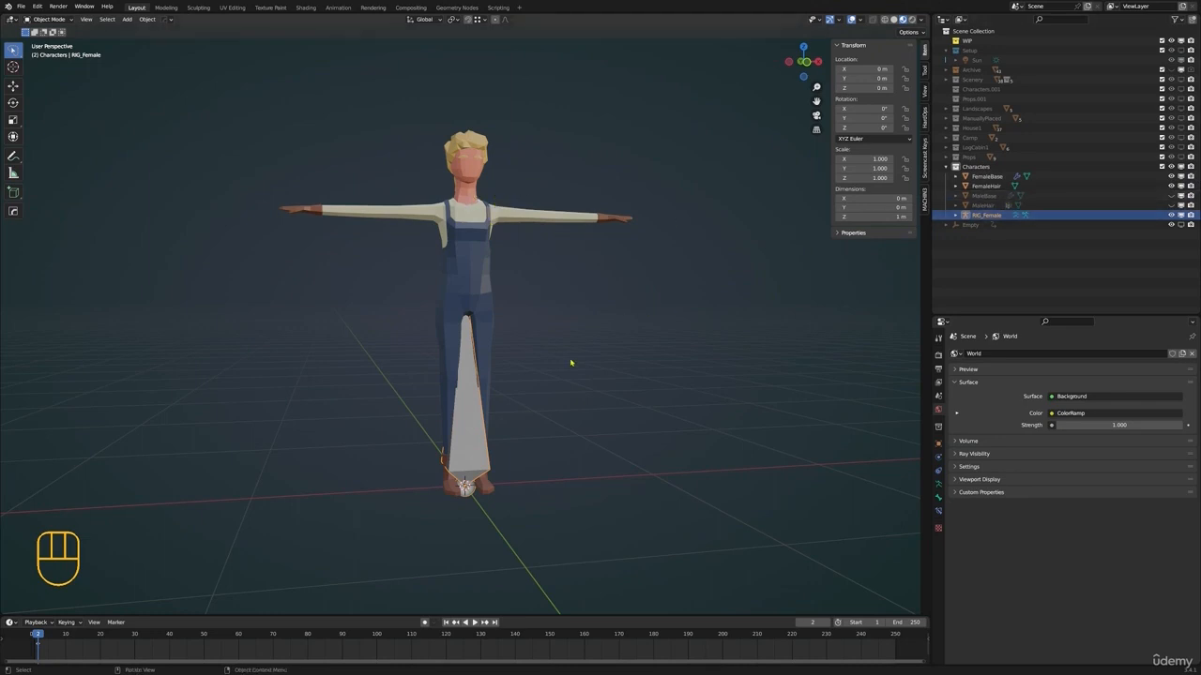
Try moving the RIG_Female bone in Edit Mode, cancel the move and return to Object Mode
shift+middle_drag(559, 339, 515, 357)
scroll(548, 334, up, 1)
key(Tab)
middle_drag(468, 273, 562, 294)
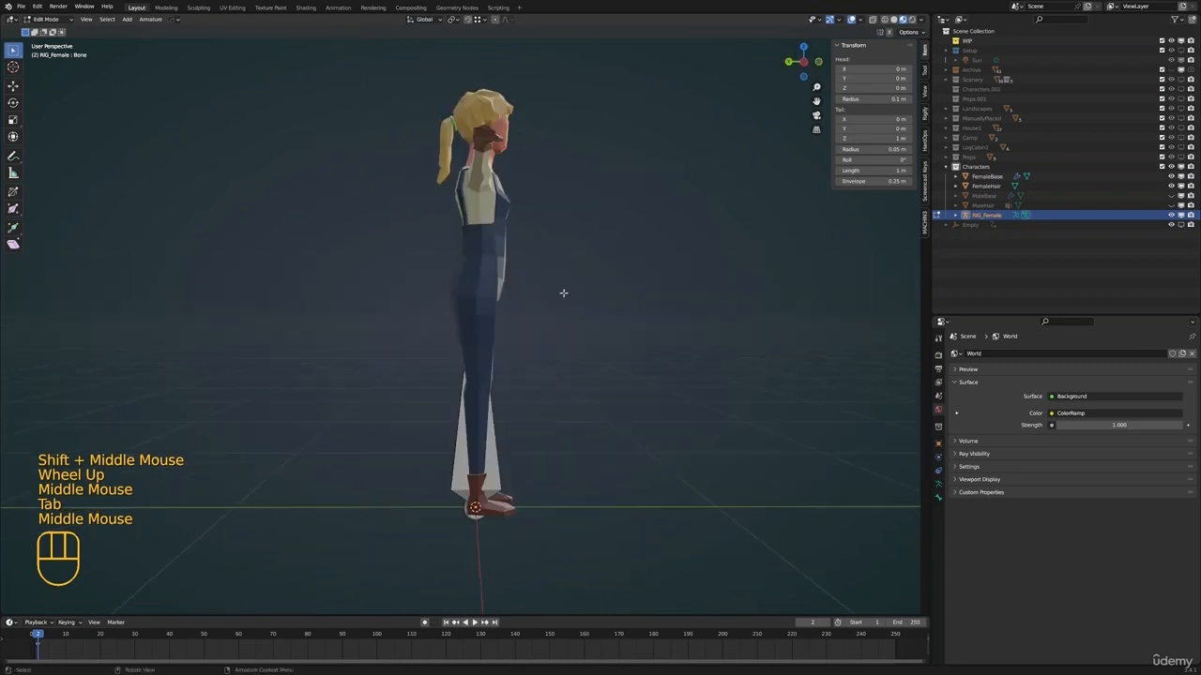
key(a)
middle_drag(686, 366, 576, 380)
key(g)
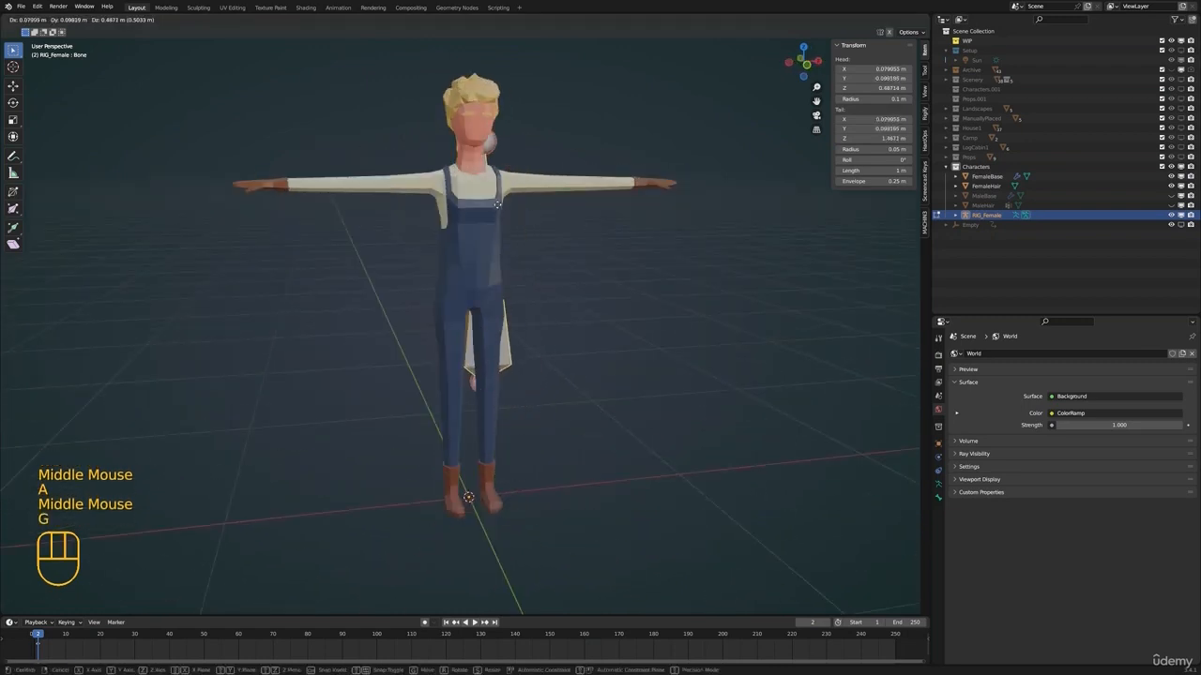
right_click(506, 201)
key(Tab)
Turn on In Front and Names in the RIG_Female armature's viewport display settings
middle_drag(519, 394, 539, 398)
click(940, 485)
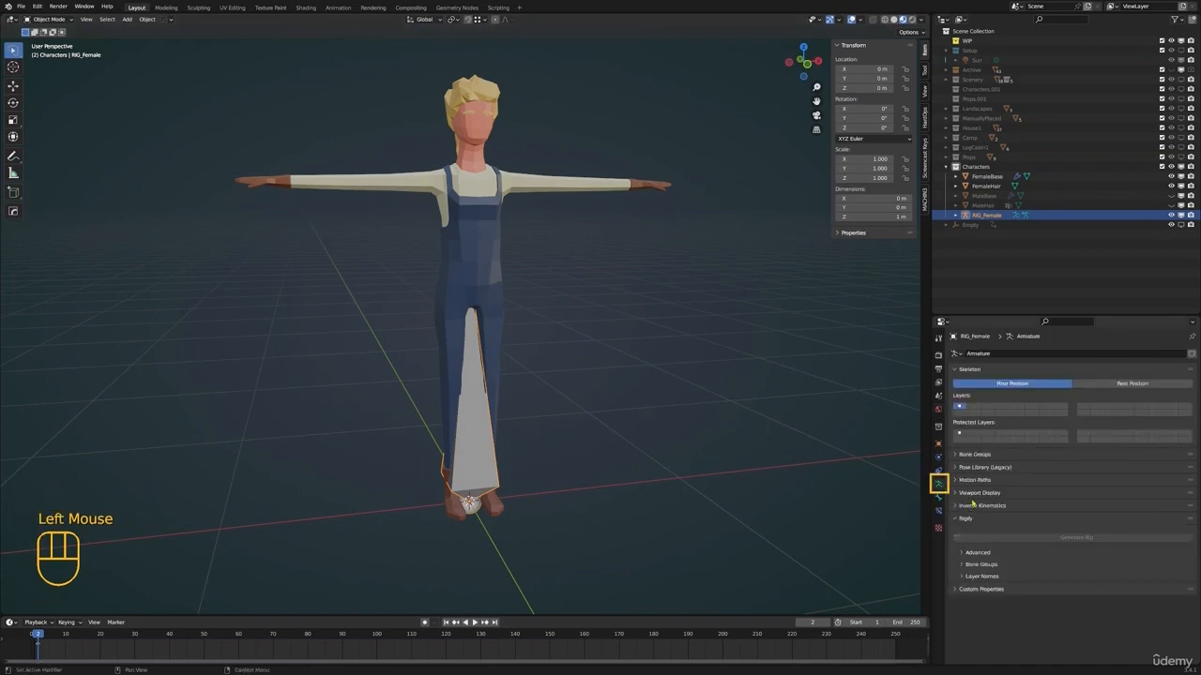
click(965, 493)
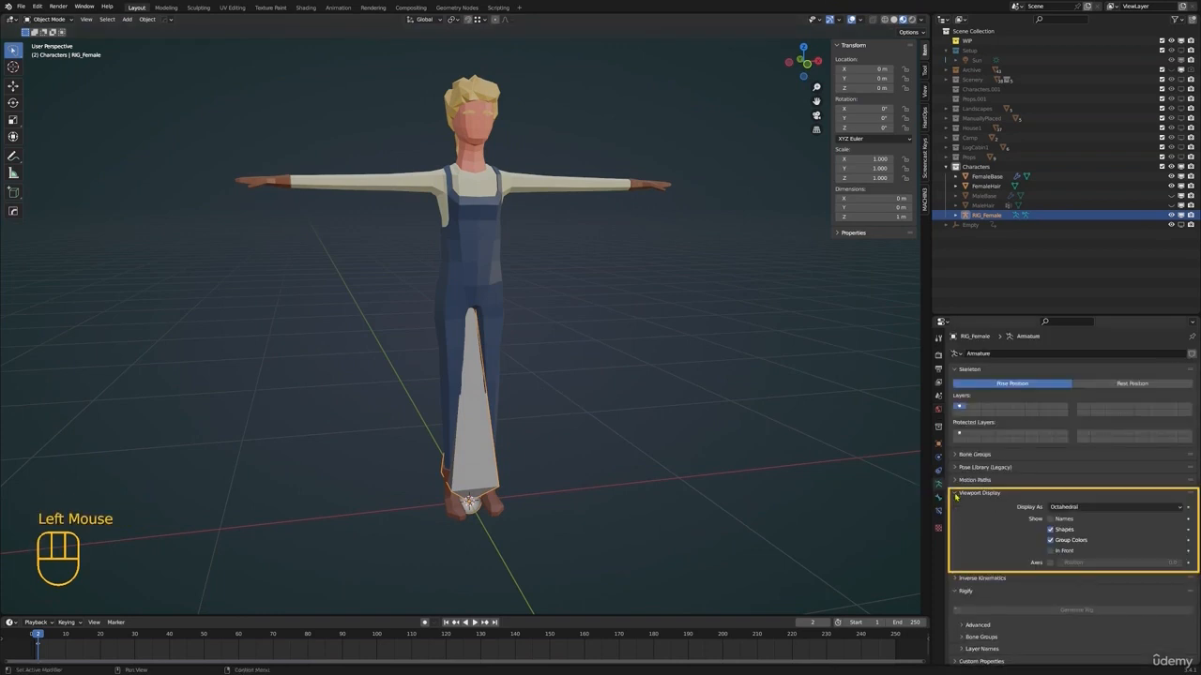
click(1051, 551)
middle_drag(563, 383, 469, 276)
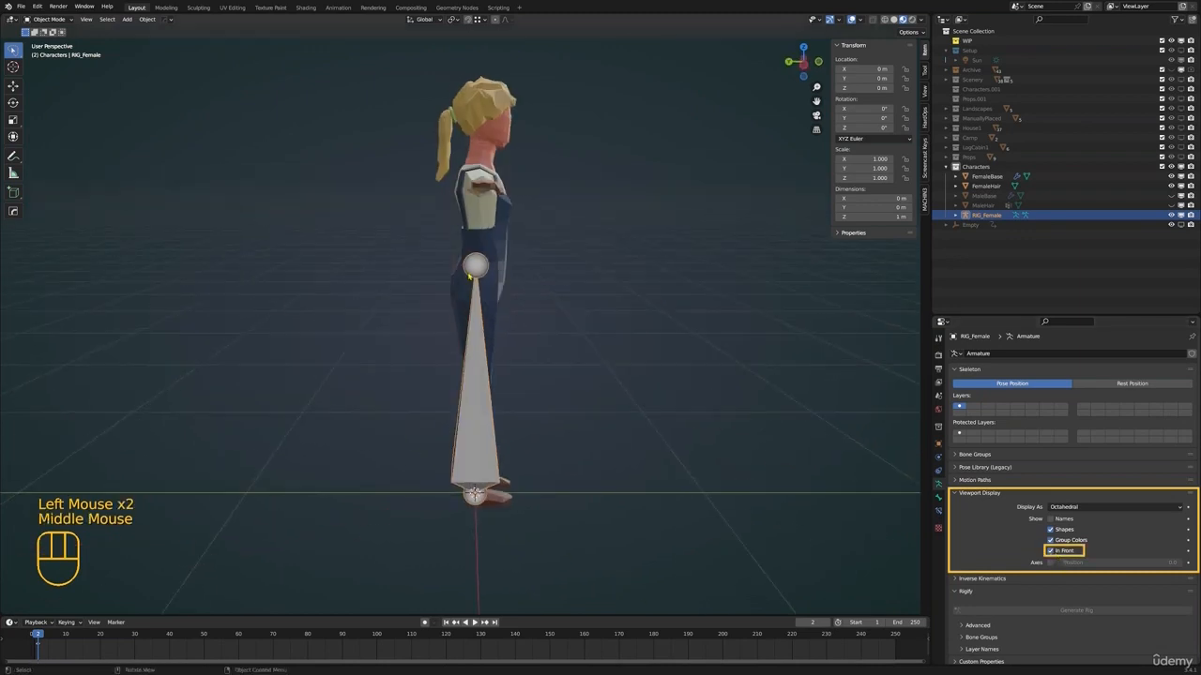
middle_drag(618, 329, 441, 284)
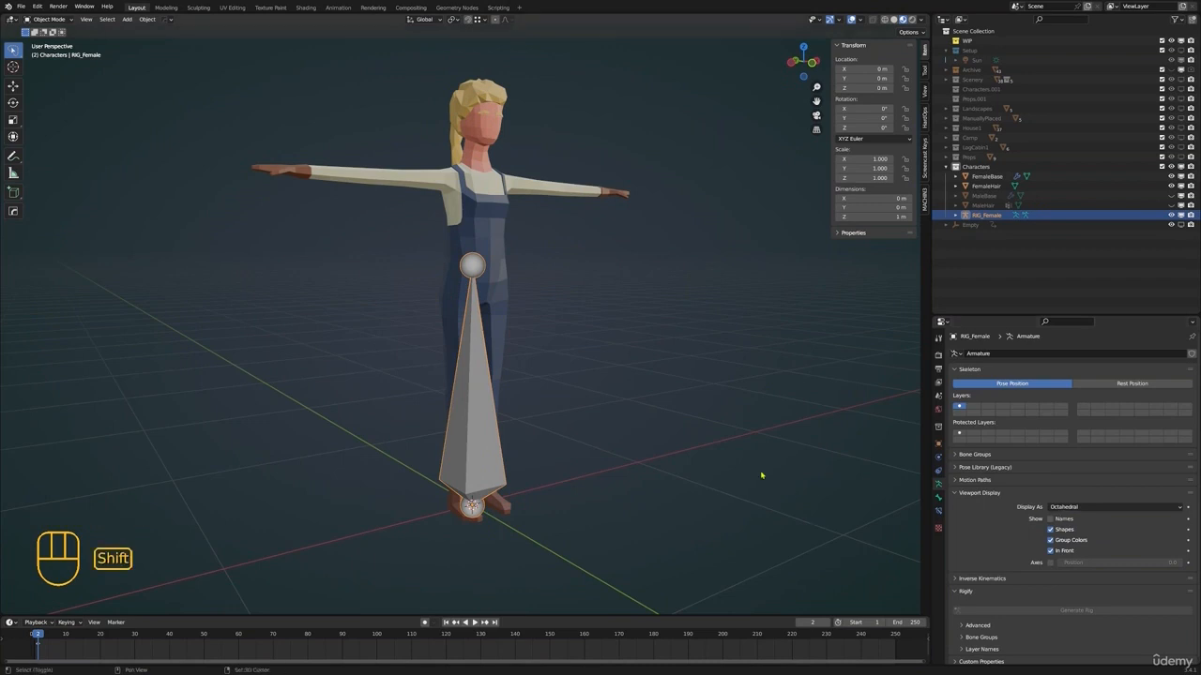
click(1049, 519)
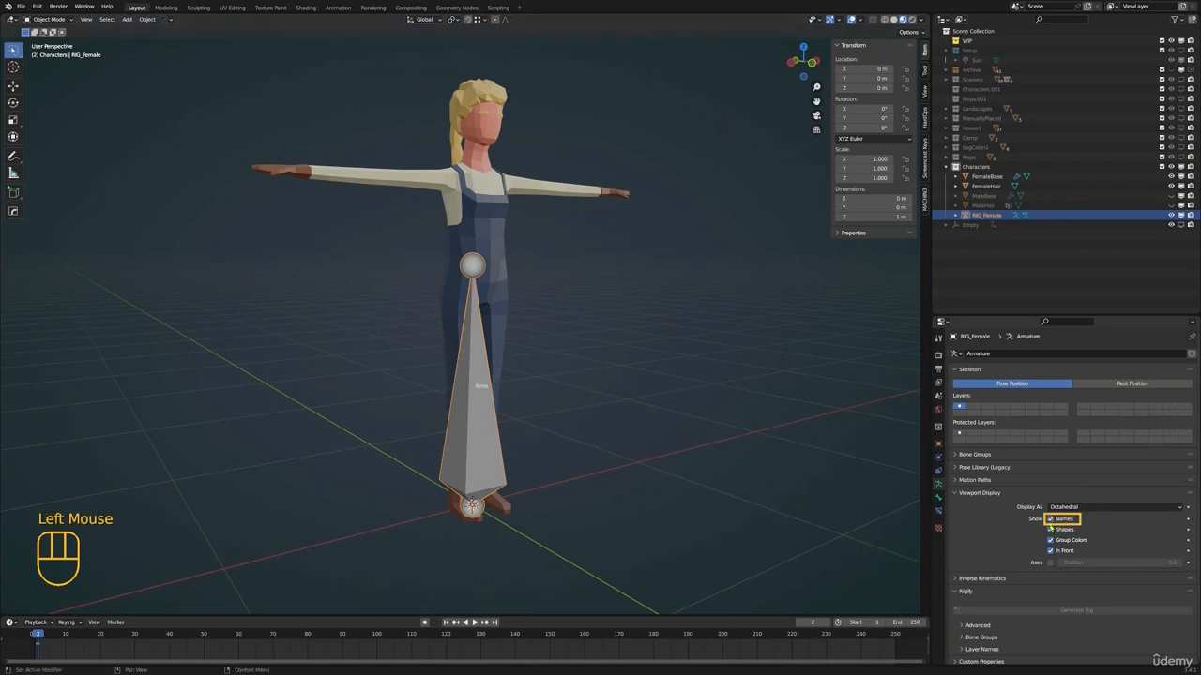
shift+middle_drag(528, 287, 598, 285)
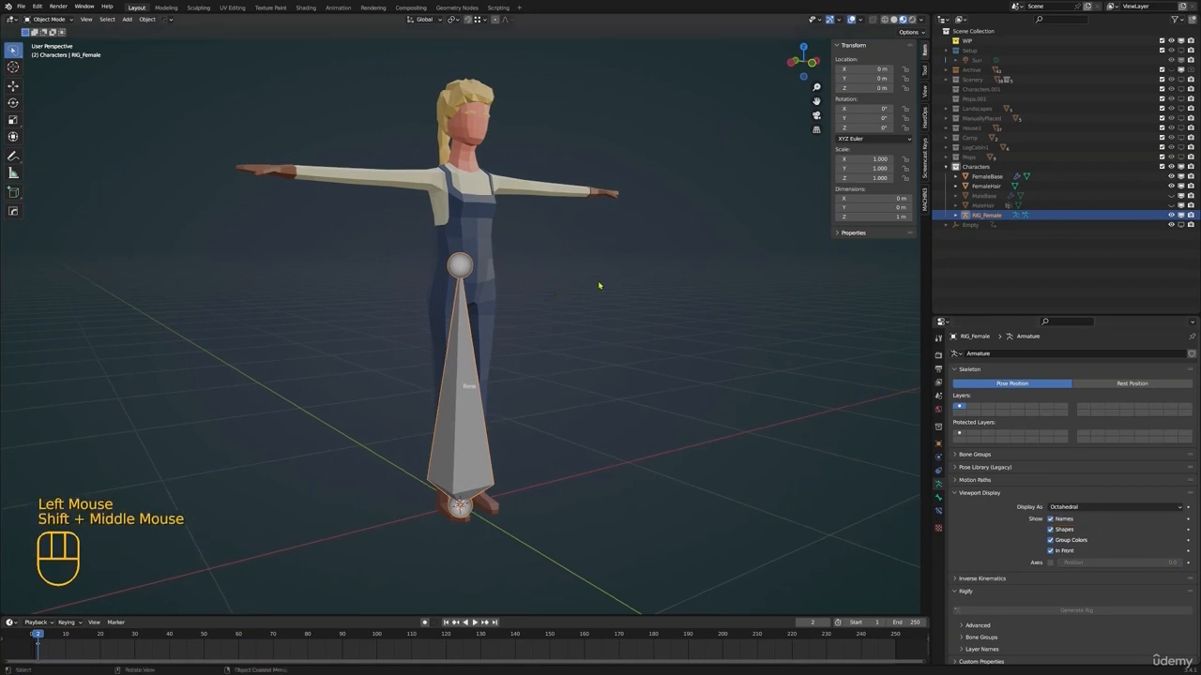
Try moving the whole RIG_Female bone in Edit Mode from the front view and cancel the move
key(KP_1)
key(Tab)
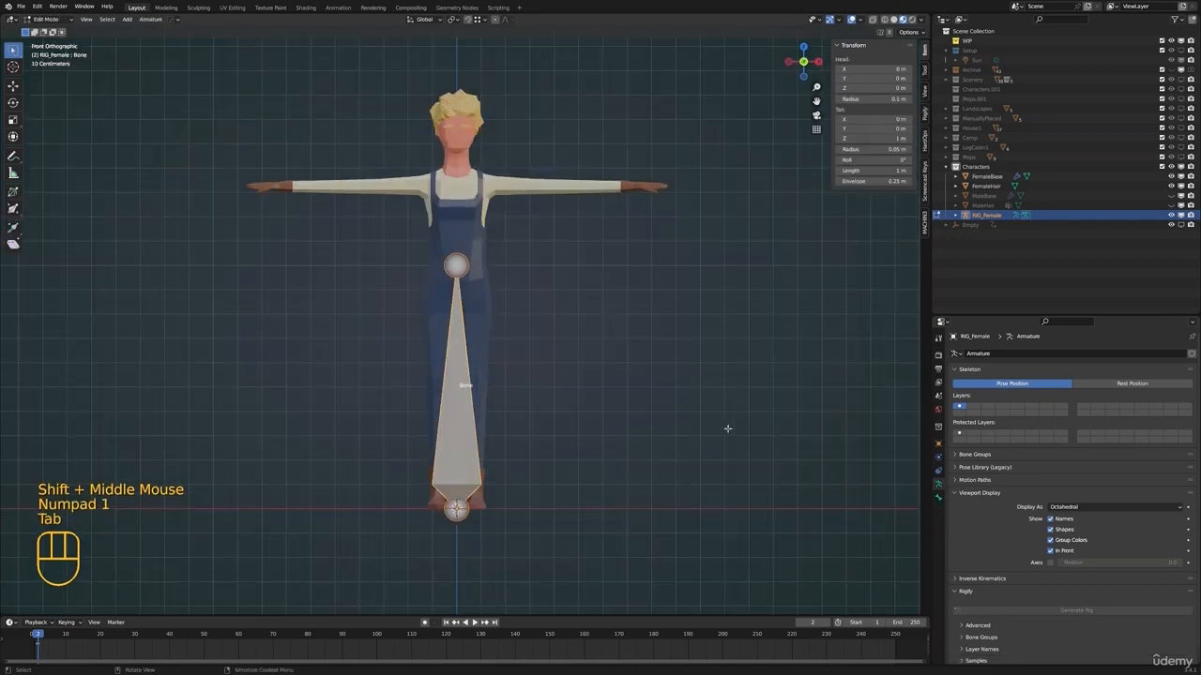
key(a)
key(g)
right_click(741, 358)
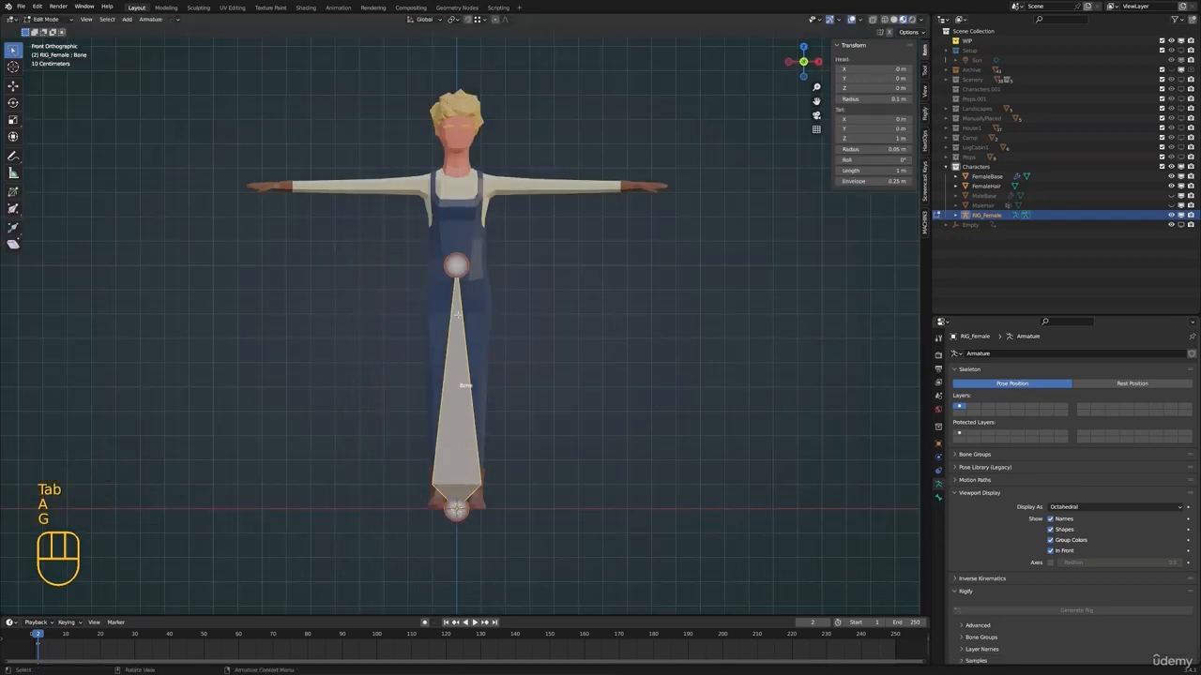
Switch RIG_Female to Pose Mode, try moving the bone and cancel the move
key(ctrl+Tab)
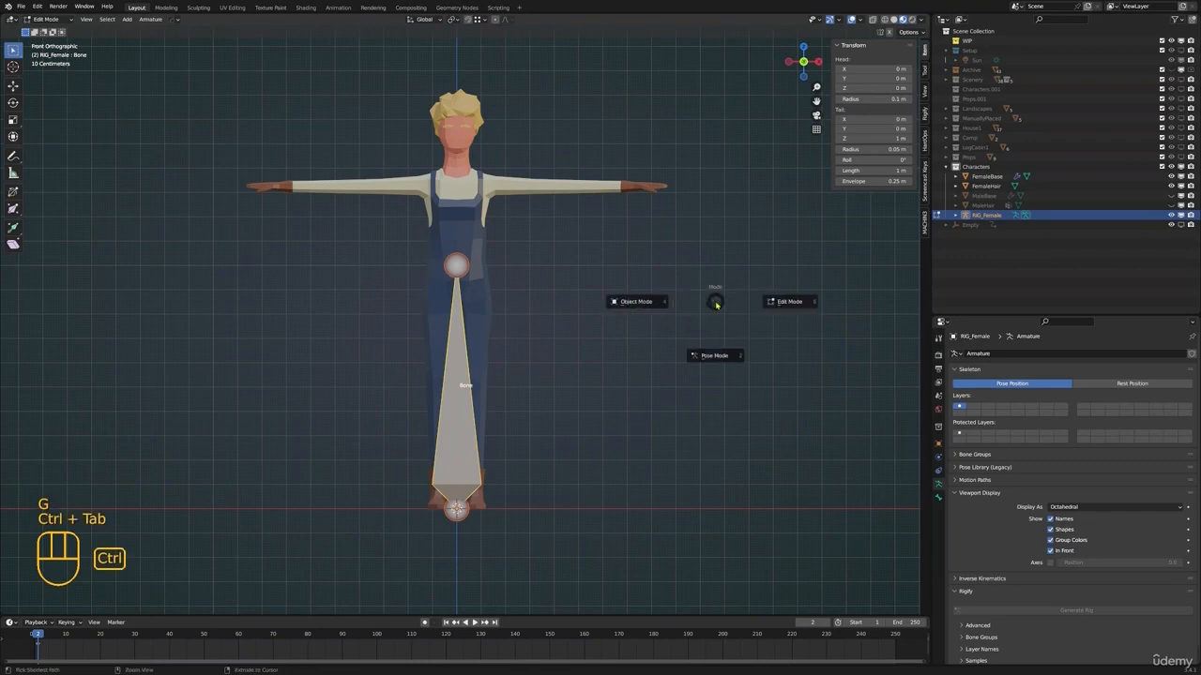
click(671, 319)
middle_drag(553, 300, 494, 334)
key(g)
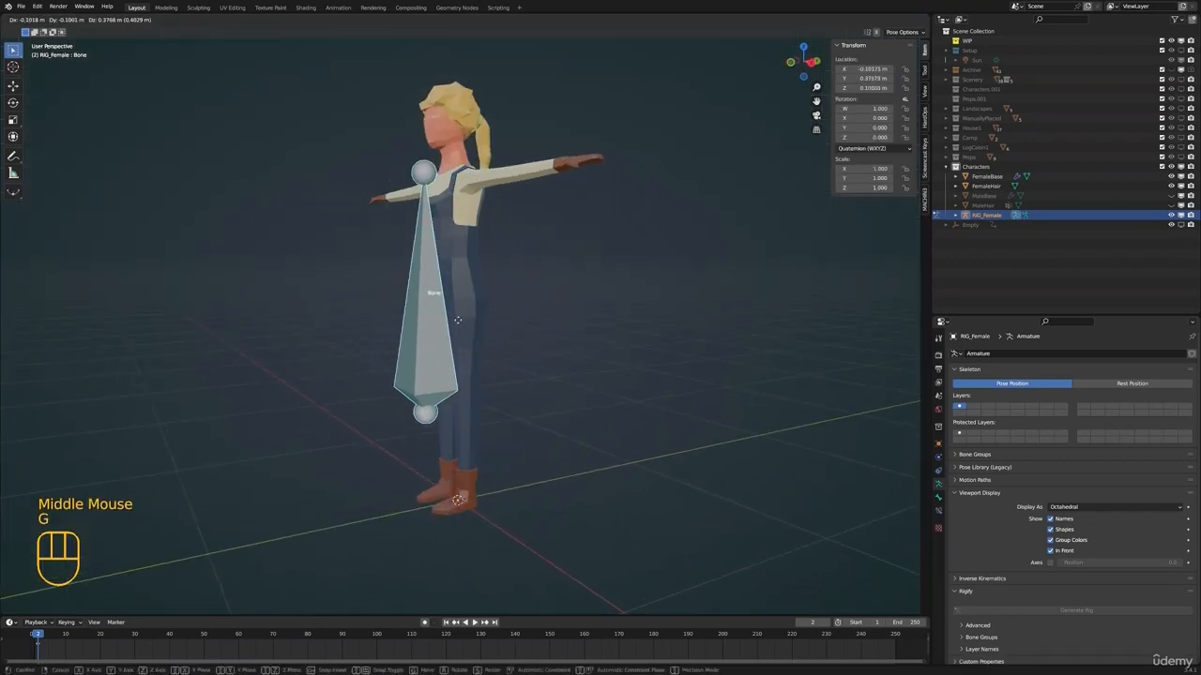
key(Escape)
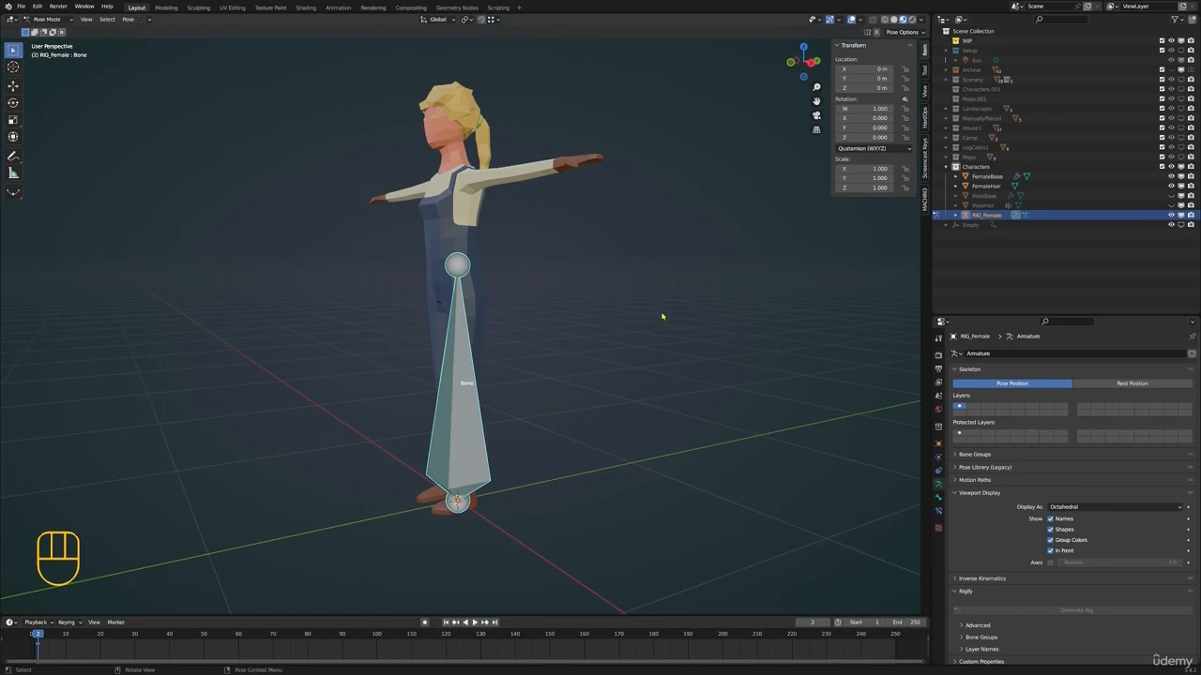
In Edit Mode, shorten the bone to the pelvis by raising its base to about Z 0.89 m and its tip to about Z 1.02 m
key(ctrl+Tab)
middle_drag(662, 317, 593, 335)
key(Tab)
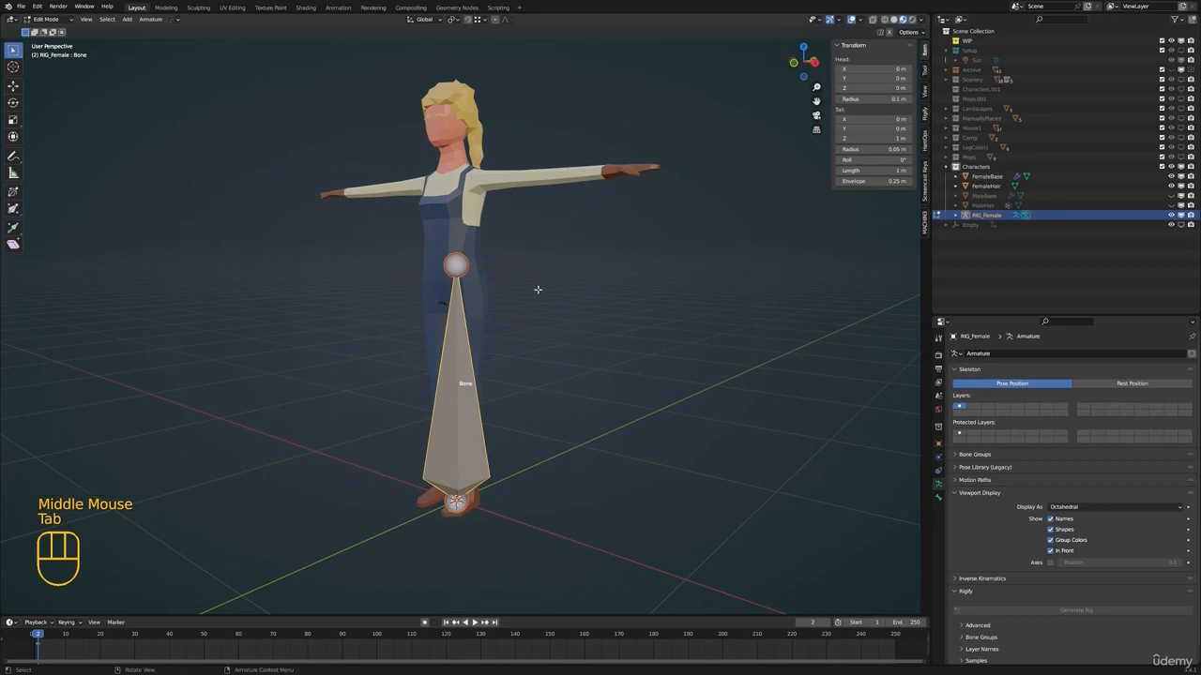
key(KP_1)
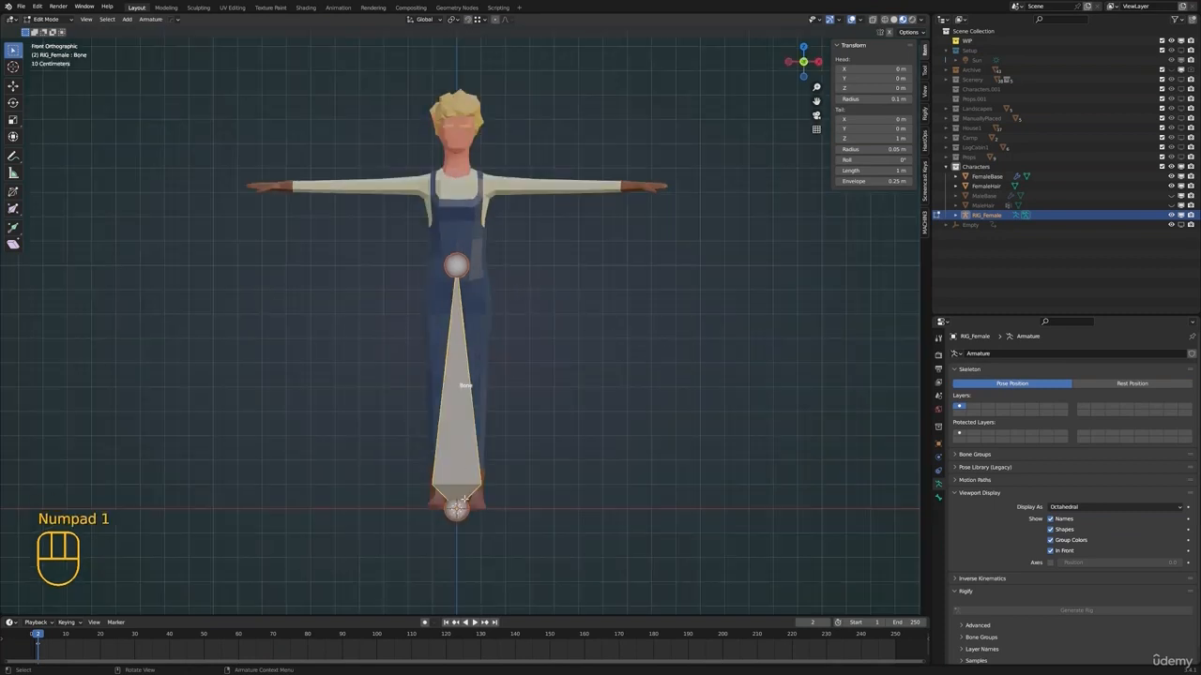
click(464, 500)
key(g)
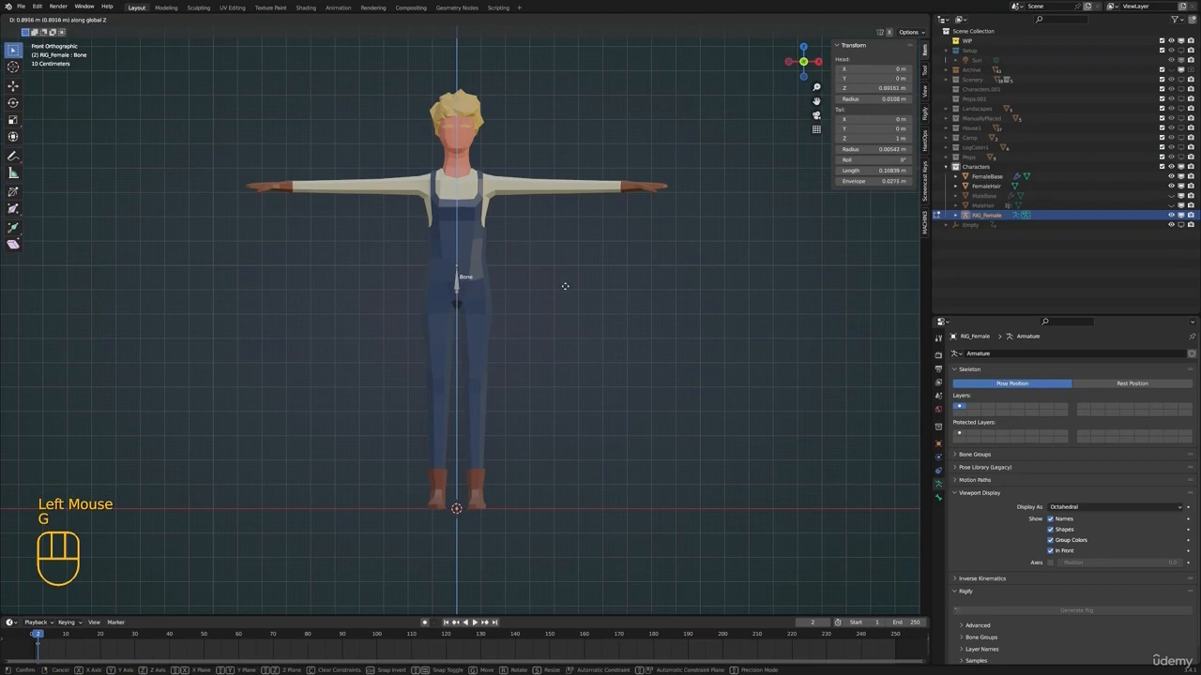
shift+middle_drag(494, 287, 569, 314)
click(496, 310)
key(g)
click(495, 307)
click(487, 289)
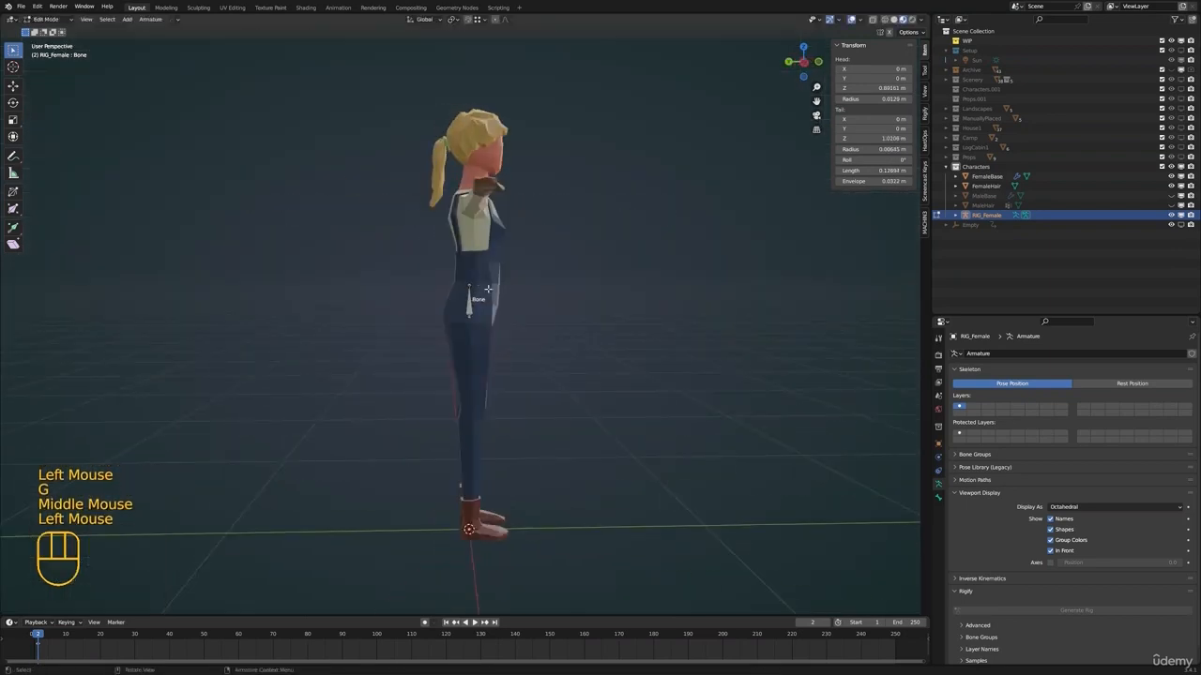
Move the whole pelvis bone about -0.009 m along the Y axis to centre it in the body
click(473, 307)
key(g)
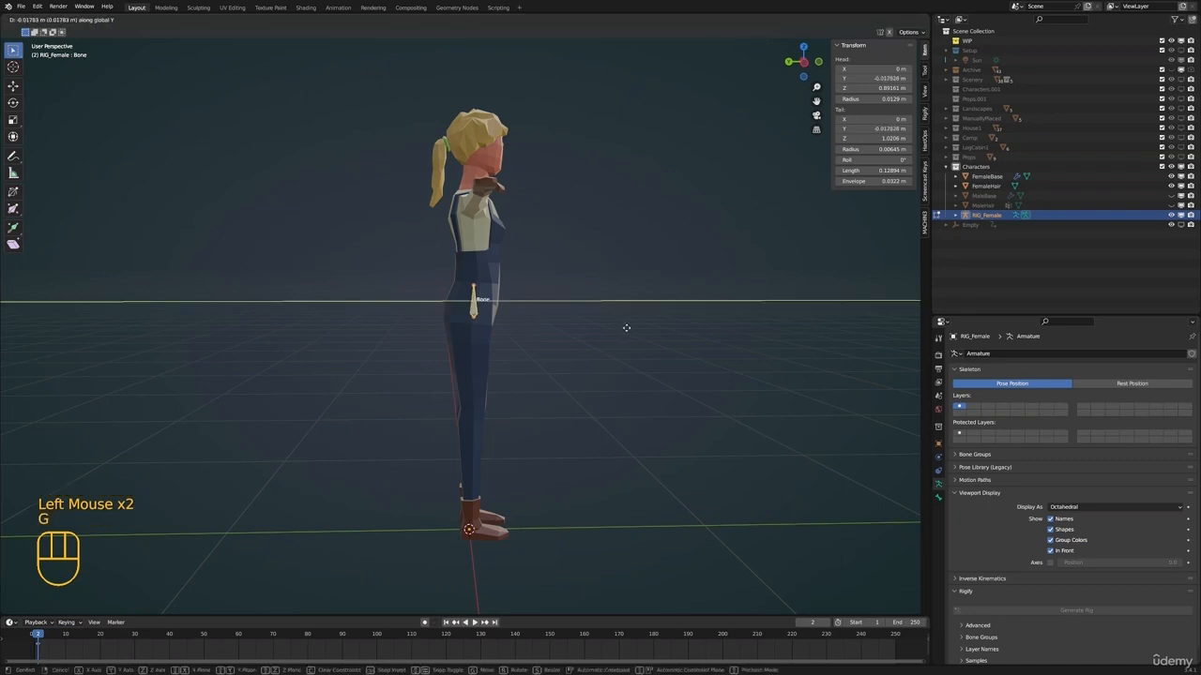
click(624, 328)
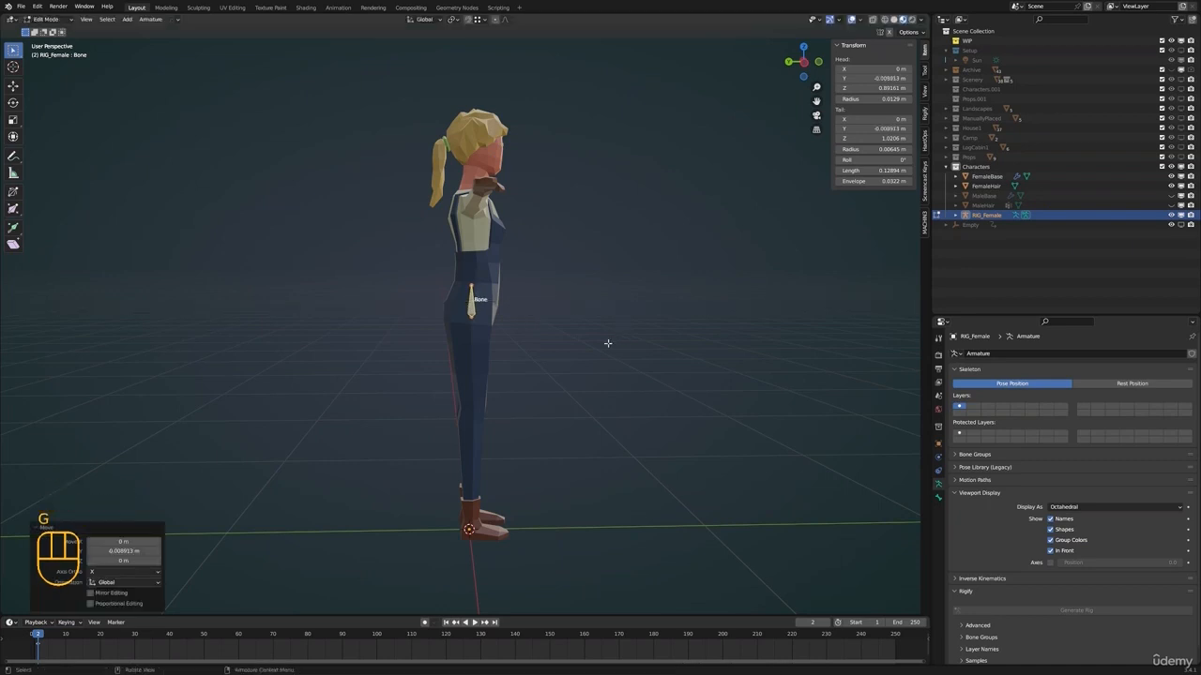
Extrude two spine bones straight up from the pelvis bone's tip, about 0.17 m and 0.18 m long
key(KP_1)
click(460, 280)
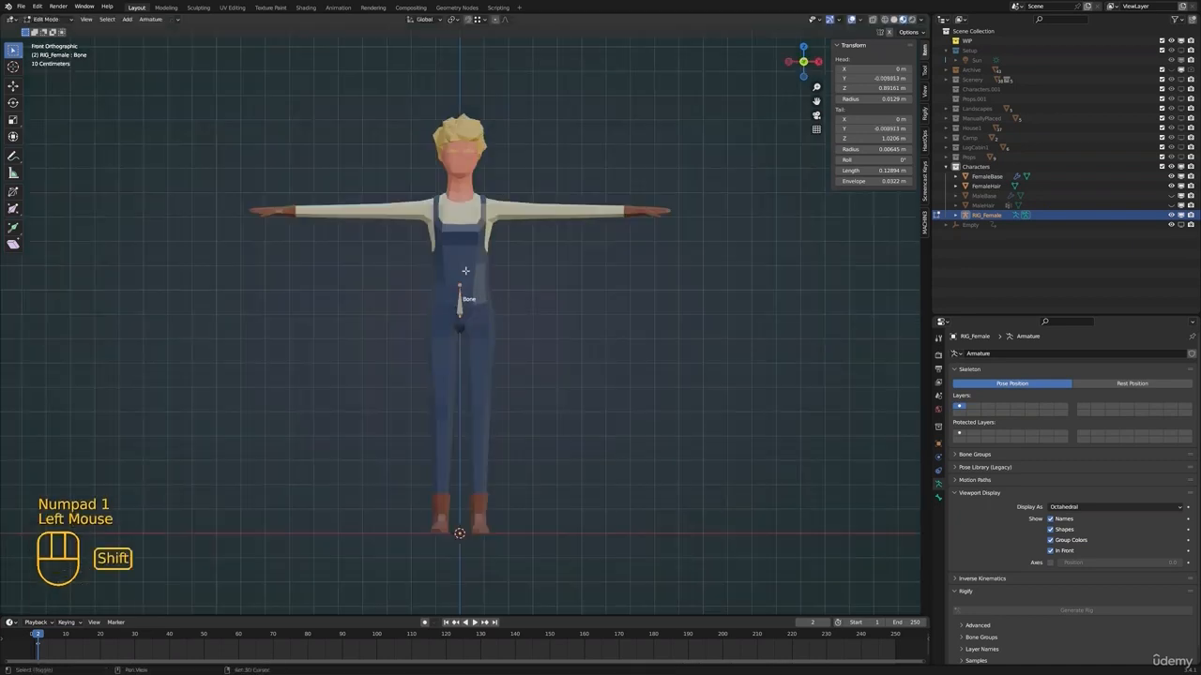
shift+middle_drag(460, 280, 474, 274)
scroll(473, 275, up, 1)
key(e)
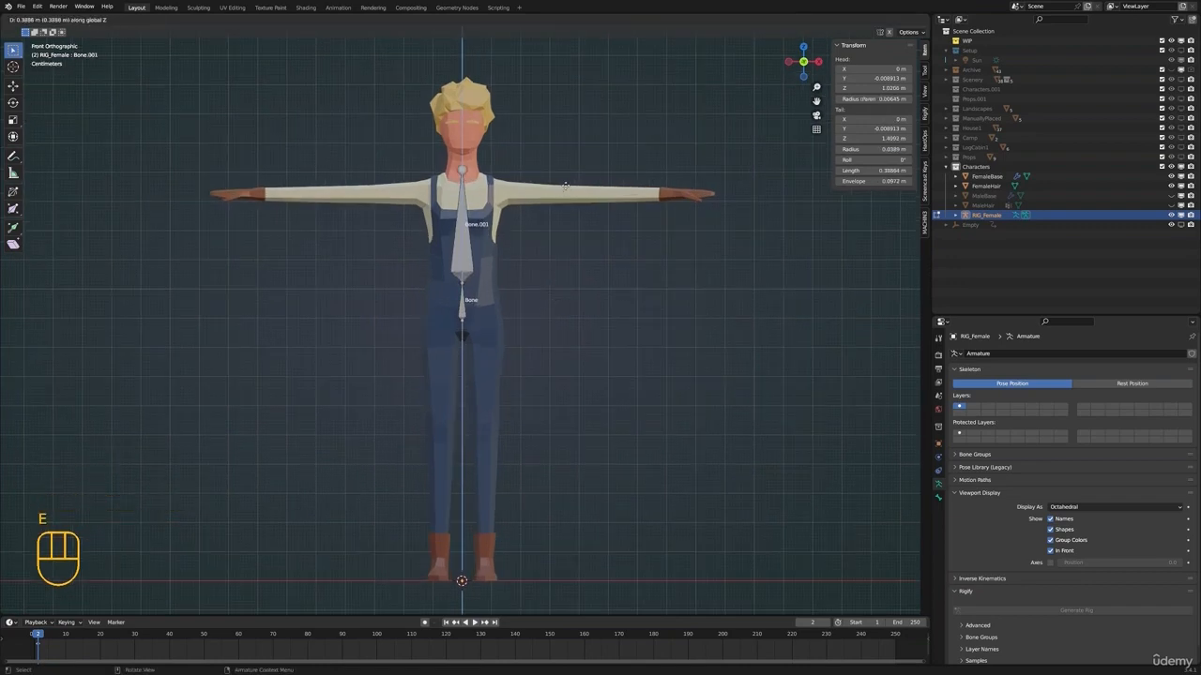
key(shift)
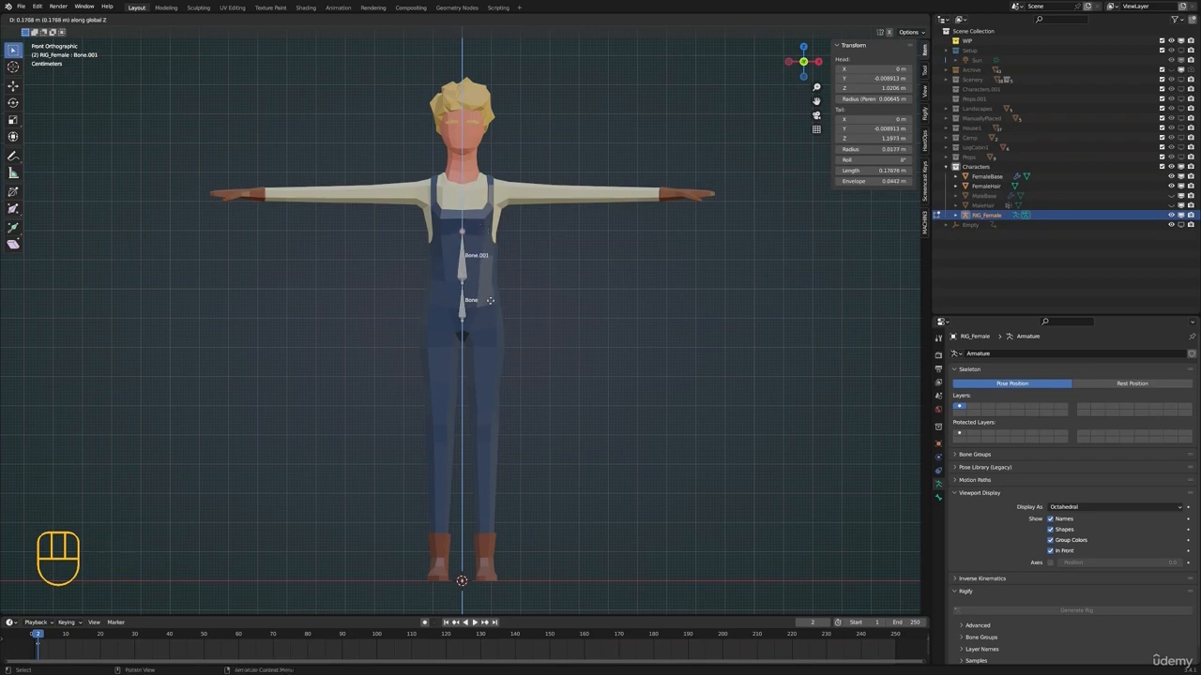
click(492, 305)
key(e)
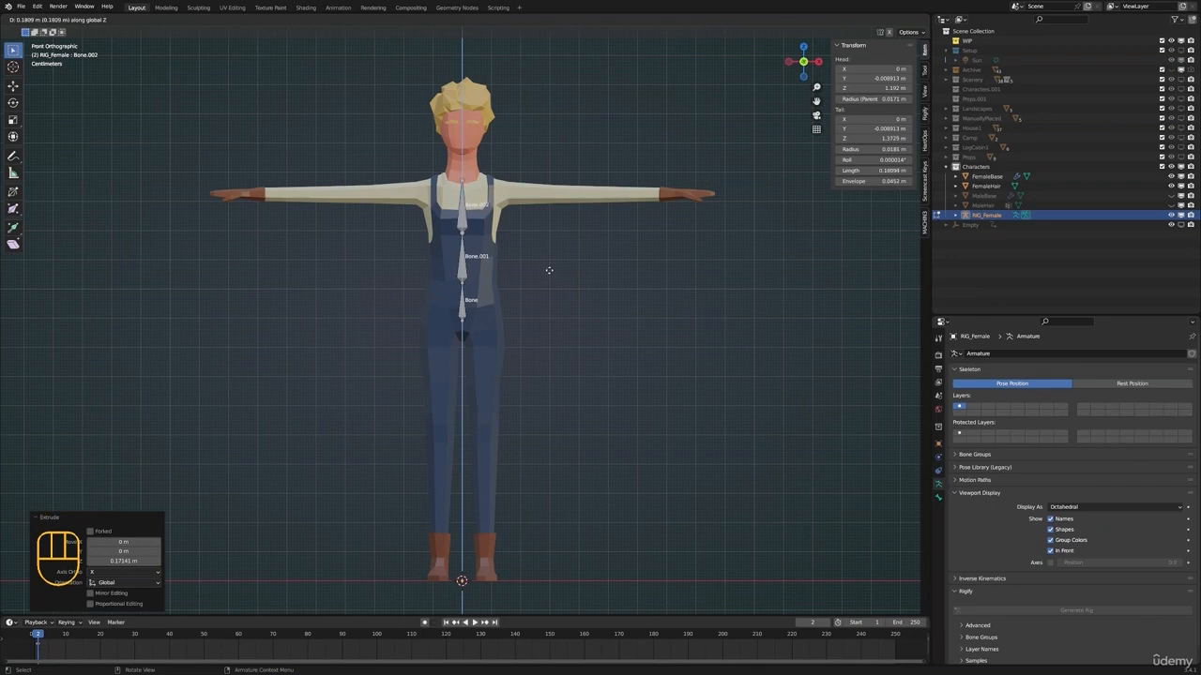
click(549, 271)
From the side view, extrude a forward-leaning neck bone about 0.12 m long and a vertical head bone about 0.14 m long
shift+middle_drag(567, 251, 522, 267)
key(KP_3)
shift+middle_drag(500, 213, 492, 244)
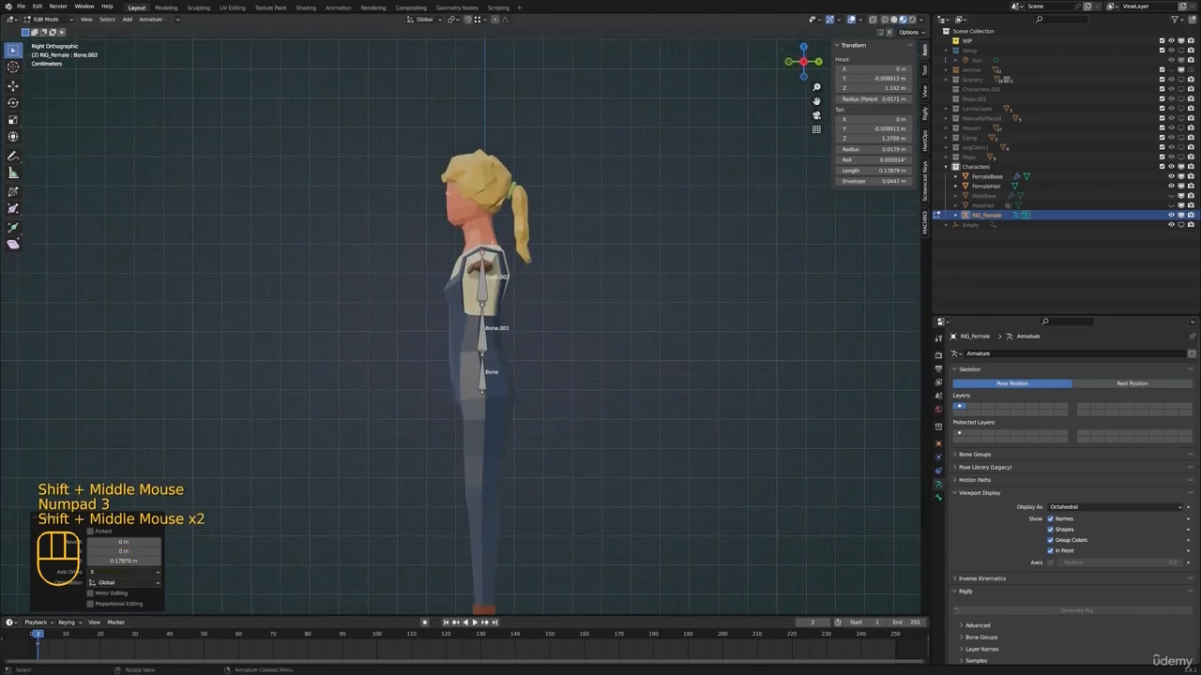
scroll(517, 197, up, 2)
key(e)
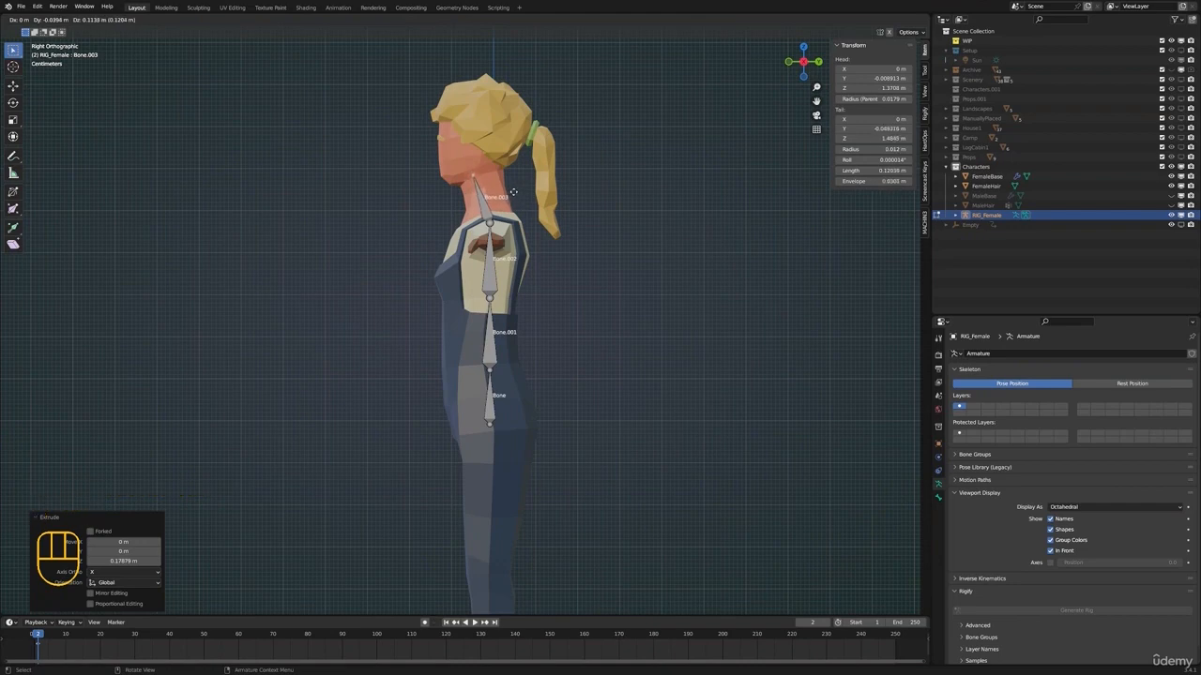
click(516, 189)
key(e)
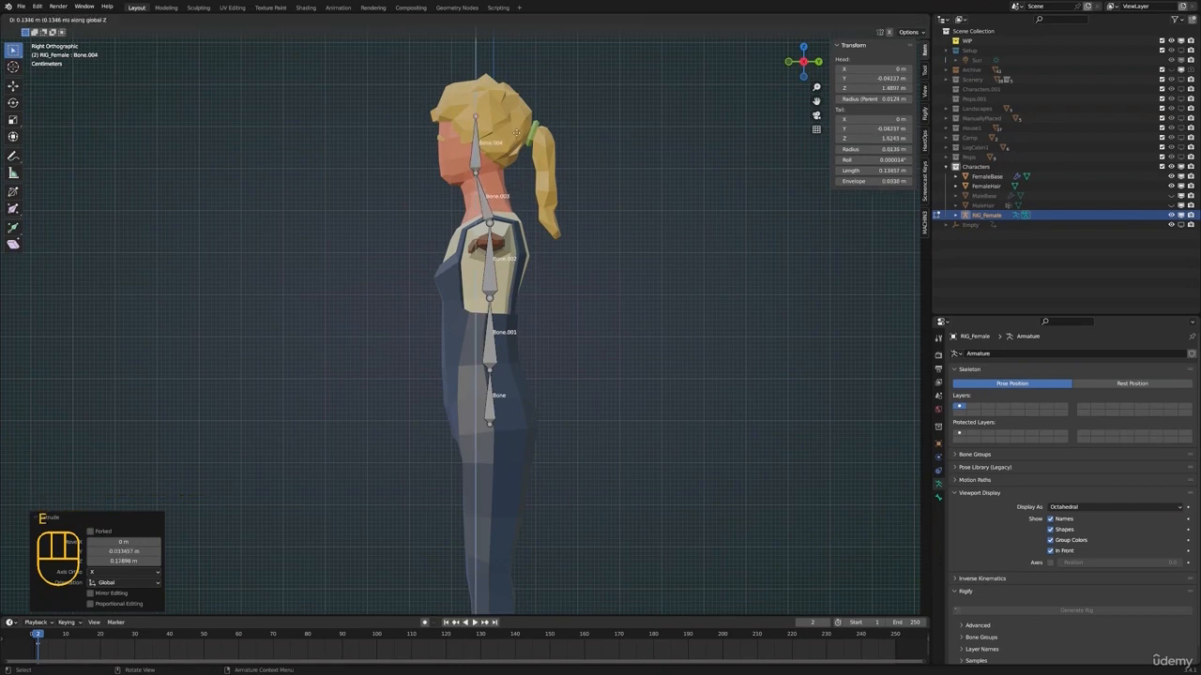
click(477, 164)
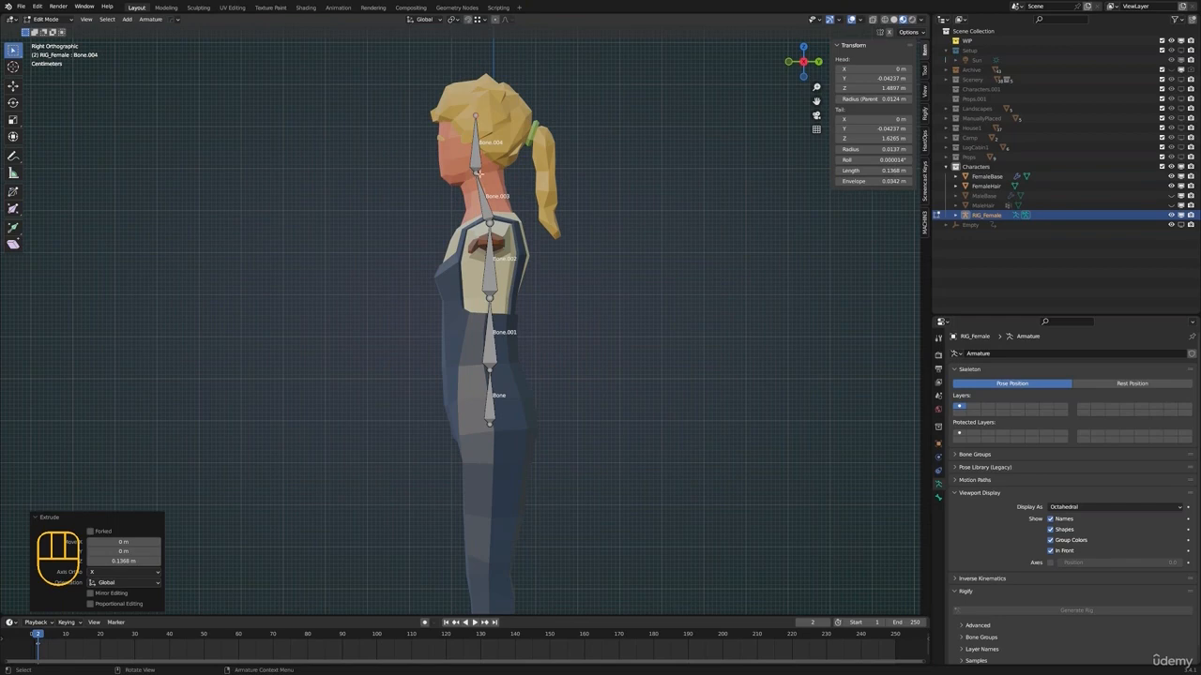
click(479, 172)
key(g)
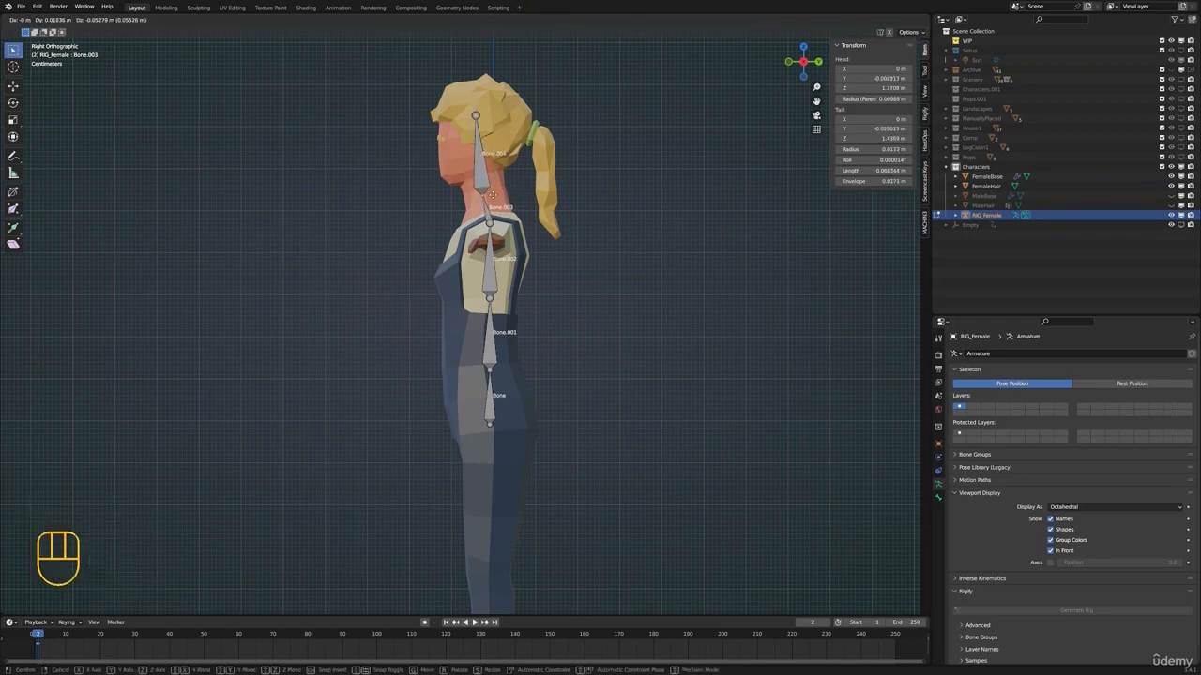
click(486, 177)
Raise the joint between the chest and neck bones about 0.06 m along Z and shift it about -0.012 m along Y
click(490, 222)
key(g)
key(z)
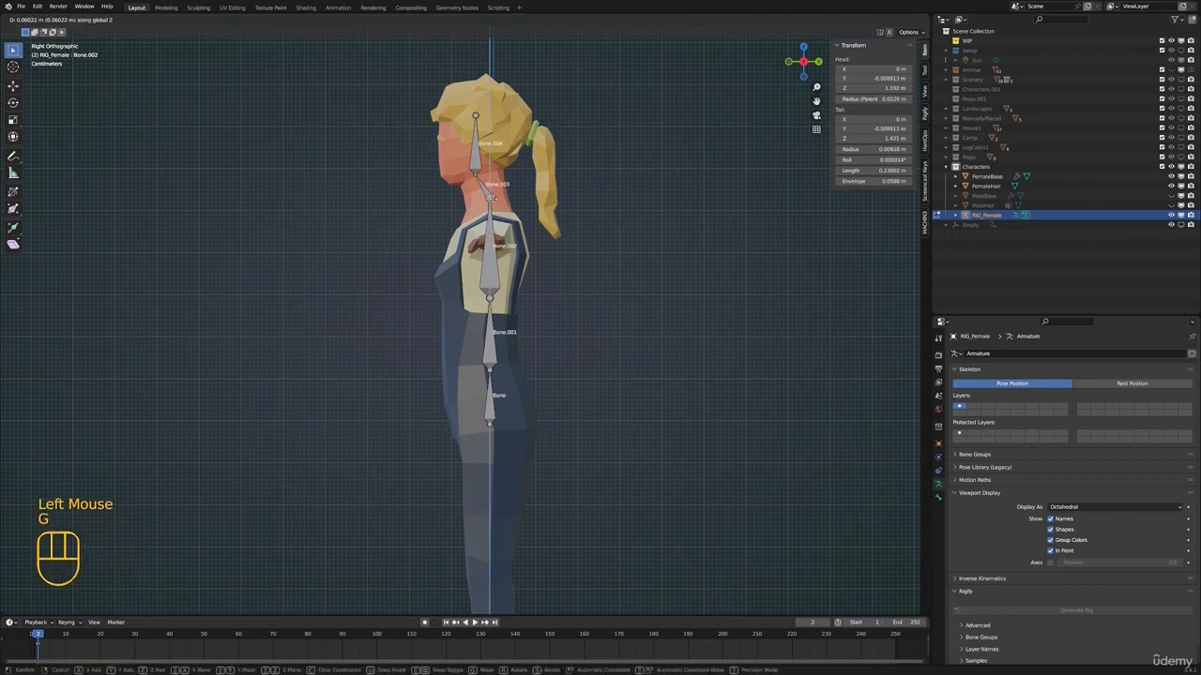
click(491, 197)
key(g)
key(y)
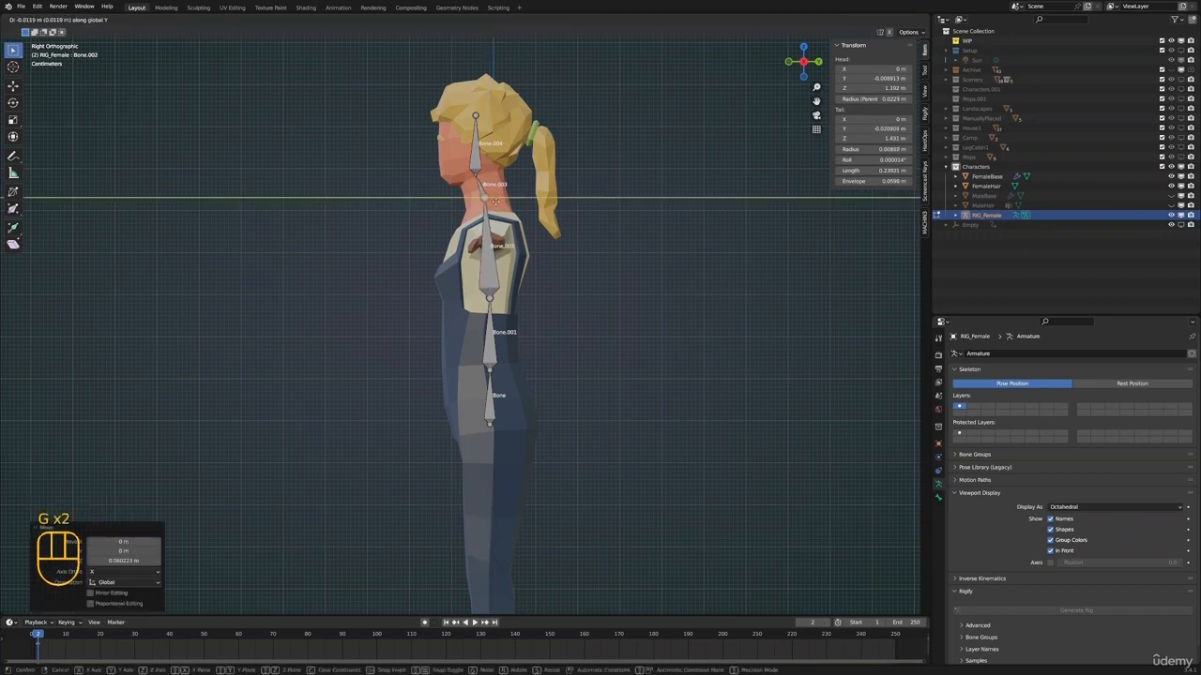
click(495, 201)
Move the joint between Bone.001 and Bone.002 forward to about Y -0.02 m, Z 1.19 m
click(483, 254)
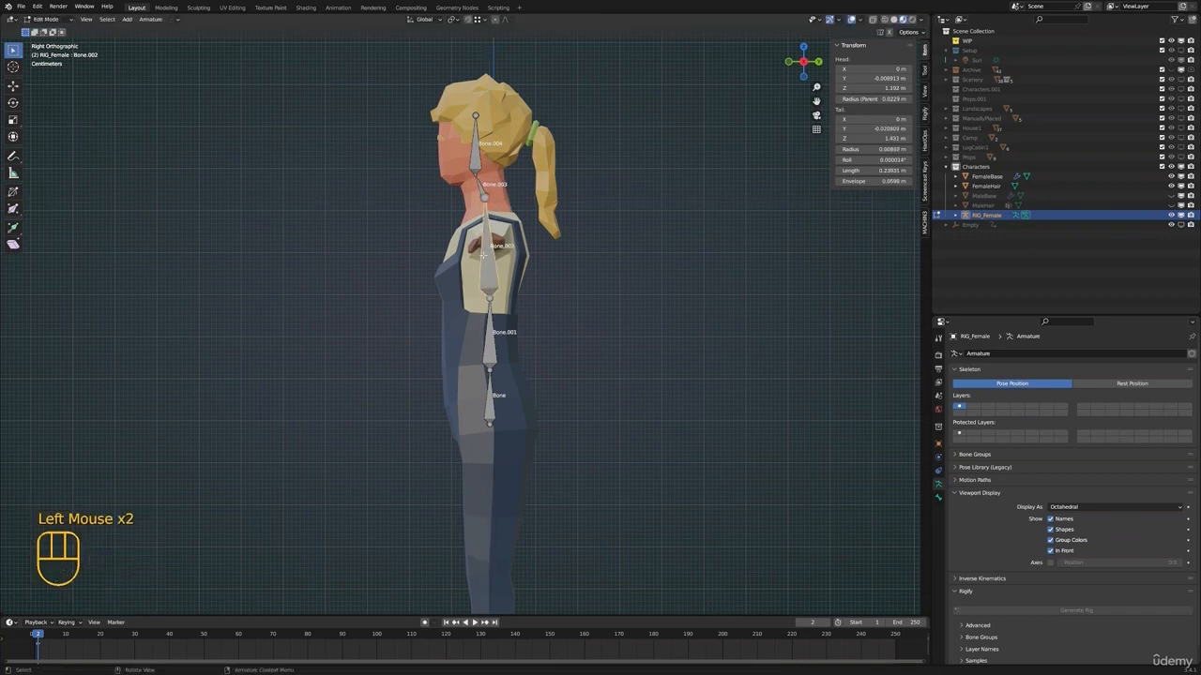
click(490, 369)
key(g)
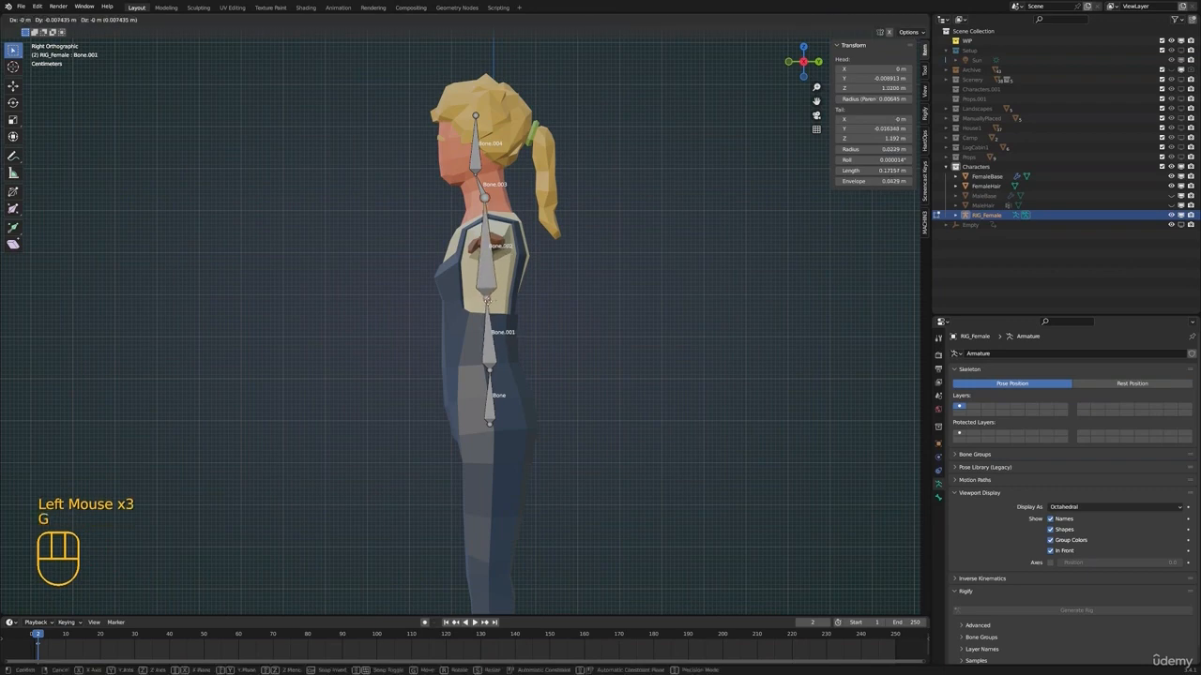
click(492, 371)
click(495, 370)
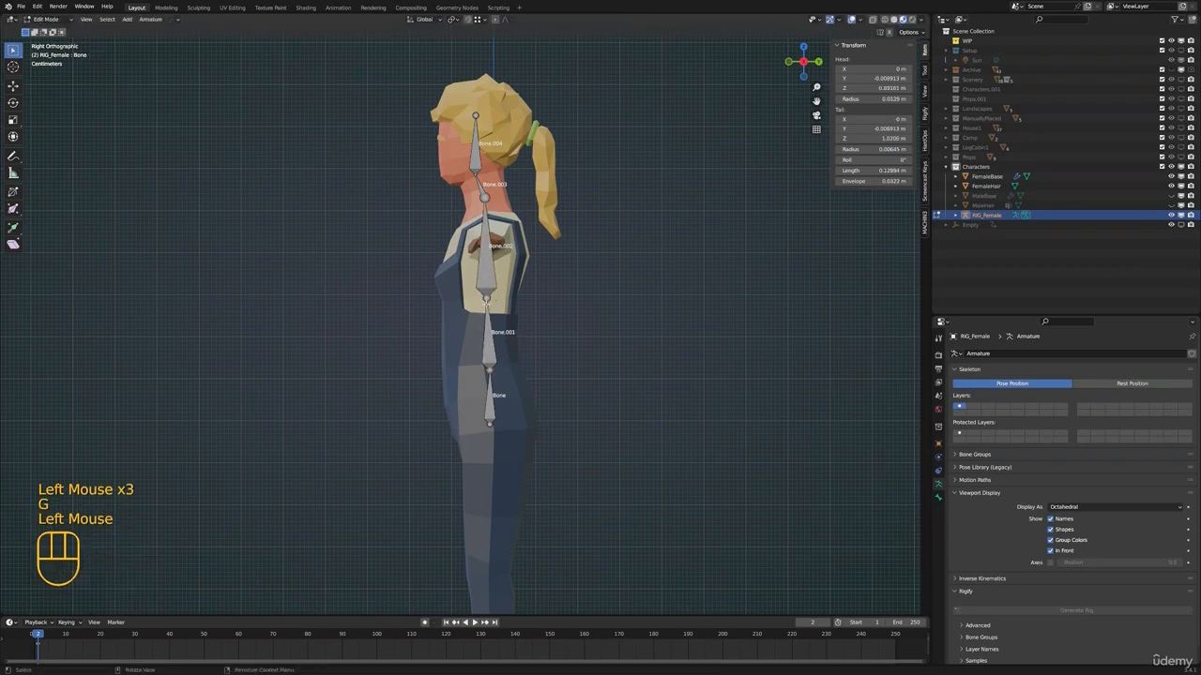
click(485, 303)
key(g)
click(501, 296)
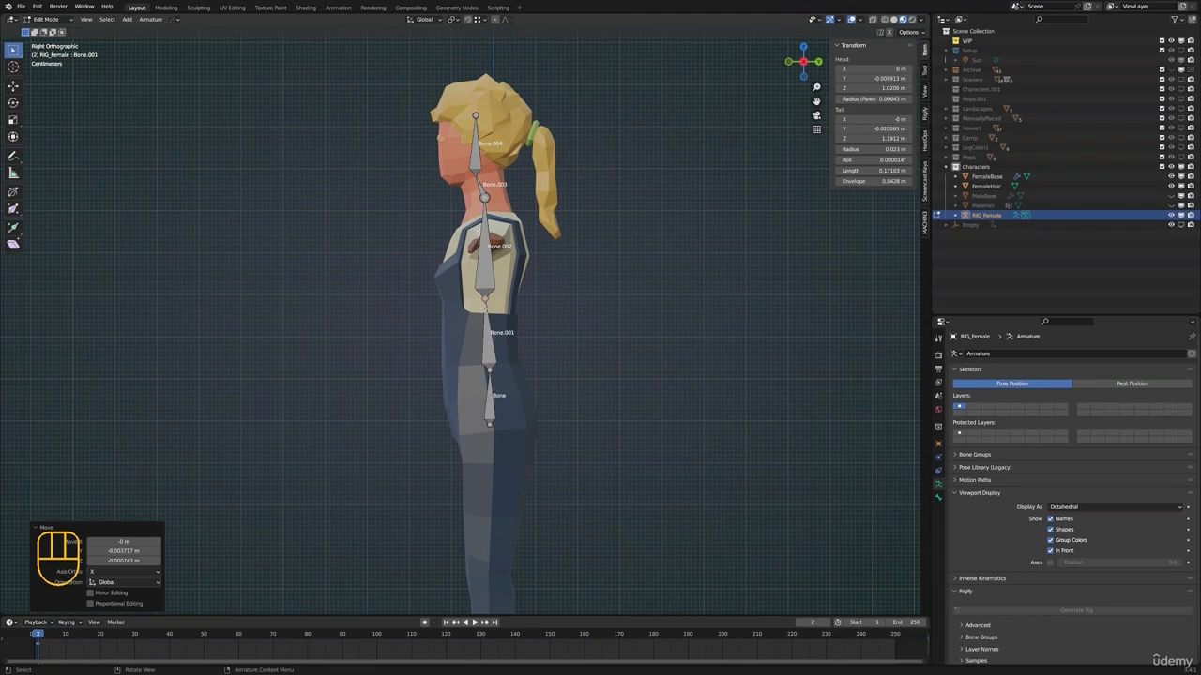
Move the joint between the pelvis bone and Bone.001 forward to about Y -0.018 m in the side view
middle_drag(486, 321, 600, 332)
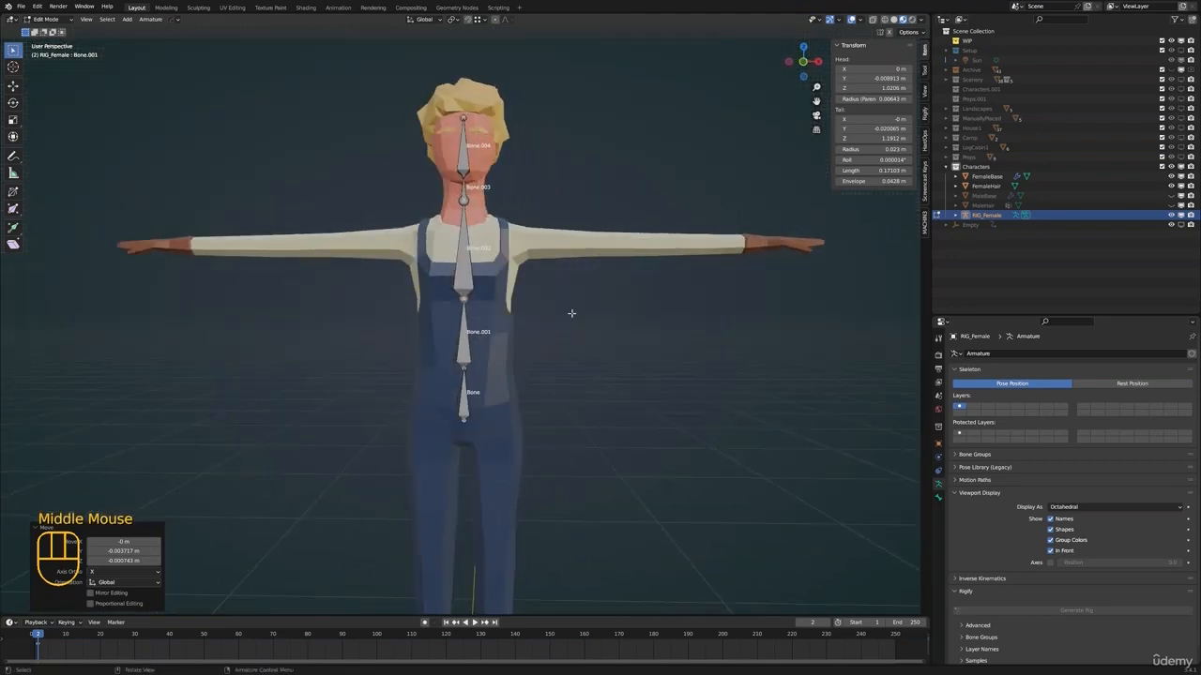
key(KP_3)
click(490, 370)
key(g)
click(488, 373)
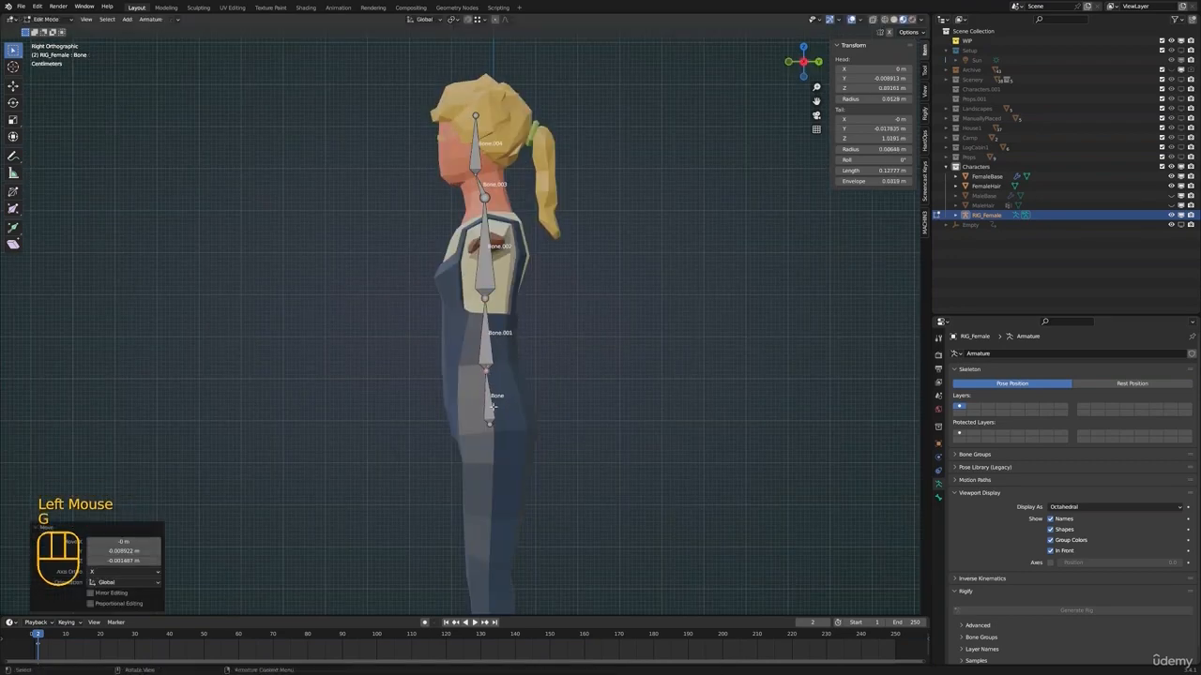
Move the pelvis bone's lower end to about Y 0.018 m, Z 0.897 m and its upper joint to Y -0.016 m, Z 1.022 m
key(g)
click(500, 421)
key(g)
click(486, 370)
Raise the joint between Bone.001 and Bone.002 about 0.03 m and shift it back to about Y -0.010 m, Z 1.222 m
click(484, 298)
key(g)
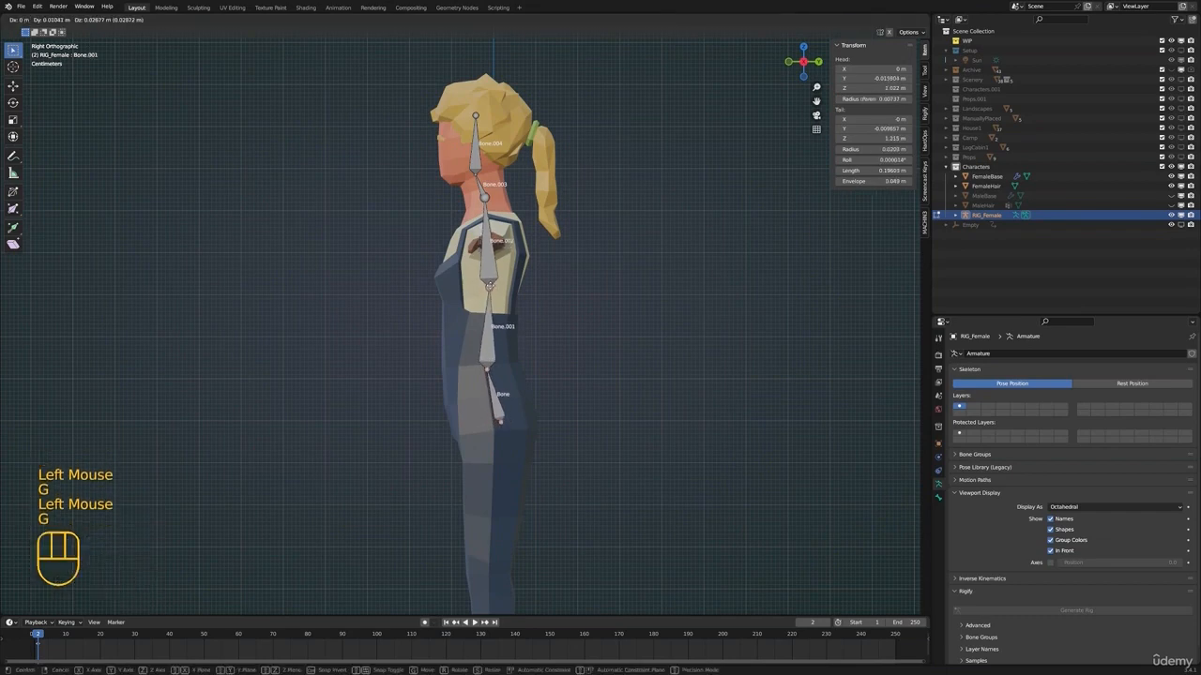
click(489, 282)
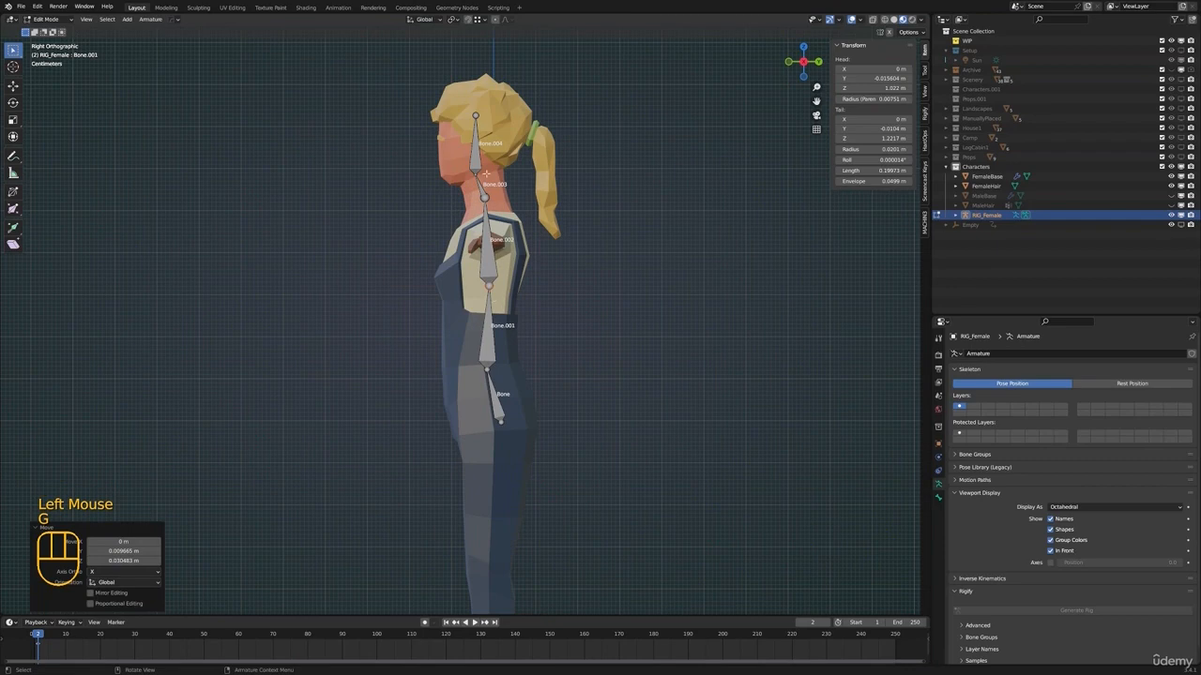
Lower the joint between Bone.002 and the neck bone to about Y -0.013 m, Z 1.392 m
click(484, 195)
key(g)
click(487, 212)
scroll(489, 212, down, 2)
middle_drag(492, 212, 539, 179)
middle_drag(539, 178, 532, 348)
Show the pelvis bone's properties and rename the bone Hips
click(455, 347)
key(F2)
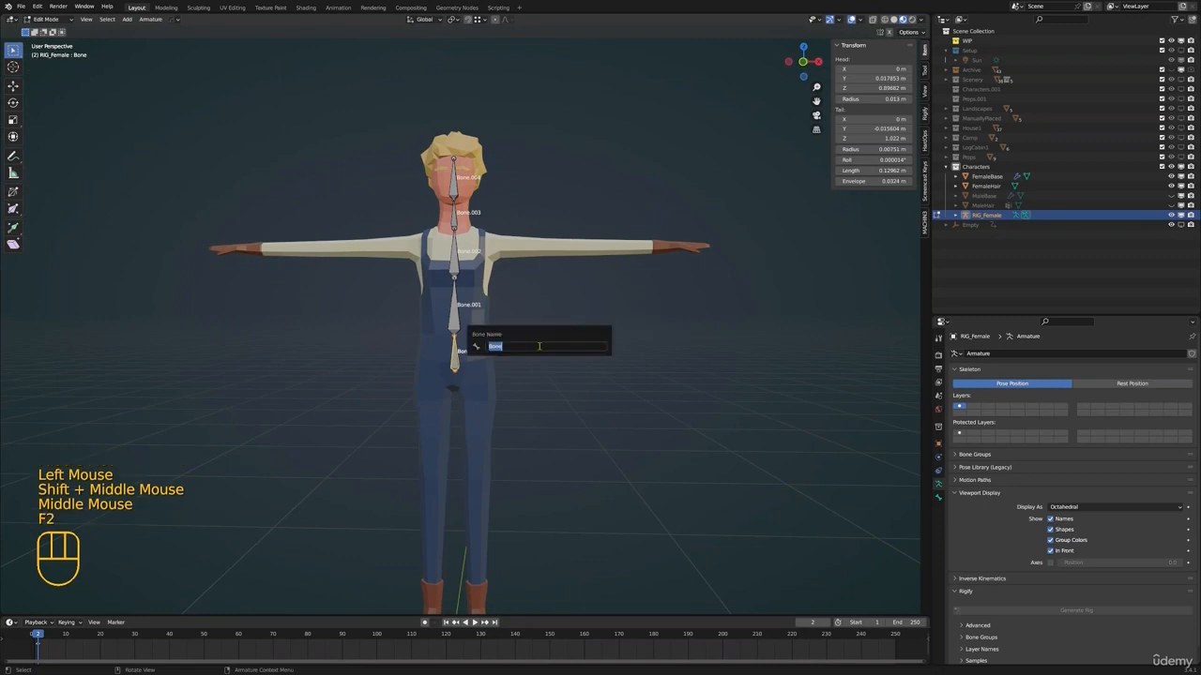
click(956, 215)
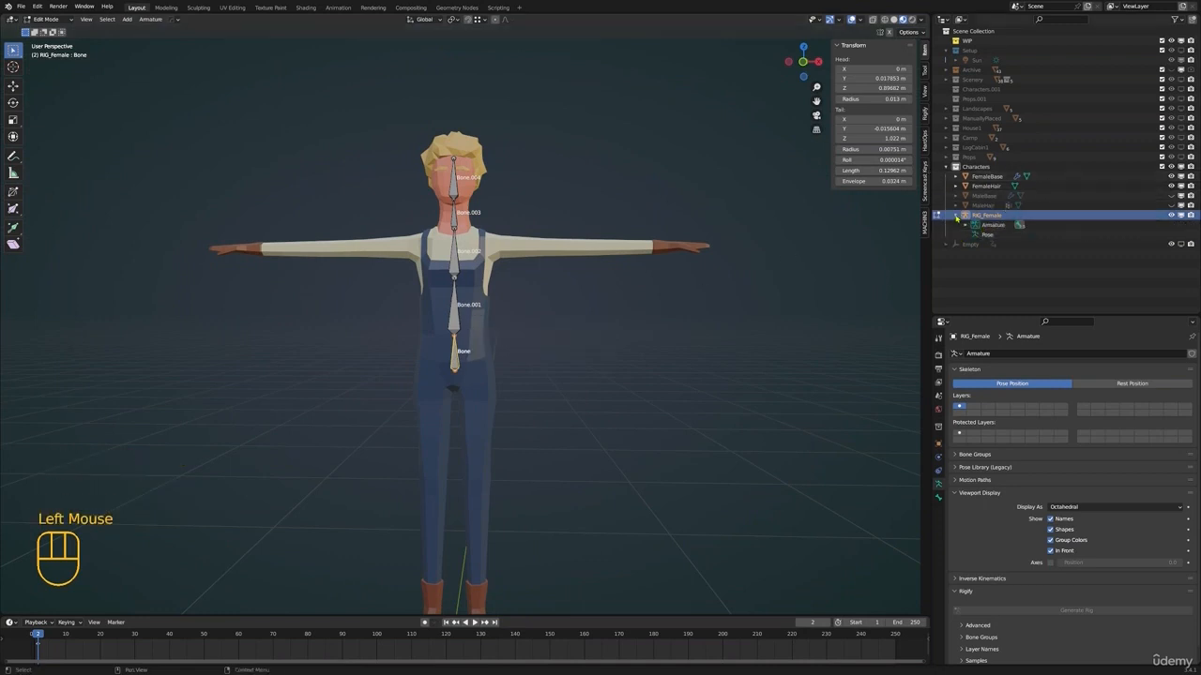
click(956, 215)
click(940, 498)
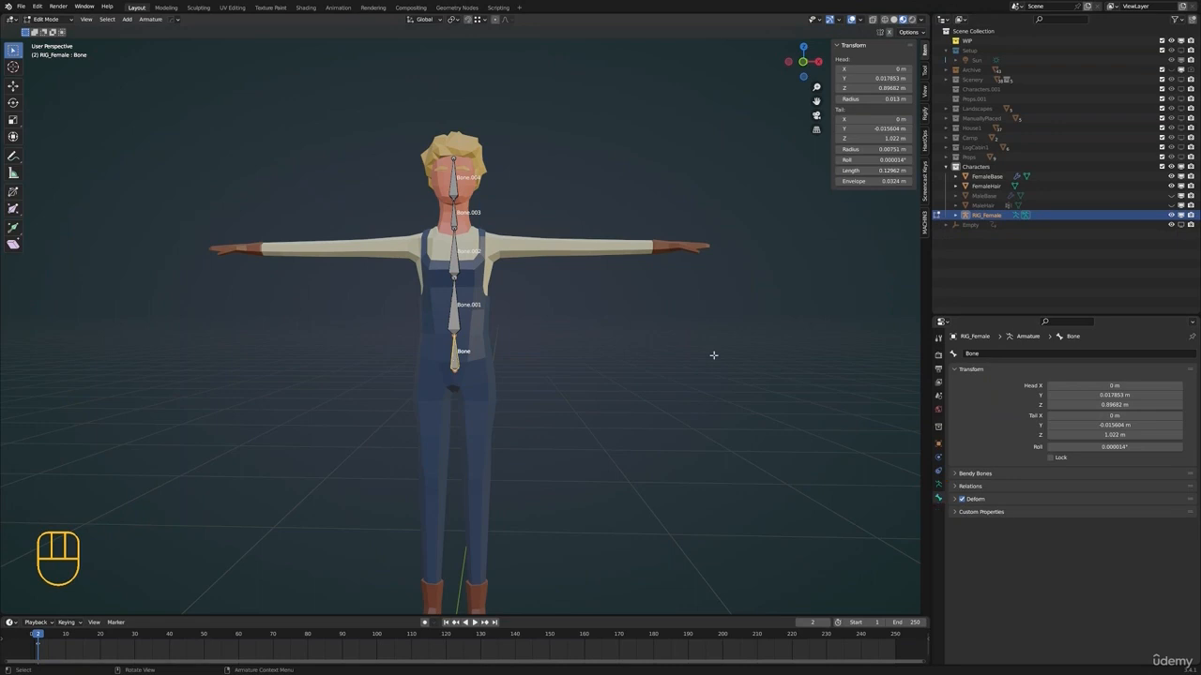
key(F2)
text(Hips)
key(Return)
Rename the two bones above Hips as Spine1 and Spine2, from lower to upper
click(454, 309)
key(F2)
text(Spine)
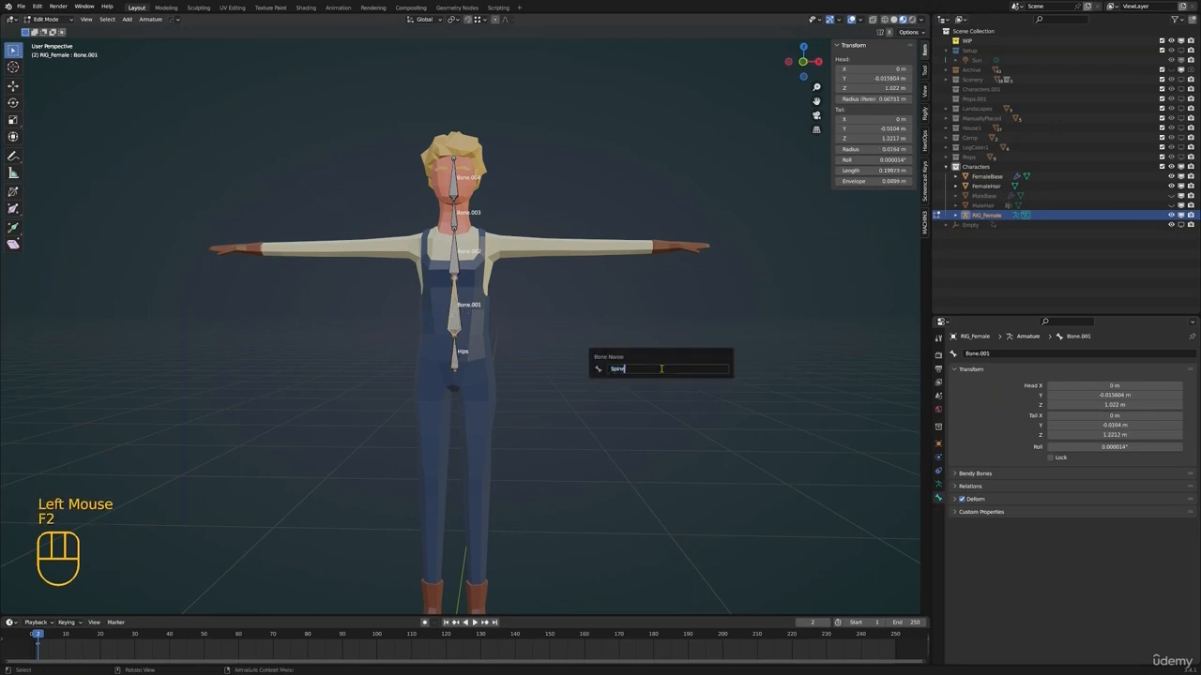
text(1)
key(Return)
click(454, 262)
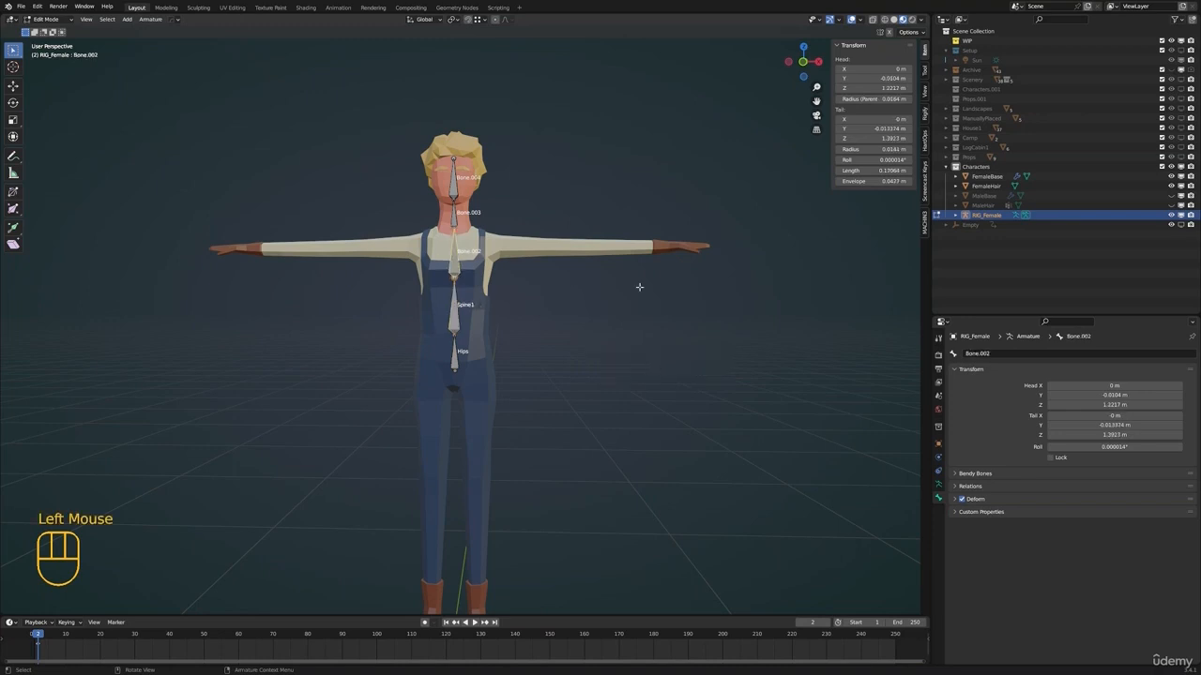
key(F2)
text(Spine2)
key(Return)
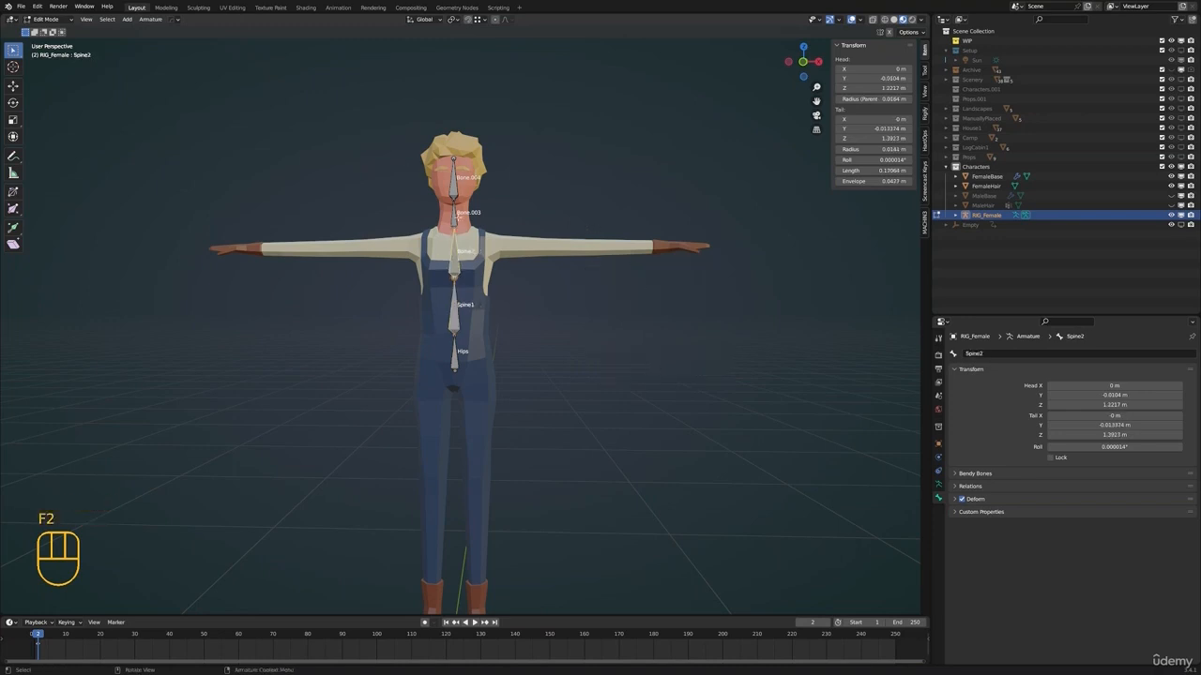
Rename the neck bone Neck and the topmost bone Head
click(459, 218)
key(F2)
text(Spine3)
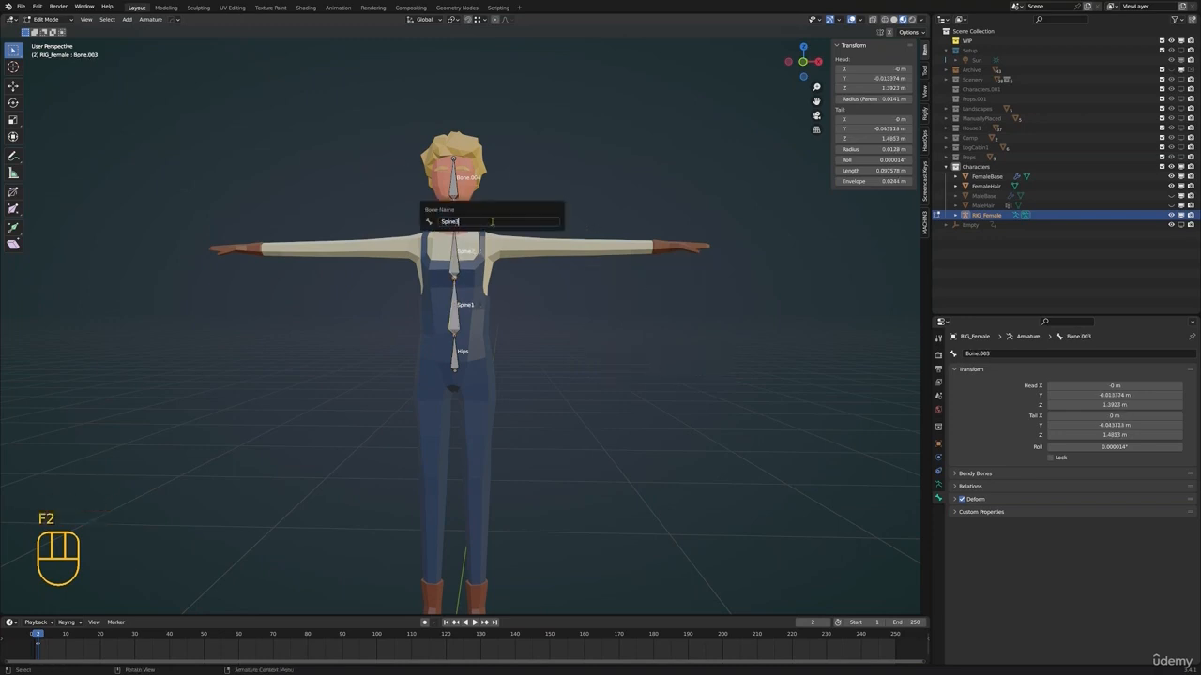
text(Neck)
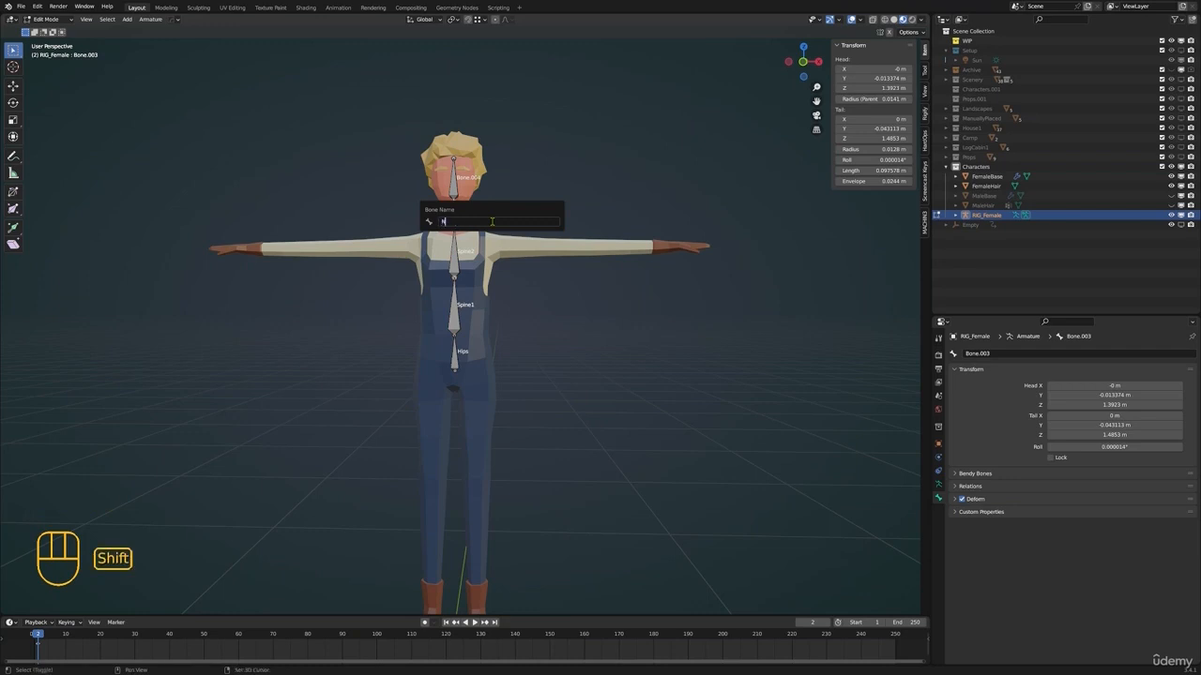
key(Return)
click(454, 181)
key(F2)
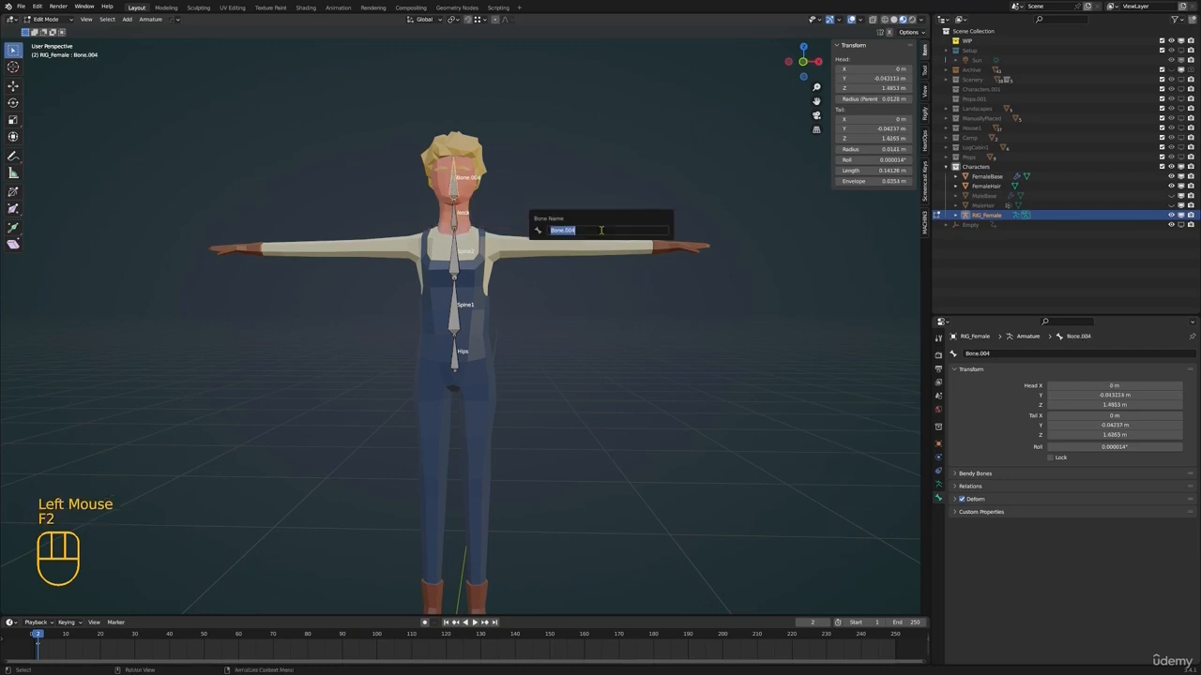
text(Head)
key(Return)
In the front view, extrude a bone about 0.087 m long along X from the upper end of Spine2
shift+middle_drag(517, 265, 458, 319)
shift+middle_drag(458, 319, 488, 319)
scroll(489, 308, down, 1)
scroll(497, 322, down, 1)
middle_drag(488, 319, 438, 285)
scroll(441, 291, up, 2)
click(438, 286)
shift+middle_drag(522, 377, 533, 335)
key(KP_3)
key(KP_1)
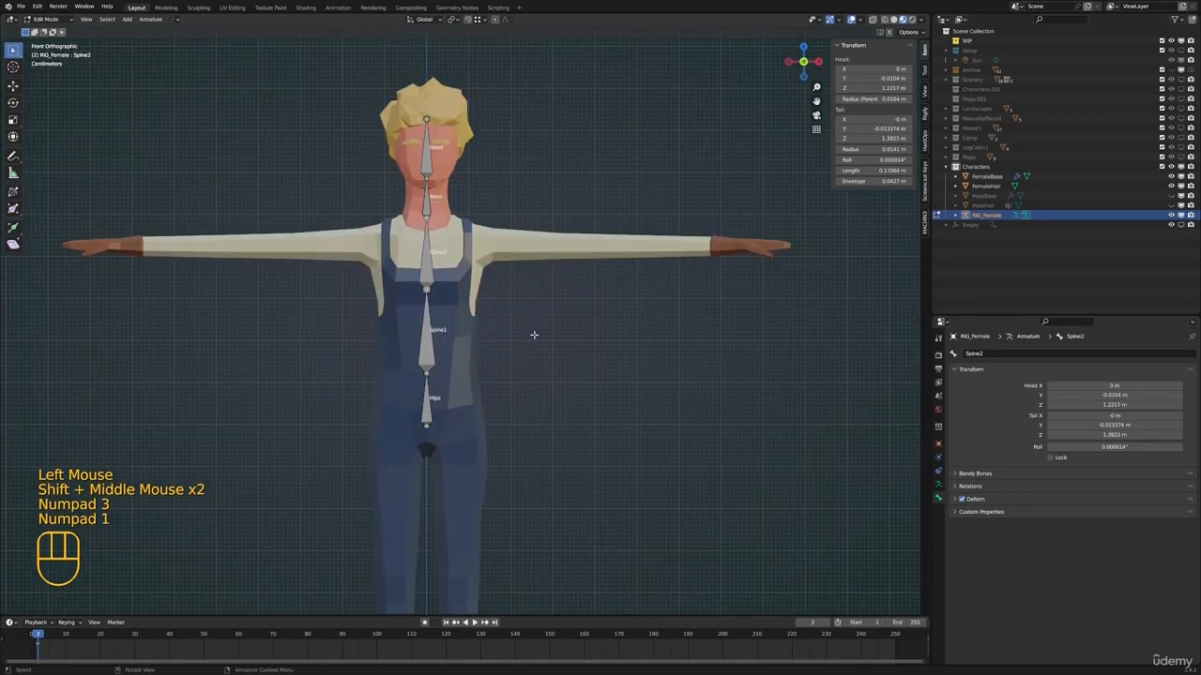
shift+middle_drag(467, 222, 479, 242)
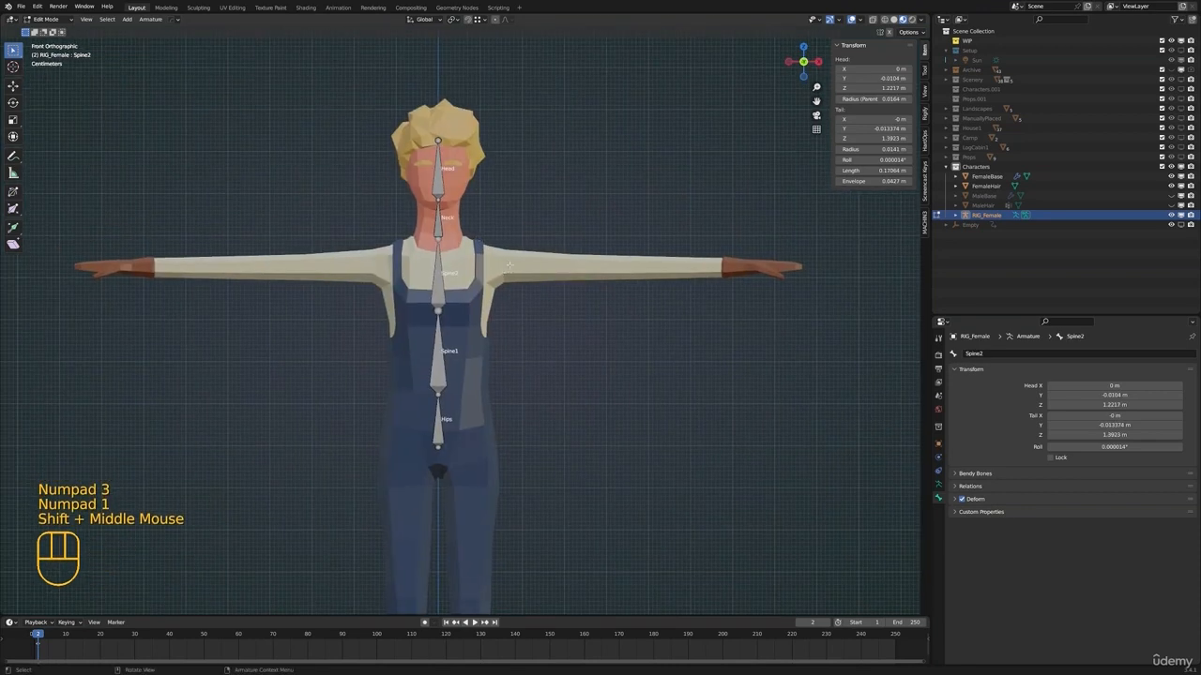
key(e)
key(x)
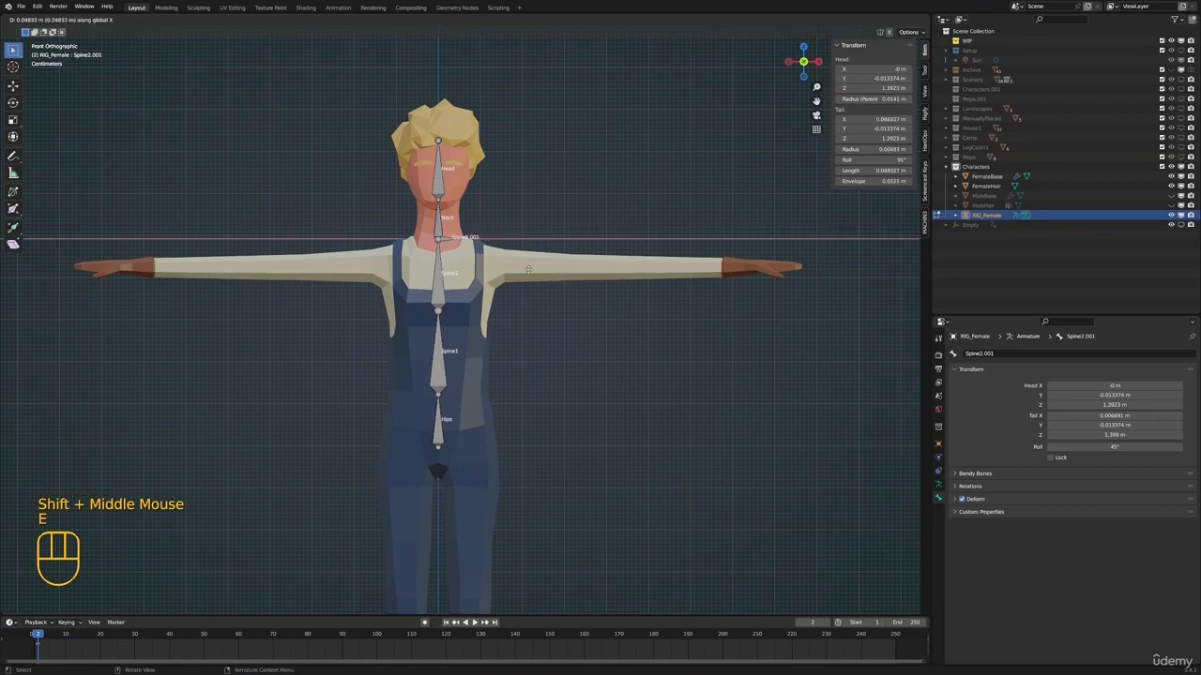
click(540, 270)
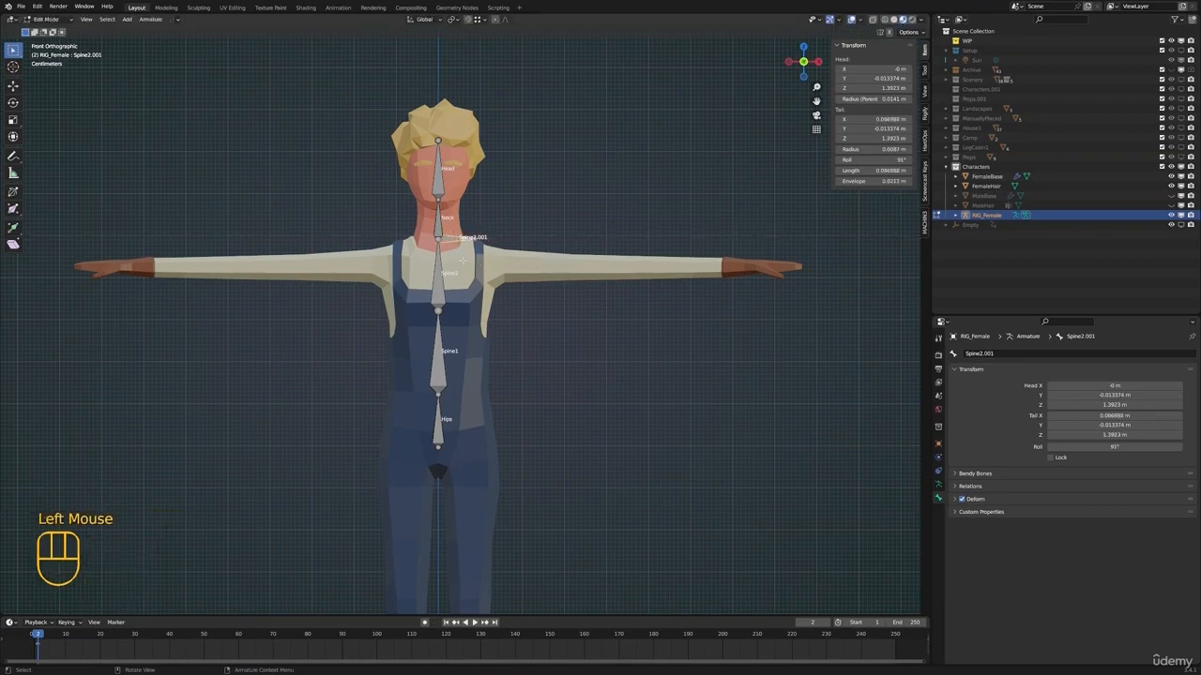
shift+middle_drag(460, 235, 471, 253)
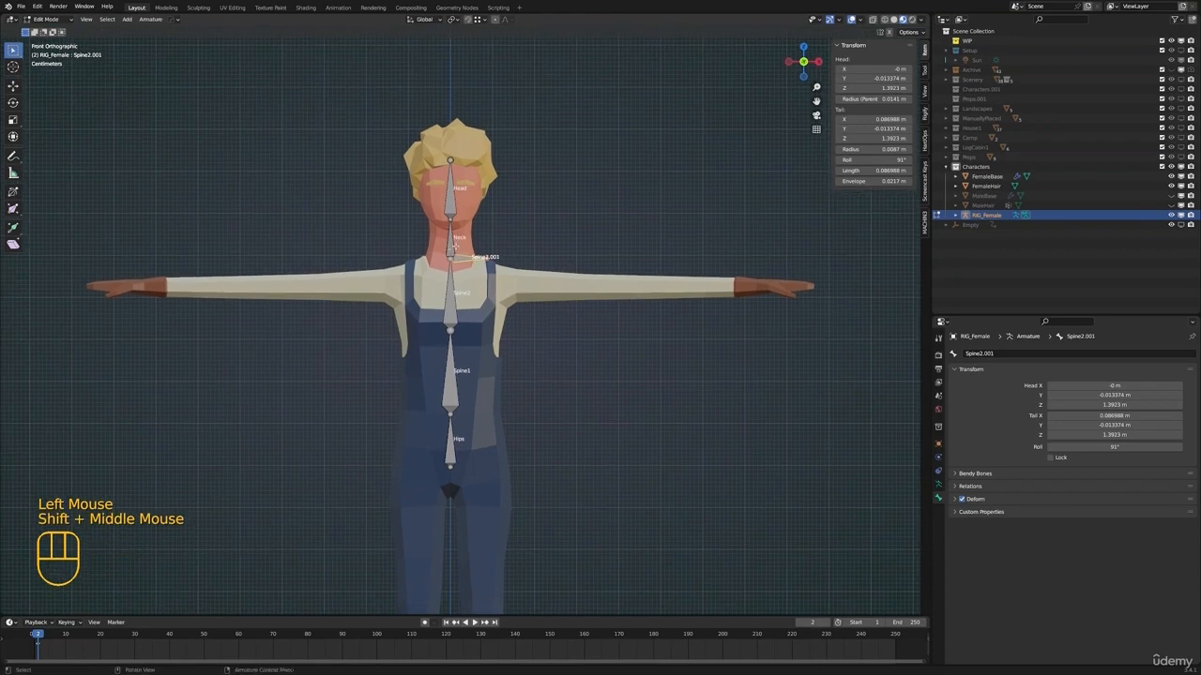
key(g)
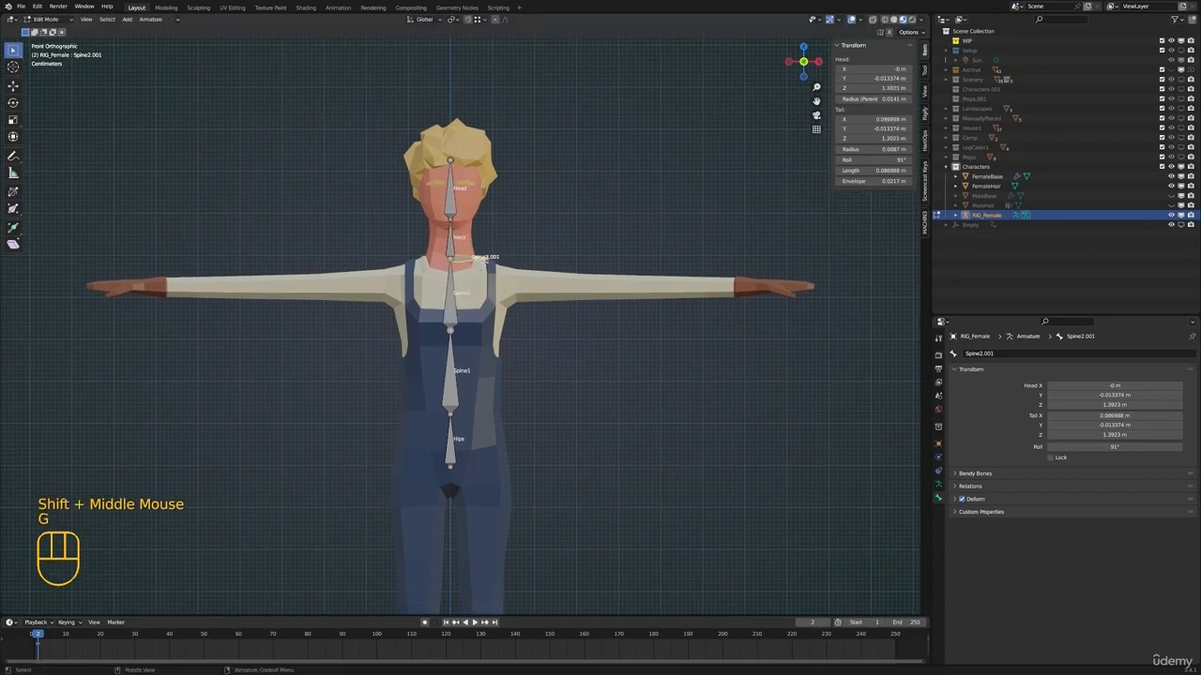
scroll(460, 255, up, 2)
key(g)
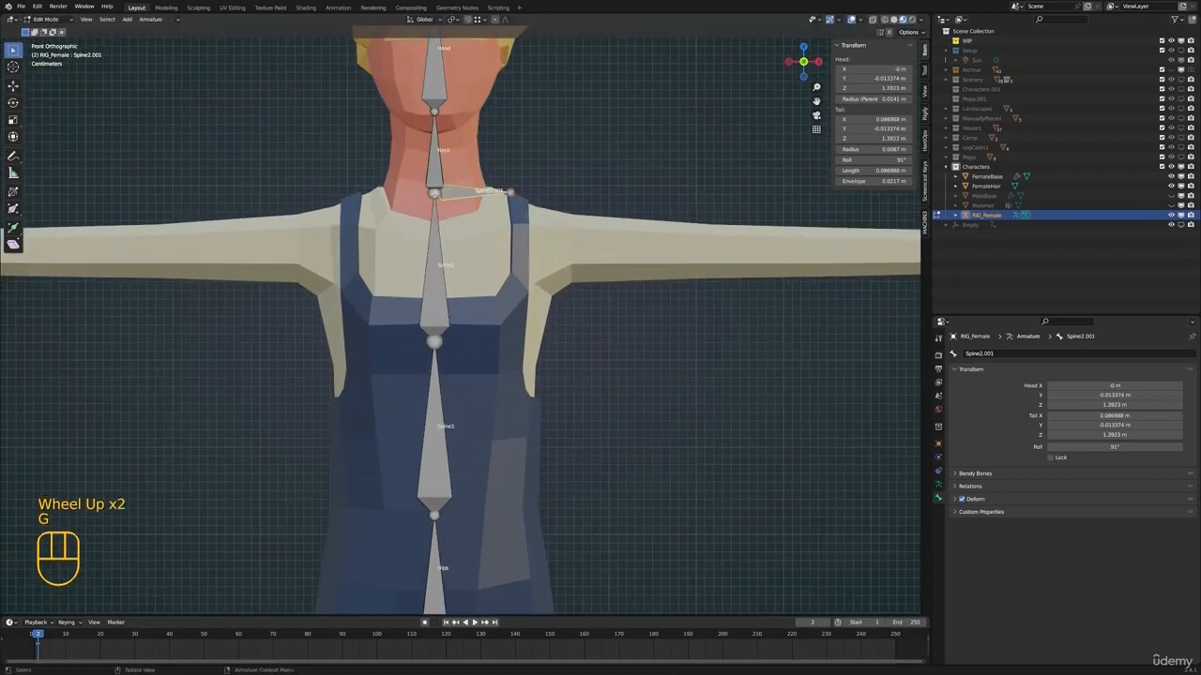
shift+scroll(460, 282, up, 1)
Detach the new side bone Spine2.001 from the tip of Spine2 using Disconnect Bone
shift+middle_drag(460, 282, 463, 287)
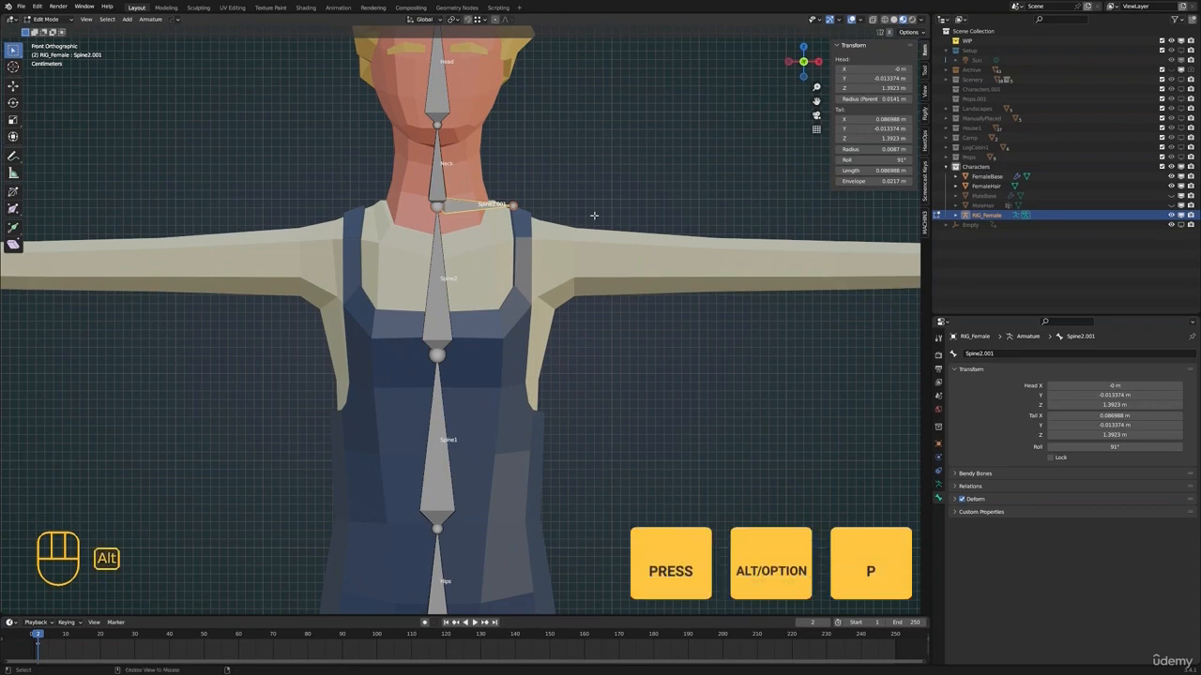
key(alt+p)
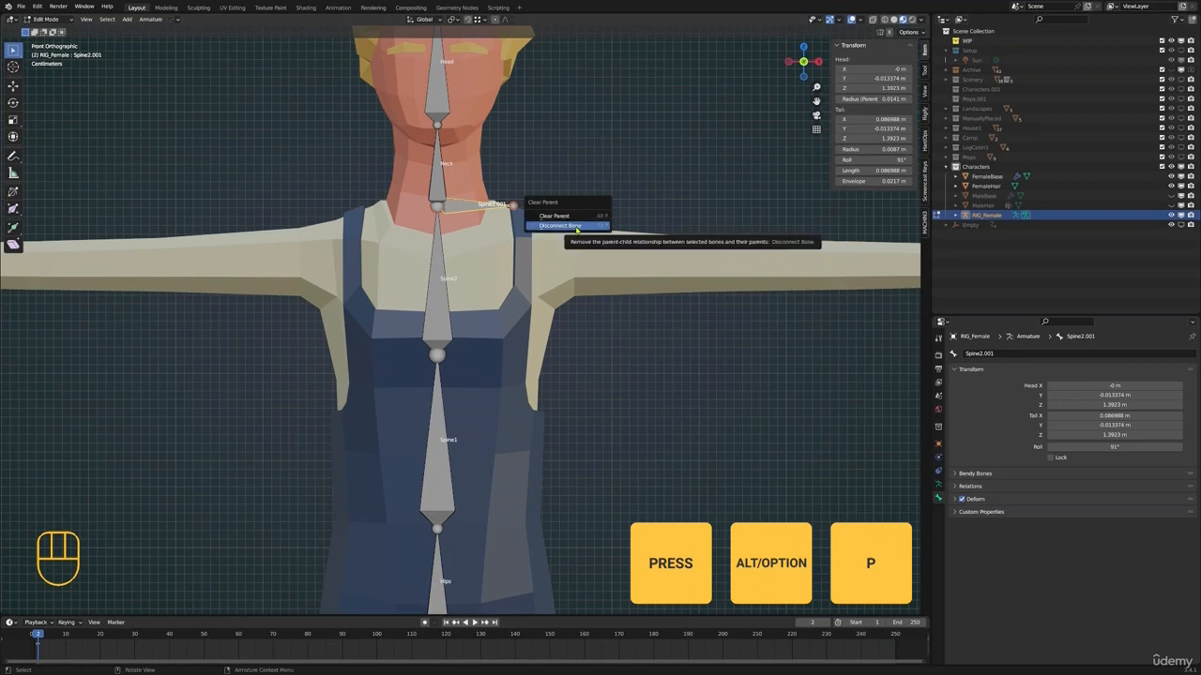
click(574, 226)
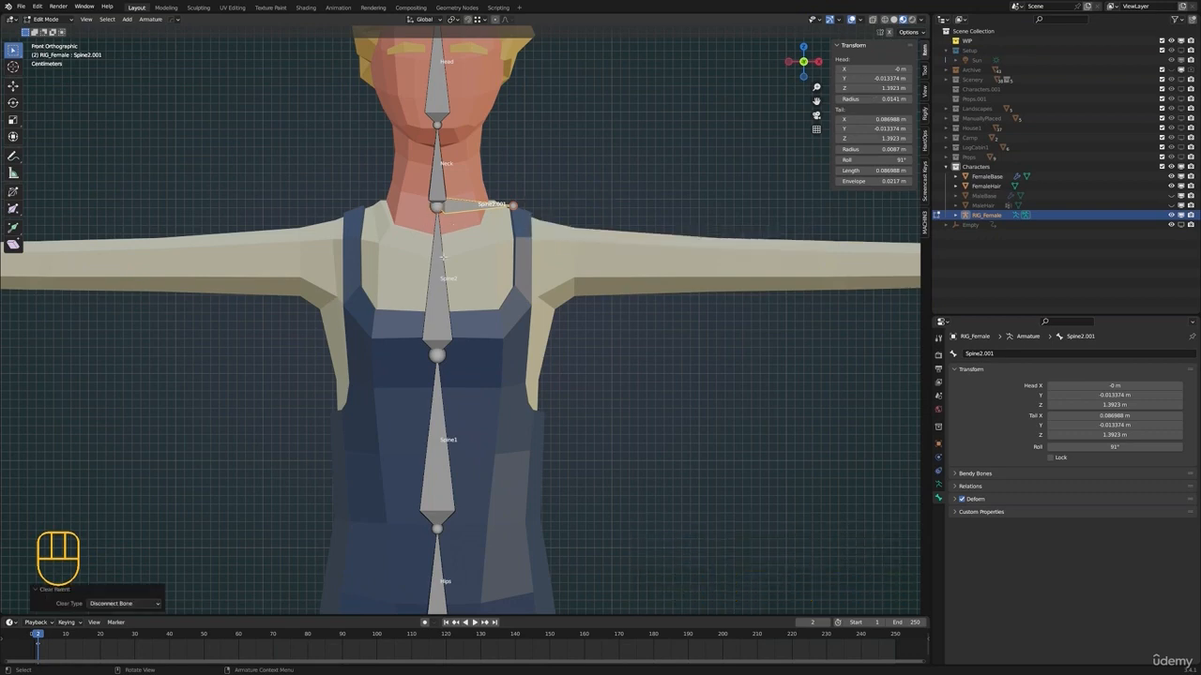
Place the side bone at the shoulder, with its head near X 0.070 m, Z 1.322 m and its tail near X 0.143 m, Z 1.332 m
key(g)
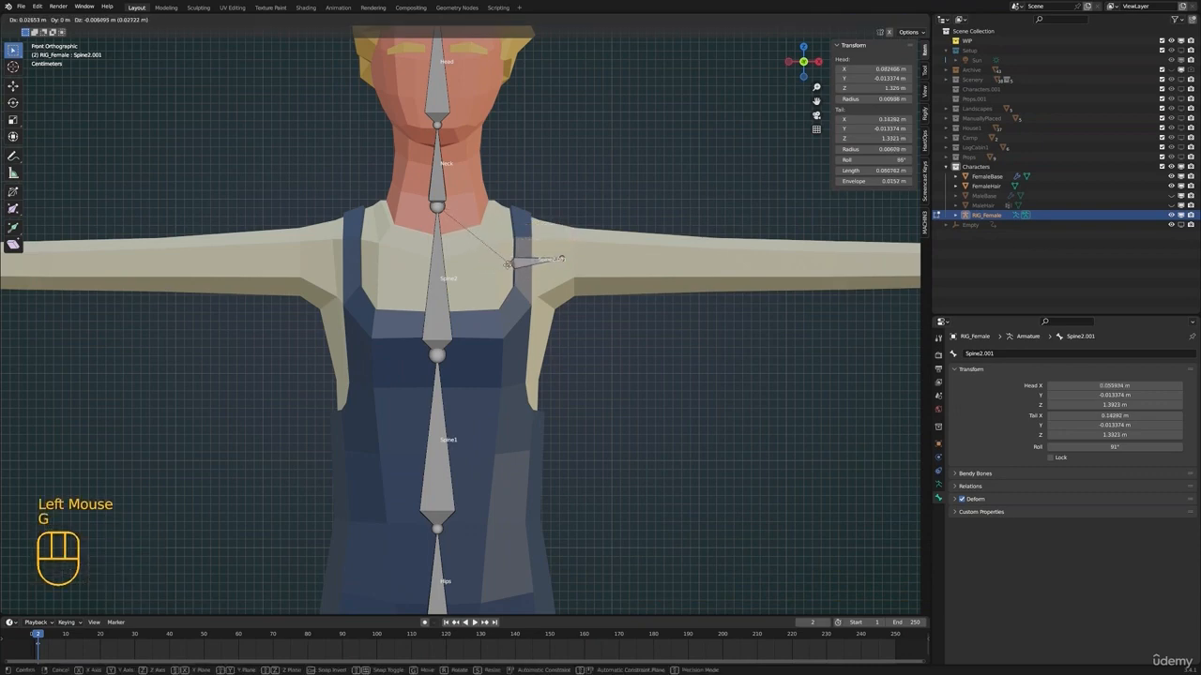
click(498, 267)
scroll(545, 274, down, 2)
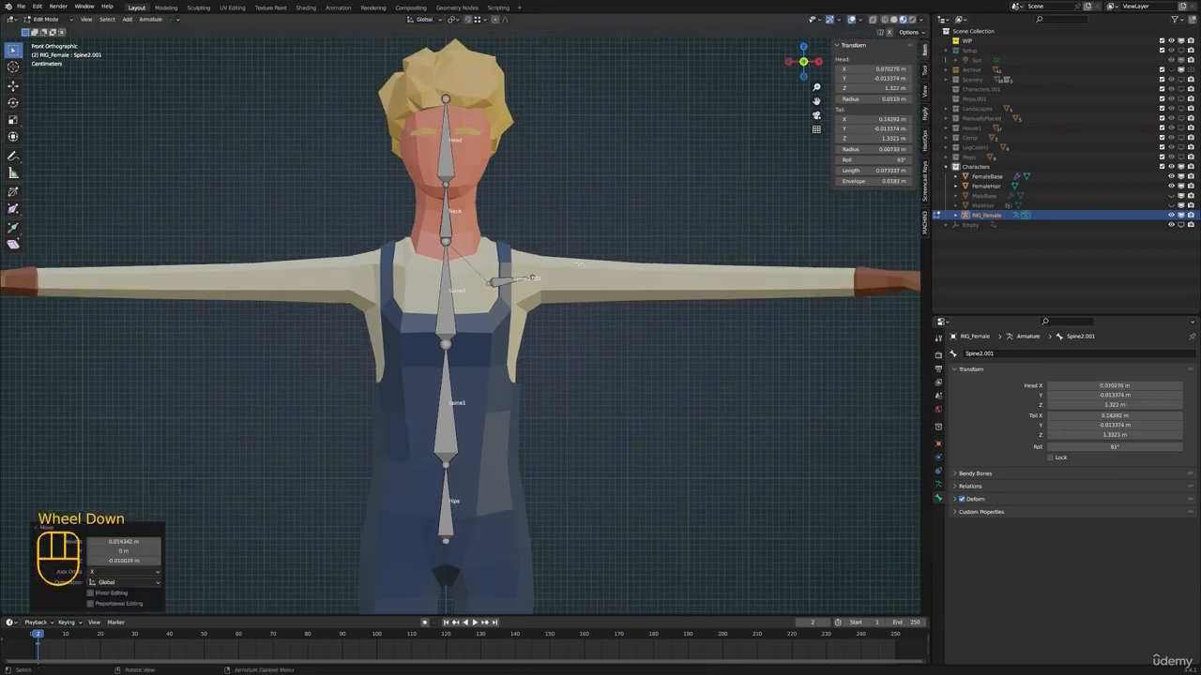
shift+middle_drag(545, 274, 427, 296)
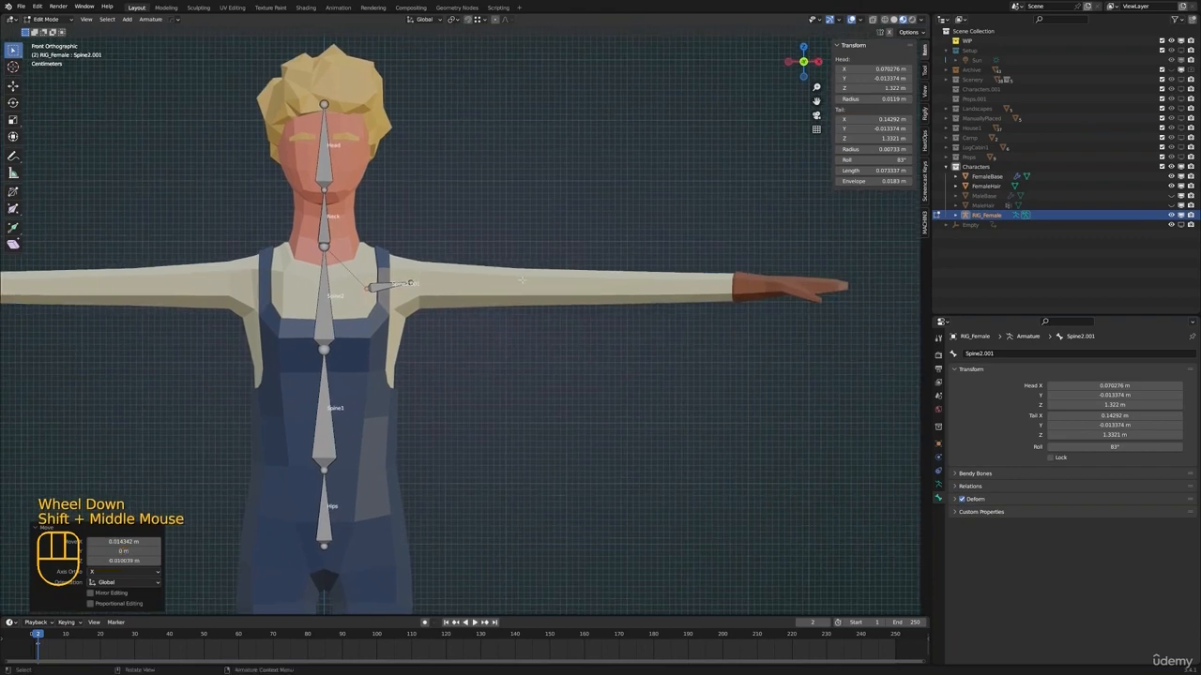
shift+middle_drag(521, 280, 705, 280)
scroll(576, 211, up, 3)
shift+middle_drag(576, 211, 435, 212)
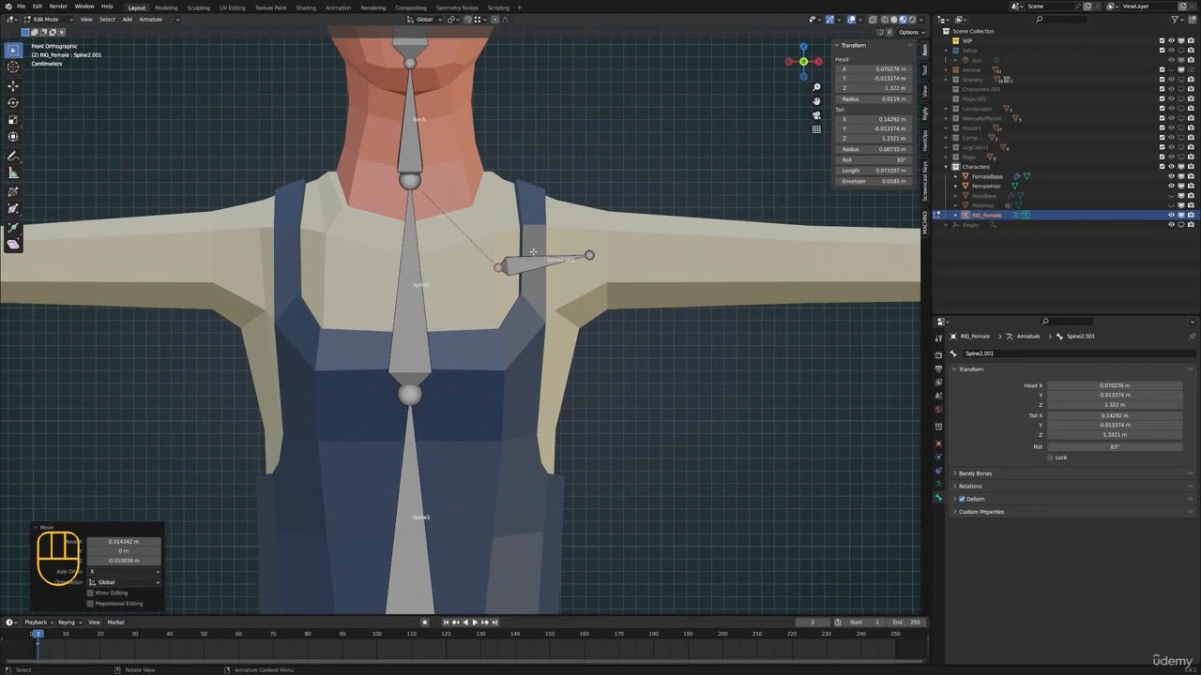
Rename the shoulder bone Spine2.001 as Shoulder.L
scroll(533, 251, down, 2)
middle_drag(533, 252, 522, 290)
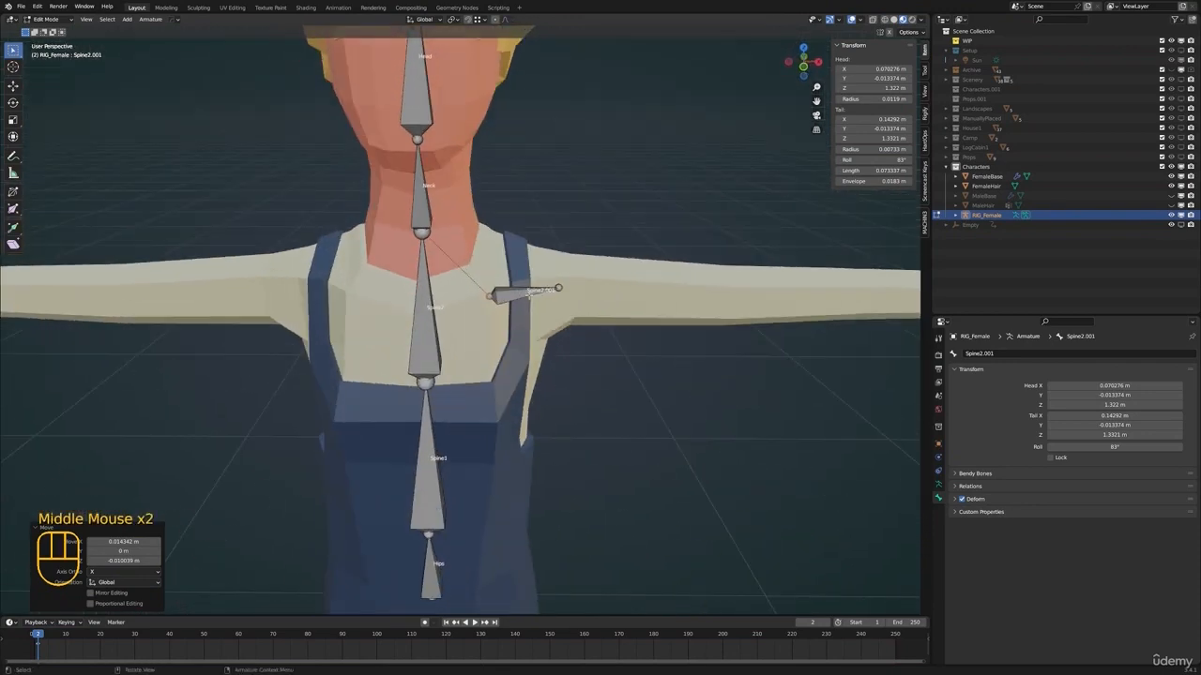
click(530, 293)
key(F2)
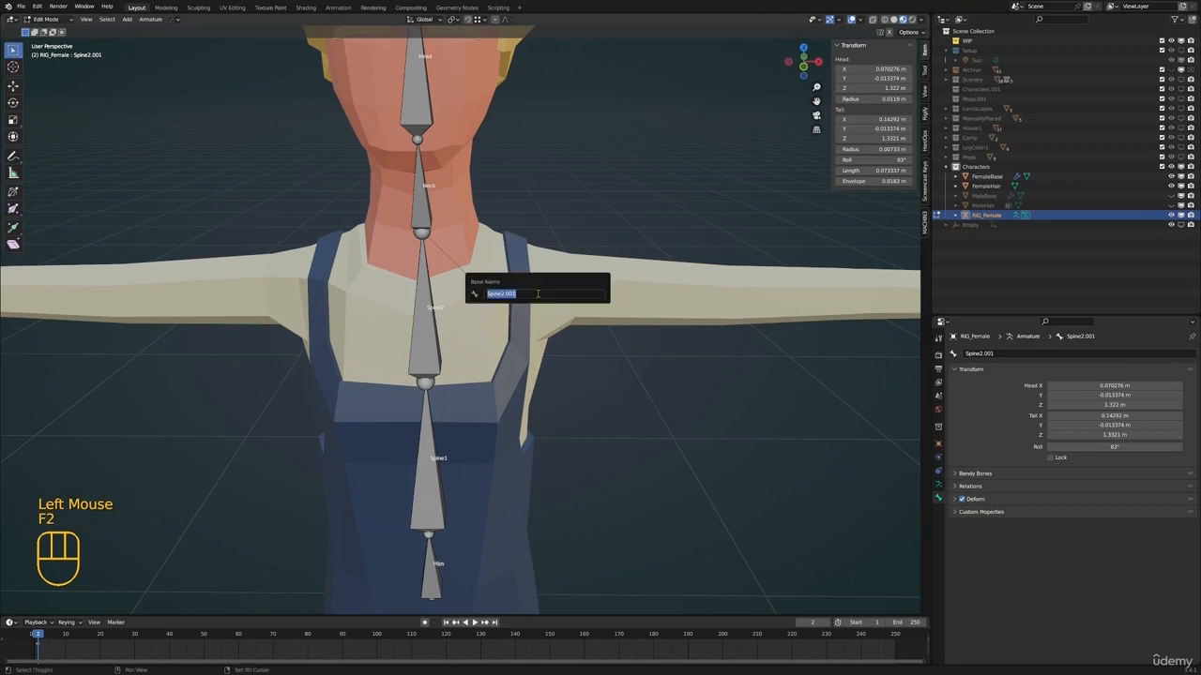
text(Shoulder.)
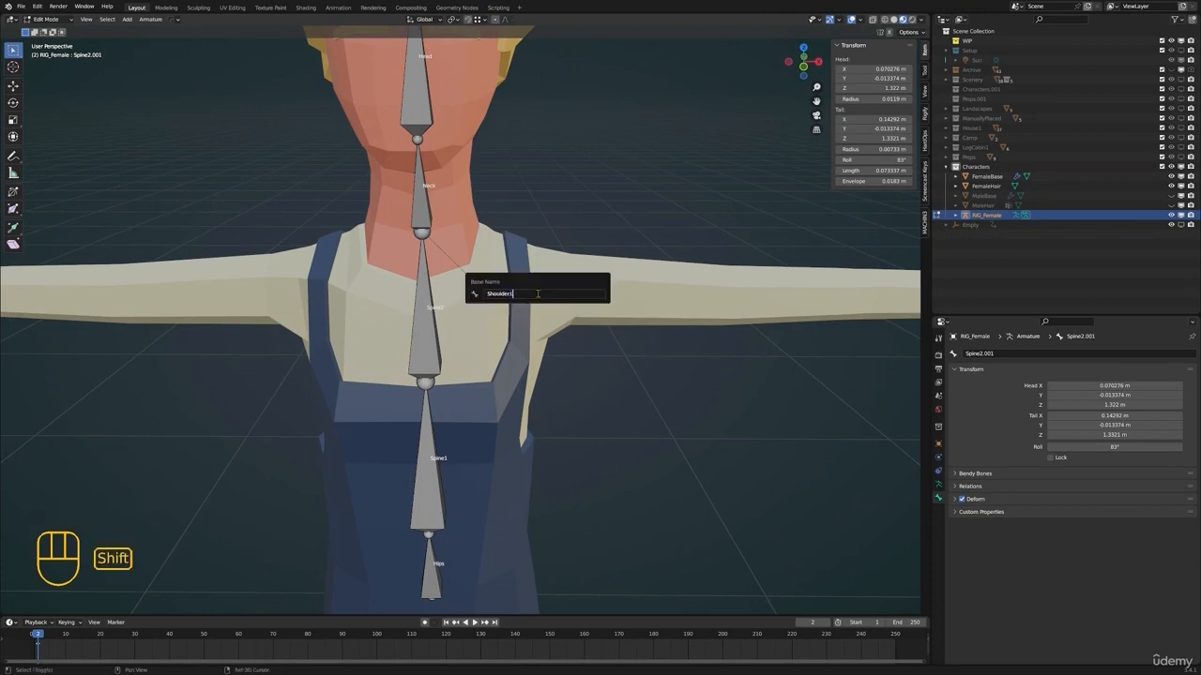
text(L)
key(Return)
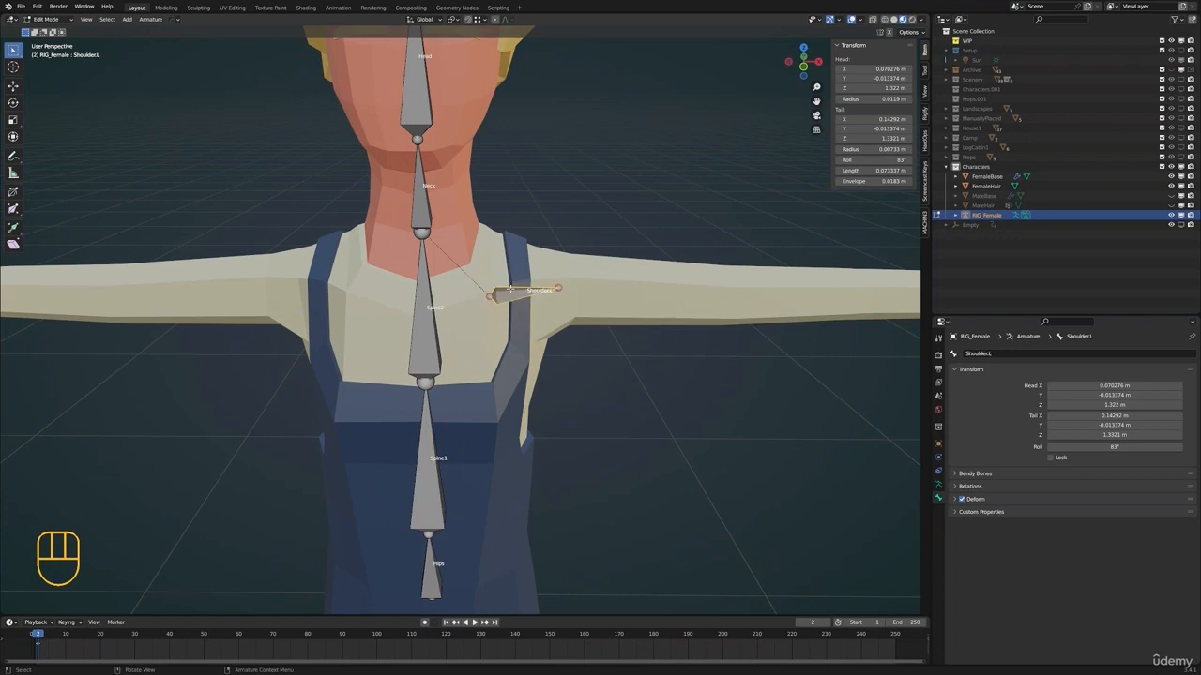
Try parenting Shoulder.L to Spine1 with the Connected option and undo it
middle_drag(528, 283, 516, 243)
scroll(518, 235, down, 1)
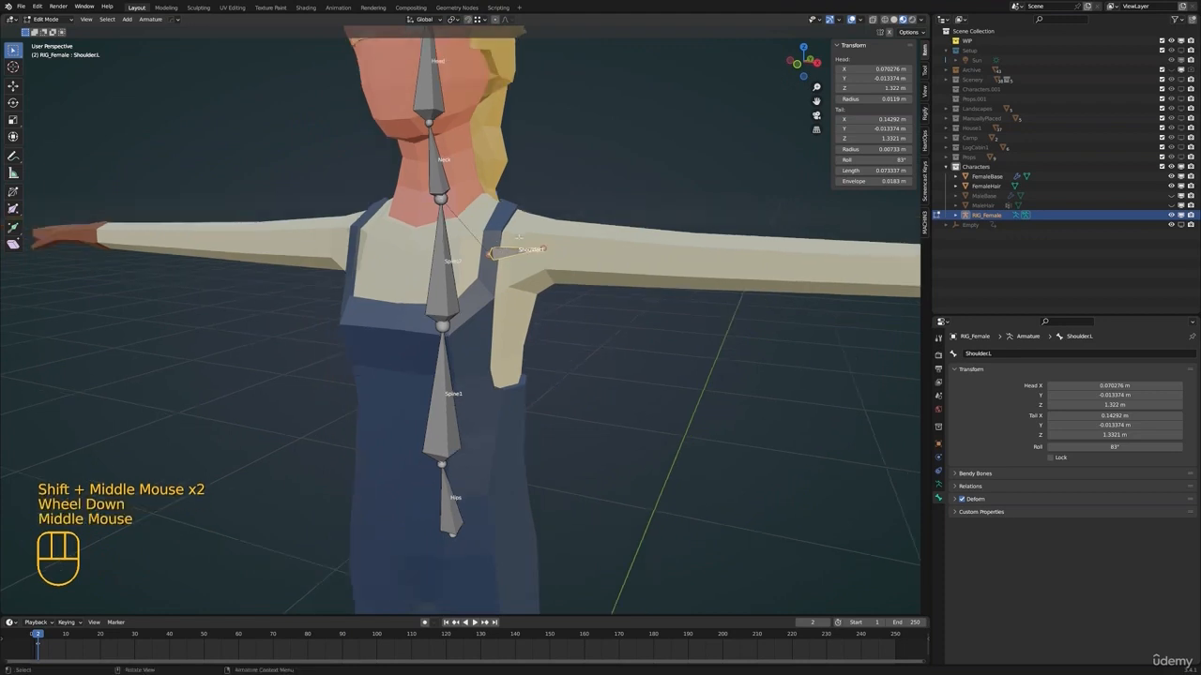
shift+click(446, 413)
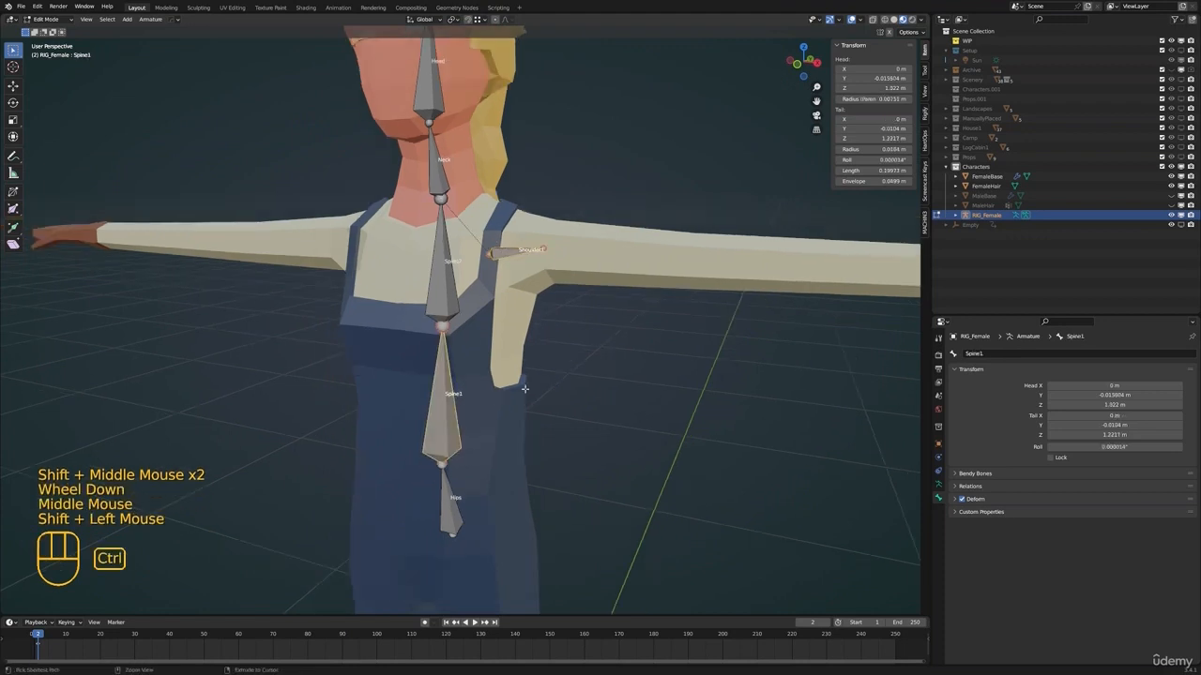
key(ctrl+p)
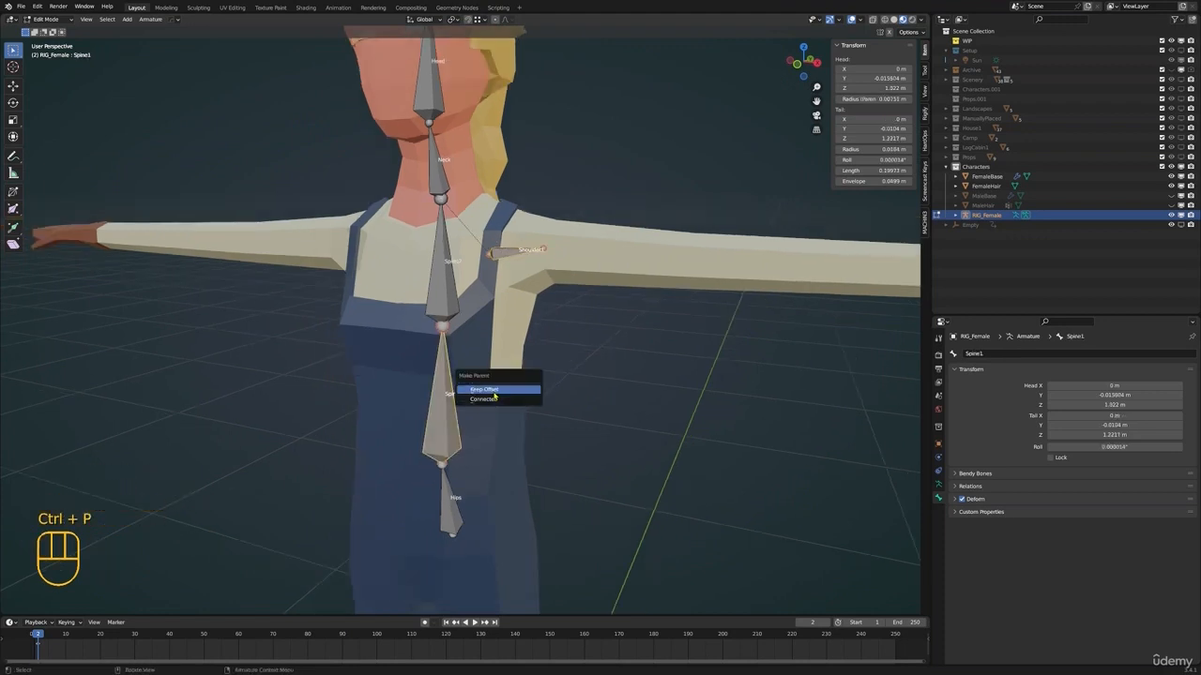
click(497, 399)
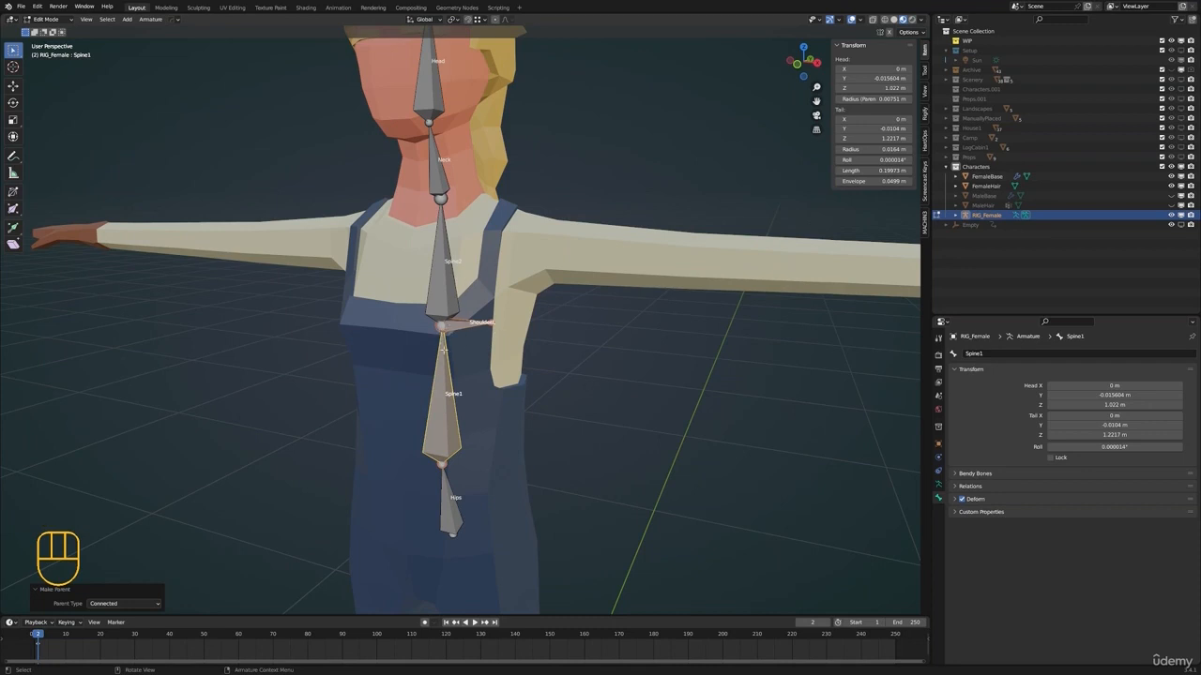
key(ctrl+z)
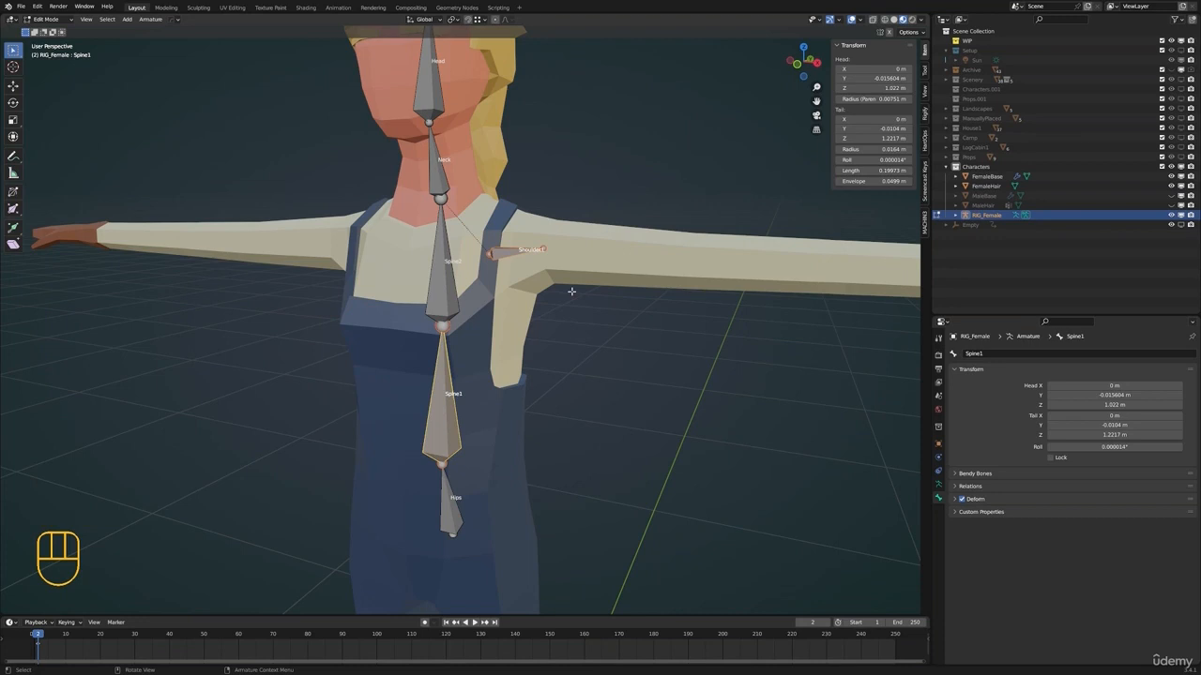
Parent Shoulder.L to Spine1 with the Keep Offset option
key(ctrl+p)
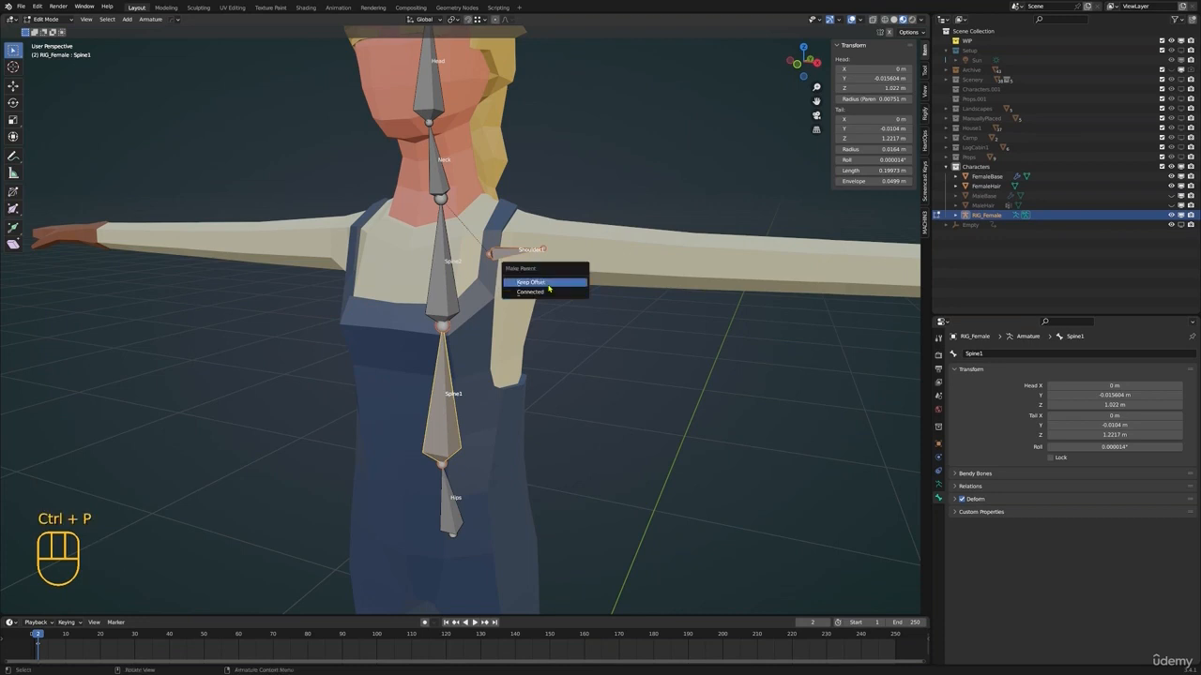
click(549, 283)
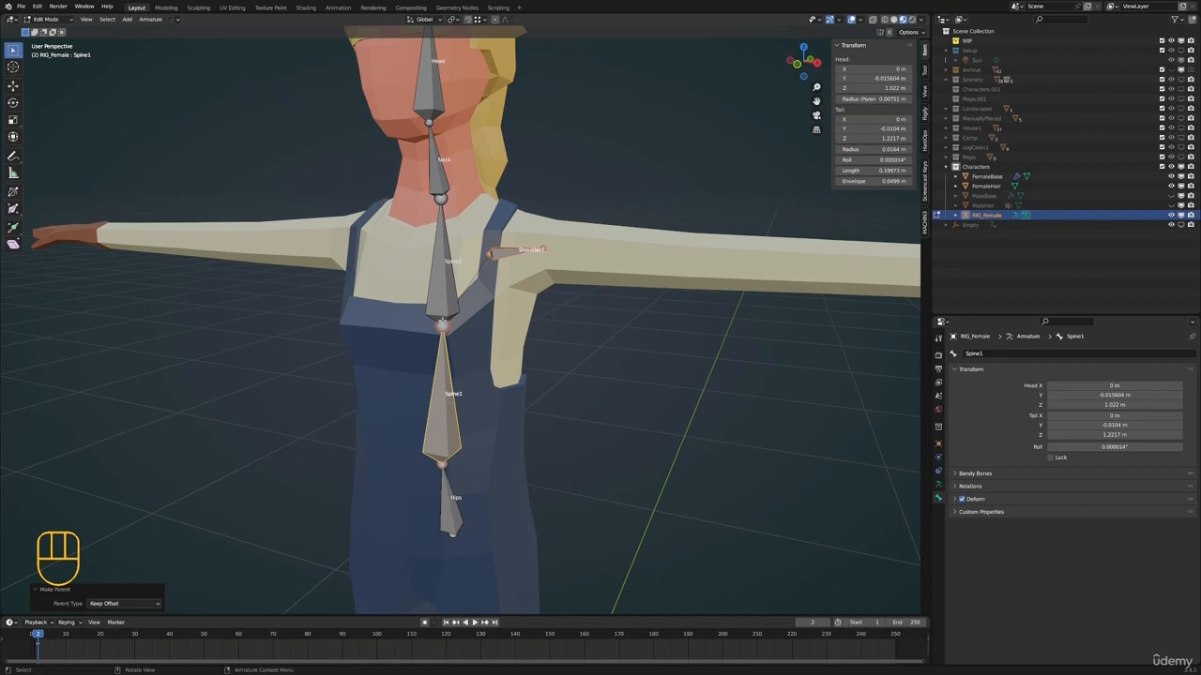
shift+middle_drag(457, 349, 433, 401)
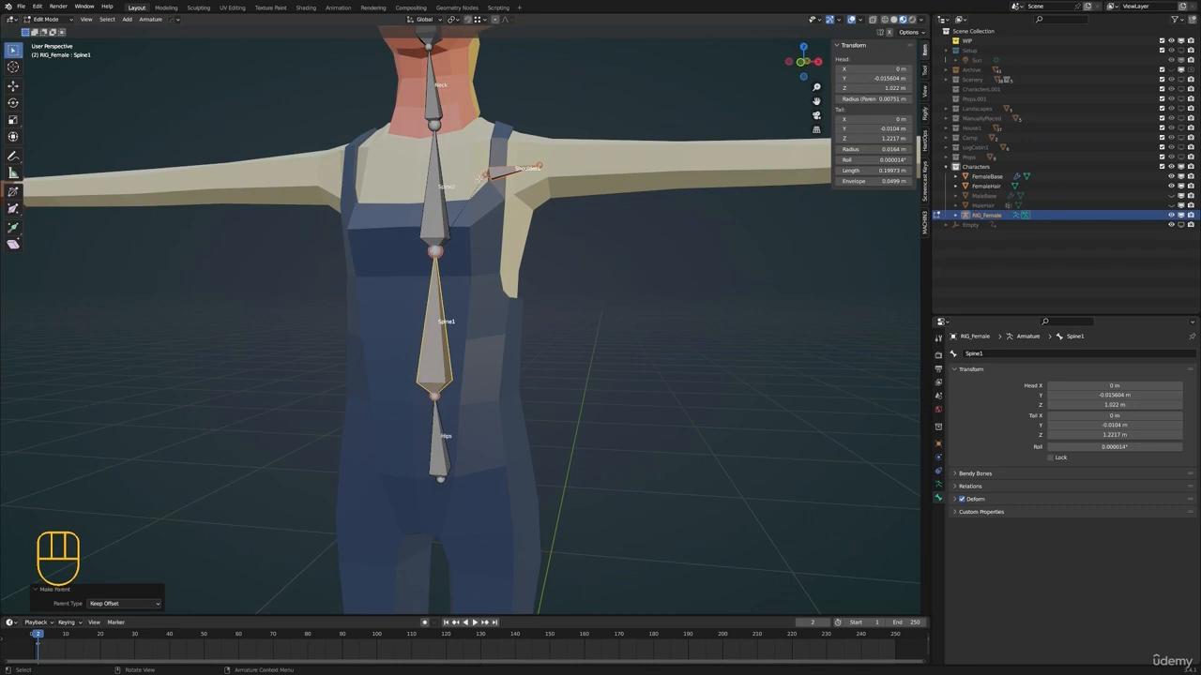
Select the outer tip of Shoulder.L and examine the bone's placement and parent link against the spine, torso and arm
click(489, 175)
shift+scroll(486, 175, up, 2)
shift+middle_drag(486, 175, 478, 185)
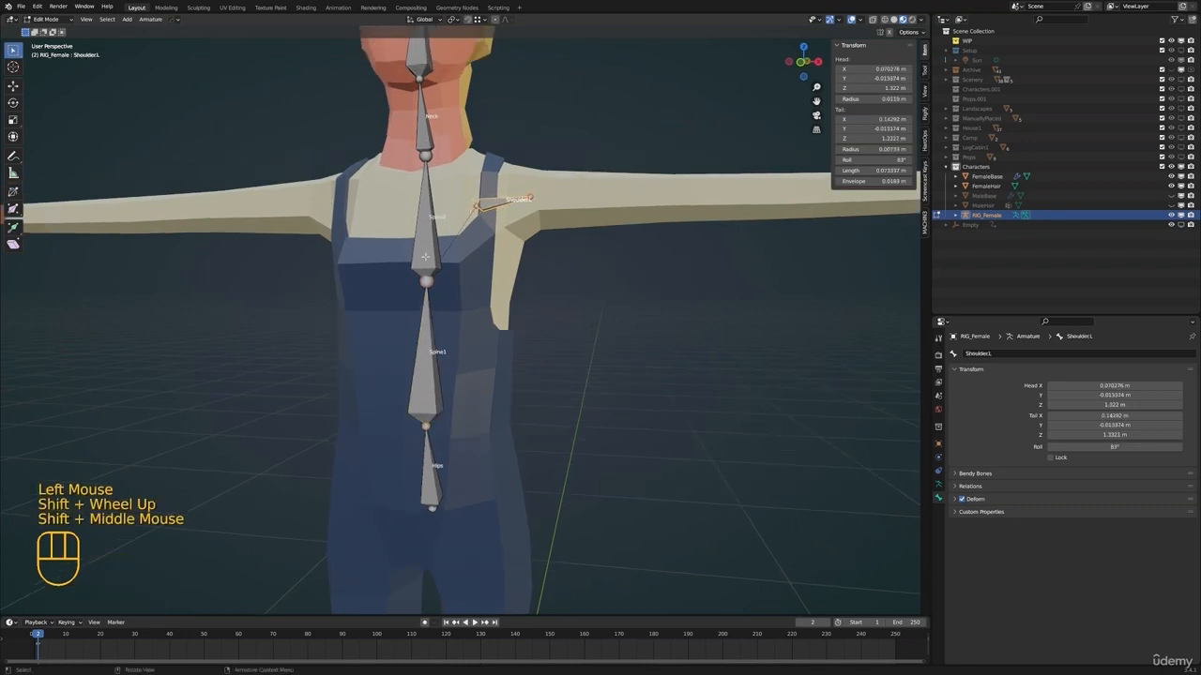
shift+middle_drag(424, 256, 443, 266)
middle_drag(443, 266, 488, 277)
click(484, 263)
scroll(529, 234, up, 3)
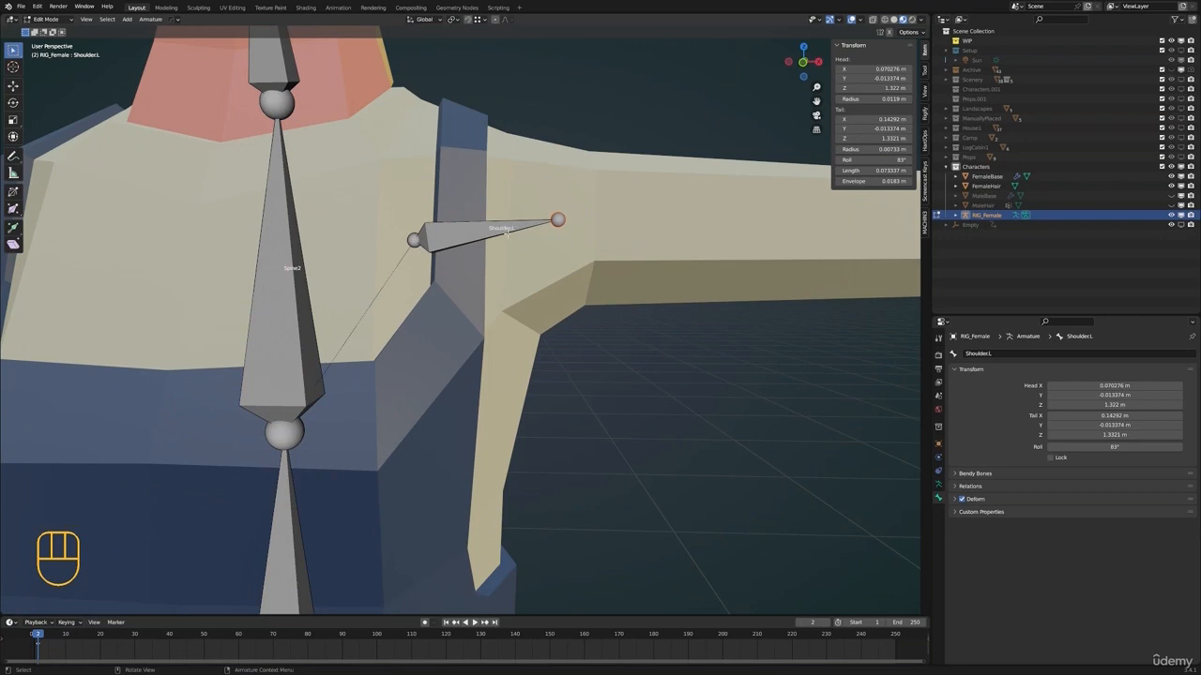
scroll(492, 239, down, 1)
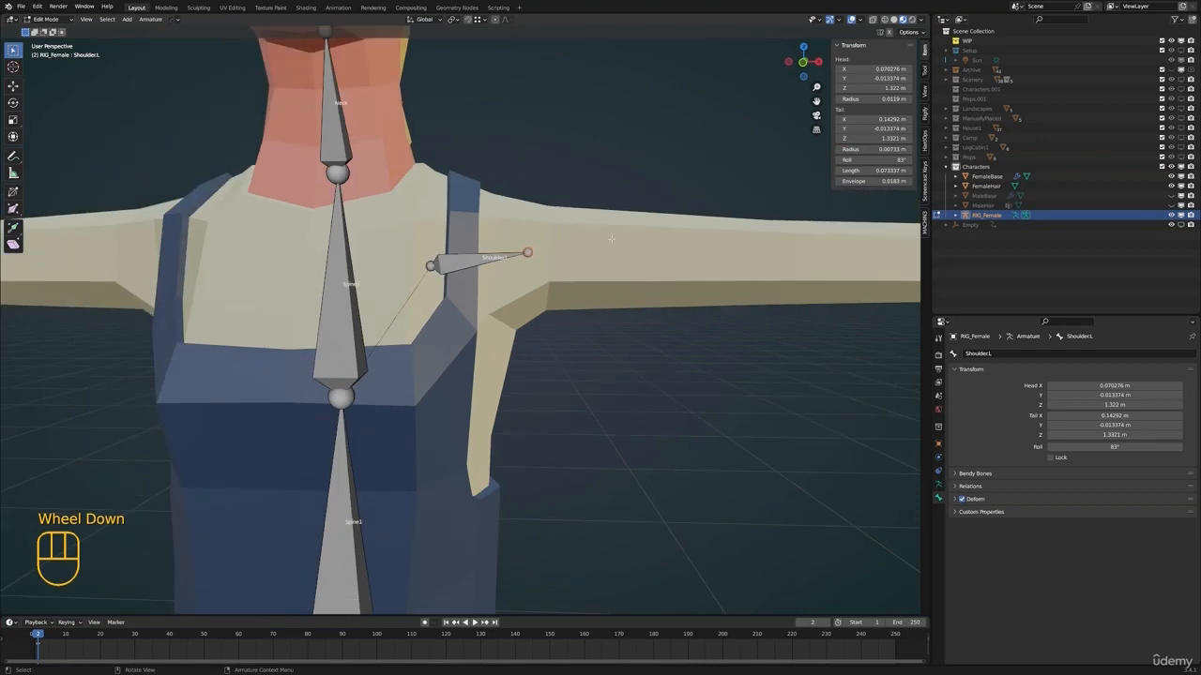
scroll(458, 248, down, 2)
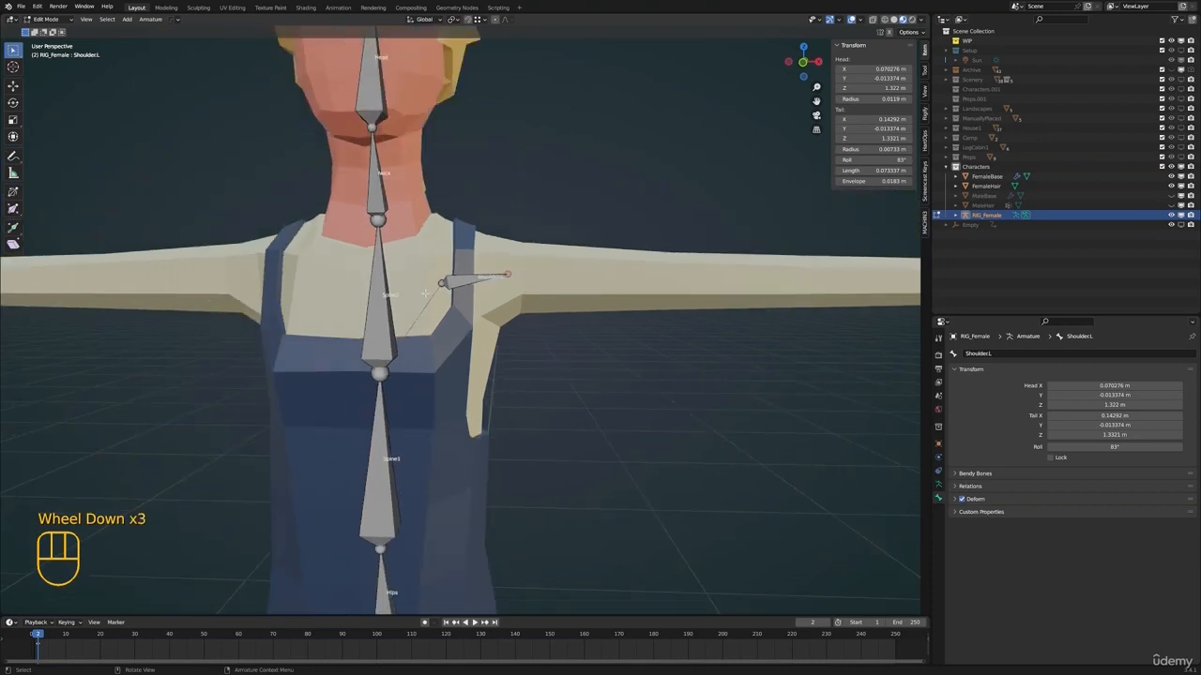
shift+middle_drag(425, 293, 480, 271)
scroll(466, 258, down, 3)
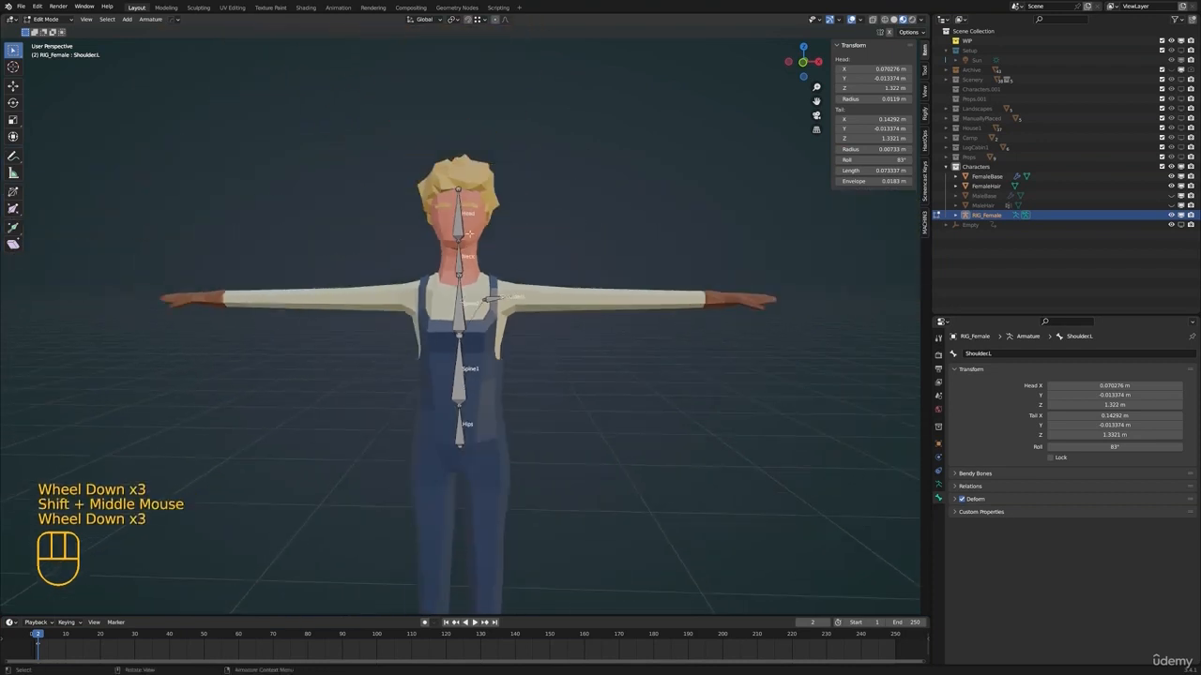
scroll(512, 291, up, 3)
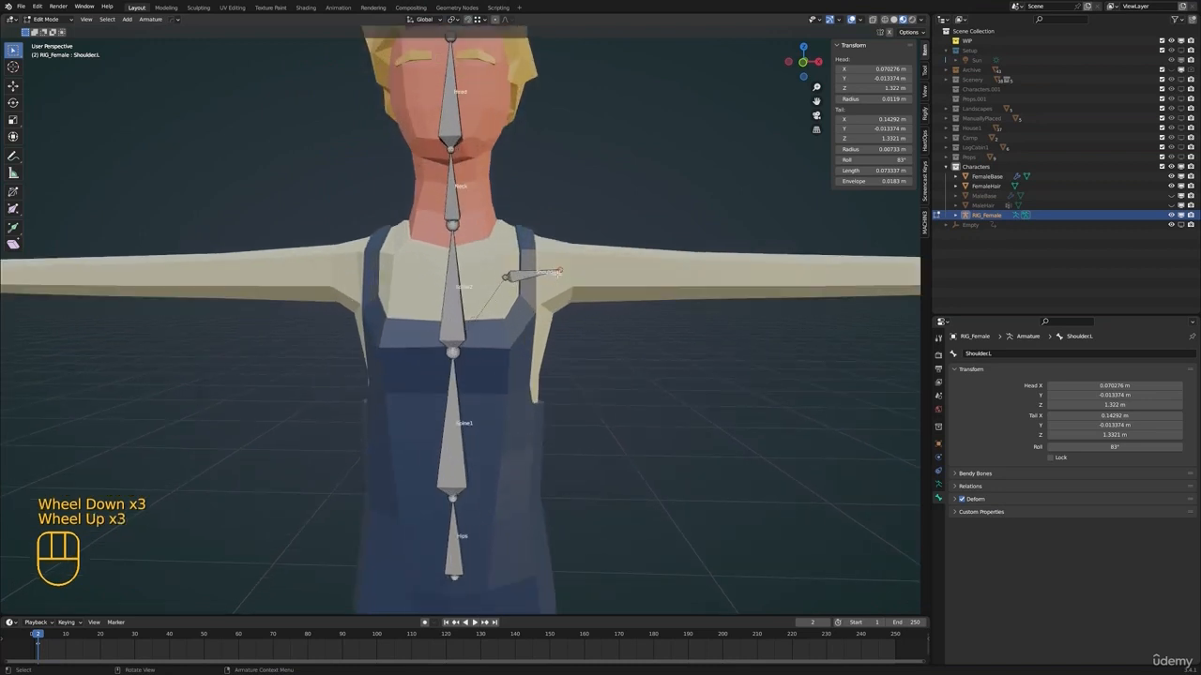
scroll(553, 275, down, 3)
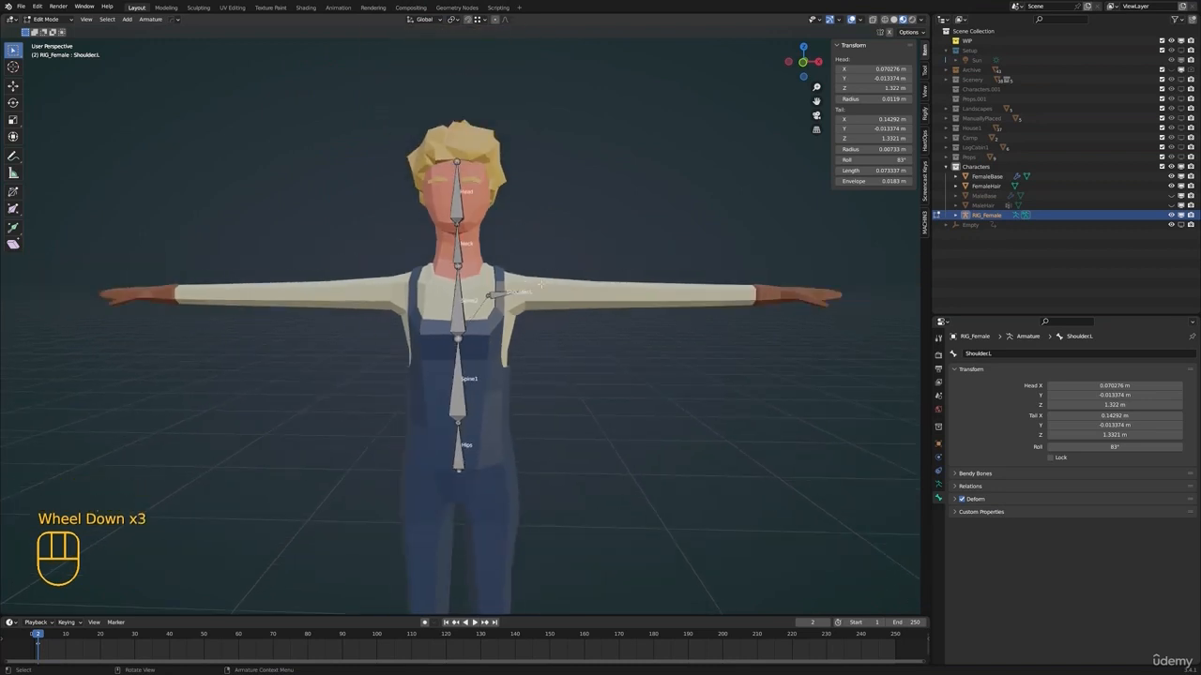
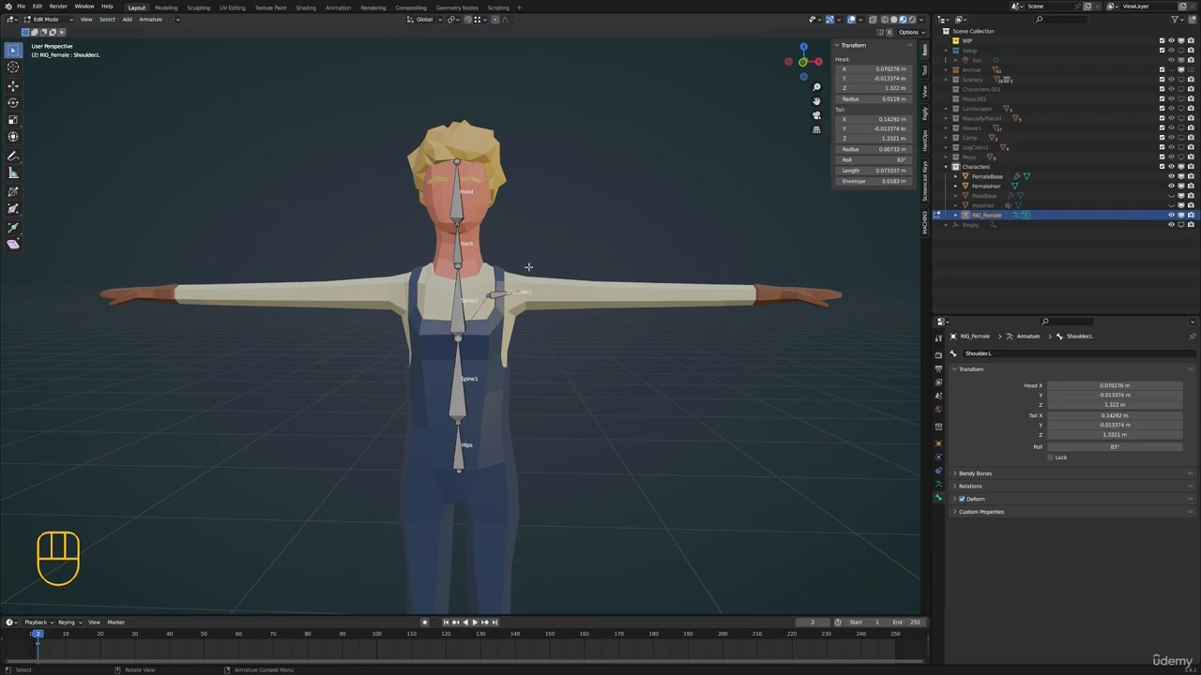
Extrude an upper-arm bone about 0.27 m long along the X axis from the outer end of the left shoulder bone
shift+middle_drag(272, 263, 141, 263)
scroll(282, 295, up, 2)
shift+scroll(282, 295, up, 1)
shift+middle_drag(281, 294, 301, 296)
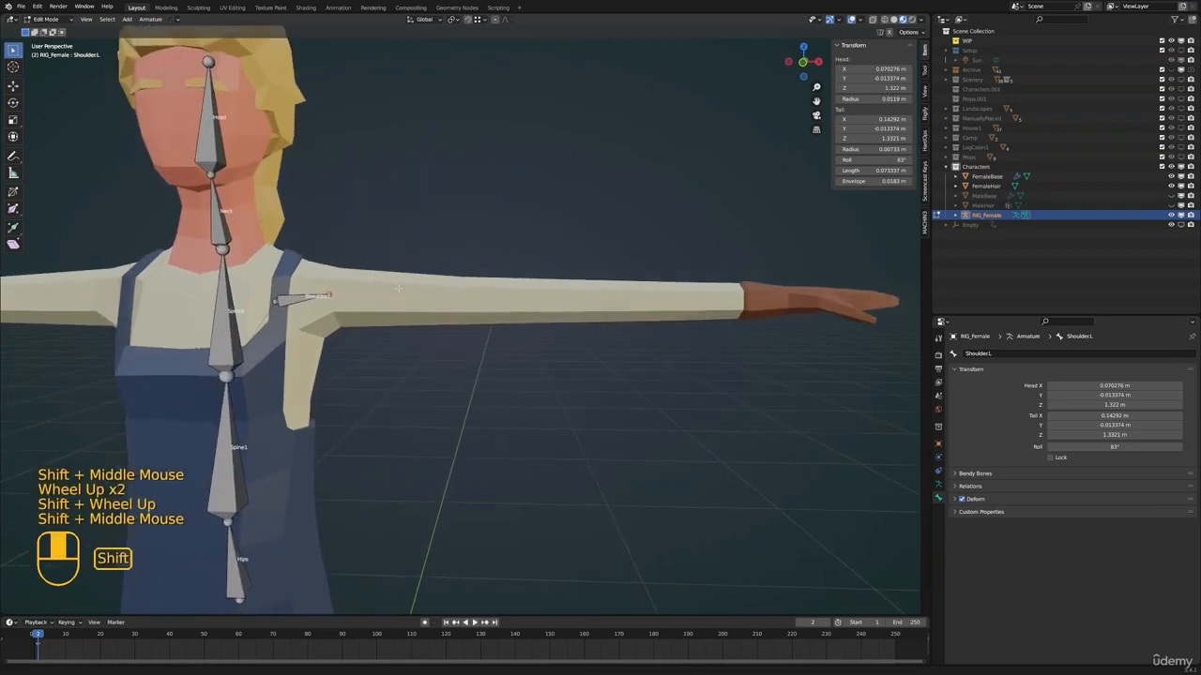
click(301, 295)
click(339, 295)
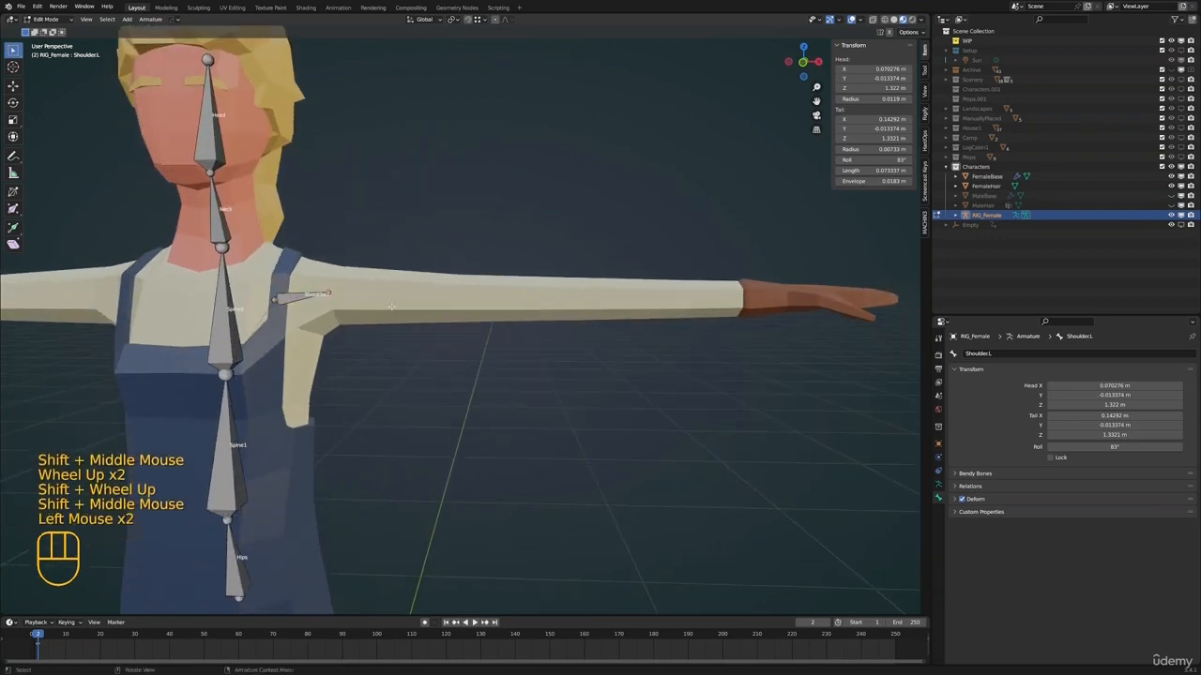
key(e)
click(594, 314)
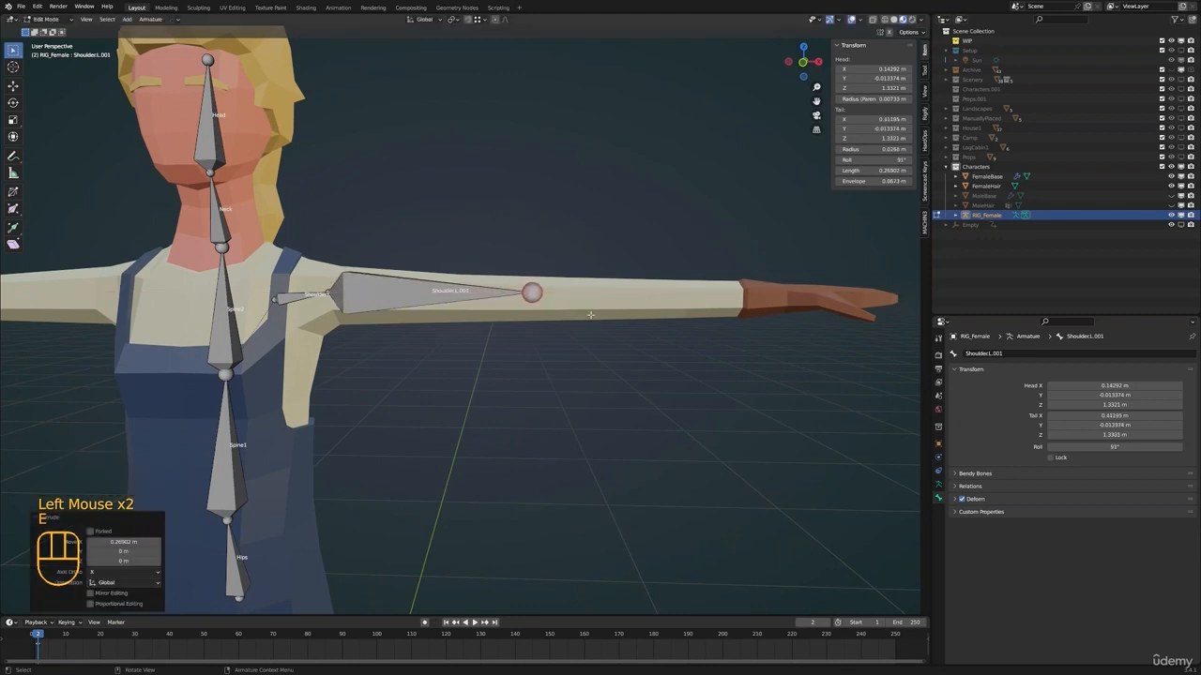
Show the model in wireframe and move the upper-arm bone's end onto the mesh's elbow in front view
middle_drag(590, 314, 571, 341)
scroll(571, 341, up, 3)
key(z)
middle_drag(488, 329, 587, 381)
key(g)
click(565, 344)
key(KP_1)
key(g)
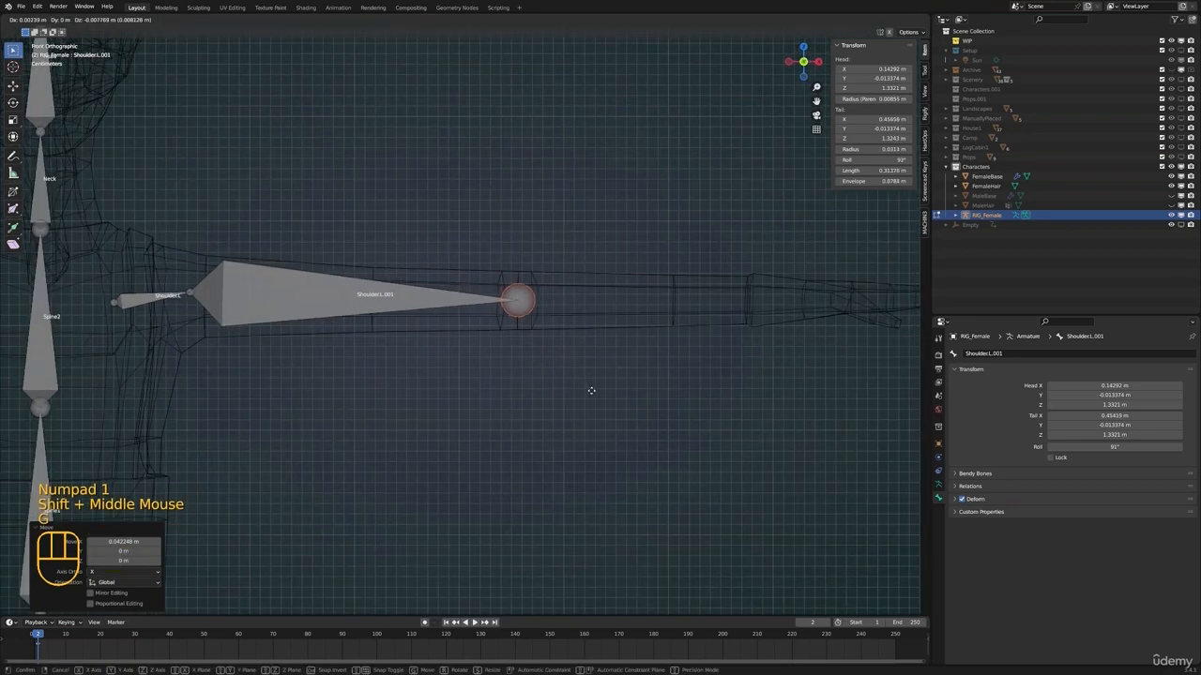
click(591, 390)
Extrude a forearm bone about 0.26 m long along the X axis from the elbow joint to the wrist
key(e)
key(x)
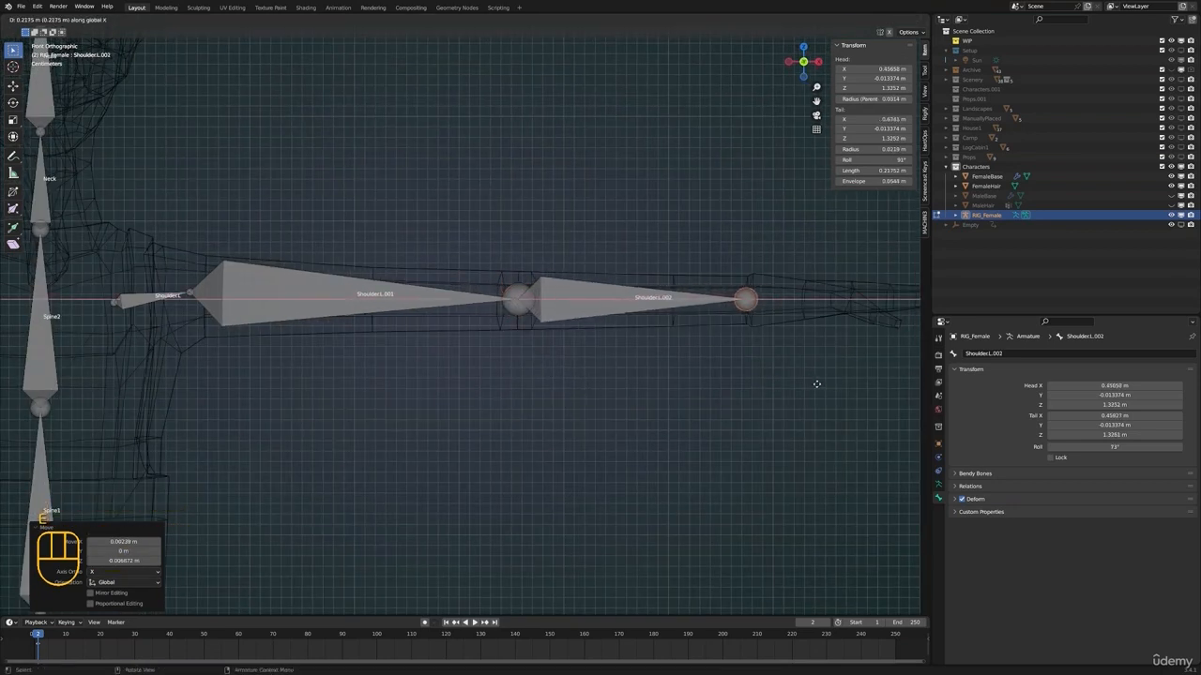
click(855, 383)
shift+scroll(855, 384, up, 1)
shift+middle_drag(854, 384, 754, 356)
shift+middle_drag(577, 350, 706, 370)
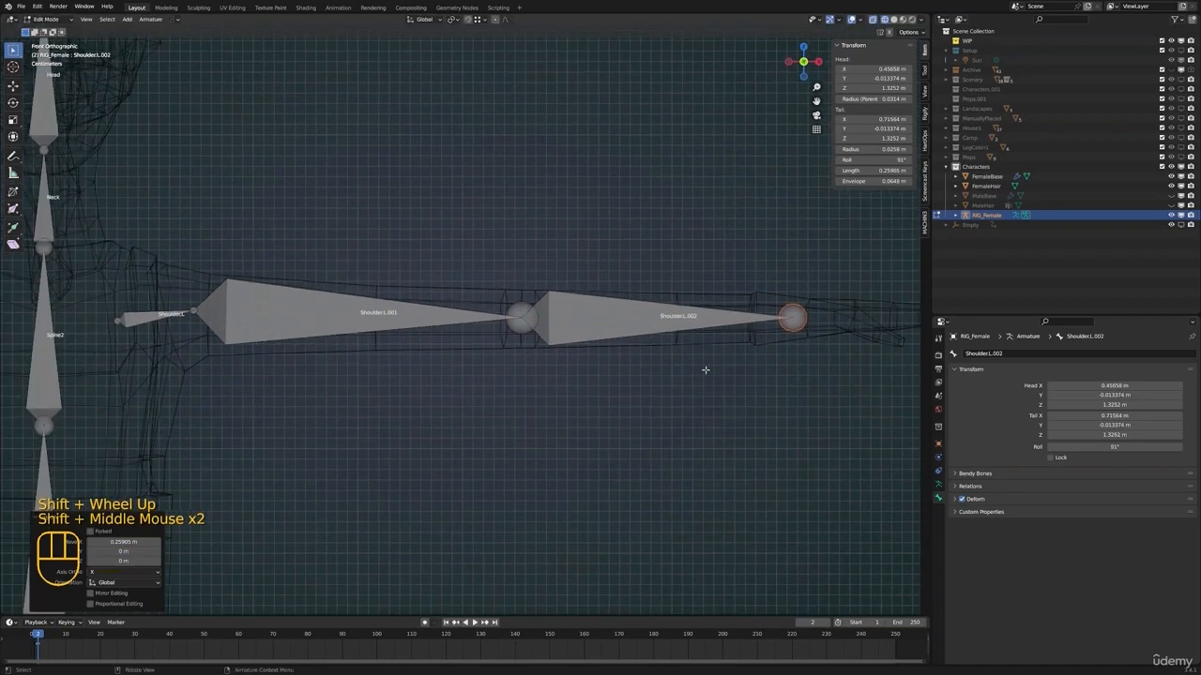
Move the elbow joint about 0.013 m backward along the global Y axis to give the arm a slight bend
click(506, 325)
scroll(506, 326, down, 1)
middle_drag(507, 326, 504, 362)
scroll(563, 343, down, 1)
scroll(588, 348, up, 1)
scroll(504, 363, down, 1)
middle_drag(516, 284, 529, 370)
key(g)
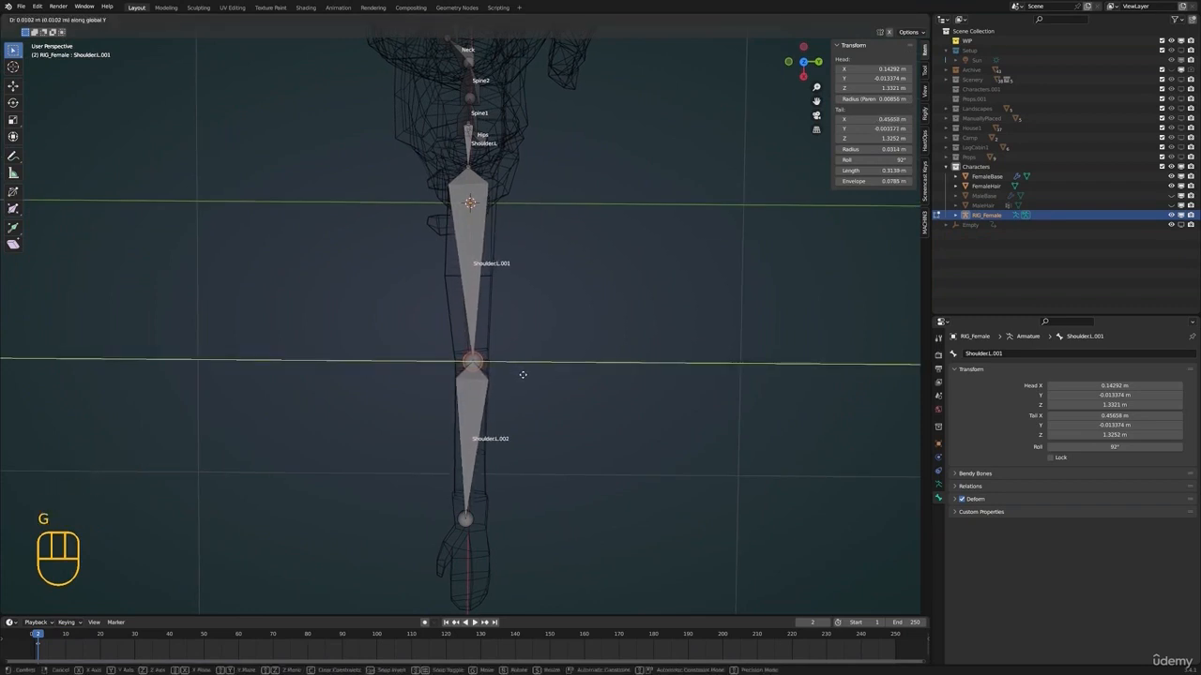
click(522, 376)
Fine-tune the positions of the wrist and elbow joints inside the arm mesh in top view
click(472, 520)
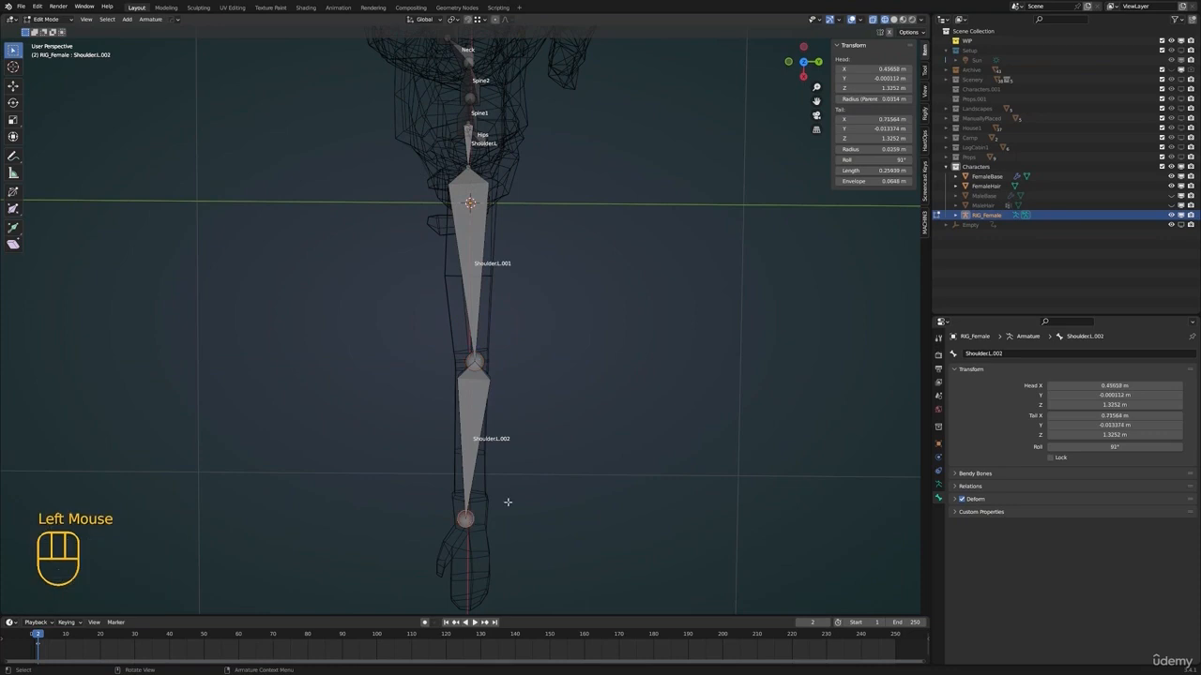
key(KP_7)
key(g)
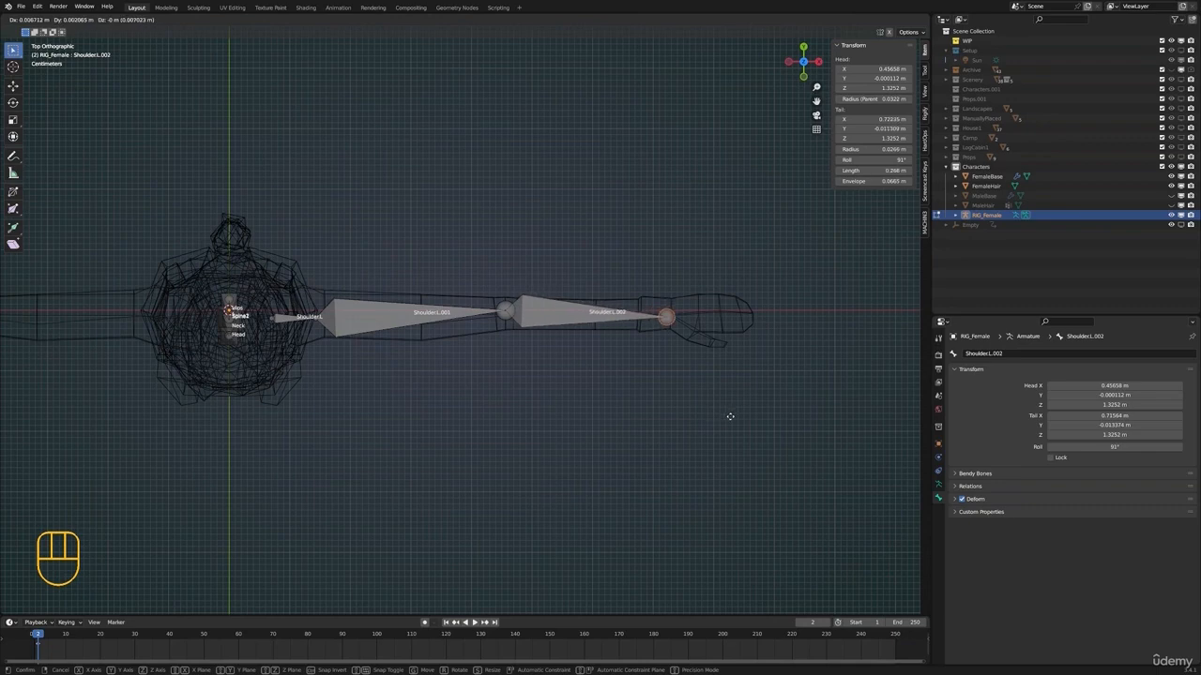
click(722, 415)
click(504, 311)
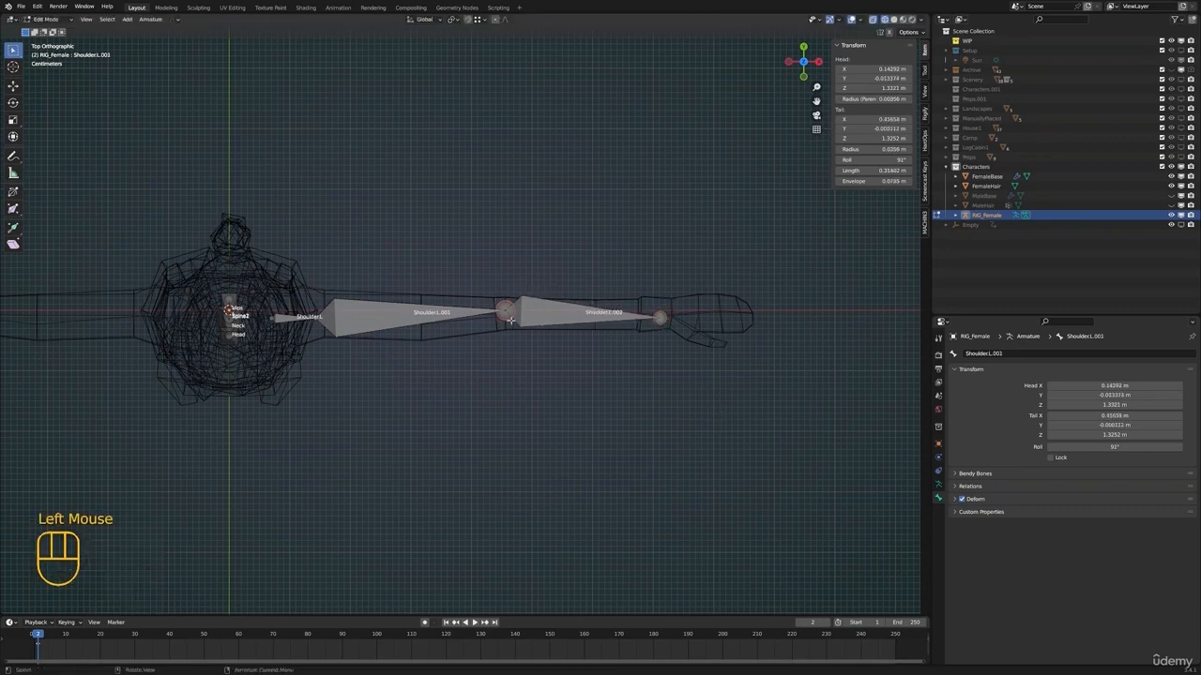
key(g)
click(545, 351)
shift+middle_drag(547, 348, 530, 351)
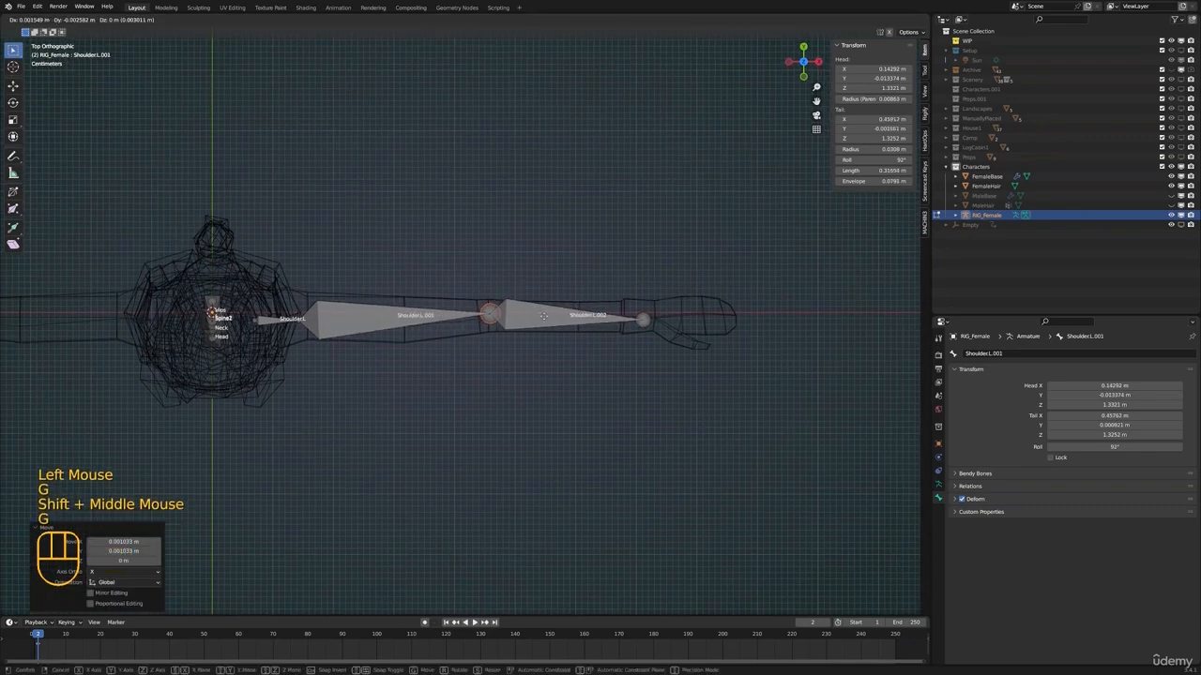
Extrude a hand bone about 0.14 m long along the X axis from the wrist joint to the fingertips
click(648, 321)
key(e)
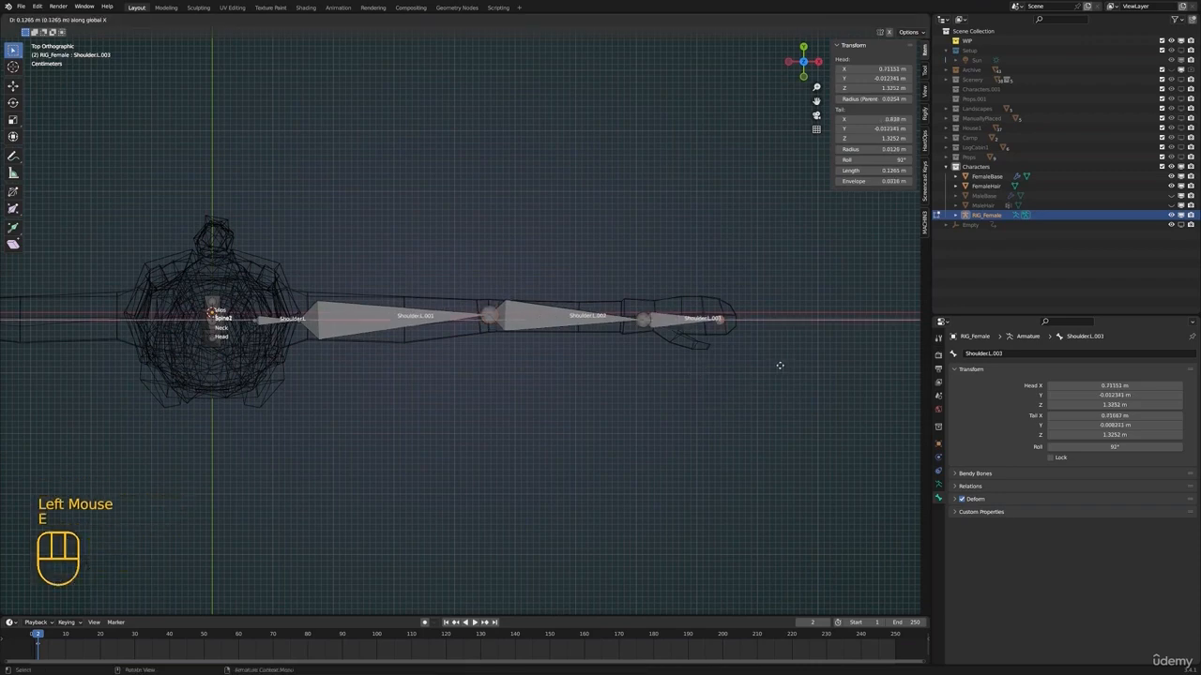
click(791, 363)
Extrude a second bone about 0.05 m long from the wrist joint diagonally toward the thumb
shift+middle_drag(790, 363, 725, 370)
scroll(725, 369, up, 2)
key(e)
click(755, 359)
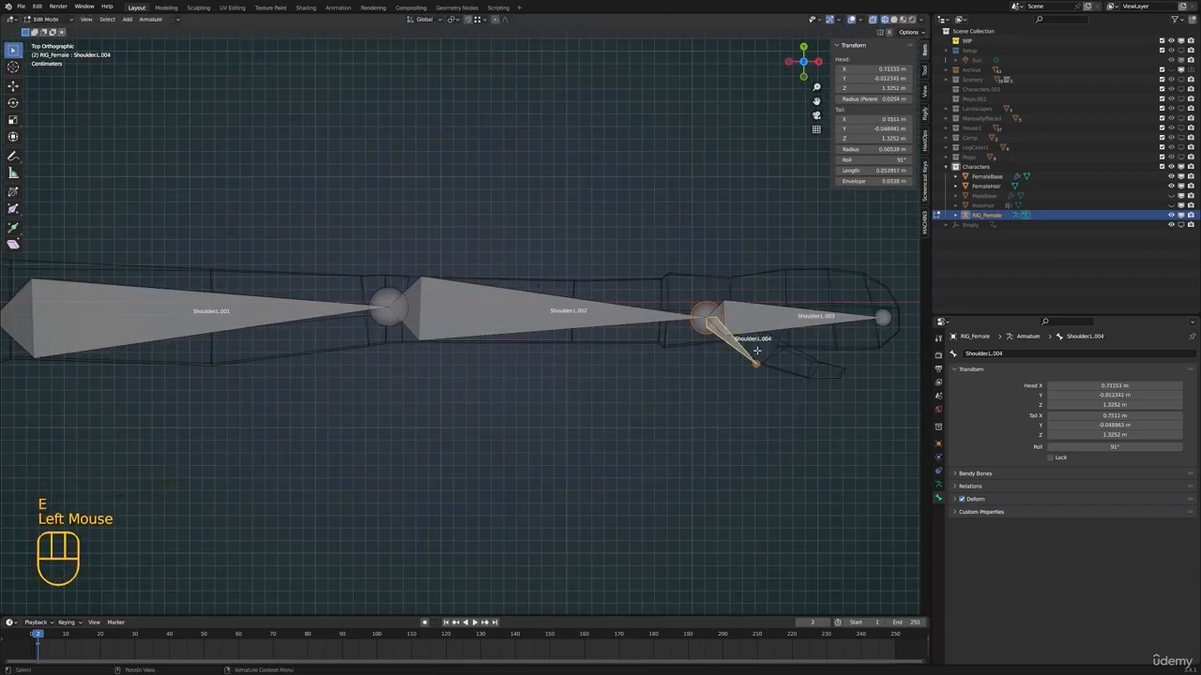
Clear the new thumb bone's parent and move the bone over to the mesh's thumb
key(alt+p)
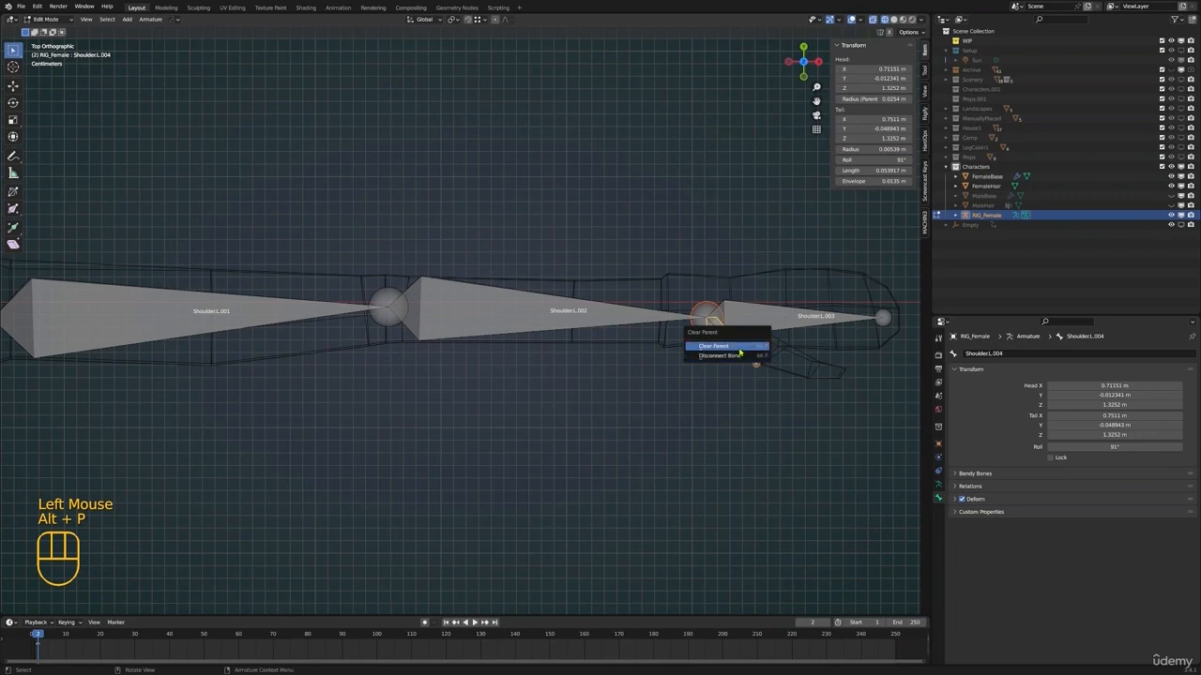
click(739, 357)
key(g)
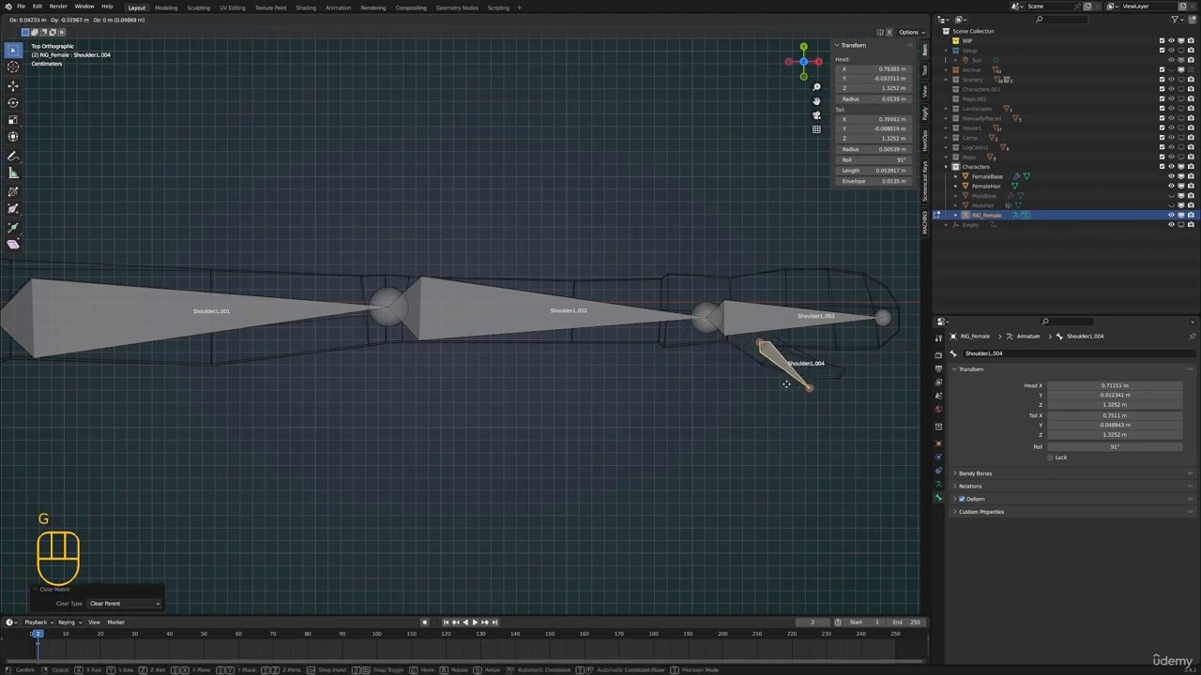
click(796, 385)
Parent the thumb bone to the hand bone with Keep Offset
shift+click(769, 314)
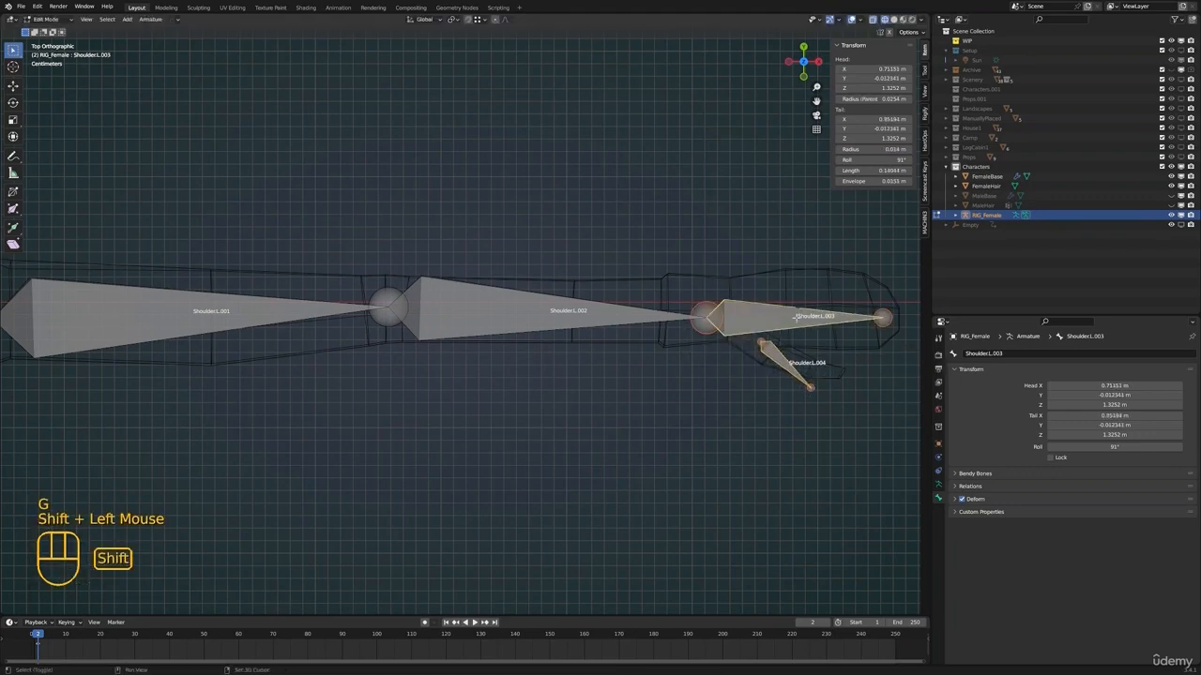
key(ctrl+p)
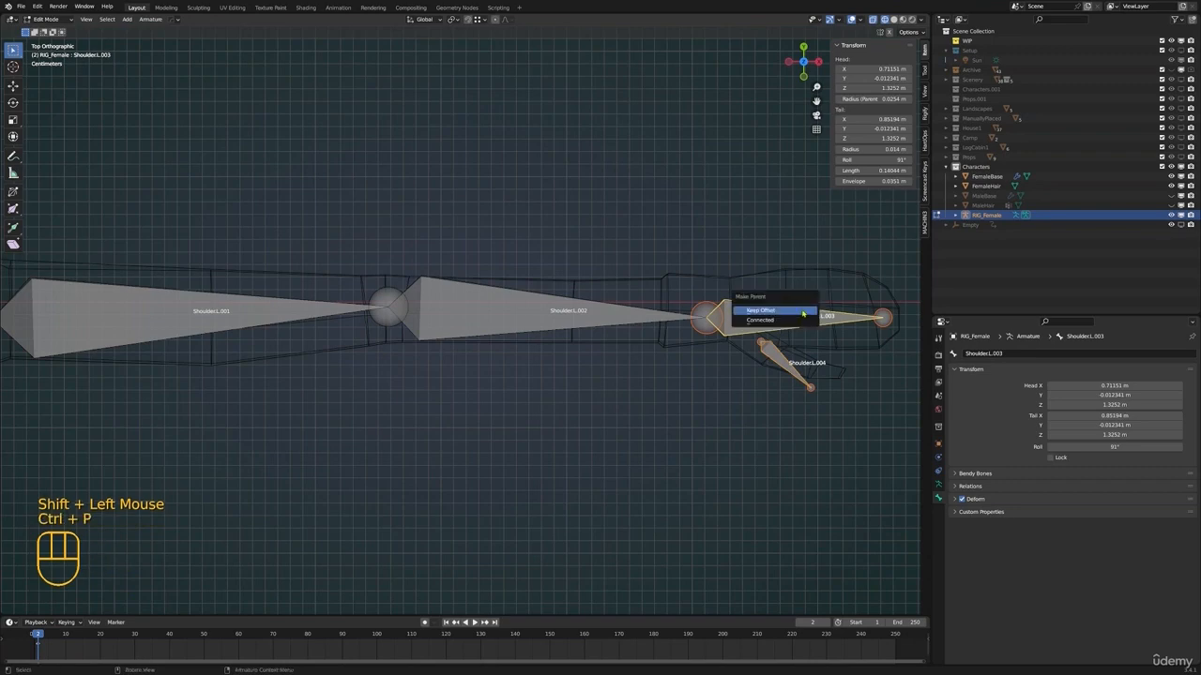
click(802, 313)
Move the thumb bone's tip down and outward to line up with the end of the mesh's thumb
shift+middle_drag(877, 429, 579, 336)
scroll(718, 415, up, 2)
click(637, 415)
key(g)
key(g)
click(579, 394)
middle_drag(578, 394, 662, 371)
Move the thumb bone's base joint into the root of the mesh's thumb, checking it from several angles
key(g)
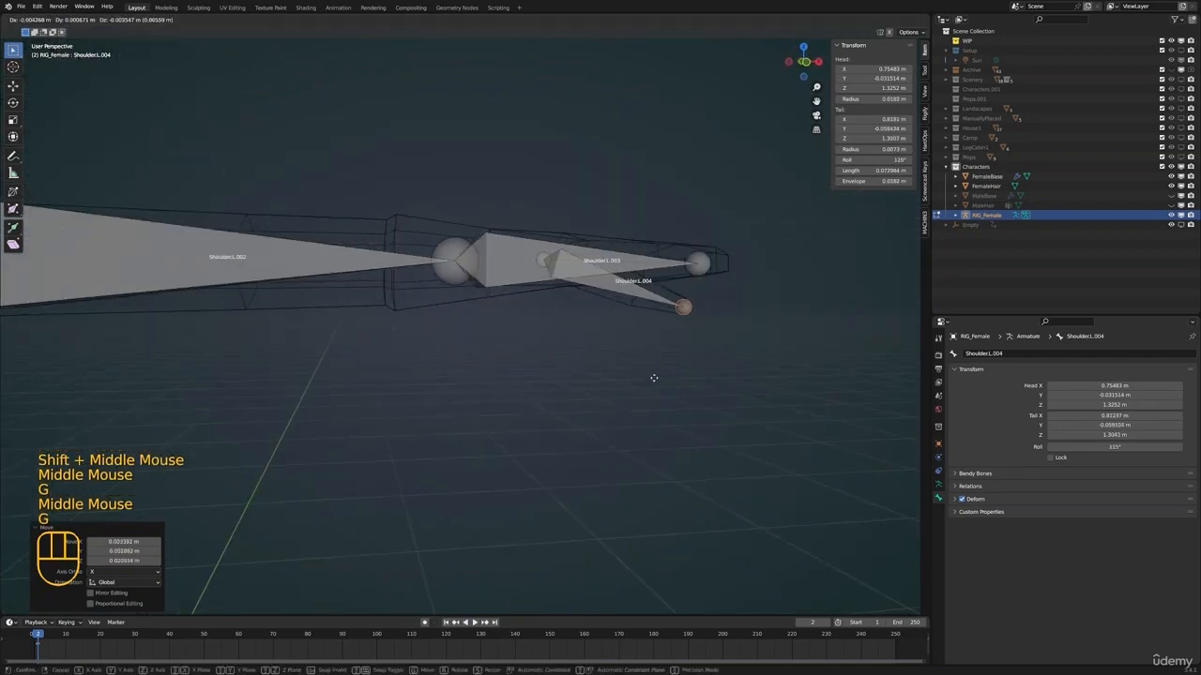
click(653, 378)
click(545, 259)
scroll(572, 269, up, 1)
middle_drag(589, 270, 541, 333)
middle_drag(541, 333, 591, 361)
key(g)
click(613, 286)
key(g)
middle_drag(591, 361, 561, 352)
click(522, 378)
Rename the upper-arm bone to UpperArm.L
middle_drag(561, 353, 506, 376)
scroll(542, 360, down, 3)
key(Tab)
key(Tab)
shift+middle_drag(309, 253, 482, 345)
scroll(490, 348, down, 3)
click(378, 314)
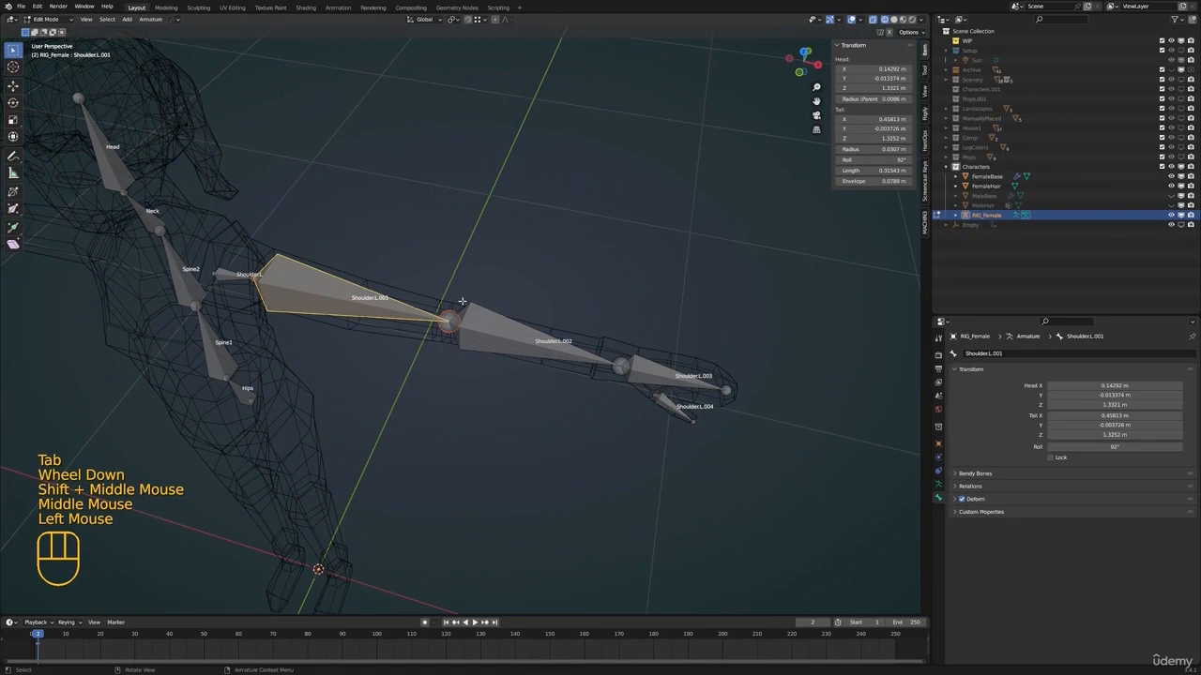
key(F2)
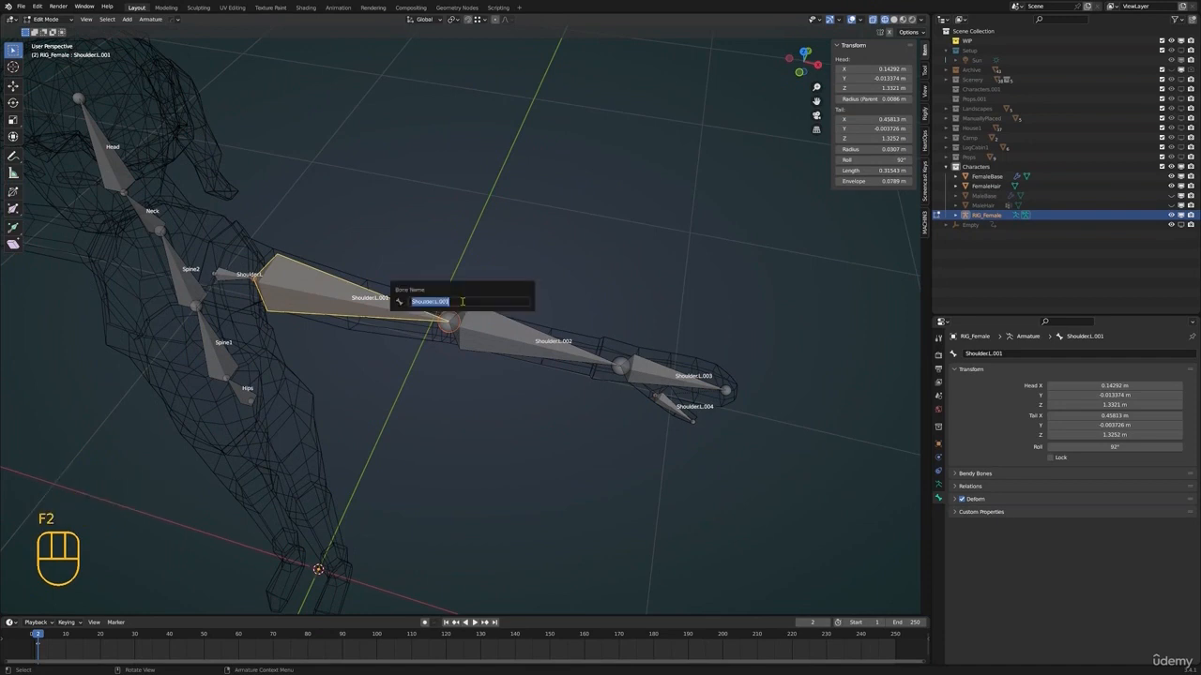
text(UpperArm.L)
key(Return)
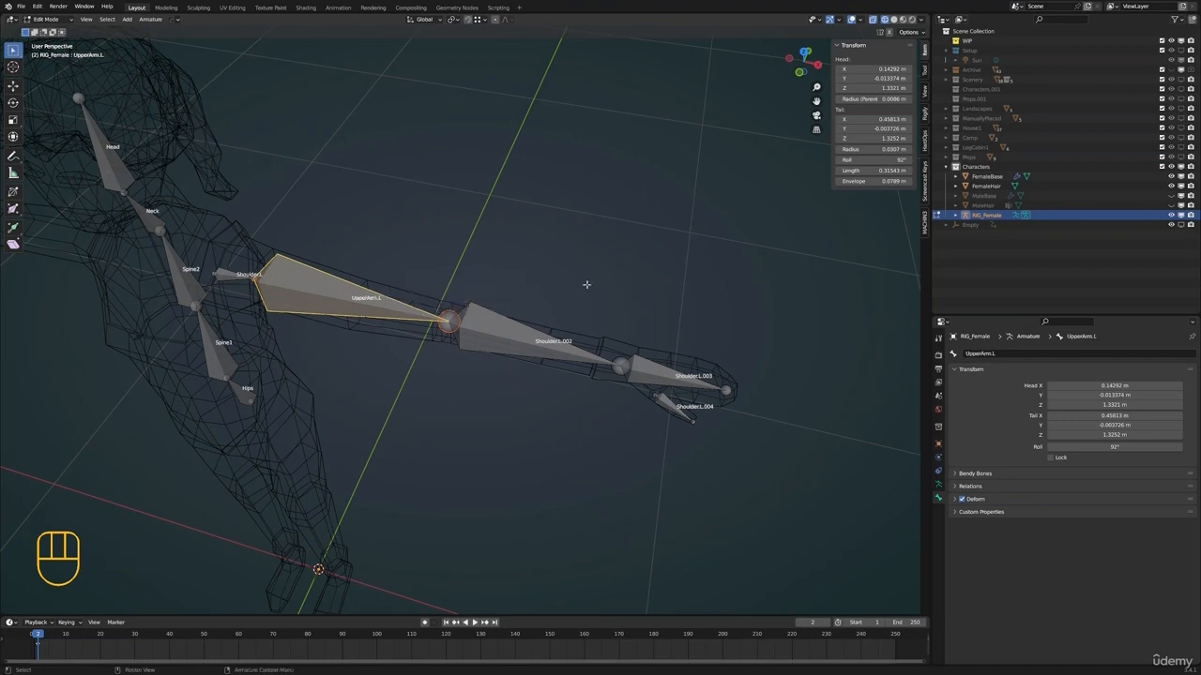
Rename the forearm bone to LowerArm.L
click(562, 338)
key(F2)
text(LowerA)
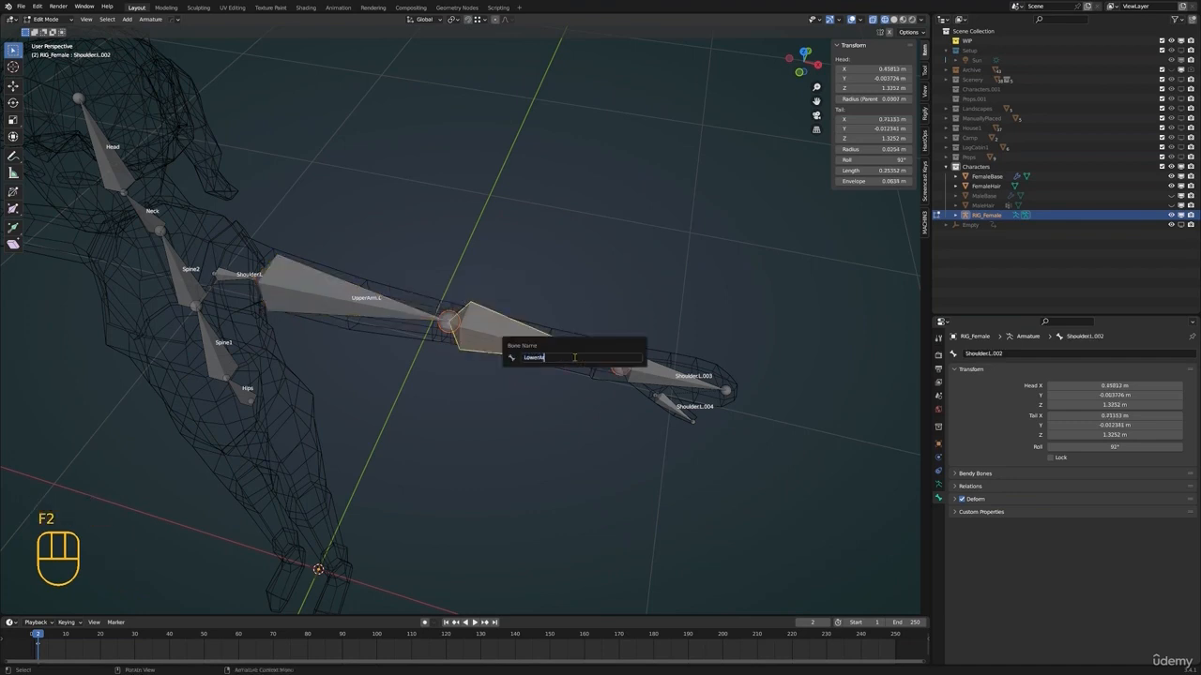
text(rm.L)
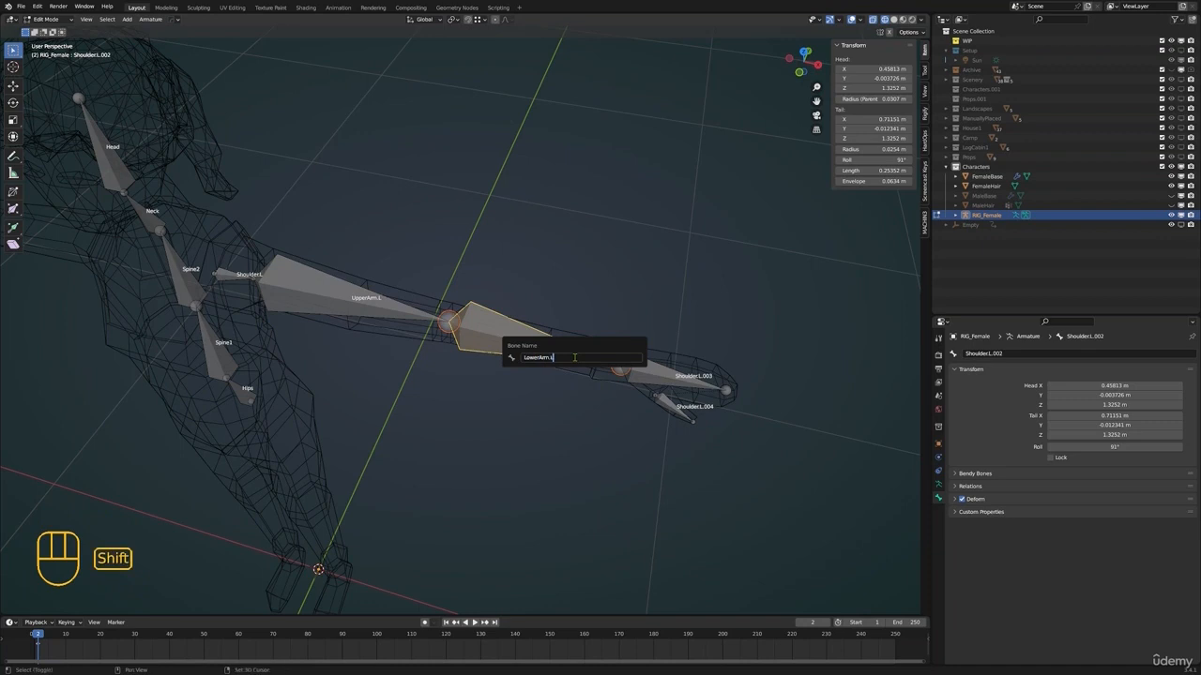
key(Return)
Rename the hand bone to Hand.L
click(669, 374)
key(F2)
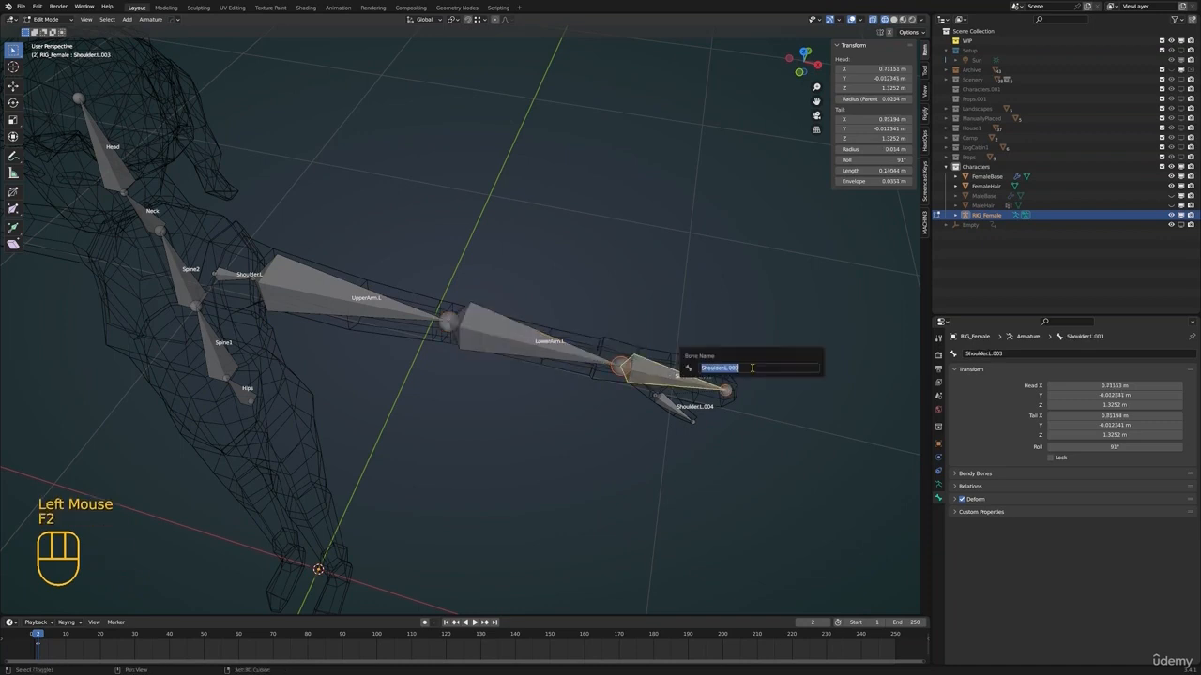
text(Hand.L)
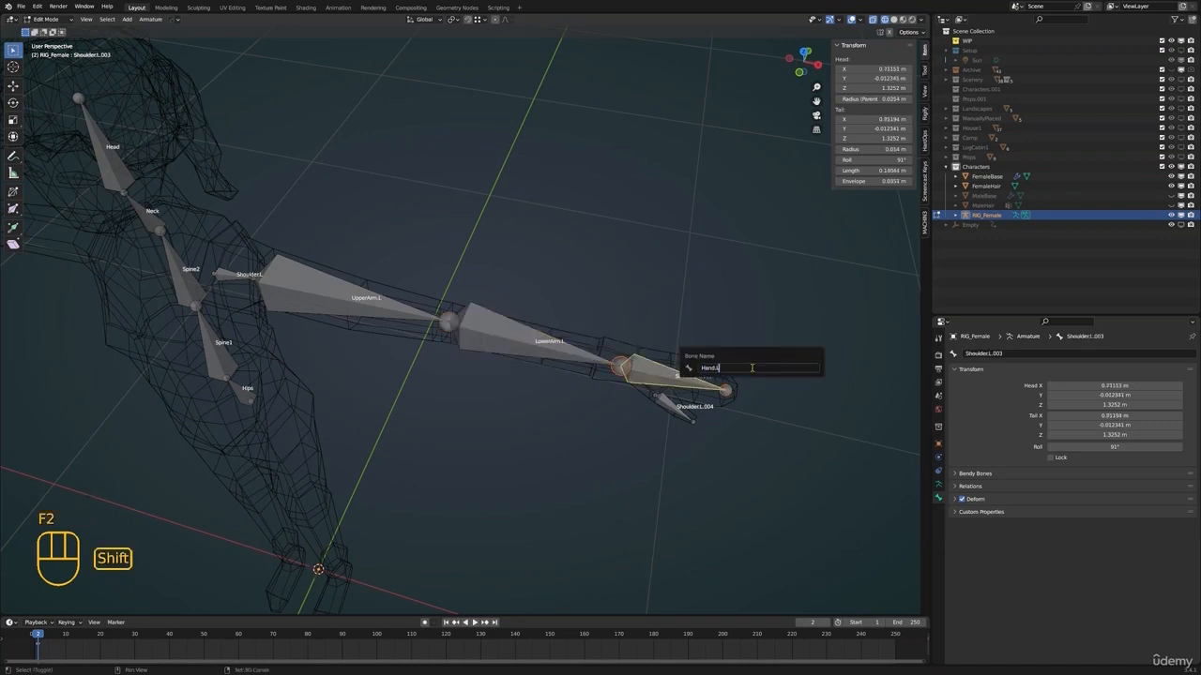
key(Return)
Rename the thumb bone to Thumb.L
click(669, 406)
key(F2)
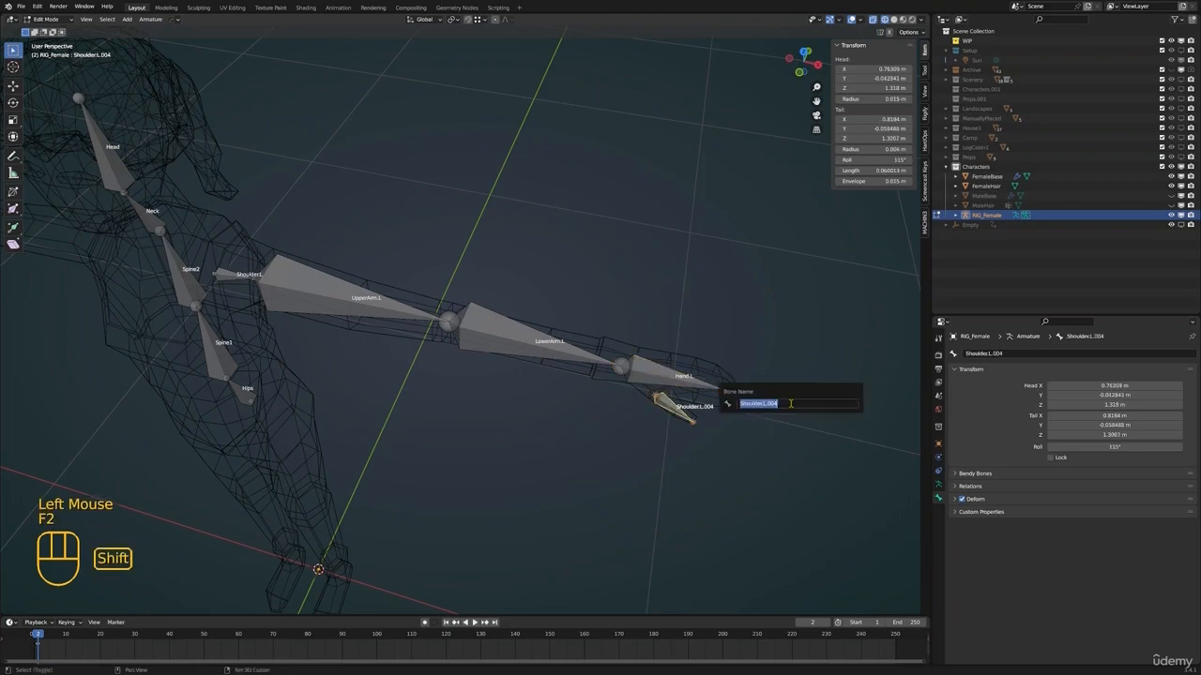
text(Thumb.L)
key(Return)
Extrude a thigh bone about 0.32 m straight down along the Z axis from the lower end of the Hips bone in front view
shift+middle_drag(722, 385, 611, 368)
scroll(617, 373, up, 2)
scroll(573, 355, down, 1)
shift+middle_drag(611, 364, 665, 369)
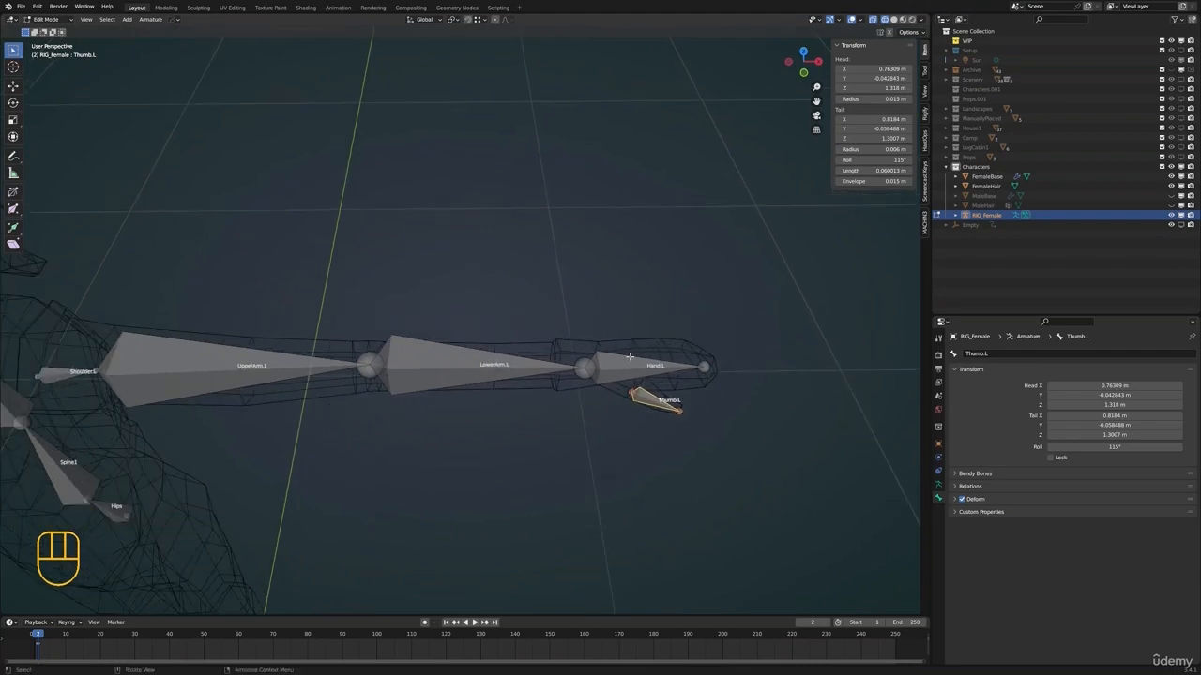
scroll(581, 368, down, 2)
shift+middle_drag(469, 367, 525, 362)
scroll(526, 362, down, 1)
middle_drag(525, 362, 535, 245)
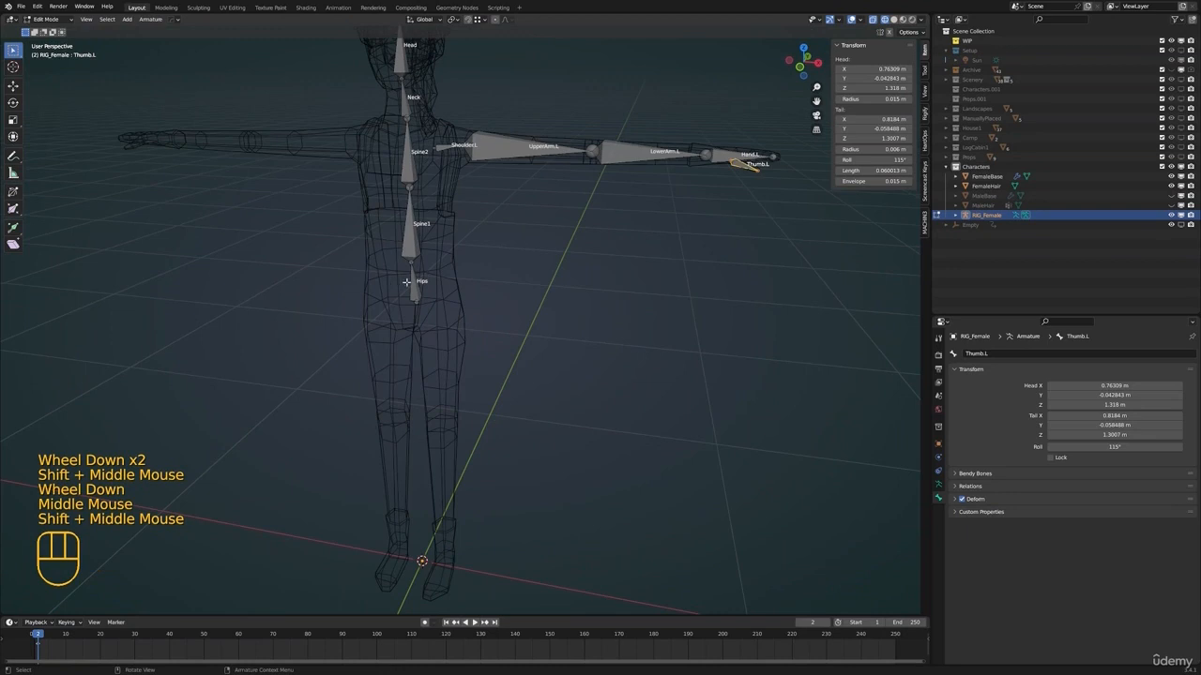
click(407, 282)
middle_drag(406, 281, 483, 252)
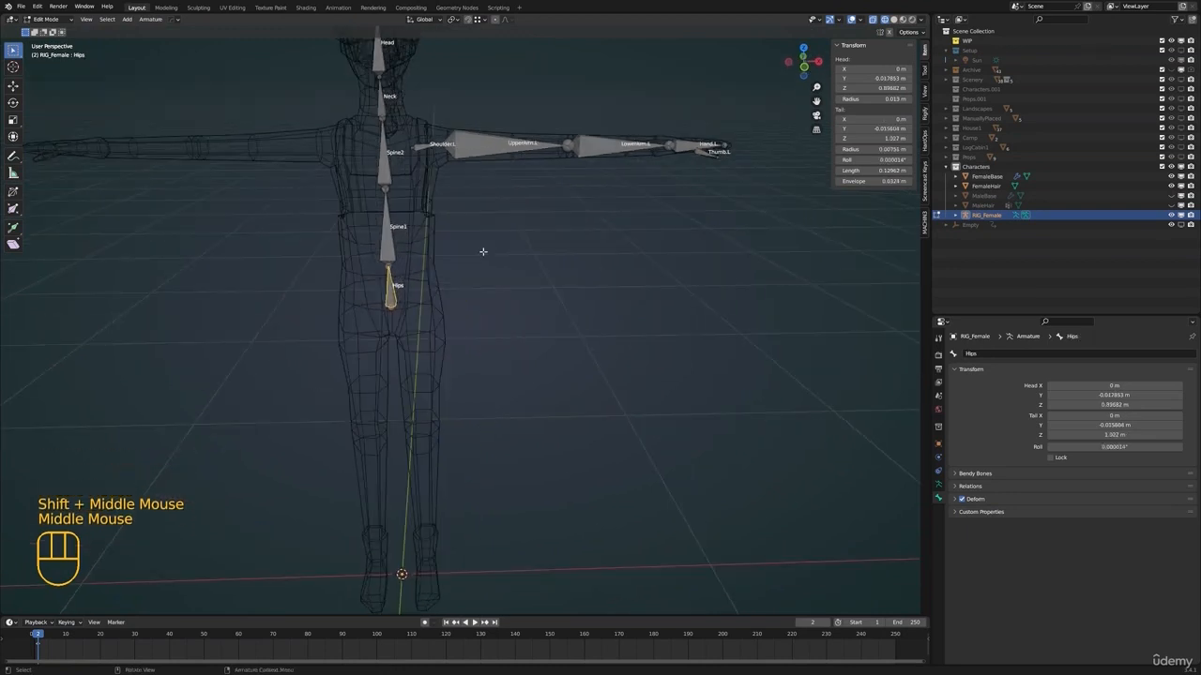
key(KP_1)
shift+middle_drag(482, 251, 433, 199)
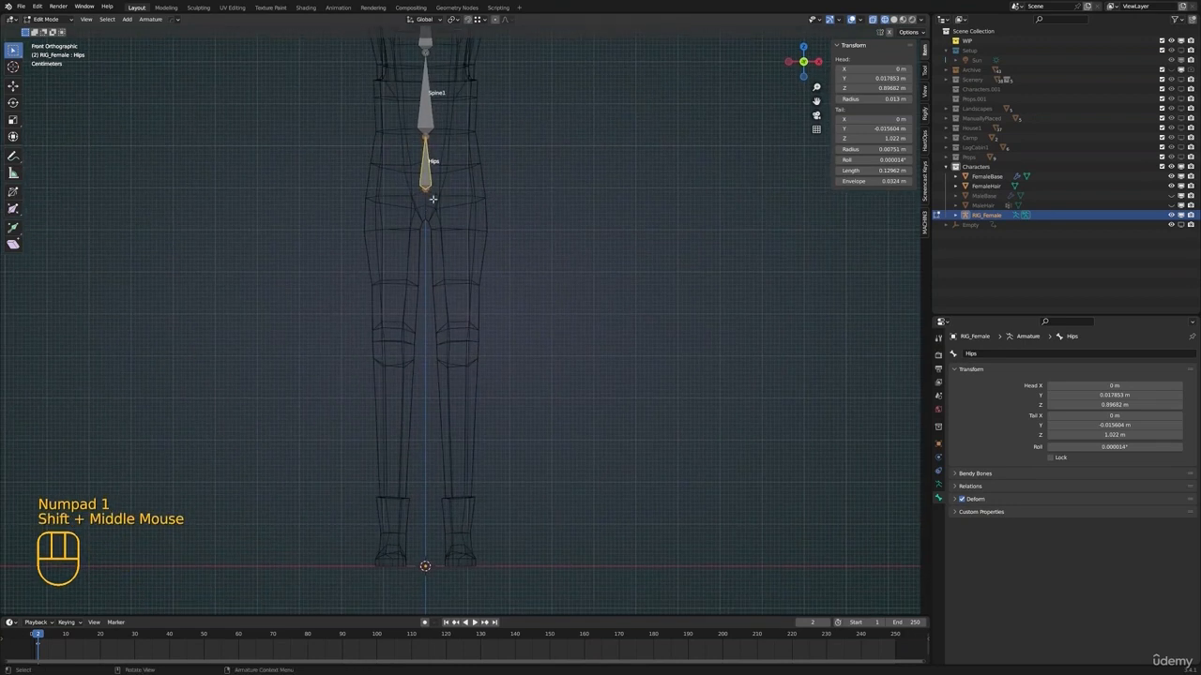
click(437, 191)
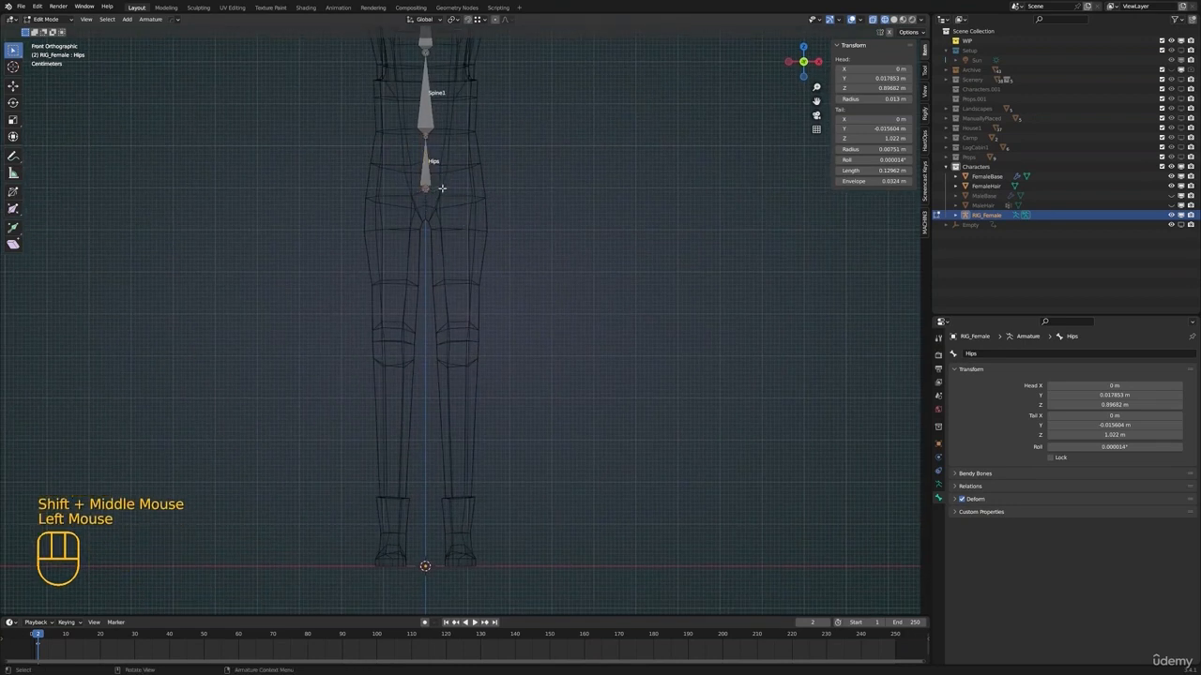
key(e)
key(z)
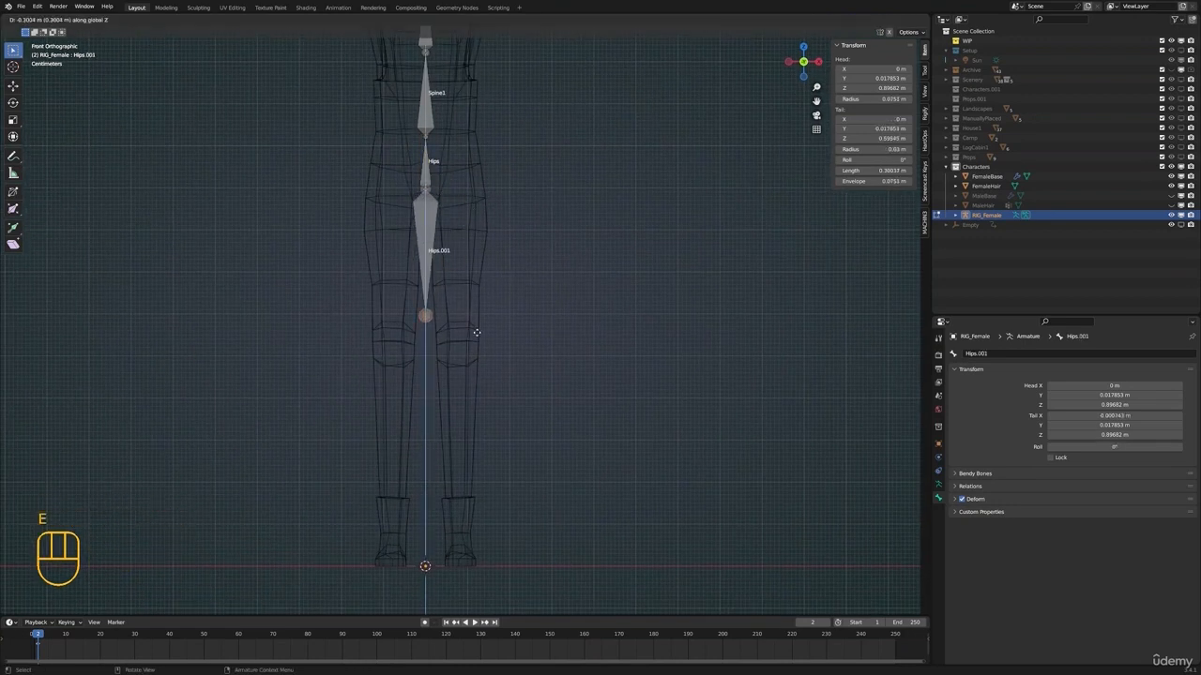
Move the whole thigh bone about 0.08 m sideways and slightly down into the character's left leg
click(428, 253)
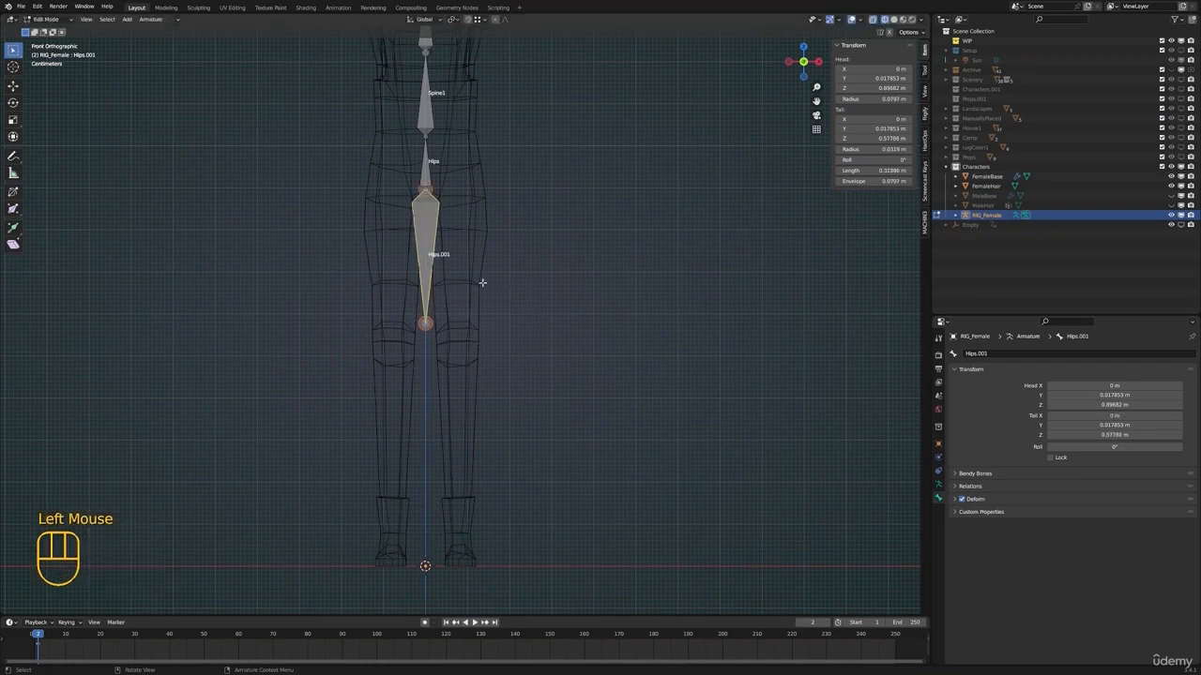
key(g)
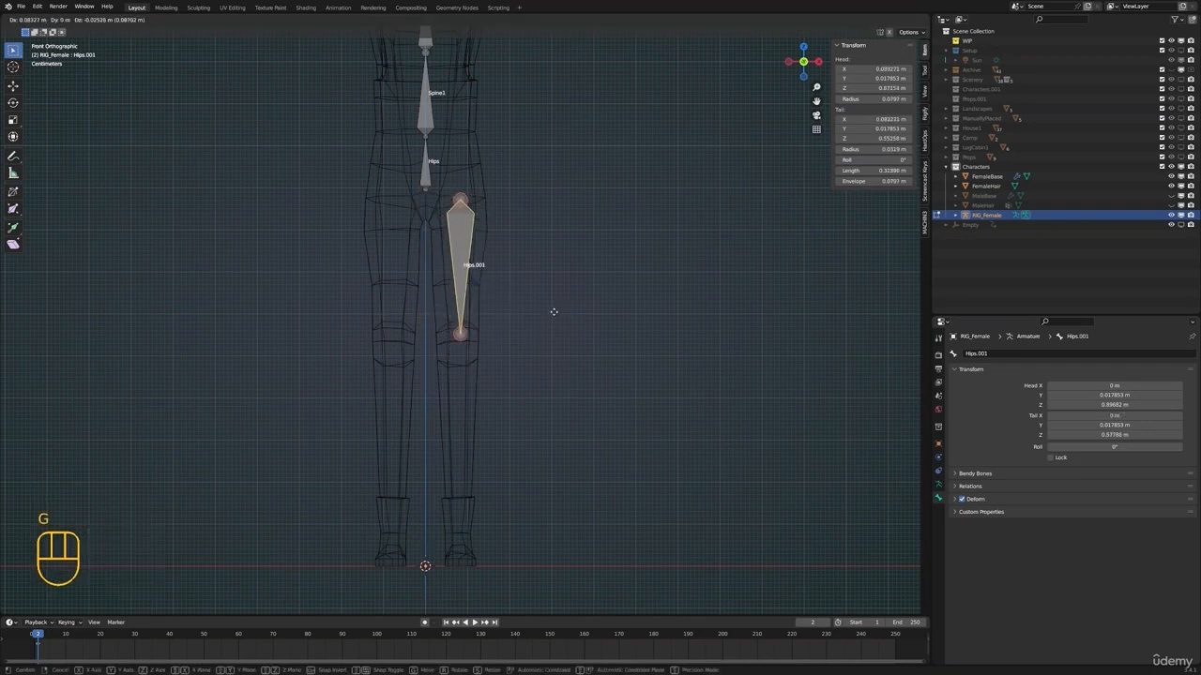
click(550, 308)
Parent the left thigh bone to the Hips bone with Keep Offset
shift+click(439, 171)
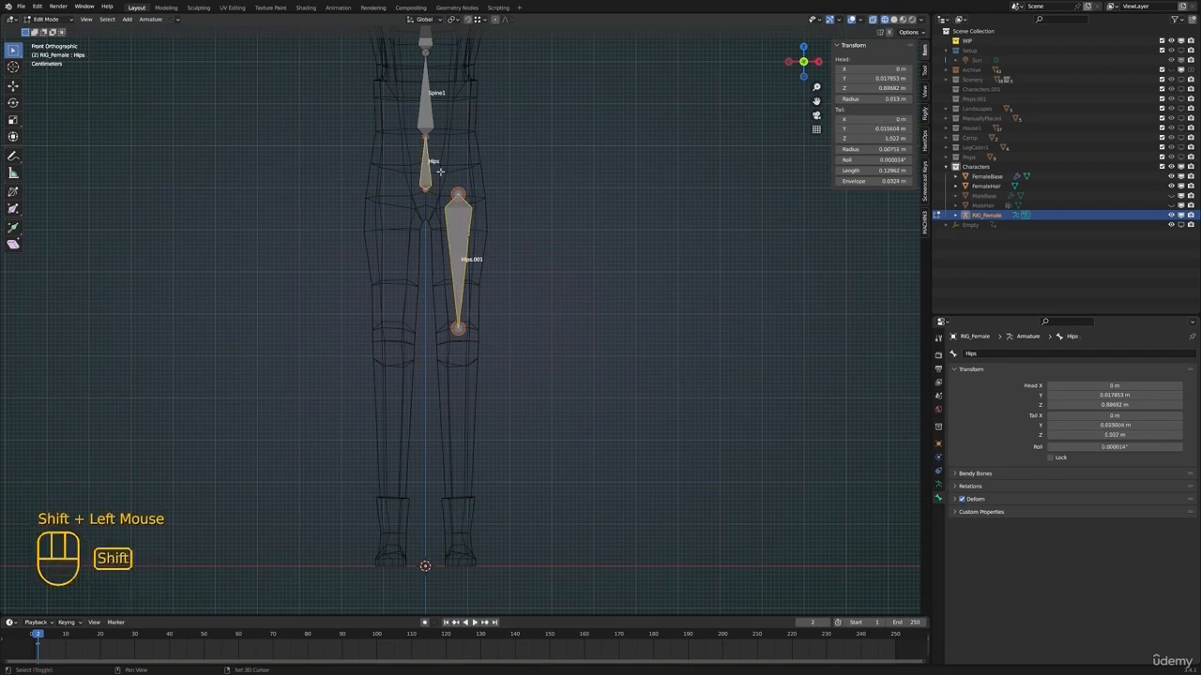
key(ctrl+p)
click(456, 171)
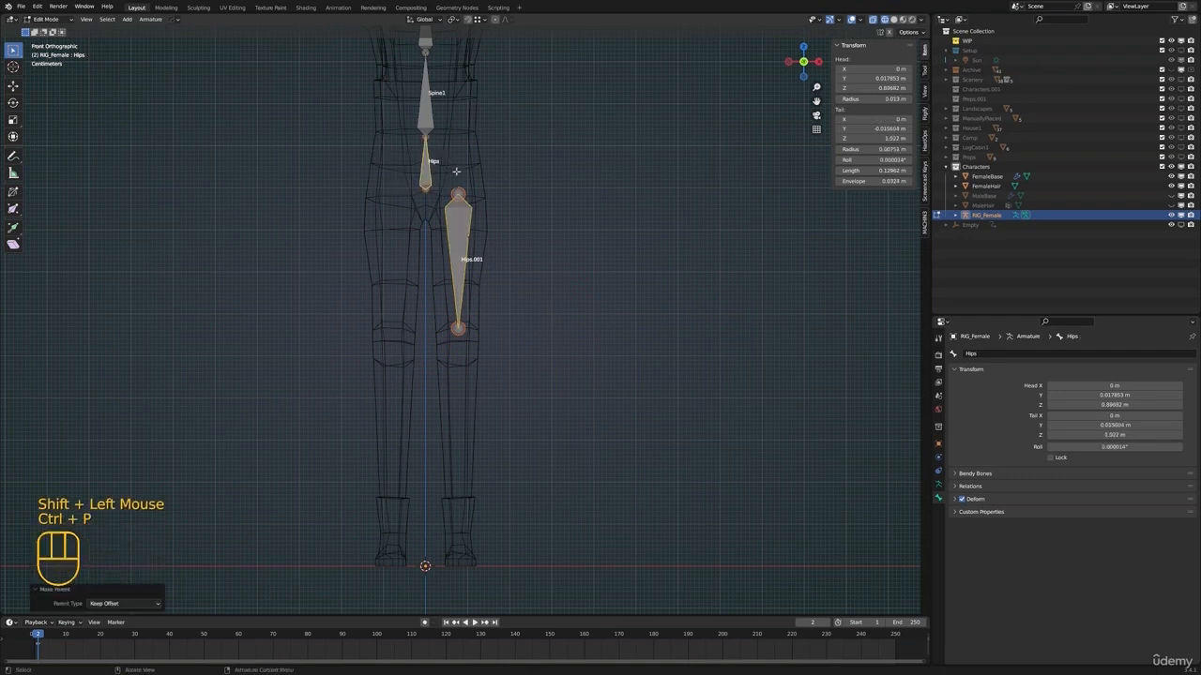
Adjust the upper end of the thigh bone slightly in front and side views to fit the left hip joint
click(463, 189)
shift+middle_drag(493, 191, 488, 202)
key(g)
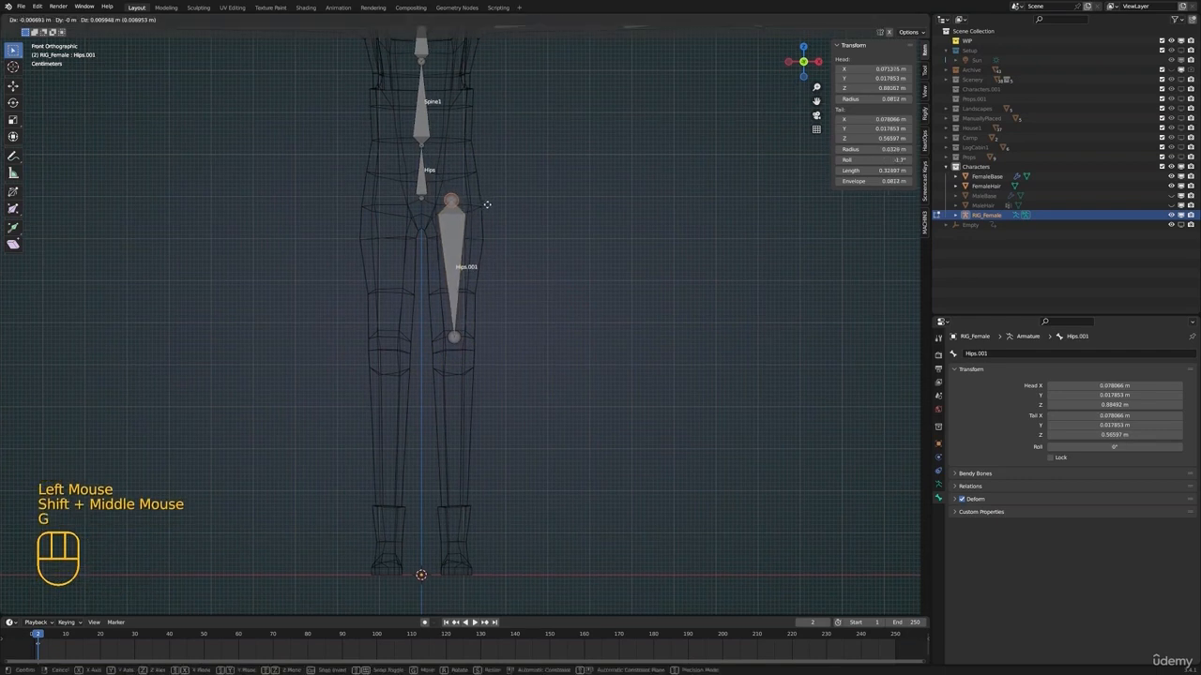
click(488, 197)
key(KP_3)
key(g)
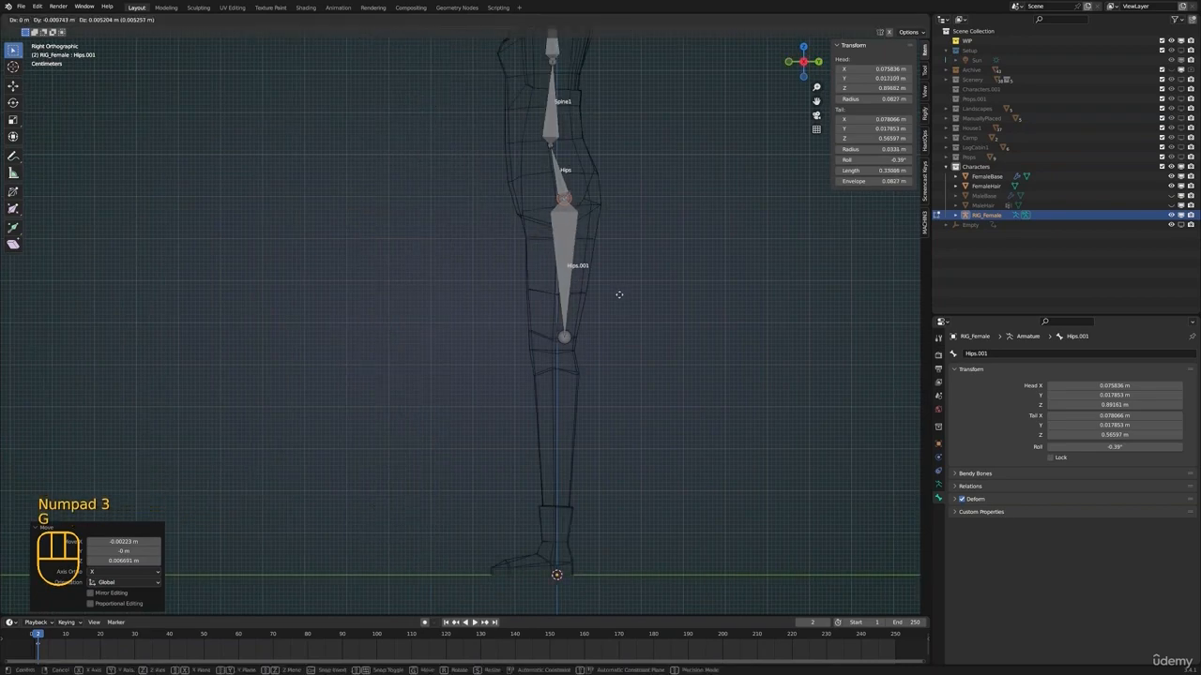
click(616, 294)
Move the thigh bone's lower end about 0.026 m forward and 0.036 m down onto the knee in side view
click(564, 340)
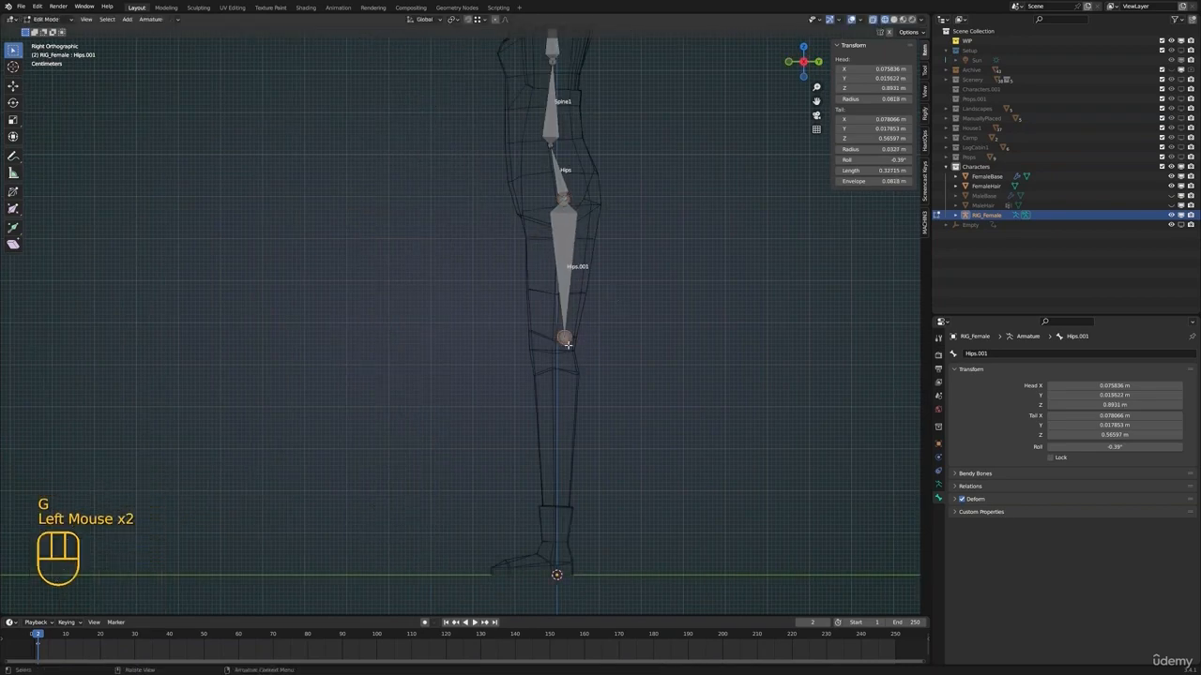
key(g)
click(559, 361)
key(KP_1)
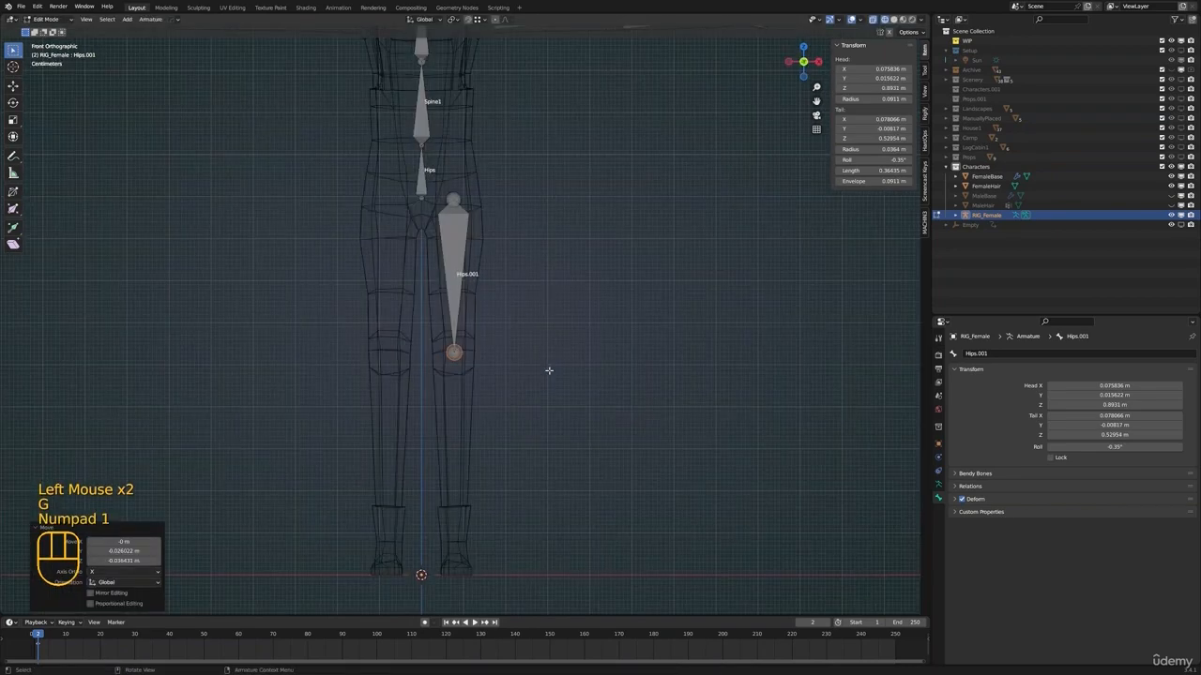
Extrude a shin bone about 0.49 m down from the knee to the ankle in side view
key(KP_3)
shift+middle_drag(526, 381, 595, 341)
key(e)
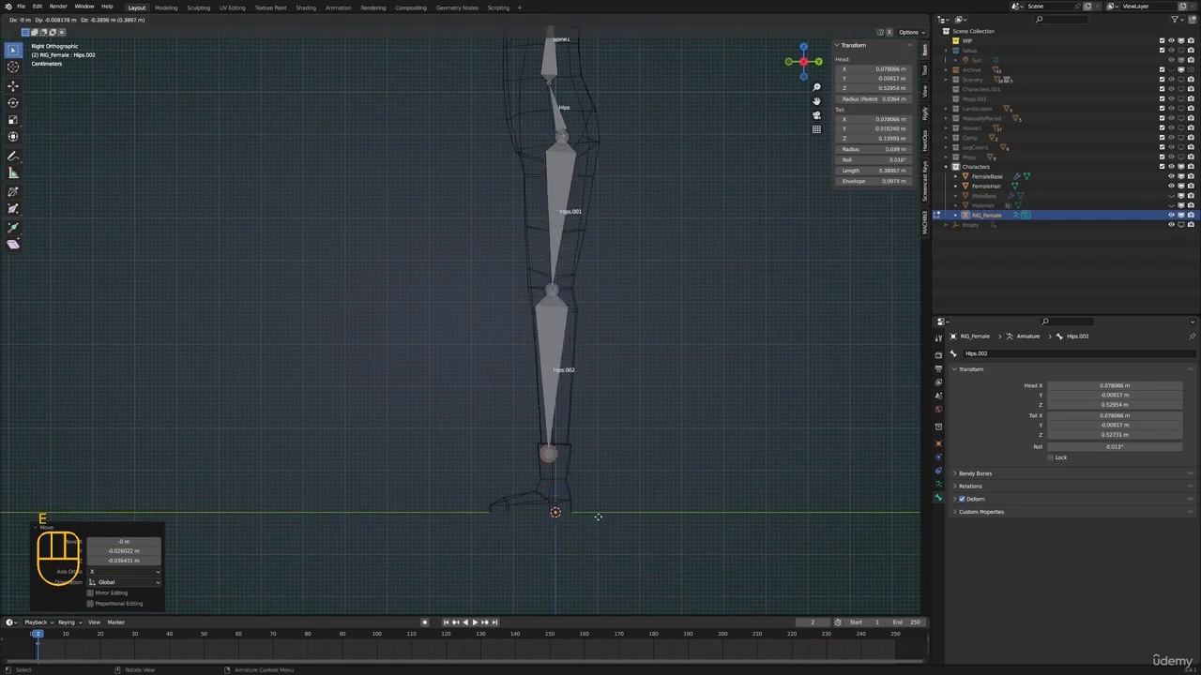
shift+drag(614, 571, 601, 54)
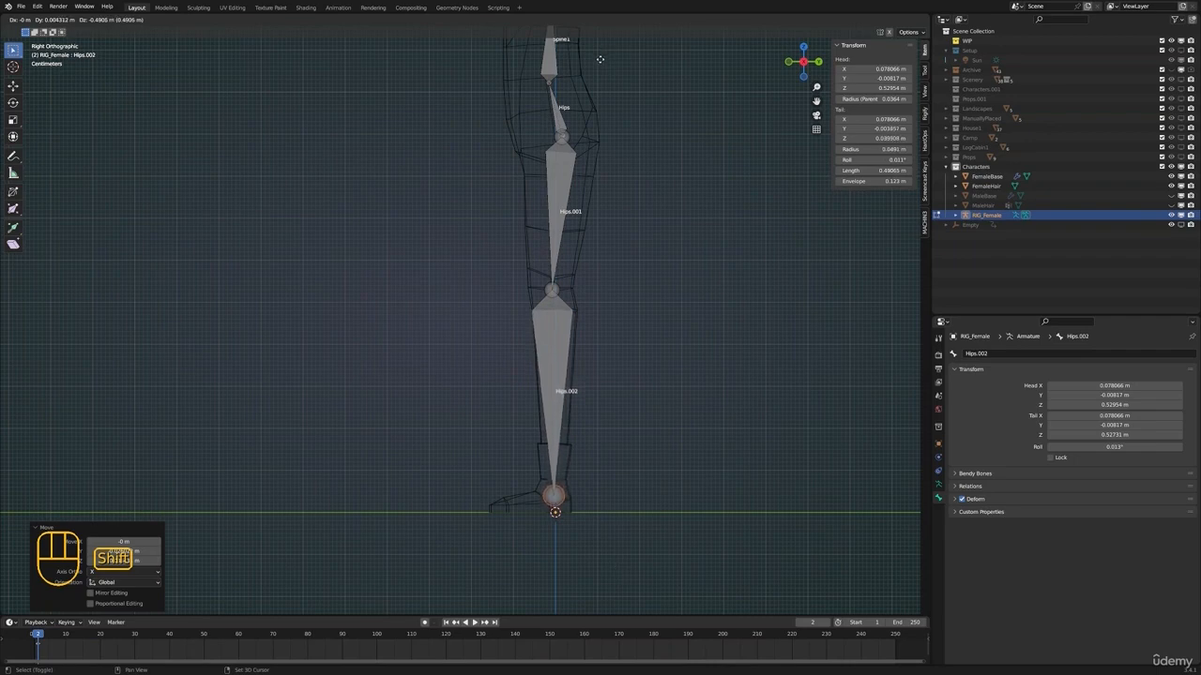
shift+click(603, 71)
shift+scroll(631, 469, up, 1)
shift+middle_drag(631, 469, 614, 266)
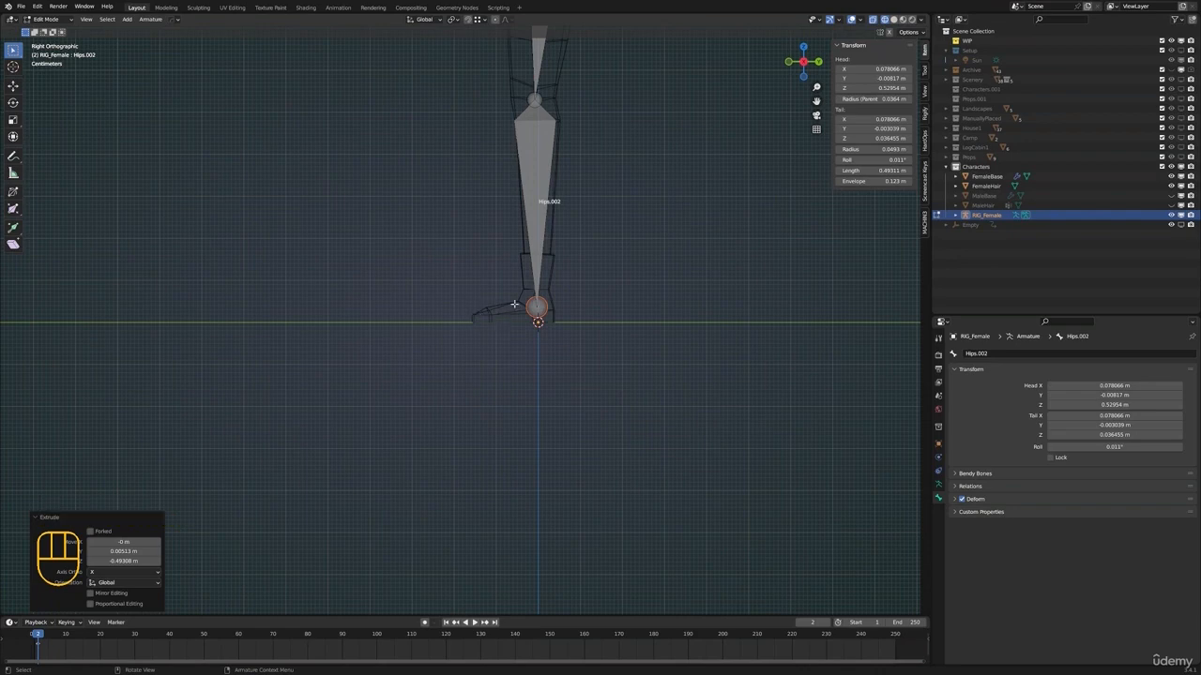
Extrude a foot bone about 0.13 m forward along the Y axis from the ankle and lower it about 0.017 m along Z
key(e)
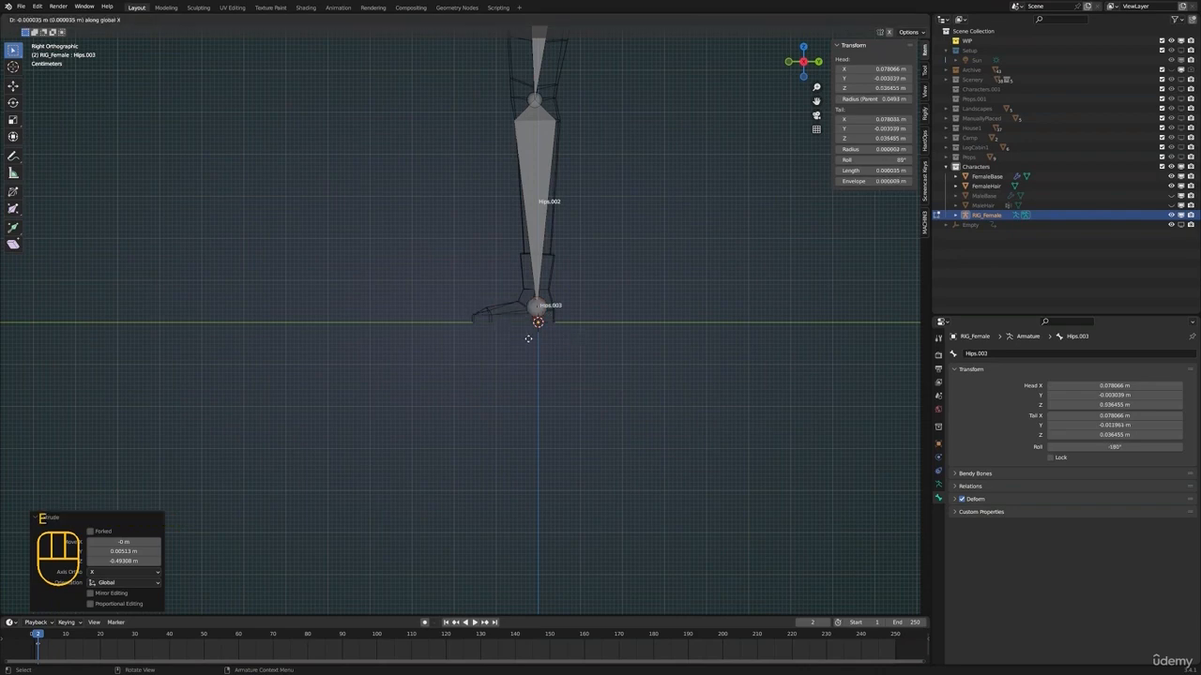
key(y)
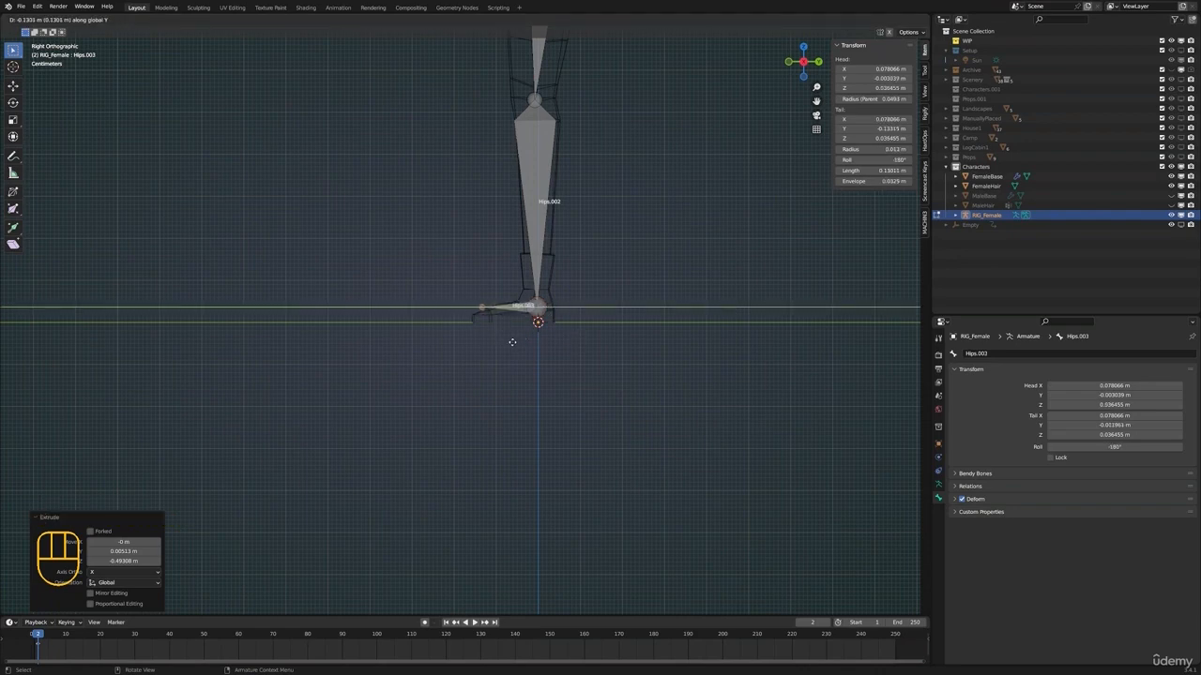
click(512, 342)
key(g)
key(z)
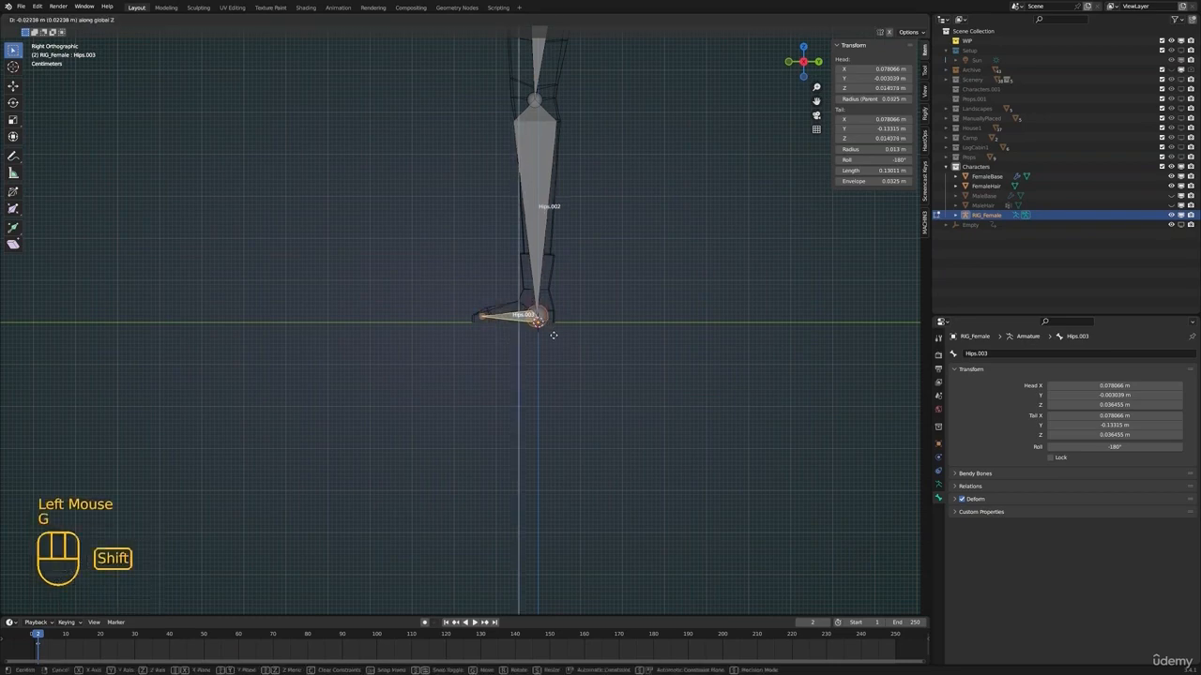
click(559, 313)
Rename the upper leg bone to Thigh.L
shift+middle_drag(559, 312, 619, 297)
scroll(563, 488, down, 2)
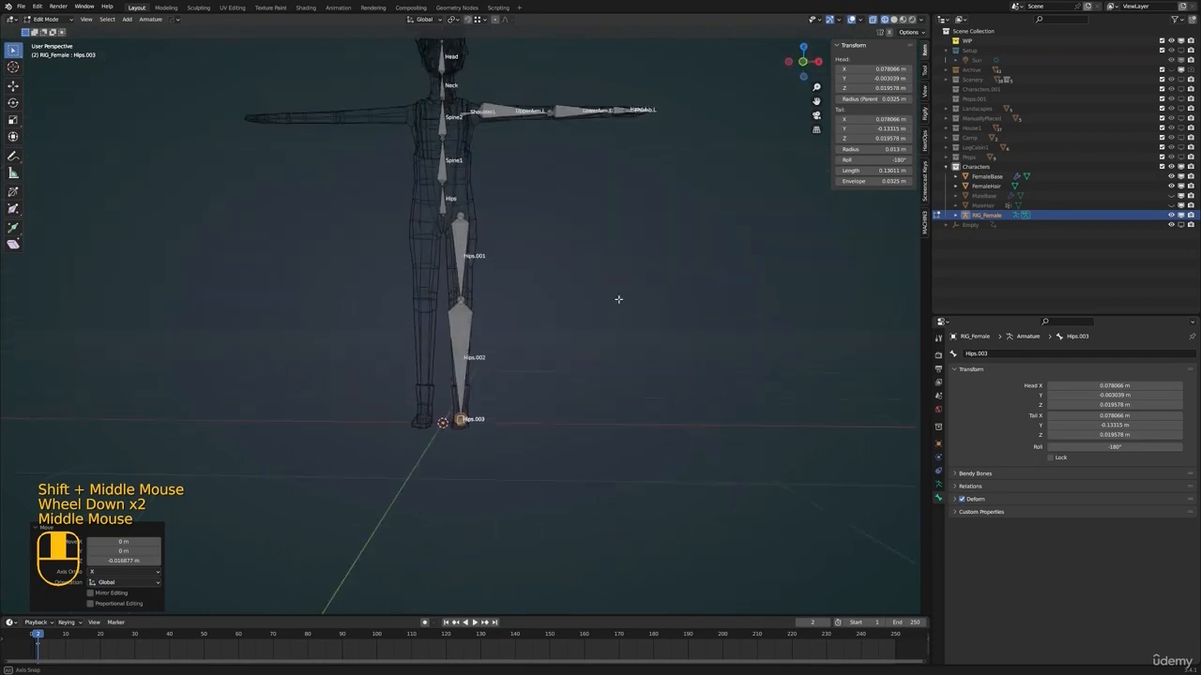
shift+middle_drag(467, 281, 467, 291)
click(468, 291)
shift+middle_drag(523, 244, 553, 281)
scroll(554, 282, up, 3)
middle_drag(554, 282, 560, 303)
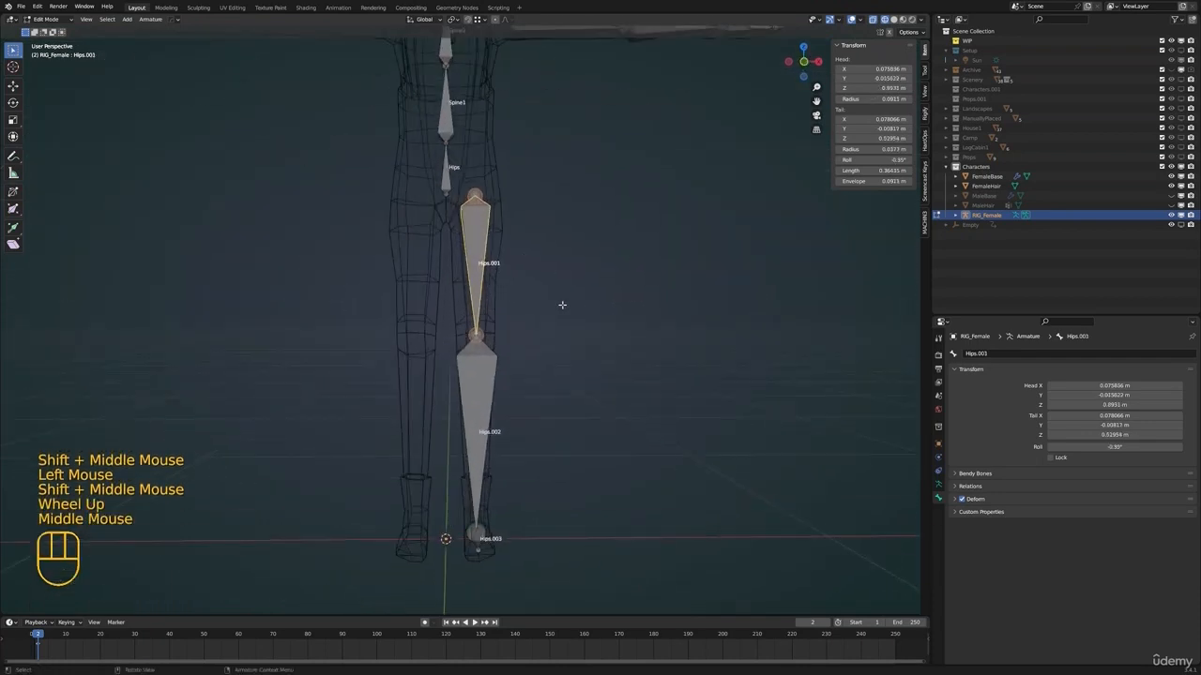
key(F2)
text(Thigh.L)
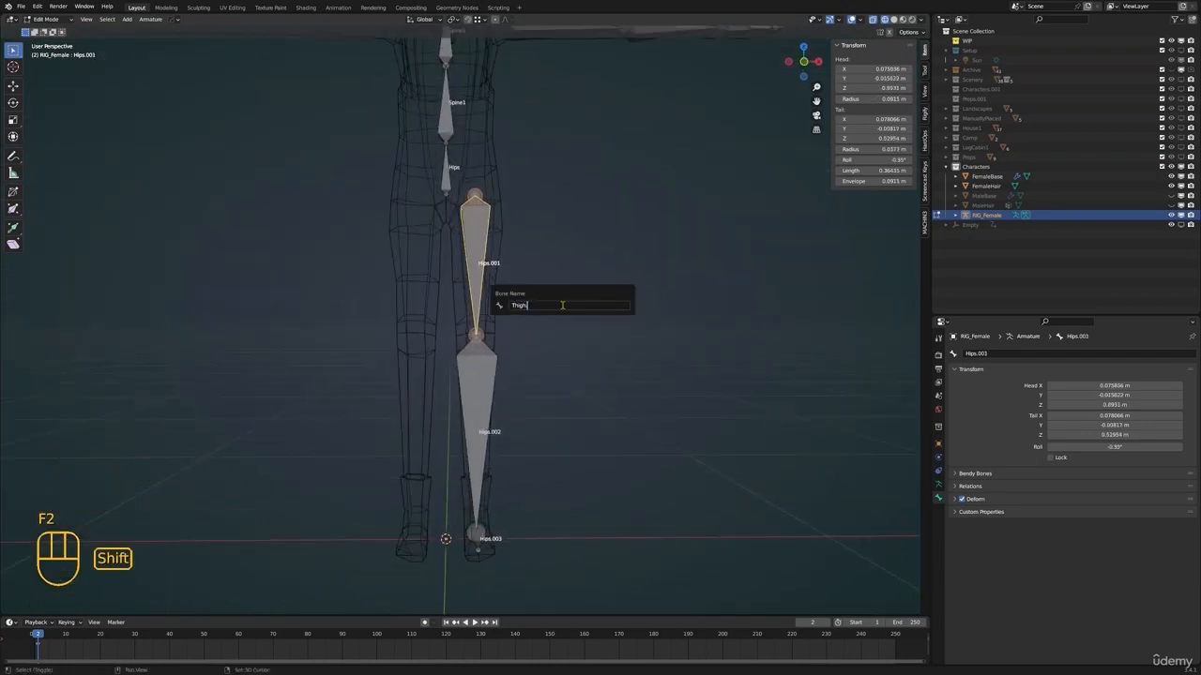
key(Return)
Rename the lower leg bone to Shin.L
click(503, 326)
key(F2)
text(Shir)
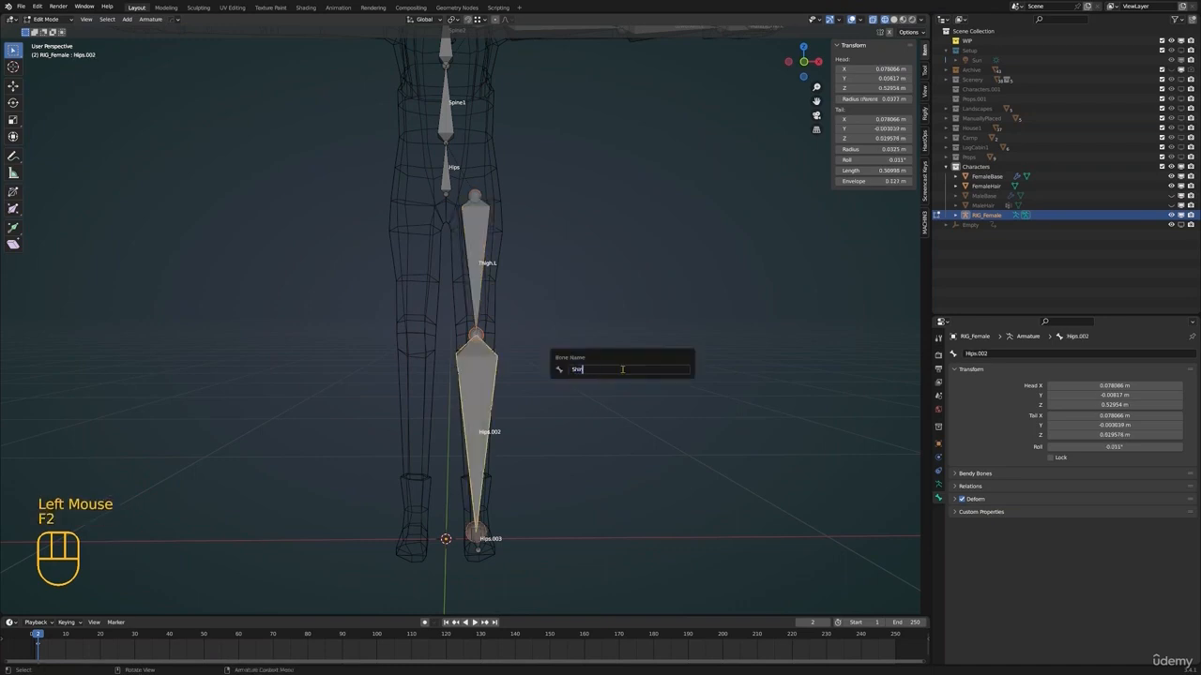
text(.L)
key(Return)
Rename the foot bone to Foot.L
click(480, 538)
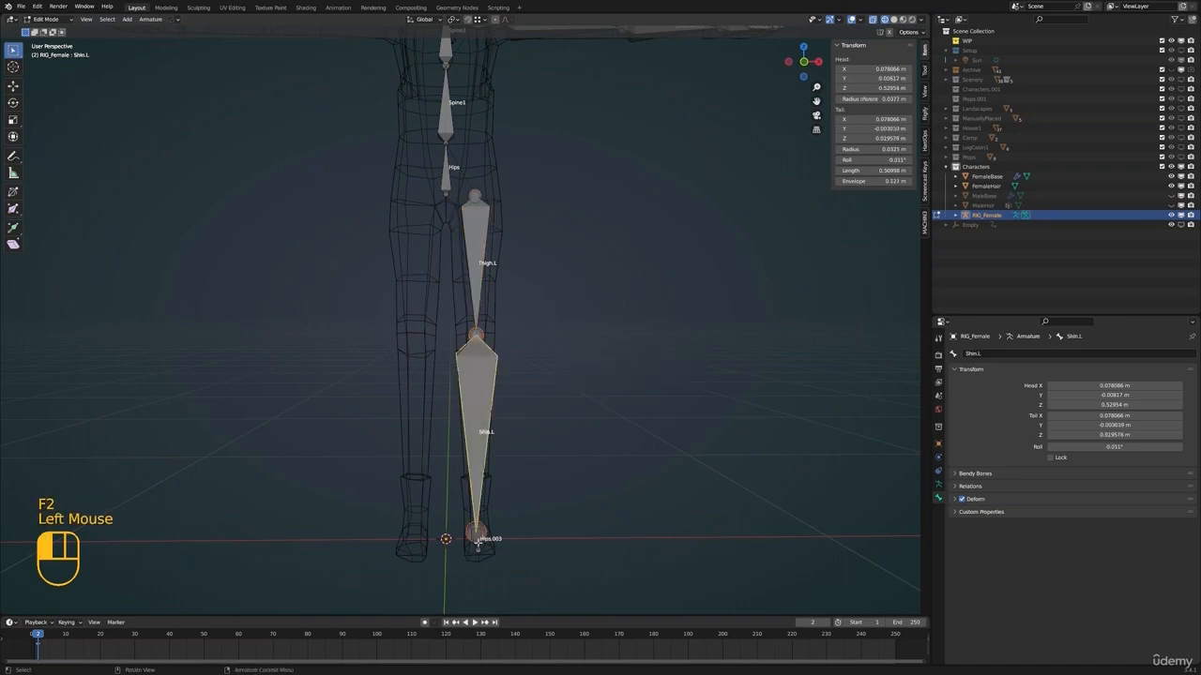
middle_drag(548, 463, 559, 496)
click(473, 510)
click(474, 511)
key(F2)
text(Foot.L)
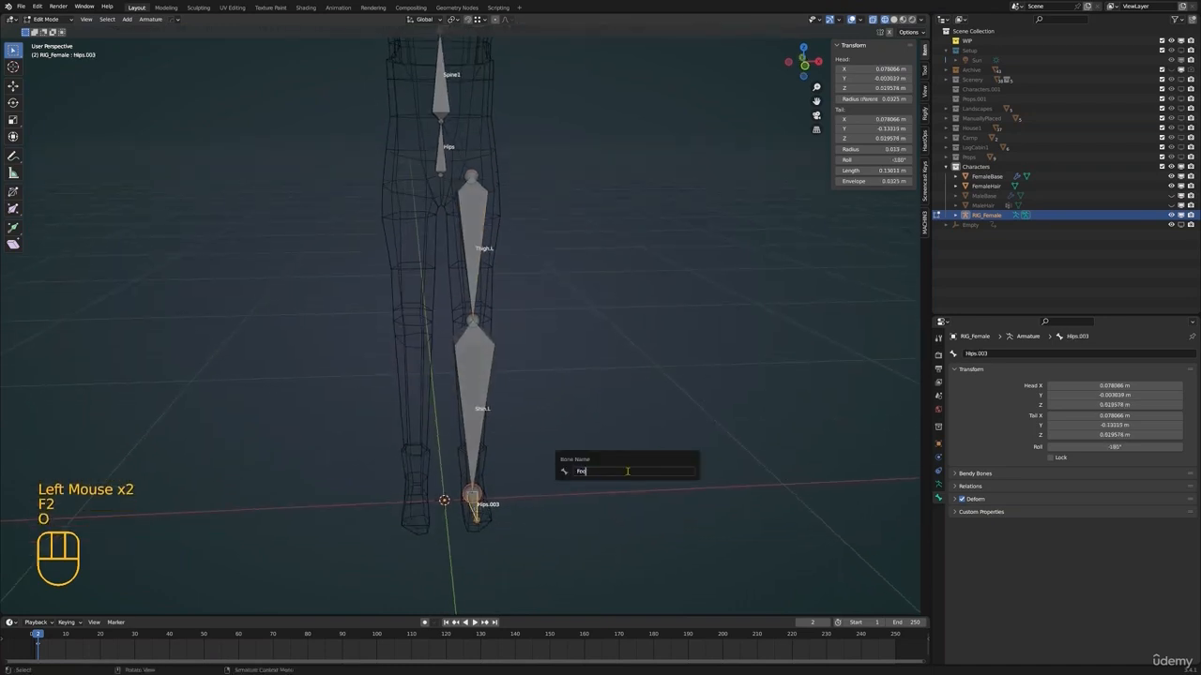
key(Return)
Change the viewport shading from wireframe to Material Preview to show the character with its materials
shift+middle_drag(496, 406, 525, 375)
scroll(525, 375, down, 2)
shift+middle_drag(525, 375, 563, 319)
mouse_move(563, 318)
middle_down()
mouse_move(594, 303)
mouse_move(533, 313)
middle_up()
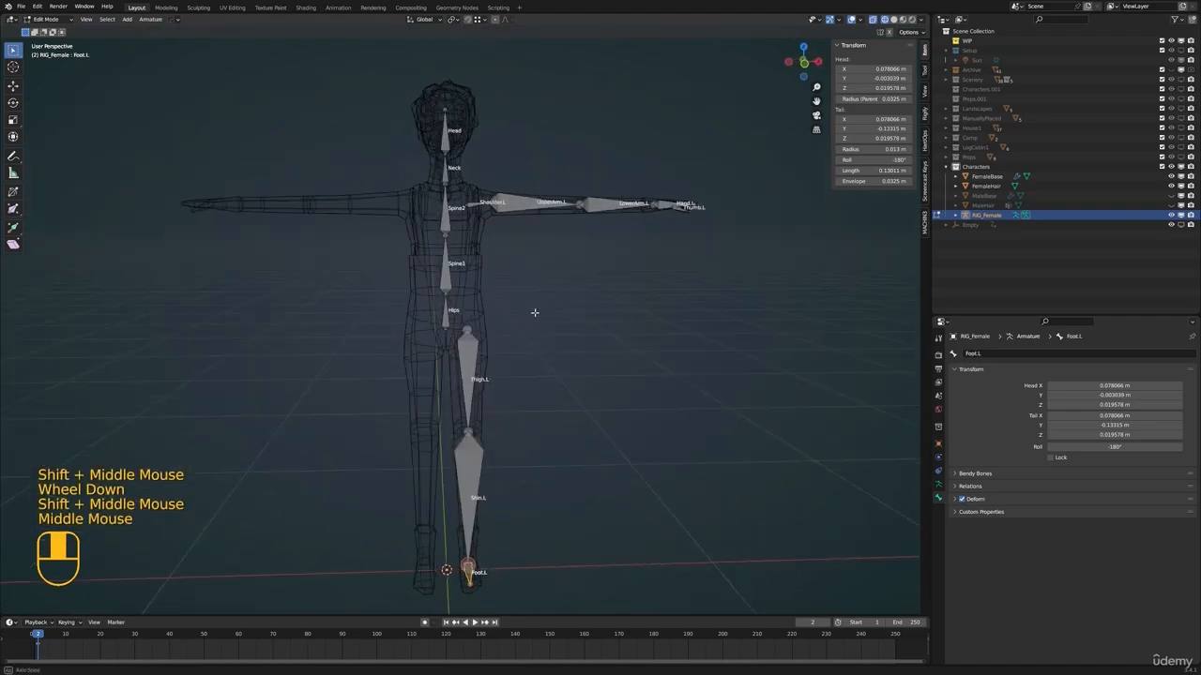
scroll(516, 311, down, 2)
key(z)
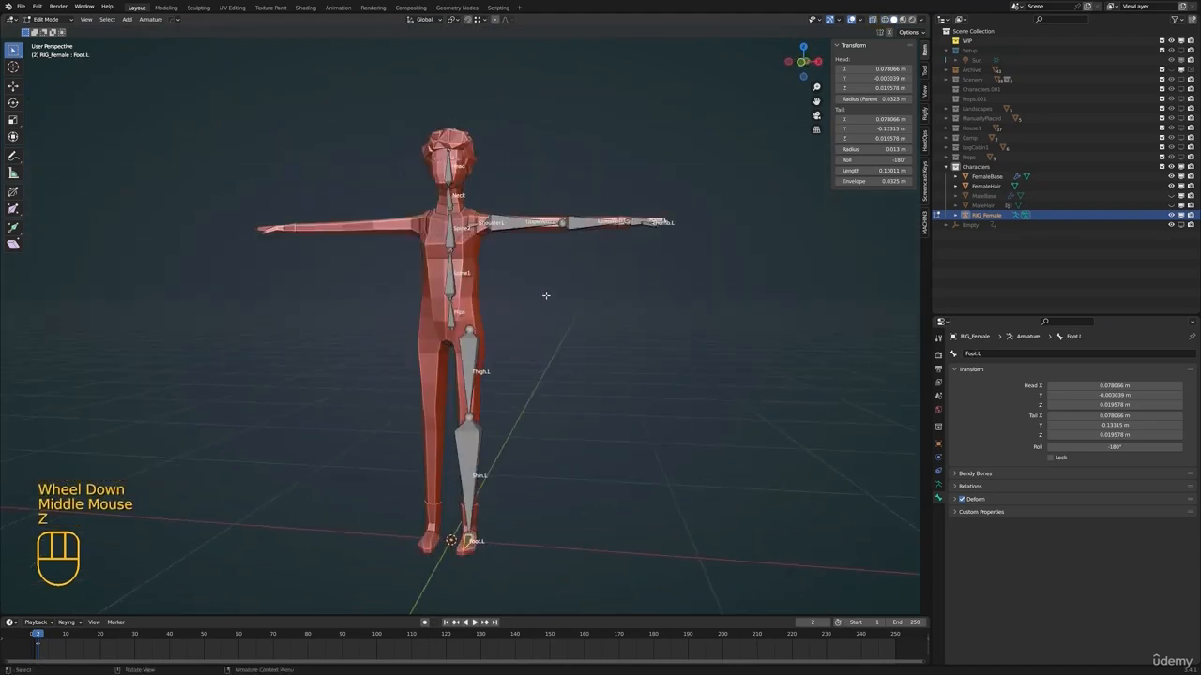
key(F8)
shift+scroll(544, 294, down, 1)
mouse_move(544, 295)
shift+middle_down()
mouse_move(568, 249)
mouse_move(605, 261)
mouse_move(475, 247)
shift+middle_up()
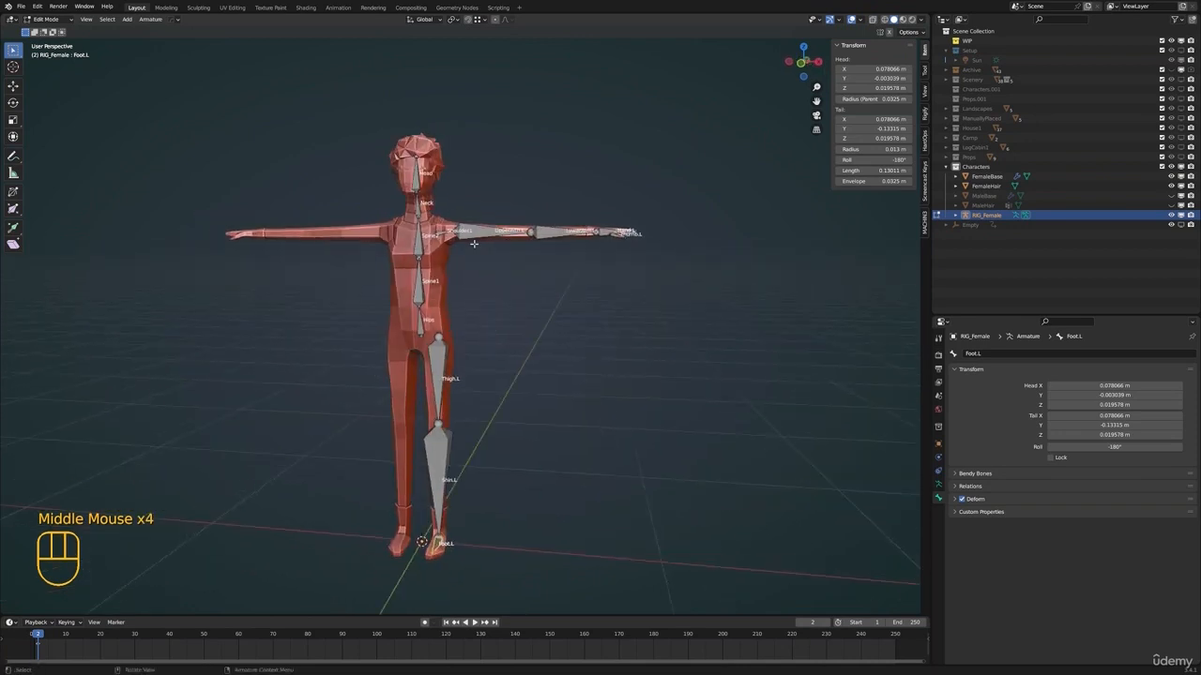
key(z)
key(z)
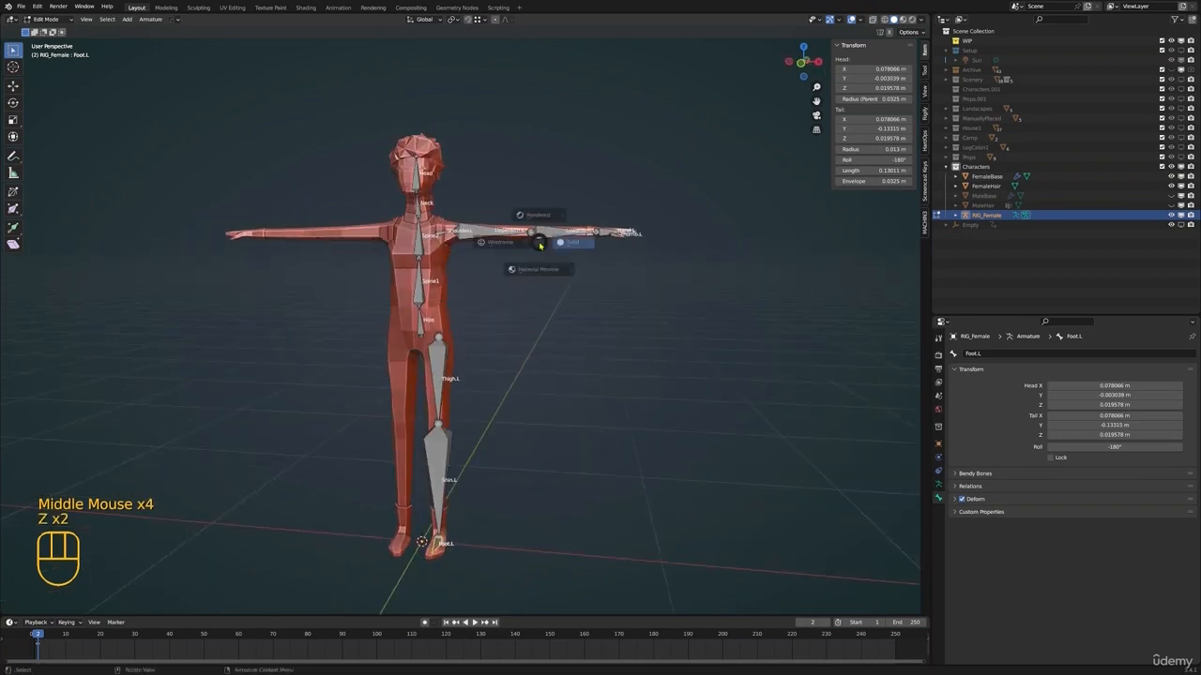
mouse_move(496, 268)
shift+middle_down()
mouse_move(508, 271)
mouse_move(484, 246)
mouse_move(511, 264)
shift+middle_up()
Return the armature to Object Mode and select the FemaleBase body mesh
key(ctrl+Tab)
click(511, 261)
key(Tab)
click(512, 260)
scroll(497, 259, up, 2)
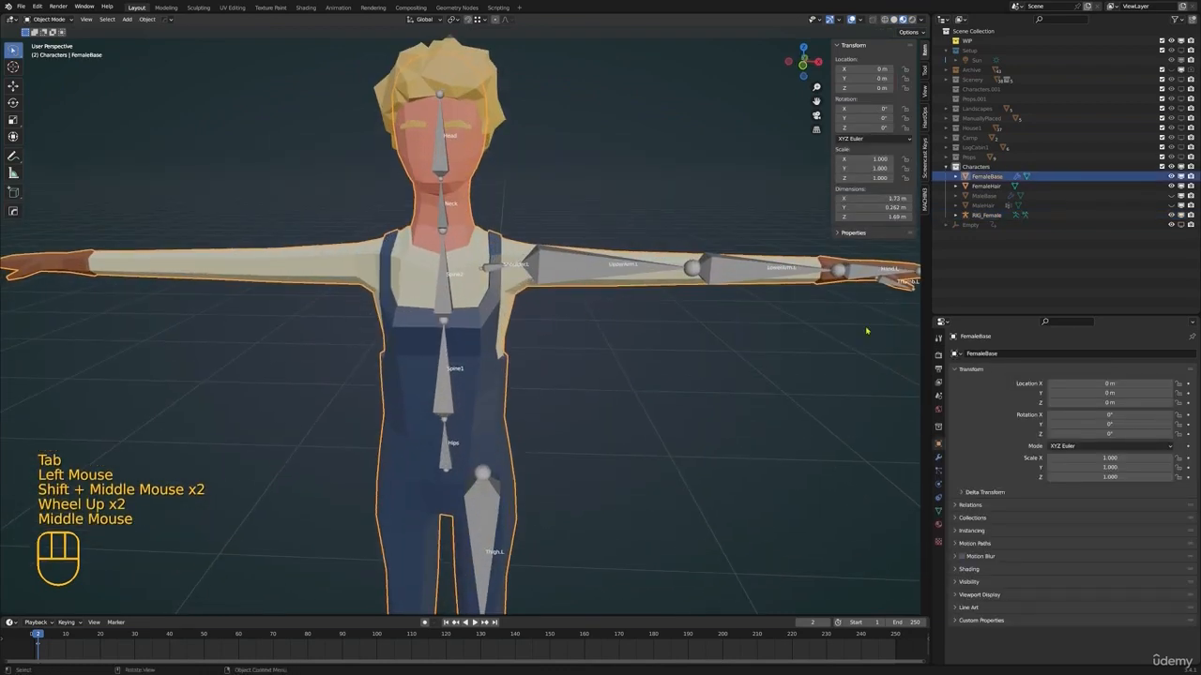
Add an Armature modifier to FemaleBase with RIG_Female as its object
click(938, 457)
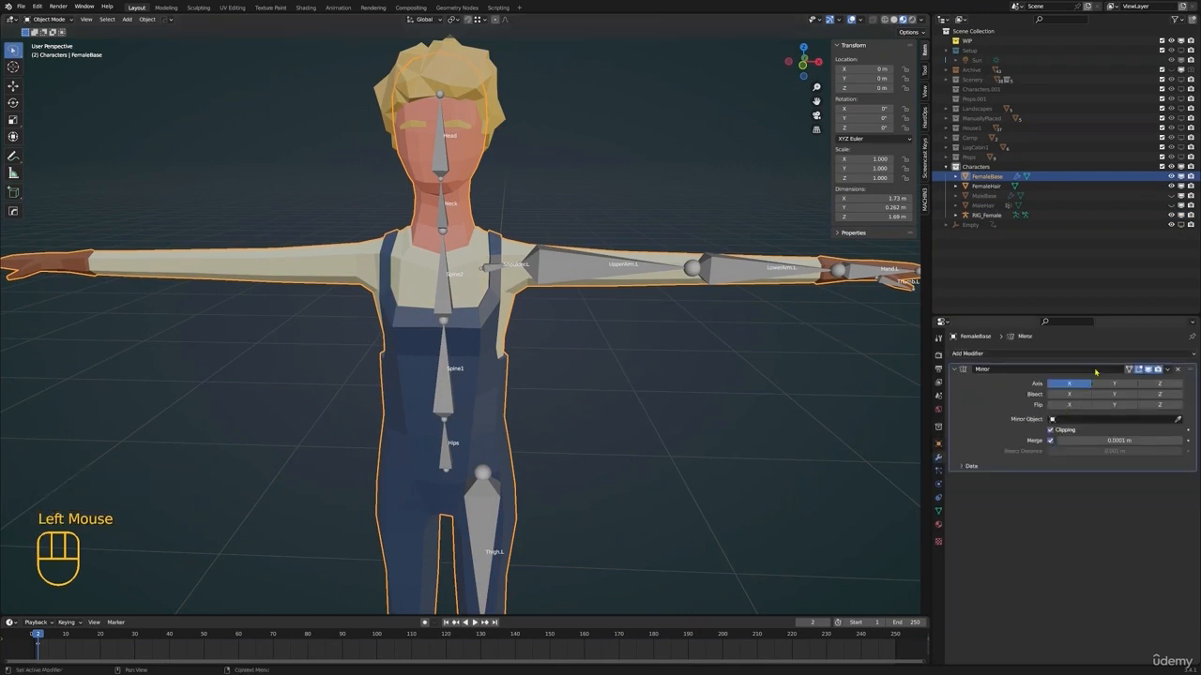
click(1050, 354)
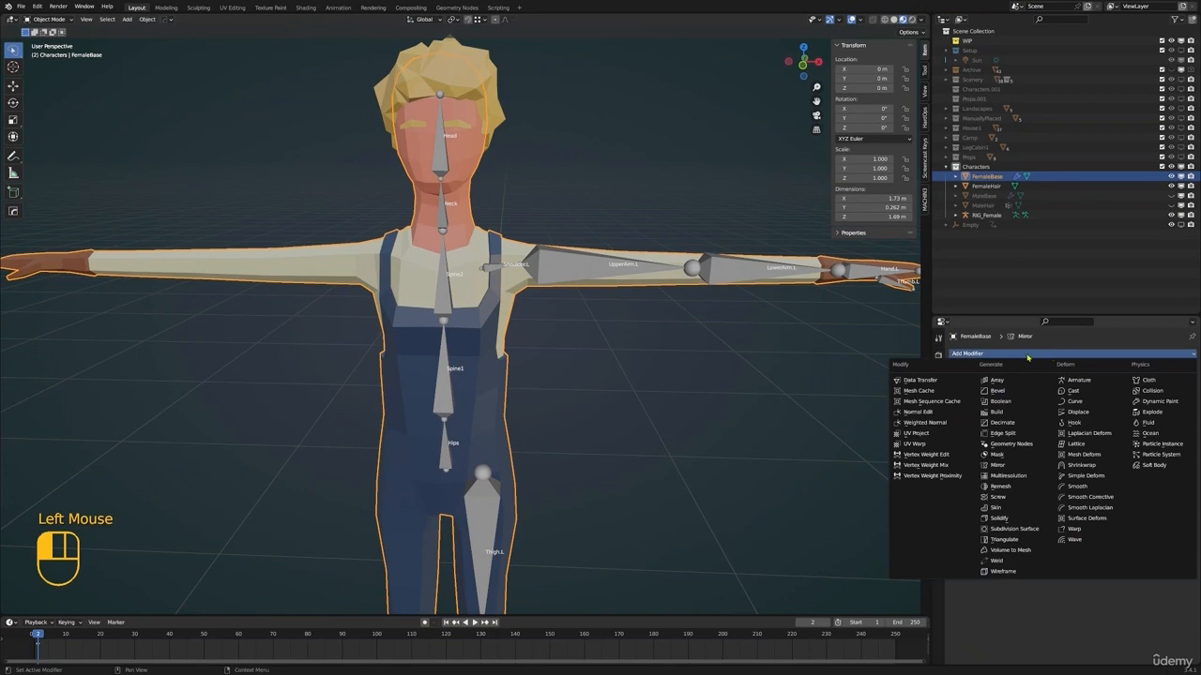
click(1081, 381)
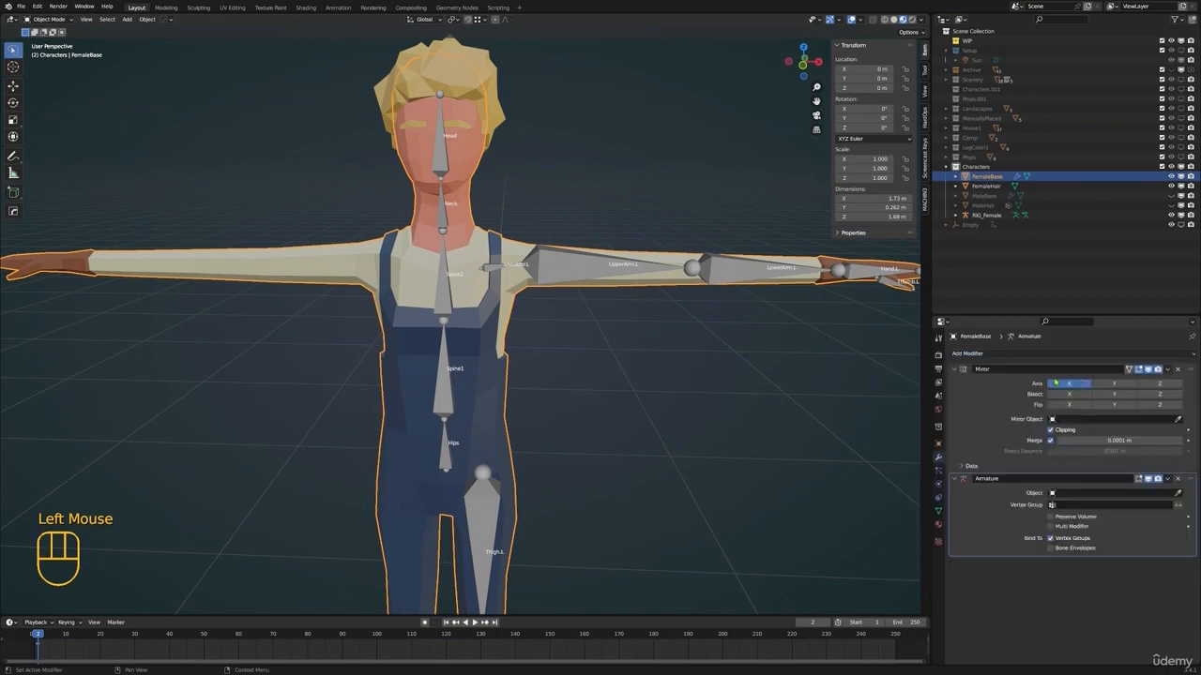
click(1178, 493)
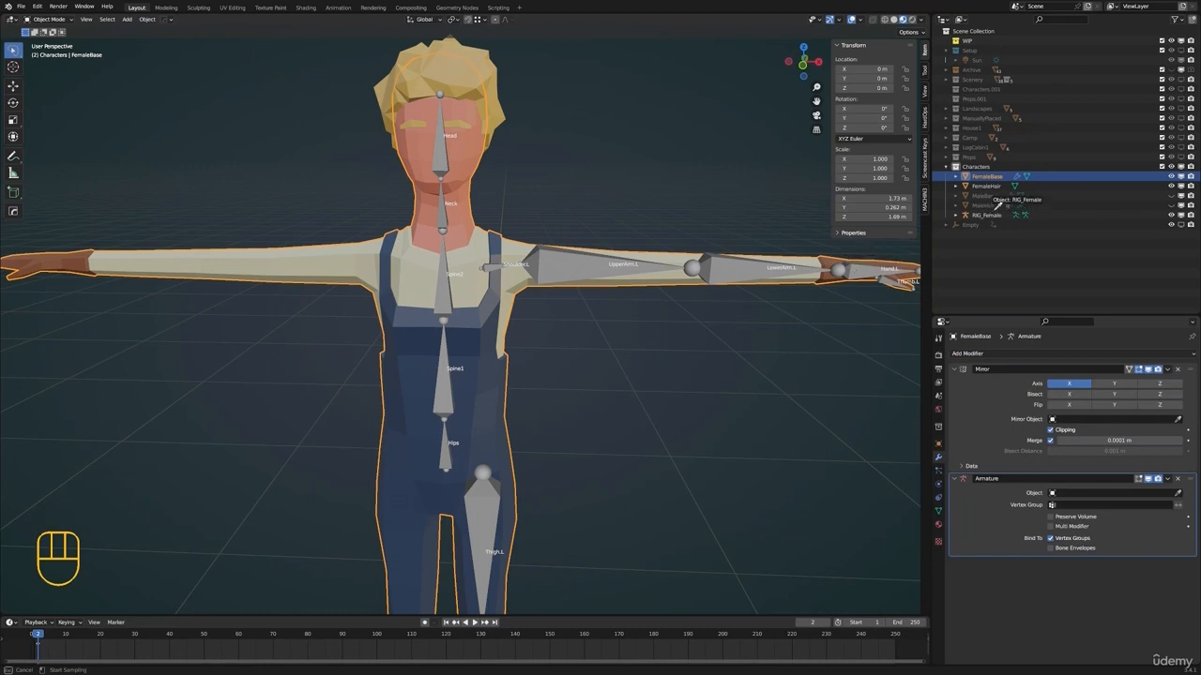
click(856, 267)
Test the deformation of the body by trying to rotate a left arm bone of RIG_Female in Pose Mode
scroll(844, 282, down, 2)
shift+middle_drag(835, 282, 657, 295)
middle_drag(656, 296, 565, 307)
key(ctrl+Tab)
click(552, 206)
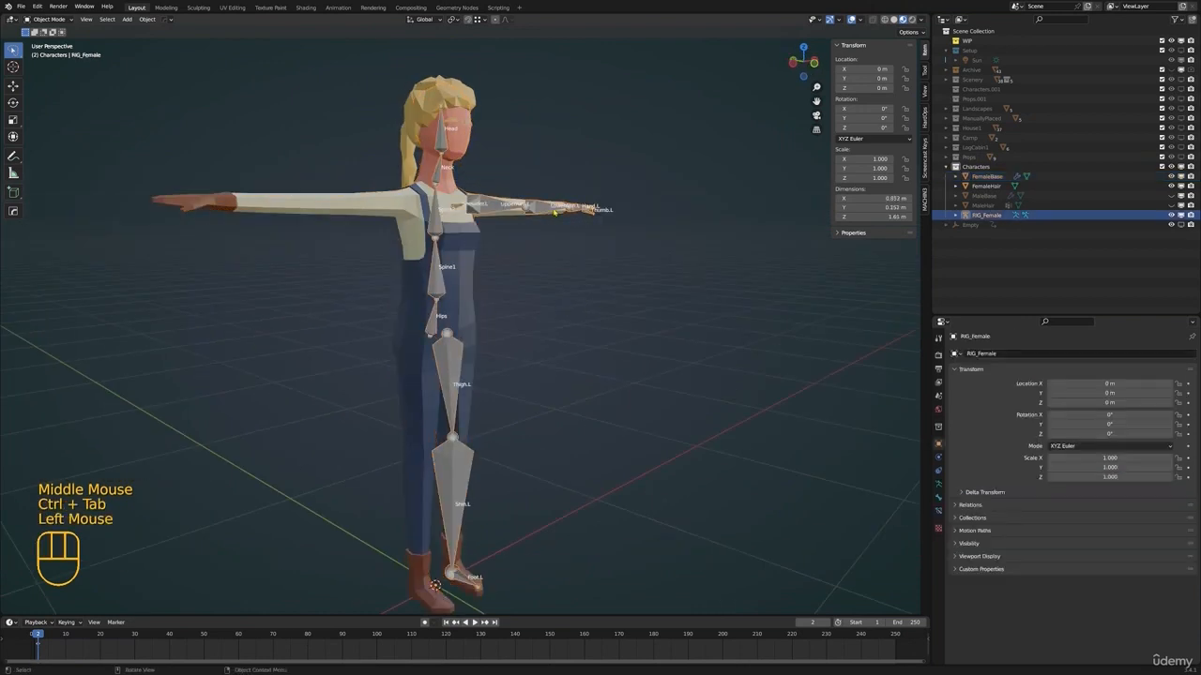
shift+drag(557, 220, 520, 231)
key(ctrl+Tab)
click(519, 221)
key(r)
middle_drag(610, 262, 563, 298)
right_click(550, 288)
key(ctrl+Tab)
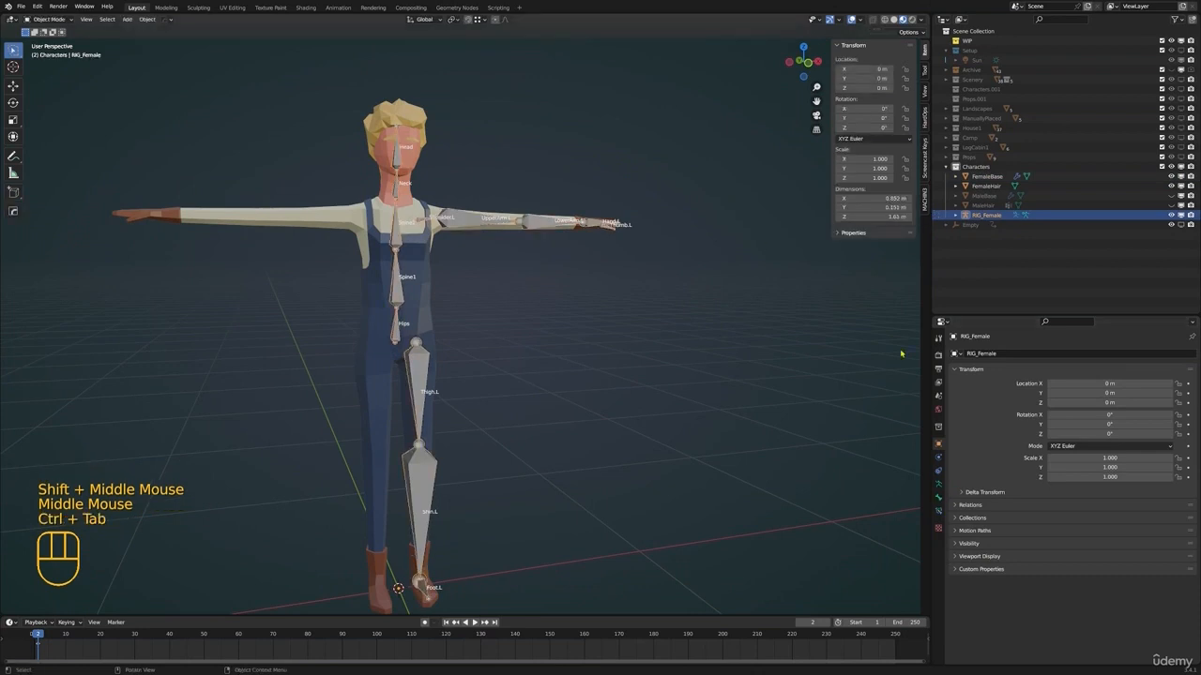
Remove the Armature modifier from the FemaleBase mesh
click(440, 247)
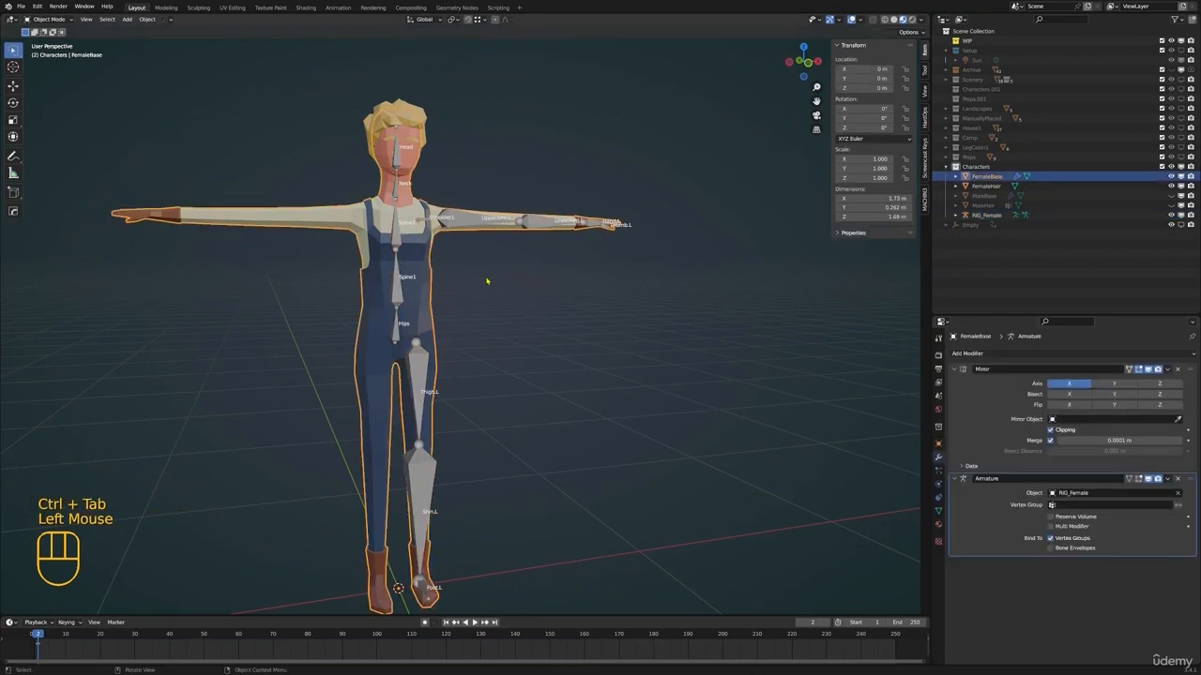
click(1178, 480)
shift+middle_drag(561, 282, 544, 332)
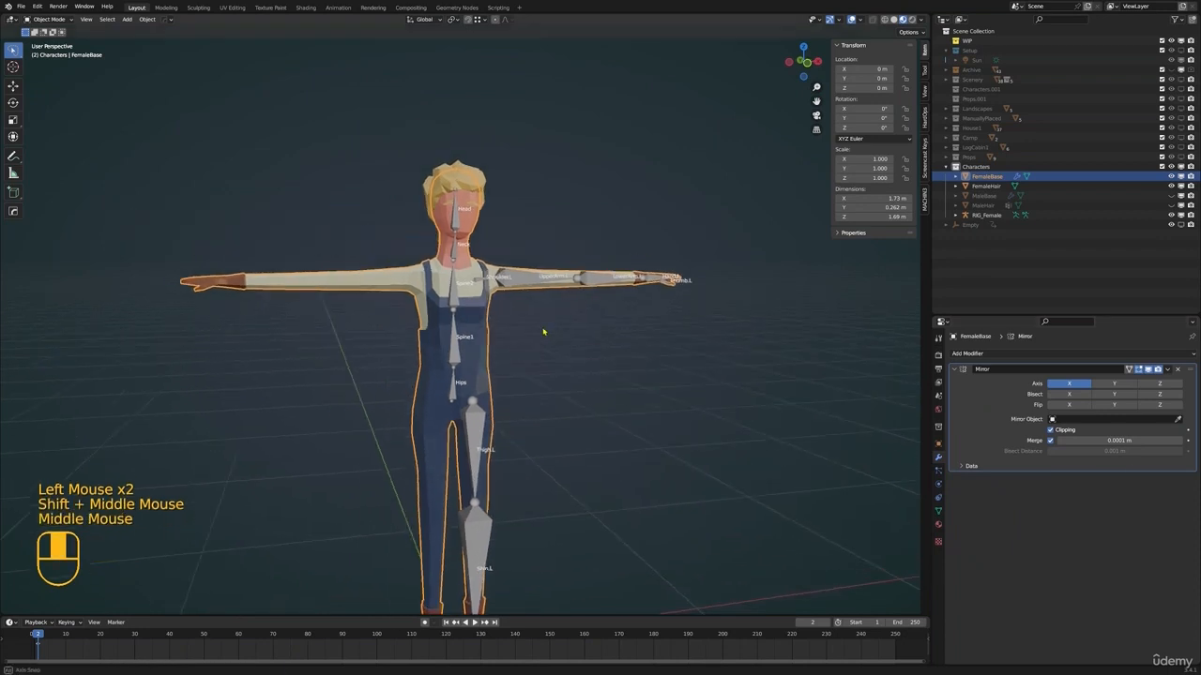
Parent the FemaleBase mesh to the RIG_Female armature using Armature Deform With Automatic Weights
shift+click(514, 277)
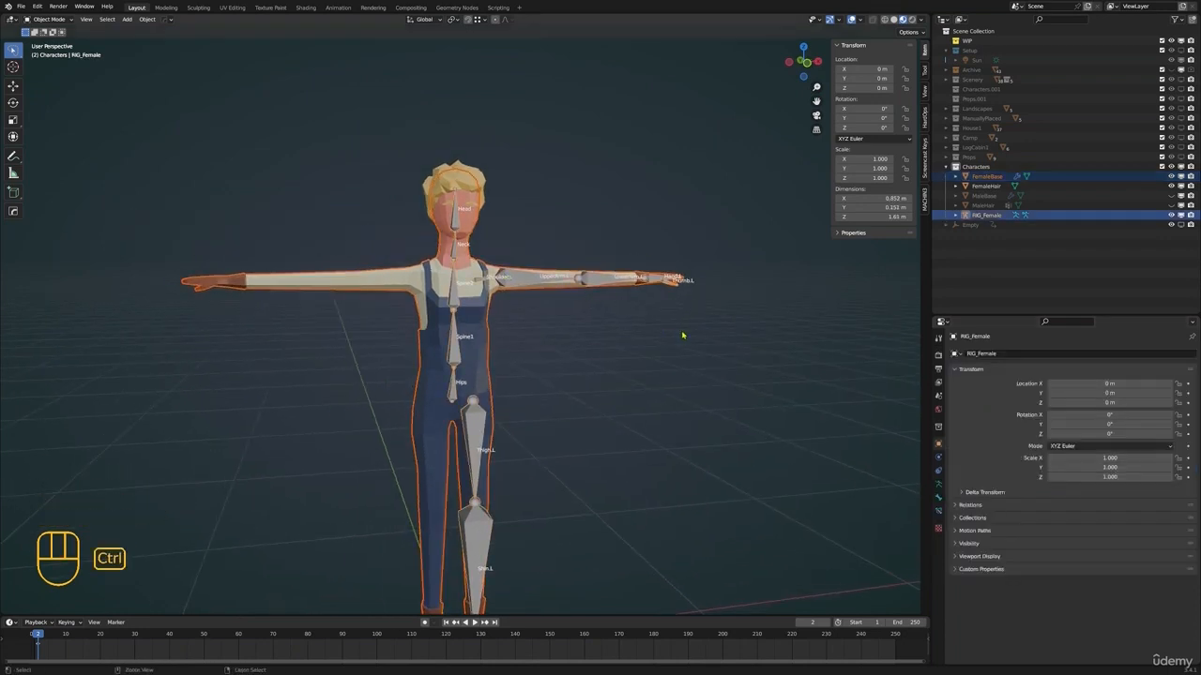
key(ctrl+p)
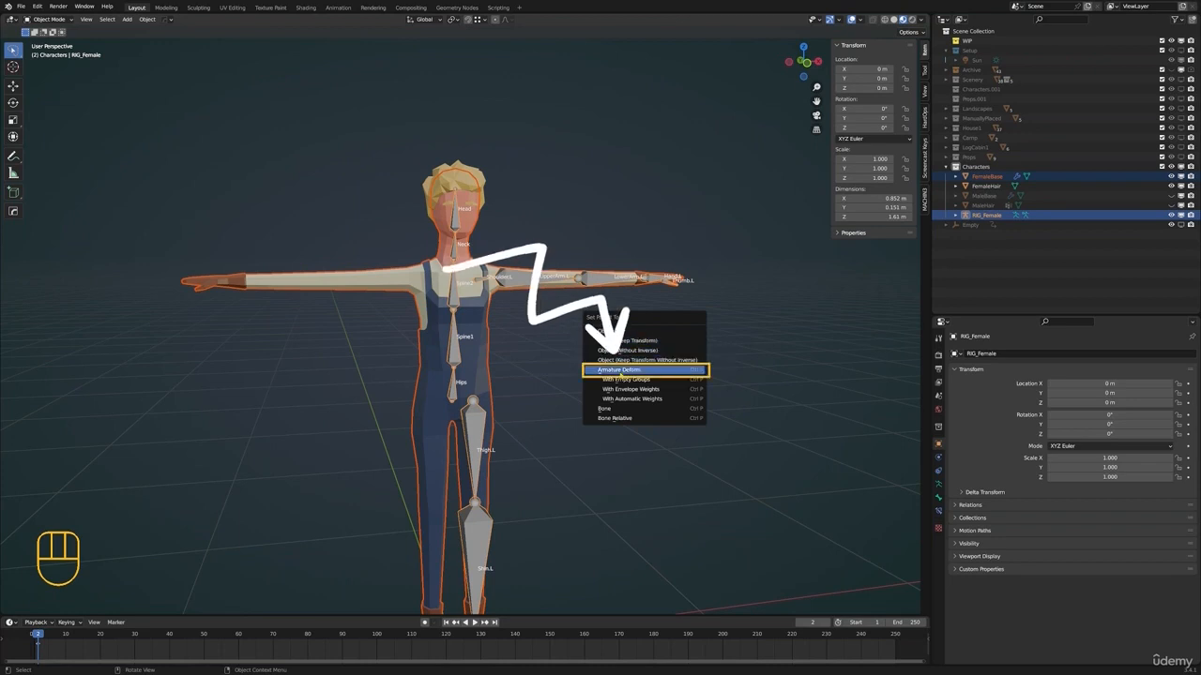
click(677, 399)
Put the FemaleBase mesh into Weight Paint mode and examine the bone weights around the legs and feet
click(473, 380)
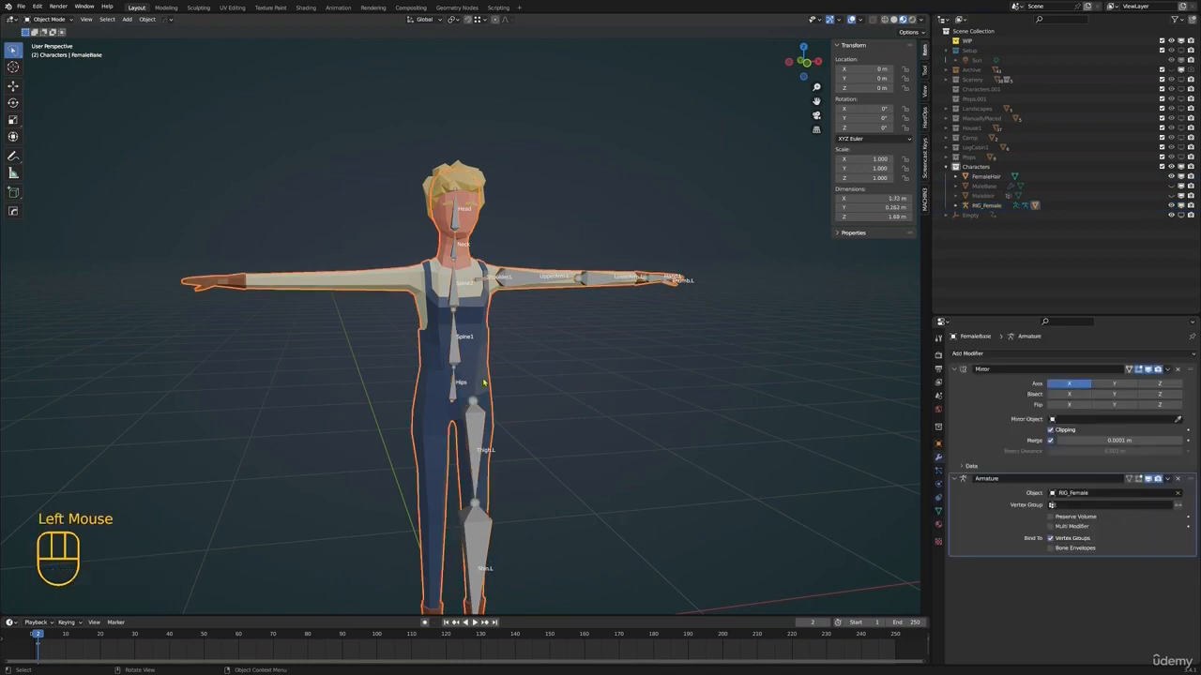
mouse_move(473, 381)
shift+middle_down()
mouse_move(567, 353)
mouse_move(539, 315)
mouse_move(554, 294)
mouse_move(516, 264)
mouse_move(477, 523)
mouse_move(453, 357)
mouse_move(441, 365)
mouse_move(496, 397)
mouse_move(479, 330)
shift+middle_up()
scroll(511, 371, up, 2)
key(ctrl+Tab)
scroll(516, 264, down, 1)
scroll(510, 362, down, 1)
scroll(453, 358, up, 1)
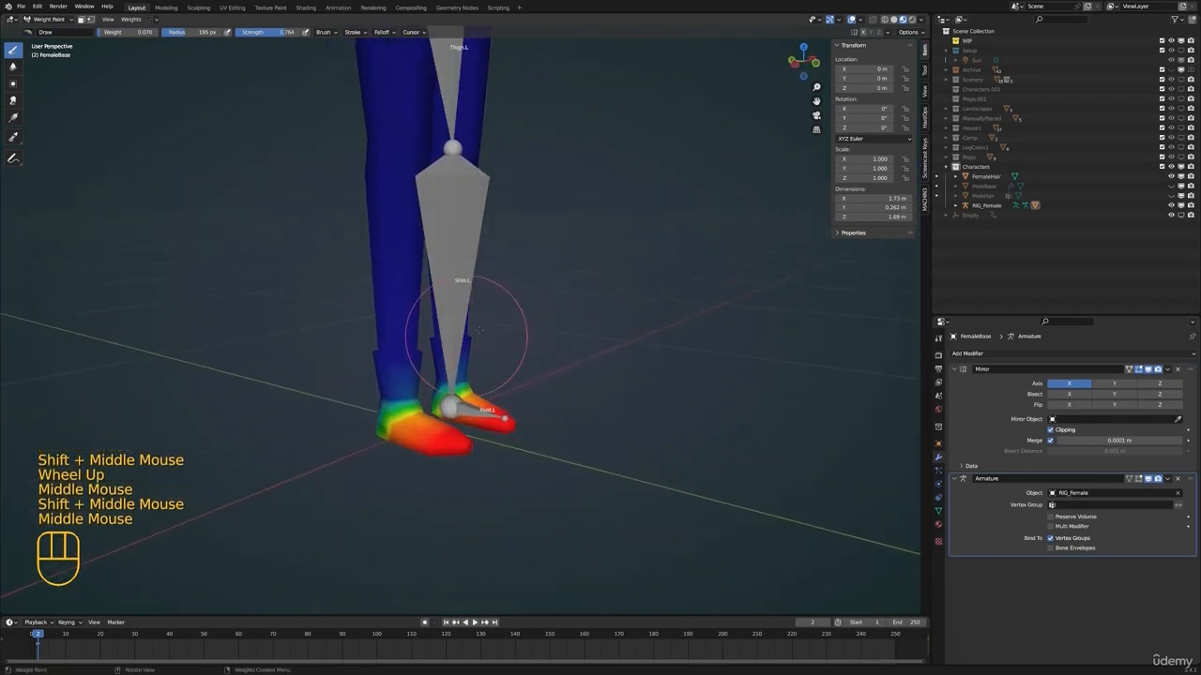
Try to select the Shin.L bone while the FemaleBase mesh is in Weight Paint mode
ctrl+click(463, 263)
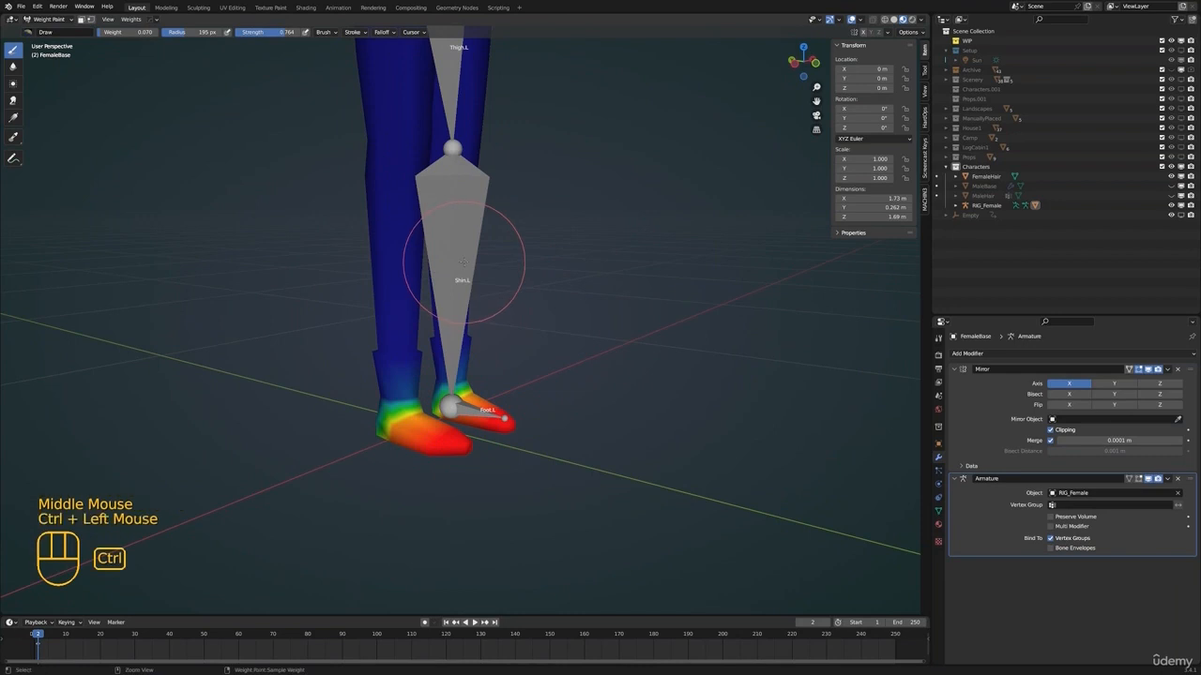
key(ctrl+Tab)
click(464, 266)
key(ctrl+Tab)
click(468, 262)
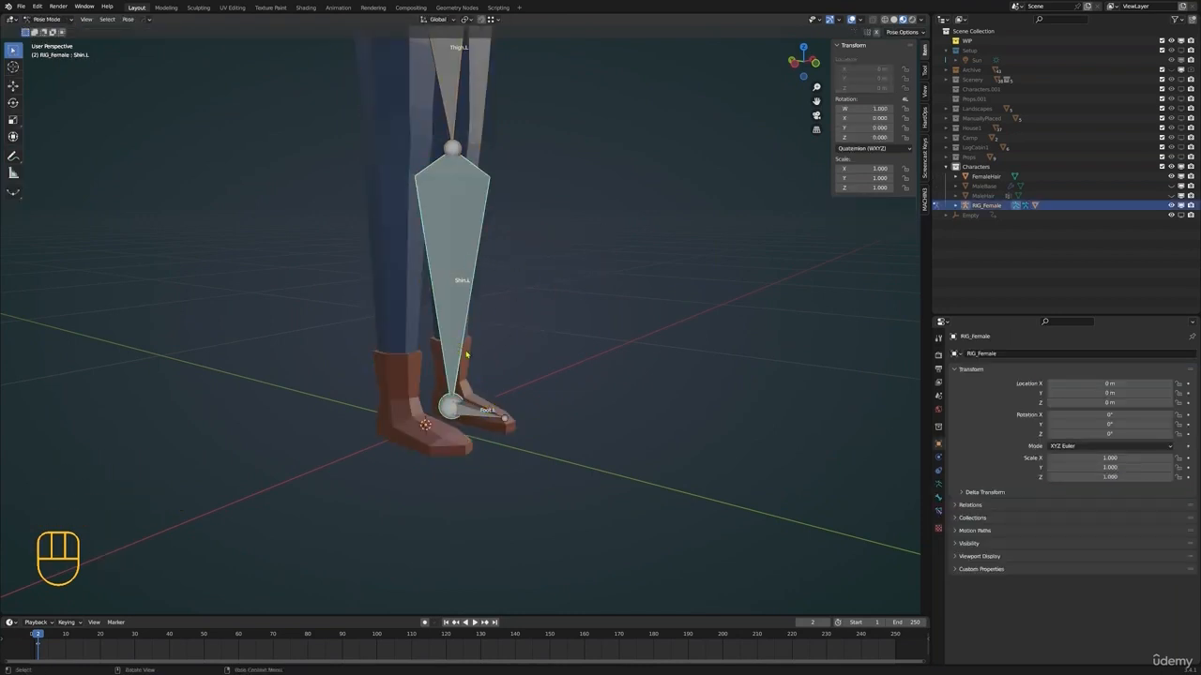
key(ctrl+Tab)
click(466, 355)
key(ctrl+Tab)
click(443, 295)
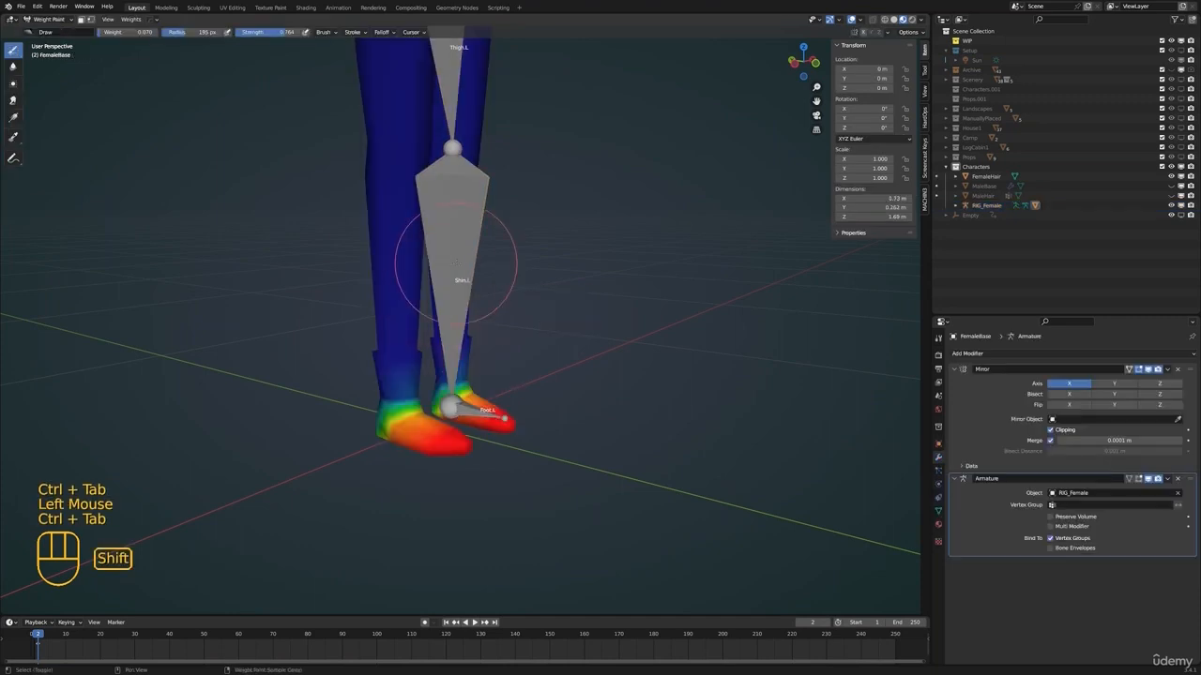
Examine the weights of the Thumb.L, Thigh.L and Shin.L vertex groups on the FemaleBase mesh
scroll(478, 376, down, 2)
mouse_move(456, 269)
shift+middle_down()
mouse_move(478, 376)
mouse_move(460, 362)
mouse_move(508, 365)
mouse_move(479, 299)
shift+middle_up()
click(938, 510)
click(976, 395)
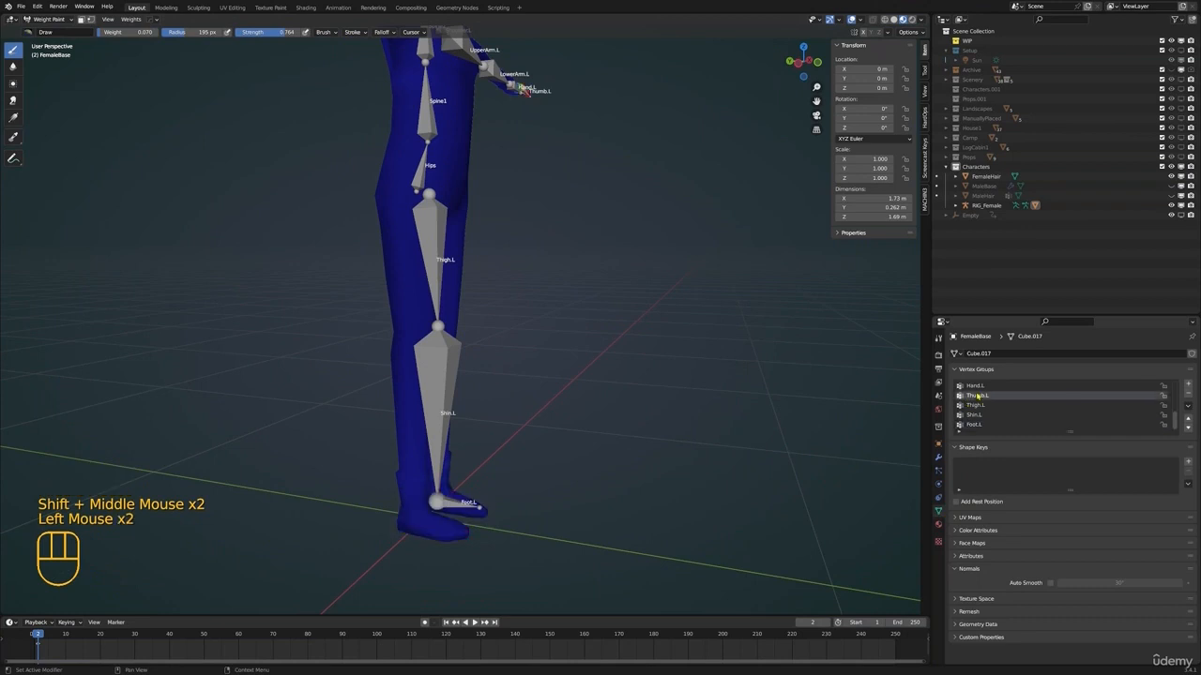
click(975, 404)
click(976, 415)
middle_drag(440, 422, 559, 351)
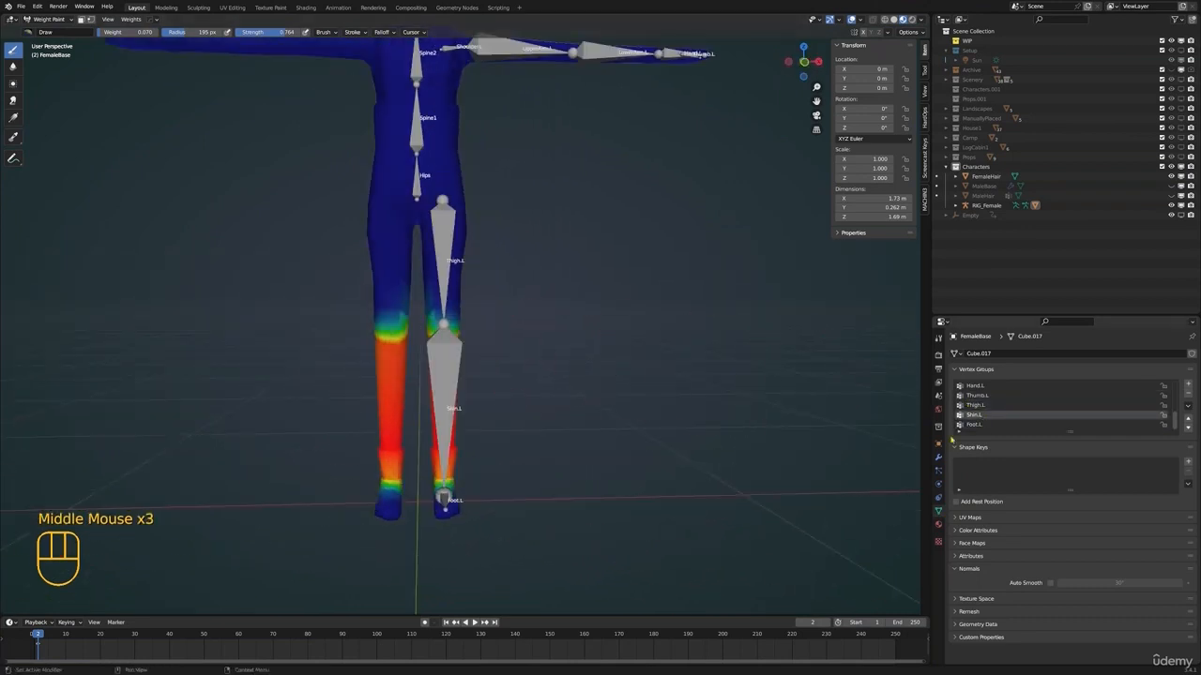
Leave Weight Paint mode, select the RIG_Female armature and put it into Pose Mode
click(938, 456)
key(ctrl+Tab)
click(411, 395)
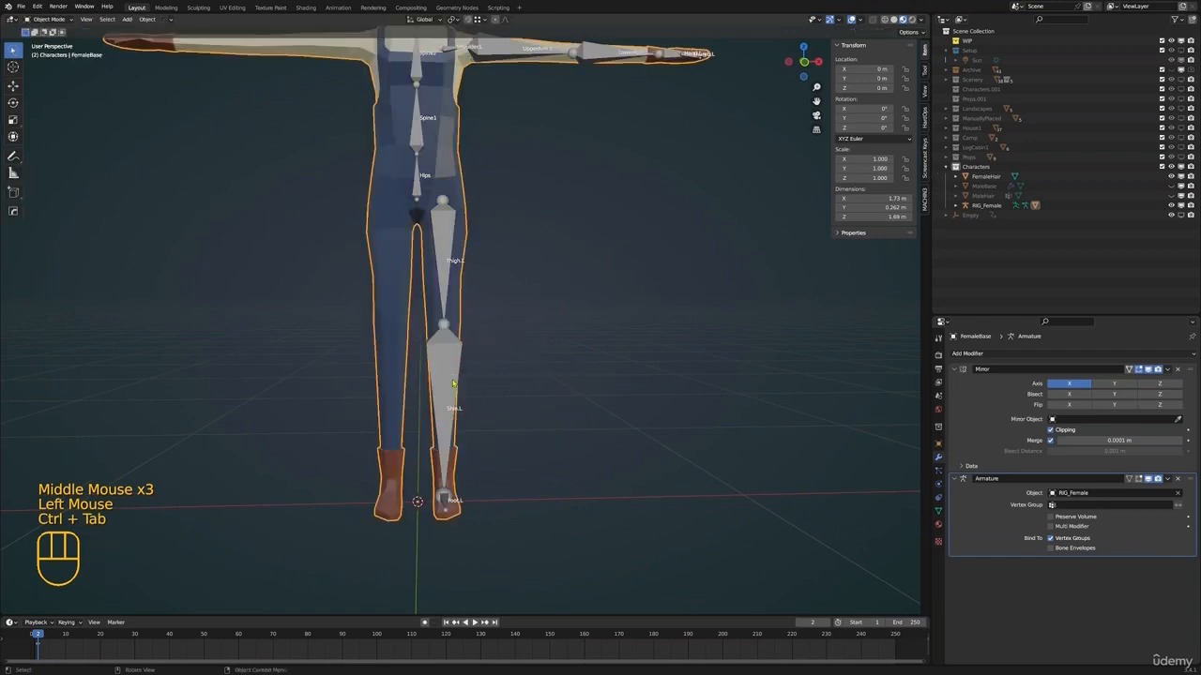
click(454, 383)
shift+middle_drag(522, 377, 480, 366)
key(ctrl+Tab)
shift+middle_drag(476, 364, 469, 398)
key(ctrl+Tab)
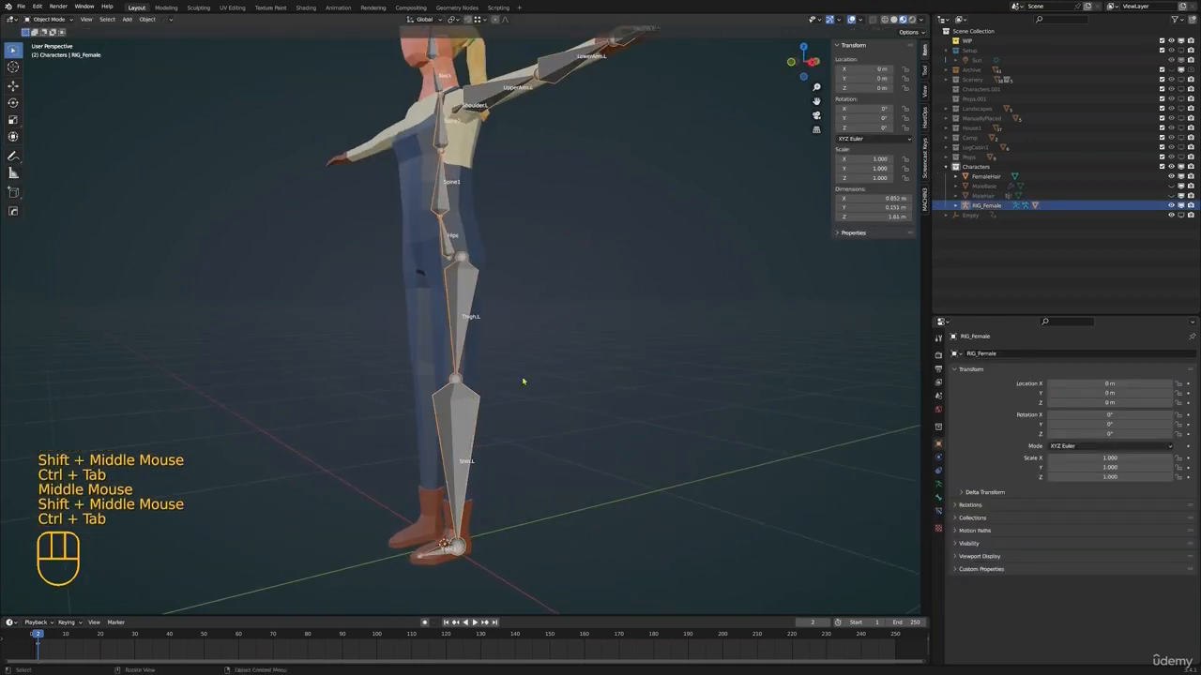
key(ctrl+Tab)
key(ctrl+Tab)
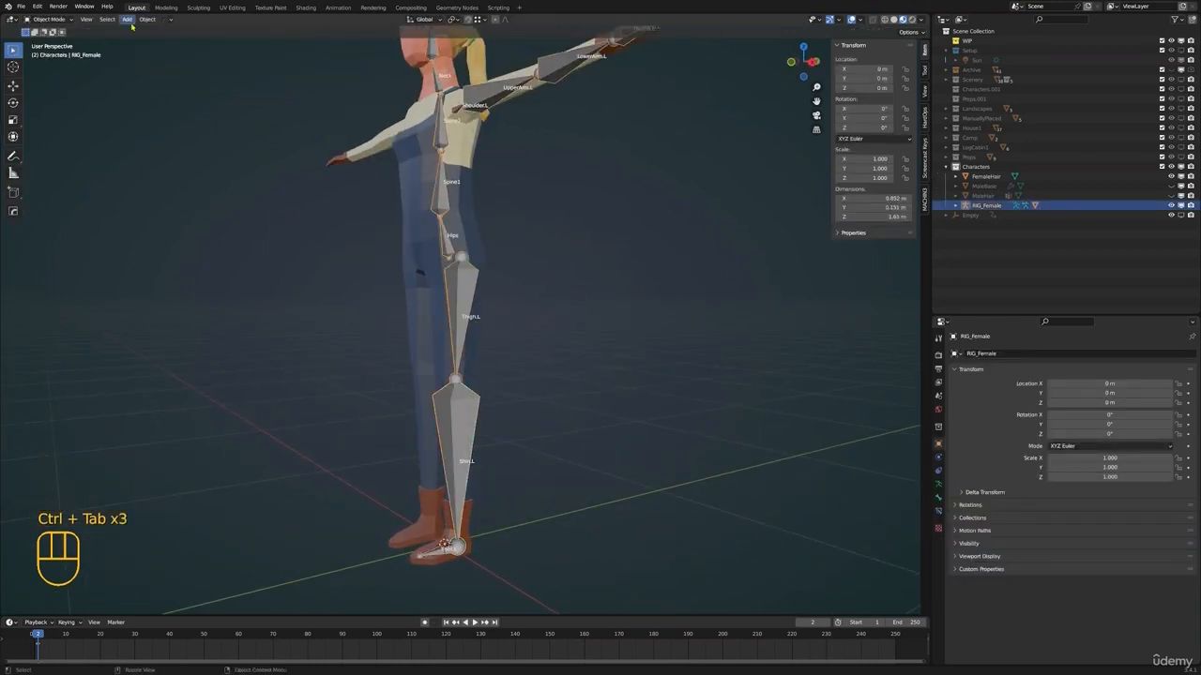
click(40, 20)
click(50, 51)
Test the left leg's deformation by rotating the Shin.L and Thigh.L bones, cancelling each rotation
shift+middle_drag(497, 357, 584, 396)
key(r)
right_click(610, 235)
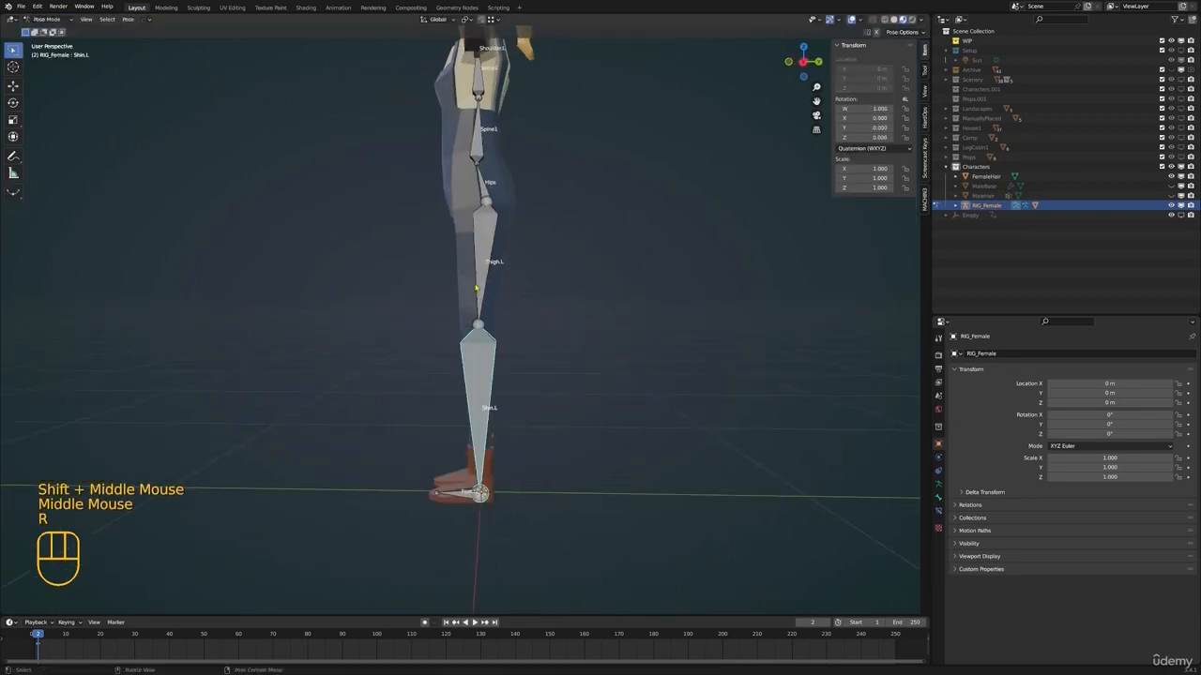
click(480, 286)
shift+middle_drag(527, 222, 517, 247)
scroll(537, 272, down, 2)
middle_drag(560, 305, 580, 318)
key(r)
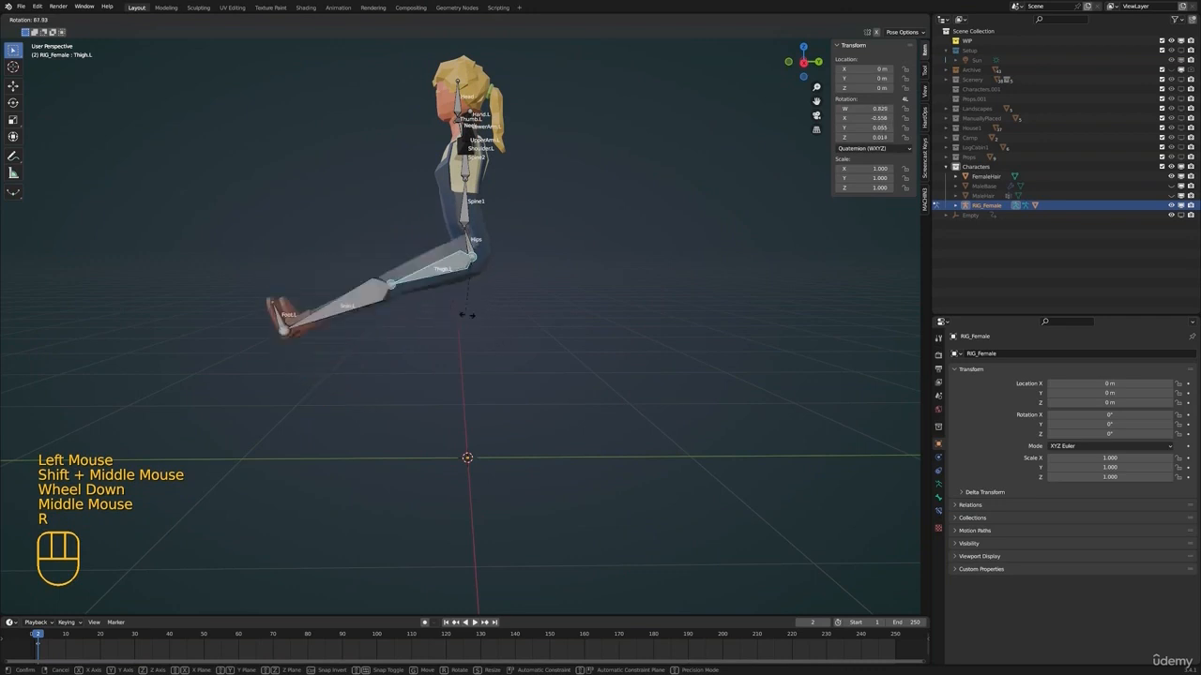
right_click(444, 271)
middle_drag(444, 271, 488, 308)
scroll(553, 281, up, 2)
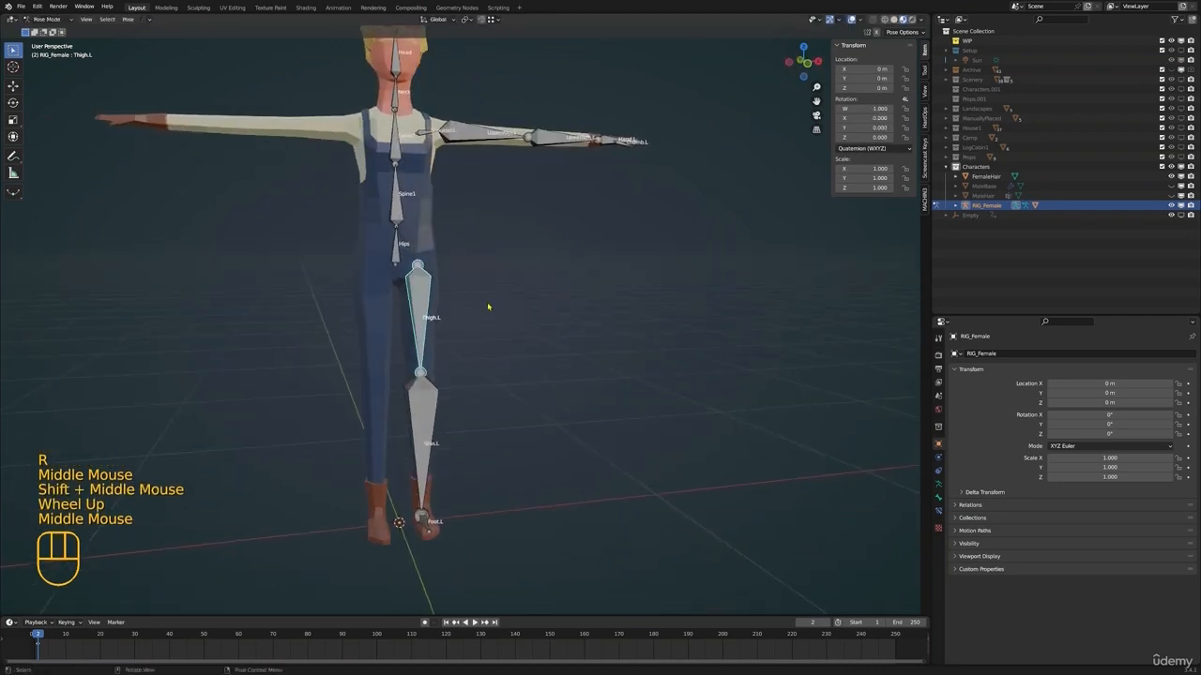
key(r)
right_click(468, 267)
Test the lower torso's deformation by rotating the Hips and Spine1 bones, cancelling each rotation
shift+middle_drag(467, 265, 394, 300)
click(378, 266)
shift+scroll(385, 270, up, 1)
middle_drag(394, 300, 547, 314)
key(r)
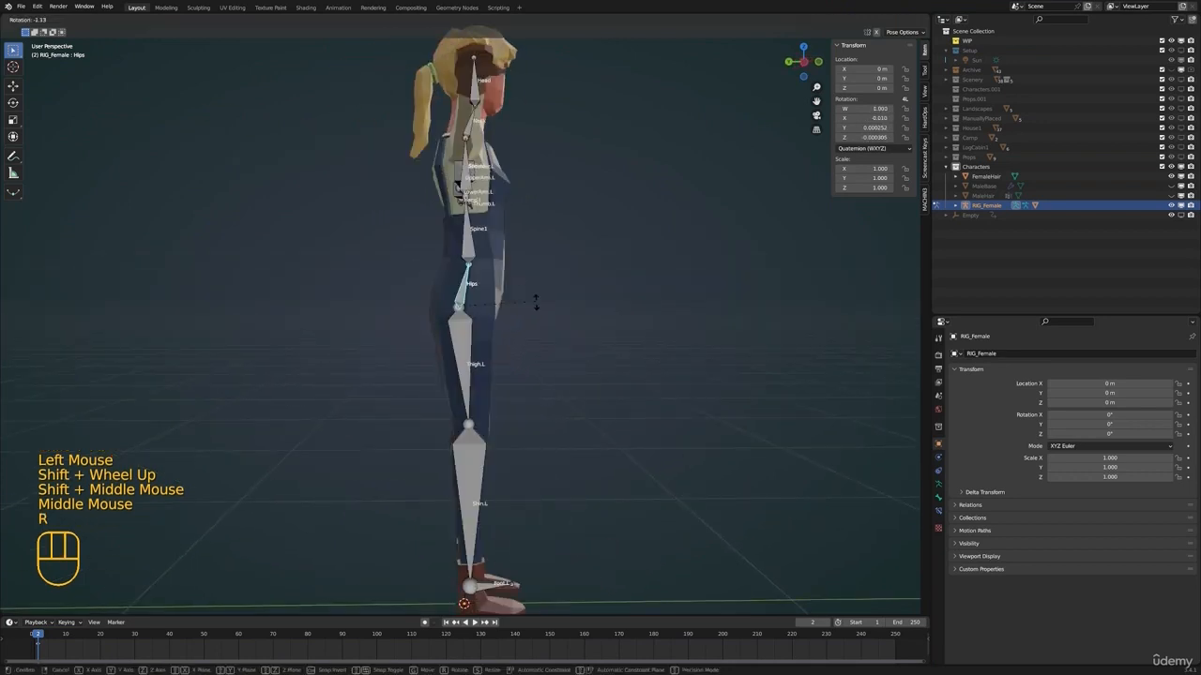
click(549, 282)
key(r)
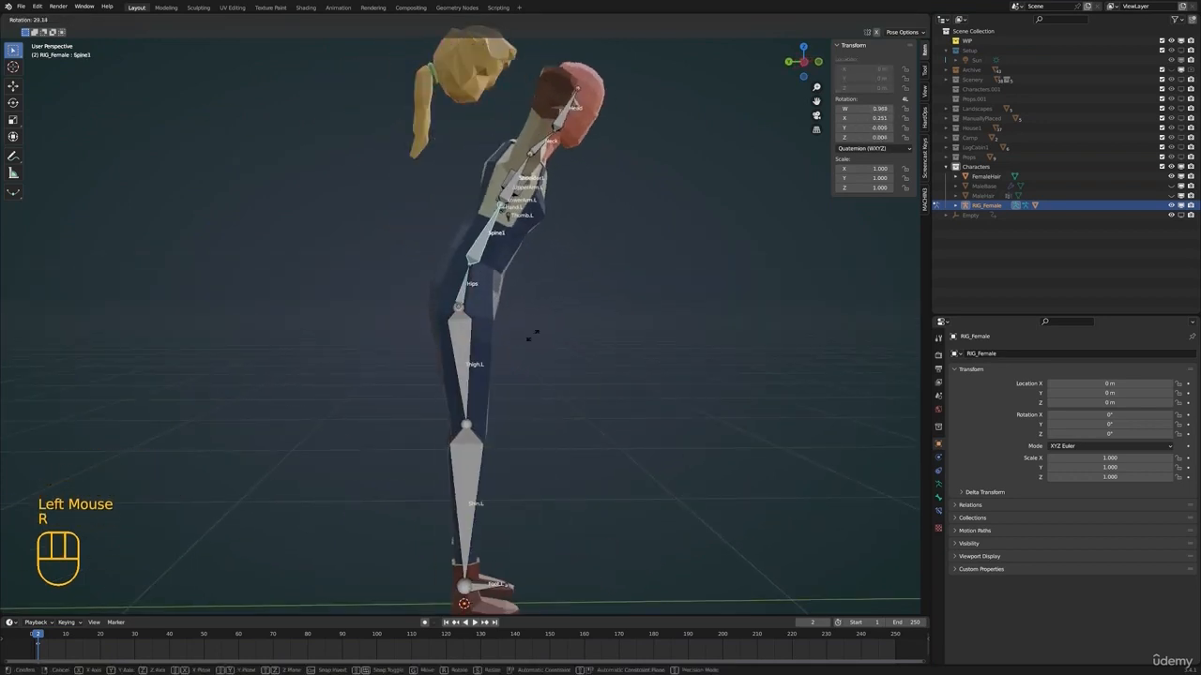
right_click(521, 343)
Test the chest's deformation by rotating the Spine2 bone and cancelling the rotation
click(476, 200)
shift+middle_drag(525, 173, 560, 269)
middle_drag(581, 274, 525, 302)
click(401, 256)
middle_drag(539, 305, 475, 309)
key(r)
right_click(456, 323)
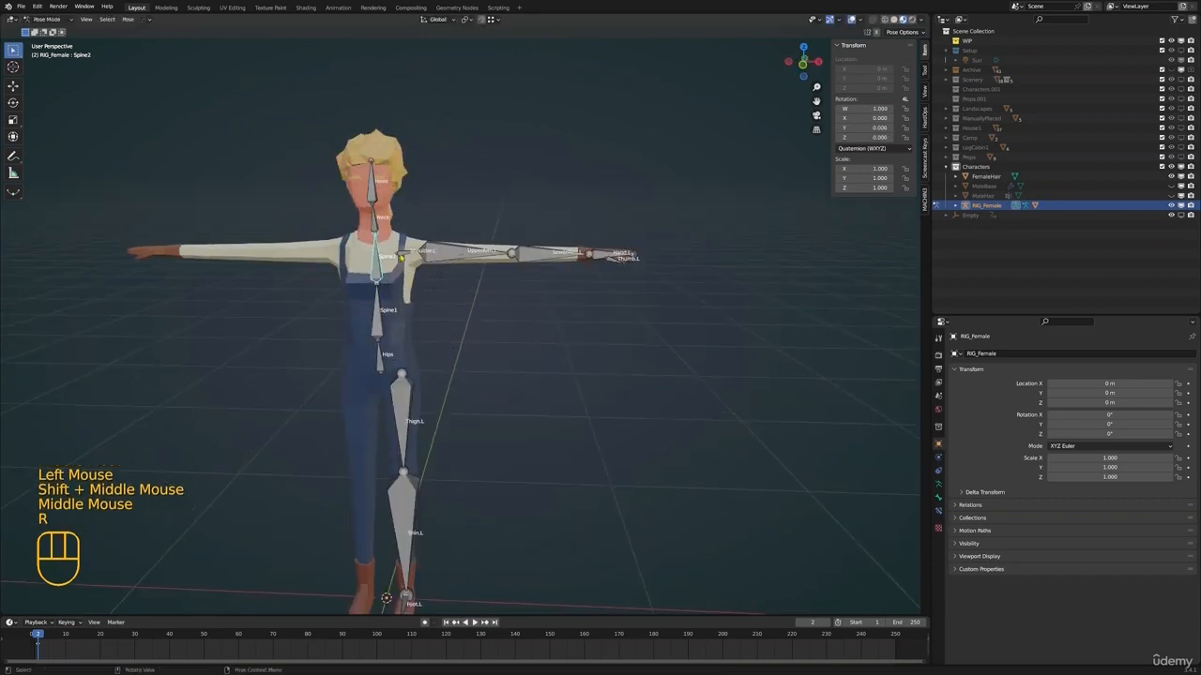
Test the left shoulder bone's influence on the mesh by rotating it and cancelling the rotation
click(404, 252)
scroll(422, 265, up, 1)
middle_drag(436, 274, 491, 319)
key(r)
right_click(461, 263)
Test the Neck bone's deformation by rotating it and cancelling the rotation
middle_drag(491, 319, 424, 319)
click(436, 314)
middle_drag(552, 315, 481, 325)
key(r)
right_click(481, 271)
Test the Head bone's deformation by rotating it in side view, cancelling each rotation
middle_drag(481, 270, 518, 259)
click(419, 273)
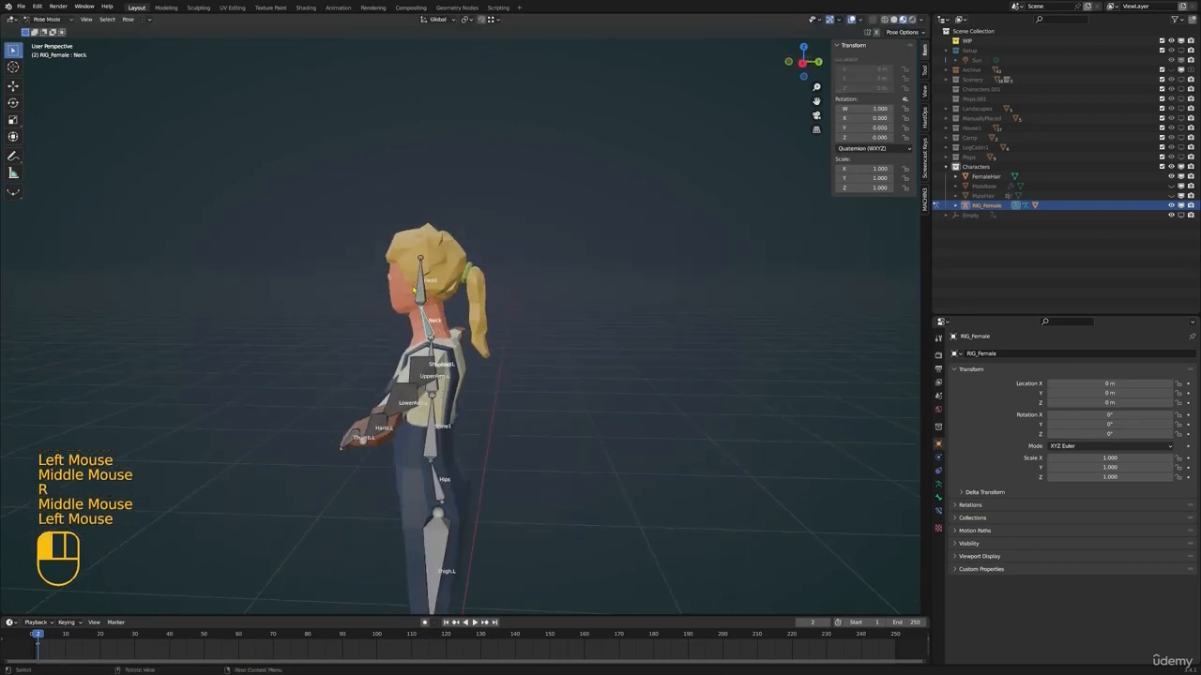
middle_drag(515, 320, 531, 308)
key(r)
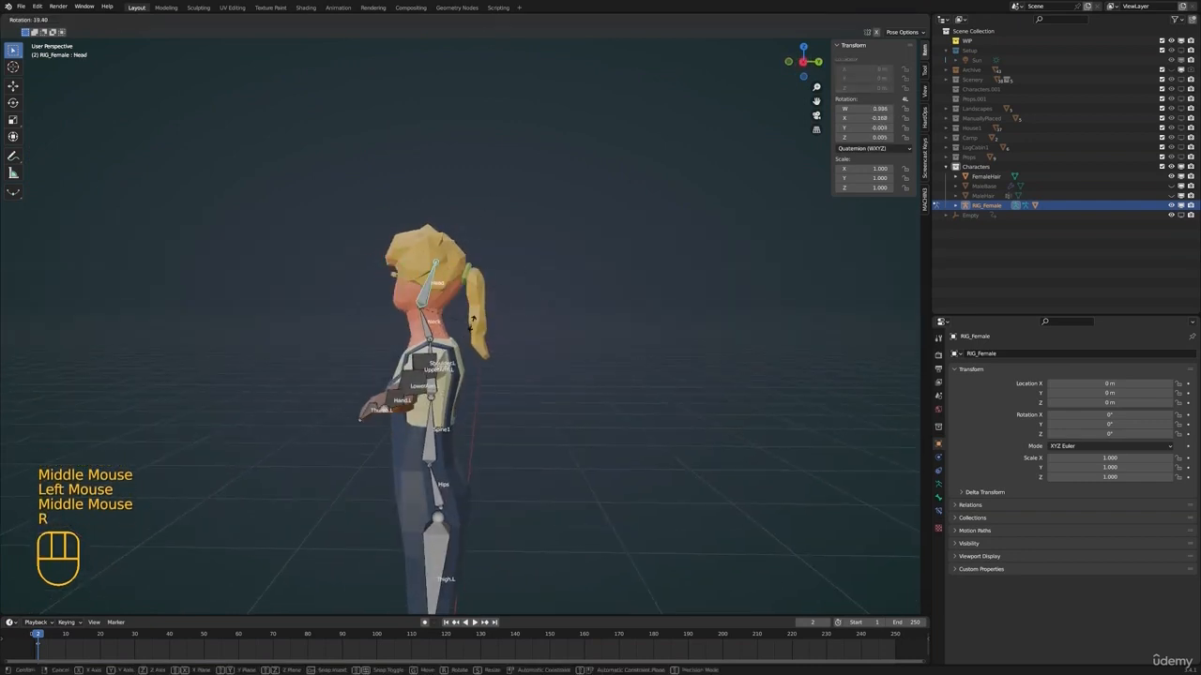
right_click(502, 302)
shift+middle_drag(411, 293, 441, 263)
scroll(425, 260, up, 2)
key(r)
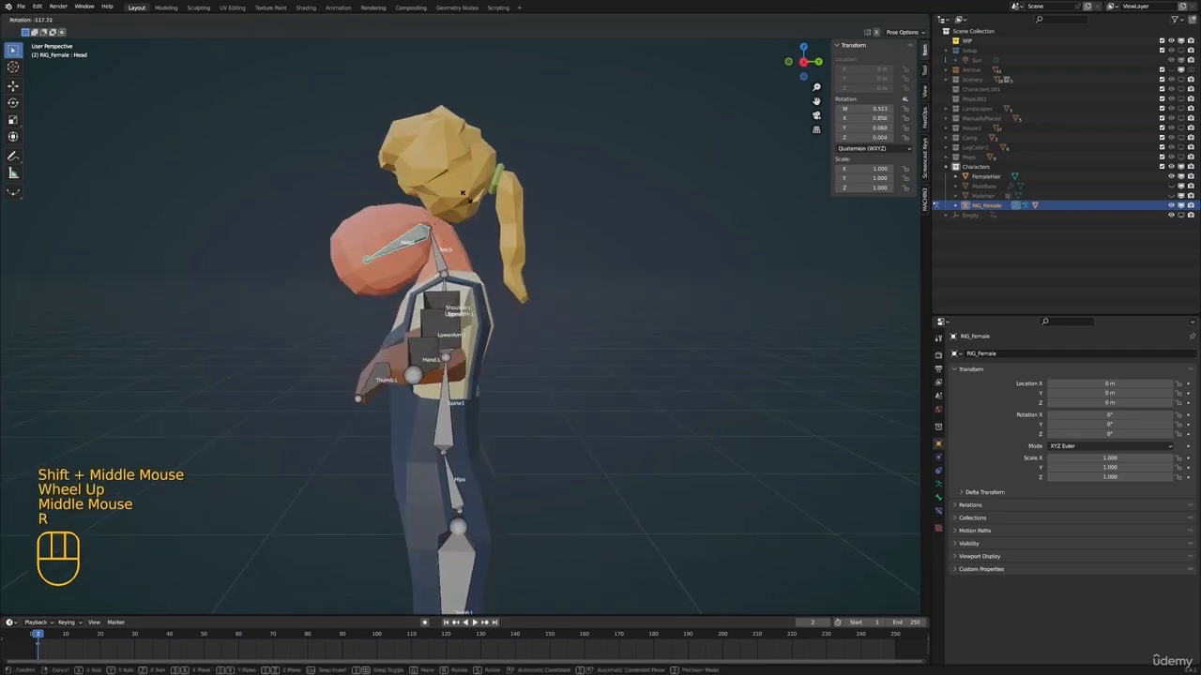
right_click(419, 214)
Test the left hand's deformation by rotating the Hand.L bone and cancelling the rotation
shift+middle_drag(427, 374, 444, 246)
scroll(444, 248, down, 2)
middle_drag(446, 249, 577, 272)
click(630, 231)
shift+scroll(647, 234, up, 1)
click(598, 267)
shift+middle_drag(657, 236, 657, 293)
key(r)
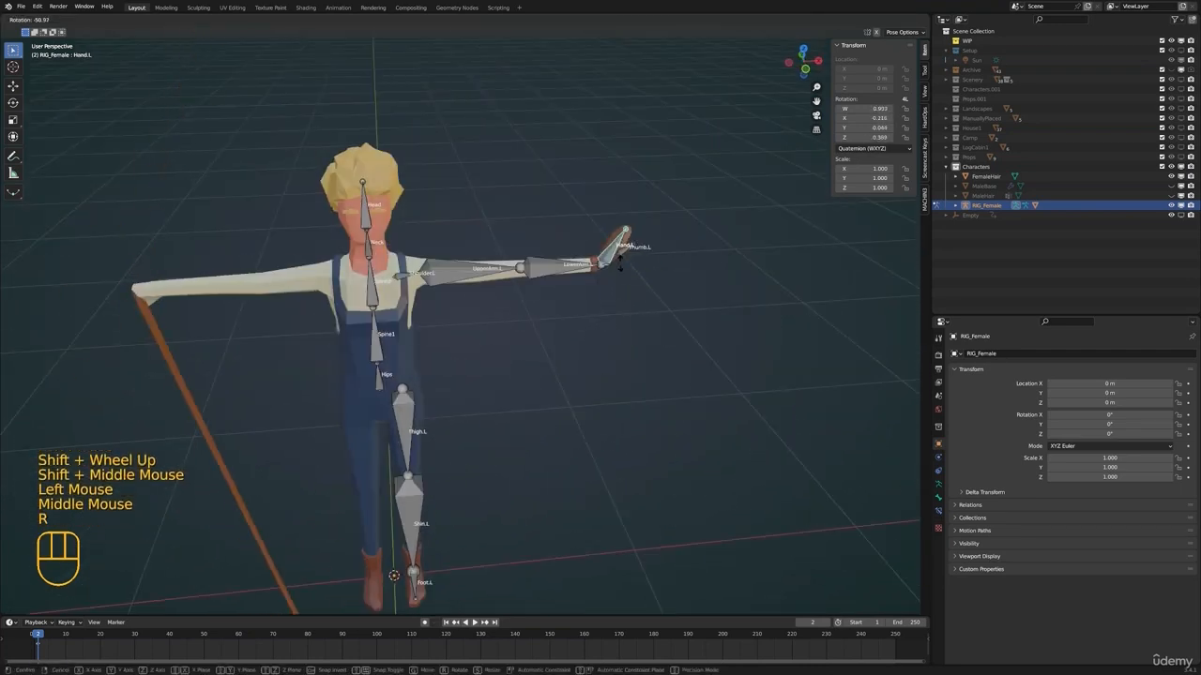
right_click(621, 262)
Put the RIG_Female armature into Edit Mode and clear the bone selection
key(Tab)
scroll(282, 281, down, 1)
shift+middle_drag(243, 285, 394, 282)
shift+middle_drag(394, 282, 501, 287)
click(458, 265)
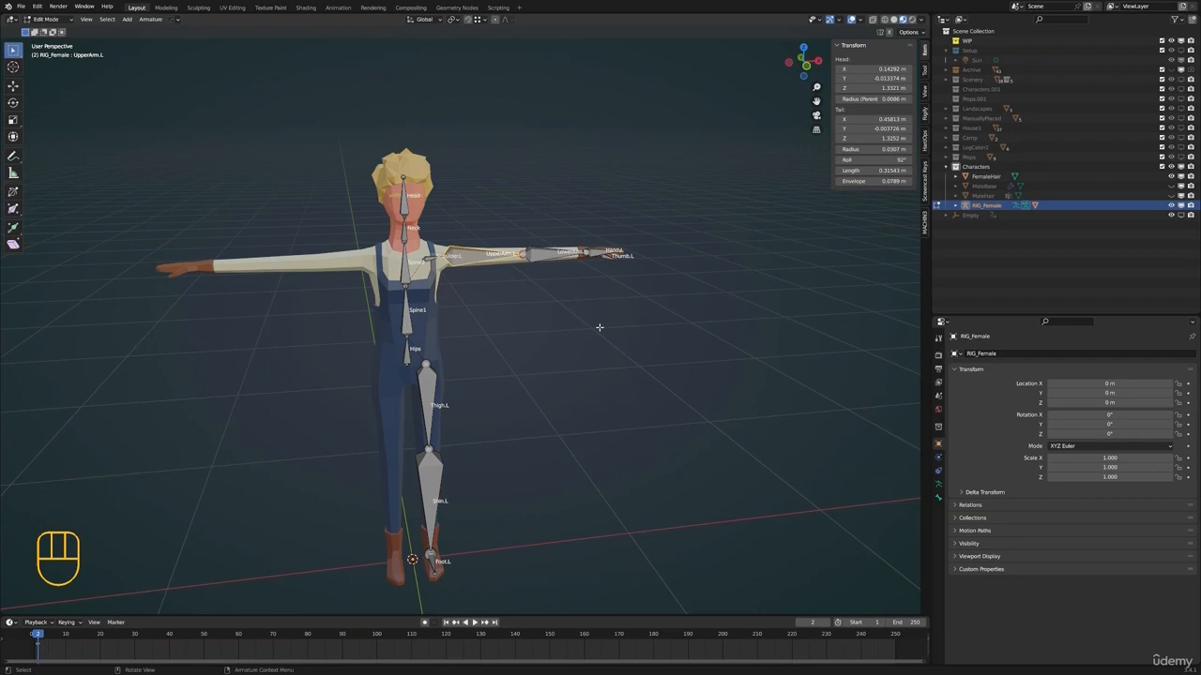
shift+middle_drag(587, 247, 568, 281)
scroll(499, 248, up, 2)
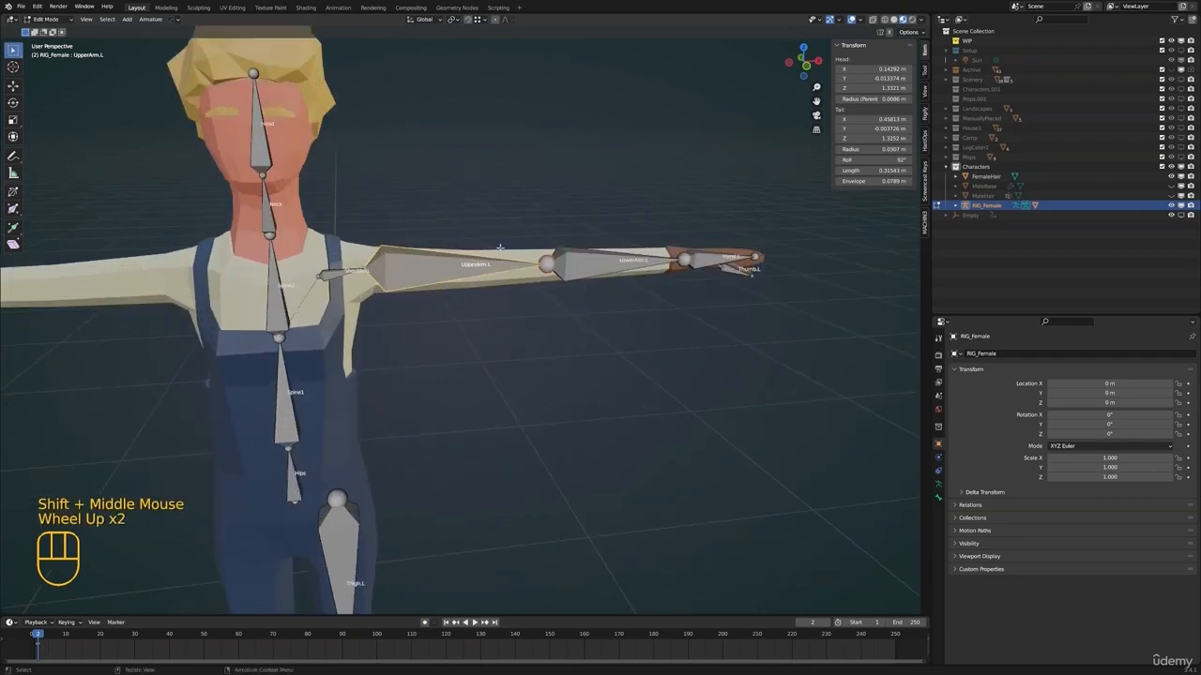
scroll(525, 300, down, 2)
mouse_move(522, 324)
shift+middle_down()
mouse_move(526, 300)
mouse_move(525, 314)
shift+middle_up()
key(alt+a)
middle_drag(526, 314, 523, 311)
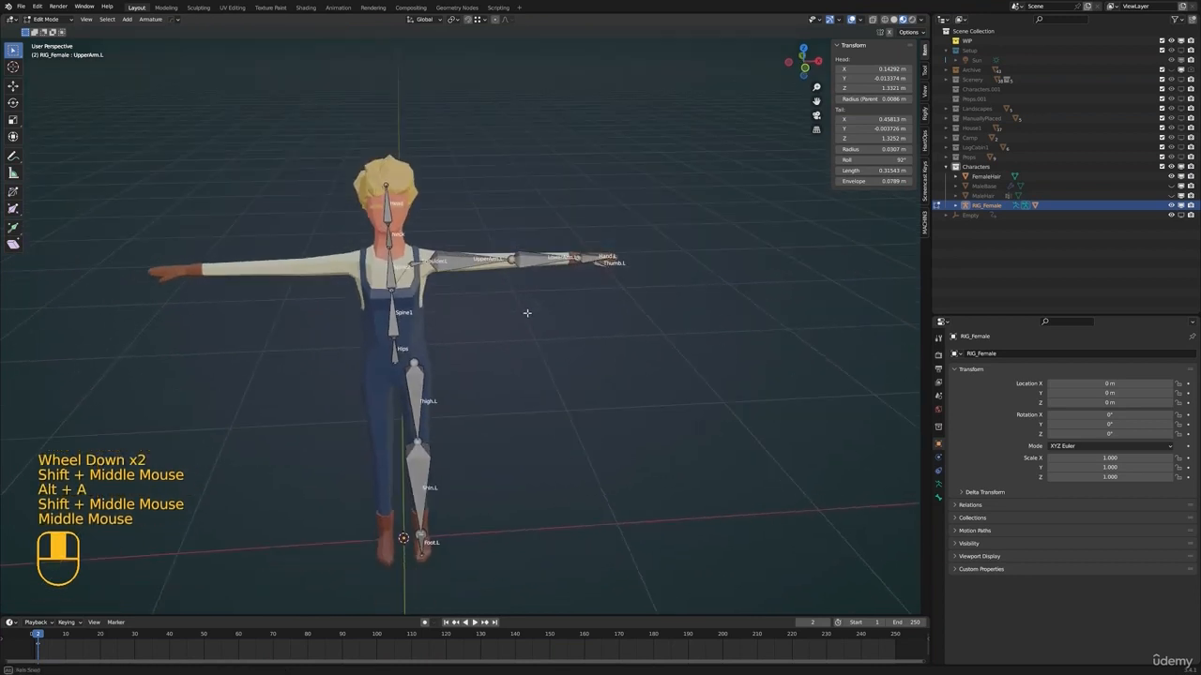
Select all left arm and leg bones of RIG_Female and mirror them to the opposite side with Symmetrize
drag(659, 214, 403, 615)
click(406, 637)
click(407, 638)
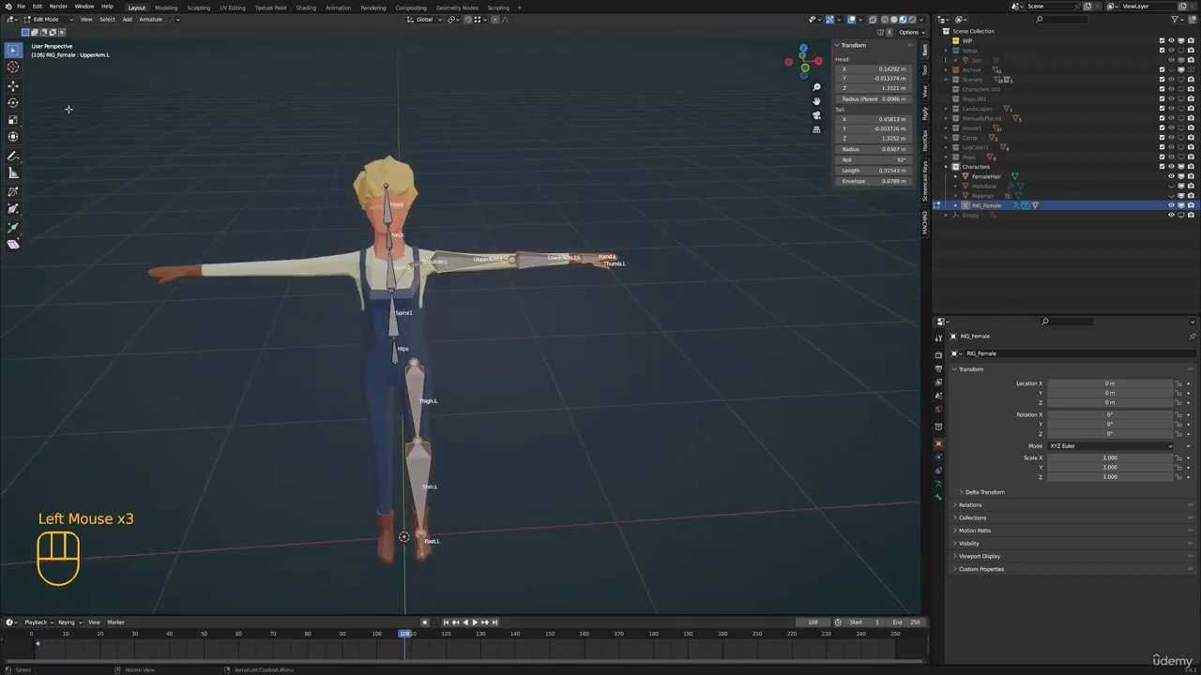
drag(15, 55, 49, 115)
key(F3)
text(sym)
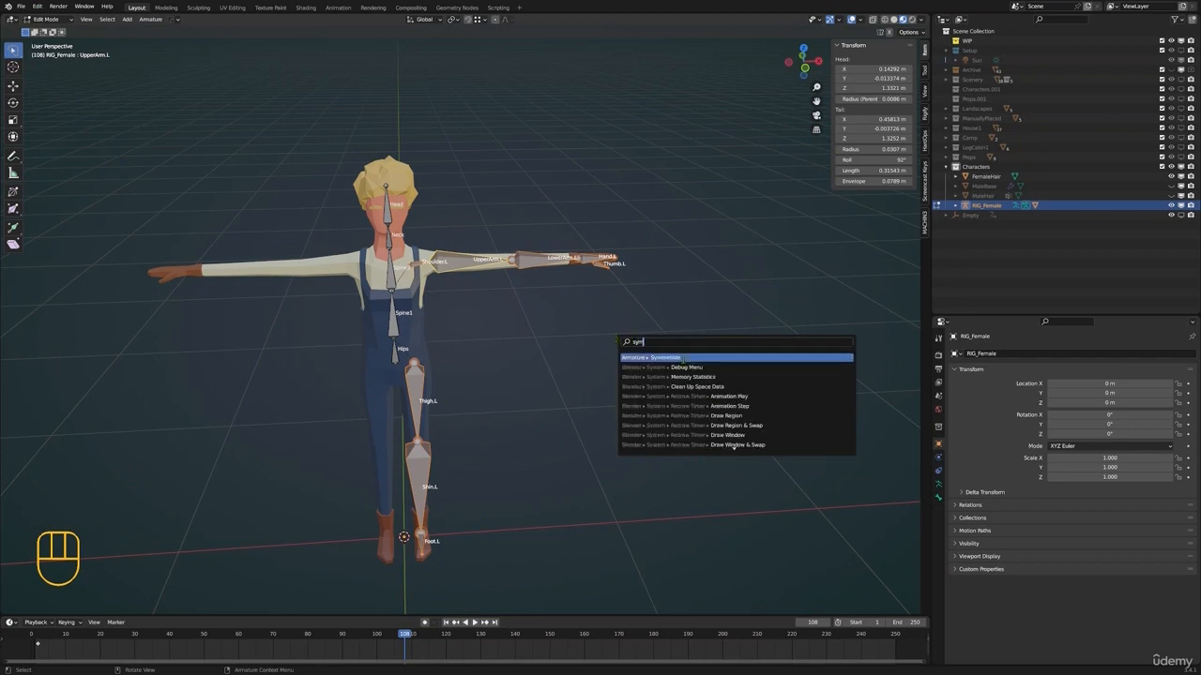
click(682, 358)
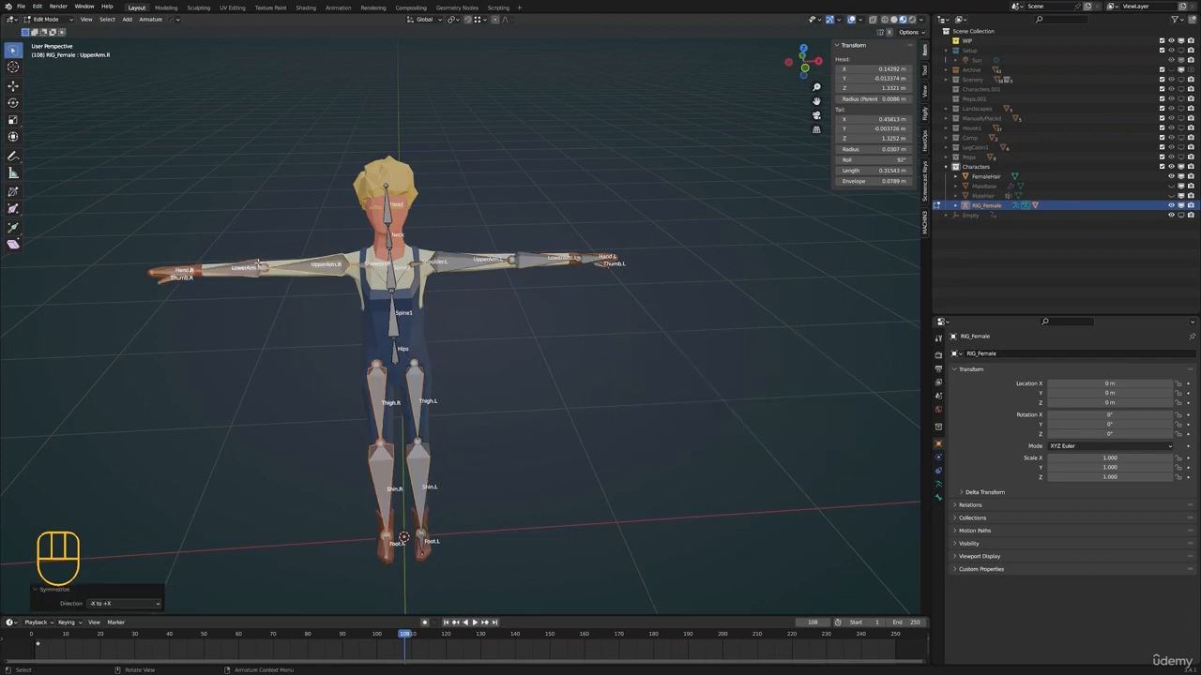
Switch RIG_Female to Pose Mode and test the UpperArm.R bone by rotating it, cancelling the rotation
scroll(296, 248, up, 2)
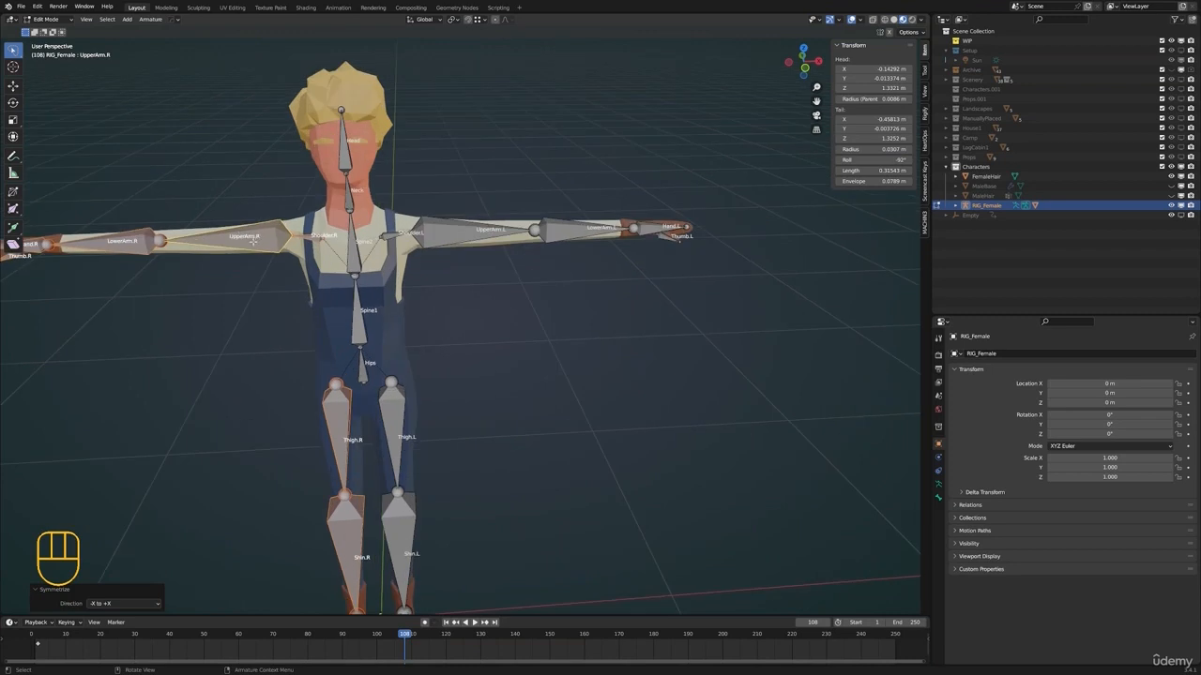
shift+middle_drag(631, 406, 776, 490)
key(ctrl+Tab)
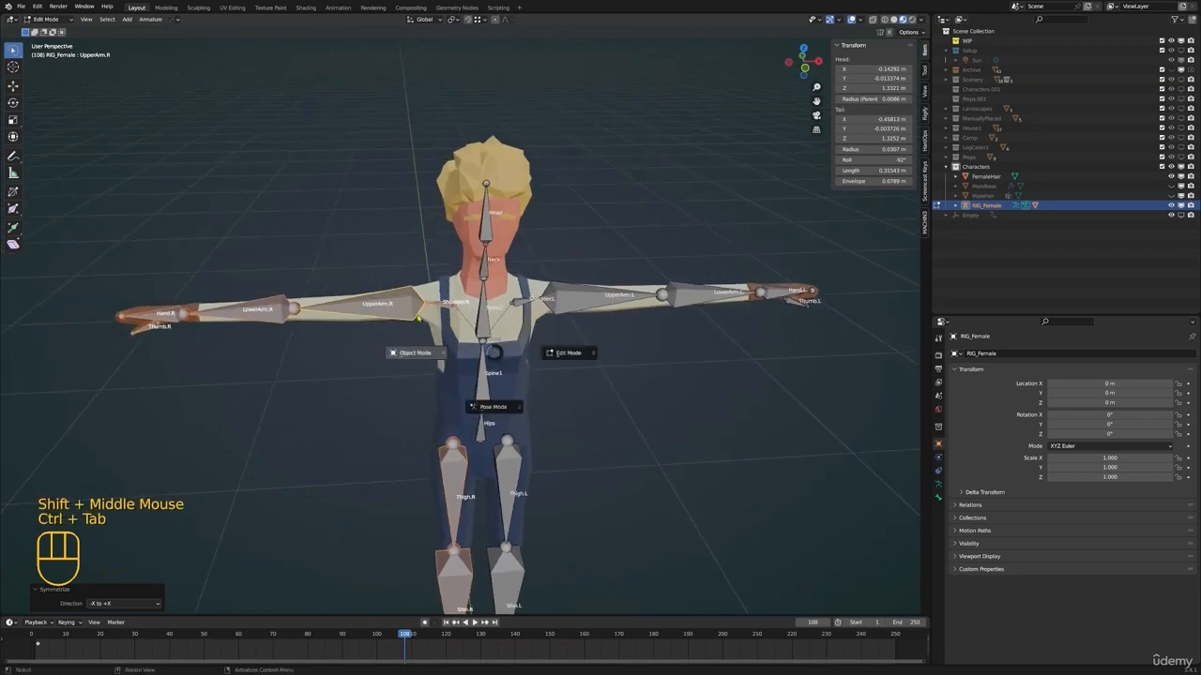
click(396, 312)
key(ctrl+Tab)
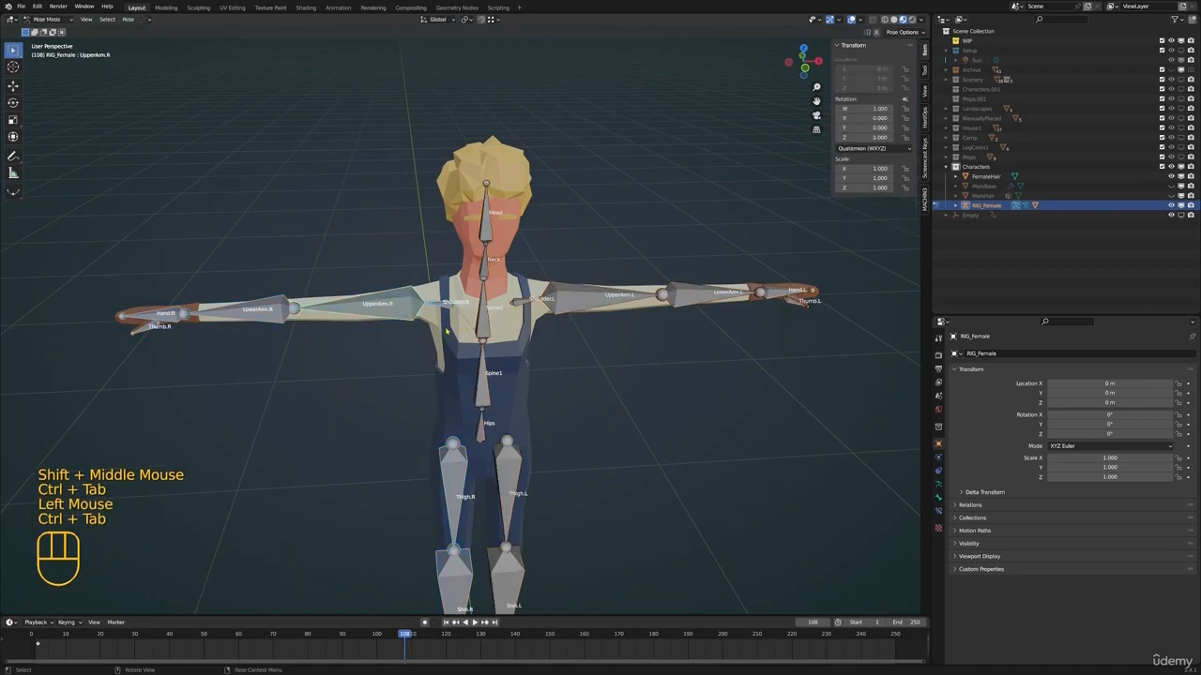
click(447, 330)
scroll(446, 330, down, 2)
middle_drag(446, 330, 488, 314)
key(r)
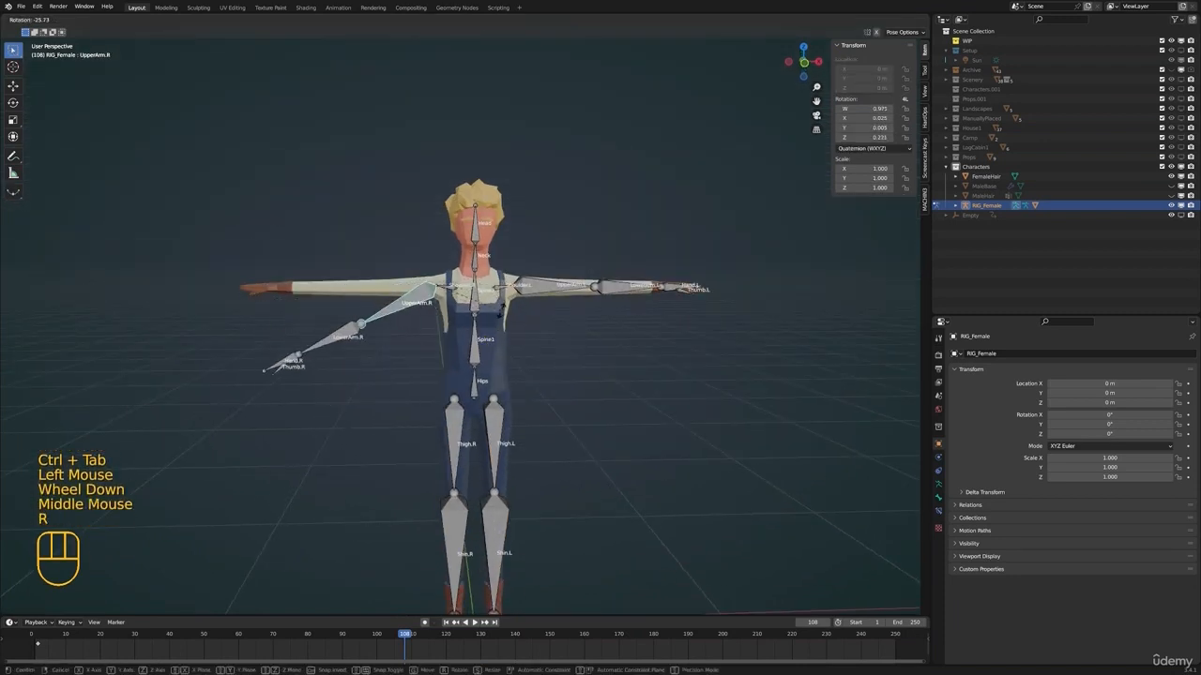
right_click(501, 310)
Return to Object Mode, select the FemaleBase mesh and move its Mirror modifier below the Armature modifier
click(560, 299)
shift+middle_drag(584, 293, 550, 316)
key(ctrl+Tab)
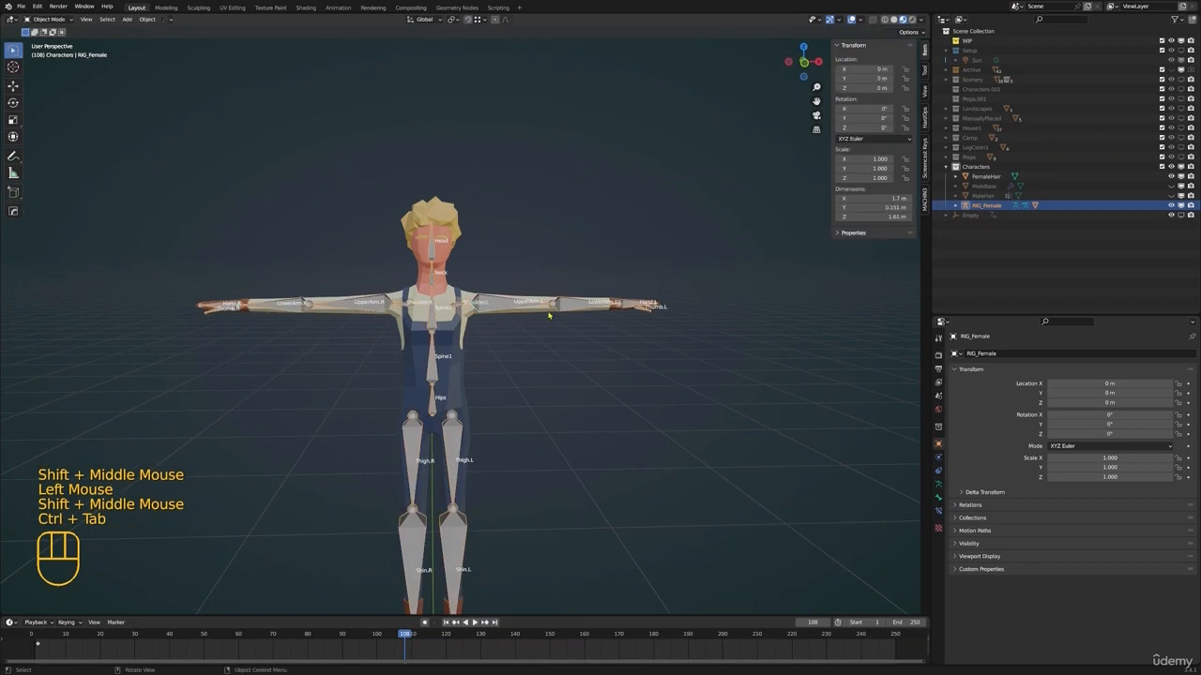
click(545, 315)
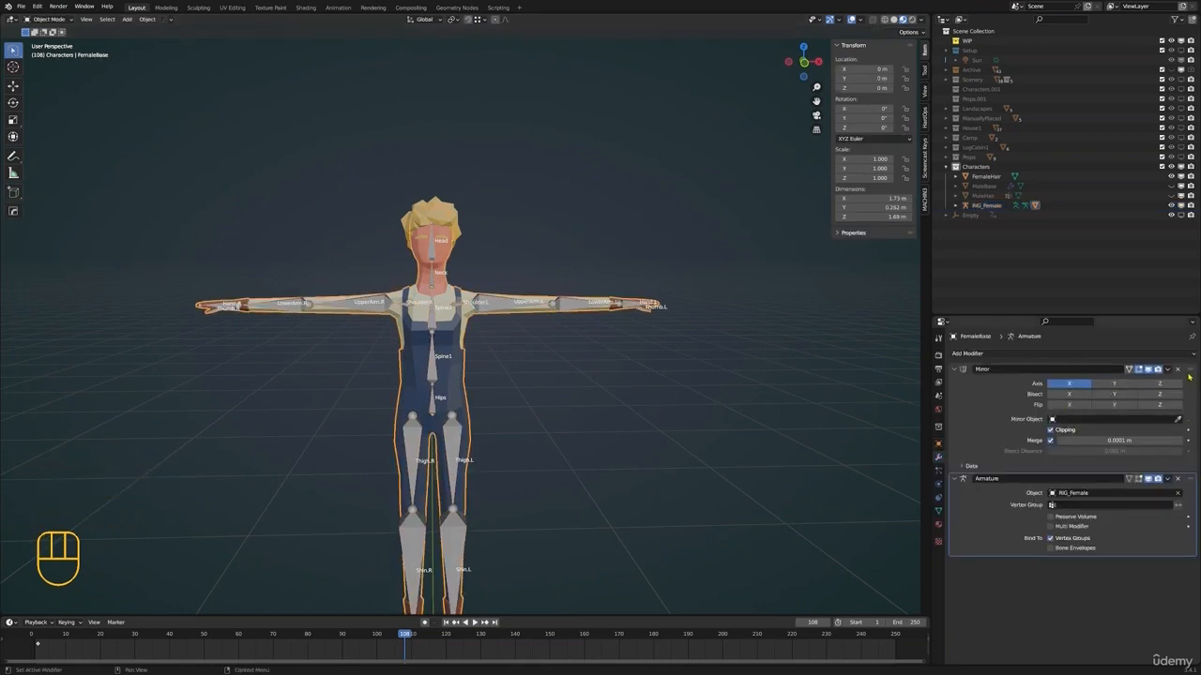
drag(1188, 376, 1188, 511)
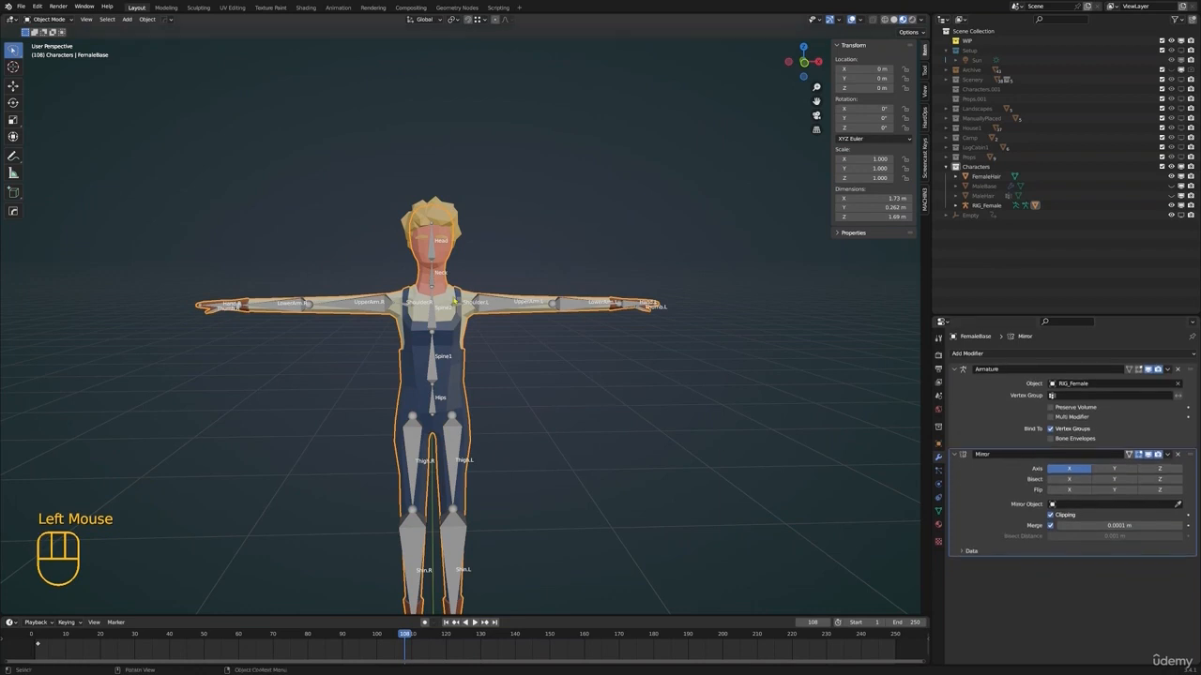
Retest the UpperArm.R bone in Pose Mode with the changed modifier order, cancelling the rotation
double_click(455, 302)
key(ctrl+Tab)
click(371, 306)
key(Escape)
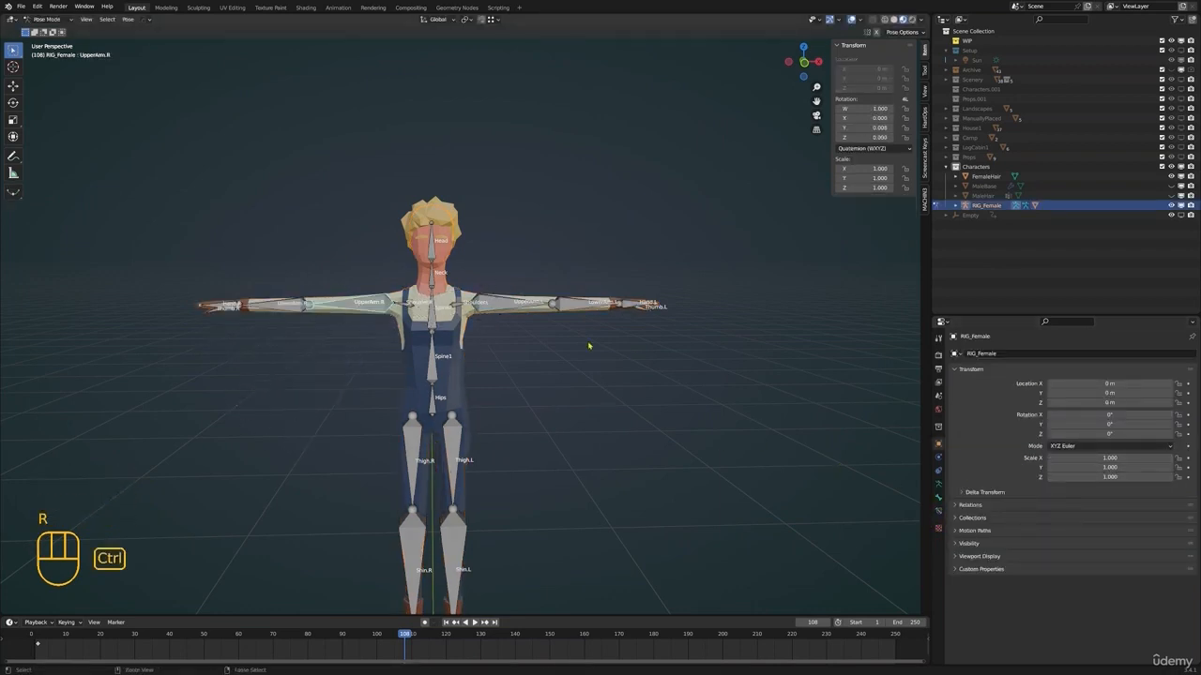
Select the FemaleBase mesh in Object Mode and move its Mirror modifier back above the Armature modifier
key(ctrl+Tab)
click(584, 305)
drag(1189, 454, 1187, 369)
Show the full list of FemaleBase's vertex groups and make Shoulder.L the active group
click(939, 511)
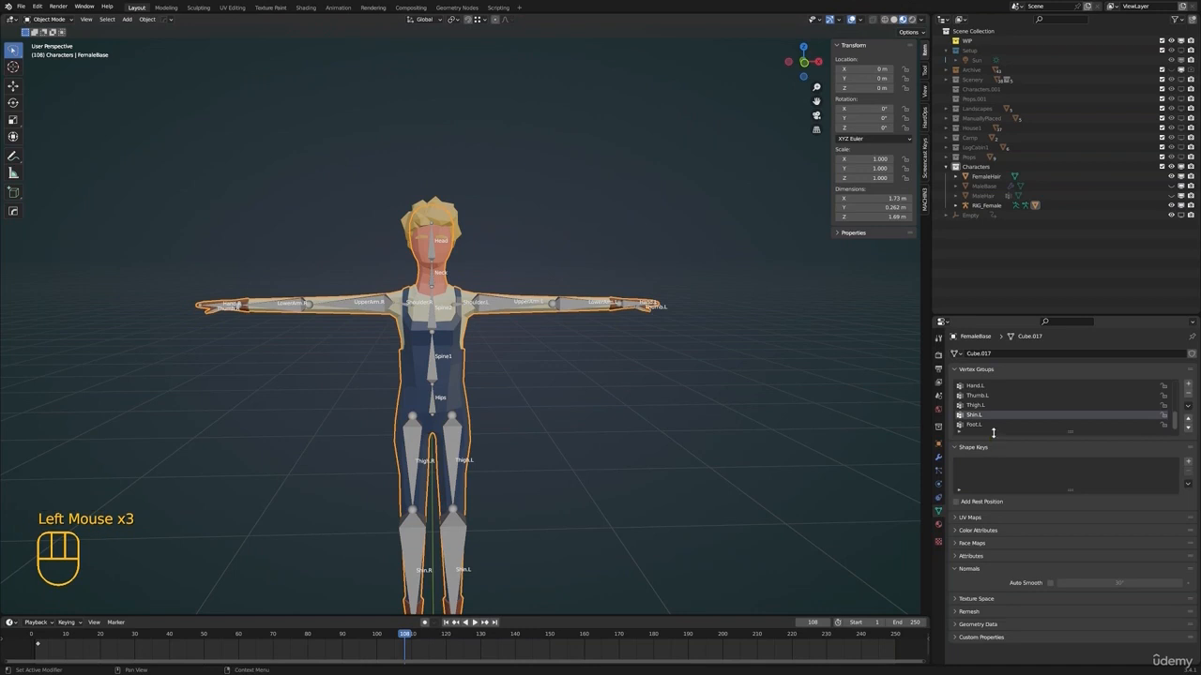
drag(994, 433, 988, 615)
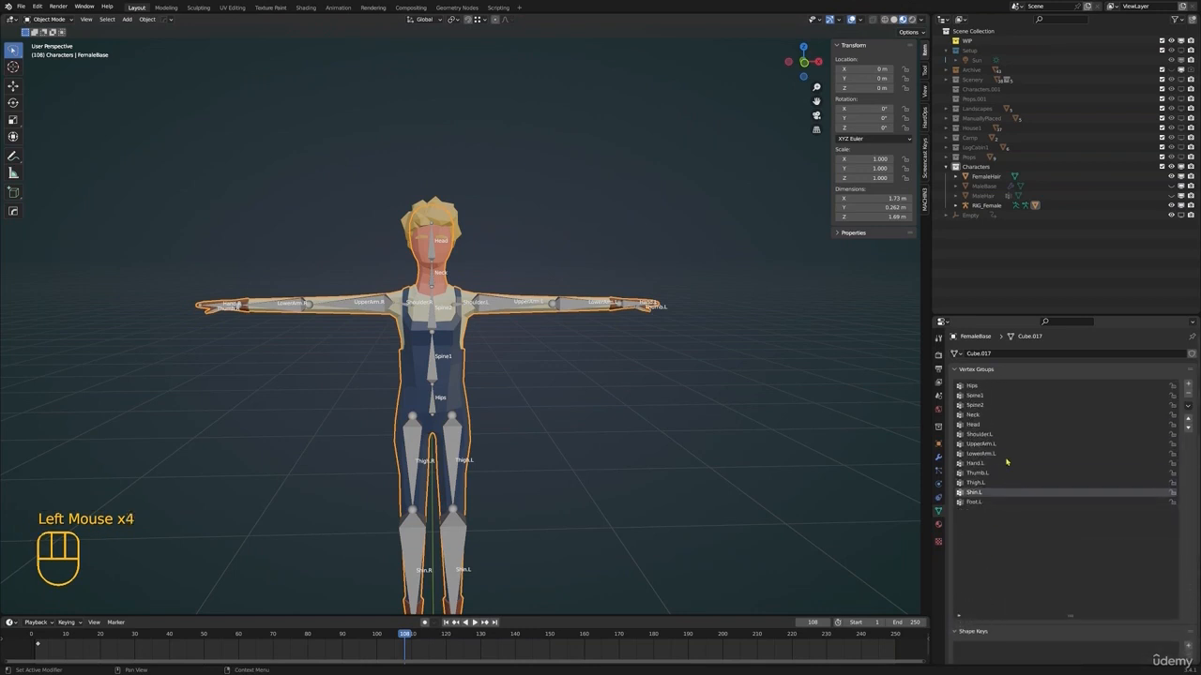
click(990, 435)
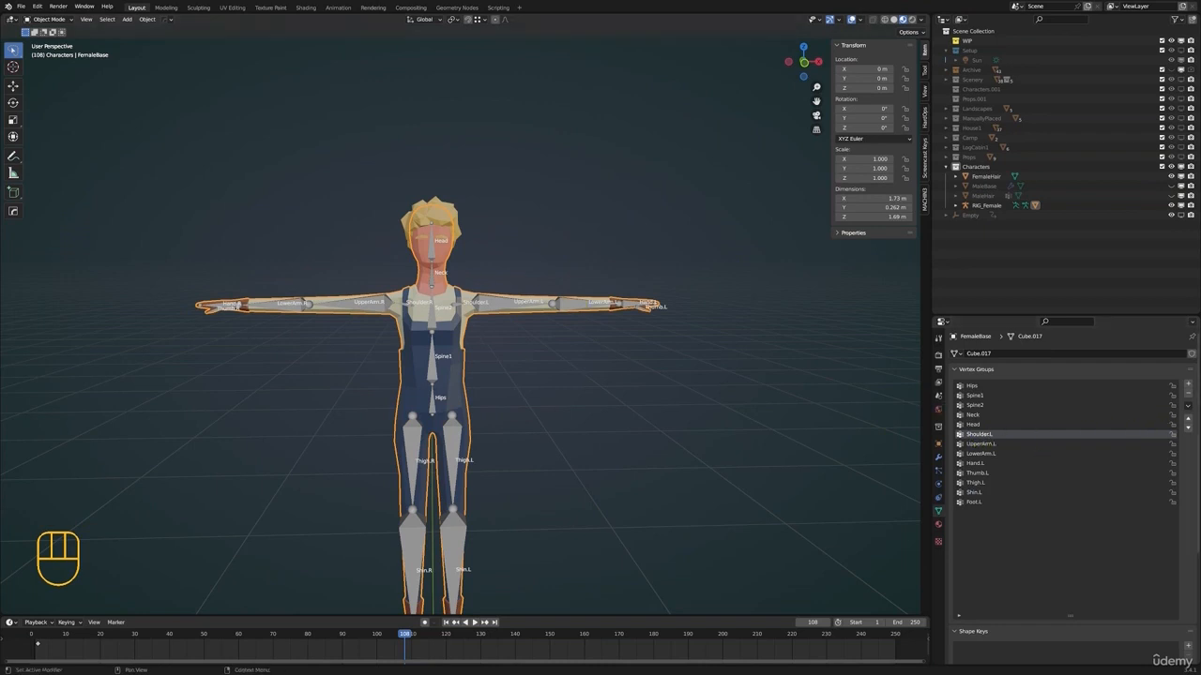
Add a new vertex group named Hand.R to the FemaleBase mesh
click(975, 464)
click(1188, 385)
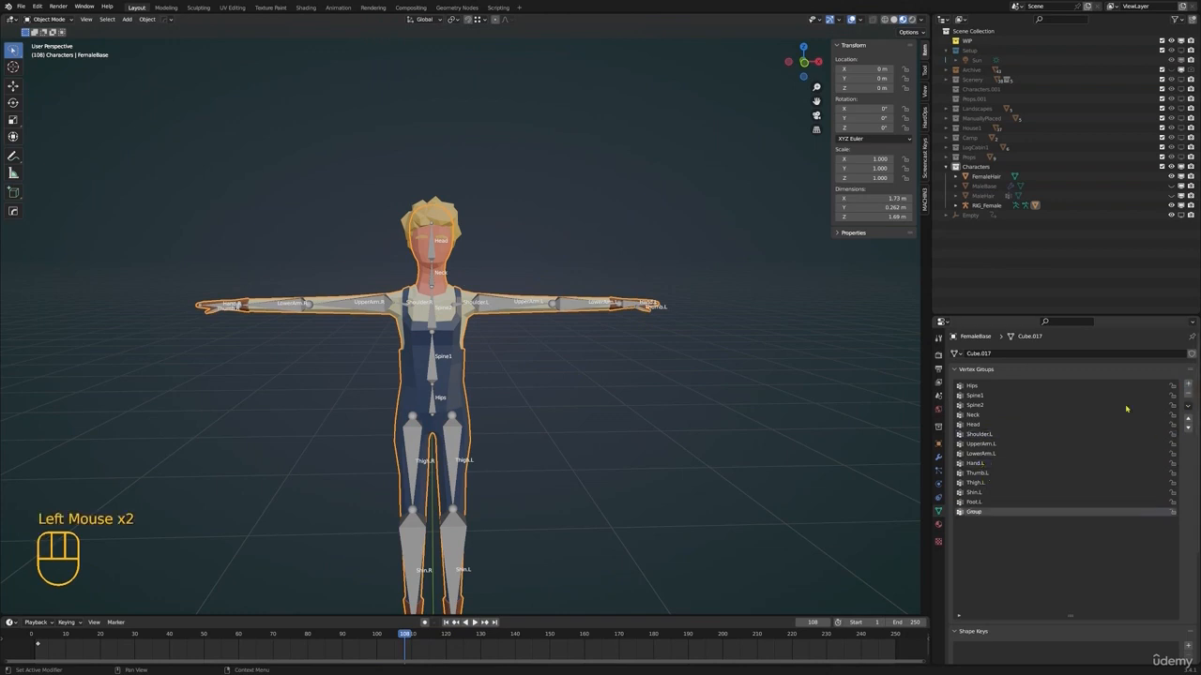
double_click(974, 512)
text(Hand.R)
key(Return)
Test-rotate the Hand.L and Hand.R bones of RIG_Female in Pose Mode, cancelling each rotation
key(ctrl+Tab)
key(ctrl+Tab)
click(621, 310)
key(ctrl+Tab)
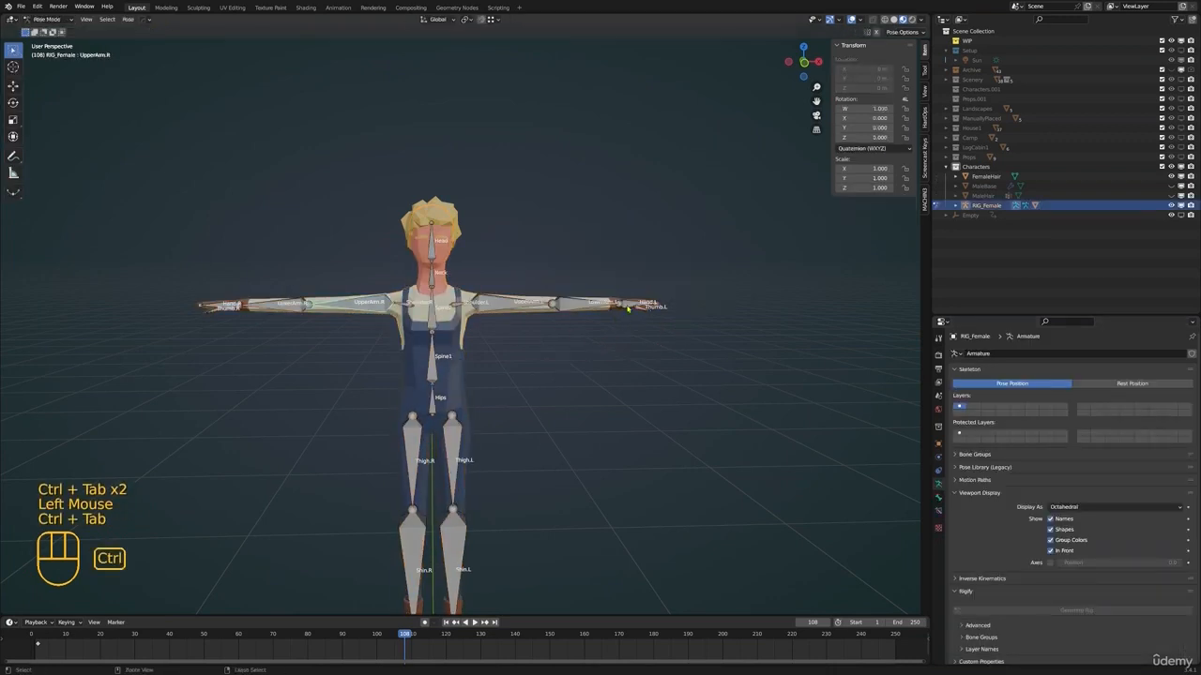
click(645, 313)
key(r)
right_click(668, 380)
click(223, 310)
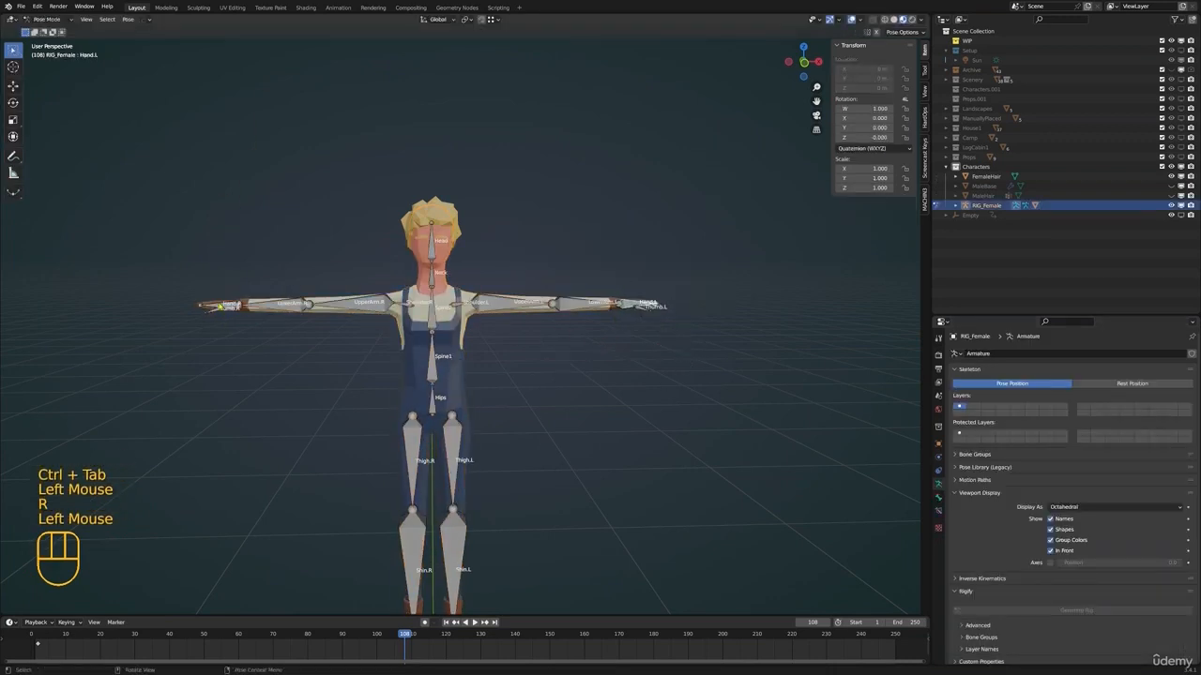
key(r)
right_click(303, 335)
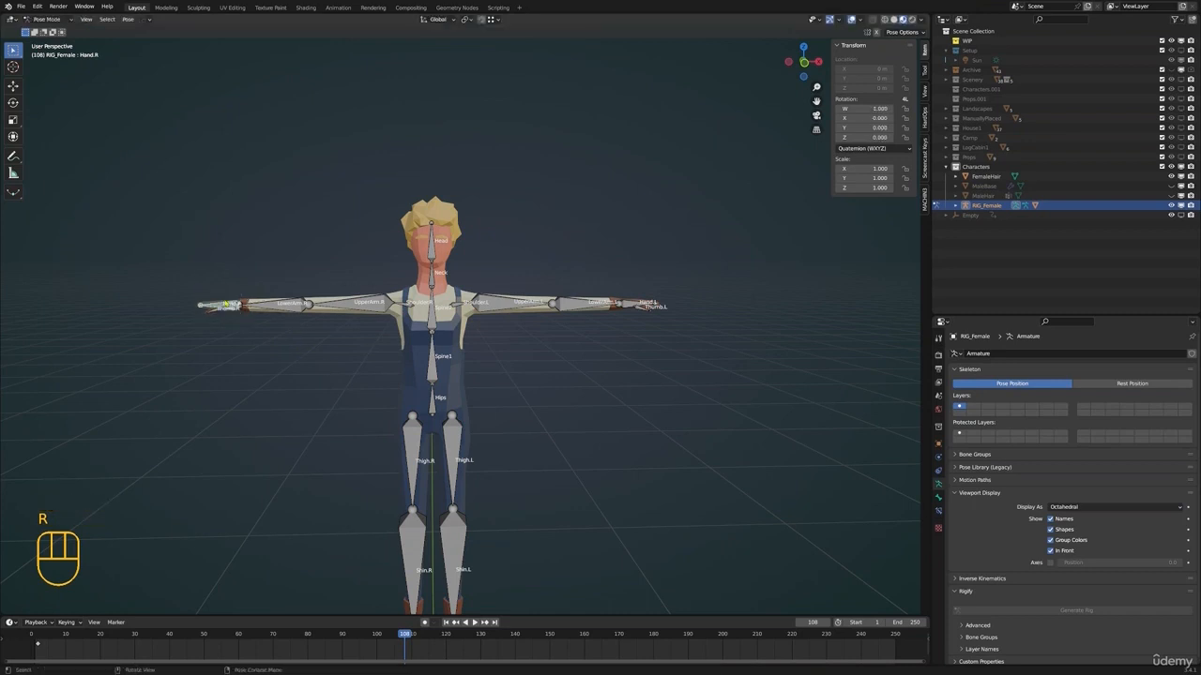
Test-rotate the Hand.L bone again from a slightly different view, cancel it and return to Object Mode
mouse_move(602, 316)
shift+middle_down()
mouse_move(592, 321)
mouse_move(624, 323)
shift+middle_up()
click(618, 313)
key(r)
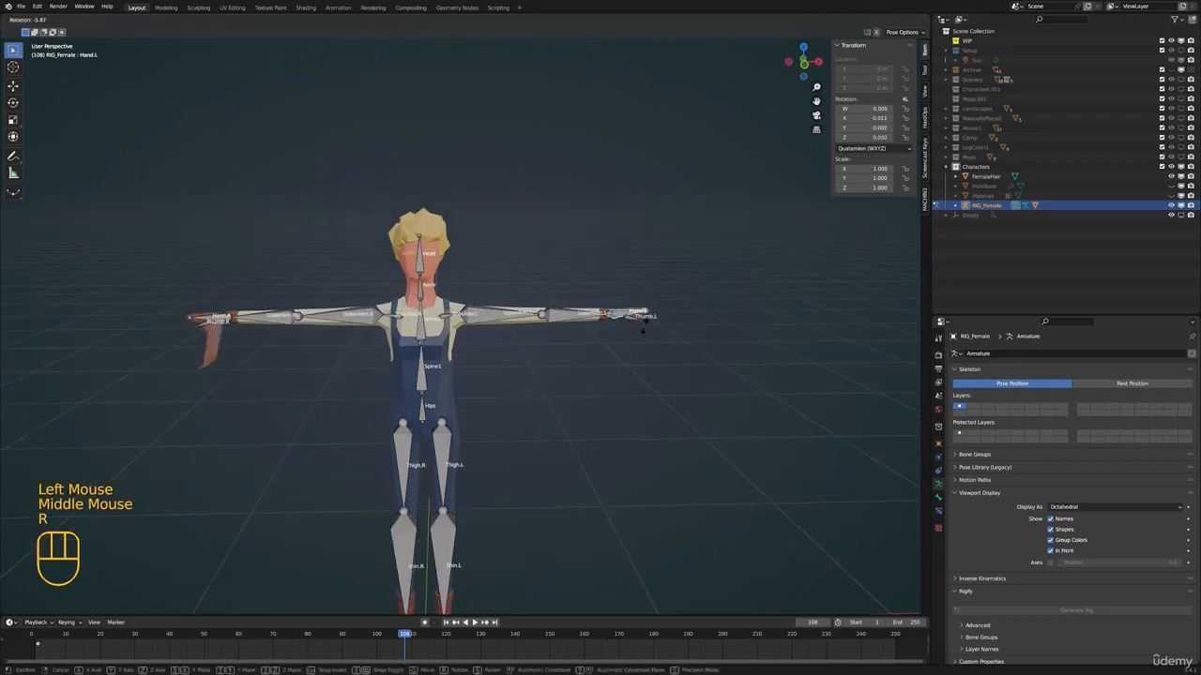
right_click(647, 321)
click(214, 324)
key(ctrl+Tab)
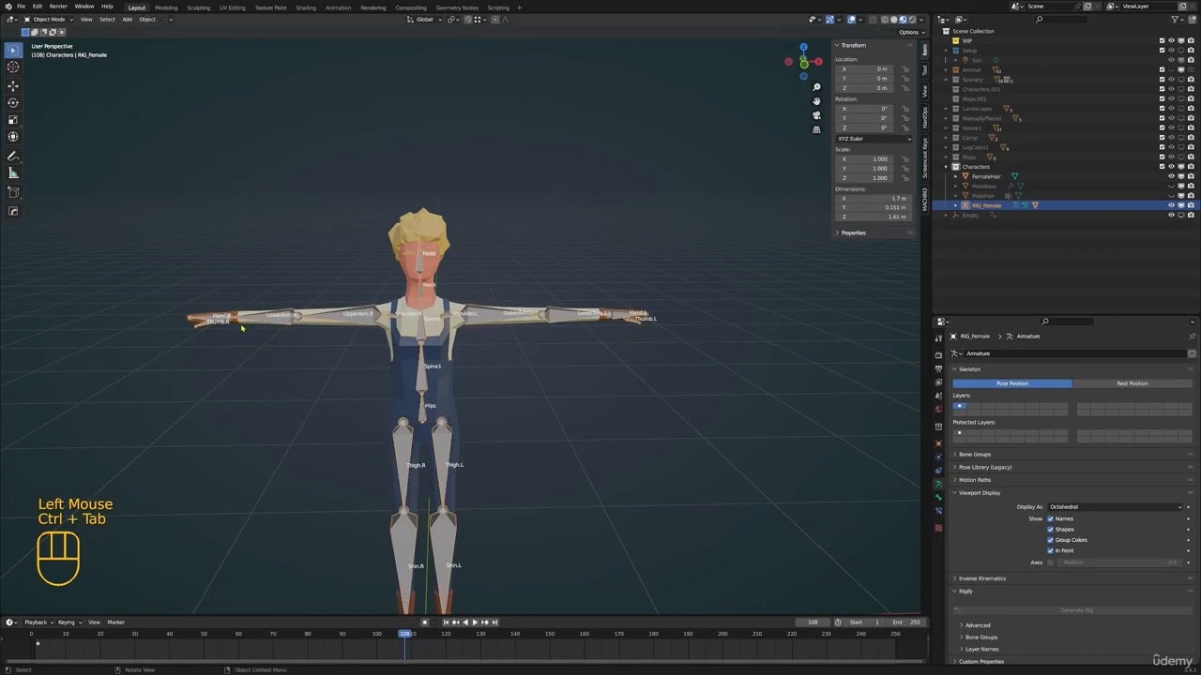
Select the FemaleBase mesh and add a vertex group named UpperArm.R
click(239, 324)
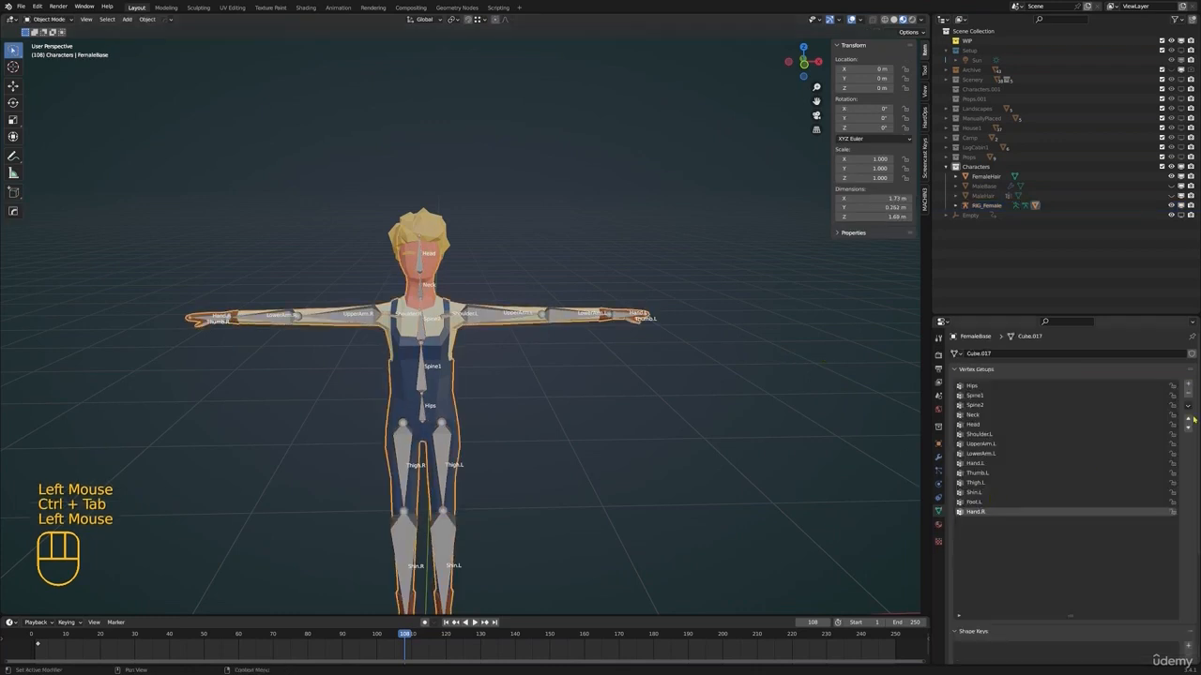
click(1189, 384)
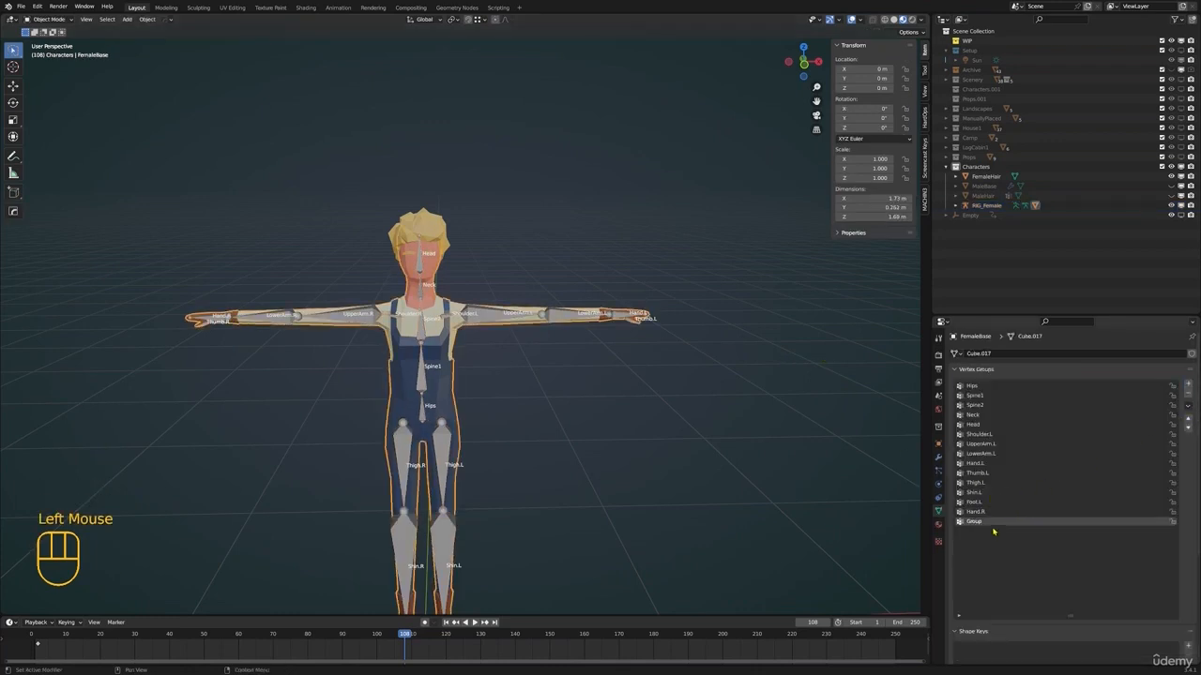
double_click(977, 522)
text(Uppe)
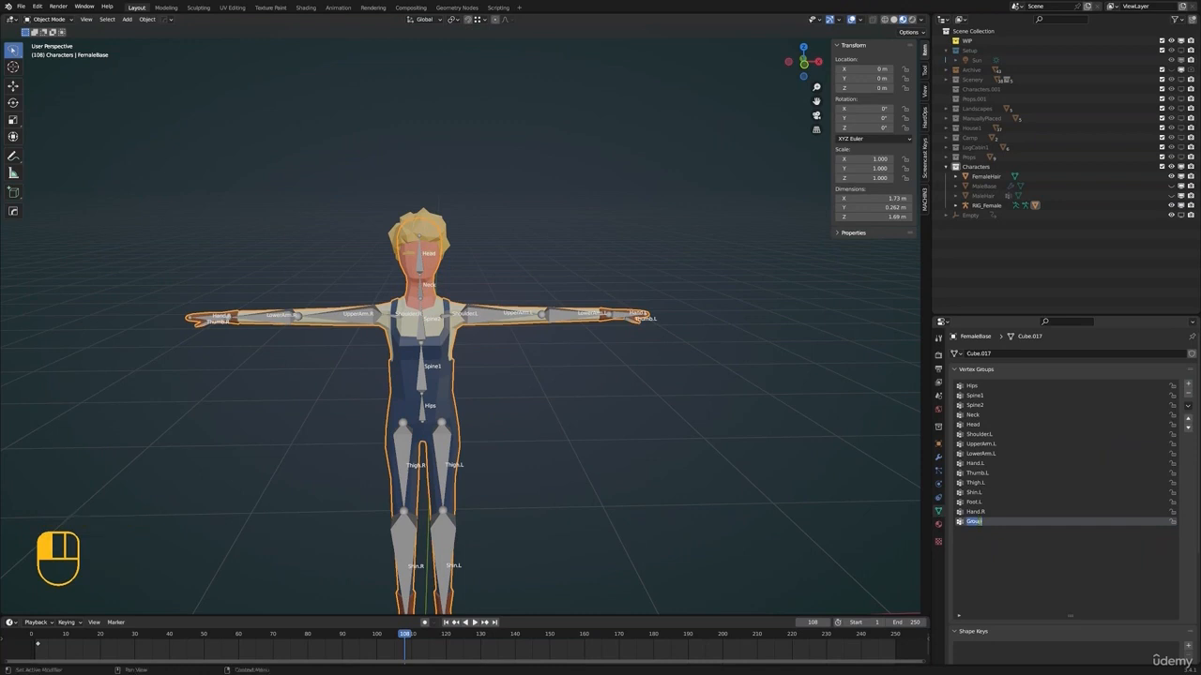
text(rArm.R)
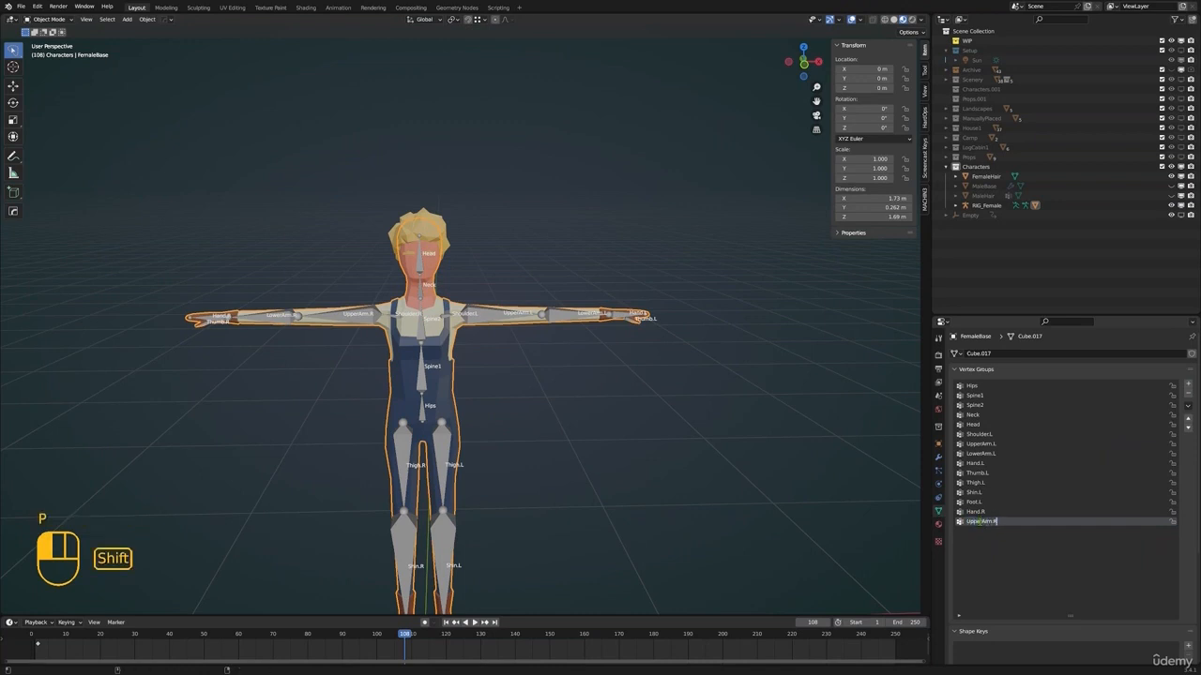
key(Return)
Add two more vertex groups to FemaleBase, named LowerArm.R and Thumb.R
click(1189, 385)
double_click(976, 536)
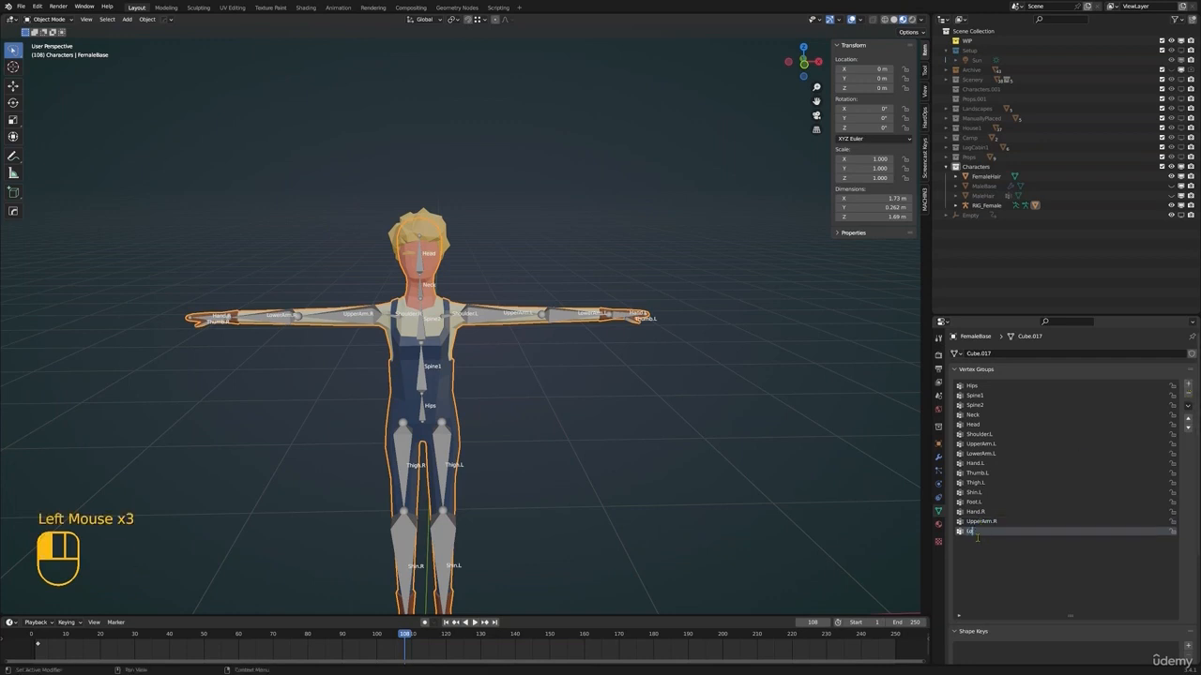
text(LowerArm.)
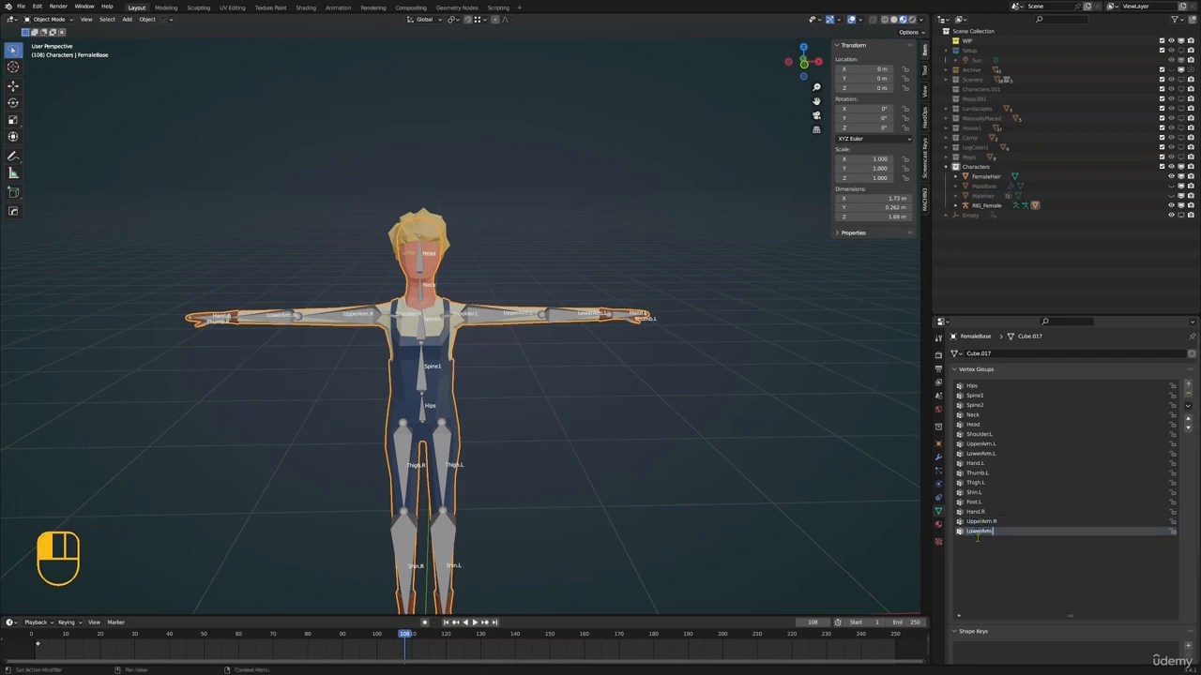
text(R)
click(1188, 386)
double_click(991, 543)
text(Thumb)
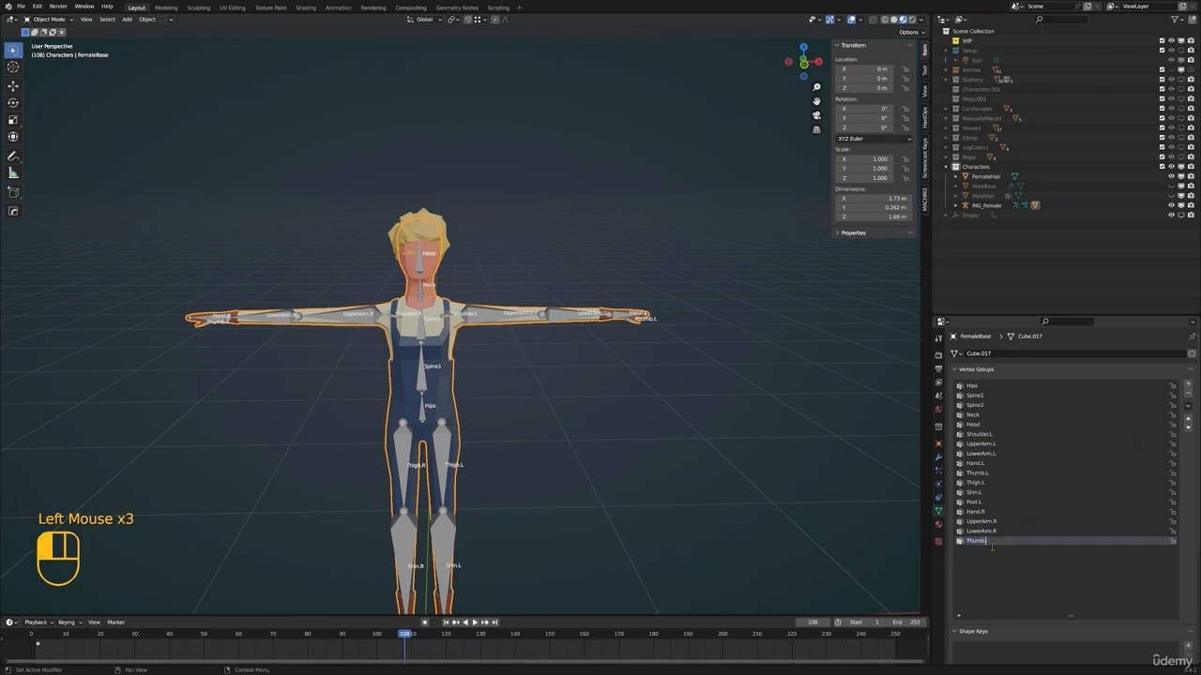
text(.R)
Add the vertex groups Thigh.R and Shin.R to FemaleBase
click(1189, 386)
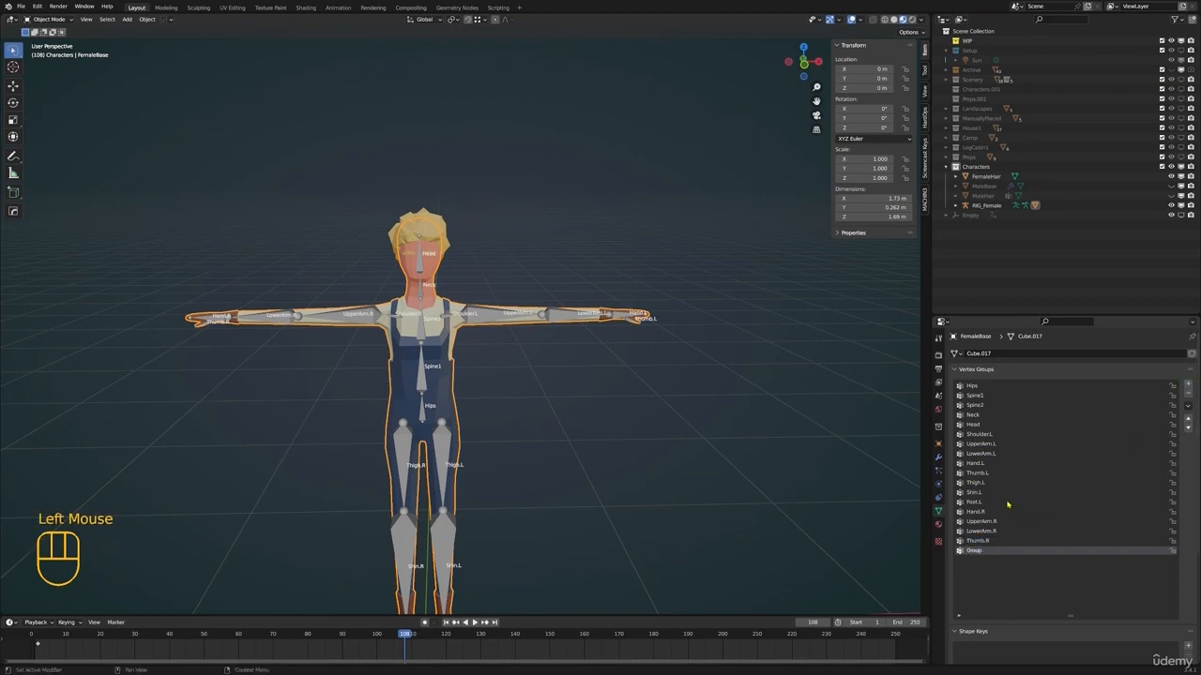
double_click(981, 551)
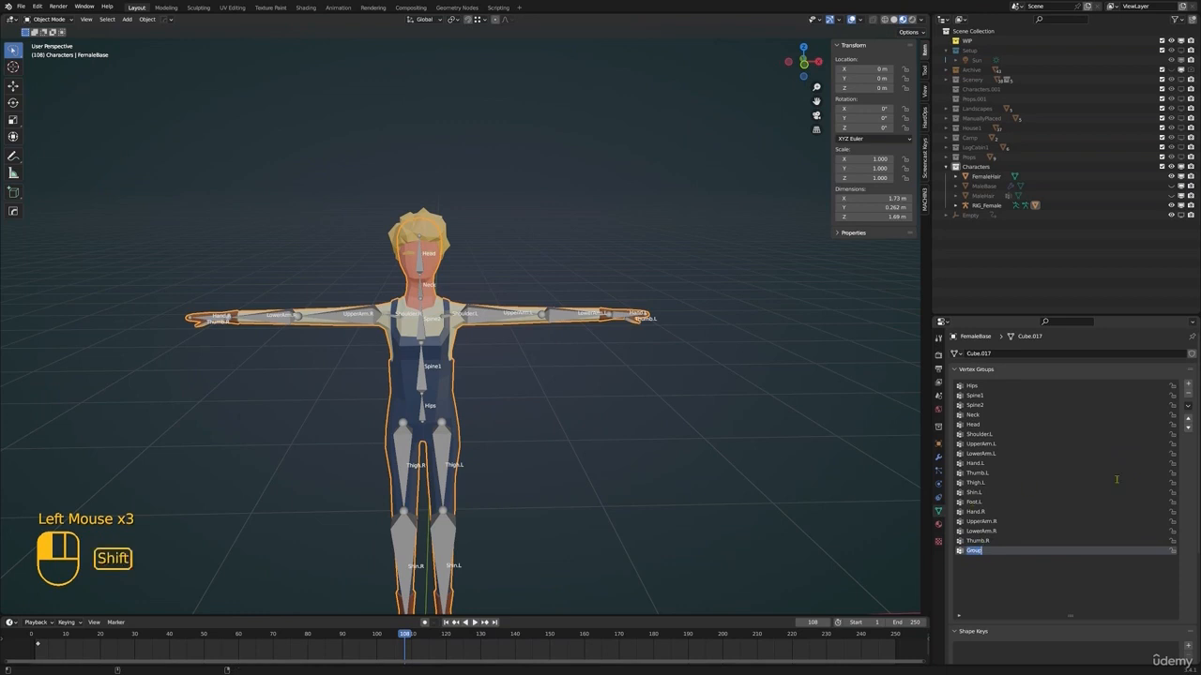
text(Shigh)
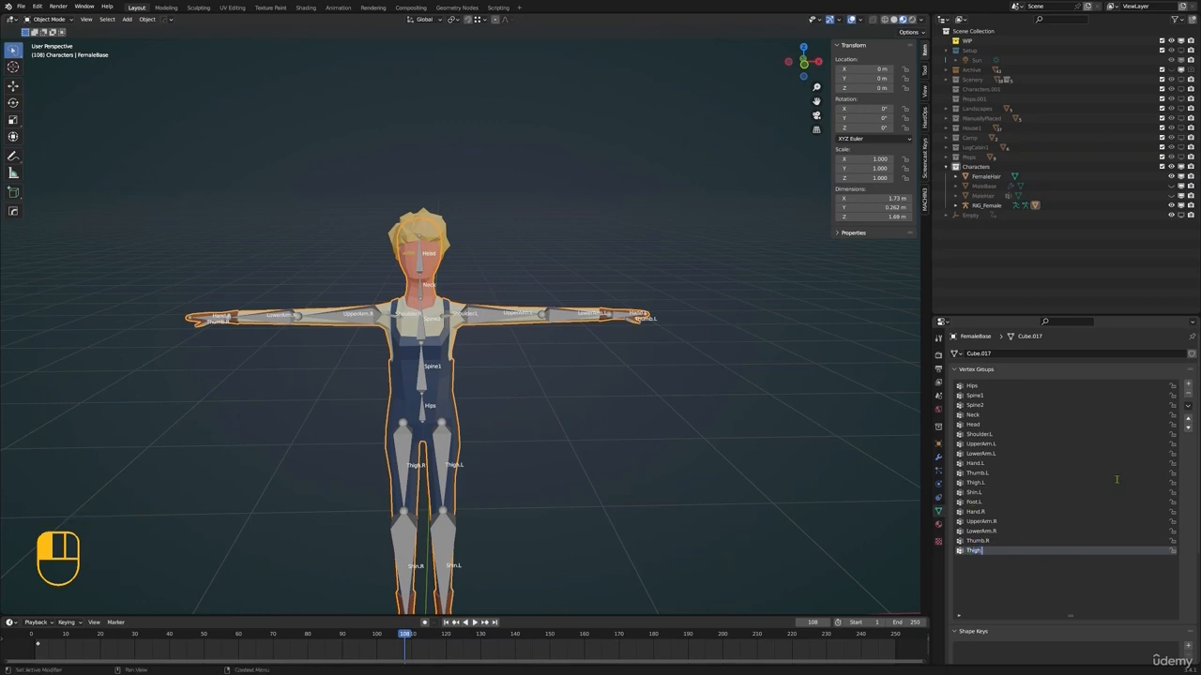
text(.R)
key(Return)
click(1188, 385)
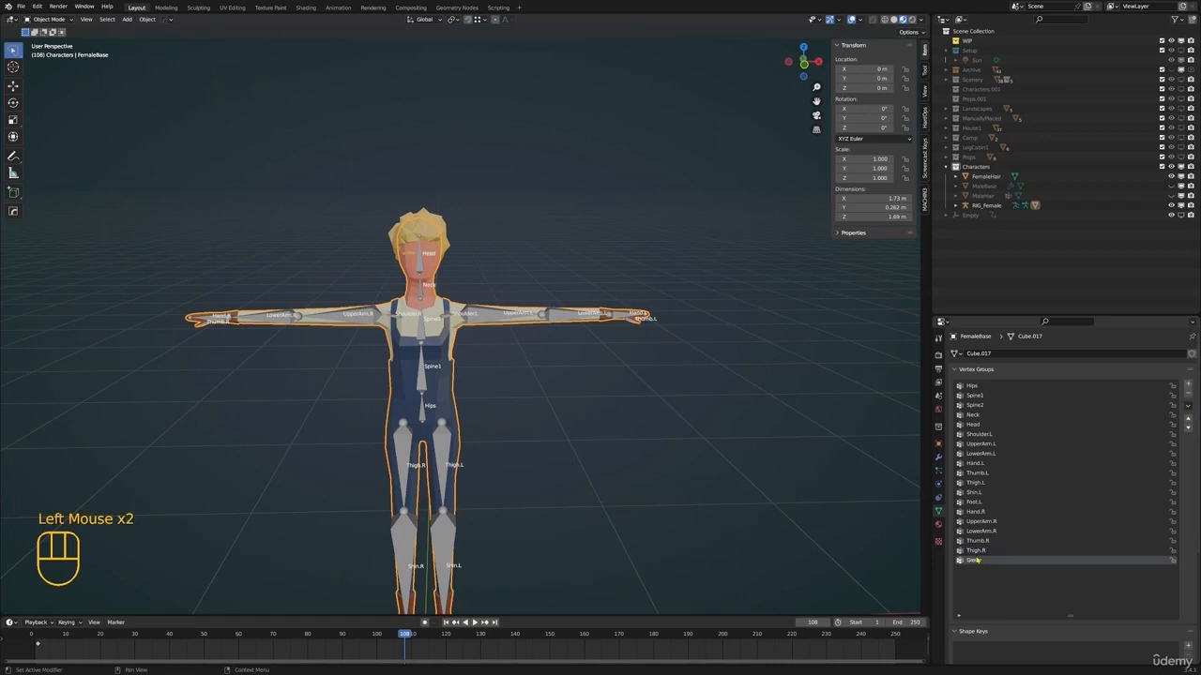
double_click(969, 560)
text(Shin.R)
Add a final vertex group named Foot.R to FemaleBase
click(1189, 384)
key(F2)
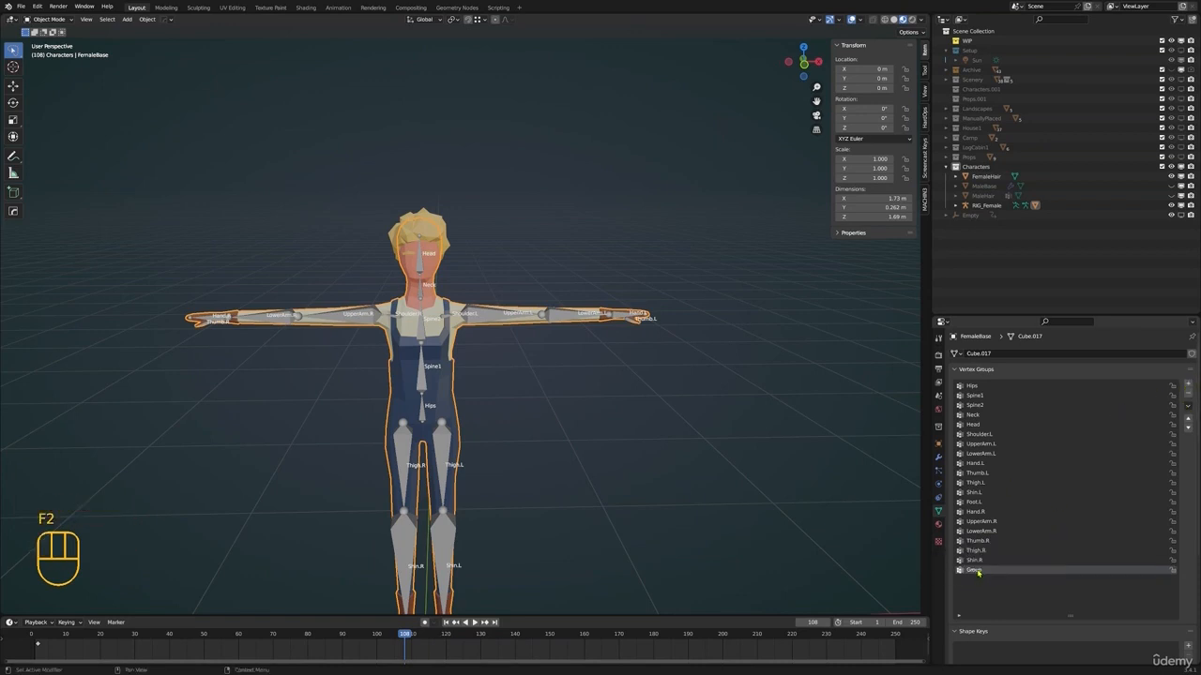
double_click(971, 569)
text(Foot.R)
key(Return)
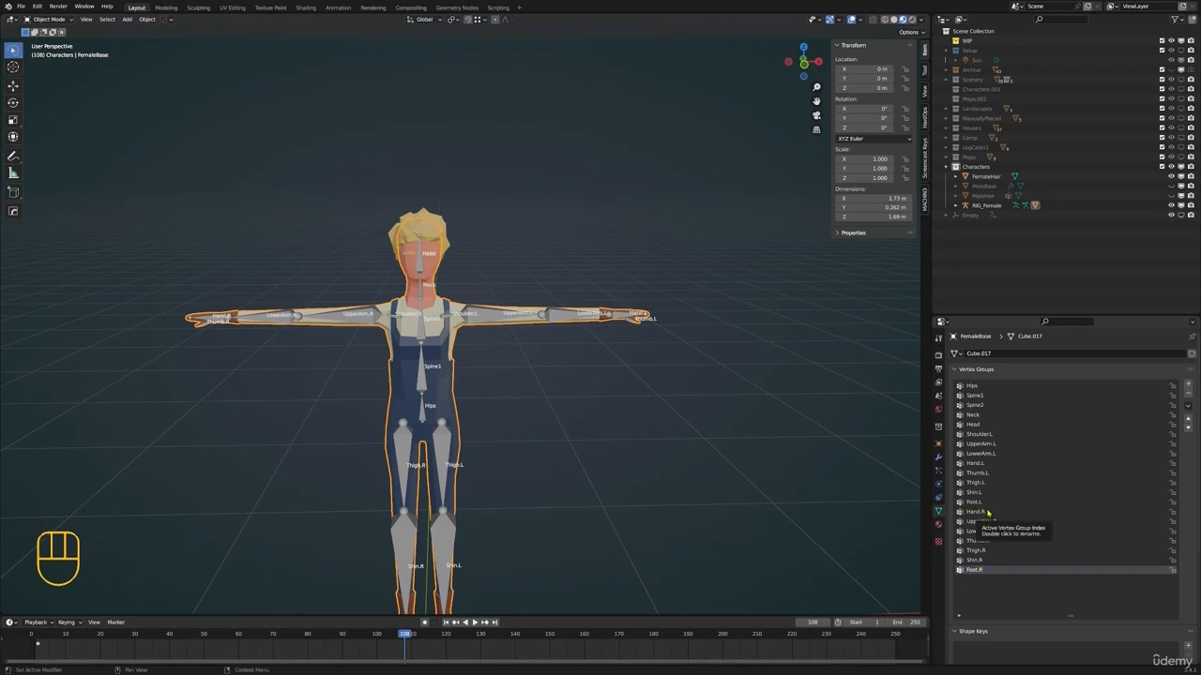
Select the RIG_Female armature, enter Pose Mode and test-rotate the Thigh.L bone, cancelling the rotation
shift+middle_drag(570, 408, 657, 324)
shift+scroll(657, 323, down, 1)
click(530, 354)
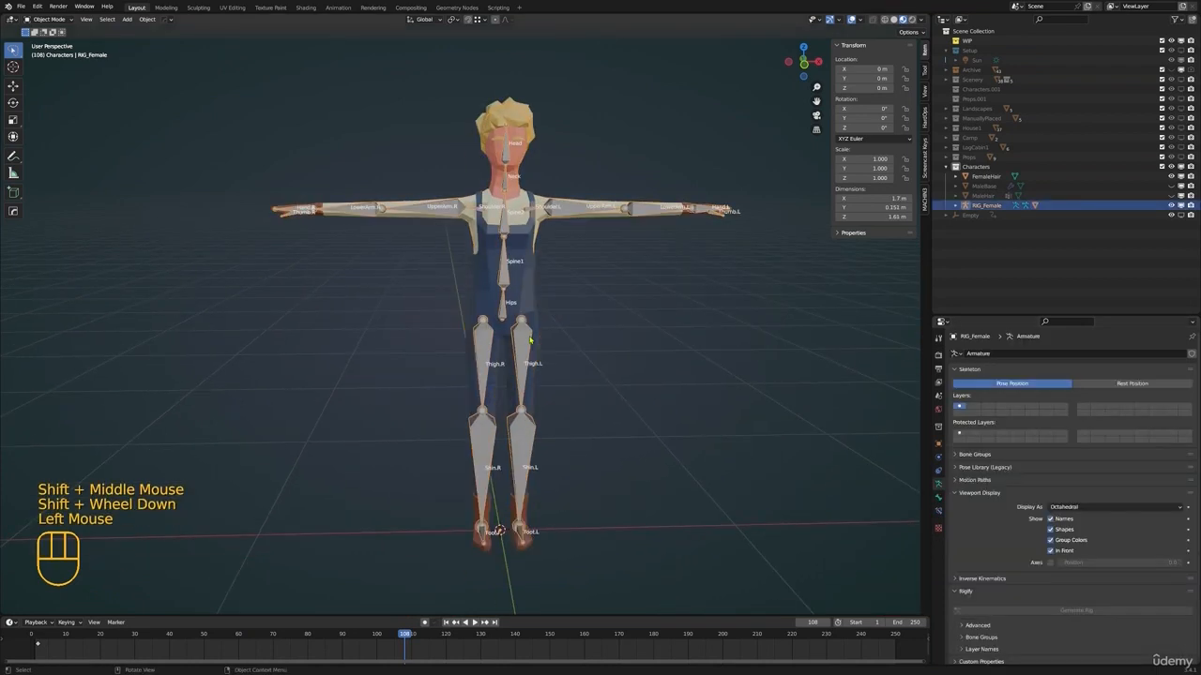
key(ctrl+Tab)
click(529, 358)
scroll(576, 364, down, 1)
key(r)
mouse_move(576, 364)
middle_down()
mouse_move(564, 338)
mouse_move(554, 362)
middle_up()
right_click(612, 324)
Test-rotate the Thigh.R bone from several angles to check the leg deformation, cancelling each rotation
click(482, 356)
key(r)
right_click(546, 375)
shift+middle_drag(554, 362, 544, 356)
scroll(495, 336, up, 1)
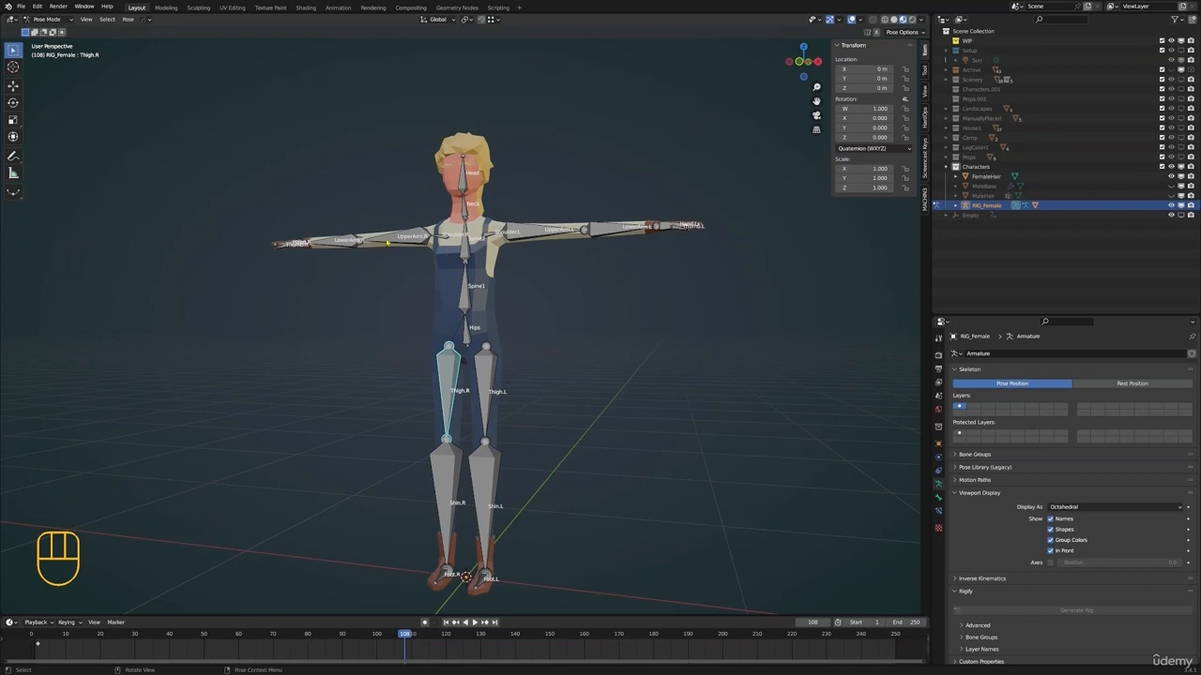
middle_drag(387, 242, 522, 275)
key(r)
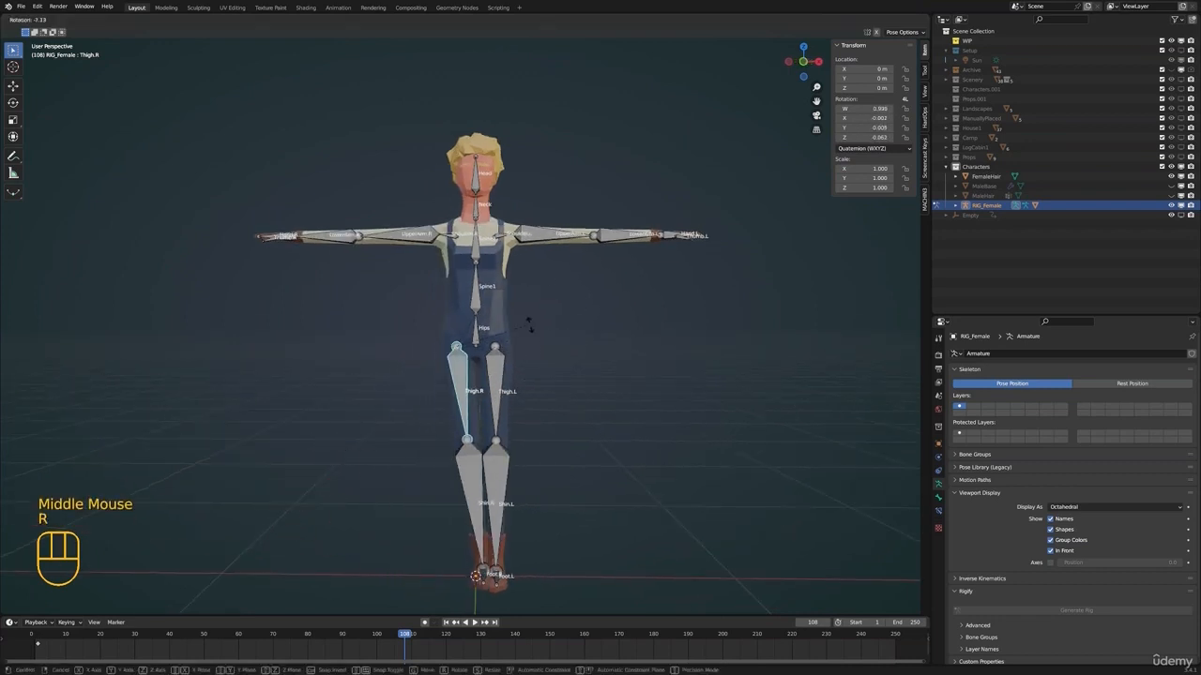
right_click(530, 324)
Test-rotate the Foot.L bone from the front and from the side, cancelling each rotation
shift+middle_drag(530, 323, 522, 361)
scroll(539, 328, up, 1)
click(510, 460)
middle_drag(516, 455, 600, 377)
key(r)
right_click(610, 441)
middle_drag(611, 448, 545, 486)
scroll(545, 486, down, 1)
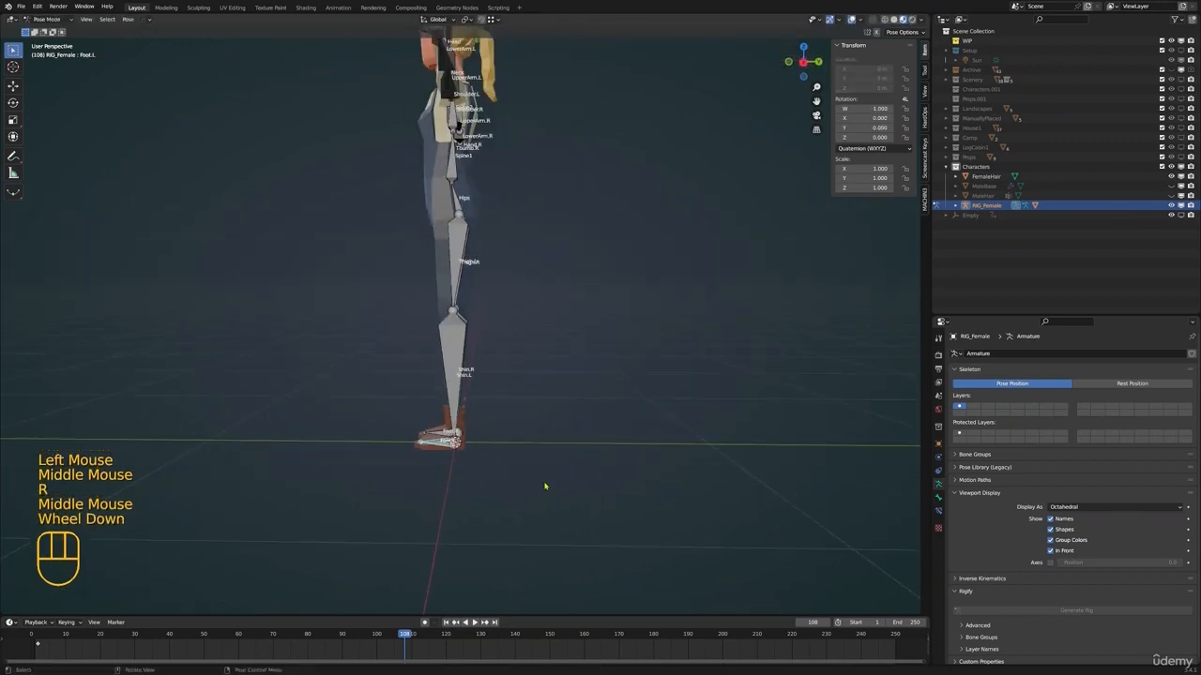
key(r)
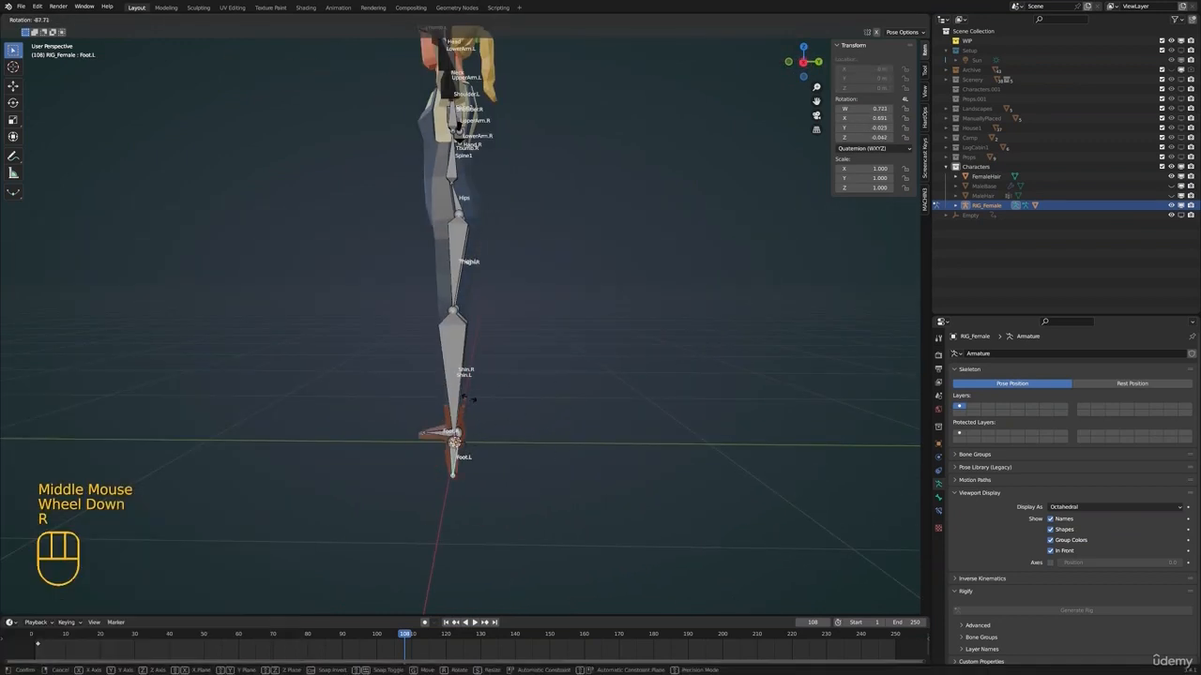
right_click(498, 397)
Bend the Shin.L bone in side view to check the knee deformation, cancelling the rotation
click(458, 369)
shift+middle_drag(483, 371, 488, 394)
middle_drag(490, 395, 549, 396)
key(r)
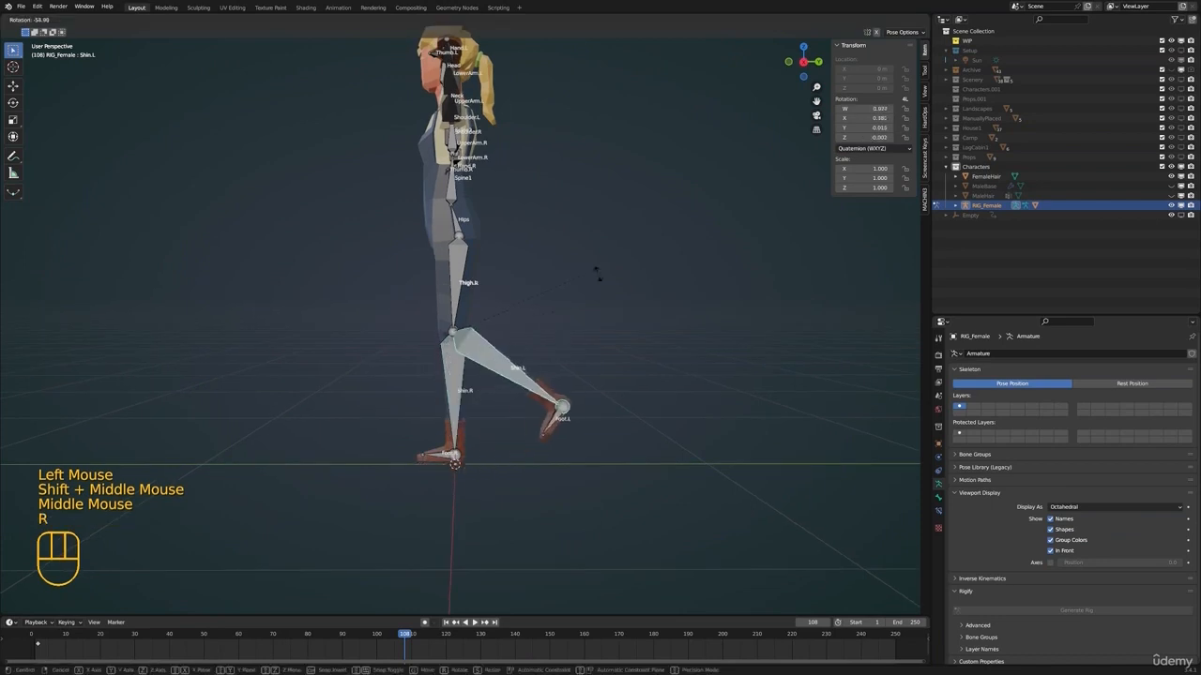
right_click(597, 272)
Test-rotate the UpperArm.L bone to check the shoulder and sleeve deformation, cancelling the rotation
shift+middle_drag(536, 344, 544, 366)
scroll(517, 353, up, 1)
click(522, 351)
scroll(544, 366, up, 1)
middle_drag(544, 366, 579, 361)
key(r)
right_click(563, 393)
scroll(579, 360, down, 1)
middle_drag(580, 360, 632, 311)
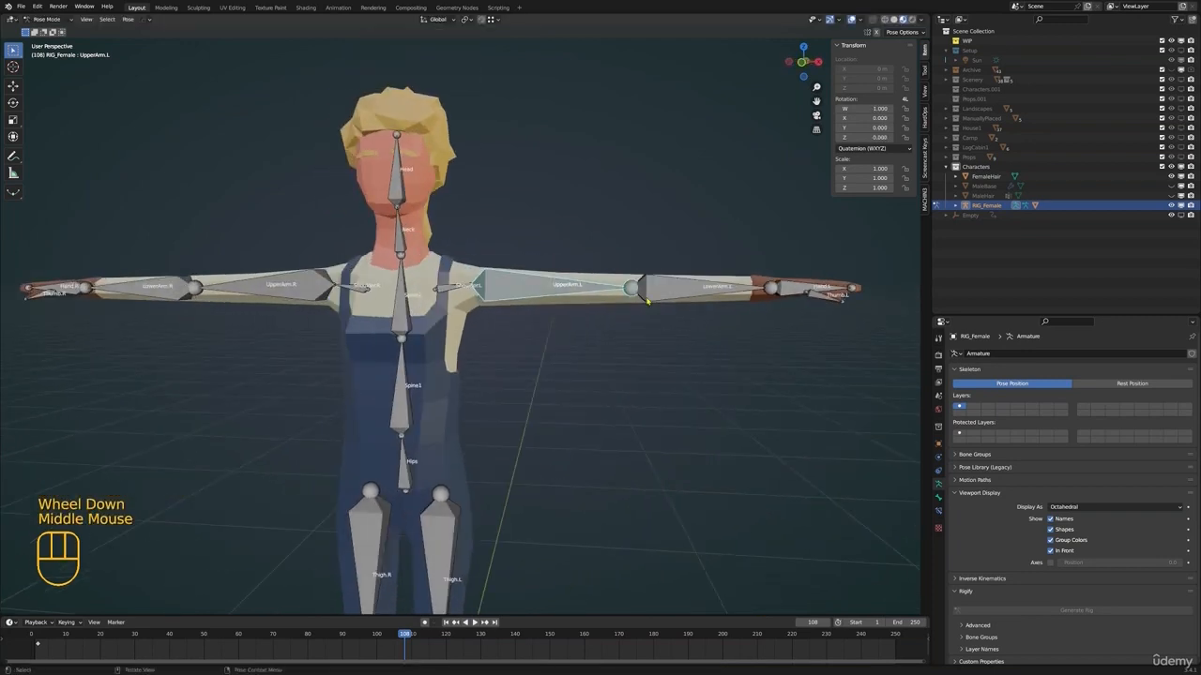
Leave Pose Mode, select the FemaleBase mesh and switch it to Weight Paint mode
click(434, 355)
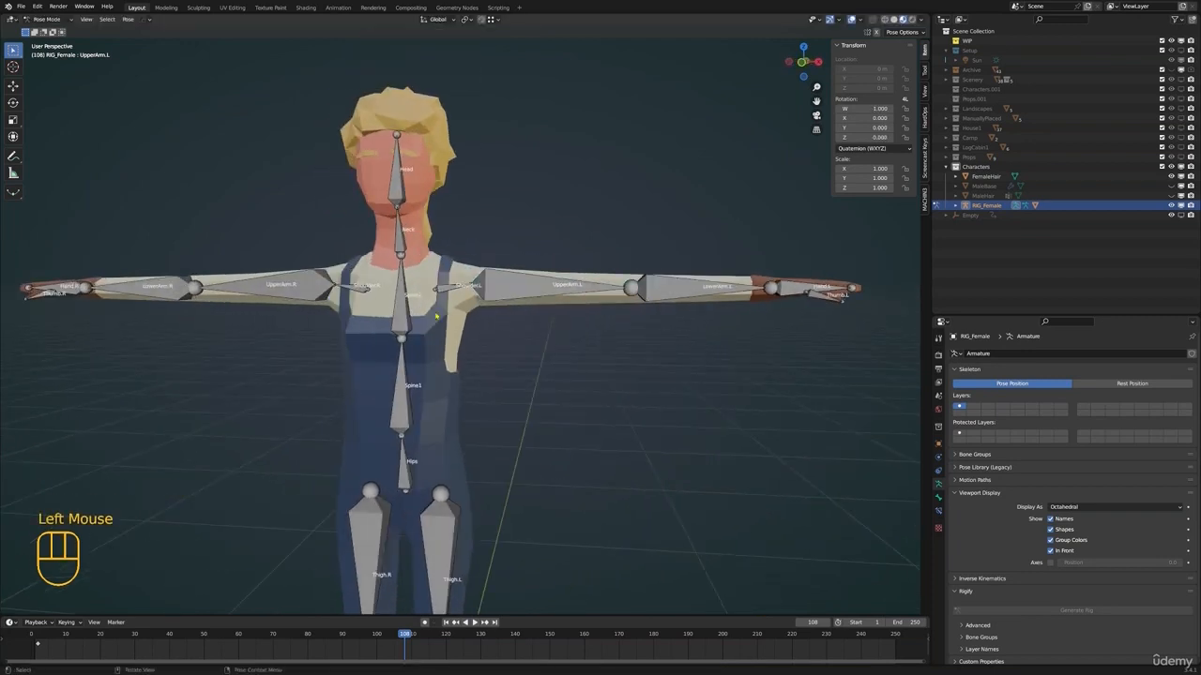
key(ctrl+Tab)
click(454, 334)
mouse_move(454, 335)
shift+middle_down()
mouse_move(511, 311)
mouse_move(550, 316)
shift+middle_up()
scroll(511, 311, down, 2)
key(ctrl+Tab)
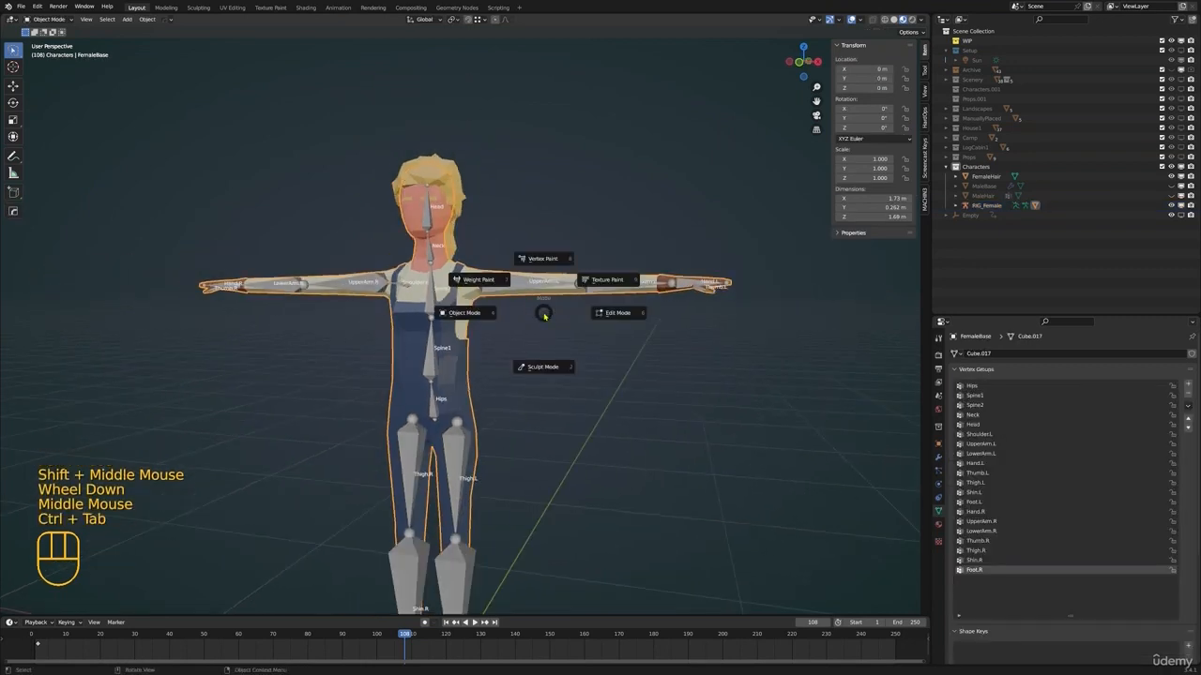
click(505, 296)
shift+middle_drag(456, 161, 459, 235)
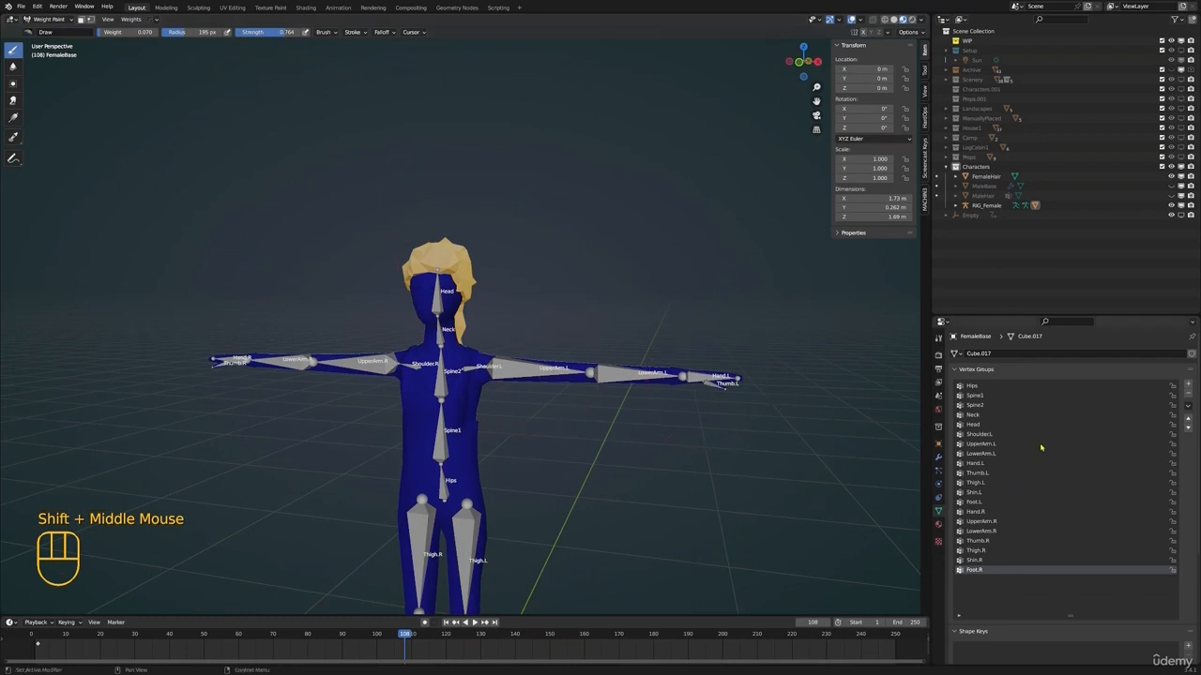
Make Head the active vertex group and set the Draw brush's strength and weight to 1.000
click(978, 425)
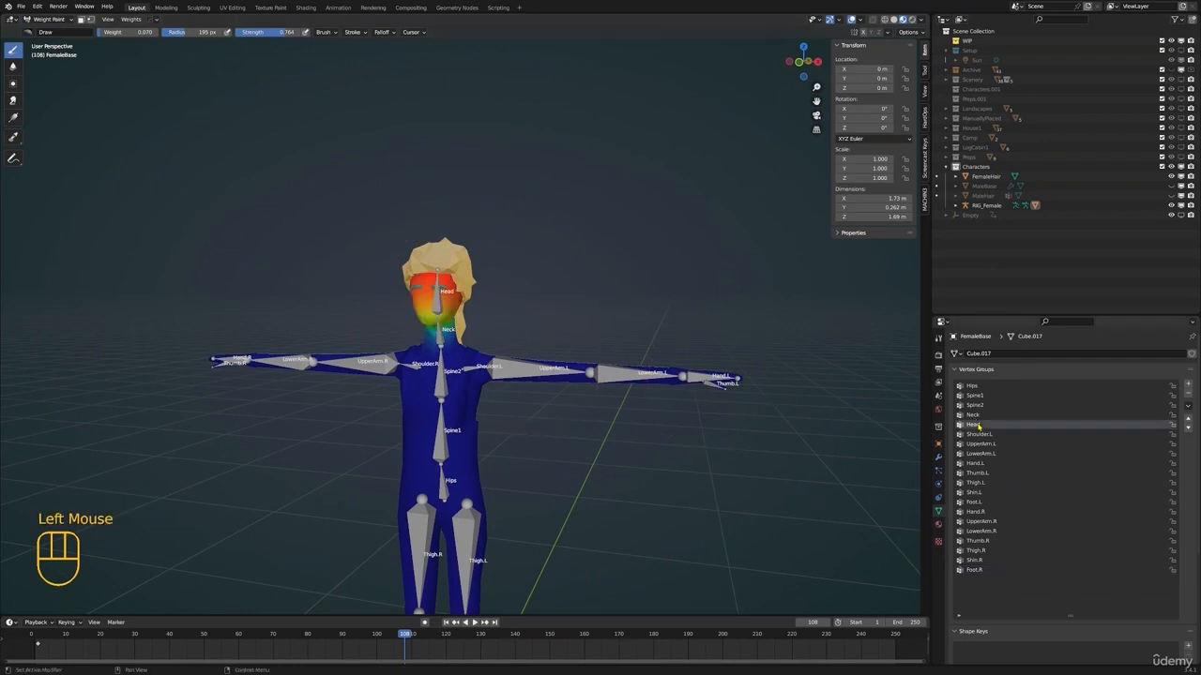
shift+middle_drag(535, 276, 558, 310)
scroll(568, 329, up, 2)
middle_drag(558, 310, 562, 325)
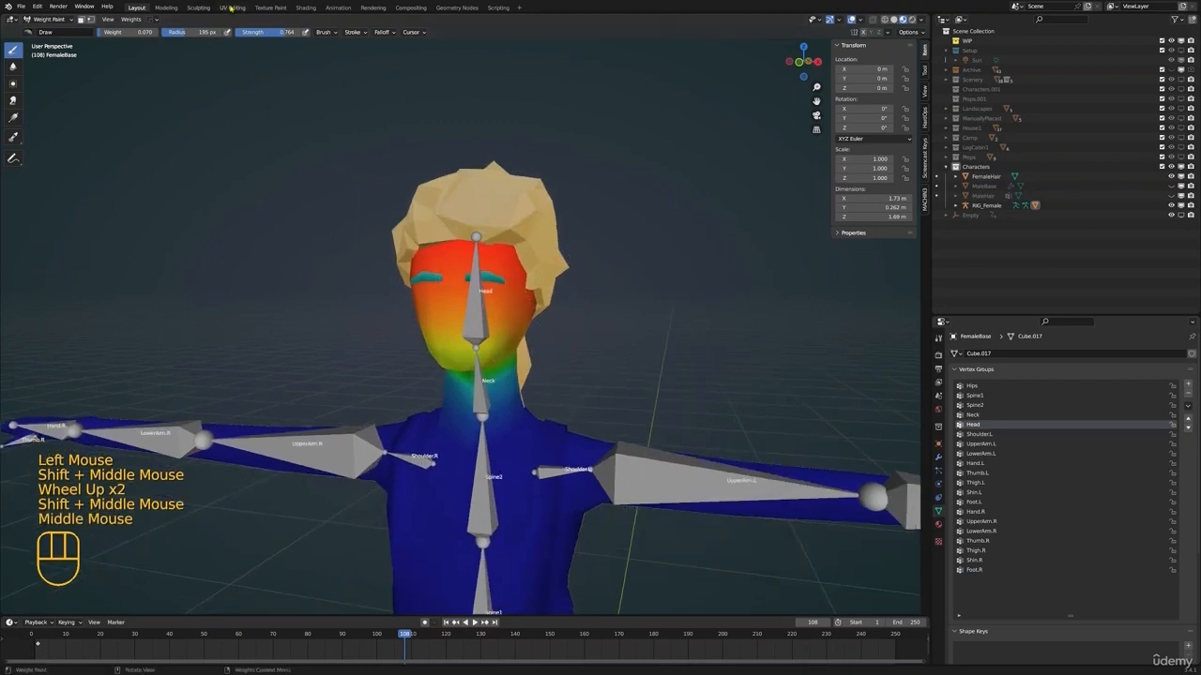
drag(281, 35, 300, 35)
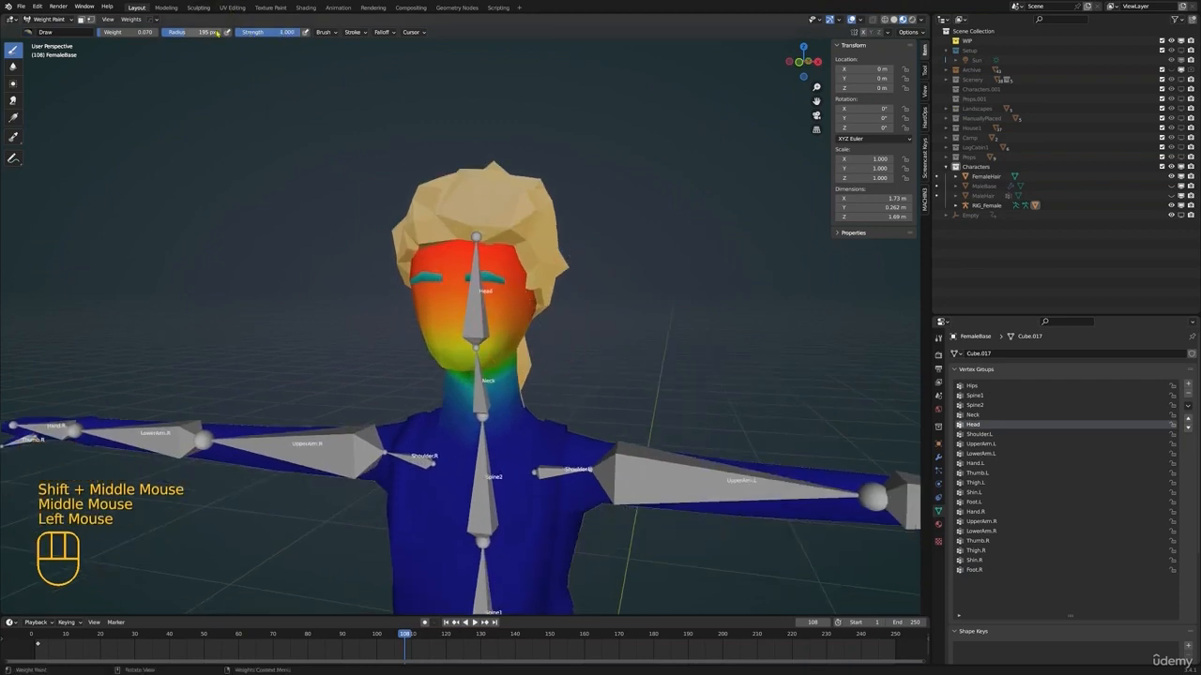
drag(134, 35, 157, 35)
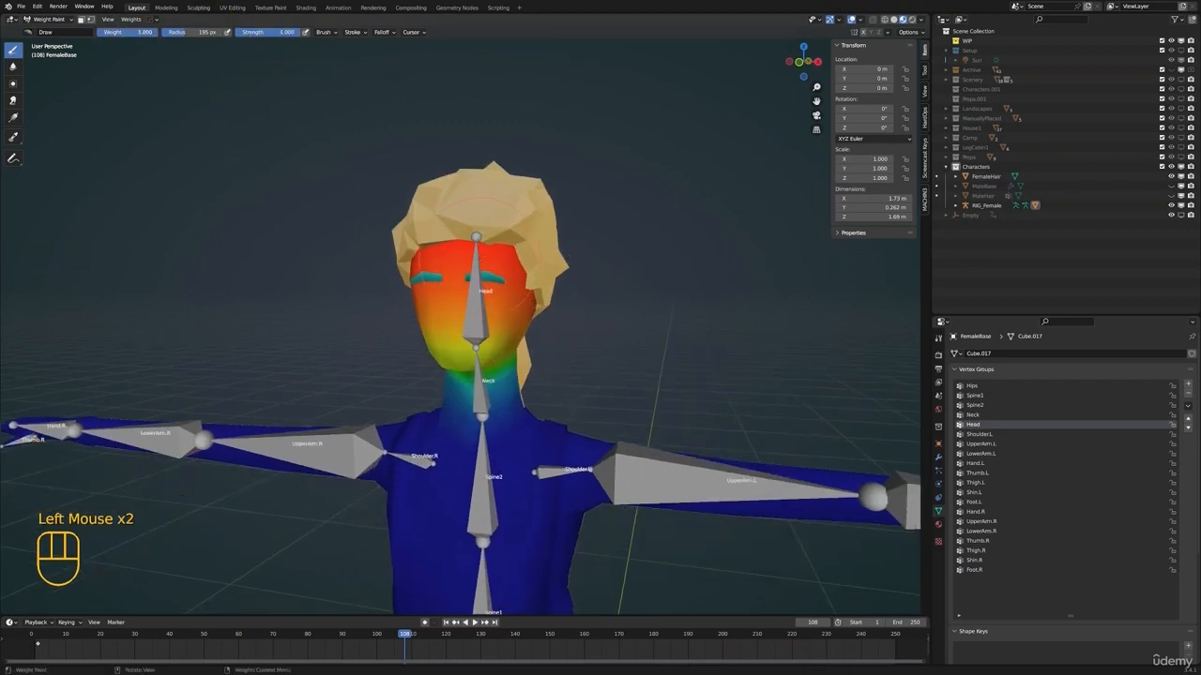
Paint full Head weight over the face and reduce the brush radius to 115 px
mouse_move(494, 277)
mouse_down()
mouse_move(443, 271)
mouse_move(537, 274)
mouse_move(455, 300)
mouse_move(492, 302)
mouse_up()
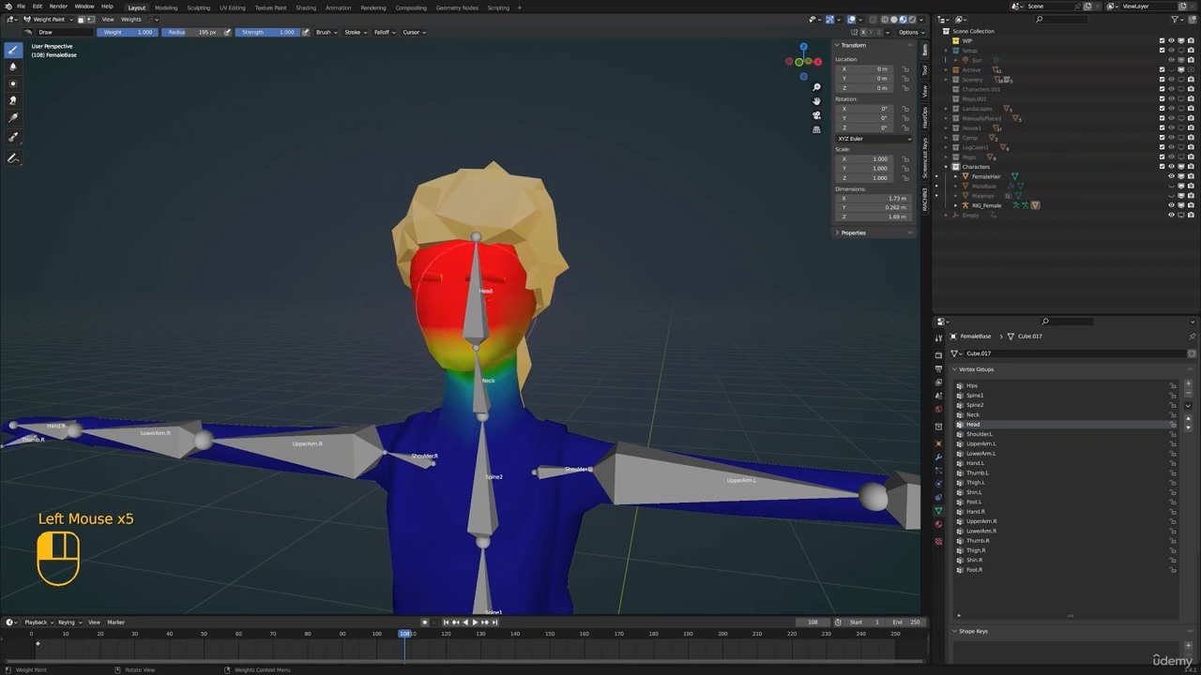
middle_drag(544, 296, 502, 270)
key(f)
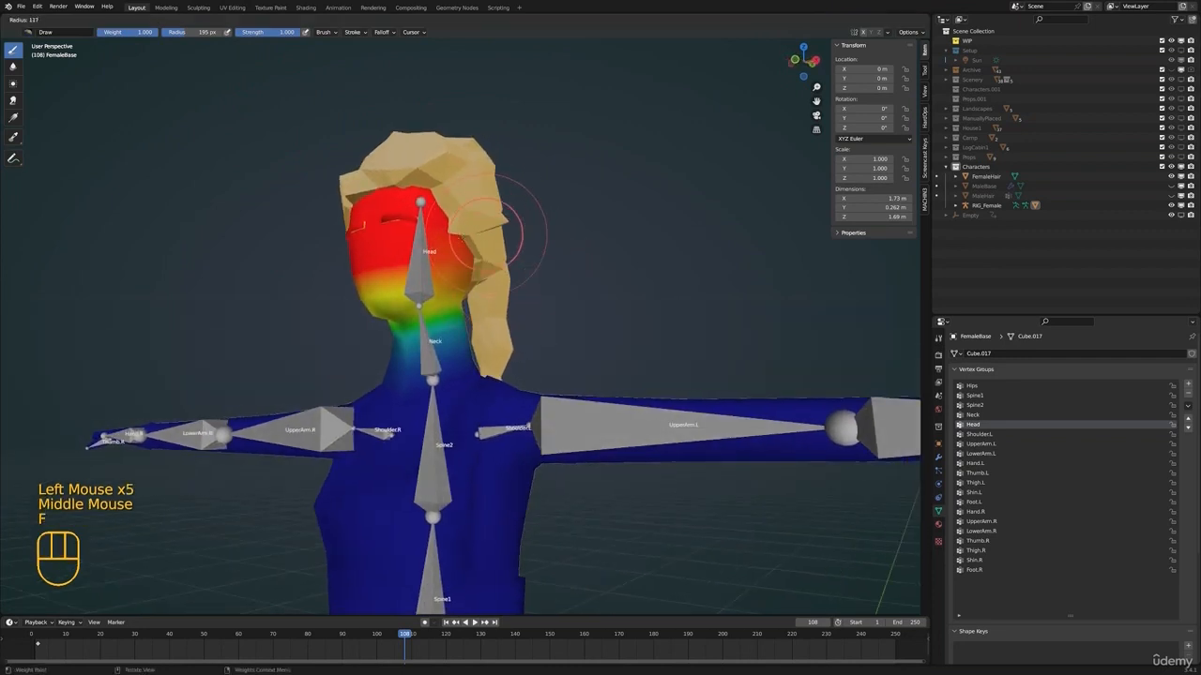
click(522, 233)
drag(371, 292, 392, 241)
Isolate FemaleBase in local view and paint full Head weight over the remaining skull, jaw and chin areas
key(KP_Divide)
shift+middle_drag(391, 241, 403, 255)
scroll(509, 295, up, 3)
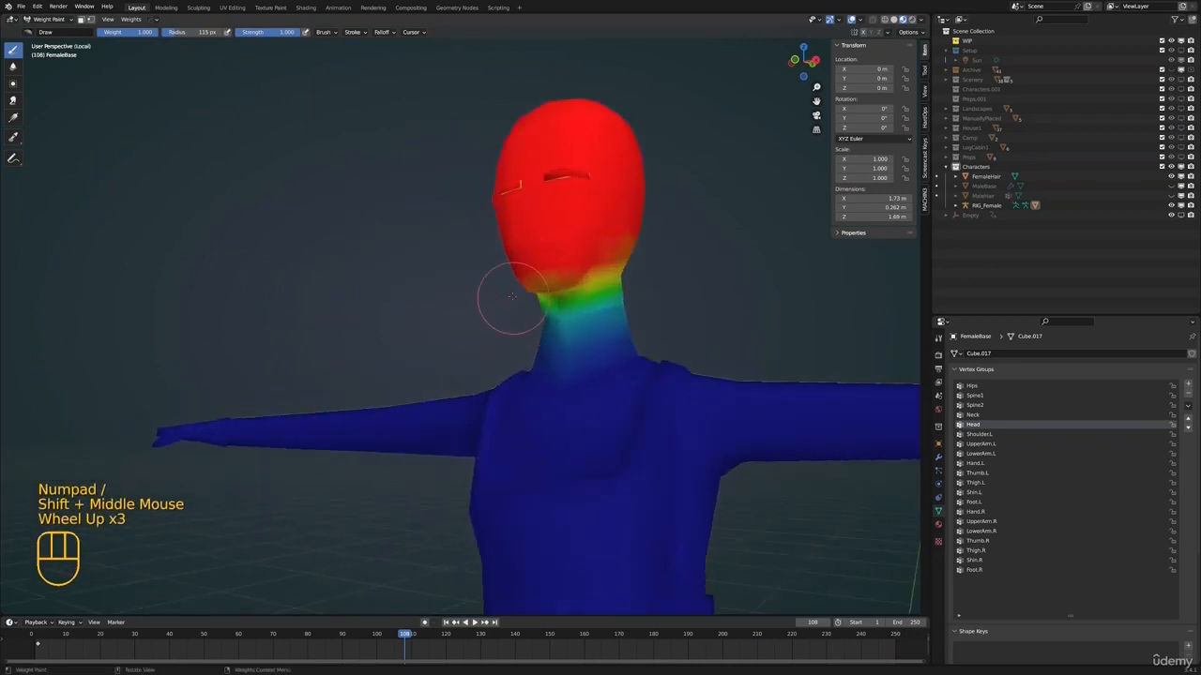
click(576, 231)
drag(576, 231, 603, 241)
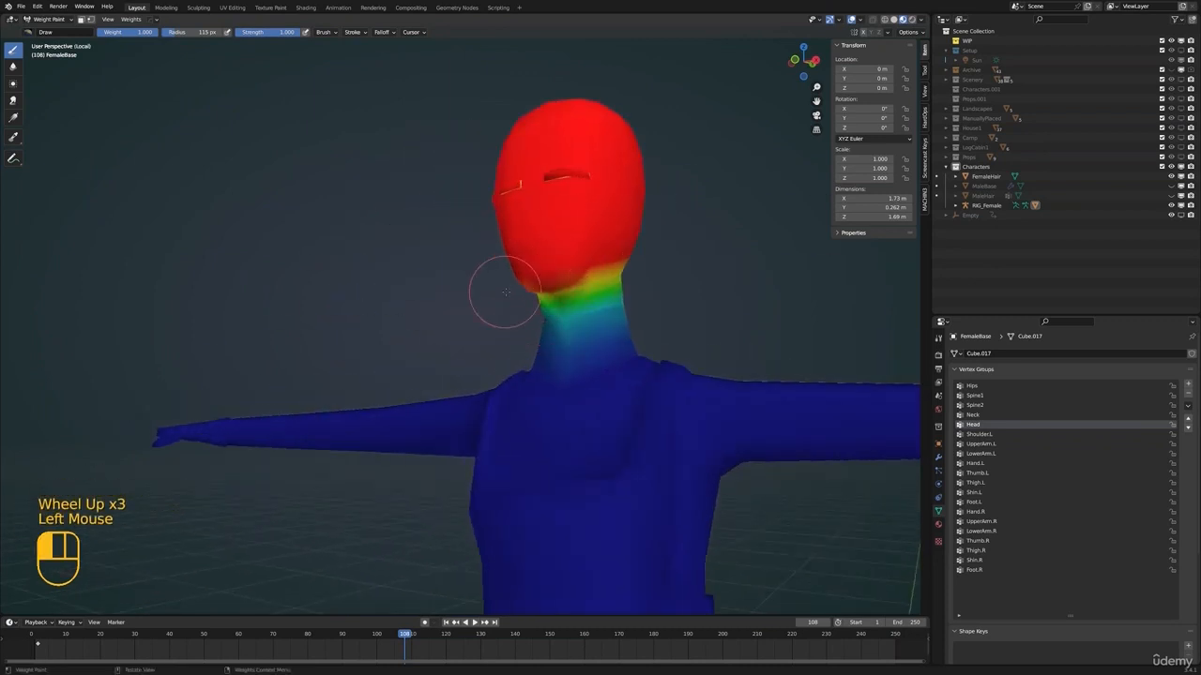
middle_drag(504, 281, 540, 272)
middle_drag(624, 240, 572, 246)
shift+middle_drag(572, 246, 398, 340)
mouse_move(398, 339)
mouse_down()
mouse_move(377, 358)
mouse_move(462, 299)
mouse_up()
middle_drag(511, 308, 441, 318)
mouse_move(368, 291)
mouse_down()
mouse_move(406, 203)
mouse_move(389, 350)
mouse_up()
middle_drag(335, 348, 422, 337)
scroll(501, 343, down, 2)
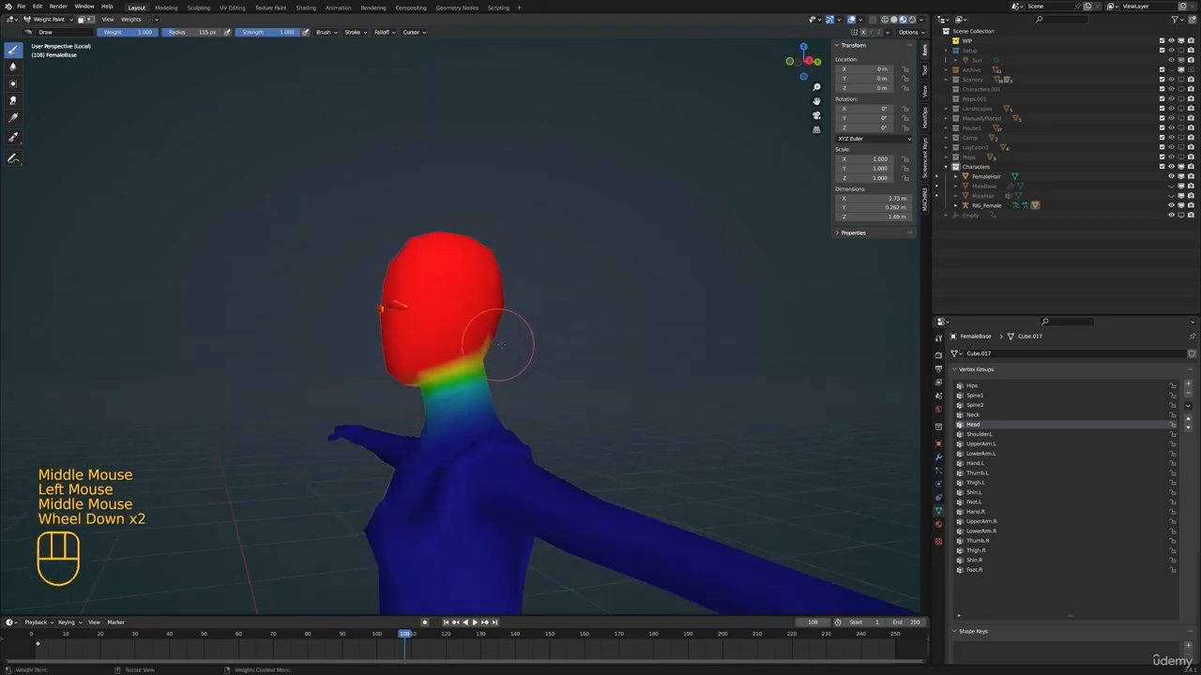
middle_drag(500, 343, 469, 338)
mouse_move(469, 337)
shift+middle_down()
mouse_move(421, 330)
mouse_move(466, 328)
shift+middle_up()
scroll(421, 330, up, 1)
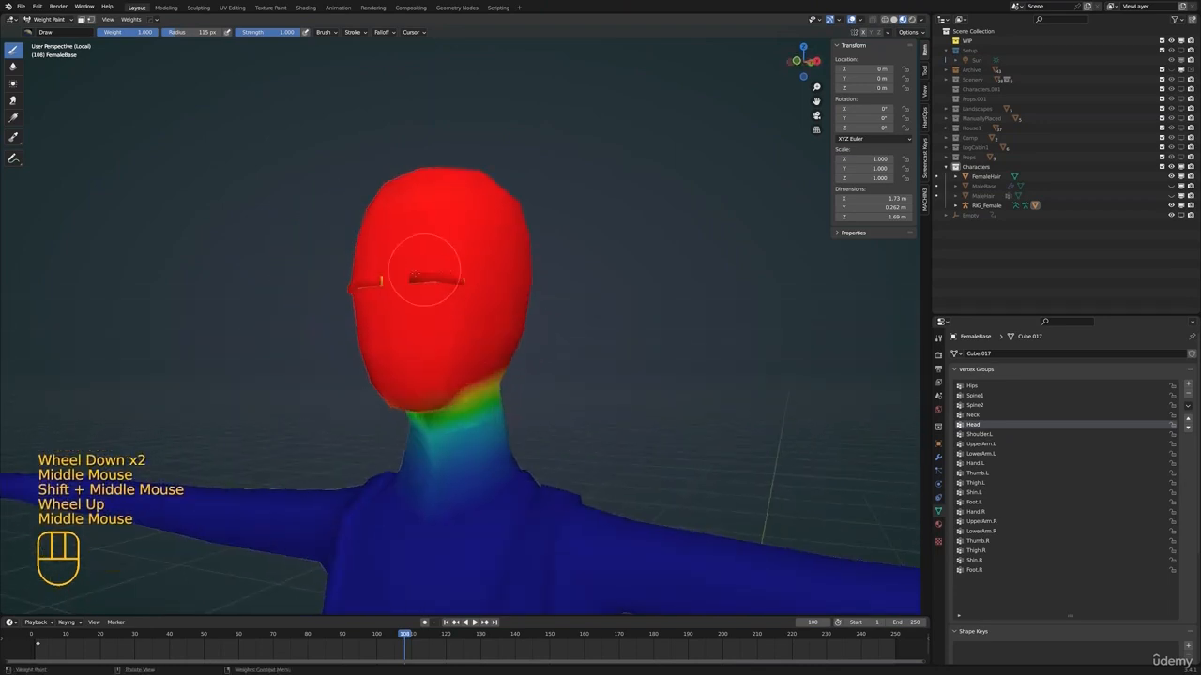
Return FemaleBase to Object Mode and exit local view to show the hair and rig again
key(ctrl+Tab)
click(497, 297)
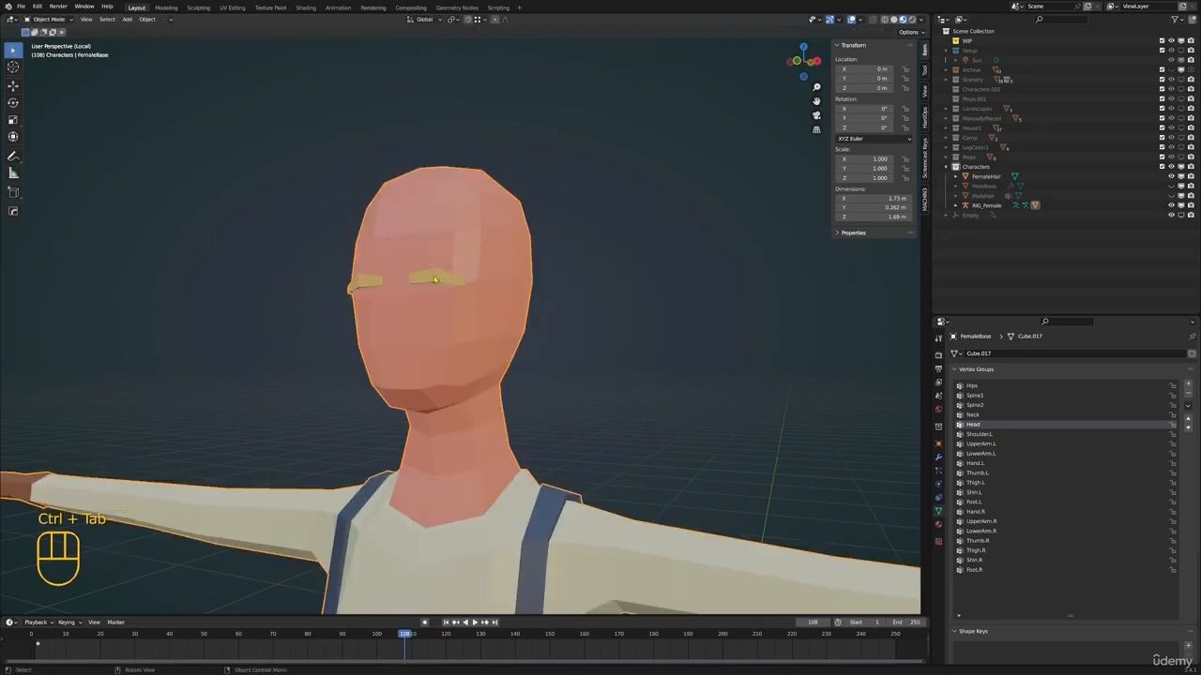
key(KP_Divide)
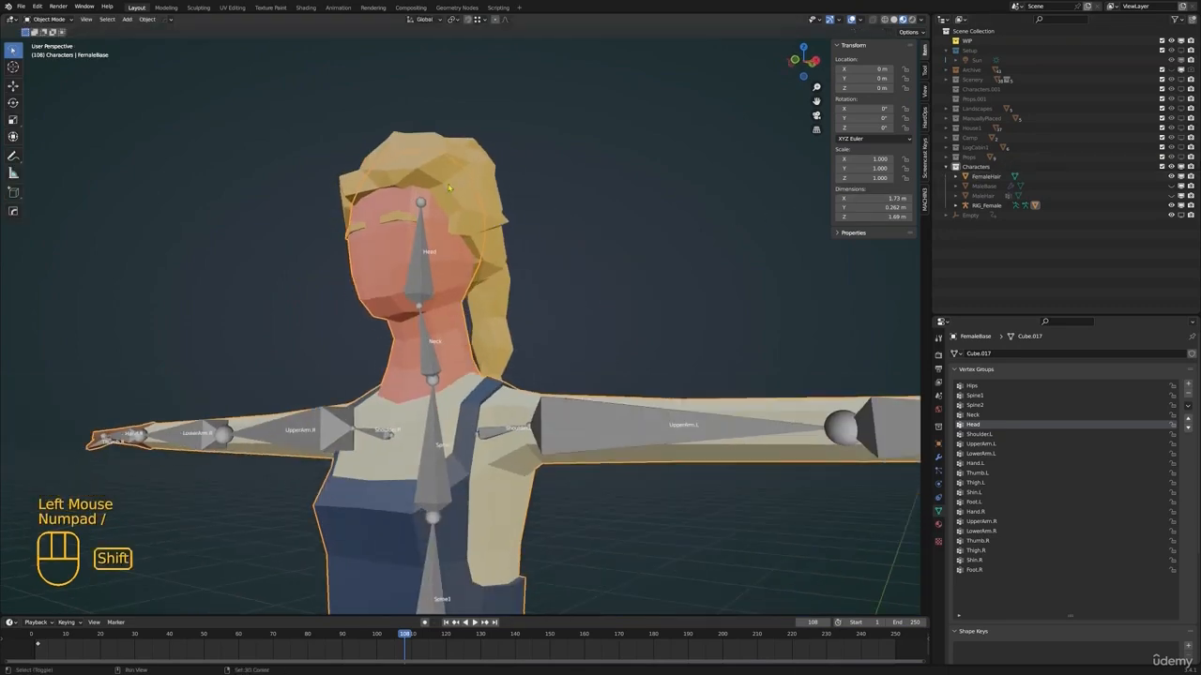
shift+middle_drag(367, 248, 434, 281)
click(470, 286)
In Edit Mode, select the character's entire left eyebrow and assign it to the Head vertex group with weight 1.000
key(Tab)
scroll(382, 259, up, 3)
key(alt+a)
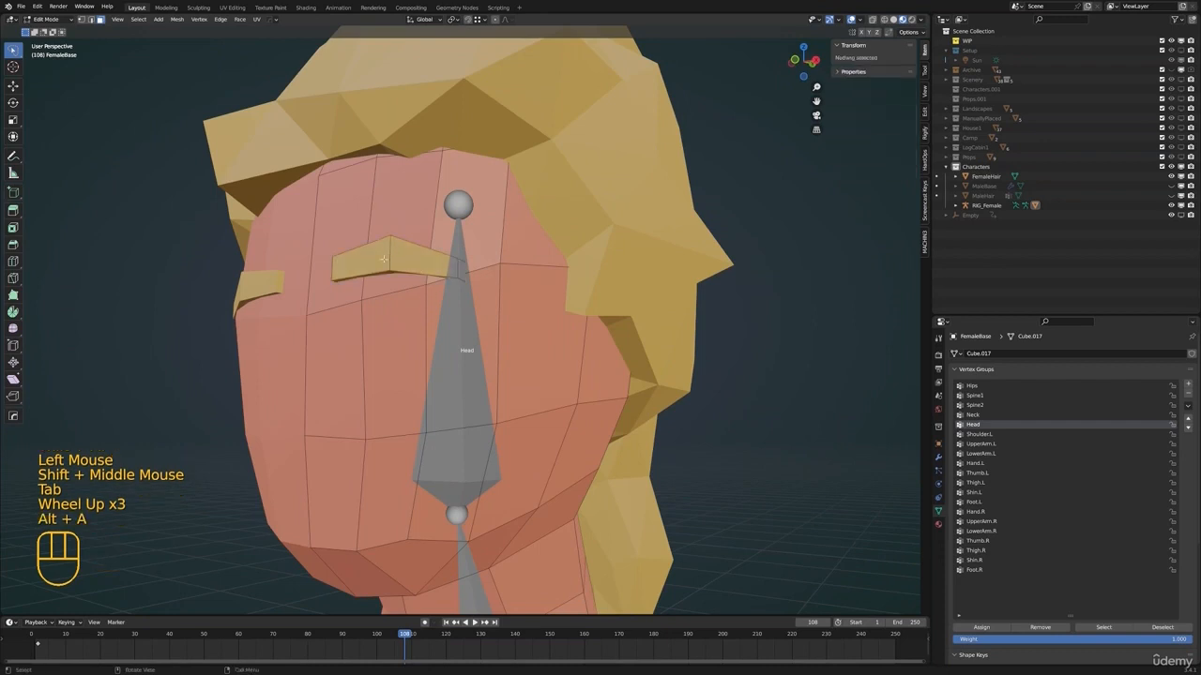
key(l)
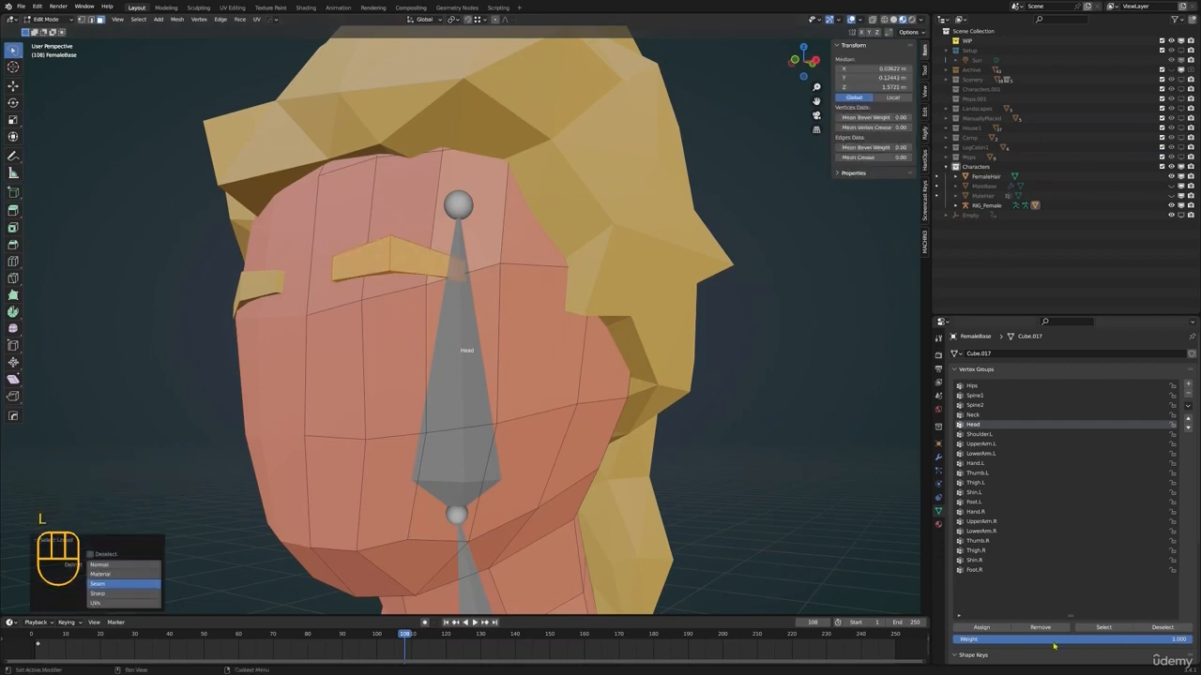
mouse_move(1173, 642)
mouse_down()
mouse_move(966, 642)
mouse_move(1193, 642)
mouse_up()
click(981, 626)
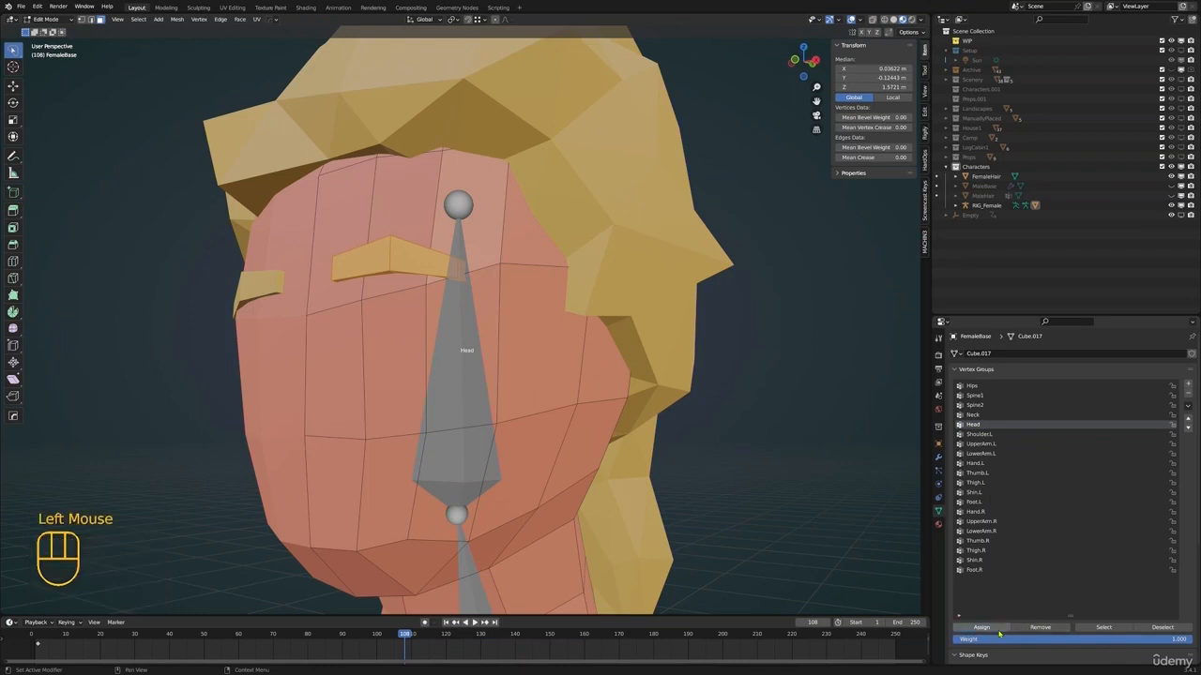
Leave Edit Mode and test-rotate the rig's Head bone in Pose Mode to check the eyebrows, cancelling the rotation
scroll(761, 361, down, 2)
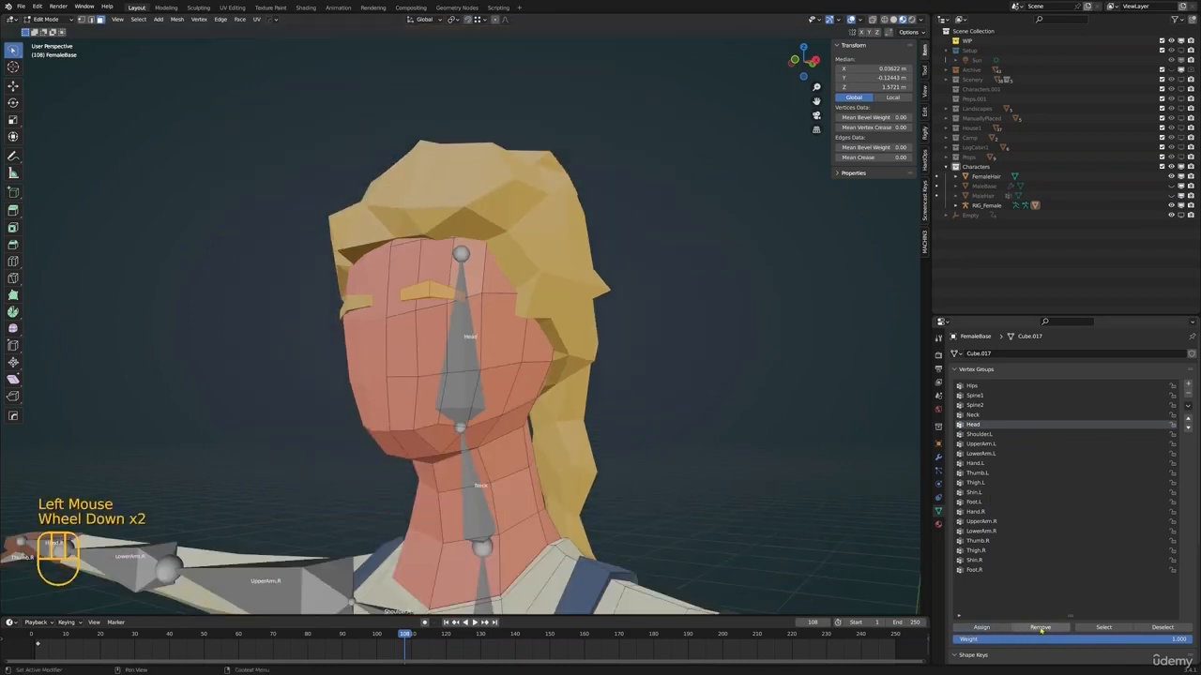
key(ctrl+Tab)
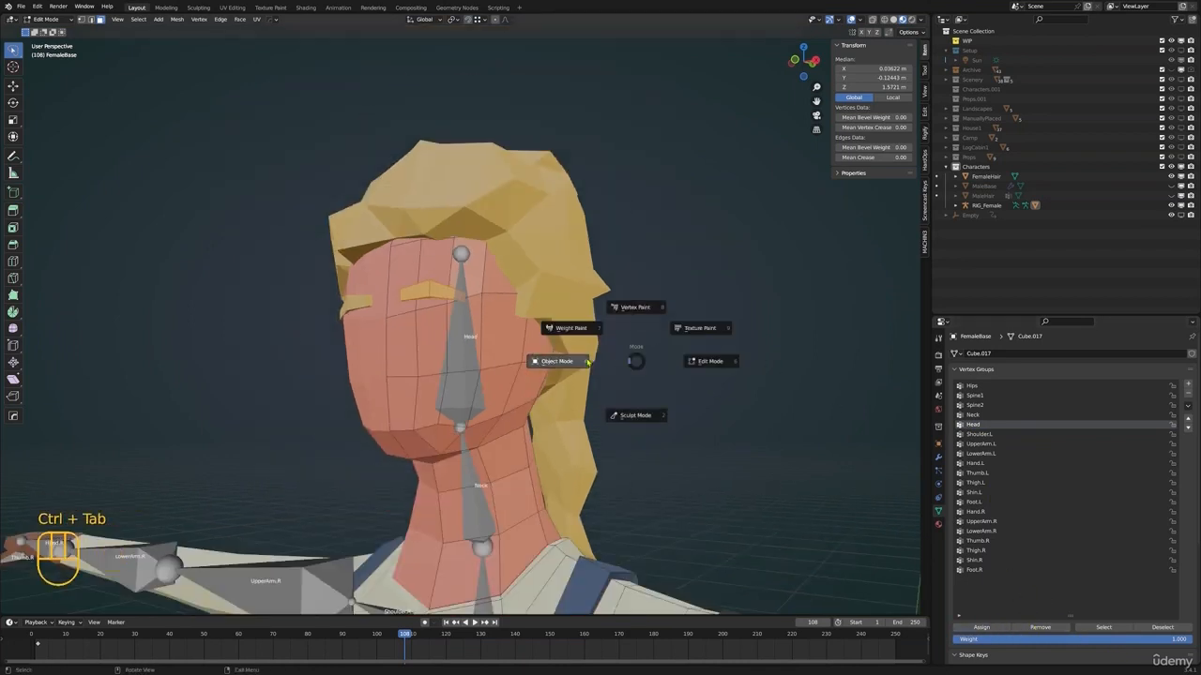
click(563, 362)
click(454, 368)
key(ctrl+Tab)
click(461, 370)
scroll(563, 389, down, 1)
middle_drag(657, 402, 474, 311)
scroll(581, 404, down, 1)
key(r)
right_click(539, 383)
Return to FemaleBase in Edit Mode, select the character's entire left eyebrow and remove it from the Neck vertex group
scroll(525, 373, up, 1)
key(ctrl+Tab)
click(503, 334)
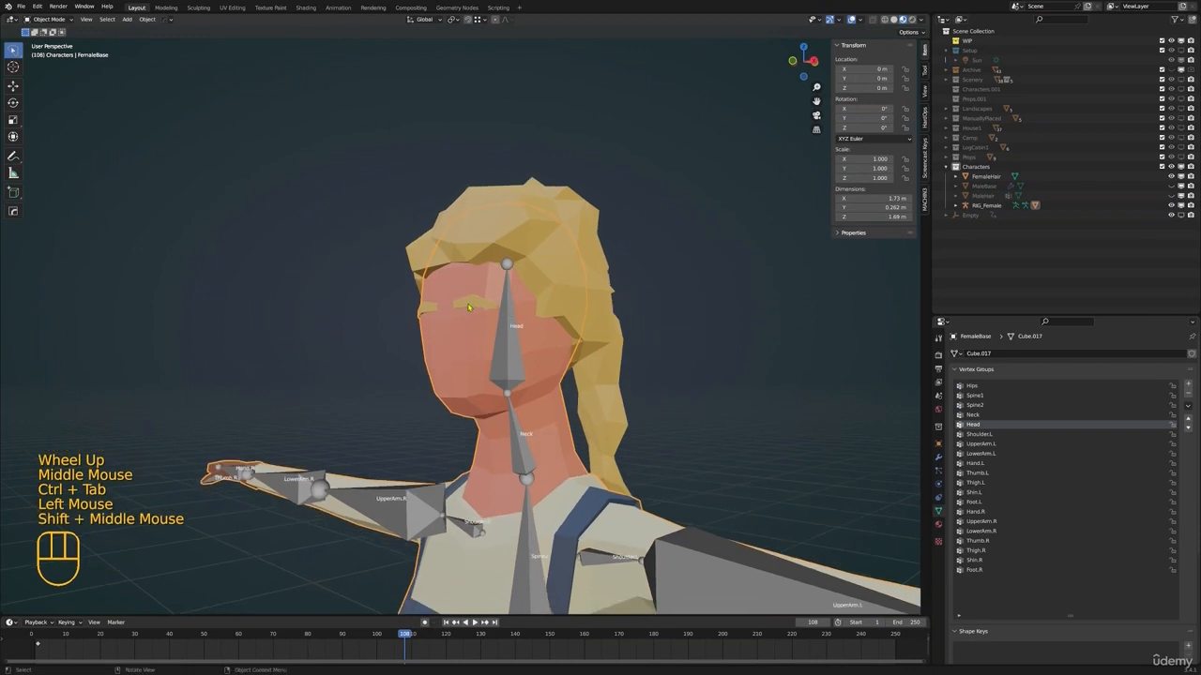
key(ctrl+Tab)
click(471, 310)
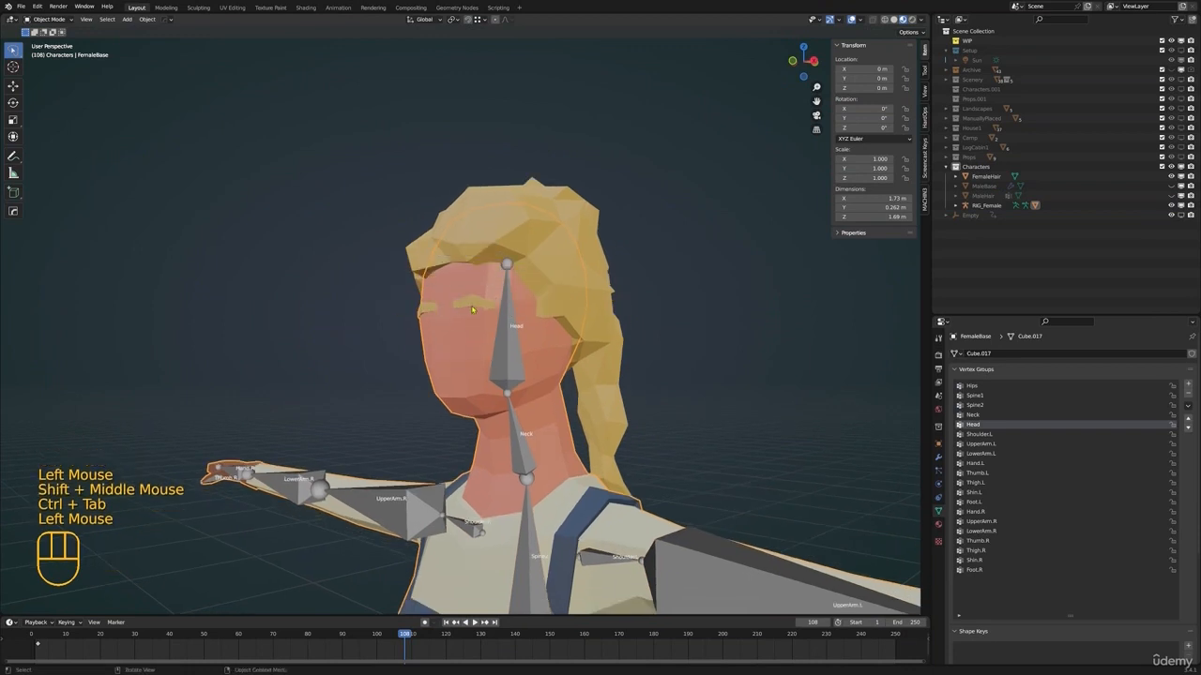
key(Tab)
key(alt+a)
key(l)
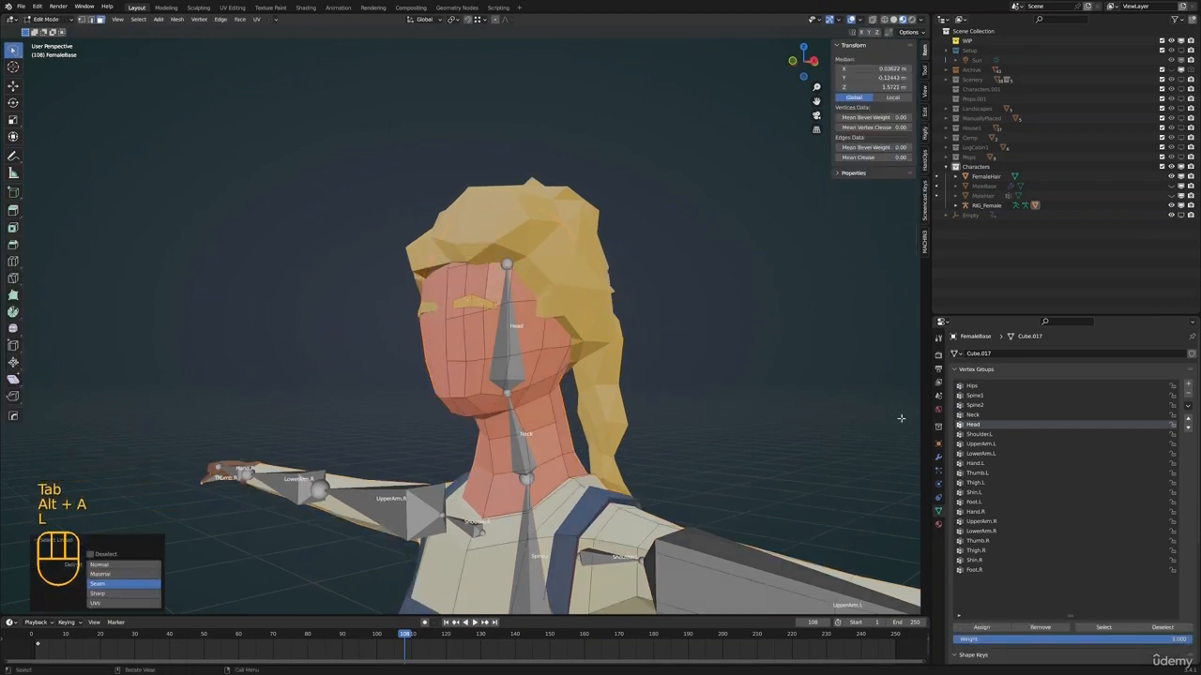
click(982, 416)
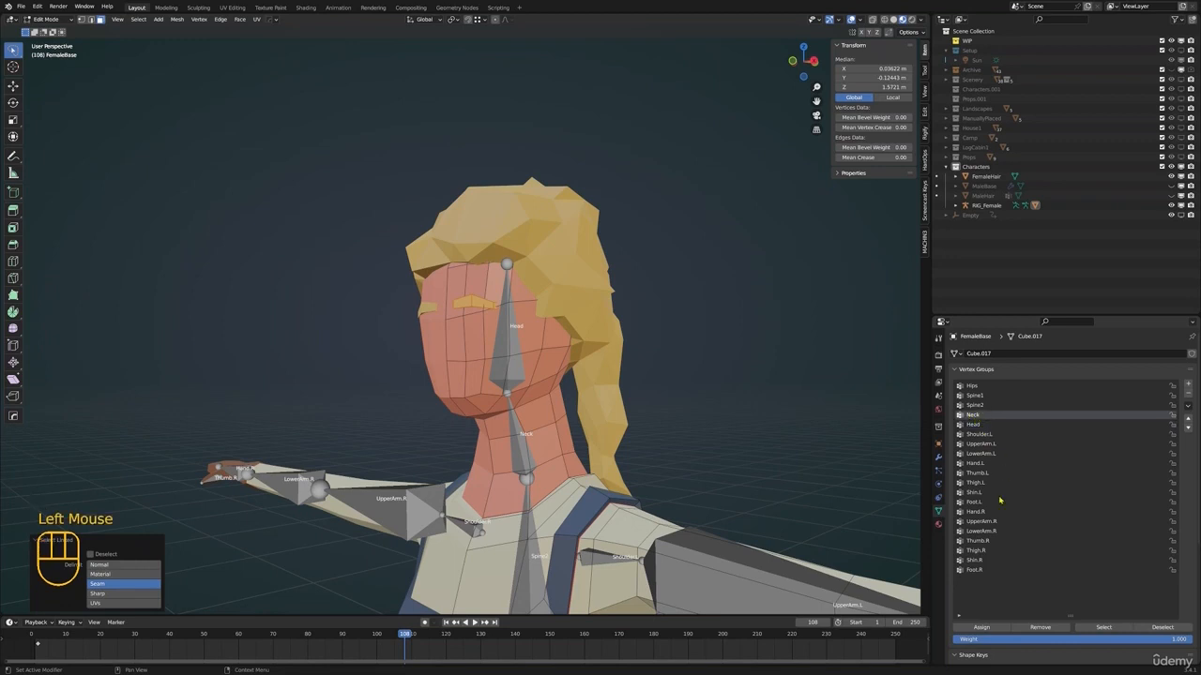
click(1049, 628)
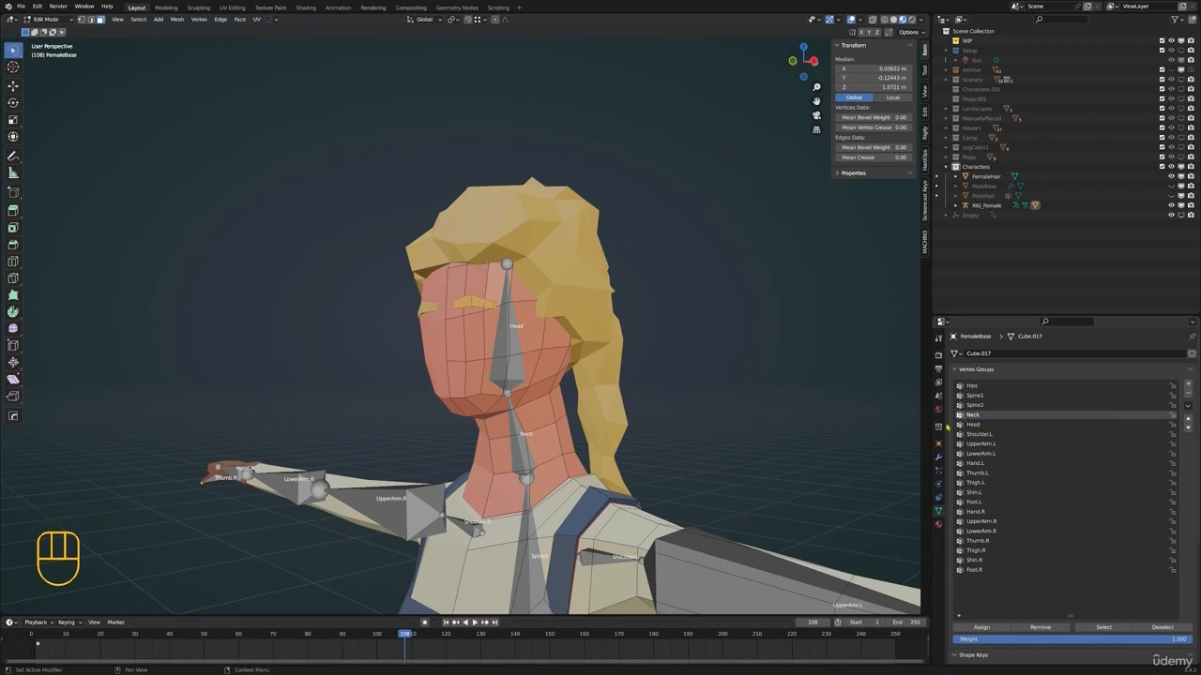
Switch back to posing the rig and test-rotate the Head bone to check the face deformation, cancelling the rotation
key(ctrl+Tab)
click(441, 376)
key(ctrl+Tab)
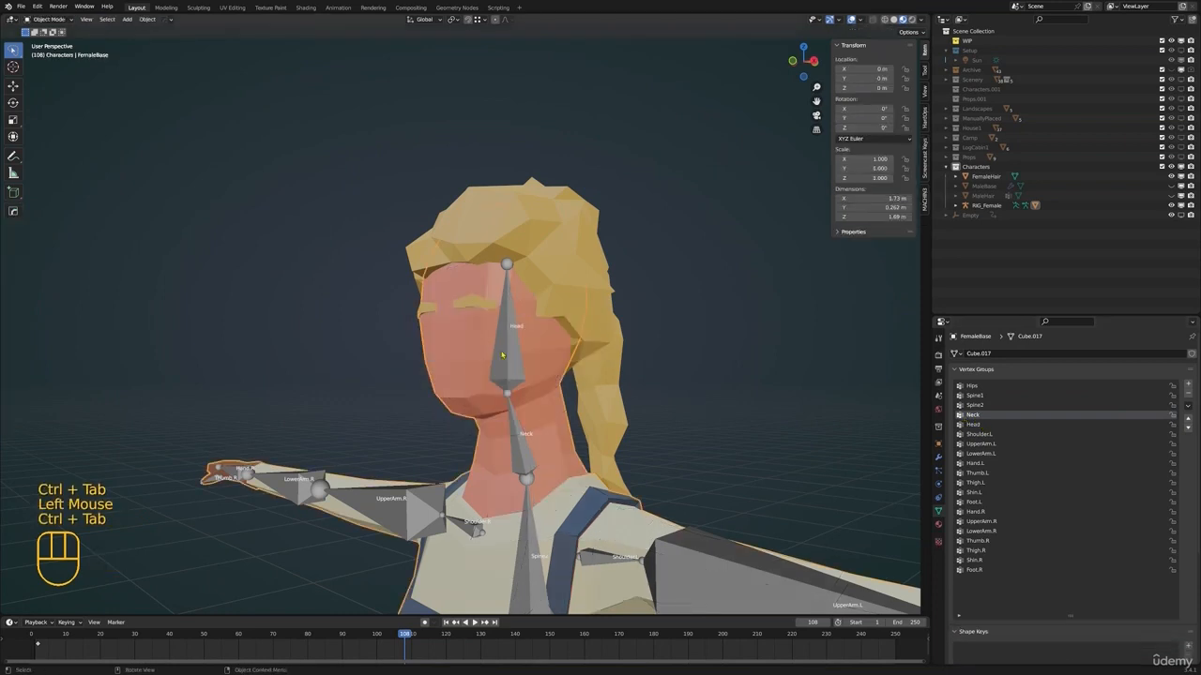
click(514, 351)
key(ctrl+Tab)
scroll(513, 352, down, 2)
middle_drag(513, 352, 601, 357)
key(r)
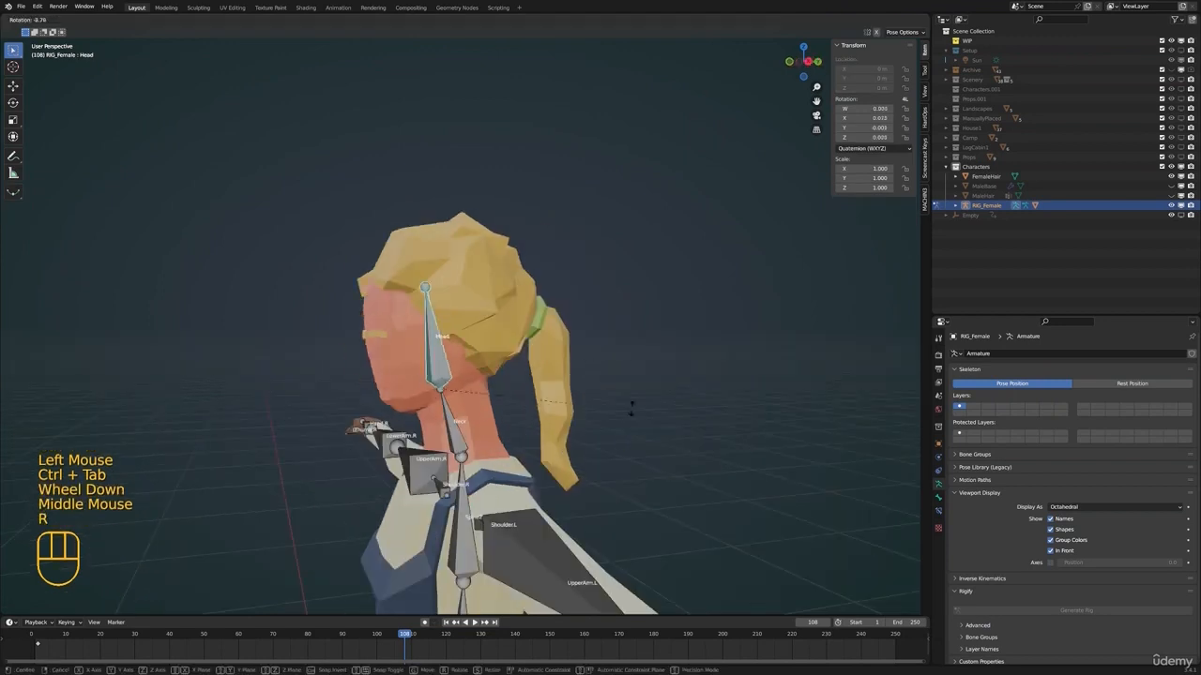
right_click(616, 350)
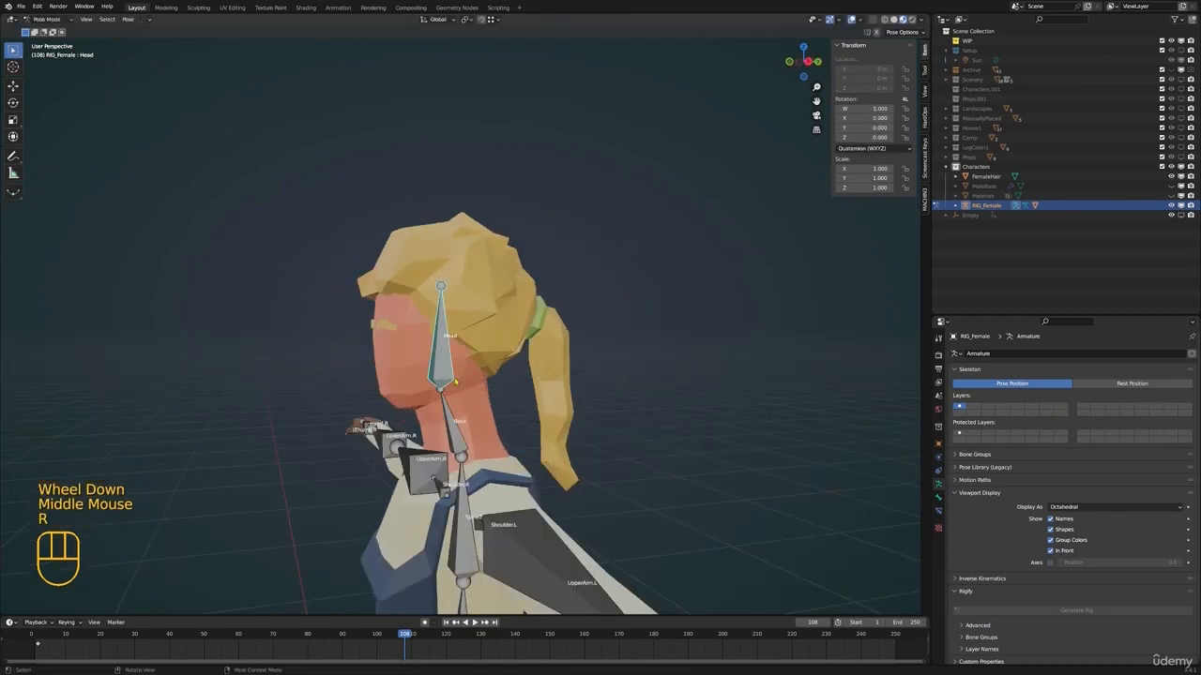
Leave Pose Mode, select the FemaleBase mesh and put it in Weight Paint mode
key(ctrl+Tab)
click(443, 388)
shift+middle_drag(442, 386, 454, 385)
key(ctrl+Tab)
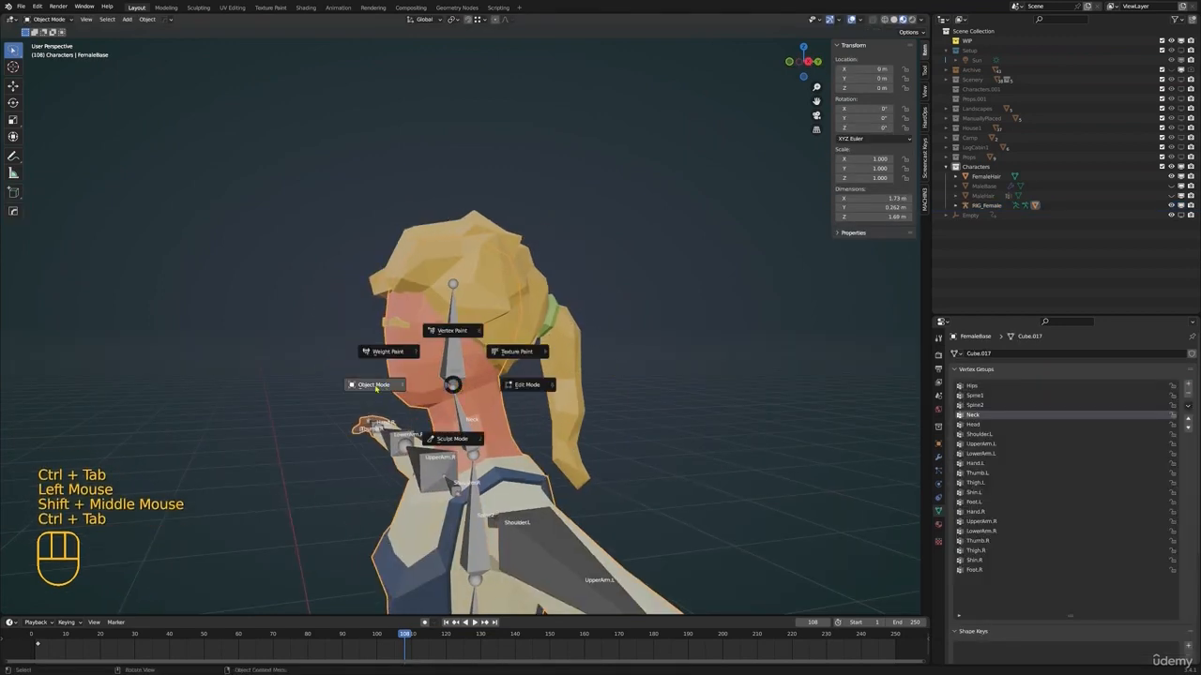
click(387, 352)
middle_drag(387, 352, 469, 343)
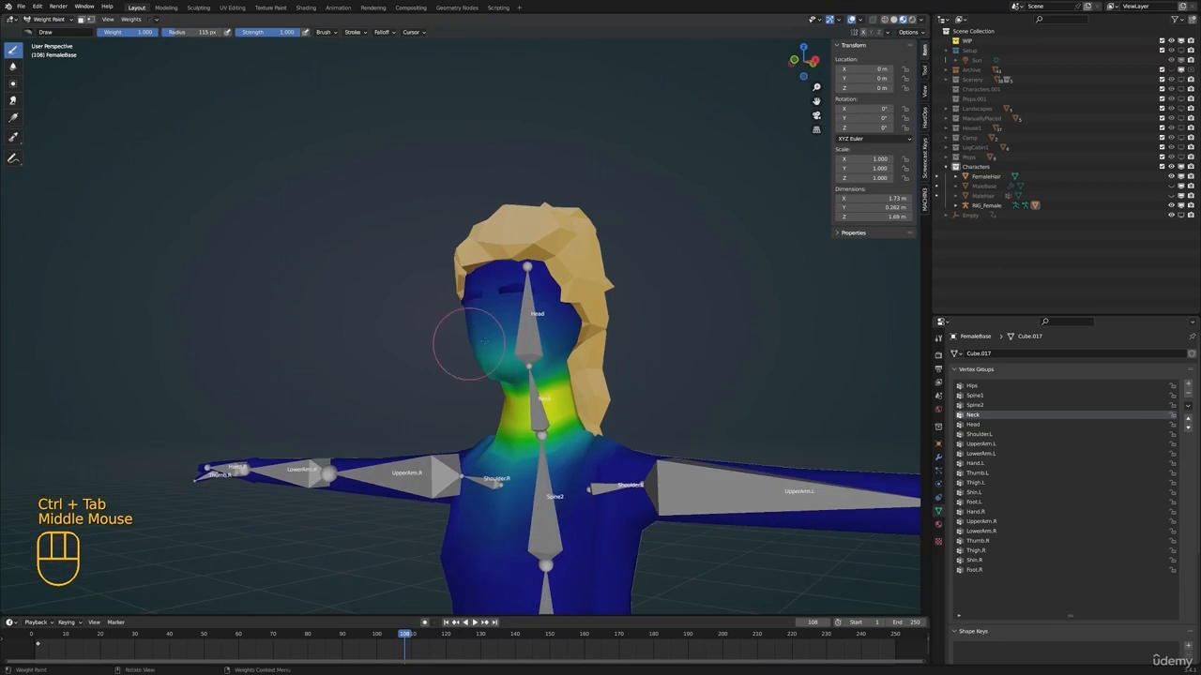
Compare the Head and Neck groups, set the brush weight to 0.000 and paint Neck influence off the face and upper chest
click(978, 425)
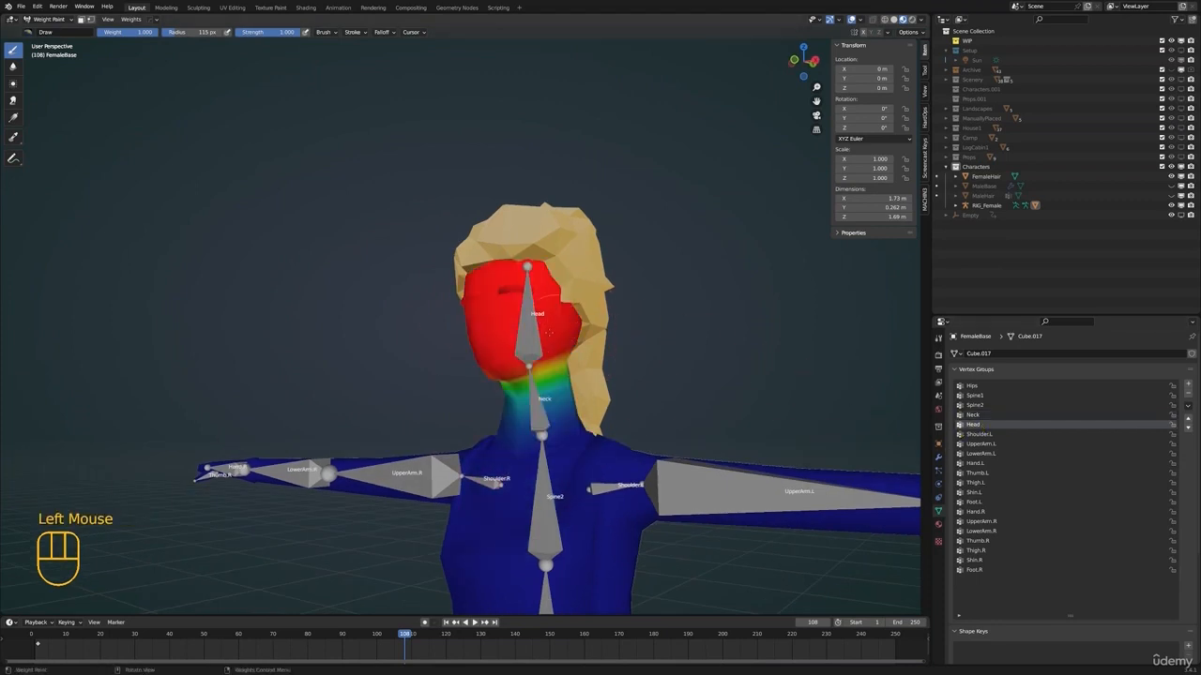
click(973, 415)
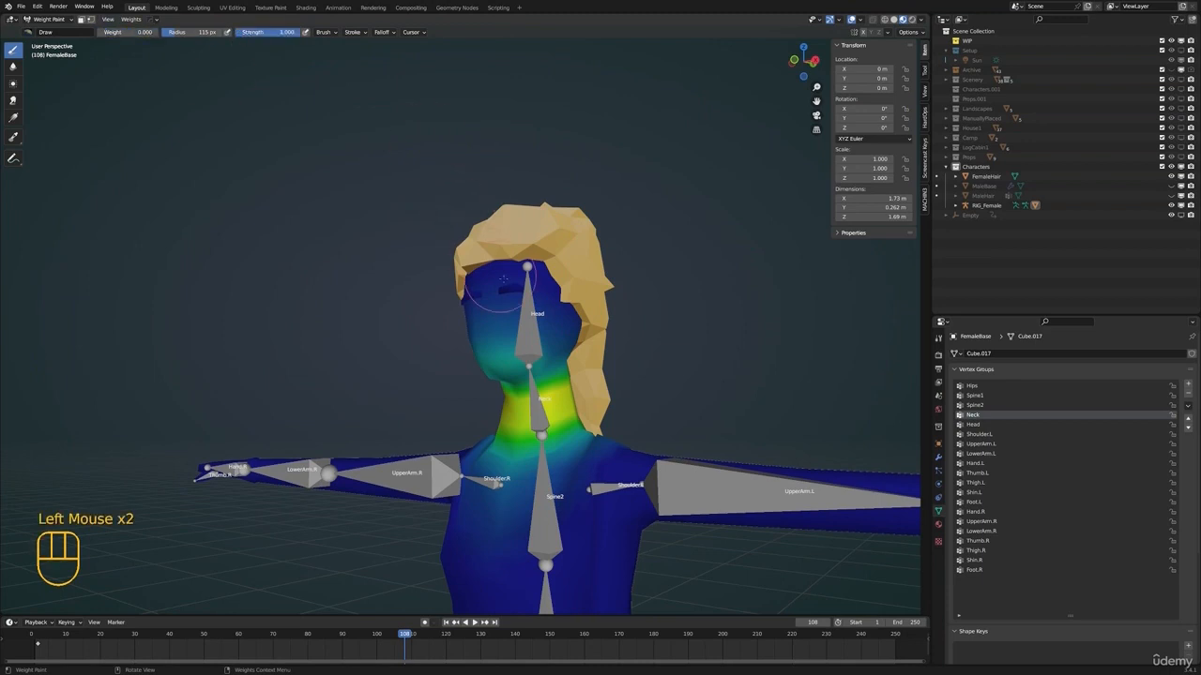
mouse_move(492, 298)
mouse_down()
mouse_move(507, 337)
mouse_move(540, 324)
mouse_up()
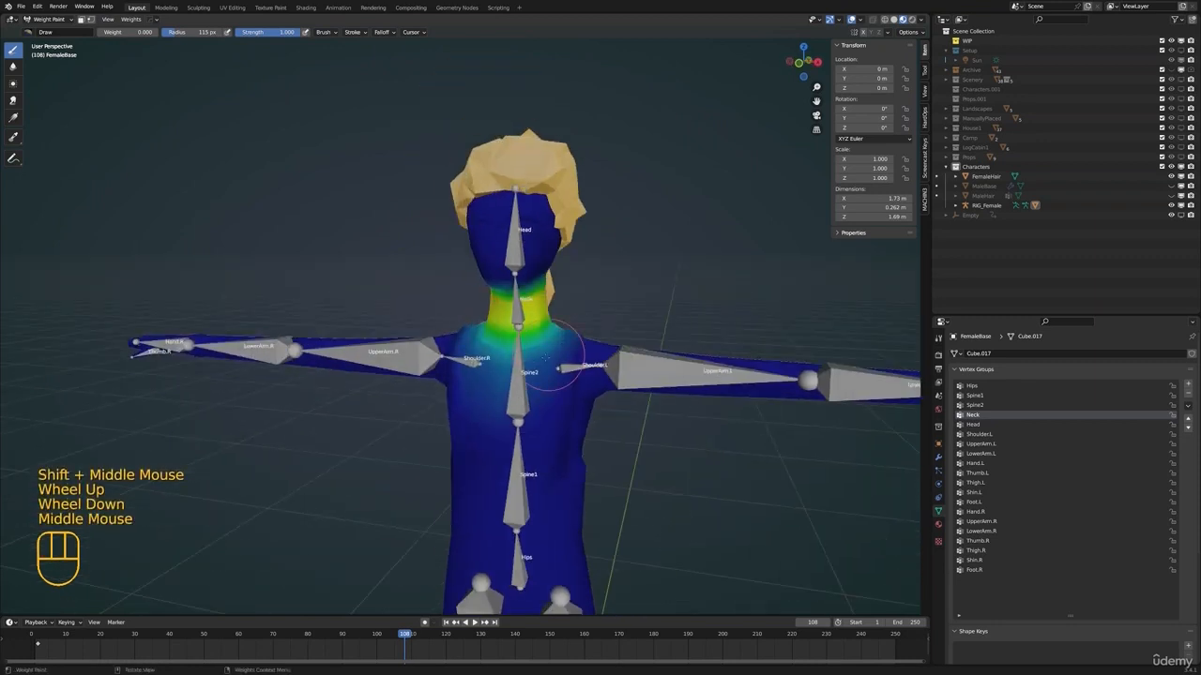
drag(537, 401, 504, 400)
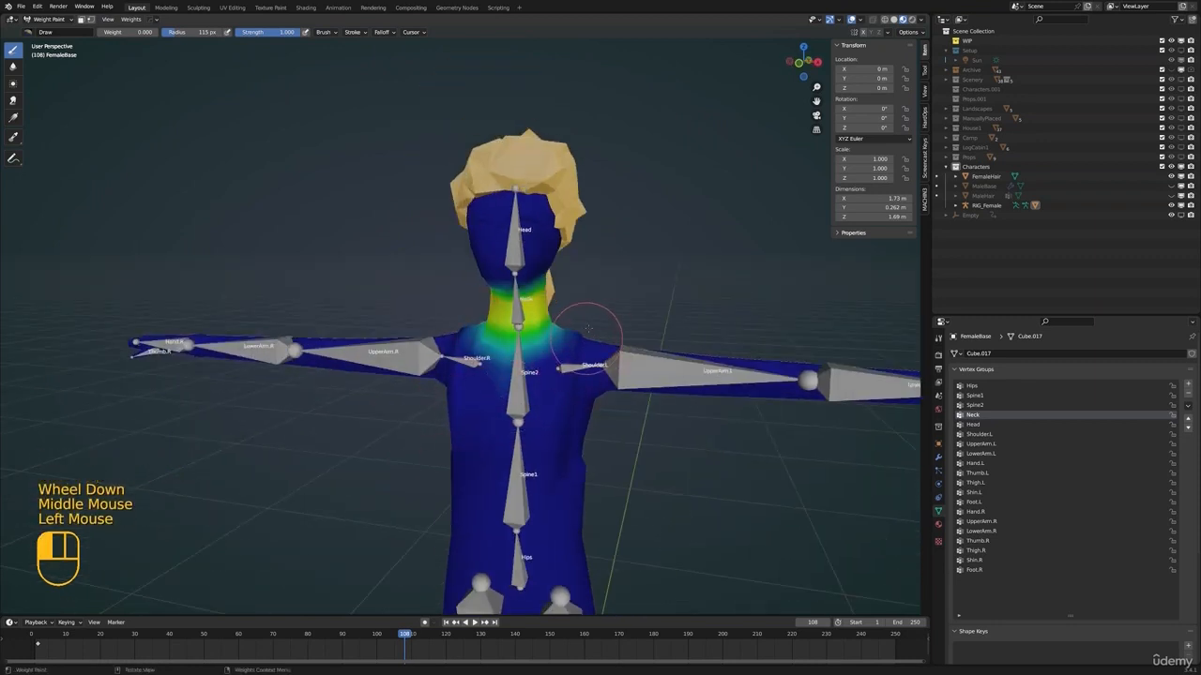
drag(567, 380, 510, 388)
scroll(502, 309, up, 2)
shift+middle_drag(510, 388, 769, 381)
scroll(501, 308, down, 3)
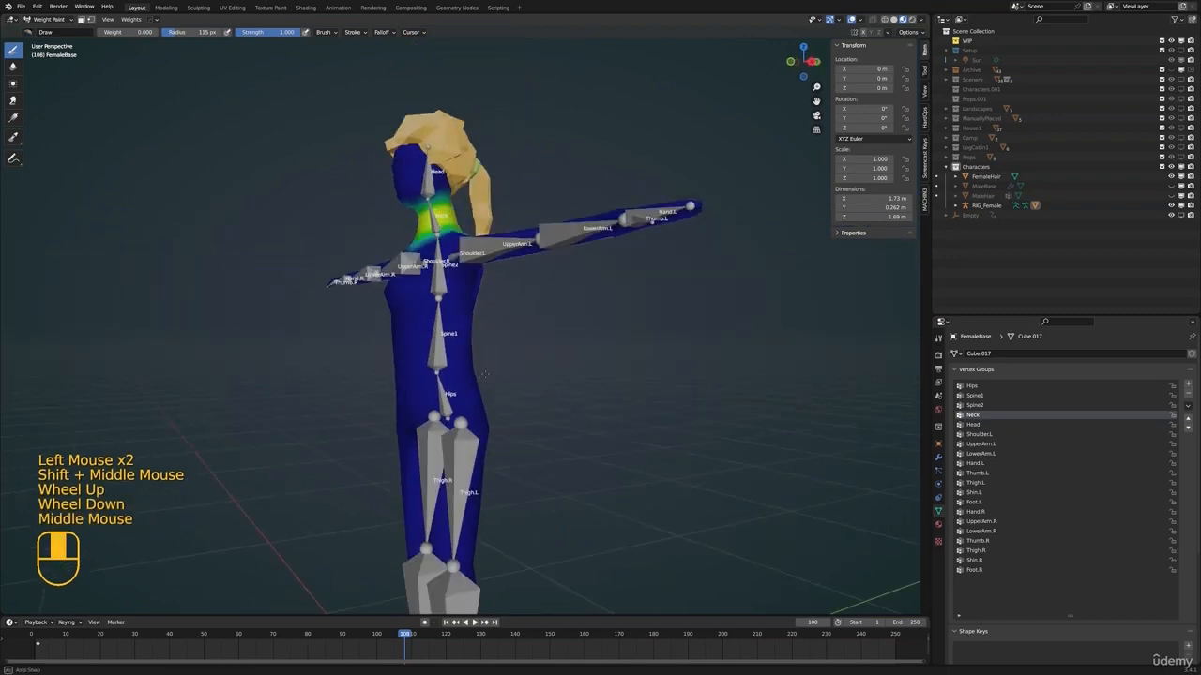
Try evening out the Hips group's weights across the pelvis with a brush weight of 0.210, and undo it
click(980, 387)
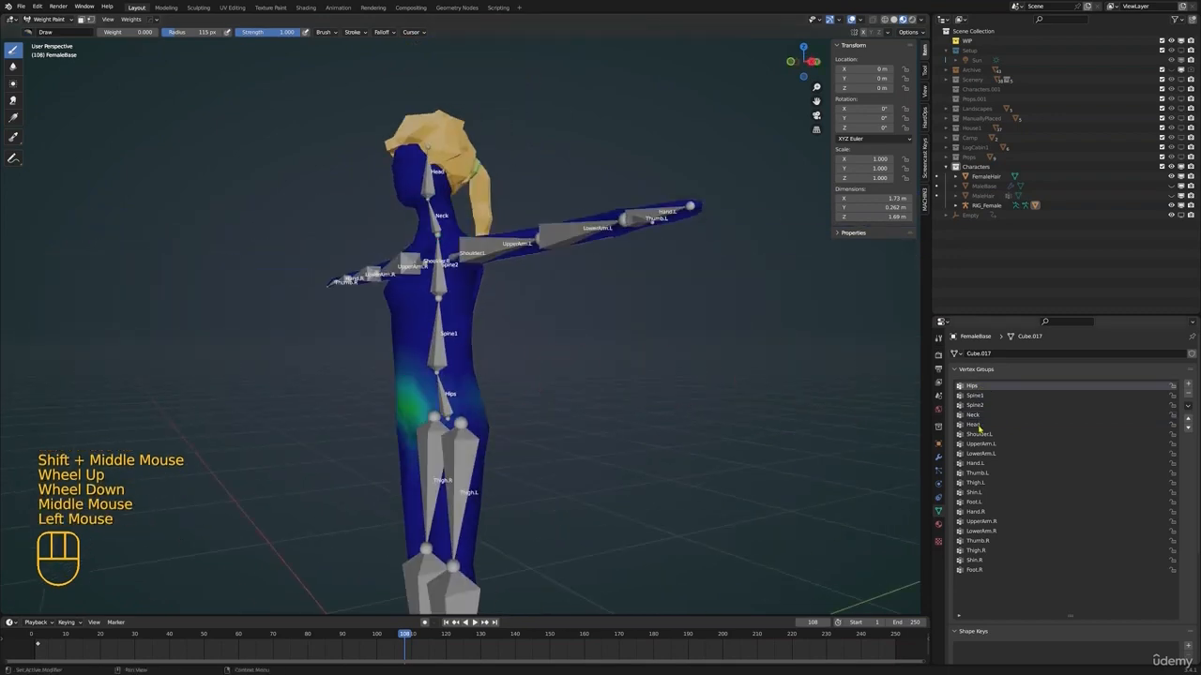
shift+middle_drag(713, 412, 664, 402)
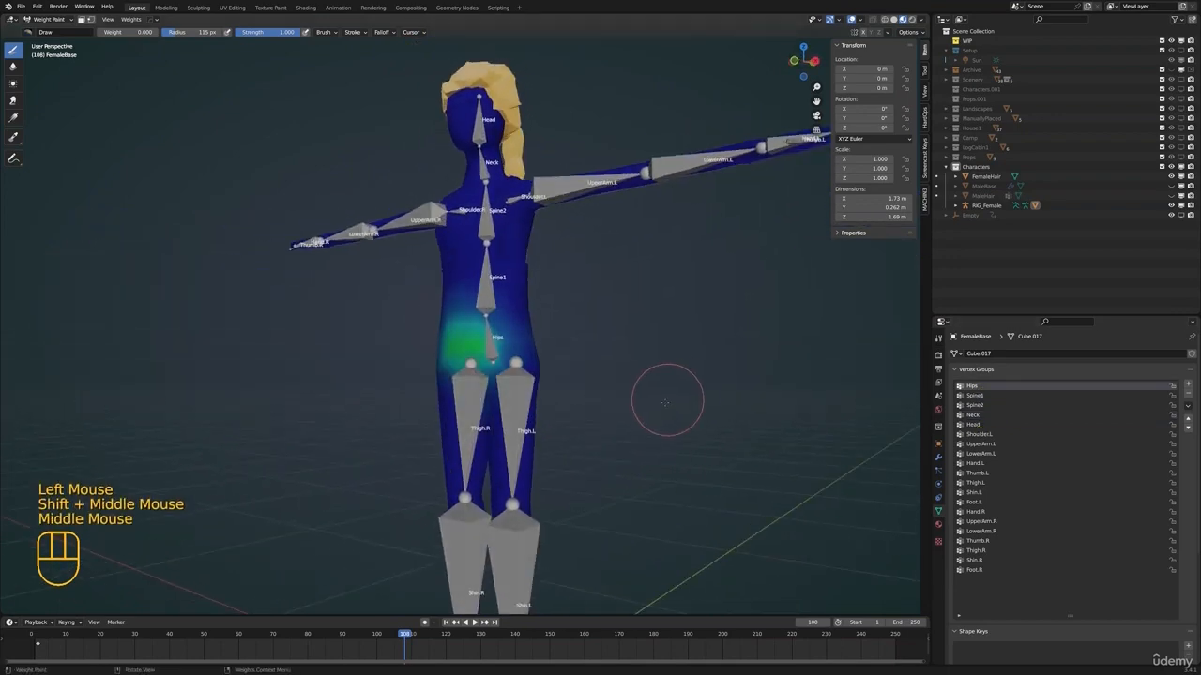
scroll(531, 355, up, 2)
drag(121, 37, 125, 36)
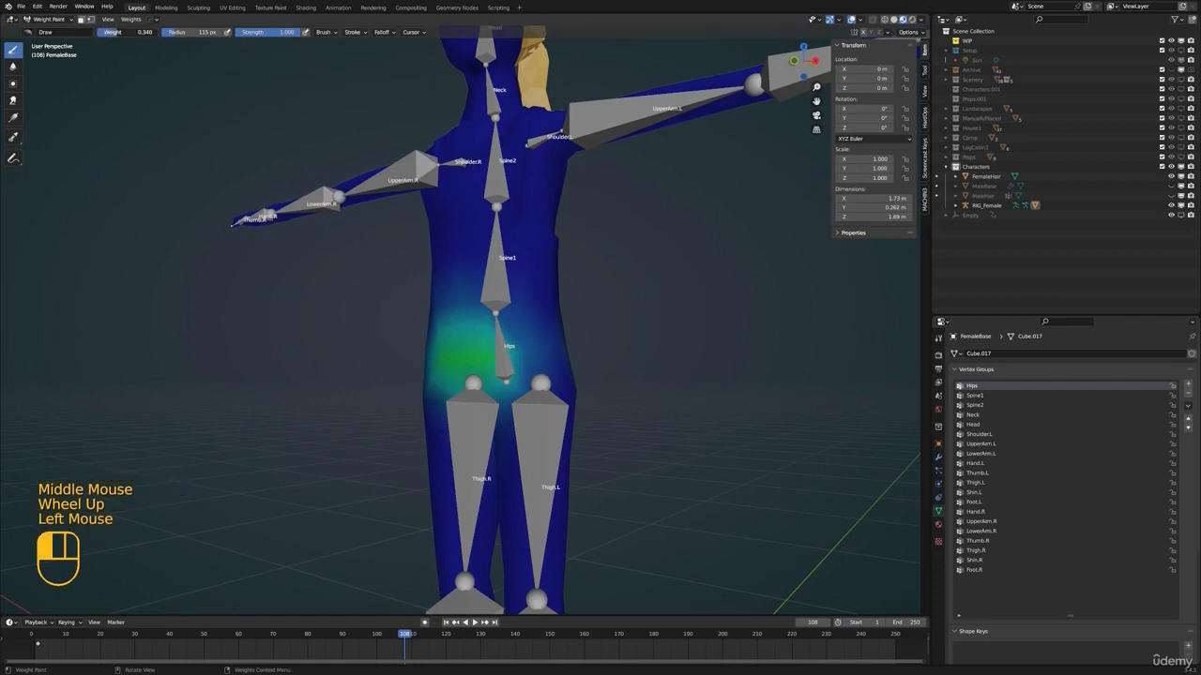
drag(456, 361, 480, 357)
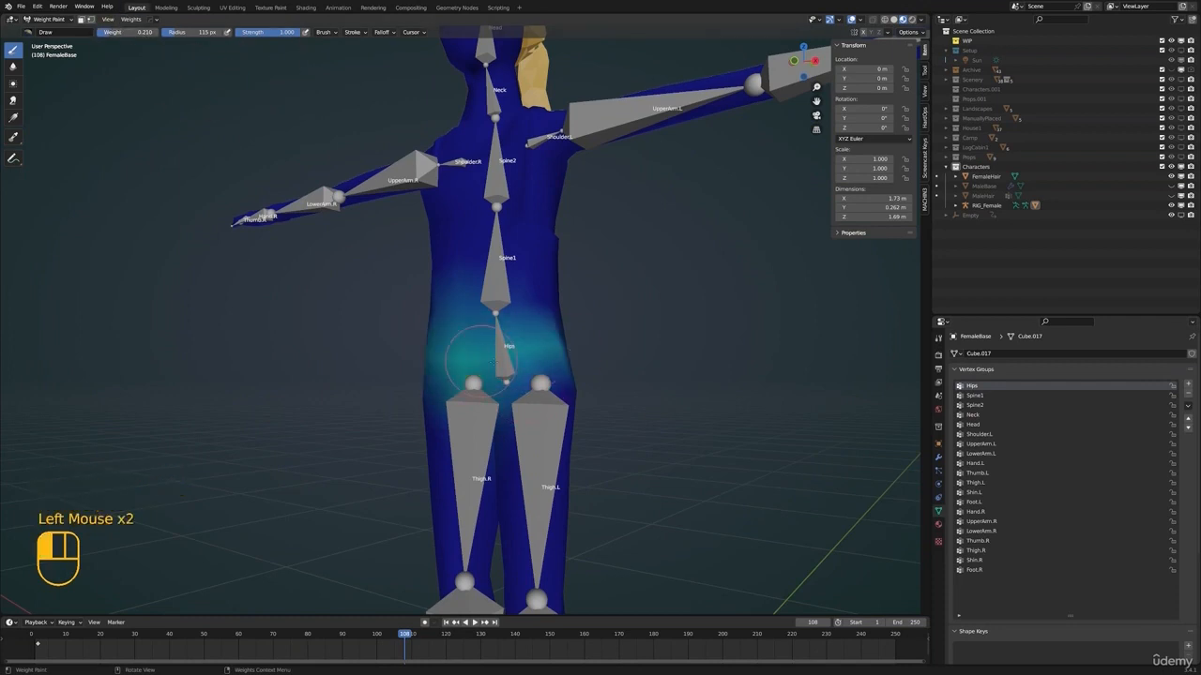
middle_drag(601, 367, 583, 364)
key(ctrl+z)
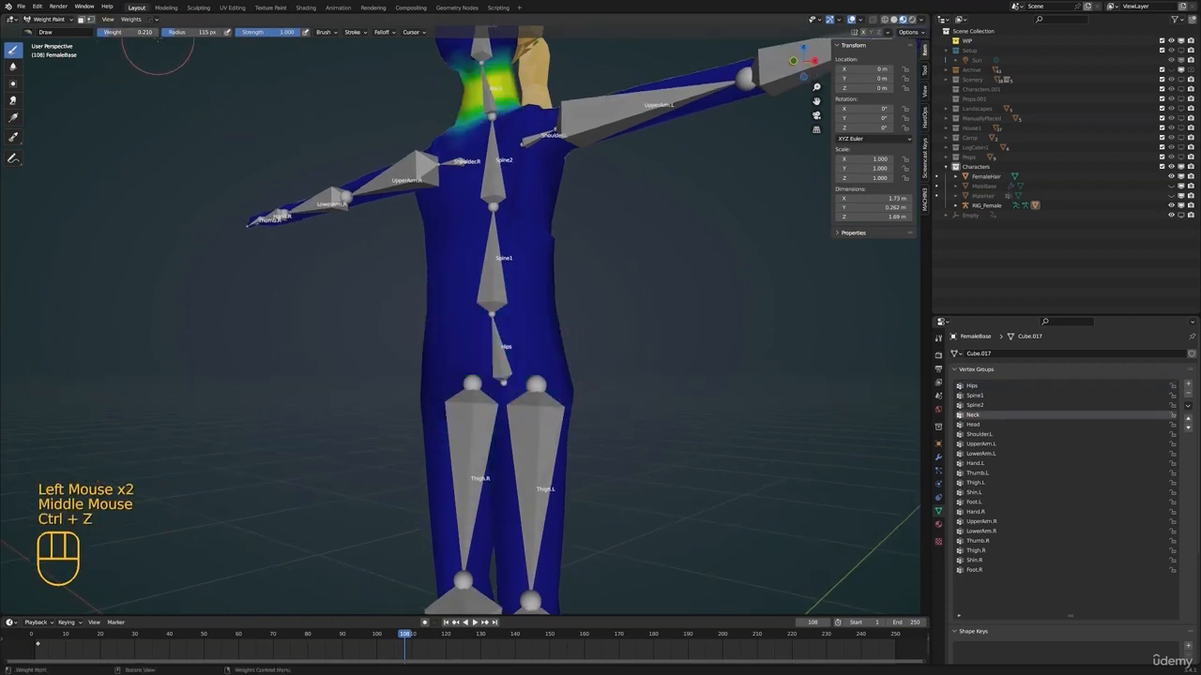
Set the brush weight to 0.250 and activate the Hips vertex group
drag(127, 33, 127, 33)
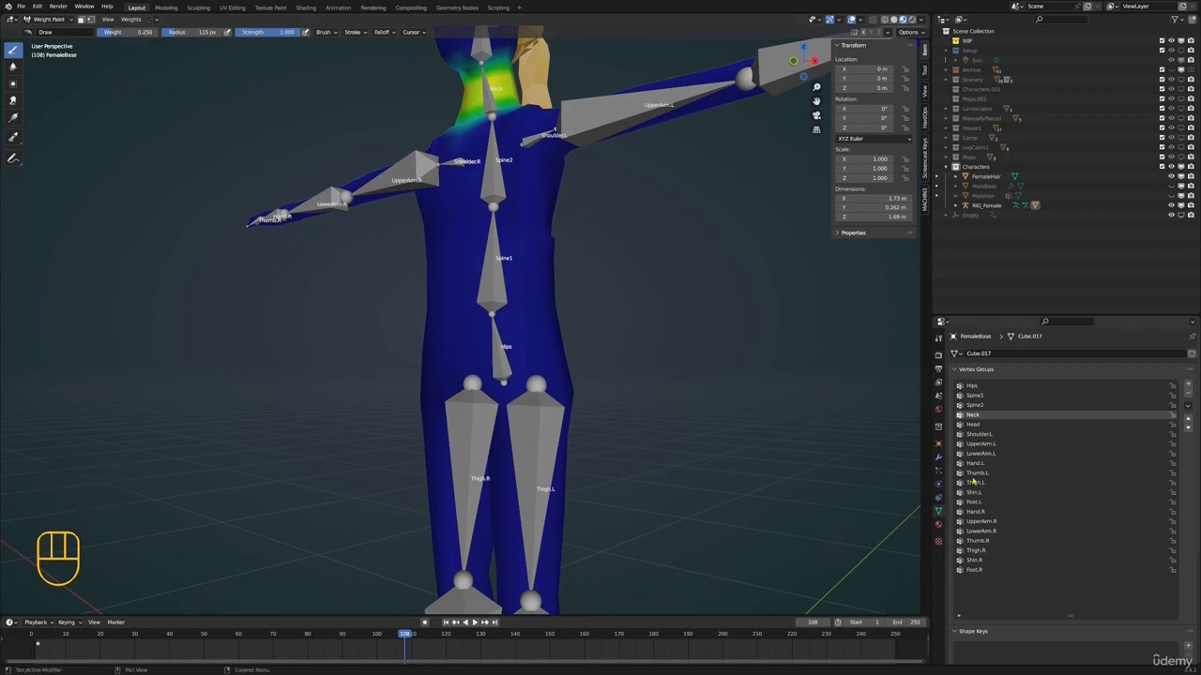
click(971, 386)
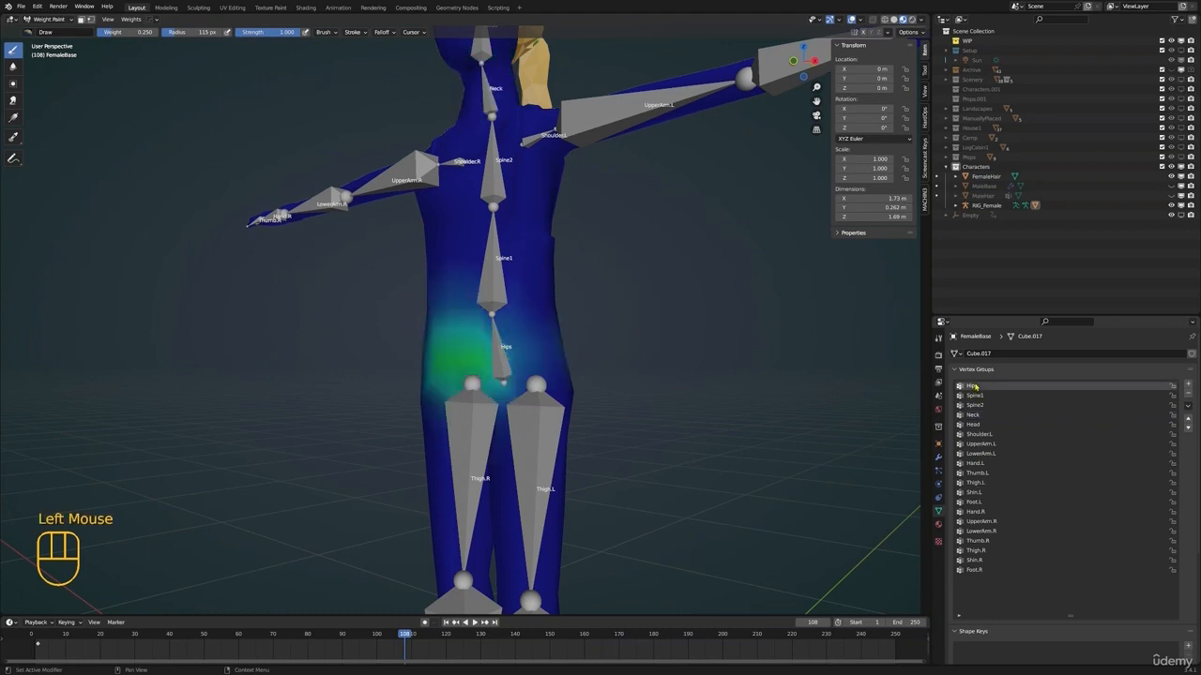
shift+middle_drag(582, 282, 597, 299)
scroll(595, 295, down, 2)
Leave Weight Paint, select RIG_Female, add the FemaleBase mesh to the selection and re-enter Weight Paint mode
key(ctrl+Tab)
click(502, 301)
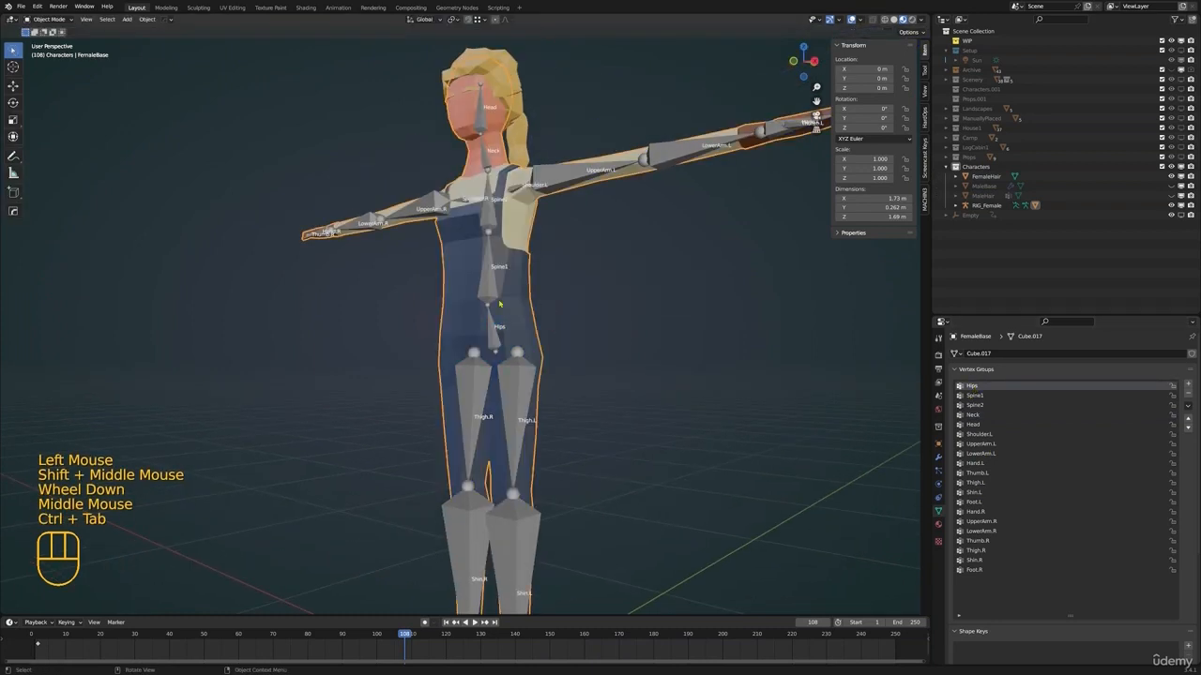
click(488, 276)
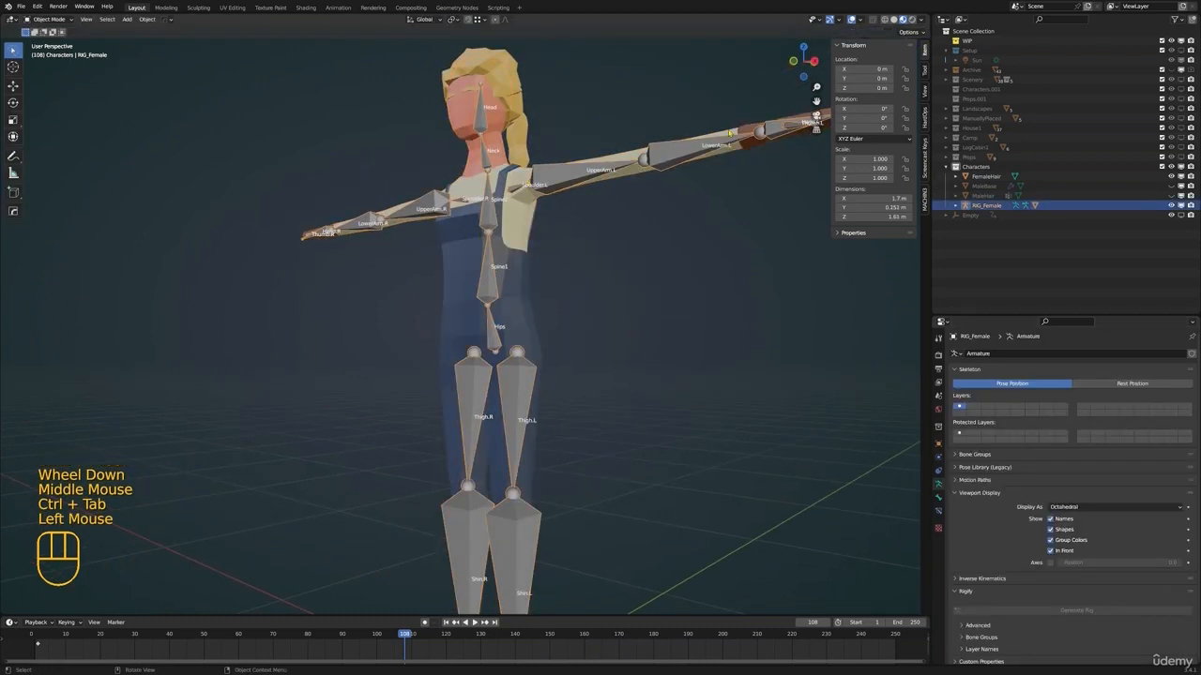
shift+click(521, 244)
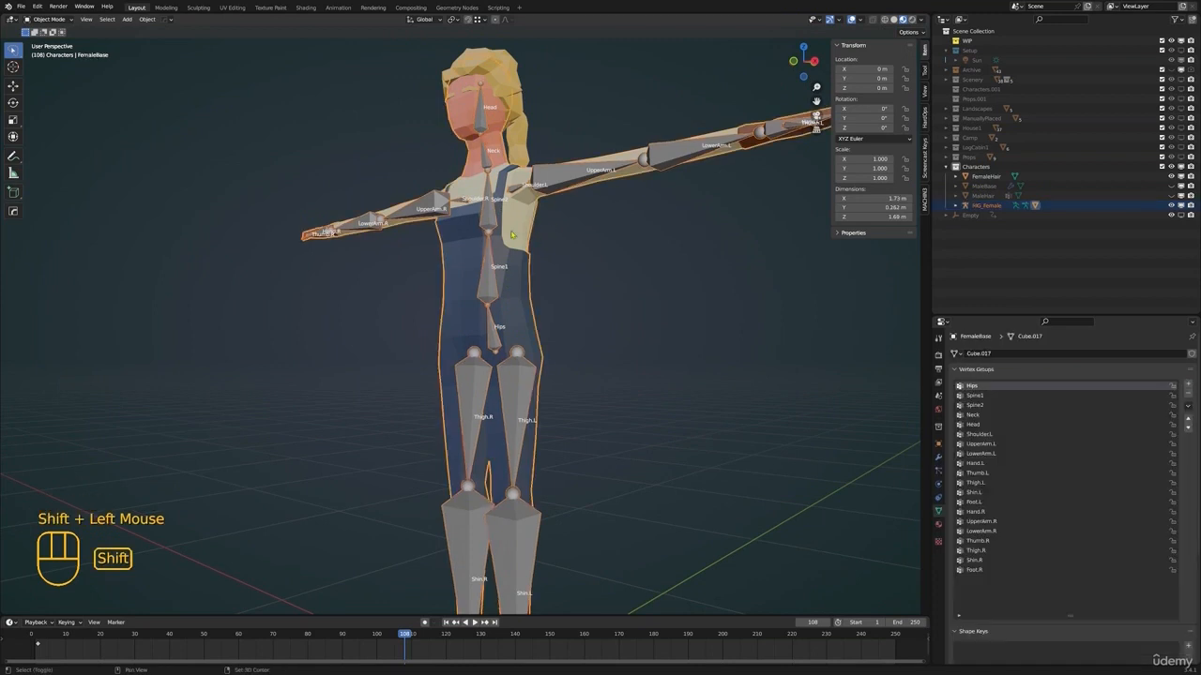
key(ctrl+Tab)
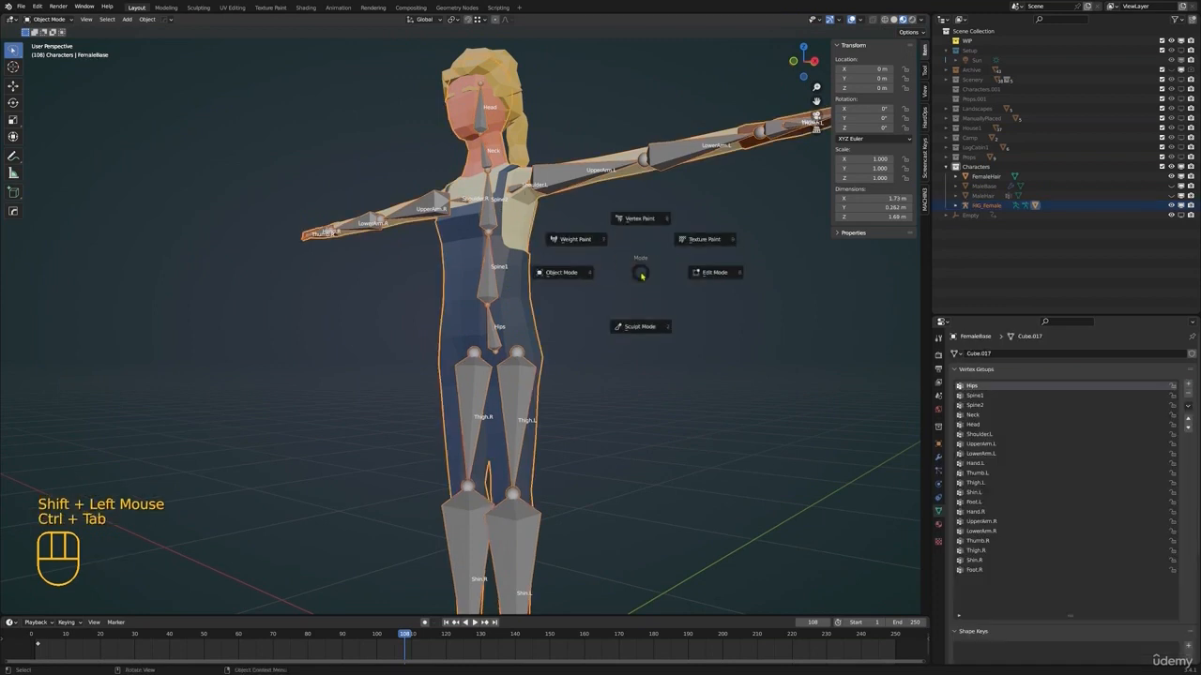
click(563, 234)
Pick bones on the rig in turn to inspect their weights: UpperArm.L, Spine2, Spine1 and Hips
mouse_move(544, 223)
shift+middle_down()
mouse_move(517, 353)
mouse_move(475, 372)
mouse_move(472, 397)
shift+middle_up()
click(508, 349)
key(ctrl+z)
shift+click(509, 223)
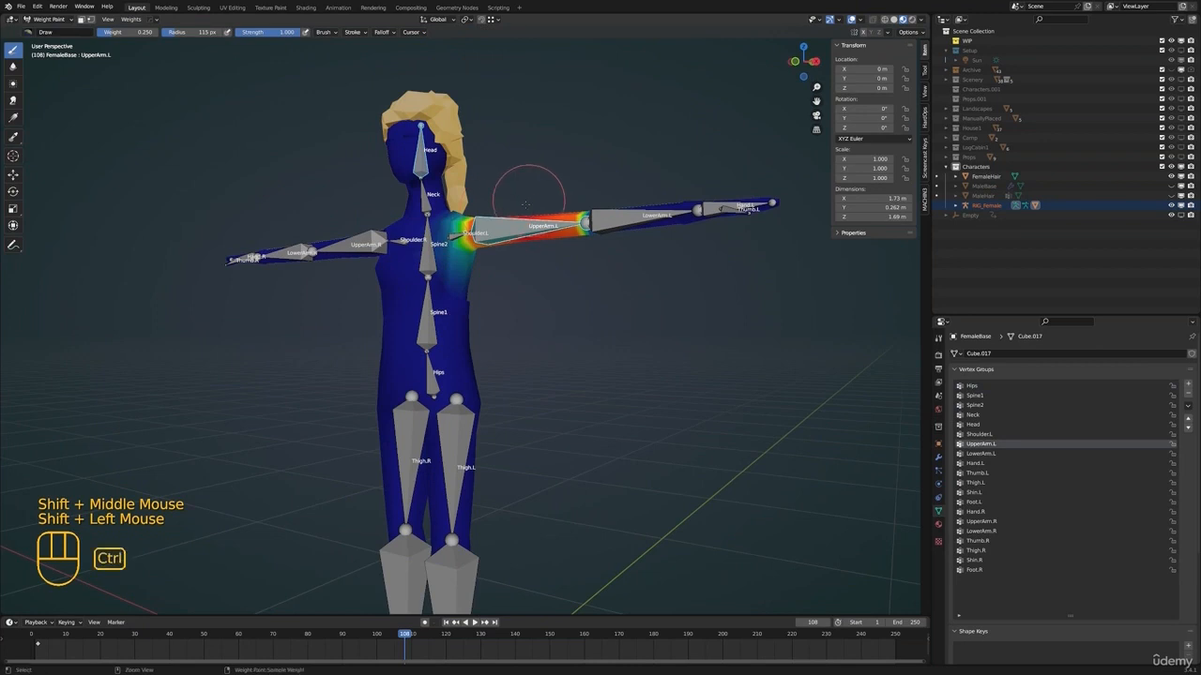
key(ctrl+z)
ctrl+click(492, 224)
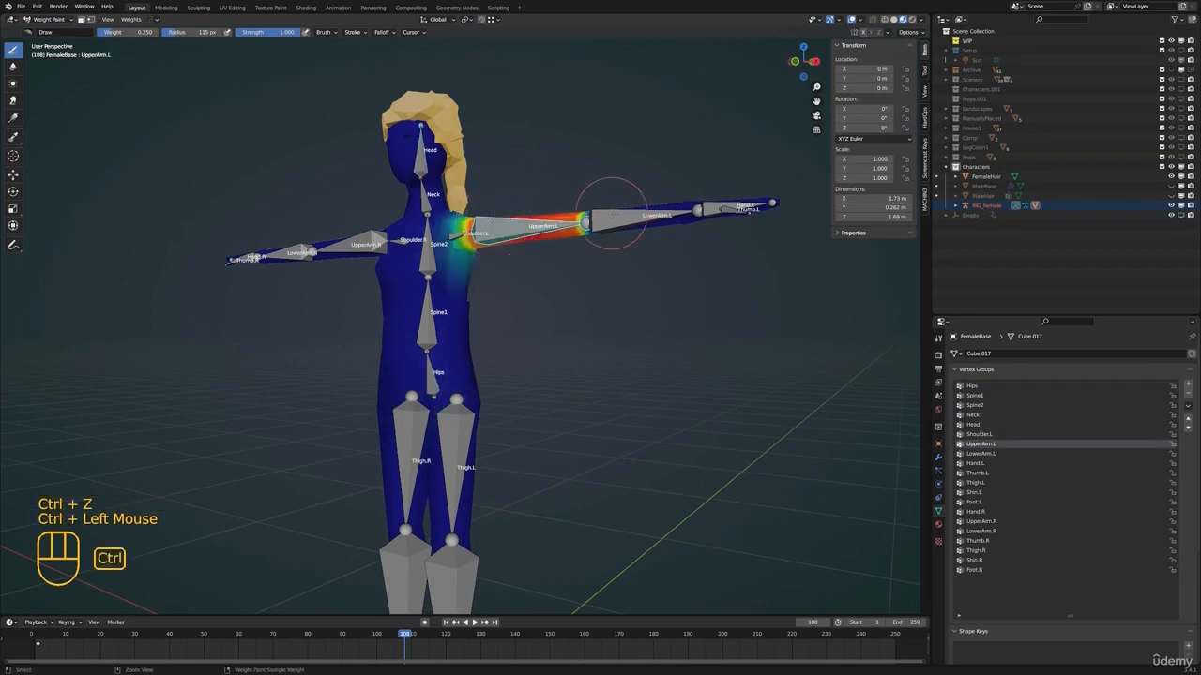
ctrl+click(582, 229)
ctrl+click(494, 222)
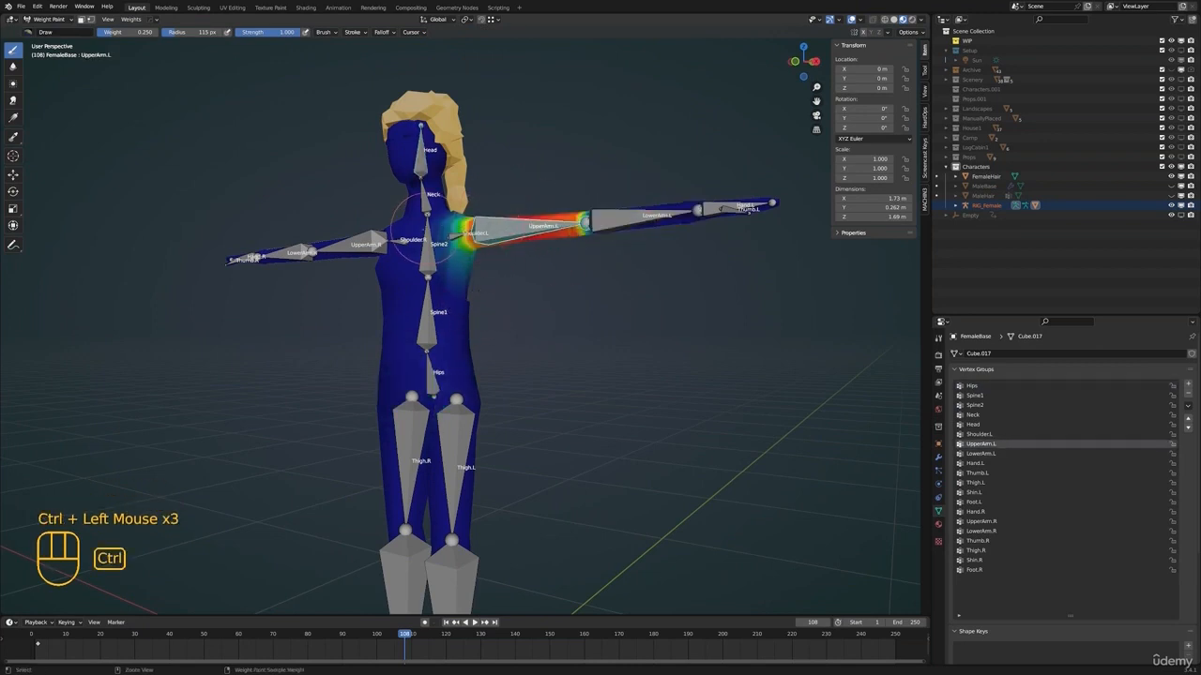
ctrl+click(425, 225)
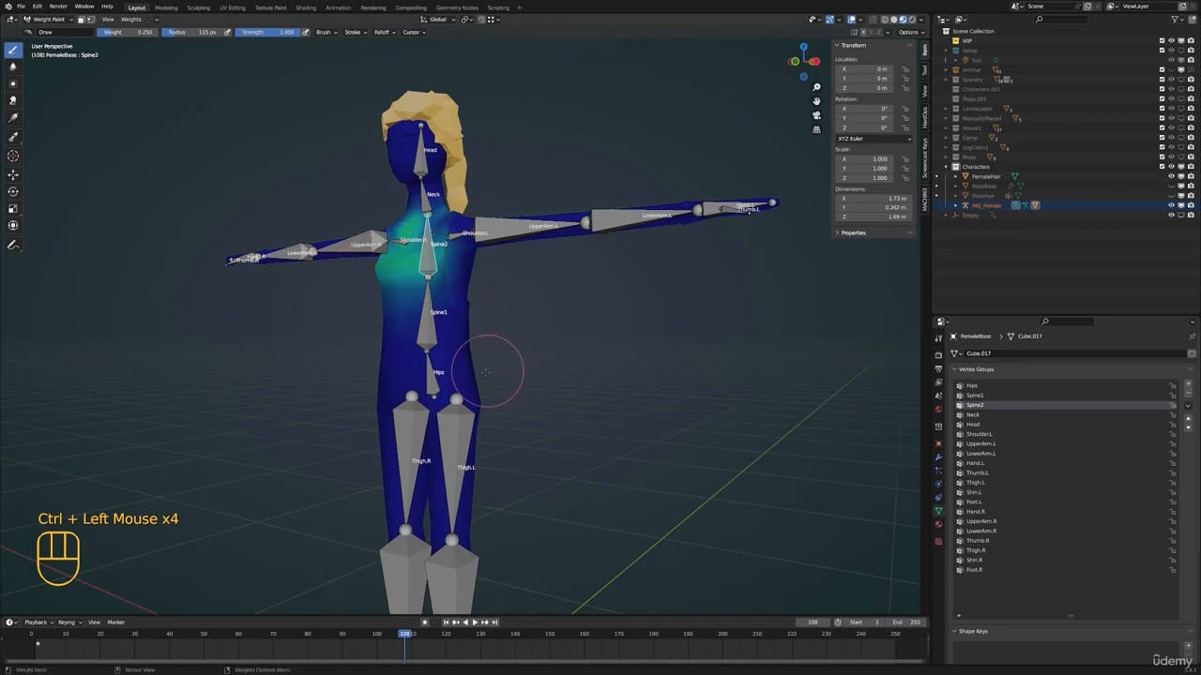
ctrl+click(428, 329)
ctrl+click(434, 377)
Paint Hips influence across the character's left side of the pelvis at weight 0.250, undoing the last stroke
shift+middle_drag(434, 377, 461, 353)
scroll(490, 355, up, 2)
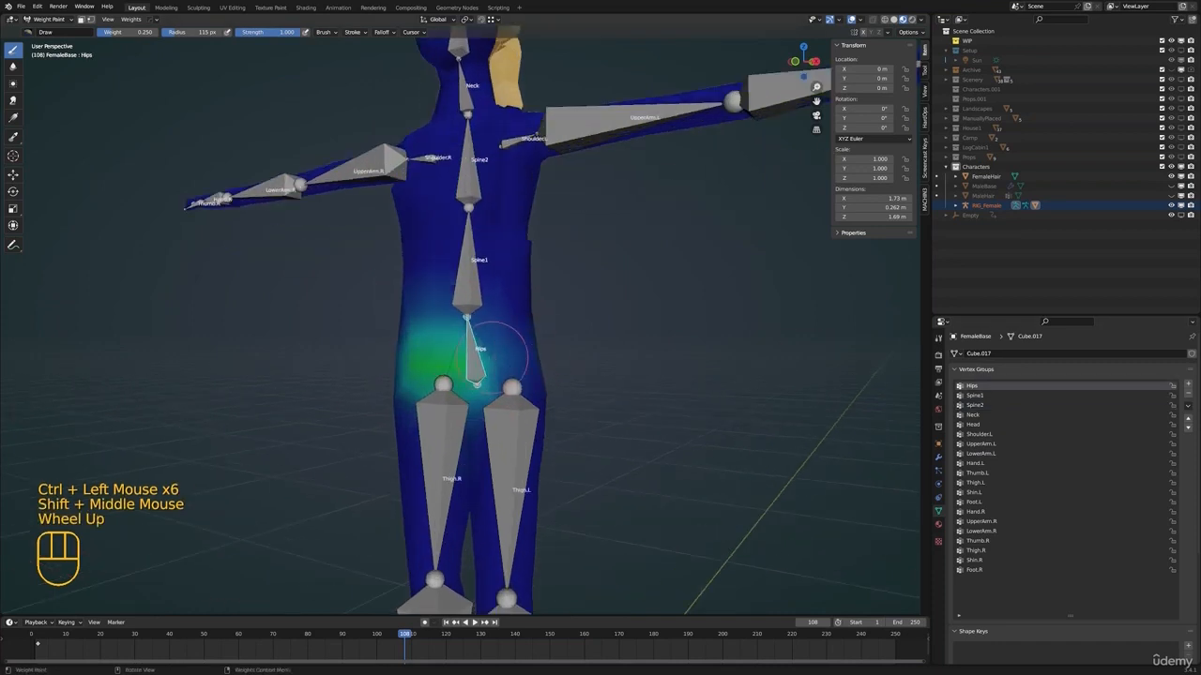
drag(495, 355, 495, 363)
middle_drag(528, 380, 550, 344)
click(550, 343)
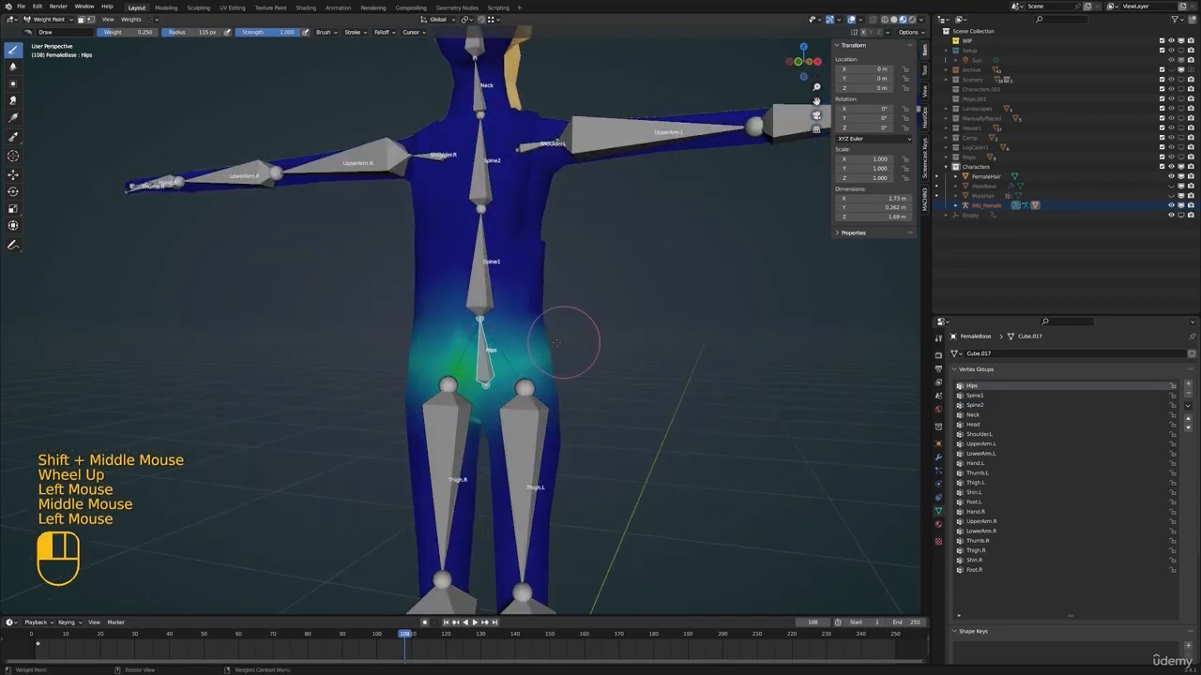
key(ctrl+z)
Set the brush weight to 1.000 and strength to 0.179, and rotate the Thigh.L bone -62.4° to raise the leg sideways
drag(139, 33, 191, 33)
drag(281, 33, 231, 33)
scroll(540, 429, down, 2)
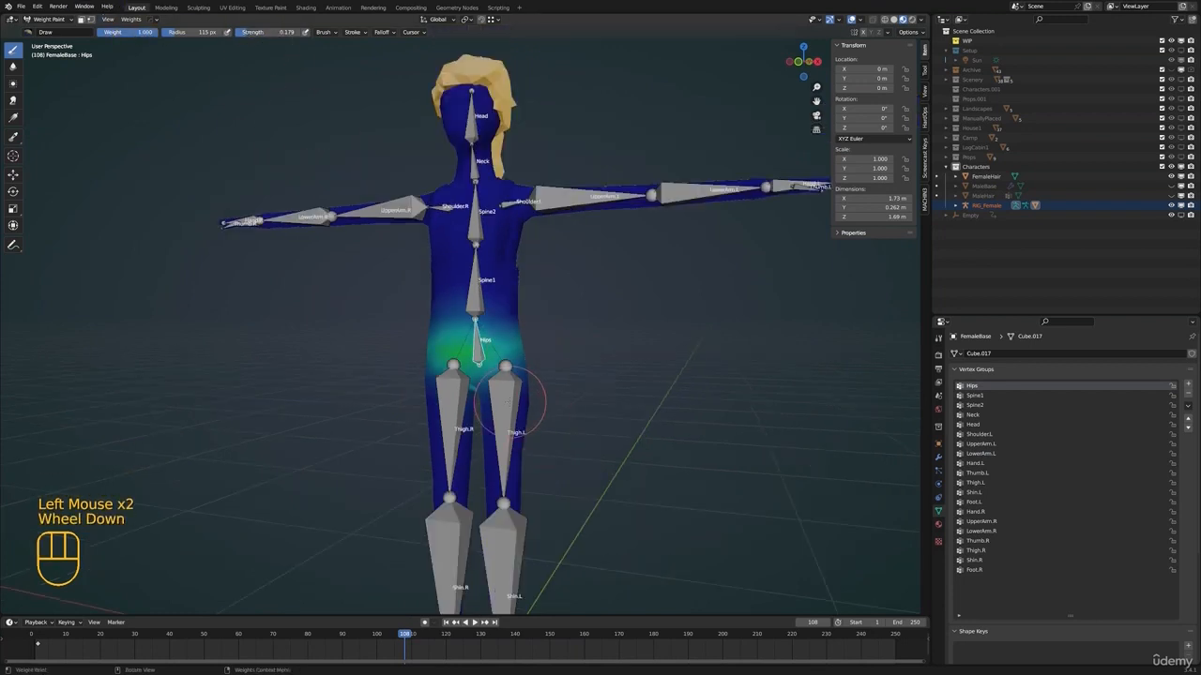
ctrl+click(510, 401)
middle_drag(509, 402, 526, 403)
key(r)
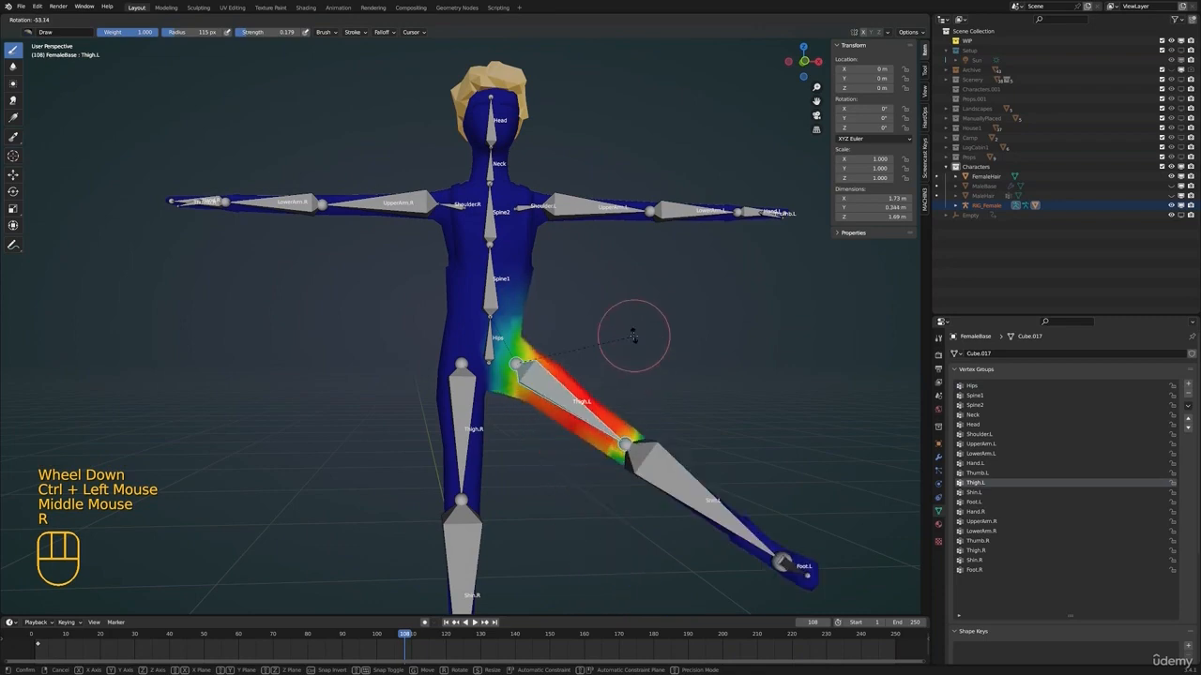
click(644, 306)
Set the brush strength to 0.212 and weight to 0.000, and paint Thigh.L influence off the opposite side of the pelvis
scroll(553, 357, up, 2)
shift+middle_drag(644, 306, 535, 330)
scroll(553, 357, up, 1)
shift+middle_drag(534, 330, 542, 387)
mouse_move(542, 387)
middle_down()
mouse_move(509, 362)
mouse_move(540, 374)
middle_up()
scroll(522, 362, up, 1)
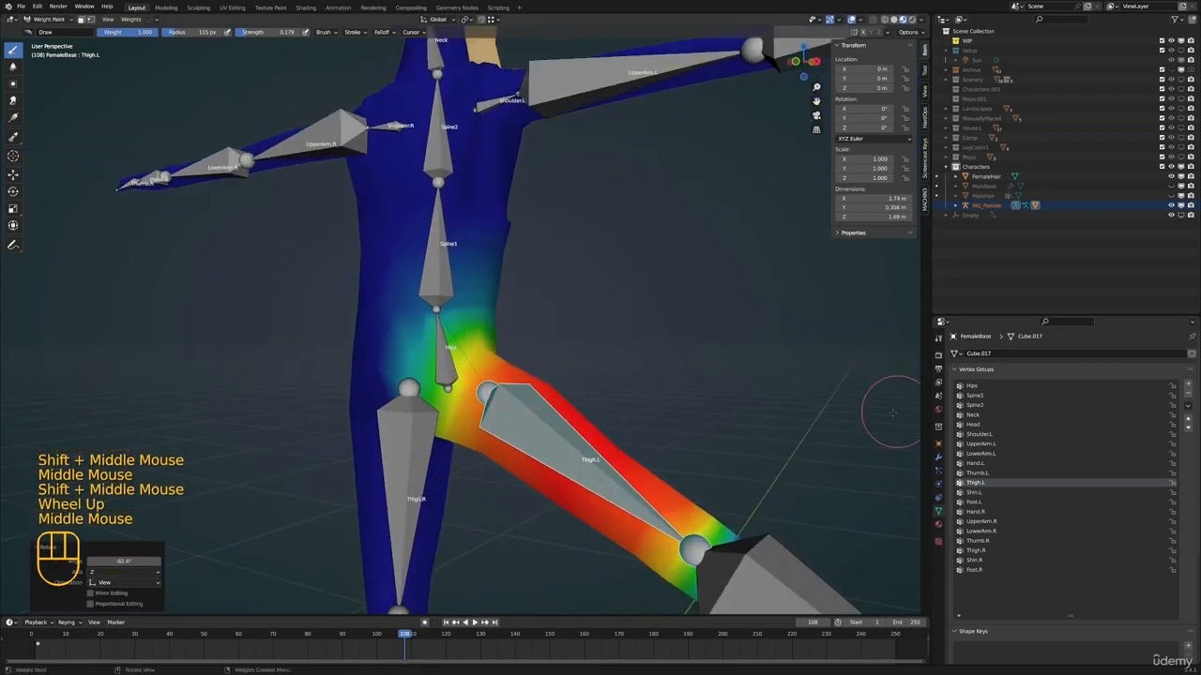
click(255, 32)
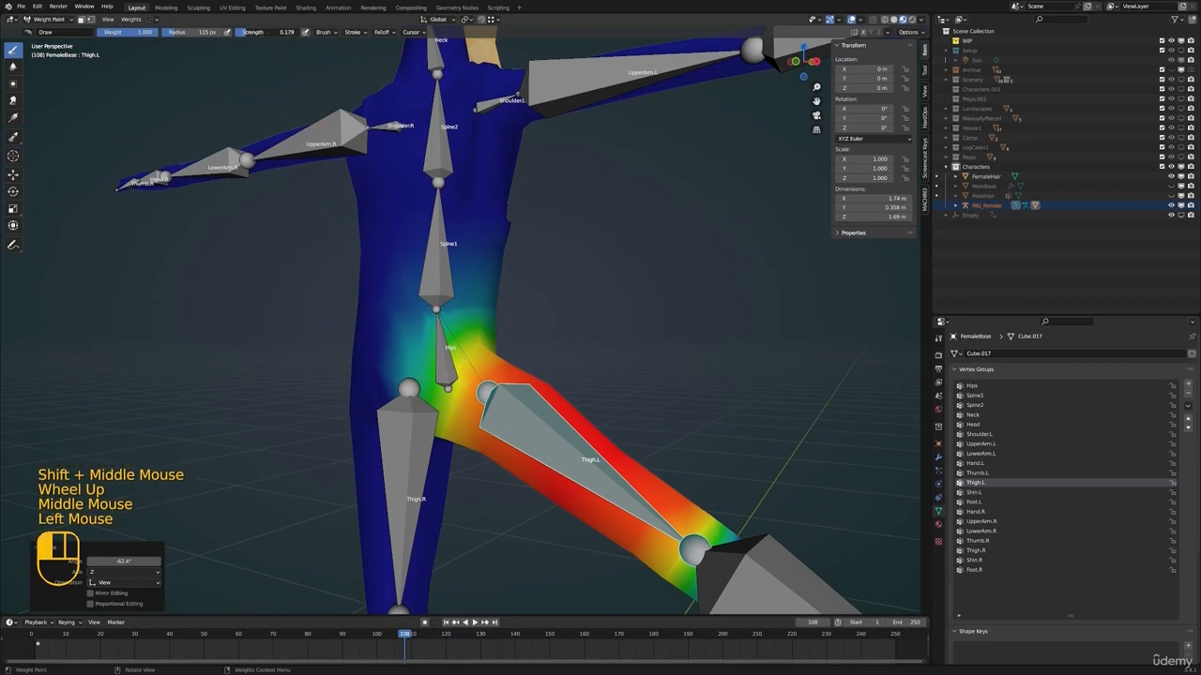
drag(255, 32, 302, 32)
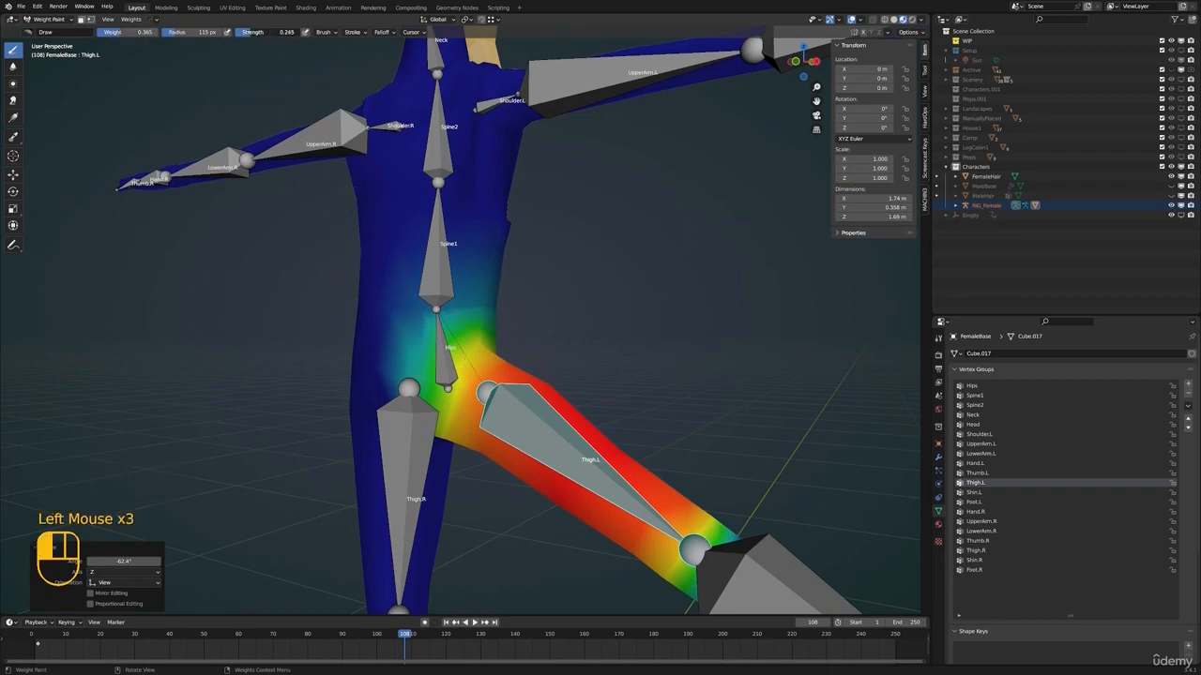
drag(251, 32, 248, 32)
mouse_move(436, 319)
mouse_down()
mouse_move(509, 298)
mouse_move(480, 348)
mouse_move(506, 312)
mouse_up()
middle_drag(507, 311, 442, 357)
drag(443, 367, 550, 346)
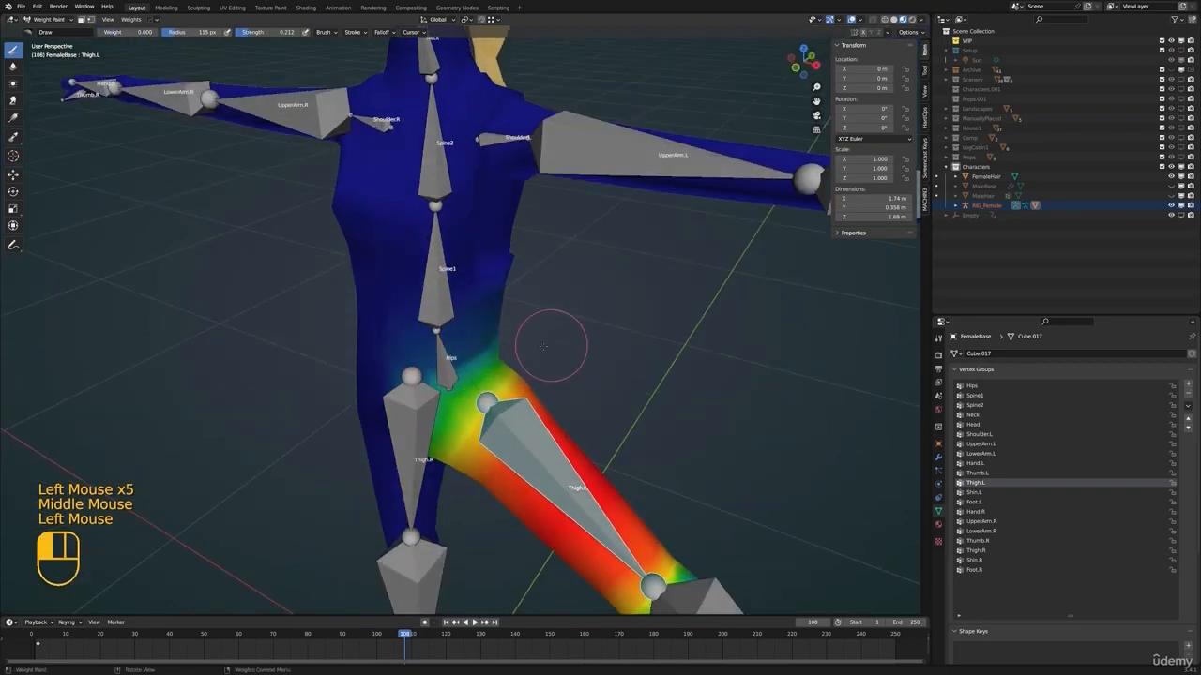
Keep reducing Thigh.L influence around the Hips bone, the crotch and the left side of the waist
scroll(463, 352, up, 2)
middle_drag(463, 353, 480, 373)
click(483, 377)
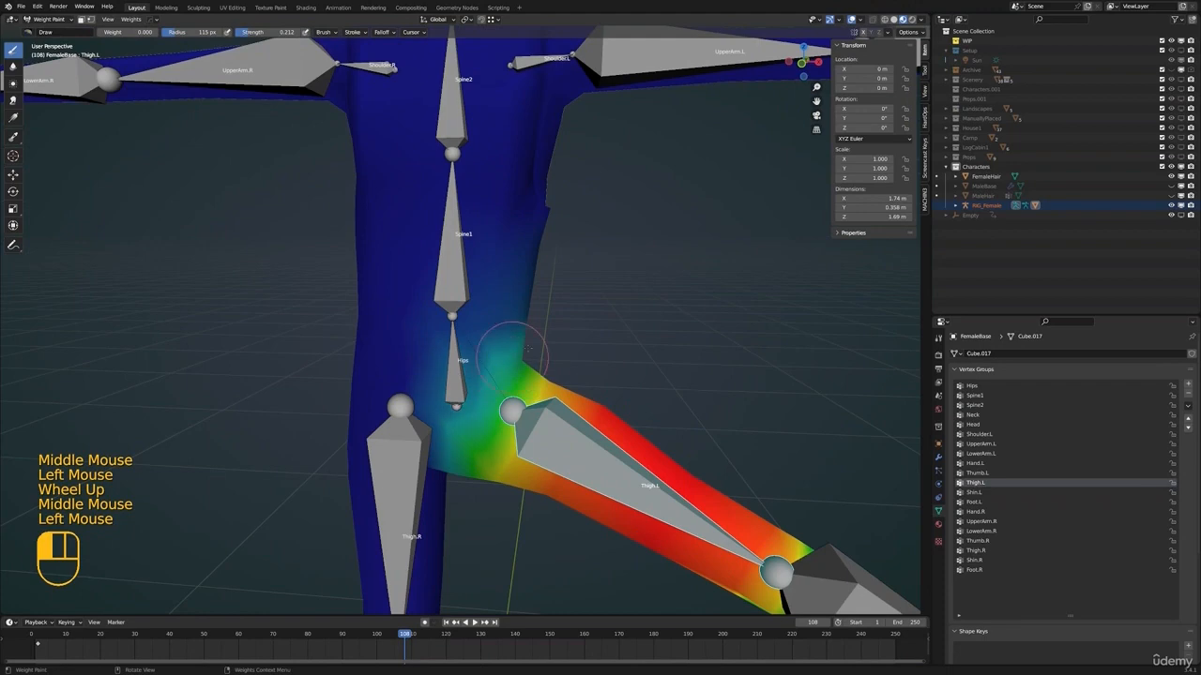
click(528, 349)
click(517, 351)
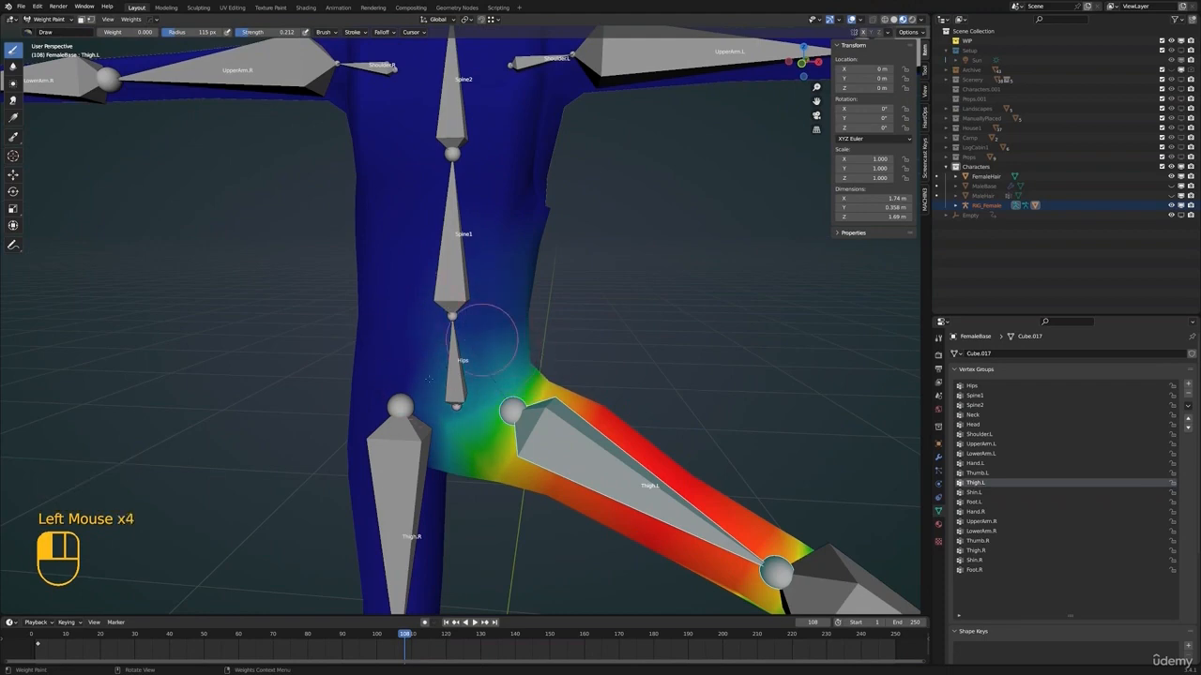
mouse_move(454, 418)
middle_down()
mouse_move(416, 316)
mouse_move(410, 364)
mouse_move(539, 350)
middle_up()
scroll(415, 316, down, 2)
click(469, 297)
click(437, 354)
scroll(489, 351, down, 1)
click(489, 351)
click(473, 368)
scroll(544, 348, up, 1)
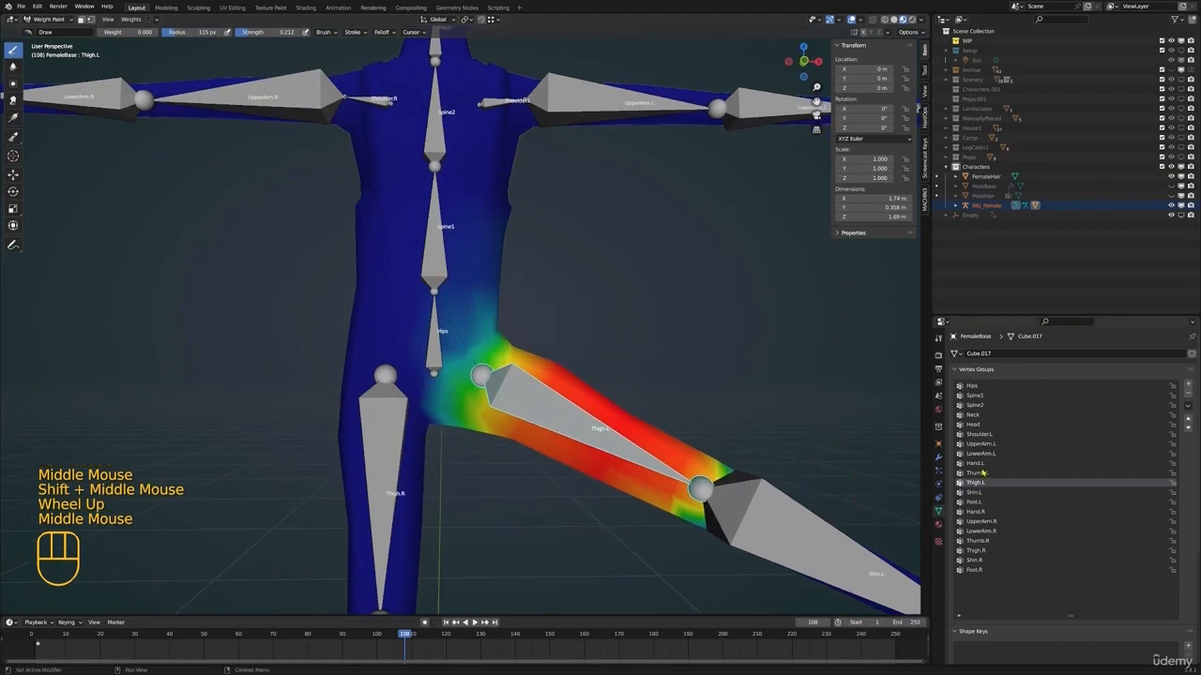
Pick the Hips bone and examine its weights over the pelvis with the leg raised
ctrl+click(429, 337)
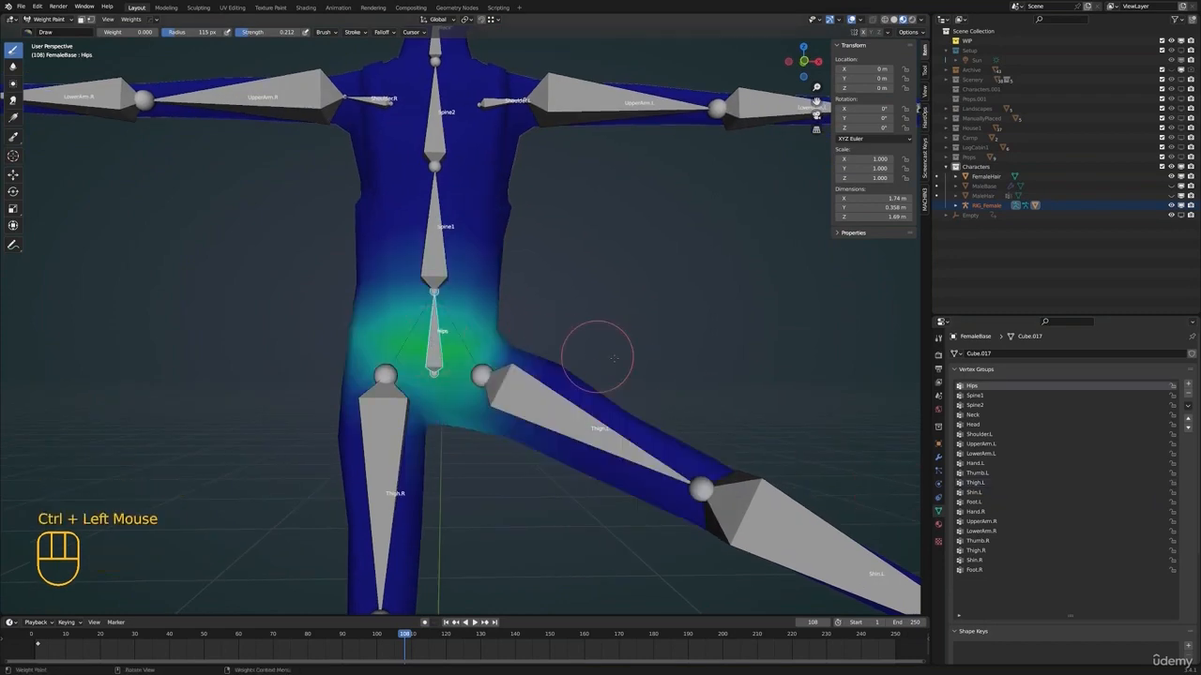
scroll(595, 357, down, 2)
middle_drag(595, 357, 572, 347)
shift+scroll(629, 357, down, 2)
scroll(629, 356, down, 1)
shift+middle_drag(572, 347, 550, 344)
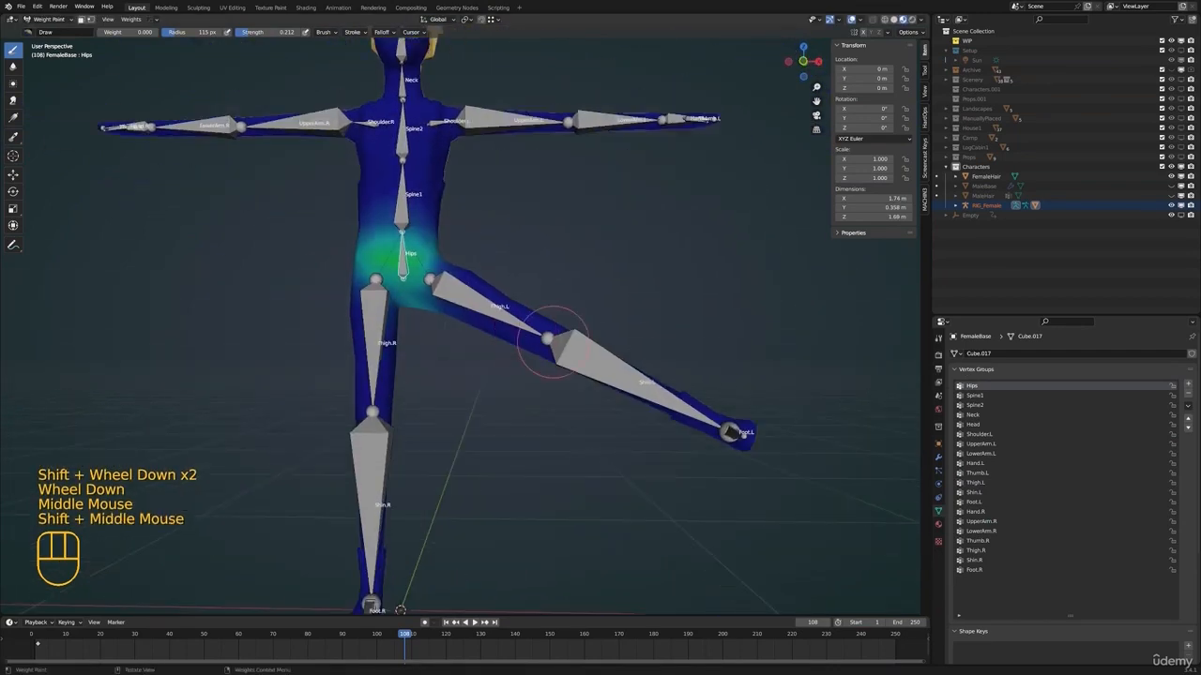
Test-rotate the Shin.L bone to check the knee deformation, cancelling the rotation
ctrl+click(680, 360)
middle_drag(681, 360, 617, 293)
key(r)
key(r)
right_click(529, 328)
Pick the Foot.L bone, set the brush strength and weight to 1.000, and paint full influence over the sole and heel
ctrl+click(677, 328)
middle_drag(677, 328, 600, 338)
scroll(509, 348, up, 2)
shift+middle_drag(600, 338, 459, 265)
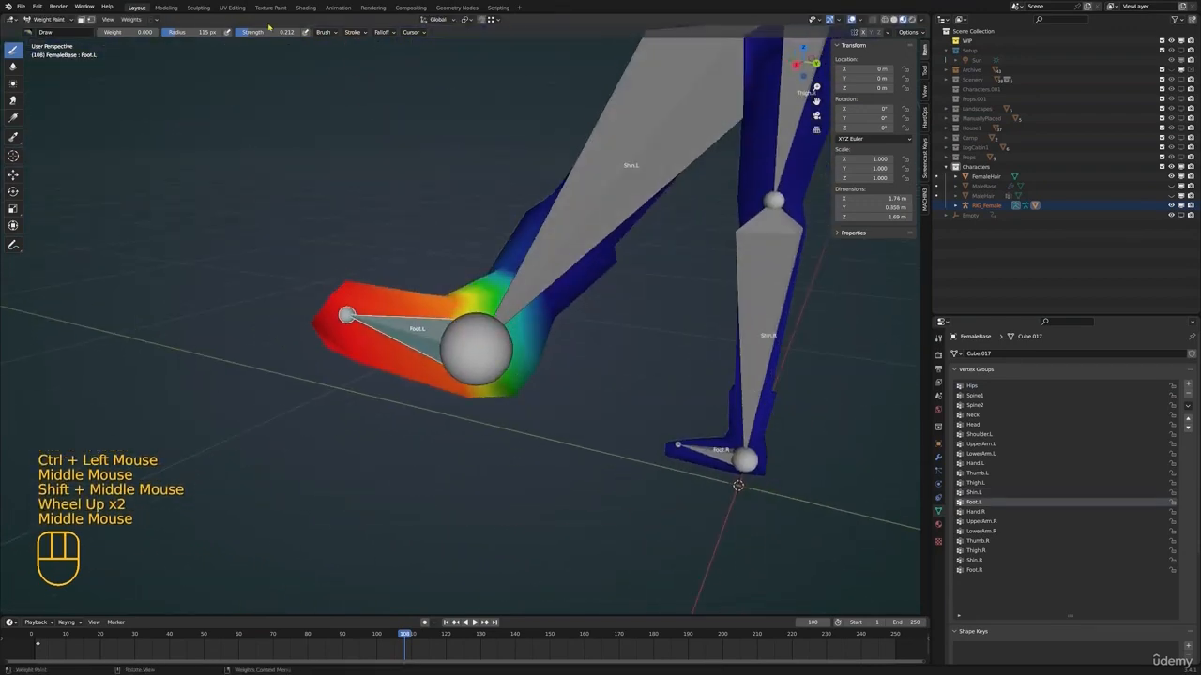
drag(250, 35, 298, 35)
drag(118, 32, 156, 32)
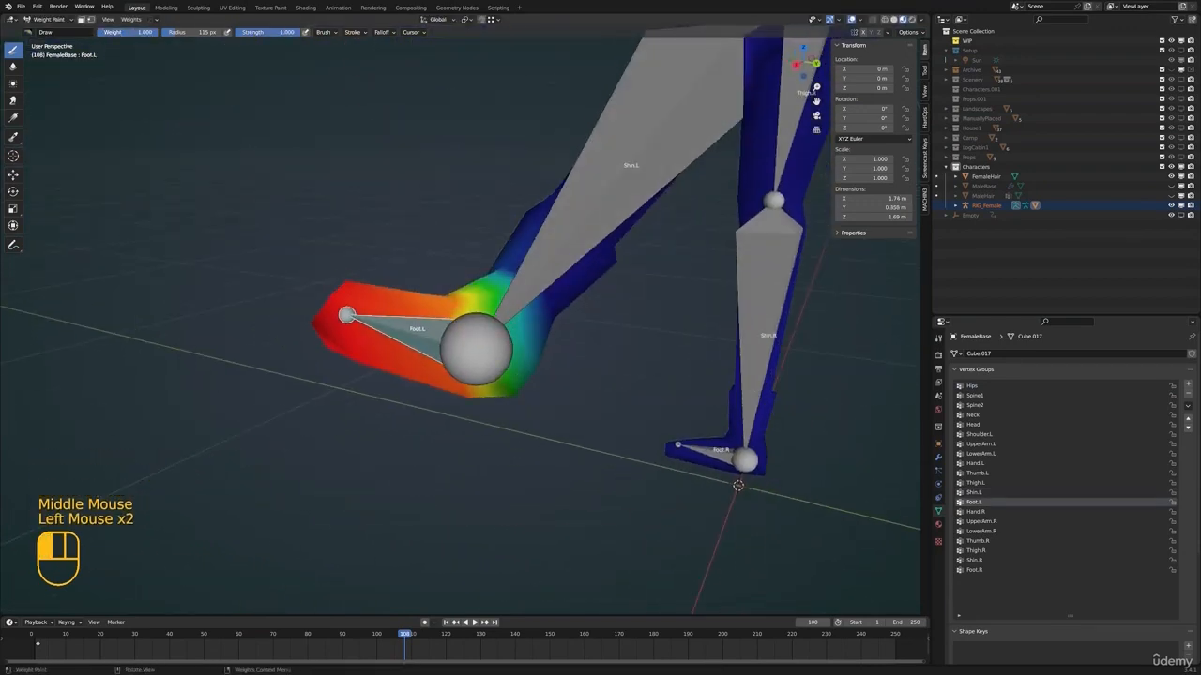
click(450, 370)
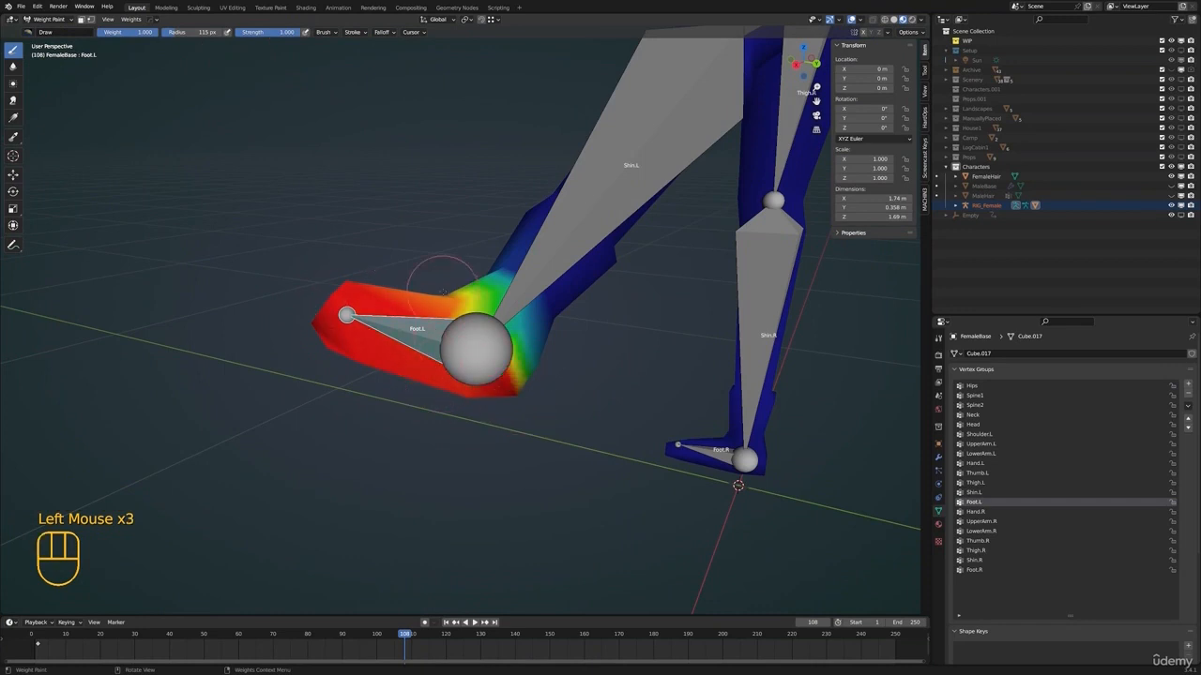
middle_drag(441, 281, 413, 310)
scroll(412, 309, down, 1)
mouse_move(413, 309)
shift+middle_down()
mouse_move(431, 319)
mouse_move(425, 333)
shift+middle_up()
scroll(431, 319, up, 1)
click(425, 333)
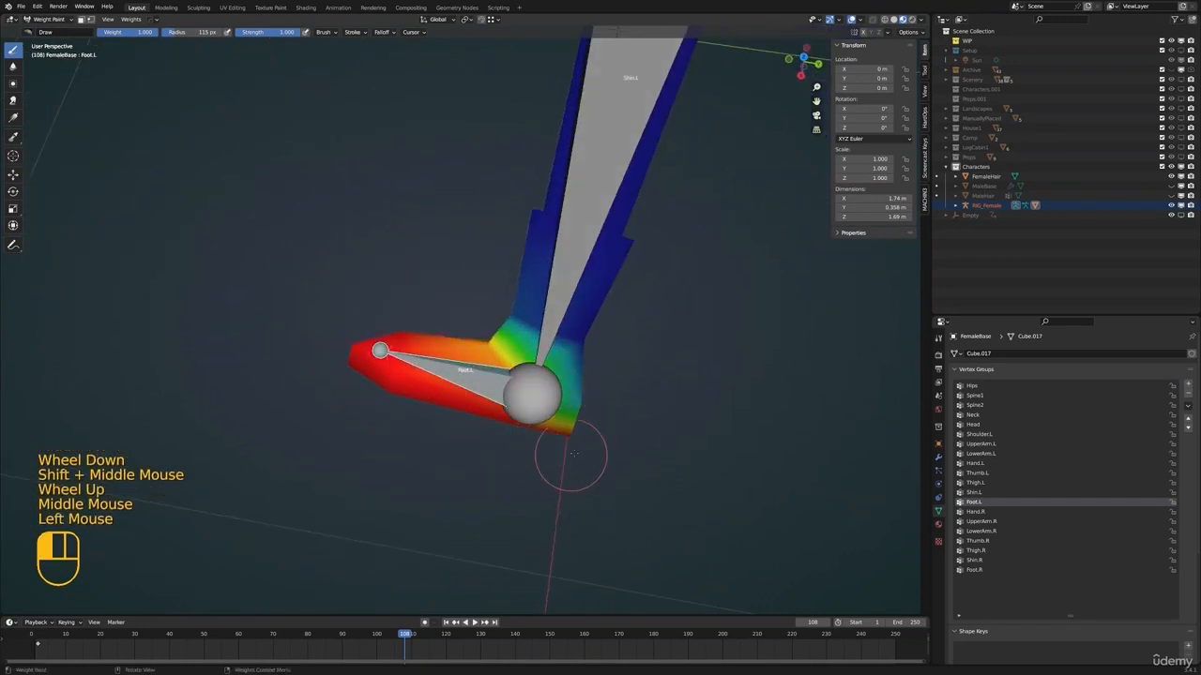
Test-rotate the Foot.L bone to check the ankle deformation, cancelling the rotation
middle_drag(626, 446, 604, 281)
key(r)
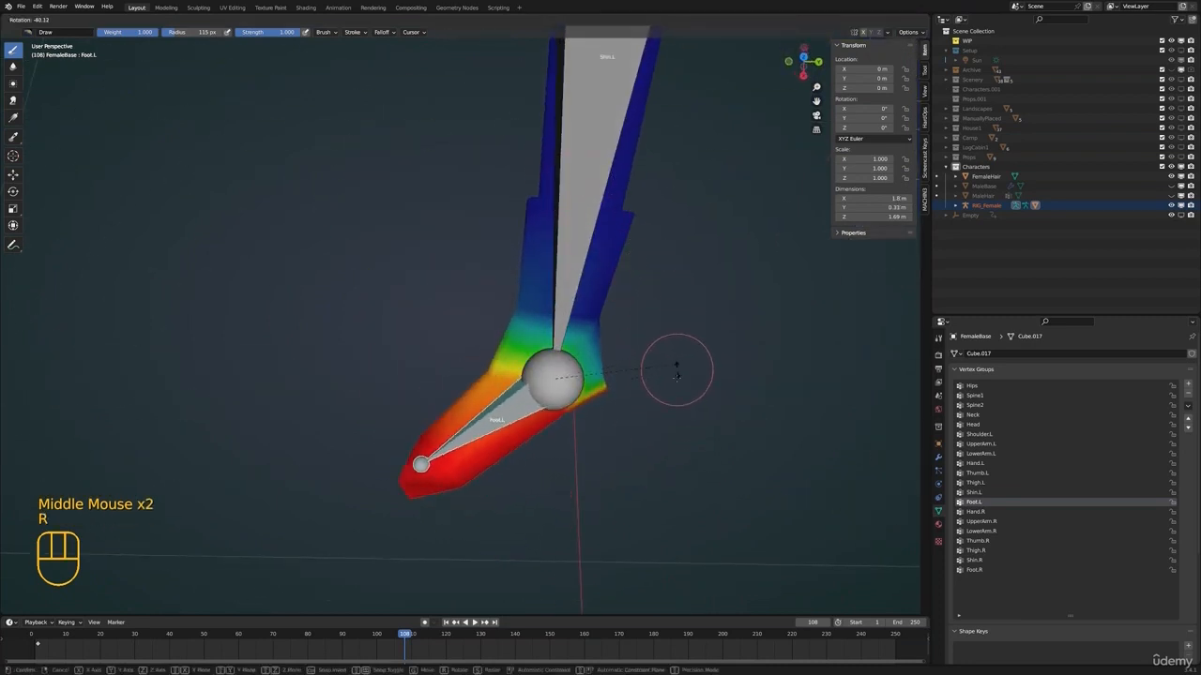
right_click(641, 449)
Pick the Shin.L bone, set the brush weight to 0.000 and paint its influence off the heel and foot
ctrl+click(565, 243)
shift+middle_drag(601, 427, 563, 334)
middle_drag(563, 334, 496, 344)
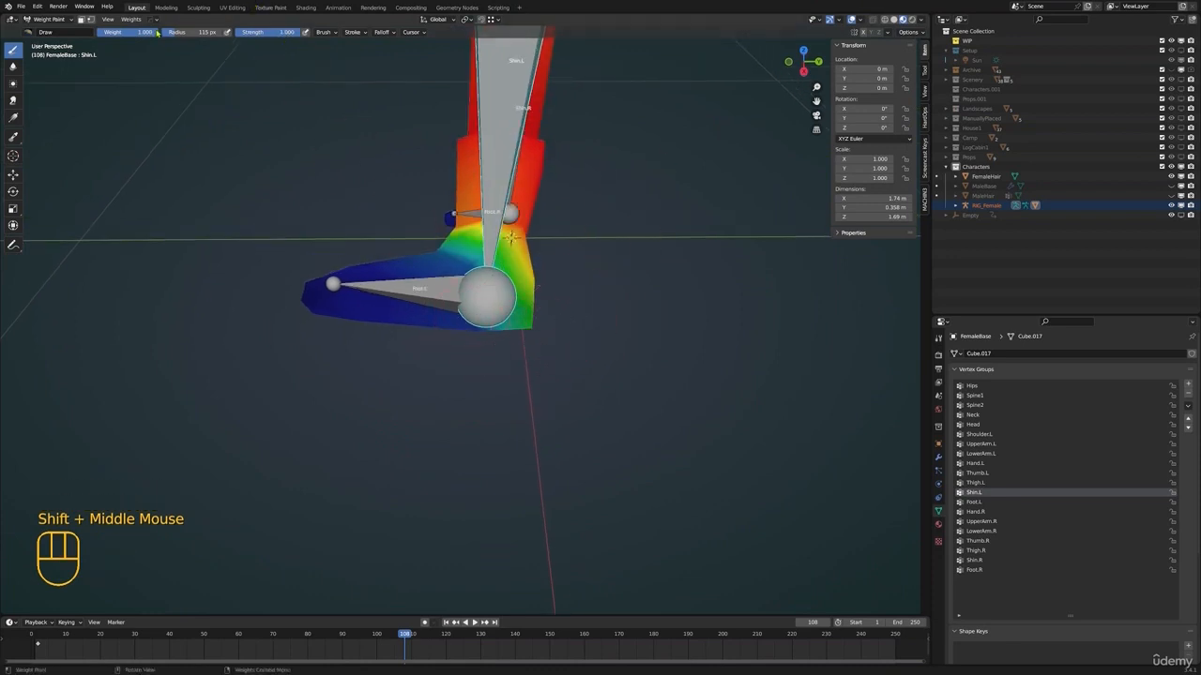
drag(158, 34, 90, 35)
mouse_move(436, 328)
mouse_down()
mouse_move(472, 321)
mouse_move(508, 285)
mouse_up()
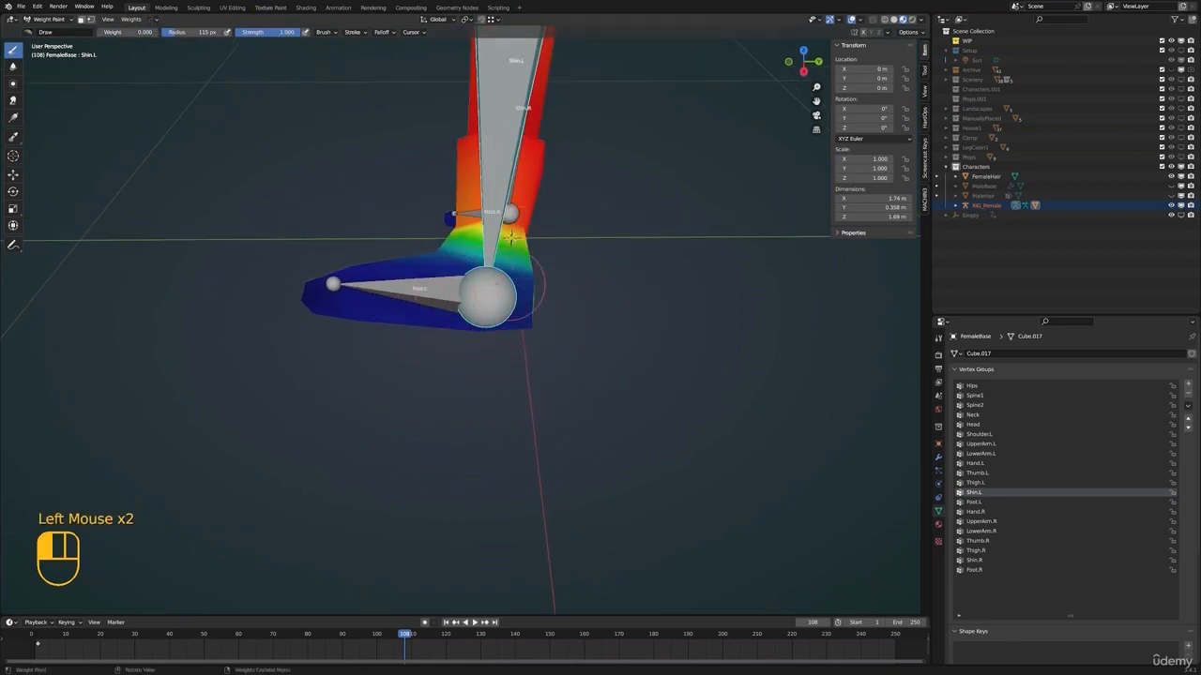
shift+middle_drag(497, 183, 497, 263)
mouse_move(497, 262)
middle_down()
mouse_move(418, 268)
mouse_move(511, 285)
middle_up()
Pick the Foot.L bone again and rotate it downward to check how the heel and ankle deform
click(429, 424)
ctrl+click(428, 417)
key(r)
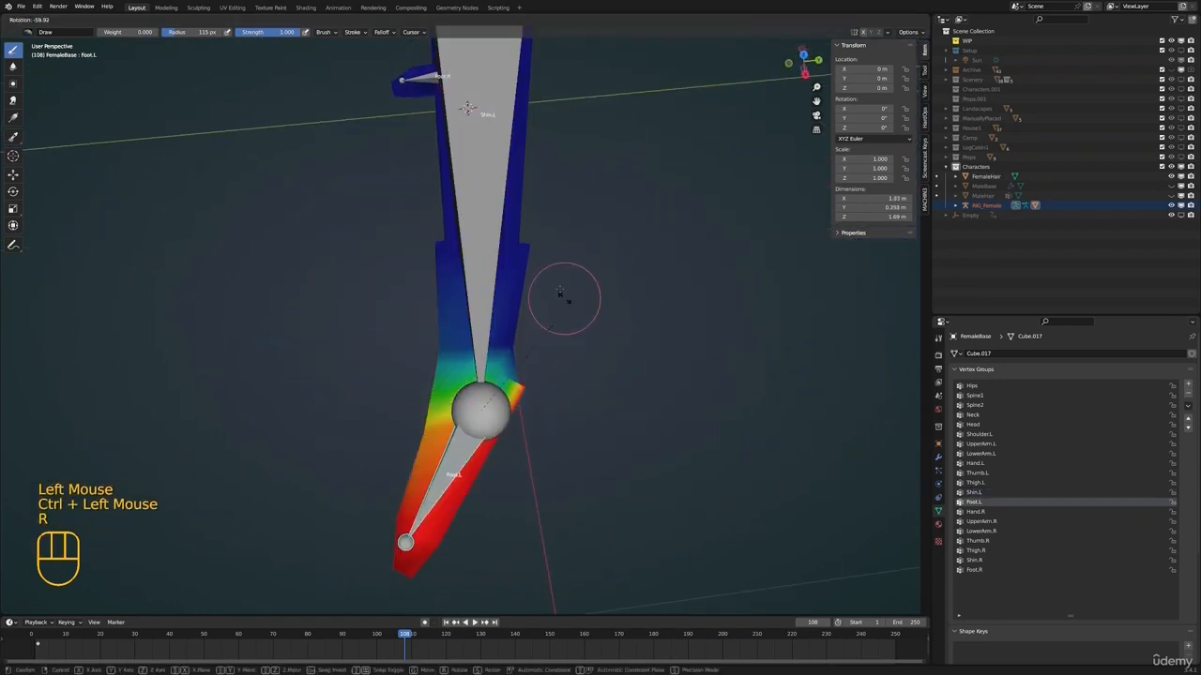
click(568, 354)
middle_drag(589, 370, 525, 413)
key(e)
middle_drag(706, 340, 591, 404)
Rotate the Foot.L bone back up by 33.5° and cancel a further test rotation
key(r)
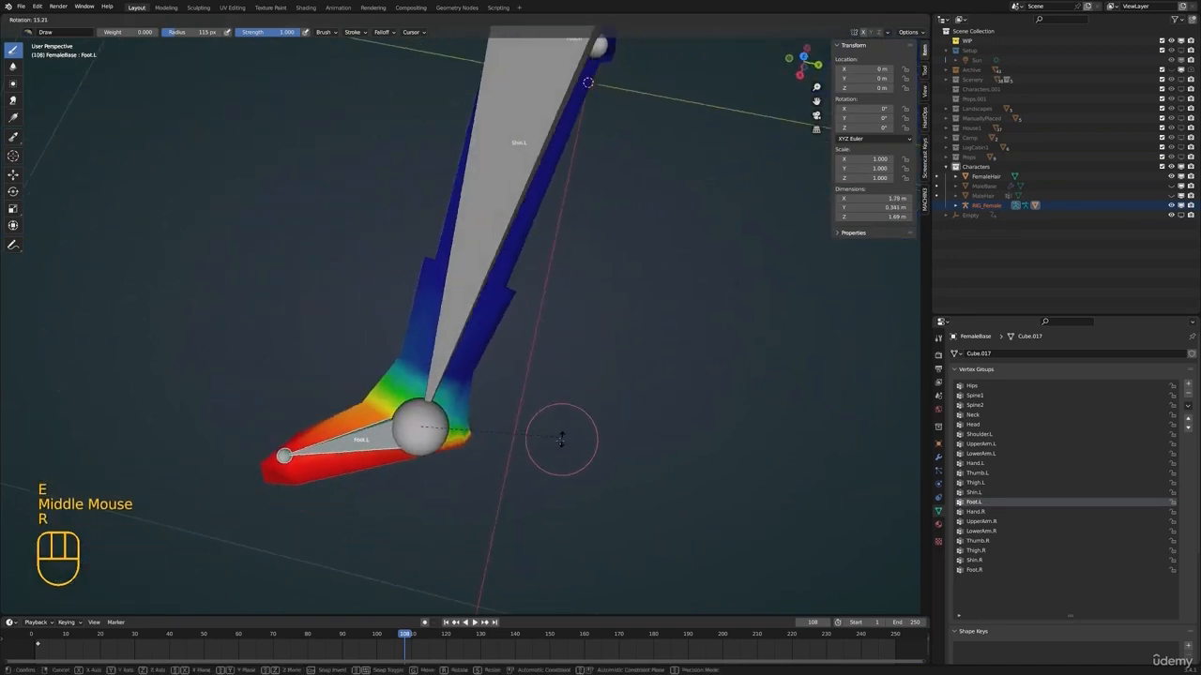
click(529, 472)
middle_drag(529, 471, 539, 441)
key(r)
right_click(539, 432)
Pick the Hand.L bone and test-rotate it to check how the wrist deforms
shift+middle_drag(566, 208, 560, 389)
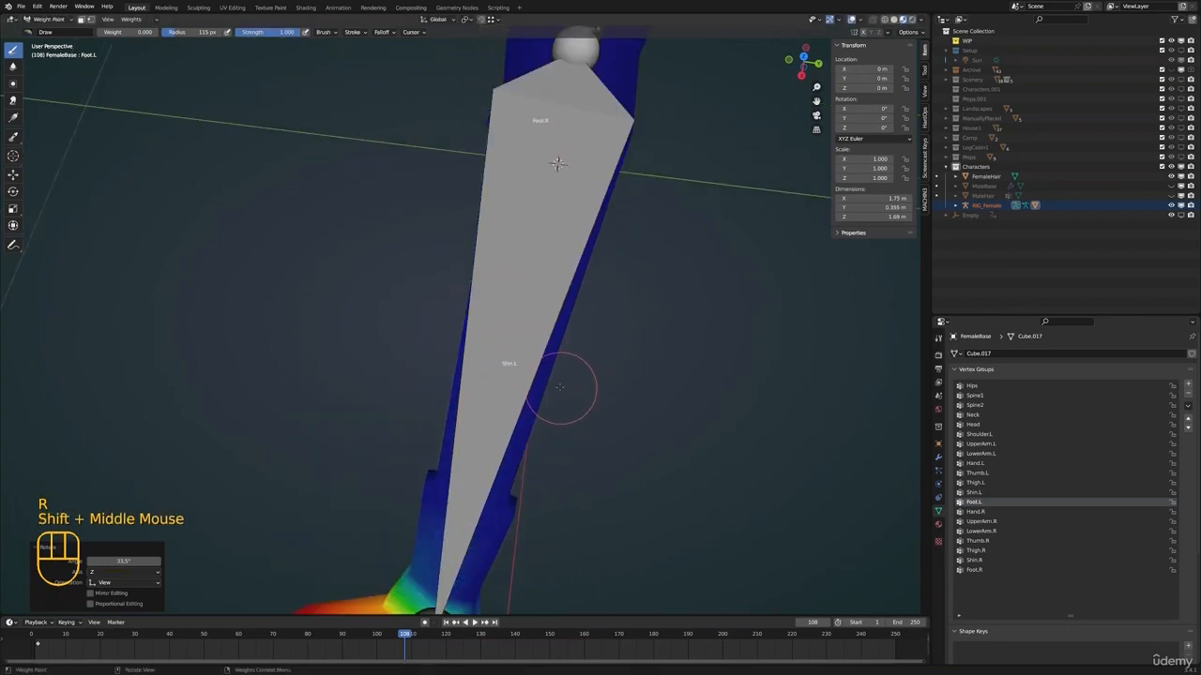
scroll(549, 392, down, 2)
shift+middle_drag(472, 347, 456, 405)
middle_drag(440, 375, 563, 309)
shift+middle_drag(563, 272, 574, 398)
middle_drag(574, 398, 518, 314)
click(595, 385)
shift+scroll(595, 382, up, 1)
middle_drag(492, 272, 505, 339)
ctrl+click(506, 385)
scroll(571, 382, up, 3)
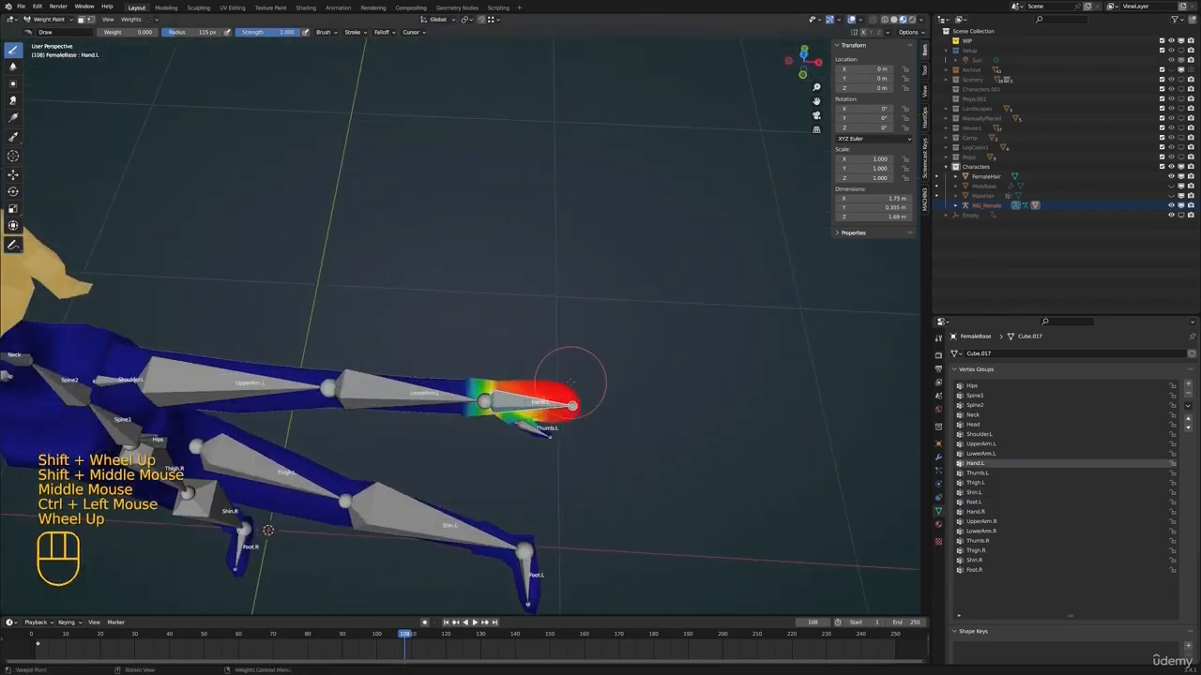
shift+middle_drag(572, 383, 518, 339)
shift+scroll(521, 341, down, 1)
scroll(523, 343, up, 4)
middle_drag(530, 345, 597, 356)
key(r)
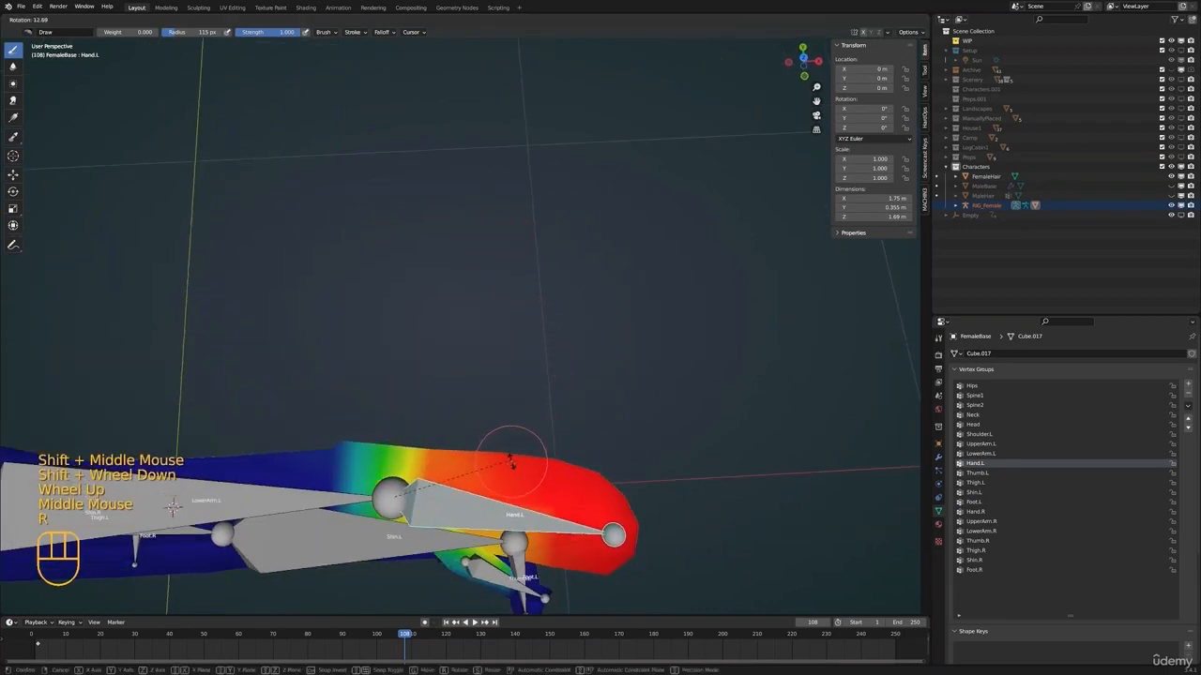
click(517, 434)
shift+middle_drag(516, 434, 512, 349)
Pick the Thumb.L bone and test-rotate it from different viewing angles to check the thumb deformation
ctrl+click(537, 478)
key(r)
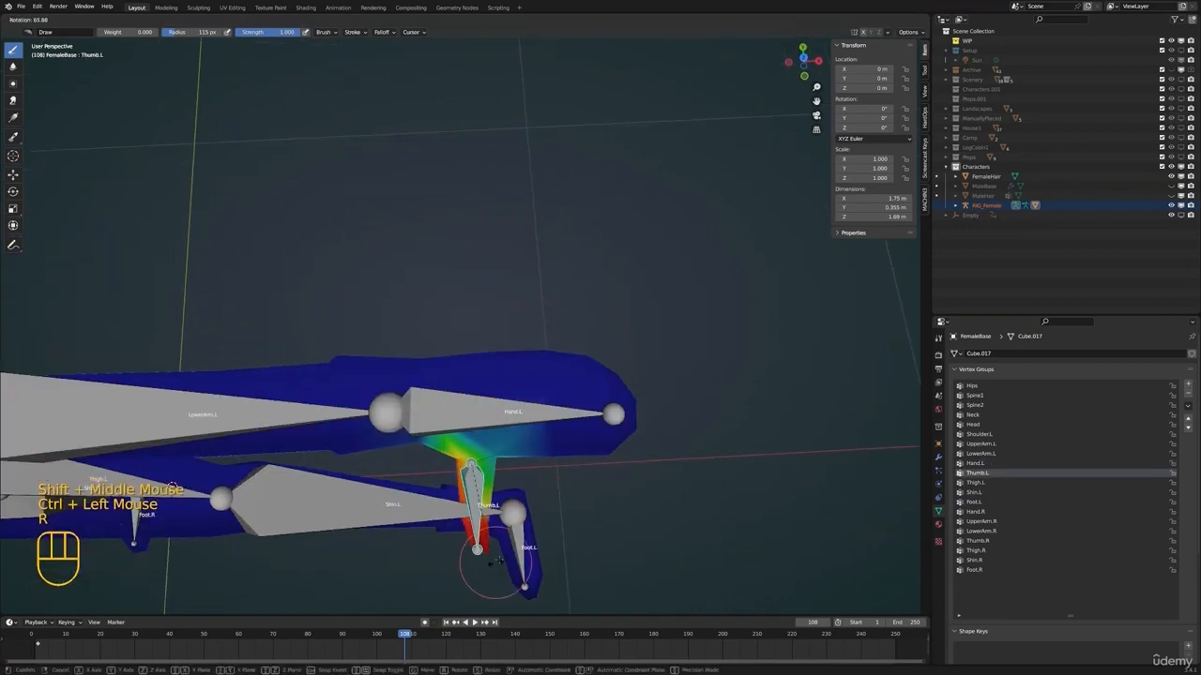
click(530, 511)
middle_drag(530, 511, 703, 313)
key(KP_Decimal)
scroll(595, 382, down, 3)
key(r)
right_click(579, 258)
scroll(587, 315, down, 1)
shift+middle_drag(703, 313, 771, 317)
scroll(629, 375, down, 2)
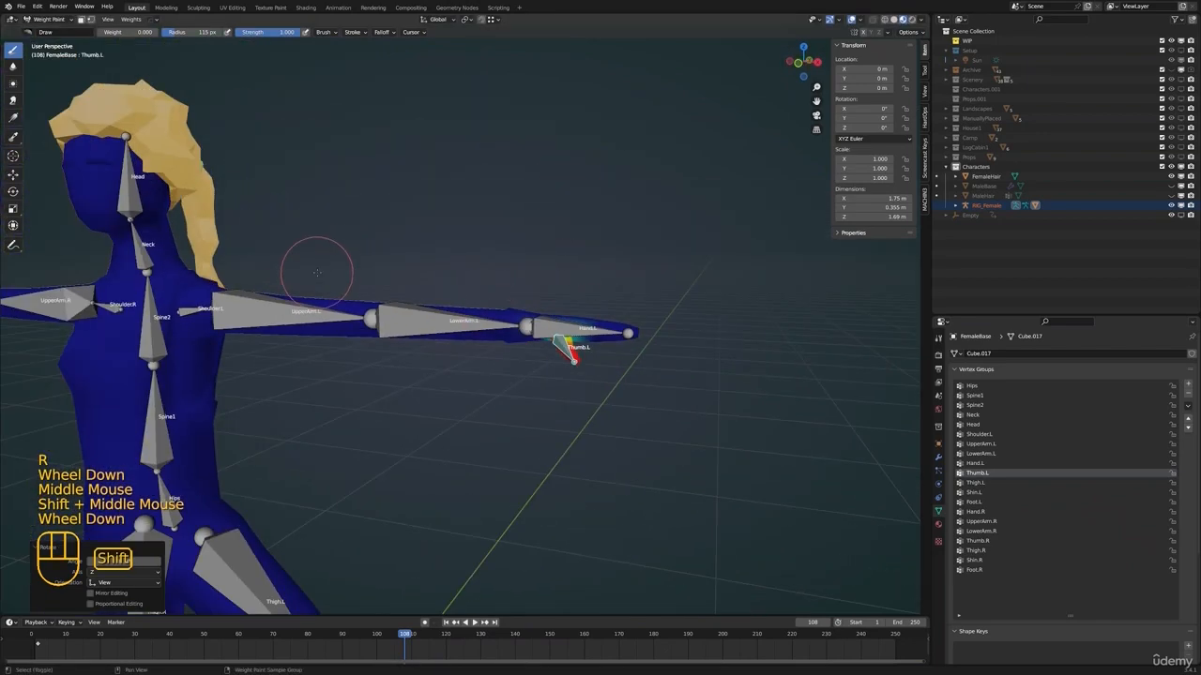
Pick another arm bone and test-rotate it, cancelling the rotation
shift+middle_drag(316, 273, 657, 366)
ctrl+click(390, 260)
scroll(390, 260, down, 2)
middle_drag(392, 263, 587, 354)
key(r)
right_click(422, 328)
shift+middle_drag(420, 329, 580, 395)
Pick the Thigh.R bone, test-rotate the right leg outward and forward, and undo both rotations
ctrl+click(502, 366)
scroll(502, 366, down, 1)
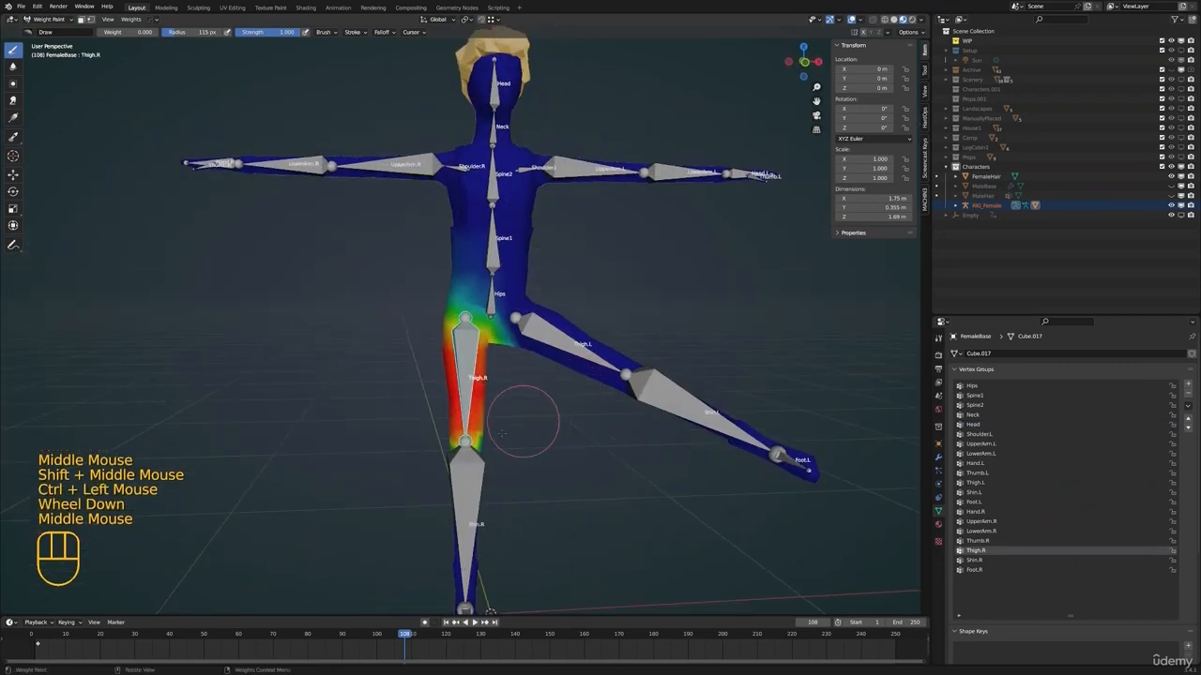
key(r)
click(418, 445)
scroll(346, 463, down, 2)
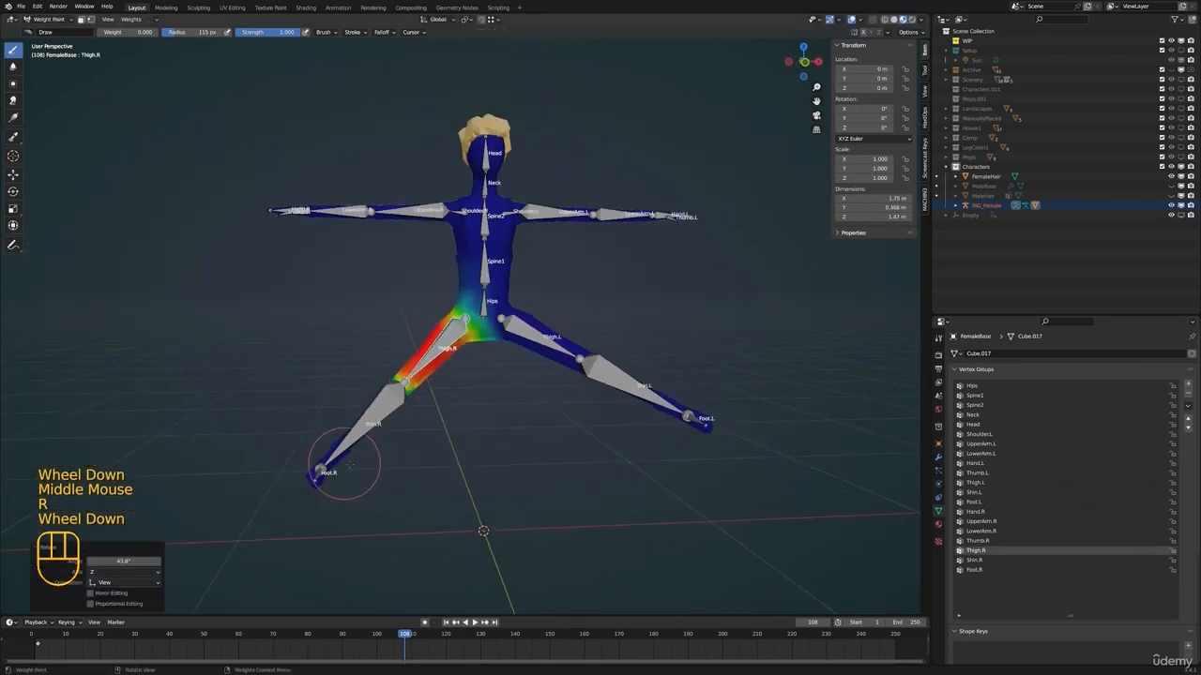
middle_drag(328, 422, 437, 443)
key(r)
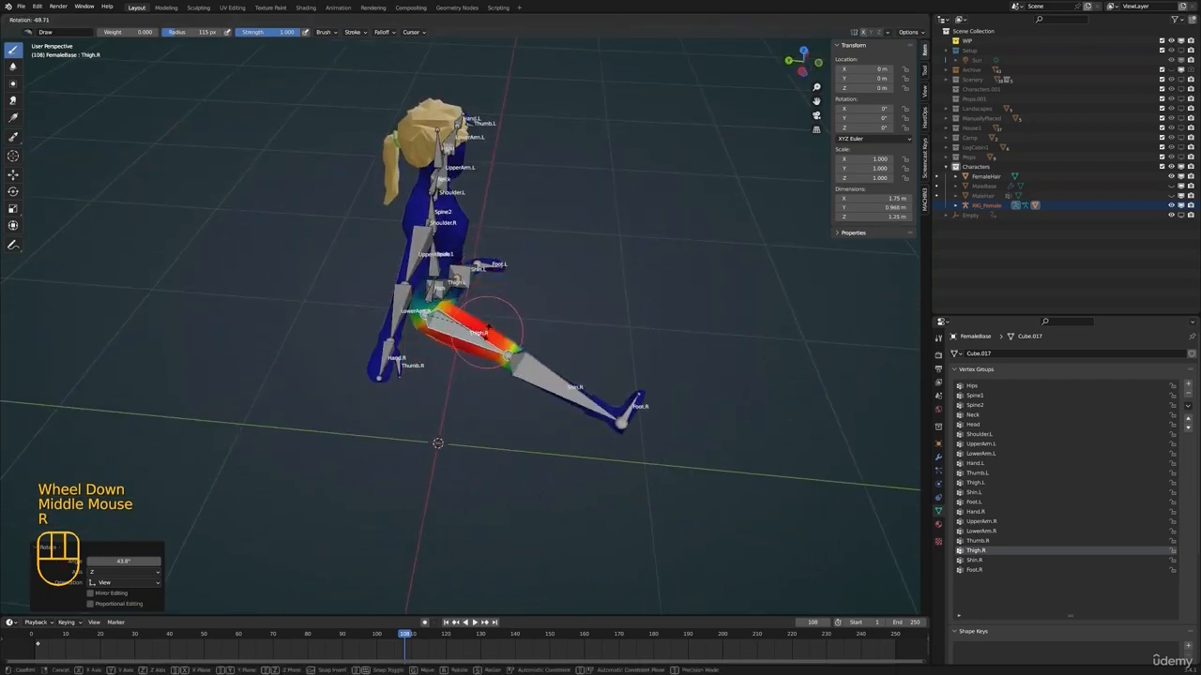
click(496, 323)
middle_drag(497, 319, 538, 298)
key(ctrl+z)
key(ctrl+z)
Select all bones and reset the raised left leg to its rest pose
scroll(550, 350, down, 1)
key(a)
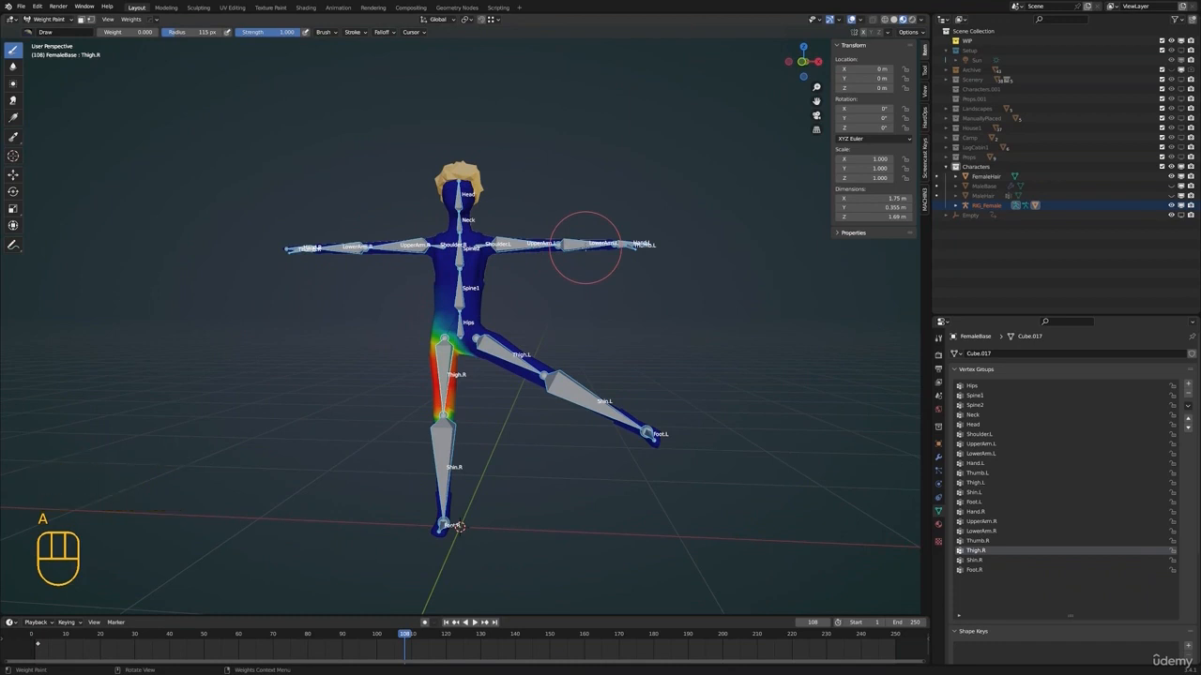
middle_drag(565, 242, 593, 286)
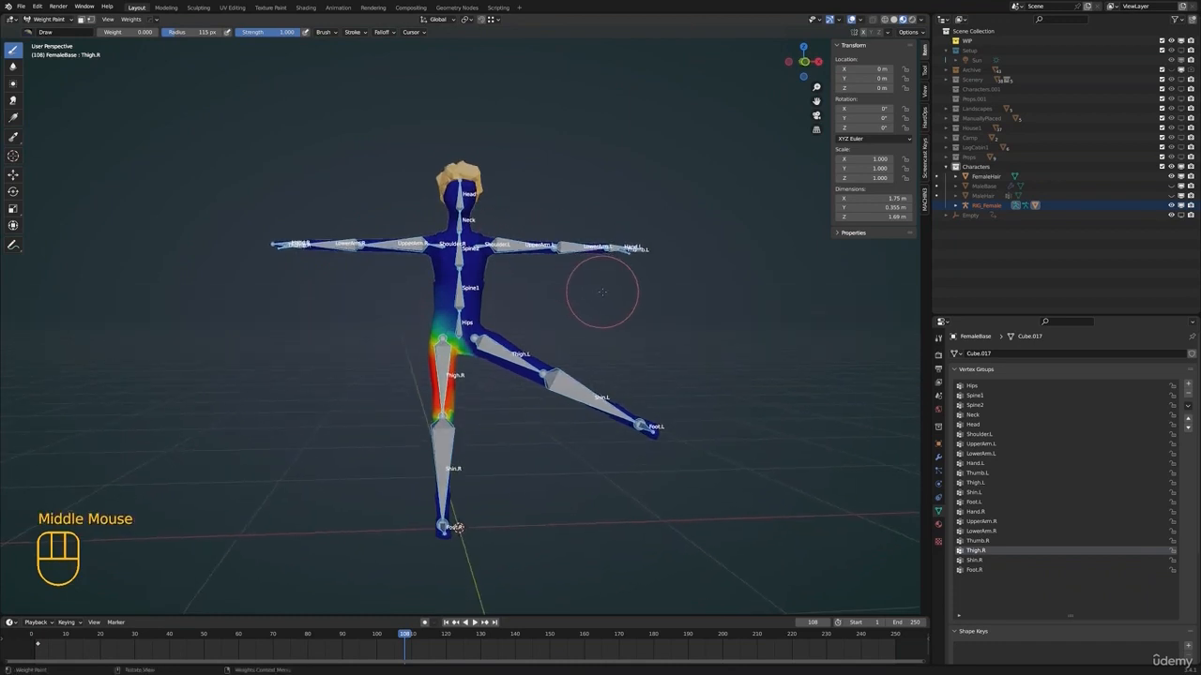
key(alt+r)
key(alt+g)
key(alt+r)
key(alt+g)
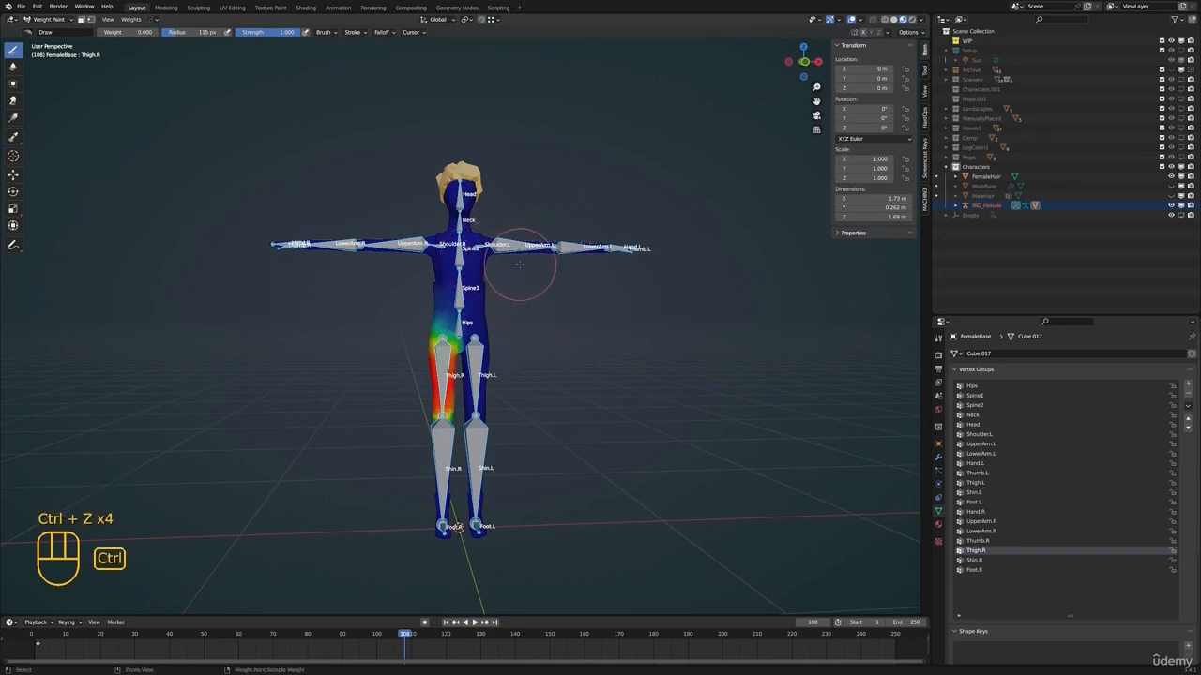
Pick the Thigh.L bone and rotate the left leg outward by -47.9° to check the hip deformation
click(500, 356)
ctrl+click(481, 365)
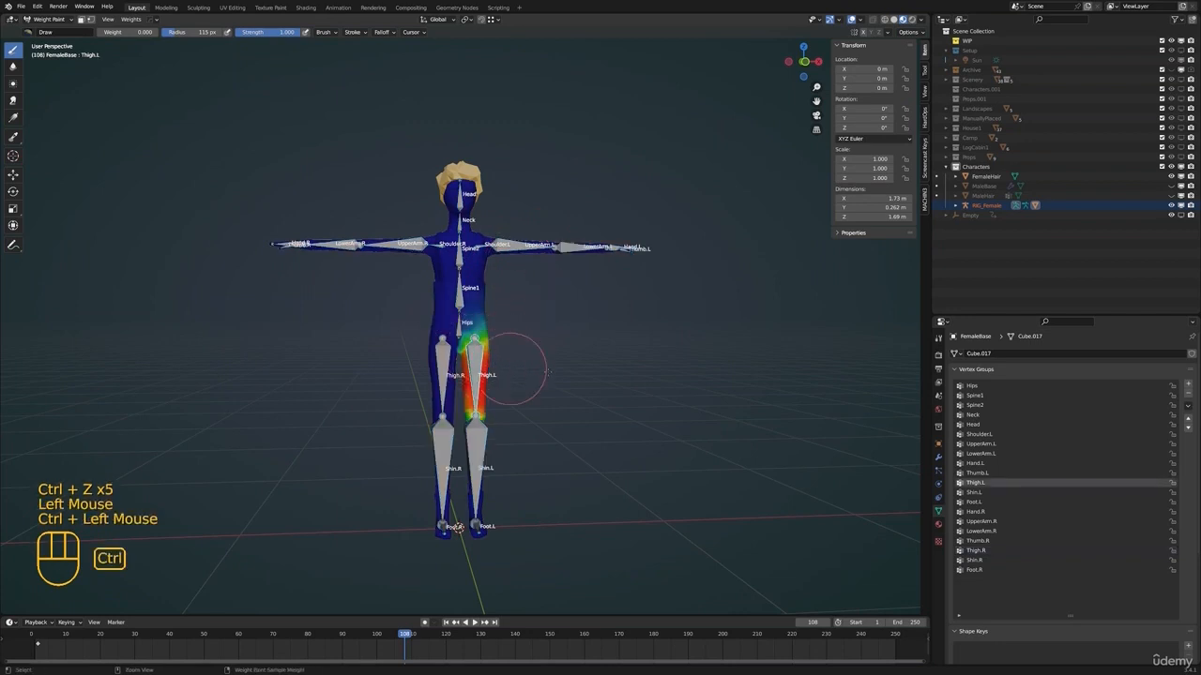
key(e)
key(r)
click(643, 262)
mouse_move(524, 308)
shift+middle_down()
mouse_move(495, 312)
mouse_move(511, 302)
shift+middle_up()
scroll(493, 314, up, 2)
middle_drag(511, 302, 571, 272)
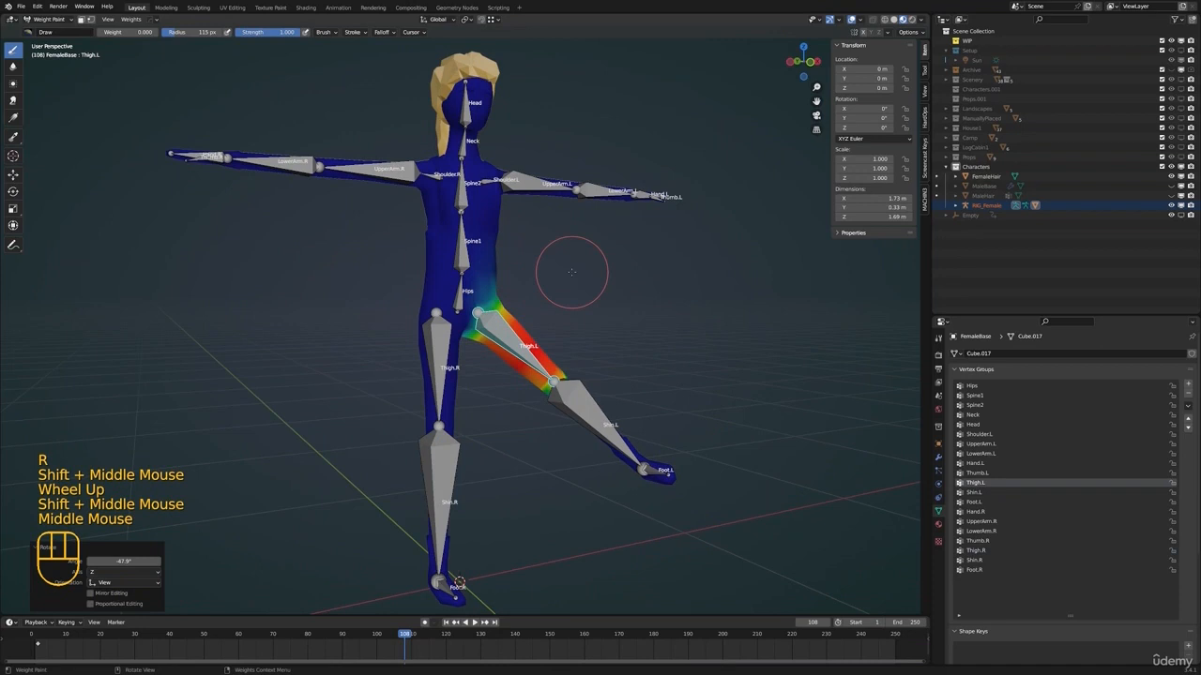
Leave weight painting of the female mesh for Object Mode and select the RIG_Female armature
key(Tab)
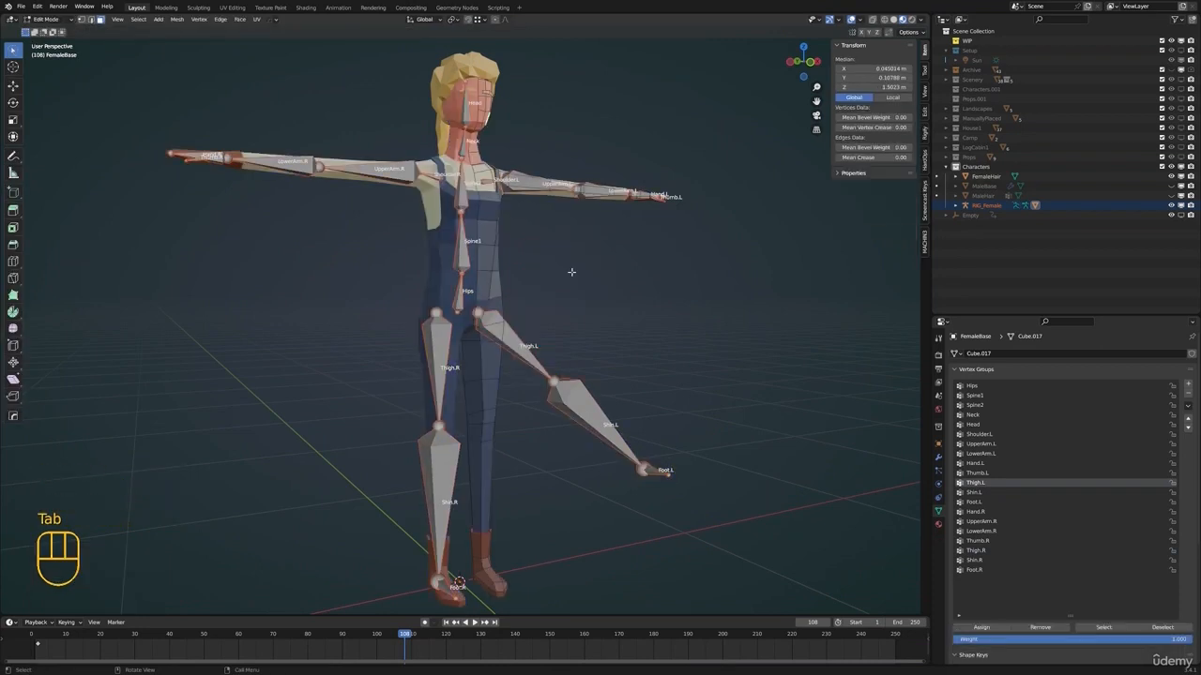
middle_drag(581, 286, 525, 319)
key(Tab)
key(ctrl+z)
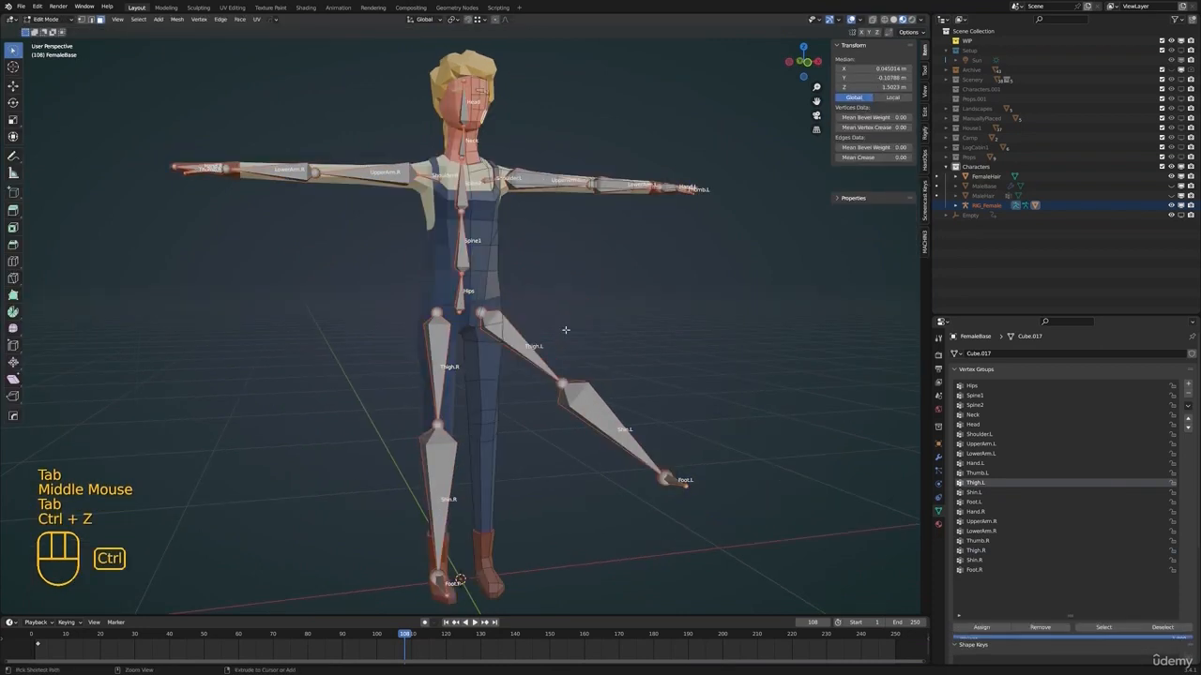
key(ctrl+Tab)
click(517, 342)
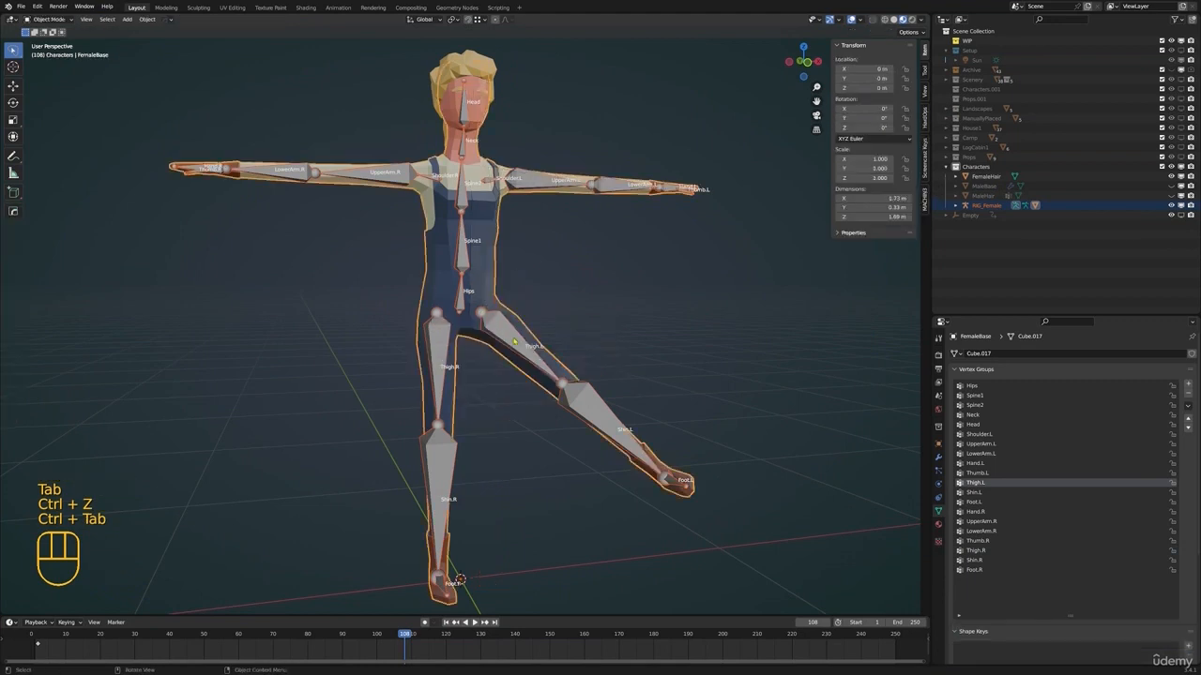
click(480, 303)
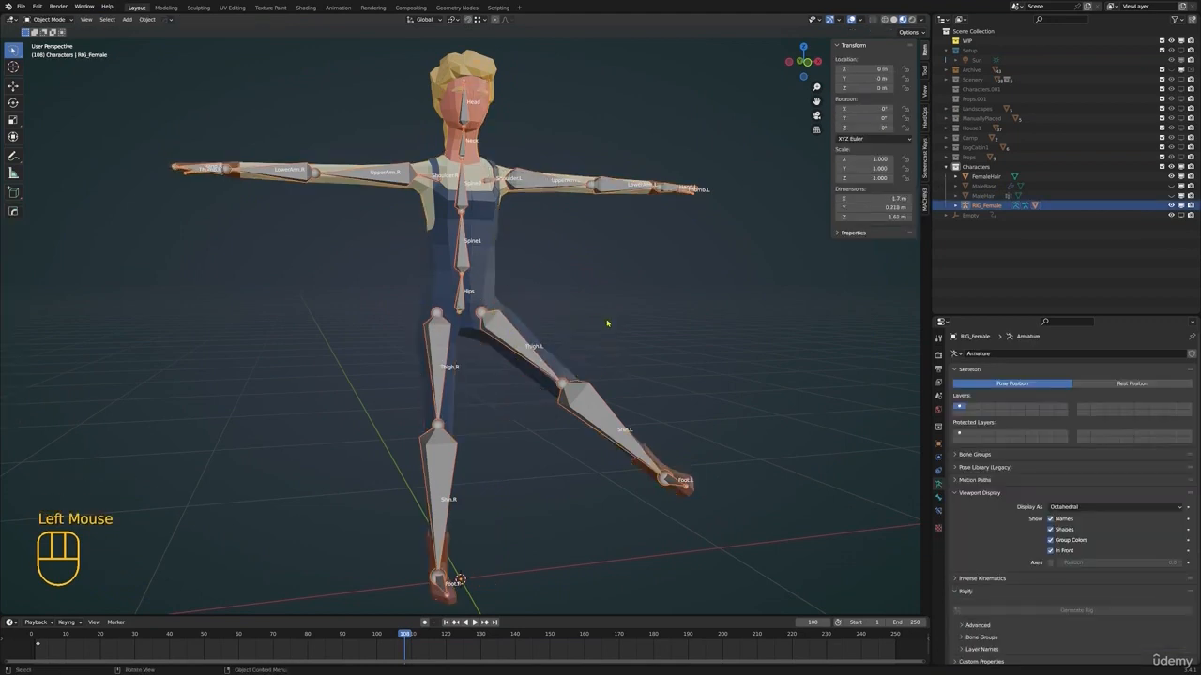
Examine the armature's rest position in Edit Mode and return to Object Mode
key(Tab)
shift+scroll(516, 338, down, 1)
shift+middle_drag(517, 338, 516, 265)
scroll(549, 278, down, 2)
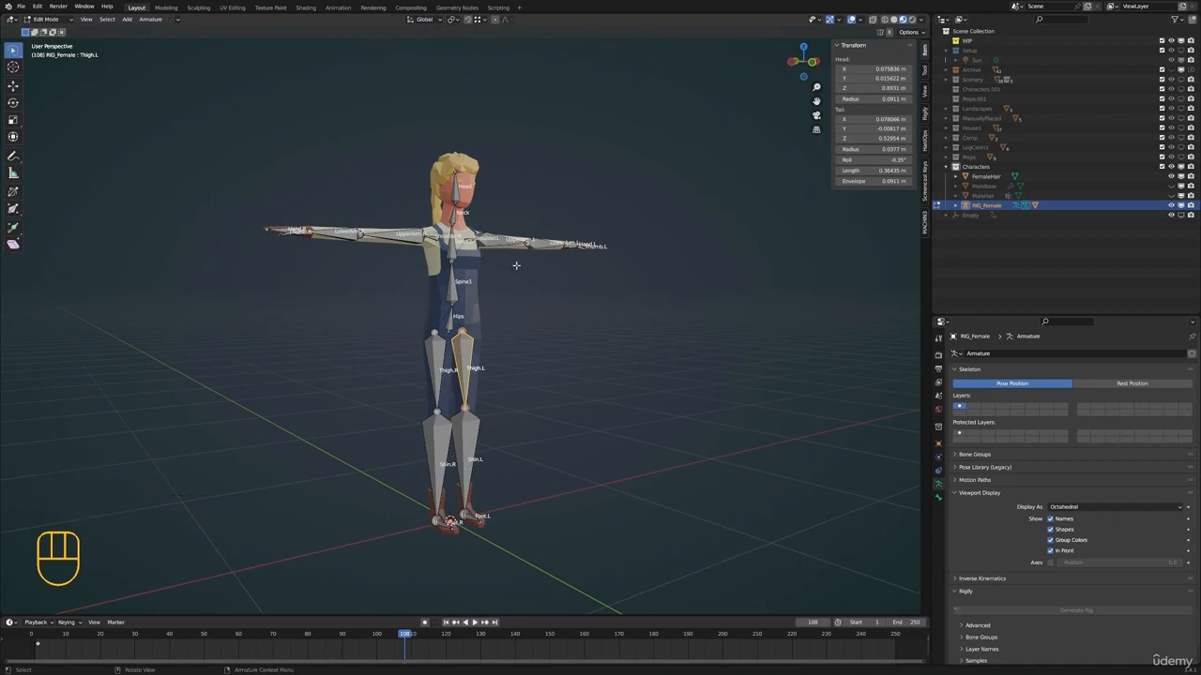
middle_drag(578, 227, 572, 267)
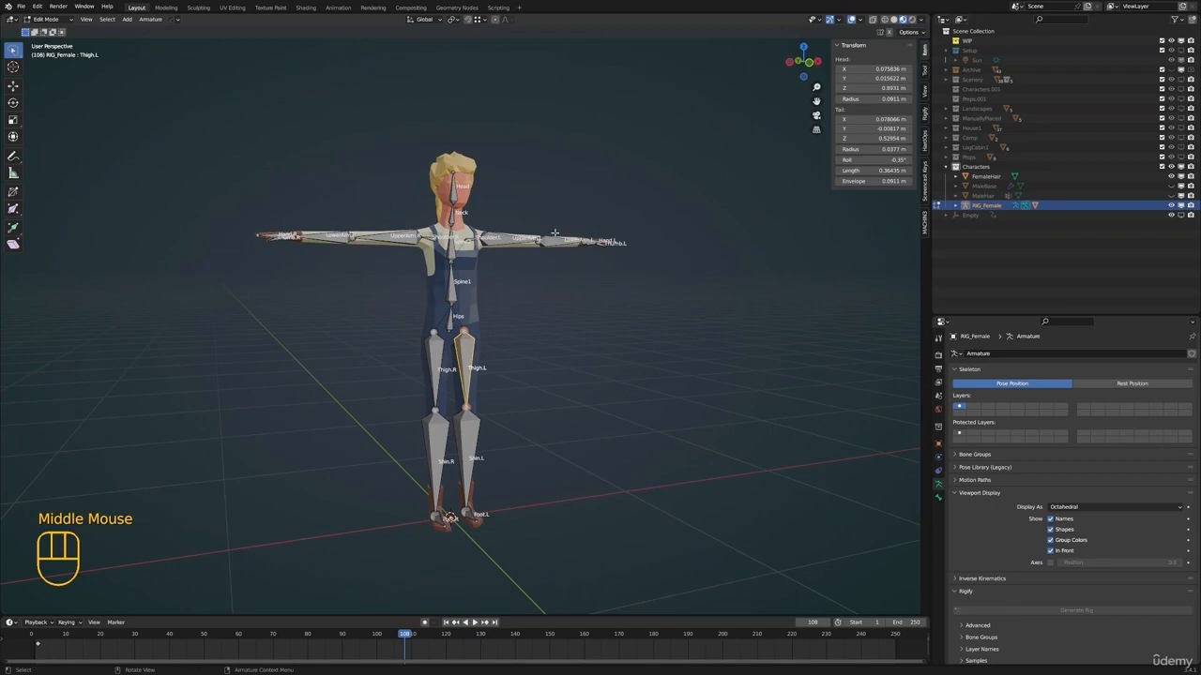
key(Tab)
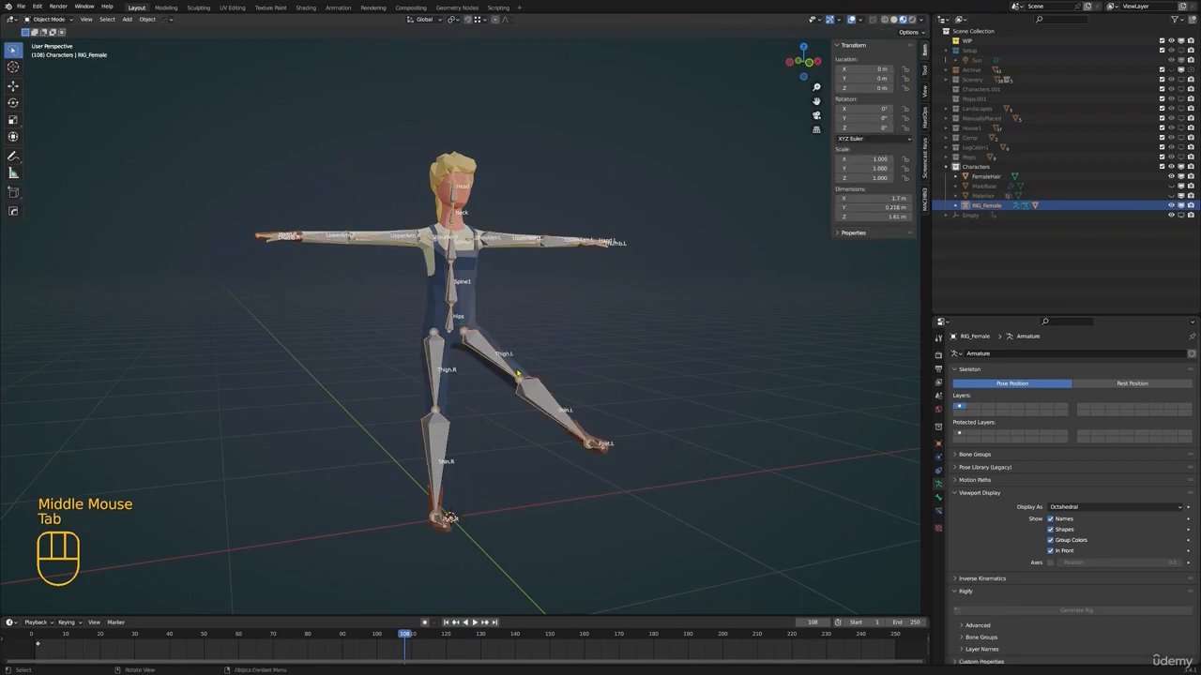
Switch RIG_Female to Pose Mode and bend the left knee by rotating the Shin.L bone -81.2°
middle_drag(517, 373, 534, 413)
key(ctrl+Tab)
click(555, 410)
key(r)
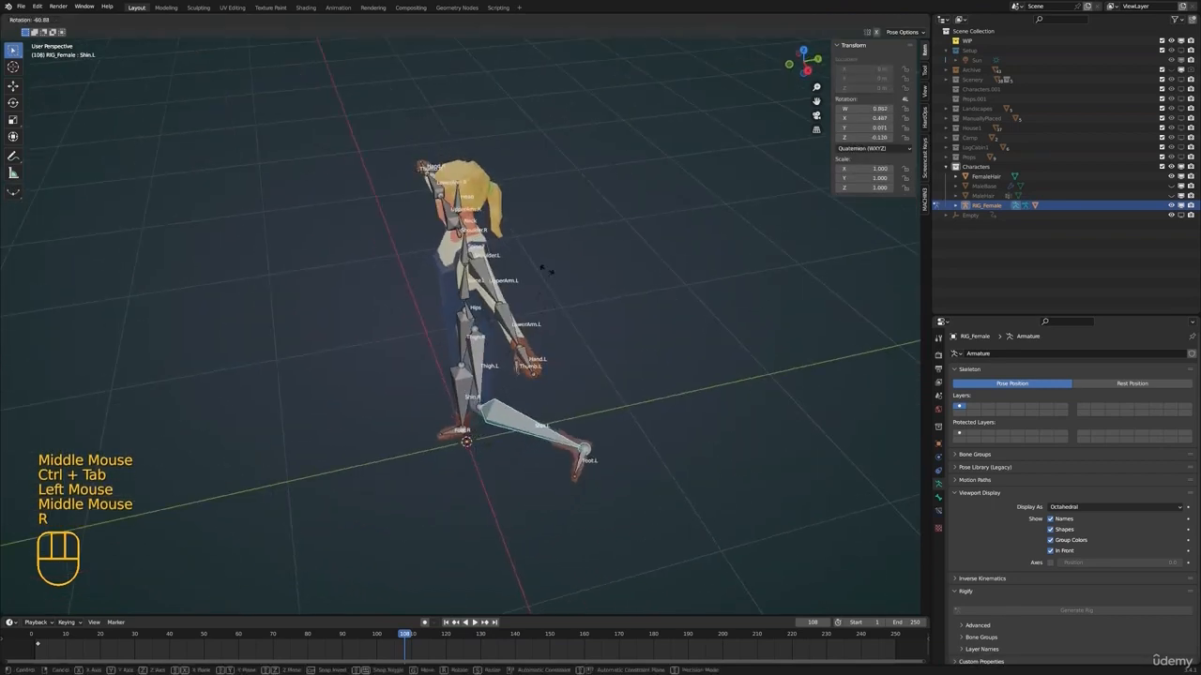
click(497, 260)
middle_drag(412, 349, 516, 320)
middle_drag(516, 320, 563, 281)
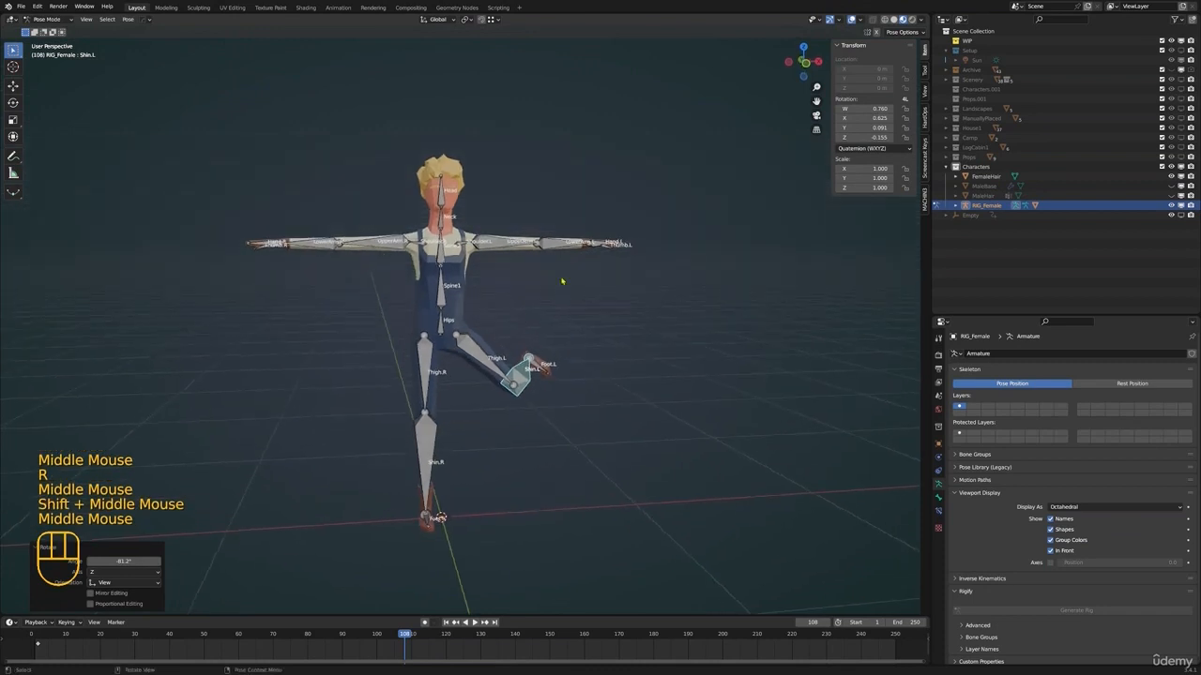
Compare the bent-knee pose with the armature's rest position in Edit Mode and return to Pose Mode
key(Tab)
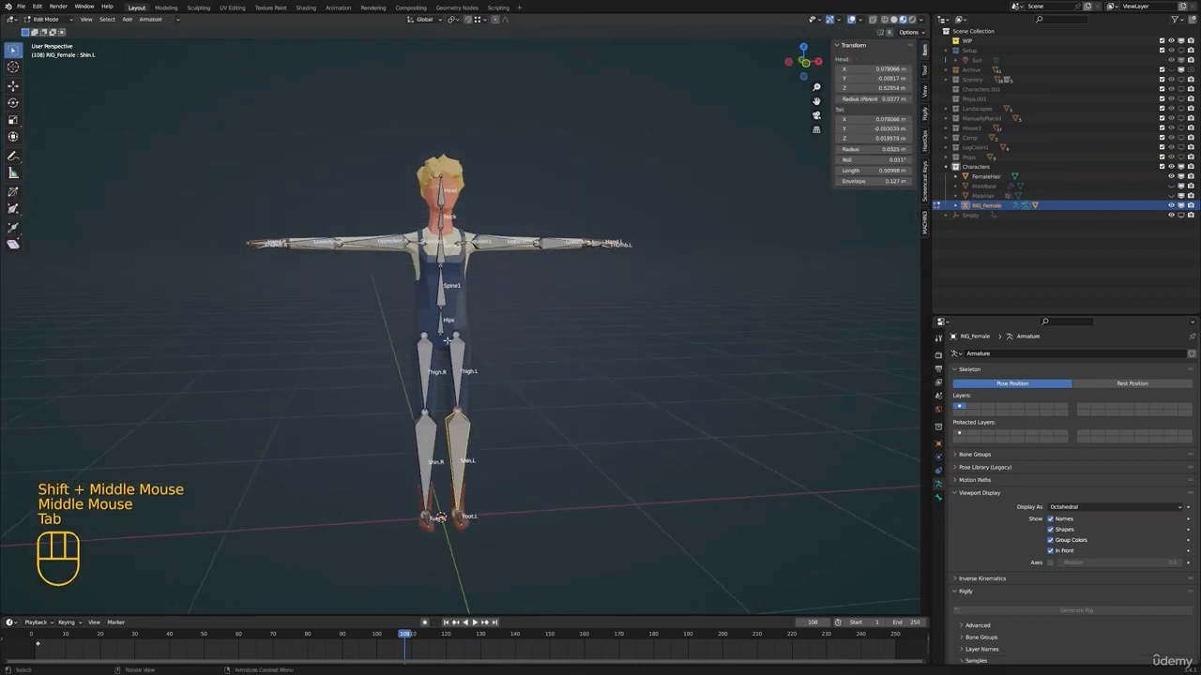
scroll(474, 310, up, 2)
shift+middle_drag(488, 375, 574, 253)
key(Tab)
Select all bones, clear their rotation and location, and return the armature to Object Mode
scroll(499, 349, down, 1)
scroll(574, 253, down, 1)
key(a)
key(alt+r)
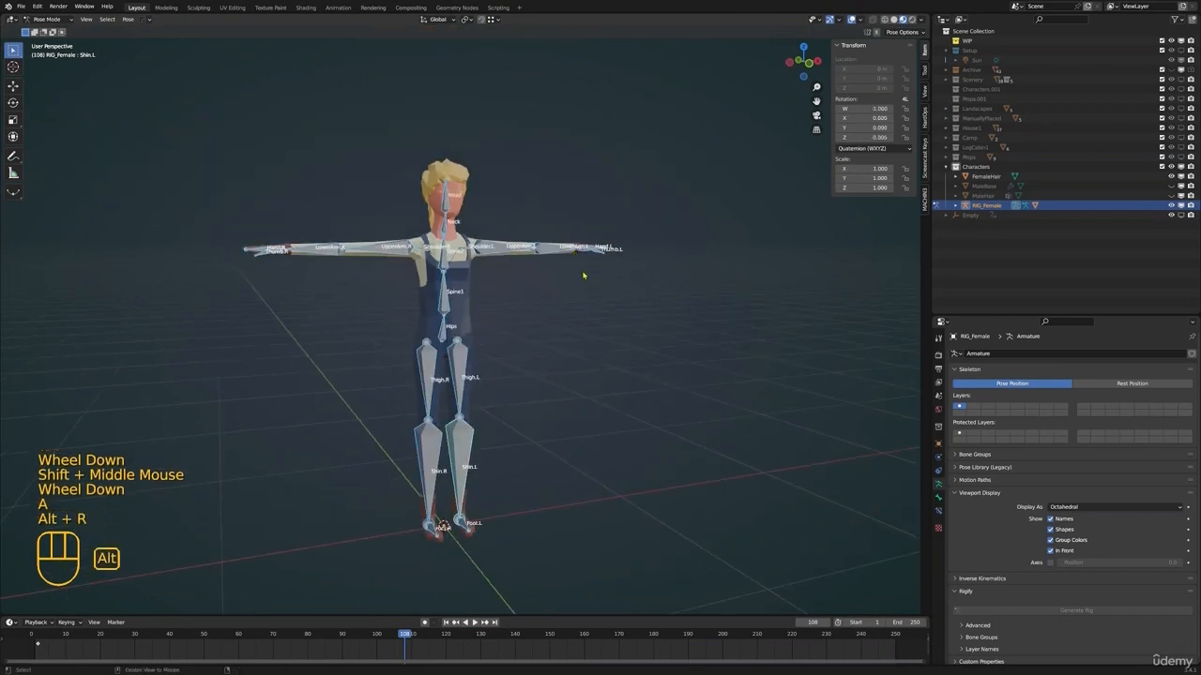
key(alt+g)
shift+middle_drag(467, 277, 764, 209)
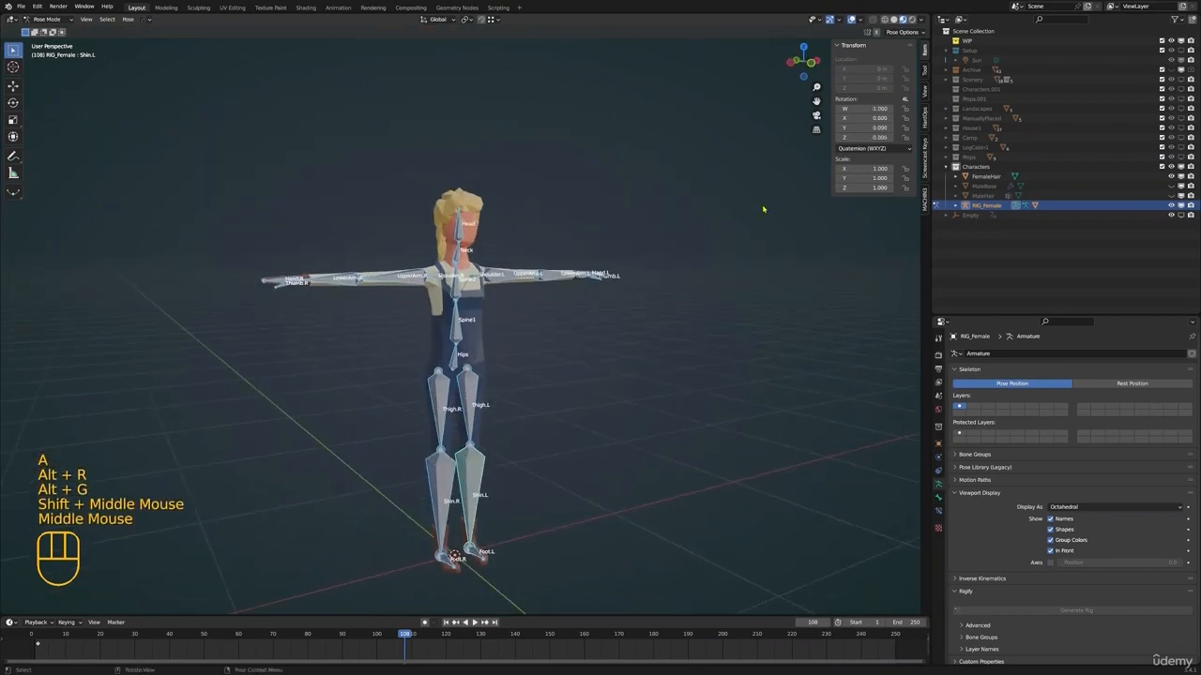
click(524, 264)
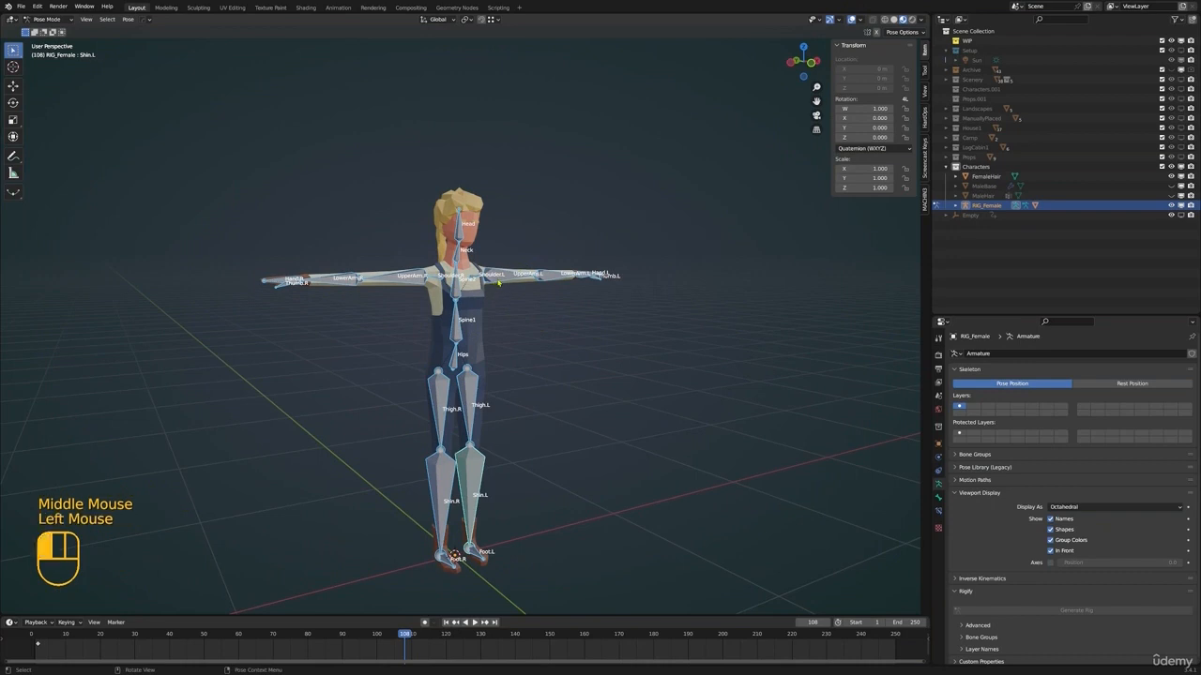
key(ctrl+Tab)
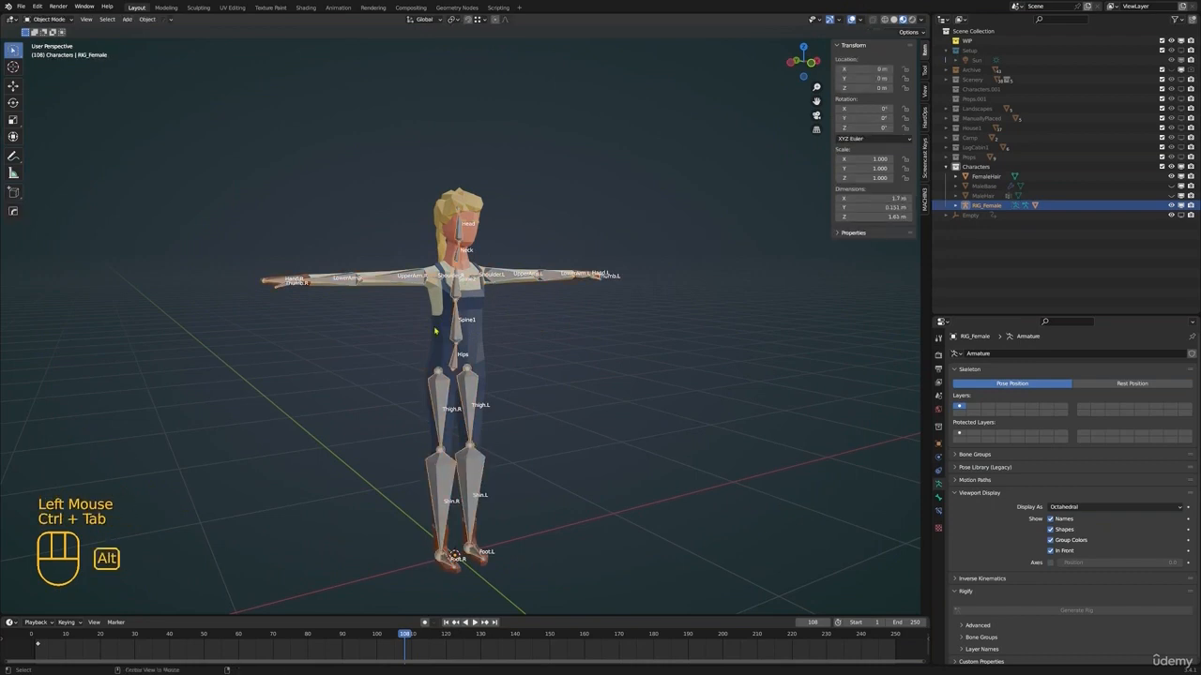
Duplicate the RIG_Female armature in place and rename the copy RIG_Male
key(alt+a)
middle_drag(434, 330, 478, 354)
click(488, 359)
key(shift+d)
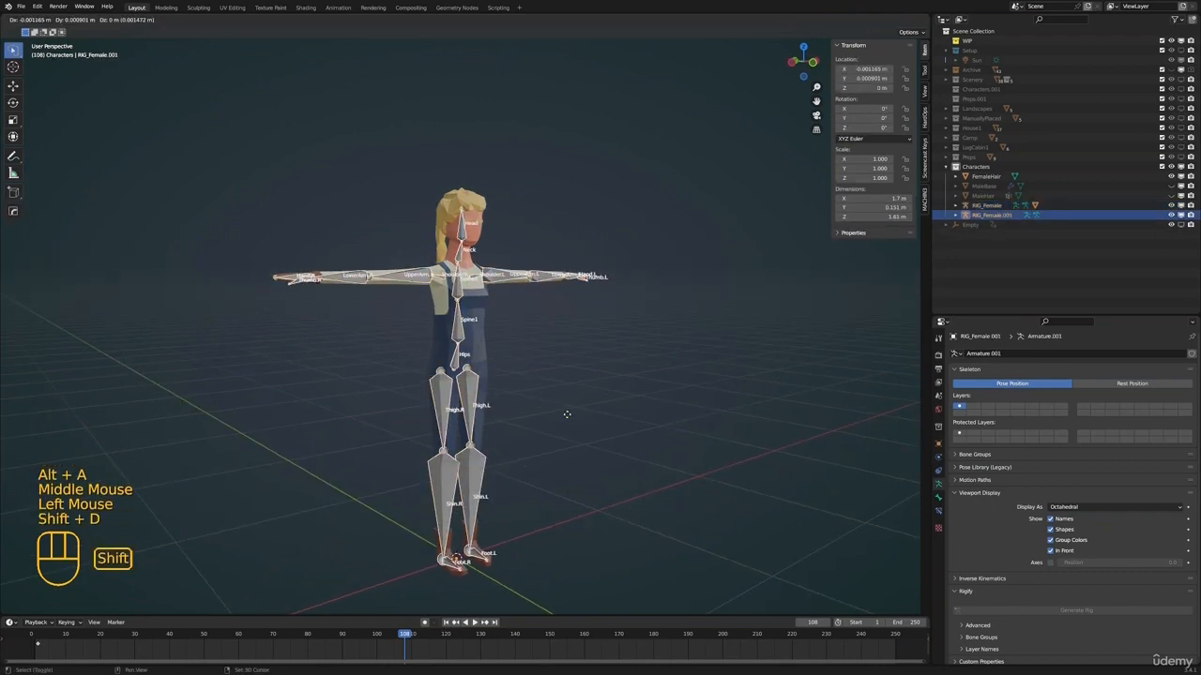
key(Escape)
double_click(1000, 215)
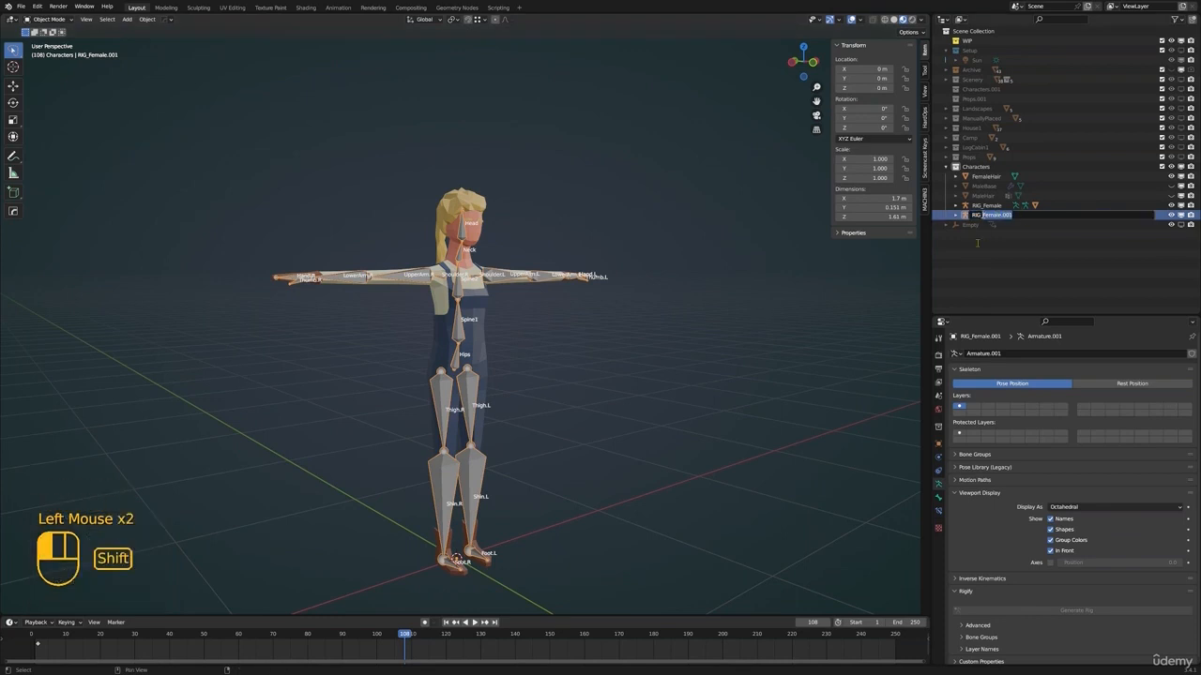
text(RIG_Male)
key(Return)
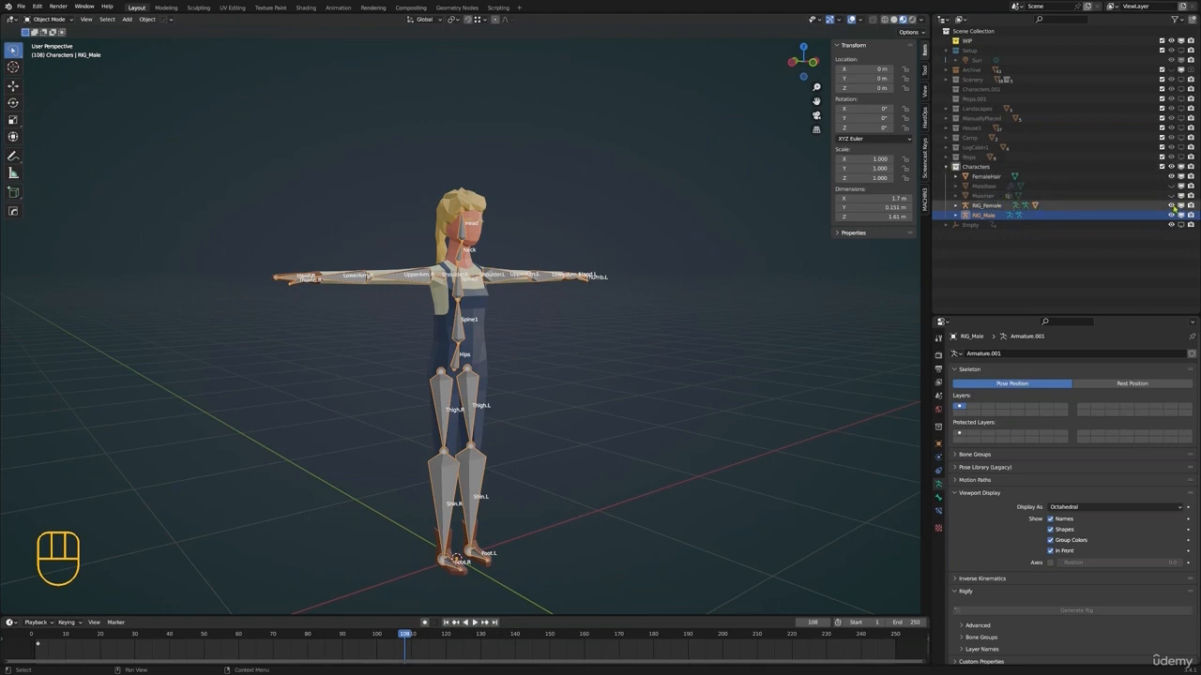
Hide RIG_Female and FemaleHair, and show the MaleBase and MaleHair objects
click(1171, 205)
click(1170, 177)
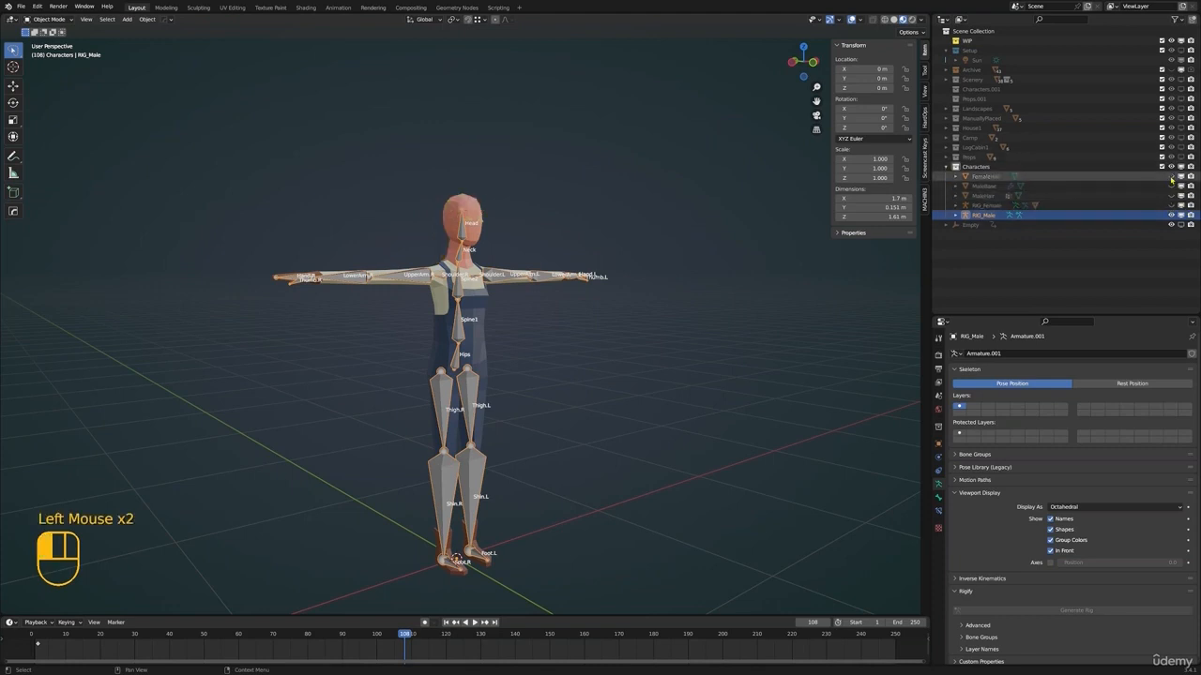
click(1171, 185)
click(1170, 195)
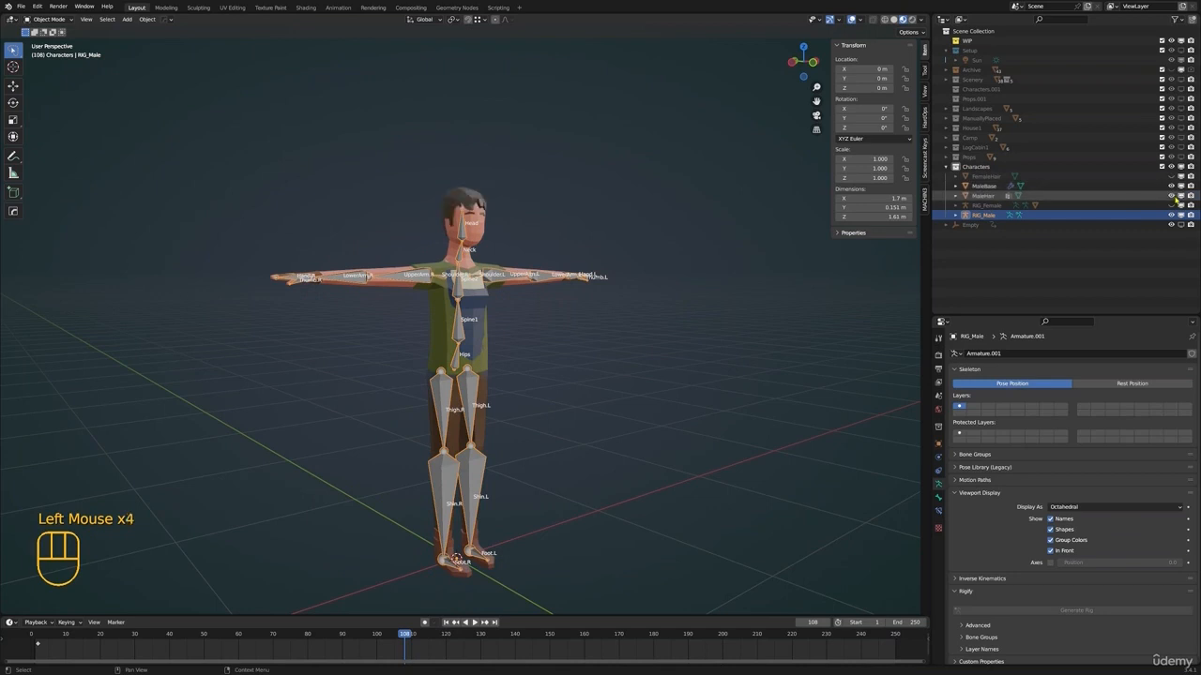
Parent the MaleBase mesh to the RIG_Male armature with automatic weights
click(1083, 186)
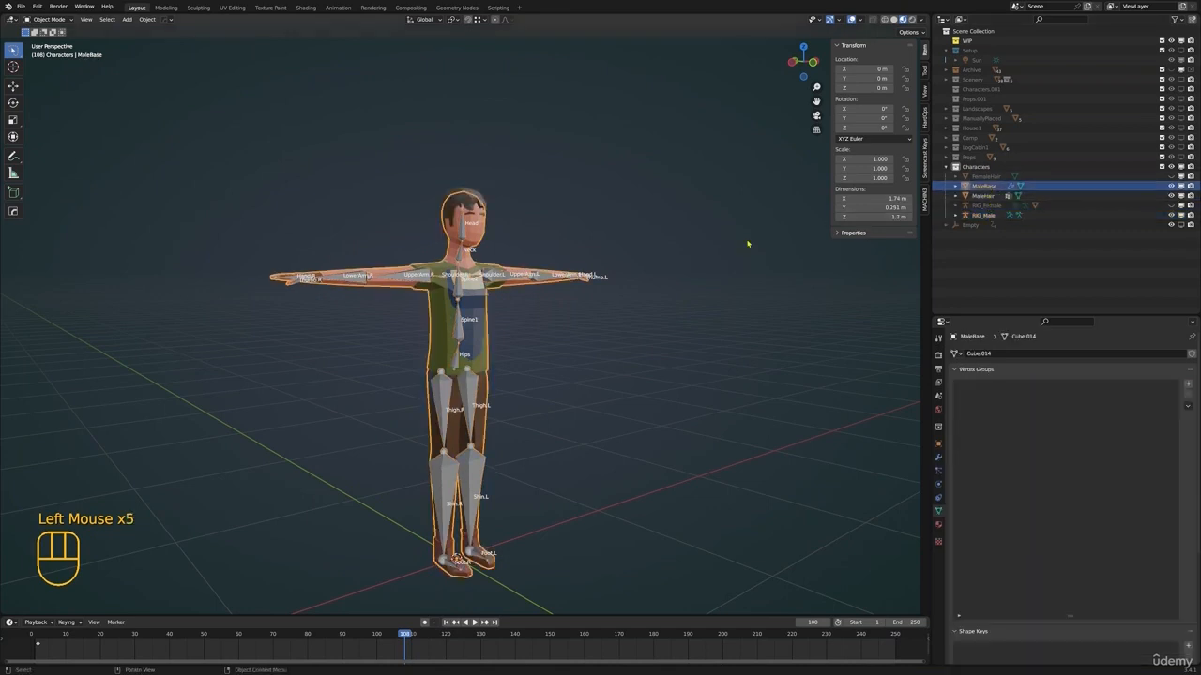
shift+middle_drag(425, 252, 426, 243)
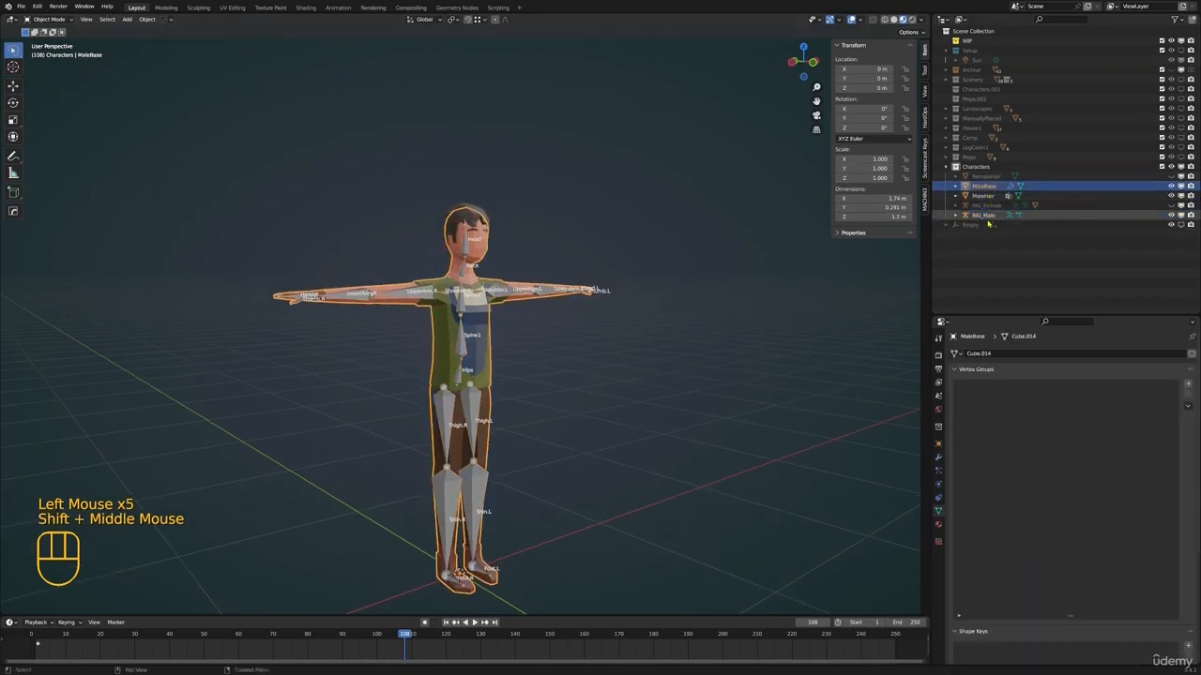
shift+middle_drag(531, 261, 555, 280)
shift+click(536, 272)
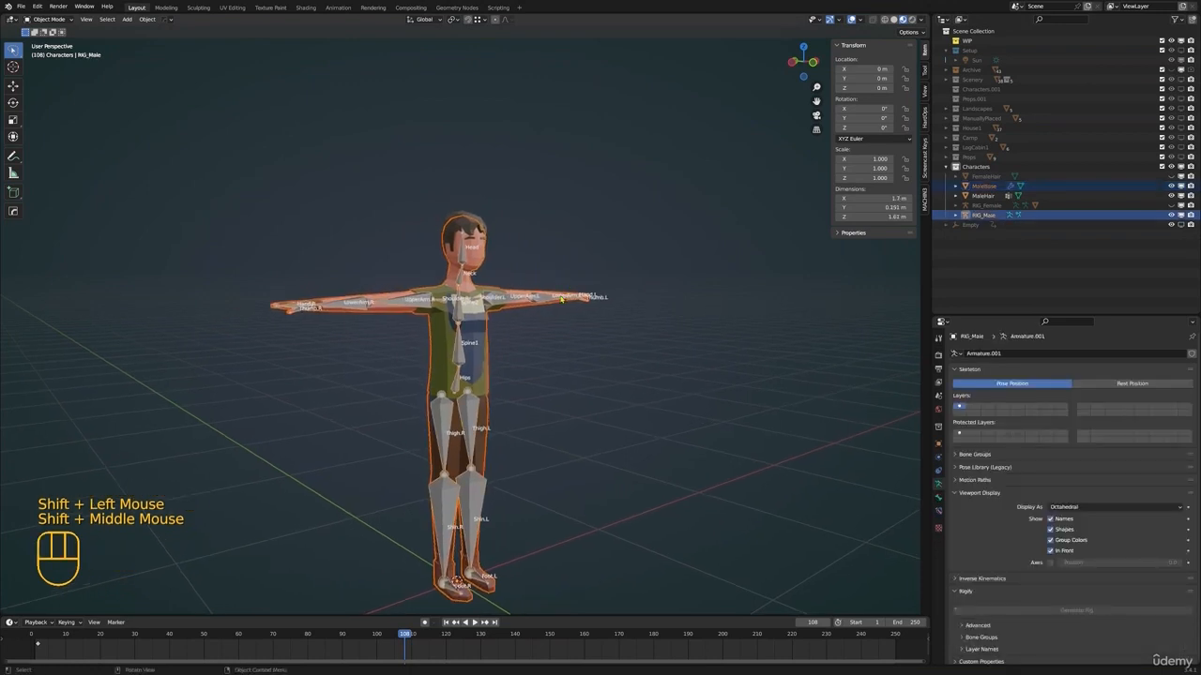
key(ctrl+p)
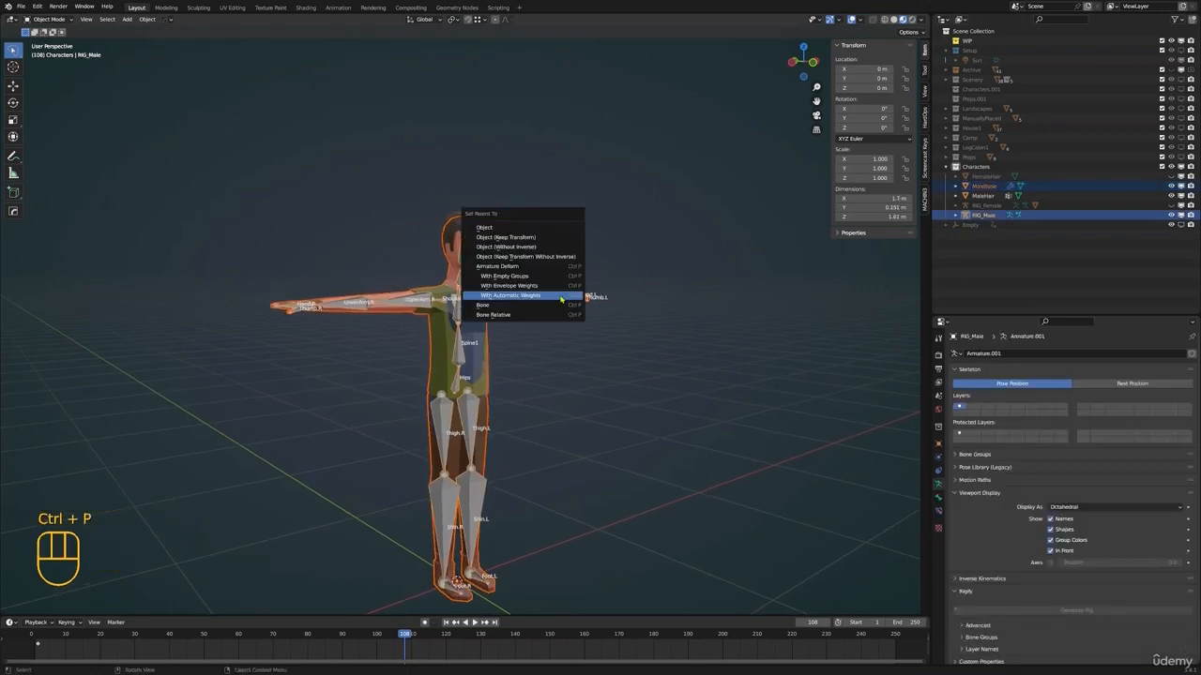
click(561, 296)
Expand the RIG_Male and RIG_Female hierarchies and hide the FemaleBase mesh that overlaps the male body
shift+middle_drag(498, 344, 525, 337)
mouse_move(525, 338)
middle_down()
mouse_move(550, 328)
mouse_move(525, 332)
middle_up()
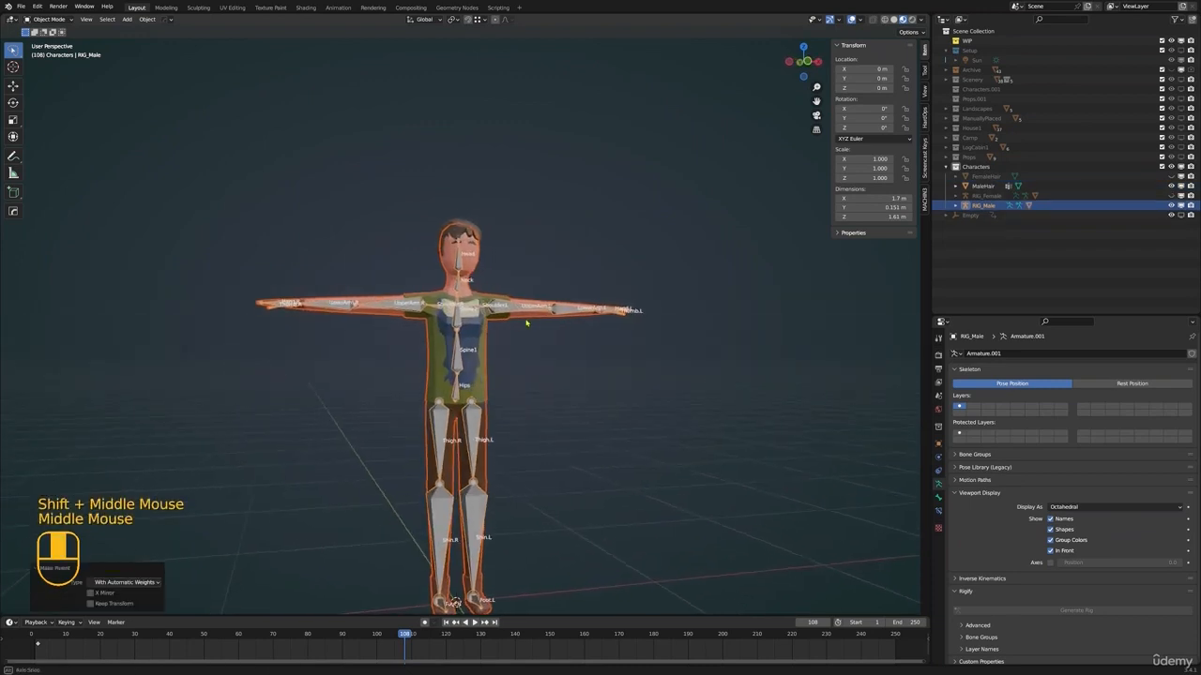
scroll(521, 367, up, 2)
scroll(520, 367, up, 3)
click(494, 317)
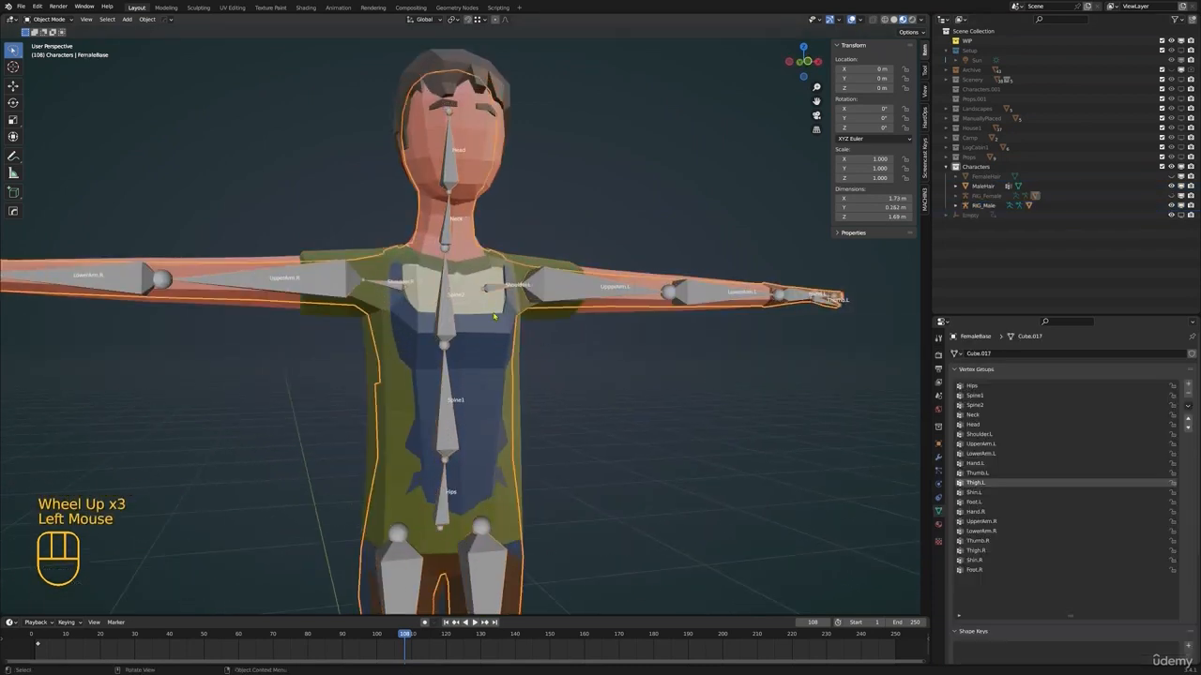
click(954, 206)
click(956, 196)
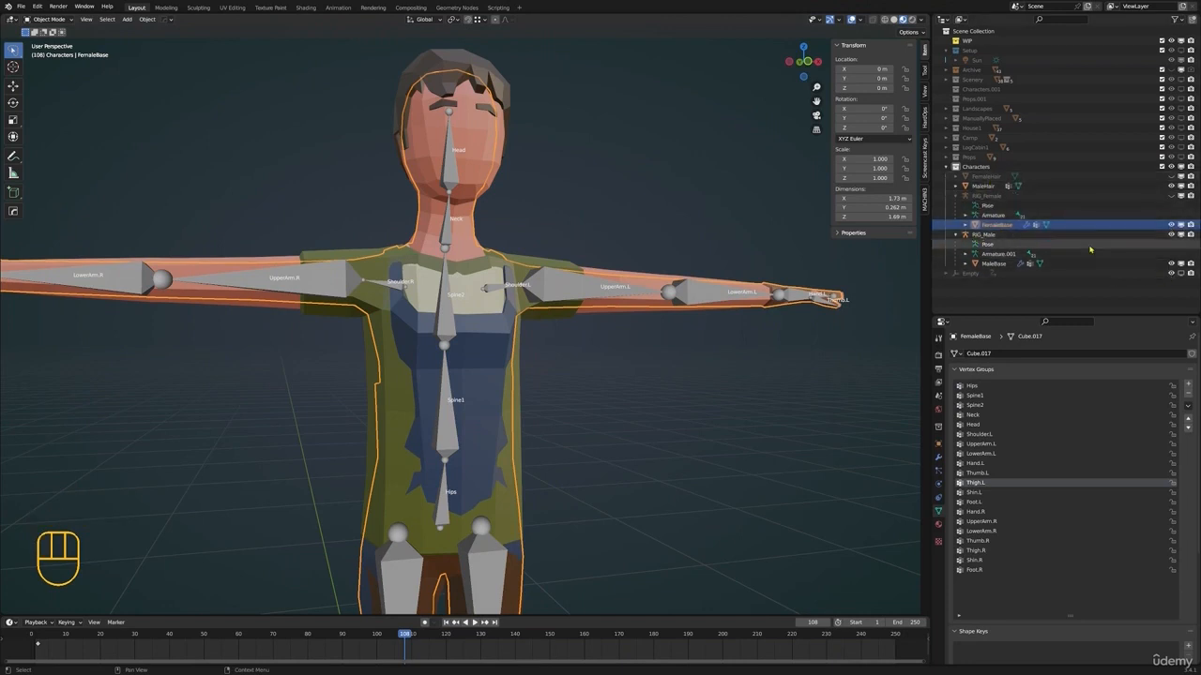
click(1171, 226)
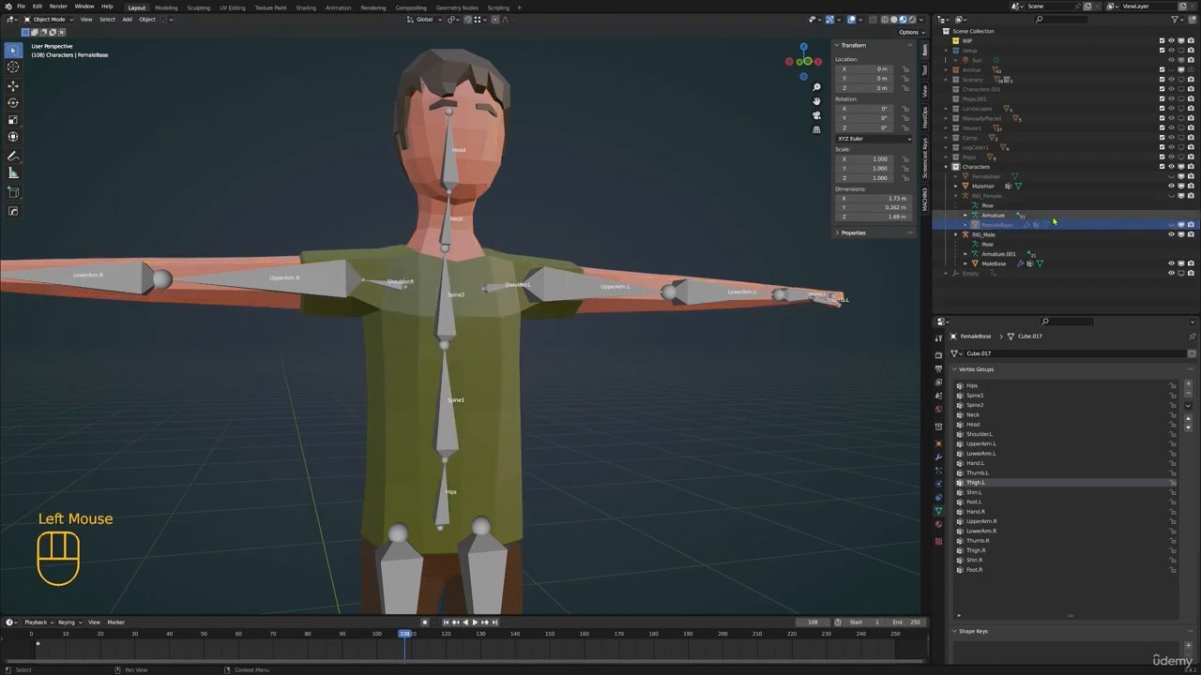
Select the RIG_Male armature, check its bone alignment inside the male body from the side, and enter Edit Mode
click(983, 235)
scroll(581, 300, down, 3)
shift+middle_drag(572, 310, 602, 294)
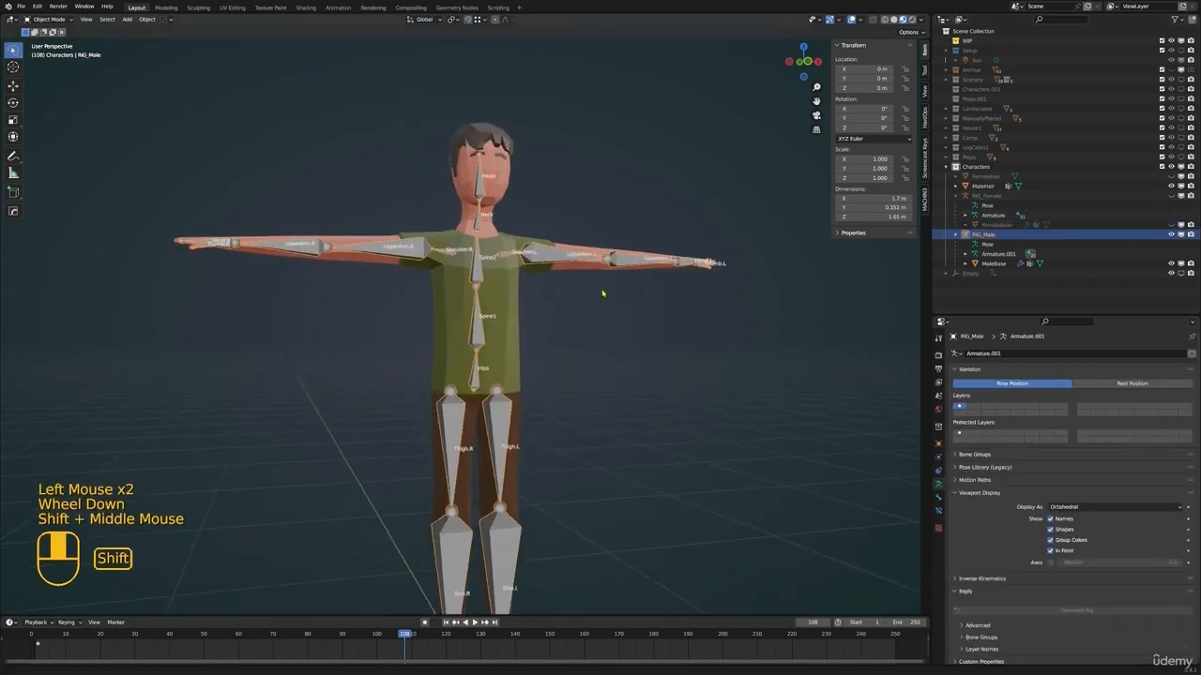
scroll(602, 294, down, 3)
middle_drag(539, 347, 423, 266)
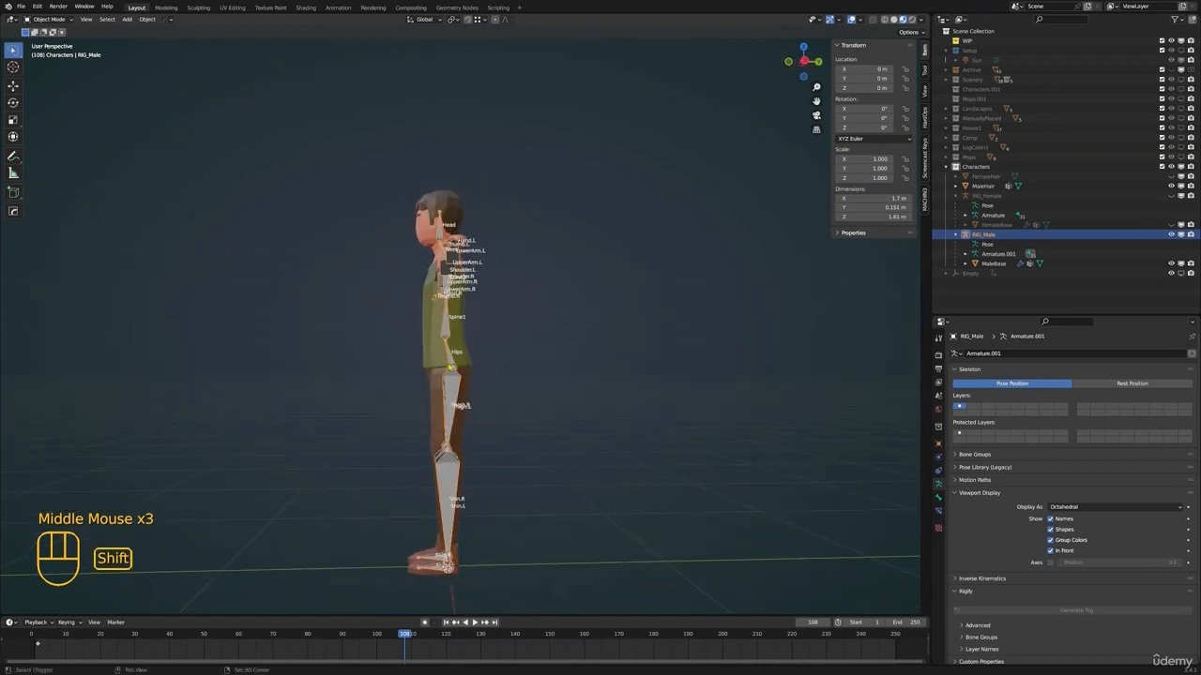
shift+middle_drag(456, 366, 508, 321)
scroll(508, 321, up, 1)
middle_drag(507, 320, 511, 319)
key(Tab)
Move the upper joints of both thigh bones about 0.017 m forward along Y in the right side view
click(601, 318)
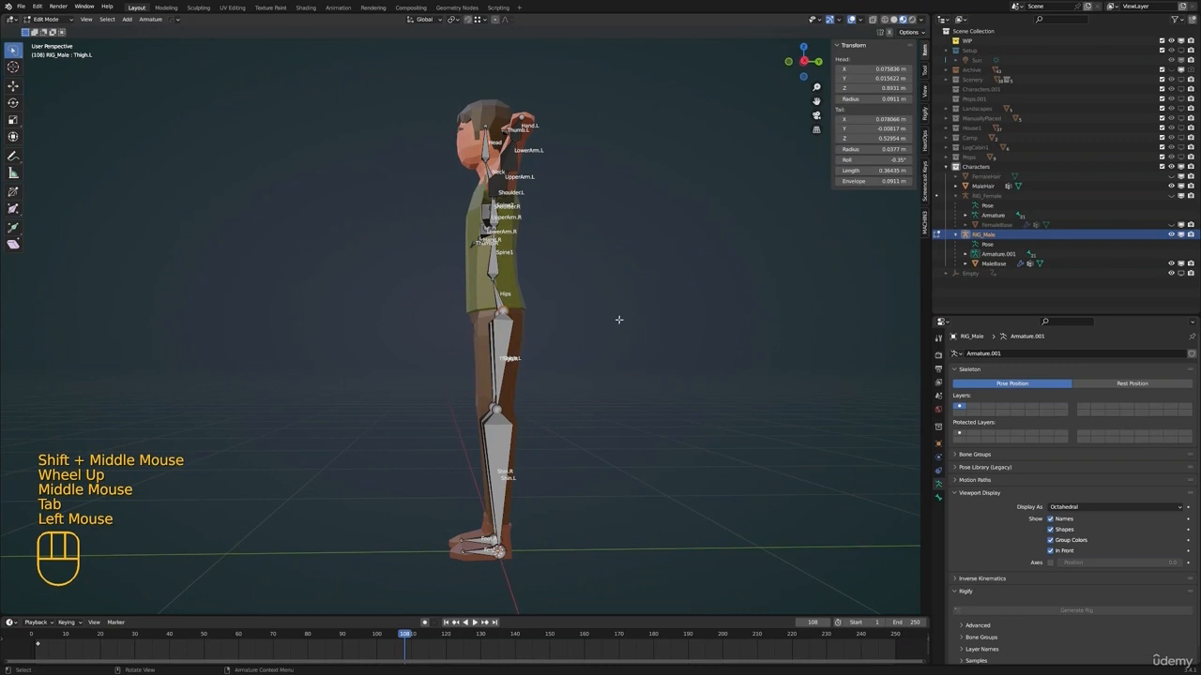
middle_drag(631, 310, 529, 341)
scroll(529, 342, down, 1)
shift+click(485, 308)
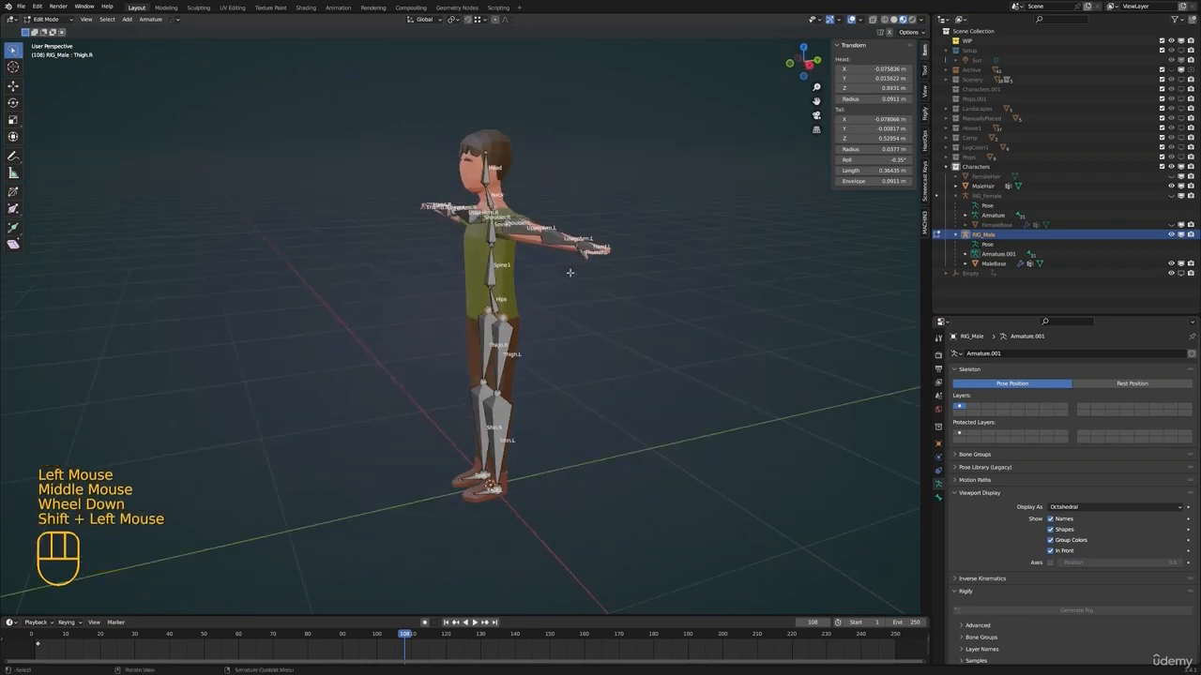
key(KP_3)
key(g)
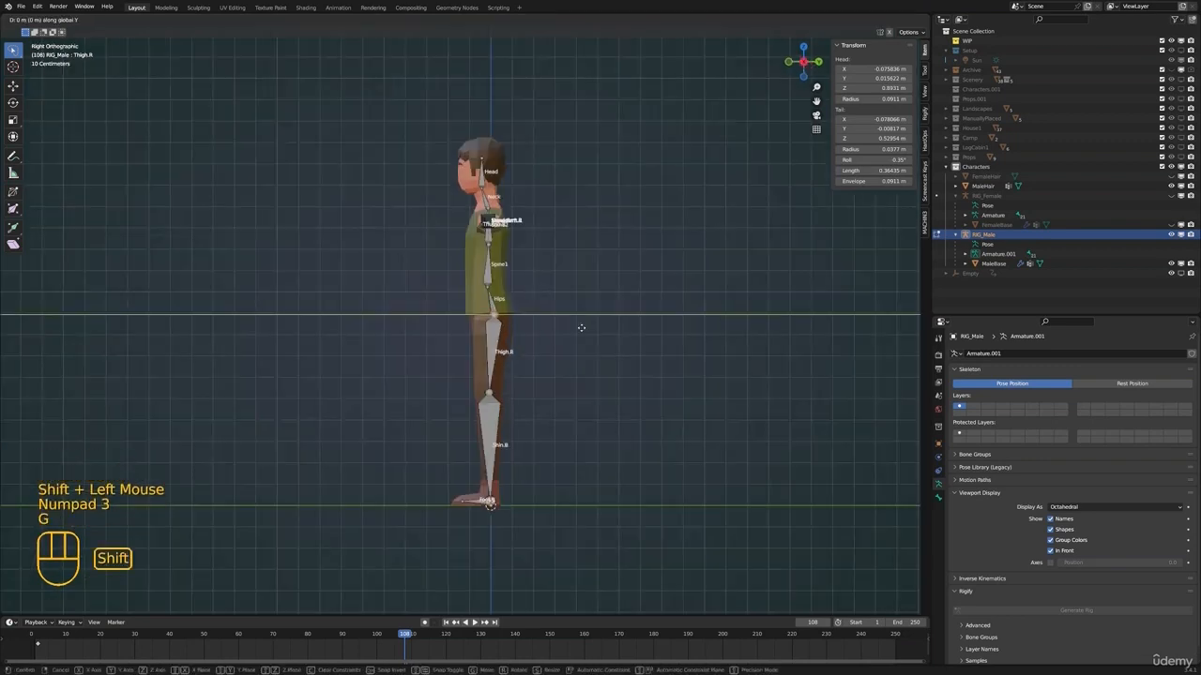
right_click(544, 324)
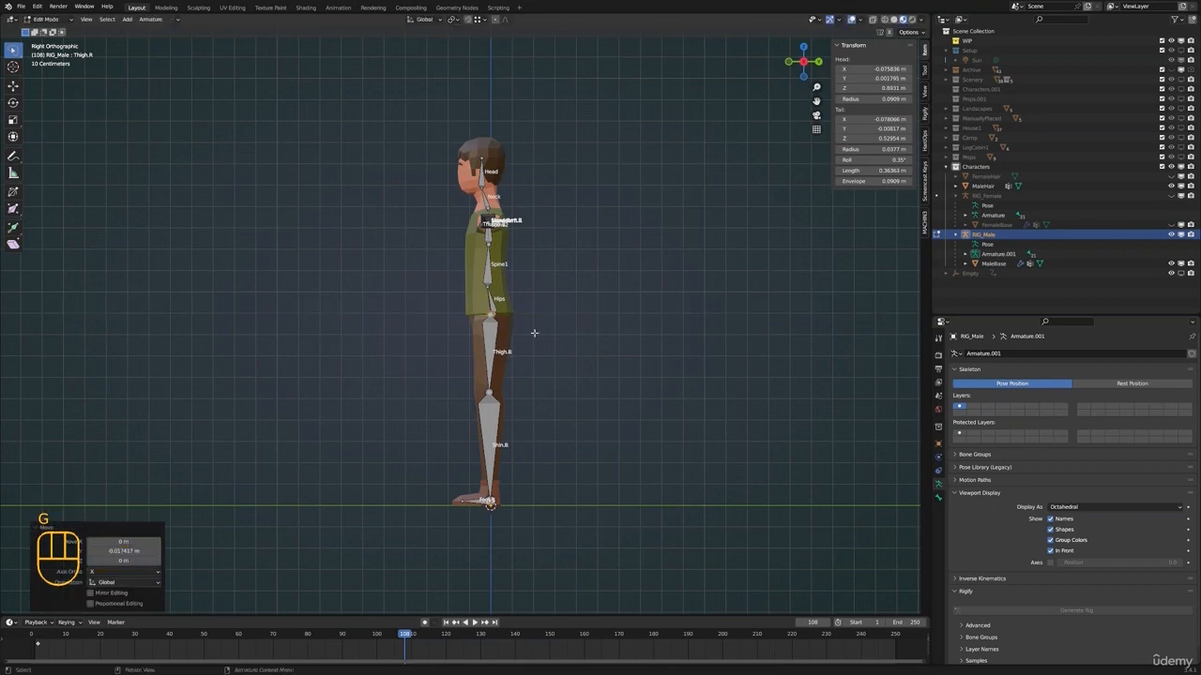
Switch RIG_Male to Pose Mode and rotate the UpperArm.L bone down toward the body by about 65 degrees
key(Tab)
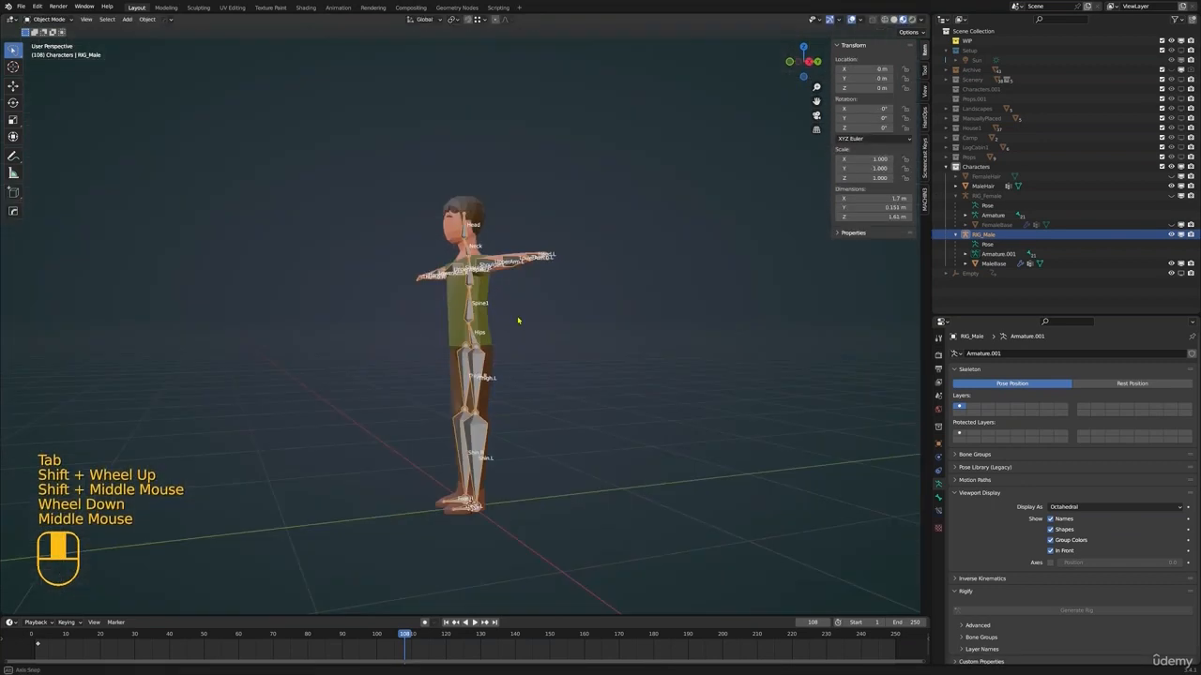
shift+scroll(515, 322, up, 1)
mouse_move(515, 322)
shift+middle_down()
mouse_move(509, 349)
mouse_move(497, 324)
shift+middle_up()
key(alt+a)
click(497, 322)
key(ctrl+Tab)
click(494, 321)
middle_drag(494, 326, 515, 335)
key(r)
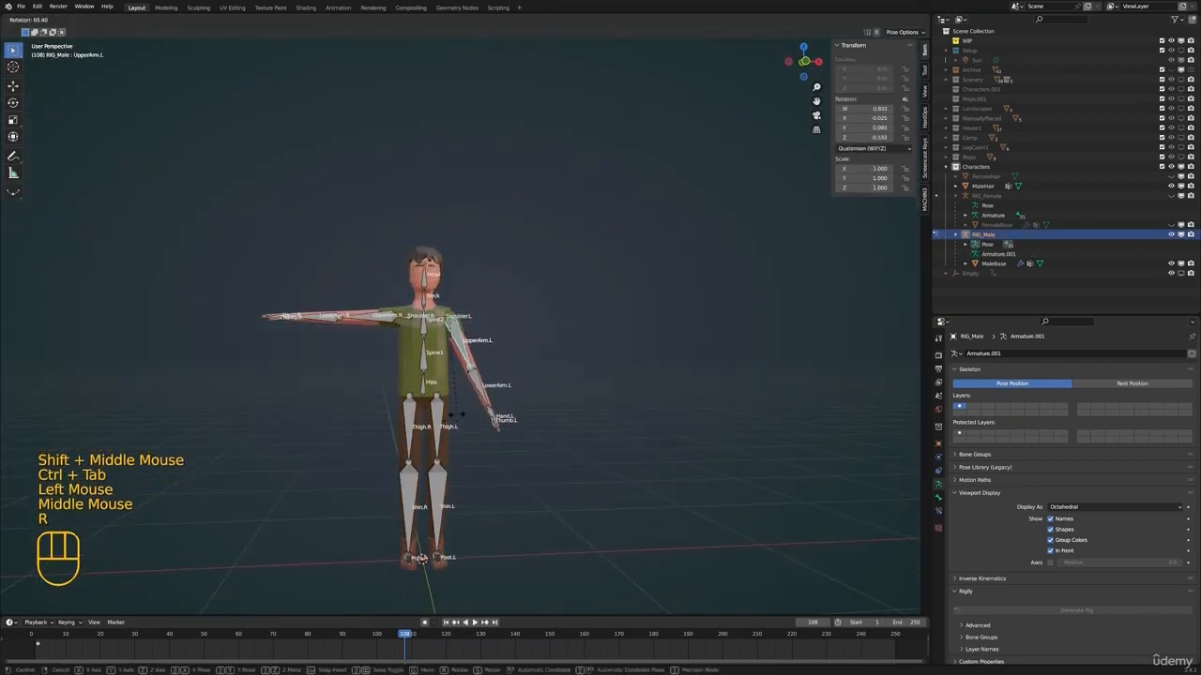
click(460, 414)
Rotate the UpperArm.R bone down toward the body to match the opposite arm
shift+middle_drag(459, 413, 502, 365)
click(420, 276)
key(r)
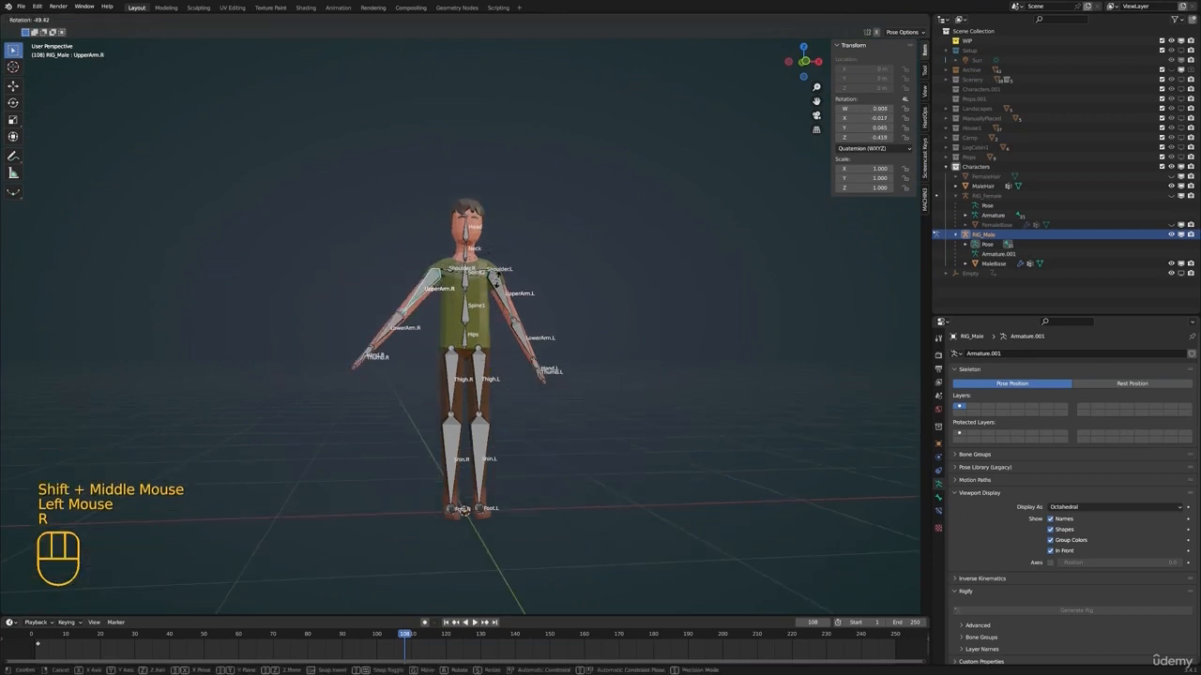
click(497, 278)
Test the neck deformation by rotating the Neck bone, and cancel the rotation
scroll(487, 291, up, 2)
shift+middle_drag(497, 278, 460, 336)
click(461, 336)
middle_click(461, 335)
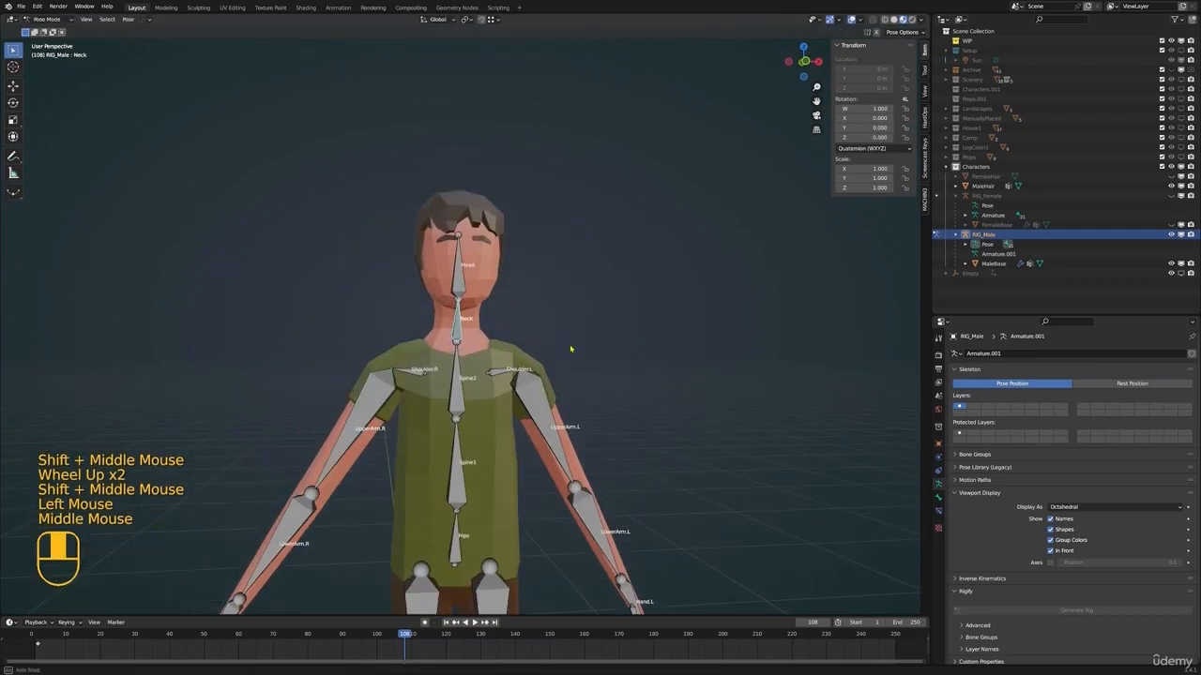
key(r)
right_click(544, 339)
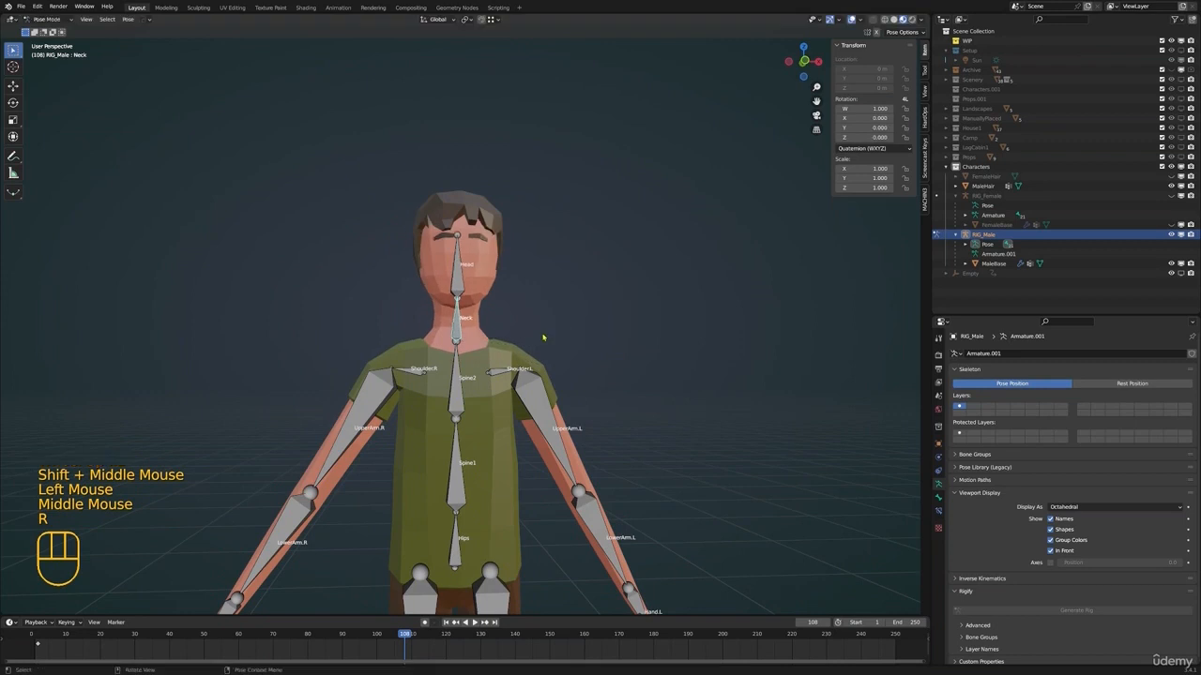
Test the face deformation by rotating the Head bone, and cancel the rotation
shift+middle_drag(544, 338, 550, 377)
middle_drag(550, 377, 502, 370)
click(459, 283)
key(r)
middle_drag(534, 305, 512, 328)
right_click(515, 292)
Return the armature to Object Mode and select the MaleBase mesh
scroll(511, 328, up, 2)
middle_drag(511, 329, 563, 327)
key(ctrl+Tab)
click(397, 292)
shift+middle_drag(397, 292, 445, 254)
scroll(428, 287, down, 1)
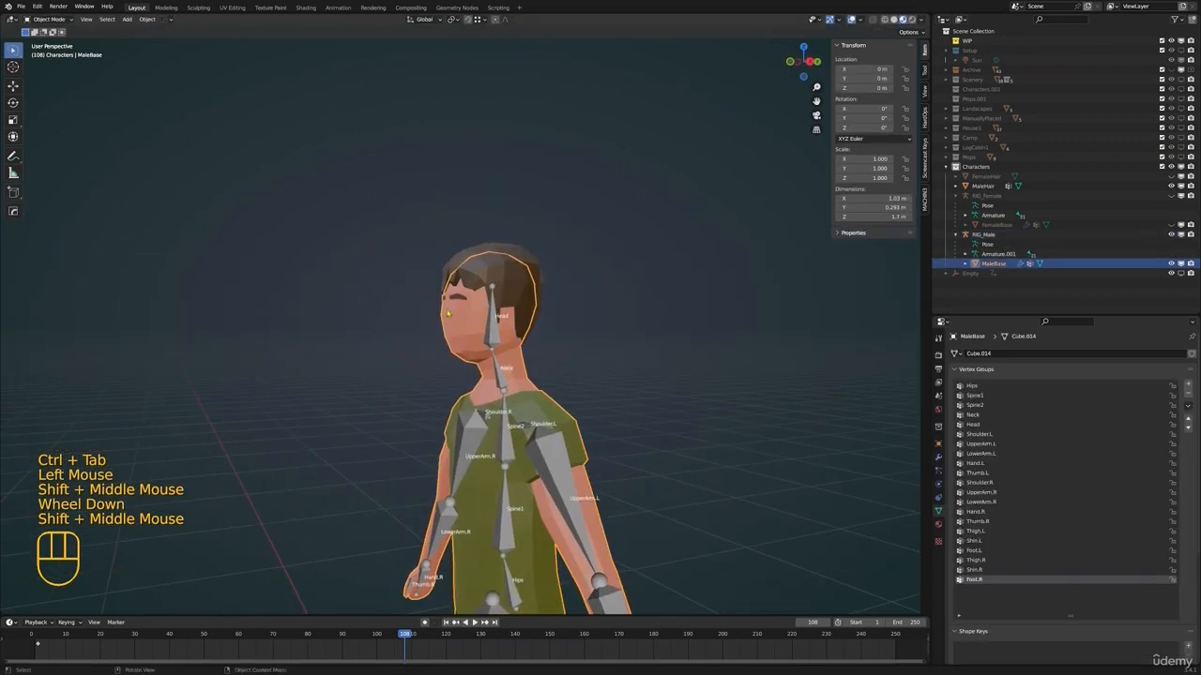
Select the linked eyebrow geometry in Edit Mode, remove it from the Neck vertex group, and assign it to Head with weight 1.000
scroll(445, 254, up, 3)
key(Tab)
key(alt+a)
key(l)
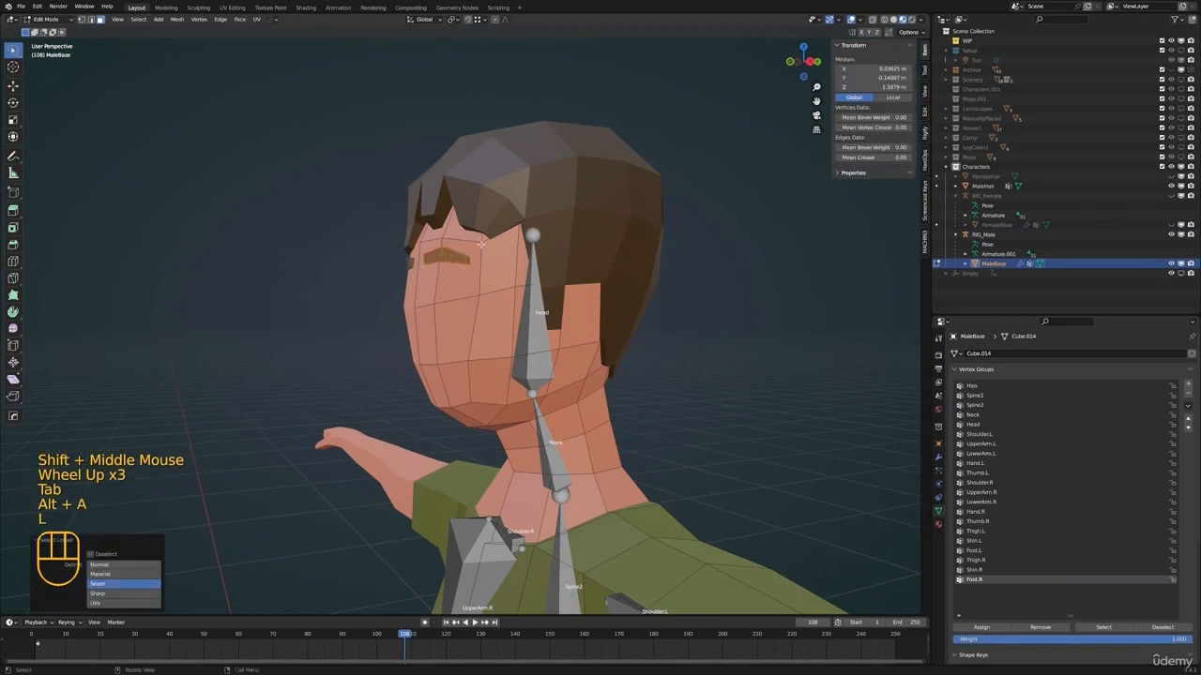
click(980, 419)
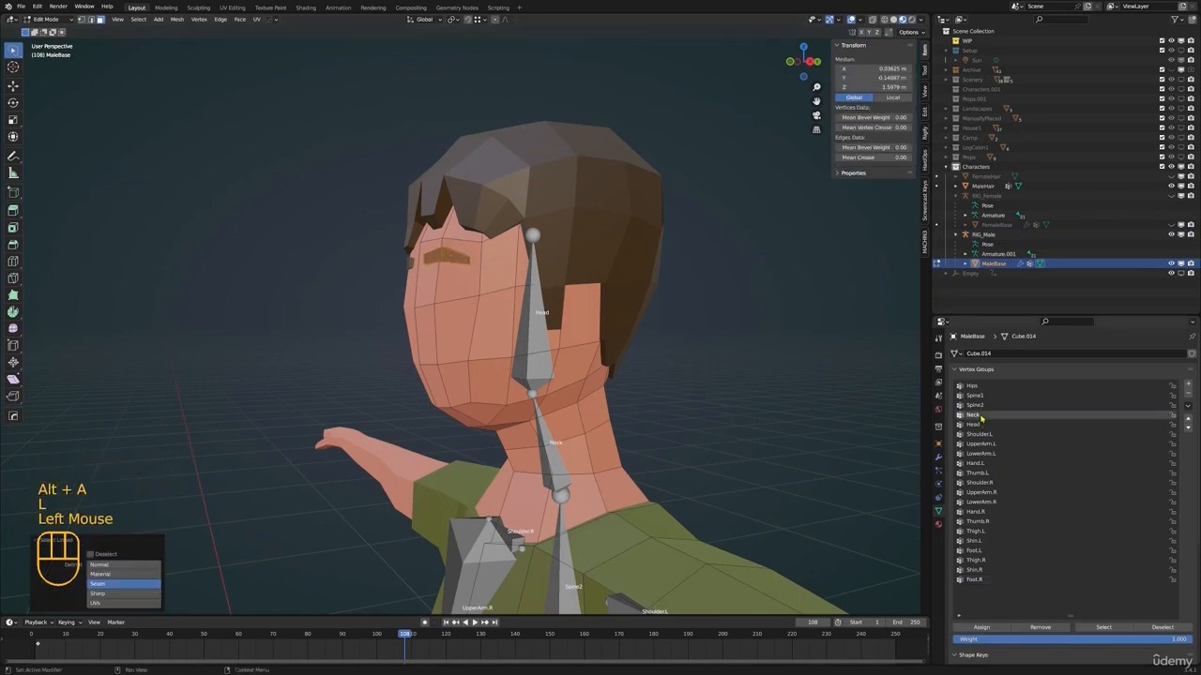
click(1052, 628)
click(981, 425)
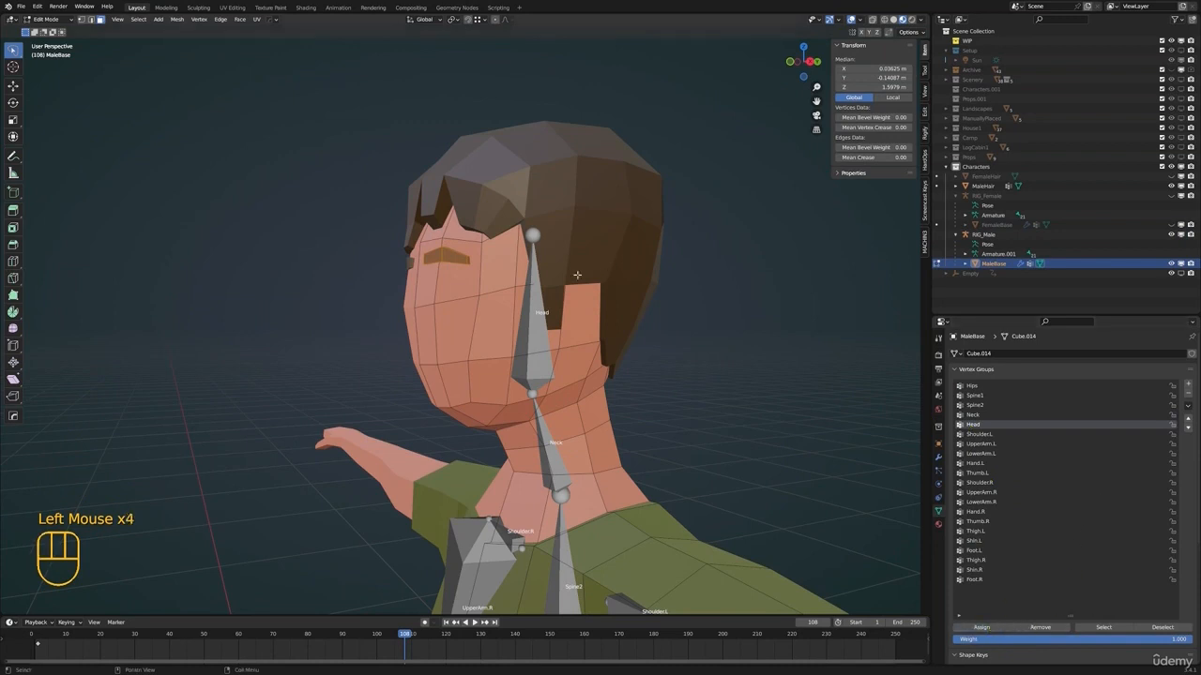
Return to Object Mode, select RIG_Male together with MaleBase as the active object, and enter Weight Paint mode to check the Head weights
key(ctrl+Tab)
click(549, 337)
shift+middle_drag(553, 352, 552, 328)
scroll(552, 328, down, 1)
key(ctrl+Tab)
click(502, 332)
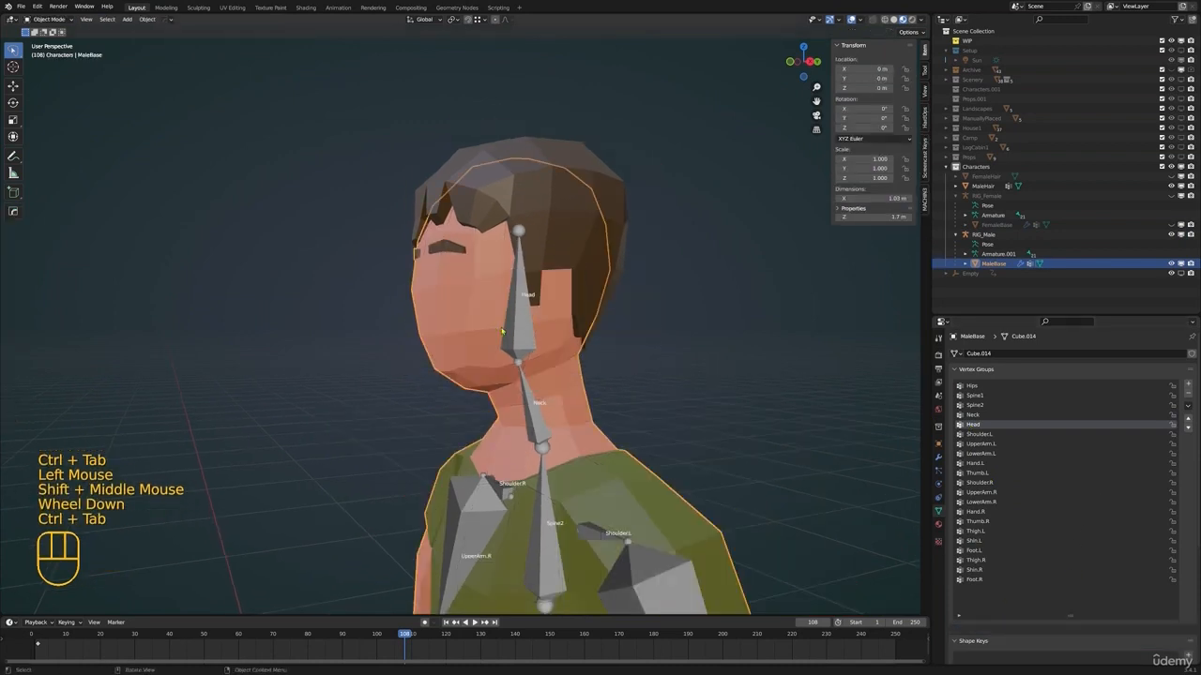
shift+click(551, 305)
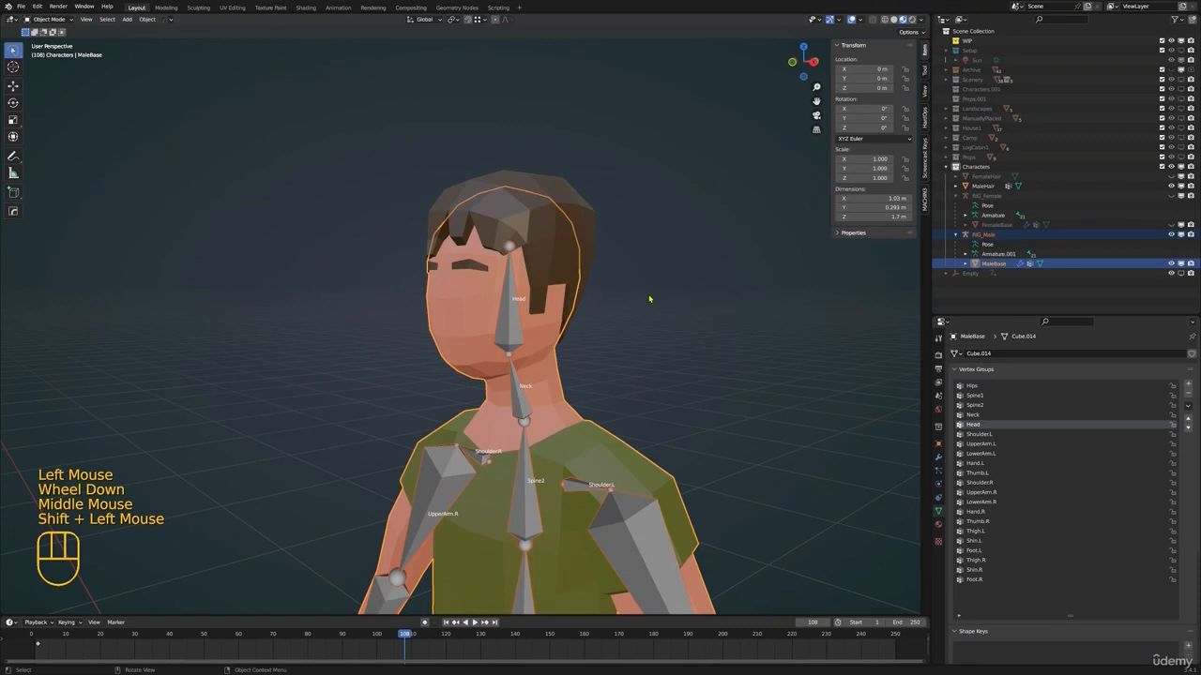
key(ctrl+Tab)
key(F8)
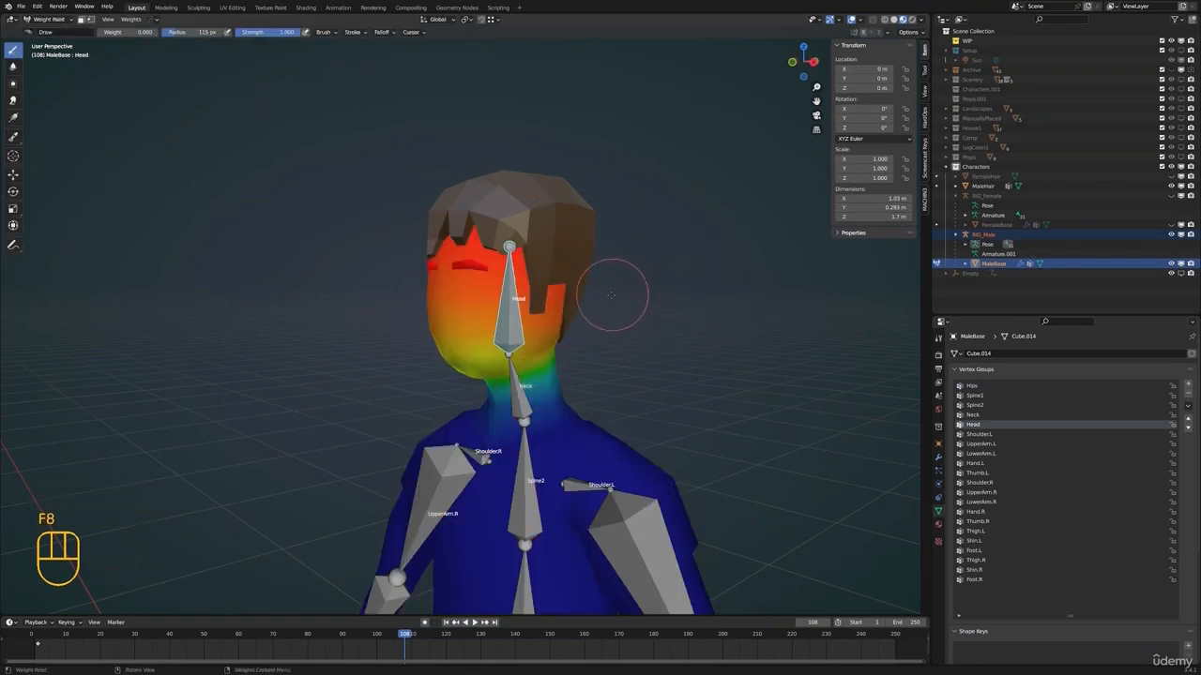
shift+middle_drag(616, 269, 586, 300)
middle_drag(587, 300, 544, 338)
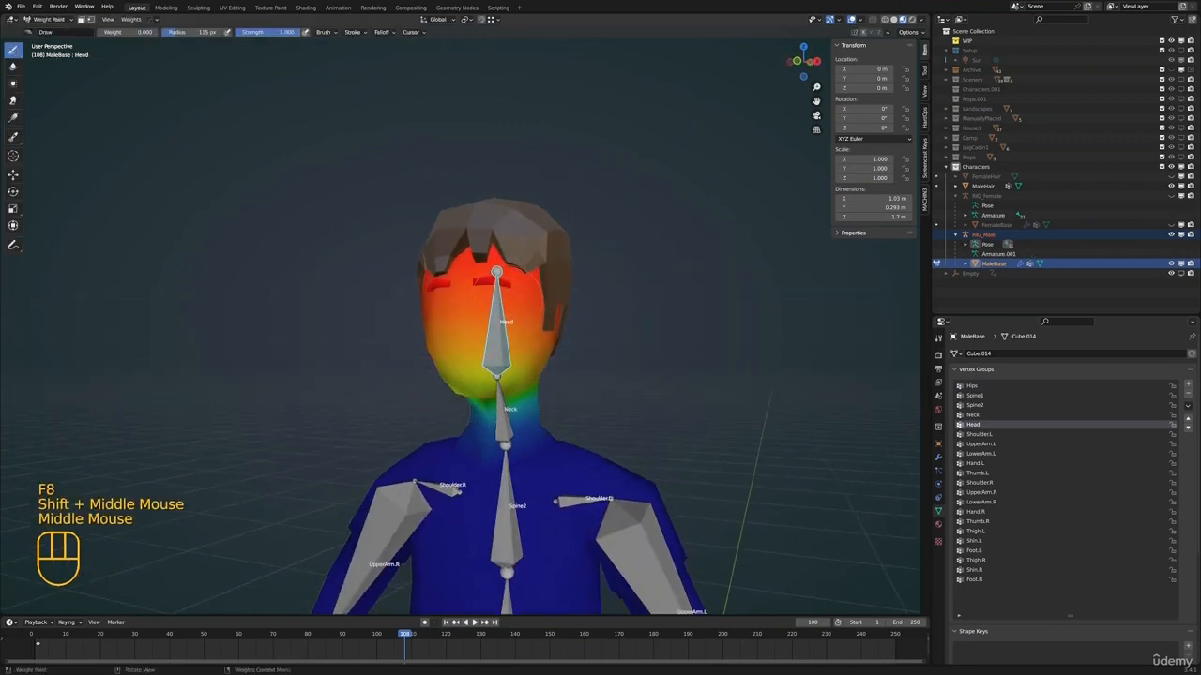
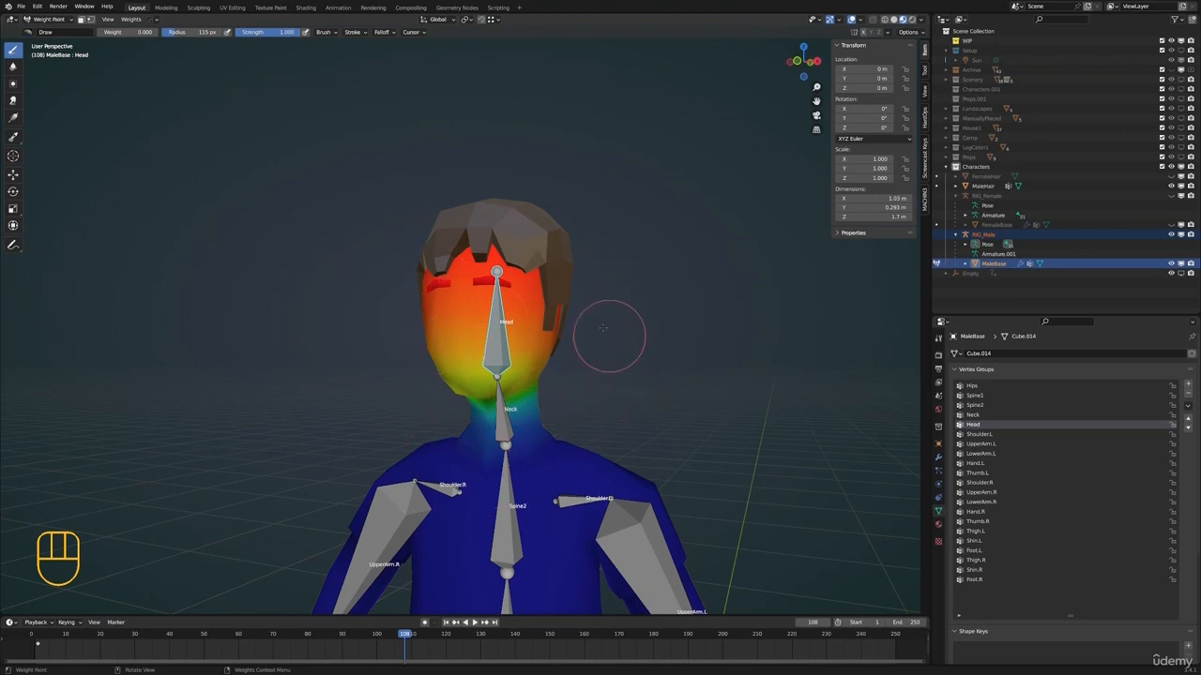
Turn on Auto Normalize for weight painting and display the Neck group's weights on MaleBase
click(914, 33)
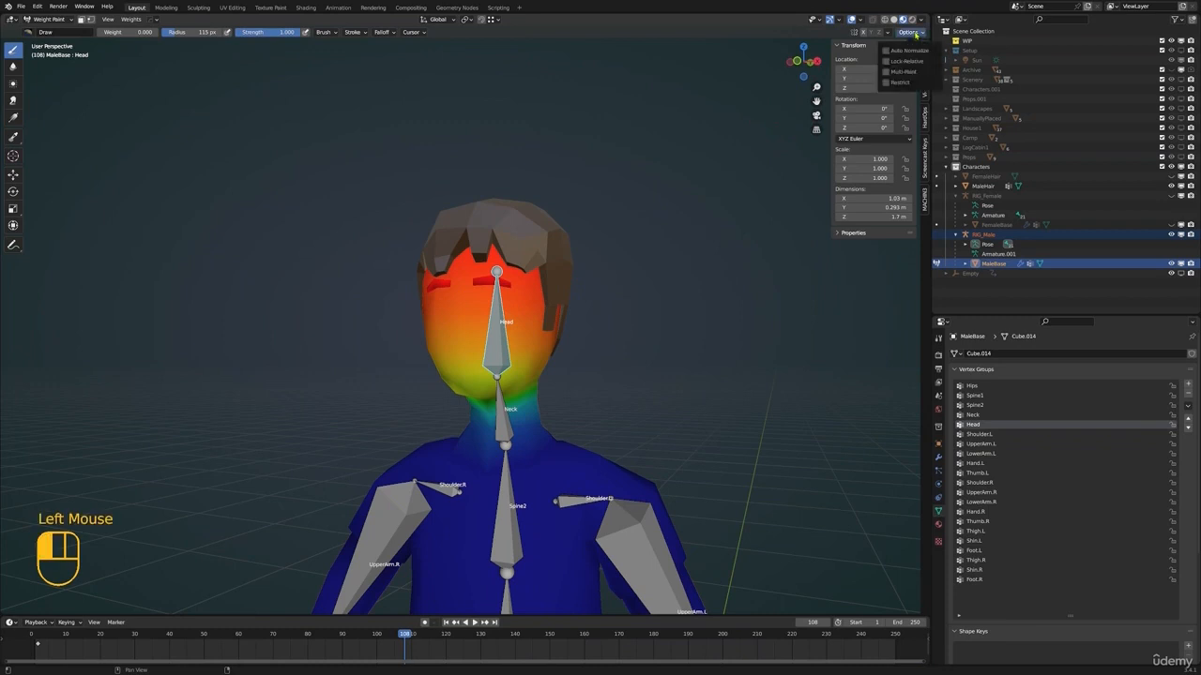
click(886, 52)
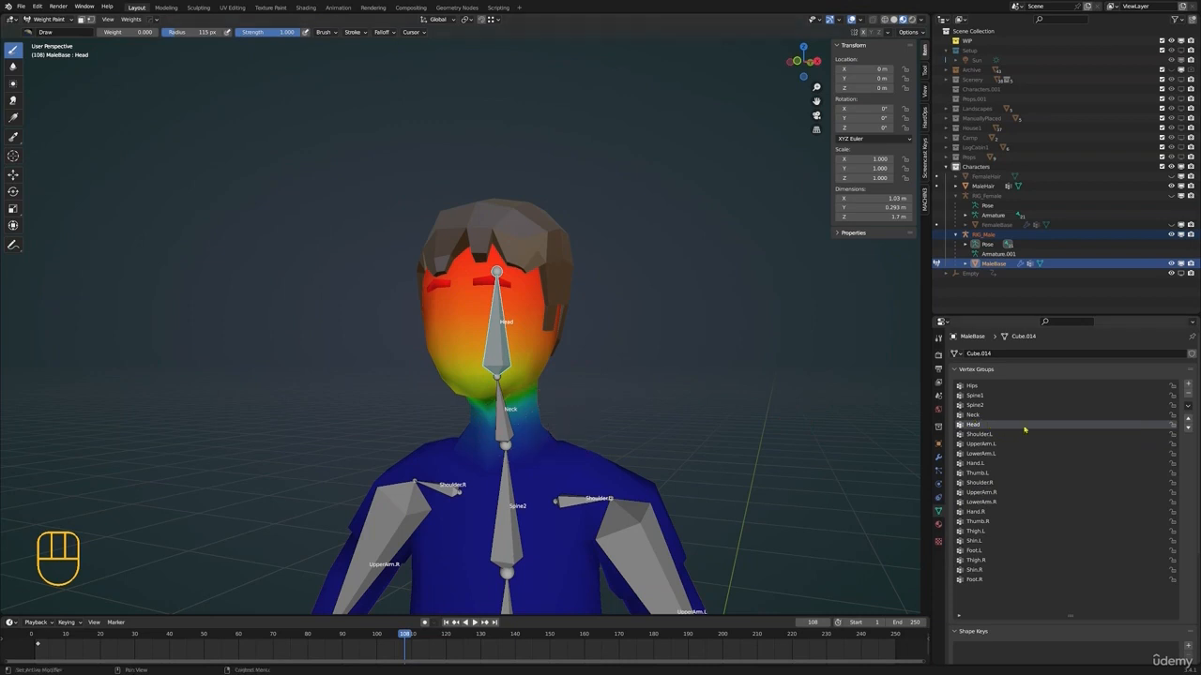
click(972, 415)
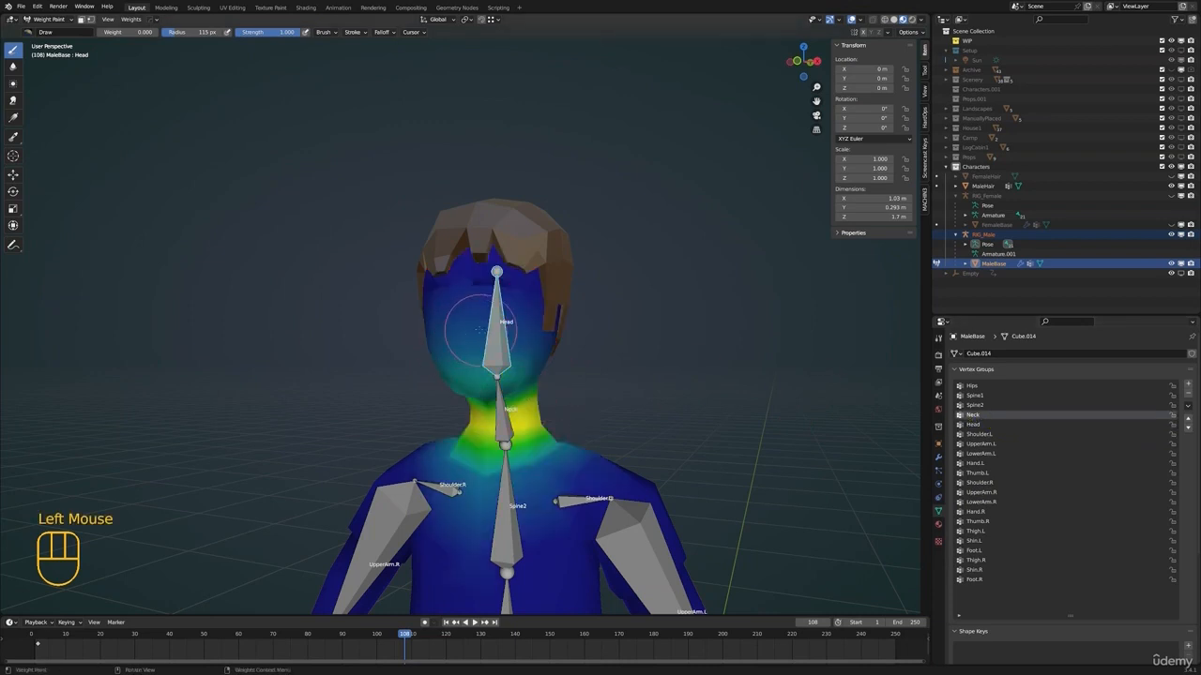
scroll(553, 342, up, 2)
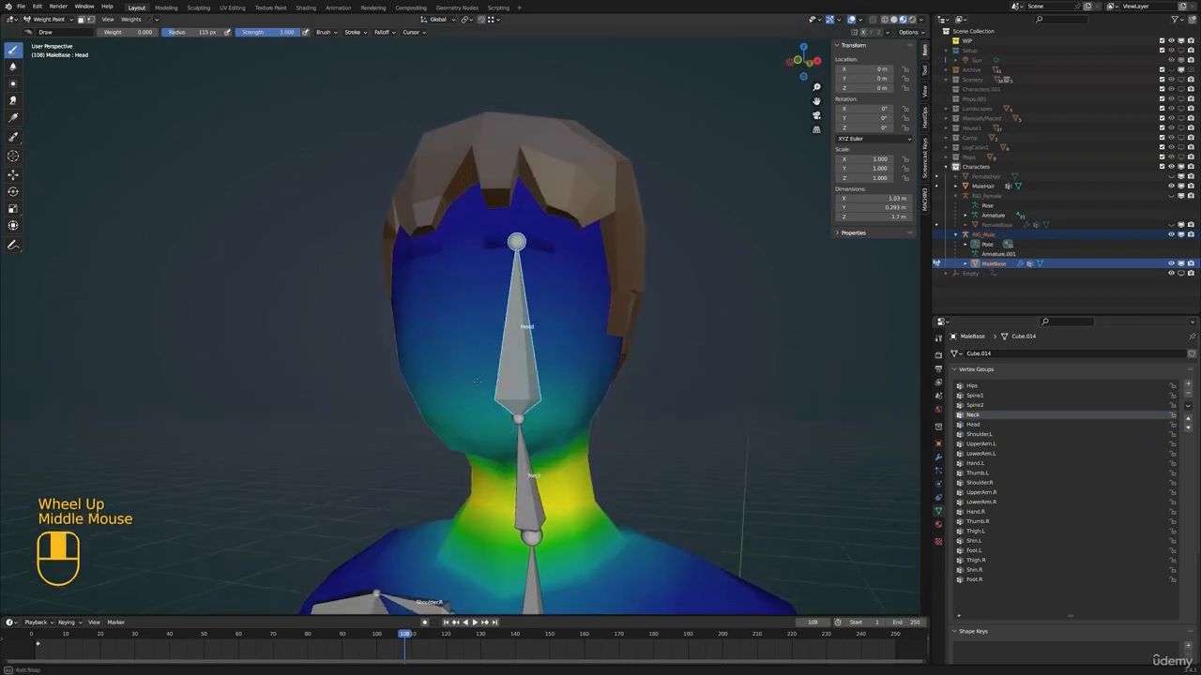
right_click(580, 335)
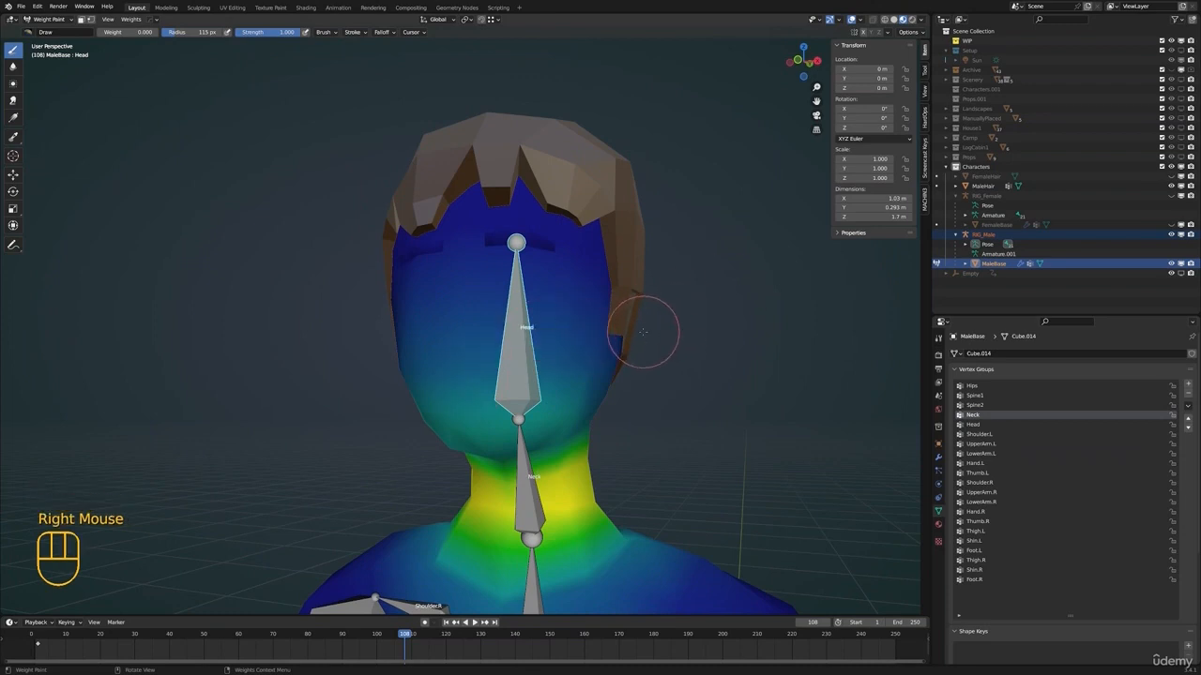
Paint the face and jaw into the Head group with the brush weight set to 1.000
click(975, 424)
click(461, 304)
key(ctrl+z)
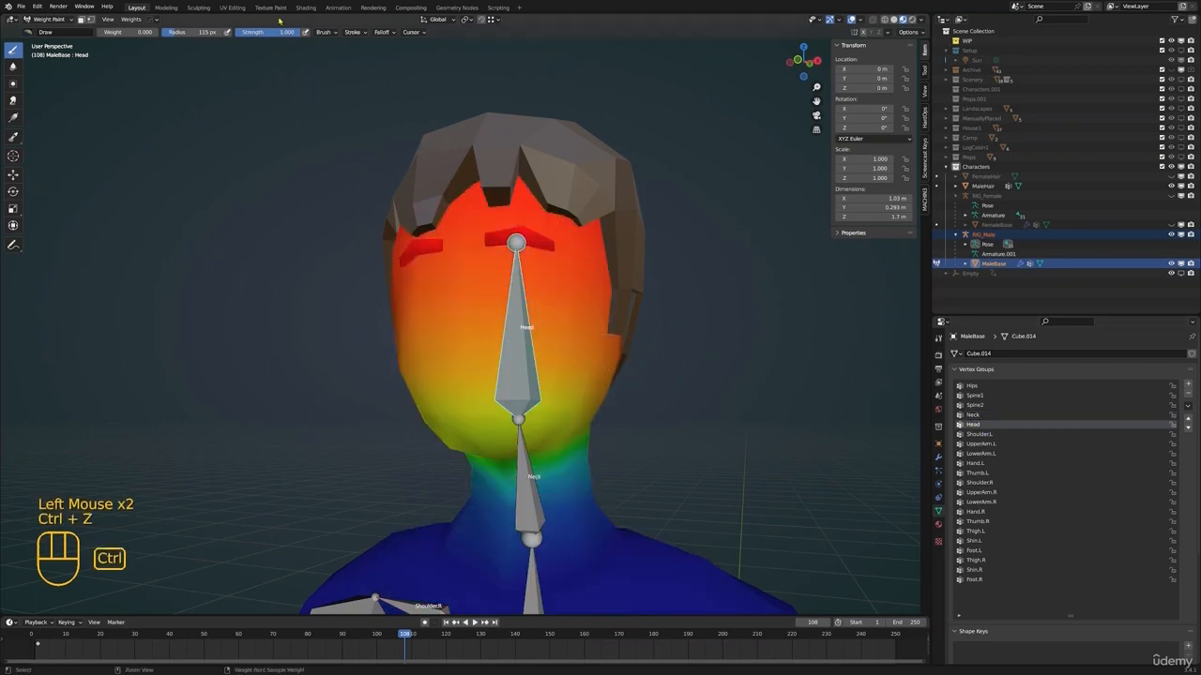
drag(130, 32, 192, 33)
mouse_move(439, 238)
mouse_down()
mouse_move(548, 234)
mouse_move(481, 365)
mouse_move(563, 375)
mouse_move(469, 412)
mouse_move(595, 294)
mouse_move(537, 418)
mouse_up()
shift+middle_drag(533, 418, 539, 349)
middle_drag(539, 349, 483, 286)
mouse_move(455, 305)
mouse_down()
mouse_move(469, 278)
mouse_move(481, 283)
mouse_up()
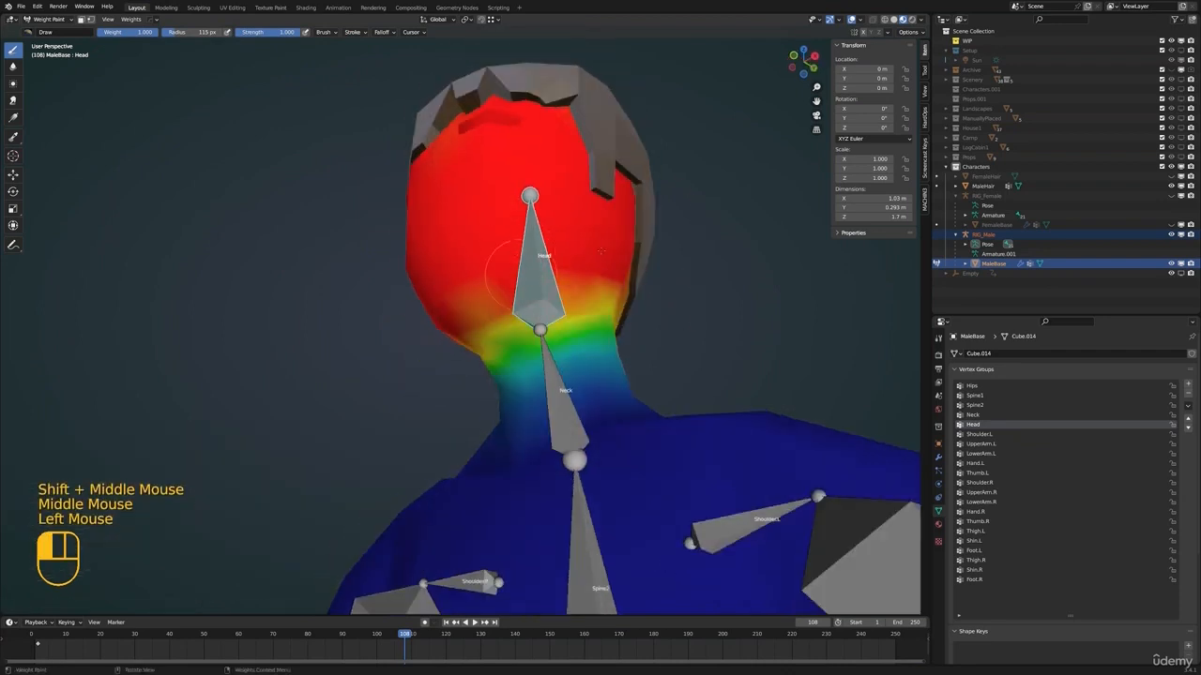
Compare the Neck group's weights from the side, and touch up the Head weights around the chin
mouse_move(722, 266)
middle_down()
mouse_move(621, 260)
mouse_move(604, 205)
mouse_move(839, 335)
middle_up()
scroll(577, 222, down, 2)
click(972, 415)
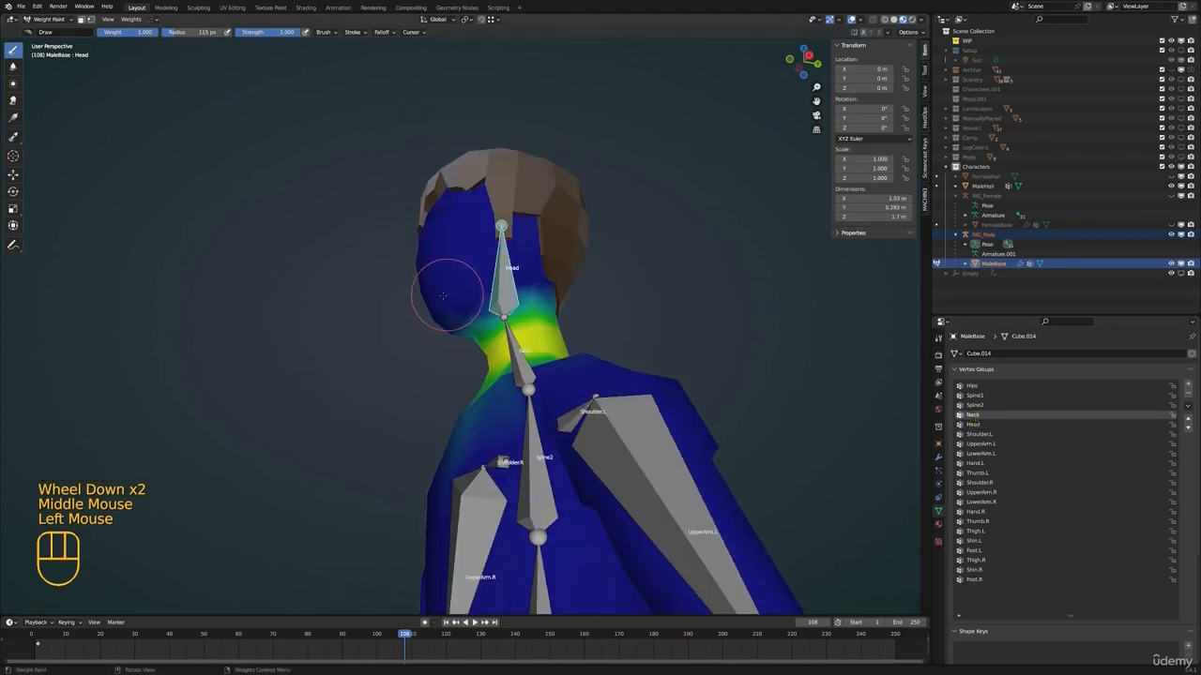
click(973, 424)
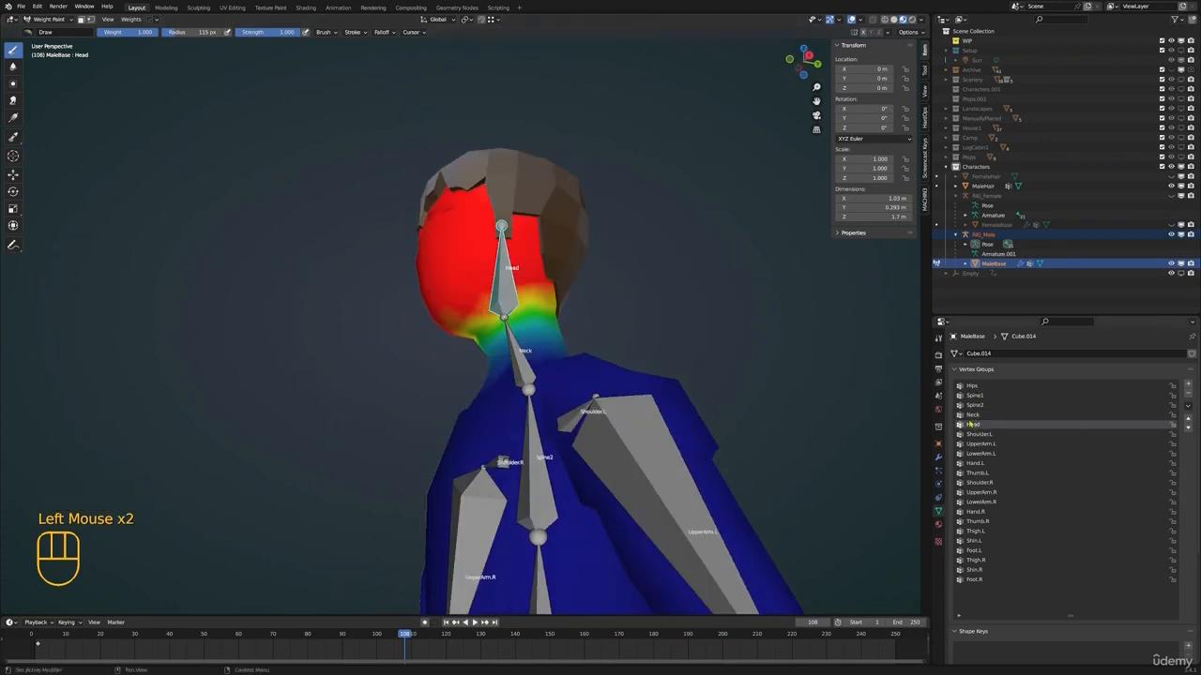
click(466, 303)
Rotate the Thigh.L bone about 54° outward to examine how the hip deforms
mouse_move(466, 303)
shift+middle_down()
mouse_move(450, 197)
mouse_move(579, 392)
mouse_move(563, 375)
shift+middle_up()
scroll(451, 197, up, 1)
scroll(450, 197, down, 3)
scroll(525, 309, down, 1)
middle_drag(562, 376, 529, 383)
ctrl+click(495, 379)
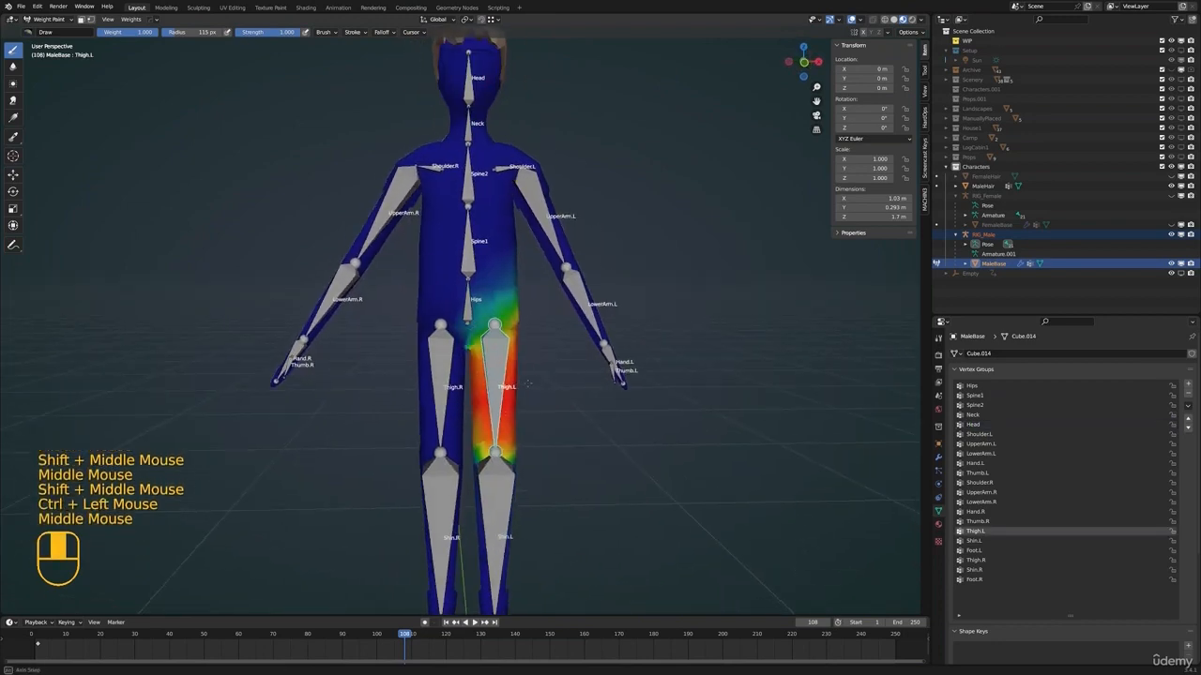
key(r)
click(588, 339)
shift+middle_drag(588, 339, 574, 354)
scroll(574, 355, up, 2)
middle_drag(574, 354, 525, 385)
middle_drag(525, 384, 395, 346)
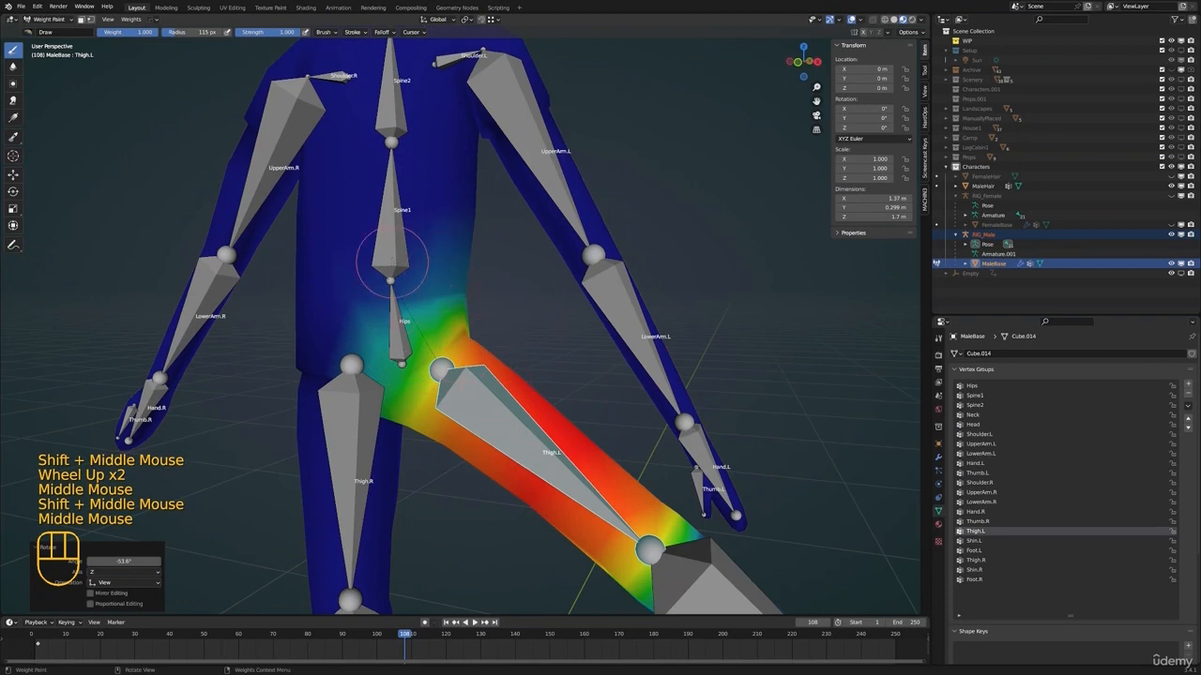
Reduce the Thigh.L influence around the pelvis by painting with weight 0.000 and strength 0.302
drag(141, 32, 101, 32)
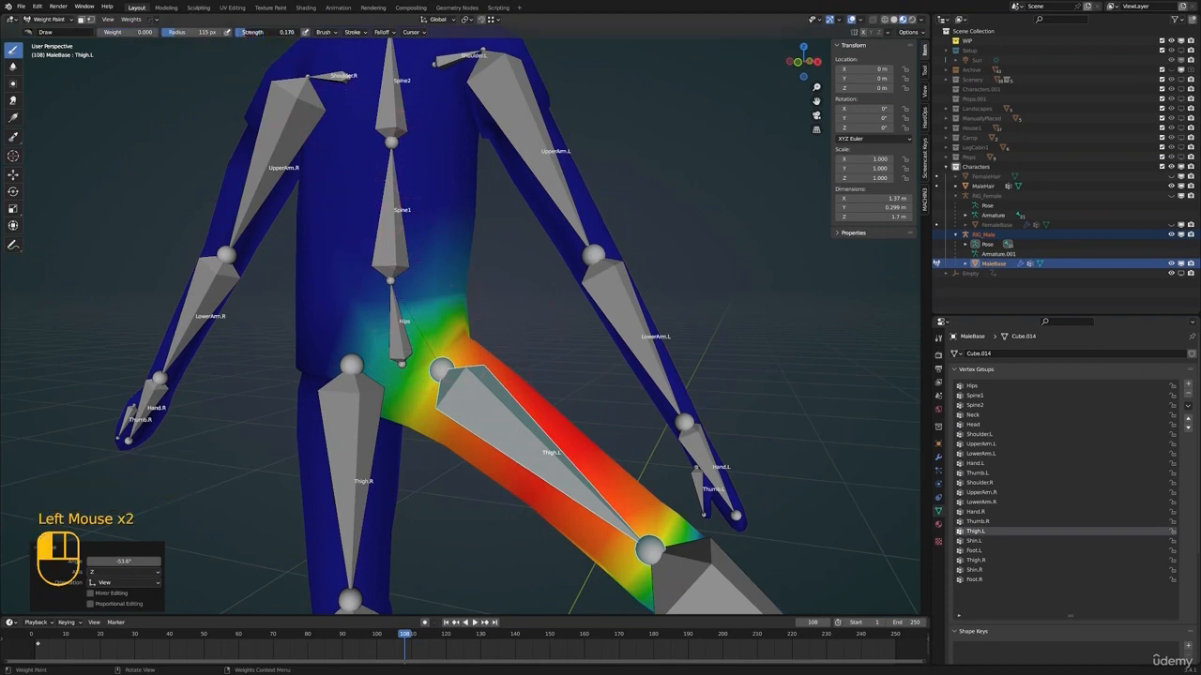
drag(246, 32, 254, 31)
drag(439, 272, 333, 335)
middle_drag(422, 328, 466, 352)
click(466, 351)
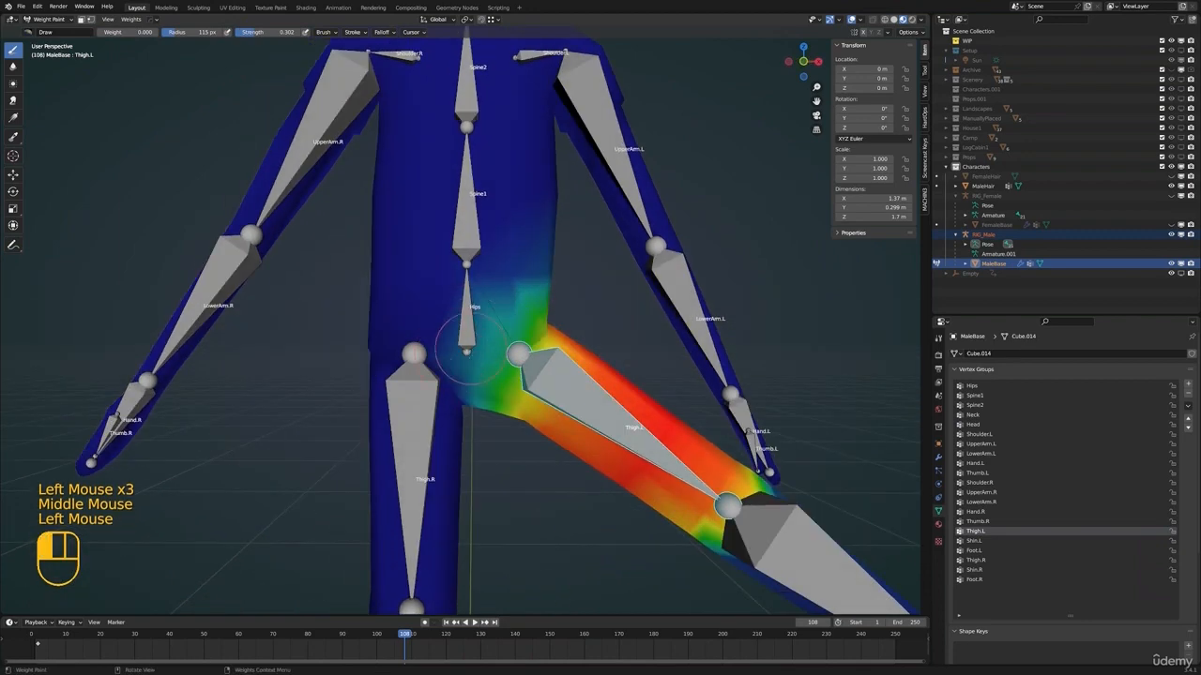
mouse_move(554, 284)
middle_down()
mouse_move(324, 281)
mouse_move(455, 211)
mouse_move(591, 244)
middle_up()
click(323, 281)
Test the left knee deformation by rotating the Shin.L bone, and cancel the rotation
scroll(452, 211, down, 1)
shift+middle_drag(591, 244, 526, 202)
ctrl+click(504, 324)
middle_drag(504, 324, 445, 412)
key(r)
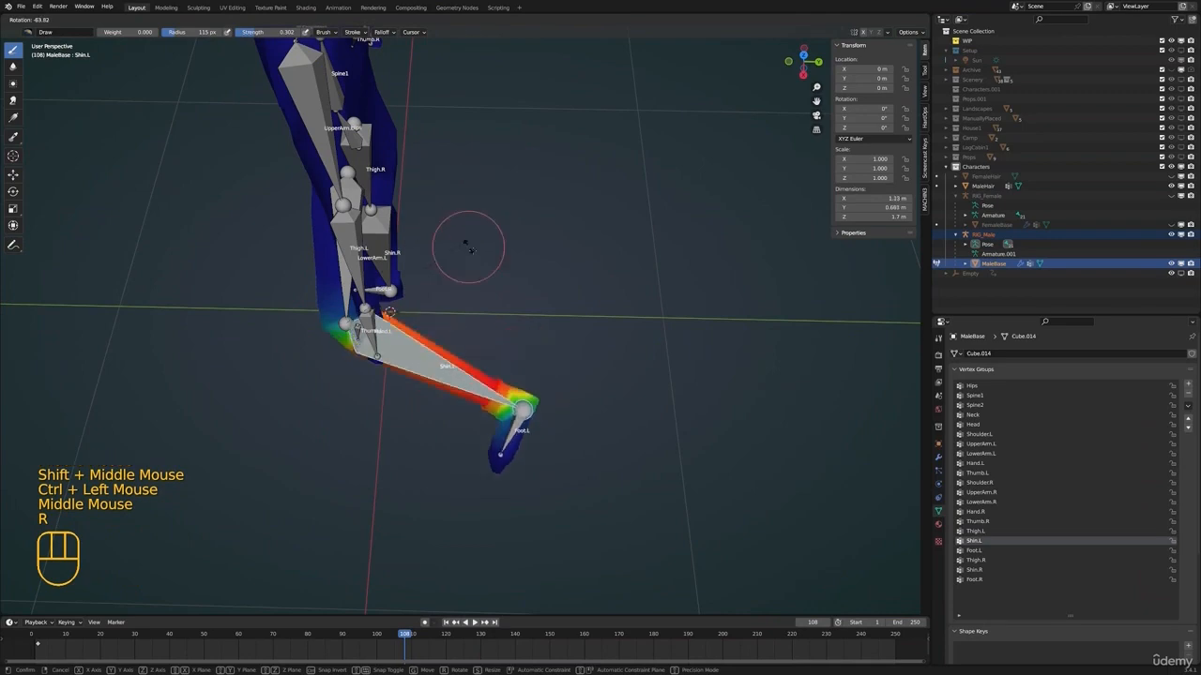
right_click(443, 210)
Paint the left foot and heel into the Foot.L group with weight and strength both at 1.000
shift+middle_drag(437, 205, 459, 212)
scroll(460, 211, down, 1)
middle_drag(459, 211, 540, 309)
shift+middle_drag(544, 375, 521, 337)
scroll(558, 263, up, 2)
middle_drag(520, 337, 375, 281)
ctrl+click(429, 313)
scroll(429, 313, up, 2)
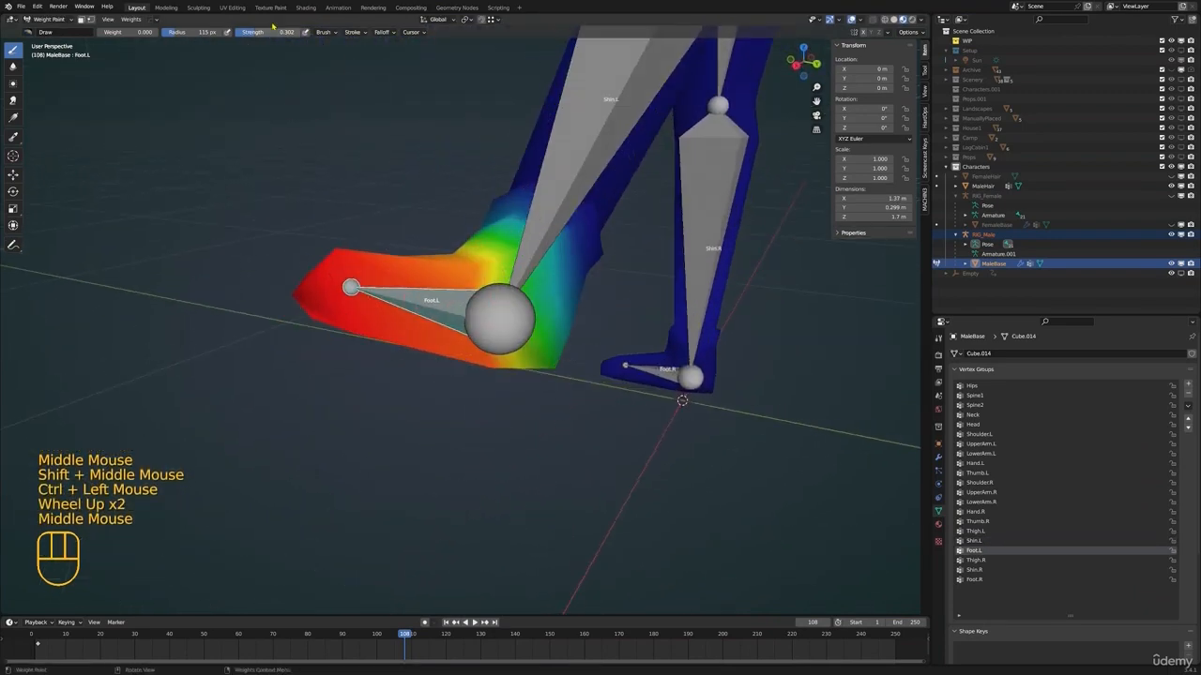
drag(111, 33, 170, 33)
drag(251, 33, 304, 33)
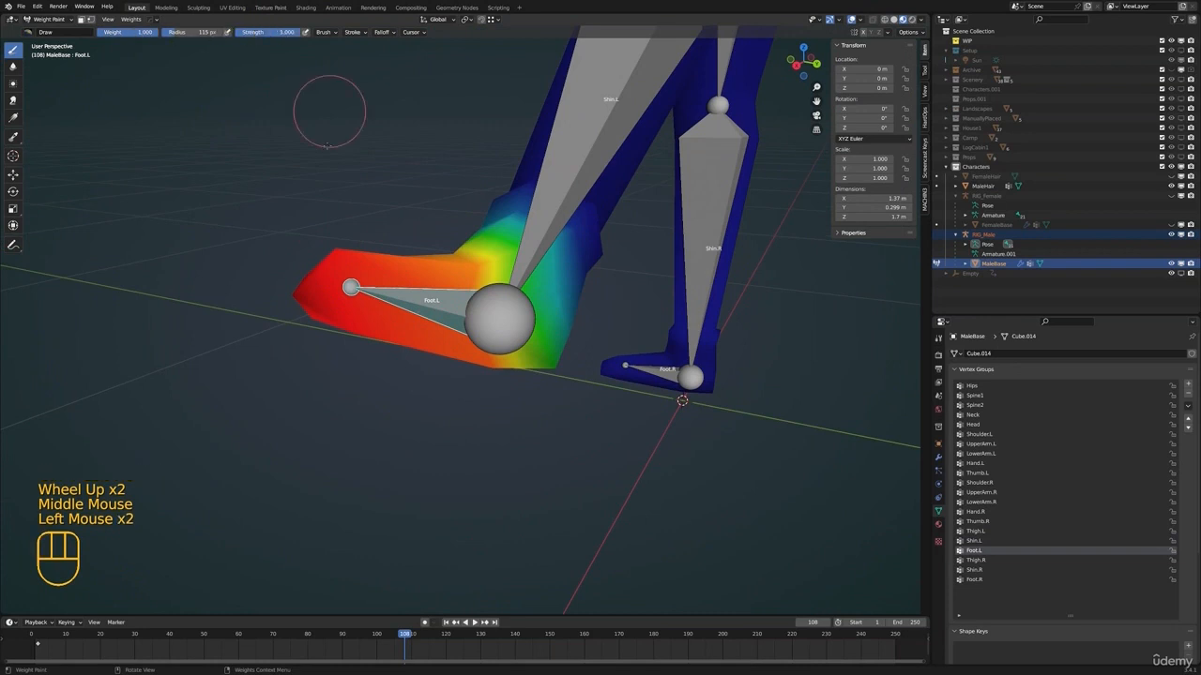
mouse_move(292, 319)
mouse_down()
mouse_move(290, 298)
mouse_move(471, 354)
mouse_move(548, 341)
mouse_move(550, 361)
mouse_move(538, 324)
mouse_move(433, 292)
mouse_move(482, 364)
mouse_move(490, 326)
mouse_up()
middle_drag(492, 329, 525, 448)
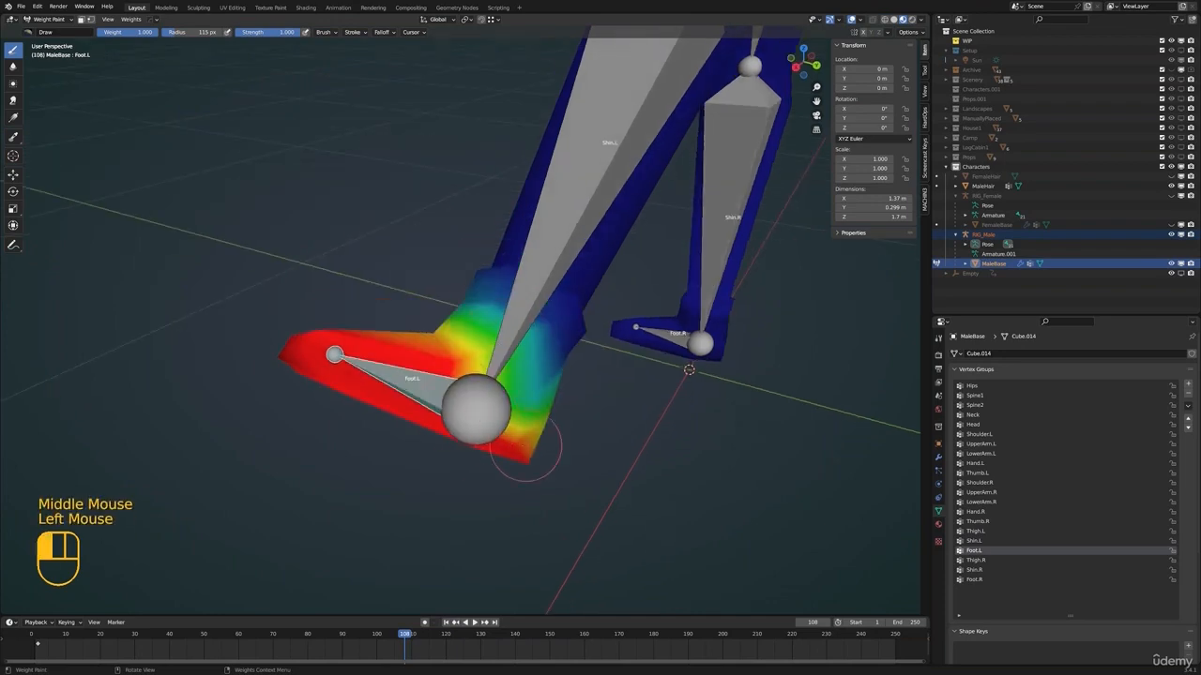
Test the left ankle deformation by rotating the Foot.L bone, and cancel the rotation
scroll(441, 404, down, 2)
shift+middle_drag(427, 387, 571, 421)
key(r)
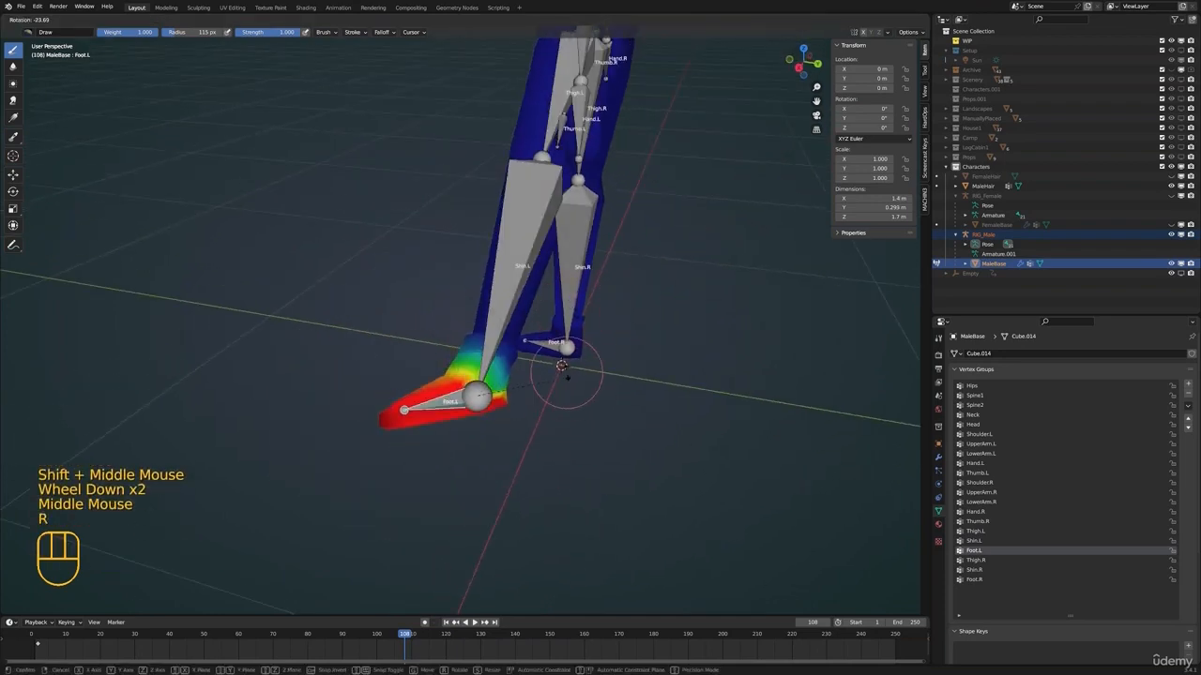
shift+middle_drag(563, 370, 316, 426)
Select the Foot.R bone and test the right ankle deformation by rotating it from the side
ctrl+click(316, 478)
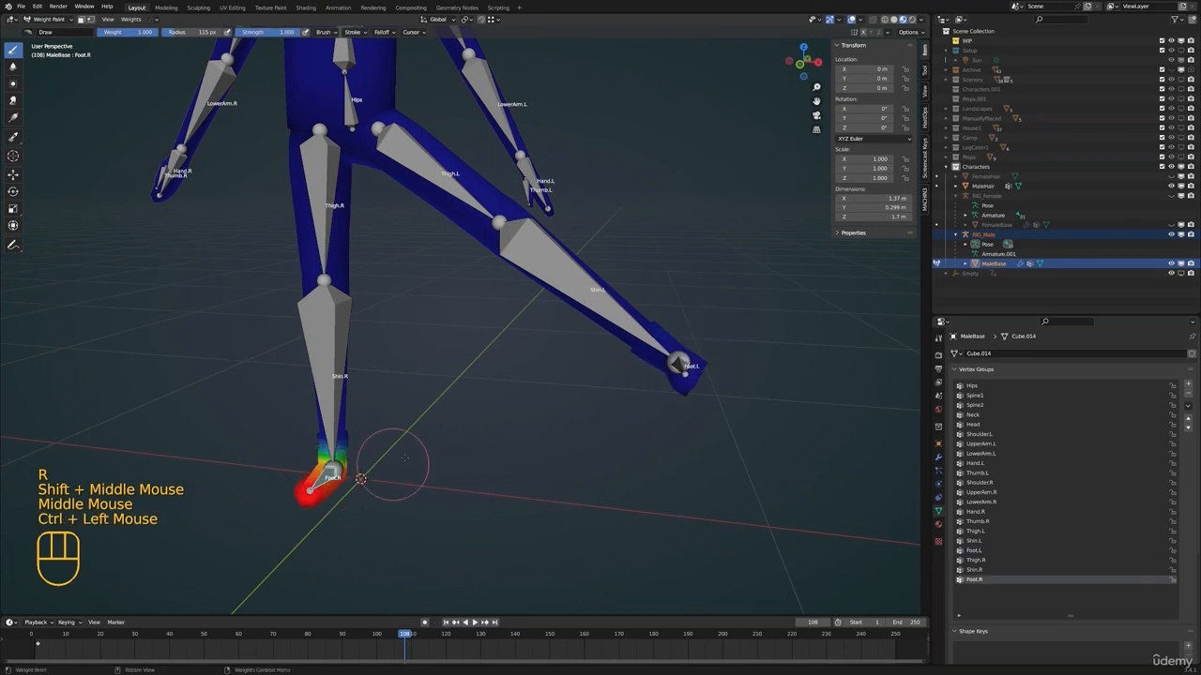
shift+middle_drag(394, 469, 441, 441)
mouse_move(441, 441)
middle_down()
mouse_move(477, 397)
mouse_move(456, 281)
mouse_move(495, 419)
middle_up()
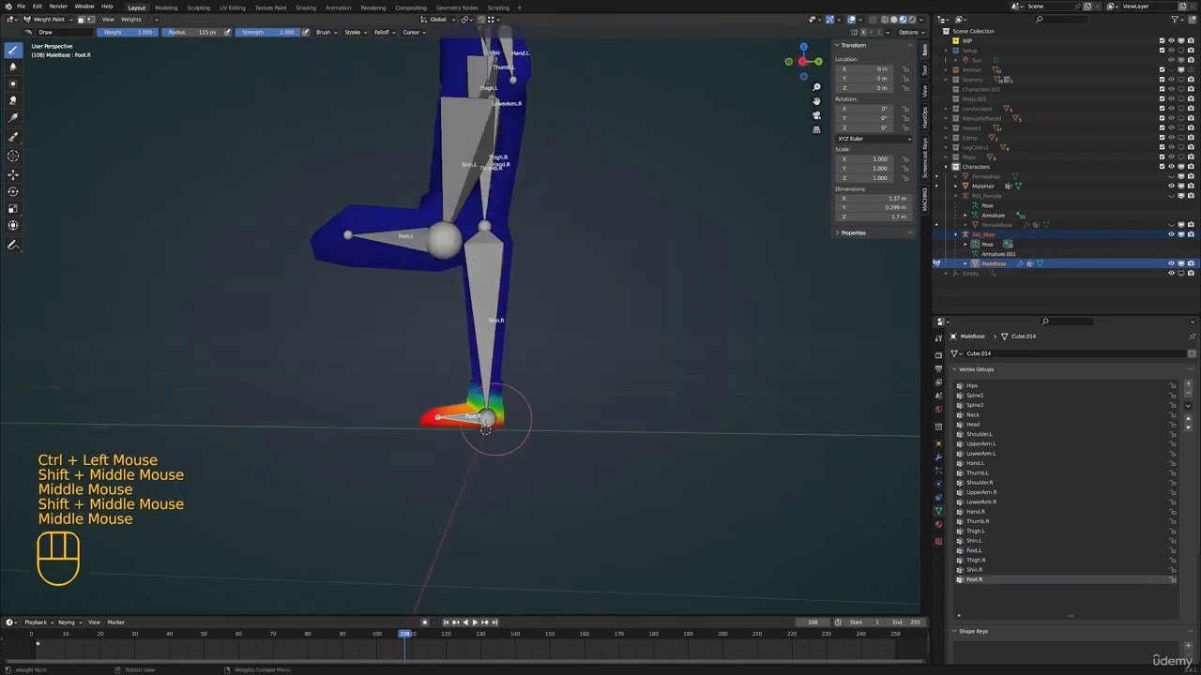
key(r)
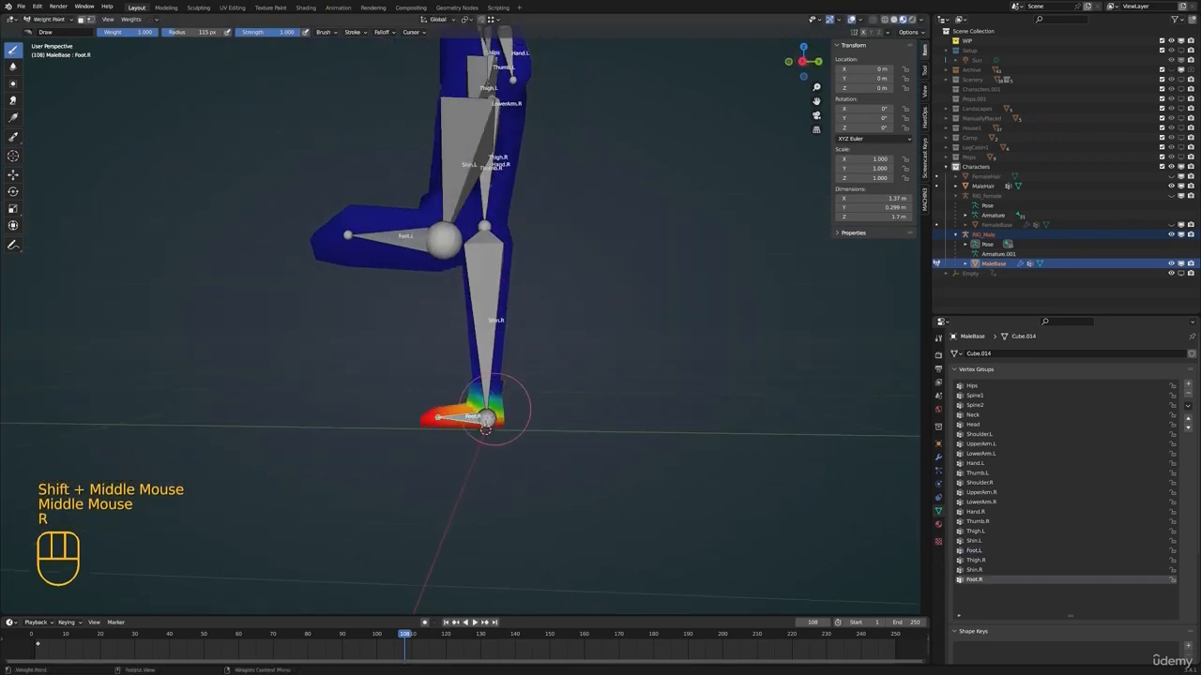
click(479, 364)
key(r)
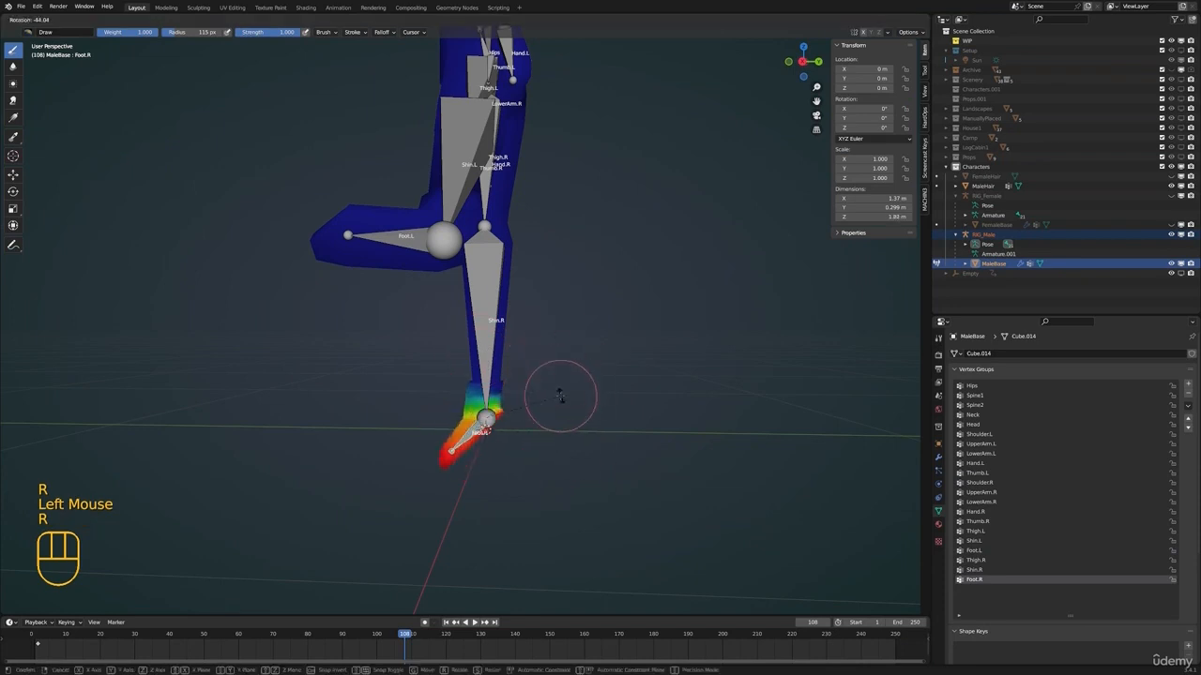
Test the right knee deformation by rotating the Shin.R bone, and cancel the rotation
ctrl+click(493, 335)
key(r)
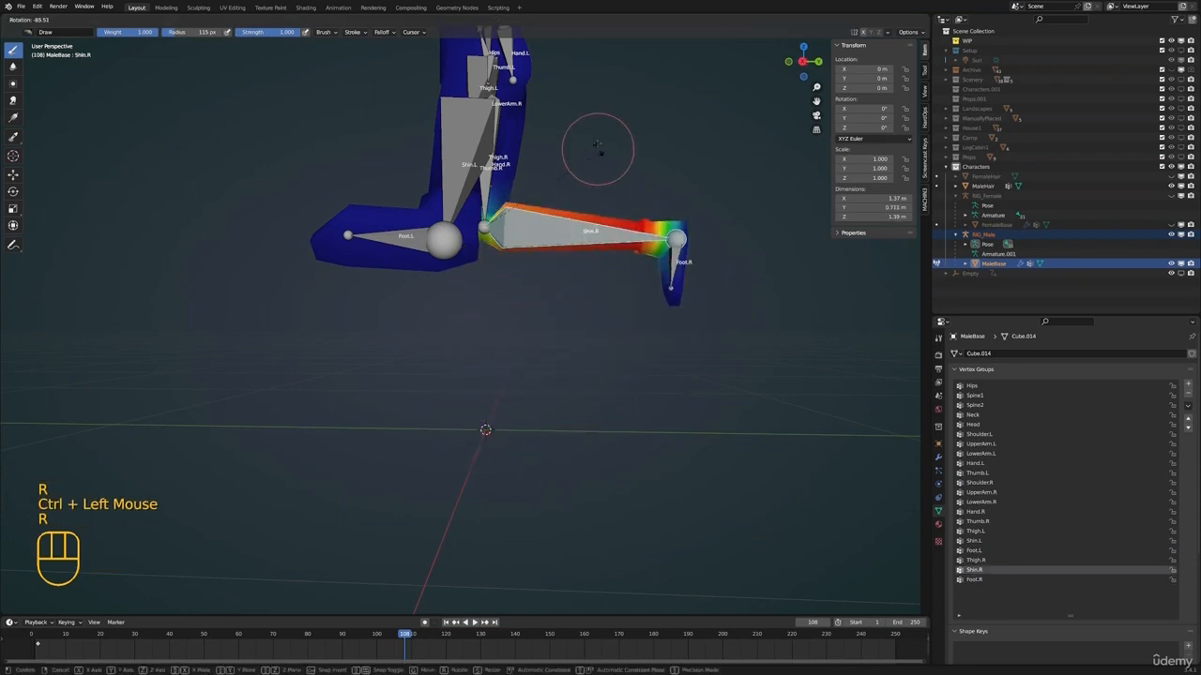
right_click(598, 167)
Return MaleBase to Object Mode and select the MaleHair mesh
shift+middle_drag(532, 214, 627, 272)
shift+middle_drag(610, 272, 574, 375)
scroll(525, 272, down, 1)
shift+middle_drag(480, 180, 491, 170)
key(ctrl+Tab)
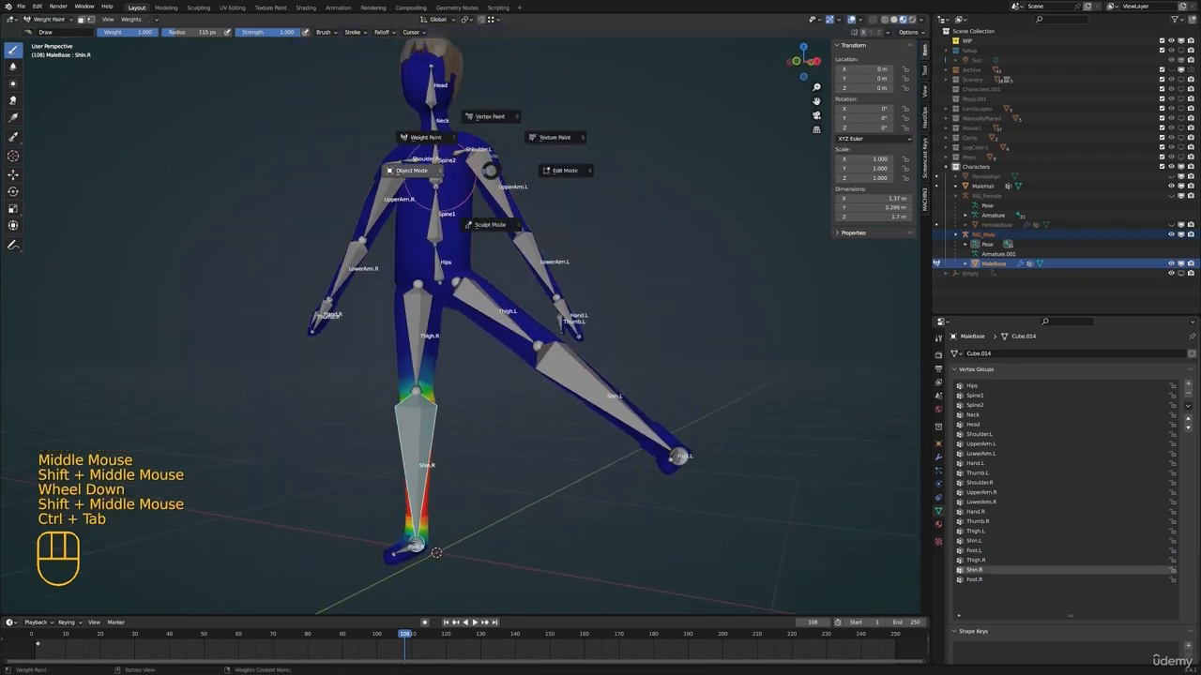
click(410, 173)
shift+middle_drag(449, 209, 458, 245)
scroll(450, 248, down, 1)
middle_drag(408, 262, 449, 309)
click(465, 305)
shift+scroll(469, 281, down, 1)
scroll(478, 277, down, 1)
click(461, 282)
scroll(461, 281, up, 2)
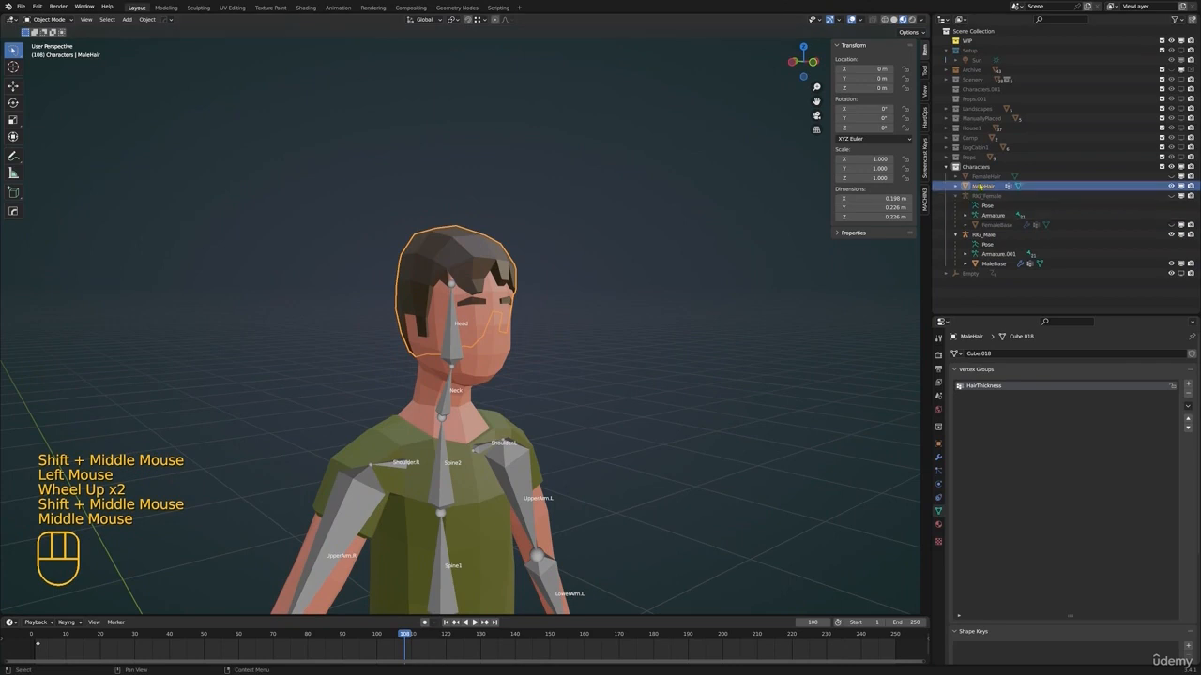
Select MaleHair together with MaleBase as the active object, and display the MaleBase modifiers
mouse_move(462, 343)
shift+middle_down()
mouse_move(474, 305)
mouse_move(453, 328)
shift+middle_up()
scroll(475, 304, down, 1)
click(470, 303)
click(465, 256)
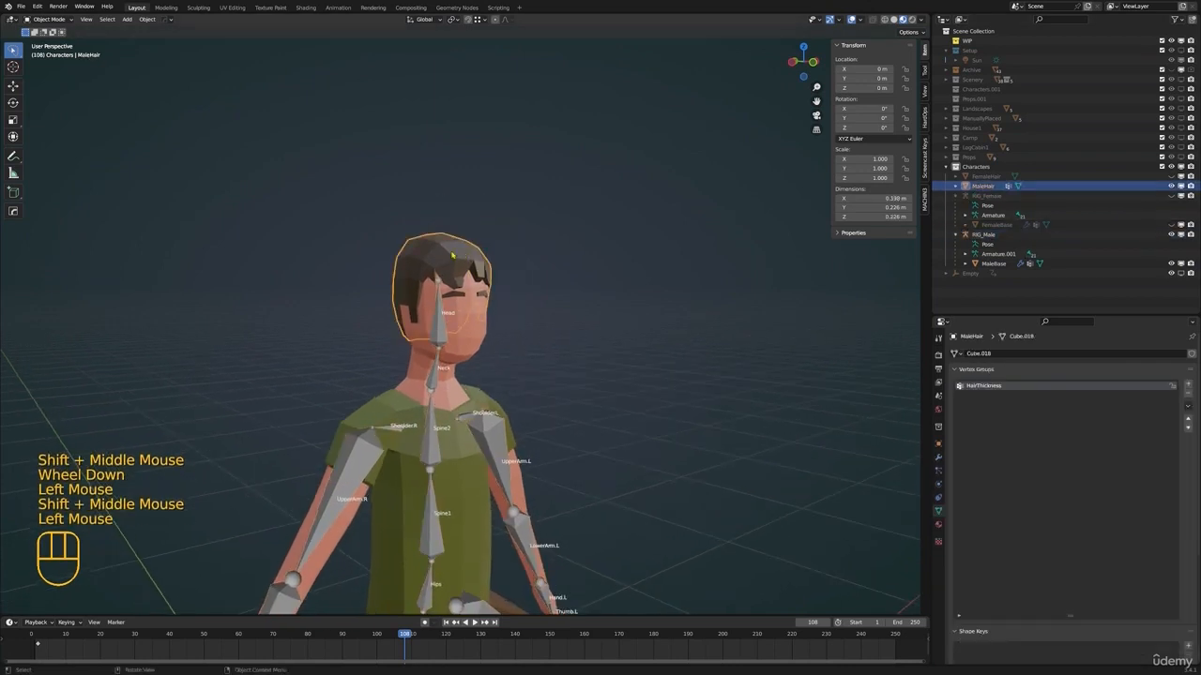
shift+click(484, 330)
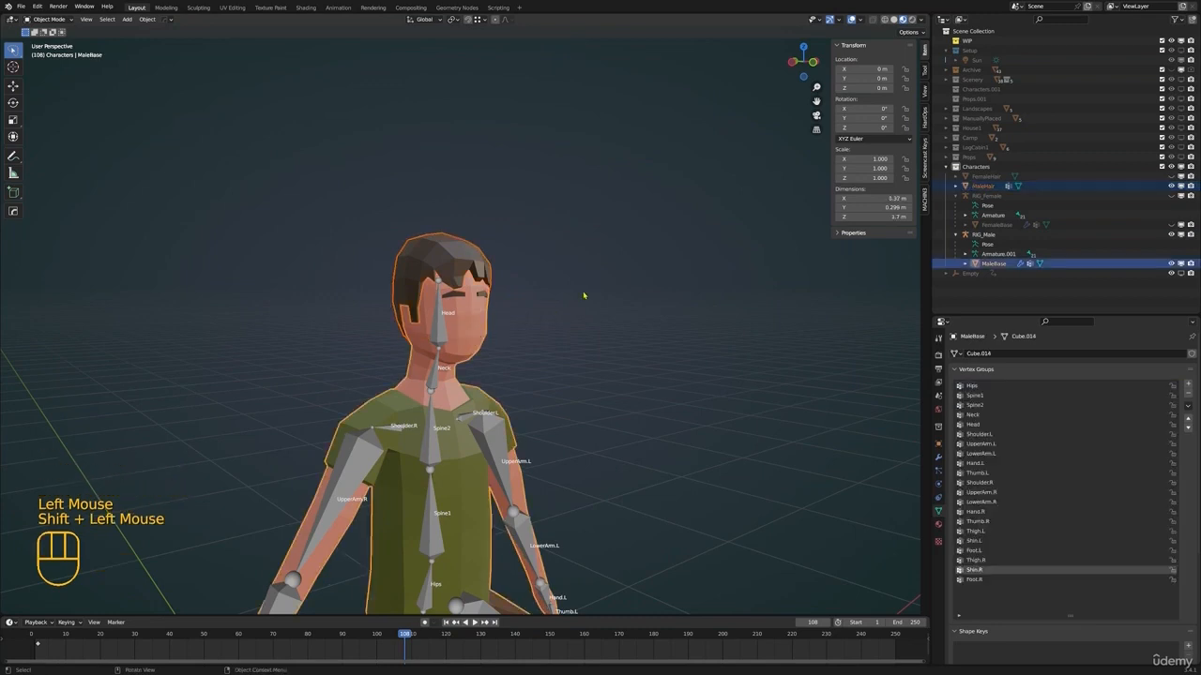
click(462, 260)
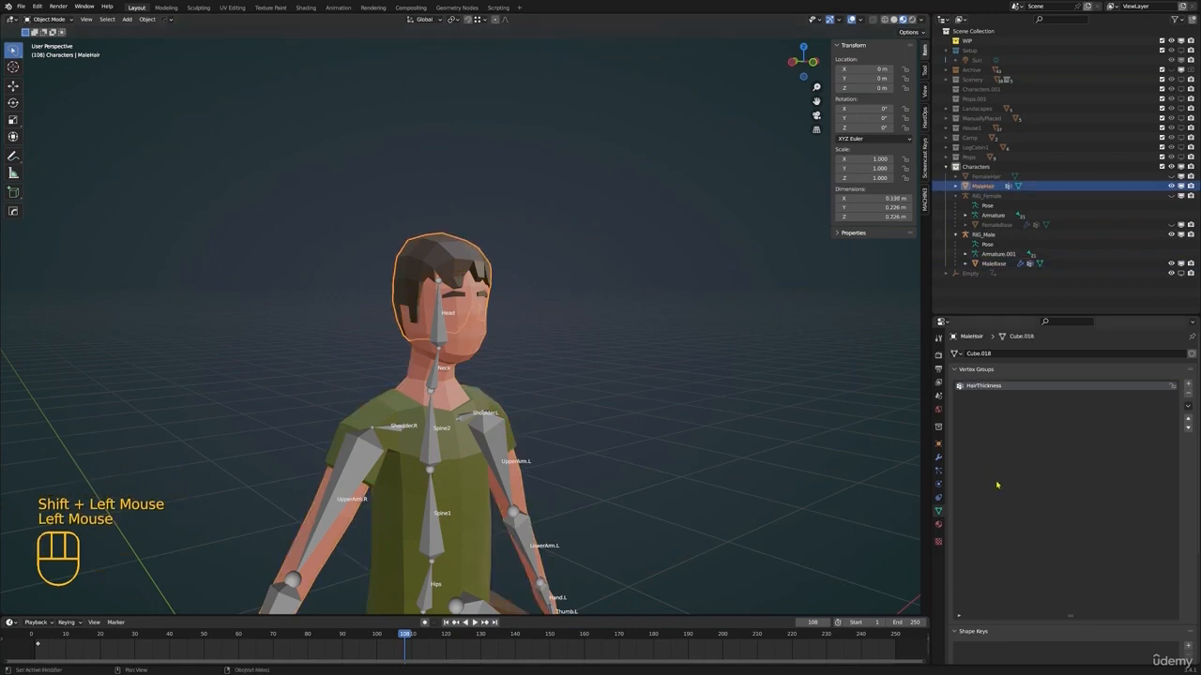
click(939, 458)
shift+click(492, 325)
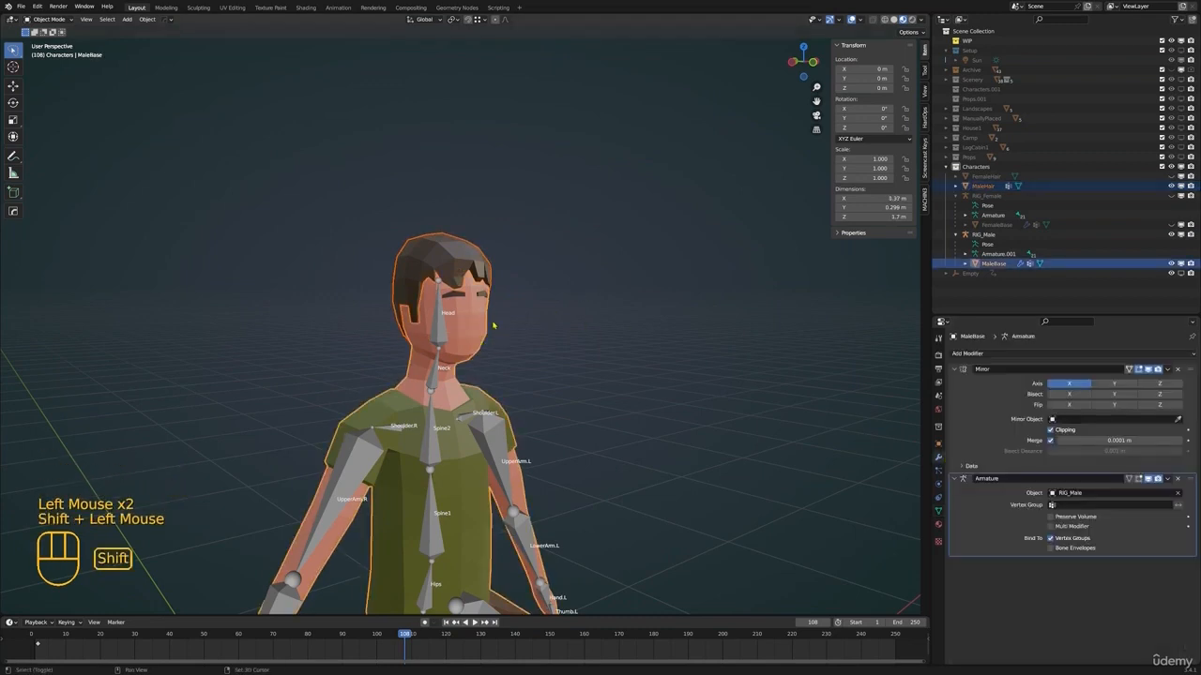
shift+middle_drag(841, 389, 839, 328)
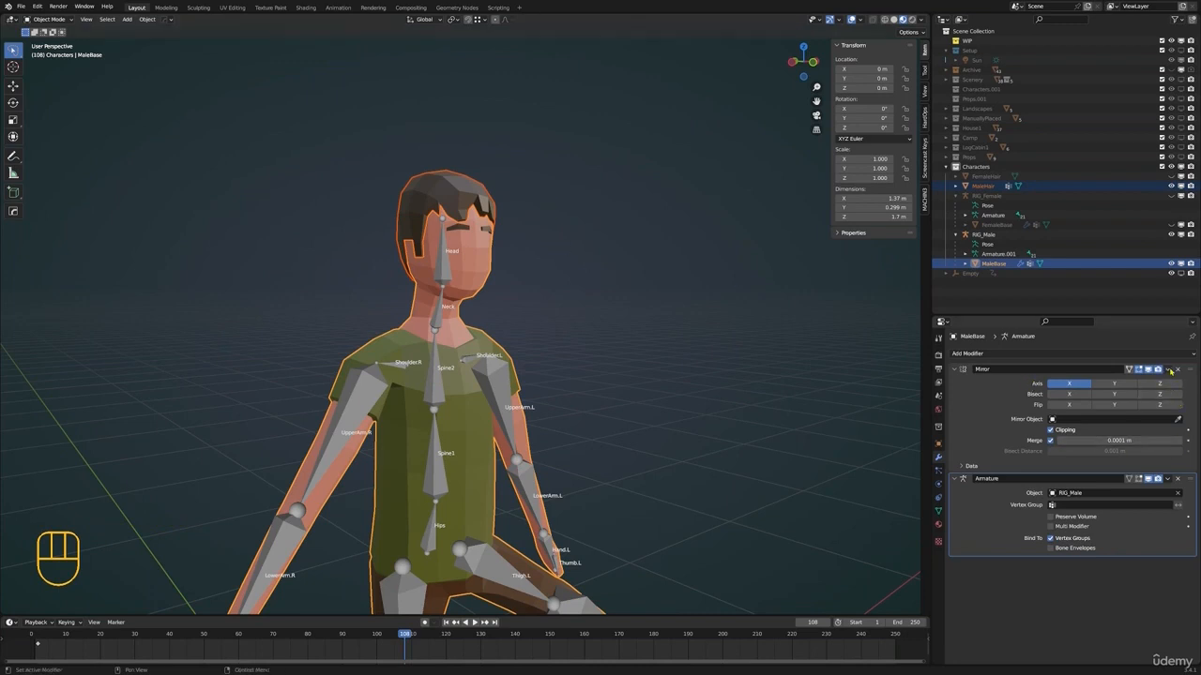
shift+middle_drag(748, 317, 785, 232)
scroll(325, 165, down, 3)
shift+middle_drag(324, 164, 311, 145)
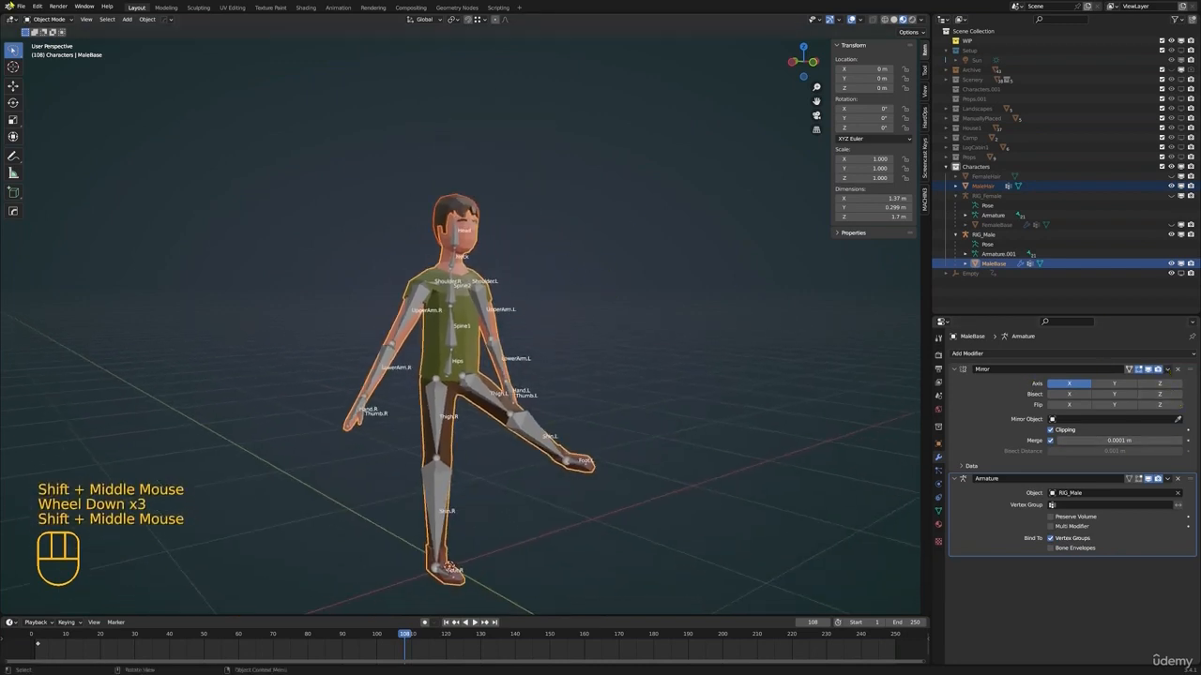
Save the project as a new incremented file, LowPolyEnvironment.018.blend
click(21, 6)
click(56, 83)
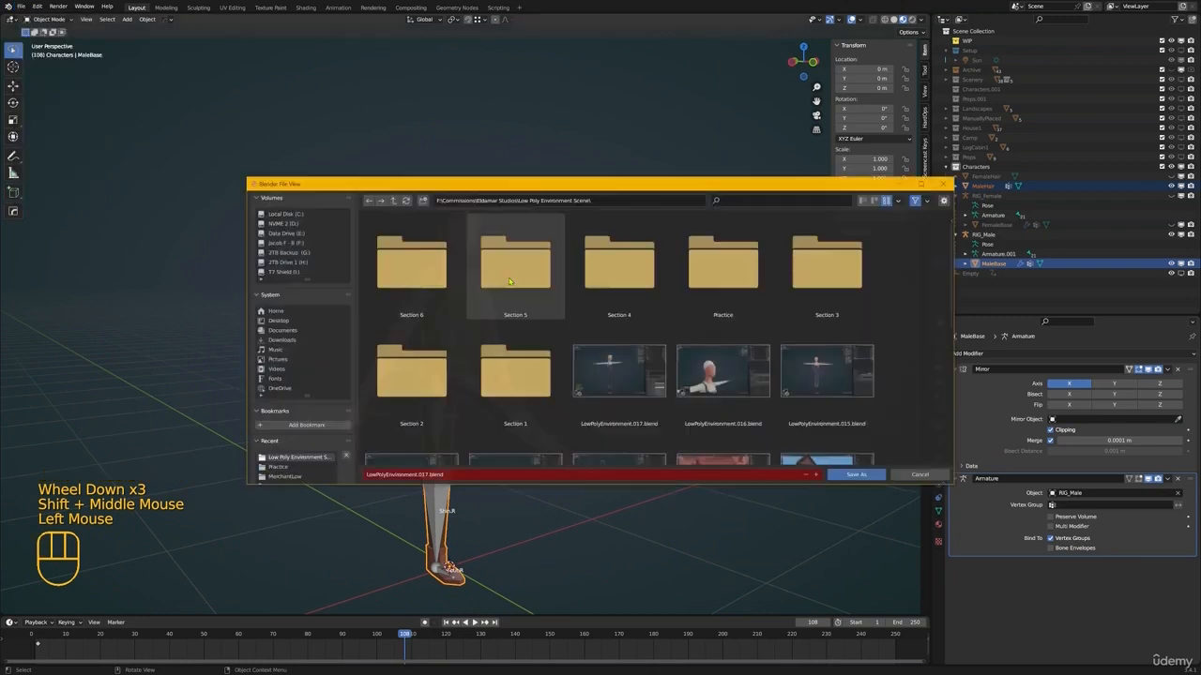
click(816, 475)
click(848, 476)
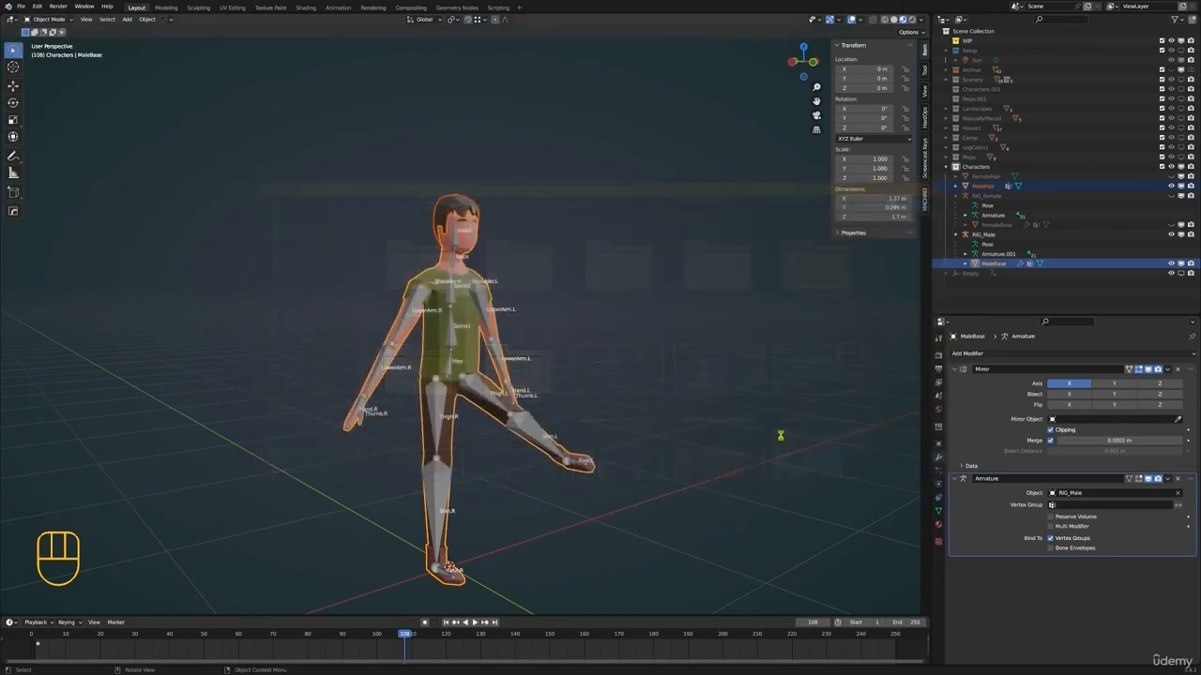
Apply the Mirror modifier on MaleBase, keeping the Armature modifier
shift+middle_drag(779, 435, 785, 440)
click(1167, 369)
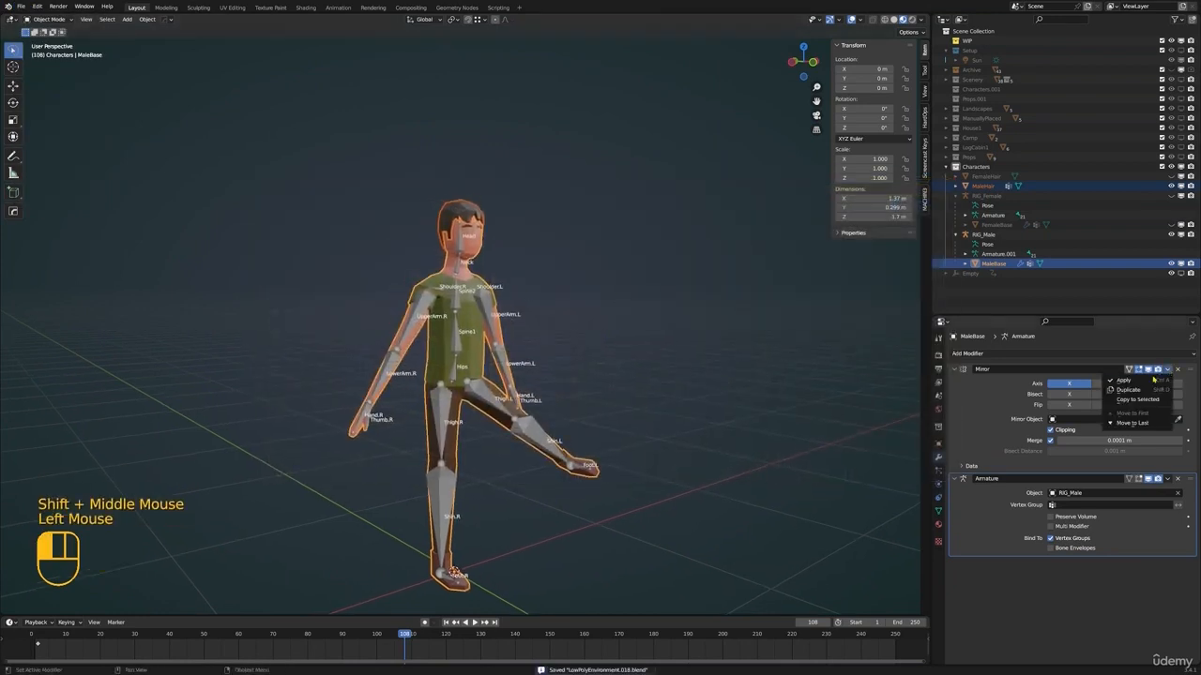
click(1130, 380)
shift+middle_drag(657, 359, 579, 372)
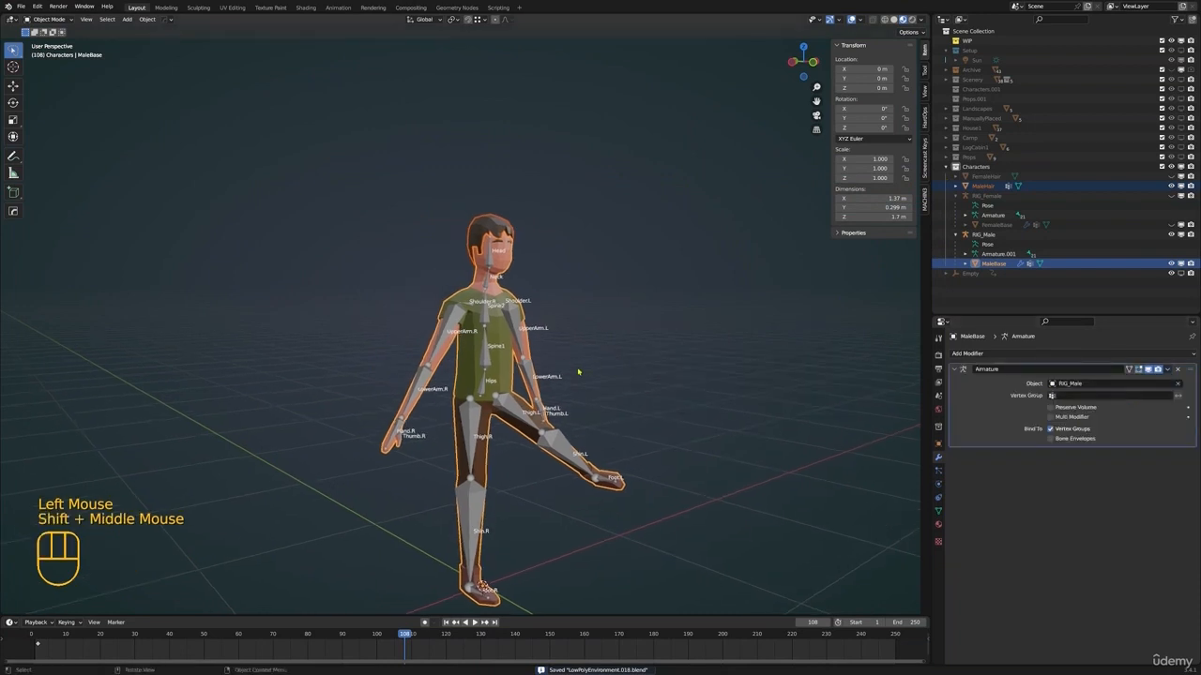
Join the MaleHair mesh into MaleBase, keeping MaleBase as the active object
click(938, 511)
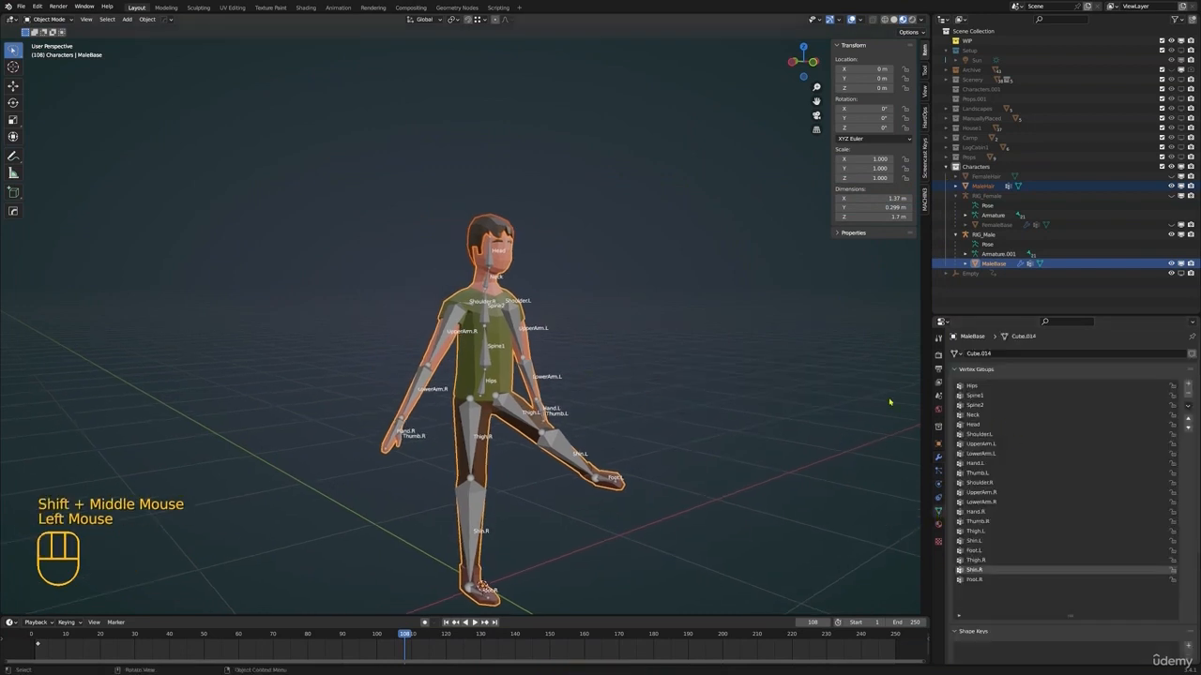
click(939, 457)
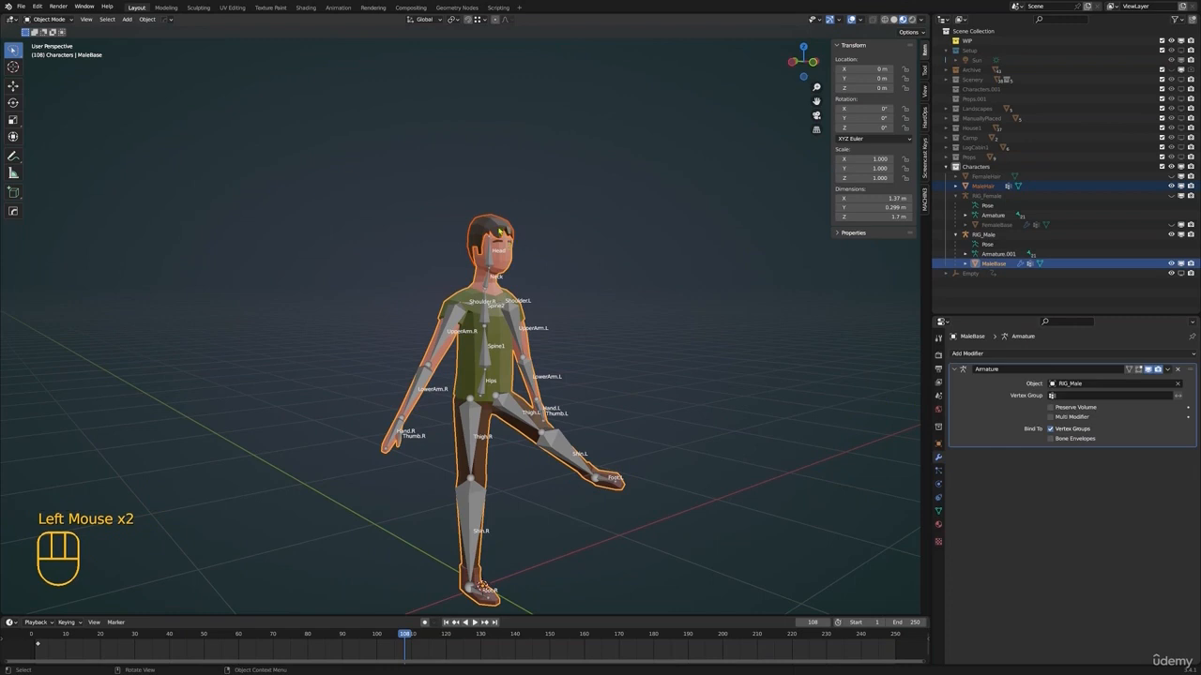
click(983, 186)
shift+click(994, 263)
key(ctrl+j)
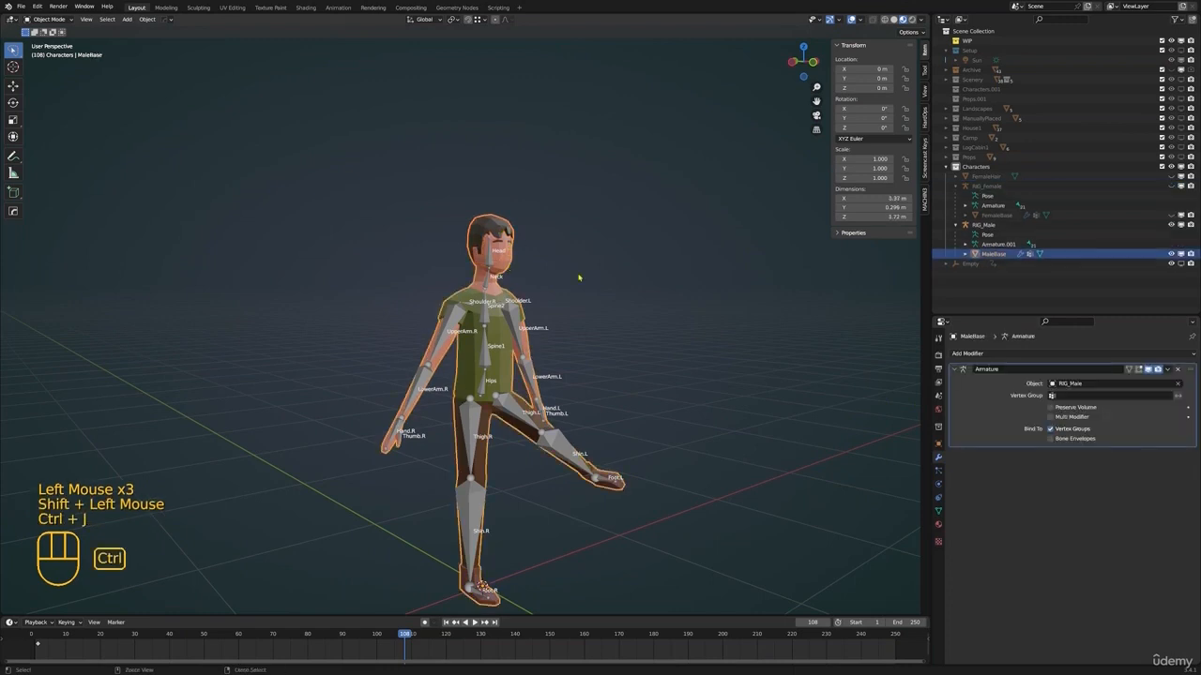
Enter Edit Mode on MaleBase in vertex selection and select only the linked hair geometry
shift+scroll(579, 278, down, 1)
shift+middle_drag(579, 277, 536, 279)
key(Tab)
scroll(521, 244, up, 2)
key(alt+a)
key(1)
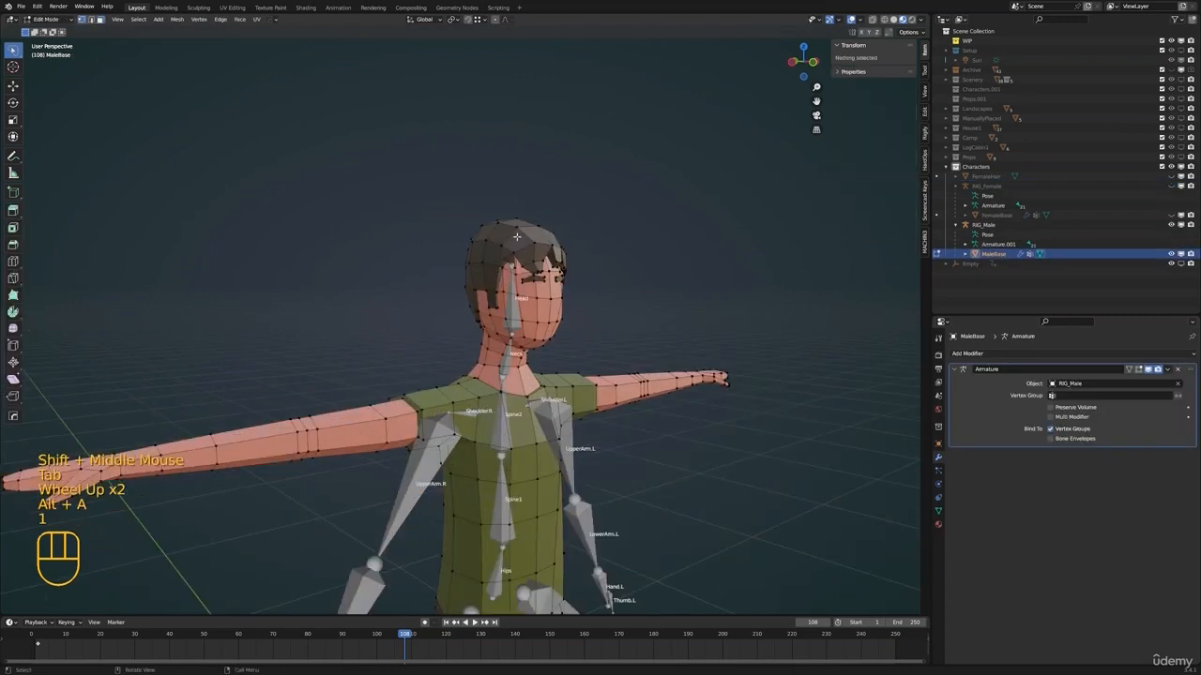
key(alt+a)
key(l)
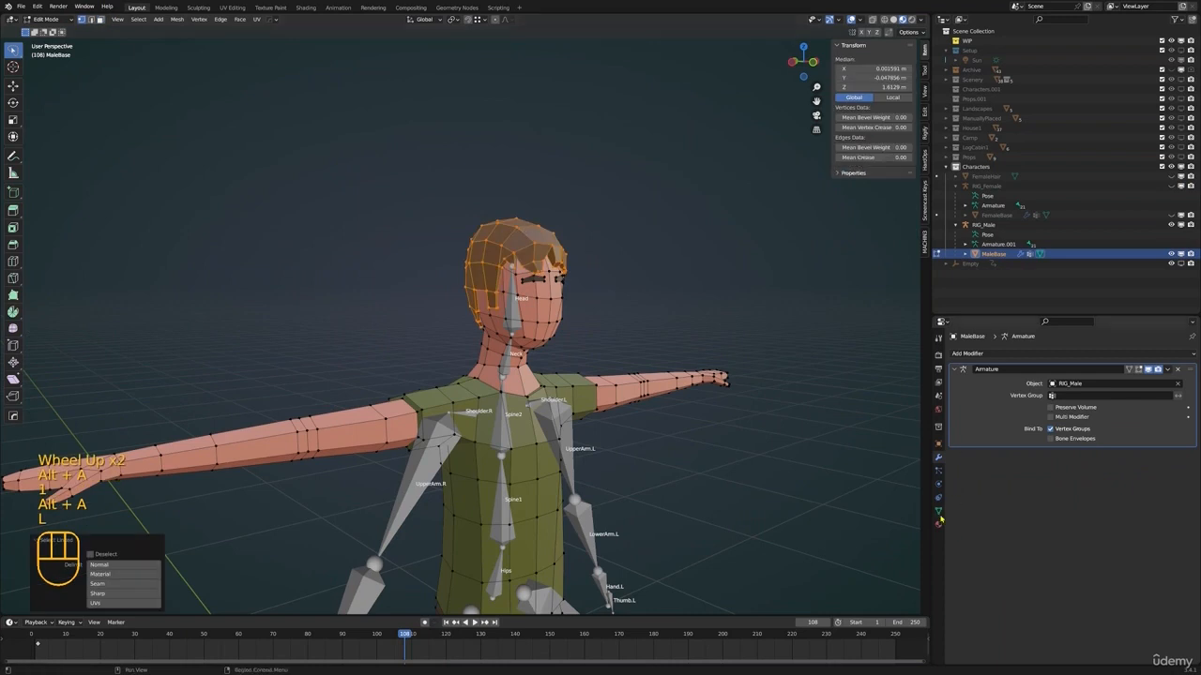
Remove the selected hair vertices from all vertex groups and assign them to the Head group with weight 1.000
click(939, 511)
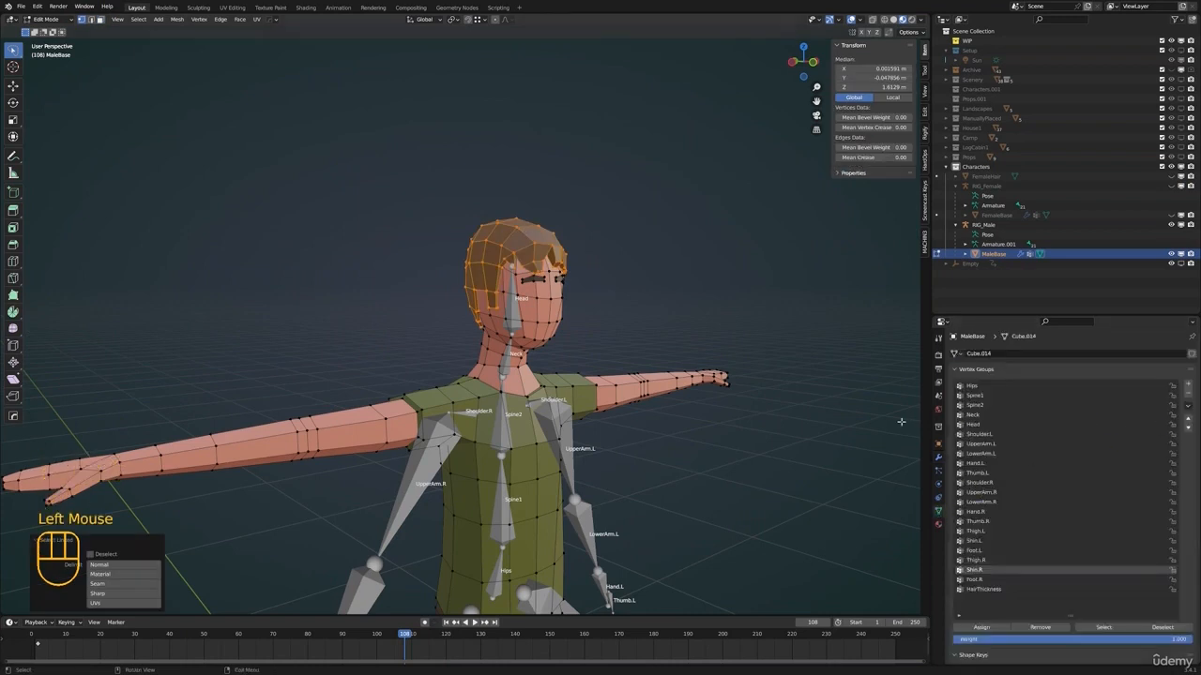
click(1187, 405)
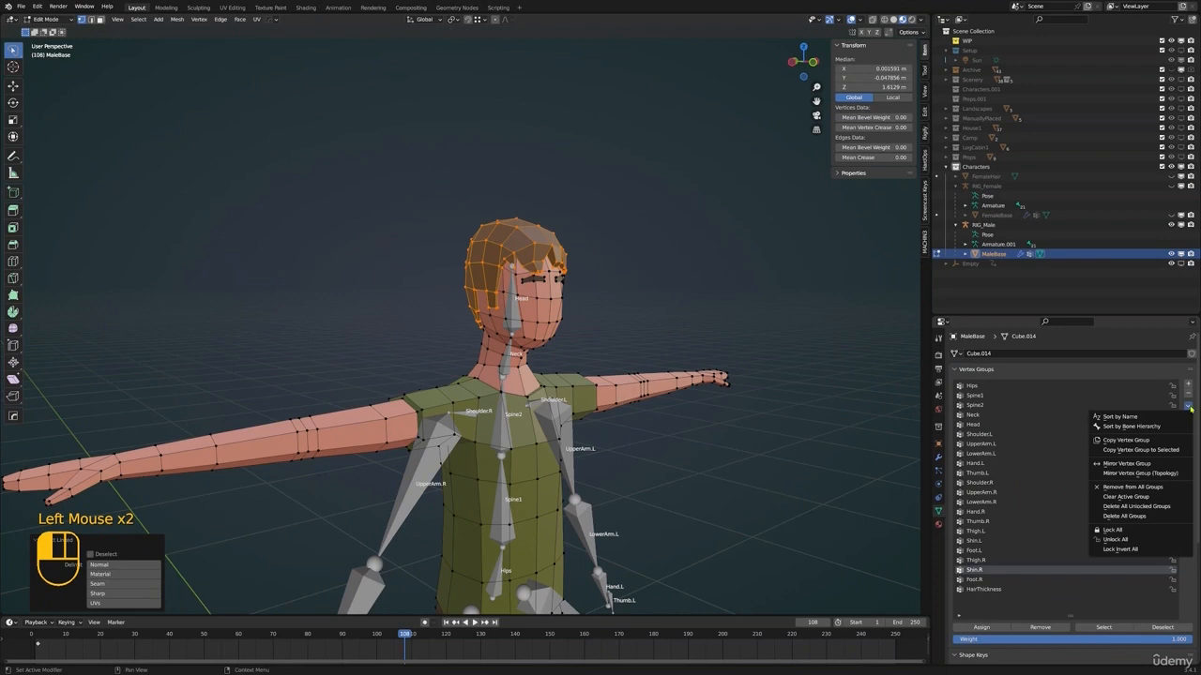
click(1144, 488)
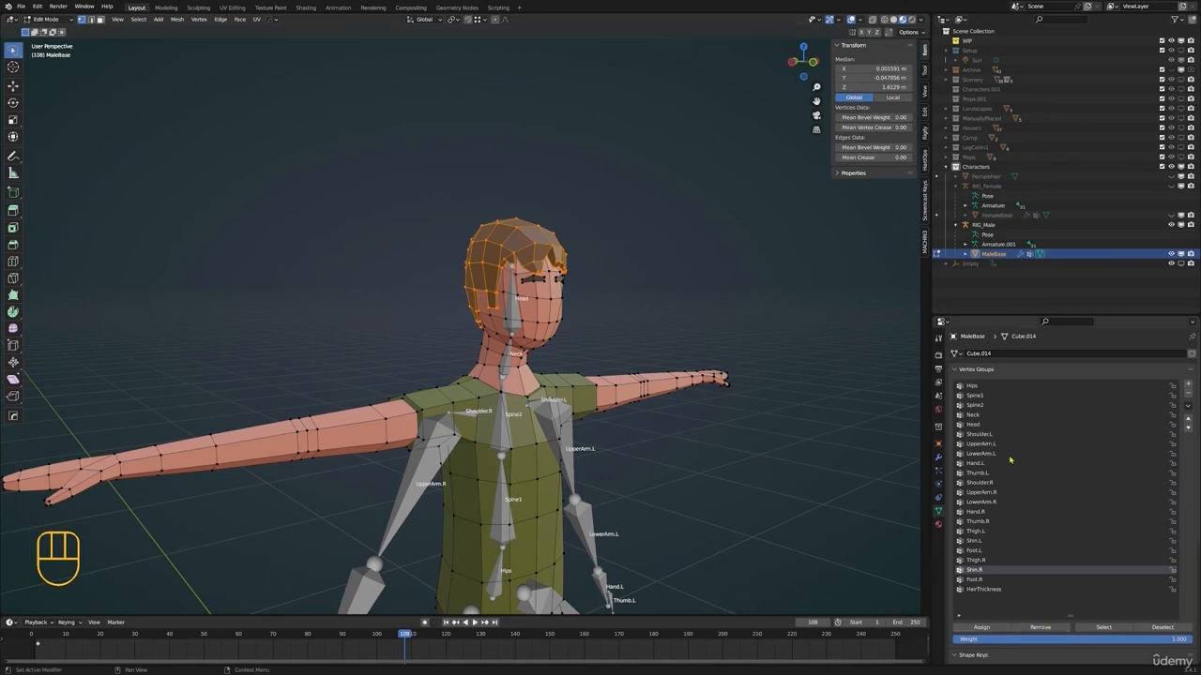
click(980, 425)
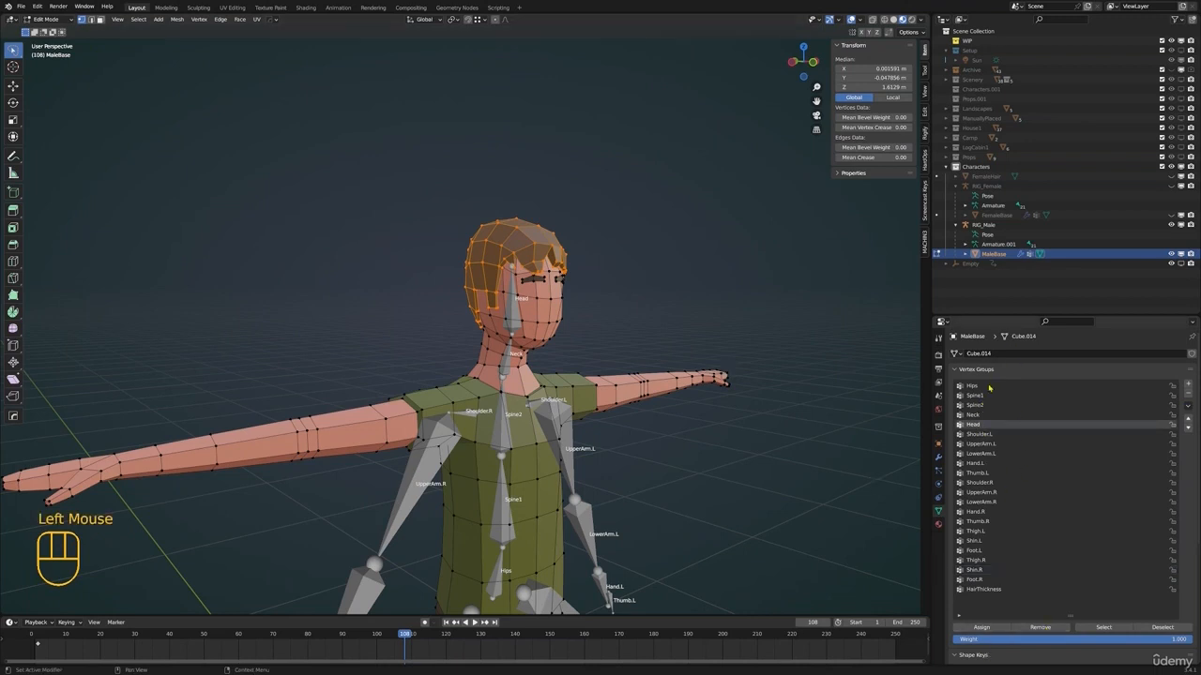
click(980, 628)
Return MaleBase to Object Mode, and put RIG_Male in Pose Mode with its Head bone selected
key(ctrl+Tab)
click(507, 281)
key(ctrl+Tab)
click(511, 318)
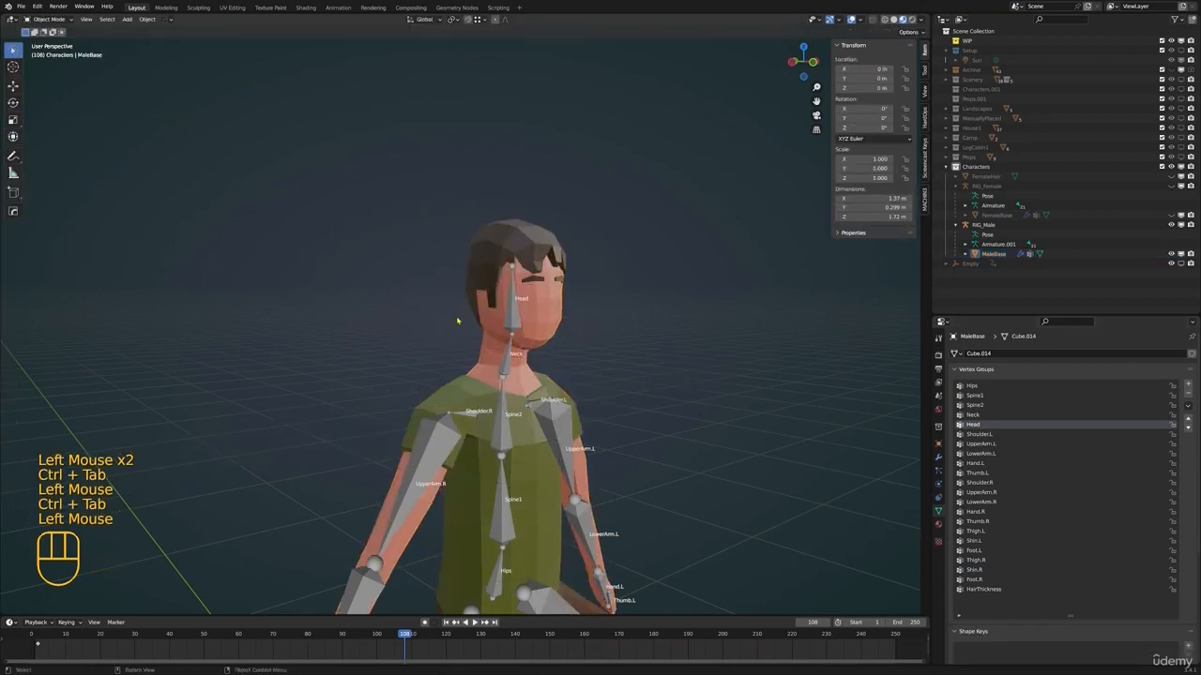
click(513, 320)
click(515, 322)
key(ctrl+Tab)
click(515, 322)
Test-rotate the Head bone of RIG_Male to check that the hair follows, and cancel the rotation
scroll(515, 323, up, 1)
middle_drag(518, 324, 623, 346)
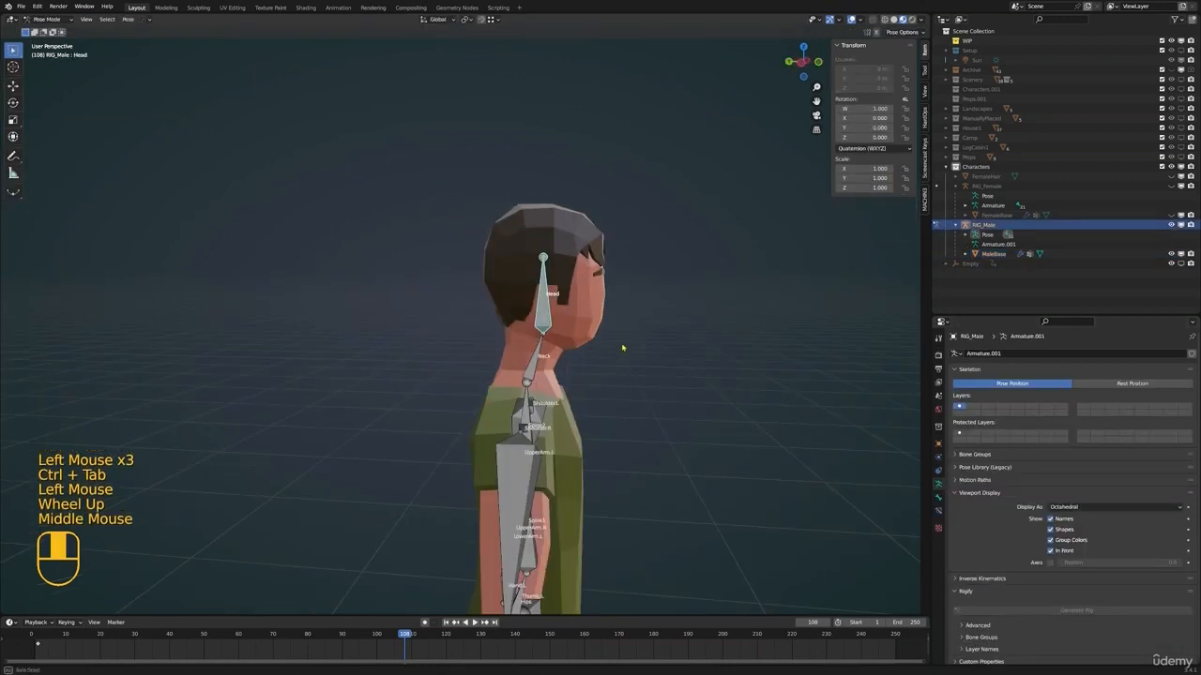
key(r)
right_click(625, 302)
middle_drag(684, 314, 612, 324)
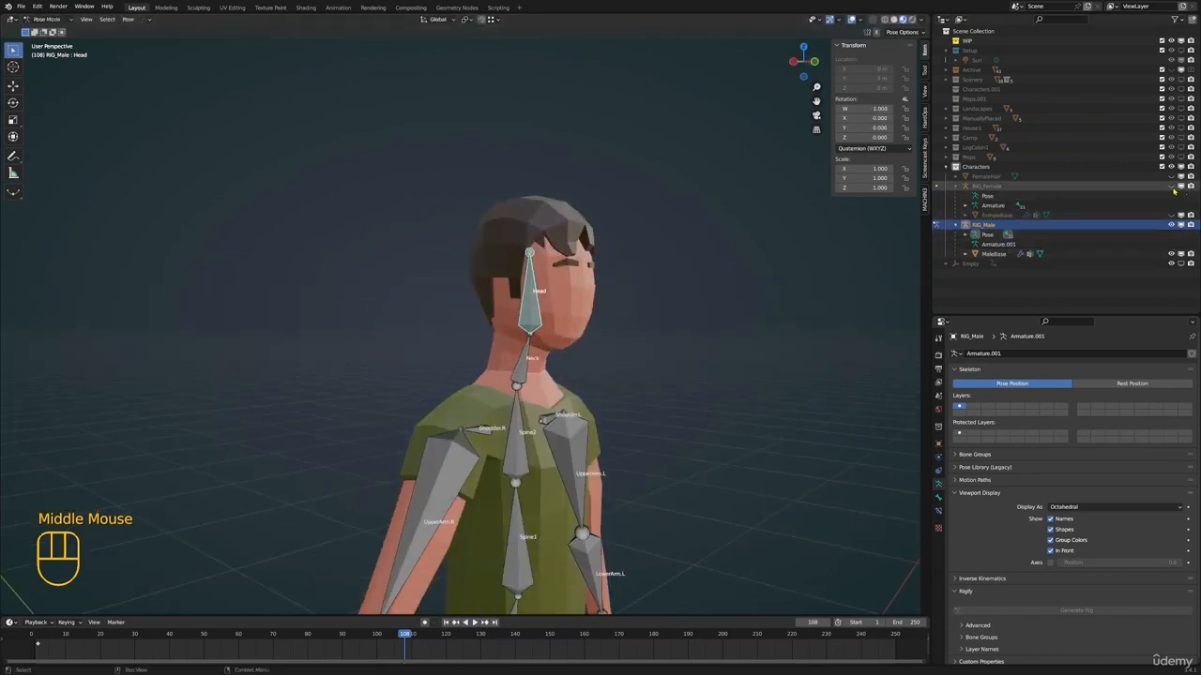
Hide RIG_Male and MaleBase, and show RIG_Female, FemaleBase and FemaleHair instead
click(1171, 187)
click(1171, 216)
click(1171, 226)
click(1171, 255)
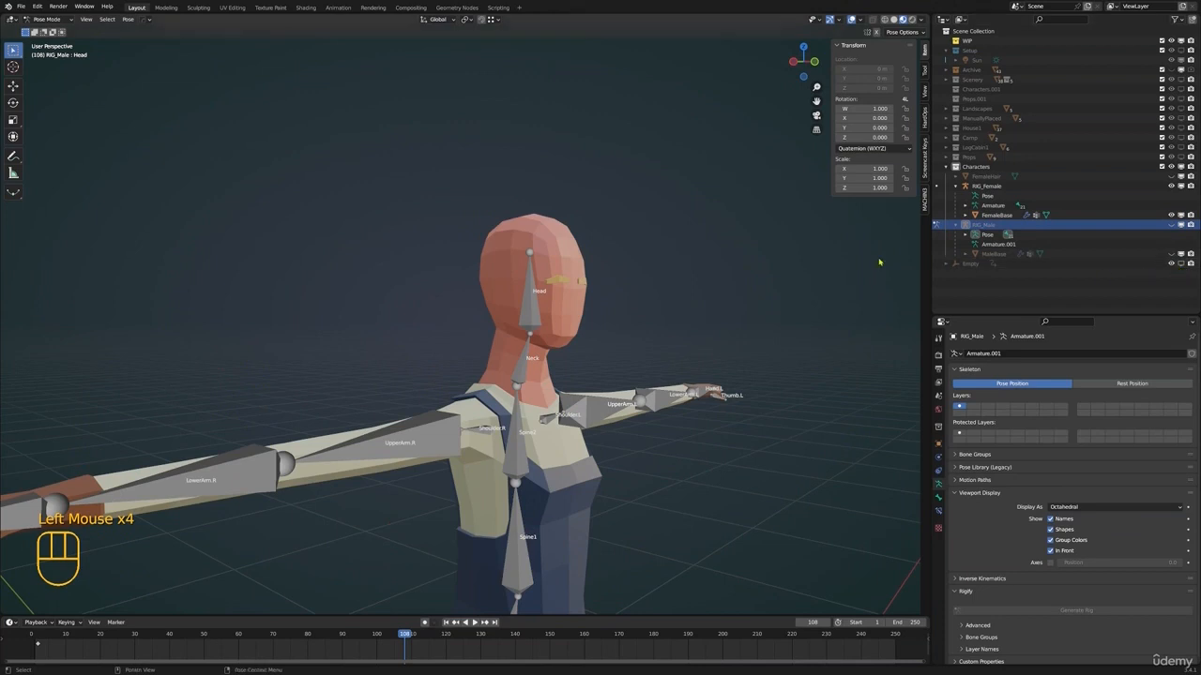
click(648, 303)
shift+middle_drag(648, 303, 674, 304)
click(671, 298)
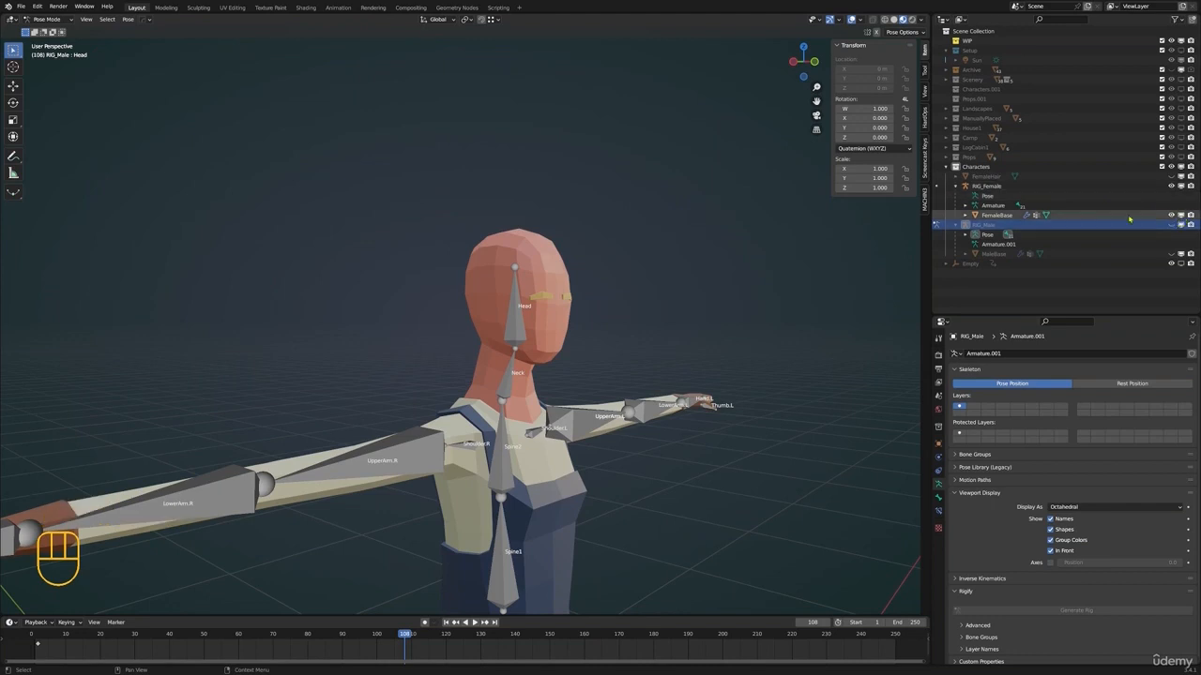
click(1171, 176)
click(991, 177)
Switch to Object Mode and apply the Mirror modifier on FemaleBase, keeping its Armature modifier
shift+middle_drag(647, 375, 637, 371)
middle_drag(600, 385, 611, 421)
scroll(657, 413, down, 1)
key(ctrl+Tab)
click(590, 453)
click(938, 456)
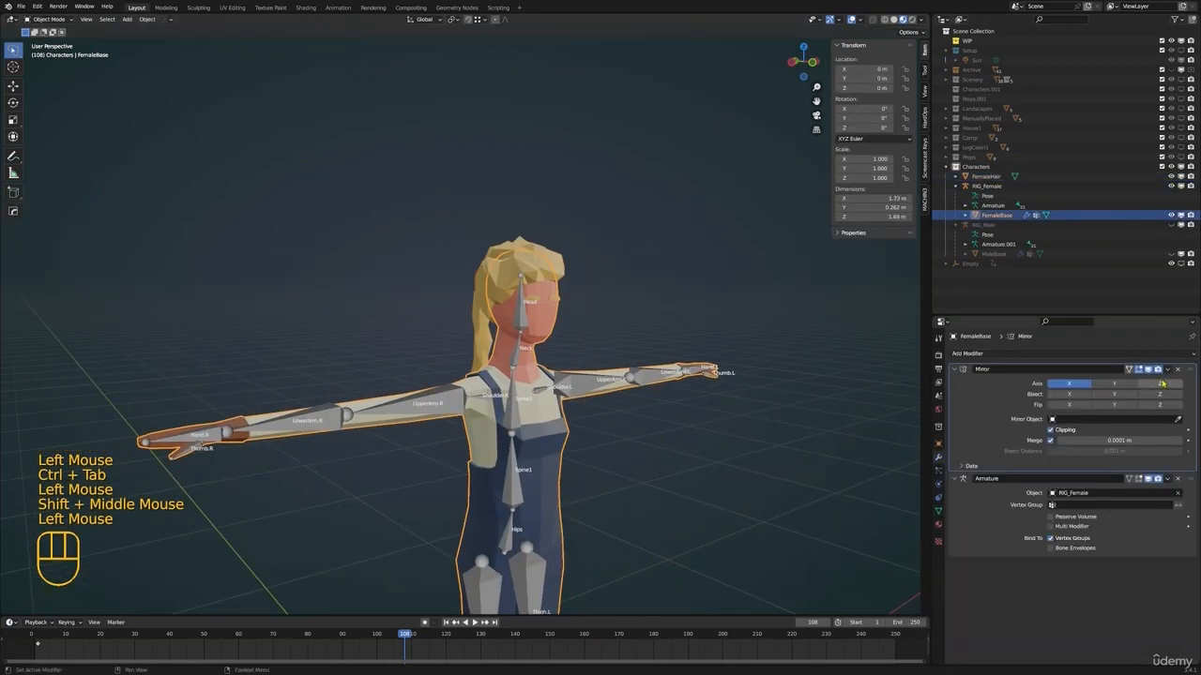
click(1167, 368)
click(1155, 381)
Try joining FemaleHair into FemaleBase, inspect the head, and undo the join
middle_drag(600, 324, 694, 314)
click(485, 300)
scroll(619, 394, up, 1)
middle_drag(699, 431, 601, 449)
shift+click(597, 448)
key(ctrl+j)
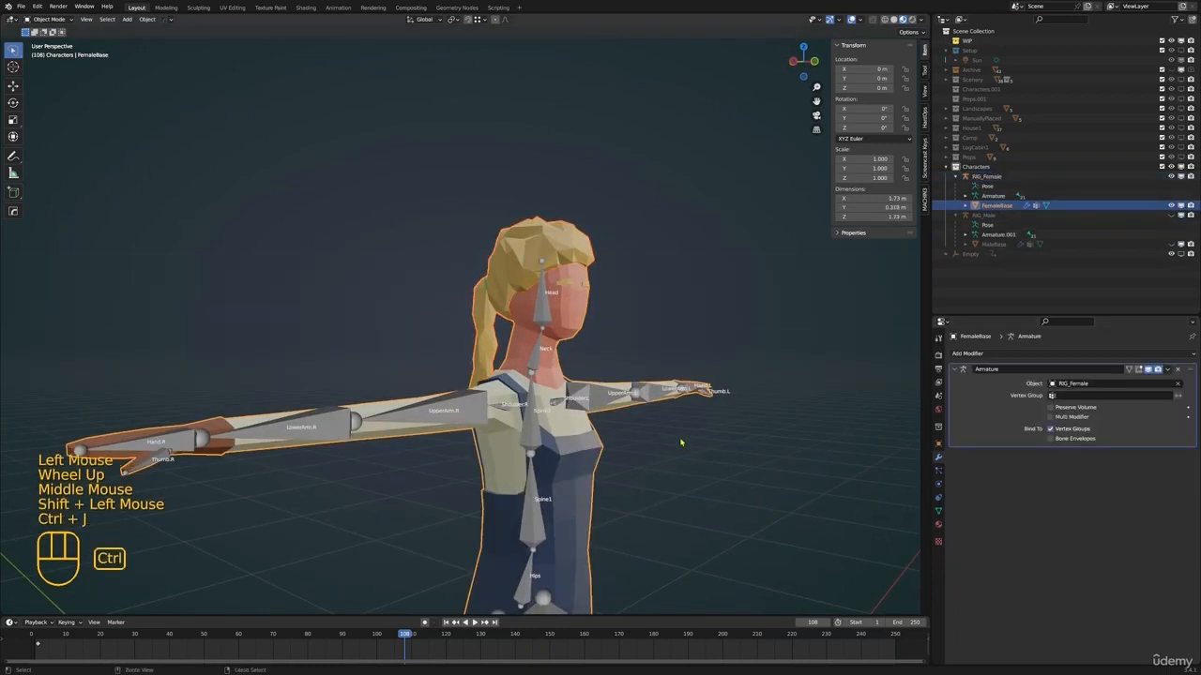
shift+middle_drag(681, 441, 657, 413)
scroll(656, 413, up, 1)
middle_drag(656, 413, 588, 362)
key(ctrl+z)
Select FemaleHair together with FemaleBase as the active object, and join them into one mesh
click(569, 239)
shift+click(606, 495)
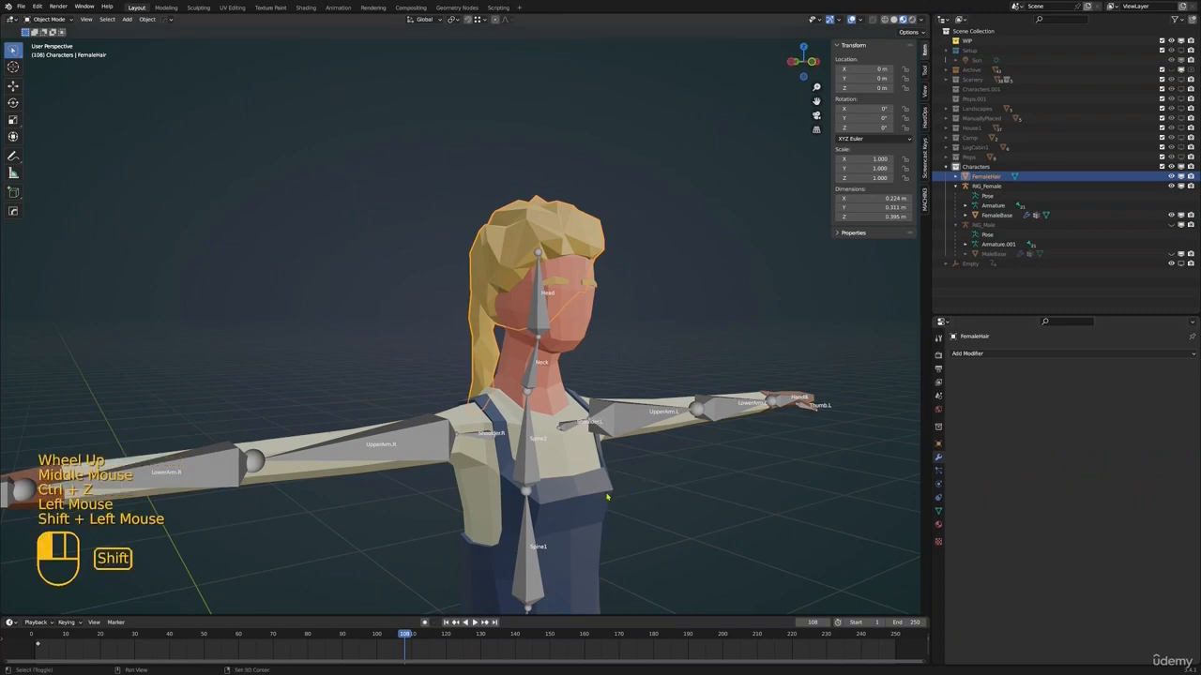
key(ctrl+j)
Display the FemaleBase vertex groups and select the linked hair and ponytail geometry in Edit Mode
shift+middle_drag(595, 509, 567, 510)
click(938, 511)
key(Tab)
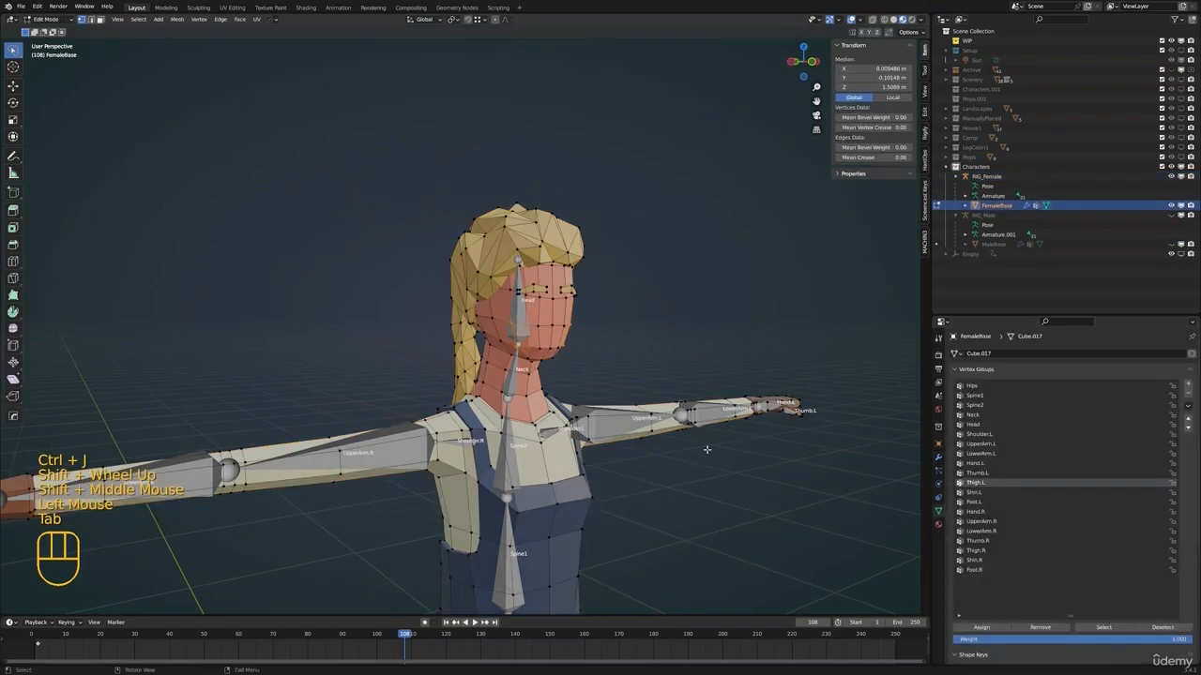
key(a)
key(alt+a)
key(l)
middle_drag(511, 272, 465, 334)
key(l)
key(l)
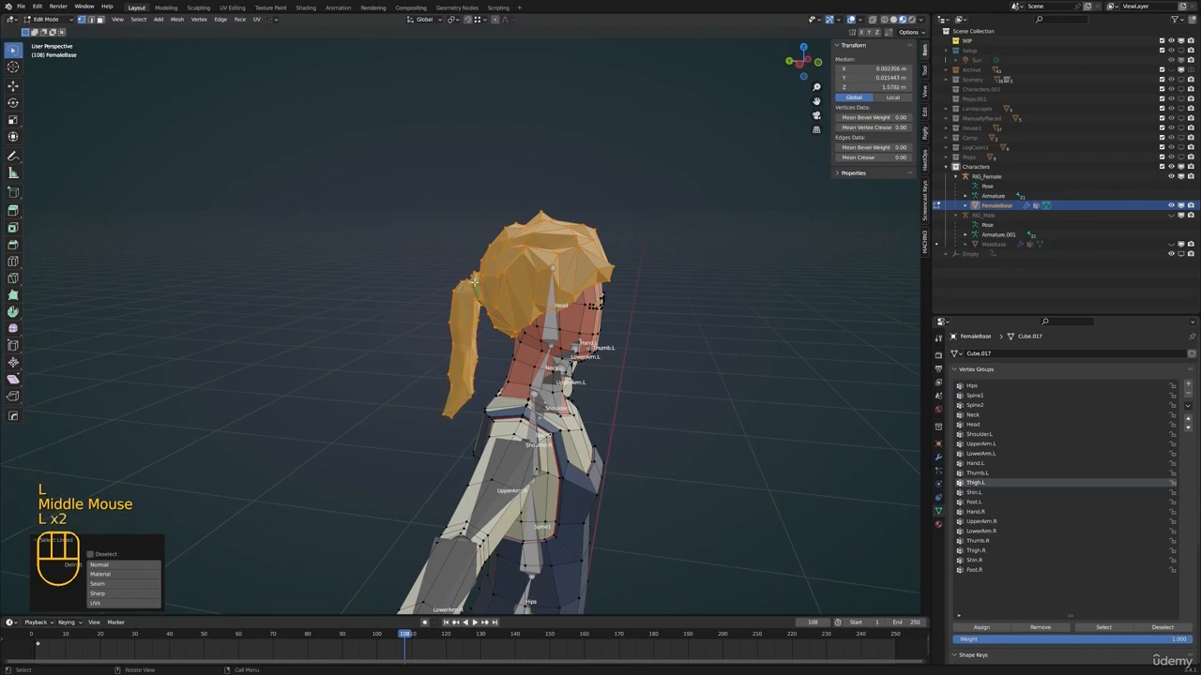
Assign the selected female hair and ponytail vertices to the Head vertex group with weight 1.000
middle_drag(769, 482, 656, 469)
click(1188, 405)
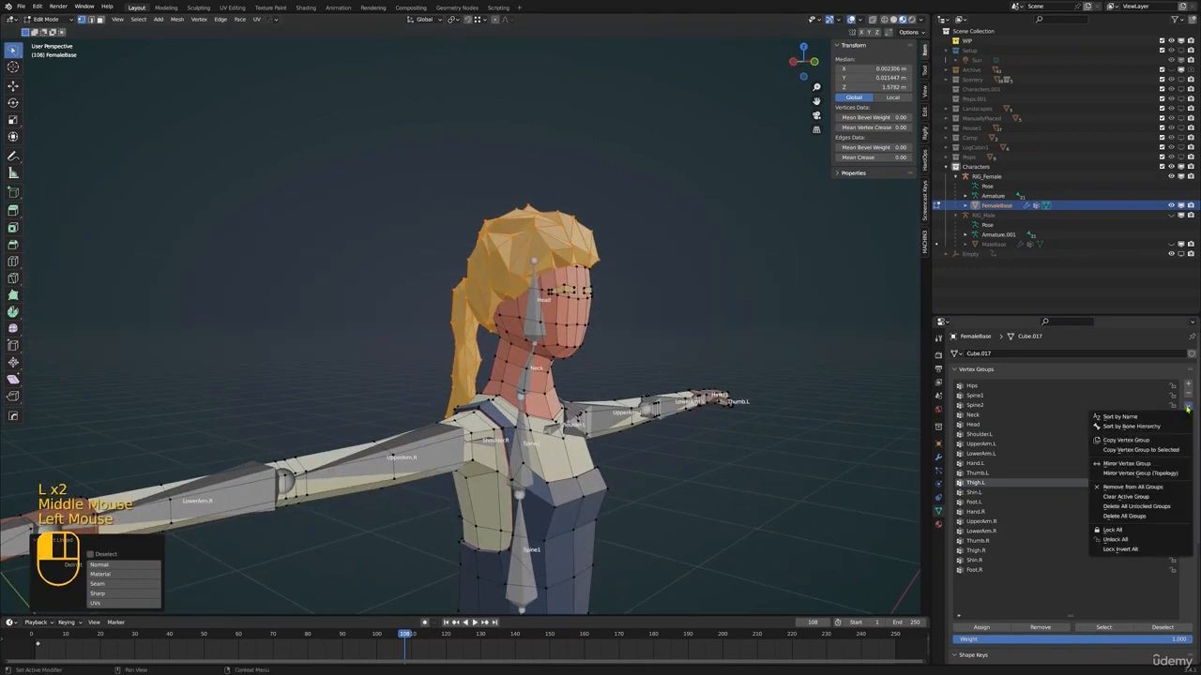
click(975, 425)
click(981, 627)
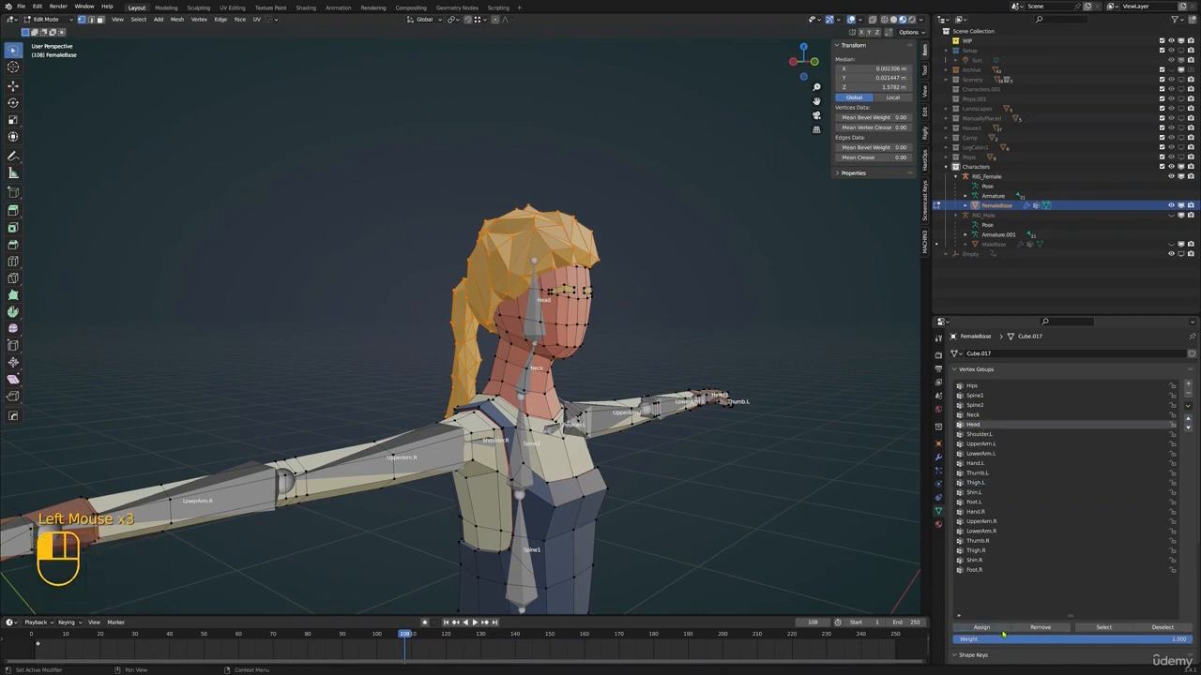
Return FemaleBase to Object Mode, and put RIG_Female in Pose Mode with its Head bone selected
key(alt+a)
key(ctrl+Tab)
click(480, 373)
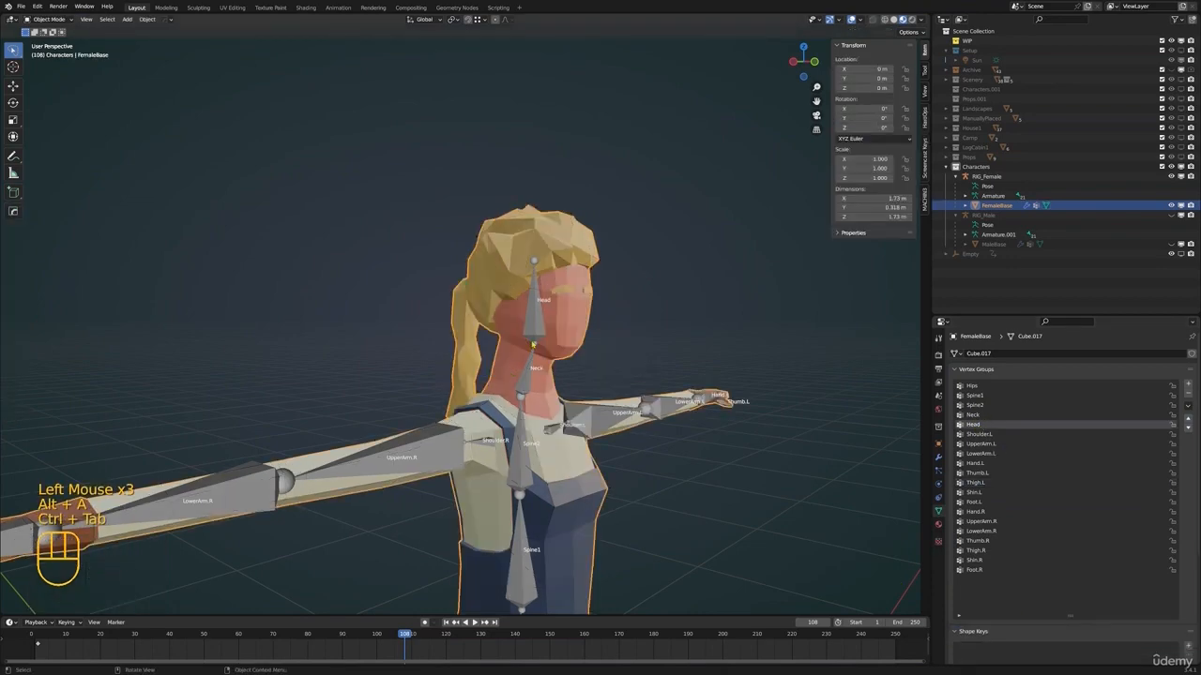
click(440, 445)
scroll(431, 413, down, 1)
middle_drag(394, 305, 589, 363)
key(r)
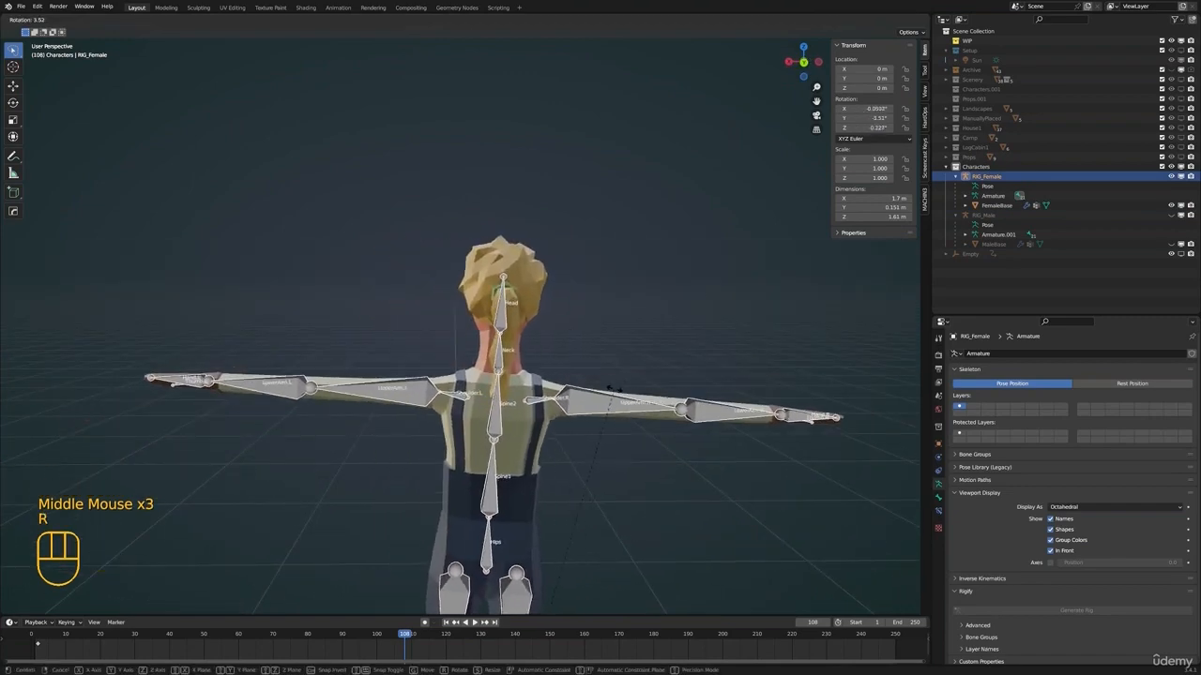
middle_click(477, 323)
key(ctrl+Tab)
click(476, 323)
Test-rotate the Head bone of RIG_Female by 45° and check the hair from the back and front
middle_click(531, 351)
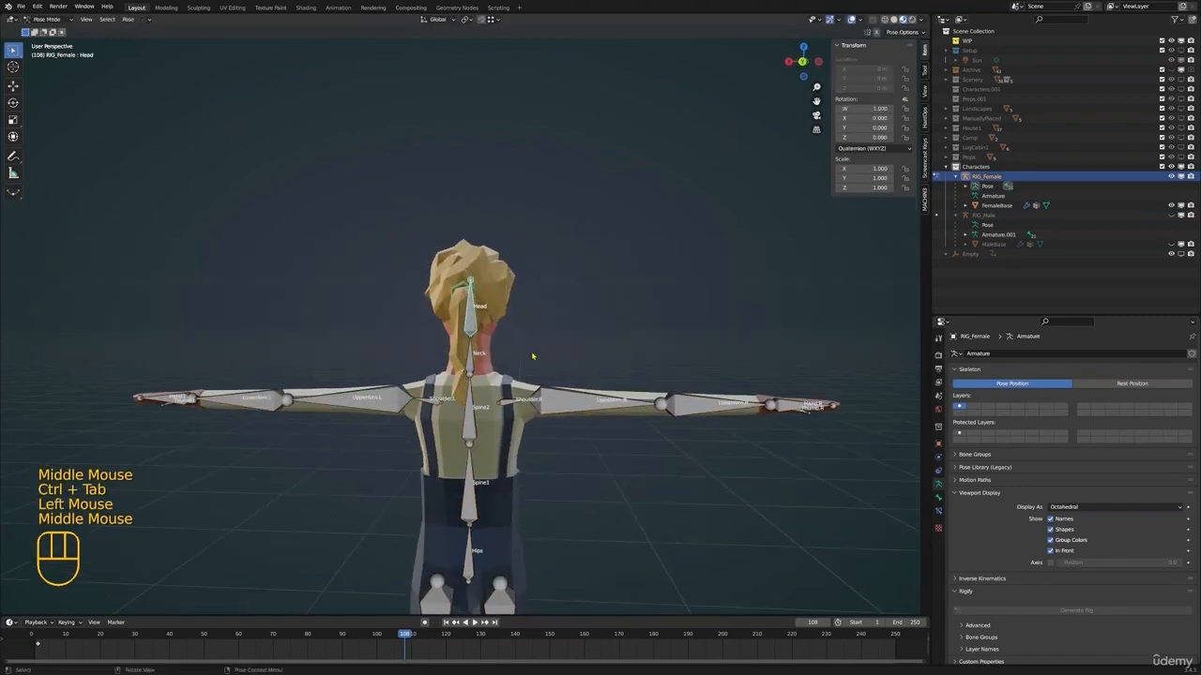
middle_drag(531, 351, 403, 309)
middle_drag(497, 336, 595, 351)
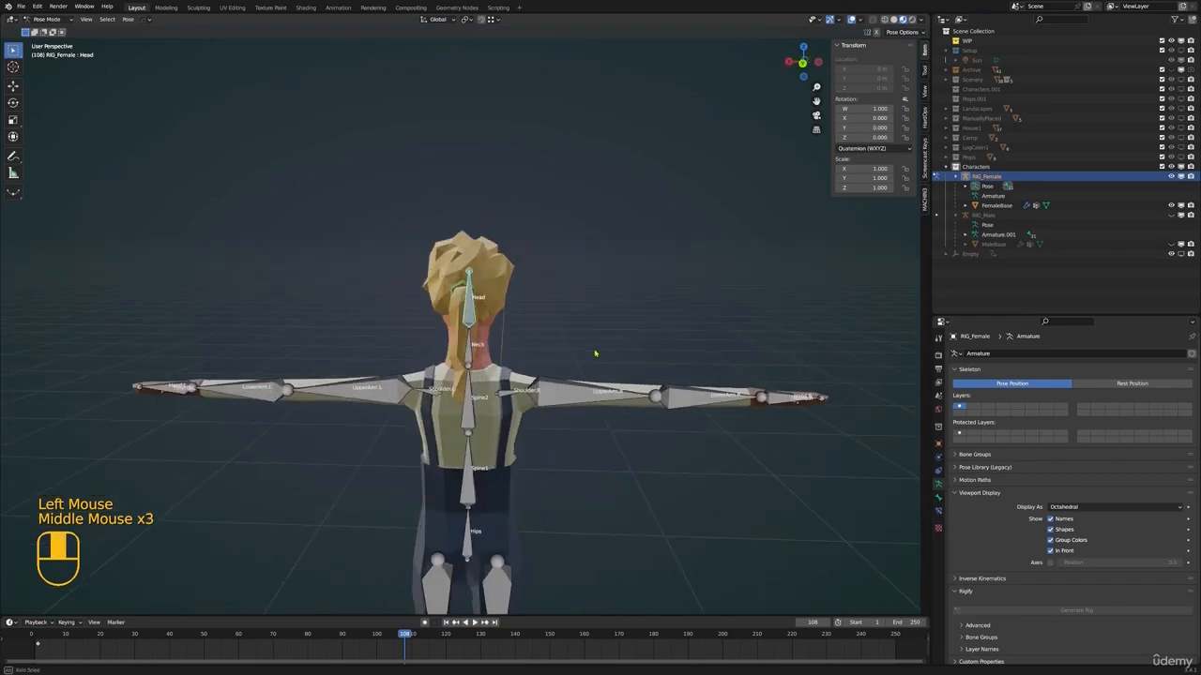
key(r)
click(580, 246)
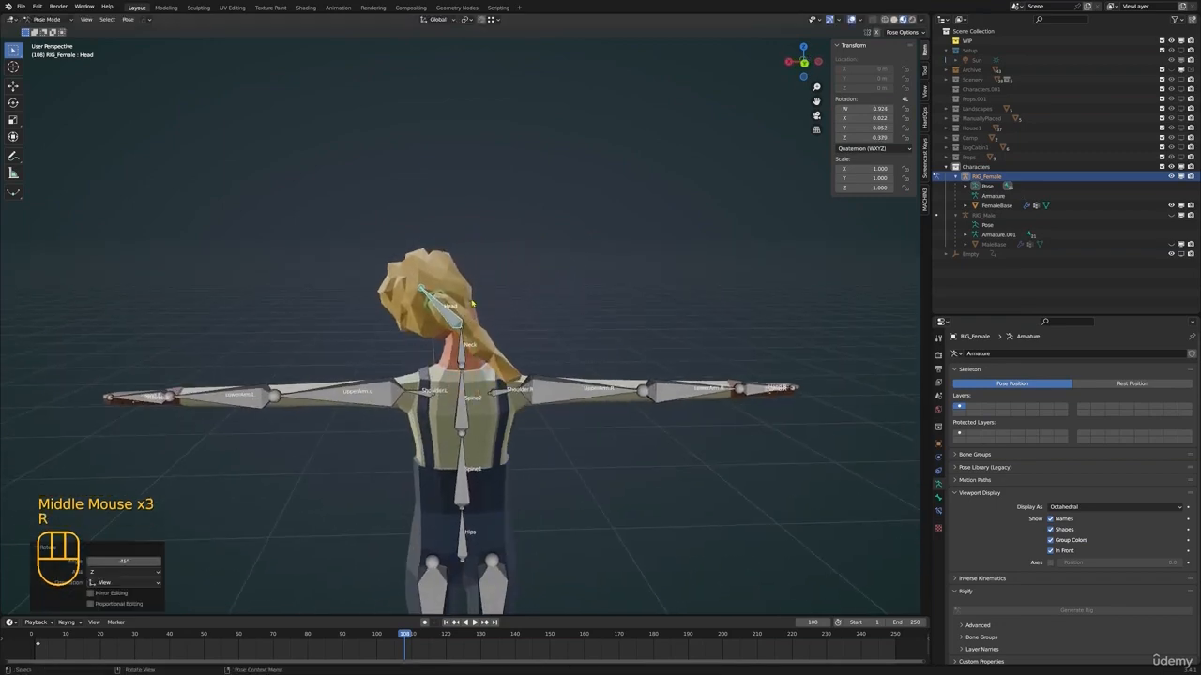
scroll(476, 322, up, 3)
middle_drag(476, 321, 689, 365)
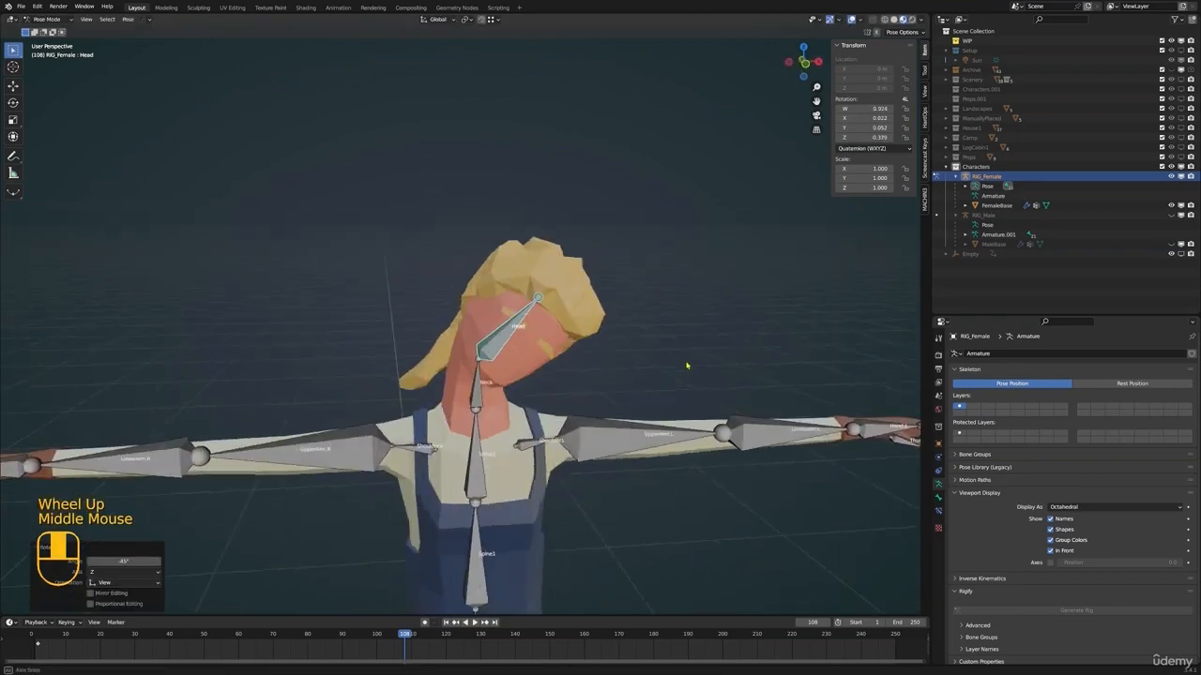
Try another rotation of the female Head bone, cancel it, and undo the 45° test pose
key(r)
right_click(506, 364)
scroll(507, 365, down, 3)
shift+middle_drag(507, 365, 544, 353)
middle_drag(539, 351, 582, 366)
key(ctrl+z)
scroll(586, 361, down, 2)
key(alt+a)
Examine the female character and its rig from several angles, from the head down to the feet
shift+middle_drag(582, 365, 488, 334)
scroll(538, 357, up, 1)
scroll(539, 357, down, 1)
scroll(557, 331, up, 2)
shift+scroll(557, 330, up, 1)
middle_drag(487, 334, 405, 339)
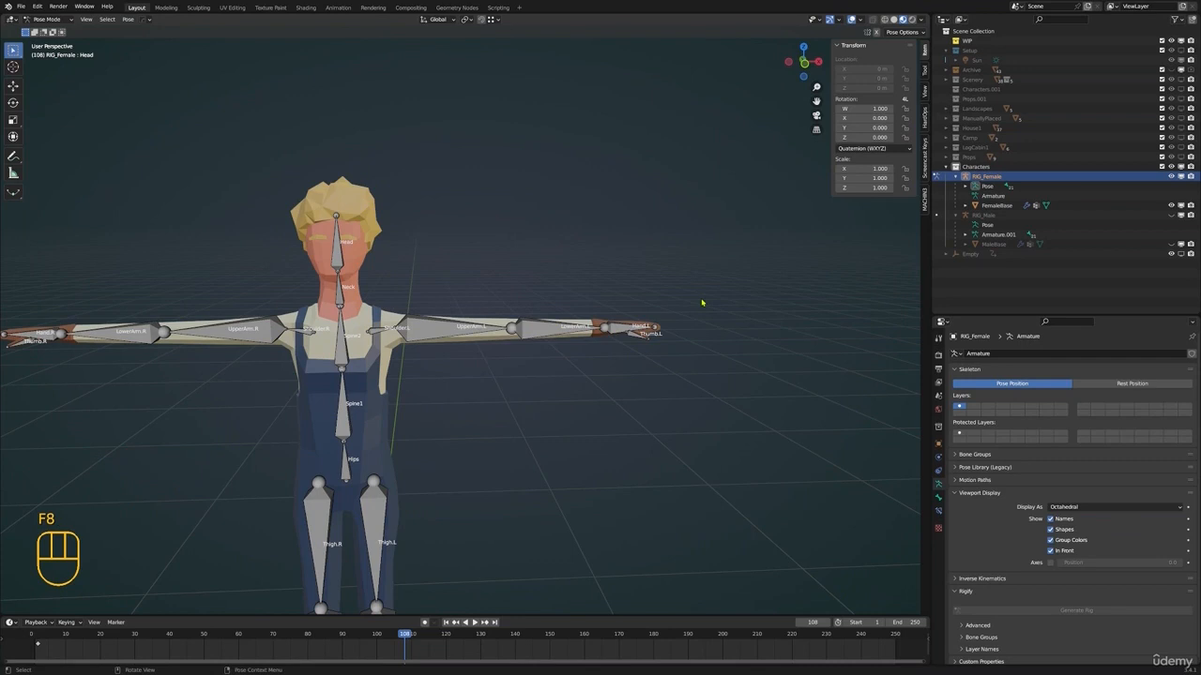
shift+middle_drag(610, 338, 531, 375)
scroll(632, 279, down, 1)
middle_drag(531, 375, 533, 420)
Select the Shin.L bone of RIG_Female and display its bone constraints
click(531, 457)
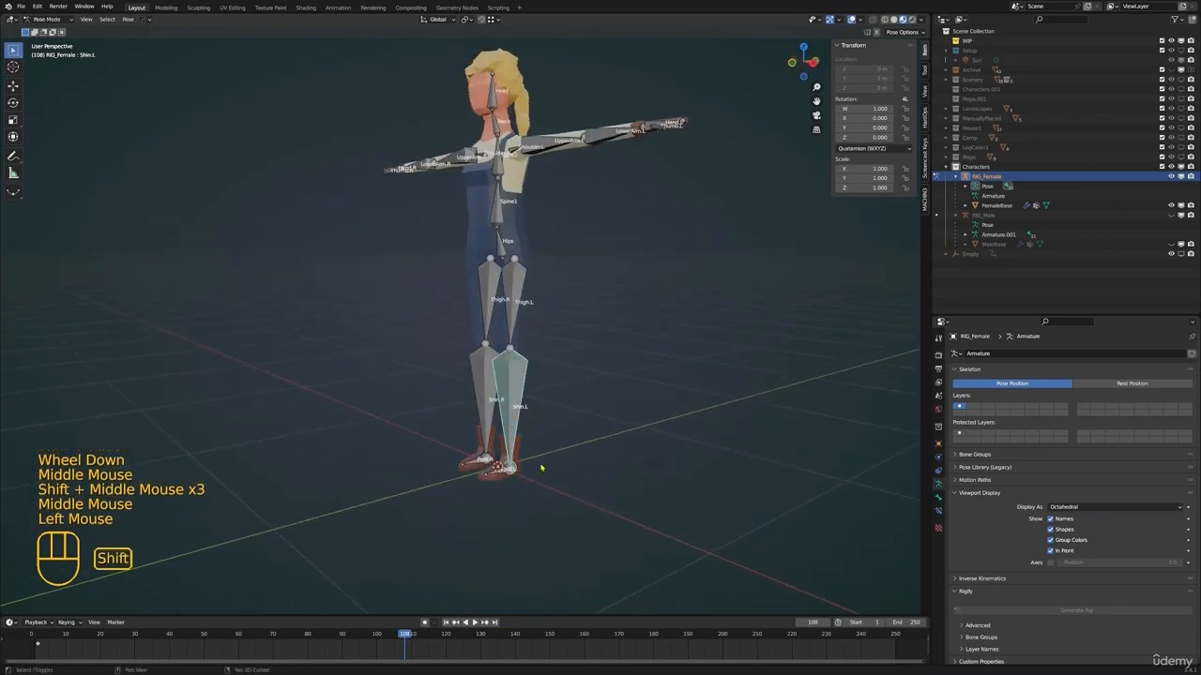
shift+middle_drag(535, 464, 509, 396)
scroll(509, 396, up, 1)
shift+middle_drag(484, 319, 557, 358)
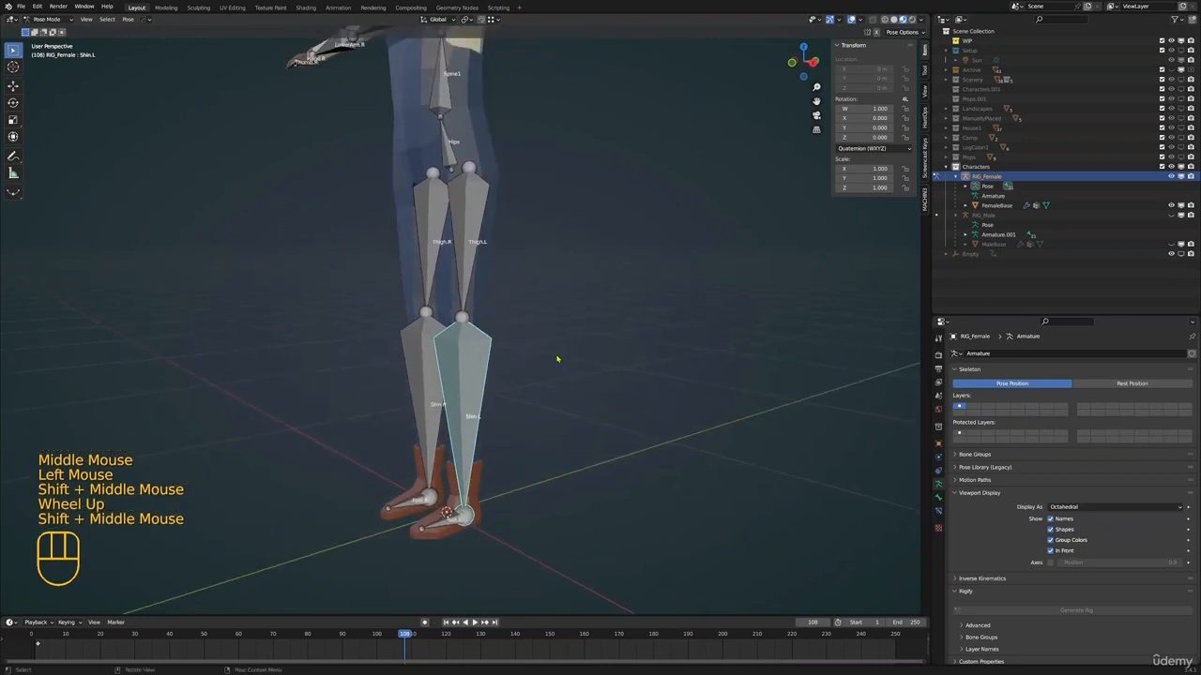
click(938, 510)
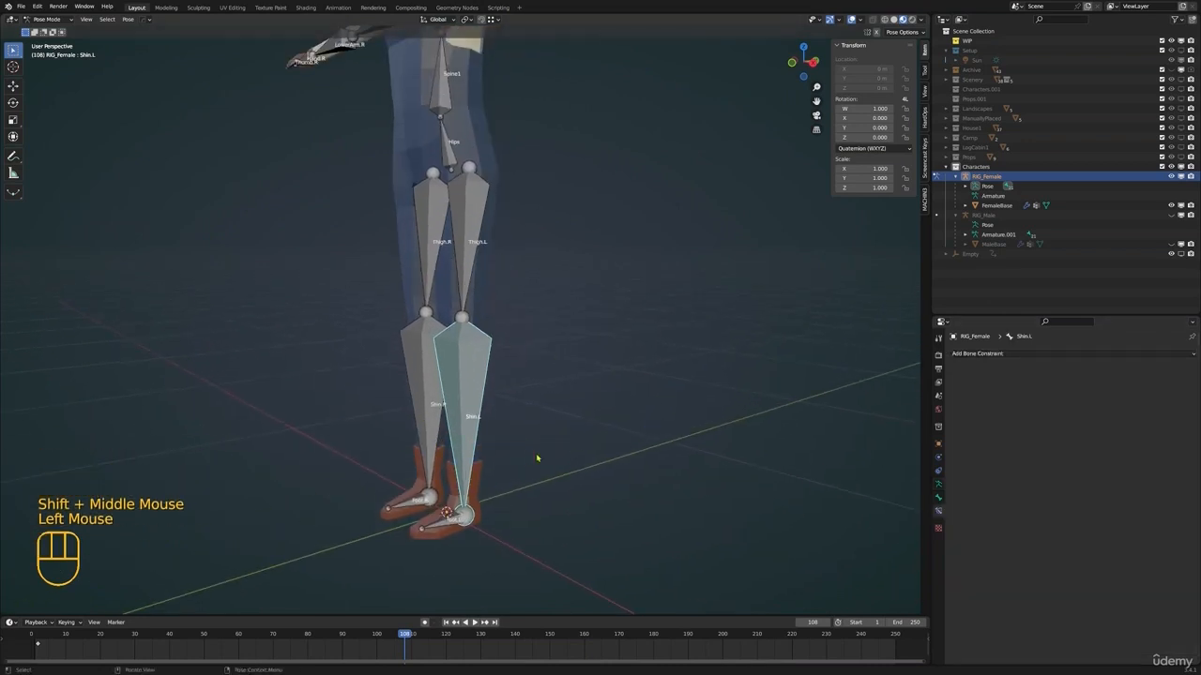
shift+scroll(537, 458, up, 1)
shift+middle_drag(537, 458, 488, 441)
shift+middle_drag(488, 441, 461, 437)
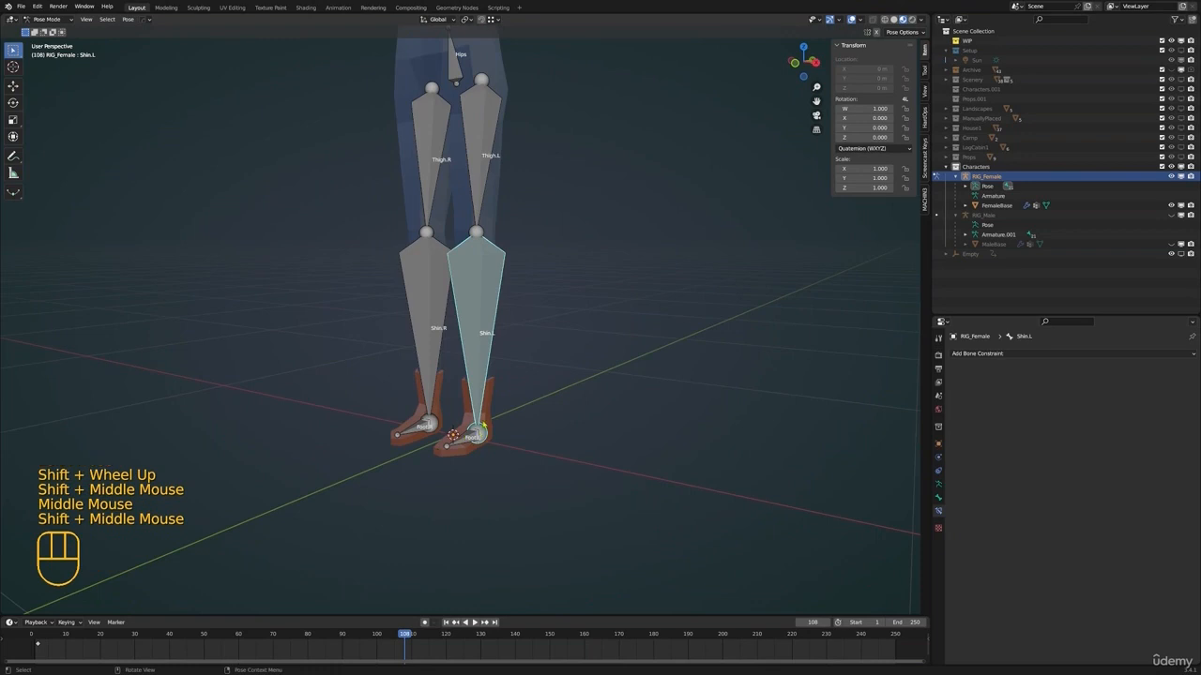
Test the left leg by rotating Thigh.L forward and trying a Shin.L rotation, and undo the test pose
shift+middle_drag(497, 405, 565, 378)
scroll(509, 376, down, 1)
click(512, 259)
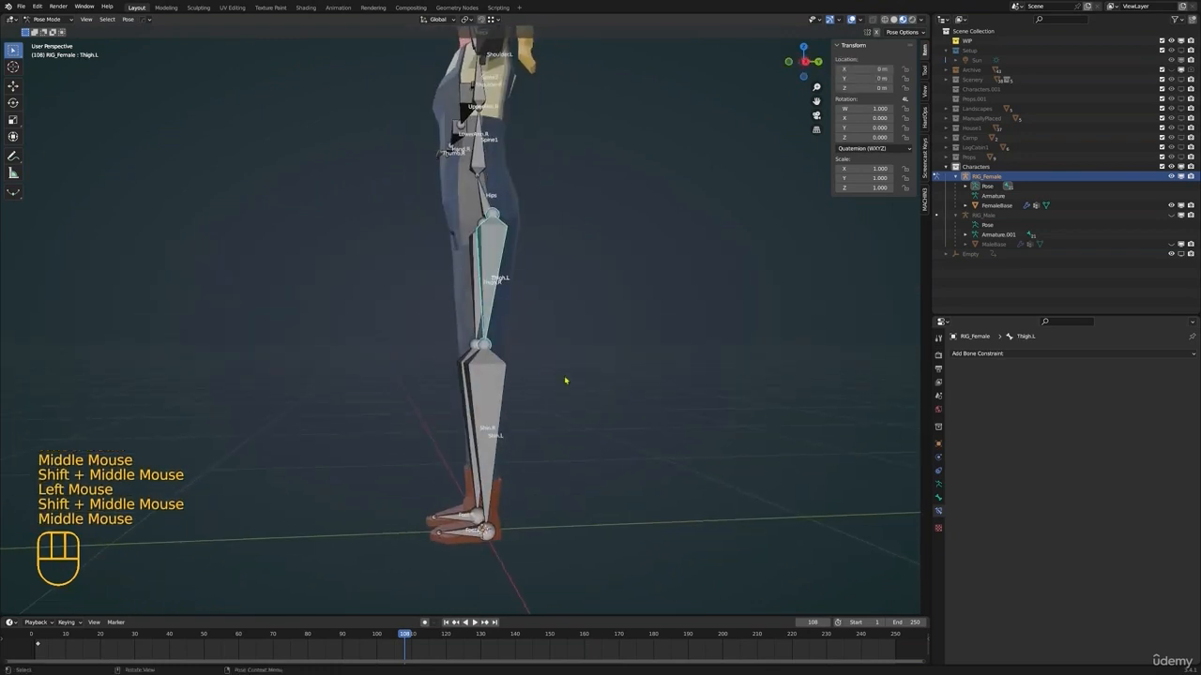
scroll(565, 378, down, 1)
key(r)
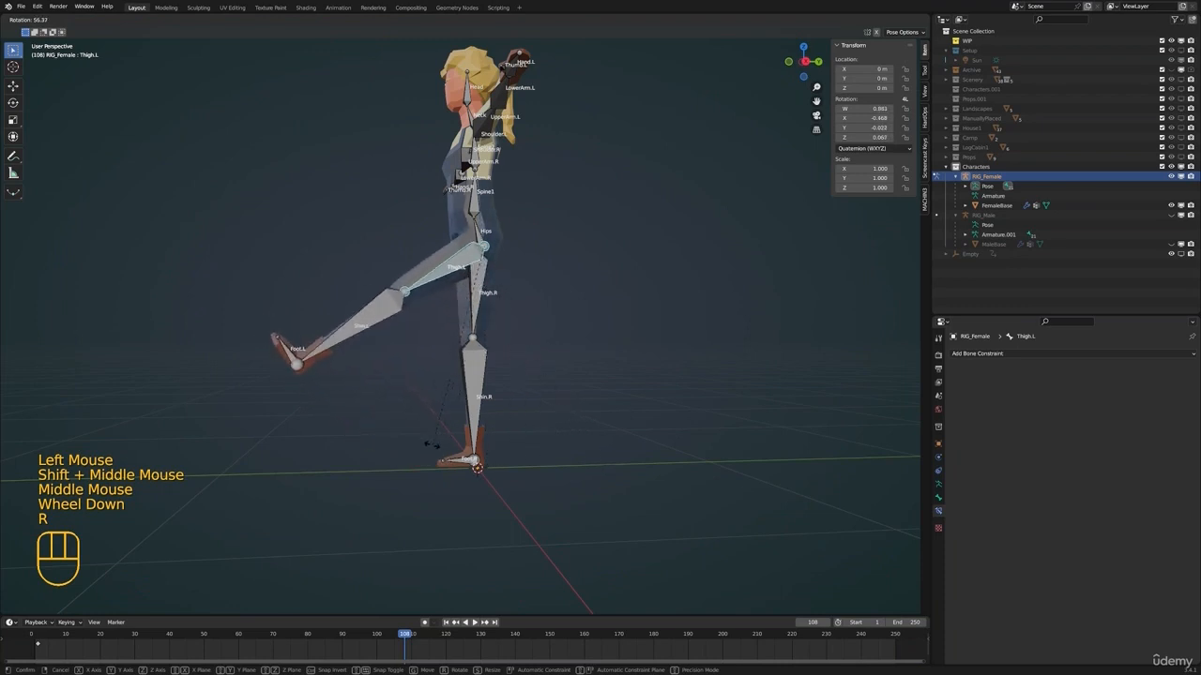
click(434, 446)
click(374, 319)
key(r)
key(ctrl+z)
key(ctrl+z)
key(ctrl+z)
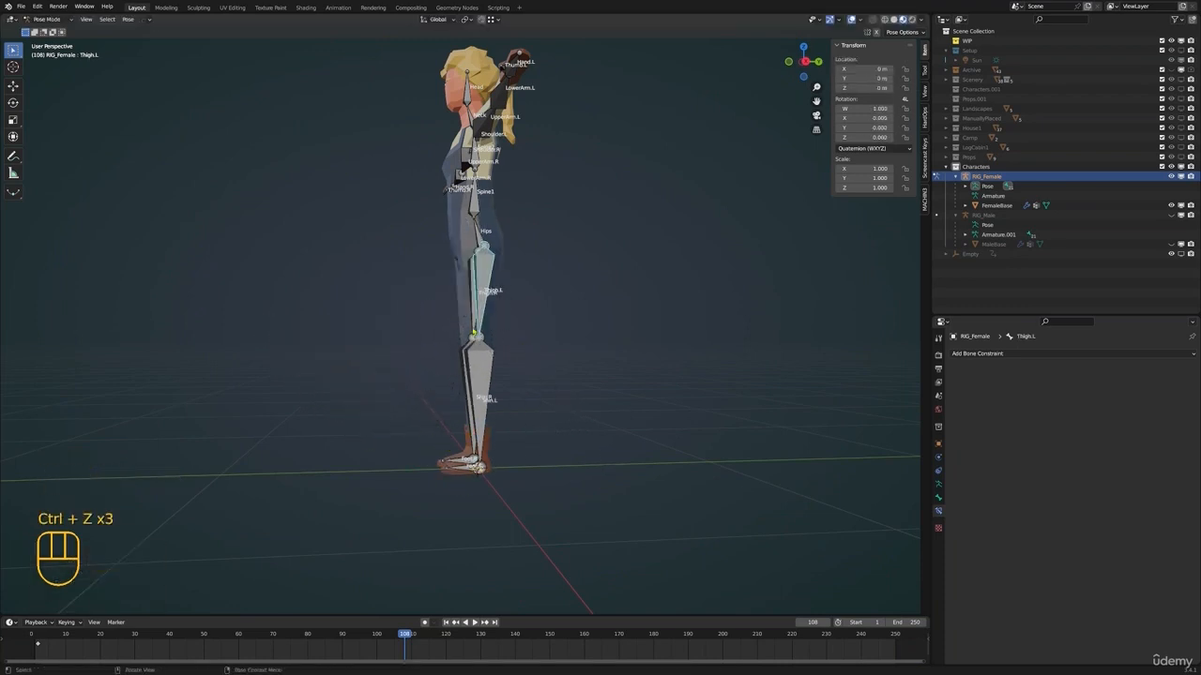
In Edit Mode, extrude a bone about 0.165 m straight up from the left ankle joint of RIG_Female
shift+middle_drag(484, 344, 459, 291)
scroll(461, 300, up, 1)
click(466, 328)
scroll(460, 290, up, 1)
middle_drag(445, 319, 471, 352)
click(464, 411)
shift+middle_drag(465, 411, 517, 351)
key(Tab)
key(alt+a)
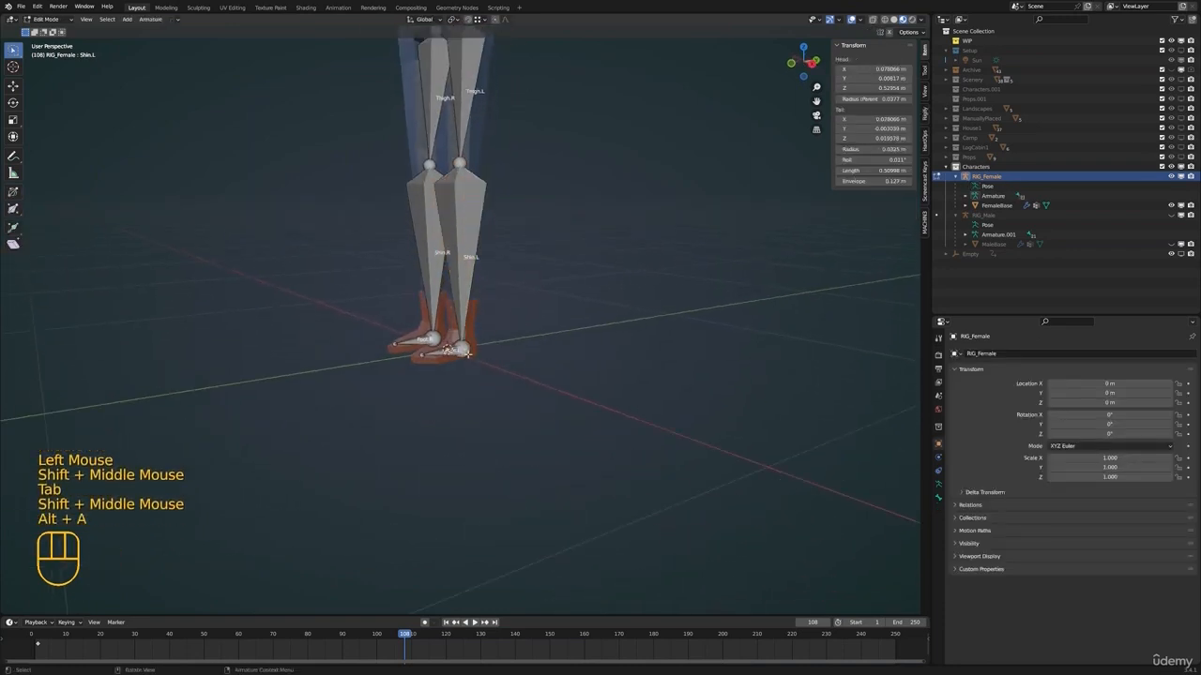
click(554, 395)
scroll(553, 394, up, 1)
scroll(553, 395, up, 1)
middle_drag(554, 395, 531, 391)
scroll(546, 383, down, 1)
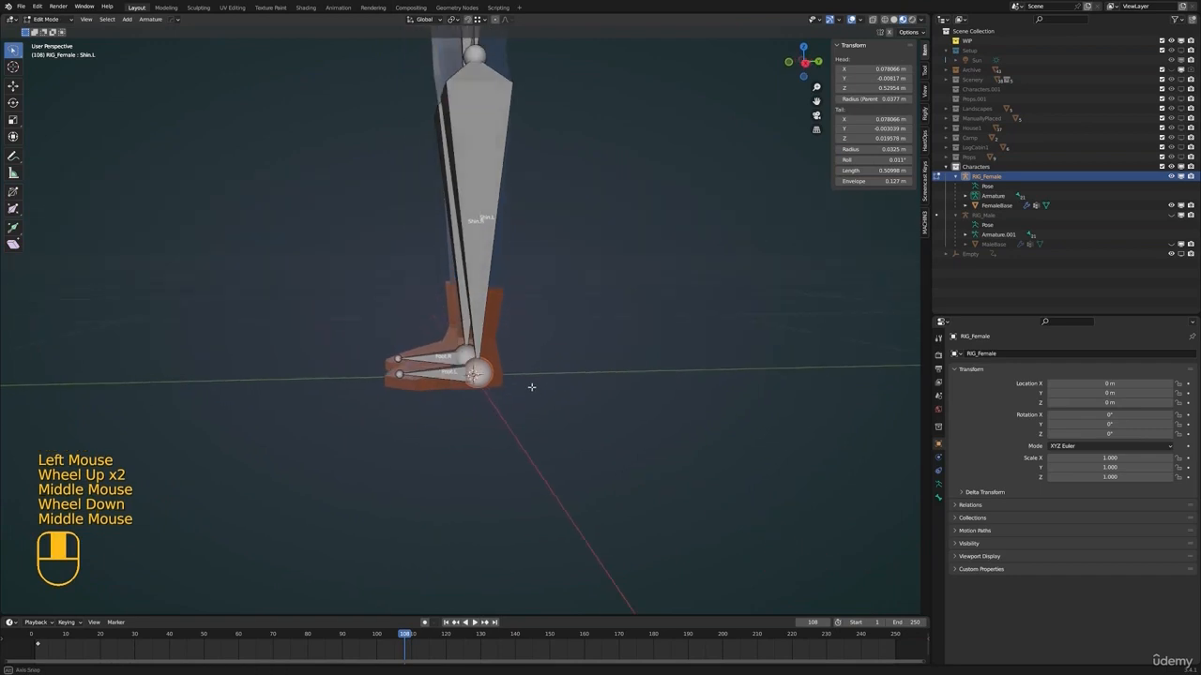
key(e)
click(536, 292)
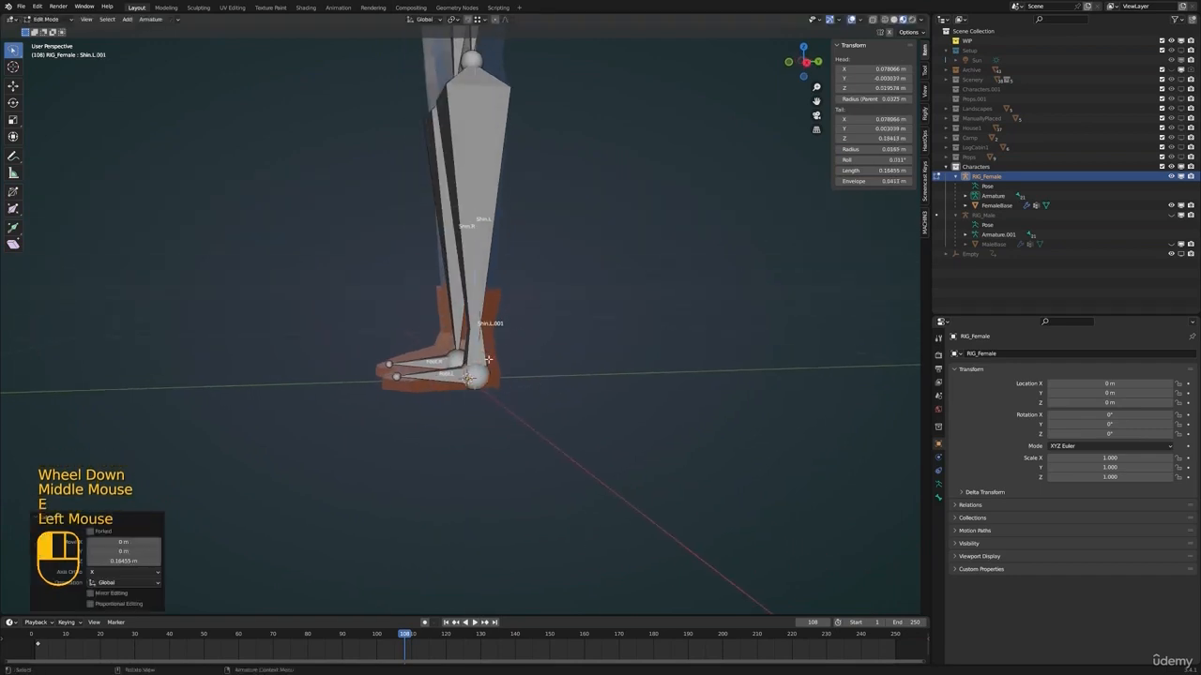
Rename the new ankle bone FootIK.L
scroll(442, 349, up, 1)
shift+middle_drag(536, 292, 541, 343)
key(F2)
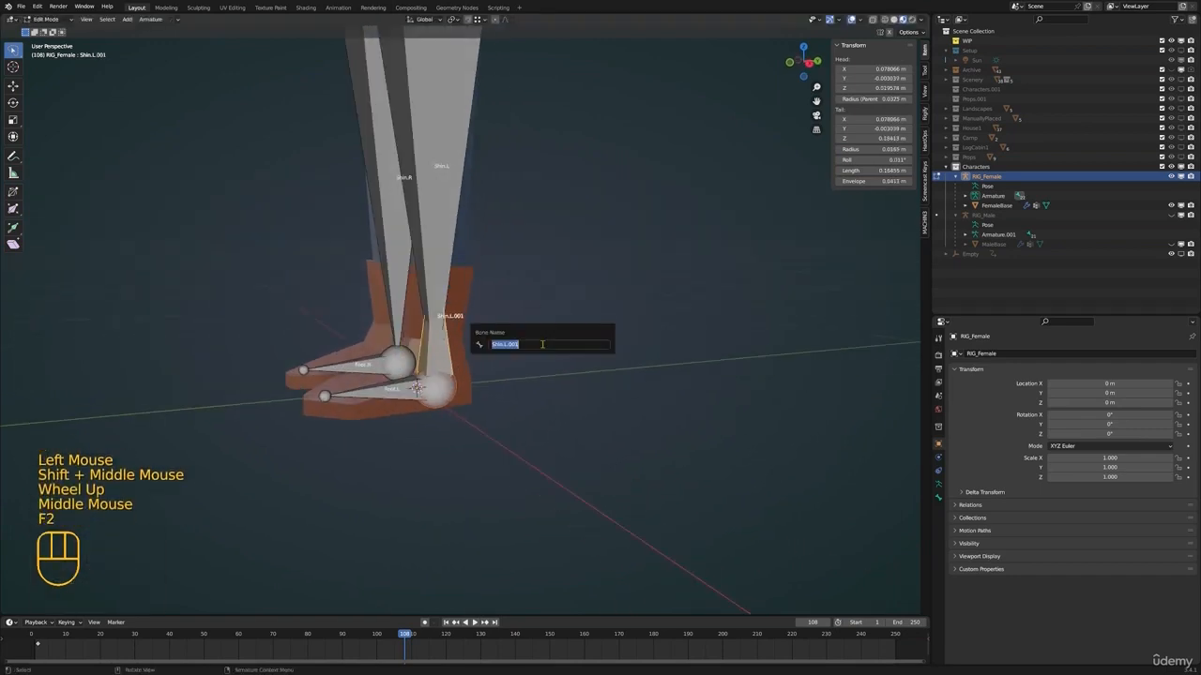
text(Foot)
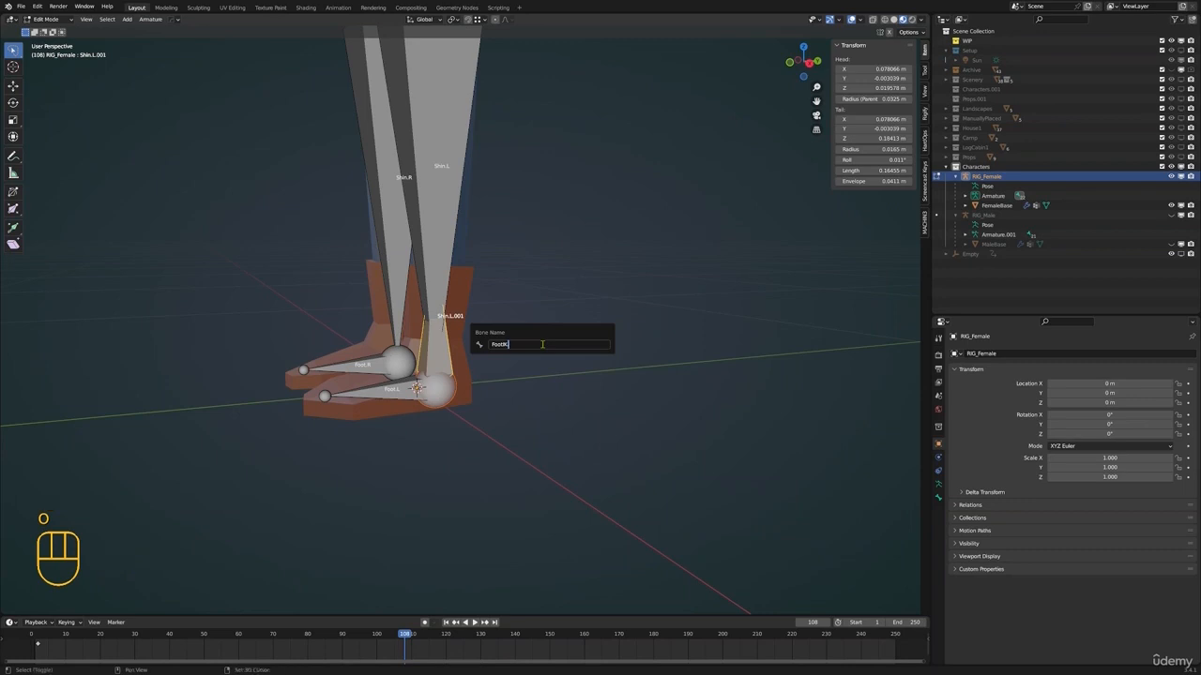
text(IK.L)
key(Return)
Turn off Deform for the FootIK.L bone
shift+scroll(544, 343, up, 1)
shift+middle_drag(544, 343, 510, 388)
click(500, 387)
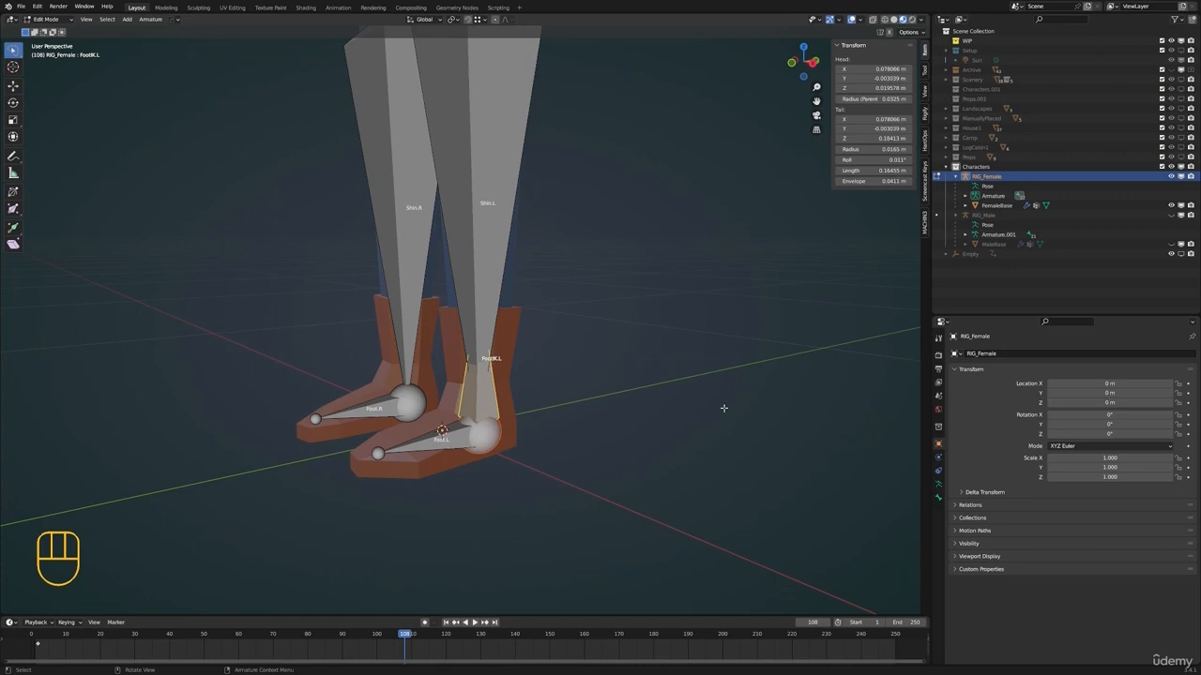
click(940, 498)
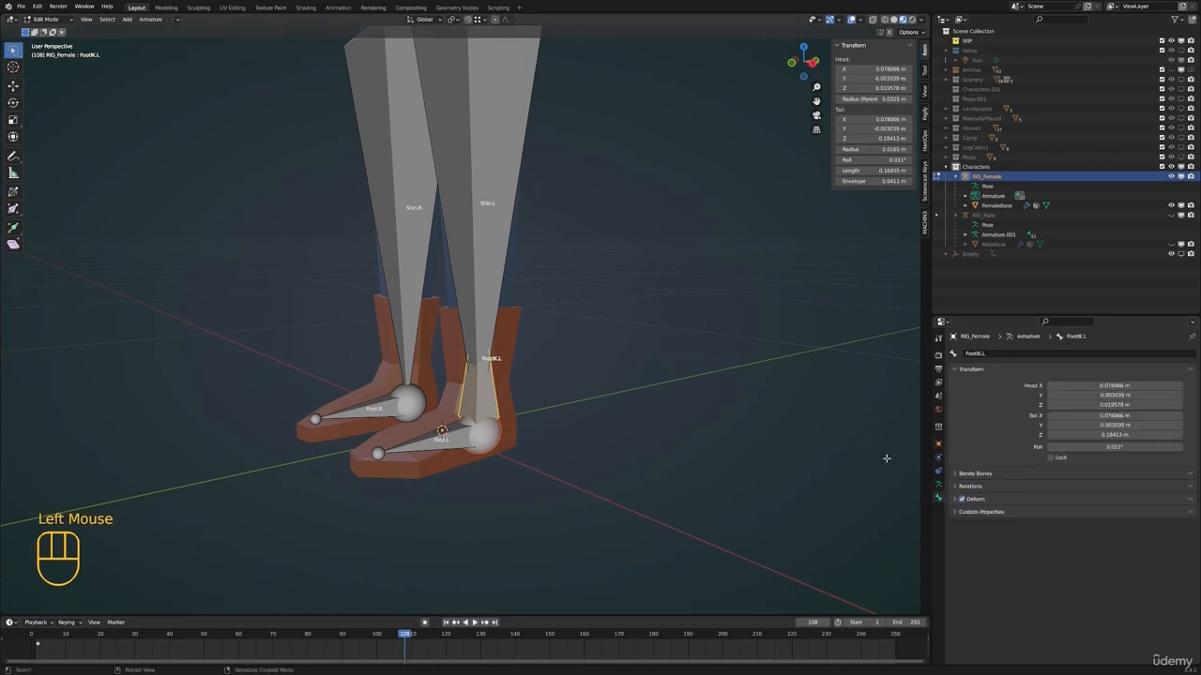
click(962, 500)
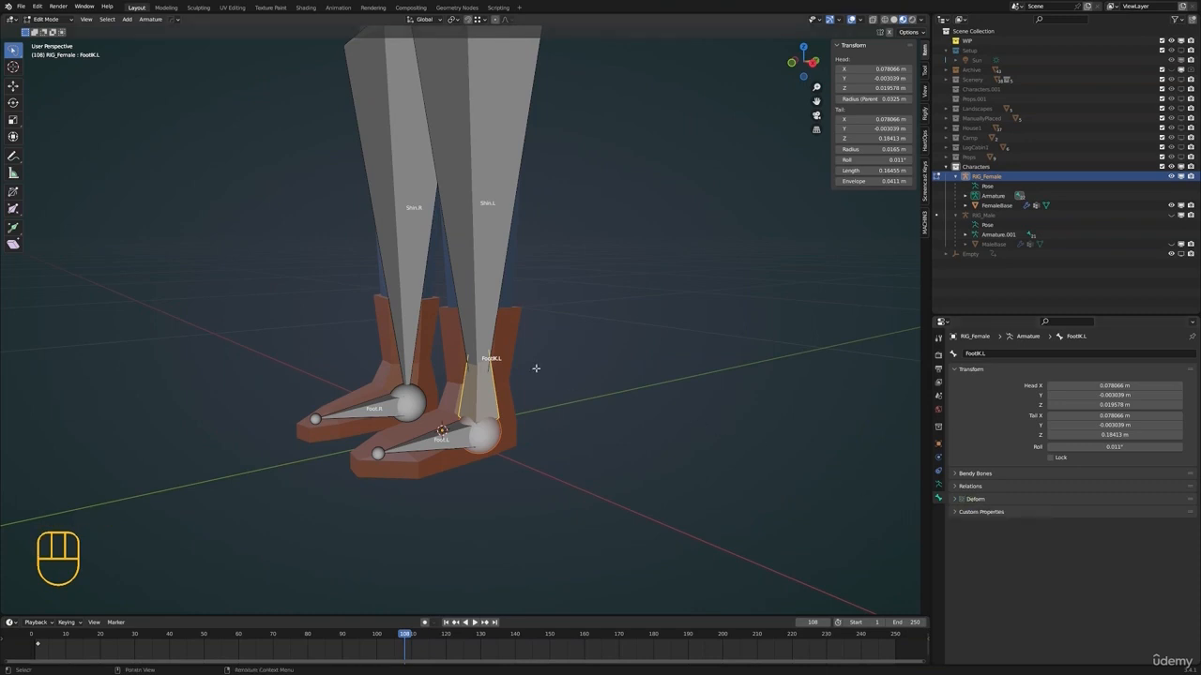
Examine the Shin.L and FootIK.L bones of the left leg in turn, selecting each to compare their settings
shift+middle_drag(573, 341, 512, 437)
scroll(574, 362, down, 2)
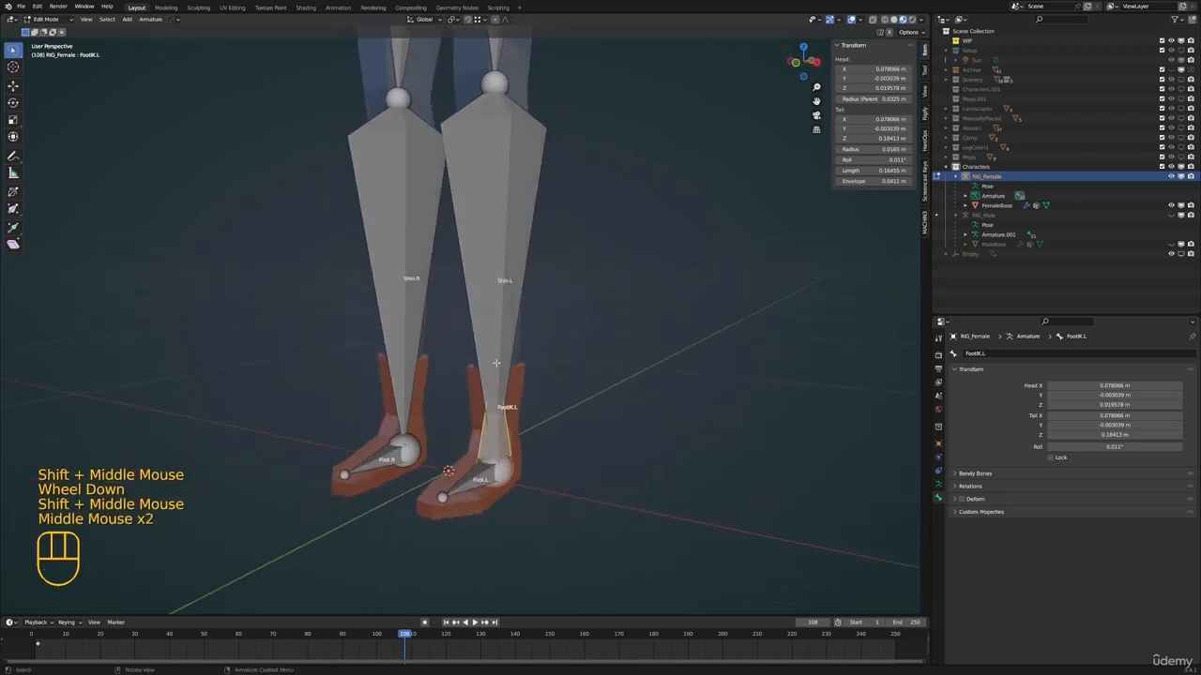
click(507, 447)
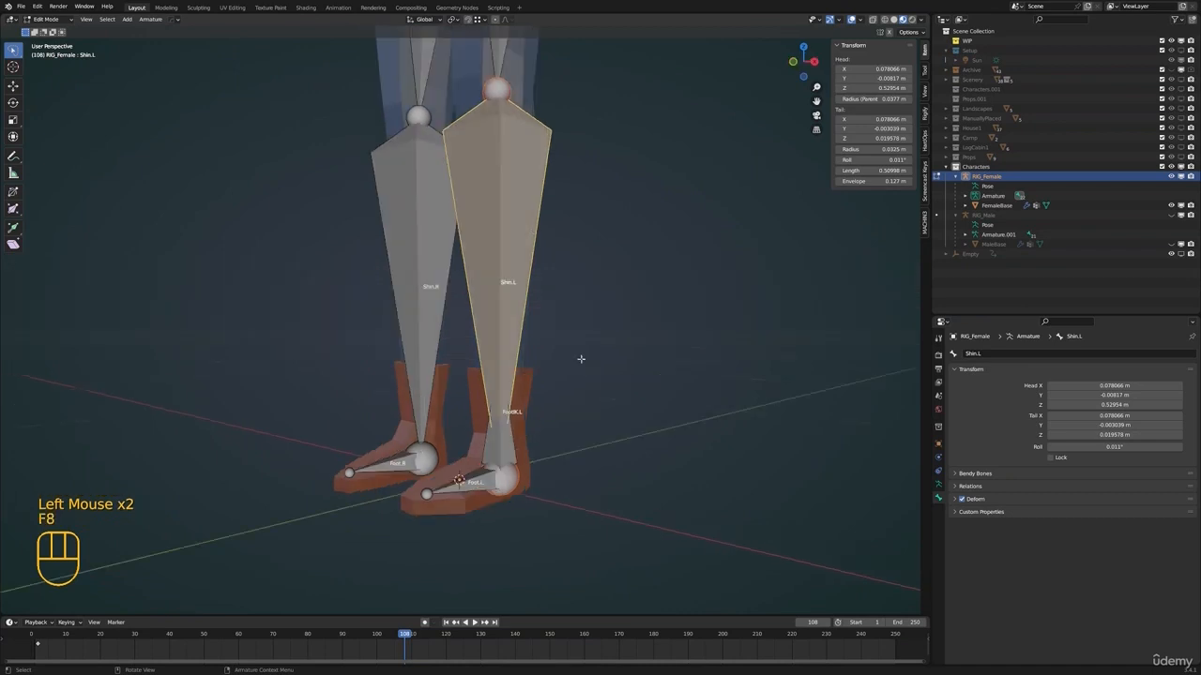
click(515, 451)
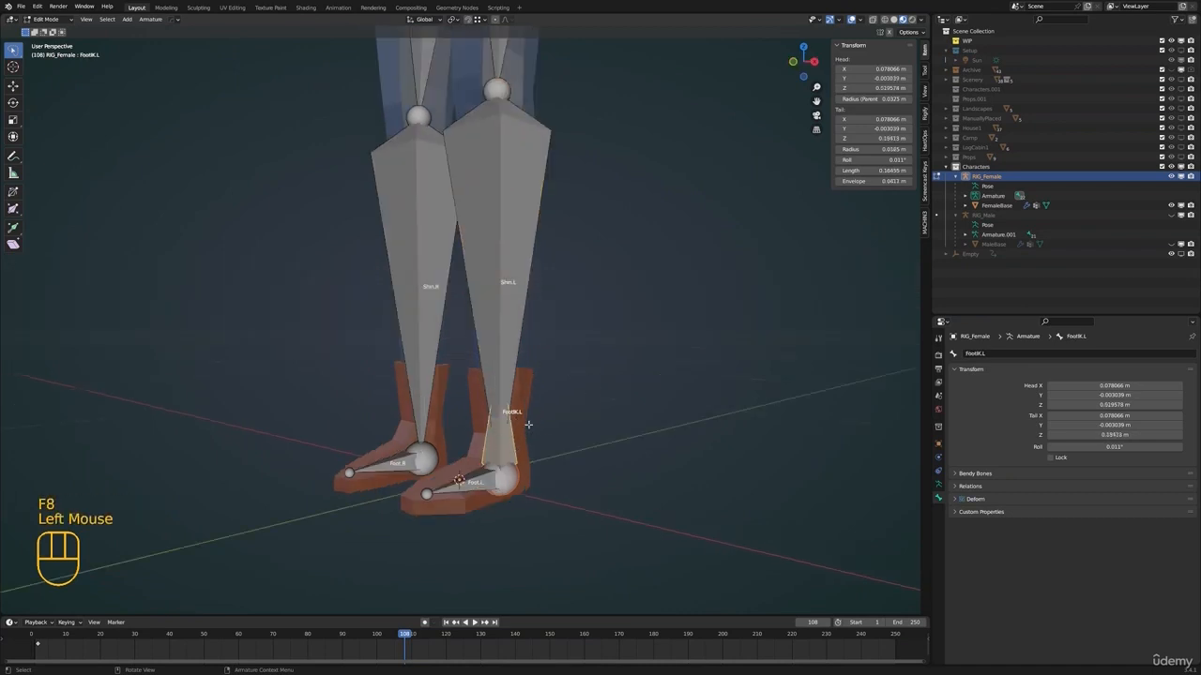
shift+click(507, 283)
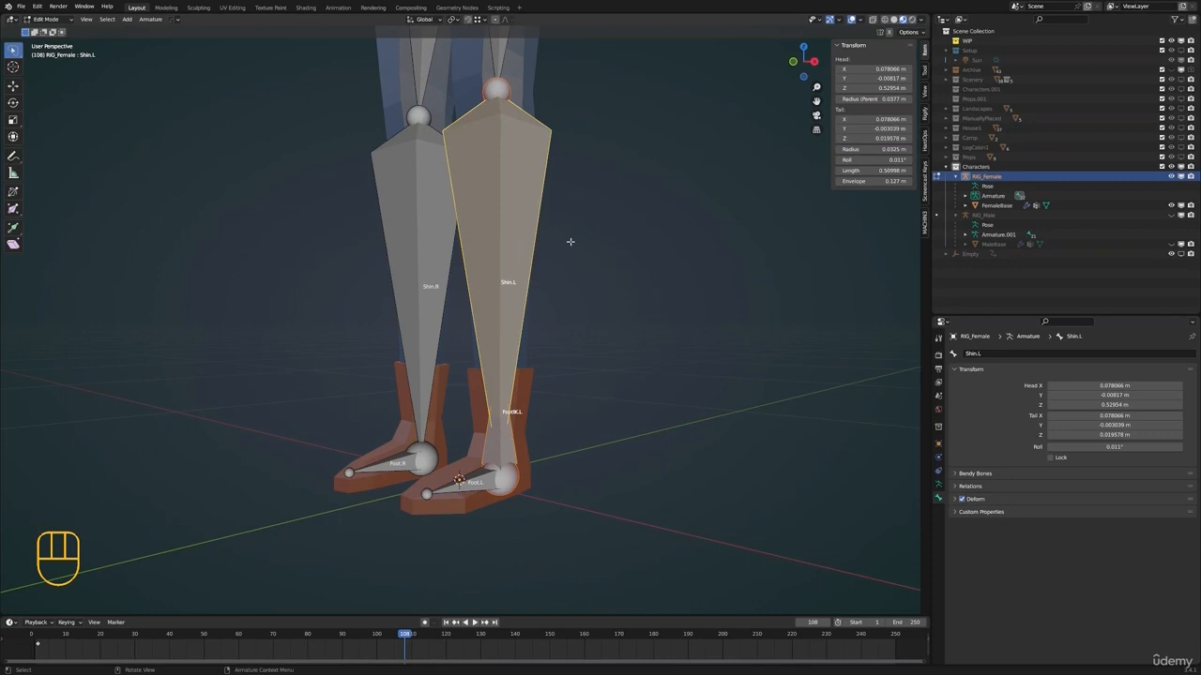
key(shift+i)
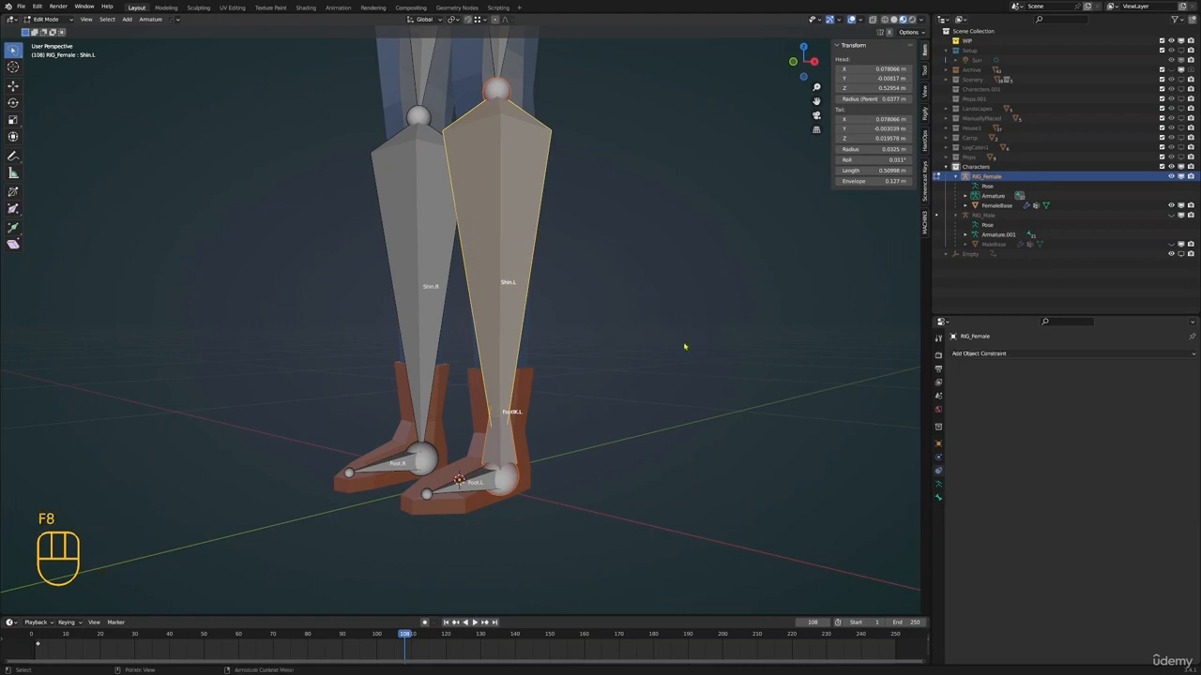
shift+middle_drag(675, 352, 683, 408)
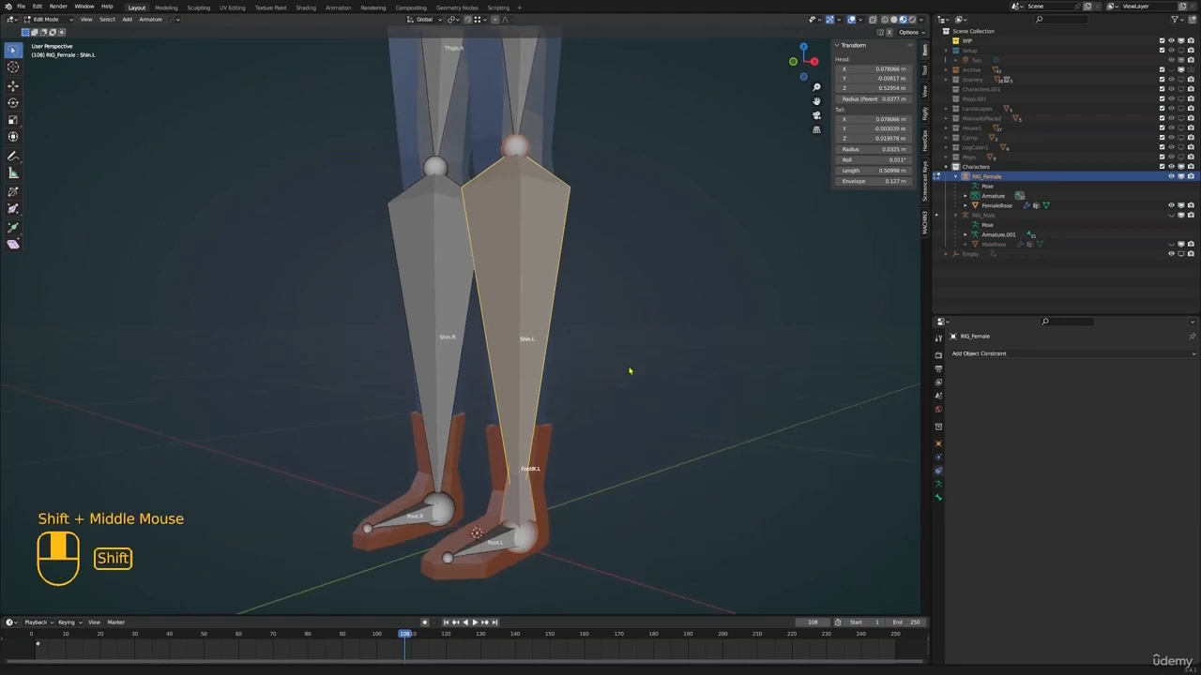
scroll(629, 253, down, 1)
shift+middle_drag(629, 253, 610, 236)
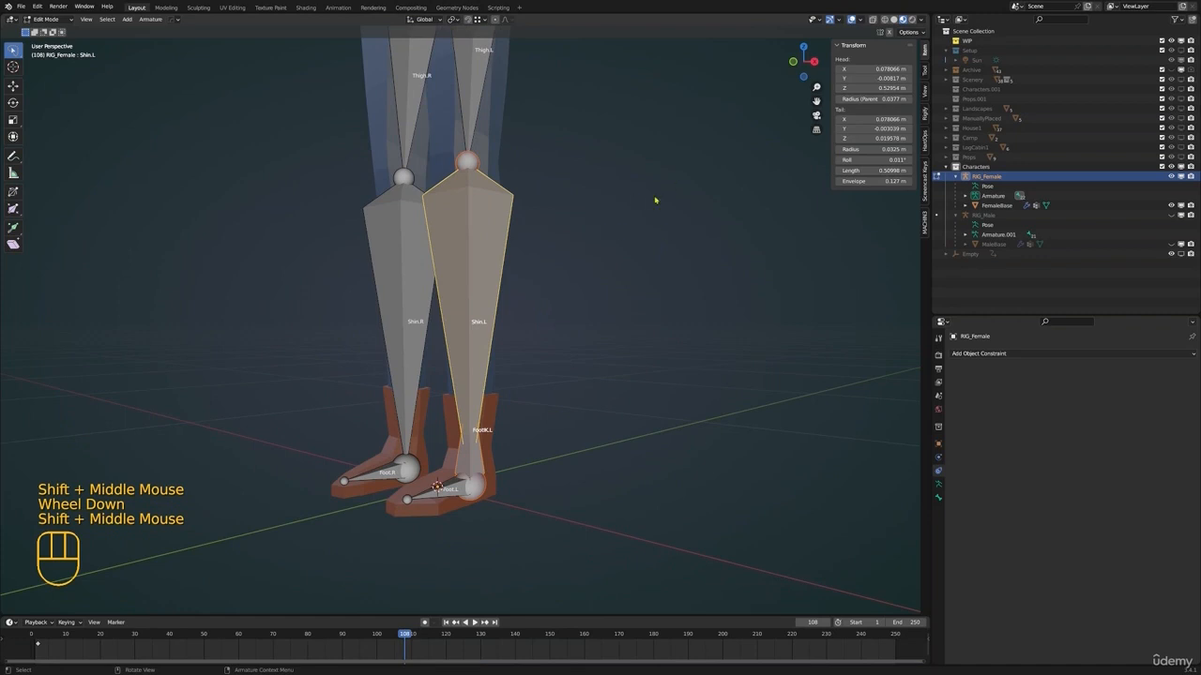
In Pose Mode, add an IK constraint to Shin.L as the active bone, targeting FootIK.L
key(ctrl+Tab)
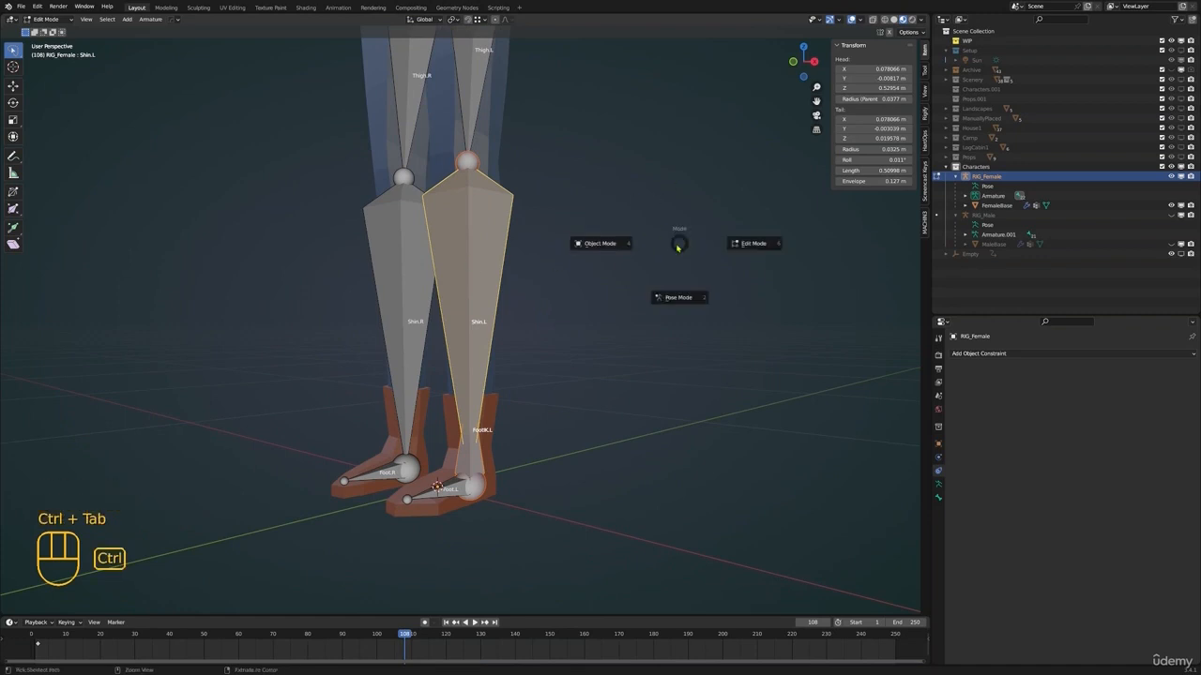
click(680, 304)
shift+middle_drag(670, 295, 610, 312)
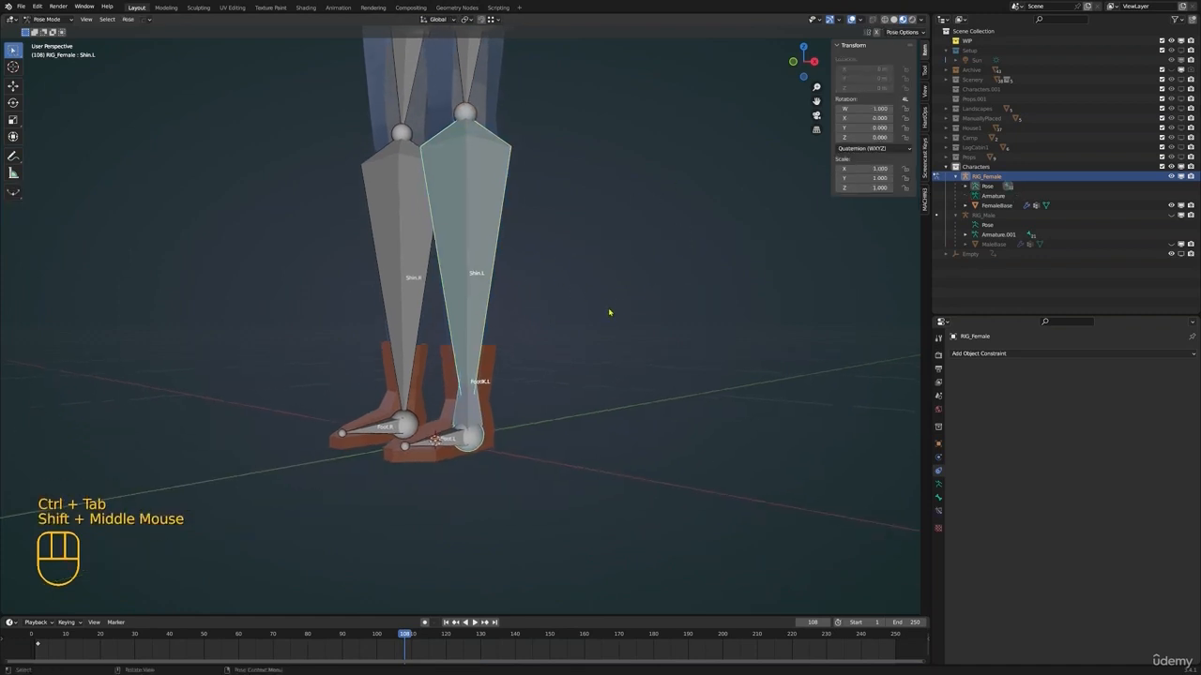
scroll(555, 171, down, 2)
shift+middle_drag(554, 171, 560, 121)
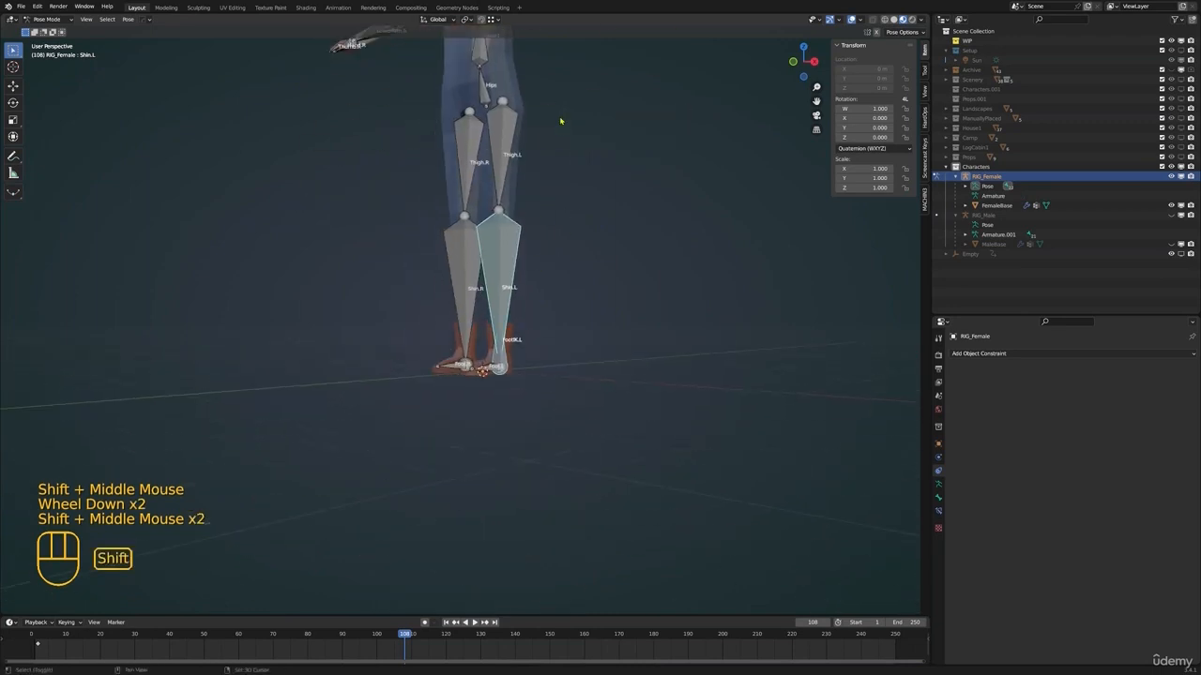
scroll(583, 271, up, 1)
shift+middle_drag(583, 271, 536, 279)
middle_drag(543, 292, 495, 396)
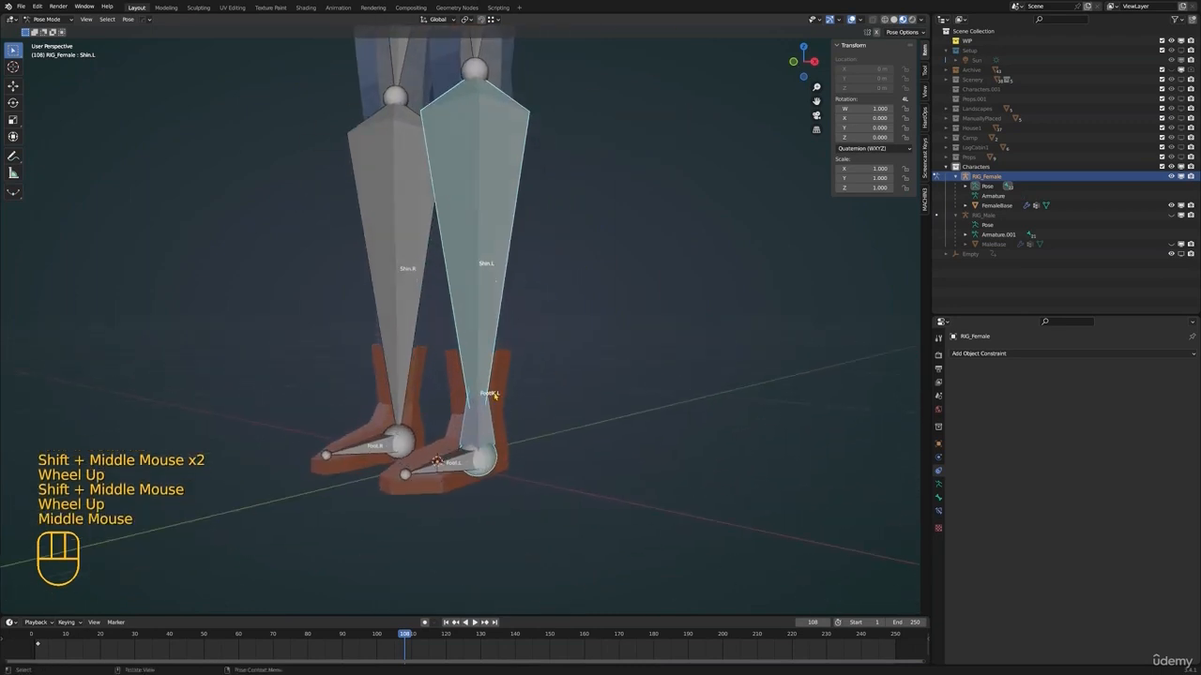
click(483, 399)
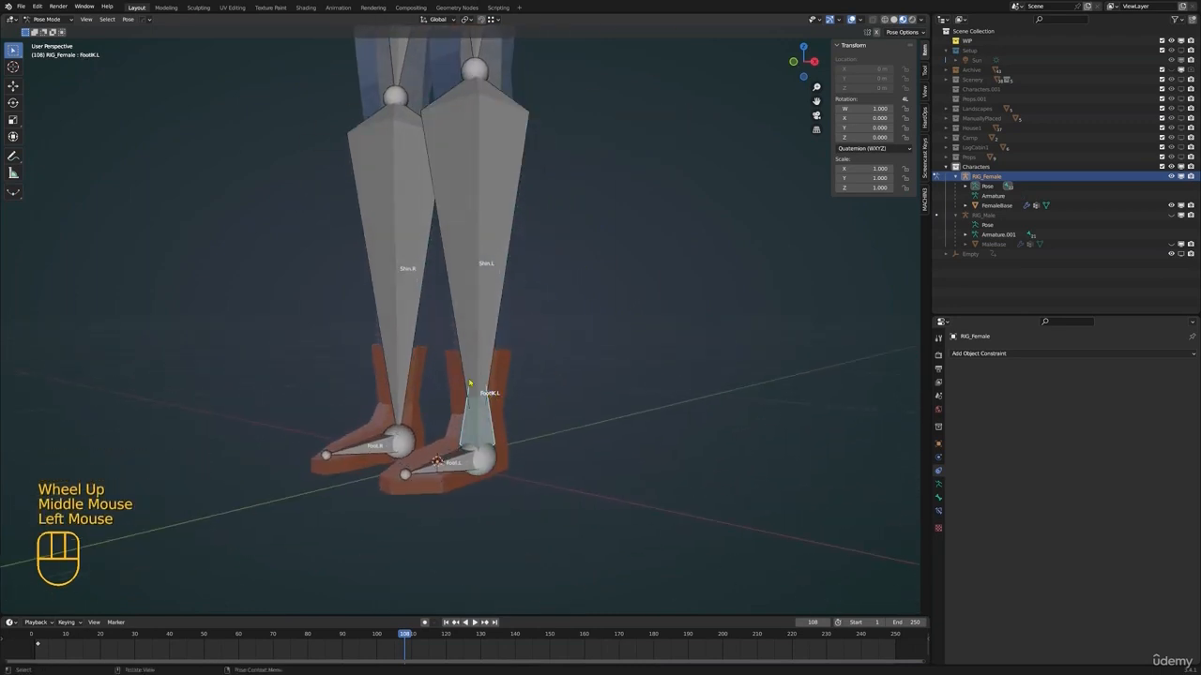
shift+click(488, 366)
key(shift+i)
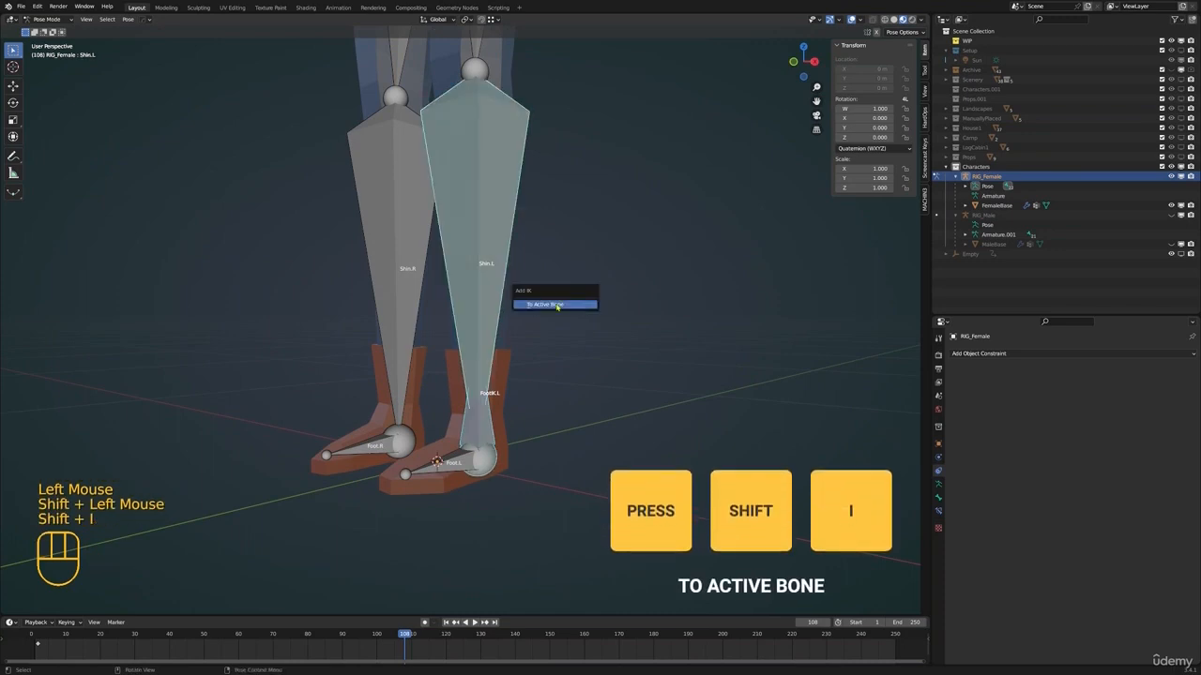
click(555, 307)
Select Shin.L and display the settings of its IK bone constraint
click(522, 276)
shift+middle_drag(498, 200, 478, 261)
click(480, 261)
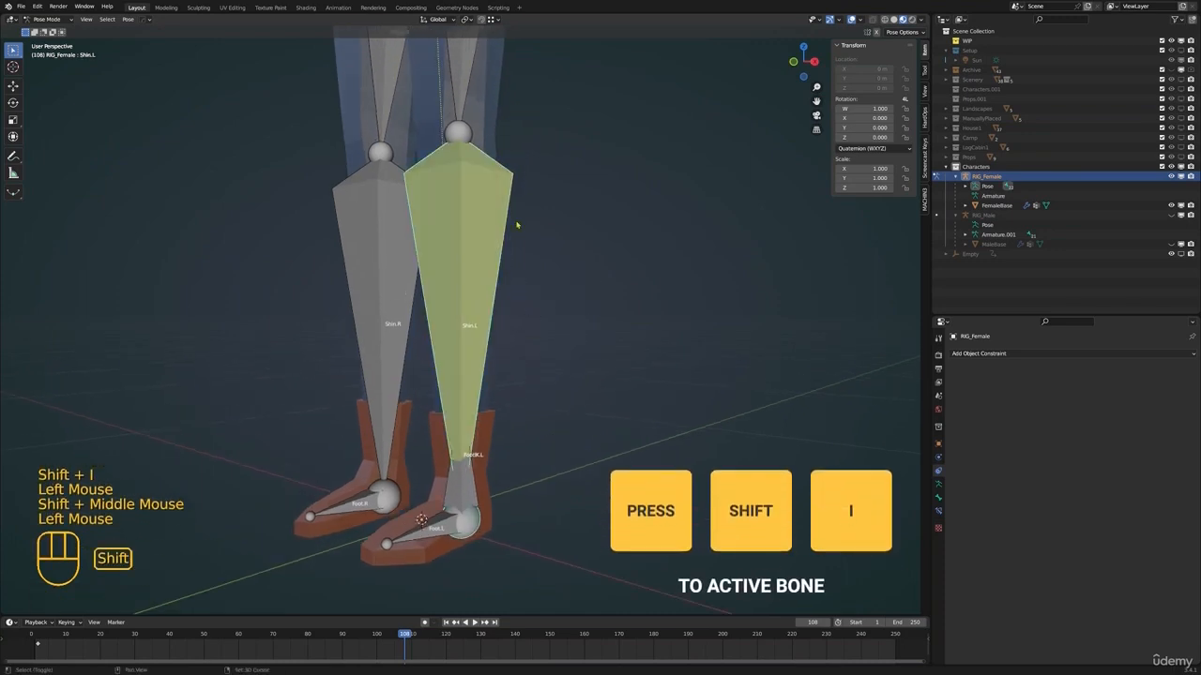
shift+middle_drag(517, 225, 517, 269)
scroll(817, 331, down, 1)
middle_drag(776, 404, 769, 413)
click(938, 497)
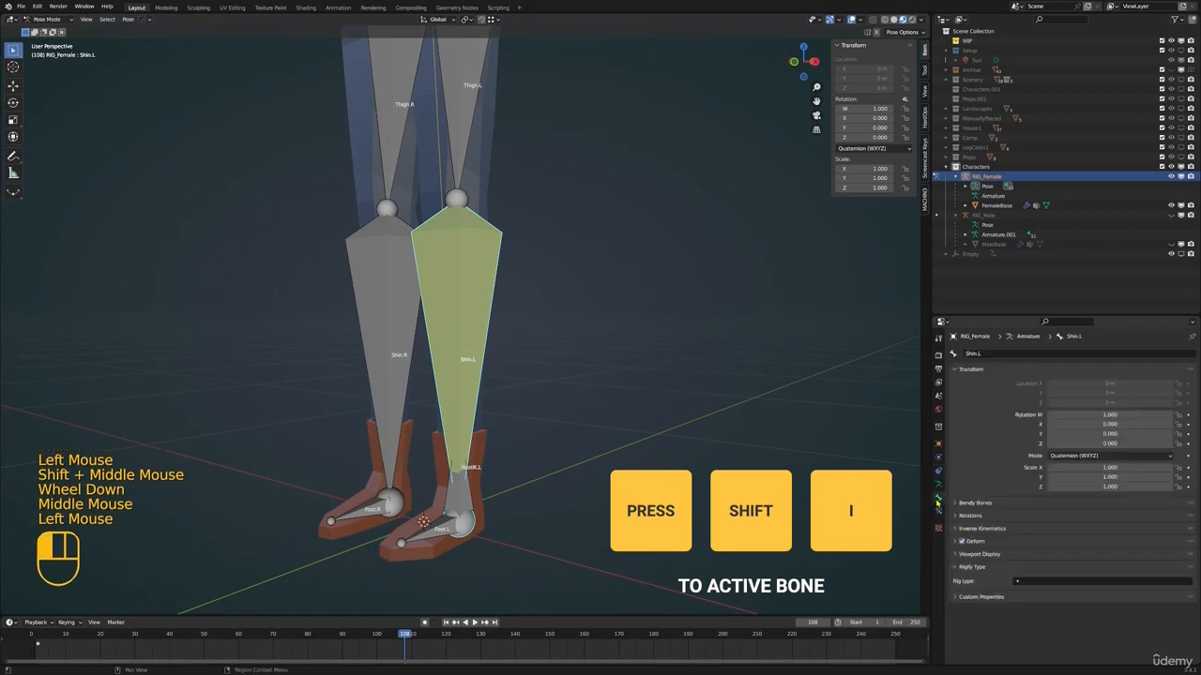
click(938, 511)
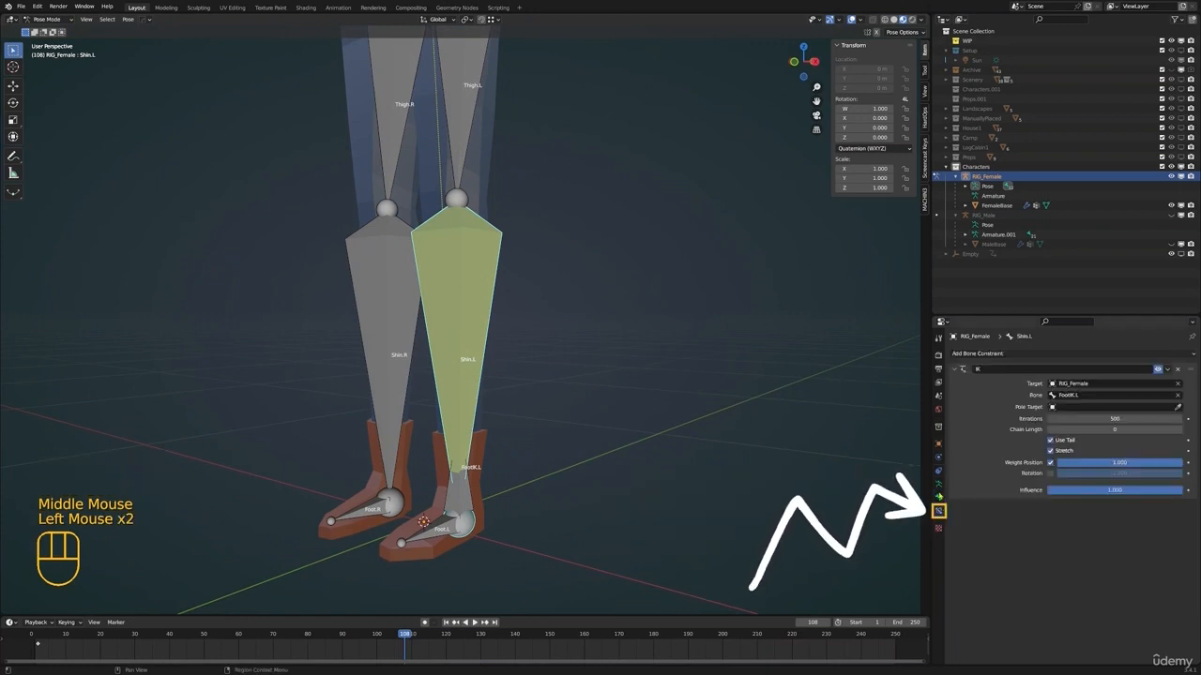
Try to move the FootIK.L bone to test the left leg, and cancel the transform
shift+middle_drag(638, 375, 537, 454)
scroll(708, 421, down, 1)
scroll(681, 440, down, 1)
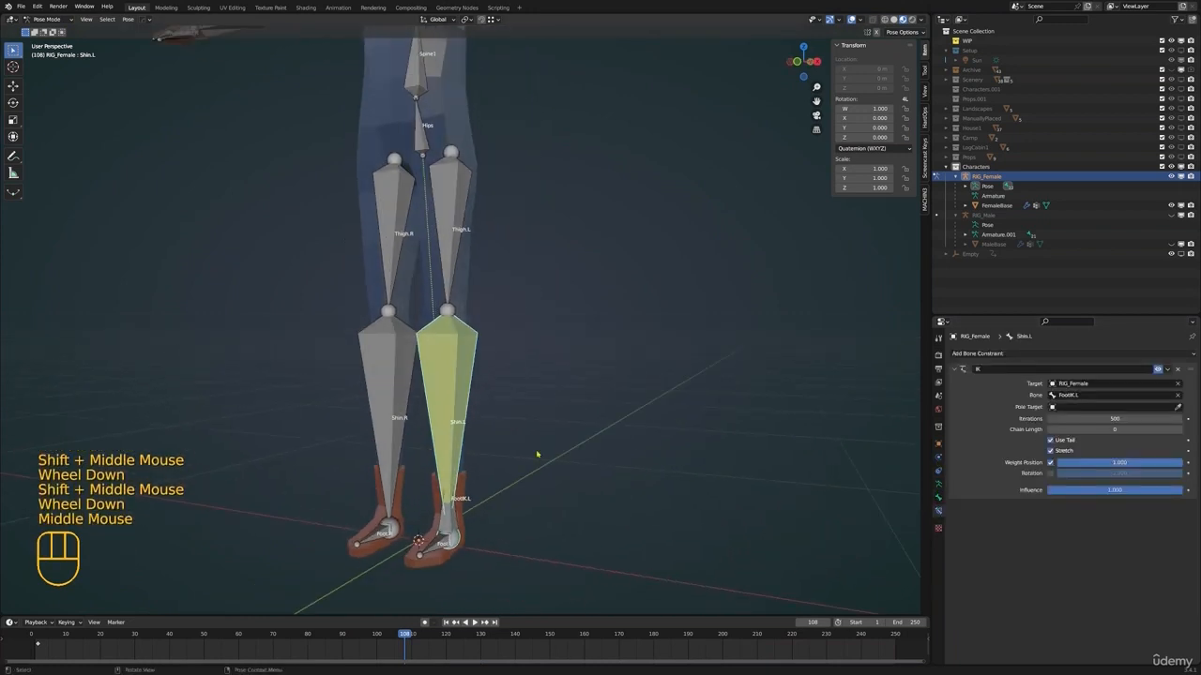
click(462, 534)
shift+middle_drag(462, 534, 461, 502)
key(g)
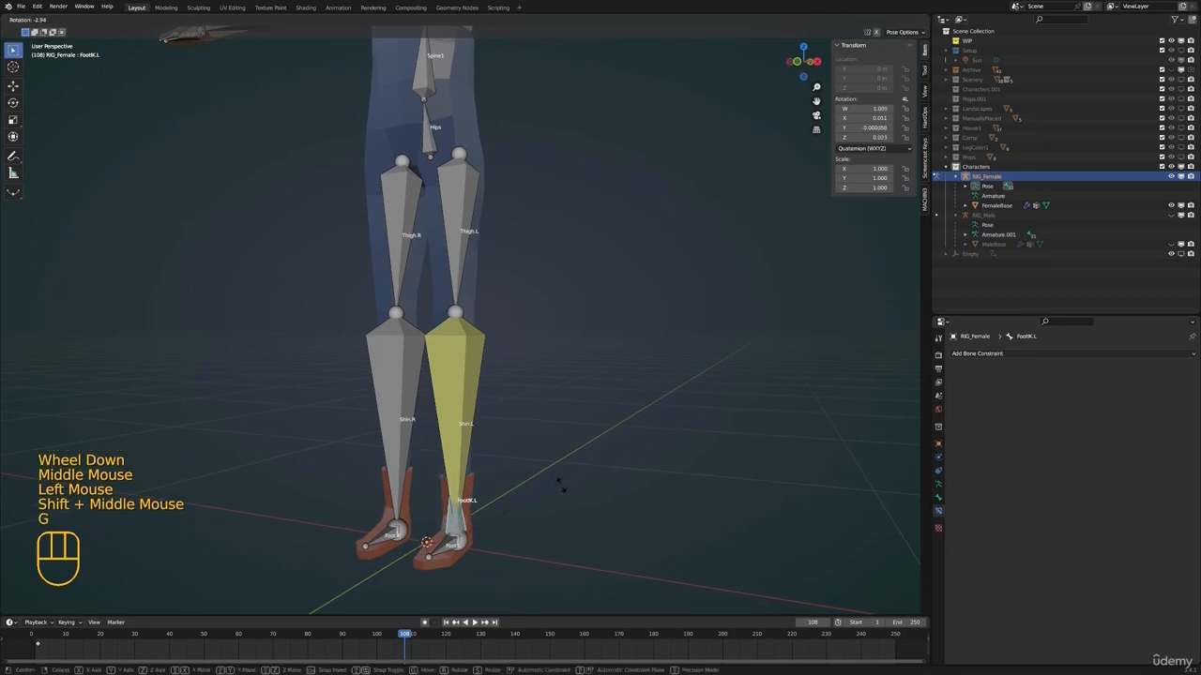
click(483, 447)
click(562, 480)
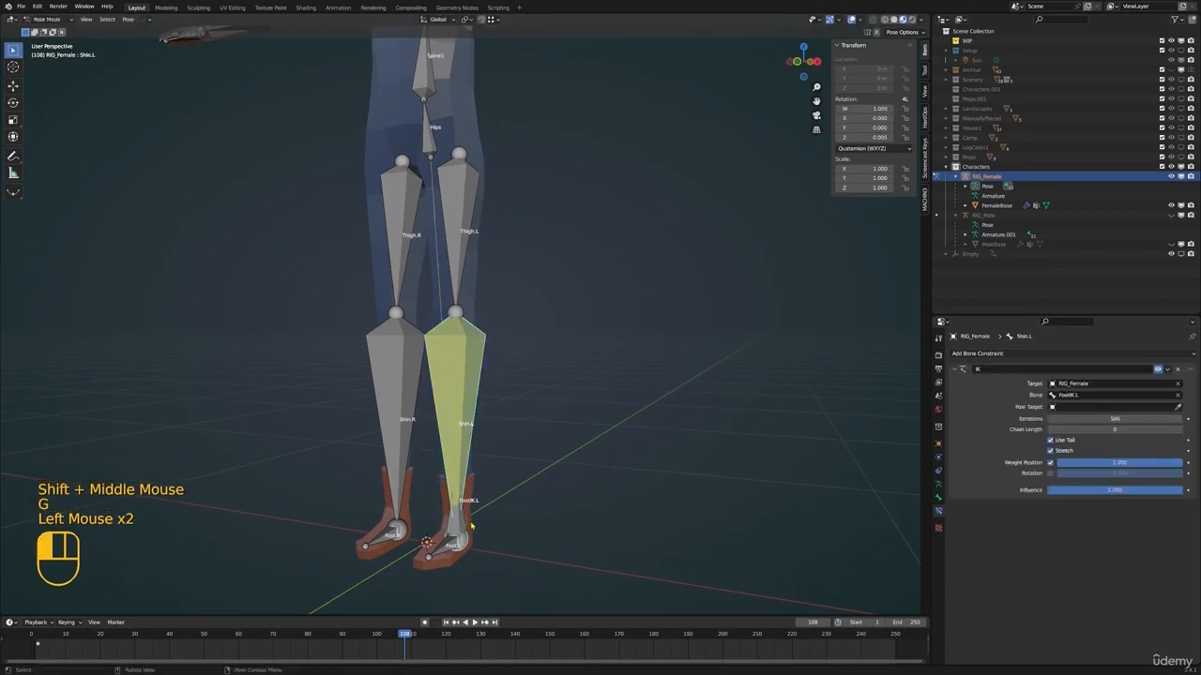
Clear the parent of FootIK.L in Edit Mode and return the rig to Pose Mode
shift+middle_drag(561, 480, 580, 442)
click(484, 488)
shift+middle_drag(536, 489, 536, 412)
key(Tab)
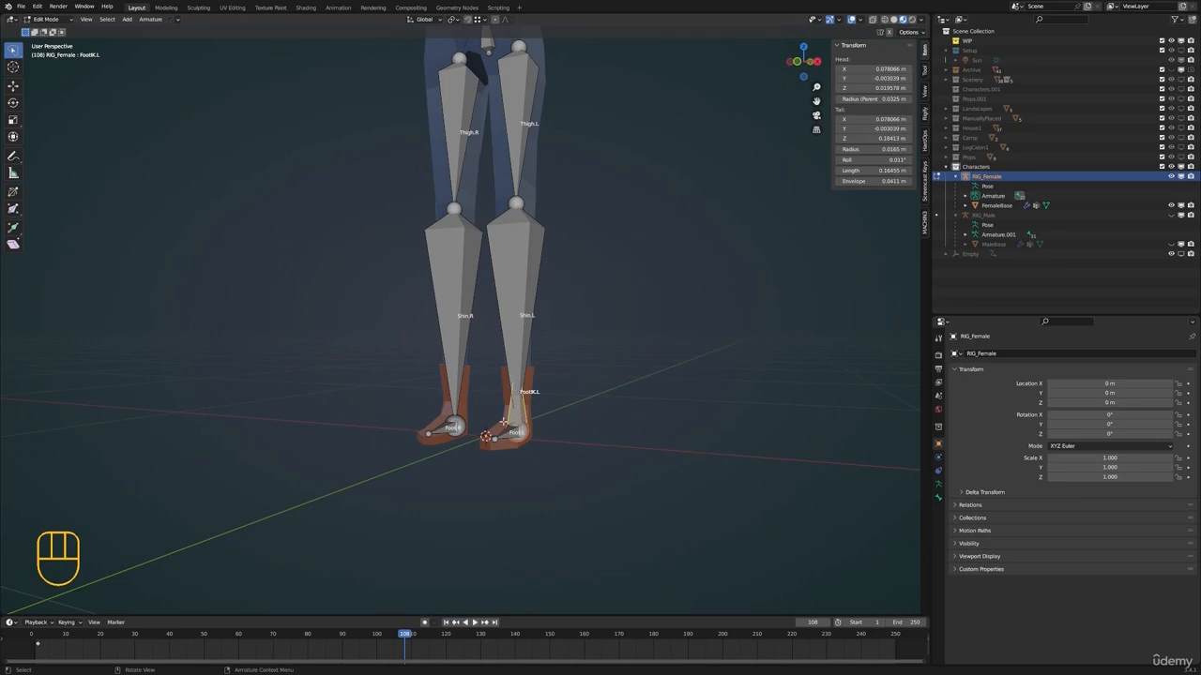
key(alt+p)
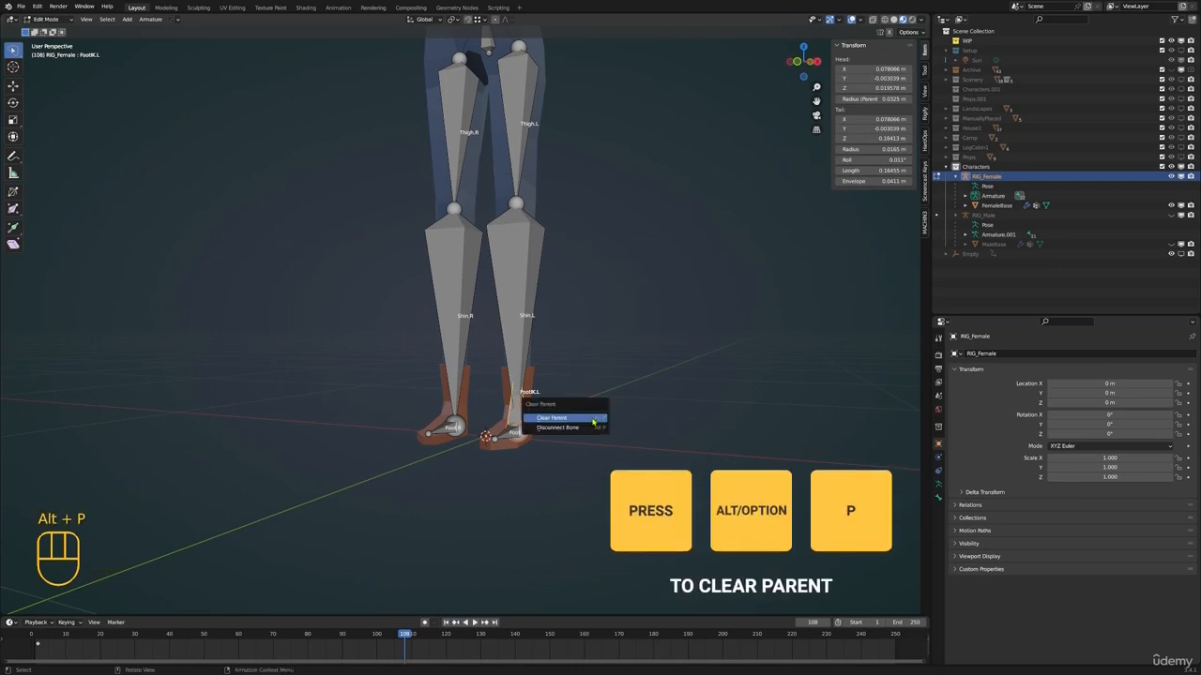
click(592, 418)
shift+middle_drag(586, 413, 535, 456)
key(ctrl+Tab)
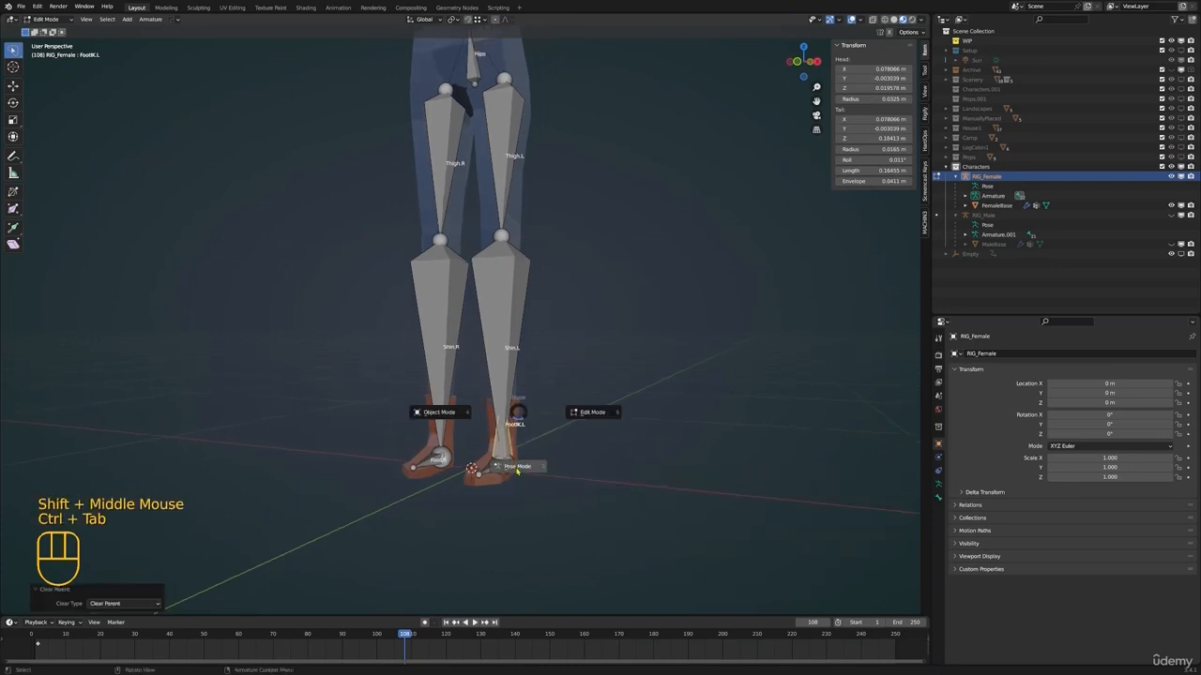
Test the IK by moving FootIK.L forward in a side view of the character, and cancel the move
key(g)
right_click(630, 358)
scroll(593, 328, down, 2)
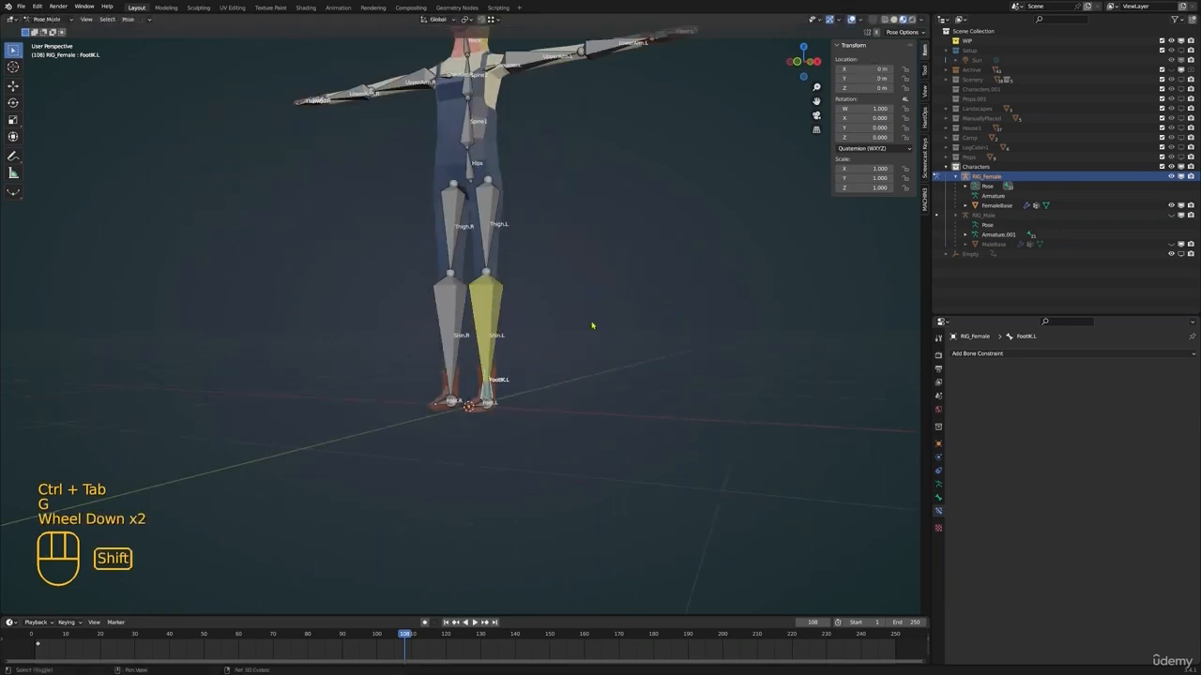
shift+middle_drag(593, 326, 594, 373)
scroll(594, 376, down, 1)
middle_drag(596, 382, 487, 429)
key(g)
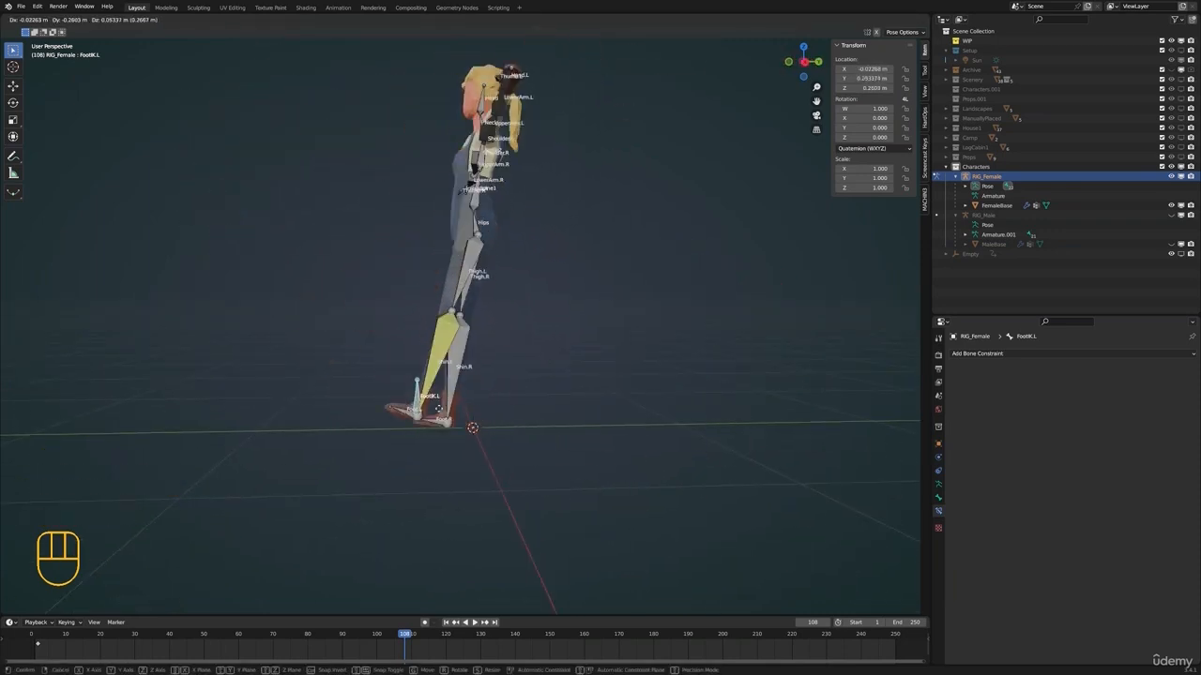
right_click(494, 380)
Select Shin.L and set the chain length of its IK constraint to 2
middle_drag(494, 379, 576, 418)
click(485, 366)
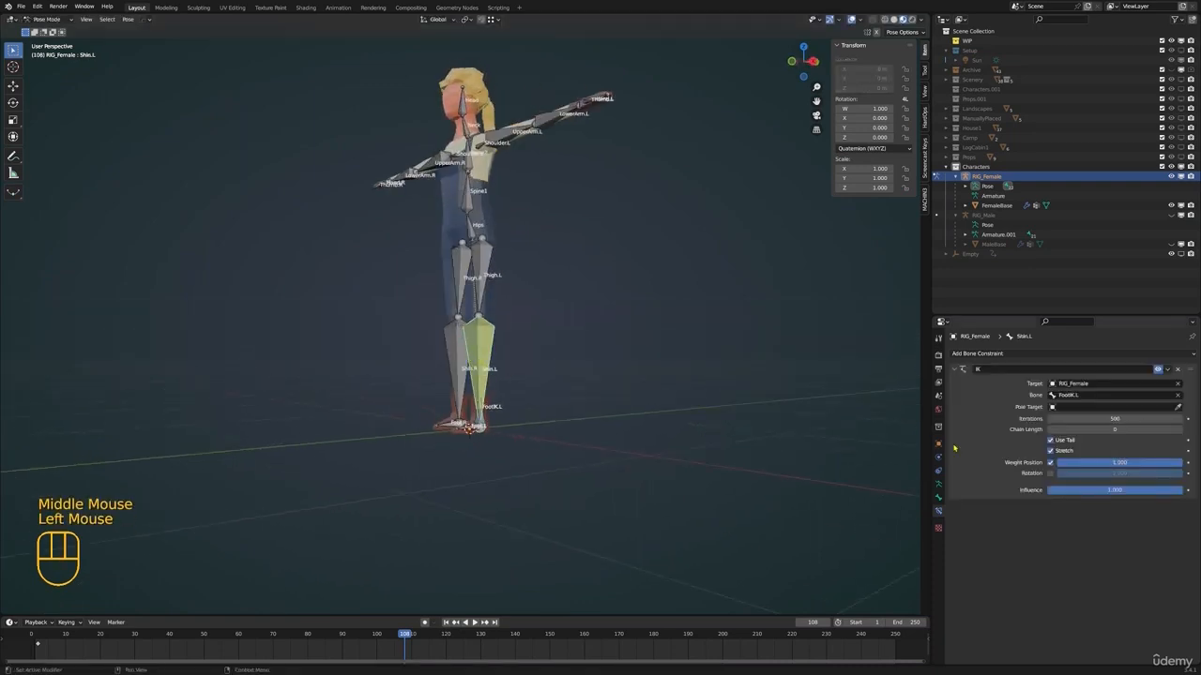
drag(1142, 433, 1135, 429)
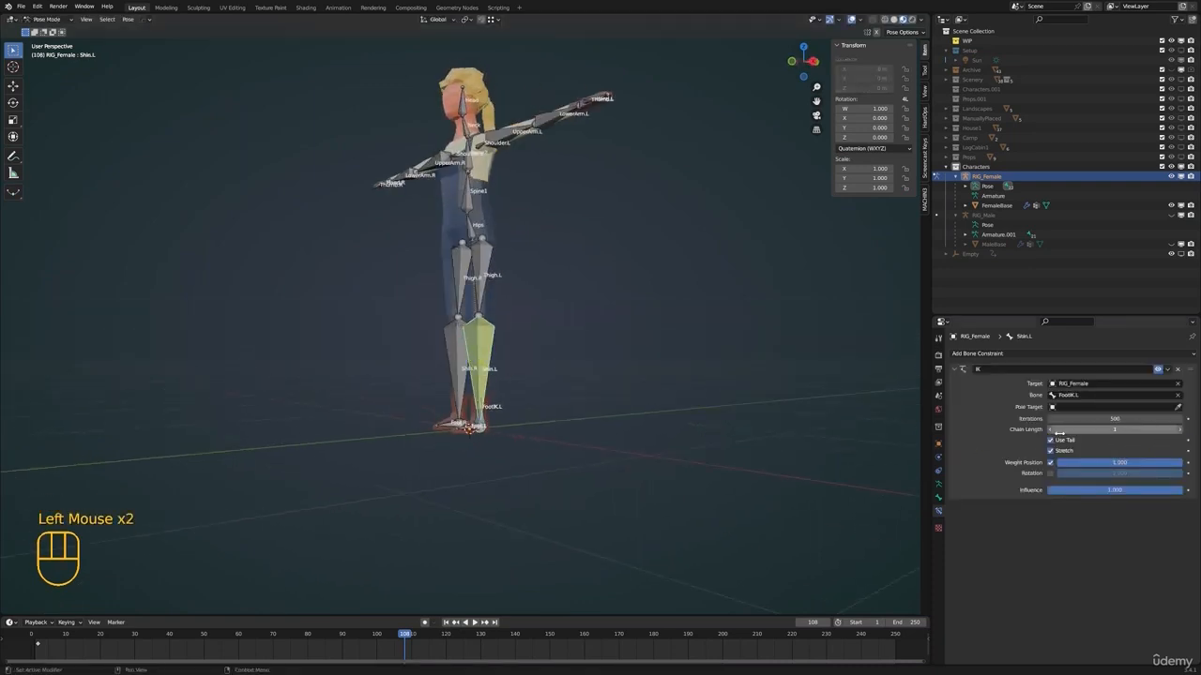
click(1052, 431)
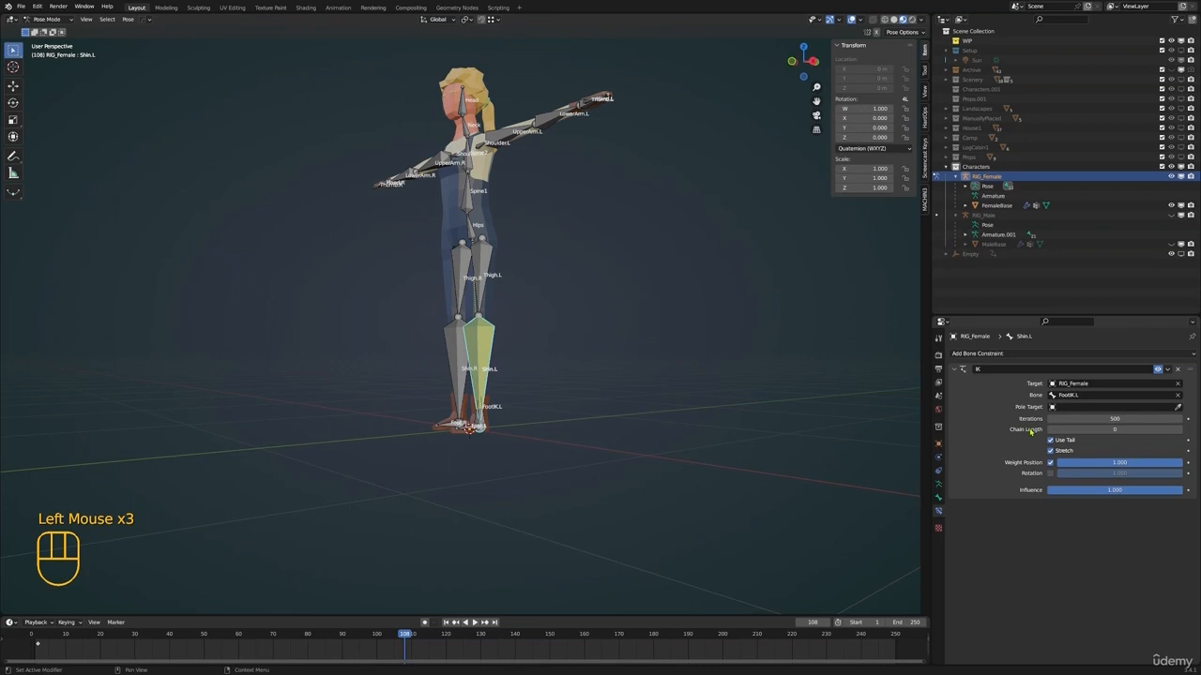
click(1181, 432)
Test the left leg's IK chain by moving FootIK.L up and forward in side views, cancelling each move
middle_drag(498, 383, 521, 433)
click(474, 428)
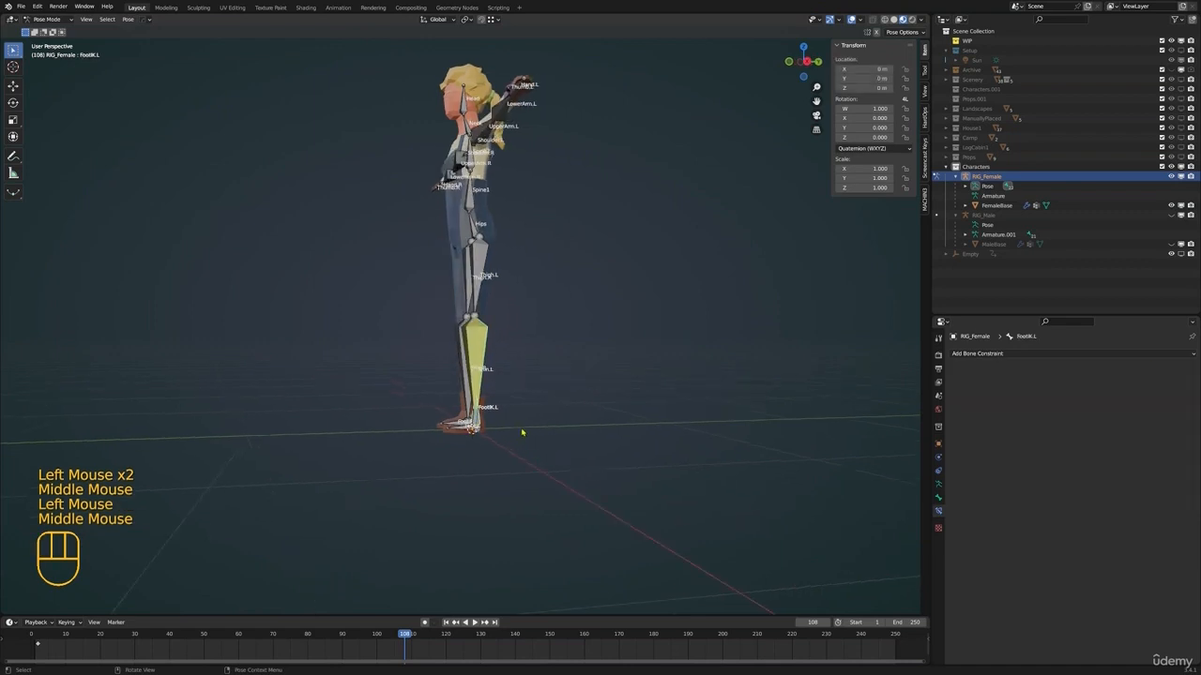
key(g)
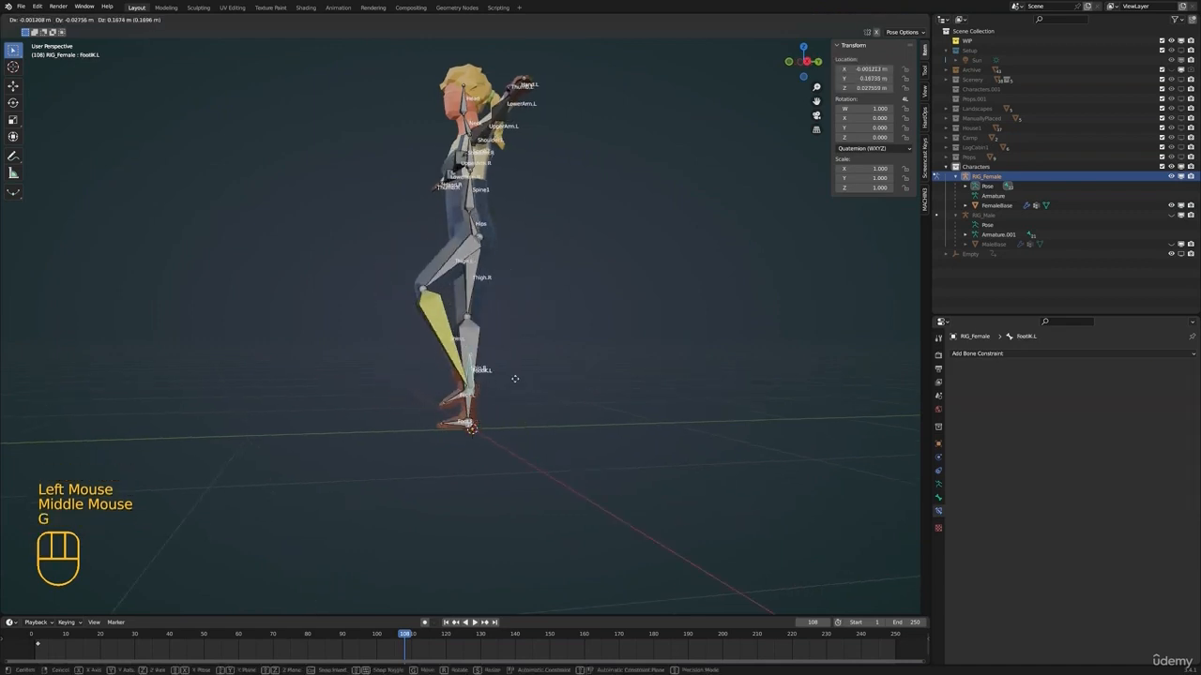
right_click(509, 376)
middle_drag(487, 261, 500, 401)
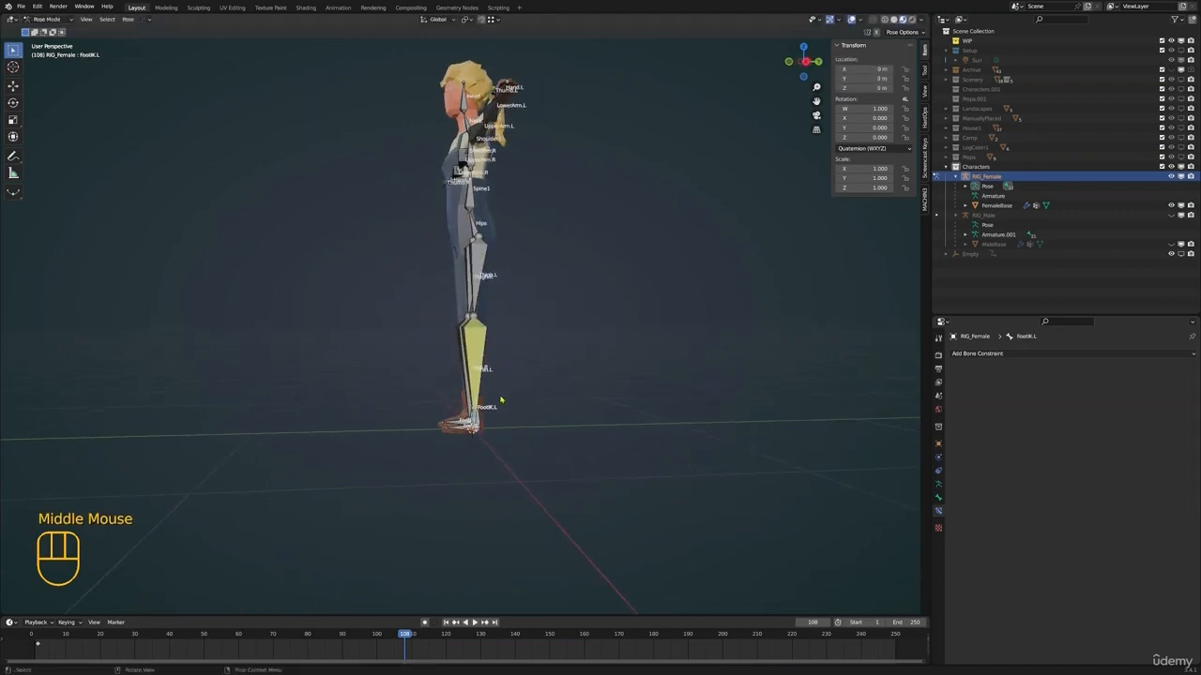
key(g)
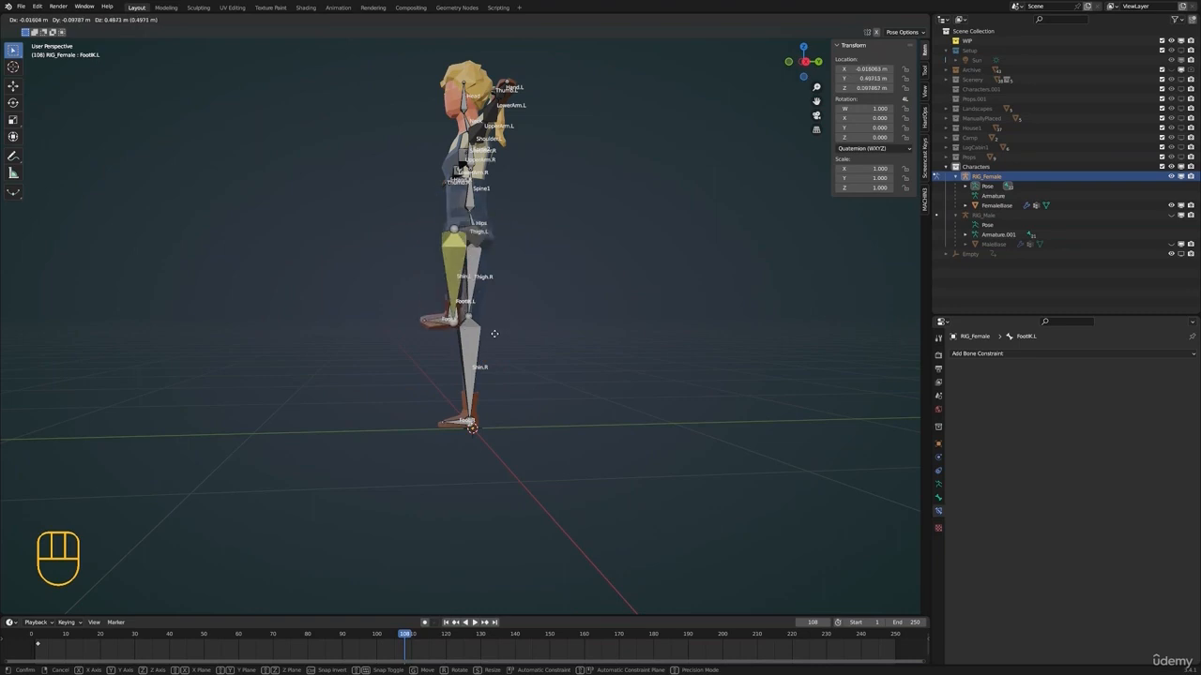
key(Escape)
middle_drag(479, 384, 464, 377)
key(g)
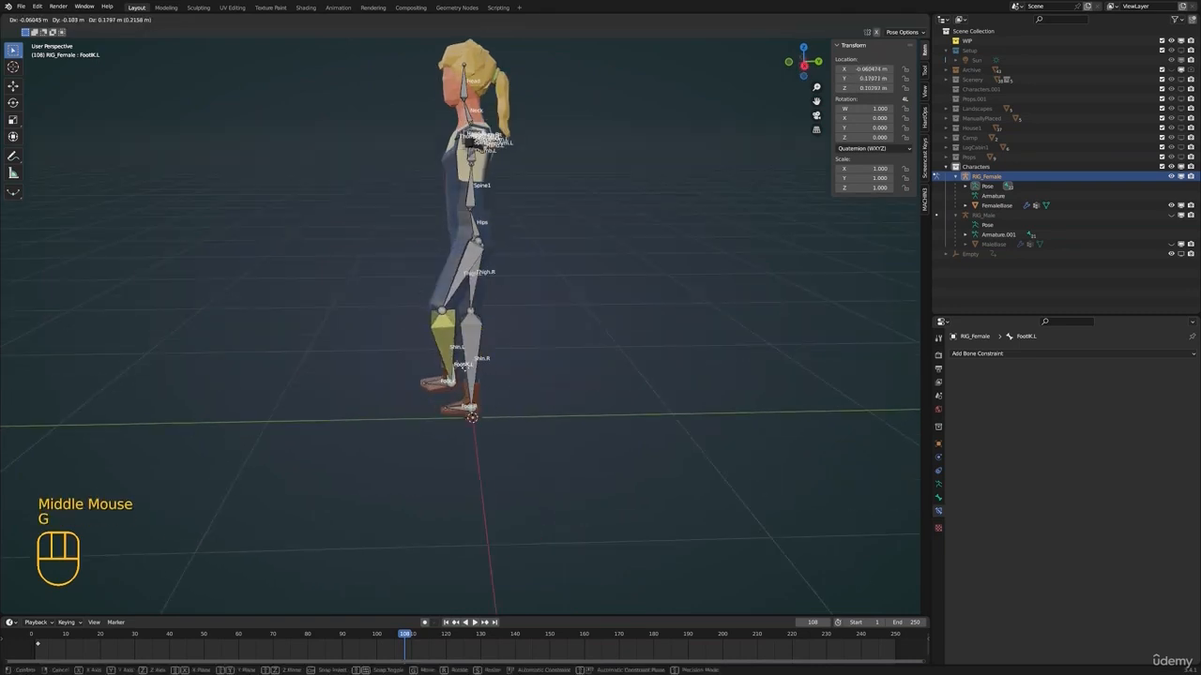
right_click(448, 289)
shift+middle_drag(448, 290, 450, 330)
middle_drag(449, 330, 493, 302)
key(g)
right_click(402, 345)
In Edit Mode, extrude a new bone about 0.14 m long forward along the Y axis from the left knee joint
scroll(463, 352, up, 2)
click(463, 336)
key(Tab)
click(491, 313)
scroll(494, 312, up, 1)
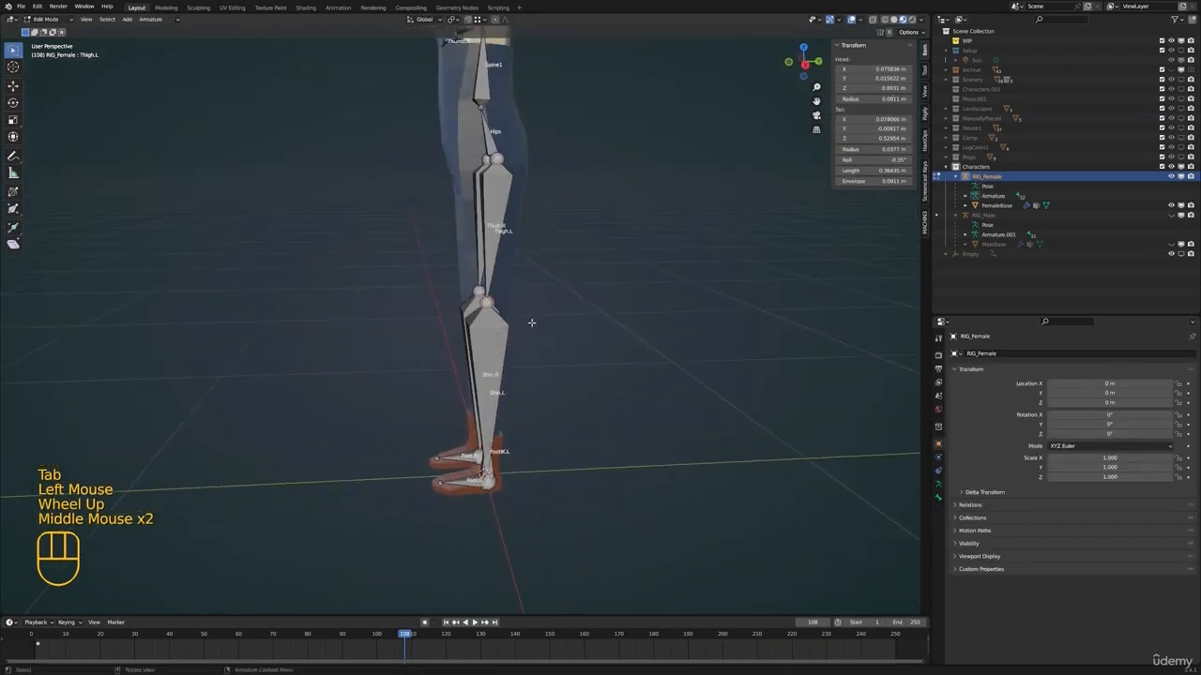
key(e)
key(y)
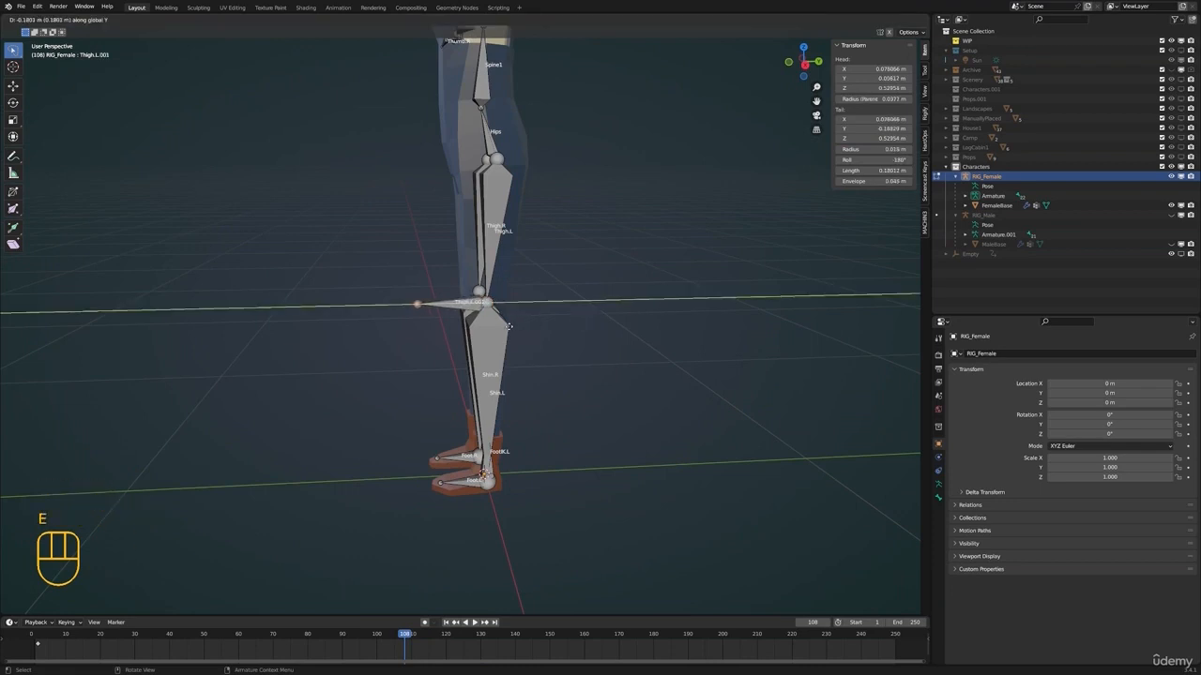
click(460, 315)
Rename the bone extruded from the left knee as FootPole.L
click(460, 314)
scroll(484, 334, up, 2)
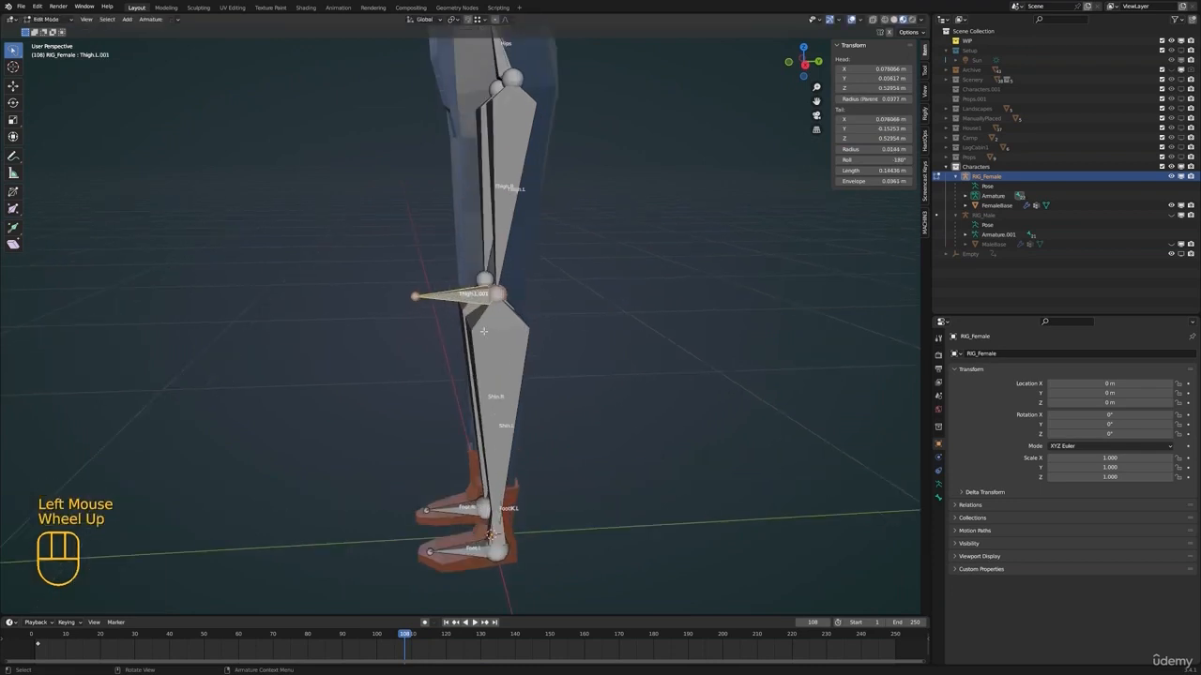
key(F2)
text(FootPole)
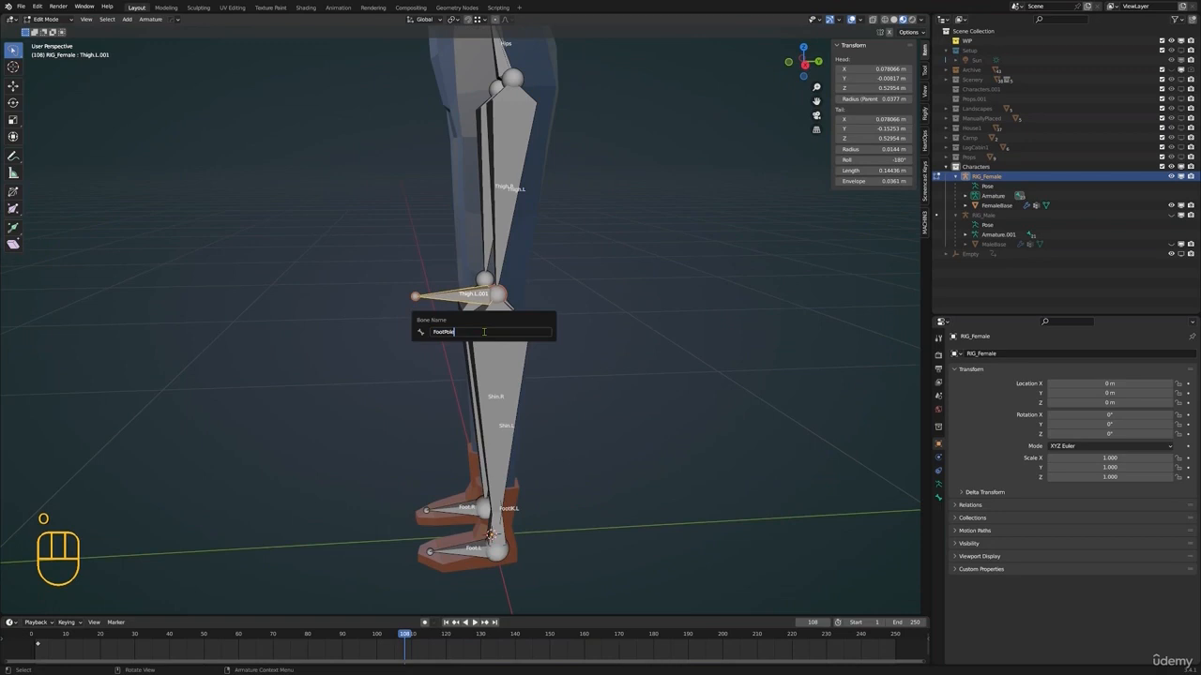
text(.L)
key(Return)
Clear the existing parent of FootPole.L and parent it to FootIK.L with Keep Offset
shift+click(505, 534)
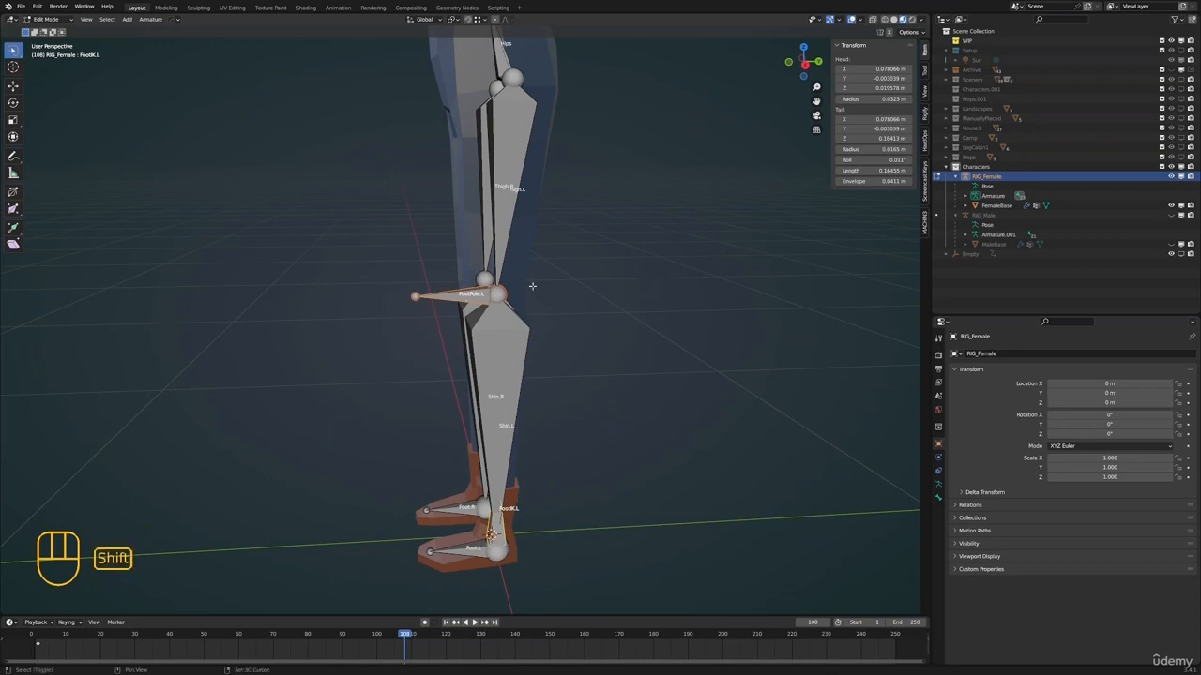
click(454, 294)
shift+click(504, 533)
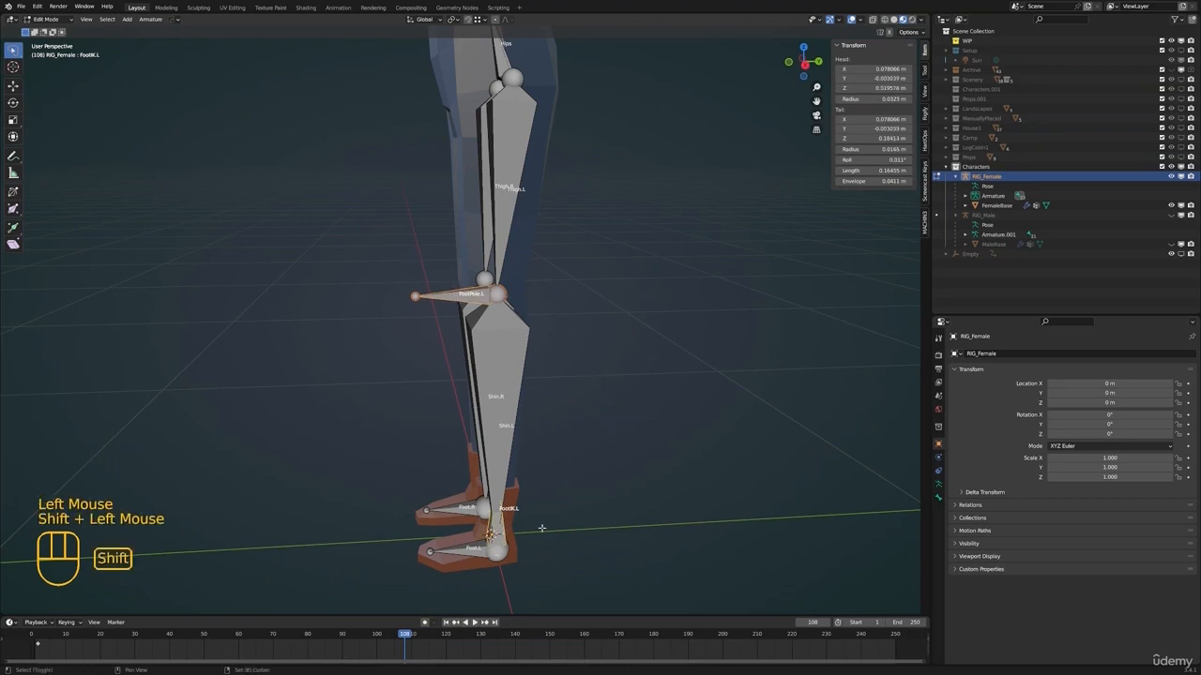
key(ctrl+p)
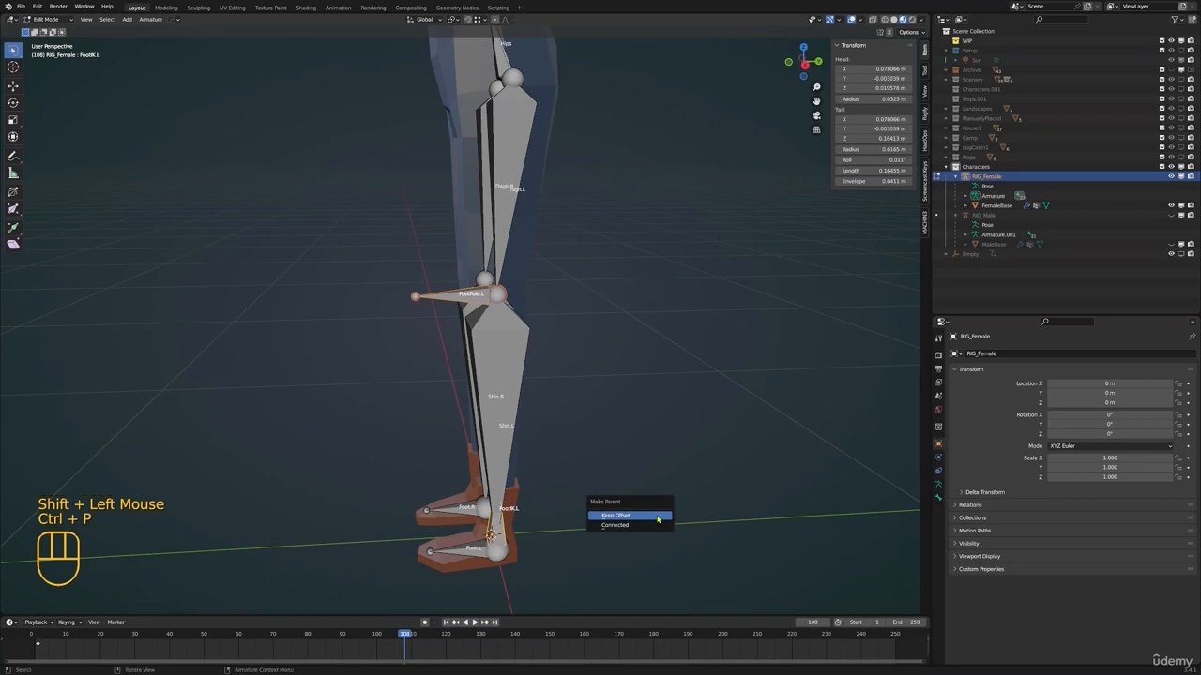
click(647, 517)
Move FootPole.L about 0.5 m forward of the knee along the Y axis and return to Pose Mode
click(447, 297)
scroll(536, 357, down, 3)
key(g)
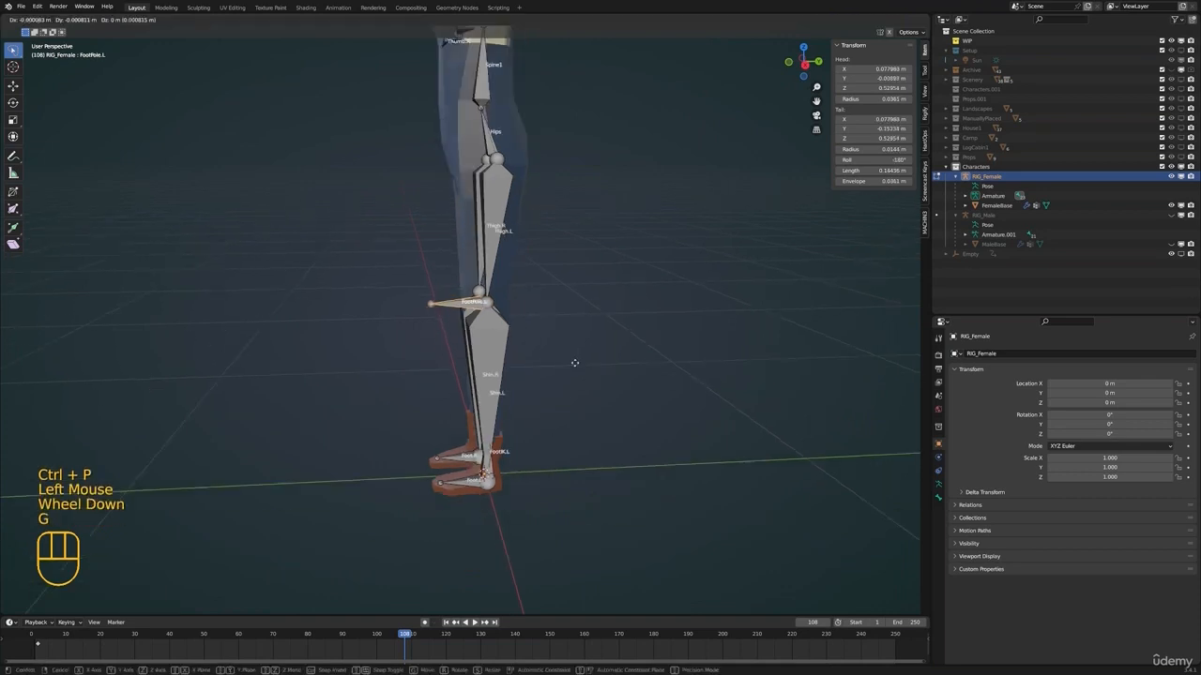
key(y)
click(375, 365)
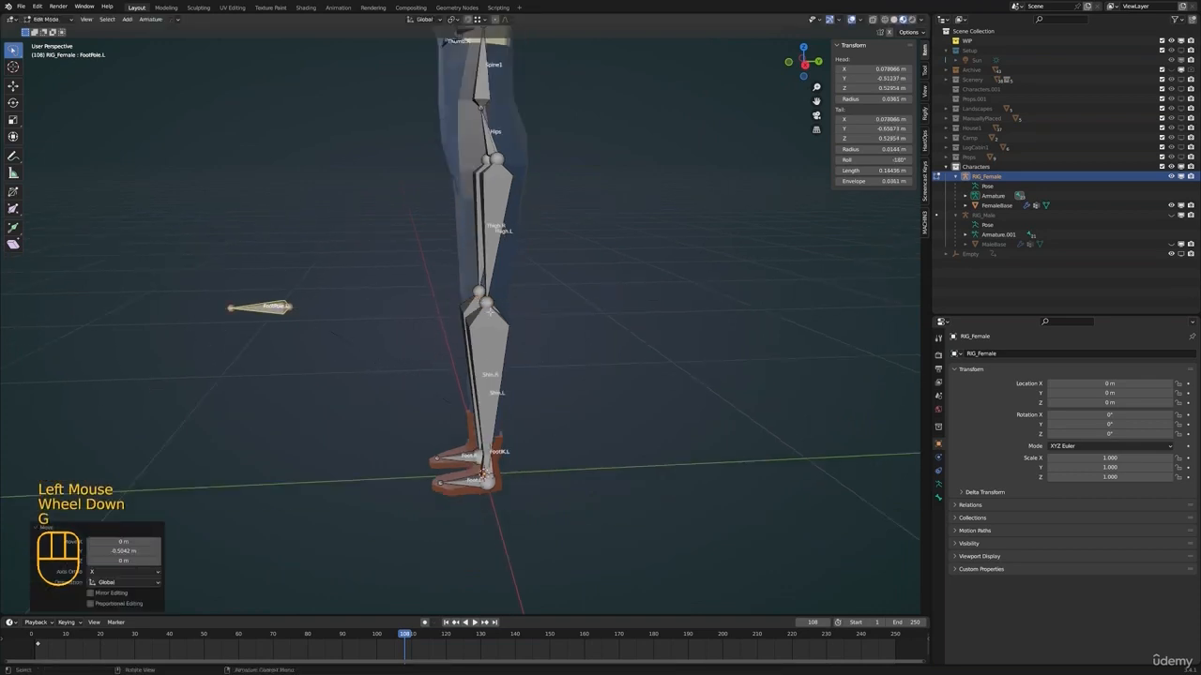
key(Tab)
Set the pole target of Shin.L's IK constraint to RIG_Female with FootPole.L as the pole bone
middle_drag(403, 324, 298, 341)
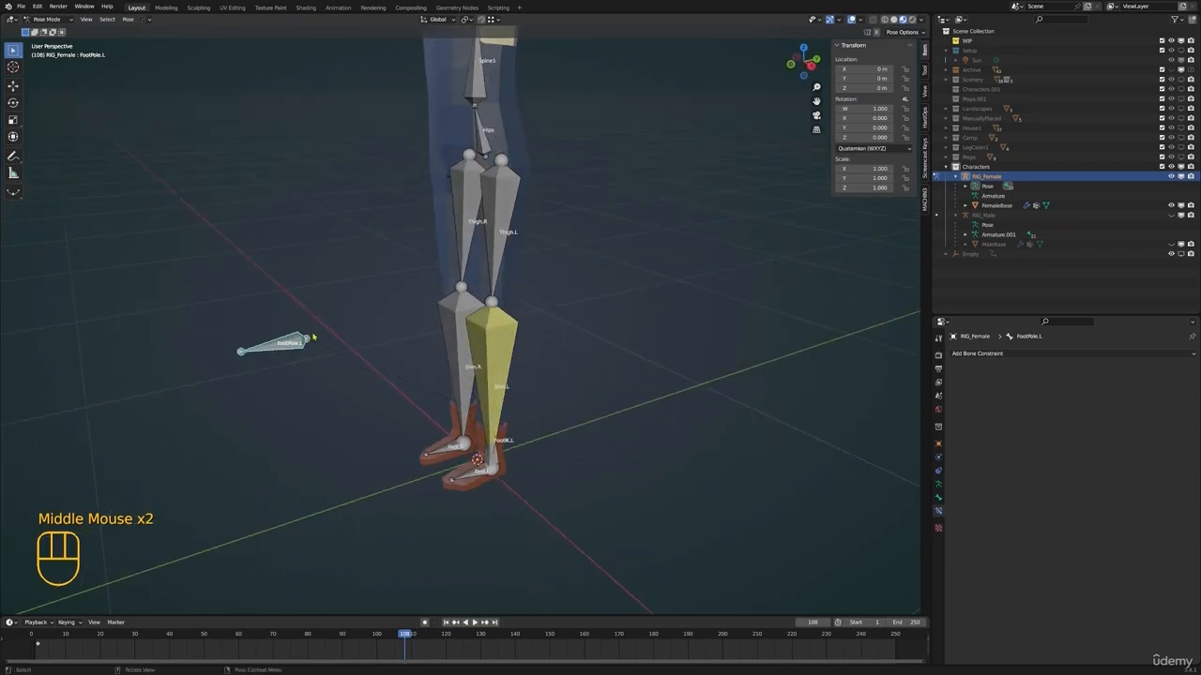
middle_drag(313, 336, 562, 368)
click(504, 325)
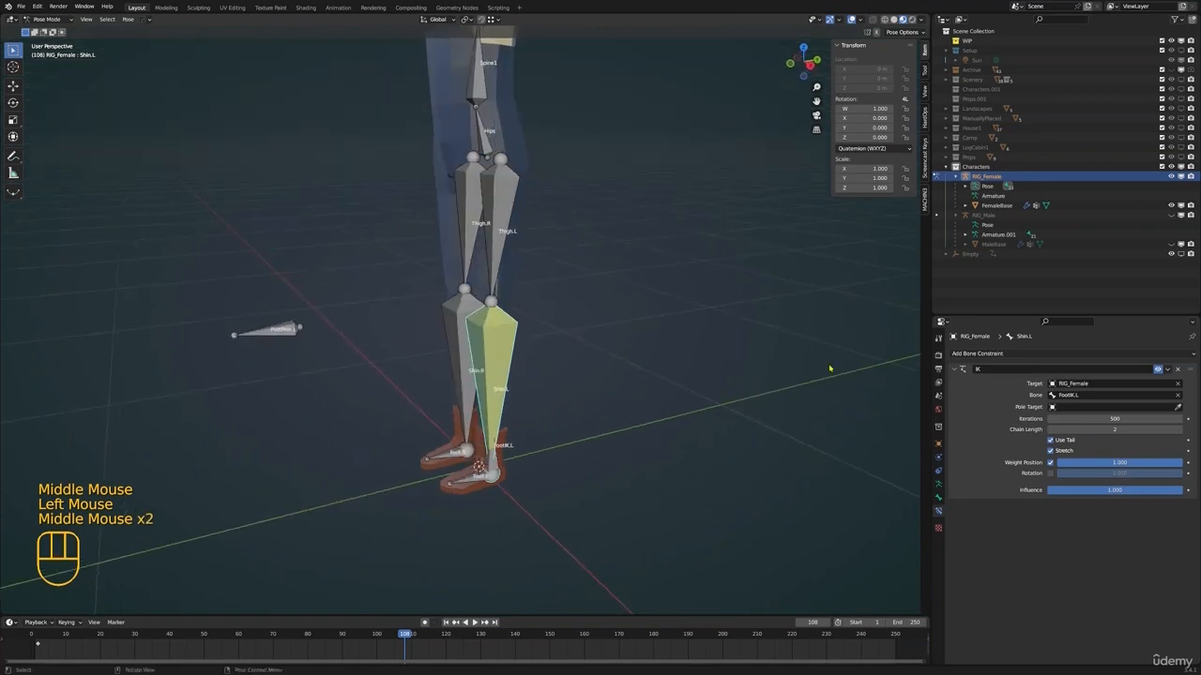
click(1177, 407)
click(301, 324)
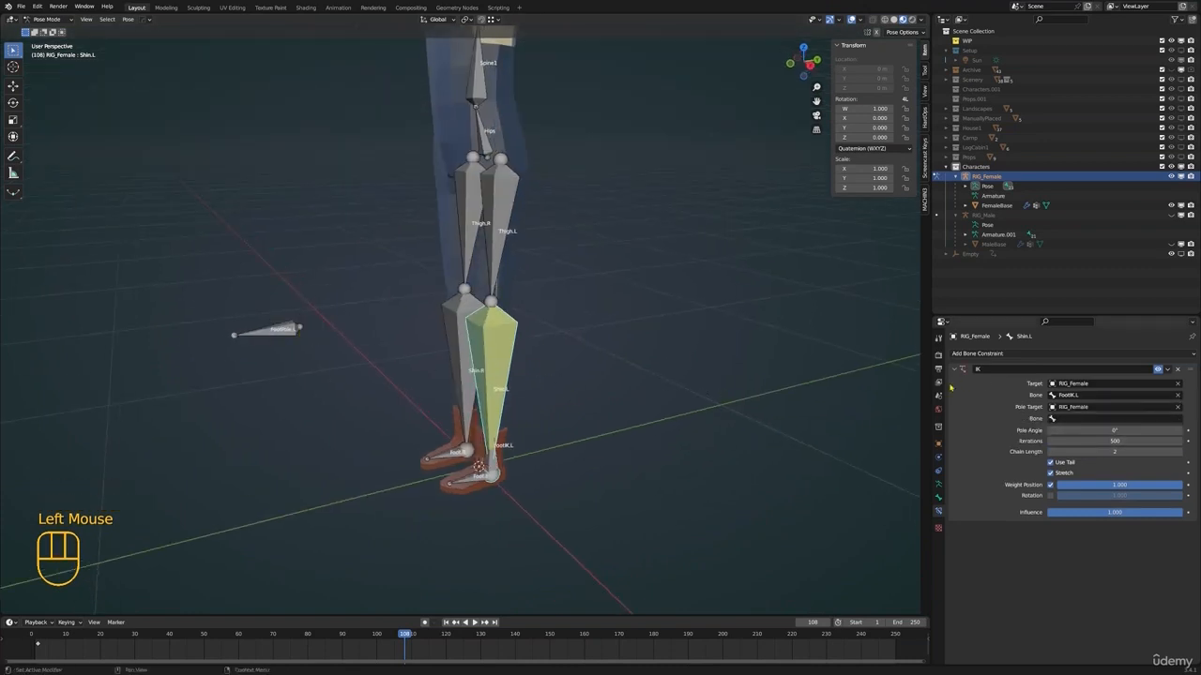
double_click(1073, 419)
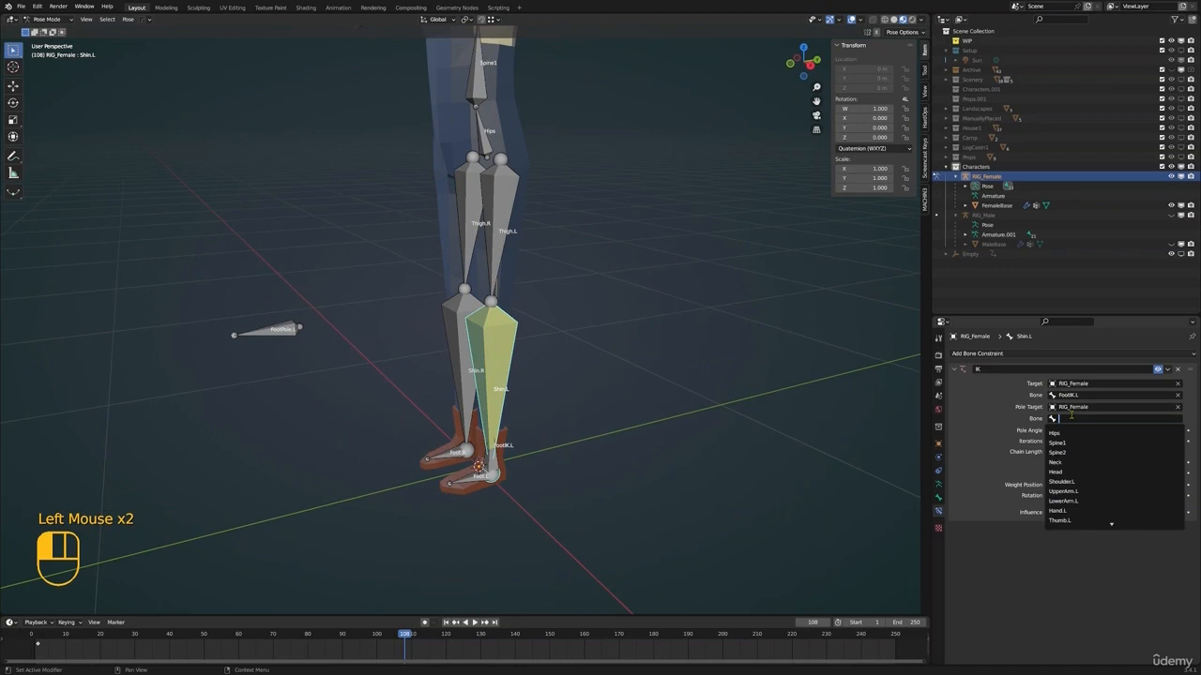
text(pole)
click(1062, 433)
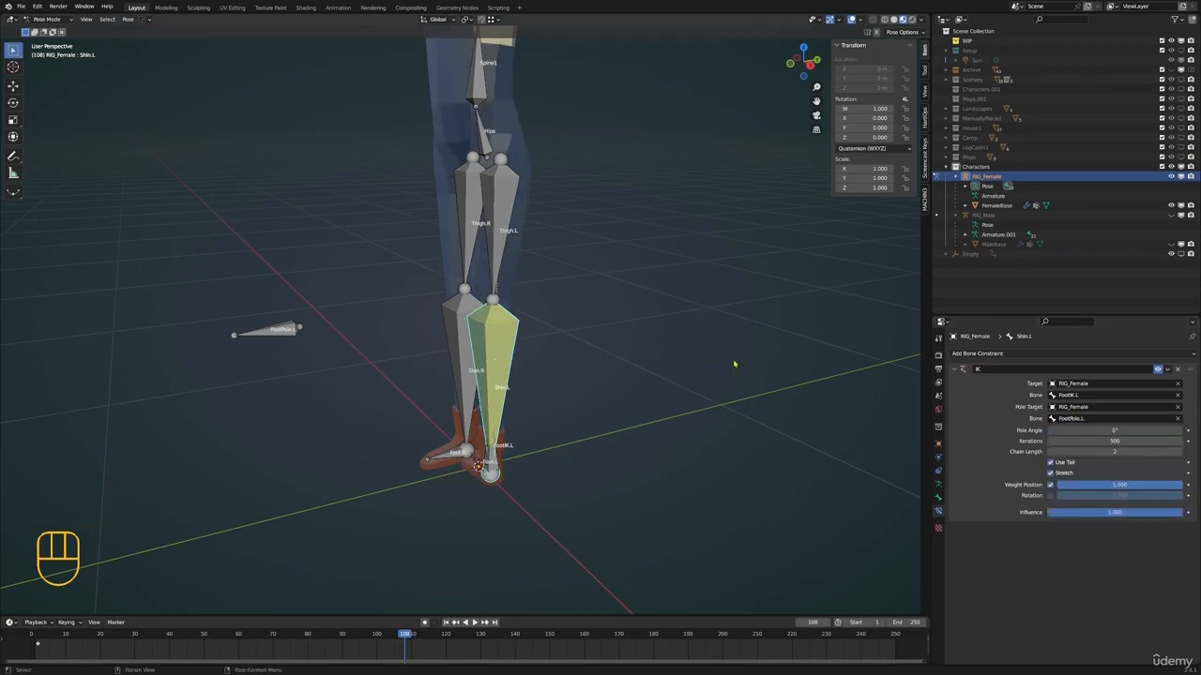
Set the pole angle of Shin.L's IK constraint to -90°
shift+middle_drag(448, 355, 525, 443)
shift+scroll(542, 408, up, 1)
drag(1122, 431, 1041, 431)
click(1124, 433)
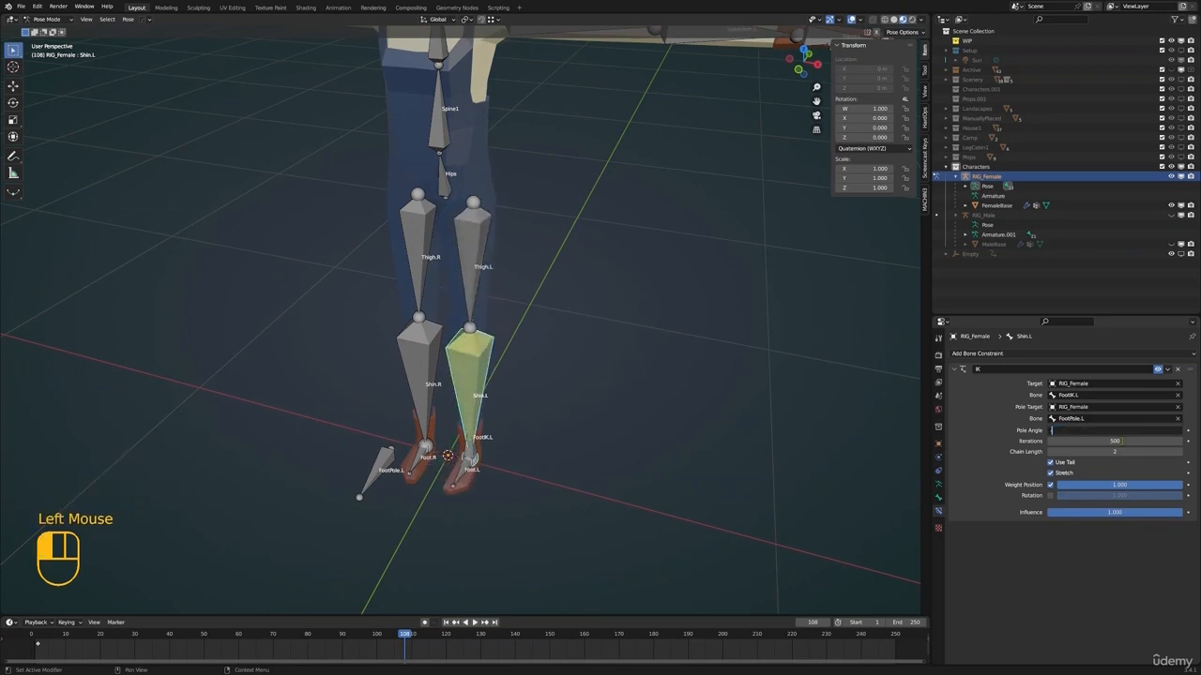
key(Return)
Raise FootIK.L in a side view so that the left leg bends at the knee
middle_drag(705, 456, 485, 368)
scroll(591, 390, down, 1)
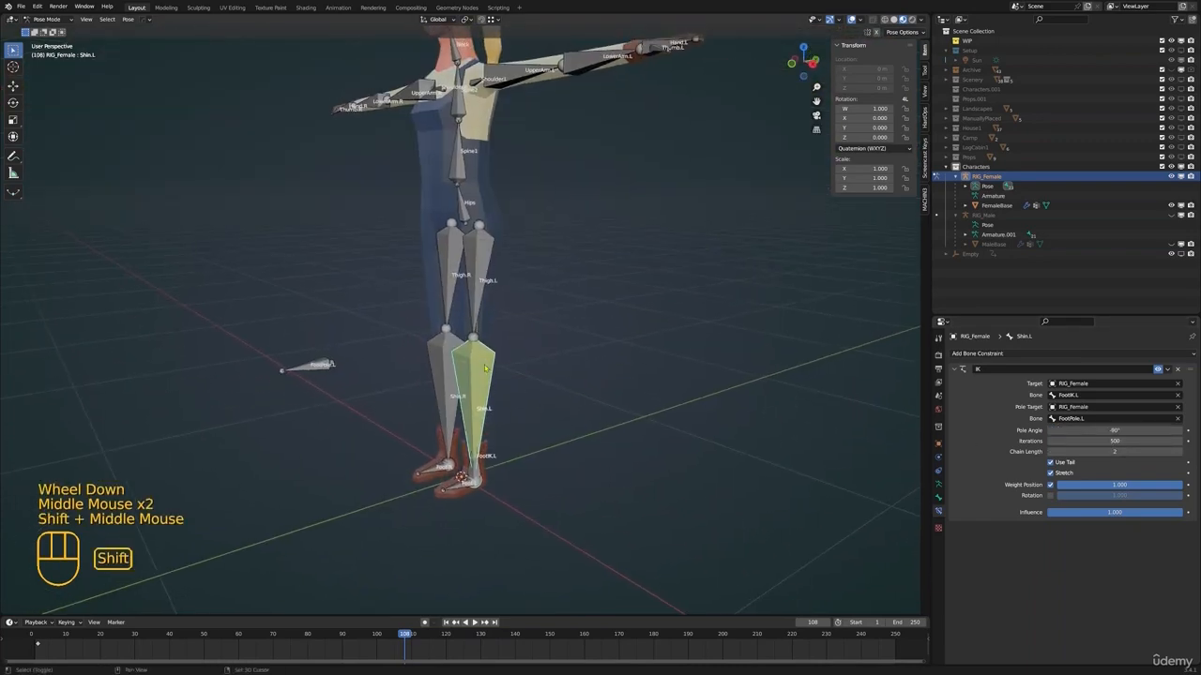
click(483, 483)
middle_drag(624, 478, 600, 461)
key(g)
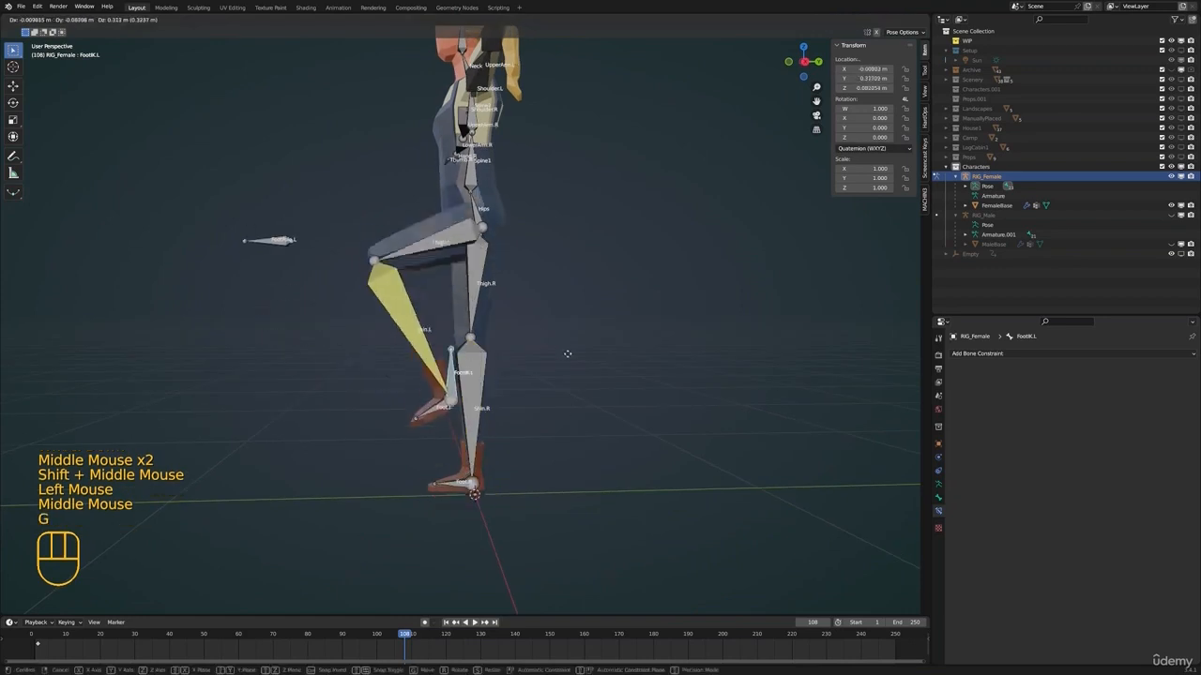
click(528, 317)
Move FootPole.L about 0.33 m along X to the character's left to swing the raised knee outward
shift+scroll(557, 316, up, 1)
shift+middle_drag(555, 317, 542, 398)
scroll(525, 394, down, 1)
scroll(380, 369, down, 1)
middle_drag(296, 342, 460, 366)
scroll(399, 361, down, 1)
click(420, 348)
scroll(421, 348, up, 1)
key(g)
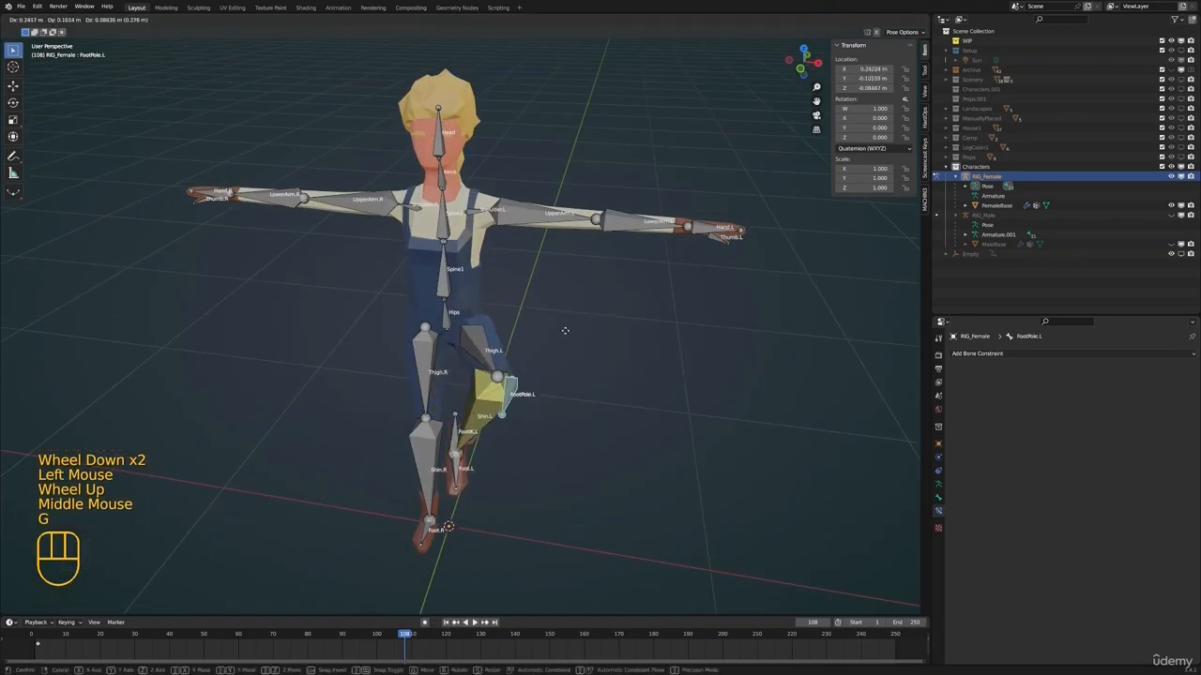
click(604, 328)
middle_drag(573, 332, 520, 262)
key(g)
right_click(427, 335)
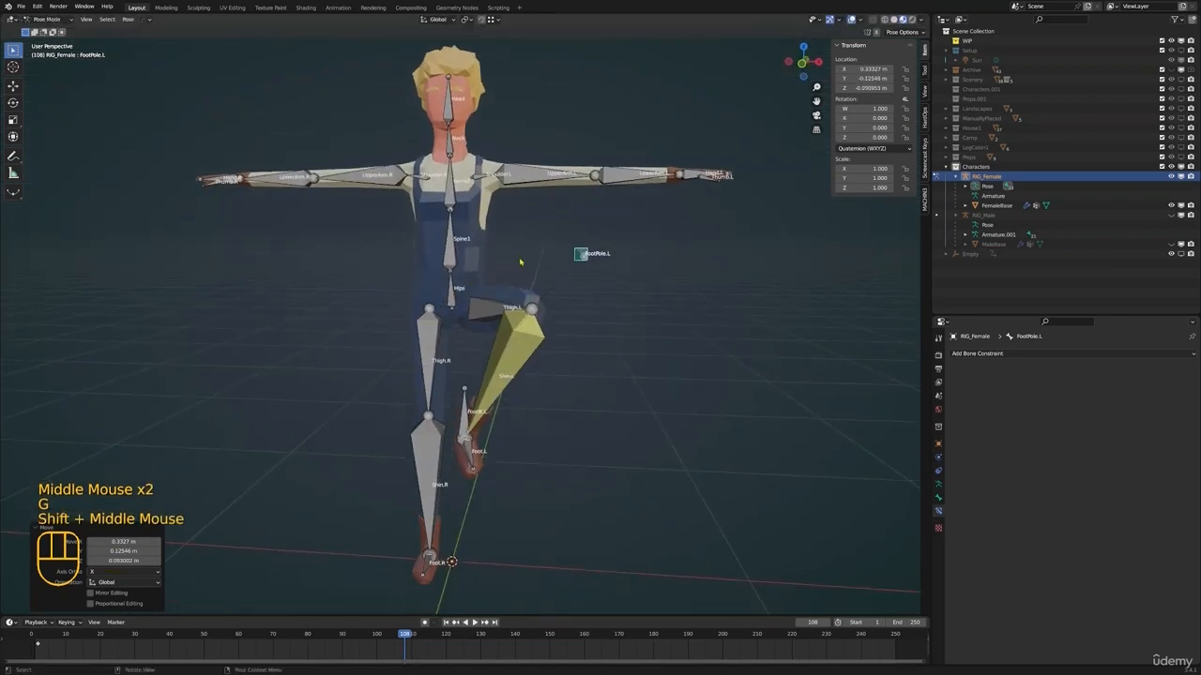
Set the RIG_Female armature's viewport display type to B-Bone
middle_drag(509, 217, 613, 225)
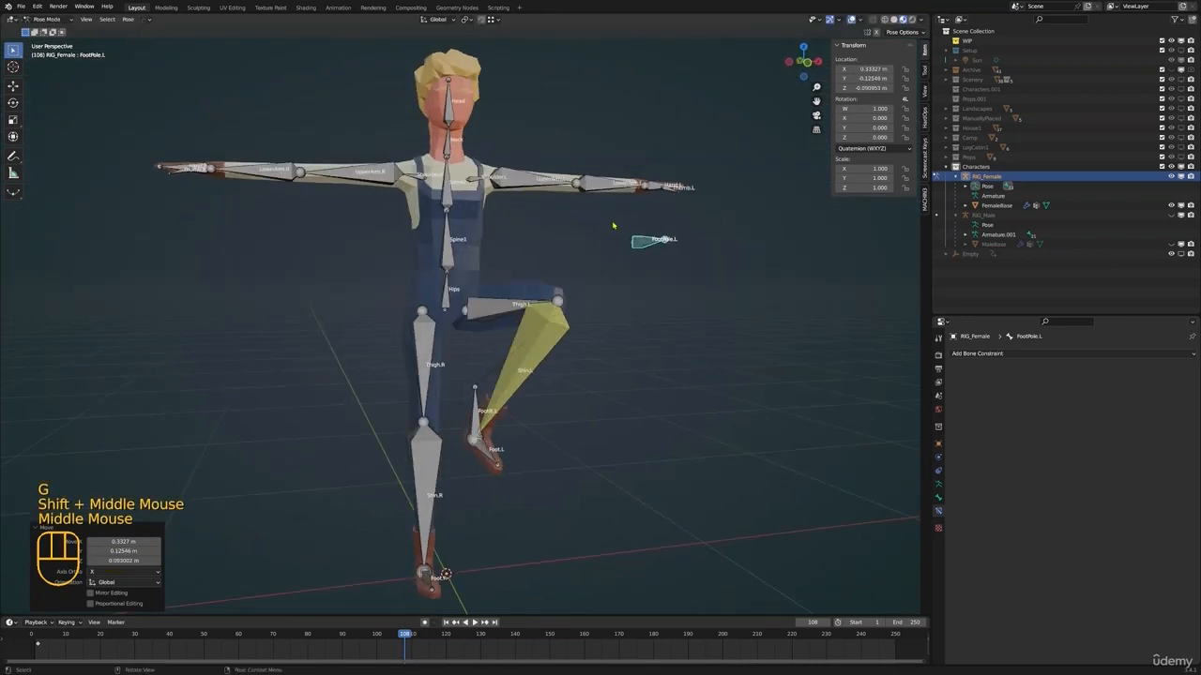
click(939, 497)
click(1076, 508)
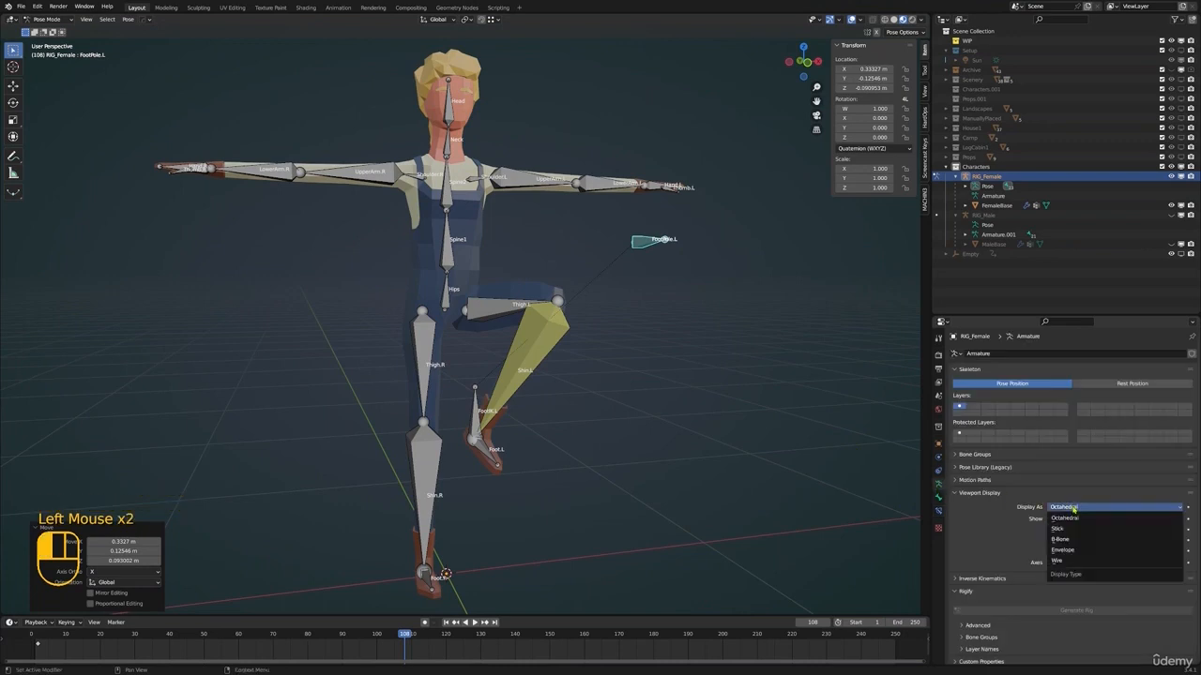
click(1065, 539)
Scale down the B-Bone display size of all bones until they are thin sticks, and deselect everything
key(a)
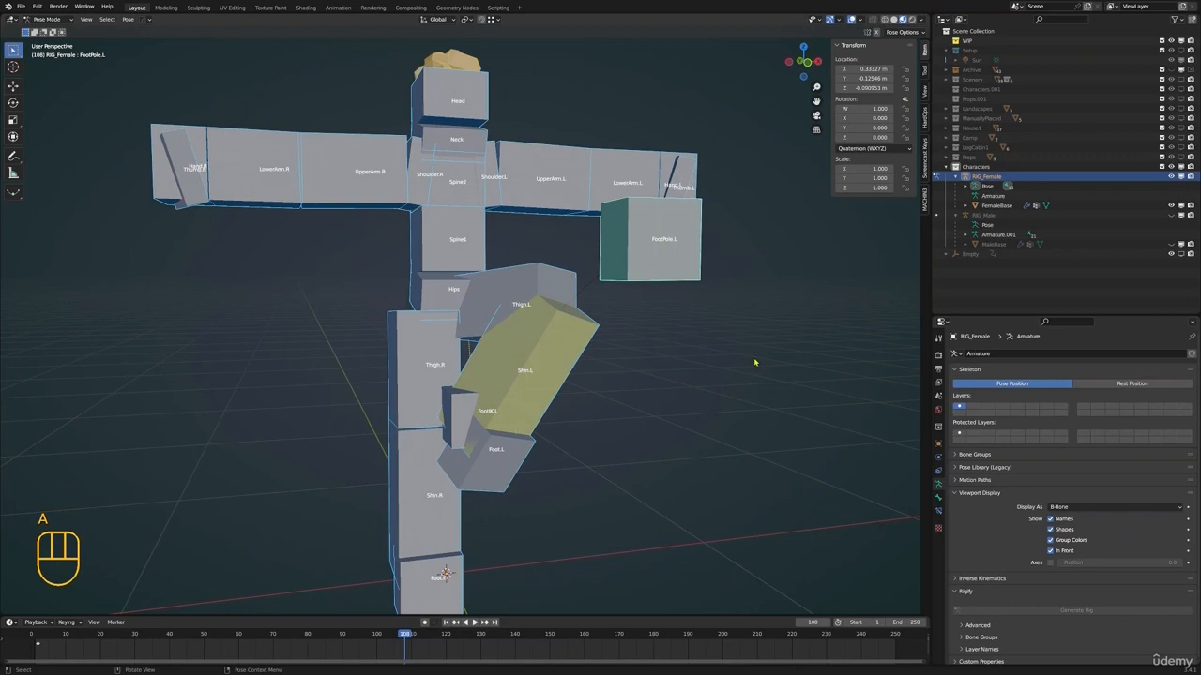
key(ctrl+alt+s)
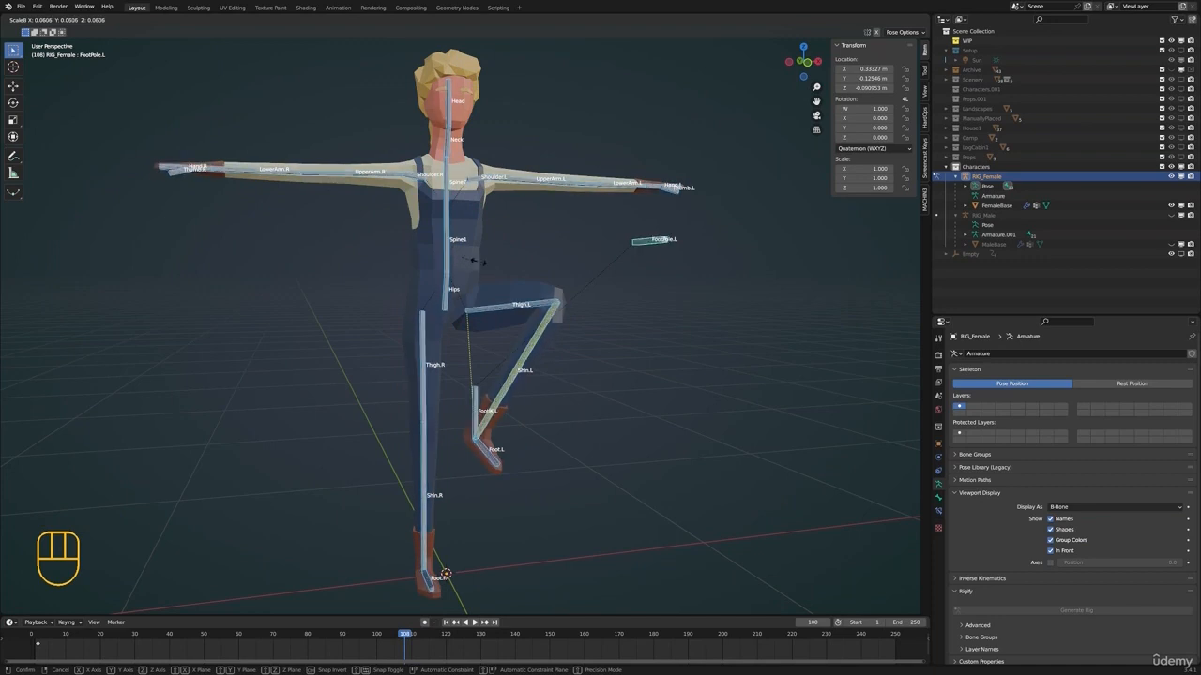
click(582, 264)
key(alt+a)
Select FootIK.L and reposition the raised left foot to test how the leg follows
shift+middle_drag(582, 263, 563, 197)
middle_drag(563, 197, 528, 282)
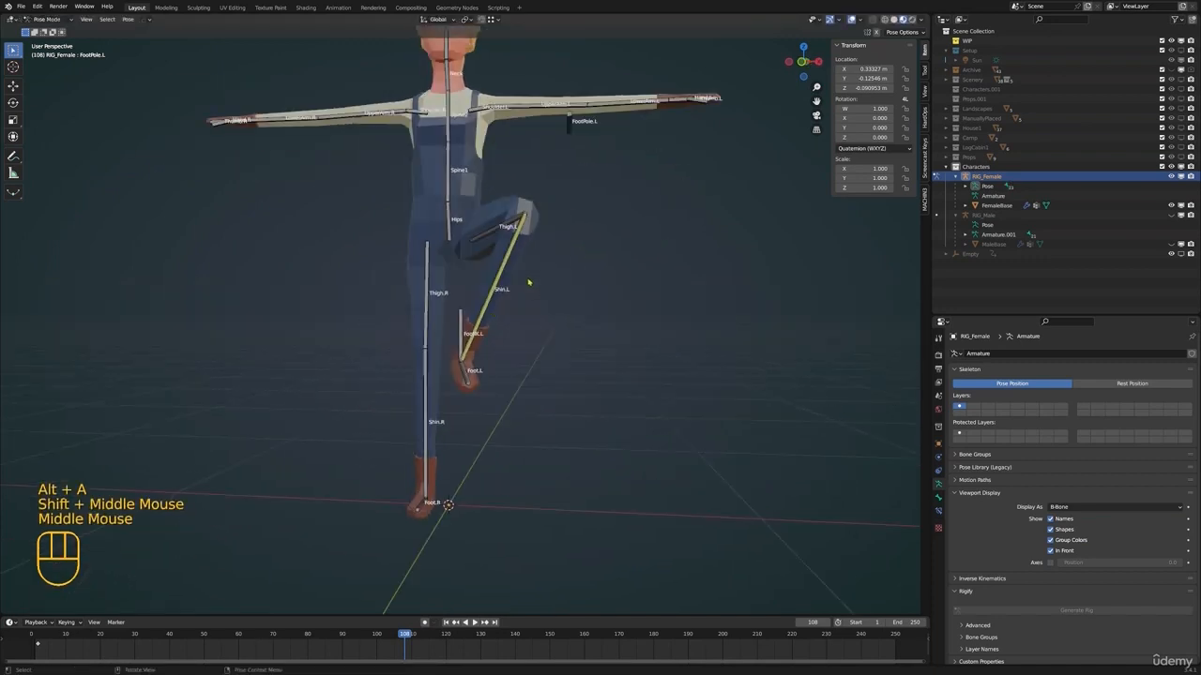
click(460, 354)
middle_drag(460, 355, 540, 353)
key(g)
click(466, 356)
scroll(466, 356, down, 1)
scroll(540, 353, up, 1)
key(g)
click(572, 371)
Select FootPole.L and move it about 0.47 m inward along X to test how the raised left knee turns
click(640, 236)
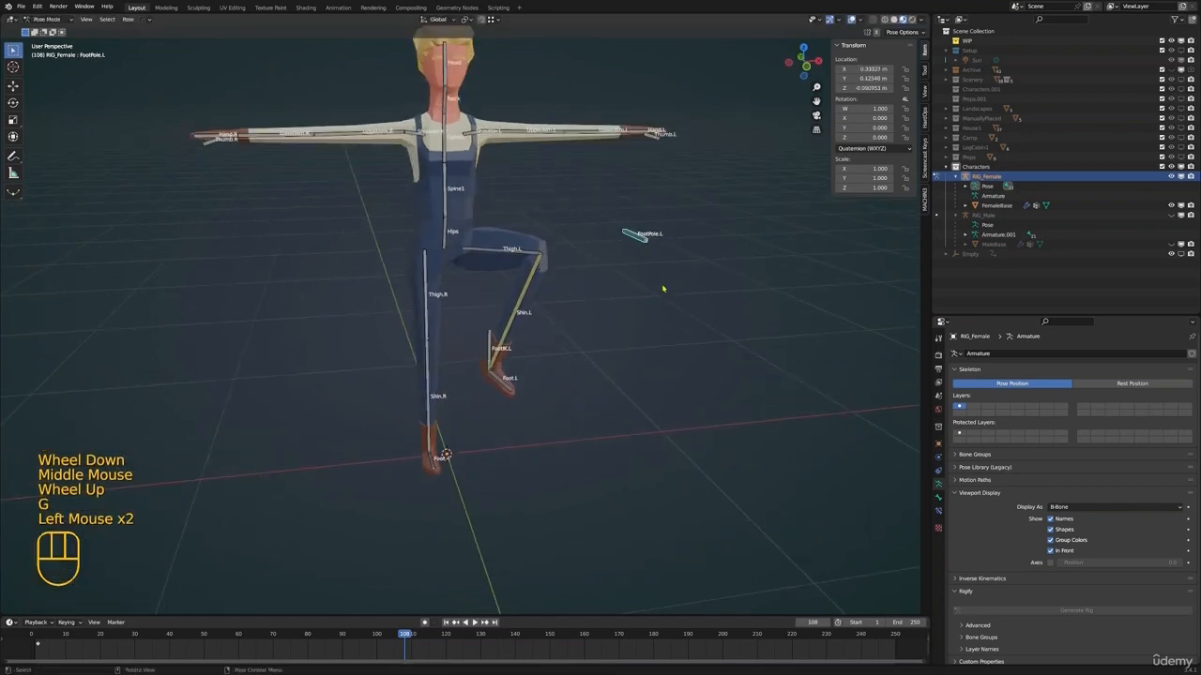
middle_drag(640, 236, 634, 240)
key(g)
click(492, 315)
middle_drag(498, 317, 406, 302)
key(g)
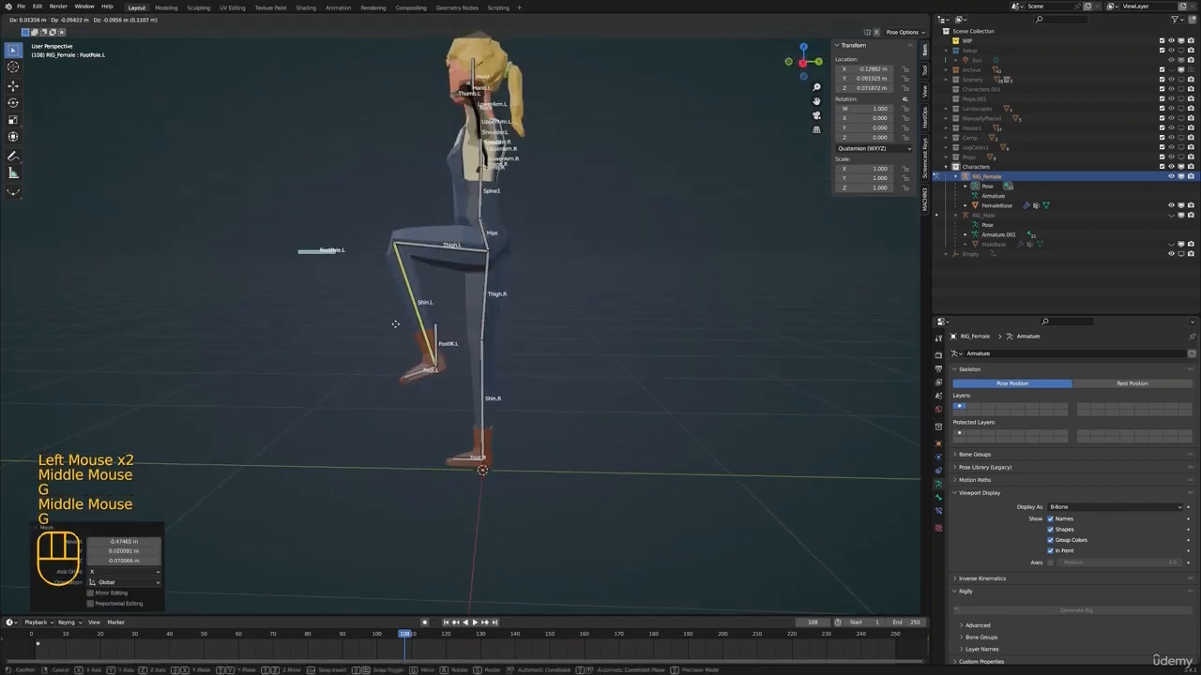
right_click(412, 267)
In Edit Mode, extrude a new bone about 0.098 m straight up from LowerArm.L's end at the left wrist
shift+middle_drag(433, 208, 373, 274)
middle_drag(374, 274, 492, 337)
shift+middle_drag(492, 338, 391, 300)
scroll(391, 300, up, 4)
shift+middle_drag(483, 304, 597, 314)
key(Tab)
click(606, 355)
middle_drag(597, 314, 605, 380)
shift+middle_drag(605, 380, 565, 421)
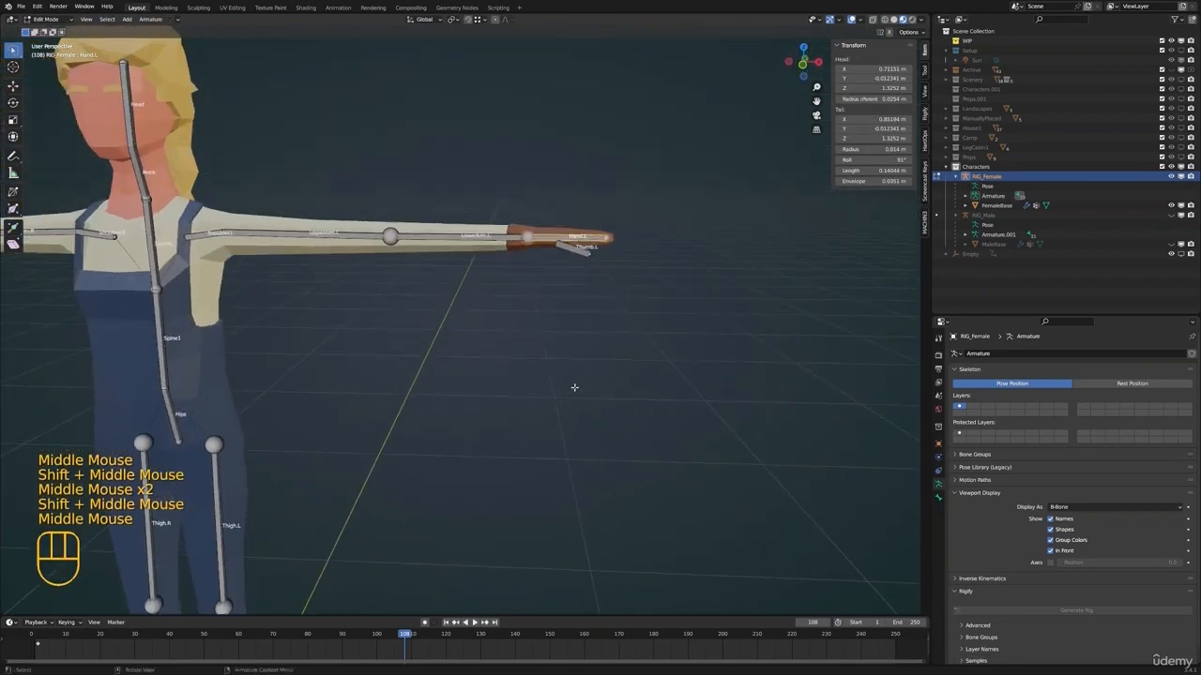
key(e)
key(ctrl+z)
click(525, 236)
shift+middle_drag(525, 236, 562, 335)
key(e)
click(540, 259)
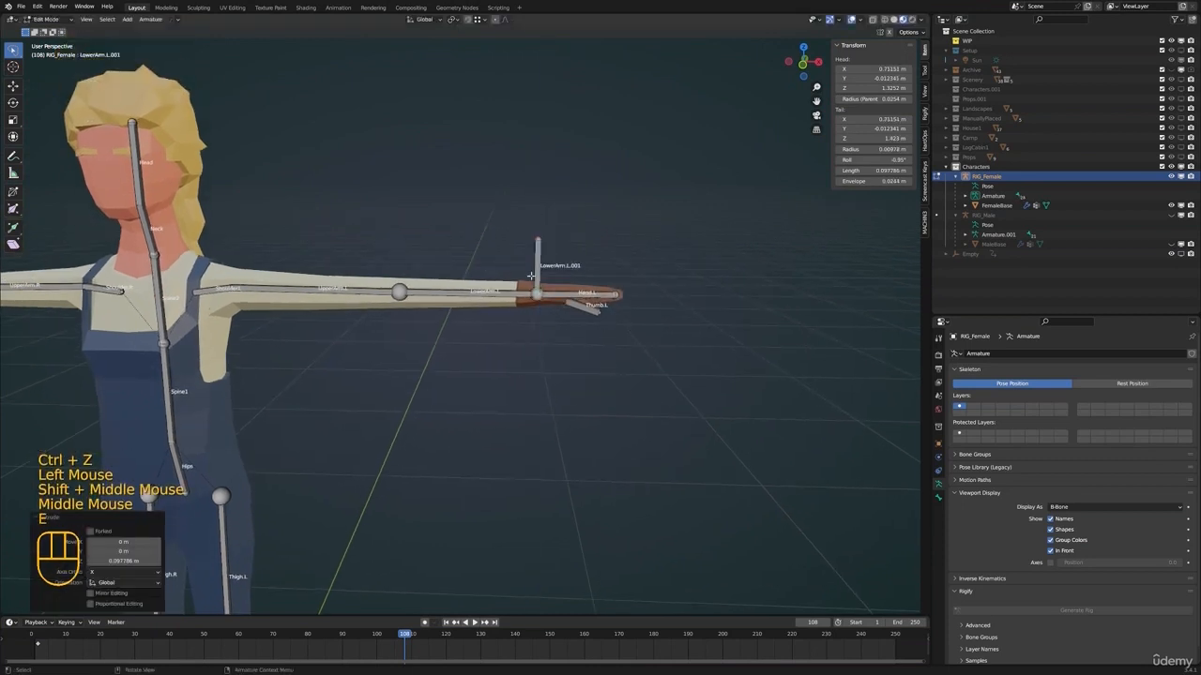
Clear the parent of the new wrist bone and rename it ArmIK.L
key(alt+p)
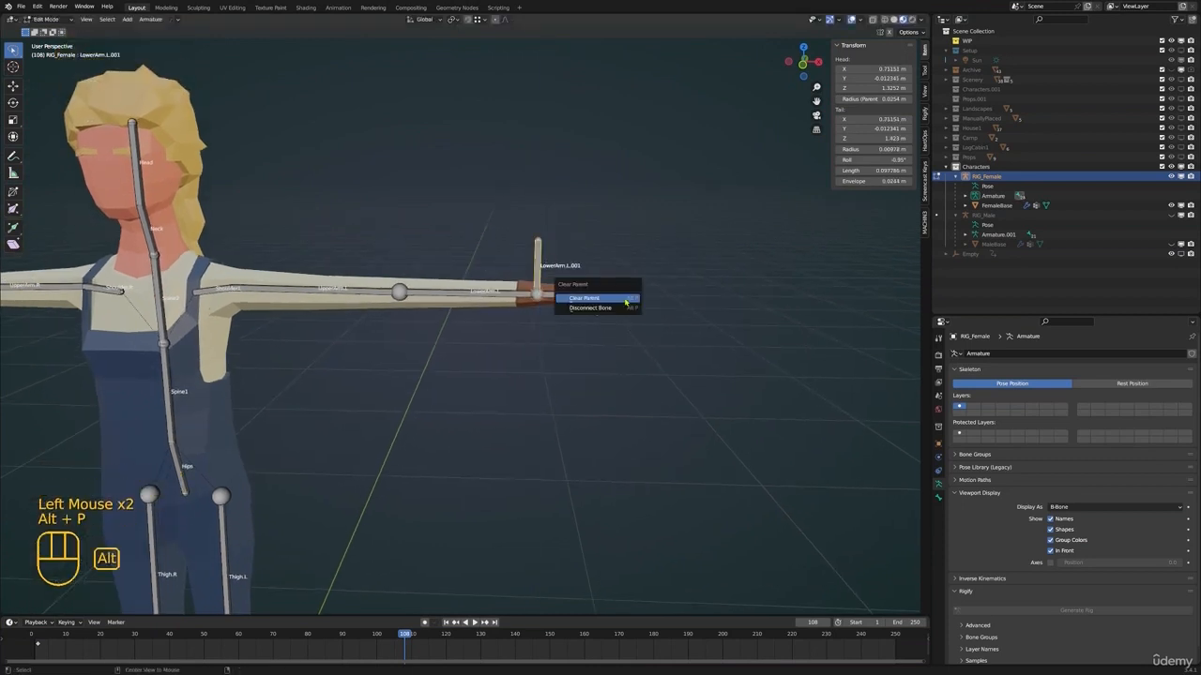
click(591, 298)
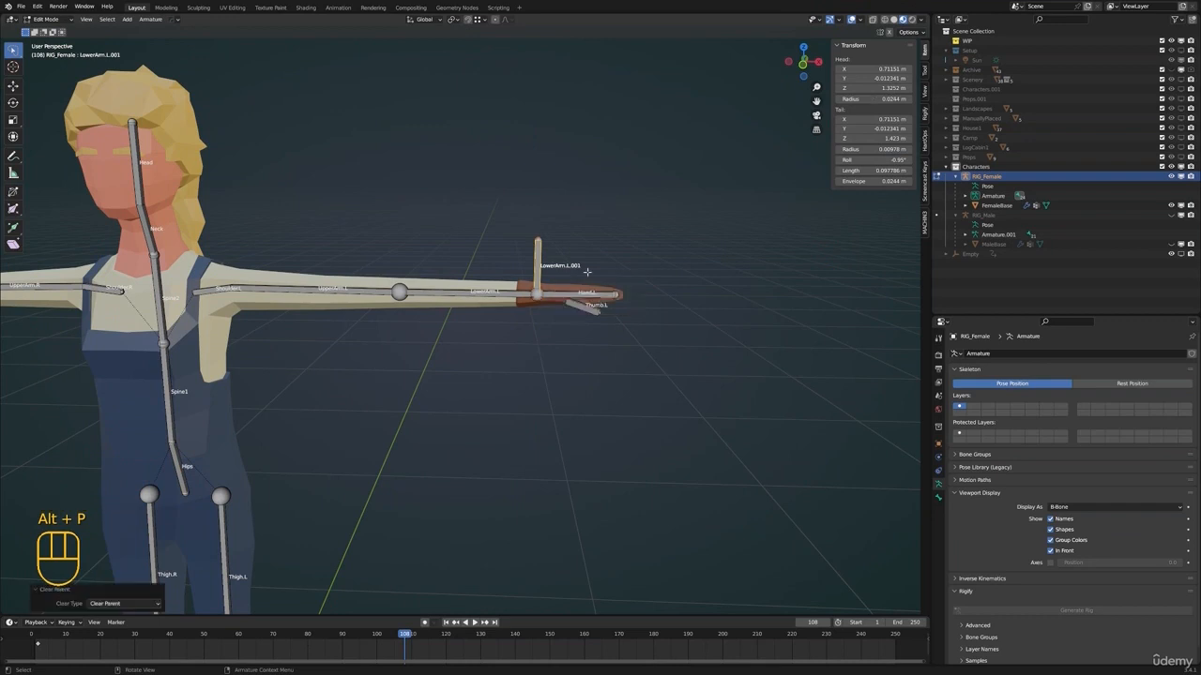
shift+middle_drag(597, 302, 572, 316)
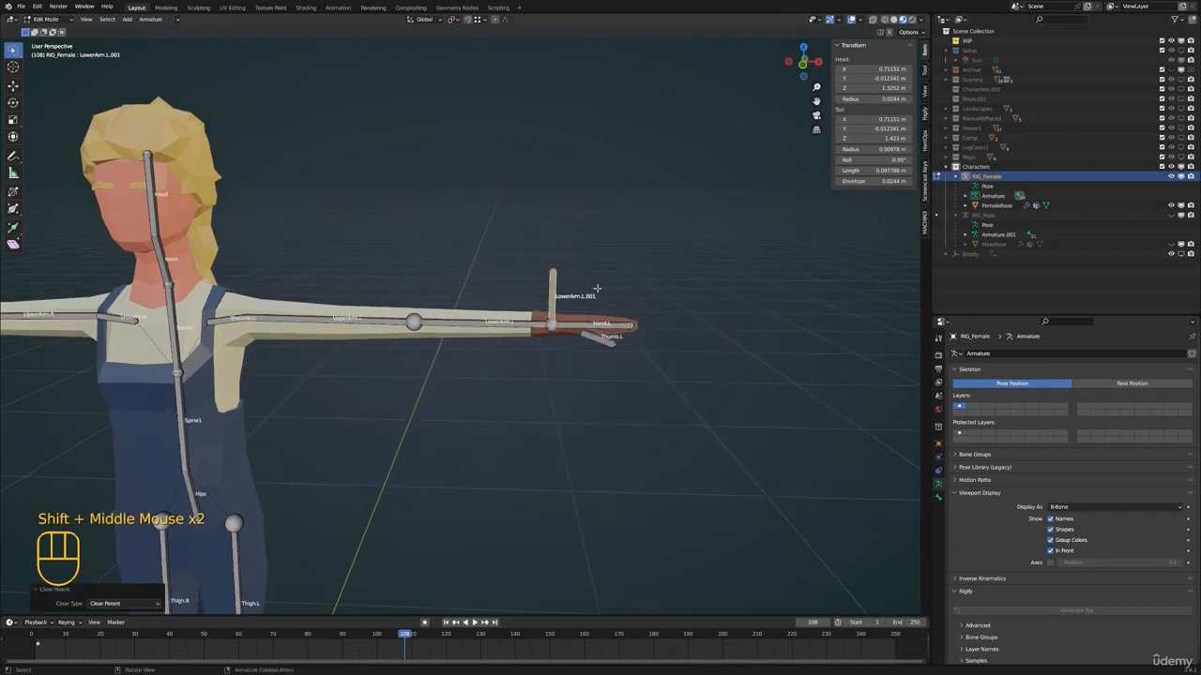
key(F2)
text(Arm)
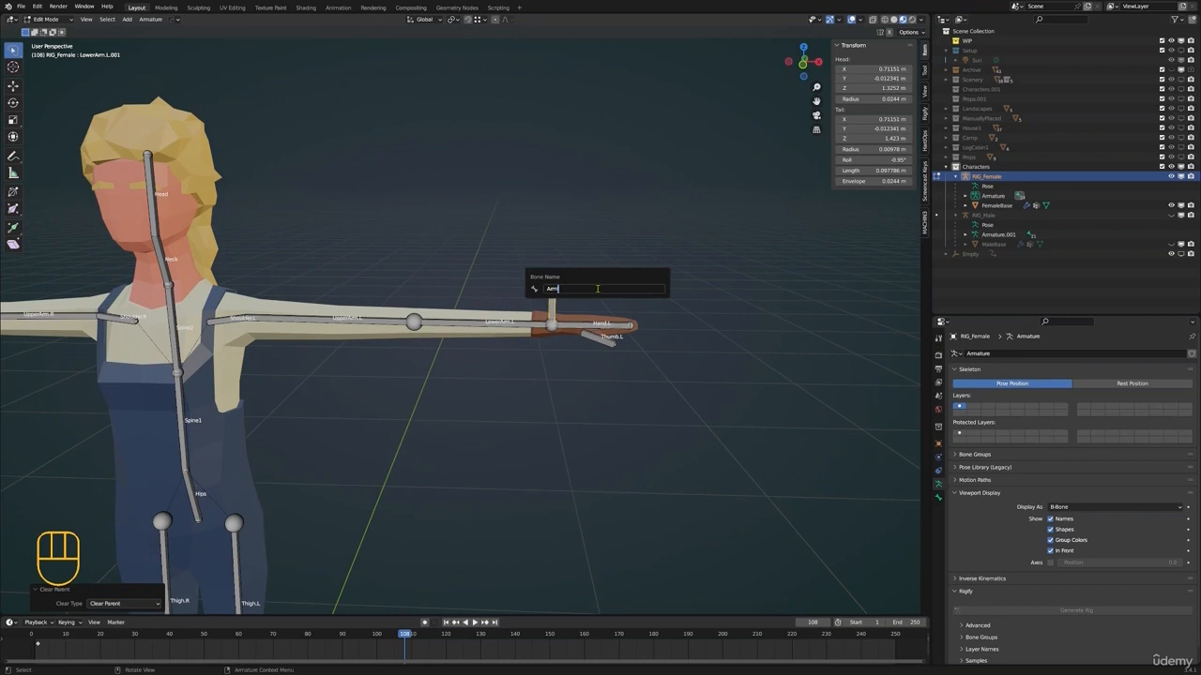
text(B)
key(Return)
Extrude a bone about 0.087 m along Y behind the left elbow joint and clear its parent
shift+middle_drag(597, 289, 614, 298)
middle_drag(614, 299, 563, 366)
click(441, 380)
middle_drag(469, 328, 505, 351)
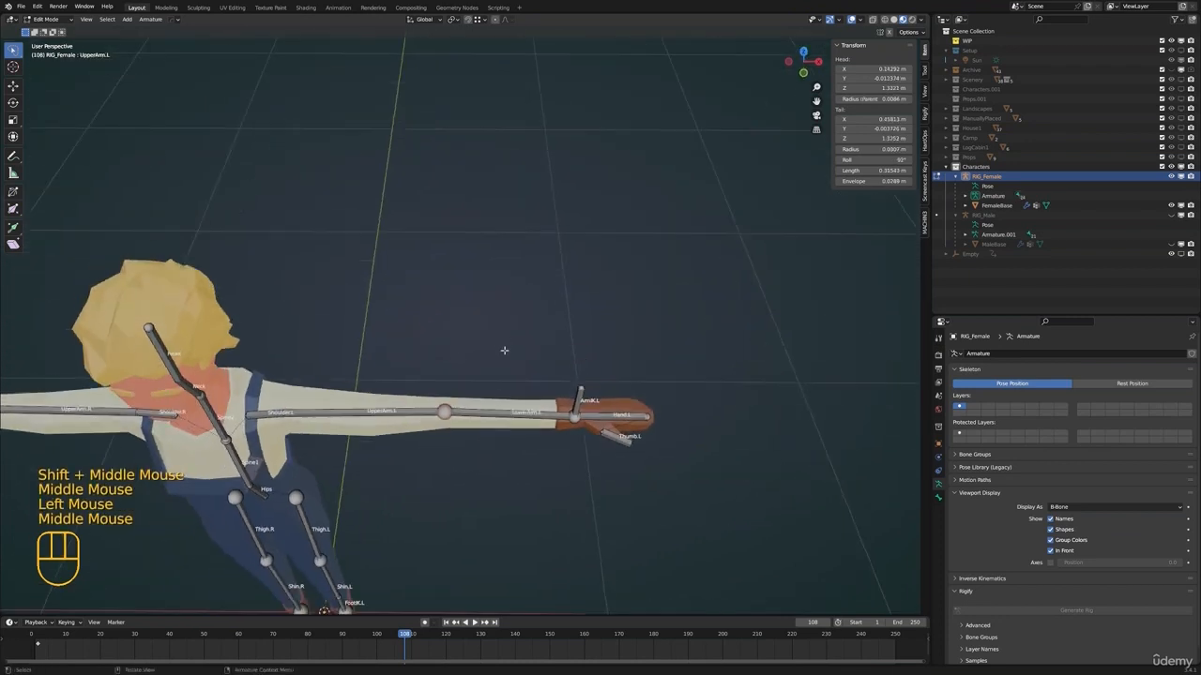
key(e)
key(y)
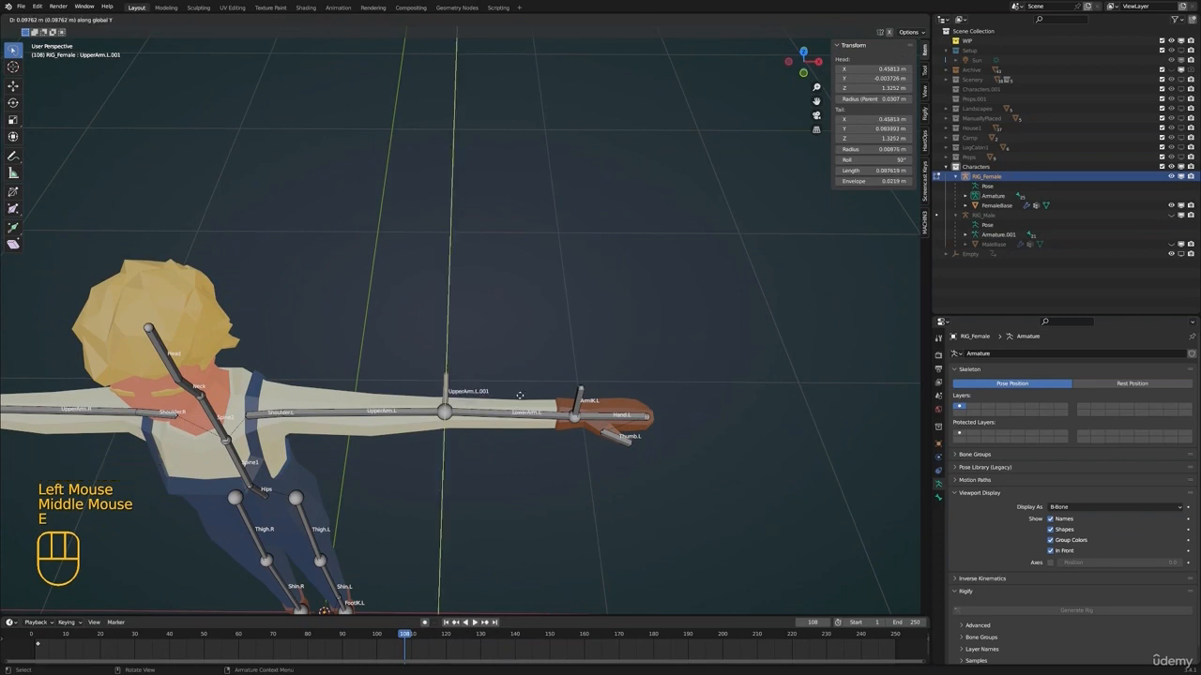
click(445, 386)
click(436, 373)
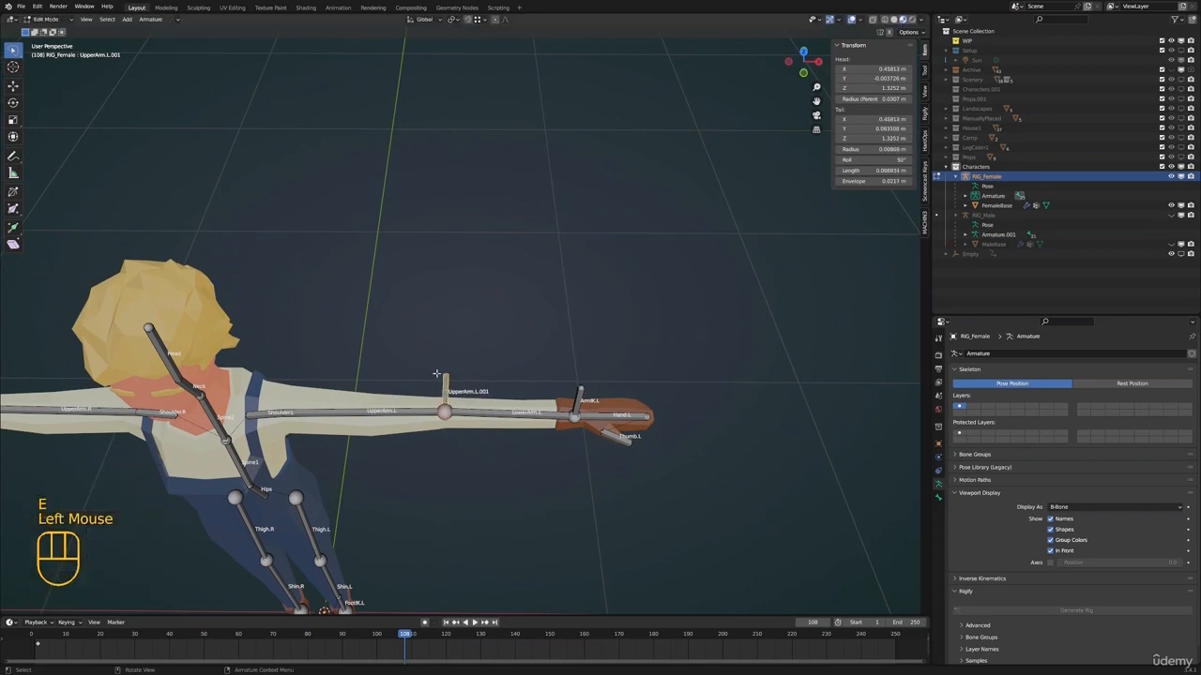
key(alt+p)
click(550, 372)
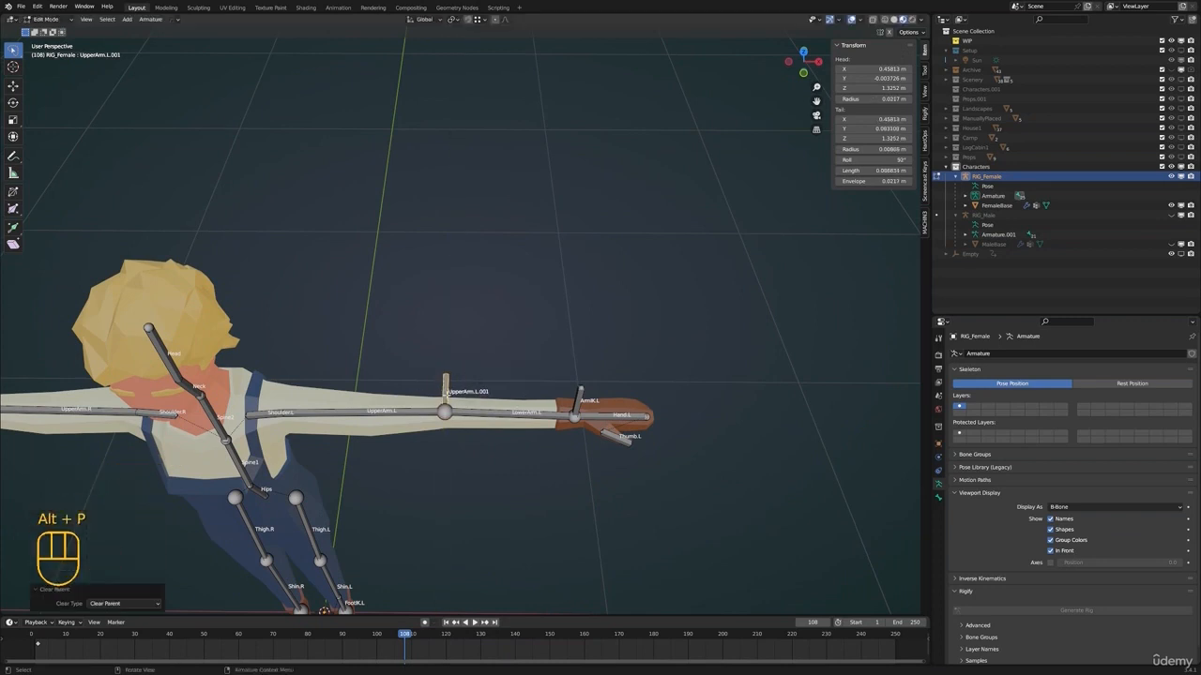
Parent the new elbow bone to ArmIK.L with Keep Offset
shift+middle_drag(446, 395, 497, 377)
shift+click(623, 379)
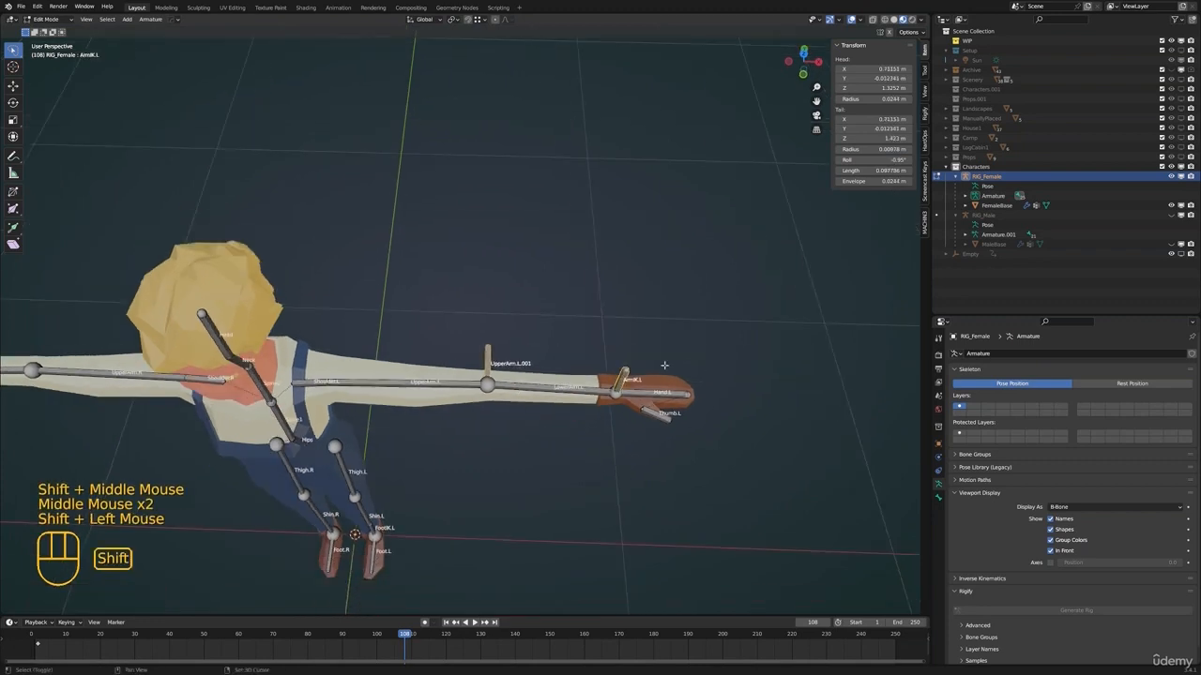
key(ctrl+p)
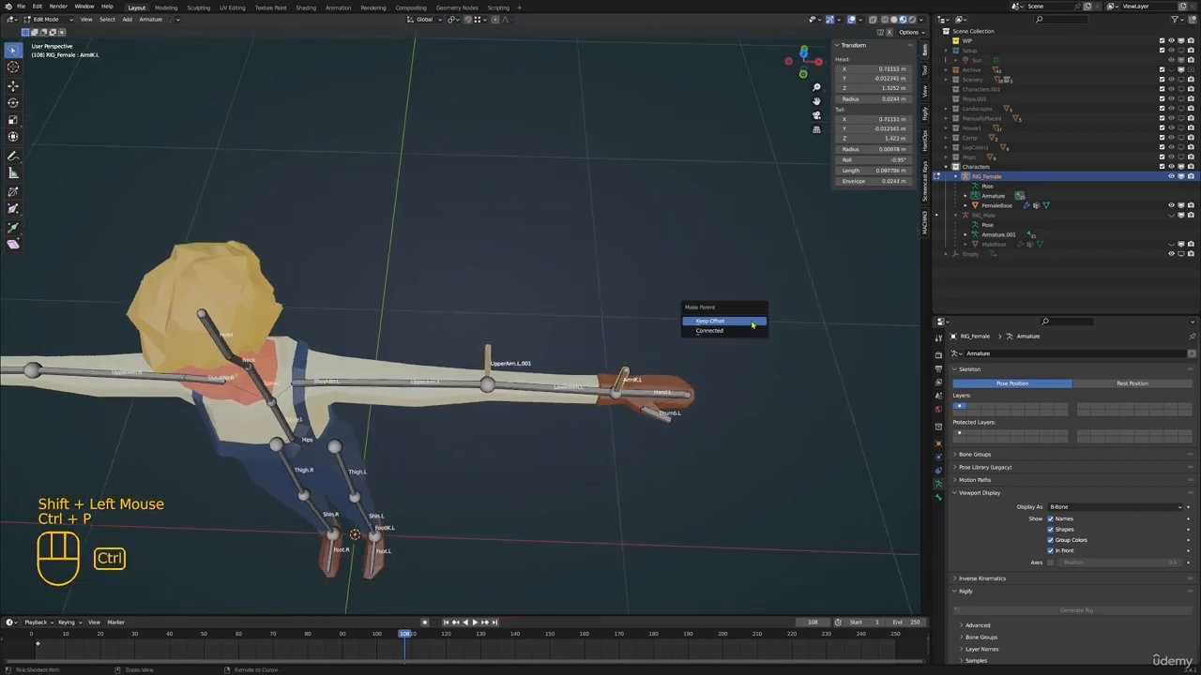
click(752, 324)
Move the elbow bone about 0.297 m along Y away from the arm and rename it ArmPole.L
click(487, 360)
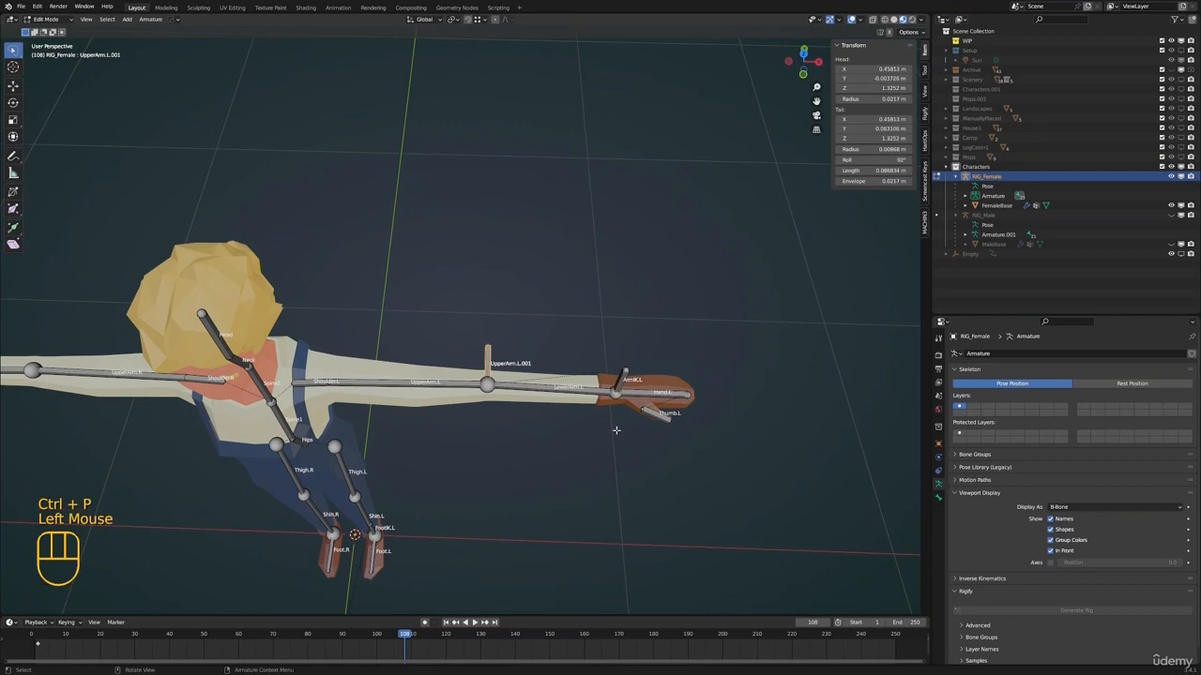
key(g)
click(628, 314)
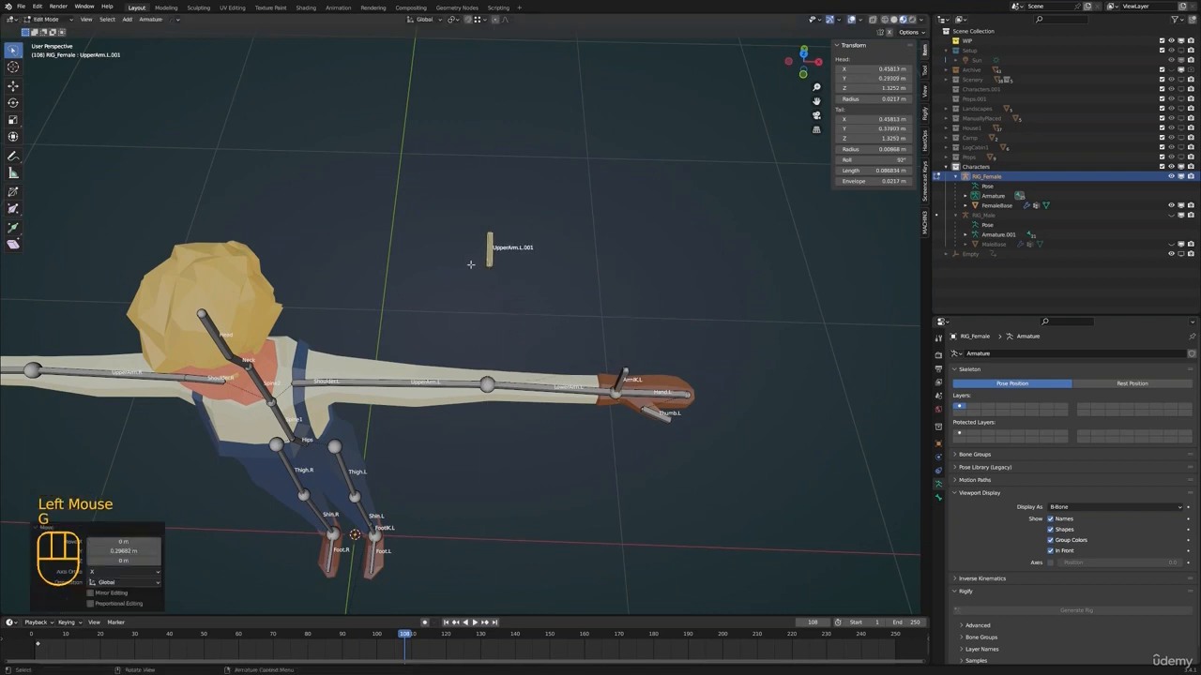
shift+middle_drag(492, 276, 542, 311)
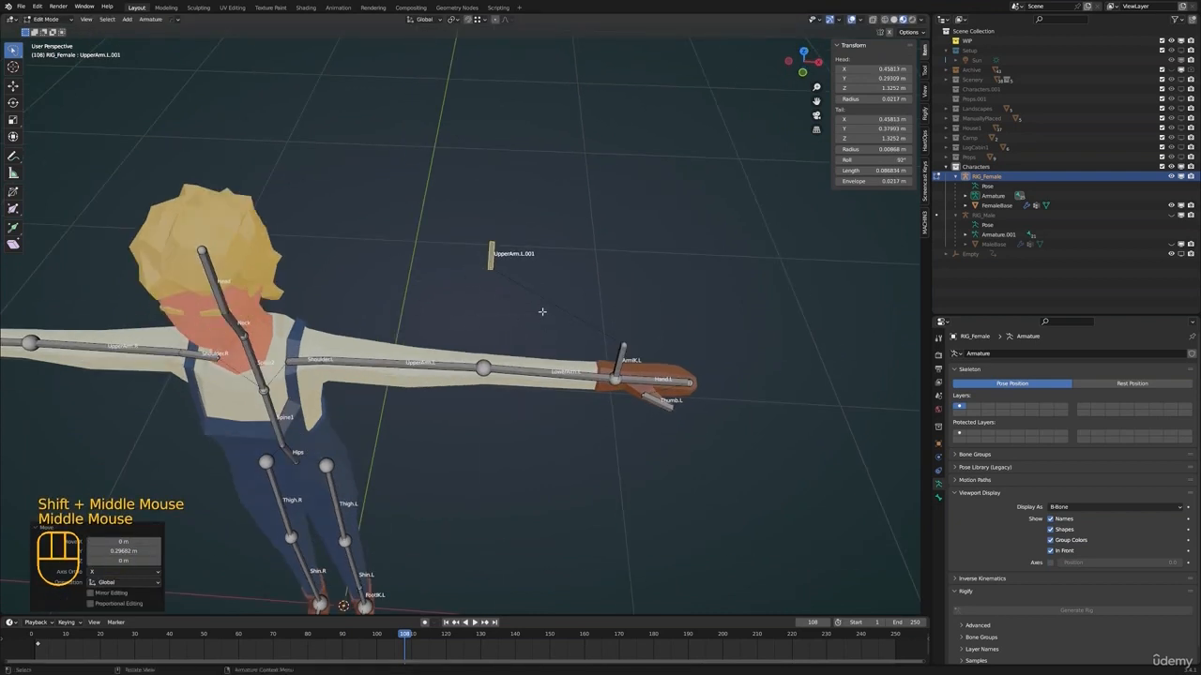
key(F2)
text(ArmPo)
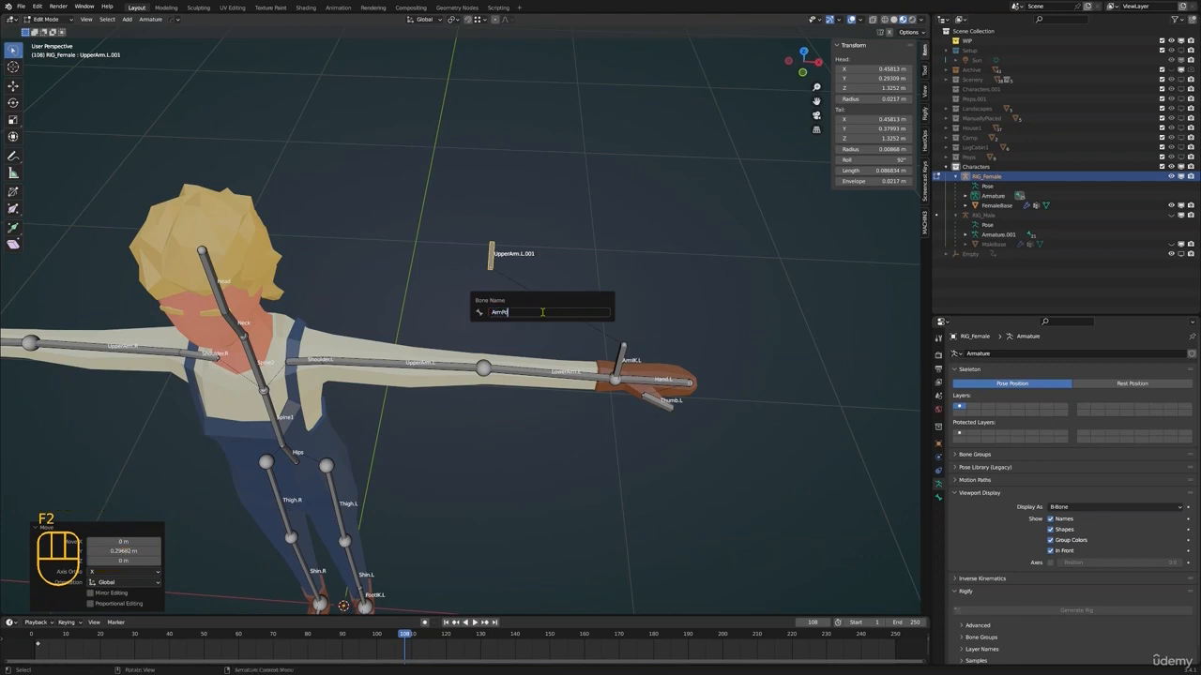
text(le.L)
key(Return)
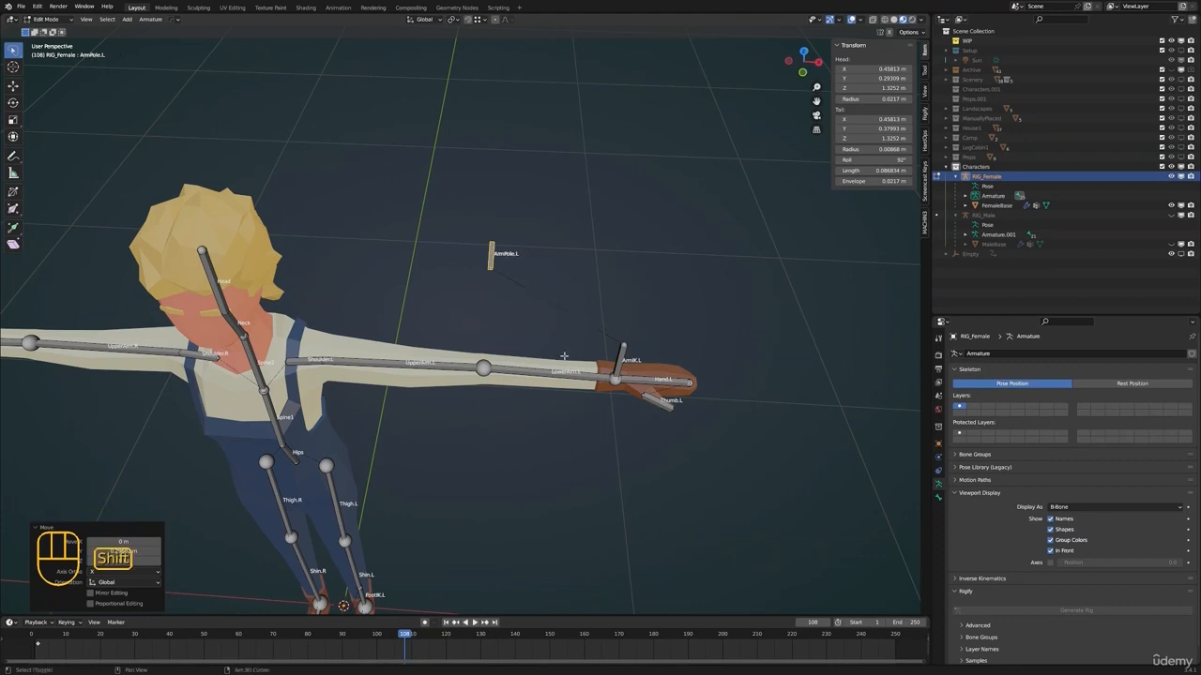
In Pose Mode, add an IK constraint to LowerArm.L with ArmIK.L as its target
key(ctrl+Tab)
middle_drag(542, 312, 602, 363)
key(ctrl+Tab)
click(622, 359)
click(606, 351)
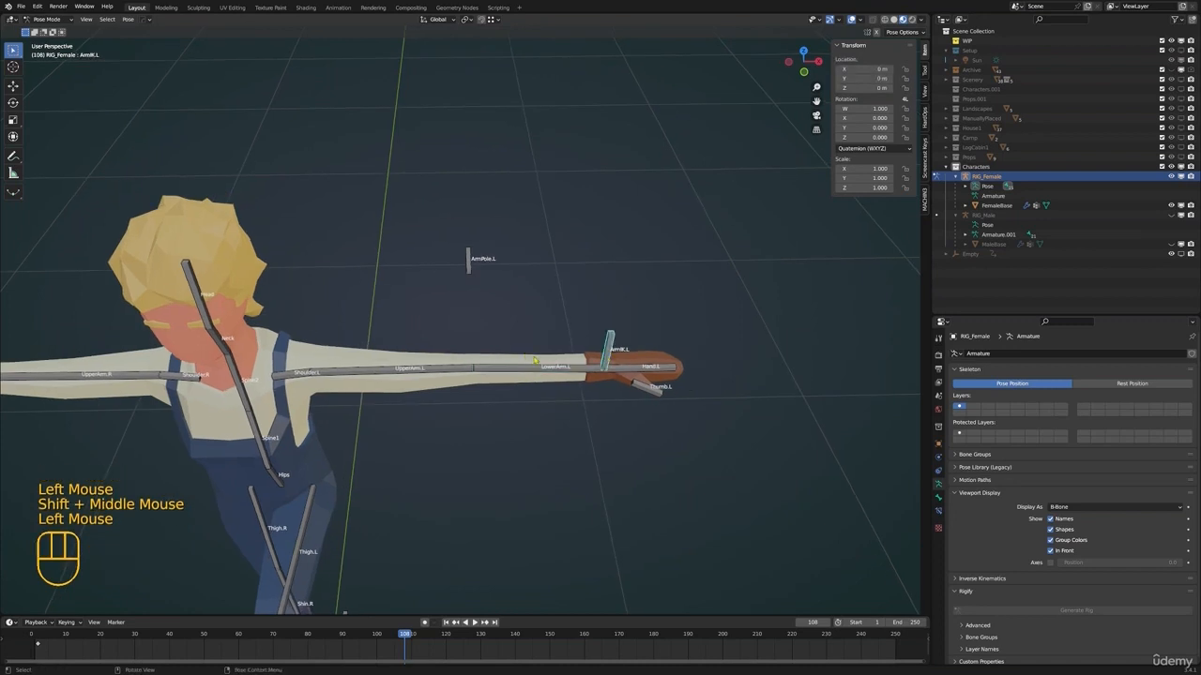
shift+click(551, 365)
shift+click(580, 368)
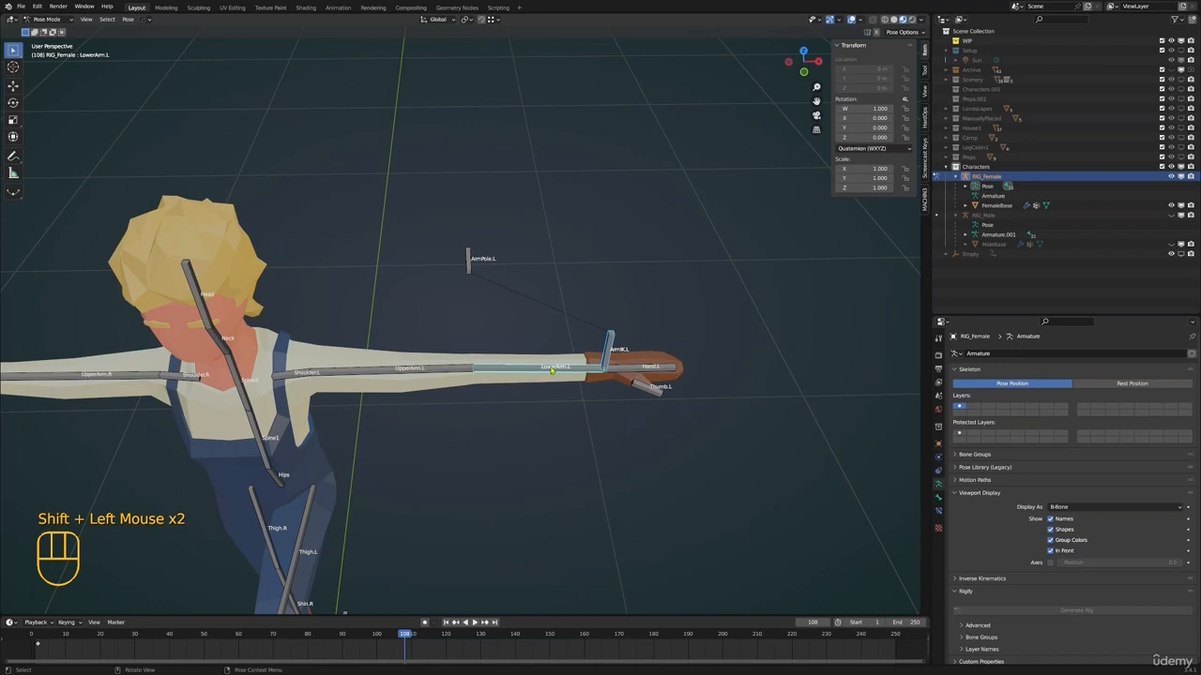
key(shift+i)
click(551, 366)
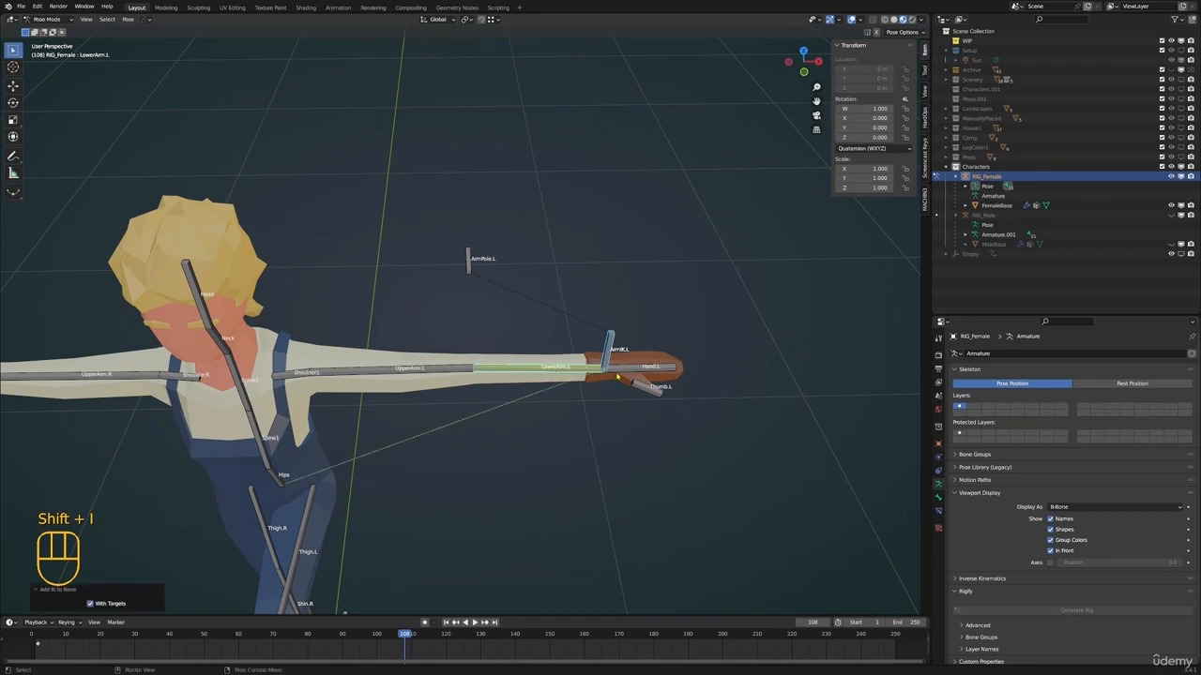
Set the chain length of LowerArm.L's IK constraint to 2
double_click(938, 509)
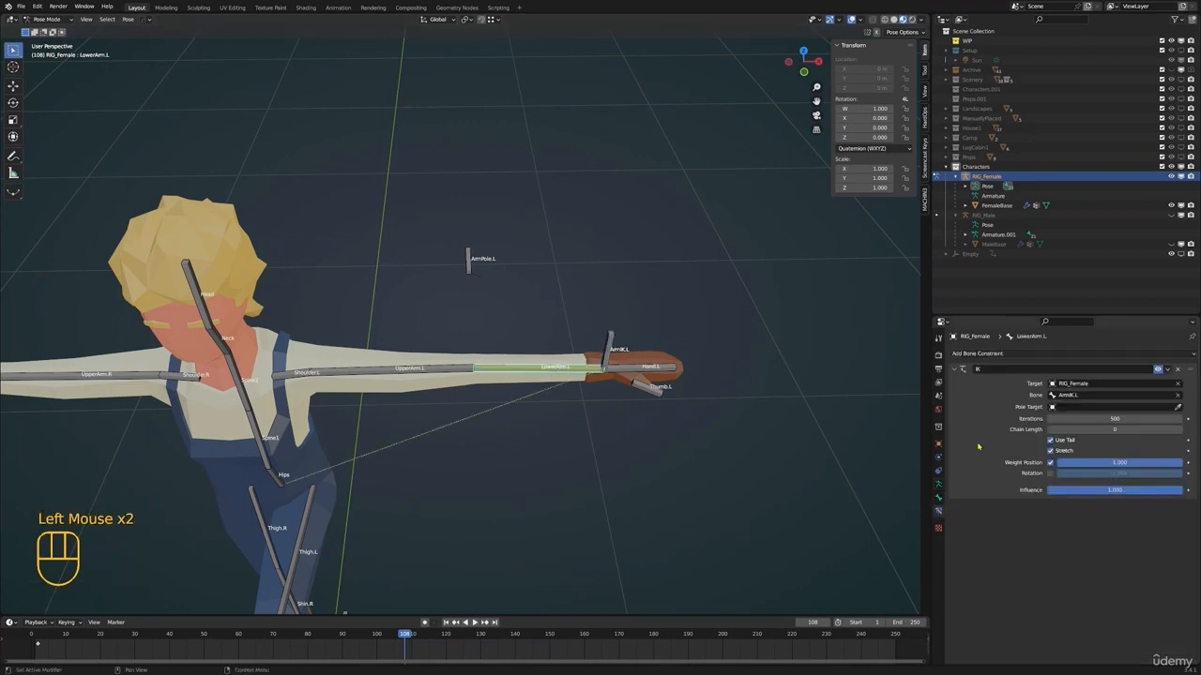
click(996, 355)
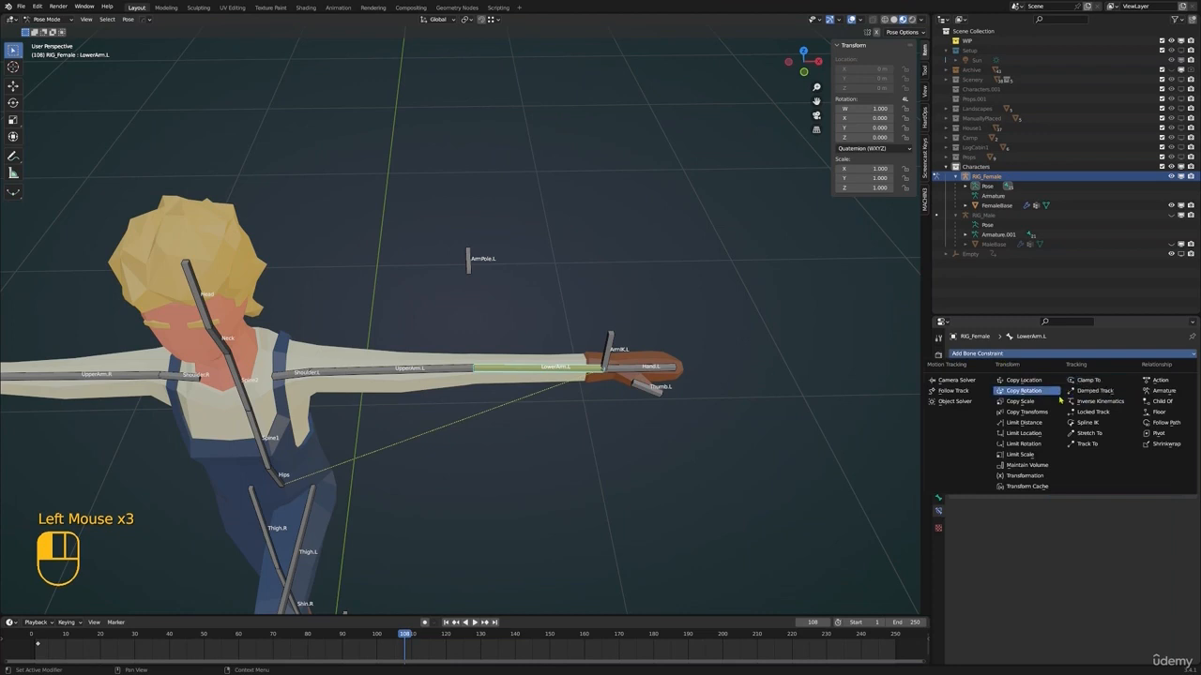
scroll(563, 400, down, 1)
shift+middle_drag(580, 434, 564, 361)
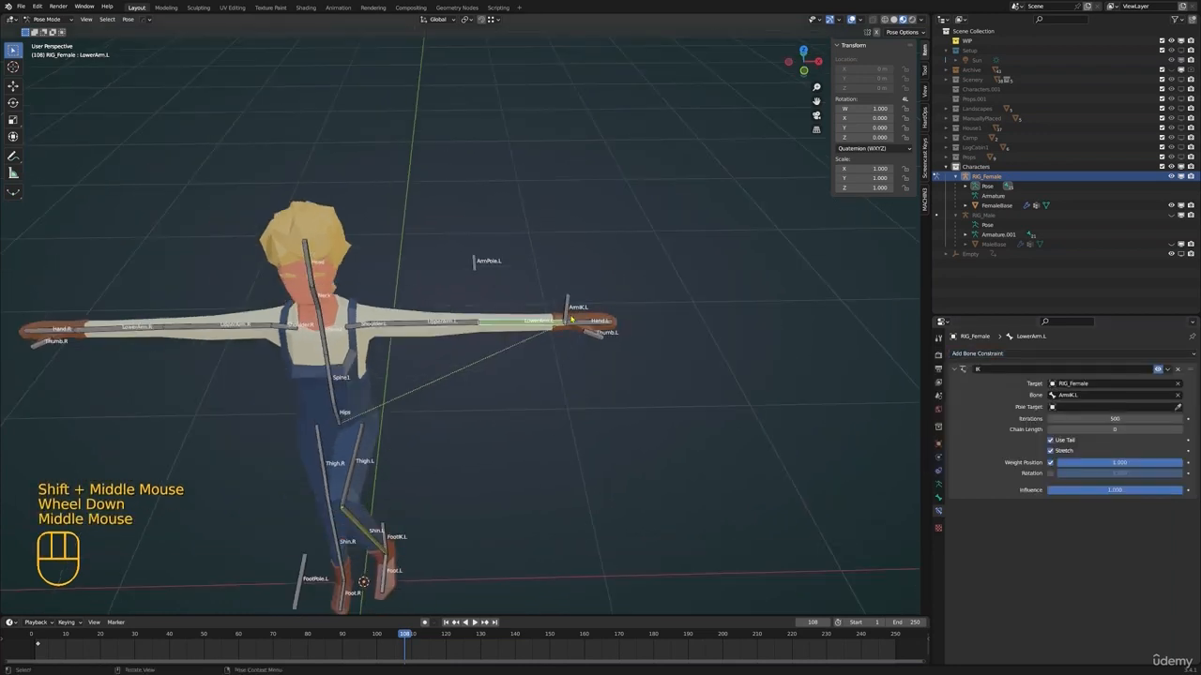
click(566, 310)
click(536, 321)
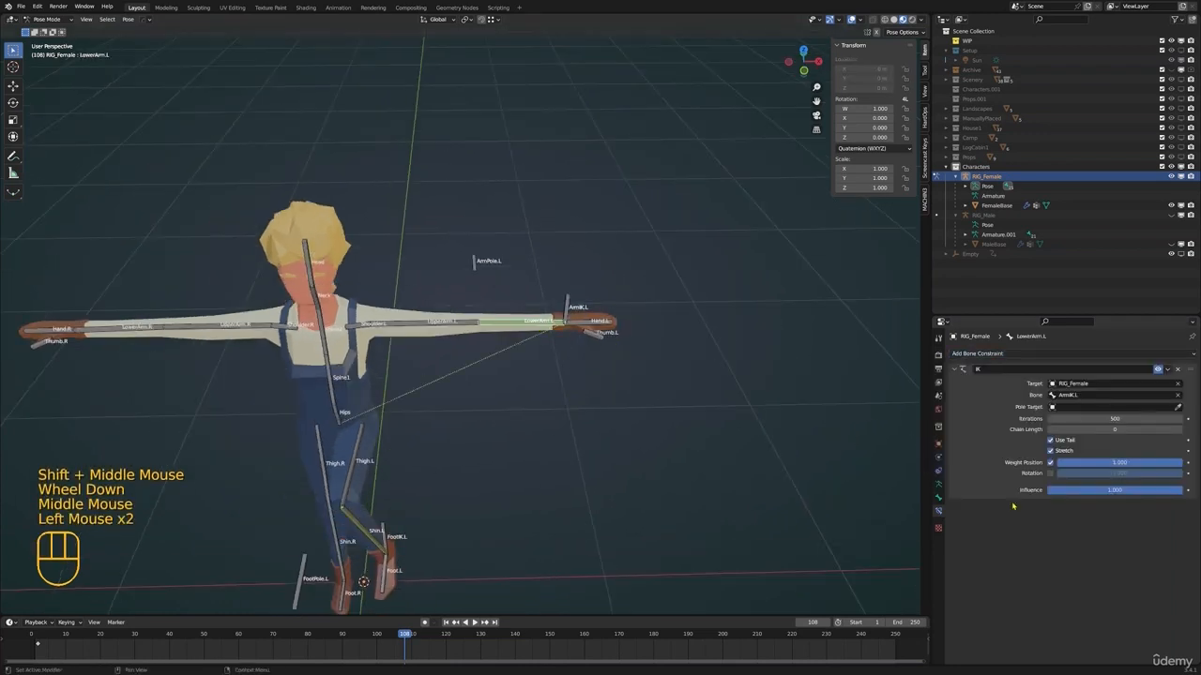
click(1179, 430)
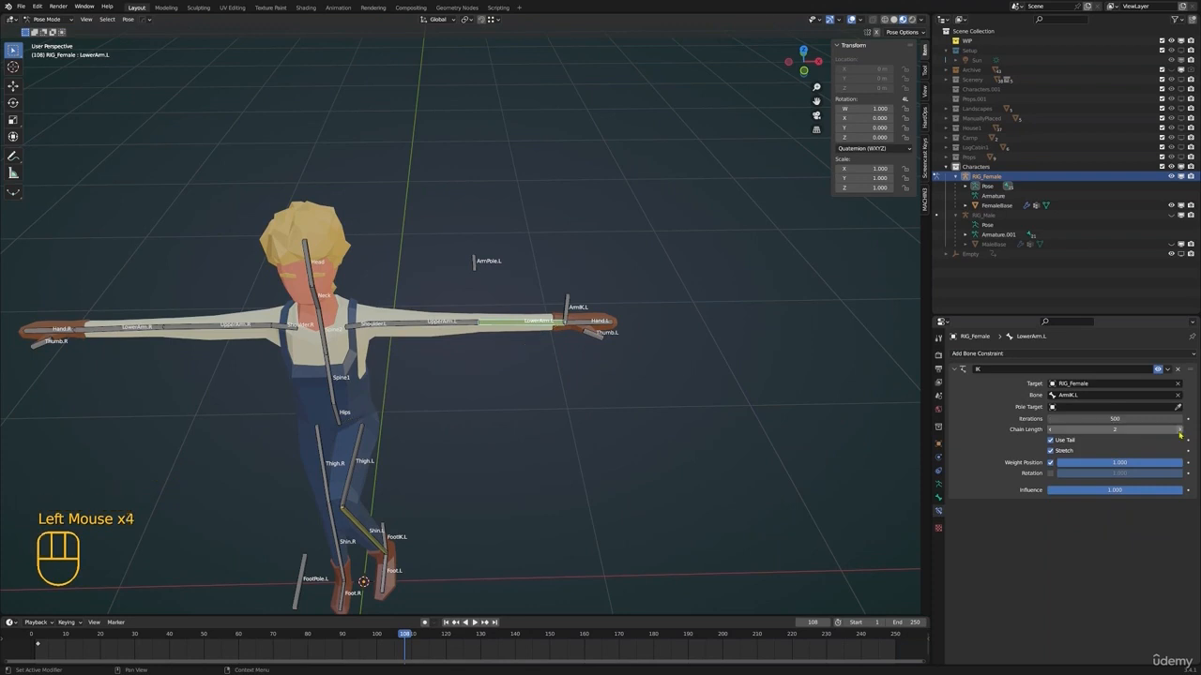
Set the IK constraint's pole target to RIG_Female with ArmPole.L as the pole bone
click(478, 259)
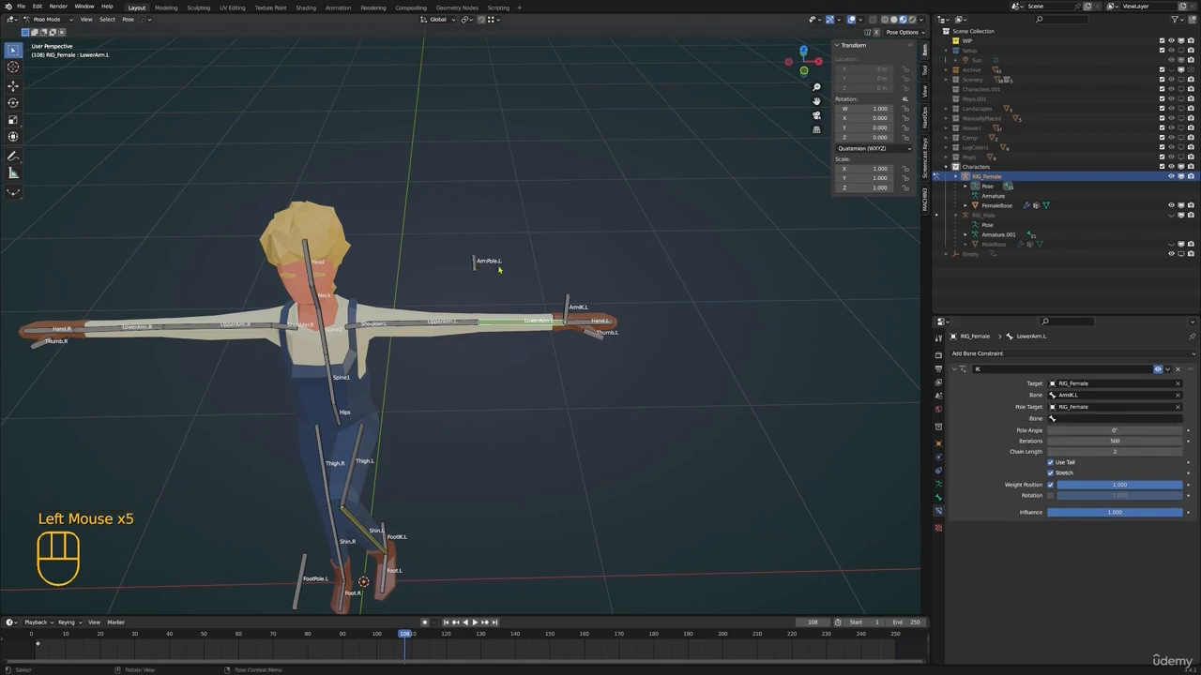
click(1154, 419)
text(pole)
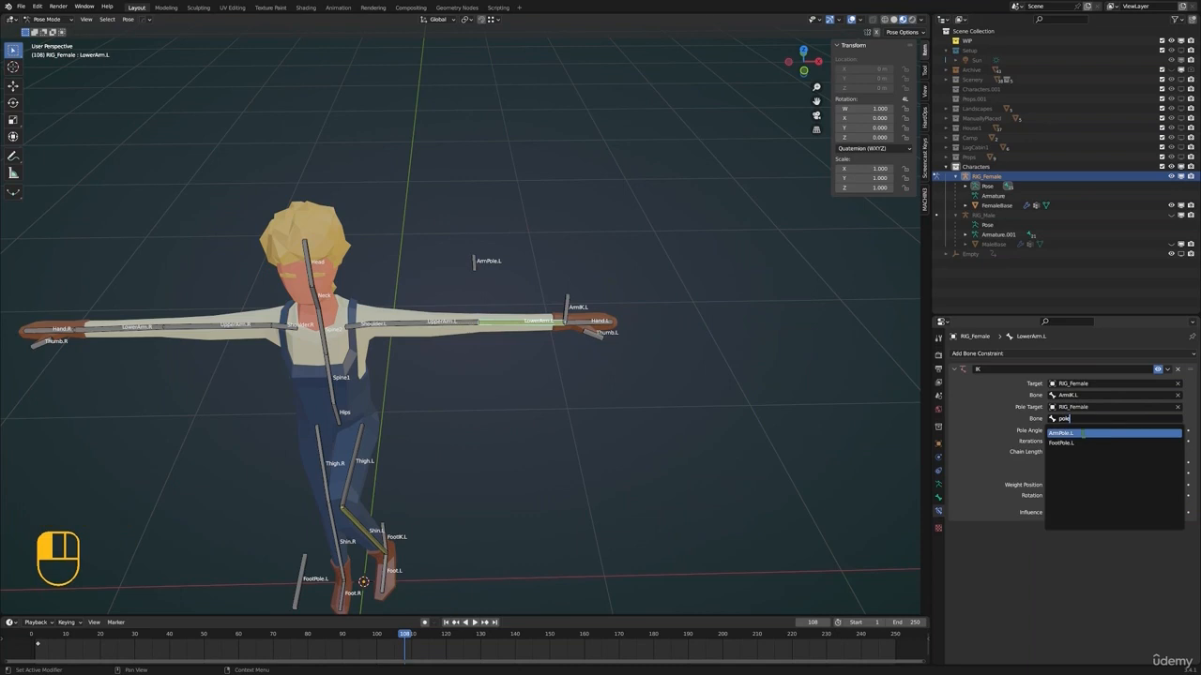
click(1089, 433)
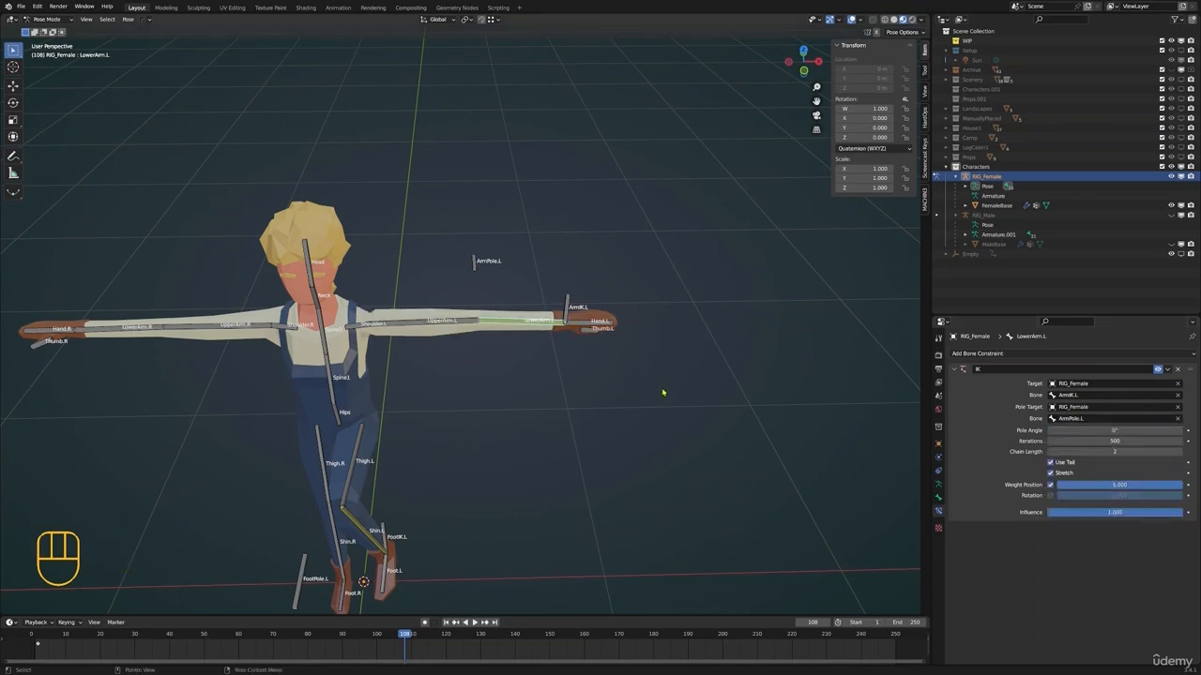
Set the pole angle of LowerArm.L's IK constraint to -90°
scroll(662, 392, up, 2)
drag(1114, 430, 1024, 430)
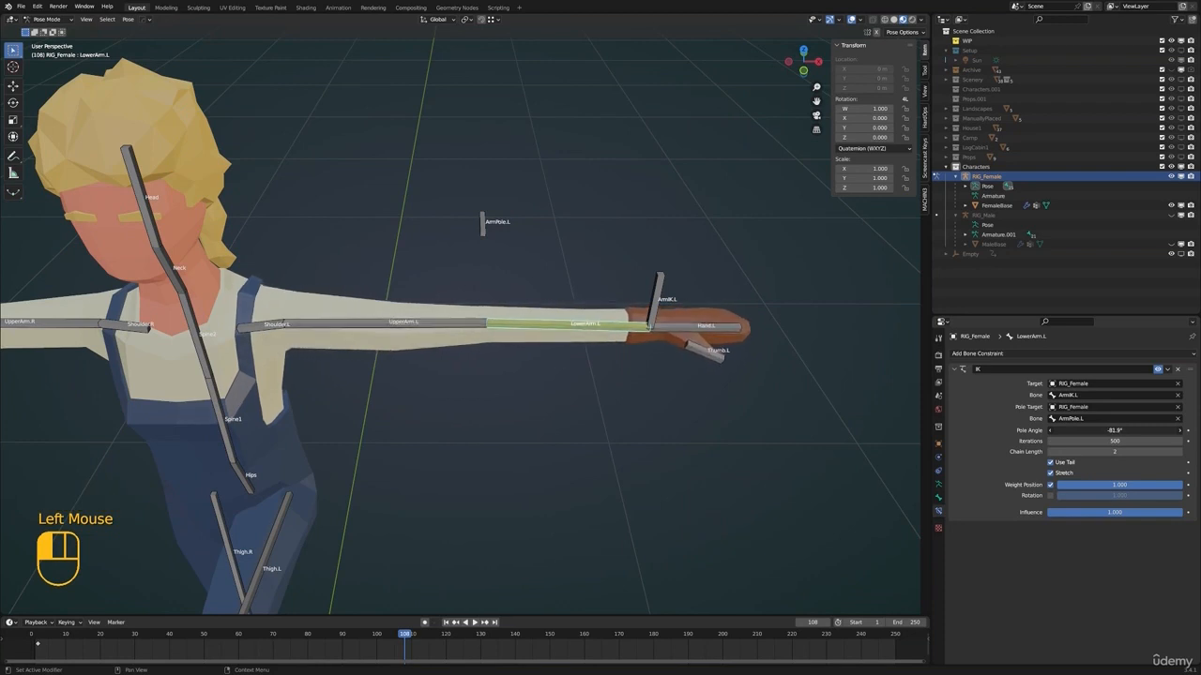
key(Return)
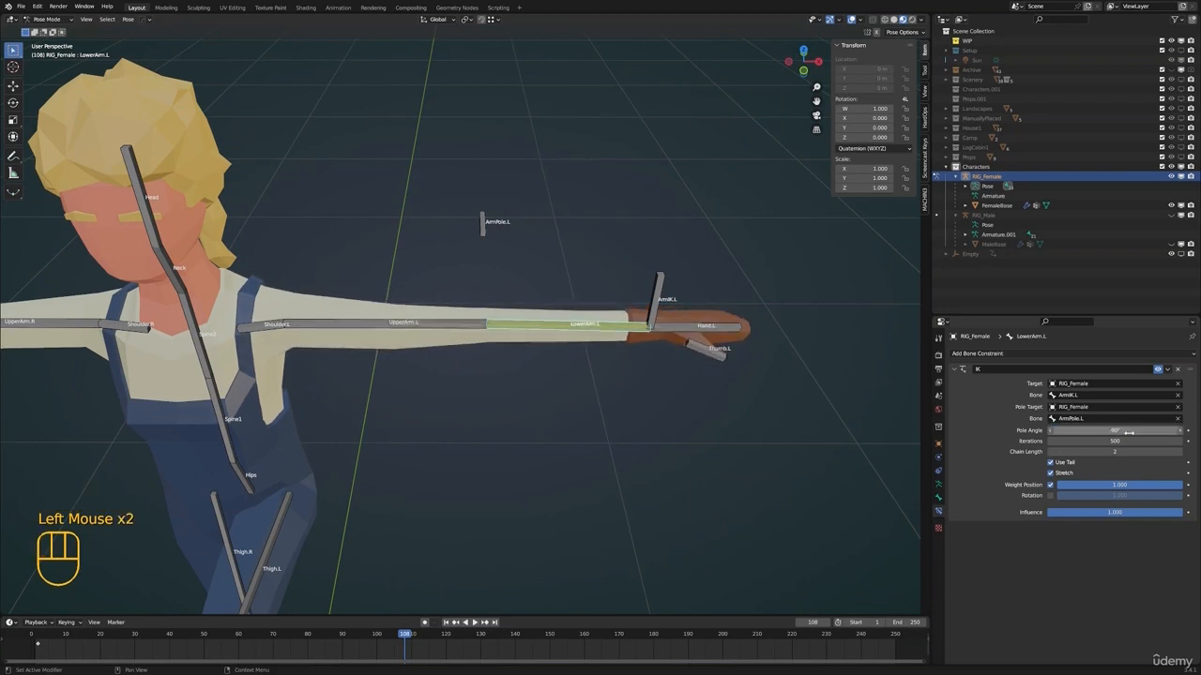
Select ArmIK.L and move the left hand in toward the body to test how the arm bends
scroll(647, 376, down, 1)
shift+middle_drag(648, 375, 596, 361)
middle_drag(596, 361, 568, 336)
click(530, 280)
scroll(536, 310, down, 1)
key(g)
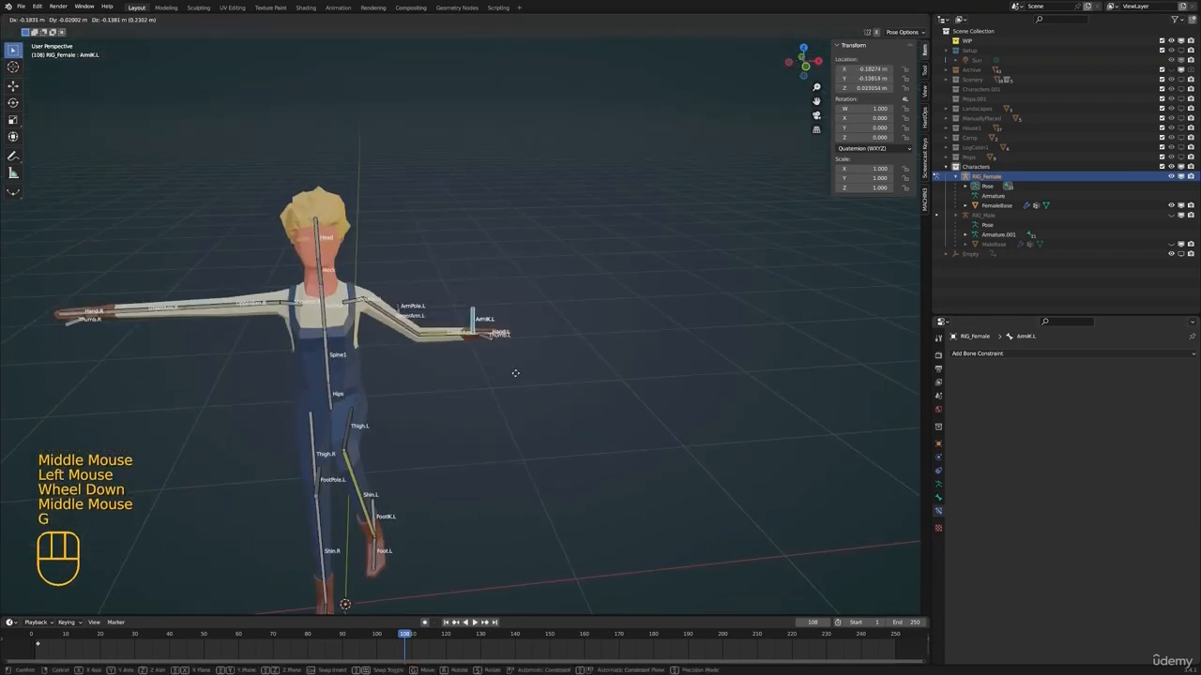
click(515, 372)
scroll(544, 365, up, 1)
middle_drag(629, 364, 572, 343)
key(g)
click(468, 340)
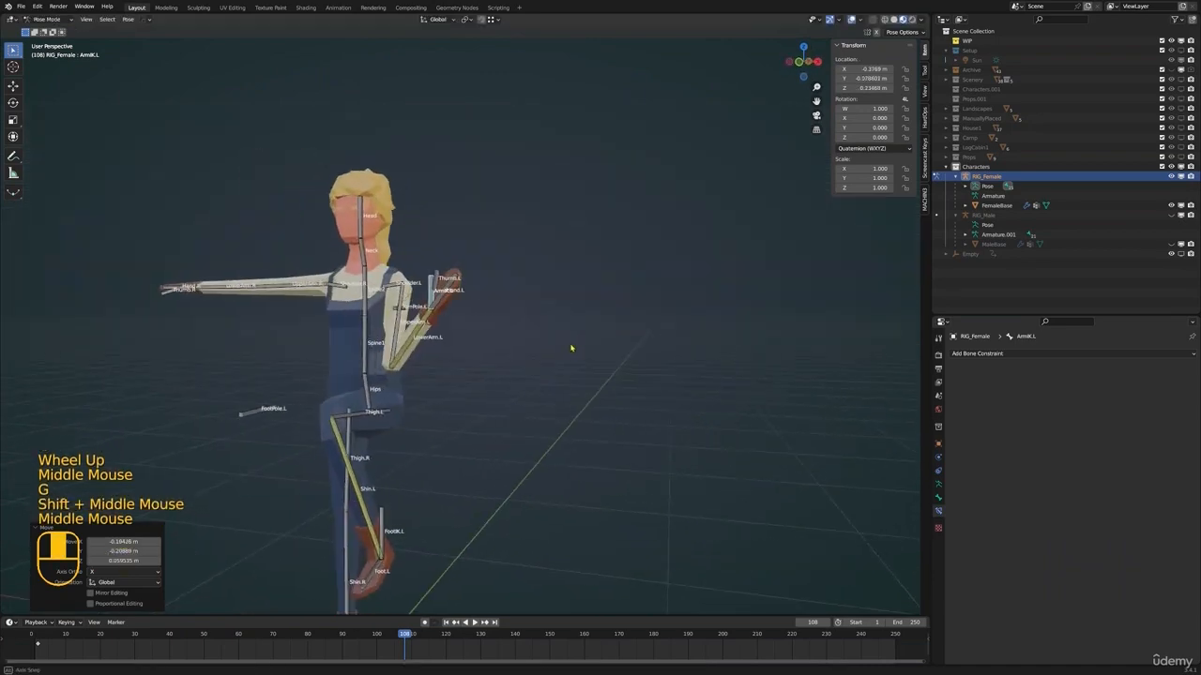
key(g)
middle_click(485, 332)
middle_drag(485, 333, 460, 324)
Move the ArmPole.L bone around to test how the left elbow follows its pole target
click(374, 310)
middle_drag(385, 347, 418, 376)
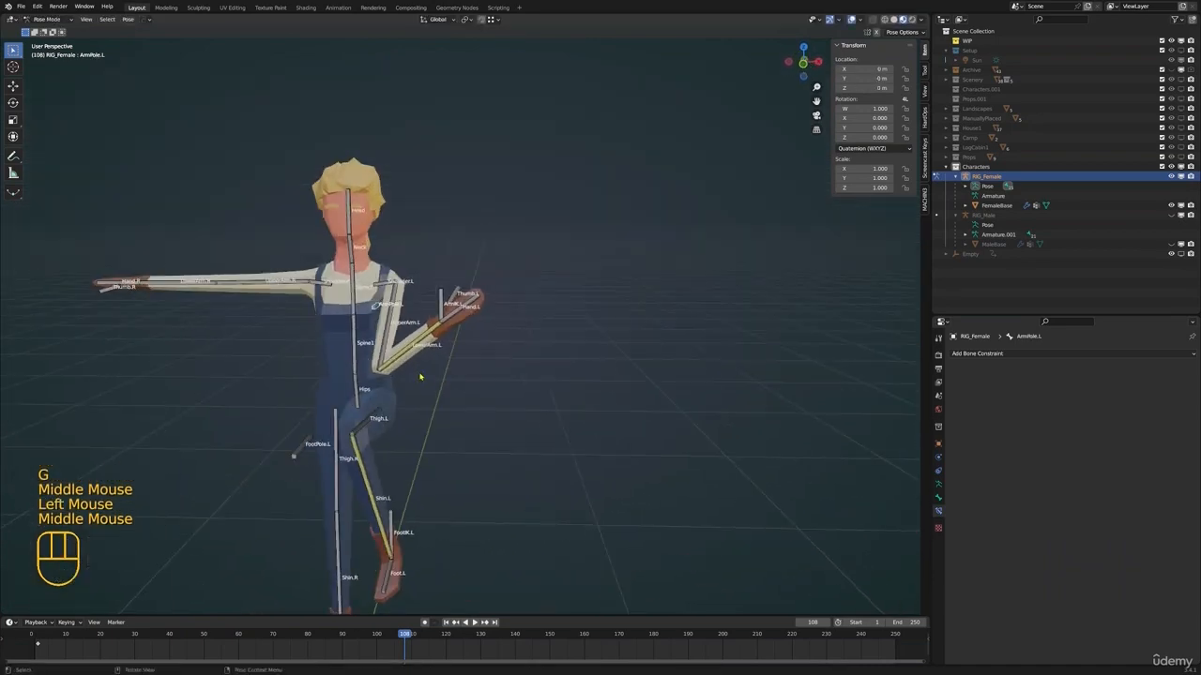
key(g)
click(485, 402)
shift+middle_drag(485, 402, 495, 379)
middle_drag(494, 379, 504, 336)
key(g)
click(494, 370)
Fine-tune the pole angle of LowerArm.L's IK constraint so the left elbow points toward ArmPole.L
click(486, 324)
scroll(582, 343, up, 3)
middle_drag(613, 351, 657, 361)
middle_drag(657, 361, 773, 386)
drag(1117, 430, 1148, 430)
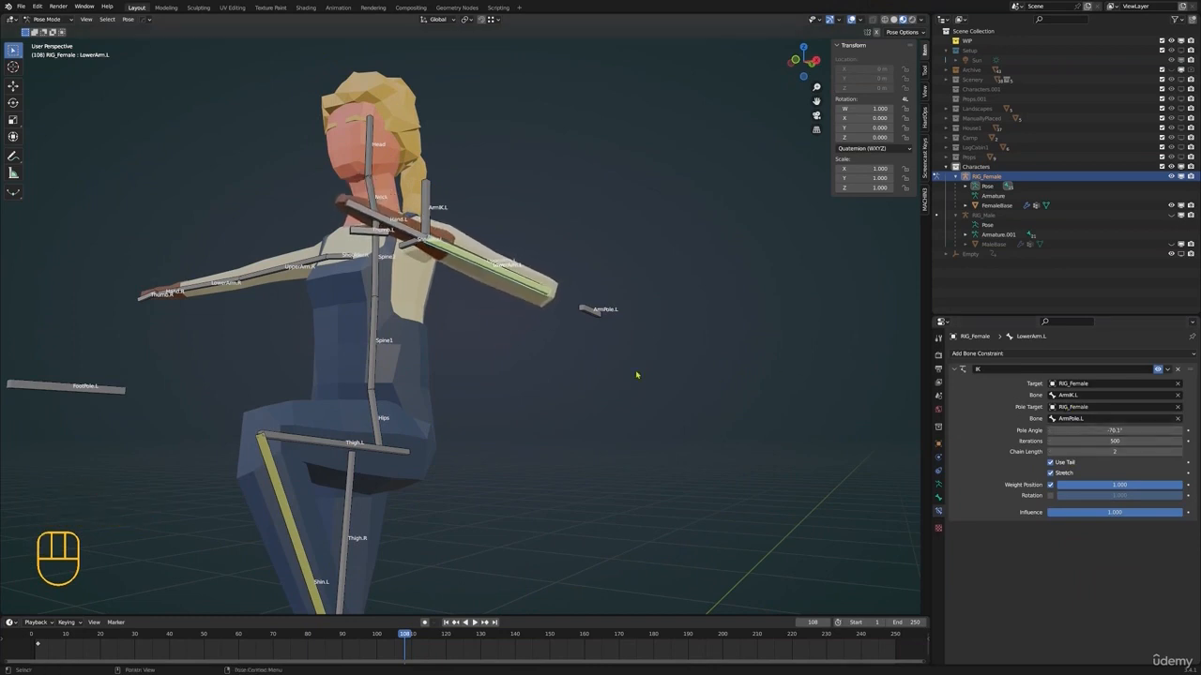
scroll(636, 375, down, 2)
Move ArmIK.L to bend the female's left arm in front of the body, and rotate it to turn the hand upward
middle_drag(636, 375, 572, 347)
click(481, 309)
click(484, 303)
key(g)
click(653, 379)
middle_drag(654, 381, 615, 362)
key(g)
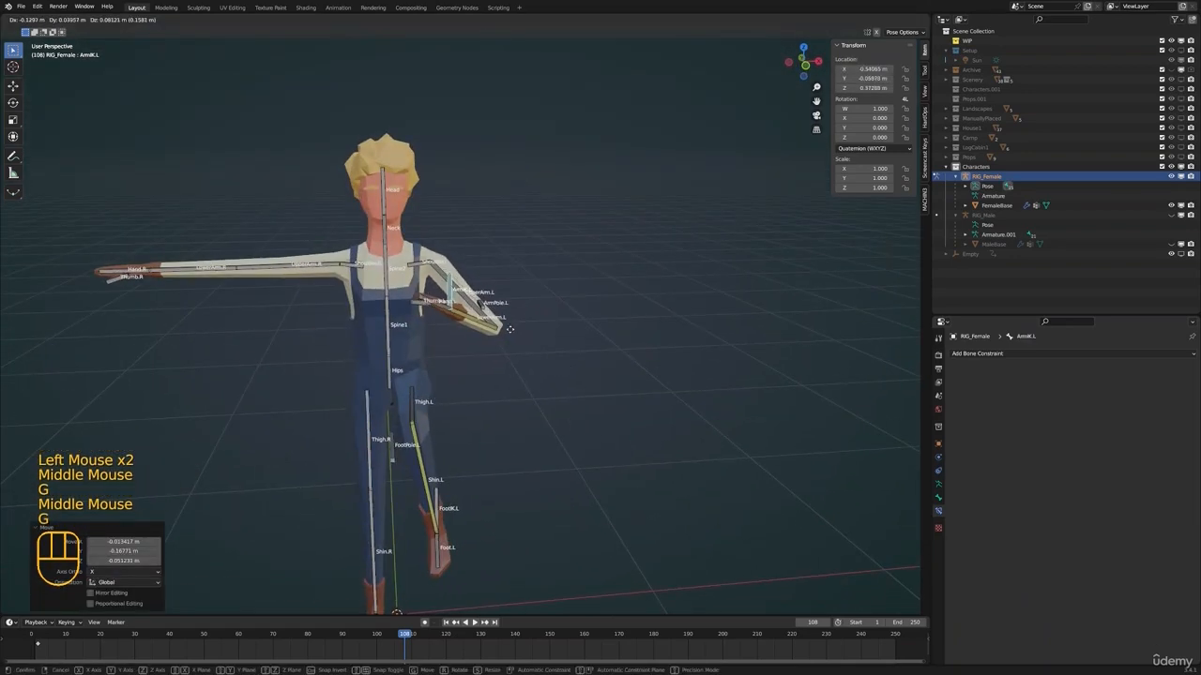
click(536, 332)
middle_drag(537, 332, 566, 336)
key(r)
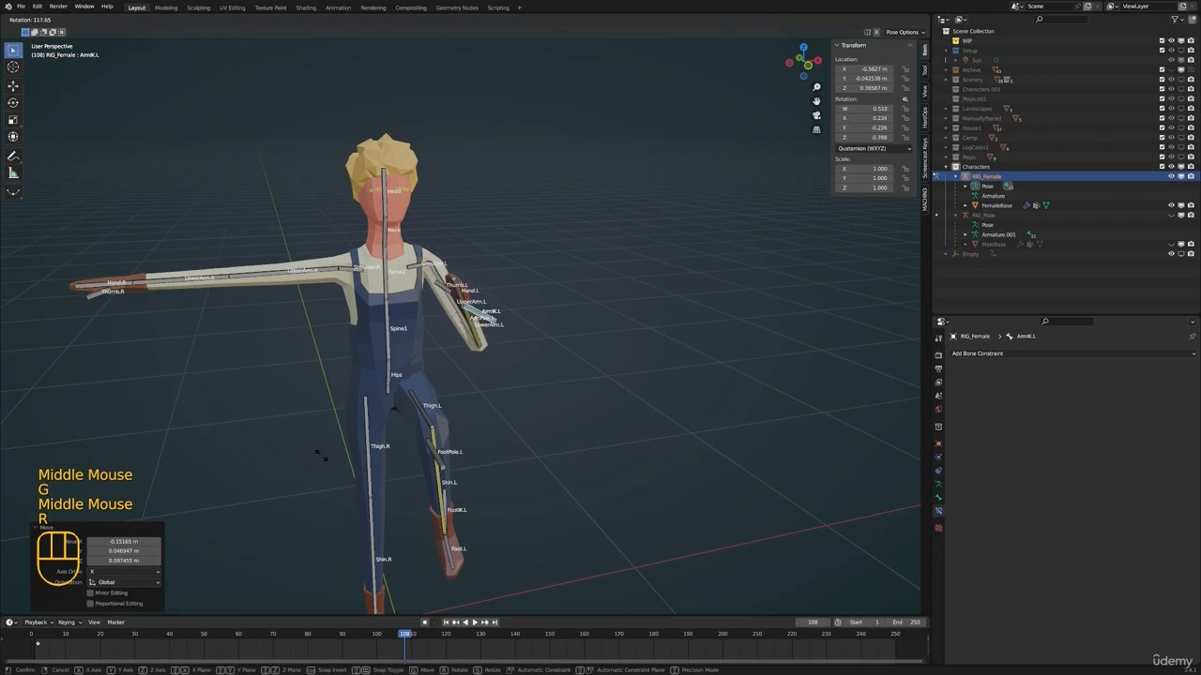
click(322, 456)
Rotate the female's UpperArm.R down about 78° so the right arm hangs beside the body
middle_drag(324, 454, 466, 394)
shift+middle_drag(466, 394, 476, 371)
scroll(477, 370, down, 1)
shift+middle_drag(476, 370, 483, 352)
click(272, 229)
middle_drag(272, 231, 355, 271)
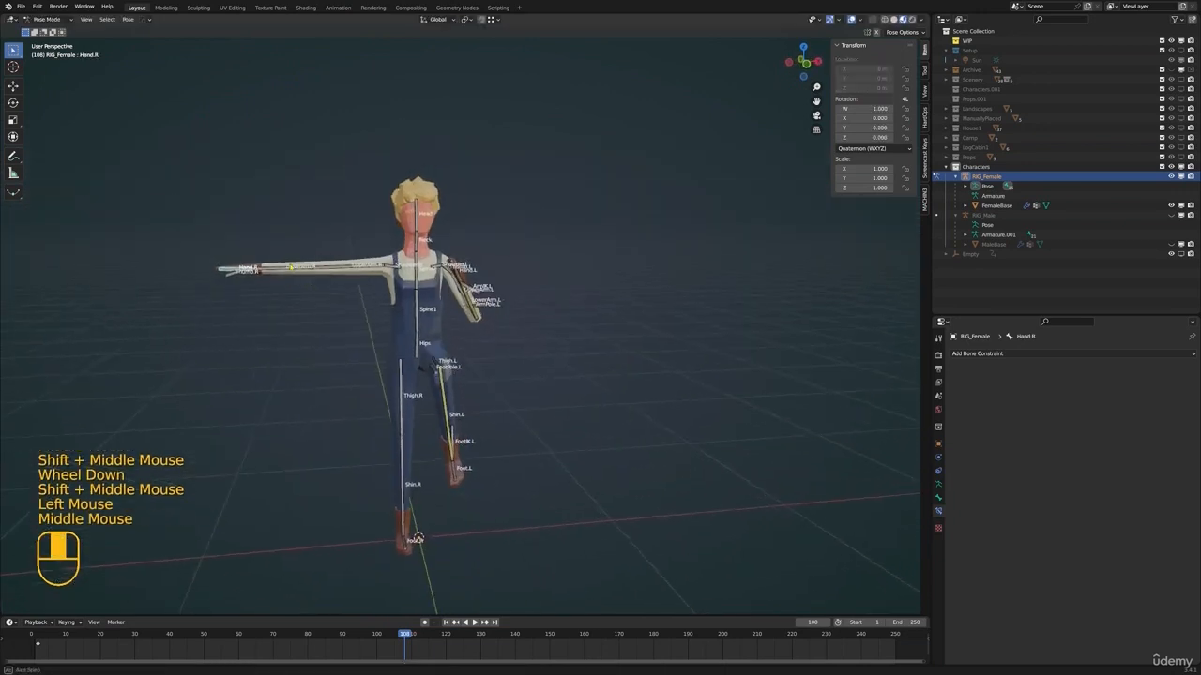
click(356, 271)
key(r)
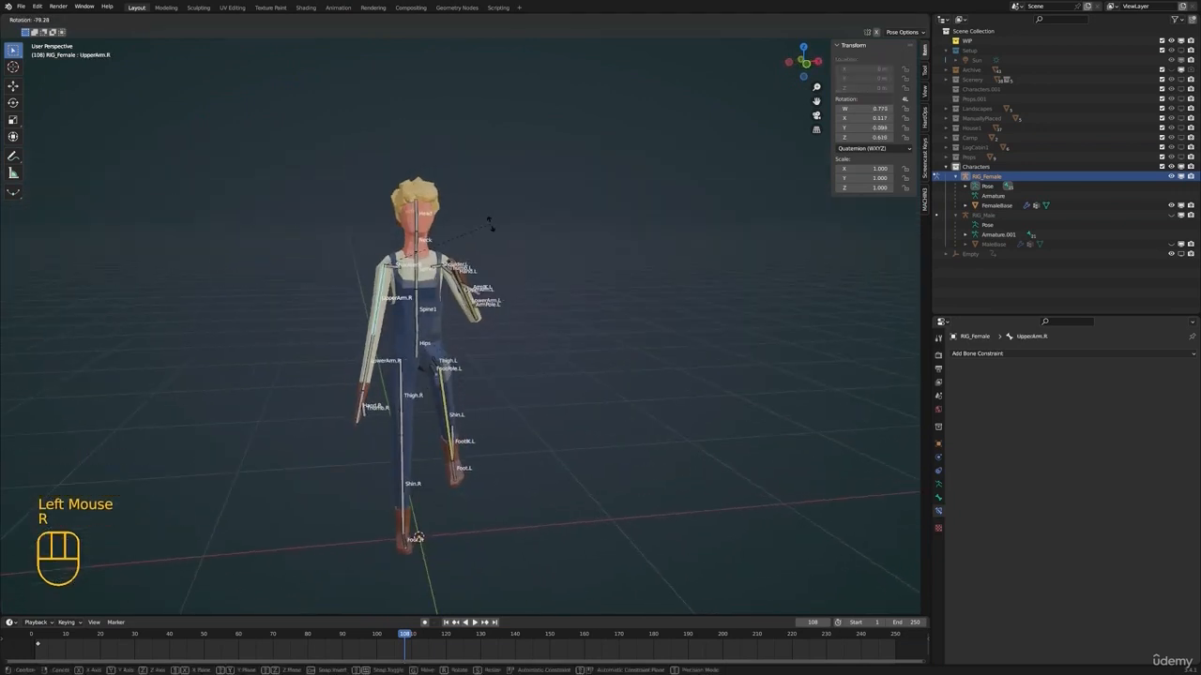
click(491, 233)
Rotate Shoulder.R to lower the female's right shoulder, and swing UpperArm.R slightly outward
click(393, 275)
key(r)
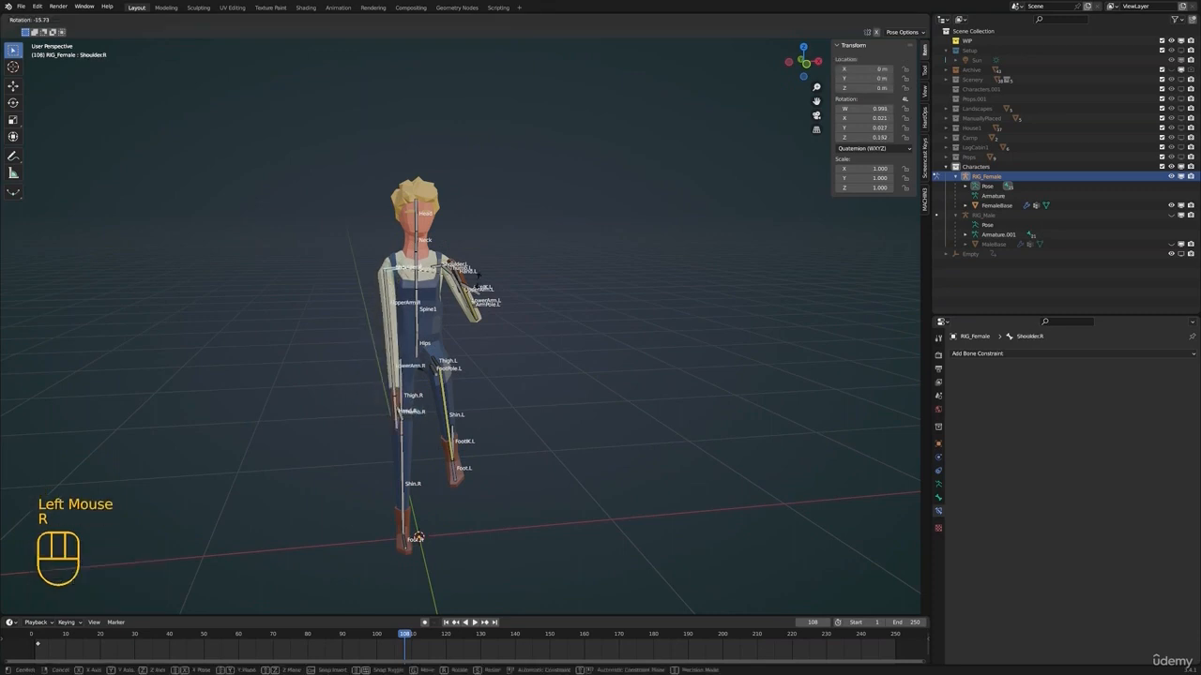
click(476, 284)
click(393, 318)
key(r)
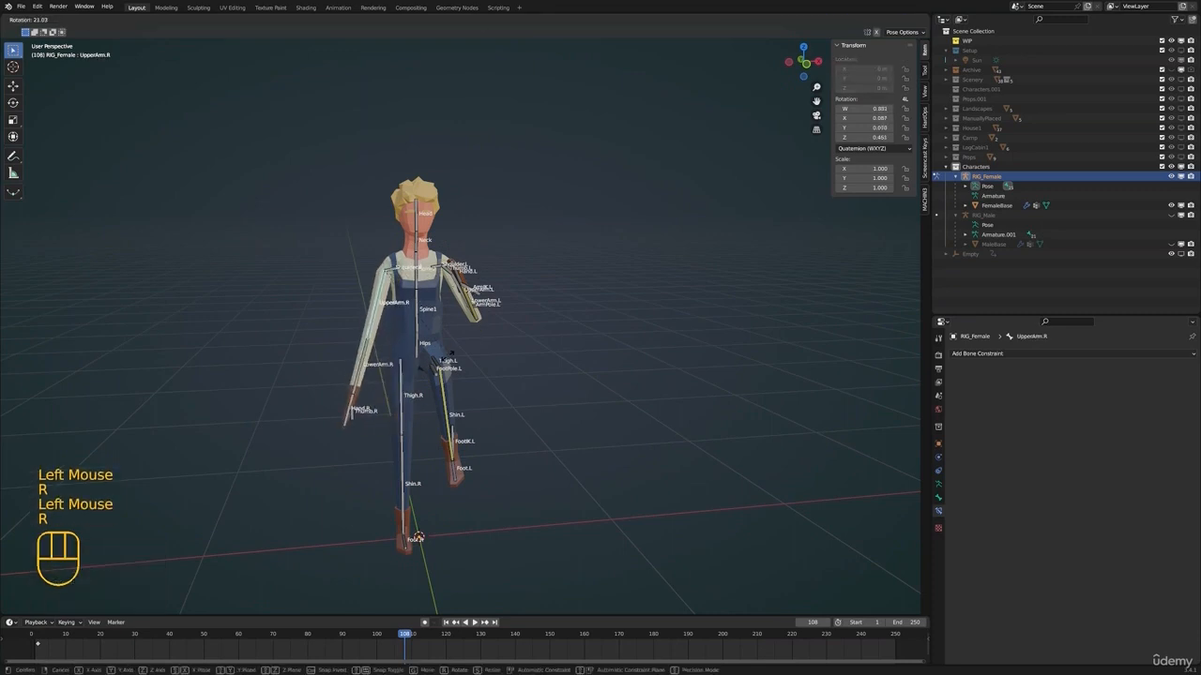
click(356, 362)
Bend the female's LowerArm.R forward at the elbow and rotate UpperArm.R about 17° in side view
mouse_move(356, 362)
middle_down()
mouse_move(494, 377)
mouse_move(535, 354)
mouse_move(533, 328)
middle_up()
click(393, 370)
key(r)
click(526, 371)
click(472, 340)
key(r)
click(505, 361)
Preview the posed female character in Rendered shading and return the viewport to Solid shading
key(z)
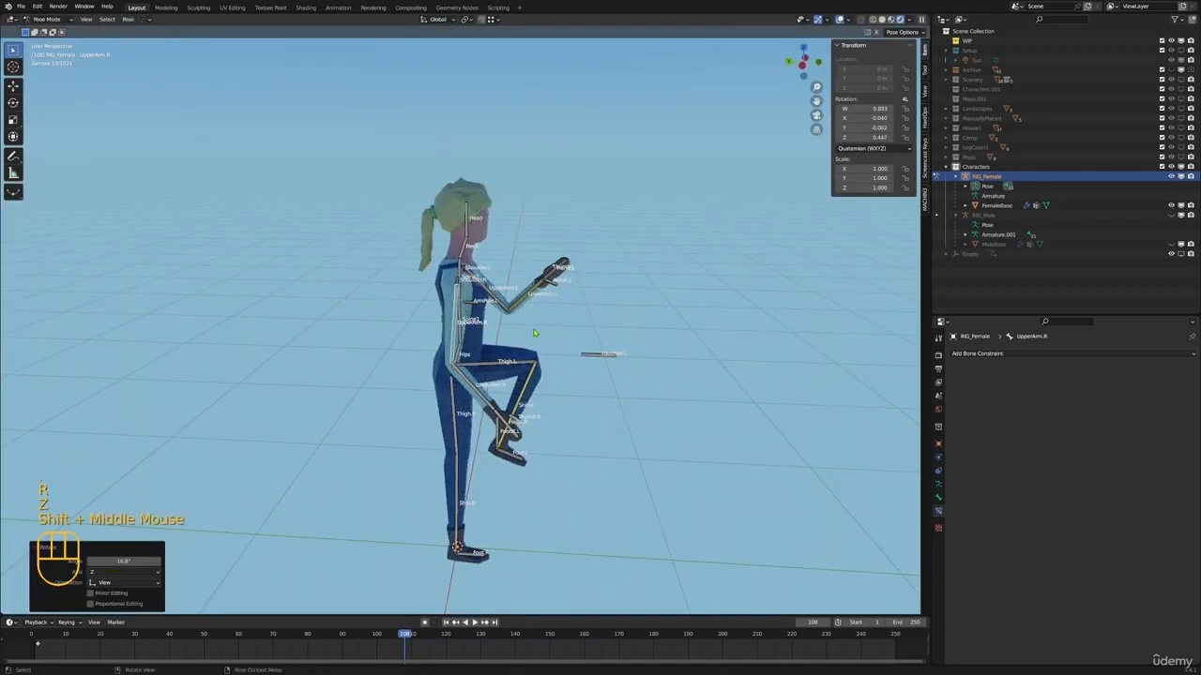
key(z)
click(626, 329)
Move FootIK.L down to ground level so the female's left foot stands beside the right one
middle_drag(627, 329, 525, 341)
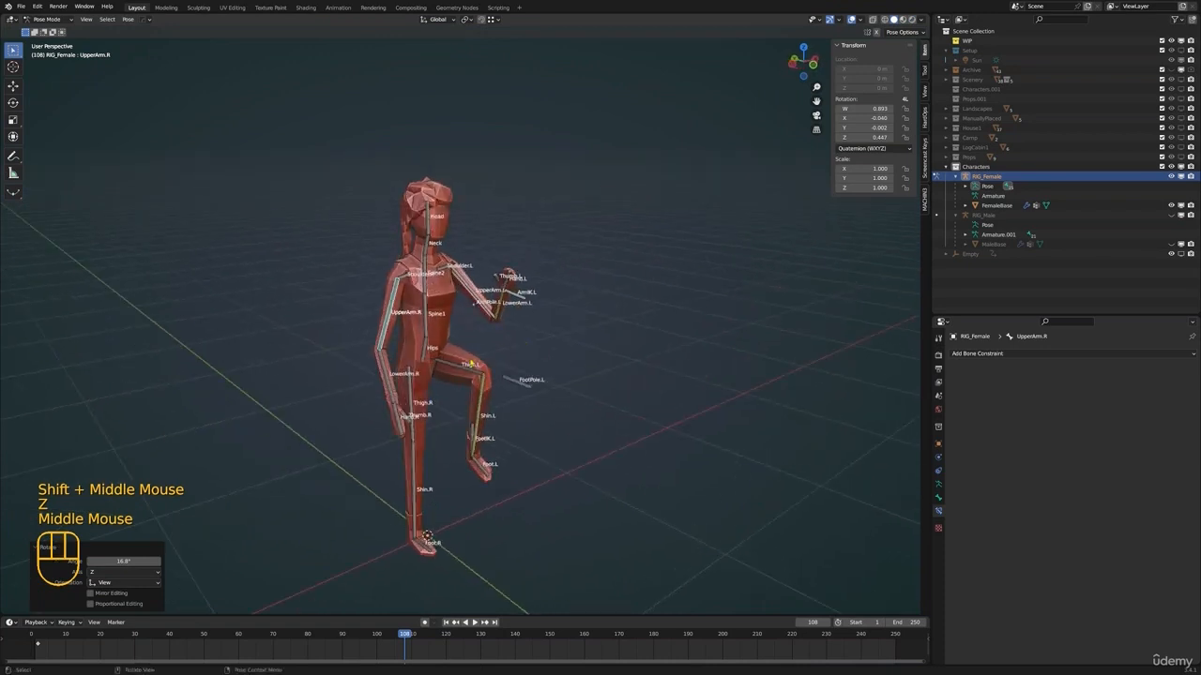
click(469, 369)
click(468, 432)
shift+middle_drag(468, 431, 554, 367)
key(g)
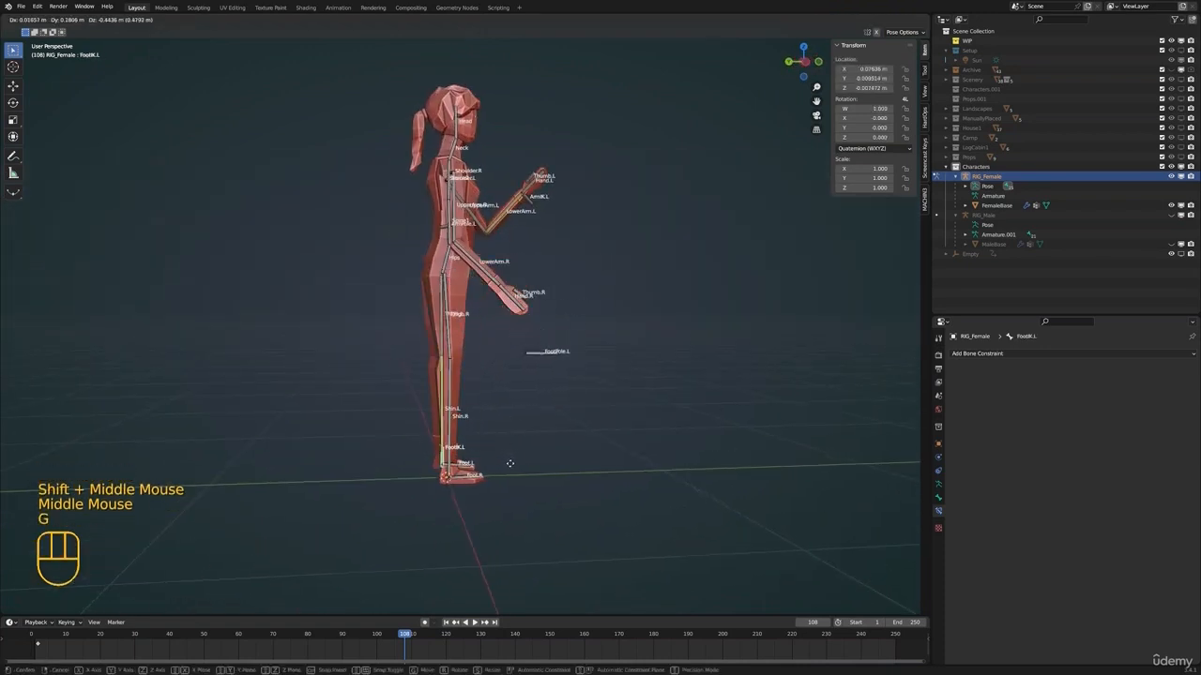
click(509, 463)
Rotate the female's Hand.L slightly to adjust the left wrist
middle_drag(647, 376, 553, 375)
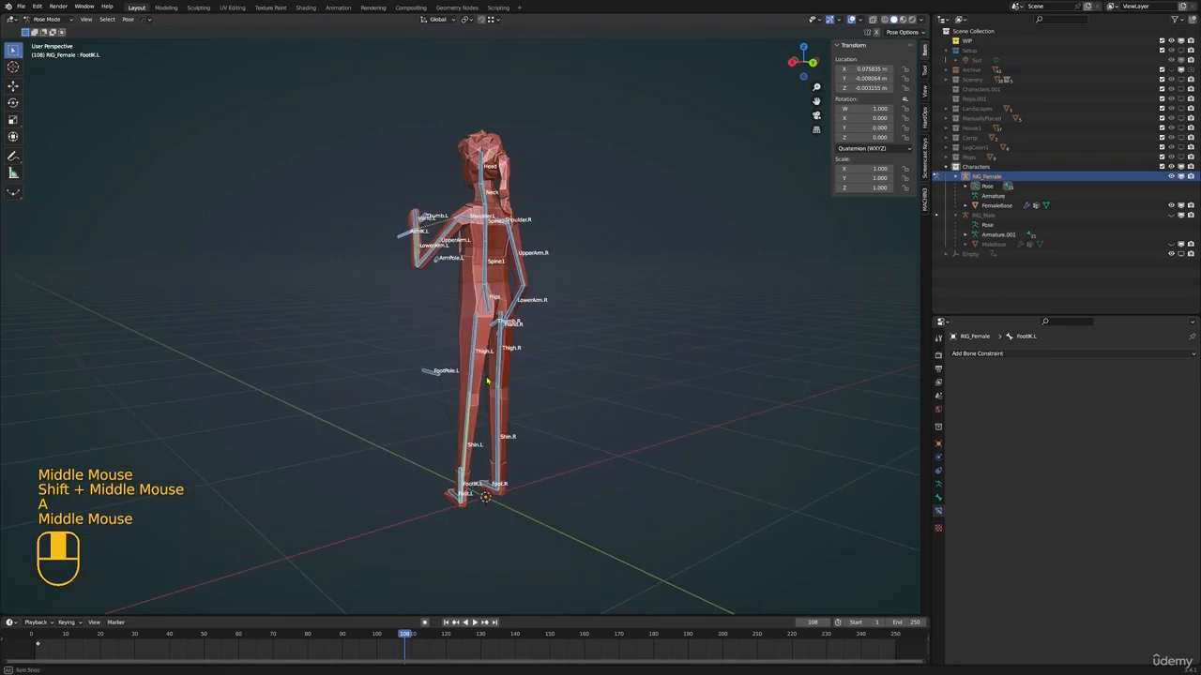
click(503, 374)
middle_drag(601, 375, 483, 333)
key(r)
click(479, 365)
Deselect the bones and compare the female's pose in different viewport shading modes, ending in Rendered
scroll(531, 375, up, 1)
key(alt+a)
middle_drag(471, 341, 568, 353)
key(z)
key(alt+a)
key(z)
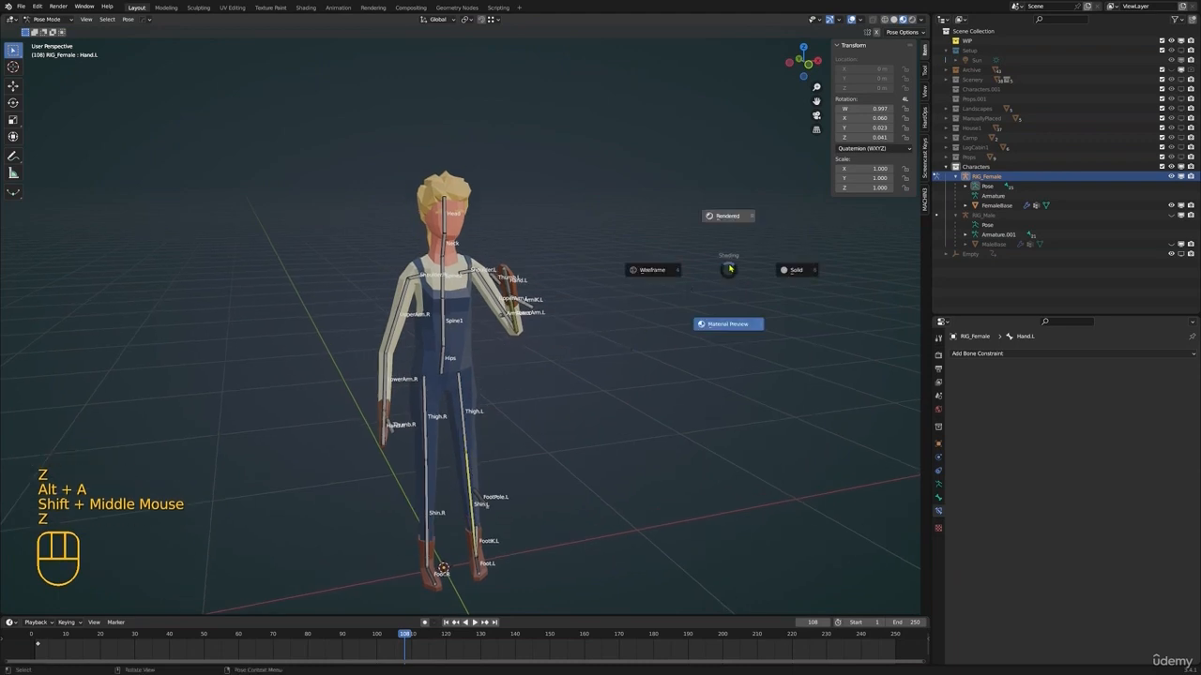
click(779, 277)
key(z)
click(690, 255)
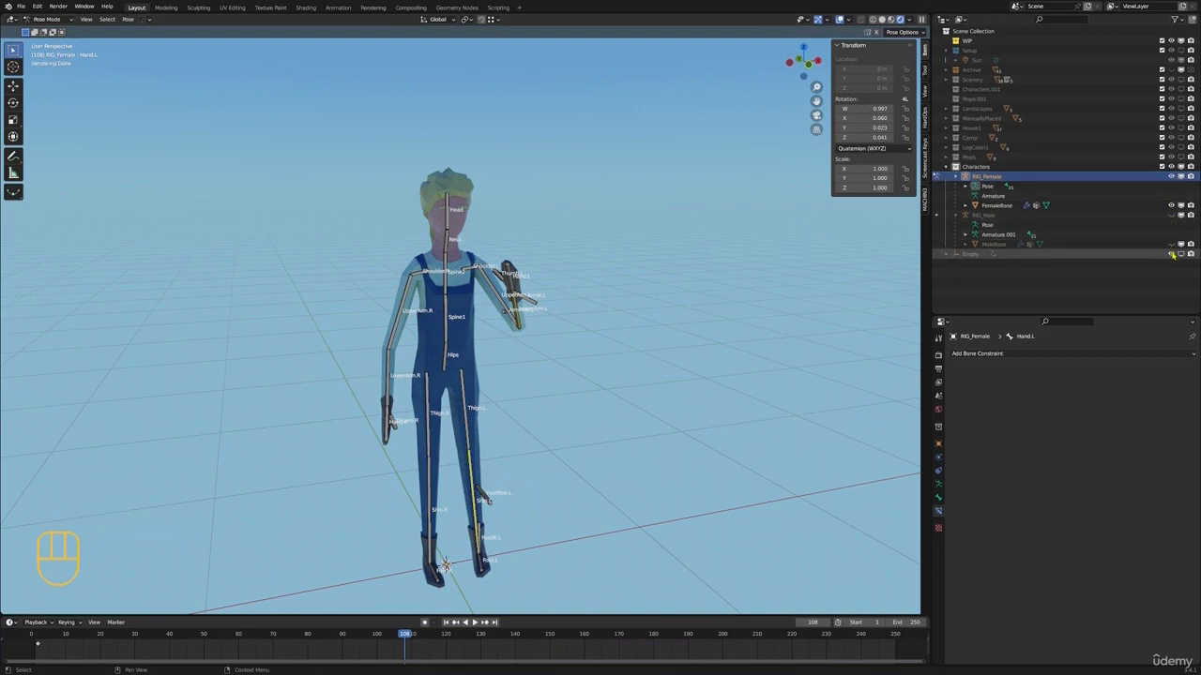
Unhide MaleBase and RIG_Male in the Characters collection and select RIG_Male
click(1180, 245)
click(1171, 217)
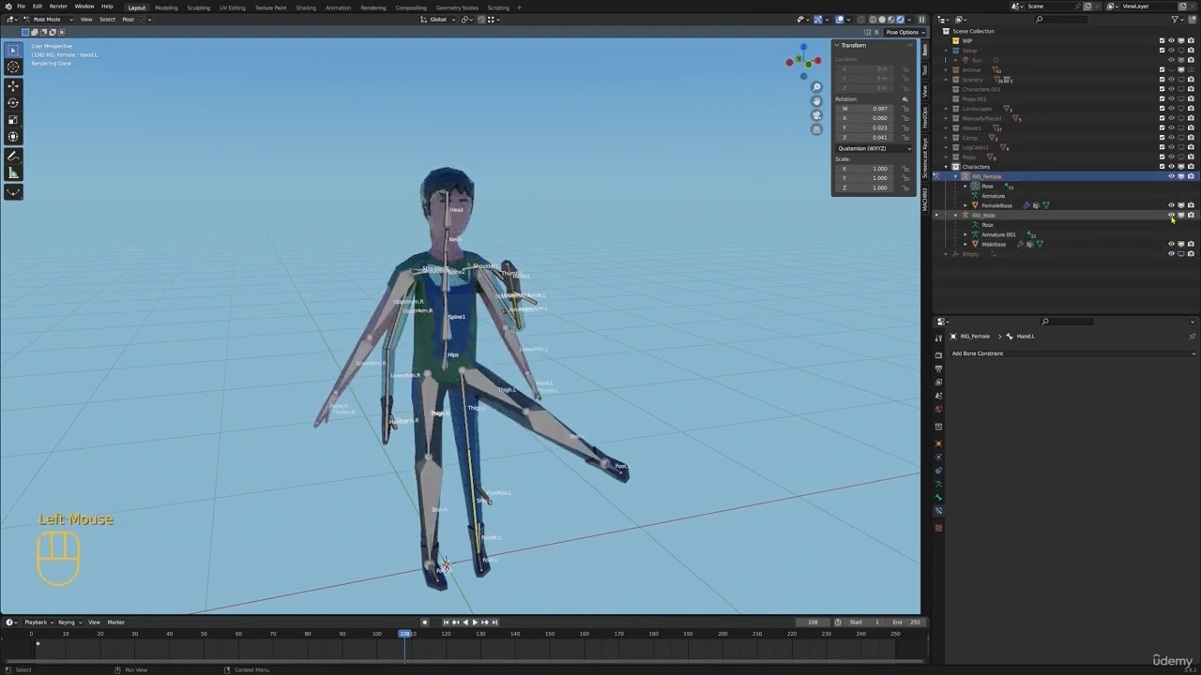
click(982, 219)
Switch to Object Mode and move RIG_Male about 1.05 m along X to stand beside the female character
scroll(753, 291, down, 2)
middle_drag(753, 292, 619, 314)
key(ctrl+Tab)
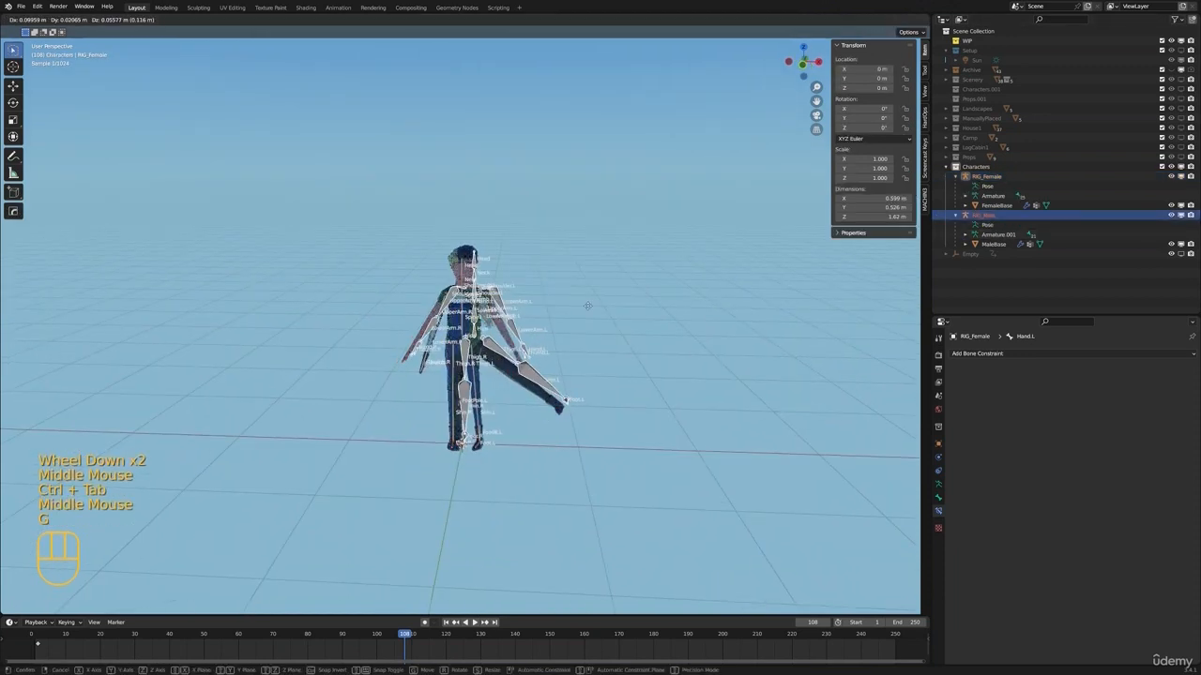
key(g)
right_click(662, 305)
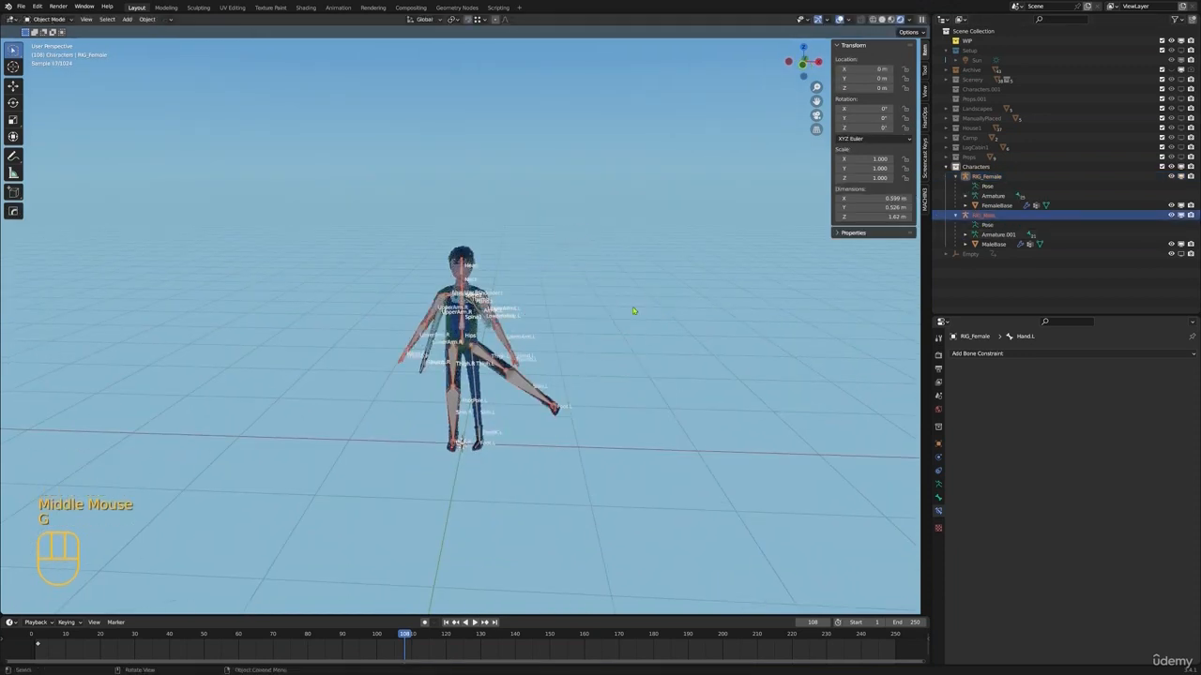
key(g)
key(x)
click(745, 332)
Put RIG_Male into Pose Mode and clear the rotation and location of all its bones
key(ctrl+Tab)
key(ctrl+Tab)
click(610, 353)
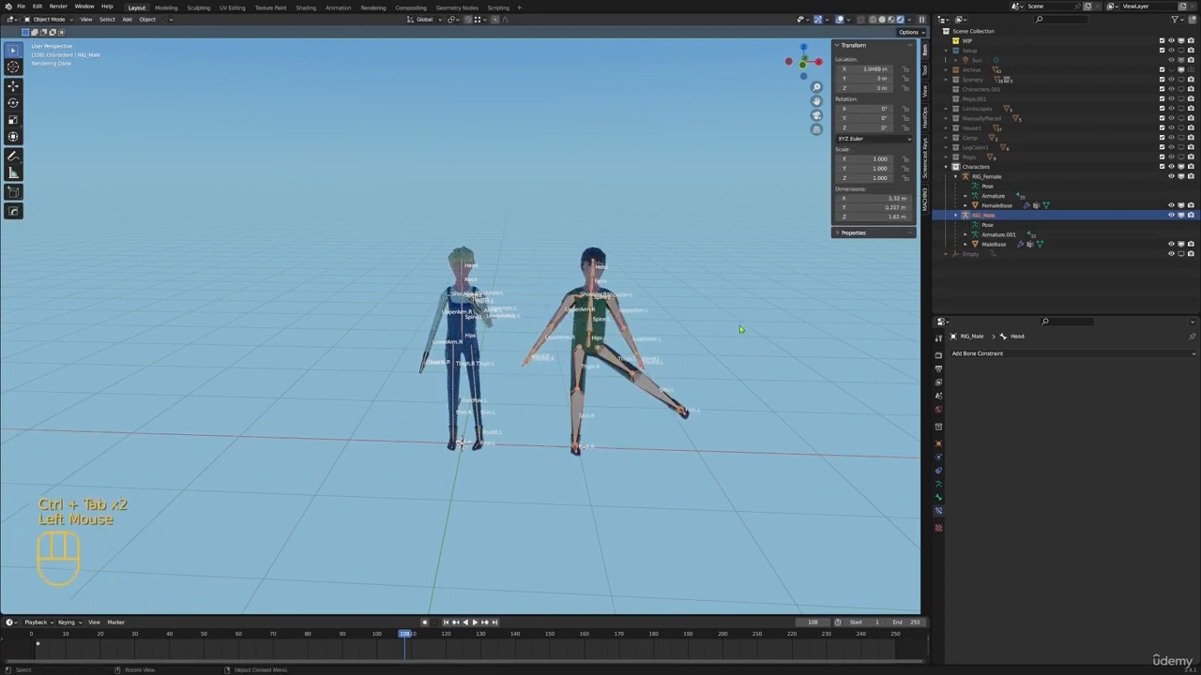
key(ctrl+Tab)
key(a)
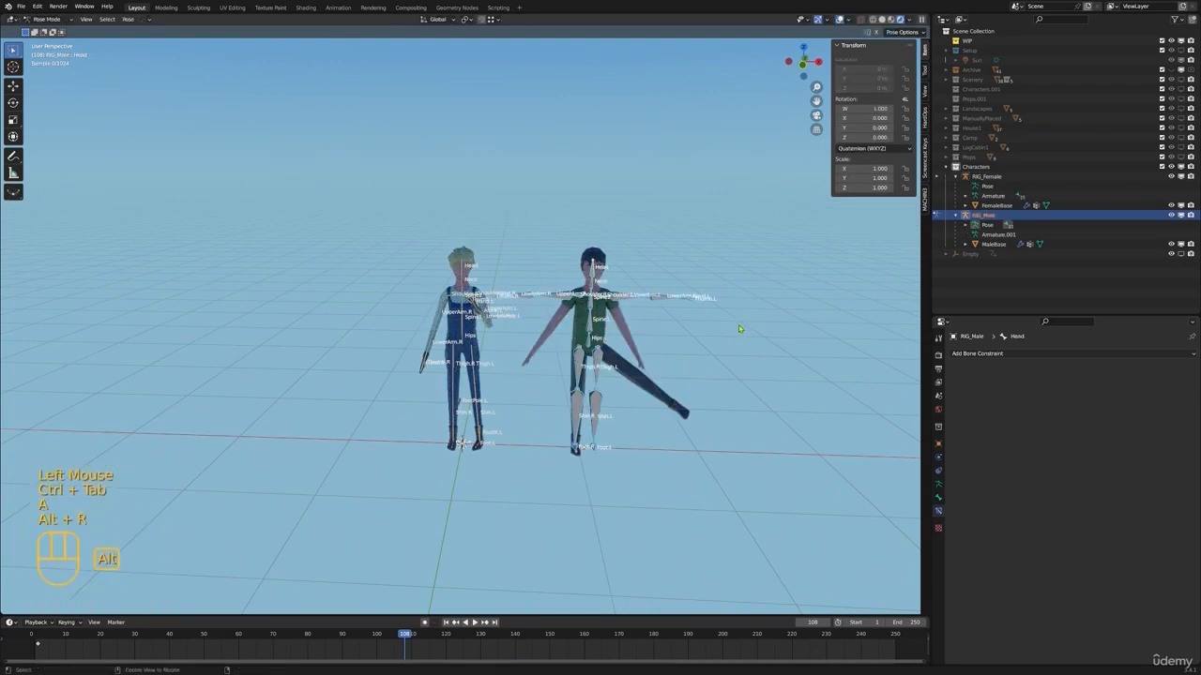
key(alt+r)
Rotate the male's UpperArm.L down about 77° and UpperArm.R down about 78° so both arms hang beside the body
click(640, 298)
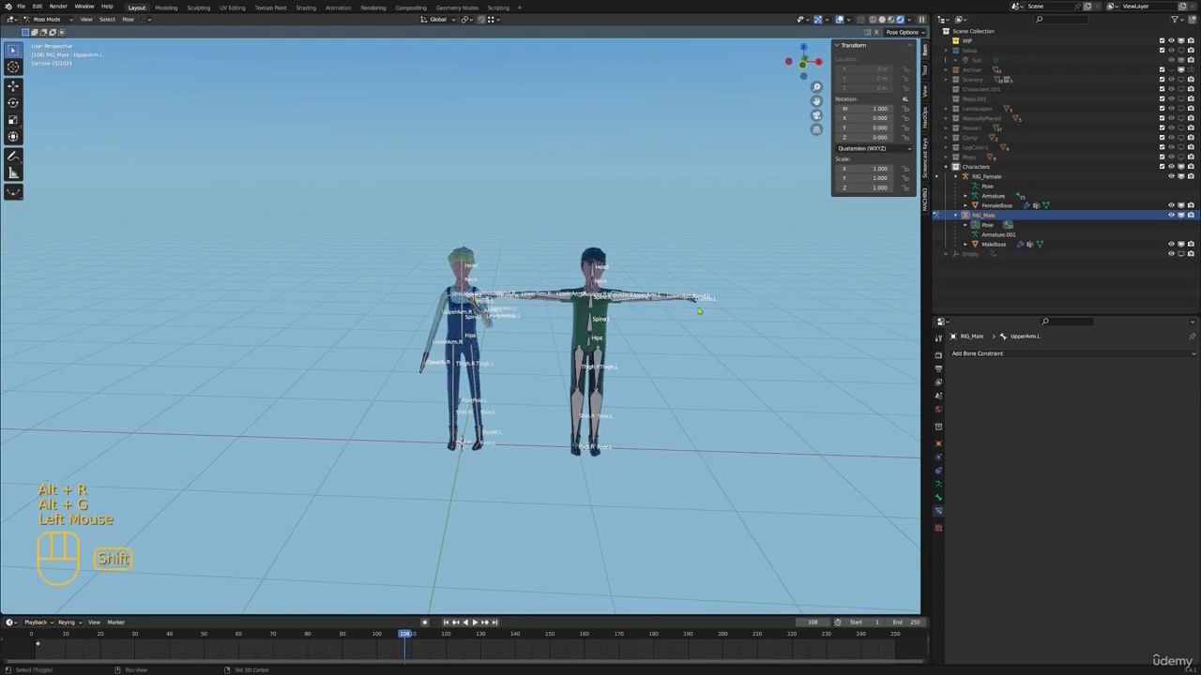
shift+middle_drag(752, 323, 668, 316)
middle_drag(667, 316, 680, 311)
key(r)
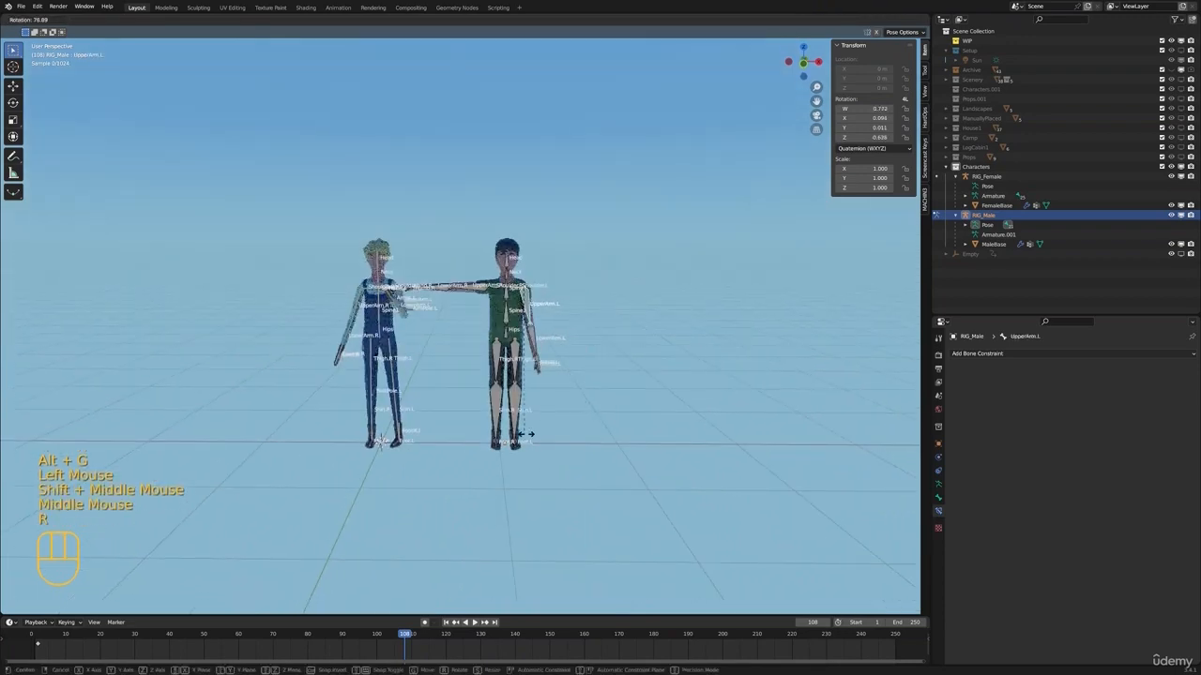
click(530, 434)
click(443, 285)
key(r)
click(628, 346)
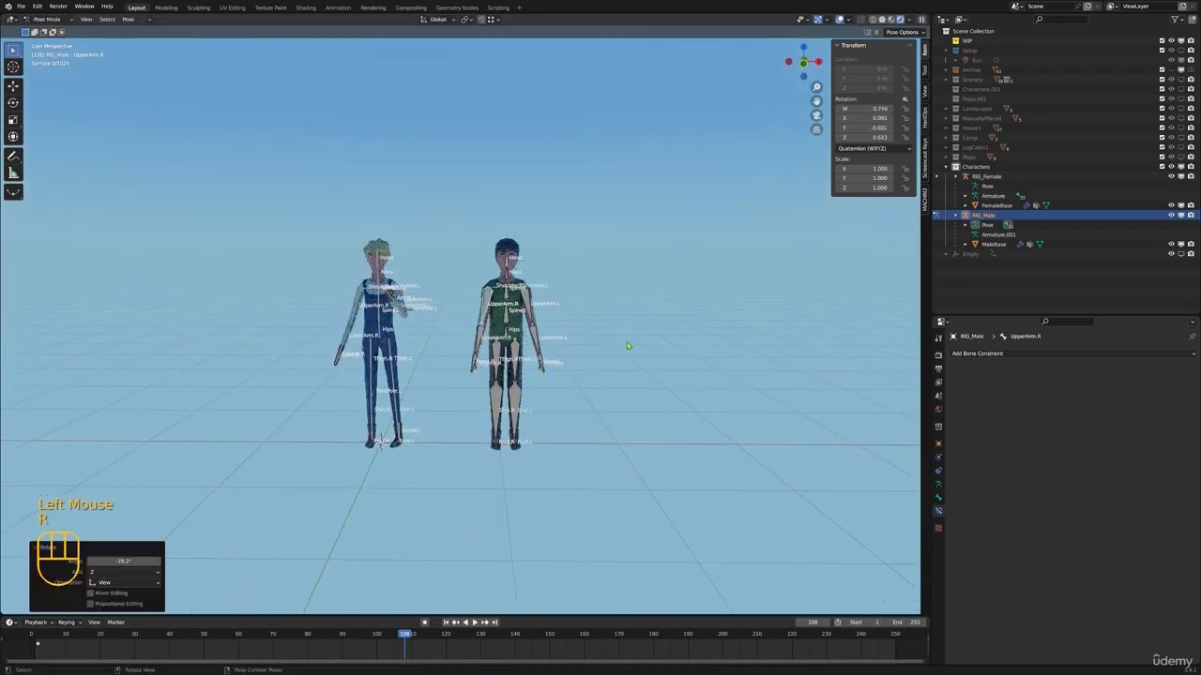
Select both of the male's upper arm bones and rotate them slightly backward in side view
scroll(628, 347, up, 5)
middle_drag(627, 346, 538, 339)
shift+click(523, 308)
middle_drag(596, 301, 566, 295)
key(r)
click(519, 378)
click(514, 377)
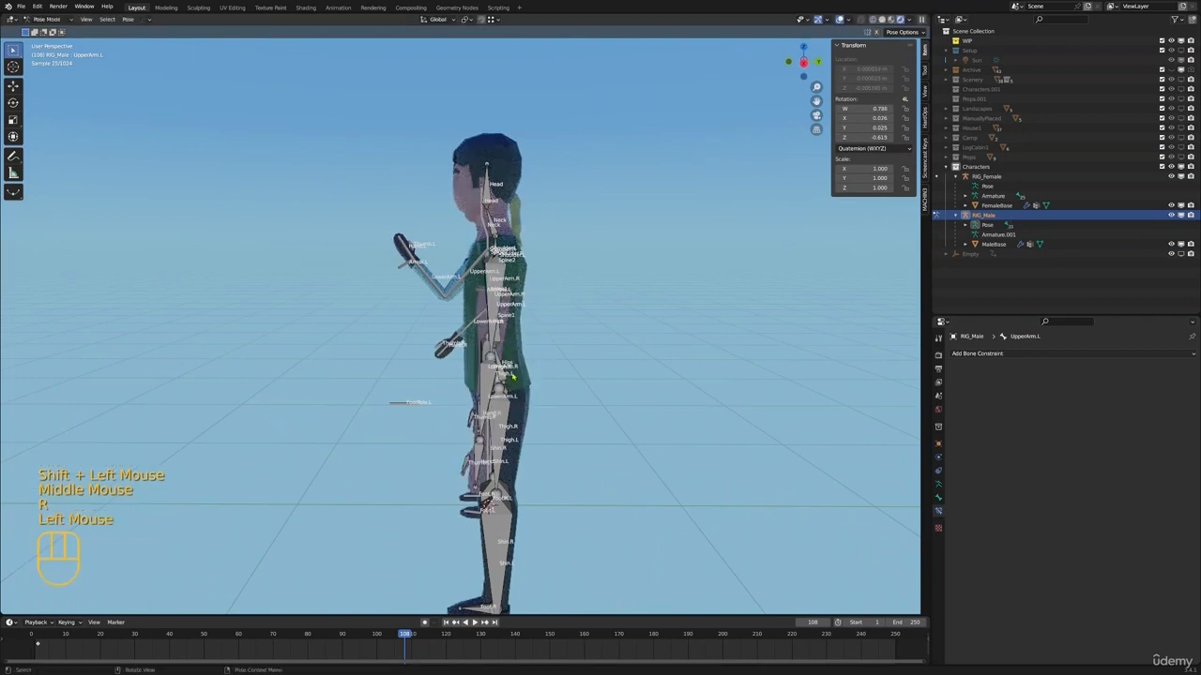
Rotate the male's LowerArm.L and LowerArm.R slightly forward to bend both elbows
middle_drag(525, 345, 570, 335)
shift+click(586, 332)
key(r)
click(541, 379)
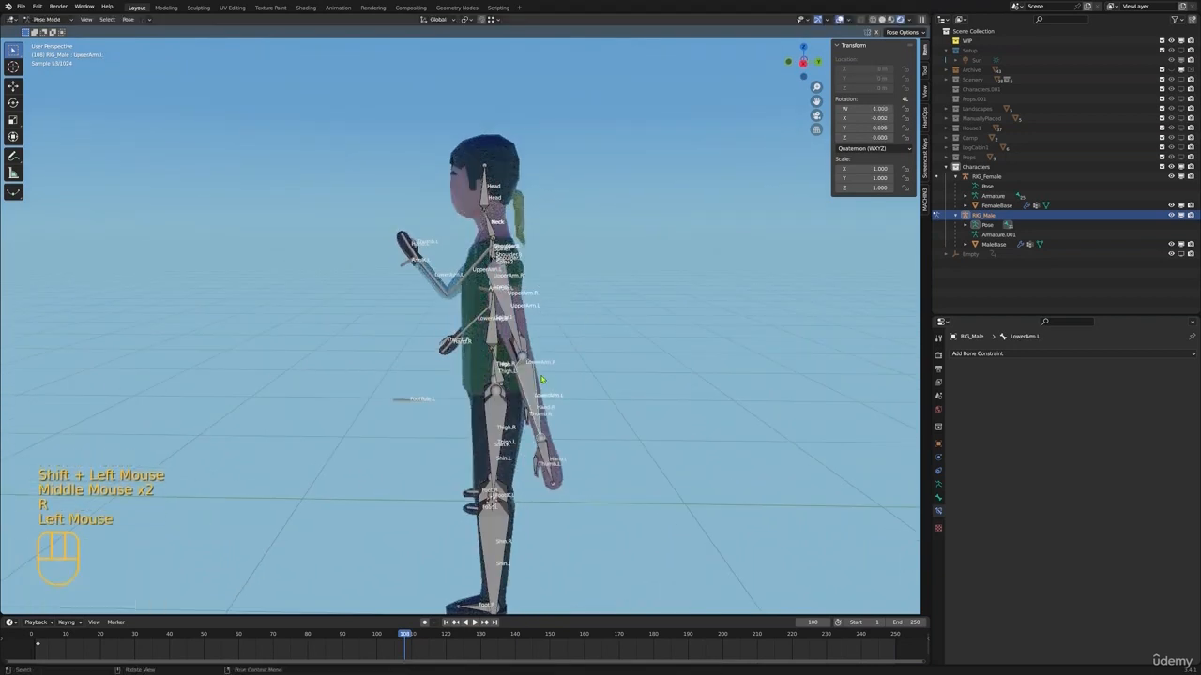
middle_drag(541, 379, 624, 371)
shift+click(544, 382)
key(r)
click(555, 390)
Set the viewport to Solid shading, return RIG_Male to Object Mode and deselect everything
key(z)
click(681, 371)
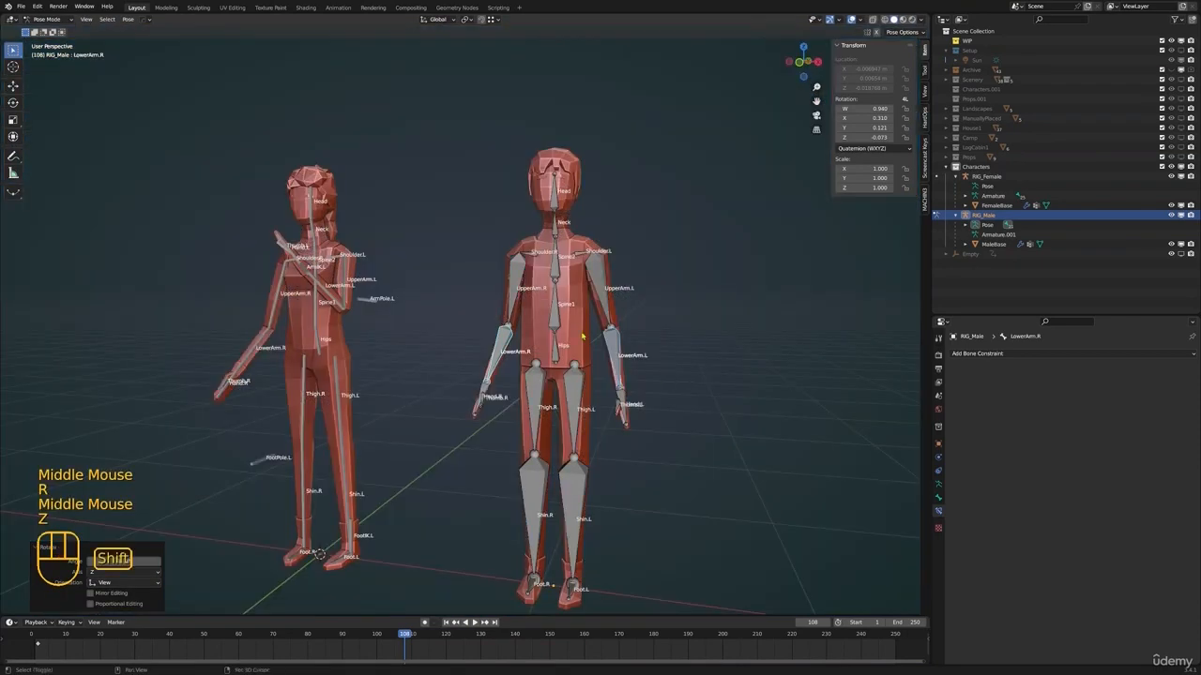
key(alt+a)
shift+middle_drag(581, 335, 553, 349)
scroll(525, 329, down, 1)
key(ctrl+Tab)
scroll(550, 340, down, 1)
key(alt+a)
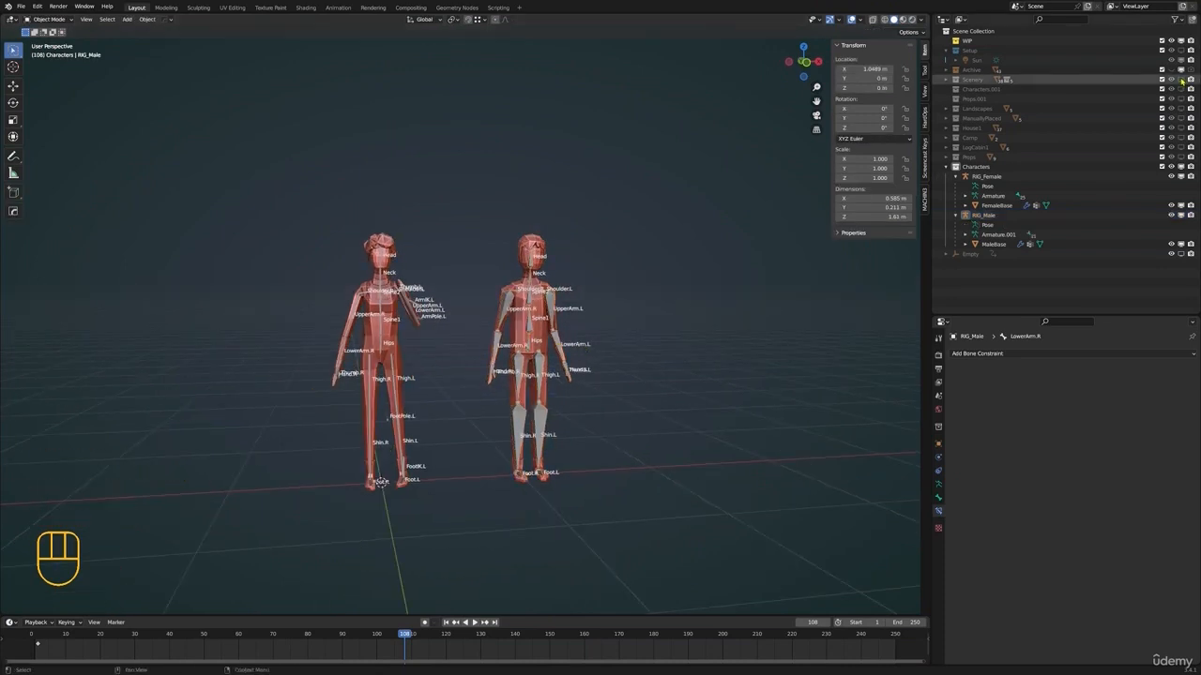
Enable viewport display of the Scenery, Props.001, Landscapes, ManuallyPlaced, House1, Camp, LogCabin1 and Props collections
click(1181, 81)
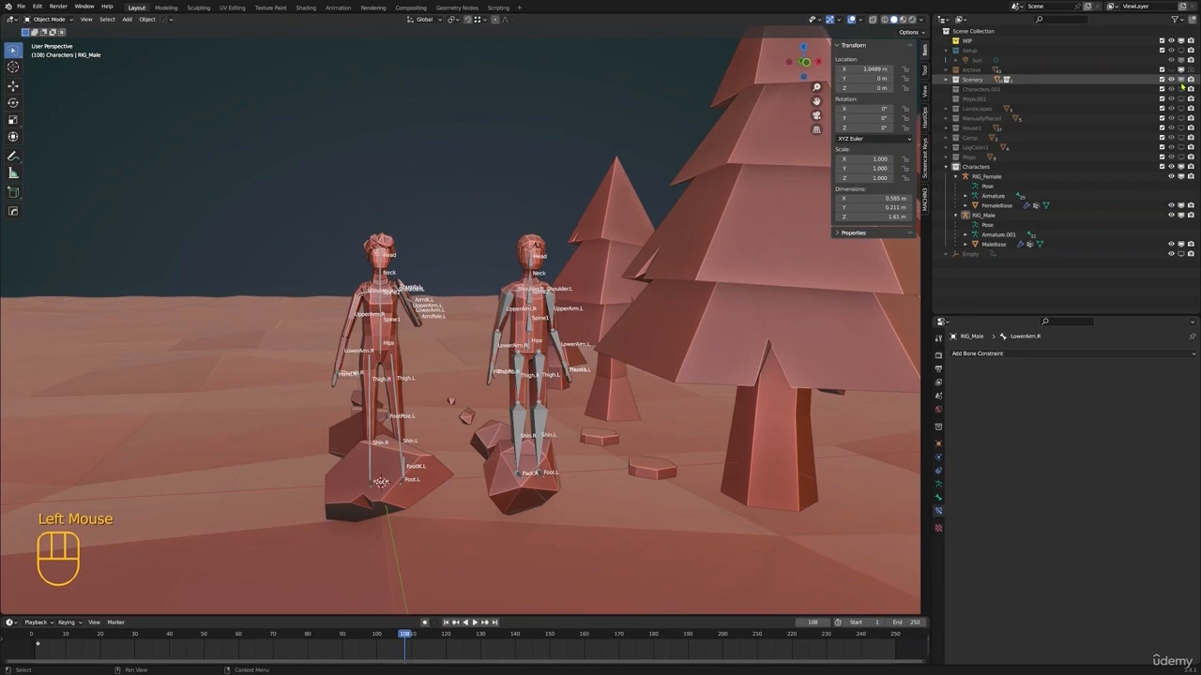
click(1182, 100)
click(1182, 120)
click(1182, 129)
click(1182, 139)
click(1182, 149)
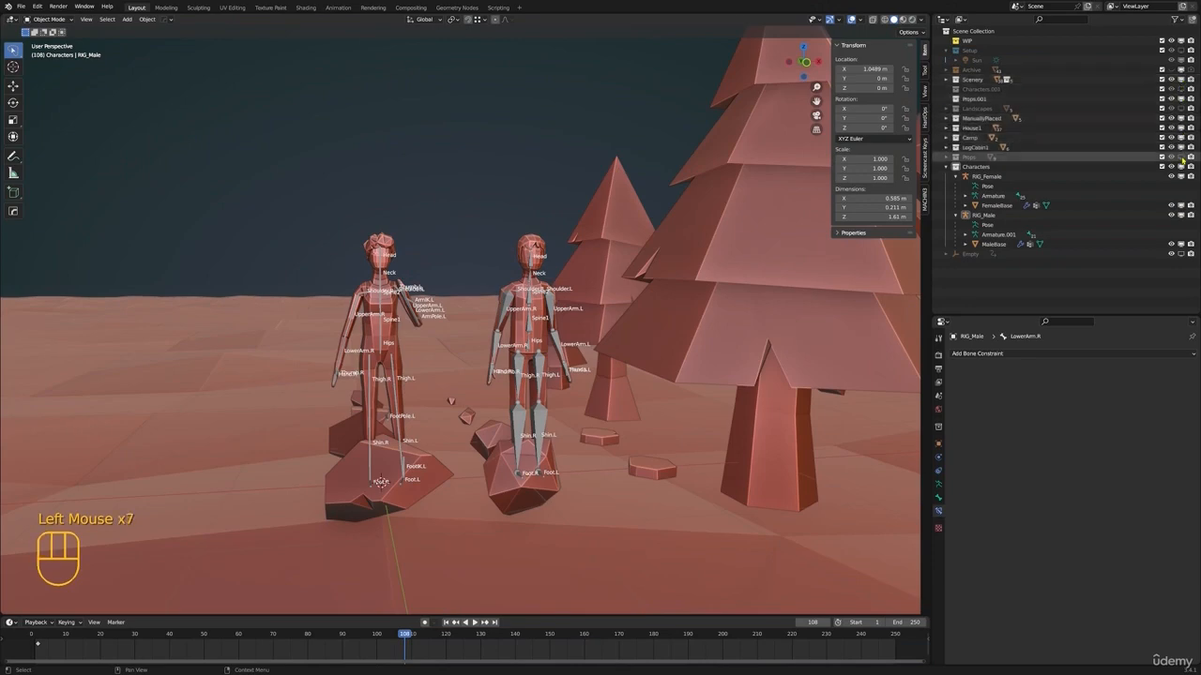
click(1182, 158)
scroll(657, 281, down, 2)
middle_drag(657, 272, 619, 305)
click(1181, 110)
scroll(581, 319, up, 4)
Delete the Characters.001 collection and select RIG_Female in the Characters collection
click(984, 92)
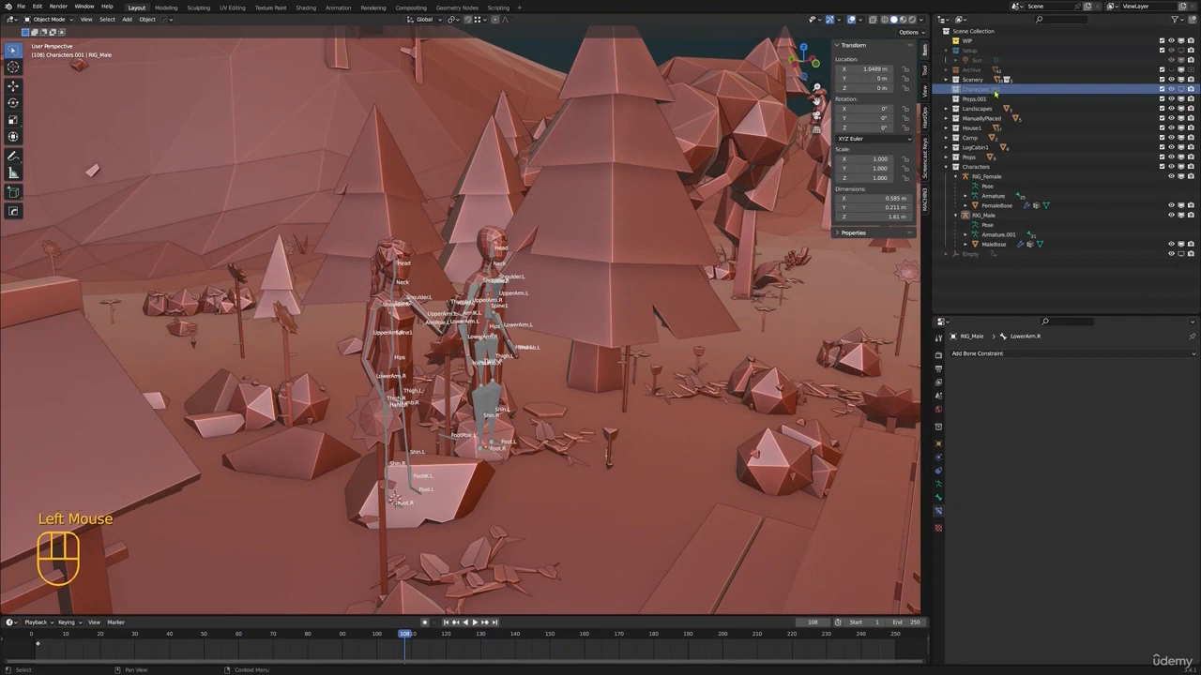
key(Delete)
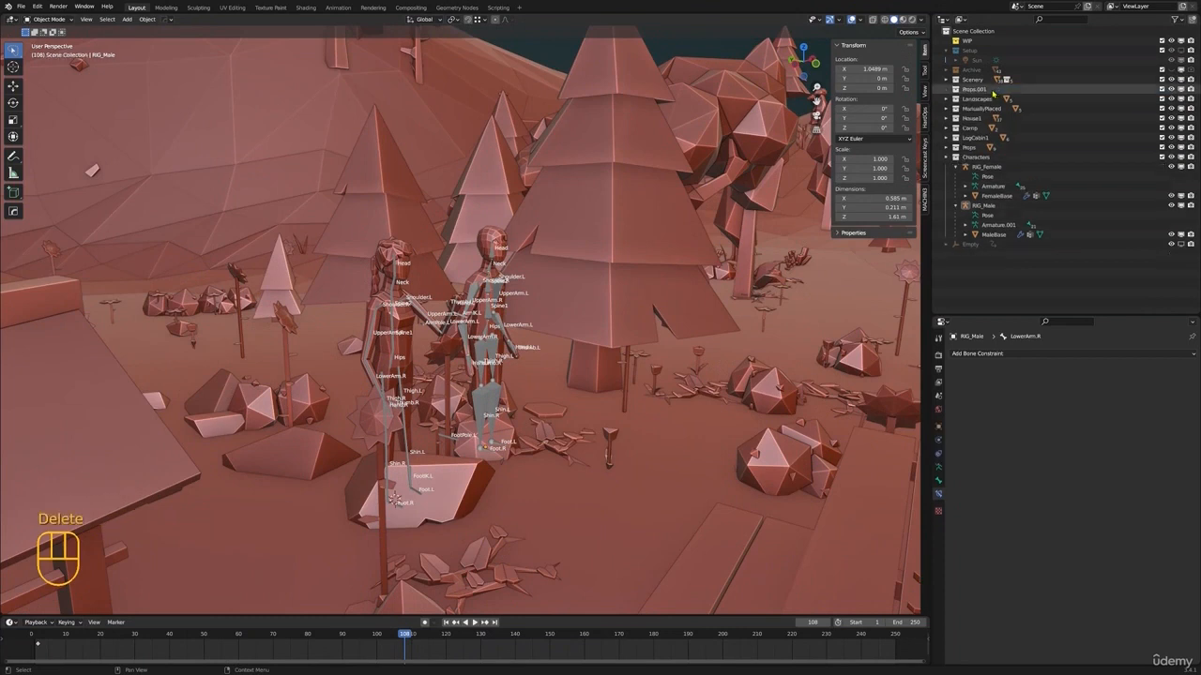
click(992, 157)
click(987, 166)
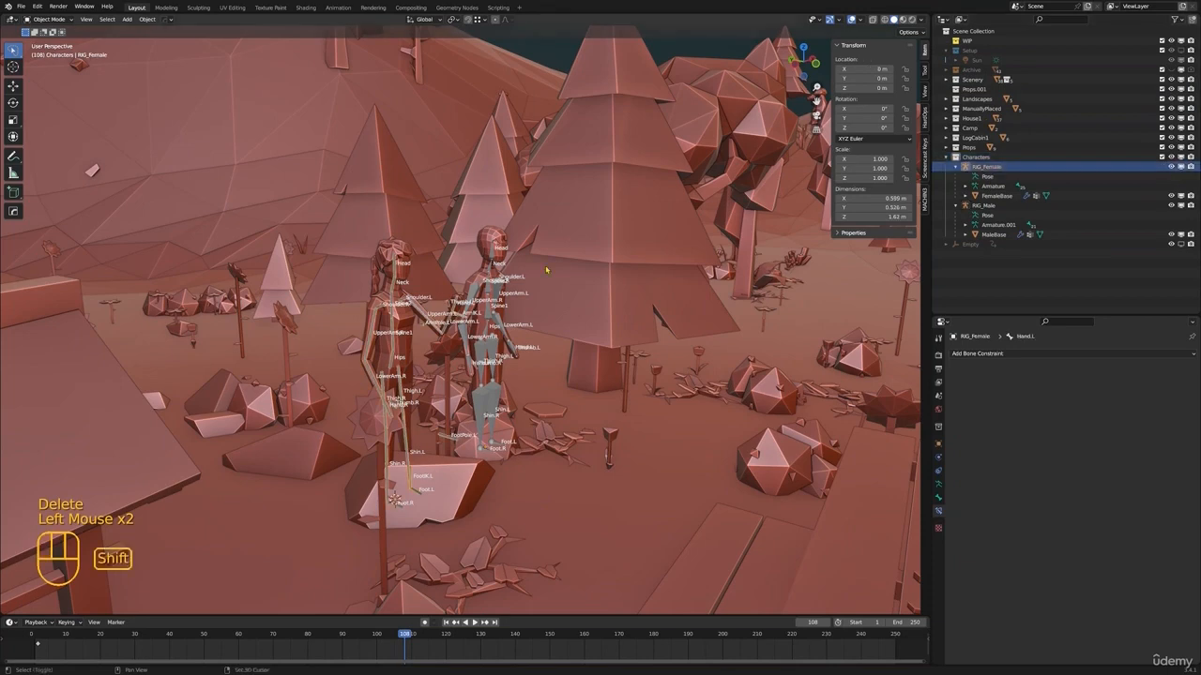
scroll(488, 301, down, 2)
mouse_move(469, 310)
shift+middle_down()
mouse_move(487, 300)
mouse_move(469, 310)
shift+middle_up()
key(g)
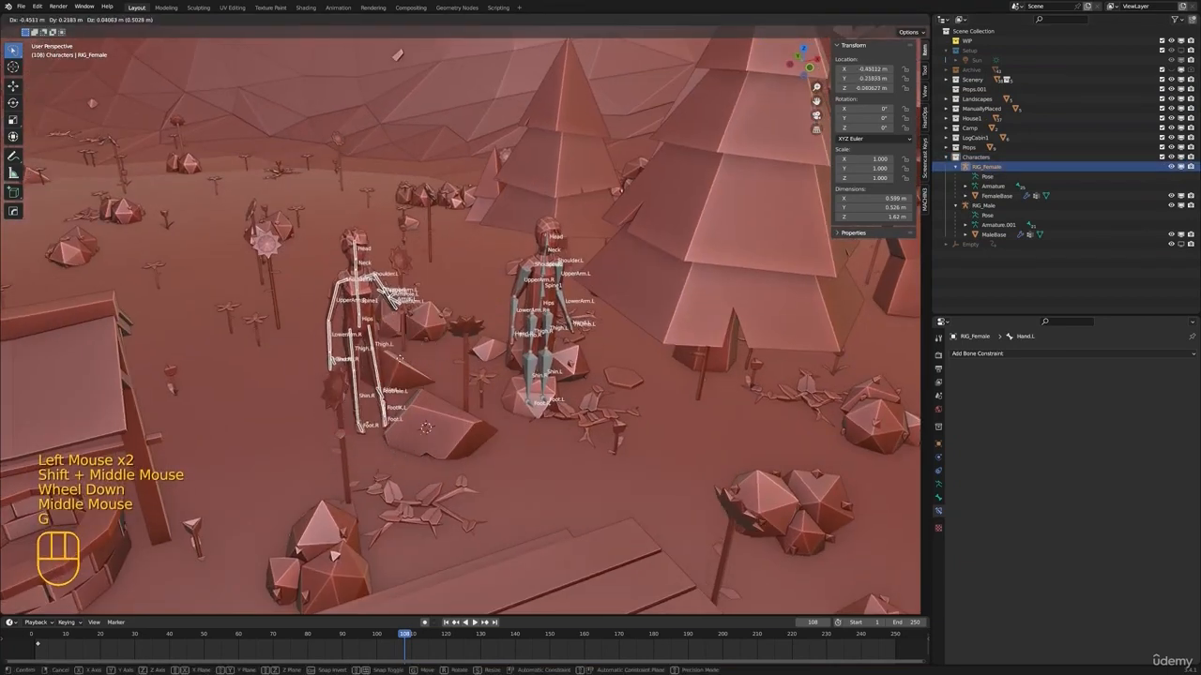
key(shift+z)
right_click(380, 175)
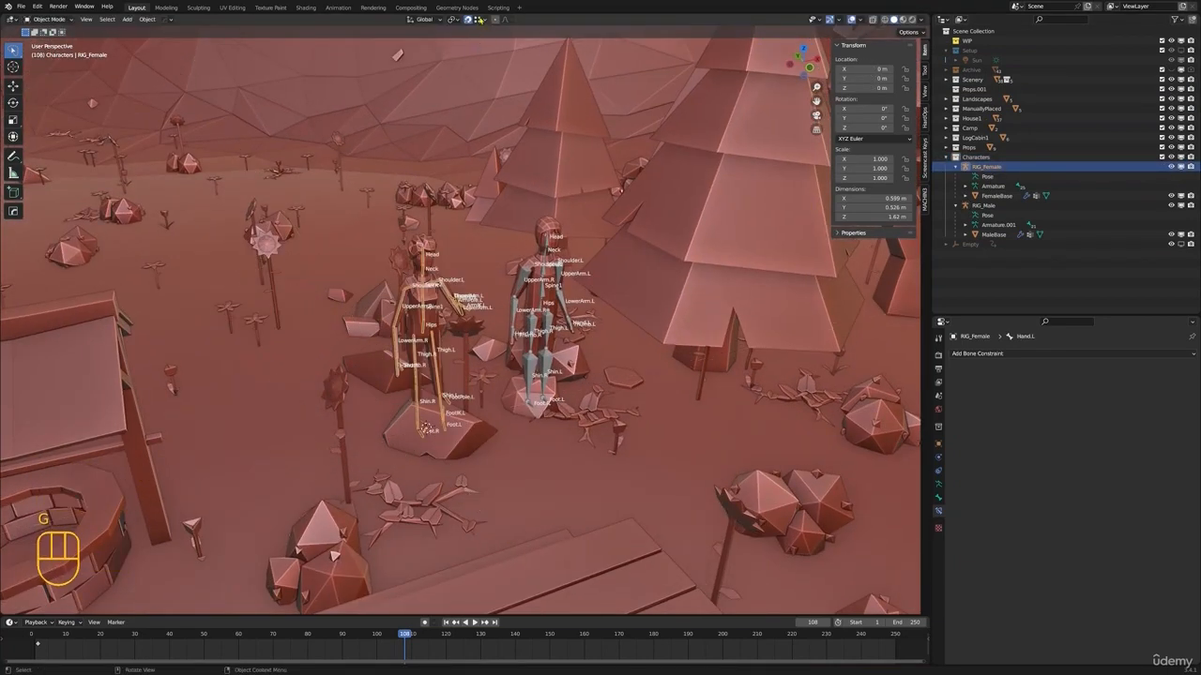
Set snapping to Face Project and move RIG_Female off the rock onto open ground near the well
click(479, 19)
click(467, 87)
click(481, 20)
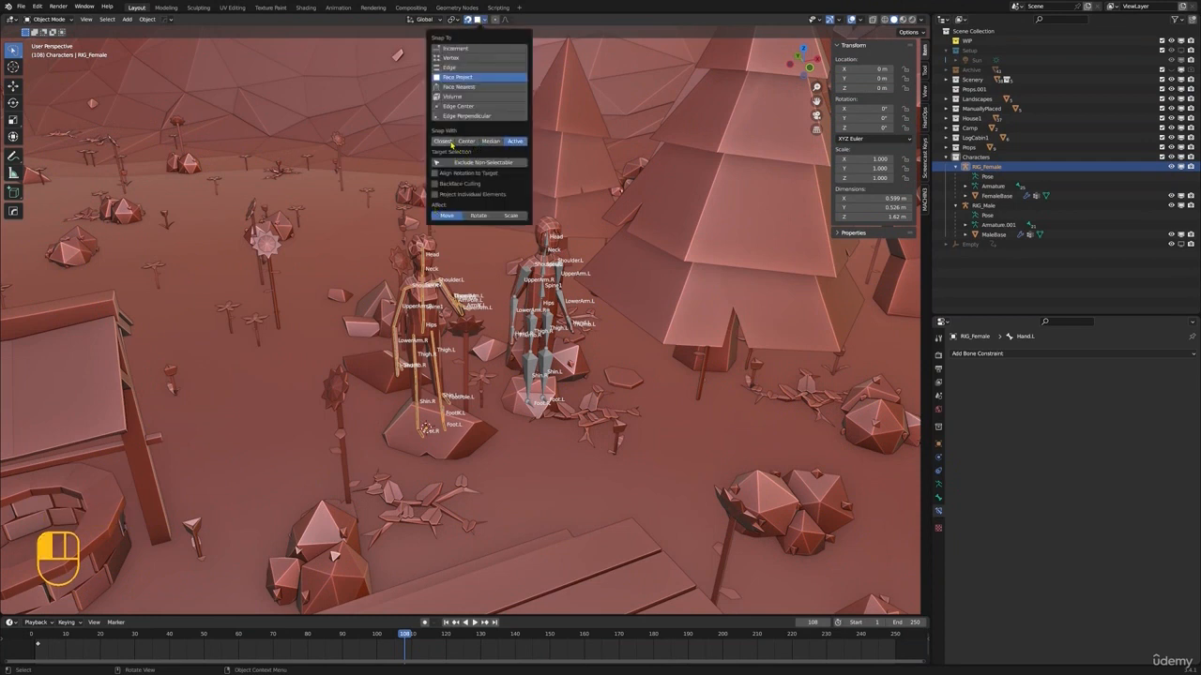
key(g)
click(263, 394)
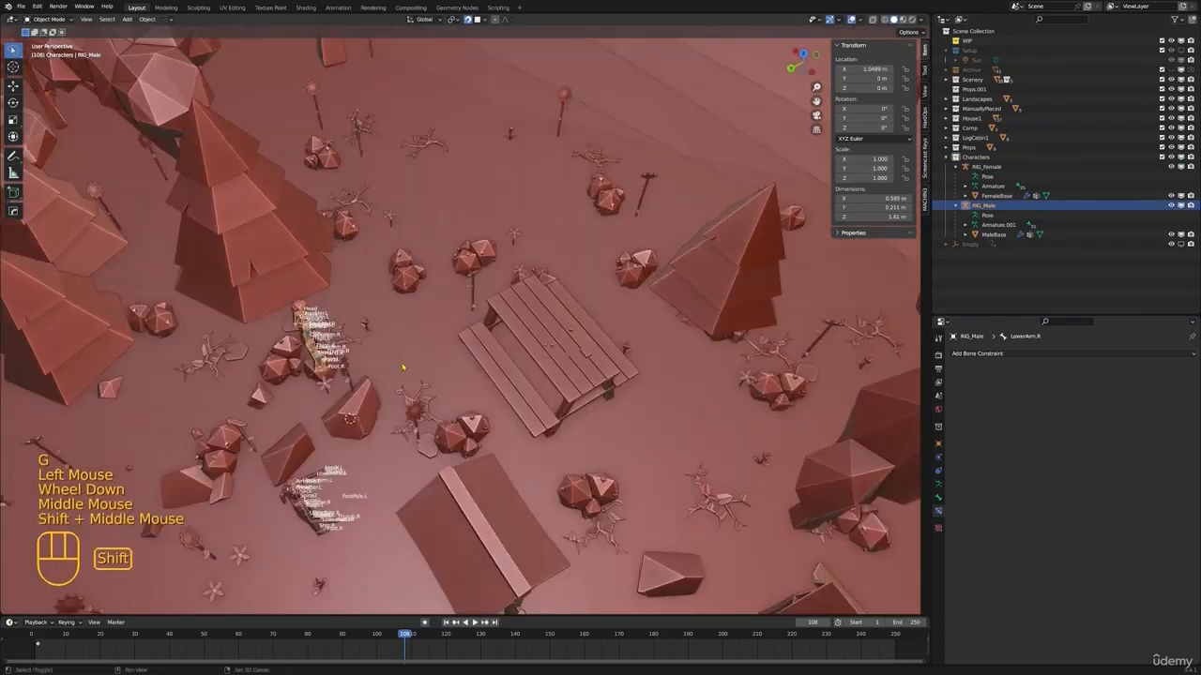
Move RIG_Male onto the ground beside the picnic table and frame it in the view
middle_drag(460, 318, 525, 338)
key(KP_Decimal)
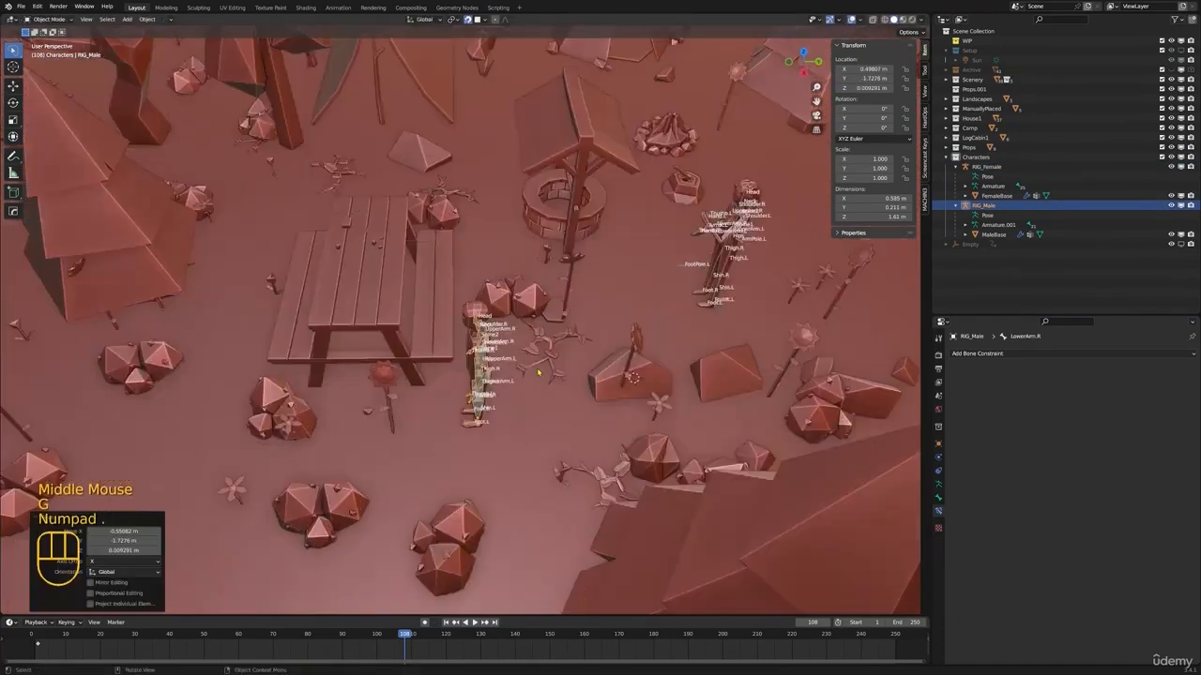
Switch the viewport to rendered shading, deselect everything and hide the viewport overlays
scroll(581, 385, up, 1)
scroll(580, 385, down, 2)
key(z)
middle_drag(563, 375, 591, 377)
key(z)
key(alt+a)
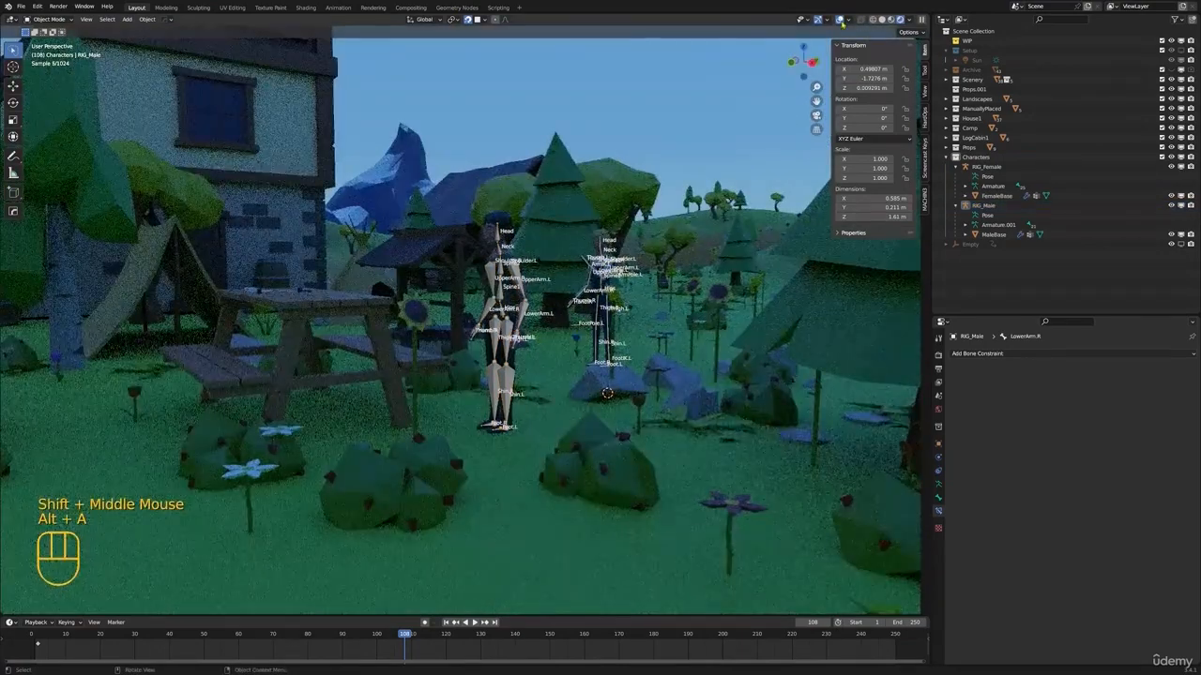
click(841, 22)
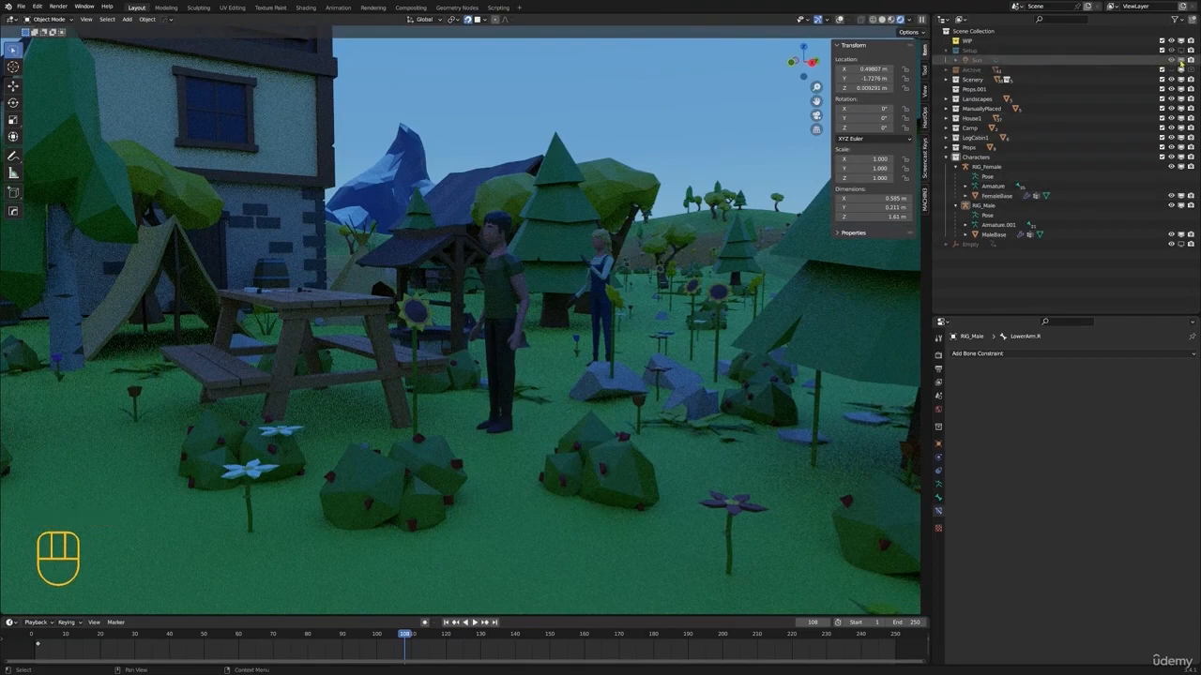
Enable viewport display of the Setup collection with its Sun and check the lit characters beside the picnic table
click(1179, 60)
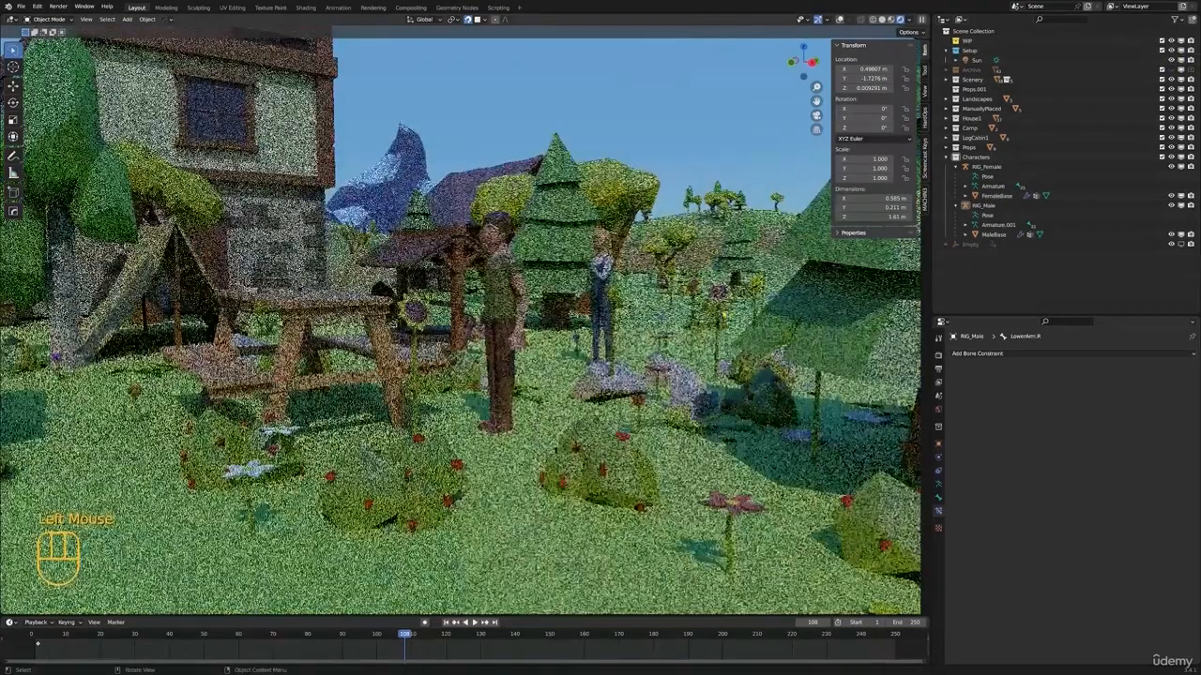
key(F8)
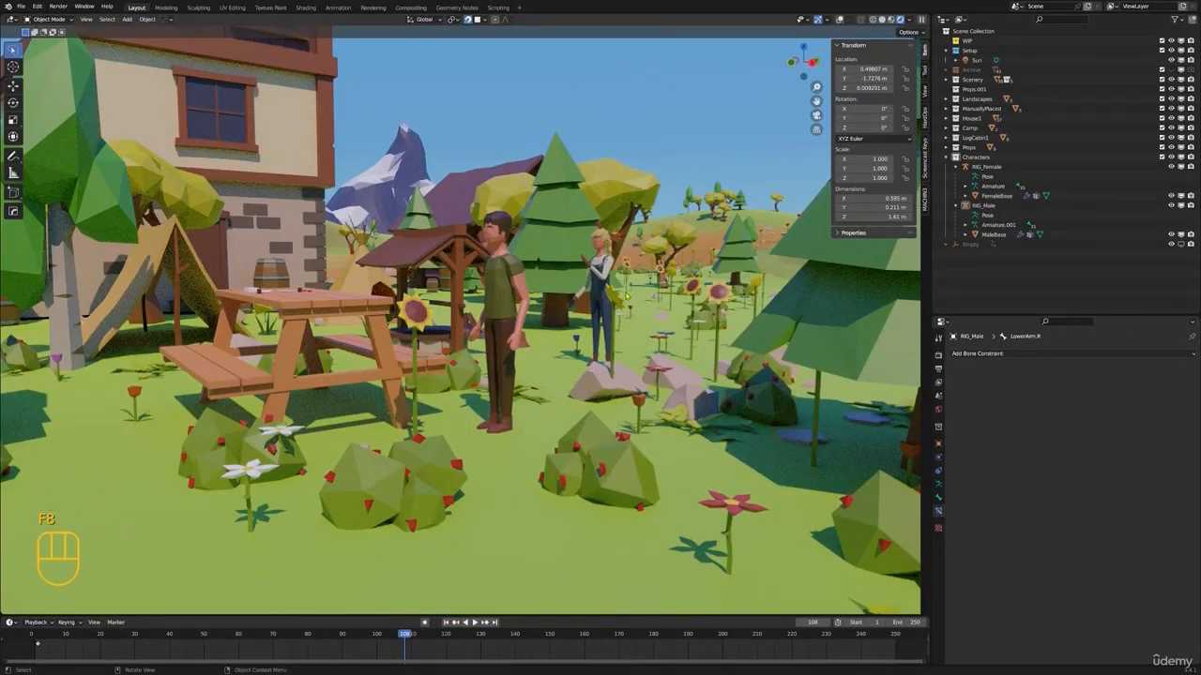
middle_drag(650, 279, 721, 302)
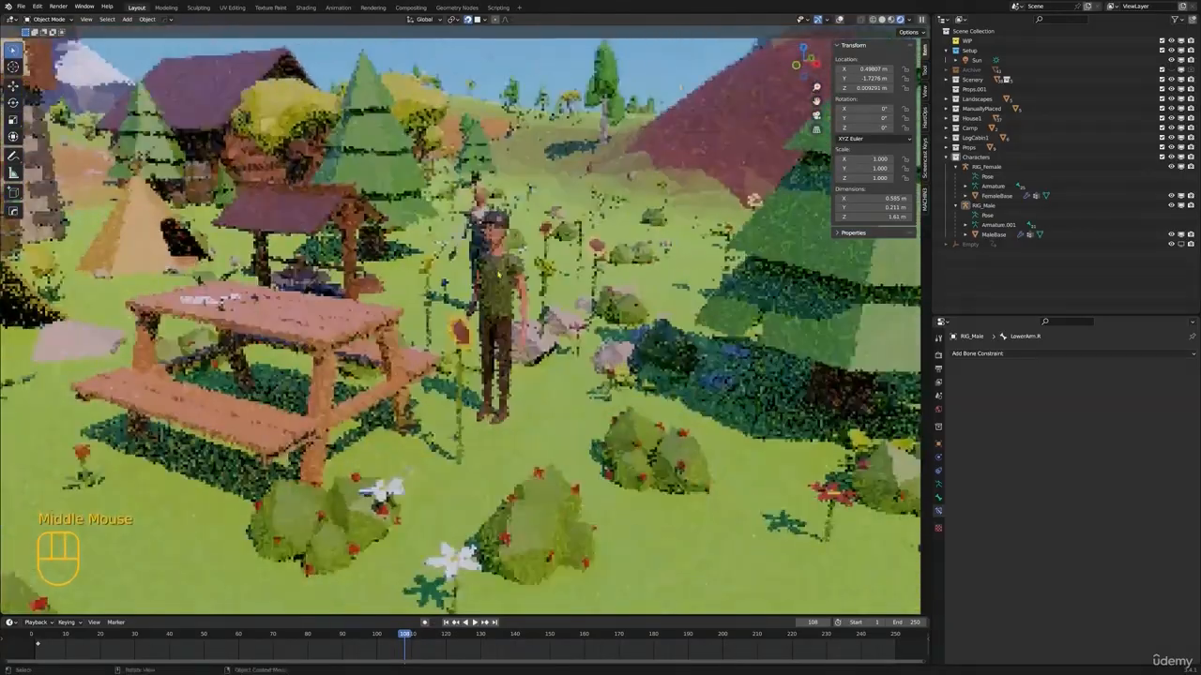
middle_drag(528, 327, 605, 313)
shift+middle_drag(487, 318, 549, 321)
mouse_move(459, 323)
middle_down()
mouse_move(541, 343)
mouse_move(468, 342)
middle_up()
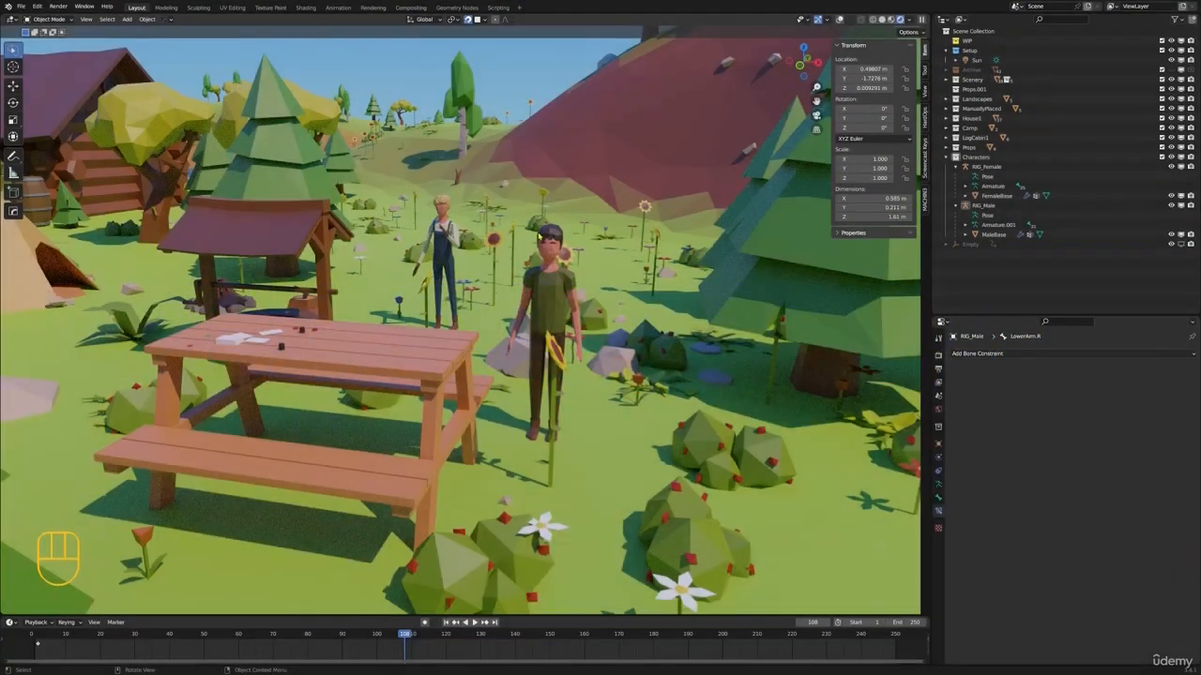
Return the viewport to solid shading and select the Ground terrain object
scroll(679, 319, down, 2)
shift+middle_drag(680, 319, 555, 269)
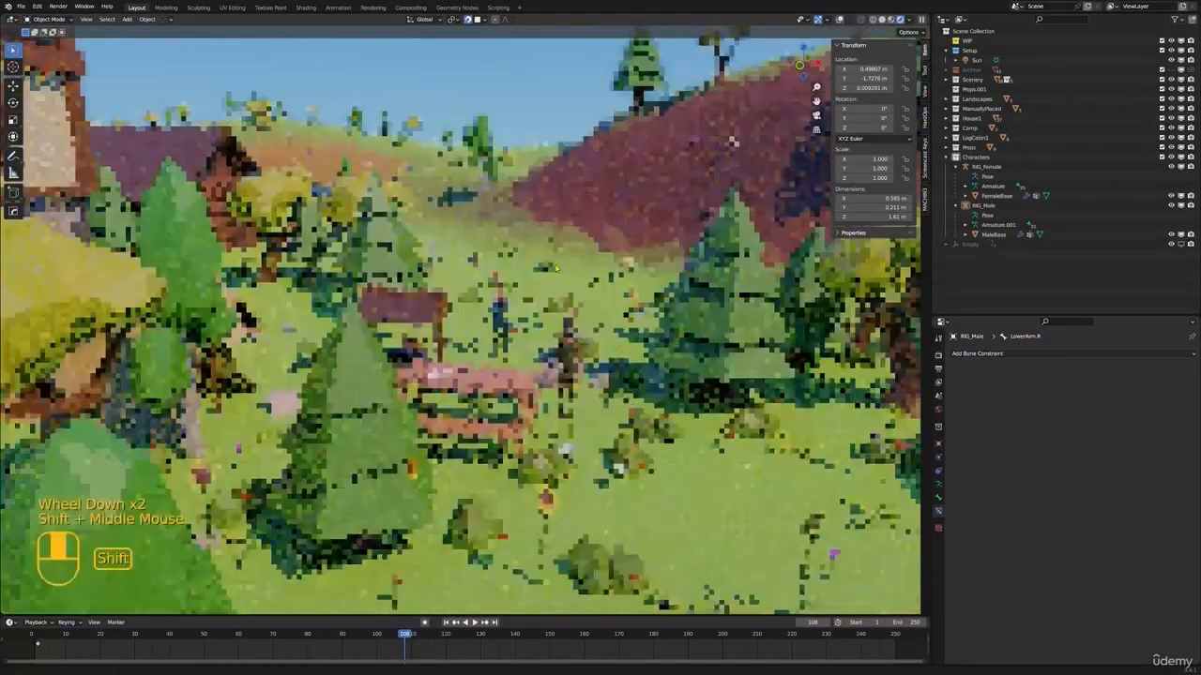
key(z)
scroll(556, 276, down, 4)
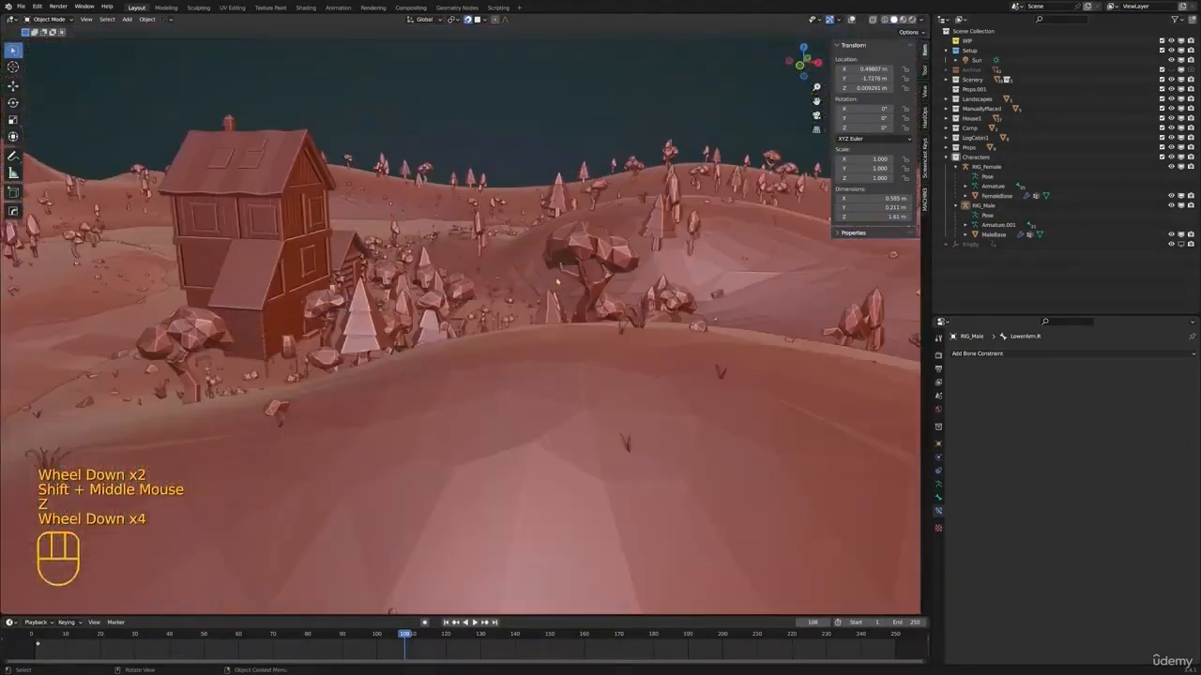
scroll(557, 279, down, 1)
middle_drag(557, 280, 496, 248)
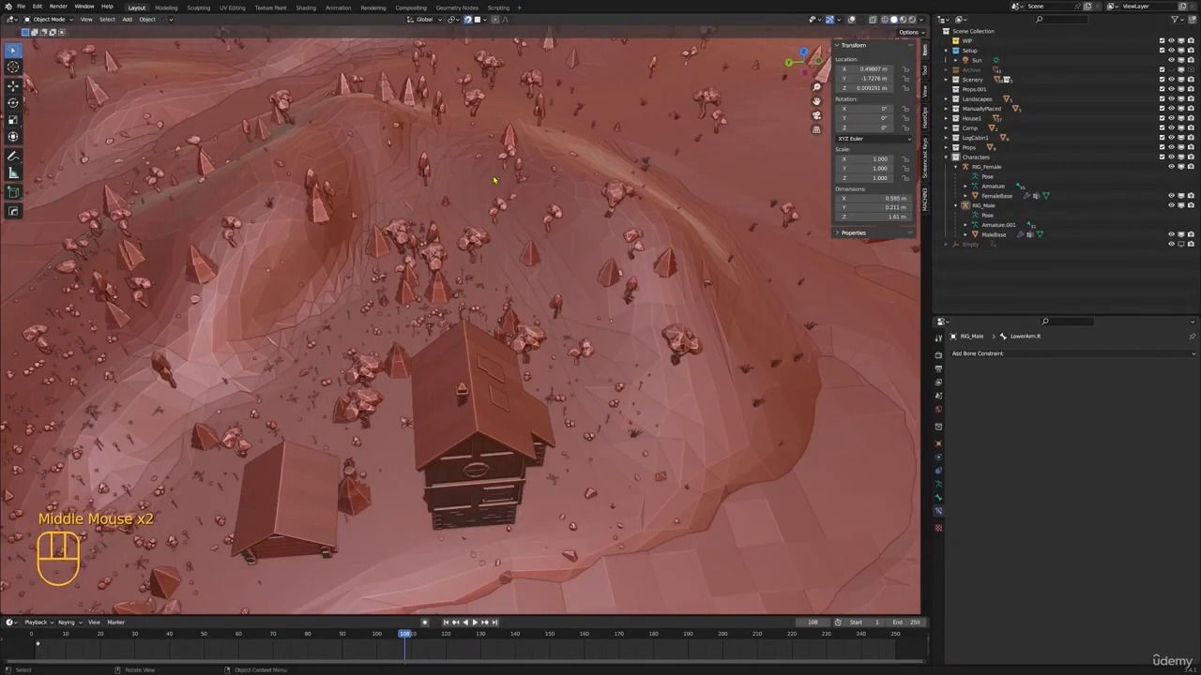
mouse_move(558, 316)
shift+middle_down()
mouse_move(525, 291)
mouse_move(600, 310)
mouse_move(657, 357)
mouse_move(638, 413)
shift+middle_up()
shift+scroll(525, 291, down, 1)
click(661, 359)
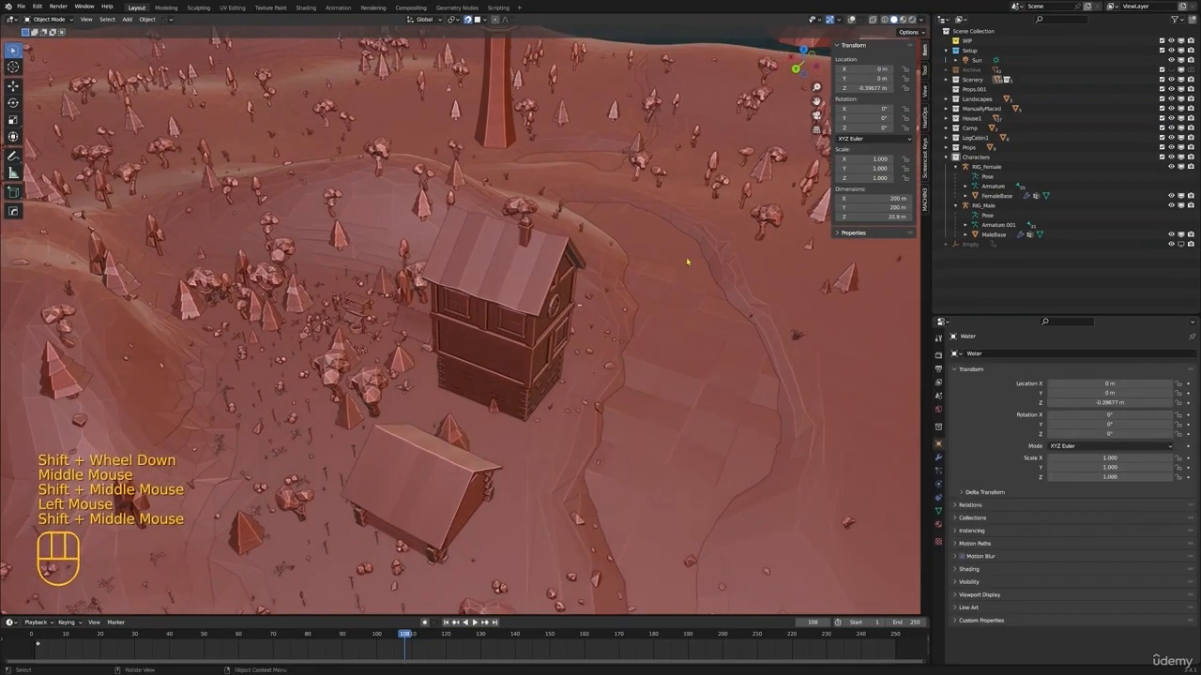
scroll(643, 375, down, 2)
click(643, 335)
Show the whole scene in Material Preview shading and save the file
key(z)
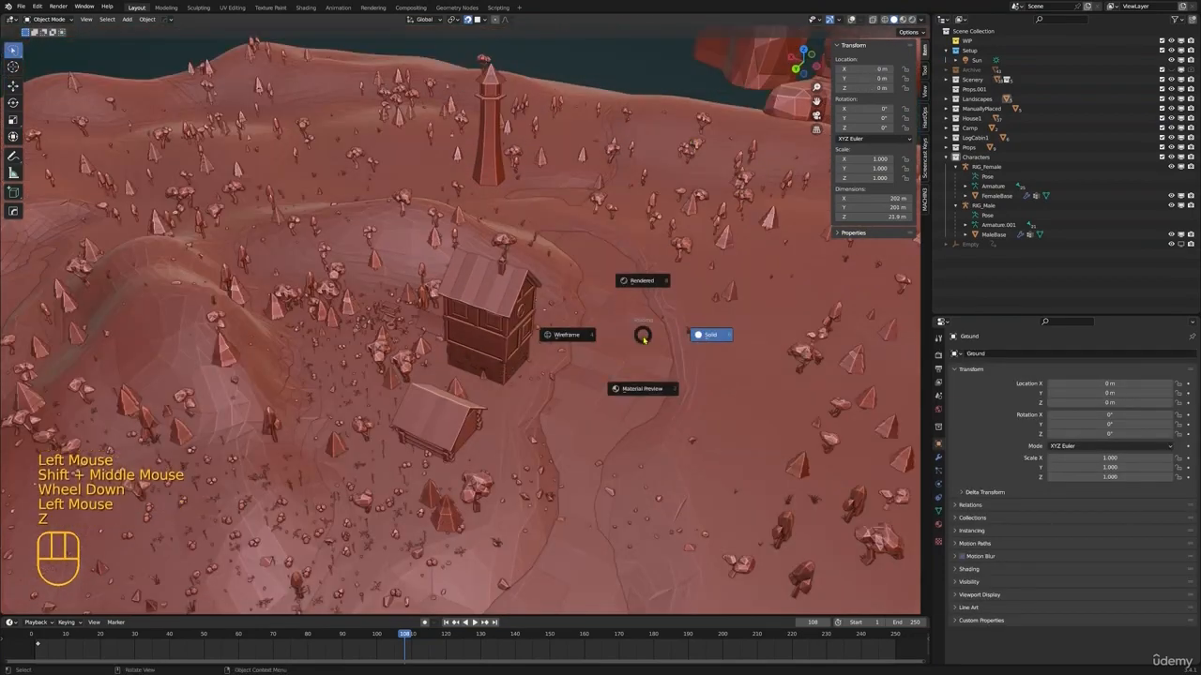
click(642, 388)
scroll(643, 389, down, 1)
shift+middle_drag(643, 389, 600, 376)
scroll(628, 376, up, 2)
key(ctrl+s)
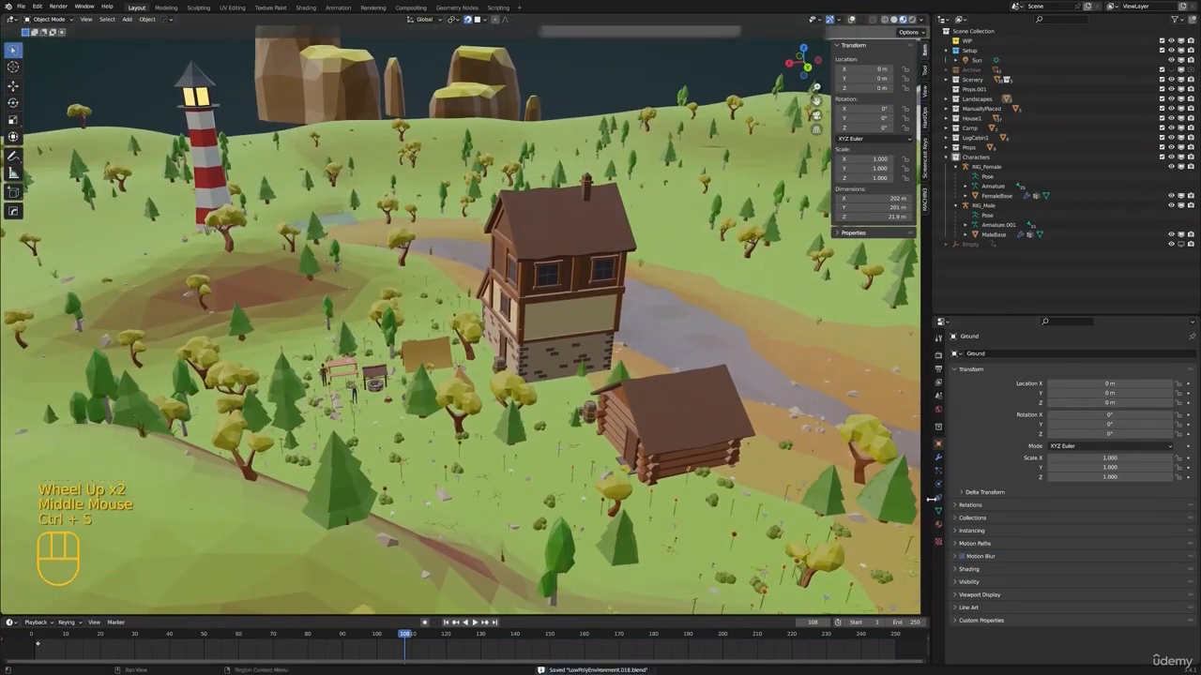
Show Ground's vertex groups and enter Weight Paint mode in solid shading with the viewport overlays turned on
click(939, 514)
middle_drag(581, 325, 545, 314)
shift+middle_drag(588, 238, 534, 320)
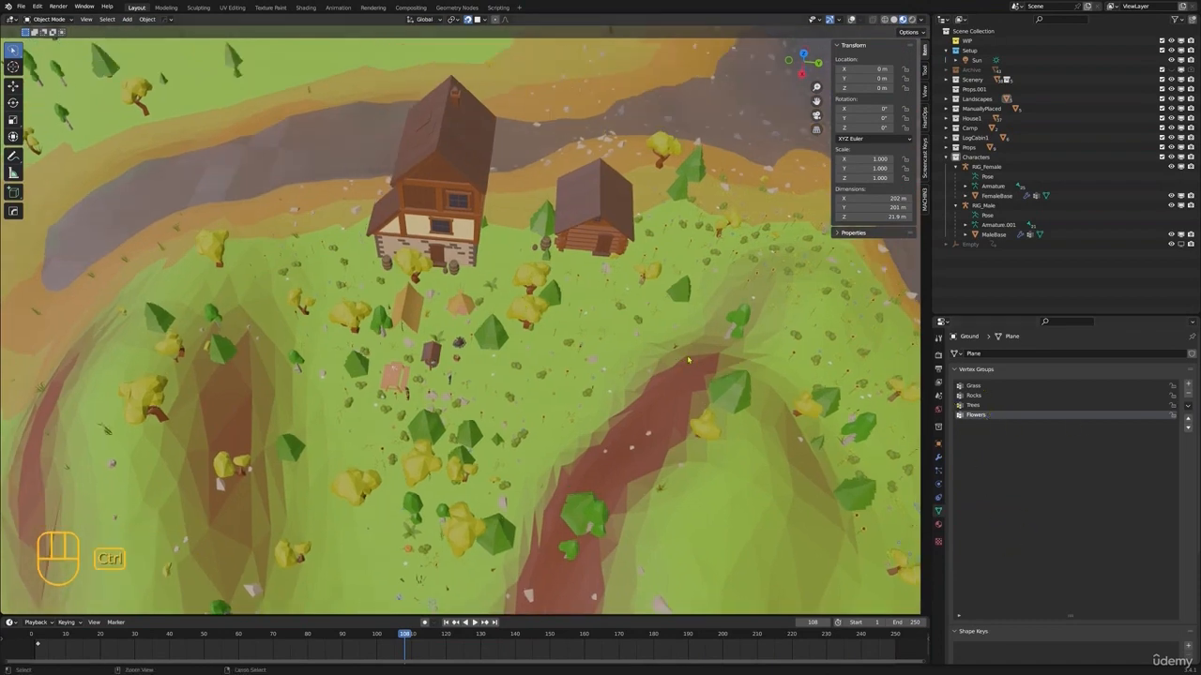
key(ctrl+Tab)
click(640, 327)
key(ctrl+Tab)
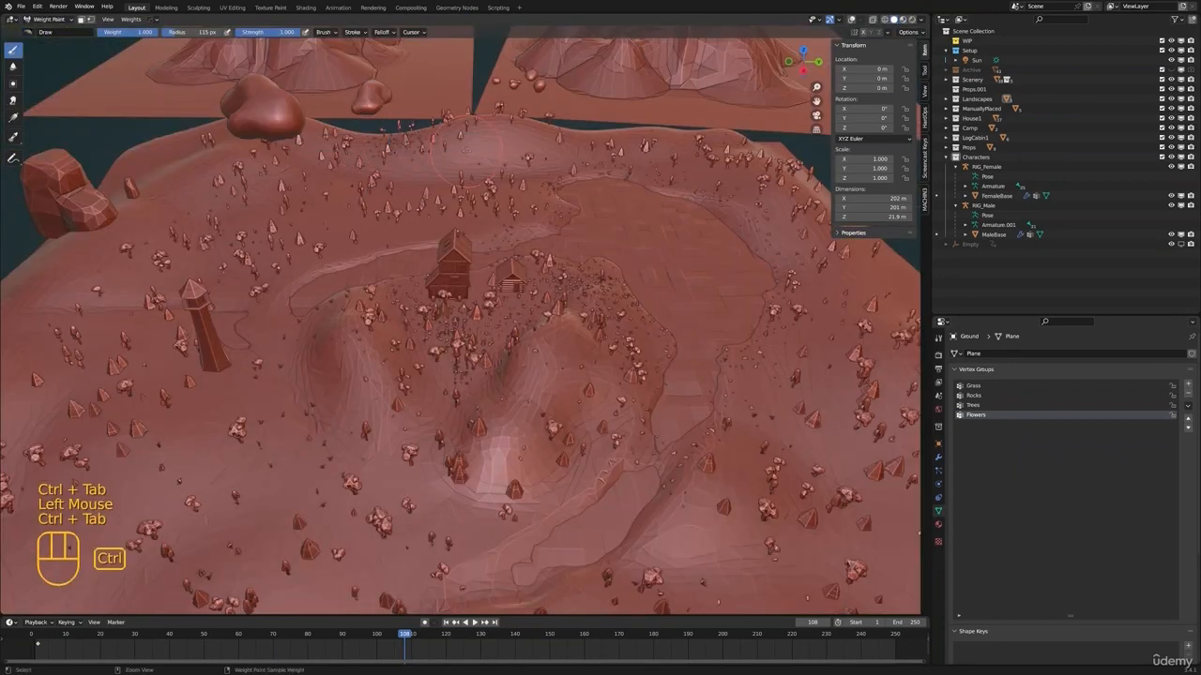
key(ctrl+z)
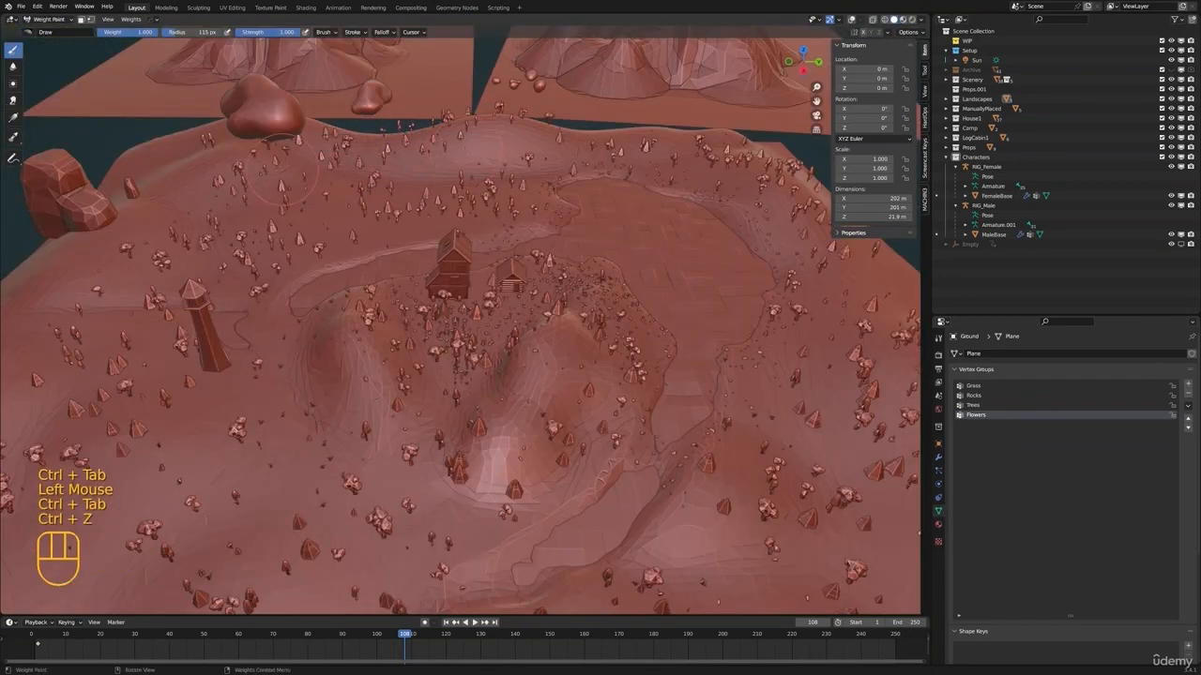
key(ctrl+Tab)
click(850, 19)
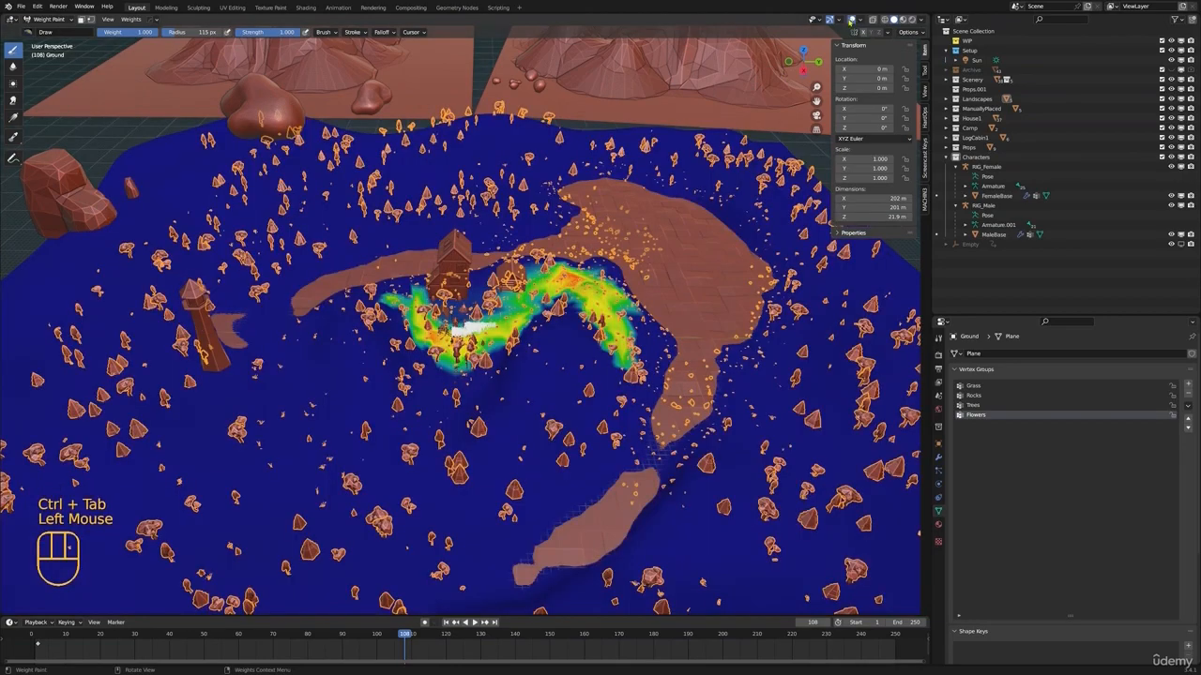
Set the brush weight to 0 and paint down the Flowers vertex group around the camp, lowering the strength to 0.547
scroll(532, 347, up, 2)
shift+middle_drag(531, 347, 514, 337)
scroll(524, 343, up, 1)
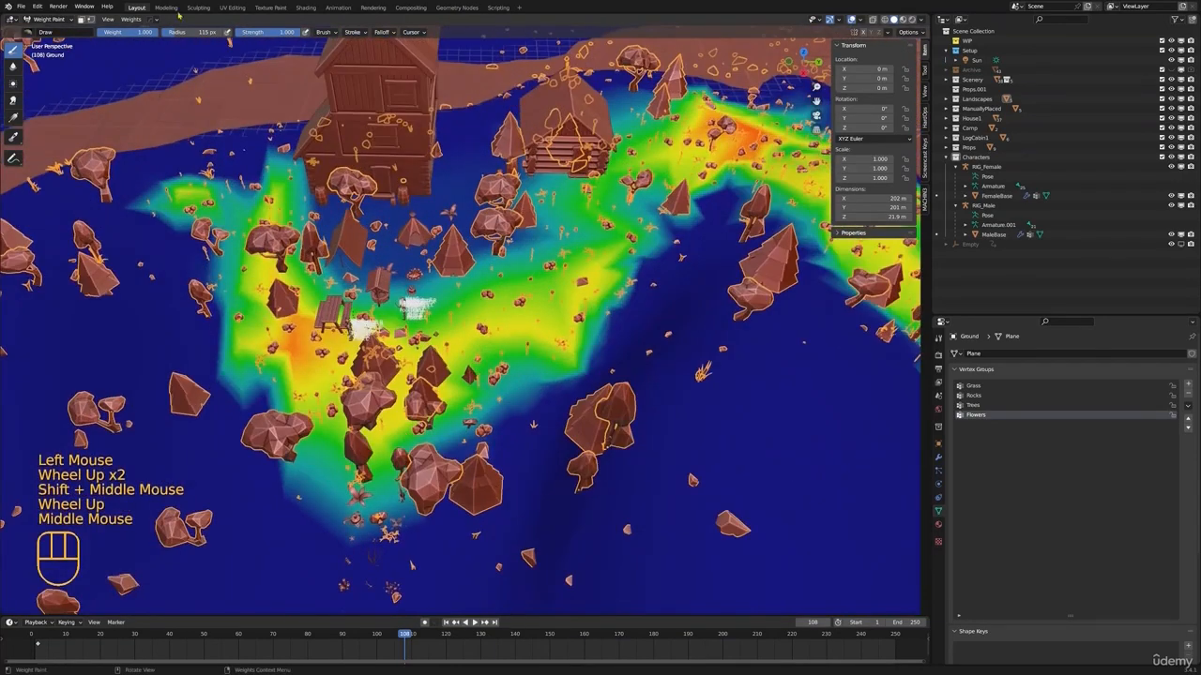
drag(139, 33, 104, 33)
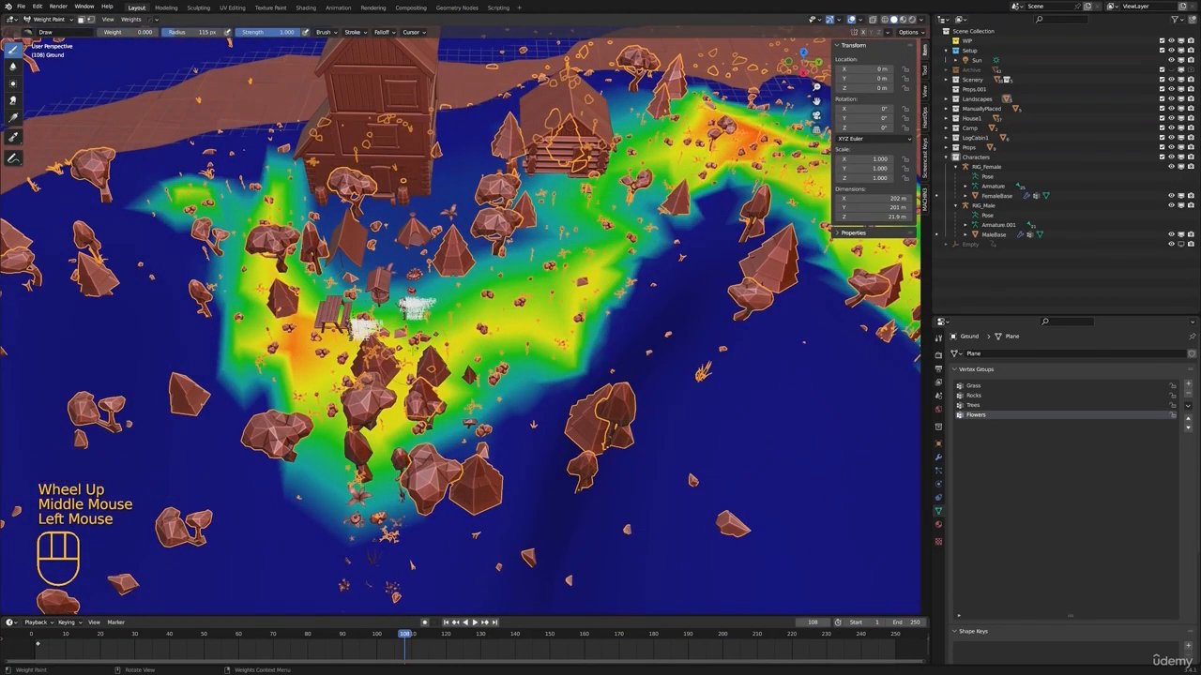
mouse_move(459, 404)
mouse_down()
mouse_move(460, 356)
mouse_move(496, 315)
mouse_move(427, 365)
mouse_move(314, 361)
mouse_up()
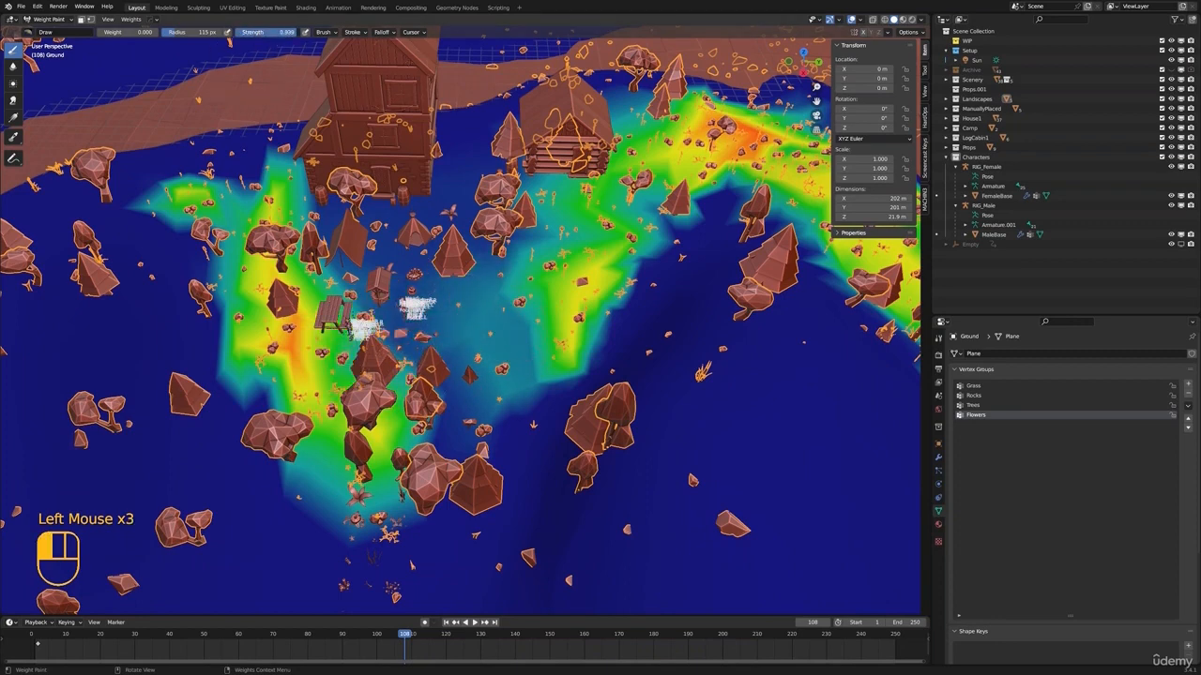
mouse_move(441, 477)
mouse_down()
mouse_move(361, 413)
mouse_move(390, 483)
mouse_up()
drag(389, 469, 375, 403)
mouse_move(370, 403)
mouse_down()
mouse_move(334, 364)
mouse_move(344, 296)
mouse_move(578, 330)
mouse_move(621, 312)
mouse_up()
mouse_move(415, 449)
mouse_down()
mouse_move(300, 436)
mouse_move(249, 385)
mouse_up()
mouse_move(347, 280)
mouse_down()
mouse_move(281, 393)
mouse_move(572, 333)
mouse_up()
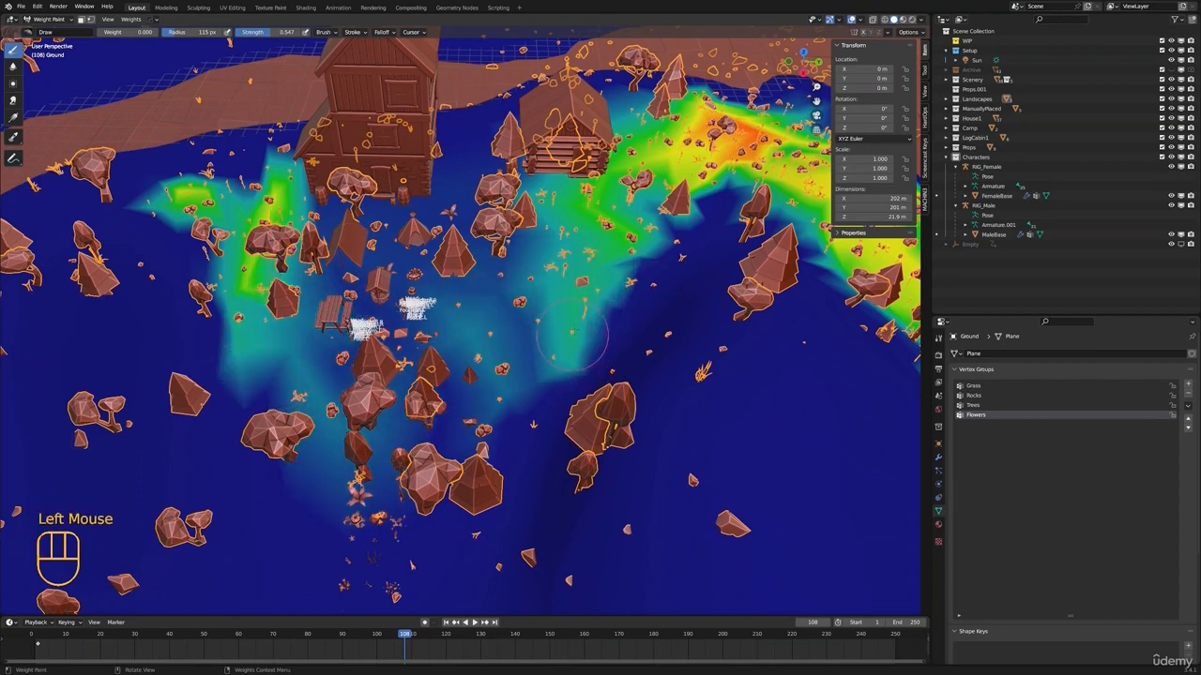
Paint down the Trees and Rocks vertex groups around the camp with zero weight and check the Grass group
click(974, 406)
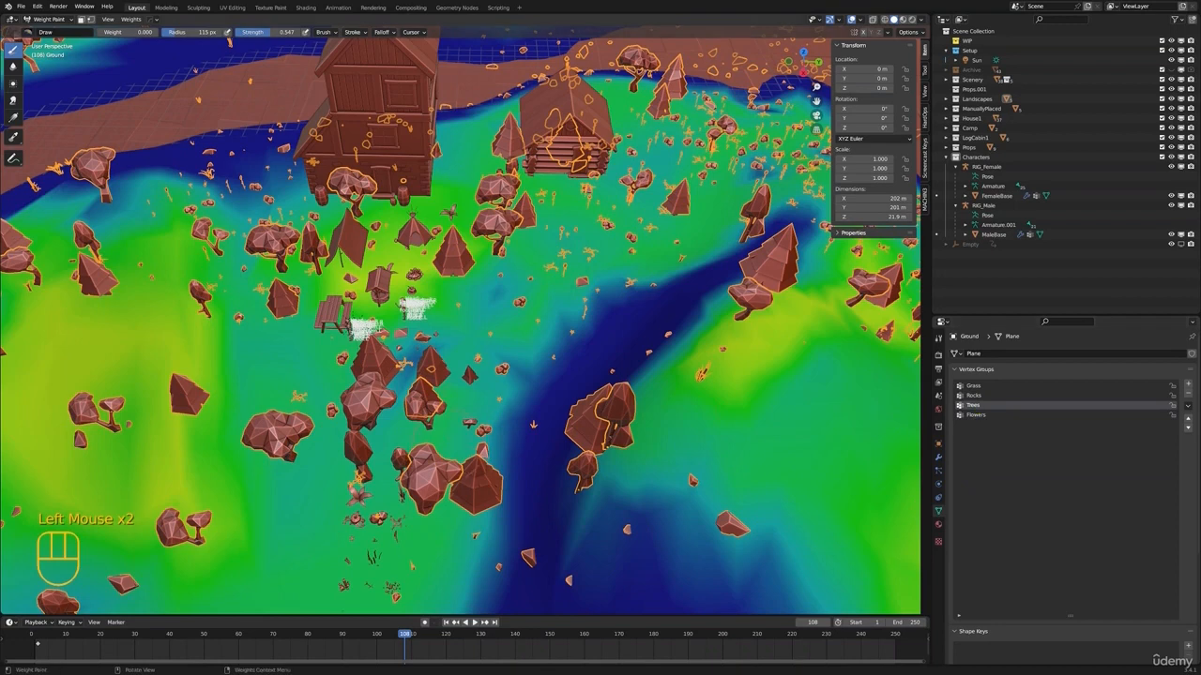
mouse_move(417, 408)
mouse_down()
mouse_move(430, 389)
mouse_move(390, 361)
mouse_move(433, 371)
mouse_move(399, 371)
mouse_move(455, 349)
mouse_move(398, 323)
mouse_move(352, 230)
mouse_move(459, 186)
mouse_move(347, 281)
mouse_move(469, 249)
mouse_move(619, 279)
mouse_move(565, 186)
mouse_move(619, 208)
mouse_move(586, 221)
mouse_move(609, 169)
mouse_move(446, 226)
mouse_move(296, 342)
mouse_move(460, 446)
mouse_move(511, 343)
mouse_up()
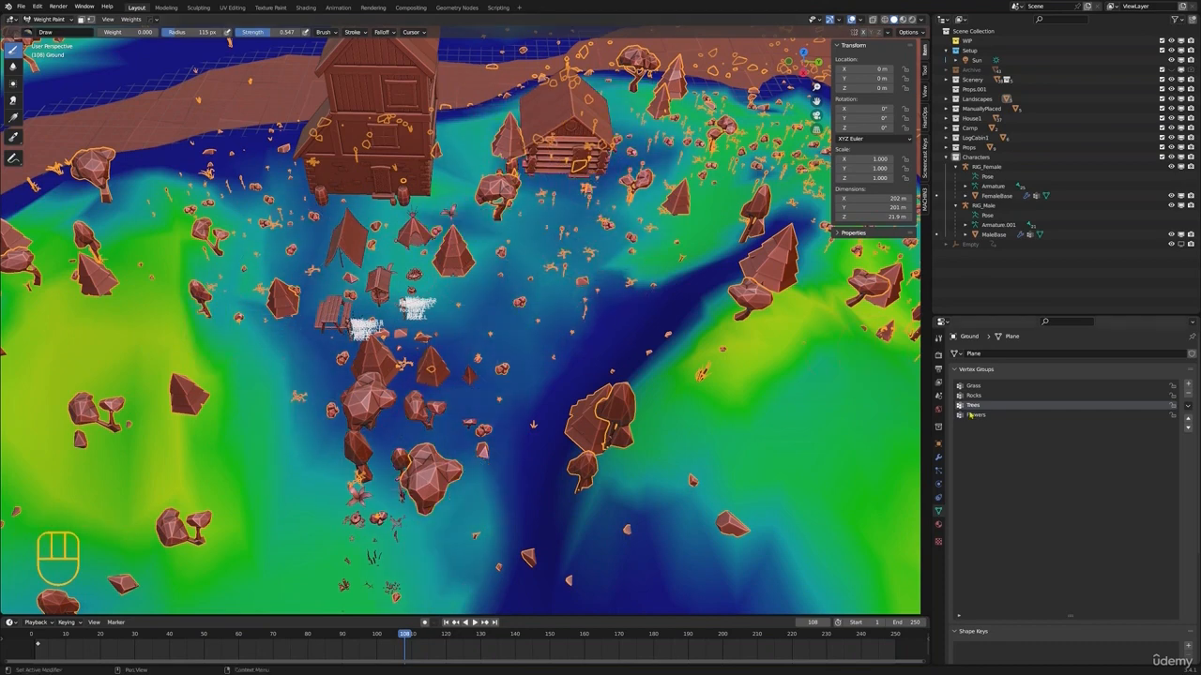
click(973, 394)
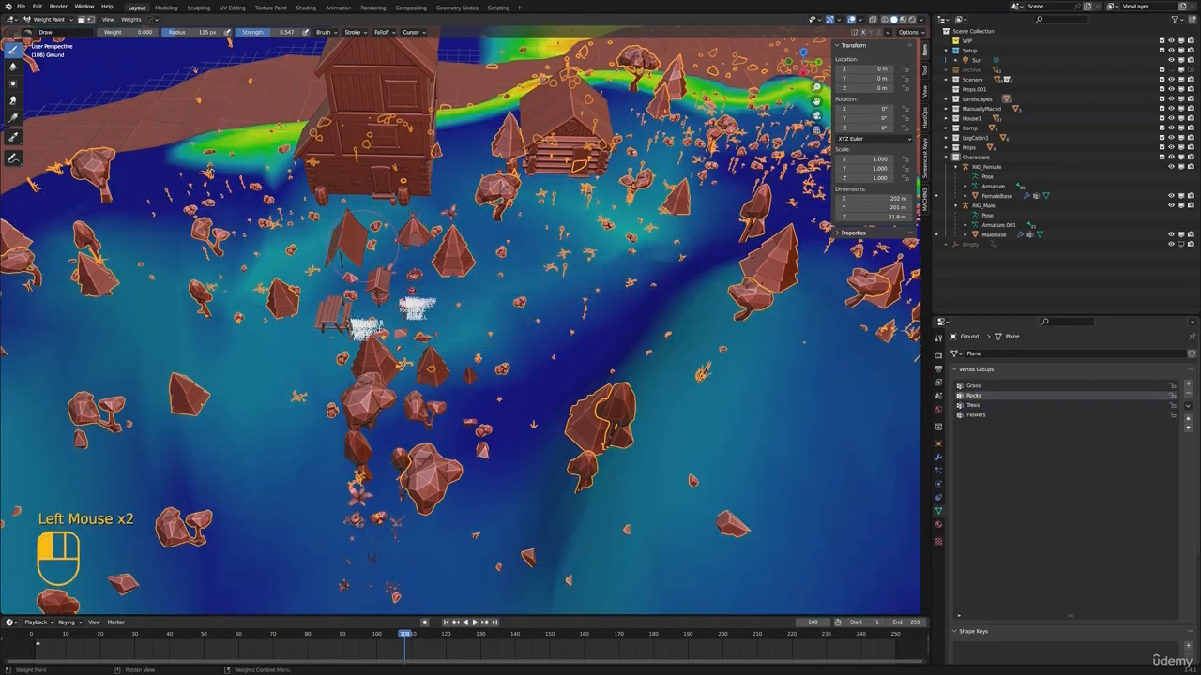
mouse_move(363, 246)
mouse_down()
mouse_move(286, 321)
mouse_move(453, 343)
mouse_move(467, 459)
mouse_up()
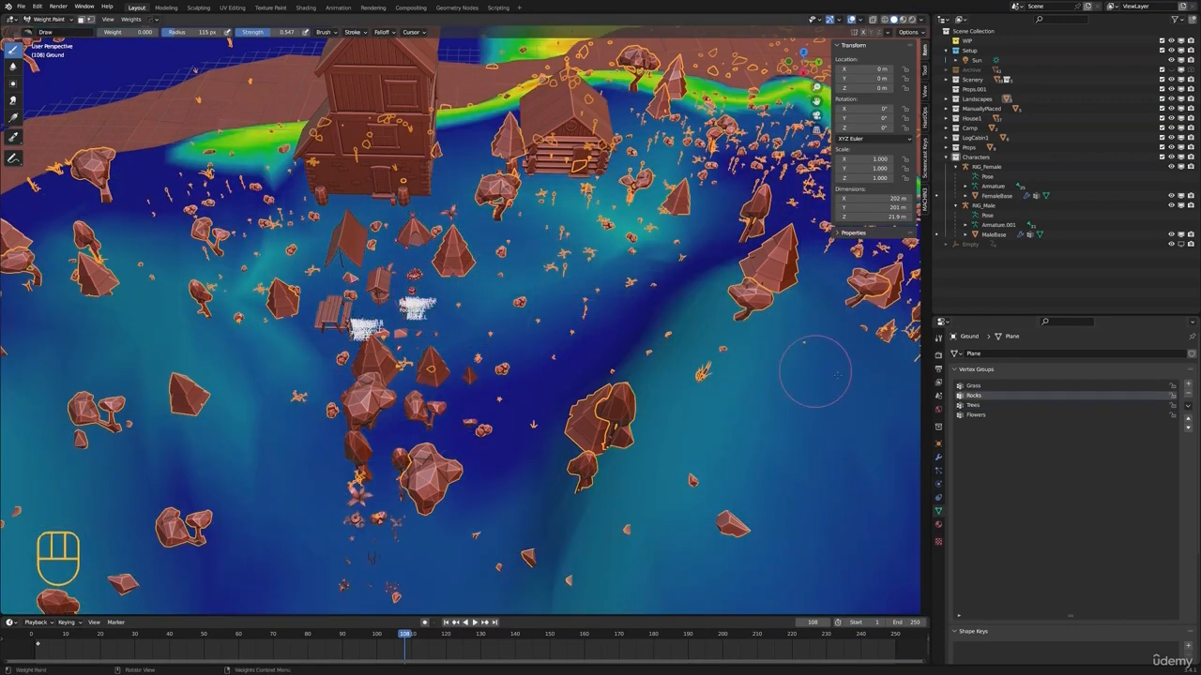
click(981, 385)
scroll(453, 488, down, 3)
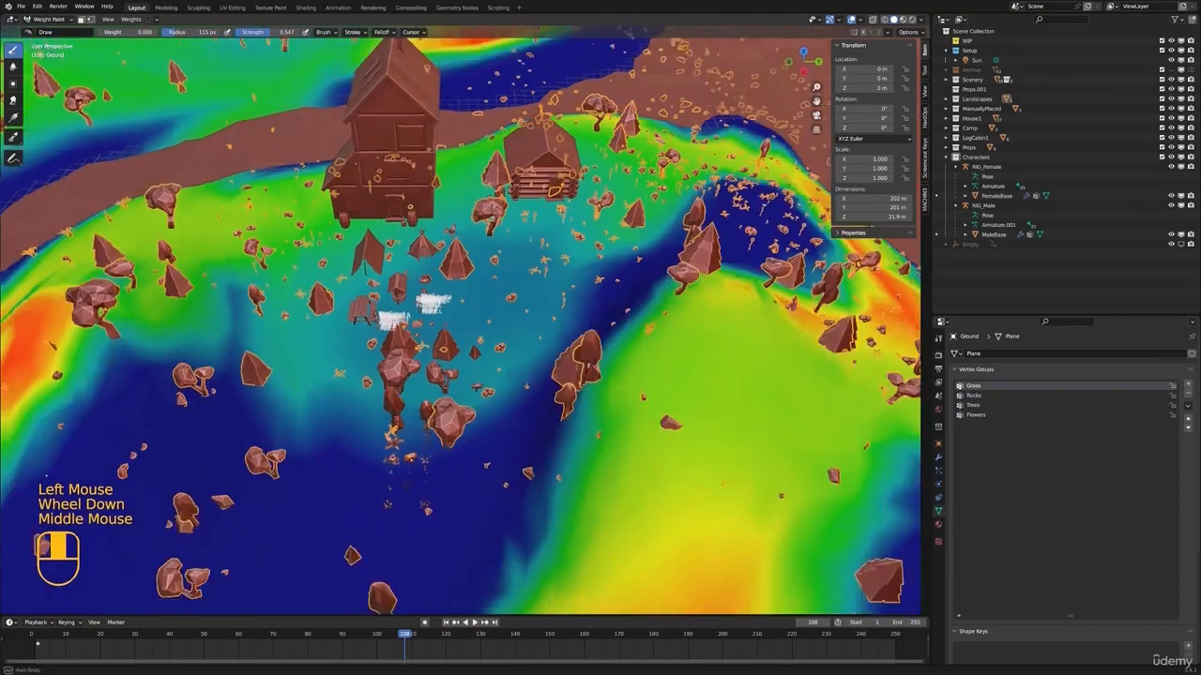
middle_drag(453, 488, 488, 394)
Set the brush strength to 1 and paint out the Trees vertex group on the ground around the picnic table and well
click(973, 405)
drag(280, 34, 352, 35)
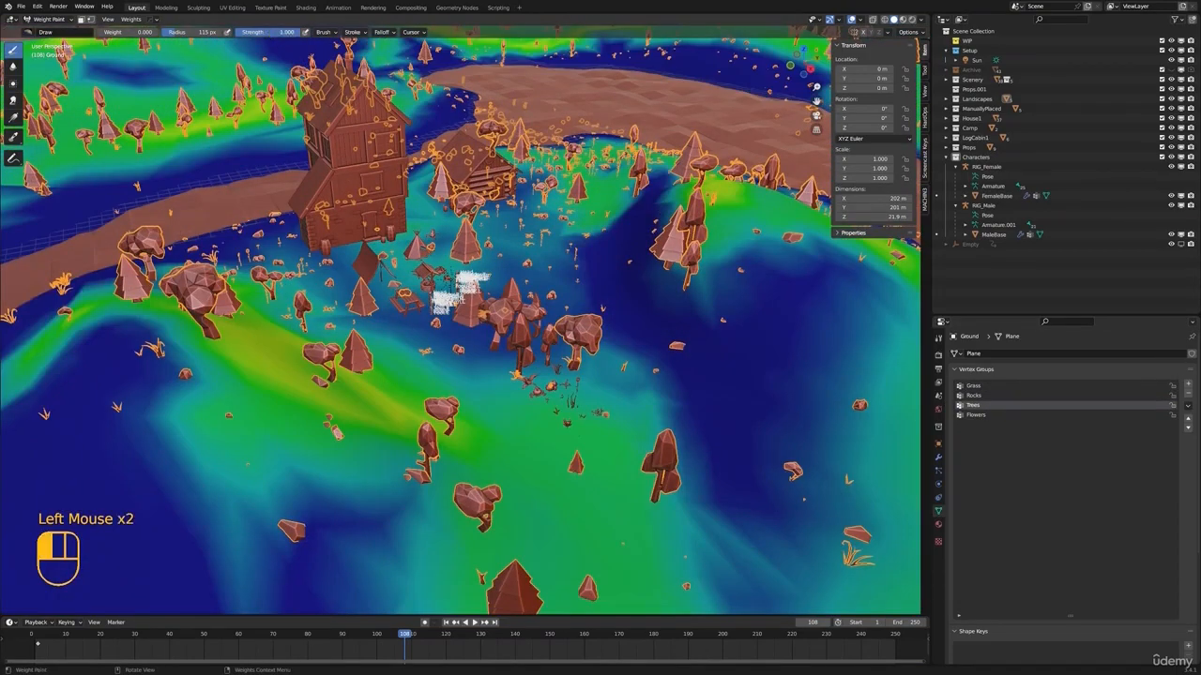
middle_drag(539, 323, 542, 352)
drag(563, 376, 617, 378)
drag(460, 377, 563, 408)
drag(516, 305, 438, 302)
middle_drag(438, 302, 469, 281)
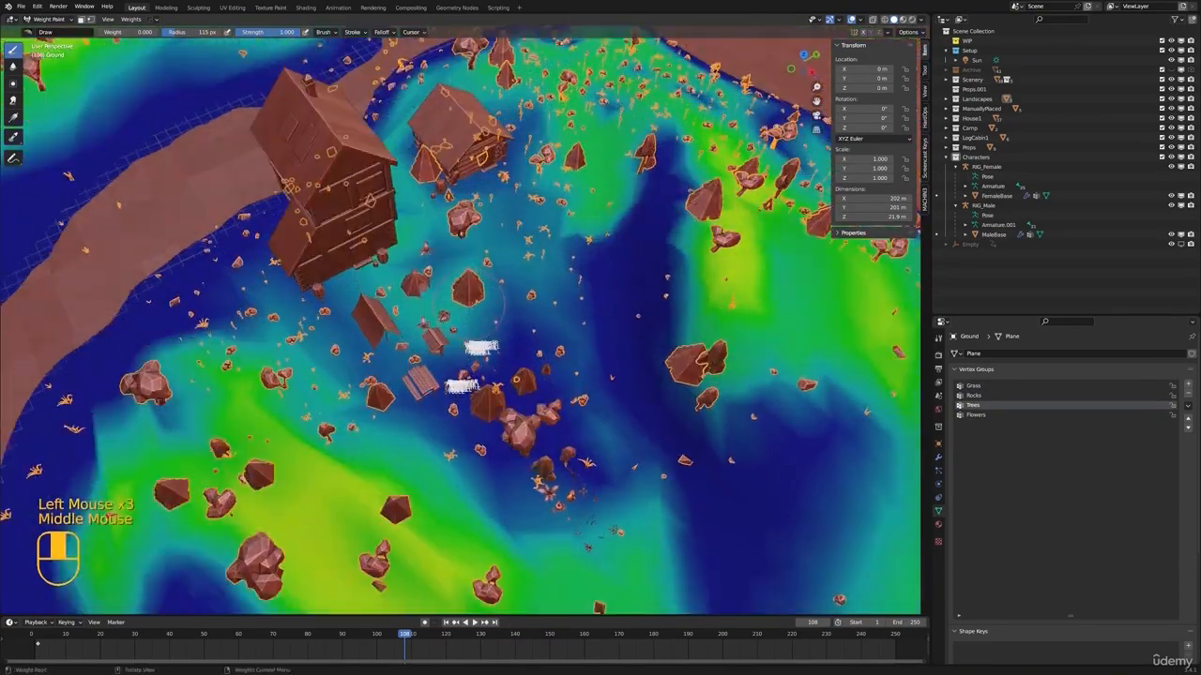
mouse_move(469, 282)
mouse_down()
mouse_move(477, 215)
mouse_move(441, 215)
mouse_move(488, 244)
mouse_up()
mouse_move(671, 405)
mouse_down()
mouse_move(600, 335)
mouse_move(566, 200)
mouse_move(483, 422)
mouse_move(568, 455)
mouse_move(599, 490)
mouse_move(563, 499)
mouse_move(544, 483)
mouse_up()
mouse_move(446, 445)
mouse_down()
mouse_move(432, 434)
mouse_move(428, 392)
mouse_up()
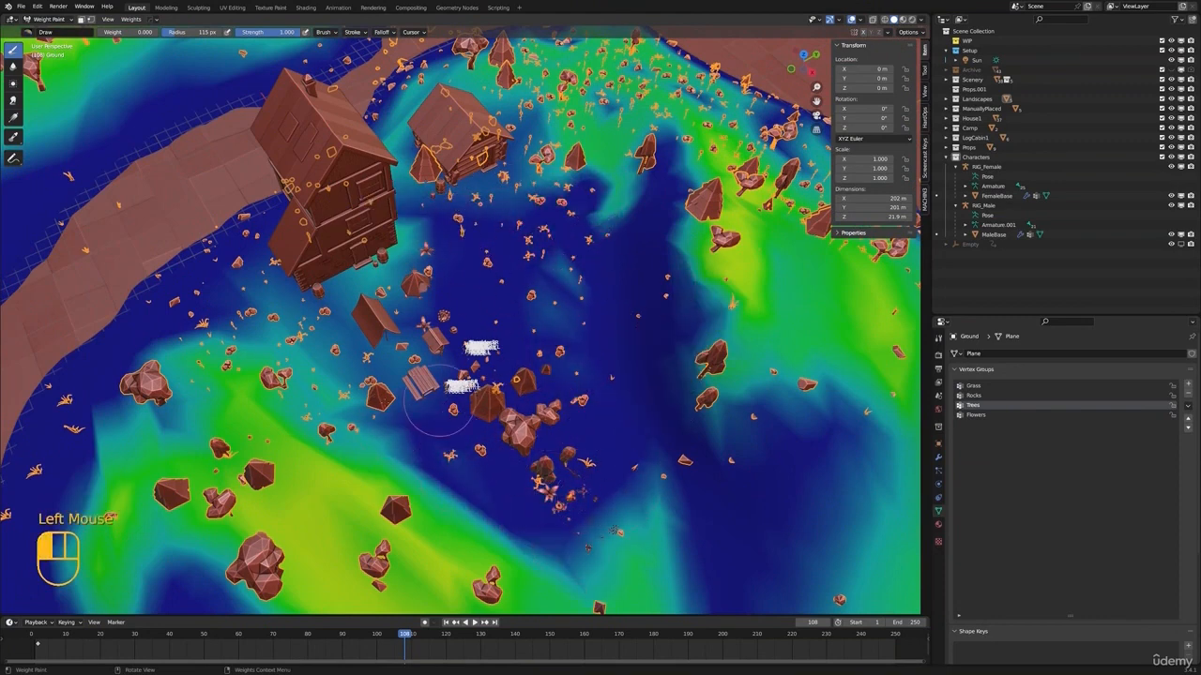
mouse_move(428, 392)
middle_down()
mouse_move(467, 298)
mouse_move(529, 357)
middle_up()
Return Ground to Object Mode, deselect everything and select the pine tree beside the characters
key(ctrl+Tab)
click(419, 311)
scroll(431, 314, up, 2)
key(alt+a)
shift+middle_drag(610, 343, 537, 340)
scroll(464, 337, up, 3)
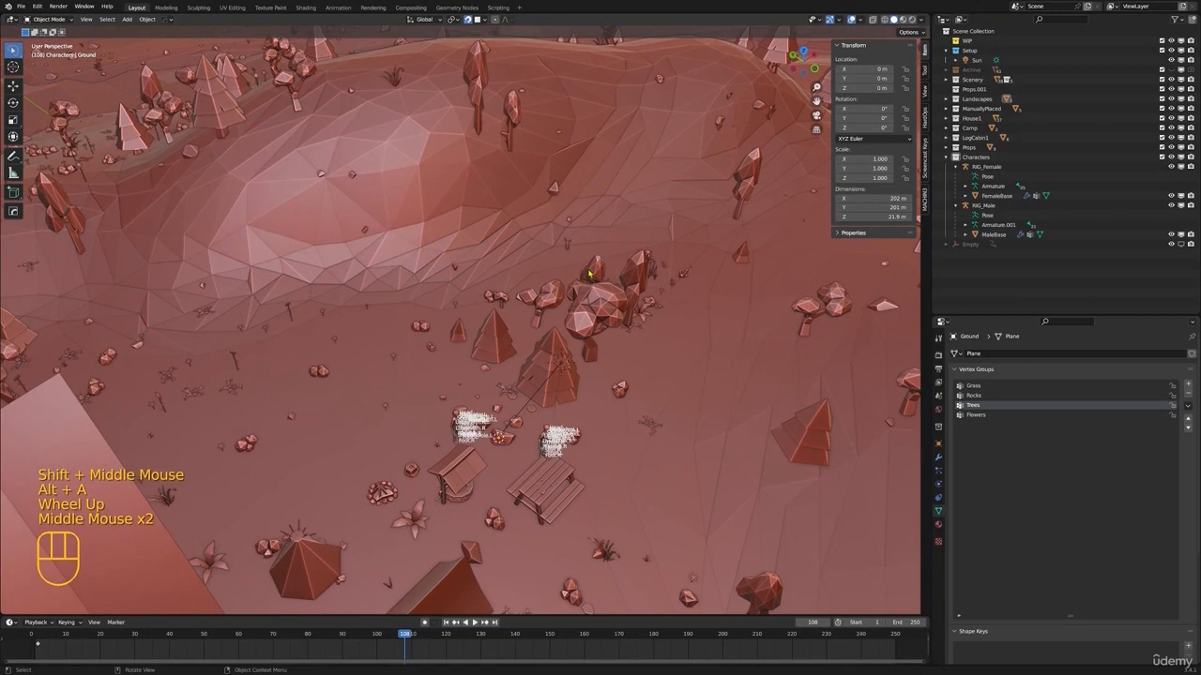
click(558, 349)
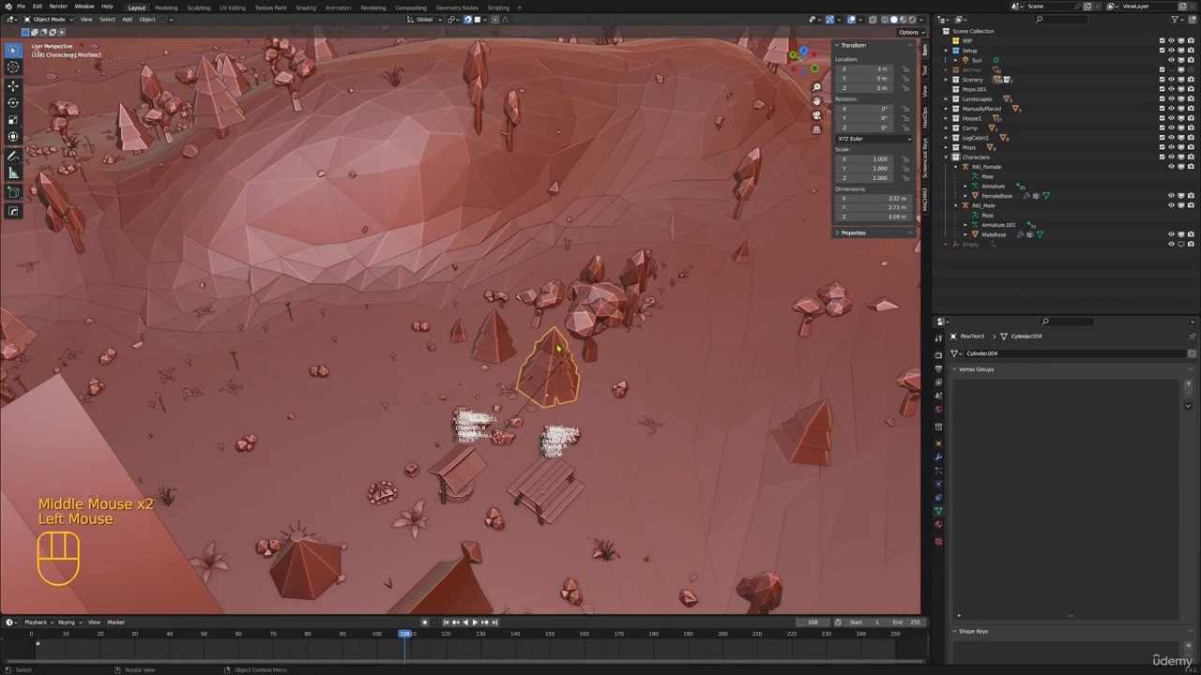
Disable viewport display of the Rocks, Trees, Foliage and SeaLife collections inside the Scenery collection
click(946, 81)
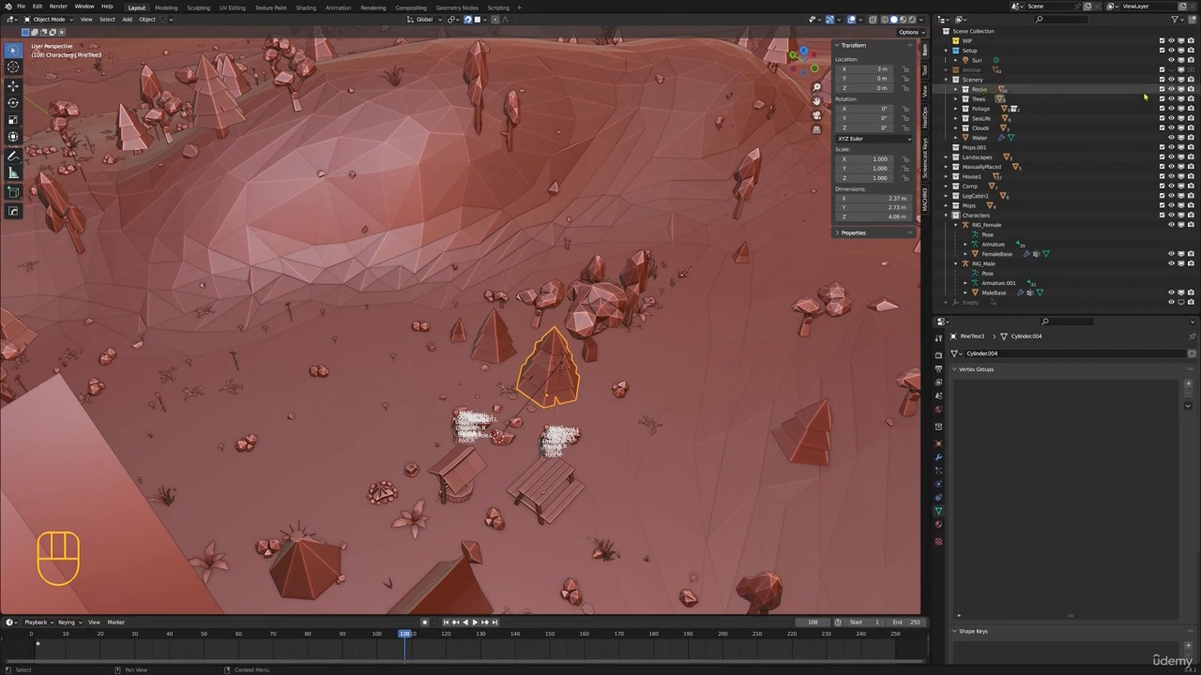
click(1181, 89)
click(1181, 98)
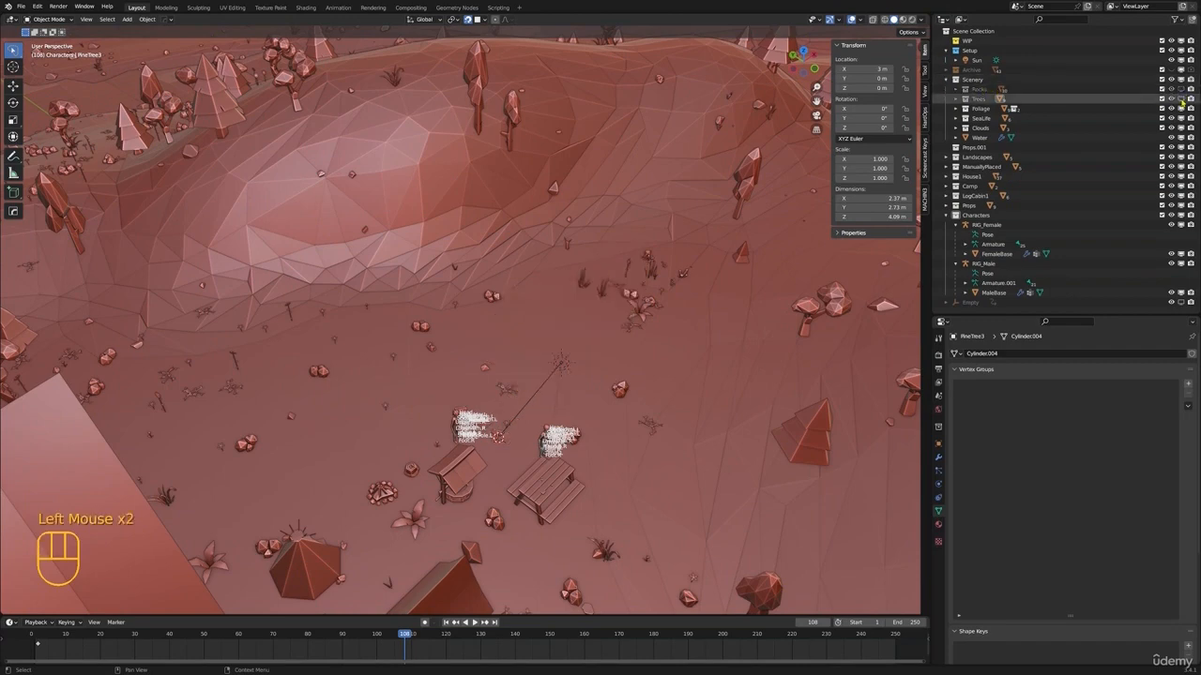
click(1180, 108)
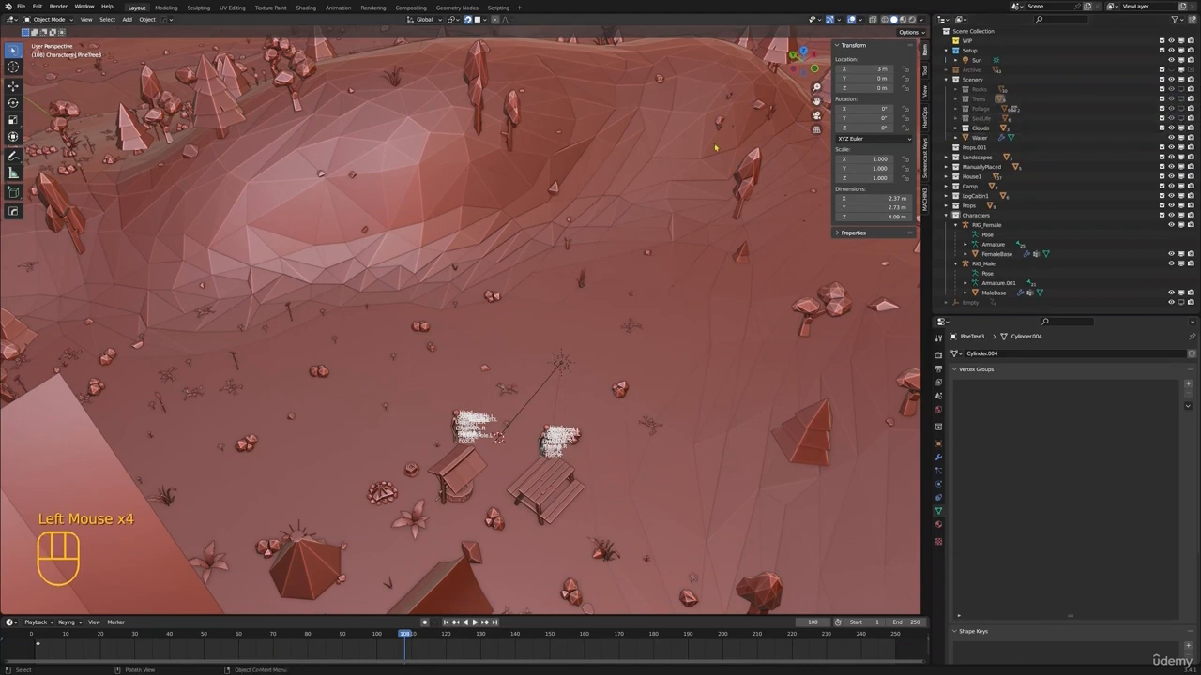
Preview the camp in Rendered shading and switch the viewport to Material Preview shading
scroll(541, 196, down, 5)
scroll(540, 196, down, 2)
middle_drag(540, 196, 504, 232)
scroll(747, 152, up, 2)
scroll(563, 234, up, 3)
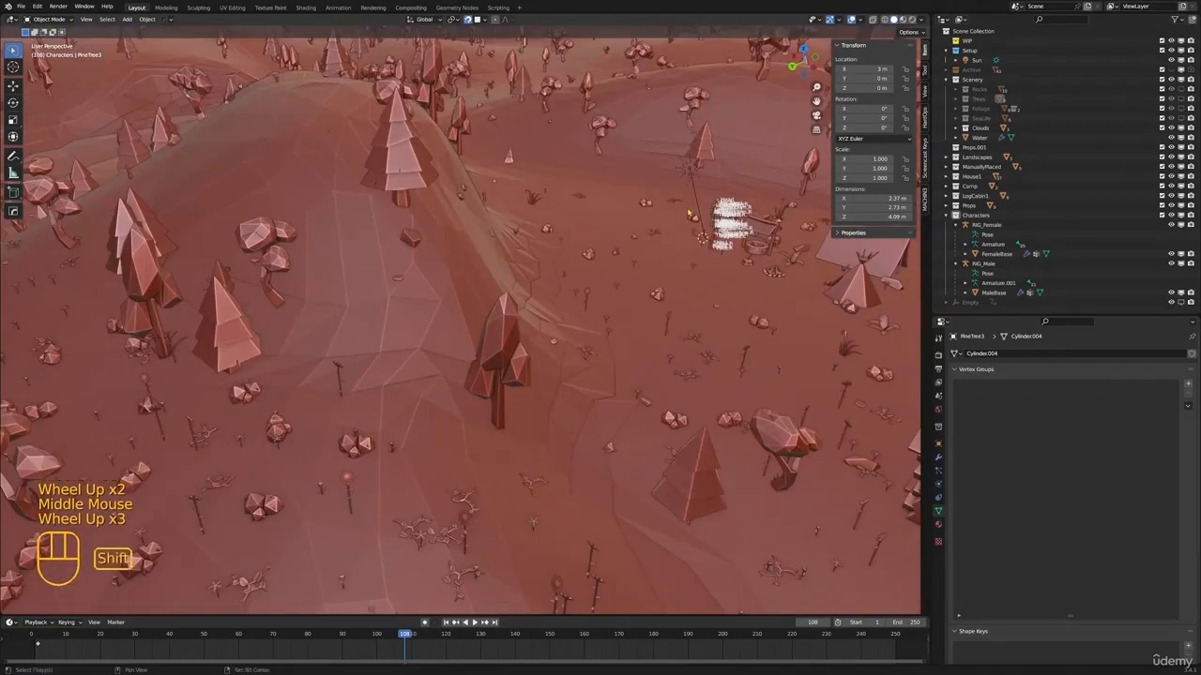
mouse_move(690, 214)
shift+middle_down()
mouse_move(511, 267)
mouse_move(549, 215)
mouse_move(497, 267)
mouse_move(484, 309)
shift+middle_up()
scroll(497, 267, up, 1)
key(z)
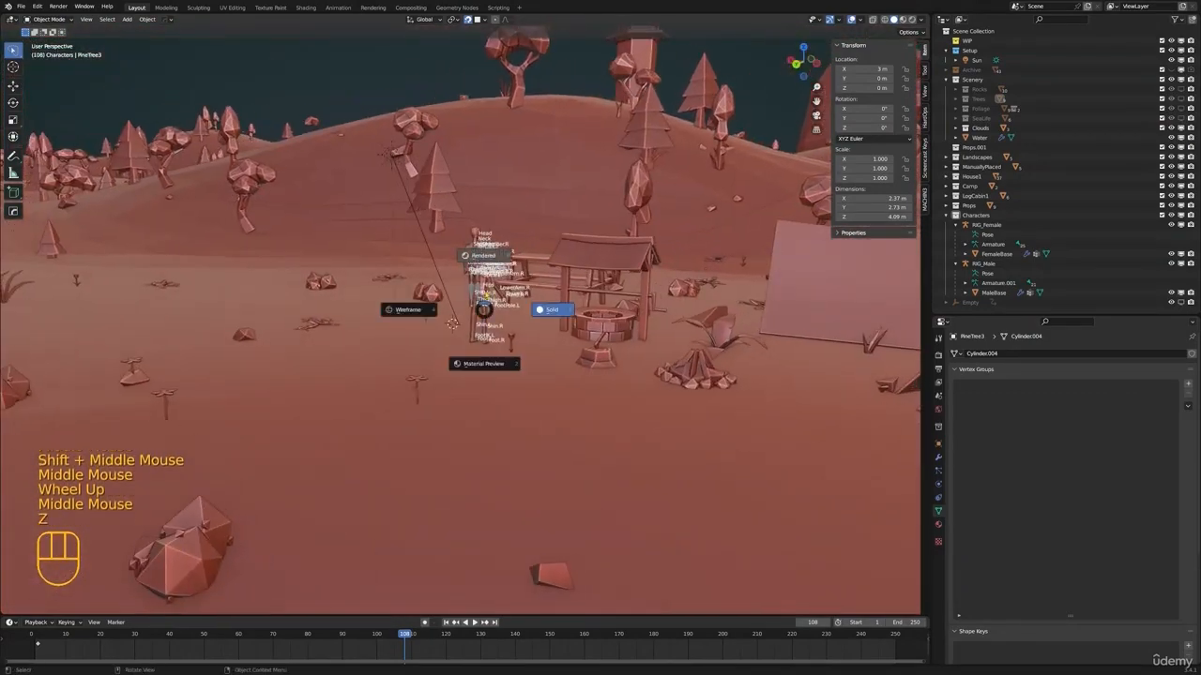
click(484, 256)
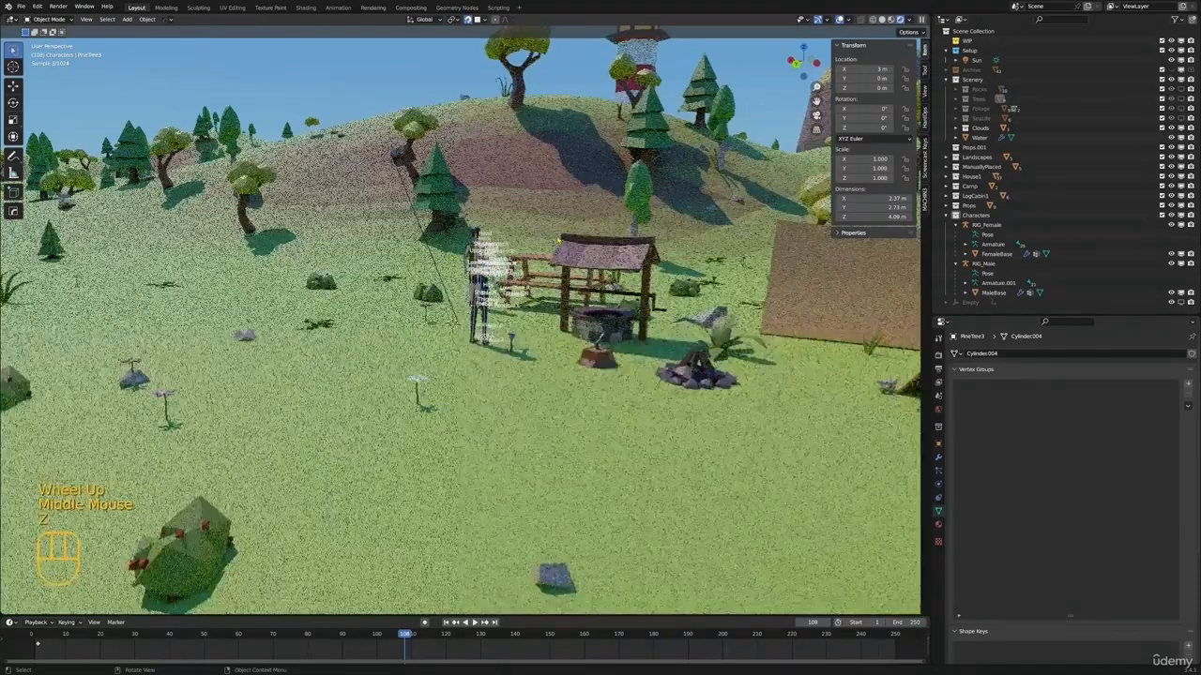
key(z)
scroll(493, 253, down, 3)
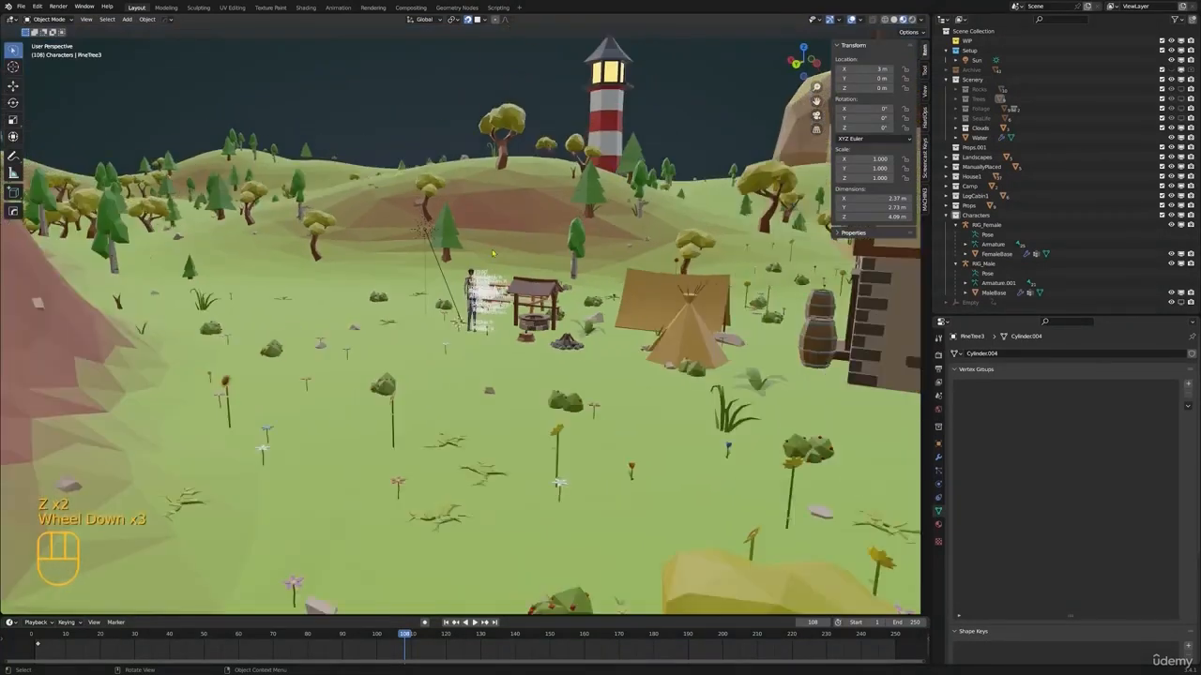
Select the Ground, re-enable viewport display of the Trees collection and expand it to list its tree objects
middle_drag(493, 253, 525, 272)
click(506, 272)
scroll(509, 277, up, 3)
scroll(411, 255, down, 1)
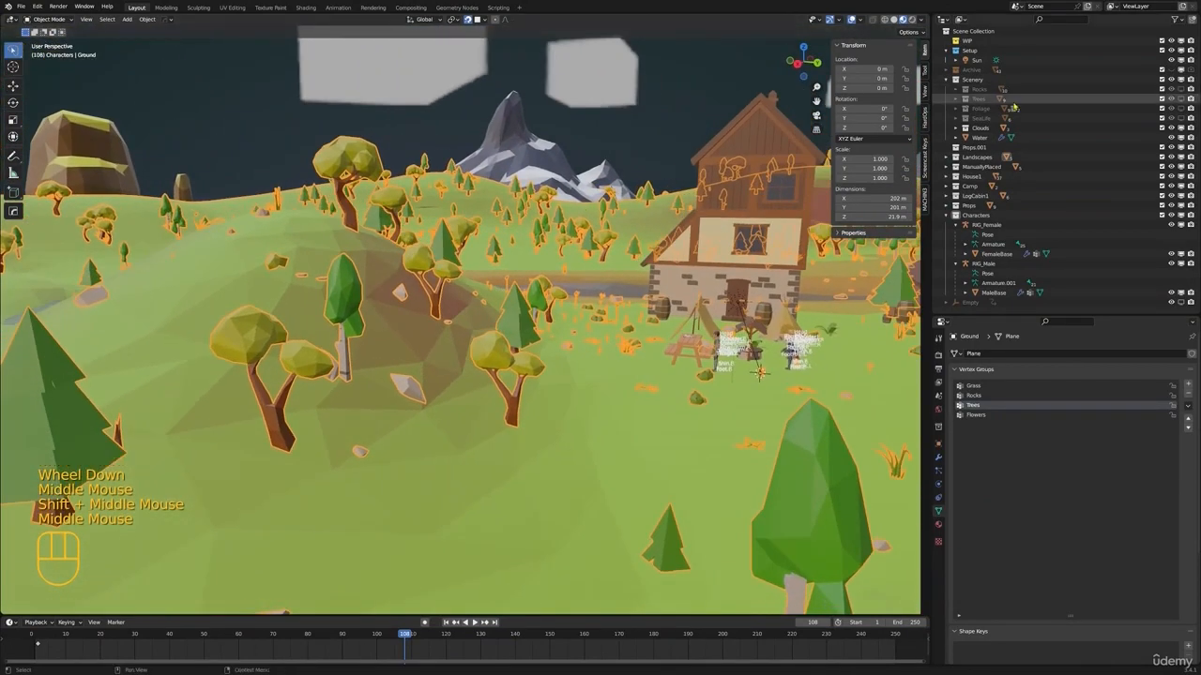
click(1180, 100)
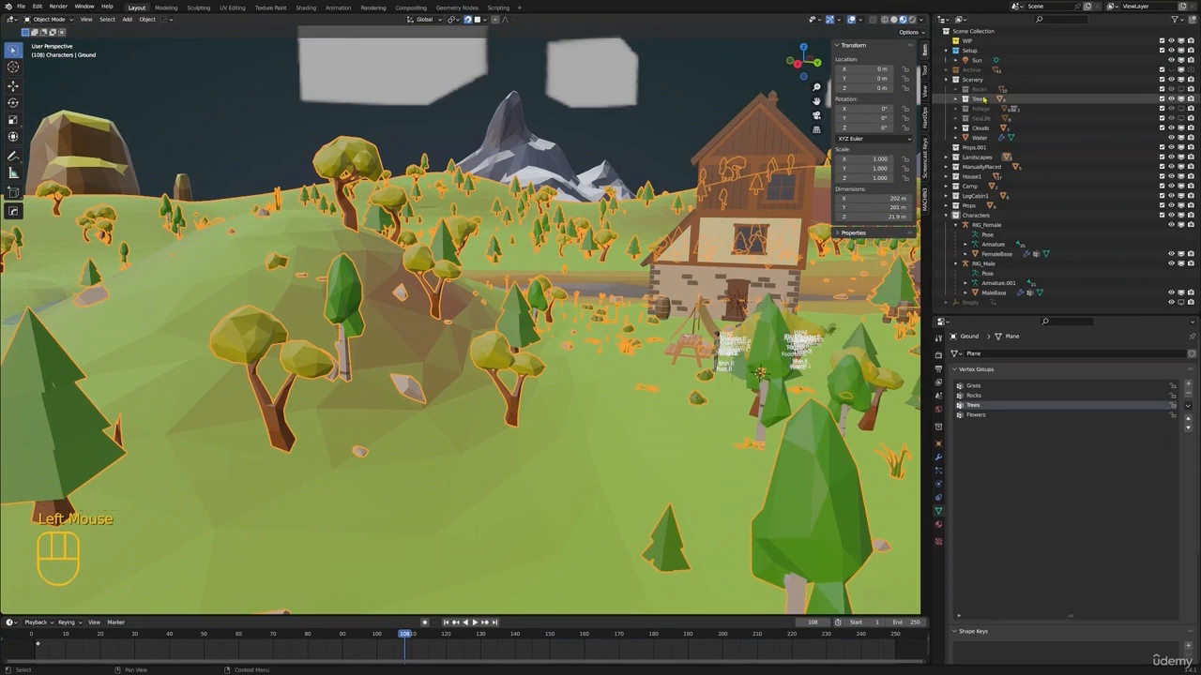
click(1020, 99)
click(955, 100)
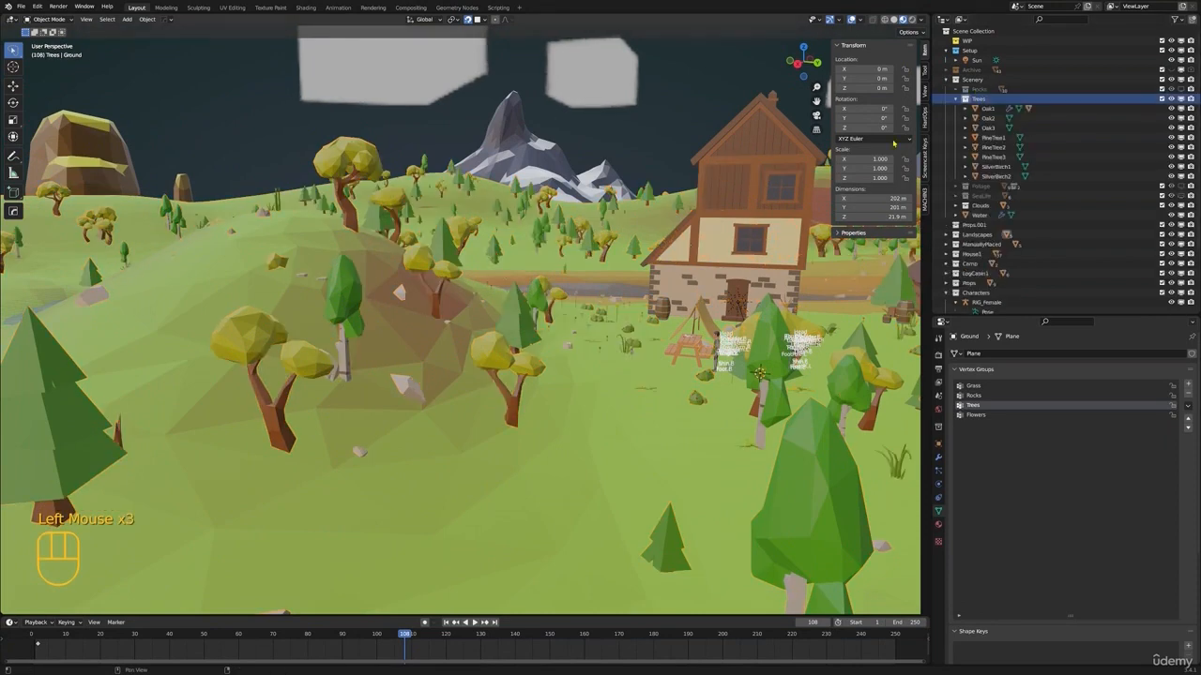
Locate the small Oak1 tree, select its OakLeaves1 foliage and apply its Decimate modifier
shift+middle_drag(865, 201, 775, 212)
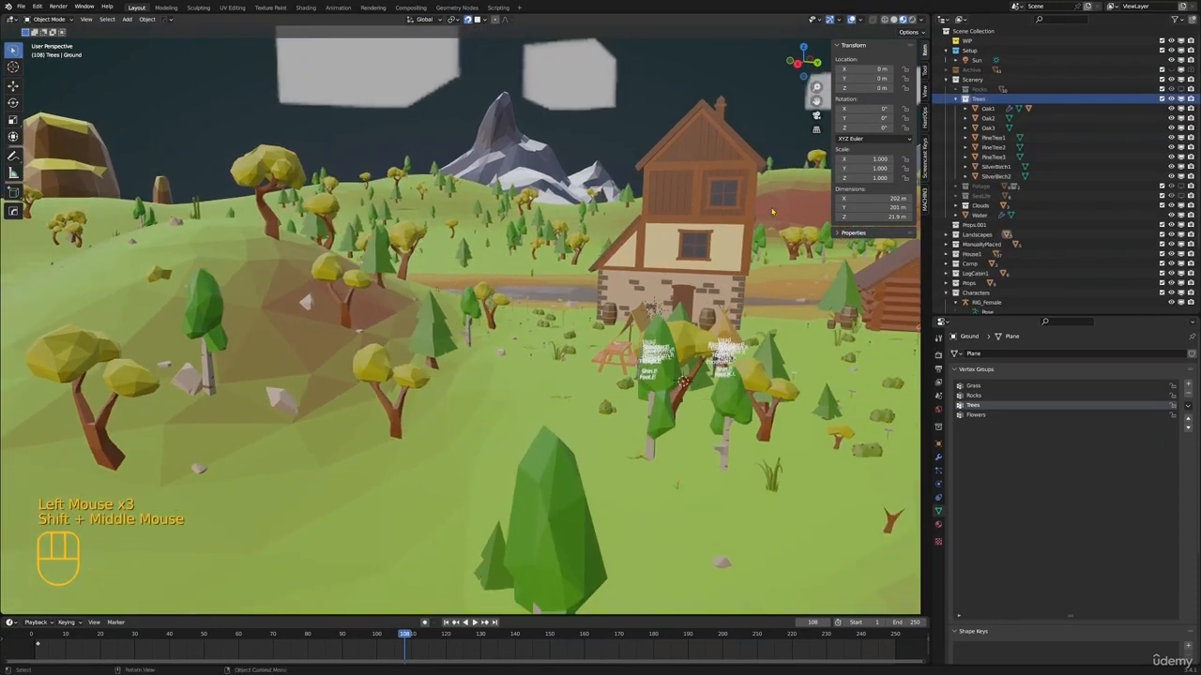
click(991, 109)
shift+middle_drag(676, 323, 544, 334)
middle_drag(525, 334, 576, 340)
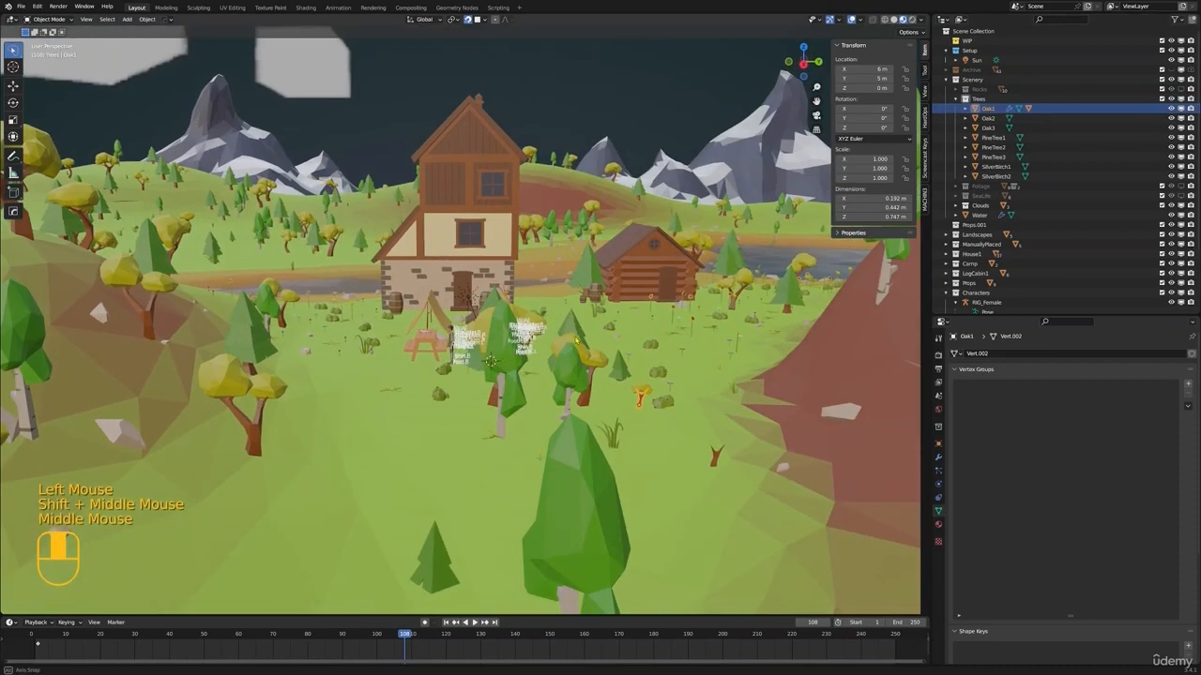
shift+middle_drag(830, 204, 848, 188)
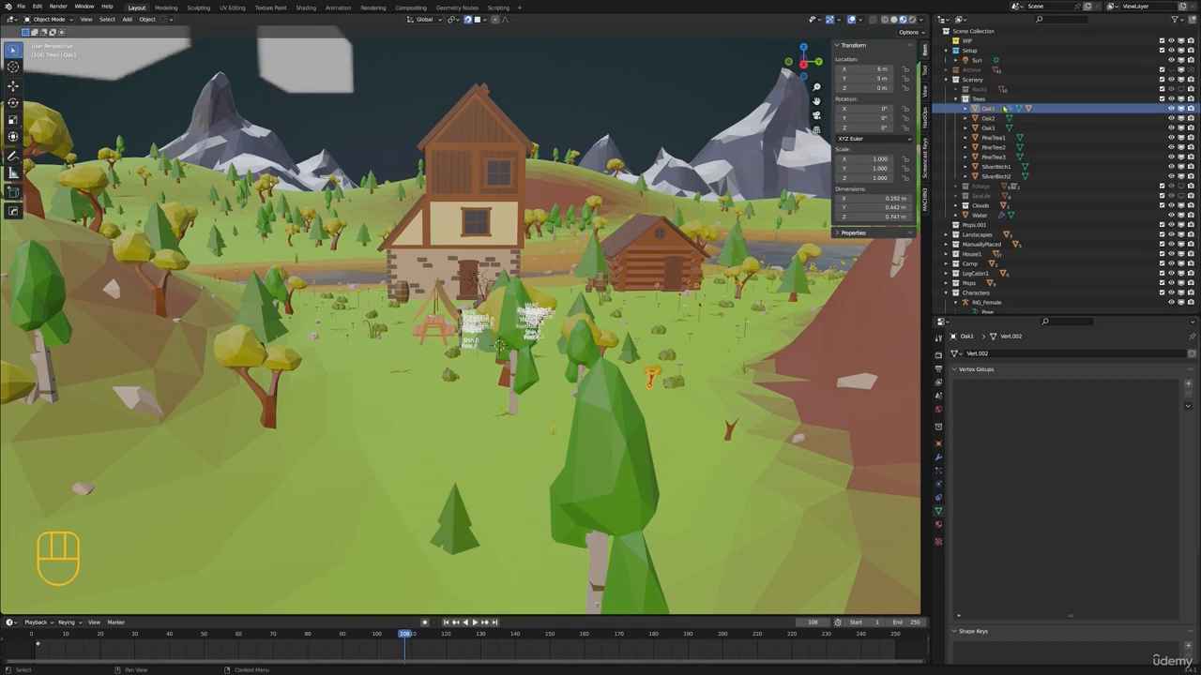
click(651, 373)
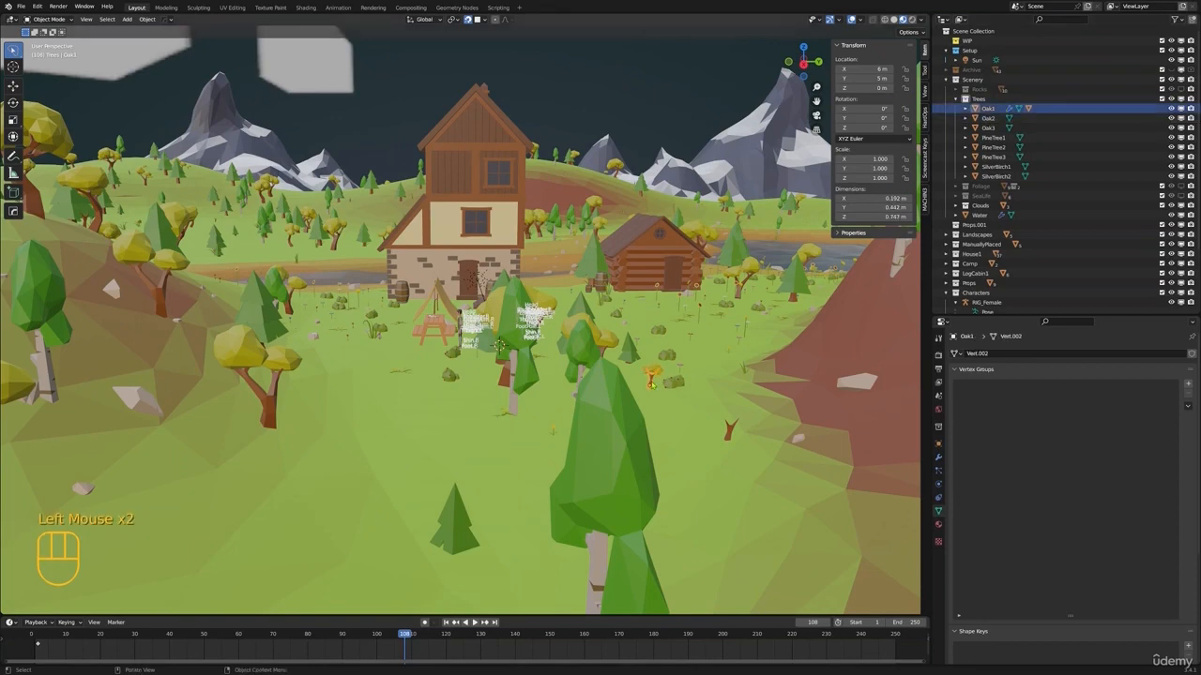
click(662, 375)
shift+click(654, 381)
click(654, 379)
click(938, 458)
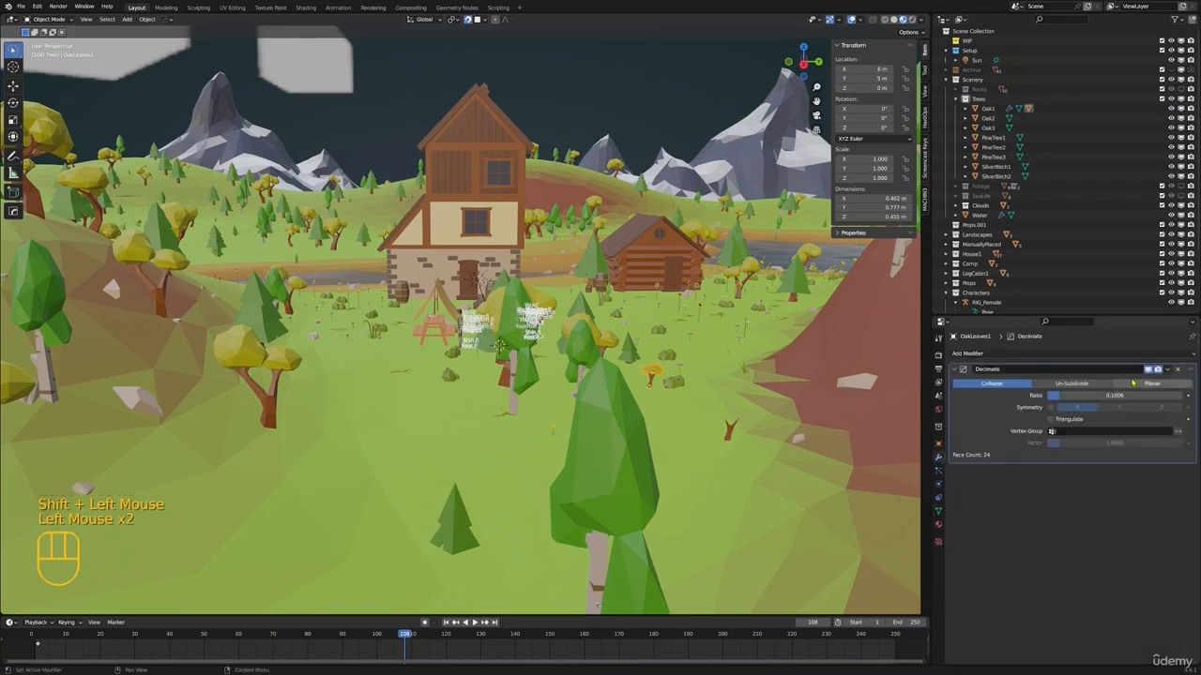
click(1178, 370)
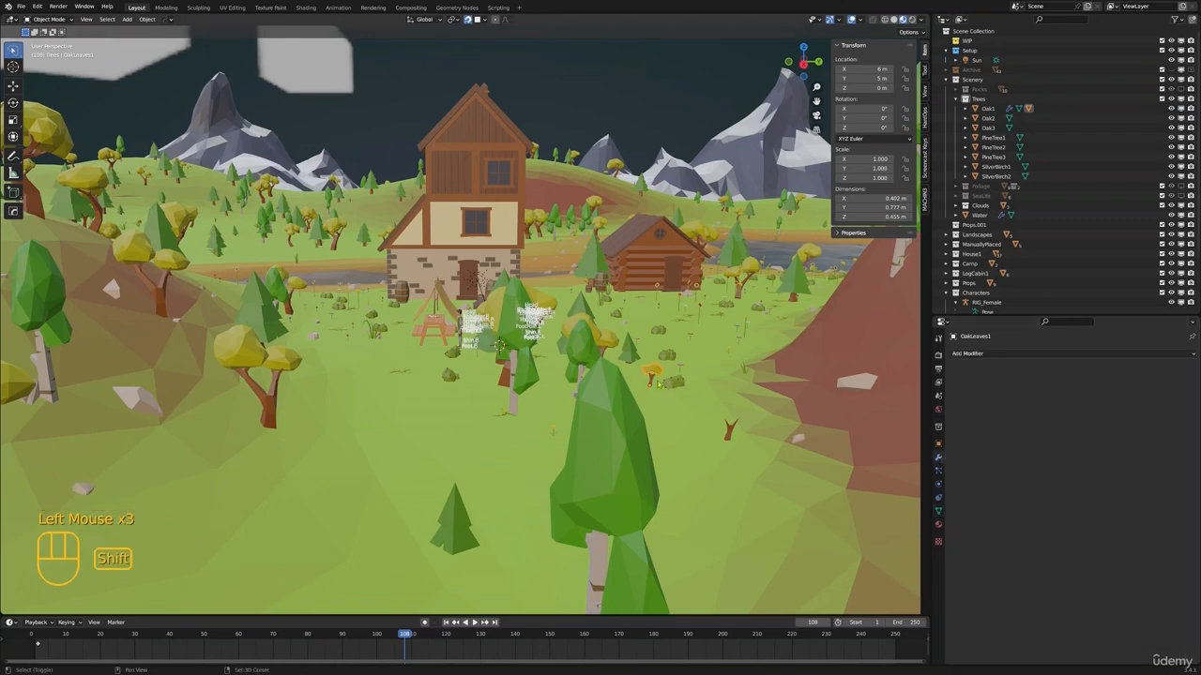
Try to join OakLeaves1 into the Oak1 trunk while its Skin modifier is still present, and undo the join
shift+click(654, 381)
key(ctrl+j)
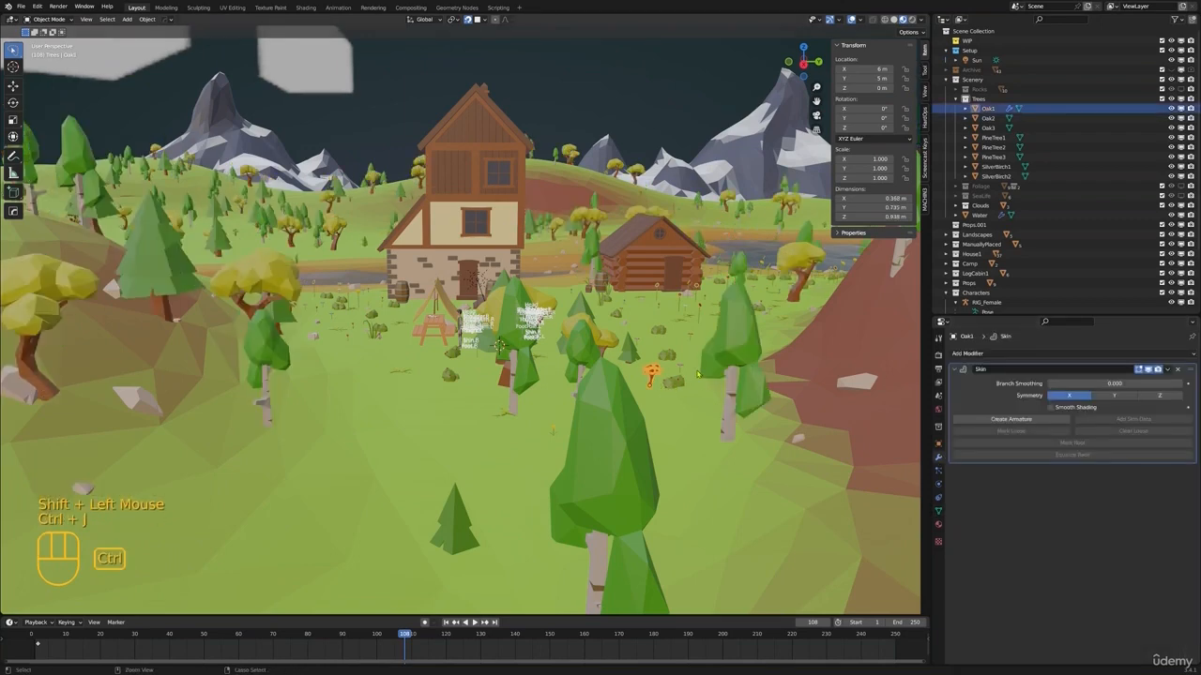
key(ctrl+z)
Apply the Skin modifier on the Oak1 trunk and join OakLeaves1 into Oak1
shift+middle_drag(730, 355, 621, 338)
click(609, 364)
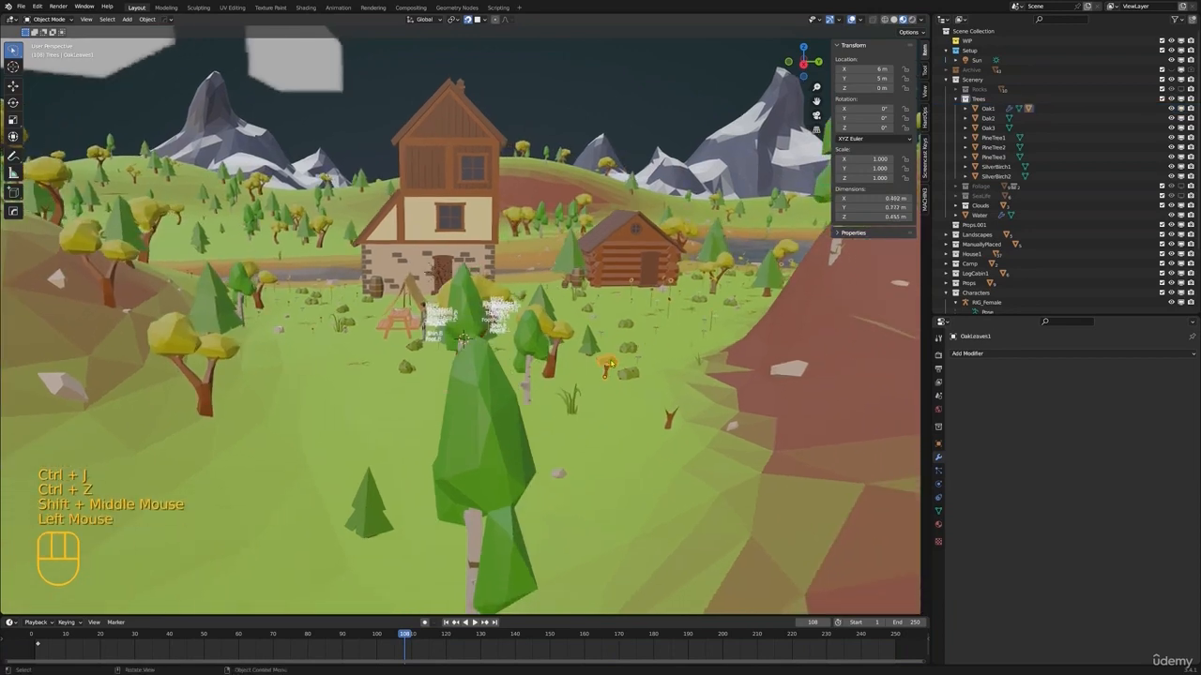
click(607, 370)
click(605, 370)
click(605, 371)
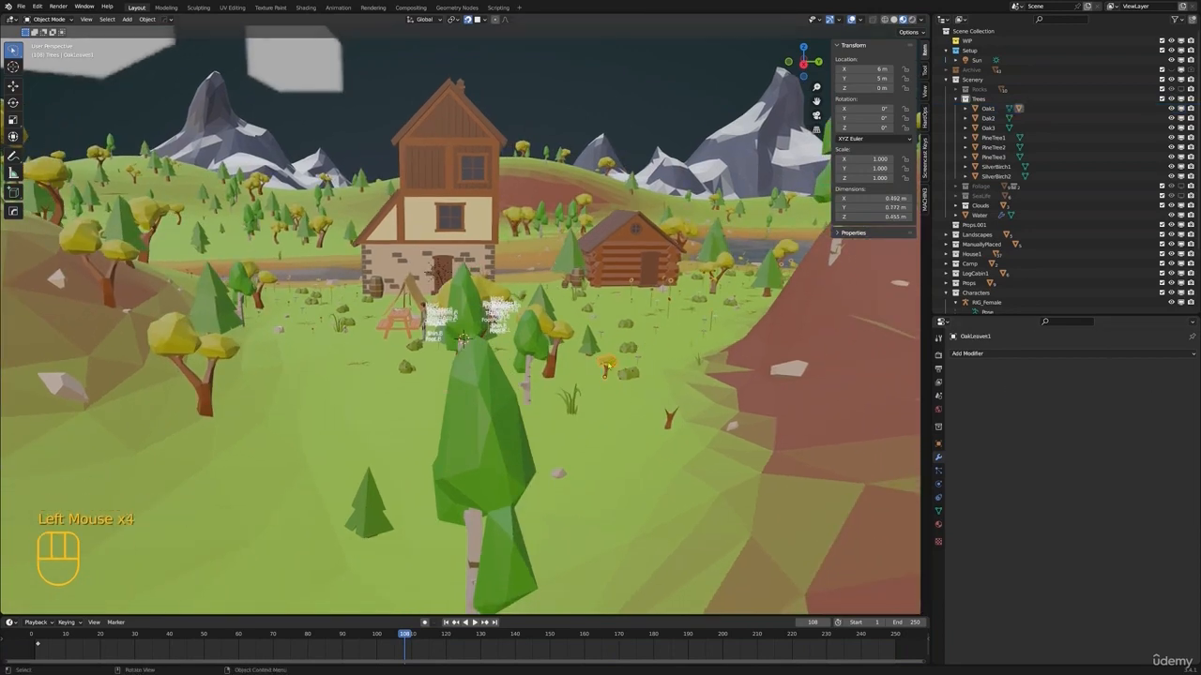
shift+click(605, 371)
key(ctrl+j)
key(alt+a)
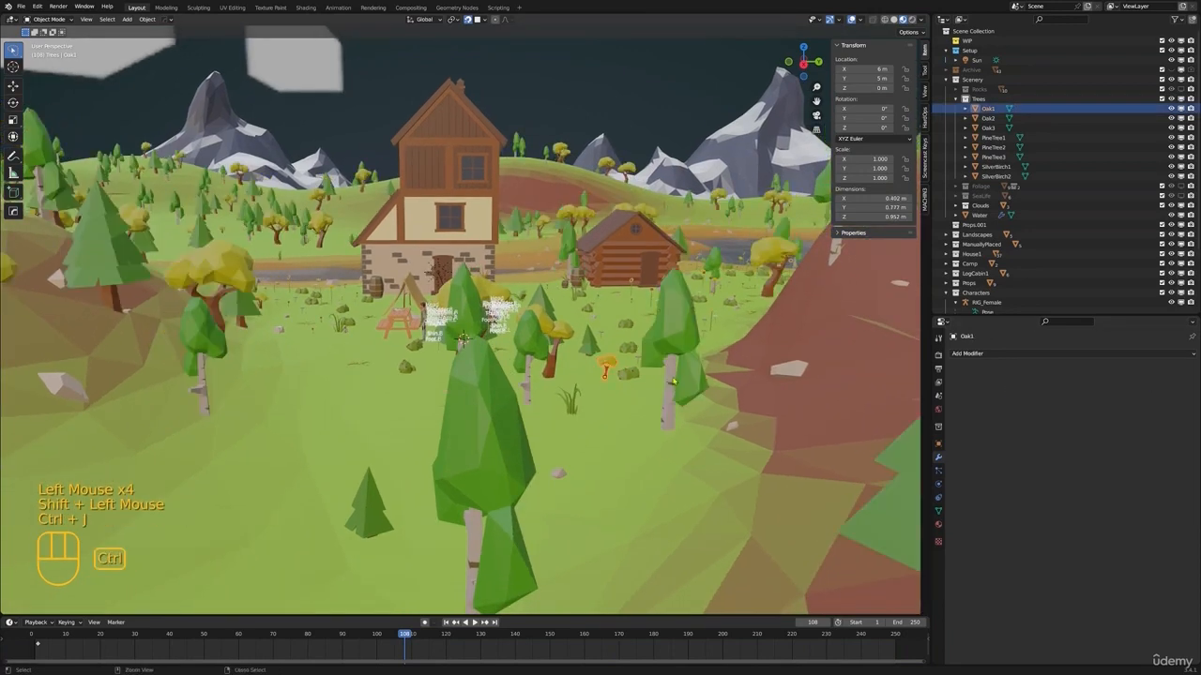
Select the Ground and disable viewport display of the Trees collection
scroll(673, 380, down, 2)
middle_drag(673, 380, 592, 337)
click(619, 375)
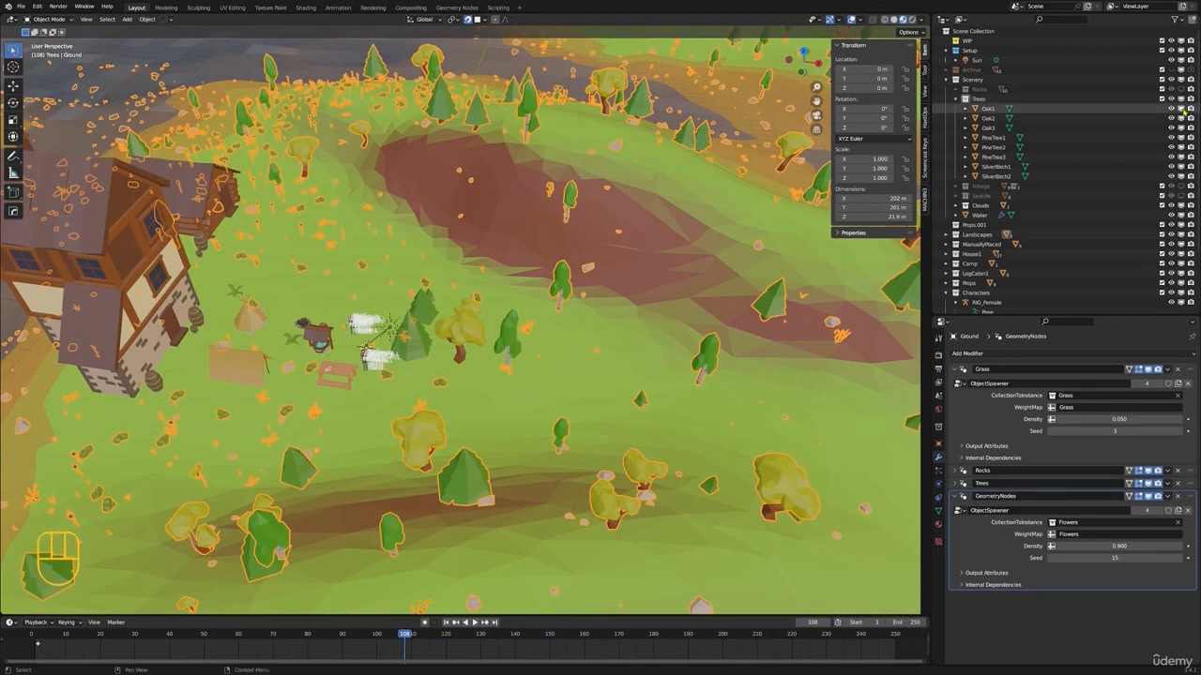
click(1179, 99)
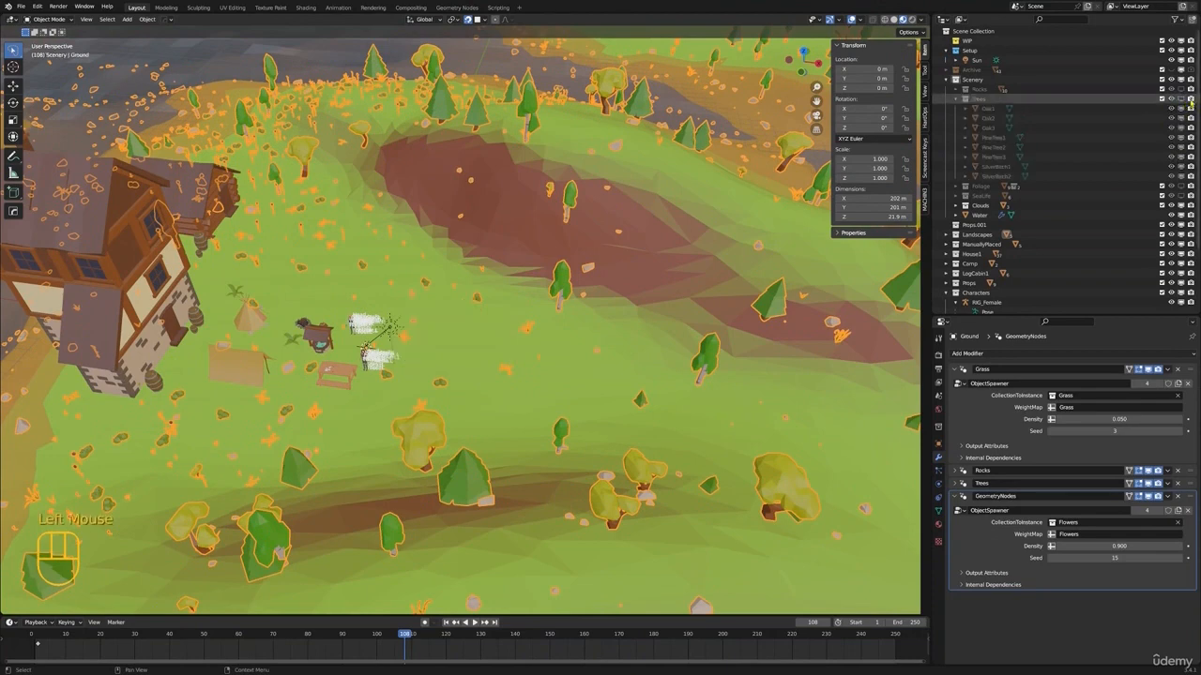
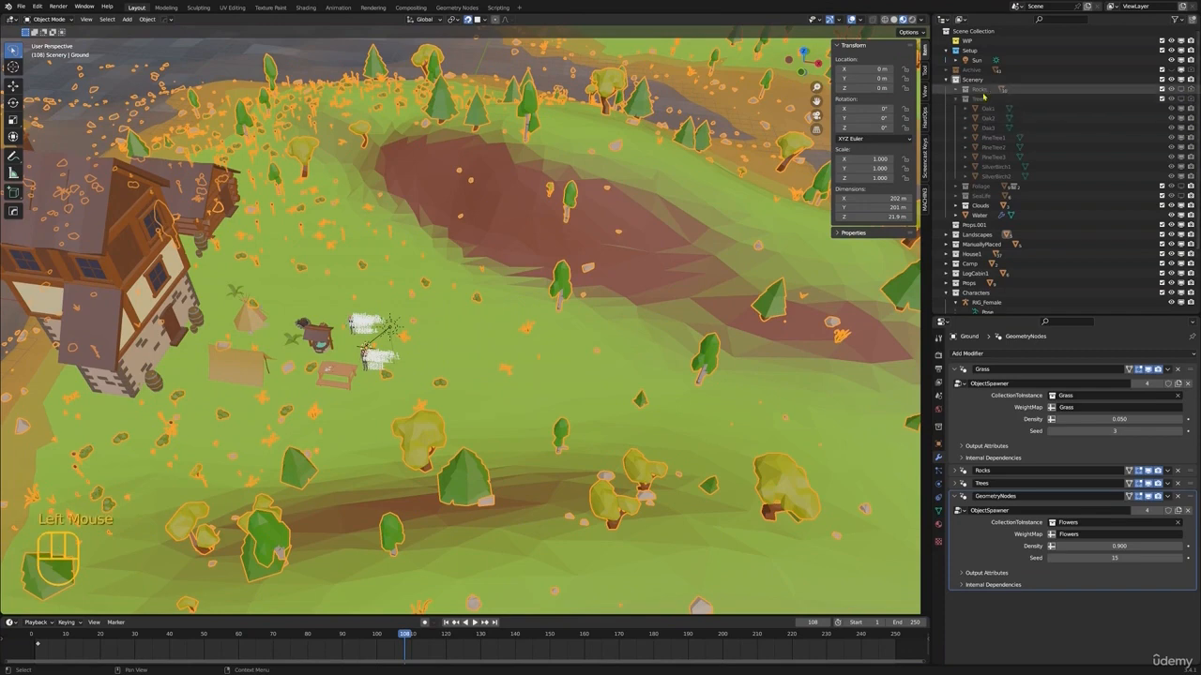
Collapse the Trees collection and disable rendering of the Foliage and SeaLife source collections
click(957, 98)
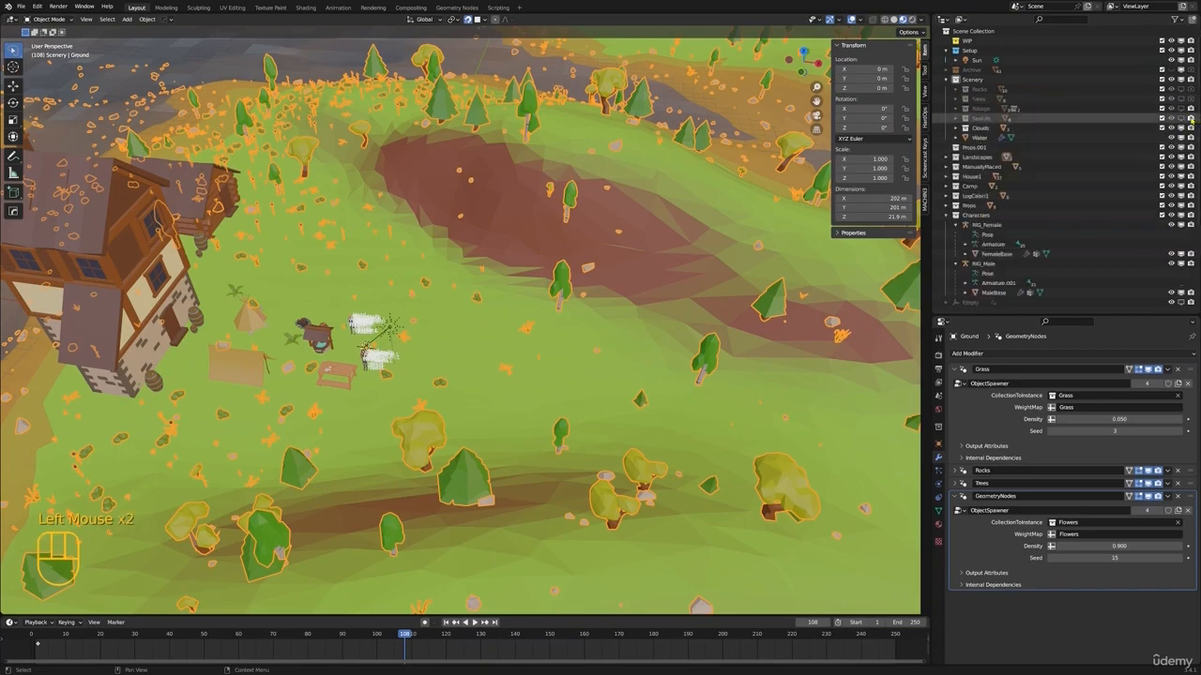
click(1190, 108)
scroll(354, 189, down, 3)
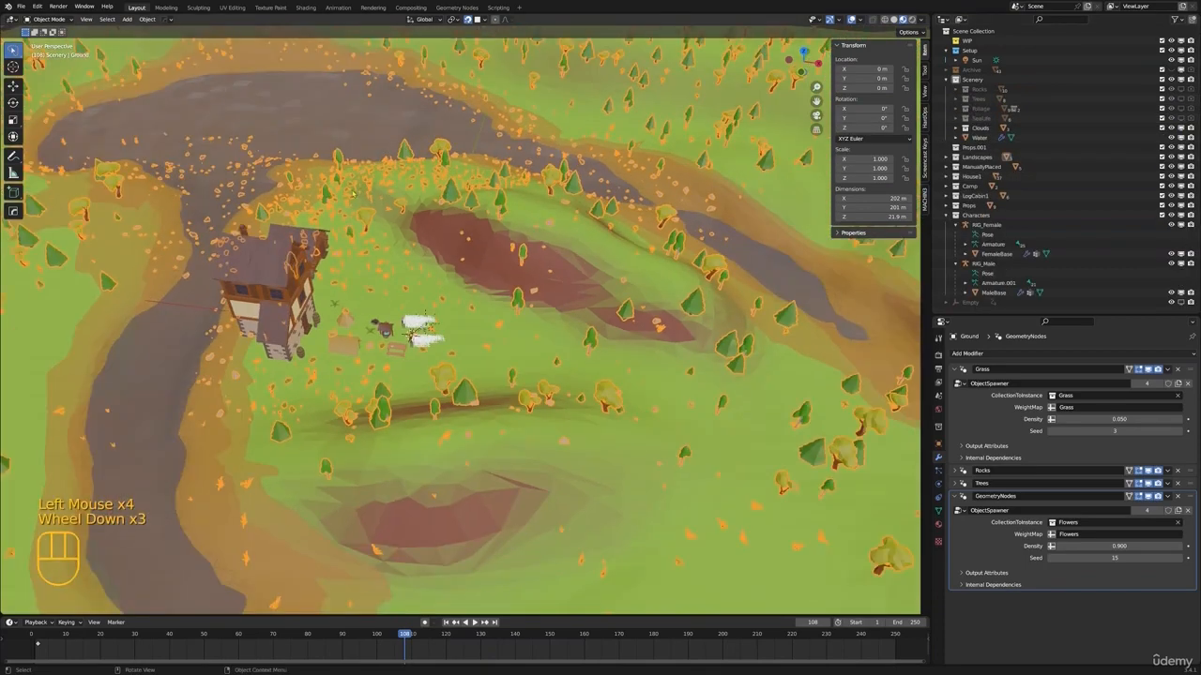
Examine the scattered trees, rocks, grass and flowers around the houses and the camp
scroll(354, 189, up, 1)
middle_drag(355, 190, 422, 126)
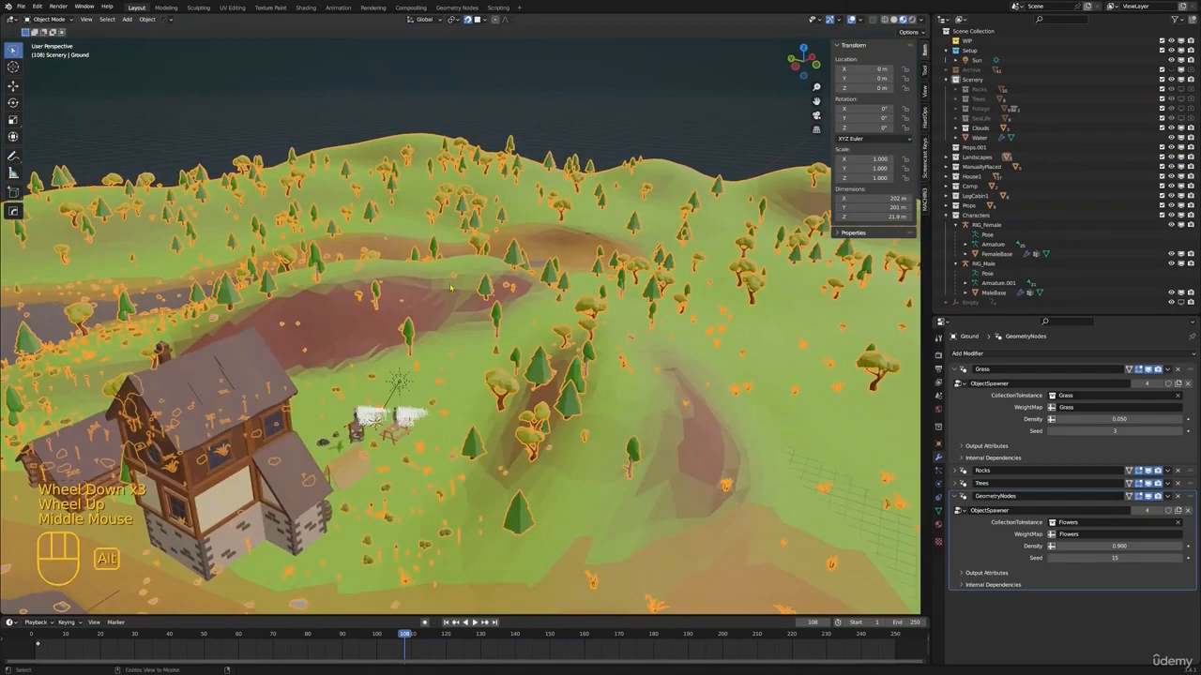
key(alt+a)
shift+middle_drag(389, 380, 338, 234)
scroll(617, 212, up, 2)
scroll(488, 329, up, 1)
shift+middle_drag(526, 244, 535, 375)
scroll(408, 293, up, 1)
shift+scroll(459, 292, down, 1)
Select the Ground and make its Flowers vertex group active
click(844, 315)
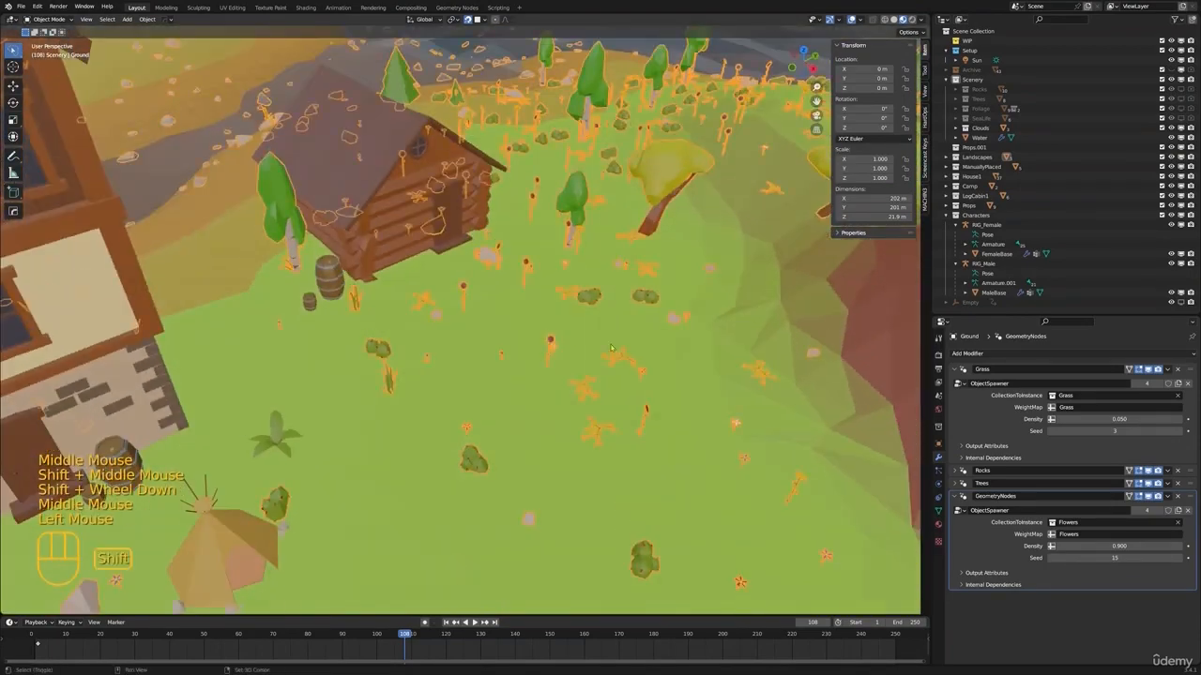
shift+middle_drag(863, 314, 733, 263)
click(939, 511)
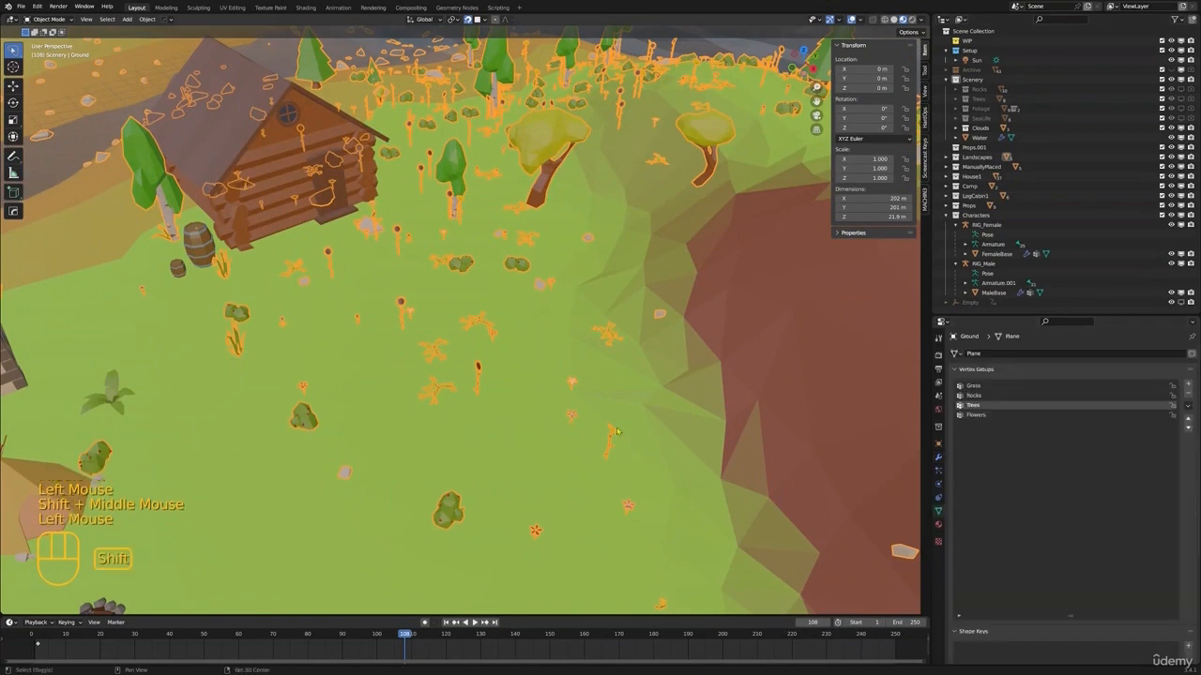
shift+middle_drag(797, 499, 917, 413)
click(980, 415)
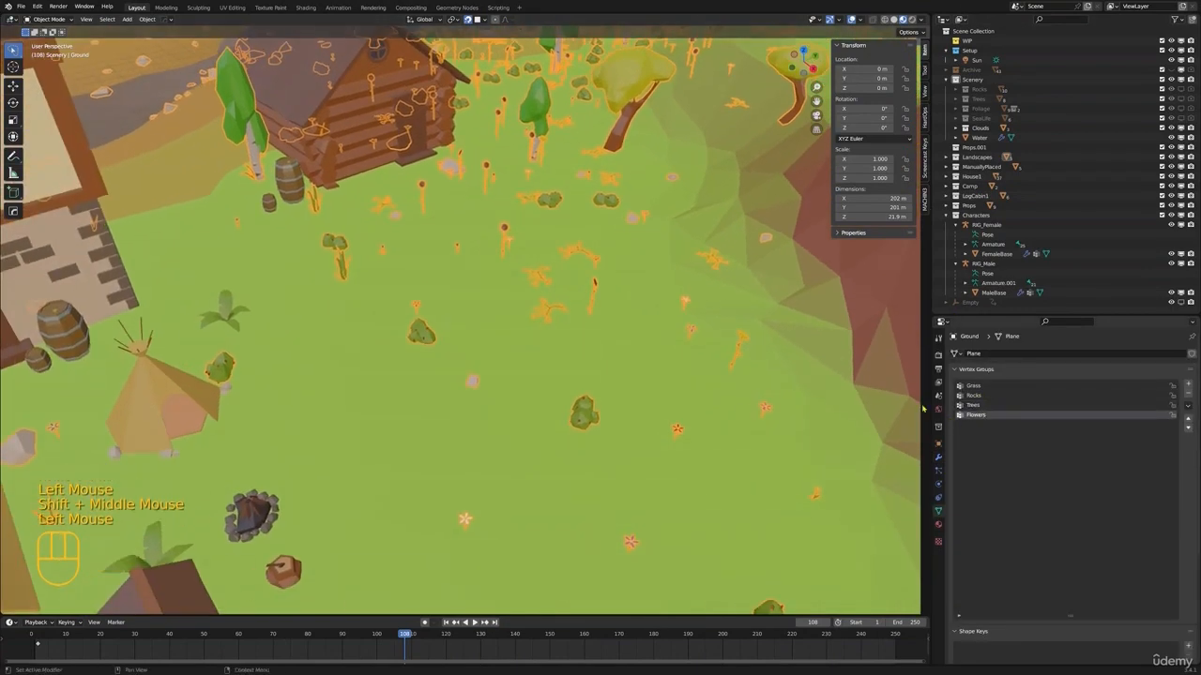
scroll(844, 394, down, 3)
shift+middle_drag(844, 394, 824, 415)
Rename the Ground's GeometryNodes modifier as Flowers and set its density to 0.165
click(938, 458)
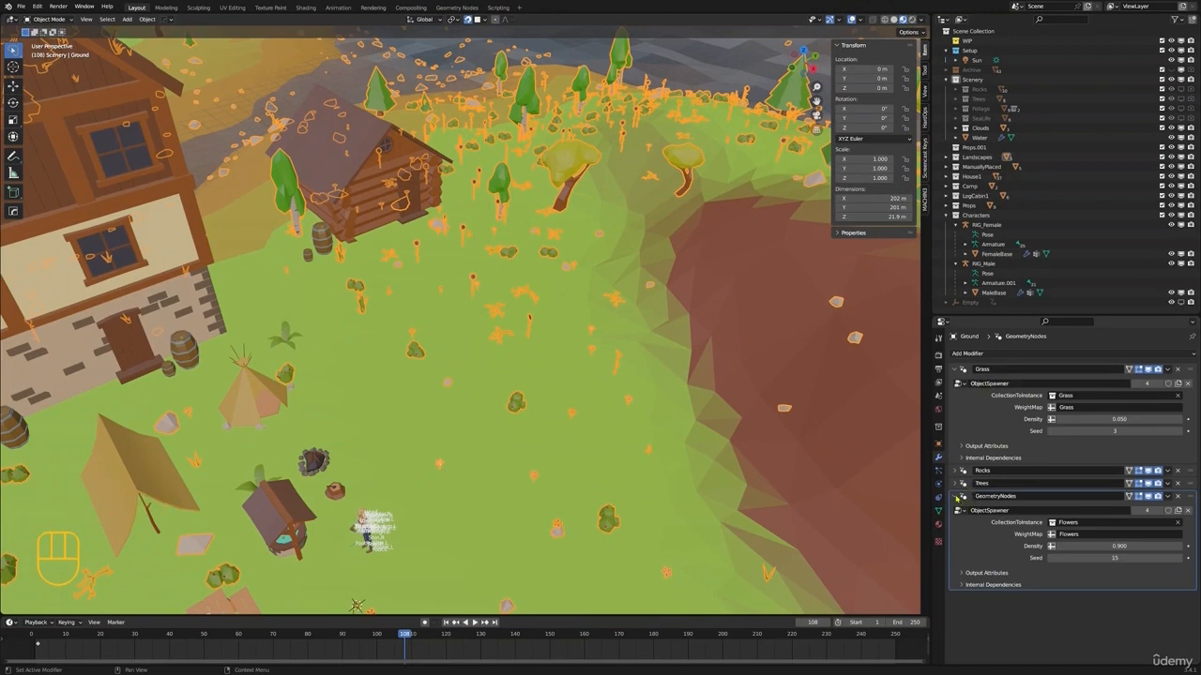
double_click(1047, 497)
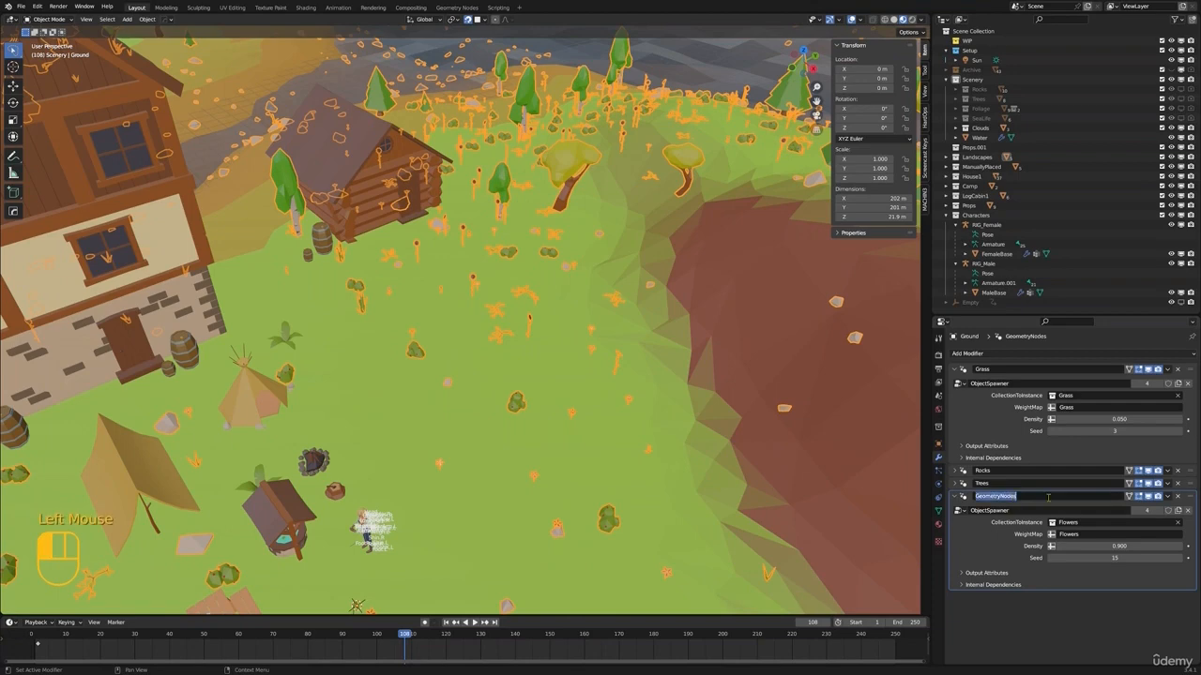
text(Flowers)
key(Return)
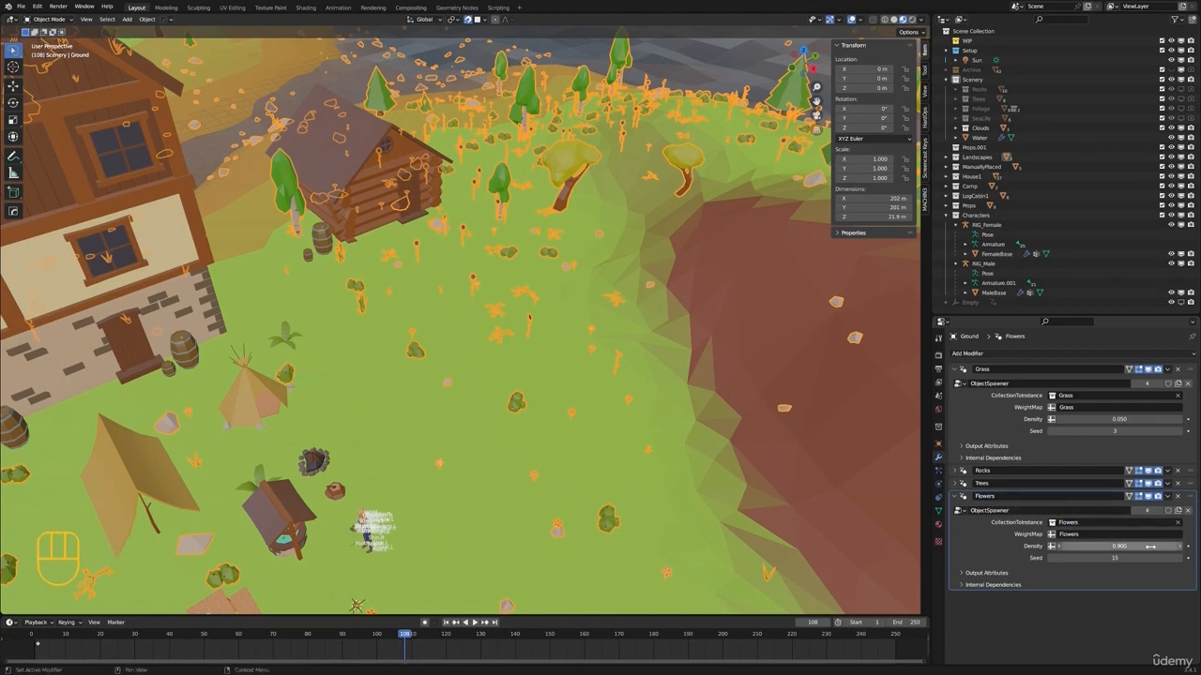
shift+drag(1116, 546, 1057, 546)
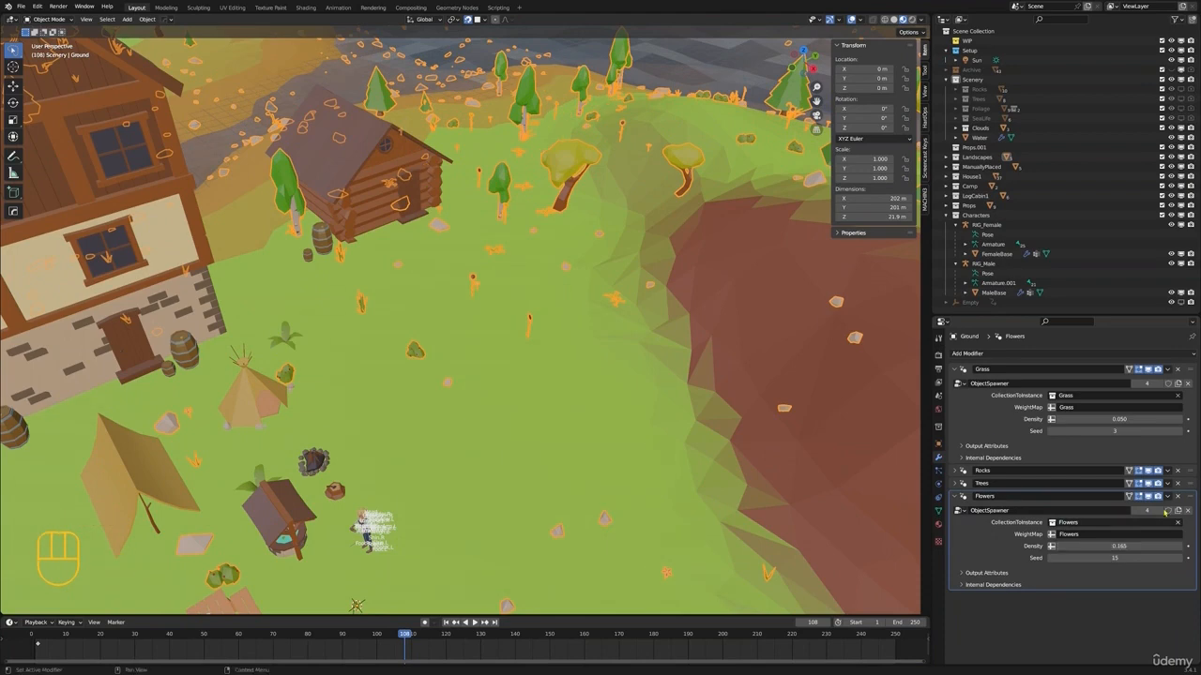
Try a density of 0.135 on the Ground's Trees modifier and undo the change
click(961, 483)
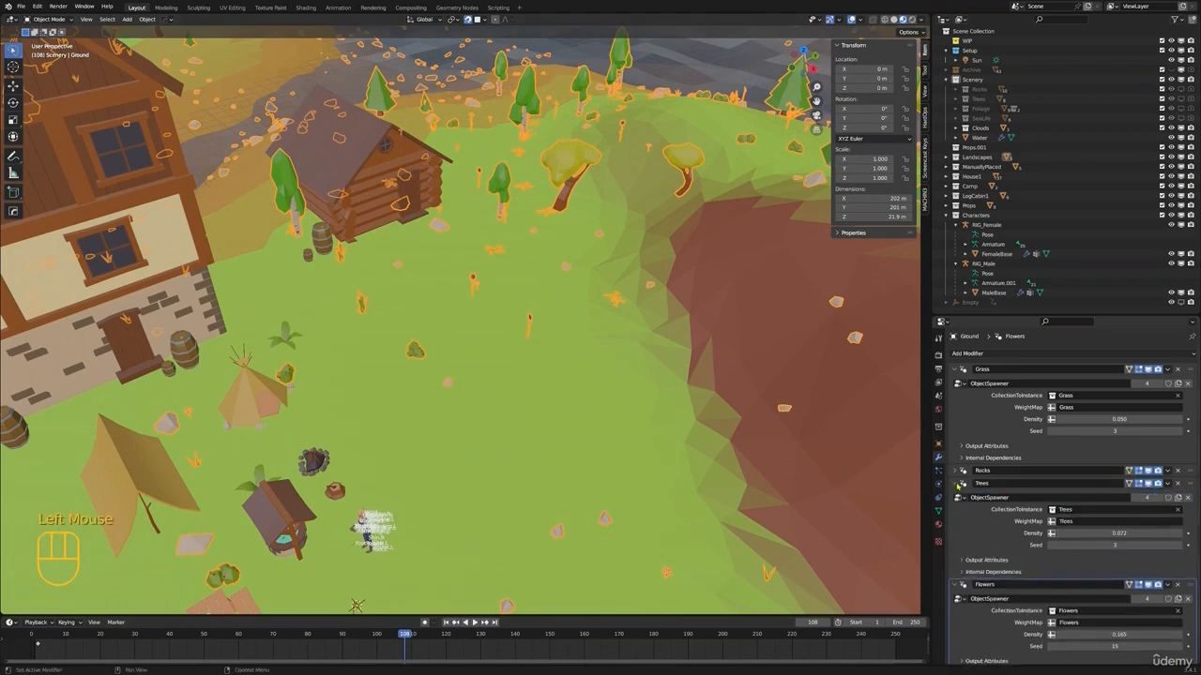
scroll(459, 319, down, 3)
shift+drag(1116, 533, 1106, 533)
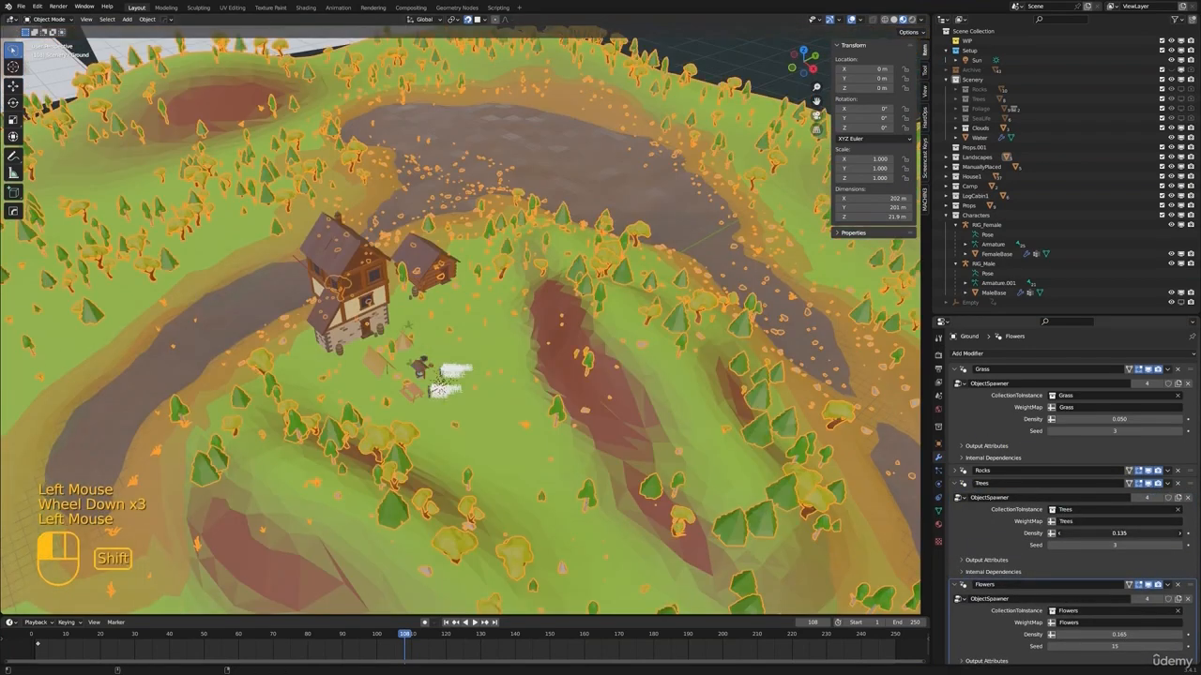
key(ctrl+z)
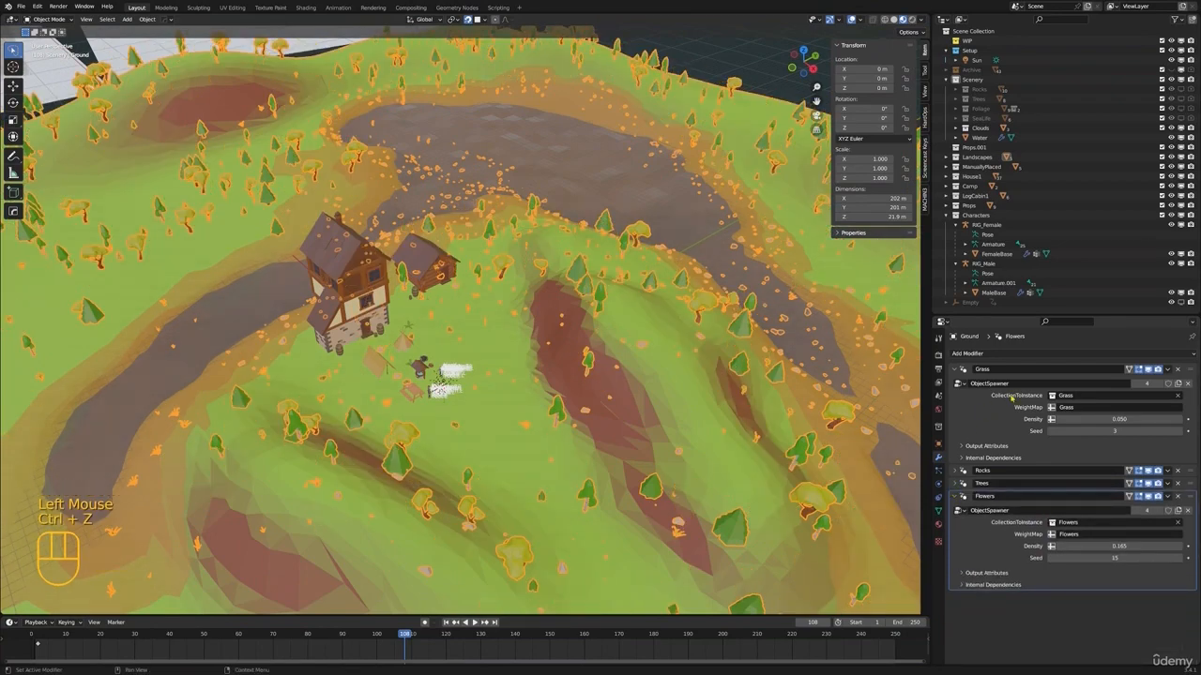
Set the Ground's Grass modifier density to 2.210 and deselect everything
drag(1130, 416, 1168, 419)
key(alt+a)
Add a camera to the Setup collection and align it to a low view facing the house, log cabin and mountain
scroll(582, 375, up, 2)
middle_drag(582, 375, 591, 291)
shift+middle_drag(591, 290, 558, 324)
shift+middle_drag(557, 324, 625, 341)
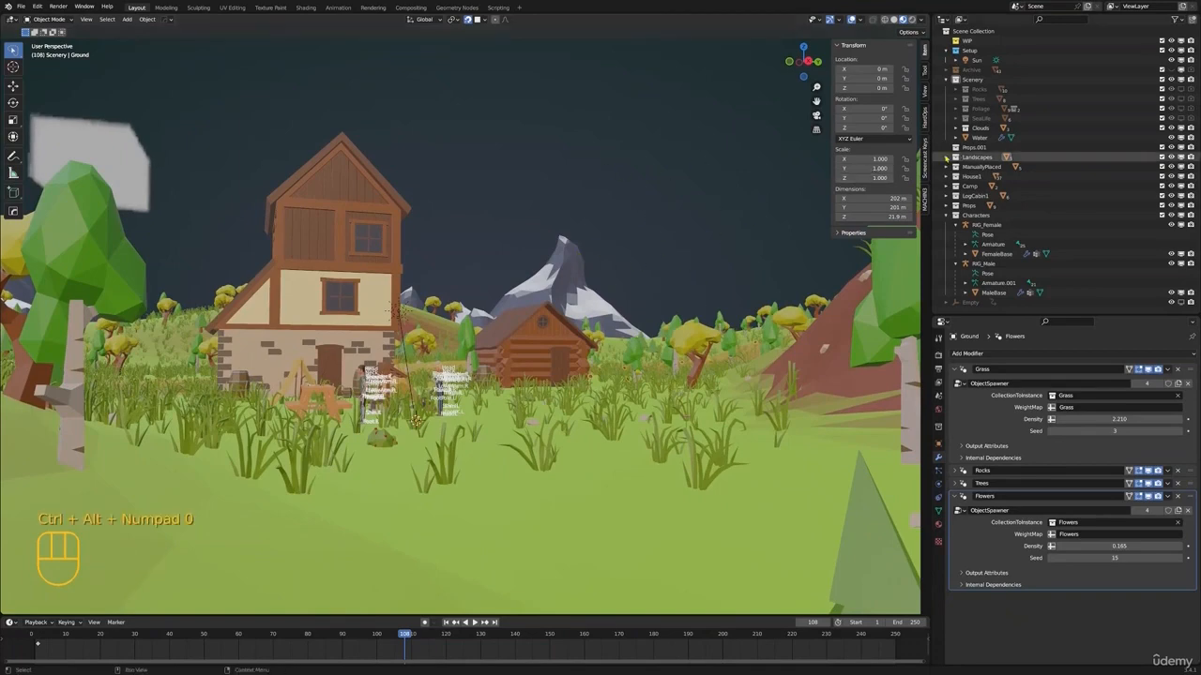
click(969, 51)
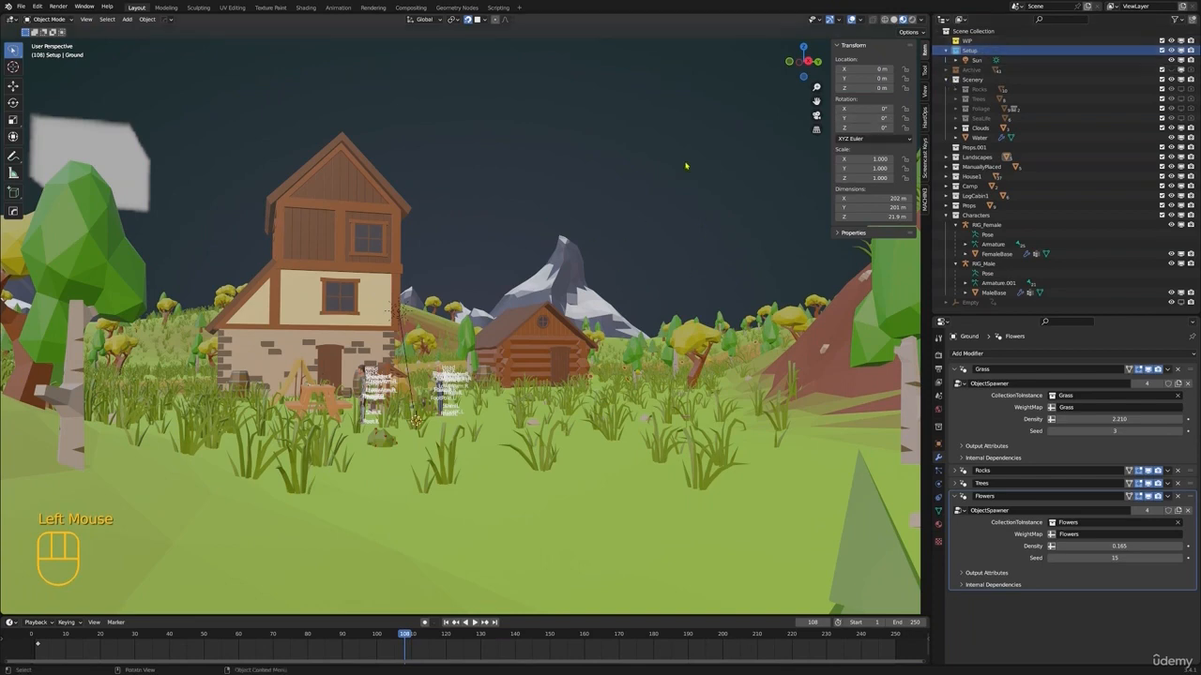
key(shift+a)
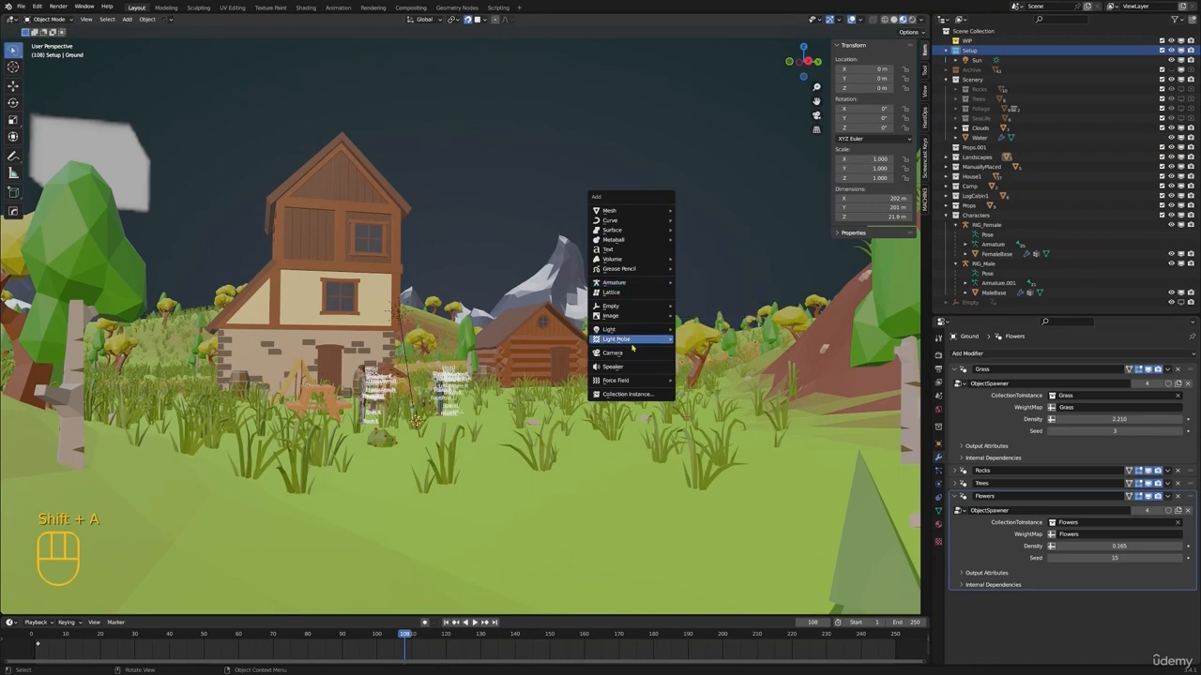
mouse_move(629, 212)
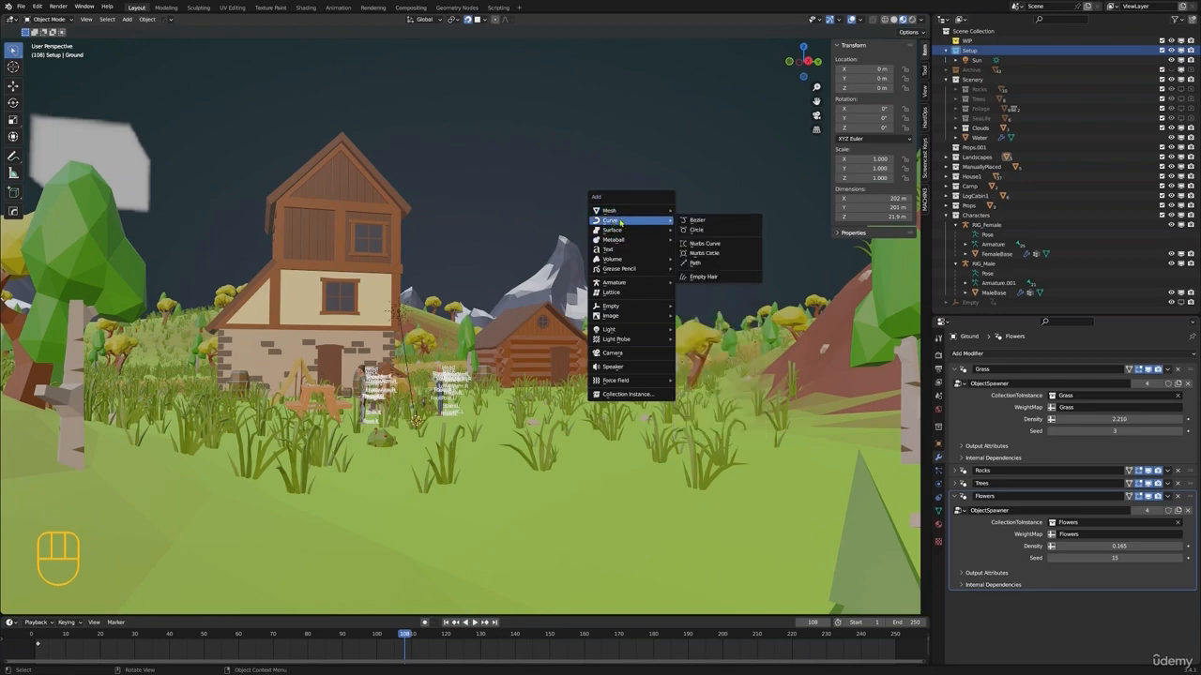
click(619, 354)
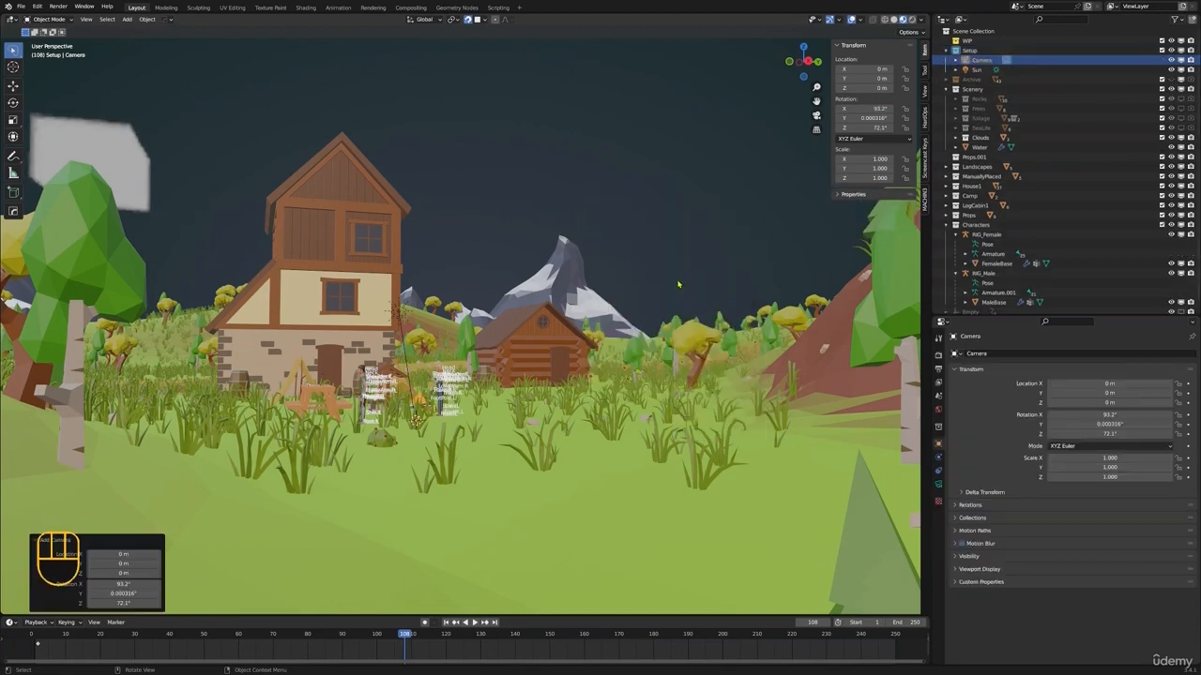
key(ctrl+alt+KP_0)
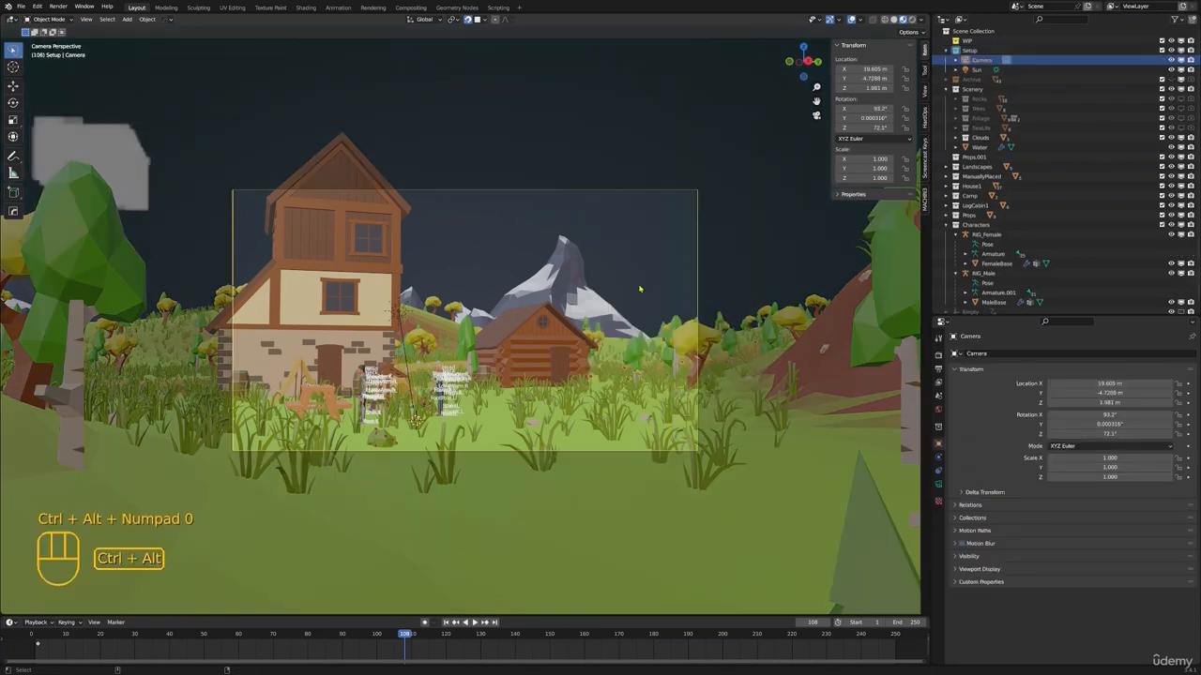
Examine how the new camera frames the houses, the characters and the mountain
shift+middle_drag(644, 291, 732, 347)
scroll(818, 402, up, 1)
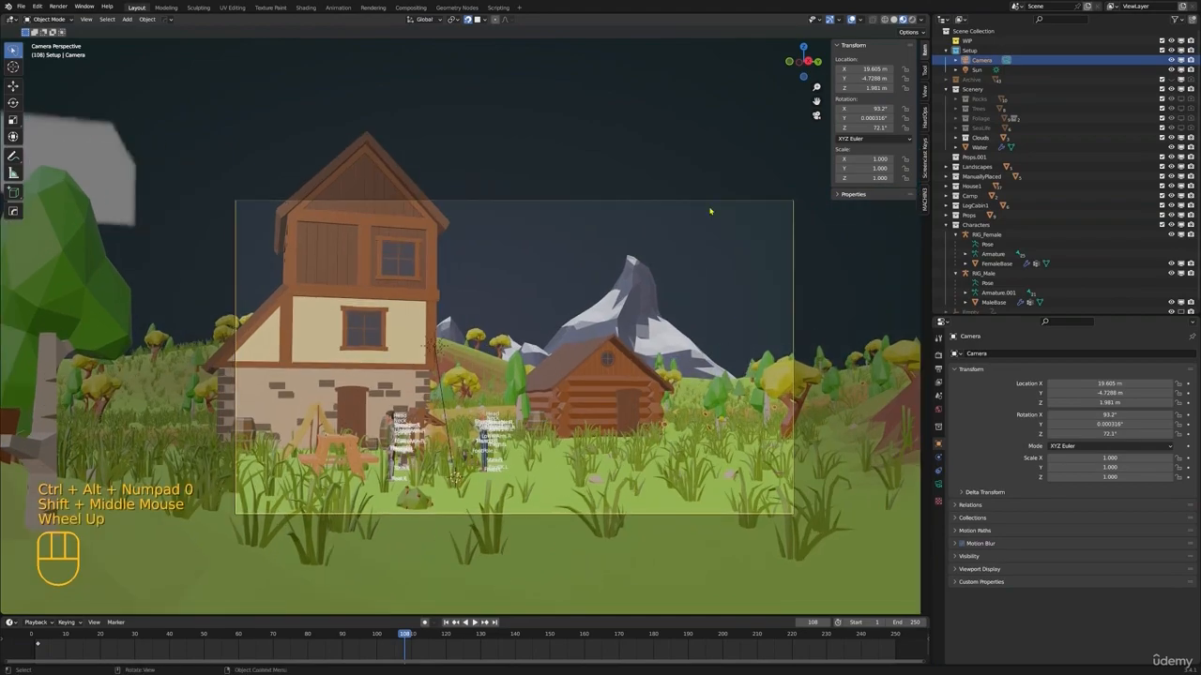
scroll(695, 225, down, 2)
middle_drag(686, 234, 614, 272)
scroll(656, 253, down, 1)
key(KP_0)
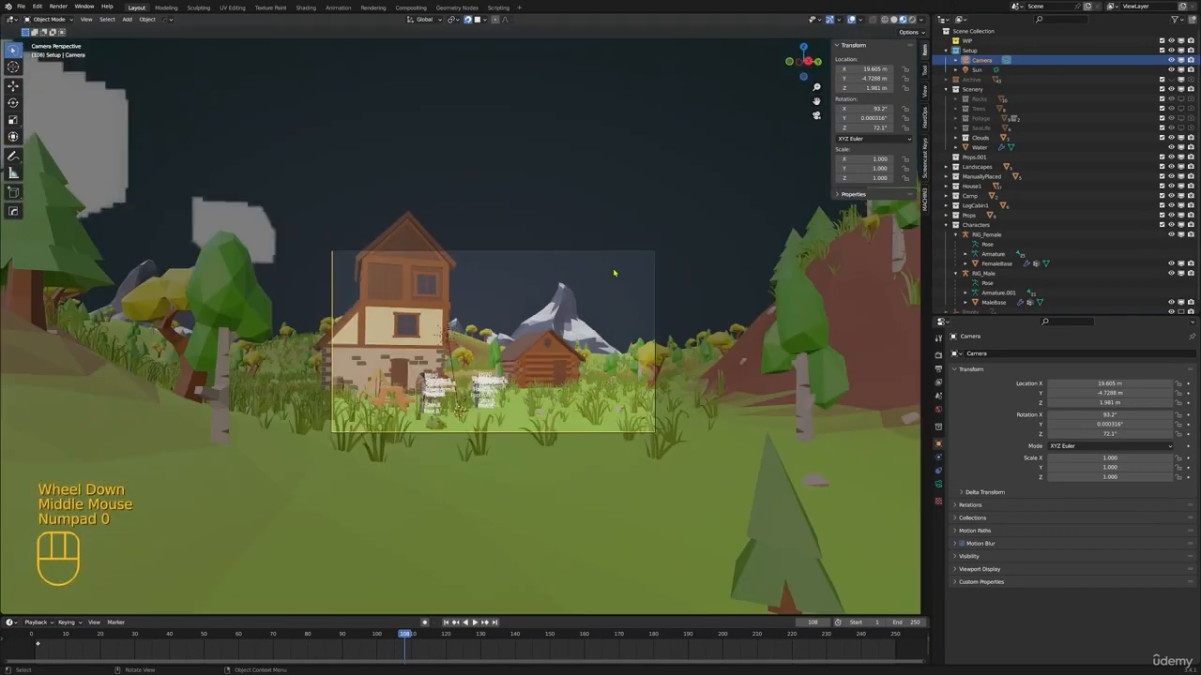
scroll(692, 340, up, 2)
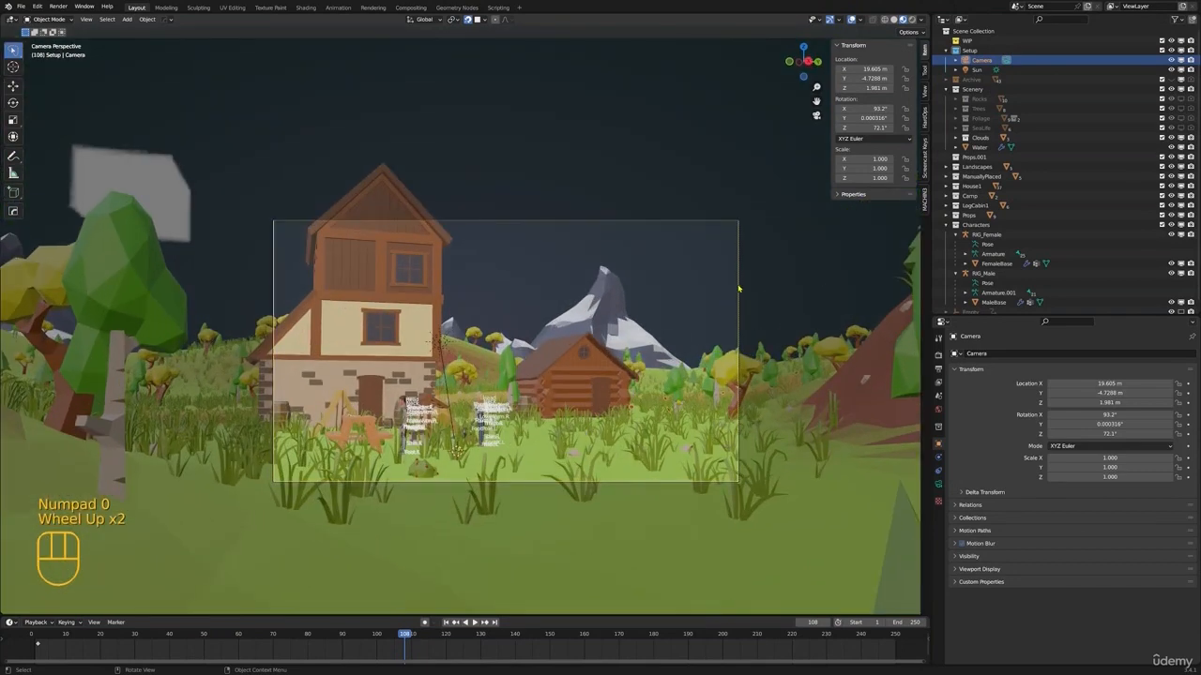
click(703, 288)
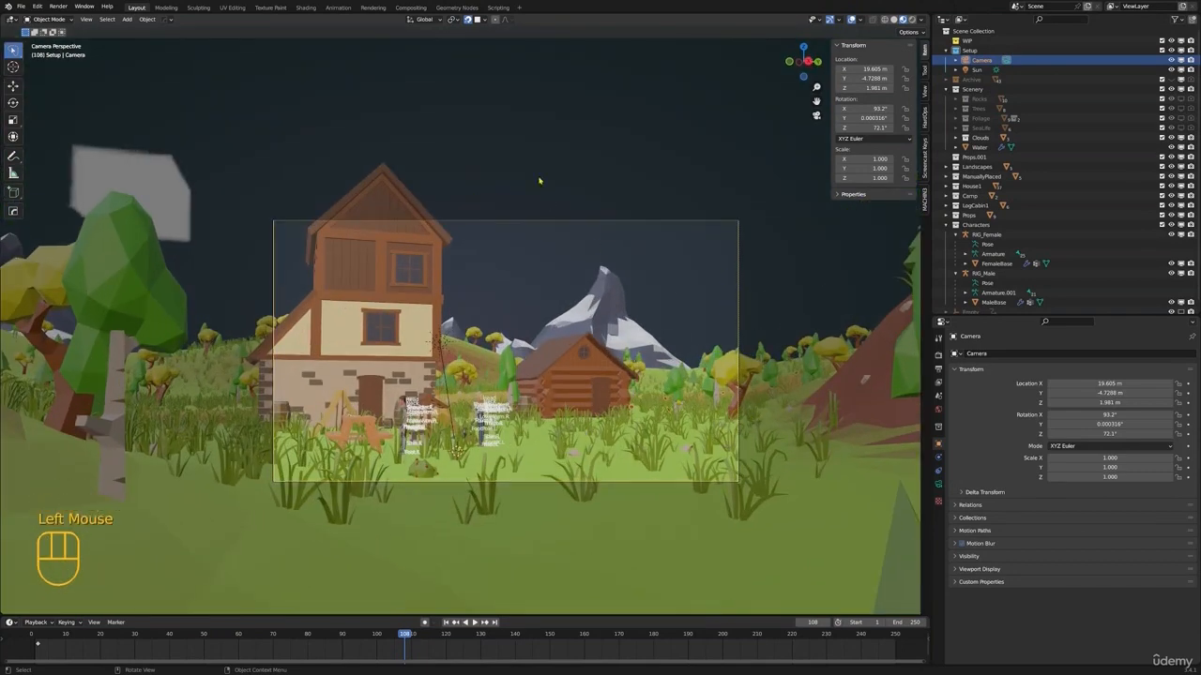
scroll(554, 188, up, 2)
shift+middle_drag(571, 196, 499, 265)
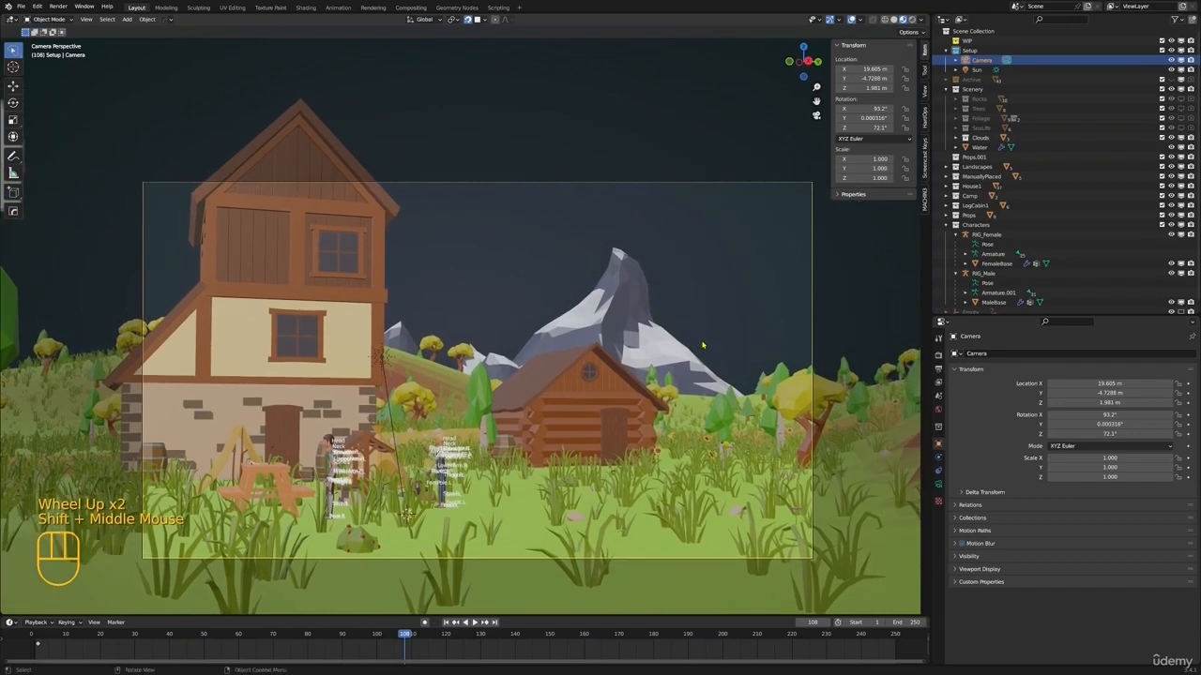
Try rotating the camera freely with trackball rotation, then with a plain rotation, without keeping either
key(r)
key(r)
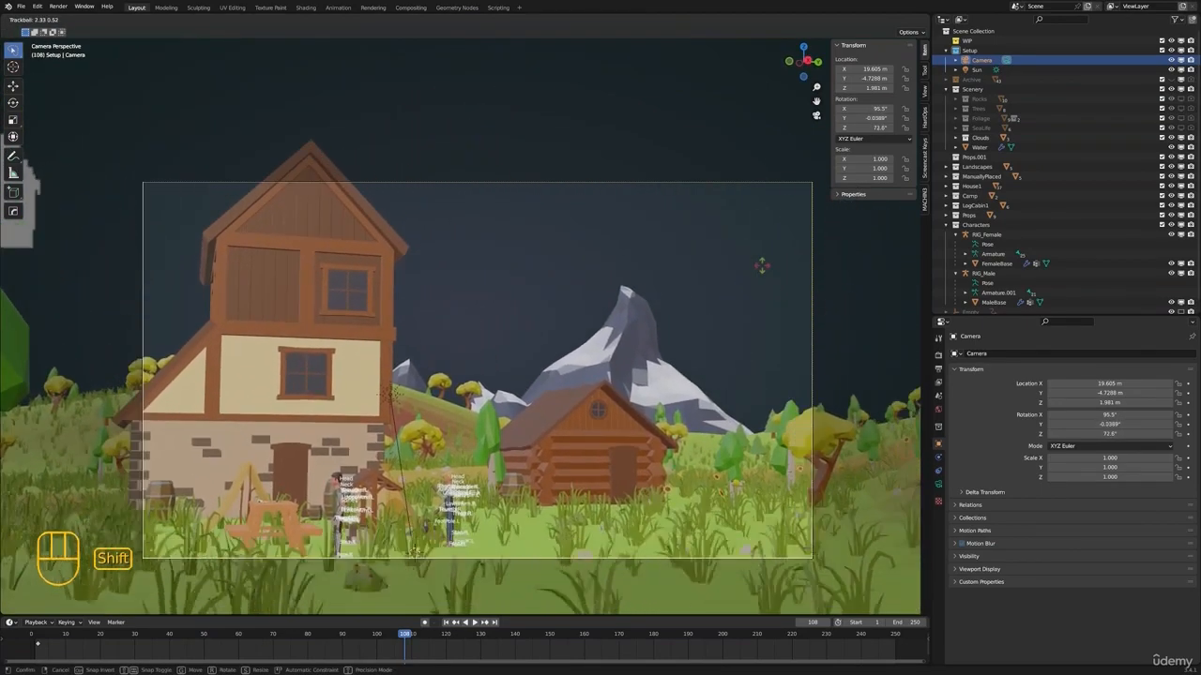
click(705, 292)
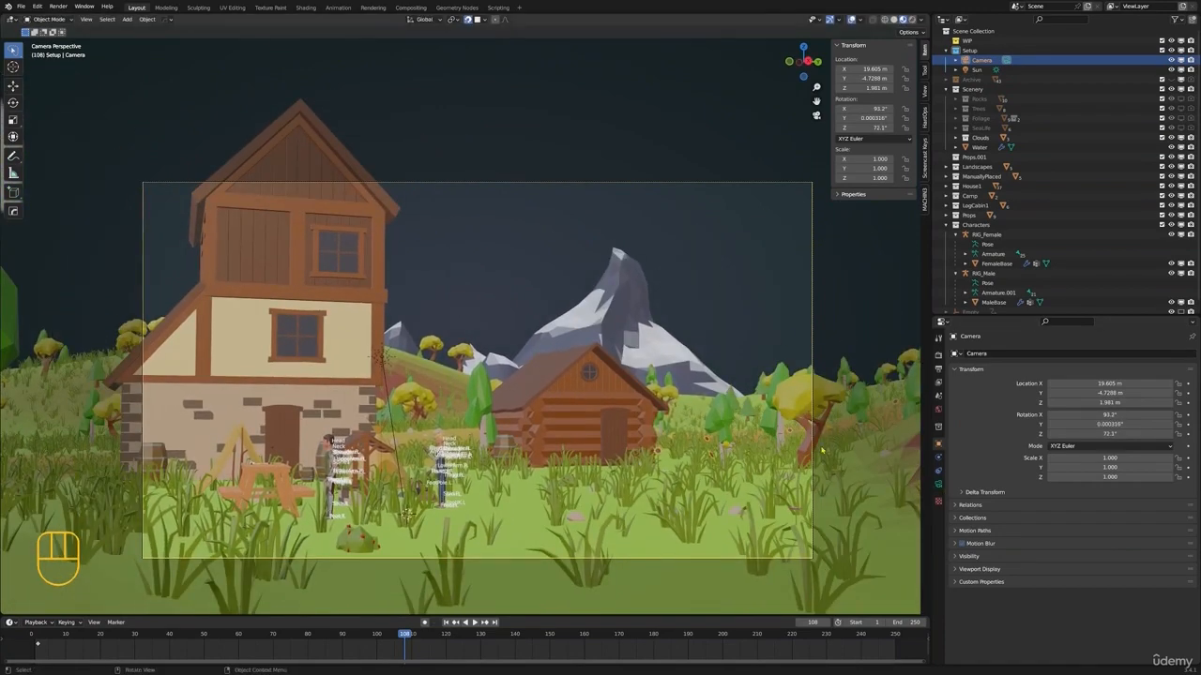
key(r)
right_click(536, 209)
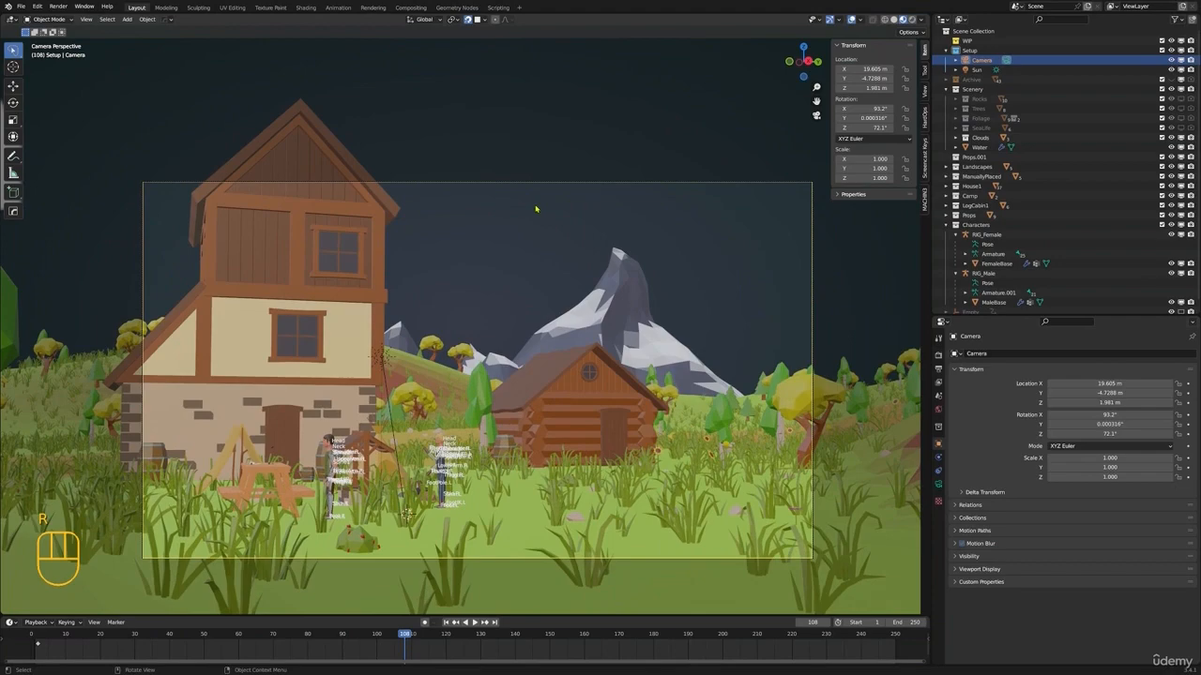
Try rotating the camera about its X, Z and Y axes in Local orientation, and restore Global orientation
click(424, 19)
click(396, 59)
key(r)
key(x)
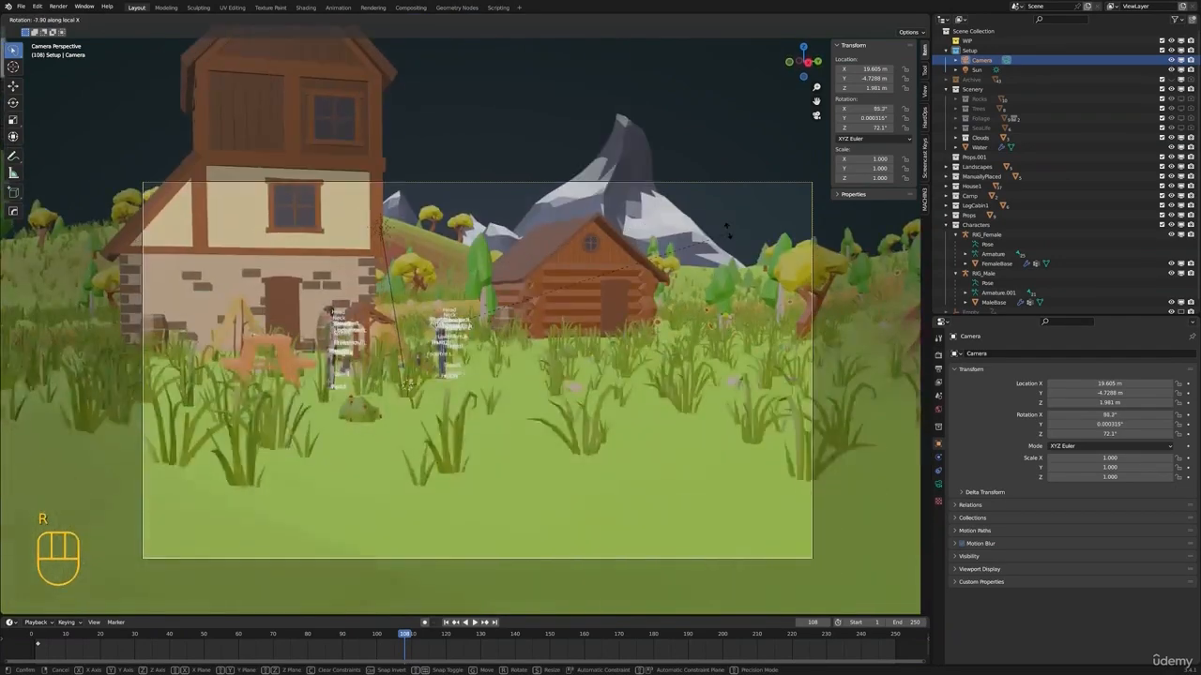
click(765, 270)
key(r)
key(z)
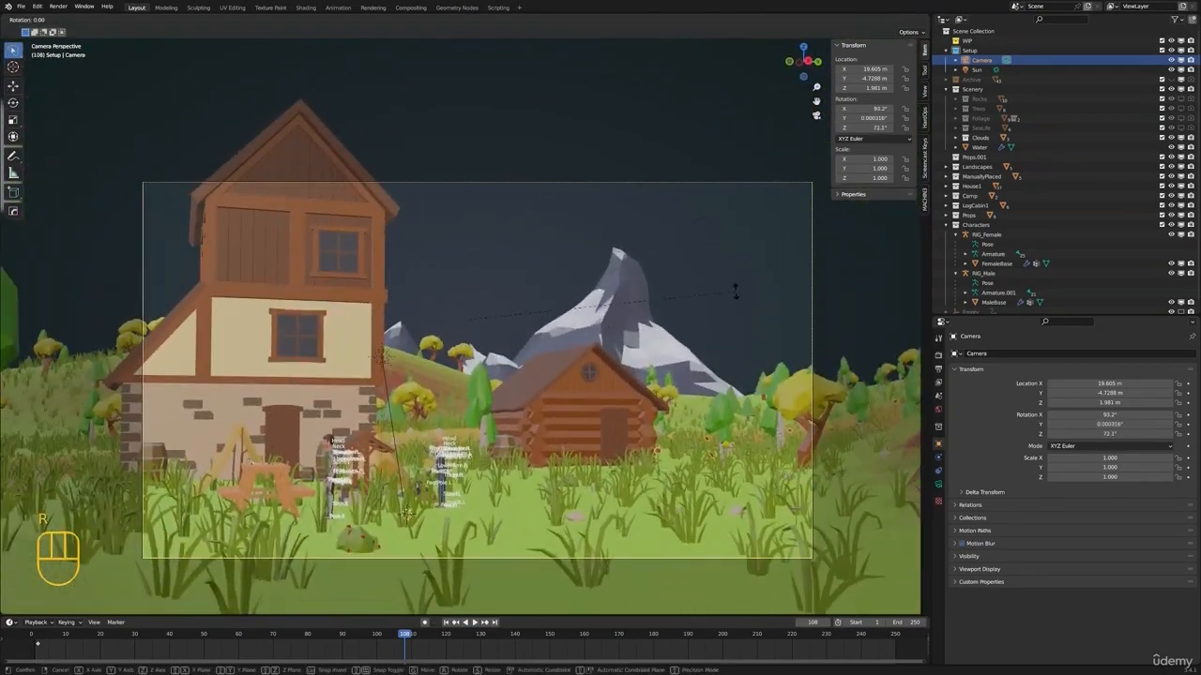
key(y)
click(562, 197)
click(424, 20)
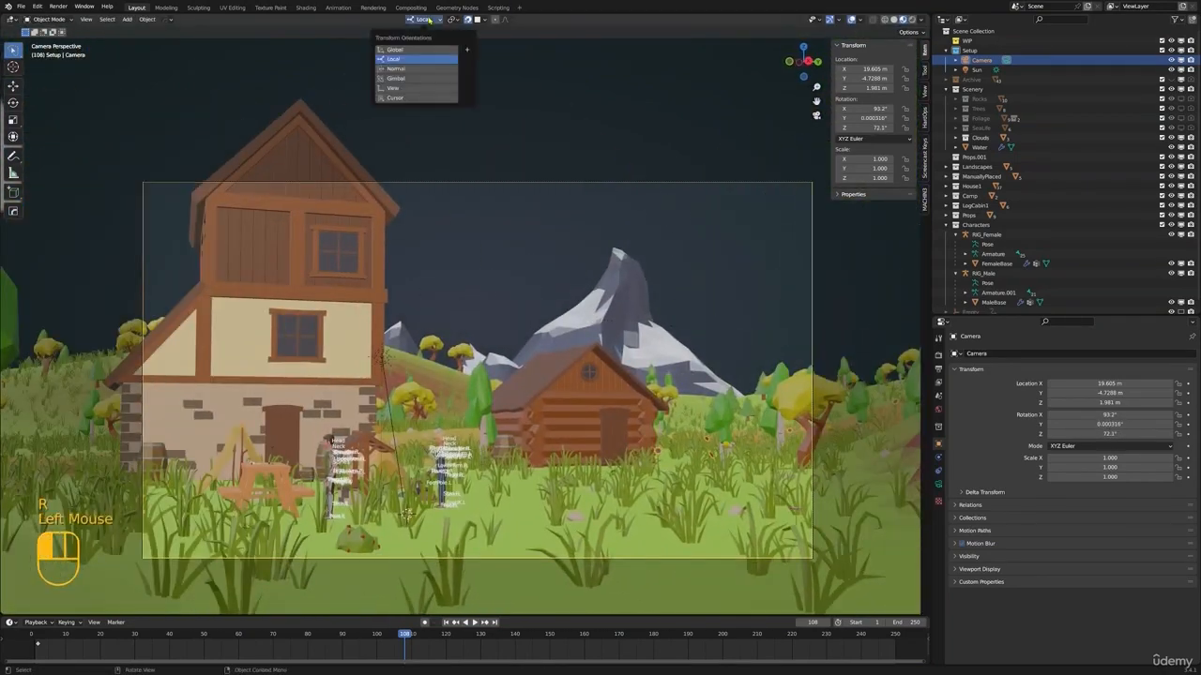
click(415, 50)
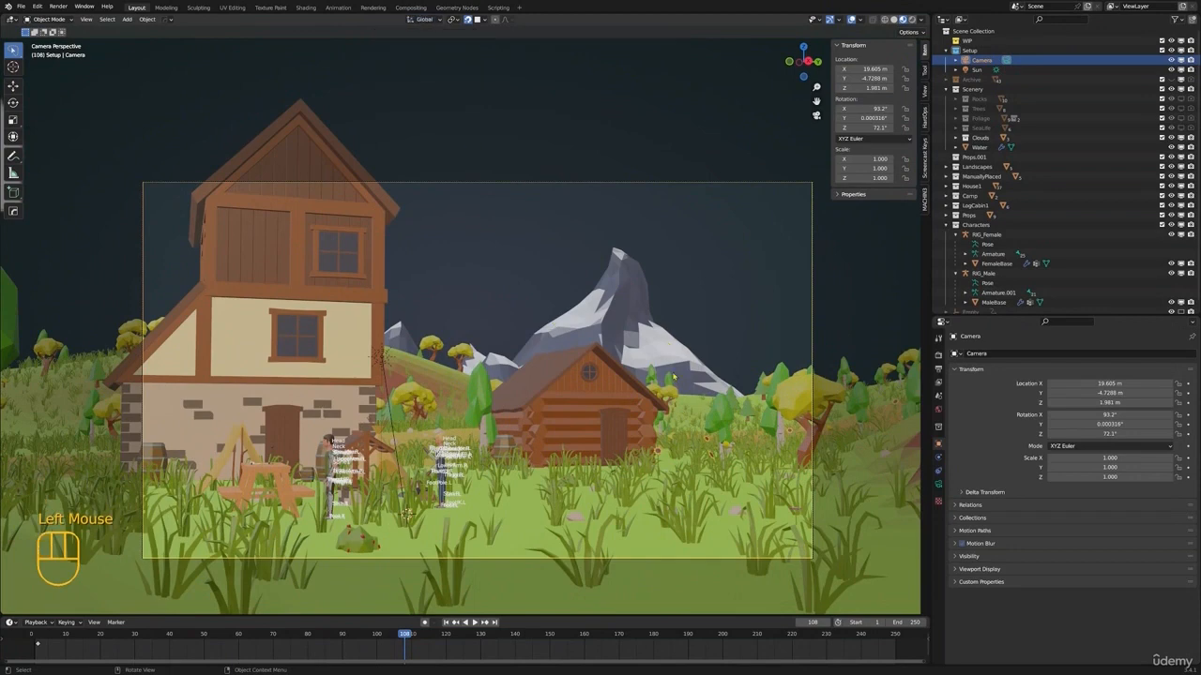
Set the camera's focal length to 74 mm
click(939, 485)
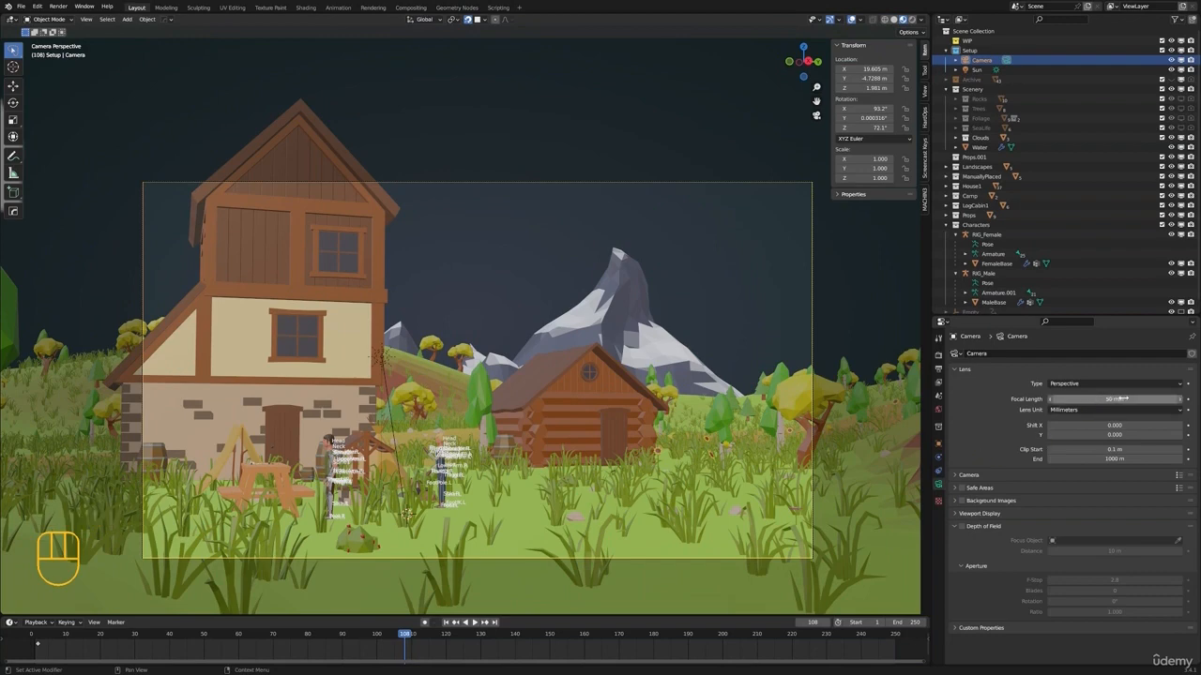
drag(1113, 399, 1140, 399)
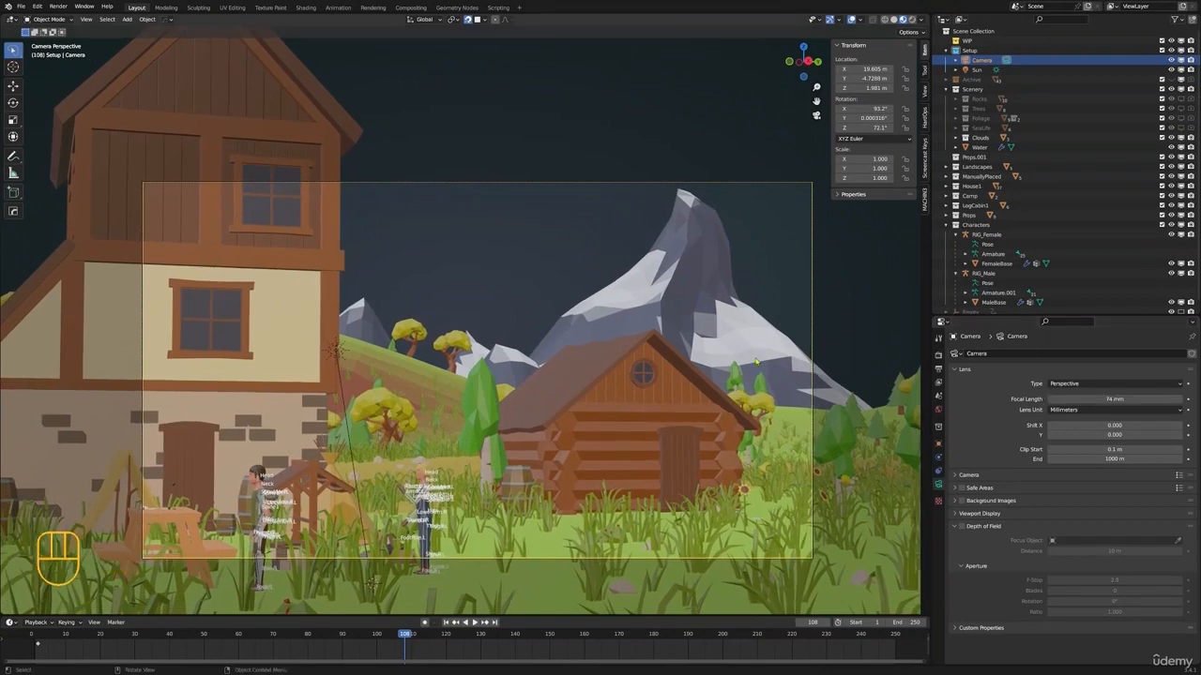
Try moving the camera freely and about 2 m along its local Z axis, cancelling both moves
key(g)
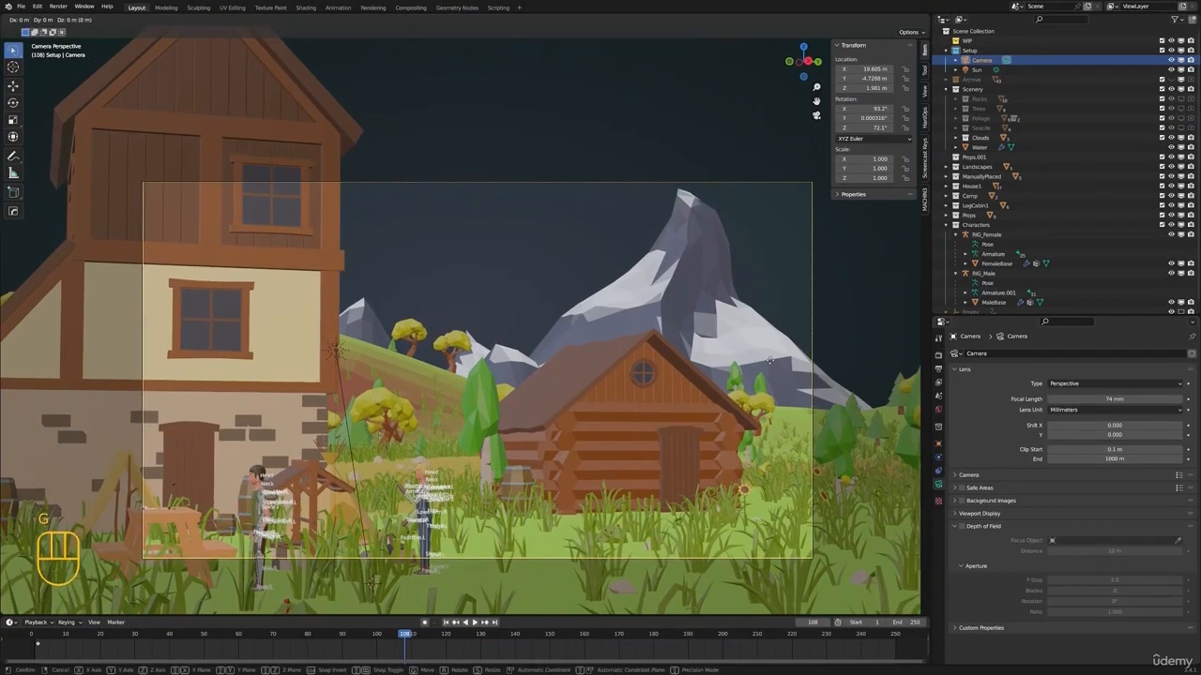
right_click(797, 350)
key(g)
key(z)
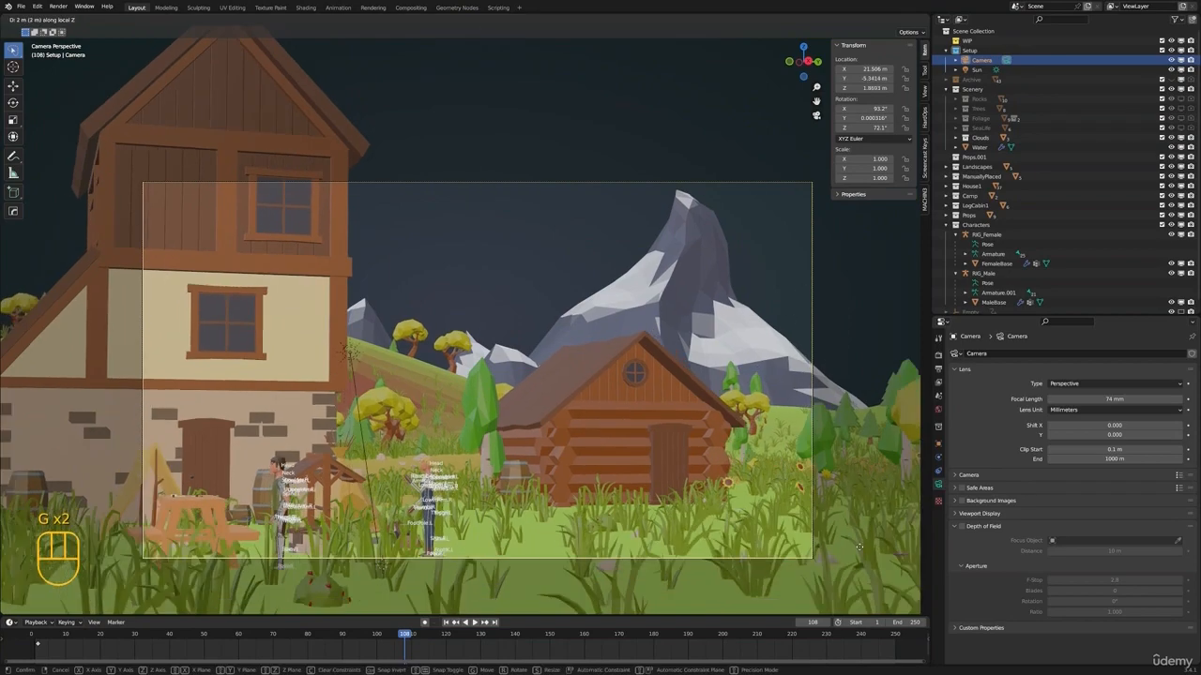
right_click(661, 321)
Leave the camera view and try moving the camera along the Z axis from outside, cancelling the move
scroll(647, 385, down, 3)
middle_drag(661, 320, 657, 375)
scroll(688, 391, up, 2)
key(g)
key(z)
right_click(641, 373)
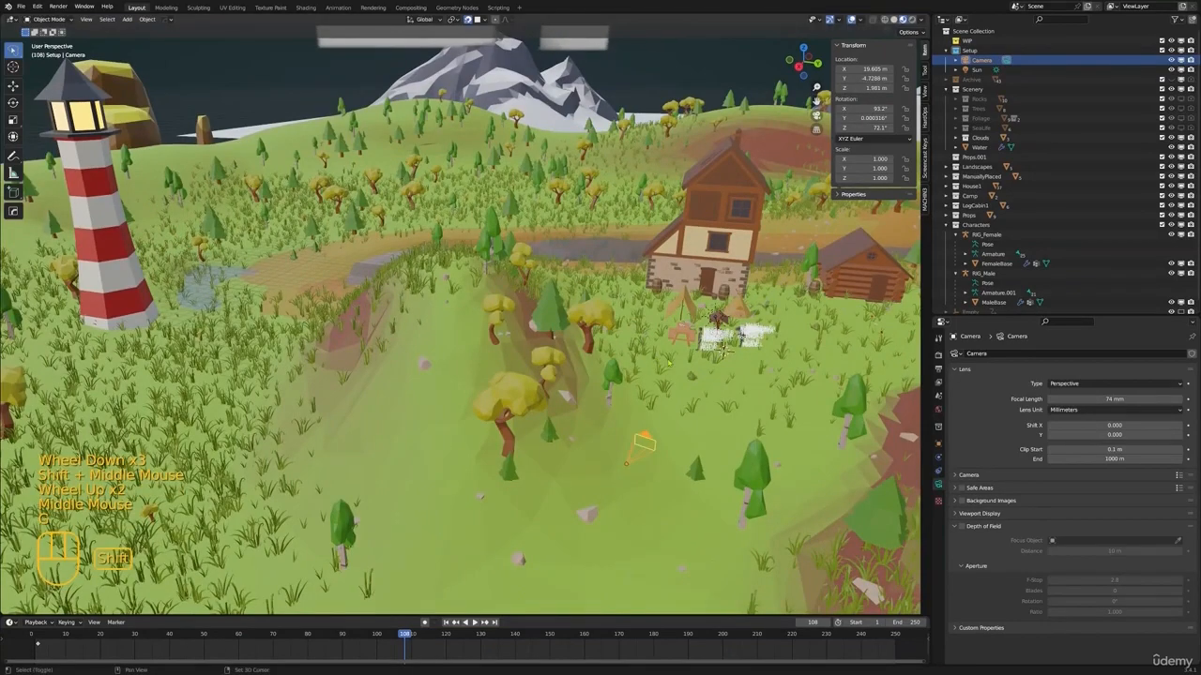
Turn off snapping and, from the camera view, move the camera back about 7.5 m along its local Z axis
key(shift+Tab)
shift+middle_drag(750, 446, 696, 437)
key(KP_0)
scroll(695, 438, up, 3)
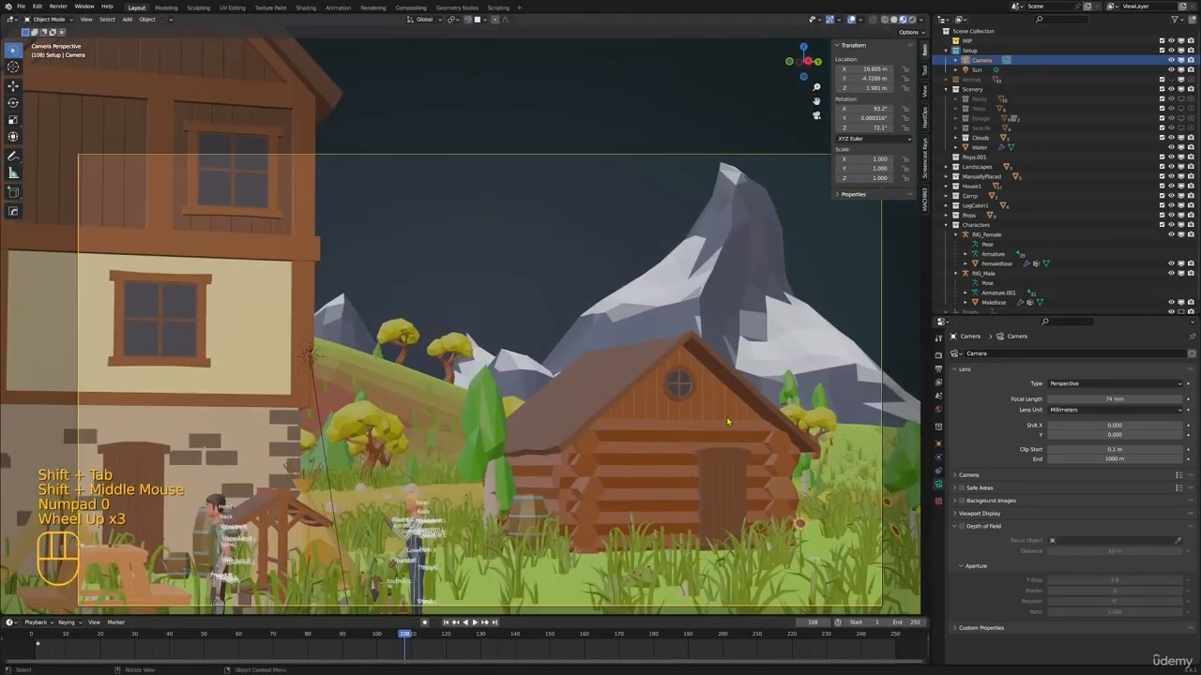
key(g)
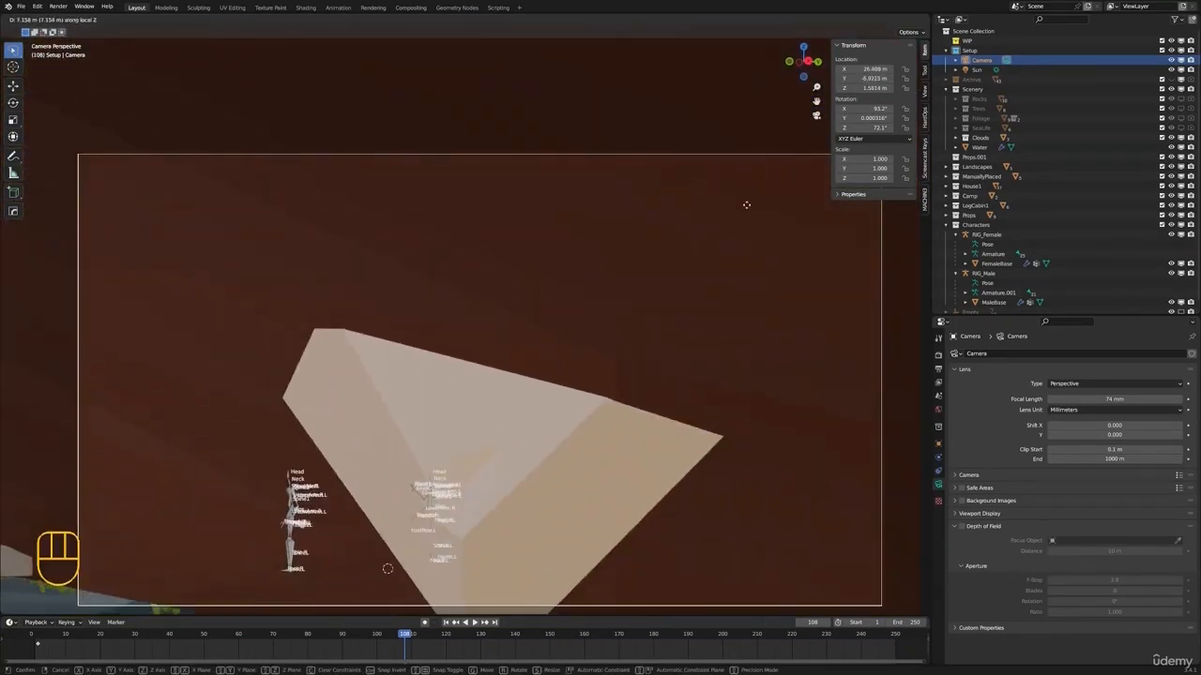
click(744, 201)
Raise the camera about 1.25 m along the global Z axis
key(g)
key(z)
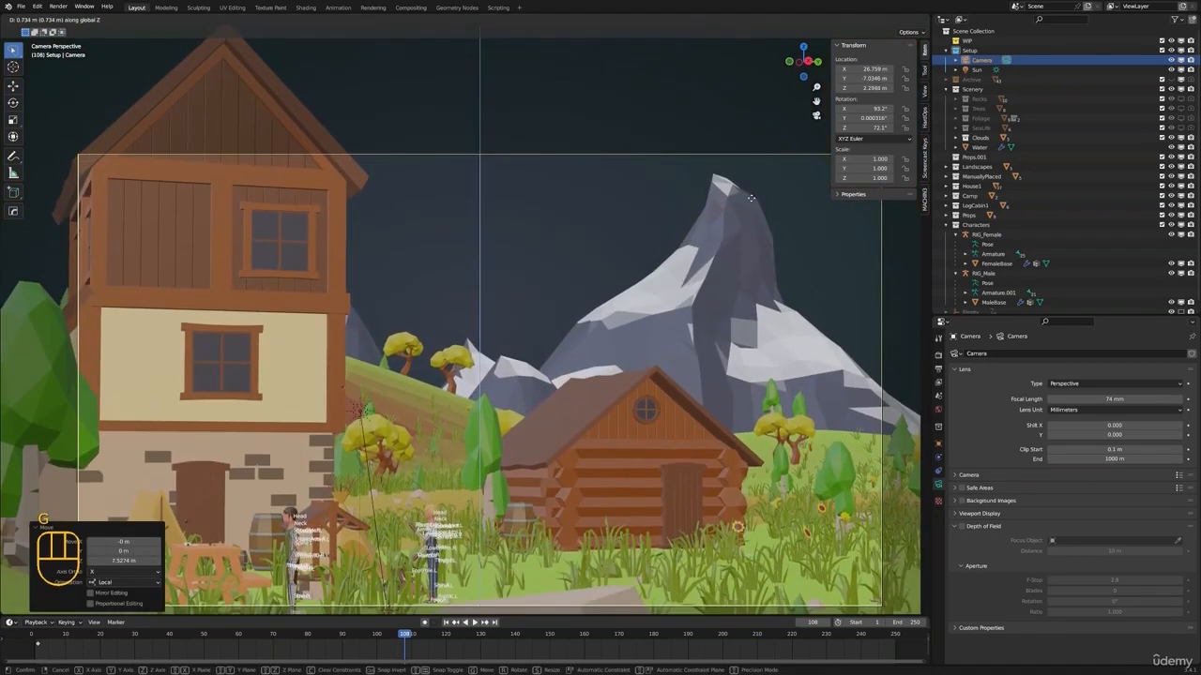
click(747, 67)
Tilt the camera about -2.19° around its local X axis
key(r)
key(z)
key(y)
key(x)
key(x)
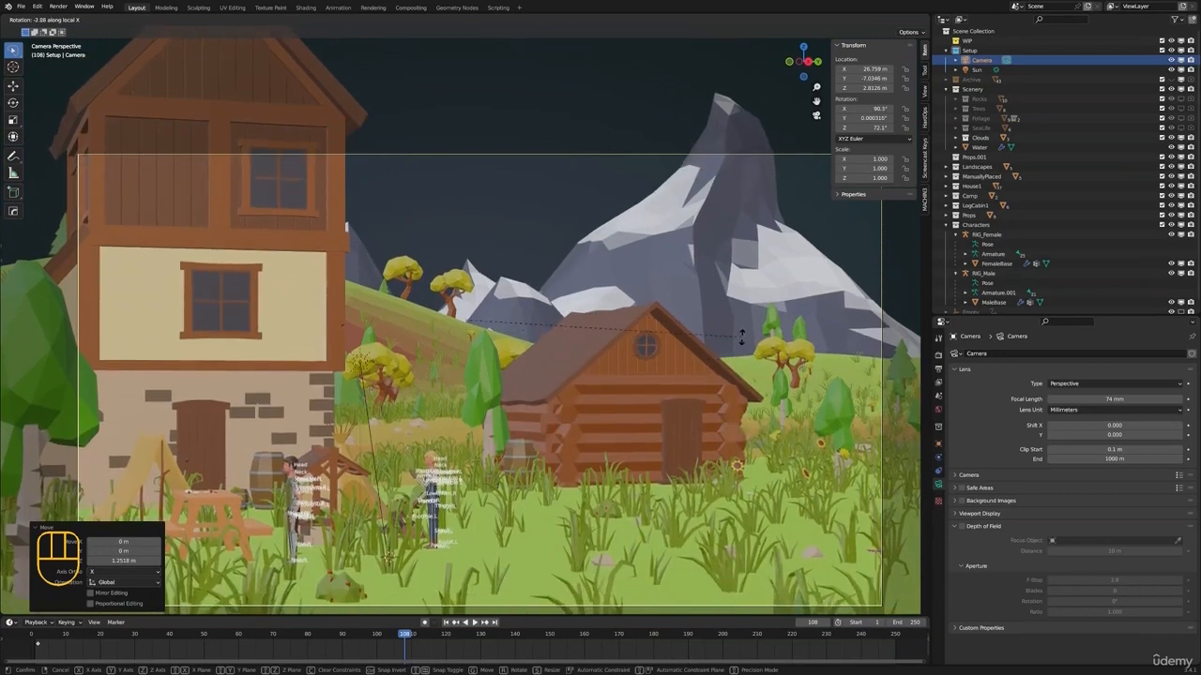
key(shift)
shift+click(750, 302)
mouse_move(660, 364)
shift+middle_down()
mouse_move(635, 271)
mouse_move(635, 341)
mouse_move(638, 328)
mouse_move(669, 362)
shift+middle_up()
scroll(634, 333, down, 2)
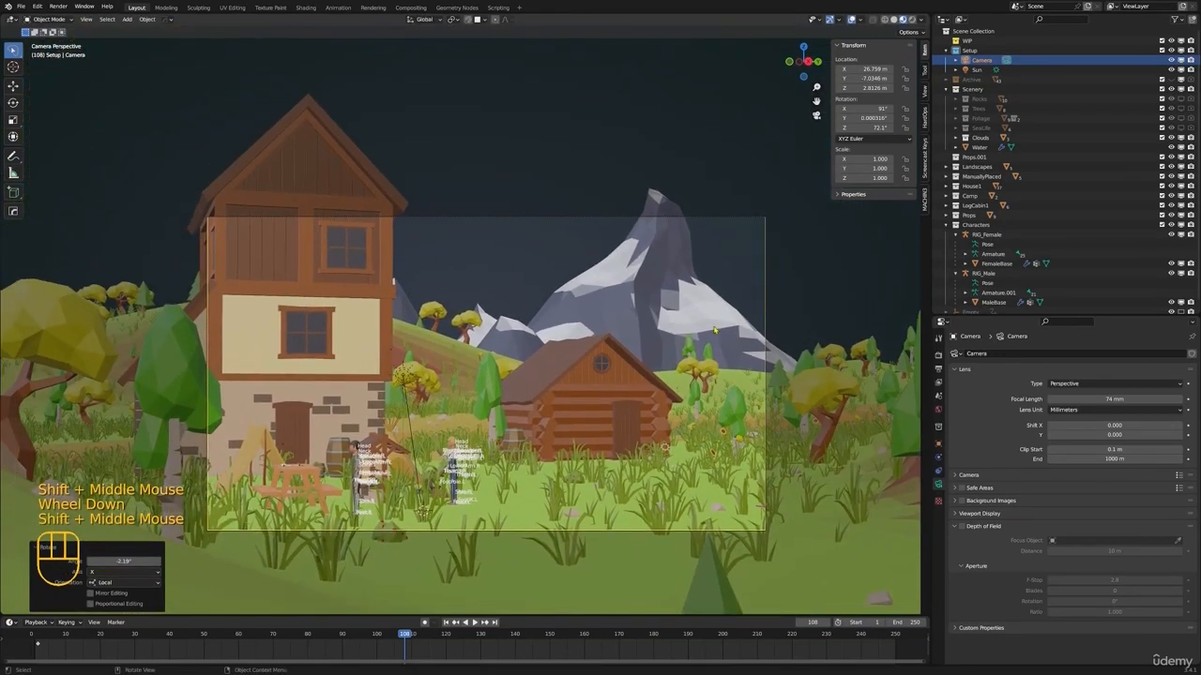
Try Field of View as the camera's lens unit, and restore Millimeters
click(1111, 398)
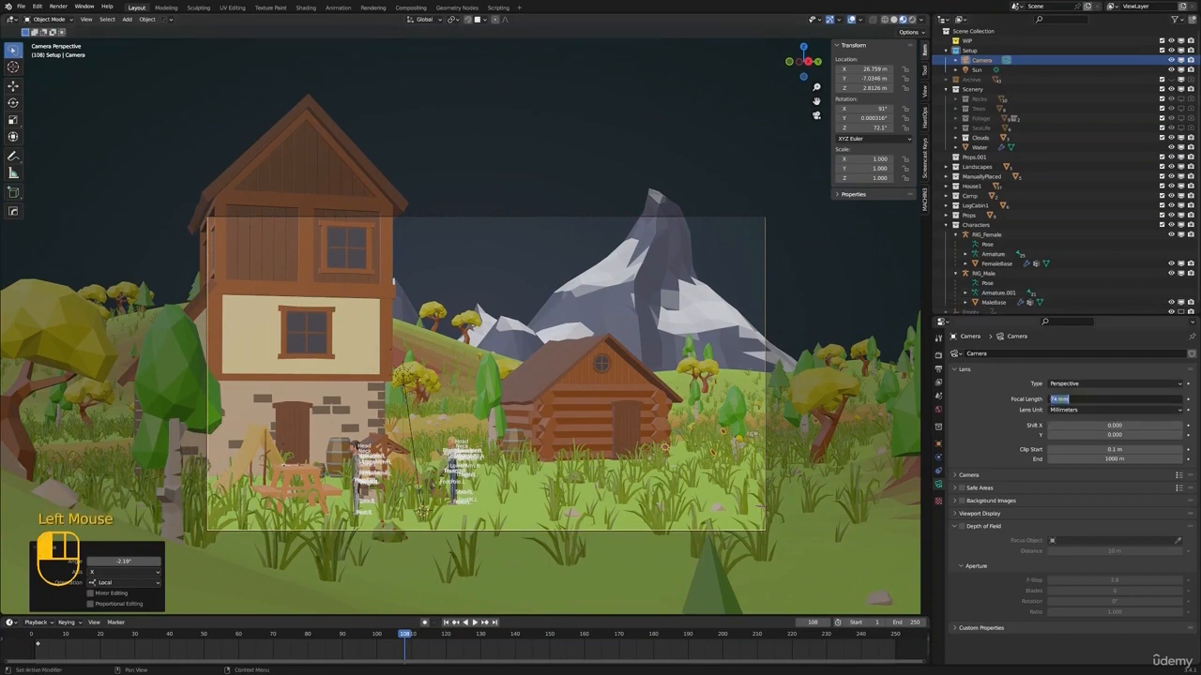
click(1075, 385)
click(1063, 393)
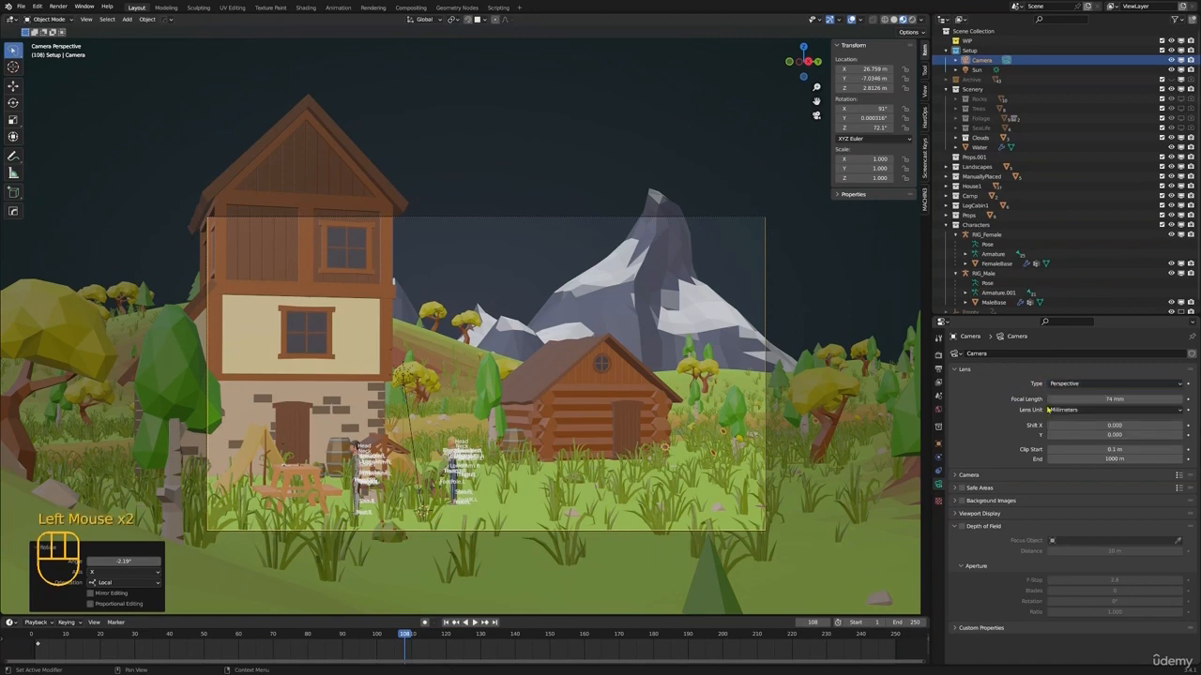
click(1065, 410)
click(1061, 410)
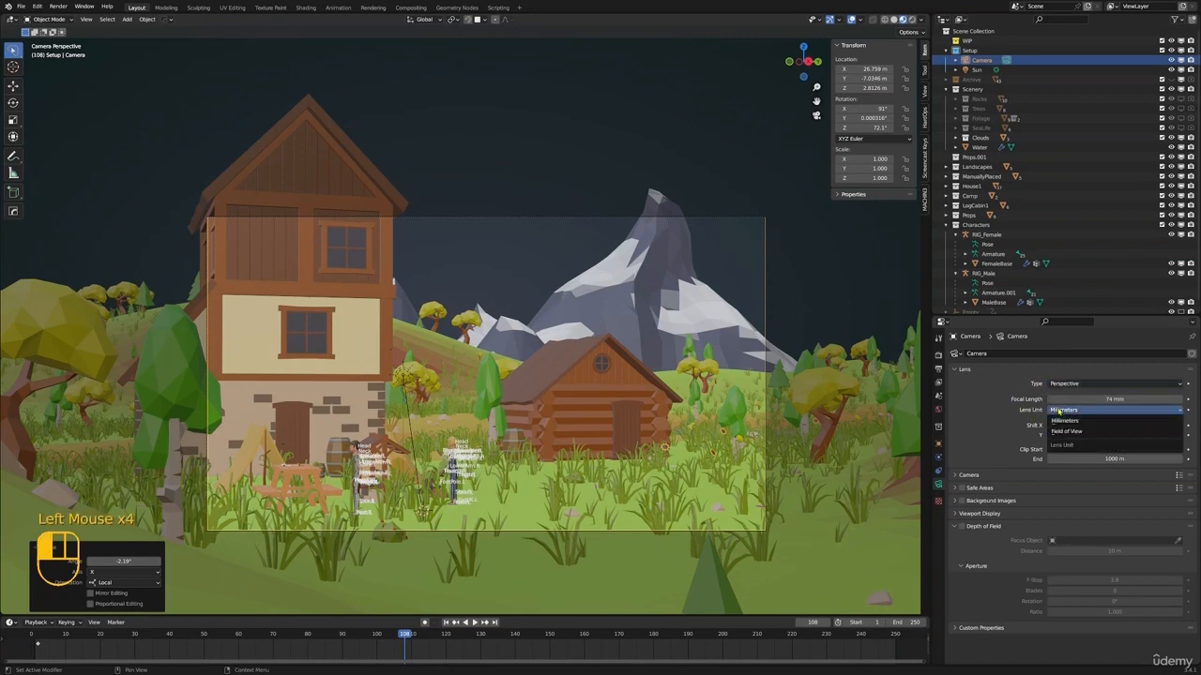
click(1074, 431)
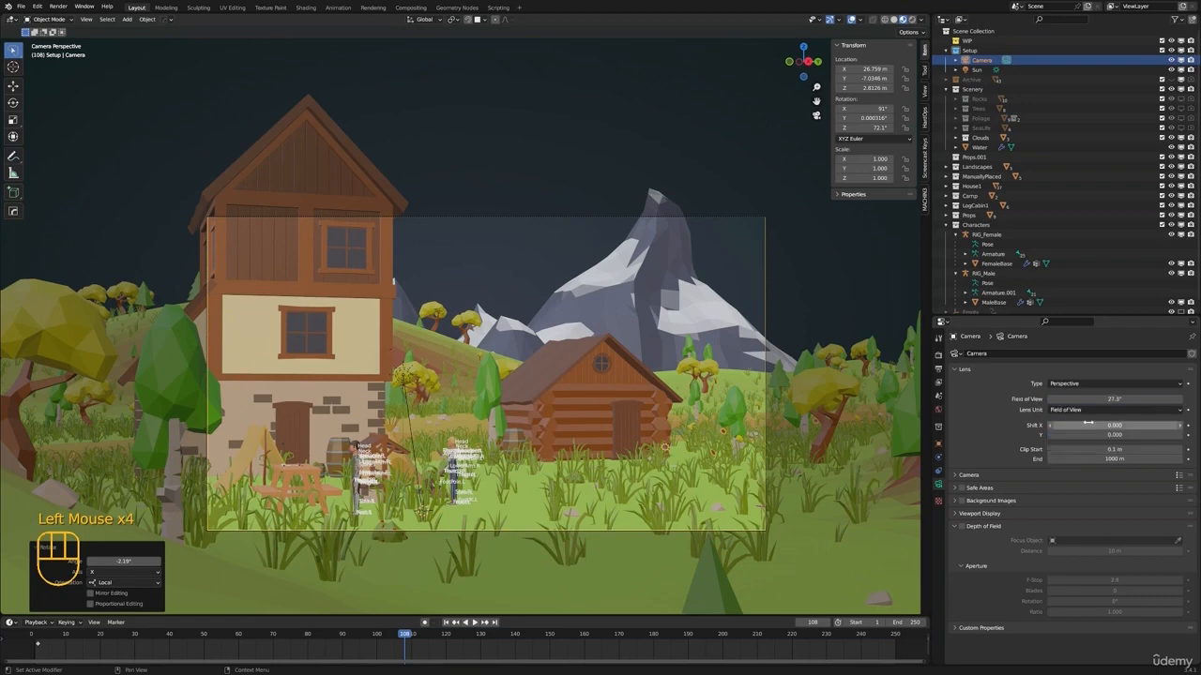
click(1087, 413)
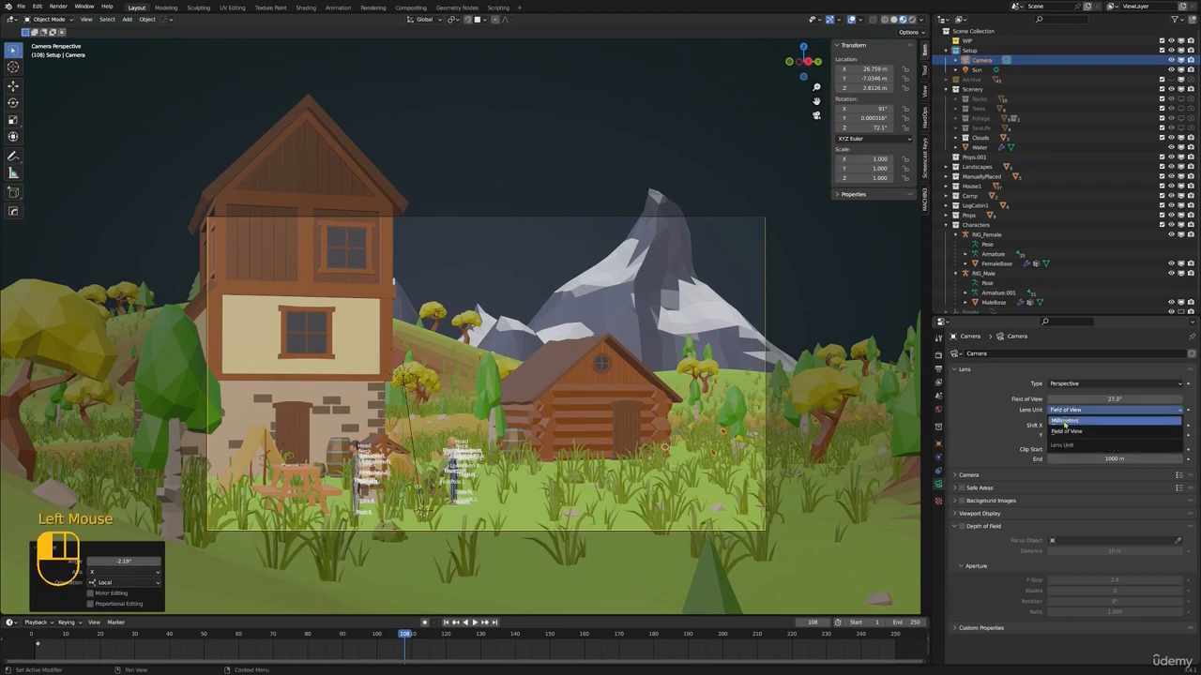
click(1071, 422)
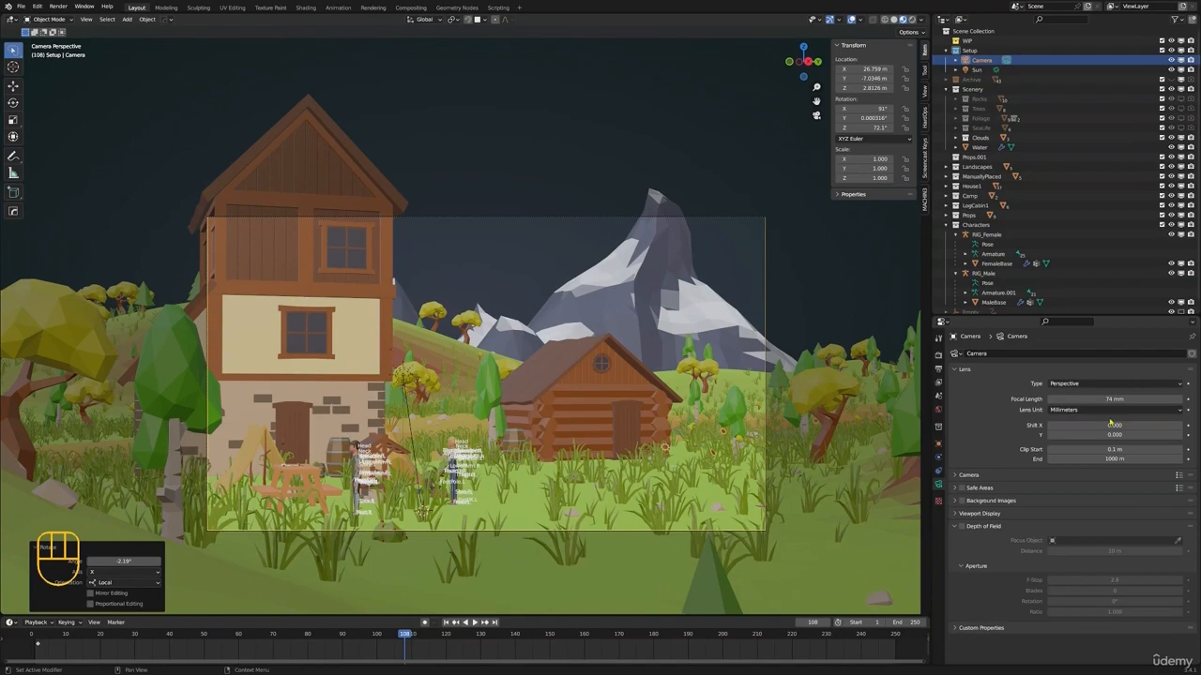
click(204, 467)
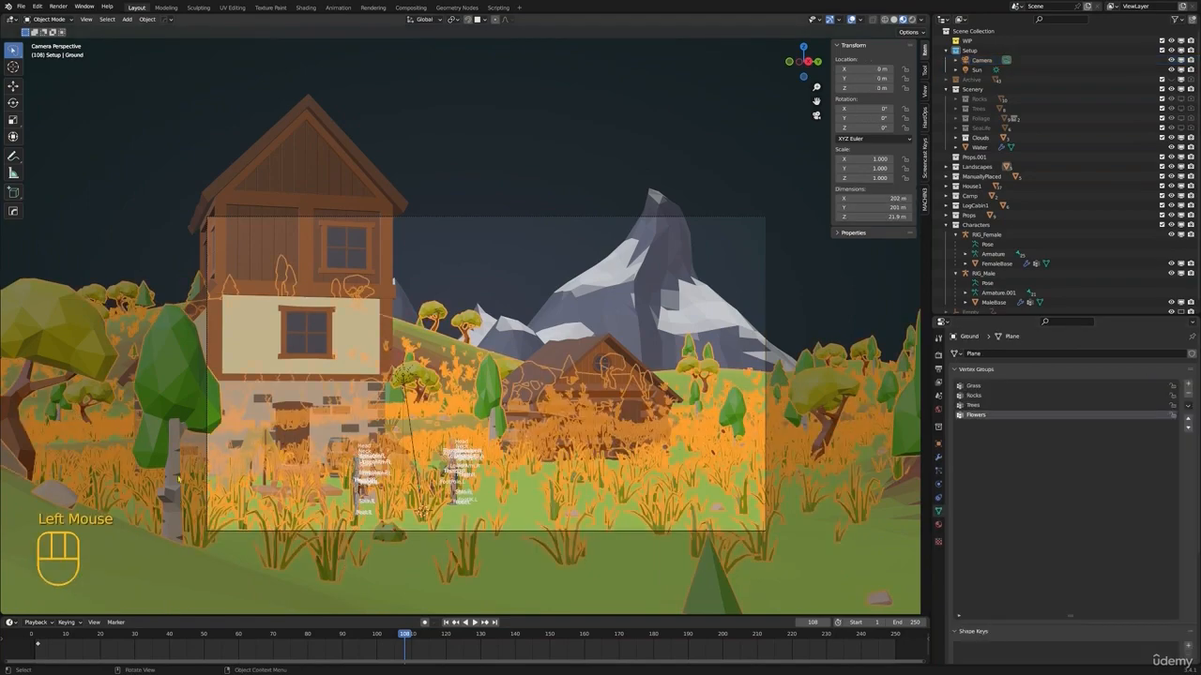
scroll(281, 451, down, 2)
middle_drag(375, 404, 420, 464)
shift+middle_drag(420, 464, 450, 417)
scroll(450, 417, down, 1)
key(KP_0)
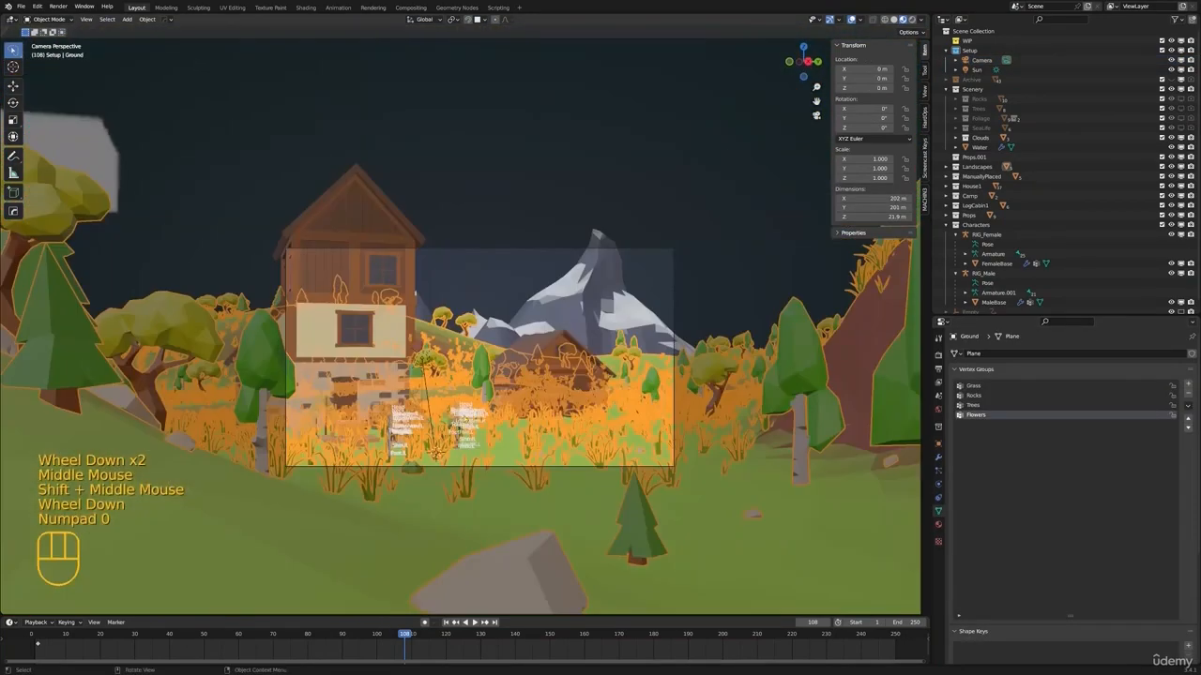
scroll(528, 399, up, 4)
key(alt+a)
shift+middle_drag(530, 400, 550, 391)
scroll(551, 391, down, 1)
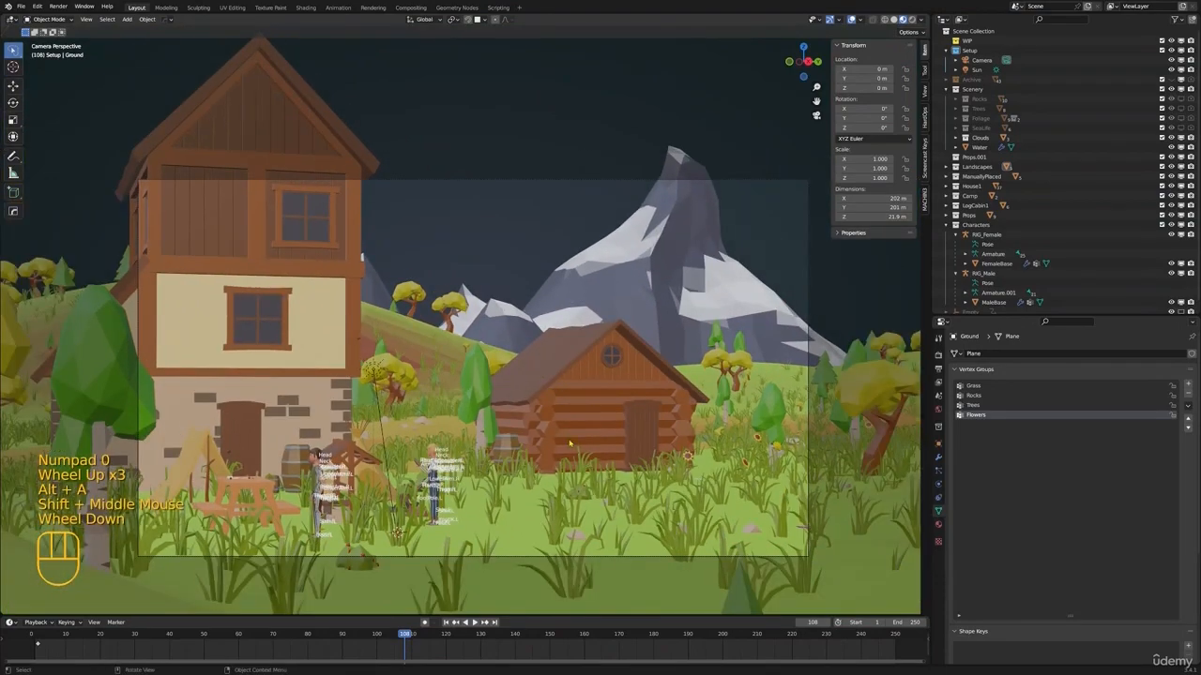
Preview the camera composition in Rendered shading and return to Material Preview
key(z)
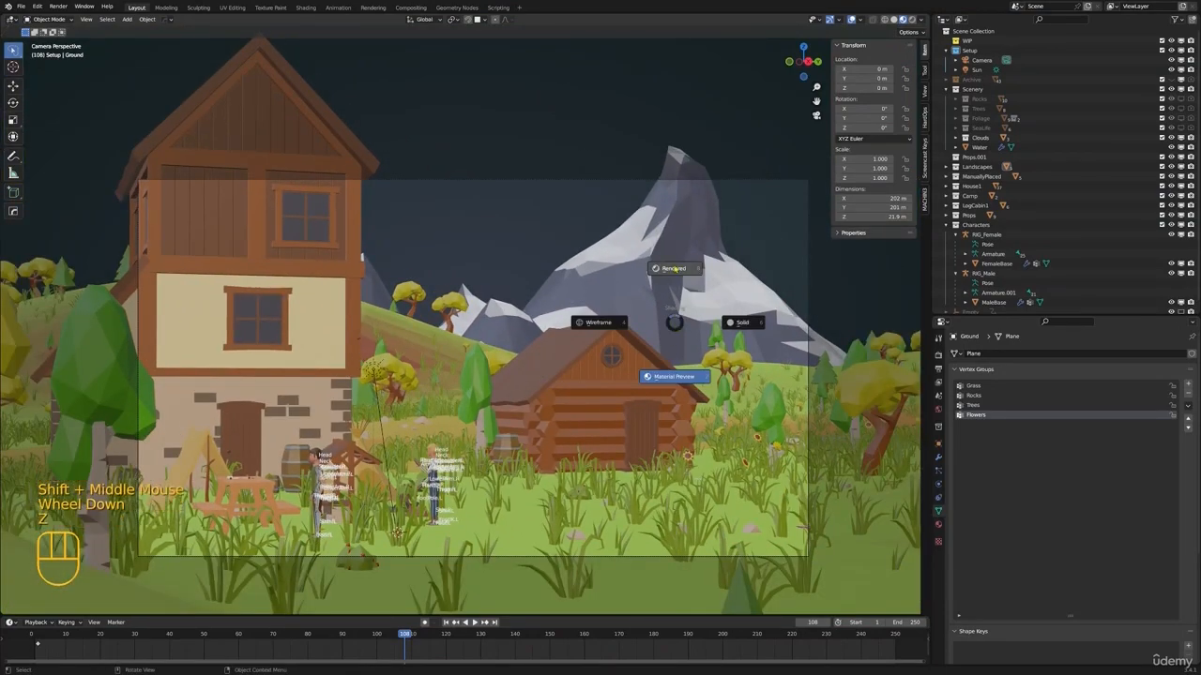
click(674, 270)
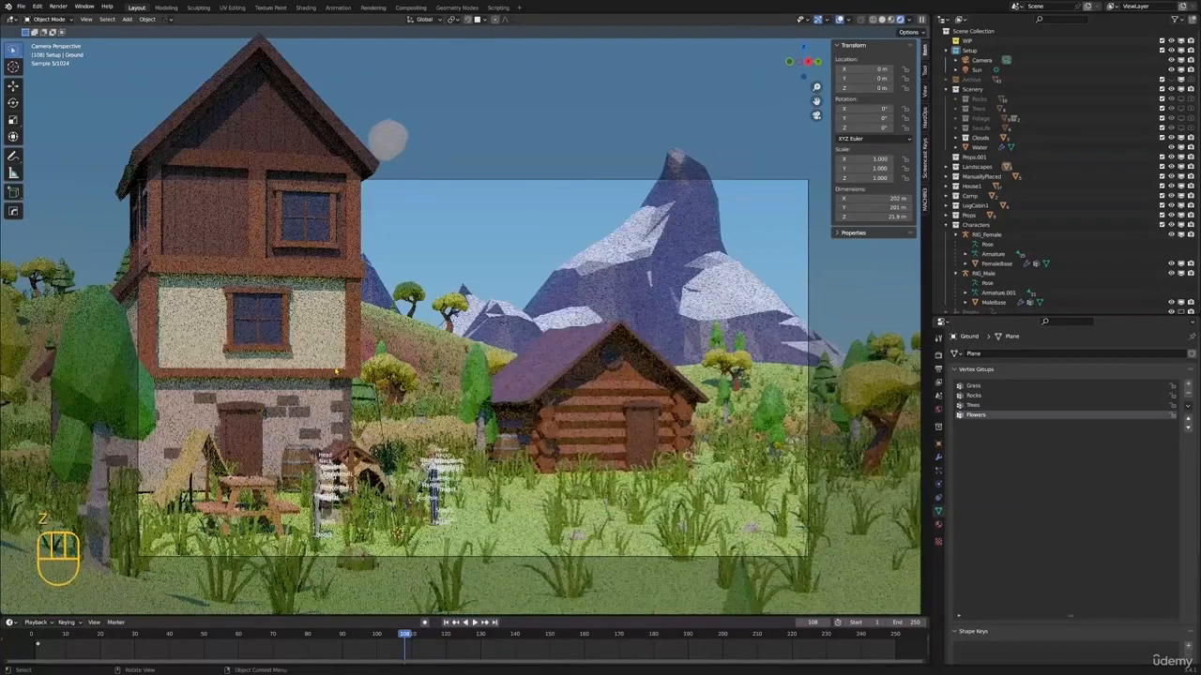
key(z)
click(361, 425)
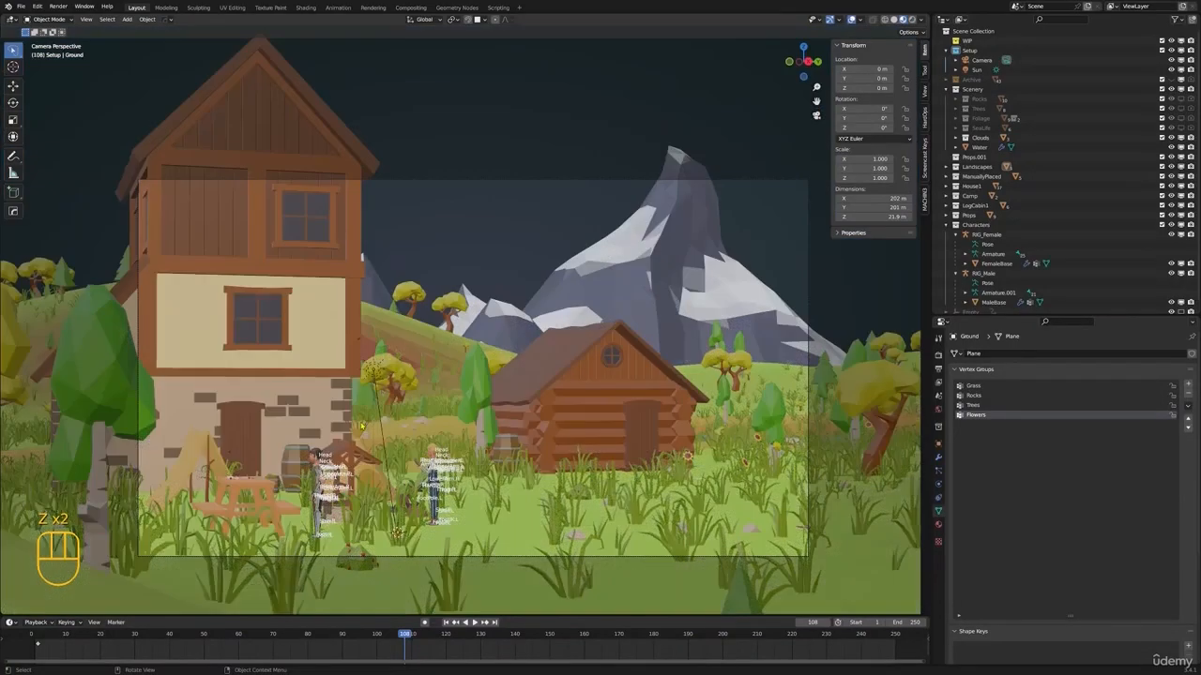
Locate the tall house in the outliner and select all objects of the House1 collection
shift+middle_drag(361, 413, 562, 361)
scroll(553, 338, down, 1)
middle_drag(469, 281, 525, 460)
shift+middle_drag(281, 122, 441, 309)
click(448, 283)
scroll(448, 283, down, 1)
key(g)
scroll(541, 306, up, 1)
shift+middle_drag(441, 309, 480, 339)
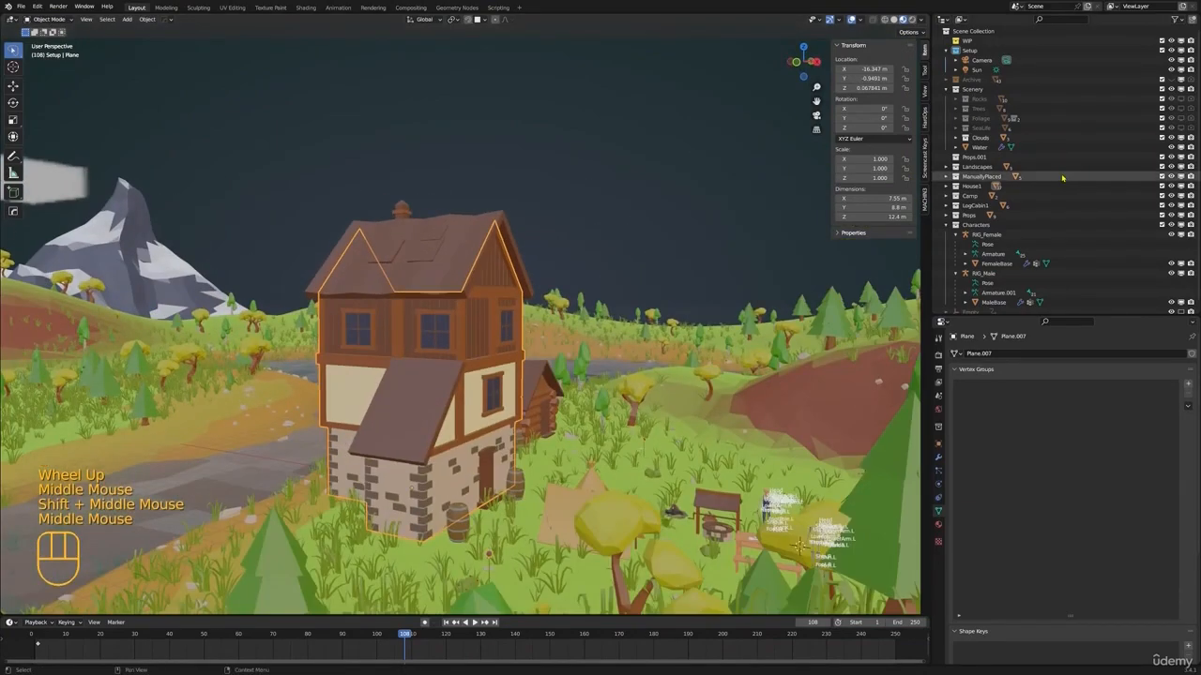
key(KP_Decimal)
shift+middle_drag(1043, 93, 1046, 165)
scroll(1032, 112, up, 7)
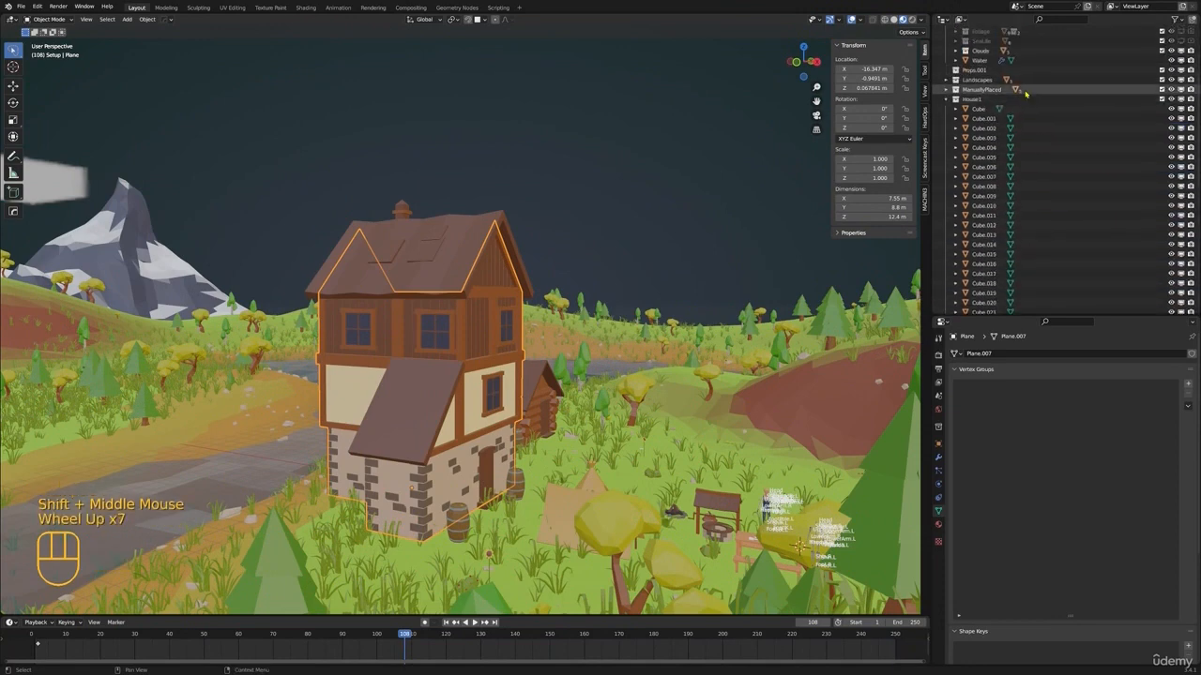
click(1009, 100)
right_click(1007, 100)
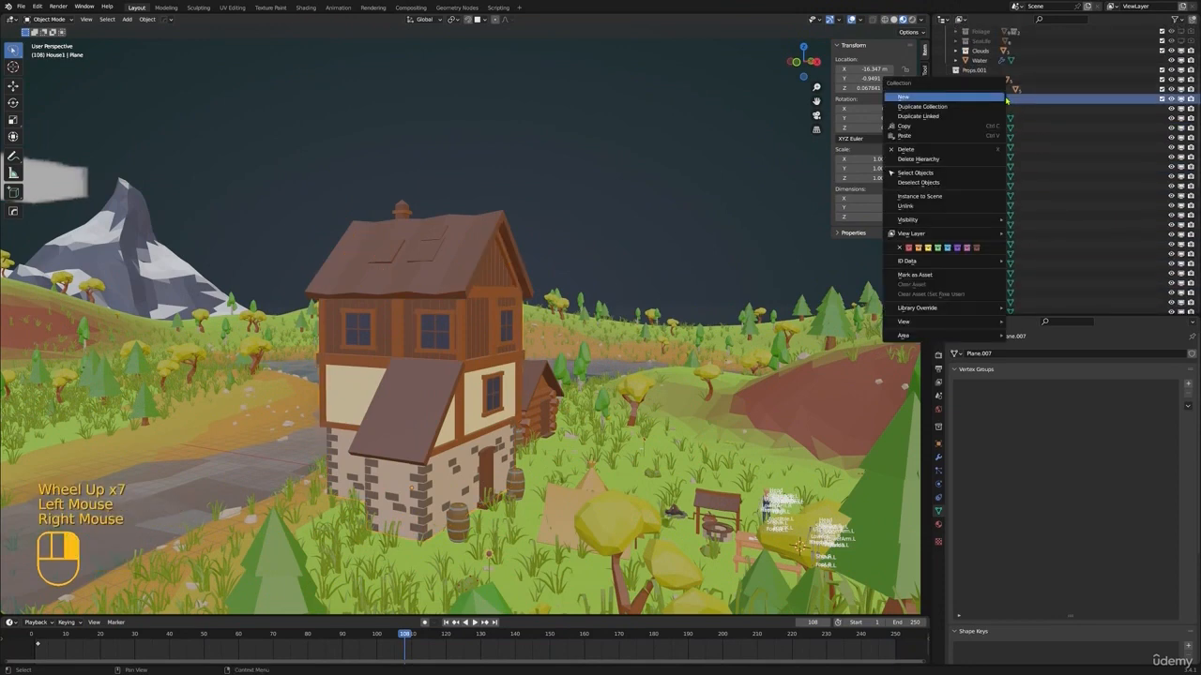
click(928, 173)
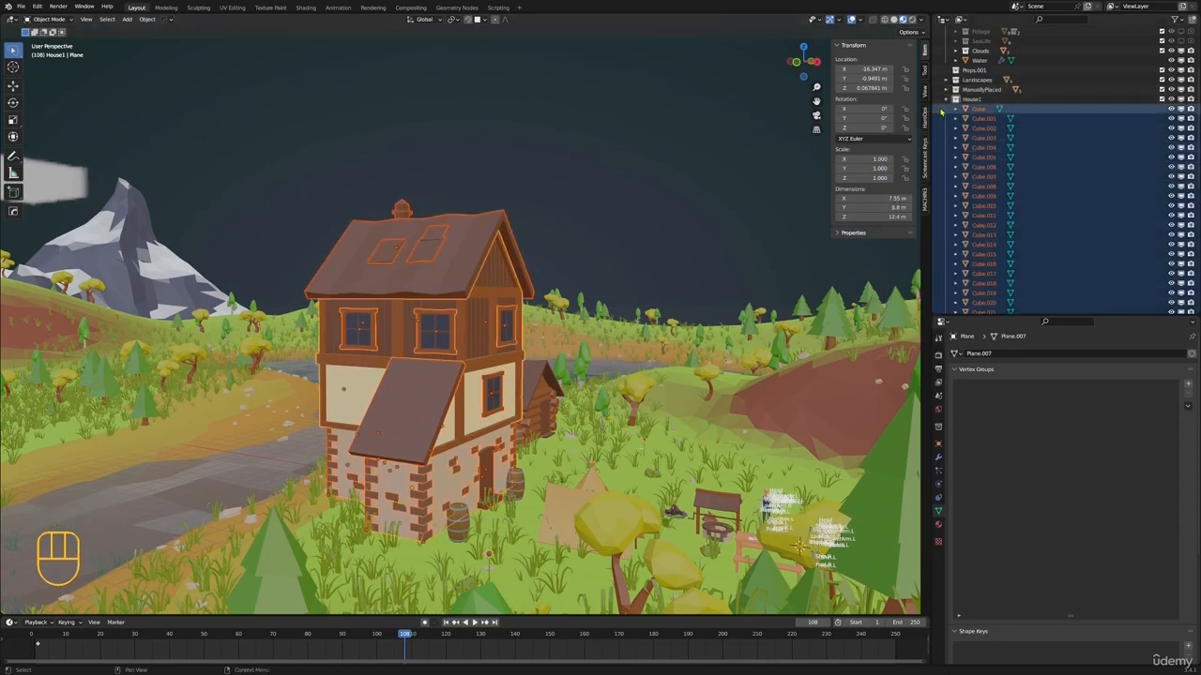
Return to the camera view and lower the tall house about 0.16 m along the Z axis
scroll(1010, 183, up, 3)
key(KP_0)
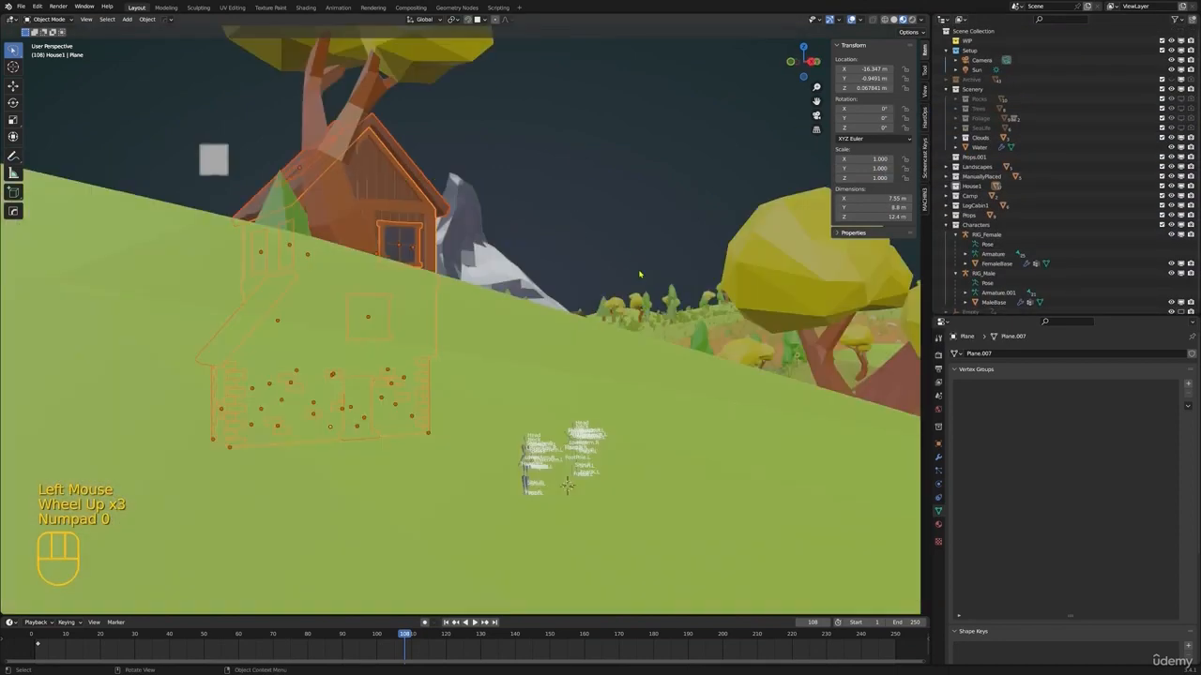
scroll(575, 430, up, 1)
scroll(575, 430, down, 1)
shift+middle_drag(563, 422, 575, 429)
shift+middle_drag(639, 354, 477, 389)
key(g)
key(z)
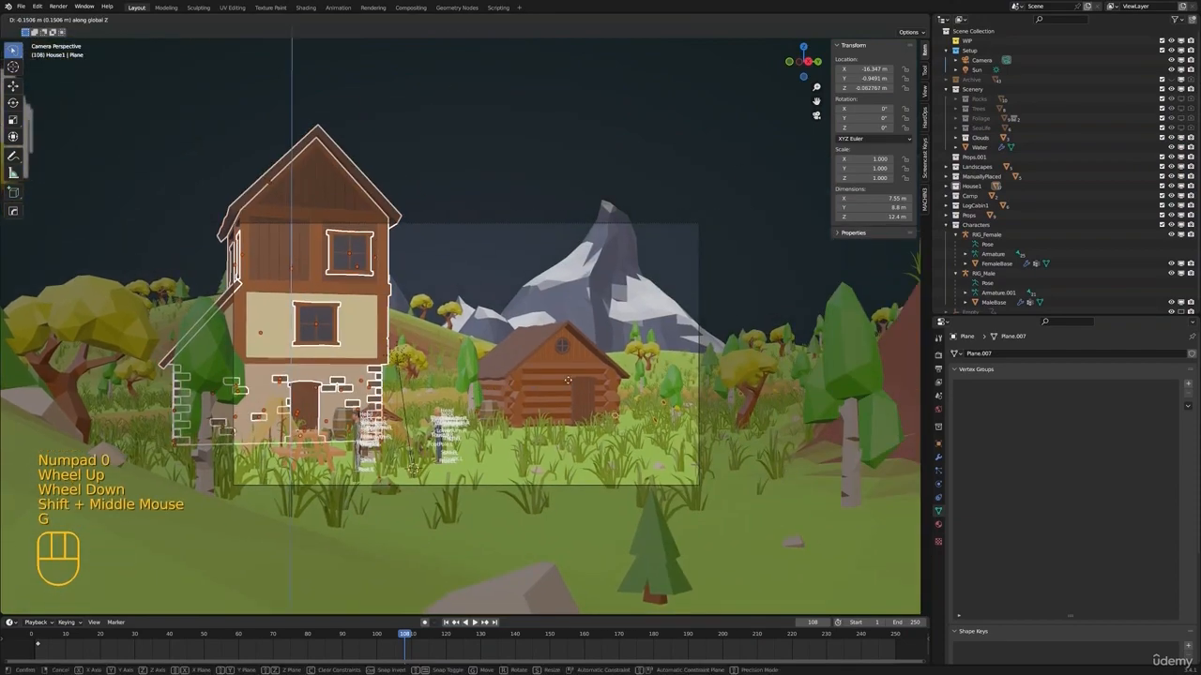
shift+click(464, 386)
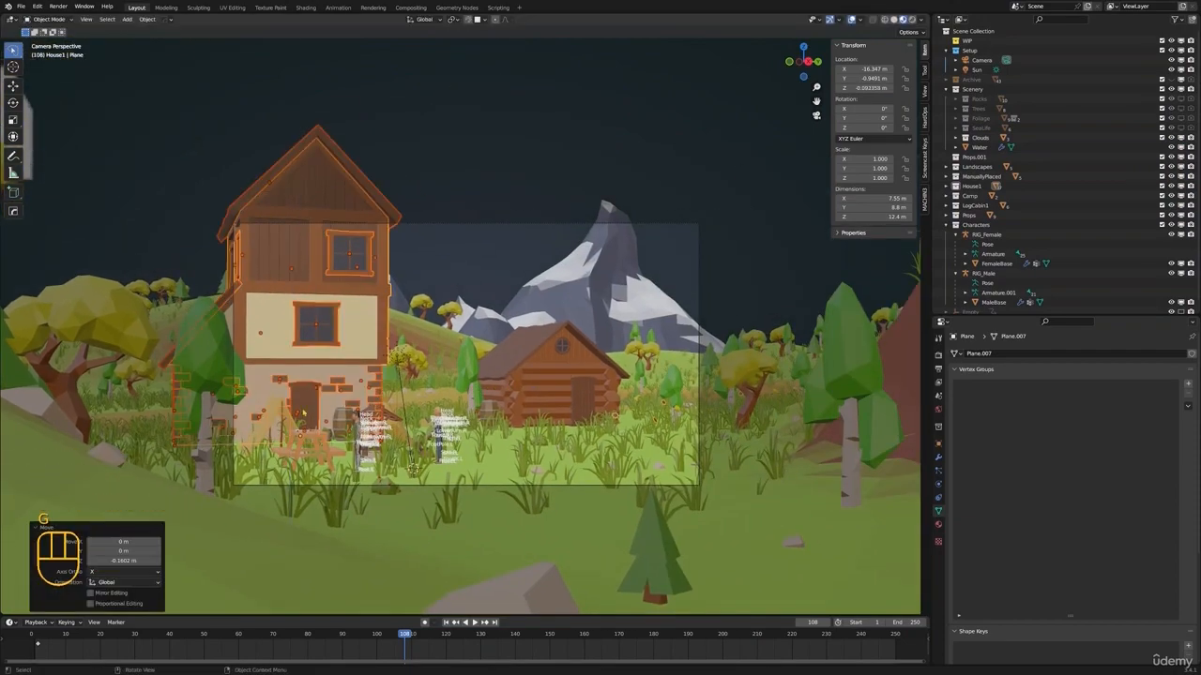
Move the tall house in the ground plane, about -2.8 m in X and 2.4 m in Y
middle_drag(370, 386, 462, 384)
scroll(461, 385, up, 4)
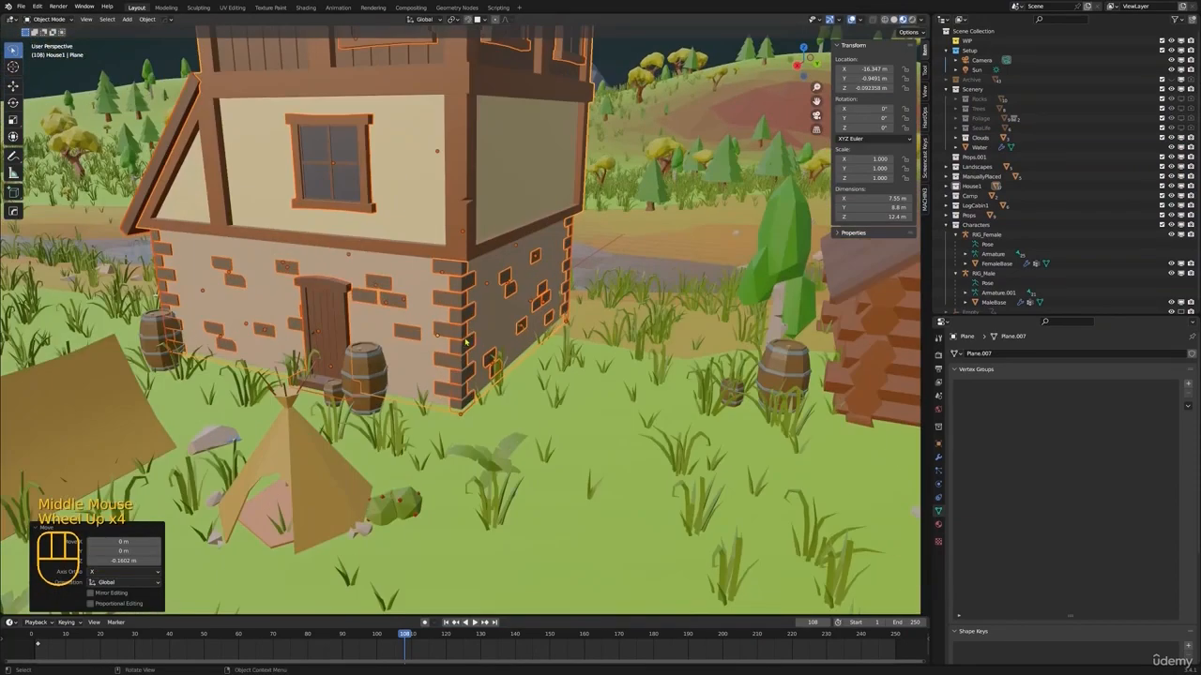
scroll(466, 342, down, 5)
middle_drag(465, 342, 469, 393)
key(KP_0)
scroll(453, 359, up, 3)
key(g)
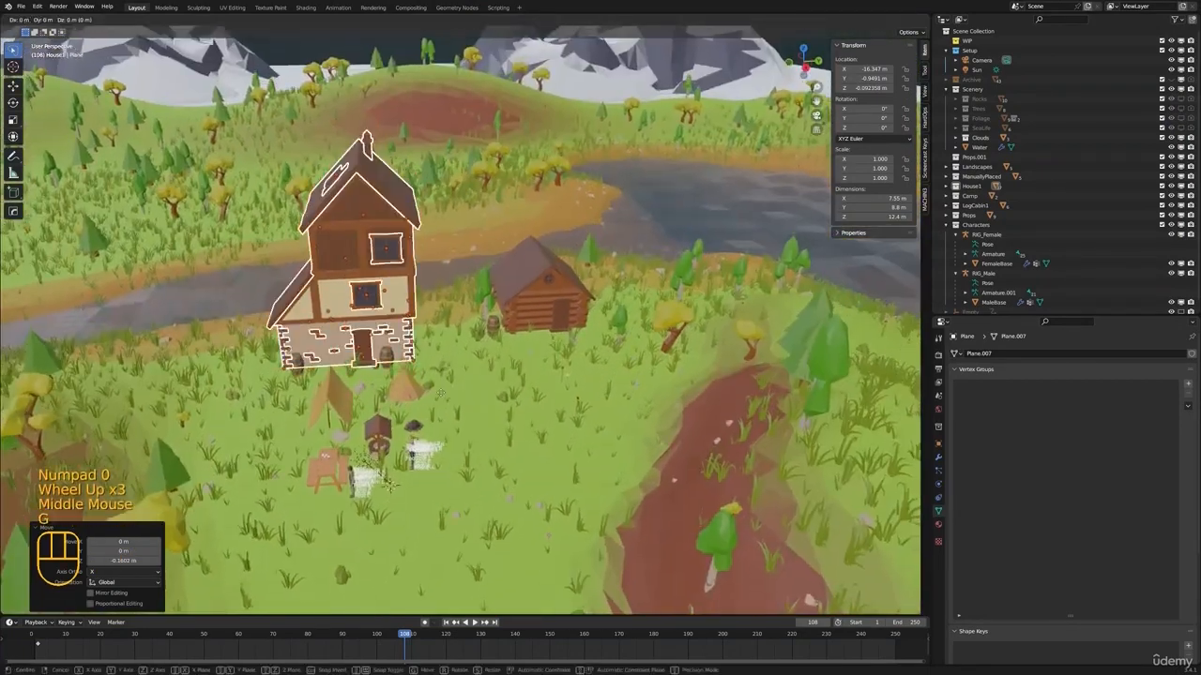
key(shift+z)
click(497, 368)
Rotate the tall house about 16.5° around the global Z axis
key(r)
key(z)
click(513, 349)
From the camera view, shift the tall house about -2.86 m in X and -1.06 m in Y, and deselect it
key(KP_0)
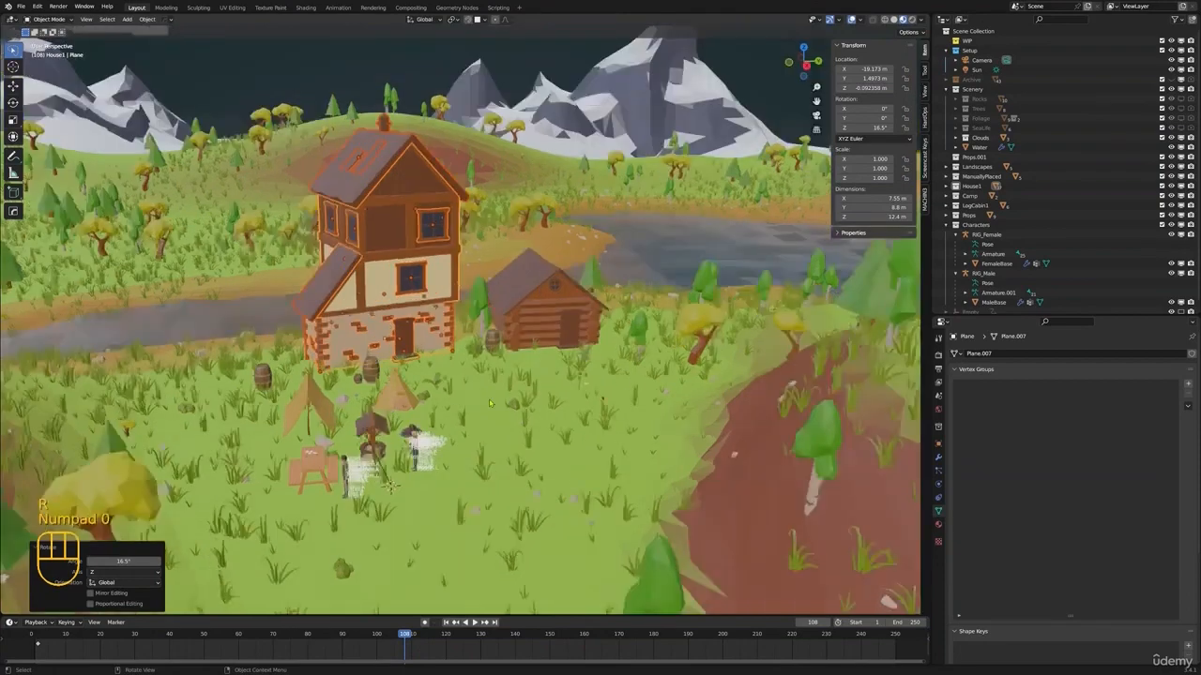
scroll(511, 405, down, 2)
shift+middle_drag(511, 405, 492, 384)
scroll(492, 384, up, 1)
key(g)
key(g)
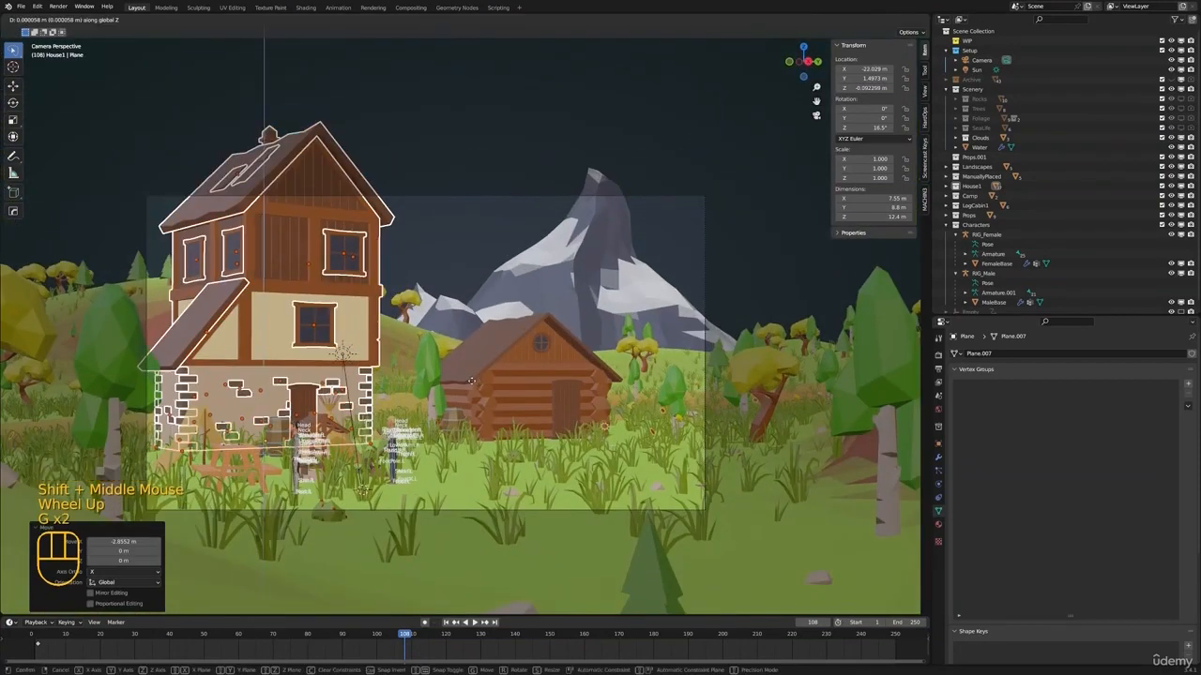
click(452, 384)
shift+middle_drag(453, 385, 436, 417)
key(alt+a)
Locate the log cabin in the outliner and select all objects of the LogCabin1 collection
scroll(647, 403, down, 1)
scroll(511, 455, down, 1)
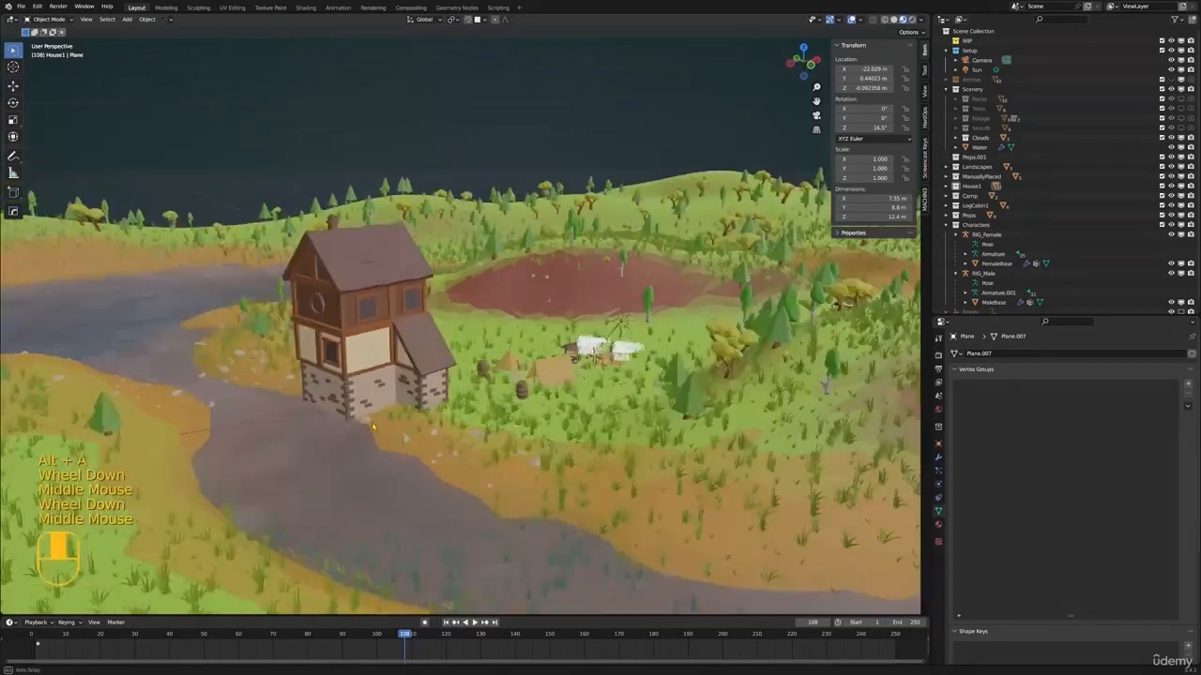
scroll(460, 386, up, 1)
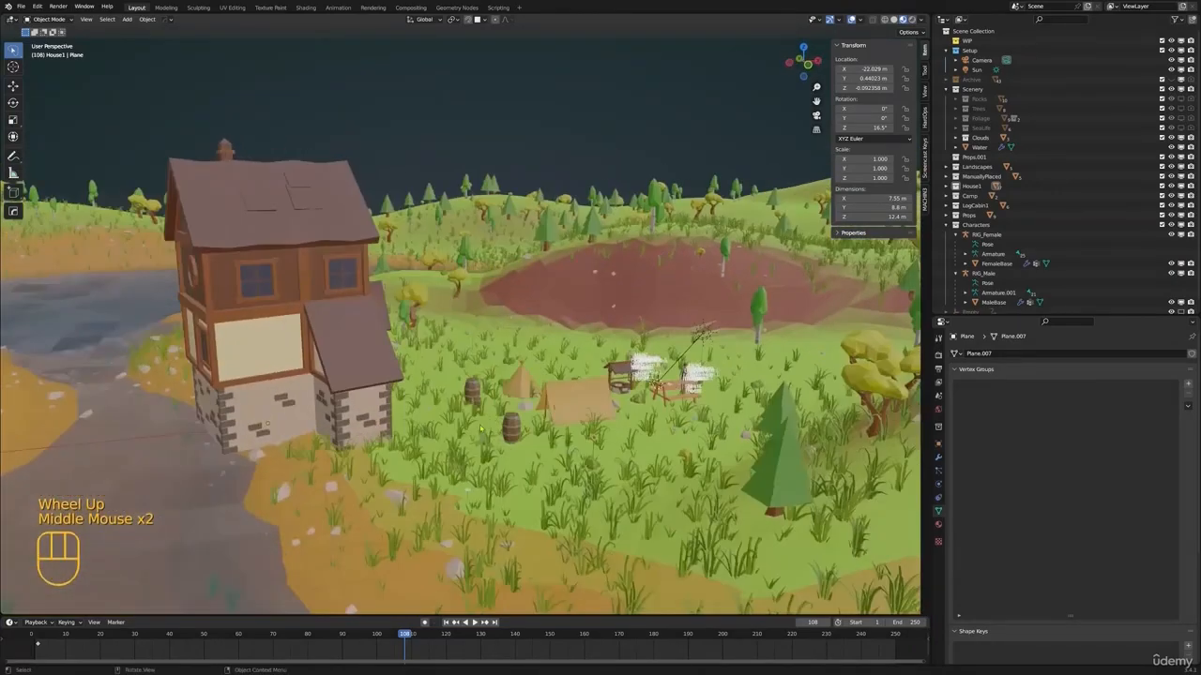
key(KP_0)
shift+middle_drag(625, 384, 489, 355)
scroll(494, 399, up, 4)
scroll(488, 355, down, 1)
click(489, 355)
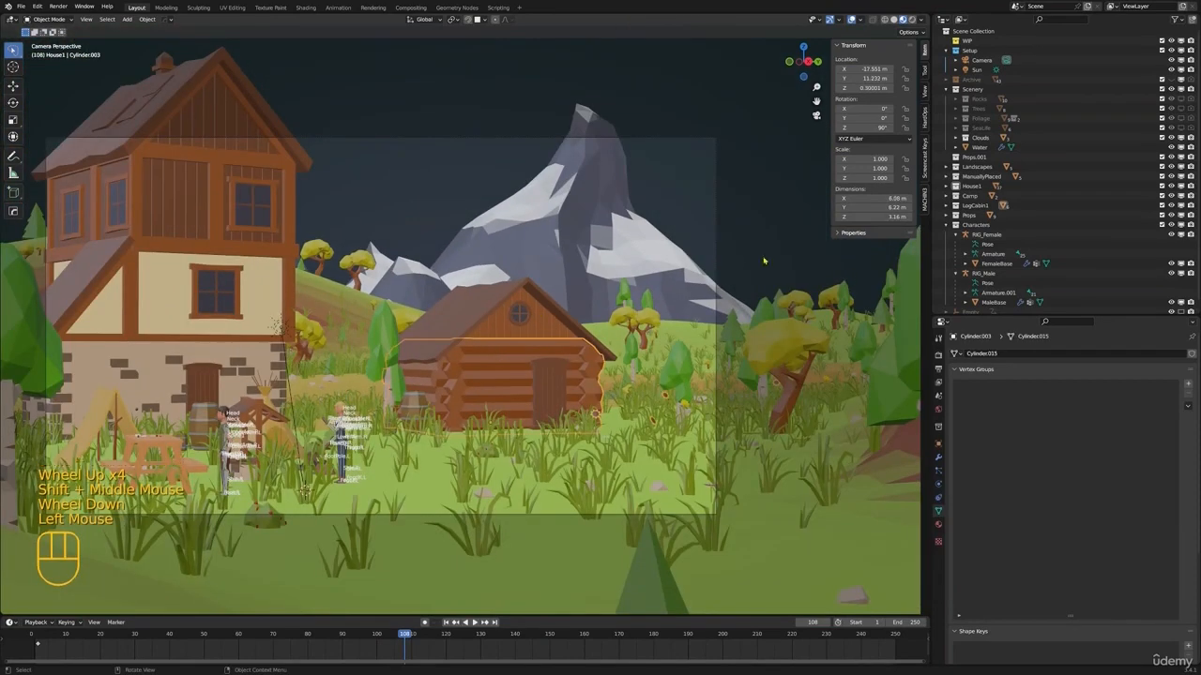
key(KP_Decimal)
click(988, 148)
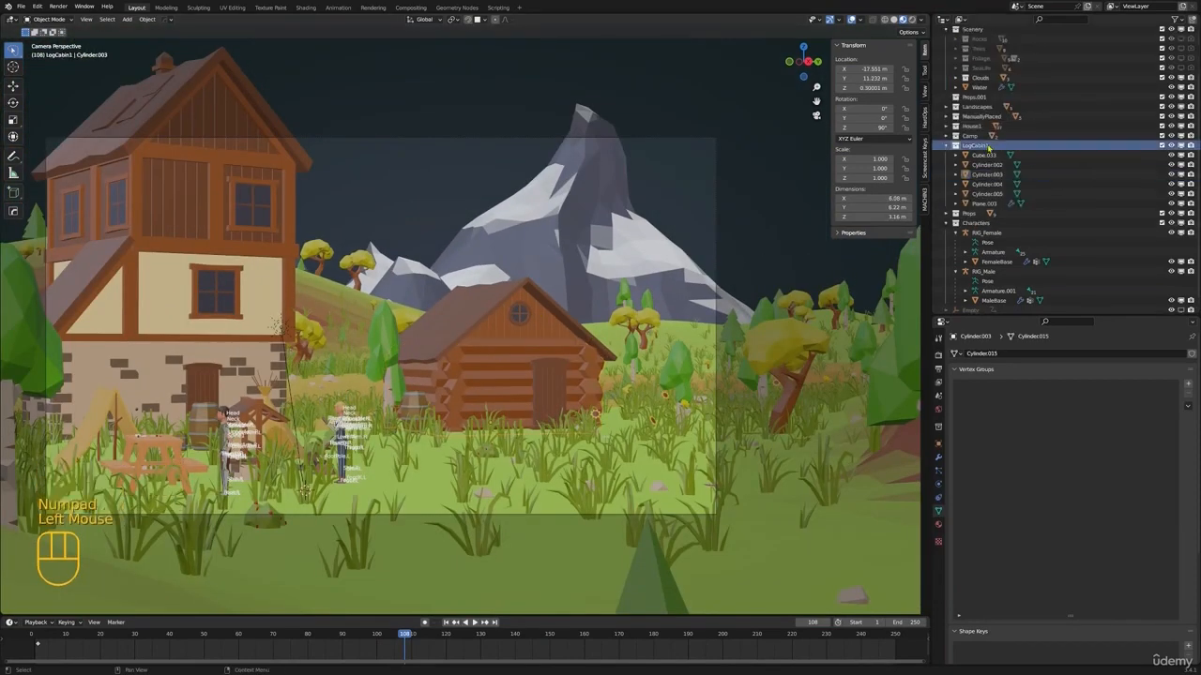
right_click(988, 147)
click(983, 146)
Rotate the log cabin about -42° around Z and move it horizontally about -3.38 m in X and 6.24 m in Y
key(r)
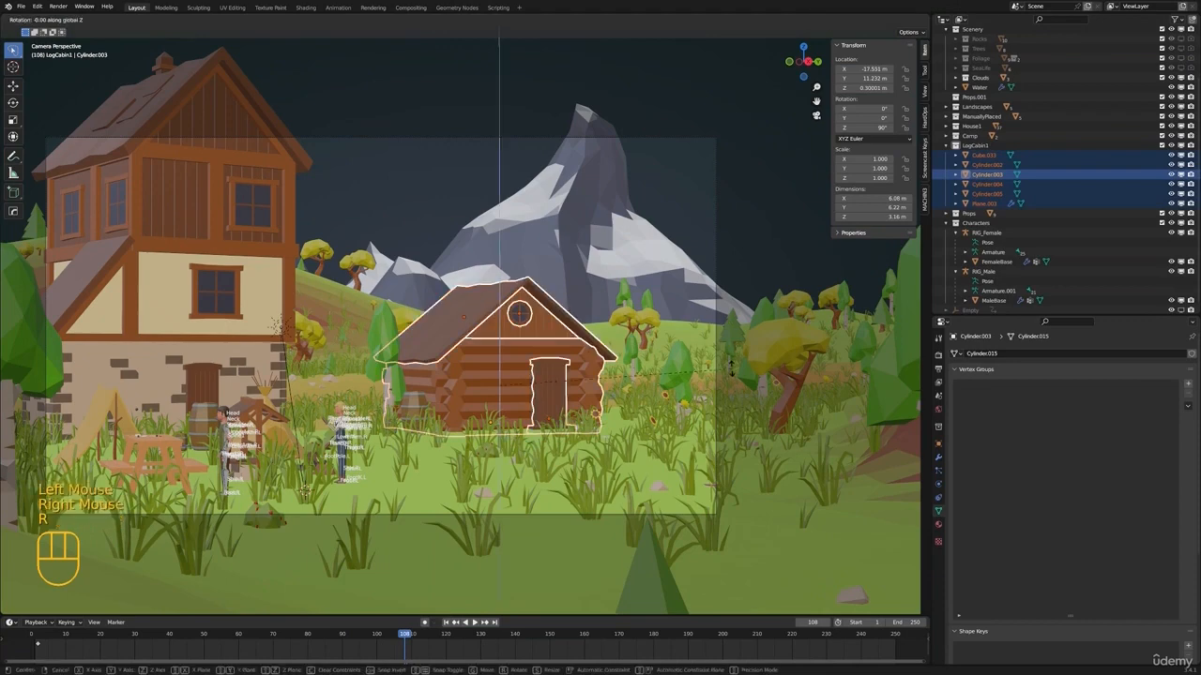
click(565, 436)
key(g)
key(shift+z)
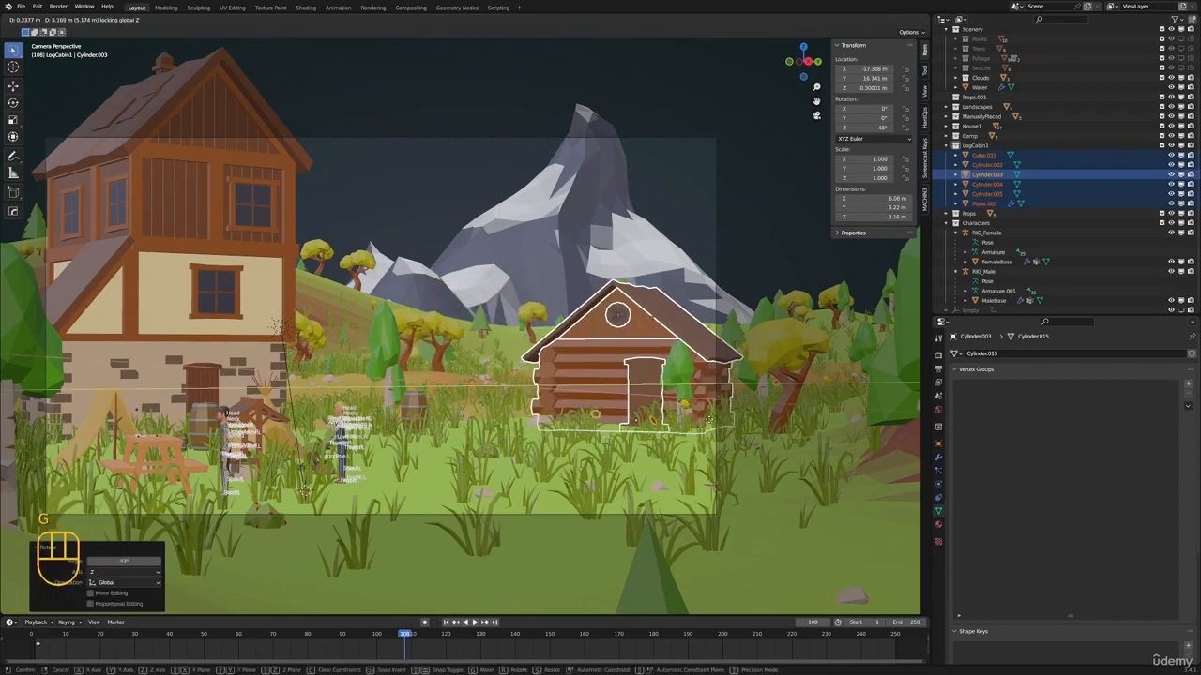
click(689, 419)
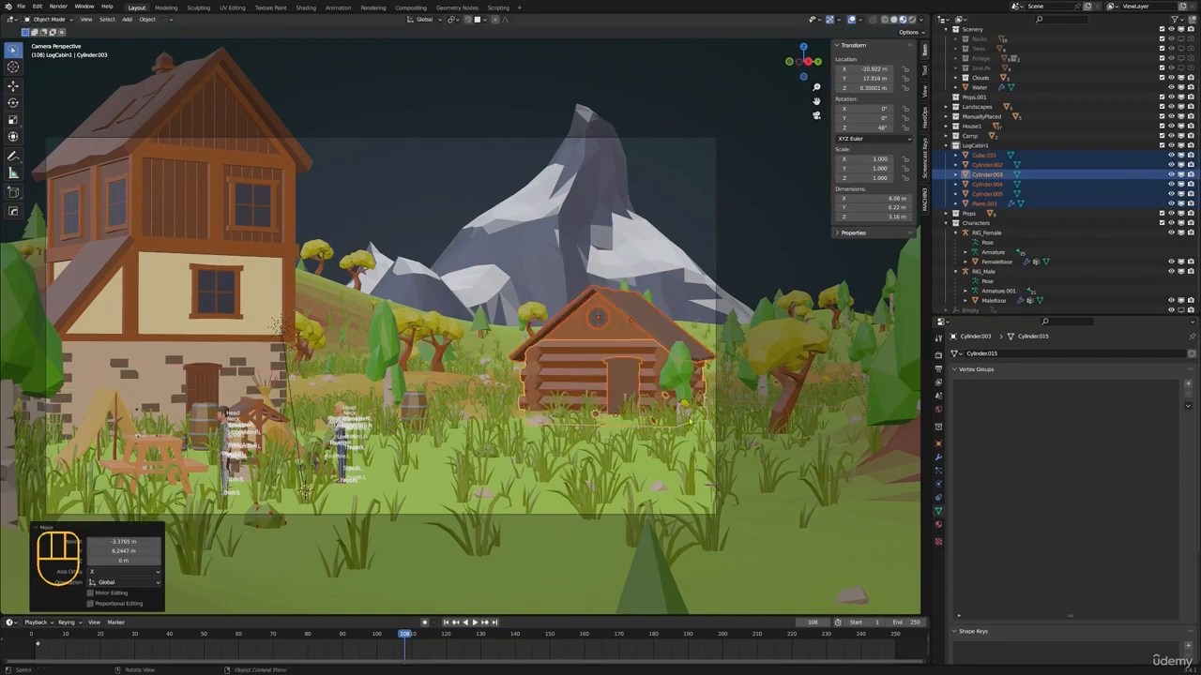
Raise the log cabin about 0.25 m along the Z axis and deselect it
key(g)
key(z)
click(692, 381)
key(alt+a)
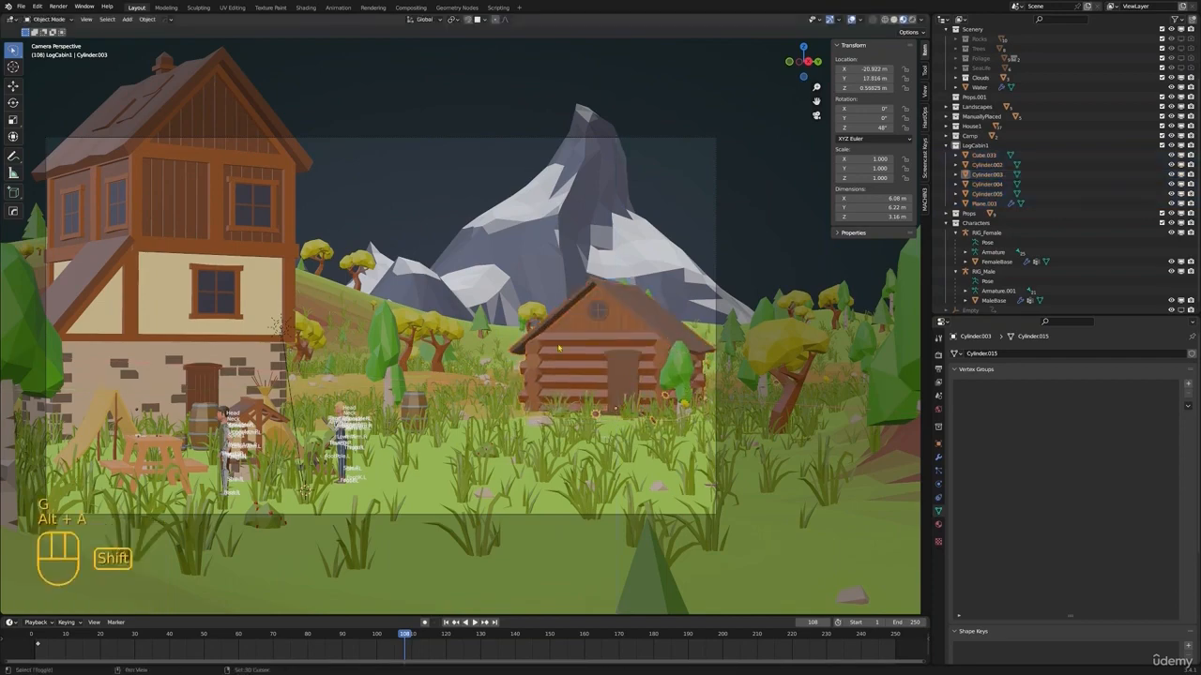
Switch the camera view to rendered shading and move the Clouds2 clouds to about X -78.28 m, Y 29.2 m, Z 15.9 m, between house and mountain
shift+middle_drag(680, 335, 725, 363)
key(z)
click(725, 363)
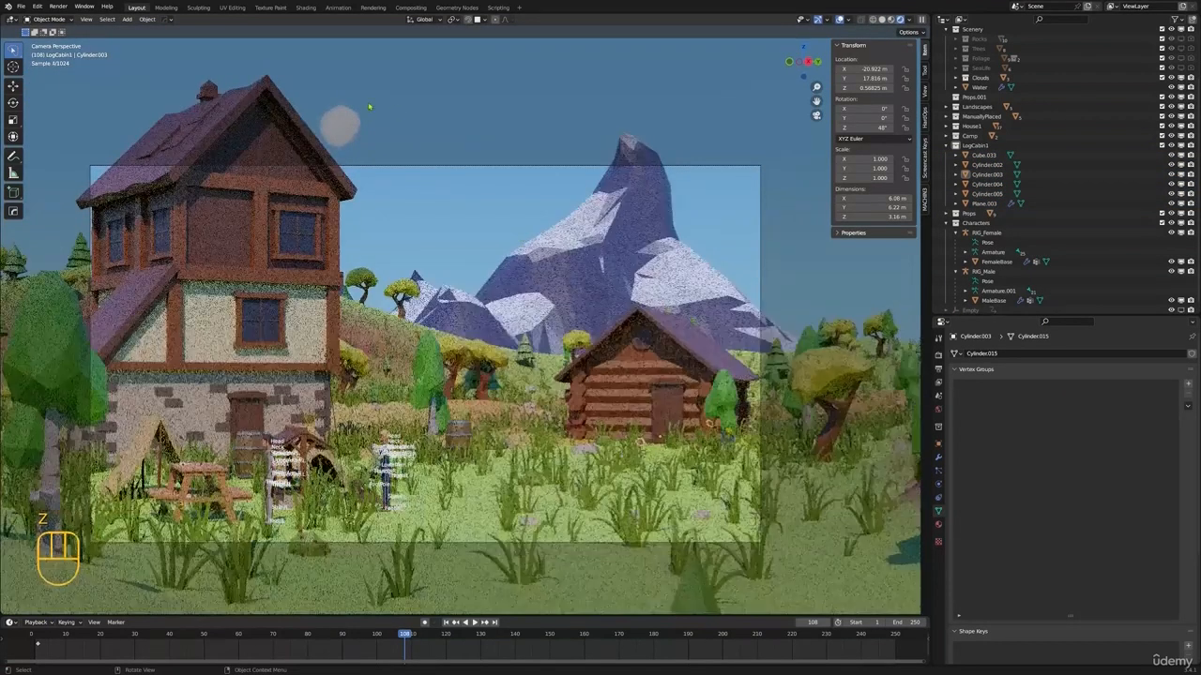
click(351, 128)
scroll(373, 127, down, 4)
scroll(484, 254, up, 5)
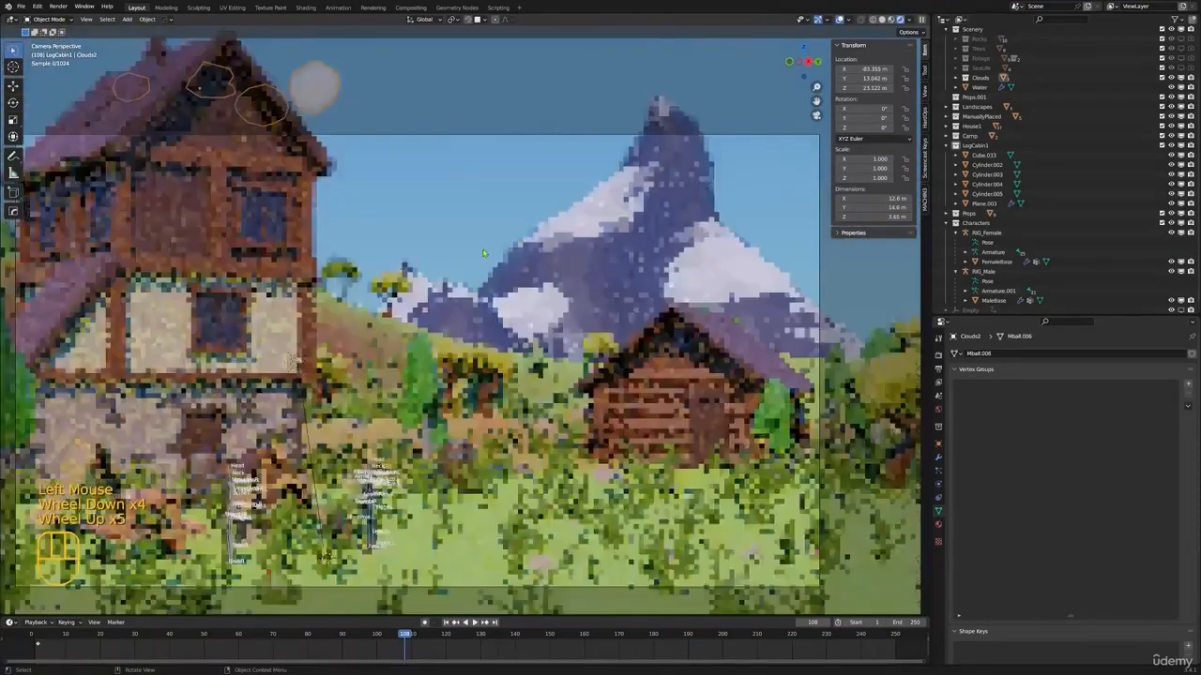
key(g)
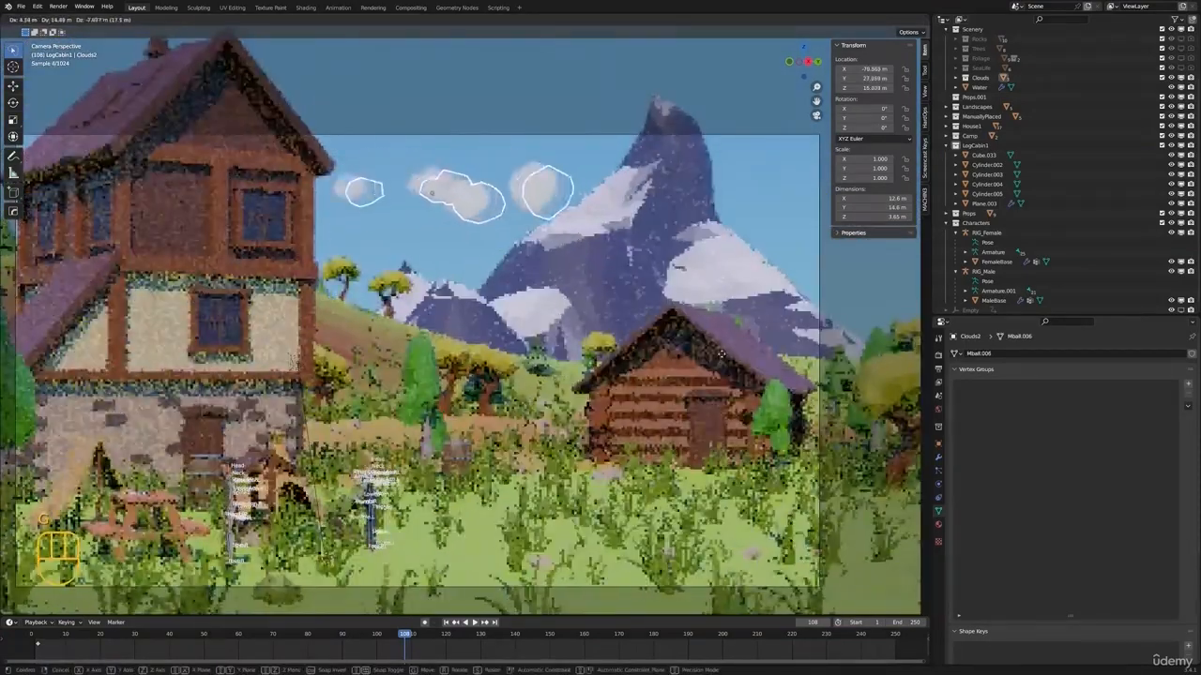
click(674, 212)
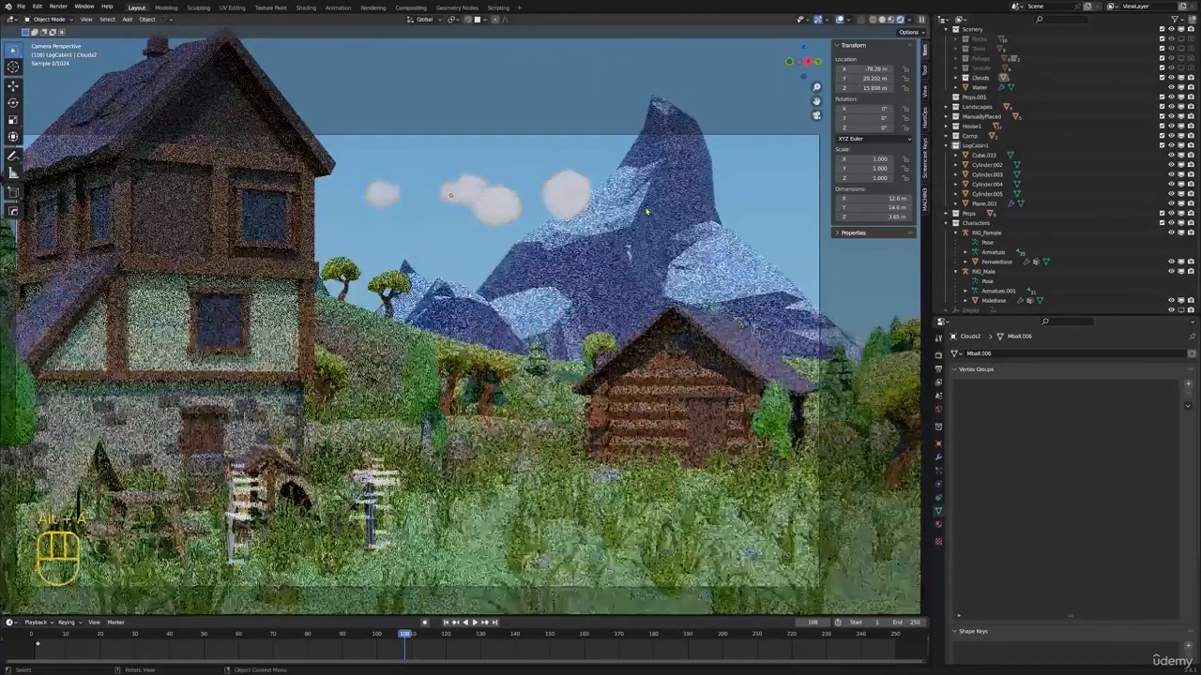
key(alt+a)
scroll(675, 212, down, 2)
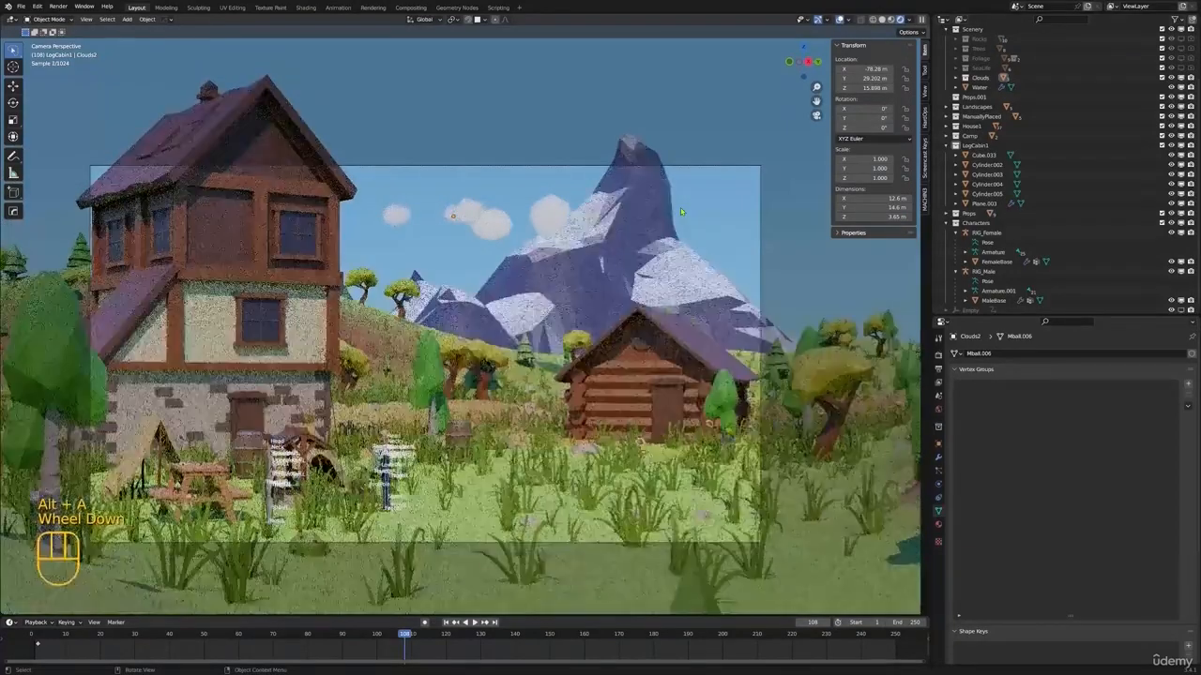
Select the Ground and open its material nodes in the Shading workspace, with the viewport showing the rendered camera view
click(736, 548)
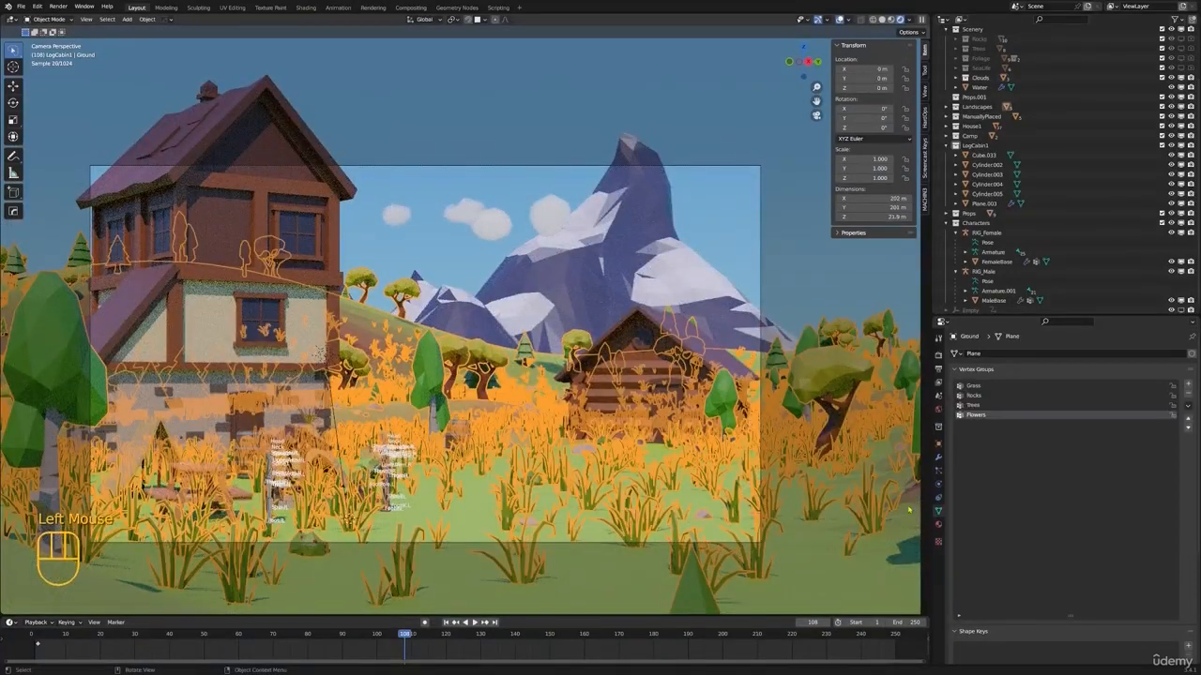
click(937, 525)
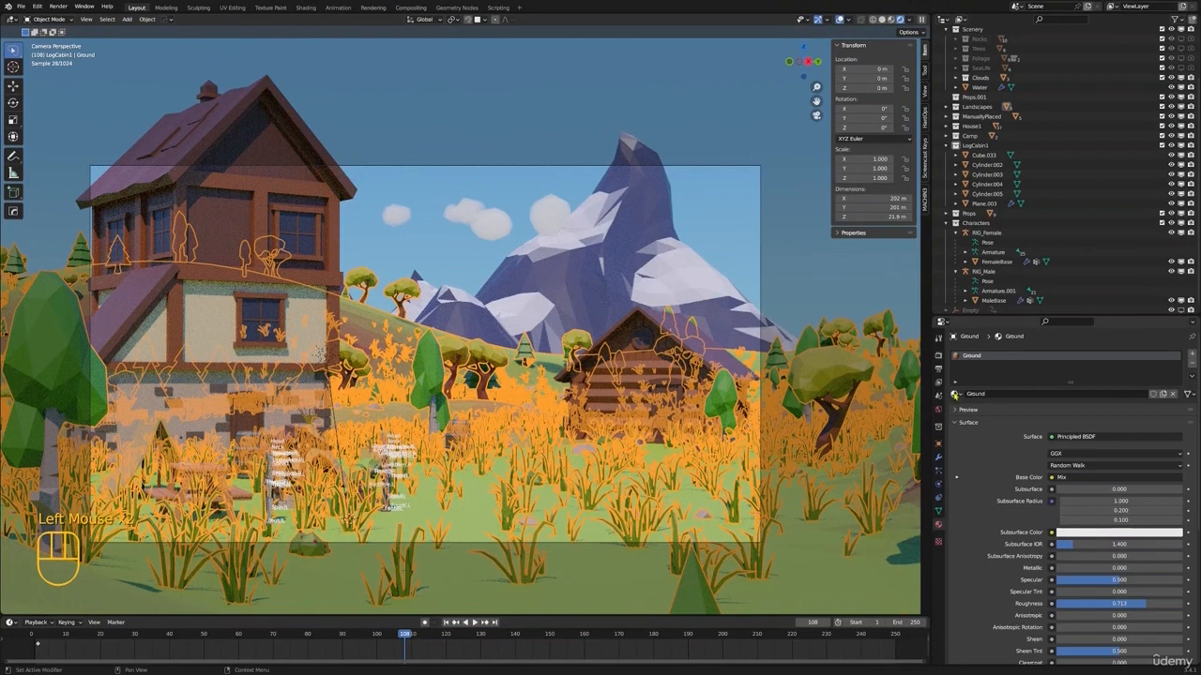
click(956, 394)
click(958, 395)
click(305, 7)
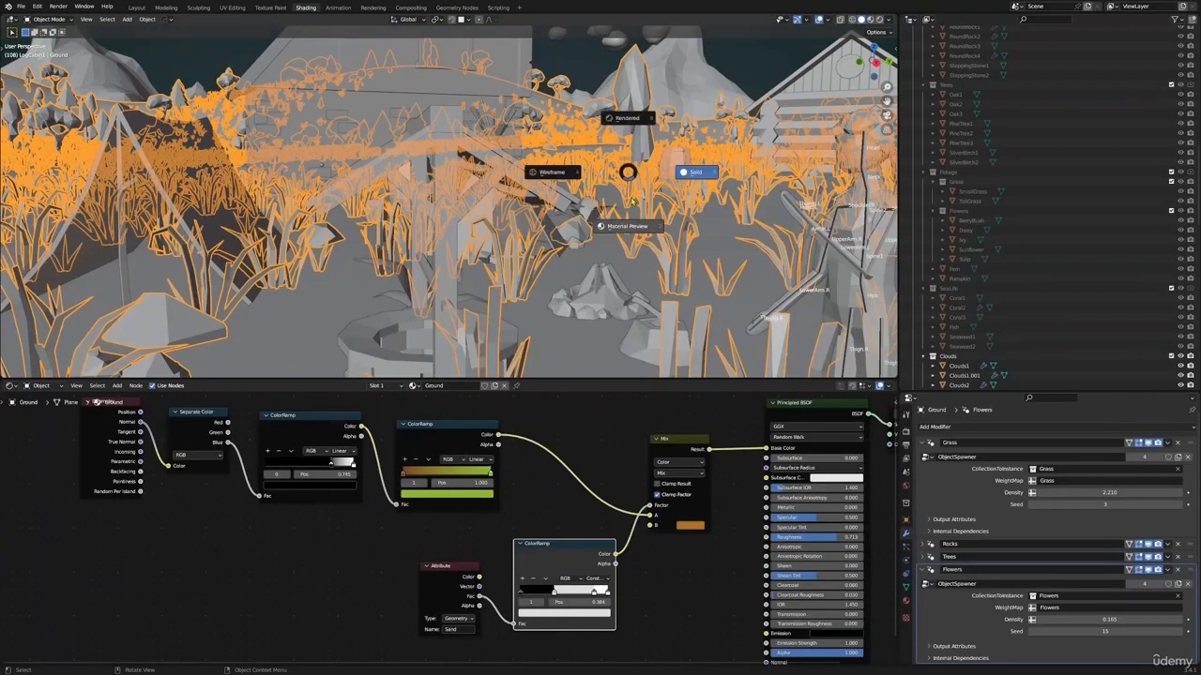
click(631, 208)
key(KP_0)
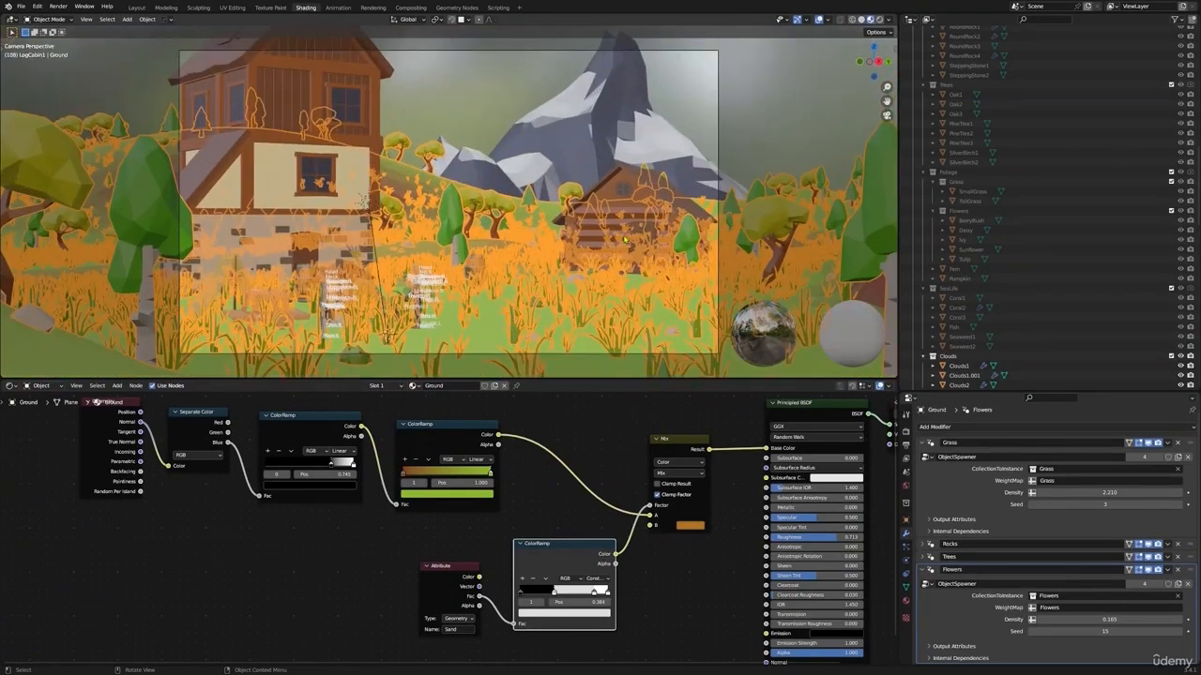
click(622, 184)
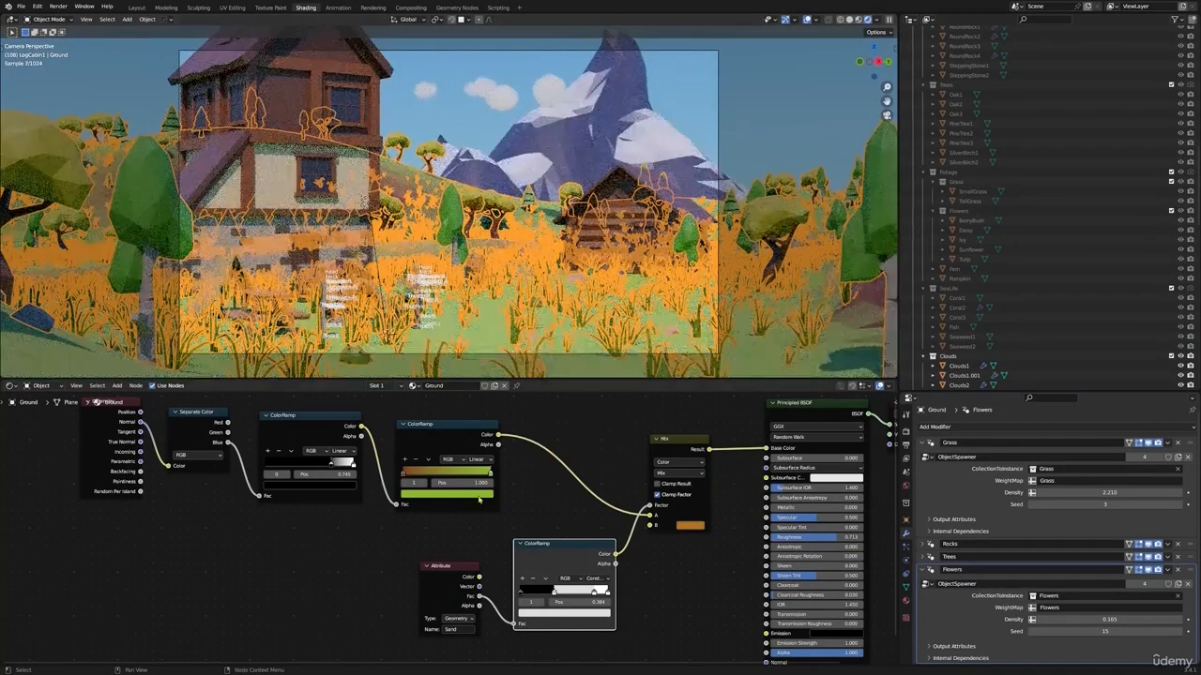
Make the grass color at position 1.000 of the Ground ColorRamp a brighter yellow-green, then return to the Layout workspace with nothing selected
click(447, 492)
drag(412, 404, 410, 410)
click(447, 493)
drag(476, 386, 475, 379)
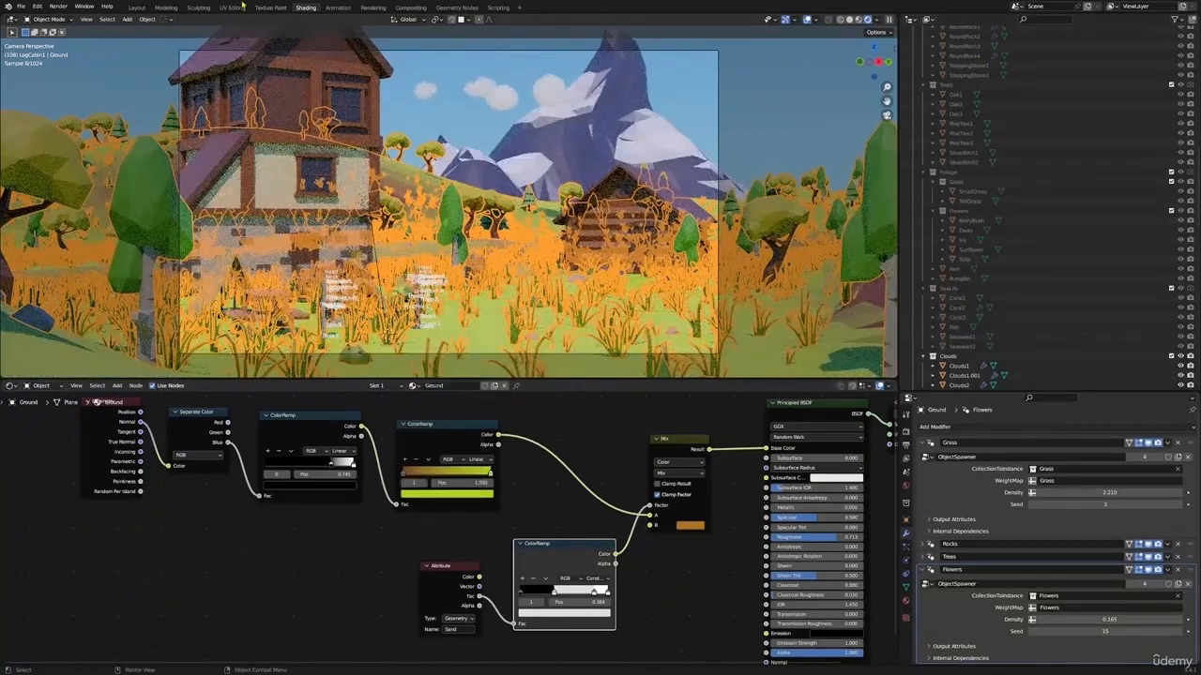
click(128, 7)
key(alt+a)
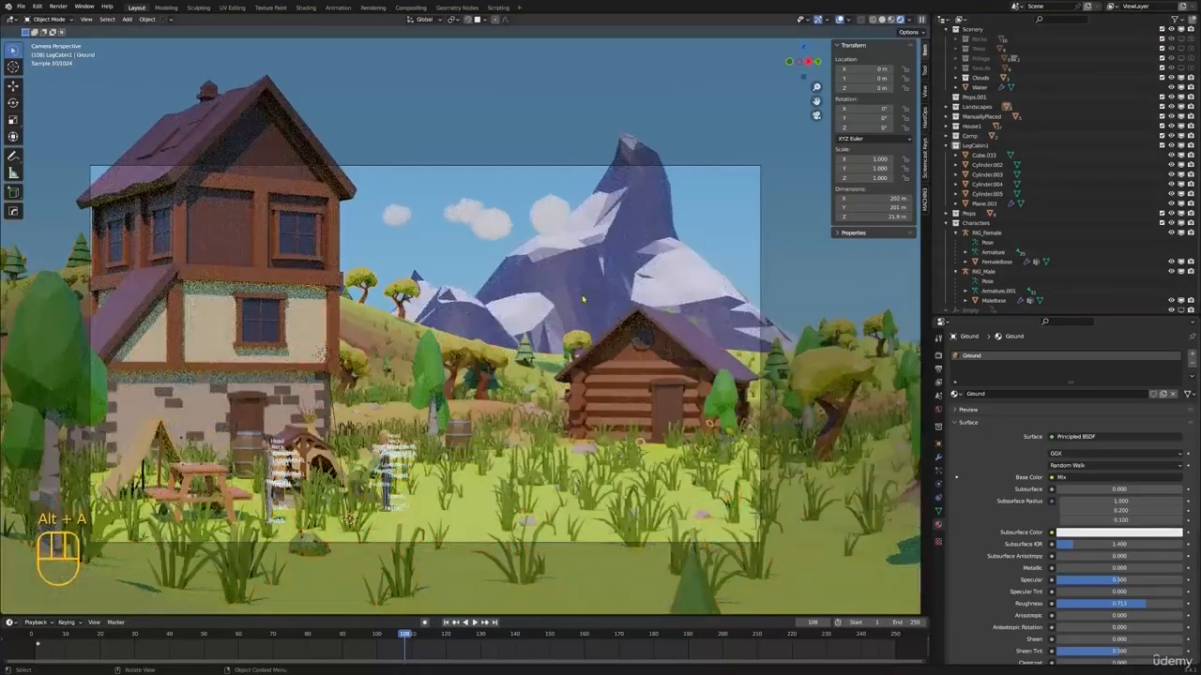
click(664, 539)
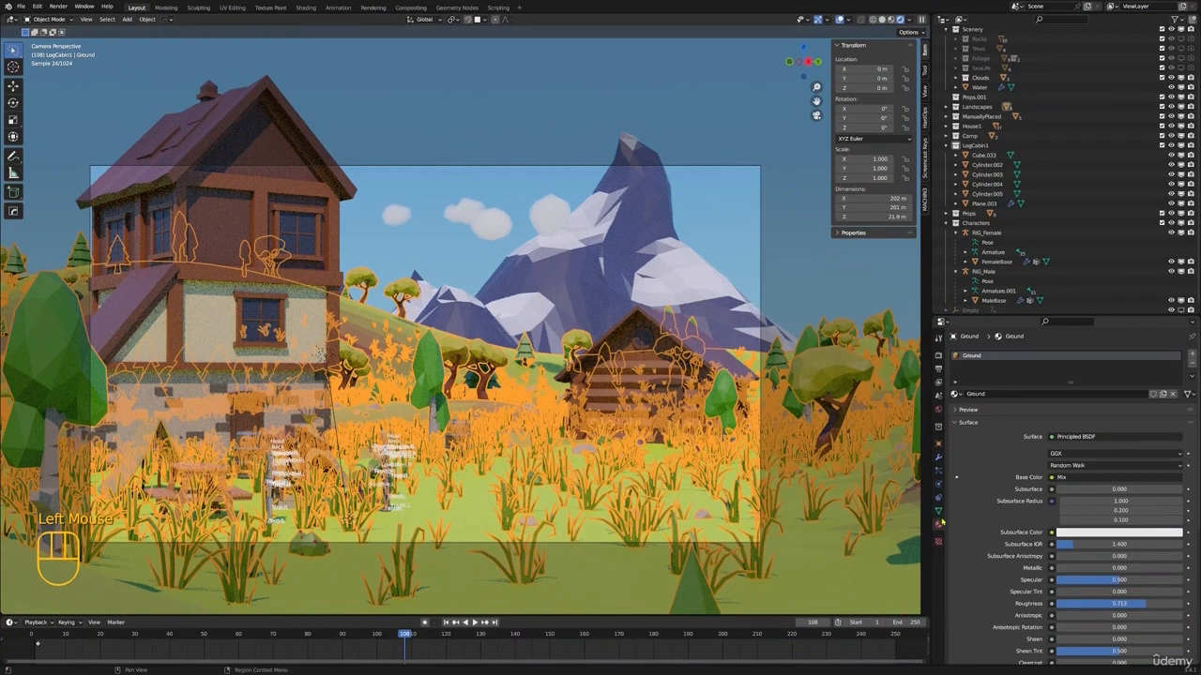
key(alt+a)
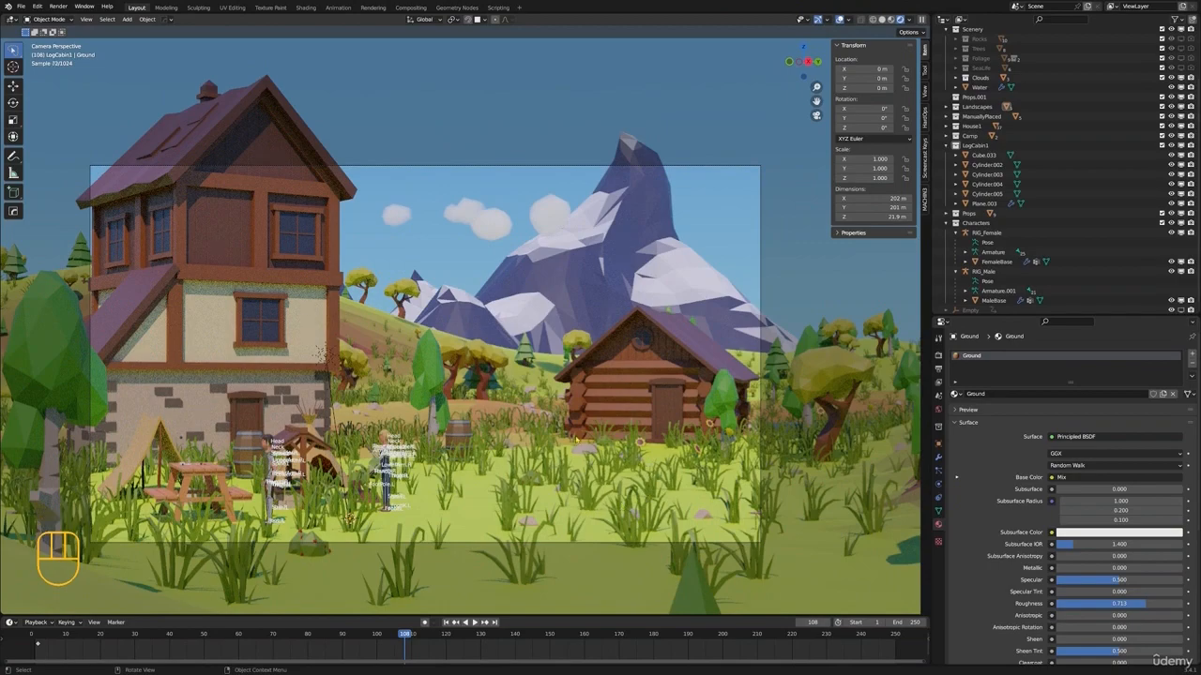
Leave the camera view, search the outliner for "sun" and select the Sun light
scroll(591, 375, down, 3)
mouse_move(591, 375)
middle_down()
mouse_move(521, 364)
mouse_move(665, 361)
mouse_move(605, 366)
middle_up()
scroll(521, 364, down, 1)
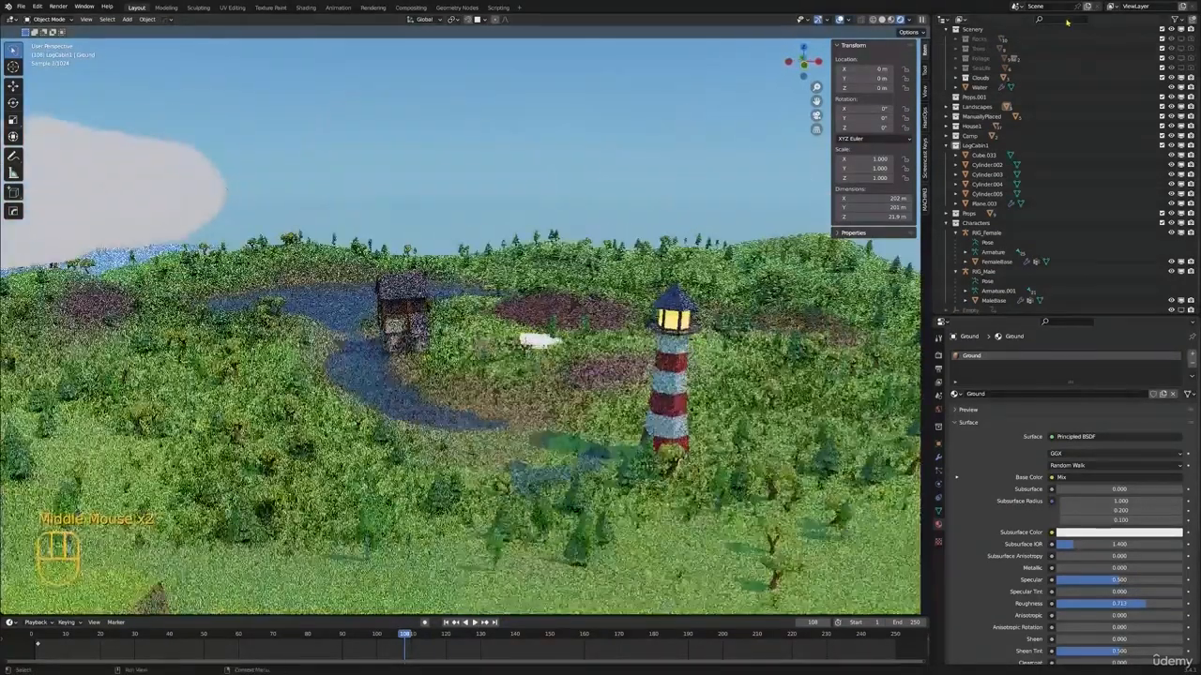
click(1066, 19)
text(sun)
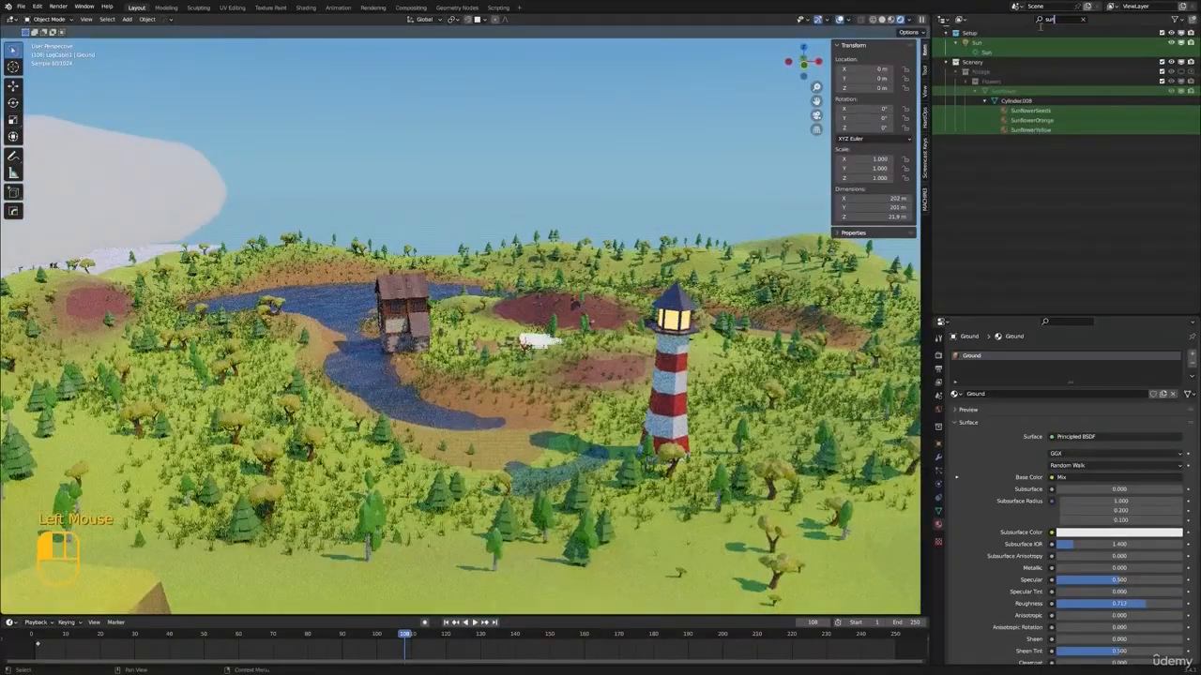
click(978, 50)
Move the Sun light into the camera frame beside the tall house, to about X -27.39 m, Y 12.81 m, Z 9.64 m
scroll(460, 329, down, 5)
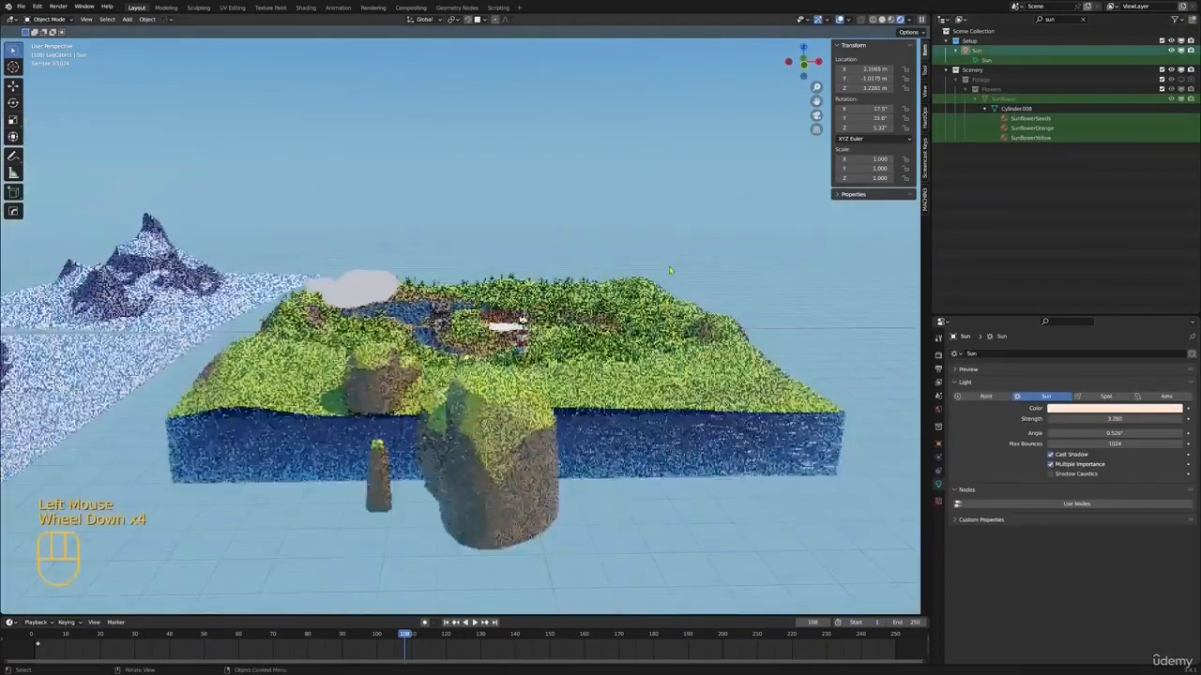
scroll(459, 328, up, 1)
key(g)
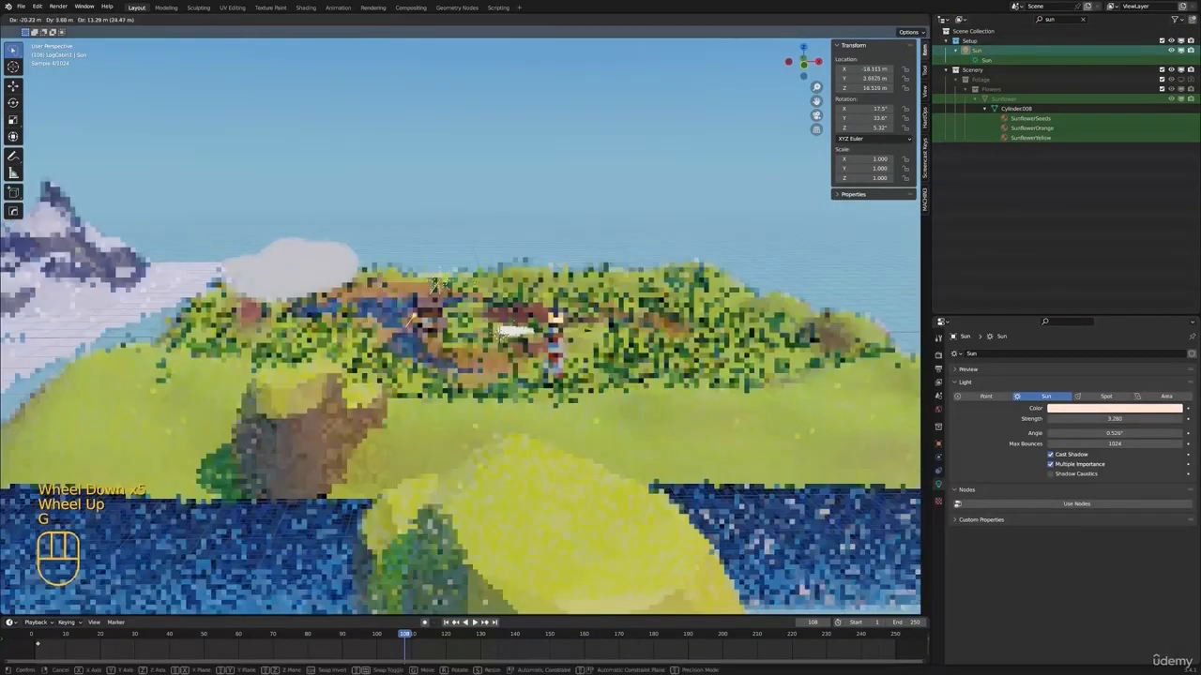
click(490, 293)
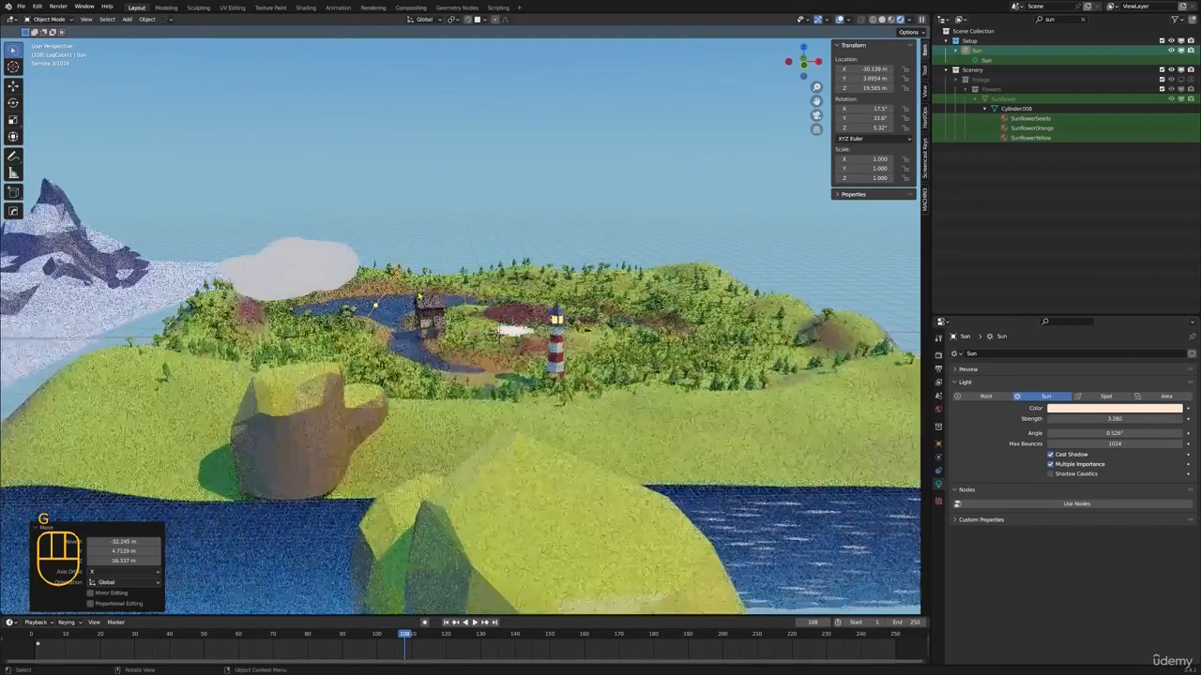
key(KP_0)
scroll(460, 329, up, 2)
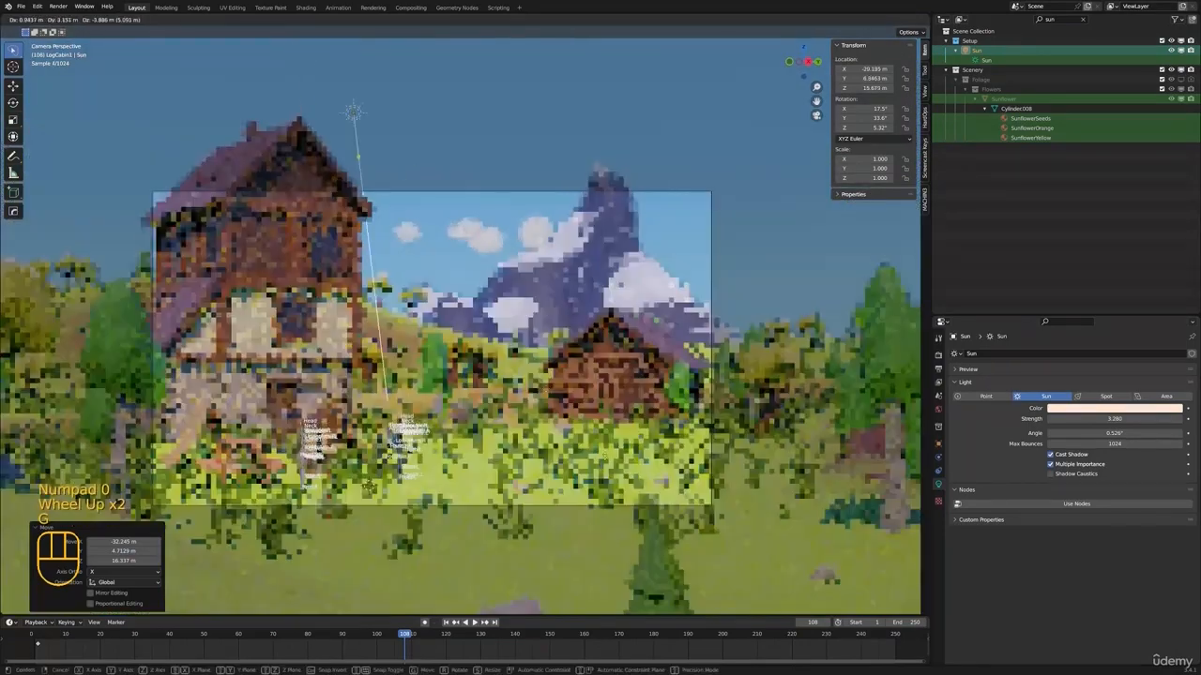
key(g)
click(489, 283)
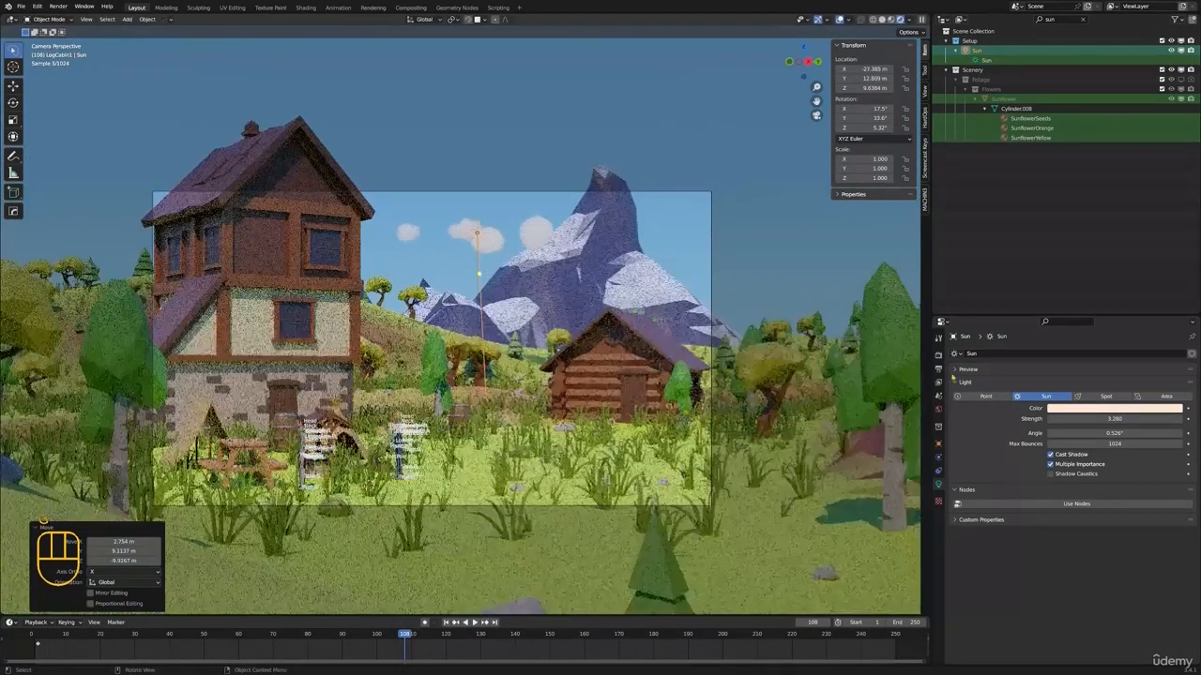
Set the render engine to Eevee and re-aim the Sun light to a rotation of about 79°, 73.5° and 71.5°
click(938, 354)
click(1079, 354)
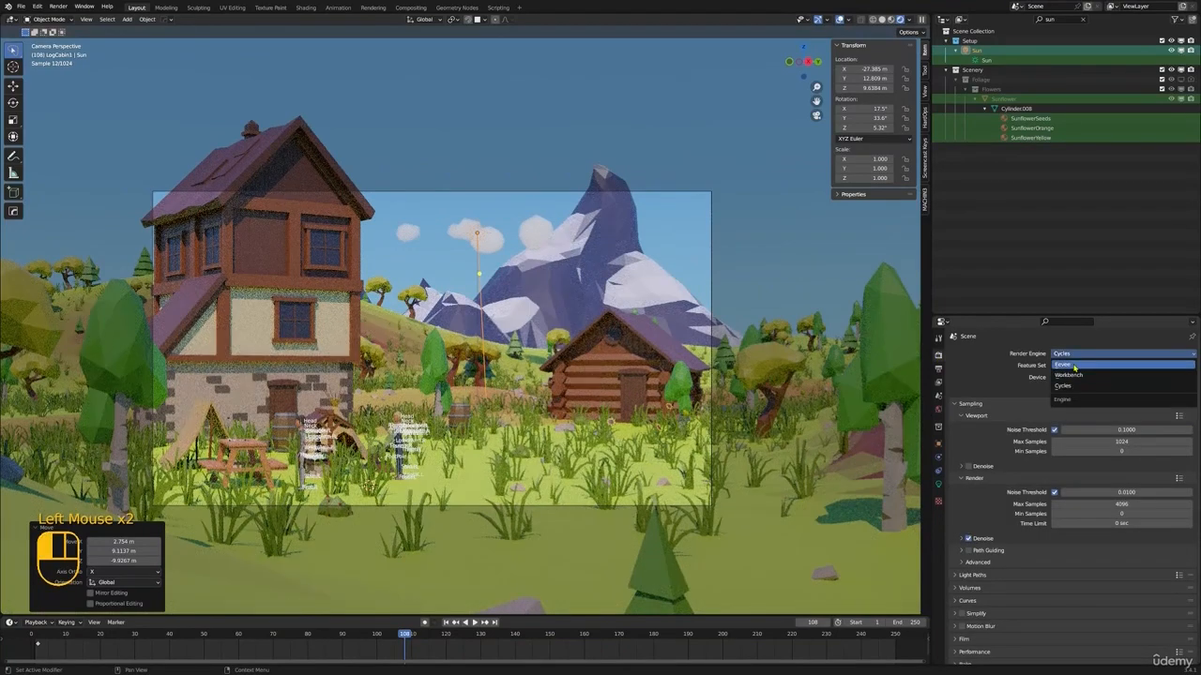
click(1069, 364)
click(478, 273)
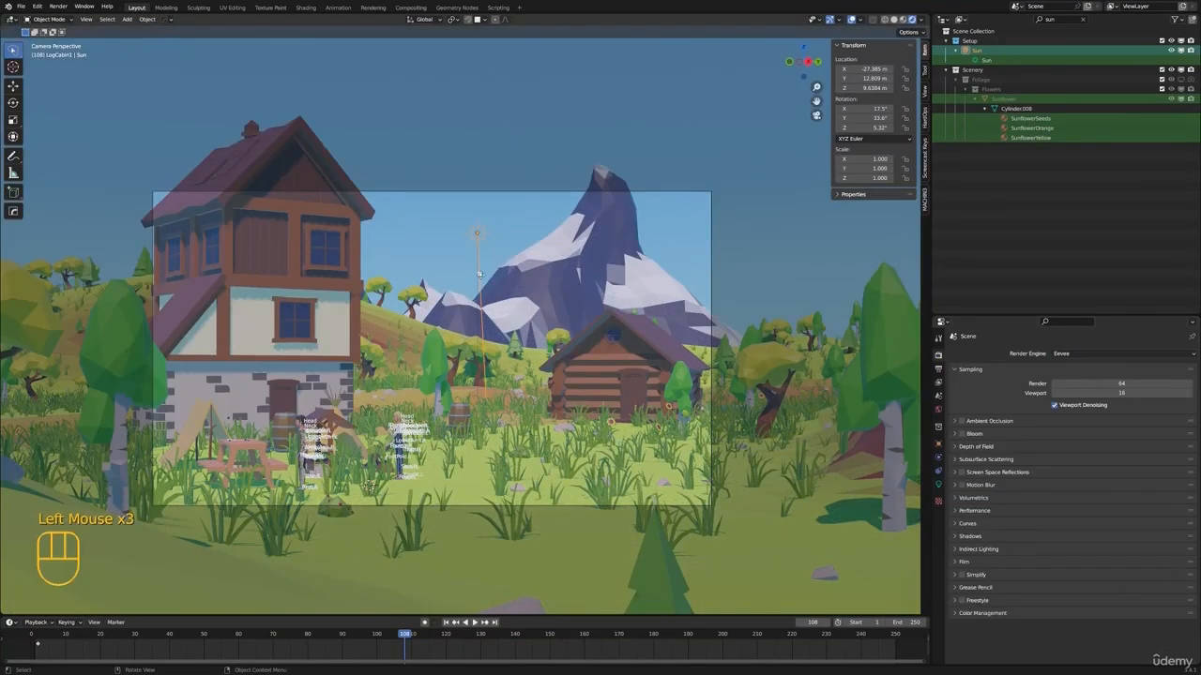
drag(461, 273, 368, 322)
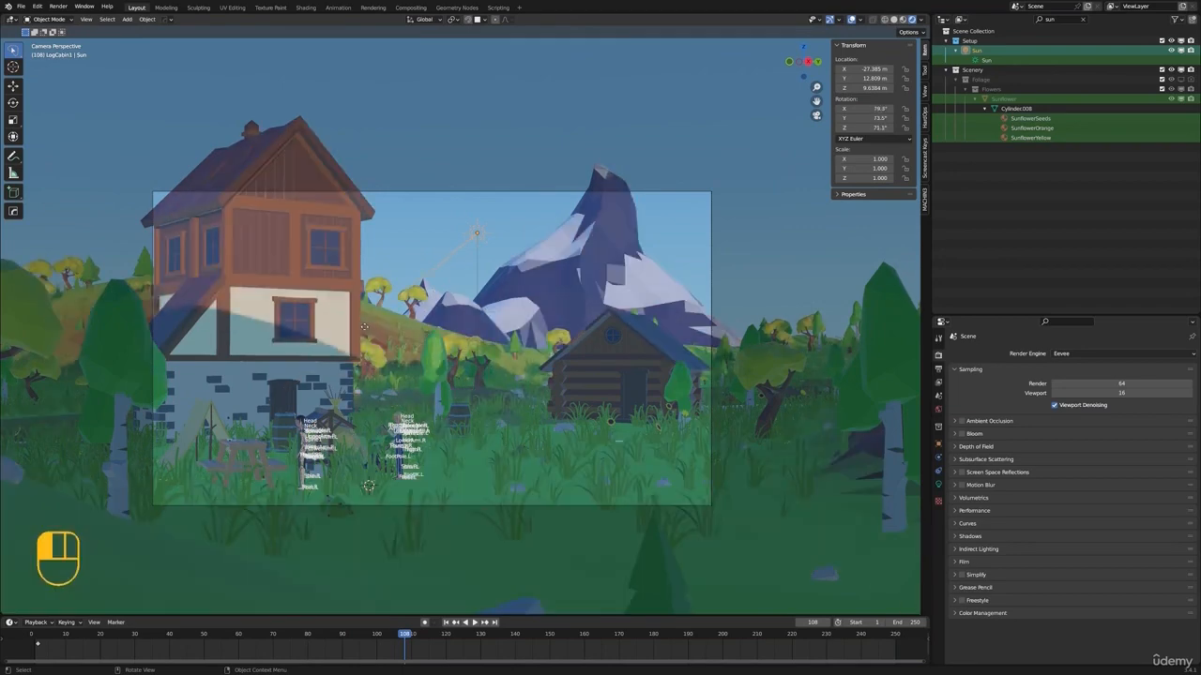
Lower the Sun light about 0.7 m along Z and rotate it about 22° around the global Z axis
key(g)
key(z)
click(563, 274)
key(r)
key(z)
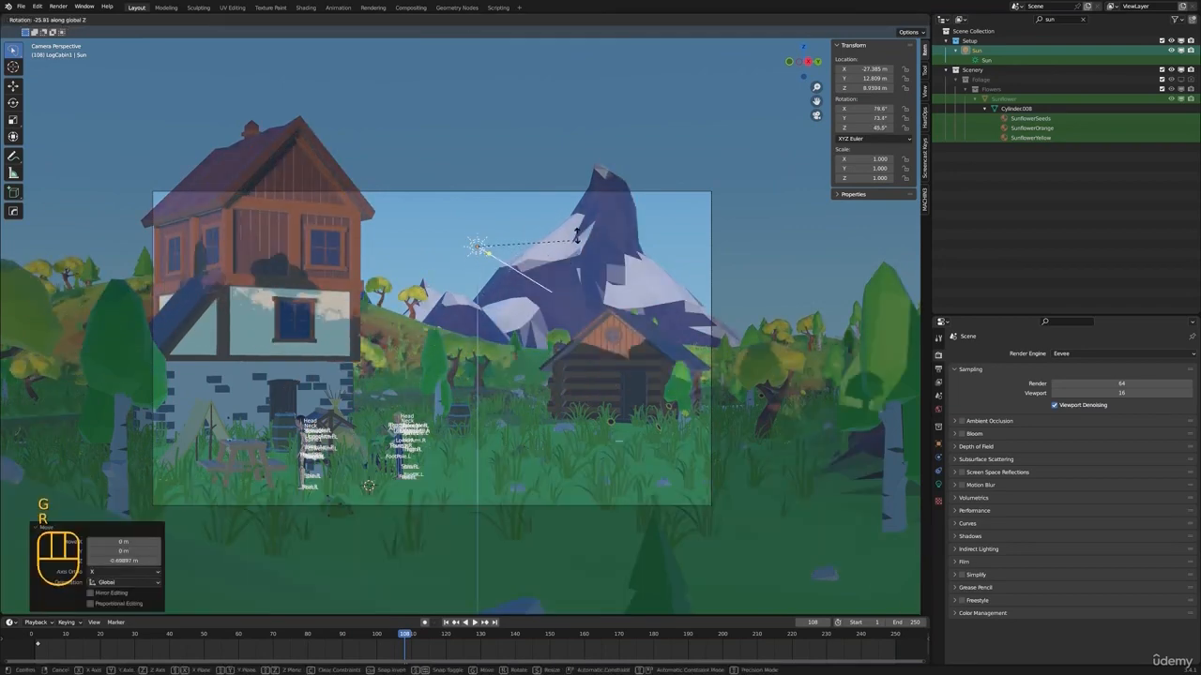
click(539, 307)
Set the render engine back to Cycles while in material preview, and return the viewport to rendered shading
key(z)
click(536, 299)
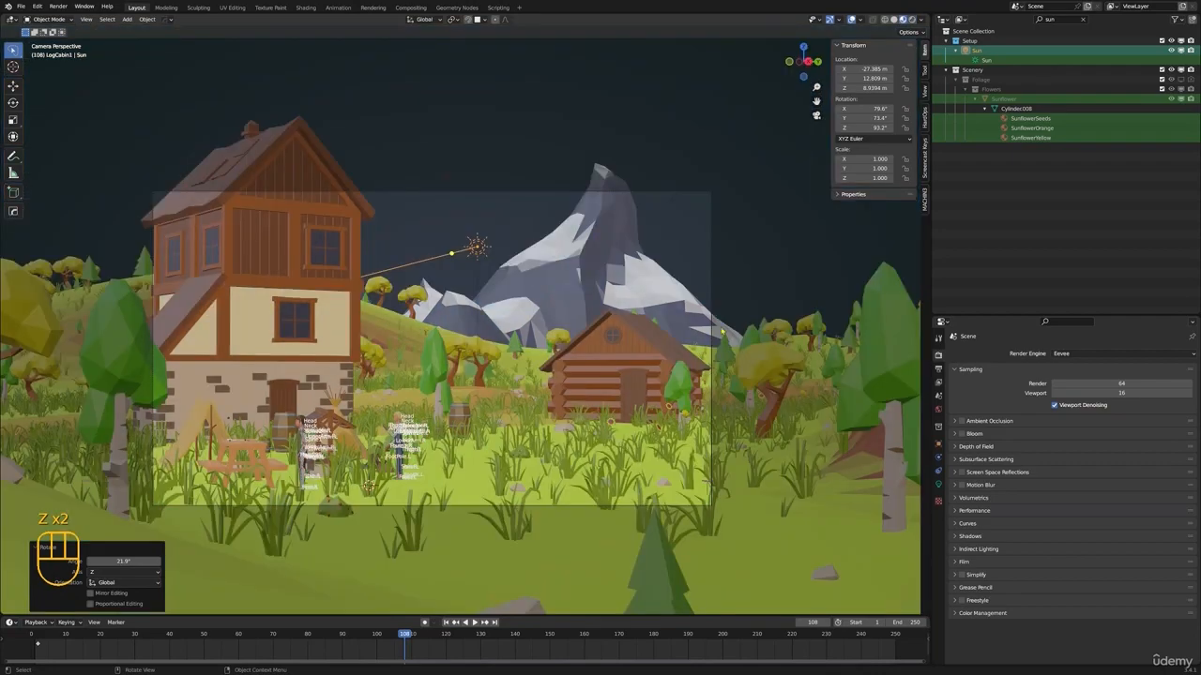
click(1067, 354)
click(1061, 391)
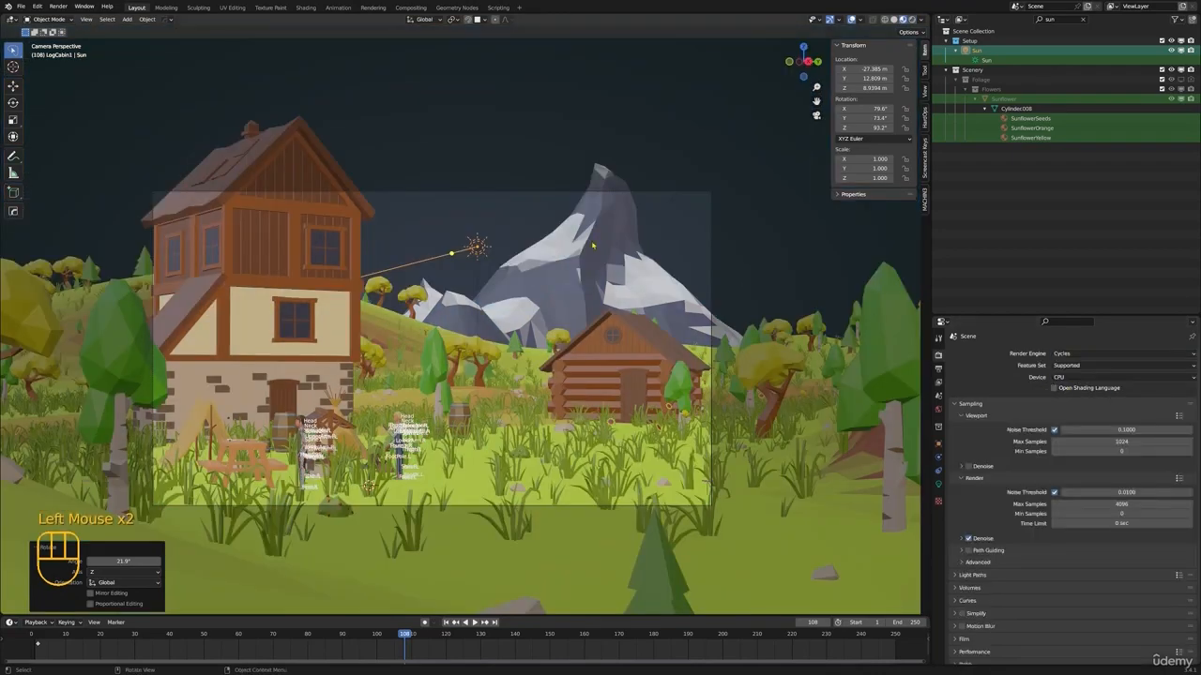
key(z)
click(723, 282)
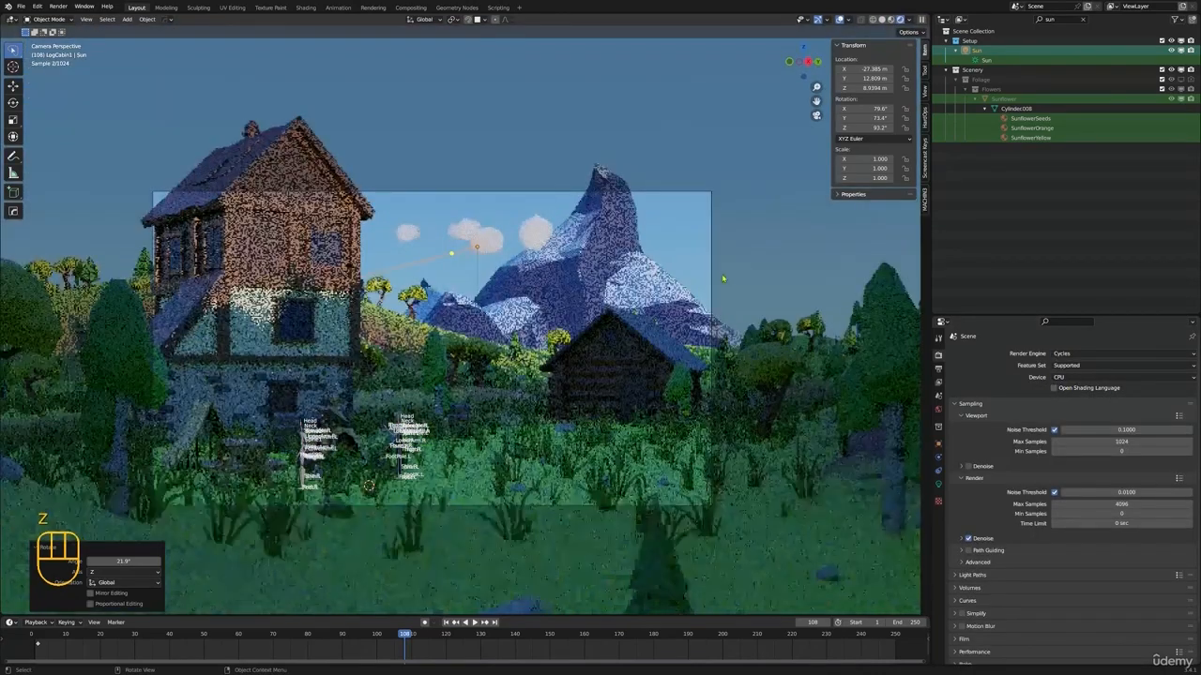
Rotate the Sun light about -6.9° around the camera's view axis to adjust the light on the tall house
key(r)
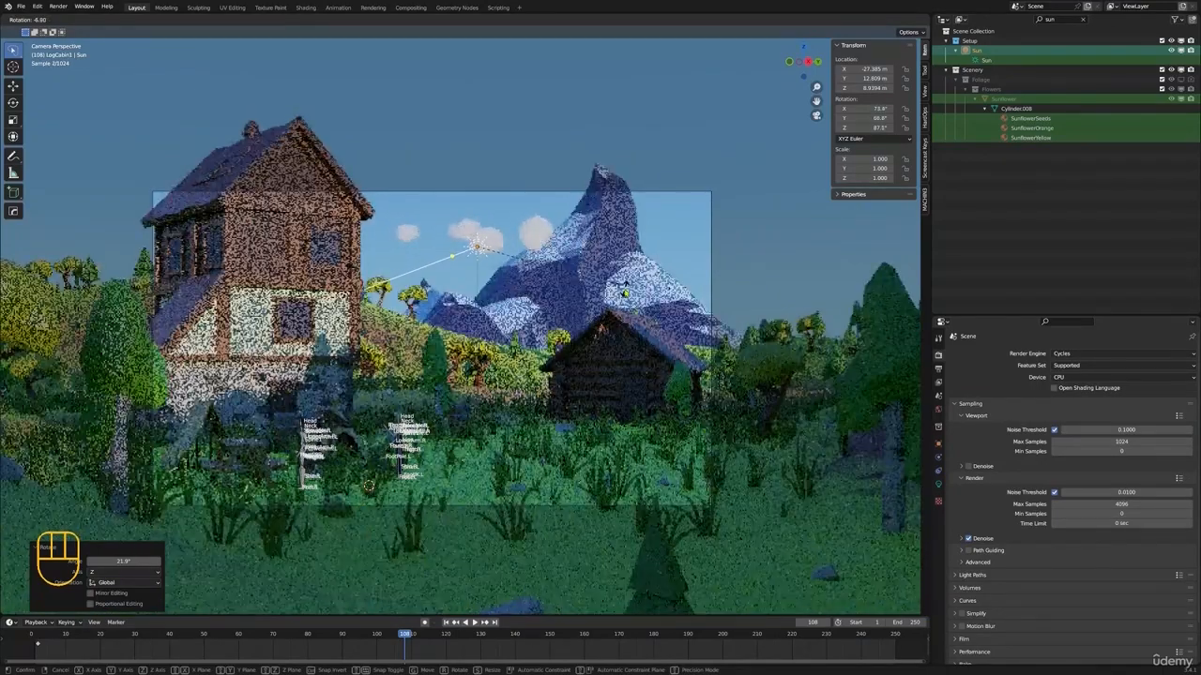
click(623, 287)
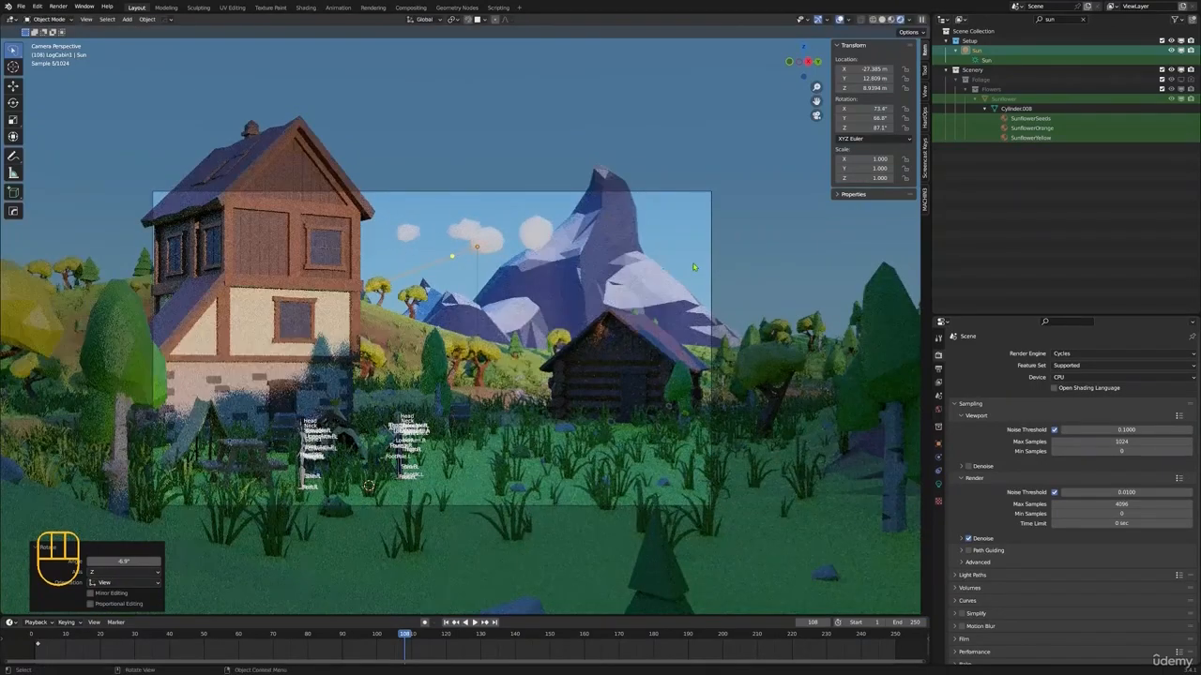
shift+middle_drag(602, 258, 644, 276)
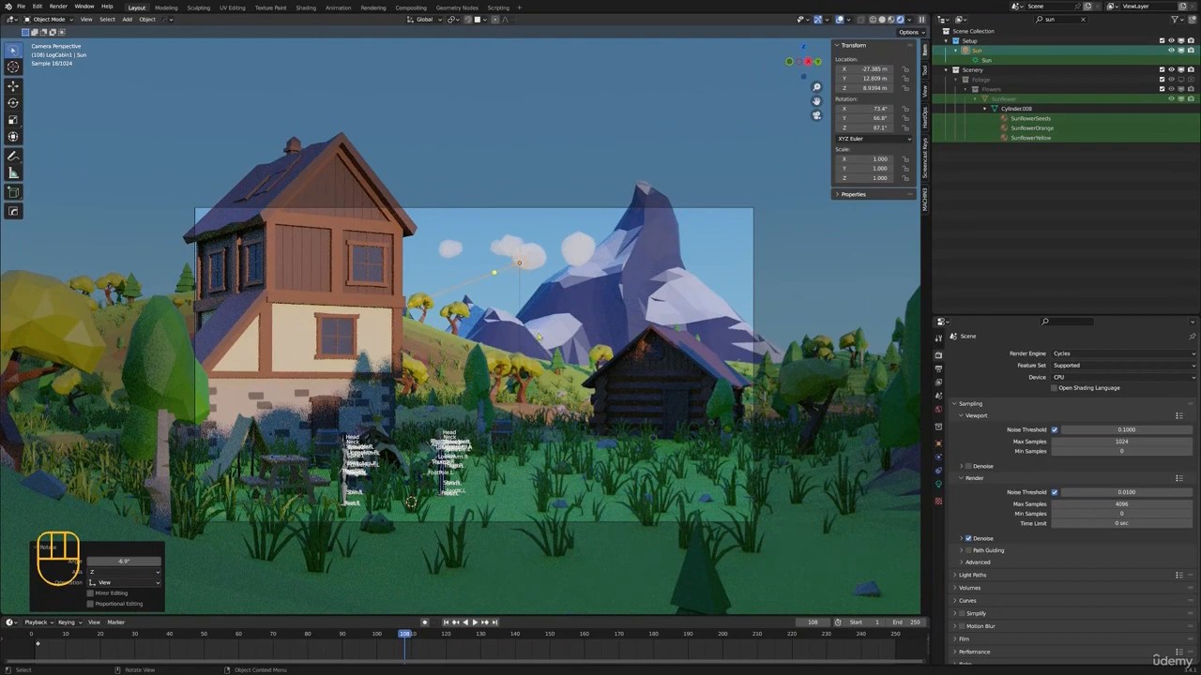
scroll(677, 274, down, 2)
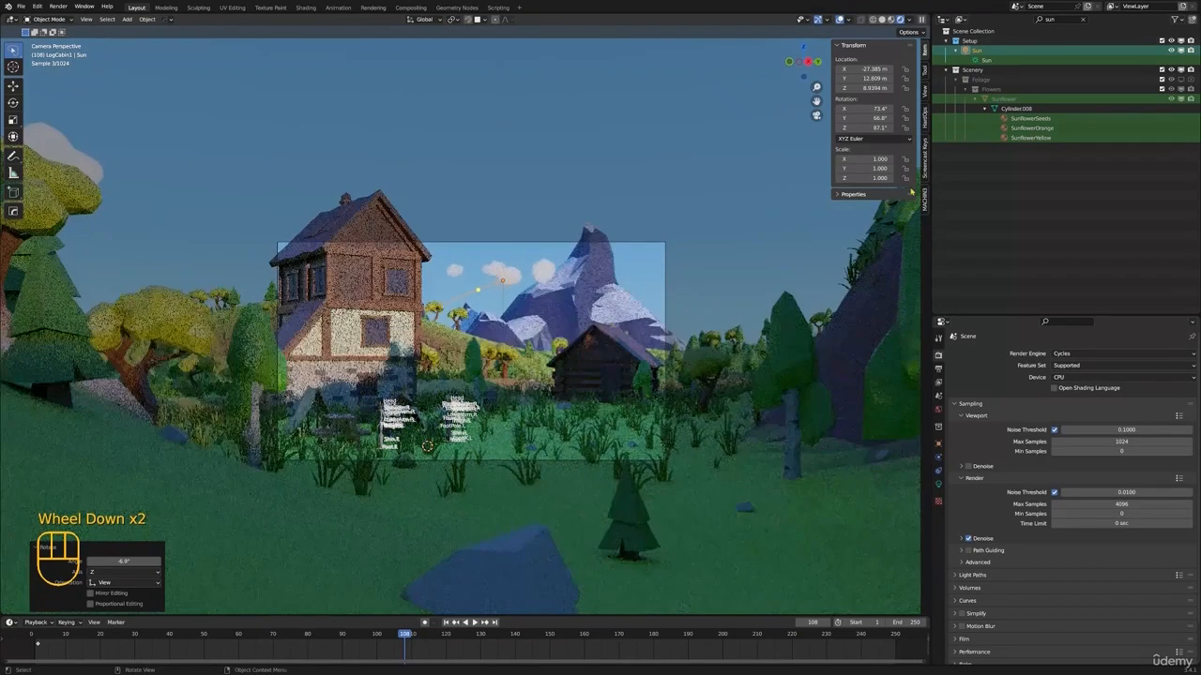
key(r)
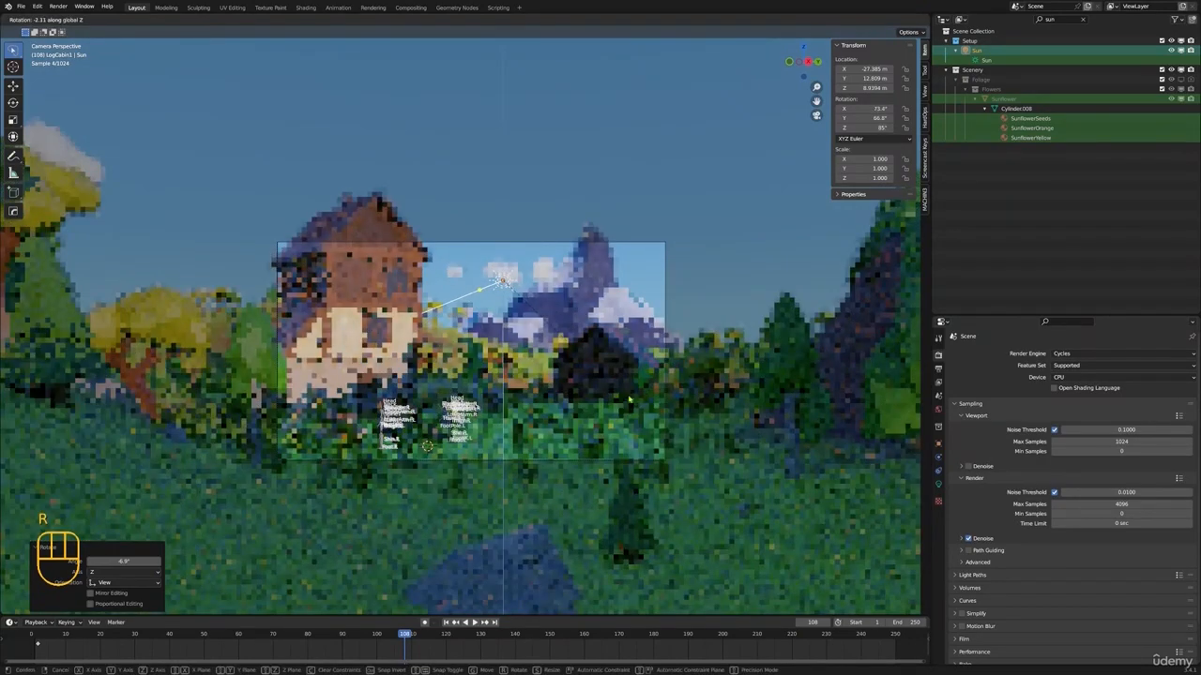
key(r)
key(x)
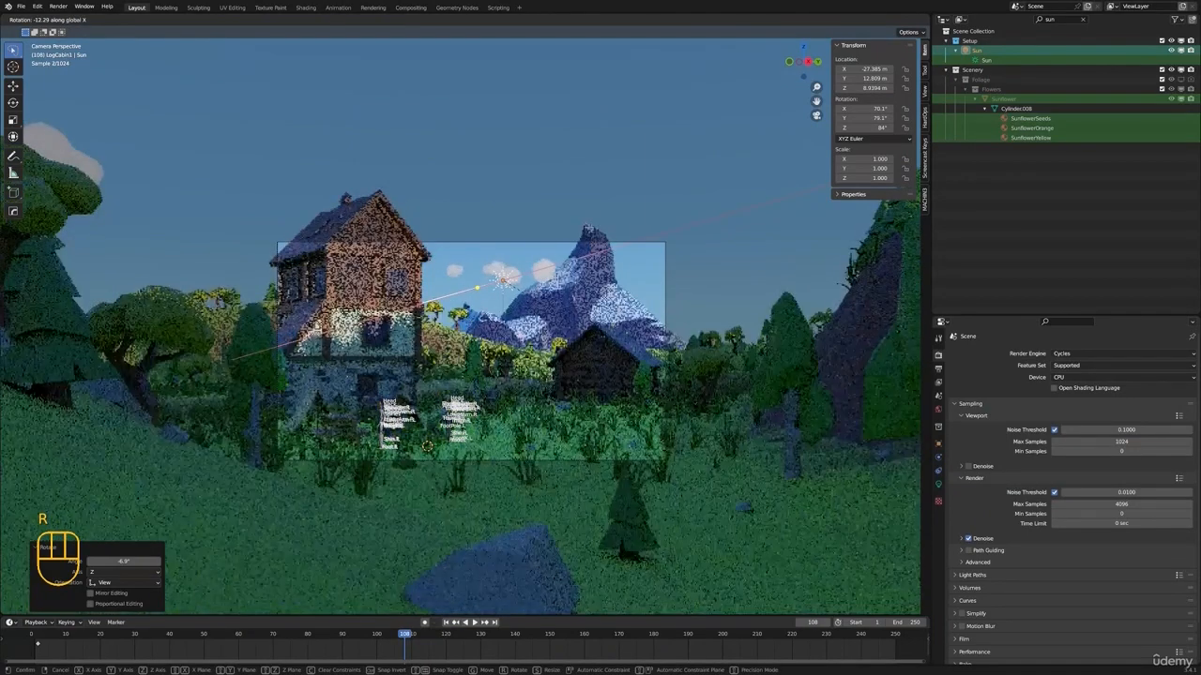
right_click(562, 329)
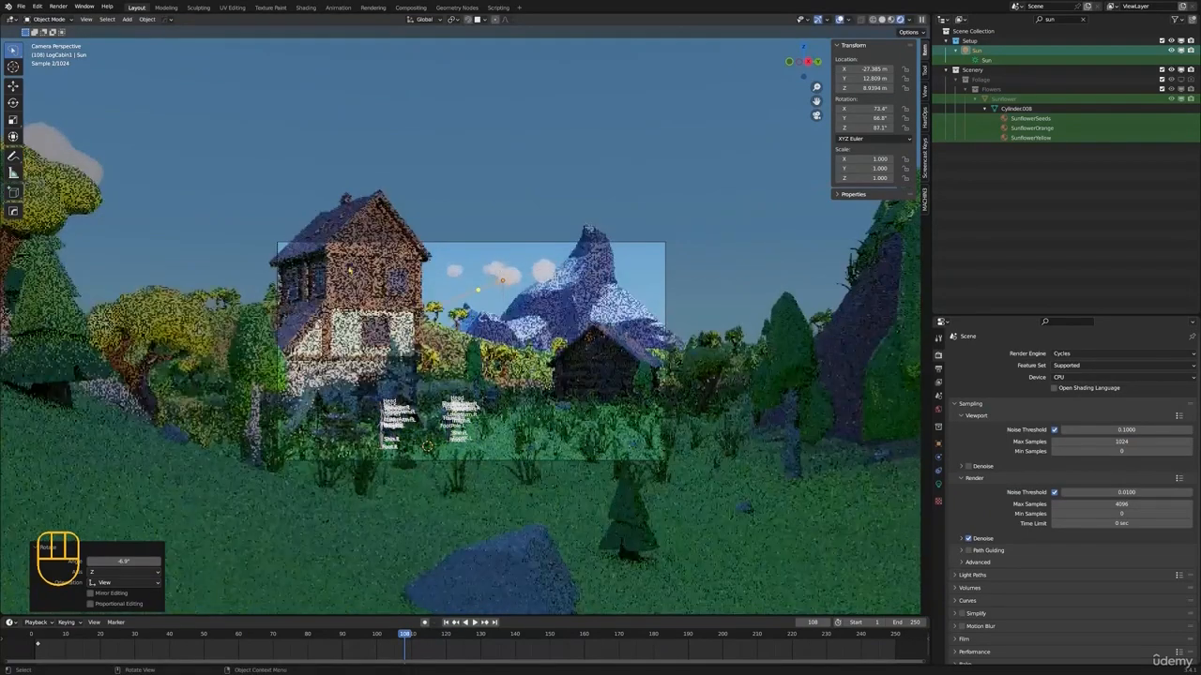
Deselect everything, leave the camera view for an overview of the camp, and set the viewport to solid shading
scroll(461, 259, up, 2)
scroll(460, 258, down, 1)
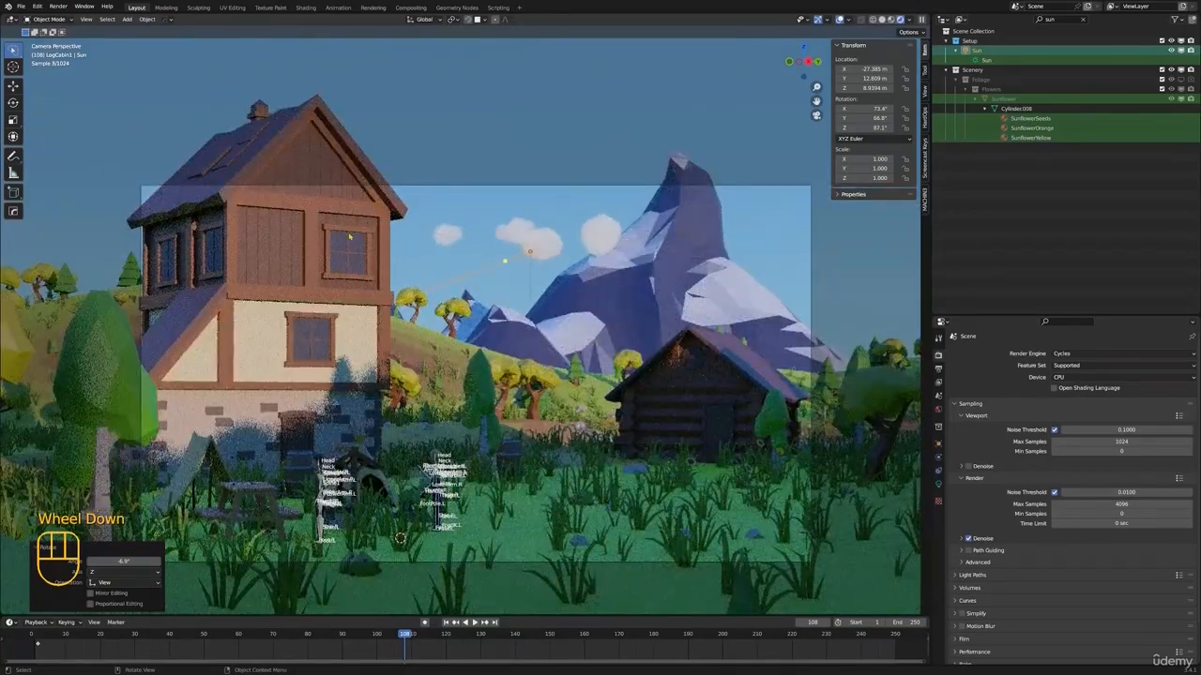
key(alt+a)
scroll(477, 270, down, 1)
middle_drag(478, 270, 600, 544)
shift+middle_drag(724, 395, 771, 409)
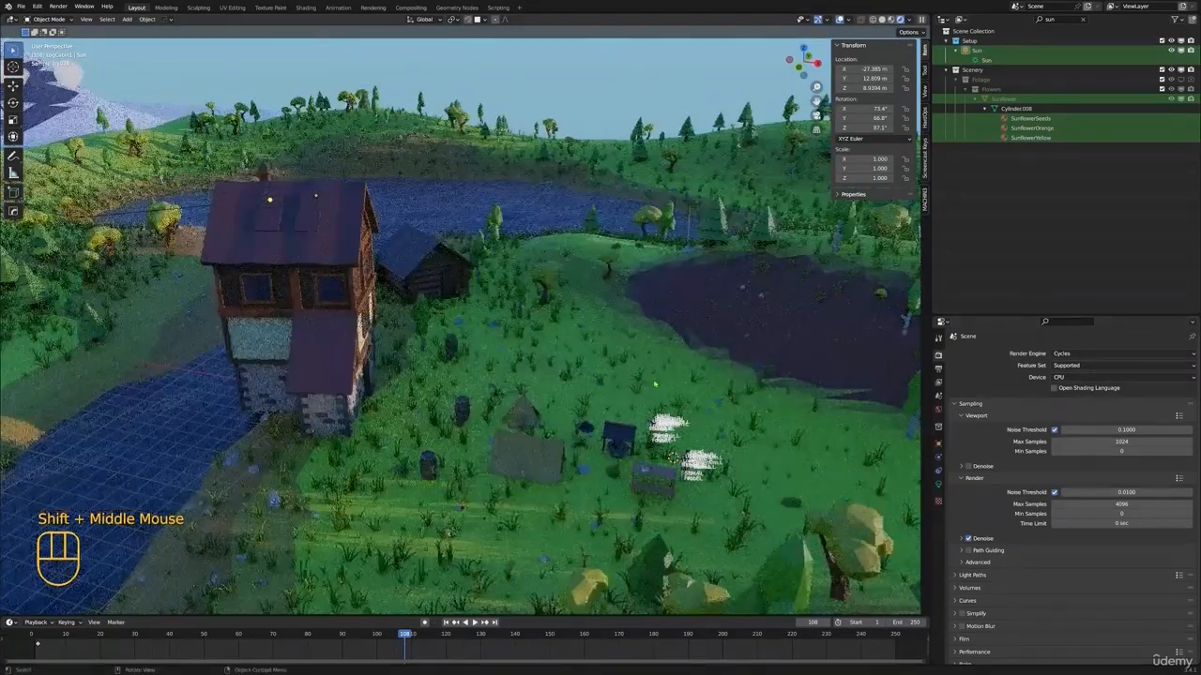
key(z)
click(708, 380)
middle_drag(803, 445, 661, 392)
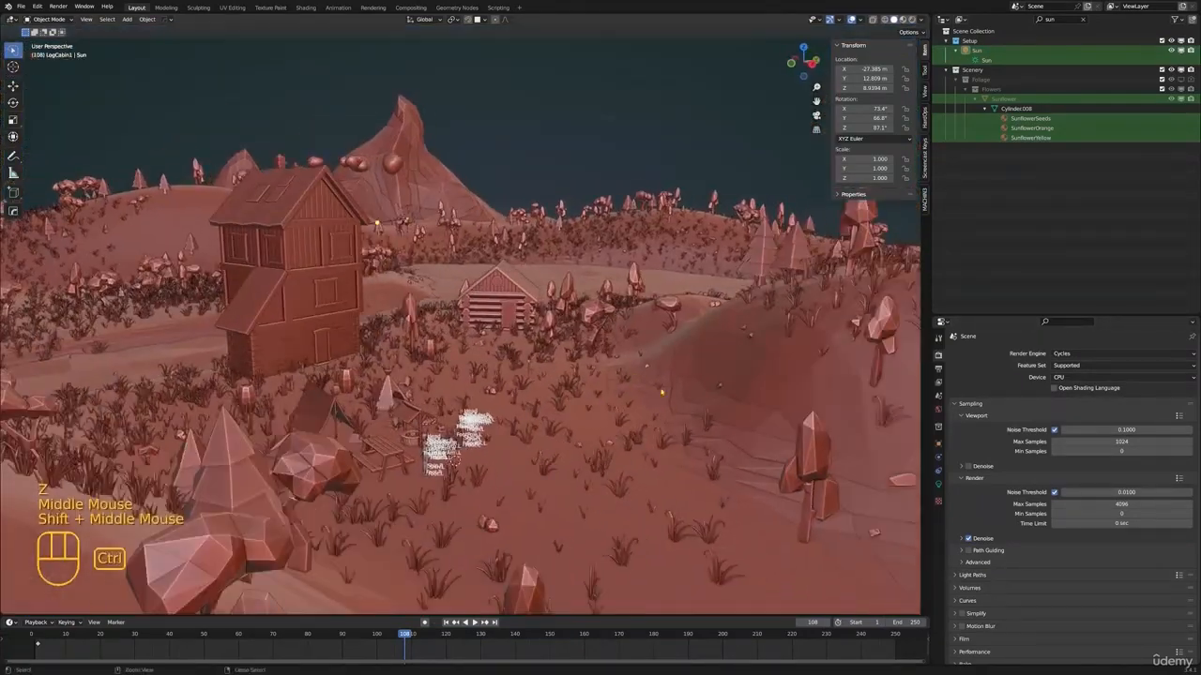
Save the scene file and set the viewport to material preview shading
key(ctrl+s)
key(z)
click(771, 406)
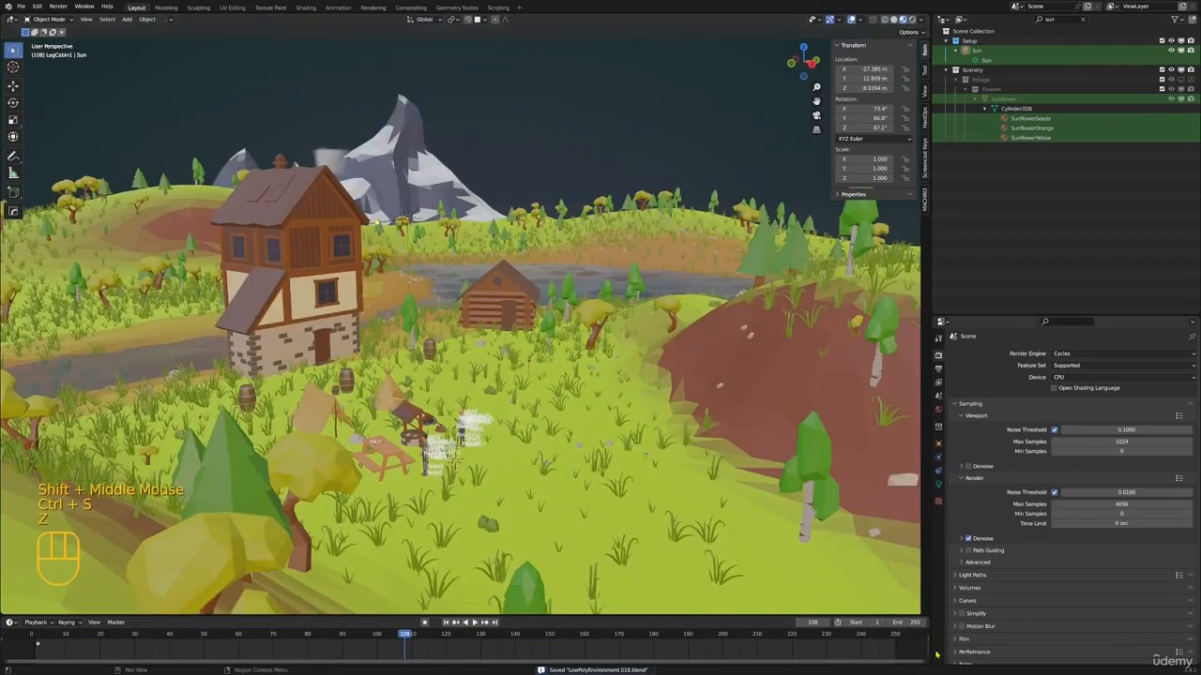
Widen the outliner and properties column, split the Properties editor, and turn its lower part into a 3D viewport
drag(930, 603, 850, 605)
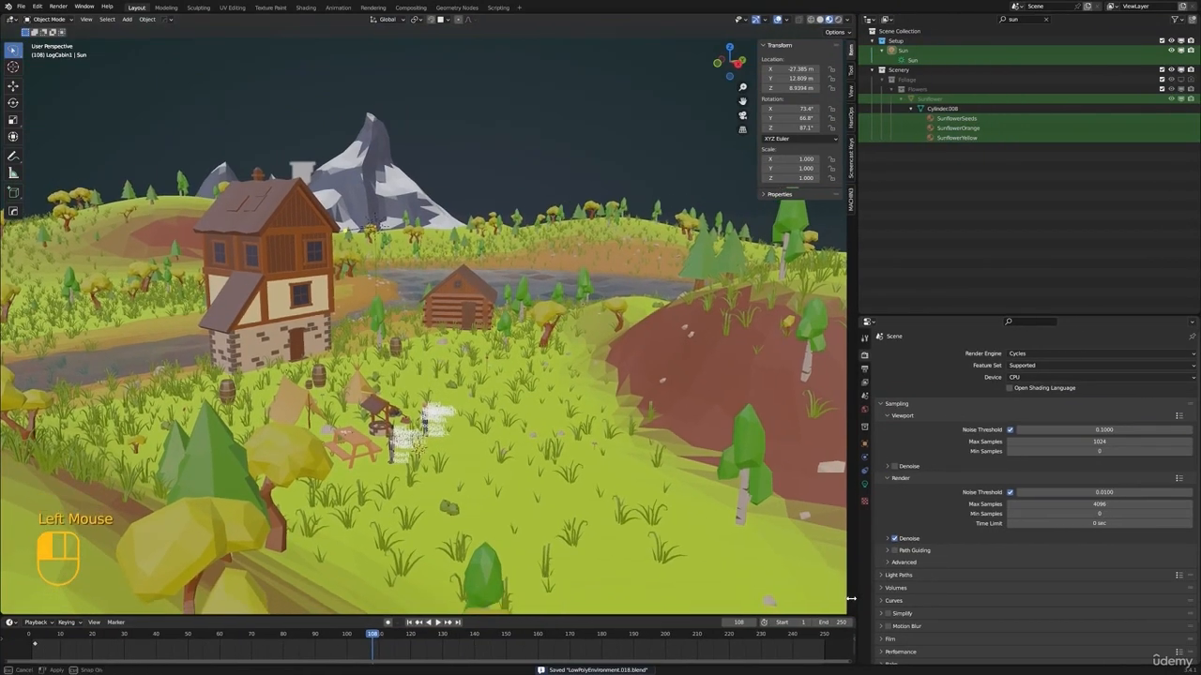
drag(854, 661, 861, 412)
click(863, 417)
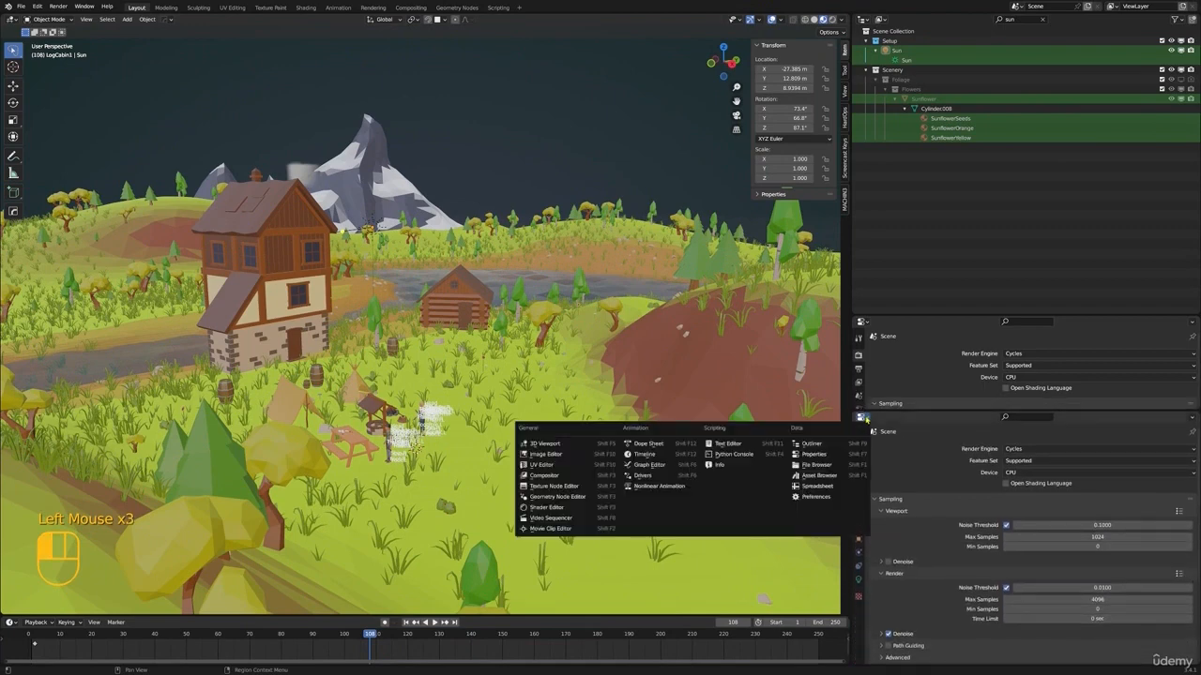
click(546, 444)
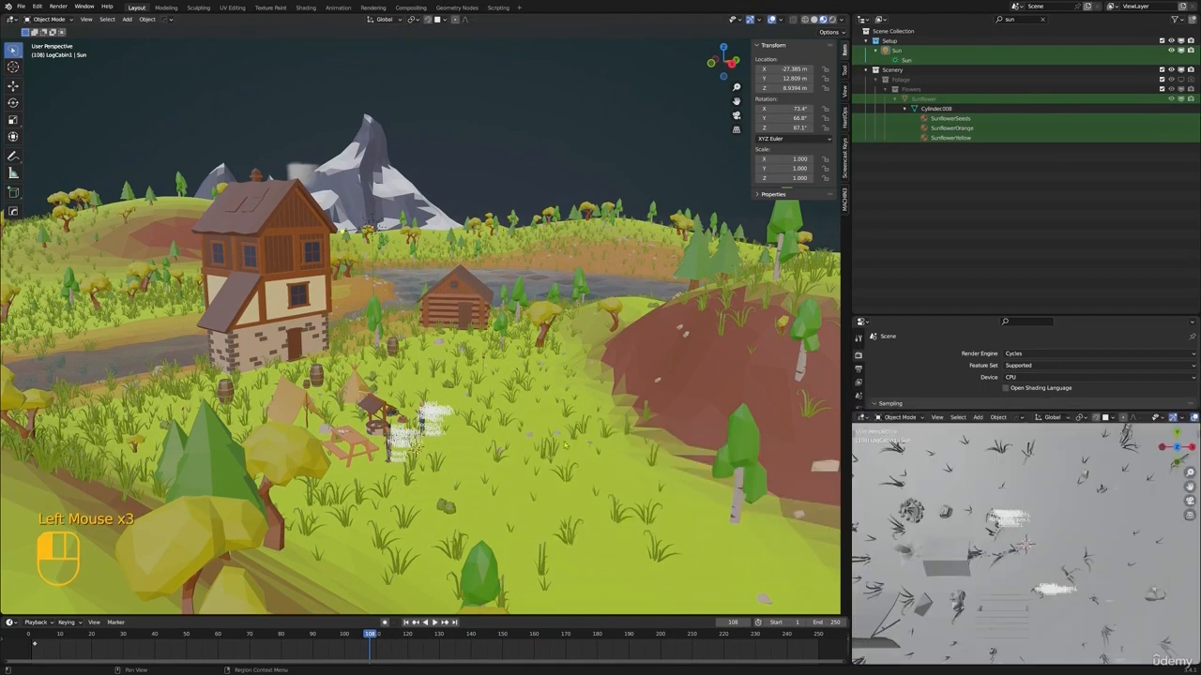
Set the small viewport to the camera view with rendered shading, hiding its overlays and gizmos
key(KP_0)
scroll(1031, 516, down, 1)
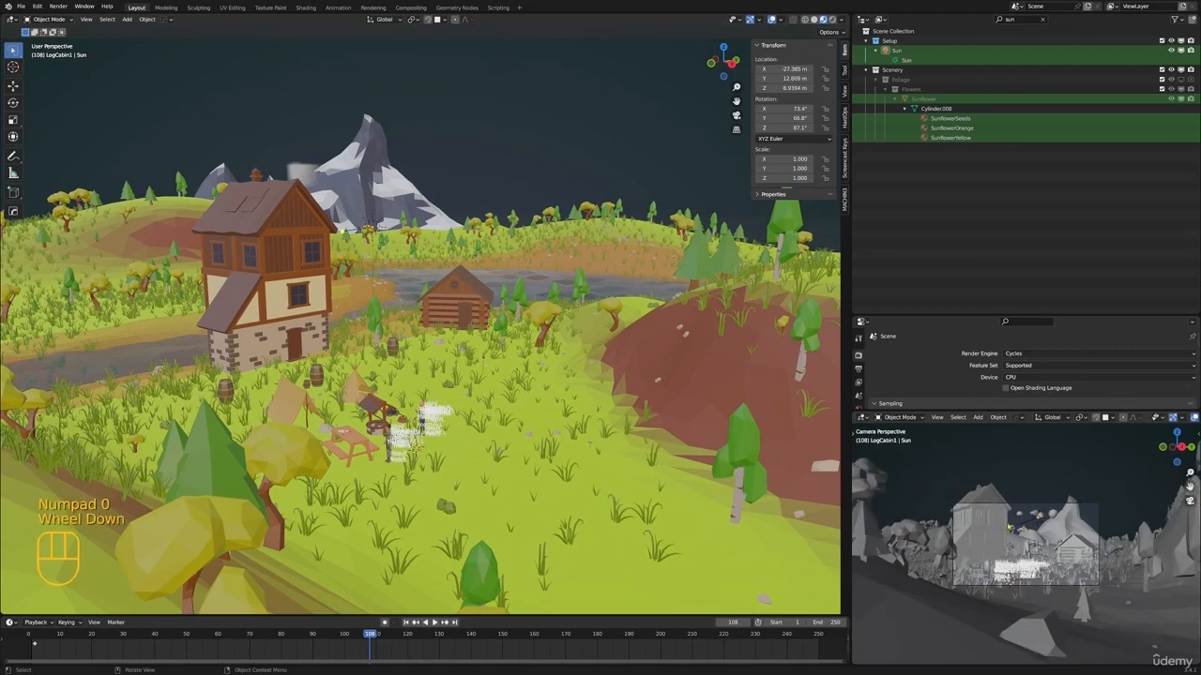
scroll(1078, 521, up, 2)
scroll(1158, 420, down, 3)
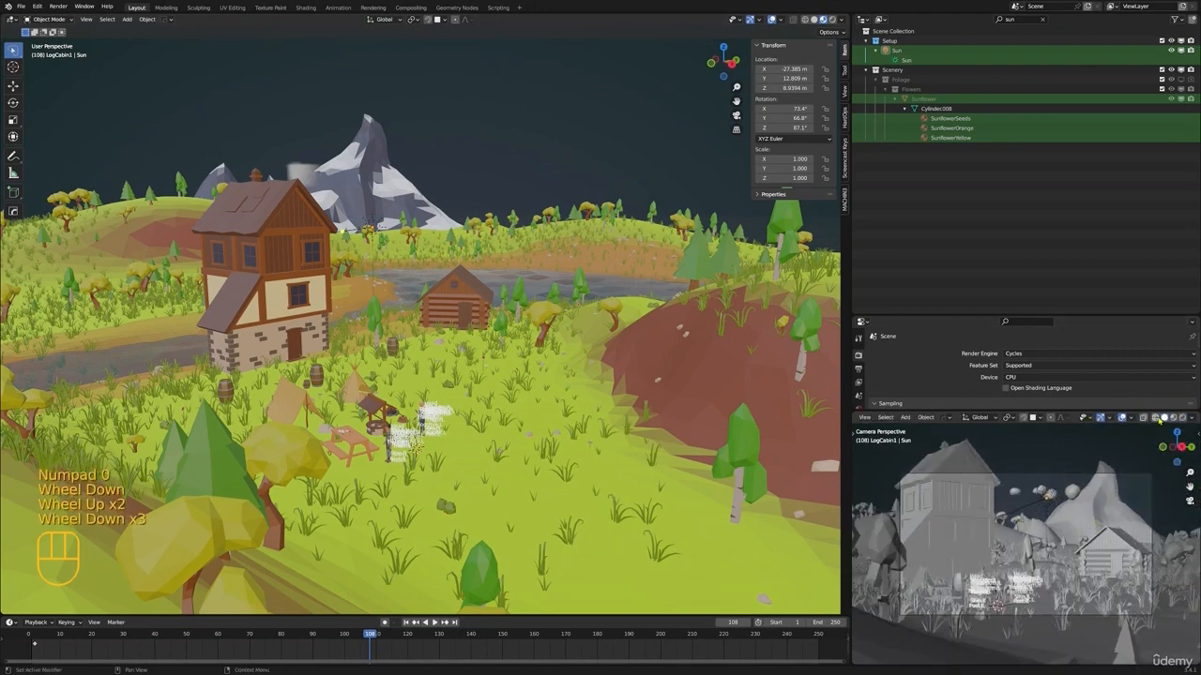
click(1122, 419)
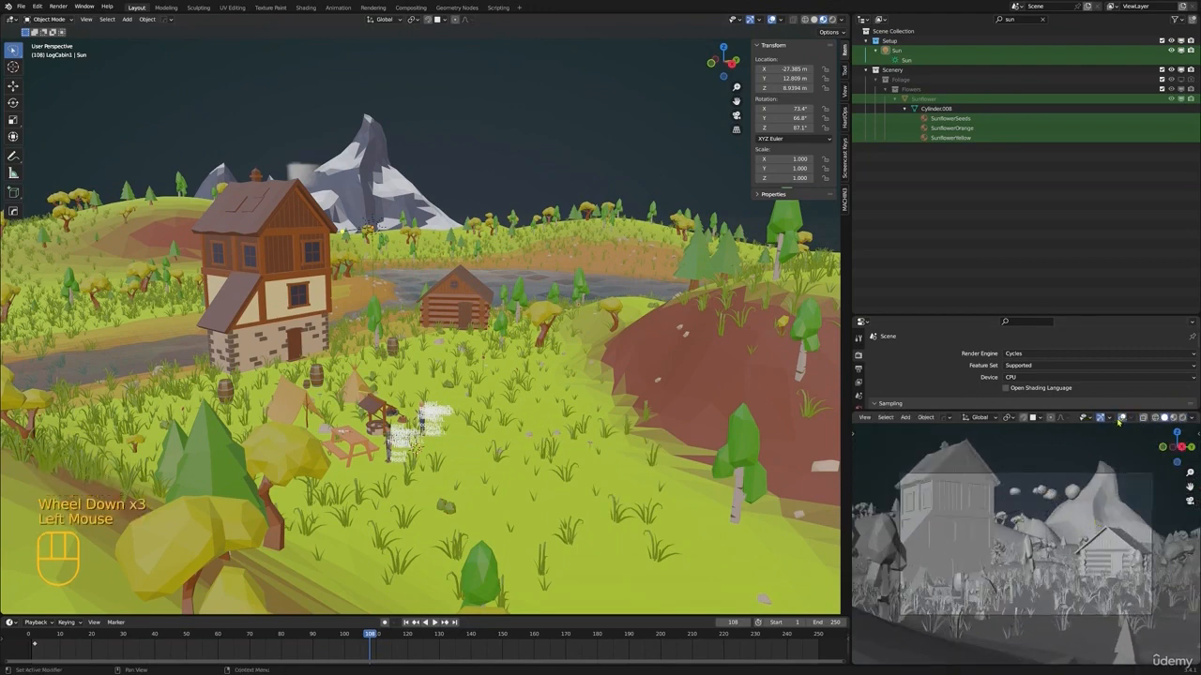
click(1101, 419)
scroll(1107, 501, up, 1)
shift+middle_drag(1103, 500, 1111, 501)
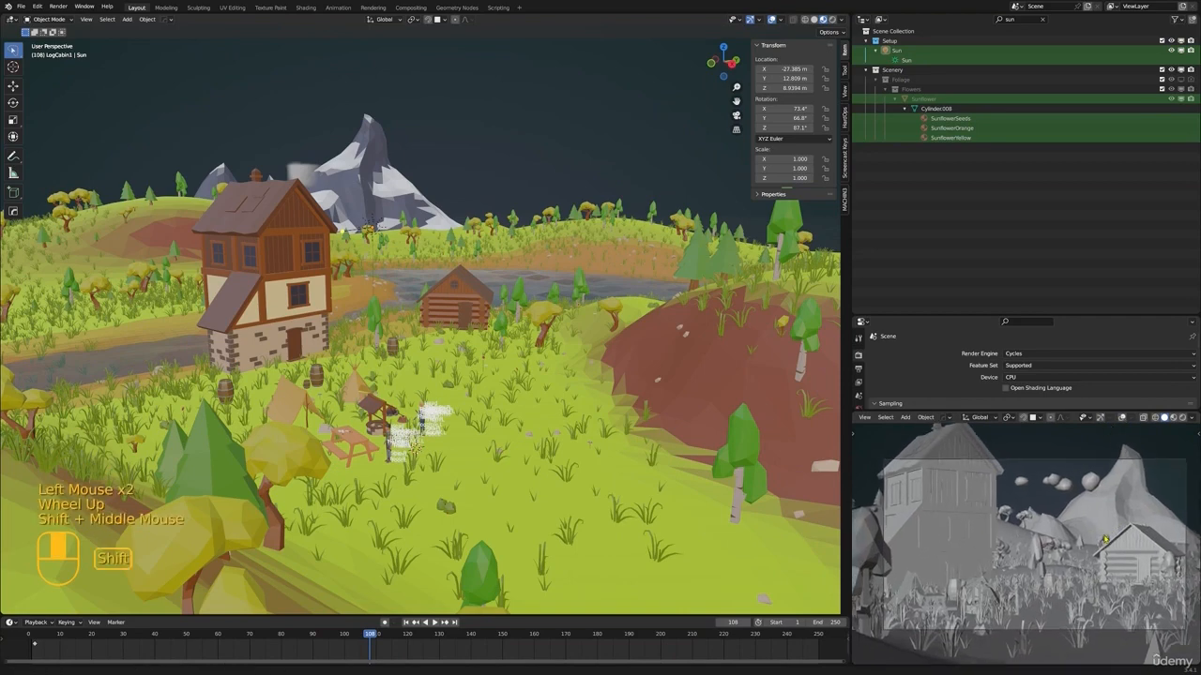
key(z)
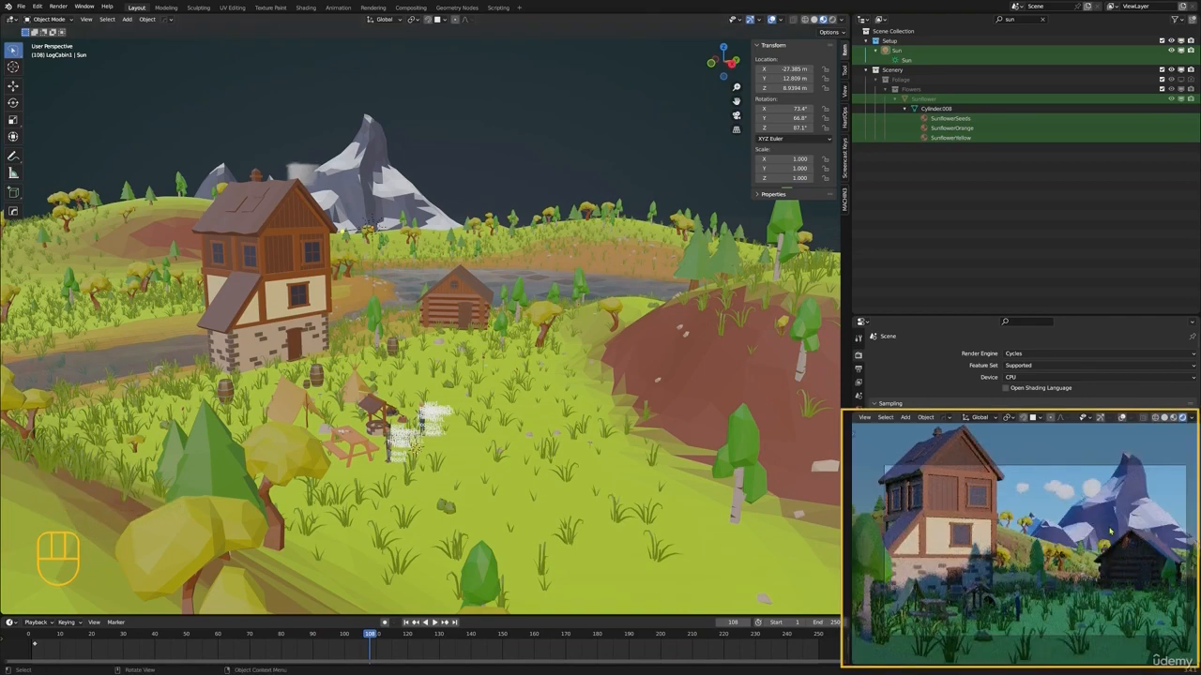
Select the Ground mesh and open it in Edit Mode with a vertex on the hills behind the camp selected
shift+middle_drag(406, 255, 474, 302)
scroll(394, 267, down, 2)
click(341, 319)
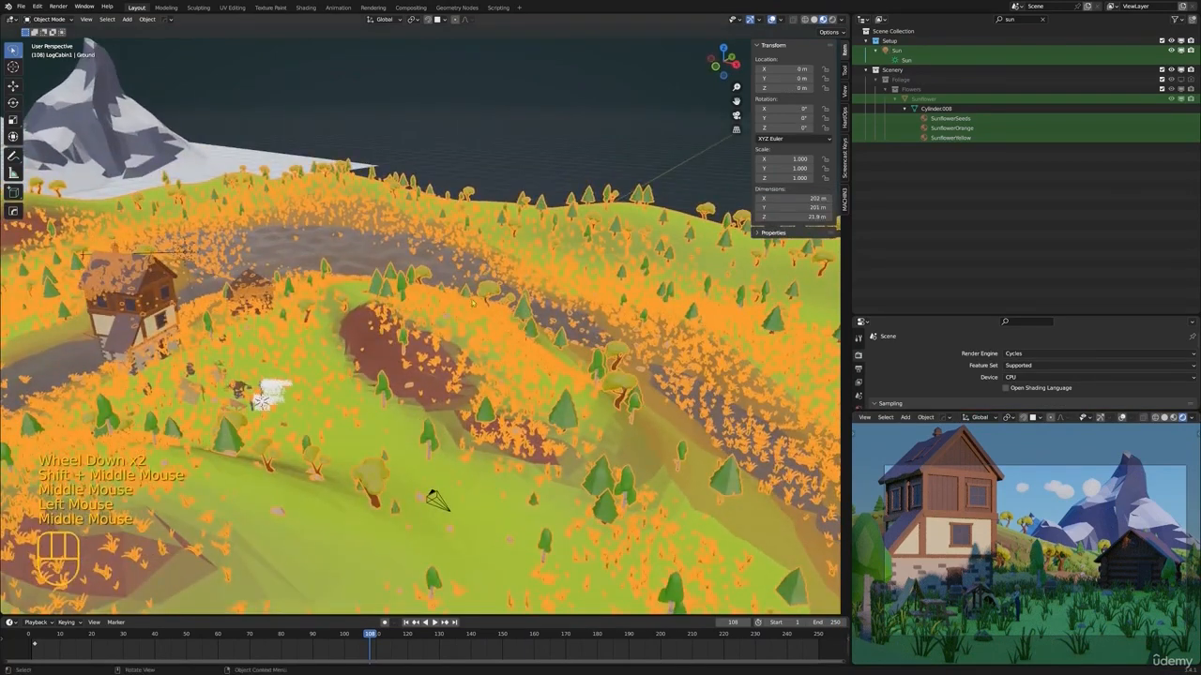
shift+middle_drag(527, 329, 495, 327)
key(ctrl+Tab)
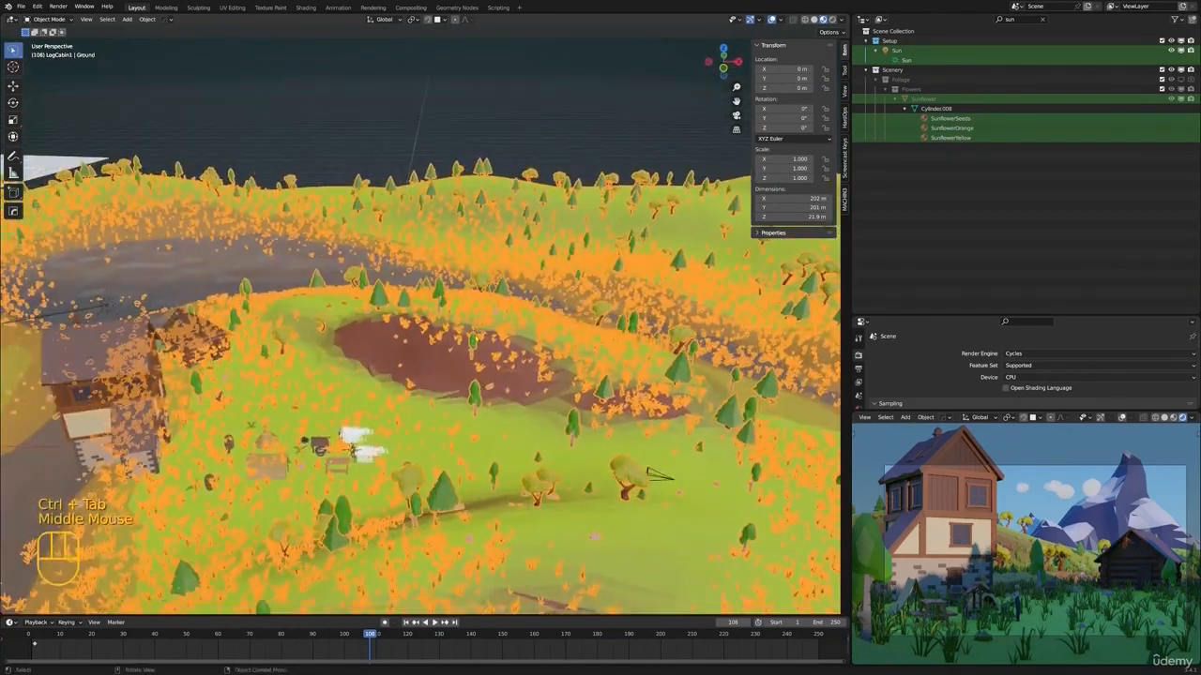
scroll(472, 316, up, 2)
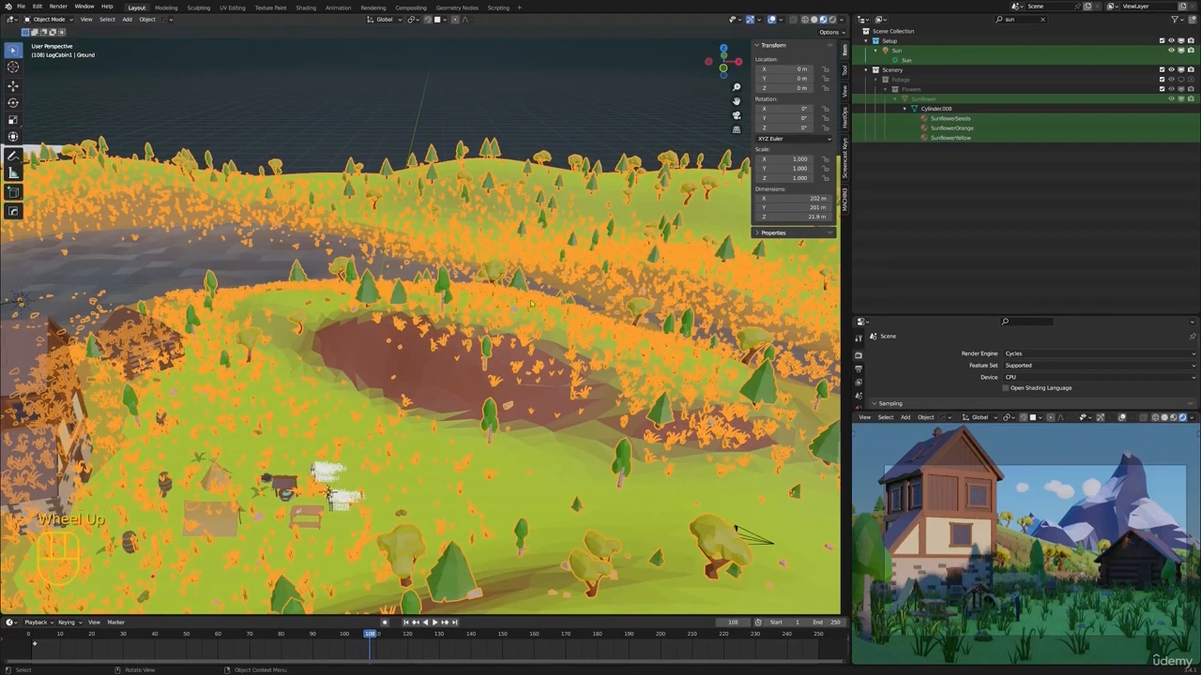
middle_drag(506, 338, 537, 316)
key(ctrl+Tab)
key(Tab)
click(561, 324)
middle_drag(537, 316, 621, 299)
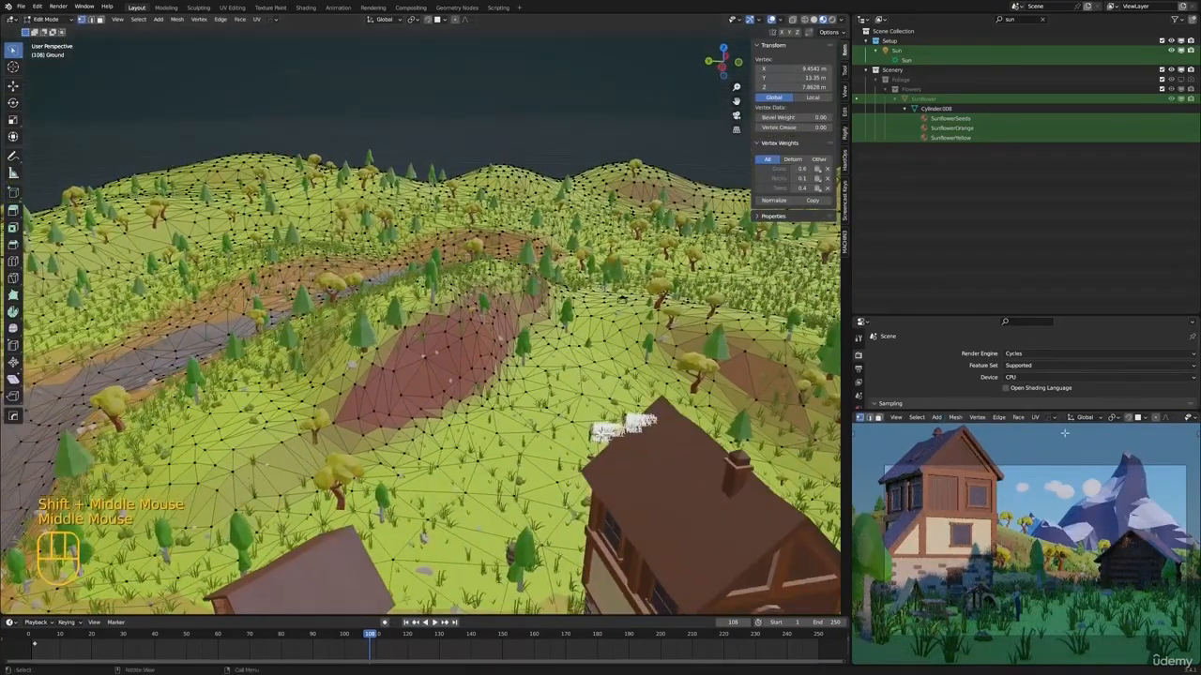
Set the render engine to Eevee for a faster rendered camera preview
click(1059, 353)
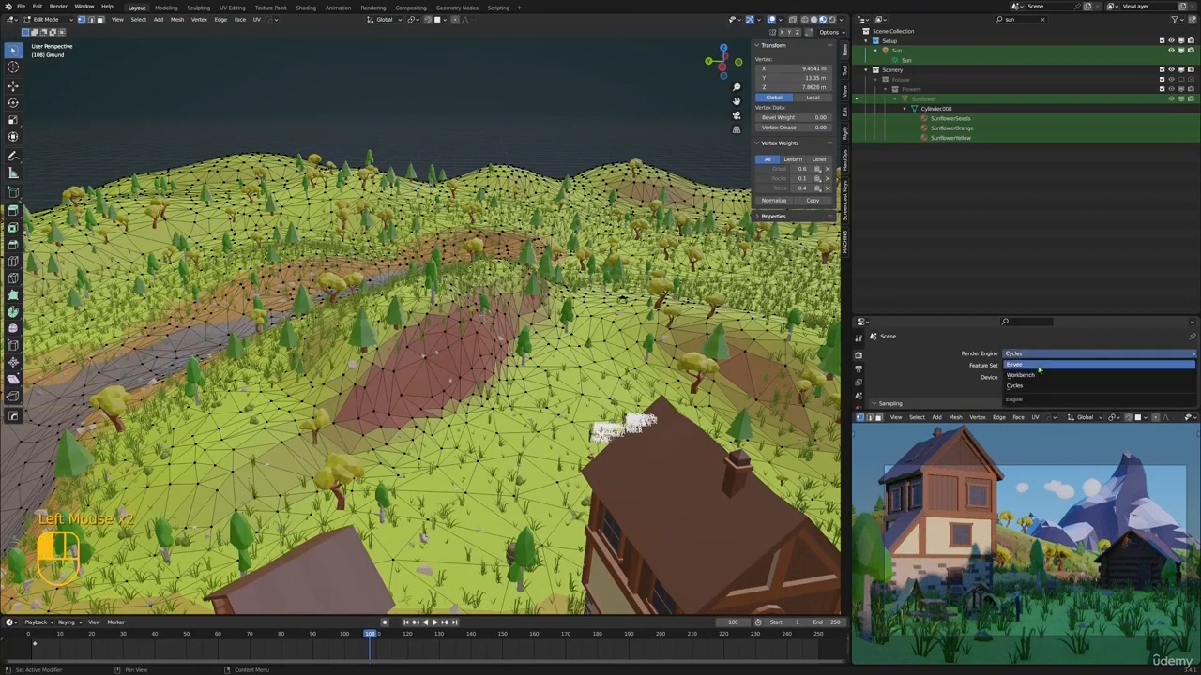
click(1039, 365)
shift+middle_drag(437, 281, 408, 318)
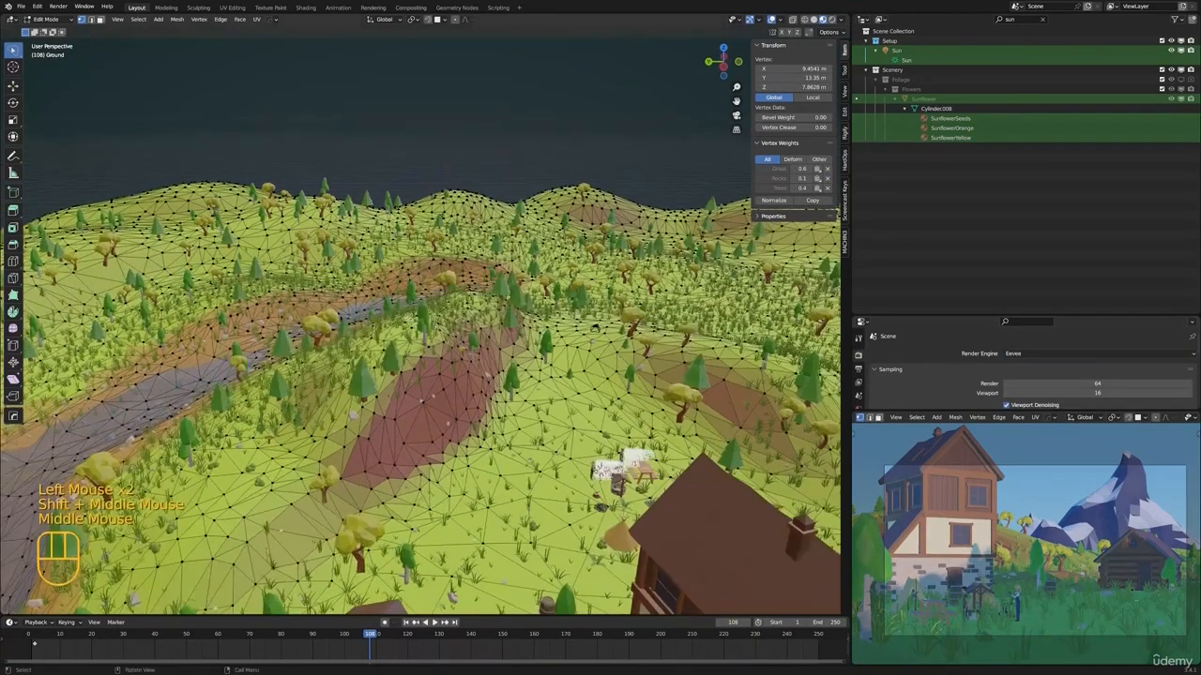
Turn on proportional editing and lower a vertex of the brown hill about 11.5 m along Z with a 15.86 m falloff
click(478, 344)
mouse_move(476, 345)
middle_down()
mouse_move(469, 302)
mouse_move(473, 336)
middle_up()
key(g)
key(z)
right_click(469, 302)
click(455, 20)
middle_drag(511, 291, 585, 235)
key(g)
key(z)
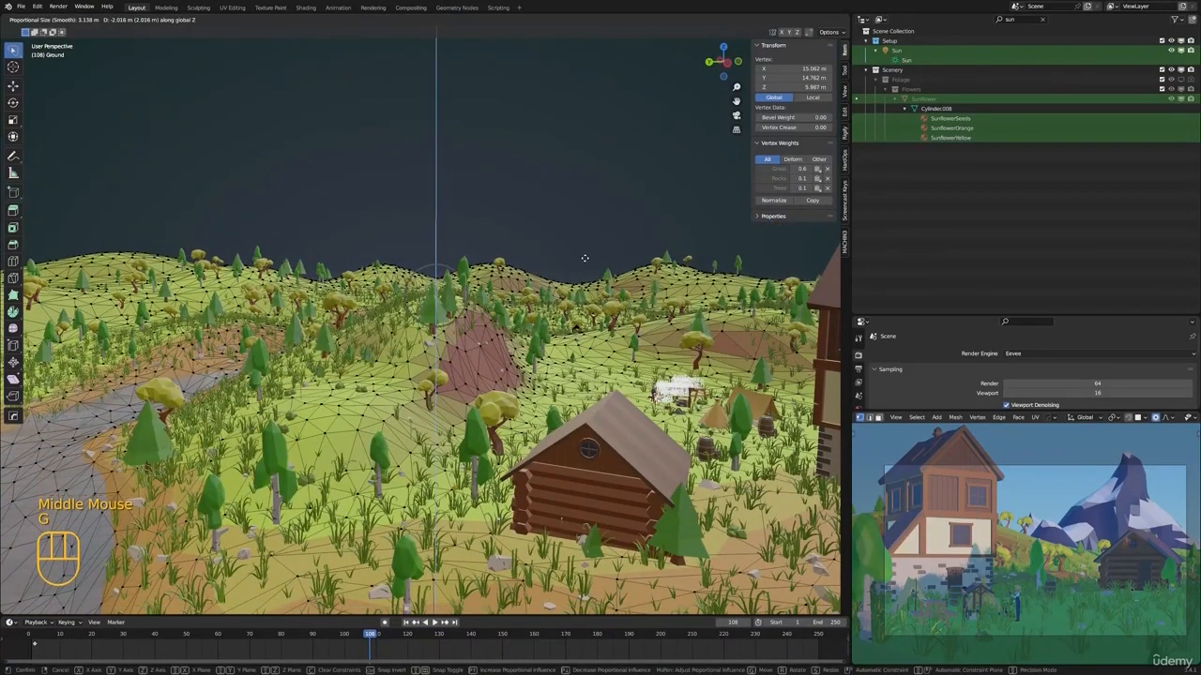
scroll(579, 324, down, 20)
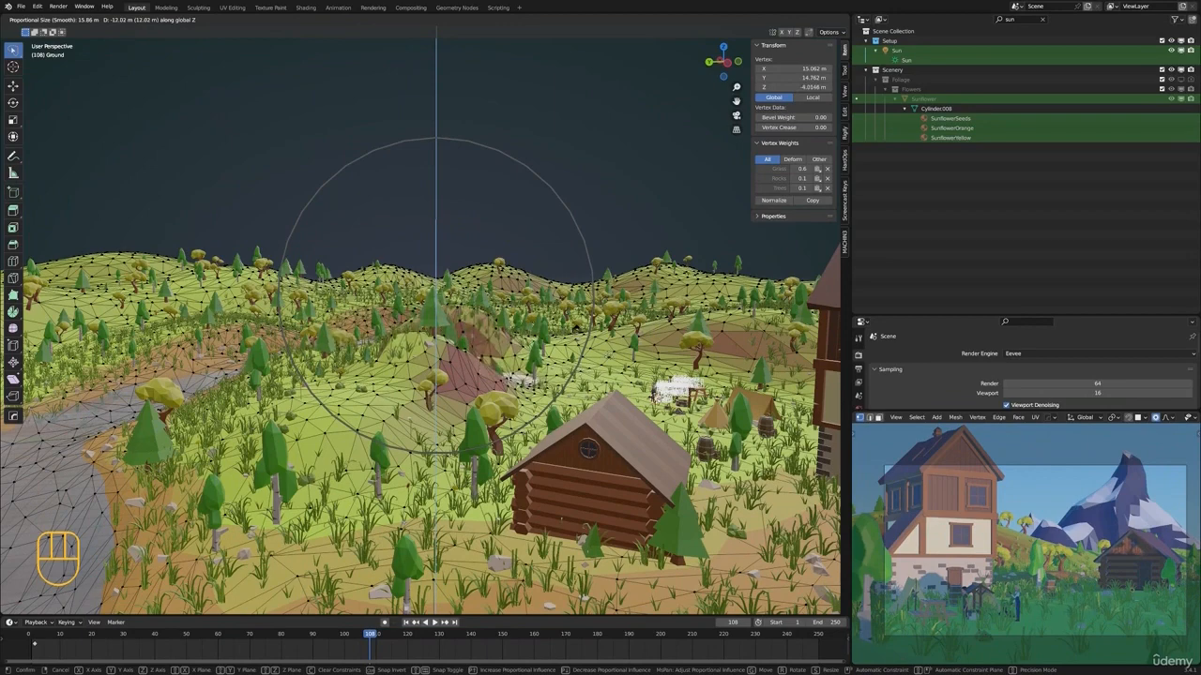
click(577, 328)
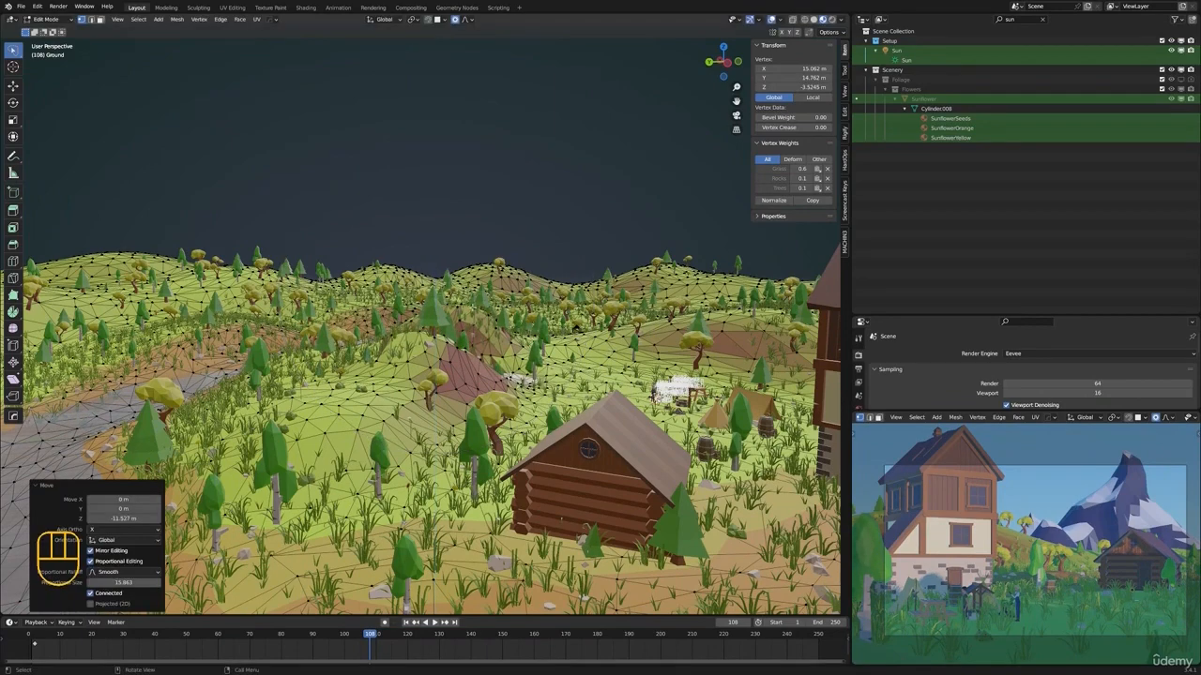
Lower another vertex on the hills behind the camp about 9 m along Z with the 15.86 m proportional falloff
middle_drag(577, 328, 509, 281)
click(507, 299)
scroll(489, 361, down, 3)
scroll(483, 366, up, 3)
scroll(483, 366, up, 3)
key(g)
key(z)
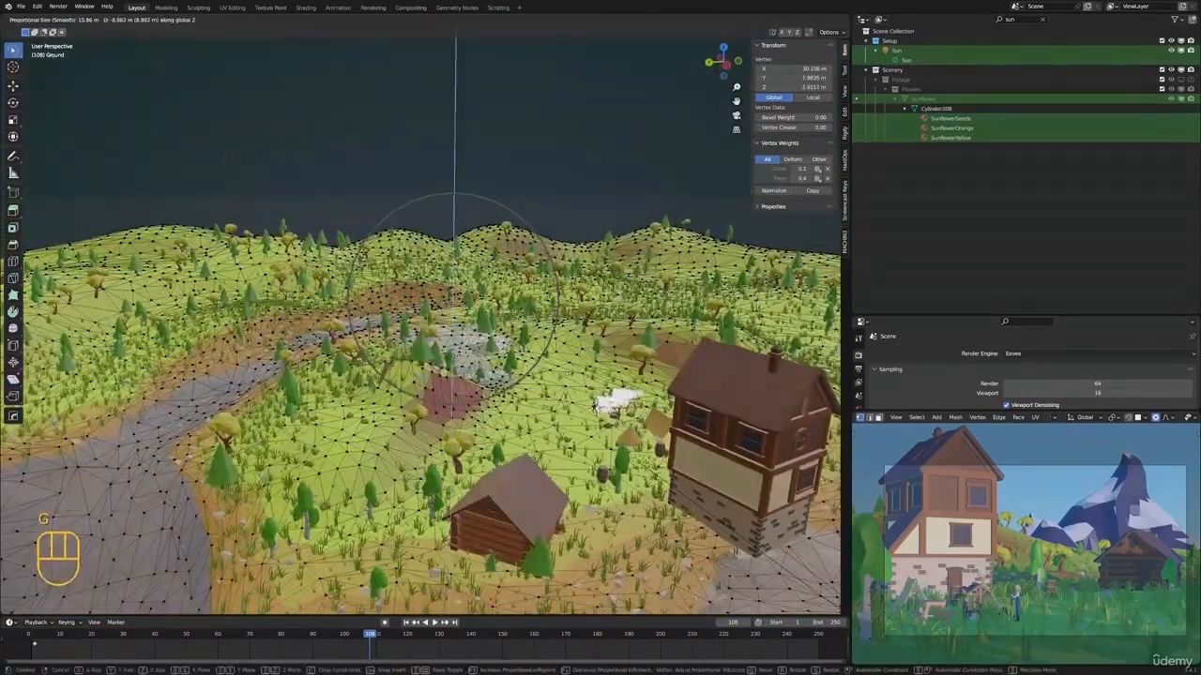
click(566, 380)
Adjust the height of two more ground vertices beside the lowered hill along Z, keeping the 15.86 m proportional falloff
scroll(564, 357, up, 2)
mouse_move(563, 333)
middle_down()
mouse_move(535, 341)
mouse_move(530, 329)
mouse_move(586, 335)
middle_up()
key(g)
key(z)
click(535, 299)
click(576, 358)
key(g)
key(z)
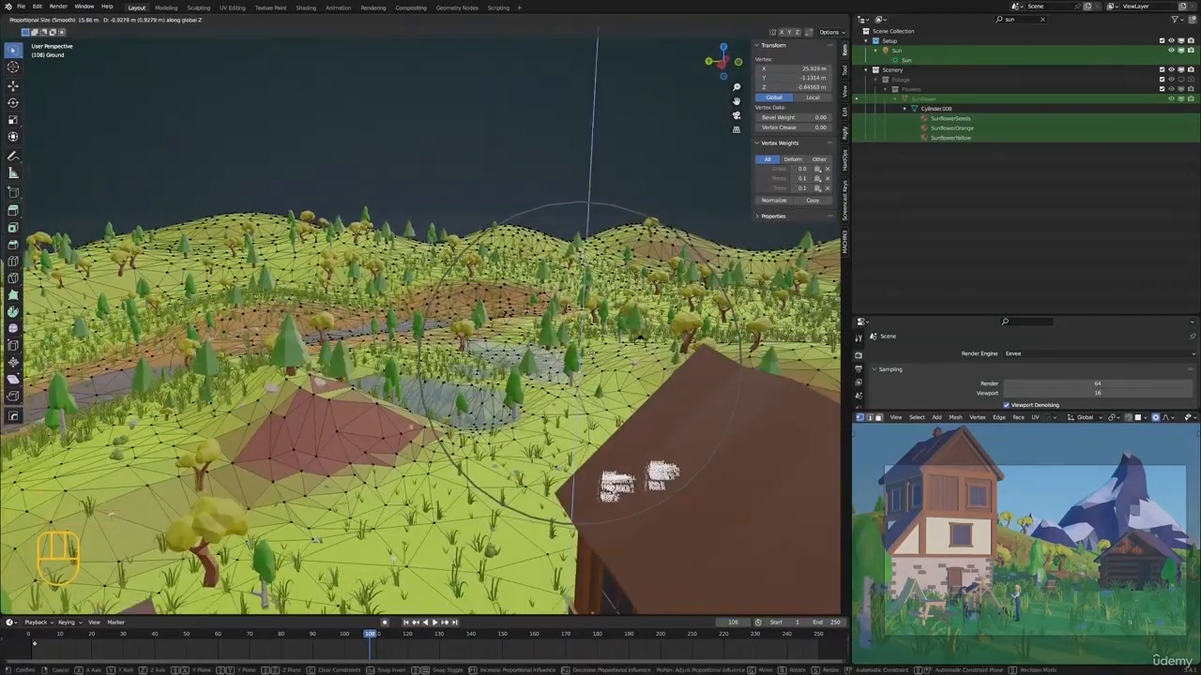
click(587, 339)
Lower the top vertex of the remaining brown mound about 0.55 m along Z with a proportional falloff of about 11.9 m
click(323, 387)
key(g)
key(z)
scroll(328, 432, up, 4)
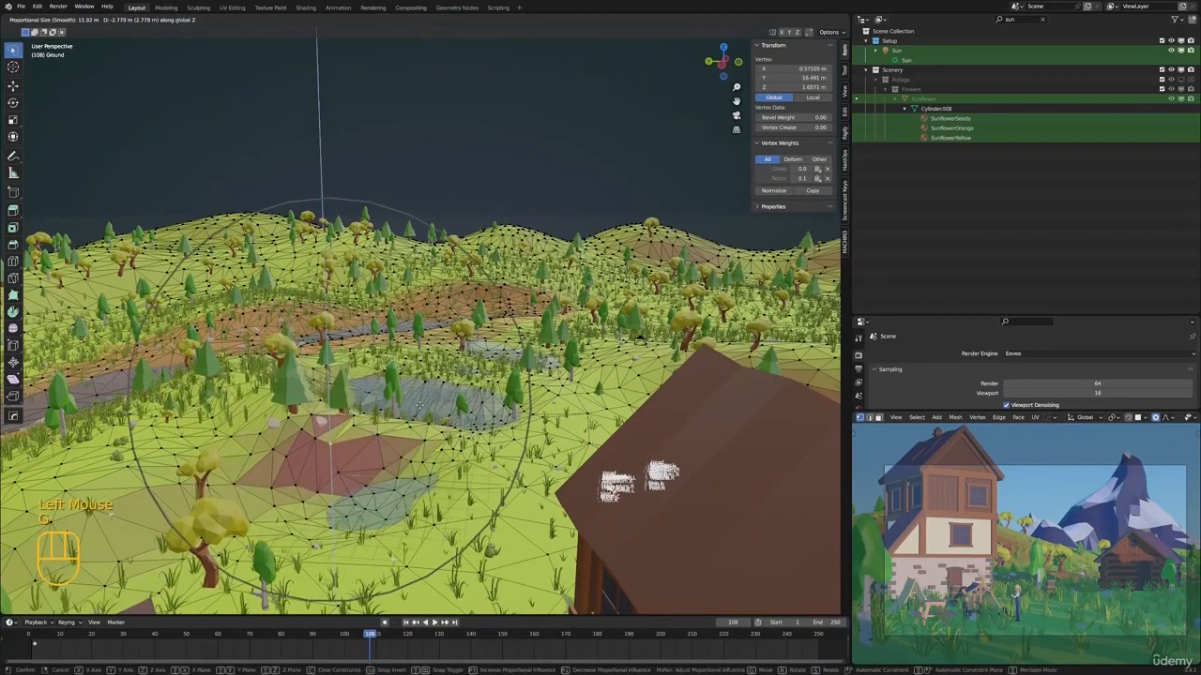
click(424, 357)
scroll(425, 357, down, 2)
middle_drag(425, 357, 551, 241)
middle_drag(445, 378, 456, 339)
middle_drag(457, 339, 458, 353)
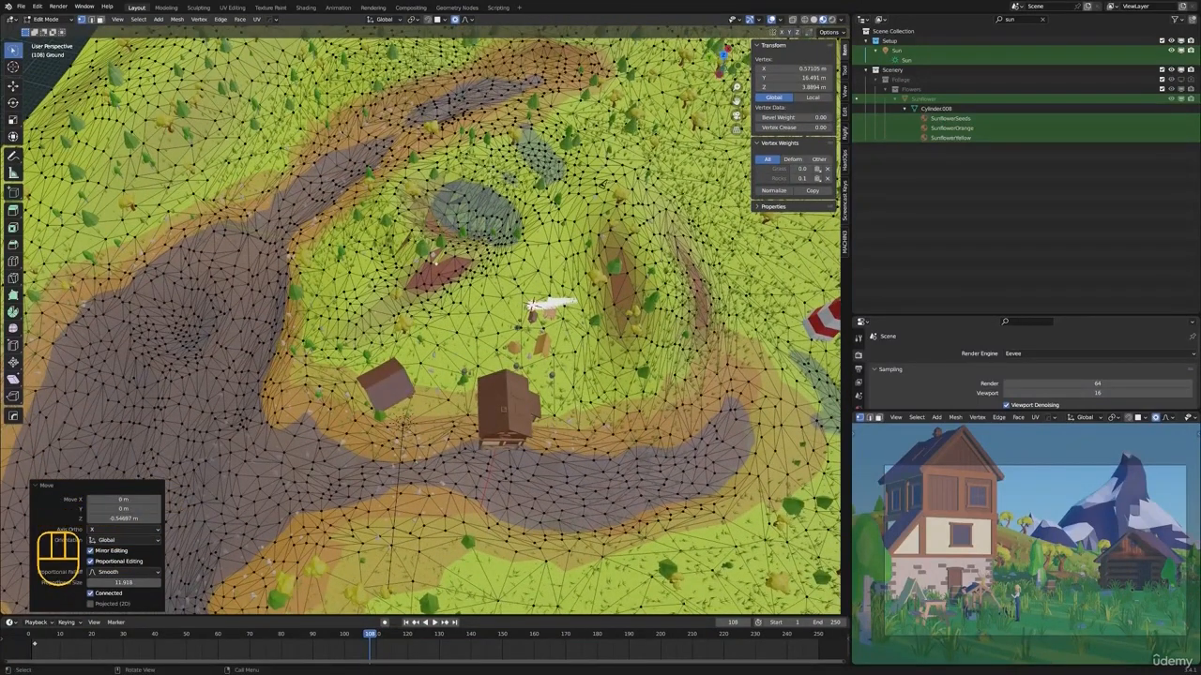
click(493, 171)
middle_drag(493, 170, 494, 113)
key(g)
key(z)
scroll(495, 85, up, 8)
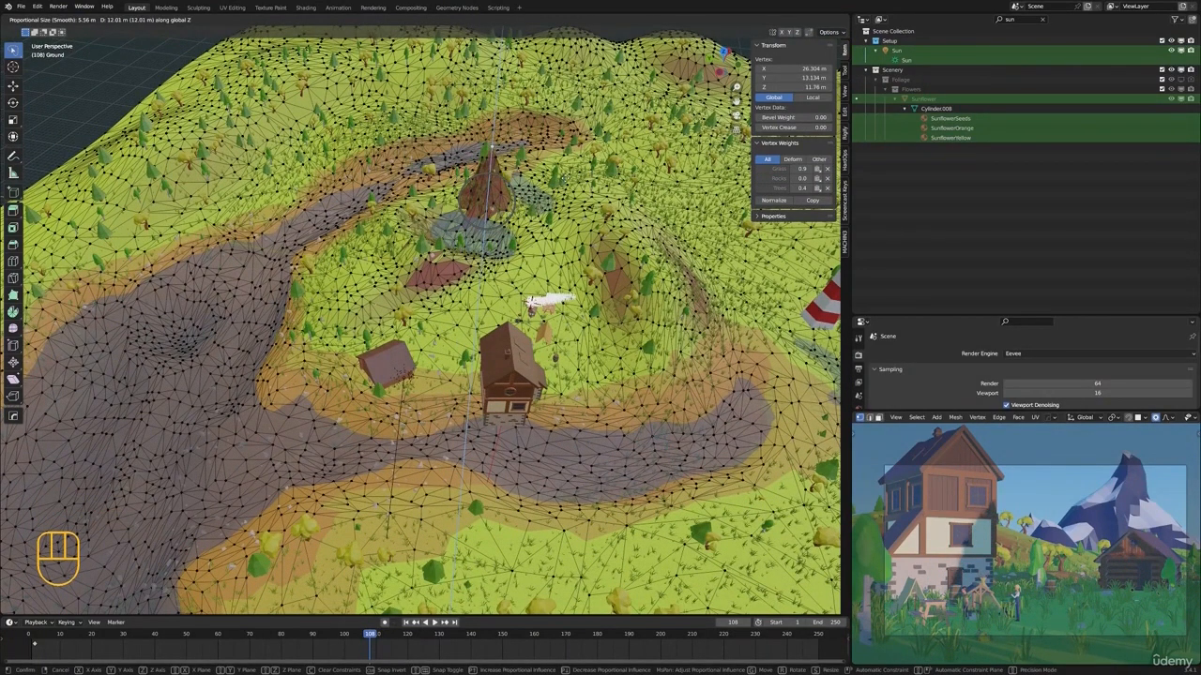
right_click(492, 146)
Raise a ground vertex beside the flattened hill about 11 m along Z into a narrow peak with a 5.56 m falloff, then deselect it
click(508, 207)
key(g)
key(z)
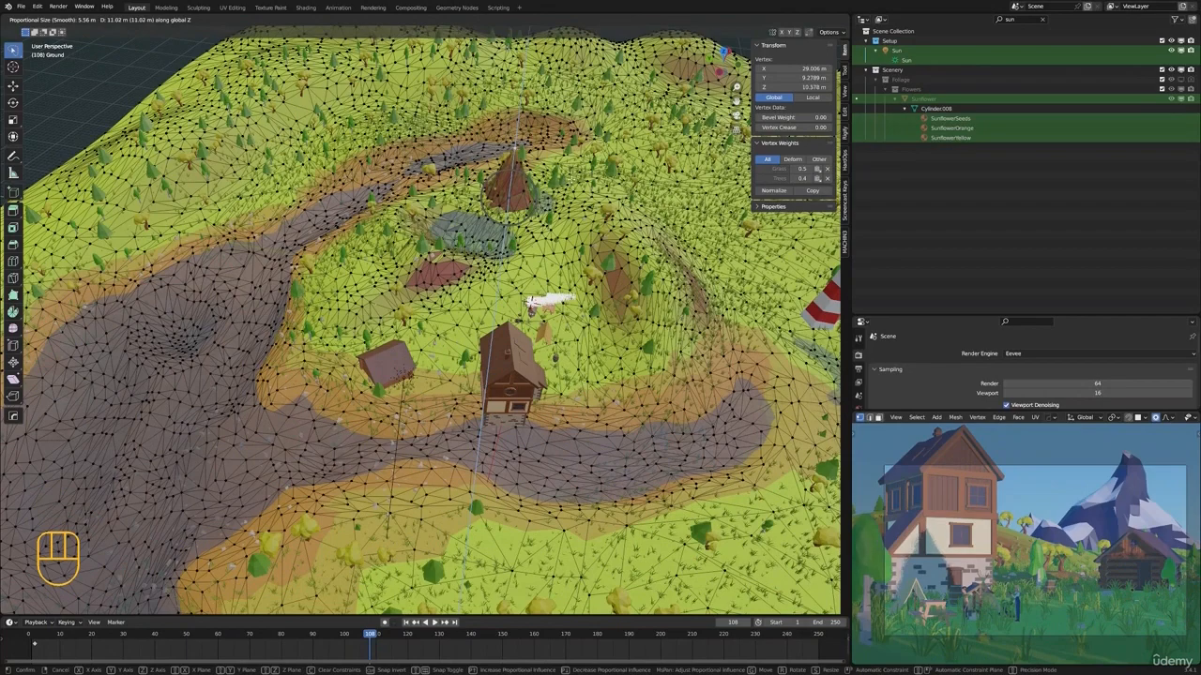
click(569, 180)
key(alt+a)
Return the ground to Object Mode, deselect it, and show the camera view in the main viewport
scroll(488, 375, down, 3)
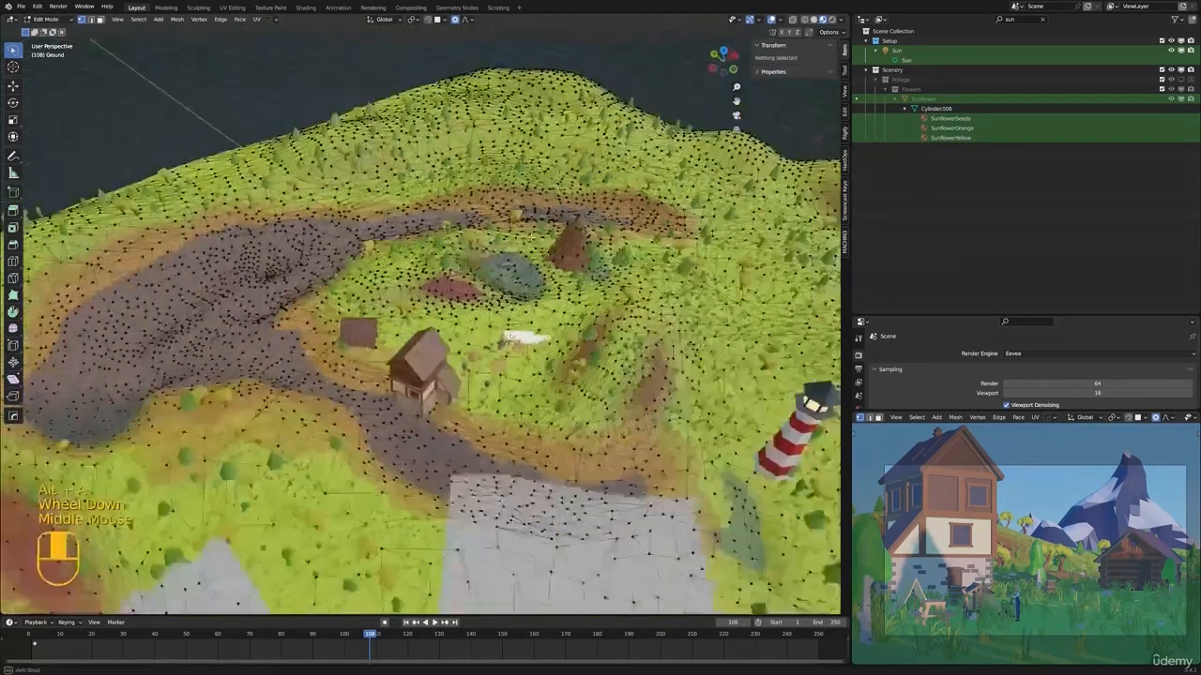
middle_drag(488, 375, 432, 208)
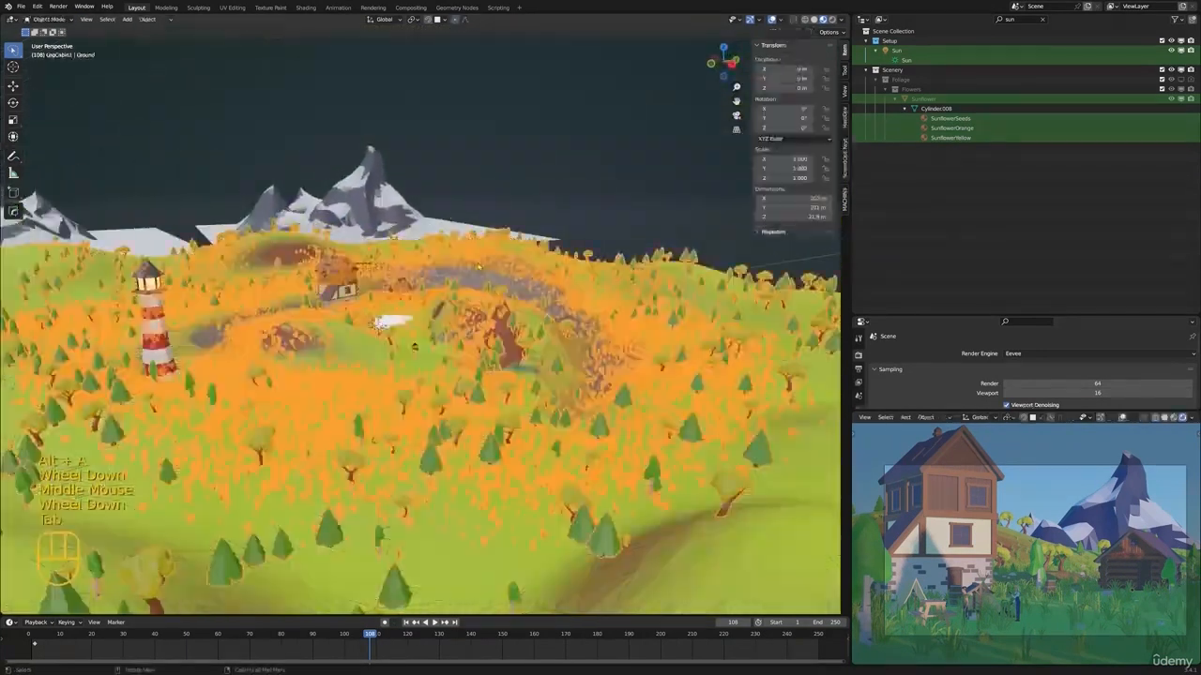
key(alt+a)
middle_drag(394, 281, 381, 296)
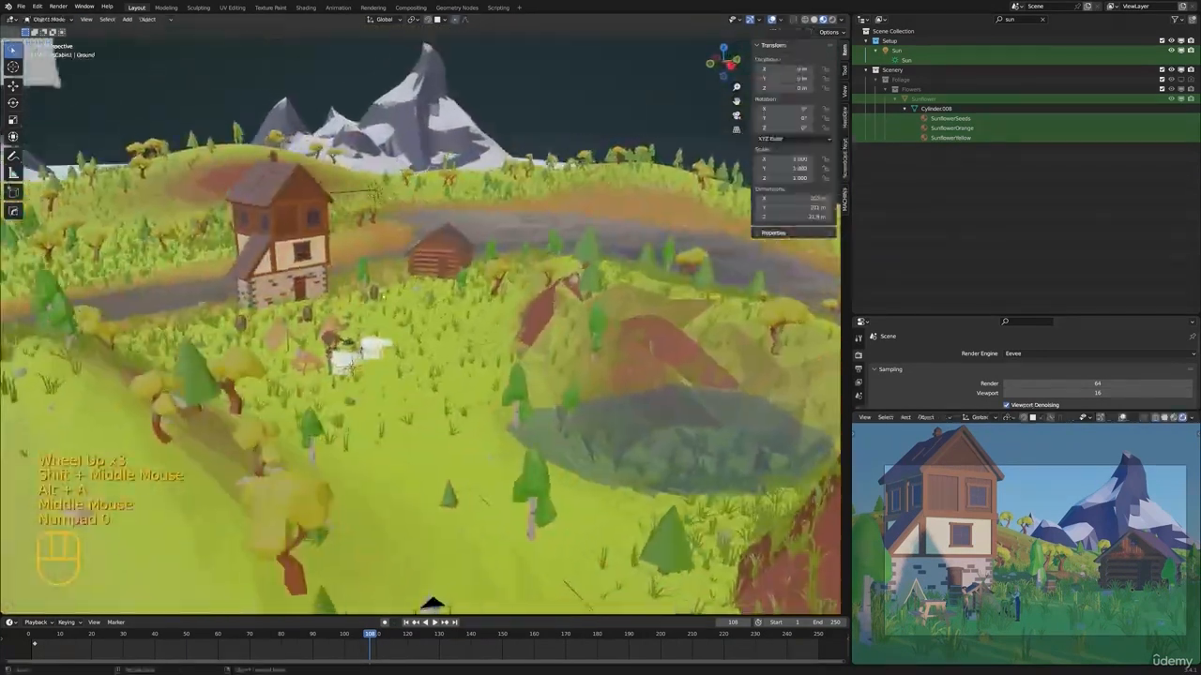
key(KP_0)
scroll(381, 285, up, 5)
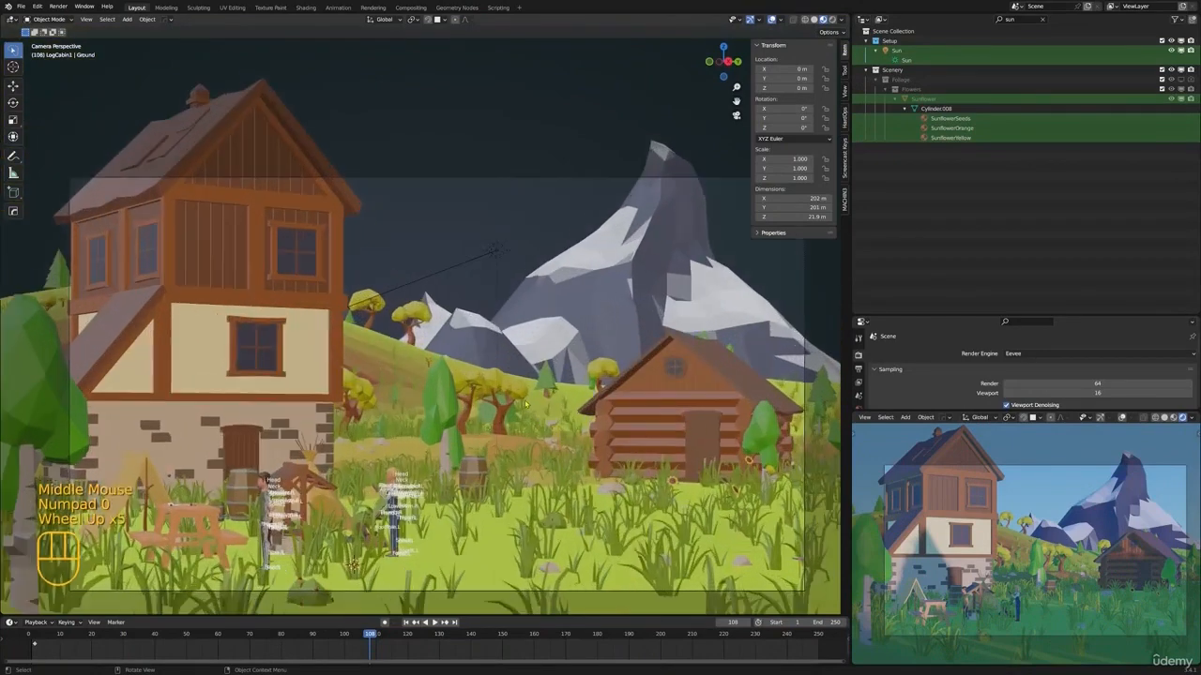
scroll(586, 370, down, 1)
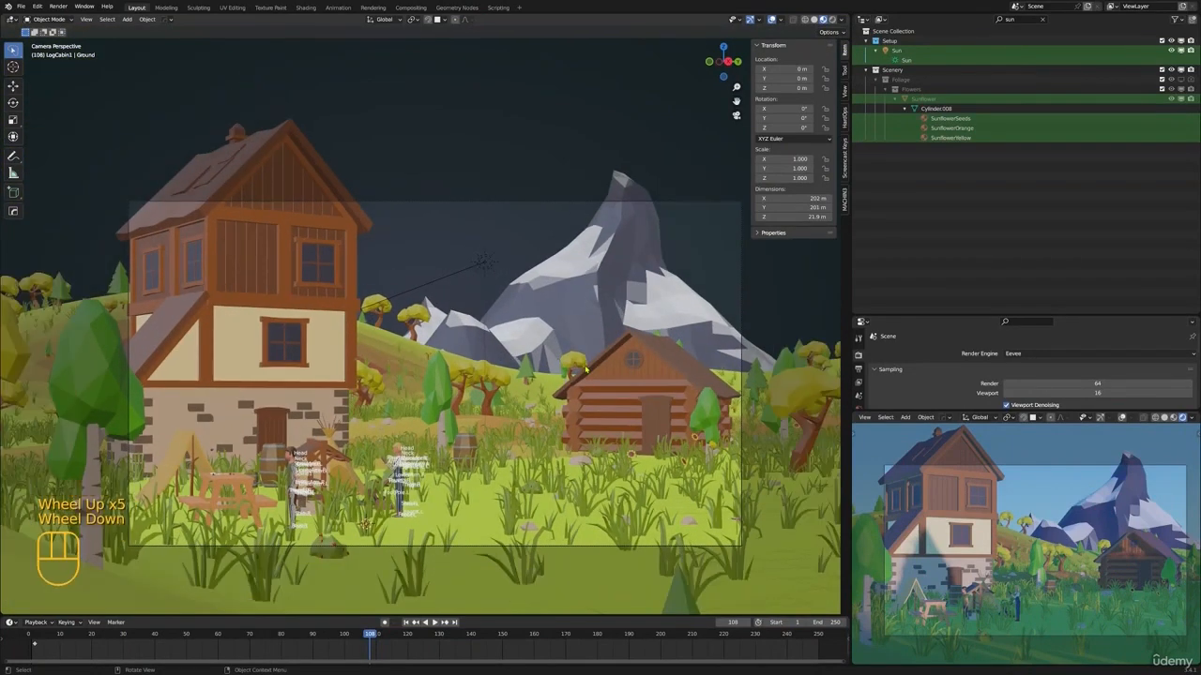
Select the ground, enlarge the Properties editor, and set the Grass modifier's density to 1.450
click(586, 370)
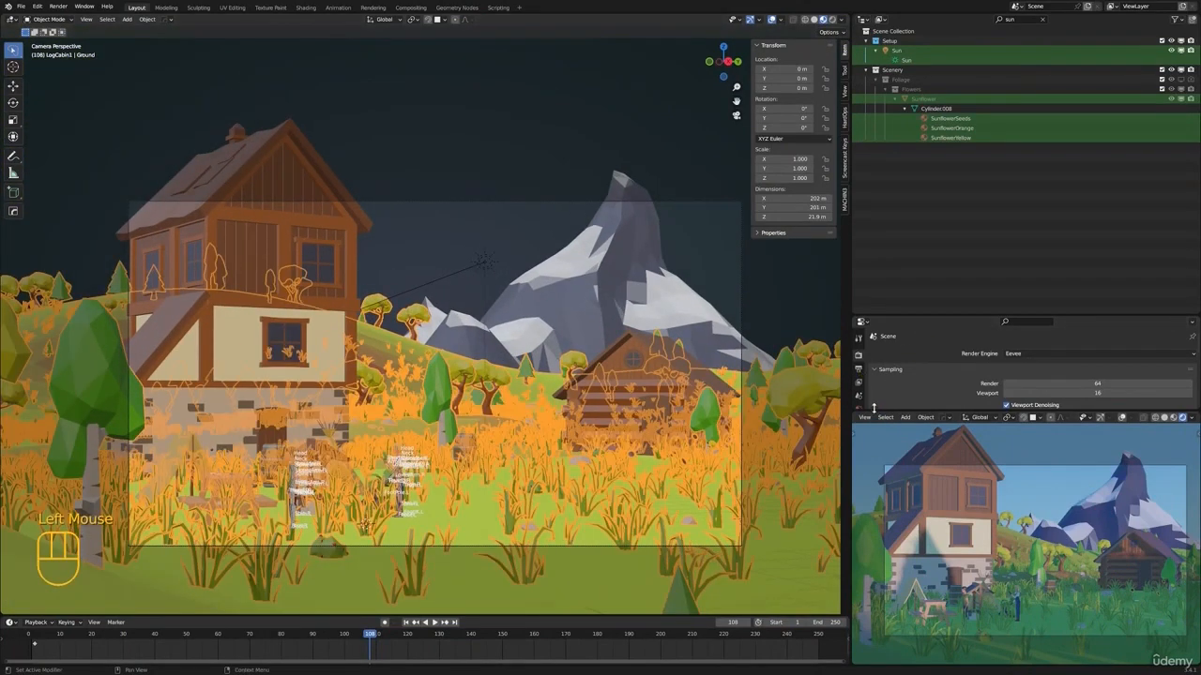
drag(874, 410, 874, 481)
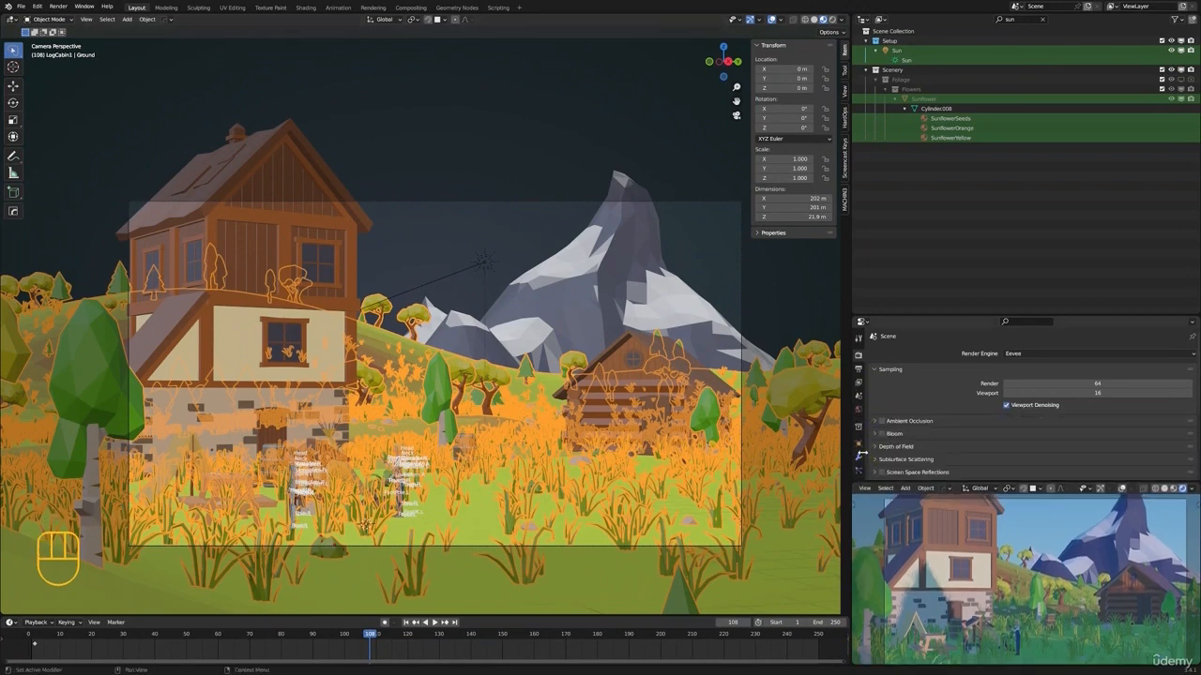
click(859, 456)
scroll(983, 424, down, 3)
scroll(981, 425, up, 1)
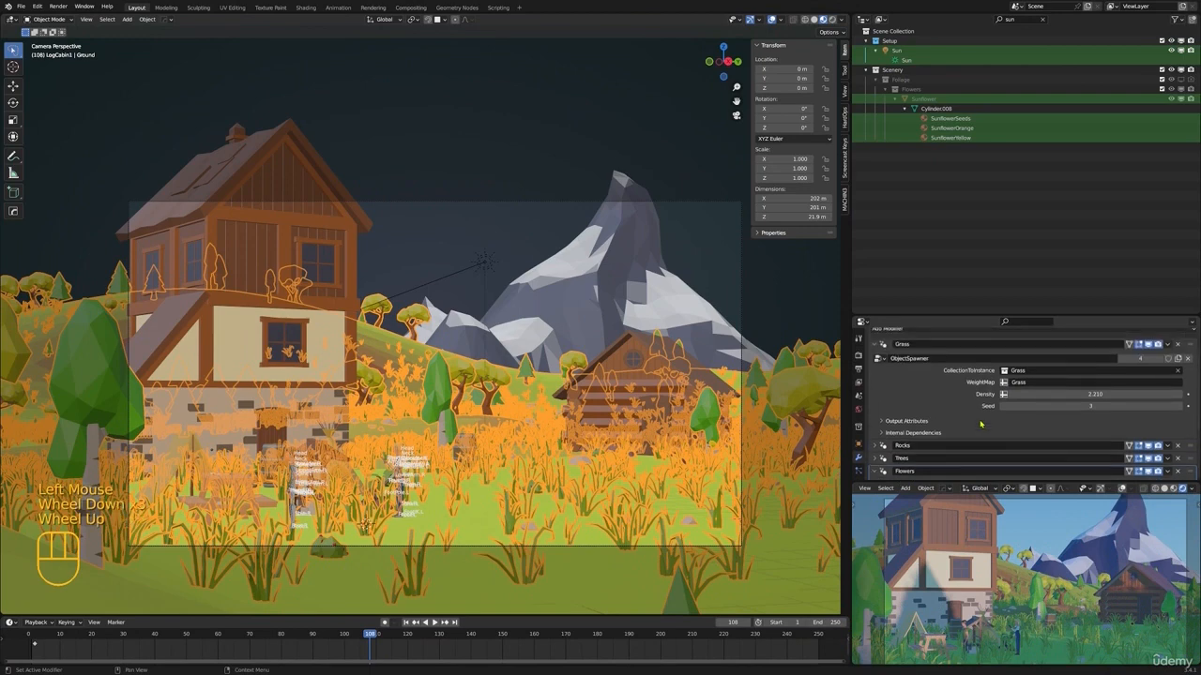
click(1011, 394)
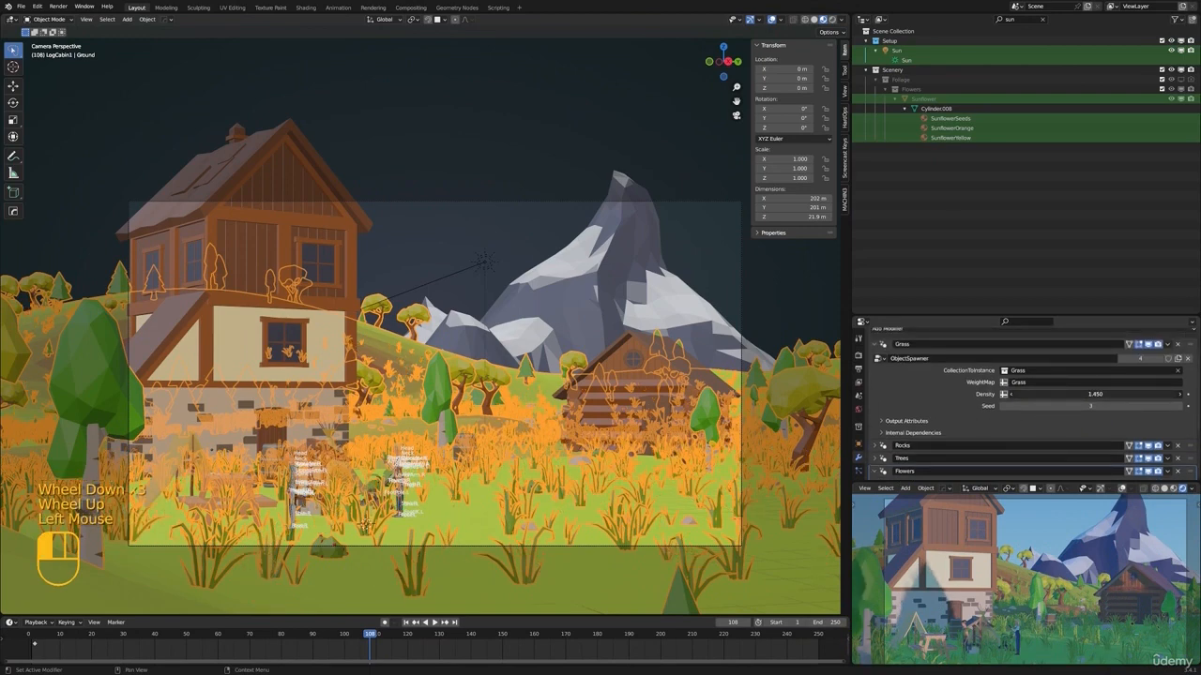
Reduce the Grass modifier's density to 1.060, deselect everything, and return to the camera view
drag(1094, 394, 1084, 394)
key(alt+a)
shift+middle_drag(638, 370, 563, 377)
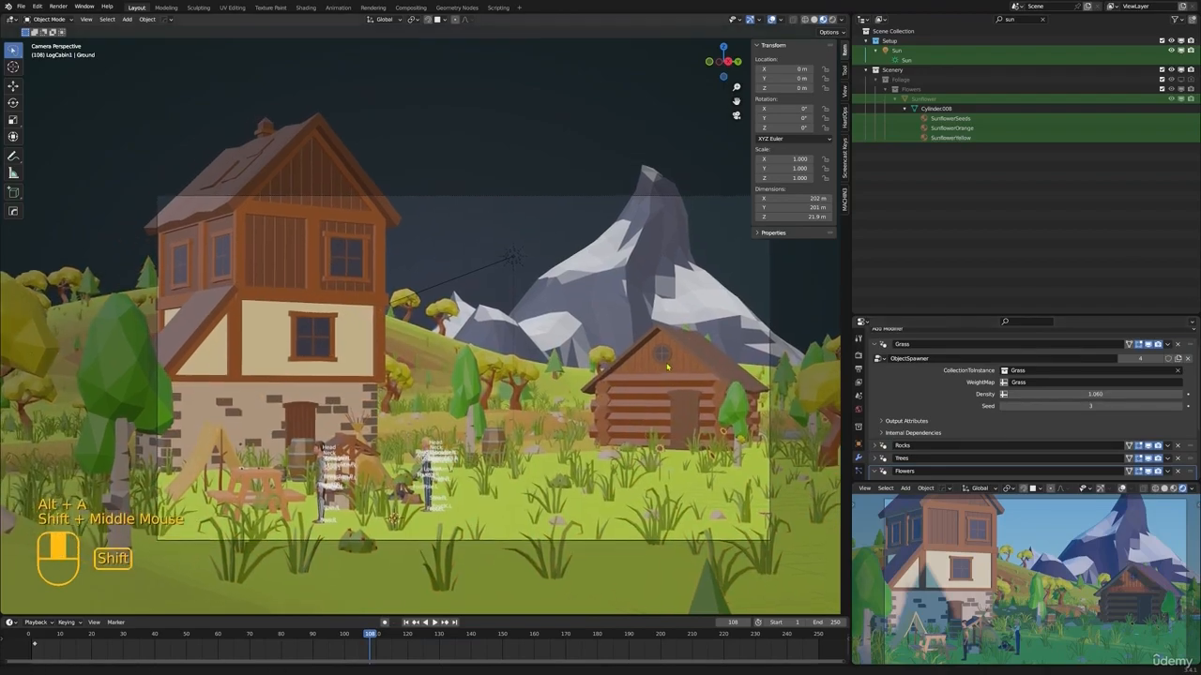
scroll(562, 377, down, 1)
middle_drag(525, 377, 483, 403)
key(KP_0)
scroll(647, 347, up, 2)
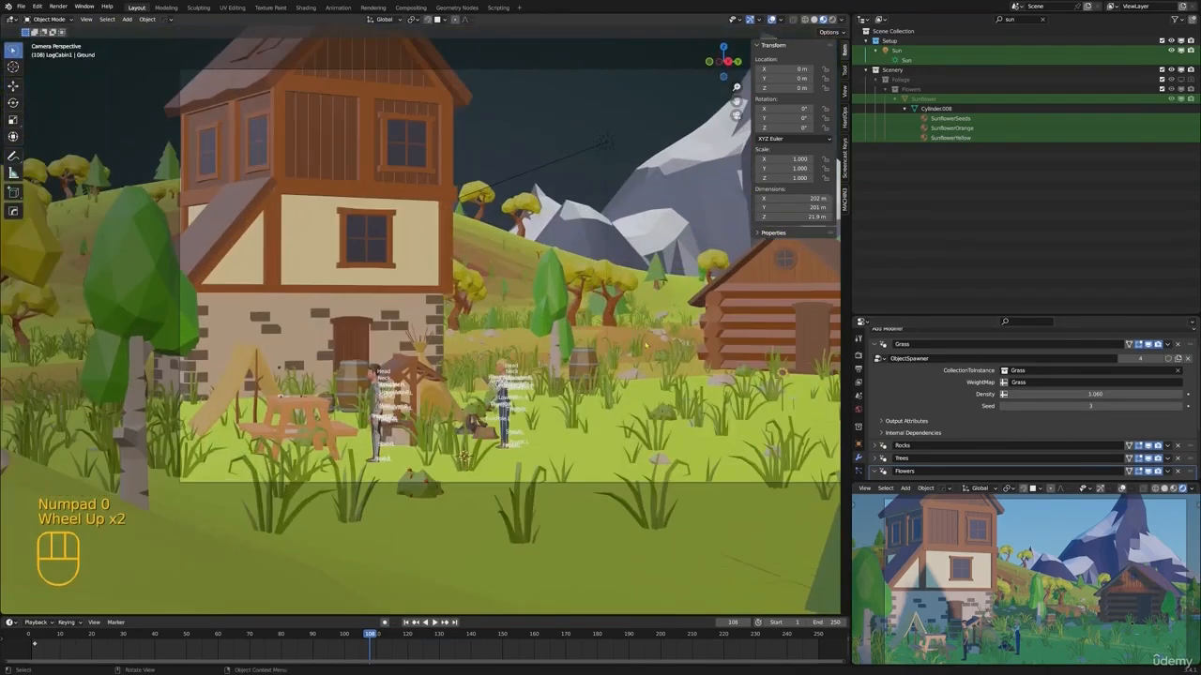
scroll(615, 364, down, 1)
shift+middle_drag(615, 363, 575, 396)
Select the scene camera and open its object data properties
click(364, 403)
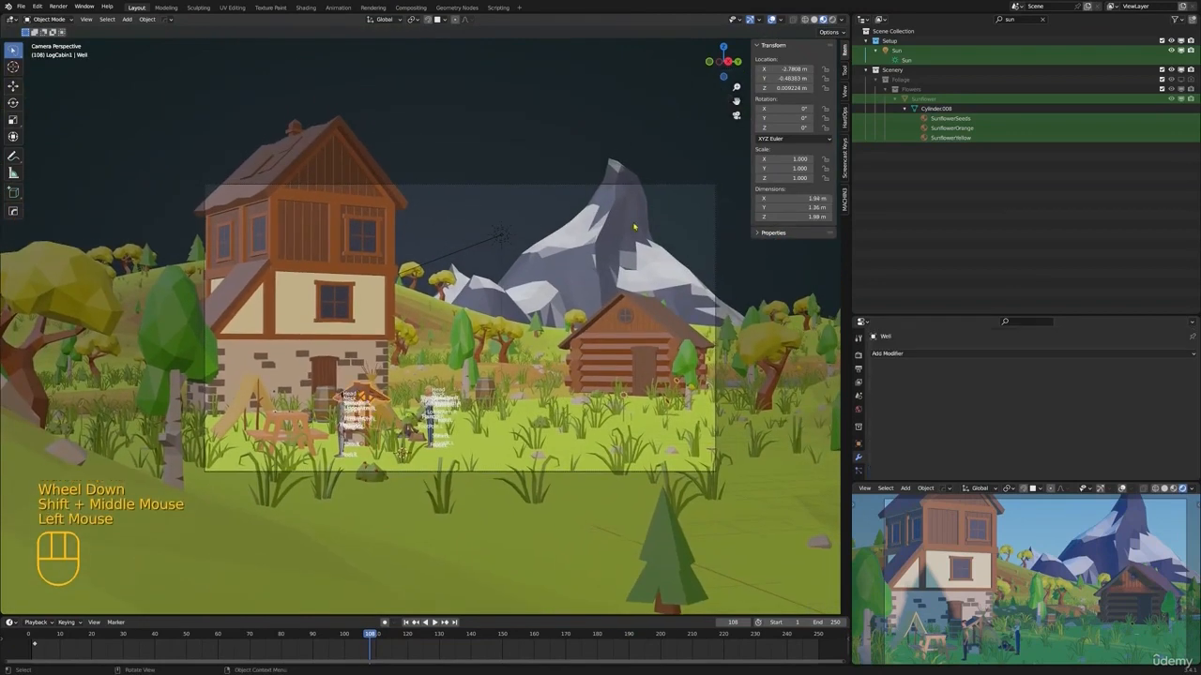
click(539, 189)
click(539, 189)
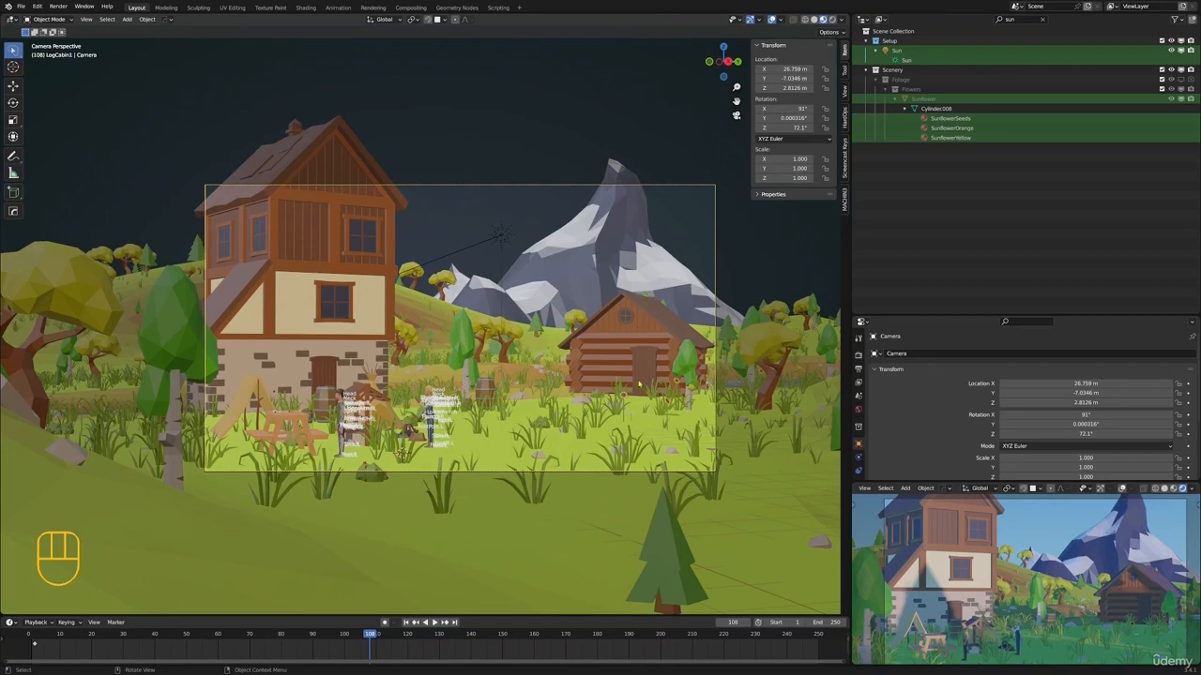
scroll(859, 422, down, 3)
click(860, 449)
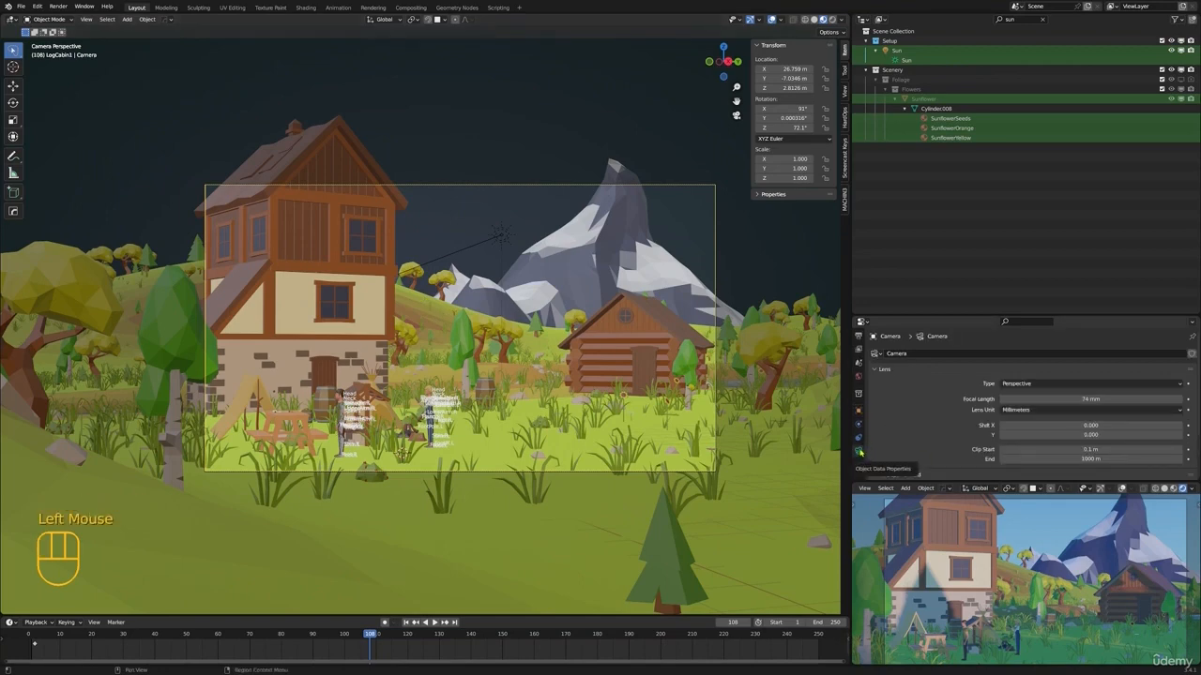
click(859, 451)
scroll(917, 334, down, 3)
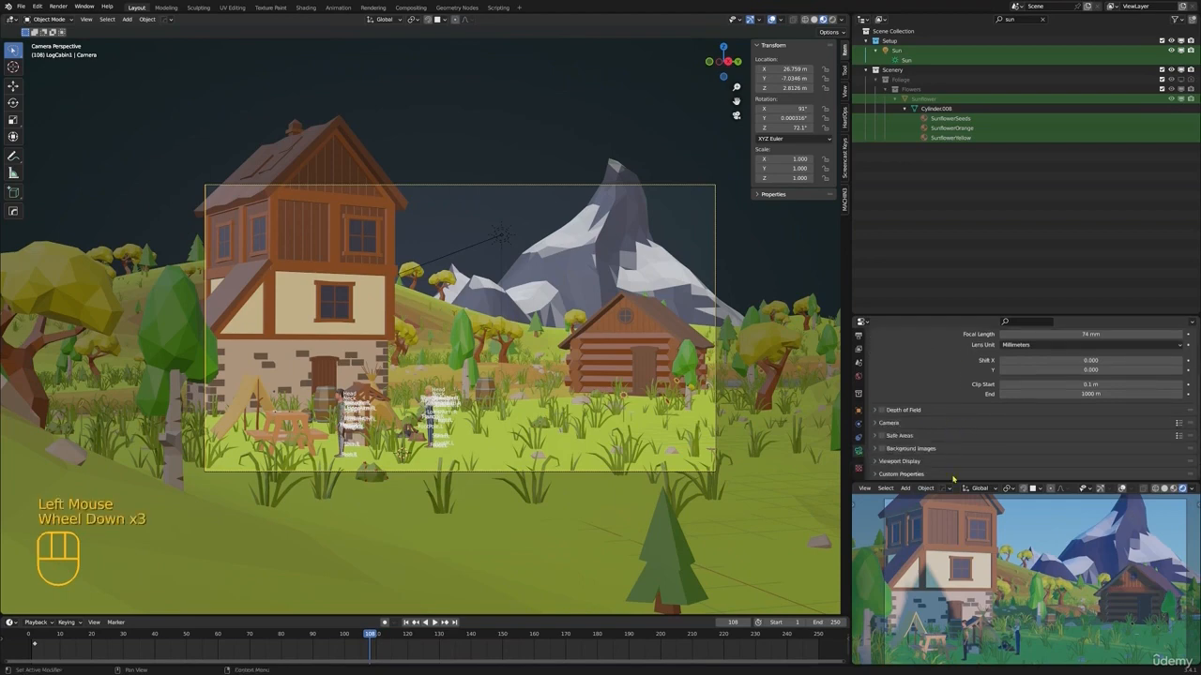
Enlarge the Properties editor and enable the Thirds composition guide in the camera's viewport display settings
drag(921, 314, 921, 166)
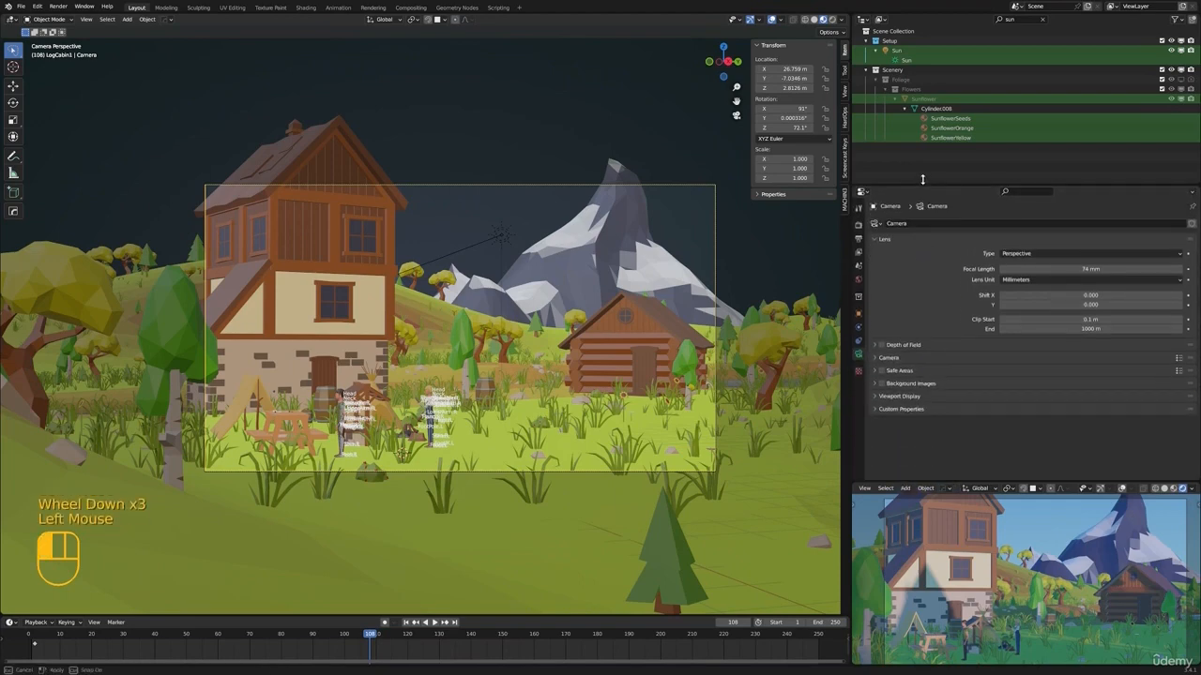
click(877, 378)
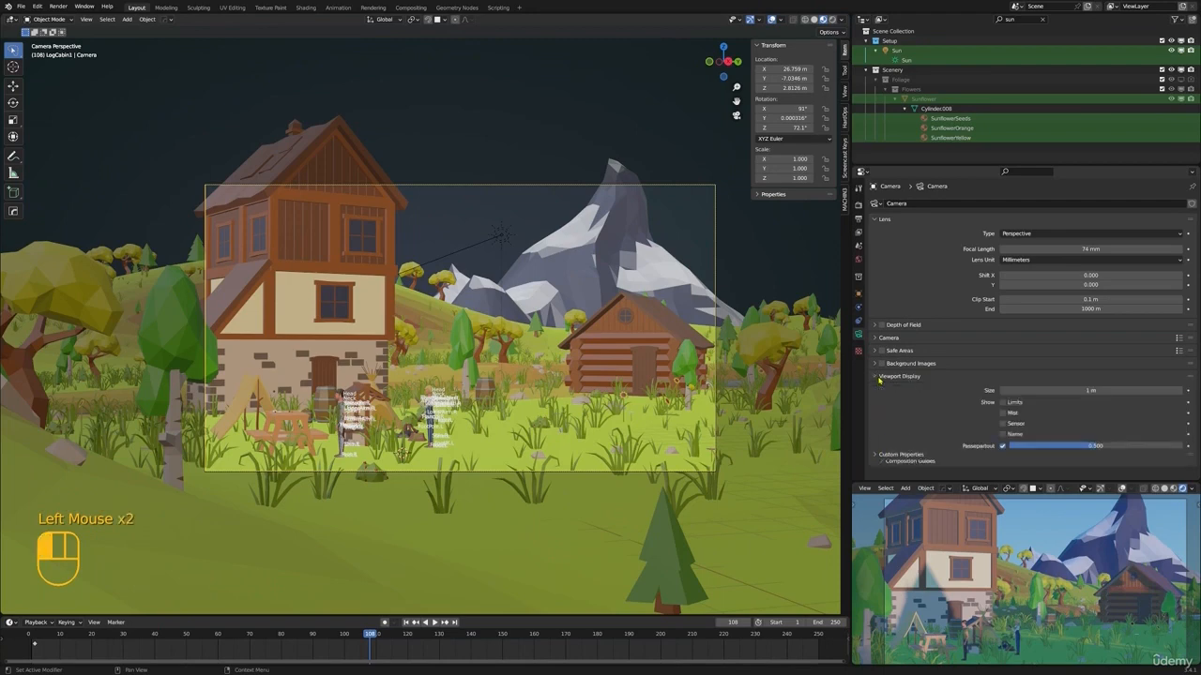
scroll(882, 441, down, 2)
click(881, 460)
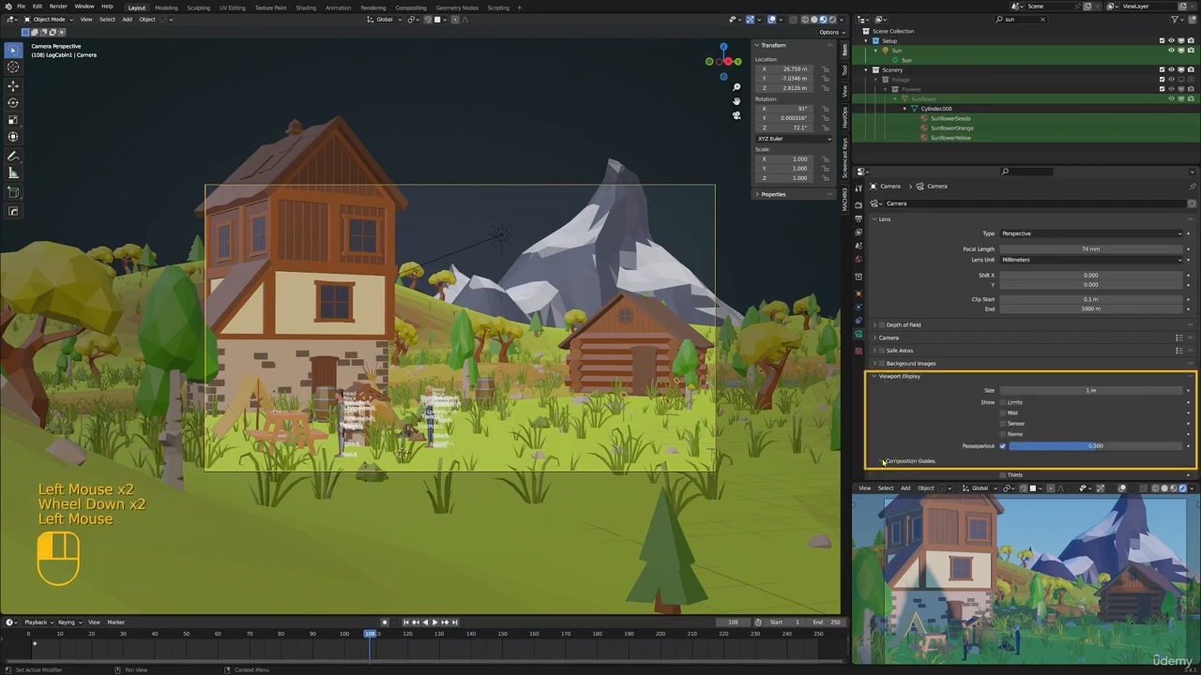
scroll(950, 396, down, 4)
click(1012, 384)
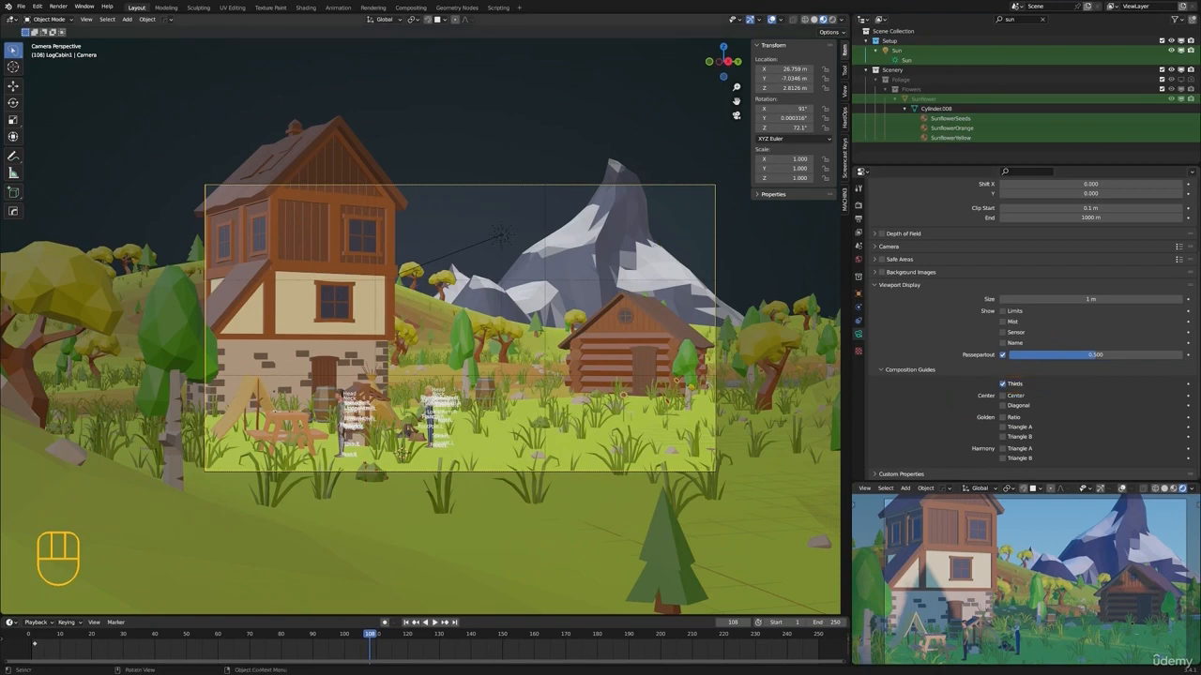
Rotate the camera around the global Z axis to a Z rotation of about 71.1°
key(r)
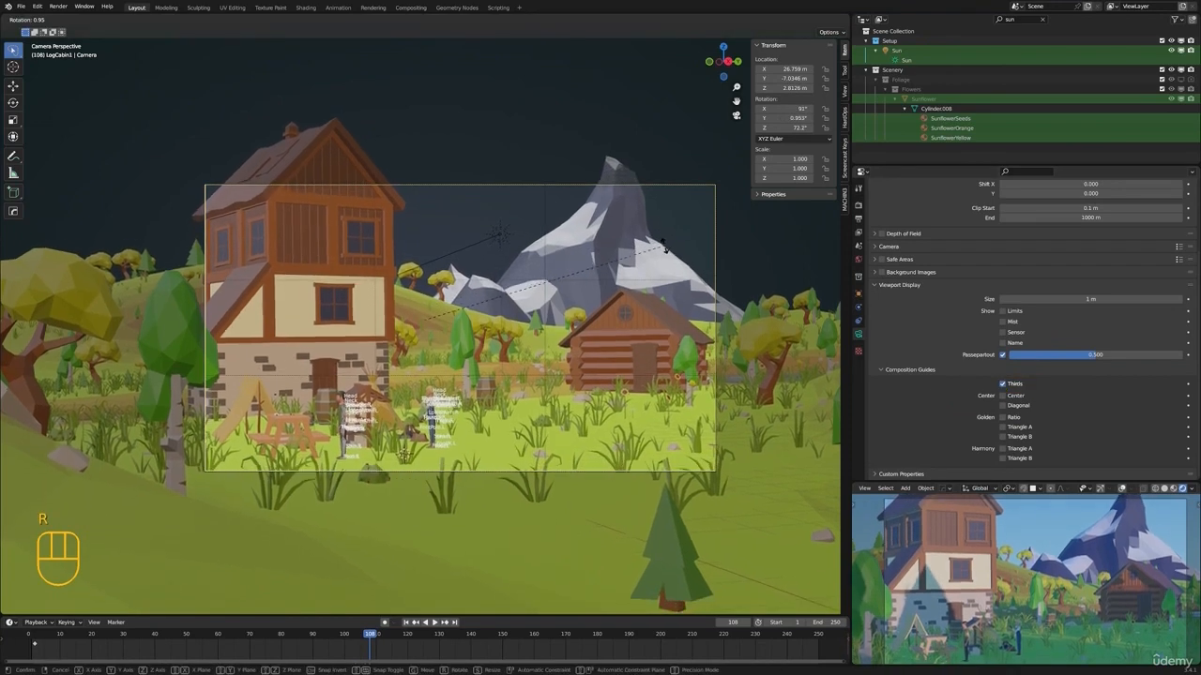
key(z)
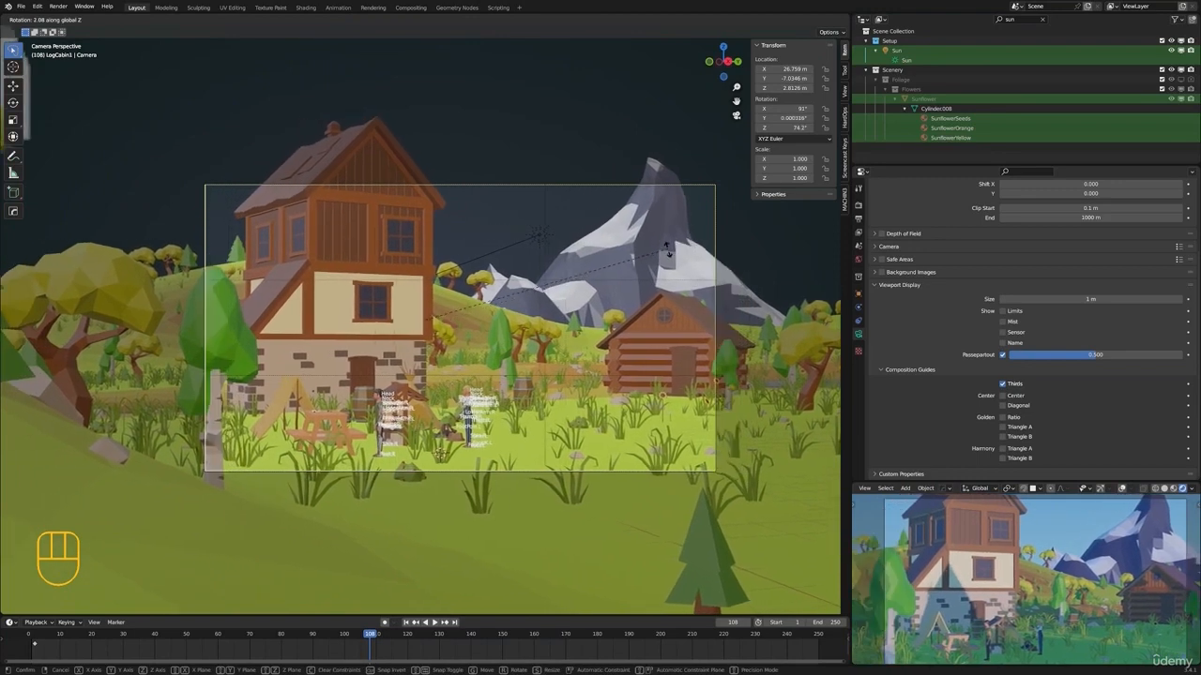
click(667, 242)
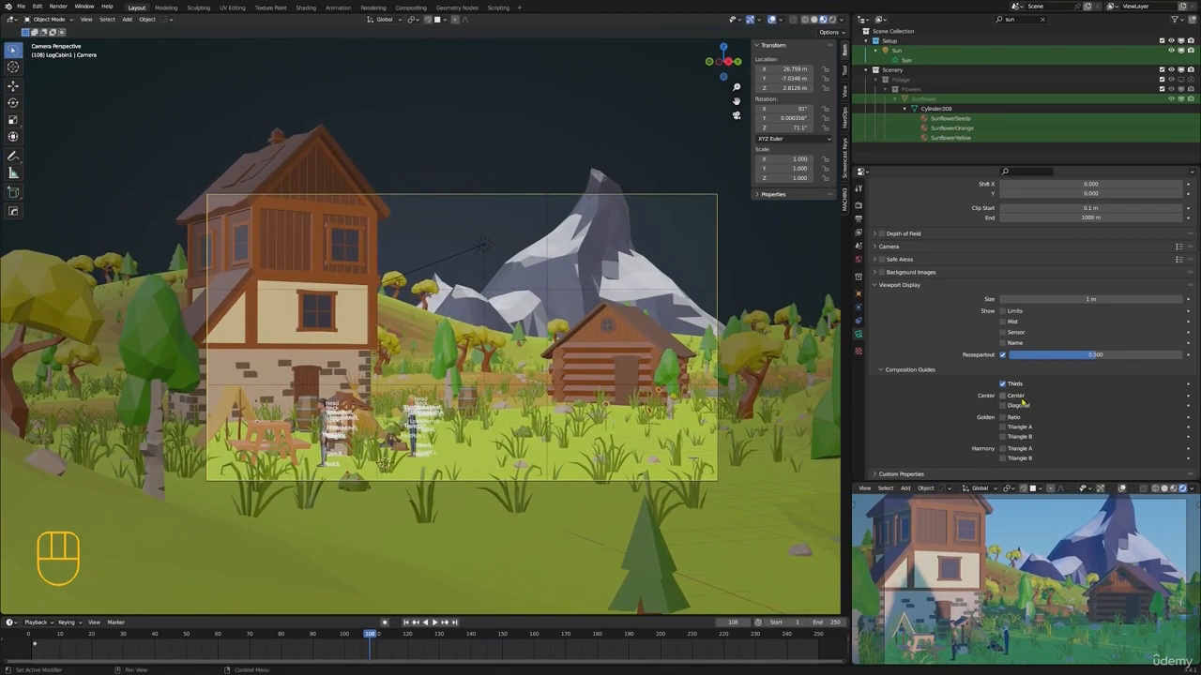
Try the Center, Diagonal and Golden Ratio composition guides one at a time, switching each off again
click(1002, 396)
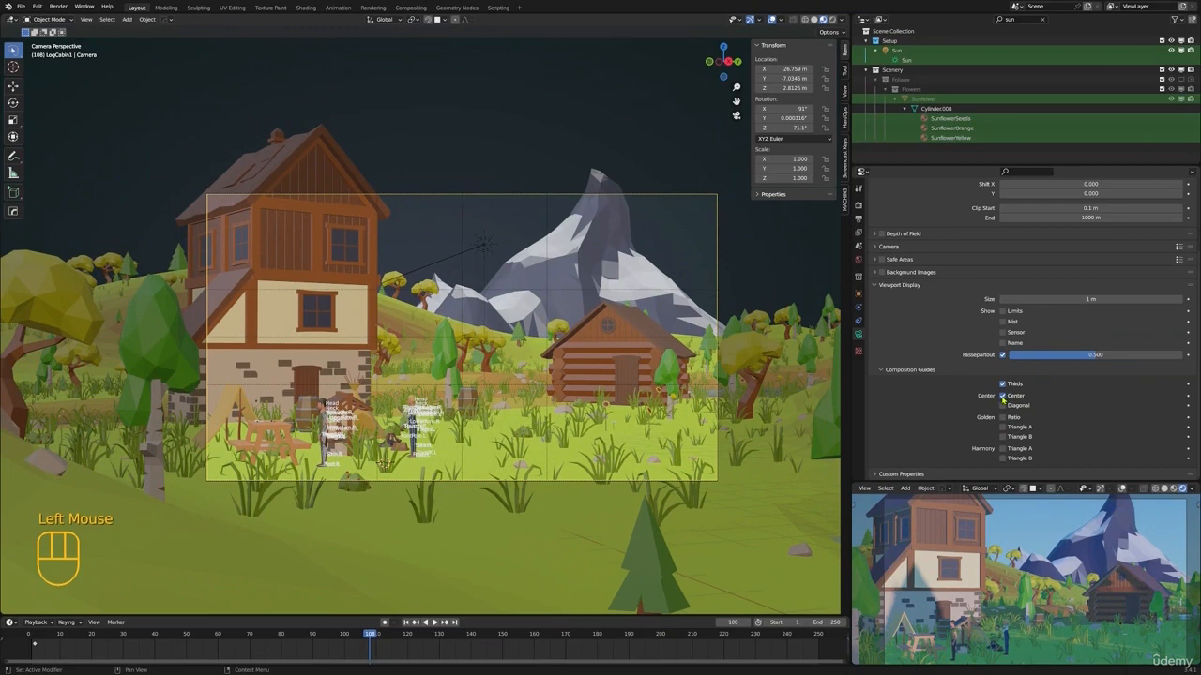
click(1003, 396)
click(1002, 405)
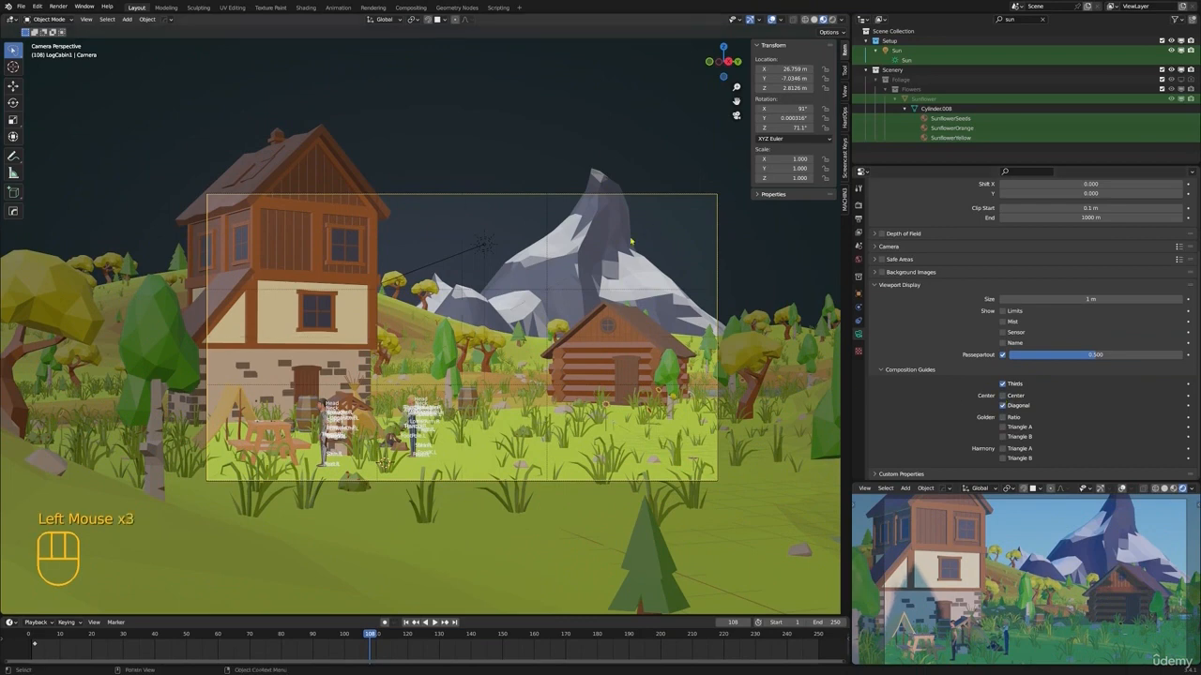
click(1003, 406)
click(1005, 418)
click(1006, 420)
scroll(1043, 384, down, 1)
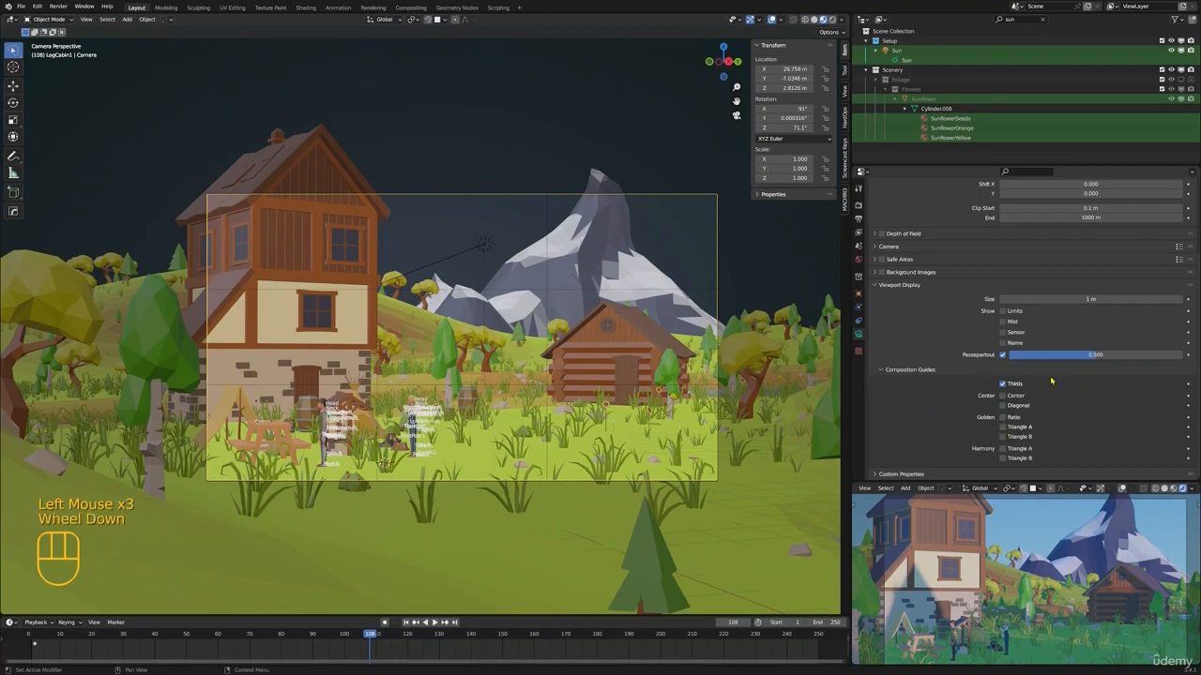
Collapse the camera's Viewport Display settings and switch the main viewport to Rendered shading
click(898, 284)
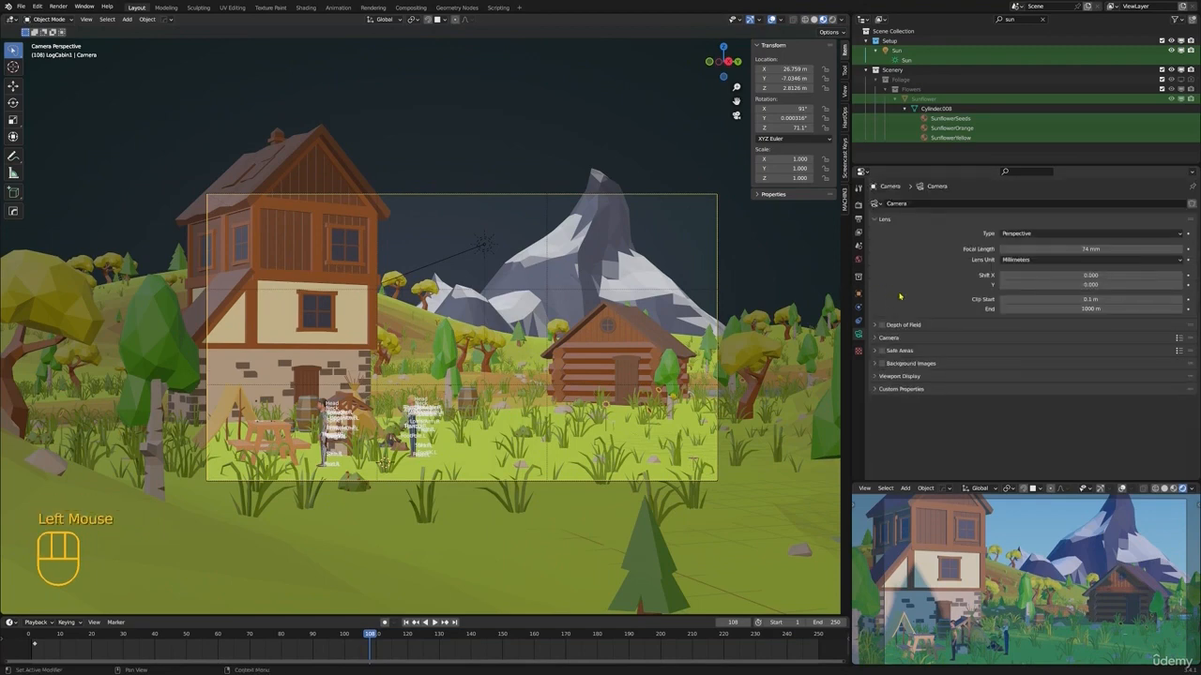
scroll(694, 319, up, 1)
shift+middle_drag(691, 321, 639, 348)
key(z)
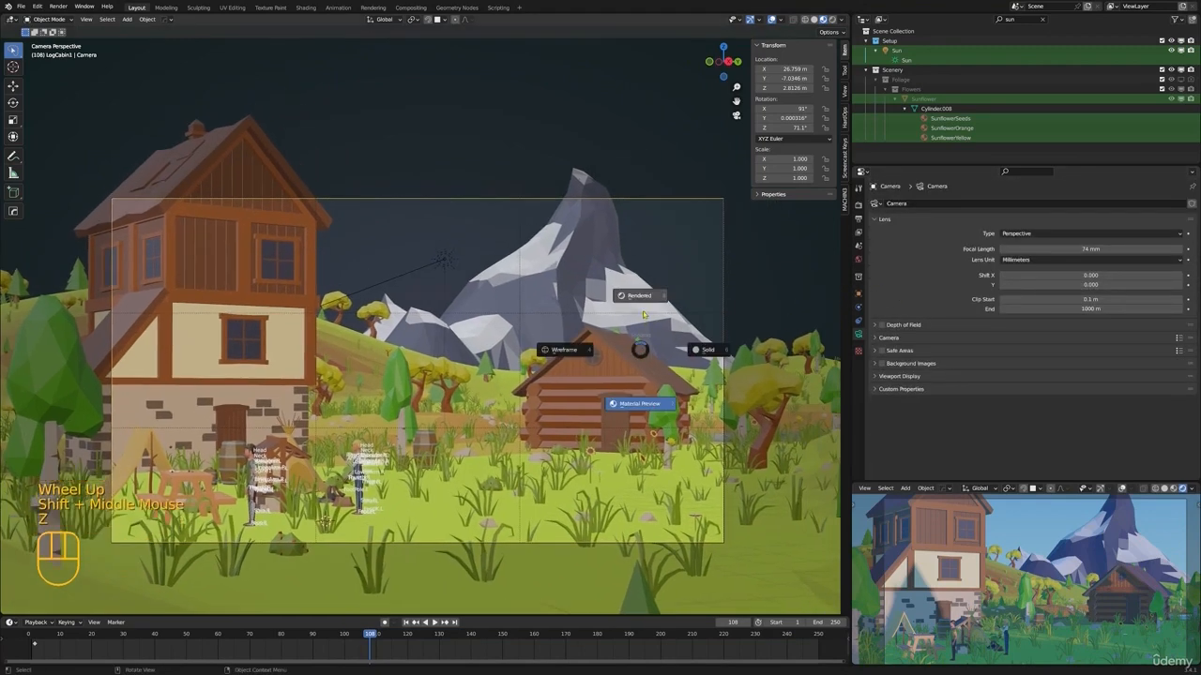
Check the scene's render engine setting and review the camera's Viewport Display options
click(858, 204)
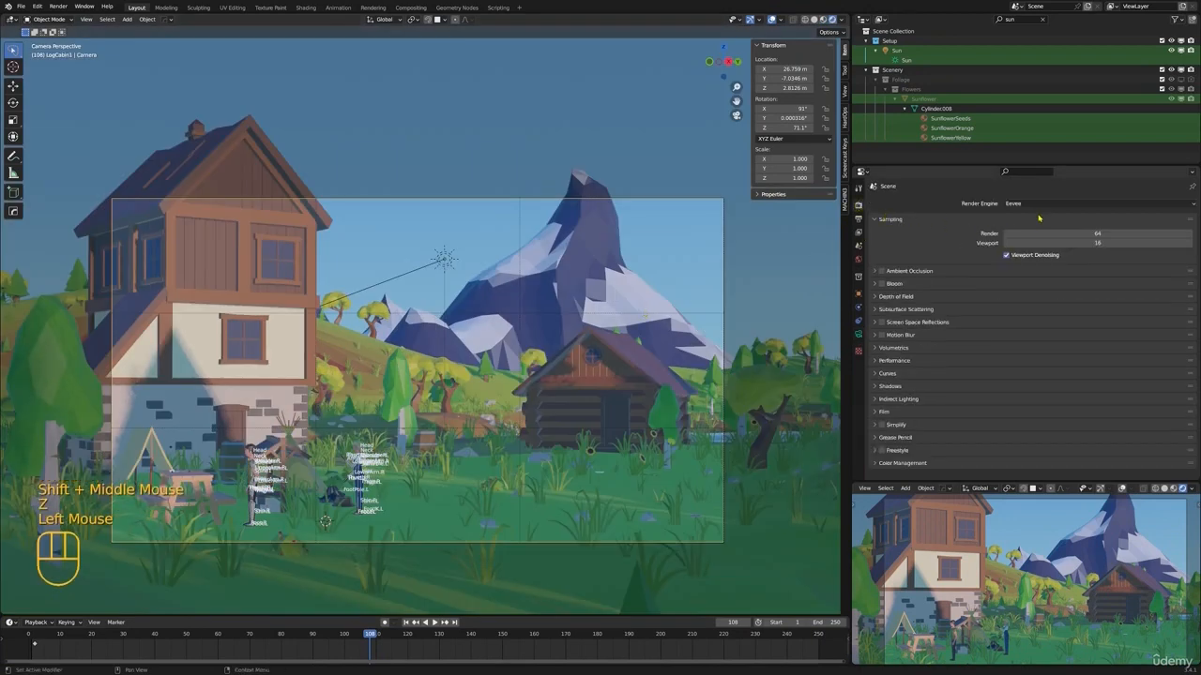
click(1037, 204)
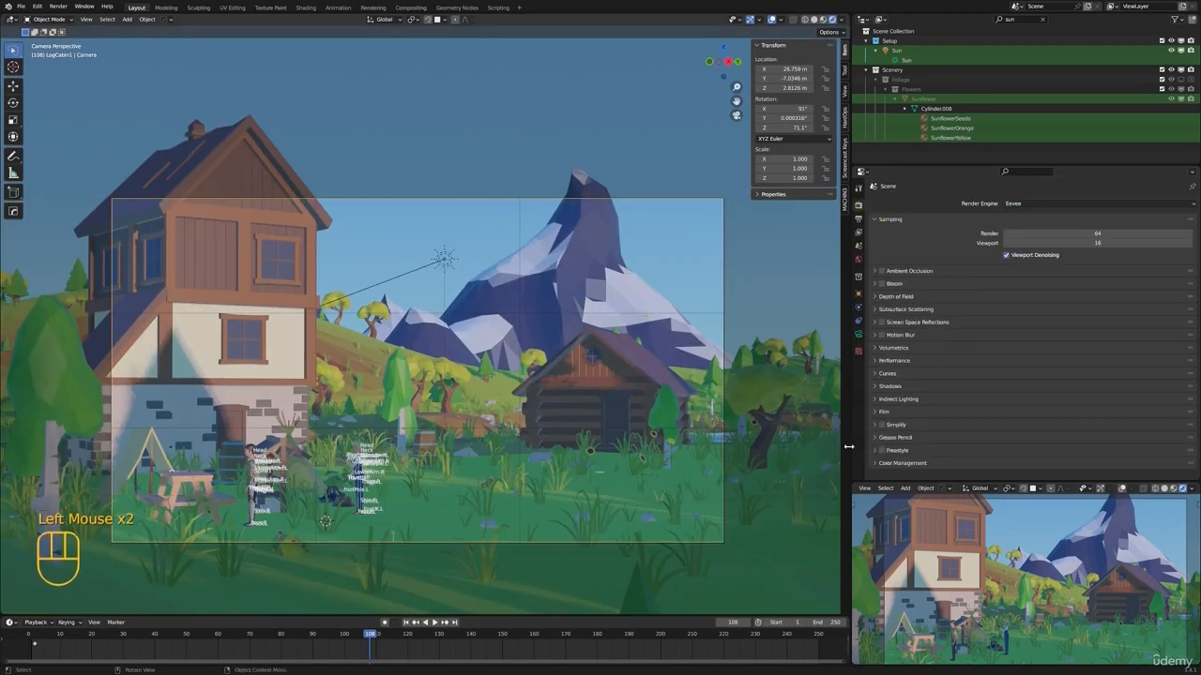
click(858, 334)
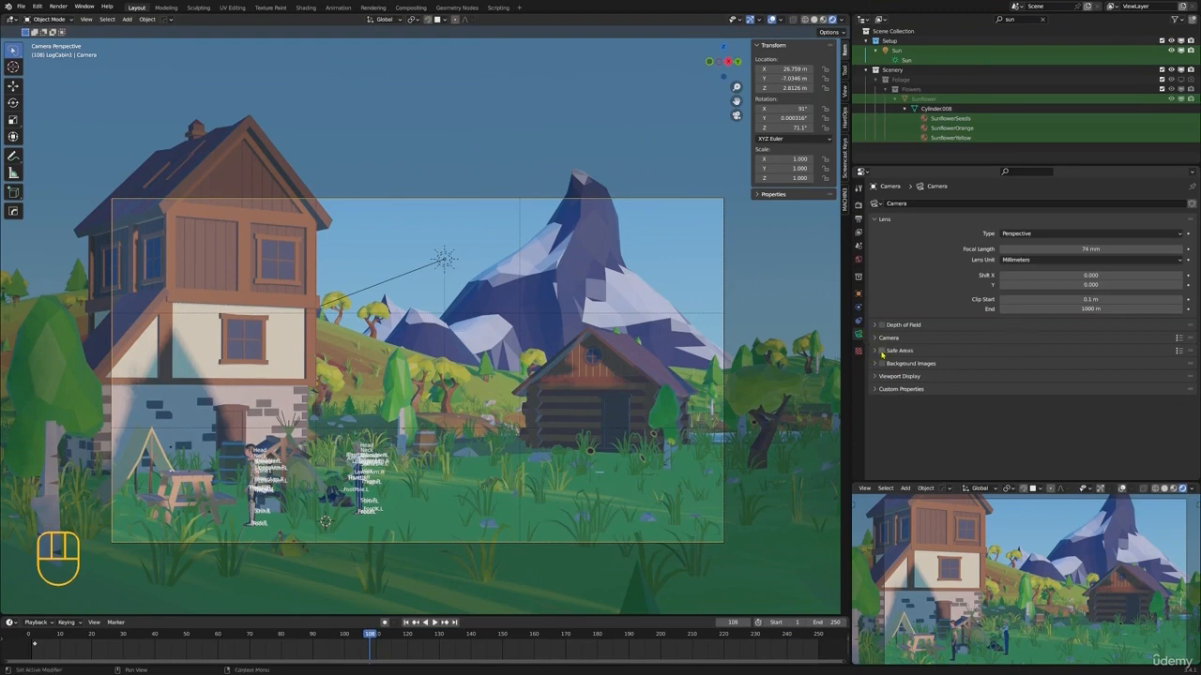
click(883, 377)
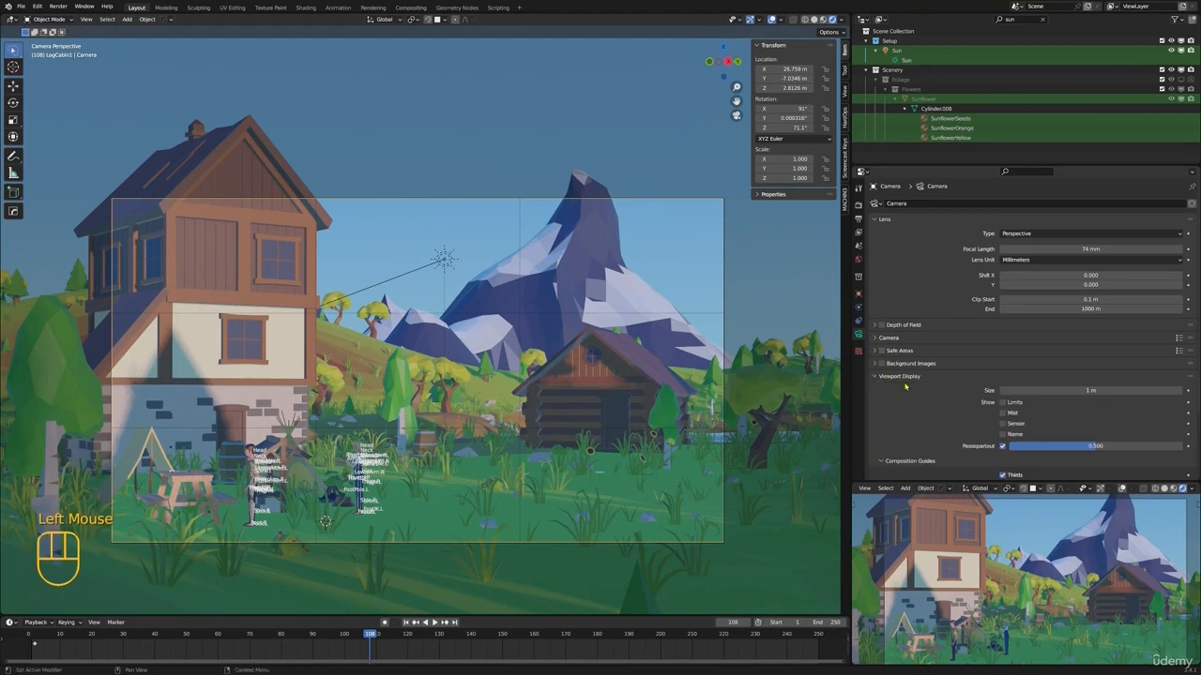
scroll(907, 387, down, 6)
click(873, 289)
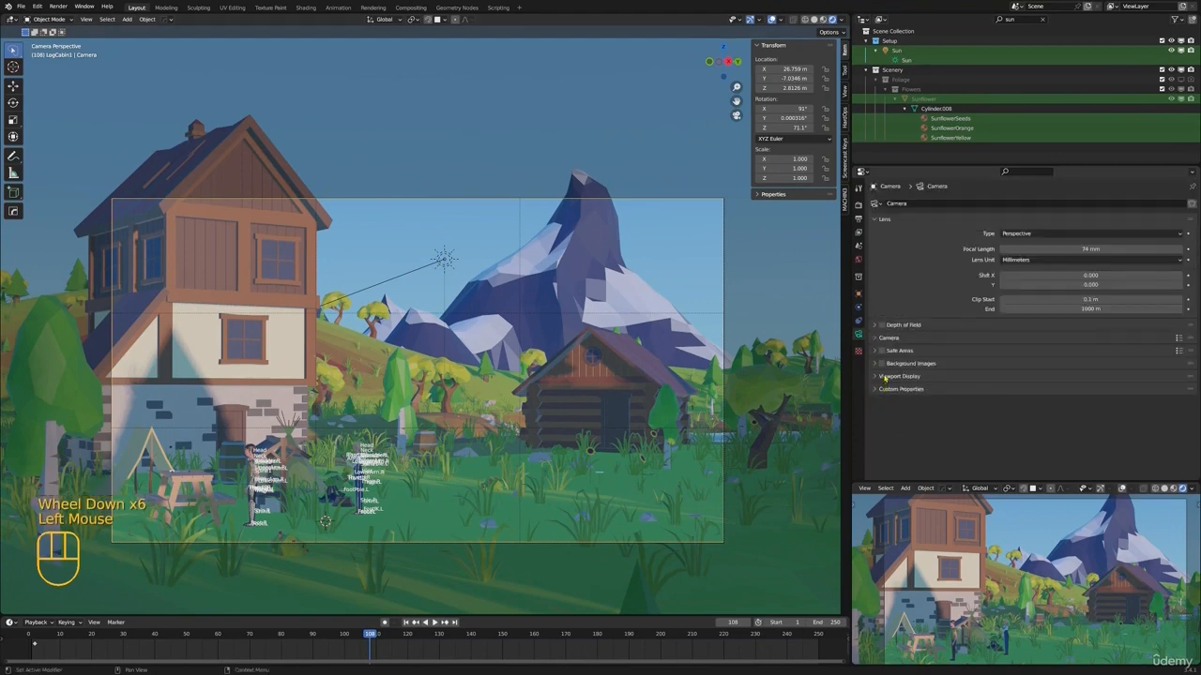
Enable the camera's Depth of Field with an F-Stop of 0.7 and a focus distance of 31 m
click(881, 325)
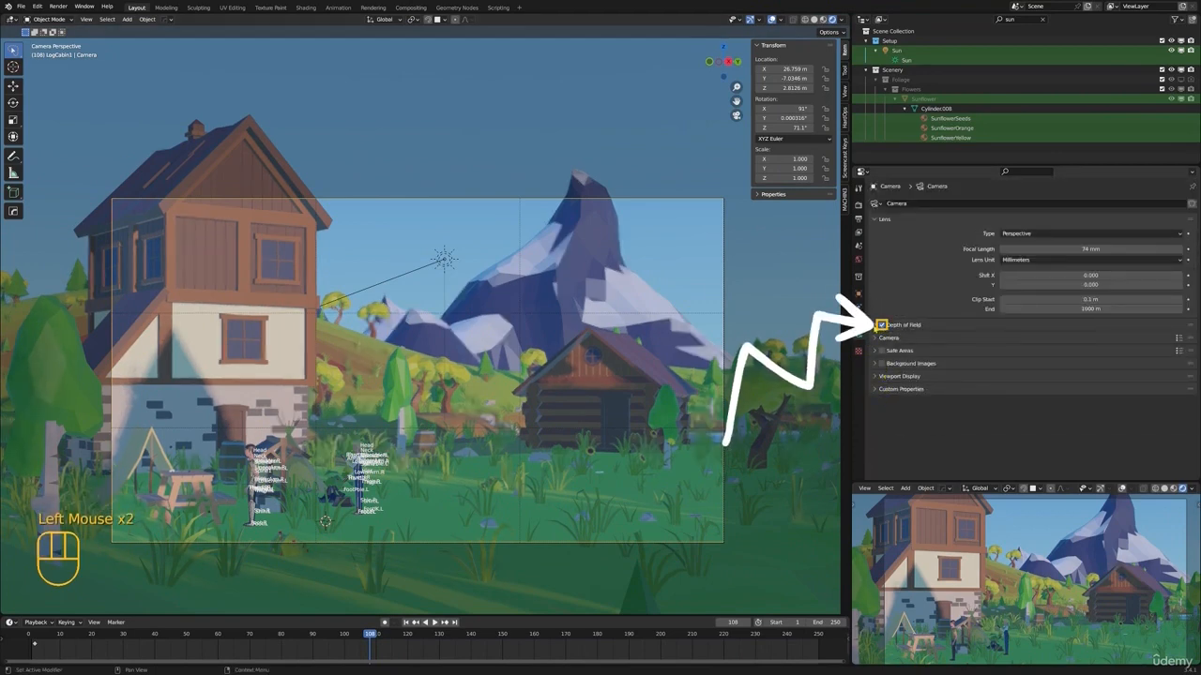
click(874, 324)
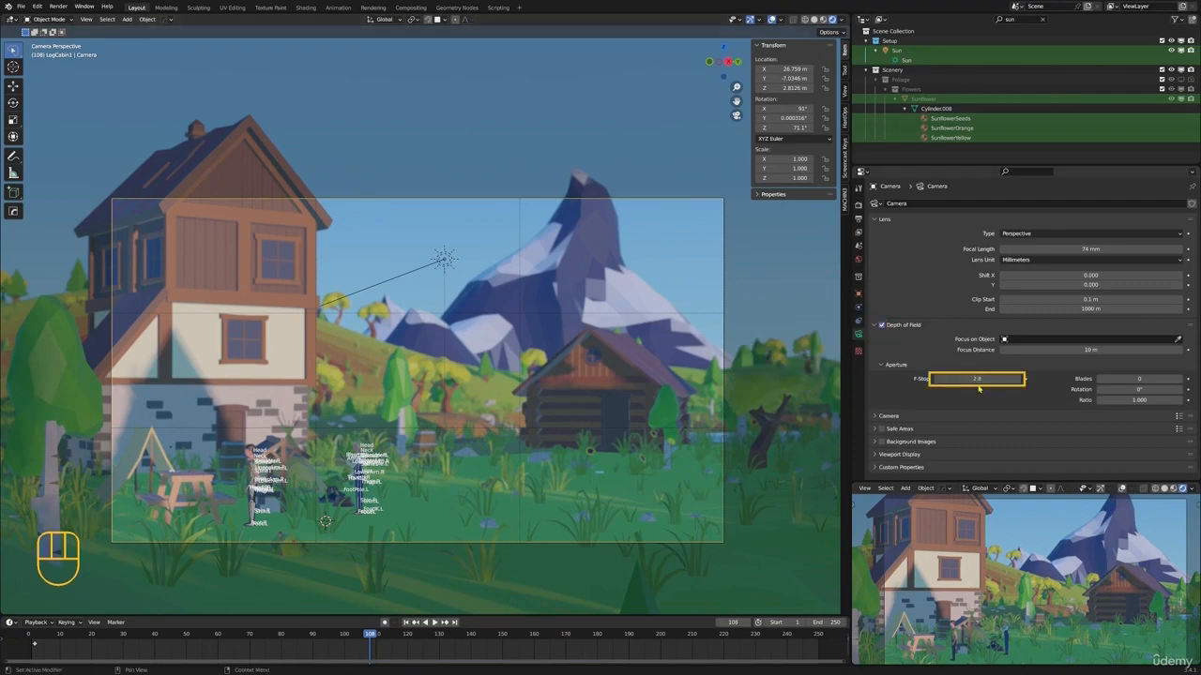
mouse_move(977, 379)
mouse_down()
mouse_move(1018, 379)
mouse_move(938, 379)
mouse_move(963, 379)
mouse_up()
drag(1134, 350, 1171, 350)
click(1117, 351)
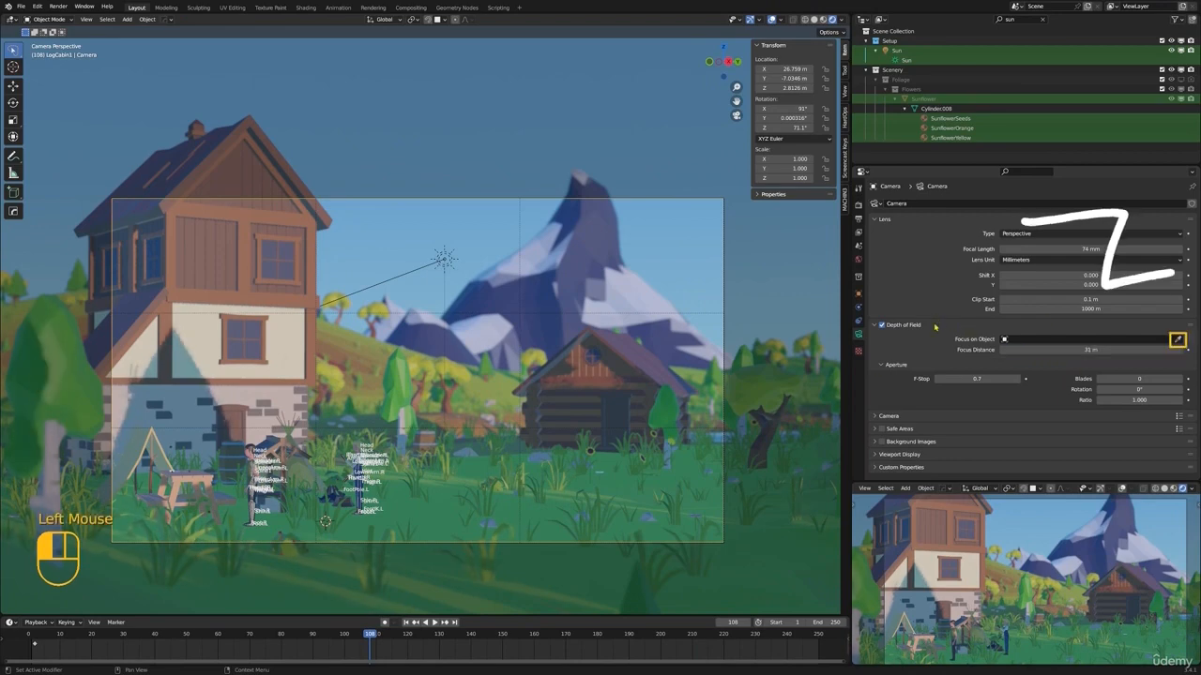
Pick the house's Plane object as the camera's focus object and set the F-Stop to 0.4
click(1177, 339)
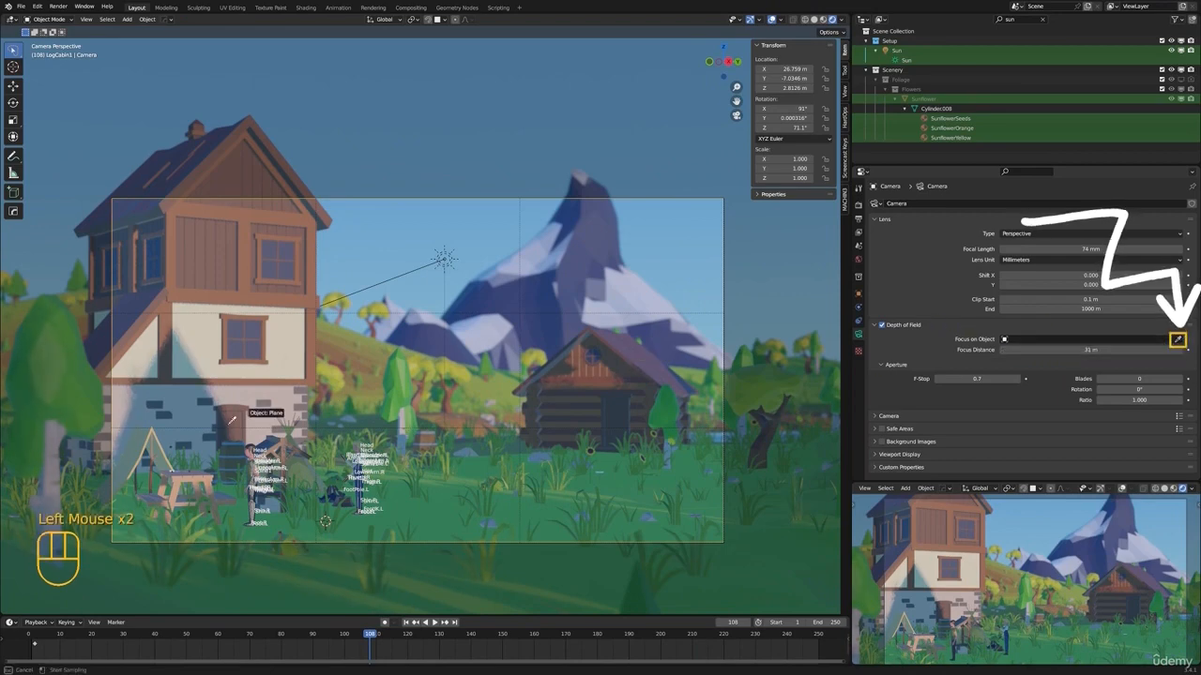
click(314, 352)
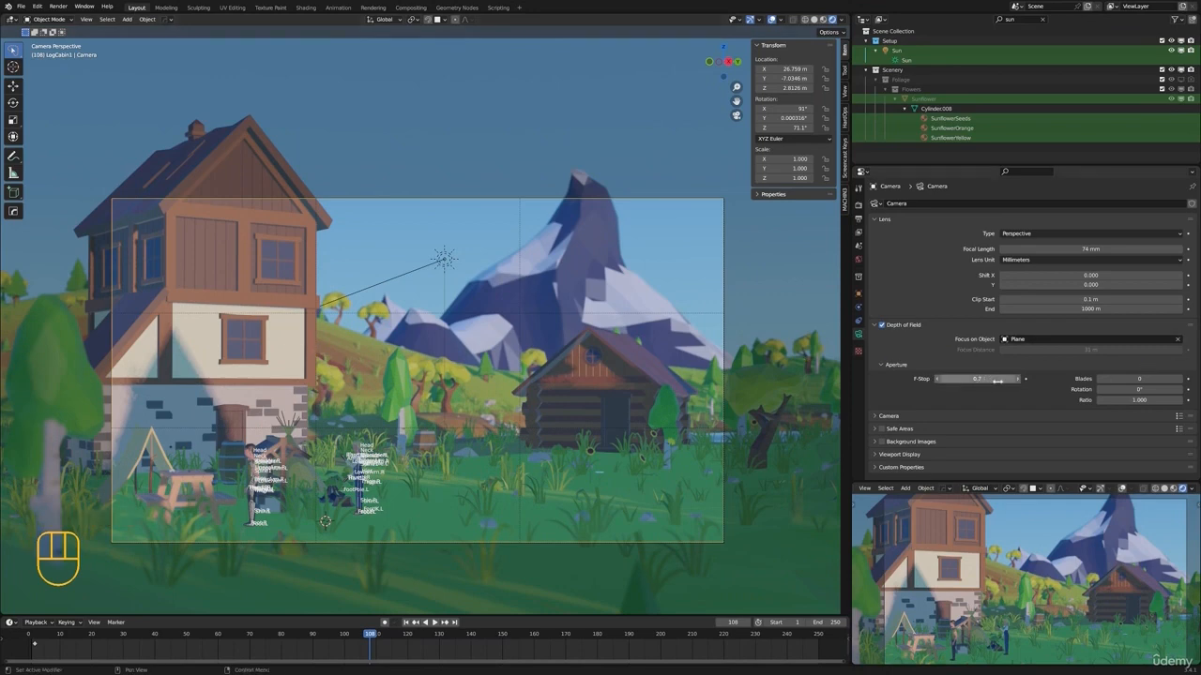
drag(976, 377, 932, 377)
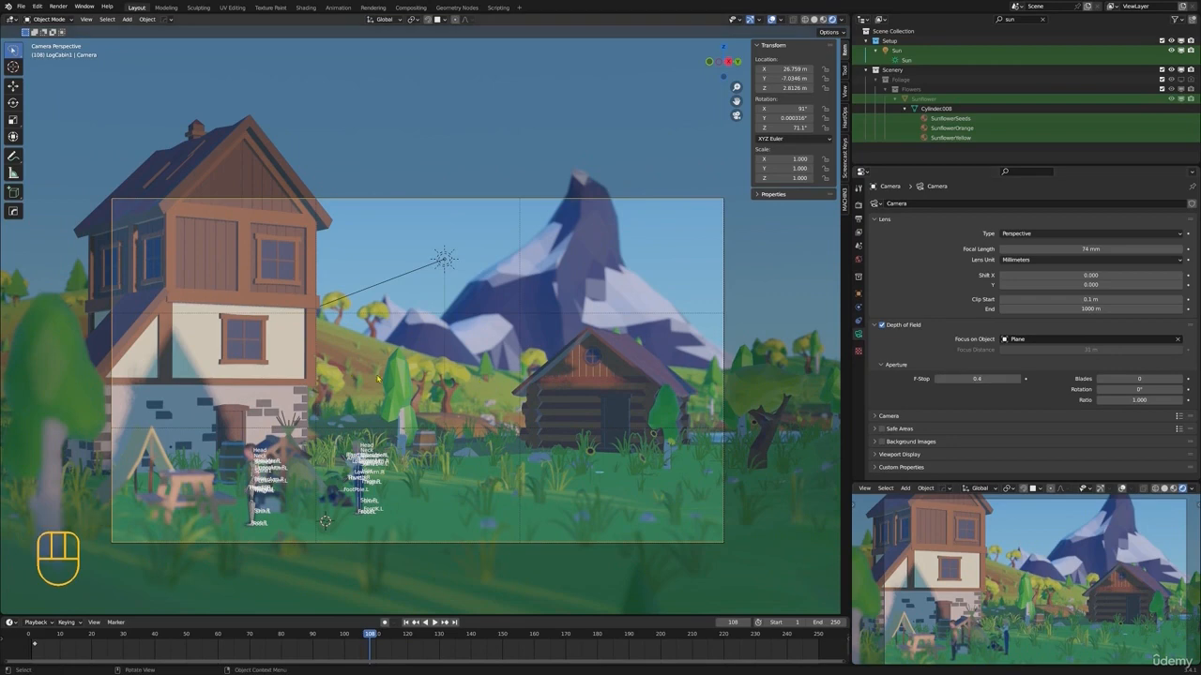
drag(975, 378, 1018, 378)
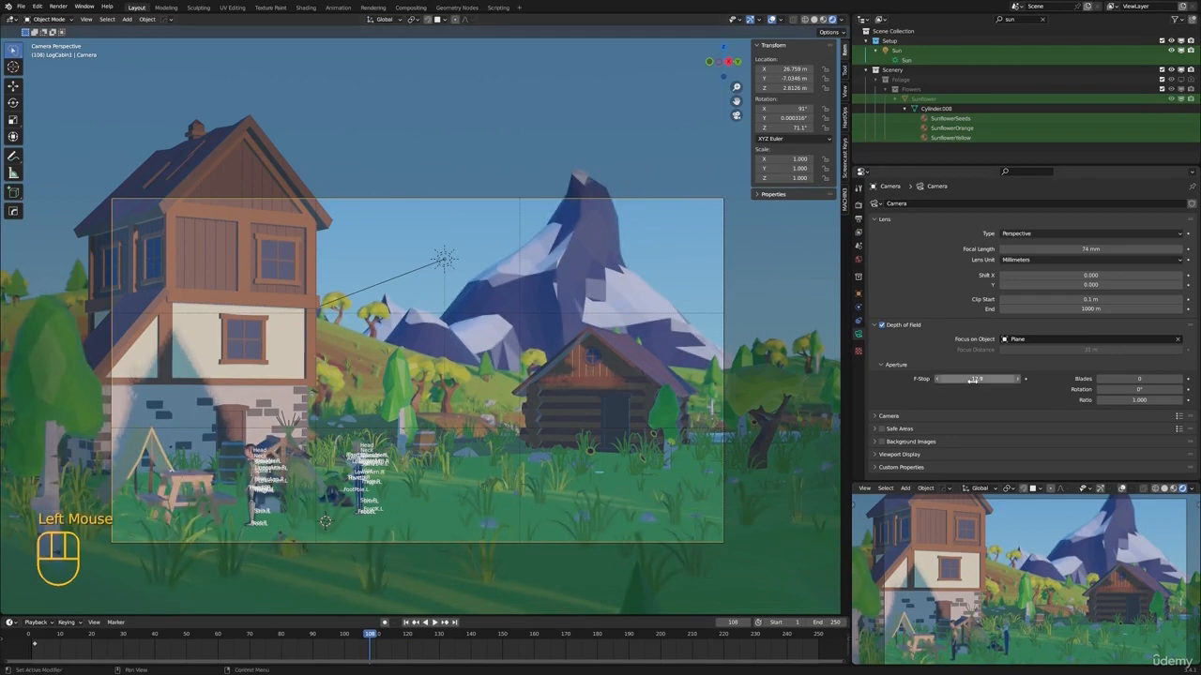
key(ctrl+z)
Change the scene's render engine from Eevee to Cycles
click(864, 205)
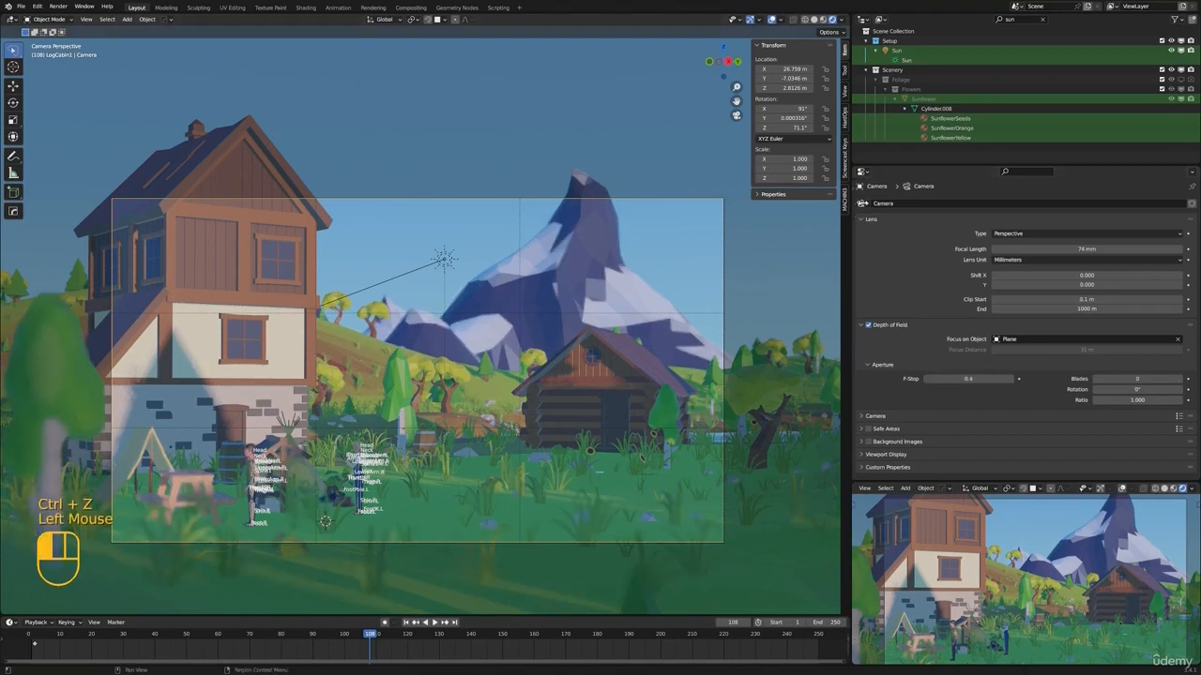
click(858, 206)
click(1032, 203)
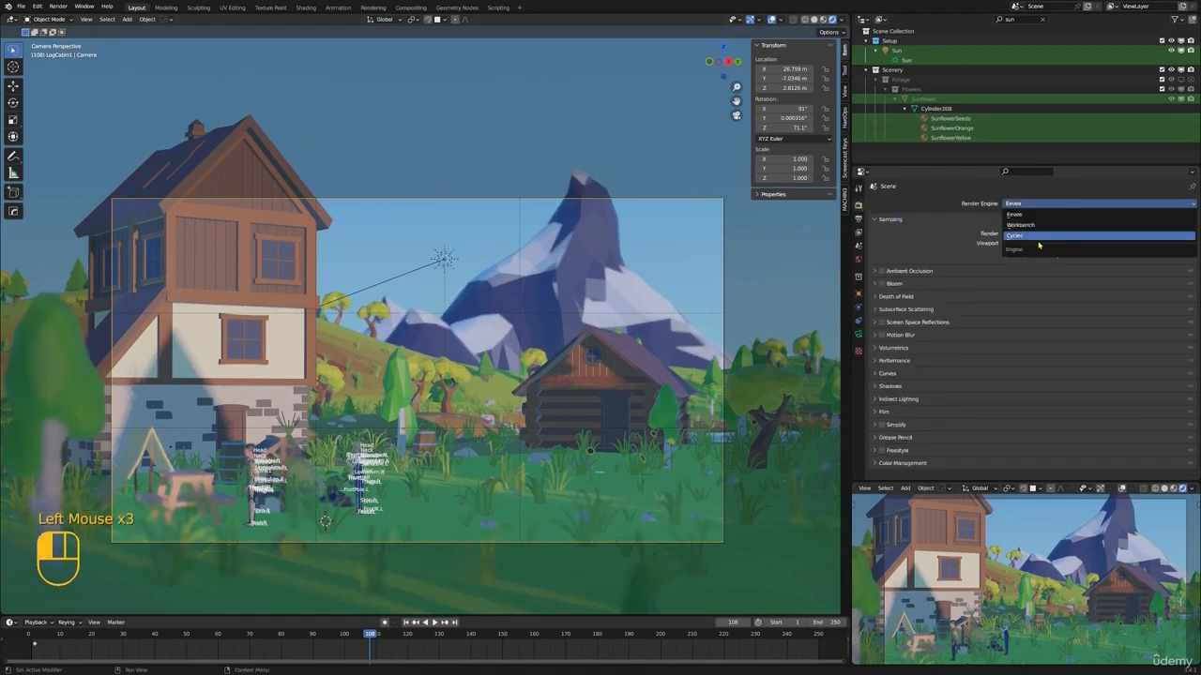
click(1036, 242)
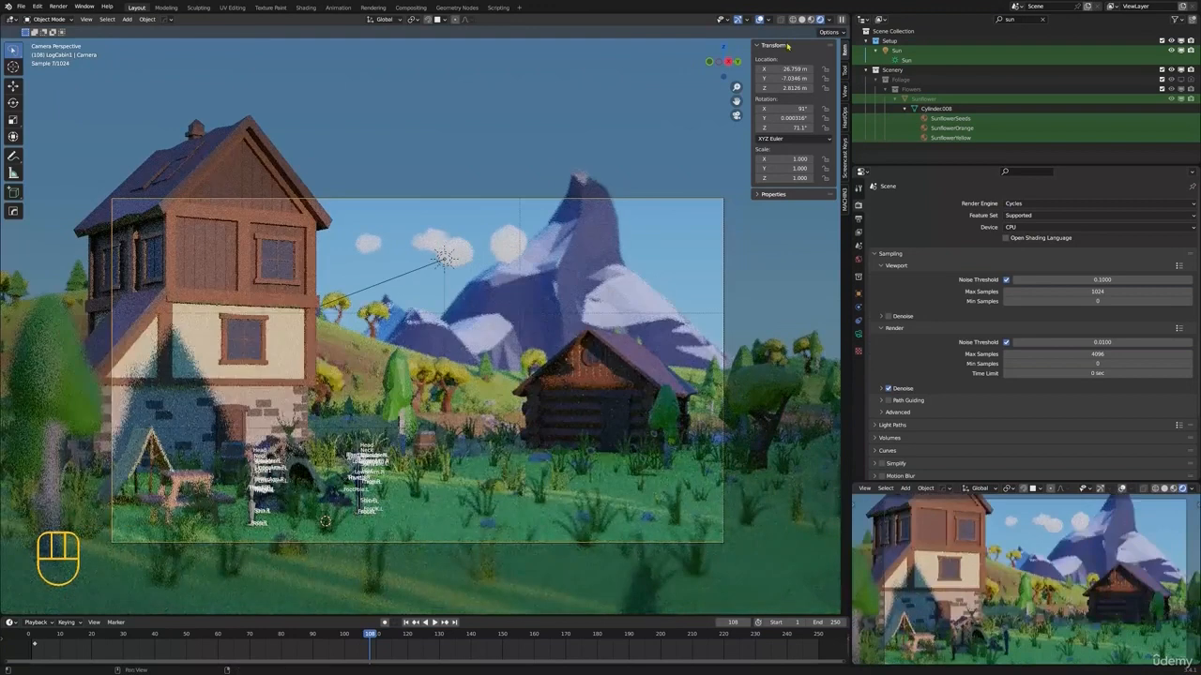
Hide the viewport overlays, expand the scene's Color Management settings and widen the 3D viewport
click(655, 334)
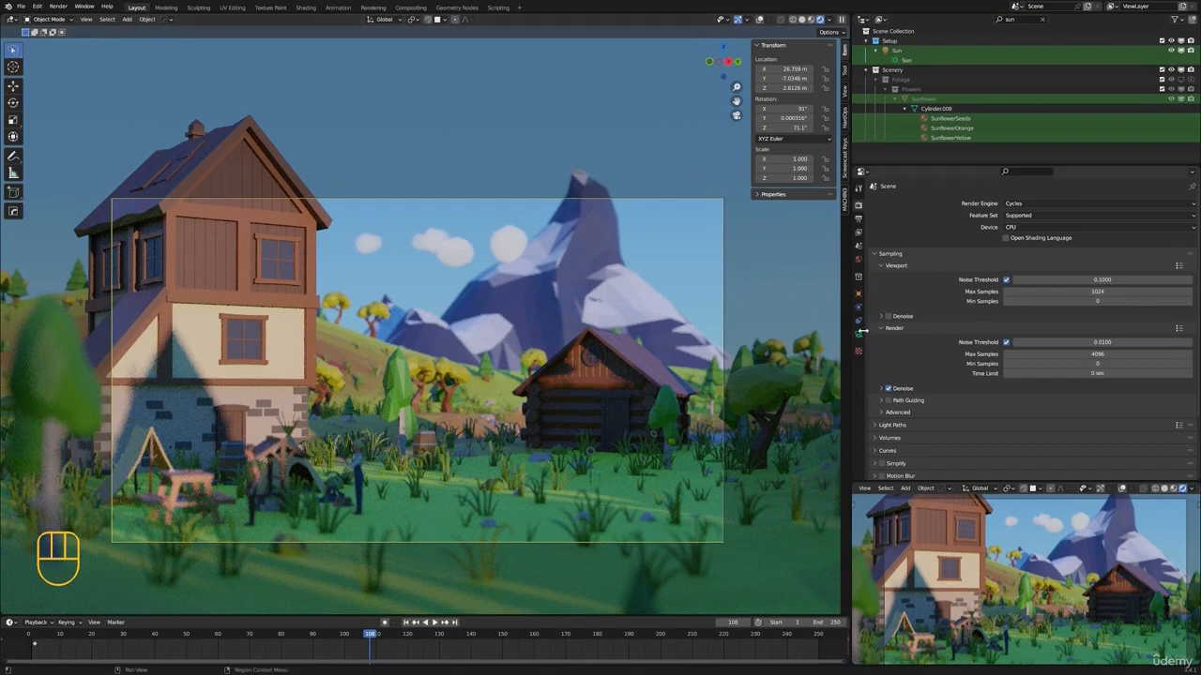
shift+middle_drag(648, 326, 652, 333)
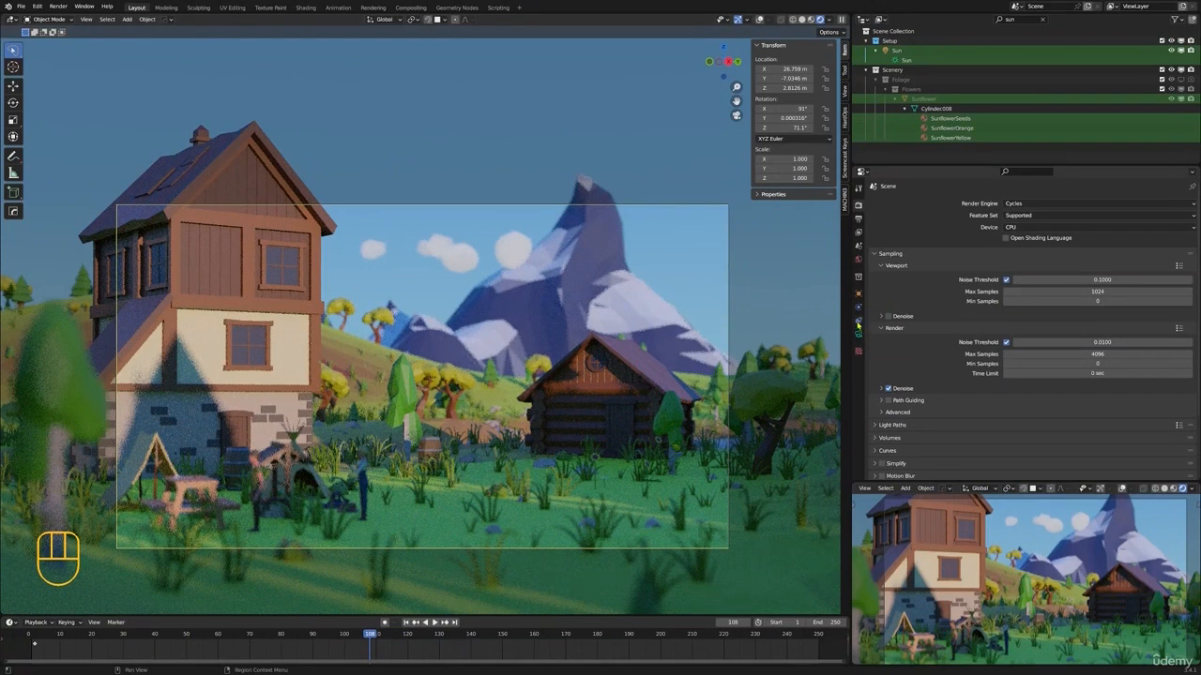
scroll(933, 394, down, 5)
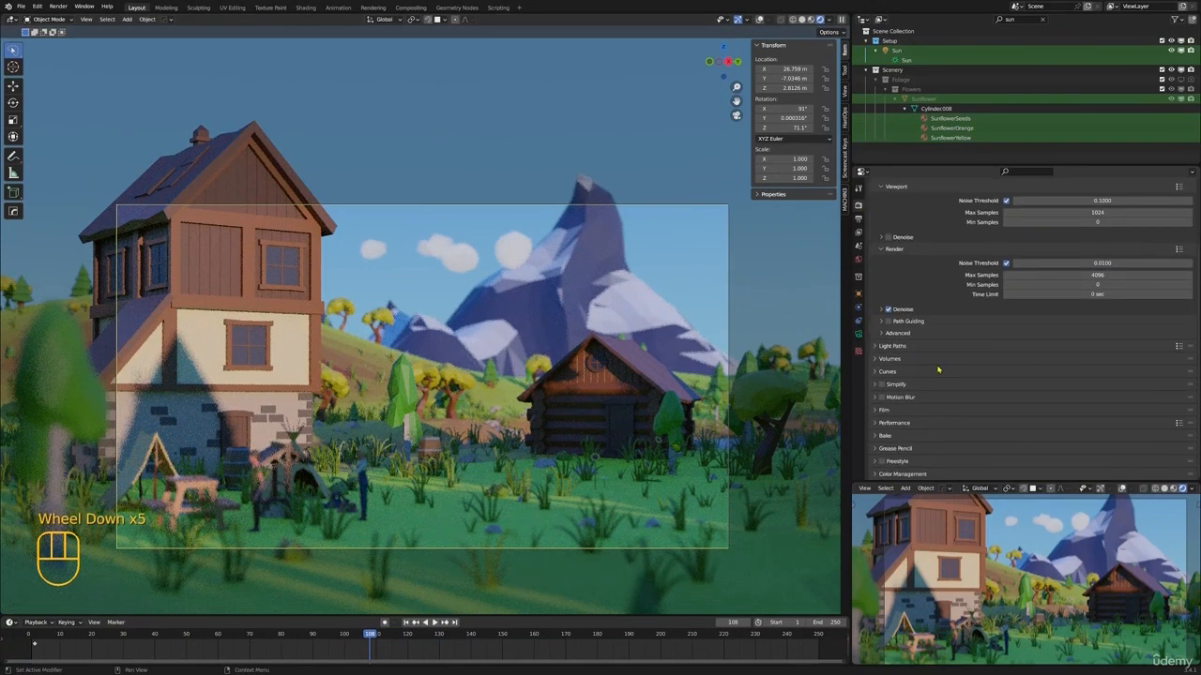
click(874, 475)
scroll(973, 415, down, 7)
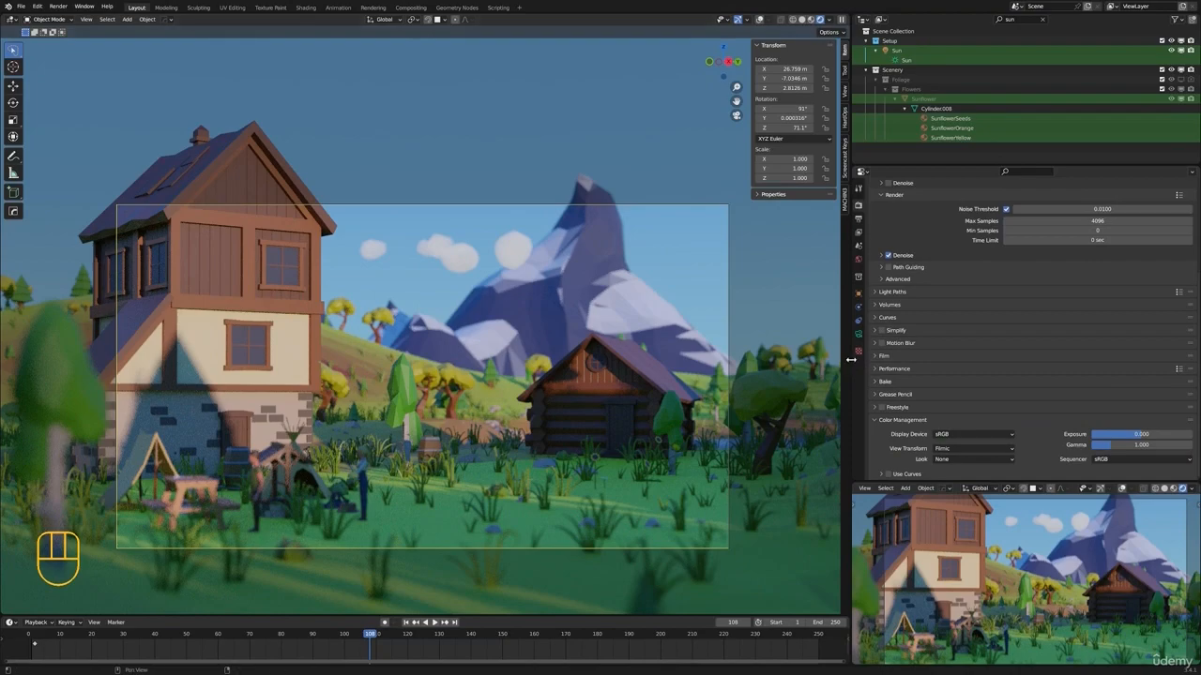
drag(851, 359, 926, 359)
scroll(1043, 398, down, 6)
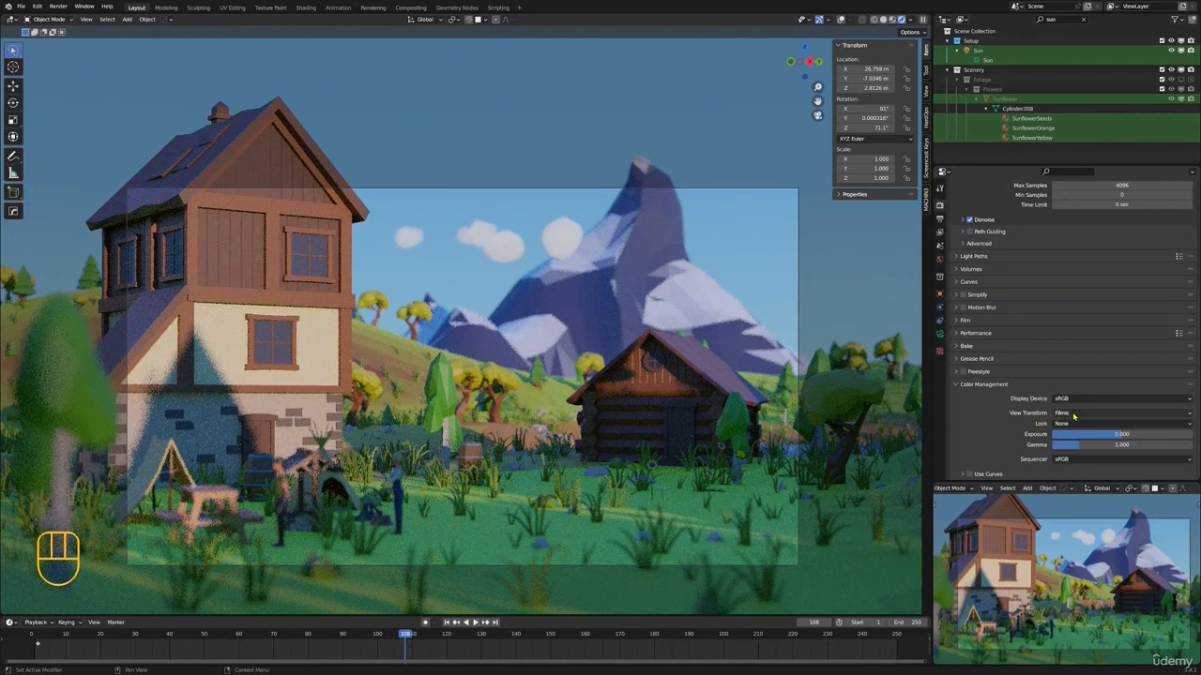
Try the Medium Contrast and Very High Contrast looks in Color Management, and settle on High Contrast
click(1074, 414)
click(1077, 416)
click(1064, 424)
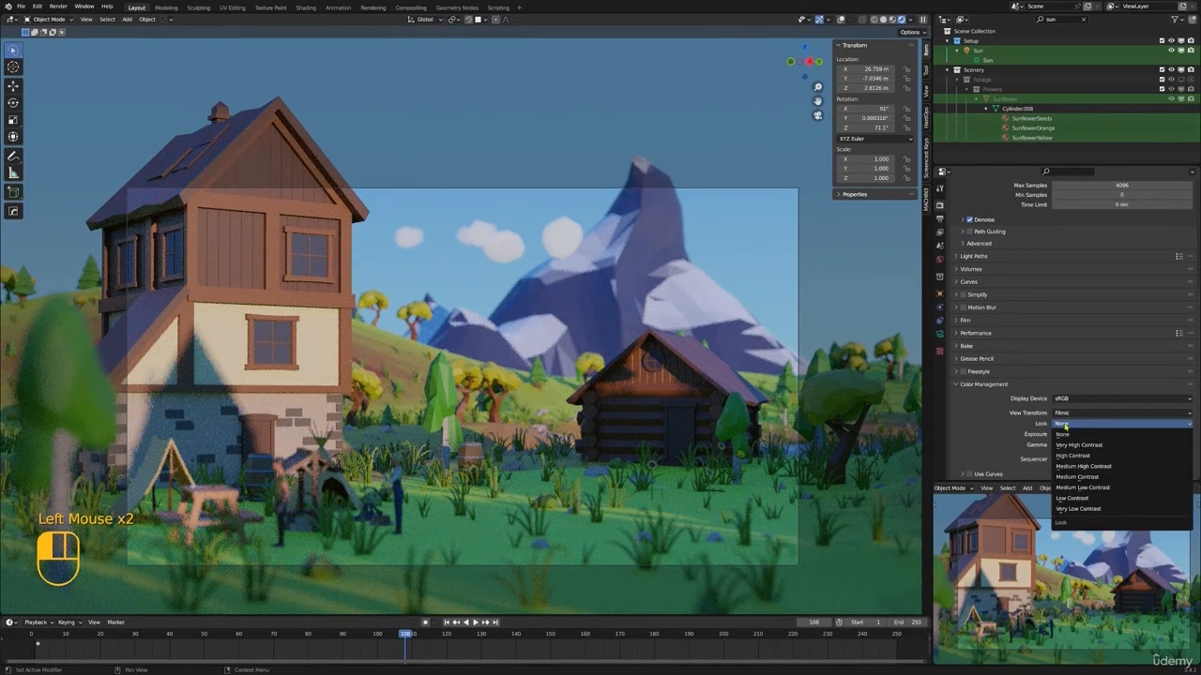
click(1069, 426)
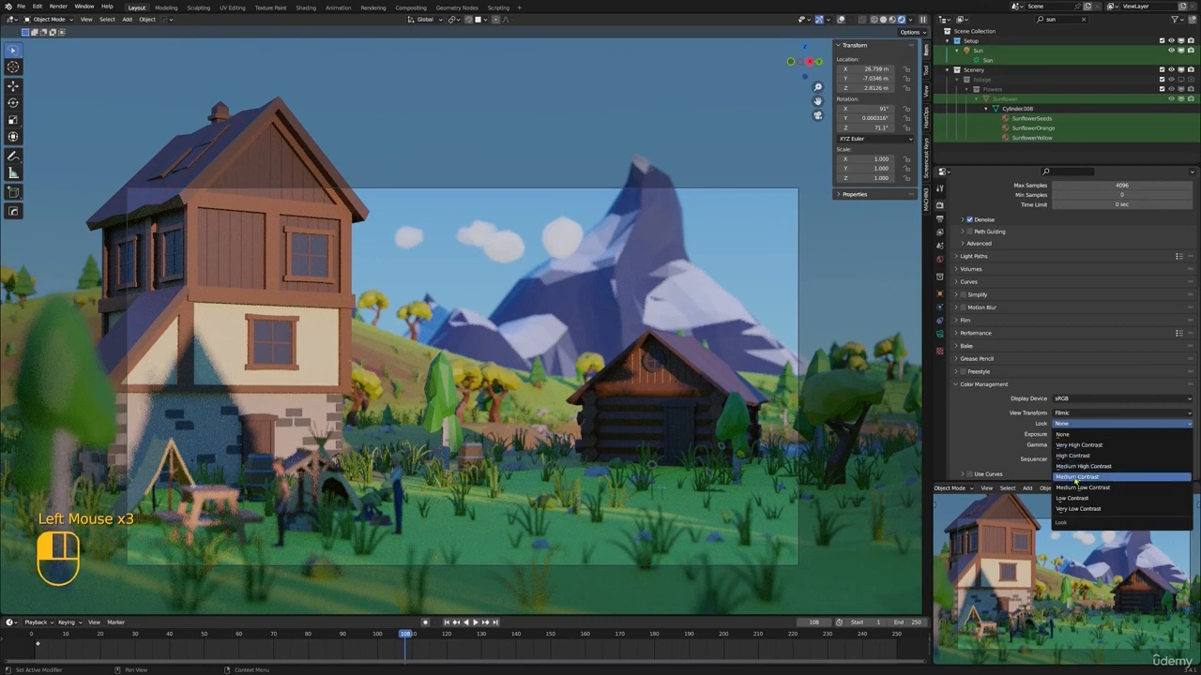
click(1078, 478)
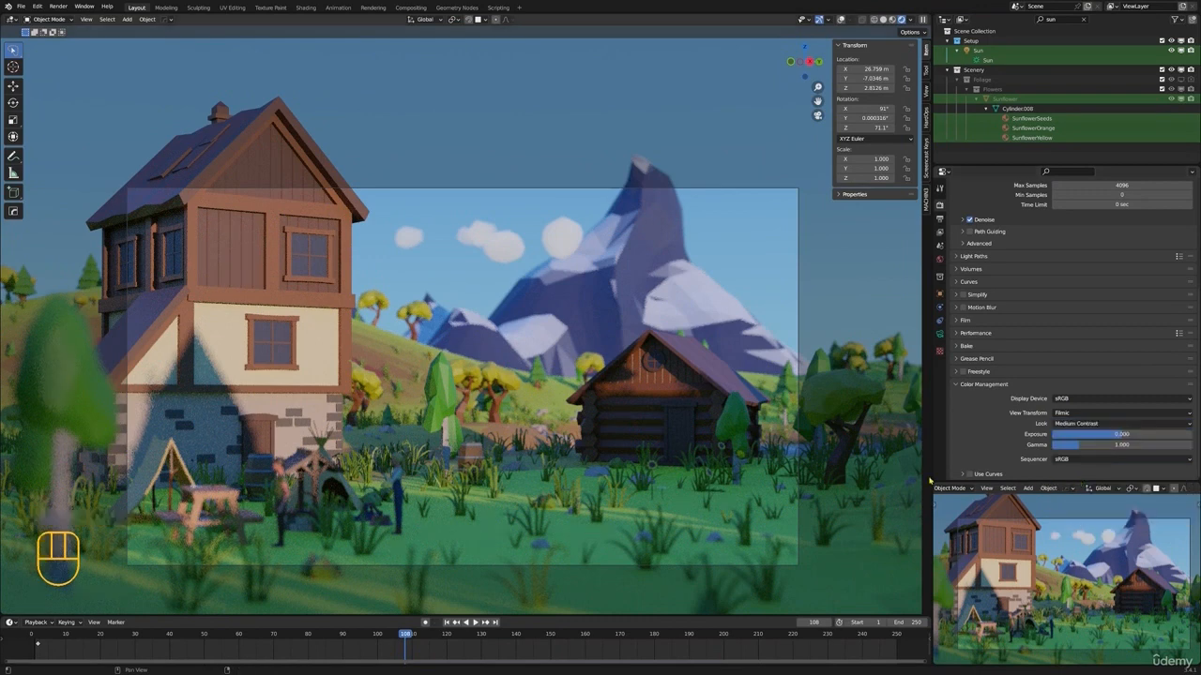
click(1093, 425)
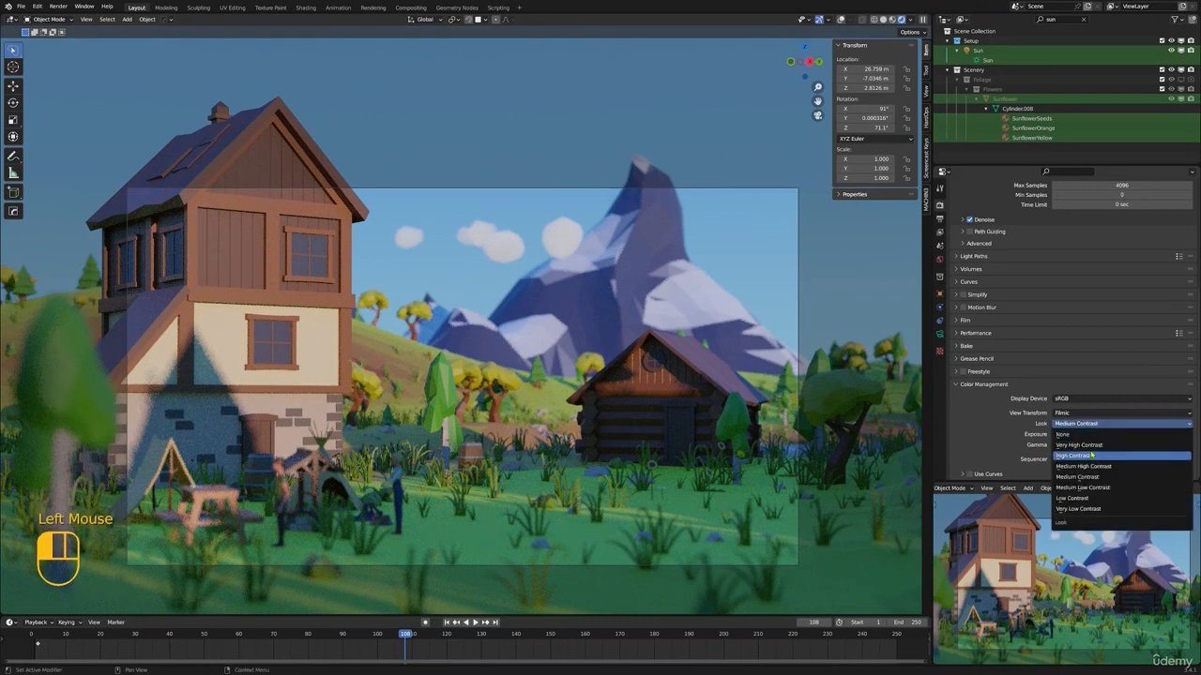
click(1093, 446)
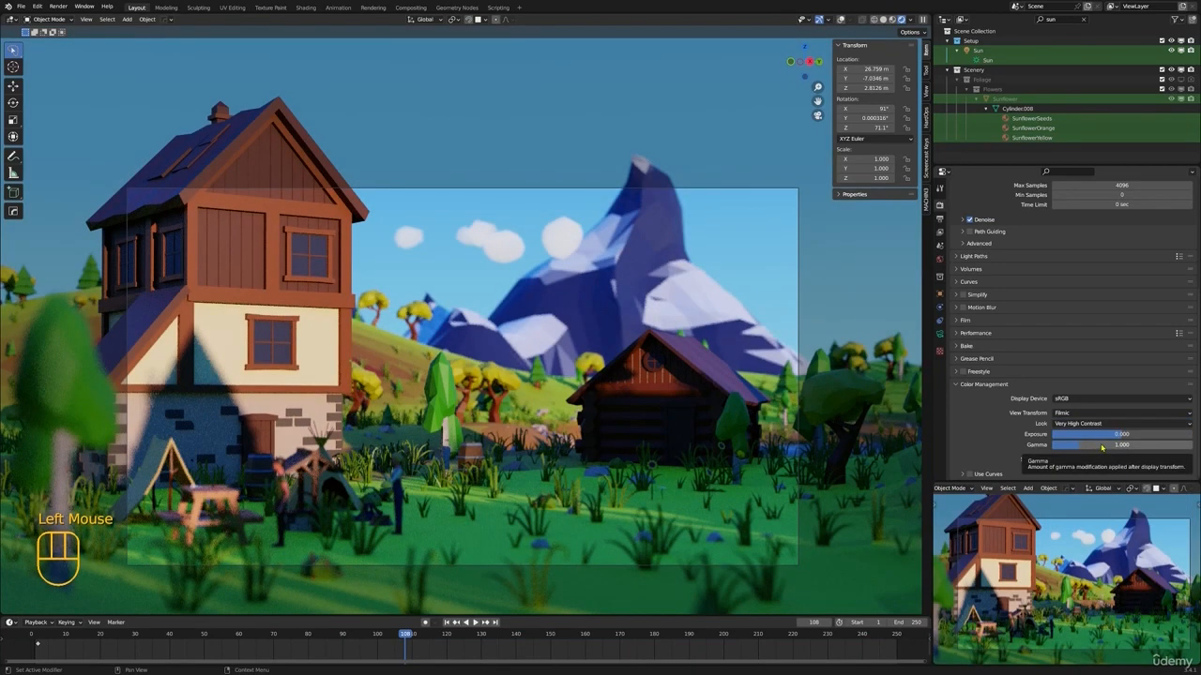
click(1092, 425)
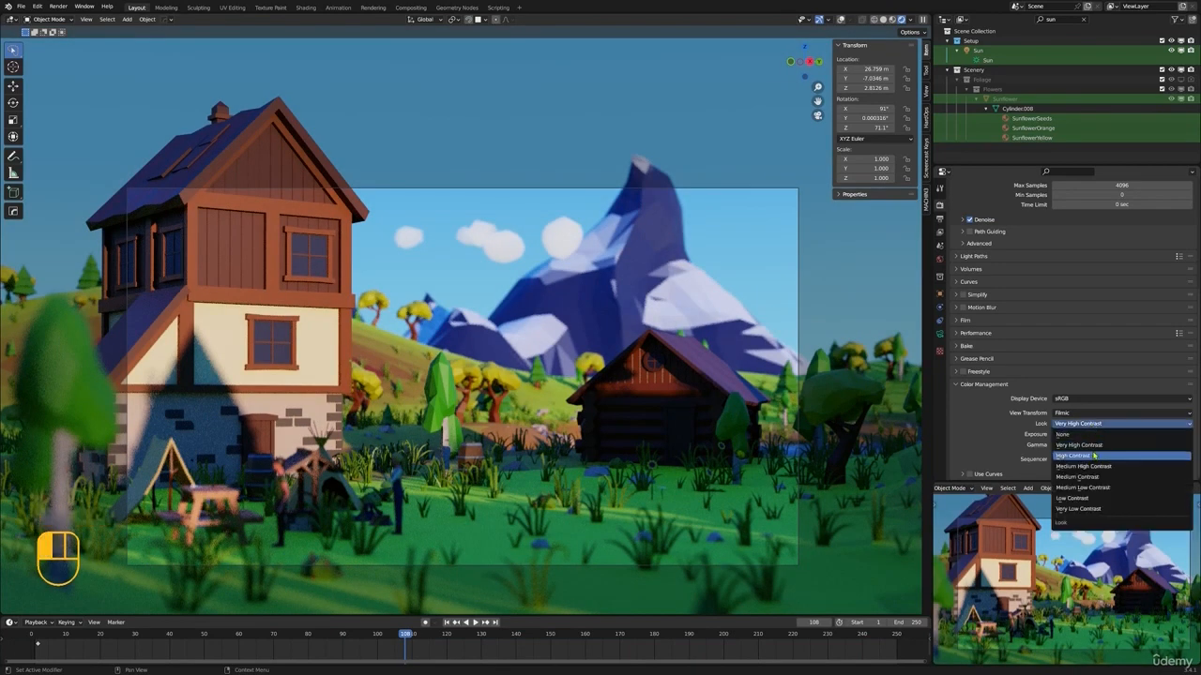
click(1097, 456)
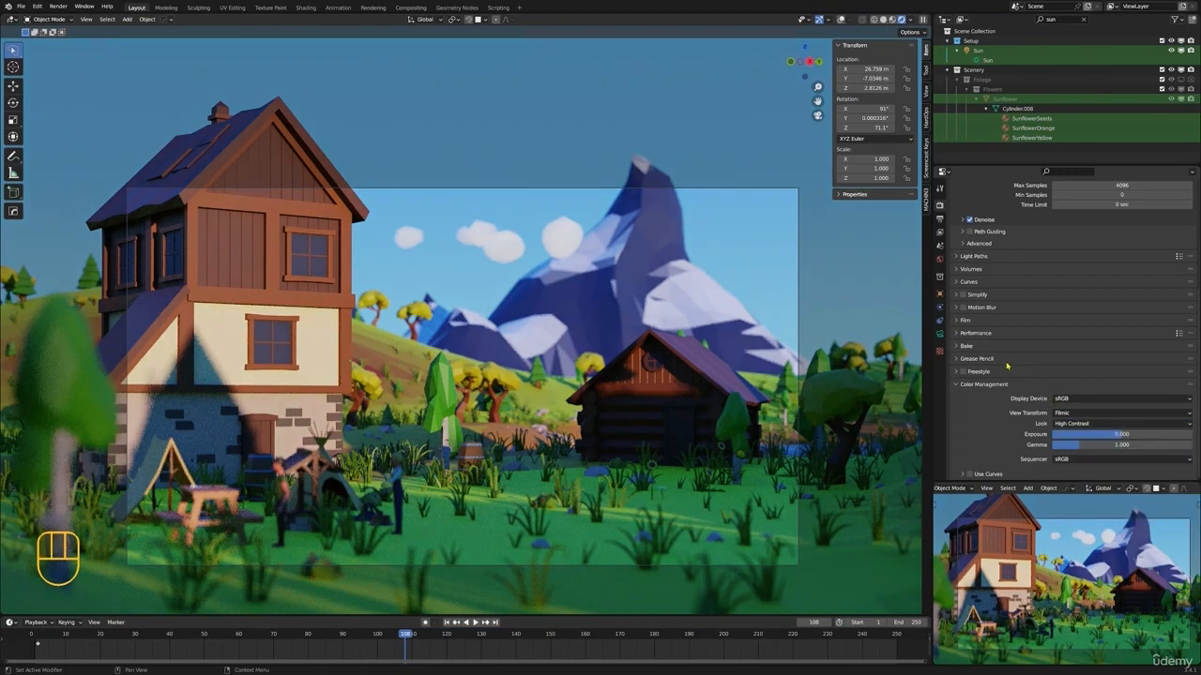
Select the camera and set its depth of field F-Stop to 0.5
double_click(800, 296)
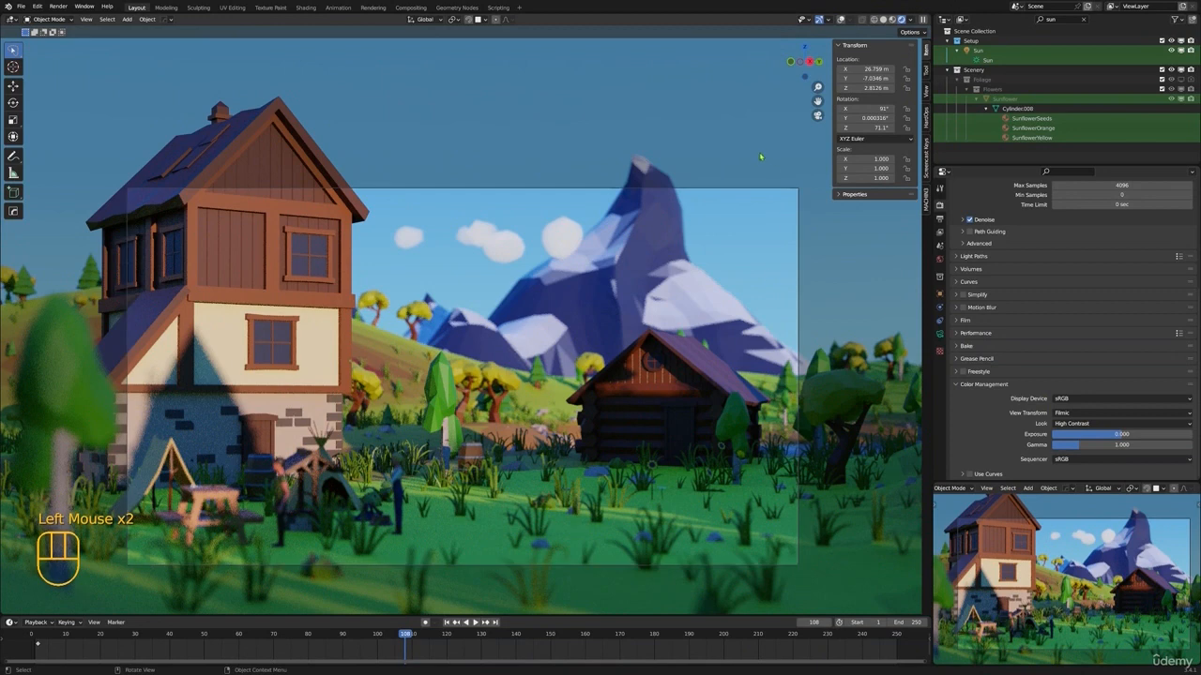
click(799, 191)
click(940, 334)
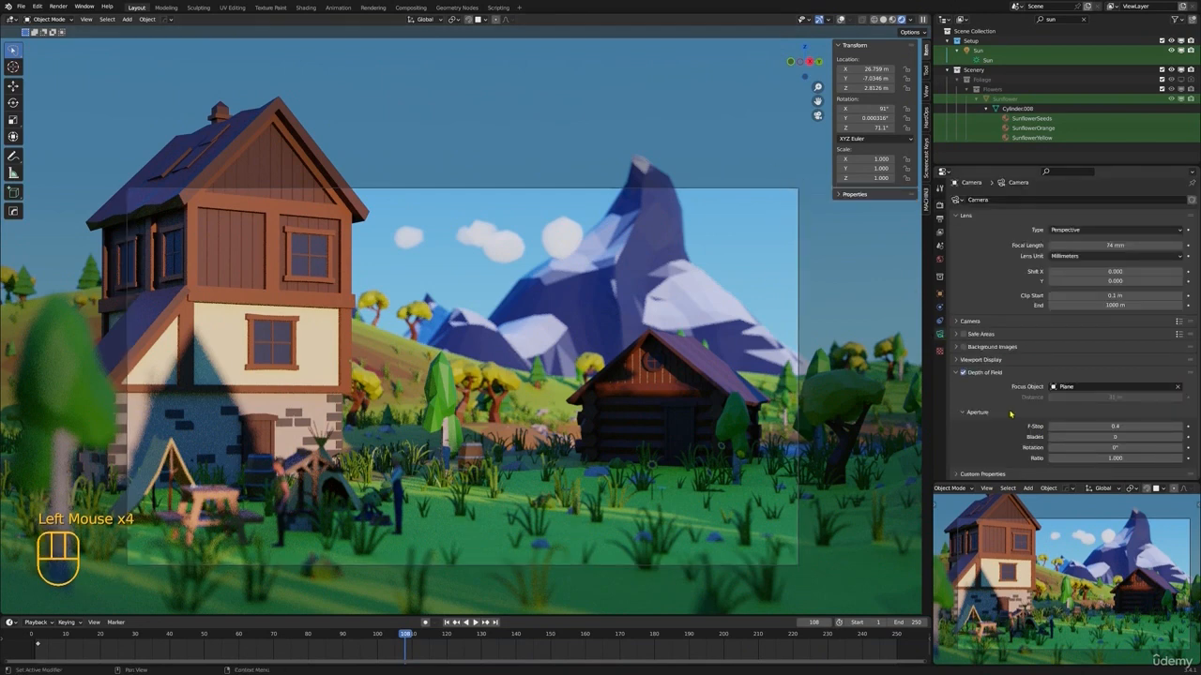
scroll(1013, 416, down, 4)
click(1141, 426)
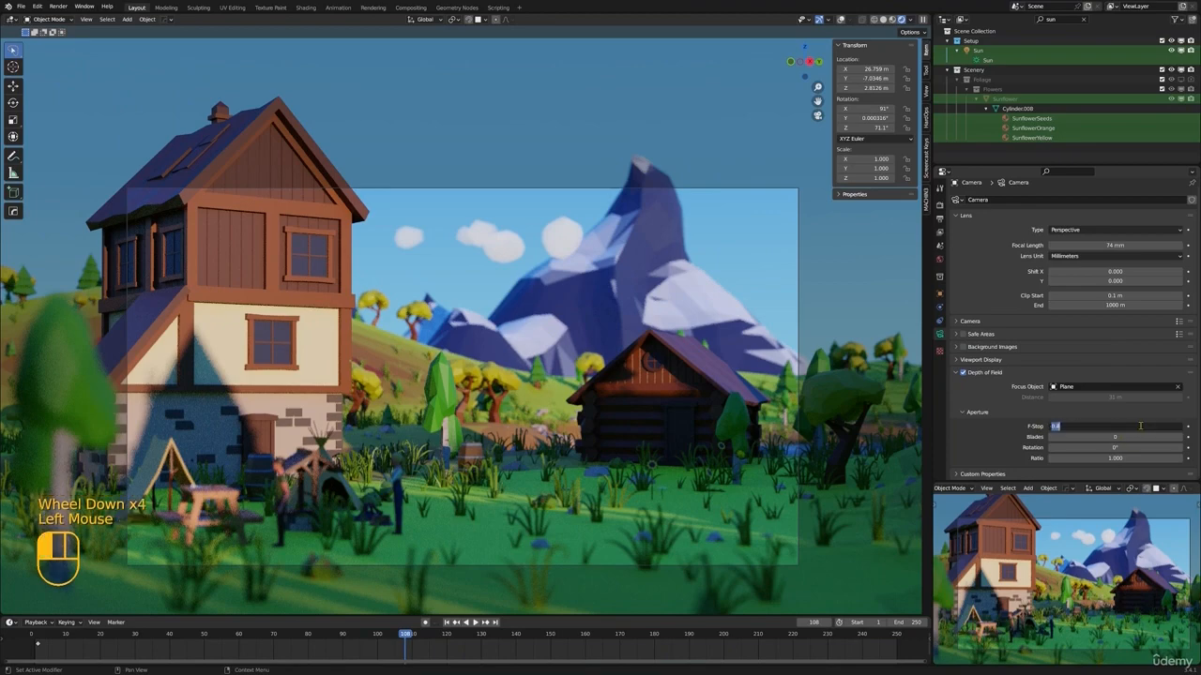
click(1067, 428)
text(.5)
key(Return)
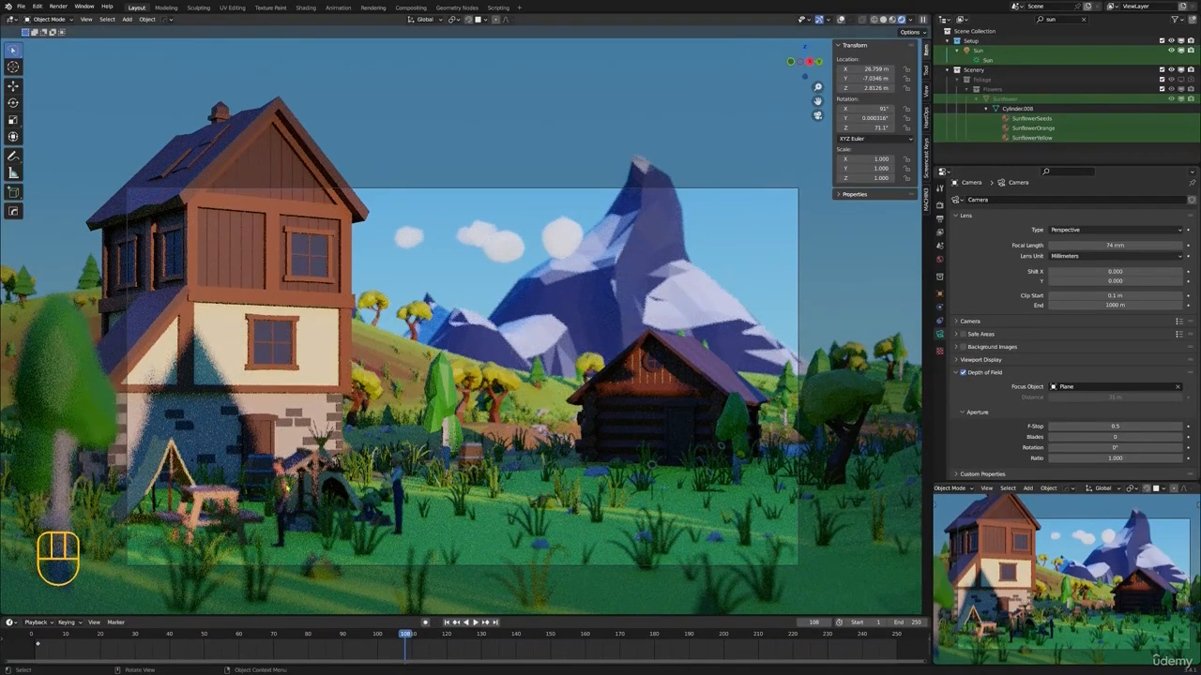
Clear the outliner's search filter, enlarge the outliner and select the RIG_Male armature
click(287, 488)
click(1084, 19)
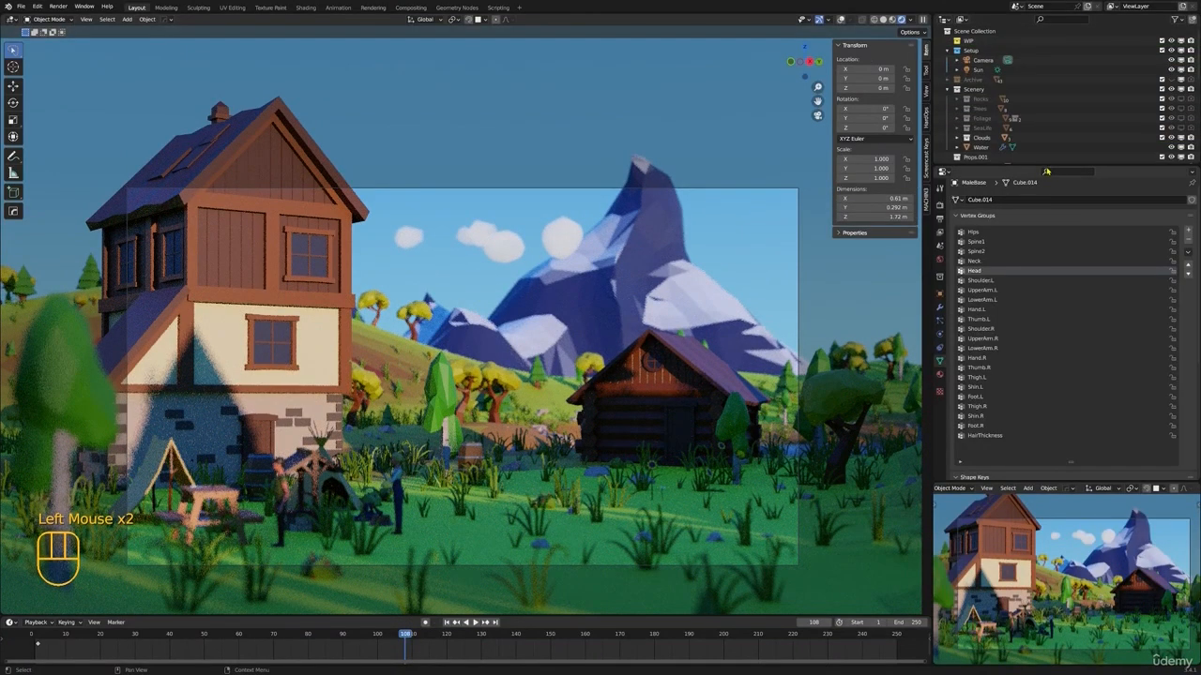
drag(1046, 171, 1045, 390)
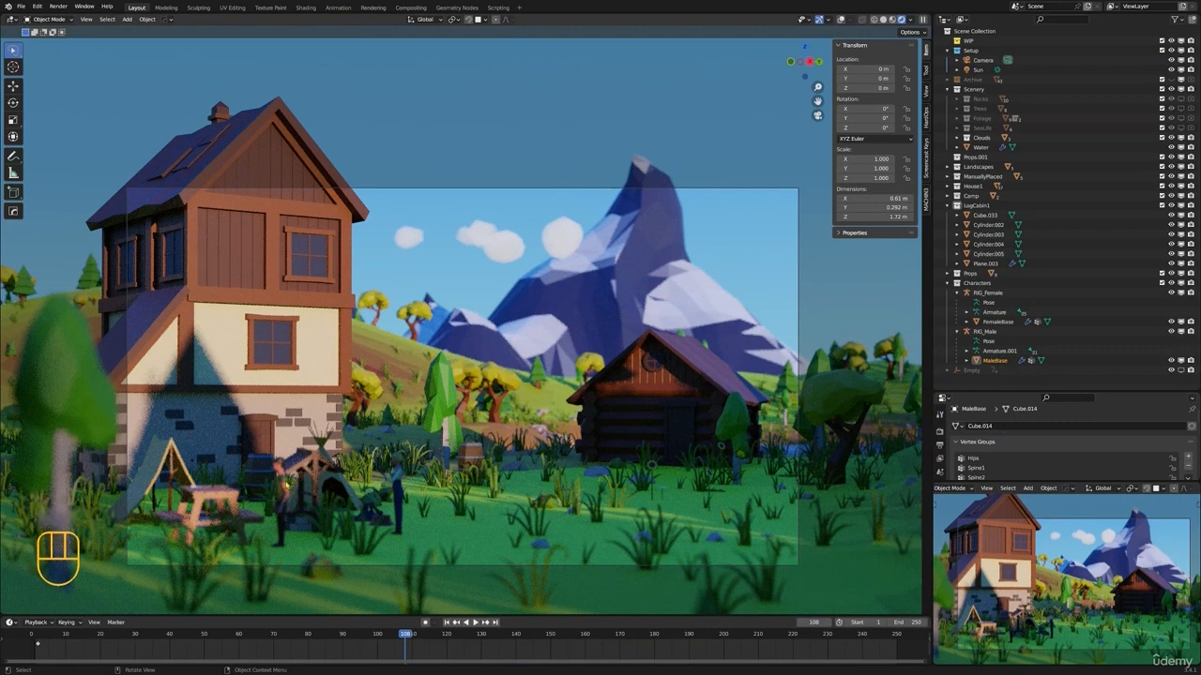
click(985, 332)
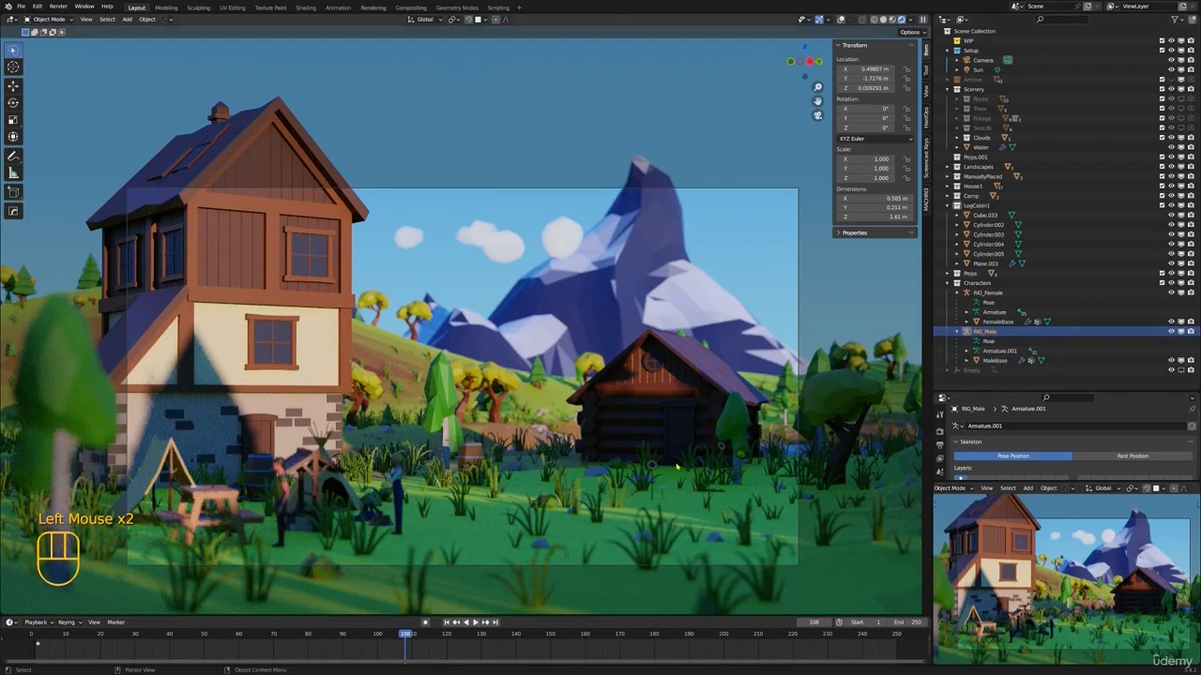
key(r)
right_click(704, 343)
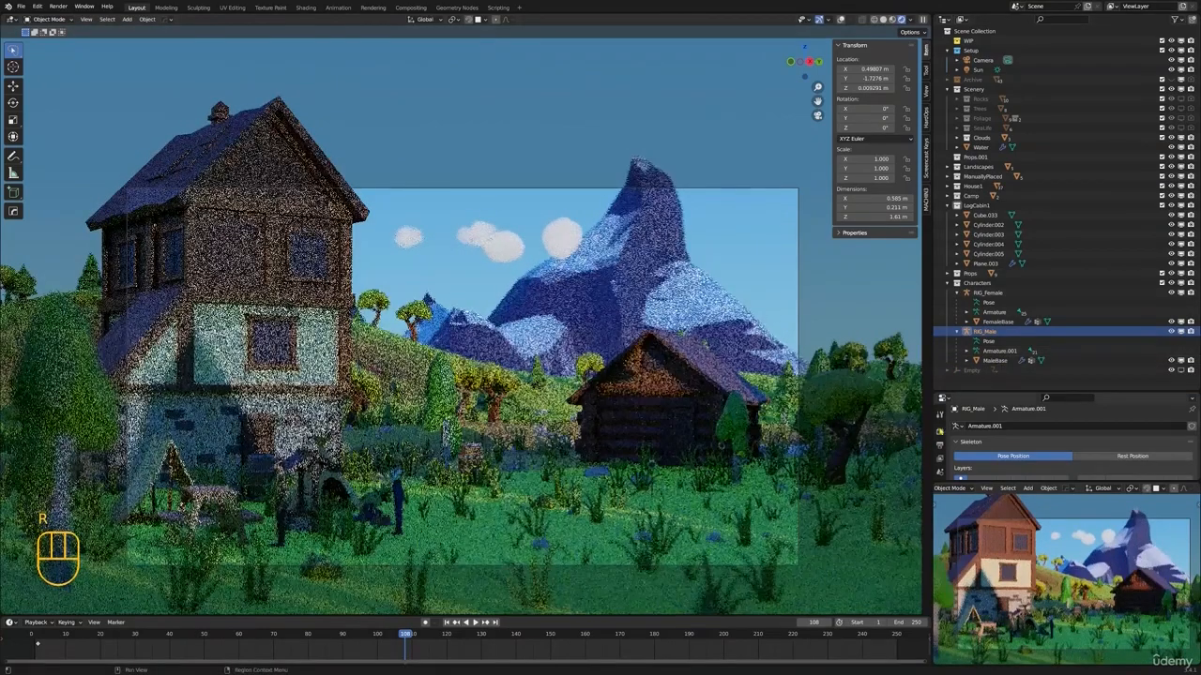
Switch the render engine to Eevee and rotate RIG_Male about 141° around the global Z axis
click(940, 432)
click(1069, 426)
click(1063, 438)
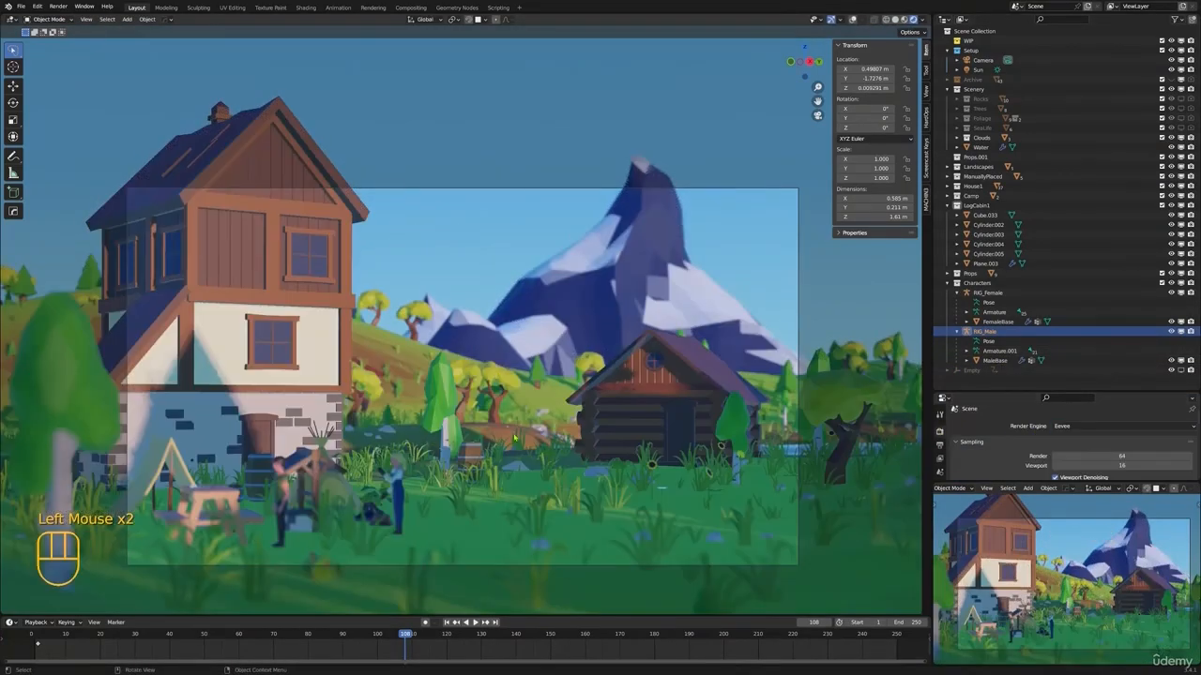
key(r)
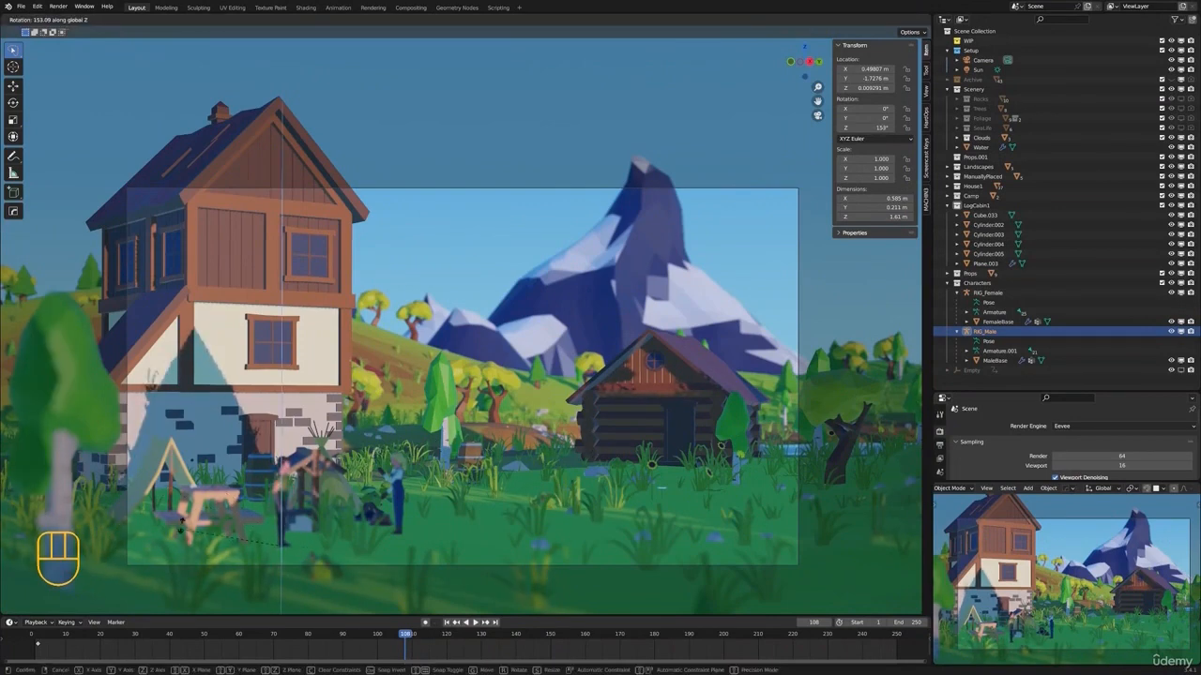
click(193, 494)
Move RIG_Male along the ground plane to about X -8.03 m, Y -0.79 m, near the house door
key(g)
key(shift+z)
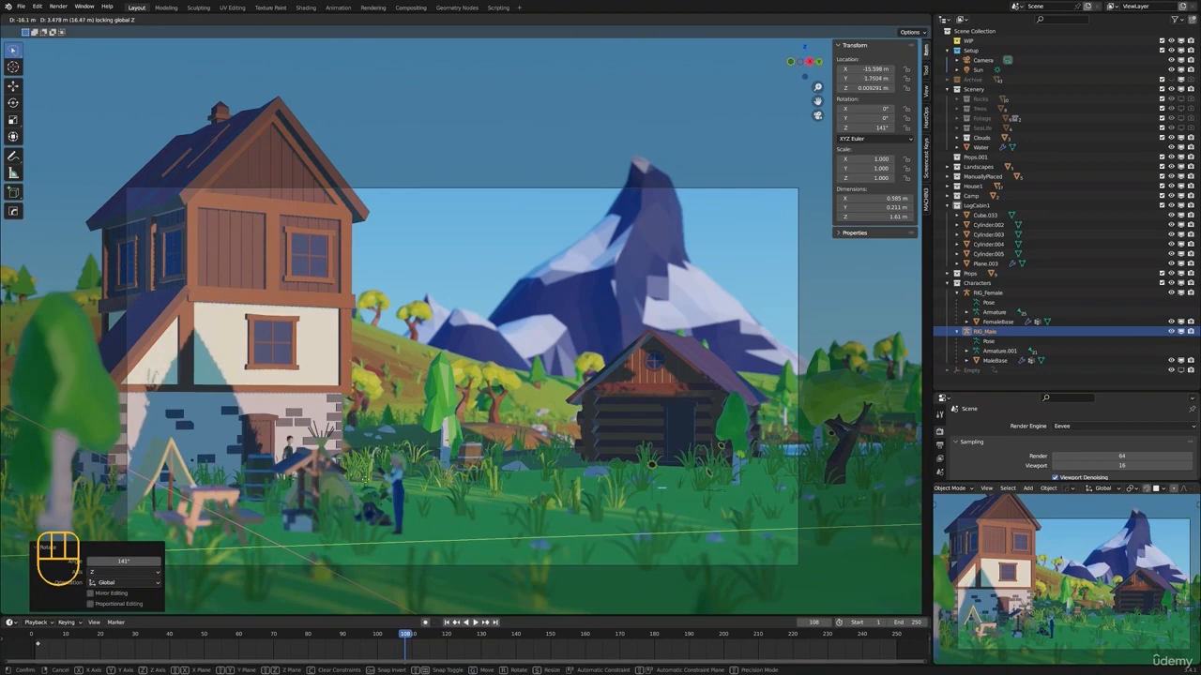
click(458, 491)
key(z)
shift+middle_drag(458, 491, 455, 486)
key(ctrl+z)
key(ctrl+z)
key(ctrl+z)
key(ctrl+z)
key(ctrl+z)
key(ctrl+z)
key(ctrl+z)
key(ctrl+z)
key(ctrl+z)
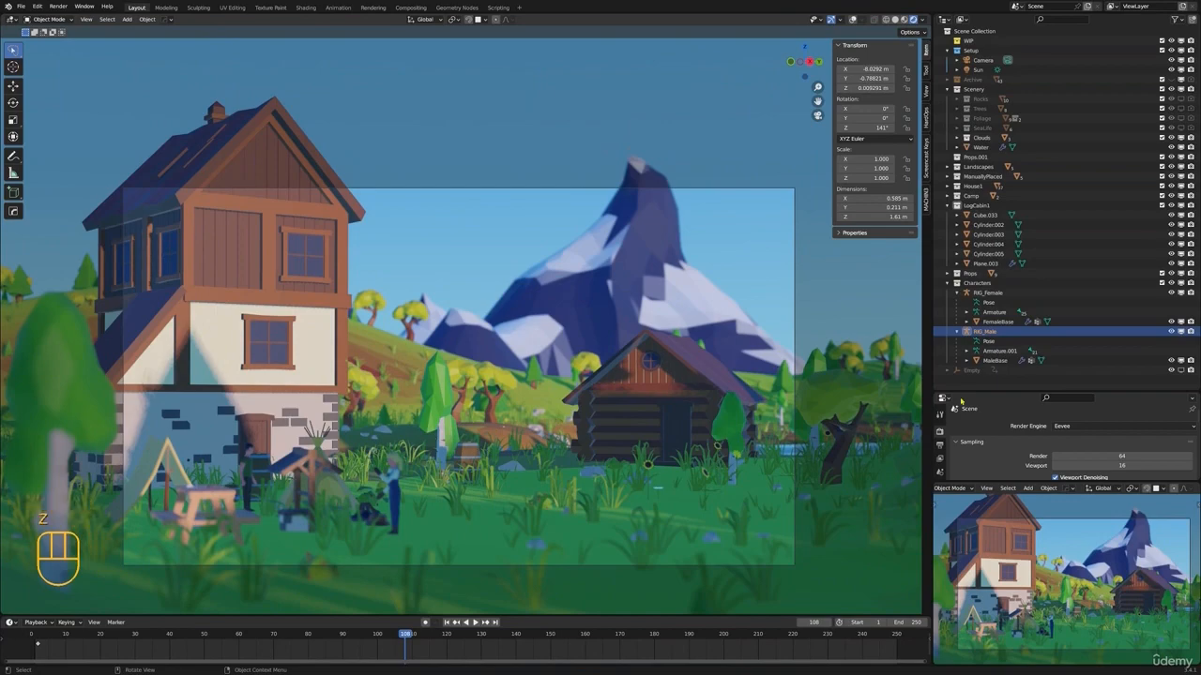
Set the scene's render engine back to Cycles
click(1069, 426)
click(1072, 459)
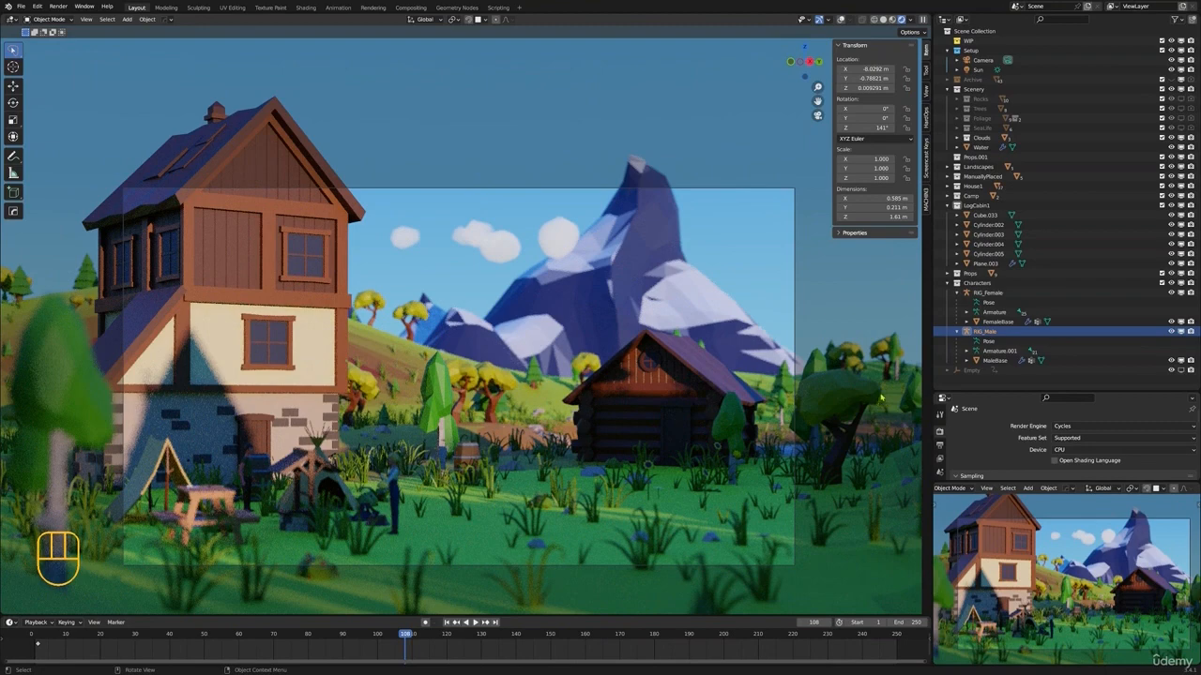
click(850, 382)
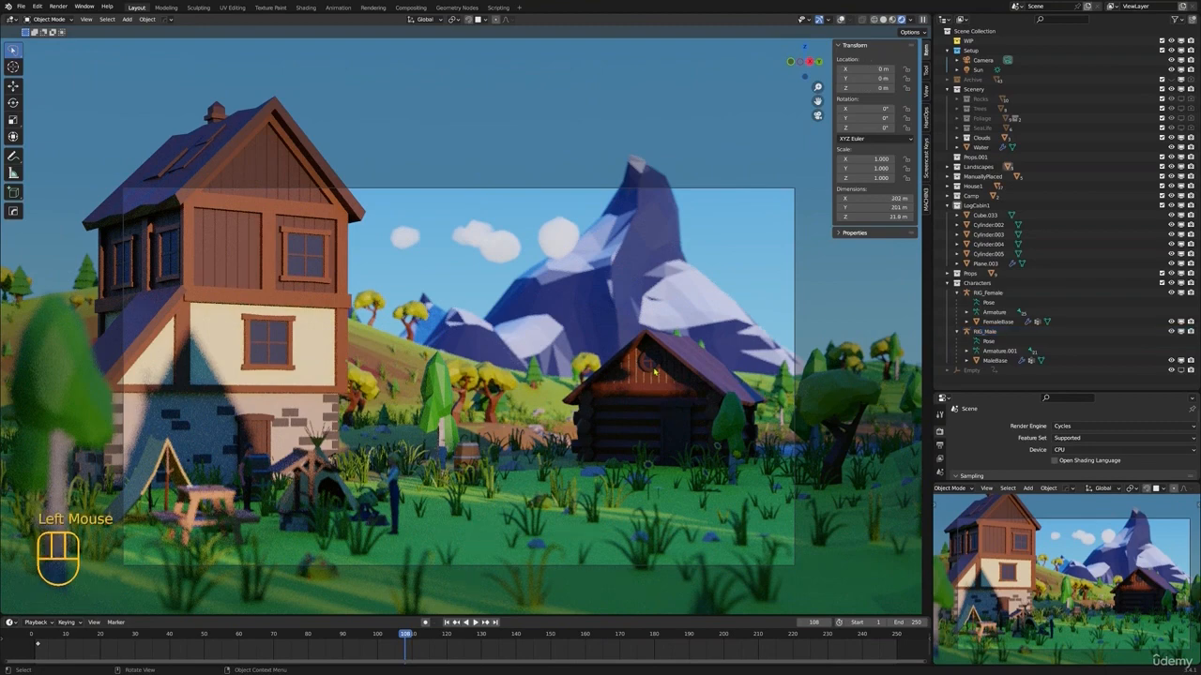
Switch the main viewport to Material Preview and select SteppingStone1 and SteppingStone2 in the Rocks collection
key(z)
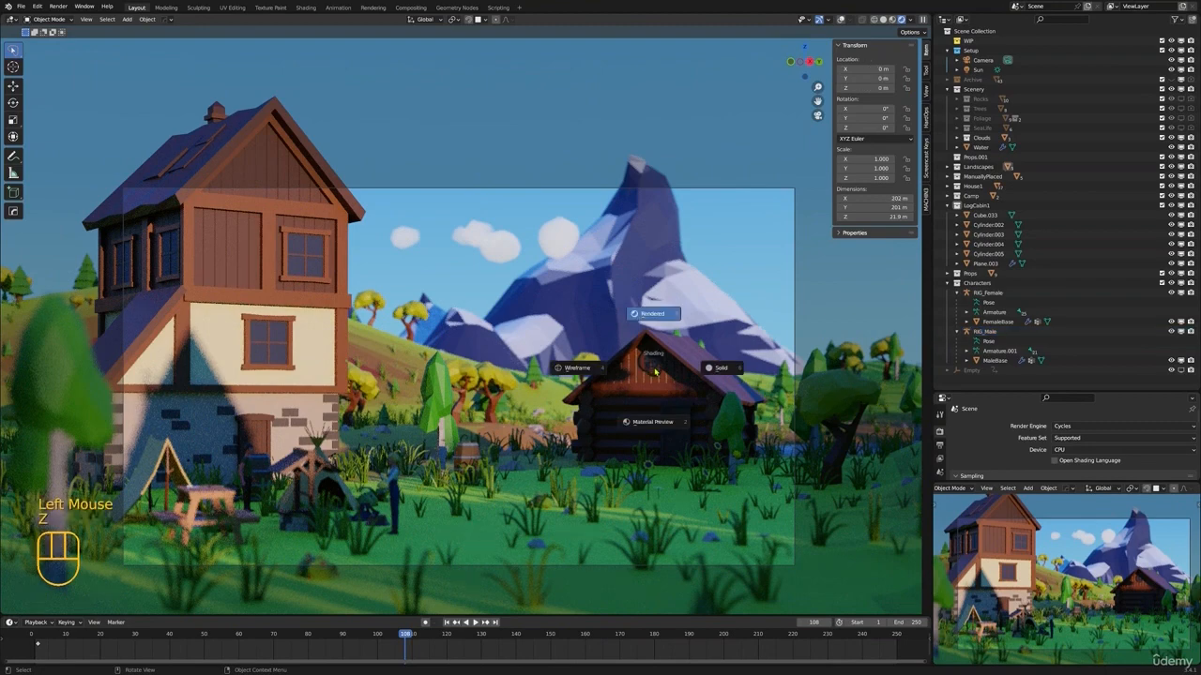
click(653, 423)
scroll(653, 427, down, 2)
middle_drag(652, 427, 661, 525)
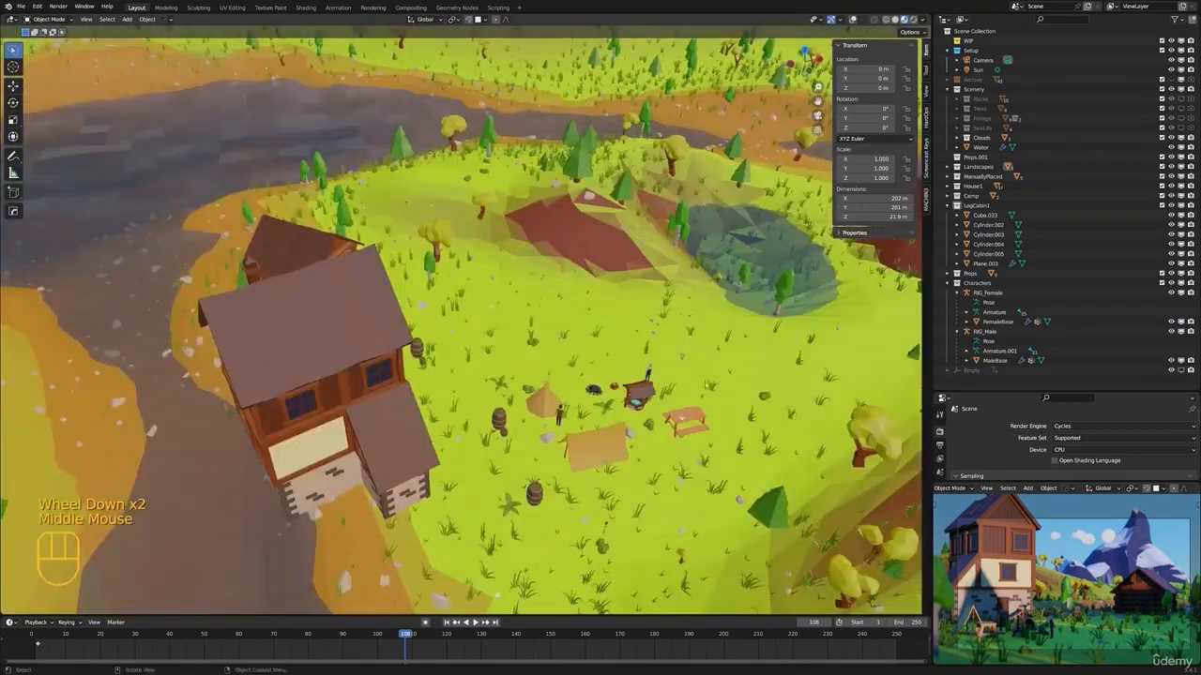
shift+middle_drag(707, 384, 524, 400)
scroll(522, 417, down, 1)
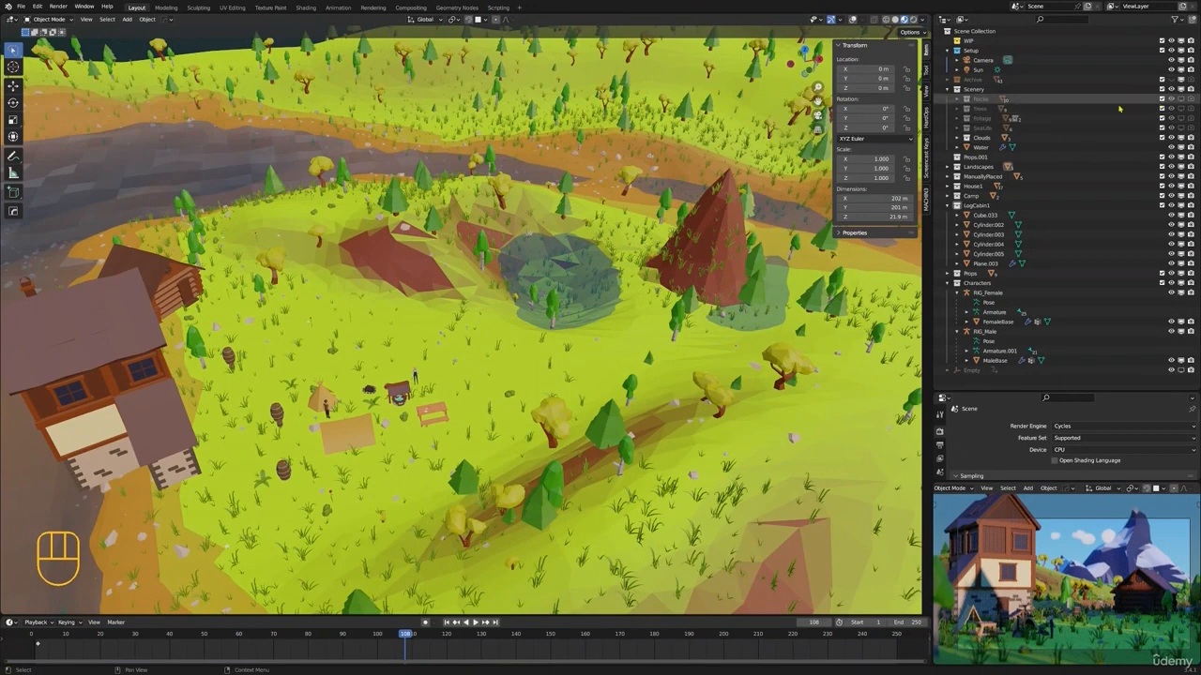
click(957, 99)
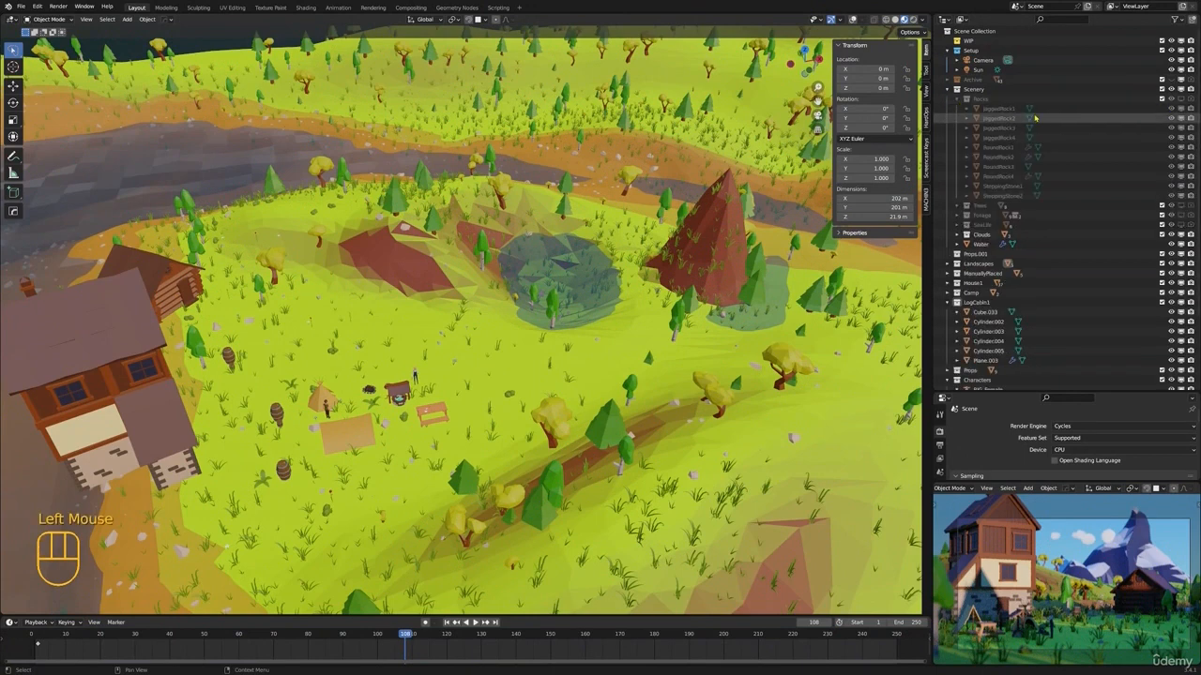
click(1002, 185)
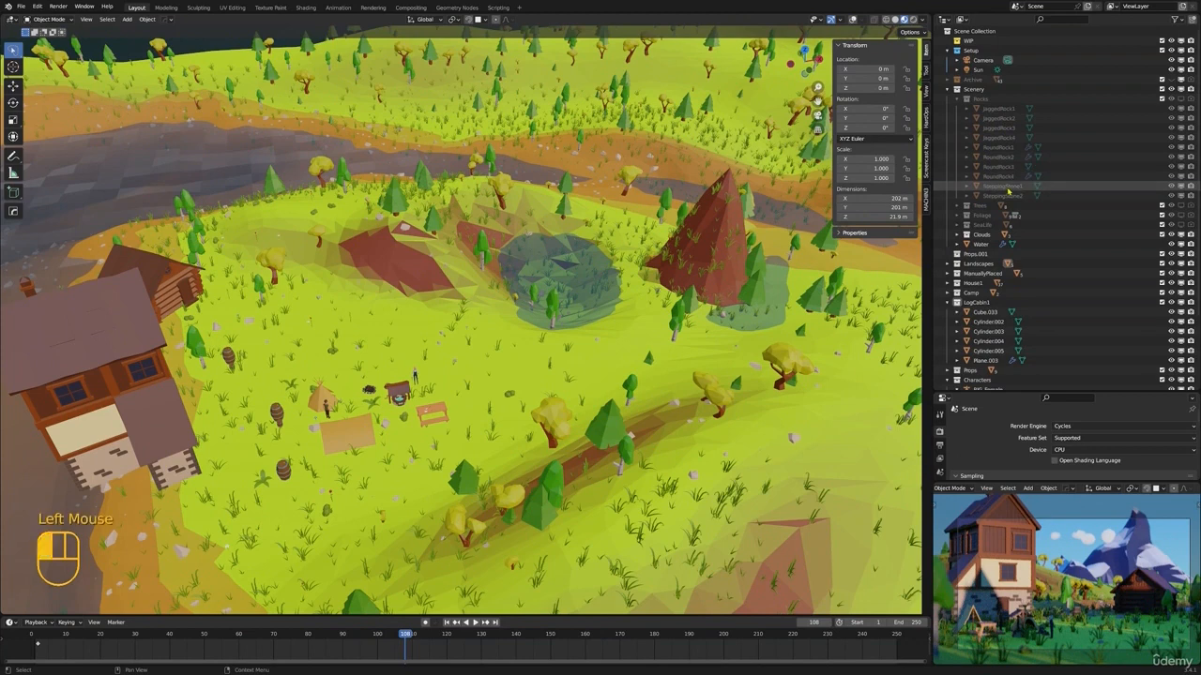
shift+click(1014, 195)
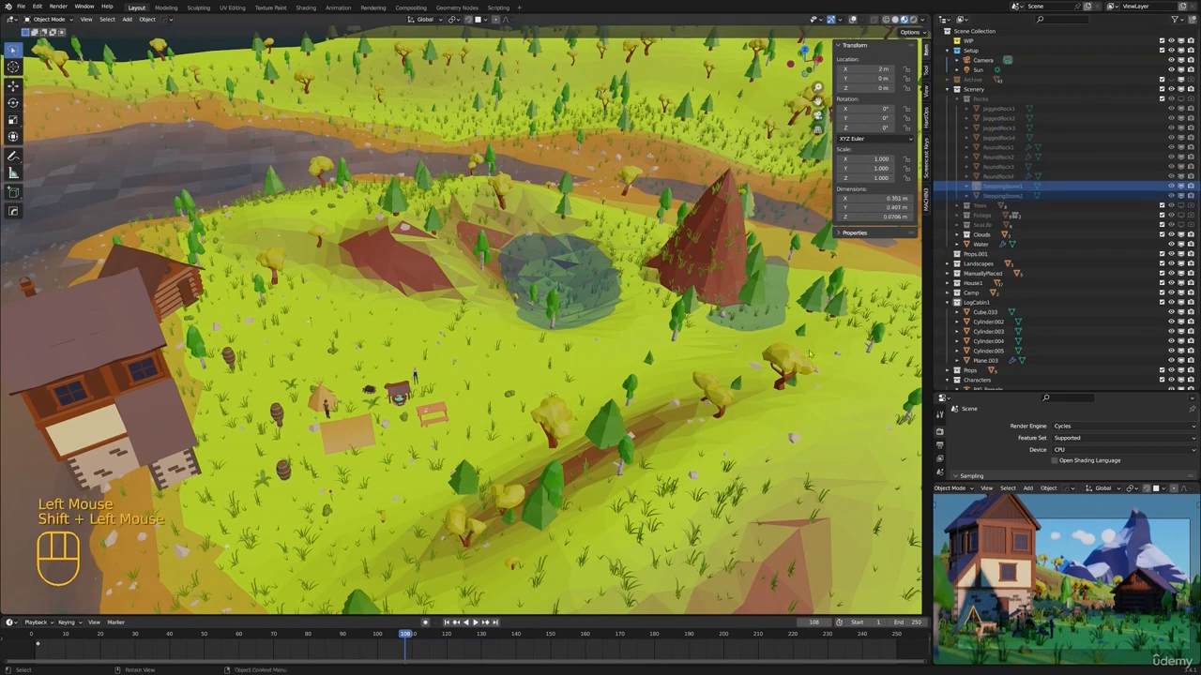
Make the Rocks collection visible in the viewports so its stepping stones can be duplicated
scroll(749, 380, down, 1)
key(shift+d)
key(shift+d)
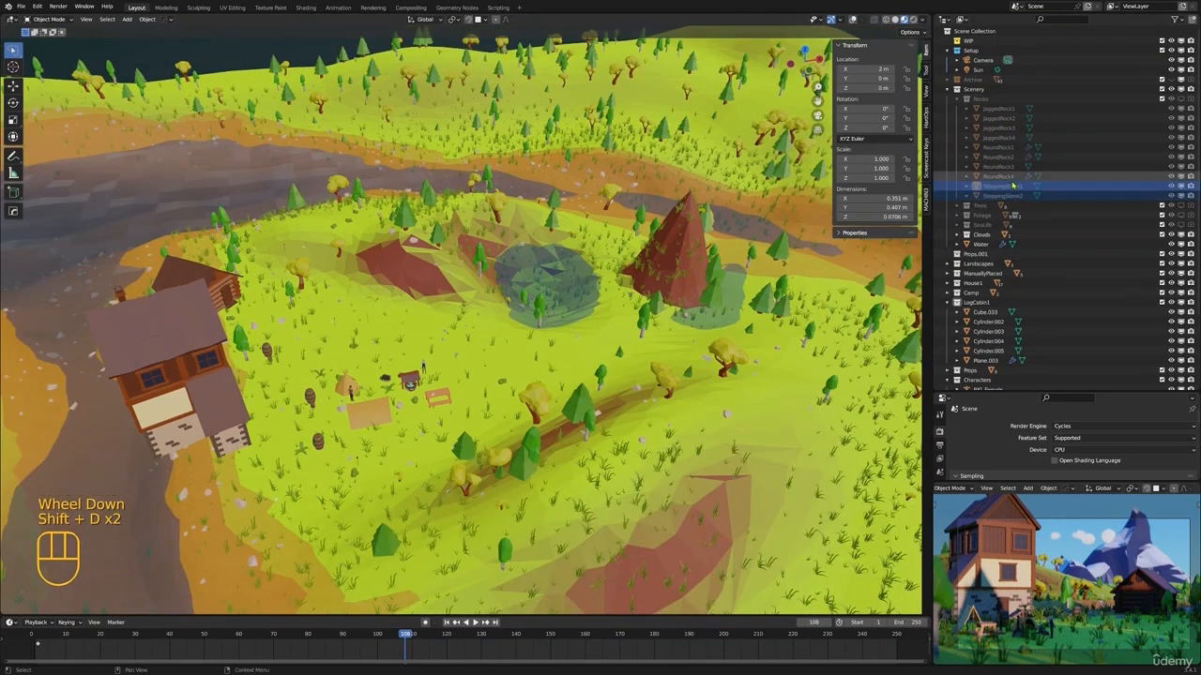
click(1185, 106)
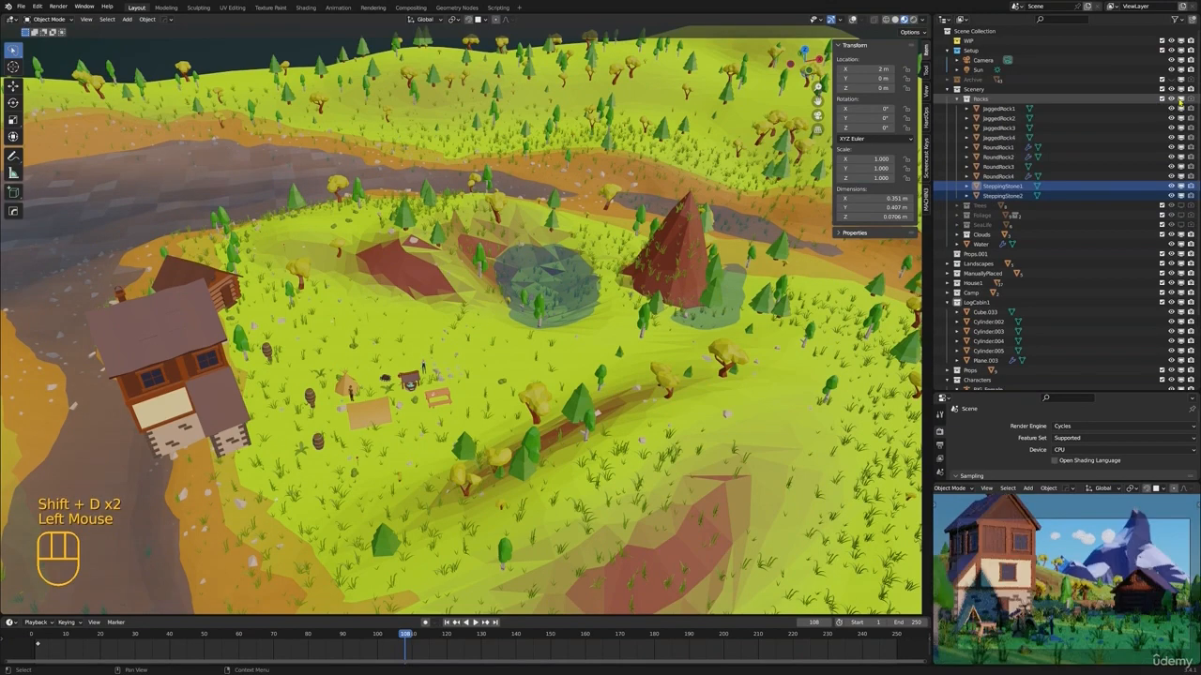
key(shift+d)
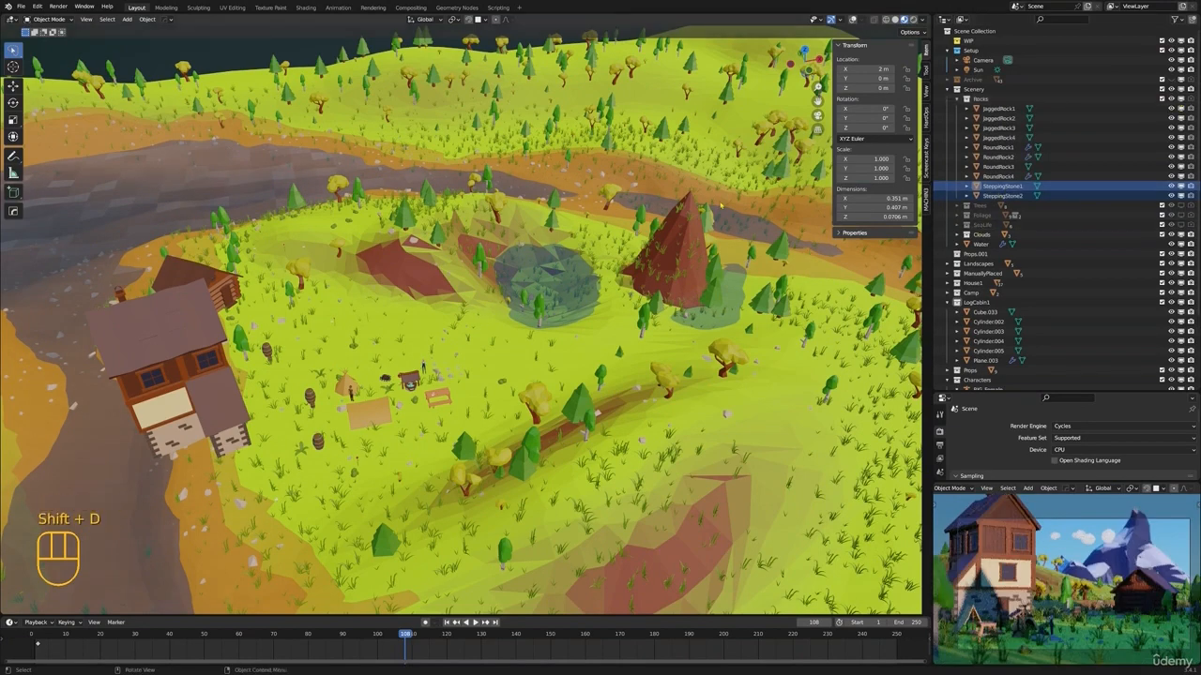
Reselect SteppingStone1 and SteppingStone2 and locate them in the main viewport
scroll(460, 328, down, 4)
middle_drag(460, 328, 497, 319)
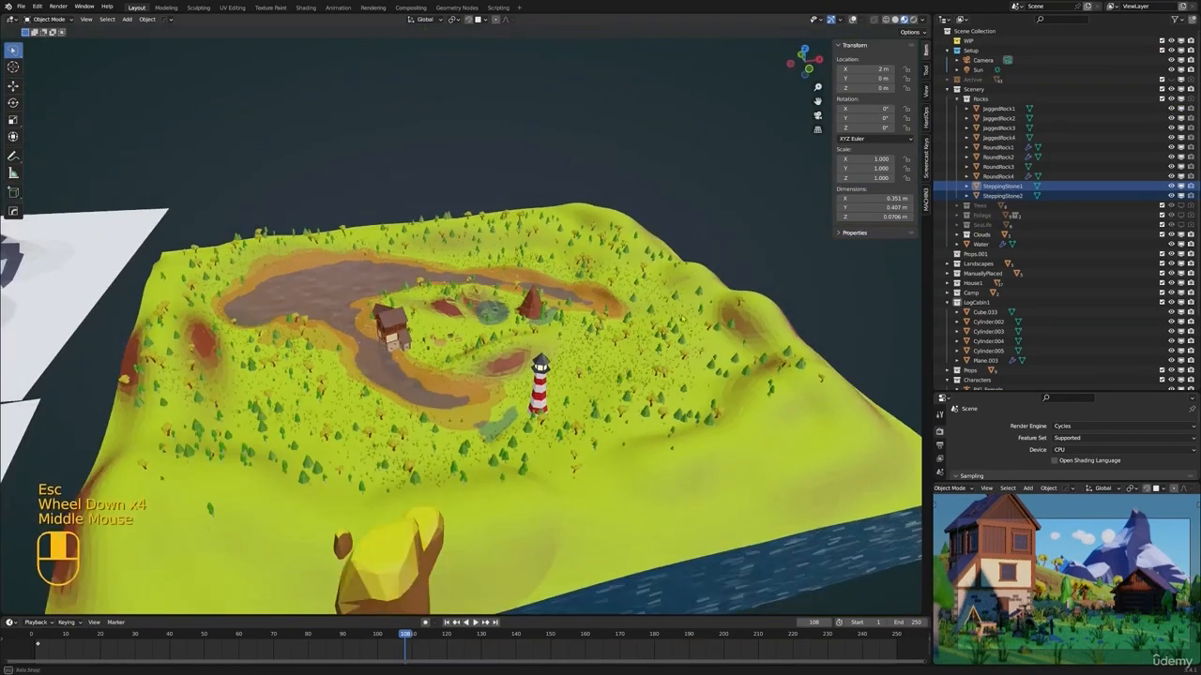
key(g)
key(Escape)
click(1014, 187)
shift+click(1002, 196)
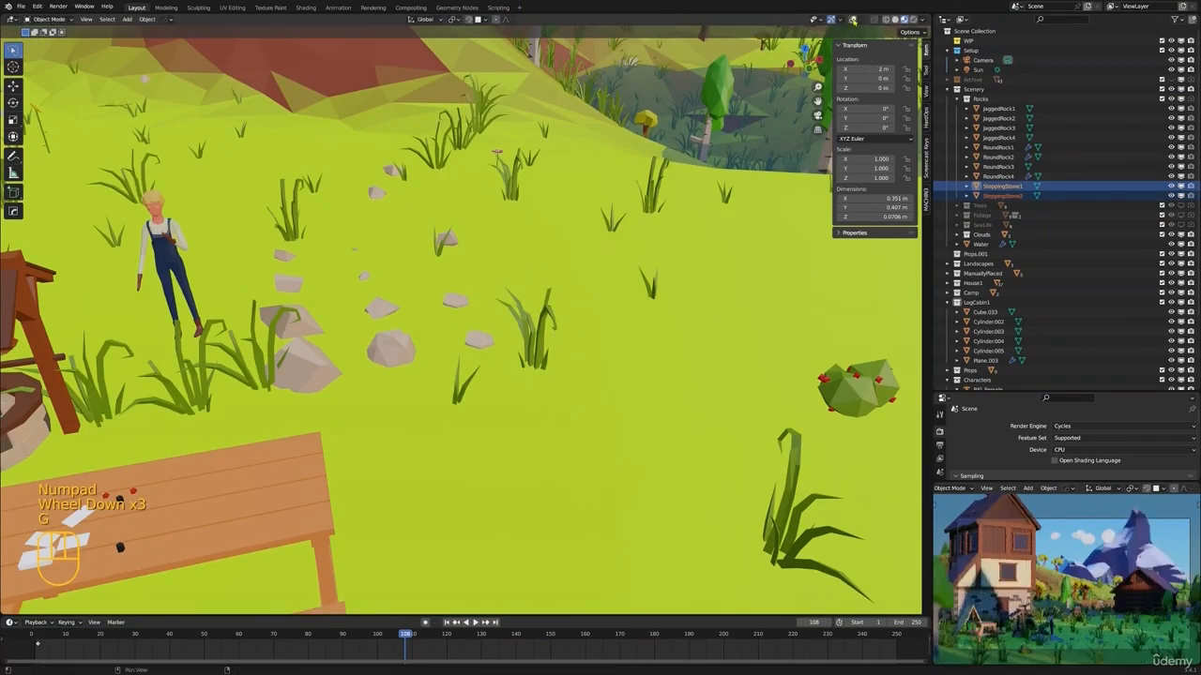
Show the overlays in the main viewport and duplicate SteppingStone1 and SteppingStone2 in place
scroll(526, 263, down, 2)
scroll(629, 262, down, 2)
shift+middle_drag(511, 265, 576, 326)
key(g)
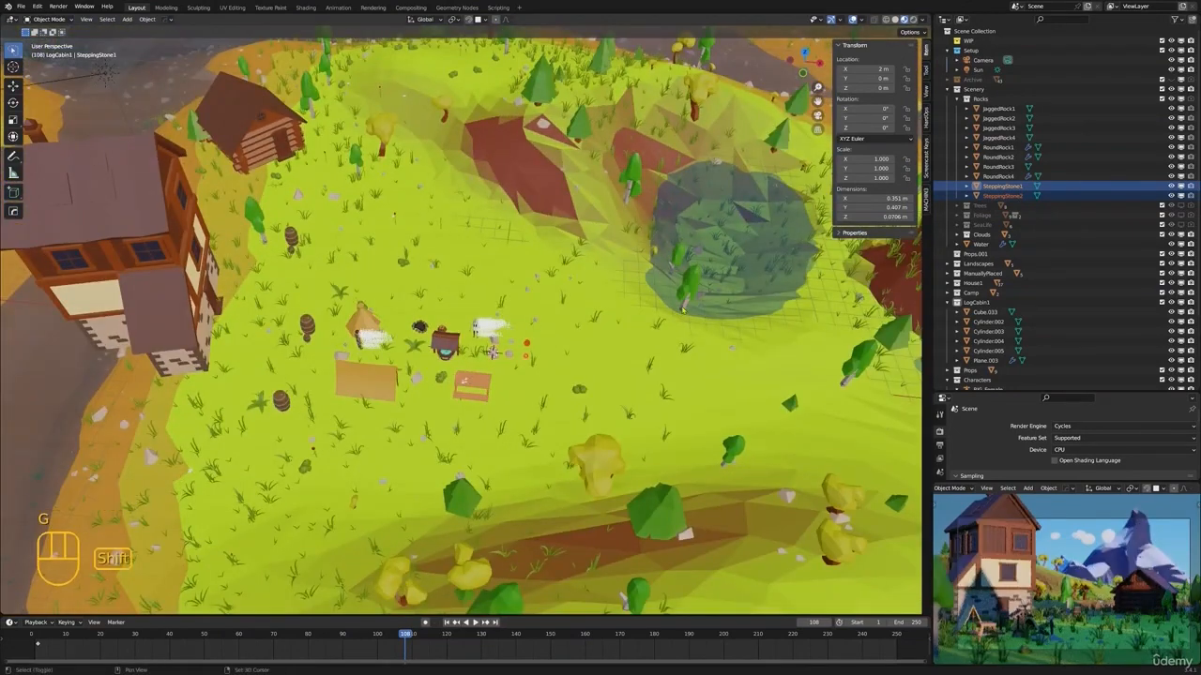
key(shift+d)
right_click(699, 249)
Move the two duplicated stepping stones into a new collection named ManuallyPlacedScenery
key(m)
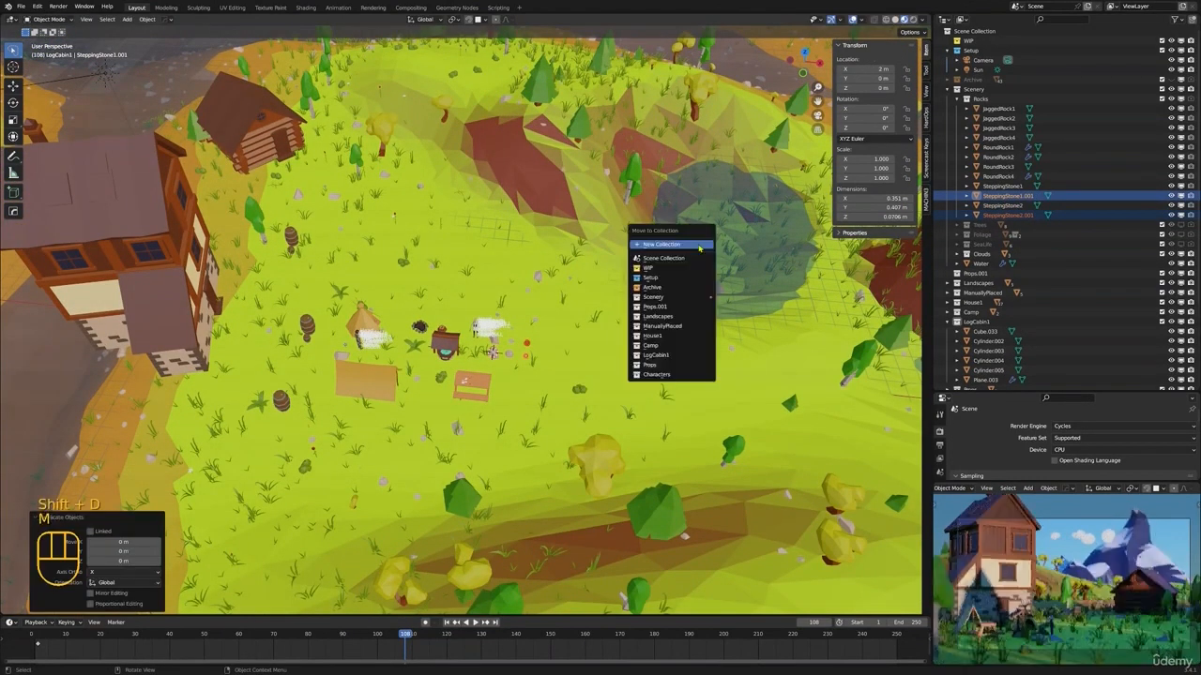
click(695, 245)
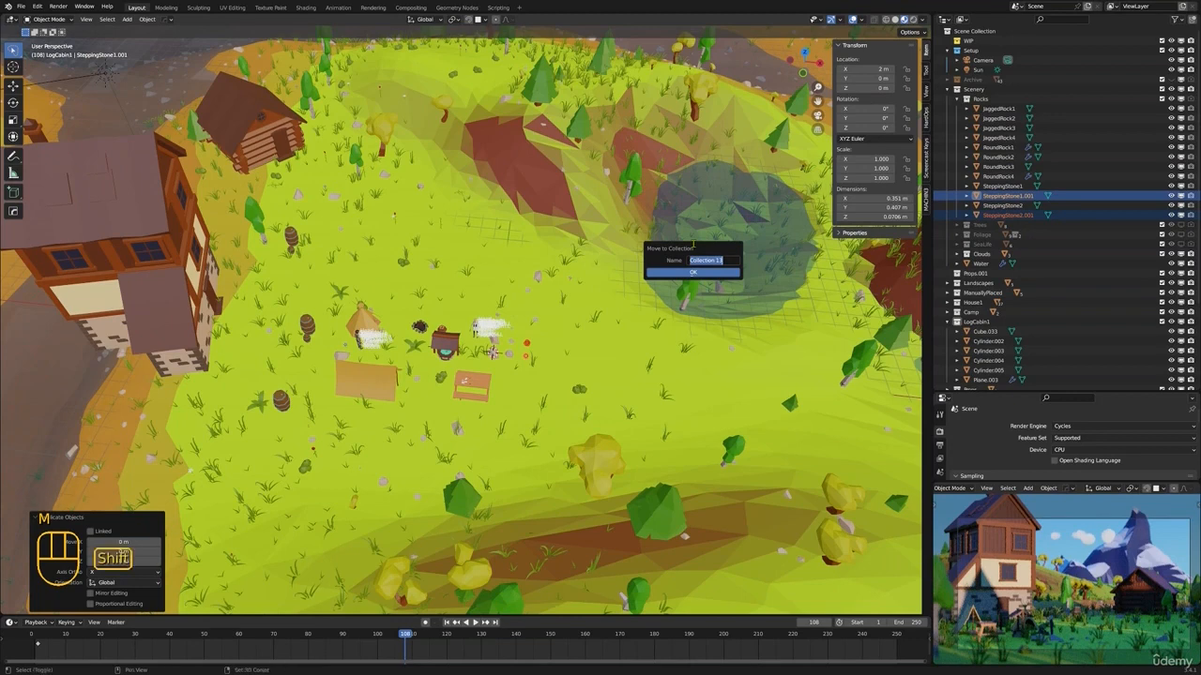
text(ManuallyPlacedS...)
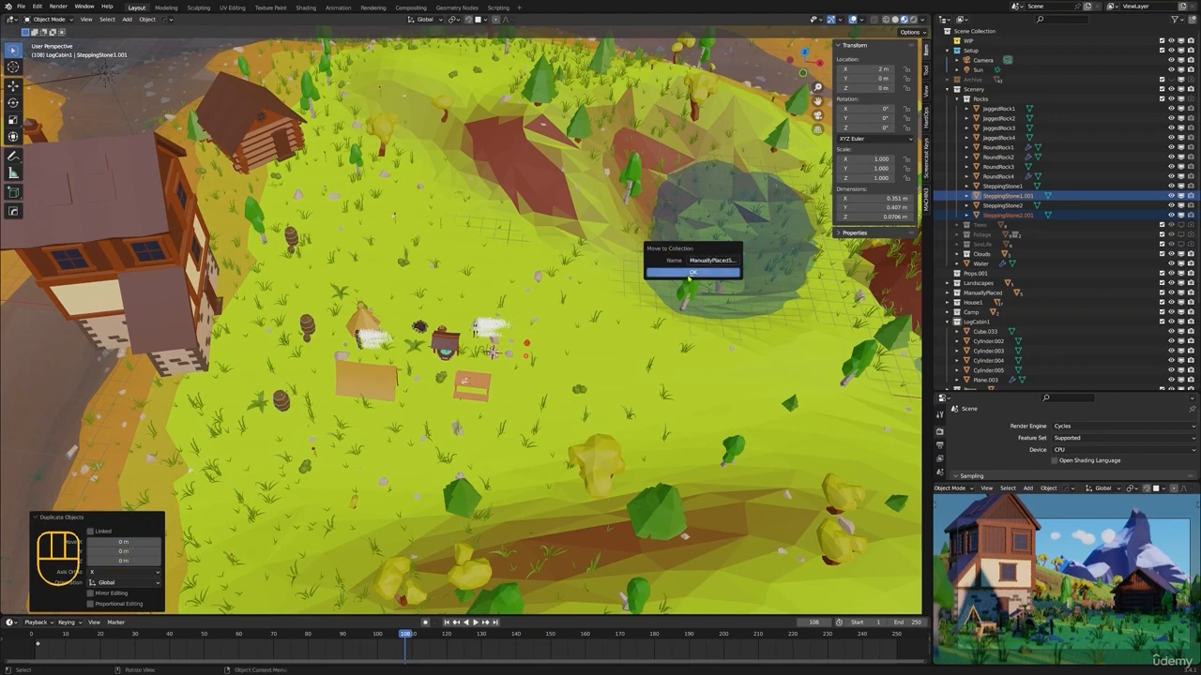
click(692, 273)
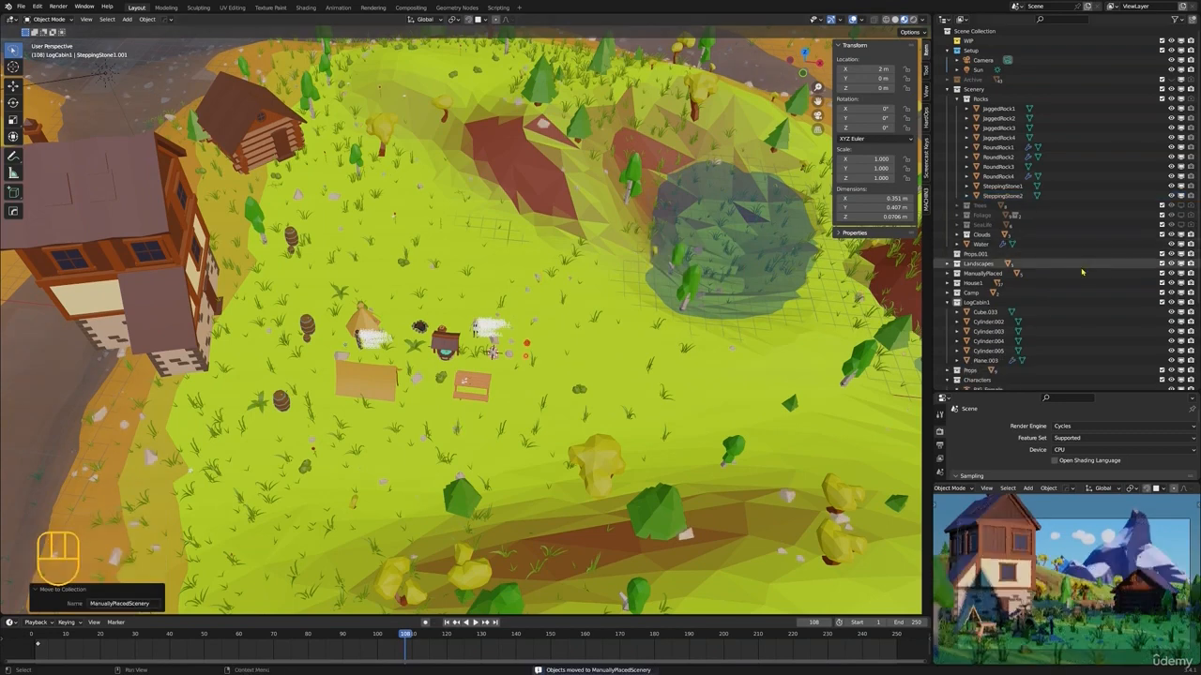
Reveal the duplicated stones in the outliner and make ManuallyPlacedScenery the active collection
key(KP_Decimal)
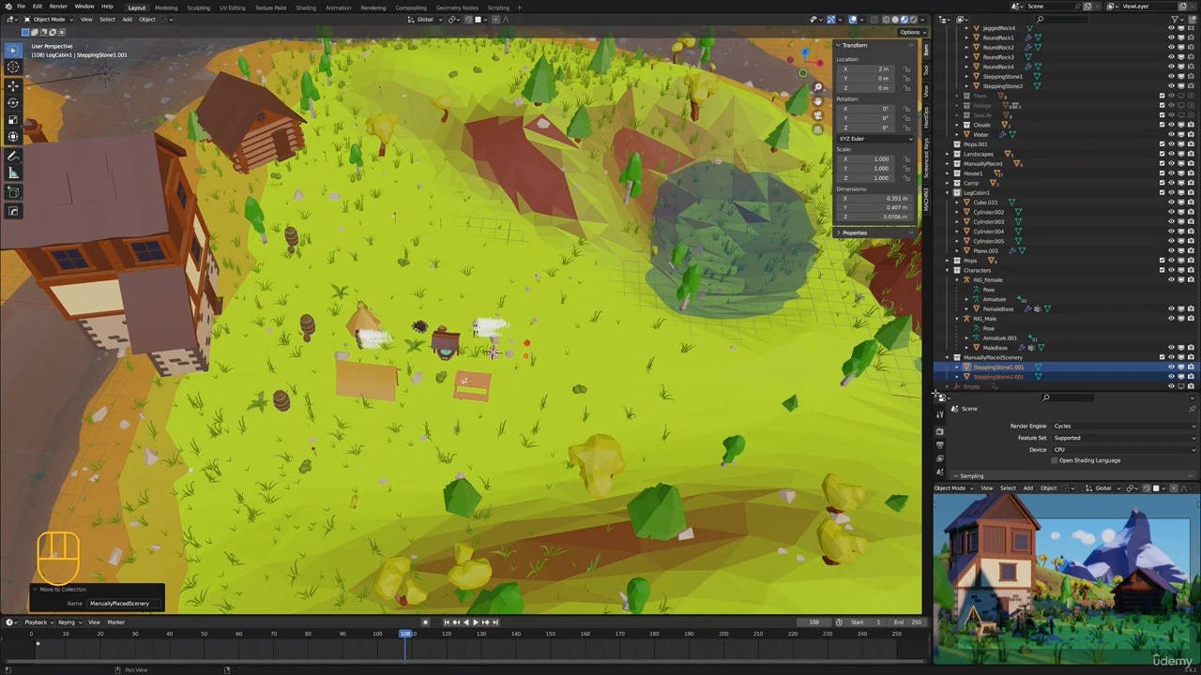
click(996, 367)
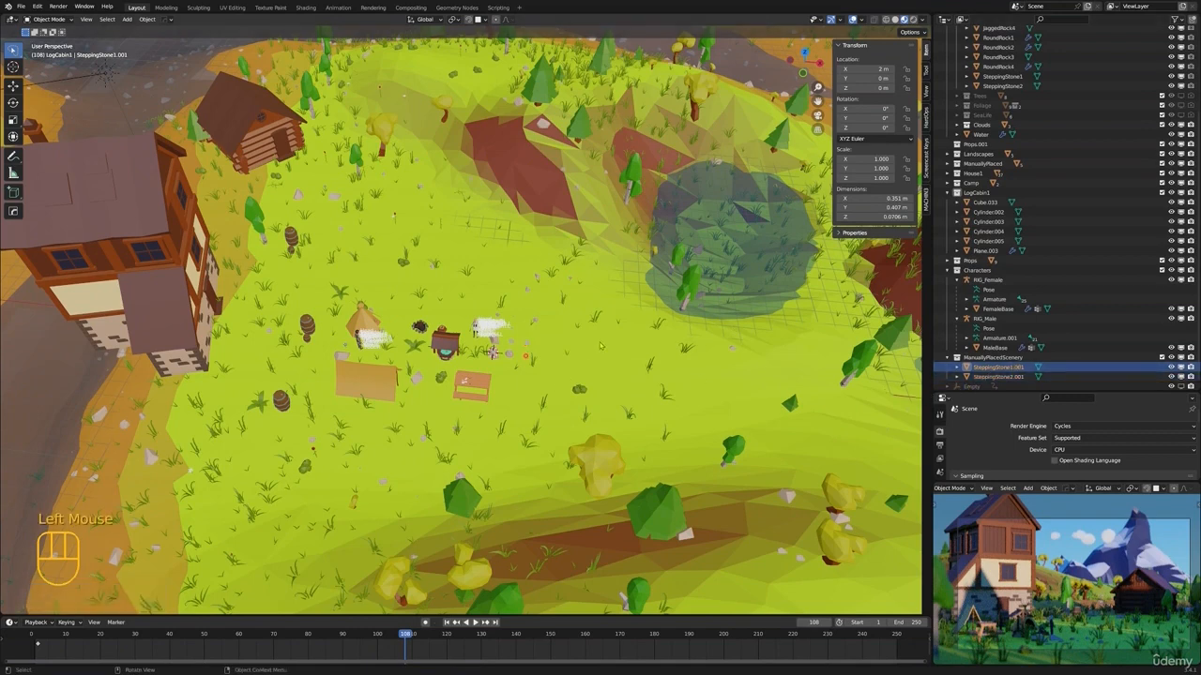
shift+middle_drag(600, 347, 615, 367)
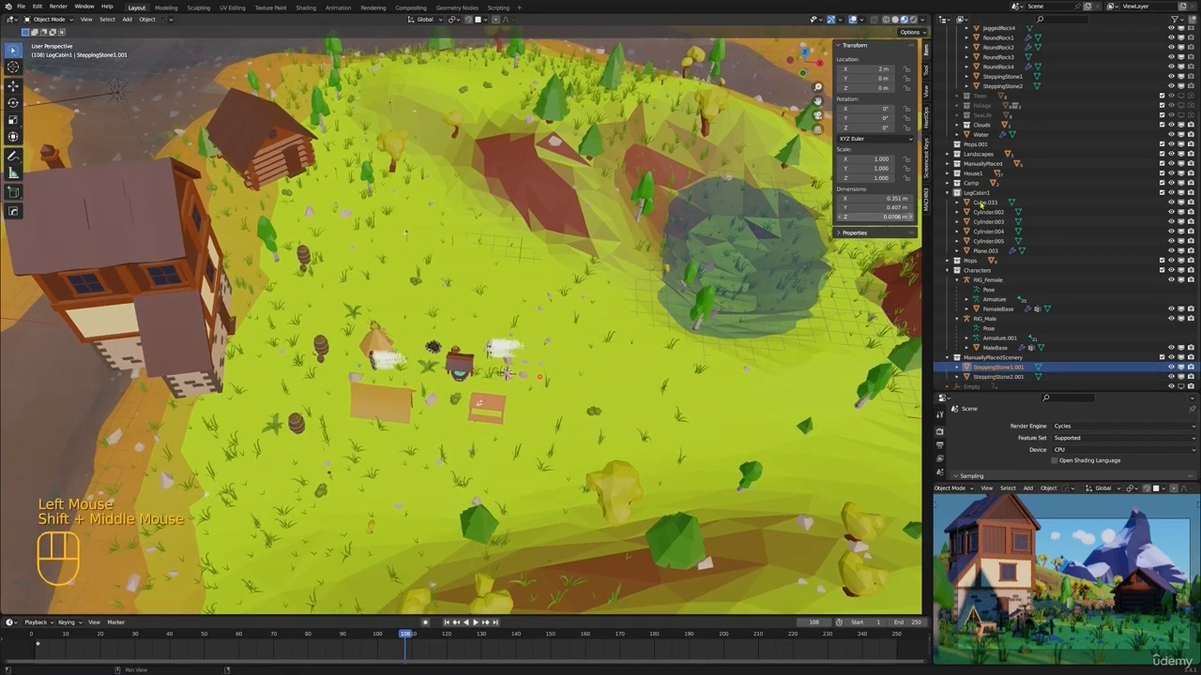
click(1011, 360)
Collapse the Rocks collection, then expand the Trees collection and make it visible in the viewports
scroll(1011, 361, up, 6)
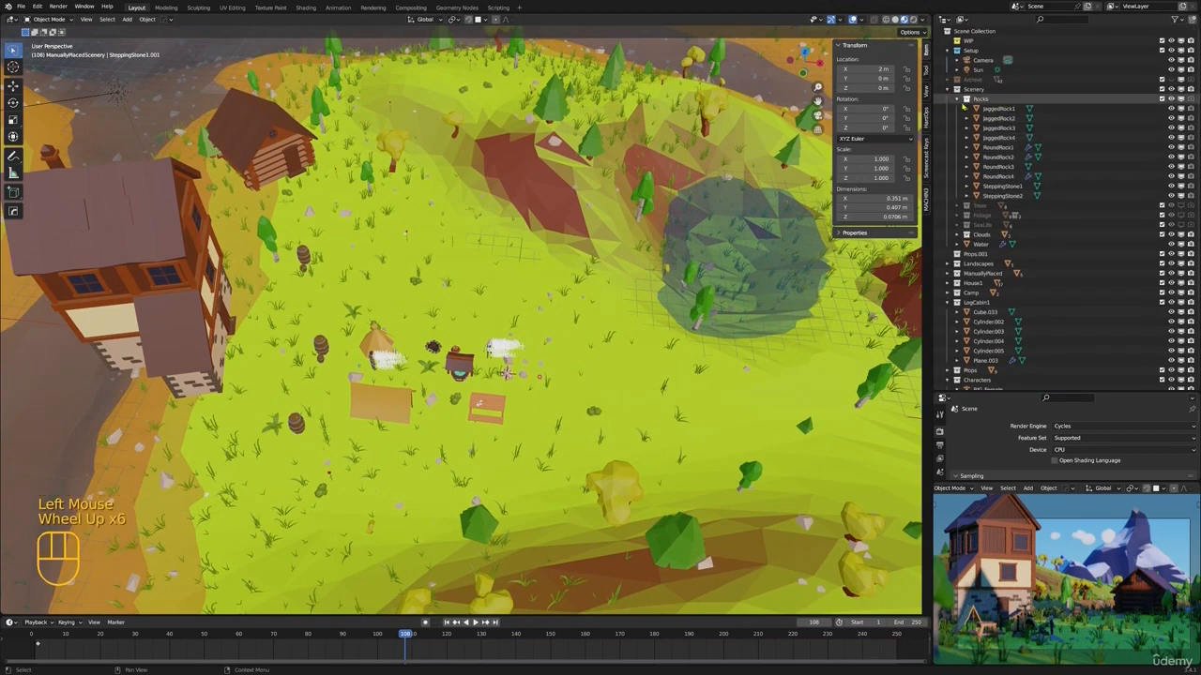
click(957, 100)
click(960, 109)
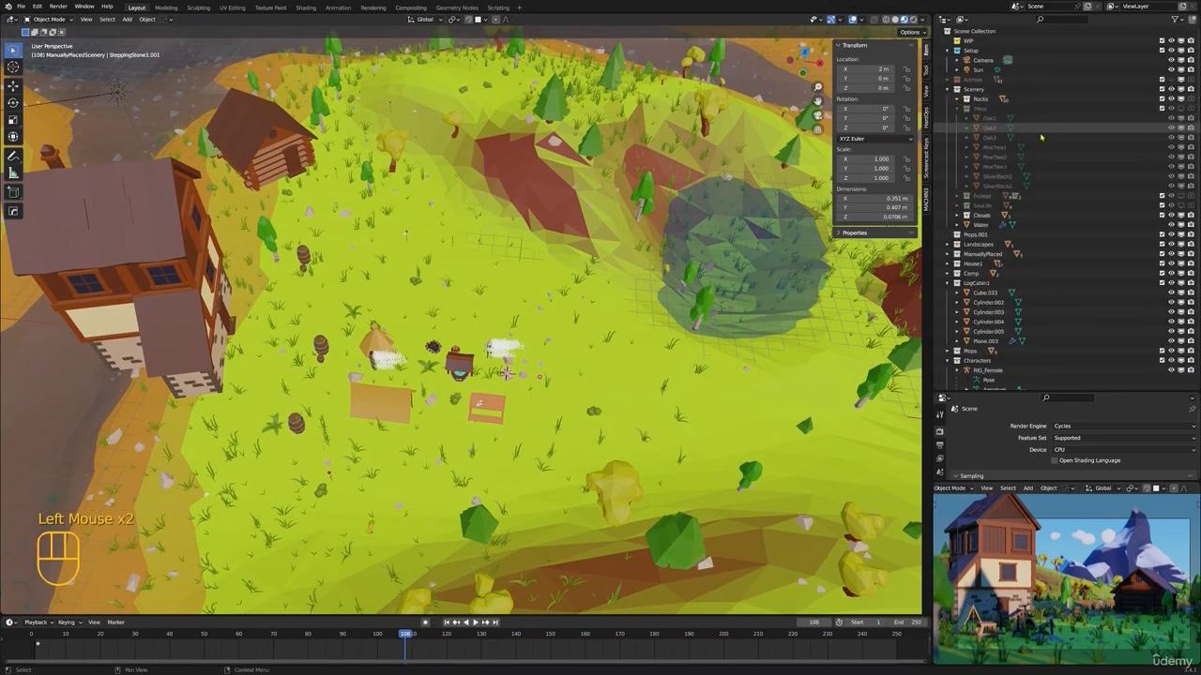
click(1180, 110)
click(979, 108)
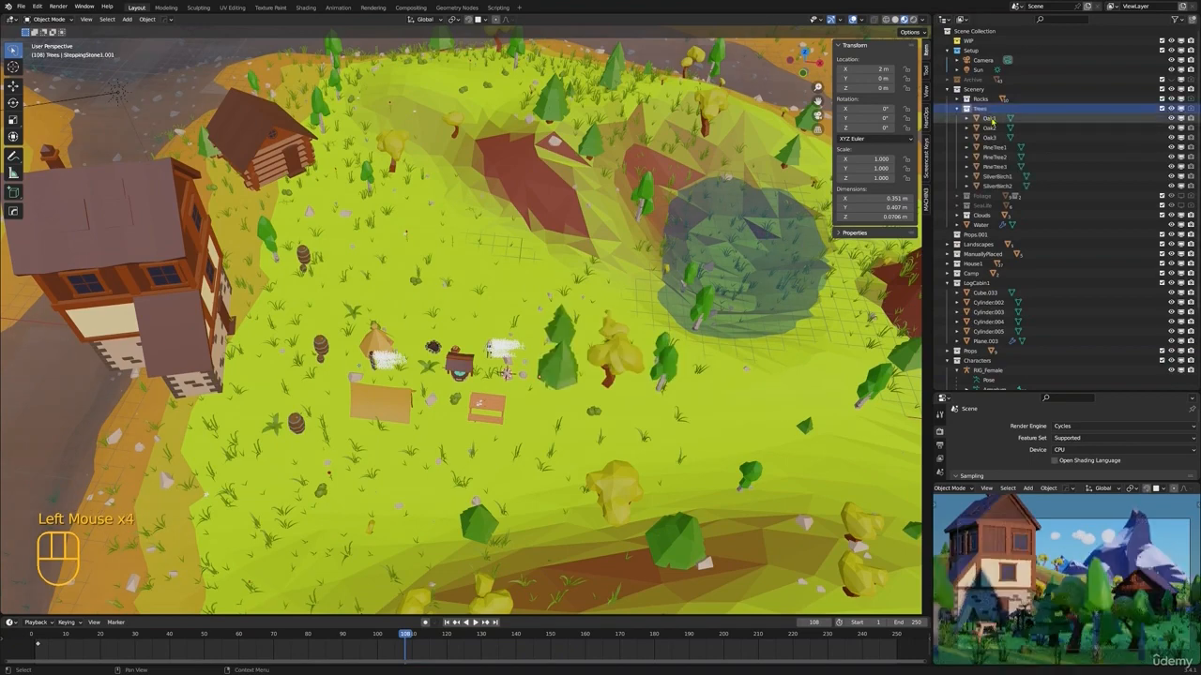
Select PineTree2, Oak3 and SilverBirch2 together among the source trees beside the camp
click(989, 118)
middle_drag(645, 293, 657, 226)
click(559, 323)
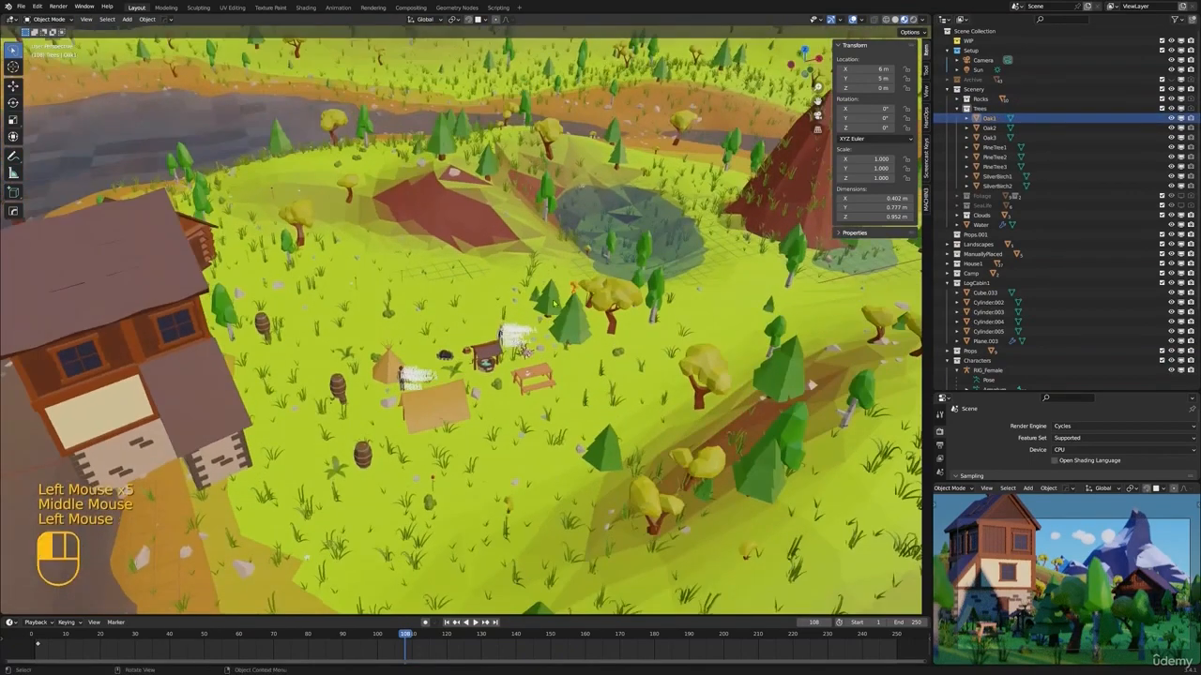
mouse_move(559, 323)
shift+middle_down()
mouse_move(563, 310)
mouse_move(550, 316)
shift+middle_up()
scroll(551, 316, up, 3)
scroll(663, 321, up, 2)
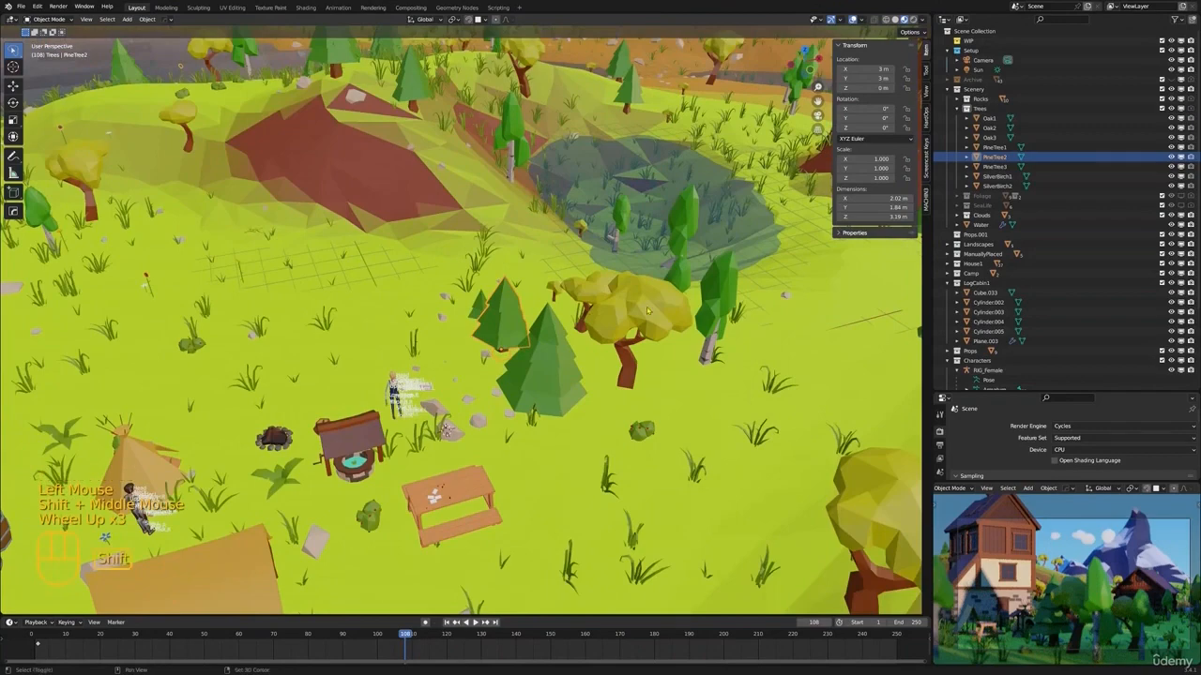
shift+click(647, 311)
middle_drag(647, 310, 820, 355)
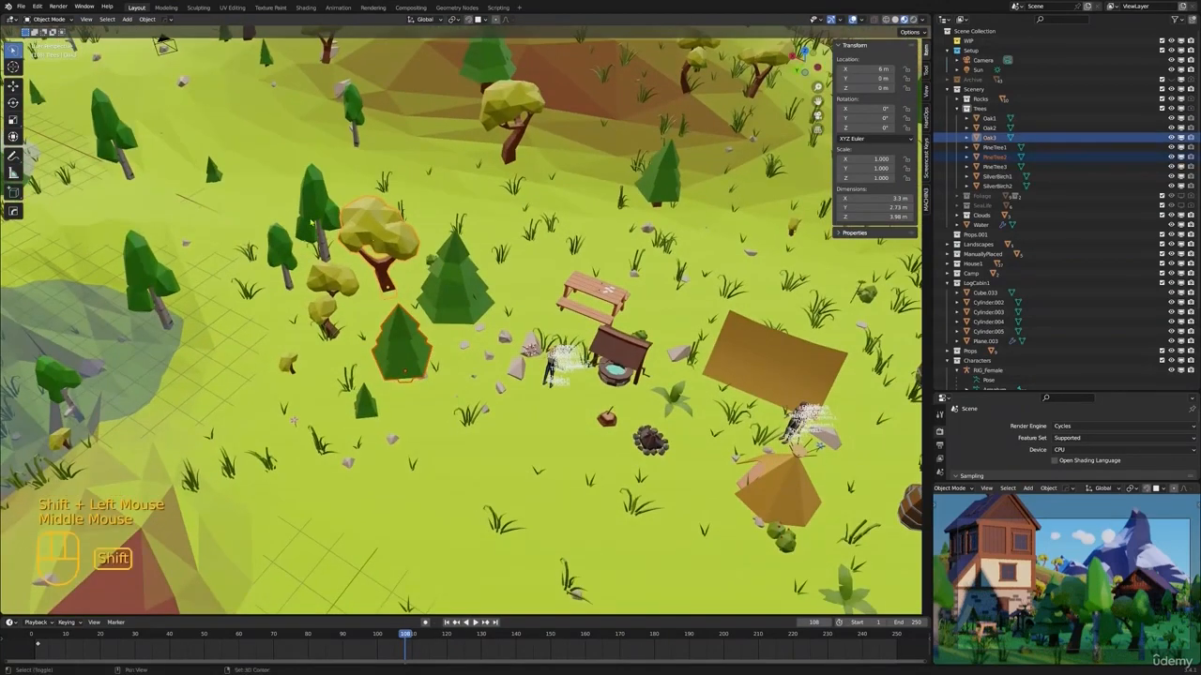
shift+click(315, 217)
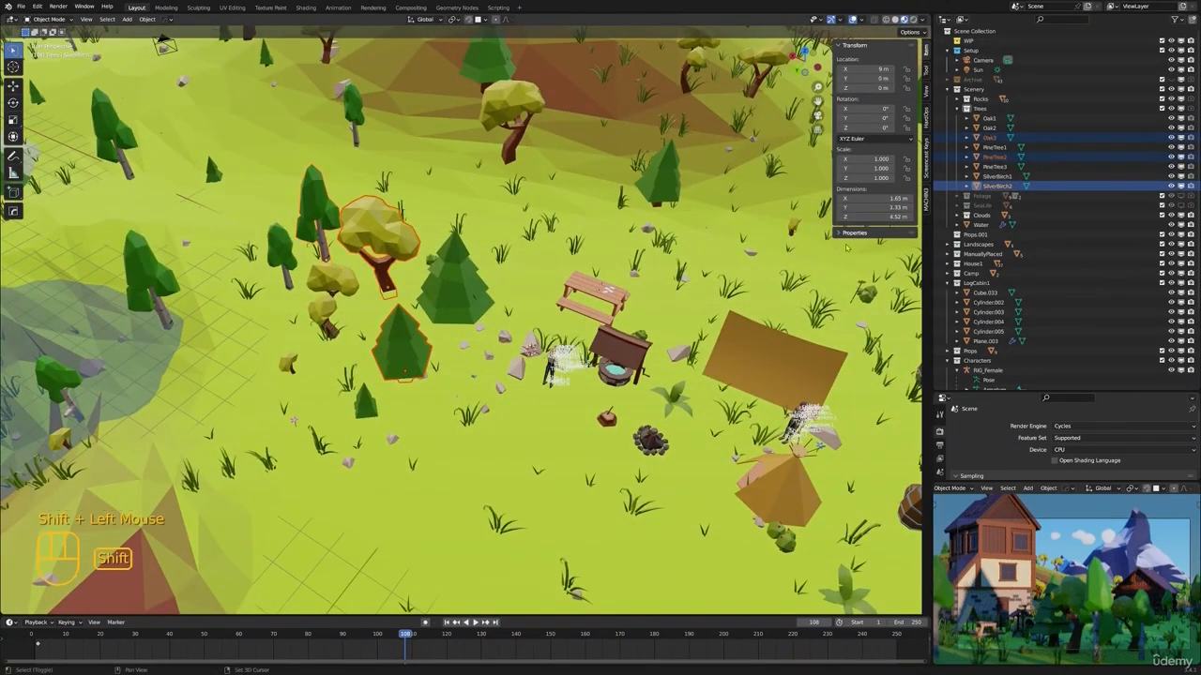
Duplicate the three selected trees in place and move the copies into the ManuallyPlacedScenery collection
key(shift+d)
right_click(771, 267)
key(m)
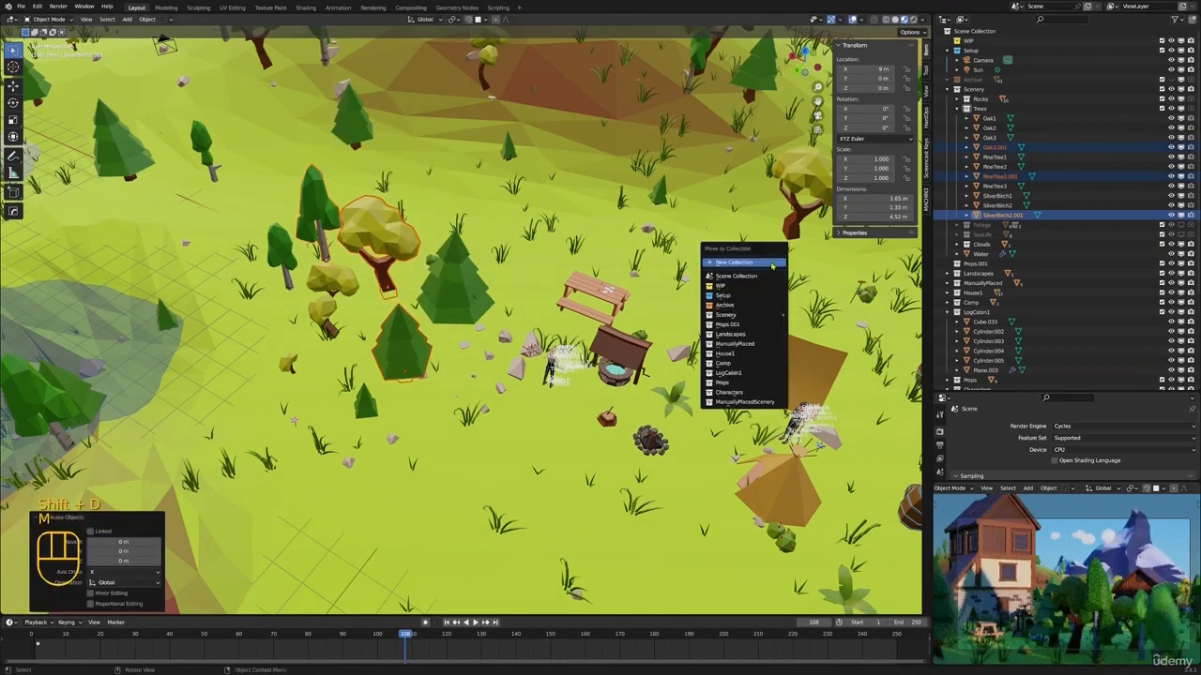
click(743, 401)
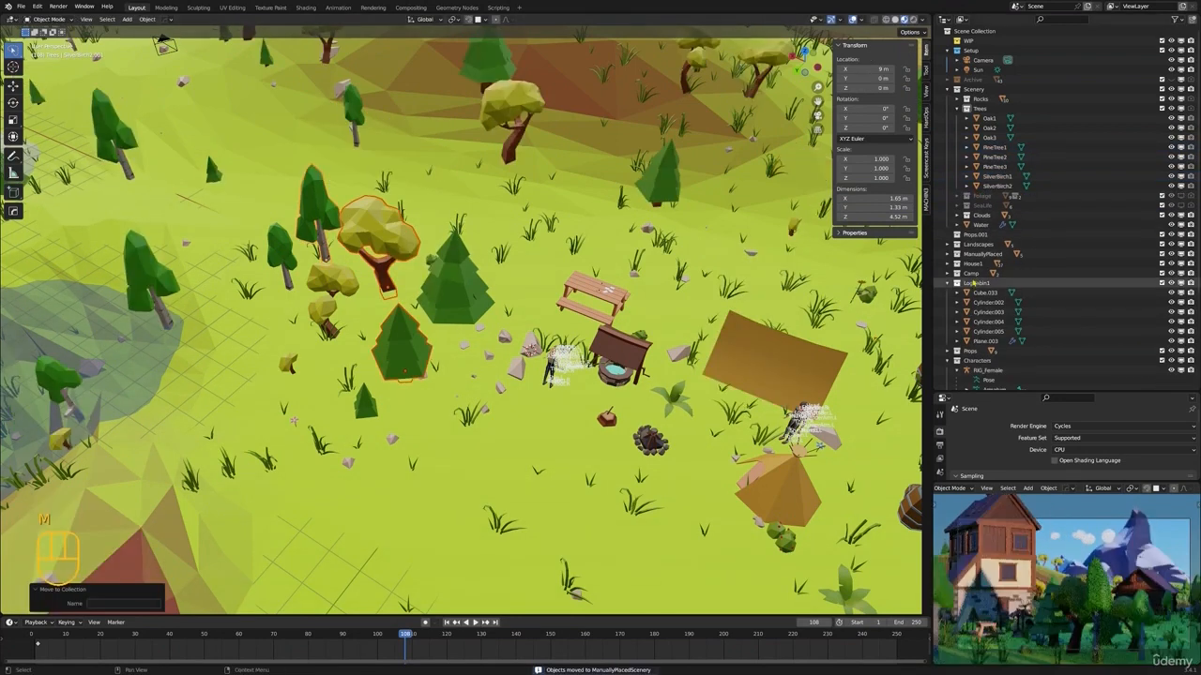
Hide the Trees collection in the viewports and collapse it in the outliner
click(1182, 109)
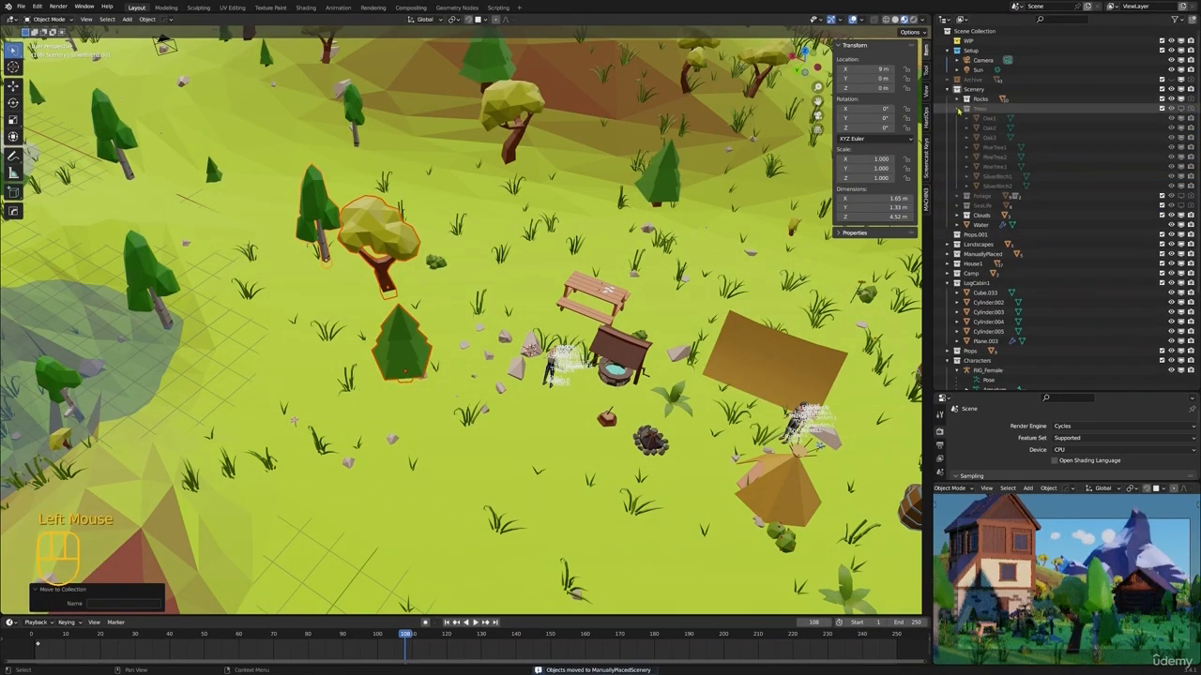
click(957, 110)
scroll(977, 117, down, 6)
scroll(589, 371, down, 1)
scroll(589, 372, down, 3)
Switch the render engine to Eevee and move PineTree2.001 onto the open grass between the camp and the reddish slope
shift+middle_drag(589, 371, 563, 376)
middle_drag(469, 394, 572, 361)
shift+middle_drag(525, 375, 518, 427)
click(477, 392)
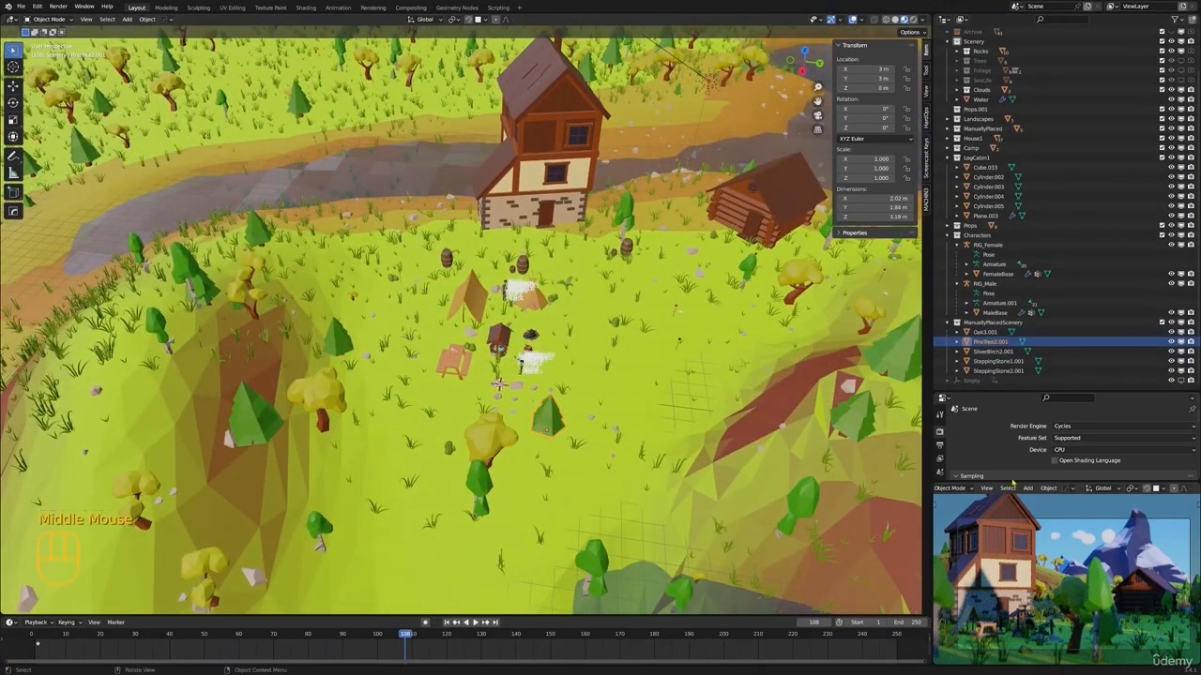
click(1073, 424)
click(1070, 434)
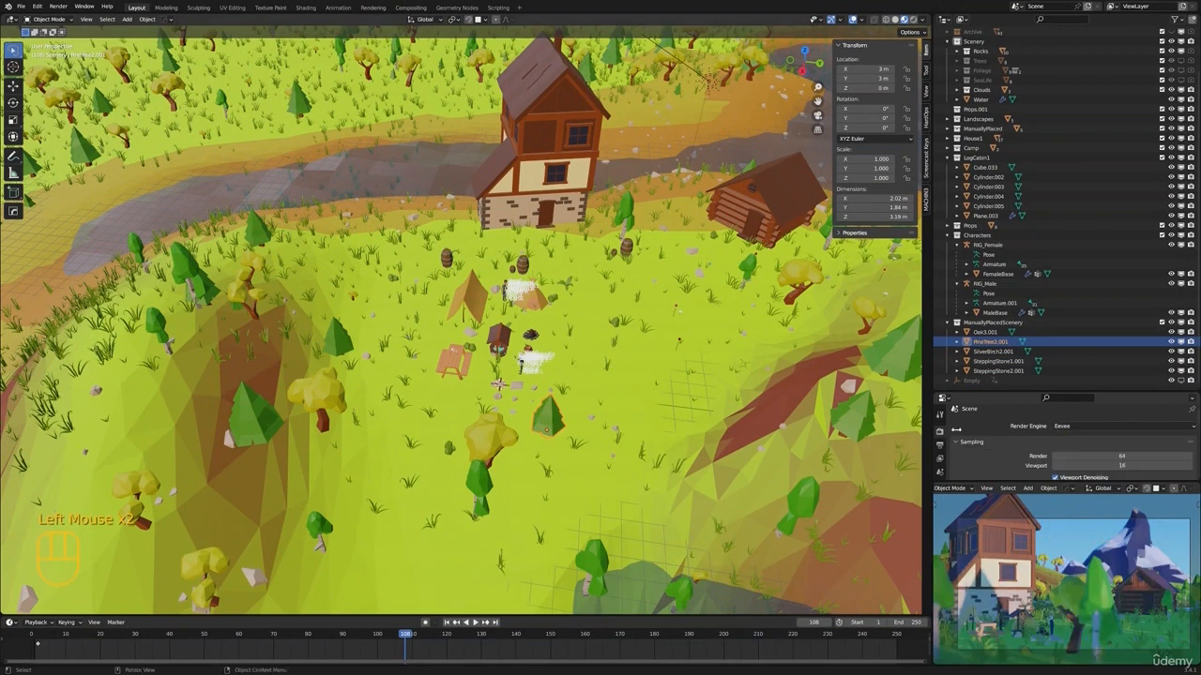
key(g)
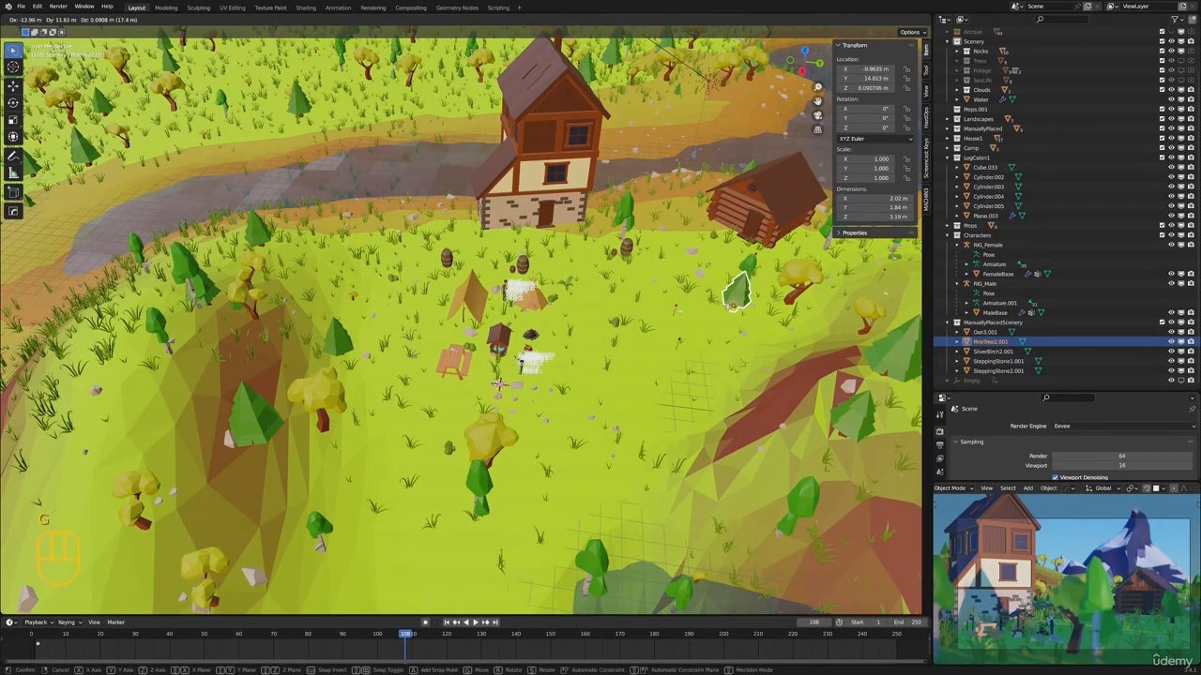
click(655, 427)
click(497, 435)
key(g)
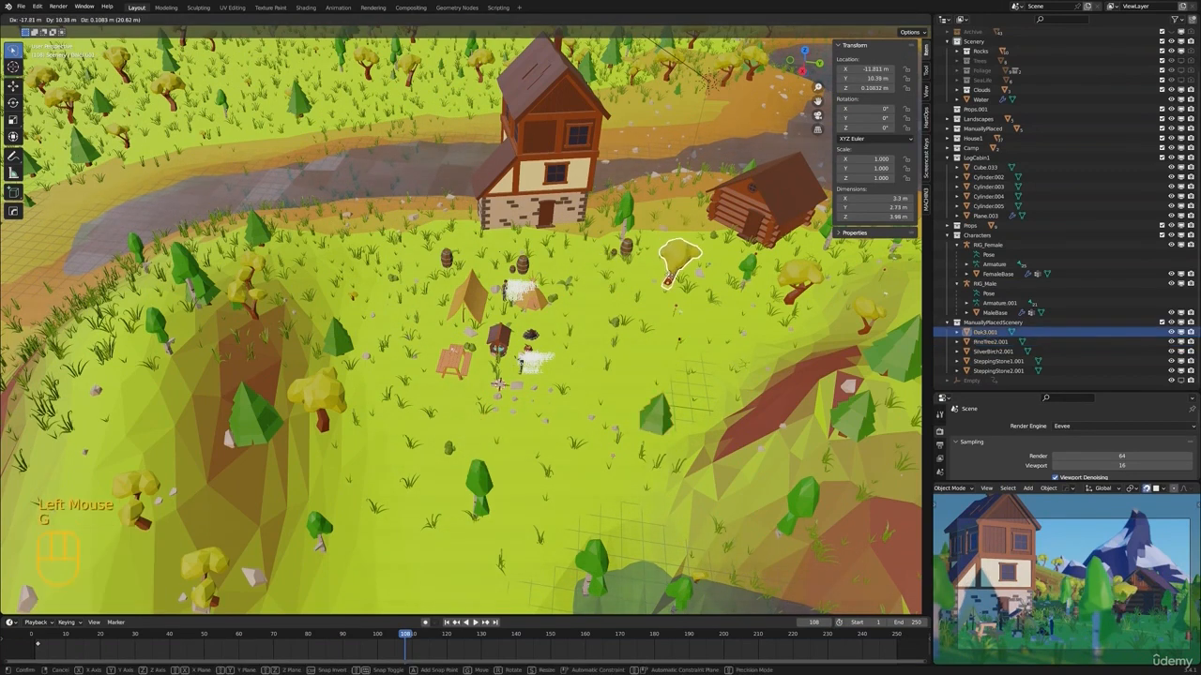
key(Escape)
Select SilverBirch2.001 near the camp and start moving it across the ground
click(479, 478)
middle_drag(478, 479, 474, 460)
key(g)
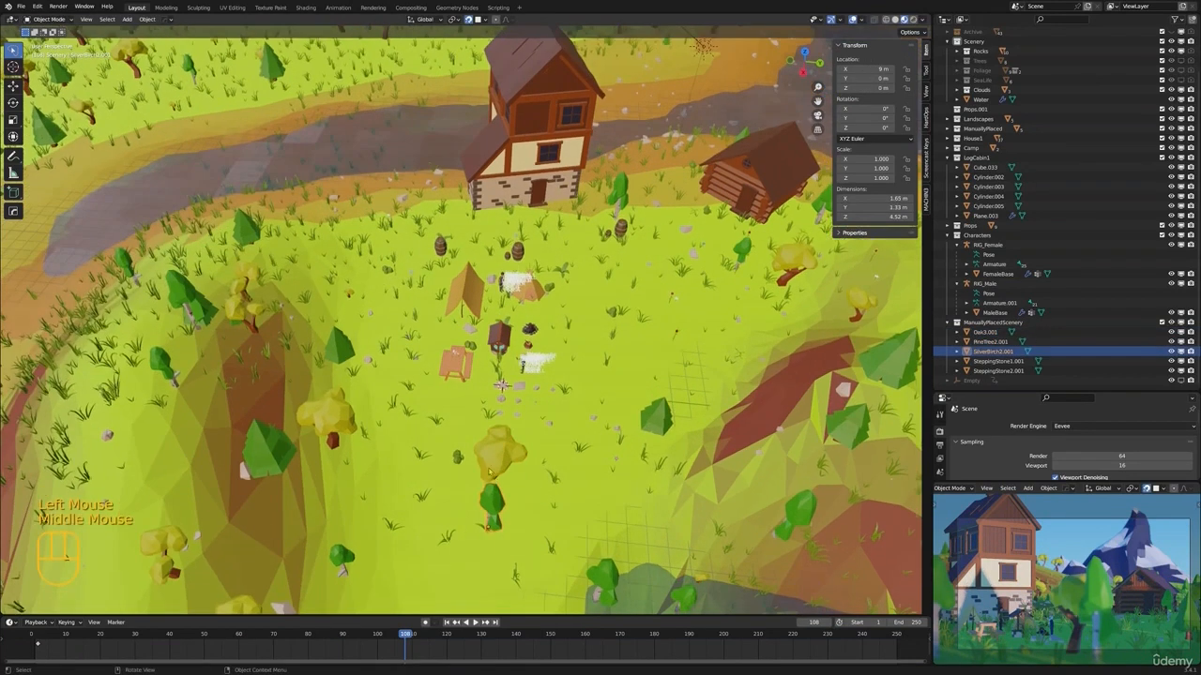
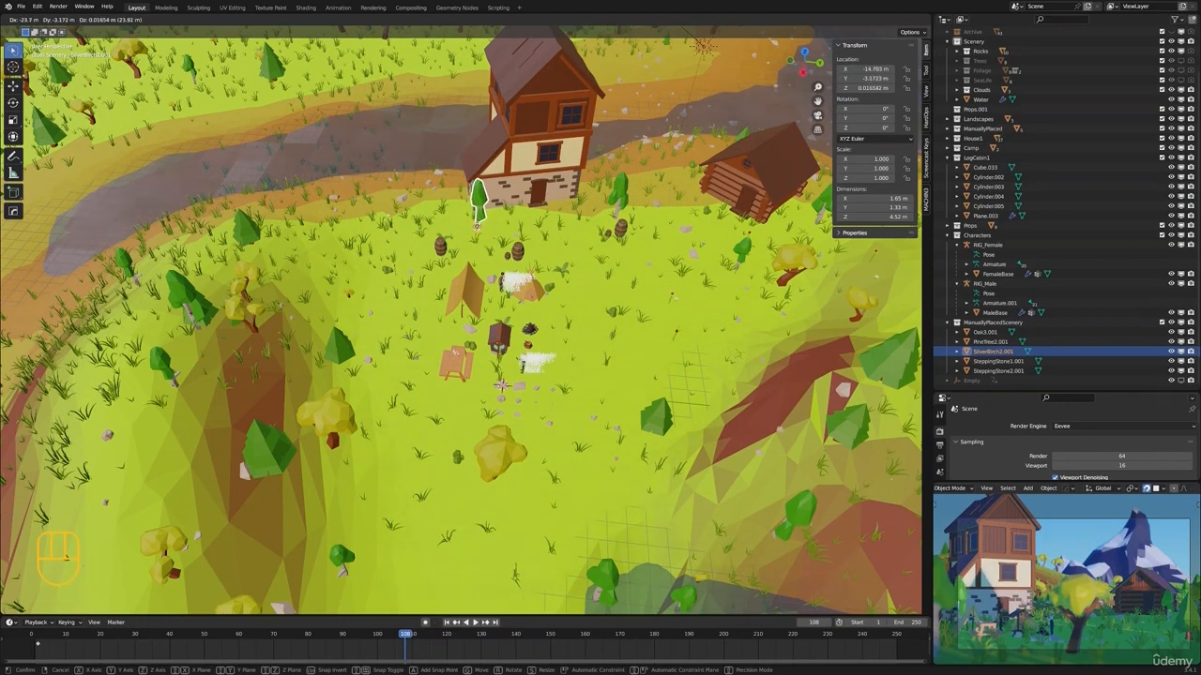
Place SilverBirch2.001 beside the timber house and move Oak3.001 down the open grass toward the camera
click(480, 228)
click(499, 453)
key(g)
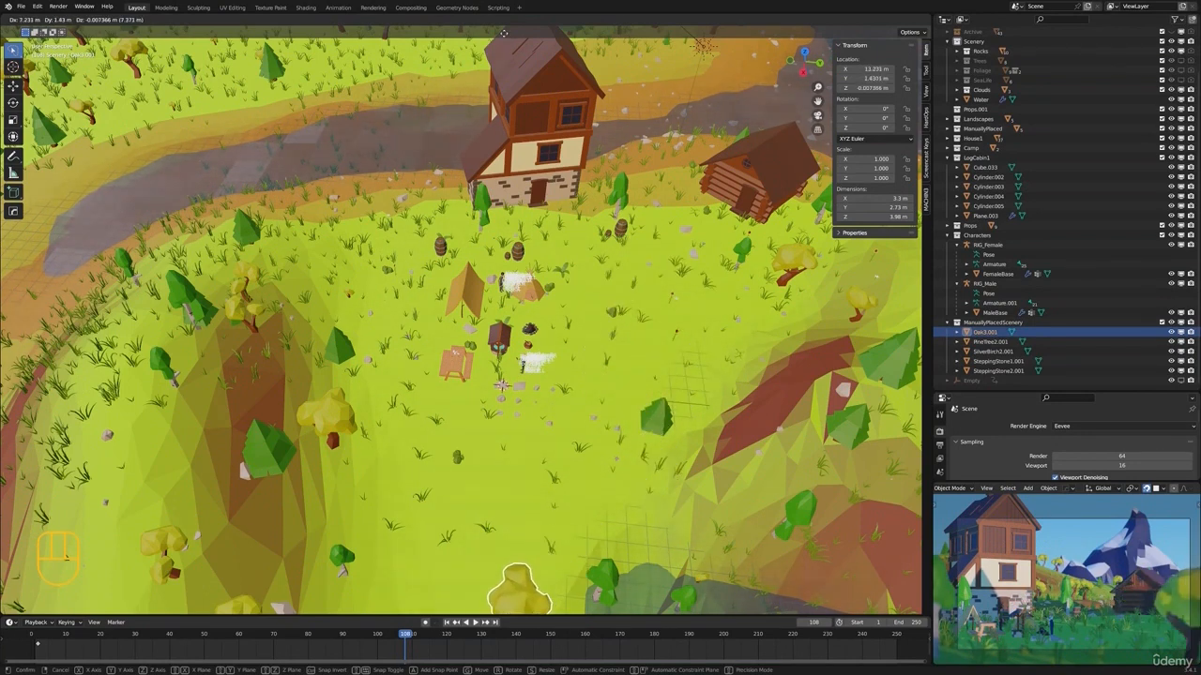
click(595, 11)
Scale Oak3.001 to 1.965 and position it in the foreground near the camera so it frames the shot
shift+middle_click(595, 9)
scroll(531, 478, down, 2)
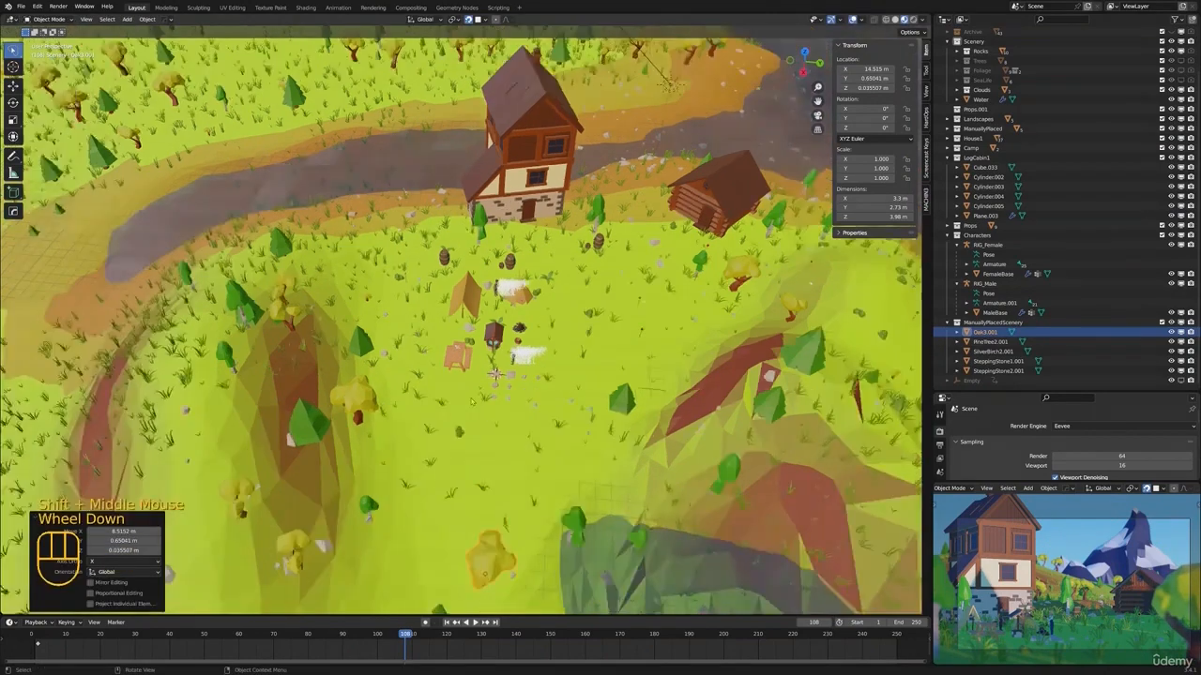
shift+middle_drag(530, 490, 544, 337)
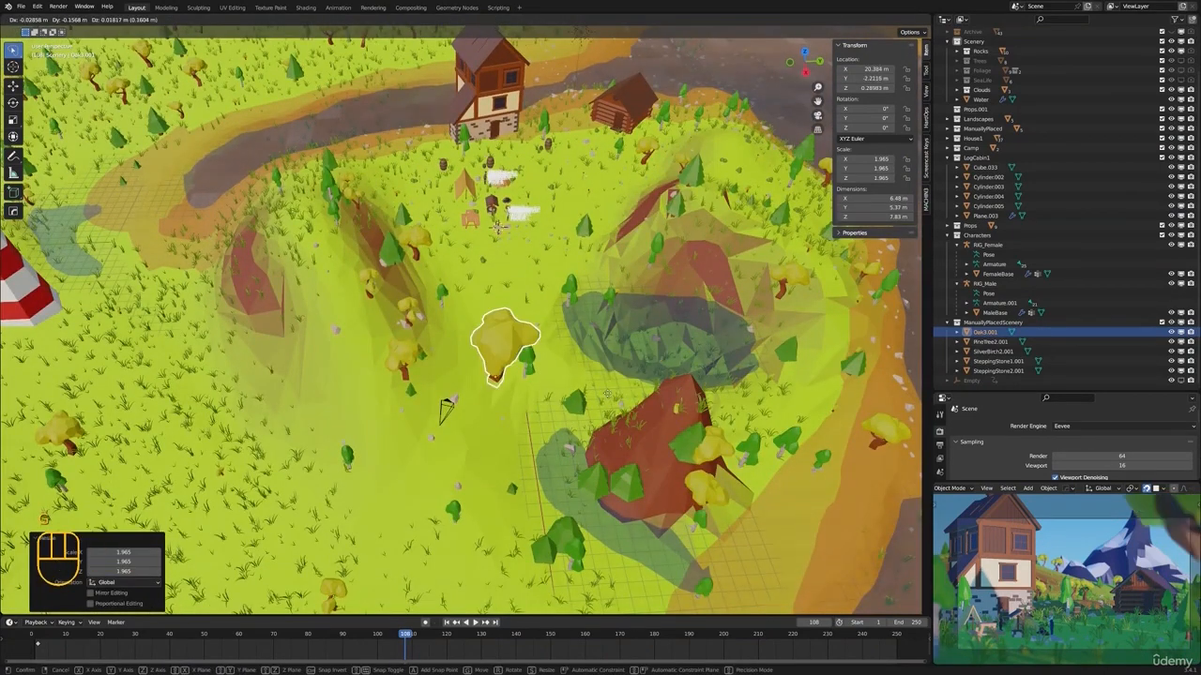
key(KP_0)
scroll(447, 405, up, 2)
key(g)
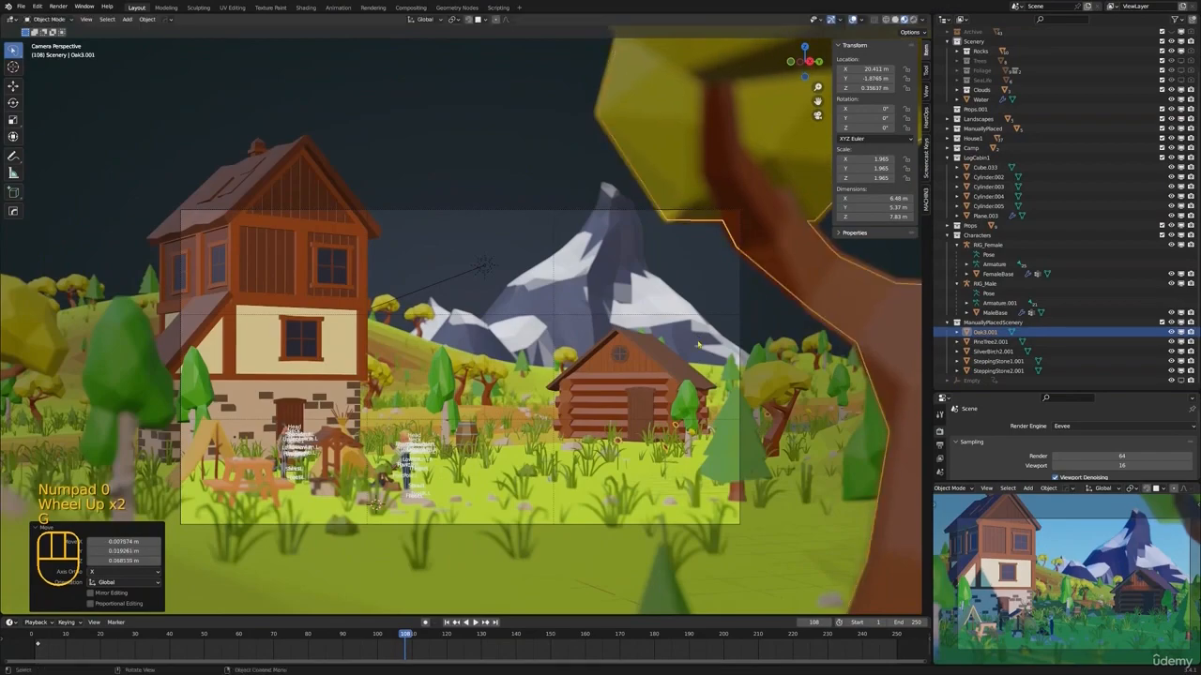
Deselect the oak and check the composition in rendered shading, from above and through the camera
key(alt+a)
shift+middle_drag(696, 326, 704, 326)
key(z)
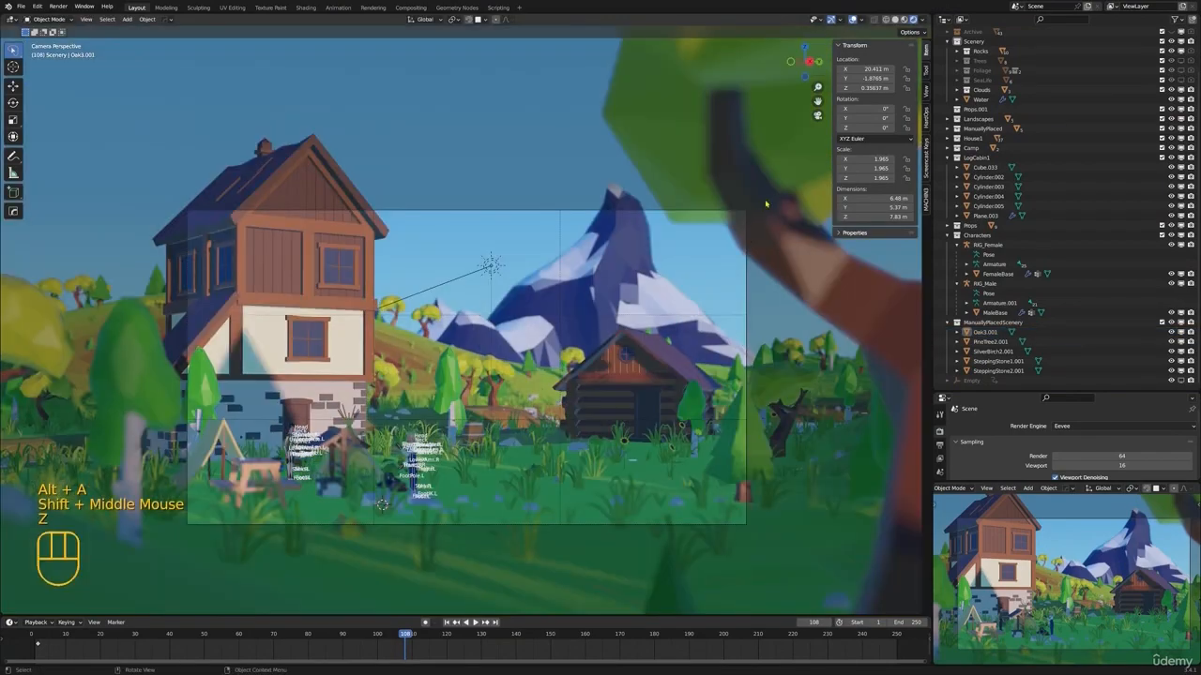
scroll(664, 292, down, 3)
middle_drag(665, 293, 624, 329)
scroll(623, 328, down, 2)
middle_drag(623, 328, 535, 441)
shift+middle_drag(534, 440, 553, 394)
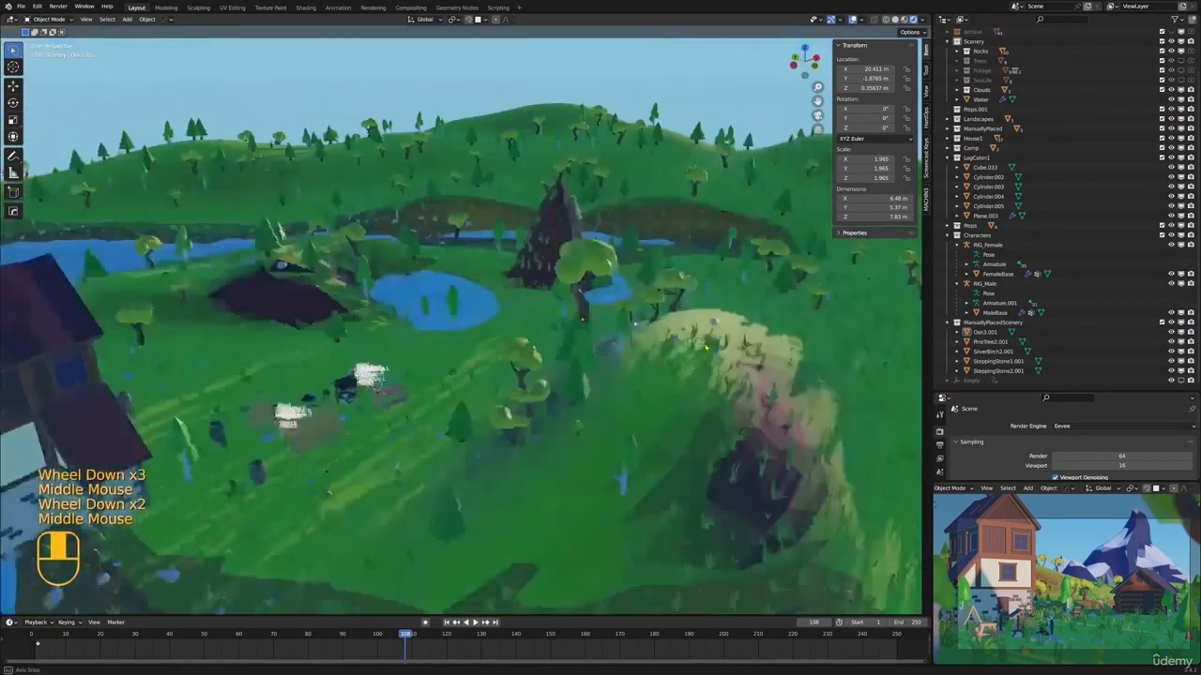
scroll(573, 412, down, 2)
scroll(553, 394, up, 1)
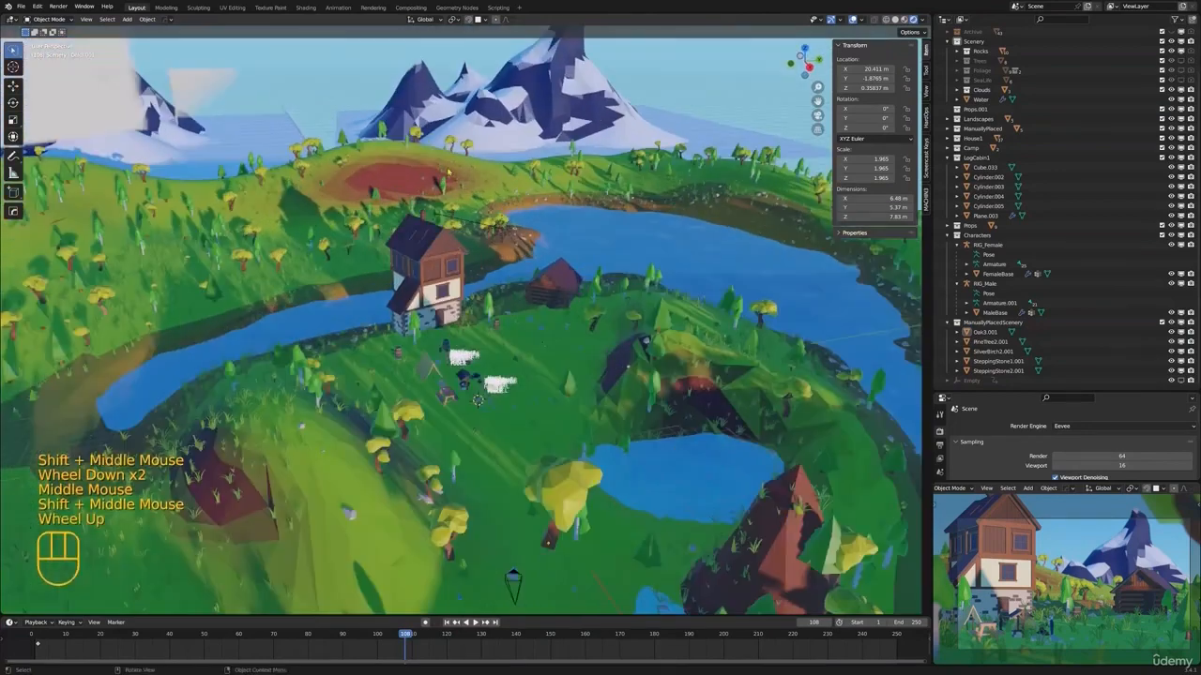
key(KP_0)
scroll(589, 254, up, 5)
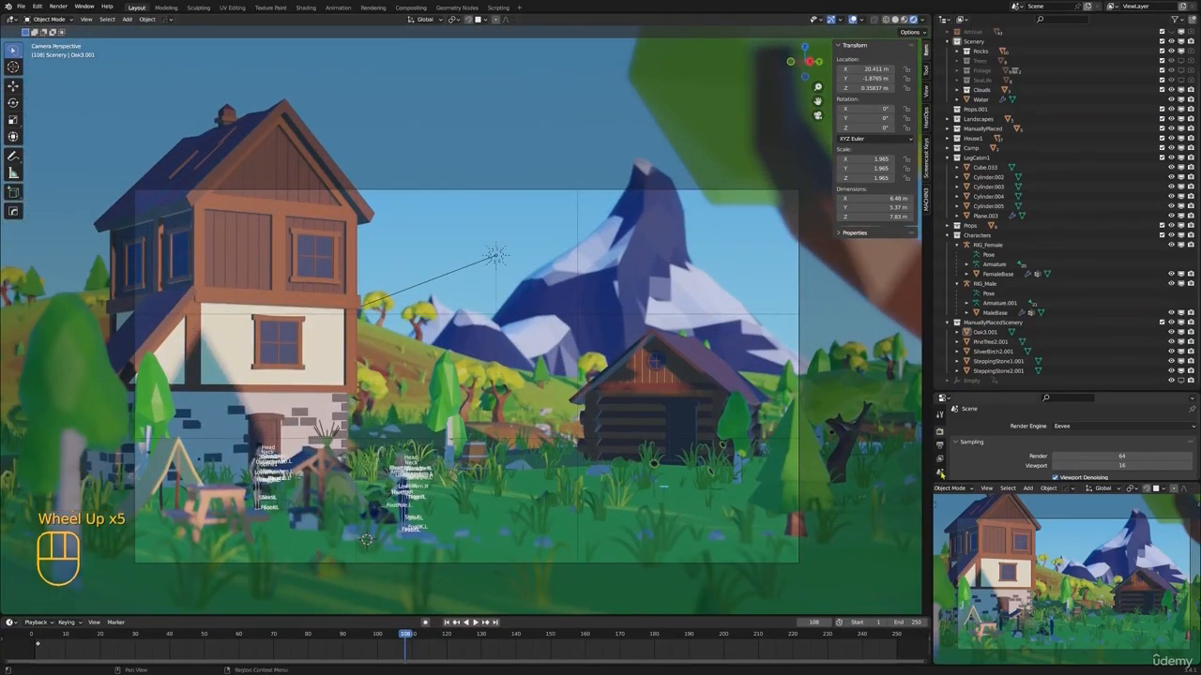
Enlarge the properties editor, select the Ground, and show its Trees modifier settings with the Flowers modifier collapsed
drag(971, 388, 966, 219)
click(941, 361)
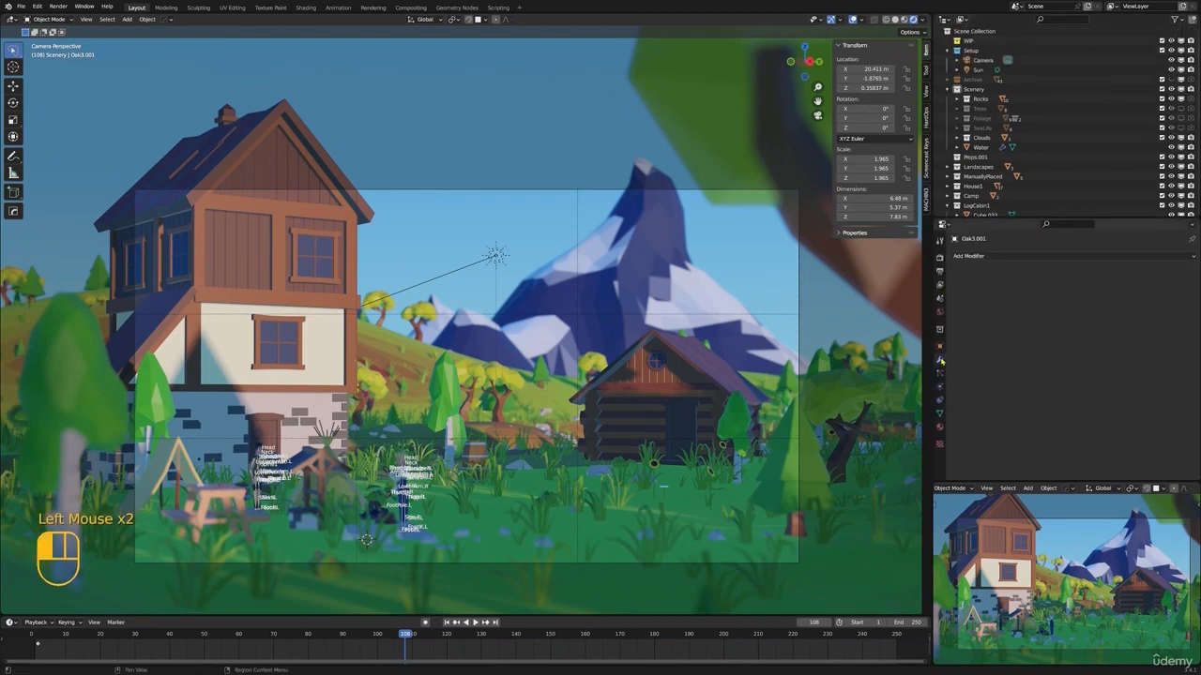
click(939, 413)
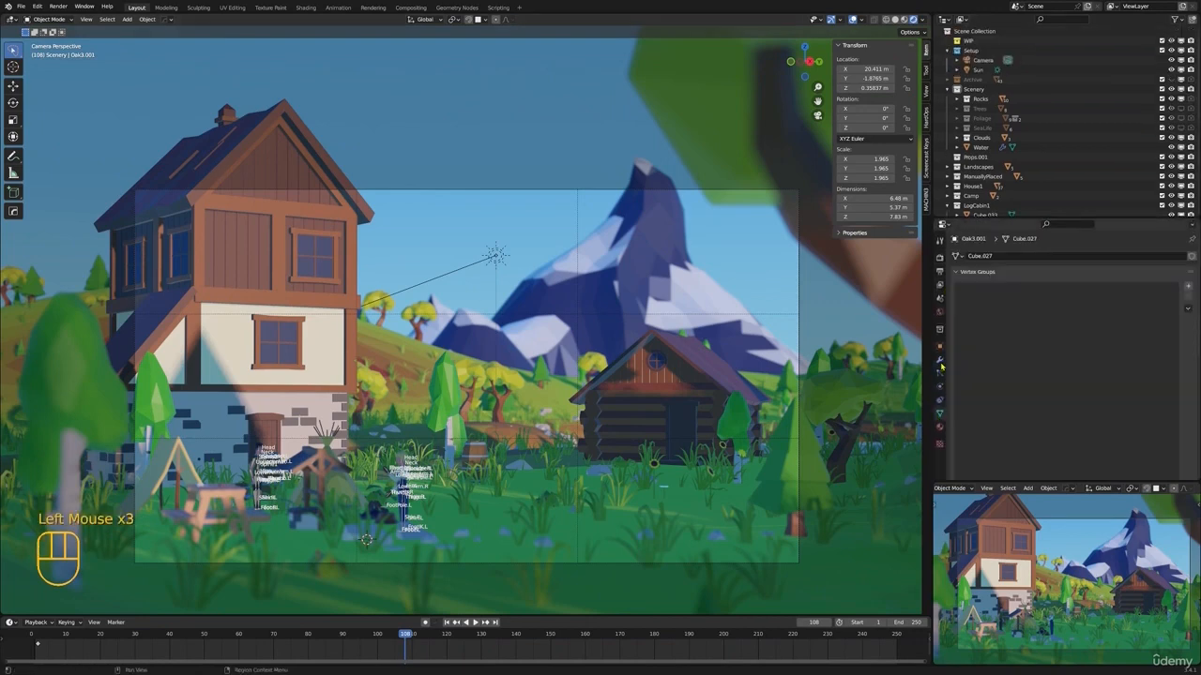
click(940, 361)
click(397, 349)
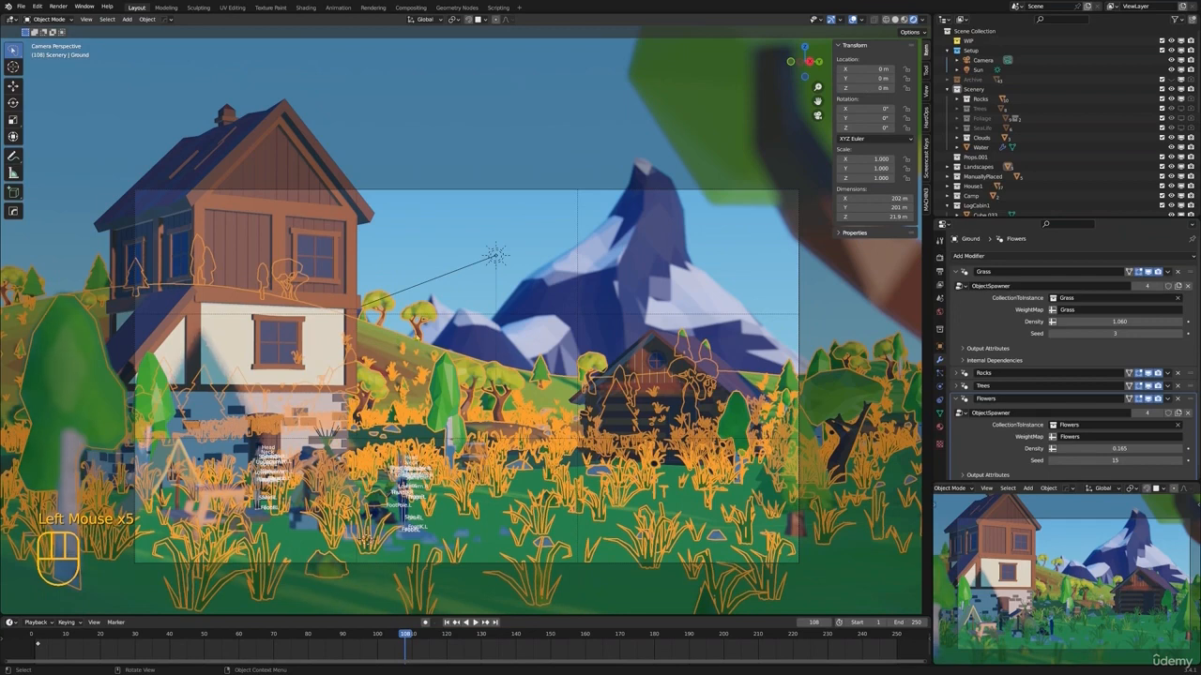
click(961, 397)
click(958, 385)
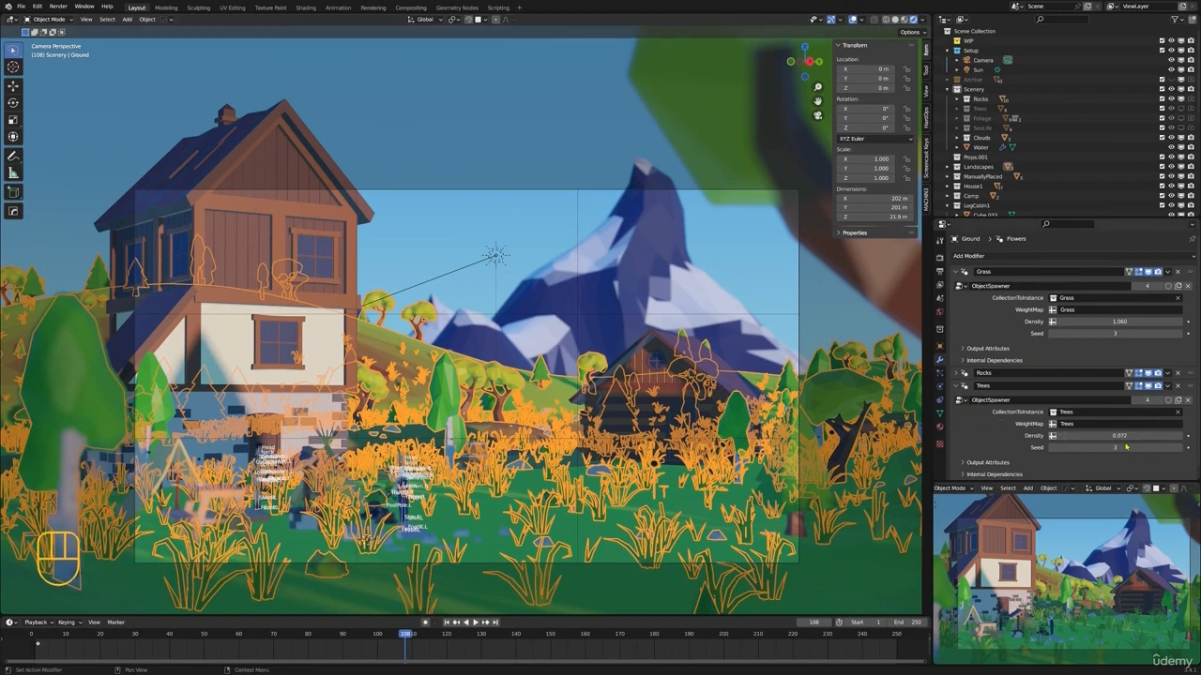
Step the Trees modifier's seed up to 23 to try different tree distributions
drag(1126, 447, 1140, 448)
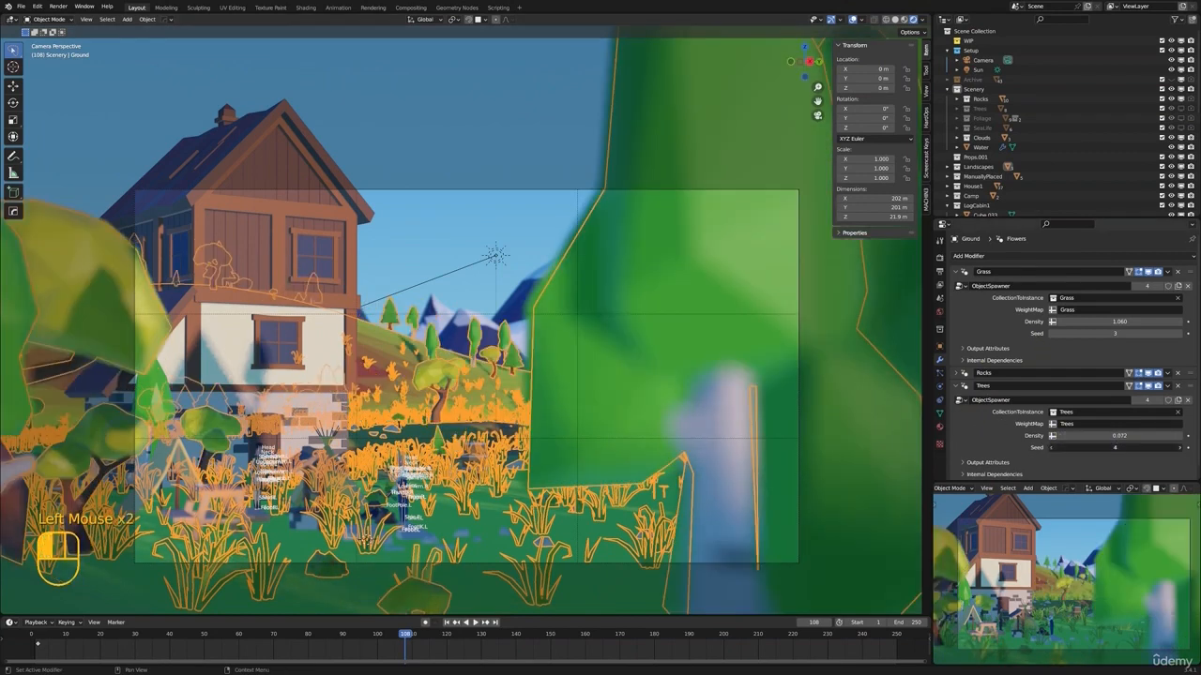
click(1181, 448)
click(1181, 447)
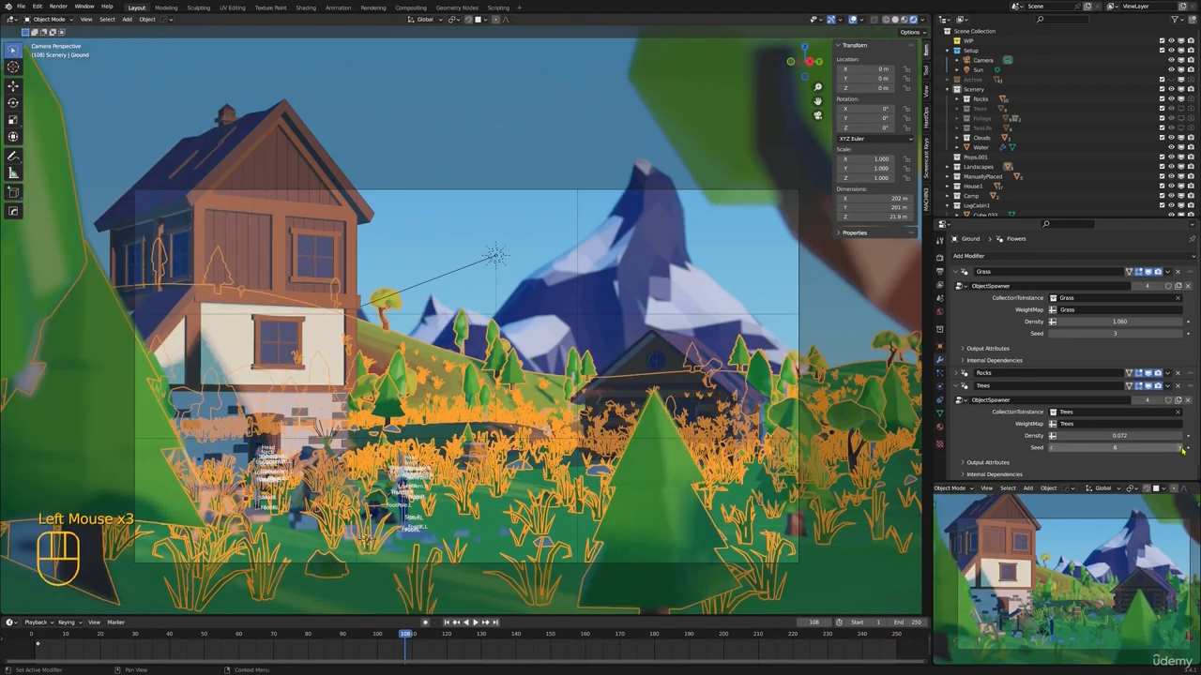
click(1181, 447)
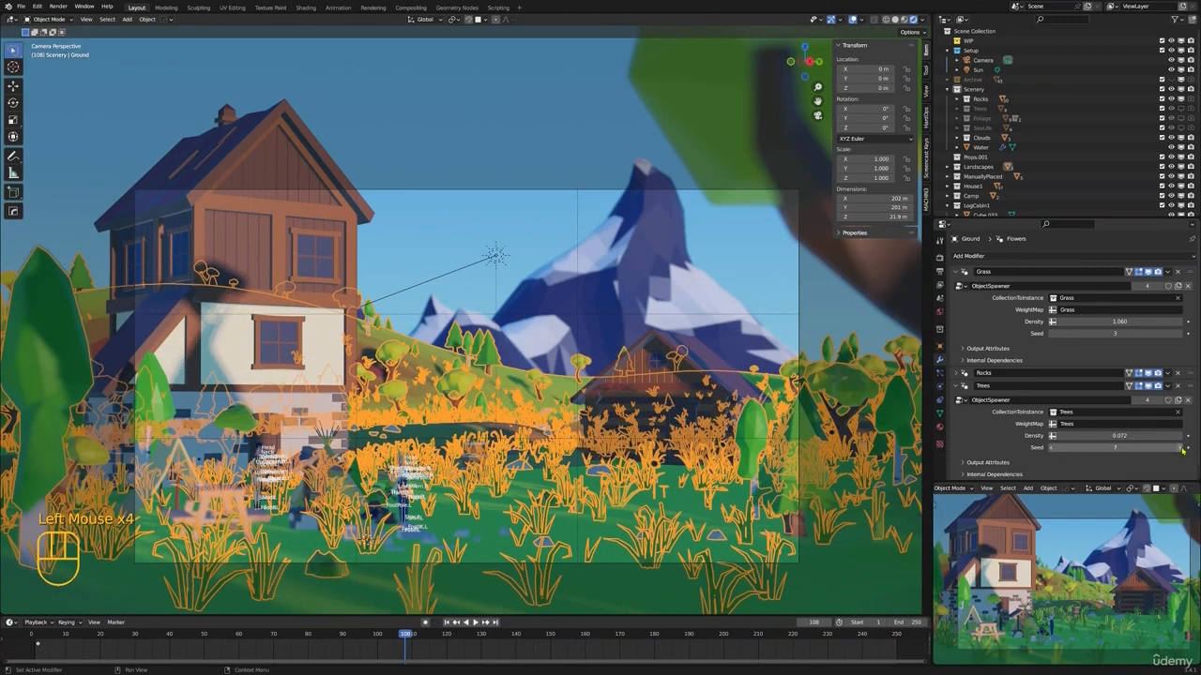
click(1181, 448)
click(1181, 448)
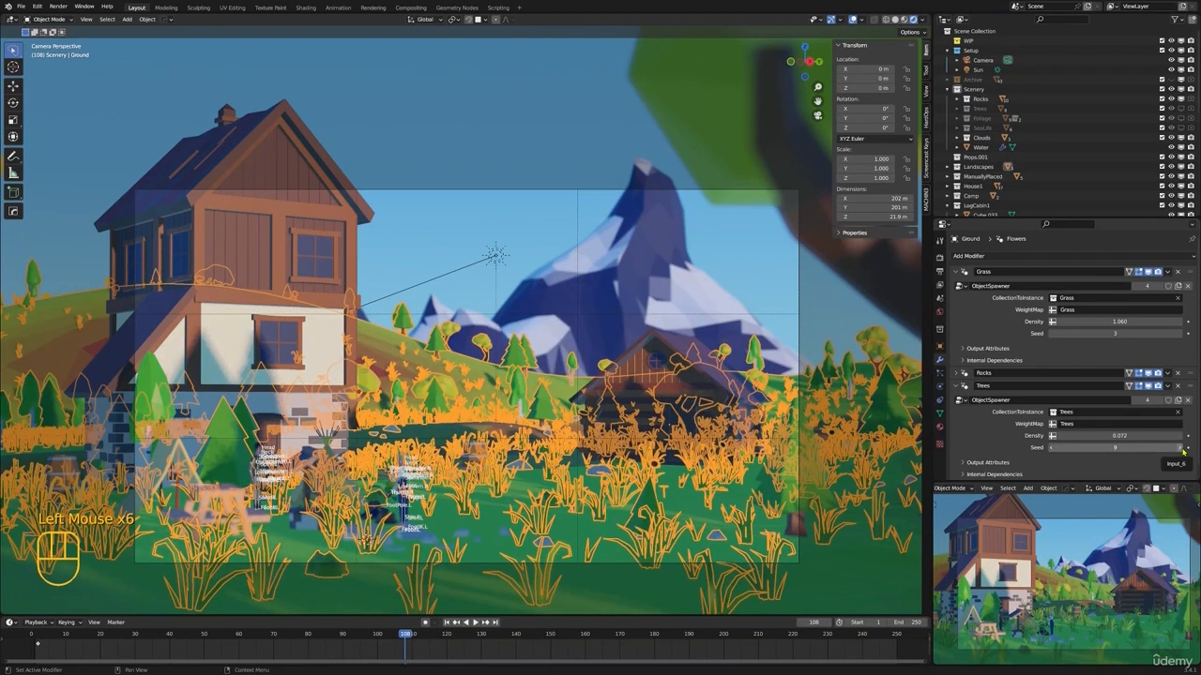
click(1181, 447)
click(1180, 447)
click(1181, 447)
click(1181, 448)
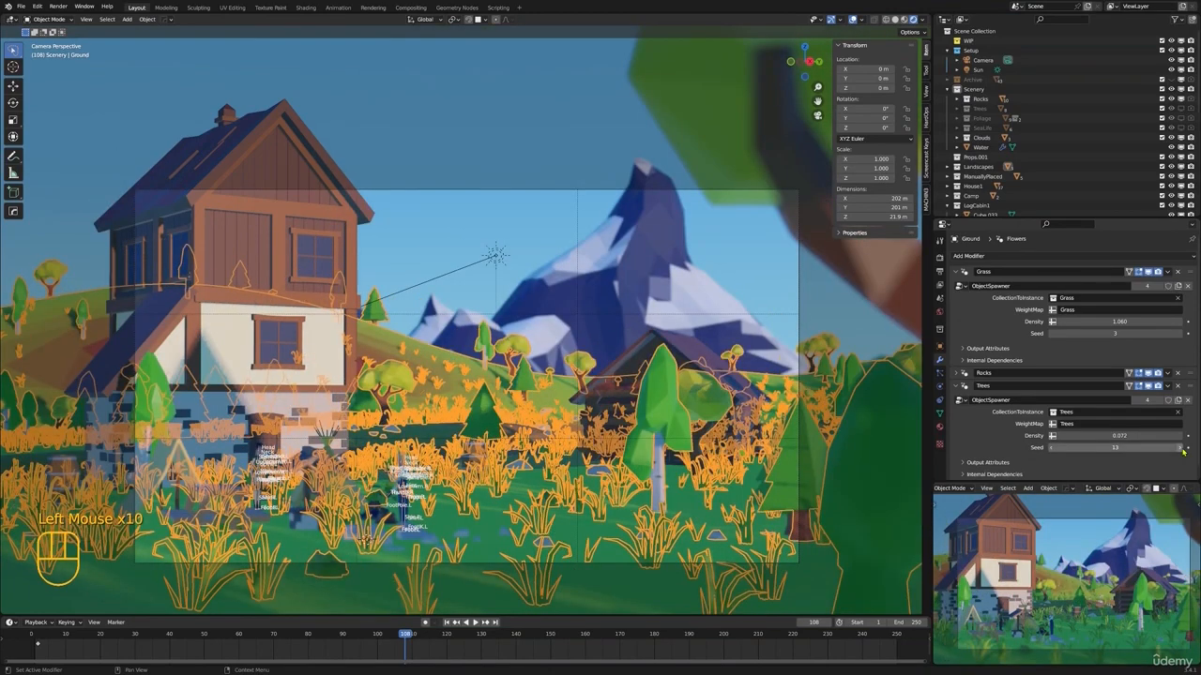
click(1181, 447)
click(1181, 447)
click(1181, 447)
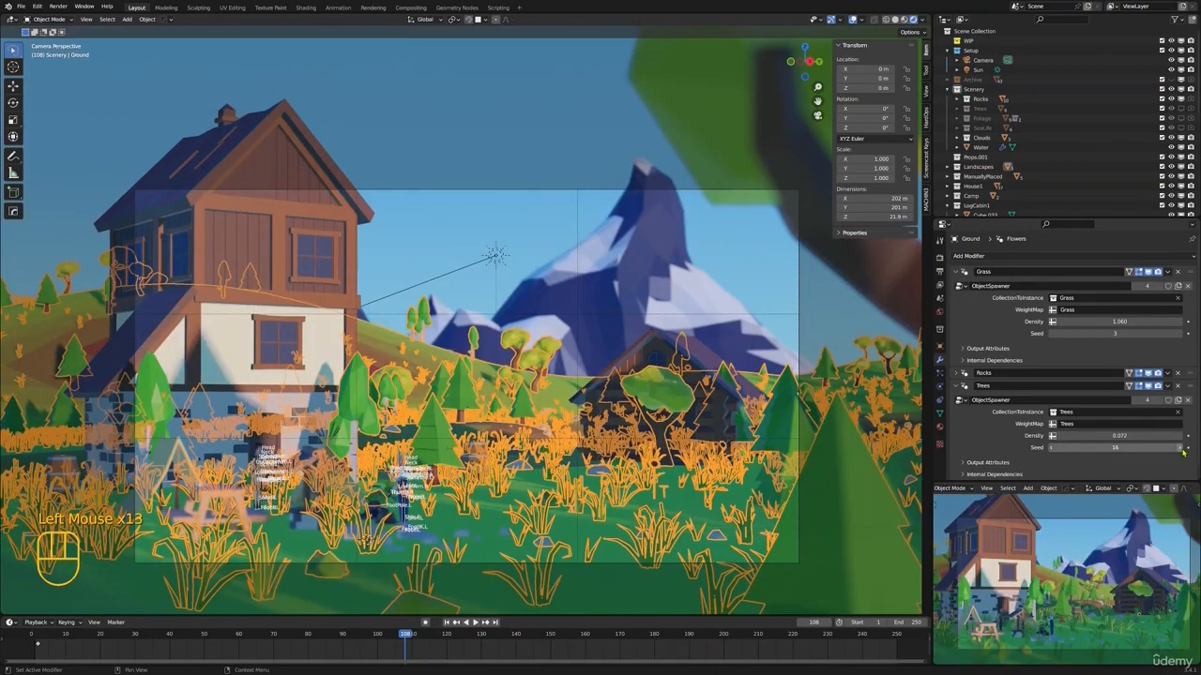
click(1181, 447)
click(1181, 448)
click(1181, 448)
click(1181, 448)
click(1181, 447)
click(1180, 448)
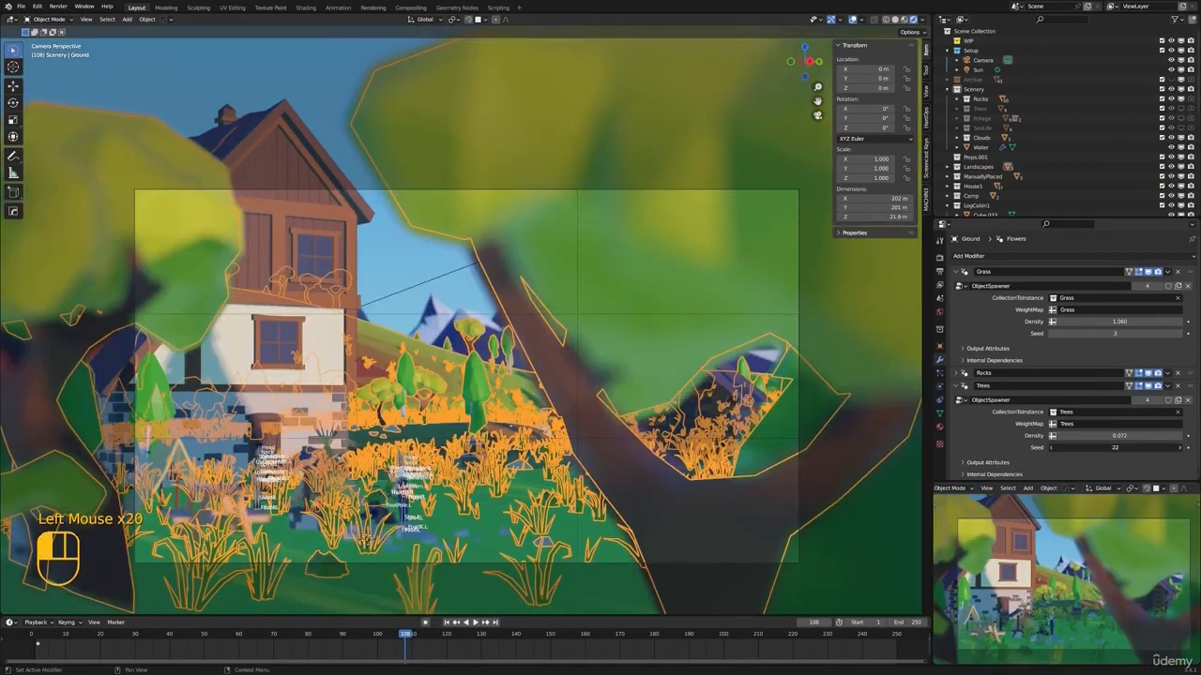
click(1181, 448)
Switch the Ground to Weight Paint mode, seen from above the camp and the camera
scroll(460, 328, down, 3)
middle_drag(459, 328, 370, 558)
scroll(403, 469, down, 2)
key(ctrl+Tab)
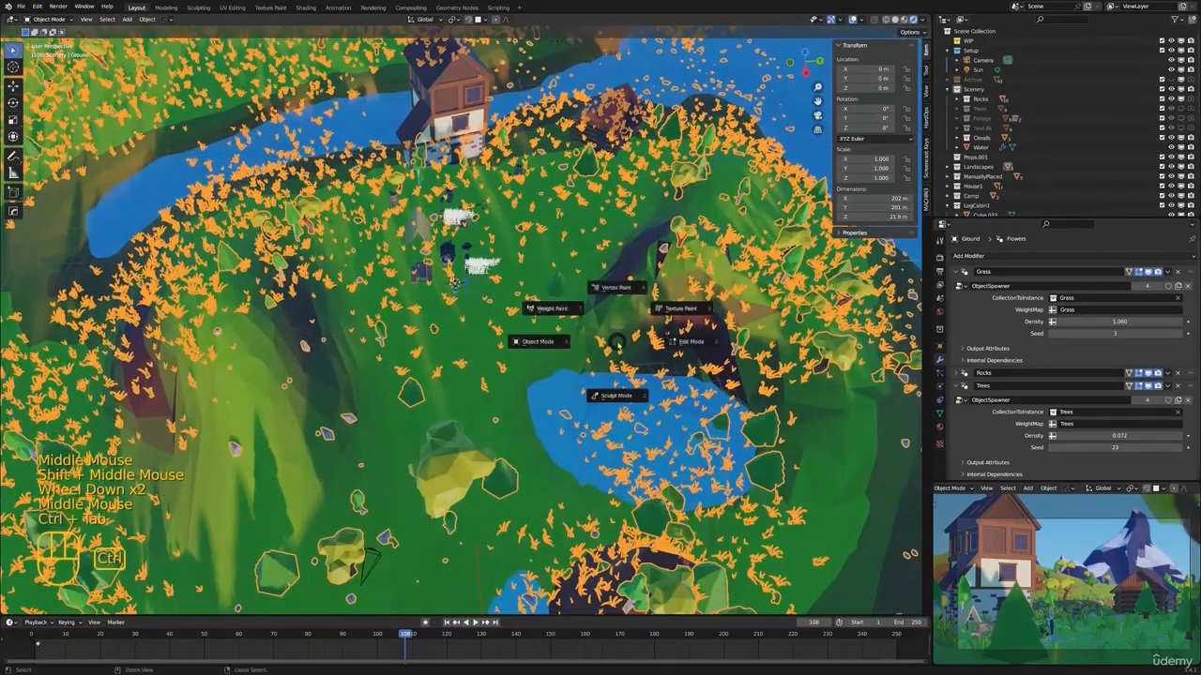
click(563, 310)
scroll(563, 311, down, 1)
shift+middle_drag(563, 310, 488, 281)
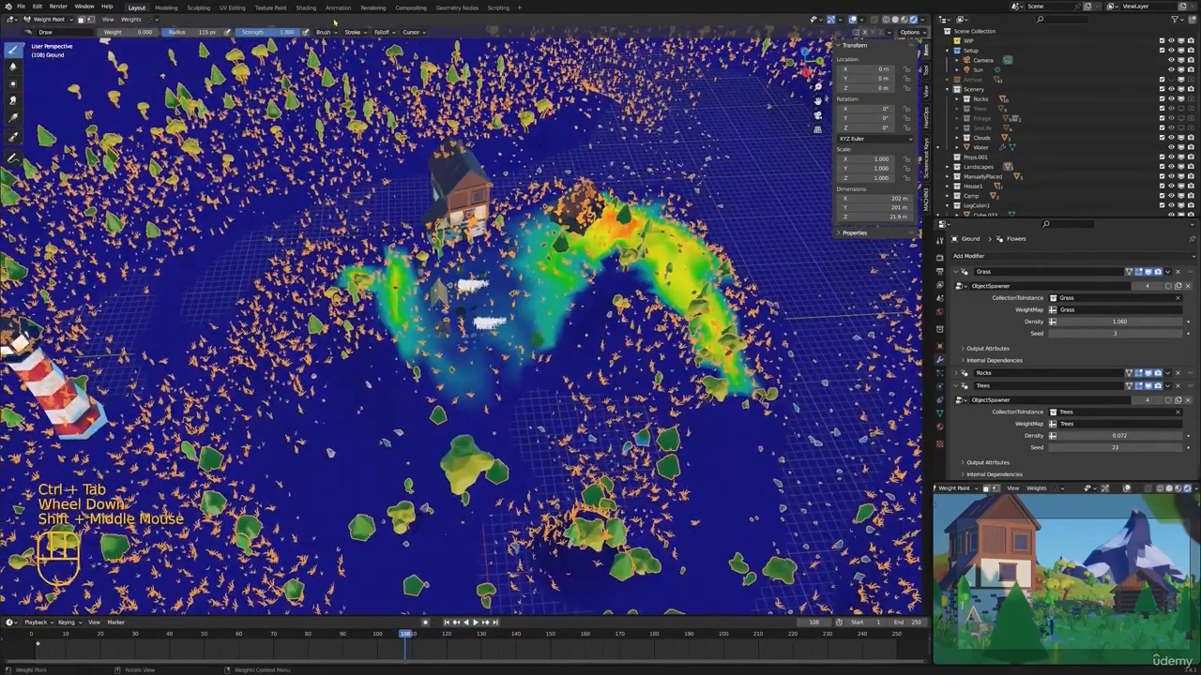
Make the Trees vertex group active and paint zero weight around the large oak and in front of the camera
click(141, 33)
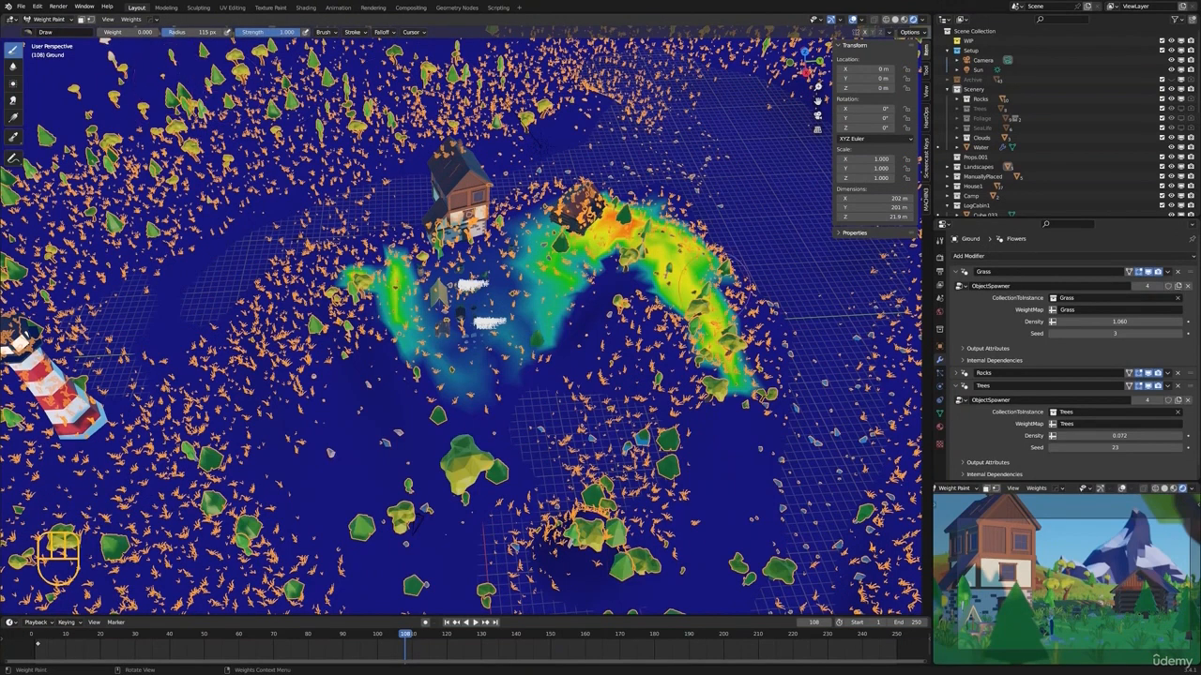
click(939, 413)
click(975, 307)
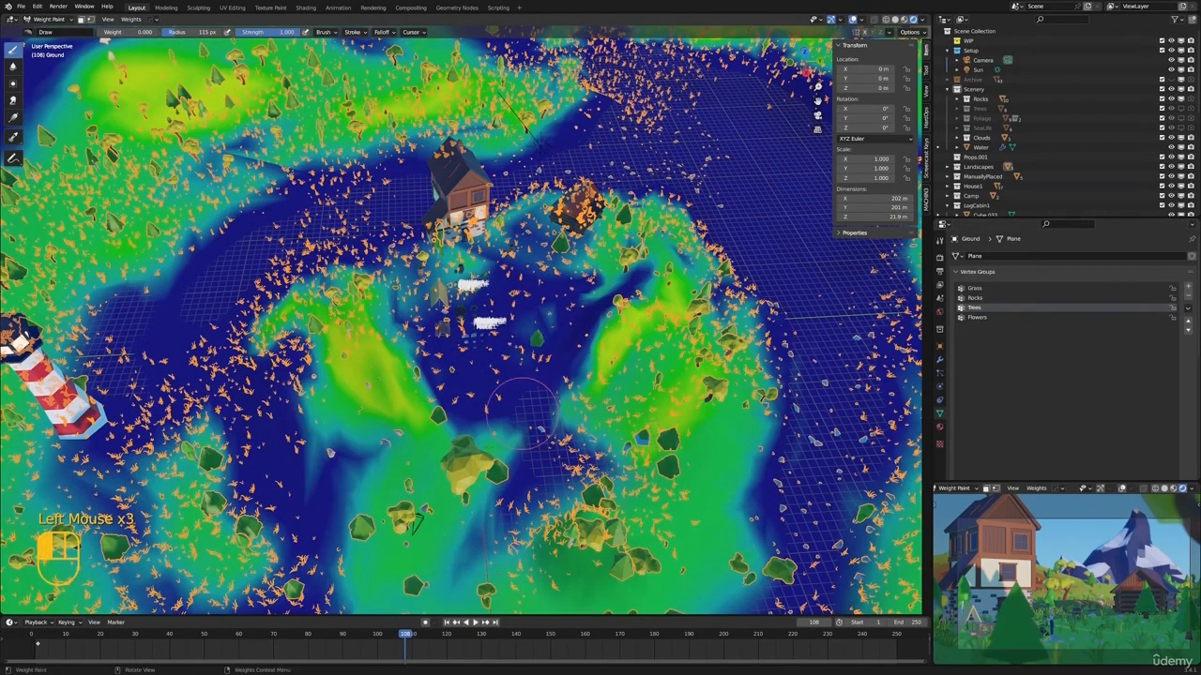
drag(423, 465, 454, 497)
mouse_move(427, 535)
mouse_down()
mouse_move(412, 388)
mouse_move(434, 298)
mouse_move(511, 386)
mouse_move(492, 457)
mouse_move(607, 277)
mouse_move(548, 324)
mouse_up()
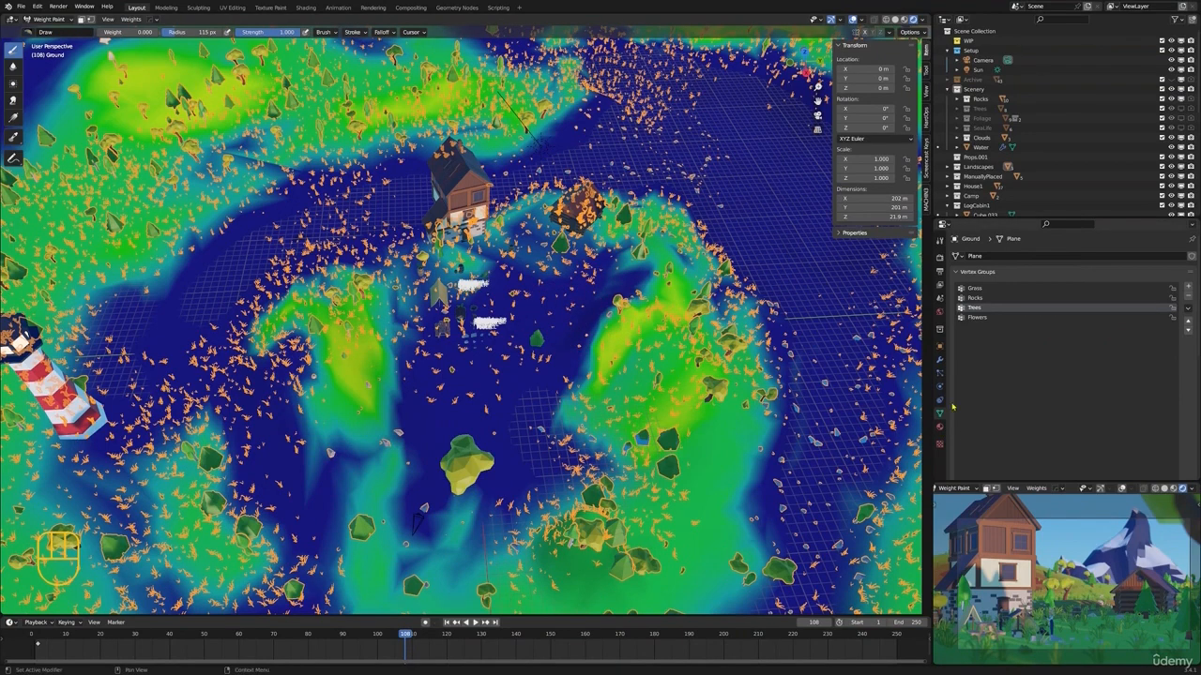
Set the Trees modifier's seed to 27
click(939, 362)
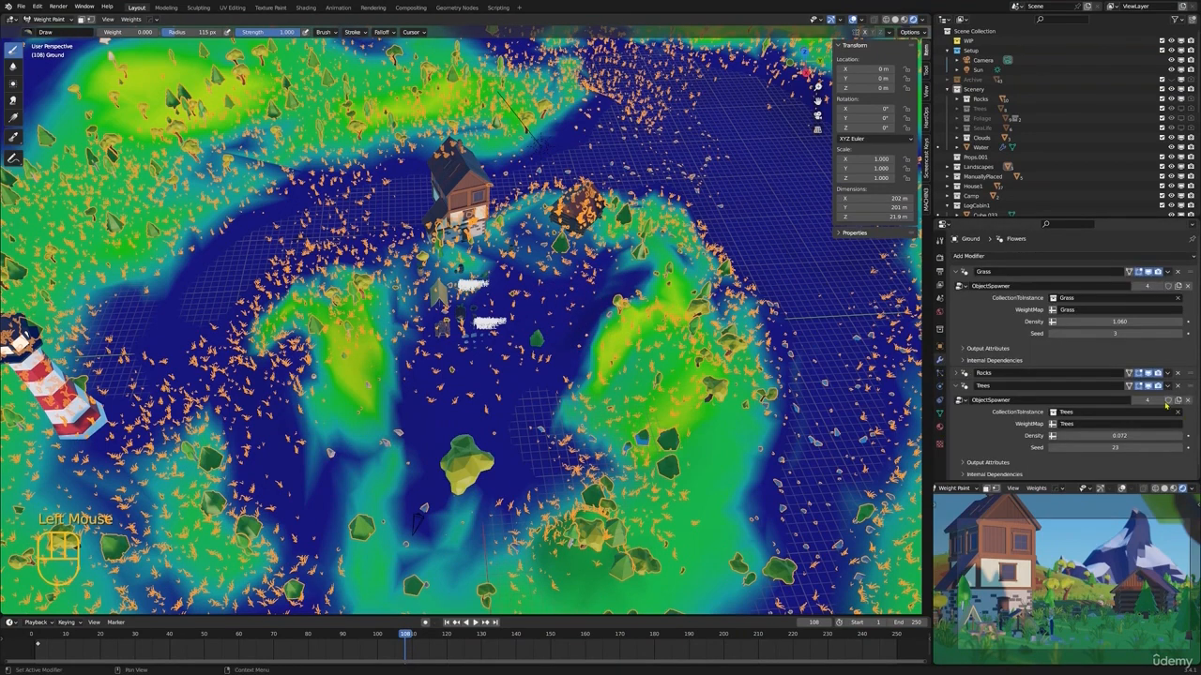
click(1181, 449)
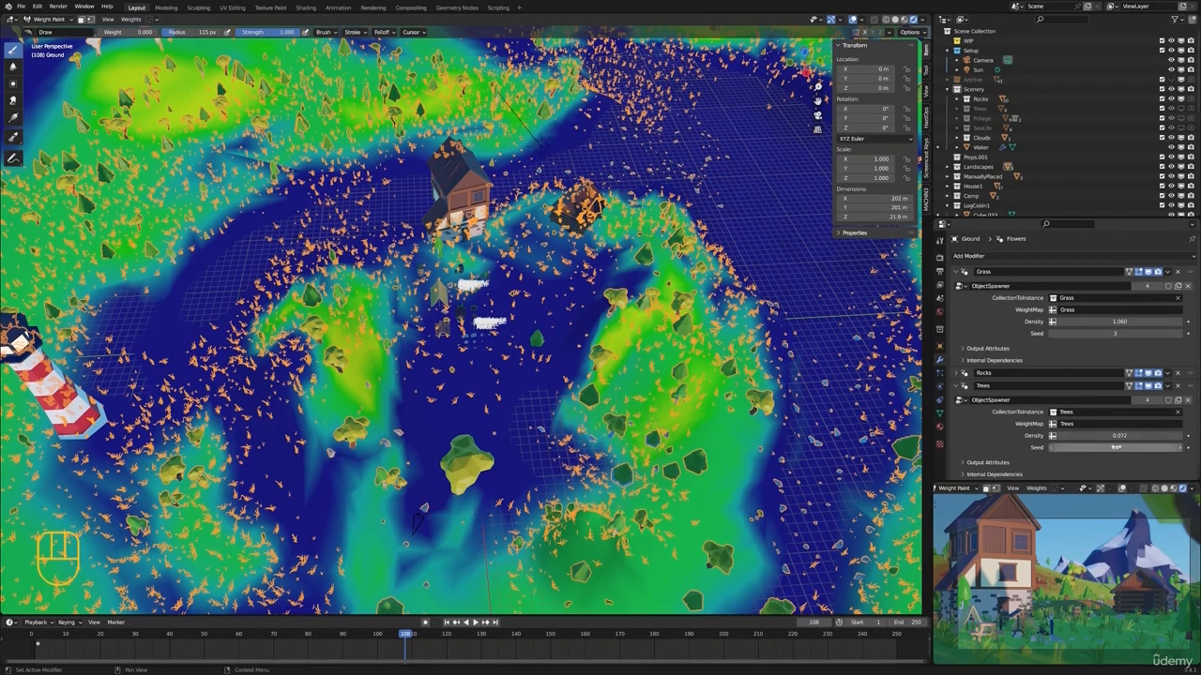
drag(1116, 447, 1119, 447)
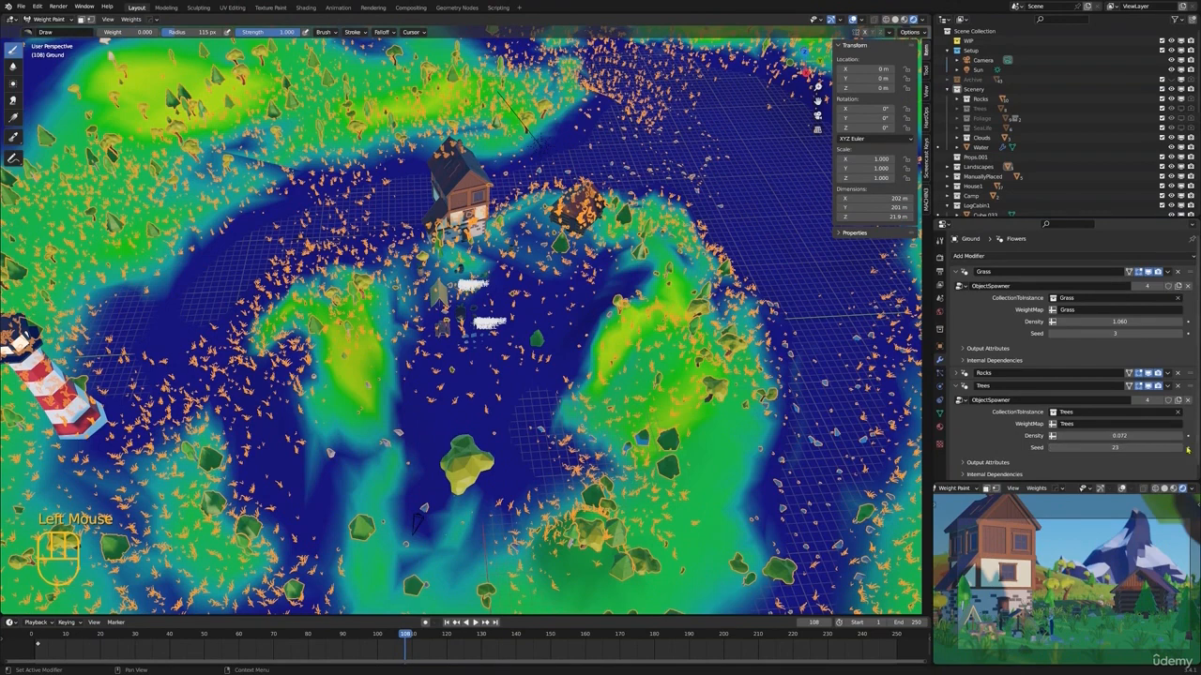
click(1184, 448)
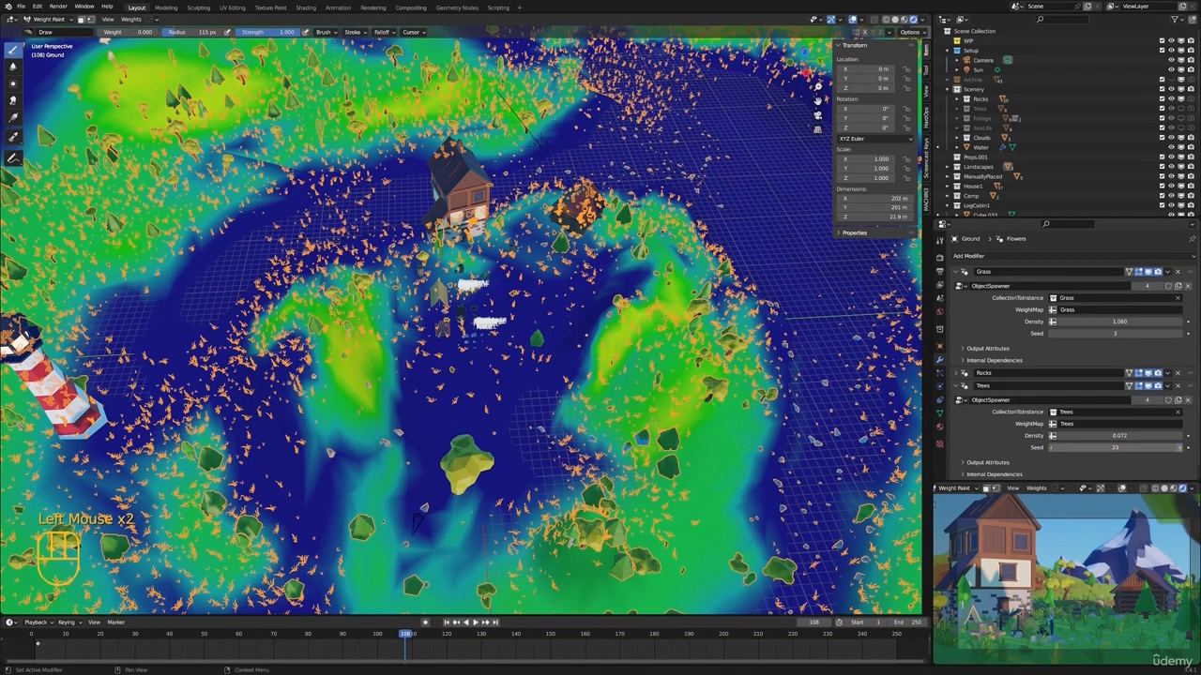
click(1182, 449)
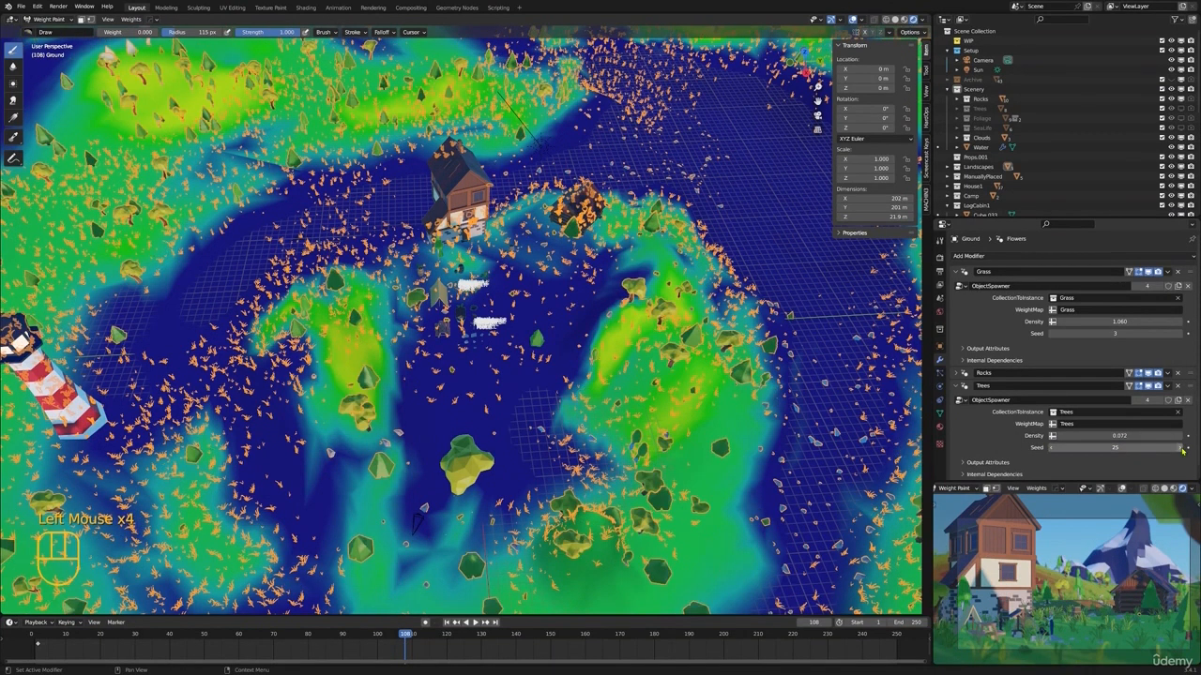
click(1182, 451)
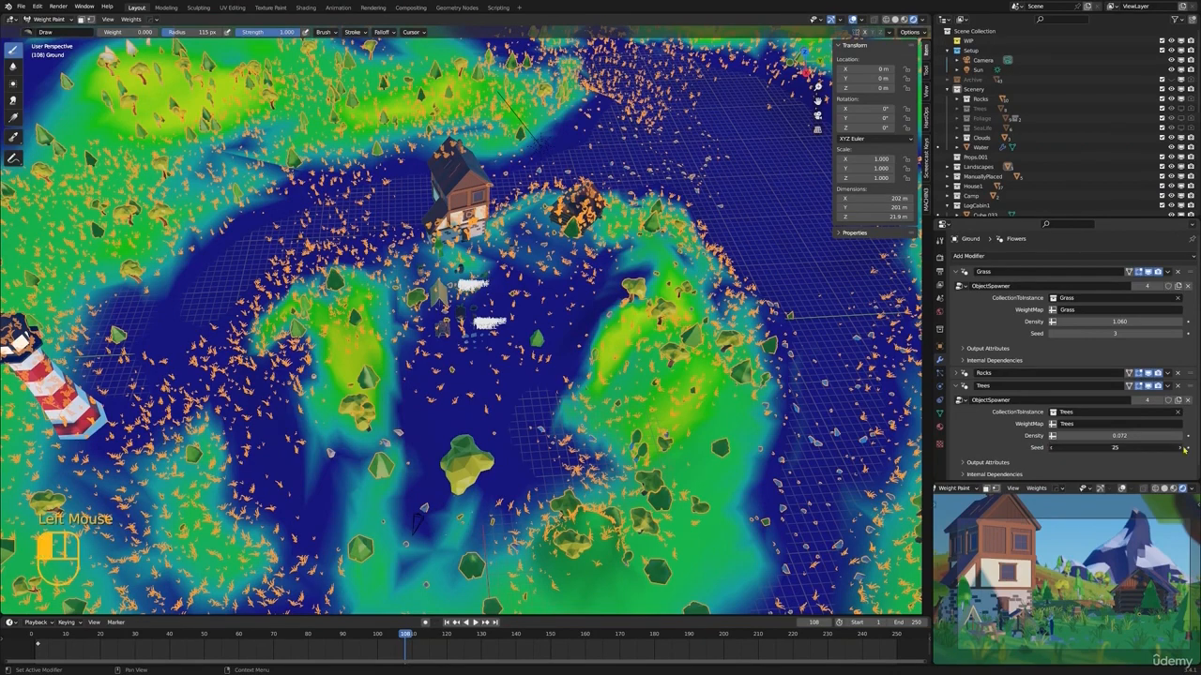
click(1051, 449)
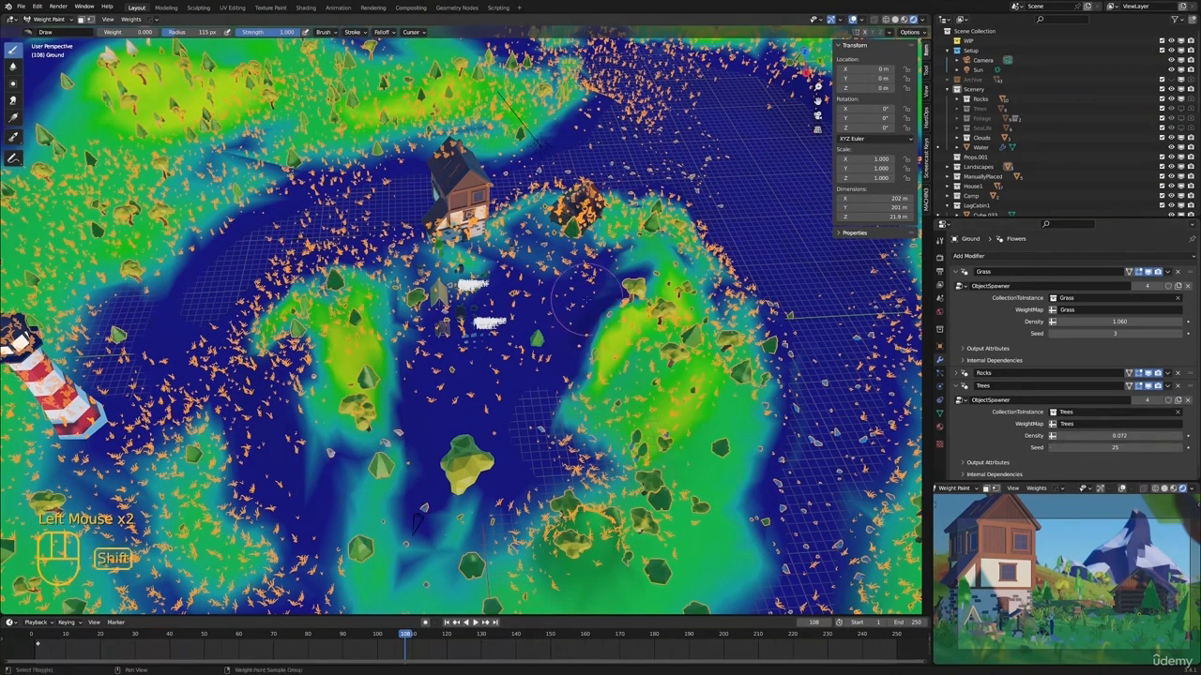
shift+middle_drag(587, 300, 571, 302)
mouse_move(570, 302)
middle_down()
mouse_move(547, 374)
mouse_move(551, 292)
mouse_move(569, 314)
middle_up()
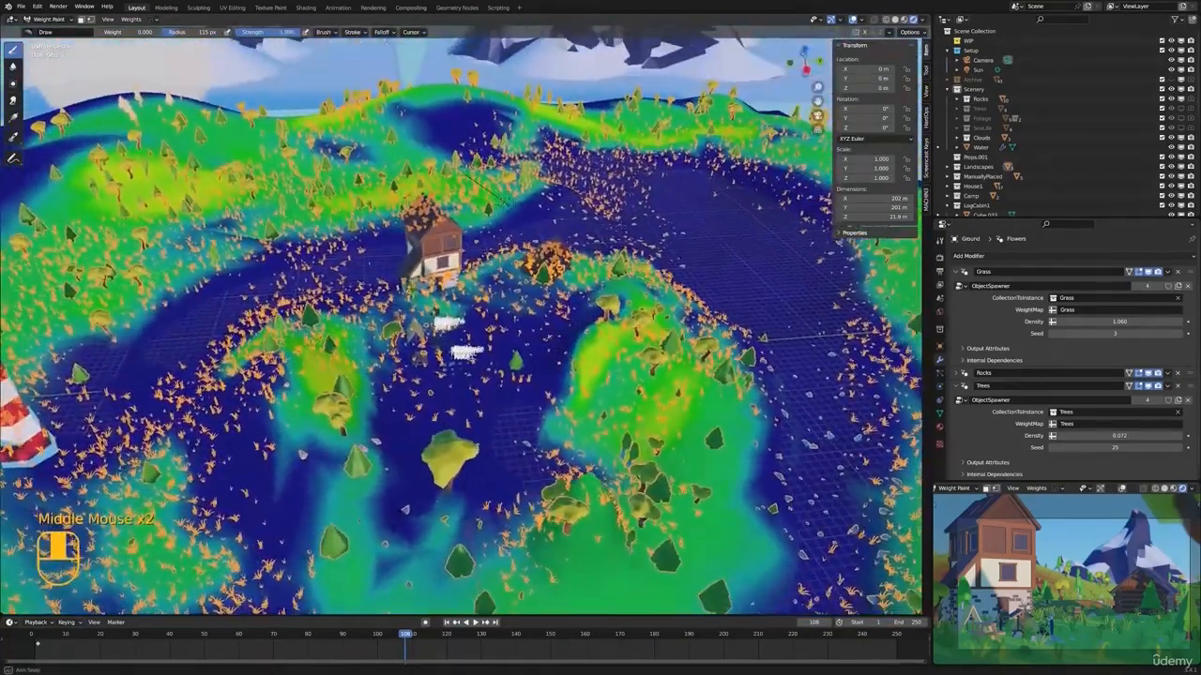
click(1180, 453)
click(1180, 452)
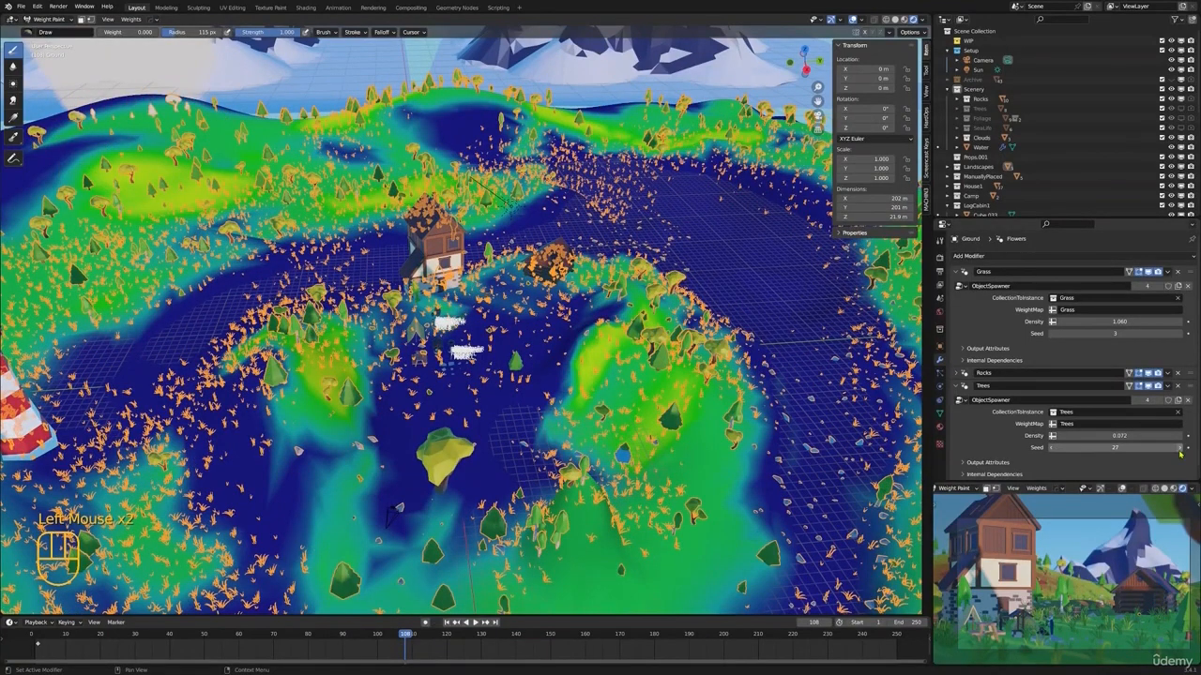
Return the Ground to Object mode, deselect it, and show the camera view in rendered shading
key(KP_0)
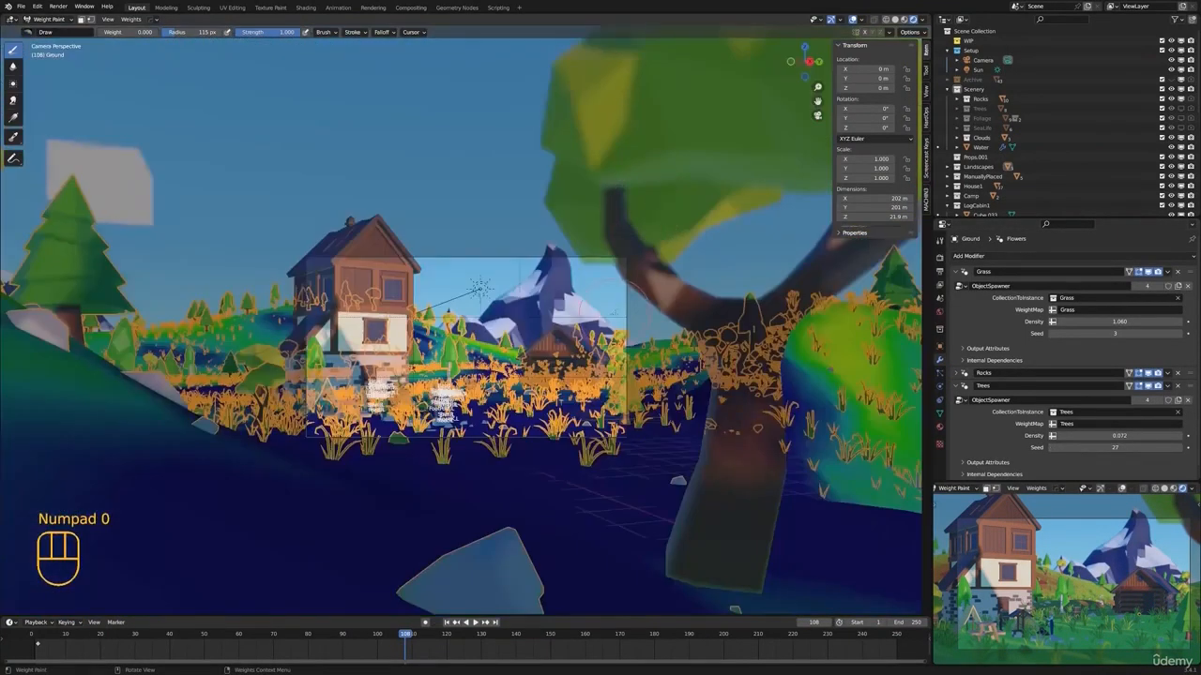
scroll(700, 328, up, 3)
key(z)
click(778, 327)
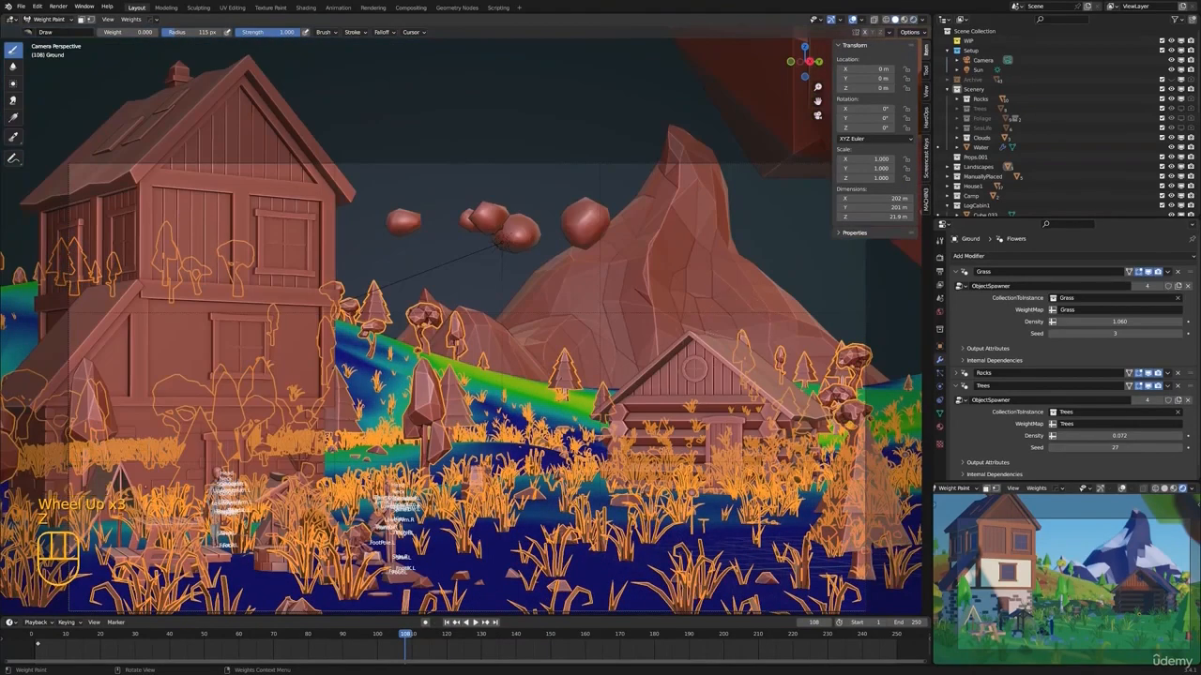
mouse_move(573, 342)
shift+middle_down()
mouse_move(604, 316)
mouse_move(573, 315)
shift+middle_up()
key(ctrl+Tab)
key(alt+a)
scroll(604, 316, down, 1)
click(579, 274)
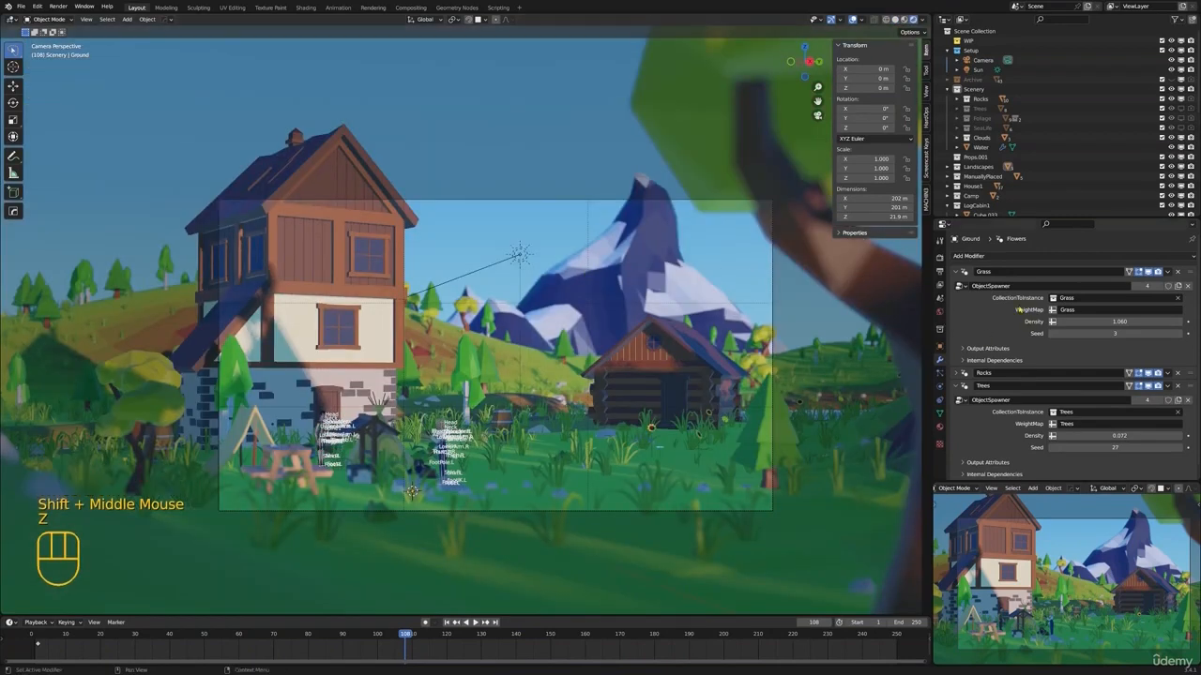
Switch the scene's render engine to Cycles and clear the selection
click(940, 256)
click(1116, 256)
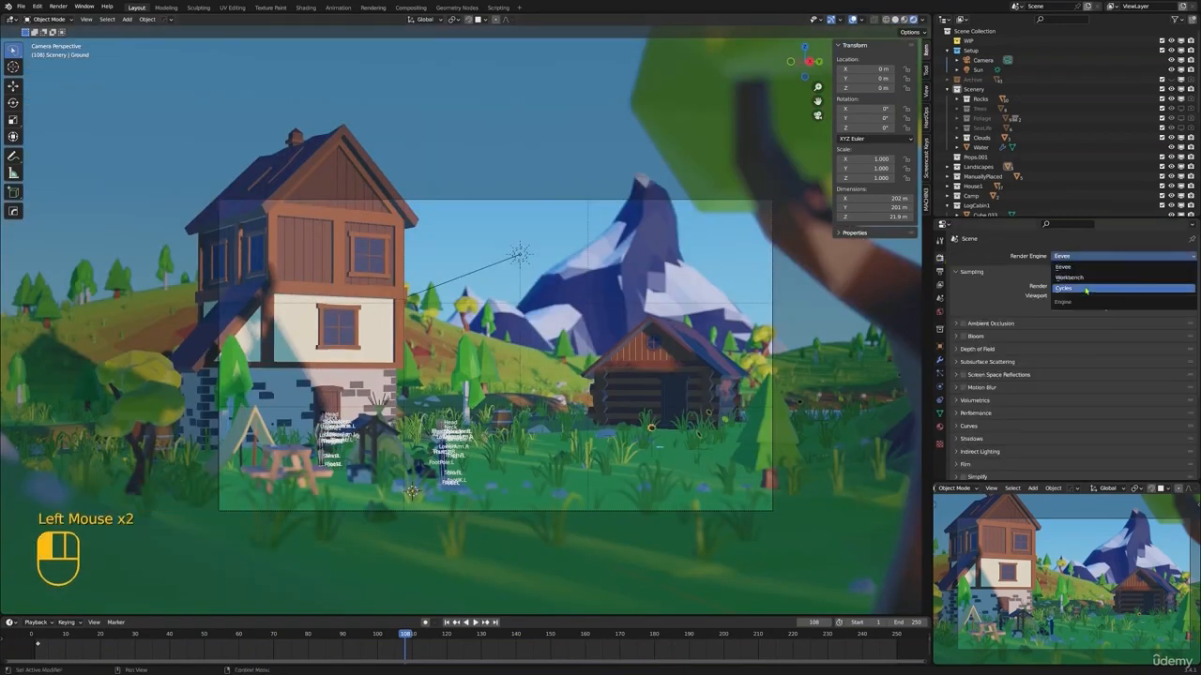
click(1088, 291)
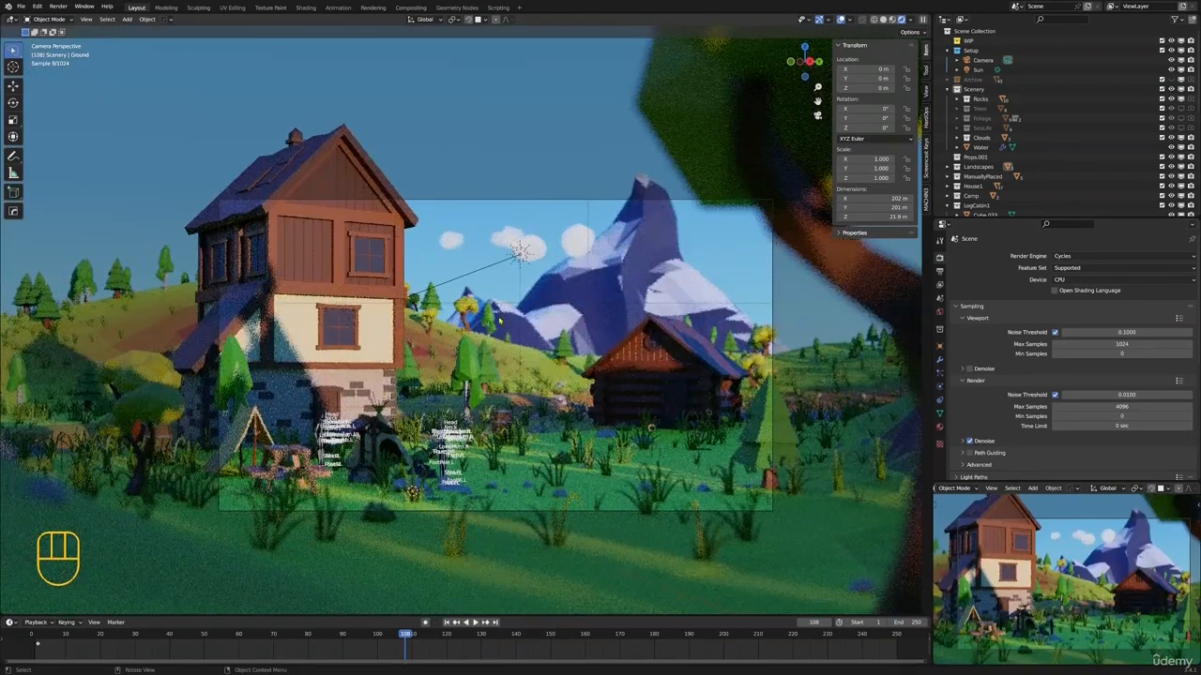
key(alt+a)
shift+scroll(479, 280, up, 2)
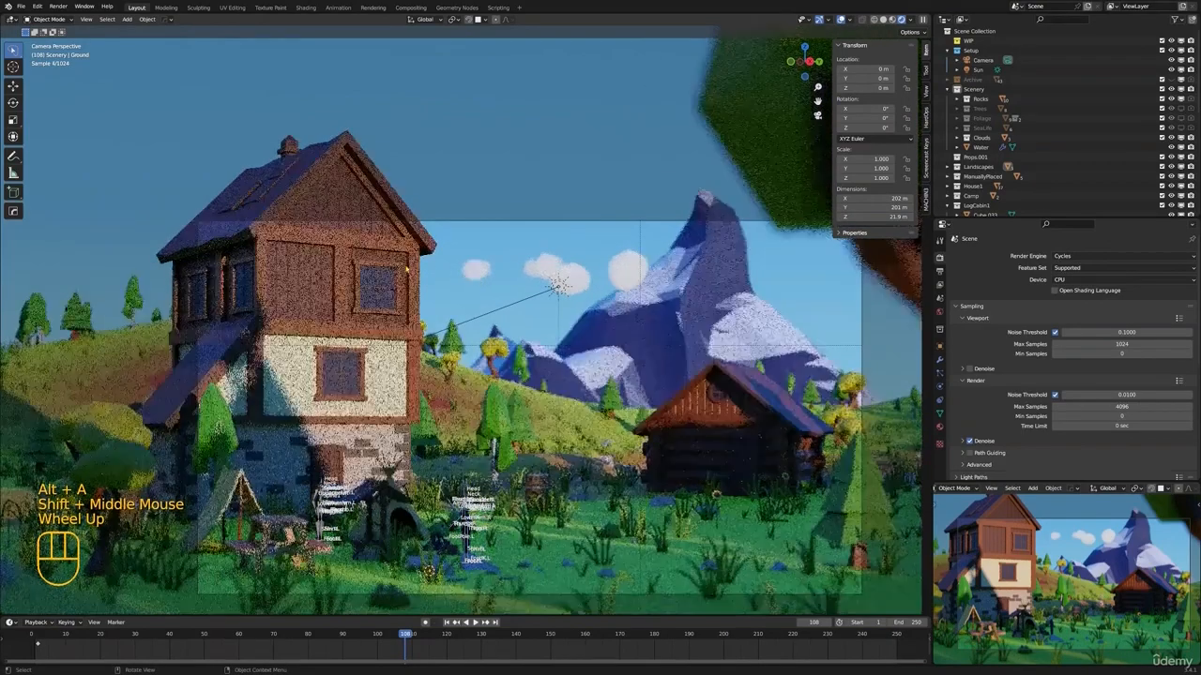
Add a Bevel modifier with 10 segments to the tall house's main mesh
click(476, 286)
scroll(460, 317, up, 4)
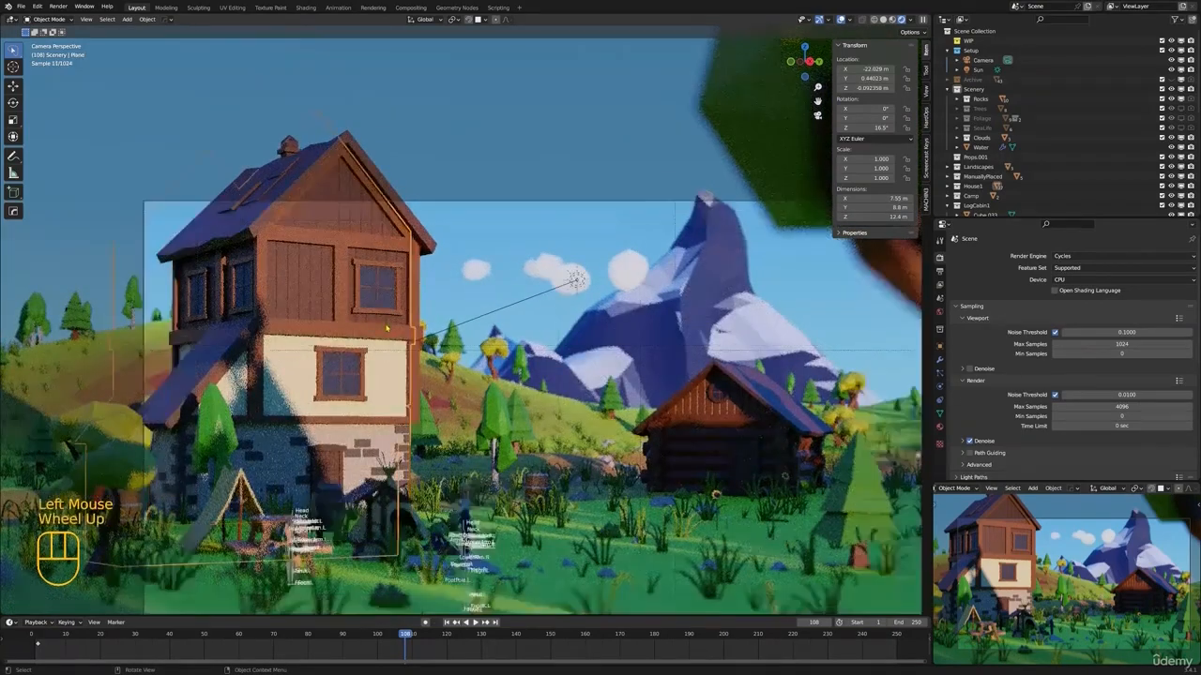
shift+middle_drag(431, 328, 701, 230)
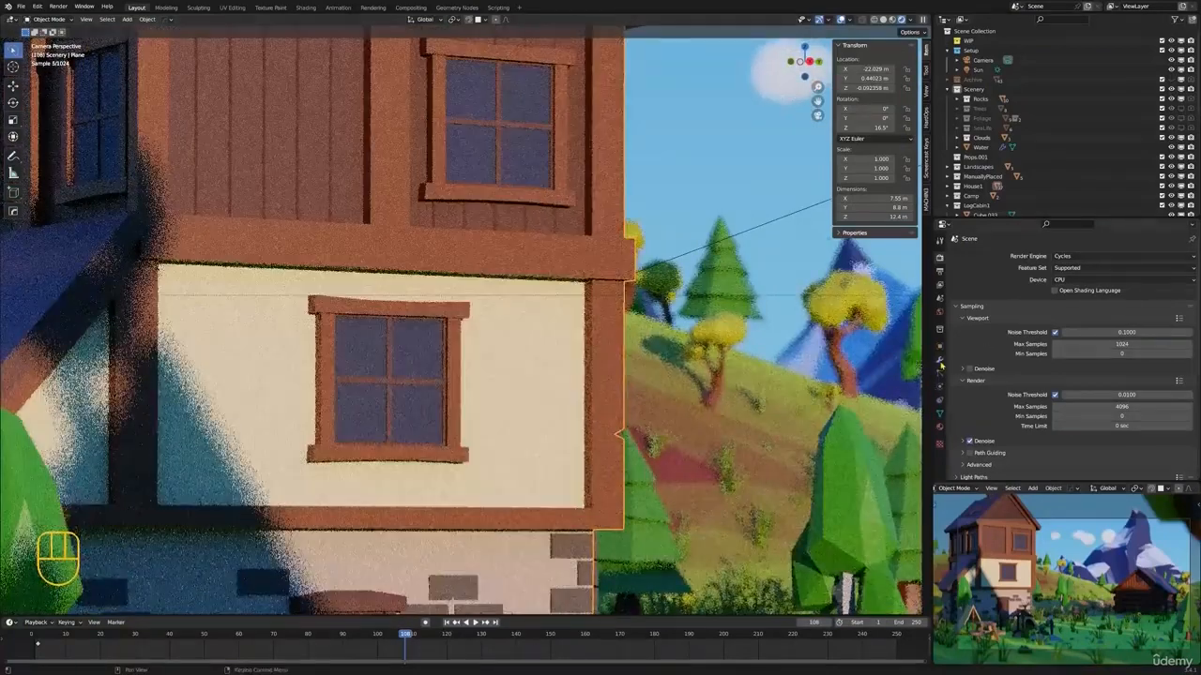
click(940, 361)
click(997, 257)
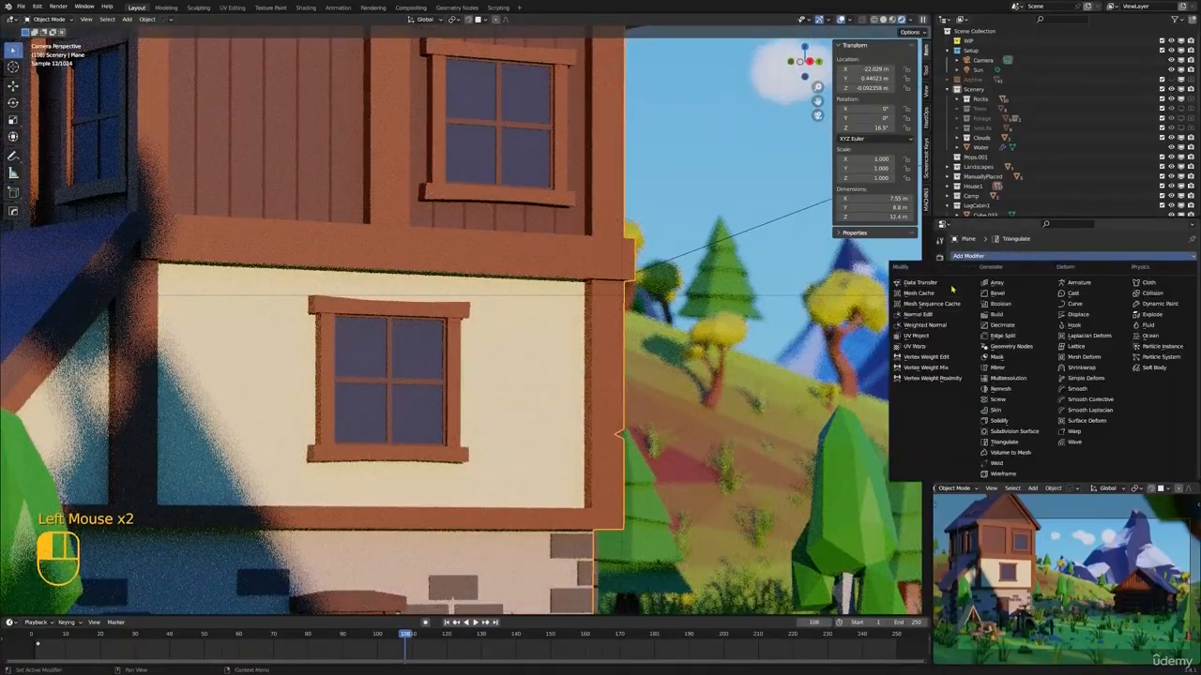
click(1005, 295)
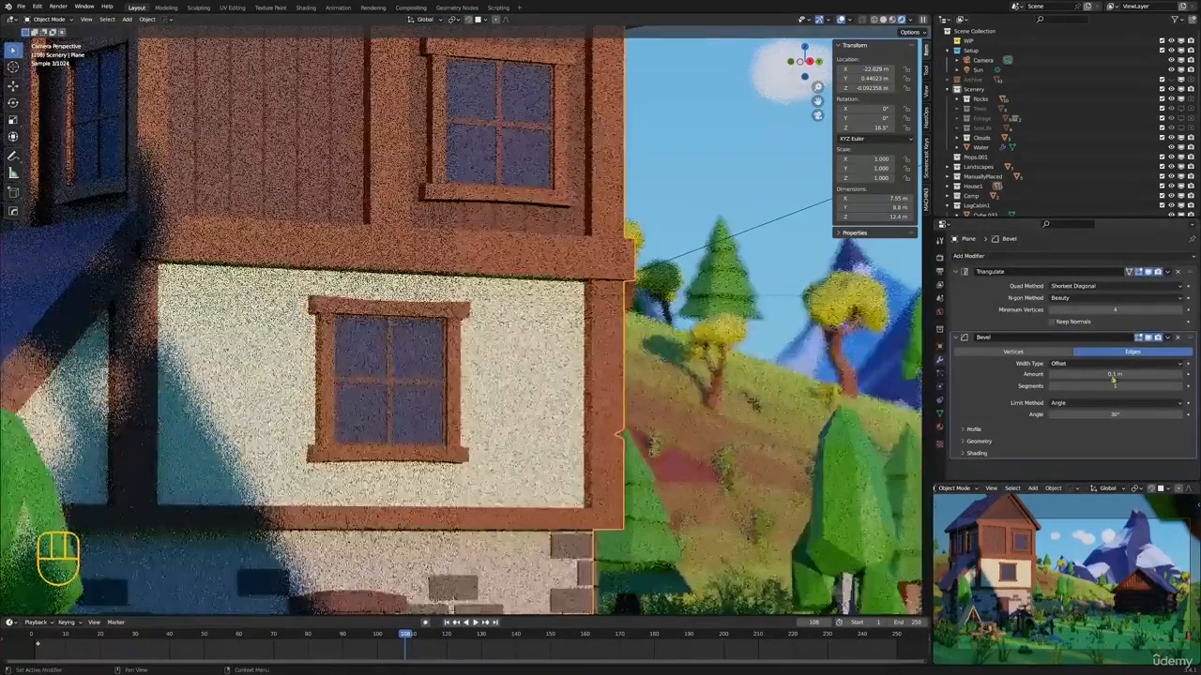
click(1156, 387)
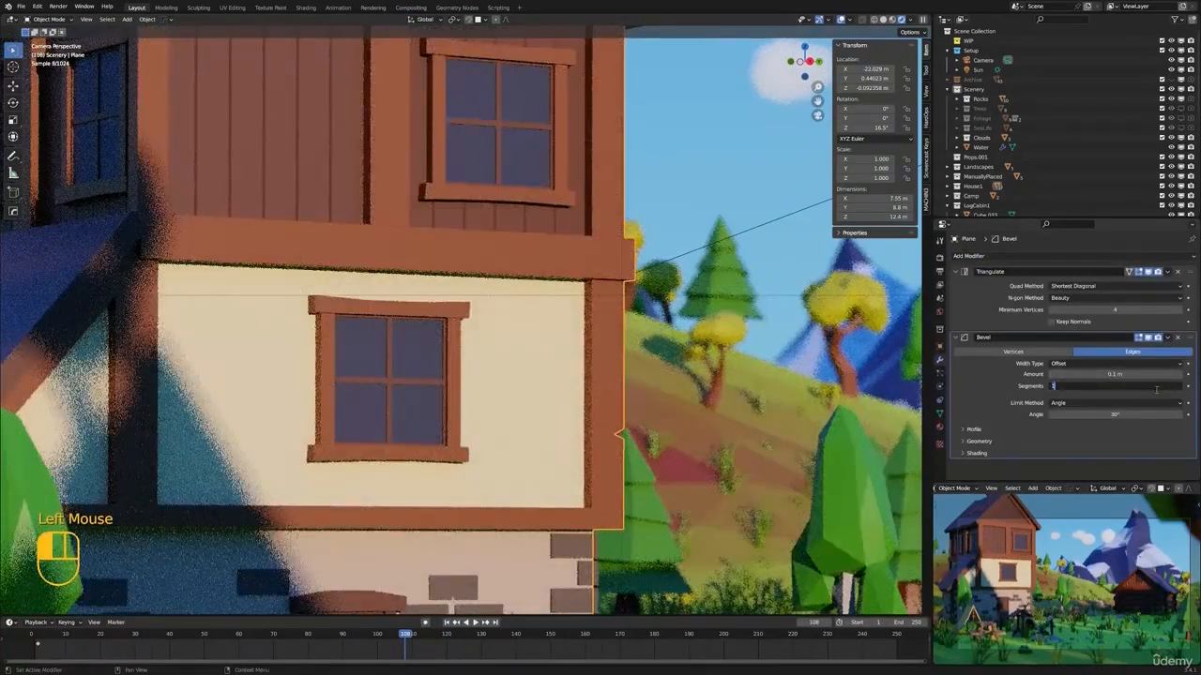
text(10)
key(Return)
In solid shading, set the house's bevel amount to 2.59 m and disable the Triangulate modifier's viewport display
key(z)
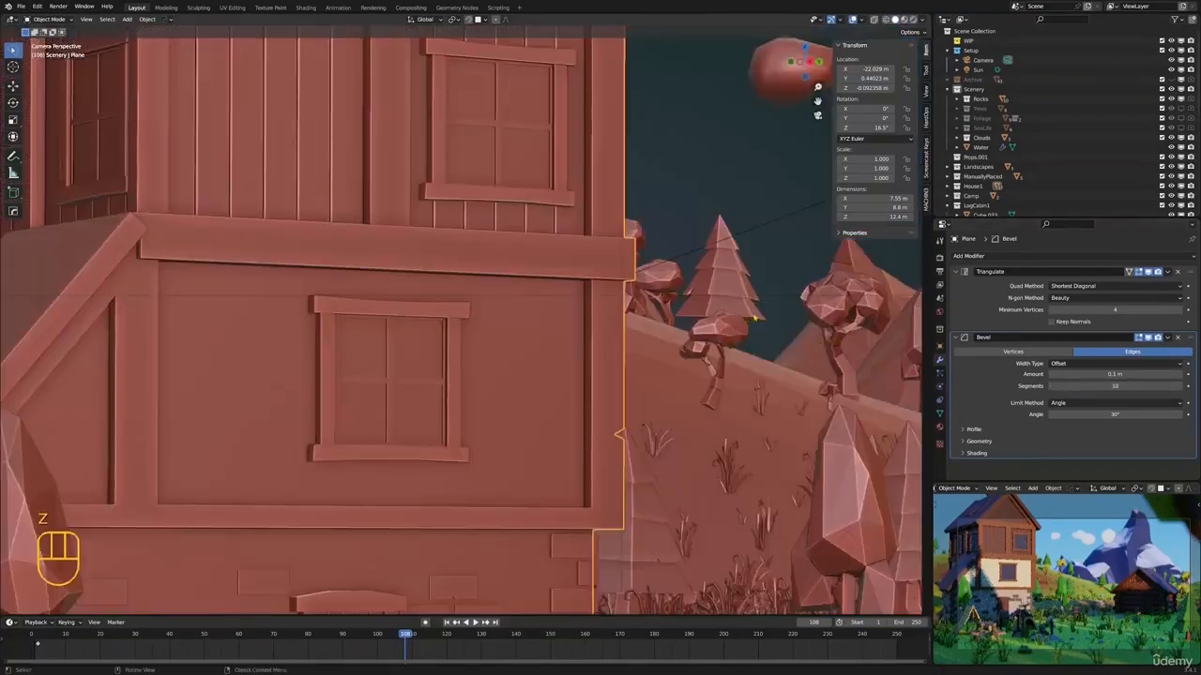
click(1144, 376)
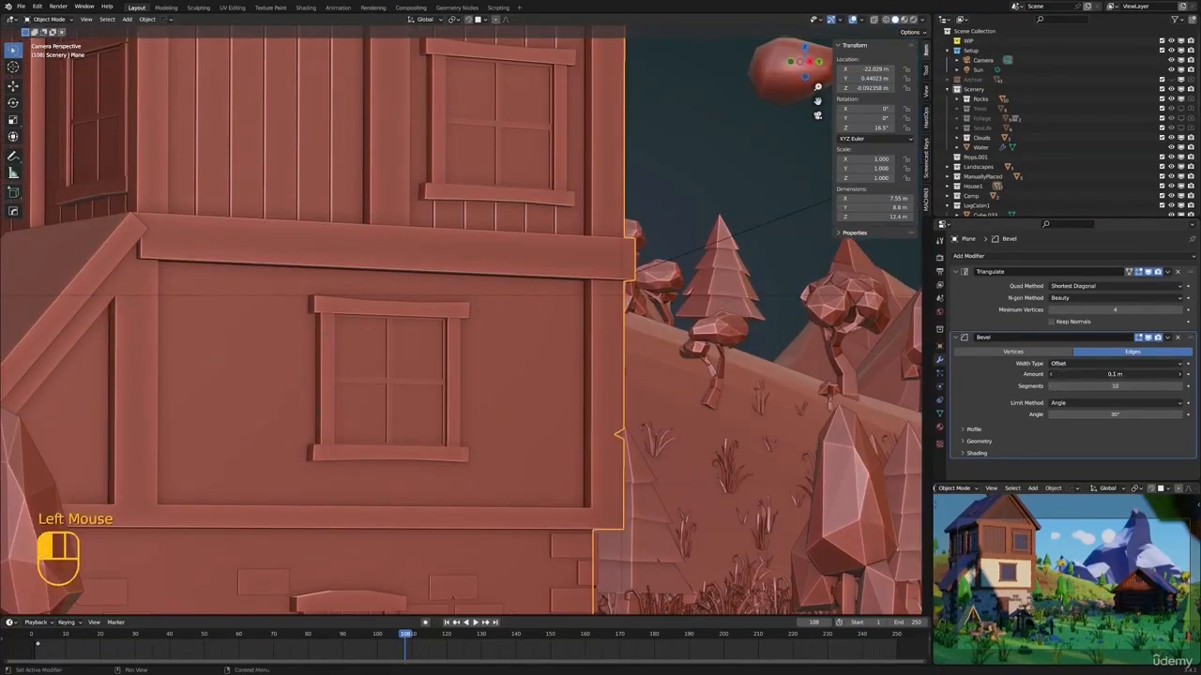
mouse_move(1144, 376)
ctrl+mouse_down()
mouse_move(1183, 376)
mouse_move(1130, 374)
mouse_move(1163, 374)
ctrl+mouse_up()
key(ctrl+z)
click(1141, 376)
click(1148, 272)
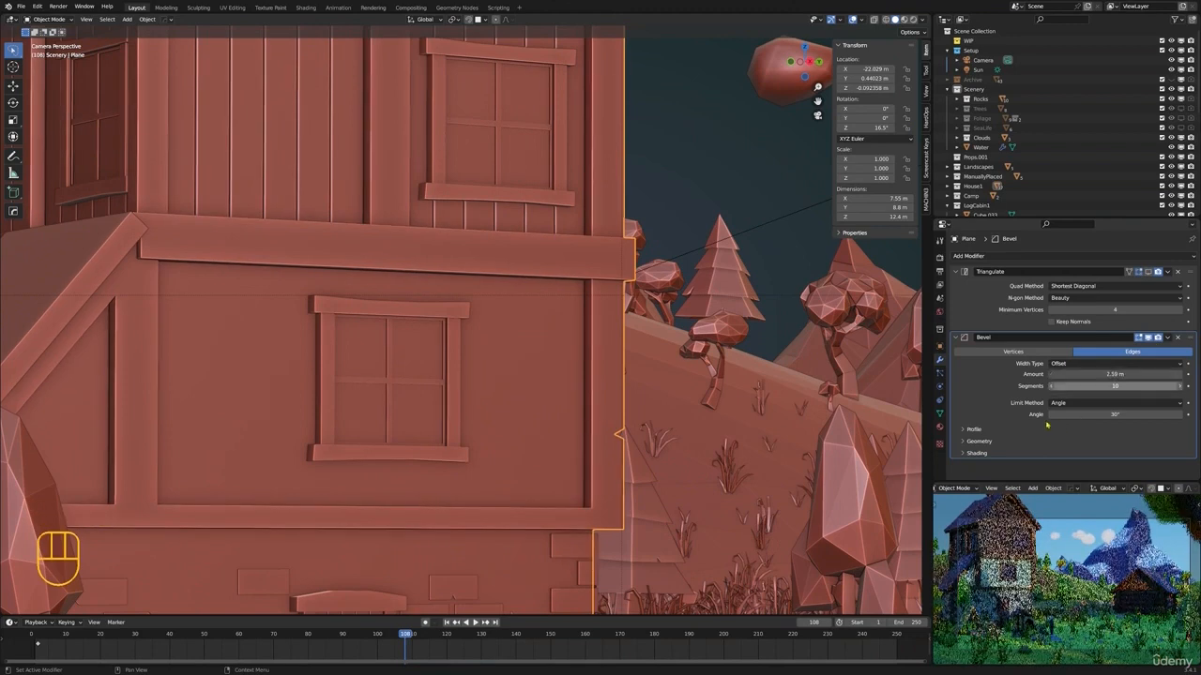
Turn off Clamp Overlap in the Bevel modifier's geometry options and set the bevel amount to 0.021 m
click(965, 441)
scroll(1000, 421, down, 2)
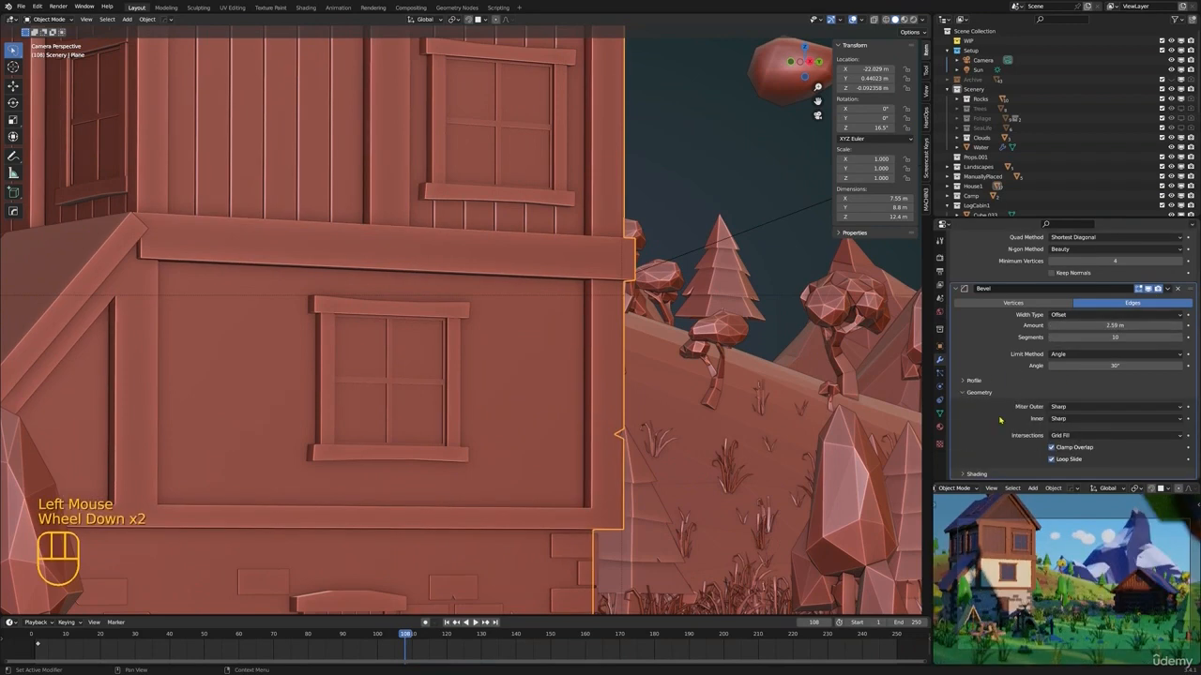
click(1052, 447)
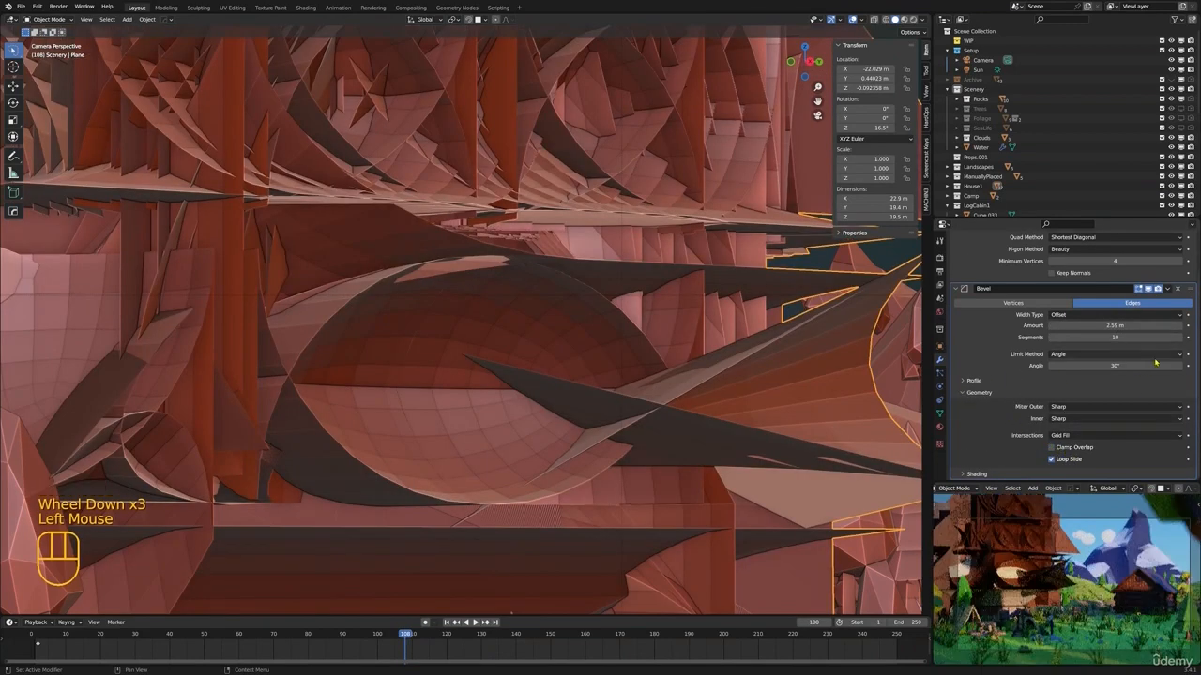
drag(1154, 326, 1068, 326)
Examine the bevelled house edges in rendered shading, both close up and within the whole camera frame
scroll(600, 365, down, 3)
shift+middle_drag(656, 366, 562, 360)
key(z)
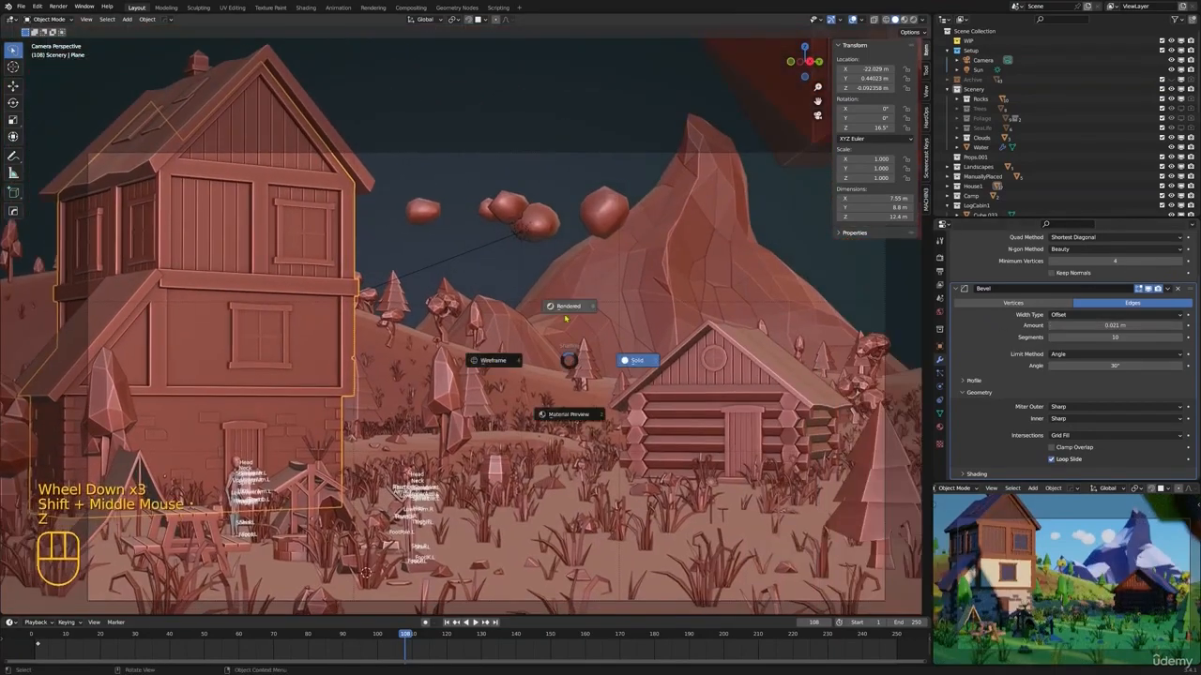
click(573, 319)
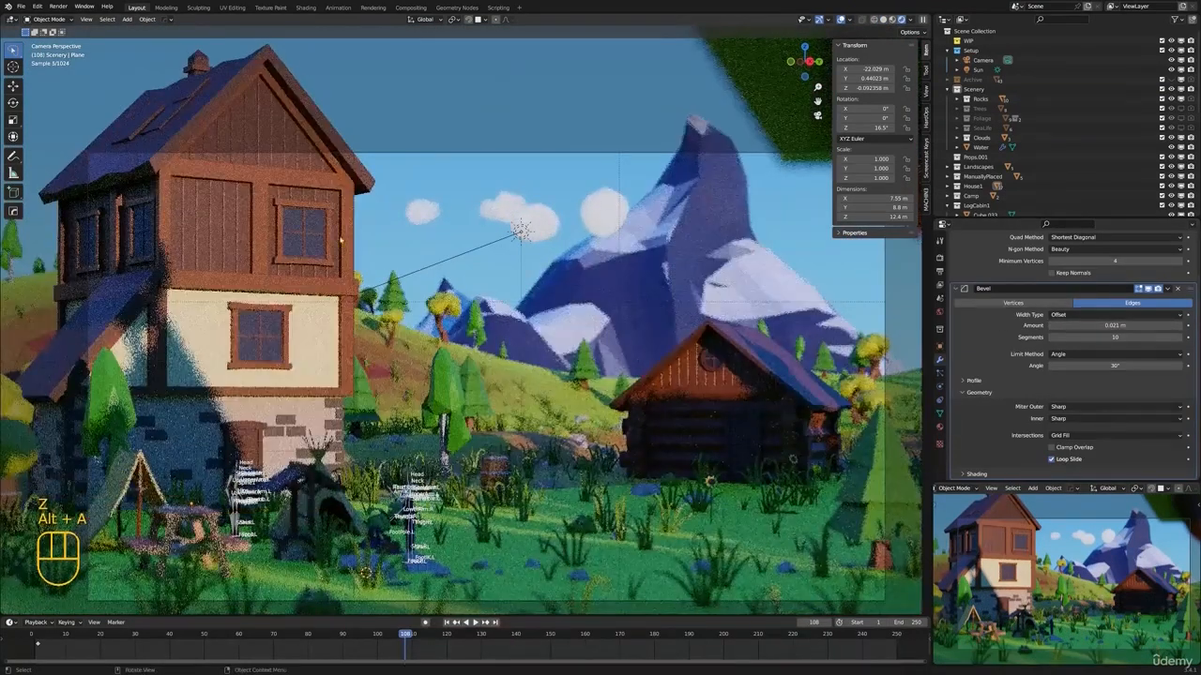
key(alt+a)
scroll(252, 199, up, 4)
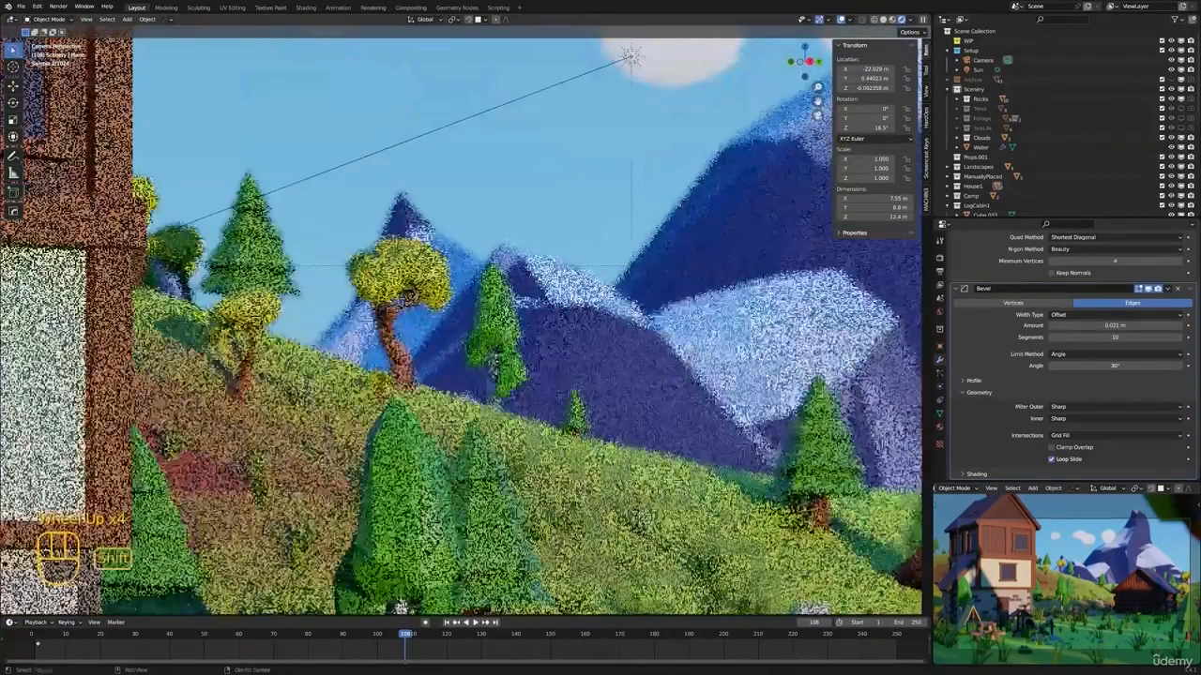
shift+middle_drag(251, 199, 667, 380)
scroll(667, 381, up, 2)
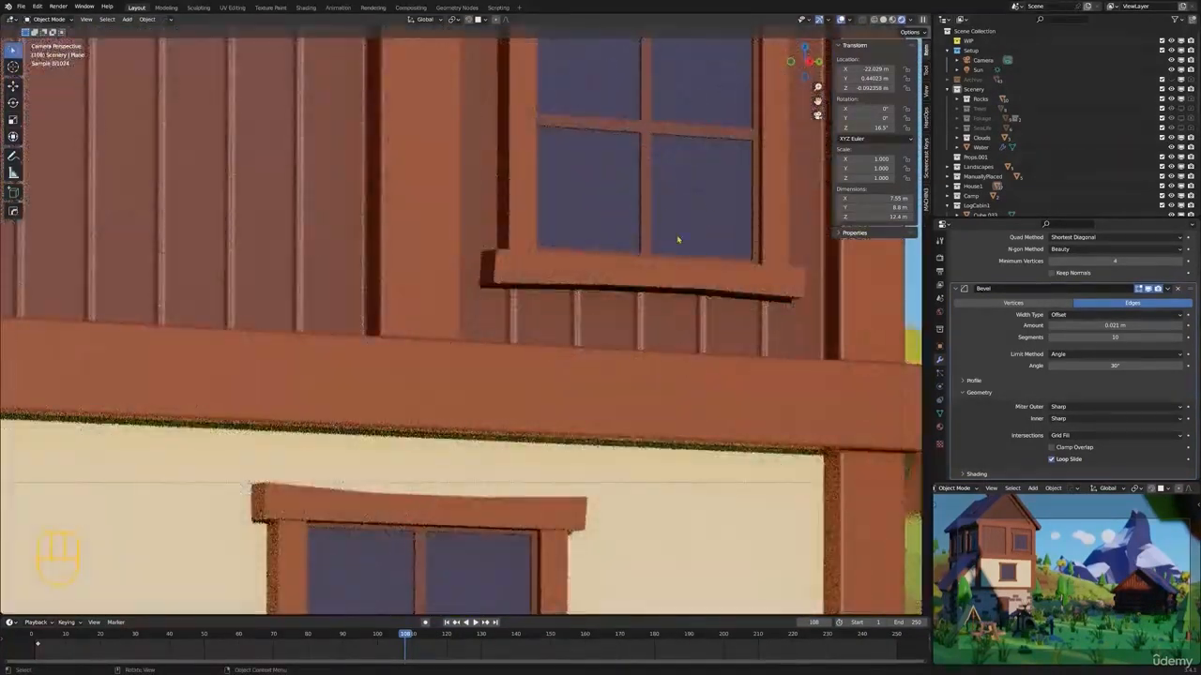
scroll(686, 286, down, 7)
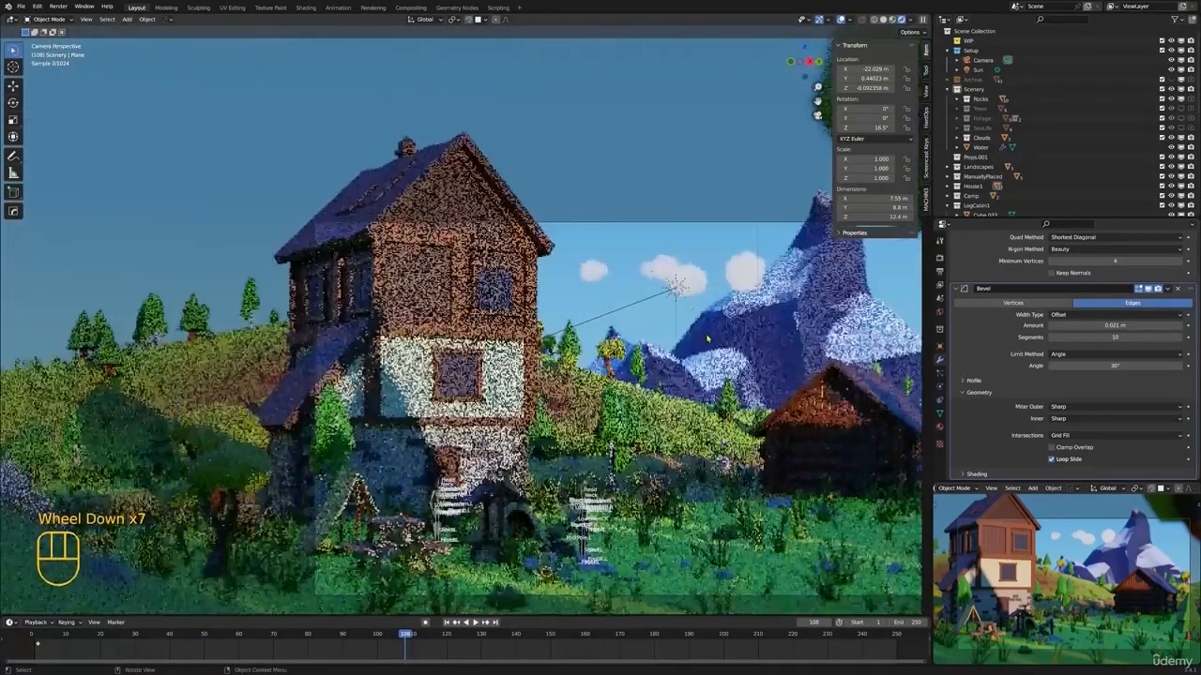
shift+scroll(687, 286, down, 1)
shift+middle_drag(687, 286, 507, 280)
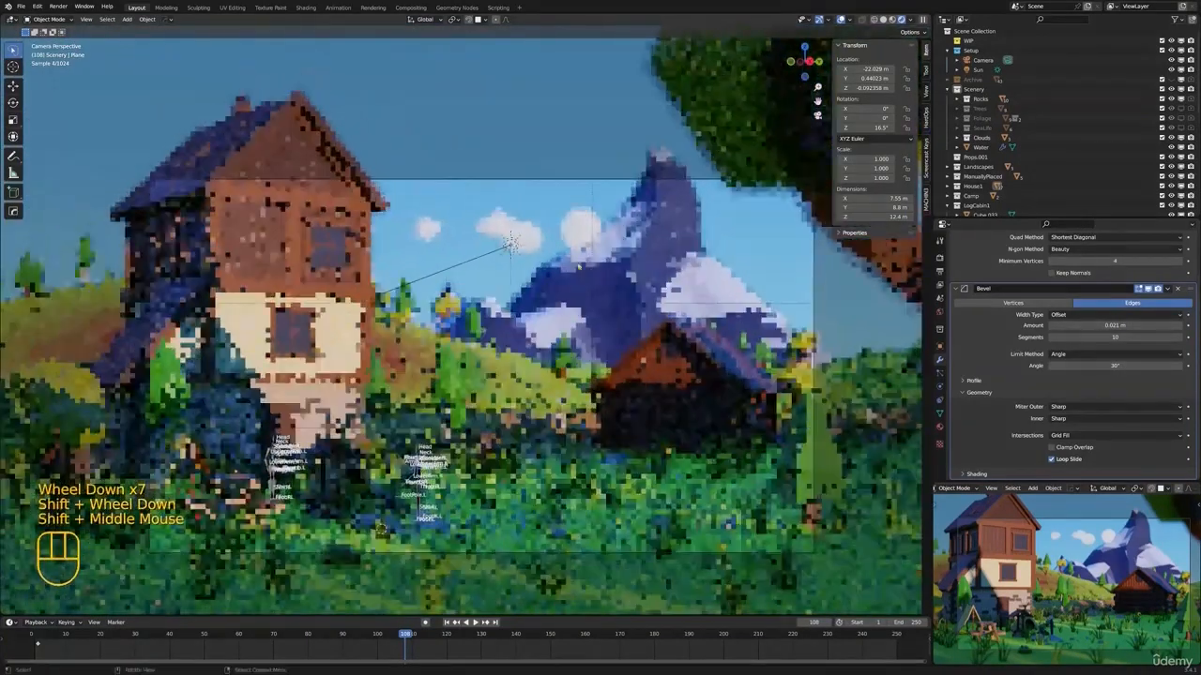
Remove the Bevel modifier from the house and return the viewport to solid shading
click(1179, 289)
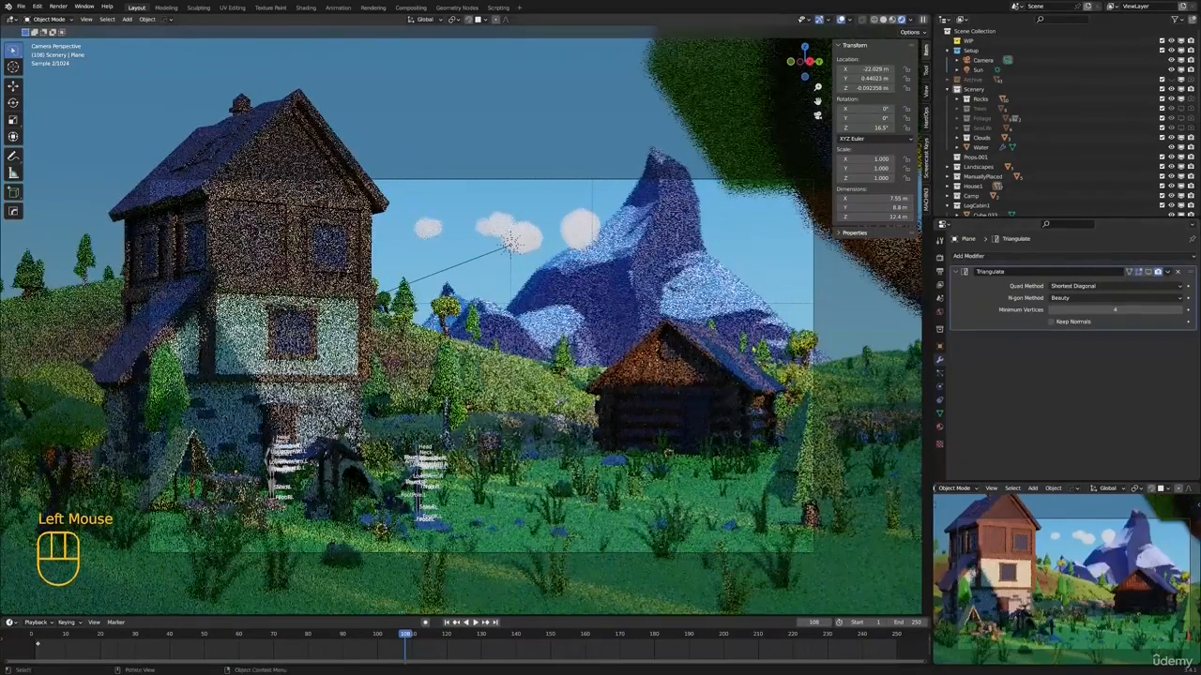
key(z)
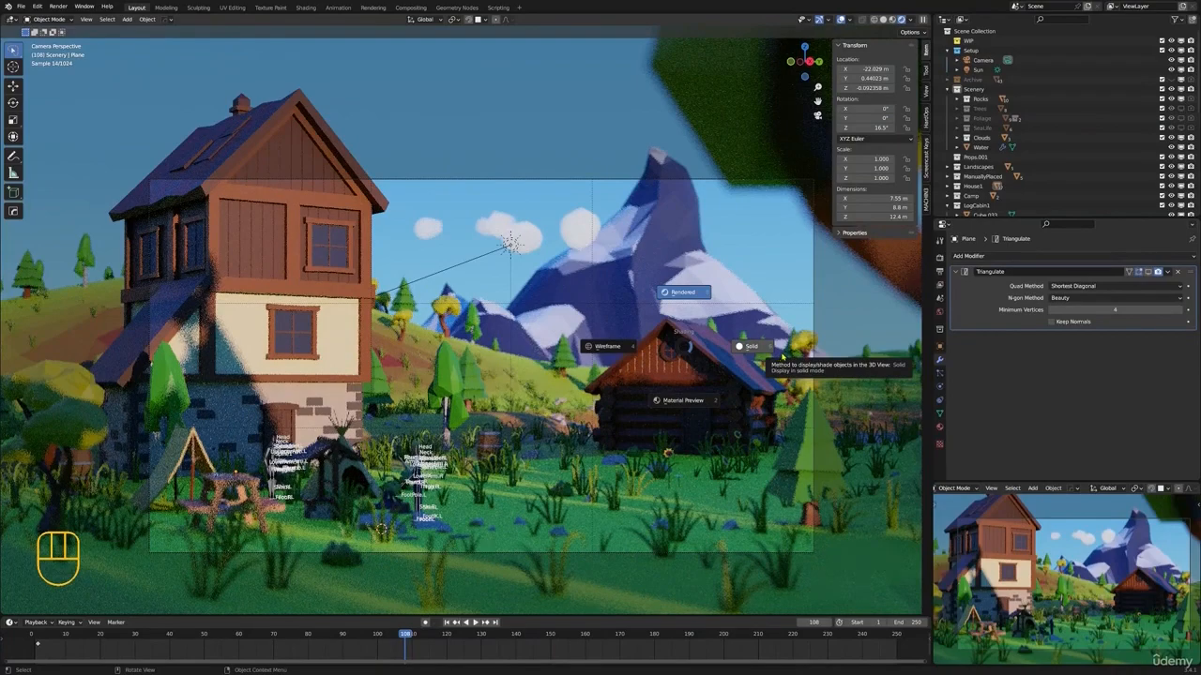
click(782, 357)
scroll(776, 361, down, 5)
middle_drag(776, 361, 690, 347)
Check the terrain from outside the camera, return to the camera view with nothing selected, and save the file
click(600, 235)
scroll(601, 234, down, 2)
middle_drag(600, 234, 619, 256)
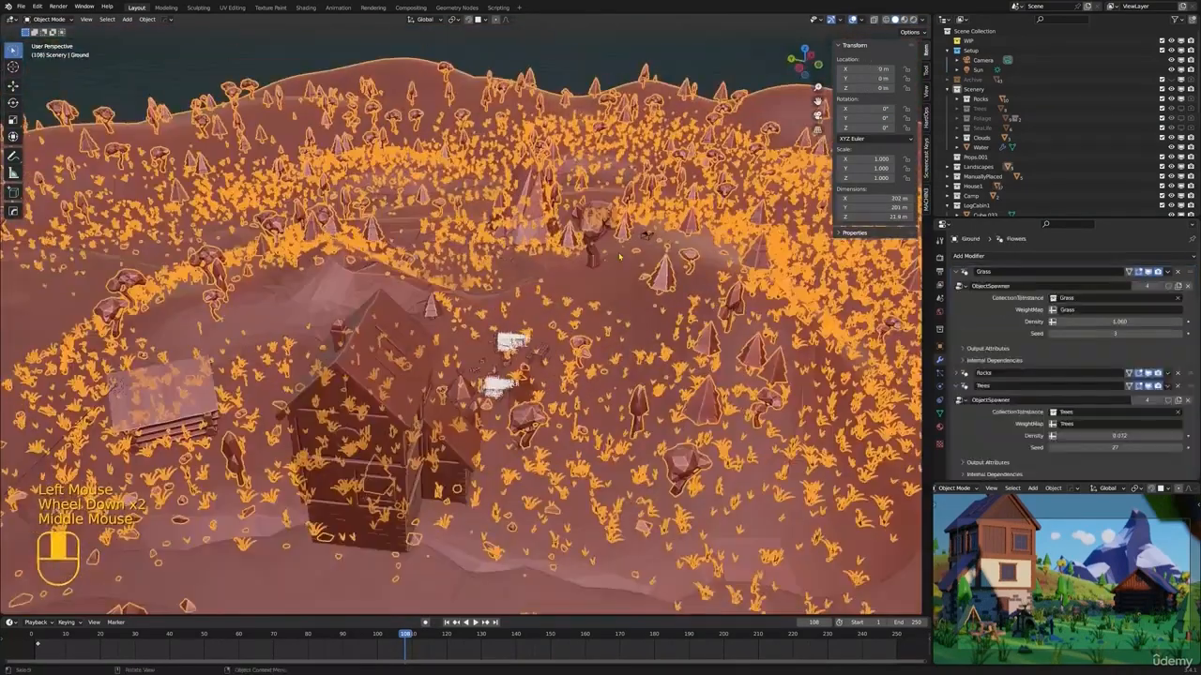
key(KP_0)
key(alt+a)
scroll(621, 258, up, 4)
shift+middle_drag(642, 370, 551, 341)
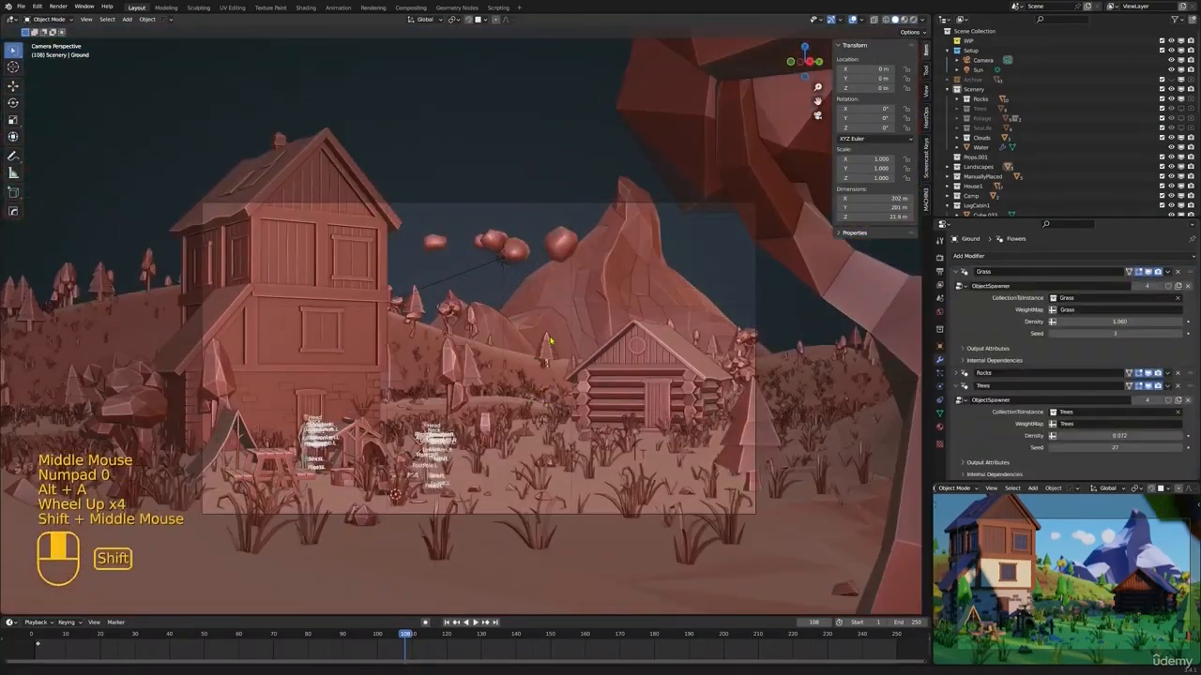
key(ctrl+s)
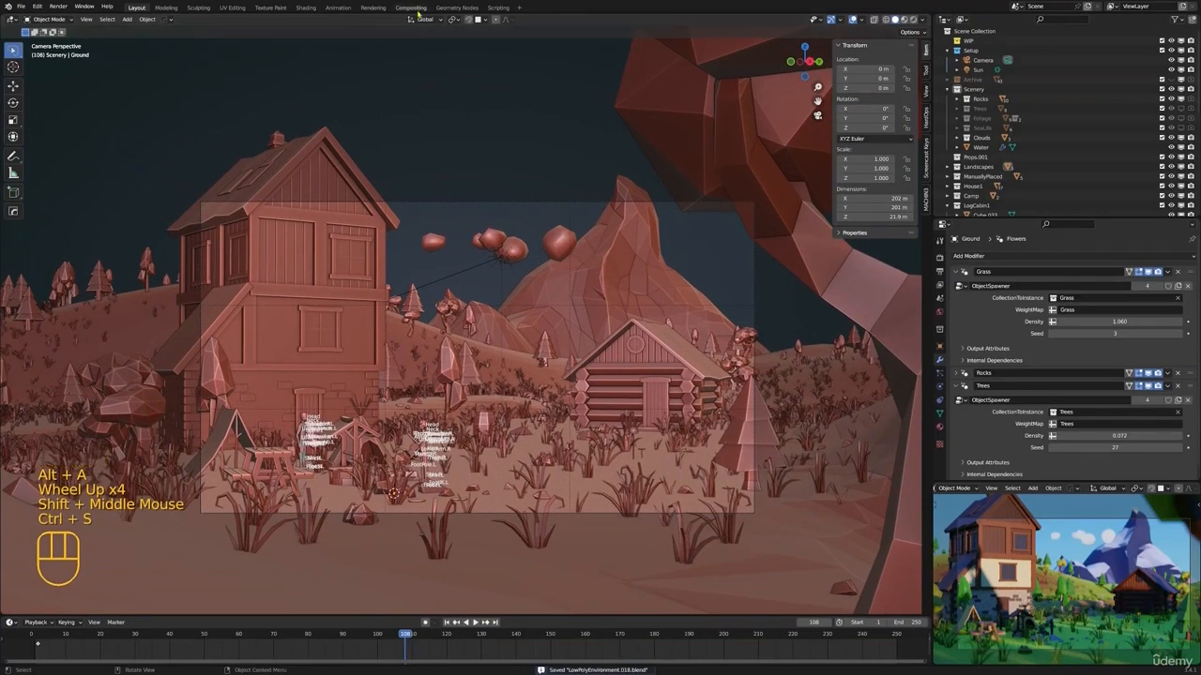
Open the Compositing workspace and enable the use of nodes for the scene
click(413, 8)
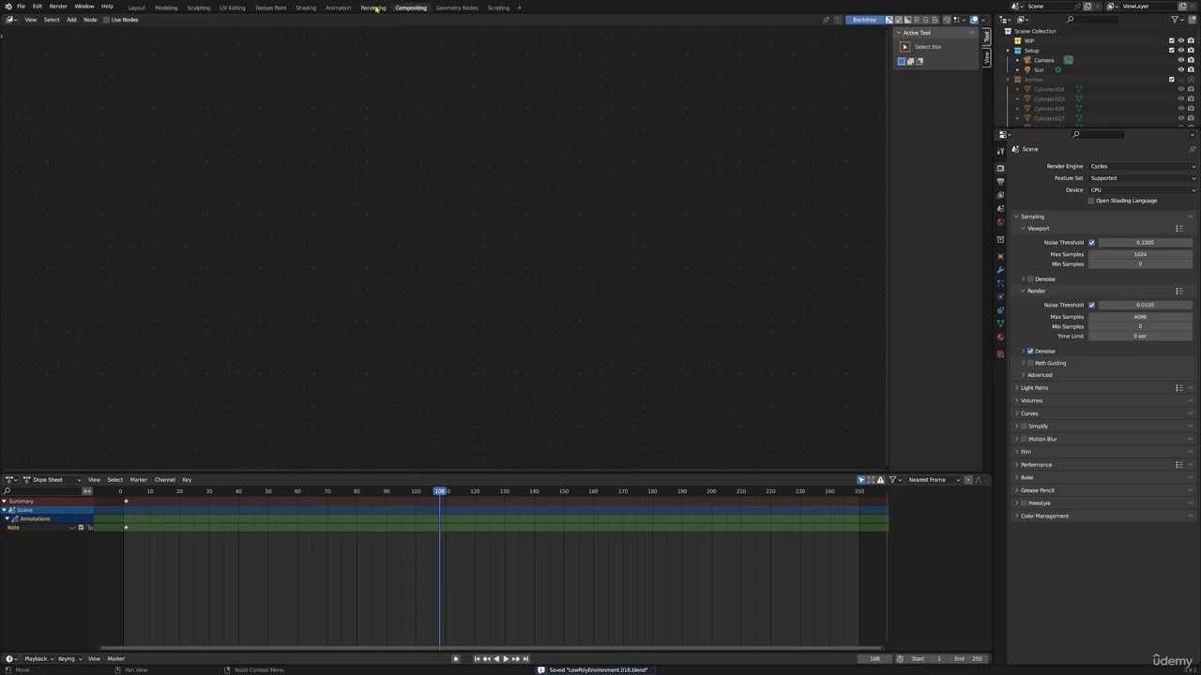
click(106, 20)
middle_drag(528, 171, 661, 251)
scroll(661, 251, up, 1)
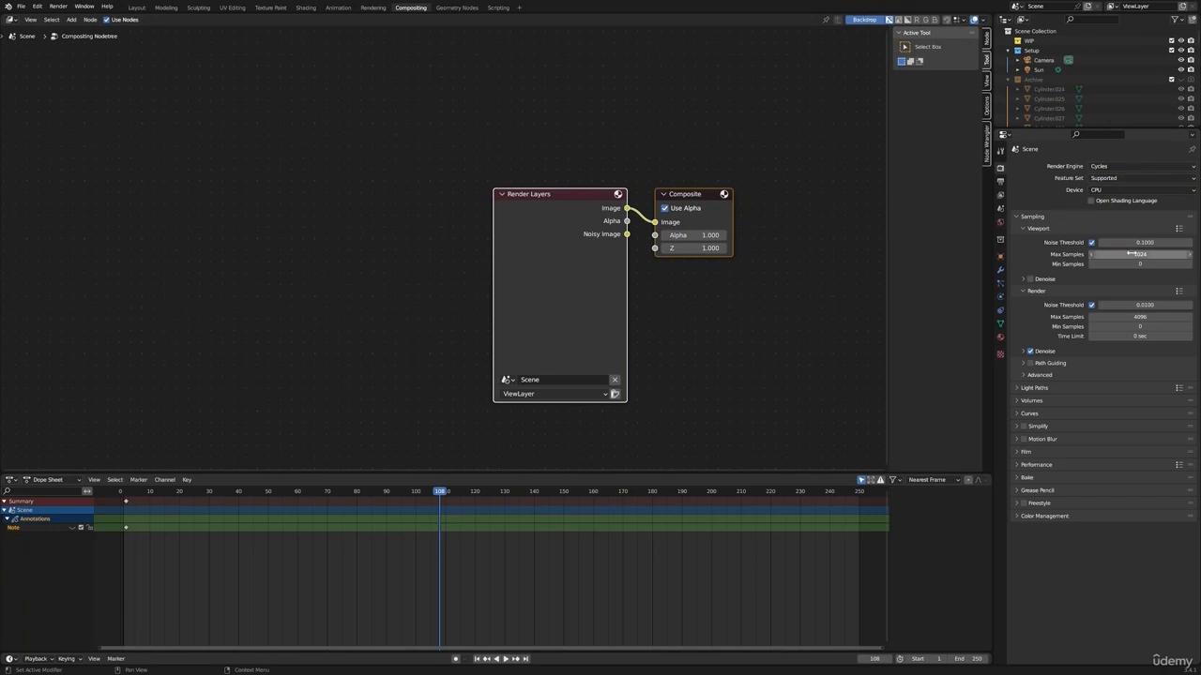
Enable viewport denoising and set the render's maximum samples to 20
click(1030, 279)
click(1041, 280)
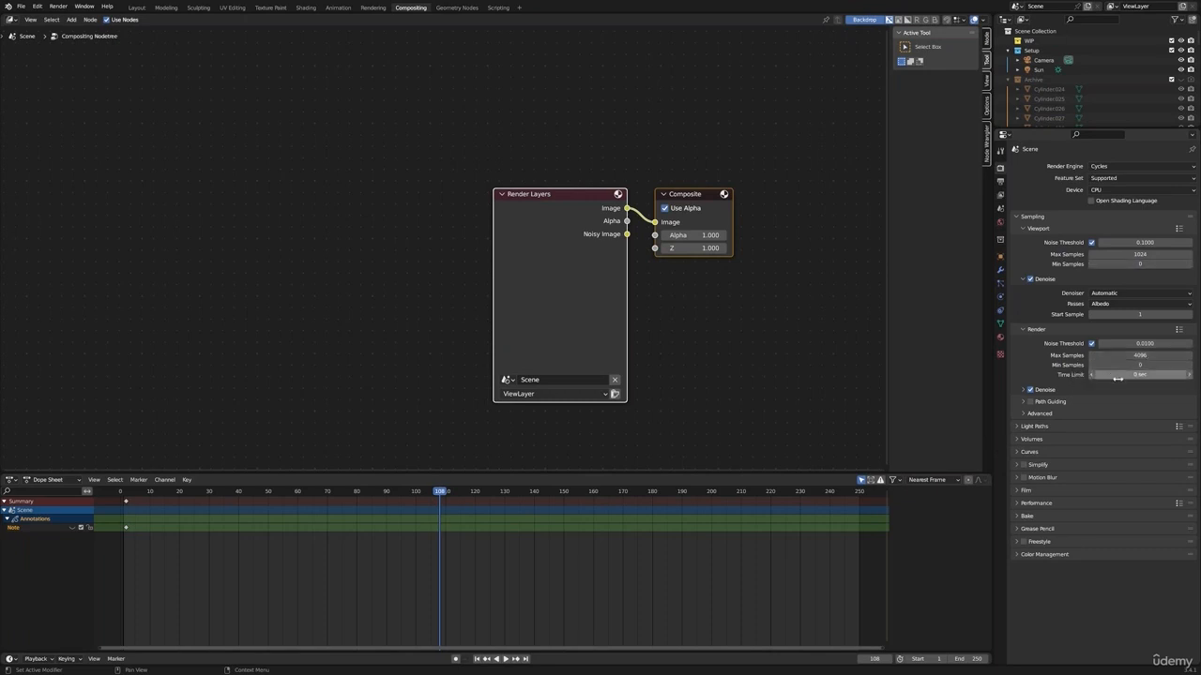
click(1145, 354)
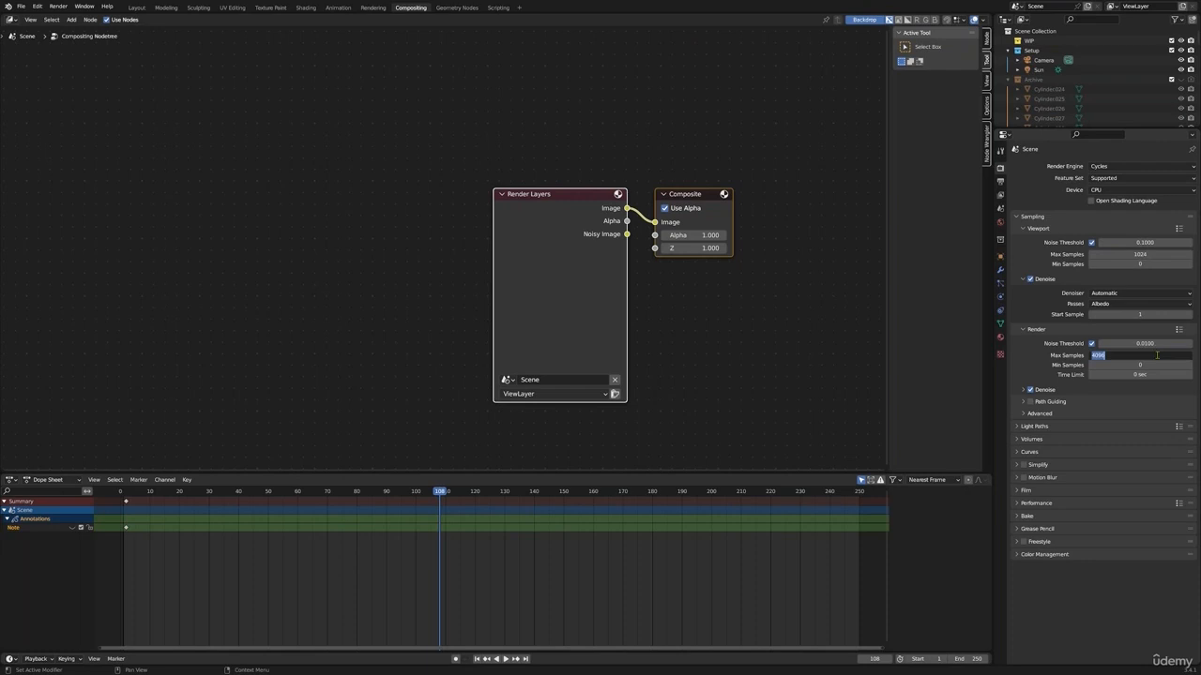
text(20)
key(Return)
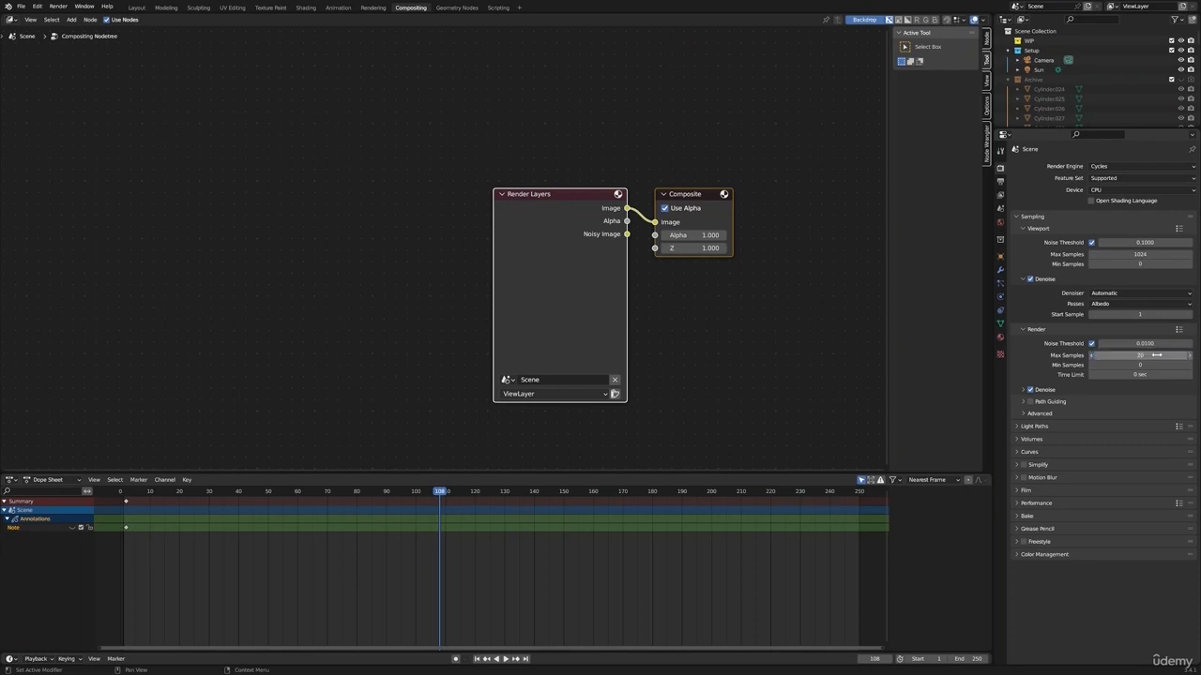
Render the current frame, view the whole result, and close the render window
key(F12)
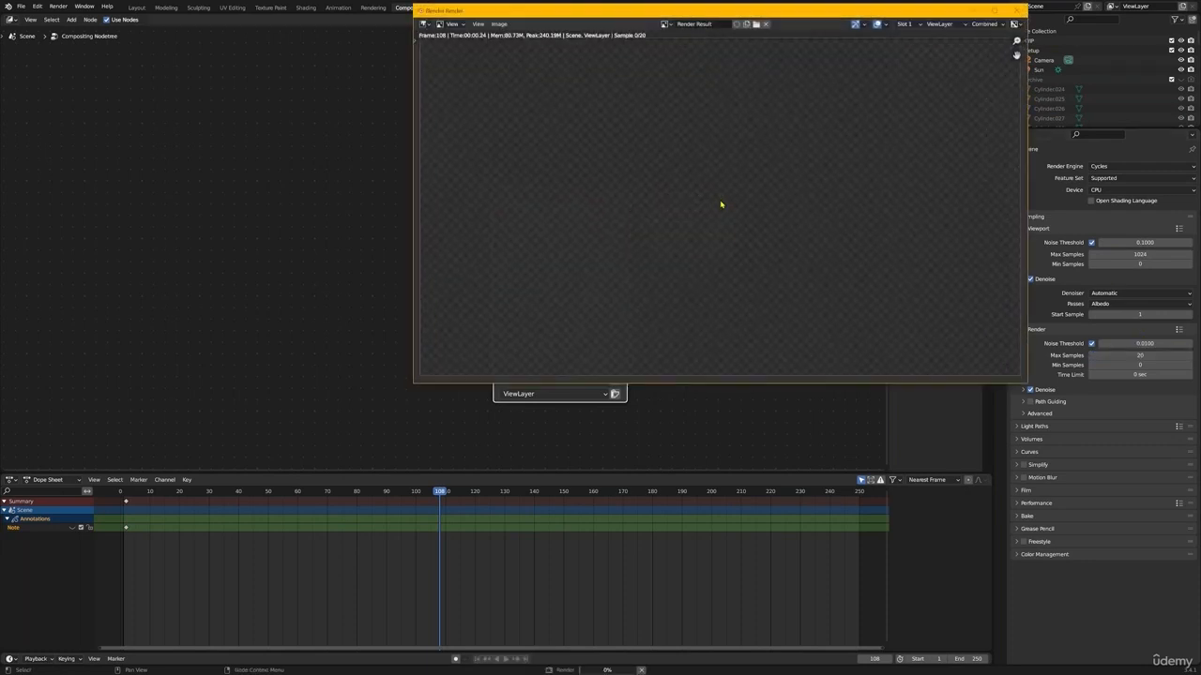
drag(806, 13, 578, 125)
scroll(549, 248, down, 1)
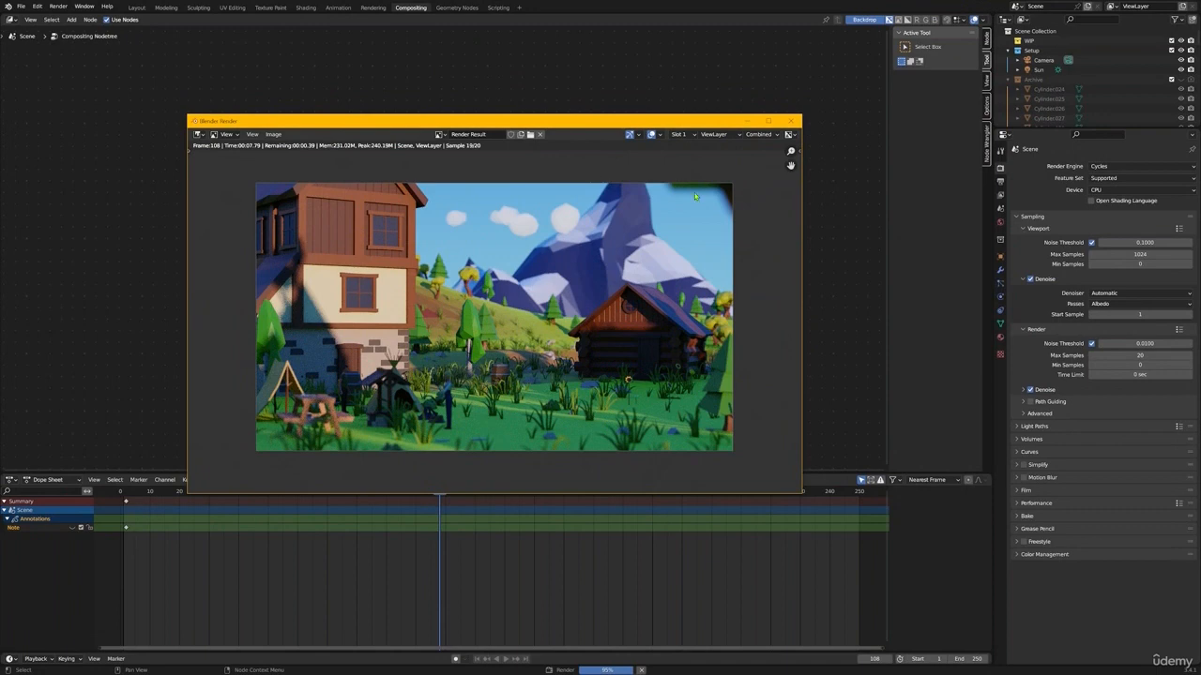
click(791, 122)
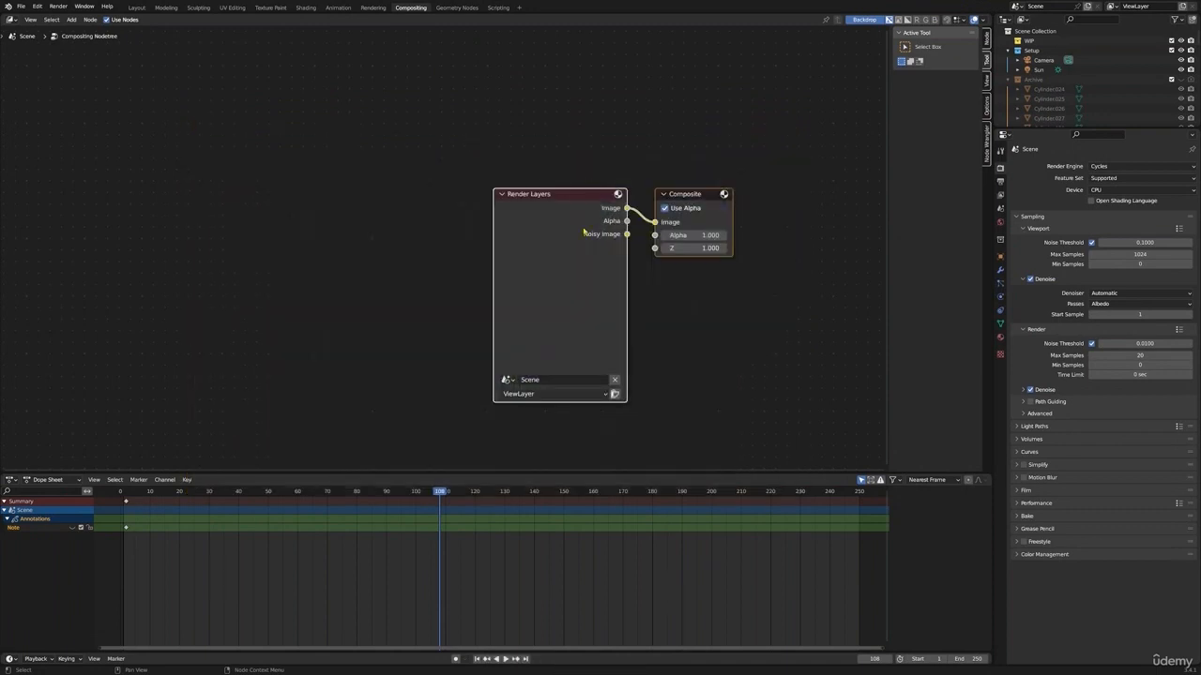
Move the Render Layers node away from the Composite node to make room between them
middle_drag(582, 230, 579, 228)
key(alt+a)
drag(559, 214, 236, 194)
key(alt+a)
Insert a Color Balance node on the link between Render Layers and Composite
key(shift+a)
text(s)
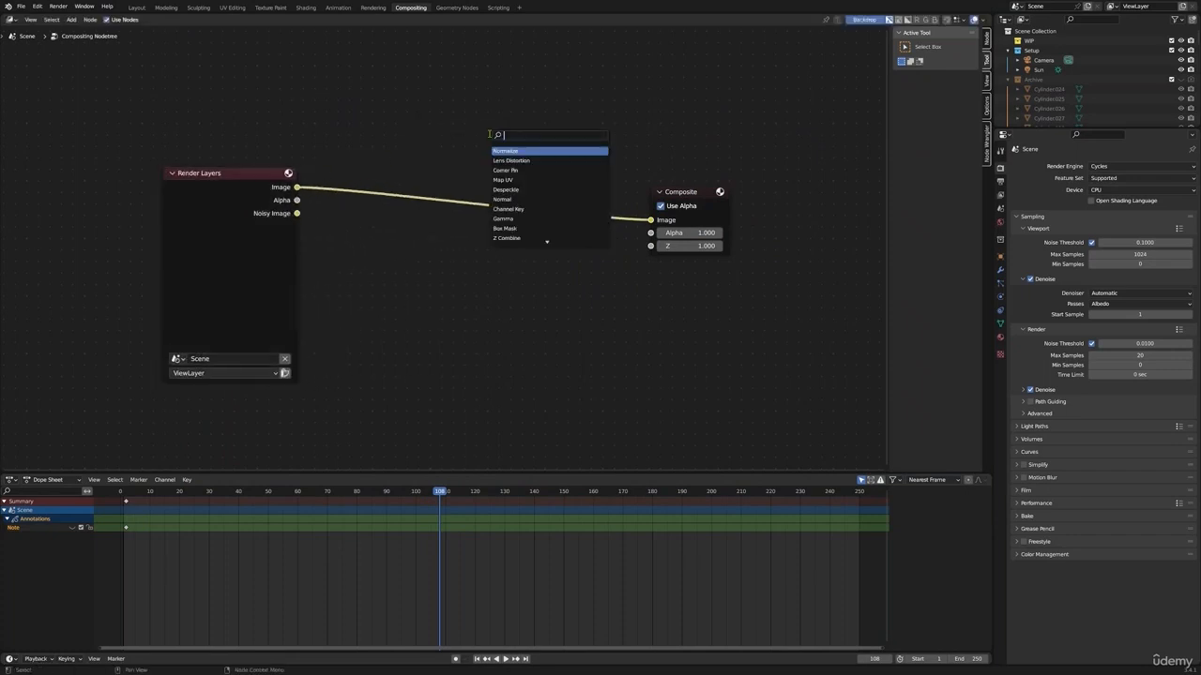
text(colo)
key(Return)
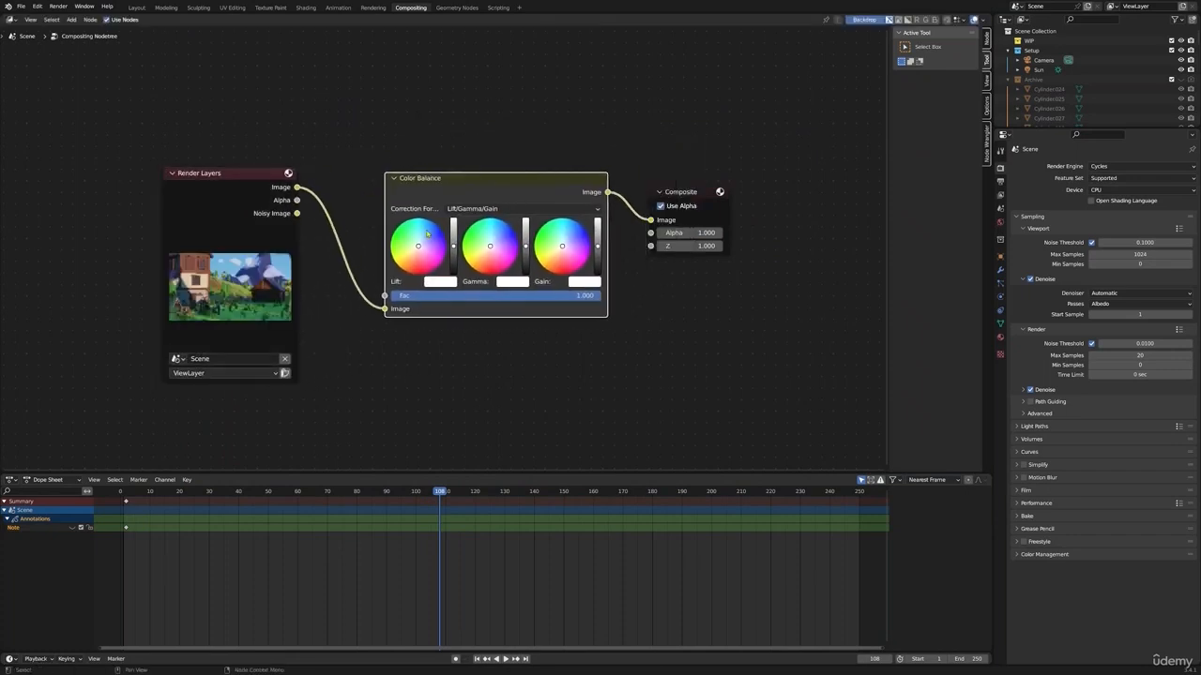
click(371, 250)
Show the backdrop settings in the compositing node editor
click(986, 146)
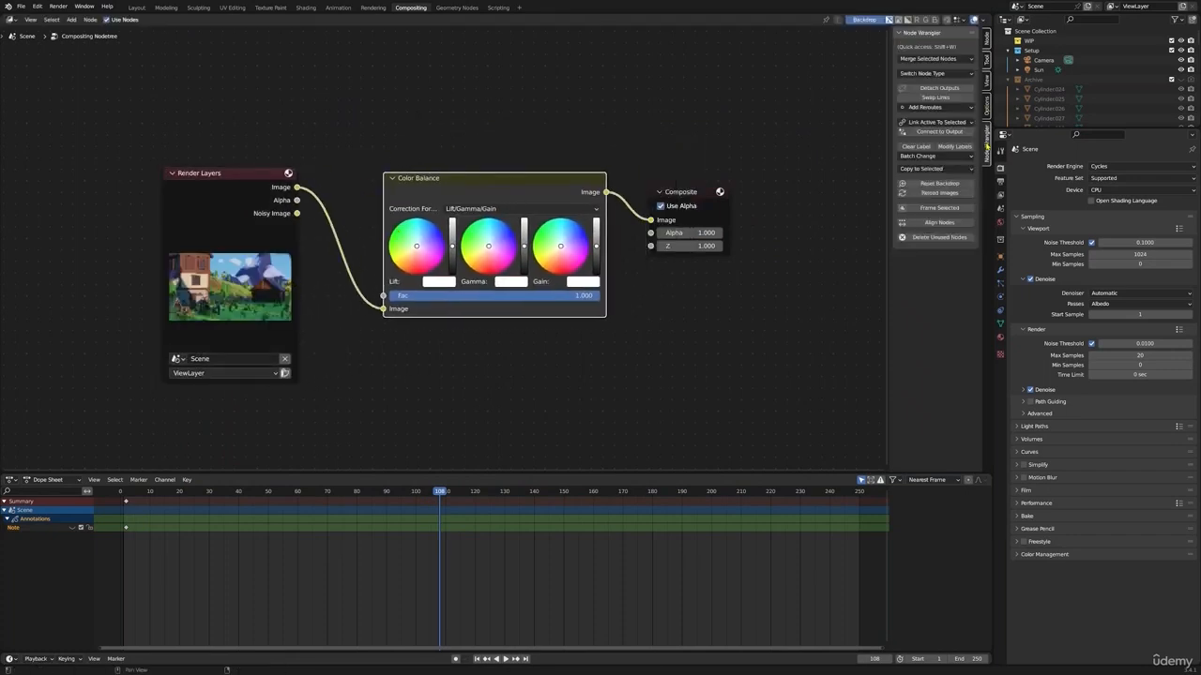
click(986, 83)
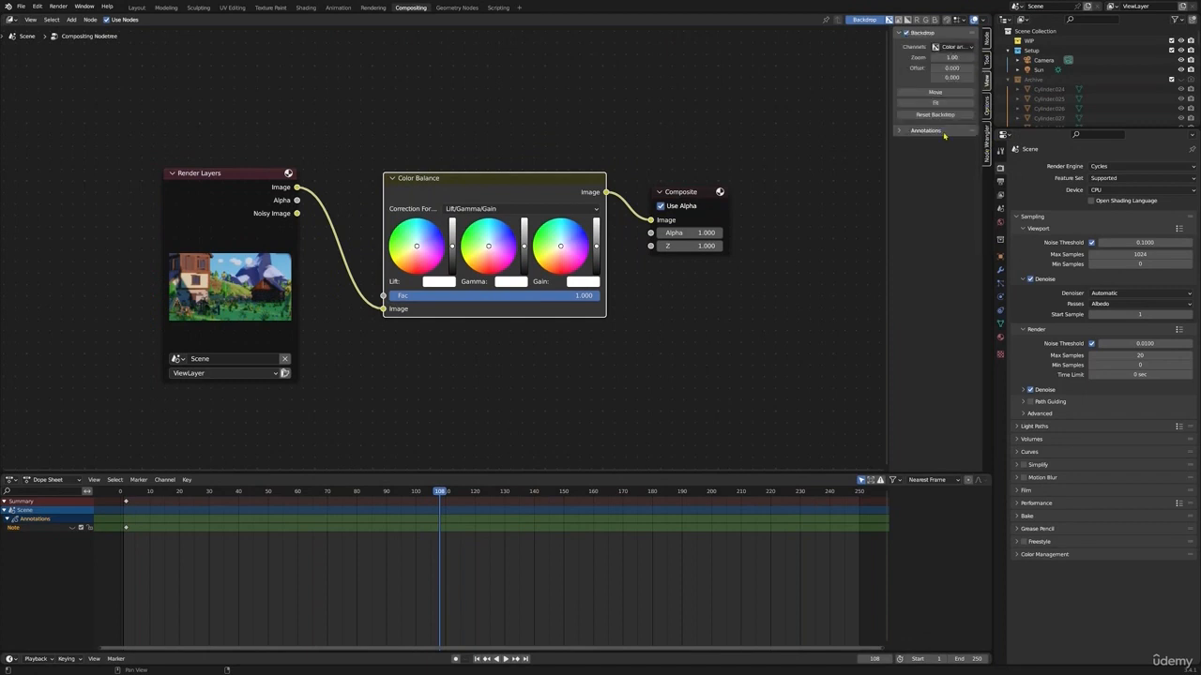
middle_drag(859, 33, 857, 75)
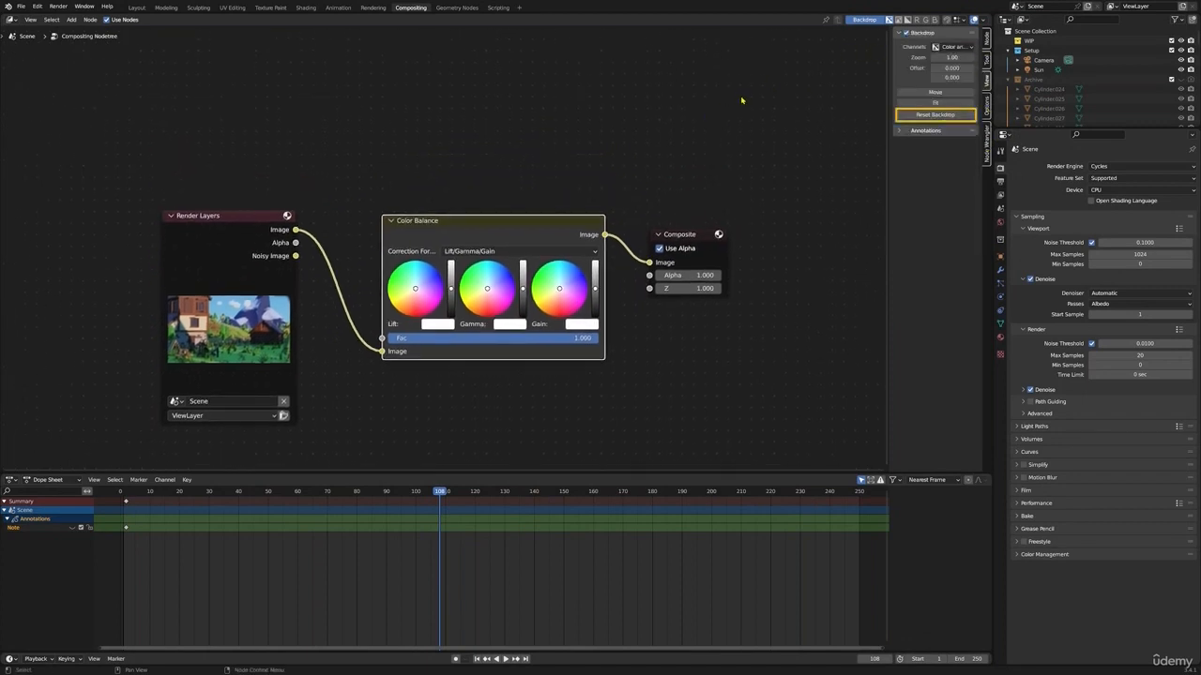
Add a Viewer node and connect the Color Balance image output to it to preview the result as backdrop
key(shift+a)
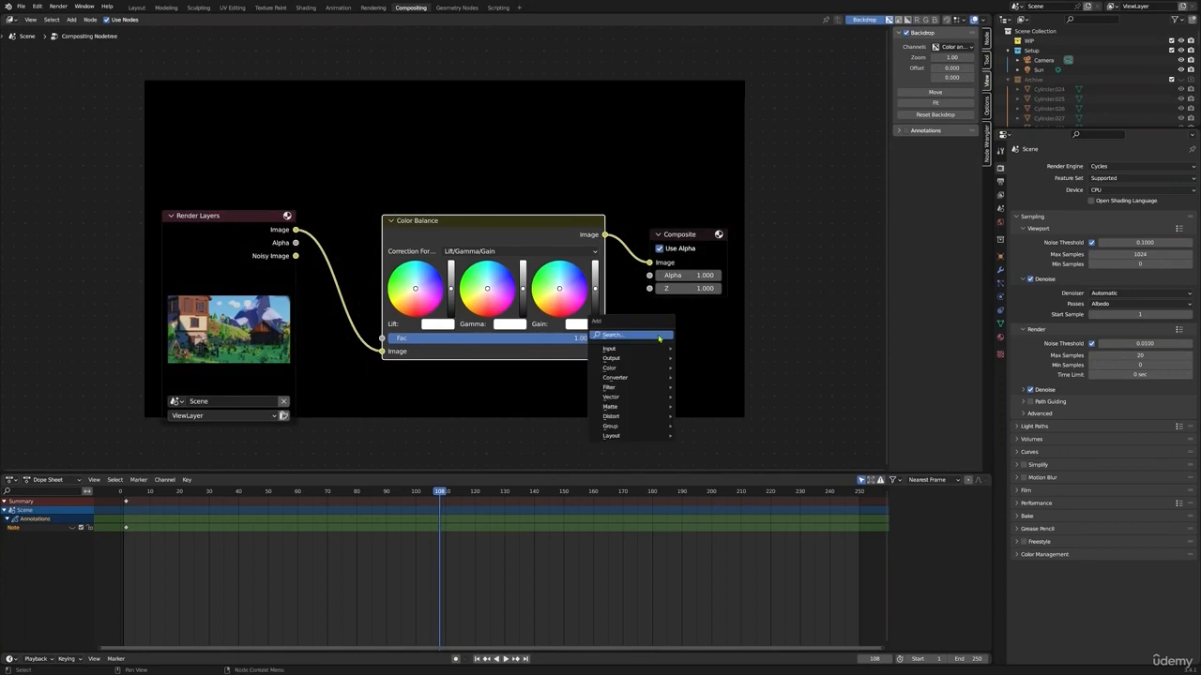
click(625, 336)
text(view)
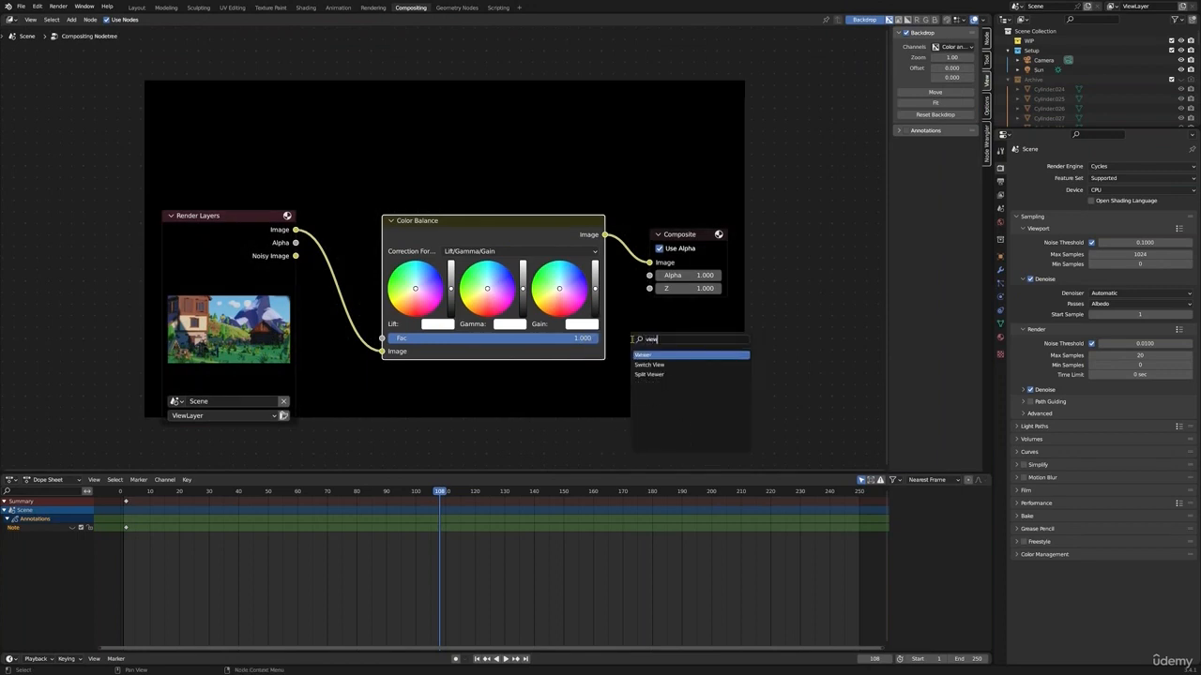
key(Return)
click(666, 336)
drag(606, 235, 650, 347)
middle_drag(504, 302, 676, 403)
scroll(676, 403, up, 1)
scroll(688, 367, up, 1)
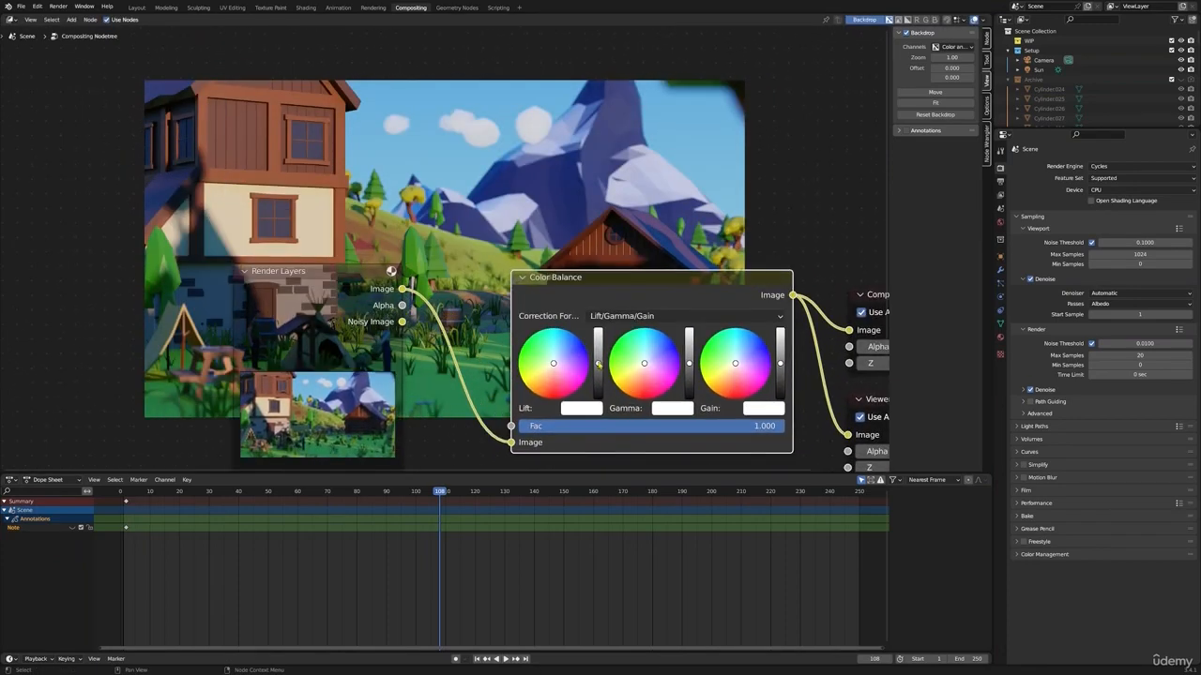
scroll(599, 364, up, 1)
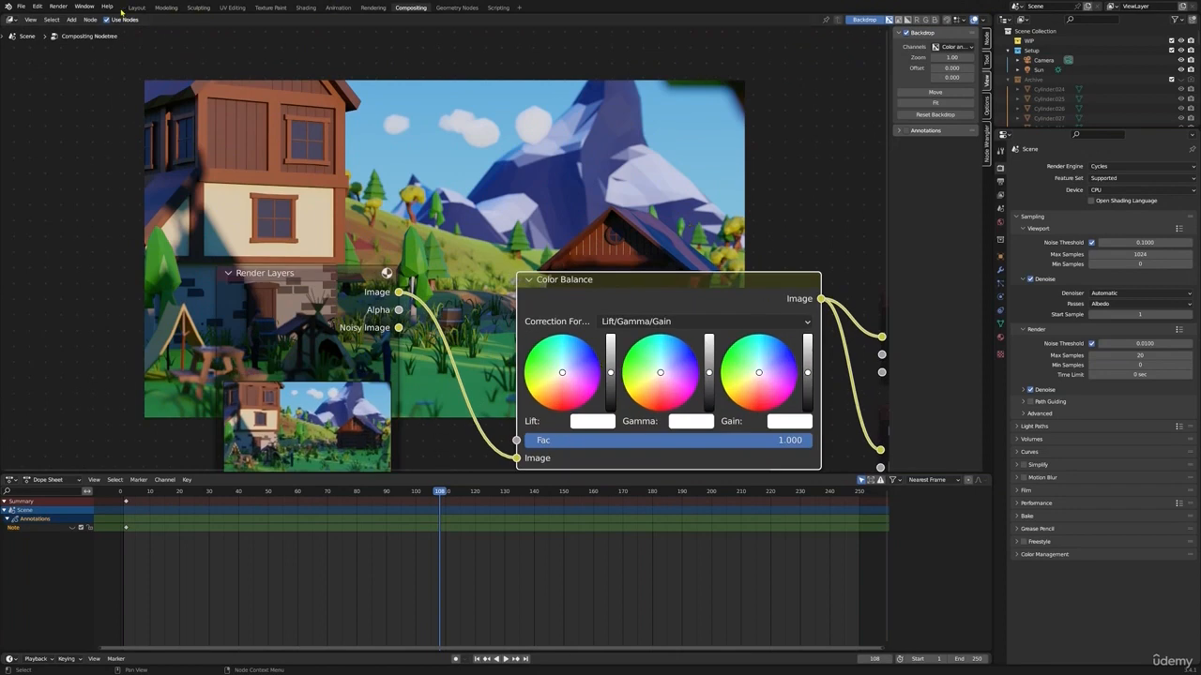
Switch the small camera viewport in the Layout workspace from rendered to solid shading, and return to the Compositing workspace
click(137, 7)
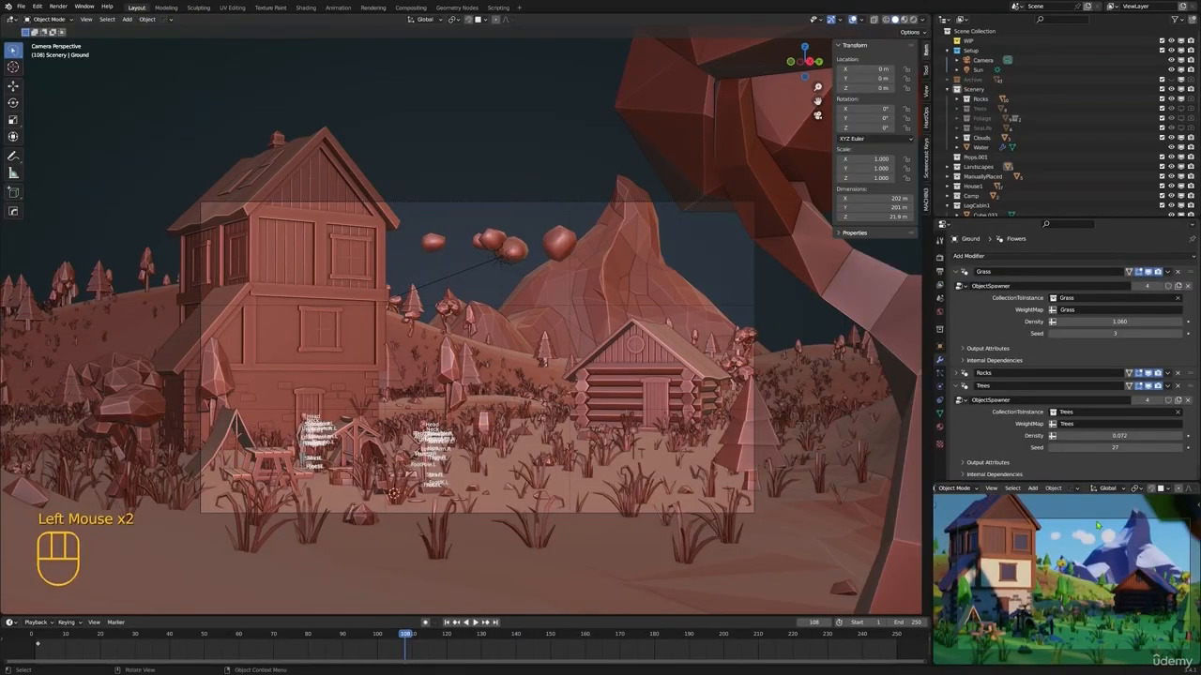
key(z)
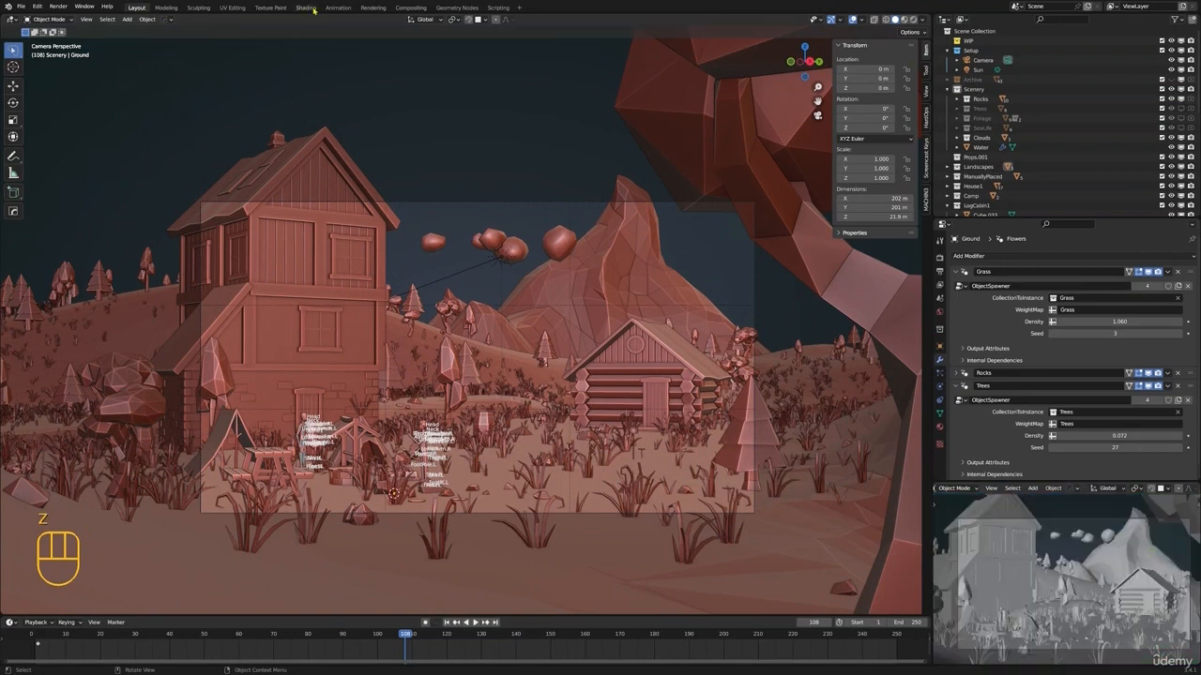
click(410, 8)
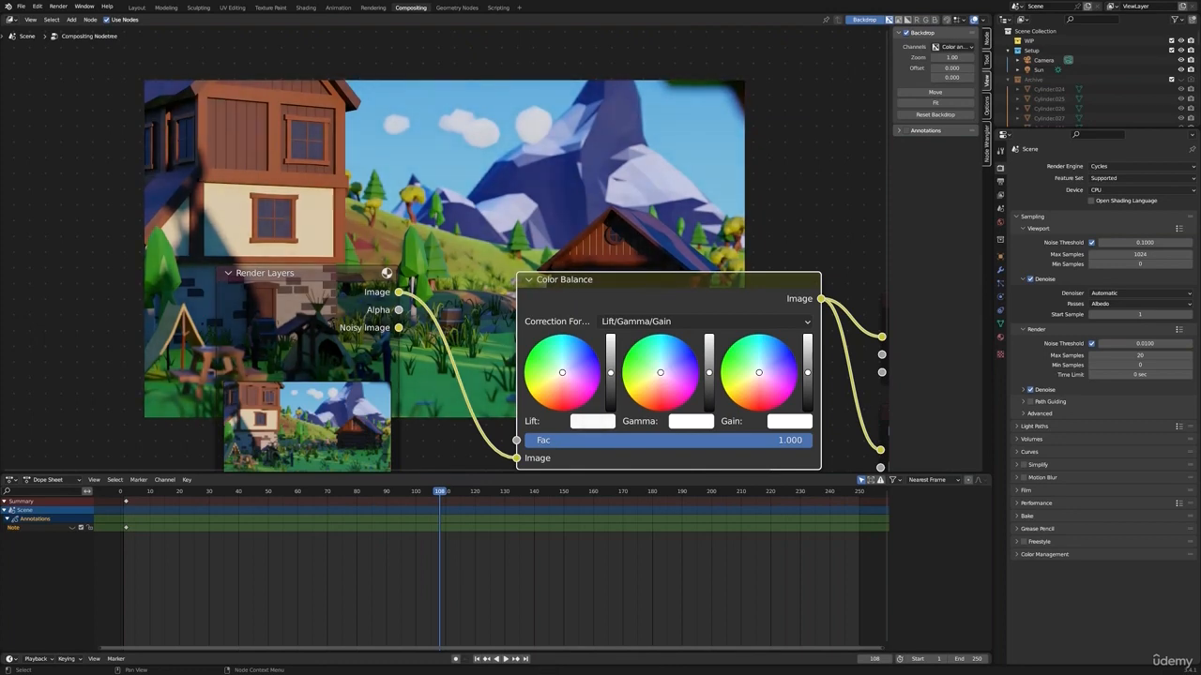
Slightly darken lift and gamma in the Color Balance node, tinting lift toward orange and gamma toward blue
drag(702, 379, 702, 384)
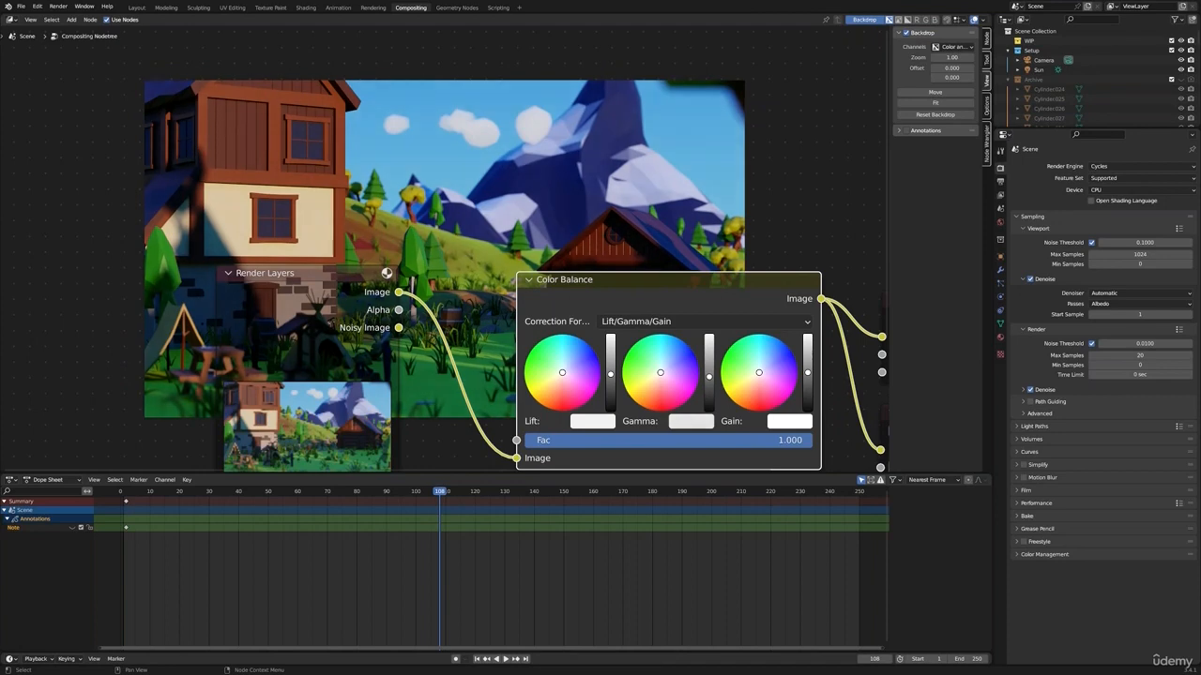
drag(661, 374, 662, 368)
scroll(655, 346, down, 2)
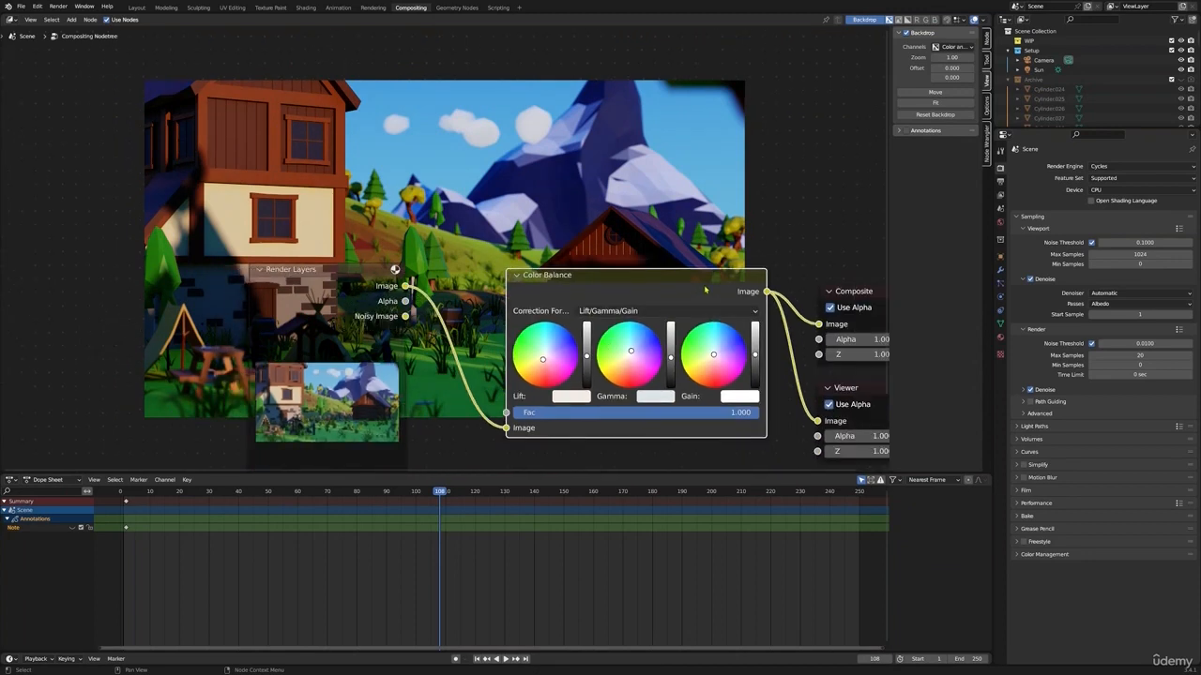
middle_drag(682, 289, 486, 297)
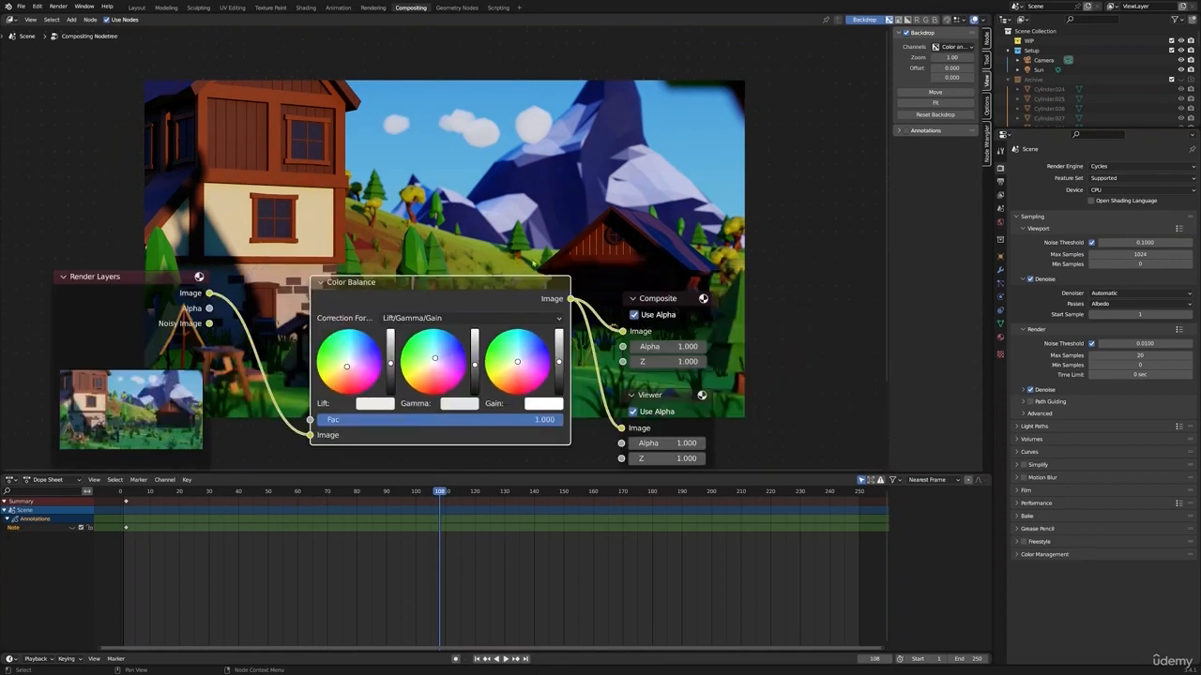
scroll(484, 377, up, 1)
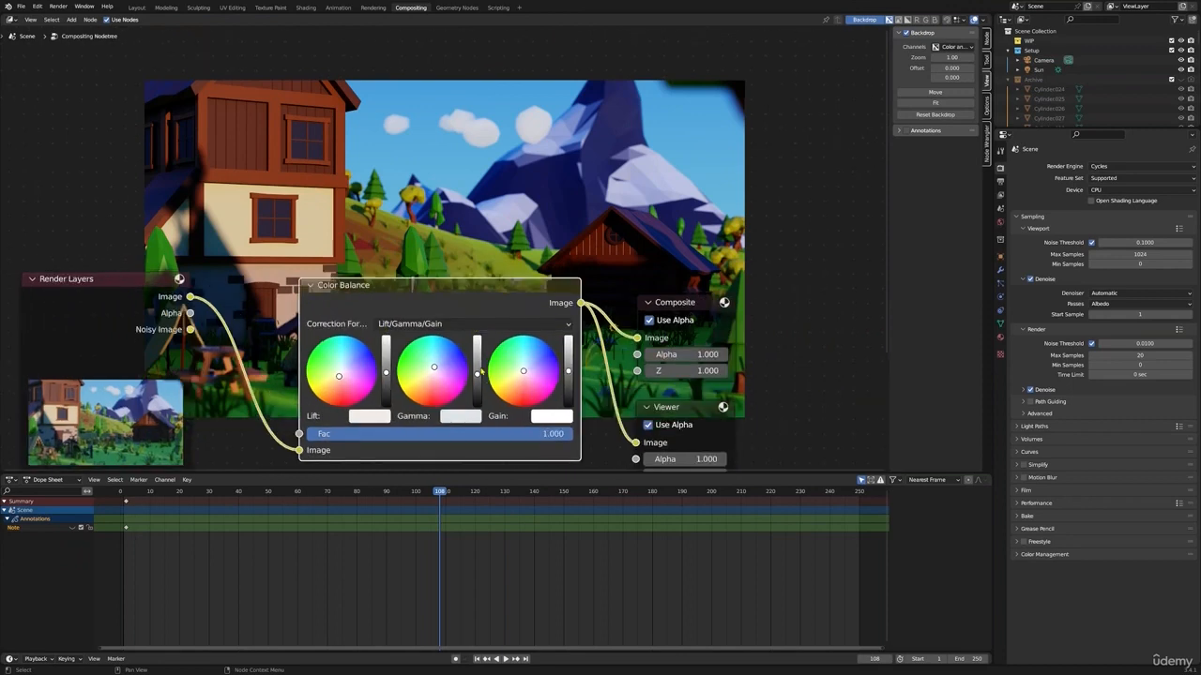
scroll(751, 349, up, 1)
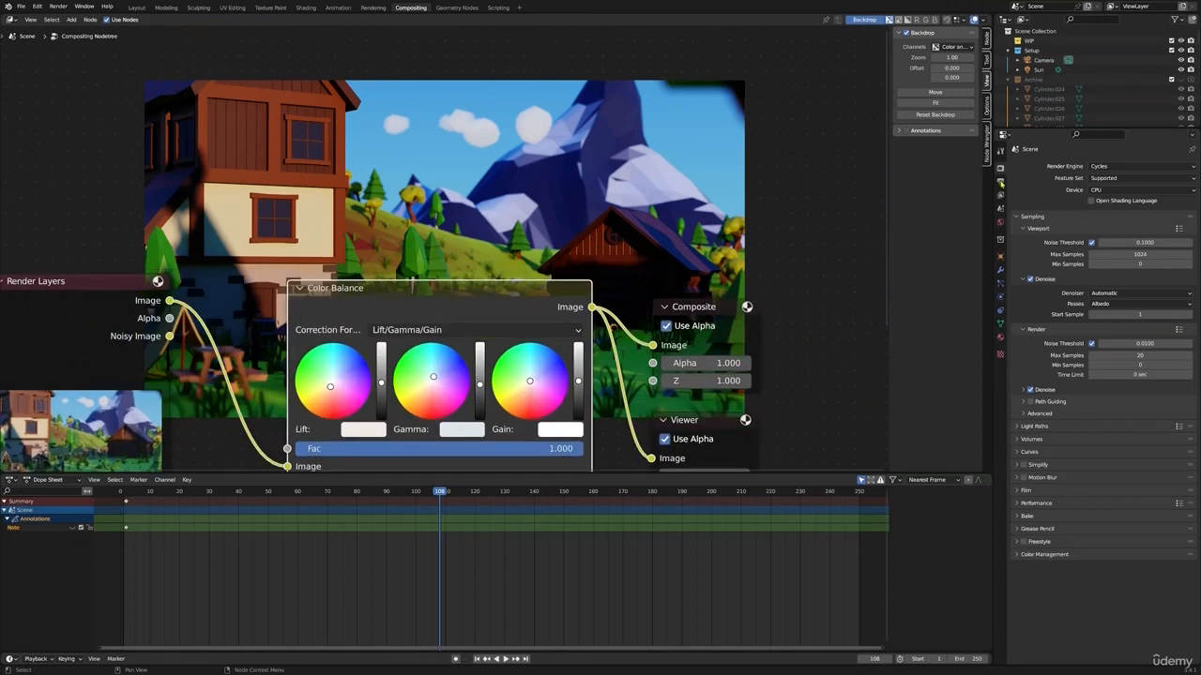
scroll(997, 191, up, 4)
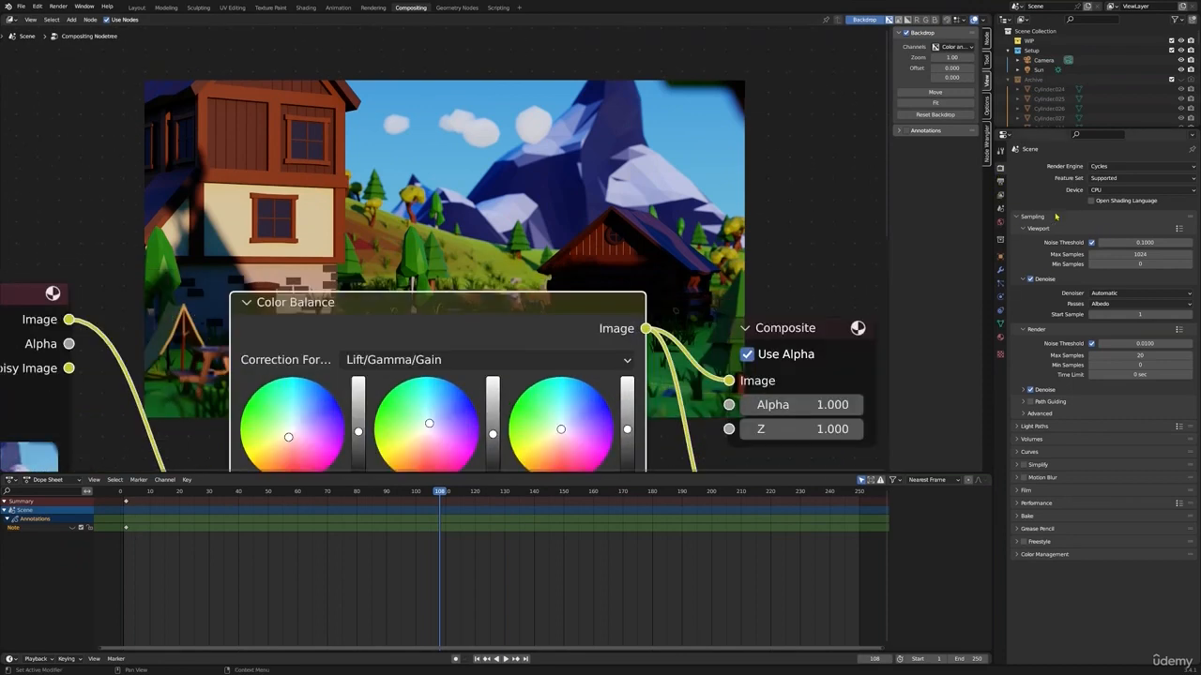
Bring the Color Balance gamma tint closer to neutral, shift gain slightly toward blue-violet, and check the whole graded image
click(1000, 181)
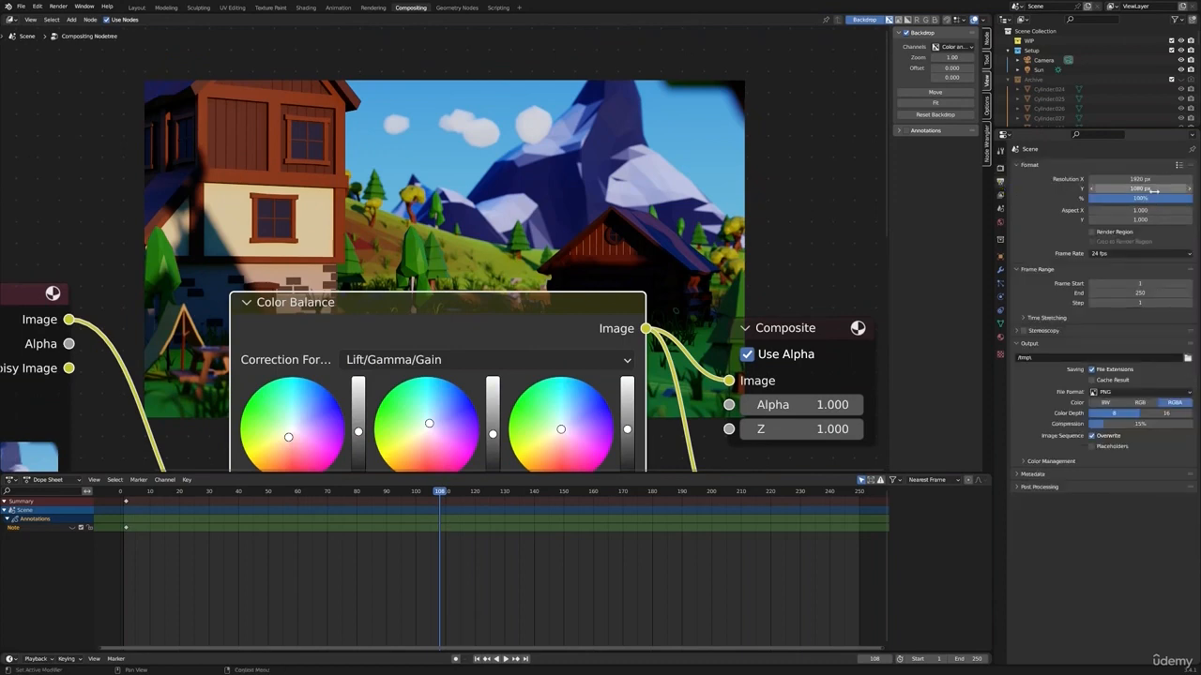
scroll(520, 363, down, 1)
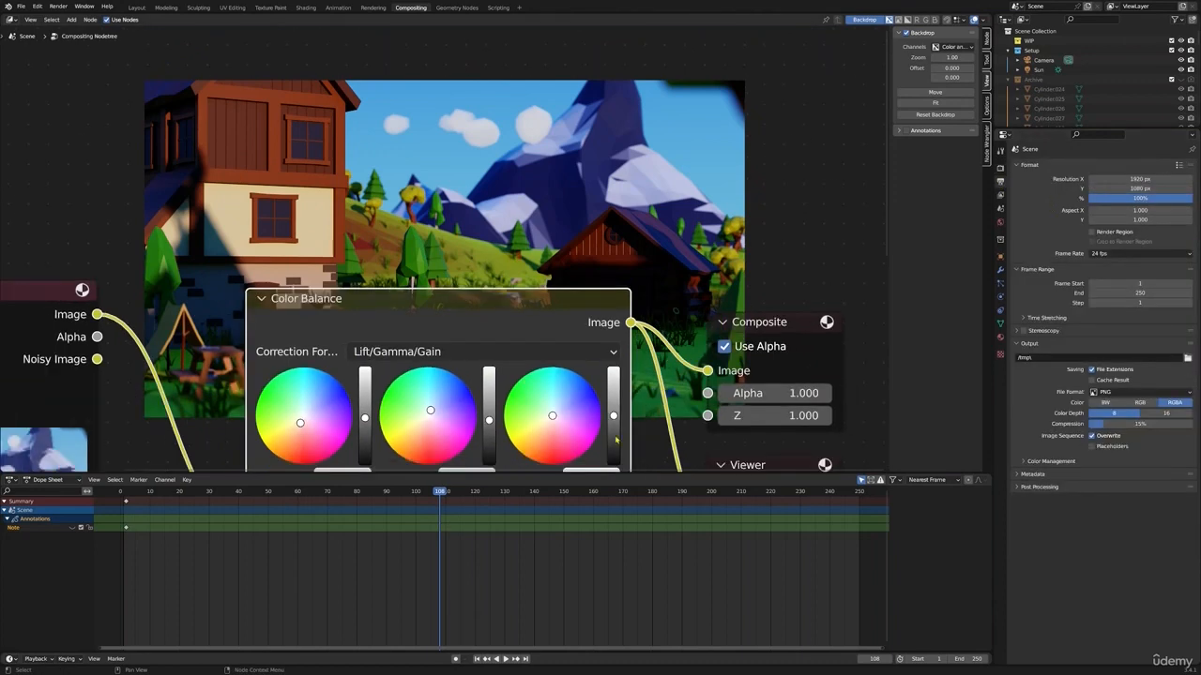
scroll(658, 415, down, 1)
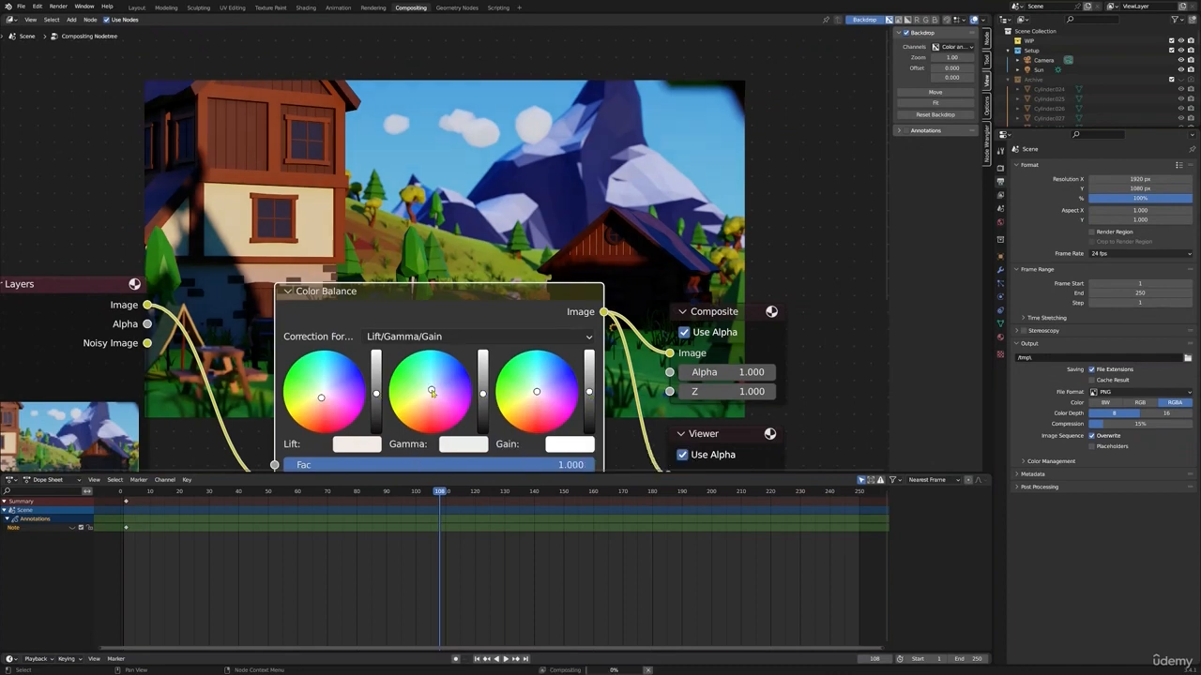
mouse_move(523, 398)
mouse_down()
mouse_move(532, 383)
mouse_move(536, 395)
mouse_move(555, 383)
mouse_move(543, 388)
mouse_up()
scroll(590, 327, down, 1)
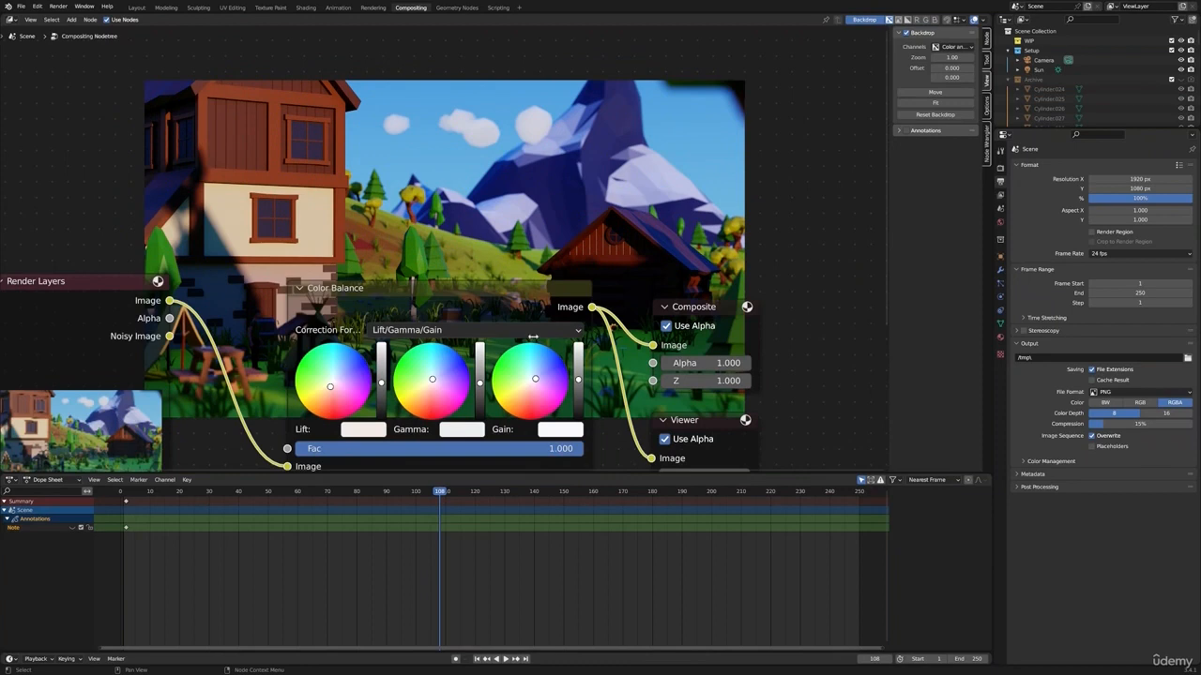
scroll(646, 310, down, 1)
scroll(718, 246, down, 1)
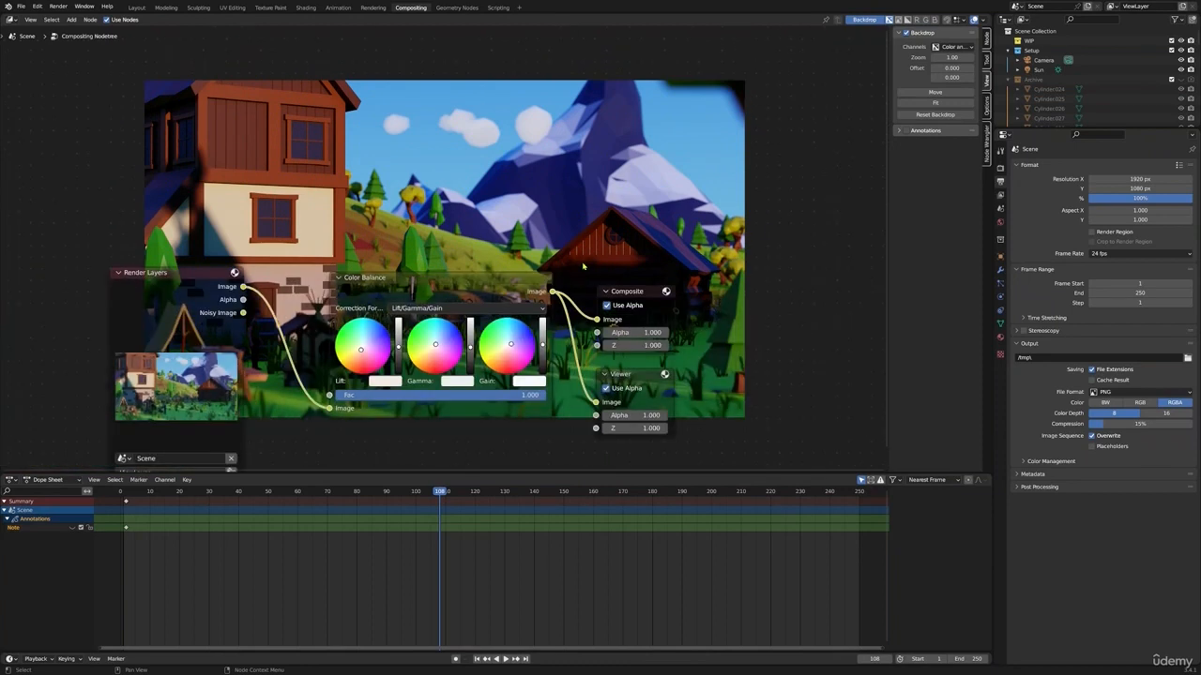
middle_drag(583, 267, 689, 427)
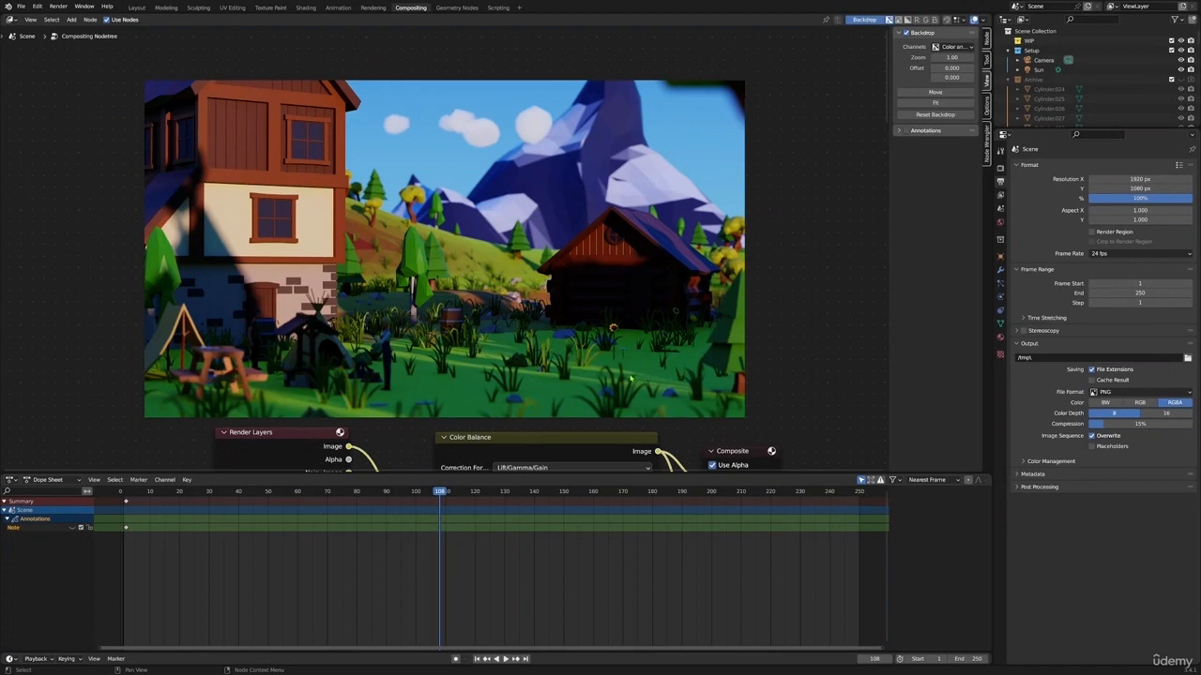
middle_drag(430, 369, 448, 364)
scroll(219, 372, up, 1)
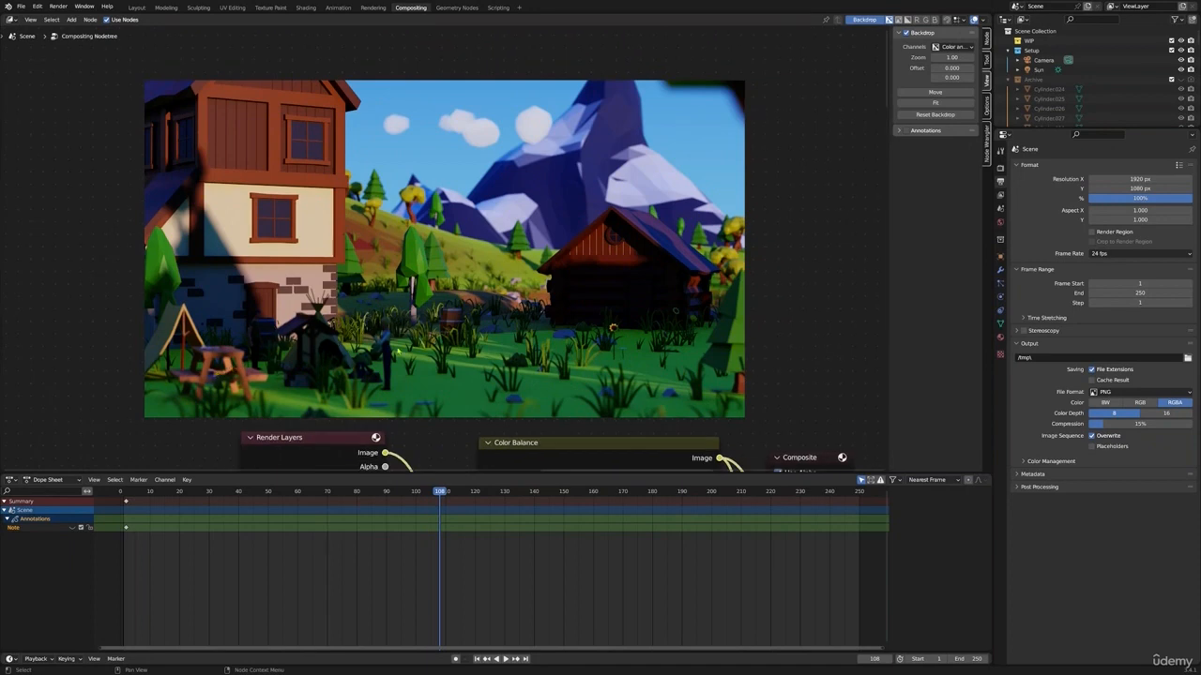
Go to the Layout workspace, select the male character's rig near the tents, and enter Pose Mode
click(137, 8)
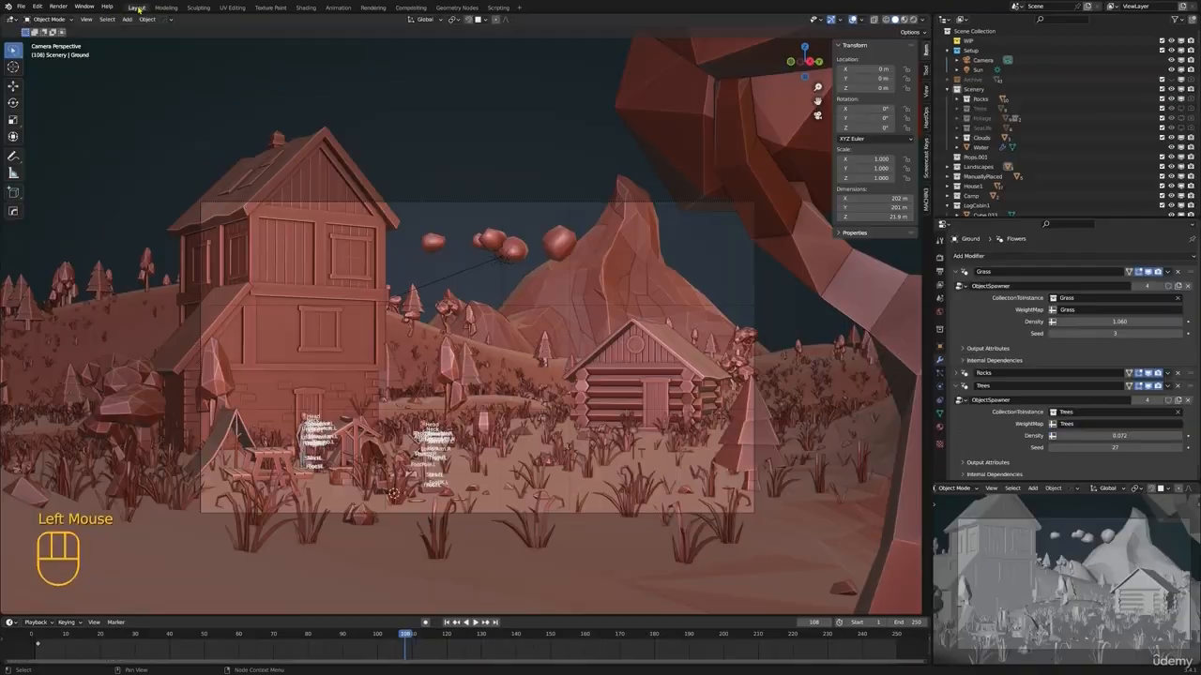
shift+middle_drag(517, 410, 574, 451)
scroll(372, 407, up, 3)
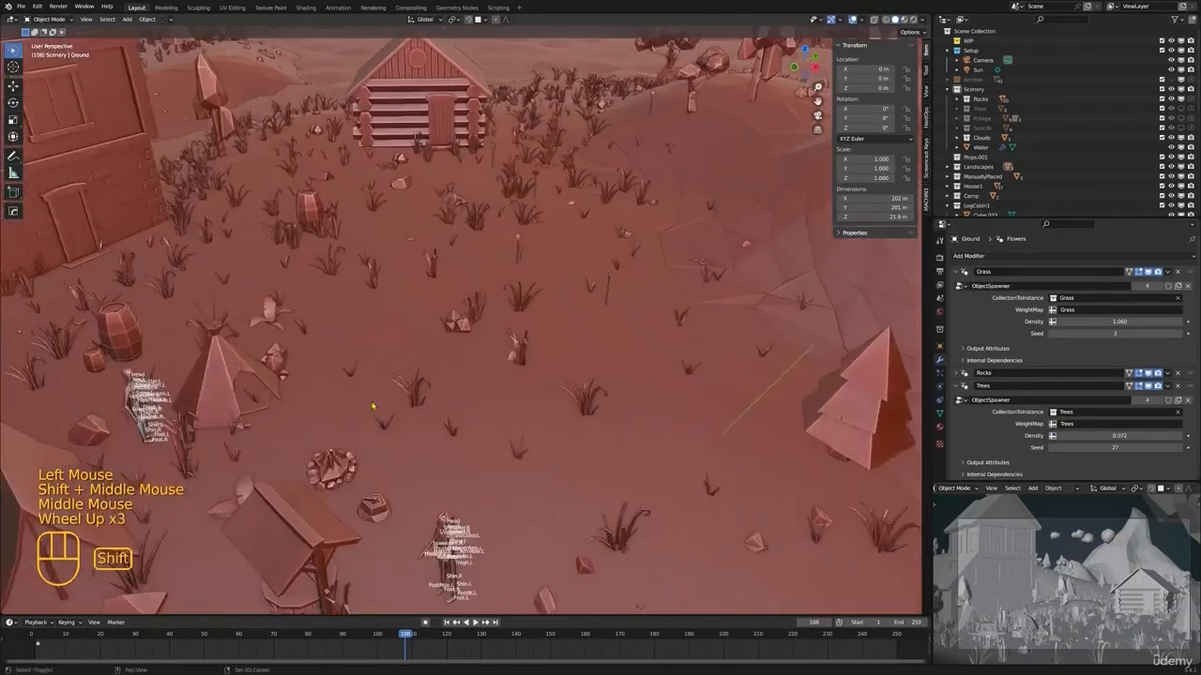
shift+middle_drag(141, 413, 220, 337)
scroll(220, 338, up, 2)
middle_drag(221, 338, 488, 376)
click(262, 280)
scroll(488, 375, up, 1)
middle_drag(544, 469, 469, 413)
key(ctrl+Tab)
Rotate the male rig's right hand and right lower arm into a relaxed position beside the body
click(471, 415)
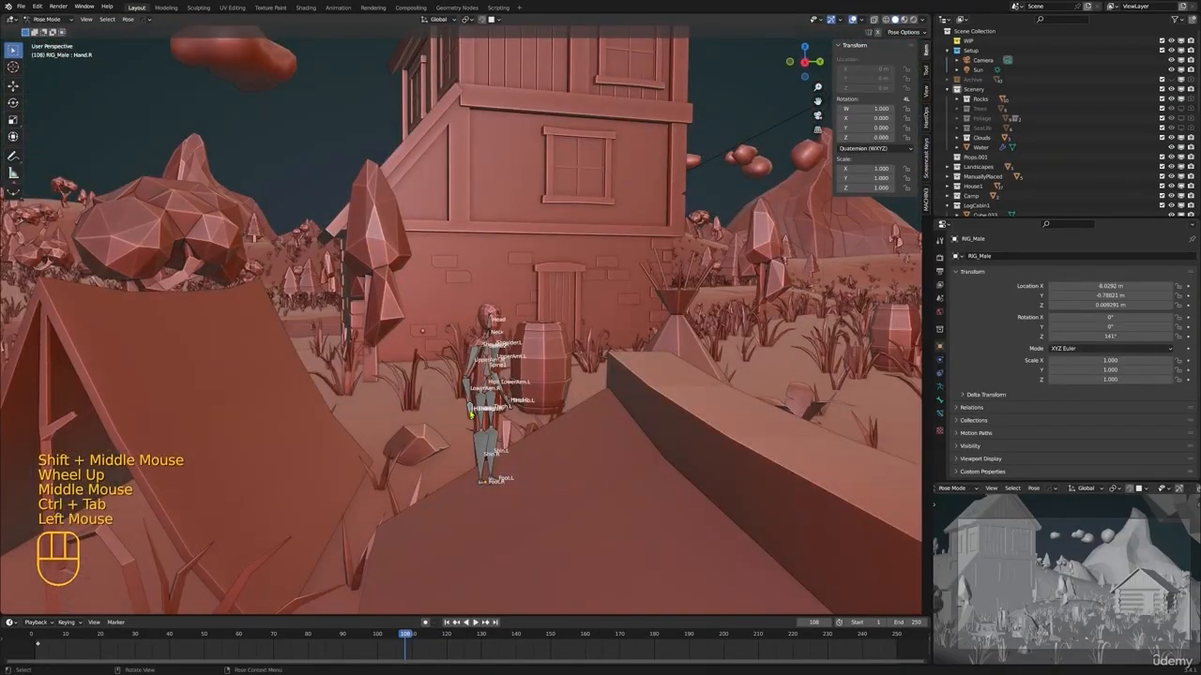
key(KP_Decimal)
scroll(459, 318, down, 4)
middle_drag(460, 319, 632, 398)
key(r)
click(523, 391)
key(r)
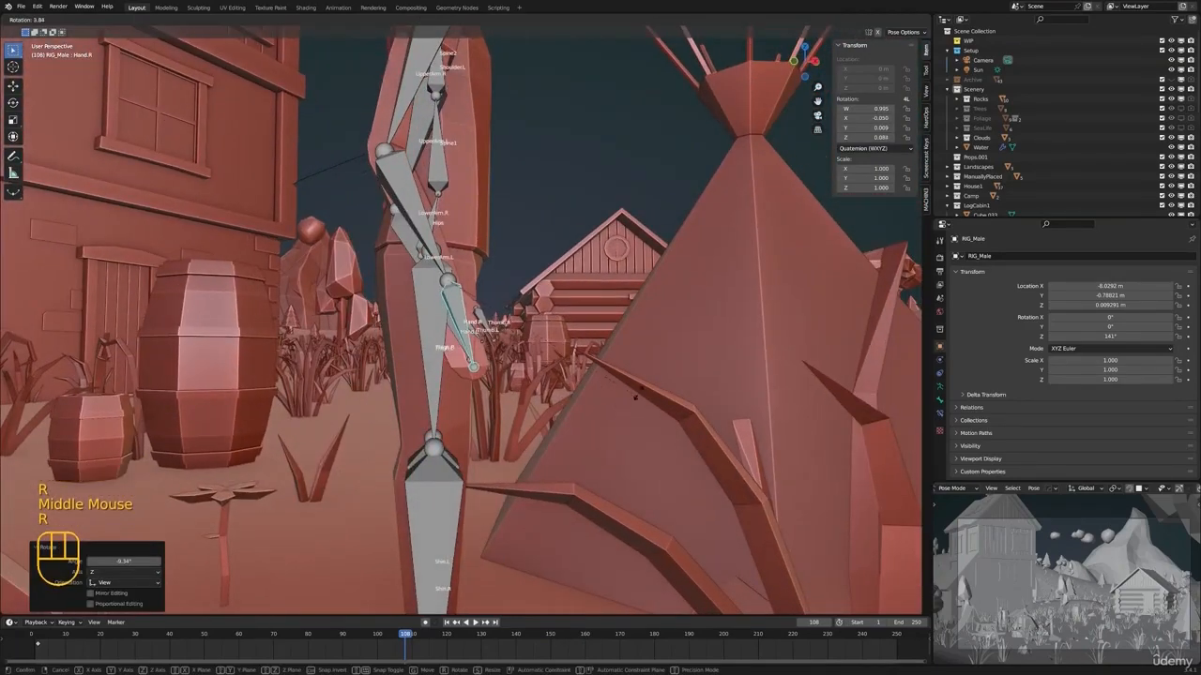
click(634, 395)
click(409, 208)
key(r)
click(418, 214)
click(480, 321)
scroll(482, 323, down, 3)
middle_drag(482, 324, 713, 376)
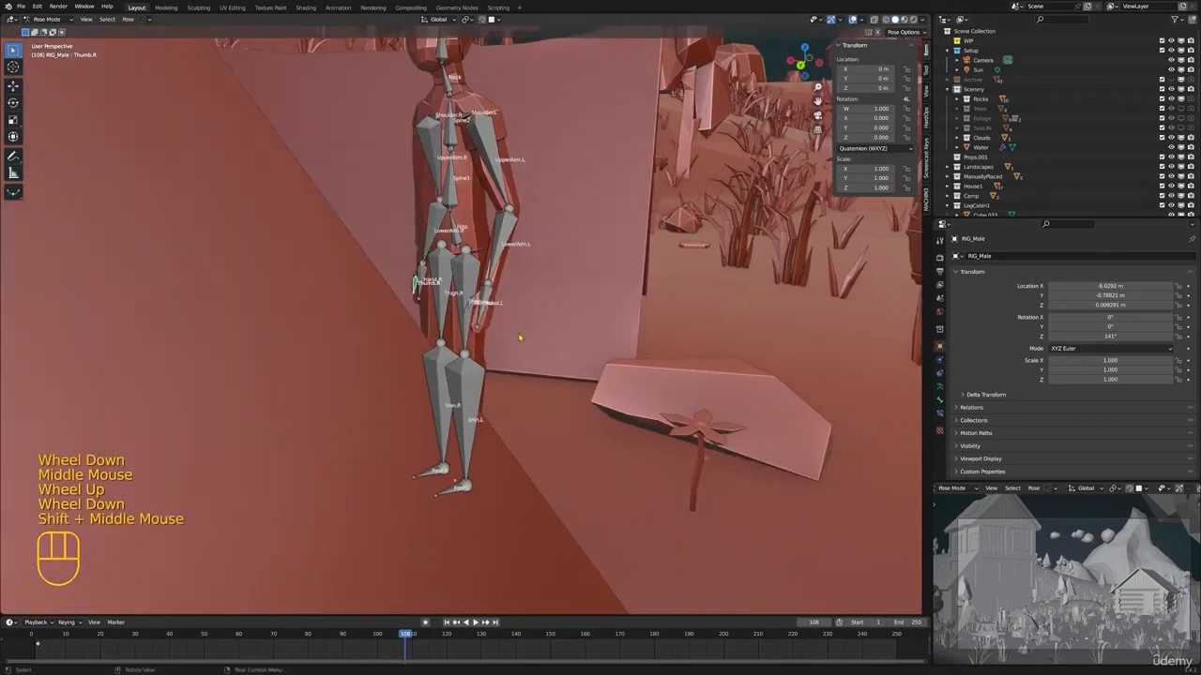
middle_drag(519, 337, 563, 343)
click(428, 399)
shift+click(428, 413)
key(r)
middle_drag(428, 412, 542, 356)
right_click(555, 364)
click(432, 298)
key(r)
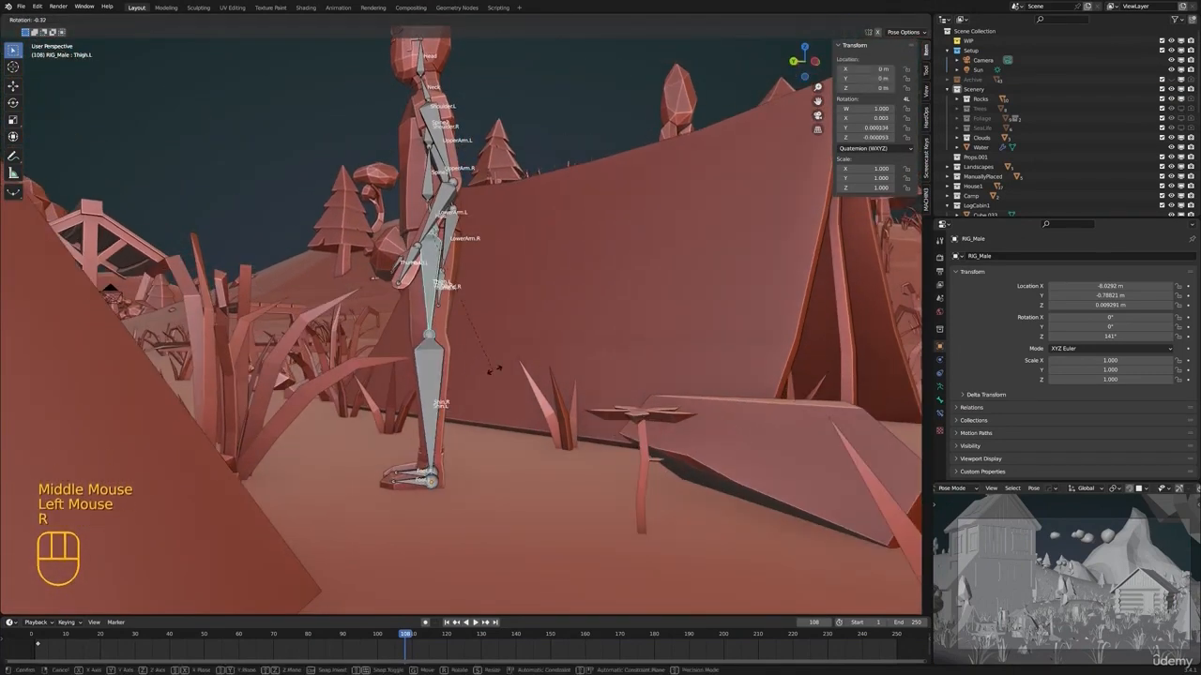
right_click(462, 376)
Set the transform orientation to Local and rotate the male rig's thighs forward
middle_drag(463, 376, 328, 8)
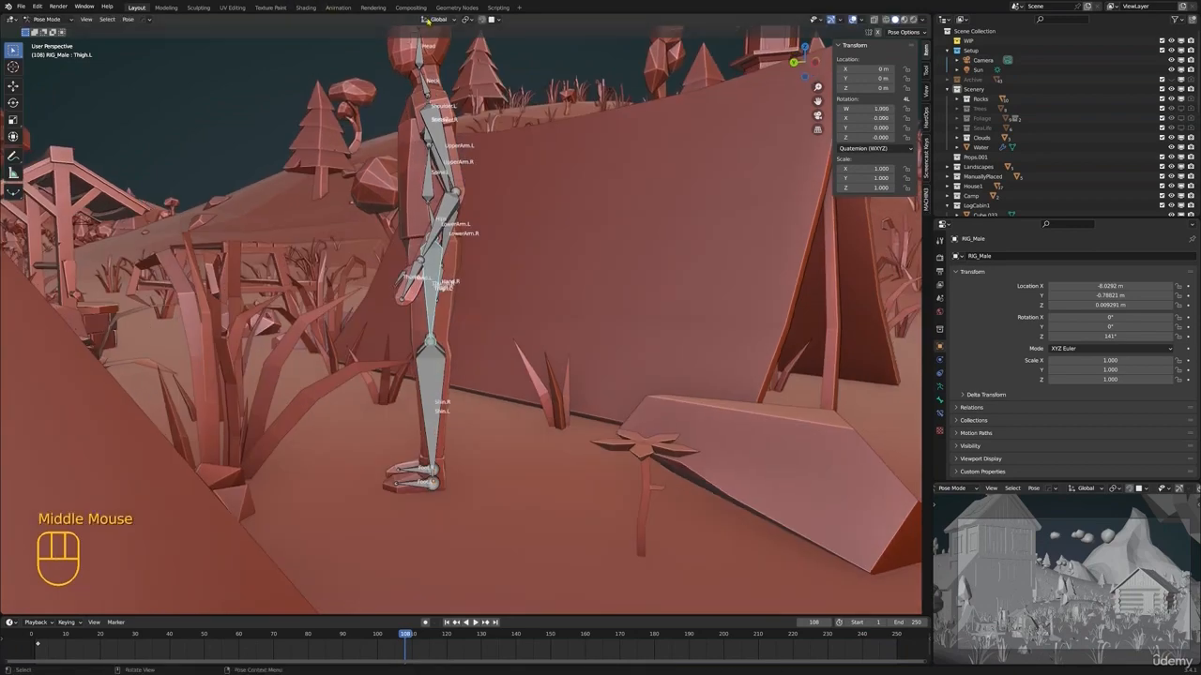
middle_drag(454, 311, 479, 313)
shift+click(436, 305)
key(r)
click(540, 361)
Rotate the male rig's left and right shins about their local X axis to bend the knees
middle_drag(525, 364, 472, 366)
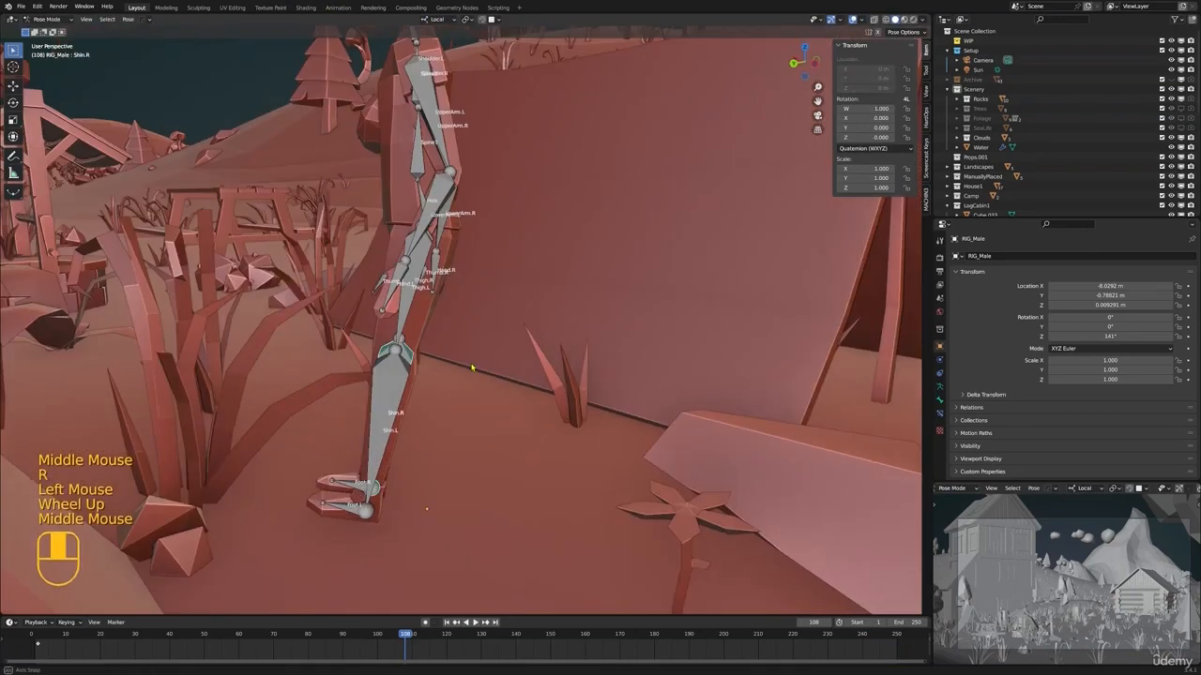
click(425, 399)
key(r)
key(x)
click(491, 350)
click(405, 402)
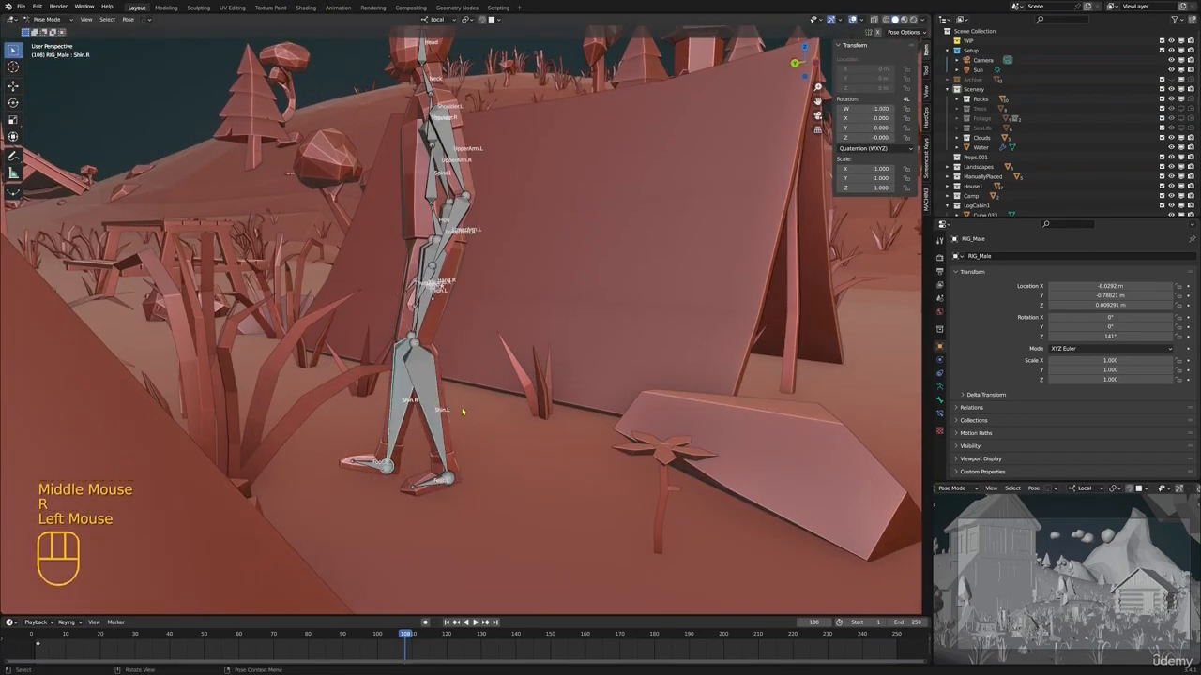
middle_drag(454, 409, 433, 392)
key(r)
key(x)
click(464, 383)
Lower the male rig's Hips bone slightly along the global Z axis
click(428, 231)
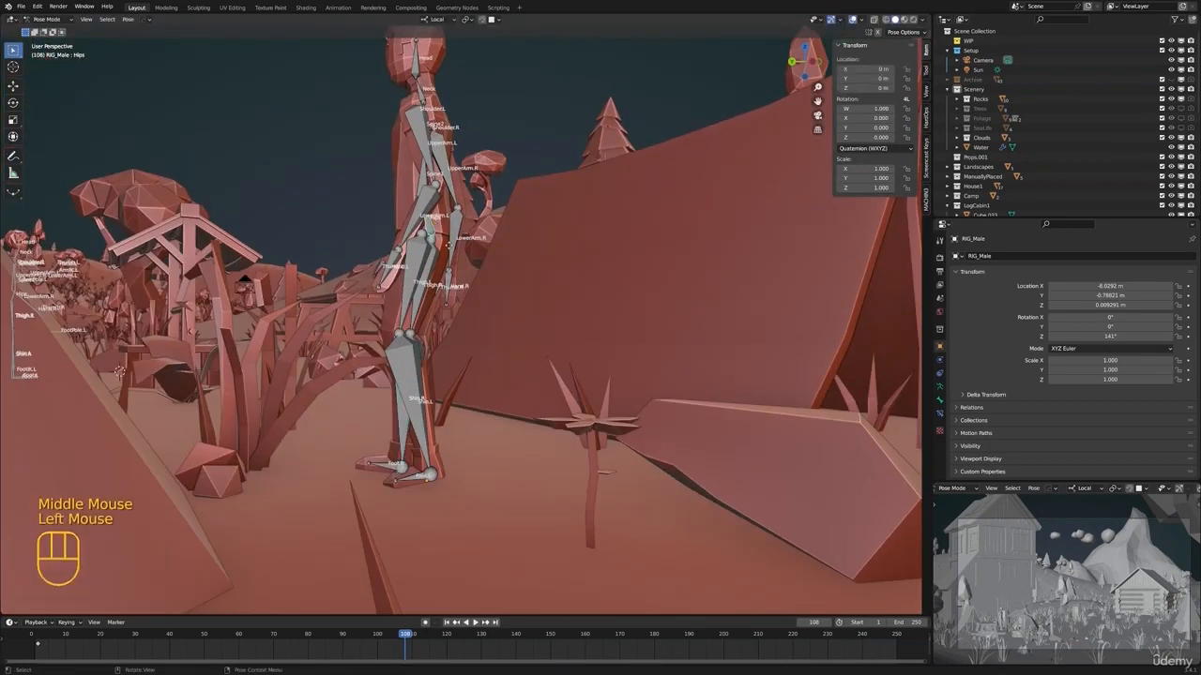
key(g)
key(z)
key(z)
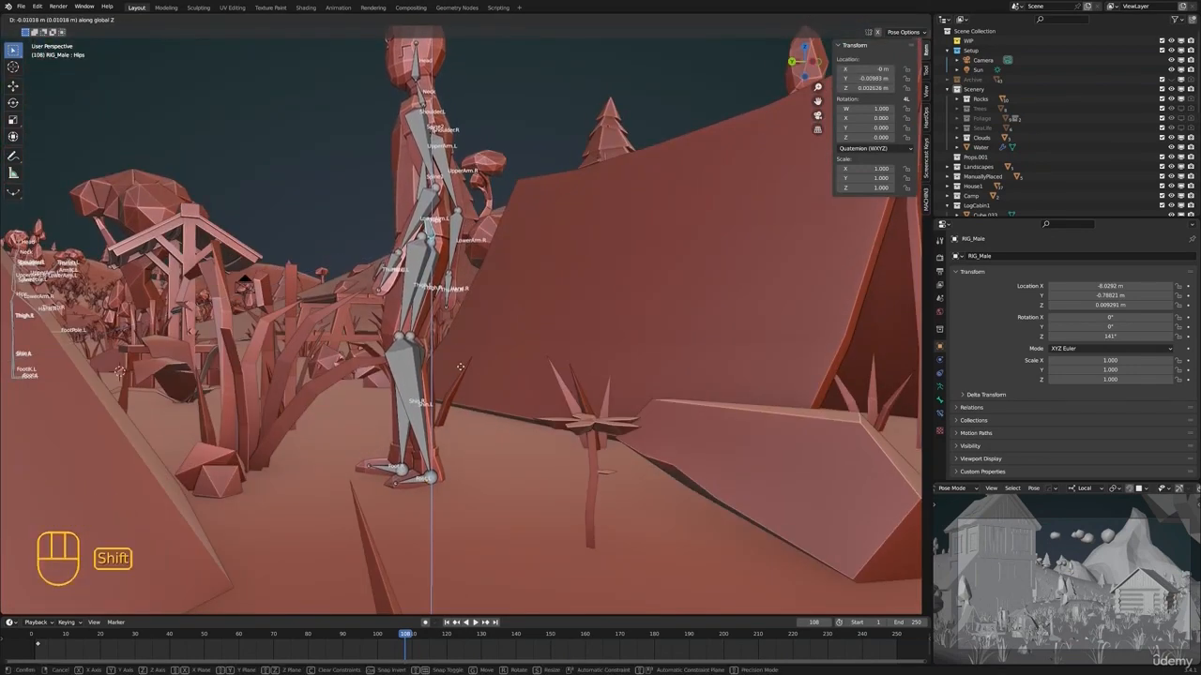
click(471, 347)
Refine the male character's pose by rotating further bones, including about the local Y axis
shift+middle_drag(471, 347, 487, 310)
middle_drag(487, 309, 502, 342)
scroll(478, 281, up, 2)
scroll(492, 357, down, 3)
shift+middle_drag(487, 281, 464, 375)
middle_drag(413, 328, 370, 314)
click(422, 347)
click(495, 282)
key(r)
click(539, 300)
key(r)
key(y)
key(r)
key(y)
click(573, 399)
Turn the male rig's Head bone by rotating it about its local Y and Z axes
key(alt+a)
scroll(525, 328, down, 4)
click(246, 225)
key(r)
key(y)
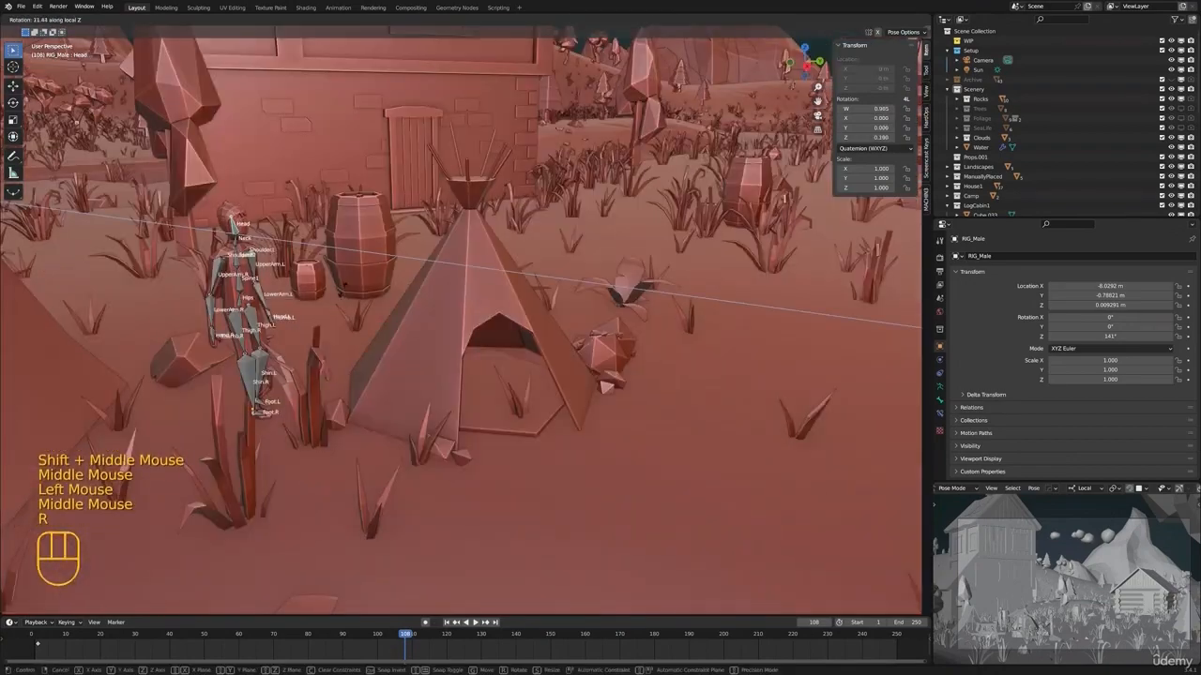
key(r)
key(z)
key(r)
middle_drag(398, 450, 415, 340)
click(389, 398)
Check the male pose through the camera, leave its Pose mode, and enter Pose mode on the female rig
key(alt+a)
key(KP_0)
scroll(445, 400, up, 3)
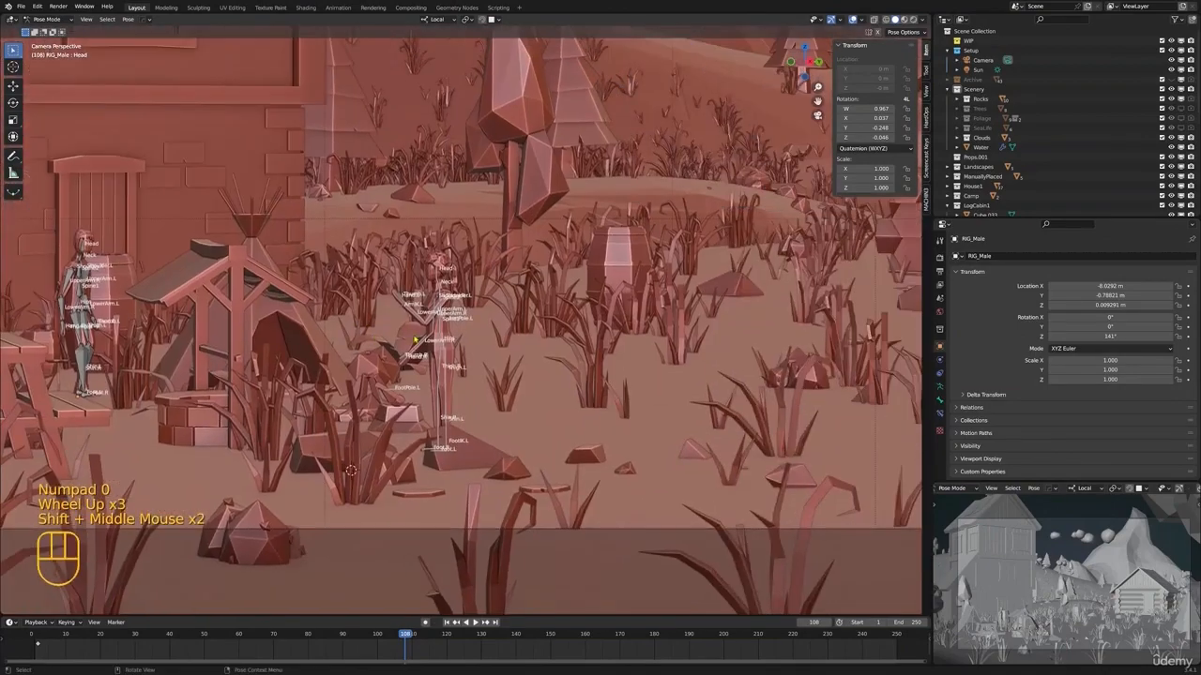
scroll(415, 340, up, 3)
scroll(360, 284, down, 1)
key(ctrl+Tab)
middle_drag(360, 285, 419, 131)
scroll(404, 403, down, 1)
scroll(410, 414, up, 3)
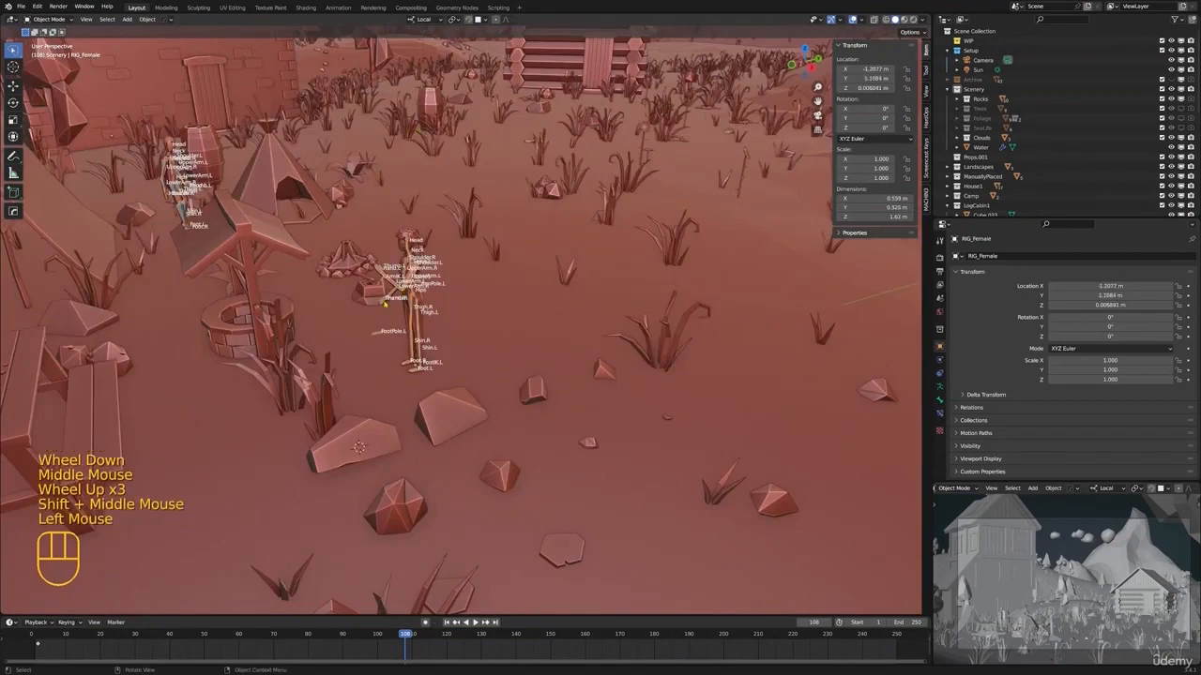
key(KP_Decimal)
key(ctrl+Tab)
Rotate the female rig's left hand bone (Hand.L) to reorient the raised hand
click(428, 195)
shift+middle_drag(428, 195, 446, 218)
scroll(447, 218, up, 1)
middle_drag(447, 218, 612, 315)
key(r)
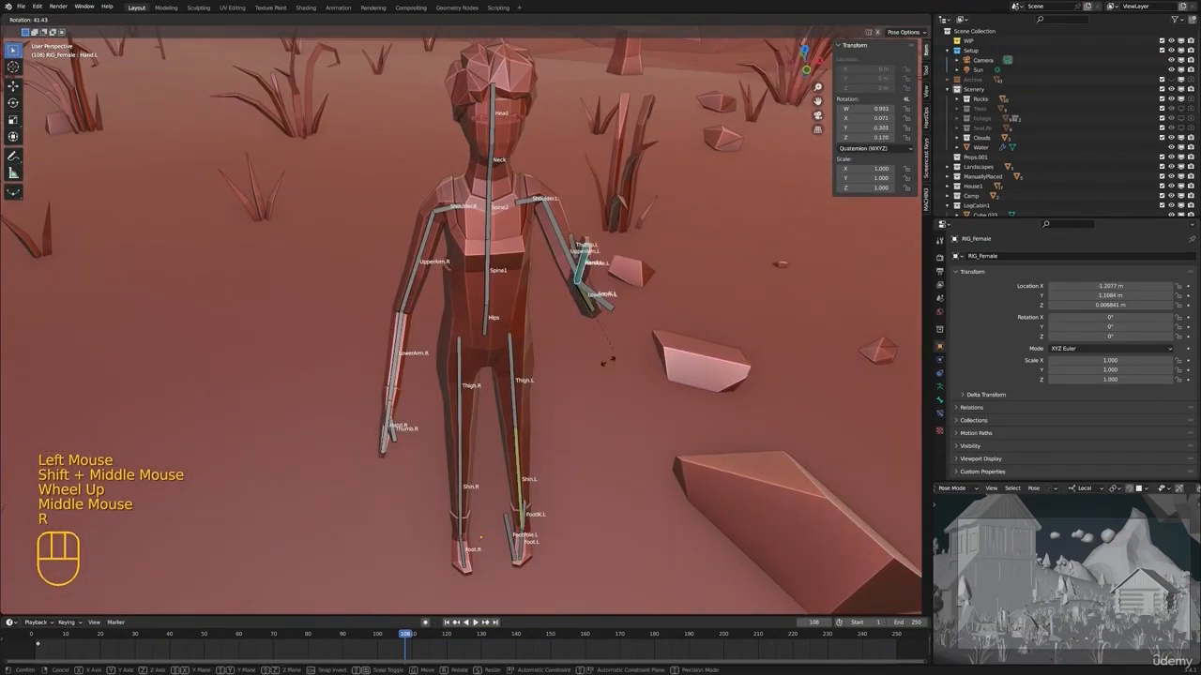
key(r)
click(657, 325)
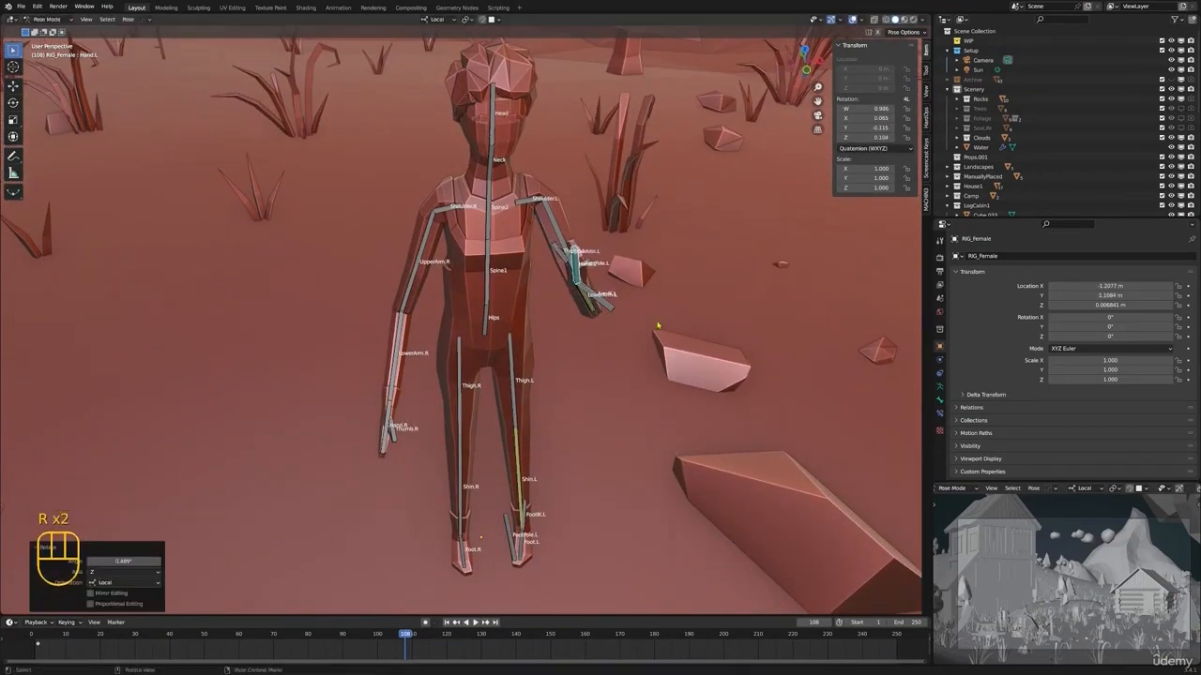
Set the transform orientation to Global and rotate the female rig's Hand.L bone further, including about the Z axis
click(437, 20)
click(426, 50)
shift+scroll(469, 234, up, 1)
shift+middle_drag(469, 234, 613, 364)
key(r)
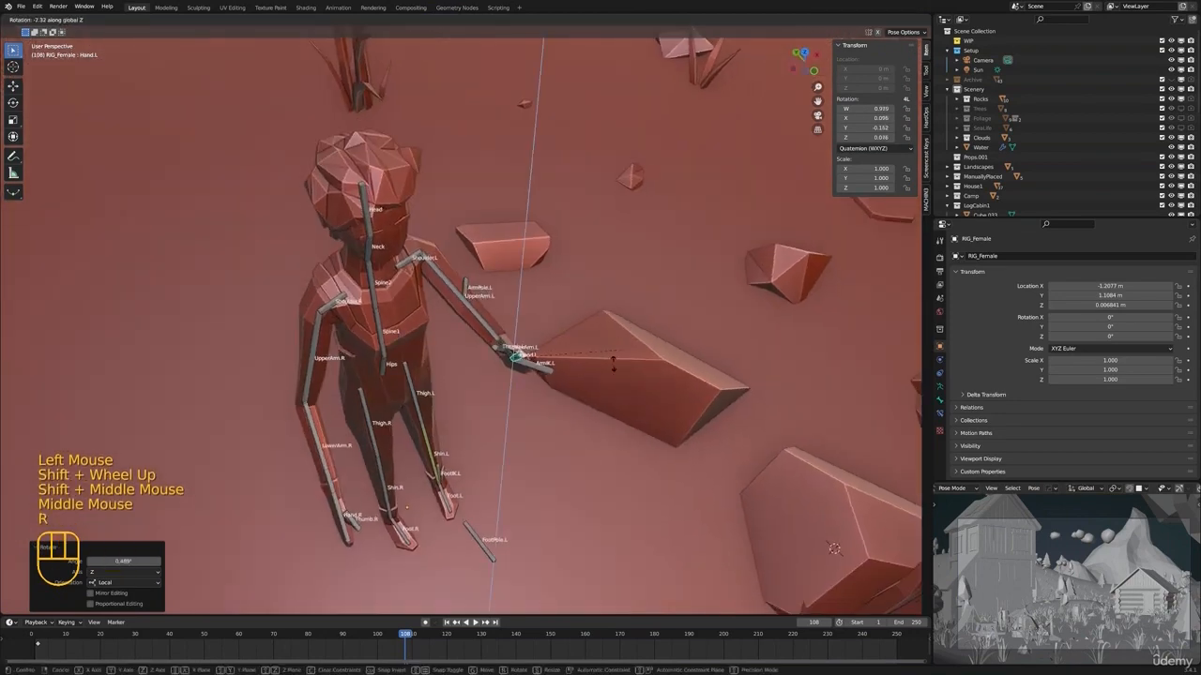
middle_drag(559, 437, 458, 324)
key(r)
click(505, 410)
Refine the female rig's arm pose by moving and rotating the bones, including about the global Z axis
mouse_move(457, 324)
middle_down()
mouse_move(615, 368)
mouse_move(494, 326)
mouse_move(394, 347)
mouse_move(444, 340)
mouse_move(568, 399)
mouse_move(469, 328)
middle_up()
click(615, 385)
click(486, 319)
click(476, 322)
key(g)
click(446, 343)
key(r)
click(460, 347)
click(458, 355)
key(r)
key(z)
click(574, 372)
Rotate the female rig's right thumb bone (Thumb.R) beside the lowered hand
shift+middle_drag(469, 328, 442, 340)
scroll(422, 333, up, 5)
click(427, 319)
key(r)
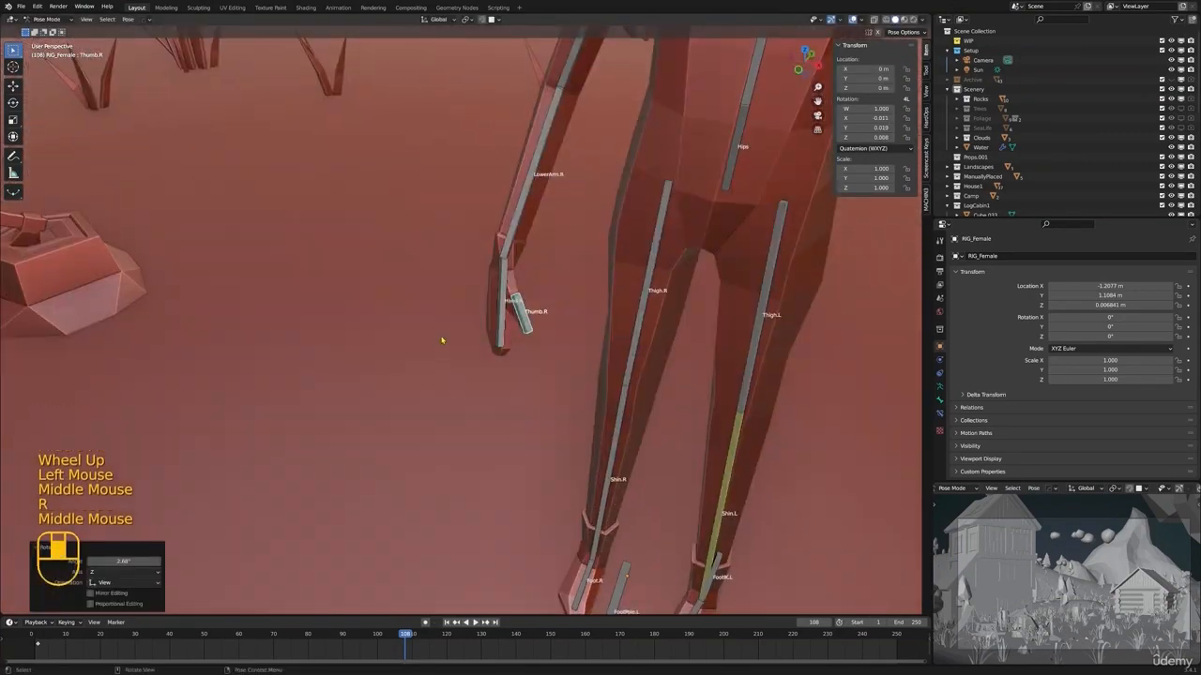
key(r)
click(377, 343)
Move the female rig's left foot IK bone (FootIK.L) backward to put the legs in a stepping stance
scroll(523, 367, down, 1)
shift+middle_drag(642, 339, 474, 342)
shift+middle_drag(474, 342, 516, 352)
scroll(521, 347, down, 2)
middle_drag(525, 345, 490, 326)
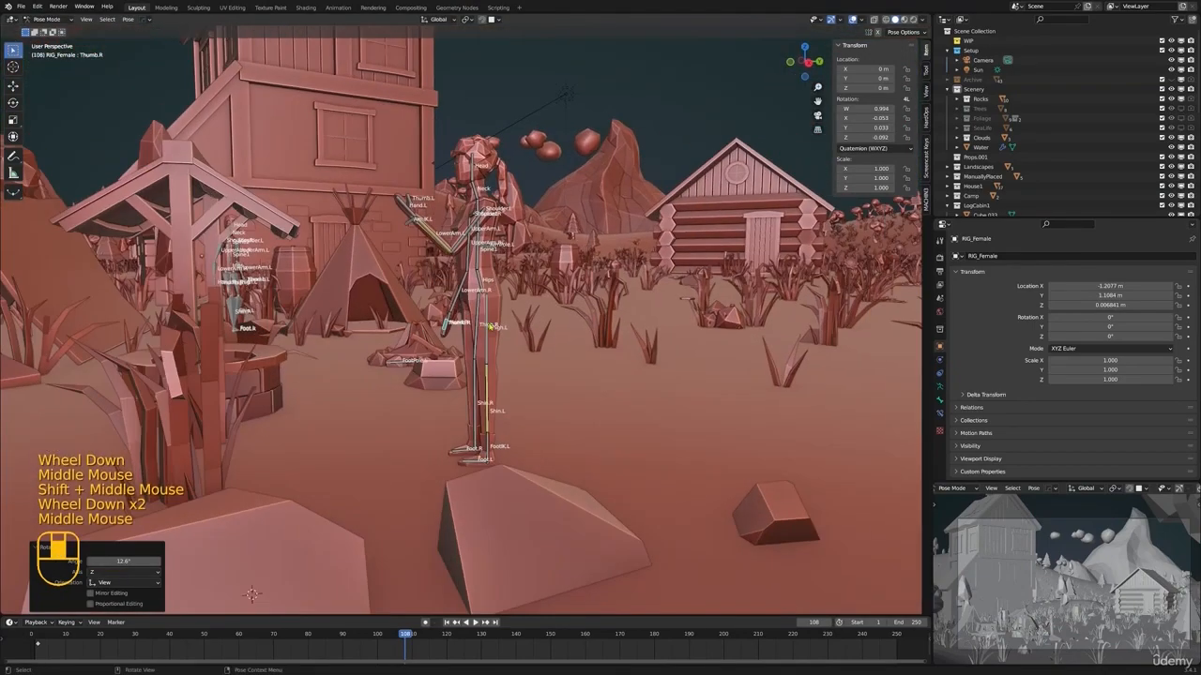
click(497, 446)
click(493, 450)
middle_drag(493, 450, 451, 441)
click(491, 448)
key(g)
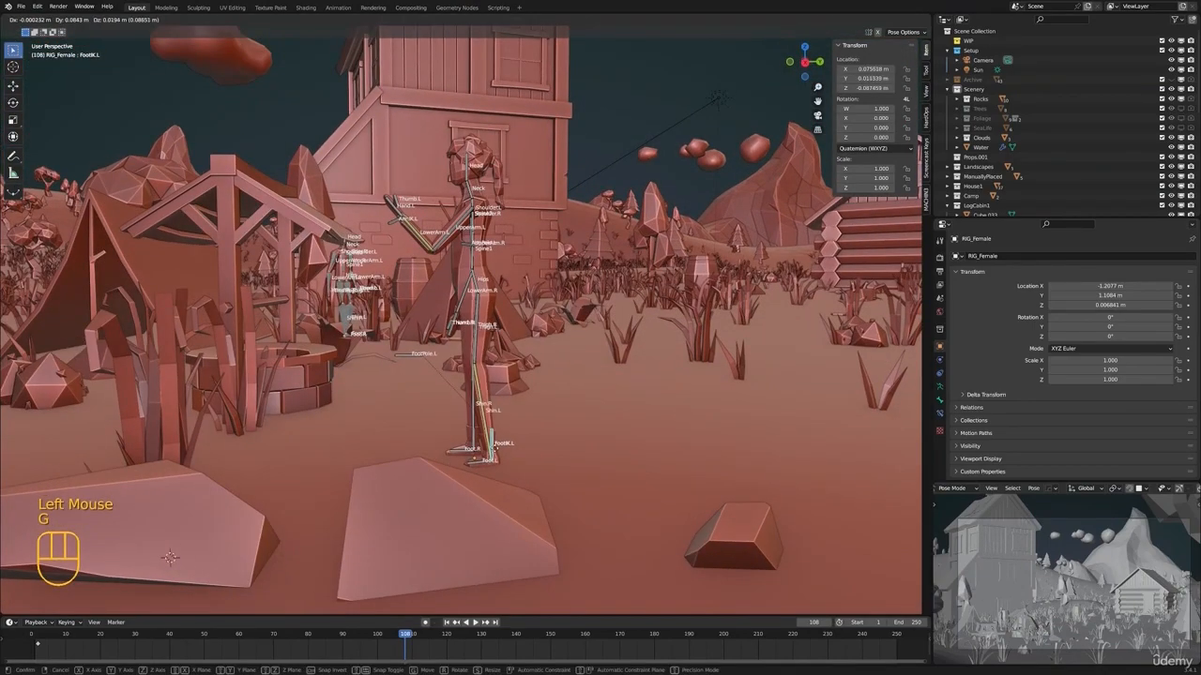
click(627, 443)
Adjust the height of the female rig's FootIK.L bone along the global Z axis
scroll(601, 413, up, 3)
key(g)
key(z)
middle_drag(526, 422, 553, 375)
click(623, 431)
Rotate the female rig's Hips bone slightly, both in the view plane and about the global Z axis
scroll(511, 375, down, 2)
click(482, 328)
key(r)
click(525, 384)
scroll(525, 385, down, 2)
key(r)
key(z)
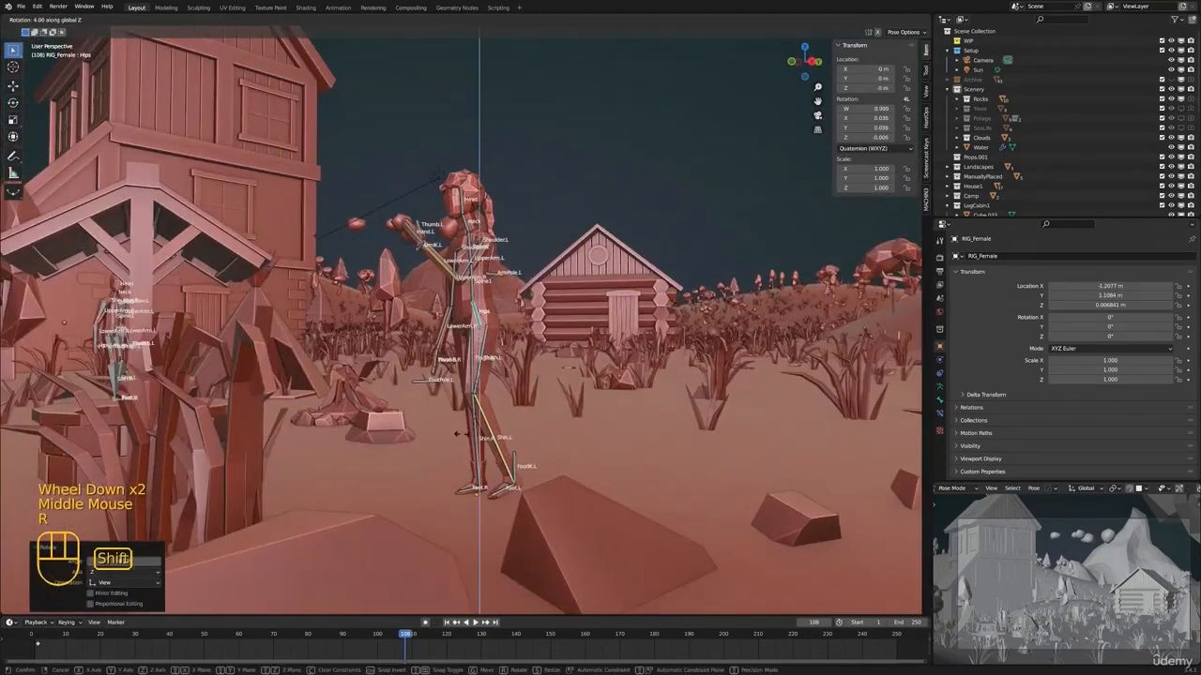
click(554, 384)
key(r)
click(544, 422)
Rotate the female rig's Spine1 bone slightly in side view to lean the upper body back
shift+middle_drag(544, 422, 540, 296)
scroll(526, 328, up, 1)
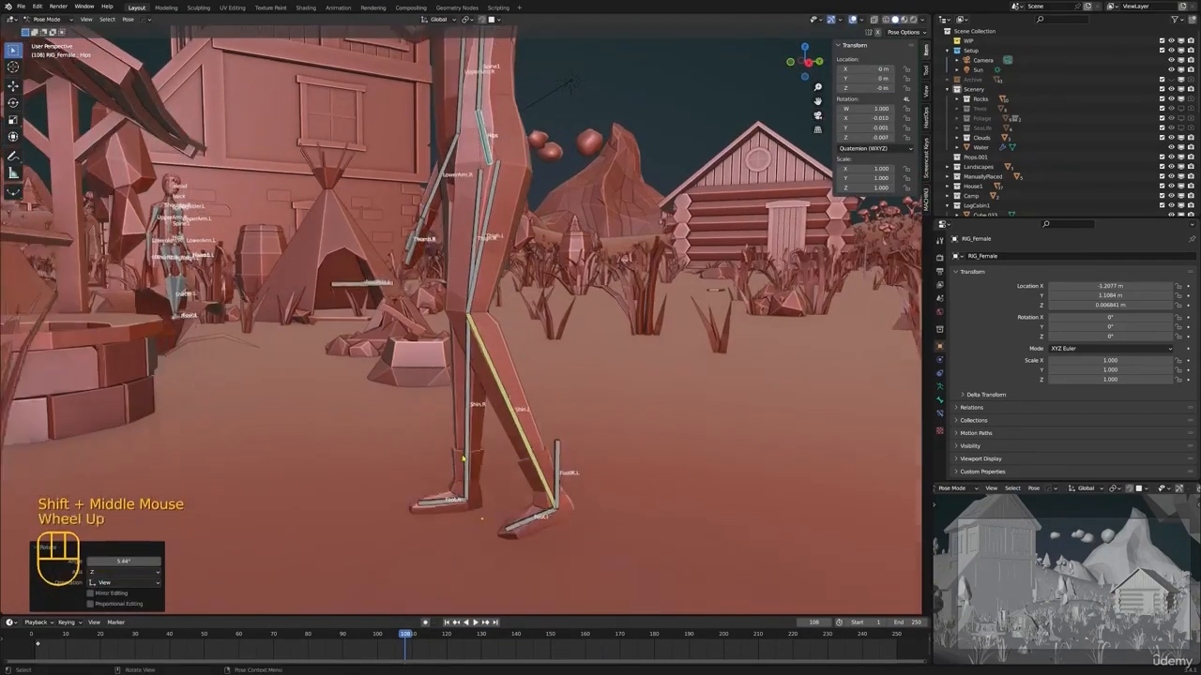
middle_drag(460, 413, 623, 457)
shift+middle_drag(493, 230, 493, 376)
scroll(488, 362, down, 1)
middle_drag(422, 328, 563, 366)
click(486, 319)
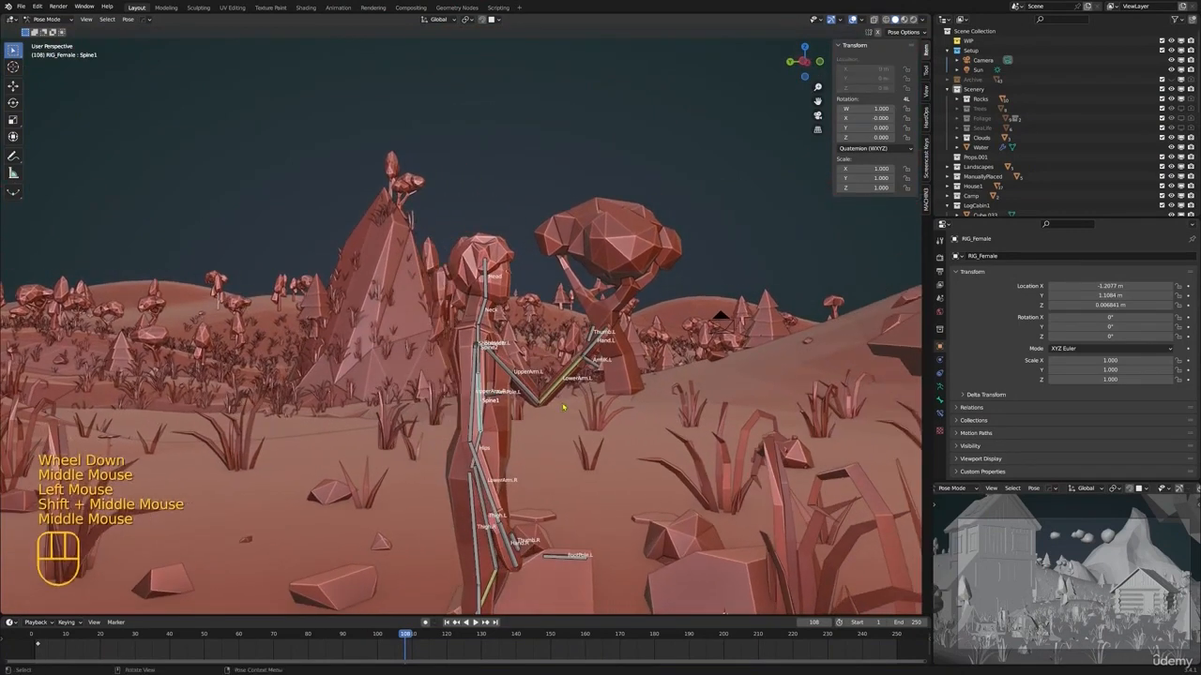
key(r)
click(572, 378)
Rotate the female rig's Head bone about 13.4° in the side view
click(479, 274)
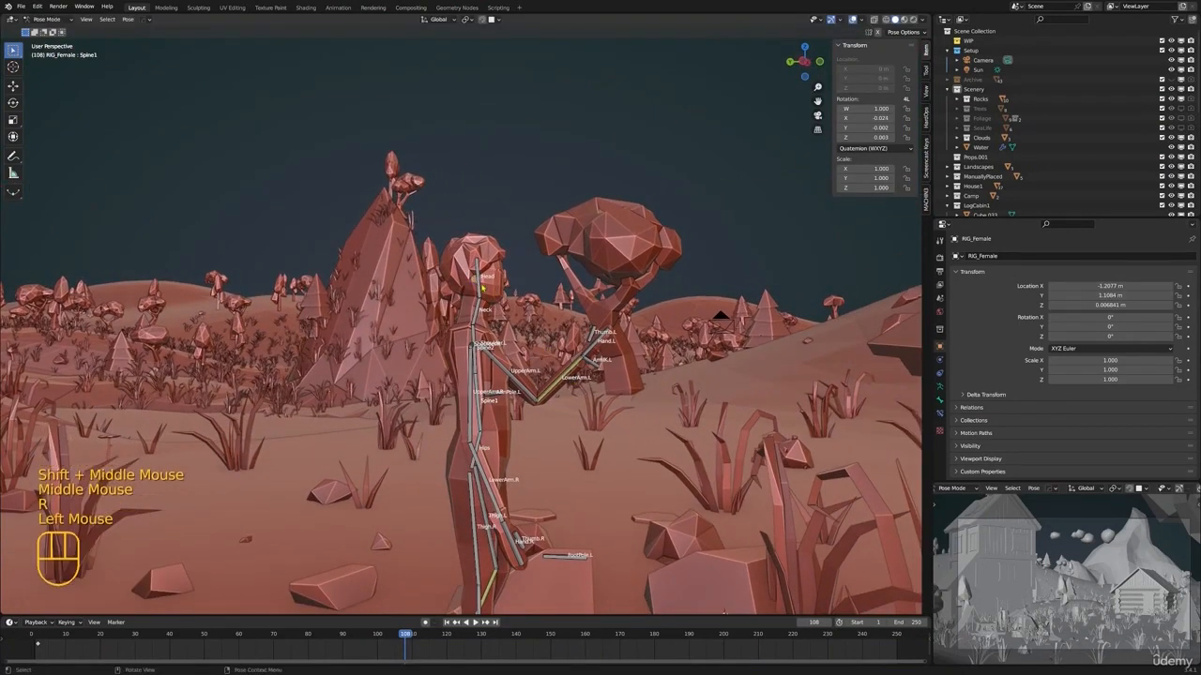
middle_drag(492, 276, 509, 284)
key(r)
click(560, 367)
Turn and tilt the female rig's Head bone from further viewing angles, ending with a rotation of about -10.5°
middle_drag(488, 354, 614, 392)
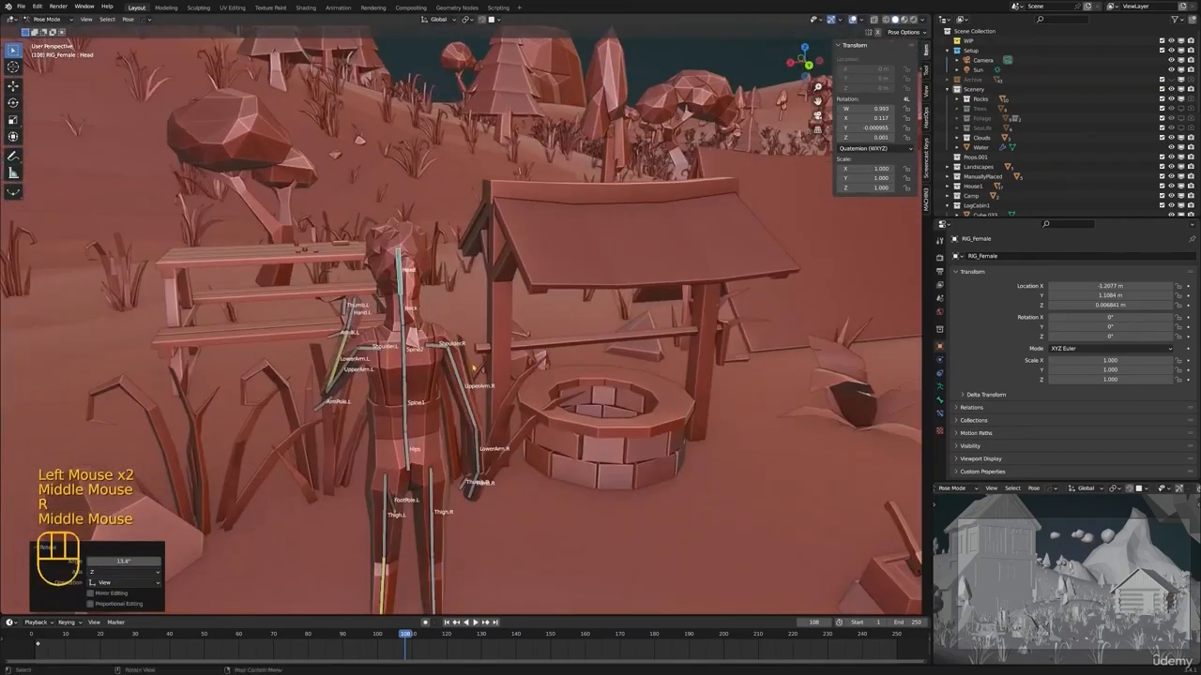
shift+middle_drag(511, 380, 586, 383)
scroll(584, 384, up, 1)
middle_drag(581, 385, 366, 334)
key(r)
click(532, 388)
key(r)
click(629, 353)
key(r)
click(635, 285)
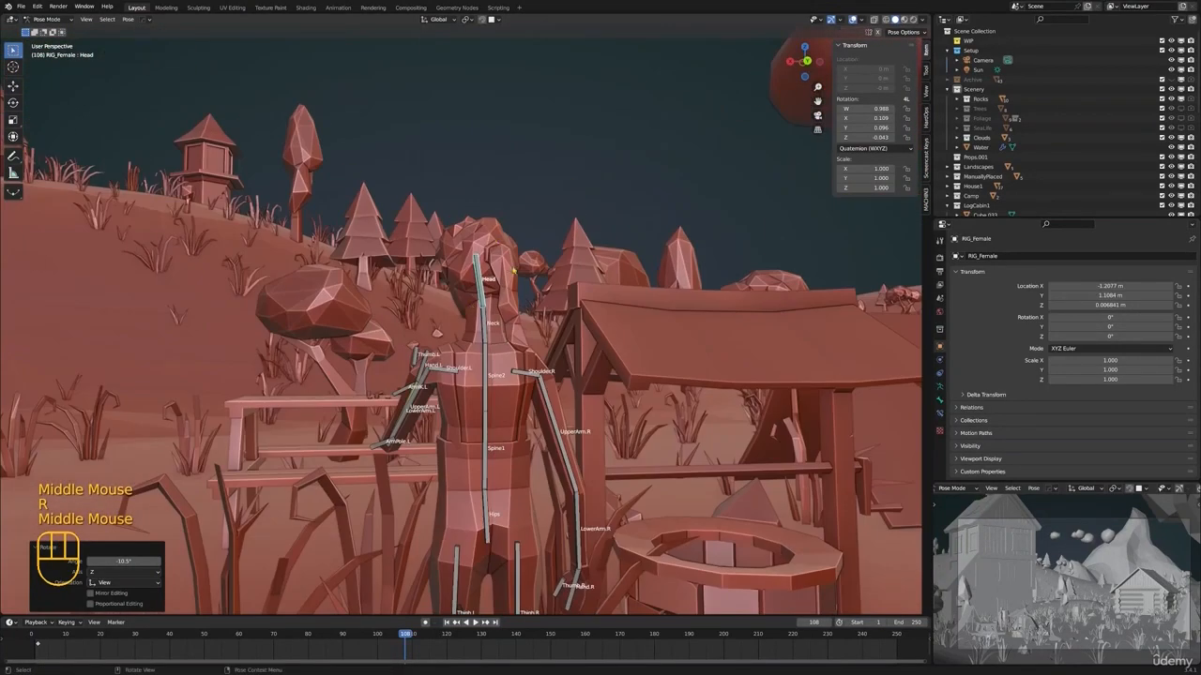
Deselect the female rig's bones and return to Object mode with nothing selected
scroll(522, 290, down, 1)
middle_drag(523, 290, 300, 239)
scroll(469, 352, down, 2)
key(alt+a)
scroll(368, 224, down, 2)
key(ctrl+Tab)
scroll(343, 201, down, 2)
key(alt+a)
scroll(168, 239, down, 1)
Move the tower about -146.23 m in X and 94.76 m in Y, keeping its height, to the foot of the background mountains
shift+scroll(155, 229, down, 1)
shift+middle_drag(150, 225, 181, 332)
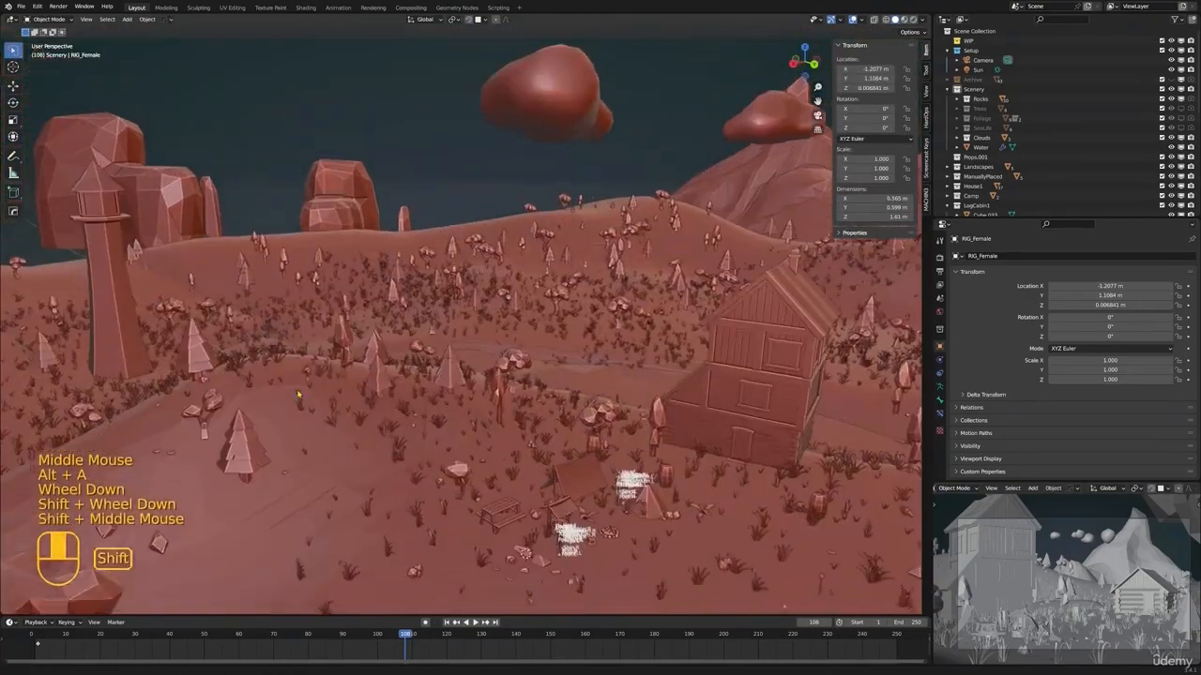
scroll(179, 330, down, 3)
click(254, 280)
shift+middle_drag(254, 280, 469, 397)
scroll(422, 375, down, 1)
key(g)
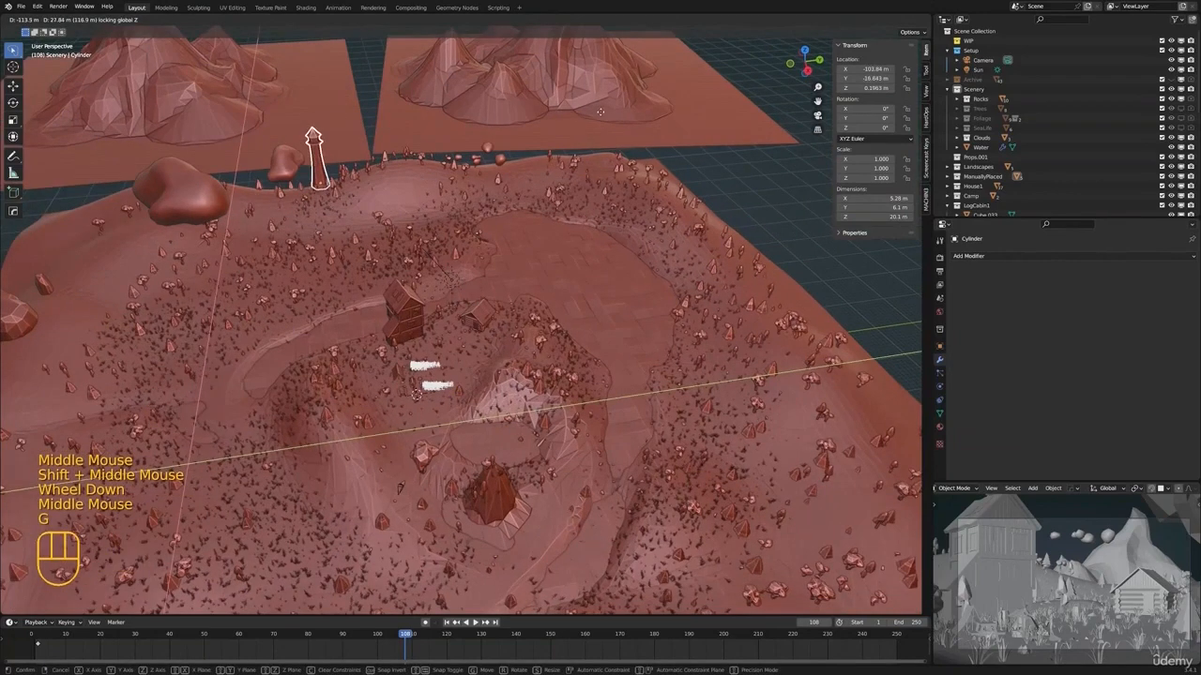
click(775, 58)
Move the Cliffs object about -104.56 m in X and 160.2 m in Y, keeping its height, beside the relocated tower
scroll(451, 263, down, 2)
shift+middle_drag(450, 263, 495, 274)
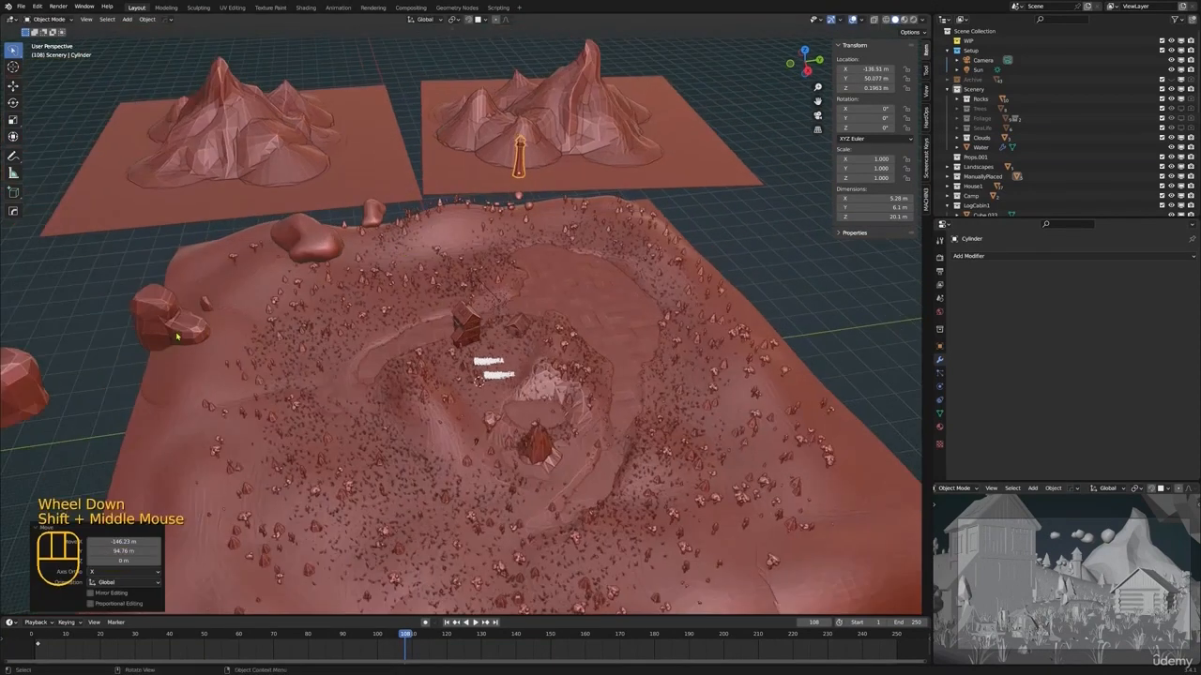
click(184, 325)
key(g)
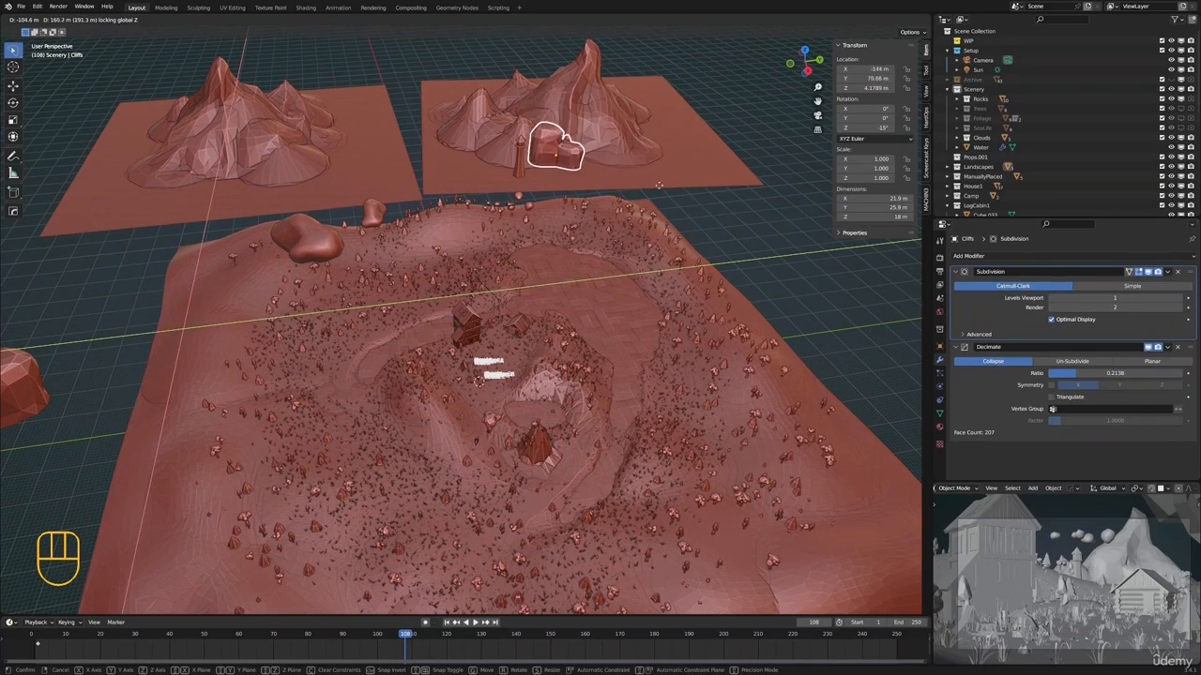
click(659, 183)
Rotate the Cliffs object about the global Z axis to about 142°
key(z)
middle_drag(600, 228, 619, 310)
key(z)
key(r)
key(z)
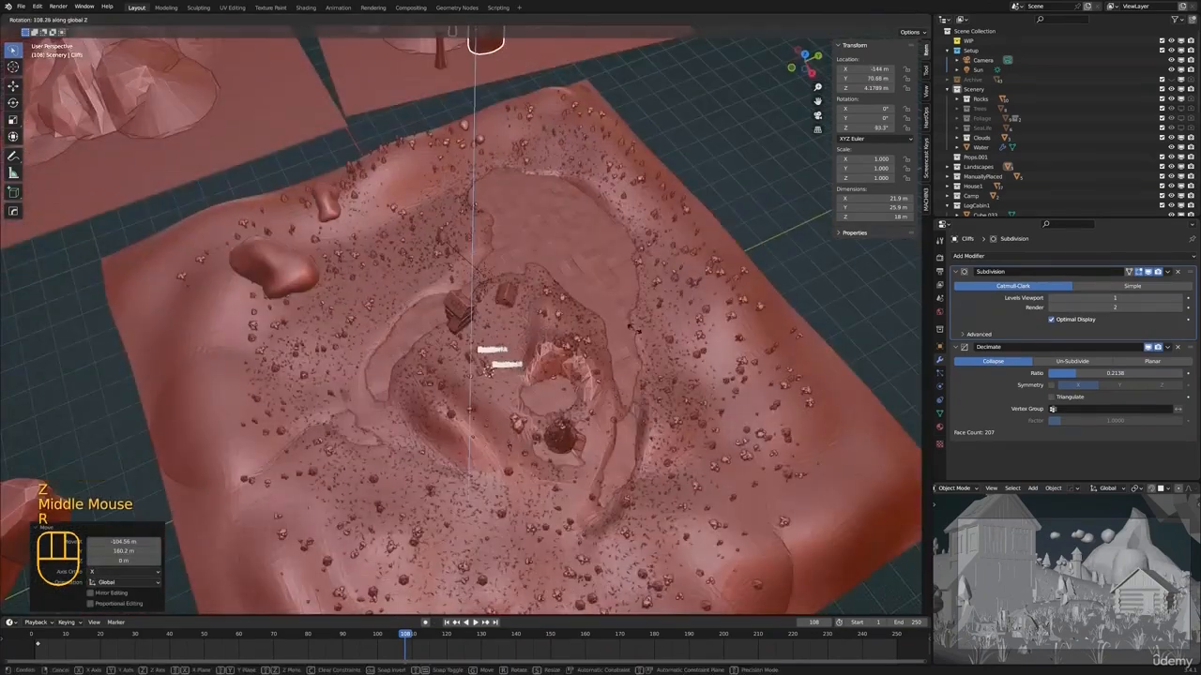
click(591, 366)
Move the Cliffs object about 15.59 m in X, -7.24 m in Y and -3.31 m in Z
scroll(588, 415, down, 2)
shift+middle_drag(591, 366, 670, 361)
key(g)
click(705, 365)
Switch the small camera preview viewport to Rendered shading
middle_drag(715, 448, 568, 427)
key(z)
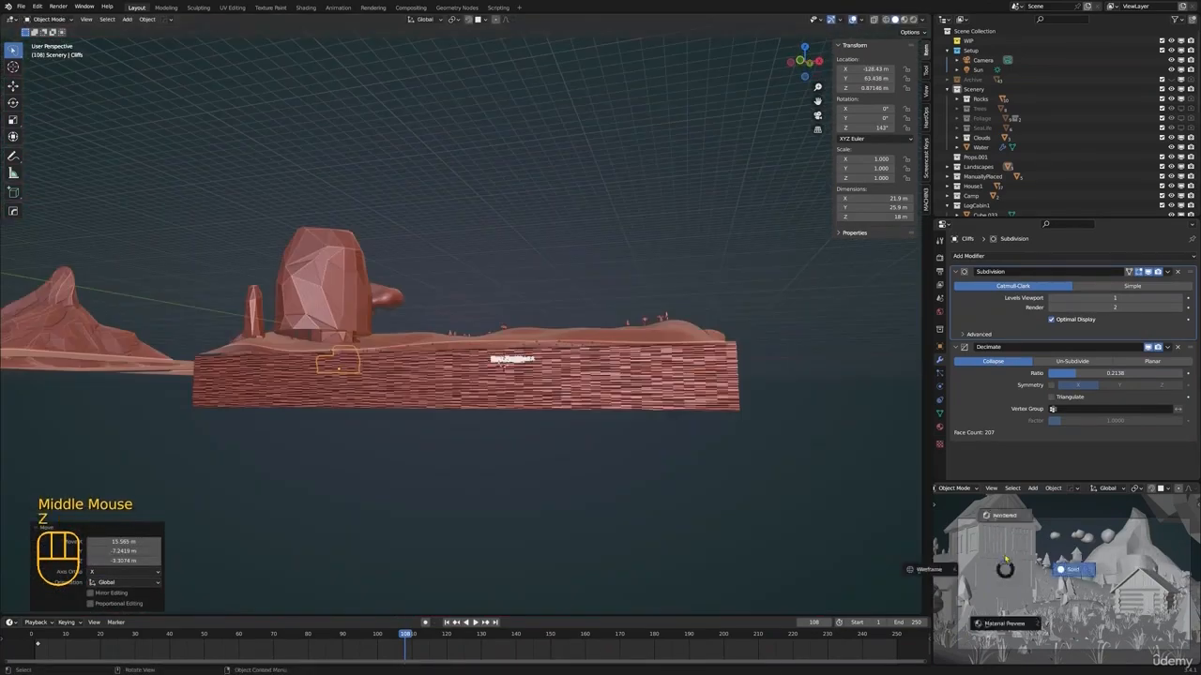
click(1007, 534)
Select the Sun light above the scene and rotate it about -4.35° in the view plane
middle_drag(500, 317, 498, 218)
scroll(448, 365, up, 2)
scroll(448, 366, up, 2)
scroll(452, 368, down, 1)
click(502, 286)
click(476, 262)
click(491, 259)
key(r)
click(868, 339)
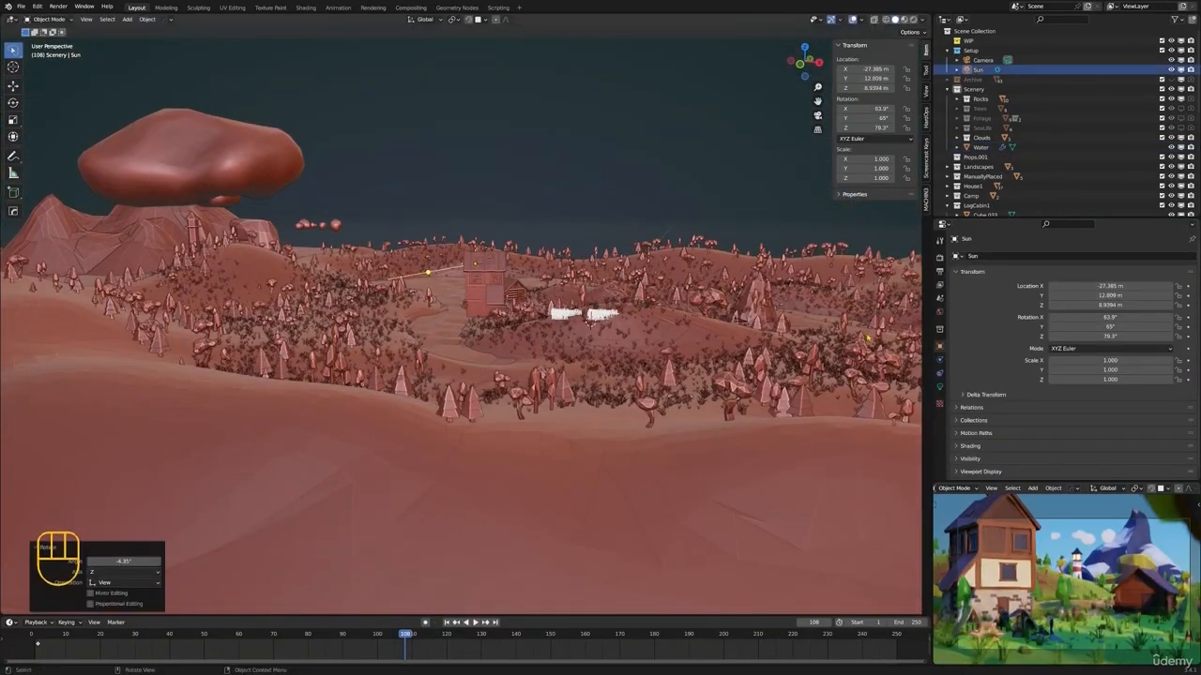
Look through the scene camera in the large viewport and switch that viewport to Rendered shading
key(KP_0)
scroll(868, 338, down, 3)
shift+middle_drag(867, 339, 732, 317)
scroll(545, 384, down, 1)
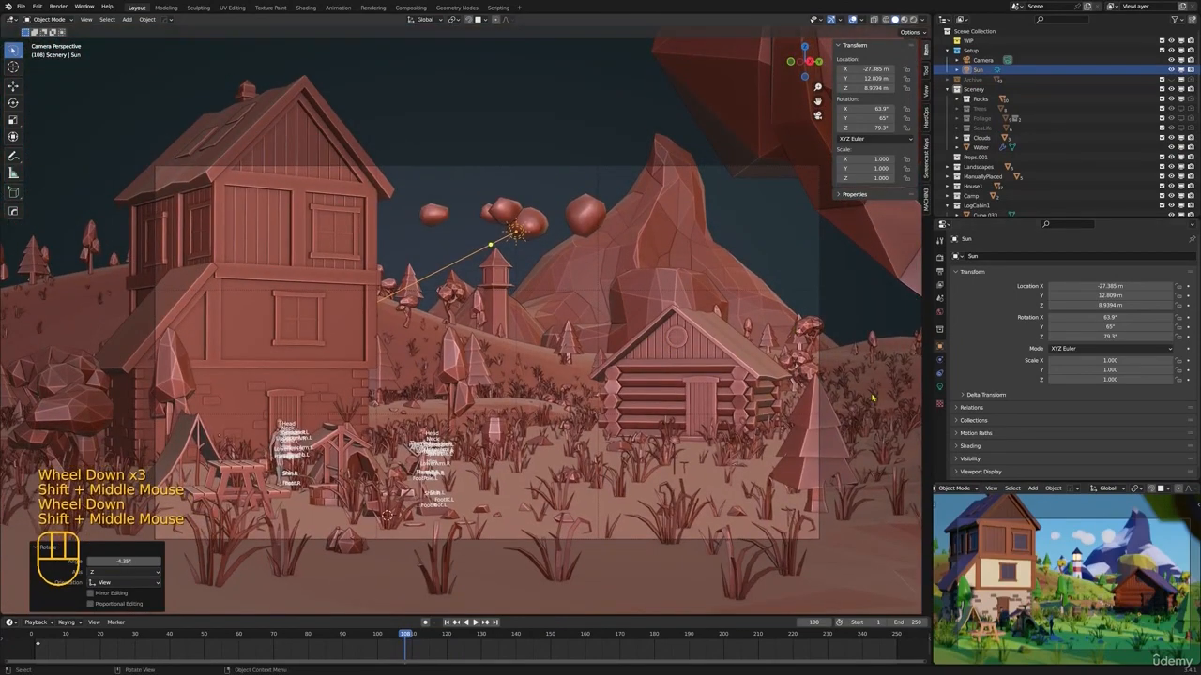
key(z)
key(z)
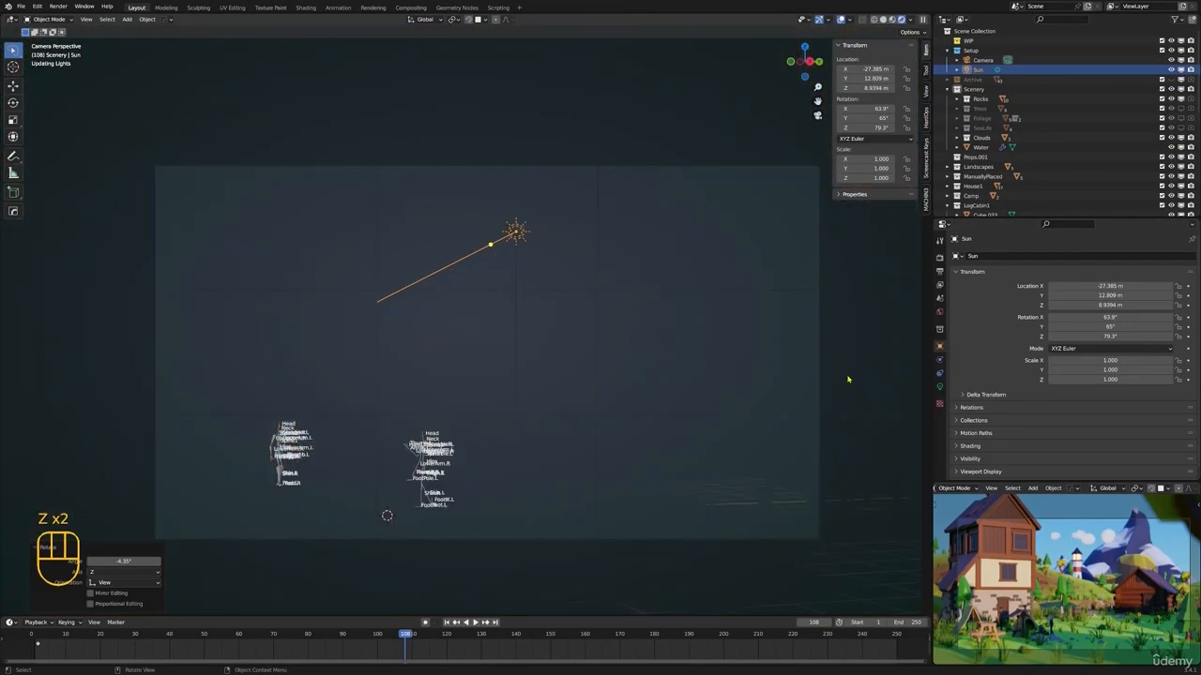
Shift the Sun light's color to a more saturated warm yellow
click(940, 385)
click(1117, 310)
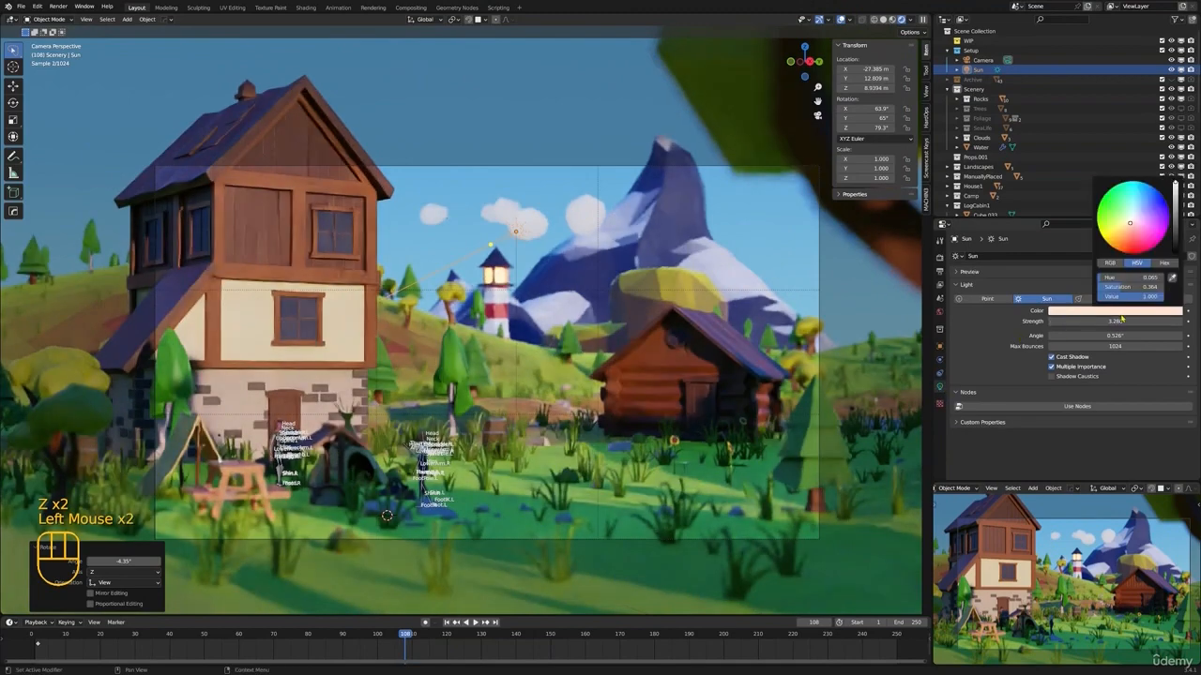
drag(1129, 222, 1126, 225)
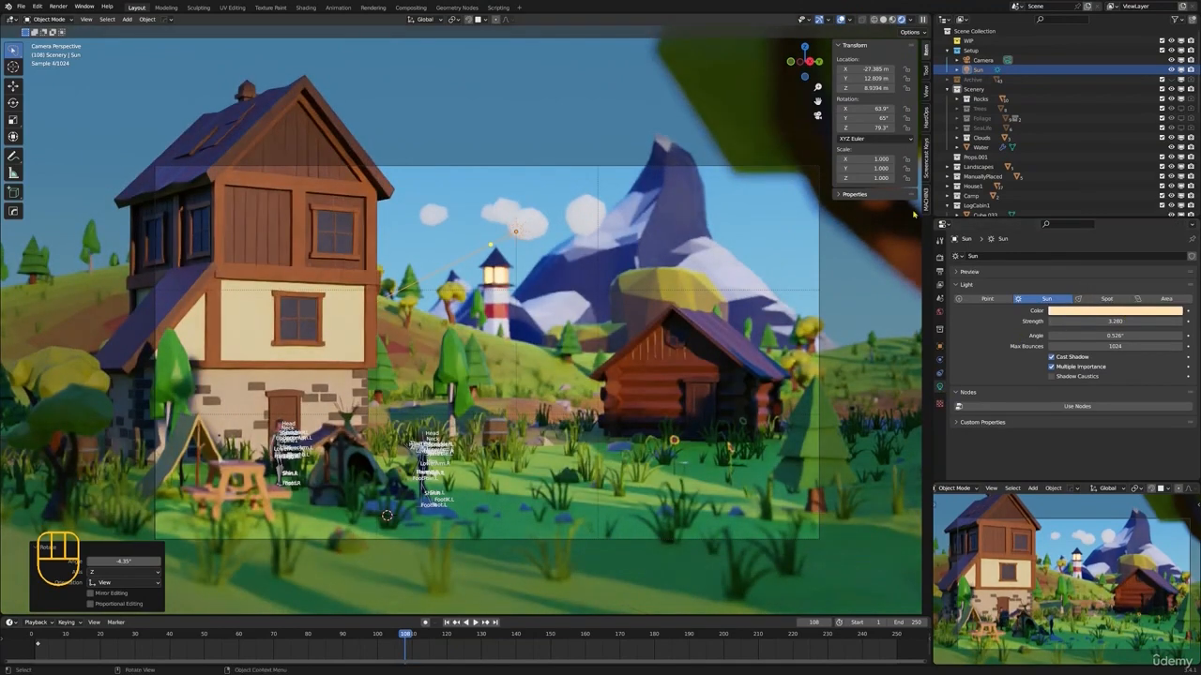
Return the large viewport to Solid shading and save the file
key(z)
click(691, 268)
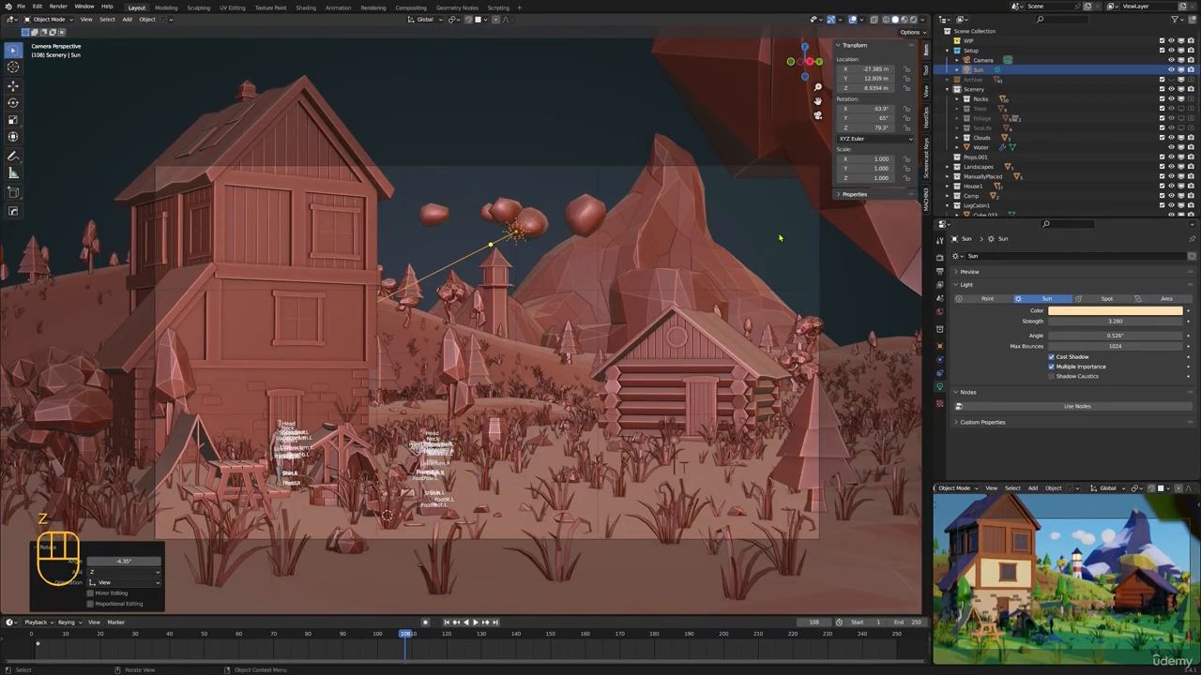
key(ctrl+s)
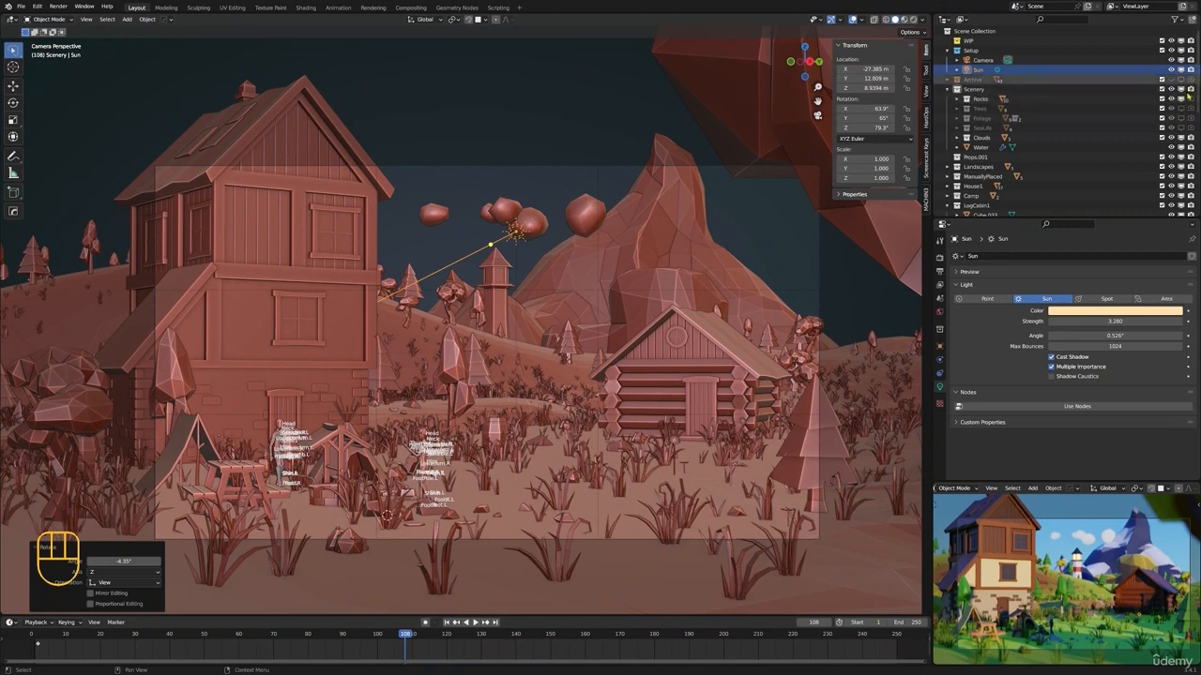
Examine the lower collections in the object list and the overall composition around the camera frame
scroll(1190, 139, down, 5)
scroll(1189, 139, down, 7)
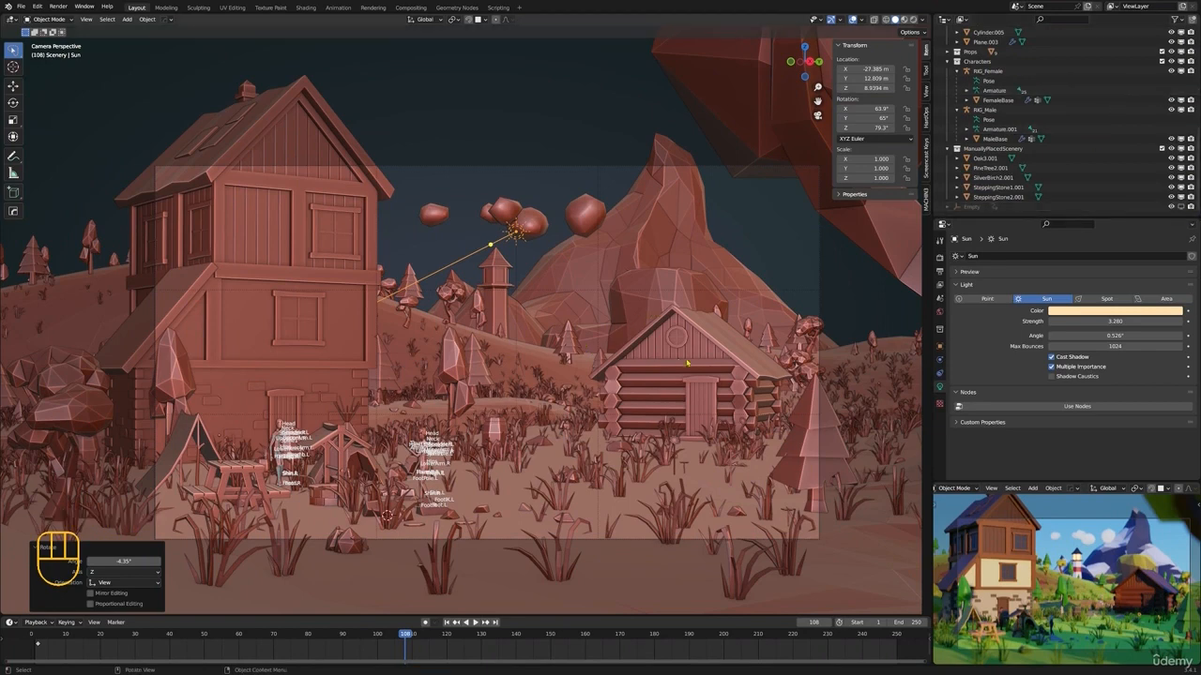
shift+middle_drag(626, 353, 613, 364)
scroll(614, 364, down, 2)
scroll(614, 364, up, 1)
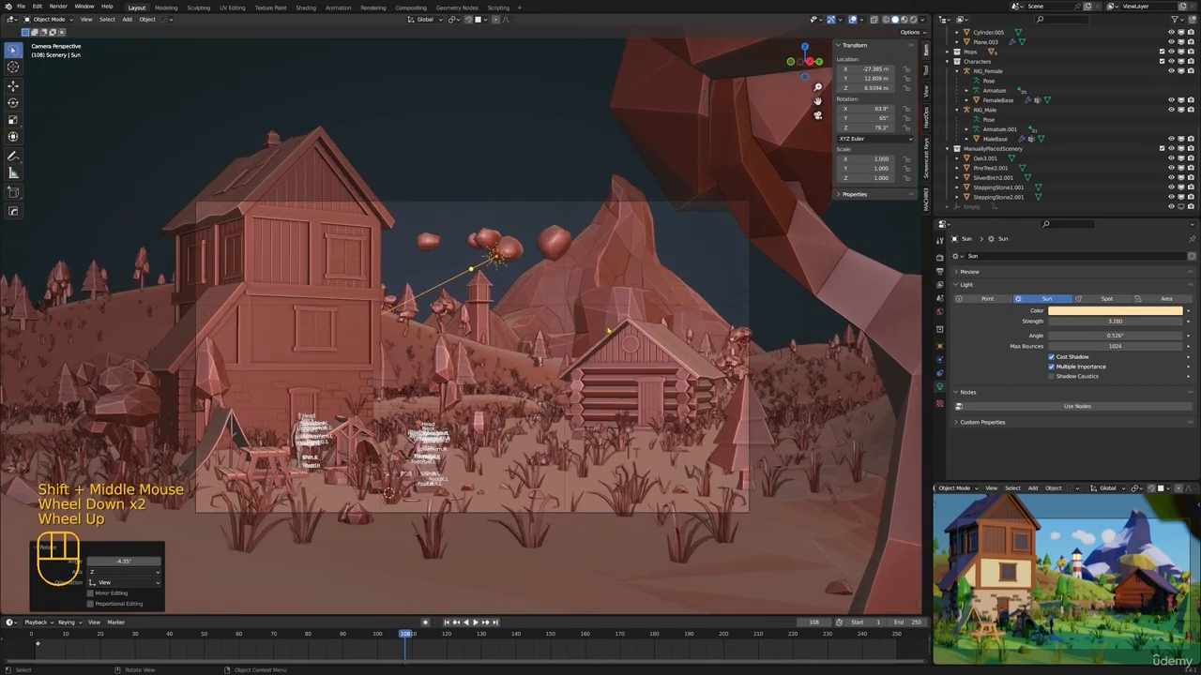
scroll(1131, 135, down, 2)
scroll(1131, 134, up, 1)
scroll(1131, 134, down, 2)
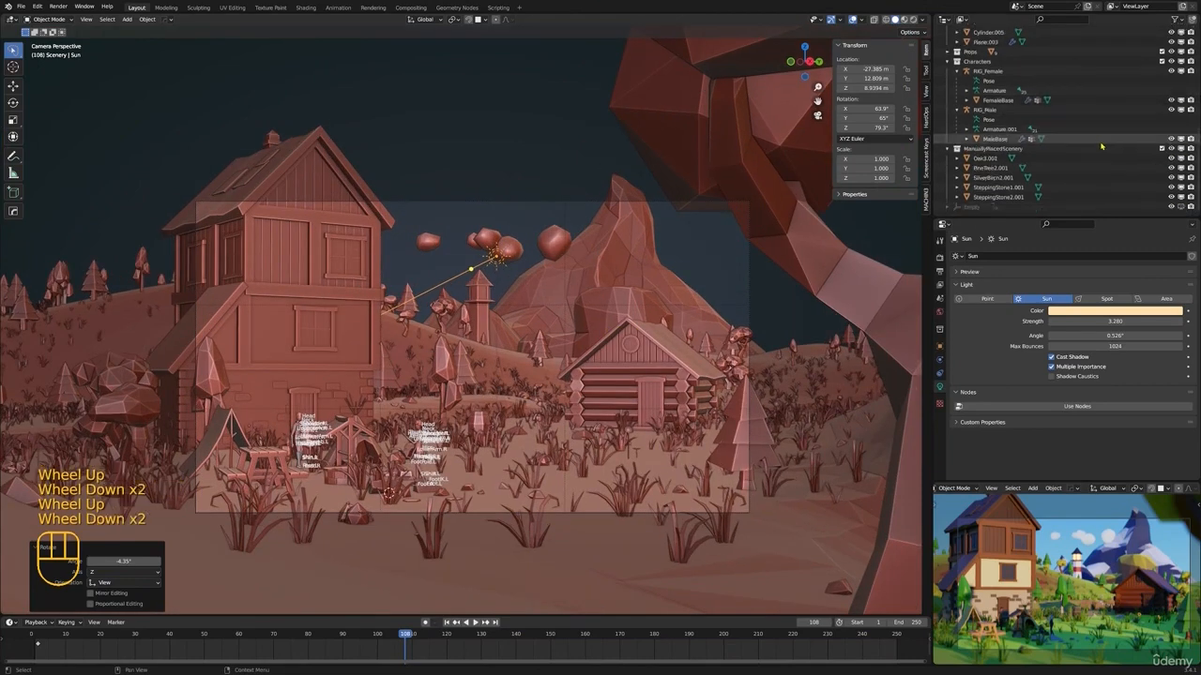
Save the file and set the Cycles final-render Max Samples to 3000
key(ctrl+s)
click(939, 261)
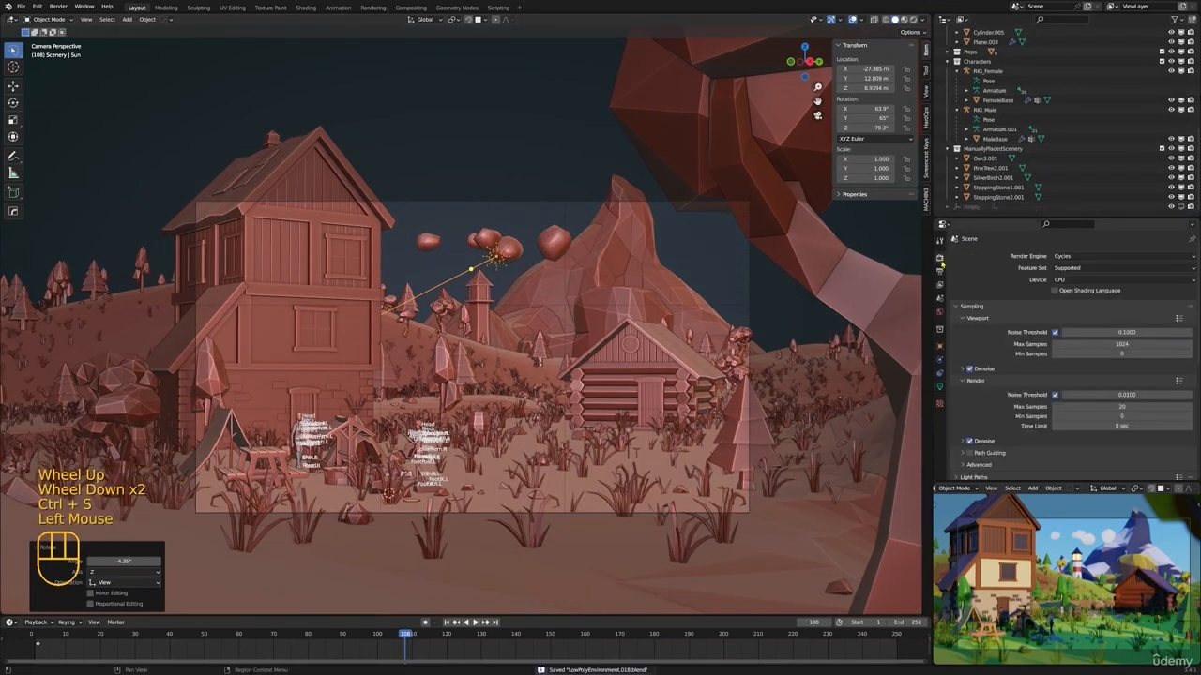
click(1099, 346)
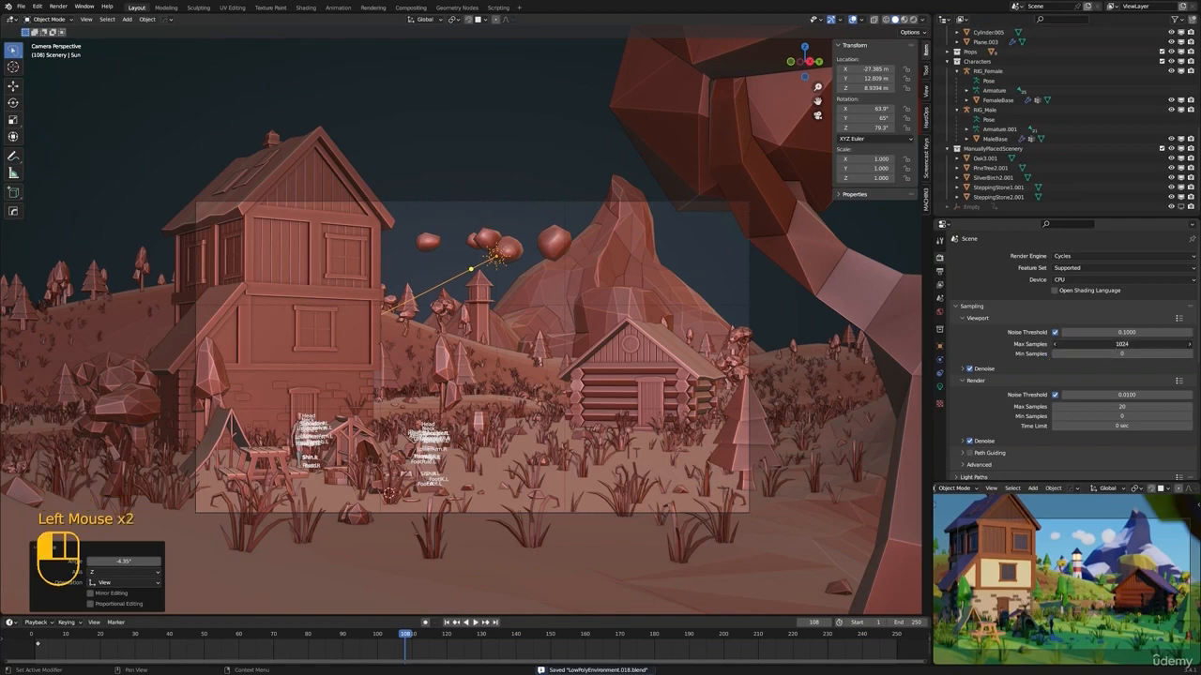
click(1029, 400)
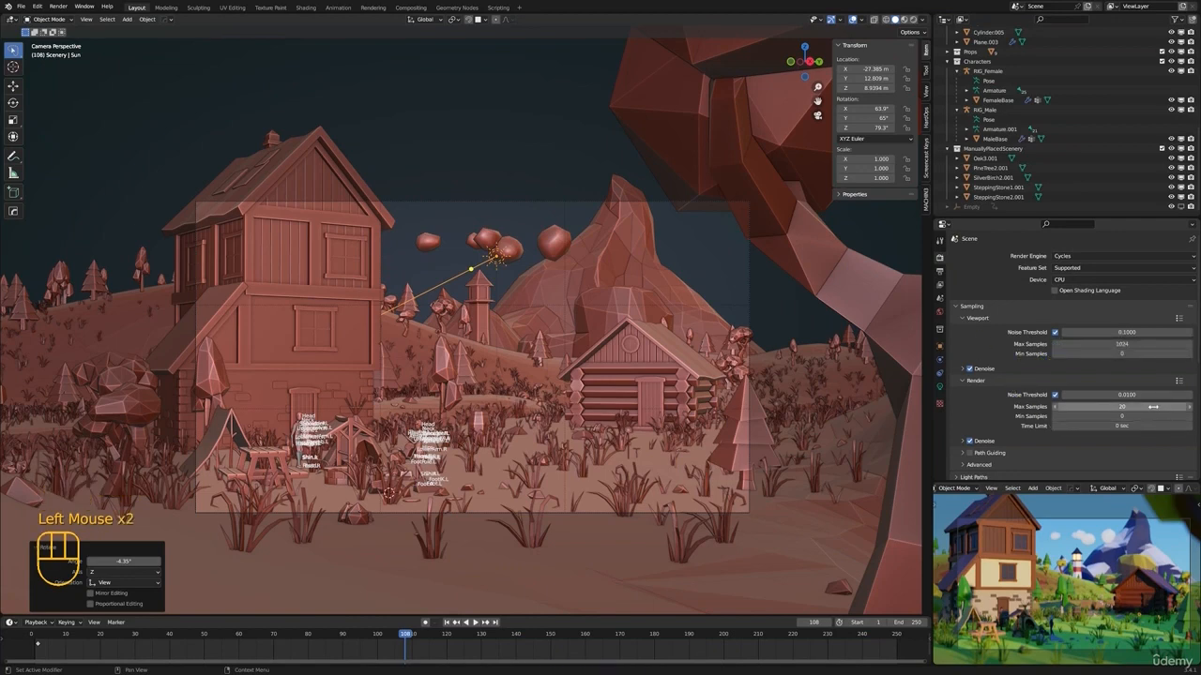
click(1162, 408)
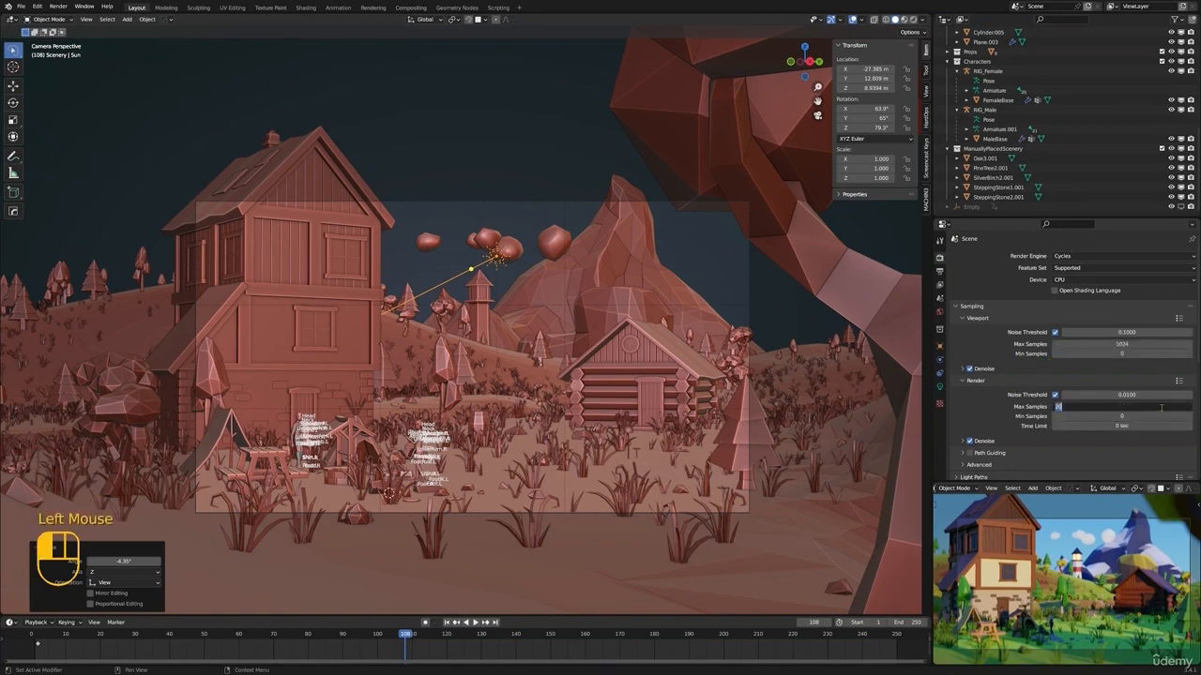
text(2000)
key(Return)
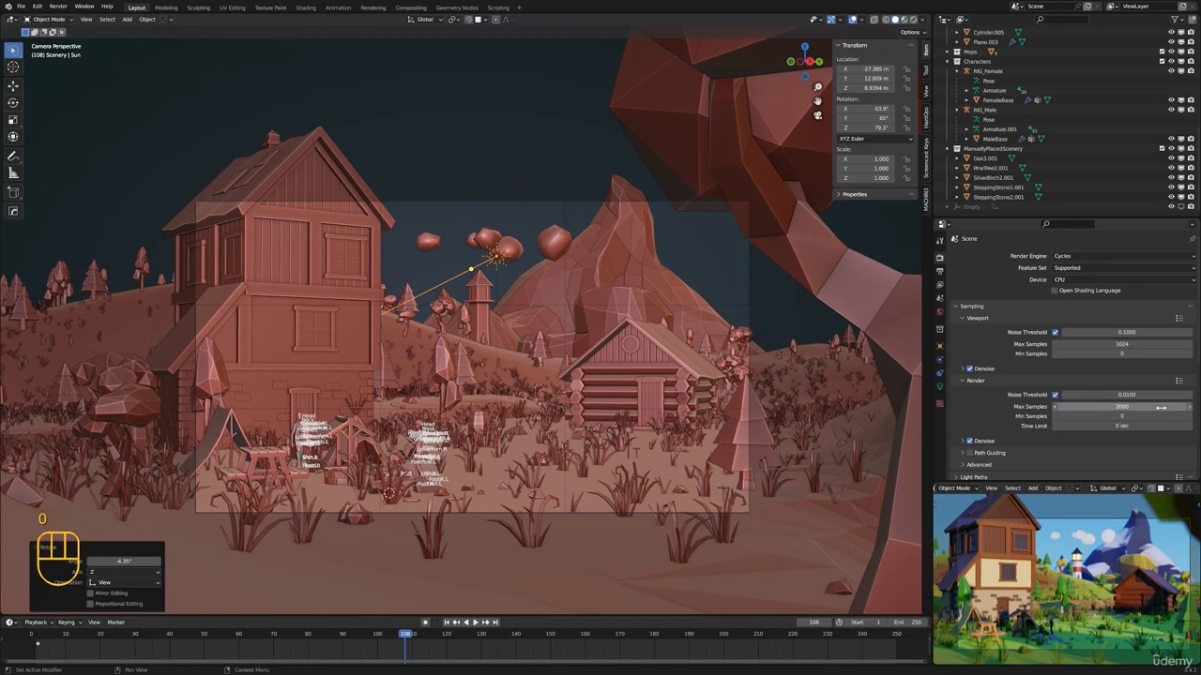
Check the 1920 x 1080 px output resolution and save the file for the final render
click(940, 272)
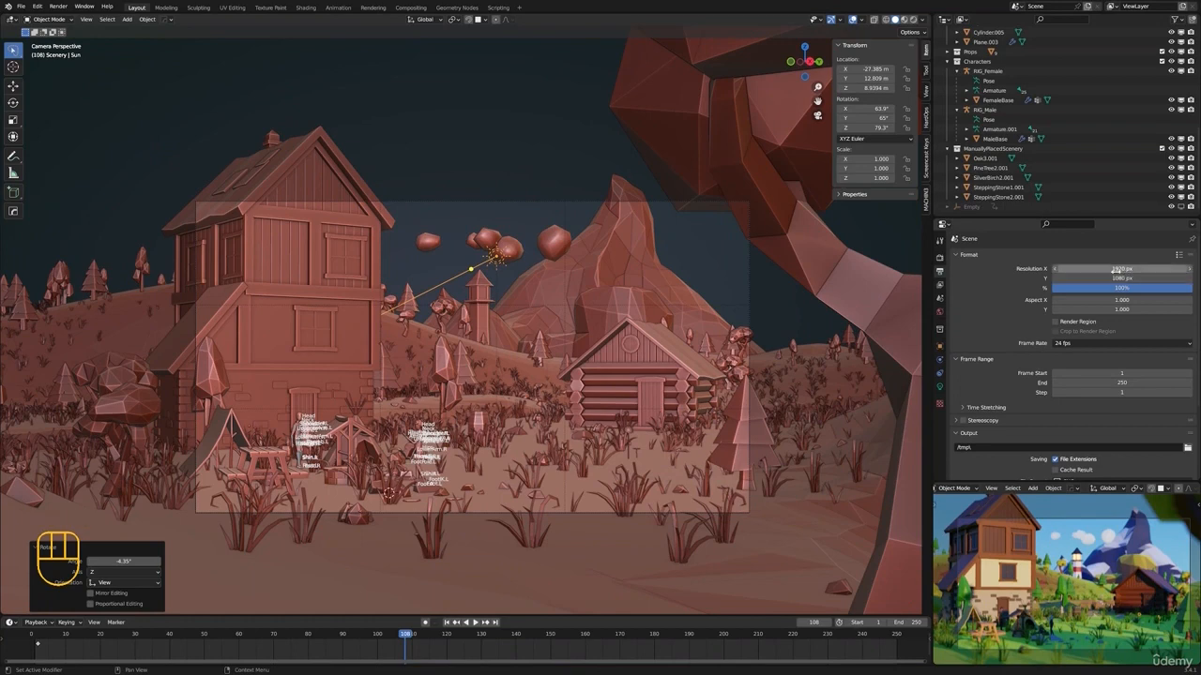
key(ctrl+s)
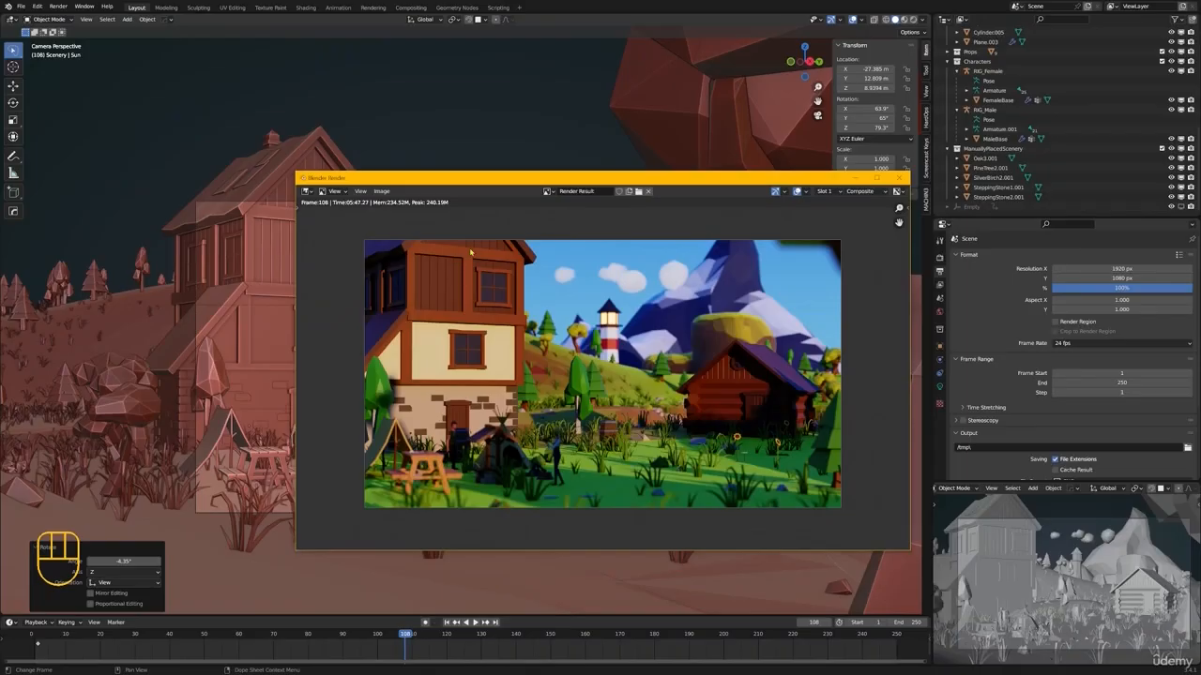
Start saving the finished render result as an image file
click(381, 190)
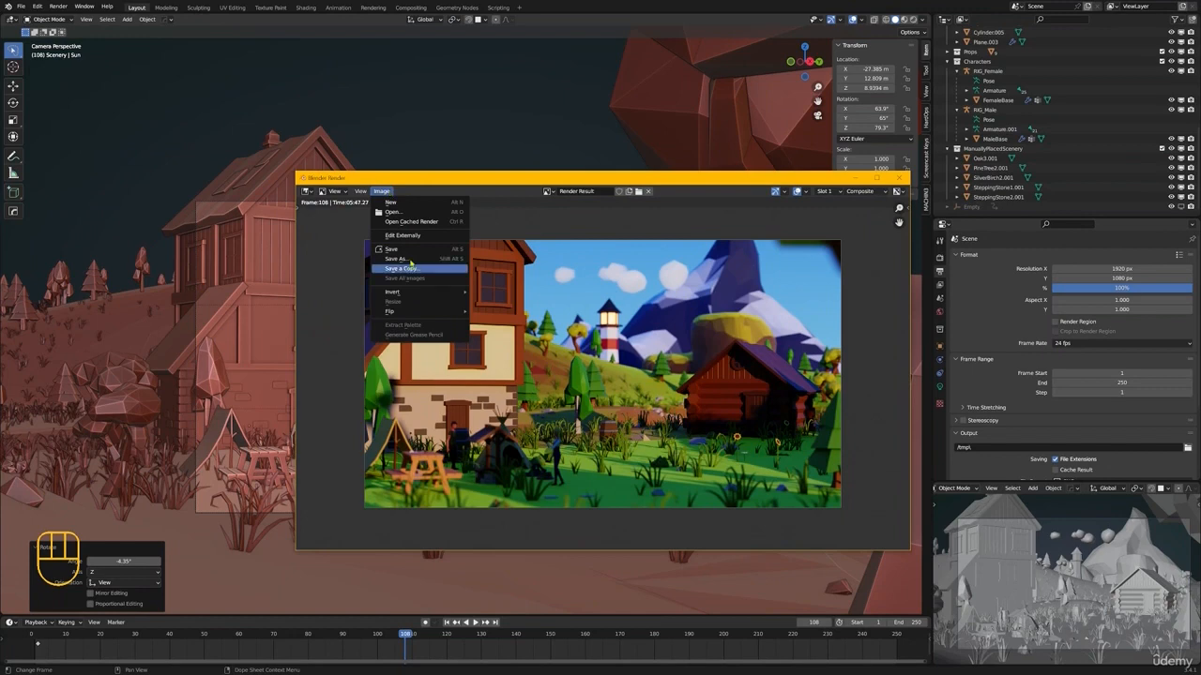